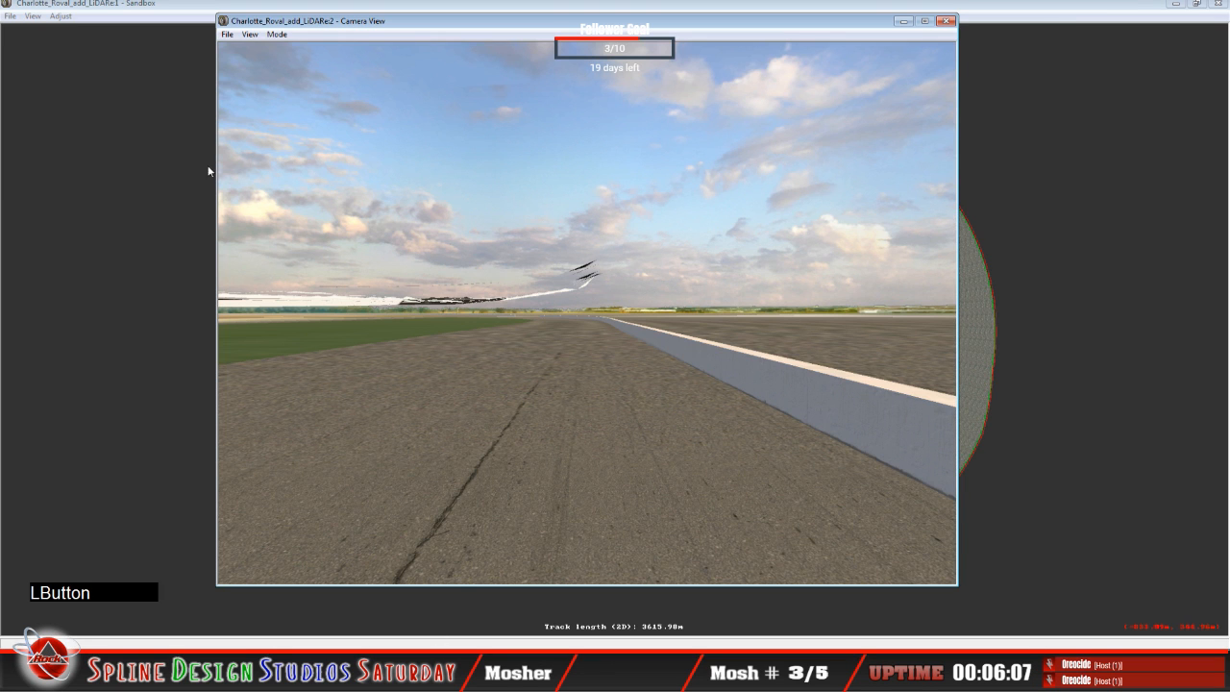
# Step: Examine the LiDAR terrain along the track edge in the camera view's Slew Mode, and switch to 3ds Max
pyautogui.click(277, 34)
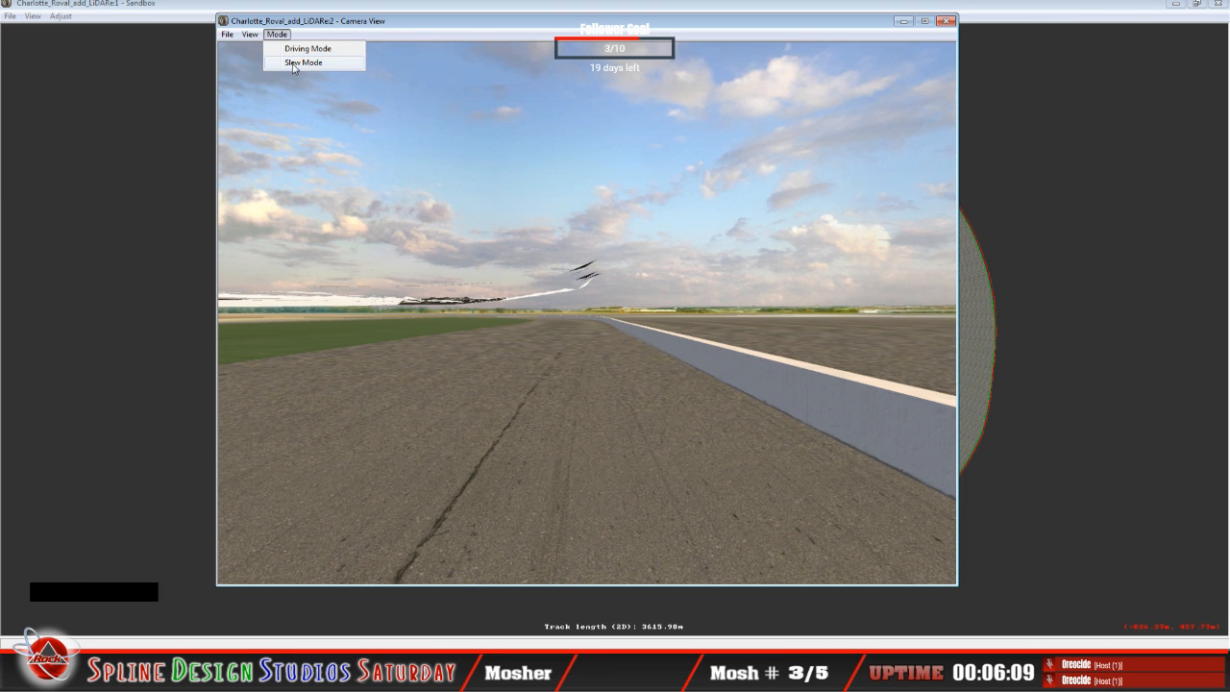
pyautogui.click(303, 63)
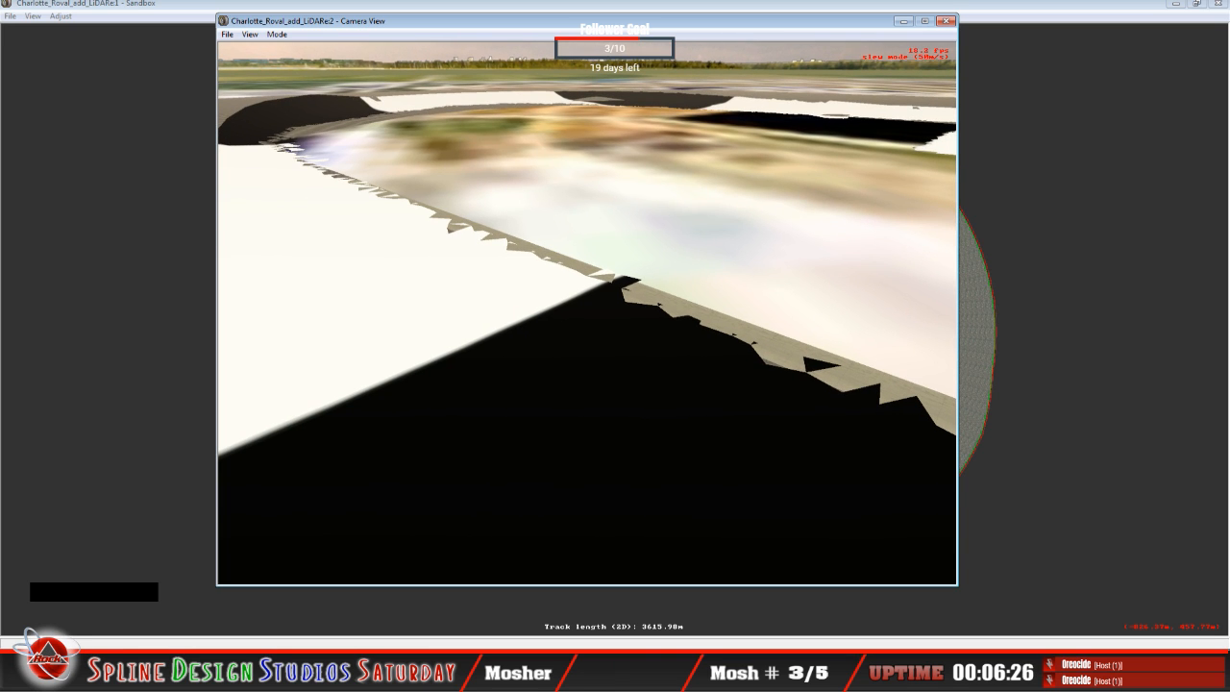
pyautogui.moveTo(587, 312); pyautogui.dragTo(587, 276, button='right')
pyautogui.moveTo(588, 312)
pyautogui.mouseDown()
pyautogui.moveTo(591, 389)
pyautogui.moveTo(587, 322)
pyautogui.mouseUp()
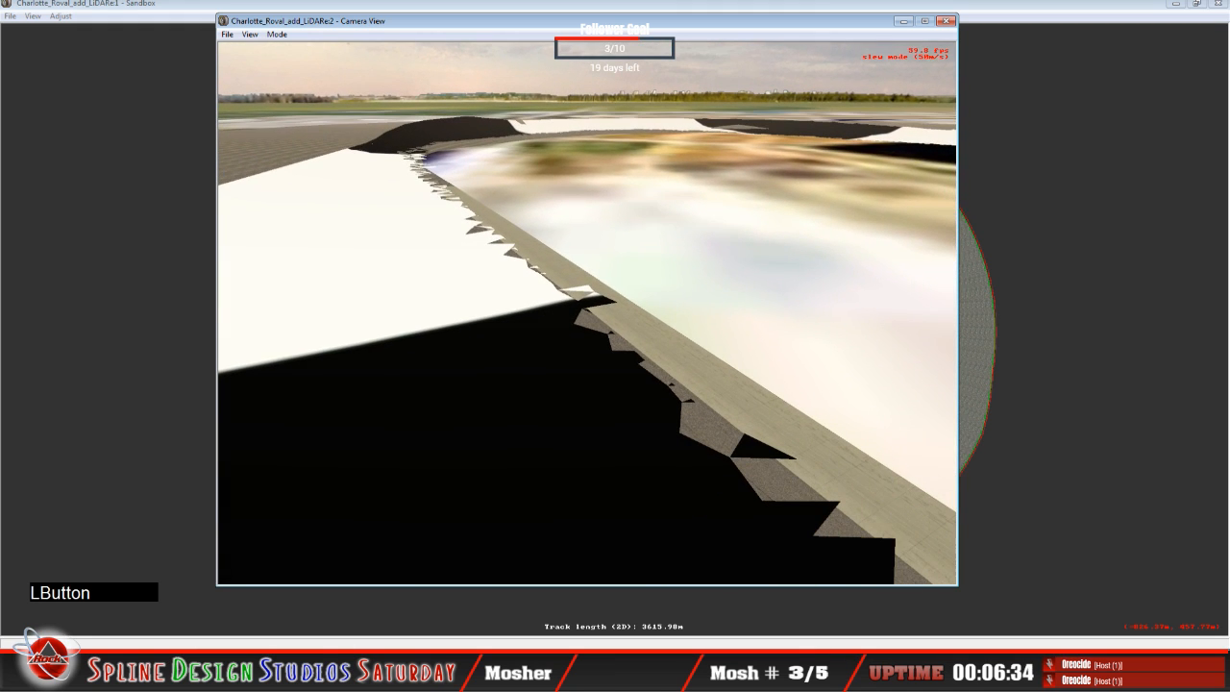
pyautogui.press('space')
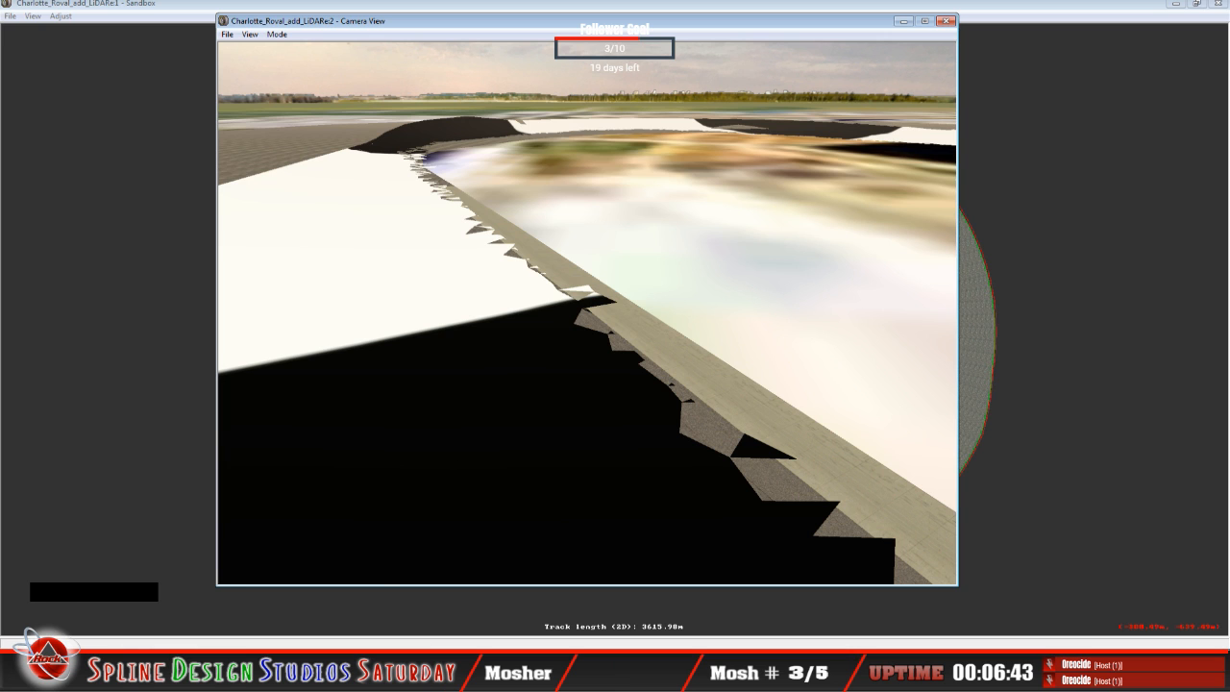
pyautogui.hotkey('alt', 'Tab')
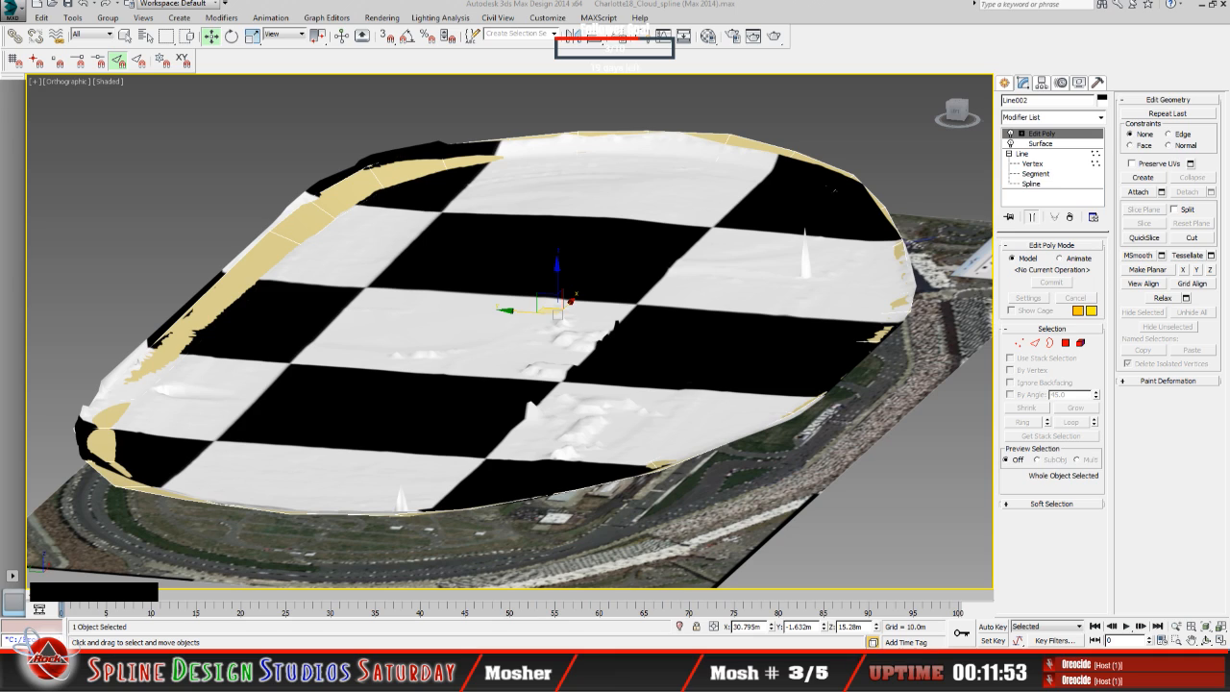
# Step: Check the session_most_recent_resubscriber text file from the Stream Labels folder and close it
pyautogui.click(834, 189)
pyautogui.click(375, 673)
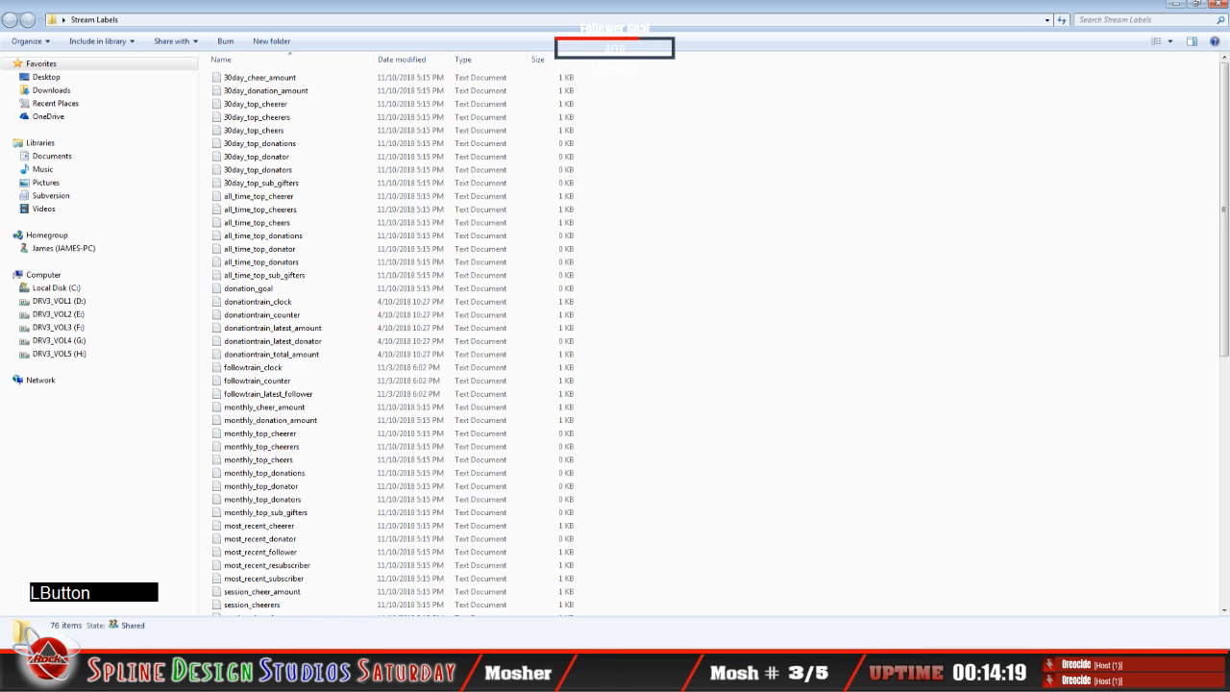
pyautogui.moveTo(412, 17); pyautogui.dragTo(0, 29)
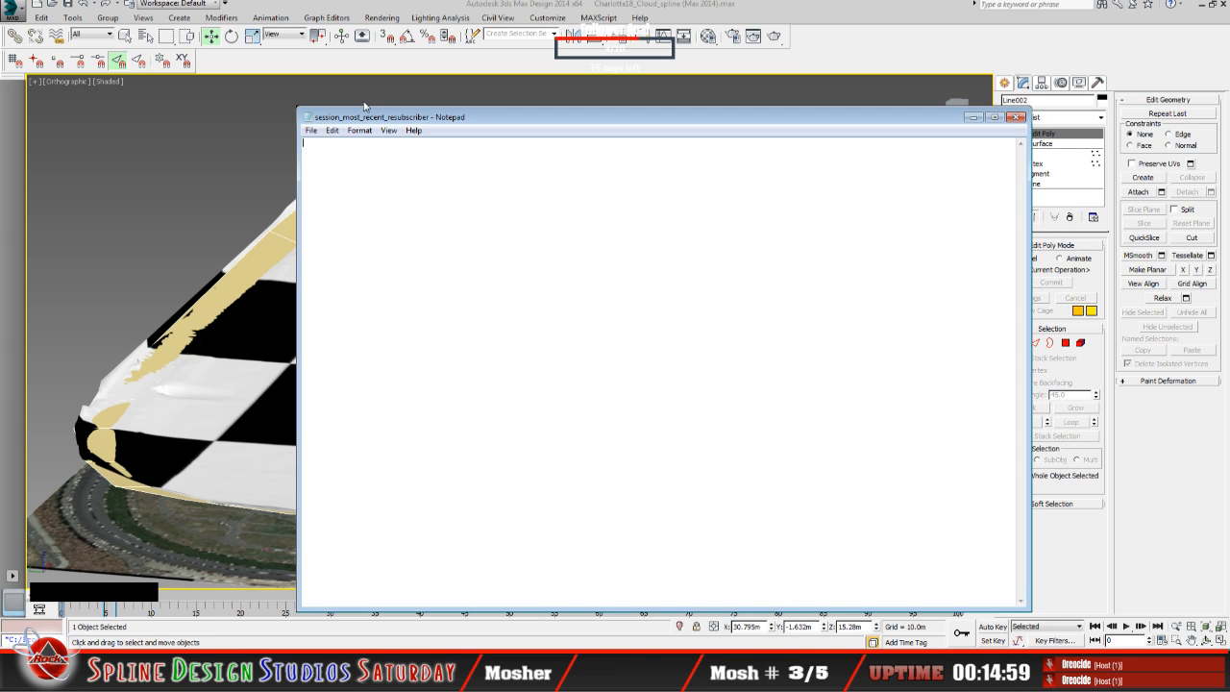
pyautogui.click(310, 130)
pyautogui.click(330, 240)
pyautogui.moveTo(526, 118); pyautogui.dragTo(0, 135)
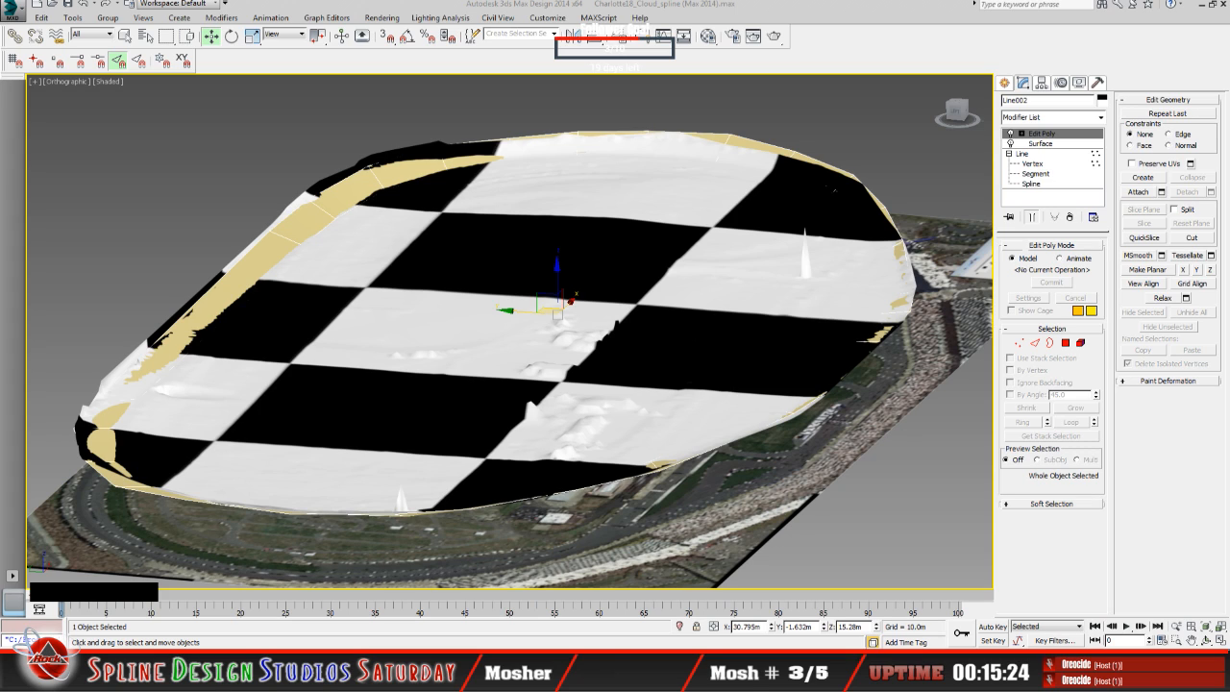
pyautogui.click(834, 189)
pyautogui.click(834, 190)
pyautogui.click(834, 189)
pyautogui.click(835, 190)
pyautogui.click(834, 189)
pyautogui.click(835, 190)
pyautogui.click(835, 189)
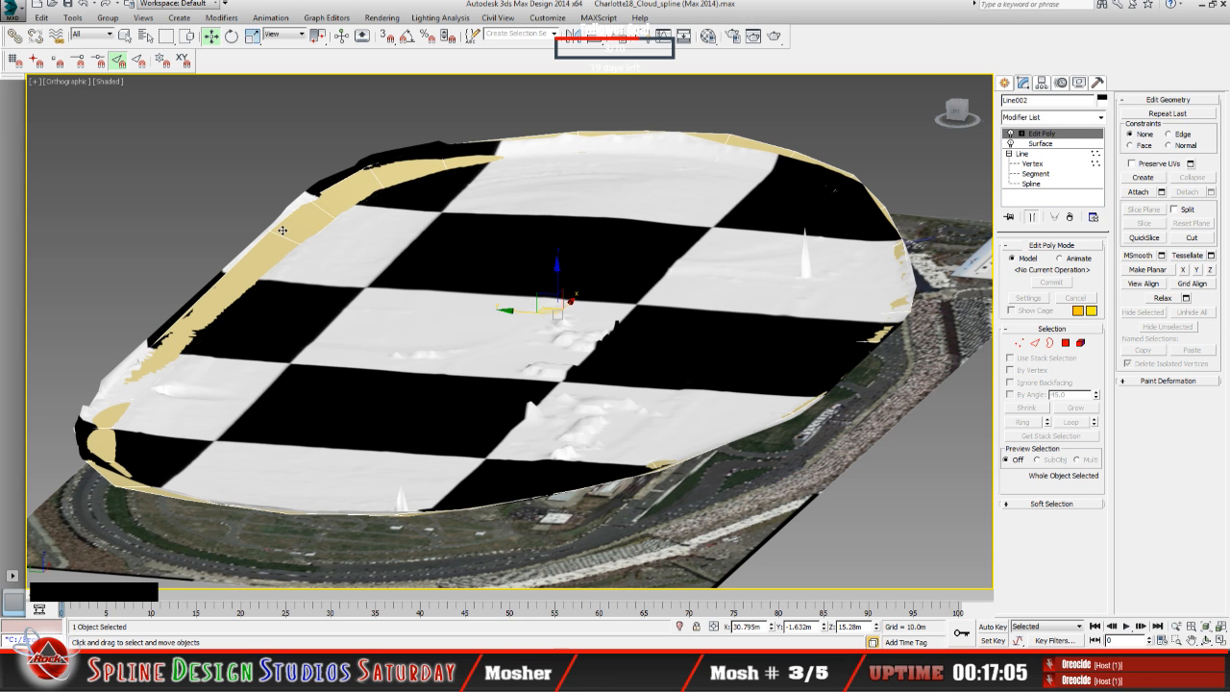
# Step: Examine the checkered LiDAR mesh, the tan ring surface and the satellite image plane from several angles
pyautogui.click(1206, 640)
pyautogui.moveTo(508, 363); pyautogui.dragTo(561, 401)
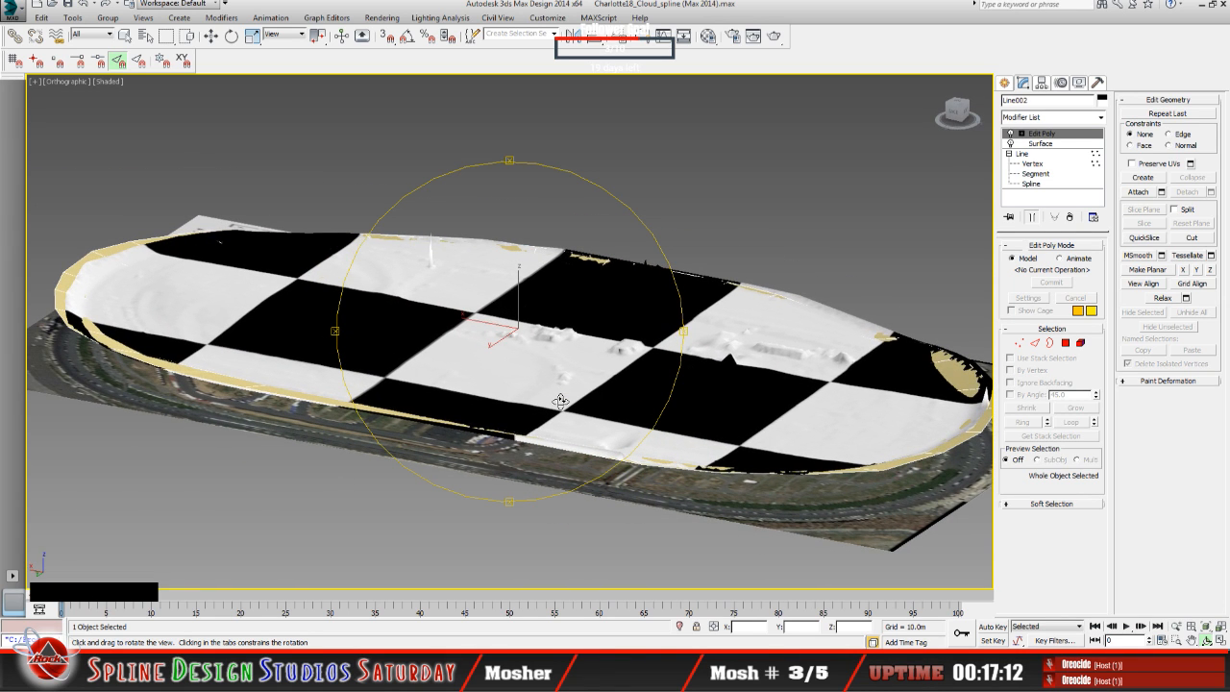
pyautogui.moveTo(546, 411); pyautogui.dragTo(542, 412)
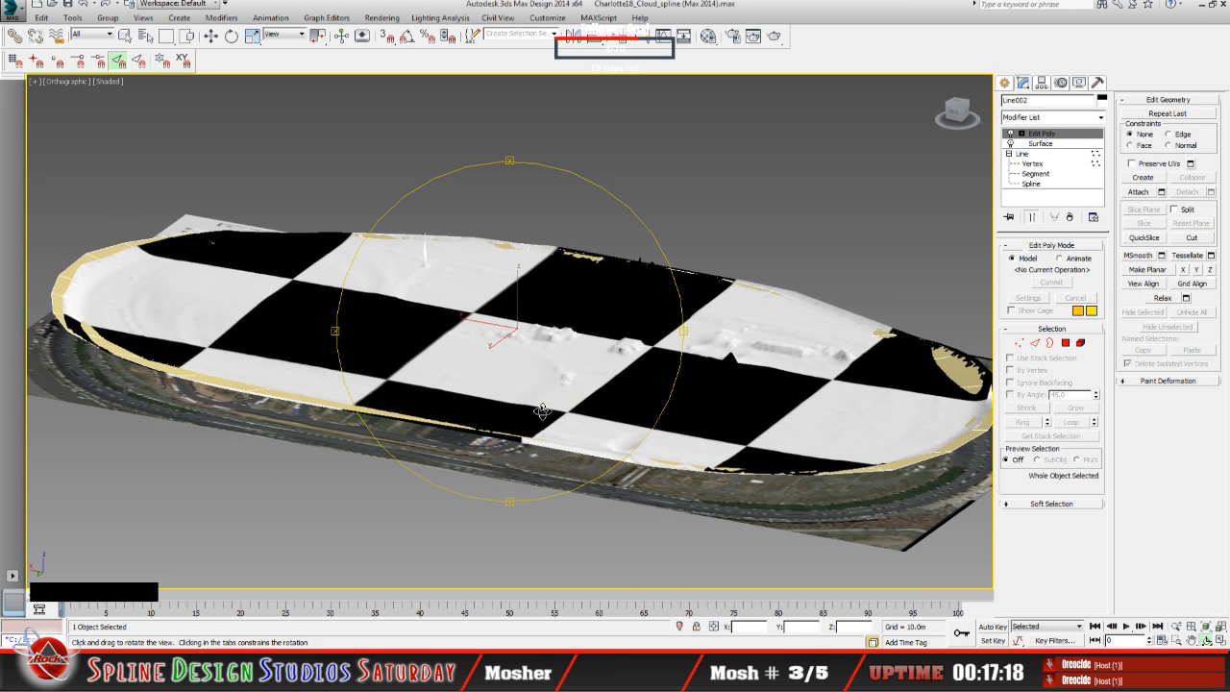
pyautogui.moveTo(543, 412); pyautogui.dragTo(514, 408, button='middle')
pyautogui.moveTo(503, 415); pyautogui.dragTo(474, 412)
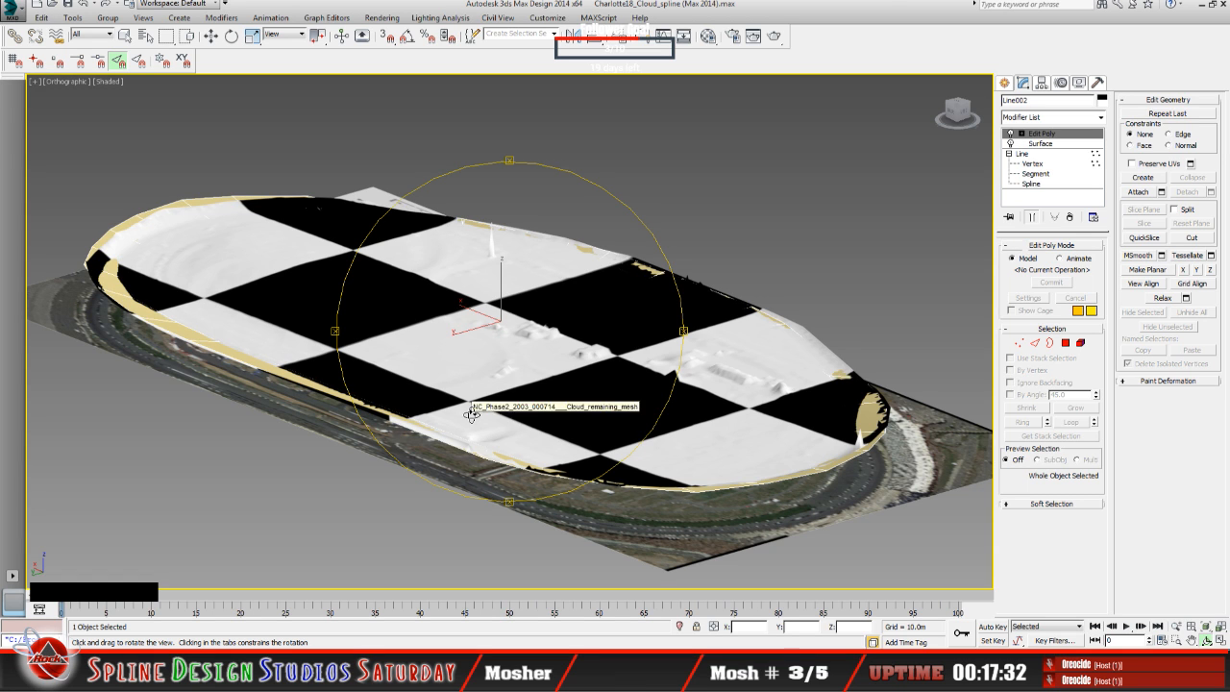
pyautogui.moveTo(478, 423); pyautogui.dragTo(445, 438)
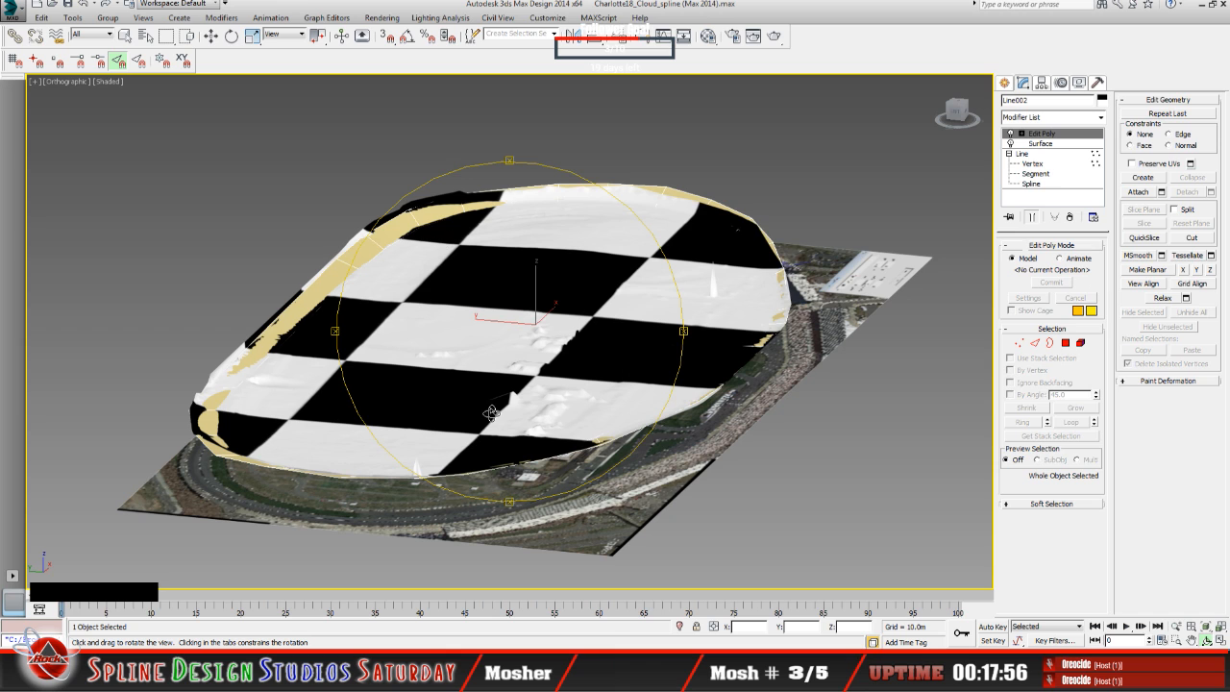
pyautogui.moveTo(521, 387); pyautogui.dragTo(524, 432)
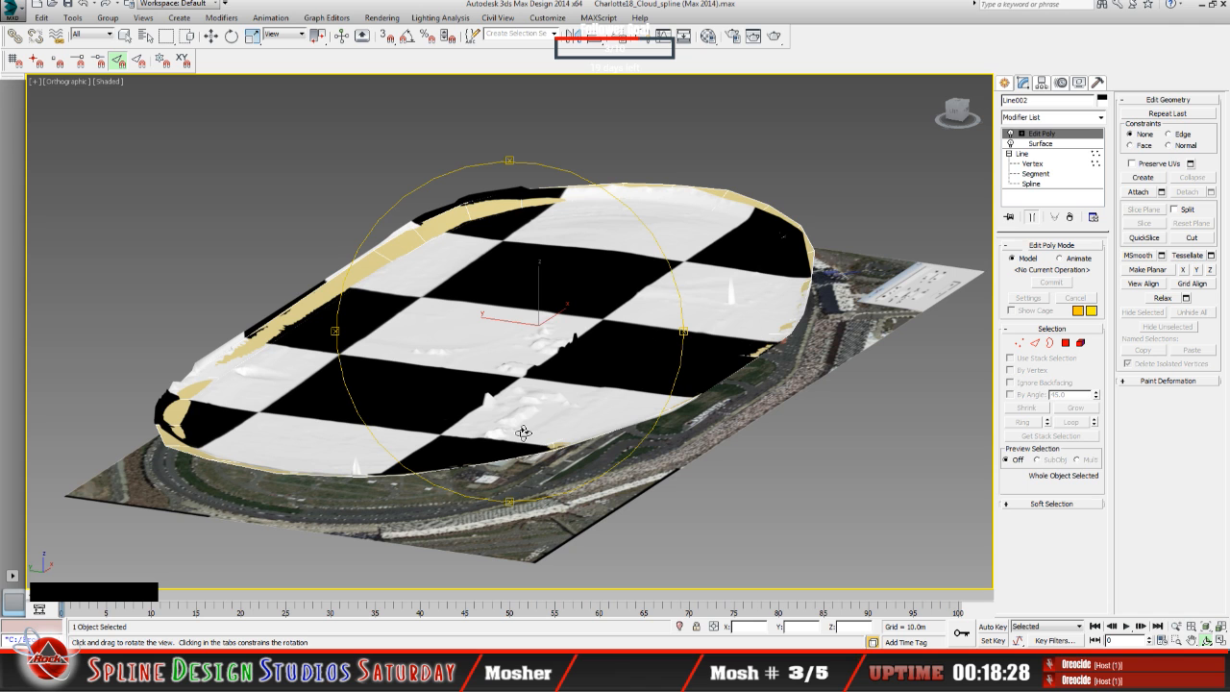
pyautogui.moveTo(540, 442); pyautogui.dragTo(528, 435)
pyautogui.click(529, 434)
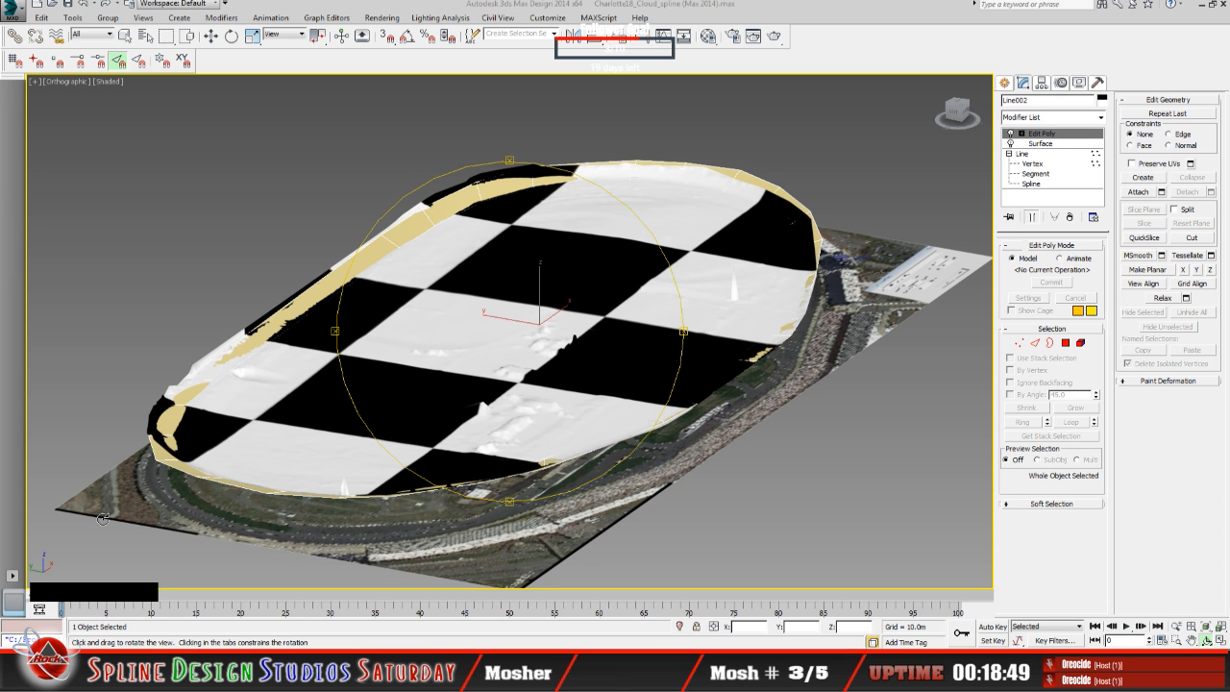
pyautogui.moveTo(515, 418)
pyautogui.mouseDown()
pyautogui.moveTo(485, 415)
pyautogui.moveTo(510, 417)
pyautogui.mouseUp()
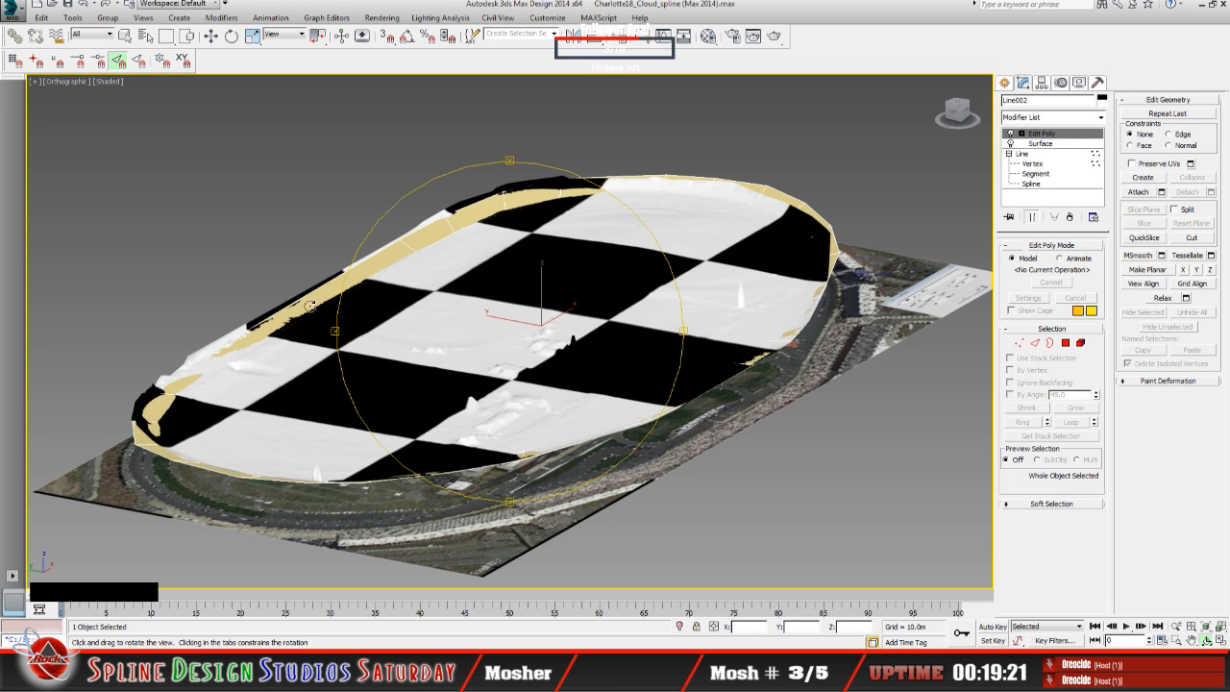
# Step: Hide the checkered NC_Phase2 Cloud_remaining_mesh so that only the tan ring and the satellite plane stay in view
pyautogui.click(412, 374)
pyautogui.click(261, 242)
pyautogui.click(126, 37)
pyautogui.click(392, 336)
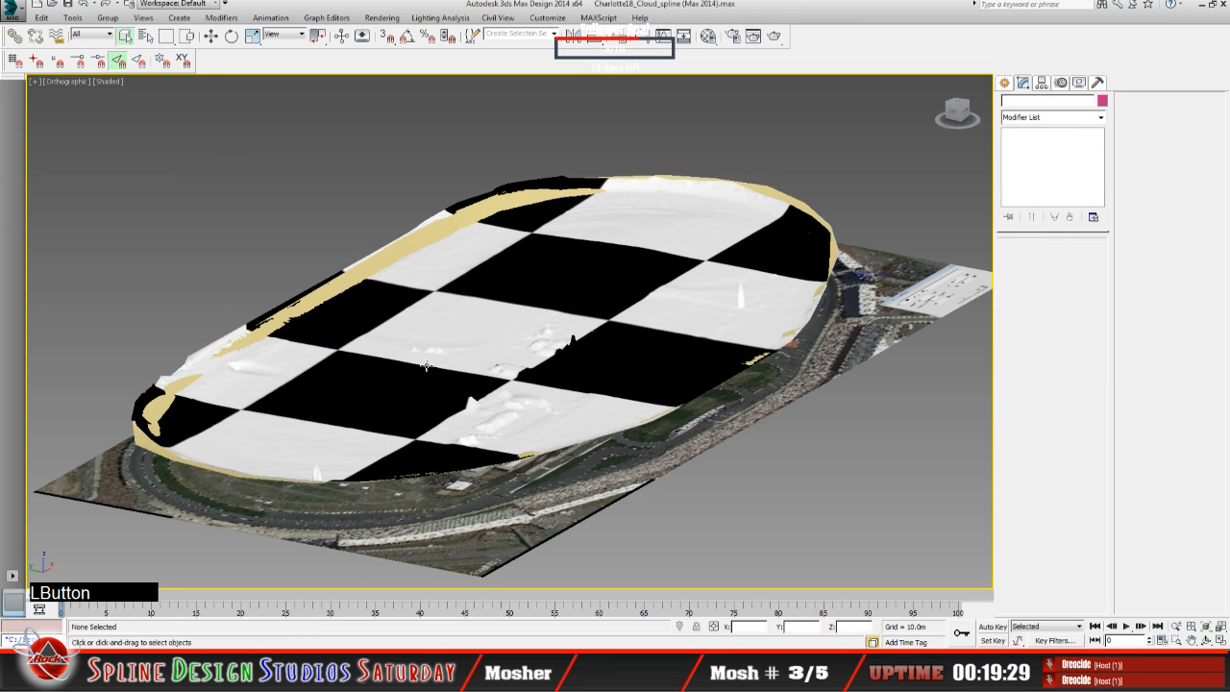
pyautogui.click(425, 367)
pyautogui.rightClick(413, 370)
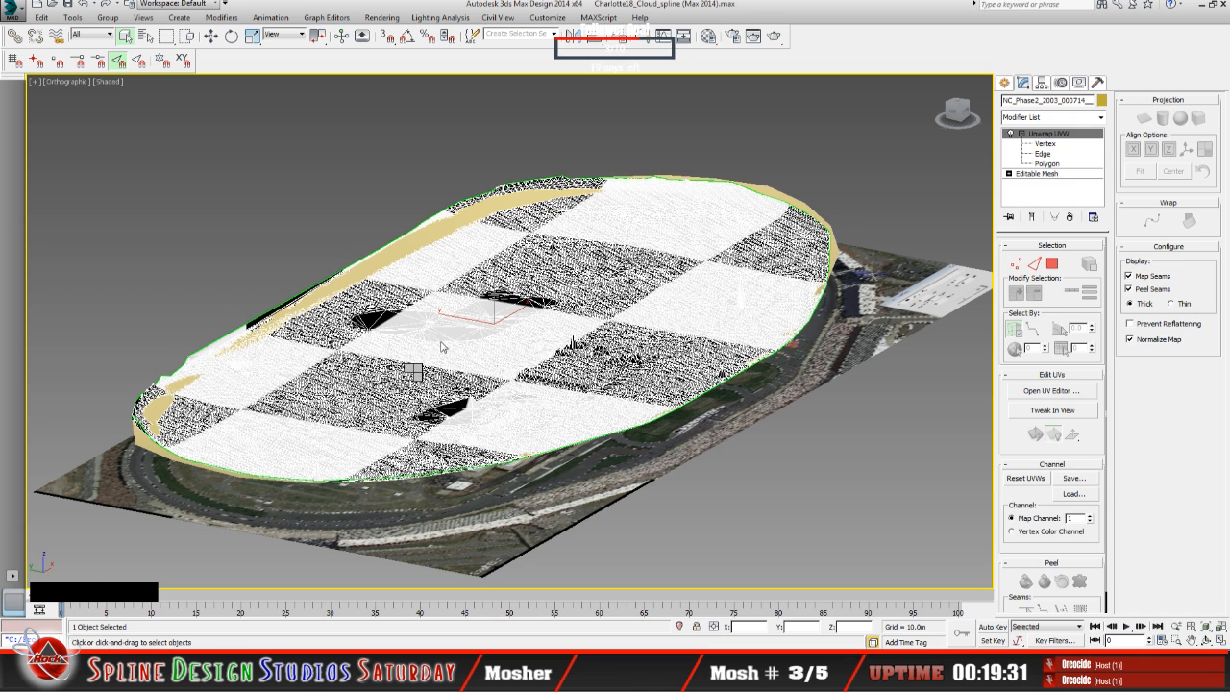
pyautogui.click(442, 352)
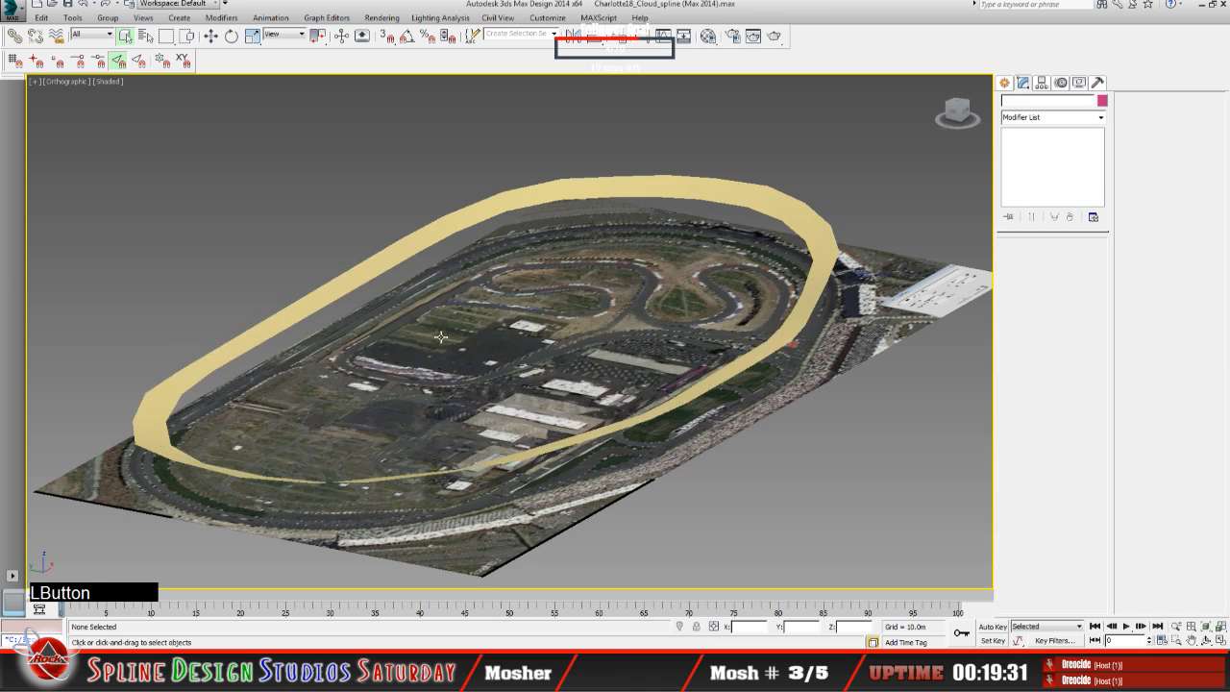
# Step: Apply an FFD 4x4x4 modifier to the tan ring surface Line002
pyautogui.click(463, 212)
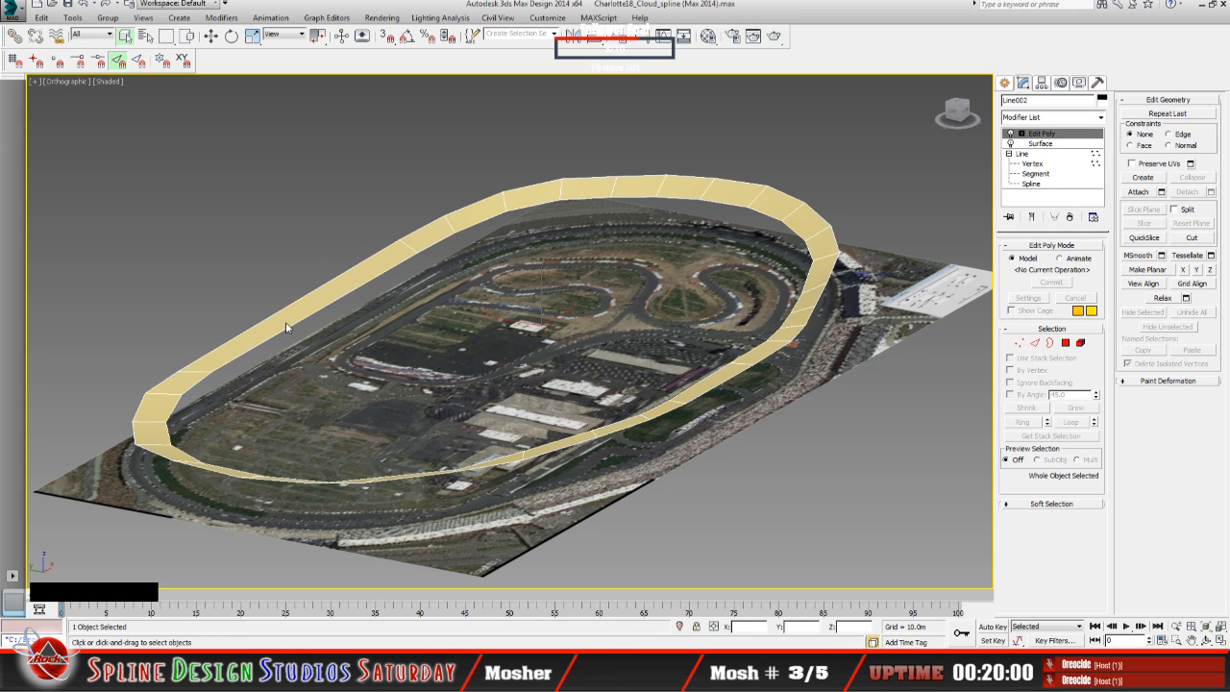
pyautogui.click(1101, 120)
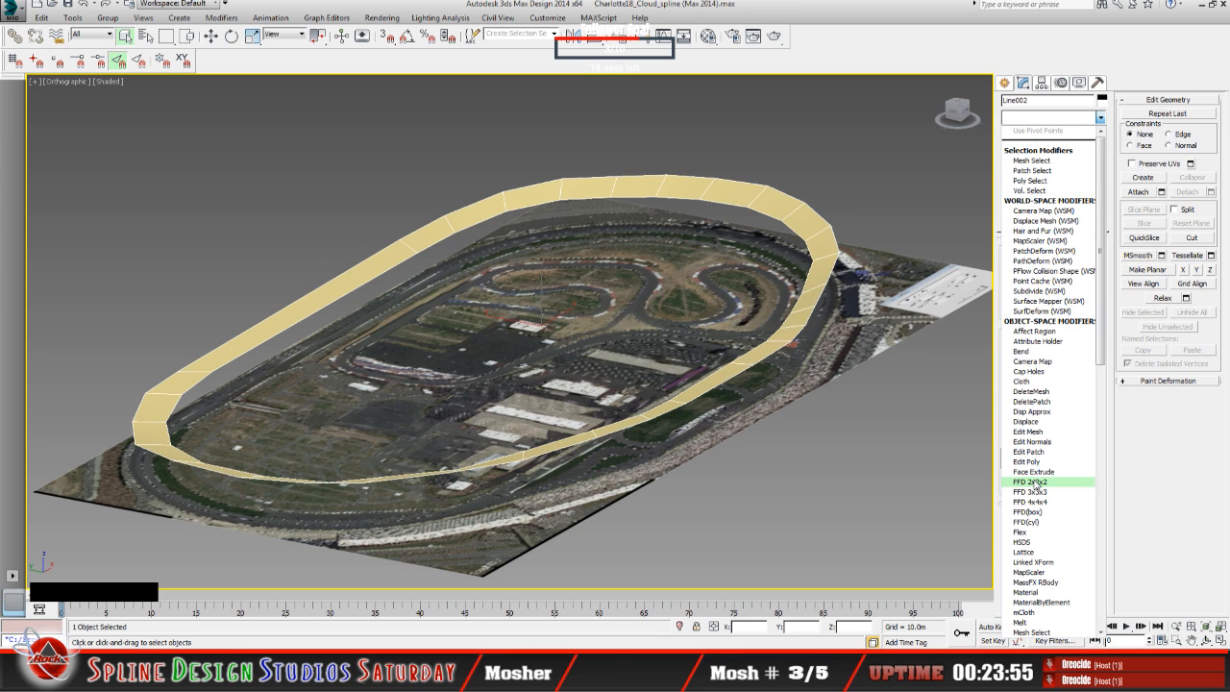
pyautogui.click(1034, 502)
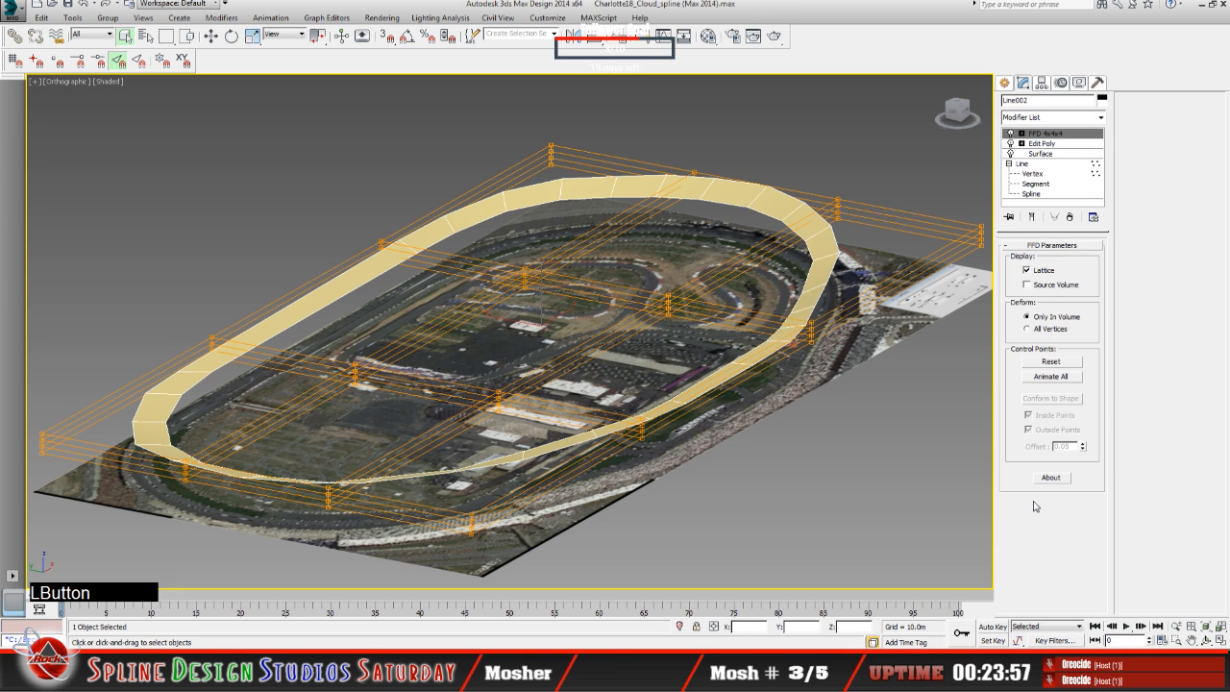
# Step: Reselect the tan ring, enter its FFD control point level and select an outer lattice column for moving
pyautogui.click(348, 363)
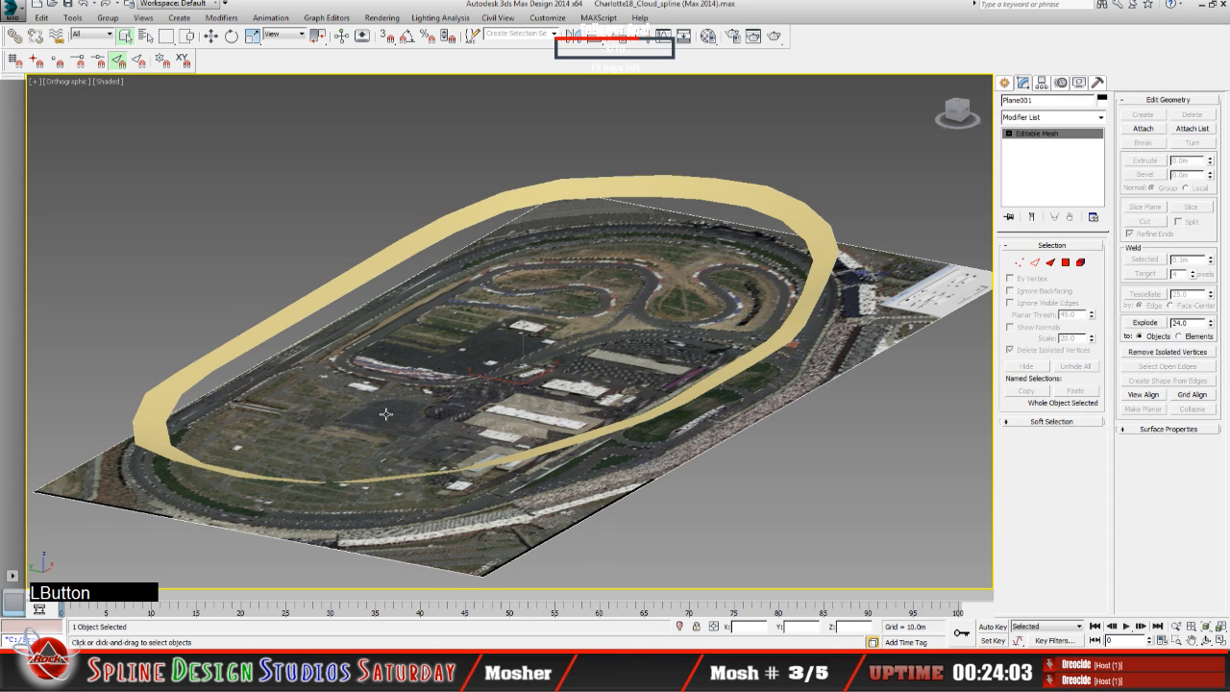
pyautogui.click(357, 276)
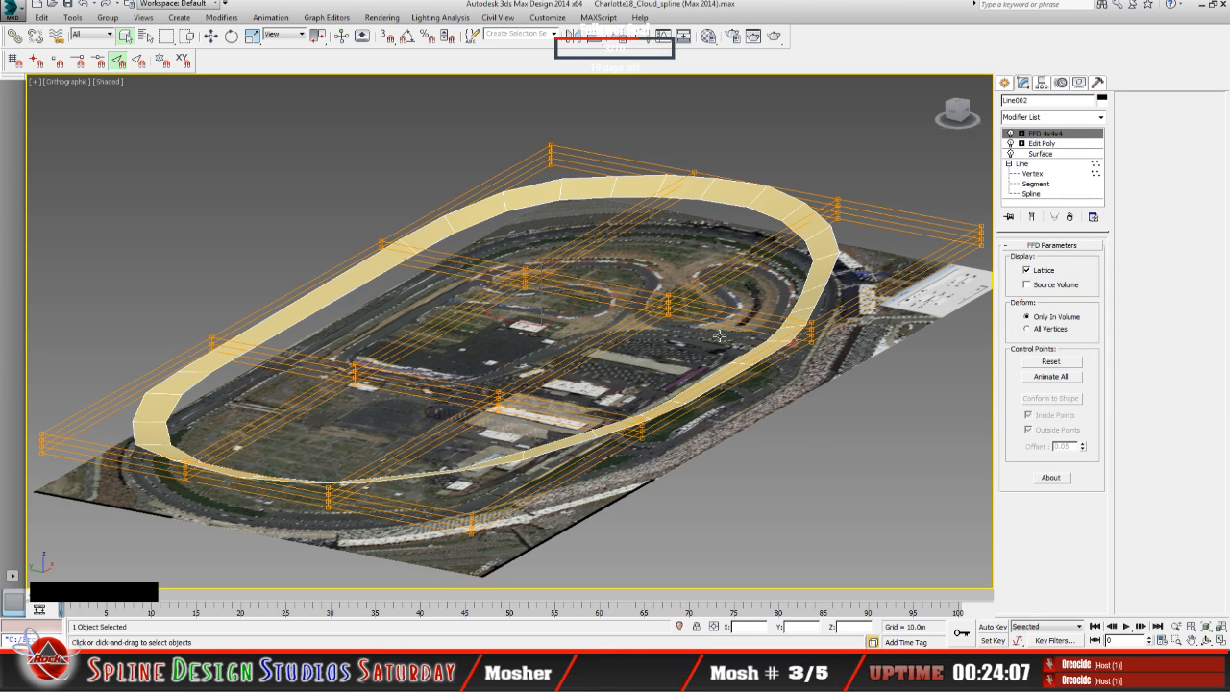
pyautogui.click(1042, 135)
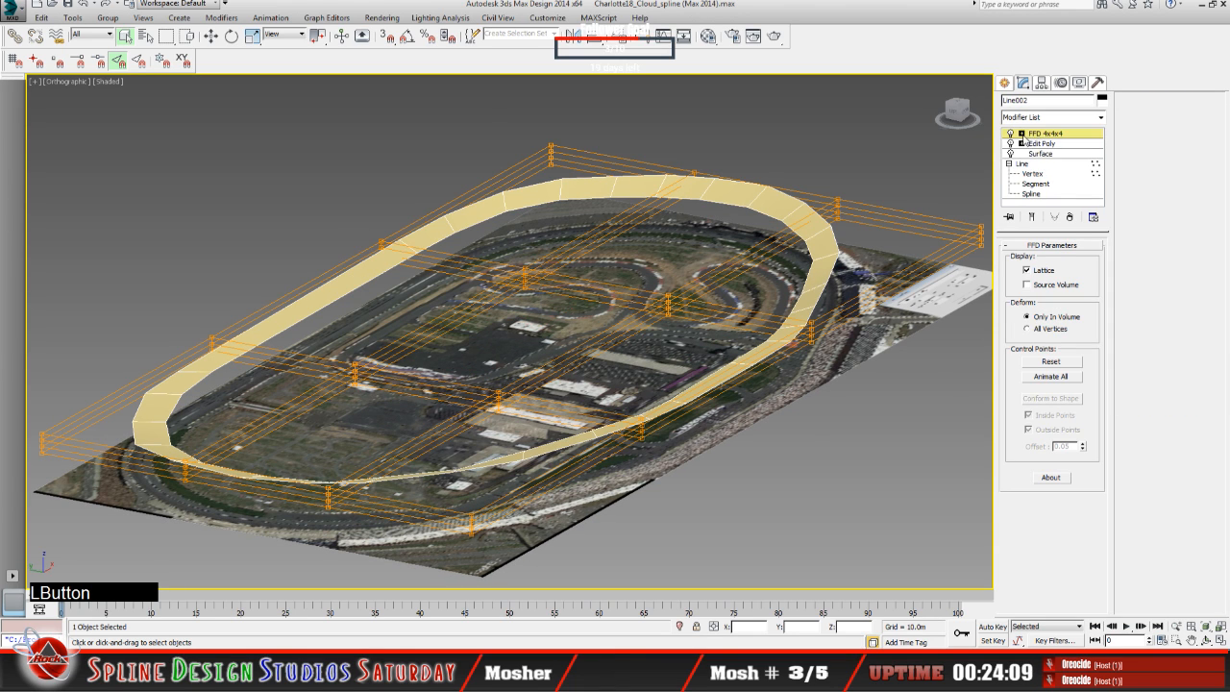
pyautogui.moveTo(187, 323); pyautogui.dragTo(222, 359)
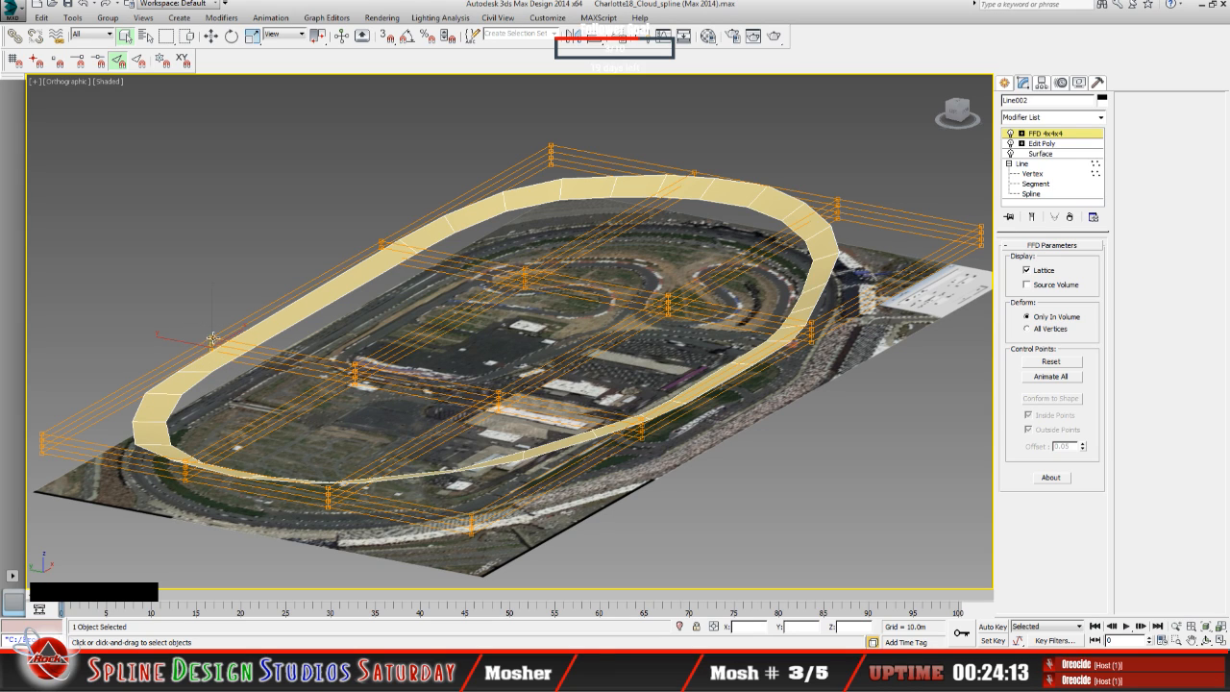
pyautogui.click(211, 35)
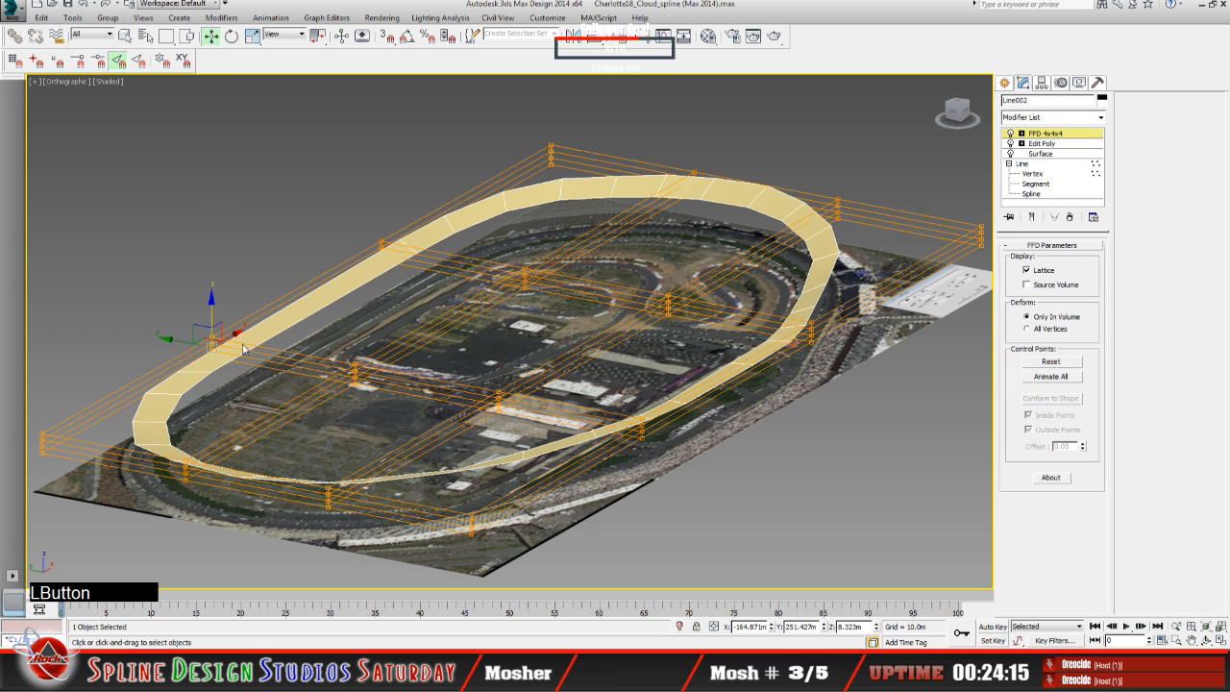
# Step: Try moving an interior column of lattice control points to about Y 118 m and down to about Z -11.5 m, undoing the last move
pyautogui.moveTo(221, 320); pyautogui.dragTo(283, 352)
pyautogui.click(354, 369)
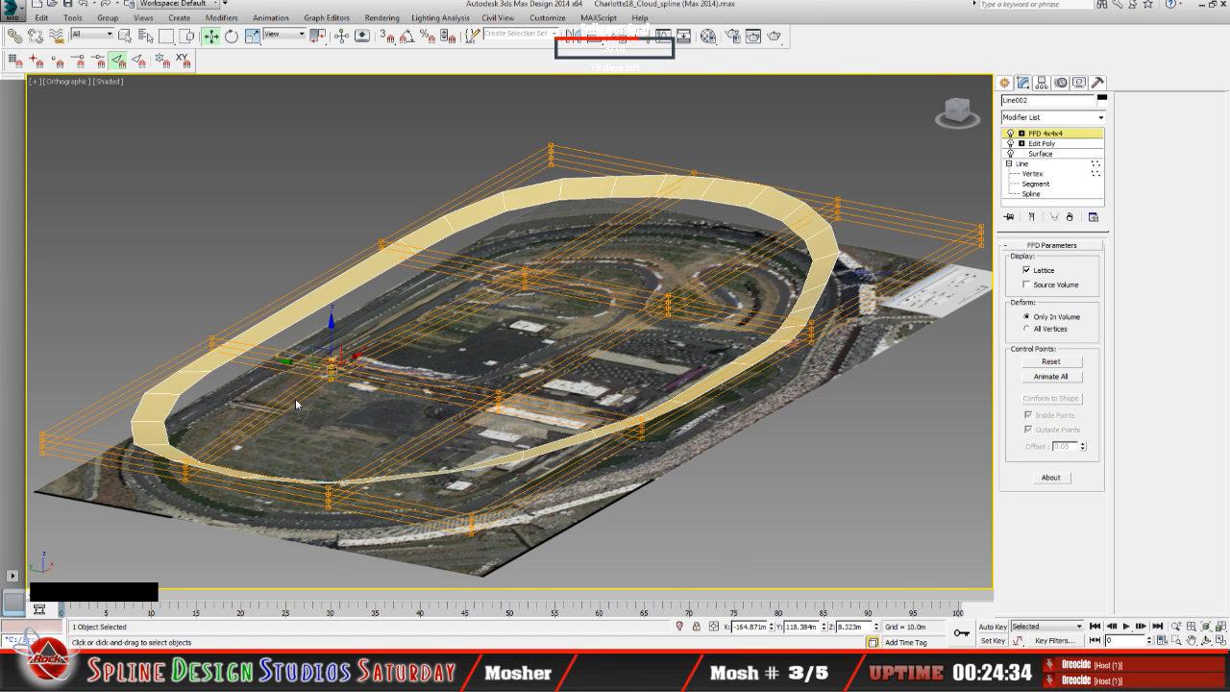
pyautogui.scroll(4, 295, 398)
pyautogui.moveTo(337, 334)
pyautogui.mouseDown()
pyautogui.moveTo(184, 294)
pyautogui.moveTo(275, 322)
pyautogui.moveTo(301, 366)
pyautogui.moveTo(299, 413)
pyautogui.moveTo(314, 341)
pyautogui.mouseUp()
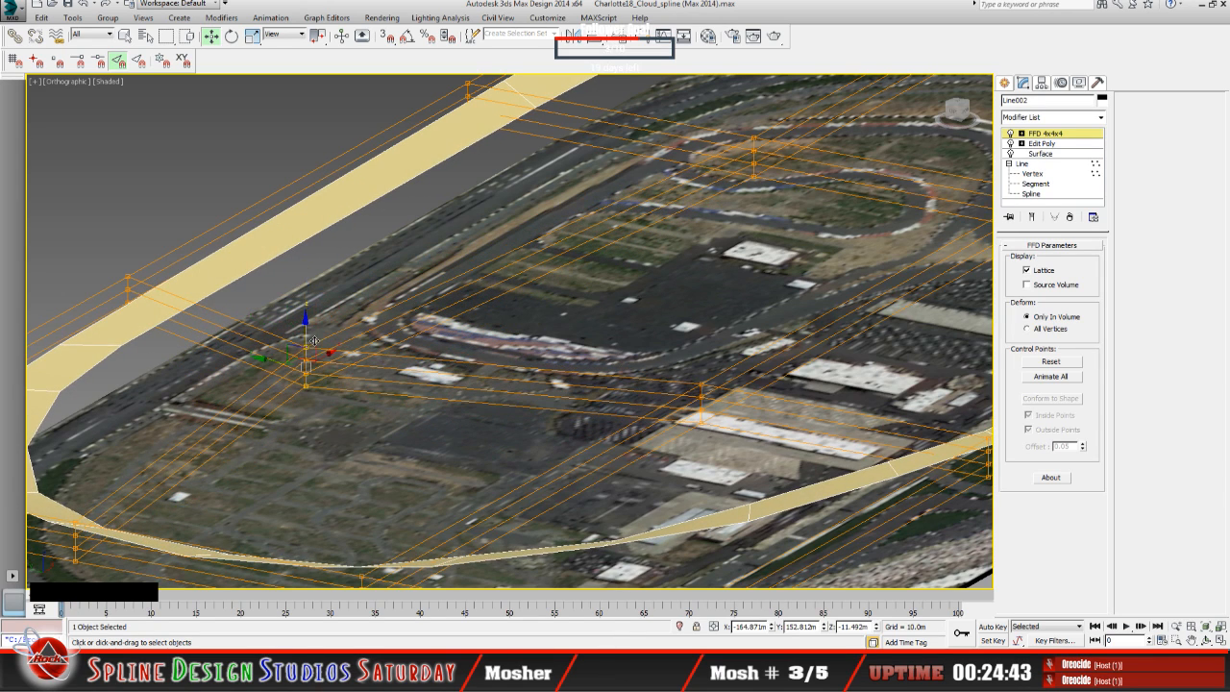
pyautogui.click(86, 5)
pyautogui.click(85, 4)
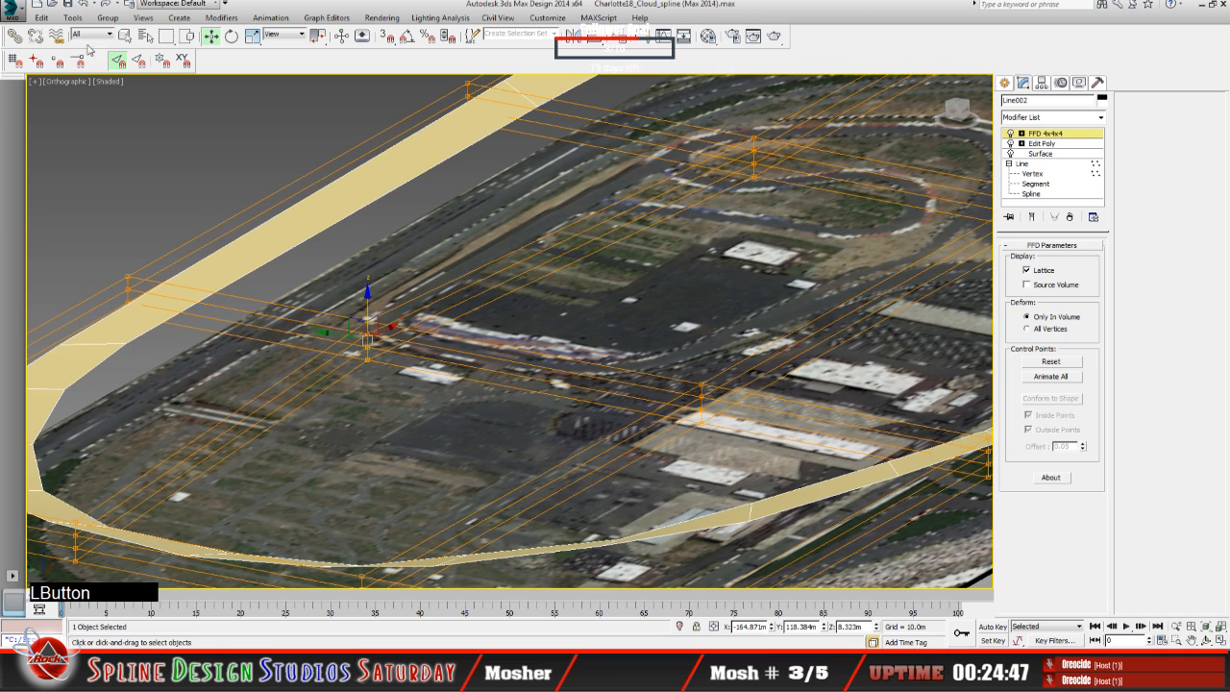
# Step: Try raising the outer column of lattice control points beside the ring to about Z 17 m, and undo it
pyautogui.moveTo(97, 255); pyautogui.dragTo(163, 322)
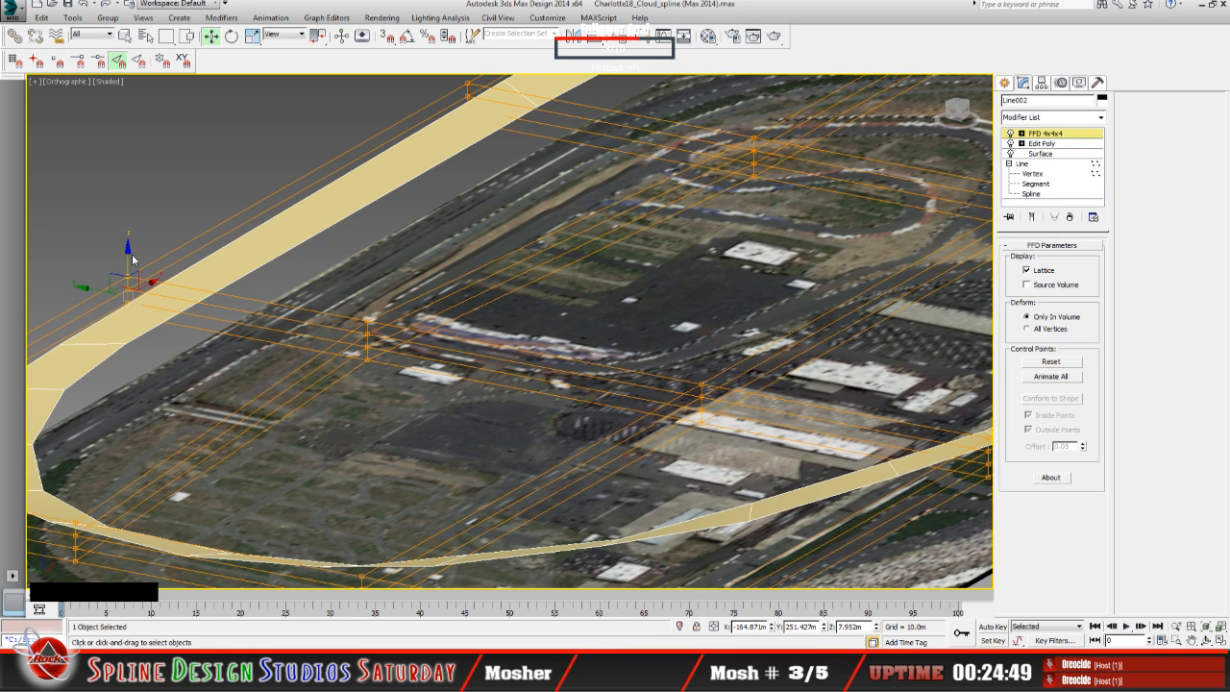
pyautogui.moveTo(133, 257); pyautogui.dragTo(141, 241)
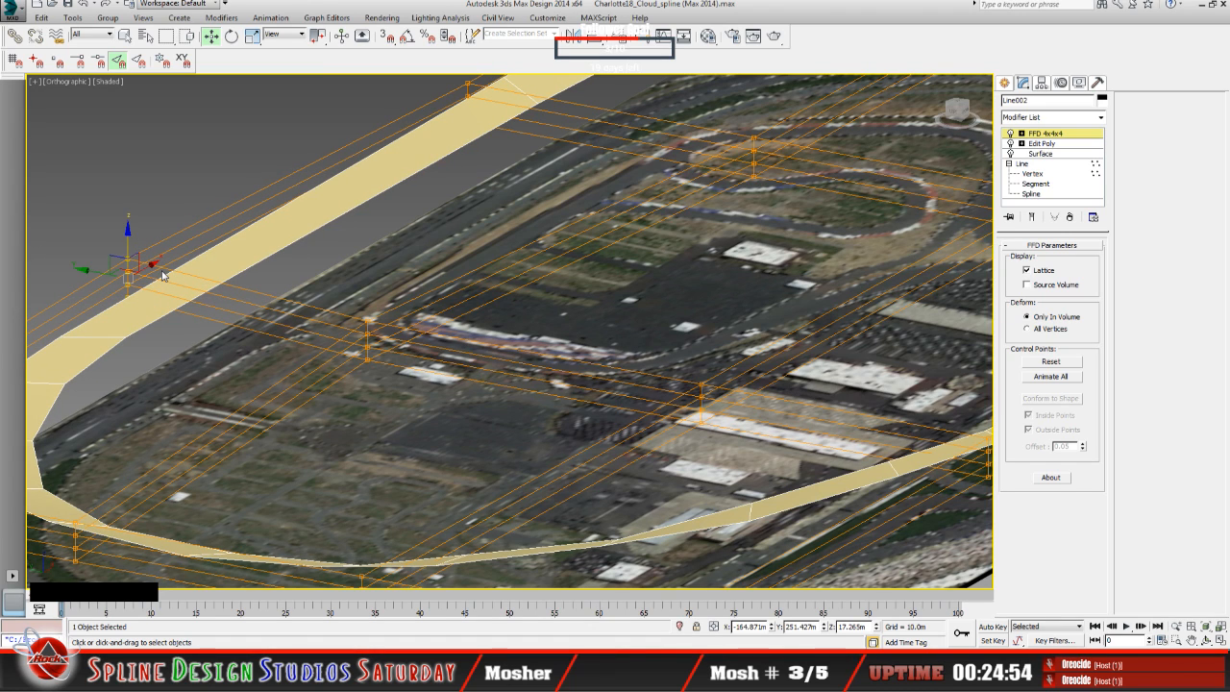
pyautogui.click(84, 5)
pyautogui.click(84, 5)
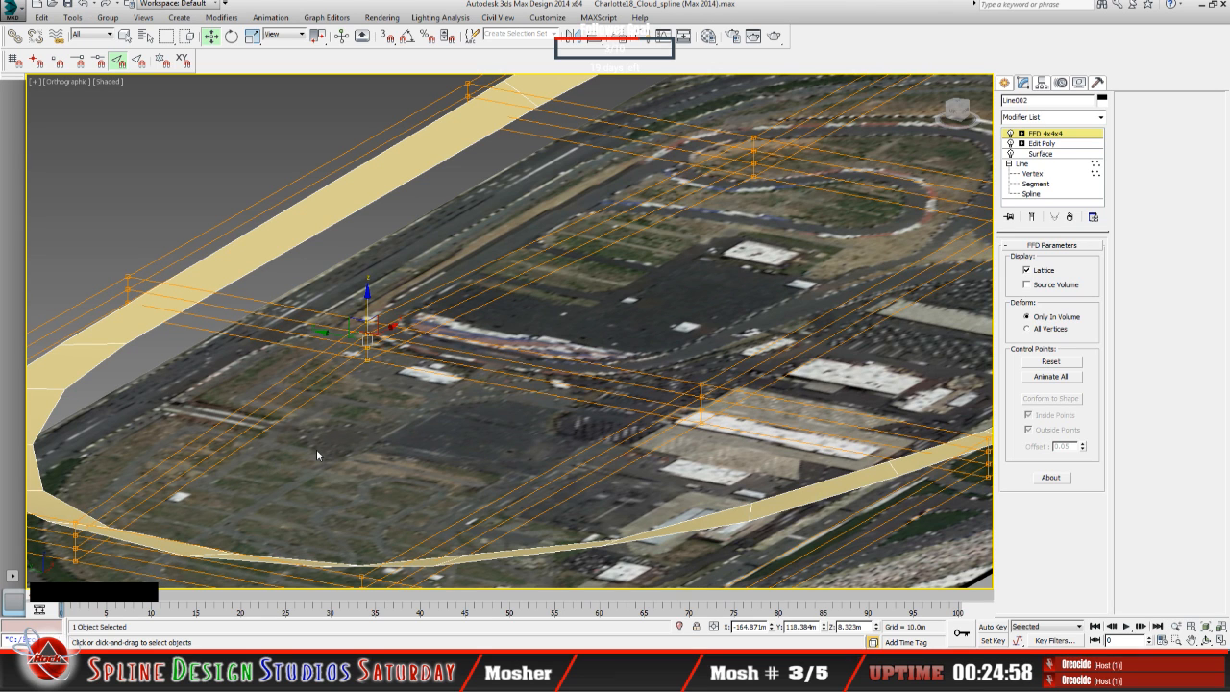
# Step: Undo the remaining Y-axis shift of the interior lattice control points
pyautogui.scroll(-4, 316, 450)
pyautogui.scroll(1, 317, 451)
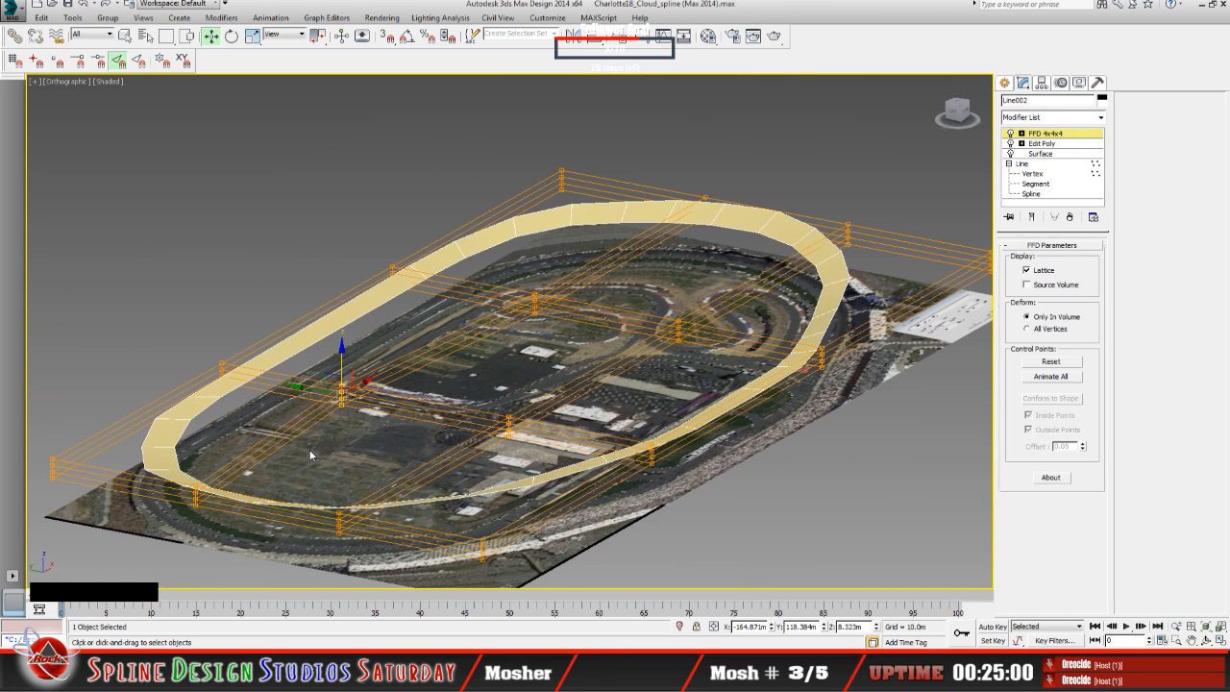
pyautogui.click(84, 5)
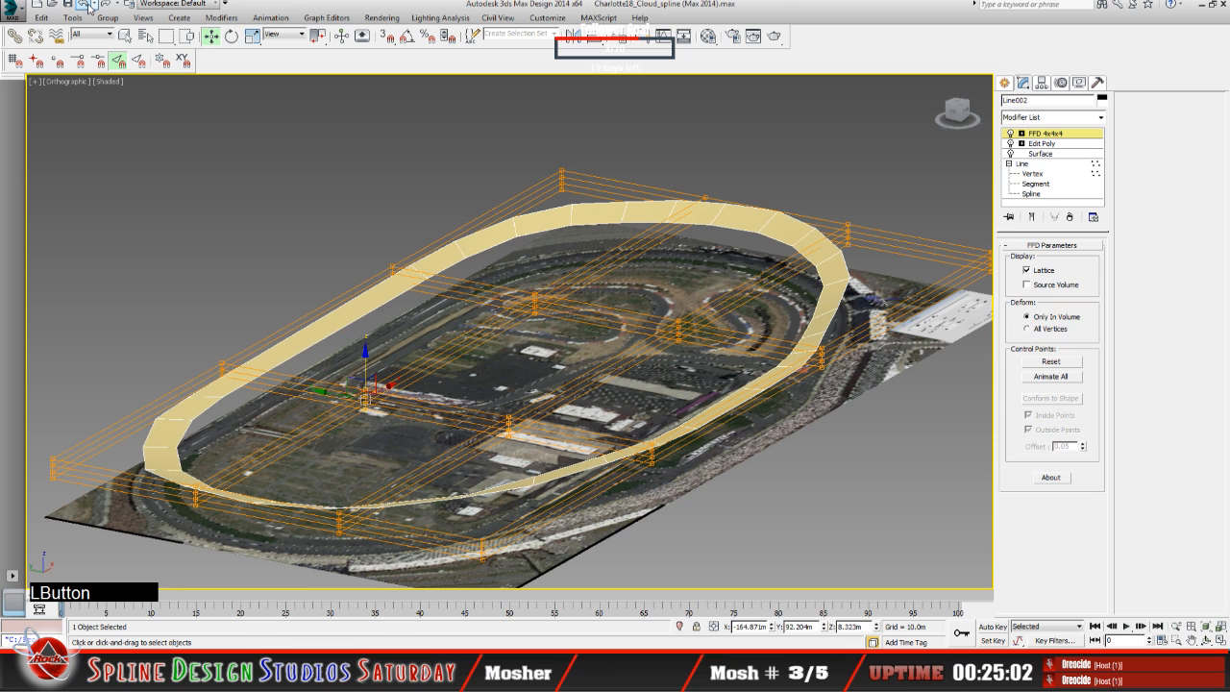
# Step: Undo the remaining lattice edits and delete the FFD 4x4x4 modifier from the tan ring's stack
pyautogui.click(86, 5)
pyautogui.click(86, 5)
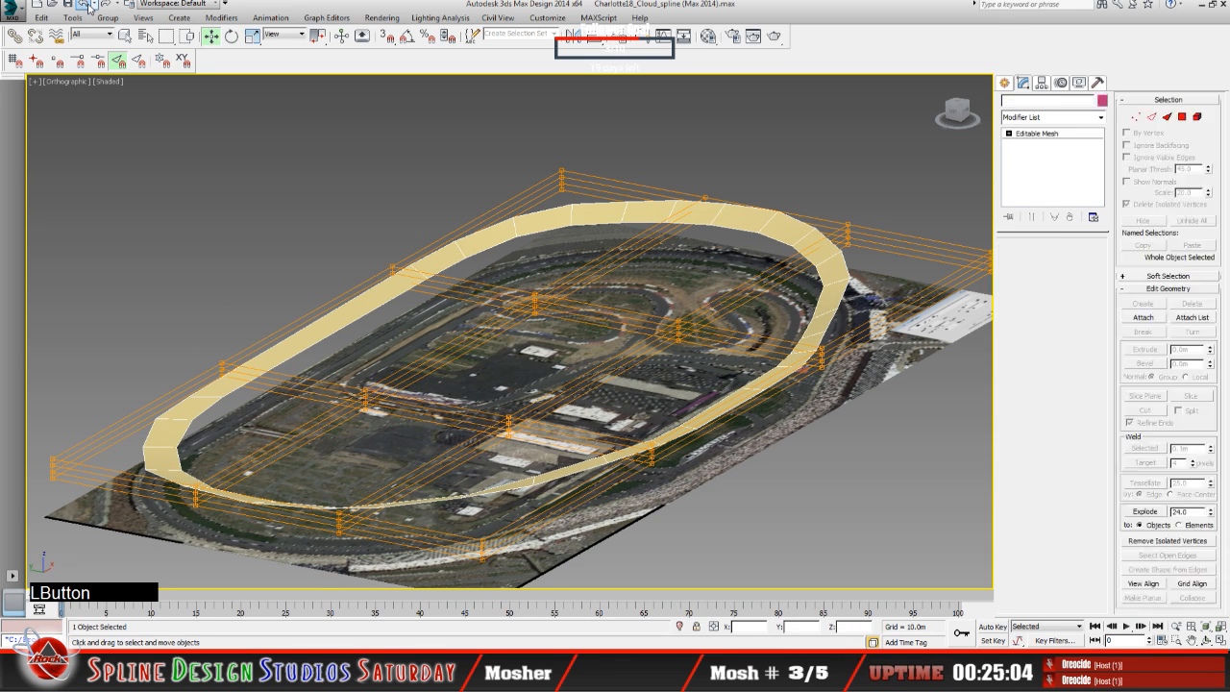
pyautogui.click(328, 347)
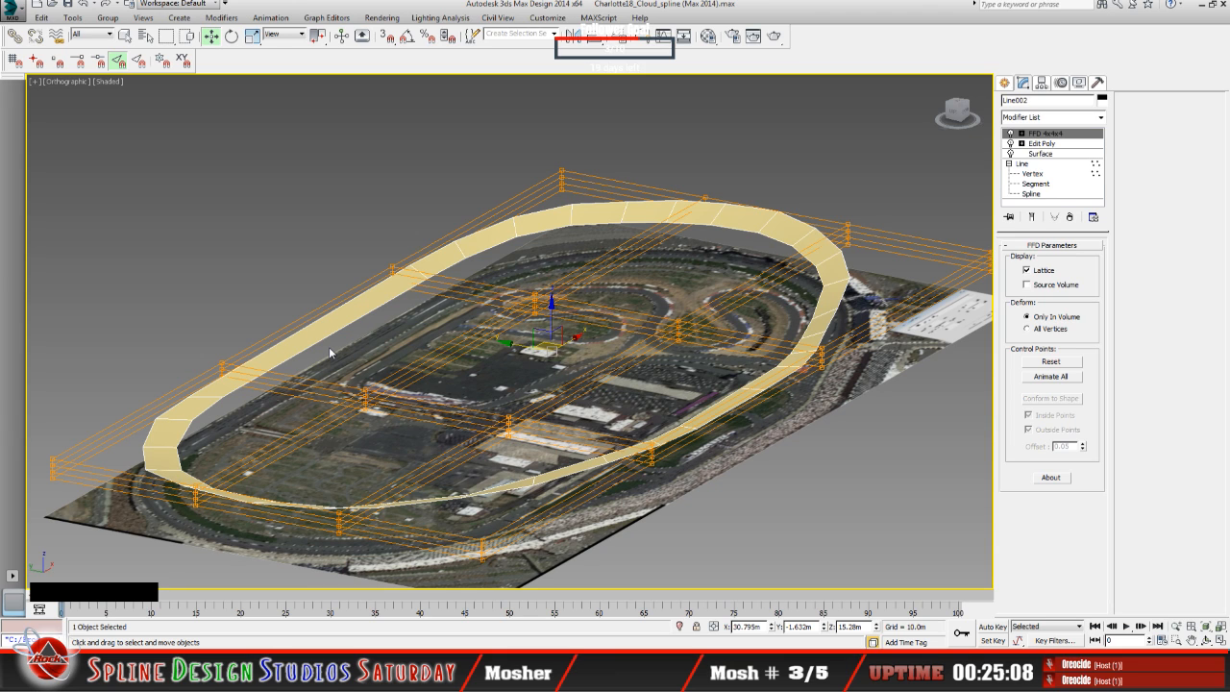
pyautogui.click(87, 6)
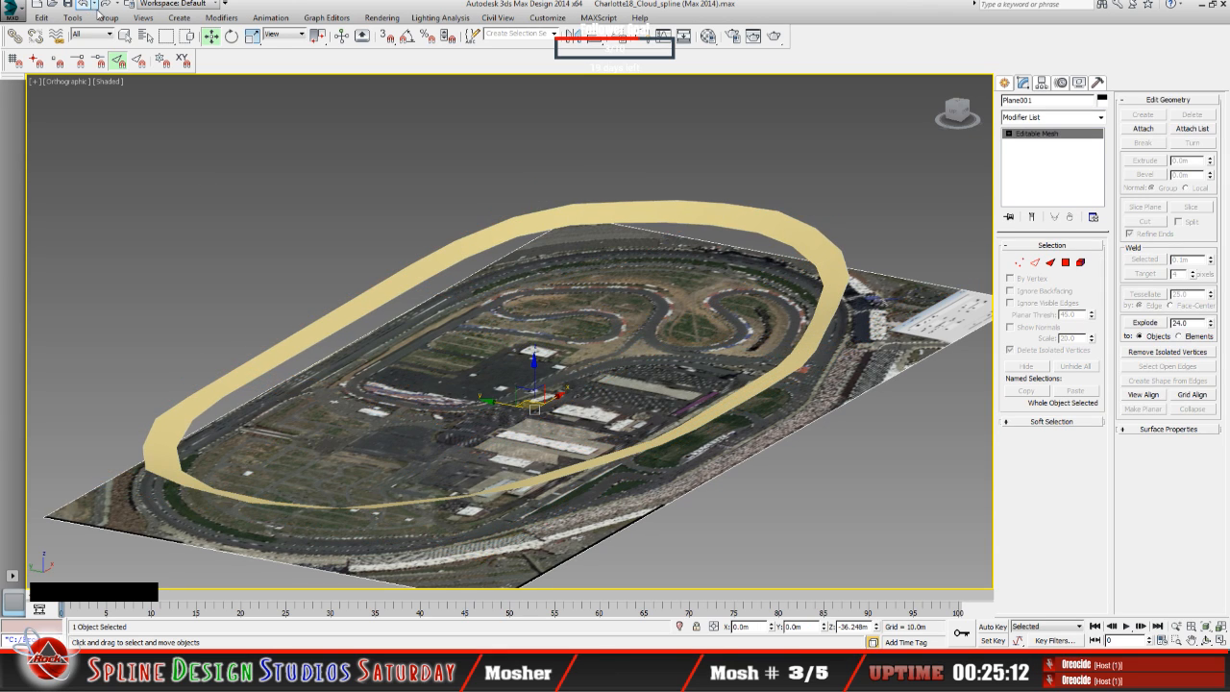
pyautogui.click(339, 327)
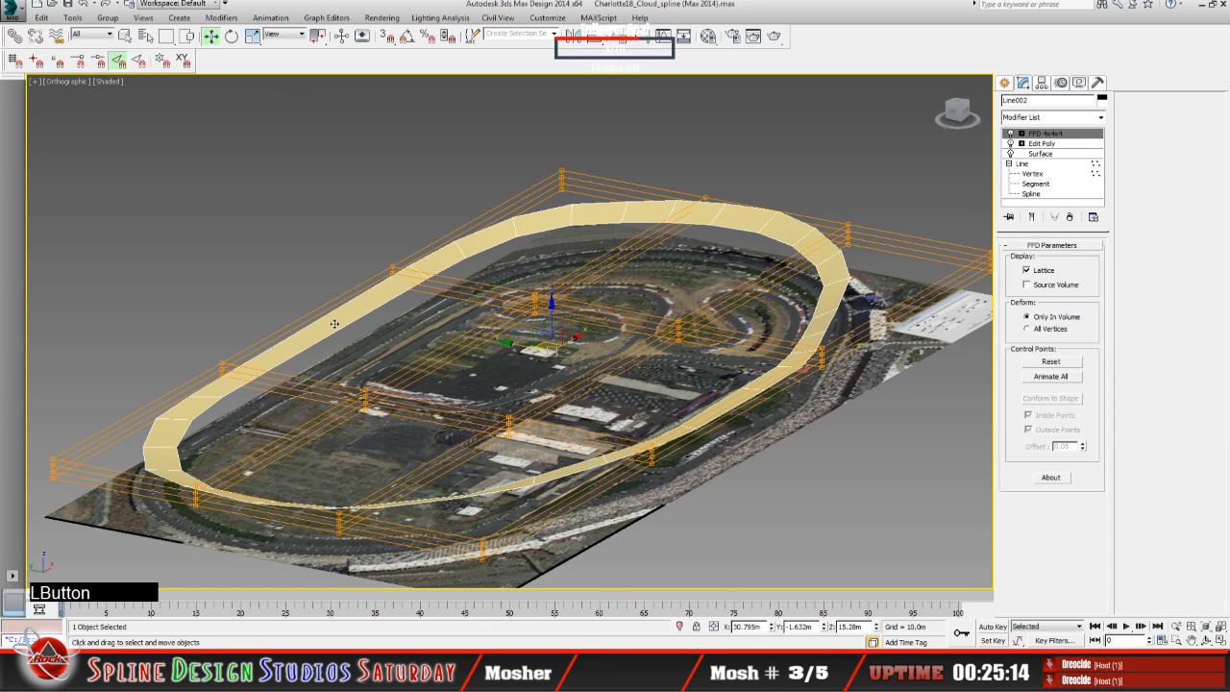
pyautogui.rightClick(1045, 135)
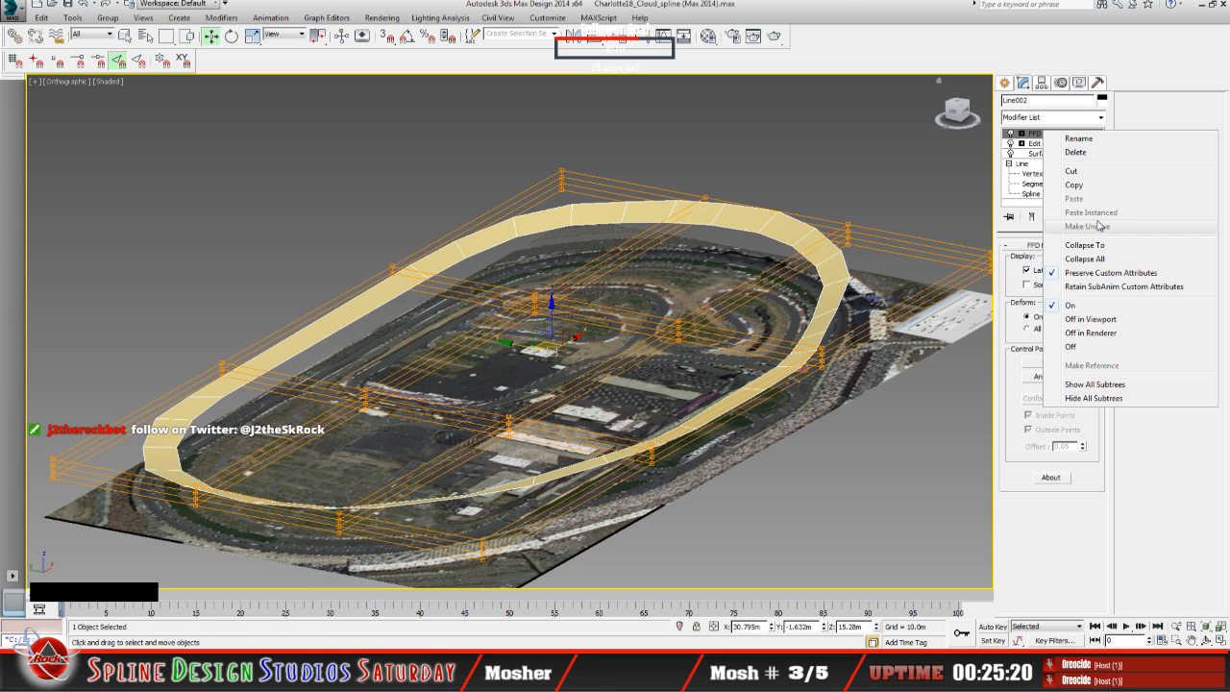
pyautogui.click(1076, 152)
pyautogui.click(293, 346)
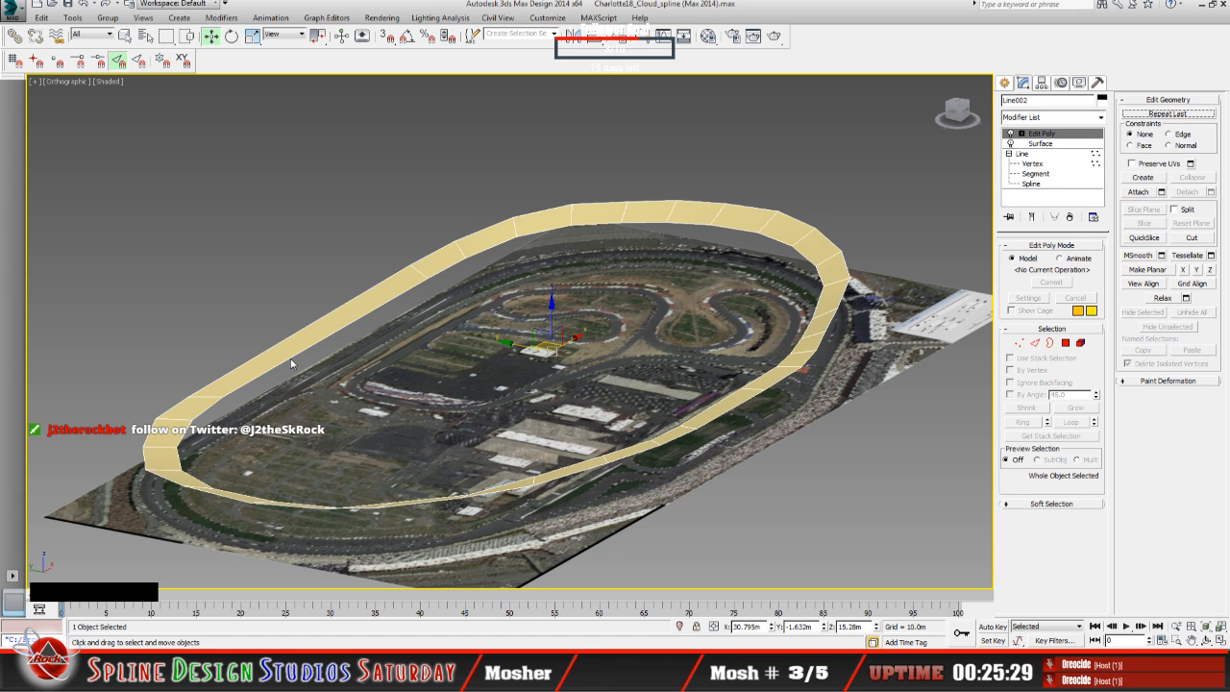
# Step: Hide the selected tan ring
pyautogui.middleClick(305, 384)
pyautogui.scroll(5, 304, 383)
pyautogui.scroll(3, 305, 384)
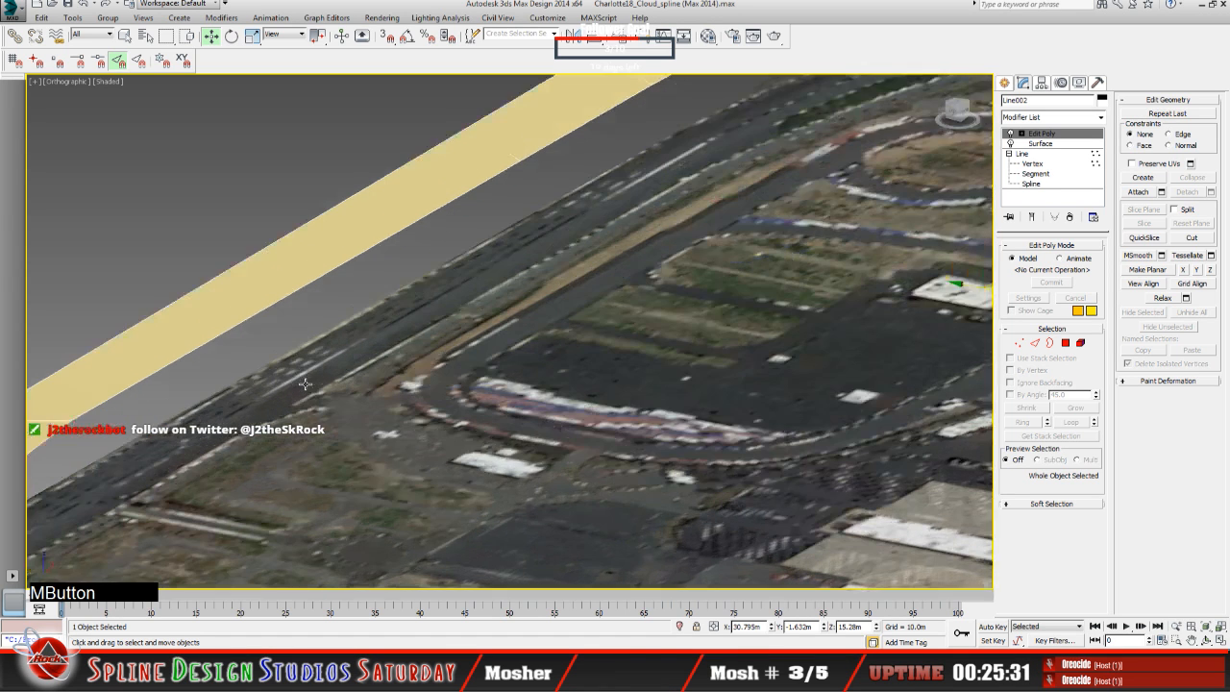
pyautogui.moveTo(485, 352); pyautogui.dragTo(586, 443, button='middle')
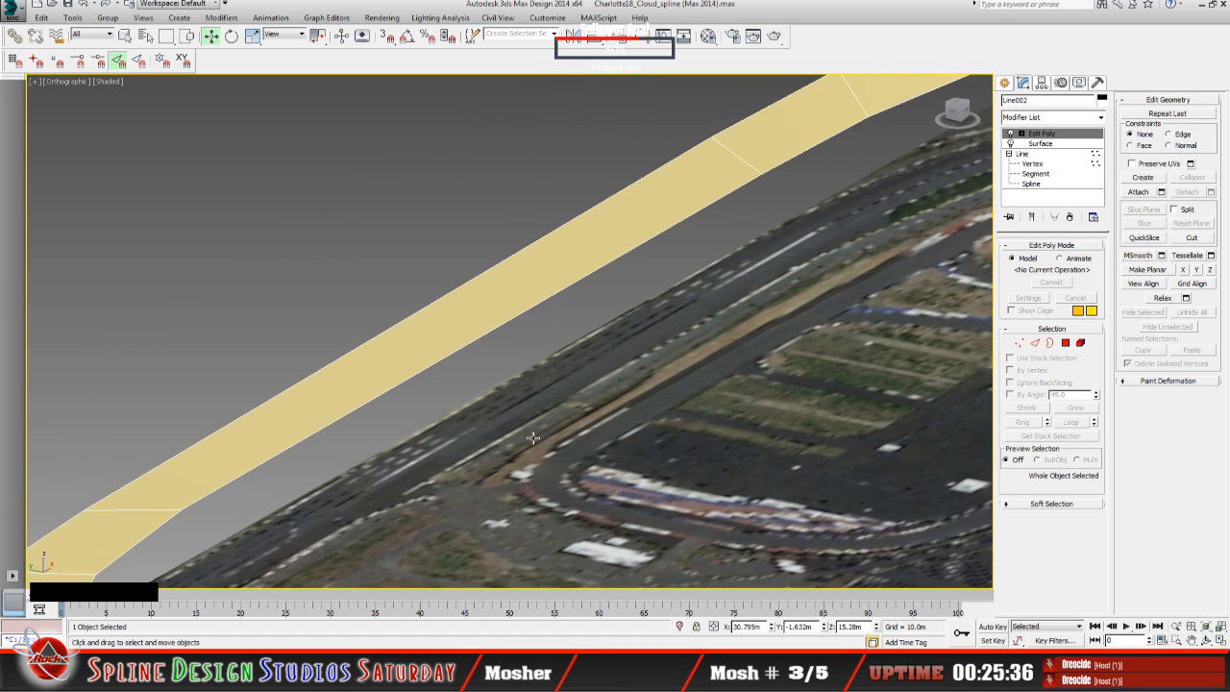
pyautogui.rightClick(533, 438)
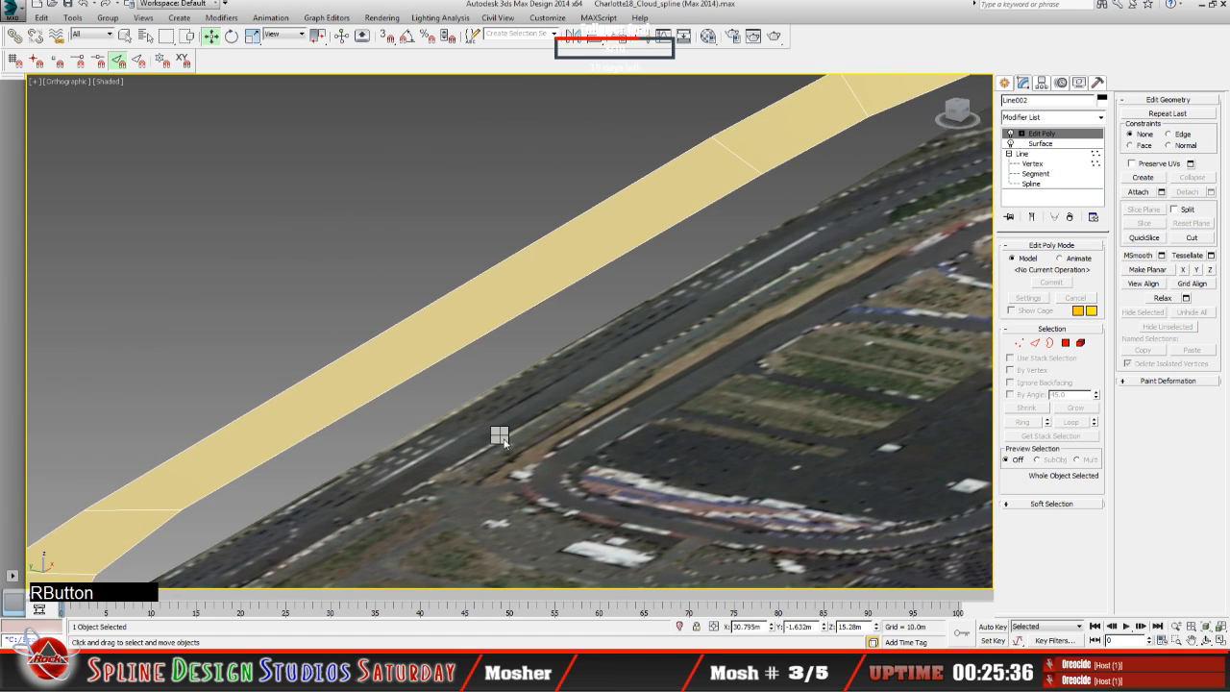
pyautogui.click(544, 401)
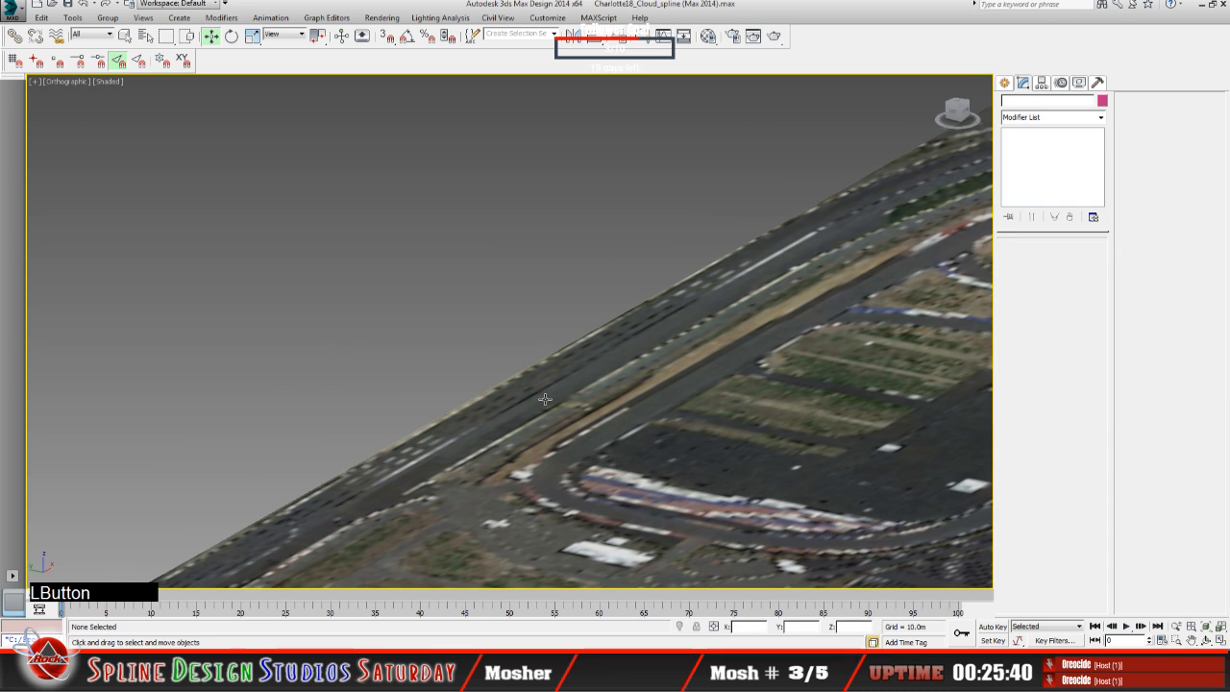
# Step: Unhide Line002 and the NC_Phase2_2003_000714 cloud terrain mesh together by name
pyautogui.rightClick(515, 401)
pyautogui.click(483, 336)
pyautogui.moveTo(304, 249); pyautogui.dragTo(317, 270)
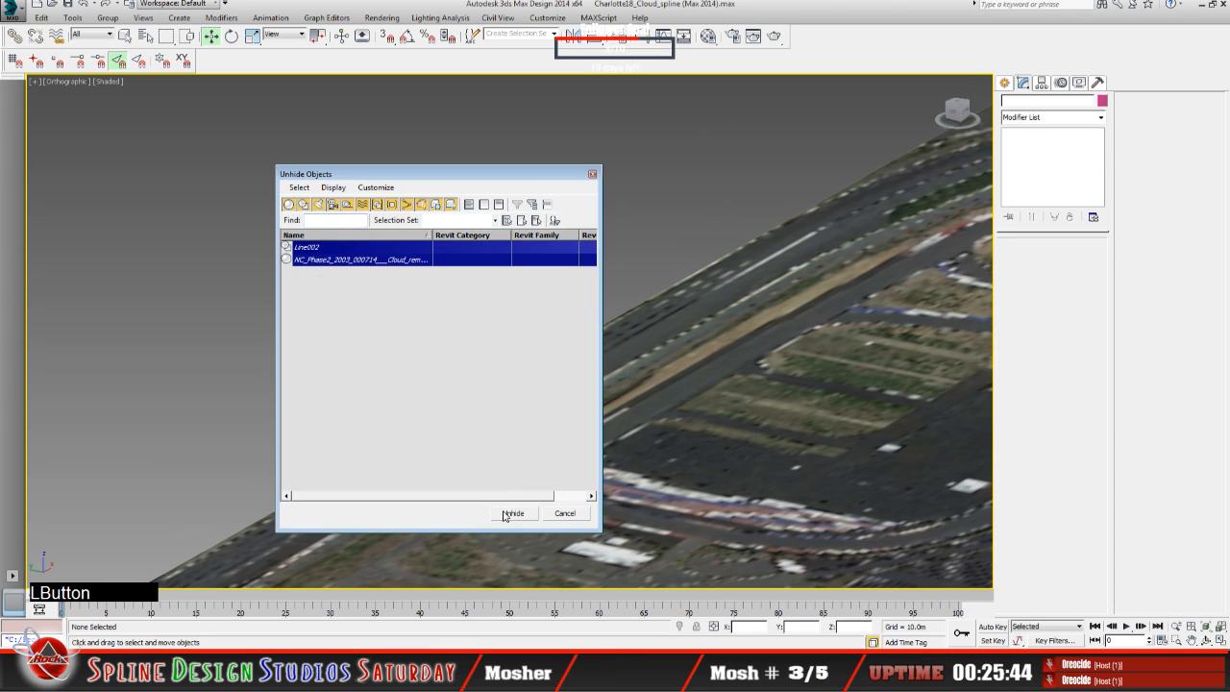
pyautogui.click(514, 512)
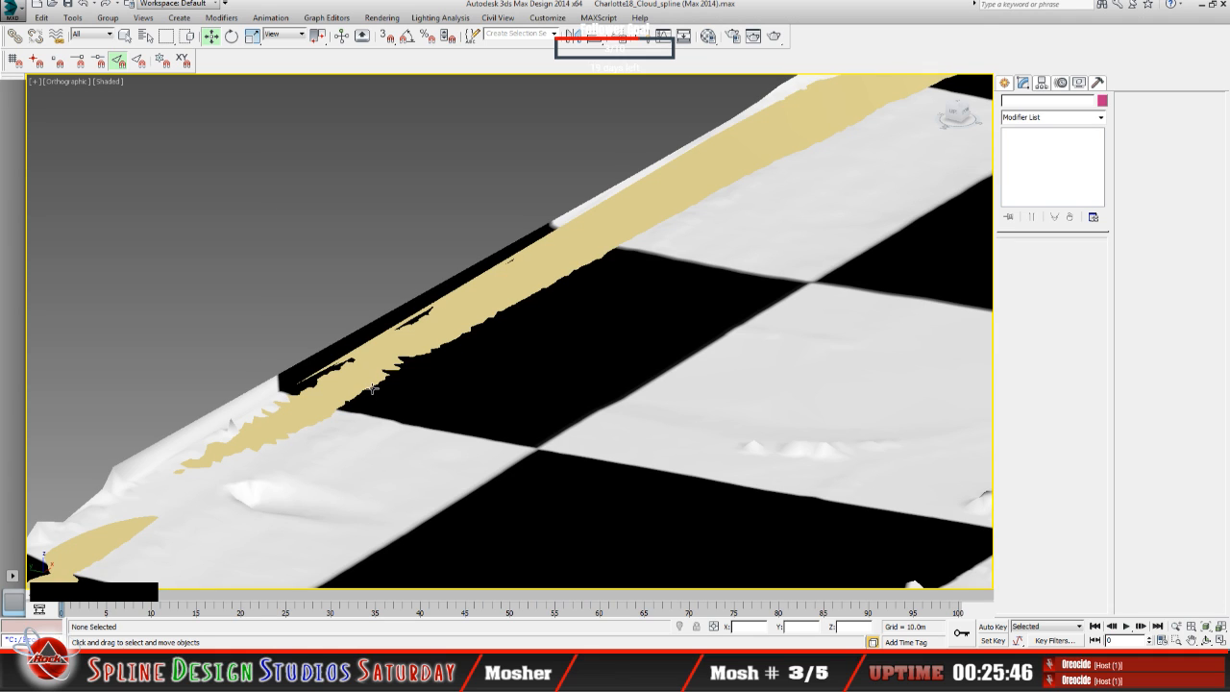
# Step: Select the tan ring and compare its long straight against the terrain with the Edit Poly modifier off and on again
pyautogui.click(339, 389)
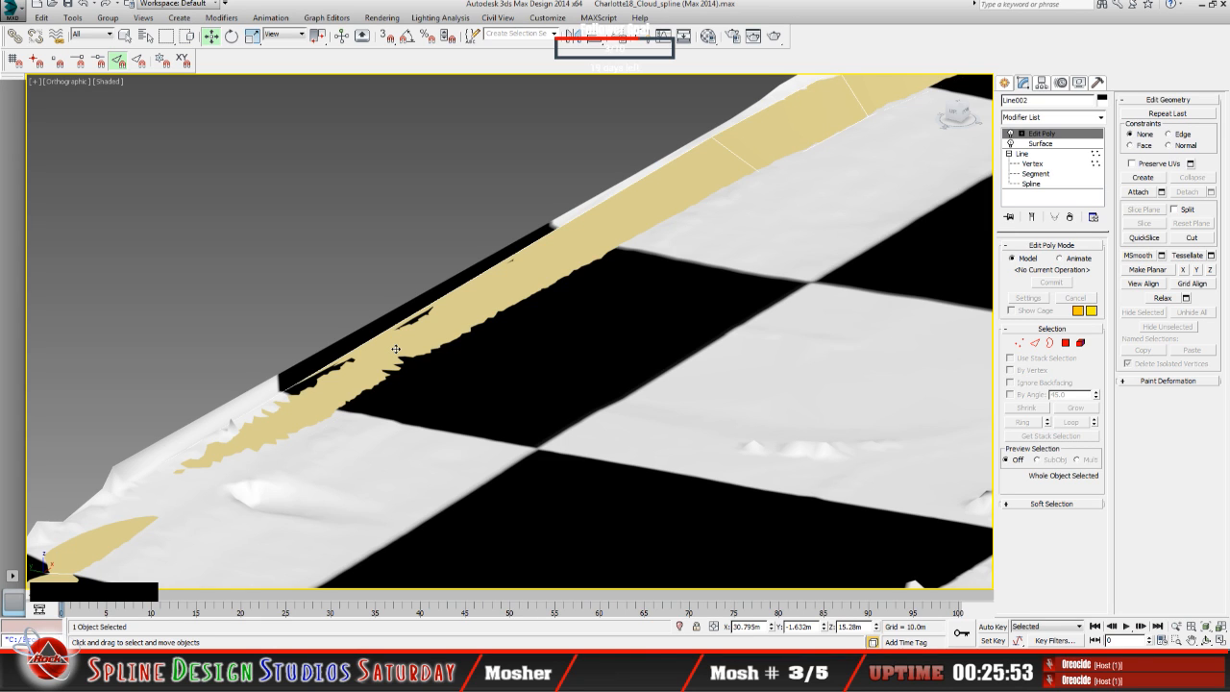
pyautogui.scroll(2, 481, 318)
pyautogui.moveTo(481, 318); pyautogui.dragTo(199, 553, button='middle')
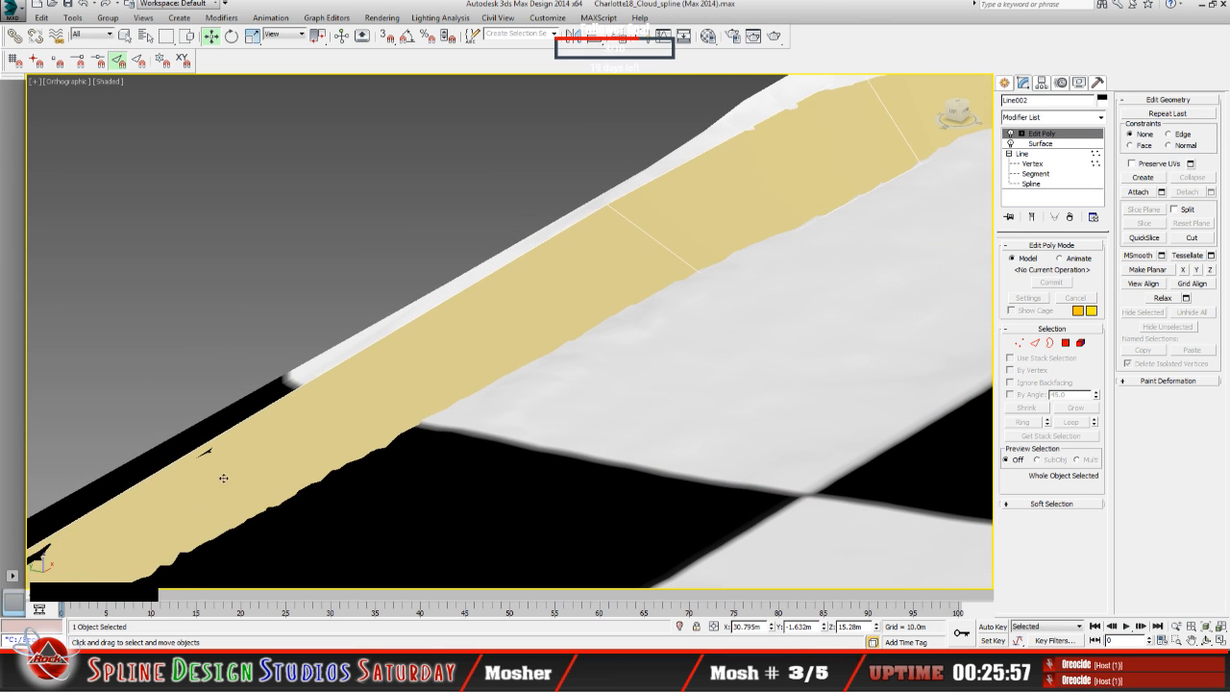
pyautogui.click(1013, 134)
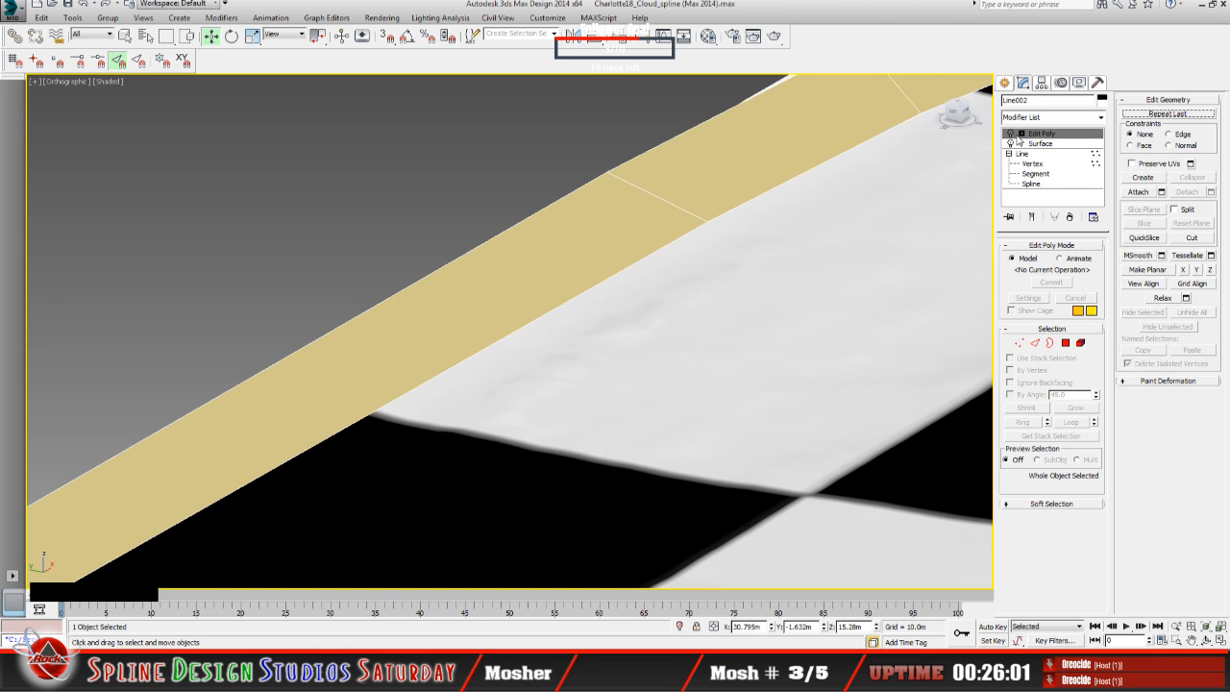
pyautogui.click(1011, 133)
# Step: Select the ring's long straight polygon at the Edit Poly polygon level and examine how it intersects the terrain
pyautogui.click(1021, 134)
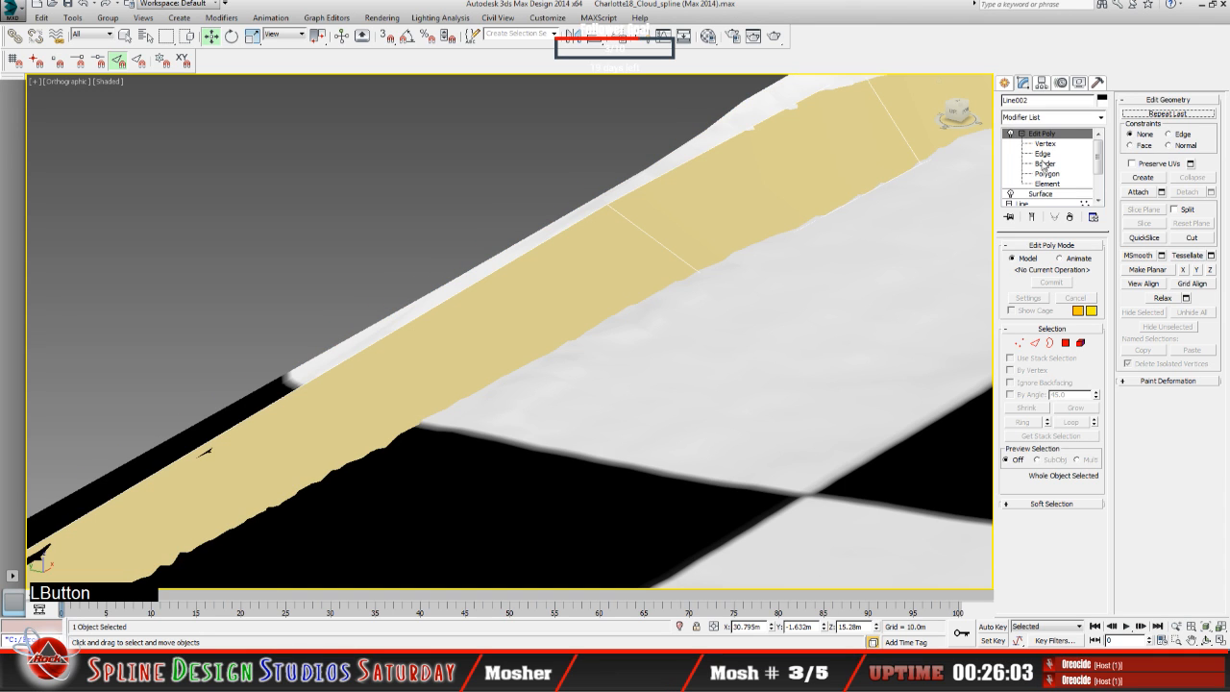
pyautogui.click(1048, 174)
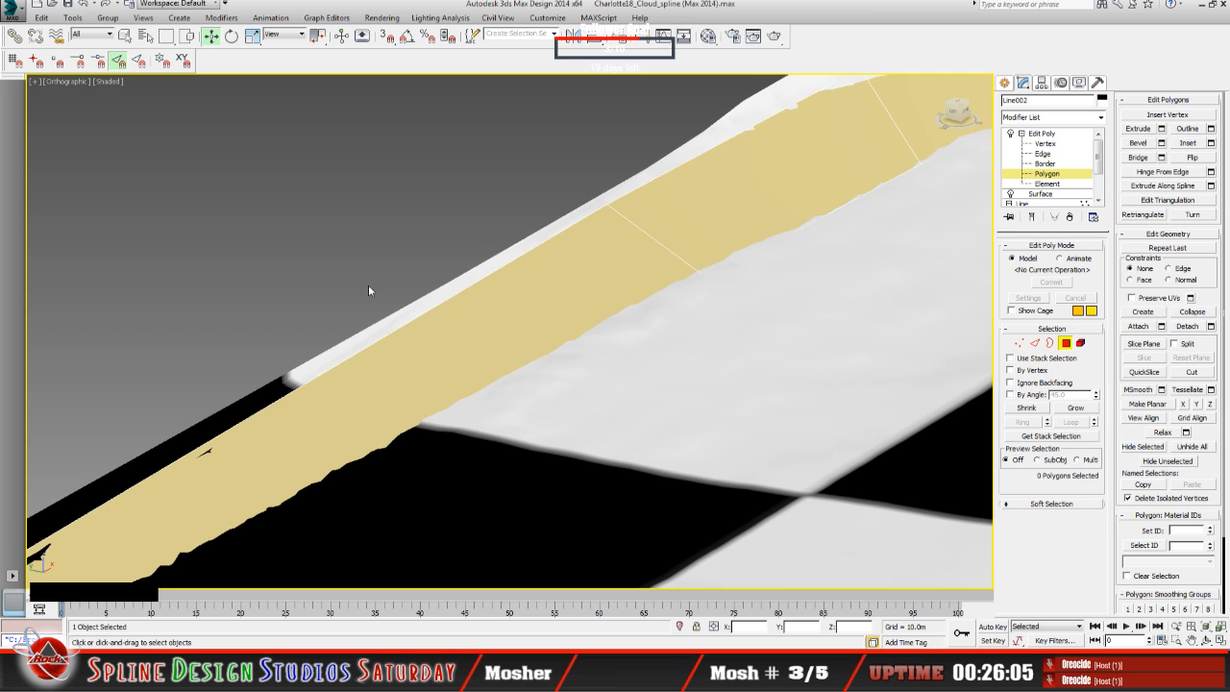
pyautogui.click(473, 357)
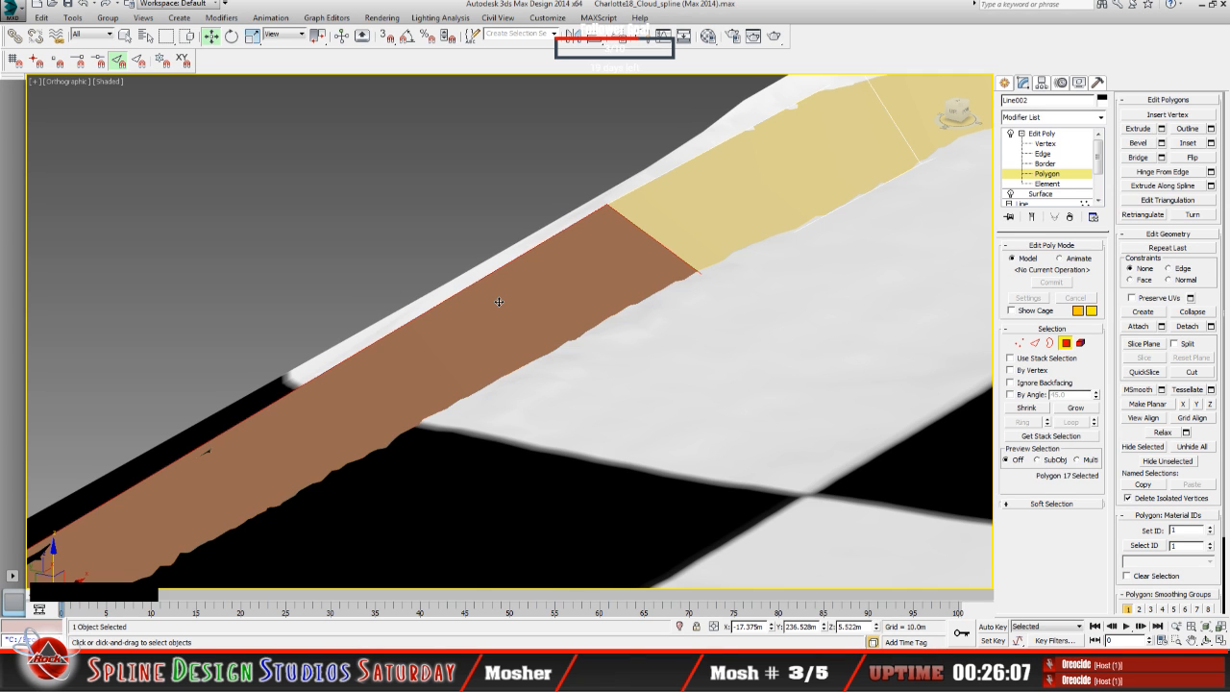
pyautogui.scroll(-5, 499, 302)
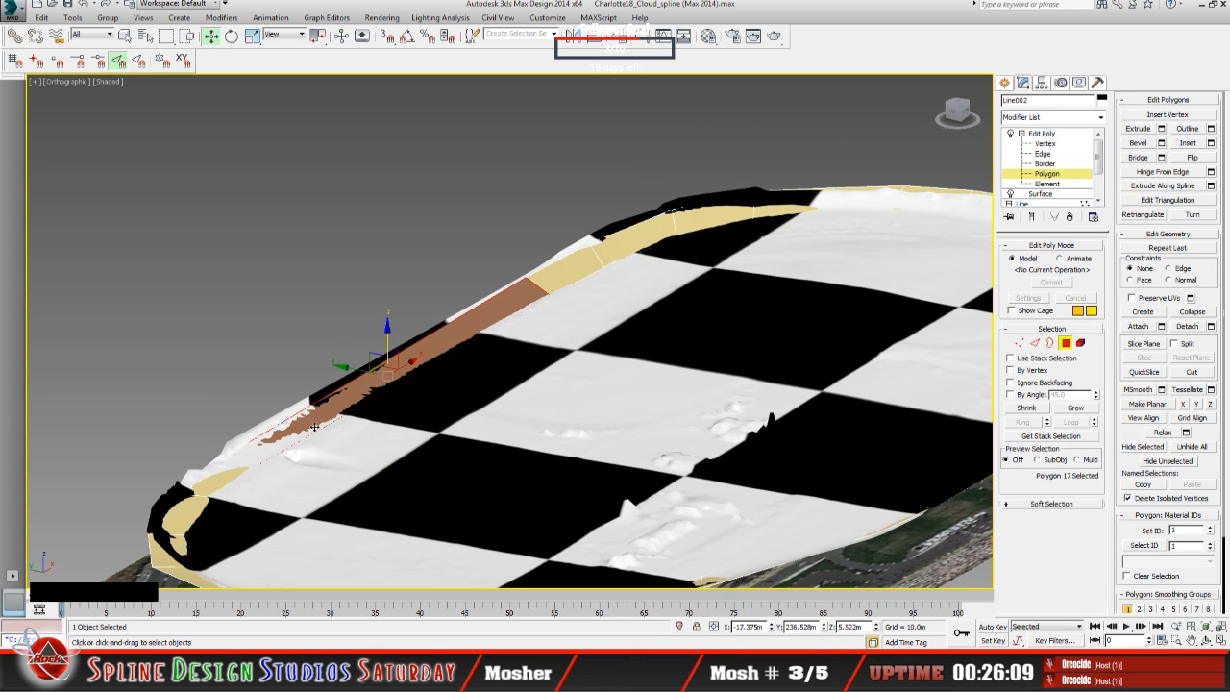
pyautogui.scroll(3, 499, 342)
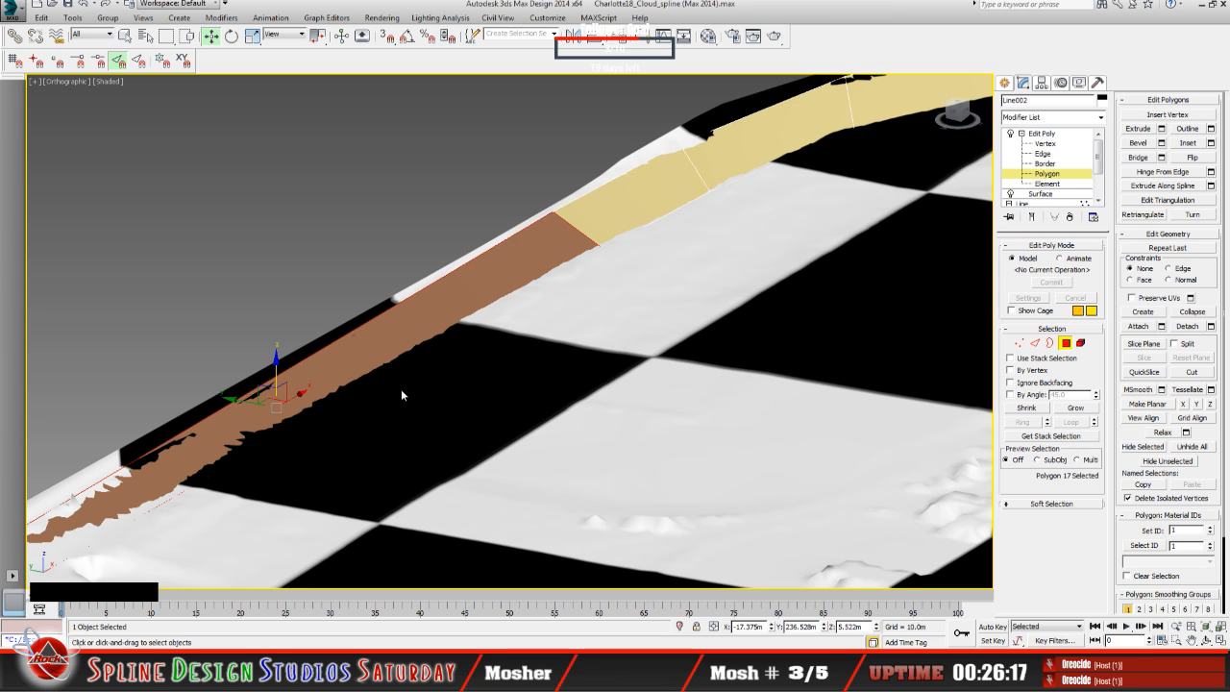
pyautogui.scroll(-5, 404, 392)
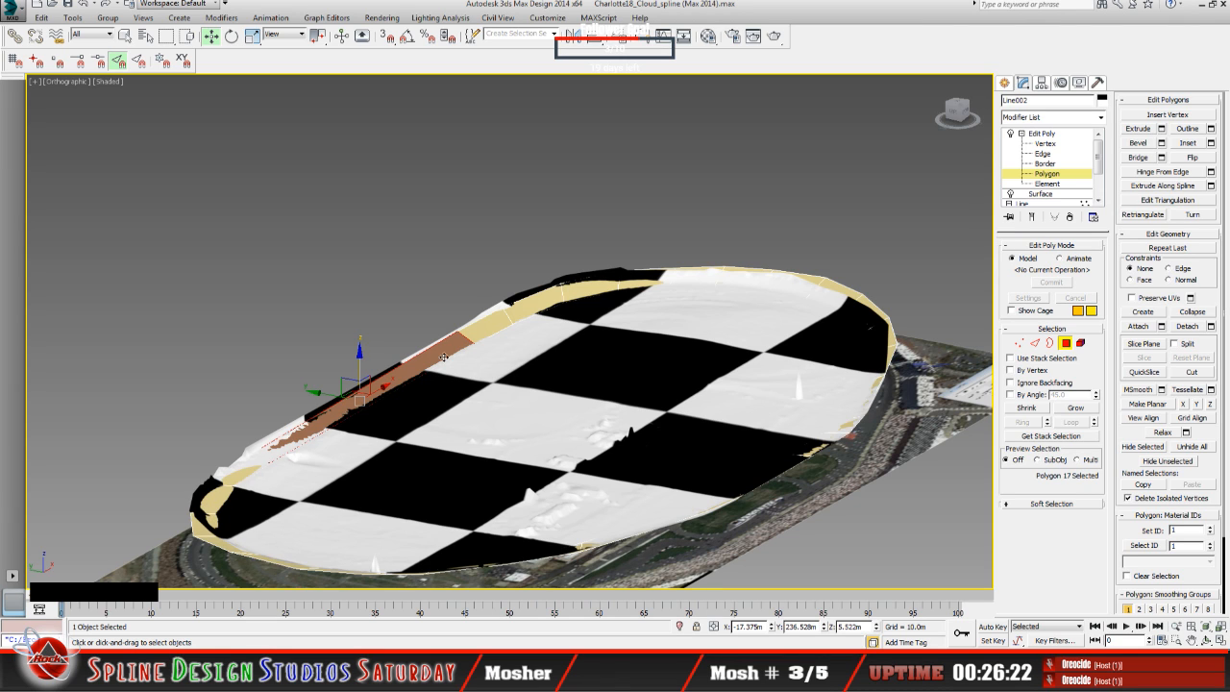
pyautogui.scroll(6, 432, 365)
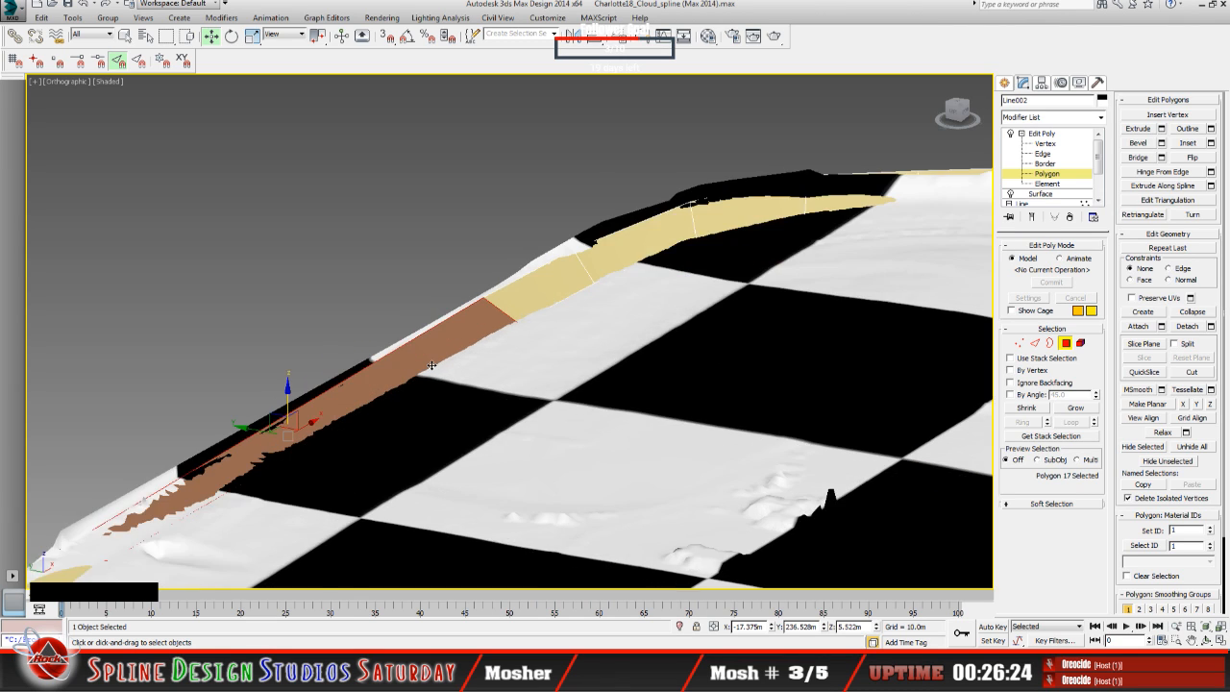
pyautogui.scroll(4, 432, 365)
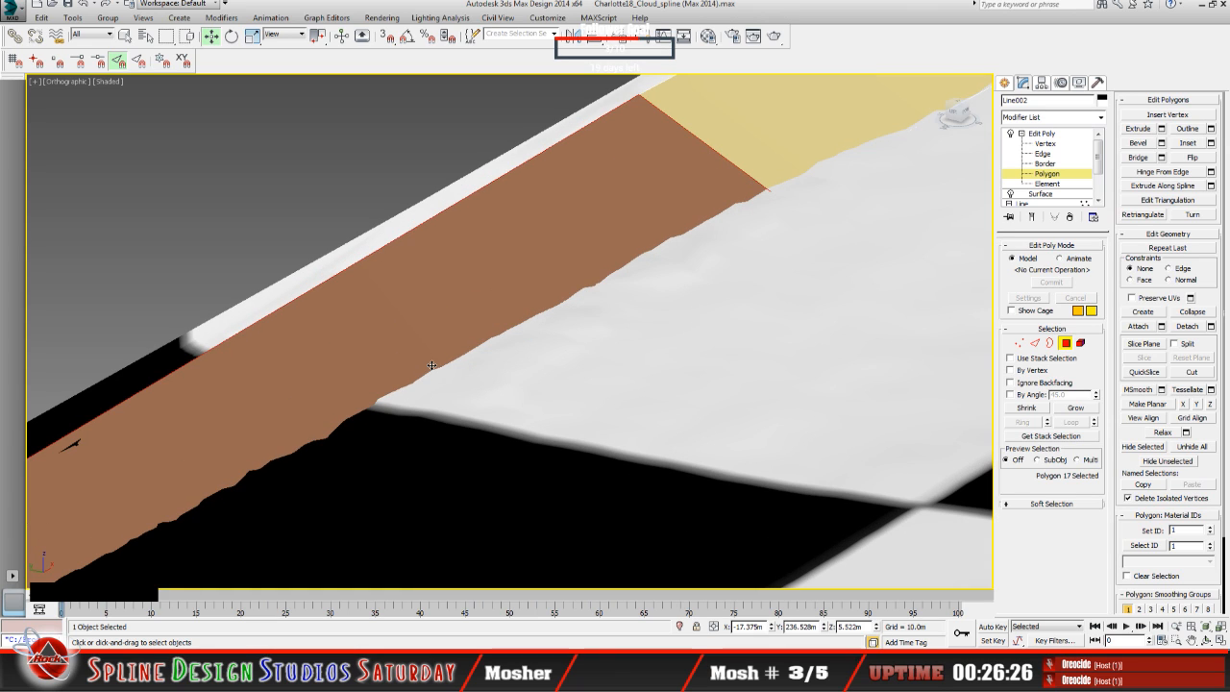
# Step: Leave the polygon level and try to cut across the ring's long straight, switching 3D snapping on and back off
pyautogui.click(1042, 134)
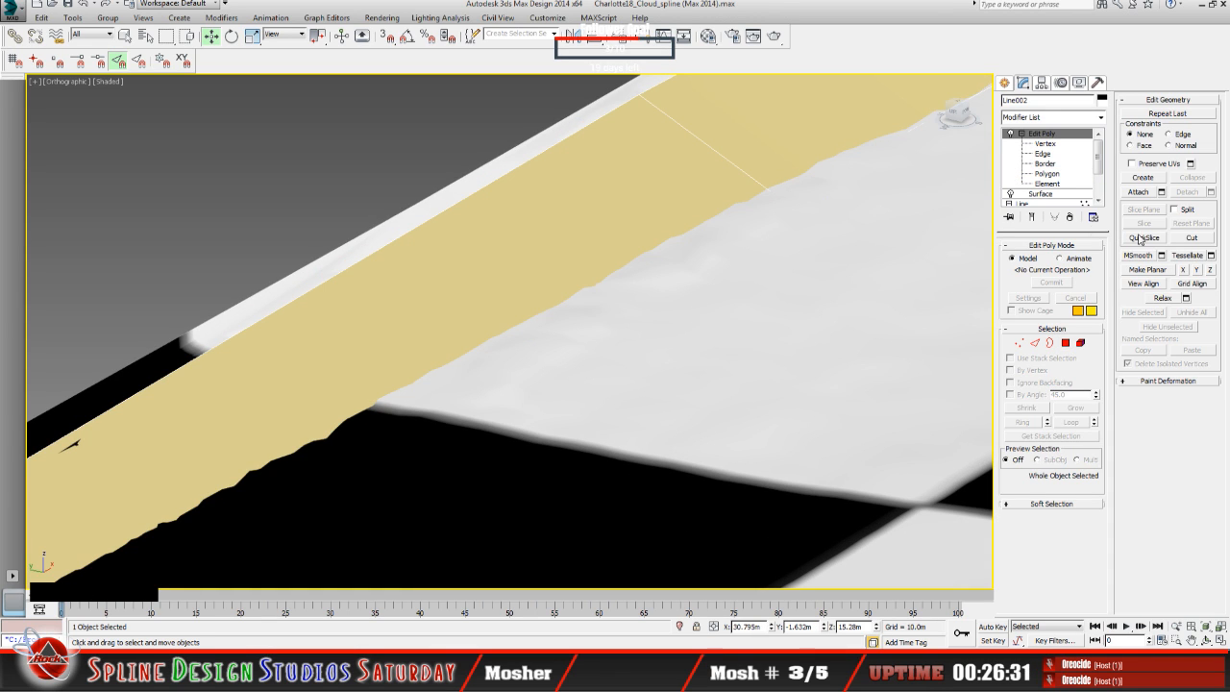
pyautogui.click(1196, 240)
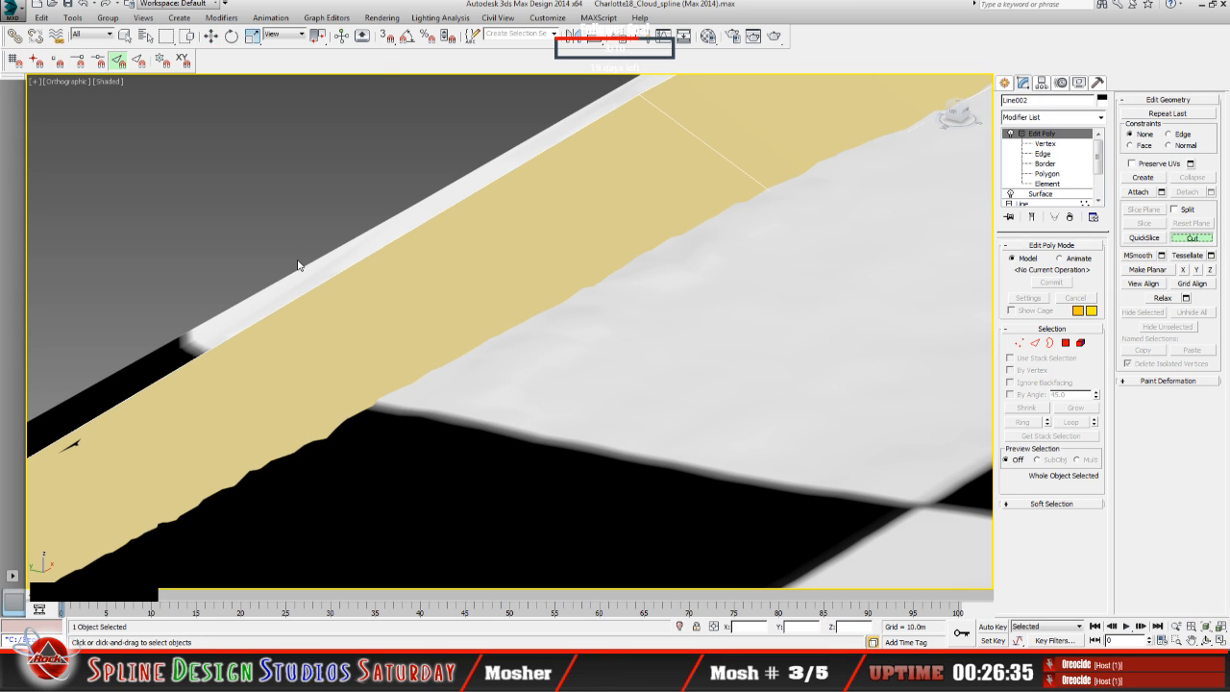
pyautogui.press('s')
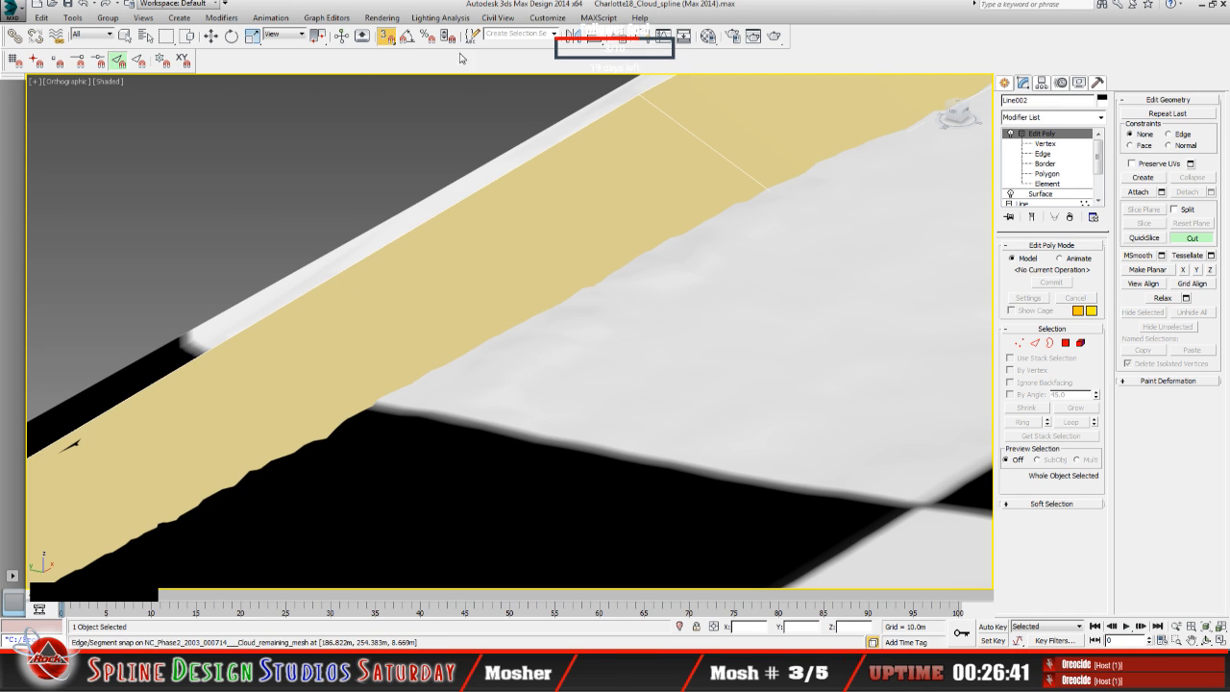
pyautogui.click(386, 37)
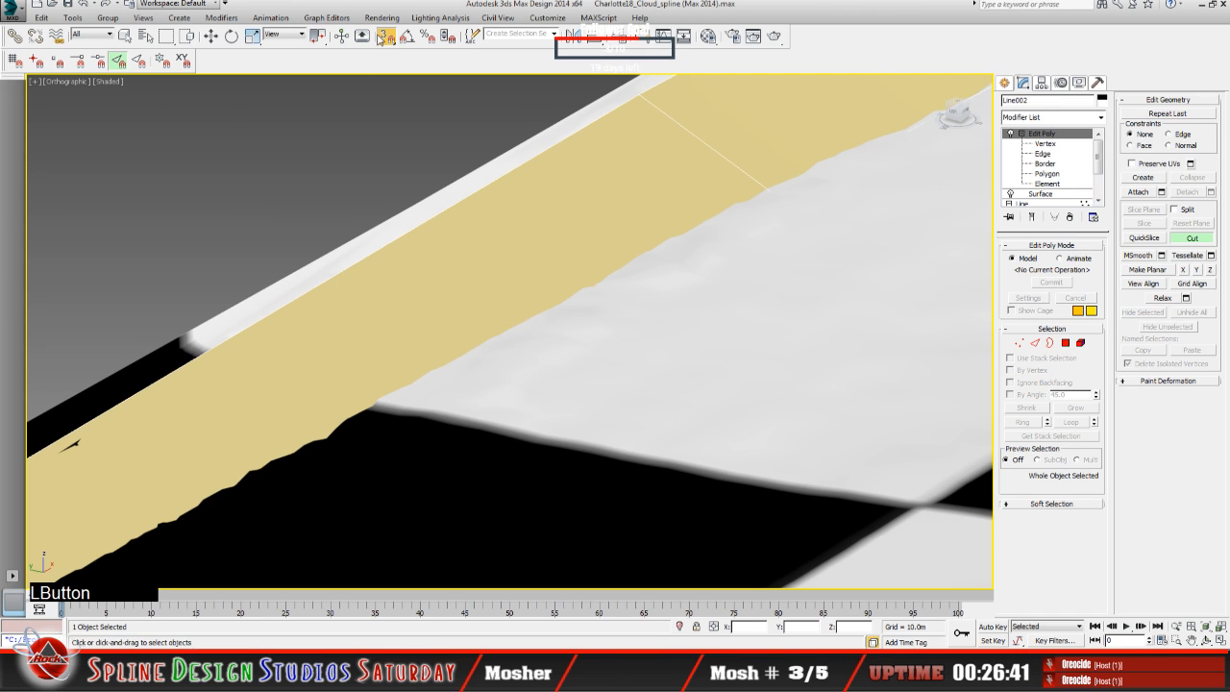
pyautogui.click(285, 289)
pyautogui.click(1192, 239)
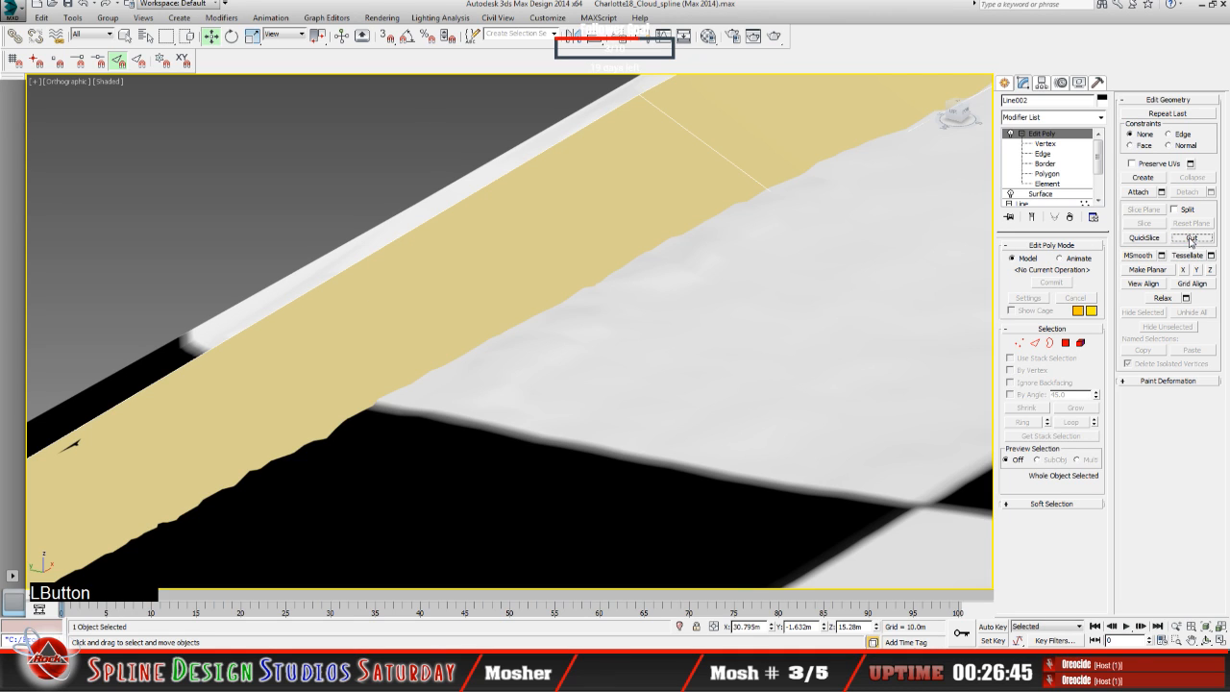
# Step: Hide the NC_Phase2_2003_000714 terrain mesh so that only the ring and the aerial image remain
pyautogui.click(273, 300)
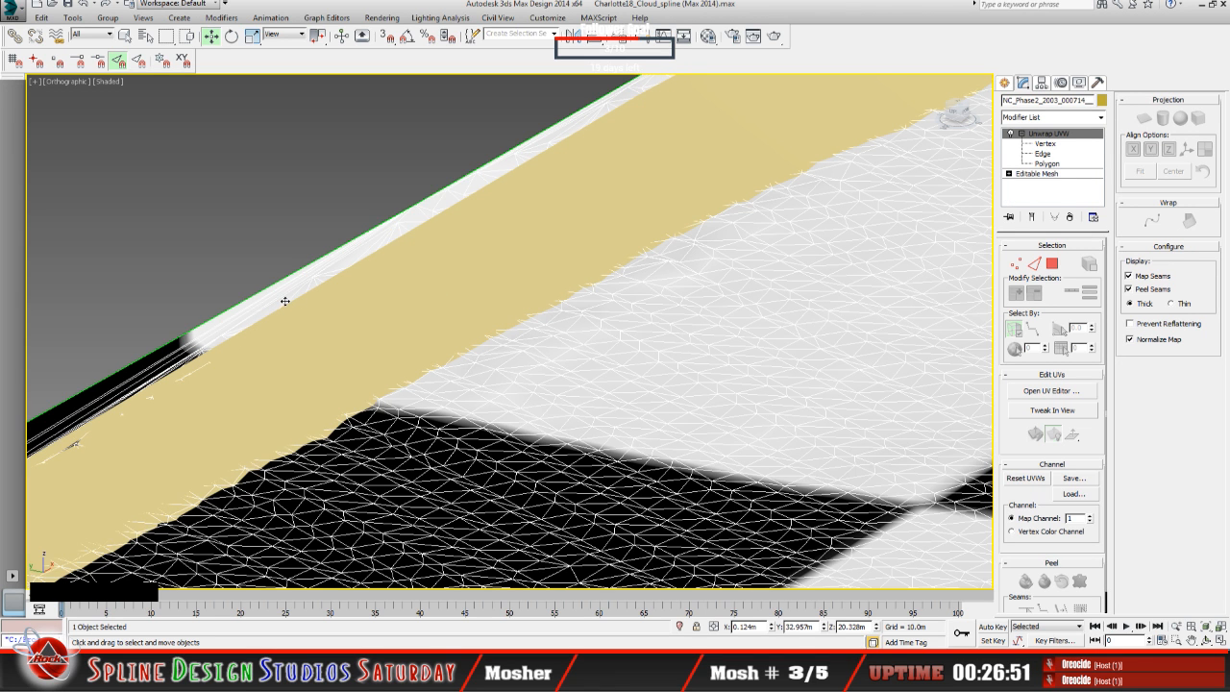
pyautogui.rightClick(284, 302)
pyautogui.click(311, 267)
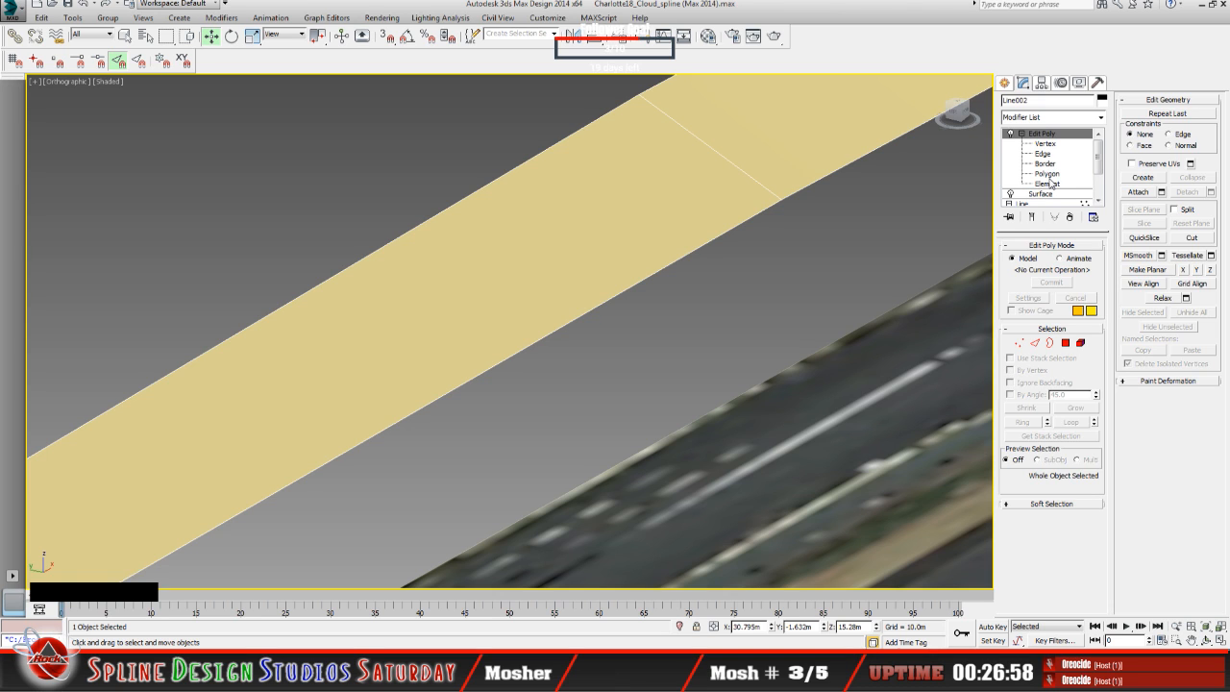
# Step: Clear the polygon selection on the ring's long straight at the Edit Poly polygon level
pyautogui.click(1048, 174)
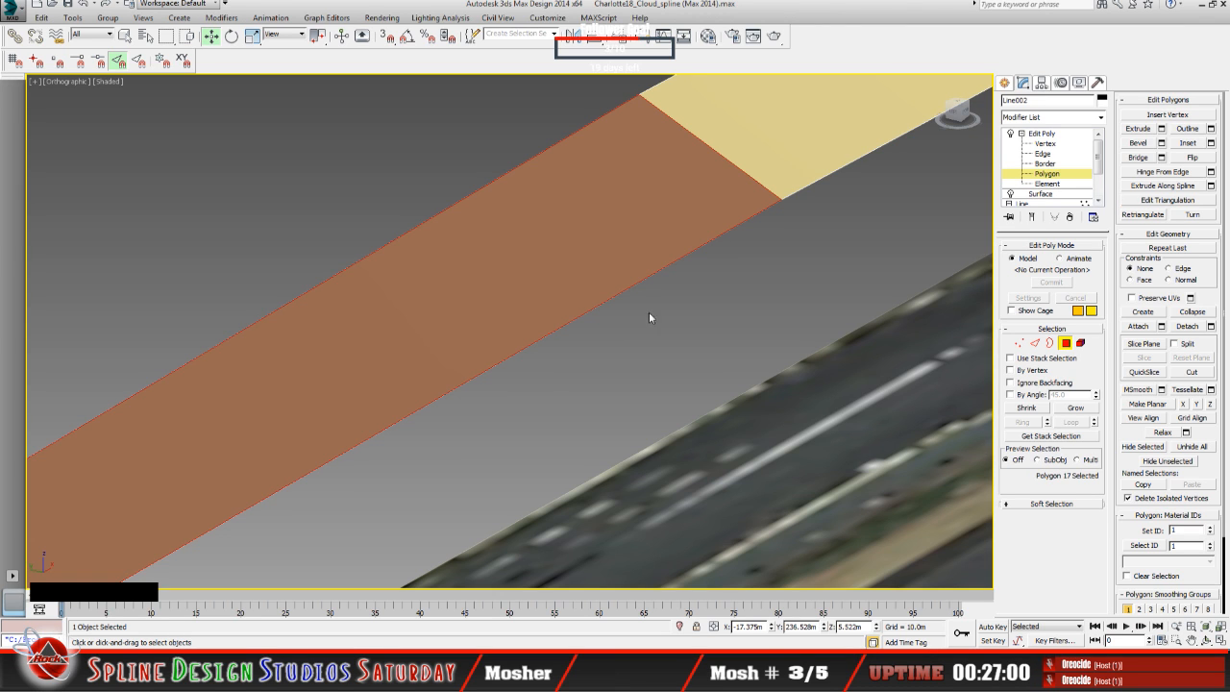
pyautogui.click(299, 230)
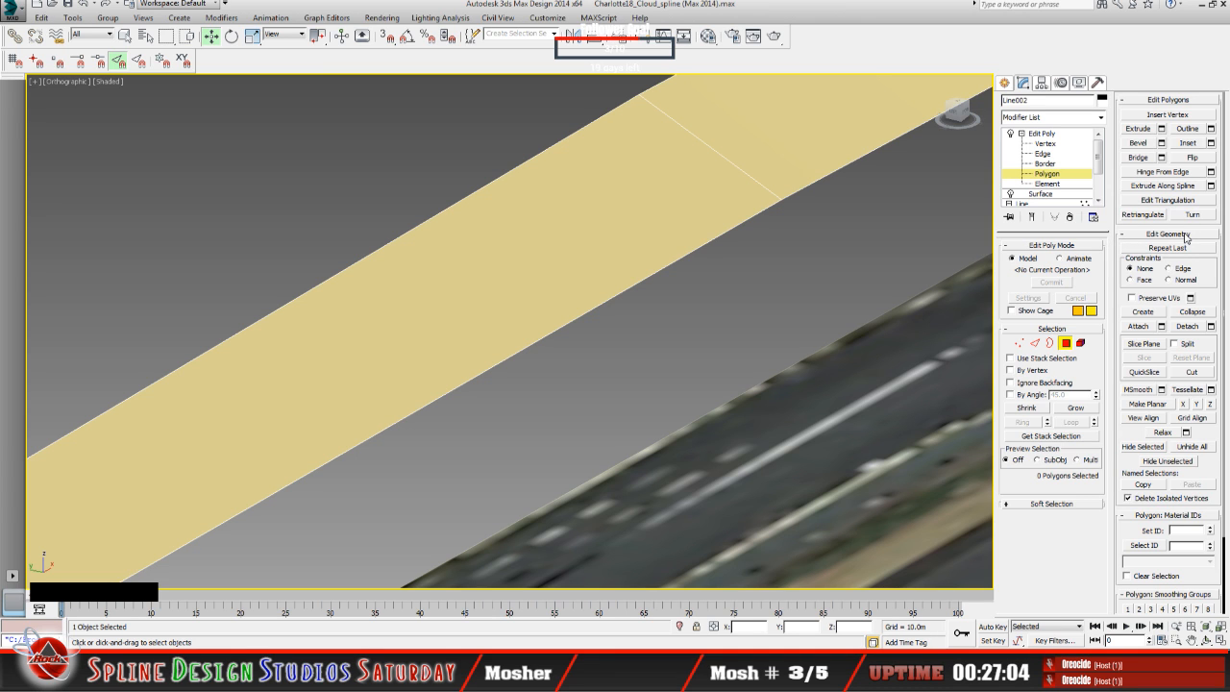
pyautogui.scroll(2, 1160, 254)
pyautogui.scroll(-4, 705, 293)
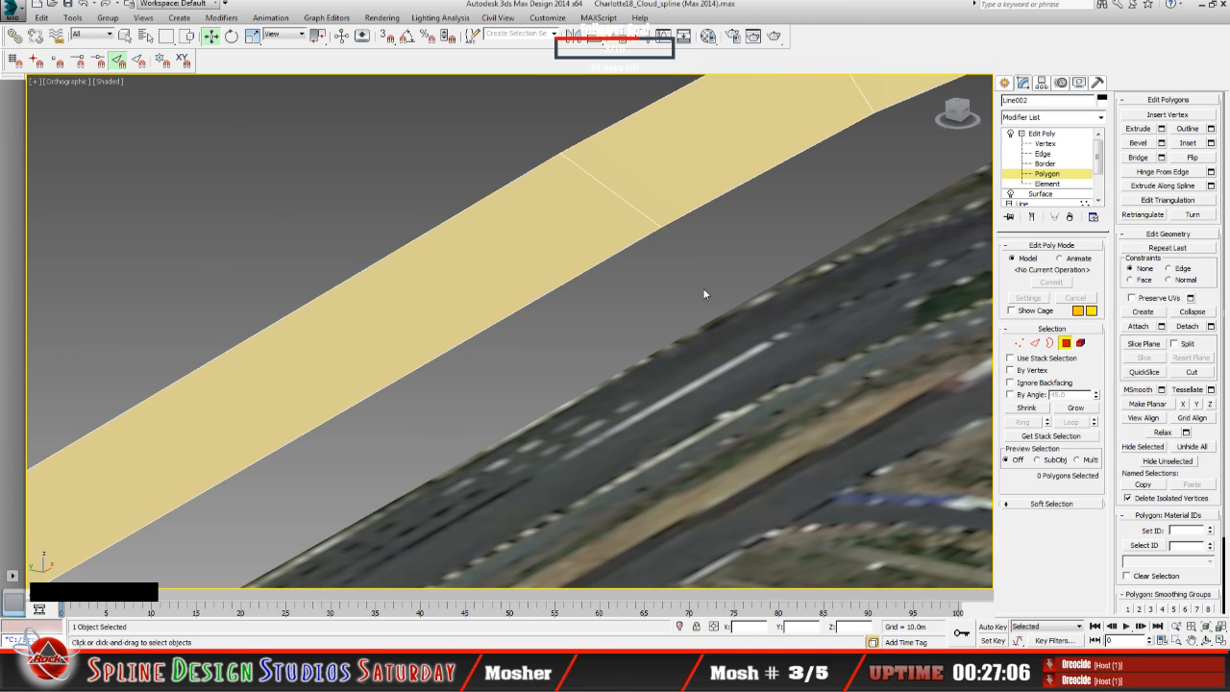
# Step: Cut an edge across the ring's long straight with 3D edge snapping on, then end the cut and switch snapping off
pyautogui.click(1042, 134)
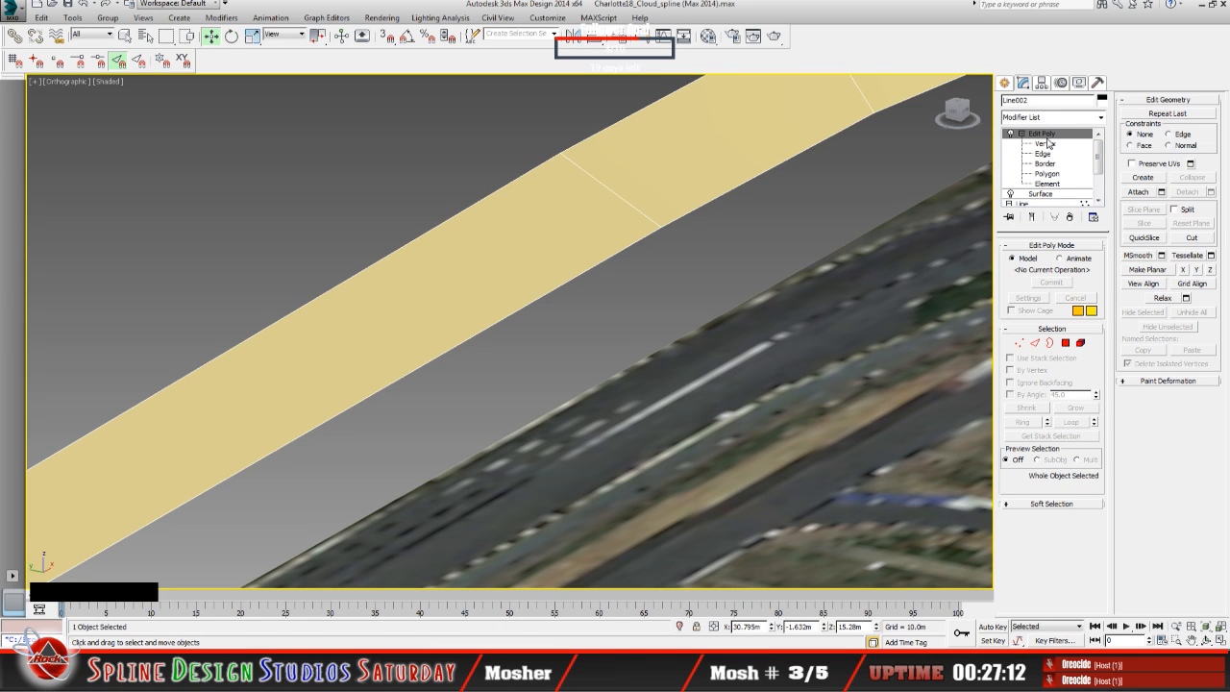
pyautogui.click(1192, 237)
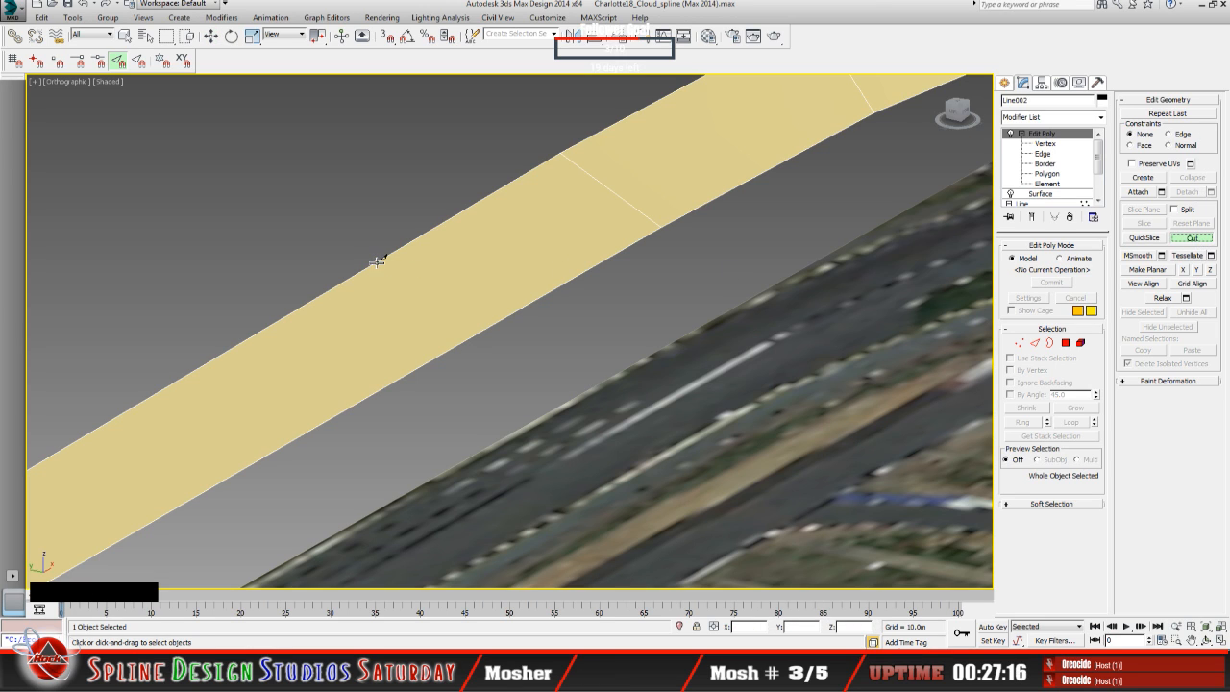
pyautogui.click(385, 36)
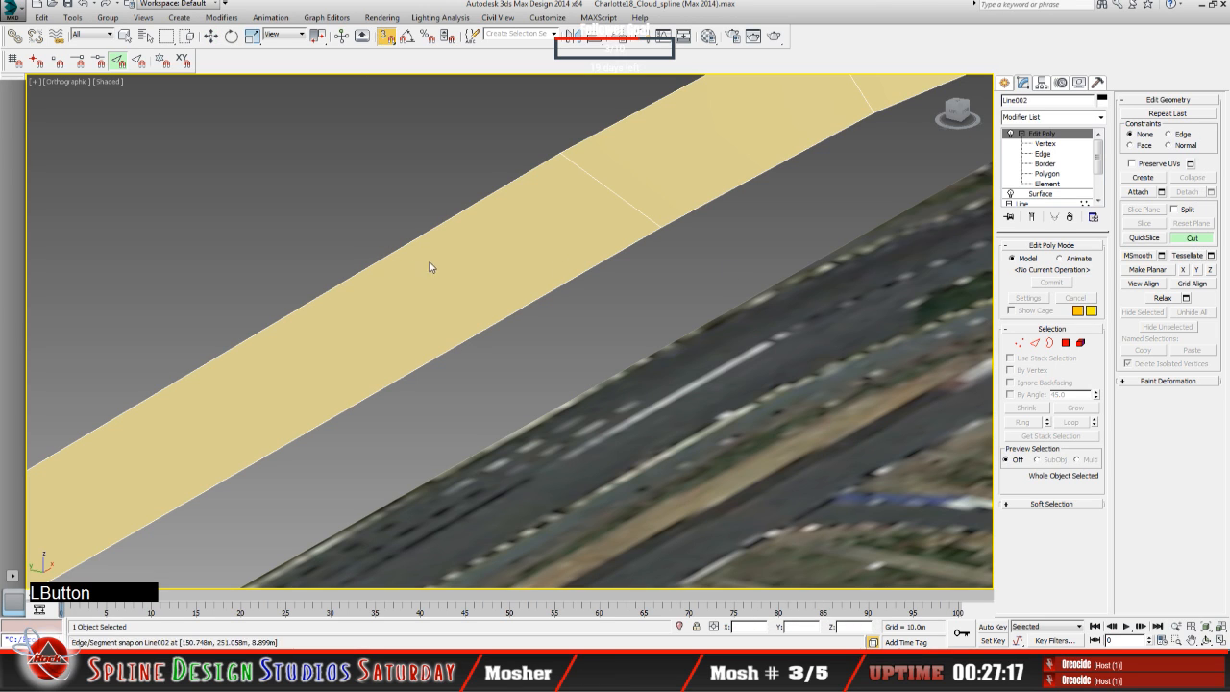
pyautogui.click(375, 260)
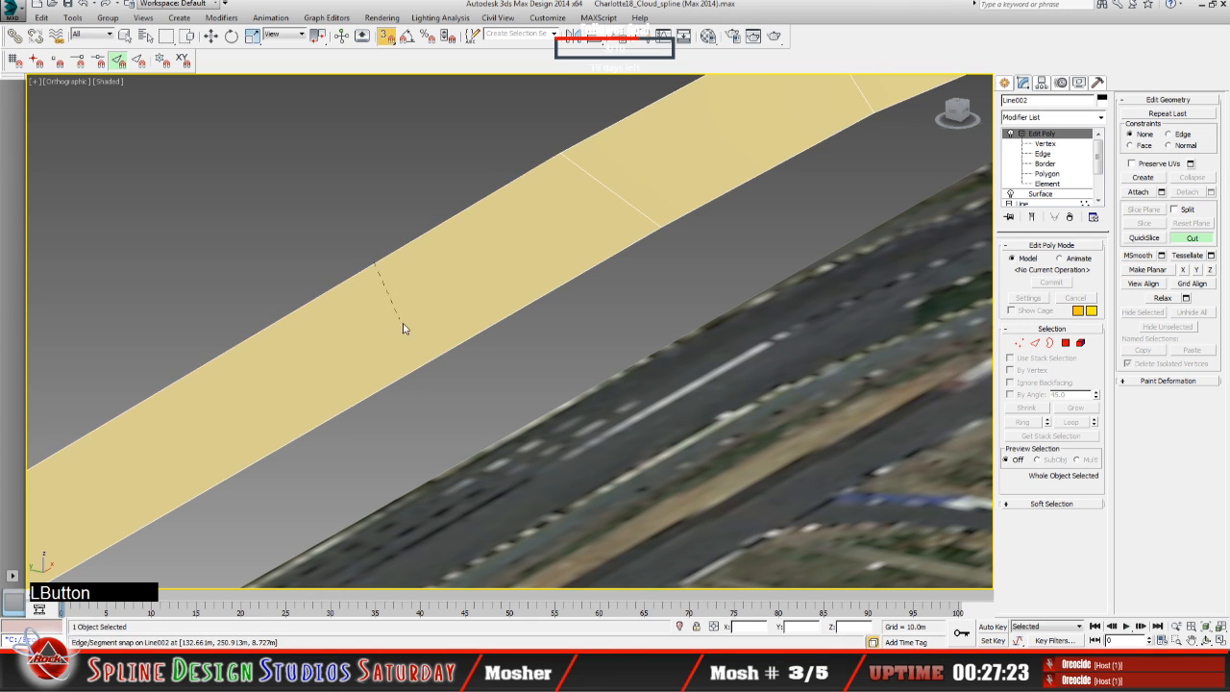
pyautogui.click(445, 352)
pyautogui.rightClick(471, 386)
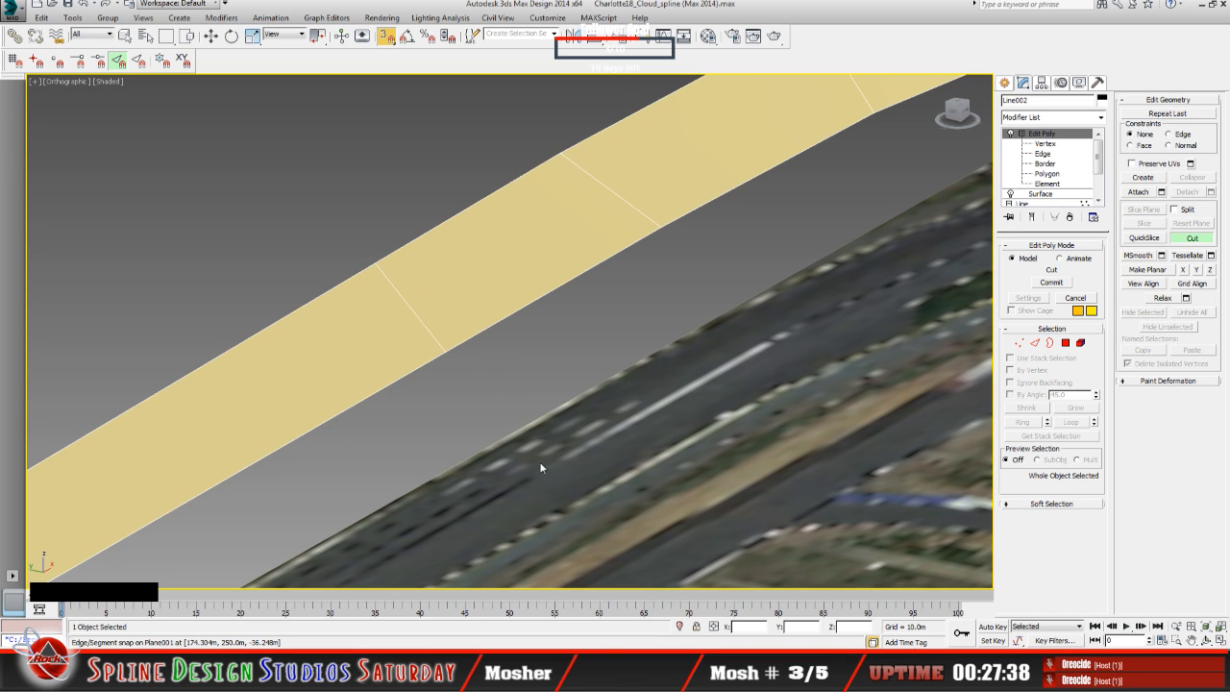
pyautogui.click(1192, 239)
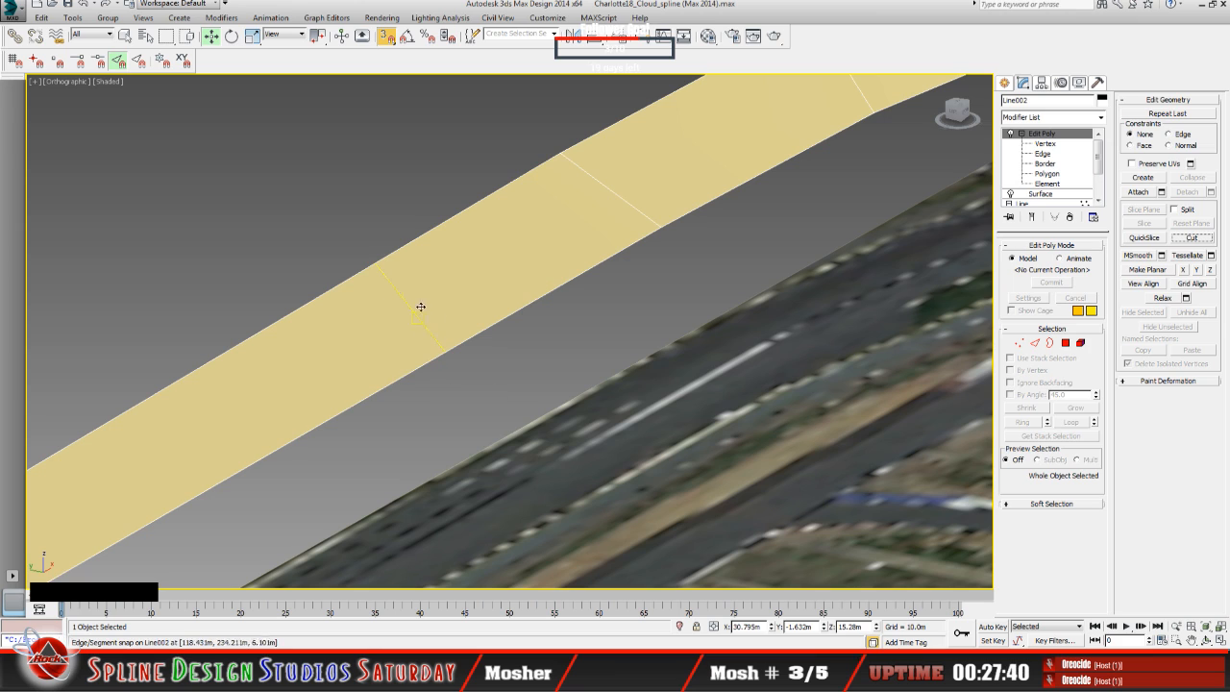
pyautogui.press('s')
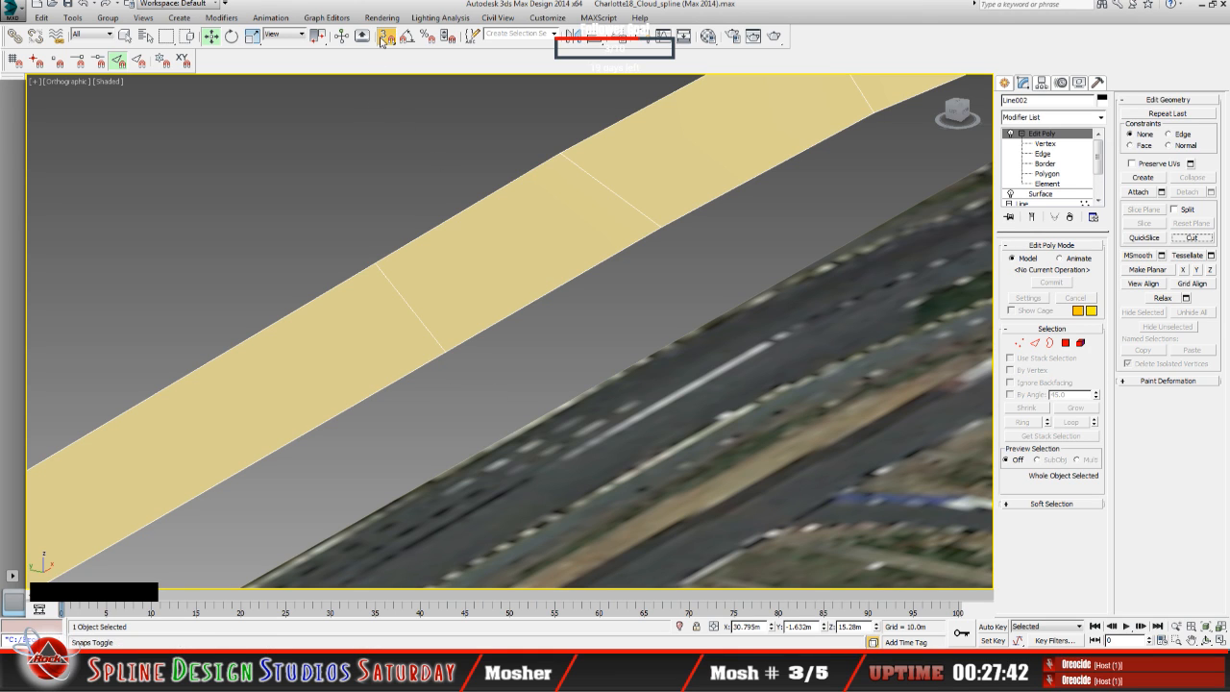
# Step: Select the ring polygons on either side of the new cut at the Polygon level to check the split
pyautogui.click(1047, 175)
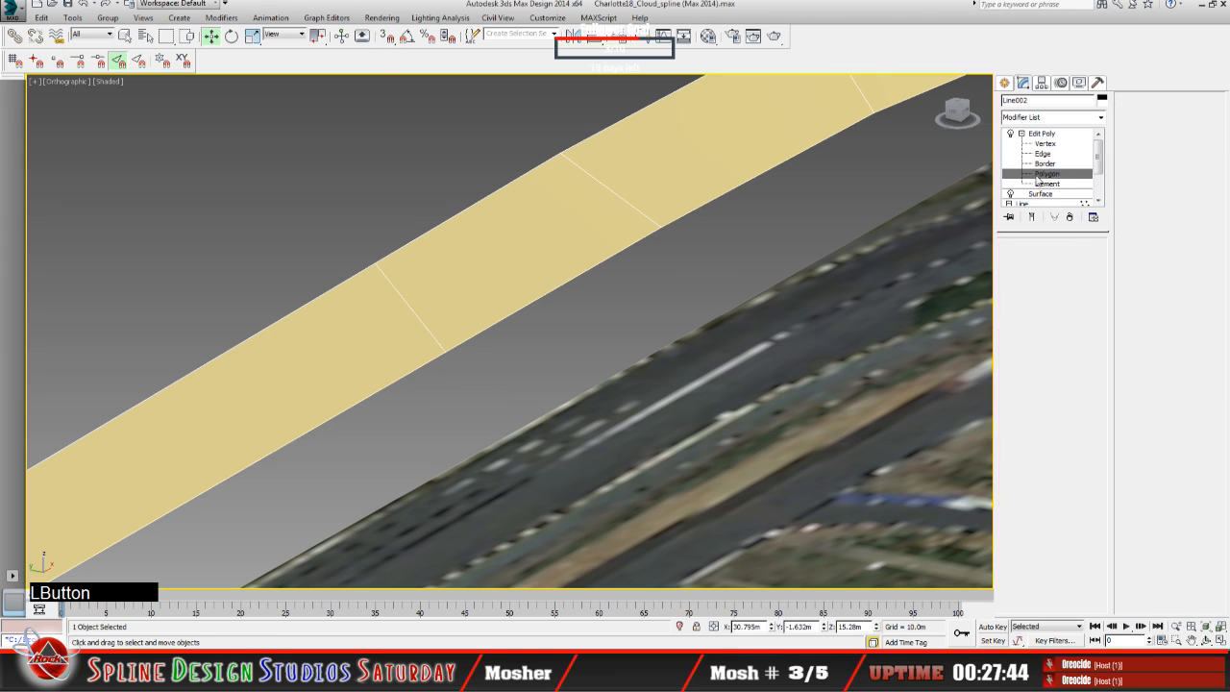
pyautogui.click(452, 261)
pyautogui.click(379, 342)
pyautogui.click(472, 283)
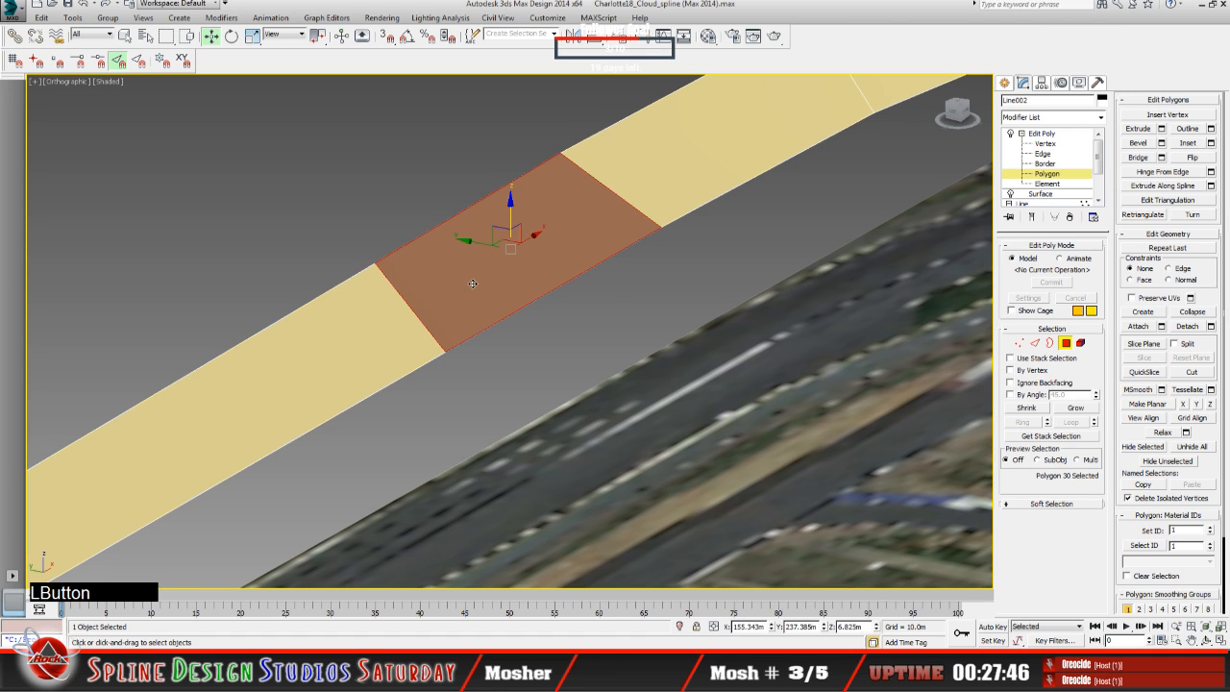
# Step: Show the ring's vertices at the Vertex level and examine their spacing along the straight and into the bend
pyautogui.click(1045, 144)
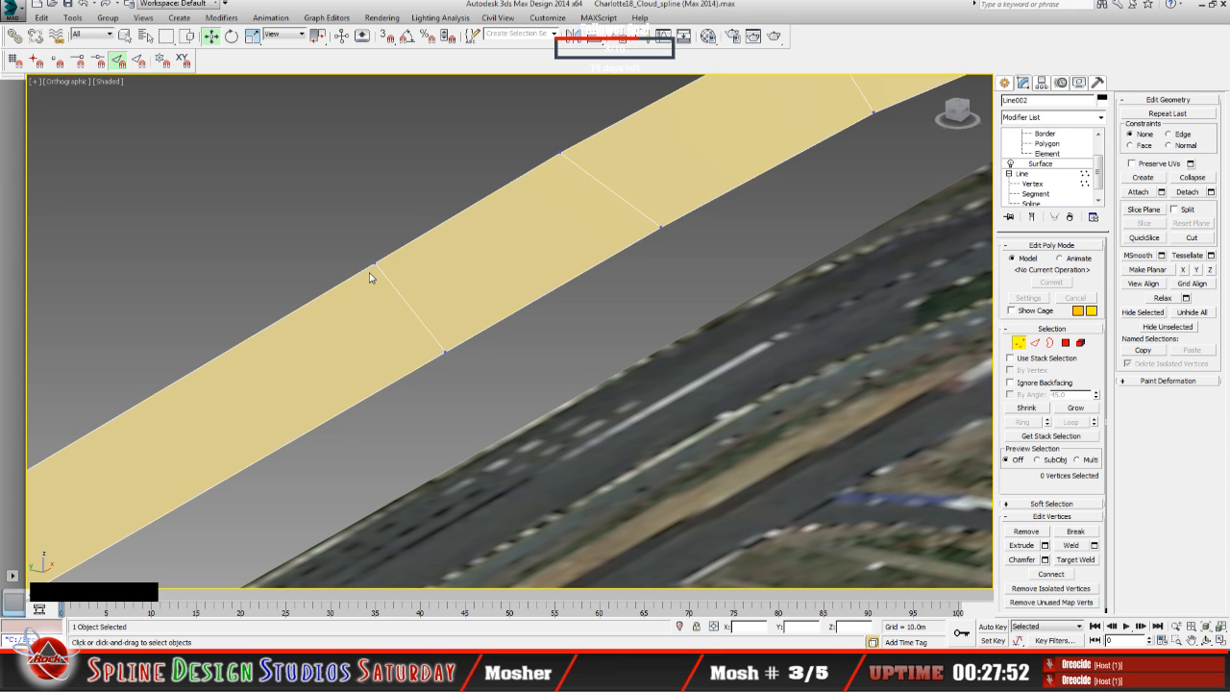
pyautogui.scroll(-5, 424, 336)
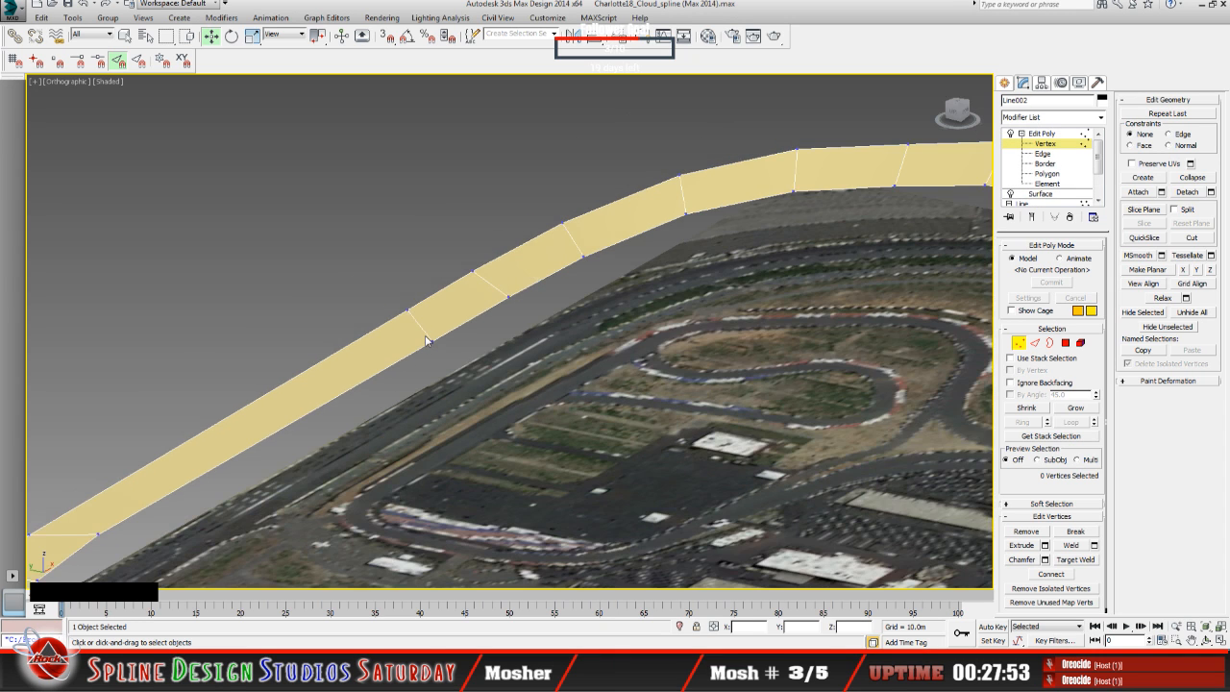
pyautogui.click(1207, 640)
pyautogui.moveTo(535, 423); pyautogui.dragTo(478, 396)
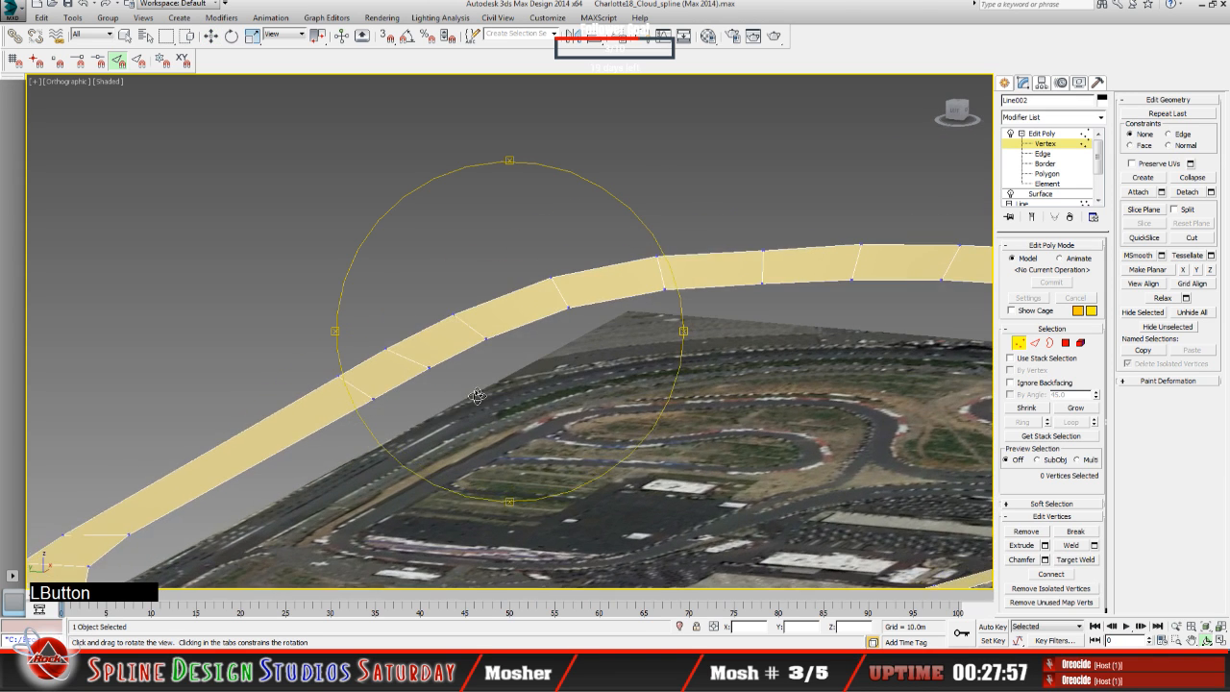
pyautogui.moveTo(478, 398); pyautogui.dragTo(550, 321, button='middle')
pyautogui.moveTo(505, 400); pyautogui.dragTo(505, 400)
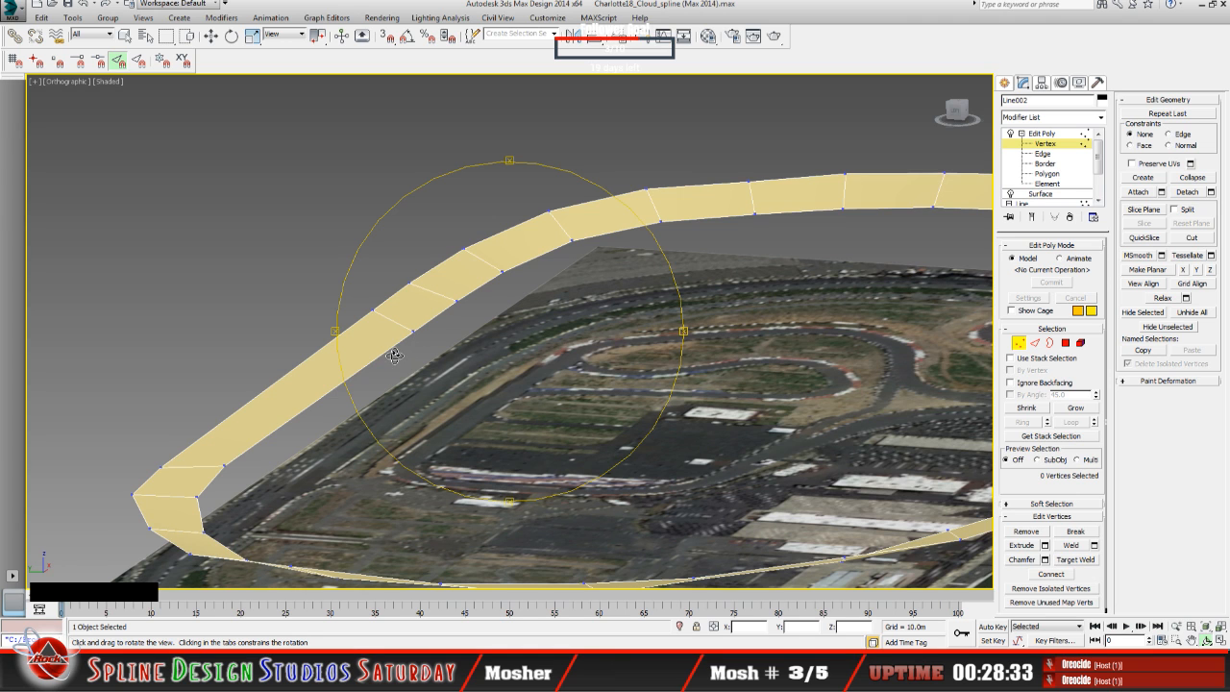
pyautogui.scroll(3, 417, 341)
pyautogui.moveTo(512, 342); pyautogui.dragTo(728, 289, button='middle')
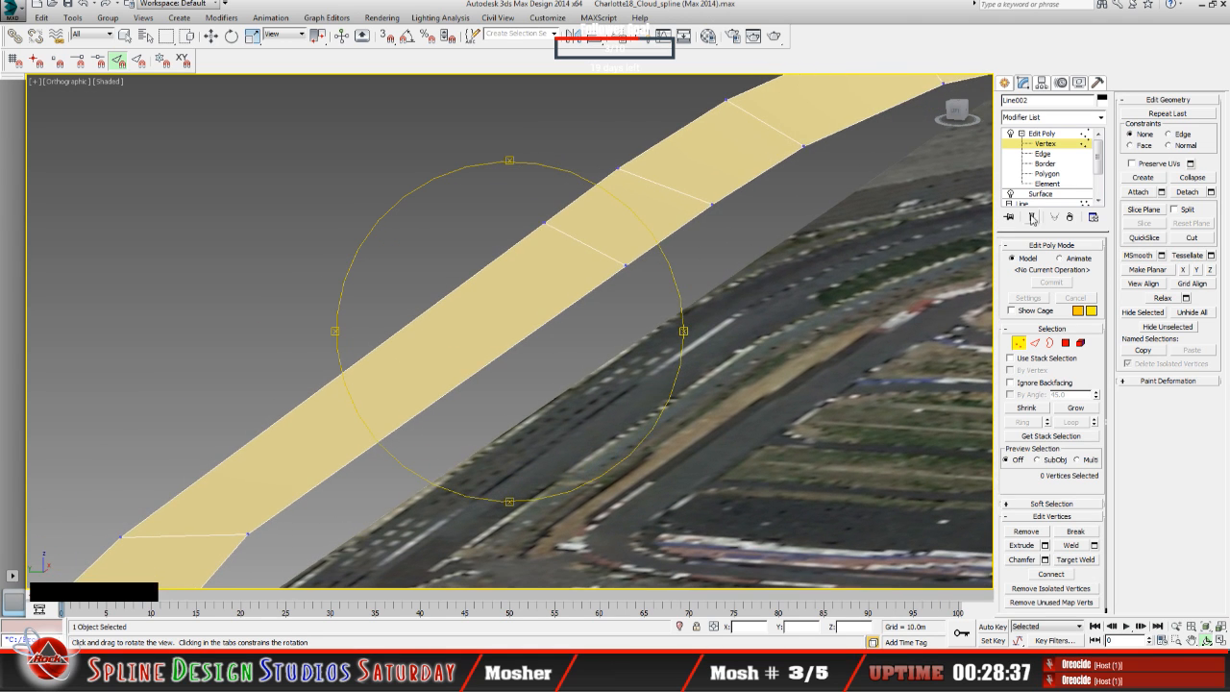
# Step: Leave the Vertex level and cut a second edge across the remaining long polygon of the straight with 3D edge snapping on
pyautogui.click(1046, 143)
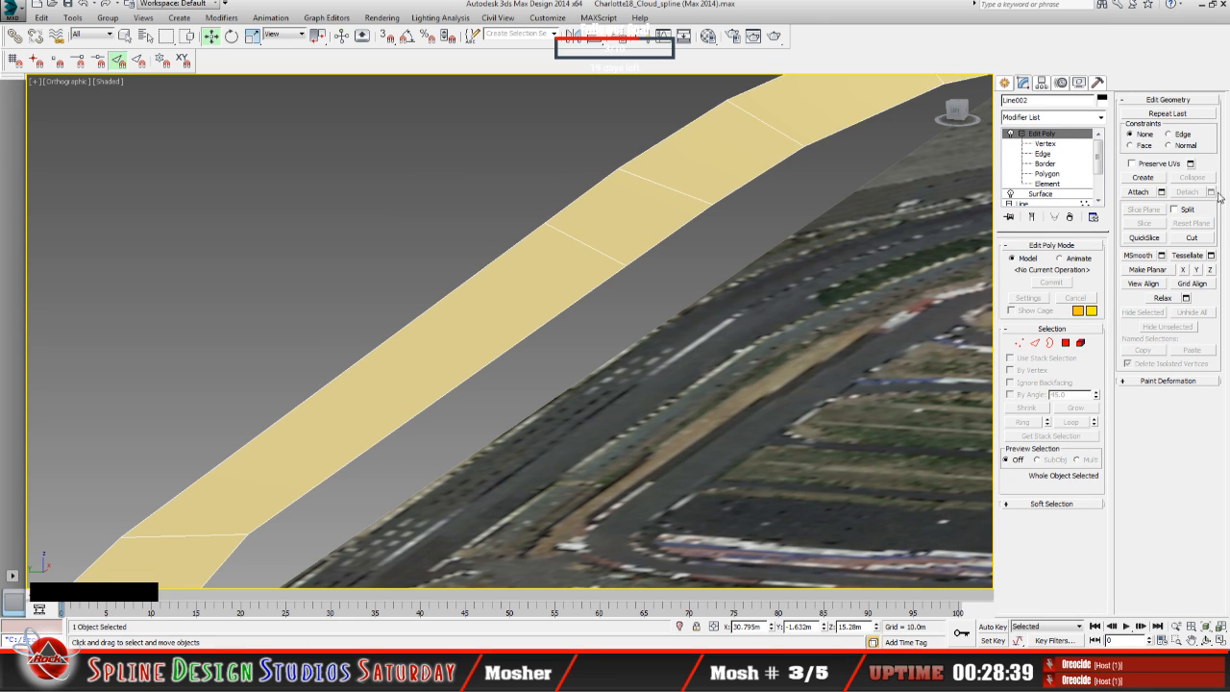
pyautogui.click(1207, 240)
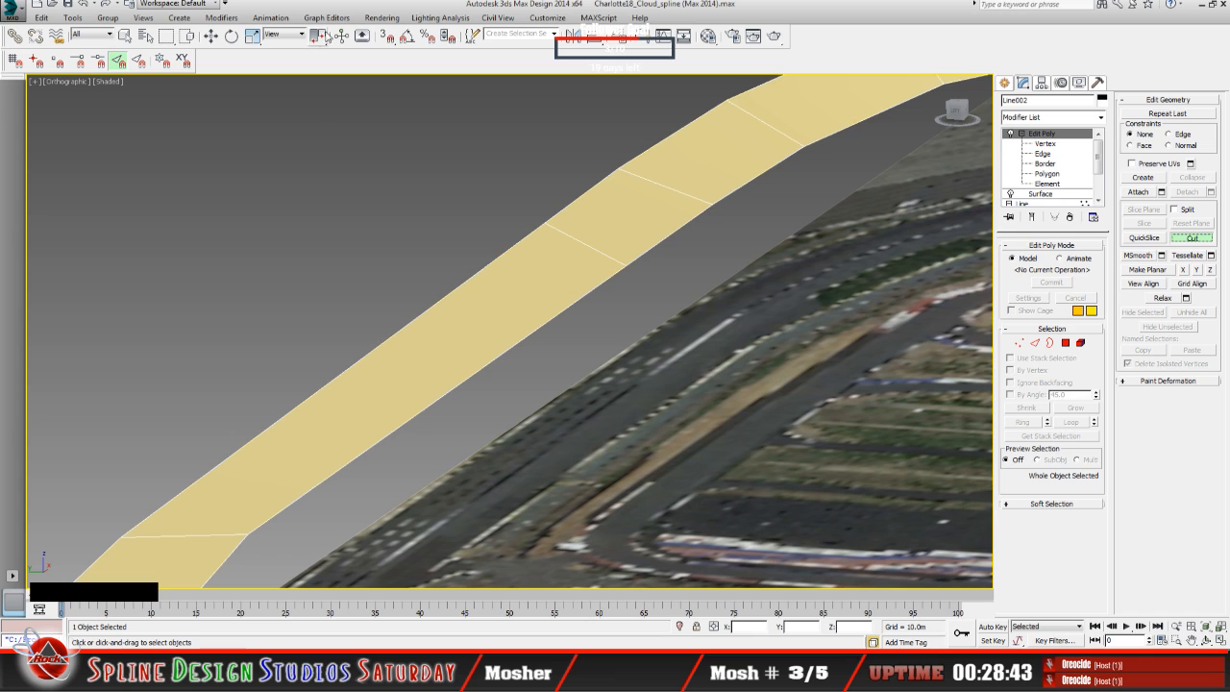
pyautogui.click(386, 36)
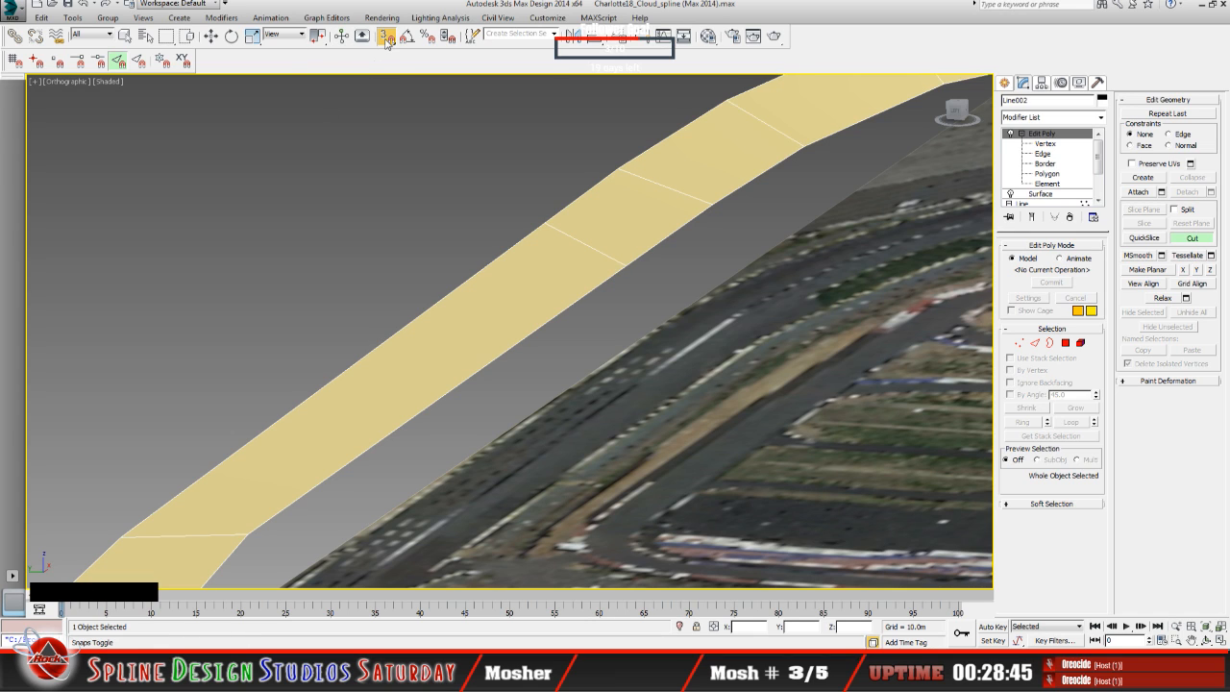
pyautogui.click(418, 314)
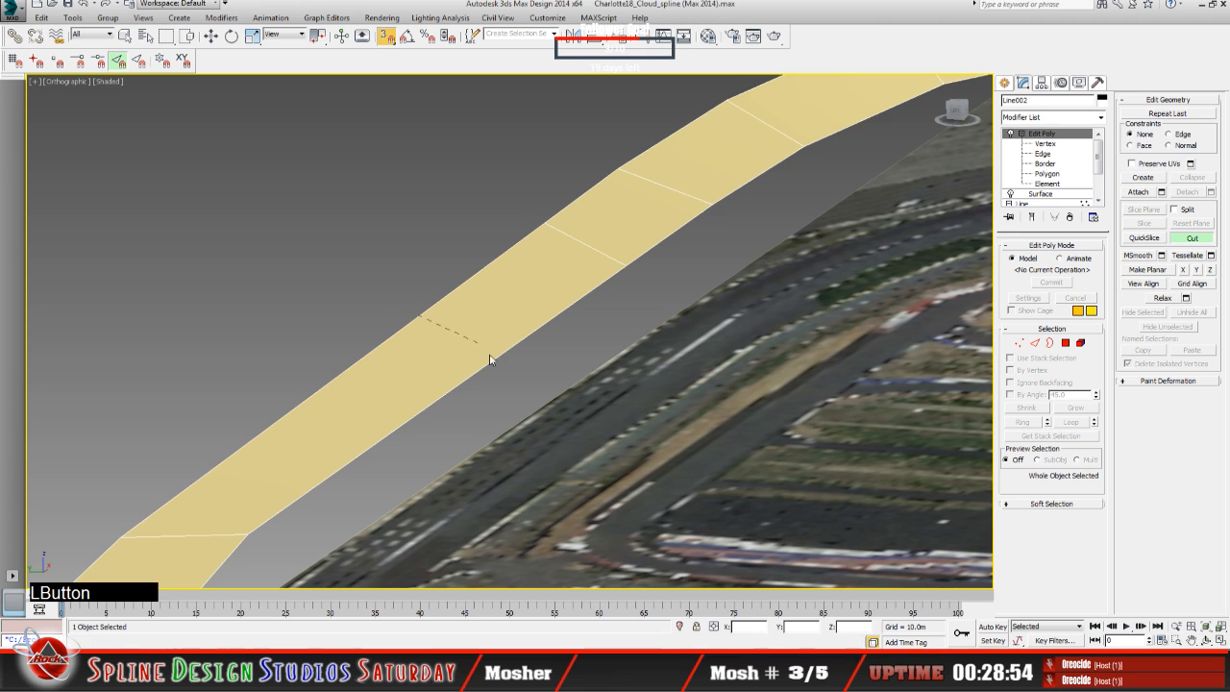
pyautogui.click(486, 367)
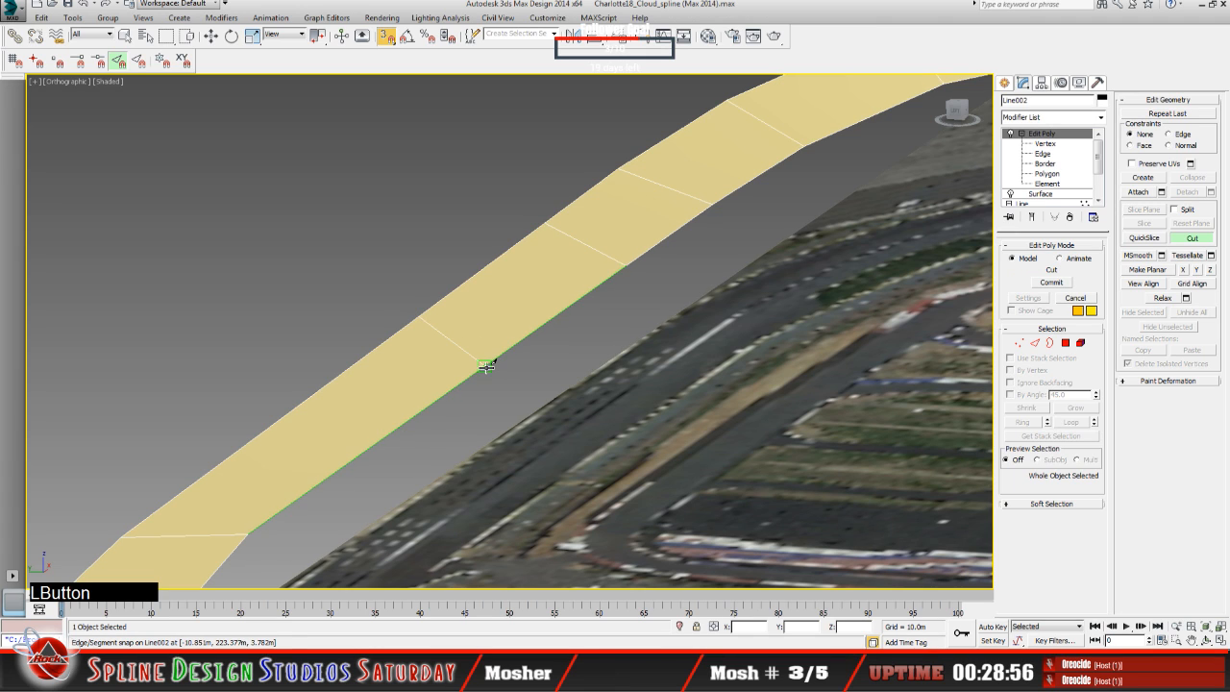
pyautogui.rightClick(498, 387)
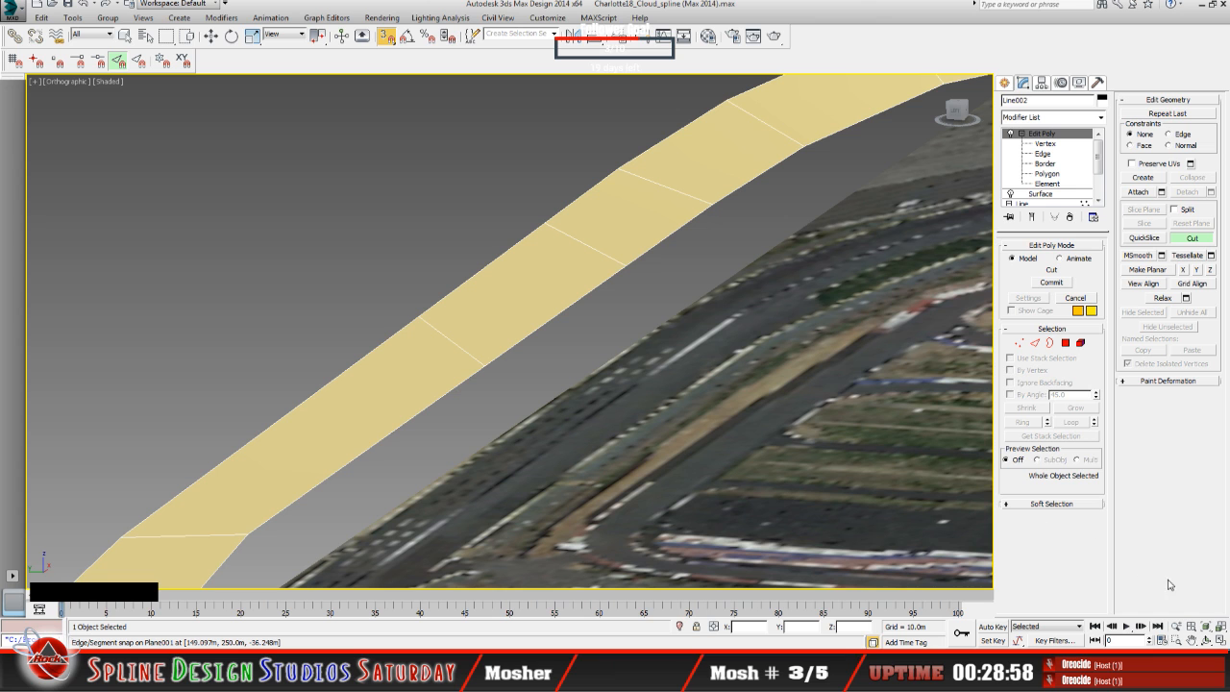
# Step: Examine the cut ring from several angles, checking the spacing of the cross edges along the straight and around the bend
pyautogui.click(1206, 640)
pyautogui.moveTo(627, 426); pyautogui.dragTo(523, 430)
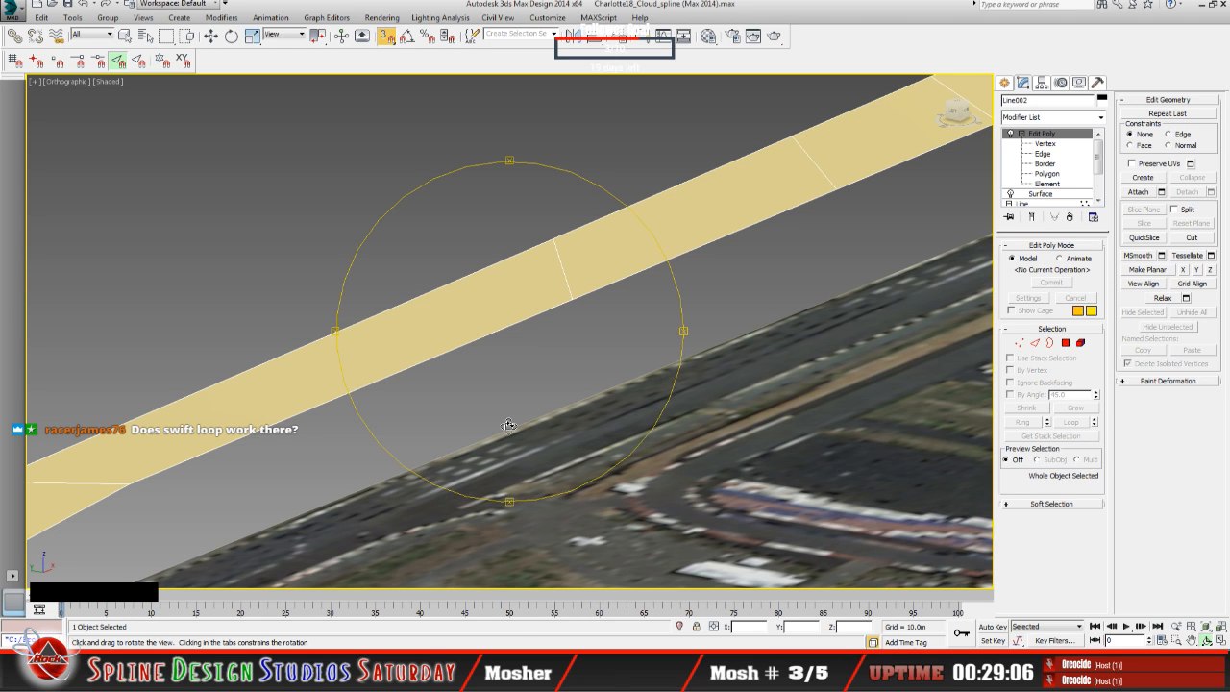
pyautogui.moveTo(535, 404); pyautogui.dragTo(572, 394)
pyautogui.moveTo(494, 406); pyautogui.dragTo(508, 403)
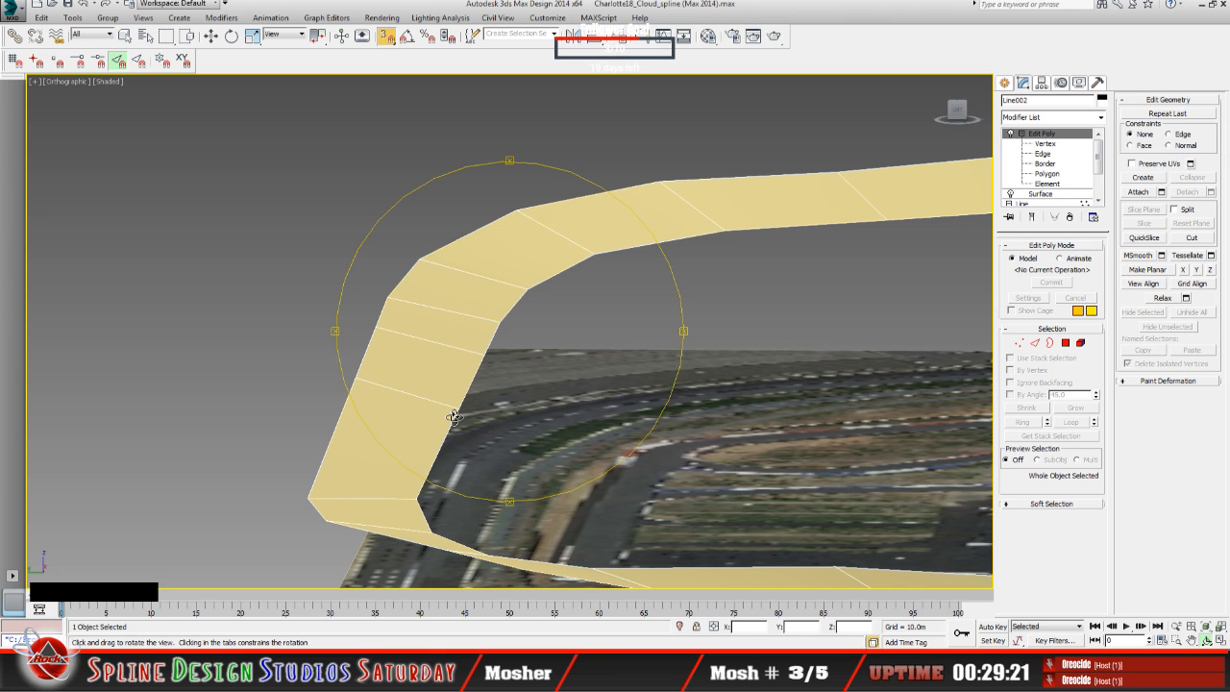
pyautogui.moveTo(483, 418); pyautogui.dragTo(485, 418)
pyautogui.moveTo(540, 373); pyautogui.dragTo(557, 363)
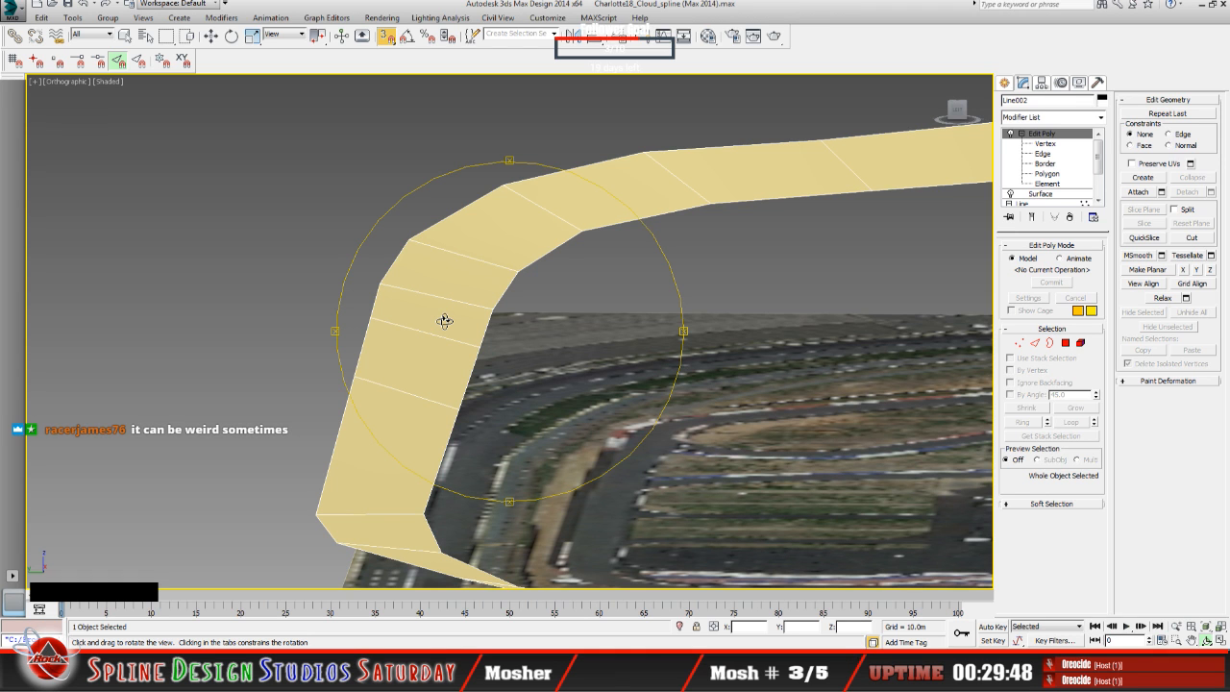
pyautogui.moveTo(466, 400); pyautogui.dragTo(446, 402)
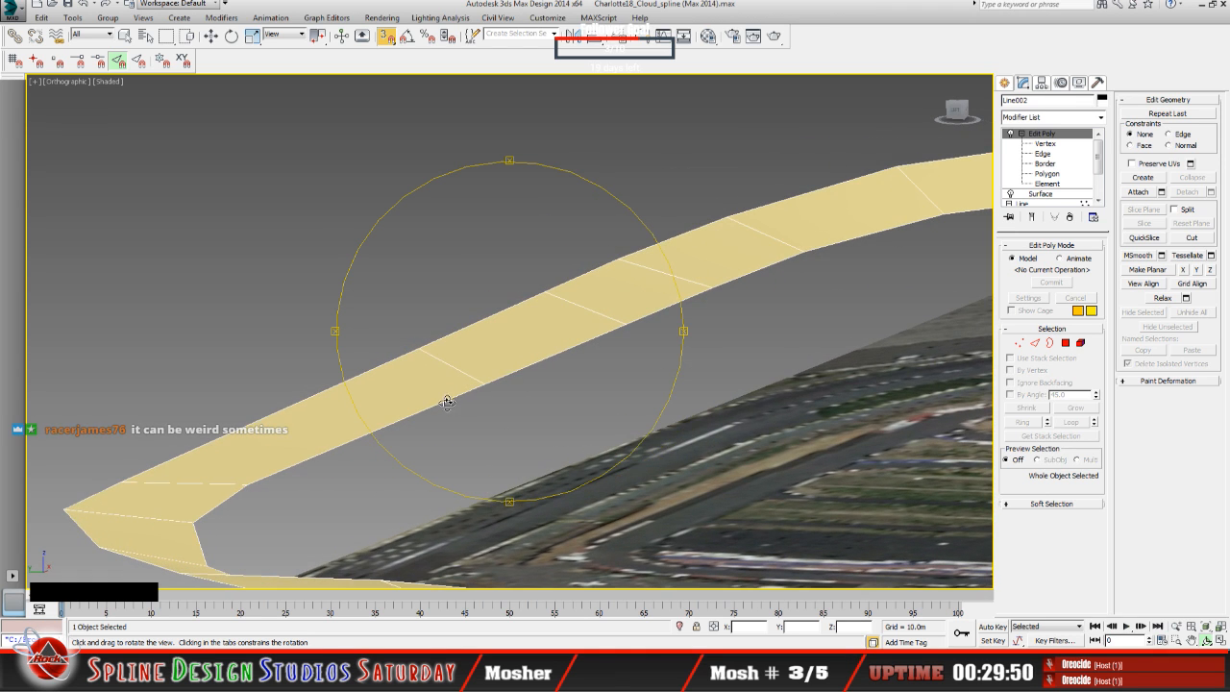
pyautogui.moveTo(549, 412); pyautogui.dragTo(554, 419)
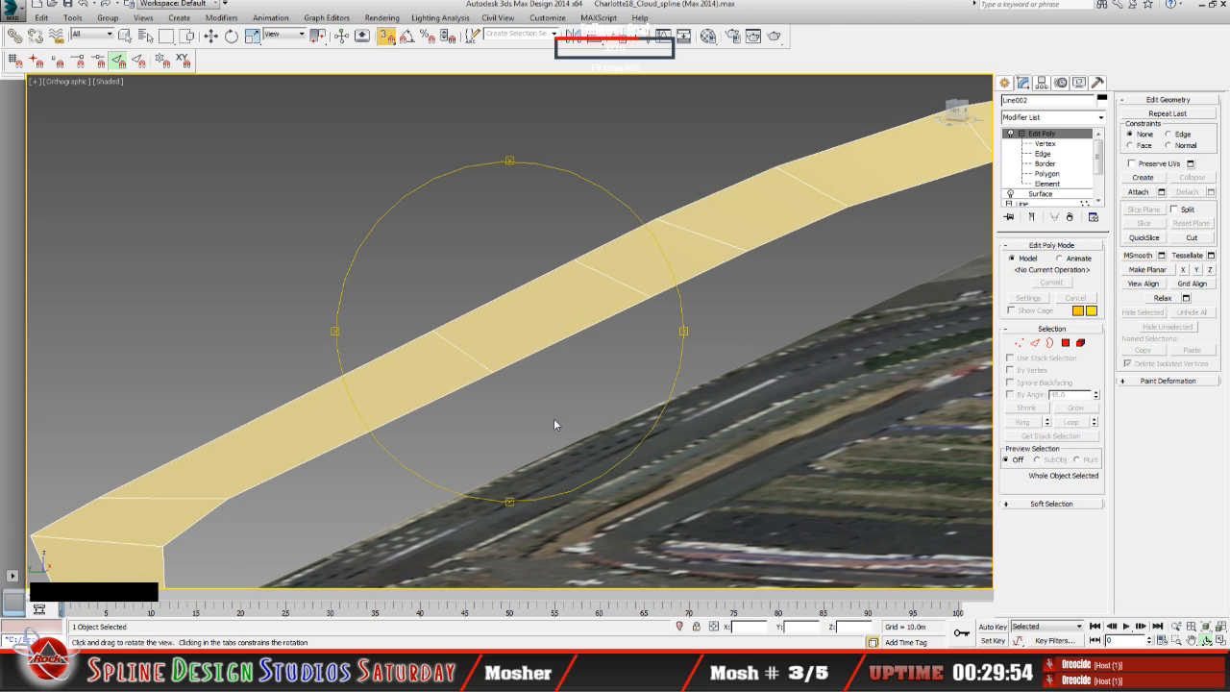
pyautogui.moveTo(553, 419); pyautogui.dragTo(562, 419)
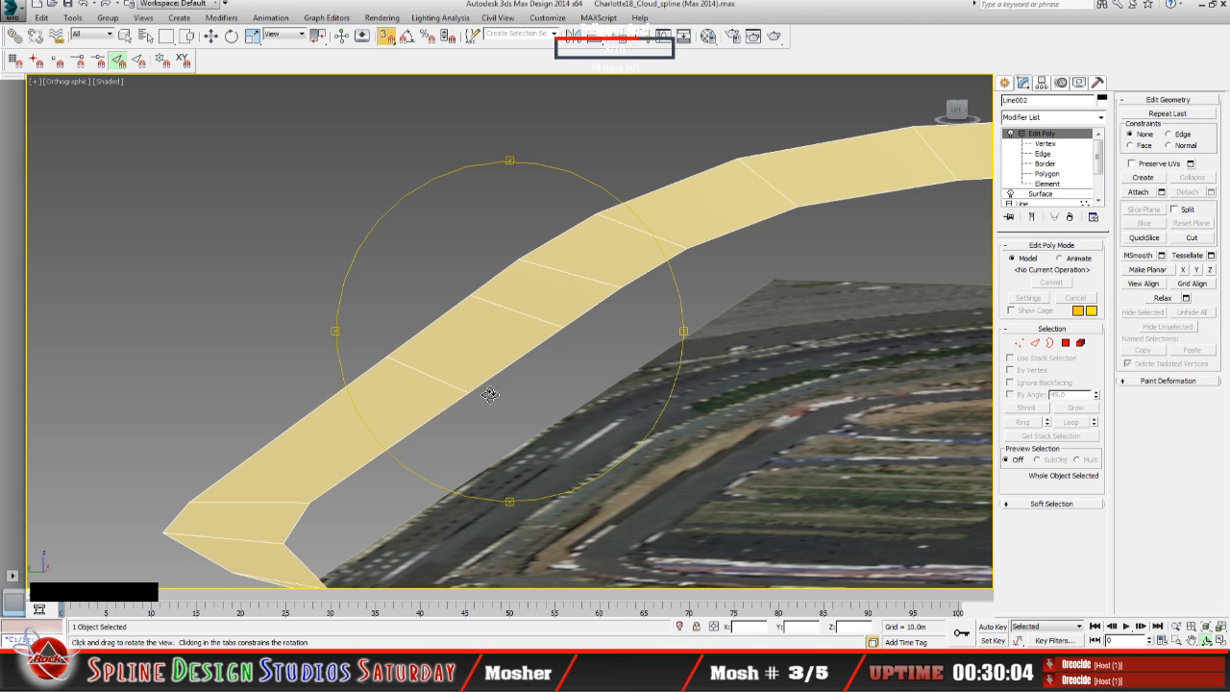
pyautogui.moveTo(489, 395); pyautogui.dragTo(465, 362)
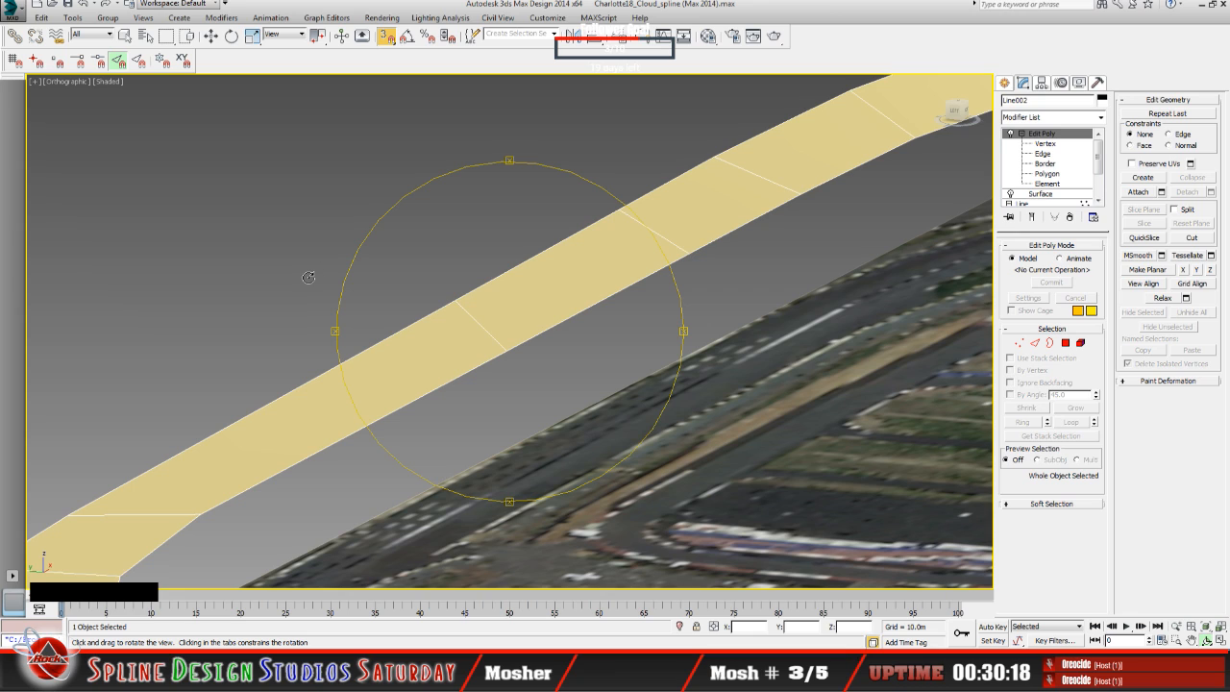
pyautogui.click(530, 20)
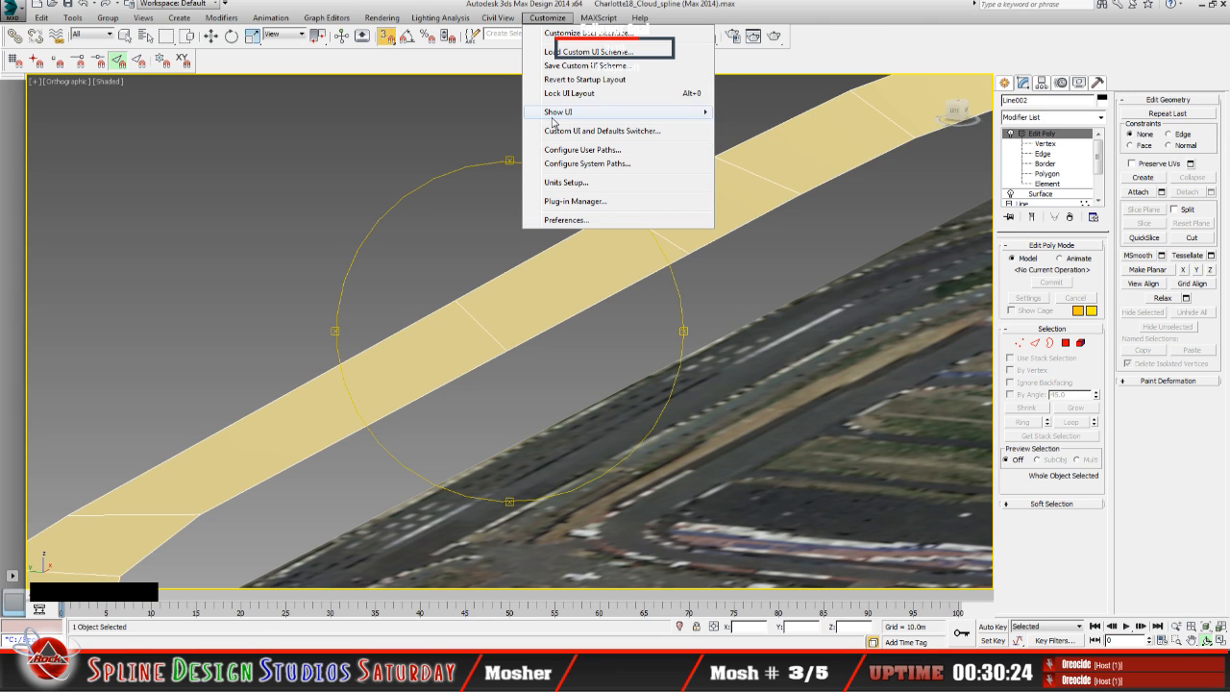
pyautogui.moveTo(553, 116)
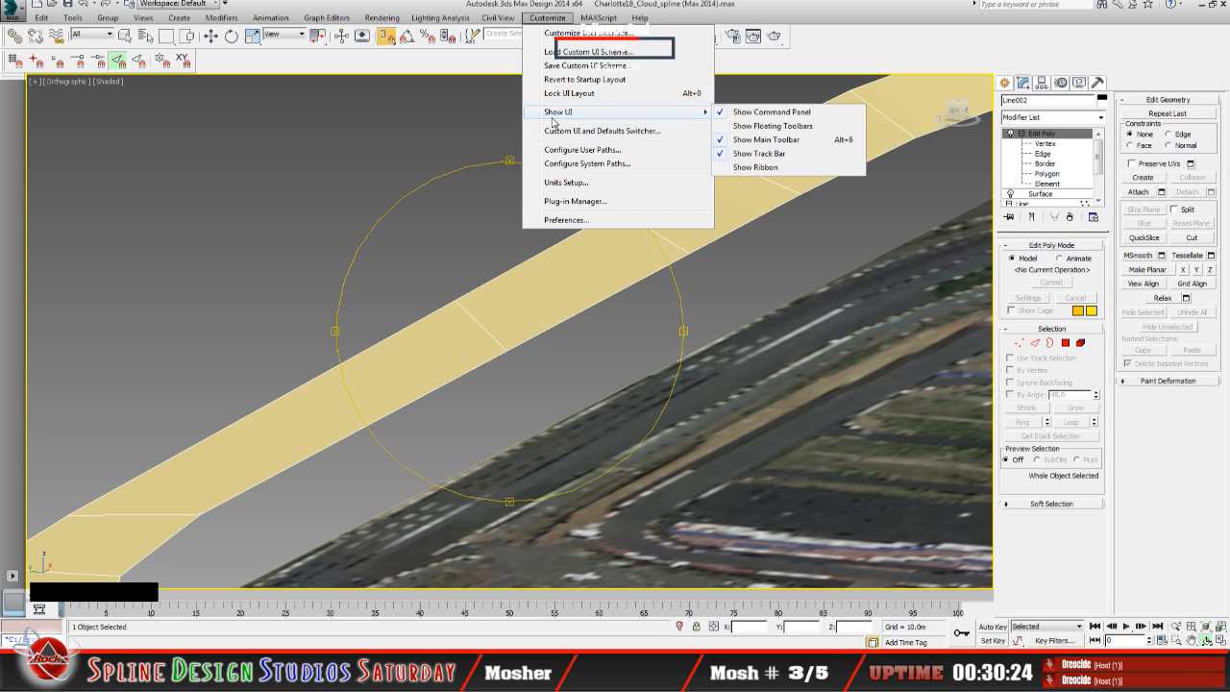
pyautogui.click(569, 39)
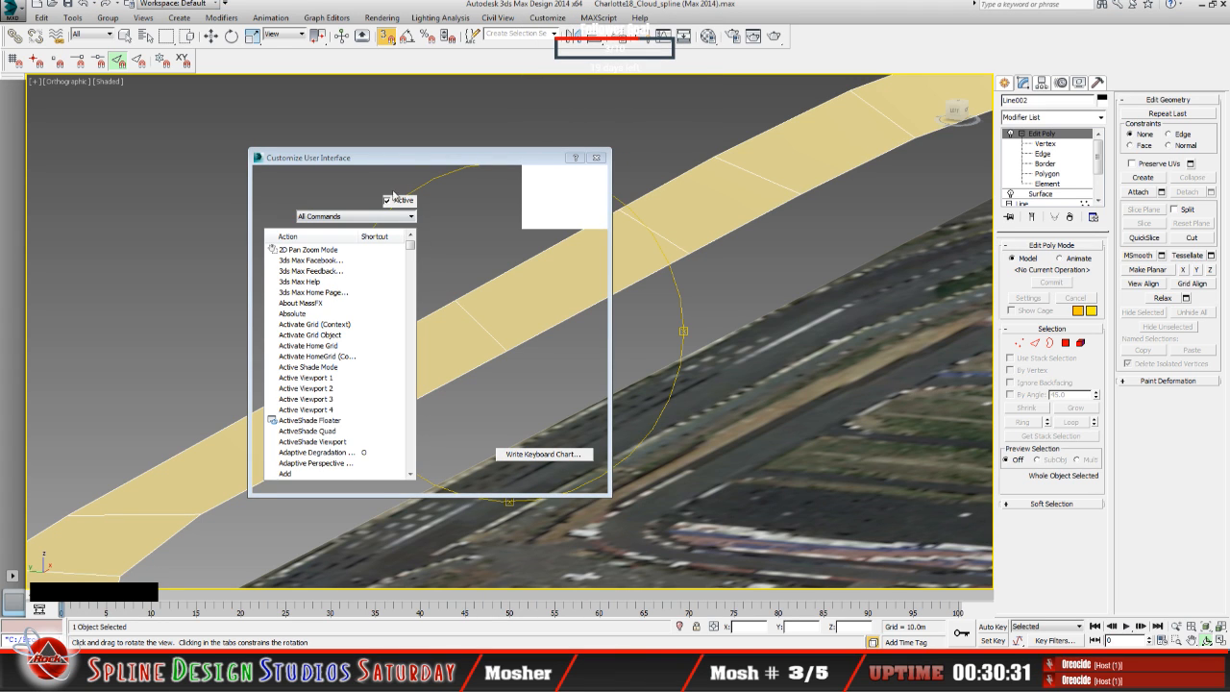
pyautogui.moveTo(404, 161); pyautogui.dragTo(517, 138)
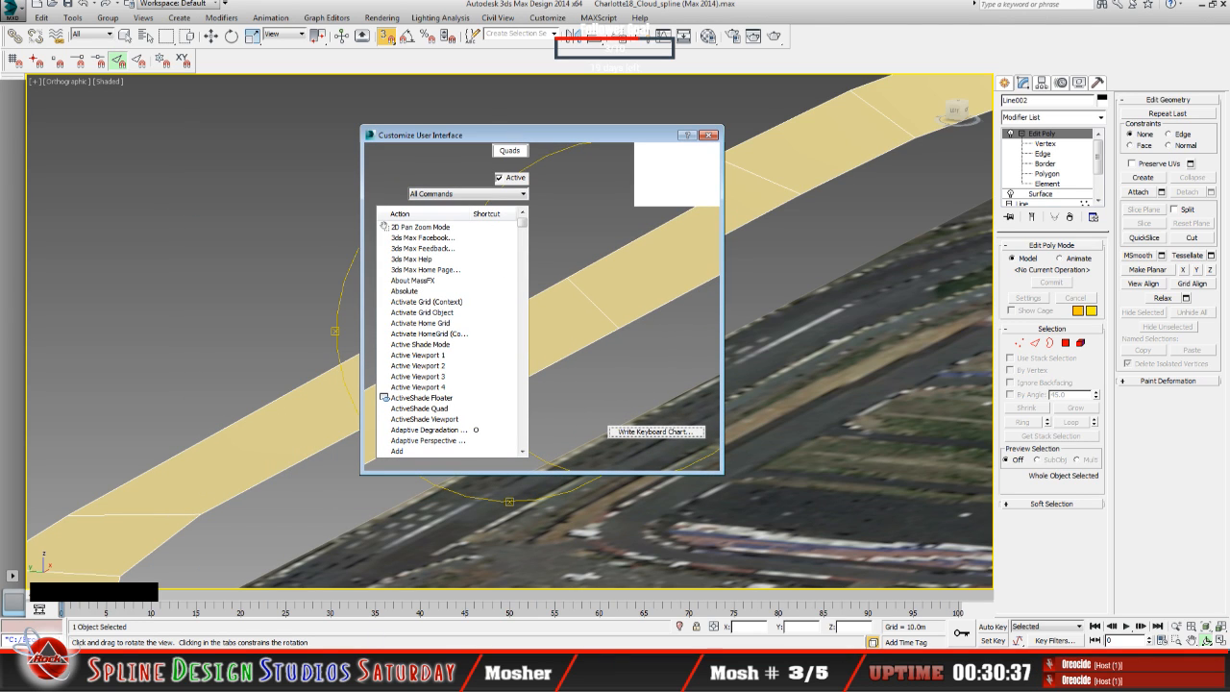
pyautogui.moveTo(591, 142); pyautogui.dragTo(495, 147)
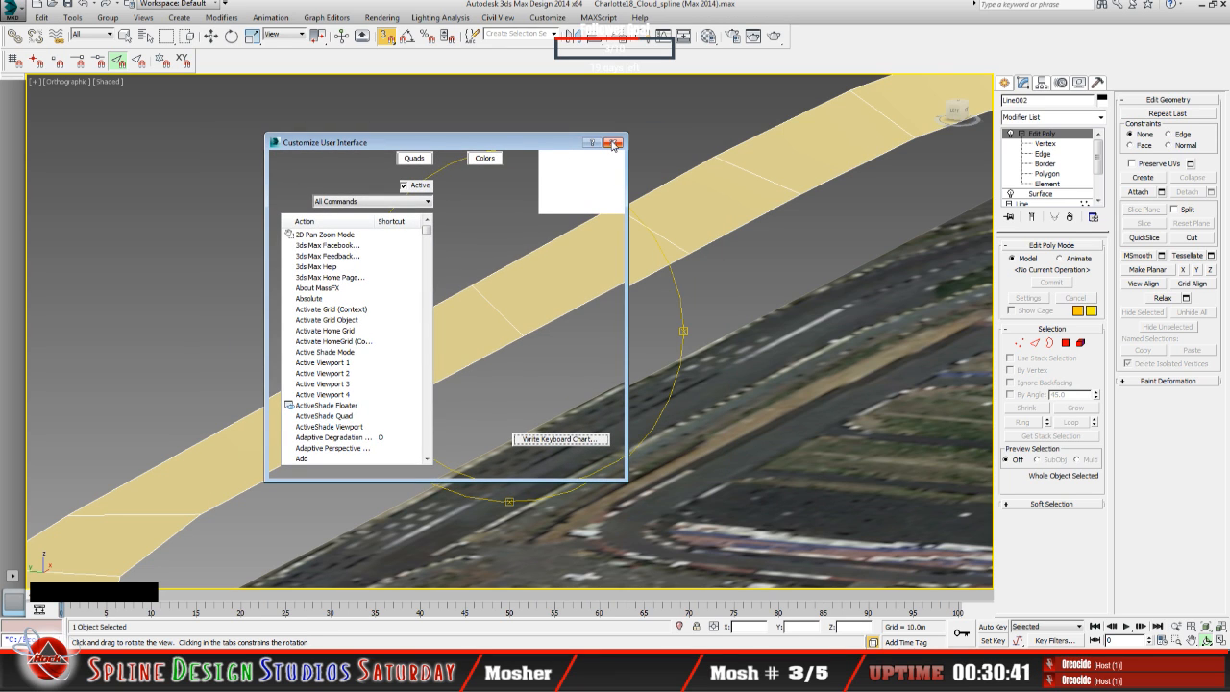
pyautogui.click(613, 143)
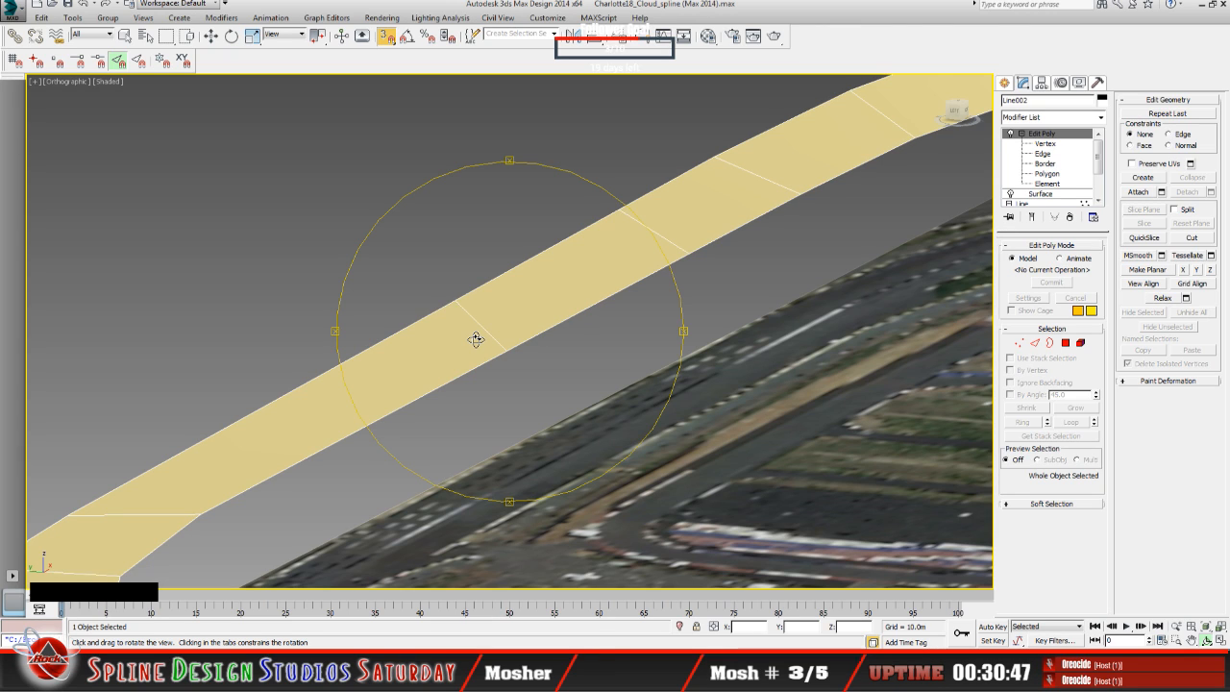
# Step: Open the keyboard shortcut customization and find the Swift Loop action in the list of all commands
pyautogui.moveTo(465, 353); pyautogui.dragTo(486, 375)
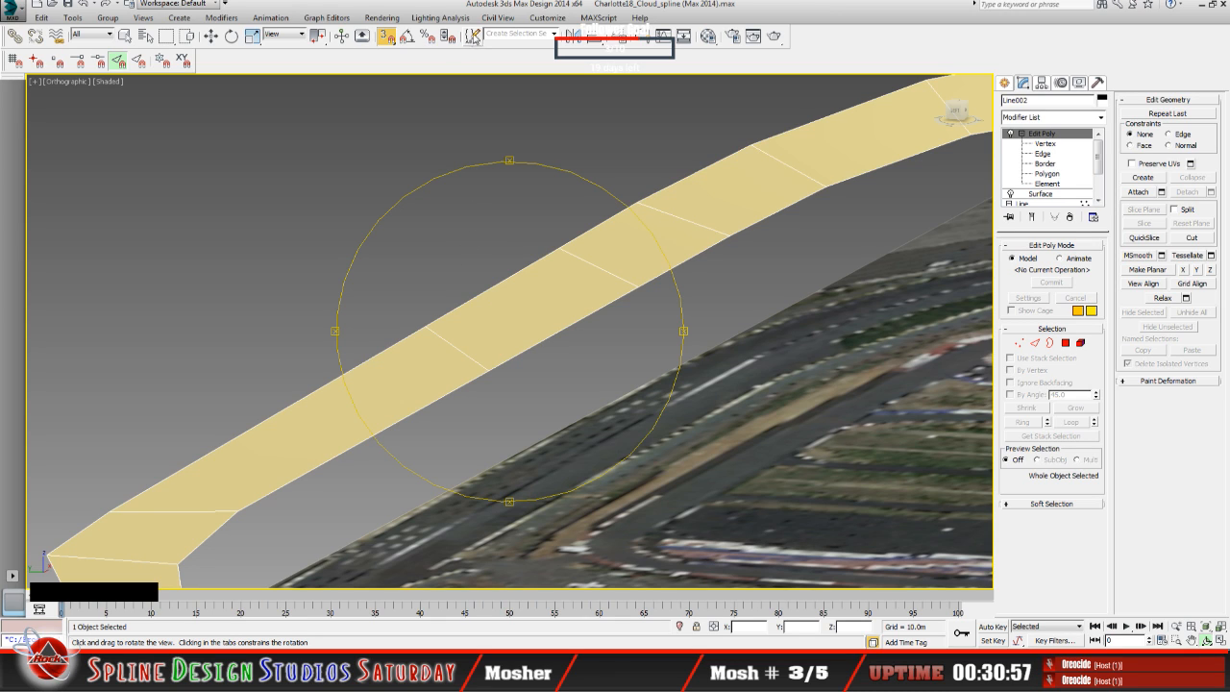
pyautogui.click(543, 18)
pyautogui.click(543, 19)
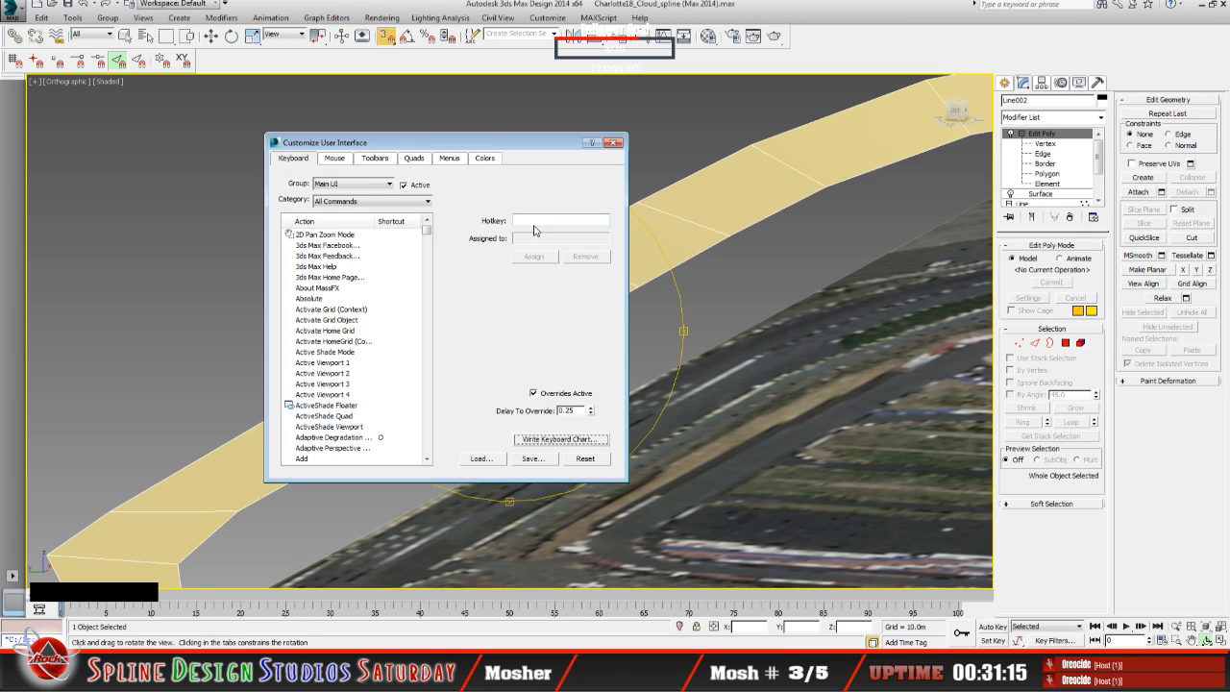
pyautogui.click(364, 246)
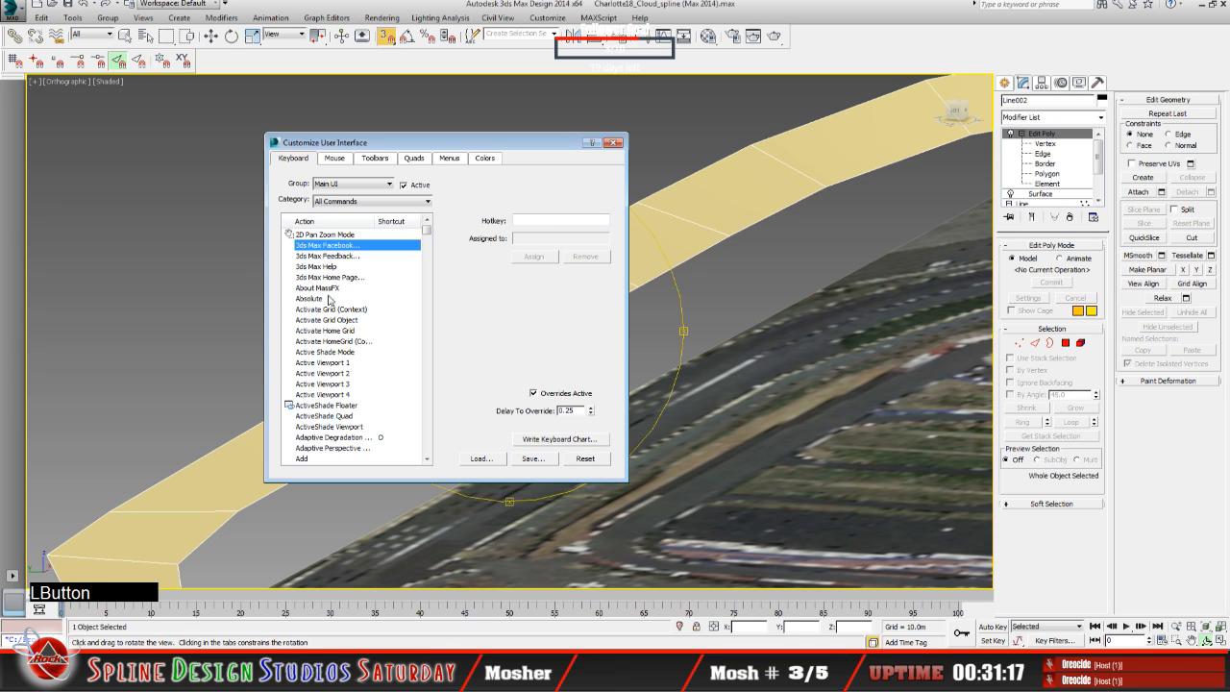
pyautogui.press('s')
pyautogui.press('w')
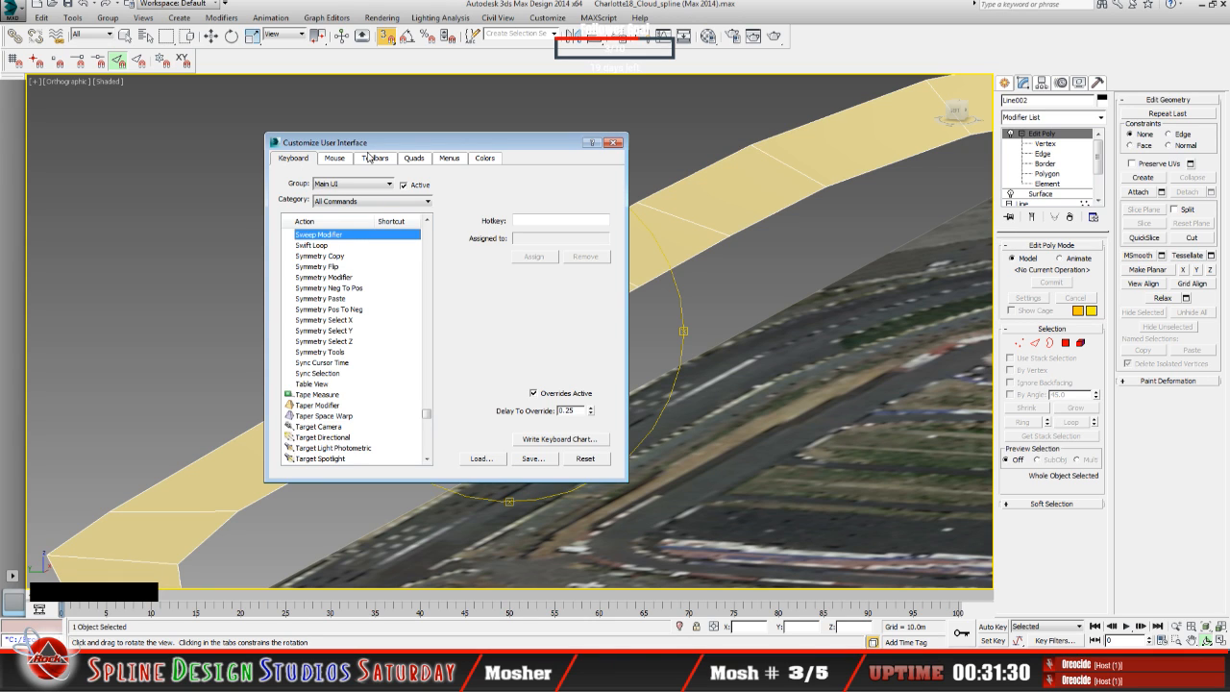
pyautogui.click(313, 246)
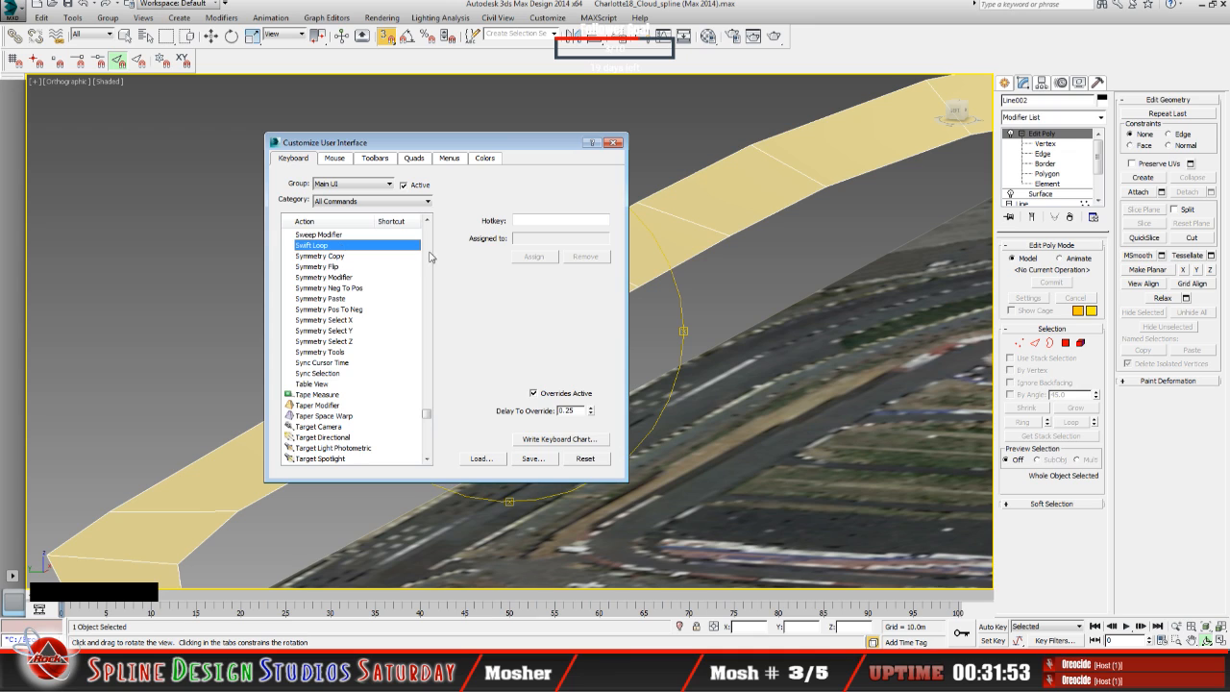
# Step: Assign Shift+S as the Swift Loop hotkey and close the customization dialog without saving a shortcut file
pyautogui.click(530, 221)
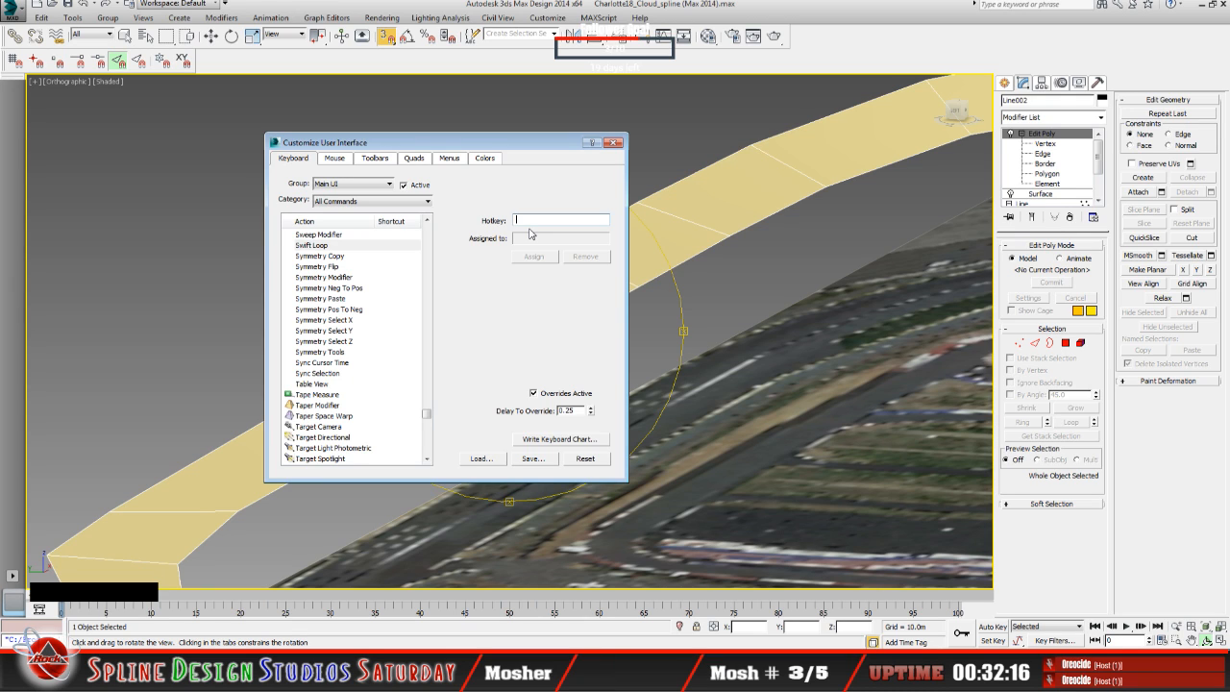
pyautogui.press('shift')
pyautogui.hotkey('shift', 's')
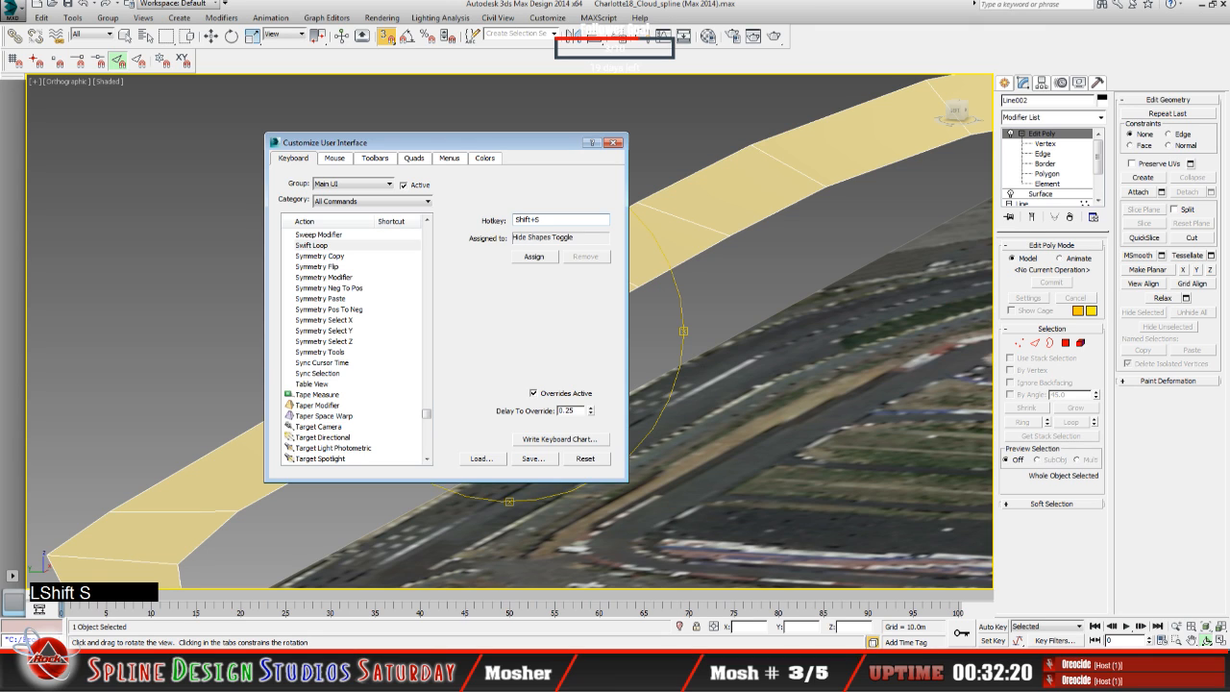
pyautogui.click(534, 258)
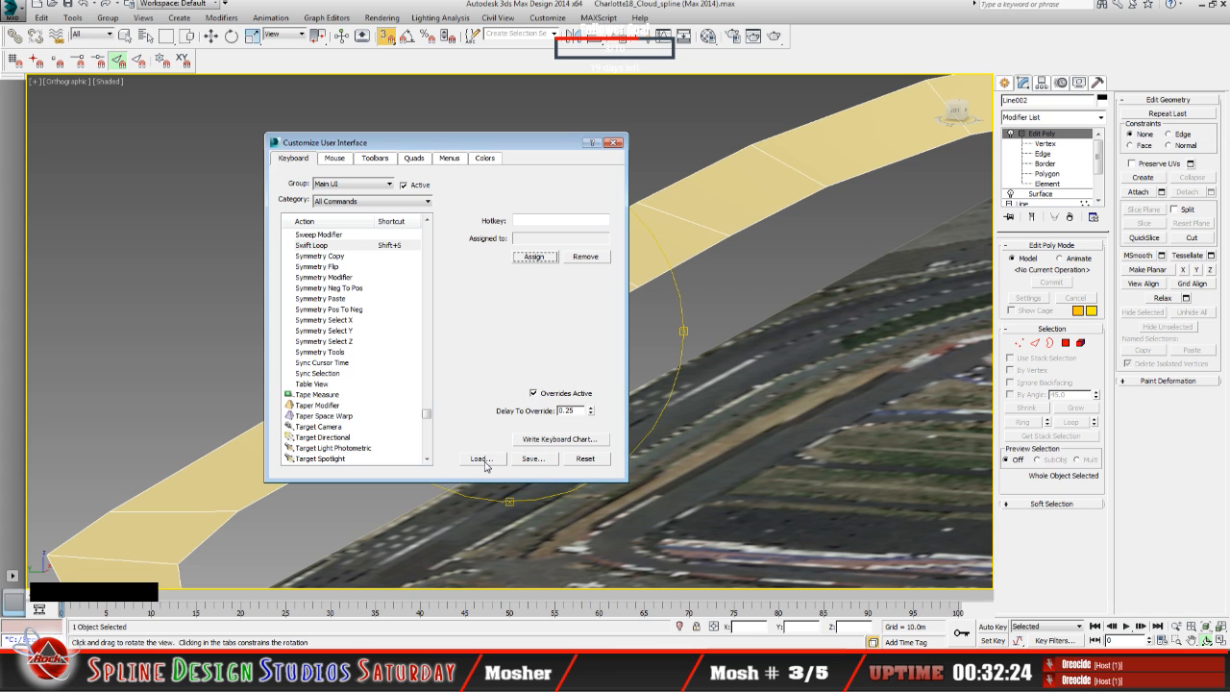
pyautogui.click(535, 466)
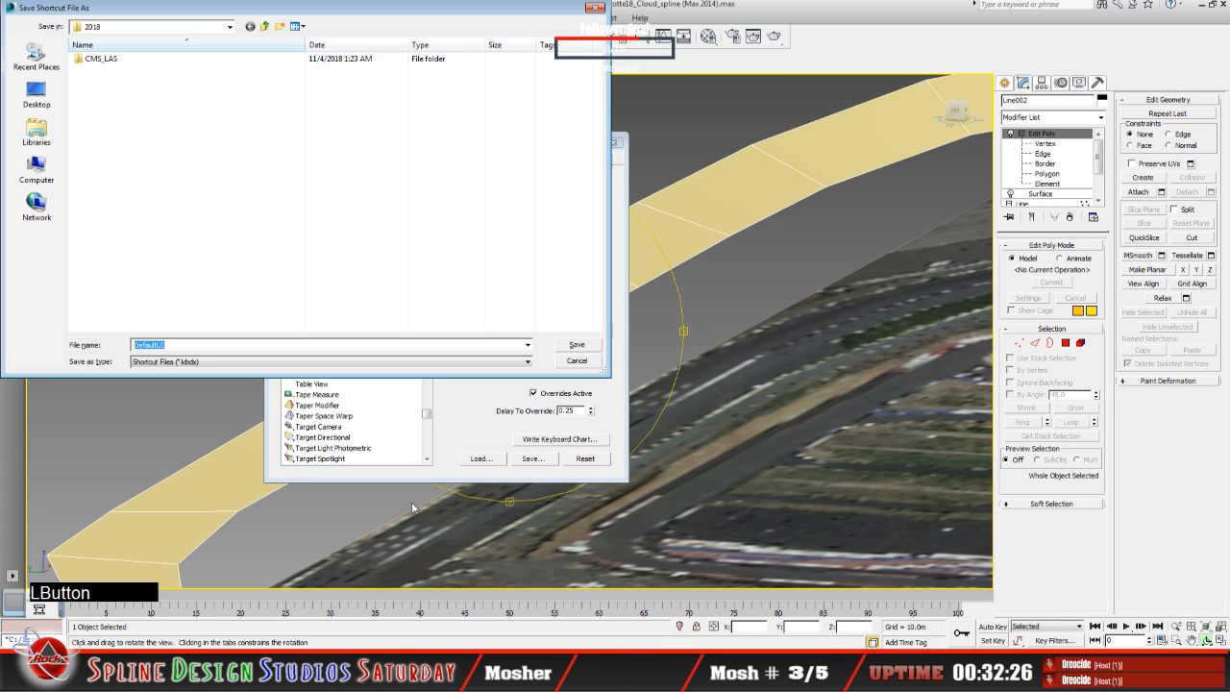
pyautogui.click(582, 364)
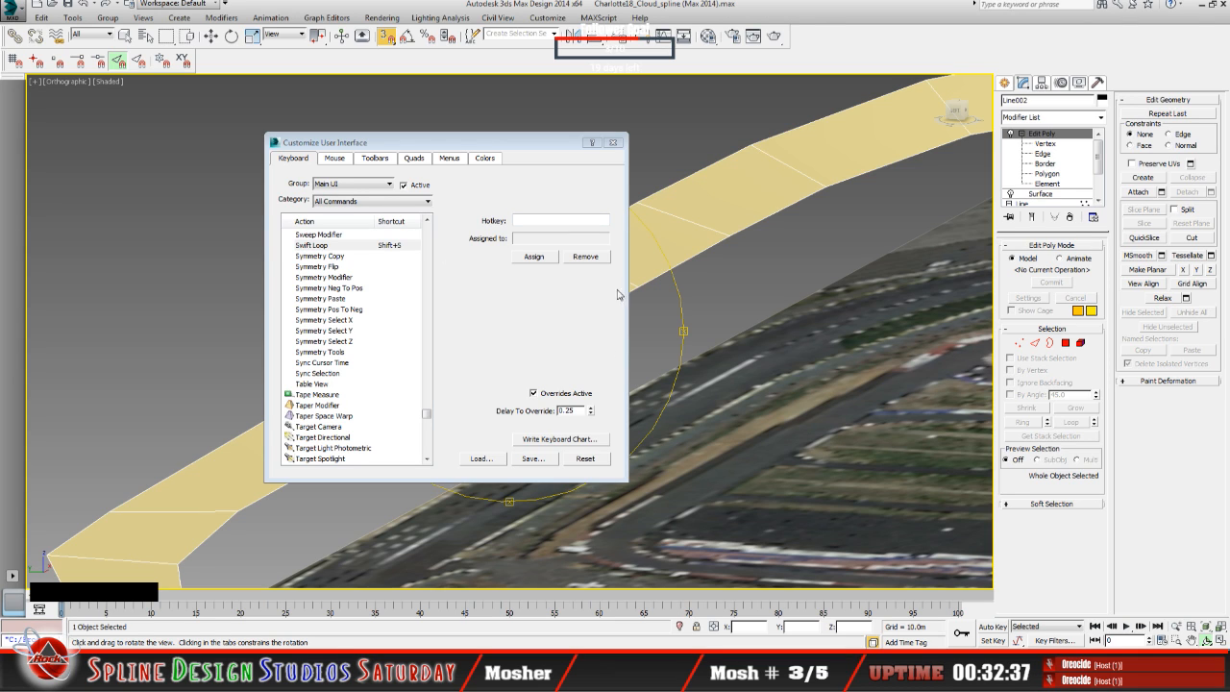
pyautogui.click(615, 142)
# Step: Try to insert an edge loop across the ring's straight with Swift Loop from the top Edit Poly level, with 3D snapping on
pyautogui.moveTo(494, 408); pyautogui.dragTo(441, 414)
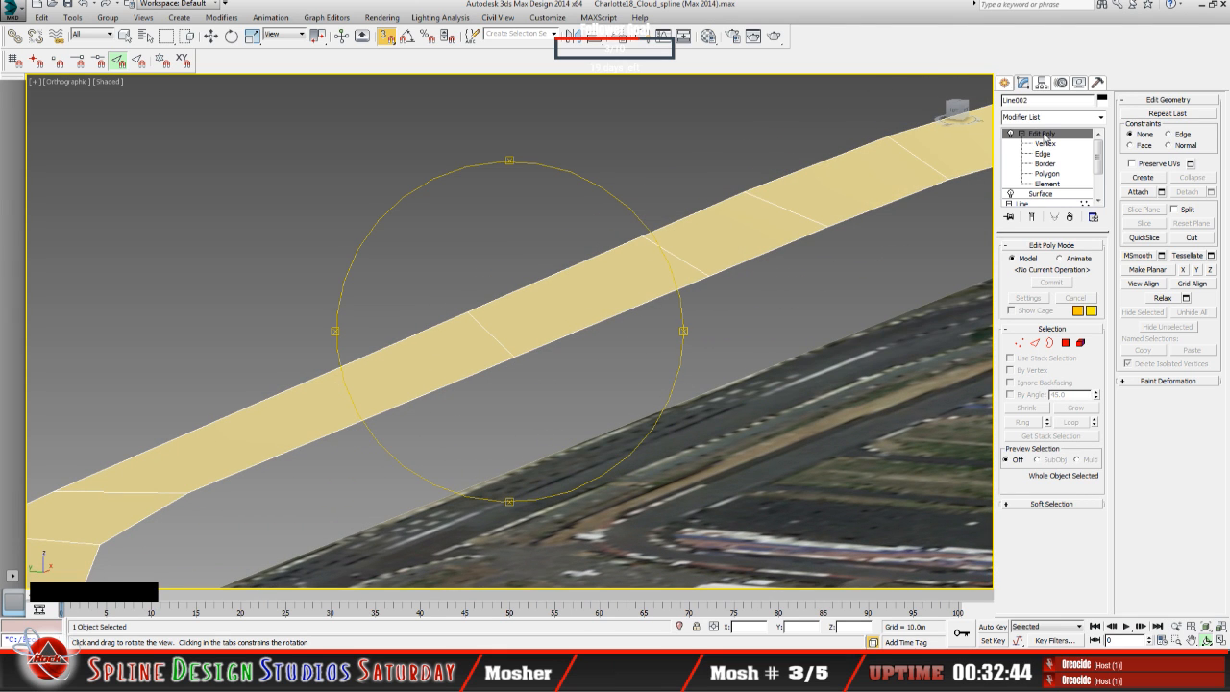
pyautogui.click(1043, 143)
pyautogui.click(1040, 134)
pyautogui.click(1192, 238)
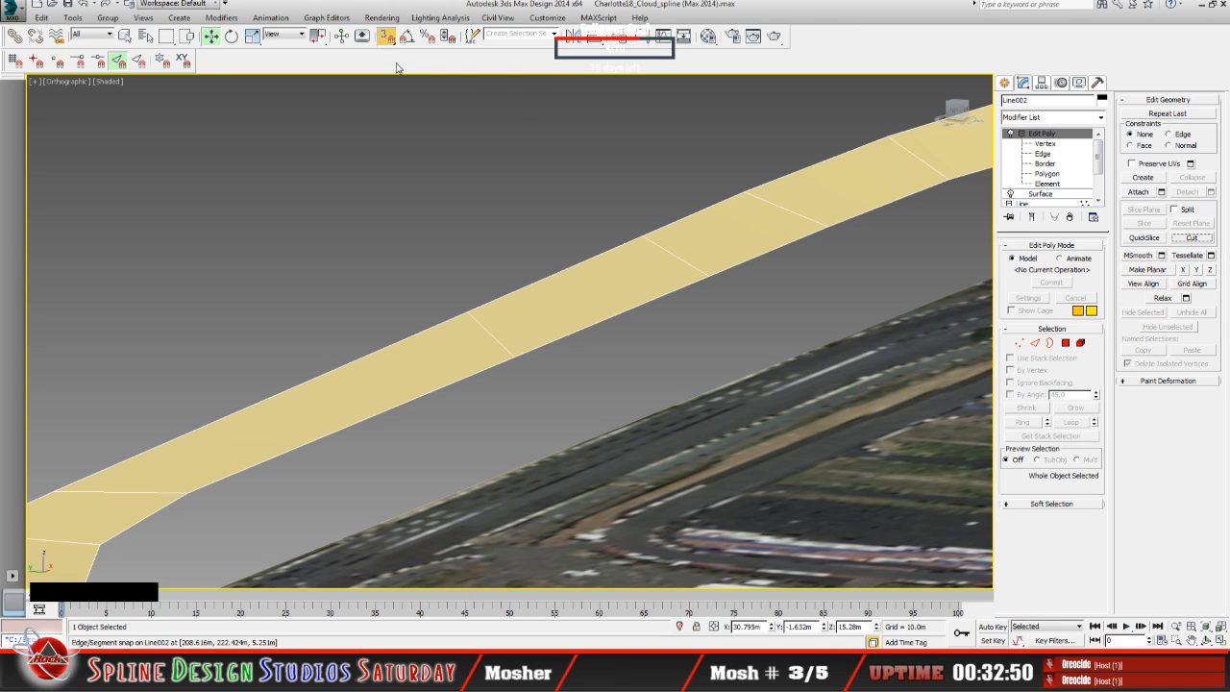
pyautogui.click(386, 37)
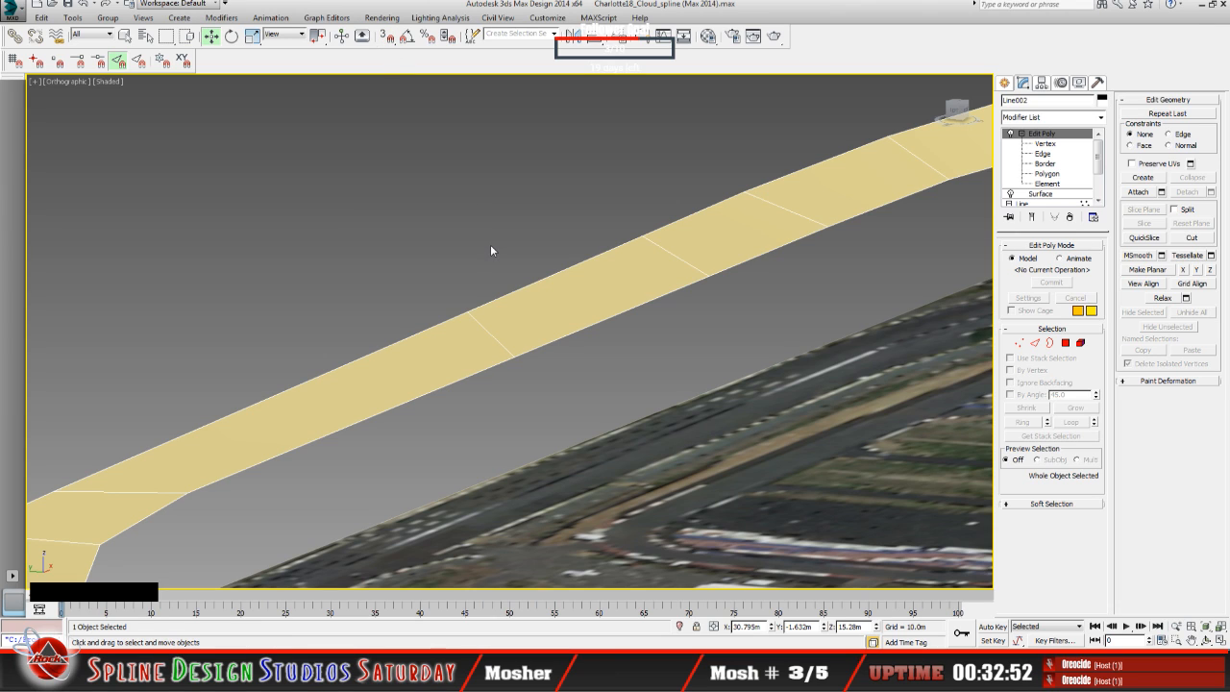
pyautogui.click(385, 37)
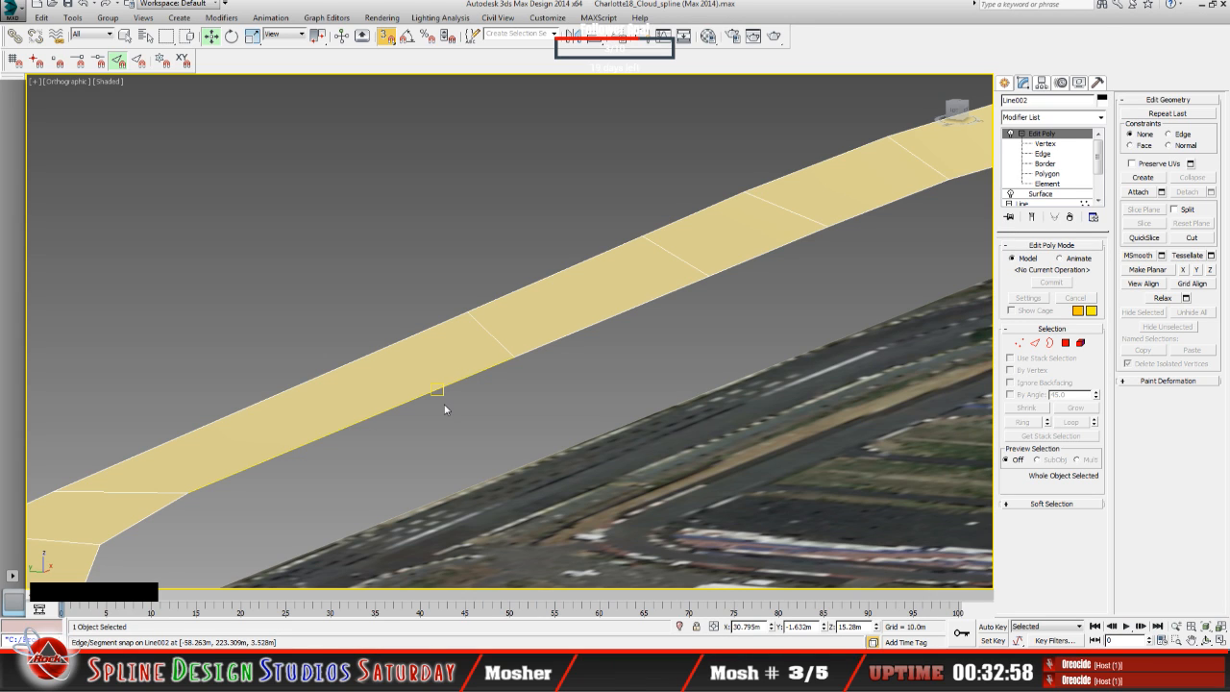
pyautogui.hotkey('shift', 's')
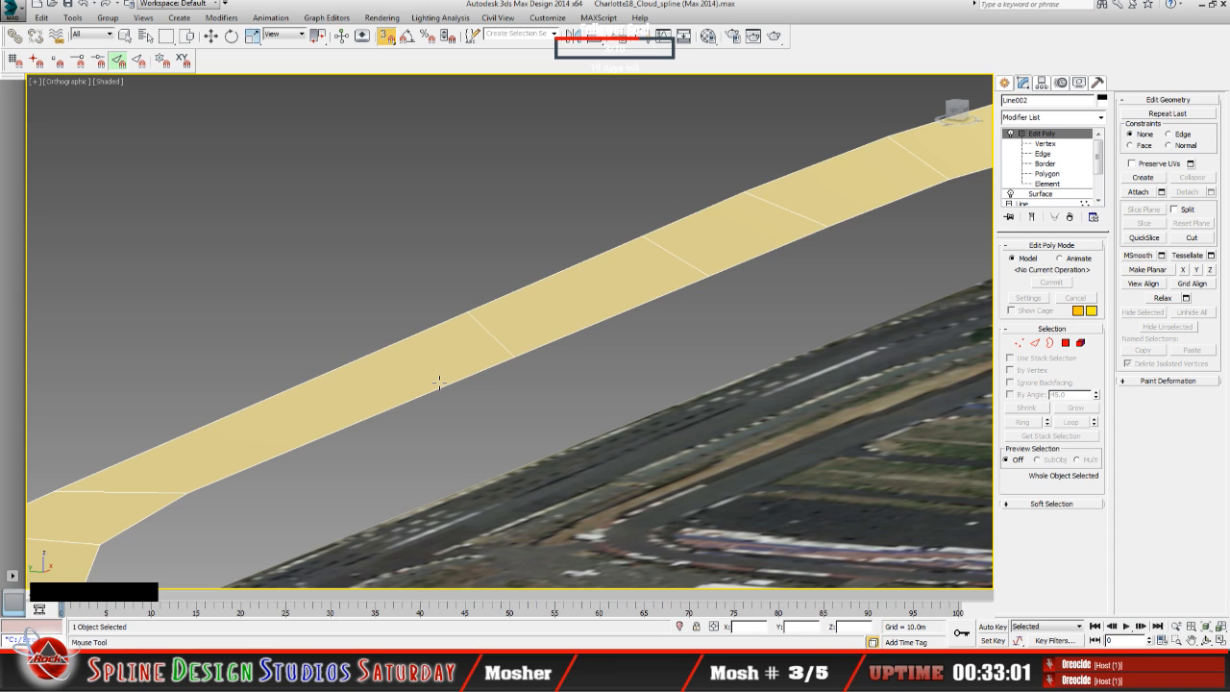
pyautogui.click(440, 382)
pyautogui.click(451, 381)
pyautogui.hotkey('shift', 's')
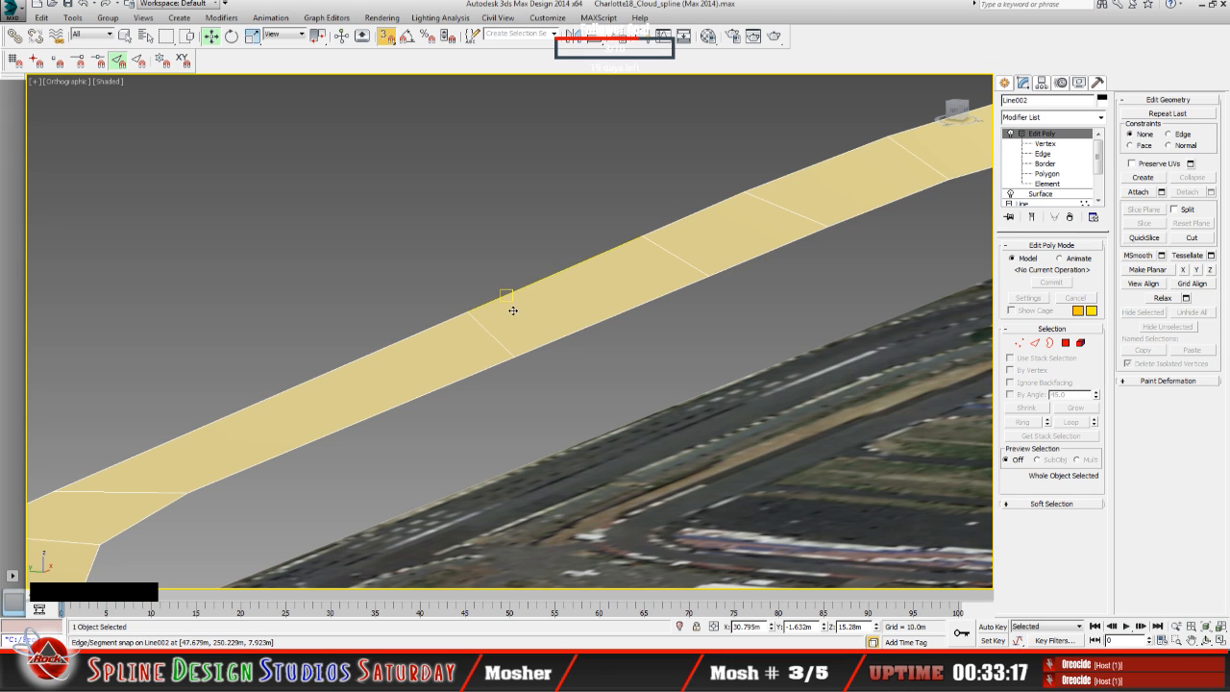
# Step: Turn off 3D snapping and retry the edge loop on the long polygons of the straight
pyautogui.click(385, 39)
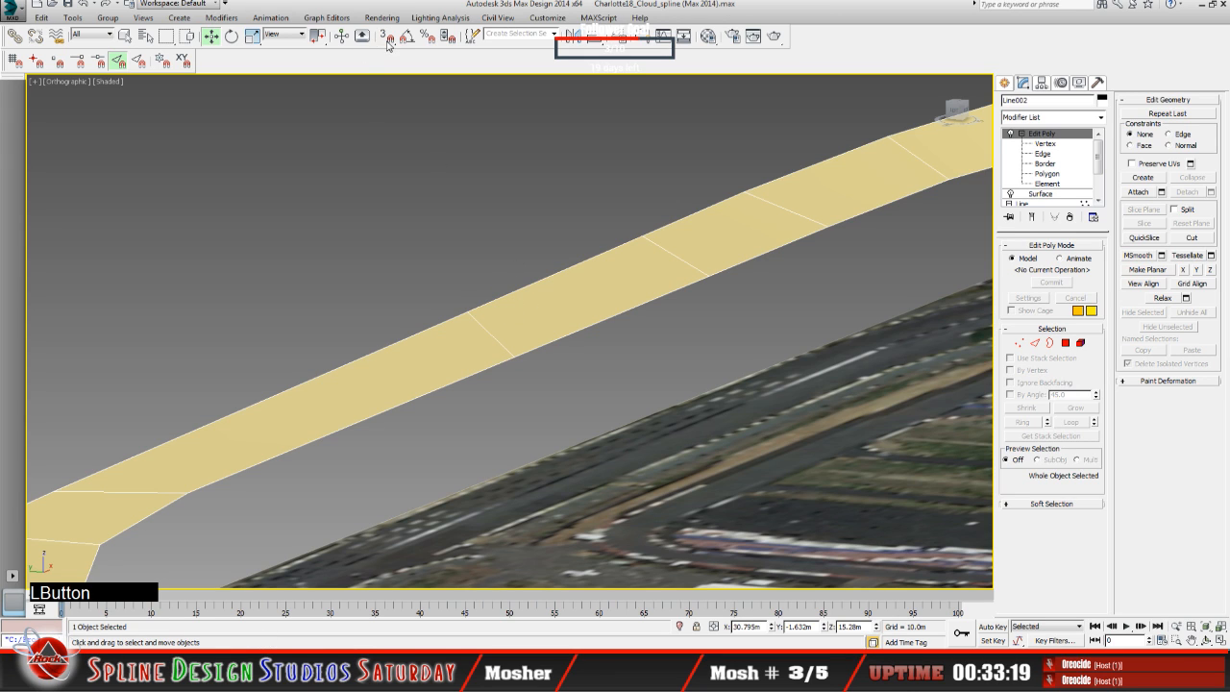
pyautogui.click(475, 323)
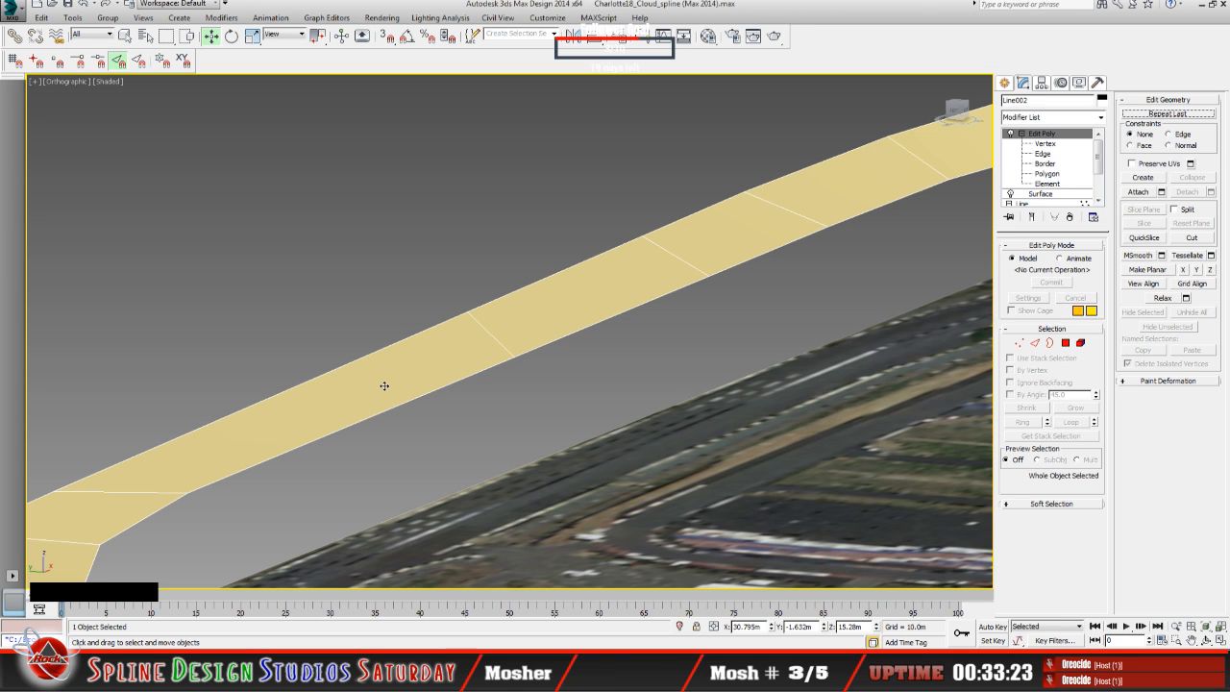
pyautogui.moveTo(384, 385); pyautogui.dragTo(443, 391, button='middle')
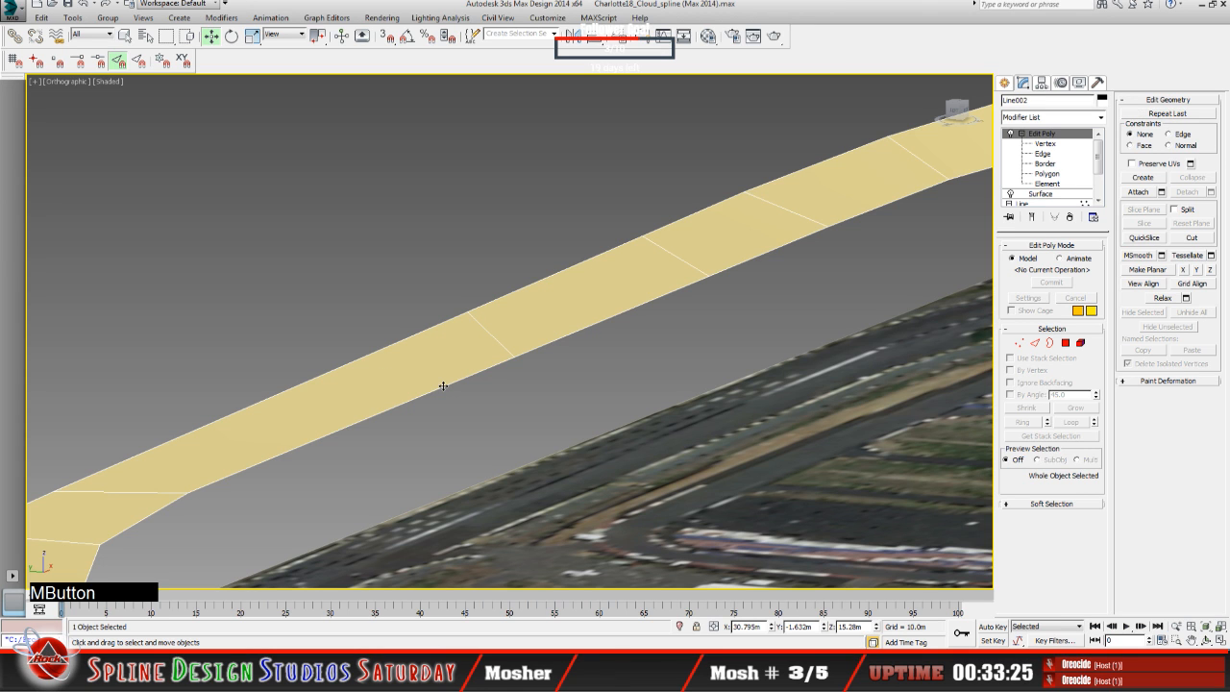
pyautogui.scroll(-5, 443, 391)
pyautogui.scroll(5, 443, 392)
pyautogui.scroll(2, 443, 391)
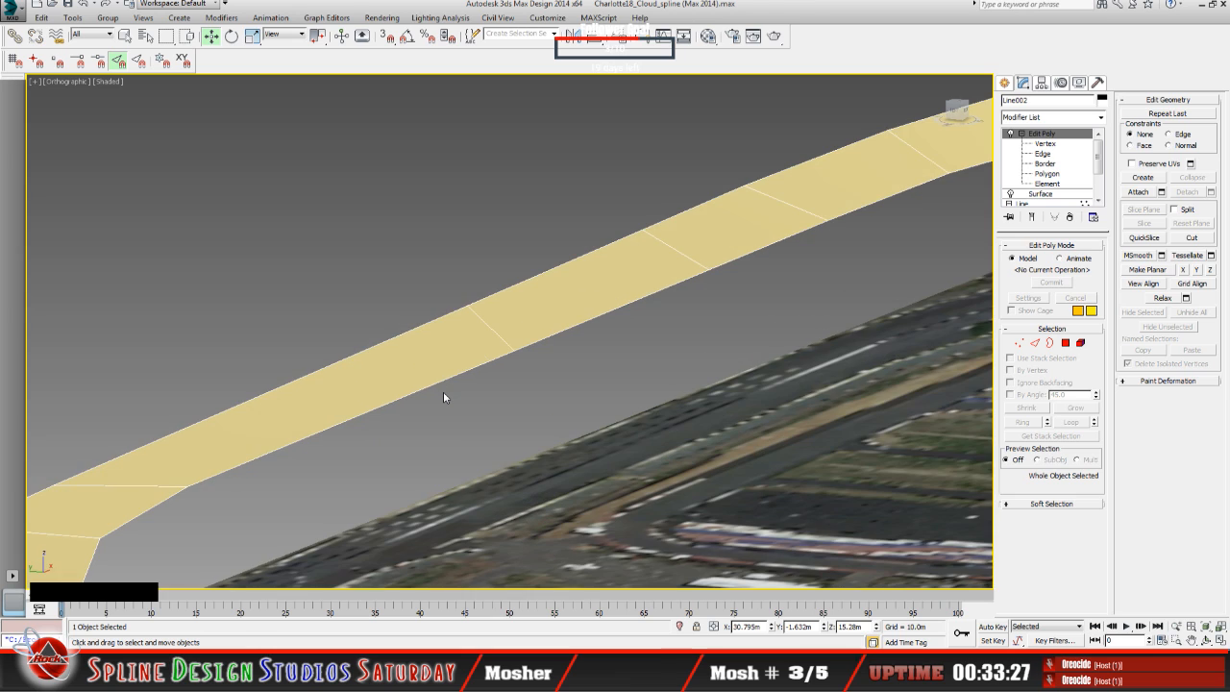
# Step: At the Edge level, select the straight's outer border edge between two cross edges and try Swift Loop on that polygon
pyautogui.click(1046, 154)
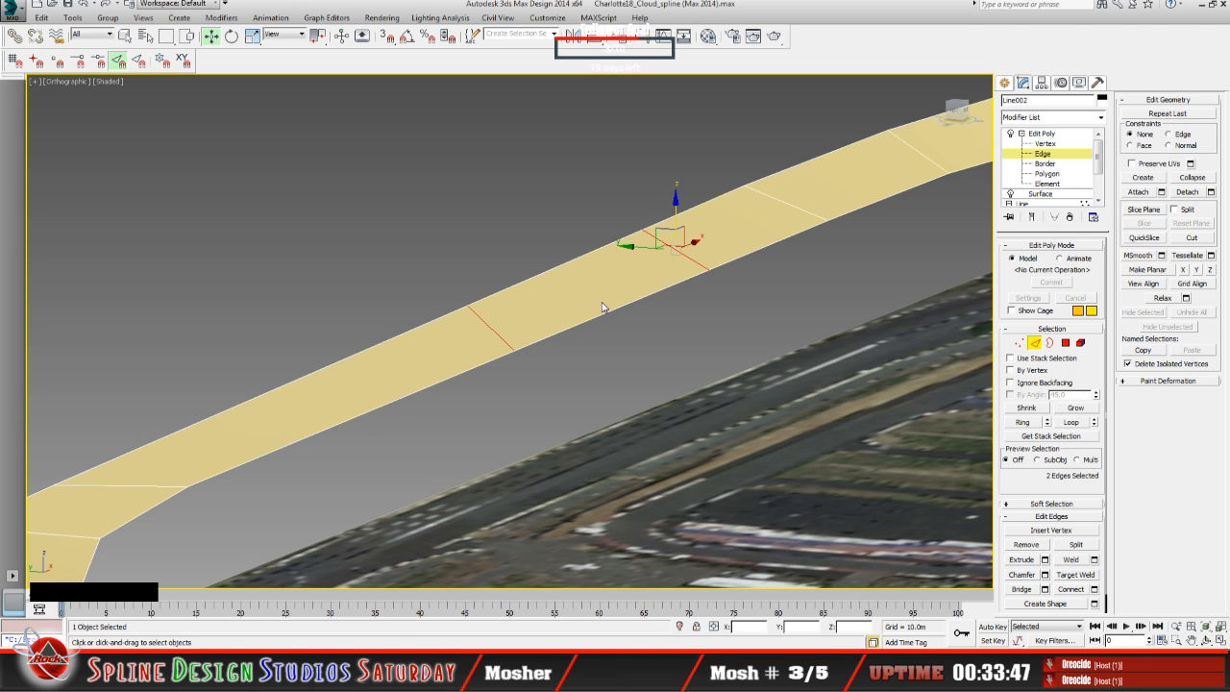
pyautogui.click(542, 274)
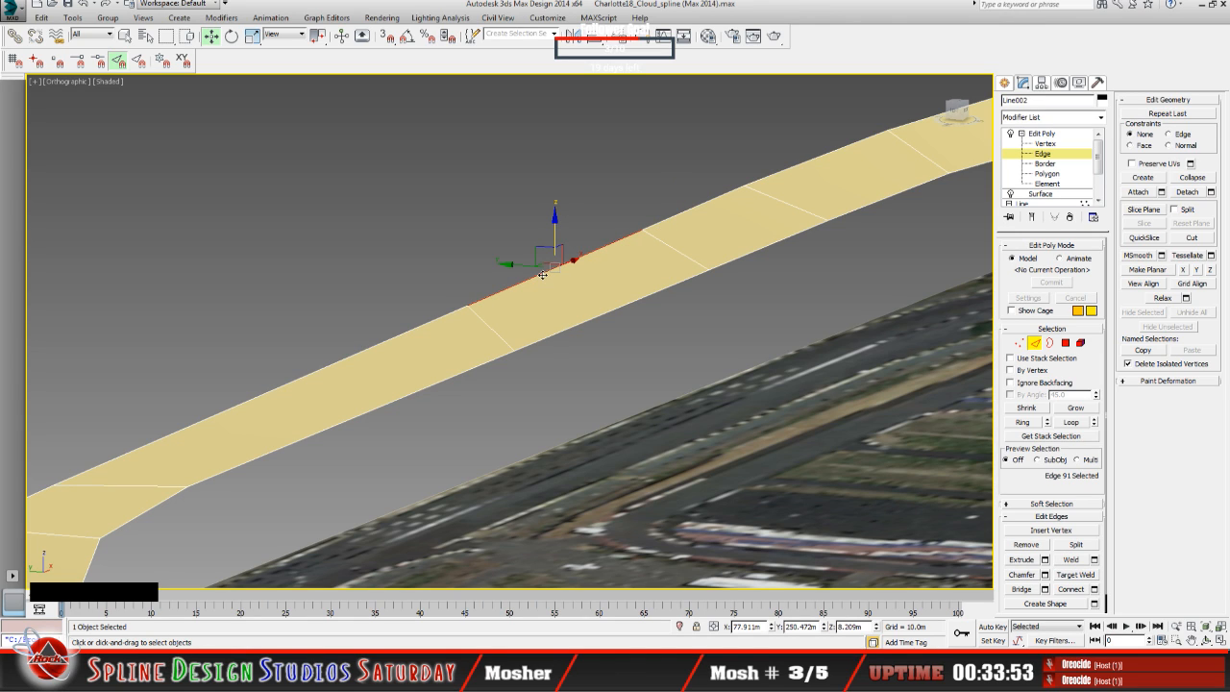
pyautogui.hotkey('shift', 's')
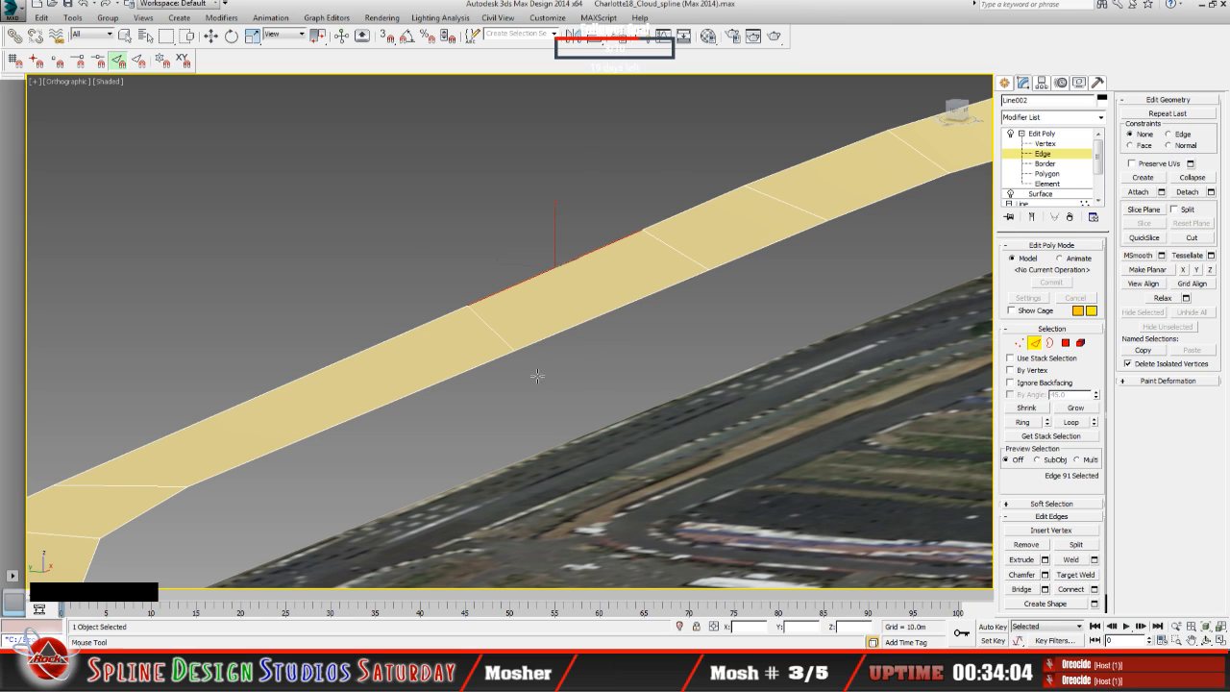
pyautogui.click(585, 315)
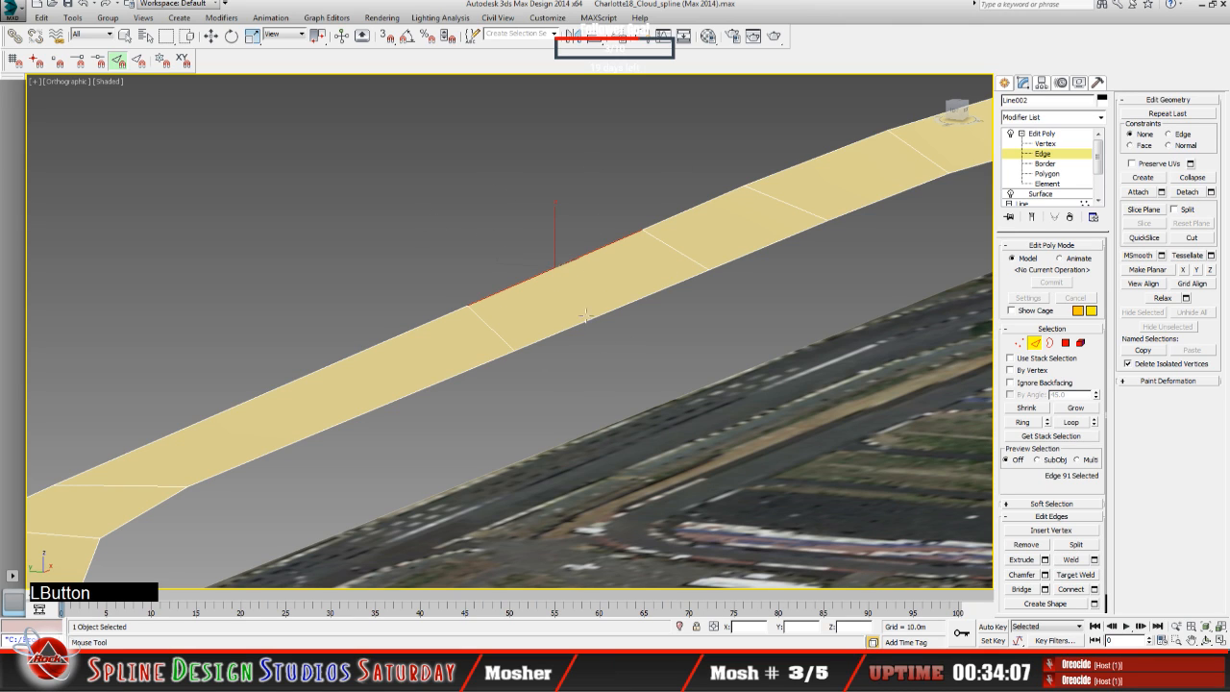
# Step: Try placing Swift Loop edges on the straight at the Polygon level and again at the Vertex level
pyautogui.click(1047, 173)
pyautogui.click(580, 294)
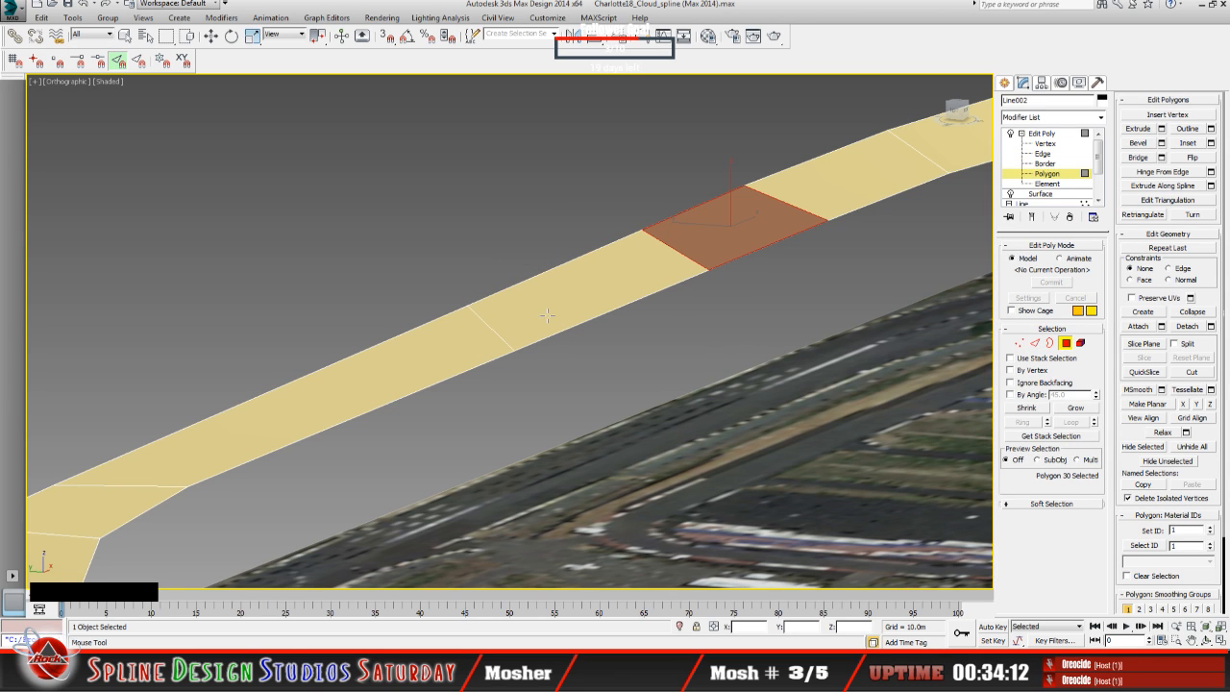
pyautogui.click(525, 332)
pyautogui.click(823, 186)
pyautogui.click(592, 273)
pyautogui.click(1048, 144)
pyautogui.click(483, 245)
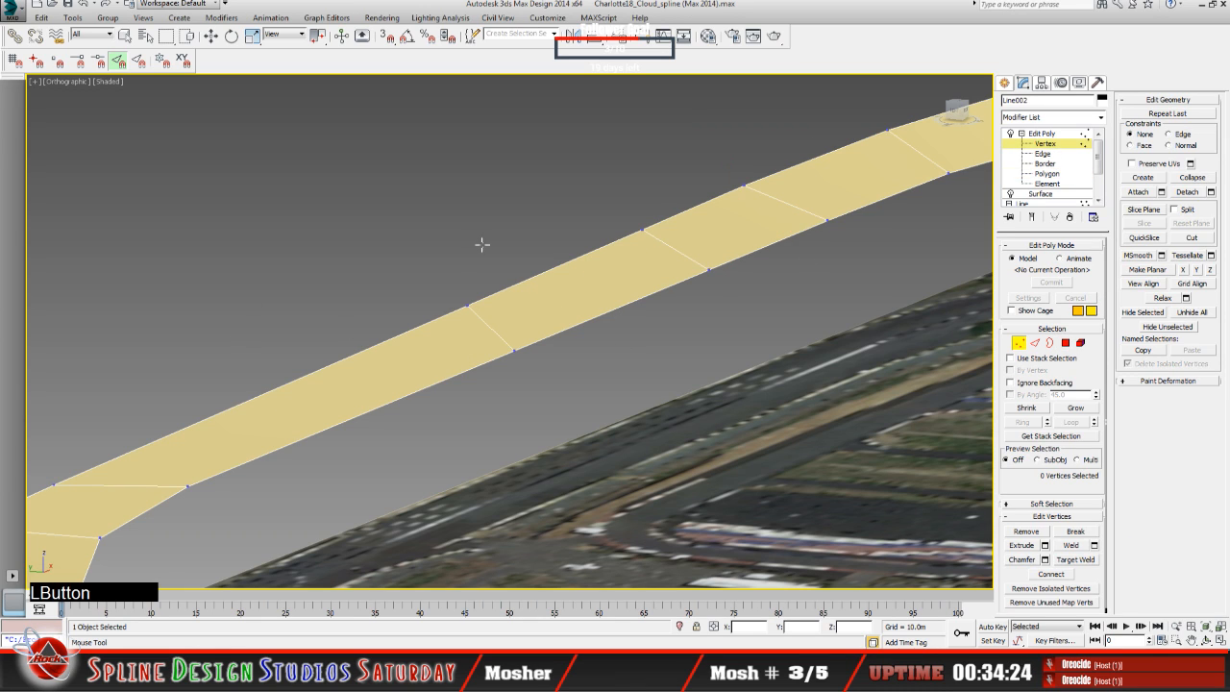
# Step: Leave the Vertex level and retry Swift Loop at the Polygon level near the cross edge beside the selected polygon
pyautogui.click(1045, 136)
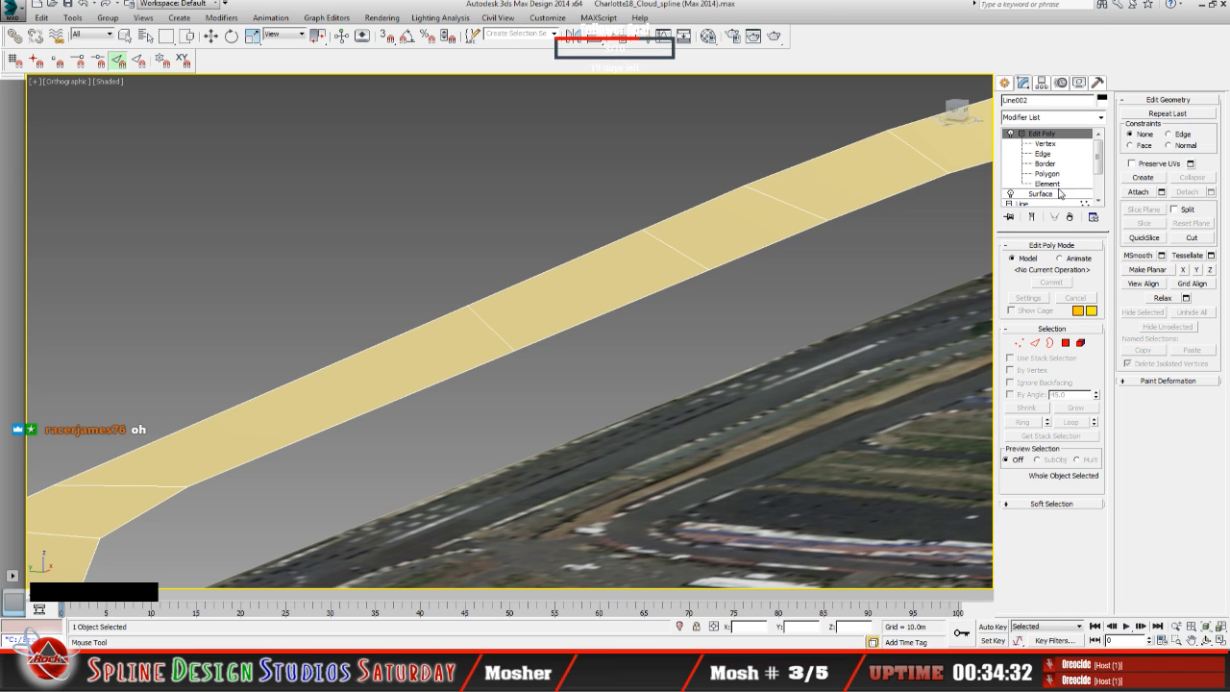
pyautogui.click(1051, 175)
pyautogui.click(711, 261)
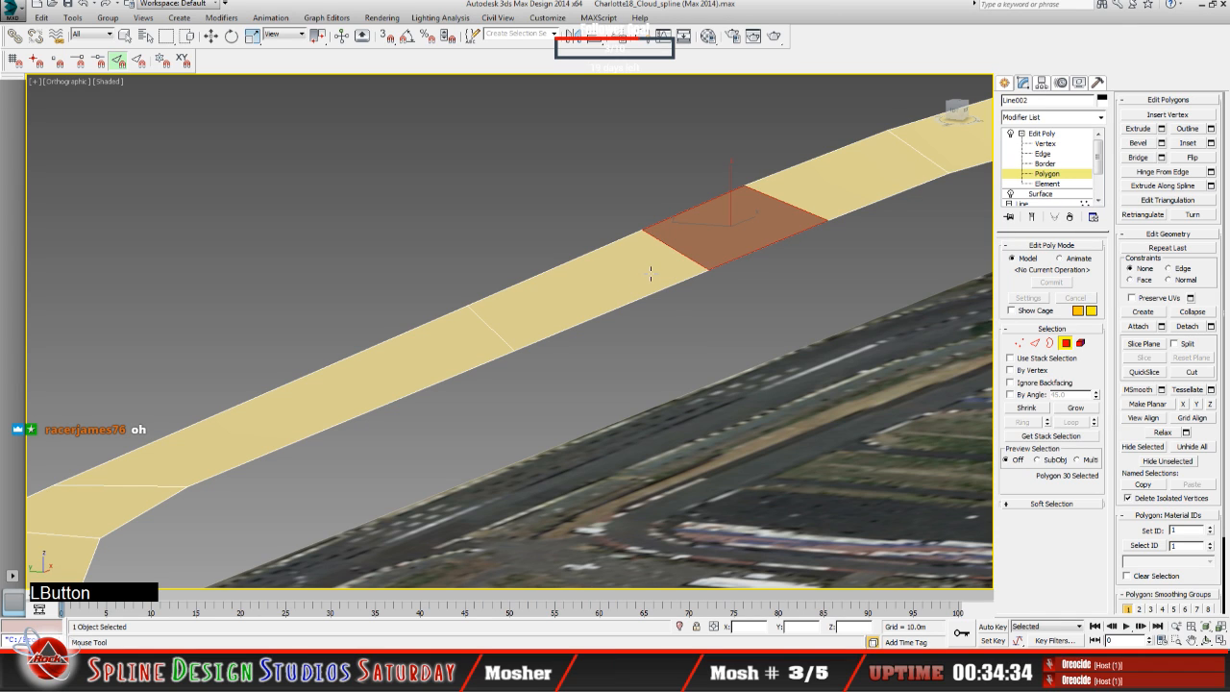
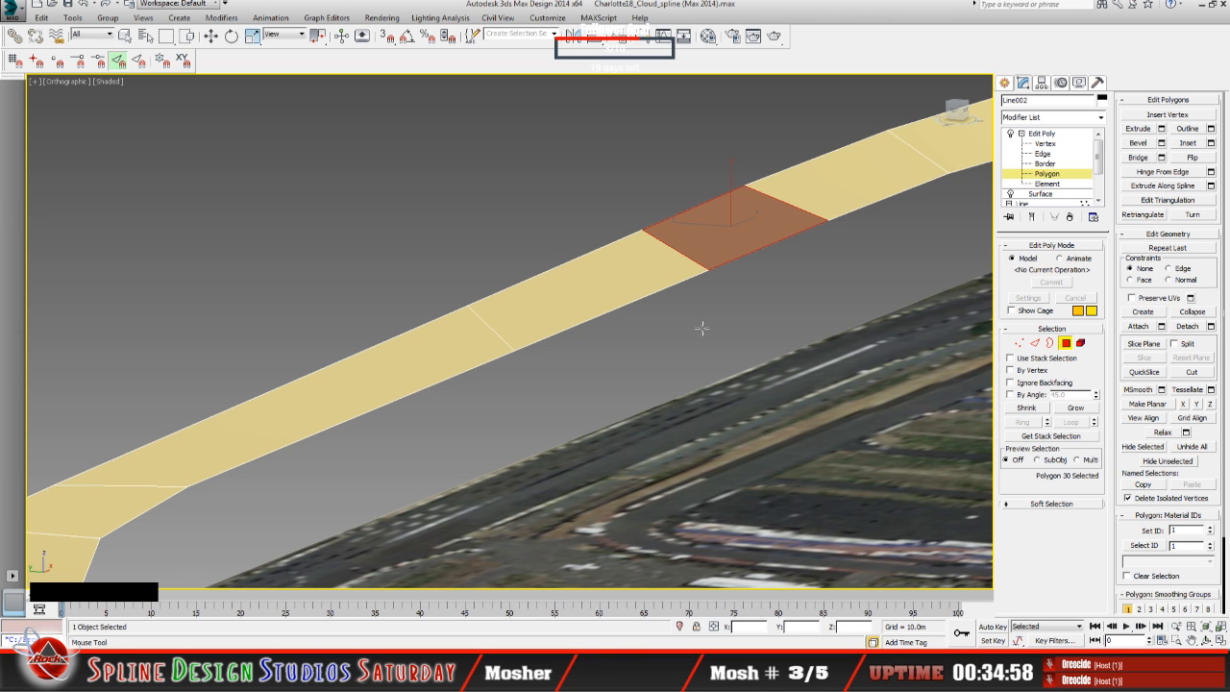
# Step: Check how the straight is divided by selecting its polygons one at a time, ending on the short middle polygon
pyautogui.scroll(-6, 725, 317)
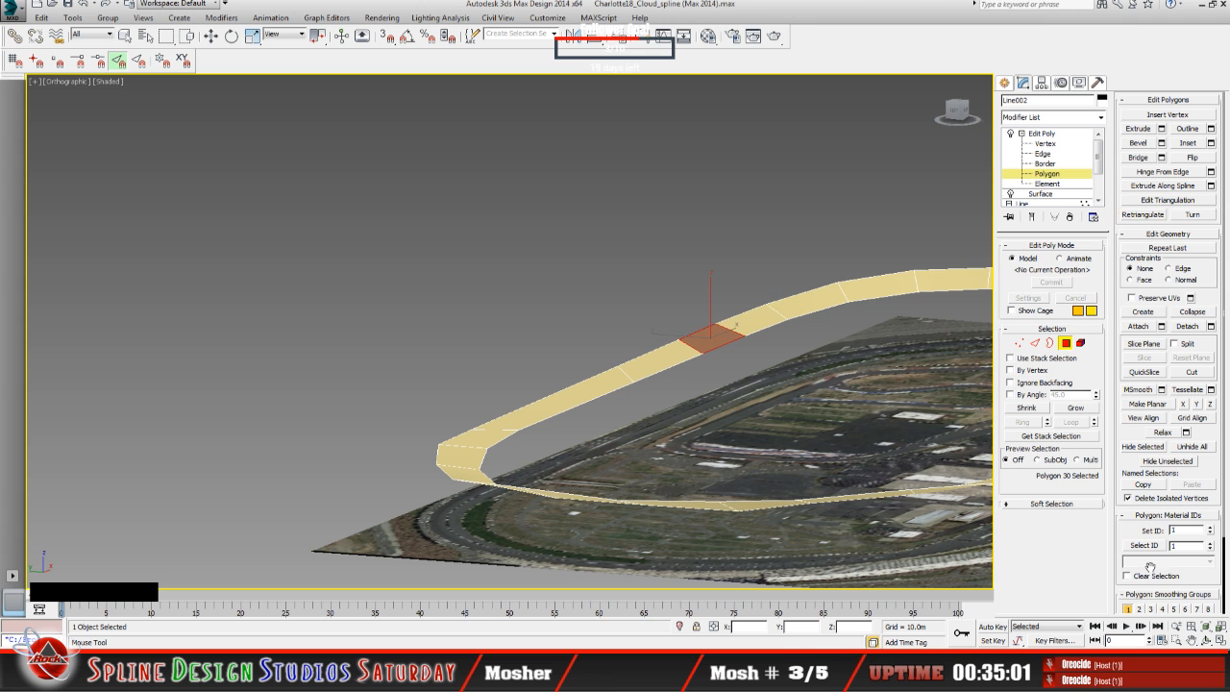
pyautogui.click(1207, 640)
pyautogui.moveTo(623, 440); pyautogui.dragTo(516, 417)
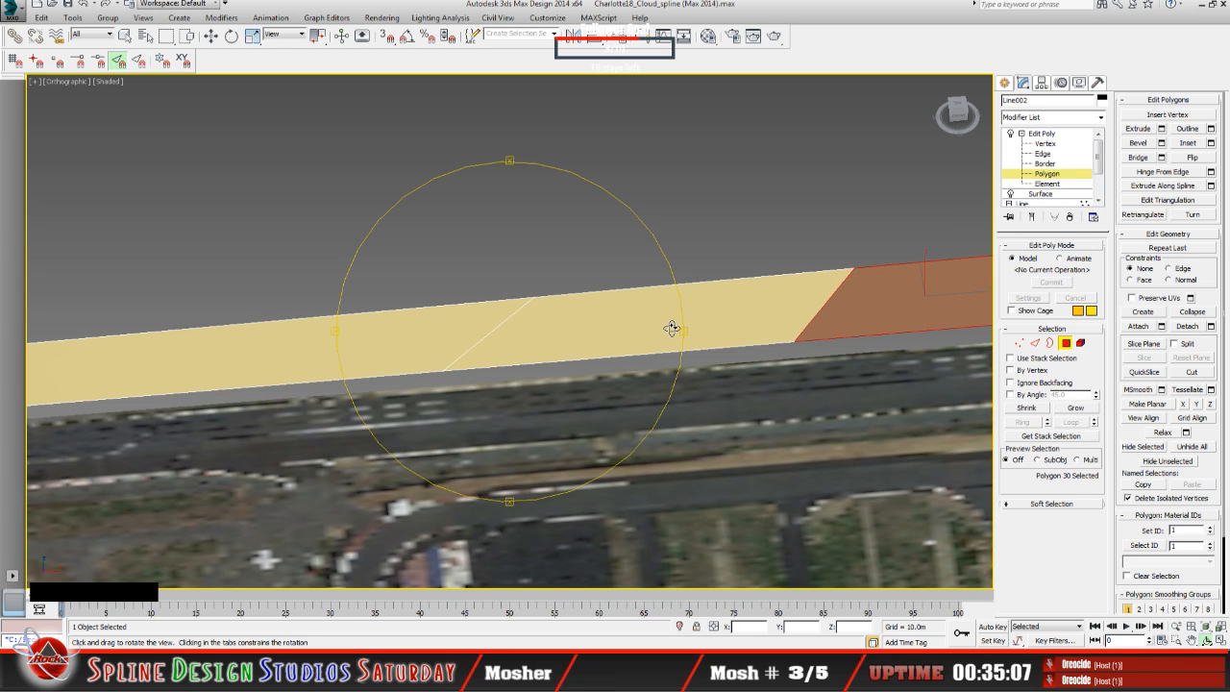
pyautogui.click(210, 36)
pyautogui.click(673, 317)
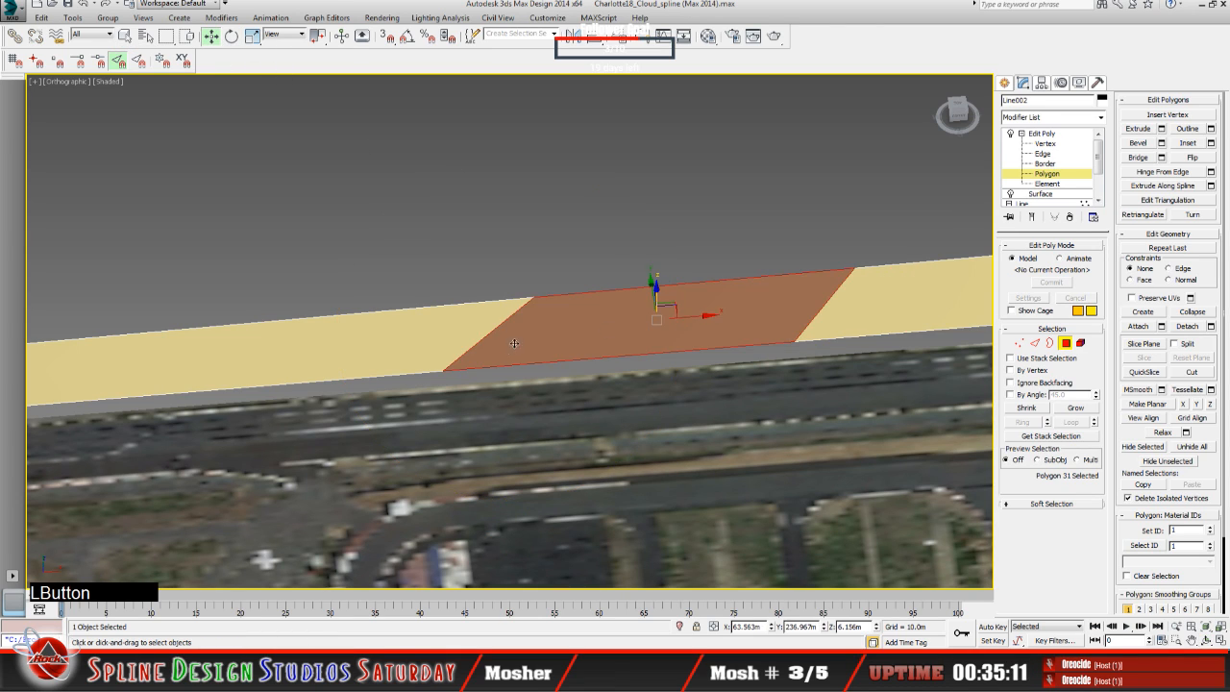
pyautogui.click(869, 307)
pyautogui.click(595, 325)
pyautogui.click(430, 326)
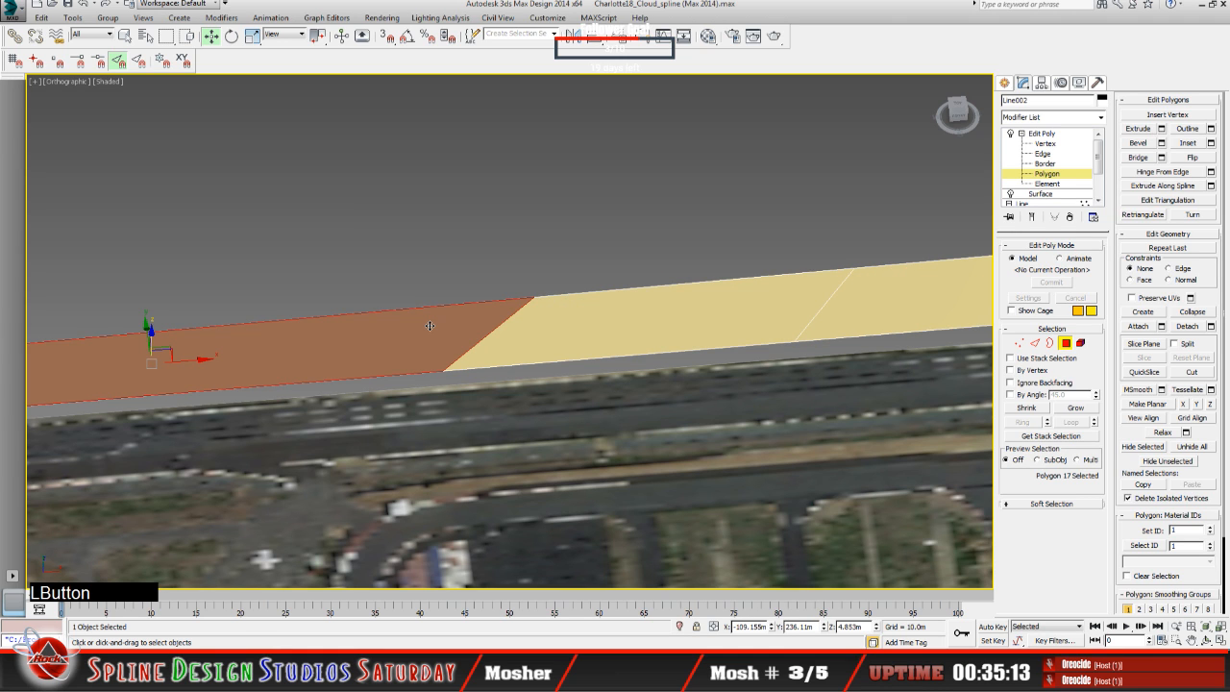
pyautogui.click(689, 321)
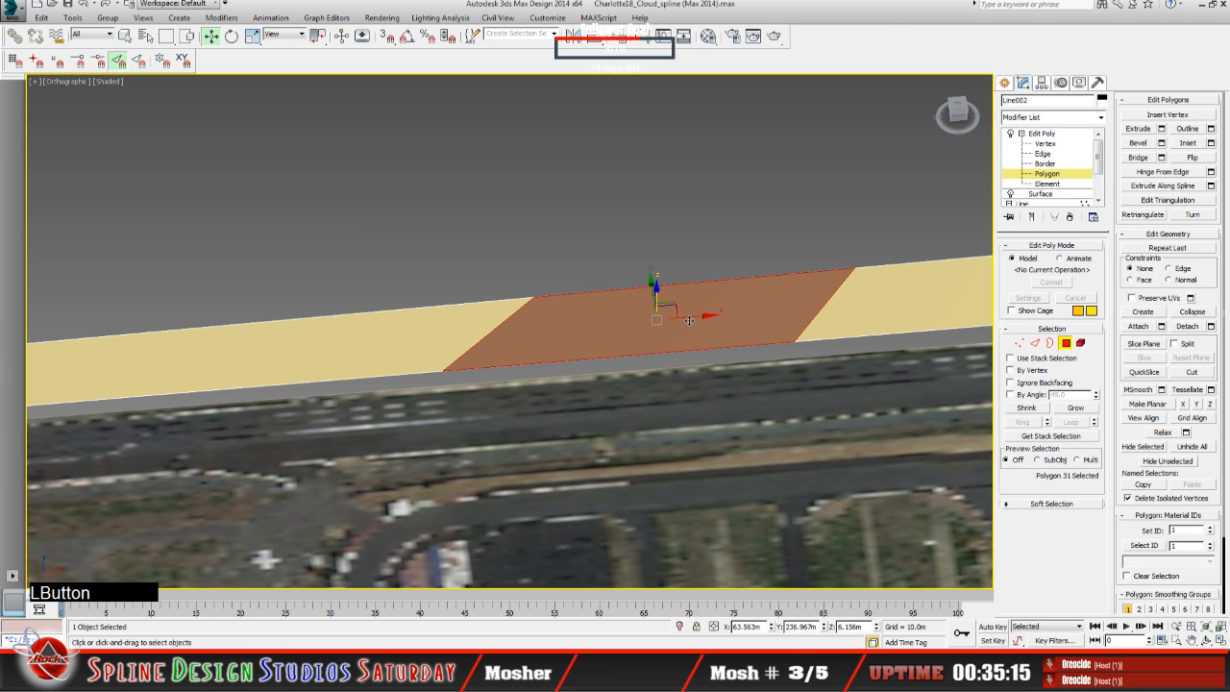
# Step: Select all polygons of the tan ring, flip their normals and clear the selection
pyautogui.scroll(-5, 689, 321)
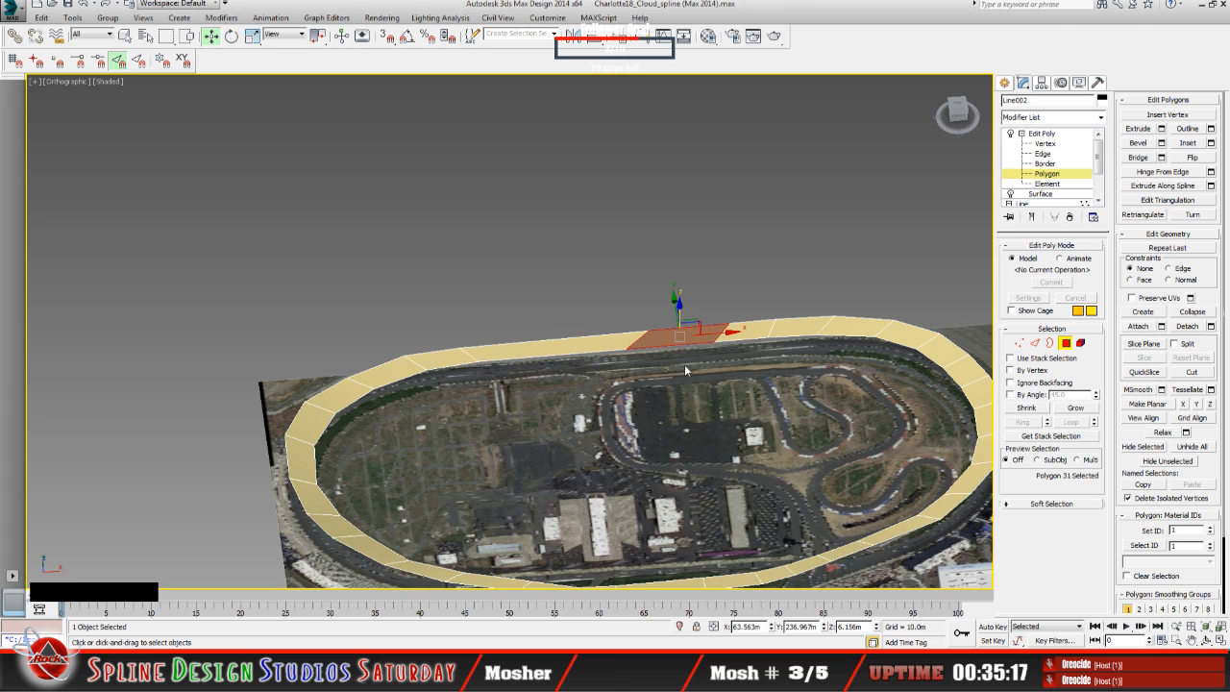
pyautogui.scroll(5, 673, 374)
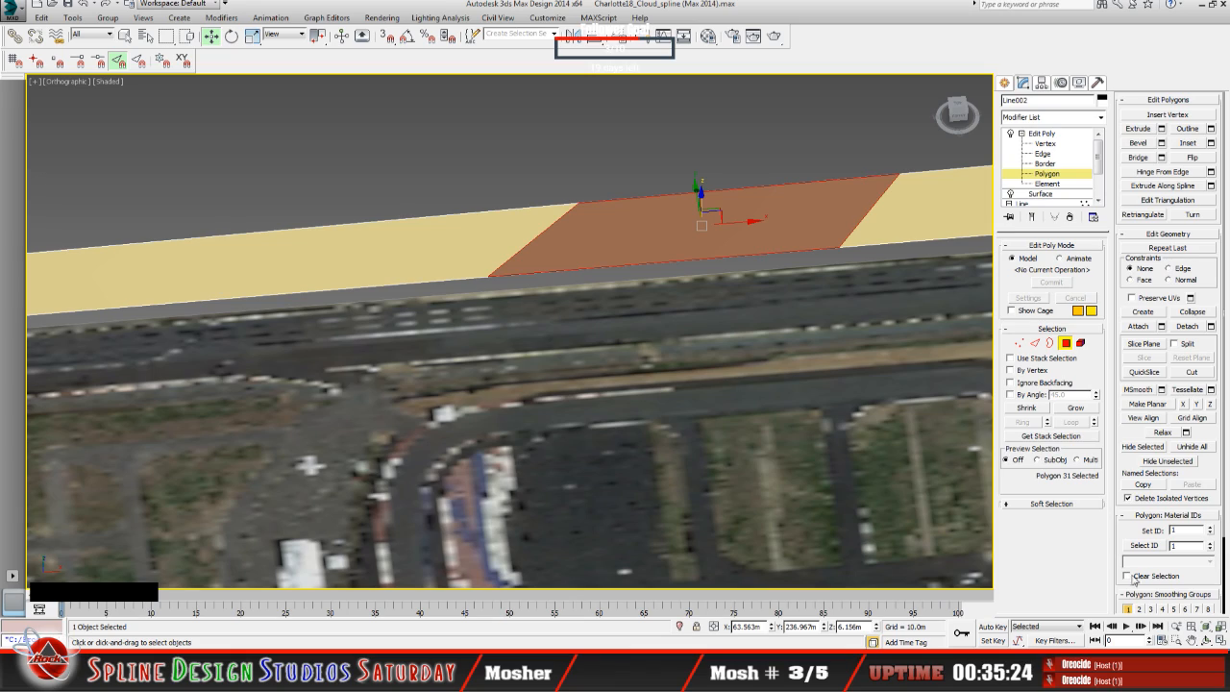
pyautogui.click(1207, 640)
pyautogui.moveTo(570, 429); pyautogui.dragTo(379, 331)
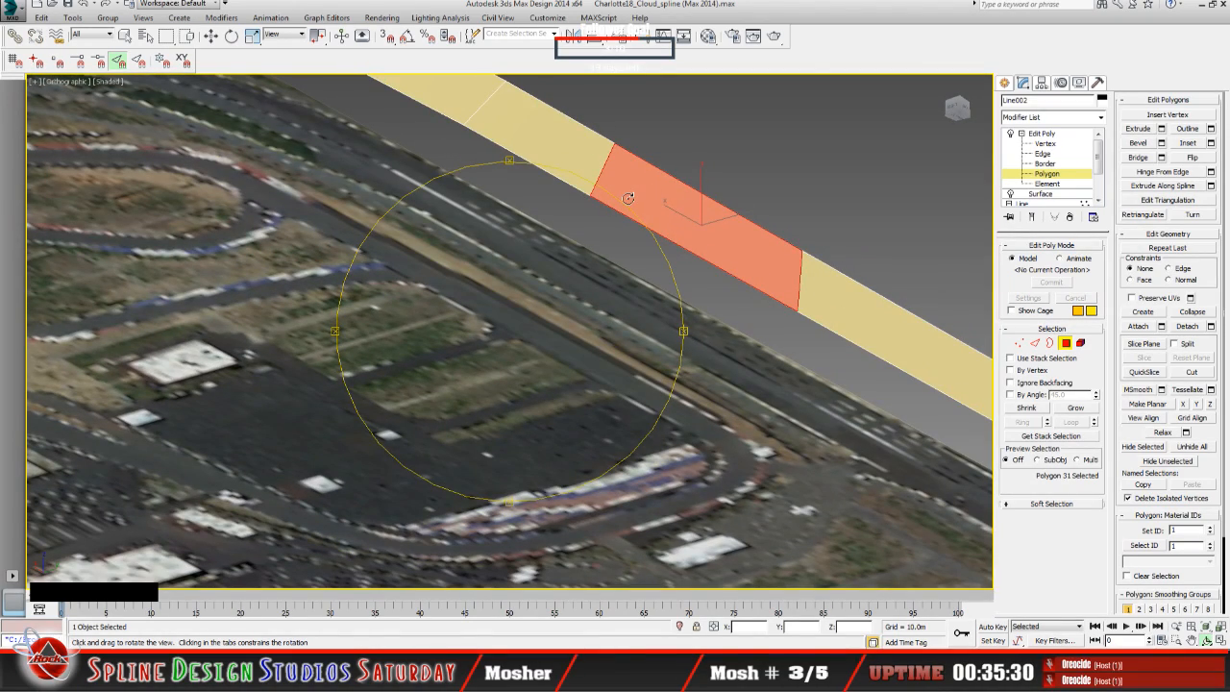
pyautogui.moveTo(546, 256); pyautogui.dragTo(512, 355)
pyautogui.scroll(-5, 512, 355)
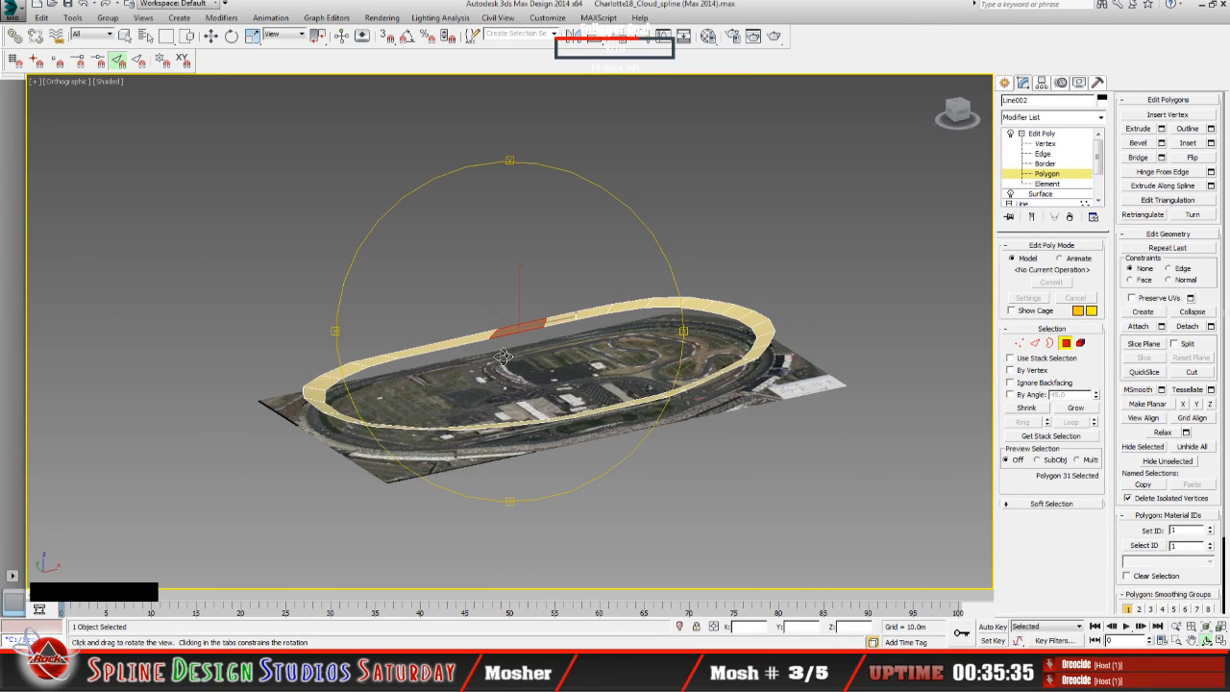
pyautogui.moveTo(514, 355); pyautogui.dragTo(469, 364, button='middle')
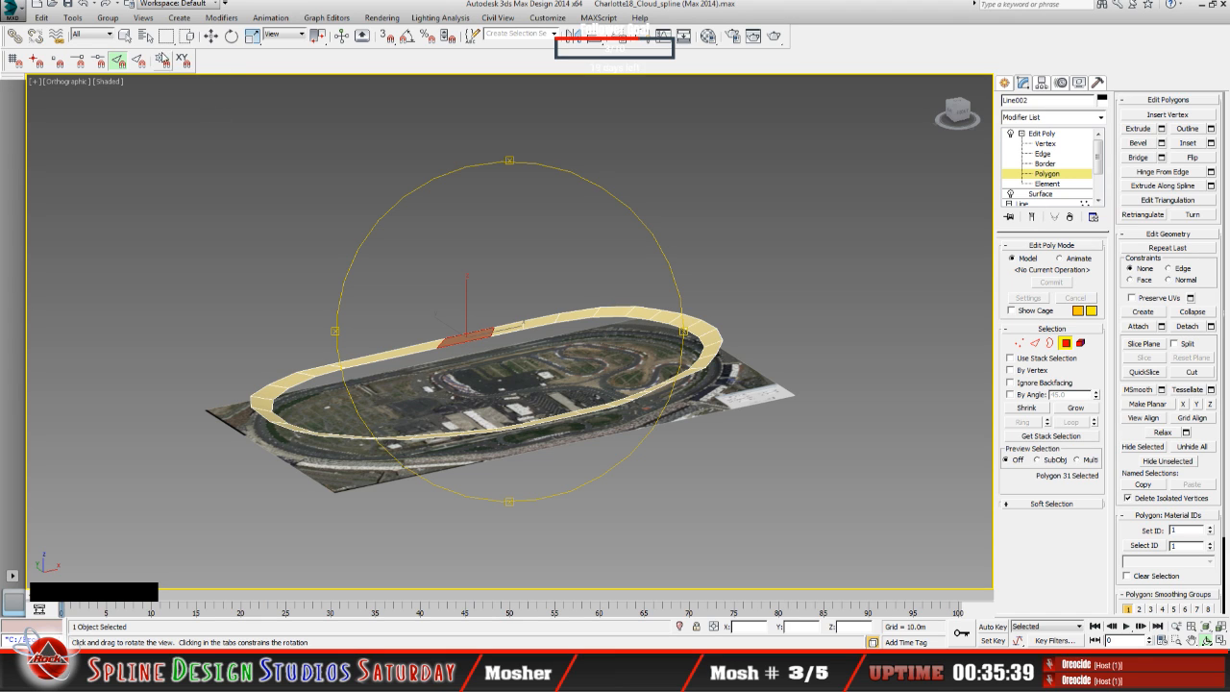
pyautogui.click(131, 38)
pyautogui.moveTo(152, 221); pyautogui.dragTo(845, 529)
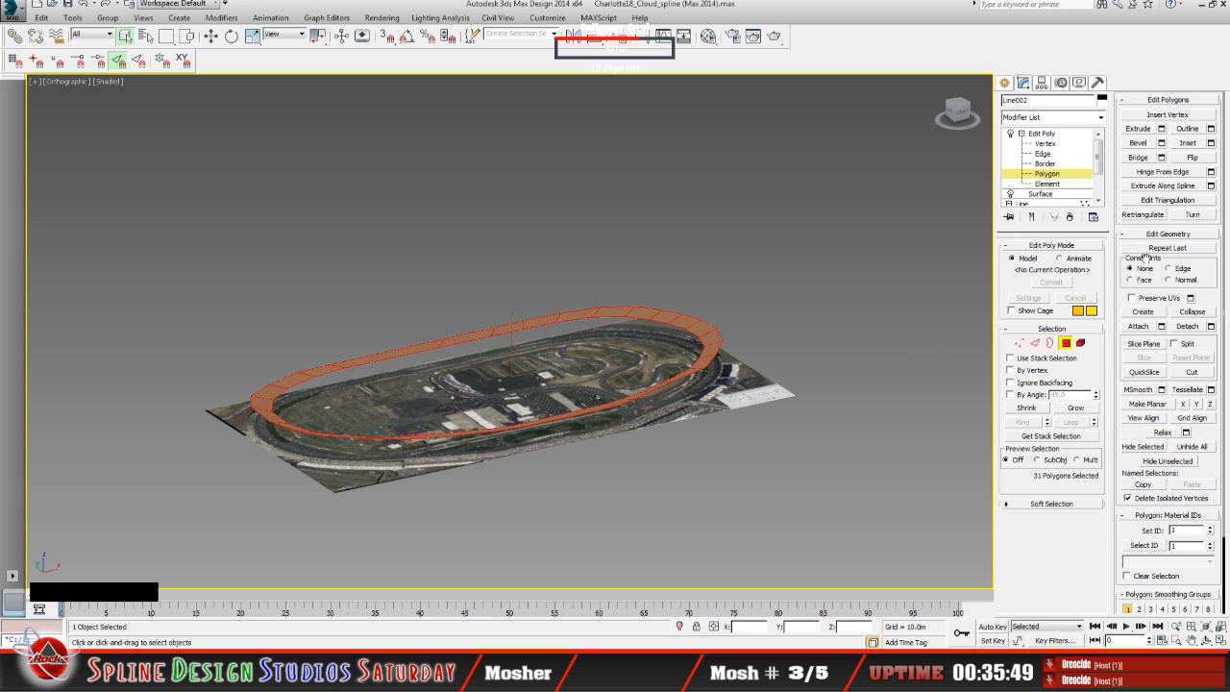
pyautogui.click(1198, 159)
pyautogui.click(490, 464)
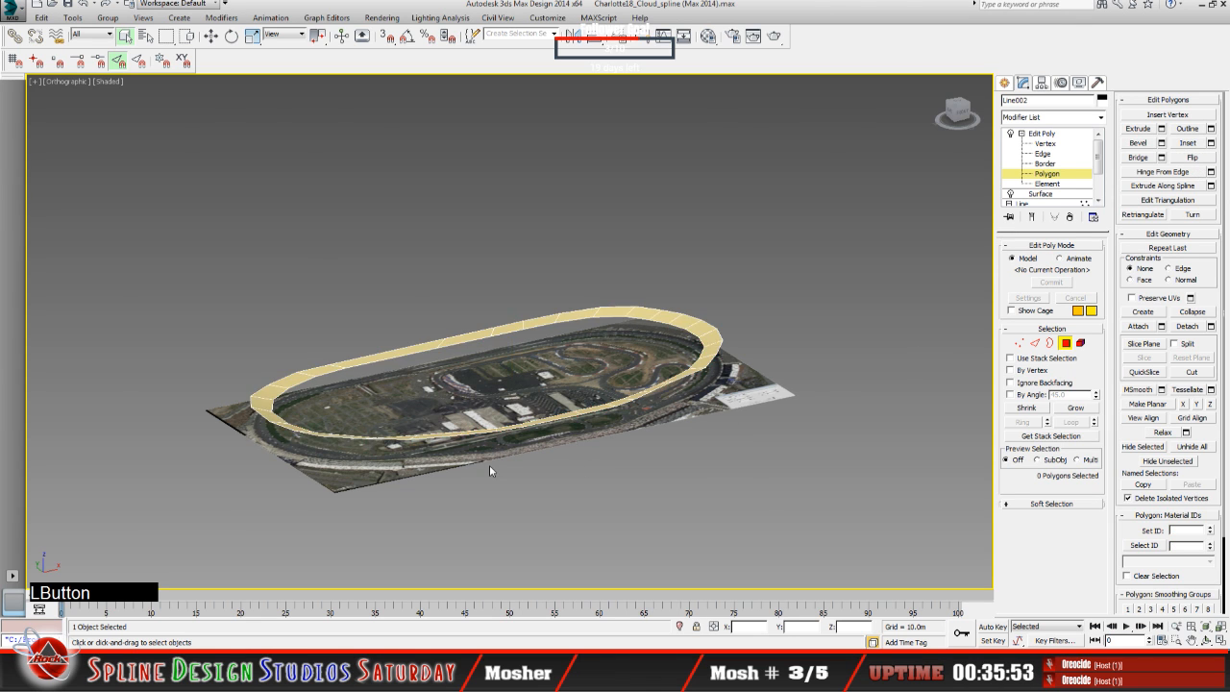
# Step: Select the short middle polygon of the straight and retry Swift Loop on its flipped side
pyautogui.scroll(5, 489, 464)
pyautogui.moveTo(543, 485); pyautogui.dragTo(571, 526, button='middle')
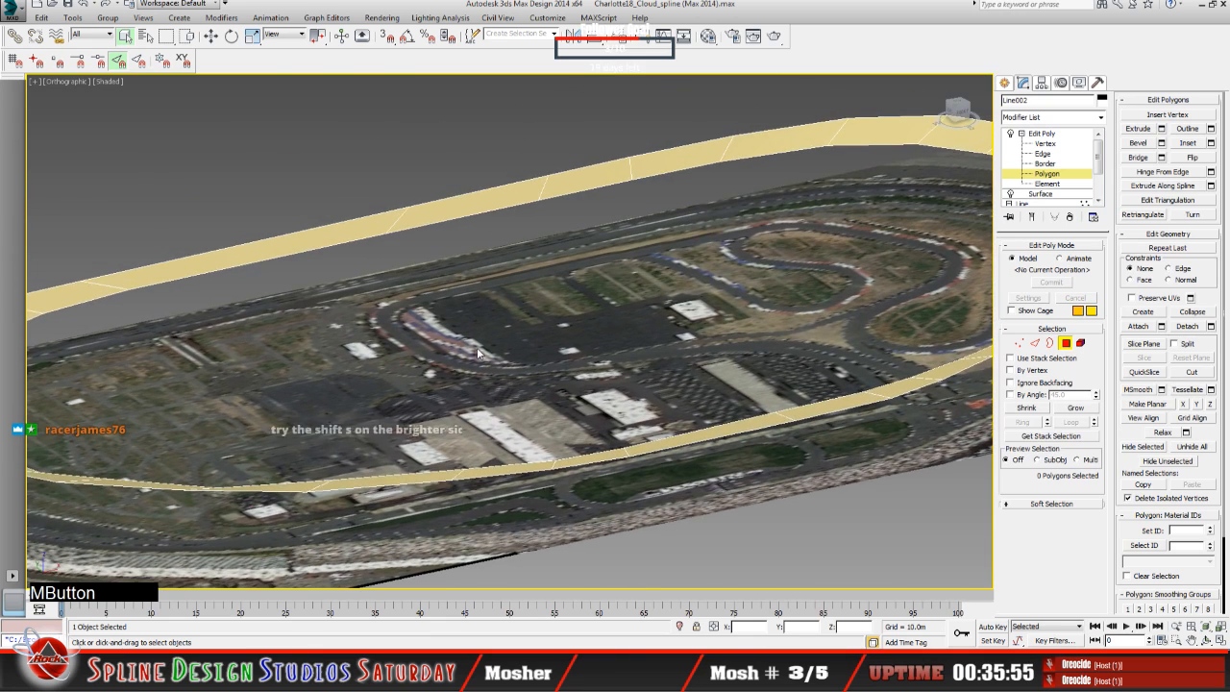
pyautogui.moveTo(477, 347); pyautogui.dragTo(525, 483, button='middle')
pyautogui.click(507, 342)
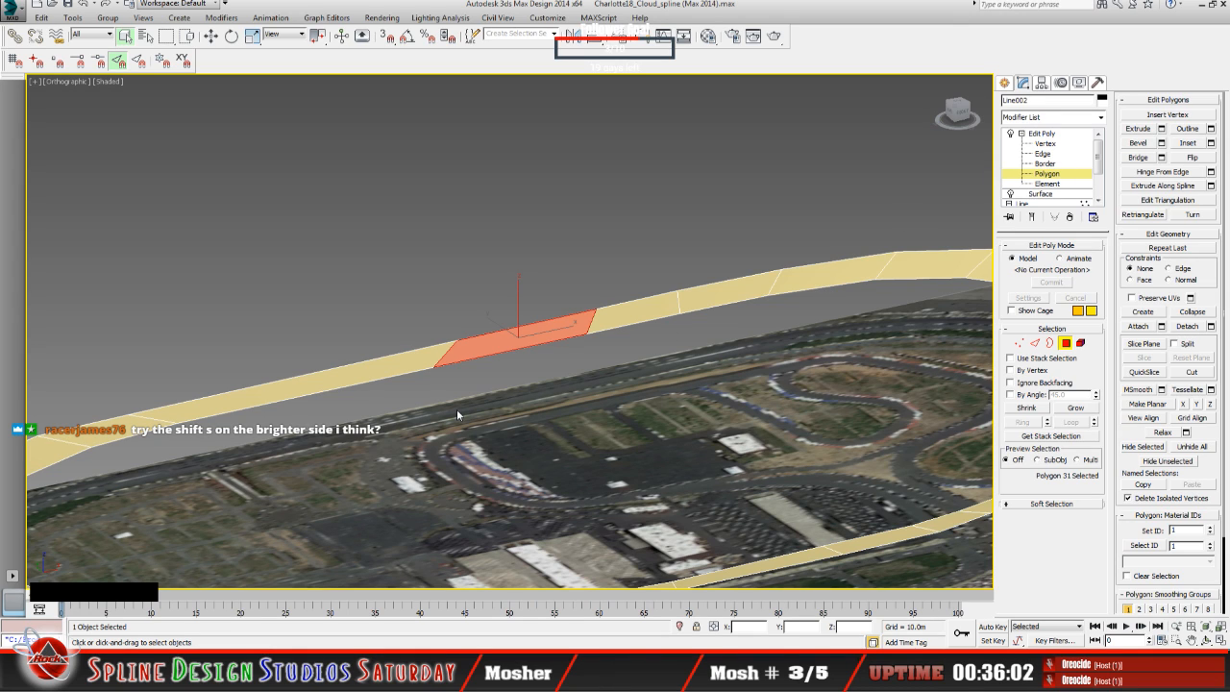
pyautogui.hotkey('shift', 's')
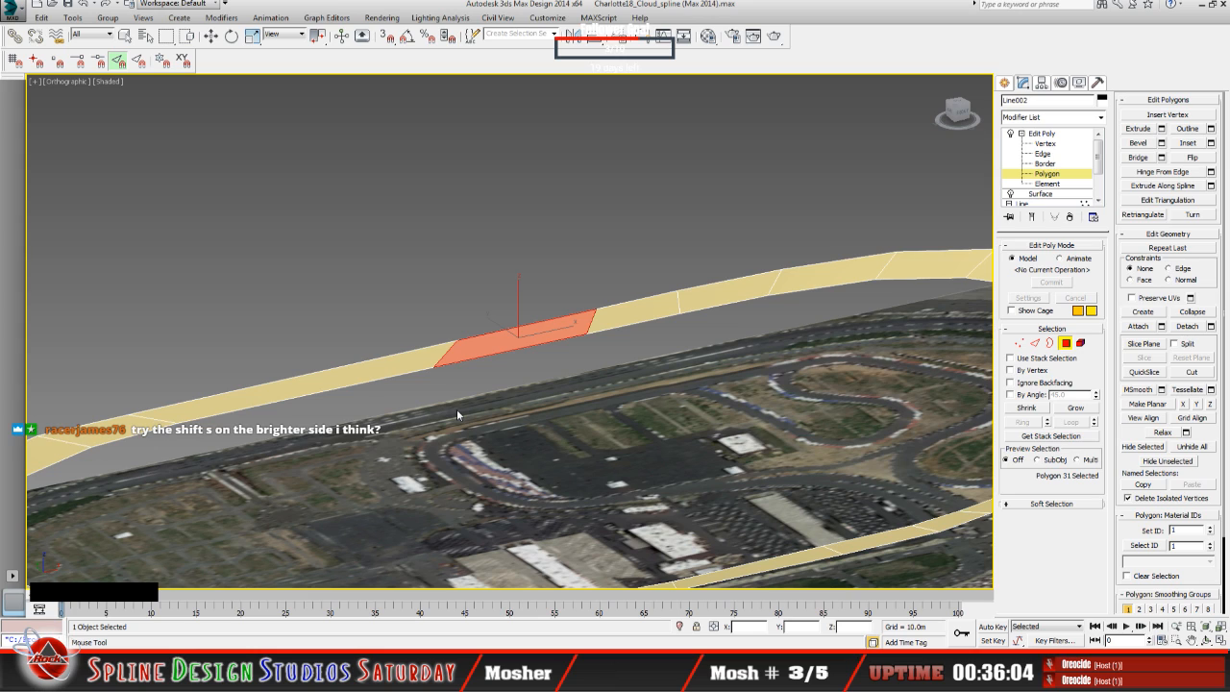
pyautogui.click(211, 36)
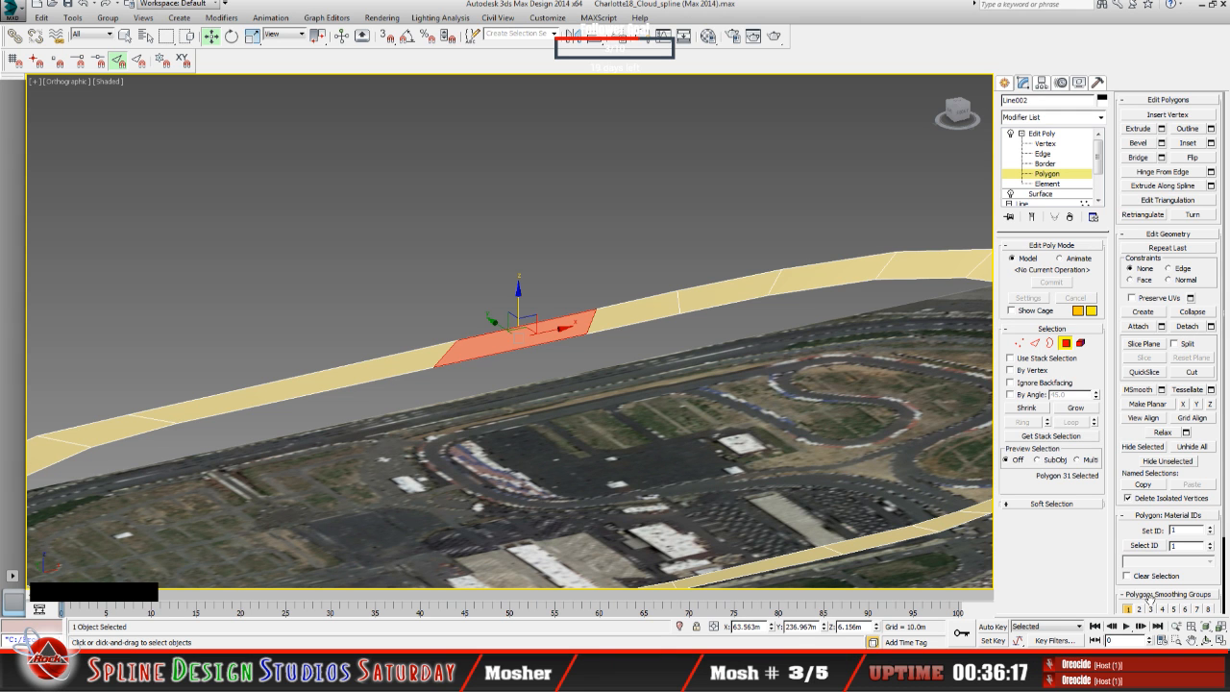
pyautogui.click(1207, 641)
pyautogui.moveTo(539, 447)
pyautogui.mouseDown()
pyautogui.moveTo(526, 389)
pyautogui.moveTo(556, 447)
pyautogui.mouseUp()
pyautogui.scroll(3, 471, 433)
pyautogui.moveTo(471, 434); pyautogui.dragTo(495, 412)
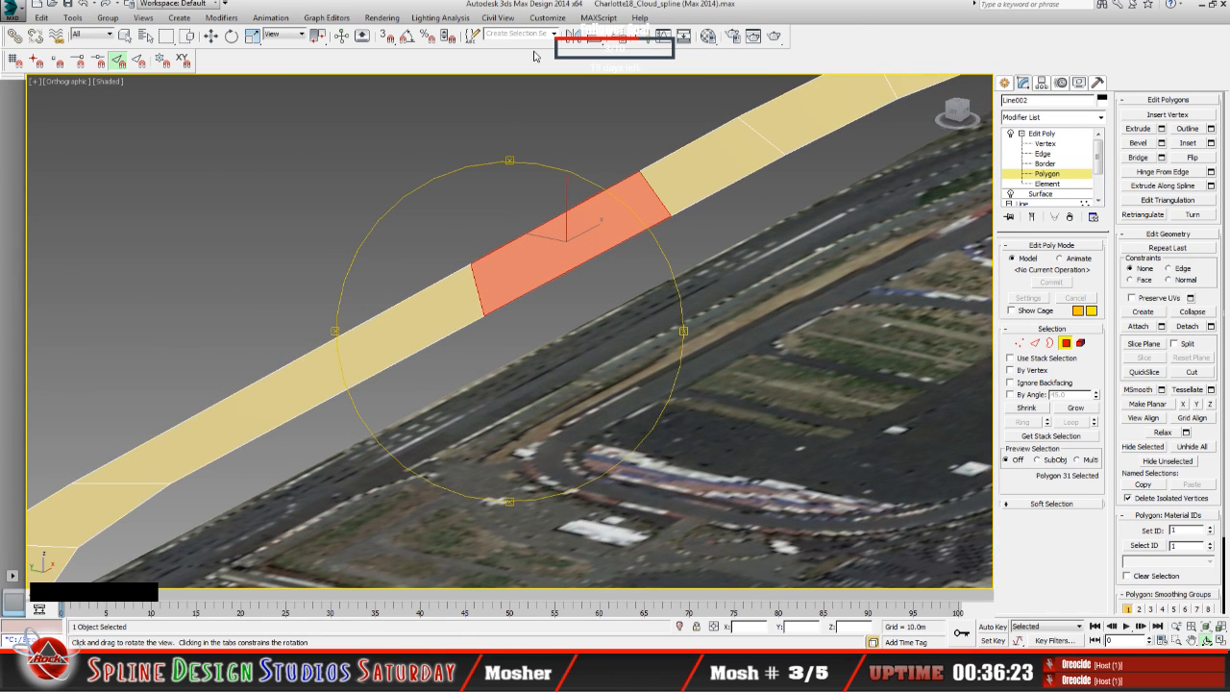
# Step: Look up the keyboard shortcut assigned to Swift Loop in the interface customization, cancelling the shortcut file loading and closing the dialog
pyautogui.click(540, 18)
pyautogui.click(538, 18)
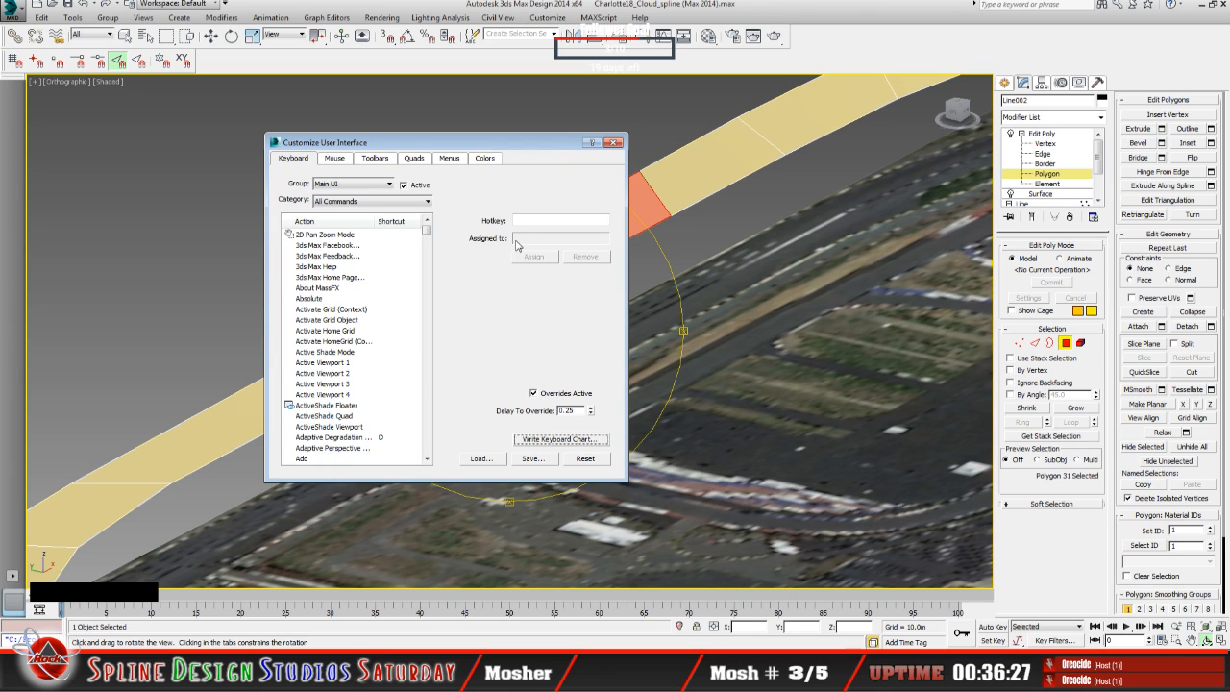
pyautogui.click(330, 236)
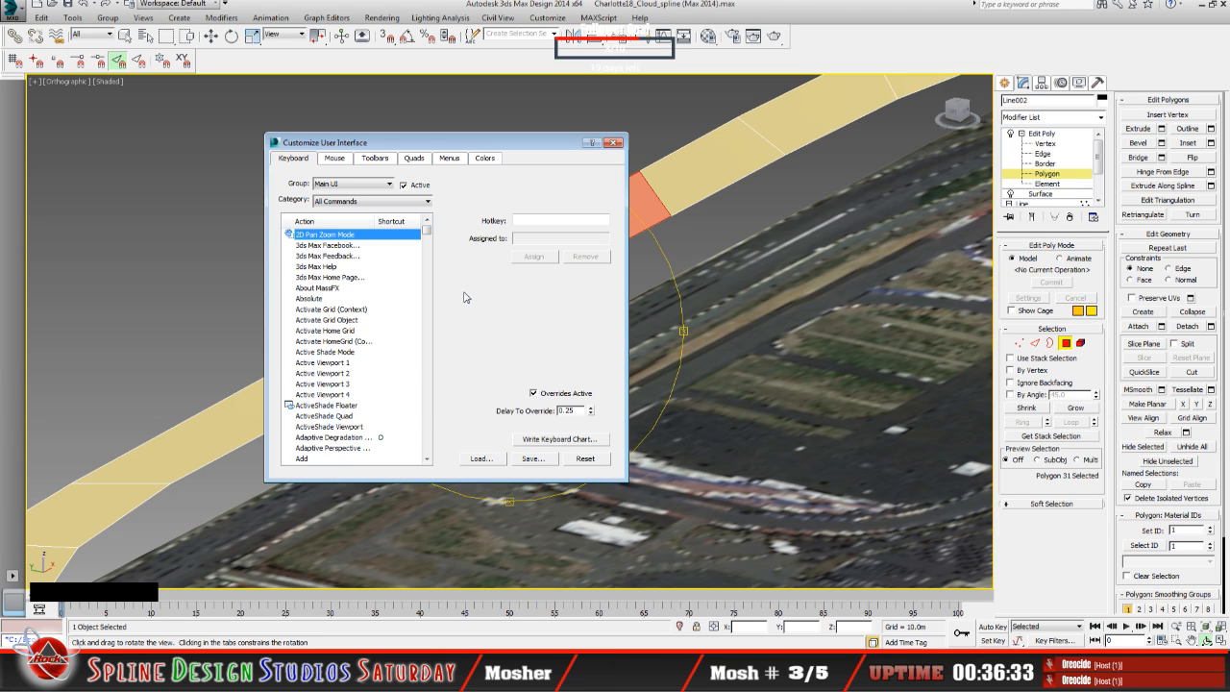
pyautogui.press('s')
pyautogui.press('w')
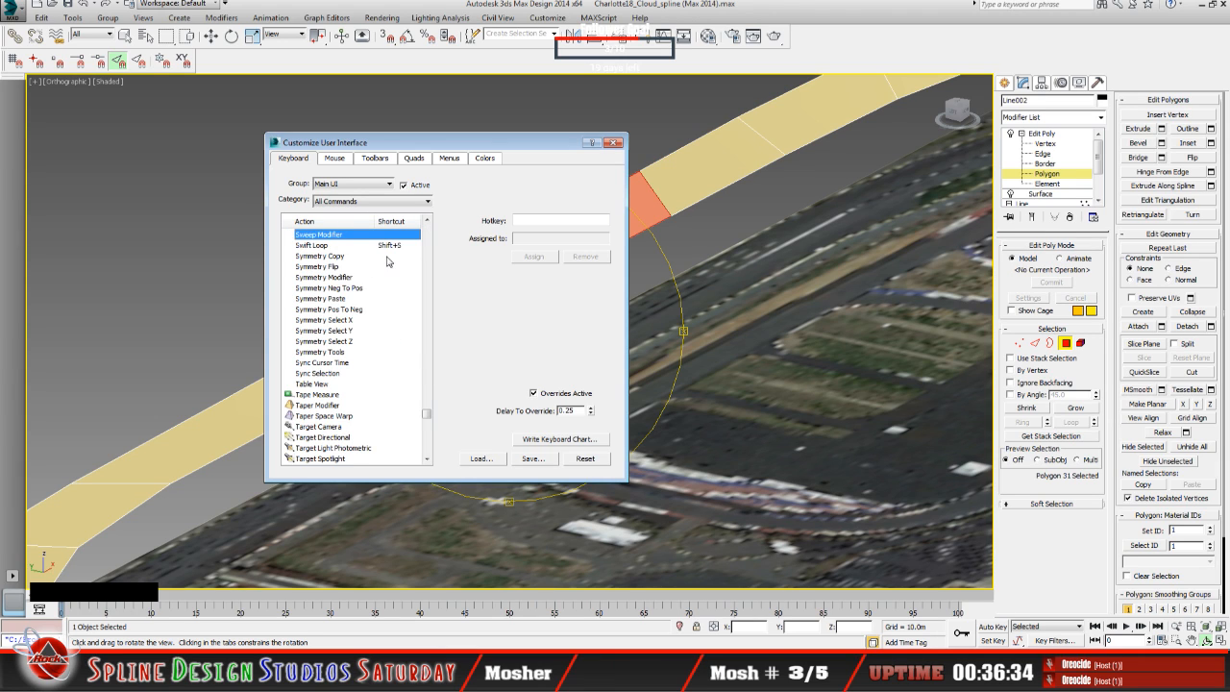
pyautogui.click(385, 247)
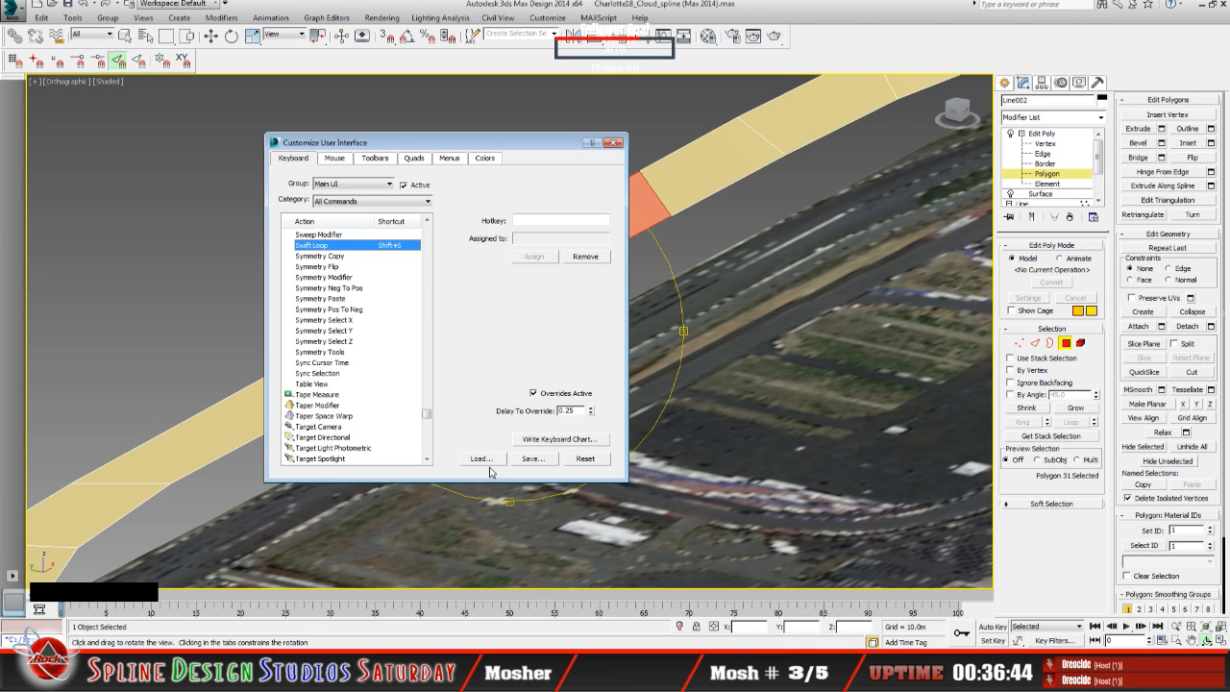
pyautogui.click(487, 459)
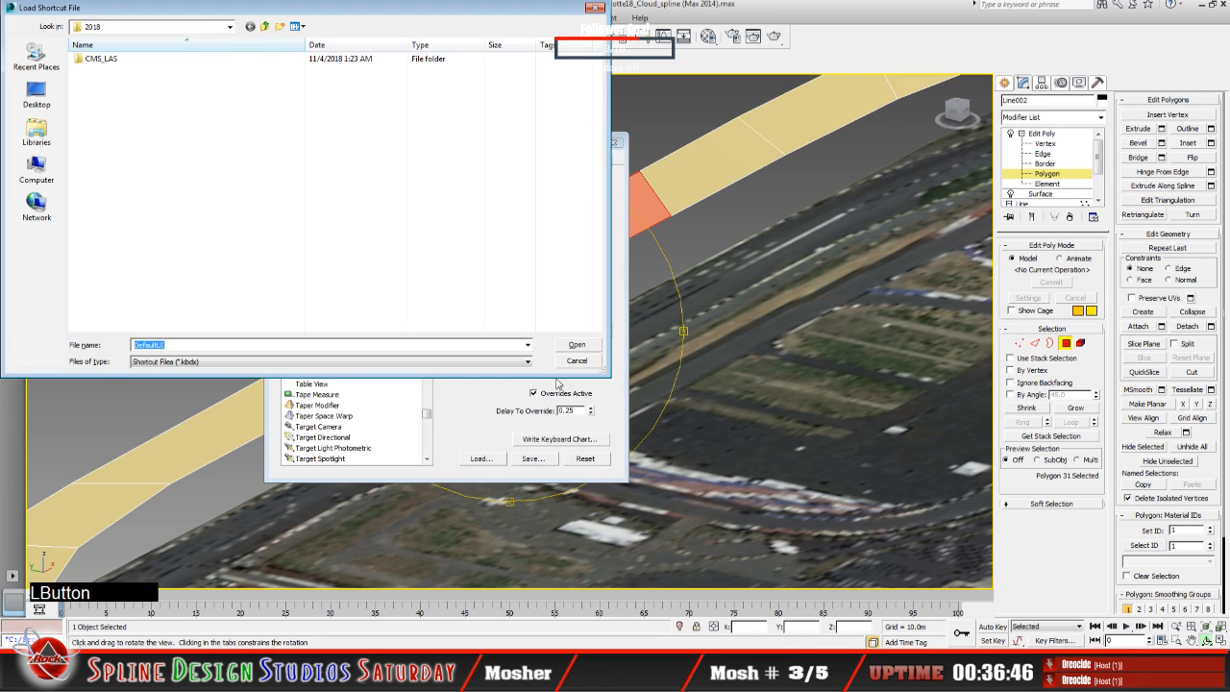
pyautogui.click(573, 354)
pyautogui.click(614, 143)
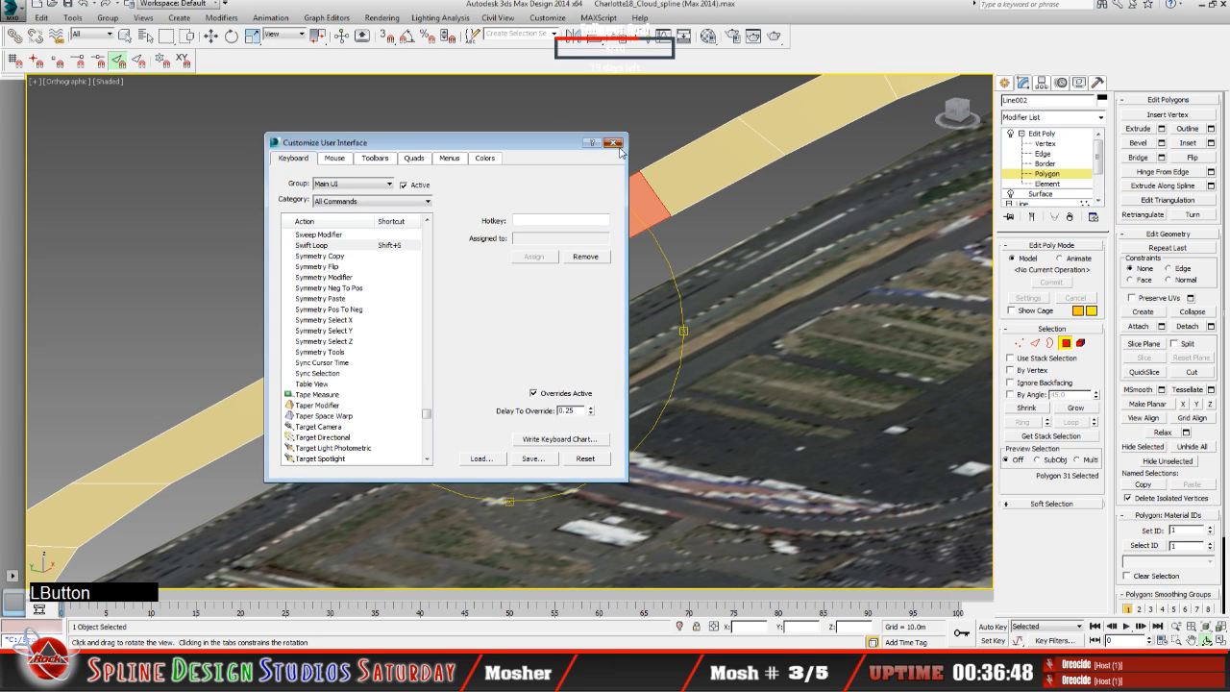
# Step: Restart Swift Loop at the Polygon level with the short middle polygon of the straight selected
pyautogui.moveTo(501, 401); pyautogui.dragTo(501, 402)
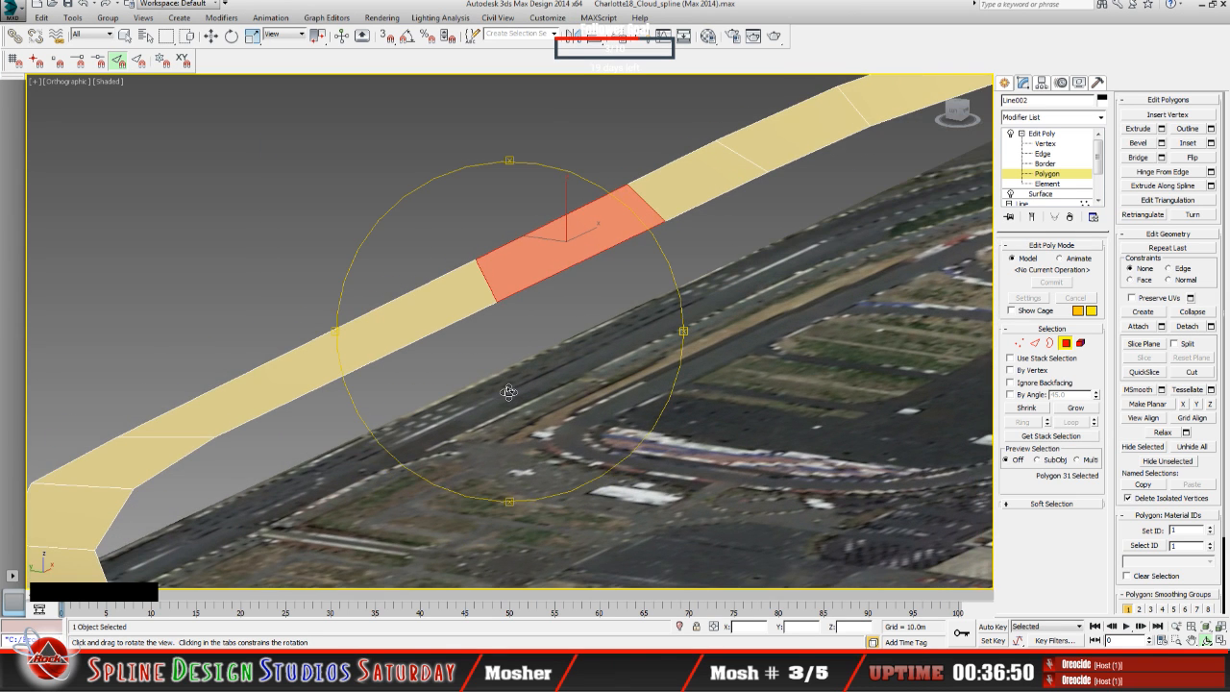
pyautogui.moveTo(501, 403); pyautogui.dragTo(499, 407, button='middle')
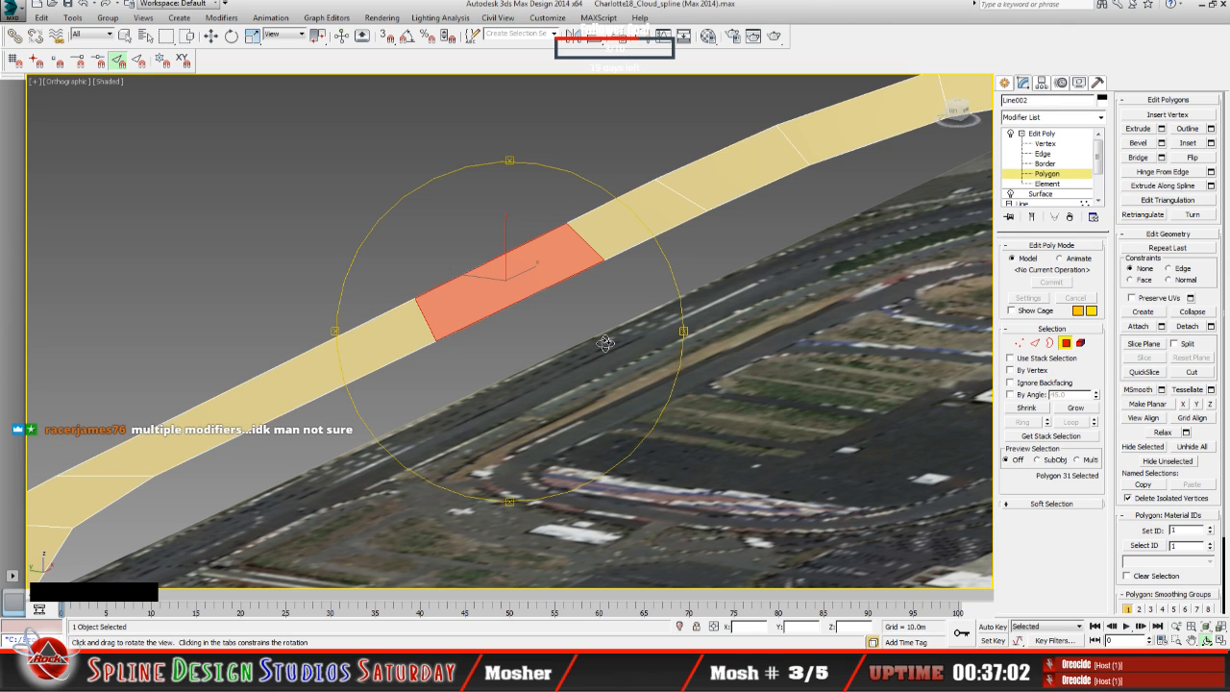
pyautogui.press('shift')
pyautogui.hotkey('shift', 's')
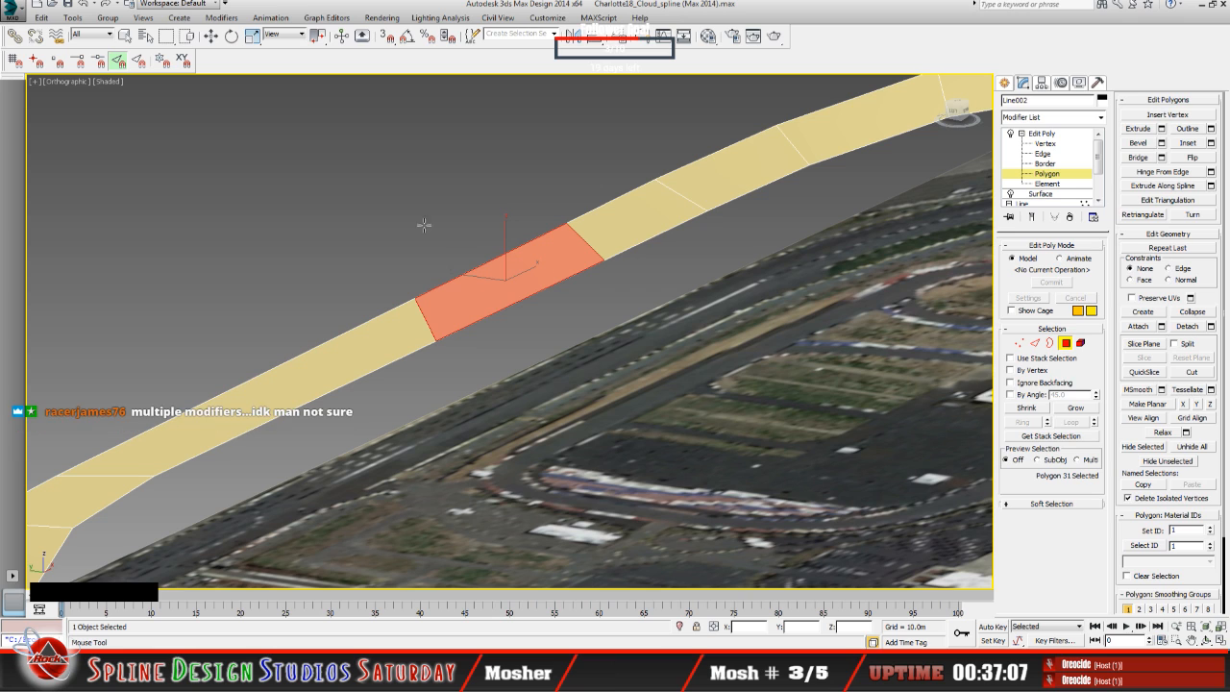
# Step: Examine the direction of the Swift Loop preview near the selected polygon's cross edge at close and distant zoom levels
pyautogui.scroll(3, 513, 261)
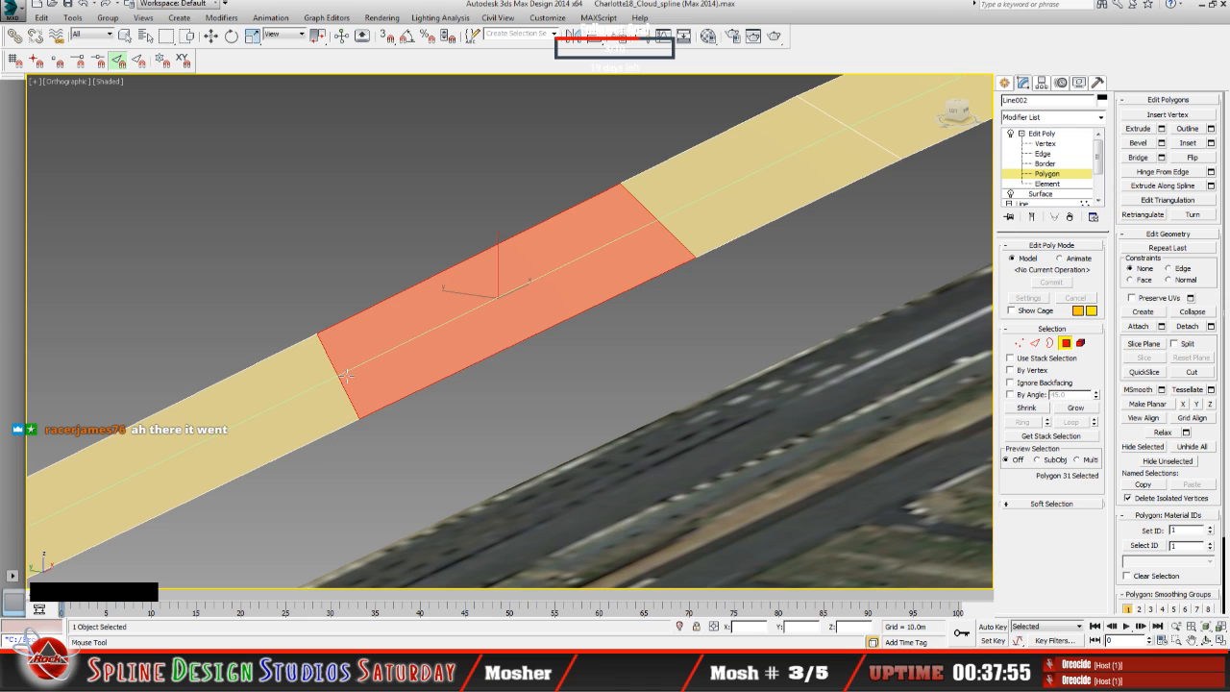
pyautogui.scroll(-3, 346, 375)
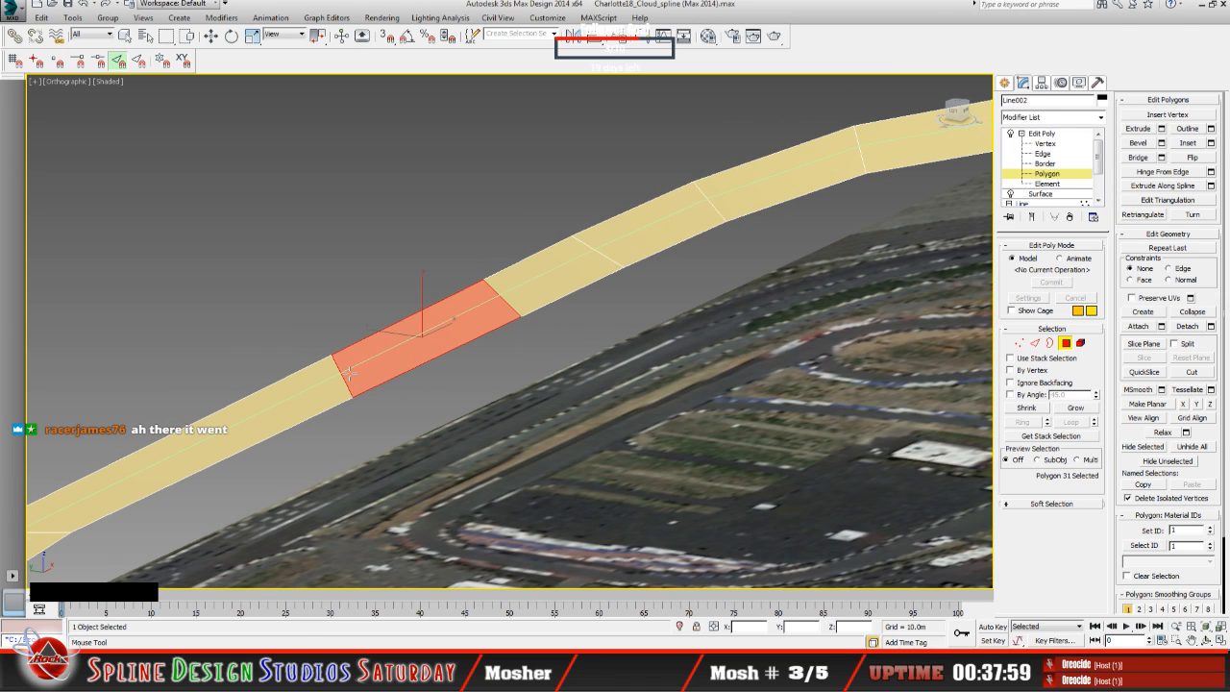
pyautogui.scroll(-4, 351, 378)
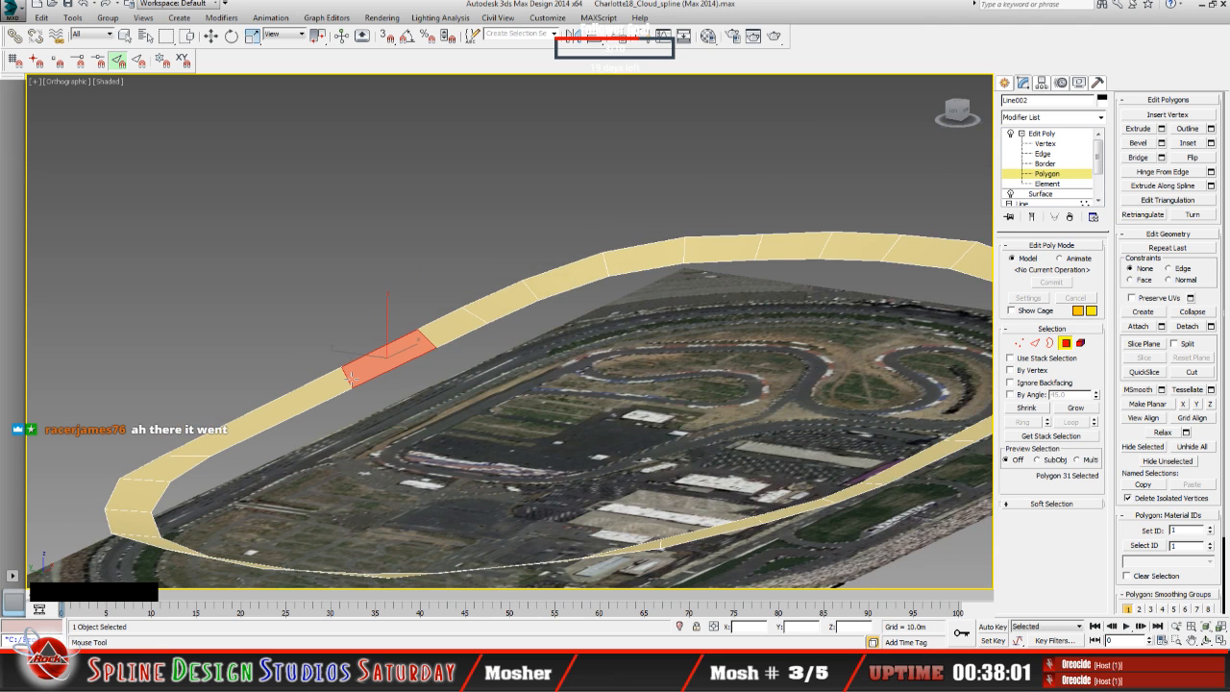
pyautogui.scroll(6, 351, 378)
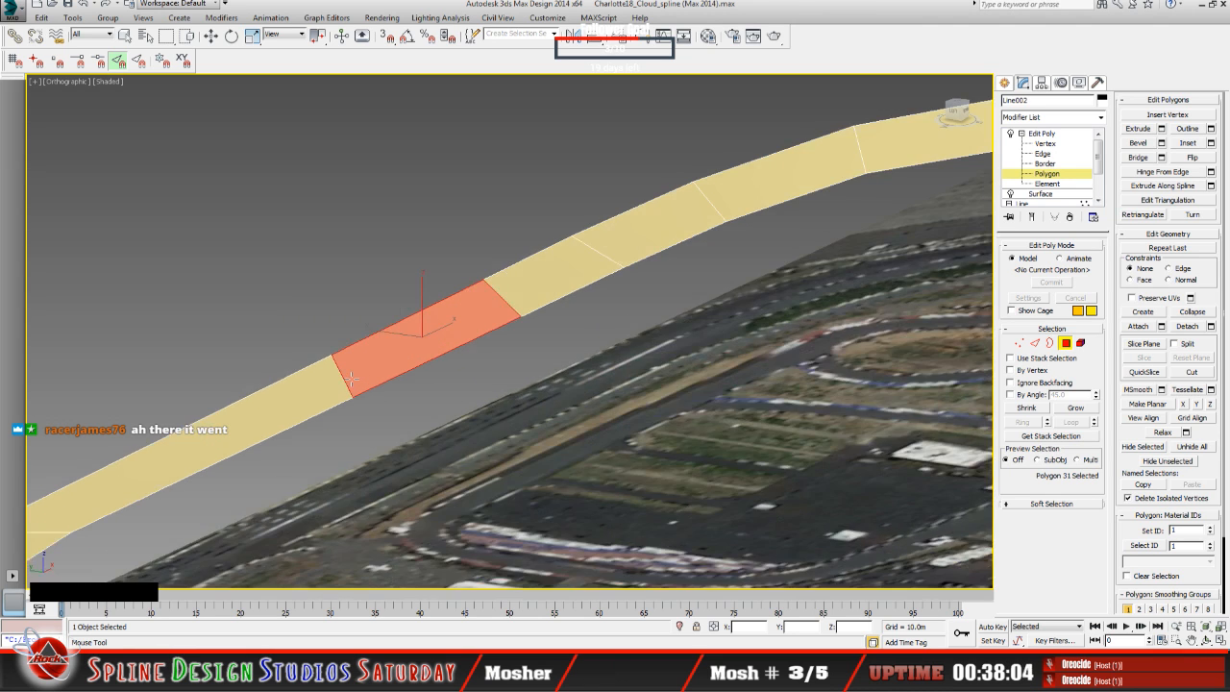
pyautogui.scroll(2, 351, 378)
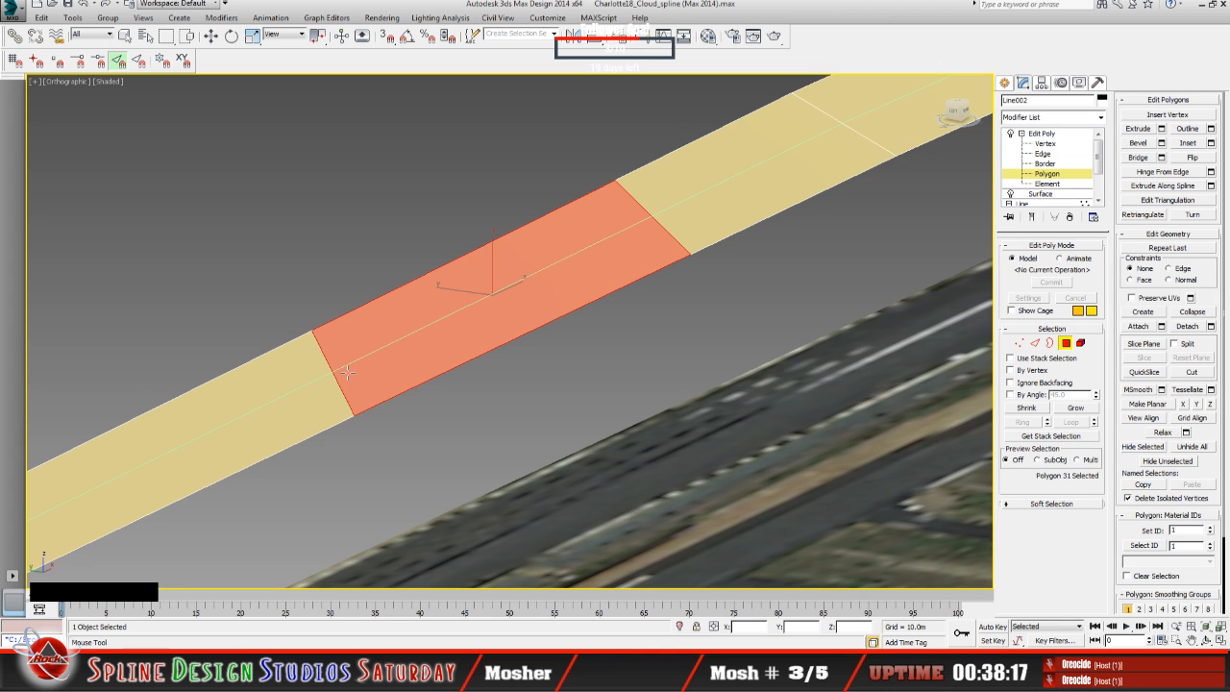
pyautogui.scroll(-5, 347, 373)
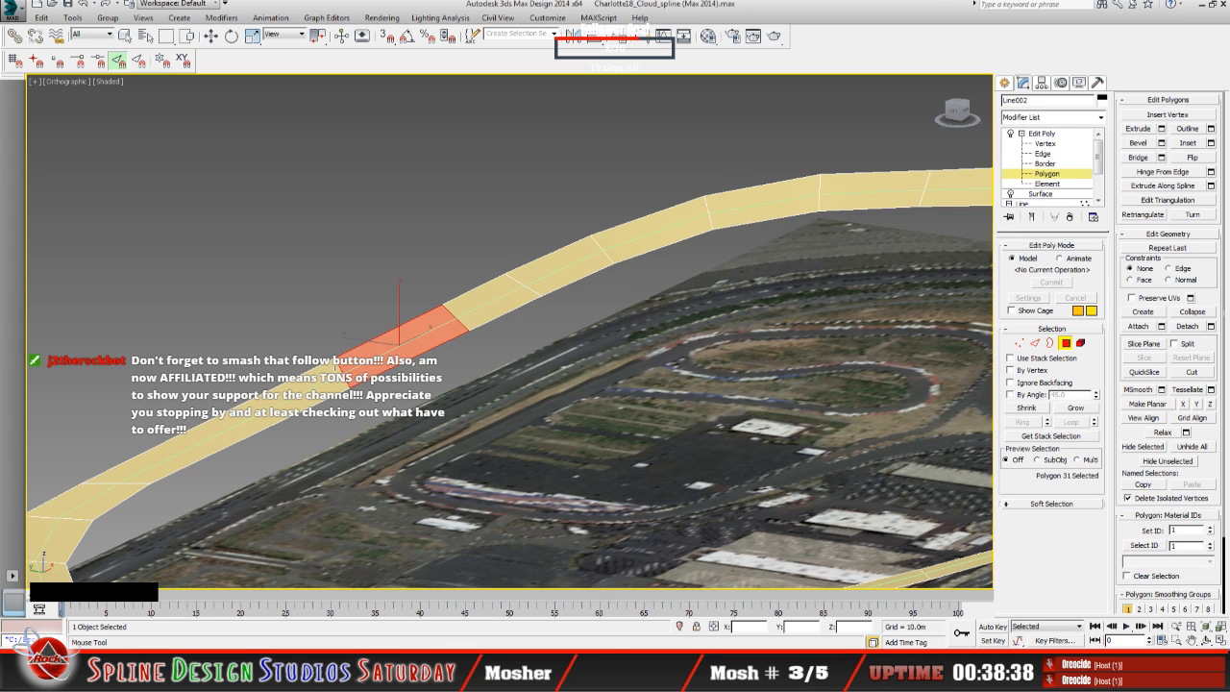
pyautogui.scroll(6, 334, 367)
pyautogui.scroll(-2, 334, 367)
pyautogui.scroll(3, 347, 377)
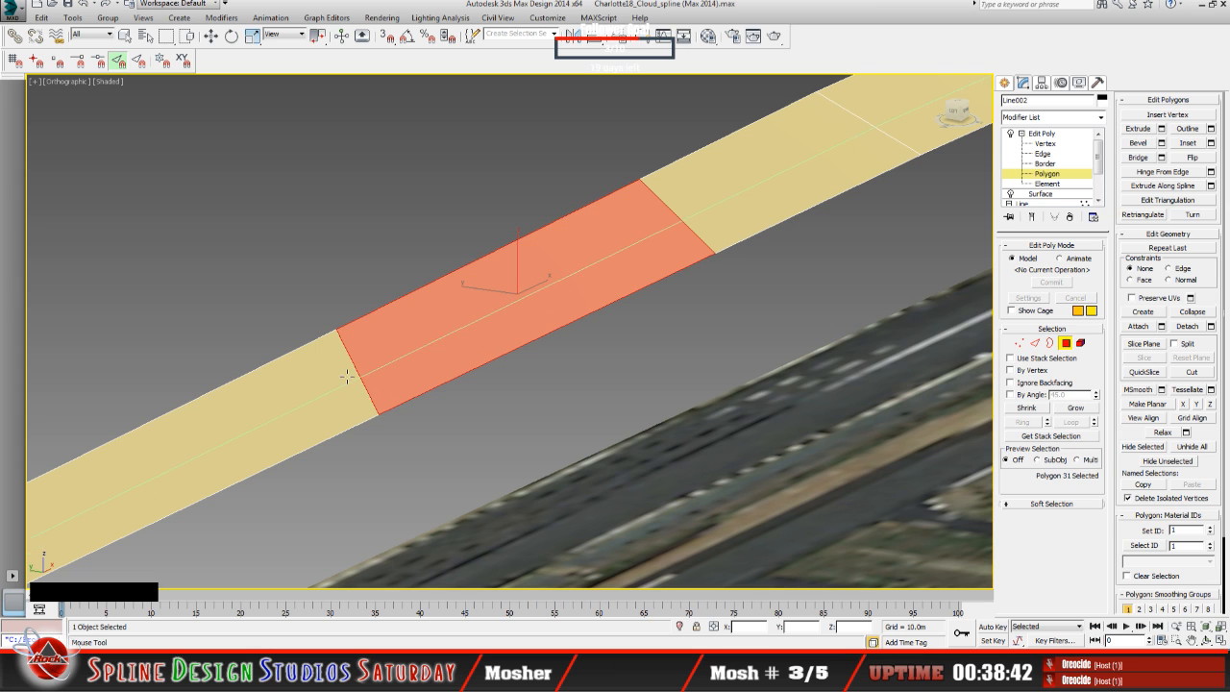
pyautogui.scroll(-8, 347, 377)
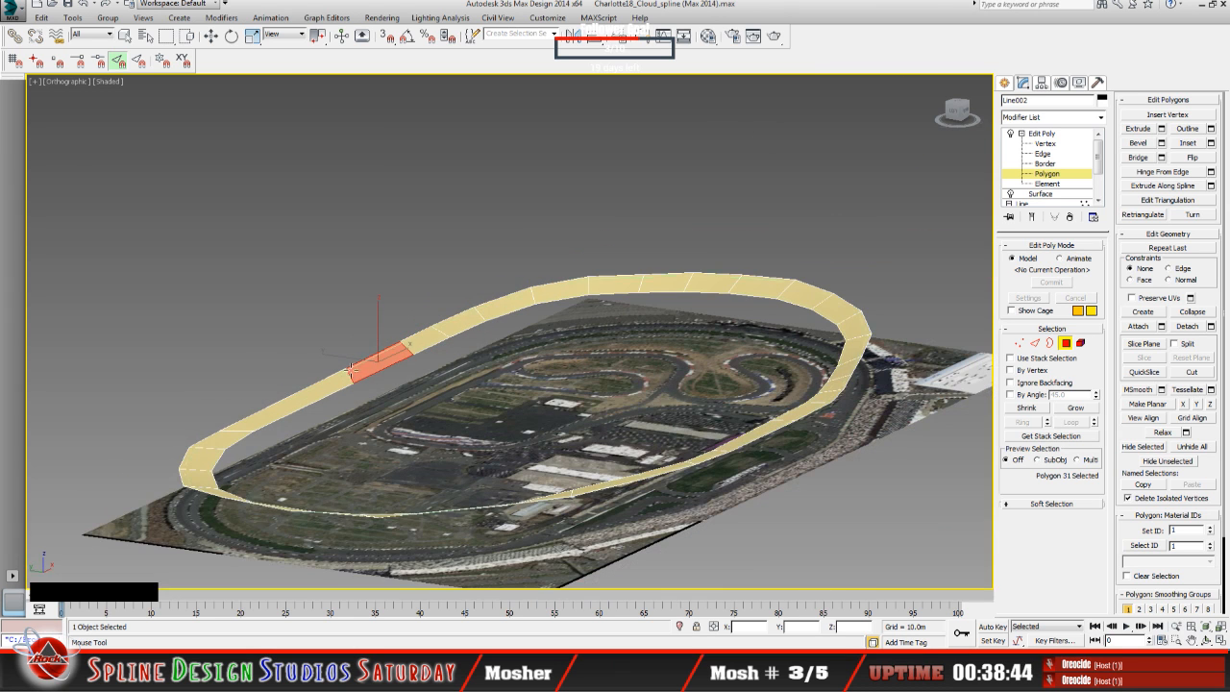
pyautogui.scroll(-2, 349, 374)
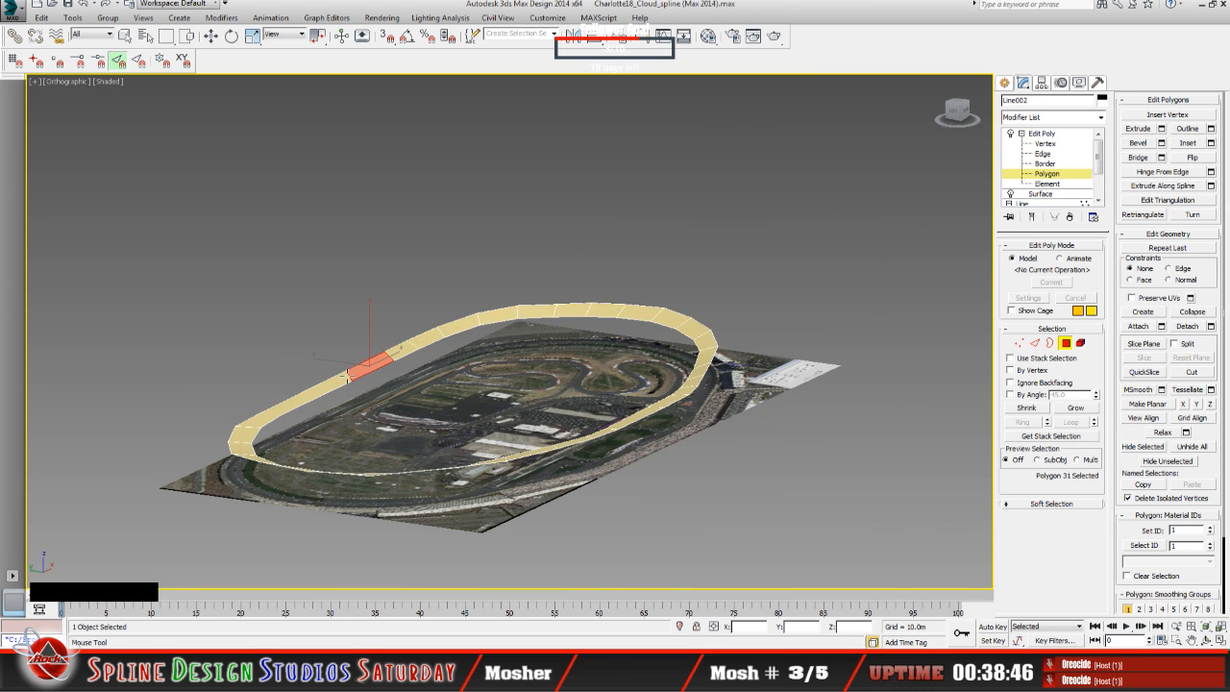
# Step: Toggle Swift Loop off and on to compare its preview across the selected polygon of the straight, and exit the tool
pyautogui.scroll(3, 348, 376)
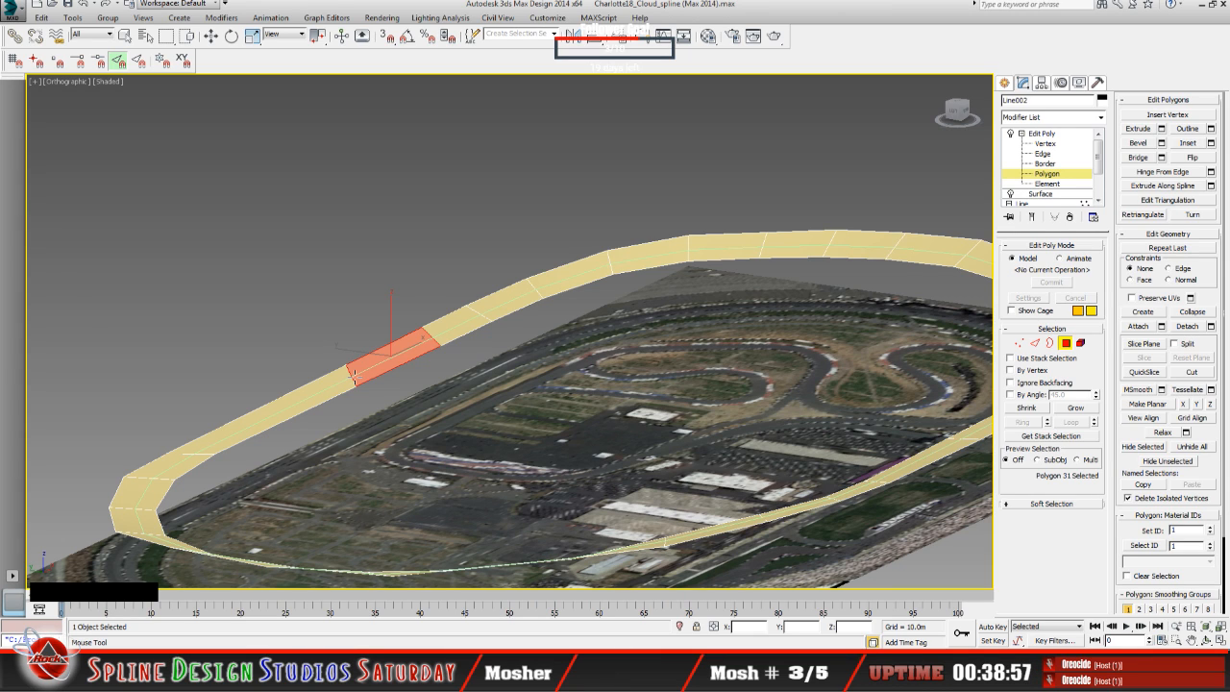
pyautogui.hotkey('shift', 's')
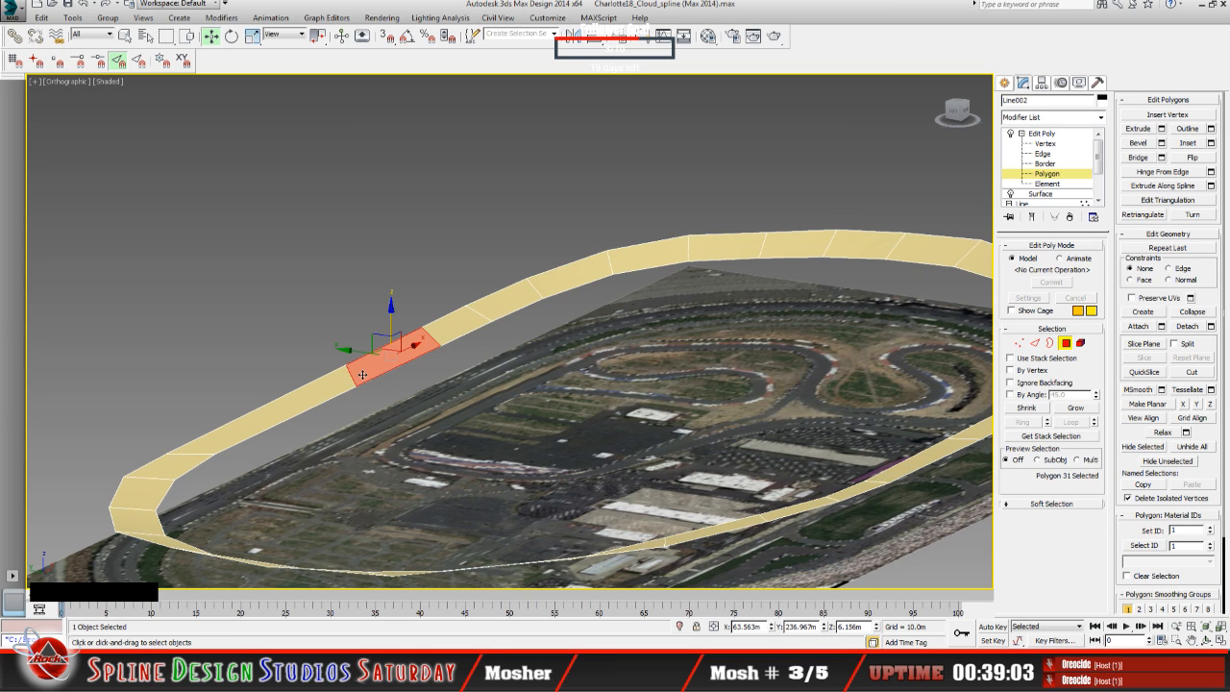
pyautogui.hotkey('shift', 's')
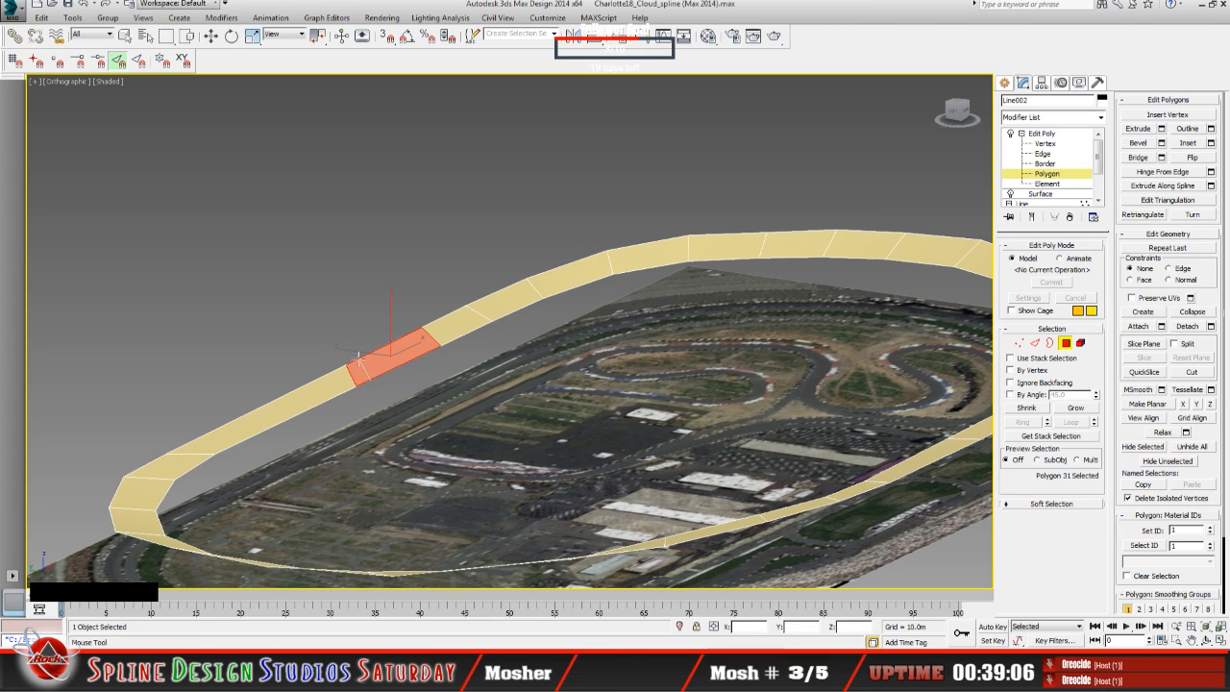
pyautogui.rightClick(375, 368)
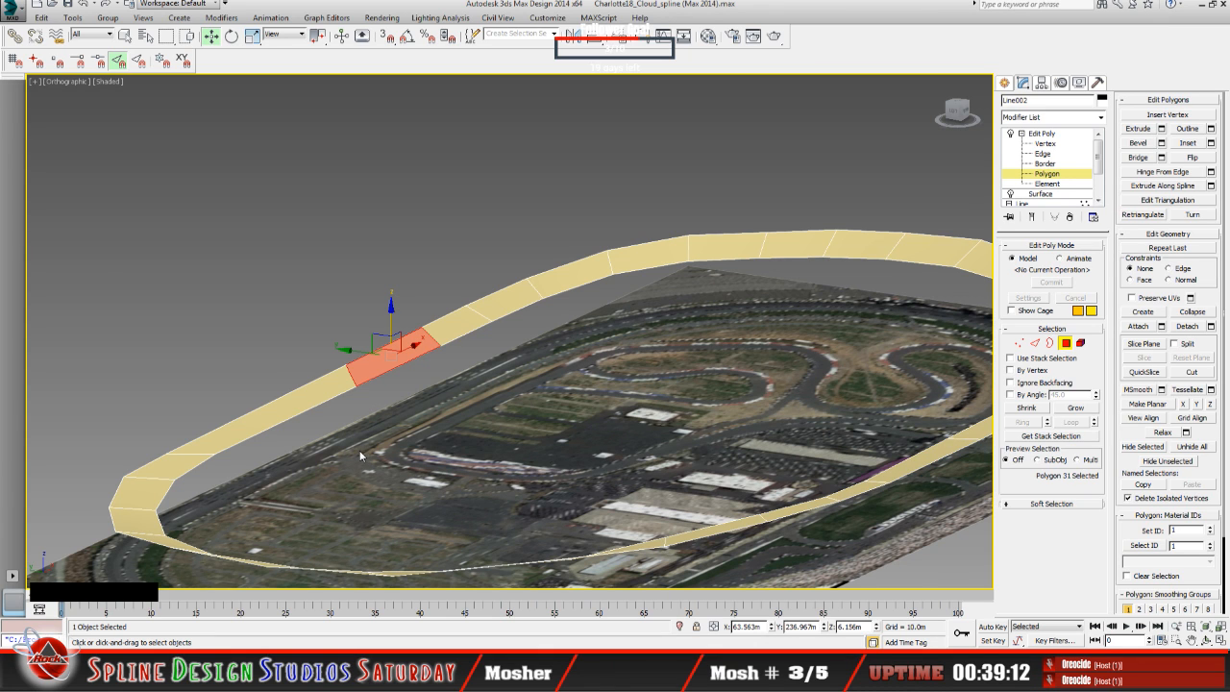
# Step: Examine the selected polygon and its neighbouring polygons on the straight at close and distant zoom levels
pyautogui.scroll(5, 361, 455)
pyautogui.moveTo(405, 394); pyautogui.dragTo(401, 476, button='middle')
pyautogui.scroll(-4, 401, 478)
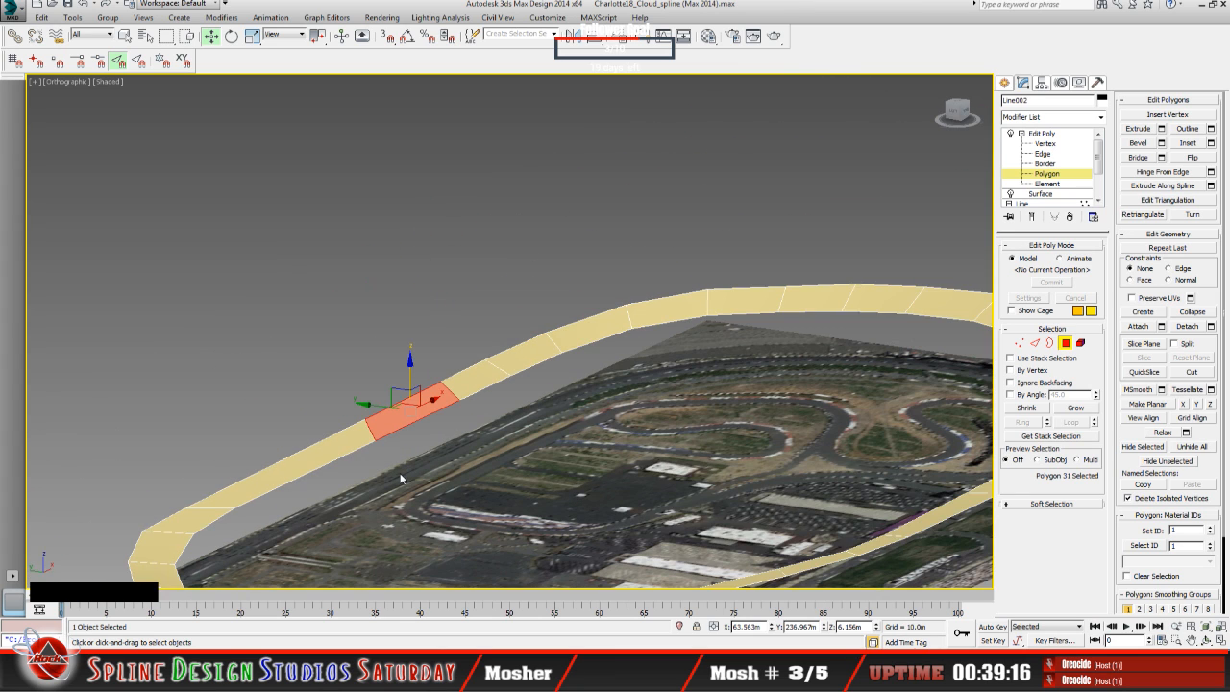
pyautogui.scroll(-5, 401, 478)
pyautogui.scroll(5, 401, 478)
pyautogui.scroll(-2, 394, 490)
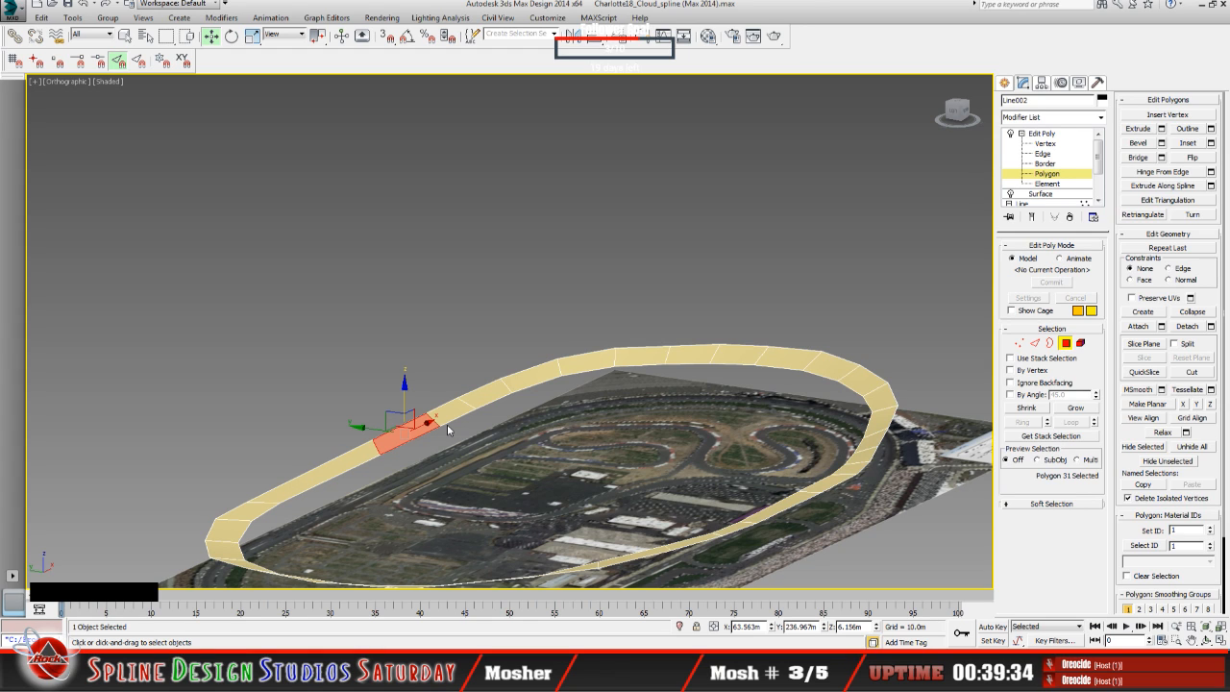
pyautogui.scroll(4, 447, 424)
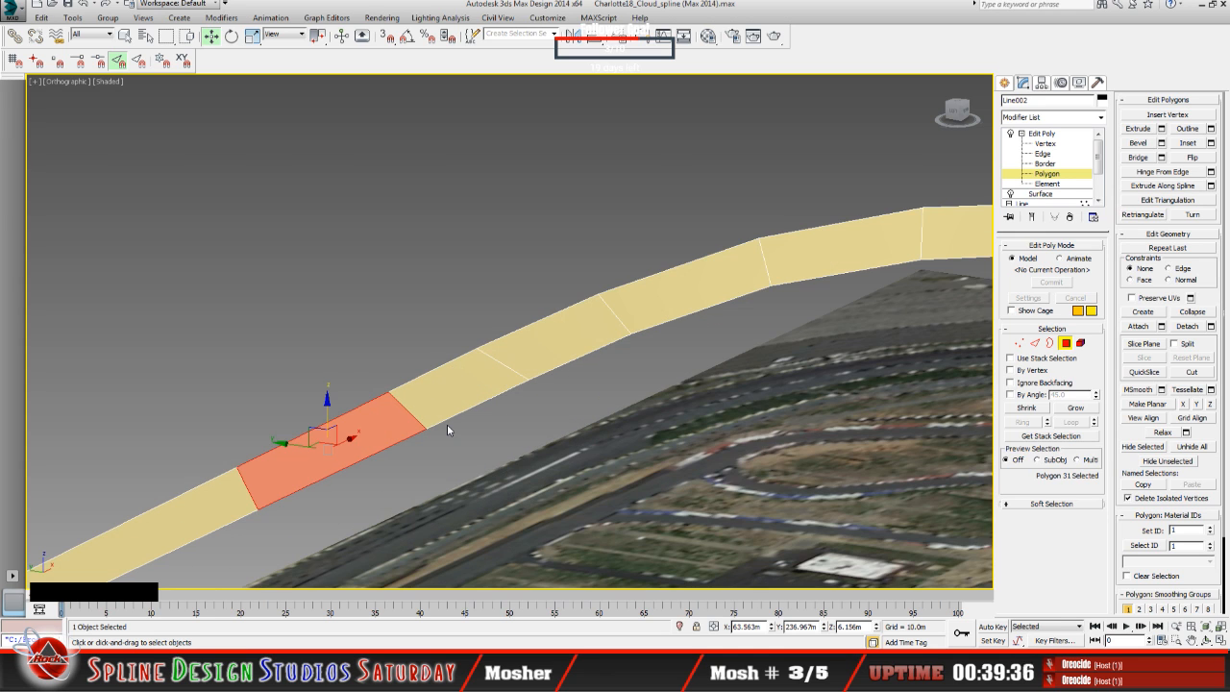
pyautogui.scroll(1, 447, 429)
pyautogui.moveTo(313, 463); pyautogui.dragTo(472, 402, button='middle')
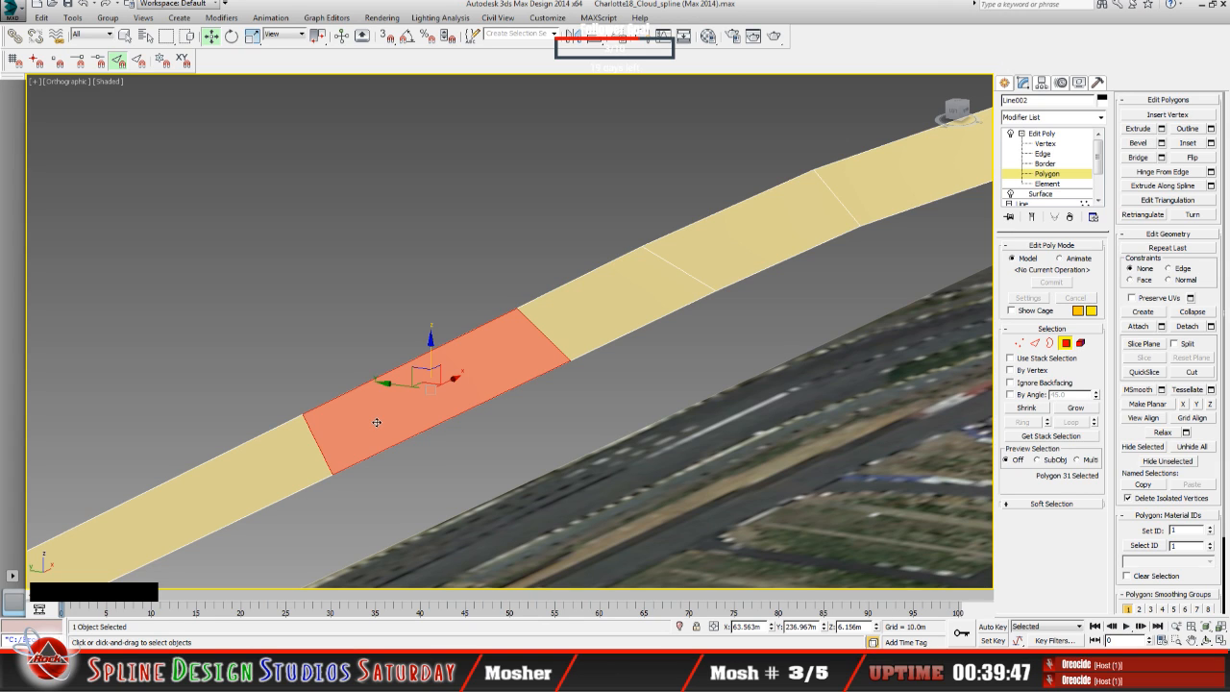
# Step: Add a cross edge near the middle of the selected polygon with Swift Loop, and exit the tool at the Edge level
pyautogui.hotkey('shift', 's')
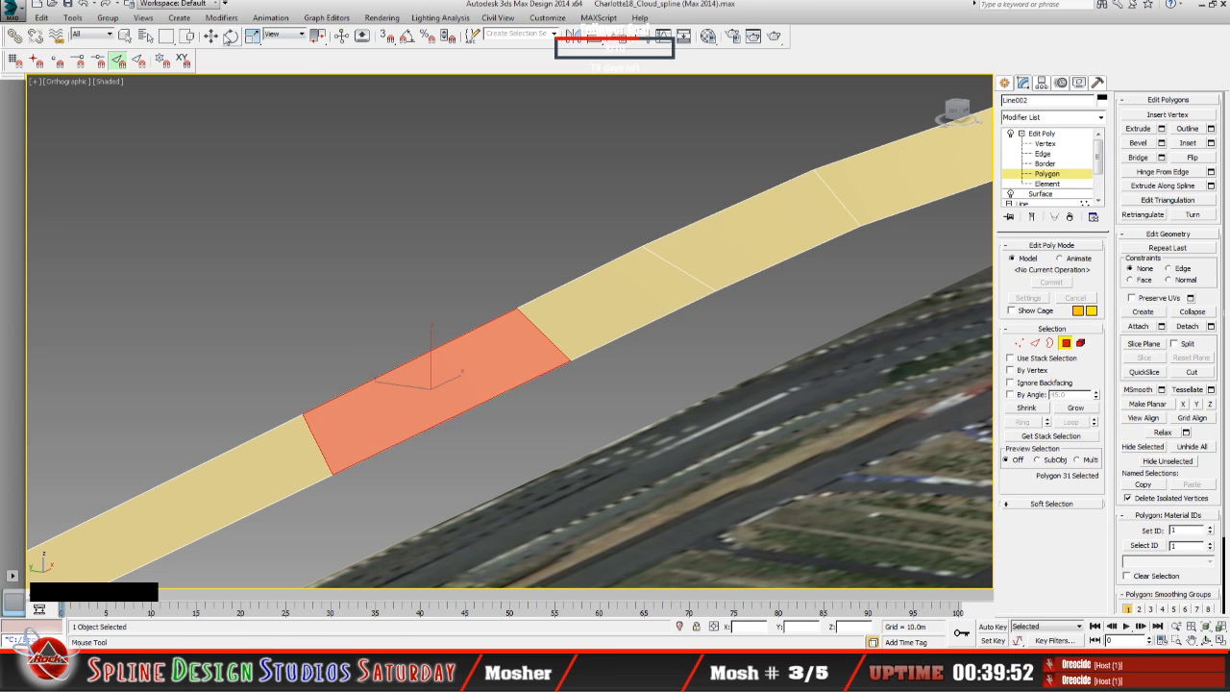
pyautogui.click(210, 36)
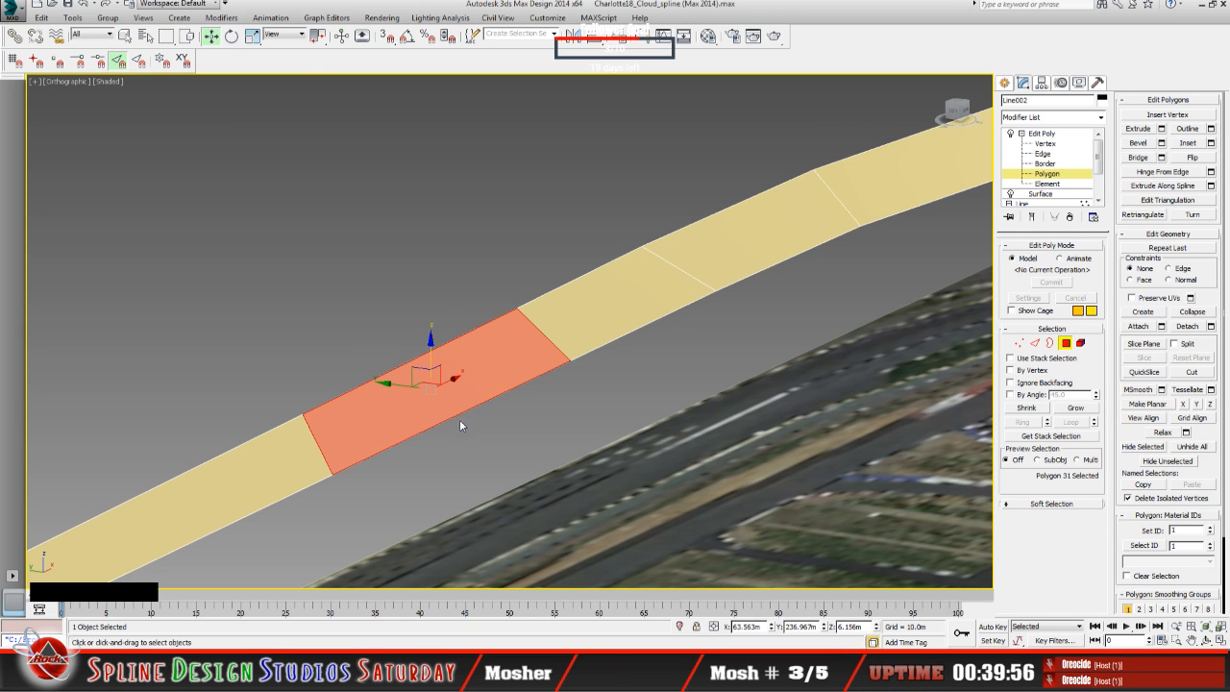
pyautogui.scroll(-5, 495, 370)
pyautogui.scroll(3, 487, 379)
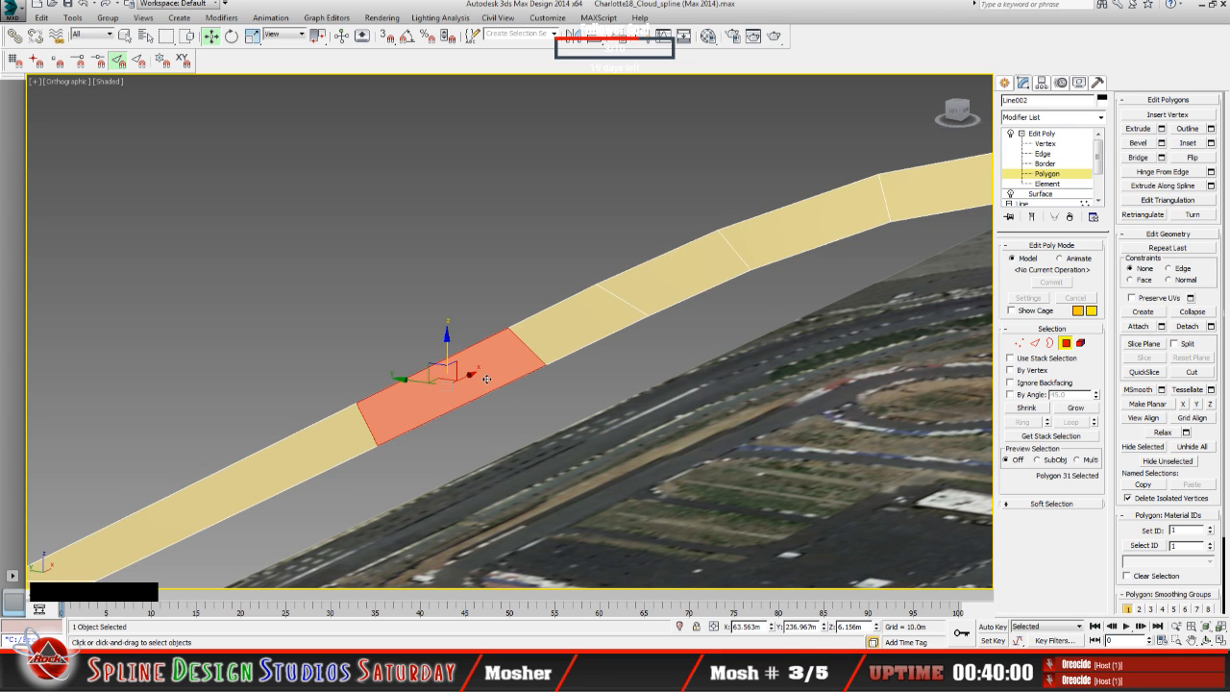
pyautogui.hotkey('shift', 's')
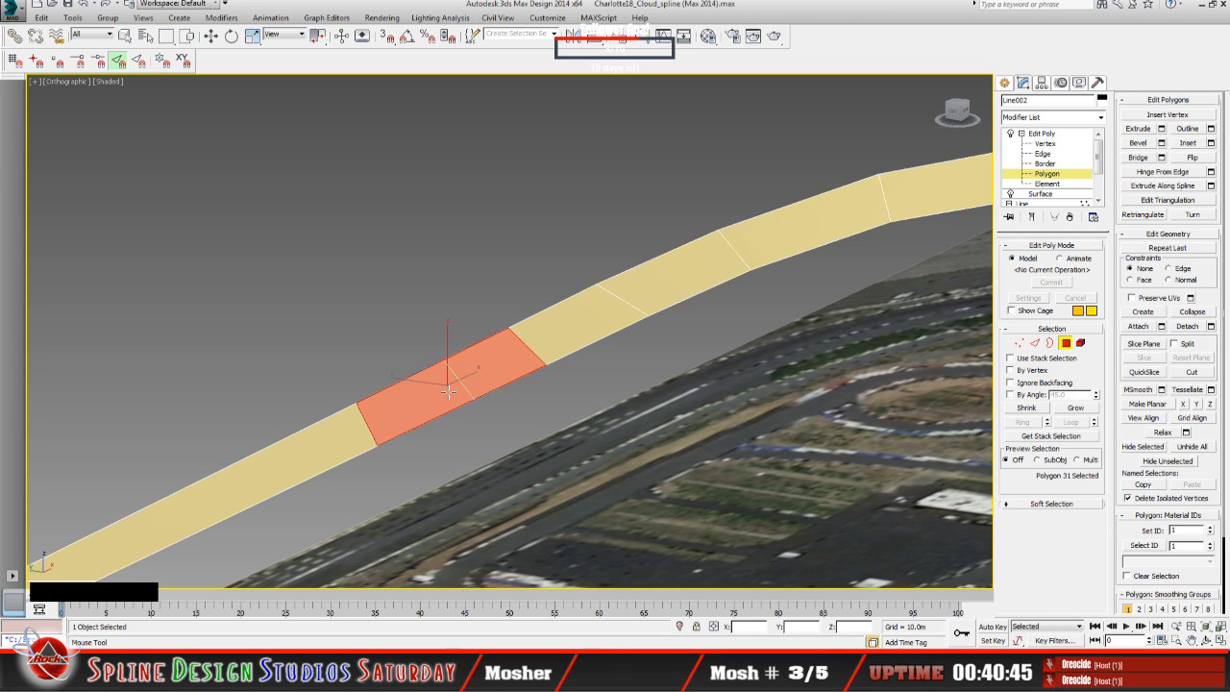
pyautogui.click(444, 391)
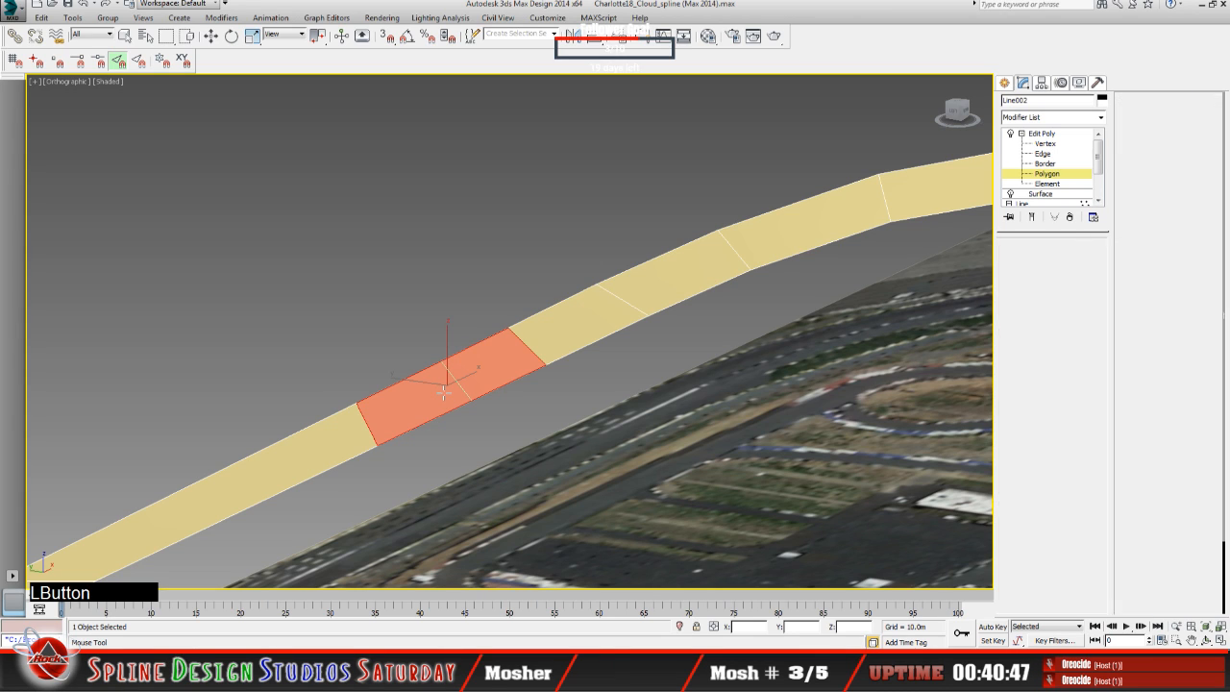
pyautogui.press('2')
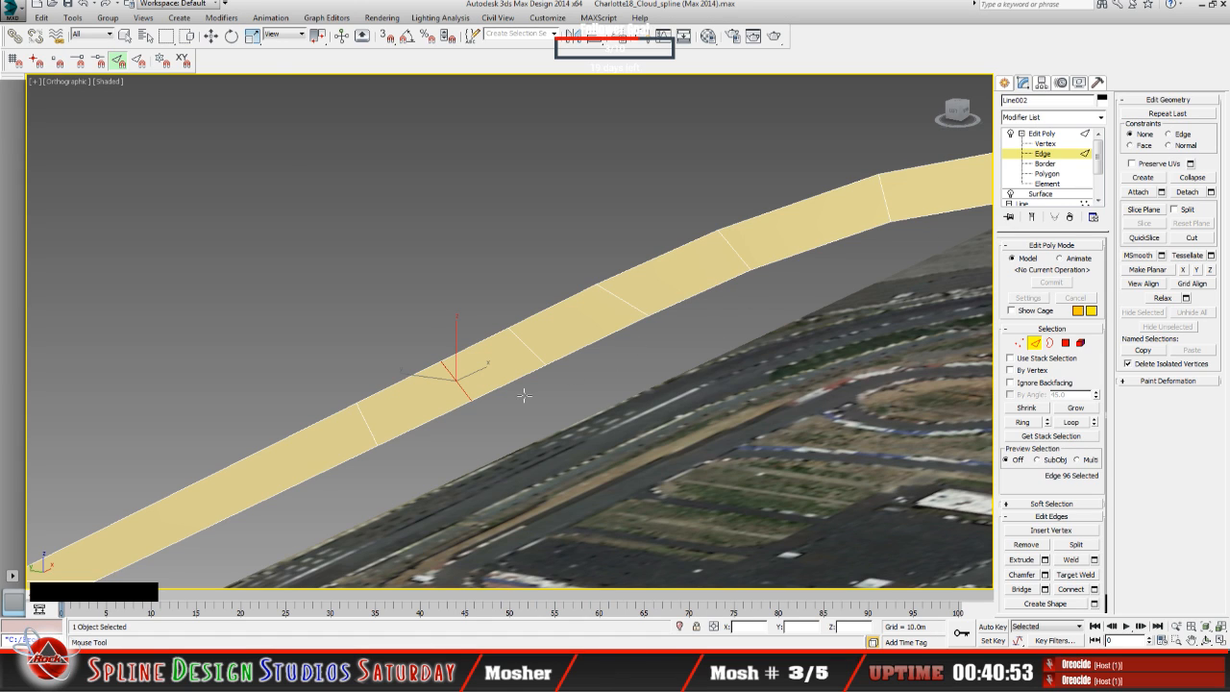
pyautogui.click(209, 36)
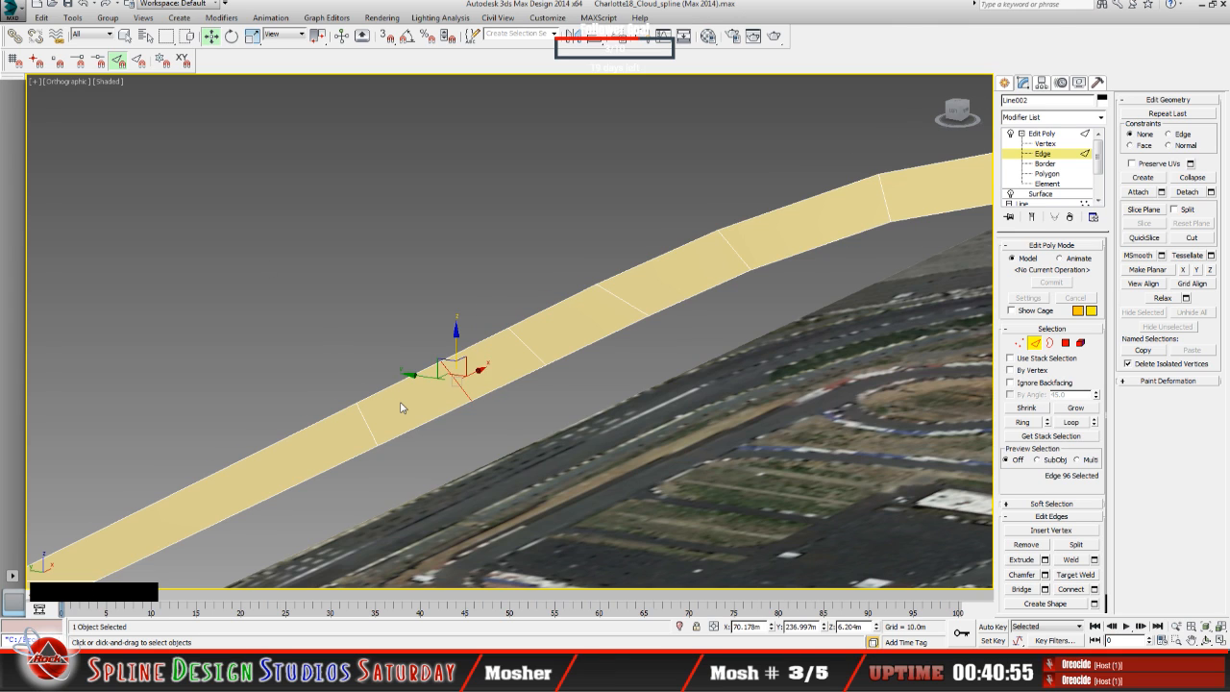
# Step: Select the polygons on both sides of the new cross edge in turn at the Polygon level to check the split
pyautogui.scroll(3, 402, 404)
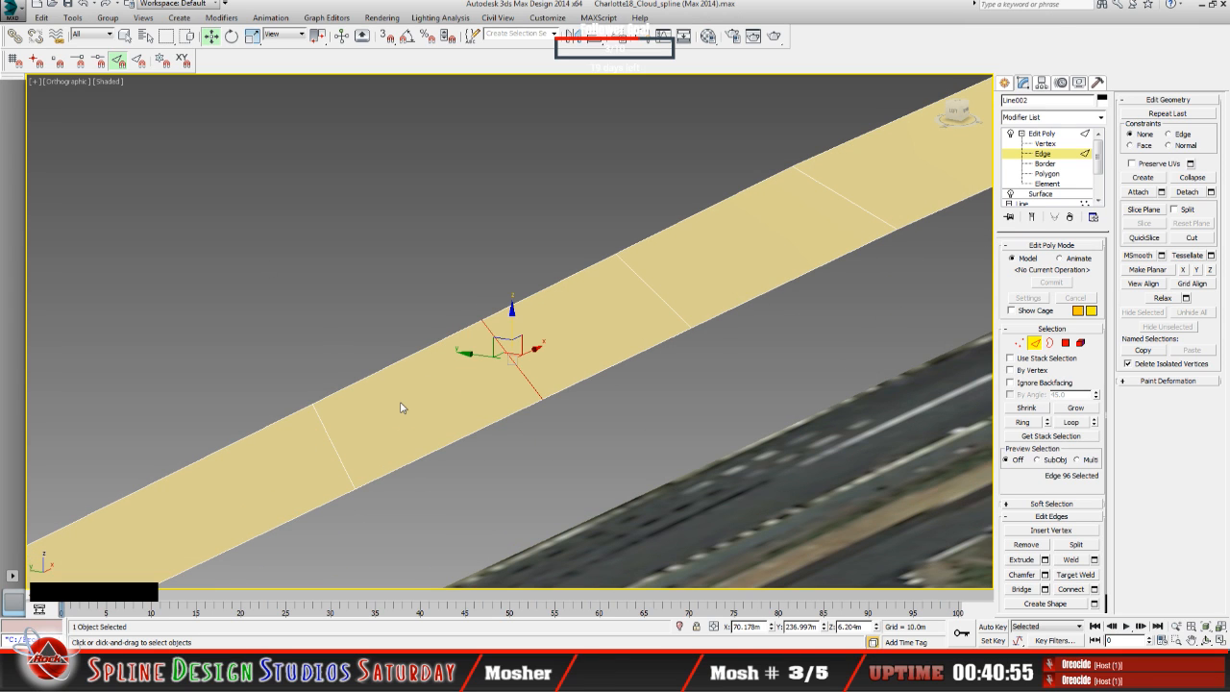
pyautogui.click(1048, 174)
pyautogui.click(584, 343)
pyautogui.click(459, 396)
pyautogui.click(582, 341)
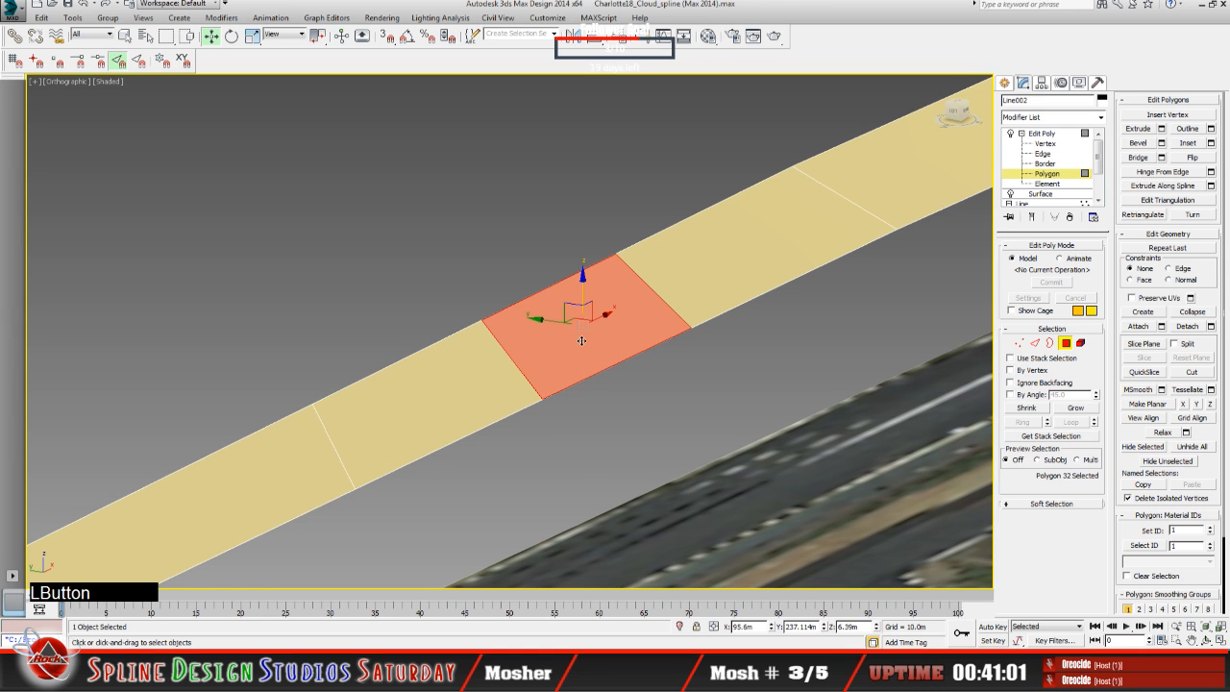
# Step: Display the LiDAR terrain mesh together with the tan ring surface around the new cross edge
pyautogui.scroll(-6, 581, 341)
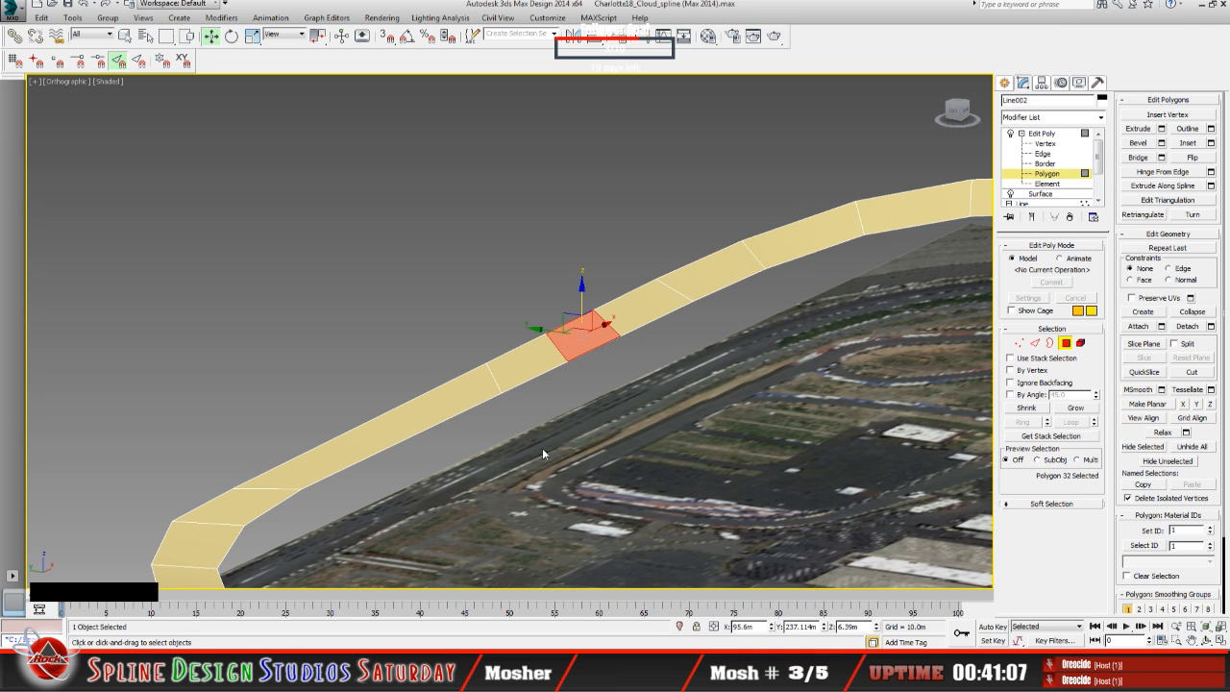
pyautogui.scroll(3, 514, 447)
pyautogui.scroll(-1, 512, 445)
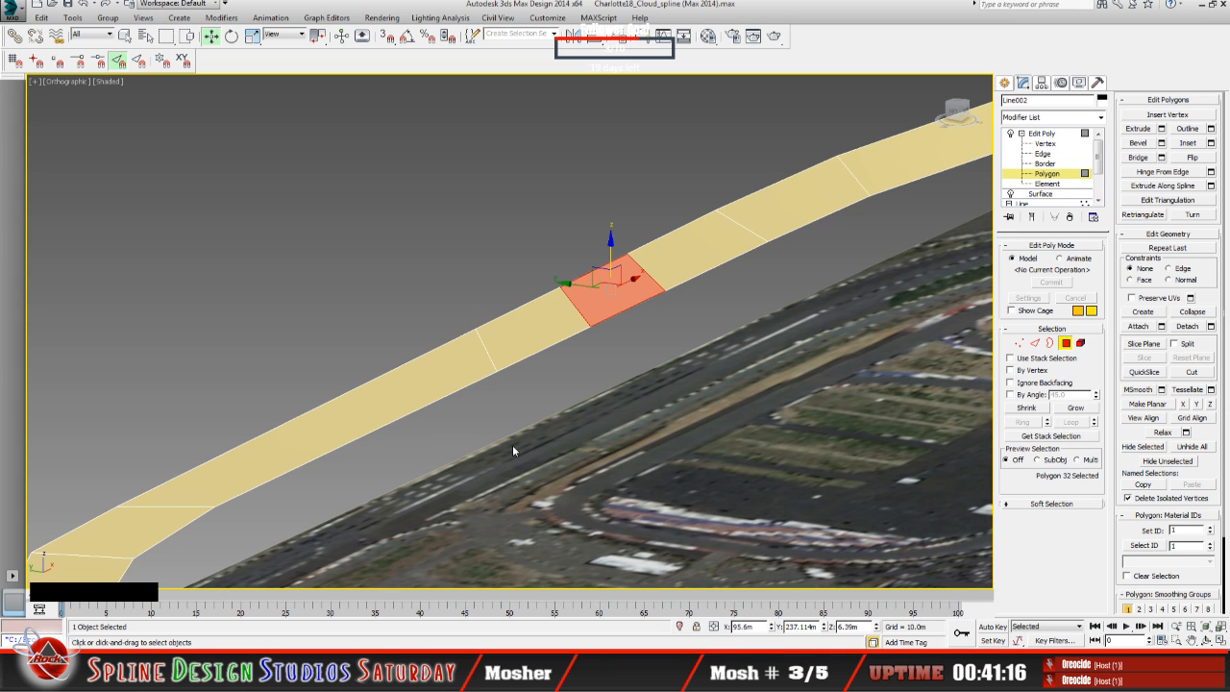
pyautogui.scroll(3, 452, 516)
pyautogui.moveTo(502, 440)
pyautogui.mouseDown(button='middle')
pyautogui.moveTo(486, 510)
pyautogui.moveTo(408, 592)
pyautogui.mouseUp(button='middle')
pyautogui.moveTo(567, 456); pyautogui.dragTo(505, 506, button='middle')
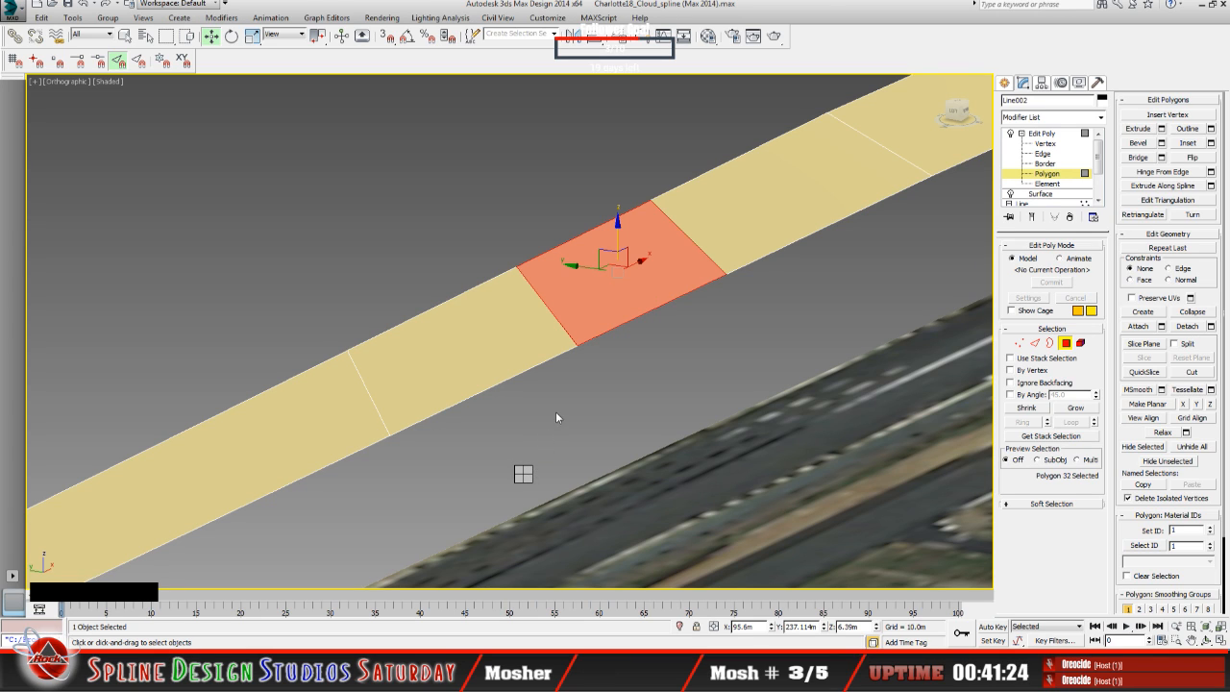
pyautogui.click(556, 409)
pyautogui.click(347, 252)
pyautogui.click(513, 512)
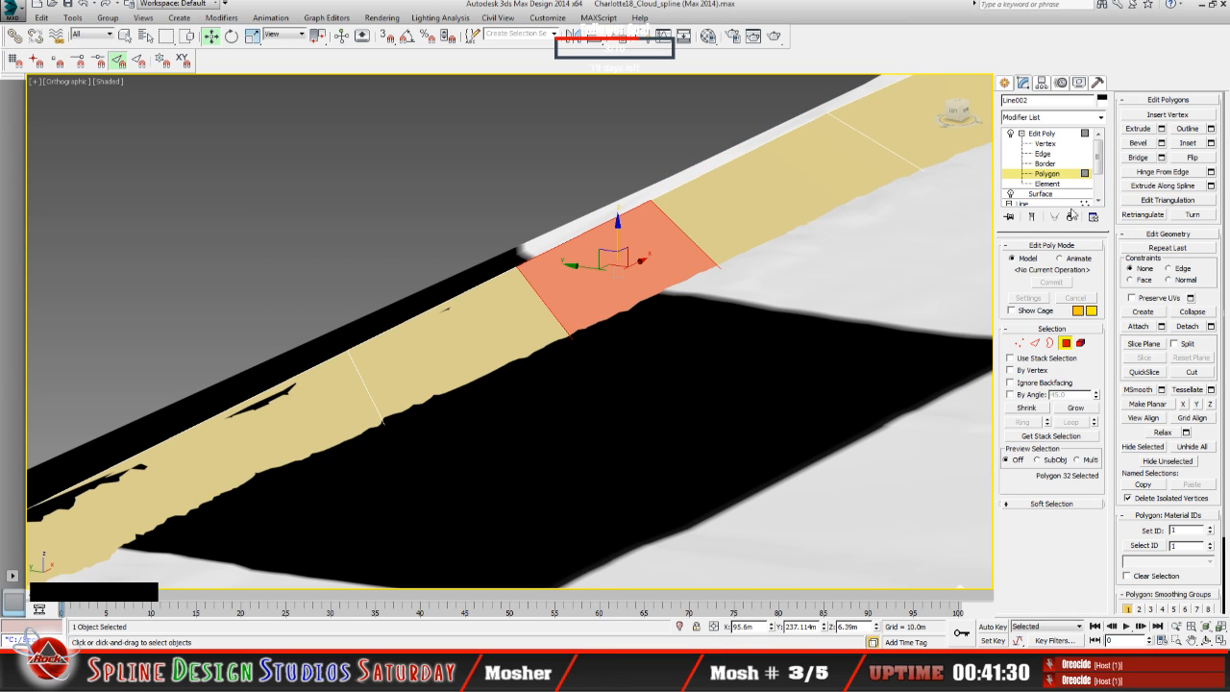
# Step: Adjust the heights of the new cross edge's two end vertices against the terrain, placing the inner one at about 4.54 m in Z
pyautogui.click(1045, 143)
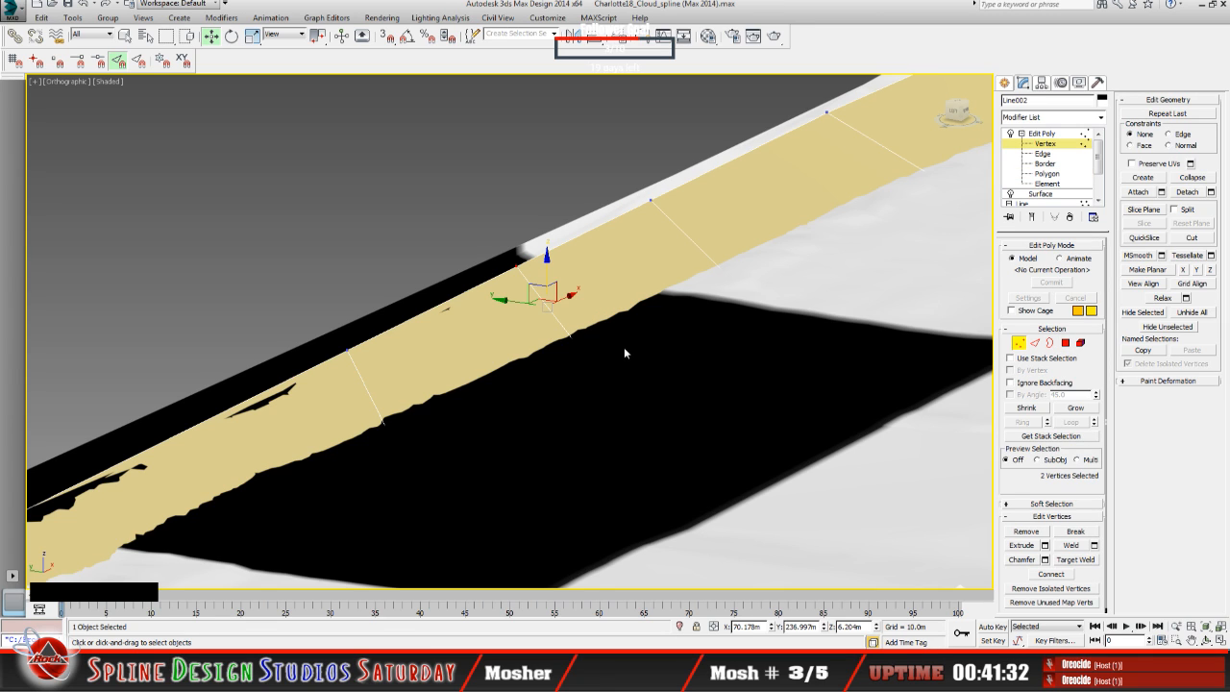
pyautogui.click(515, 262)
pyautogui.moveTo(518, 230); pyautogui.dragTo(516, 233)
pyautogui.moveTo(537, 320)
pyautogui.mouseDown()
pyautogui.moveTo(589, 360)
pyautogui.moveTo(574, 325)
pyautogui.mouseUp()
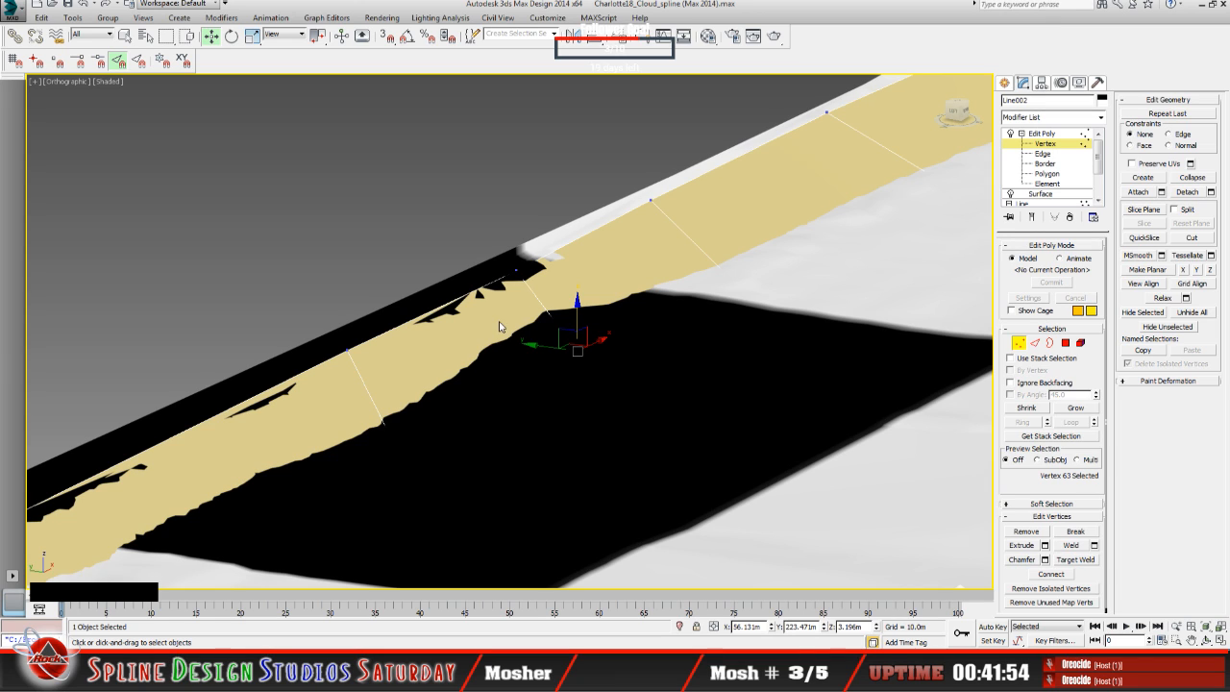
pyautogui.click(576, 317)
pyautogui.moveTo(576, 317); pyautogui.dragTo(575, 310)
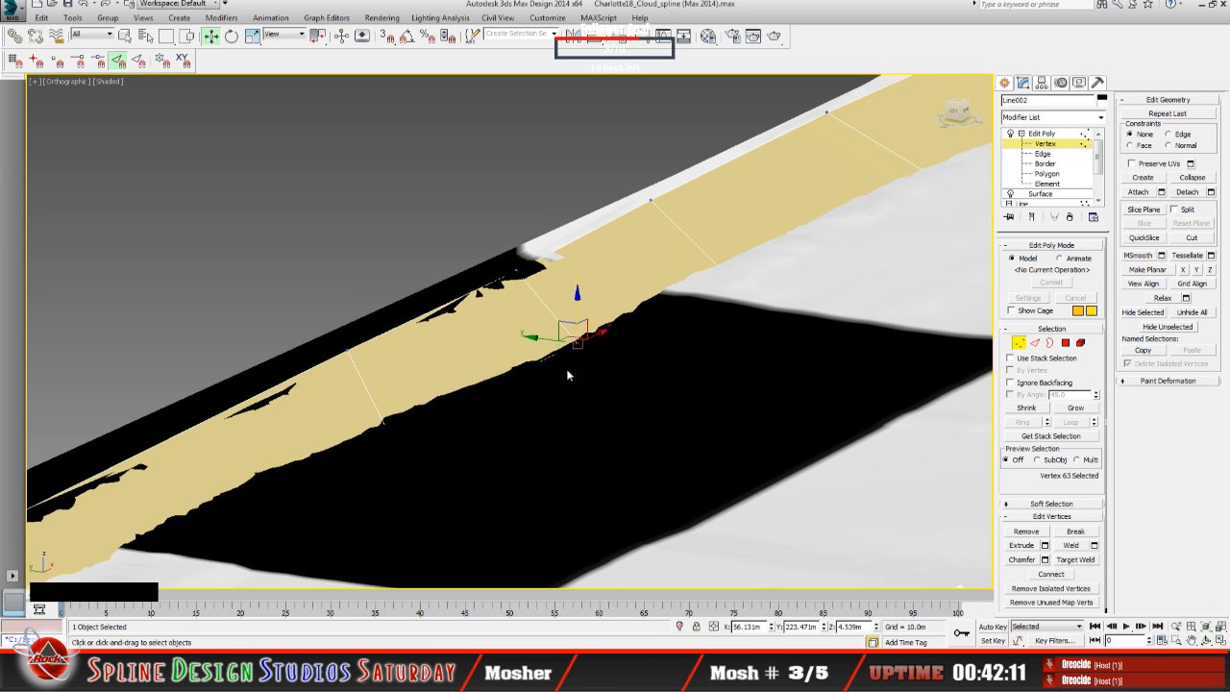
# Step: Create a vertex near the middle of the new cross edge using edge snapping, and switch snapping off again
pyautogui.scroll(2, 571, 376)
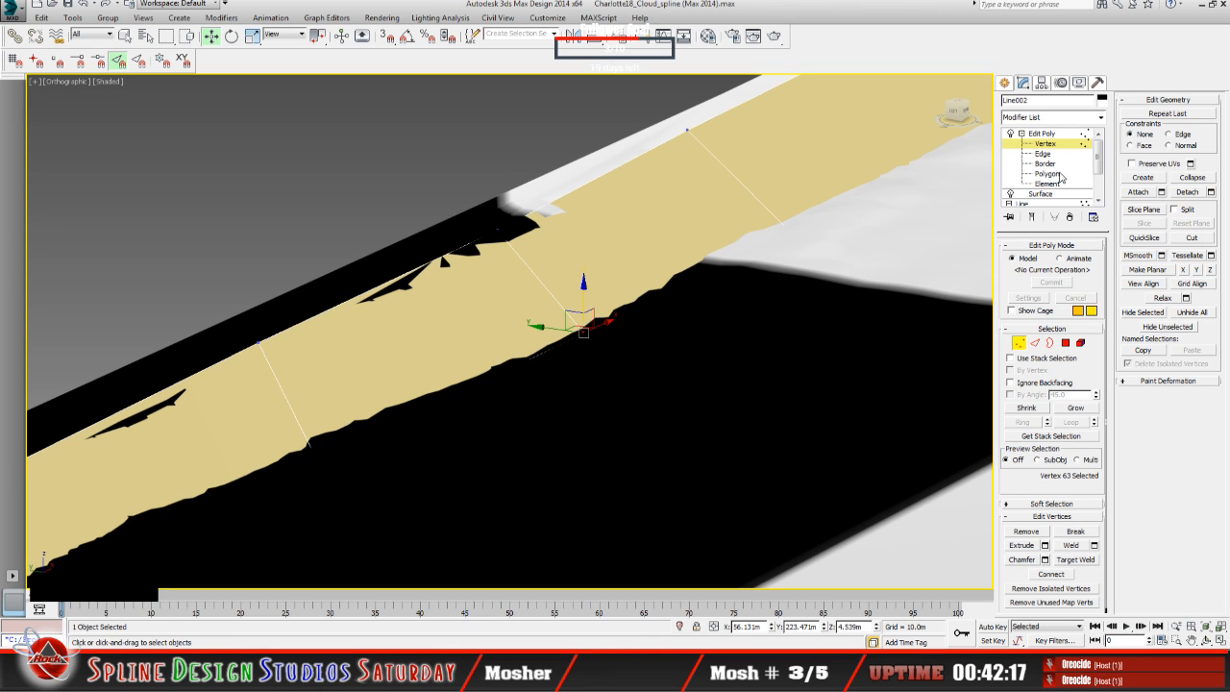
pyautogui.click(1143, 177)
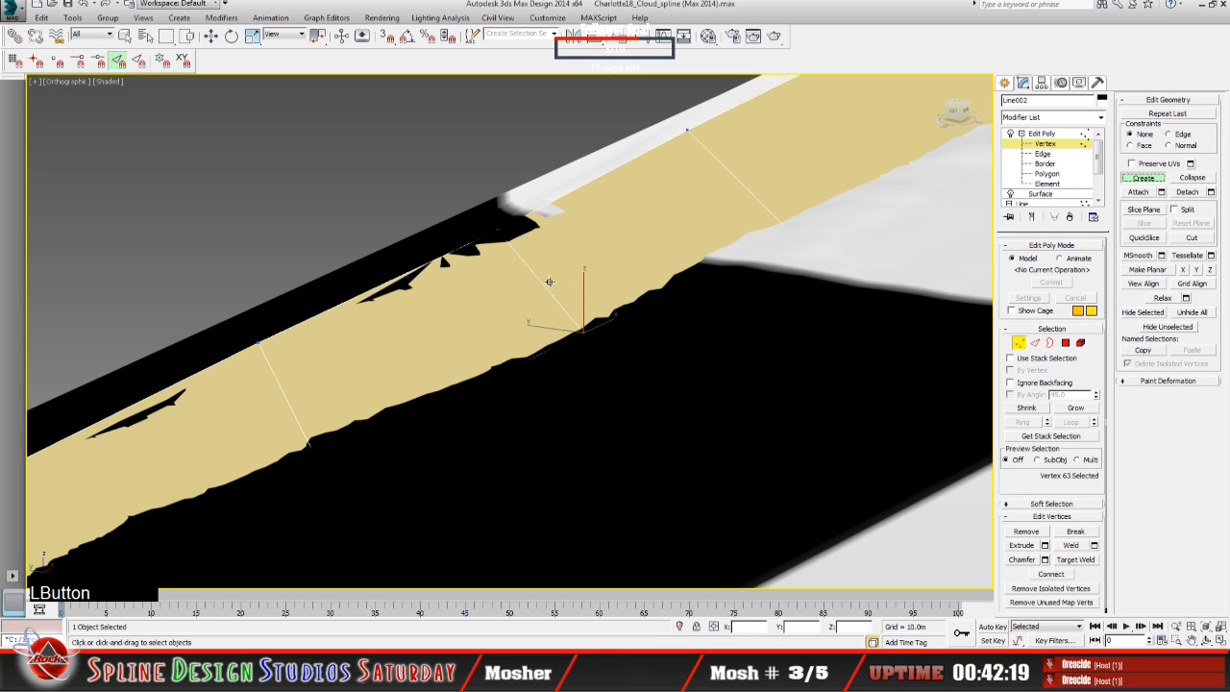
pyautogui.click(386, 39)
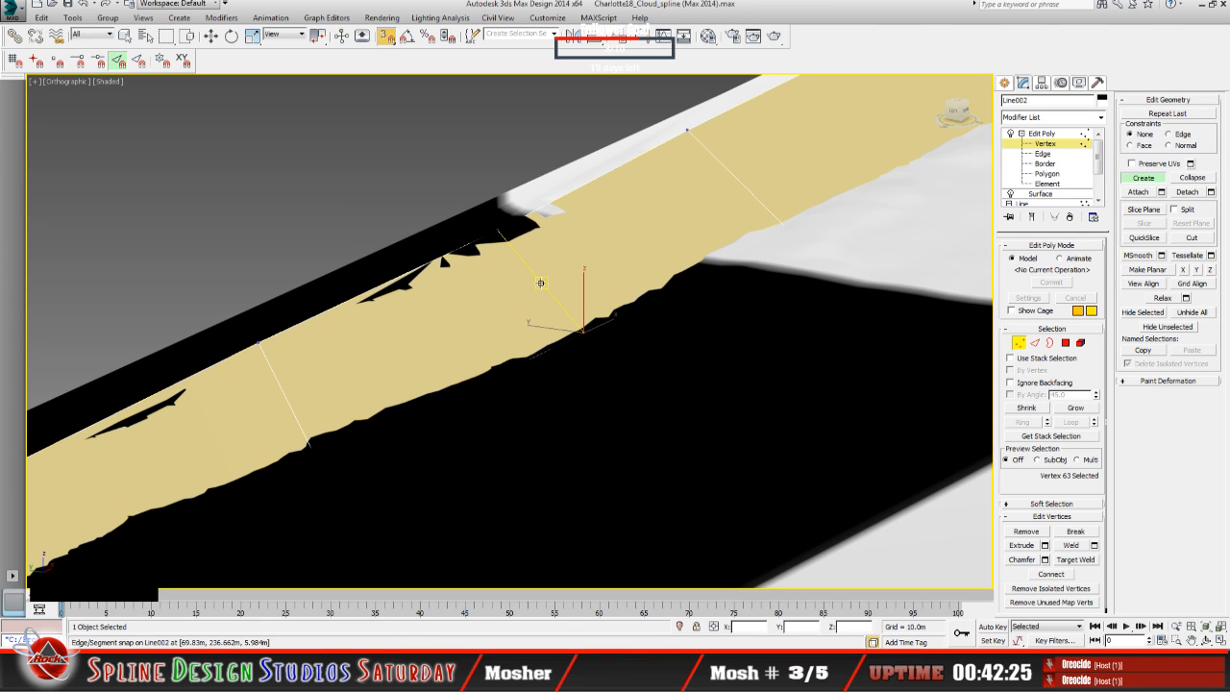
pyautogui.click(540, 283)
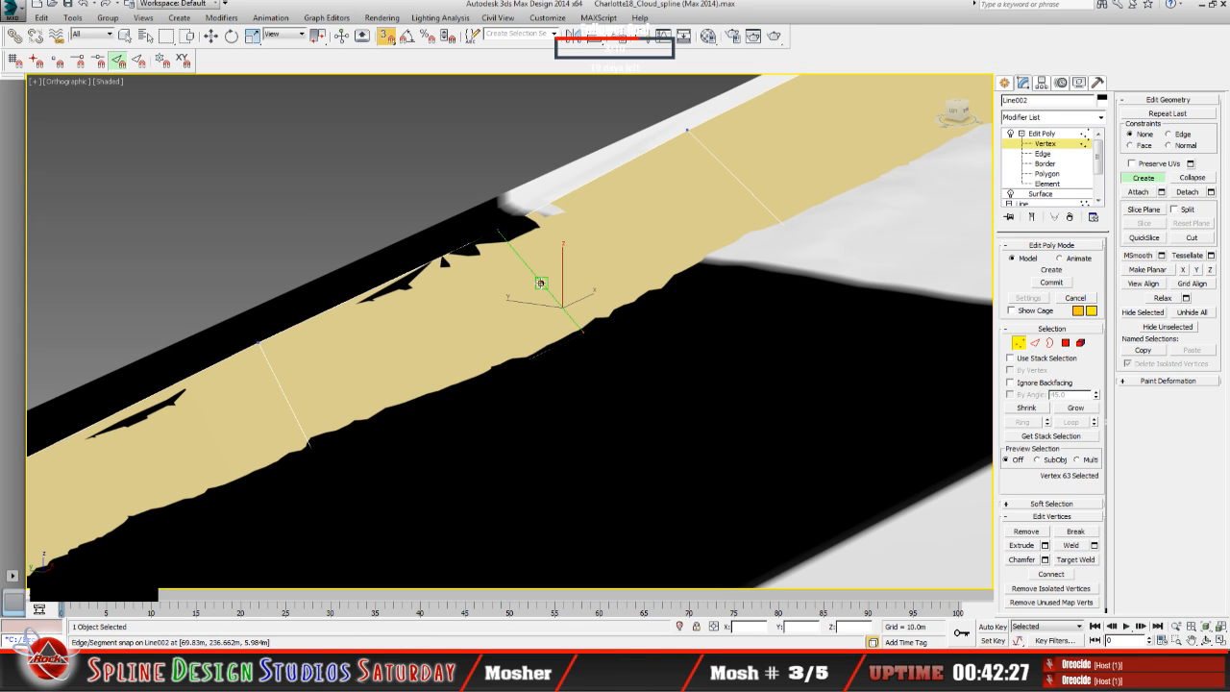
pyautogui.rightClick(540, 283)
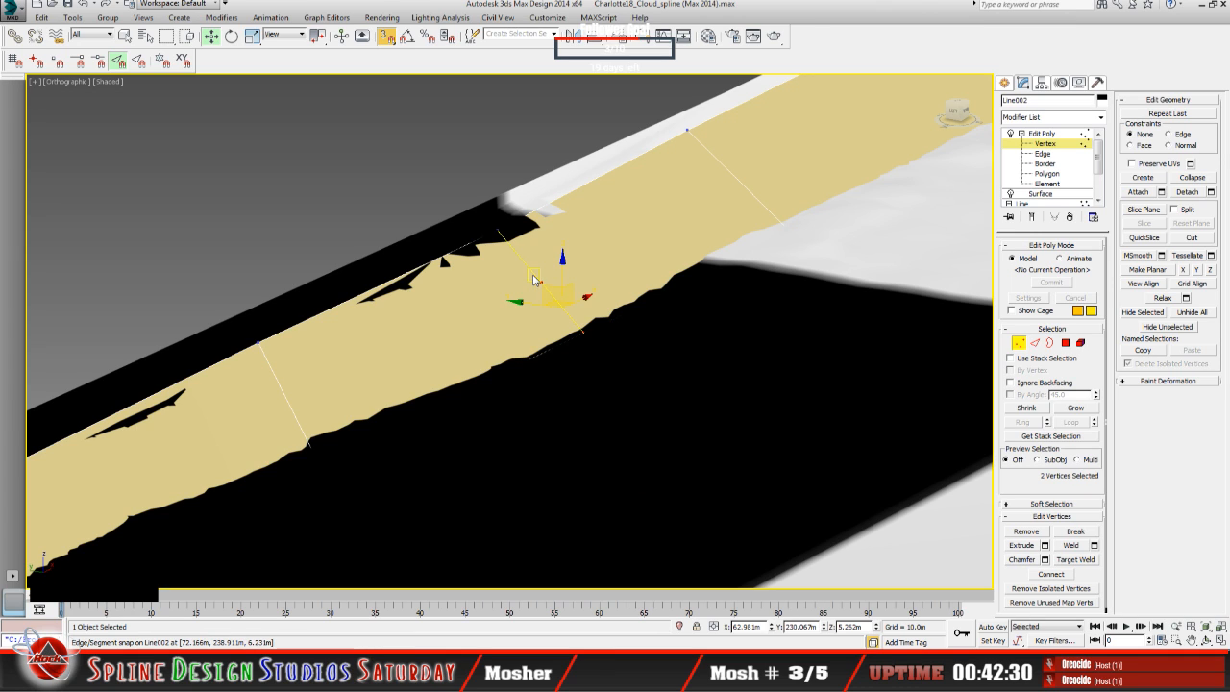
pyautogui.click(389, 37)
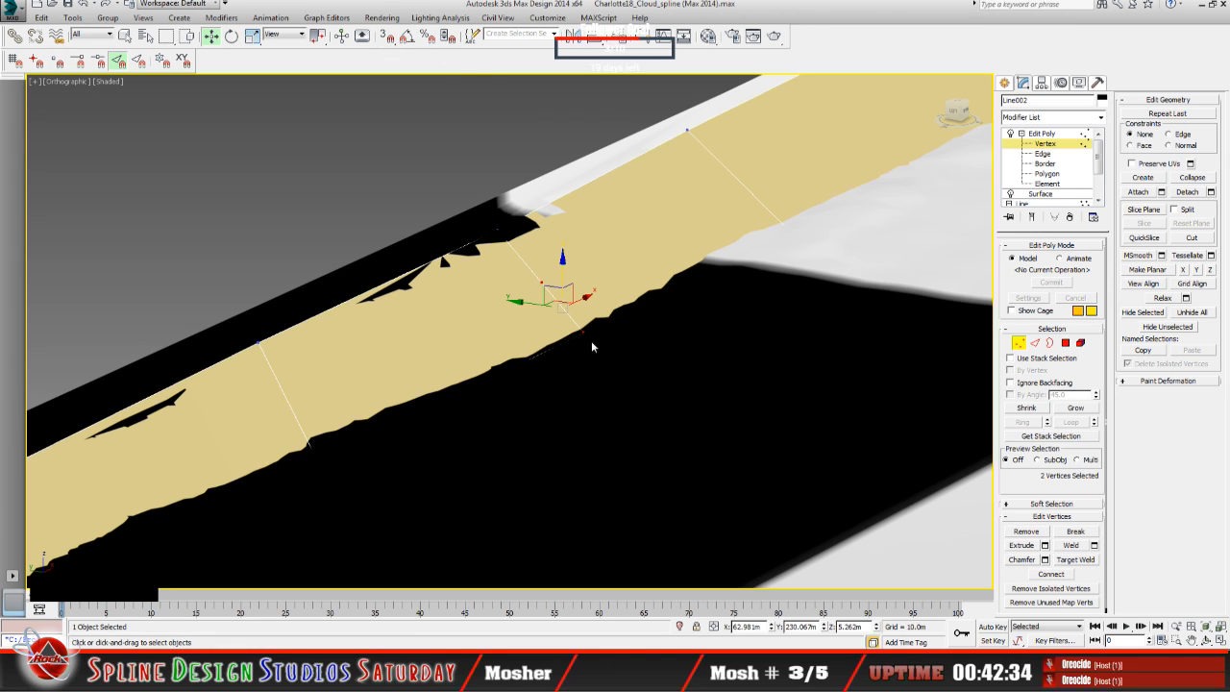
# Step: Try lowering the cross edge's middle vertex to about 5.85 m in Z, and undo the move
pyautogui.click(544, 281)
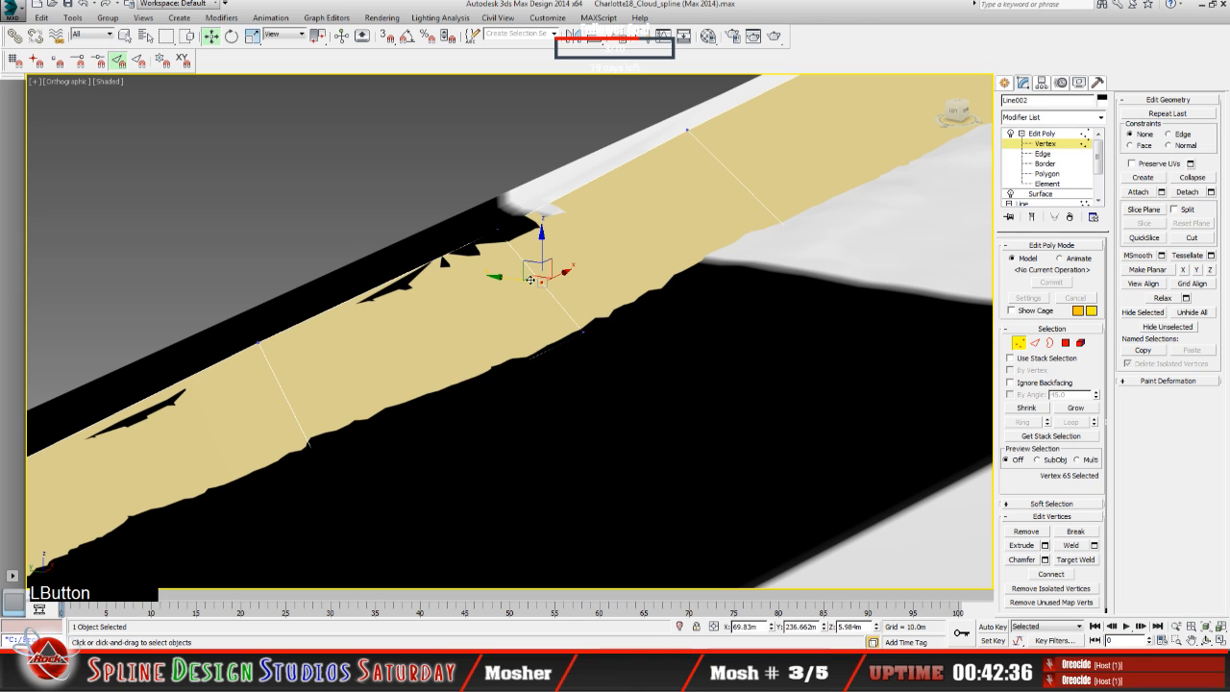
pyautogui.moveTo(544, 257); pyautogui.dragTo(546, 258)
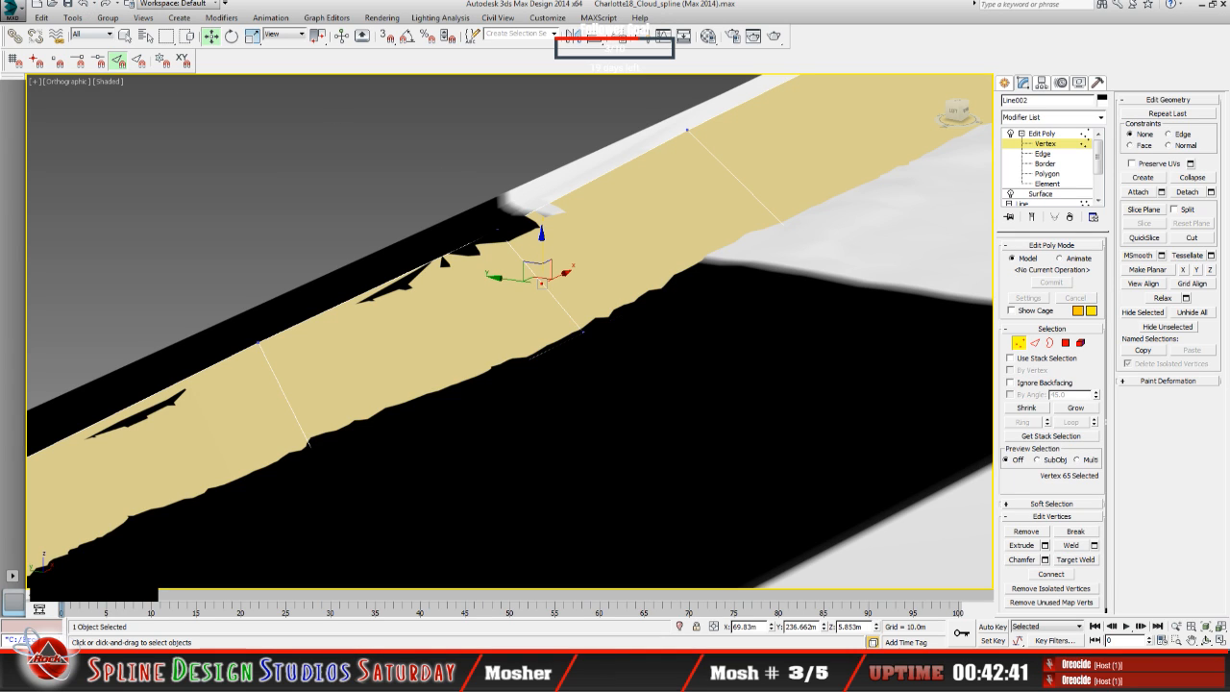
pyautogui.click(85, 5)
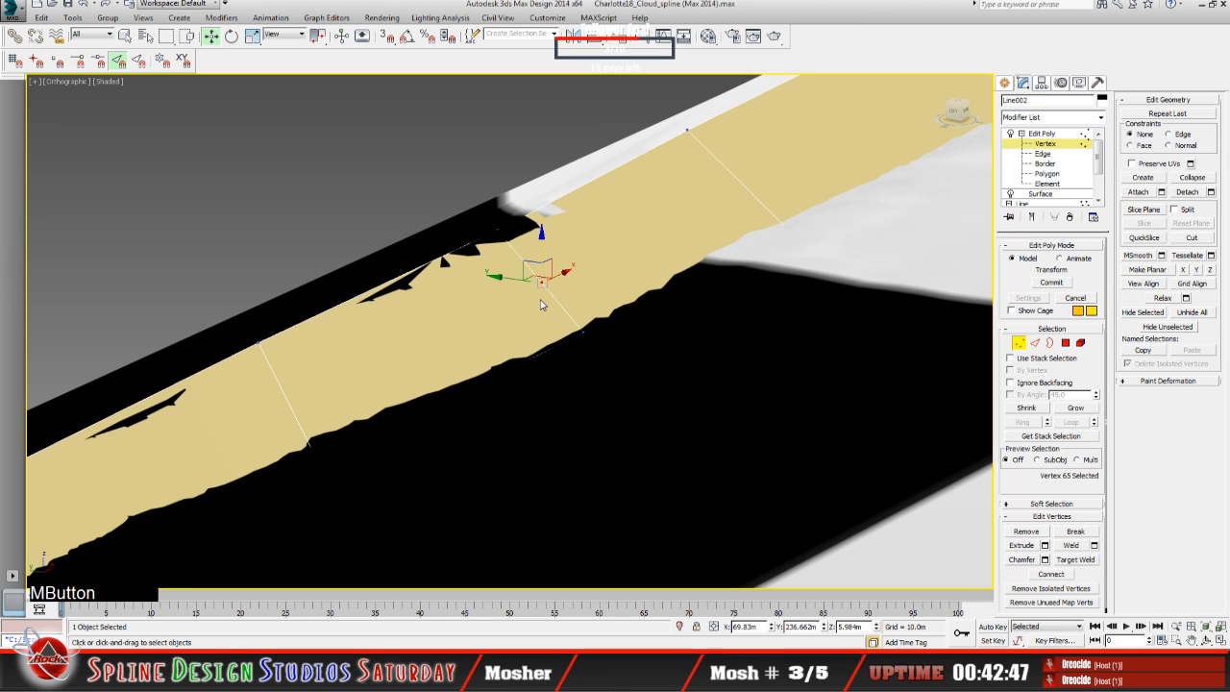
# Step: Lower the cross edge's middle vertex slightly to about 5.98 m in Z
pyautogui.scroll(4, 540, 304)
pyautogui.scroll(2, 536, 309)
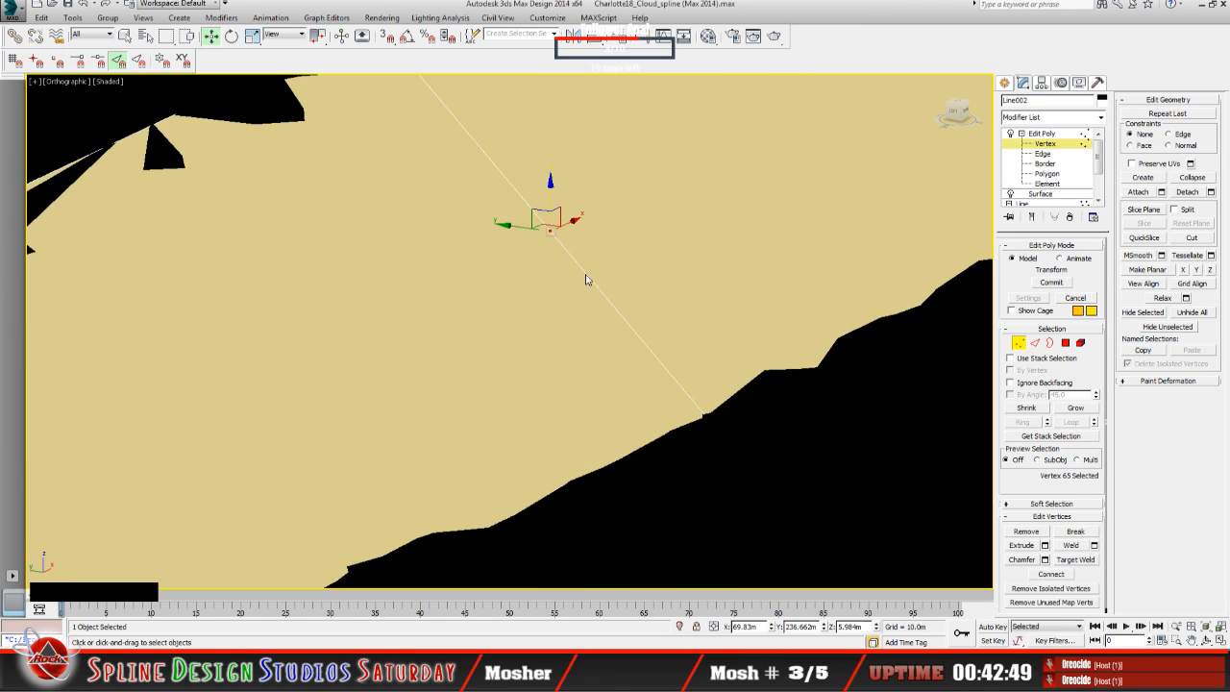
pyautogui.click(1206, 642)
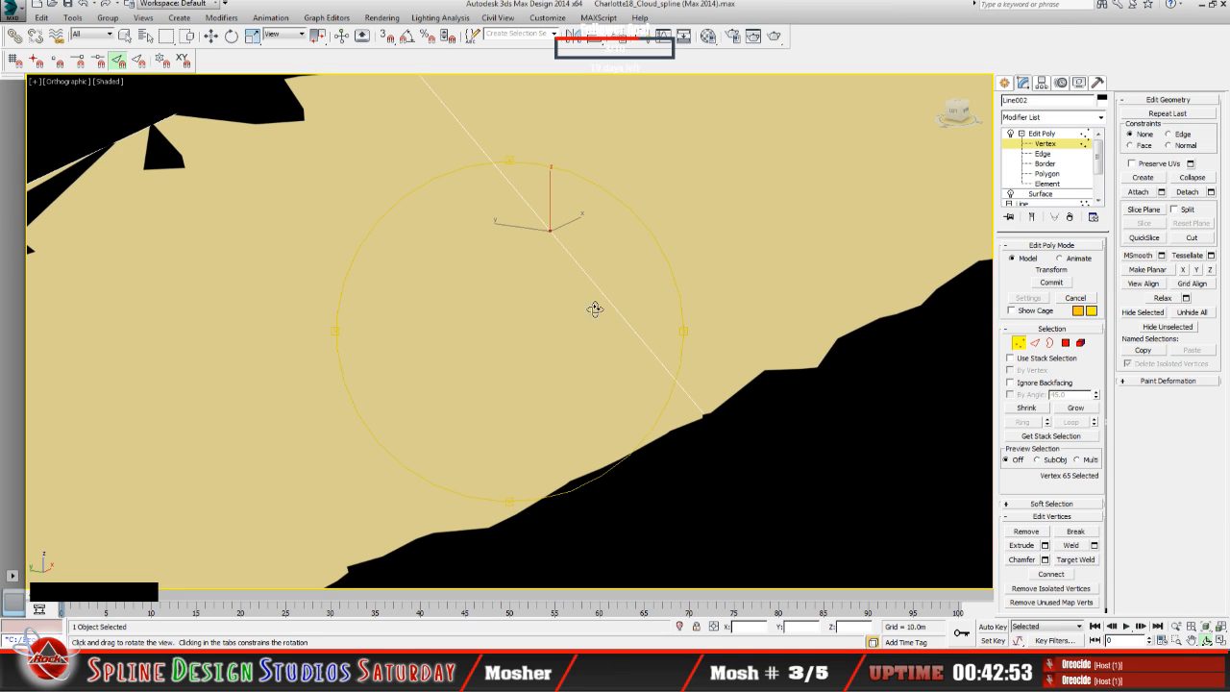
pyautogui.moveTo(571, 300); pyautogui.dragTo(554, 344)
pyautogui.moveTo(554, 344); pyautogui.dragTo(546, 388, button='middle')
pyautogui.scroll(5, 537, 337)
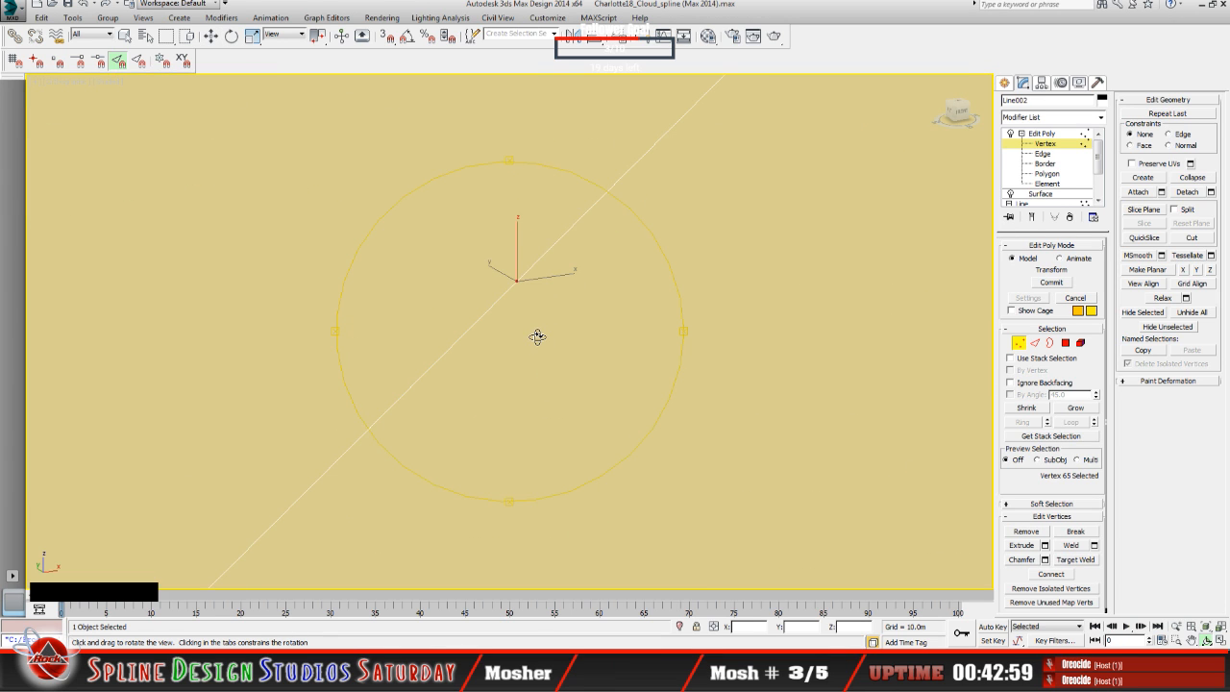
pyautogui.scroll(3, 538, 337)
pyautogui.moveTo(494, 321); pyautogui.dragTo(444, 318)
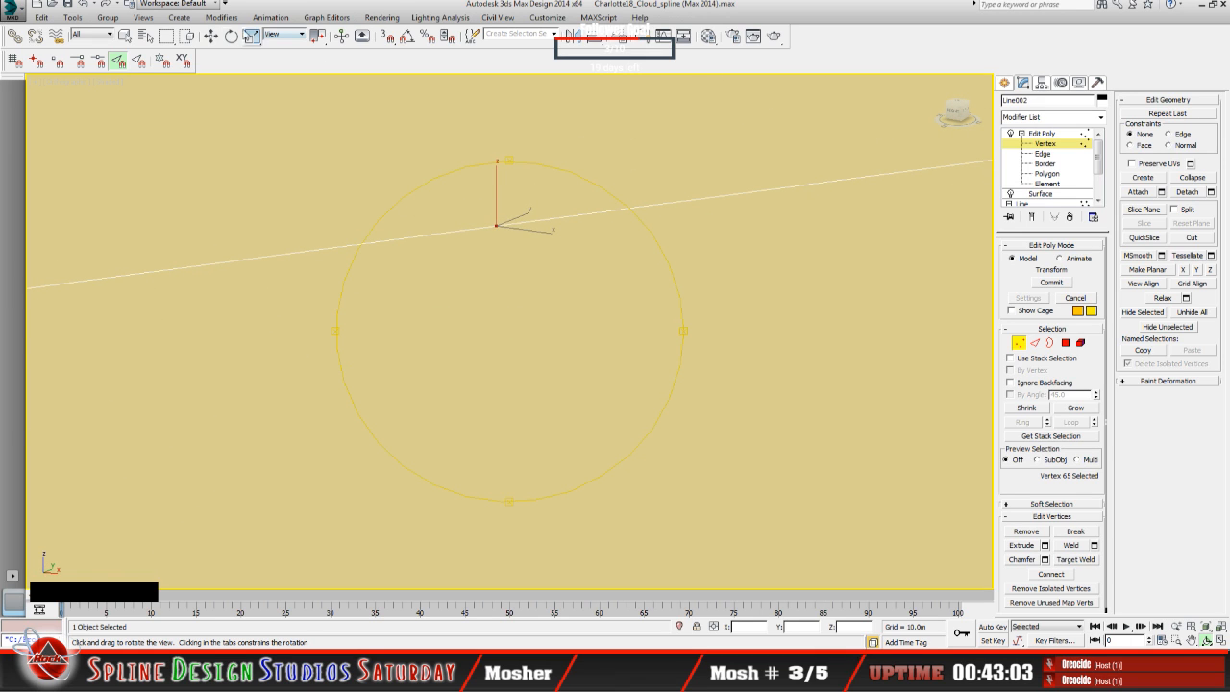
pyautogui.click(210, 36)
pyautogui.moveTo(497, 192); pyautogui.dragTo(494, 190)
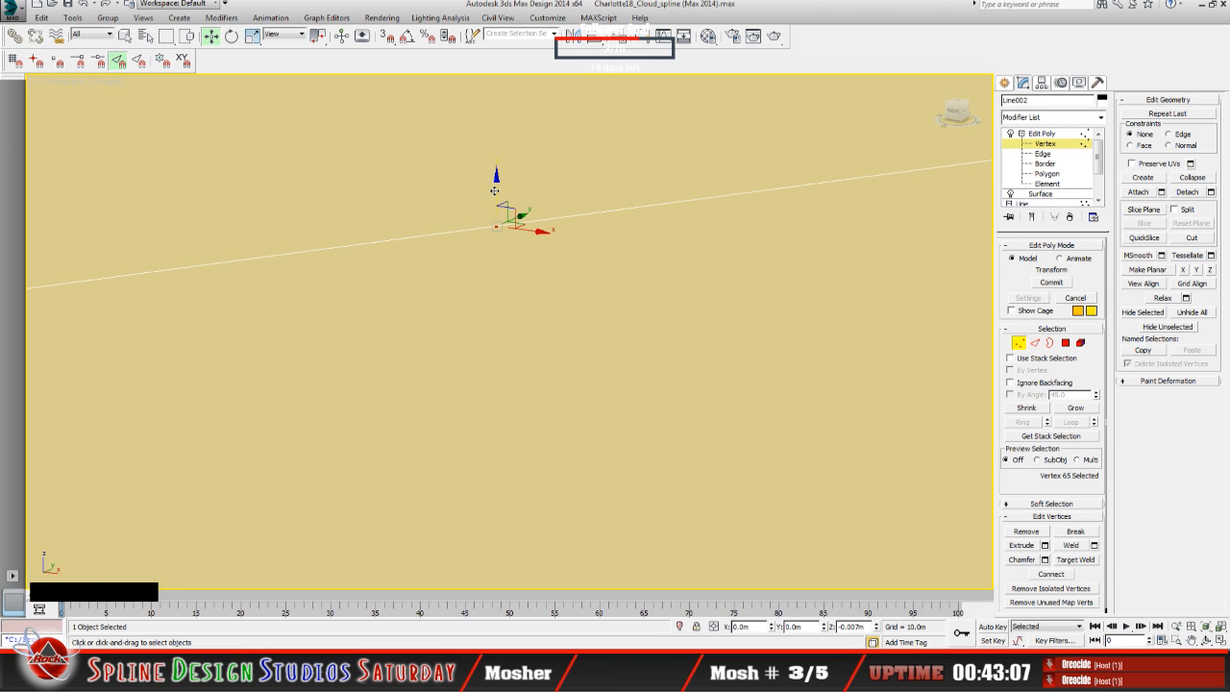
pyautogui.click(93, 4)
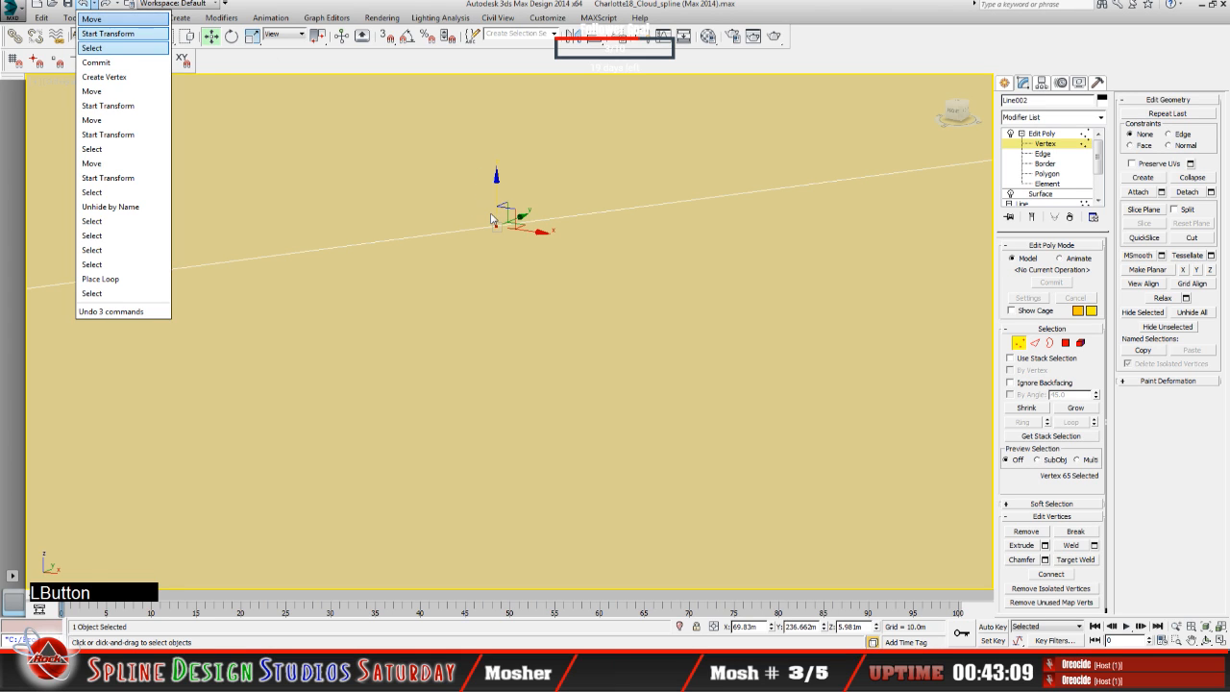
pyautogui.click(385, 6)
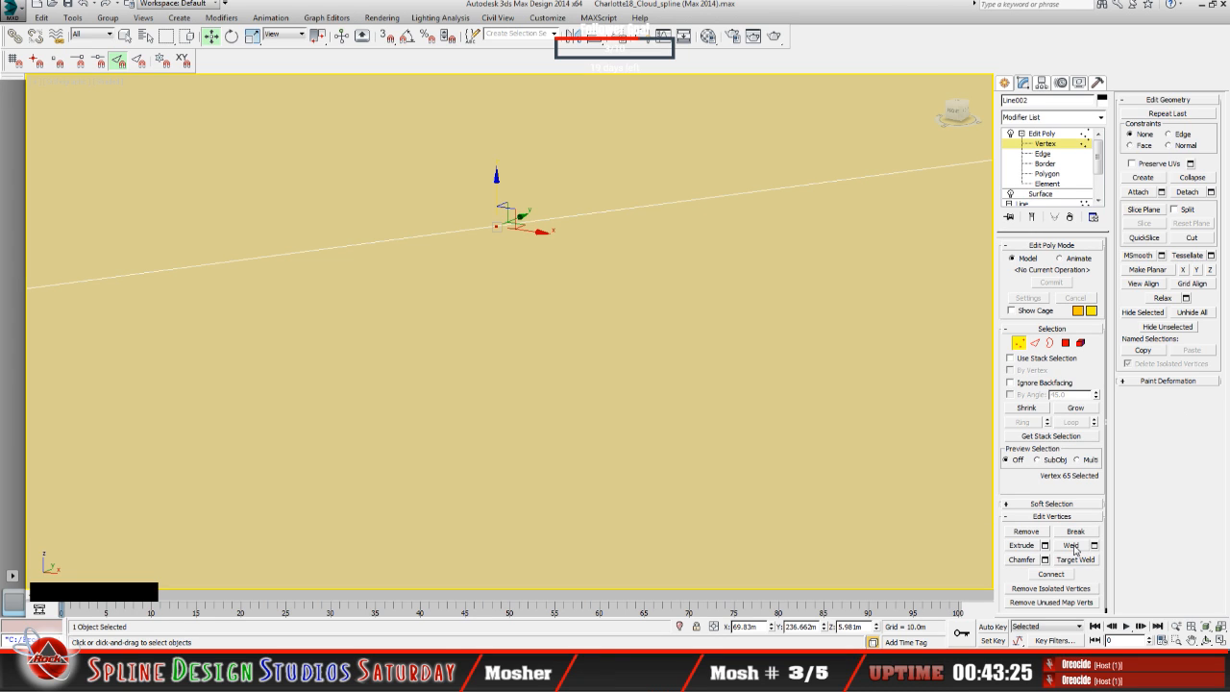
# Step: Apply Weld to the middle vertex, try lowering it to about 5.92 m in Z, and undo the move
pyautogui.click(1073, 546)
pyautogui.moveTo(494, 192); pyautogui.dragTo(488, 203)
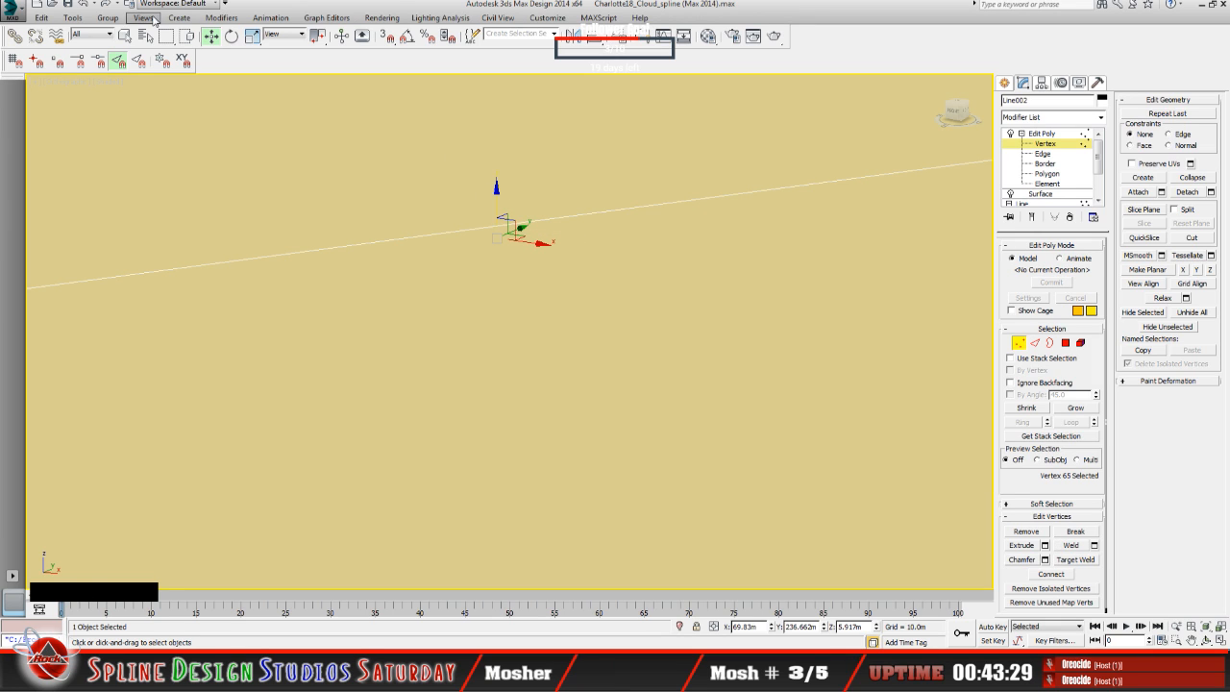
pyautogui.click(84, 5)
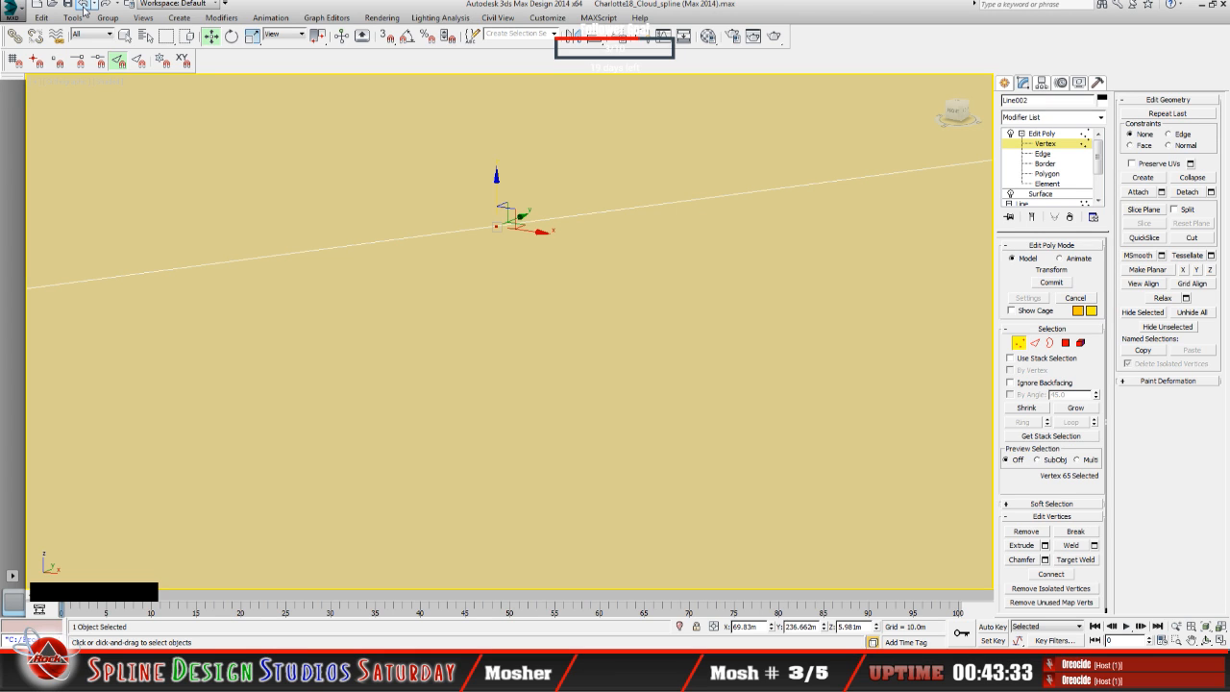
# Step: Weld the cross edge's middle vertex again through the Weld settings
pyautogui.middleClick(565, 226)
pyautogui.moveTo(565, 226); pyautogui.dragTo(564, 352, button='middle')
pyautogui.scroll(-5, 562, 354)
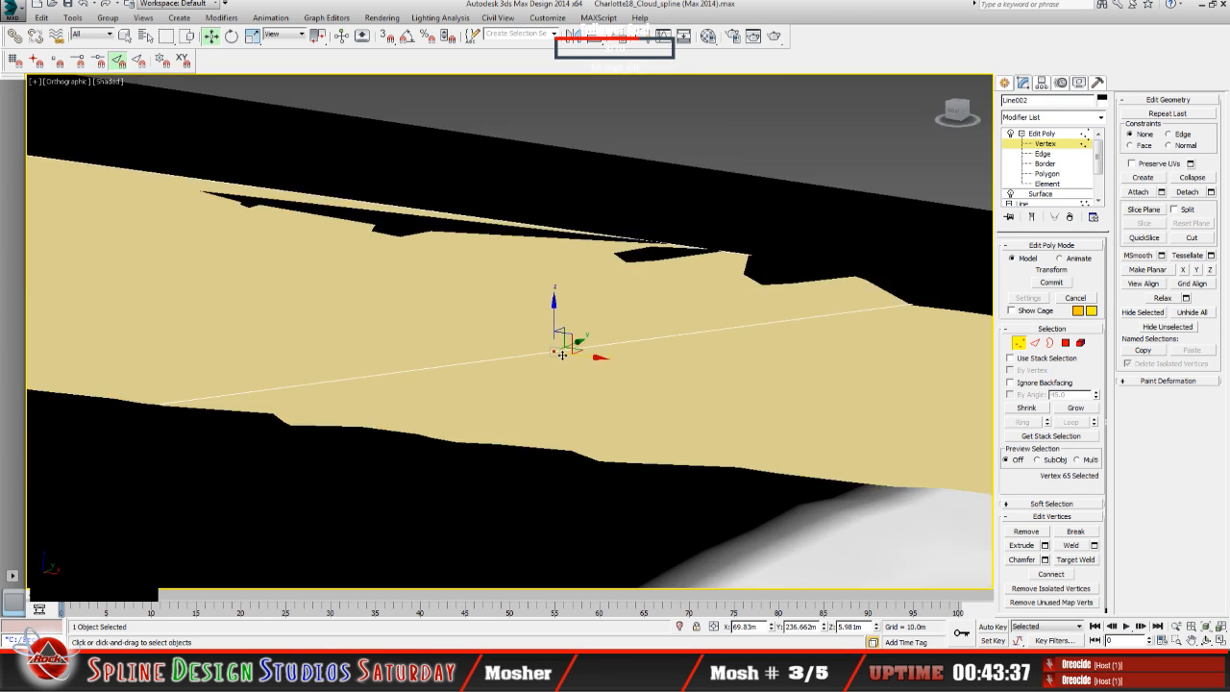
pyautogui.scroll(6, 559, 356)
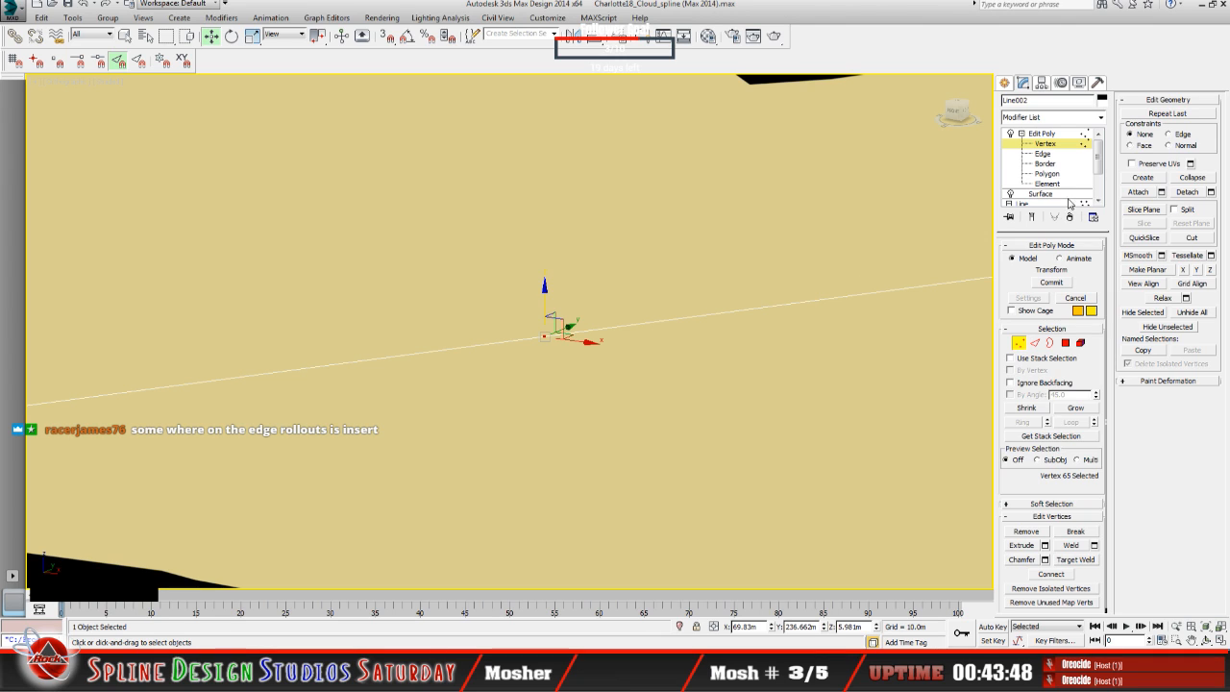
pyautogui.click(1046, 155)
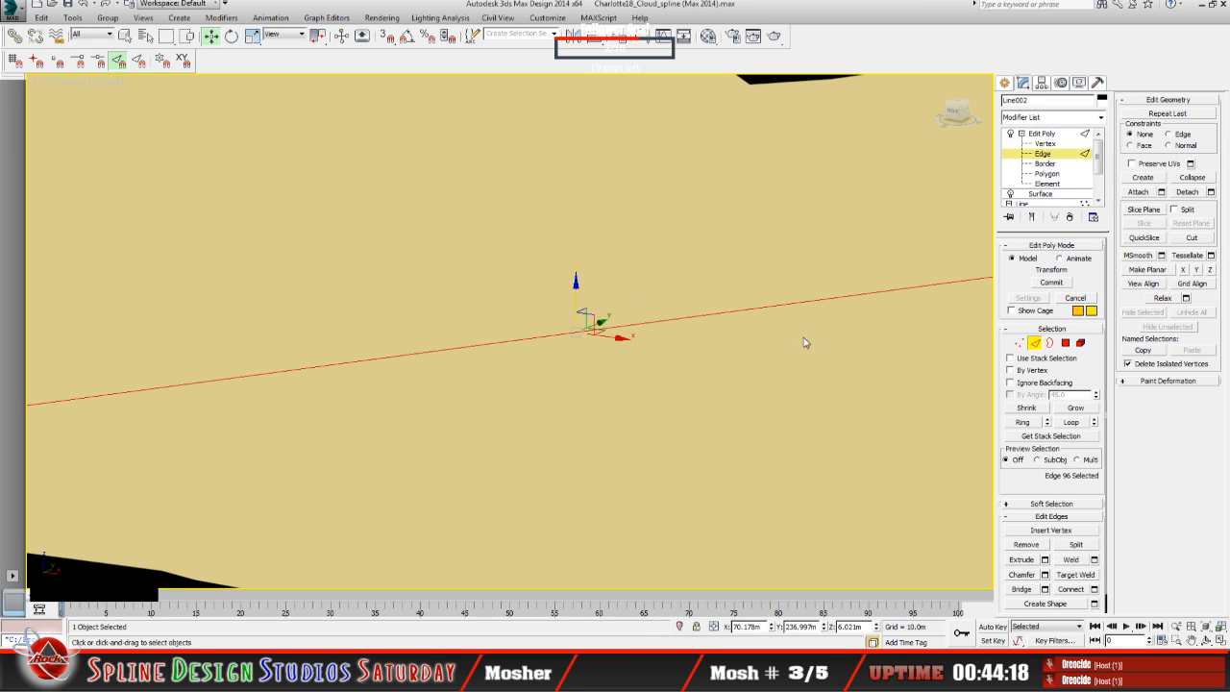
pyautogui.click(1045, 143)
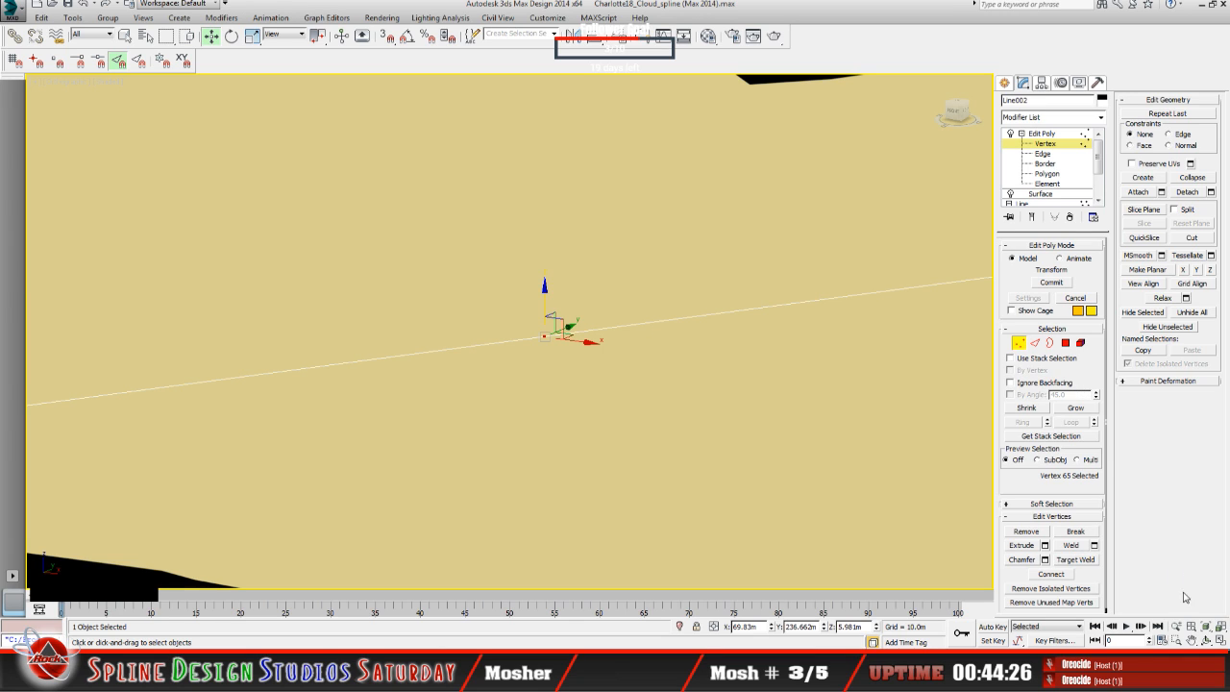
pyautogui.click(1095, 546)
pyautogui.click(571, 438)
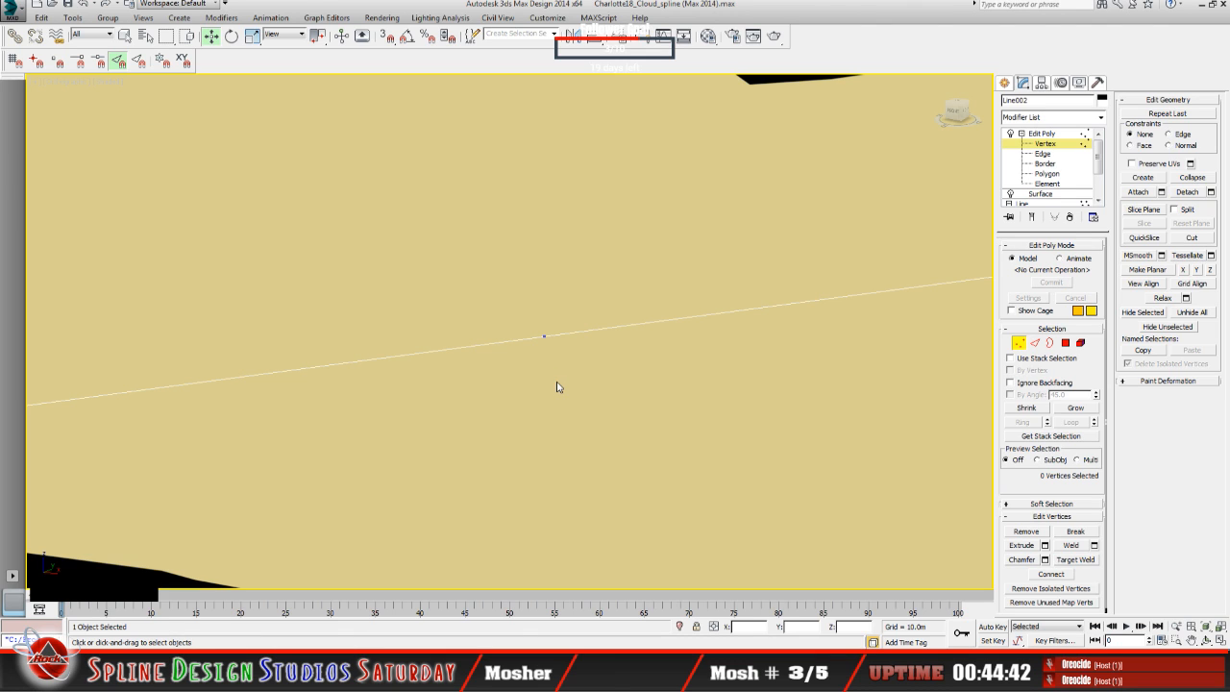
# Step: Hide the LiDAR terrain mesh and return to vertex editing on the tan ring surface
pyautogui.click(544, 336)
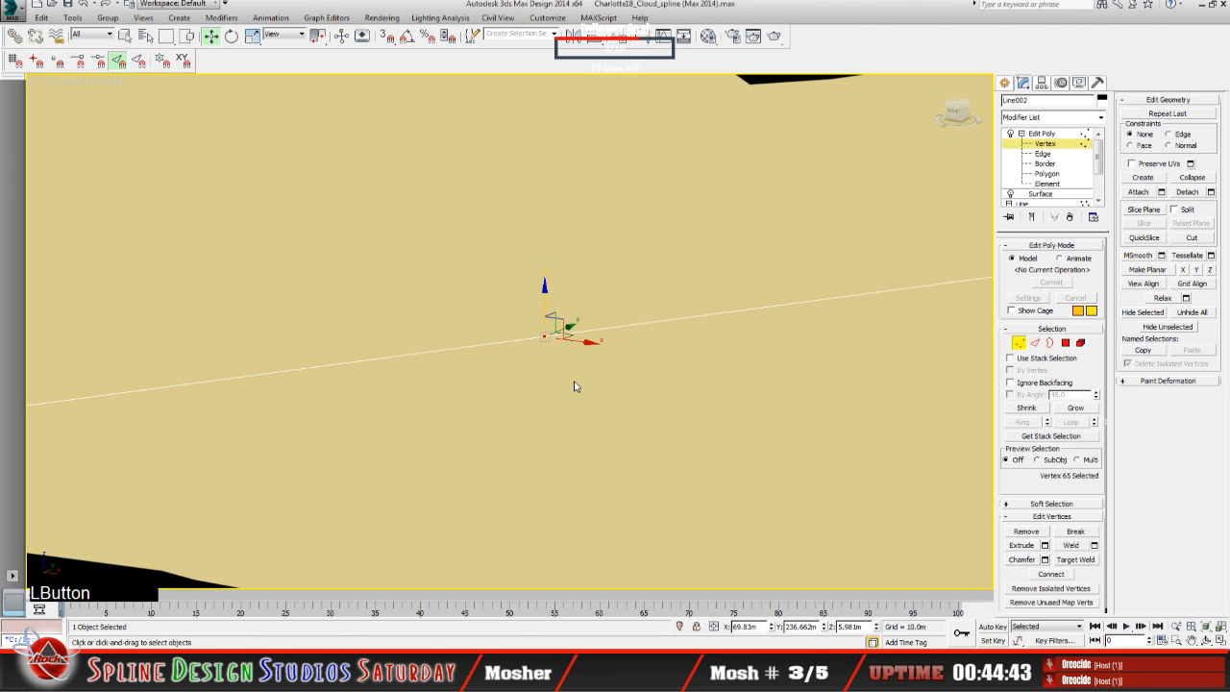
pyautogui.keyDown('alt'); pyautogui.moveTo(564, 393); pyautogui.dragTo(546, 319, button='middle'); pyautogui.keyUp('alt')
pyautogui.click(526, 421)
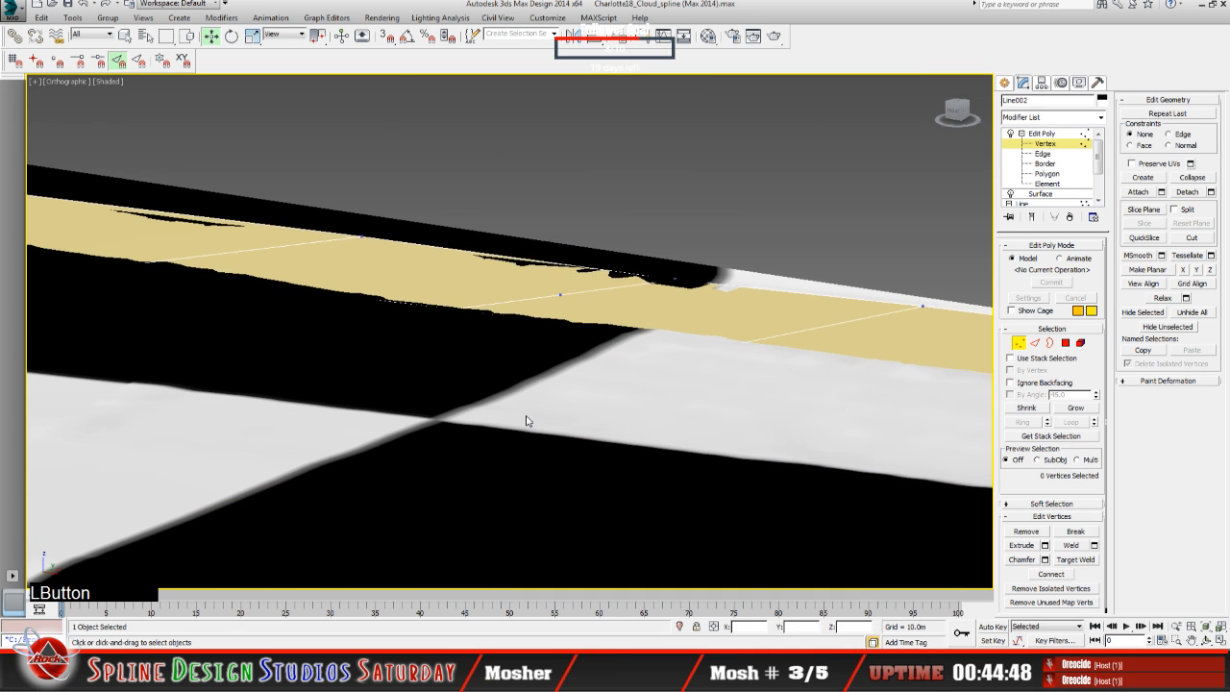
pyautogui.click(1042, 133)
pyautogui.click(440, 467)
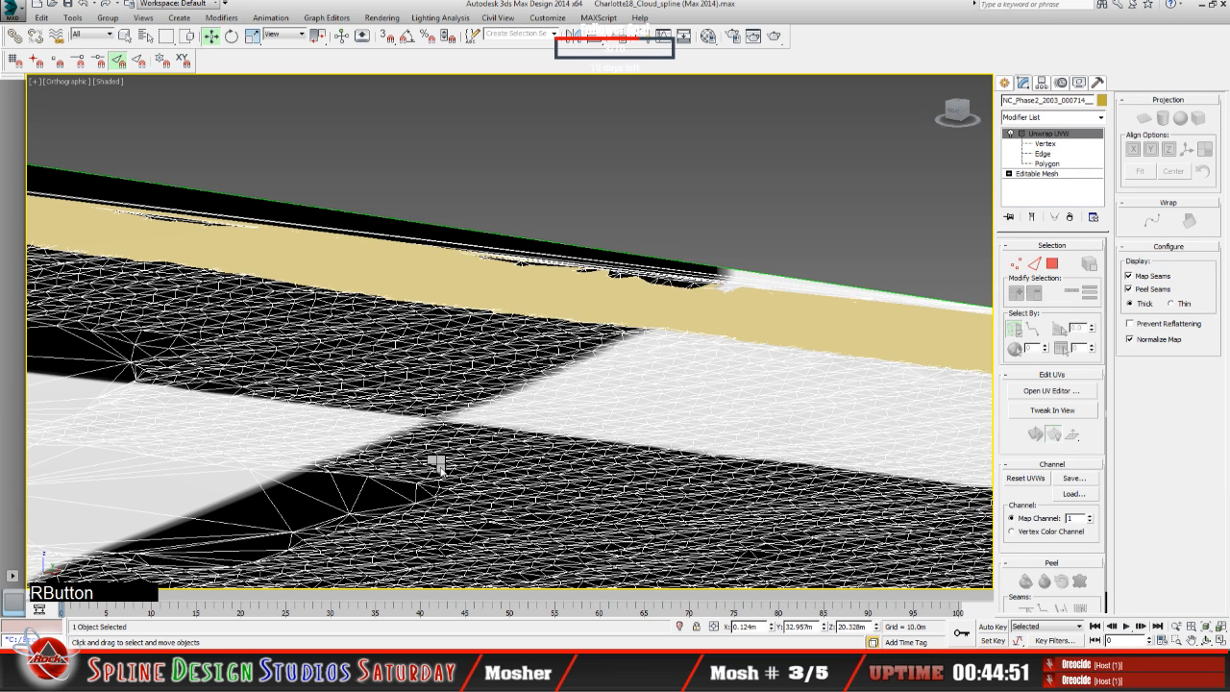
pyautogui.click(478, 436)
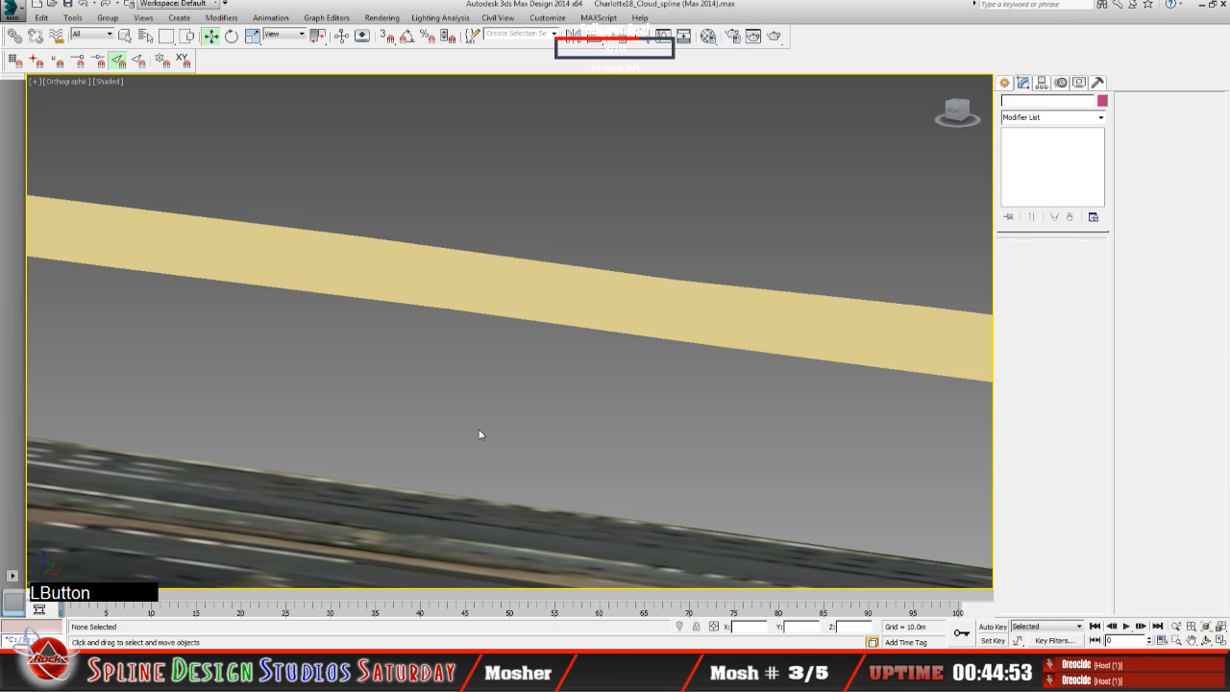
pyautogui.click(556, 310)
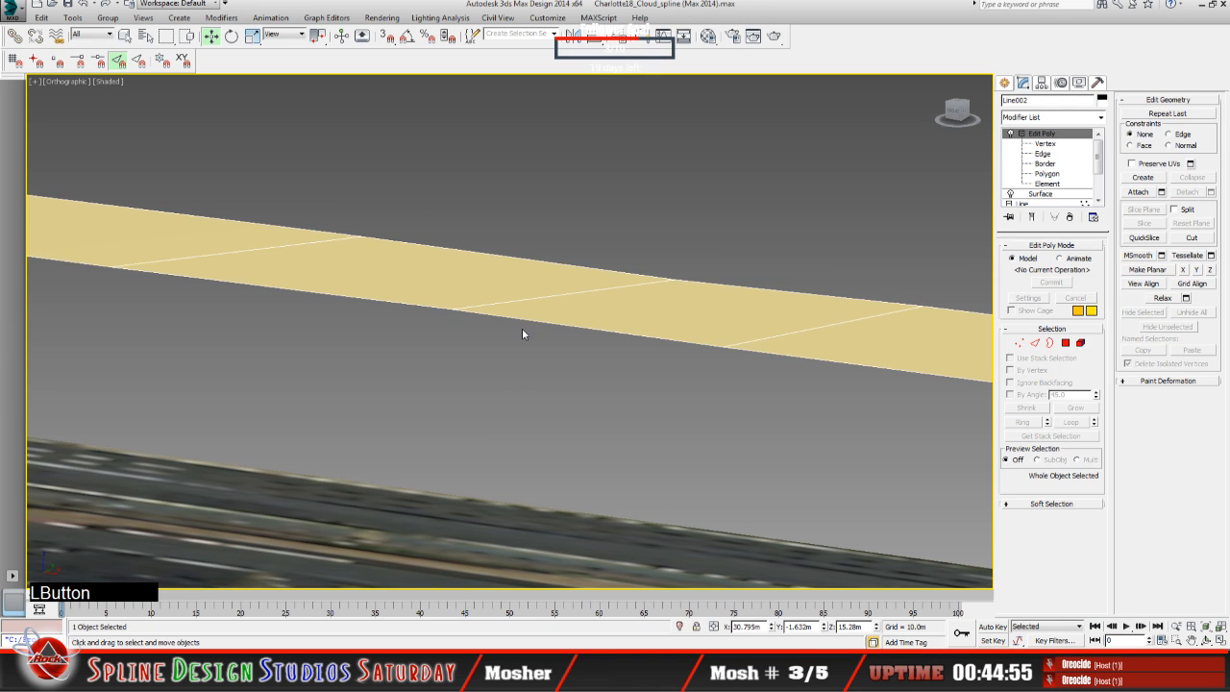
pyautogui.click(1052, 144)
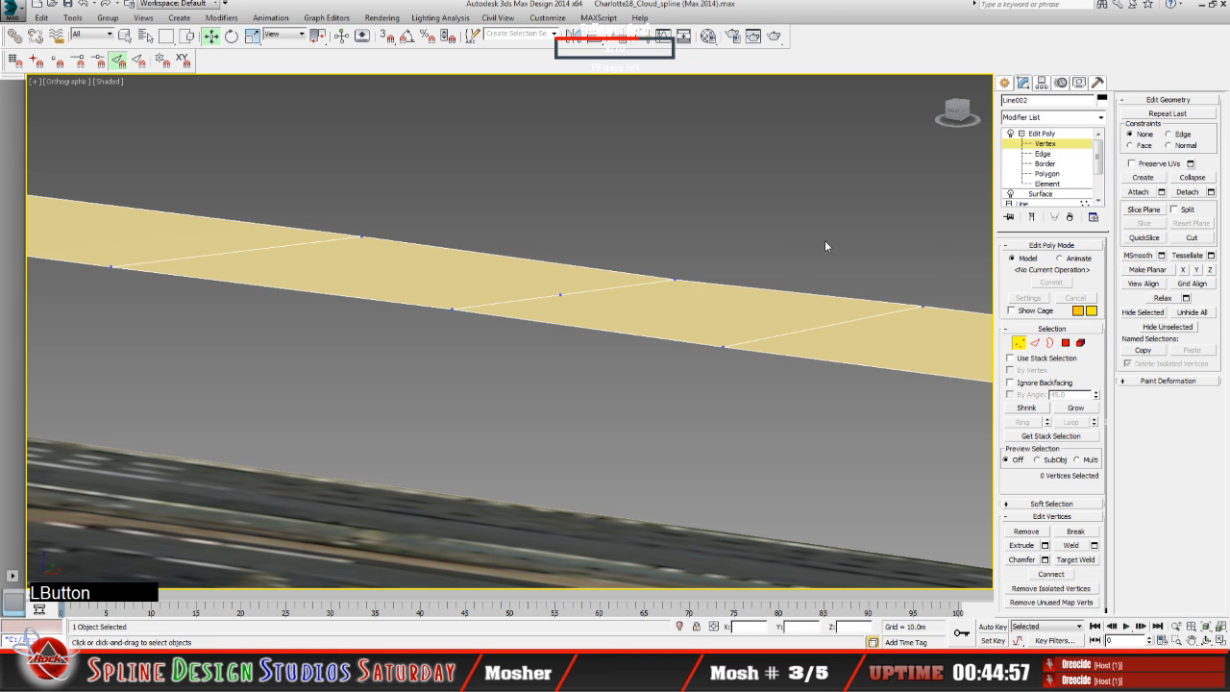
# Step: Try lowering the cross edge's middle vertex to about 5.79 m in Z, and undo the move
pyautogui.middleClick(578, 303)
pyautogui.click(558, 294)
pyautogui.scroll(5, 568, 324)
pyautogui.scroll(2, 567, 322)
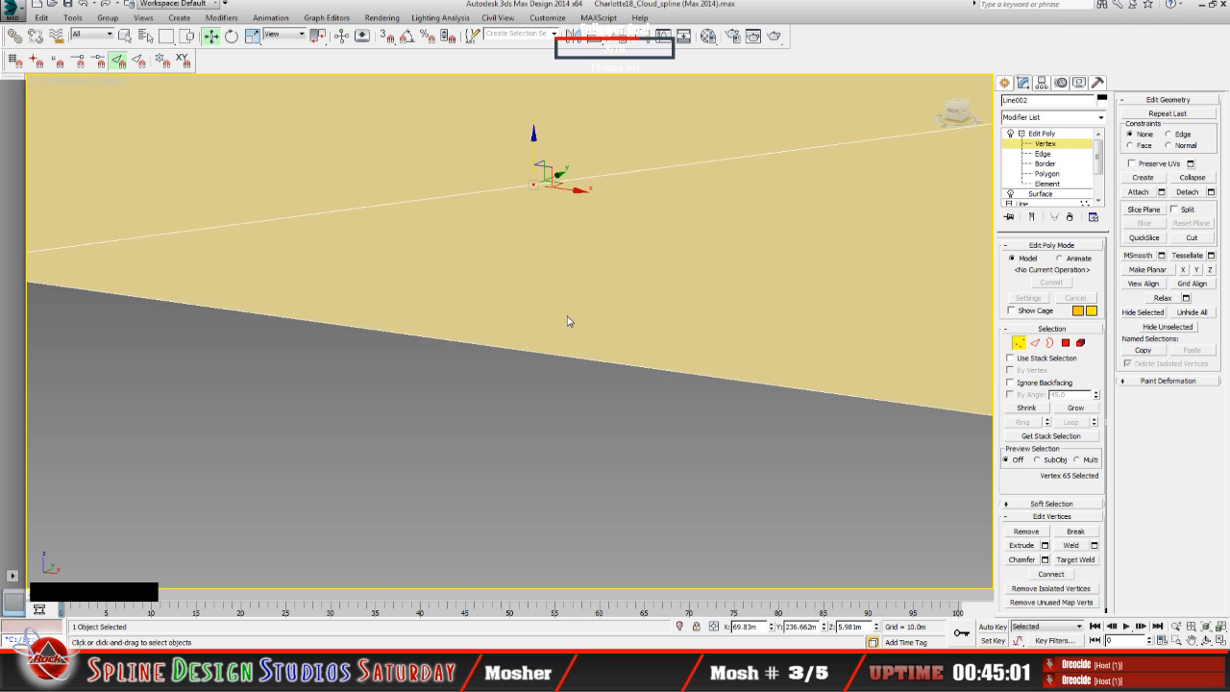
pyautogui.click(1207, 639)
pyautogui.moveTo(517, 405); pyautogui.dragTo(654, 391)
pyautogui.moveTo(640, 368); pyautogui.dragTo(609, 502, button='middle')
pyautogui.scroll(3, 543, 389)
pyautogui.moveTo(525, 376); pyautogui.dragTo(535, 369)
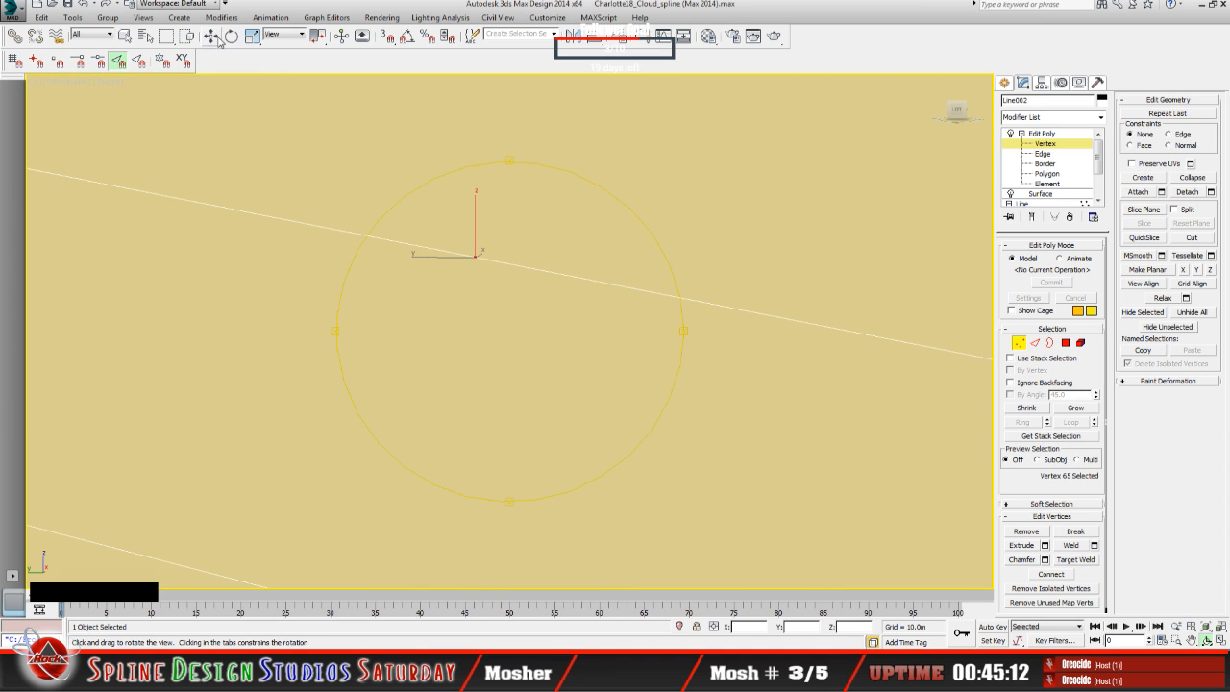
pyautogui.click(211, 35)
pyautogui.moveTo(474, 225); pyautogui.dragTo(475, 236)
pyautogui.click(94, 5)
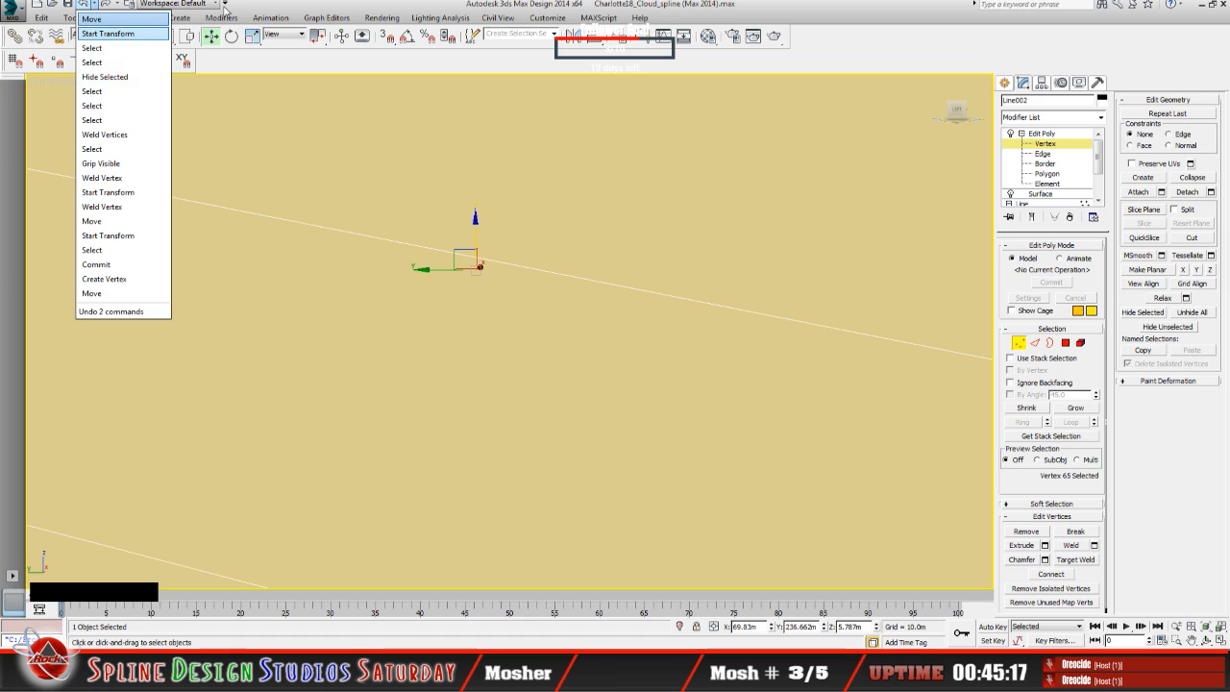
pyautogui.click(108, 33)
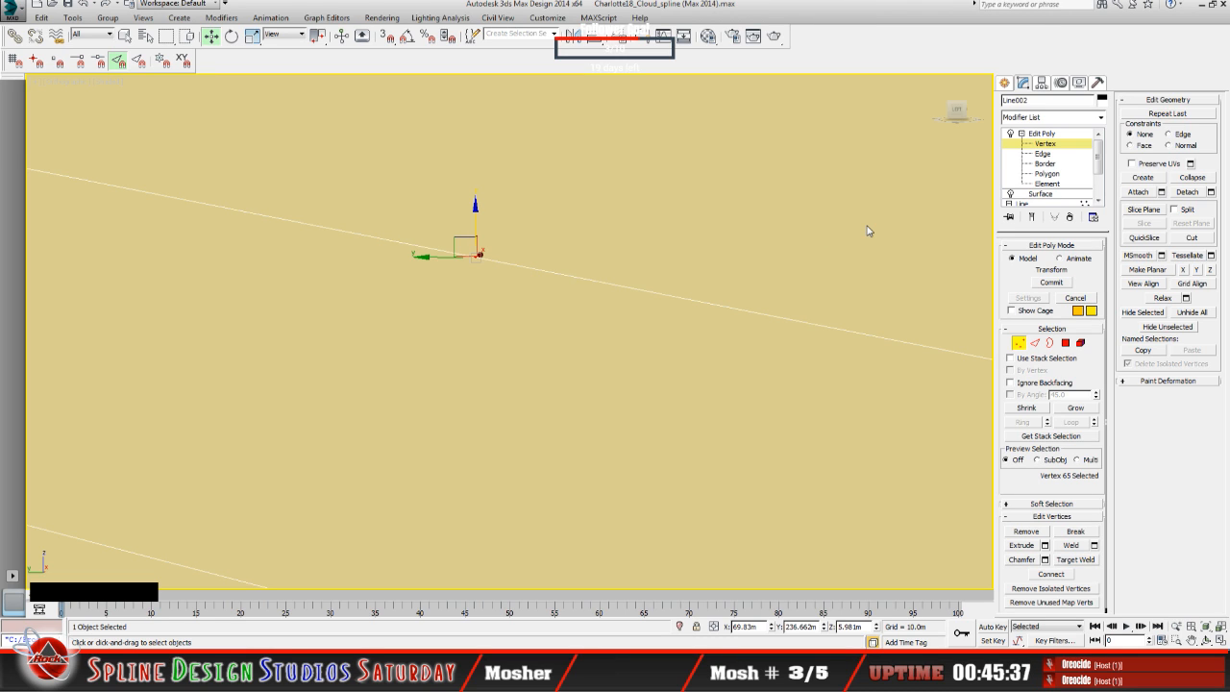
# Step: Try to join the middle vertex to the cross edge with Attach, and cancel the attach list
pyautogui.click(1139, 193)
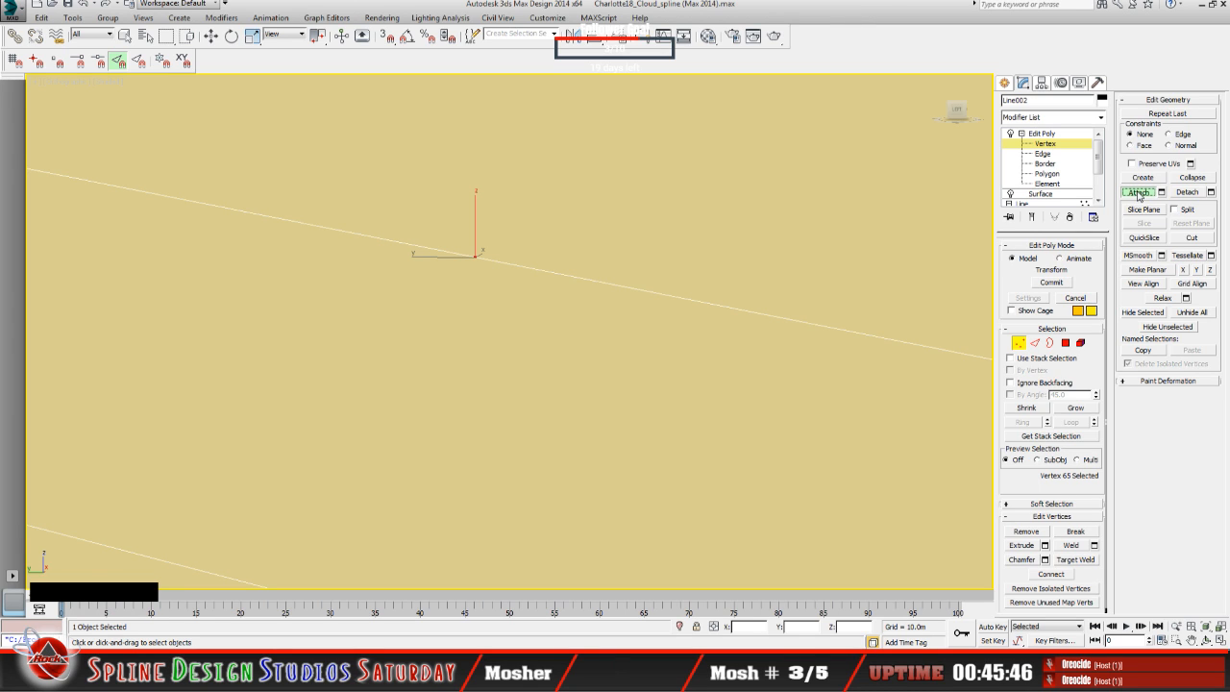
pyautogui.click(481, 260)
pyautogui.click(211, 35)
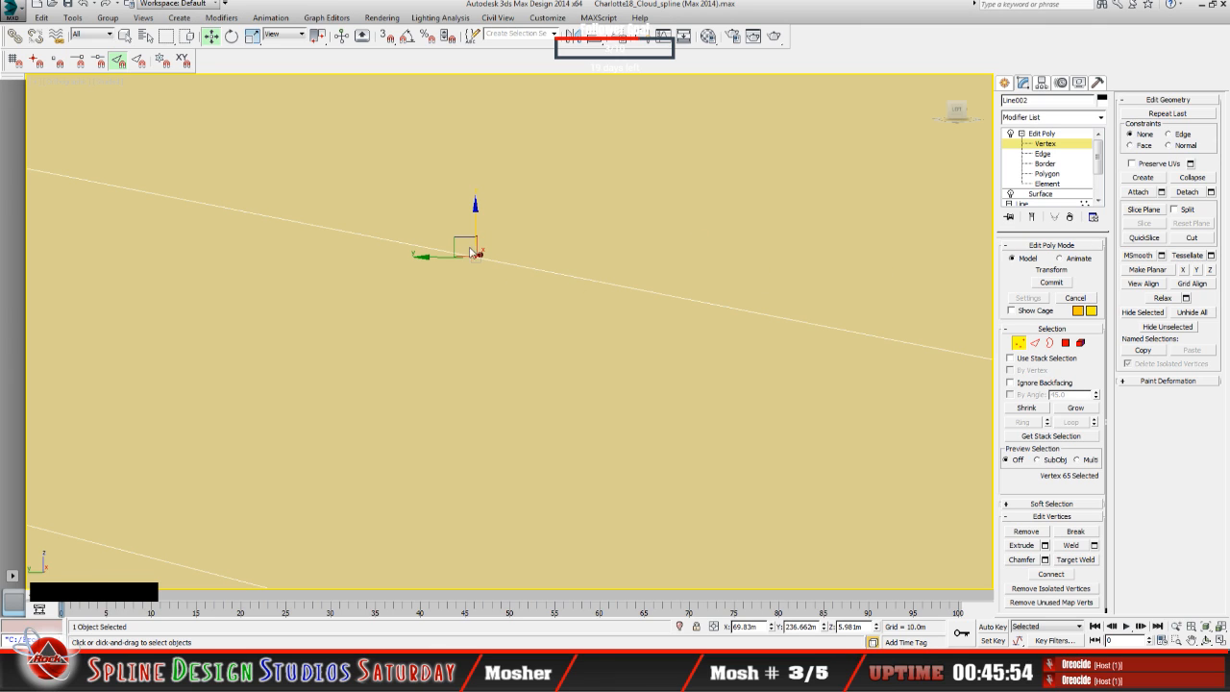
pyautogui.moveTo(476, 225); pyautogui.dragTo(474, 213)
pyautogui.click(1161, 193)
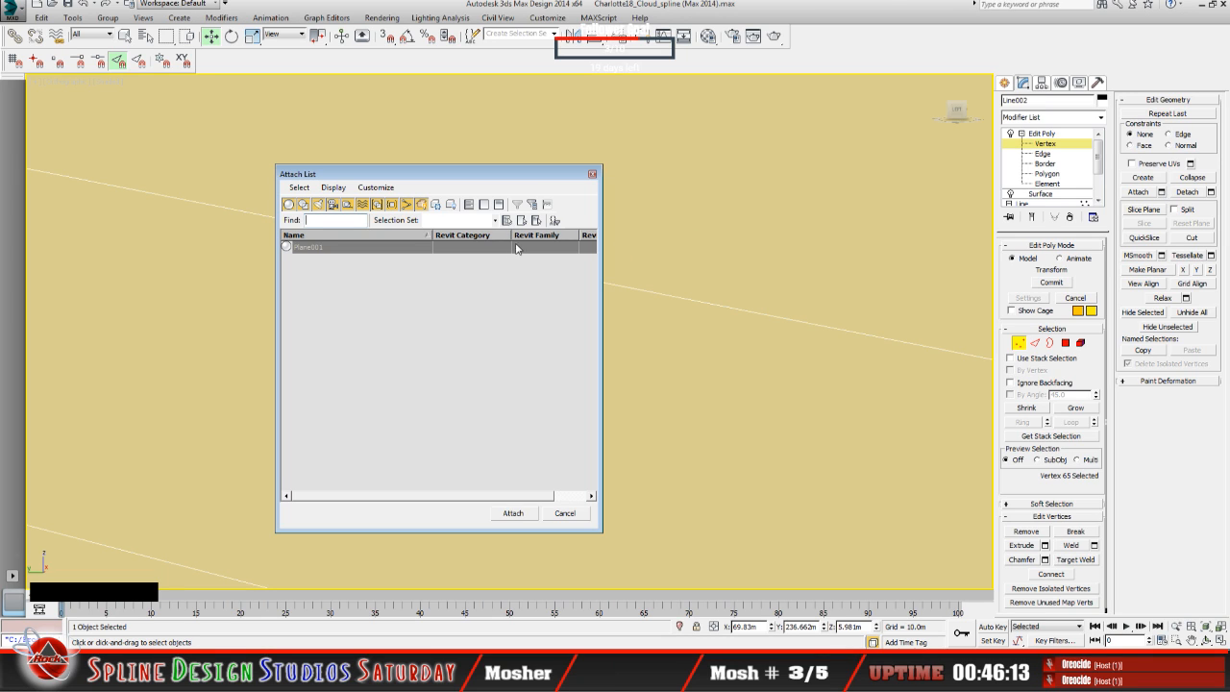
pyautogui.click(564, 513)
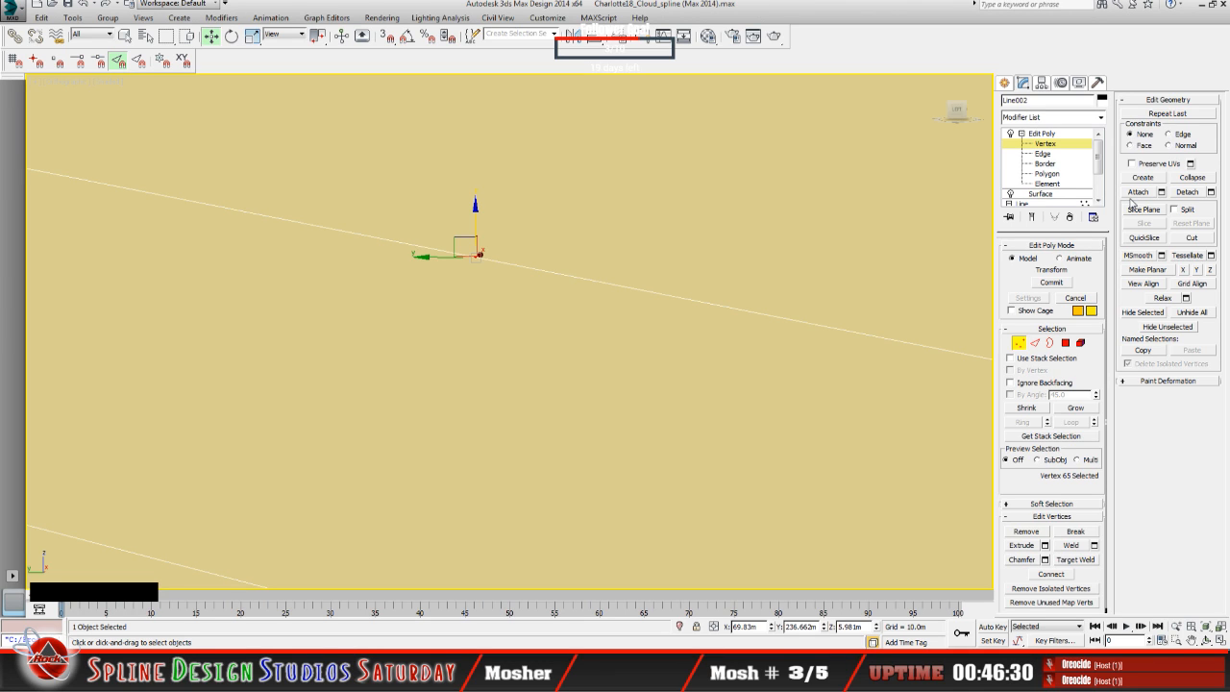
# Step: Try raising the middle vertex to about 7.18 m in Z, and undo the move
pyautogui.keyDown('alt'); pyautogui.moveTo(473, 265); pyautogui.dragTo(543, 273, button='middle'); pyautogui.keyUp('alt')
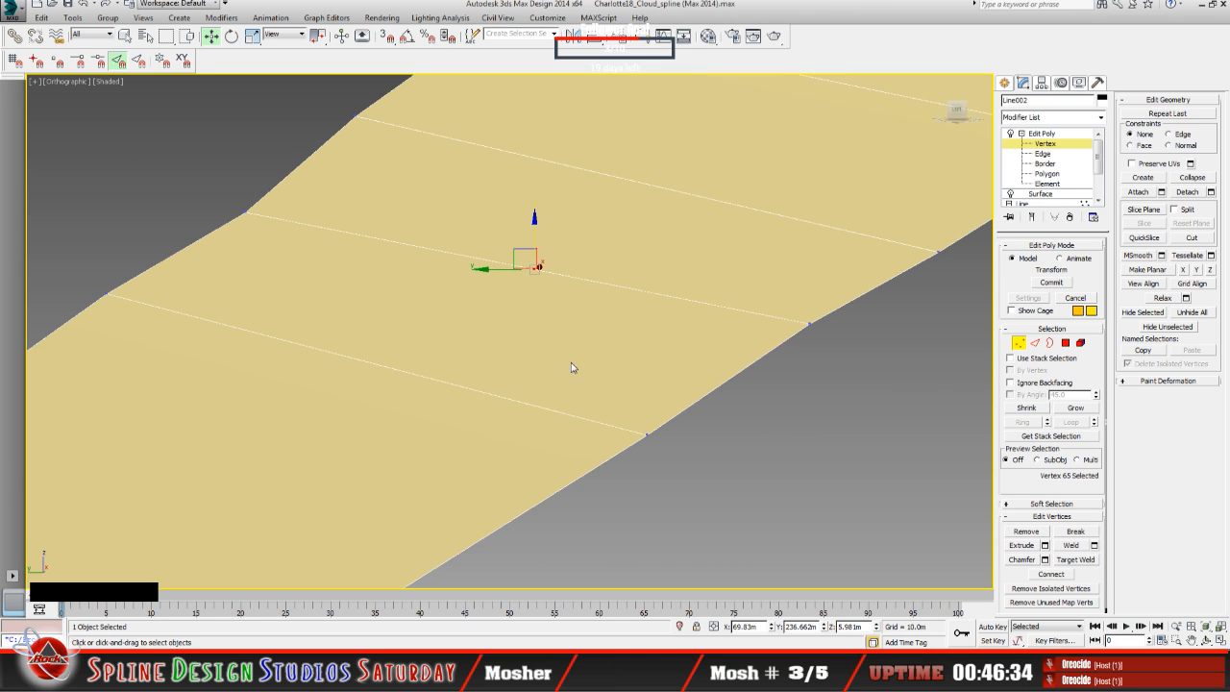
pyautogui.click(1209, 640)
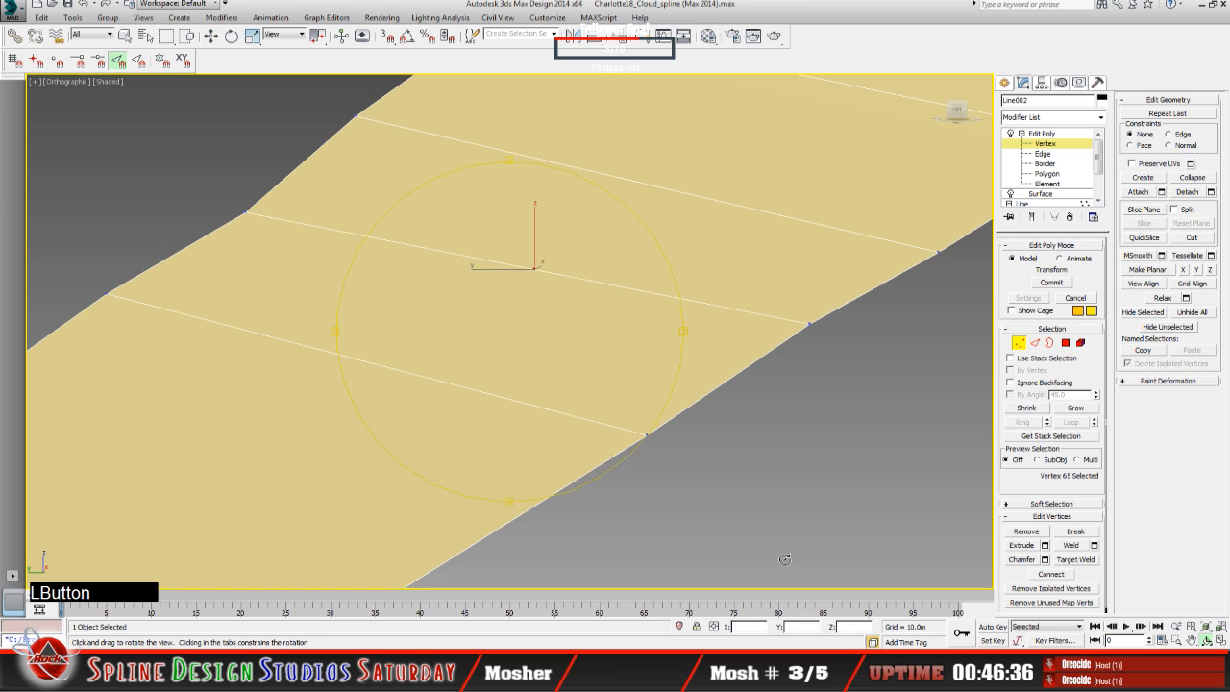
pyautogui.moveTo(516, 436)
pyautogui.mouseDown()
pyautogui.moveTo(494, 439)
pyautogui.moveTo(506, 434)
pyautogui.mouseUp()
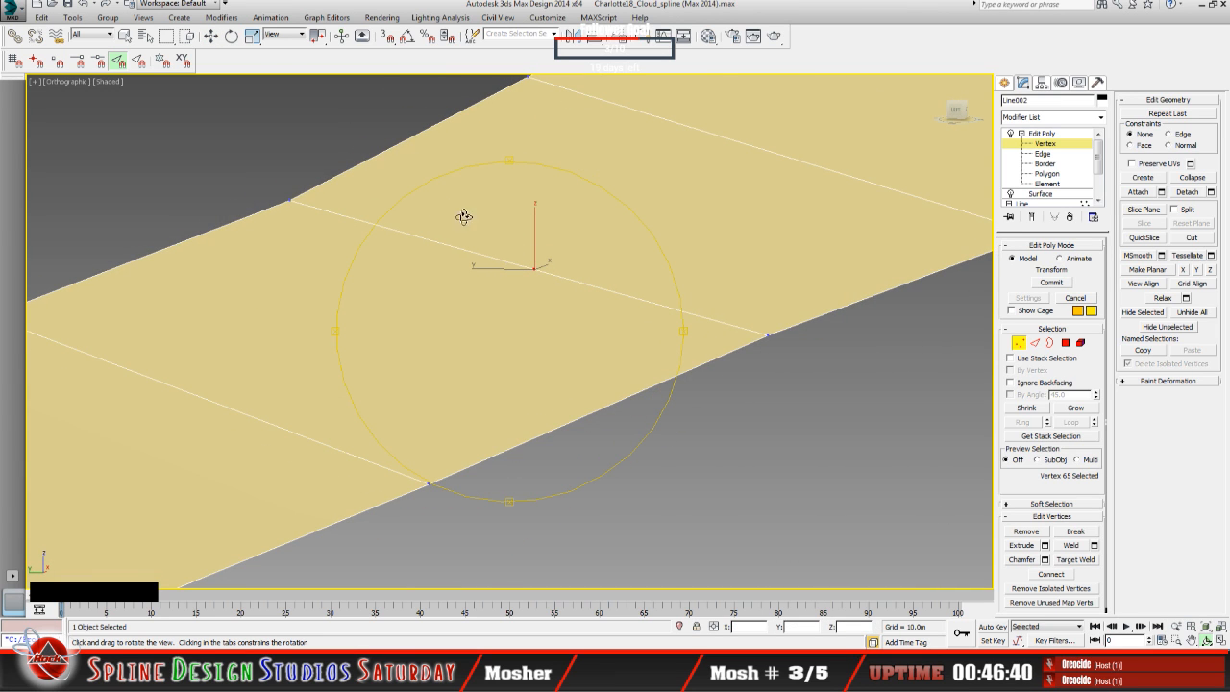
pyautogui.click(213, 36)
pyautogui.moveTo(535, 219); pyautogui.dragTo(516, 121)
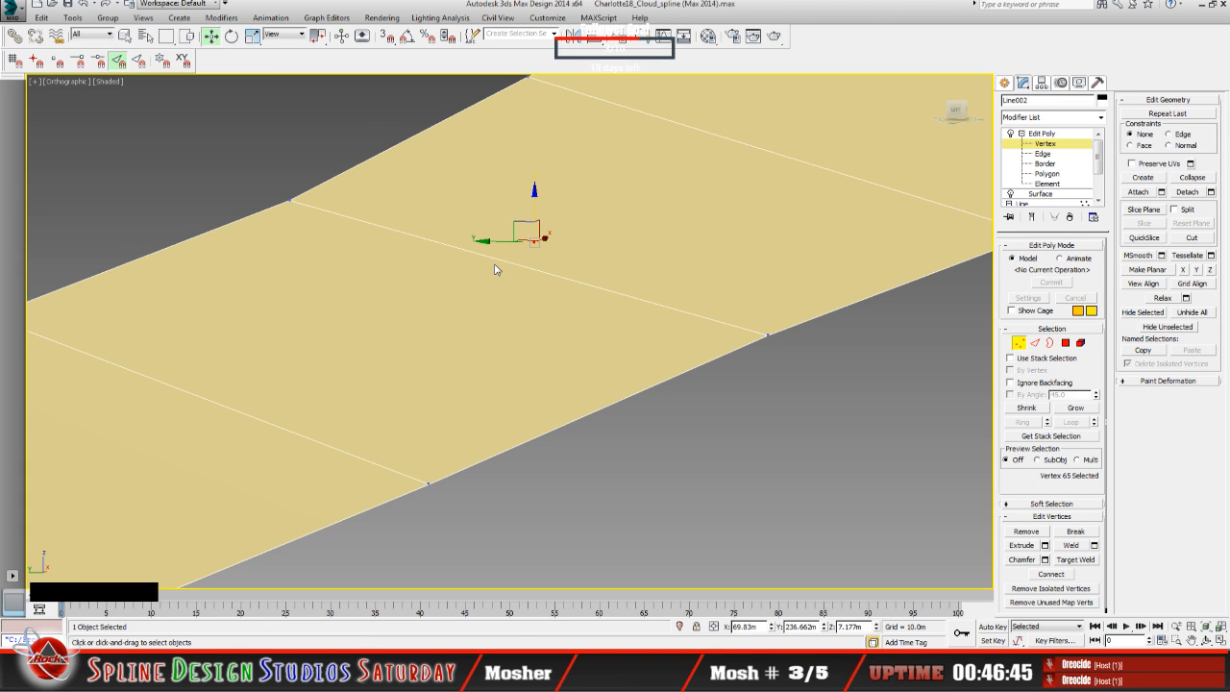
pyautogui.click(85, 4)
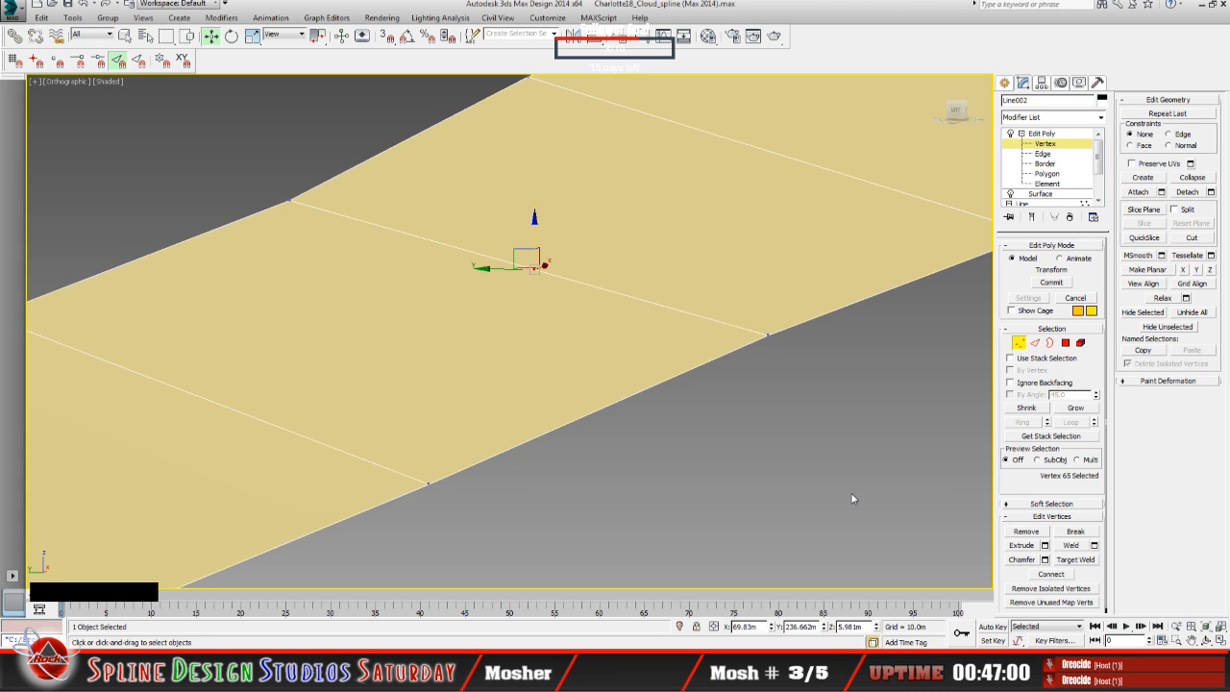
# Step: Try the Connect operation on the middle vertex and raise it slightly in Z, and undo the move
pyautogui.click(1052, 575)
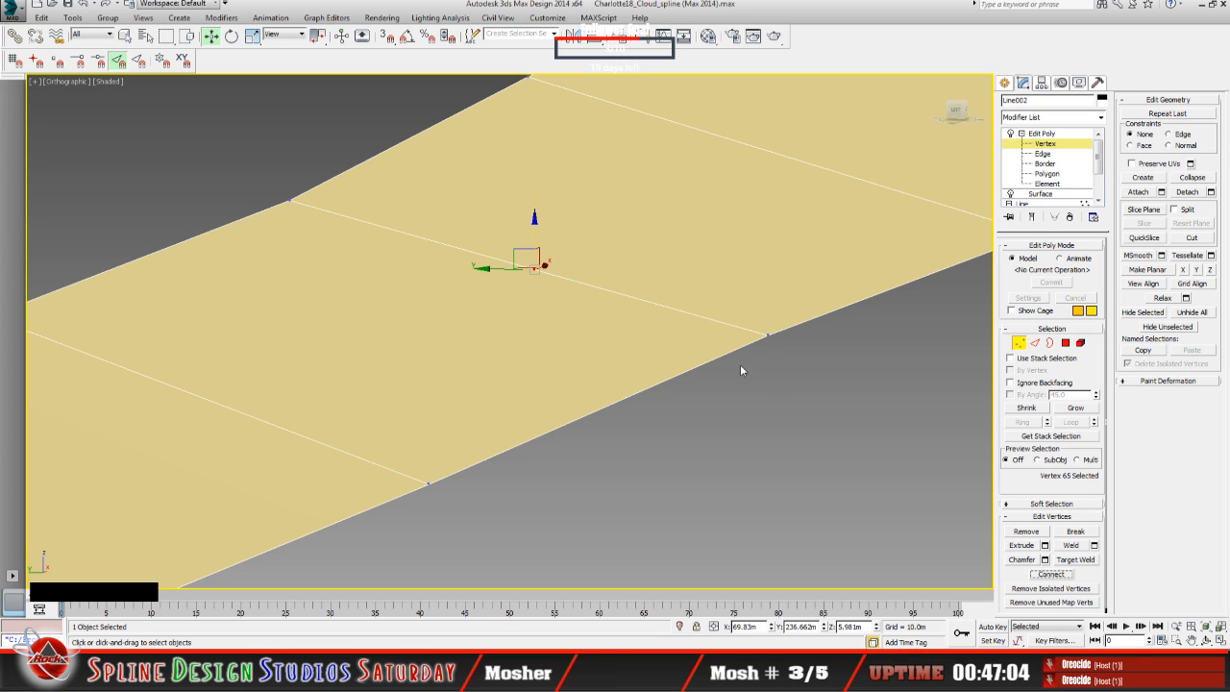
pyautogui.moveTo(535, 217); pyautogui.dragTo(535, 212)
pyautogui.click(85, 4)
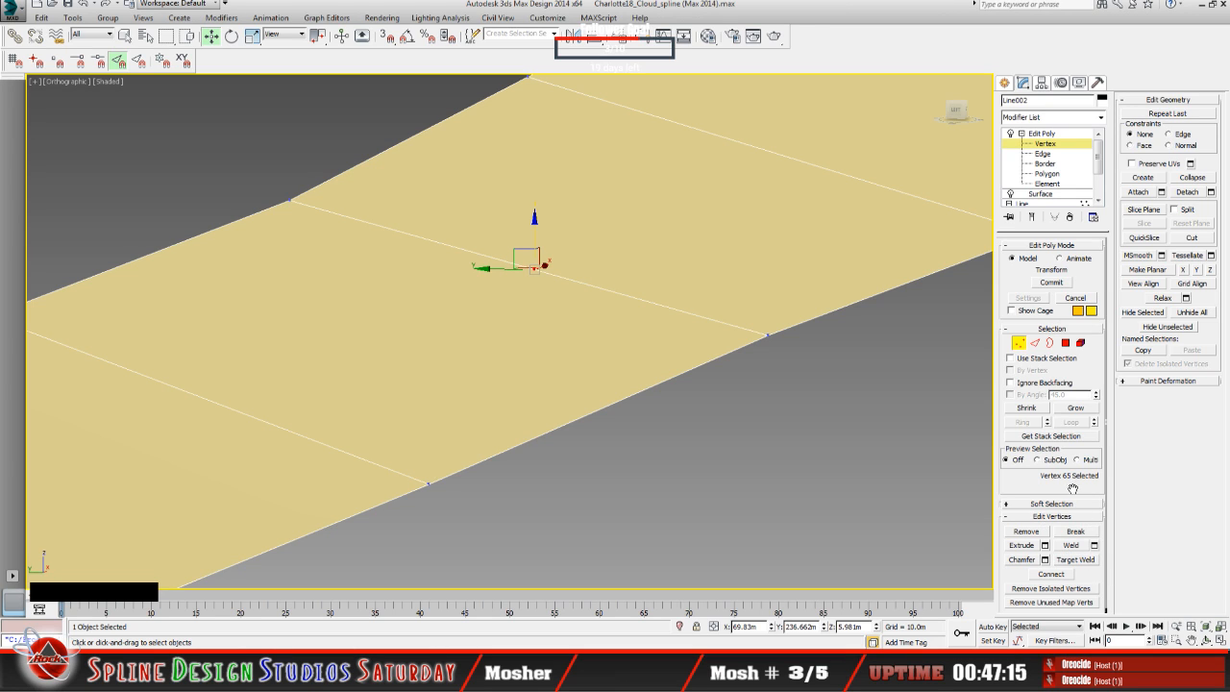
# Step: Try to join the middle vertex to the cross edge with Target Weld, and leave the tool
pyautogui.scroll(-1, 1076, 490)
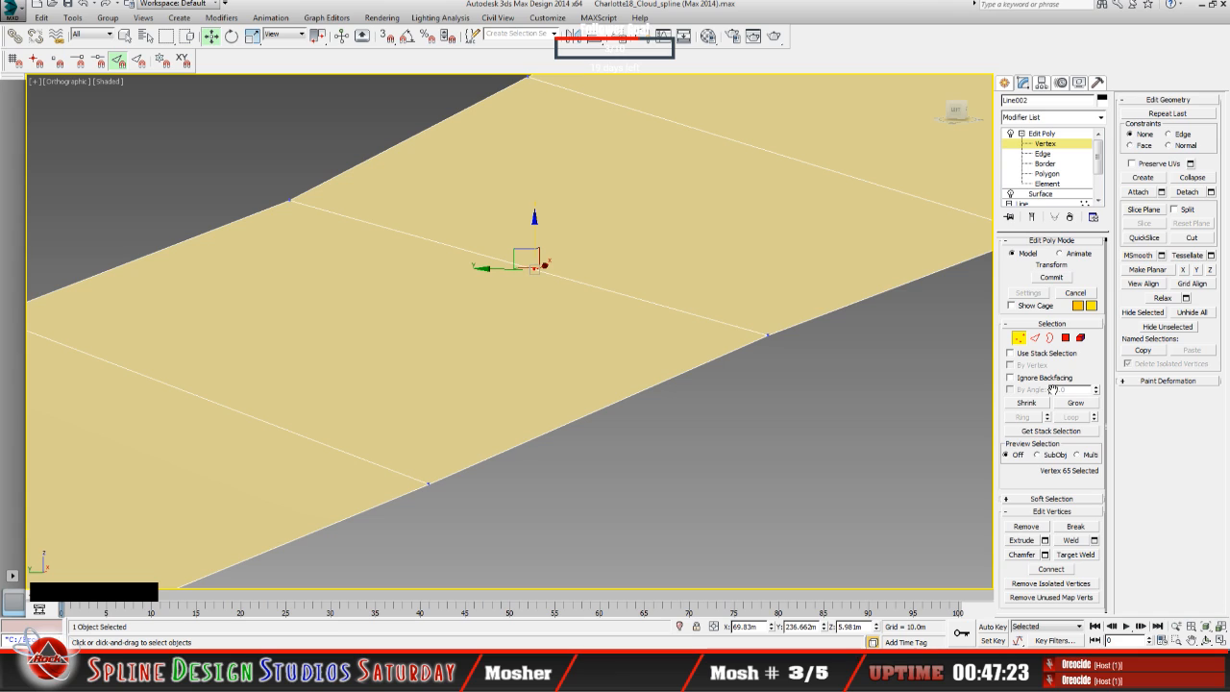
pyautogui.click(1077, 556)
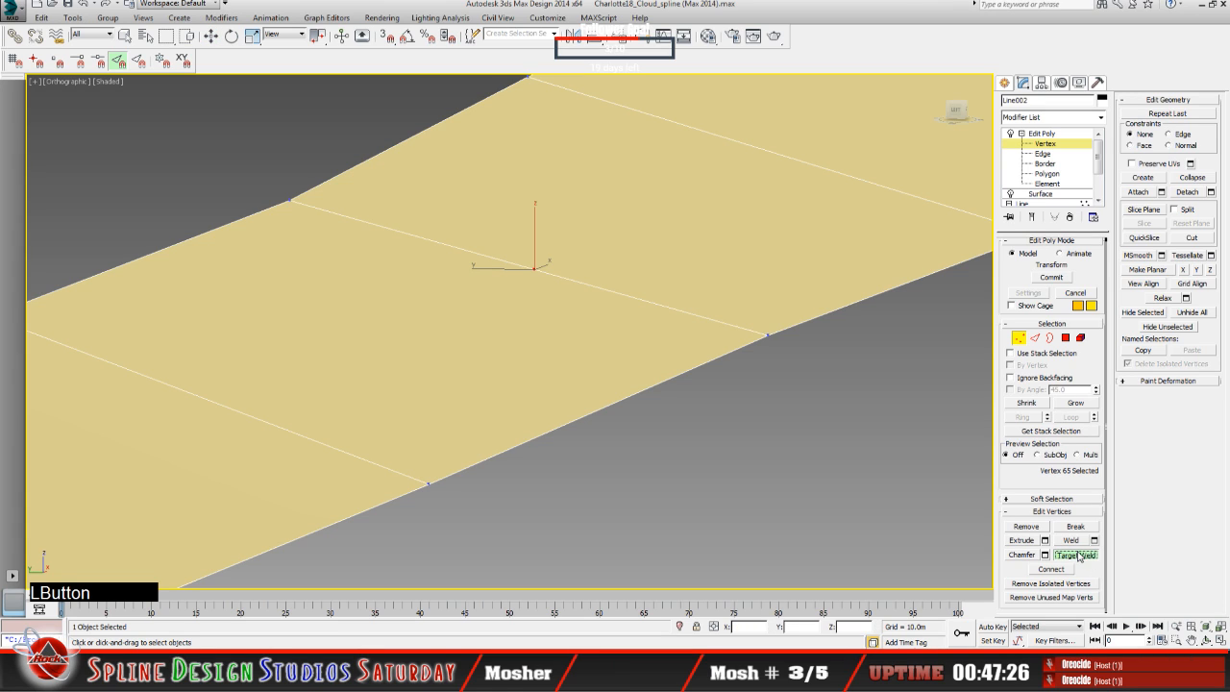
pyautogui.click(563, 281)
pyautogui.click(1081, 557)
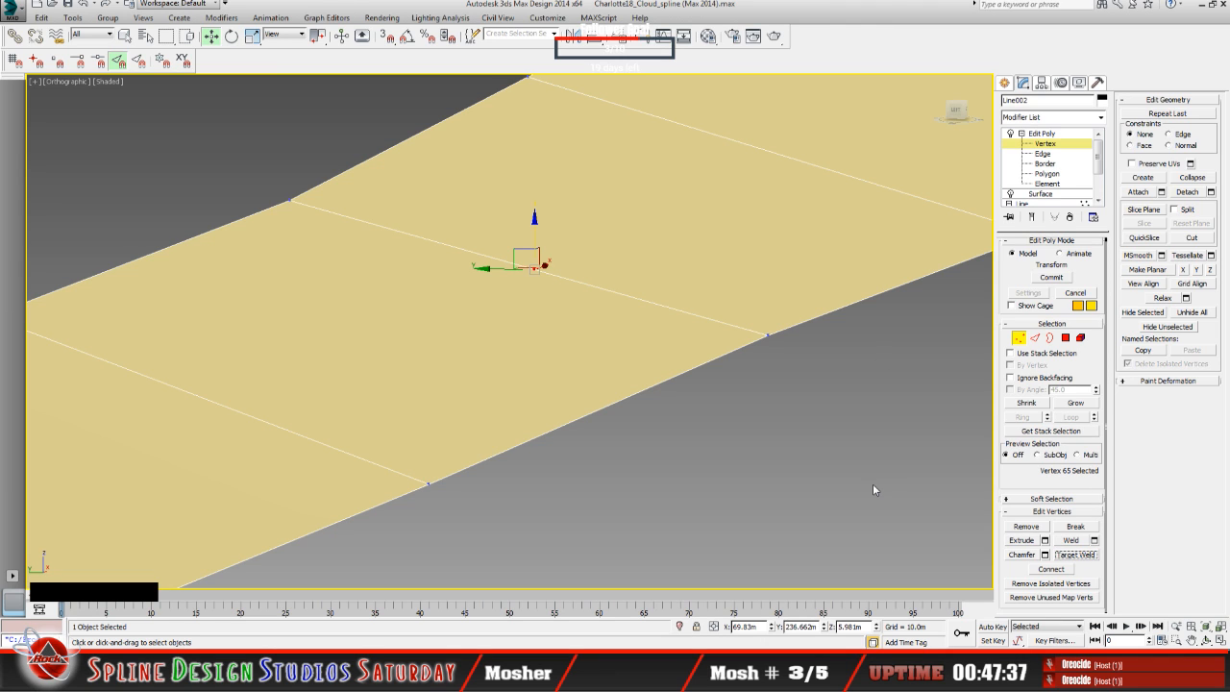
# Step: Delete the loose middle vertex lying on the cross edge of the tan ring surface
pyautogui.middleClick(497, 345)
pyautogui.scroll(-5, 498, 346)
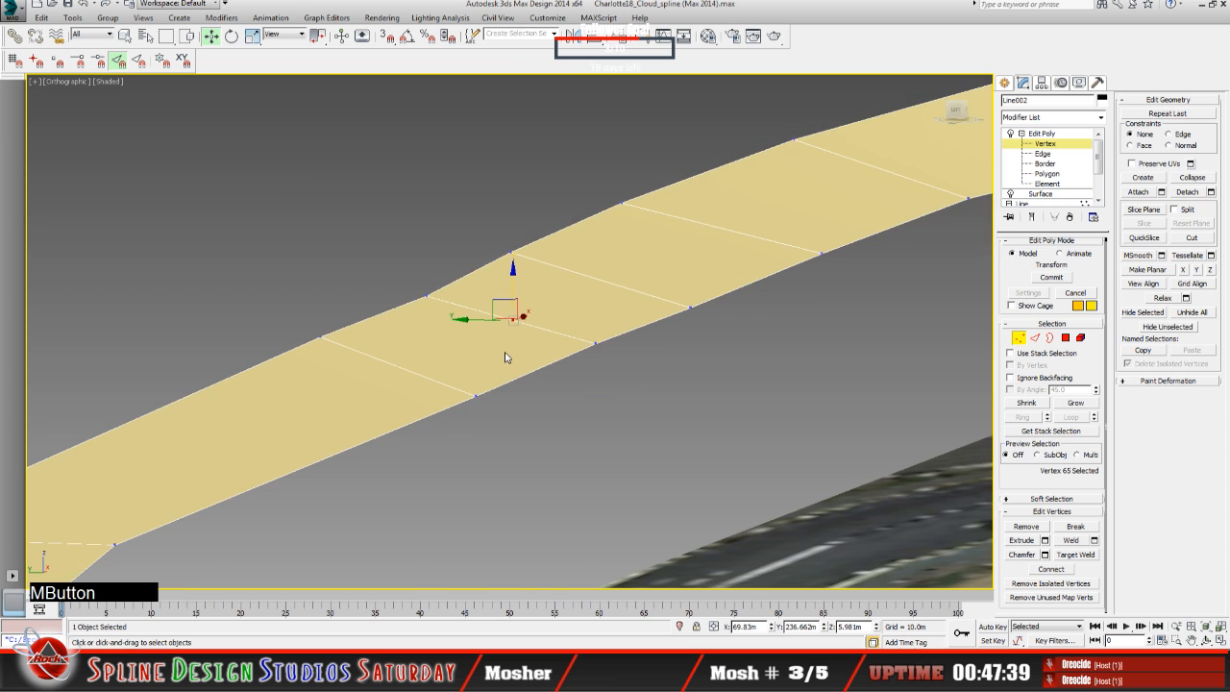
pyautogui.click(1207, 640)
pyautogui.moveTo(563, 423); pyautogui.dragTo(539, 420)
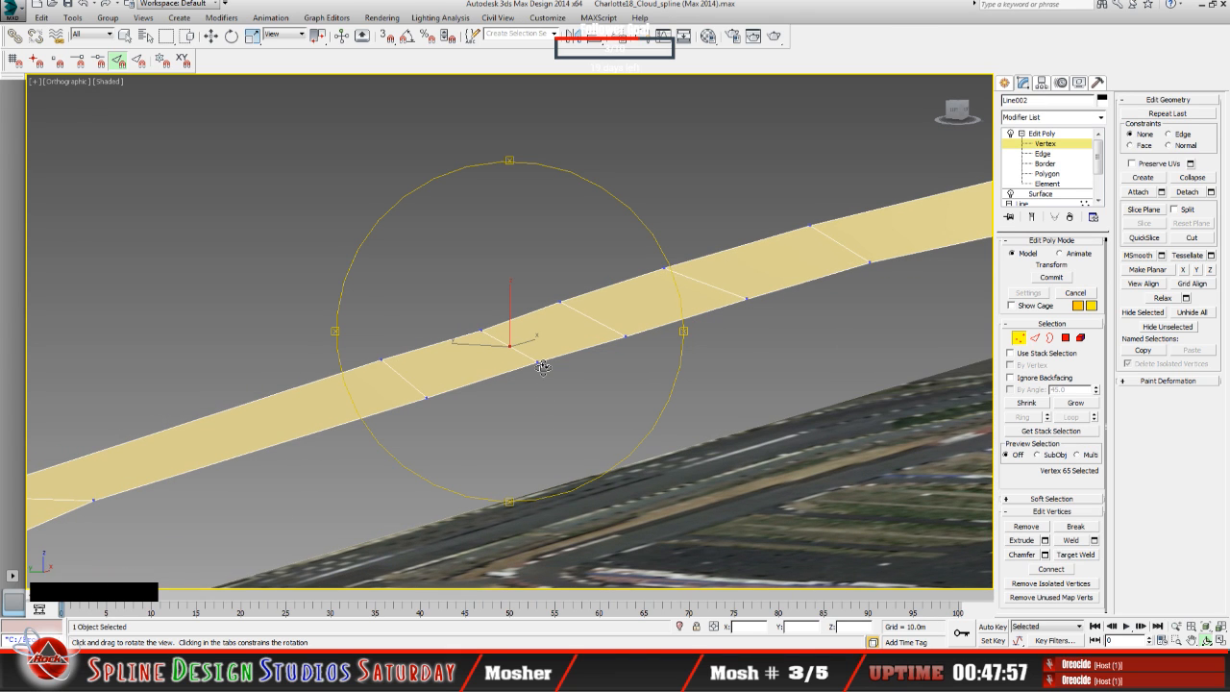
pyautogui.press('Delete')
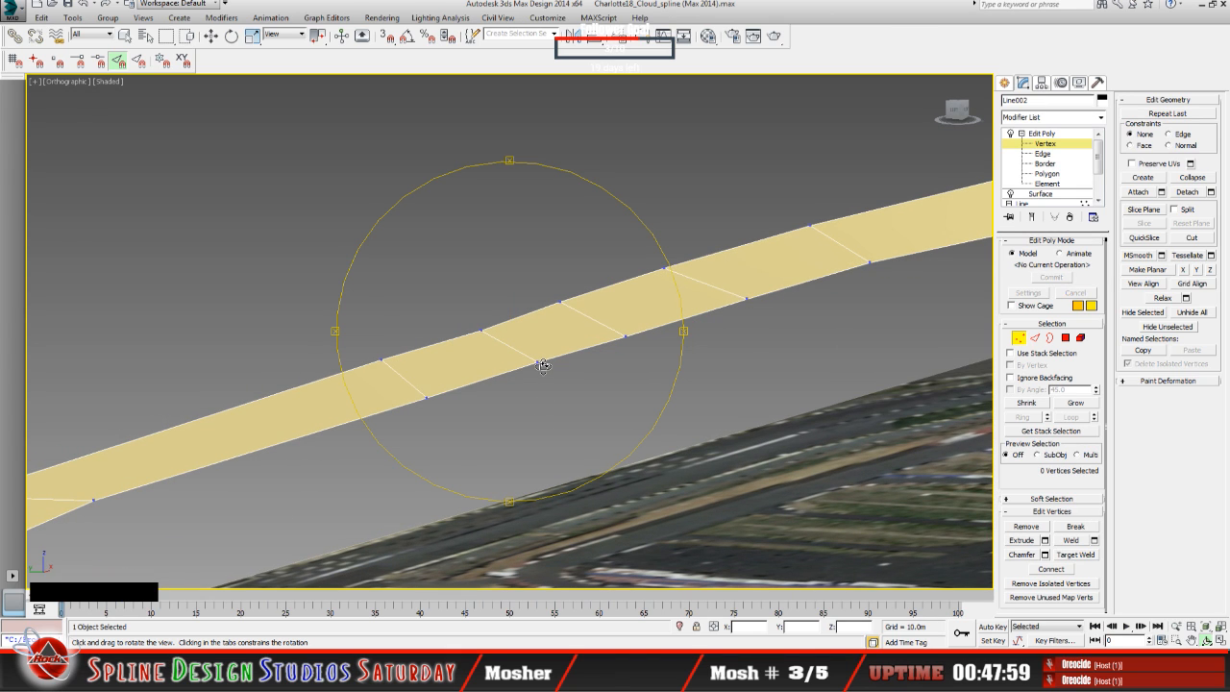
pyautogui.moveTo(538, 401); pyautogui.dragTo(532, 405)
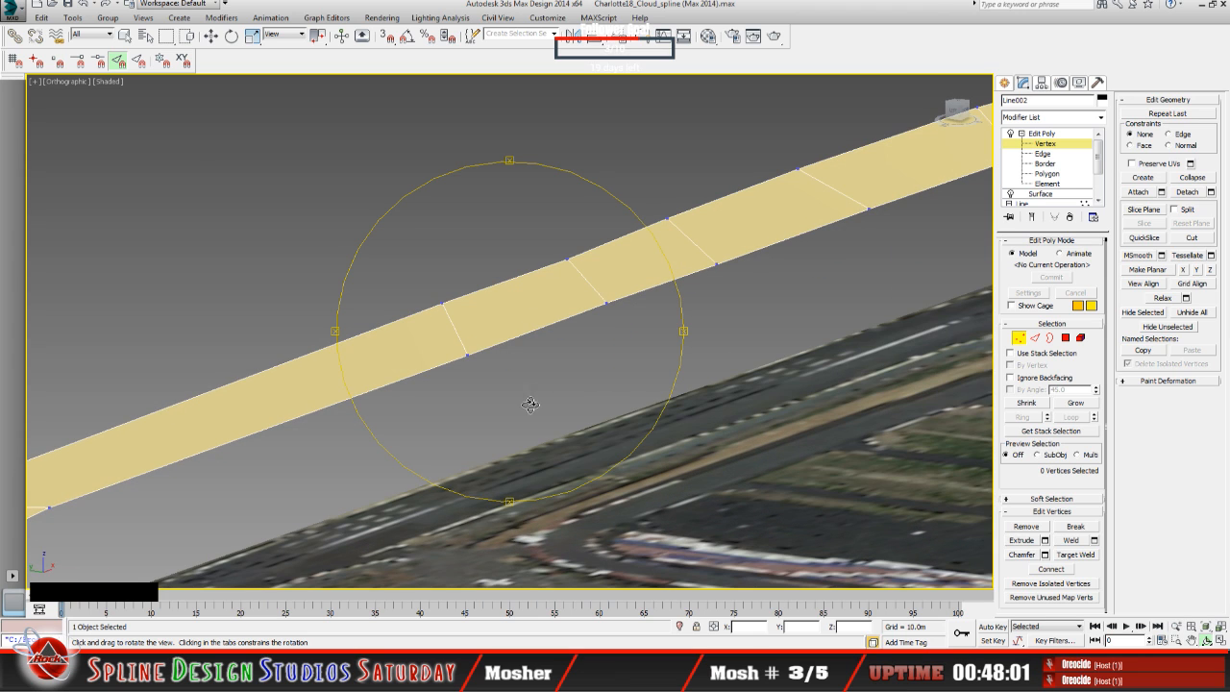
pyautogui.moveTo(509, 341); pyautogui.dragTo(522, 336)
# Step: Unhide the NC_Phase2_2003_000714 LiDAR terrain mesh
pyautogui.rightClick(679, 473)
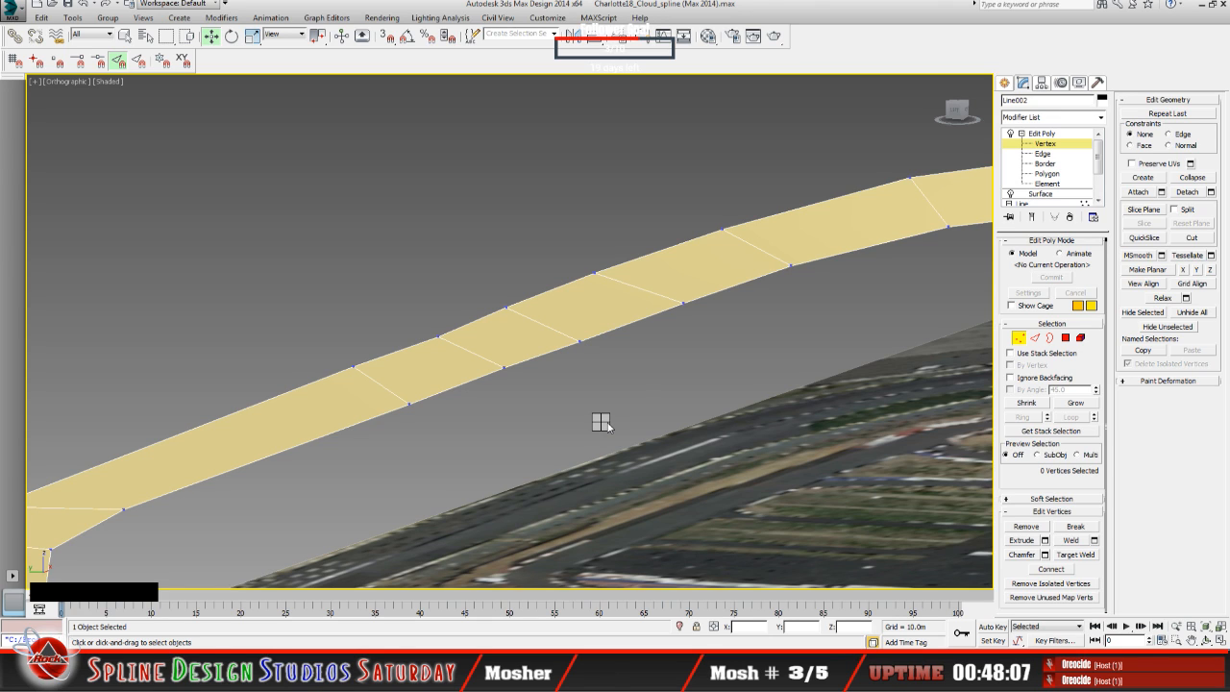
pyautogui.click(641, 360)
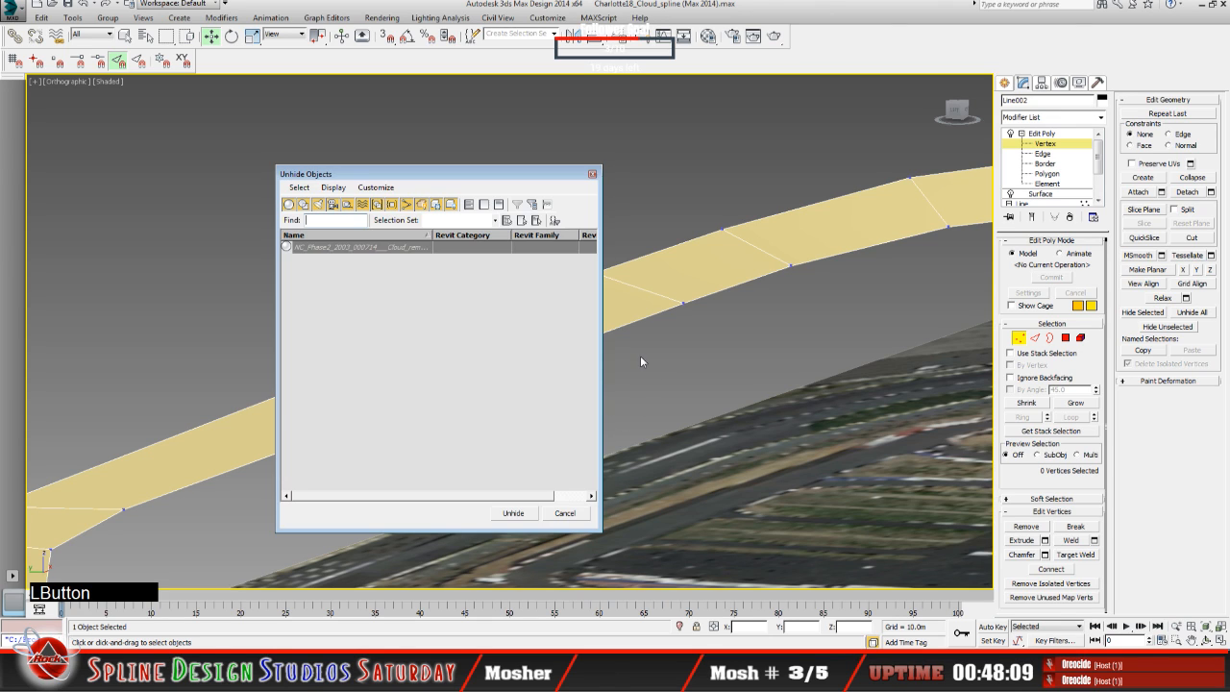
pyautogui.click(341, 248)
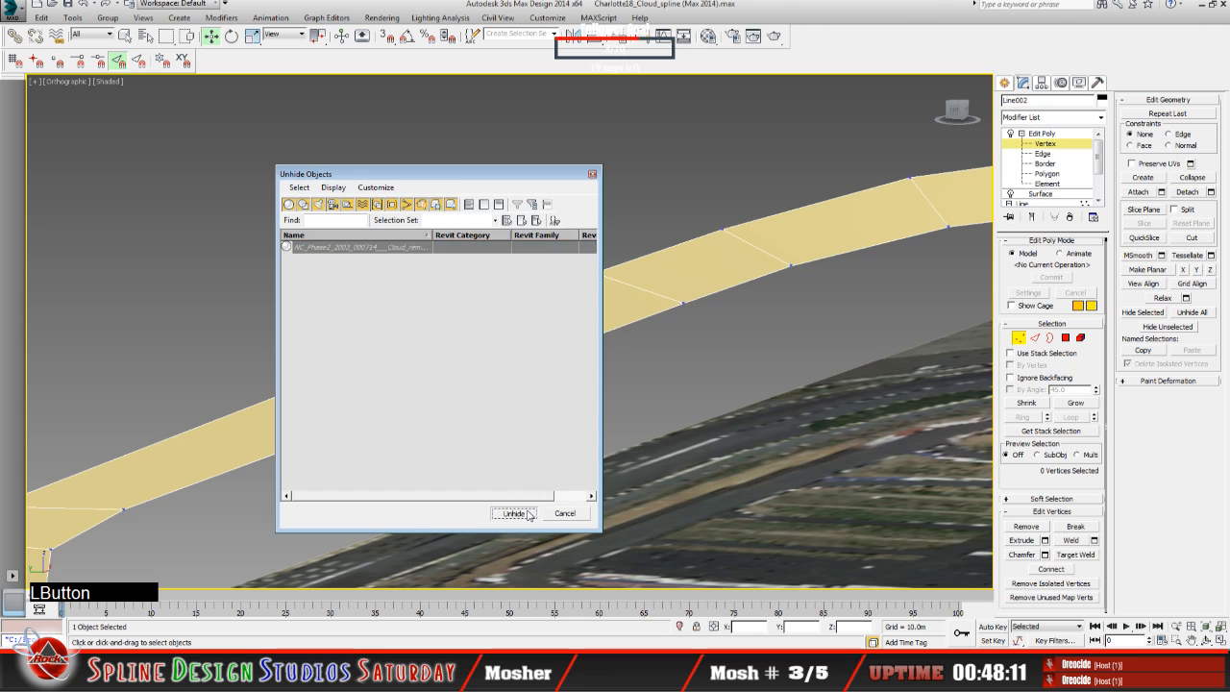
pyautogui.click(519, 512)
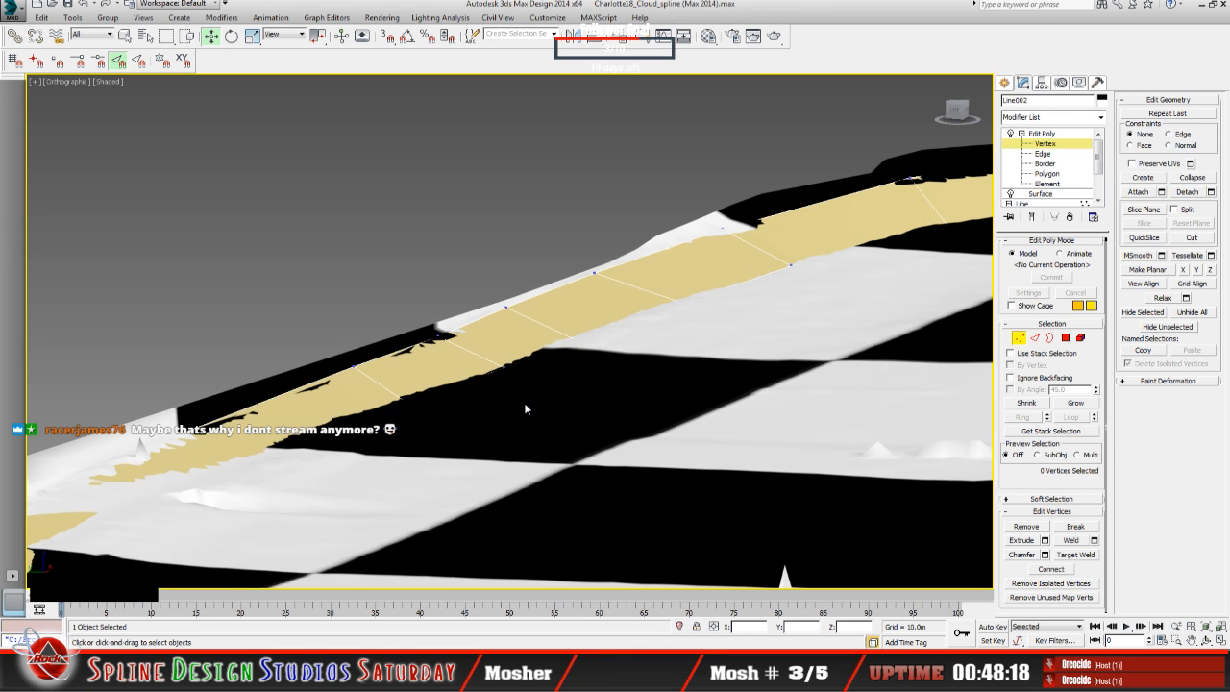
# Step: Examine from several angles around the oval how the tan ring surface sits against the LiDAR terrain
pyautogui.scroll(-4, 527, 406)
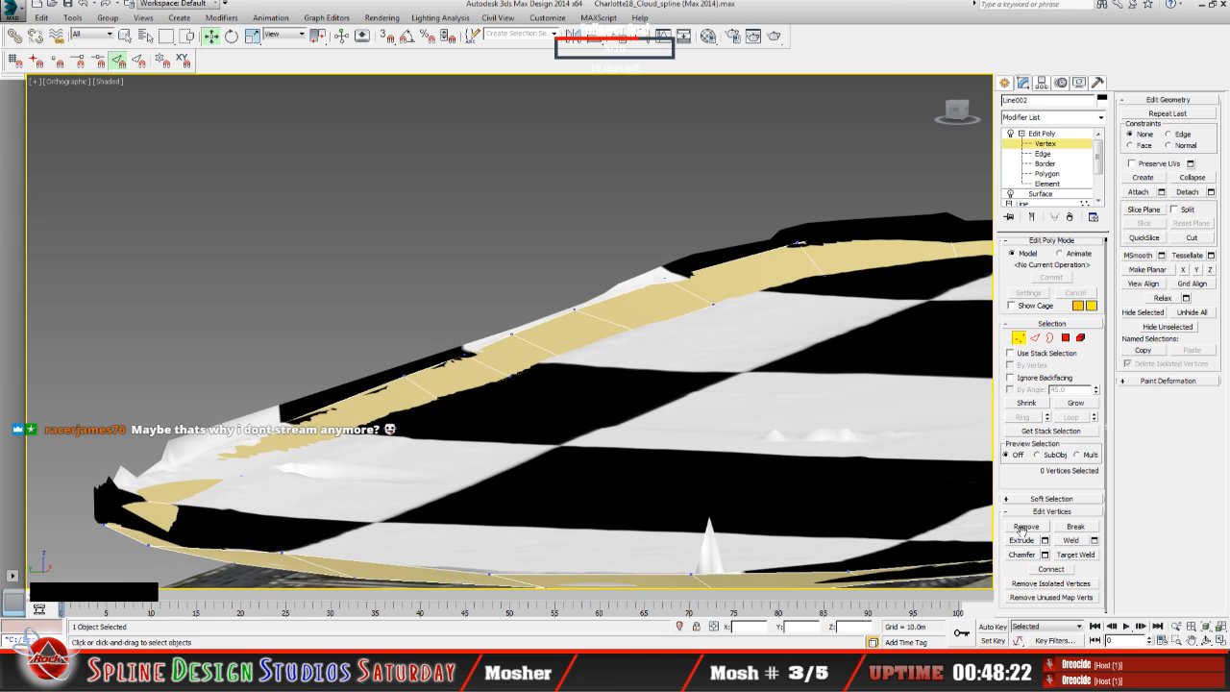
pyautogui.click(1207, 640)
pyautogui.moveTo(487, 406)
pyautogui.mouseDown()
pyautogui.moveTo(500, 414)
pyautogui.moveTo(480, 417)
pyautogui.mouseUp()
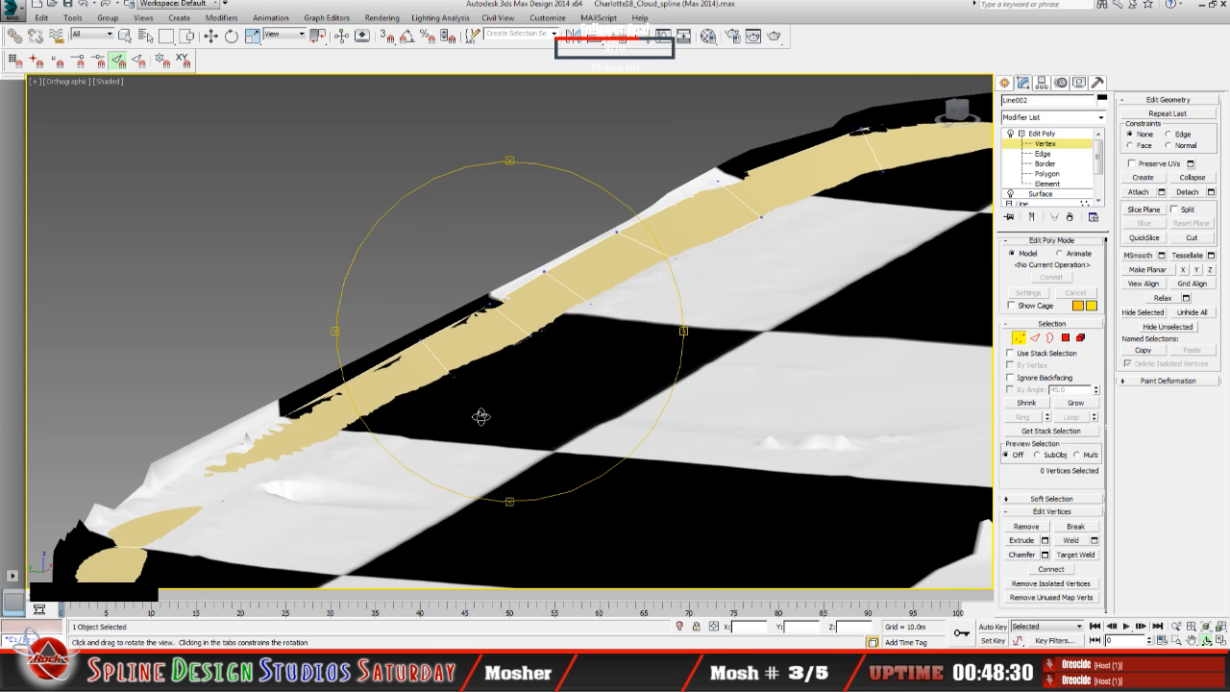
pyautogui.moveTo(478, 417); pyautogui.dragTo(475, 415)
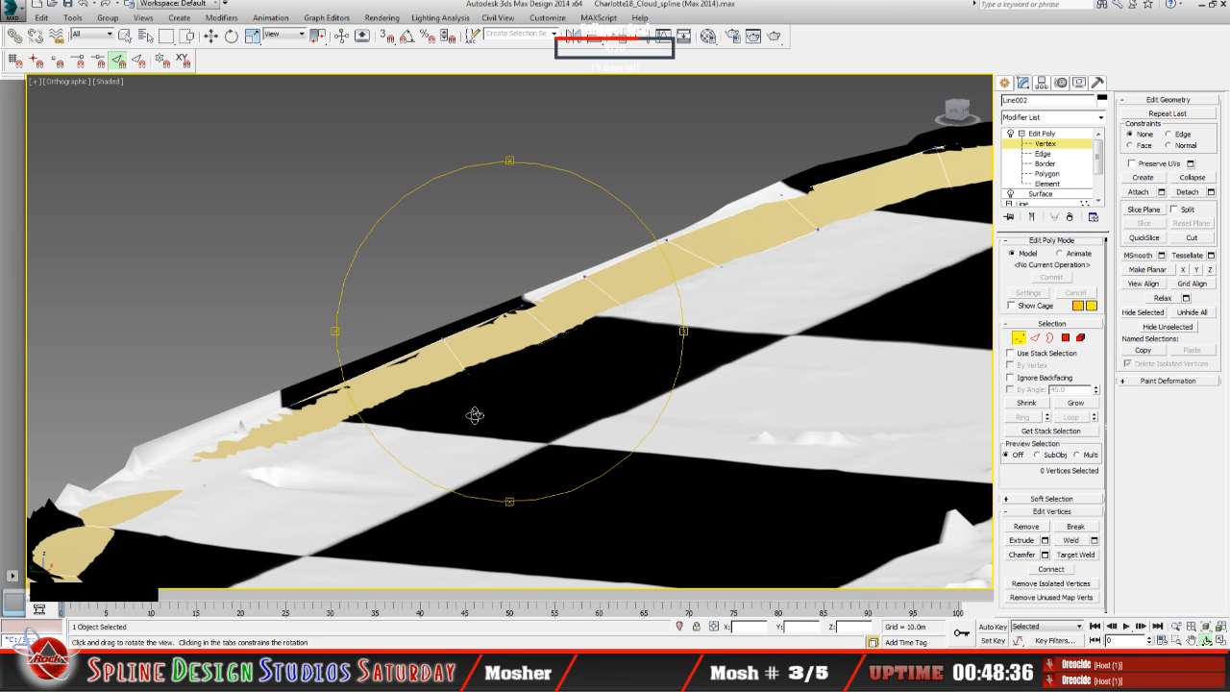
pyautogui.scroll(-4, 475, 415)
pyautogui.moveTo(494, 410); pyautogui.dragTo(409, 365, button='middle')
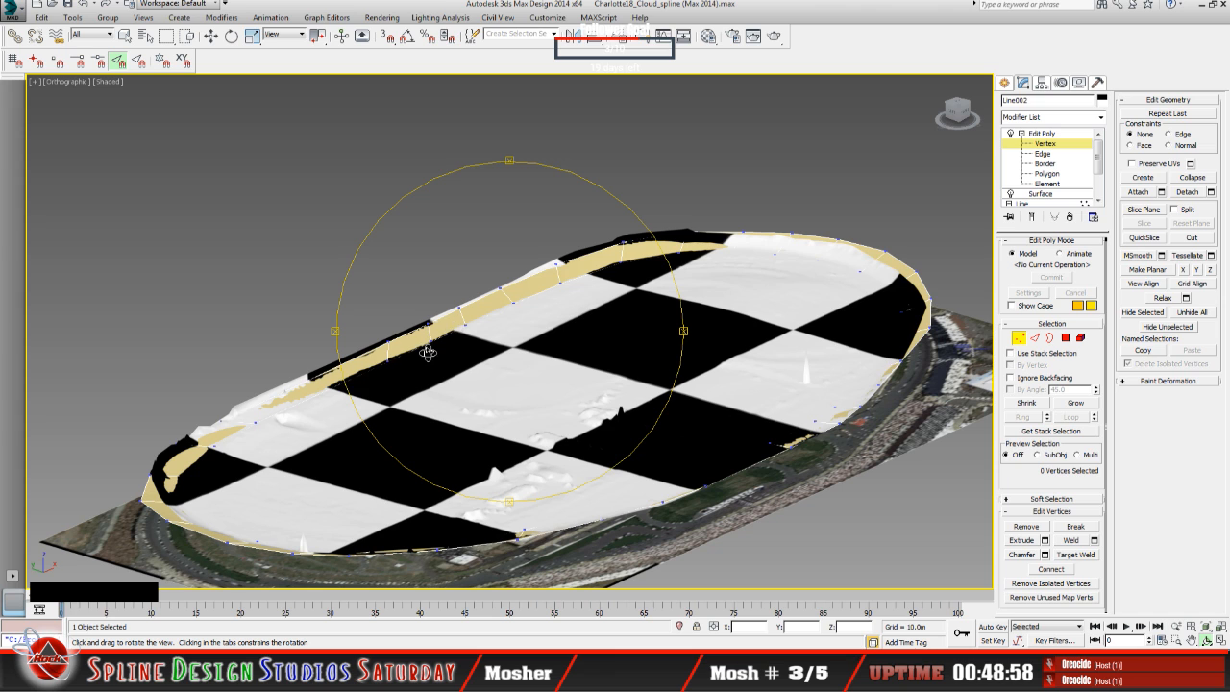
pyautogui.moveTo(475, 393); pyautogui.dragTo(472, 397)
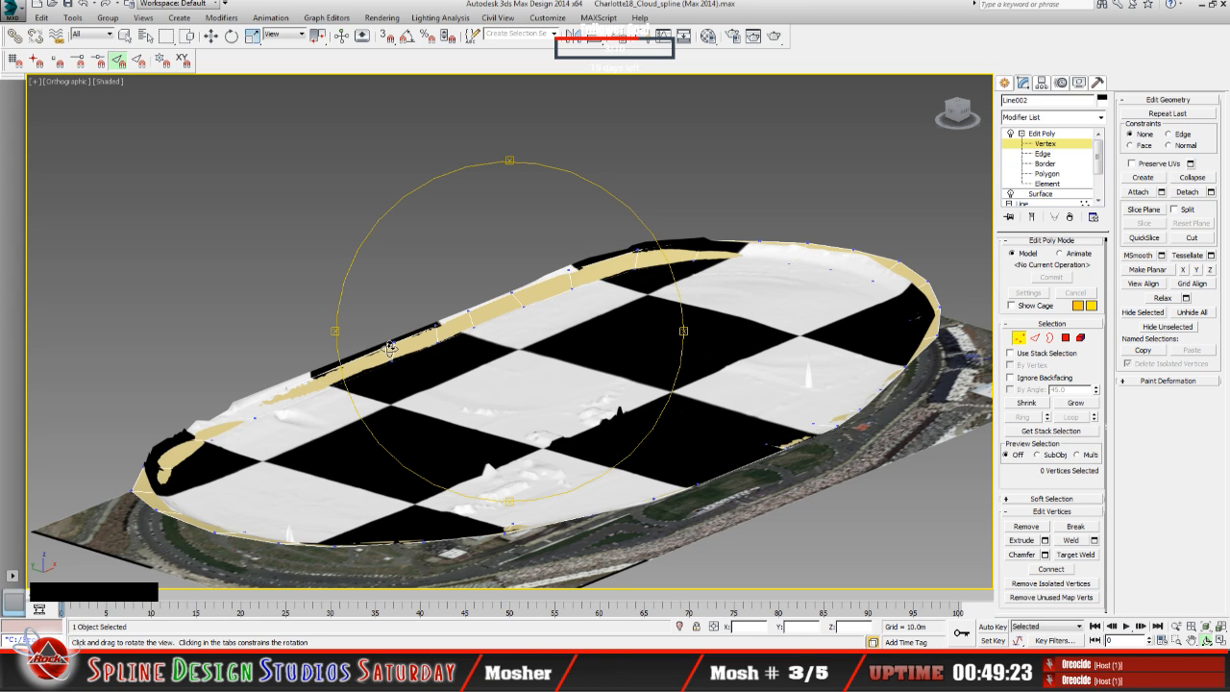
pyautogui.moveTo(423, 417); pyautogui.dragTo(470, 414)
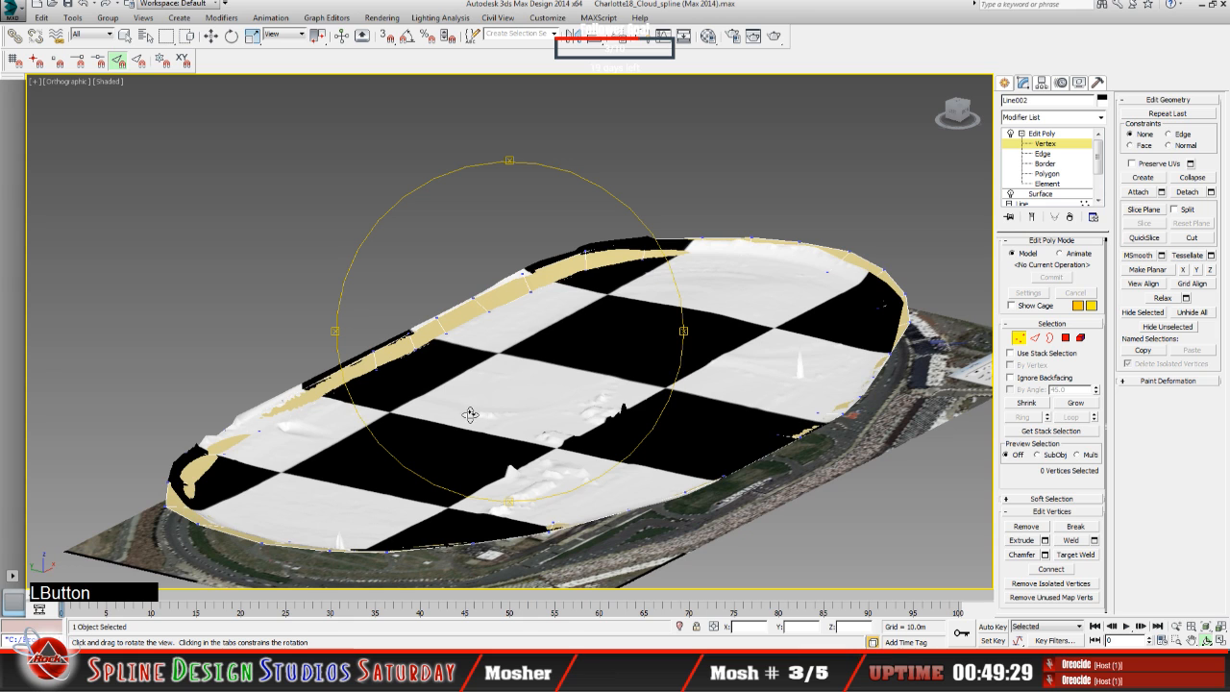
pyautogui.moveTo(472, 404); pyautogui.dragTo(456, 343, button='middle')
pyautogui.scroll(3, 456, 343)
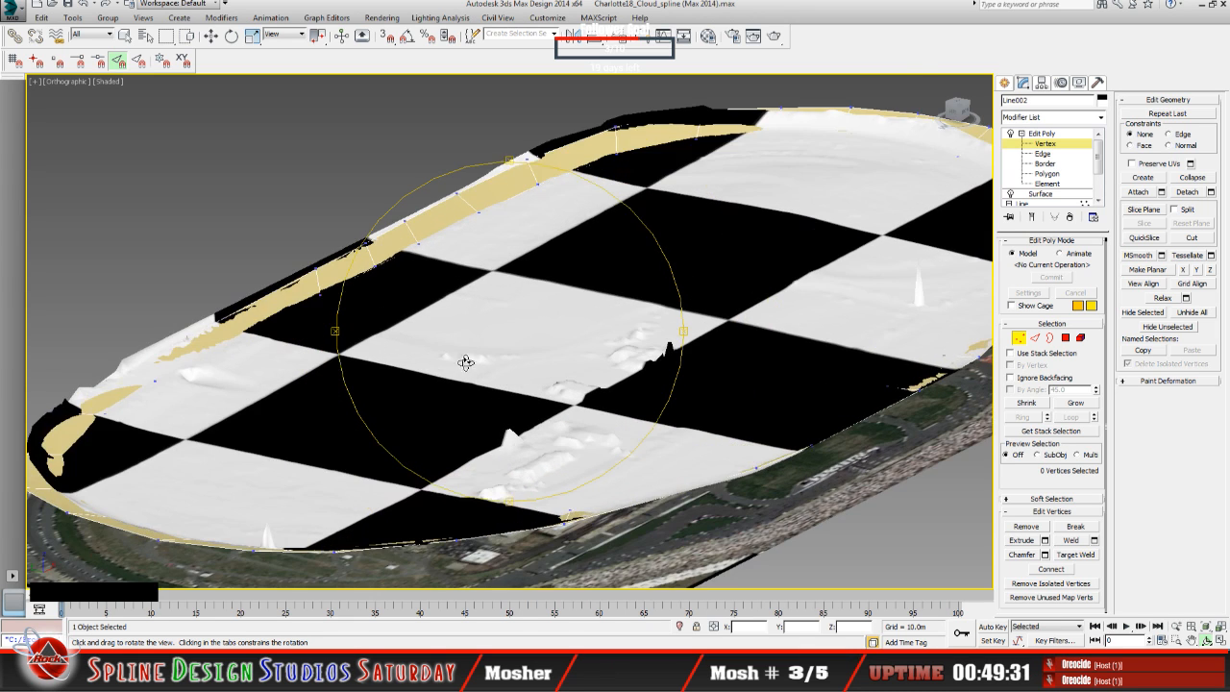
pyautogui.scroll(-3, 484, 357)
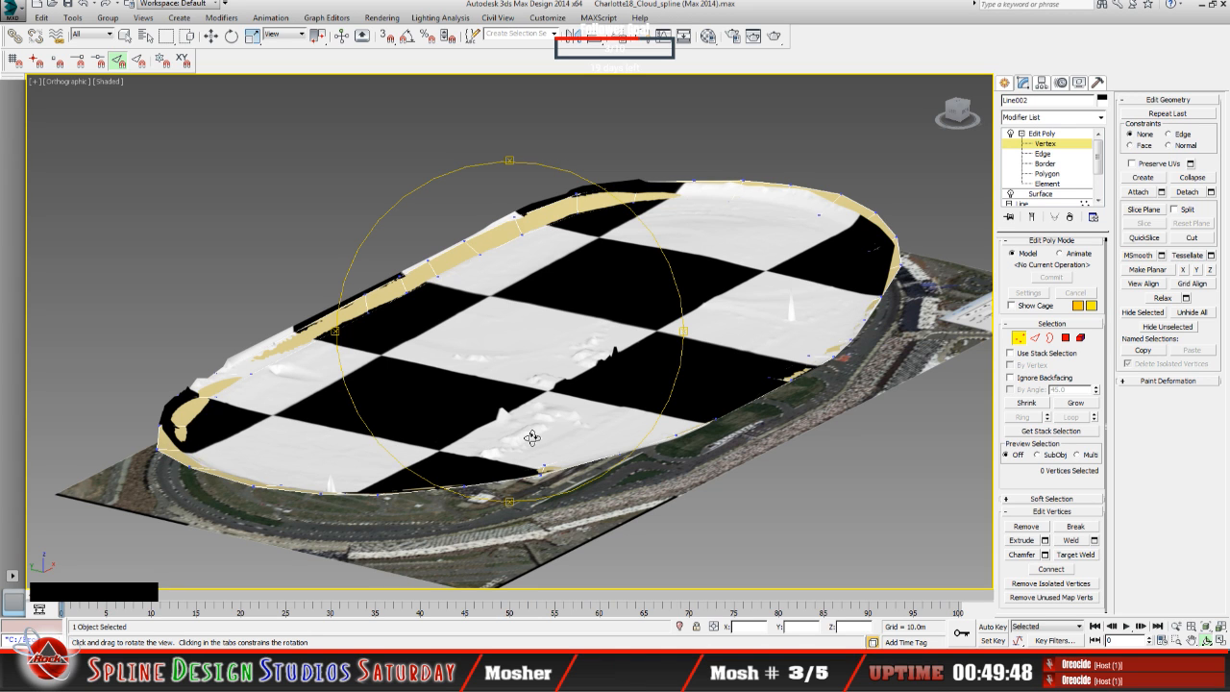
pyautogui.moveTo(531, 437); pyautogui.dragTo(465, 429)
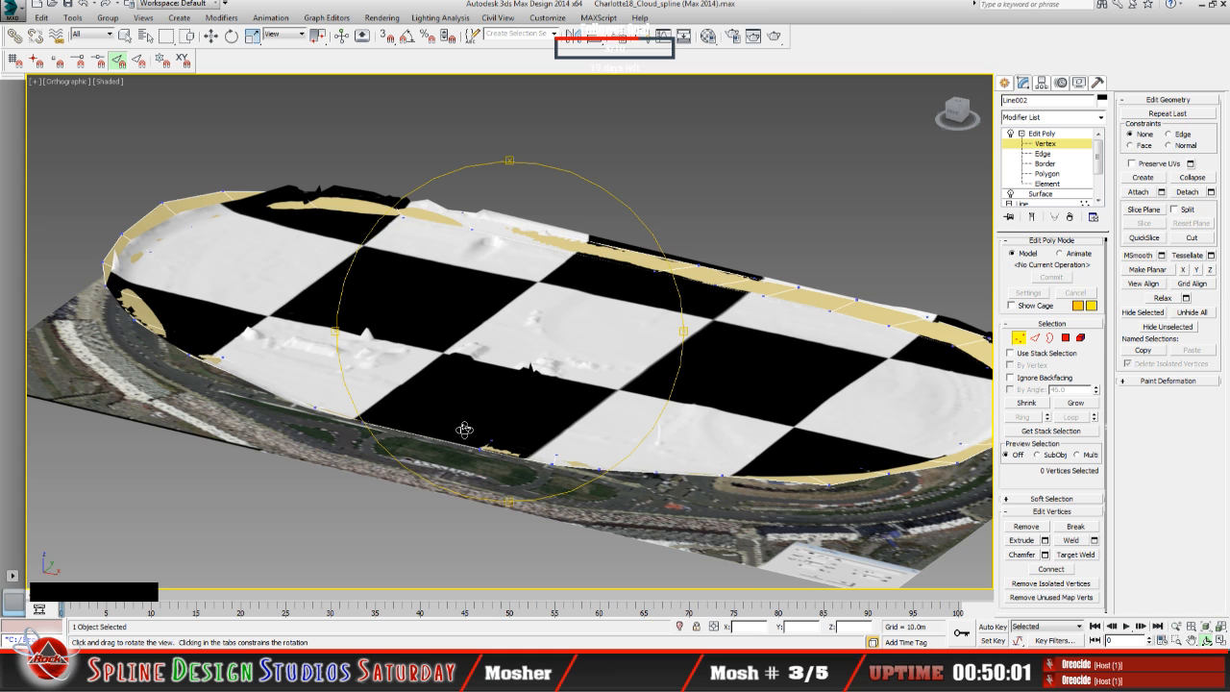
pyautogui.moveTo(467, 432)
pyautogui.mouseDown()
pyautogui.moveTo(448, 430)
pyautogui.moveTo(459, 429)
pyautogui.mouseUp()
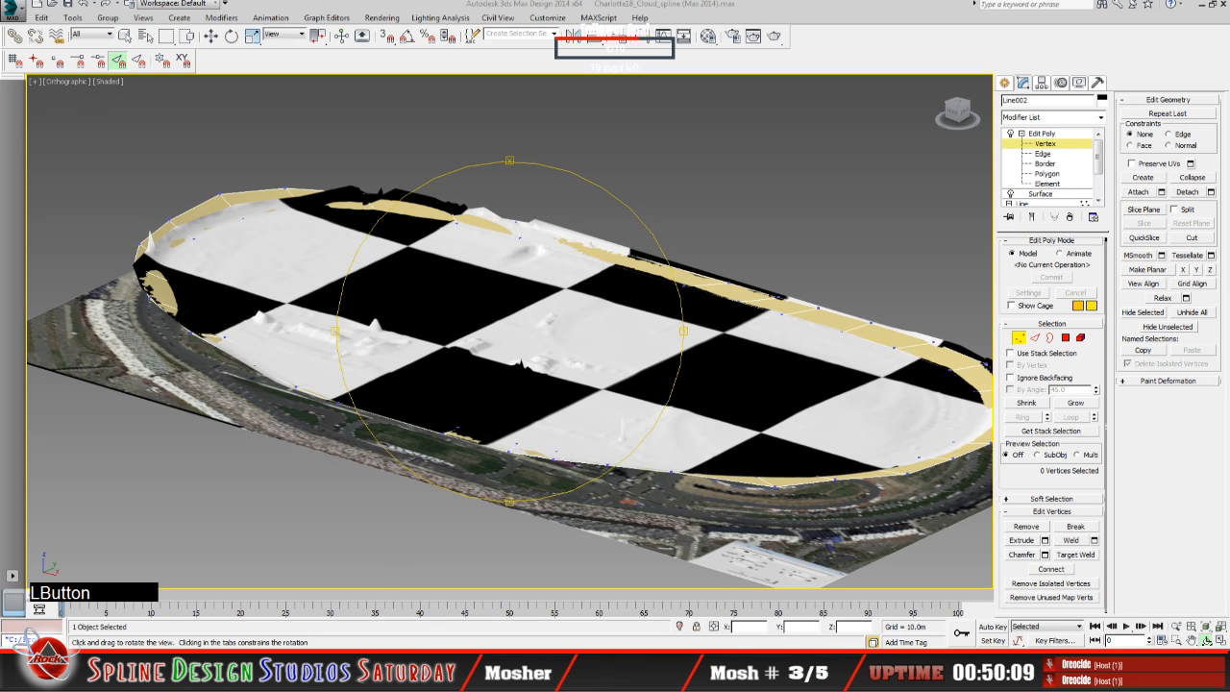
# Step: Switch to the Sandbox camera view of Charlotte_Roval_add_LiDAR and turn on slew mode
pyautogui.click(391, 634)
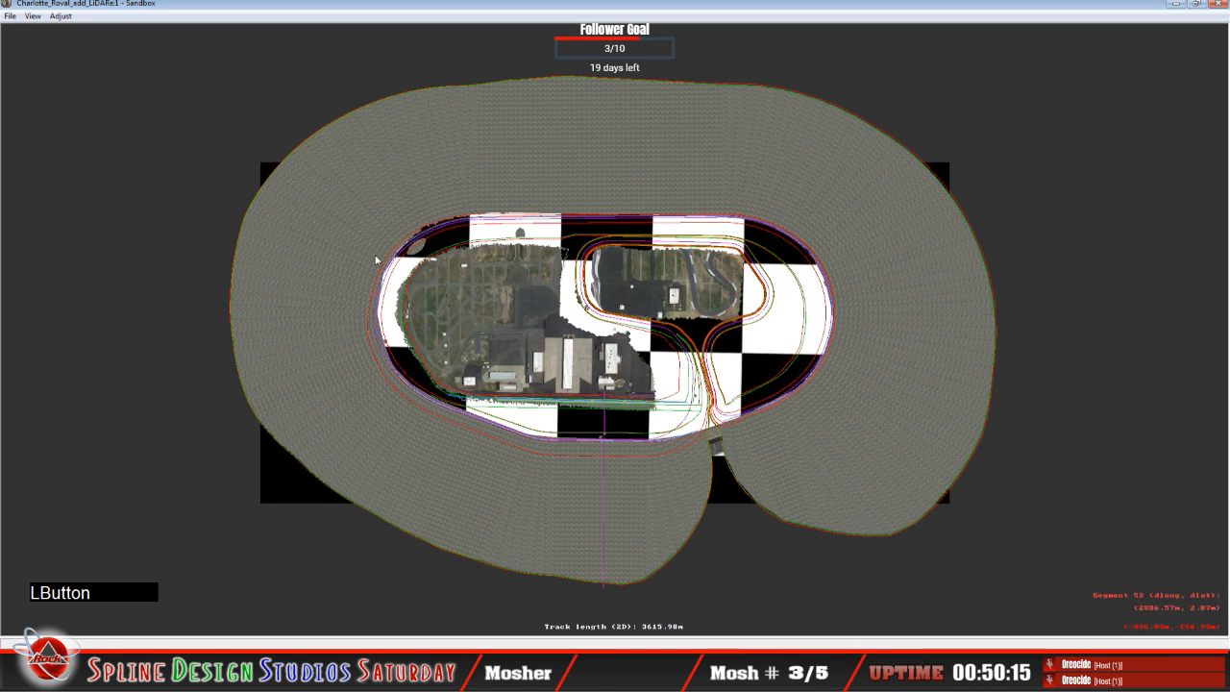
pyautogui.click(408, 633)
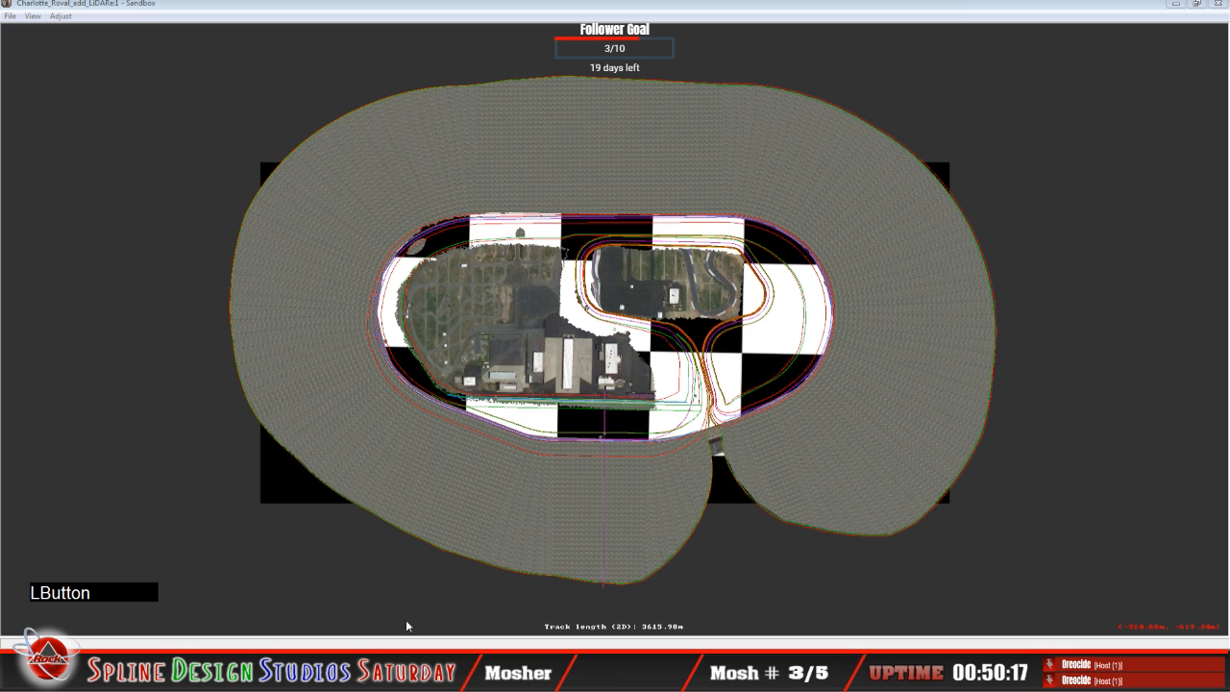
pyautogui.click(279, 34)
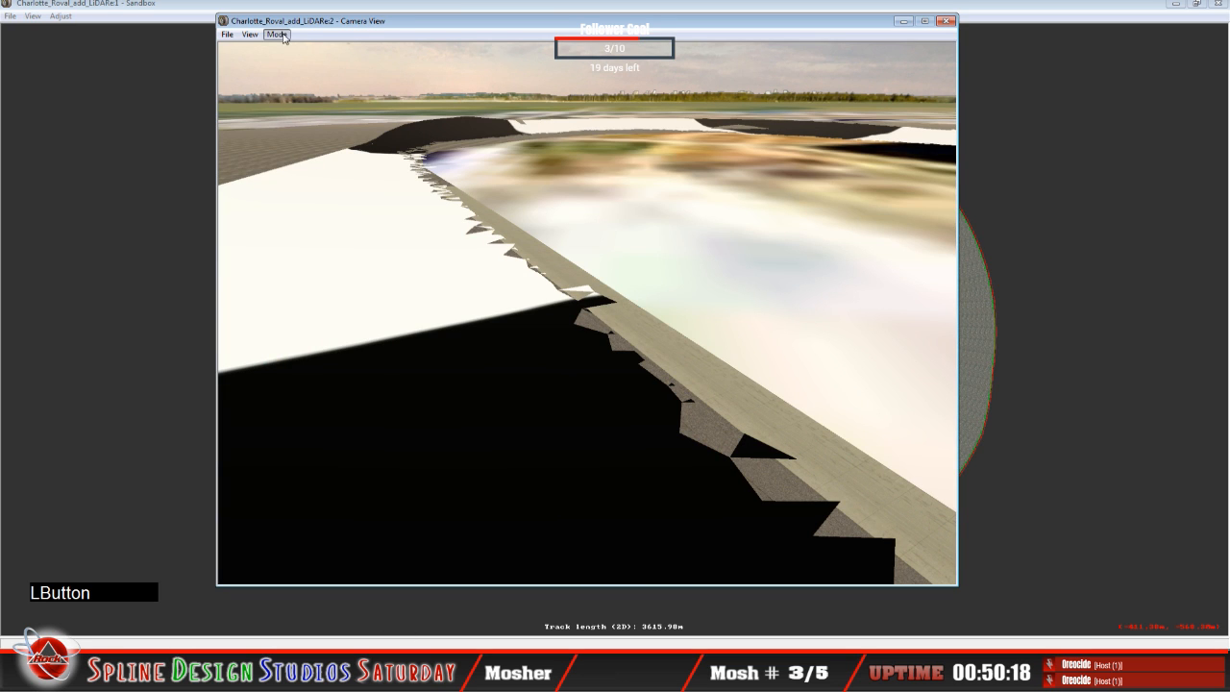
pyautogui.click(293, 61)
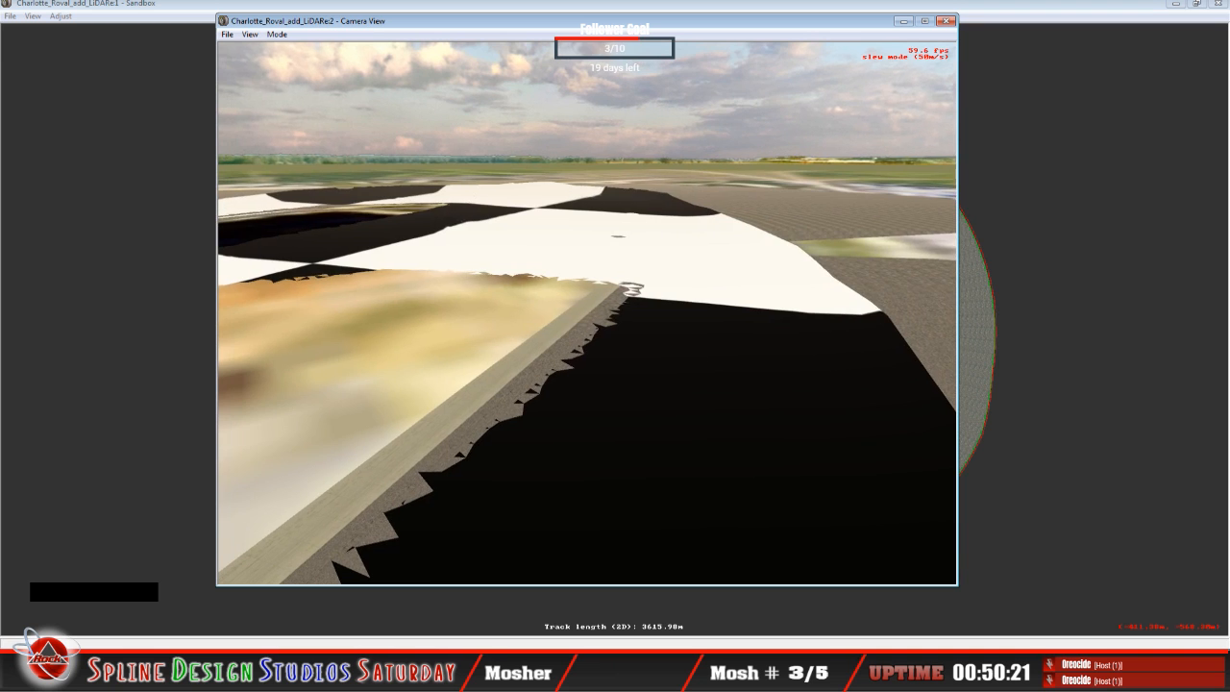
# Step: Fly along the seam between the LiDAR banking and the infield surface to examine how the edges meet
pyautogui.rightClick(587, 312)
pyautogui.moveTo(587, 313); pyautogui.dragTo(587, 255, button='right')
pyautogui.moveTo(588, 312); pyautogui.dragTo(375, 346)
pyautogui.moveTo(588, 312); pyautogui.dragTo(640, 313)
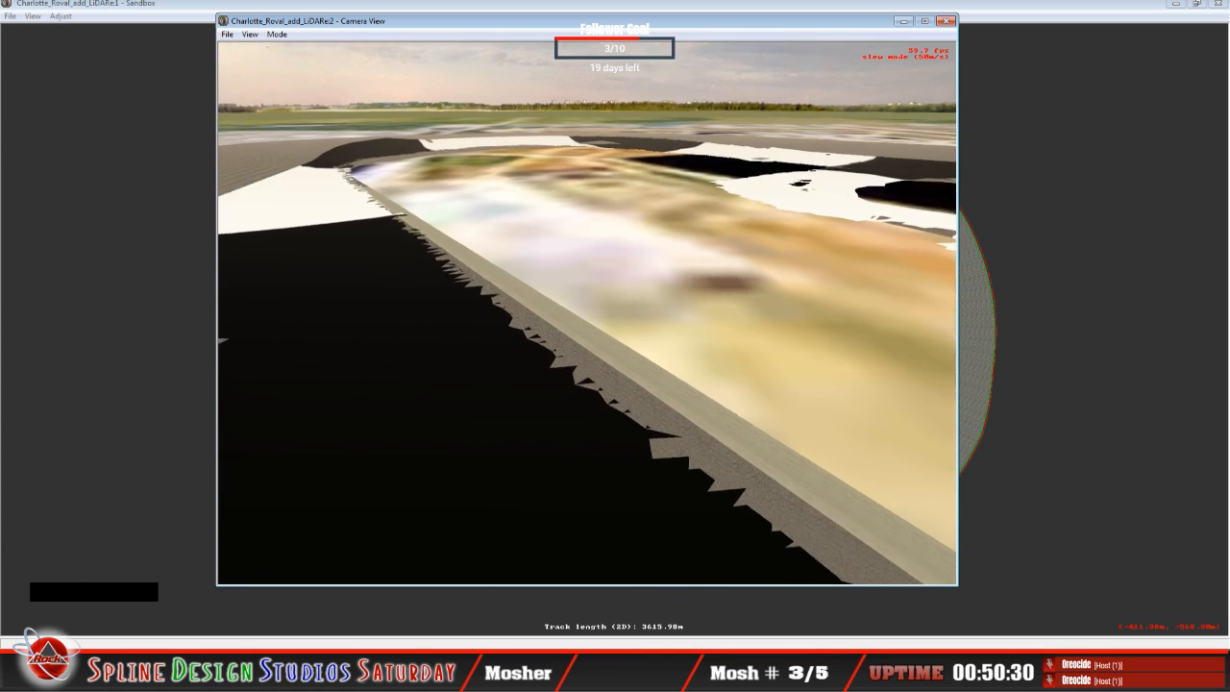
pyautogui.moveTo(587, 313); pyautogui.dragTo(519, 279, button='right')
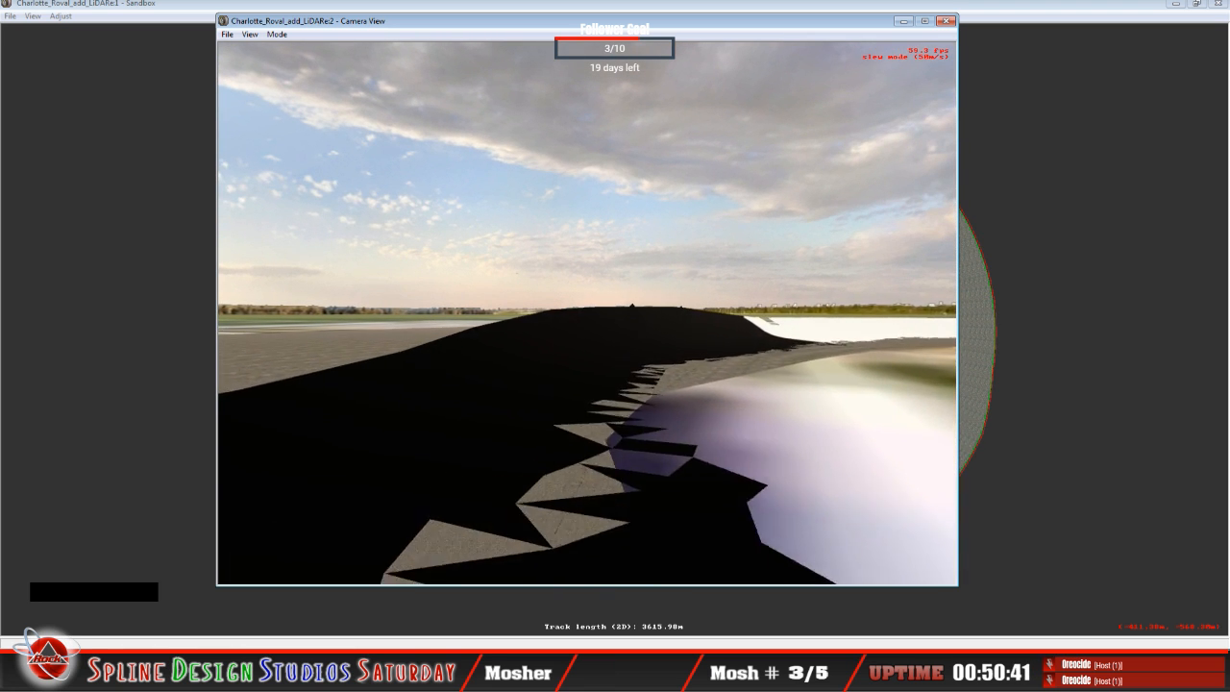
pyautogui.rightClick(587, 313)
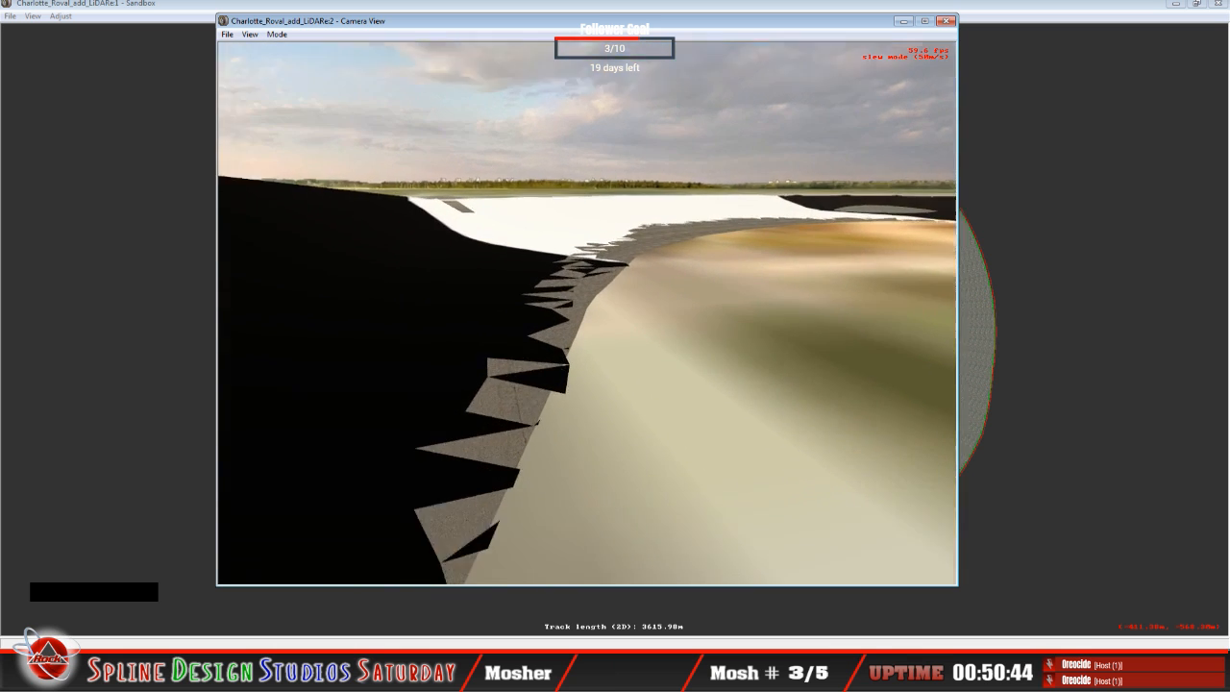
pyautogui.click(587, 314)
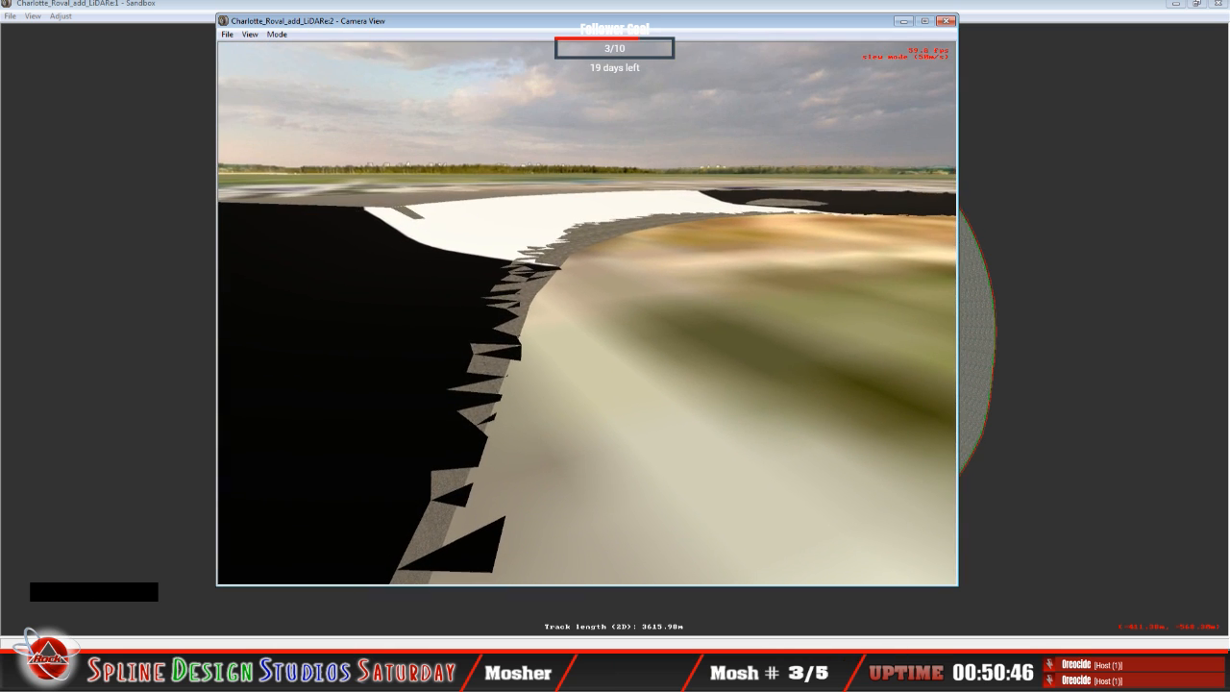
pyautogui.click(587, 313)
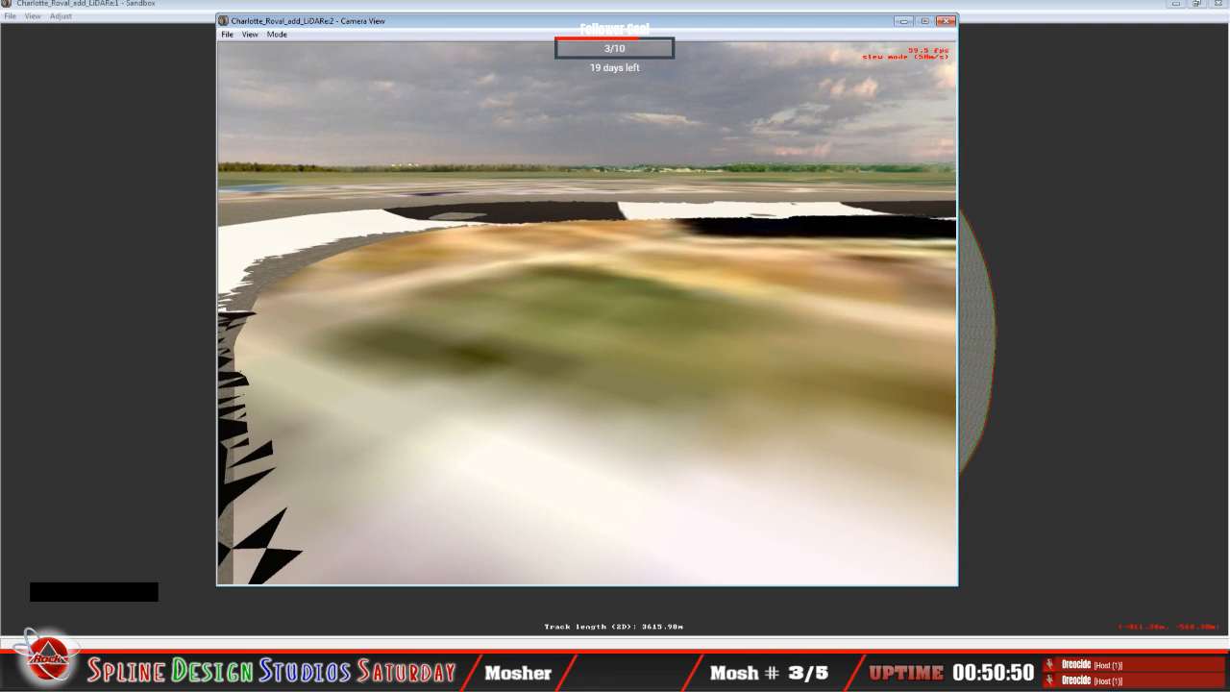
# Step: Fly up to the oval gap in the black section of the LiDAR banking and inspect it from close by
pyautogui.rightClick(587, 313)
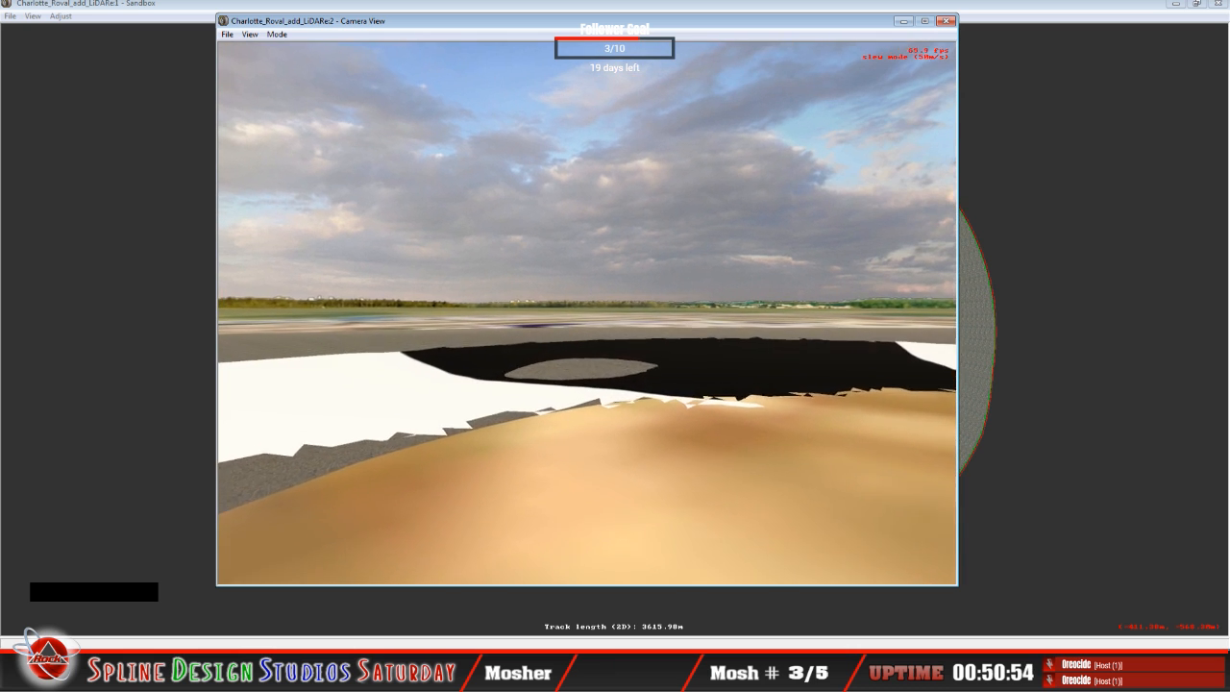
pyautogui.click(588, 313)
pyautogui.moveTo(587, 313); pyautogui.dragTo(553, 394)
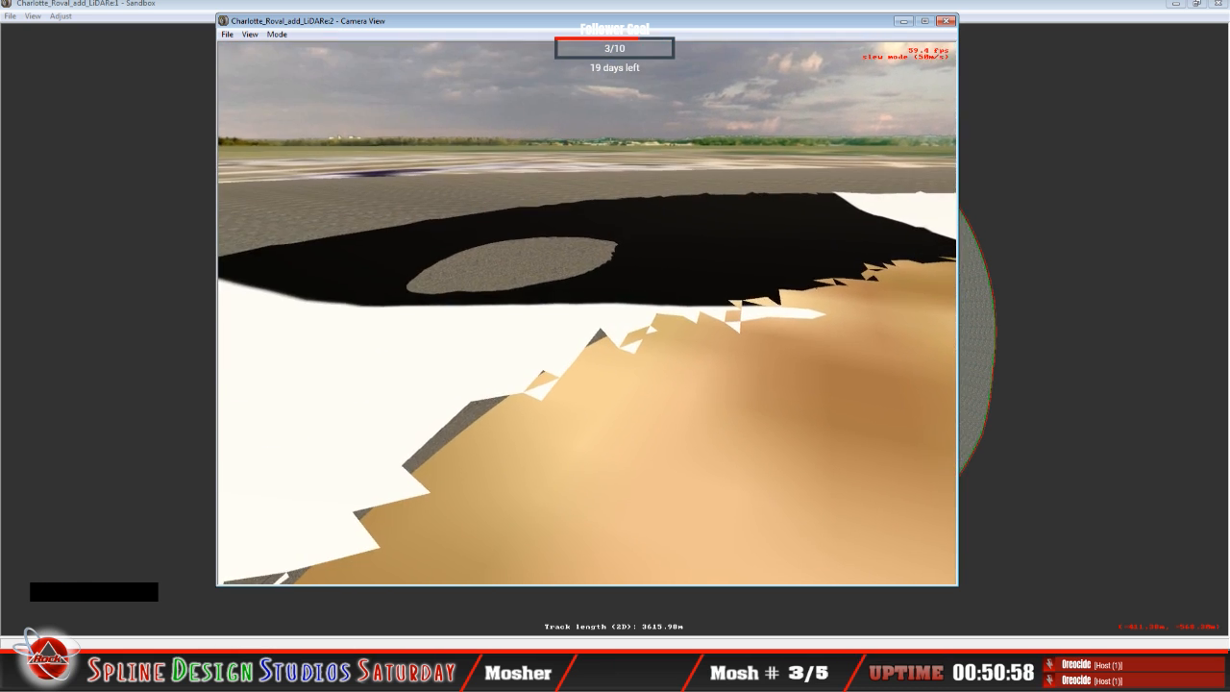
pyautogui.moveTo(587, 314); pyautogui.dragTo(615, 310, button='right')
pyautogui.moveTo(588, 313); pyautogui.dragTo(524, 311)
pyautogui.moveTo(588, 313); pyautogui.dragTo(627, 322, button='right')
pyautogui.moveTo(587, 313); pyautogui.dragTo(562, 353)
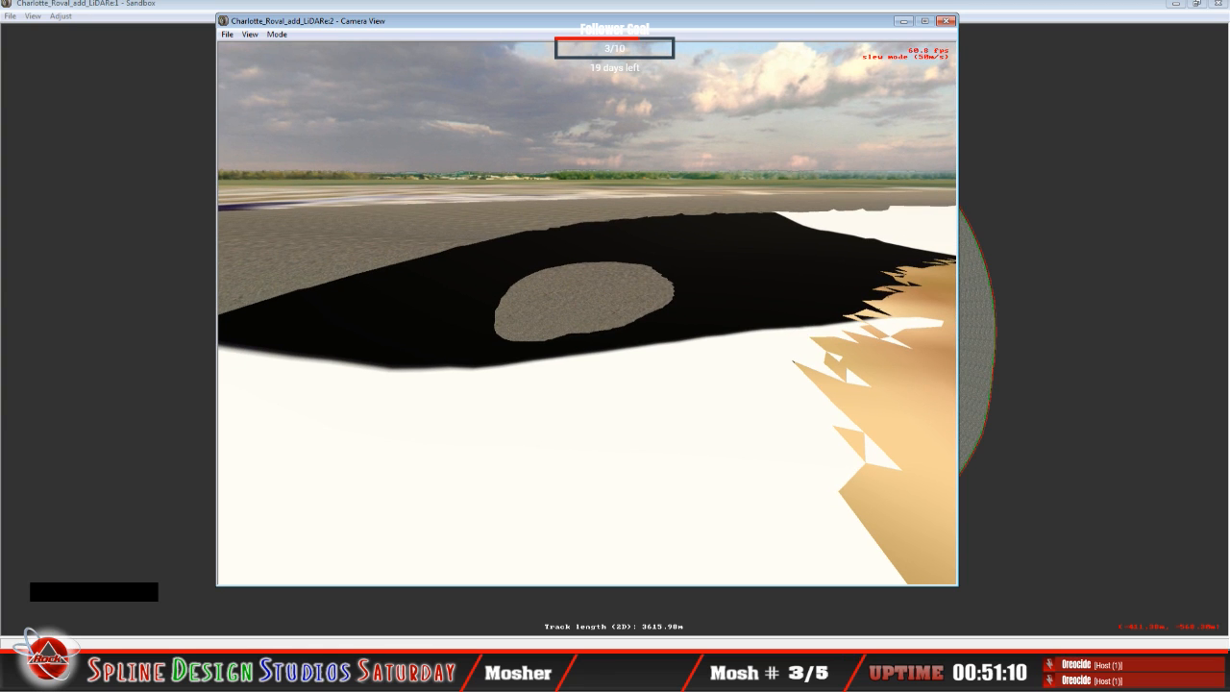
# Step: Leave slew mode and unlock all geometry in the Sandbox track plan
pyautogui.press('space')
pyautogui.click(154, 29)
pyautogui.rightClick(144, 249)
pyautogui.click(197, 336)
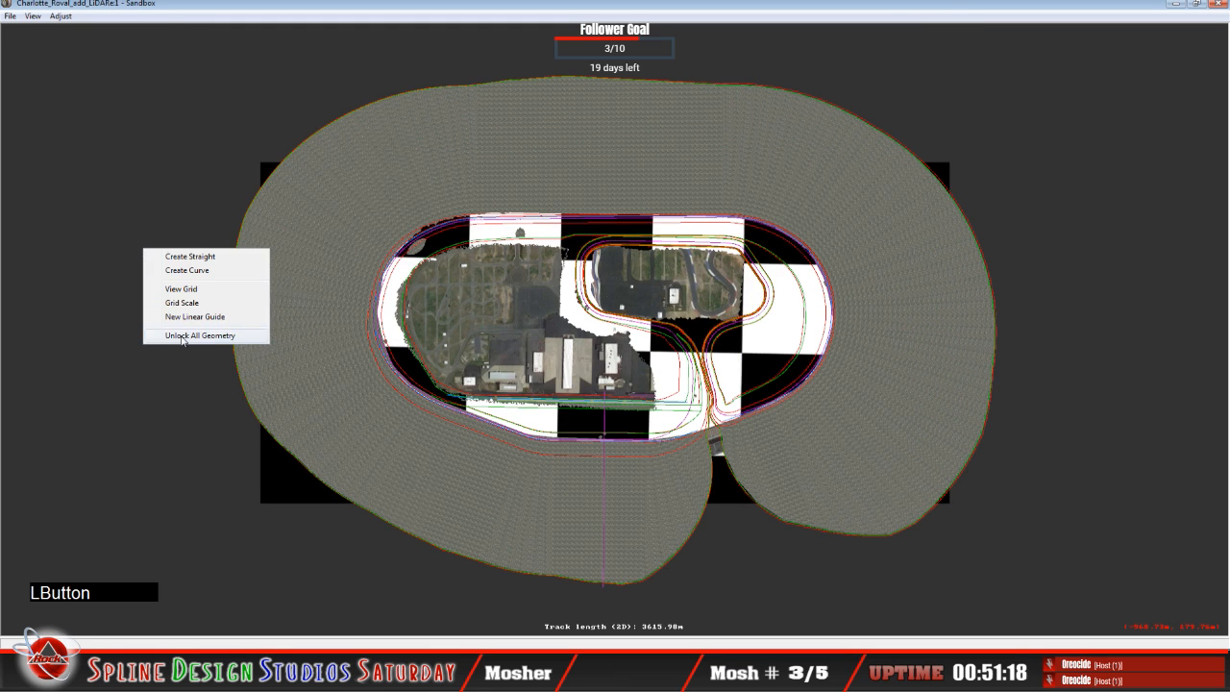
# Step: Inspect the oval and infield of the Sandbox track plan from closer up
pyautogui.click(378, 21)
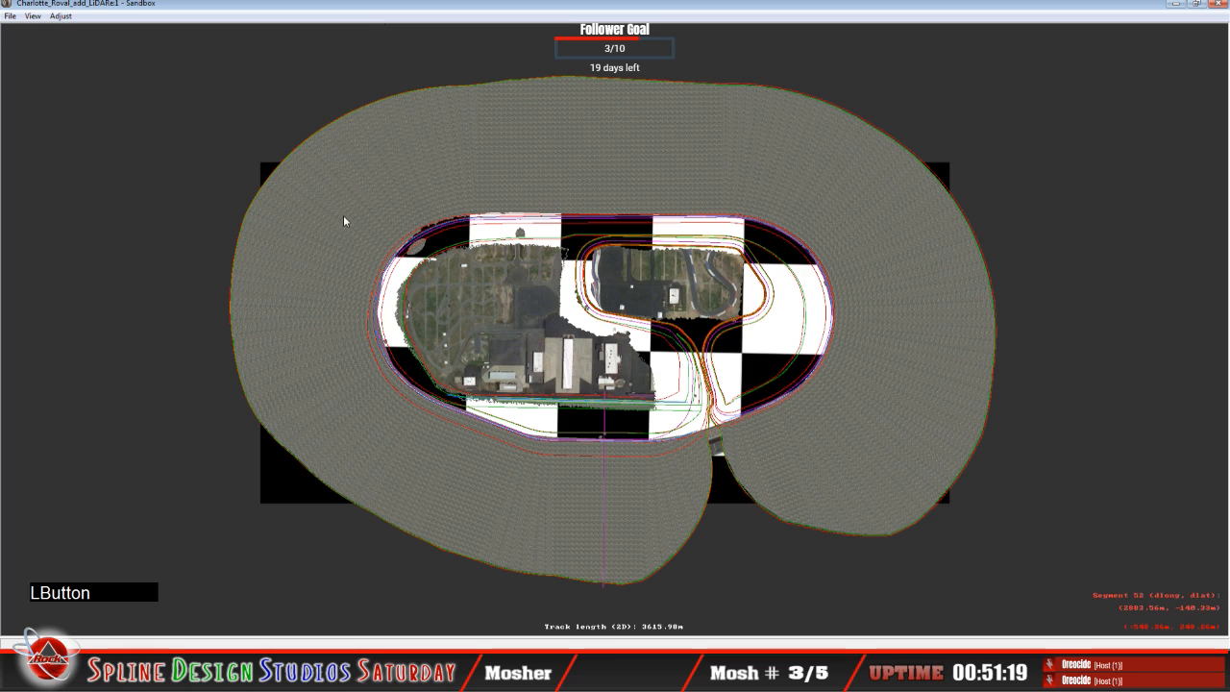
pyautogui.middleClick(171, 317)
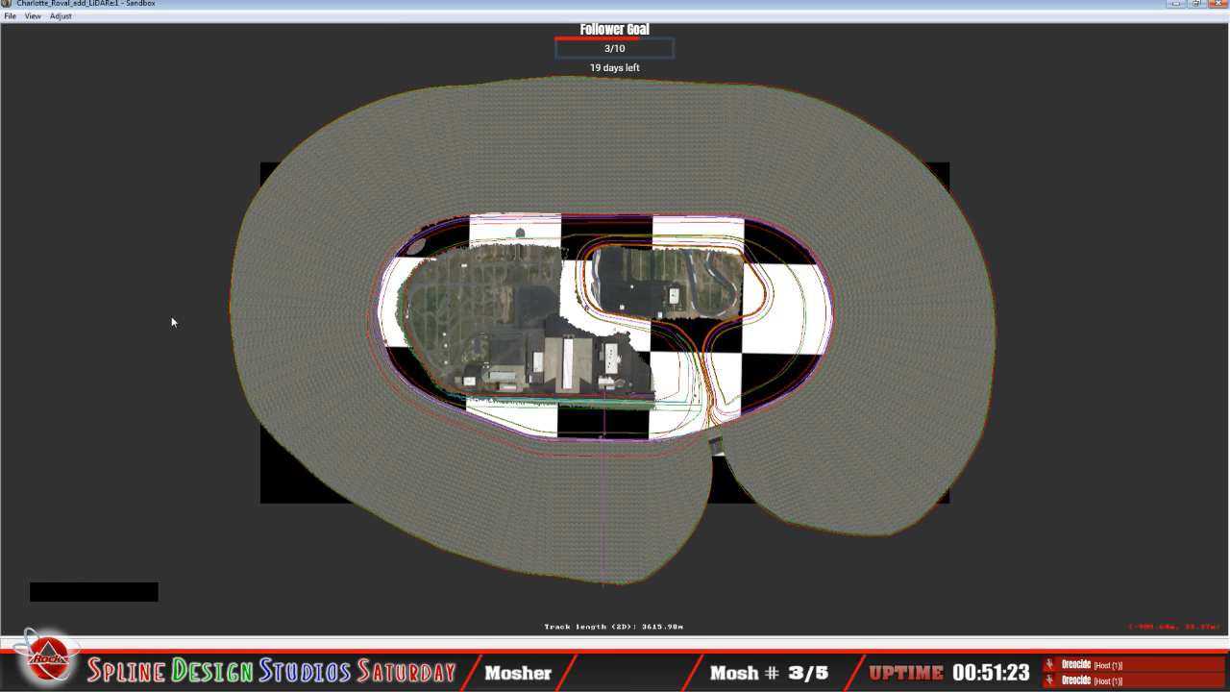
pyautogui.press('z')
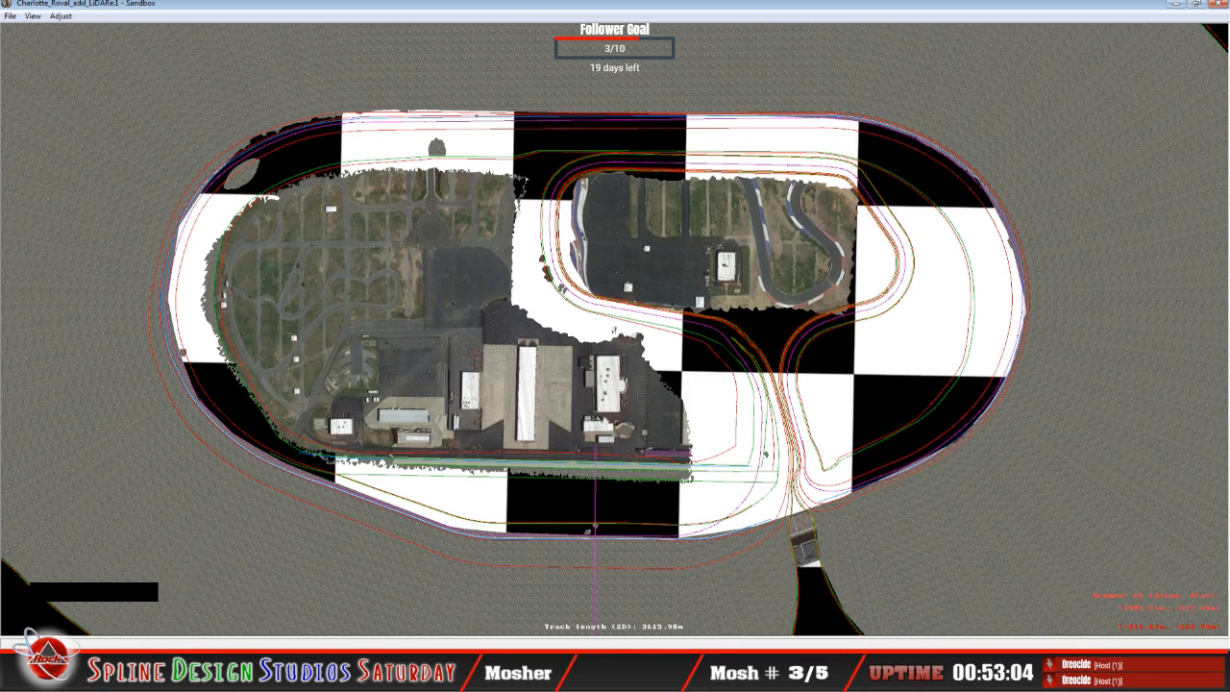
# Step: Switch to 3ds Max and examine from several sides how the tan ring surface sits against the checkered LiDAR terrain
pyautogui.click(620, 670)
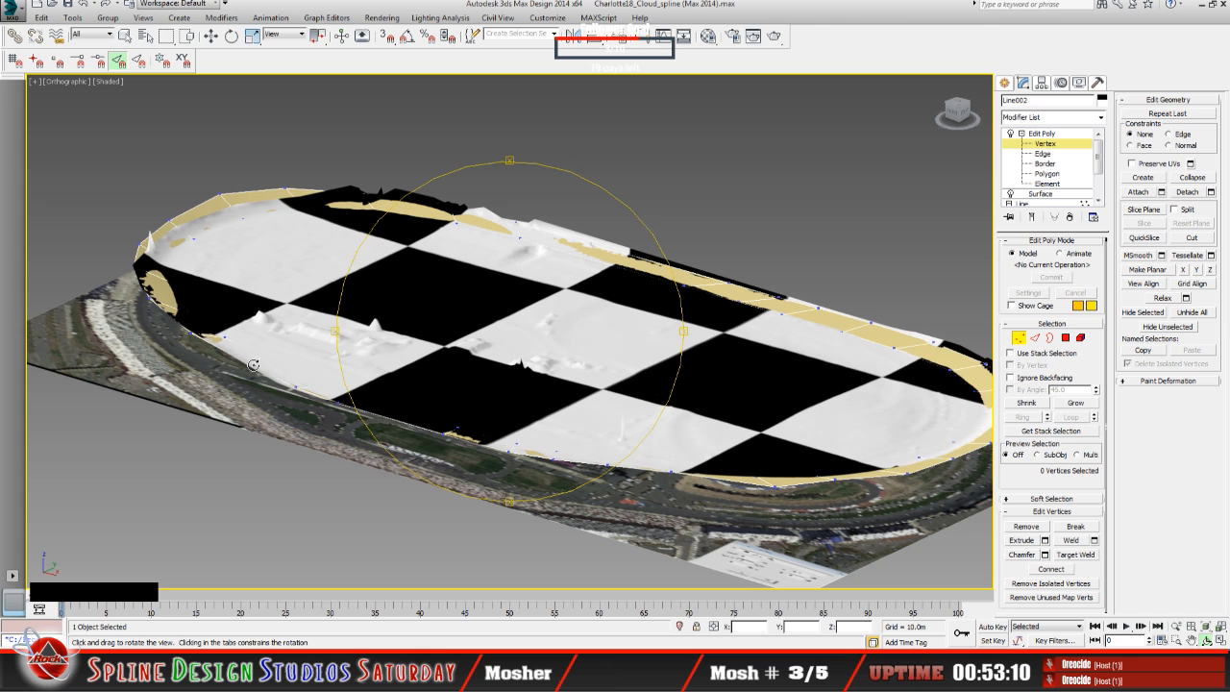
pyautogui.moveTo(444, 399); pyautogui.dragTo(560, 398)
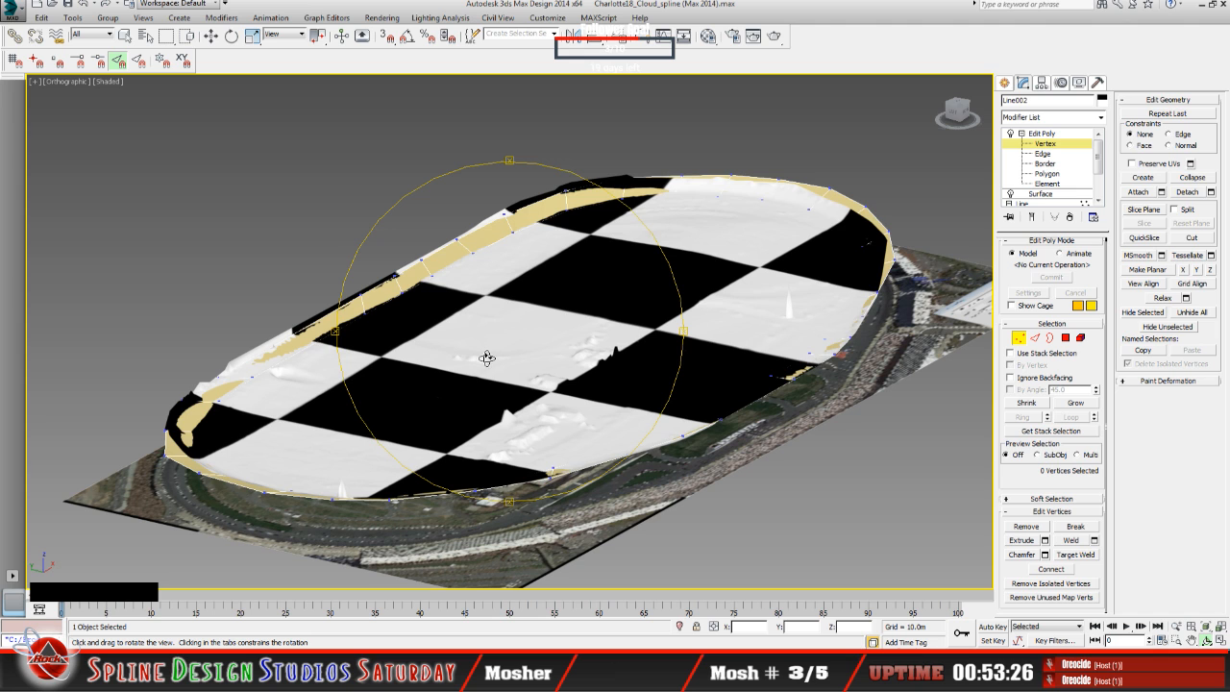
pyautogui.moveTo(488, 357)
pyautogui.mouseDown()
pyautogui.moveTo(519, 366)
pyautogui.moveTo(498, 354)
pyautogui.mouseUp()
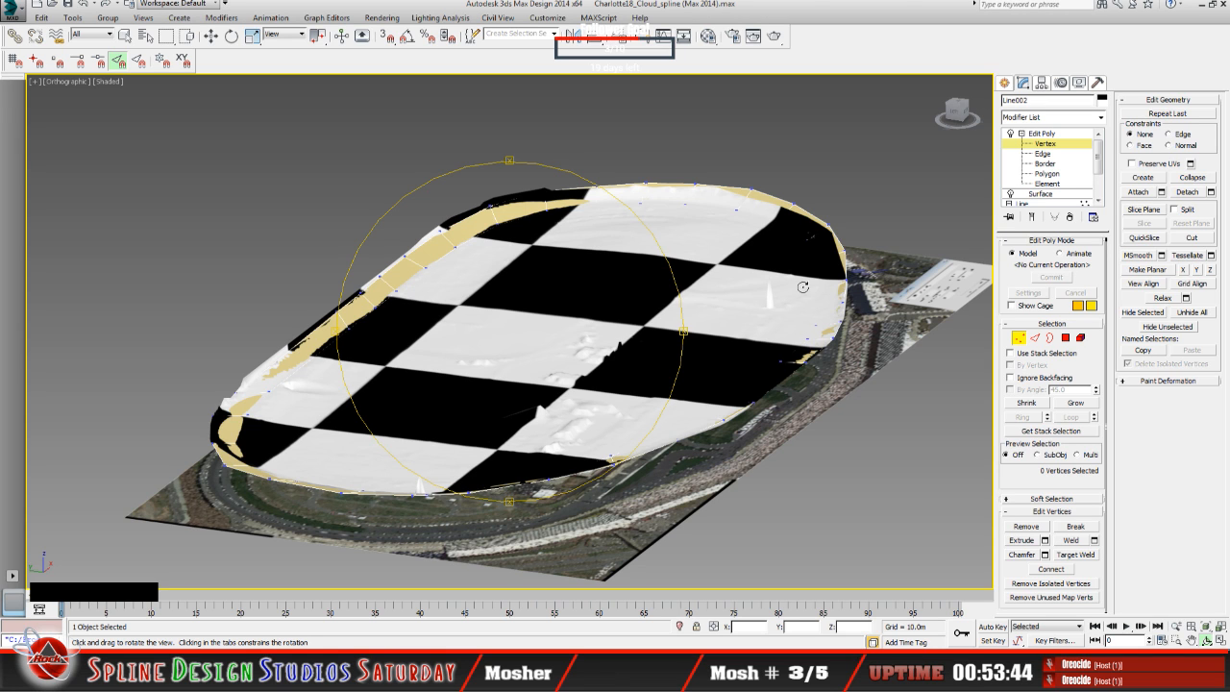
pyautogui.moveTo(607, 390); pyautogui.dragTo(544, 418)
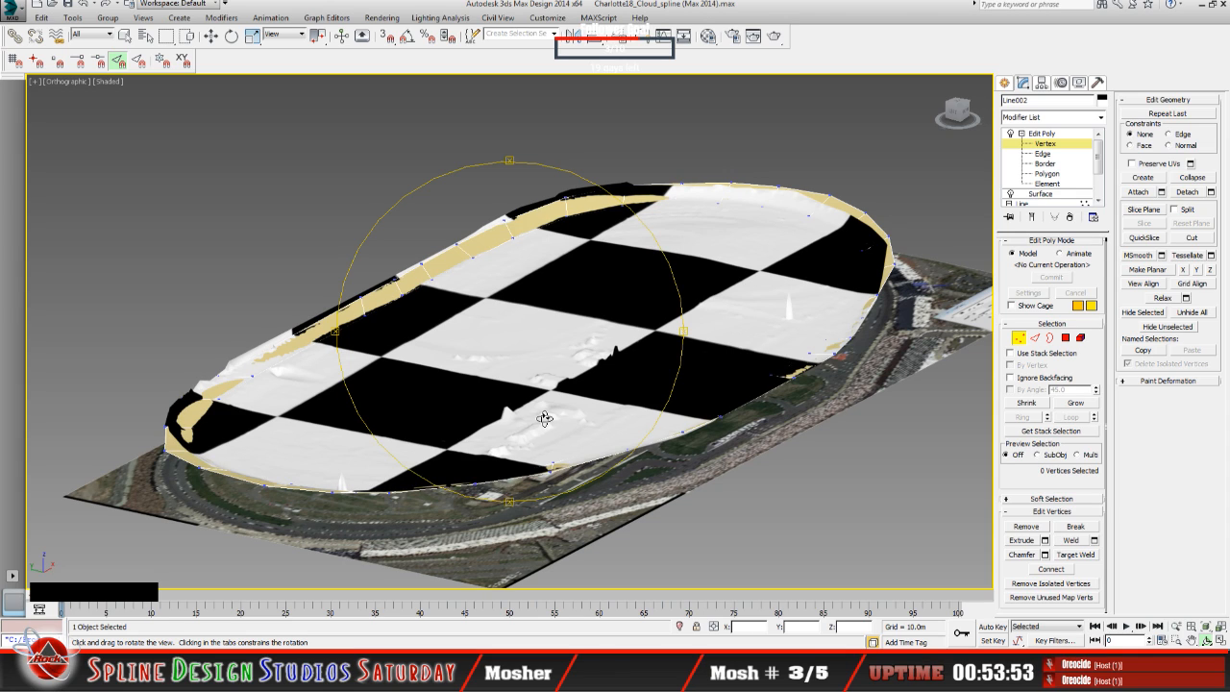
pyautogui.moveTo(544, 418); pyautogui.dragTo(544, 418)
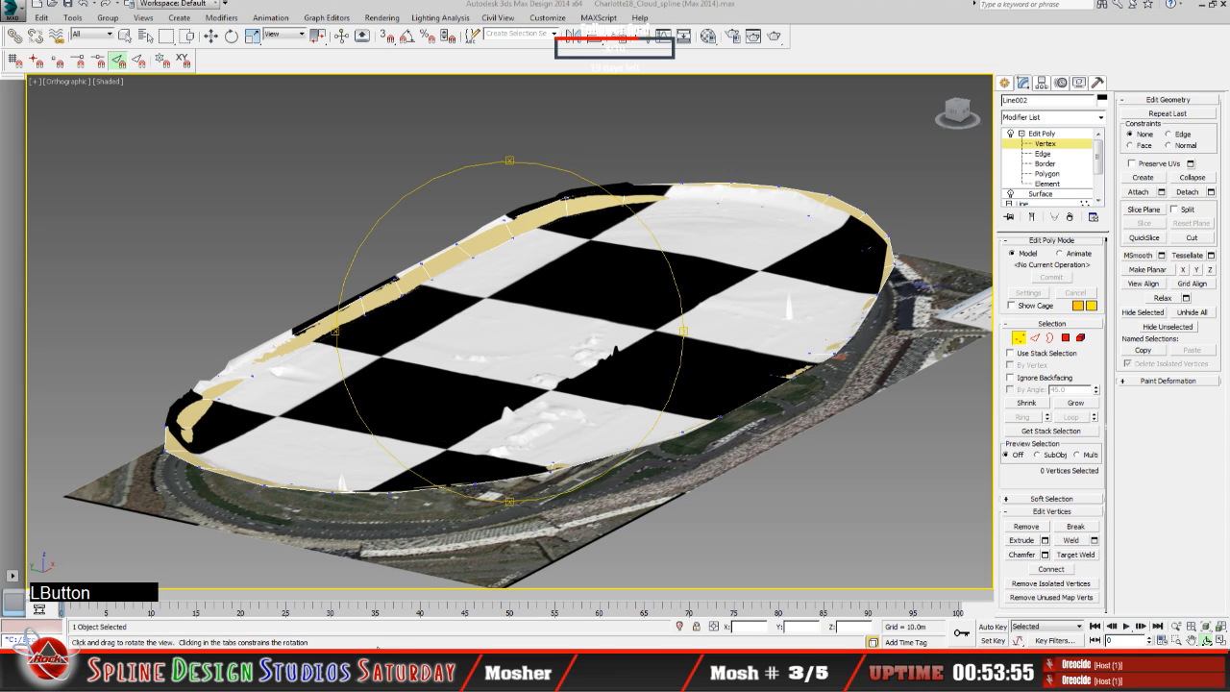
# Step: Switch to the Sandbox camera view, turn on slew mode and fly to the track surface to inspect the LiDAR edges beside it
pyautogui.moveTo(376, 645); pyautogui.dragTo(384, 644)
pyautogui.click(389, 636)
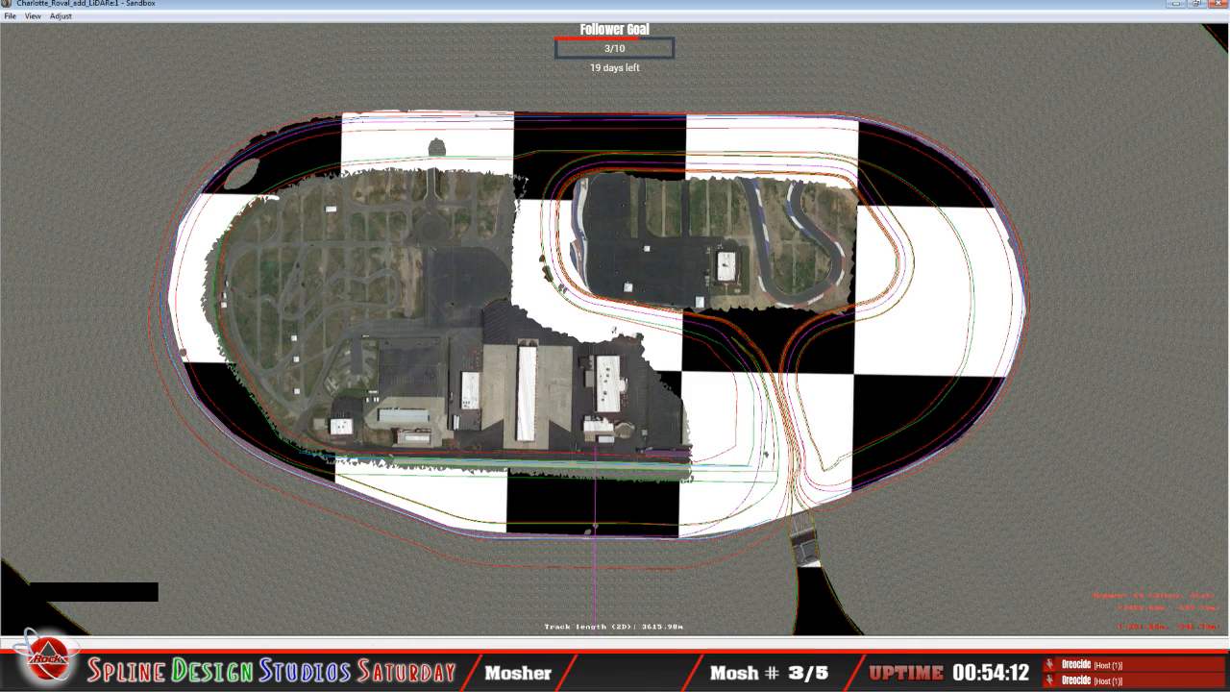
pyautogui.click(362, 679)
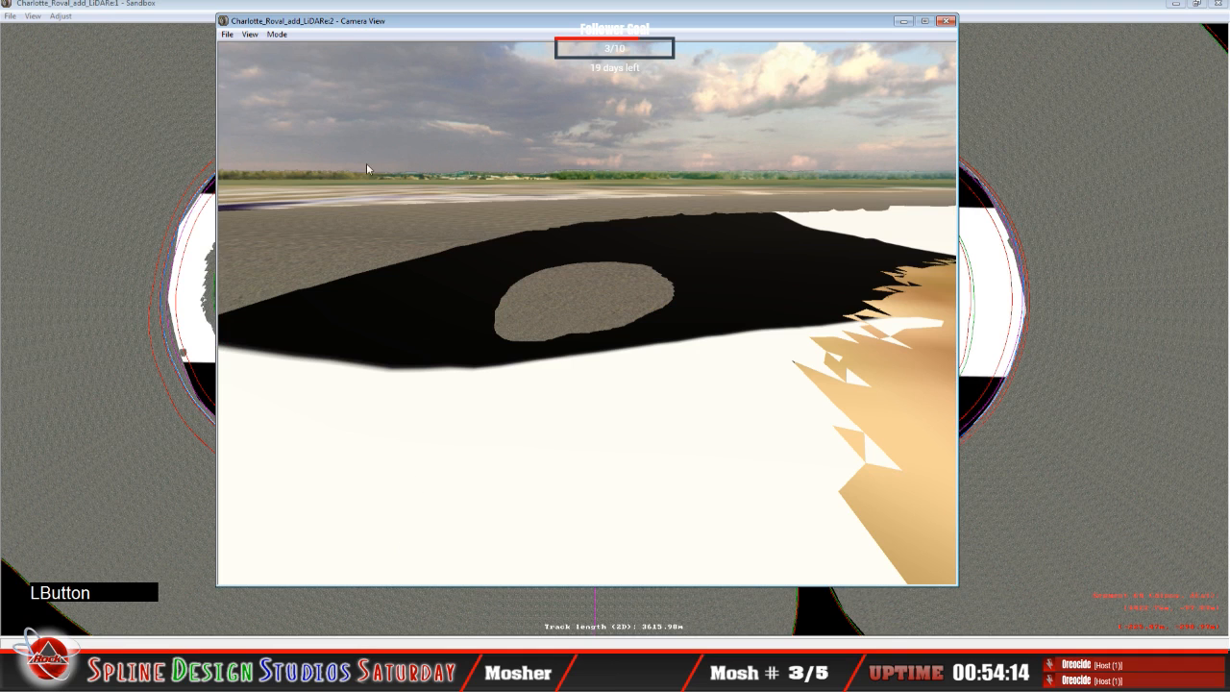
pyautogui.click(276, 35)
pyautogui.click(290, 64)
pyautogui.moveTo(586, 312); pyautogui.dragTo(616, 307, button='right')
pyautogui.moveTo(615, 308); pyautogui.dragTo(630, 360)
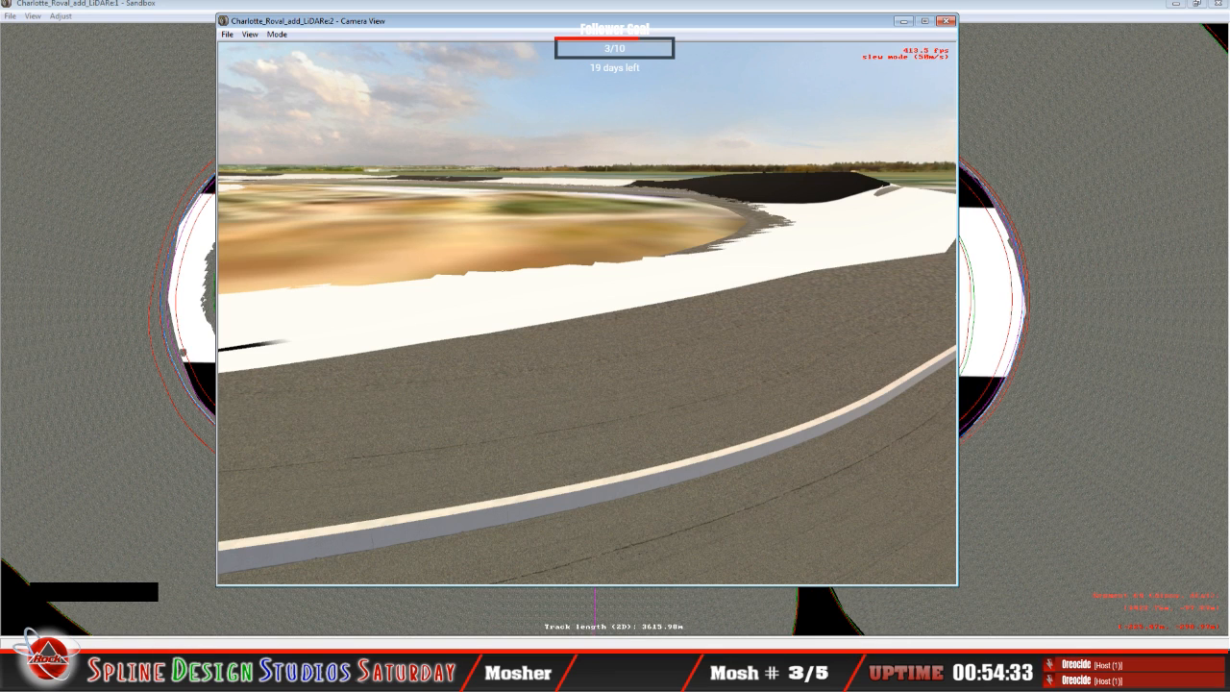
pyautogui.press('F7')
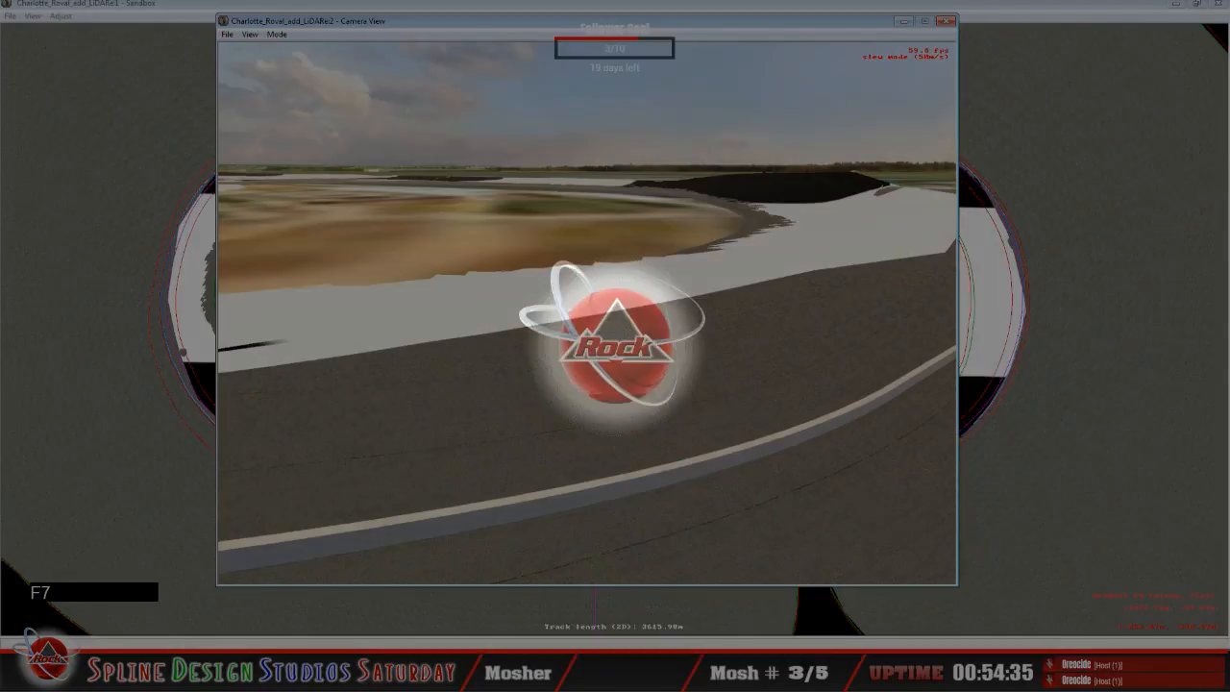
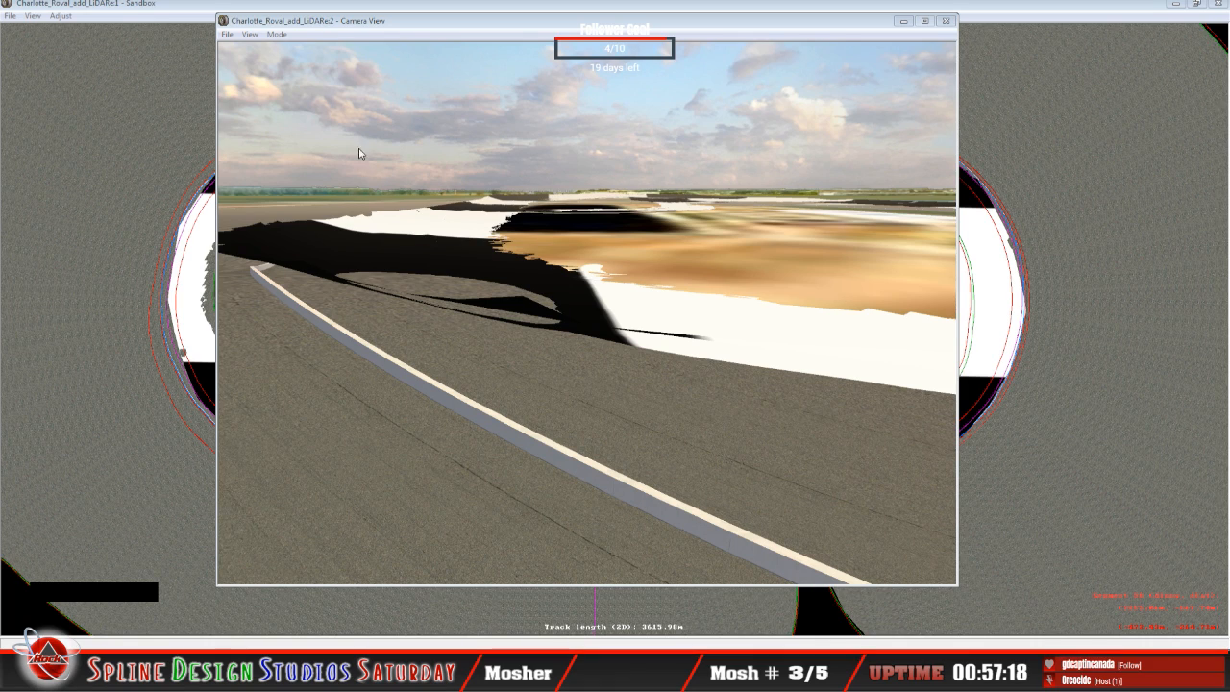
# Step: Inspect the wall and the LiDAR edges along the banked track in the camera view's slew mode before returning to the track plan
pyautogui.click(279, 35)
pyautogui.click(300, 61)
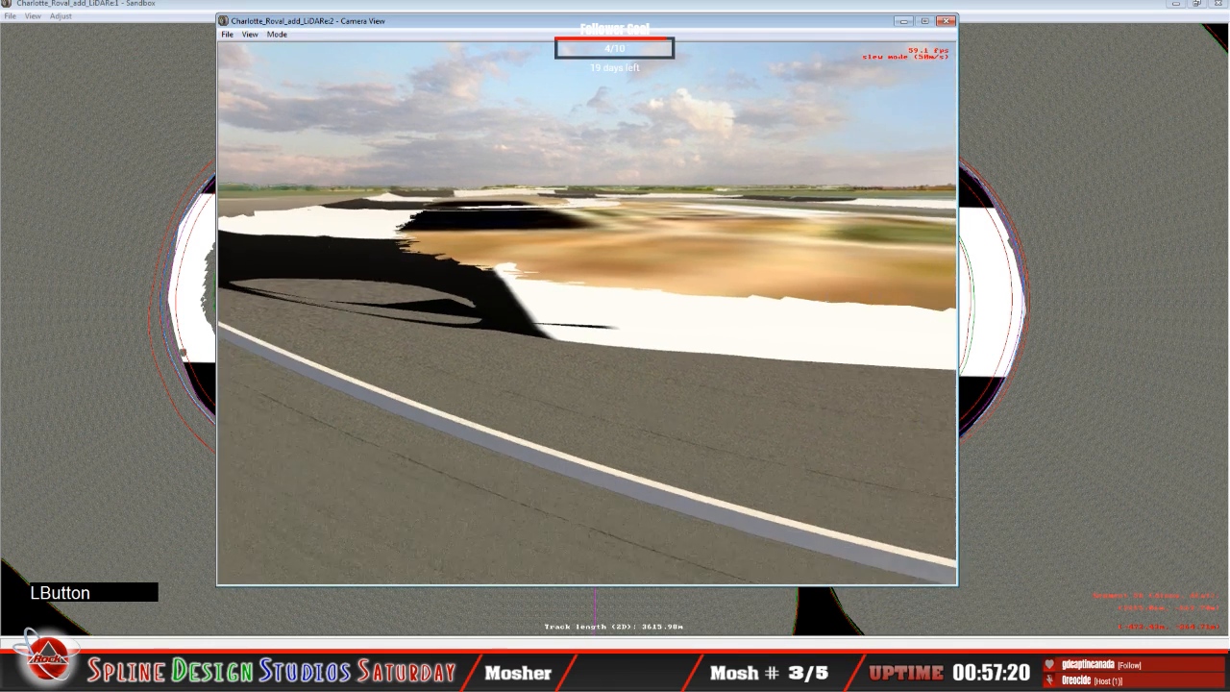
pyautogui.moveTo(587, 314); pyautogui.dragTo(755, 339)
pyautogui.moveTo(755, 338); pyautogui.dragTo(740, 312, button='right')
pyautogui.moveTo(740, 312)
pyautogui.mouseDown()
pyautogui.moveTo(726, 274)
pyautogui.moveTo(744, 298)
pyautogui.mouseUp()
pyautogui.moveTo(744, 298); pyautogui.dragTo(746, 274, button='right')
pyautogui.moveTo(746, 274); pyautogui.dragTo(559, 257)
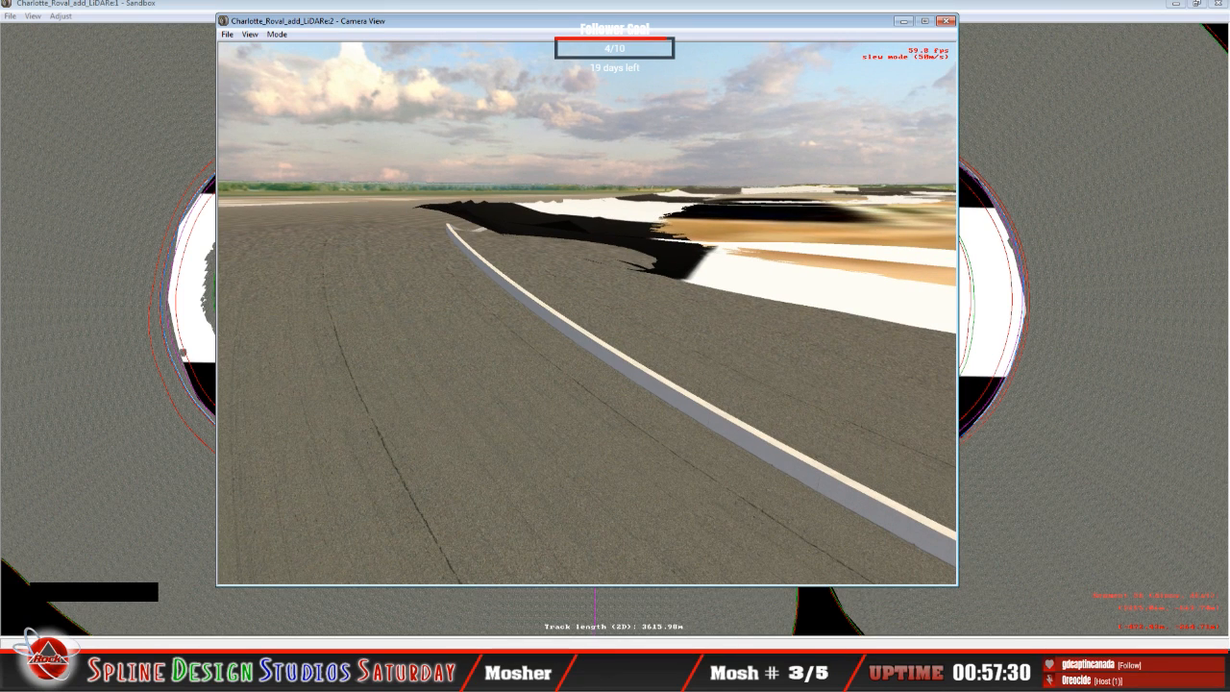
pyautogui.press('space')
pyautogui.click(200, 75)
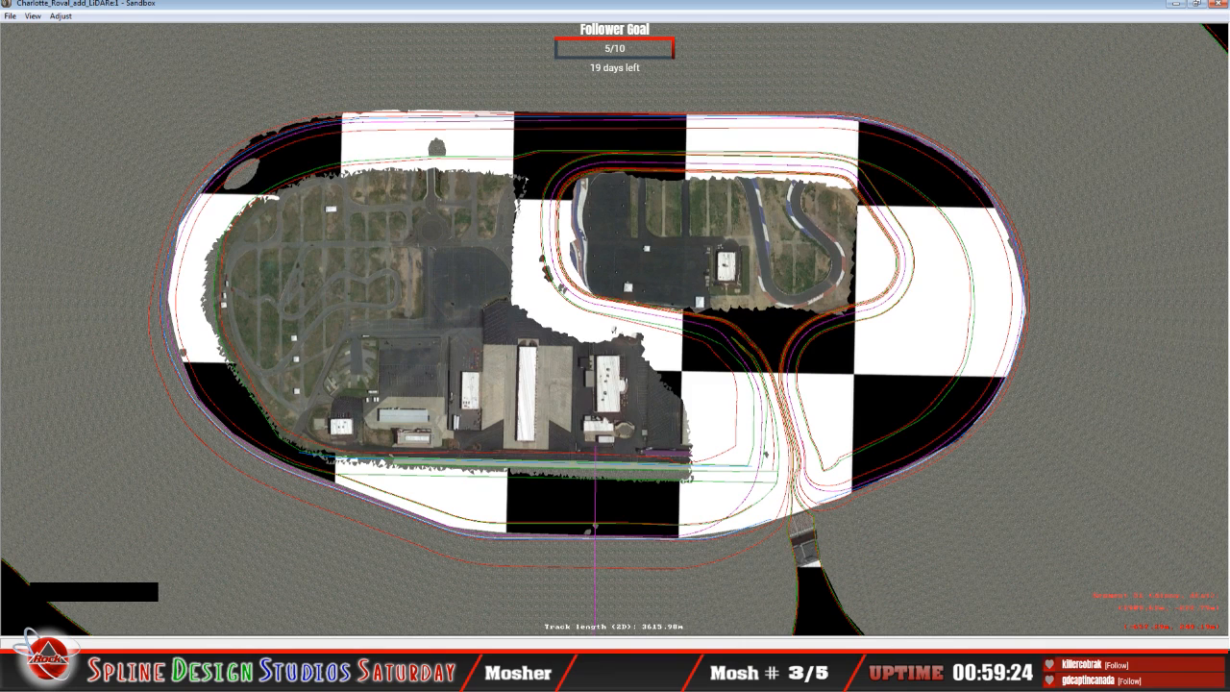
pyautogui.click(192, 672)
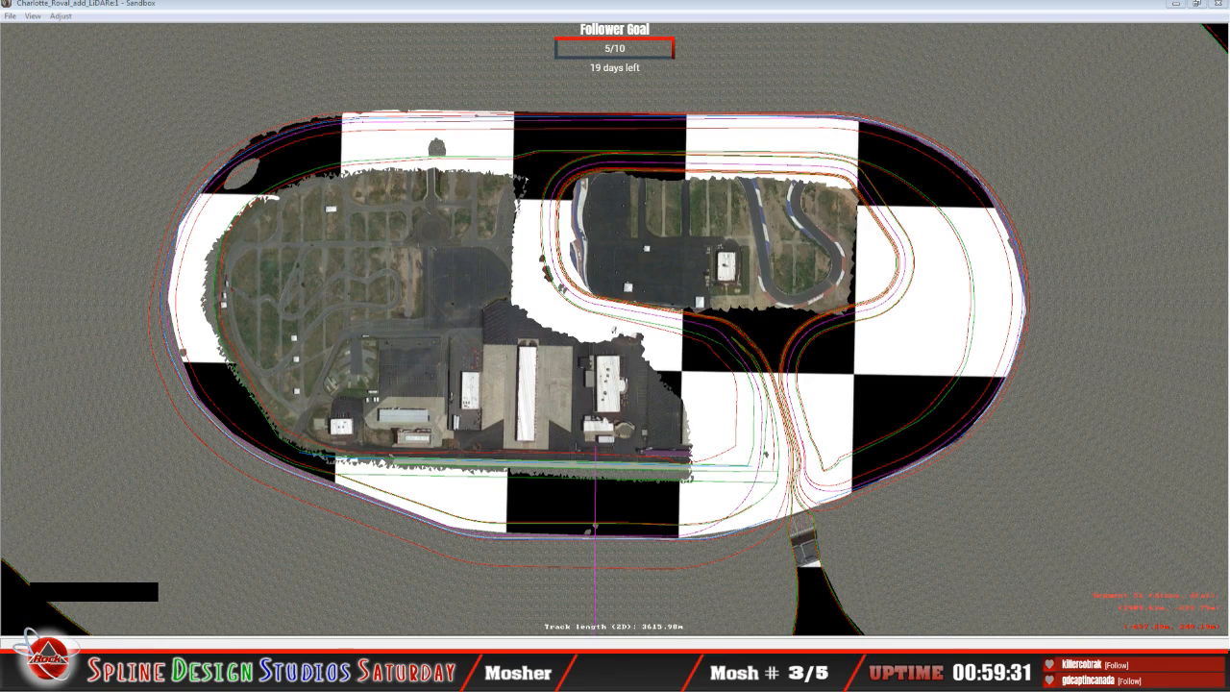
pyautogui.hotkey('shift', '1')
pyautogui.press('s')
pyautogui.press('o')
pyautogui.press('space')
pyautogui.press('s')
pyautogui.press('r')
pyautogui.press('o')
pyautogui.press('shift')
pyautogui.press('o')
pyautogui.press('n')
pyautogui.press('Return')
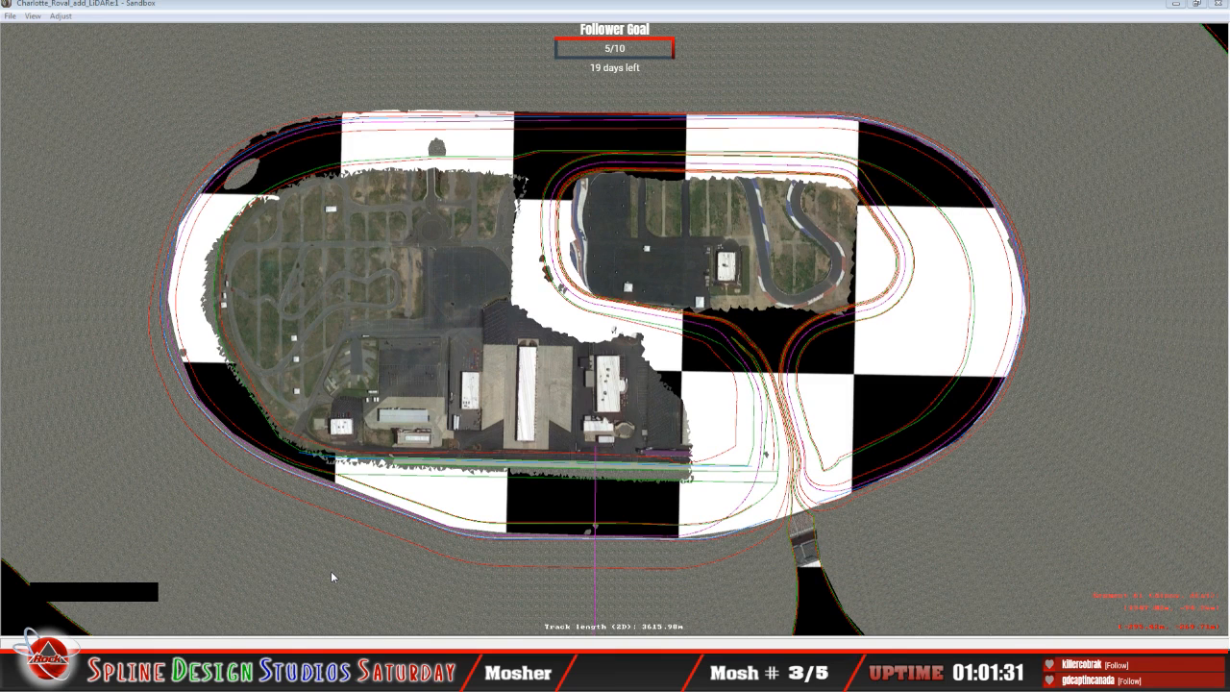
# Step: Select the X section along the outer edge of the curve segment beside the oval gap in the checkered terrain
pyautogui.click(241, 9)
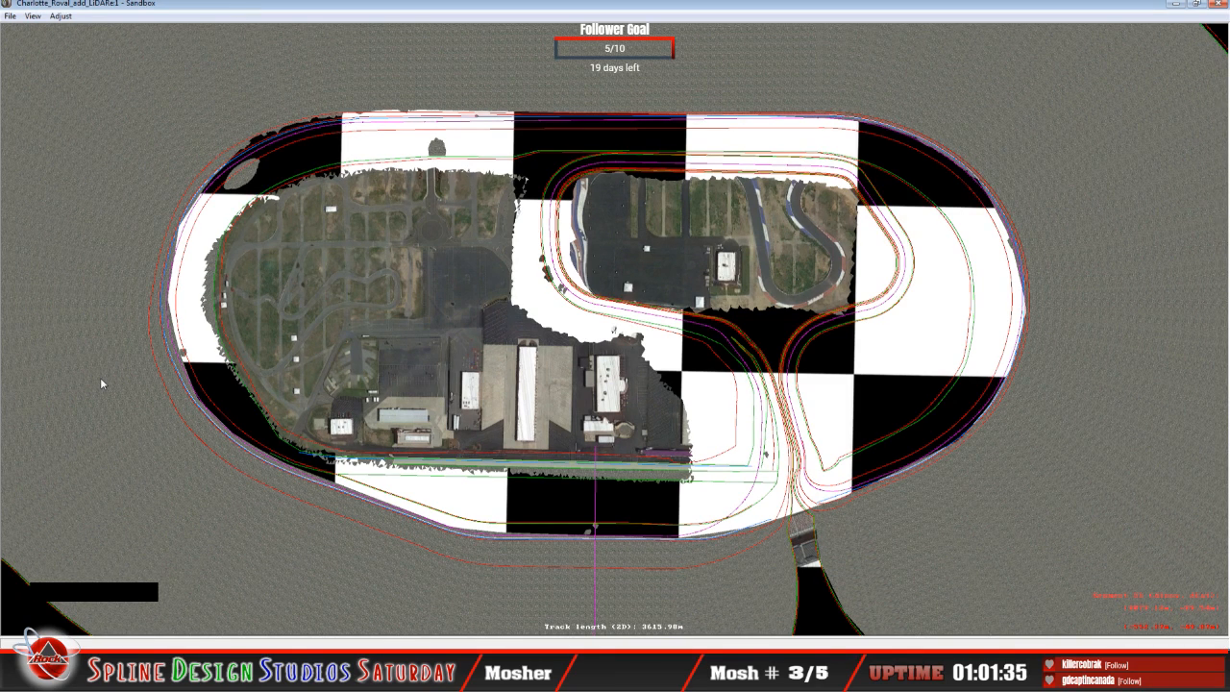
pyautogui.press('z')
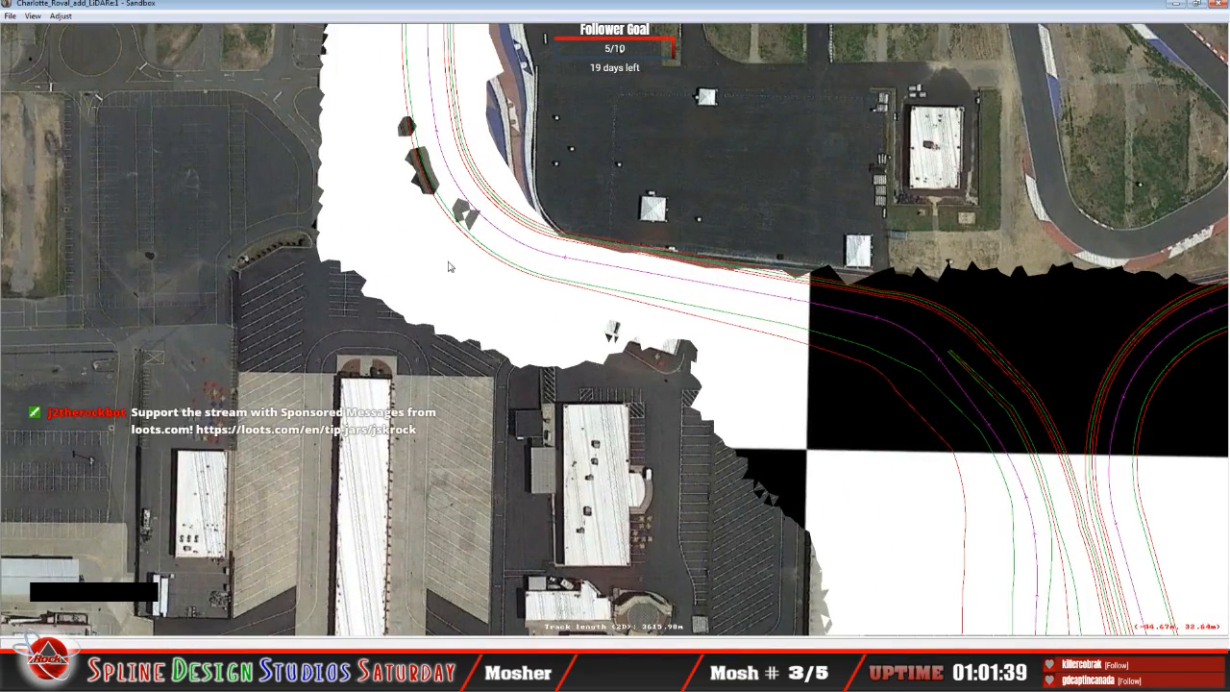
pyautogui.press('c')
pyautogui.press('c')
pyautogui.press('c')
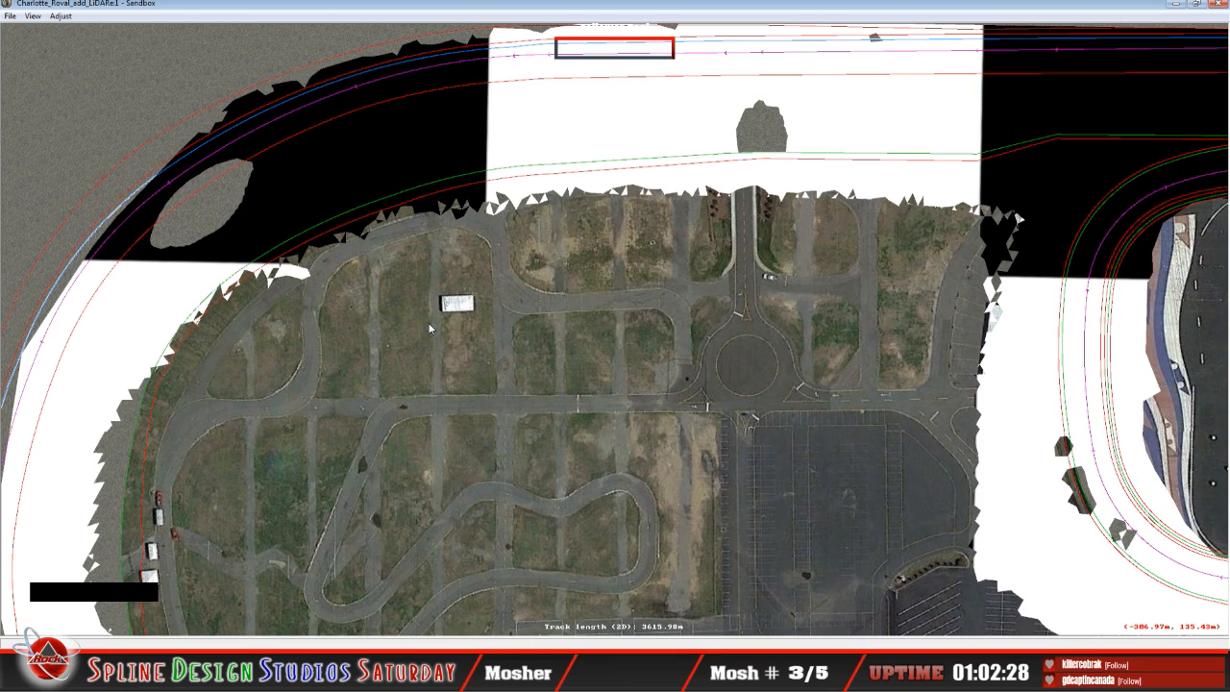
pyautogui.click(310, 250)
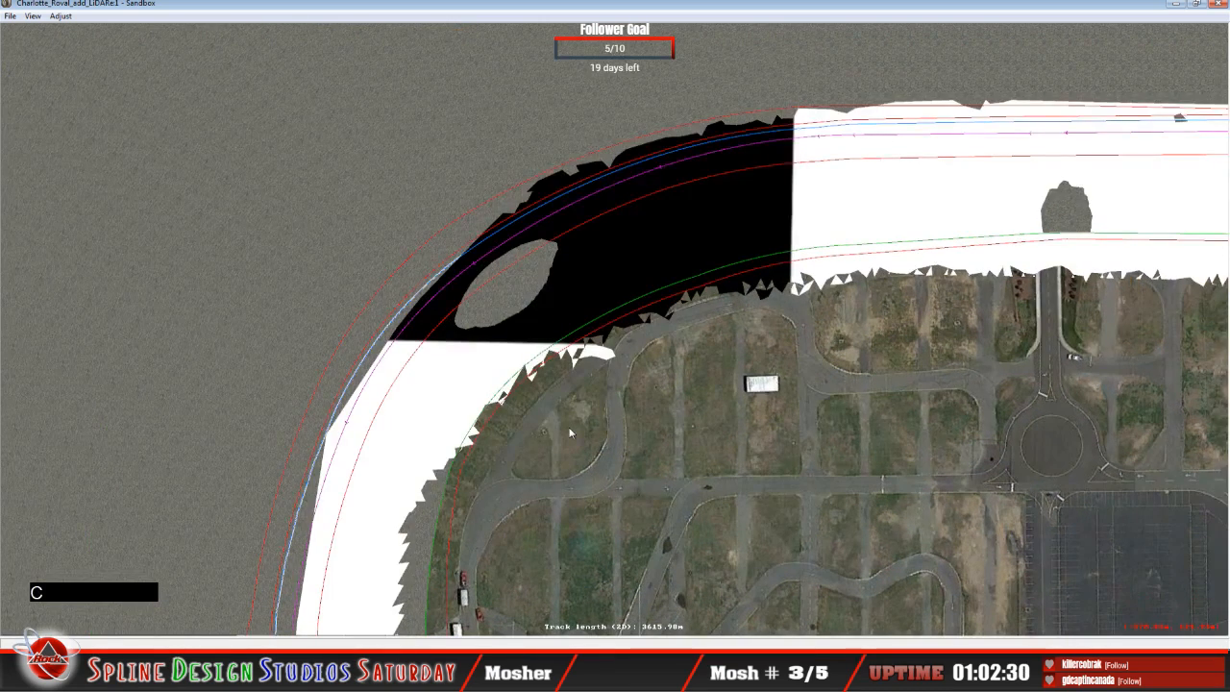
pyautogui.click(646, 457)
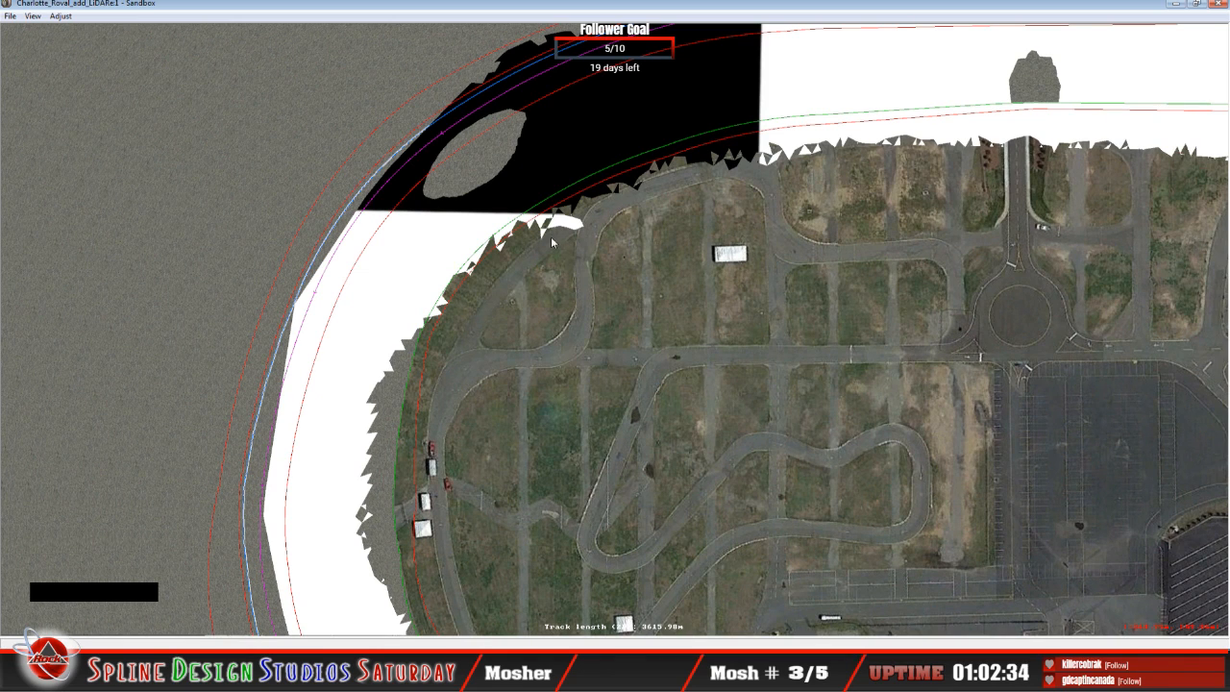
pyautogui.click(501, 237)
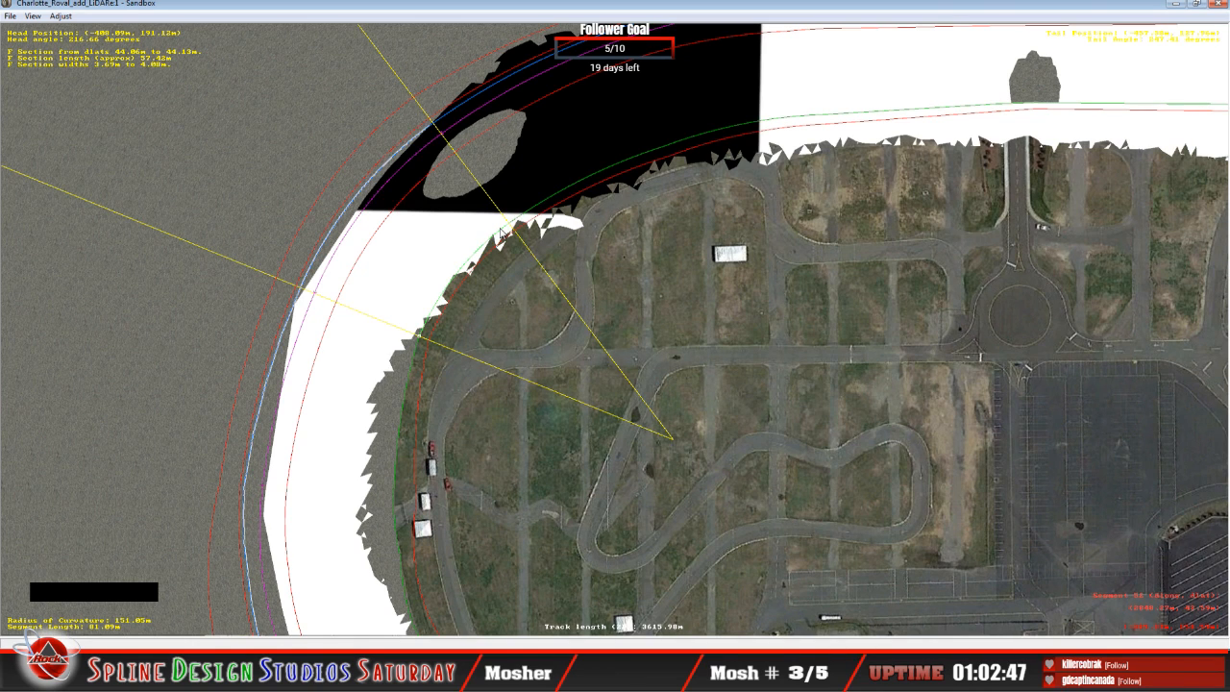
pyautogui.click(377, 257)
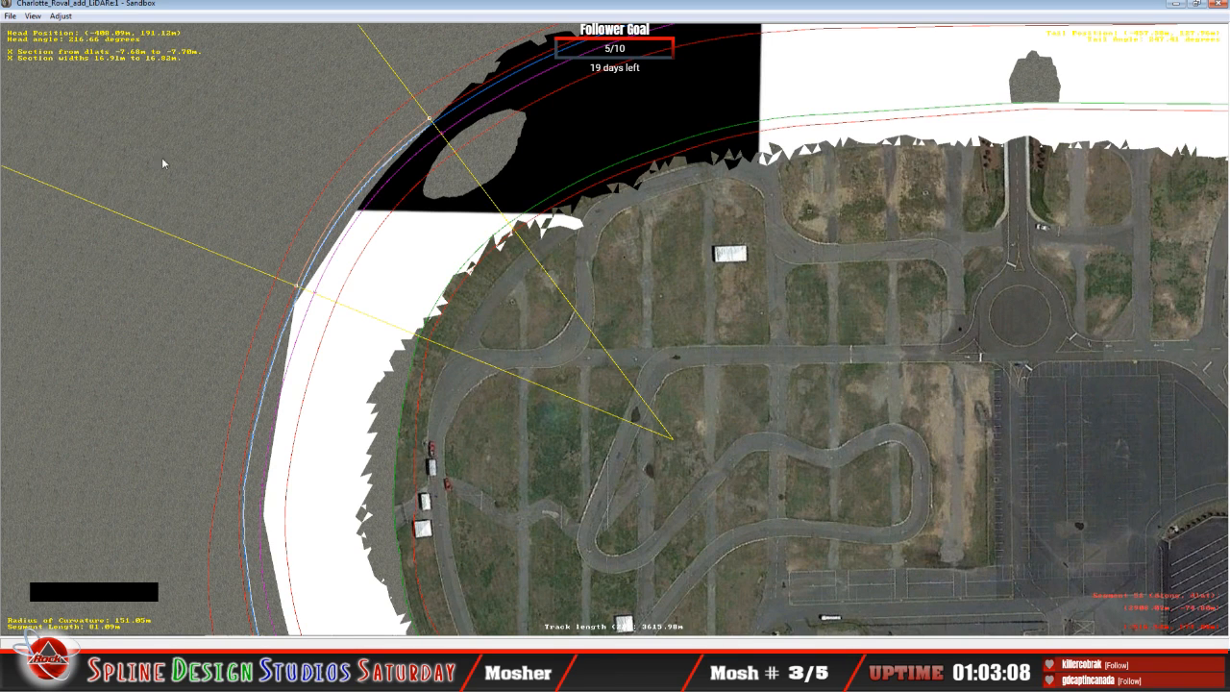
pyautogui.click(34, 15)
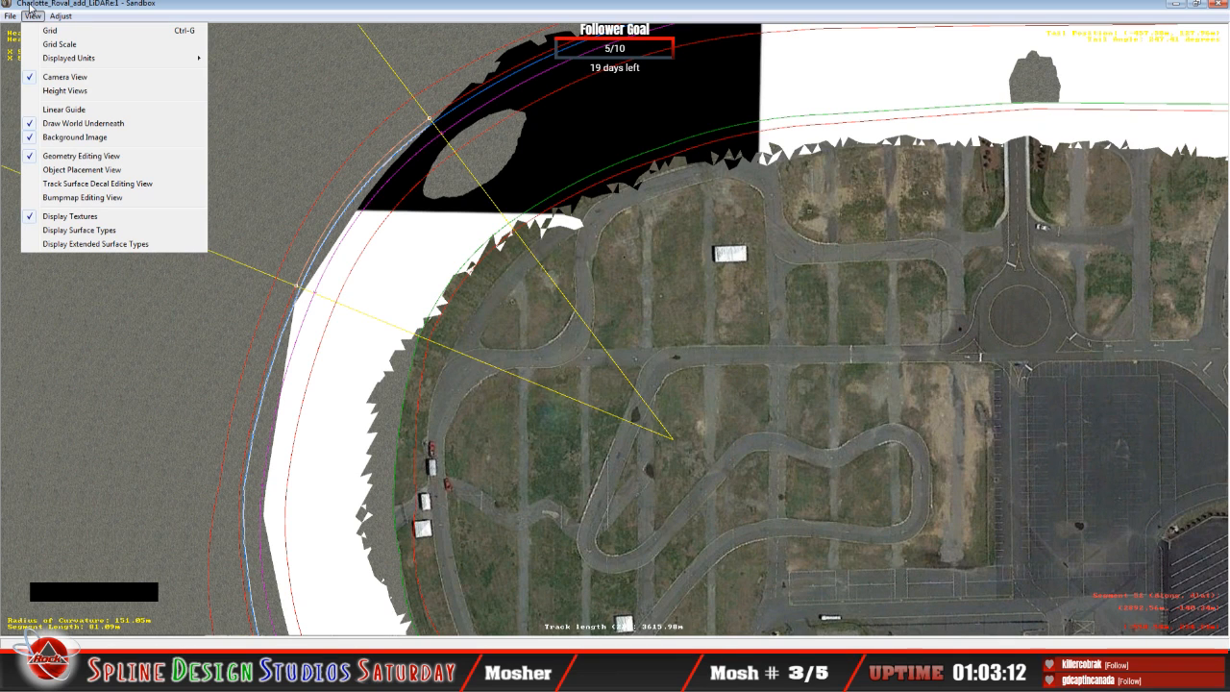
pyautogui.click(300, 18)
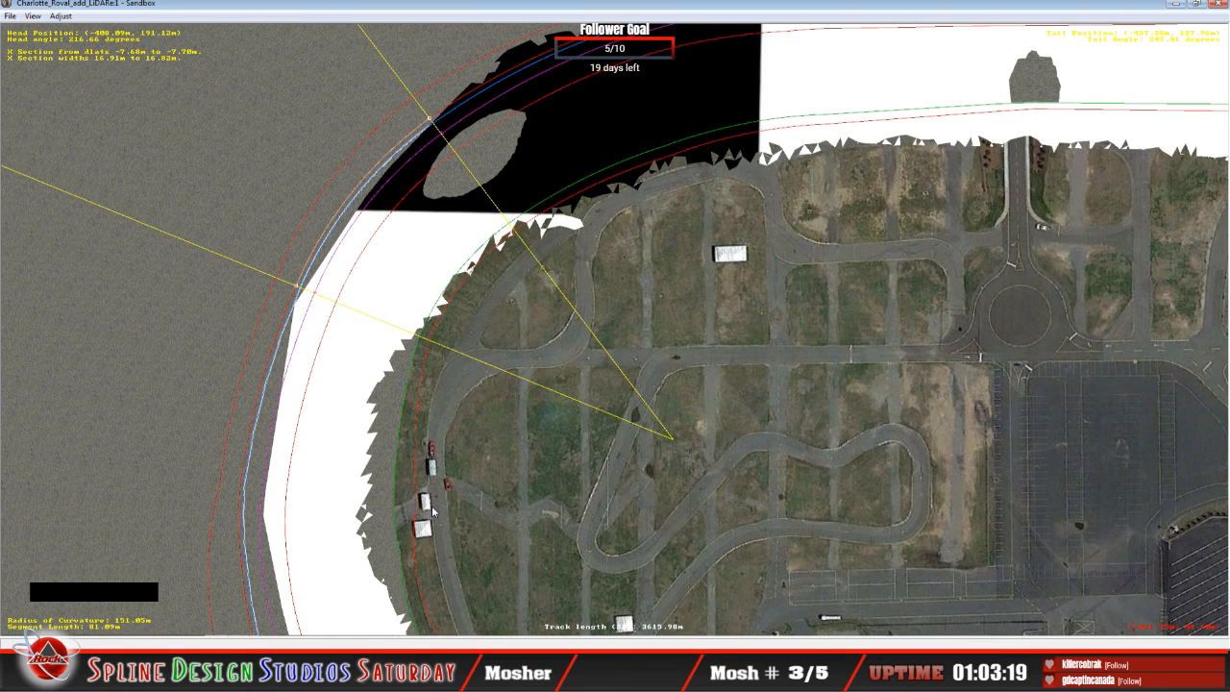
pyautogui.click(447, 583)
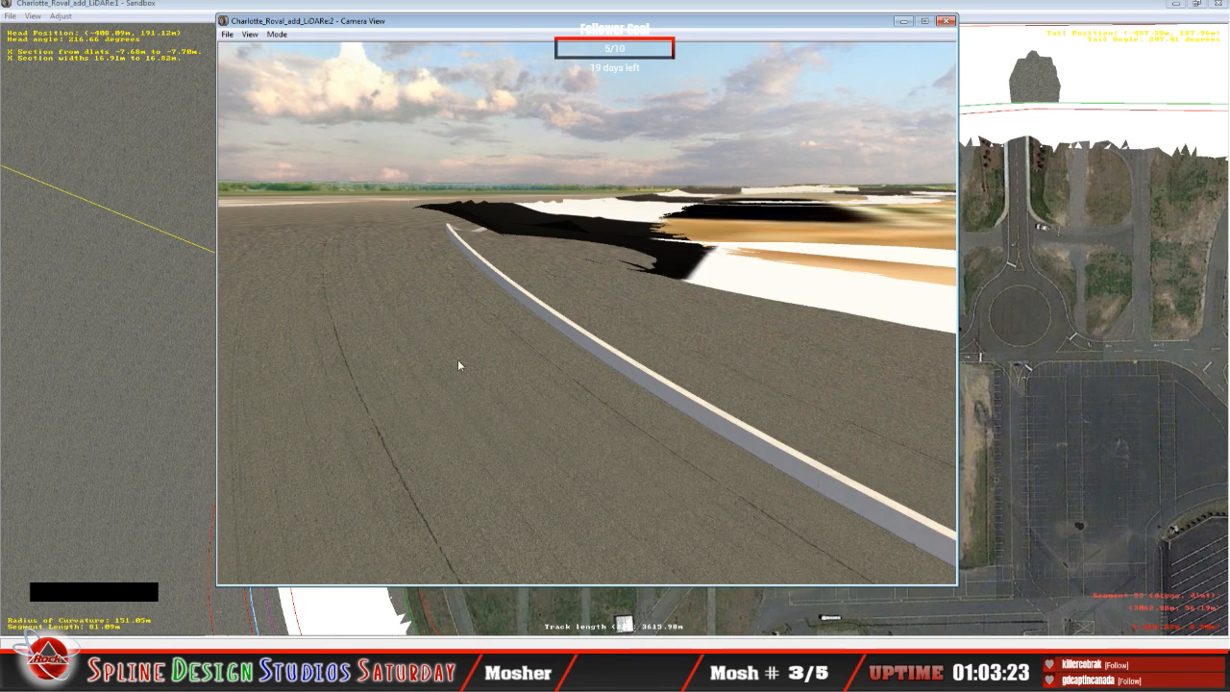
pyautogui.click(176, 10)
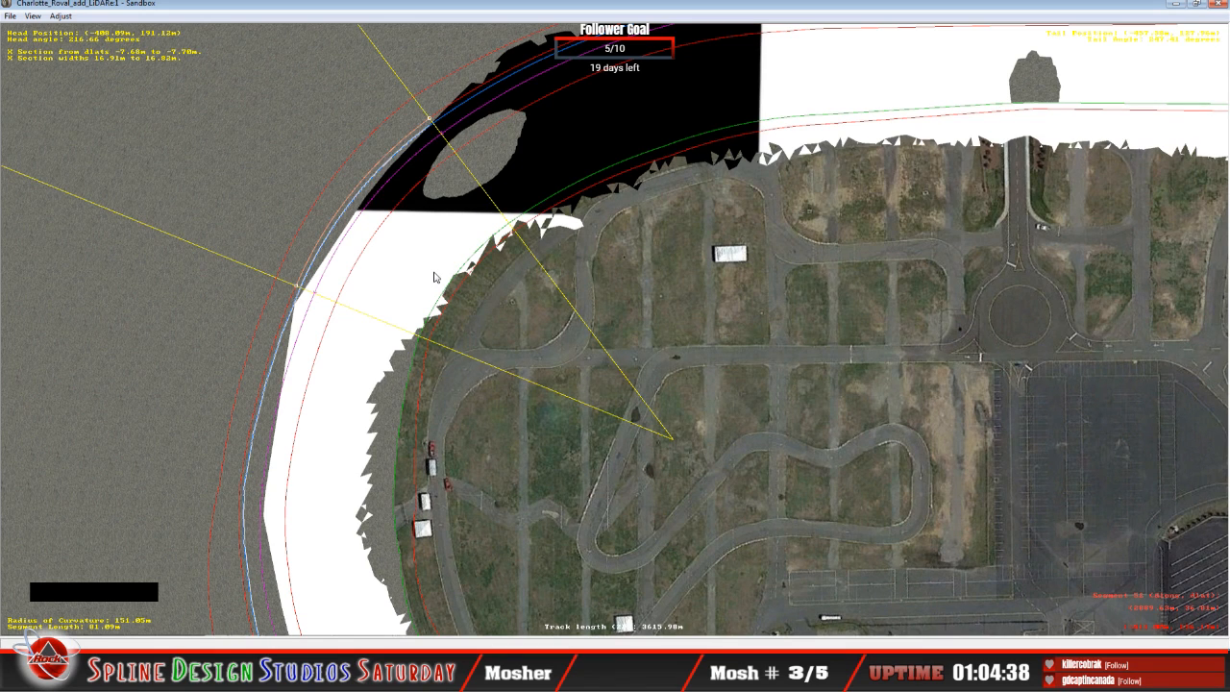
# Step: Open the Height Views for the selected curve segment, reposition that window over the plan and return to the track plan
pyautogui.click(32, 16)
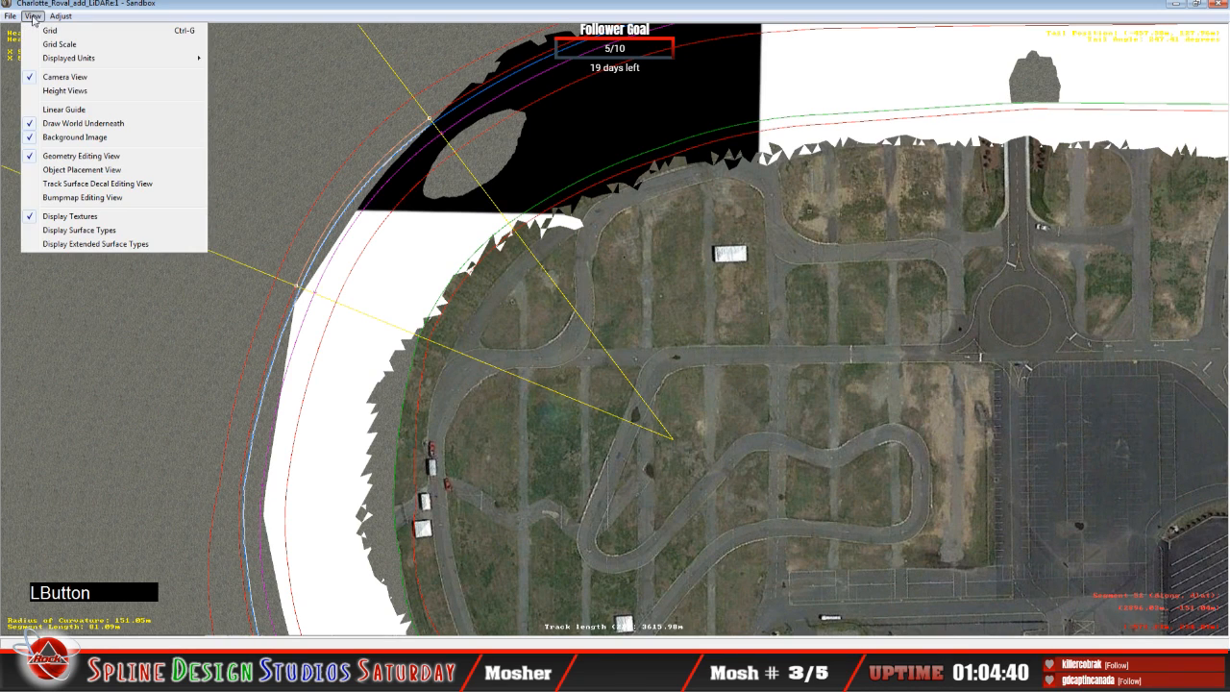
pyautogui.click(64, 90)
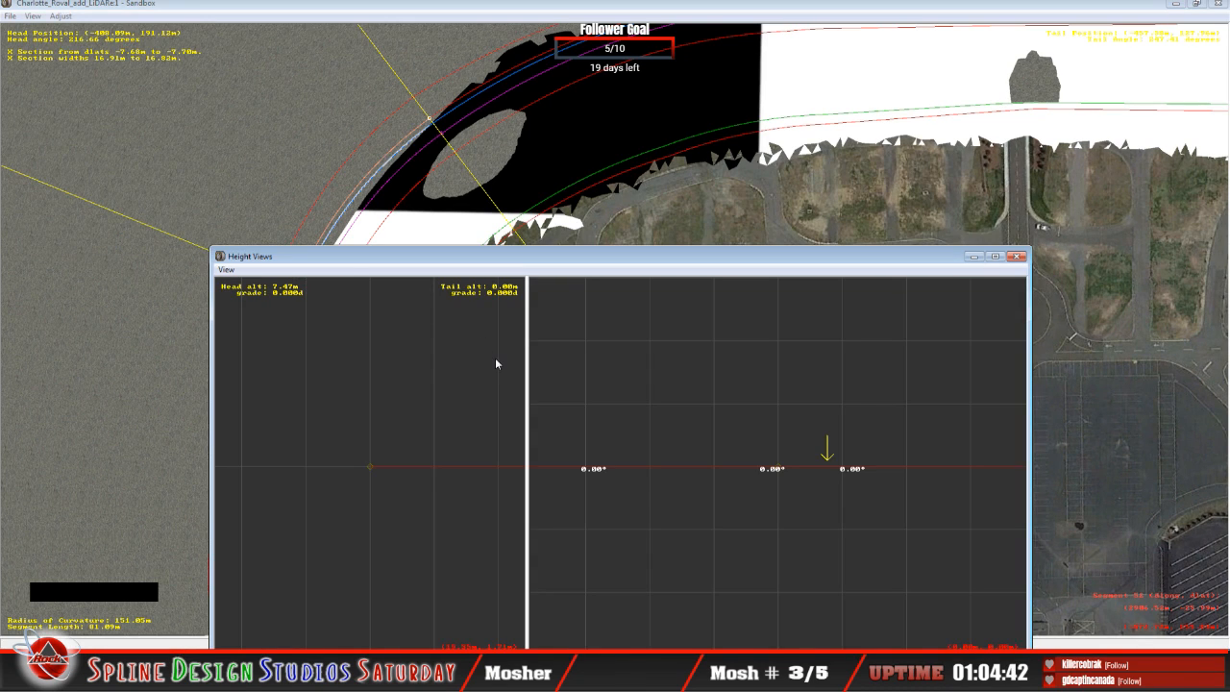
pyautogui.moveTo(709, 264); pyautogui.dragTo(608, 145)
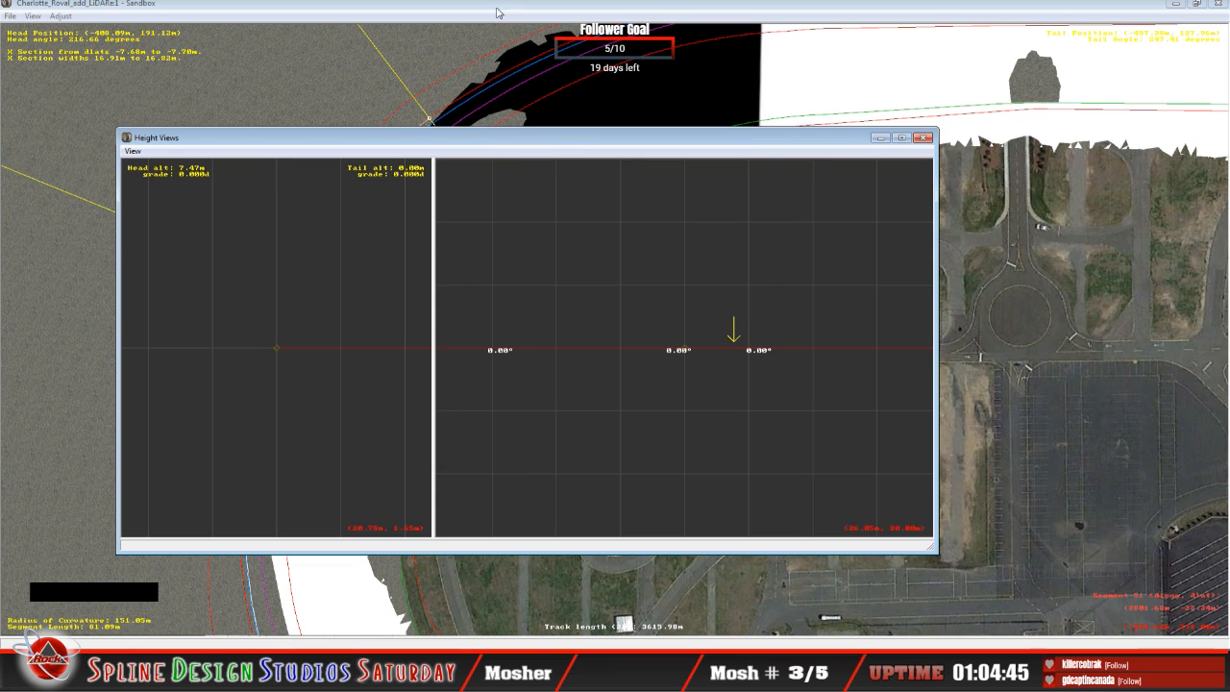
pyautogui.click(500, 11)
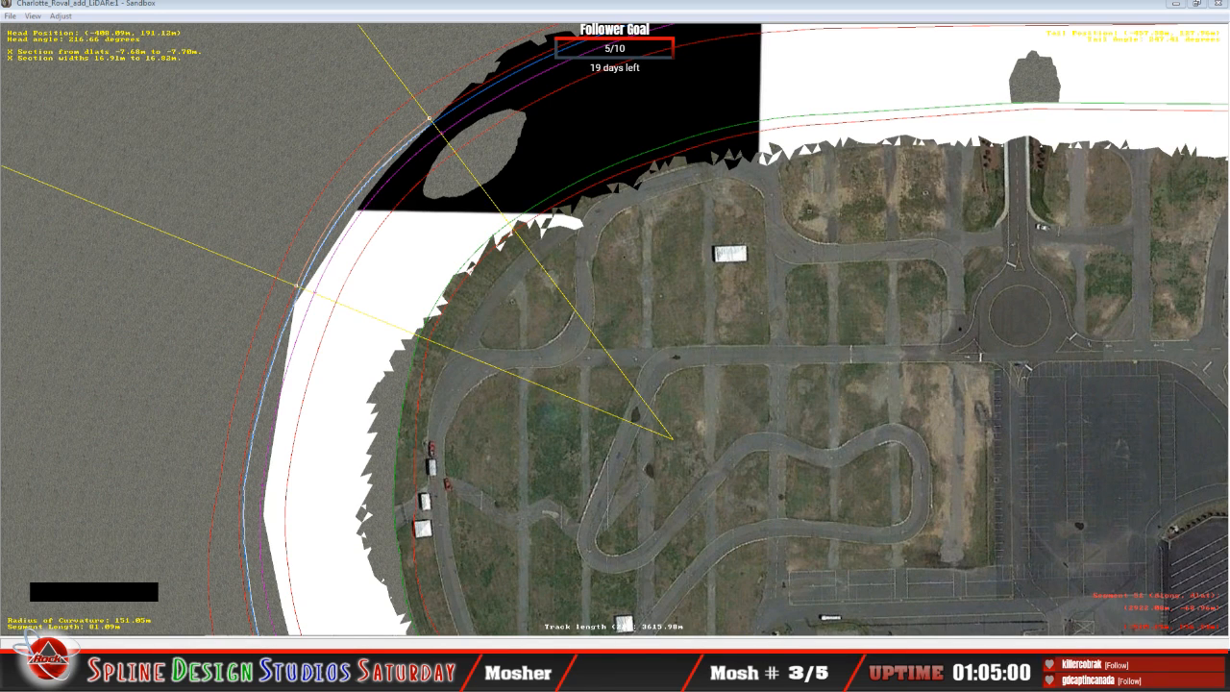
pyautogui.hotkey('shift', '1')
pyautogui.press('s')
pyautogui.press('1')
pyautogui.press('Return')
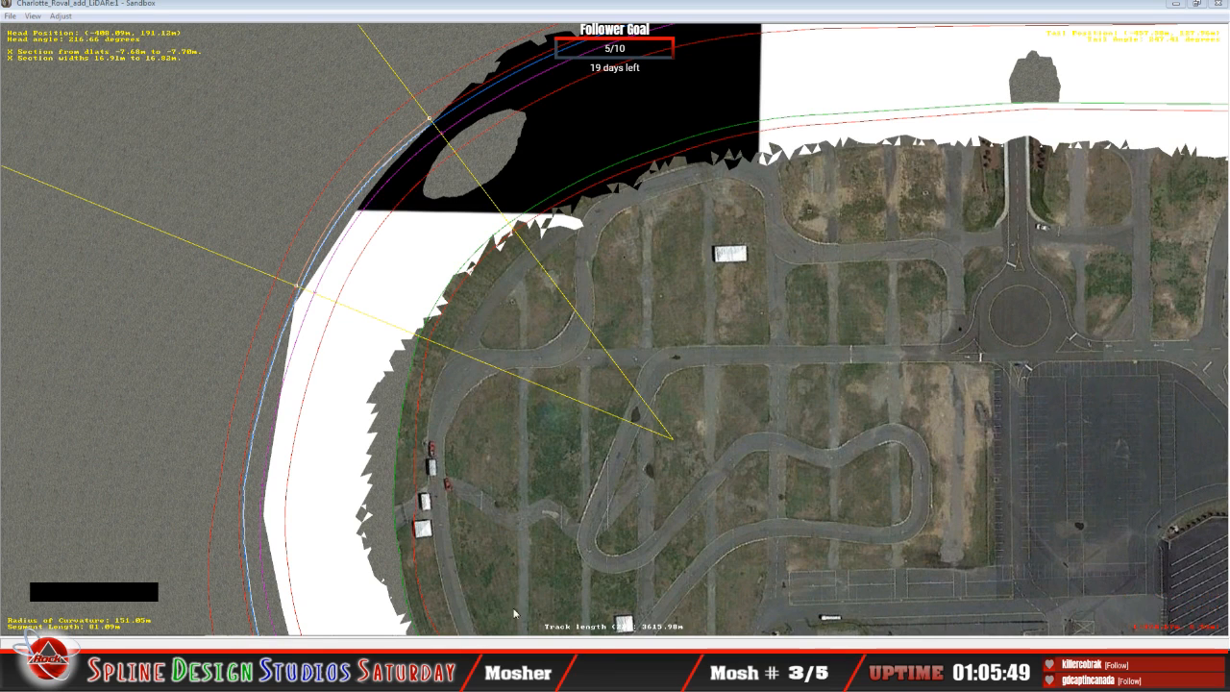
# Step: Examine the selected segment's cross-section in the Height Views from closer up and compare it with the adjacent segment
pyautogui.click(361, 677)
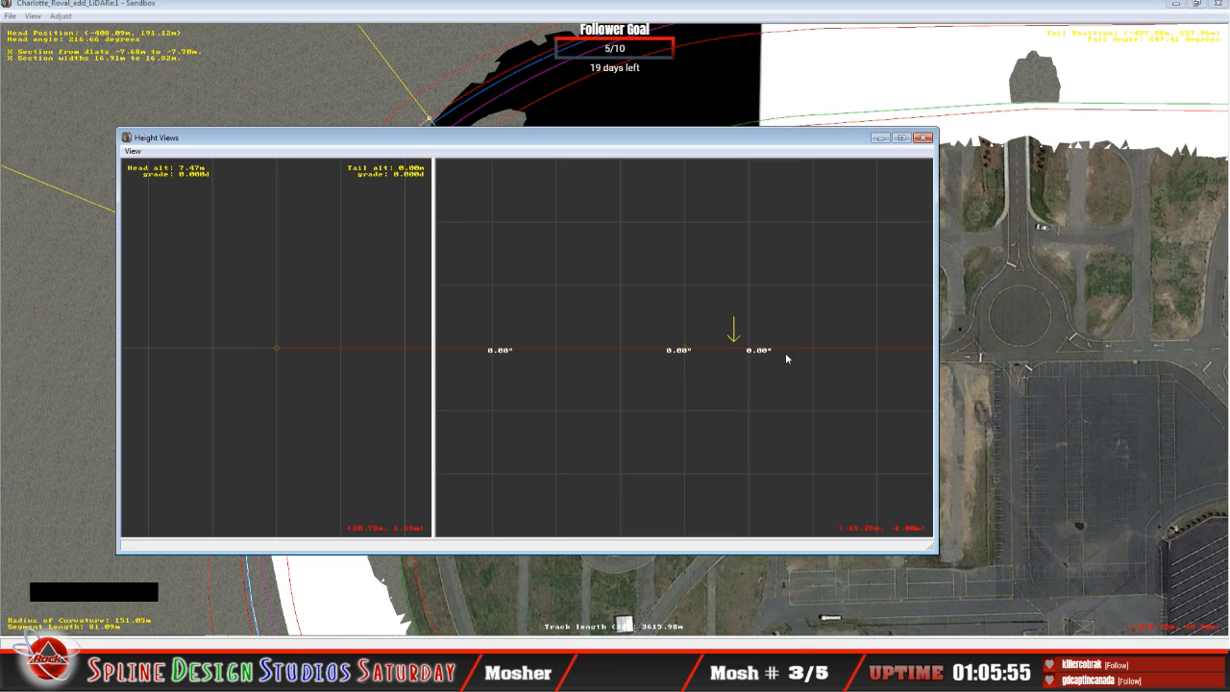
pyautogui.press('z')
pyautogui.rightClick(673, 426)
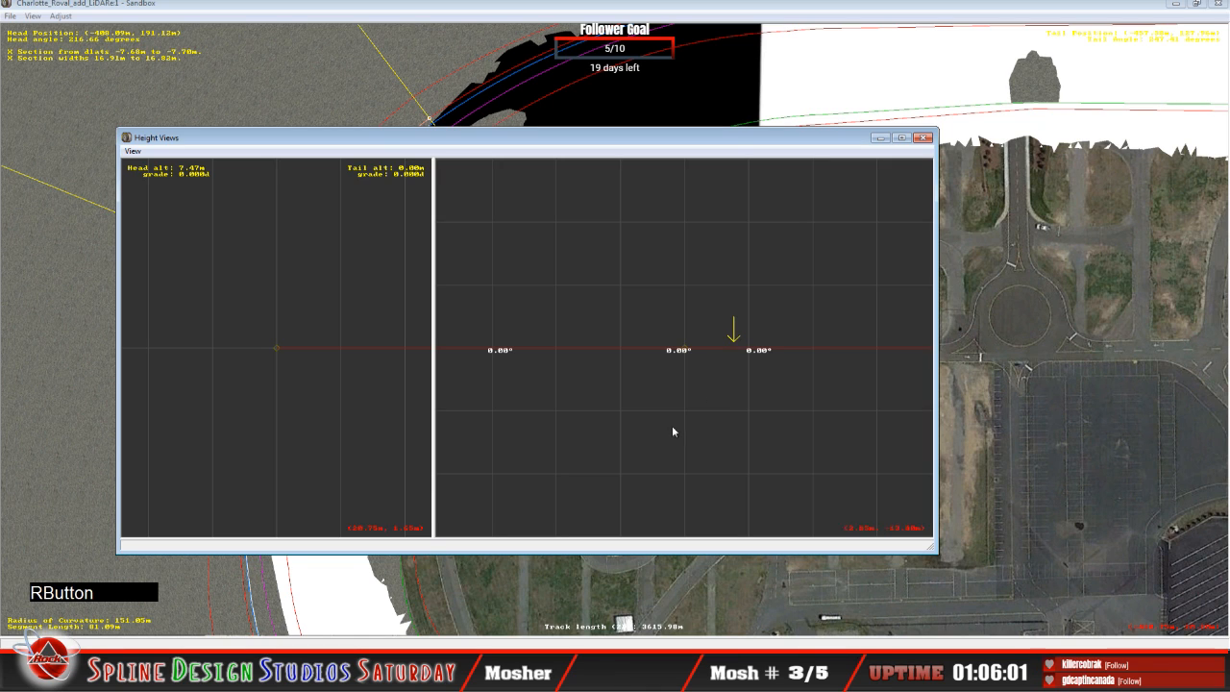
pyautogui.press('z')
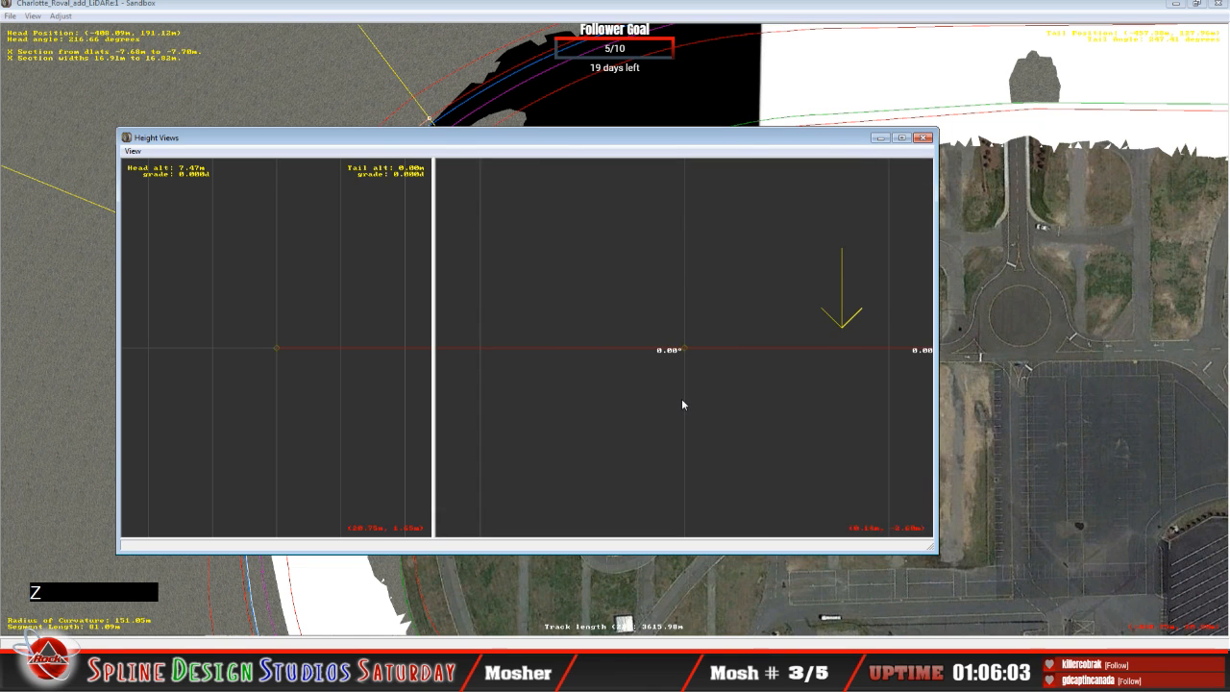
pyautogui.press('c')
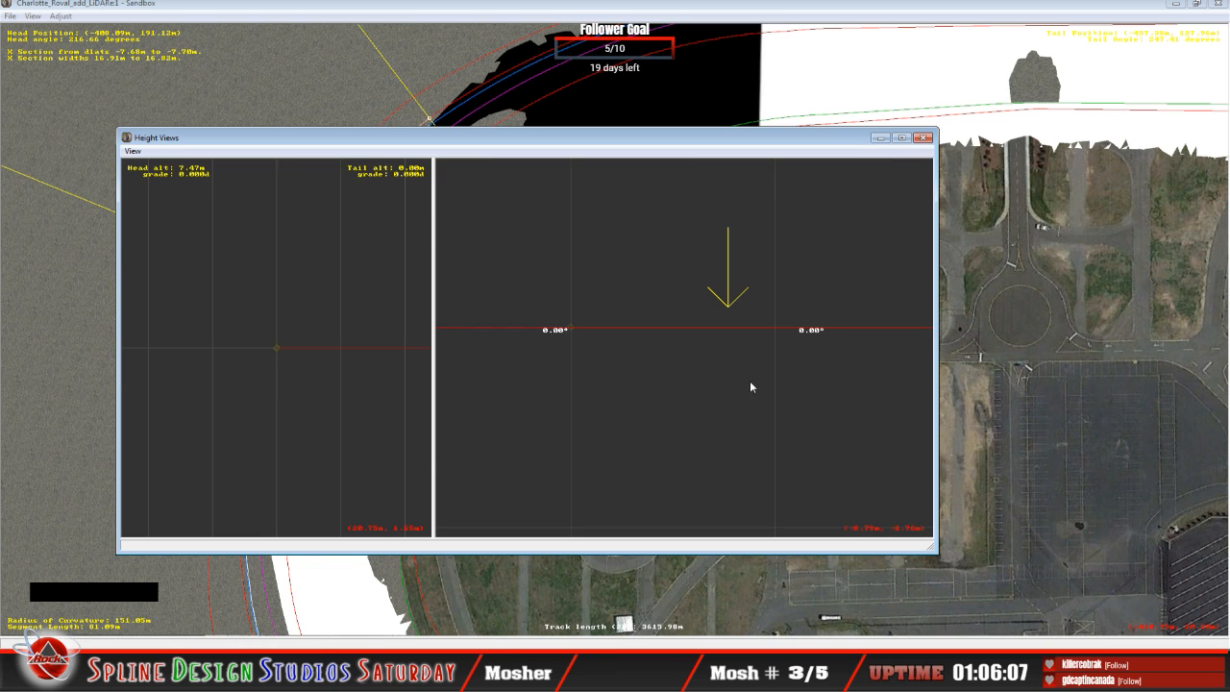
pyautogui.press('Up')
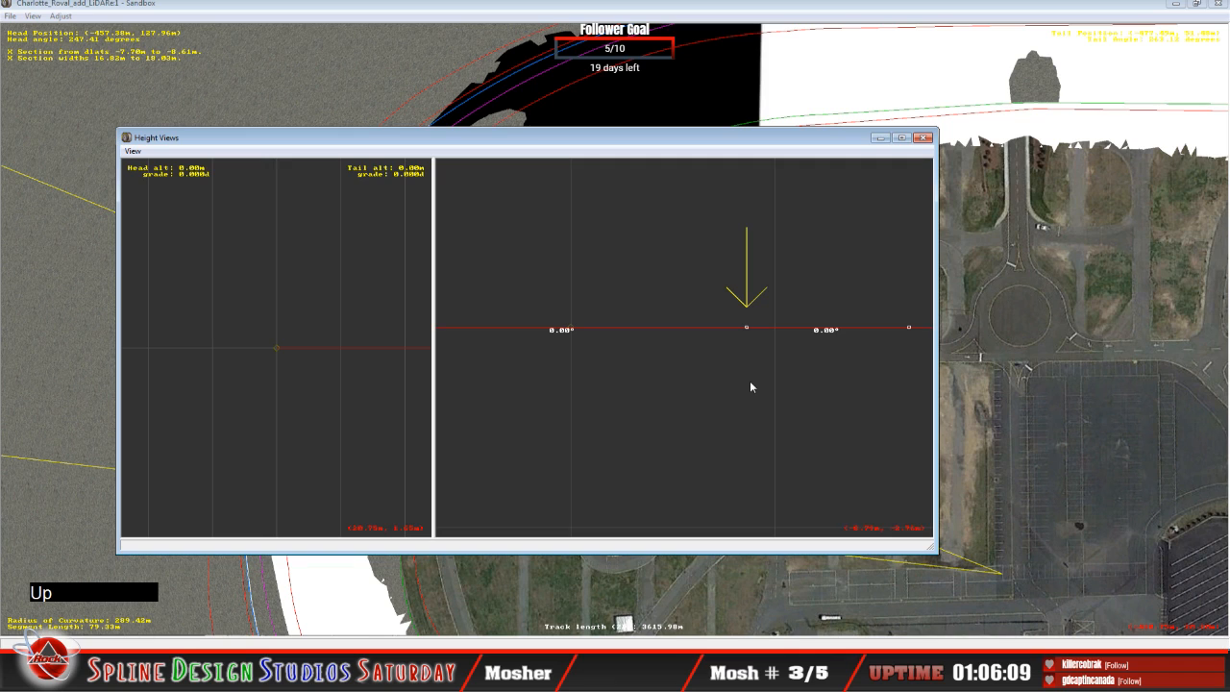
pyautogui.press('Down')
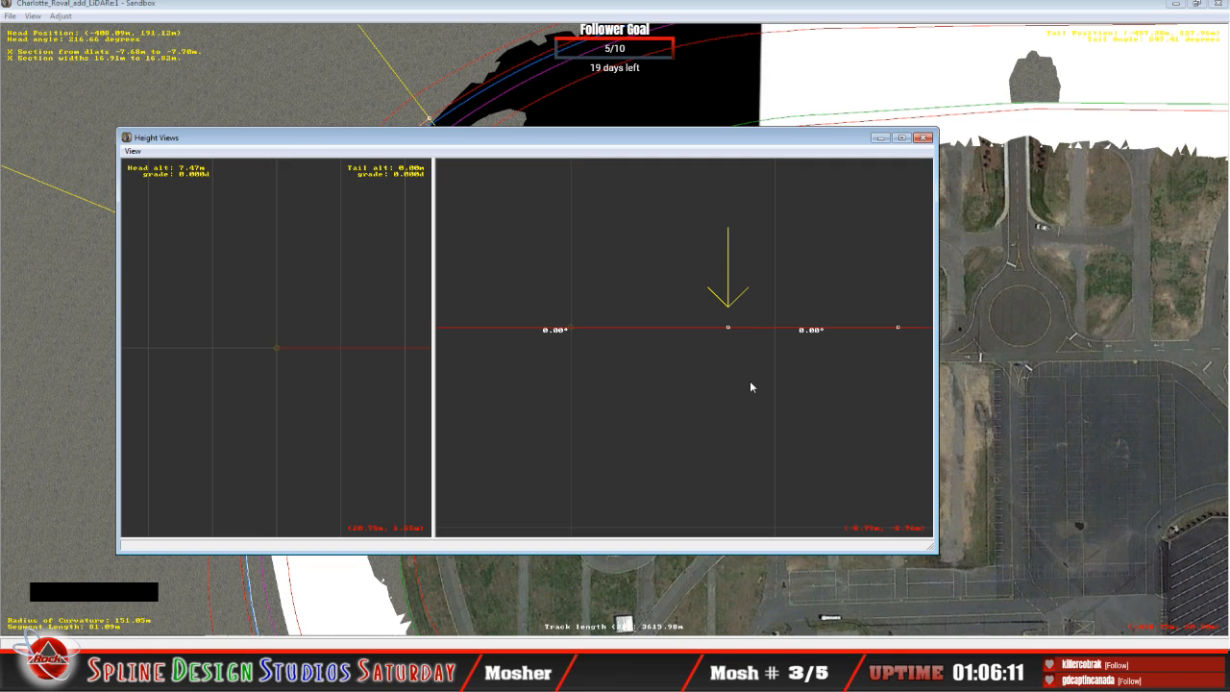
pyautogui.press('Left')
pyautogui.press('Right')
# Step: Bring up the camera view alongside the Height Views and rearrange both windows over the track plan
pyautogui.click(529, 141)
pyautogui.moveTo(529, 141); pyautogui.dragTo(642, 201)
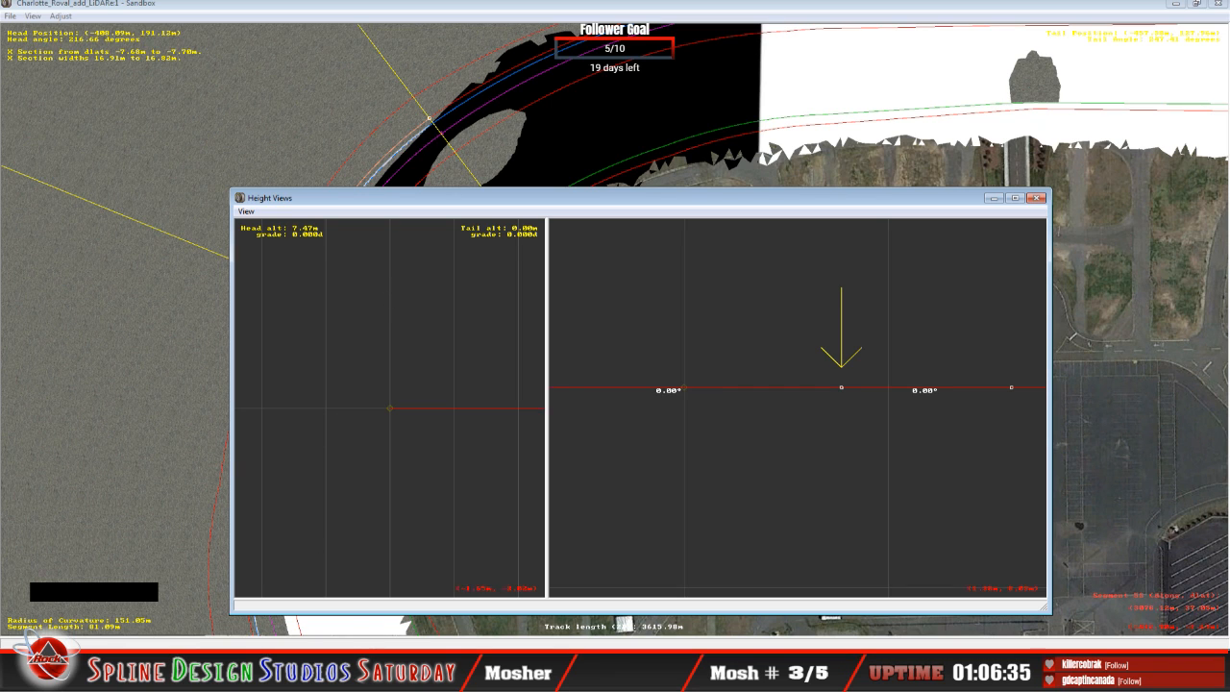
pyautogui.click(373, 675)
pyautogui.click(385, 594)
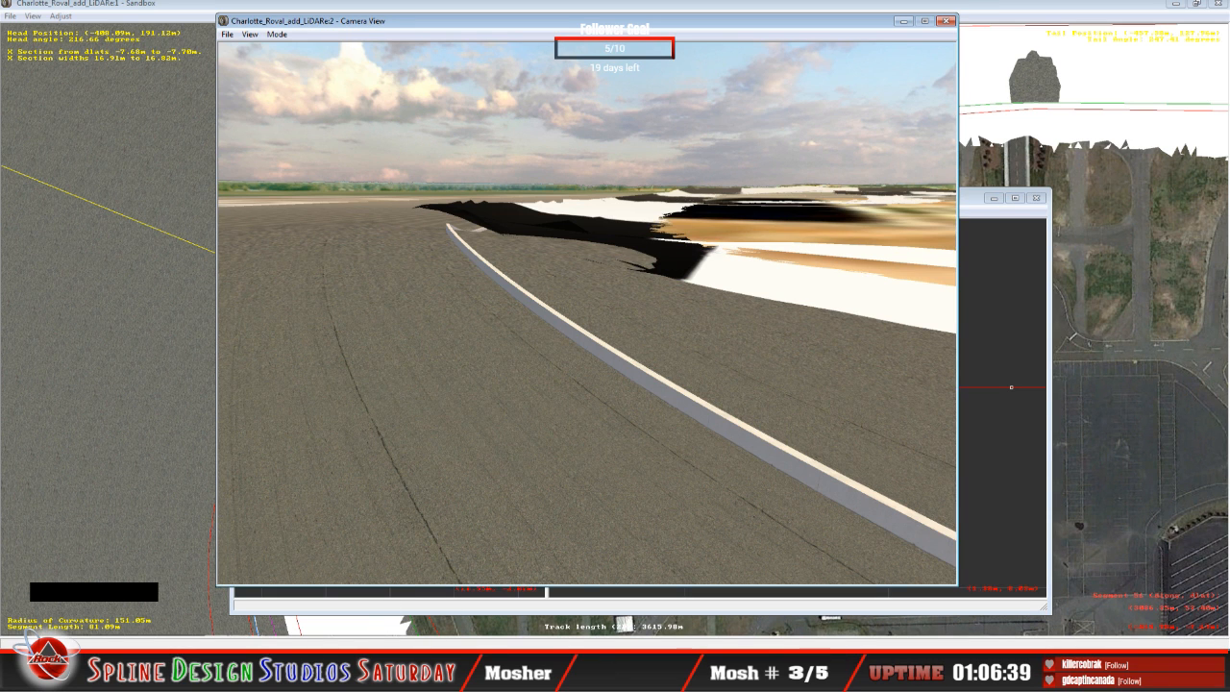
pyautogui.click(373, 675)
pyautogui.click(354, 641)
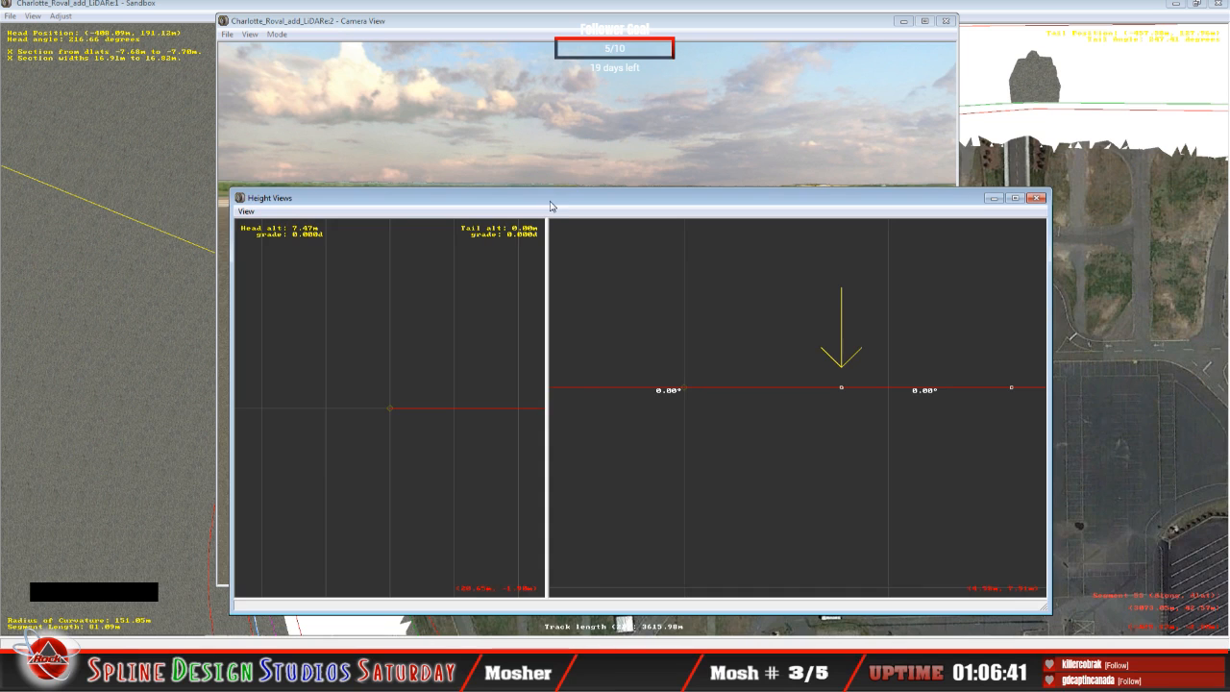
pyautogui.moveTo(556, 199); pyautogui.dragTo(766, 168)
pyautogui.click(363, 34)
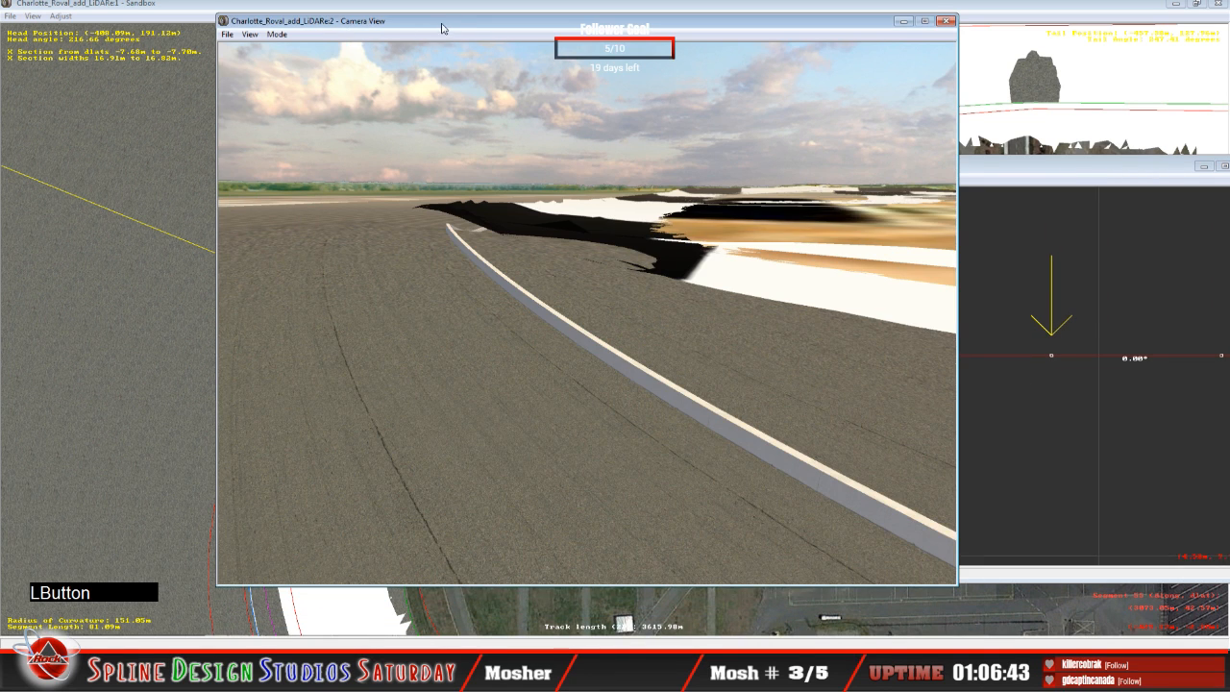
pyautogui.moveTo(444, 27); pyautogui.dragTo(213, 23)
pyautogui.moveTo(812, 186); pyautogui.dragTo(450, 162)
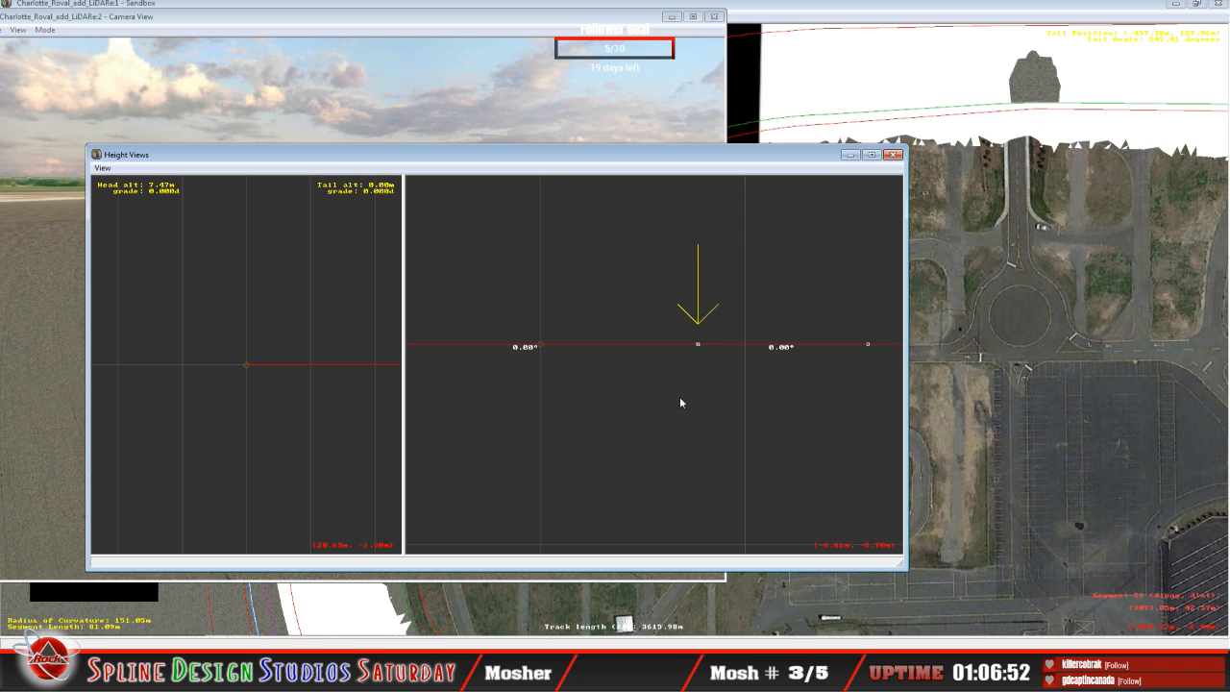
# Step: Enlarge the cross-section around its selected point in the Height Views and move the window to uncover the track in the camera view
pyautogui.scroll(-4, 680, 403)
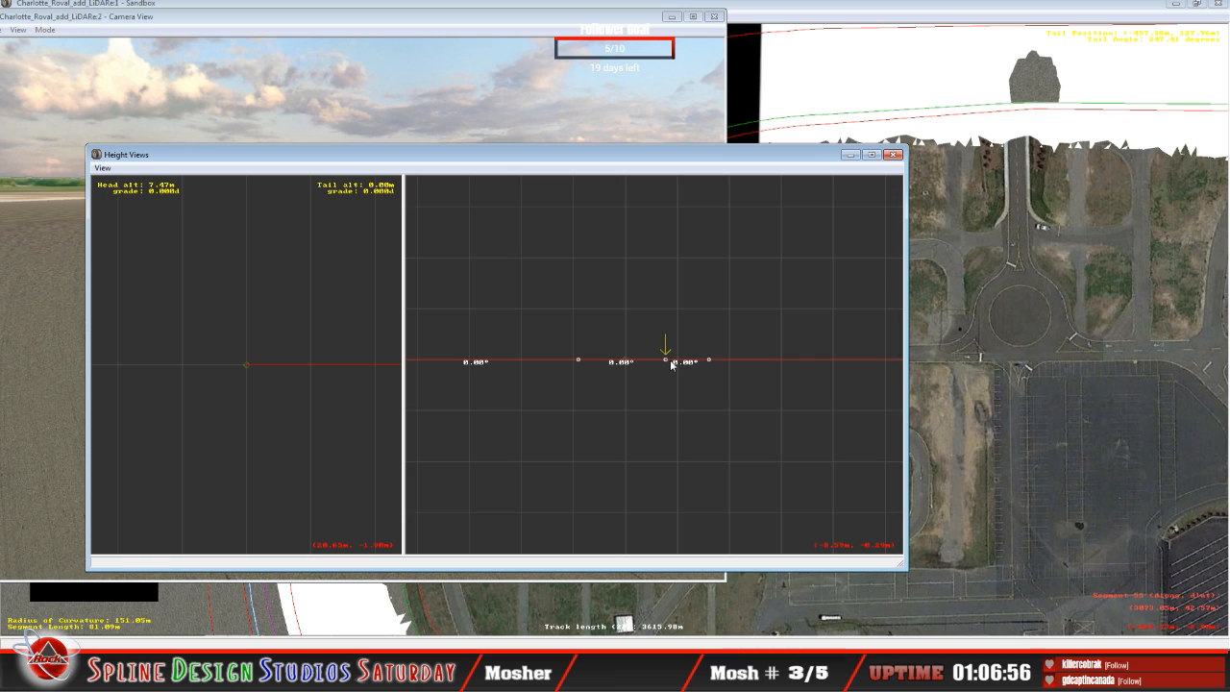
pyautogui.press('z')
pyautogui.scroll(2, 671, 365)
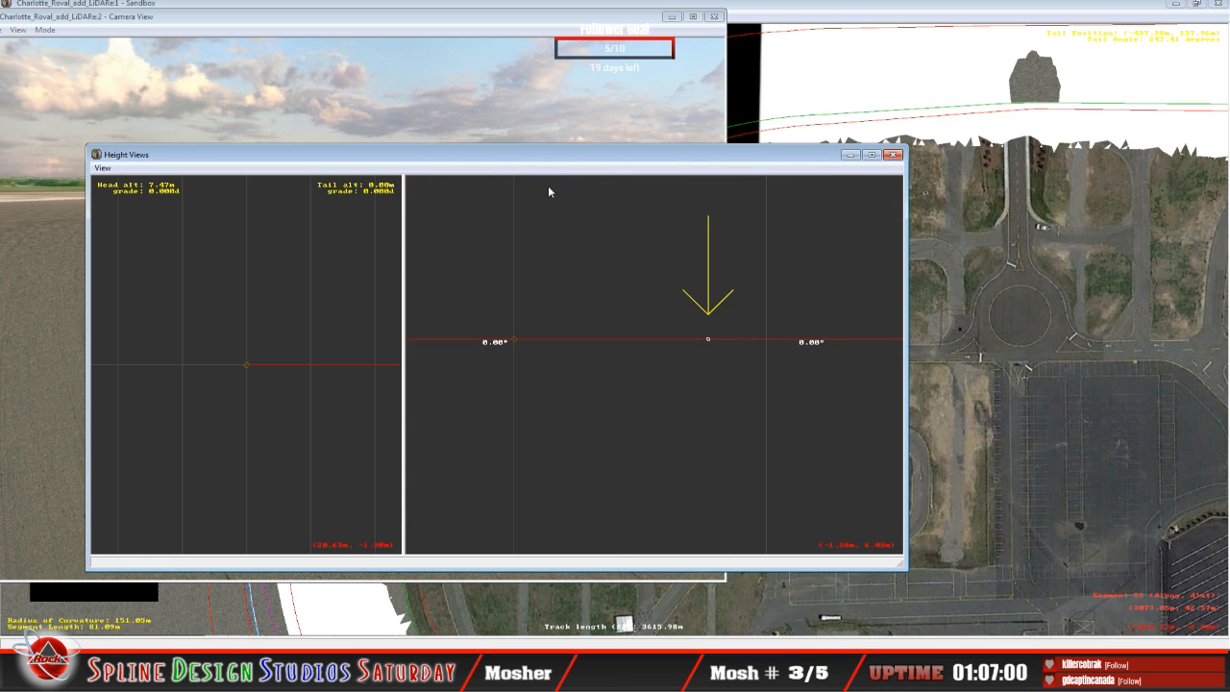
pyautogui.moveTo(537, 164); pyautogui.dragTo(820, 176)
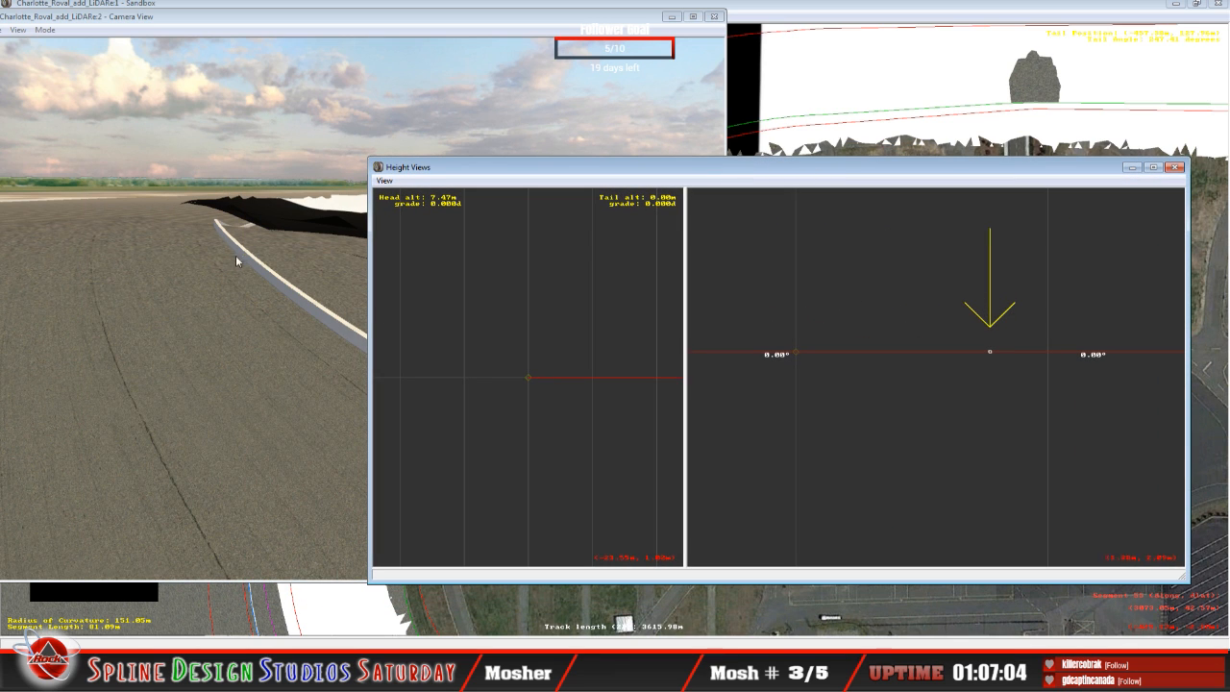
# Step: Raise the selected cross-section point in the Height Views to about 1.68 m
pyautogui.click(991, 352)
pyautogui.moveTo(990, 351); pyautogui.dragTo(987, 309)
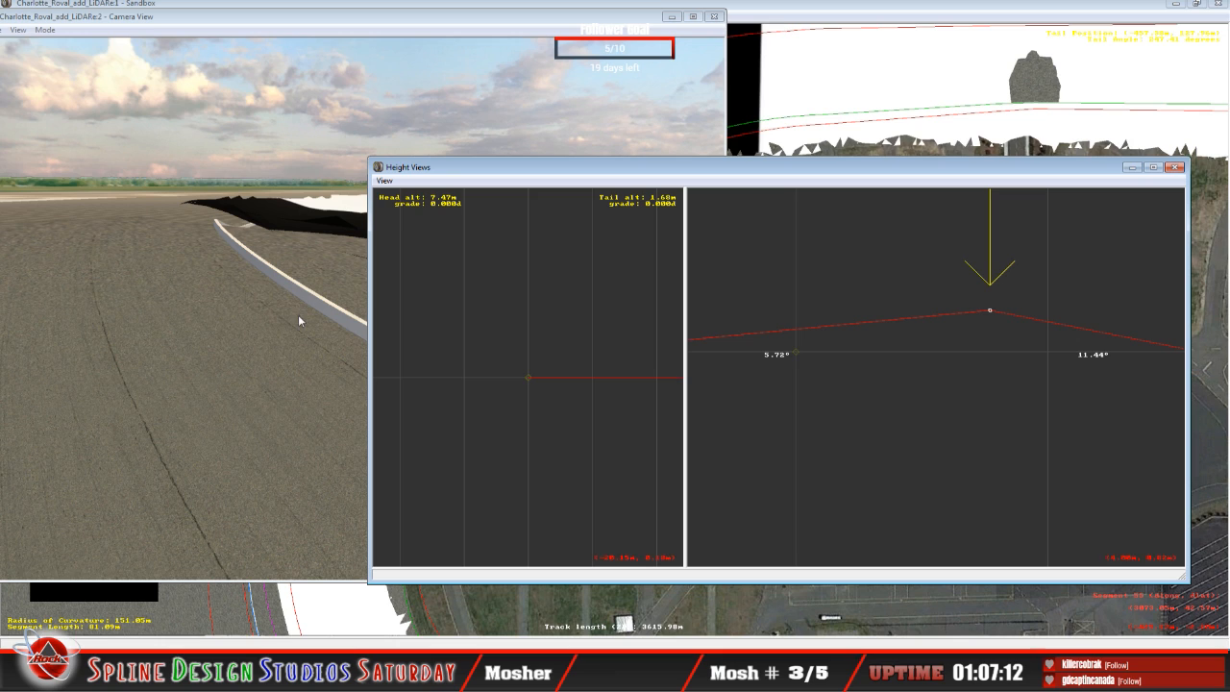
pyautogui.moveTo(993, 311)
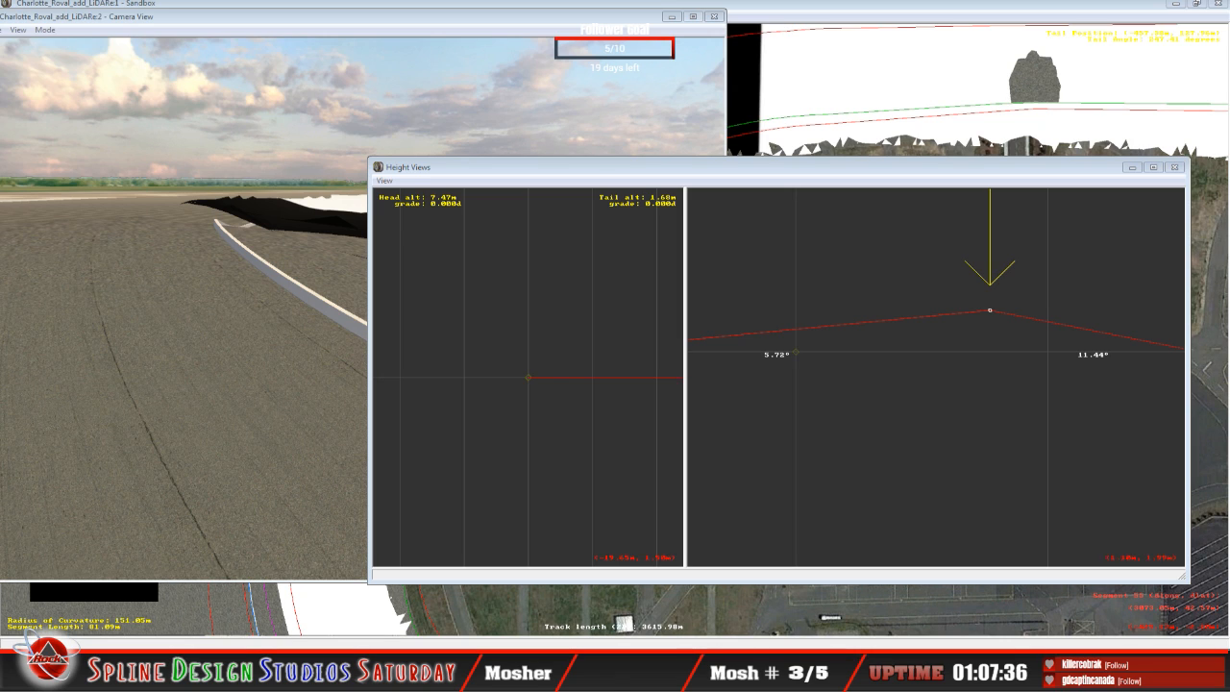
pyautogui.rightClick(990, 305)
pyautogui.click(990, 310)
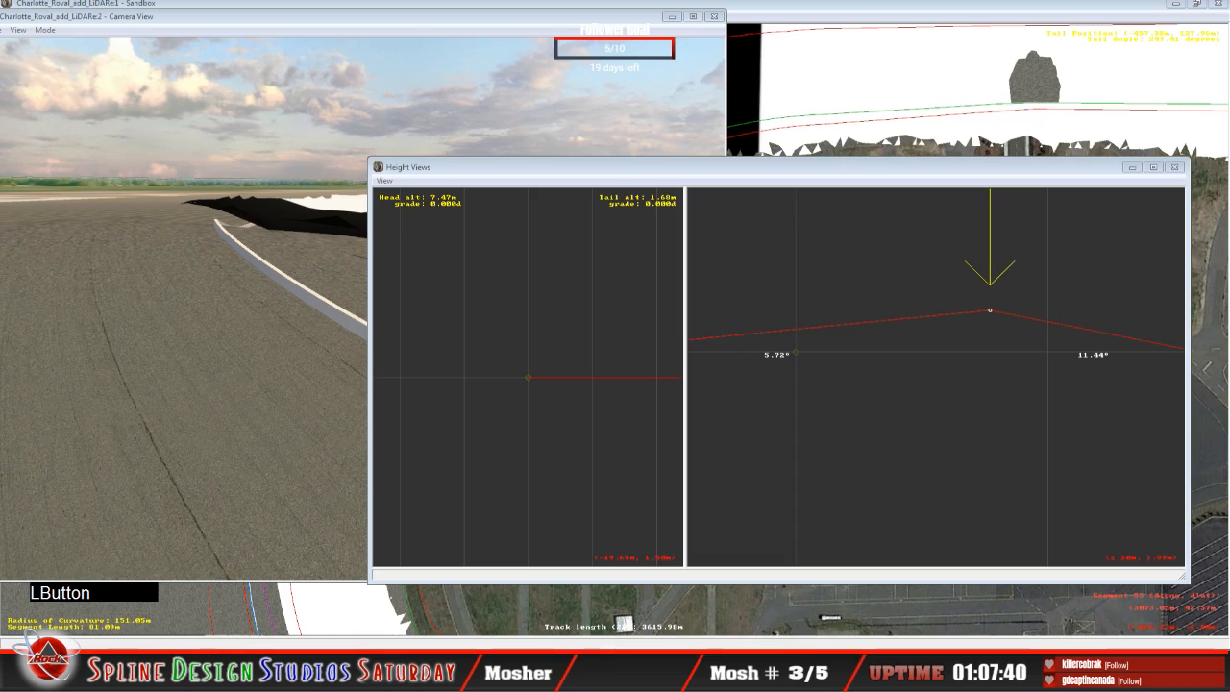
# Step: Switch to the browser's Charlotte Motor Speedway article, look up the banking of the oval turns and straights, and return to Sandbox
pyautogui.click(27, 637)
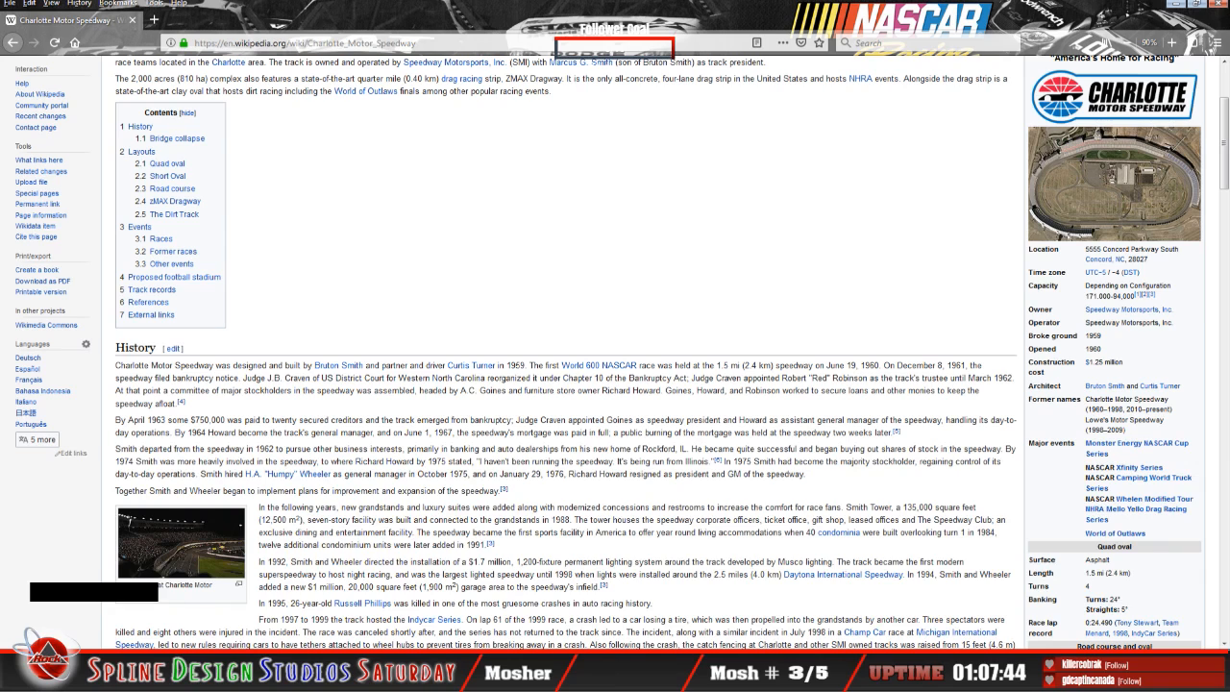
pyautogui.click(96, 678)
pyautogui.click(616, 478)
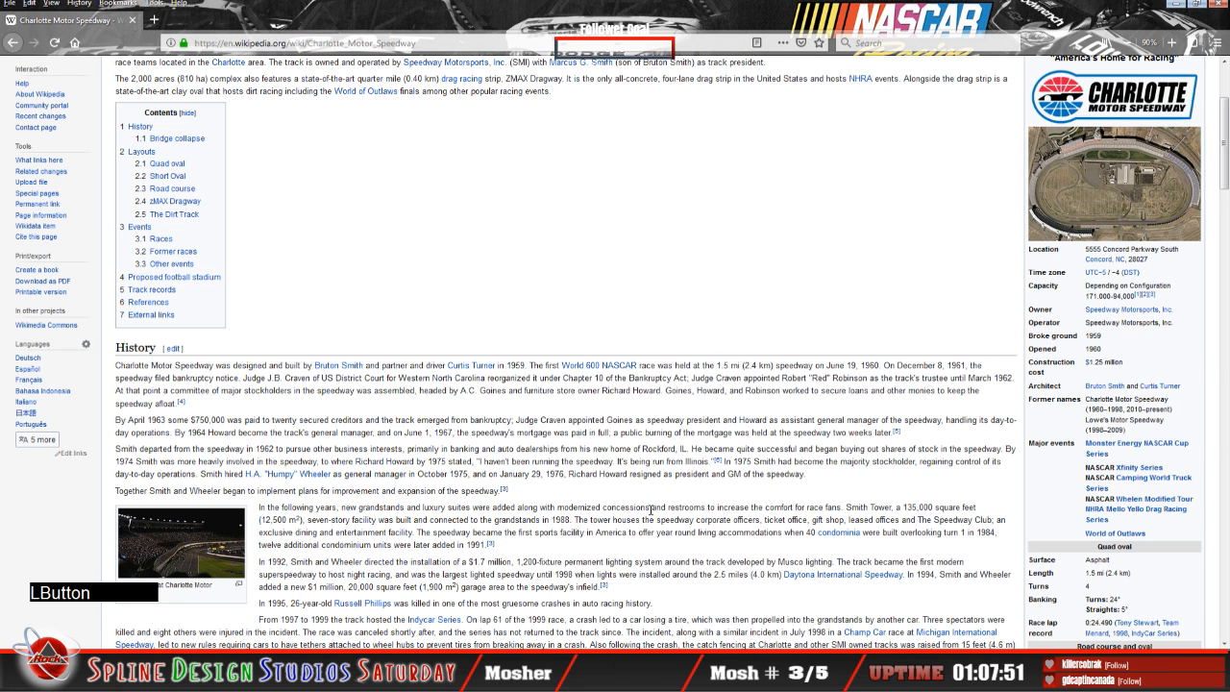
pyautogui.scroll(-2, 651, 511)
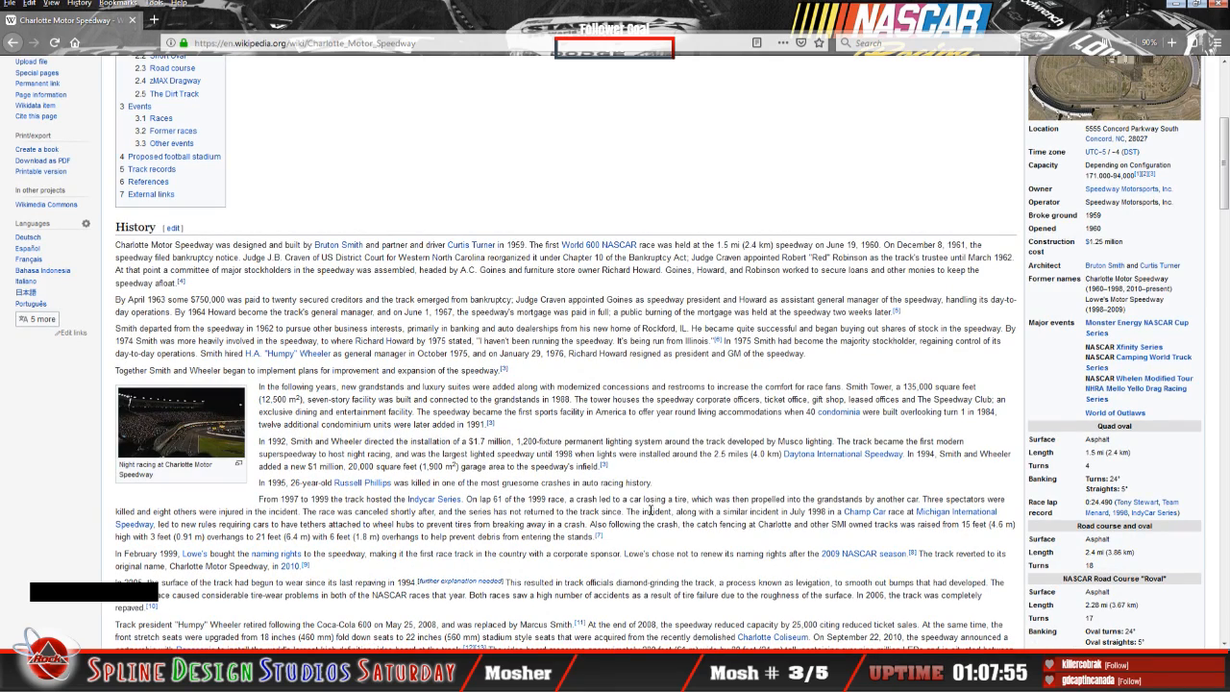
pyautogui.scroll(-2, 650, 510)
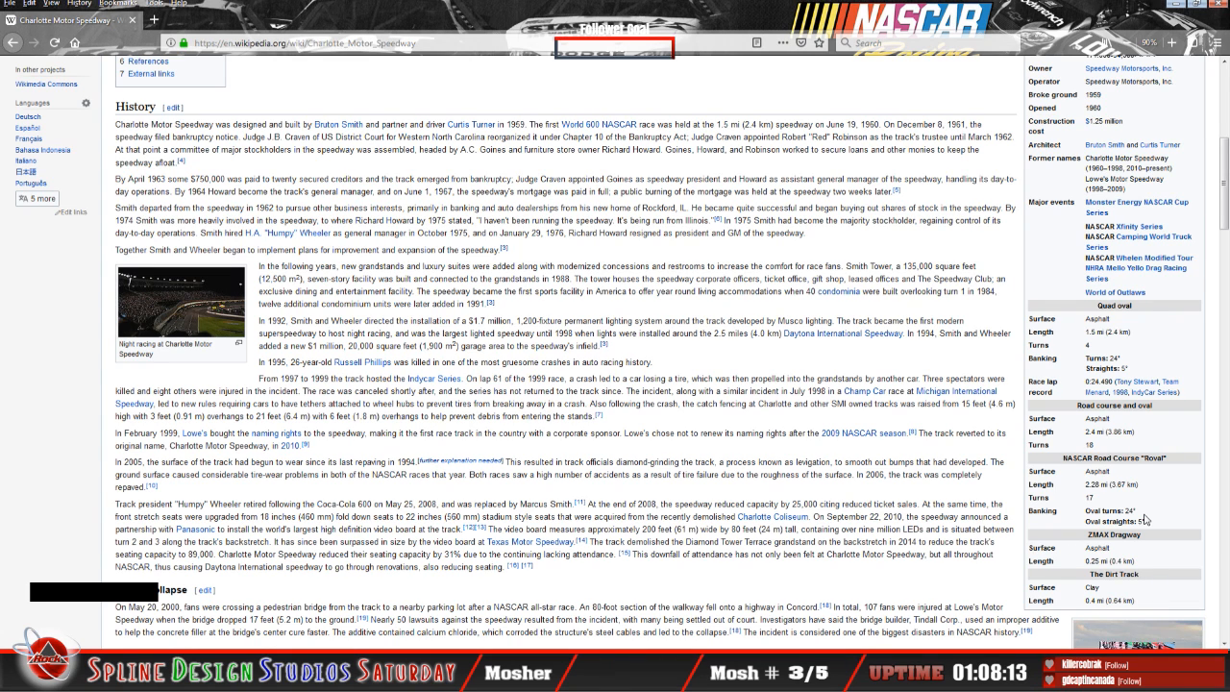
pyautogui.scroll(8, 357, 544)
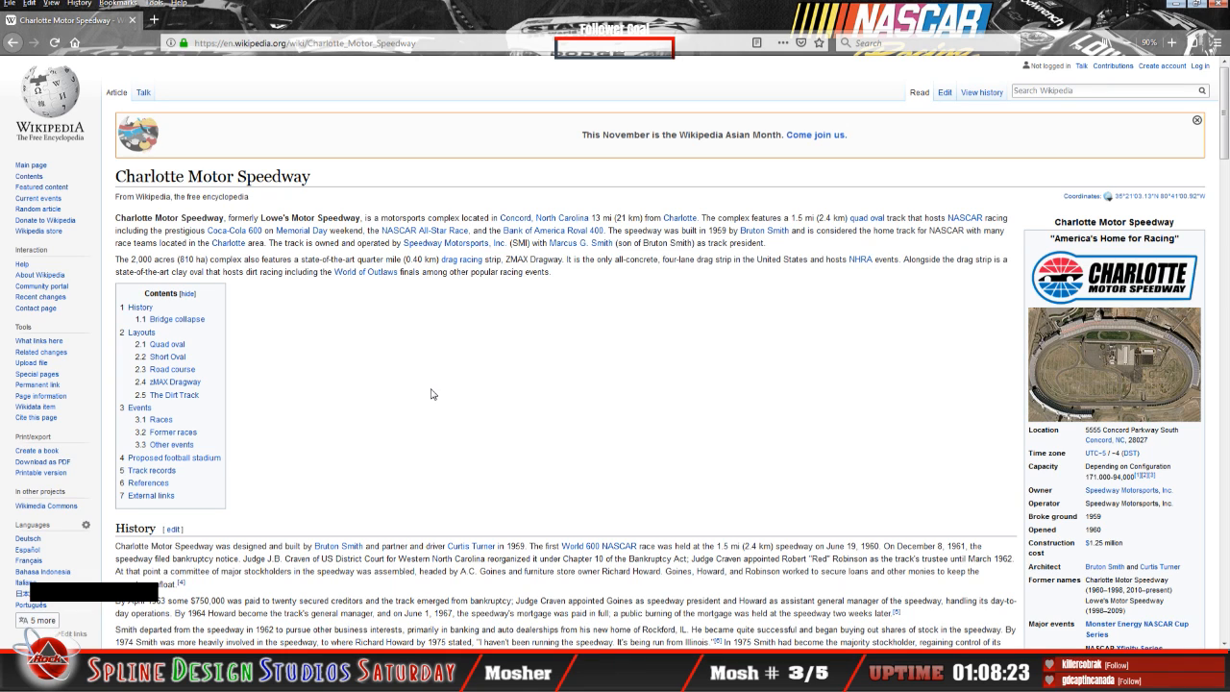
pyautogui.scroll(-5, 440, 393)
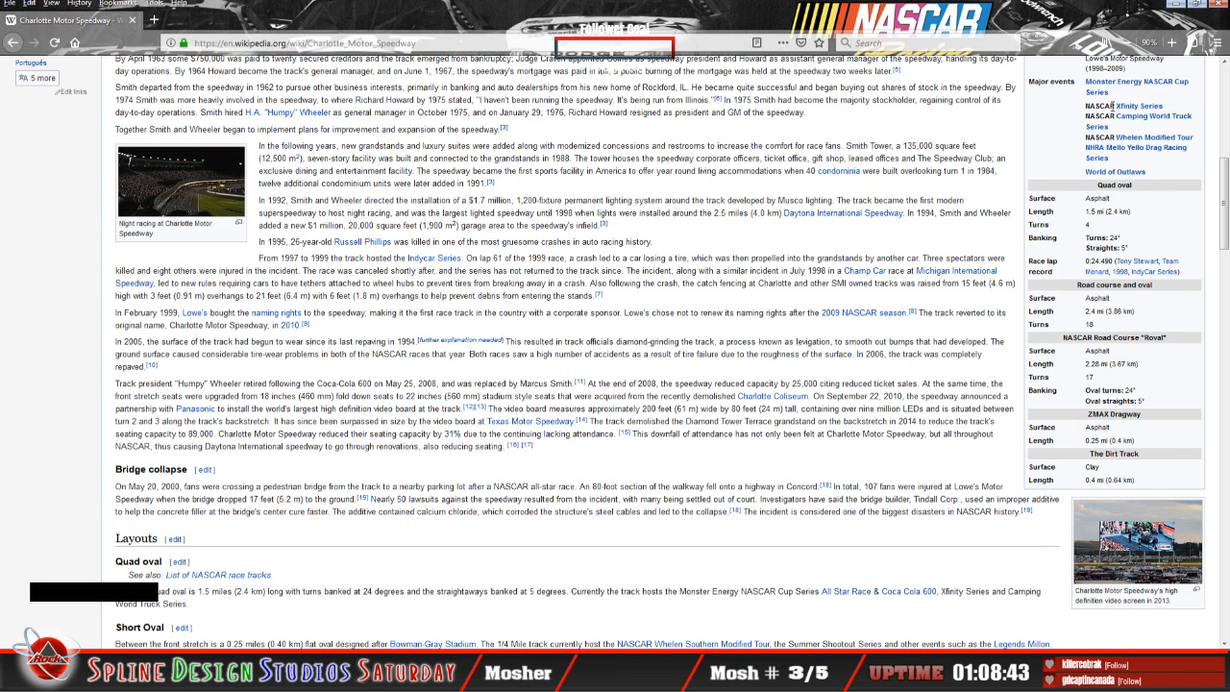
pyautogui.click(1174, 5)
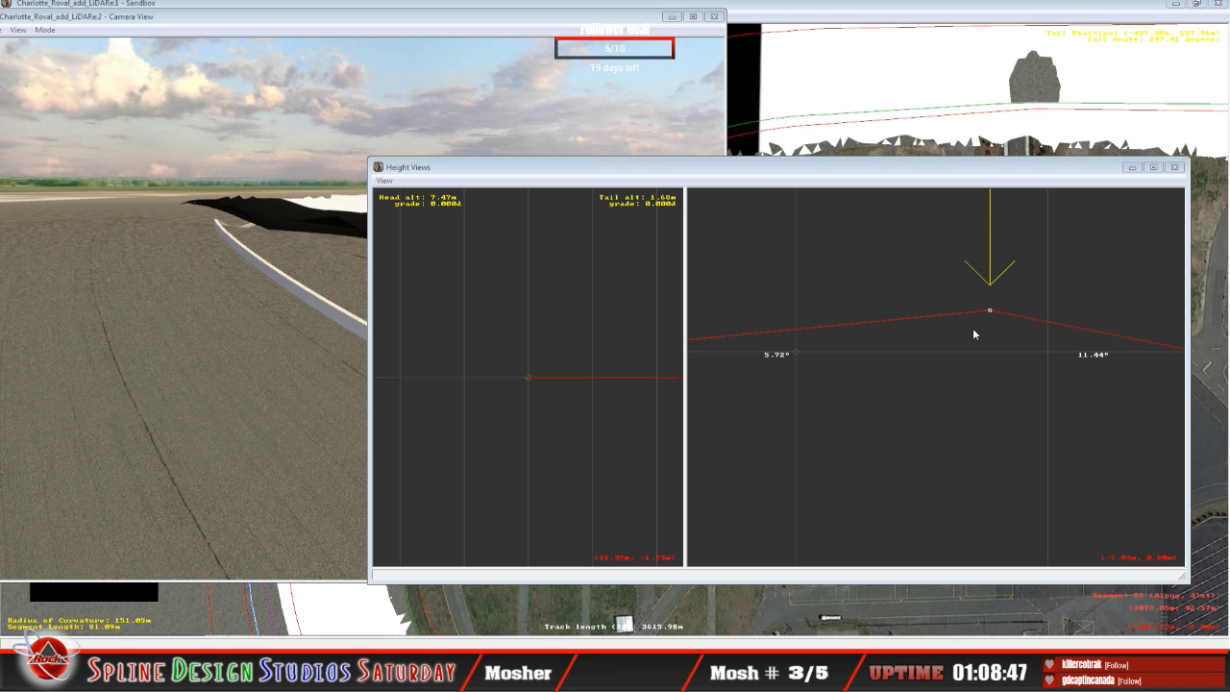
# Step: Raise the selected cross-section point in the Height Views to about 7.50 m
pyautogui.moveTo(993, 311)
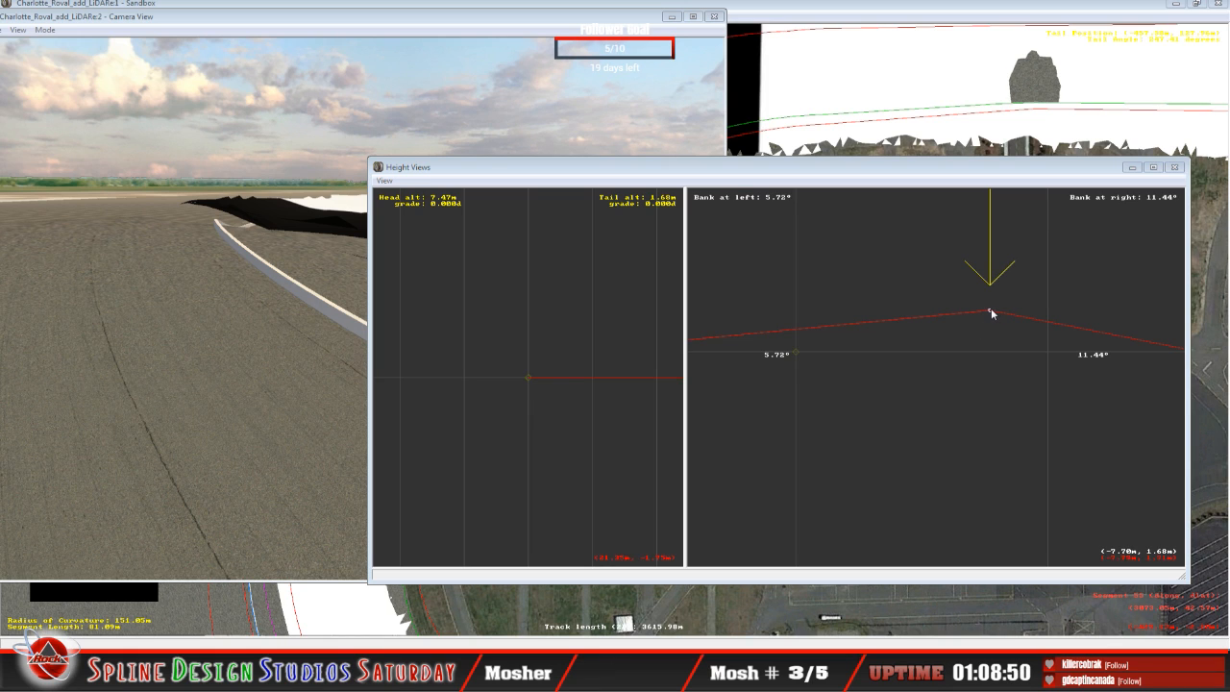
pyautogui.moveTo(991, 309); pyautogui.dragTo(983, 236)
pyautogui.press('c')
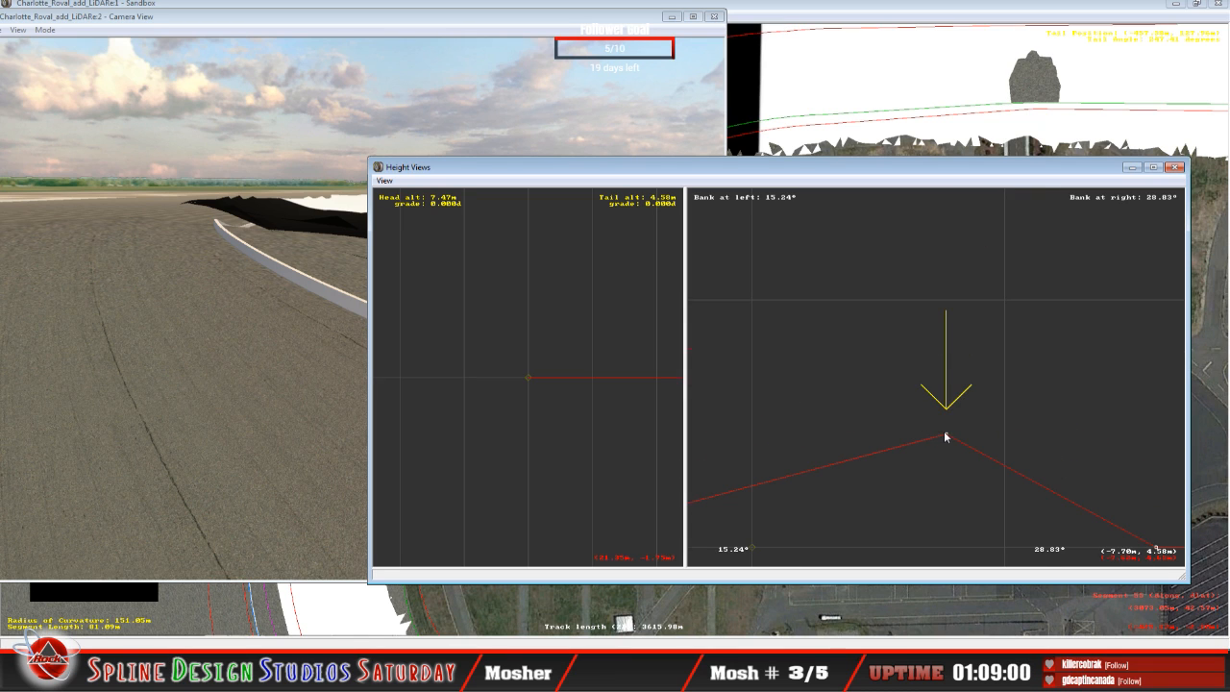
pyautogui.moveTo(946, 434); pyautogui.dragTo(948, 361)
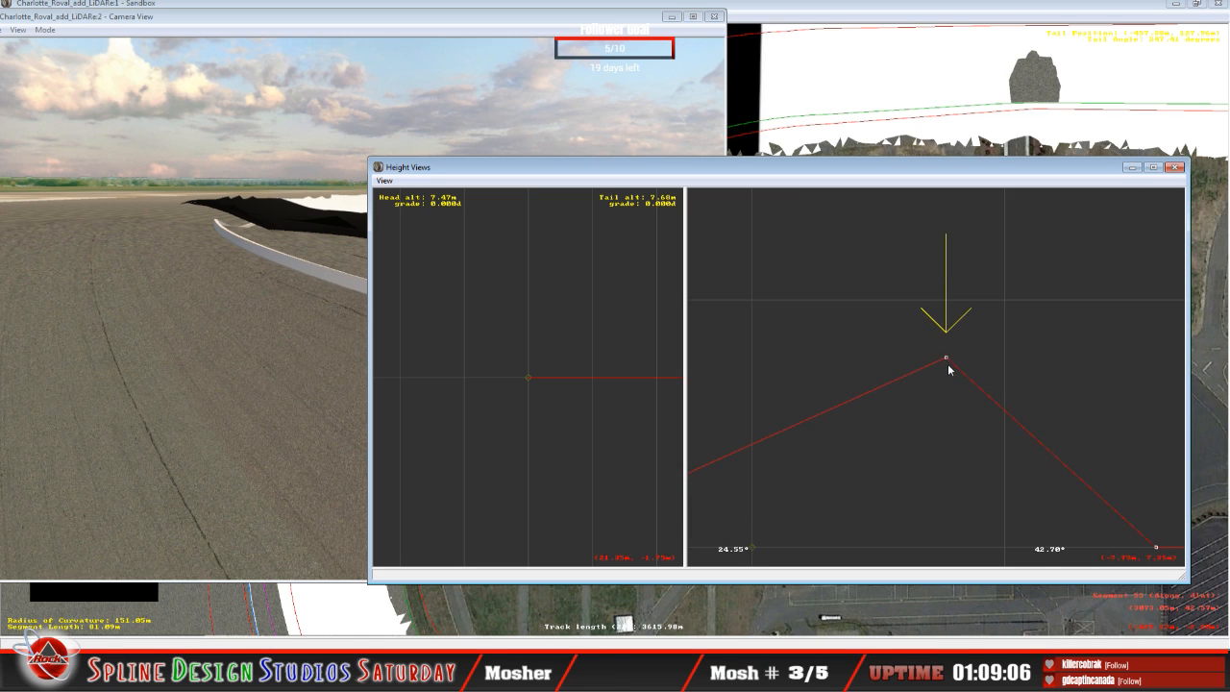
pyautogui.press('z')
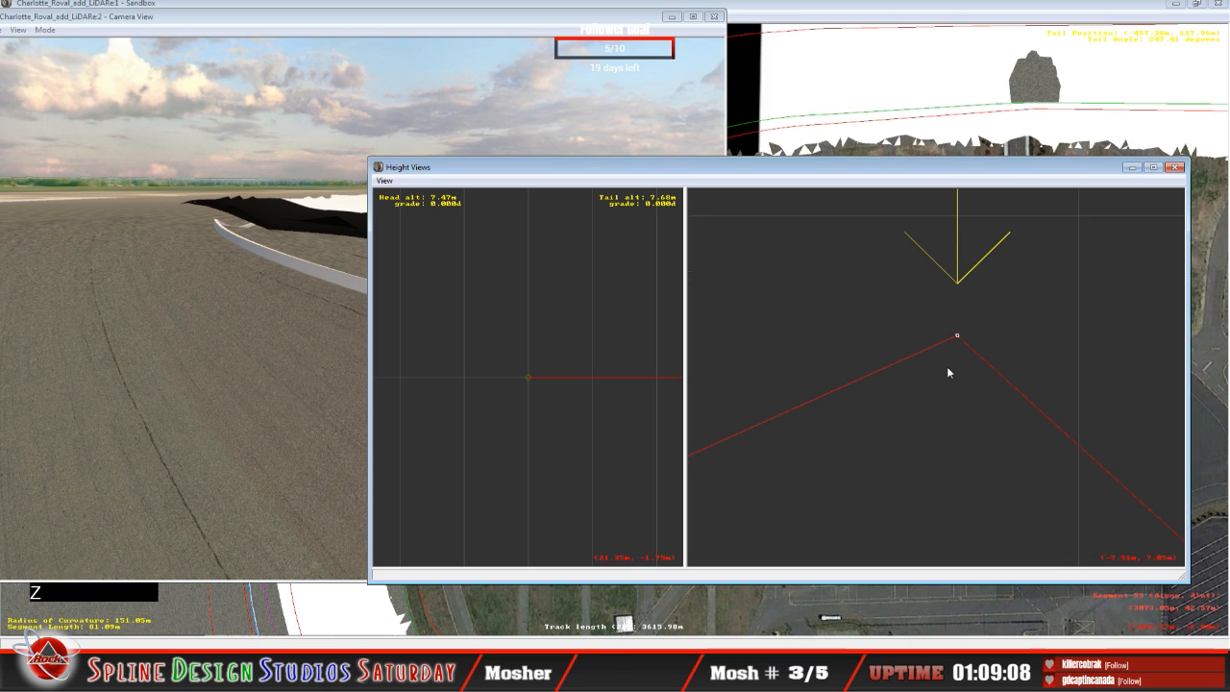
pyautogui.press('c')
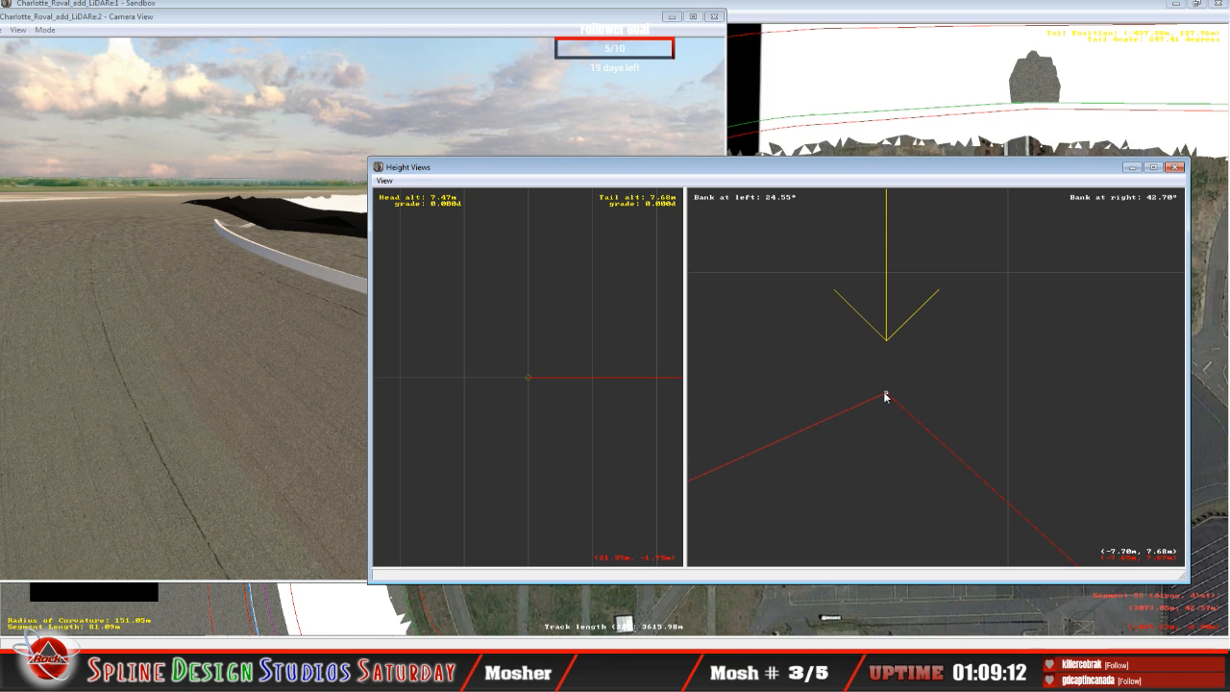
pyautogui.click(885, 394)
pyautogui.moveTo(885, 393); pyautogui.dragTo(887, 401)
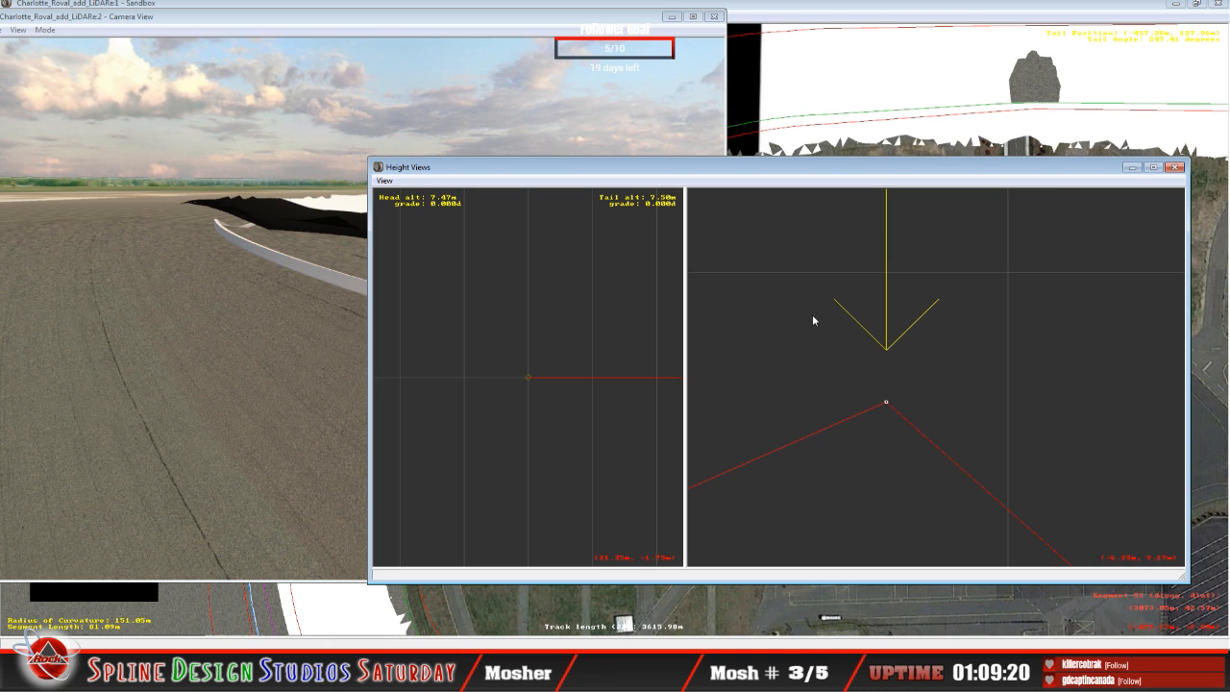
# Step: Minimize the Height Views and fly the camera along the track edge to examine where the track surface meets the terrain
pyautogui.click(1132, 167)
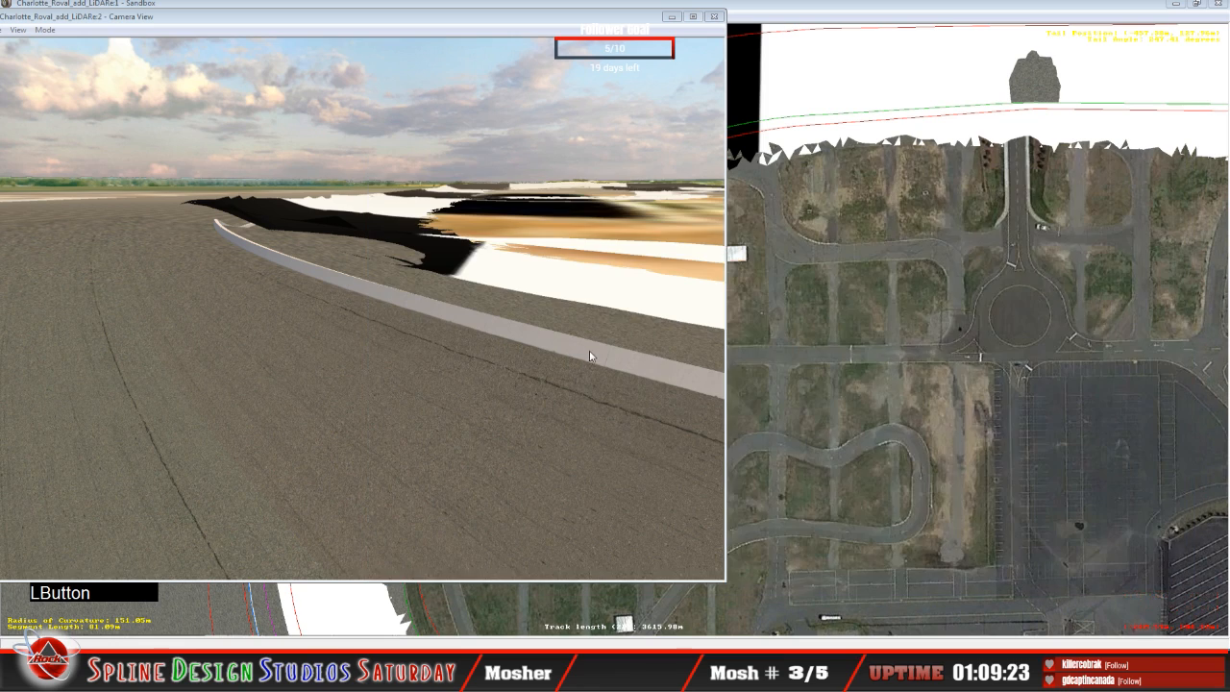
pyautogui.click(316, 325)
pyautogui.click(45, 30)
pyautogui.click(53, 58)
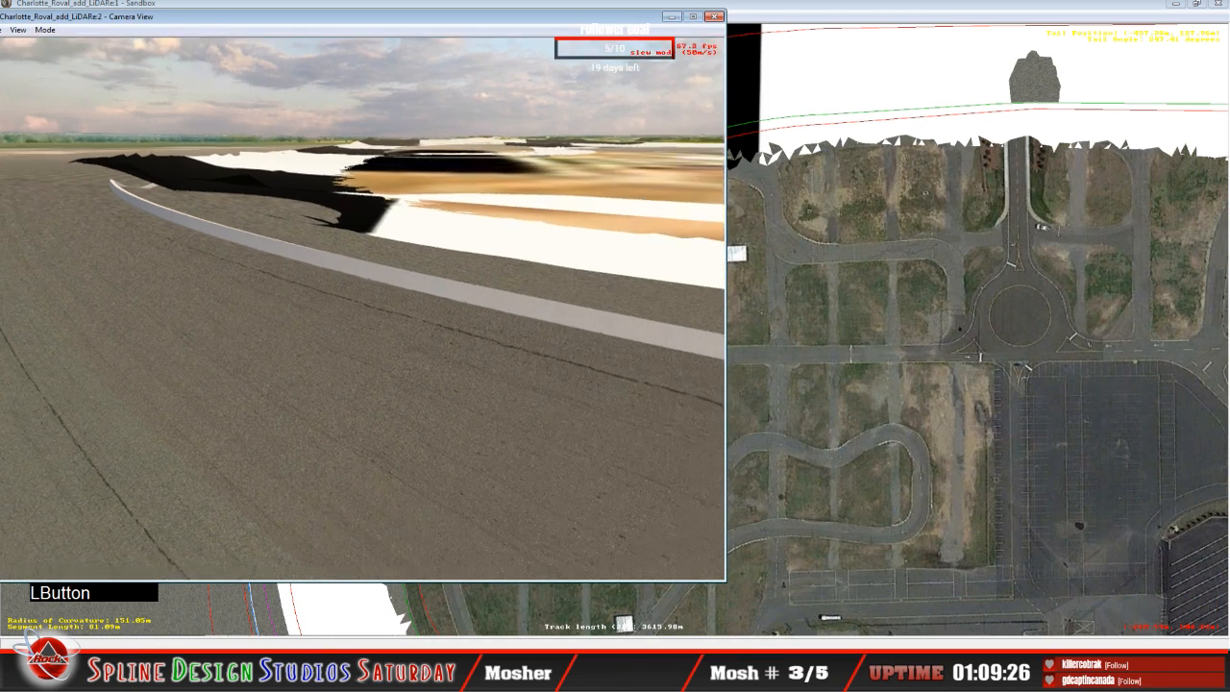
pyautogui.moveTo(362, 308); pyautogui.dragTo(404, 278)
pyautogui.moveTo(404, 279); pyautogui.dragTo(404, 231, button='right')
pyautogui.moveTo(404, 230)
pyautogui.mouseDown()
pyautogui.moveTo(317, 231)
pyautogui.moveTo(394, 230)
pyautogui.mouseUp()
pyautogui.moveTo(394, 230); pyautogui.dragTo(423, 240, button='right')
pyautogui.moveTo(423, 240); pyautogui.dragTo(337, 241)
pyautogui.moveTo(336, 241); pyautogui.dragTo(418, 269, button='right')
pyautogui.moveTo(418, 270); pyautogui.dragTo(327, 255)
pyautogui.moveTo(327, 254); pyautogui.dragTo(413, 236, button='right')
pyautogui.moveTo(363, 308); pyautogui.dragTo(413, 307, button='right')
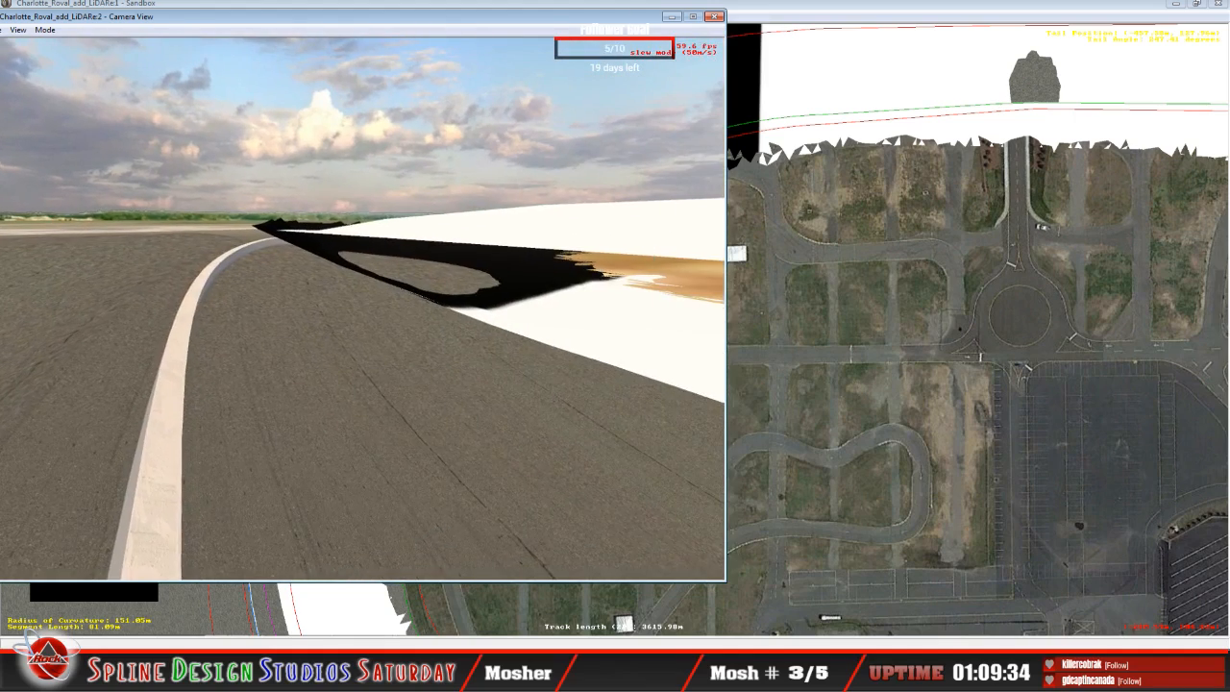
pyautogui.moveTo(413, 308); pyautogui.dragTo(461, 308)
pyautogui.moveTo(461, 308)
pyautogui.mouseDown(button='right')
pyautogui.moveTo(451, 312)
pyautogui.moveTo(481, 309)
pyautogui.mouseUp(button='right')
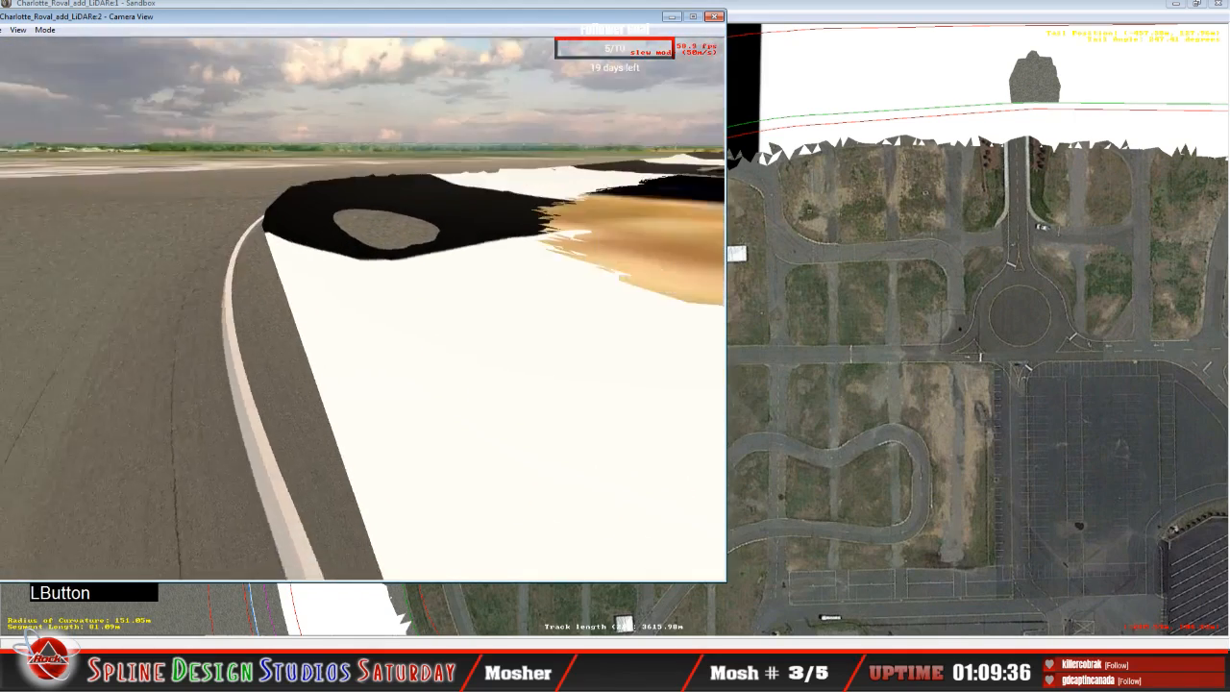
pyautogui.moveTo(481, 310); pyautogui.dragTo(509, 310)
pyautogui.moveTo(510, 310); pyautogui.dragTo(403, 317, button='right')
pyautogui.moveTo(404, 317); pyautogui.dragTo(408, 312)
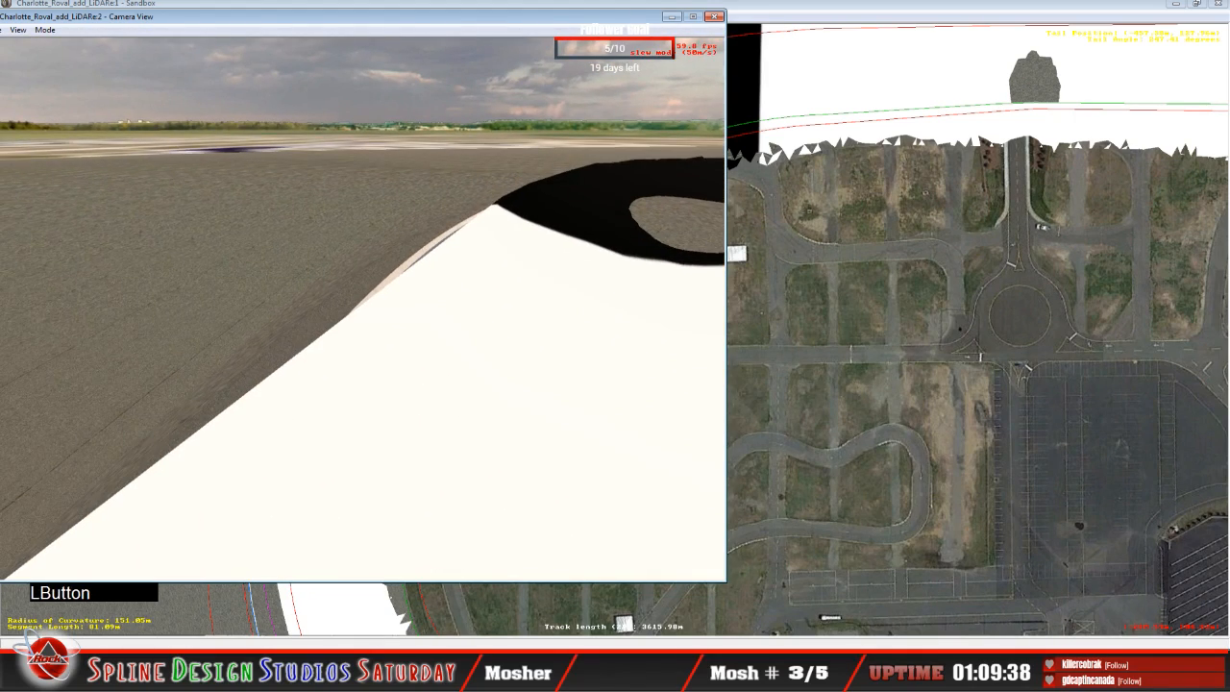
pyautogui.moveTo(409, 313); pyautogui.dragTo(259, 312, button='right')
pyautogui.moveTo(259, 312); pyautogui.dragTo(442, 360)
pyautogui.moveTo(442, 361); pyautogui.dragTo(418, 322, button='right')
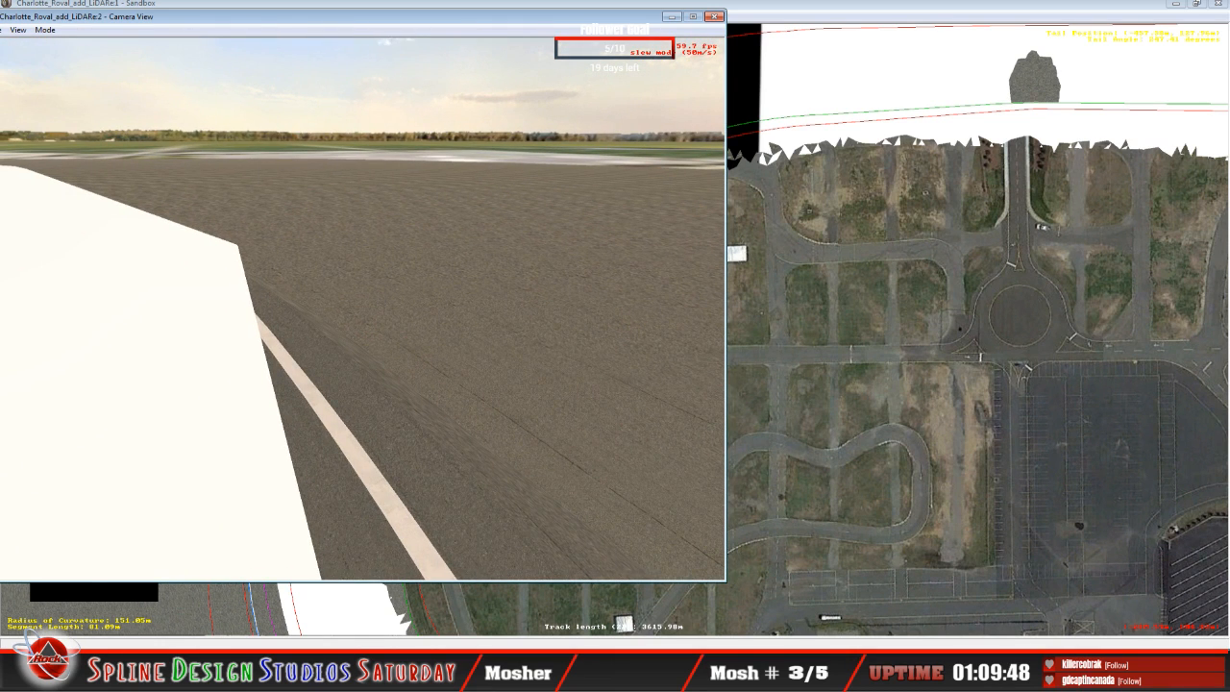
pyautogui.press('space')
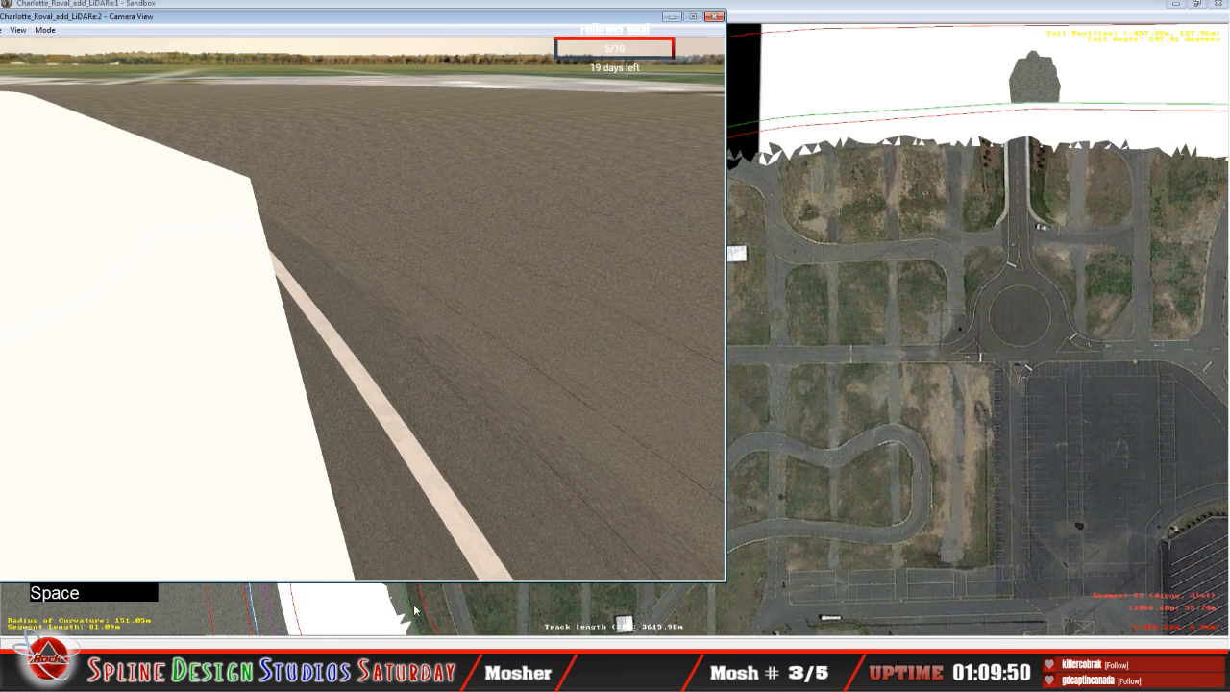
# Step: Switch to 3ds Max and examine the banked track surface against the LiDAR terrain from several angles
pyautogui.click(520, 675)
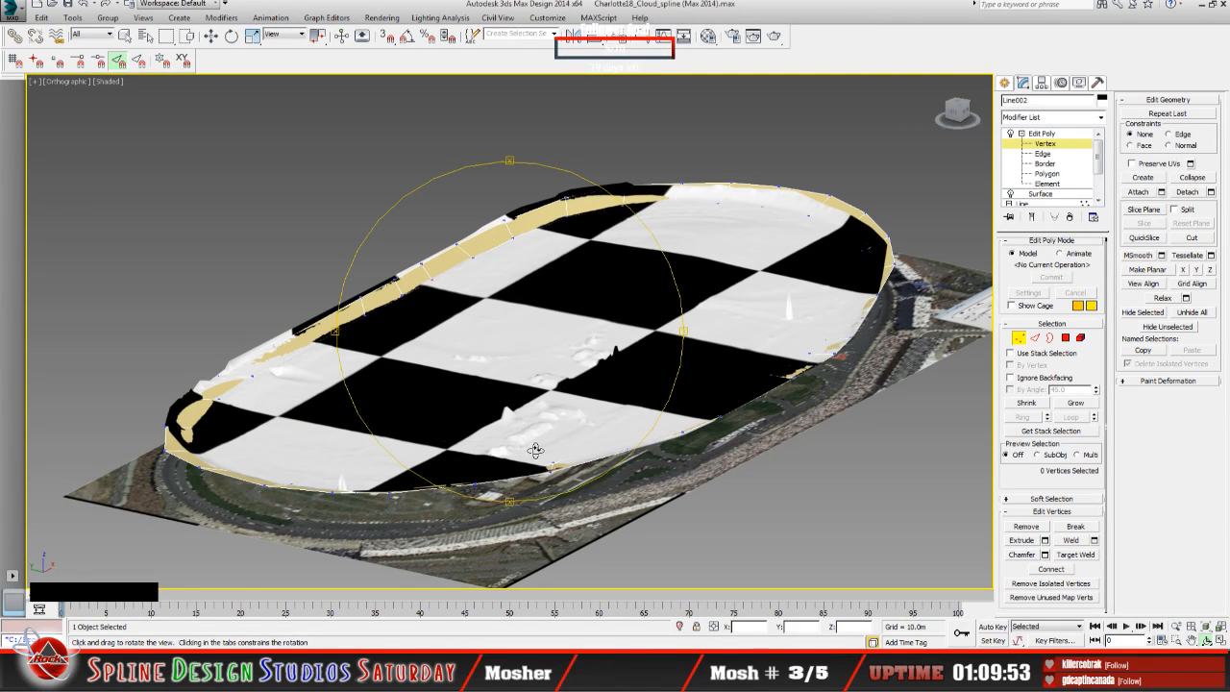
pyautogui.moveTo(542, 449); pyautogui.dragTo(412, 455)
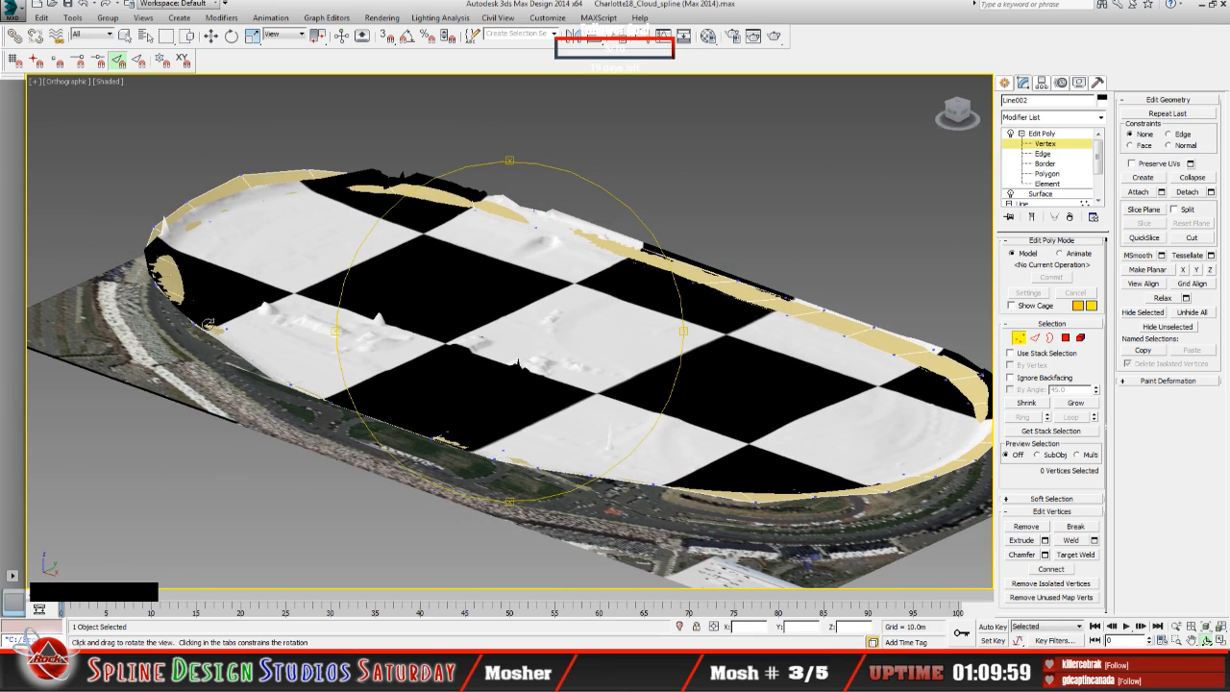
pyautogui.moveTo(398, 352); pyautogui.dragTo(381, 383)
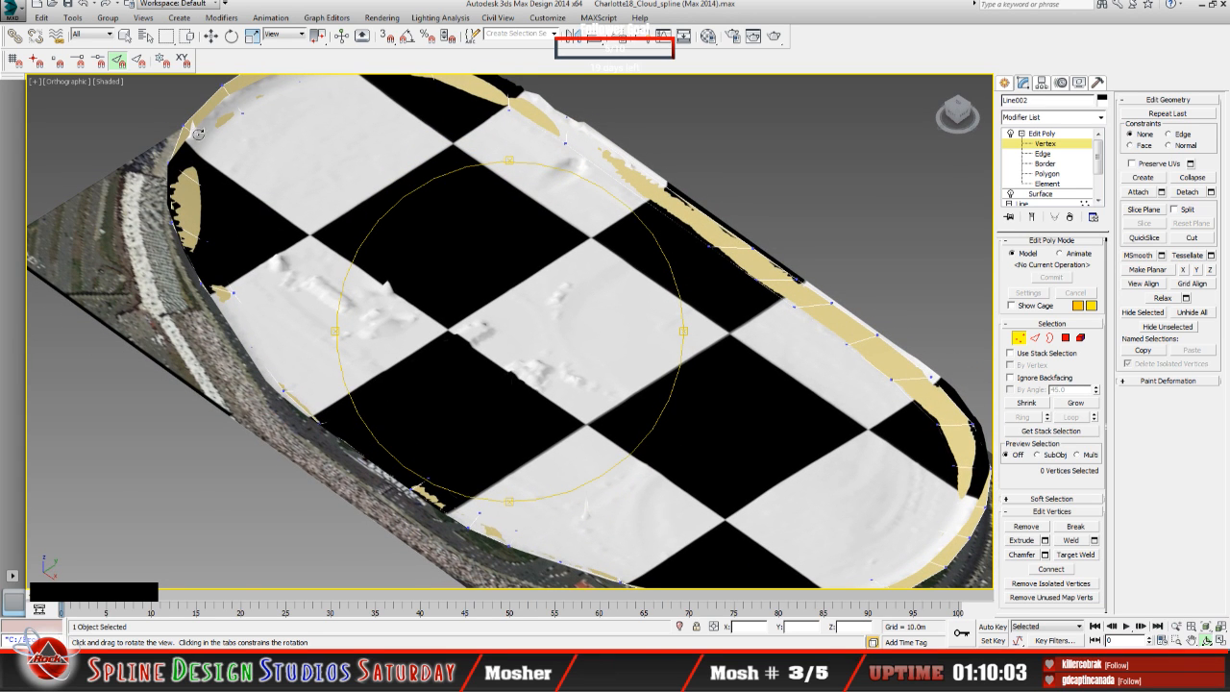
pyautogui.moveTo(427, 264); pyautogui.dragTo(504, 279)
# Step: Exit vertex editing, remove the Line002 track surface from view and select the LiDAR terrain mesh
pyautogui.click(1044, 133)
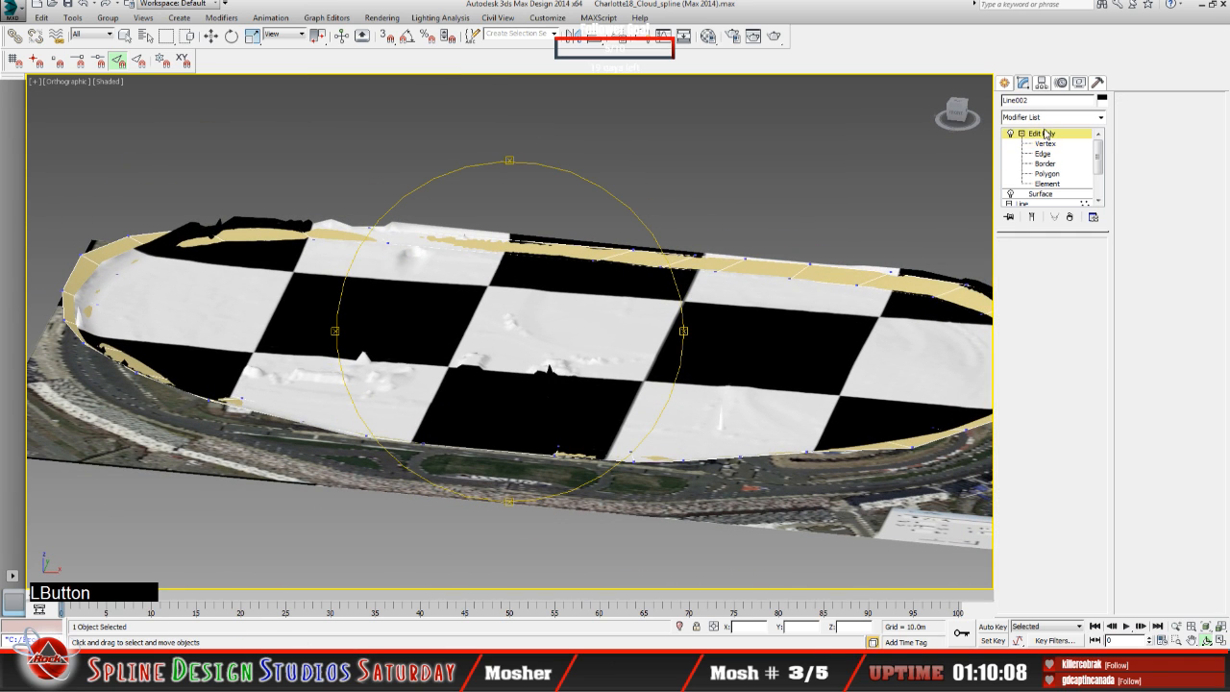
pyautogui.click(463, 357)
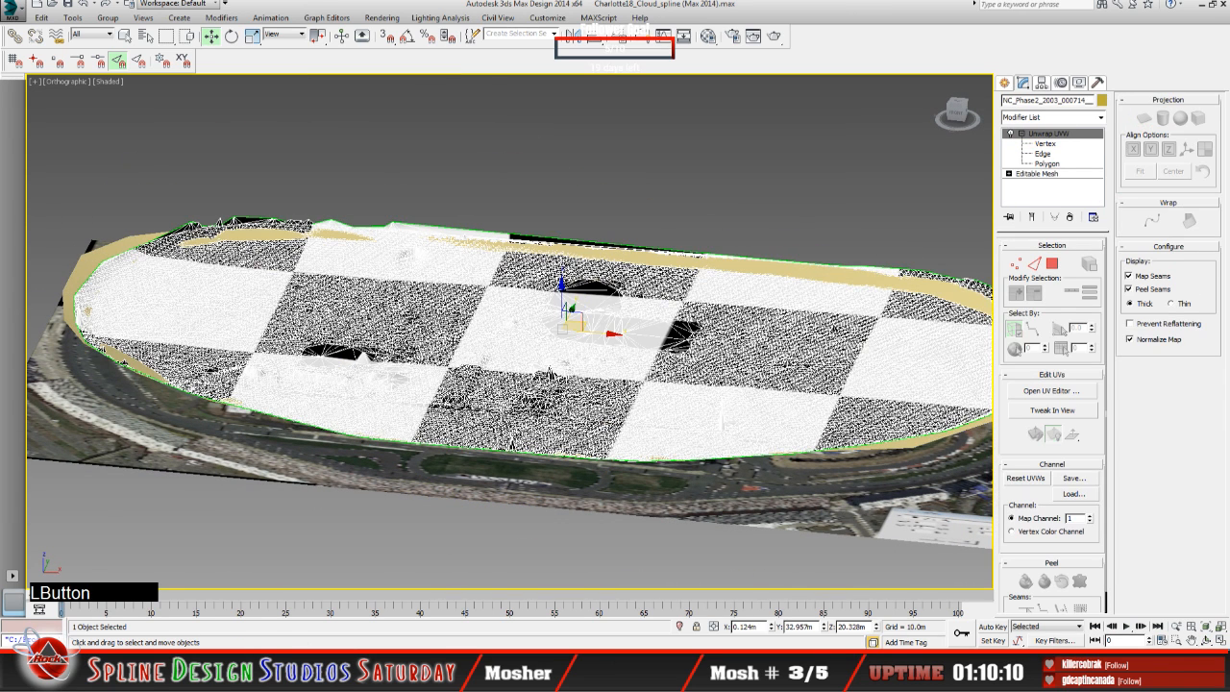
pyautogui.click(92, 260)
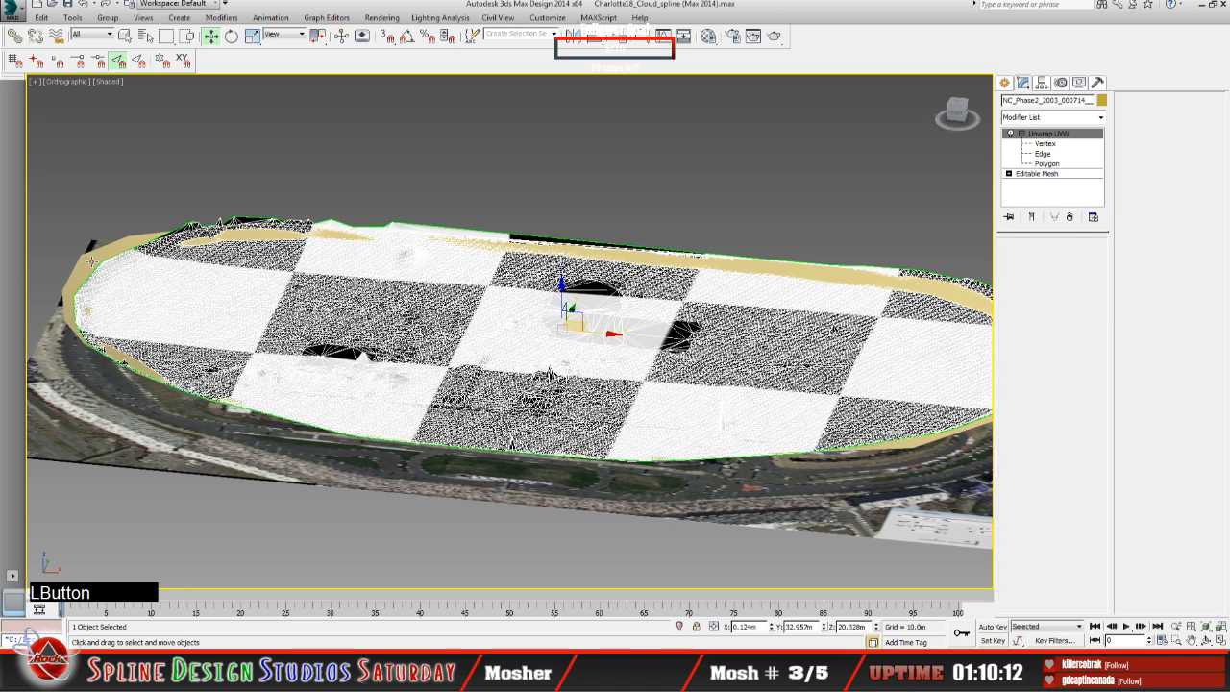
pyautogui.click(117, 228)
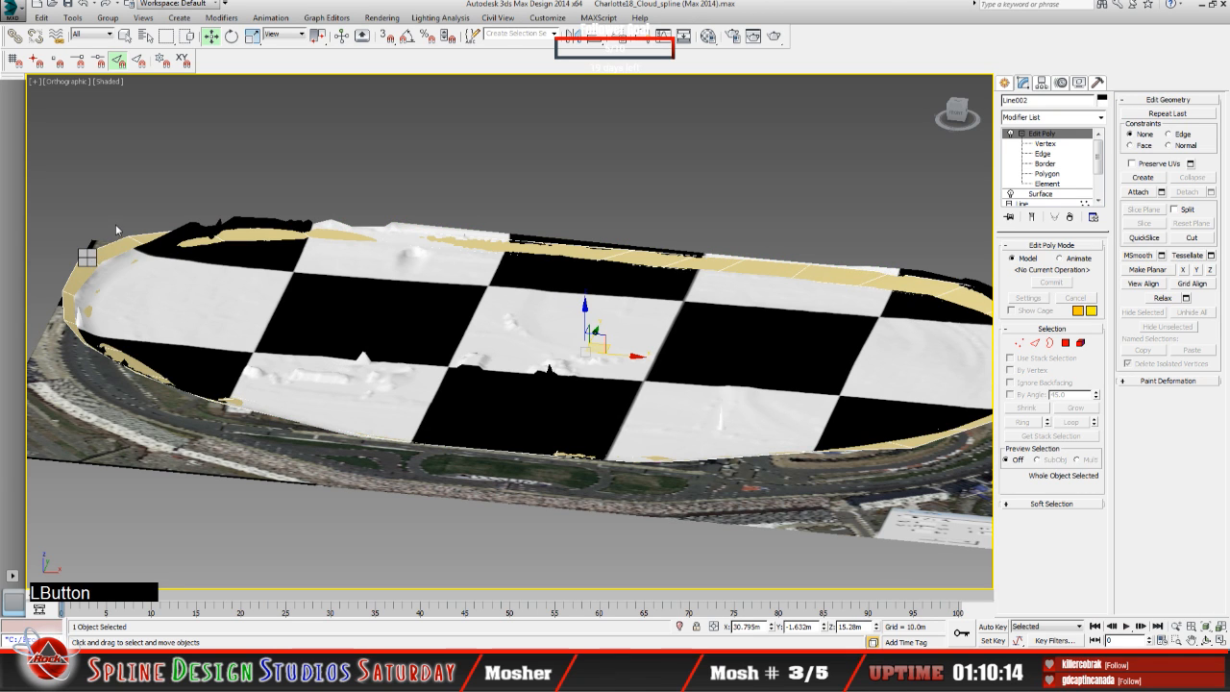
pyautogui.click(220, 293)
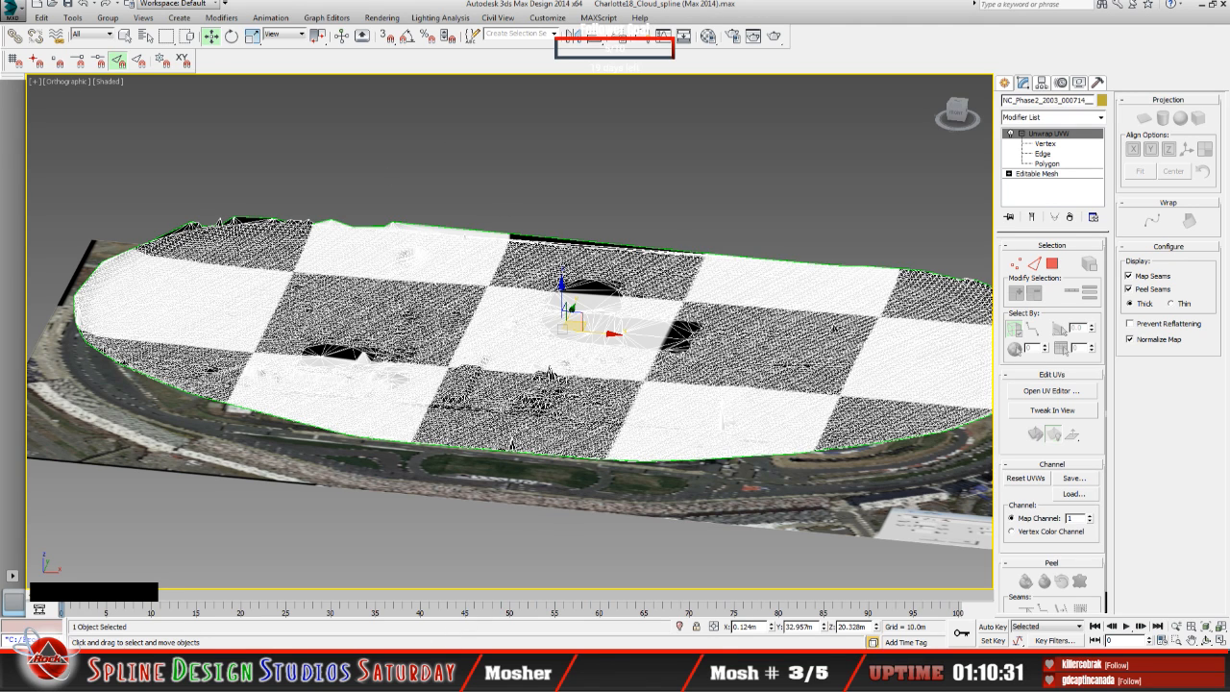
# Step: Switch to the Sandbox Camera View and examine where the white LiDAR terrain meets the edge of the track surface
pyautogui.click(223, 666)
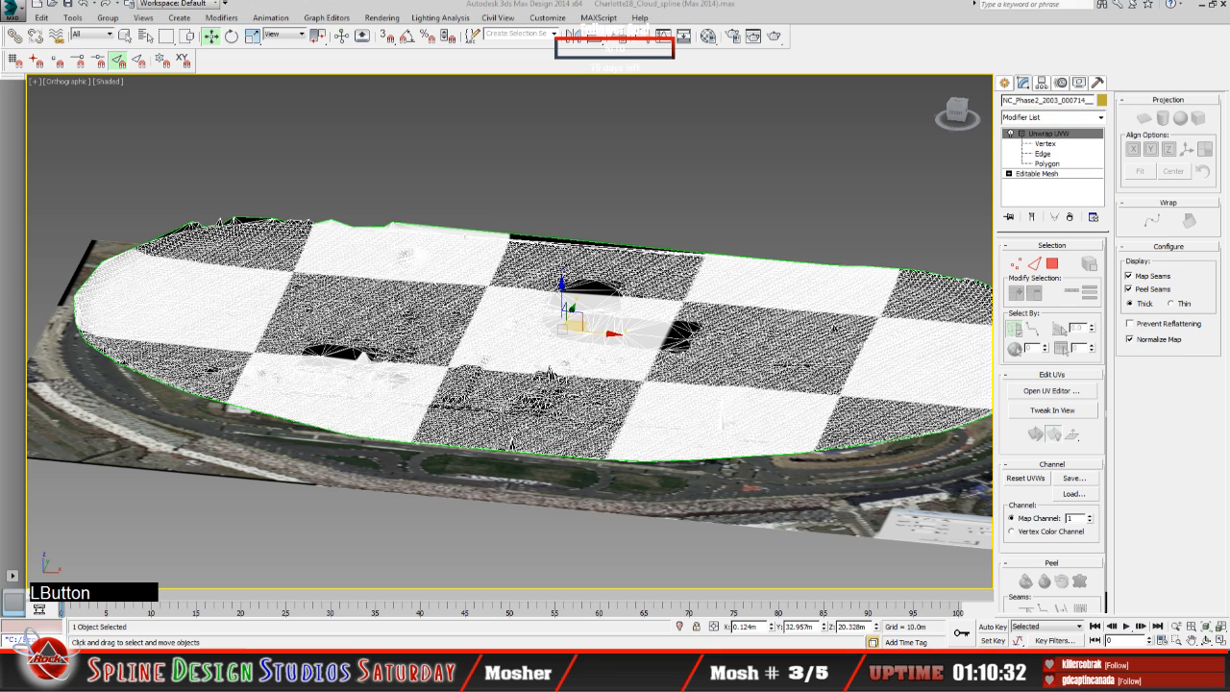
pyautogui.click(393, 599)
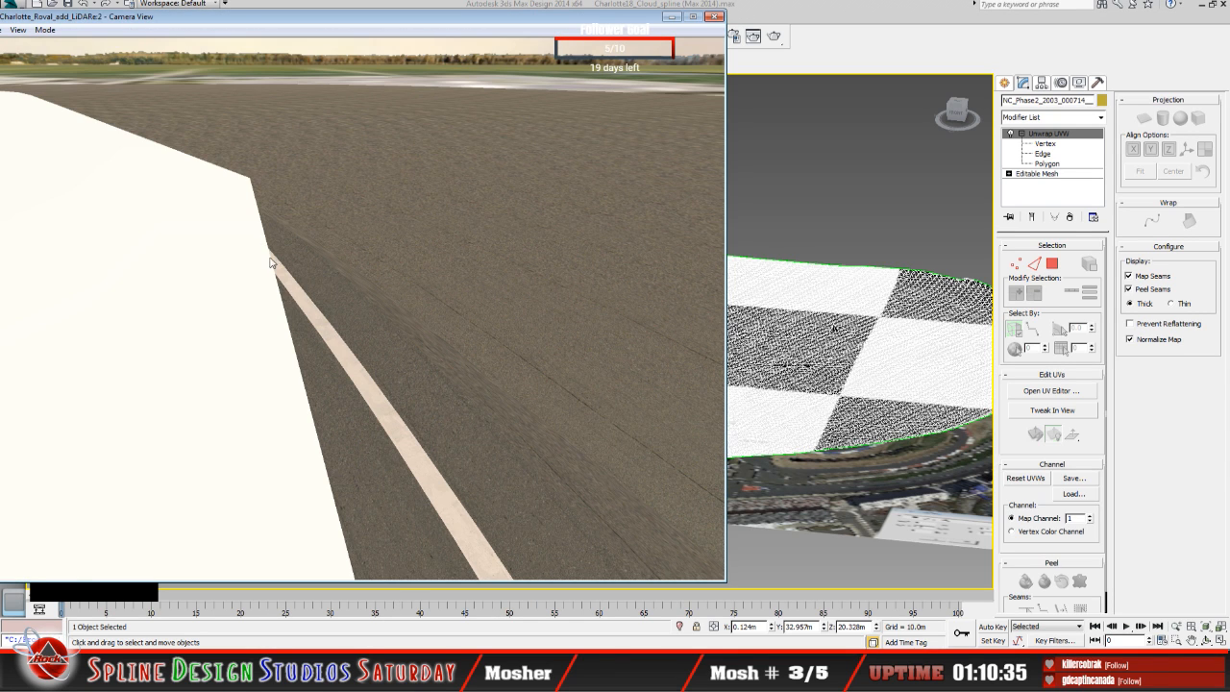
pyautogui.middleClick(258, 328)
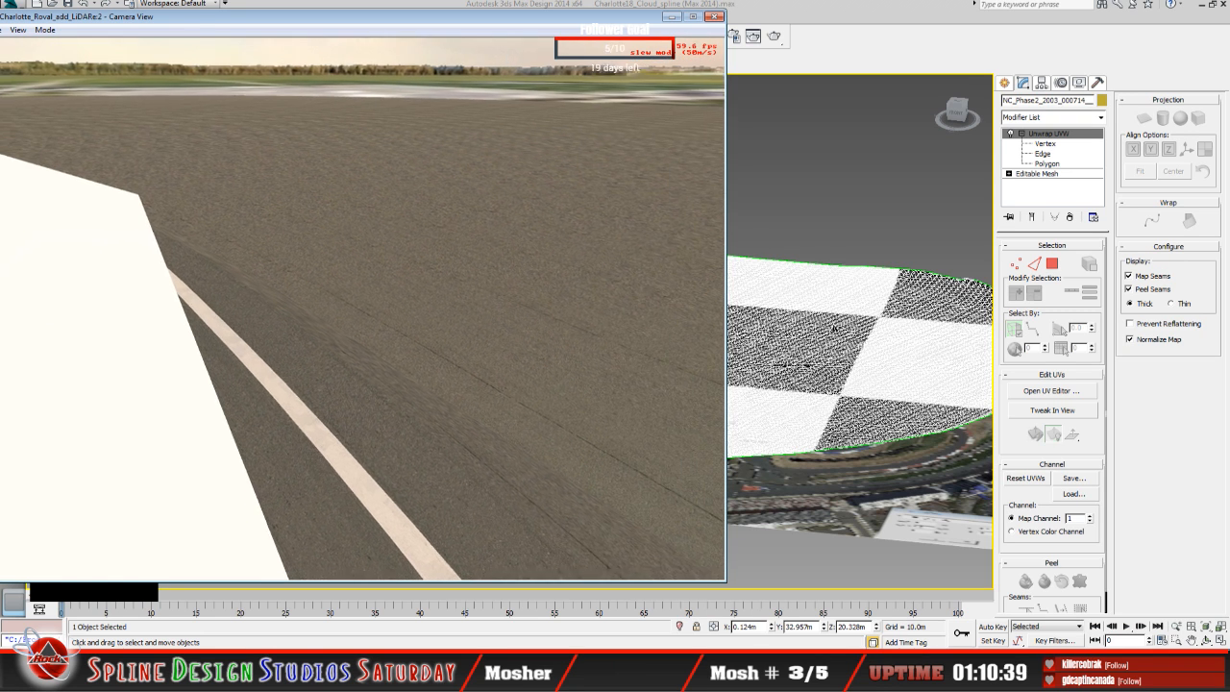
pyautogui.press('x')
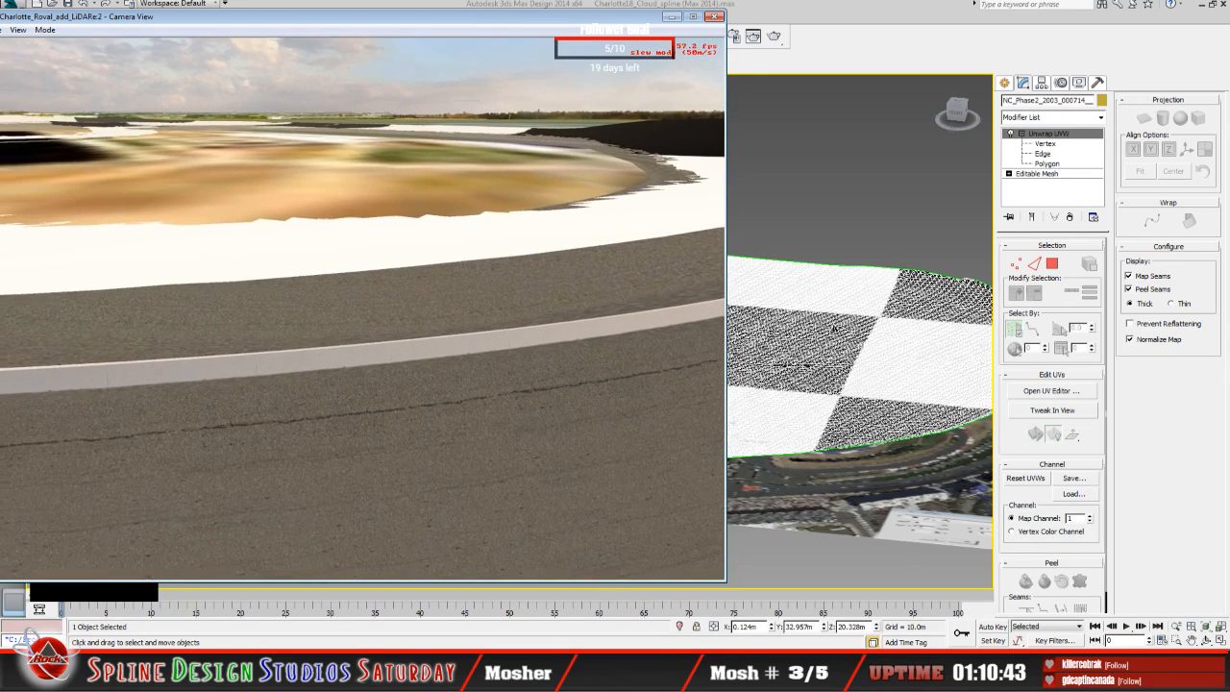
pyautogui.press('w')
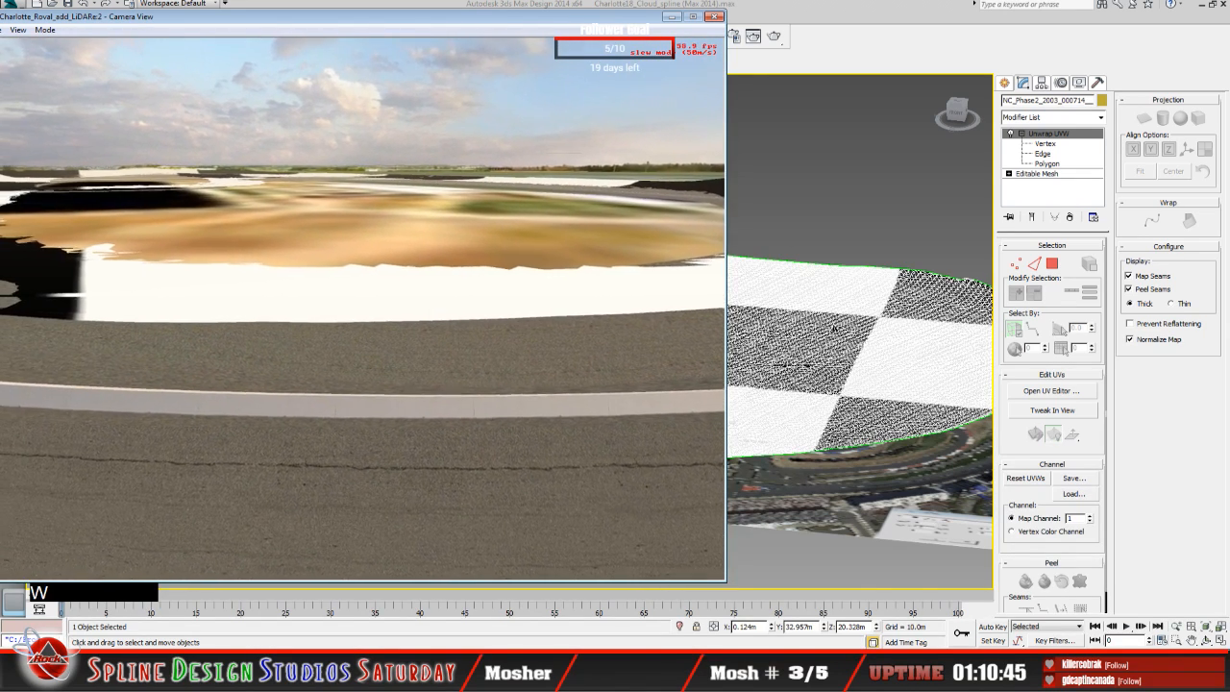
pyautogui.middleClick(356, 315)
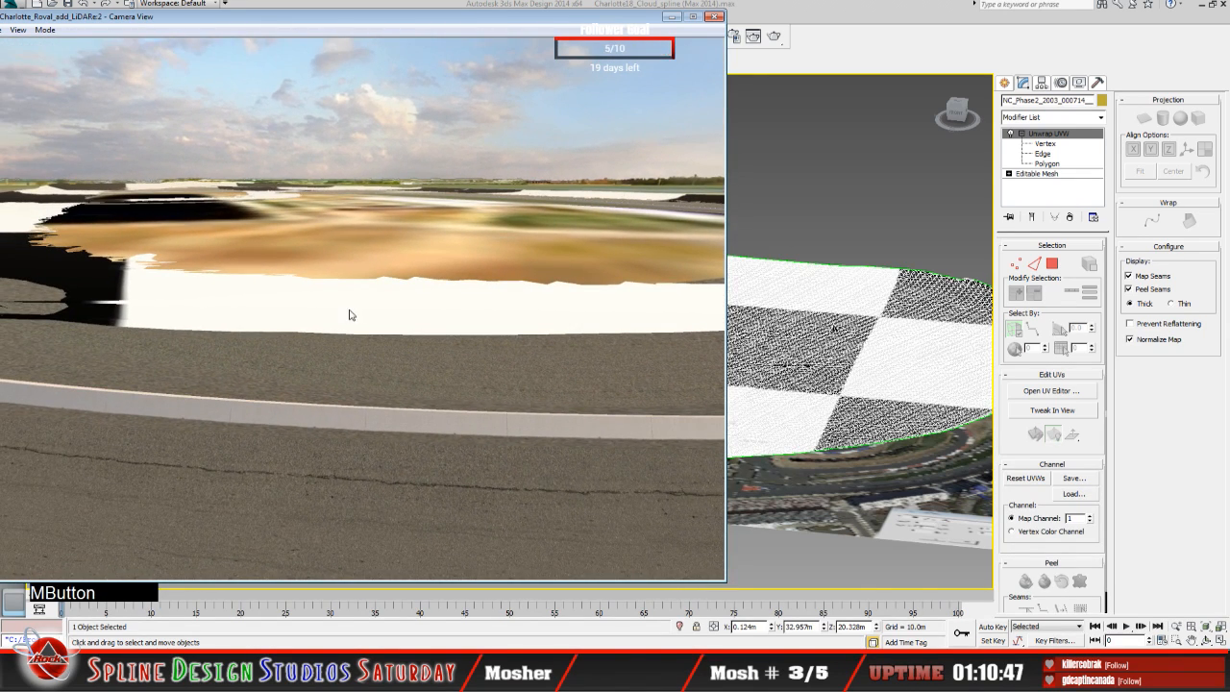
# Step: Move the Camera View window fully on screen and fly along the banked turn to examine how the track surface overlaps the terrain
pyautogui.moveTo(171, 19); pyautogui.dragTo(204, 25)
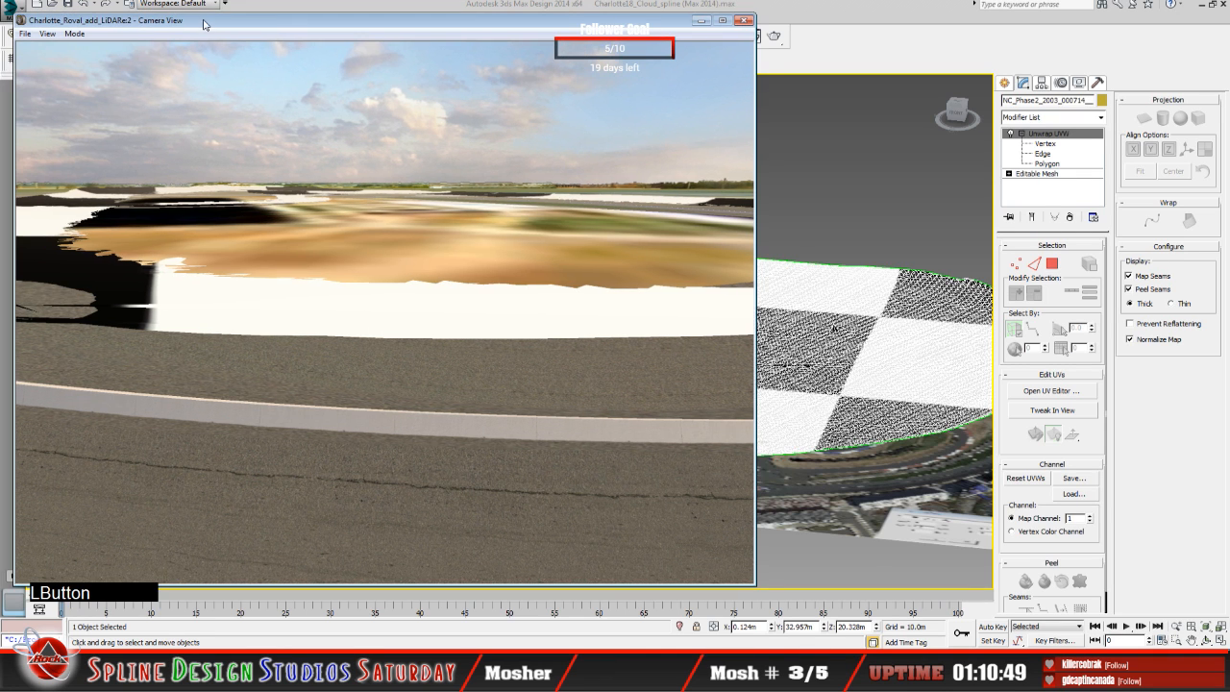
pyautogui.click(75, 34)
pyautogui.click(107, 44)
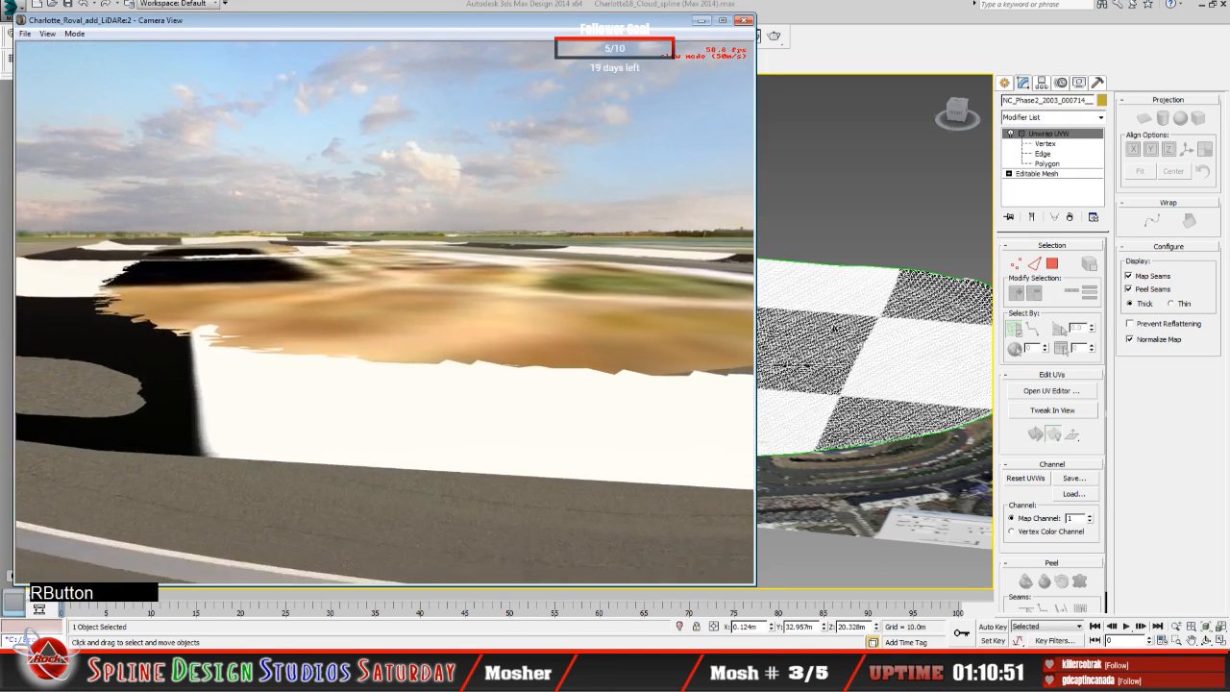
pyautogui.click(385, 312)
pyautogui.rightClick(384, 312)
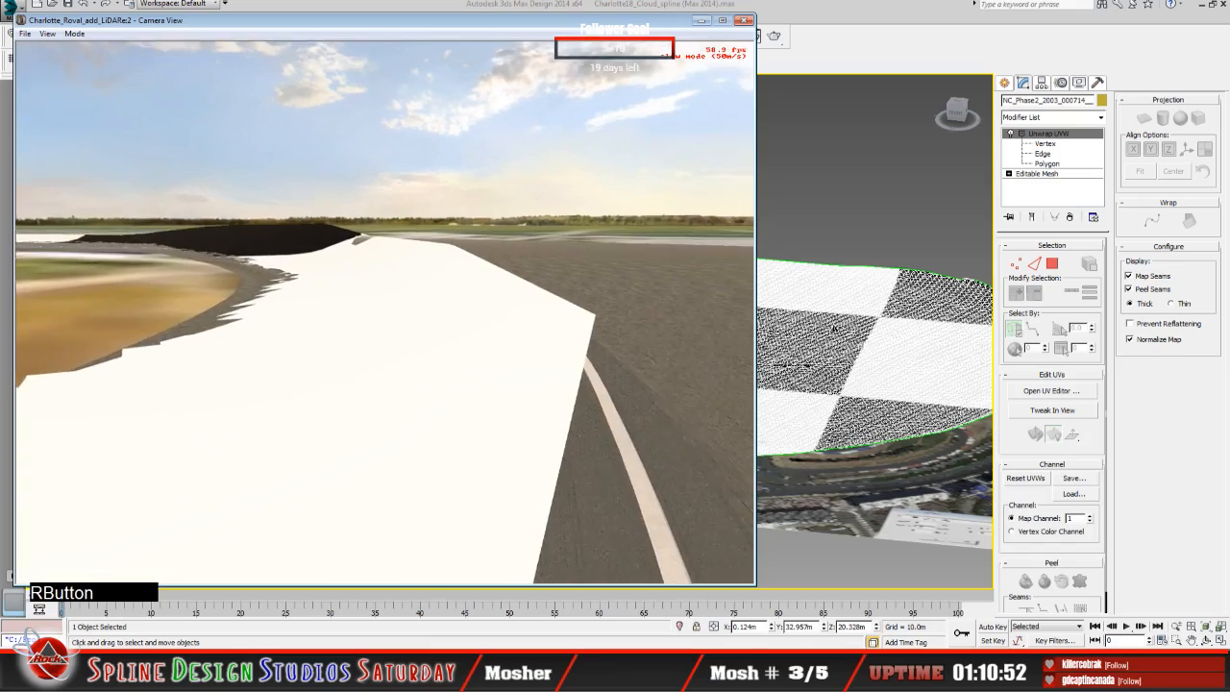
pyautogui.click(385, 313)
pyautogui.rightClick(385, 313)
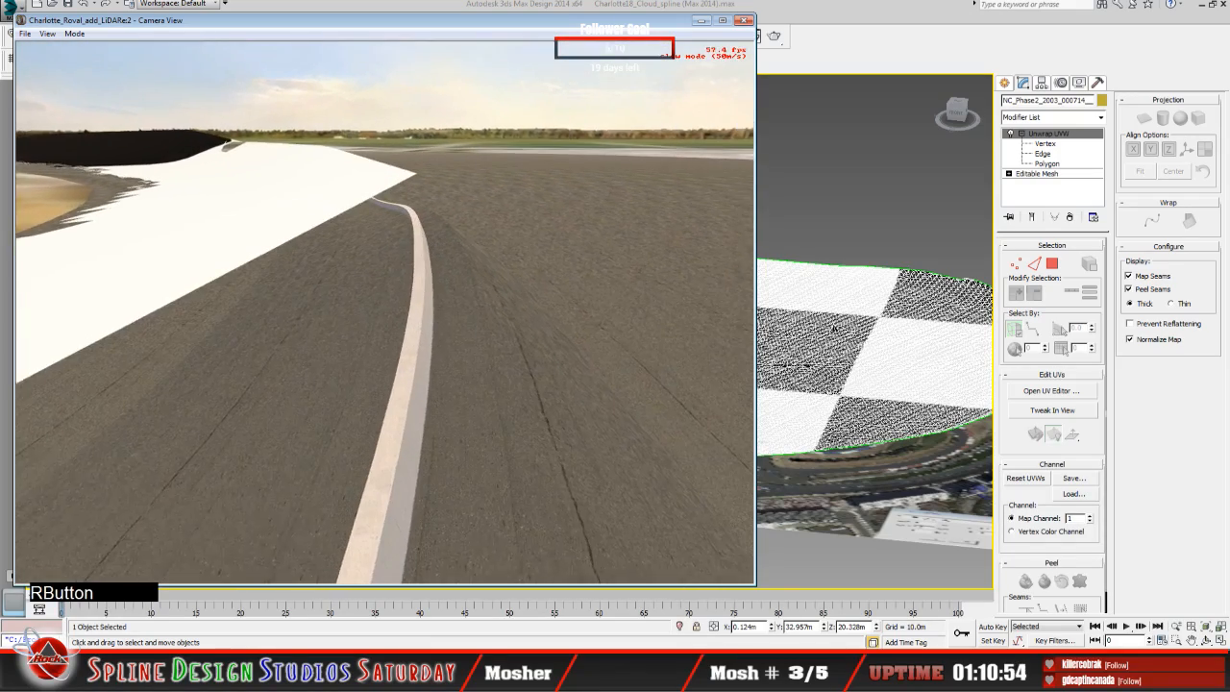
pyautogui.rightClick(385, 312)
pyautogui.click(384, 312)
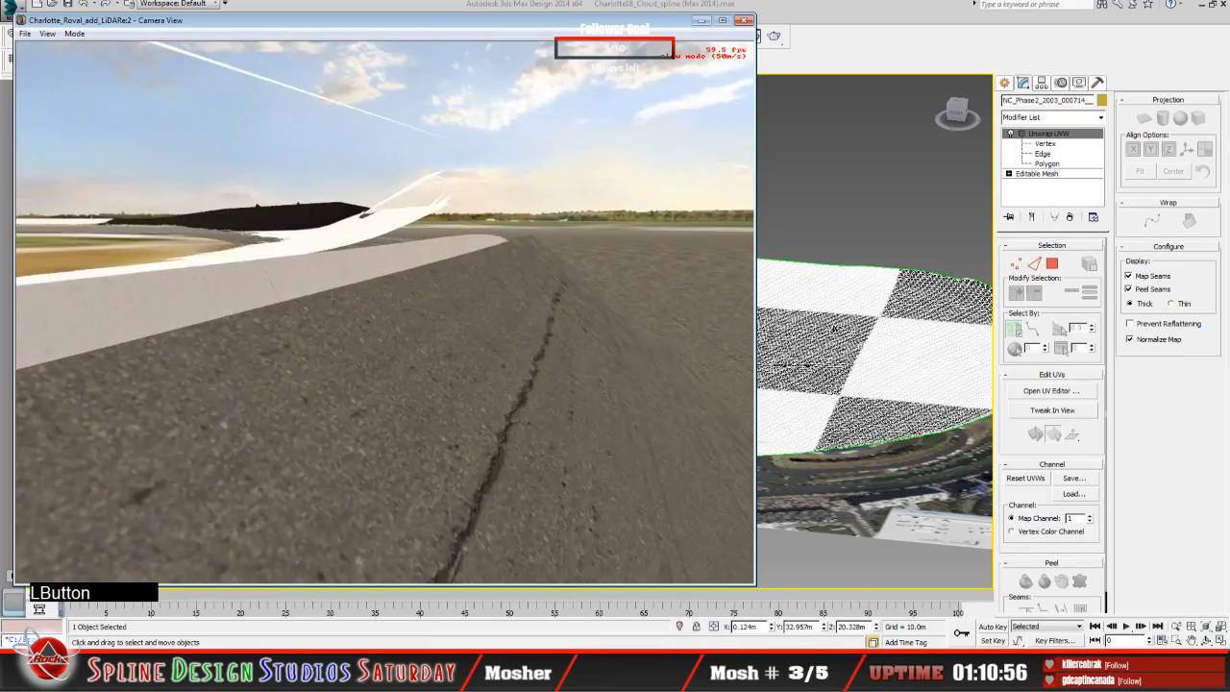
pyautogui.rightClick(384, 313)
pyautogui.click(385, 313)
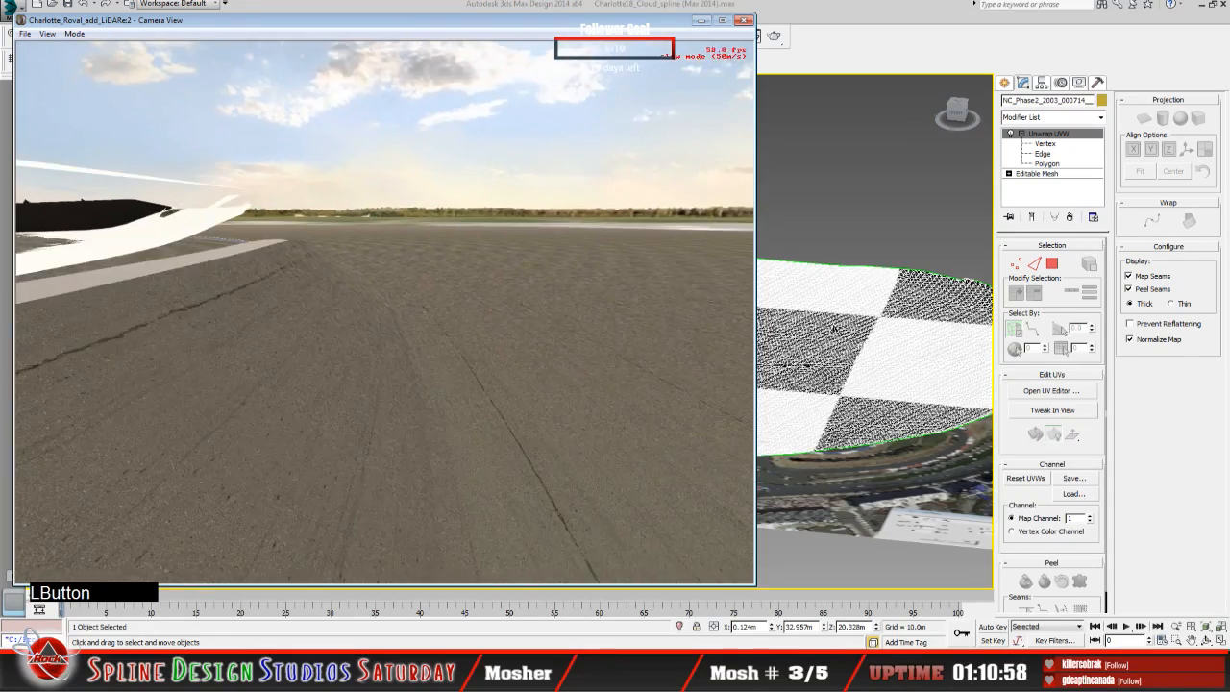
pyautogui.rightClick(385, 313)
pyautogui.click(385, 312)
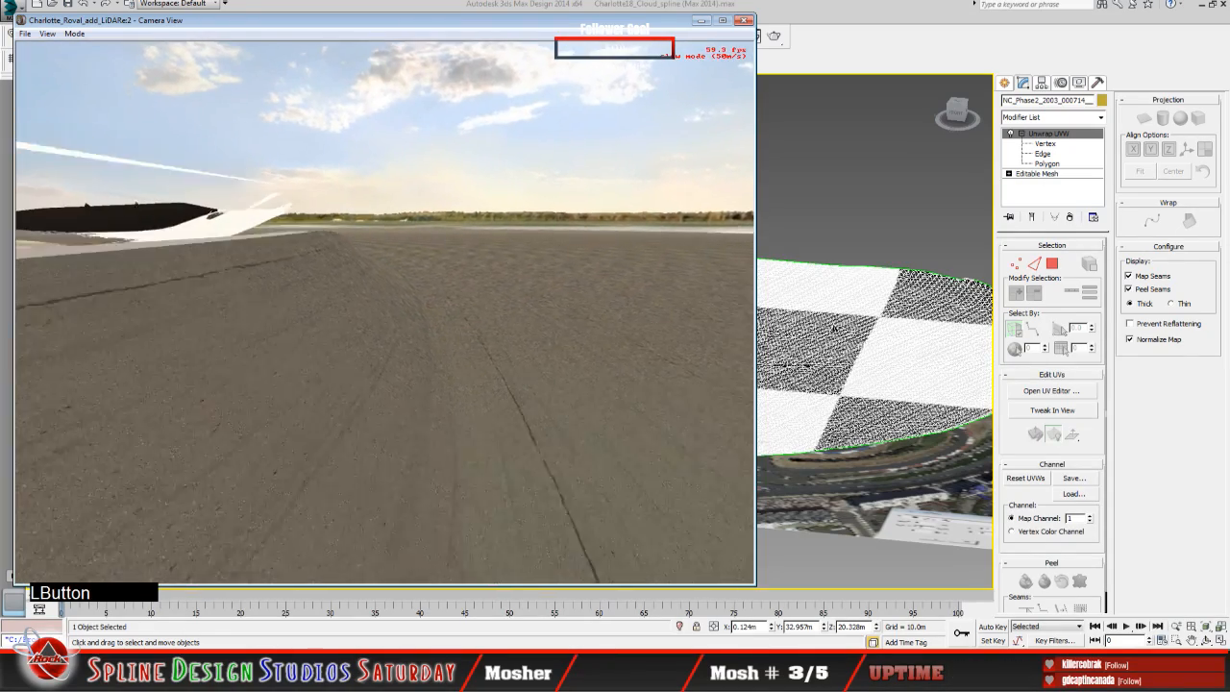
# Step: Fly the camera over the infield and around the turn to examine the gaps and jagged seams between terrain and track
pyautogui.rightClick(384, 313)
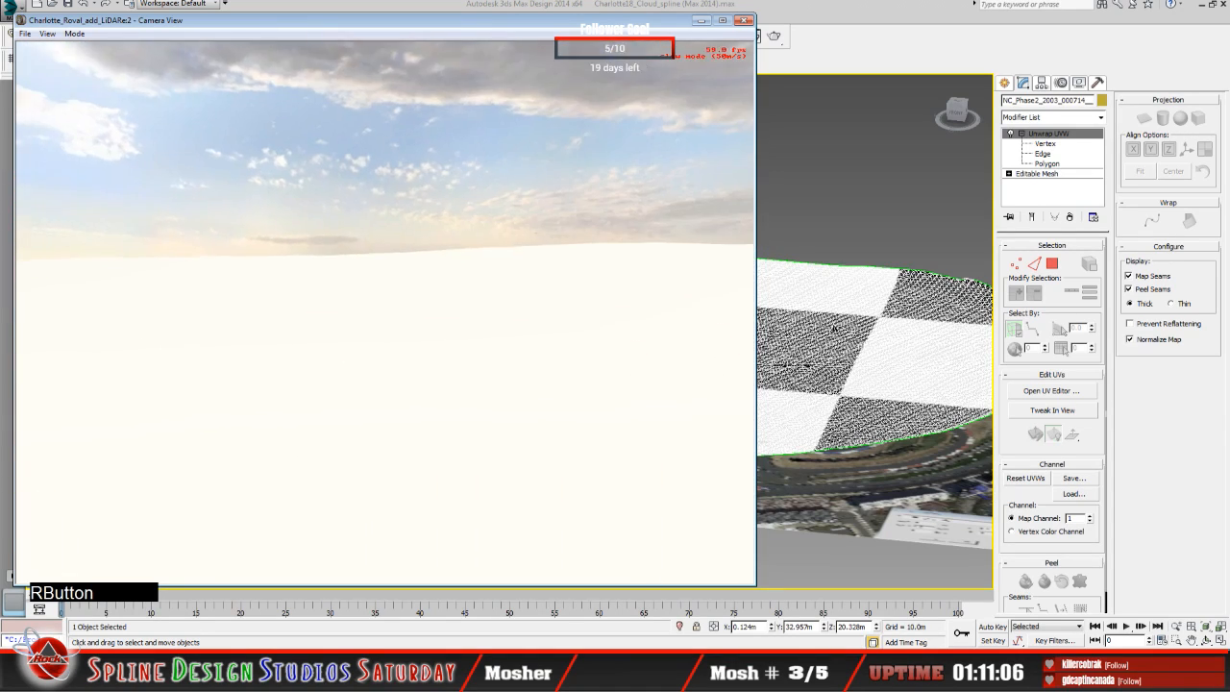
pyautogui.click(385, 312)
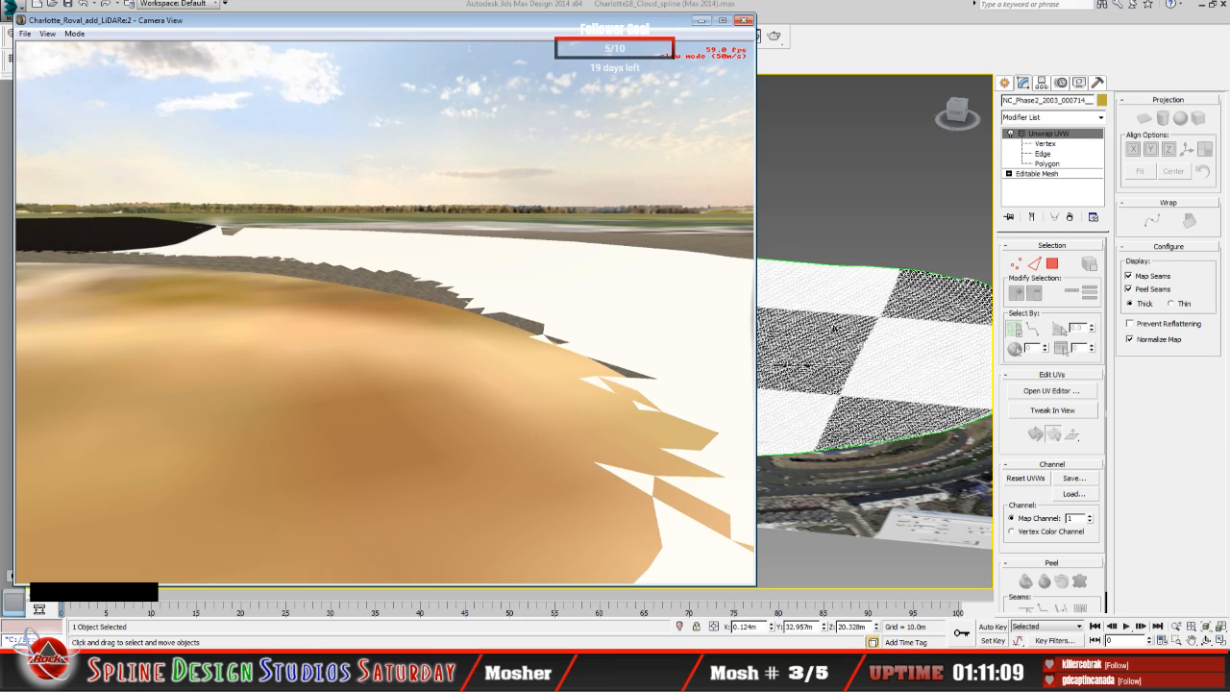
pyautogui.rightClick(384, 313)
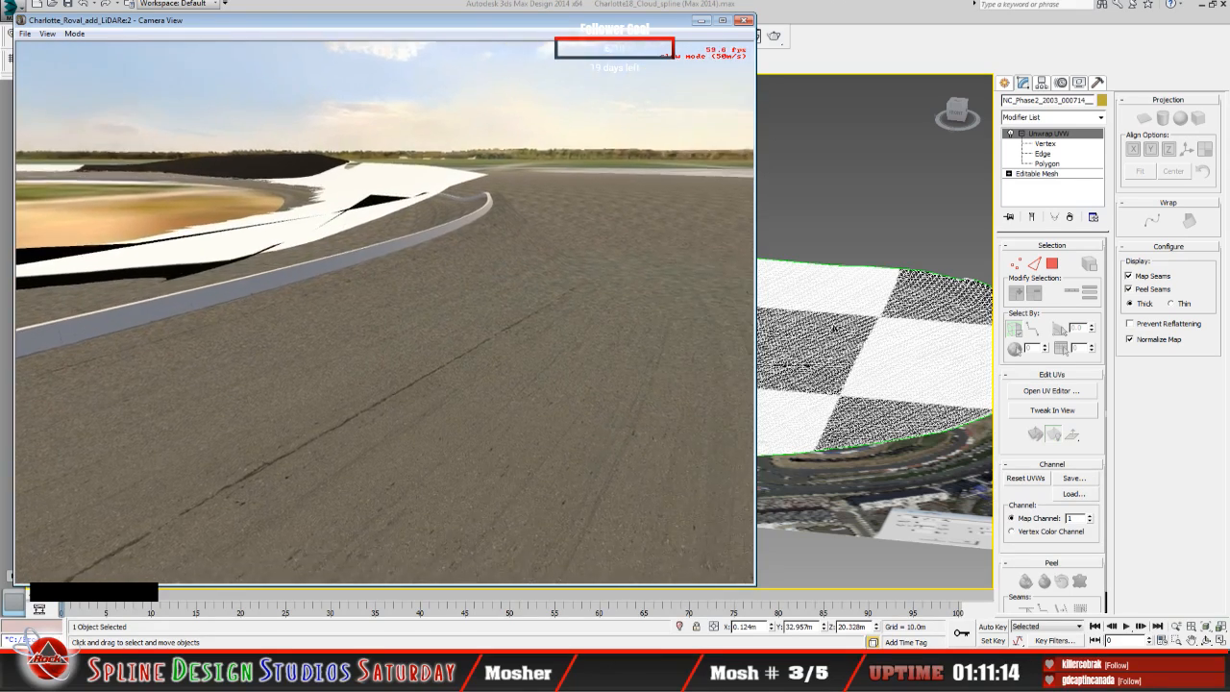
pyautogui.rightClick(385, 312)
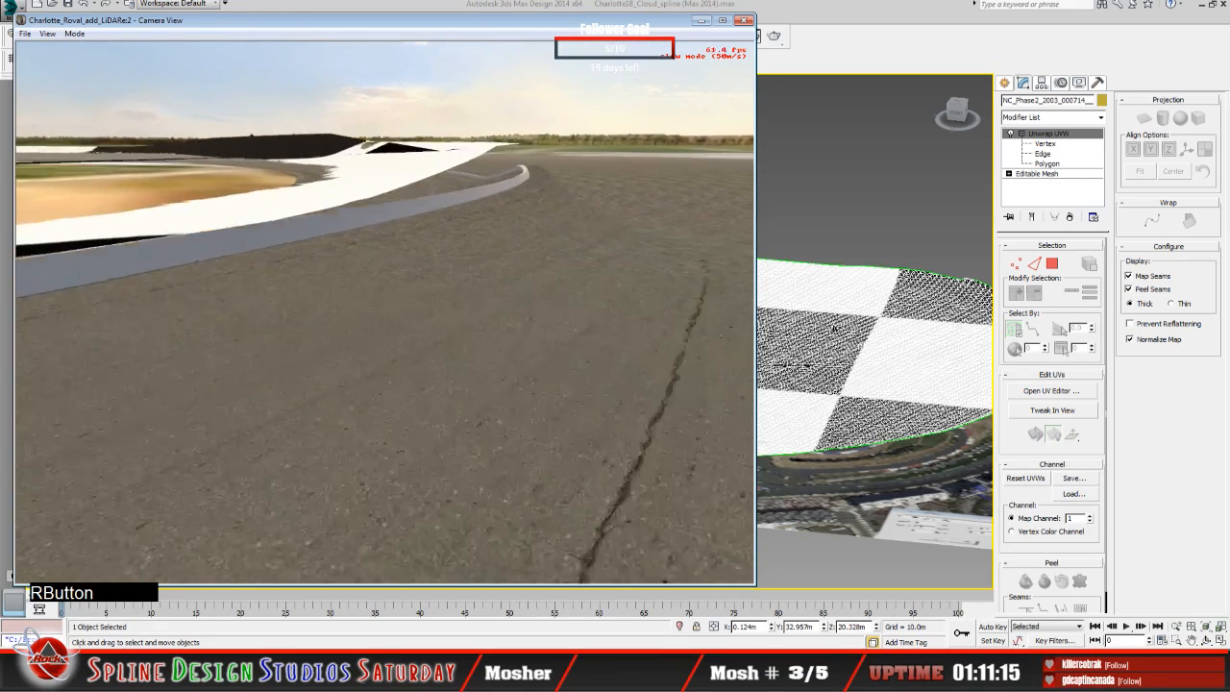
pyautogui.click(385, 312)
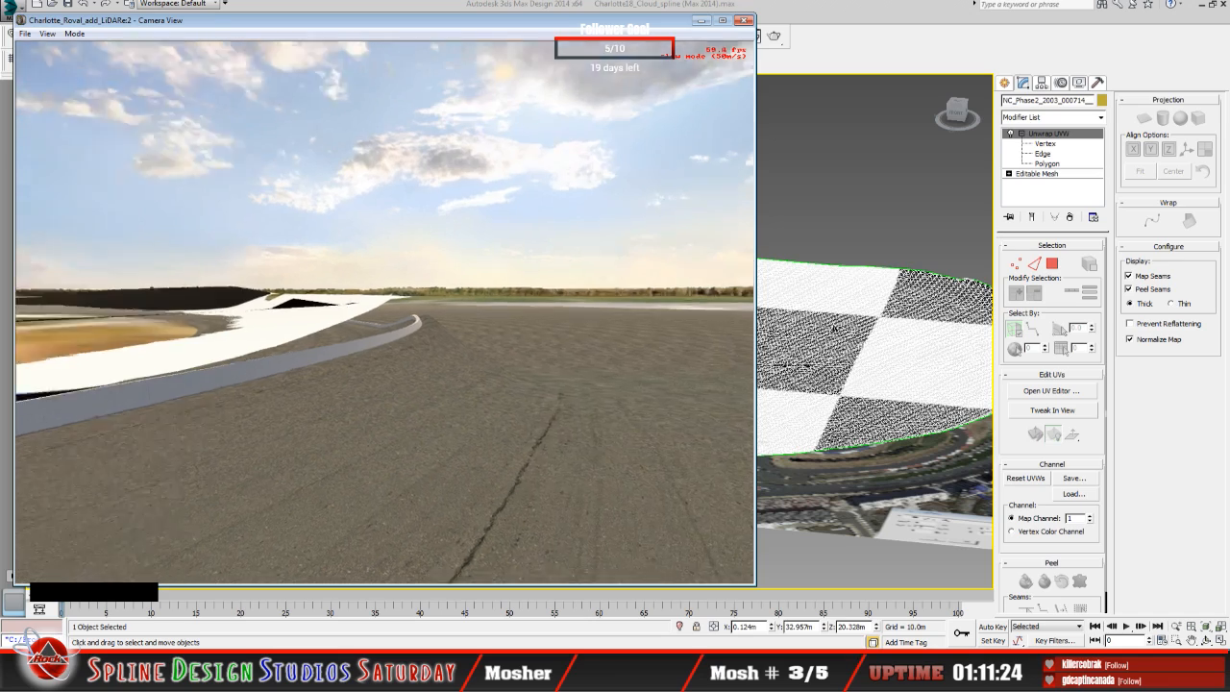
pyautogui.rightClick(384, 312)
pyautogui.click(385, 313)
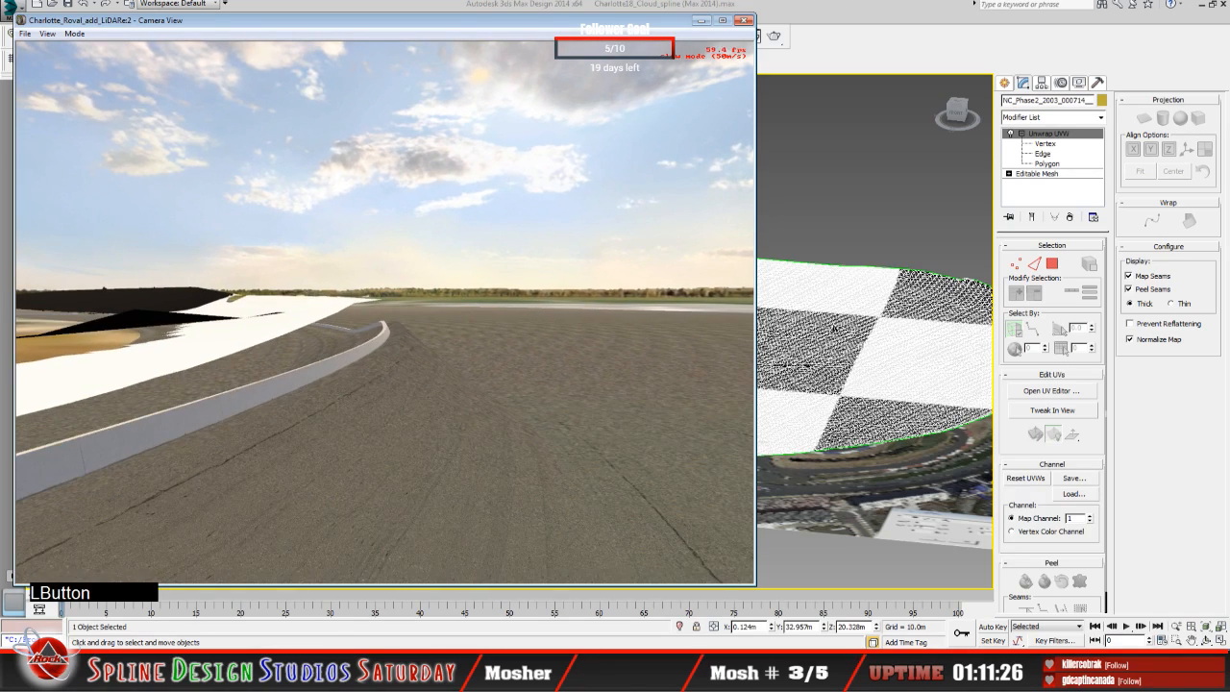
pyautogui.rightClick(384, 313)
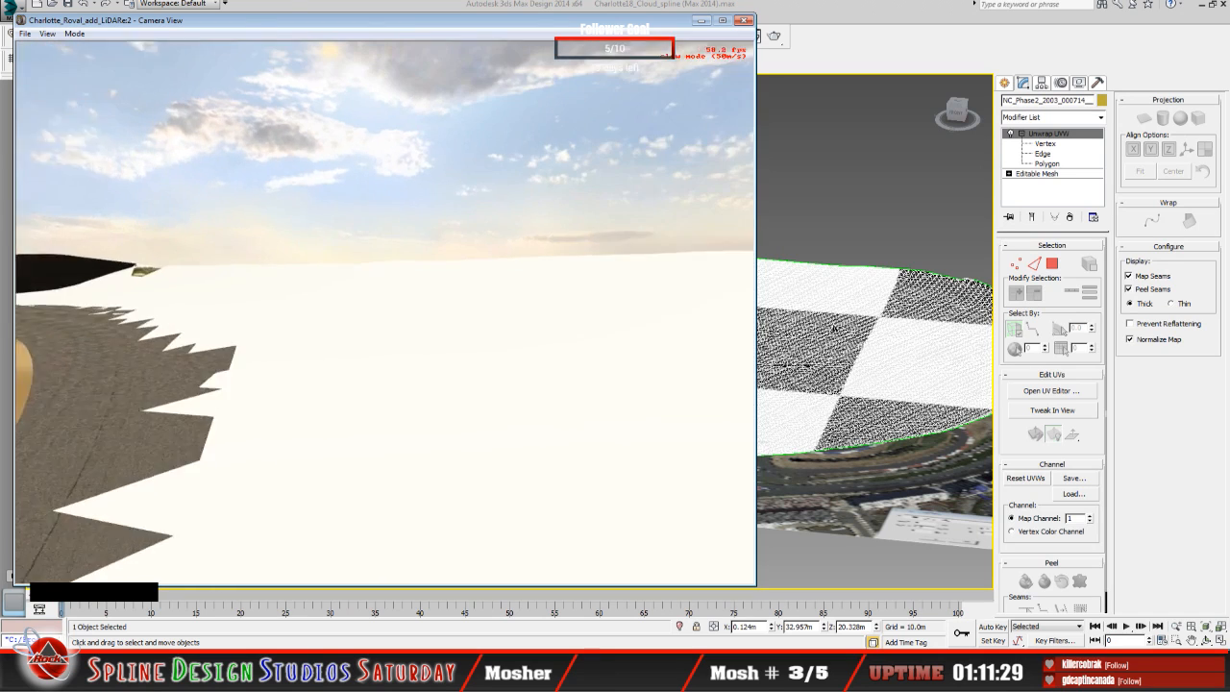
pyautogui.click(385, 312)
pyautogui.rightClick(384, 313)
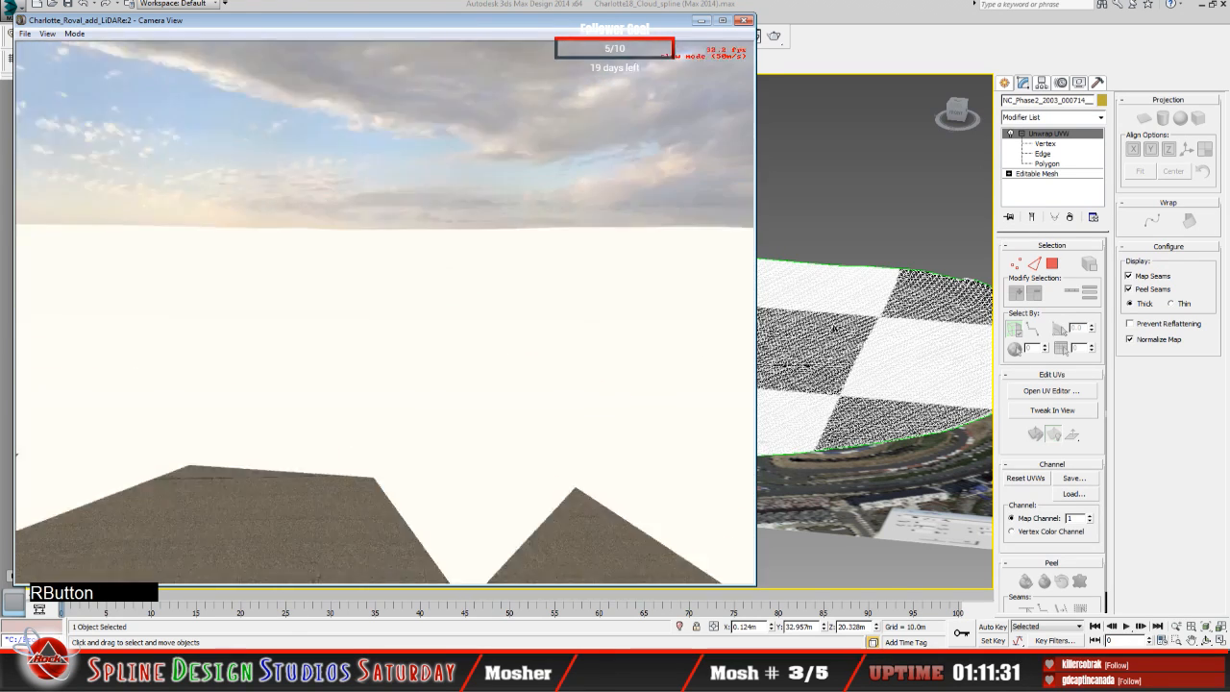
pyautogui.click(385, 313)
pyautogui.moveTo(384, 312); pyautogui.dragTo(380, 326)
pyautogui.press('space')
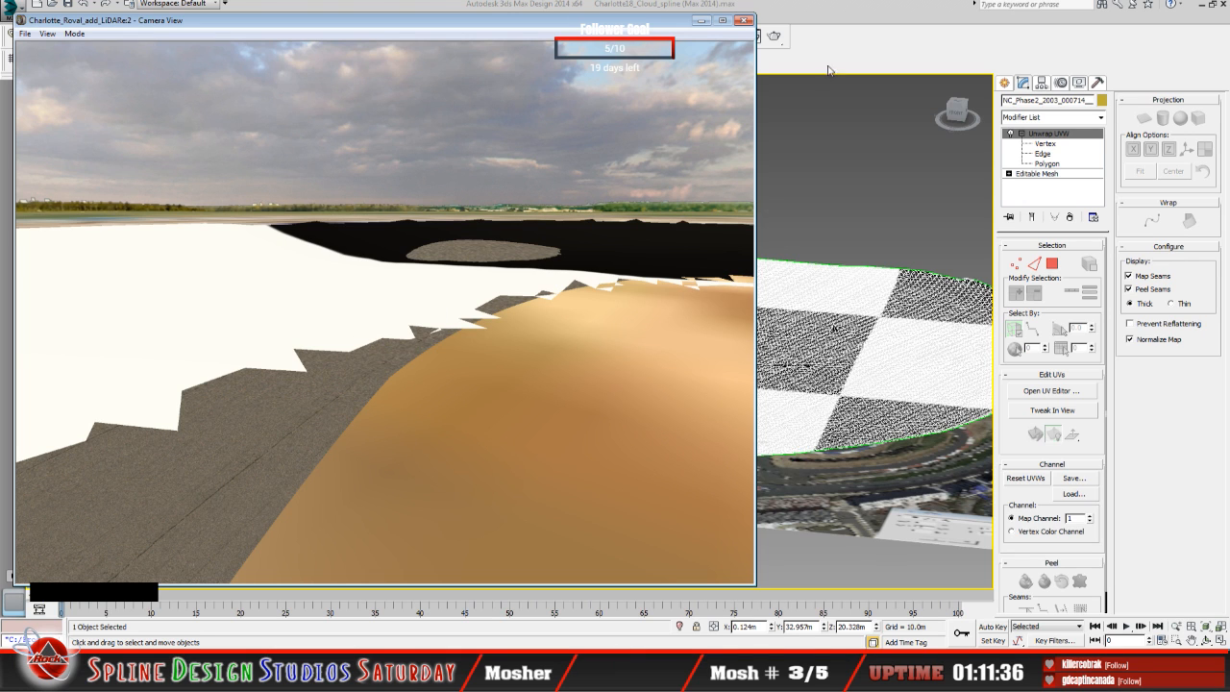
# Step: Minimize 3ds Max, return to the Sandbox top view and select the turn's cross-section line at dlats 9.08 m to 9.12 m
pyautogui.click(928, 17)
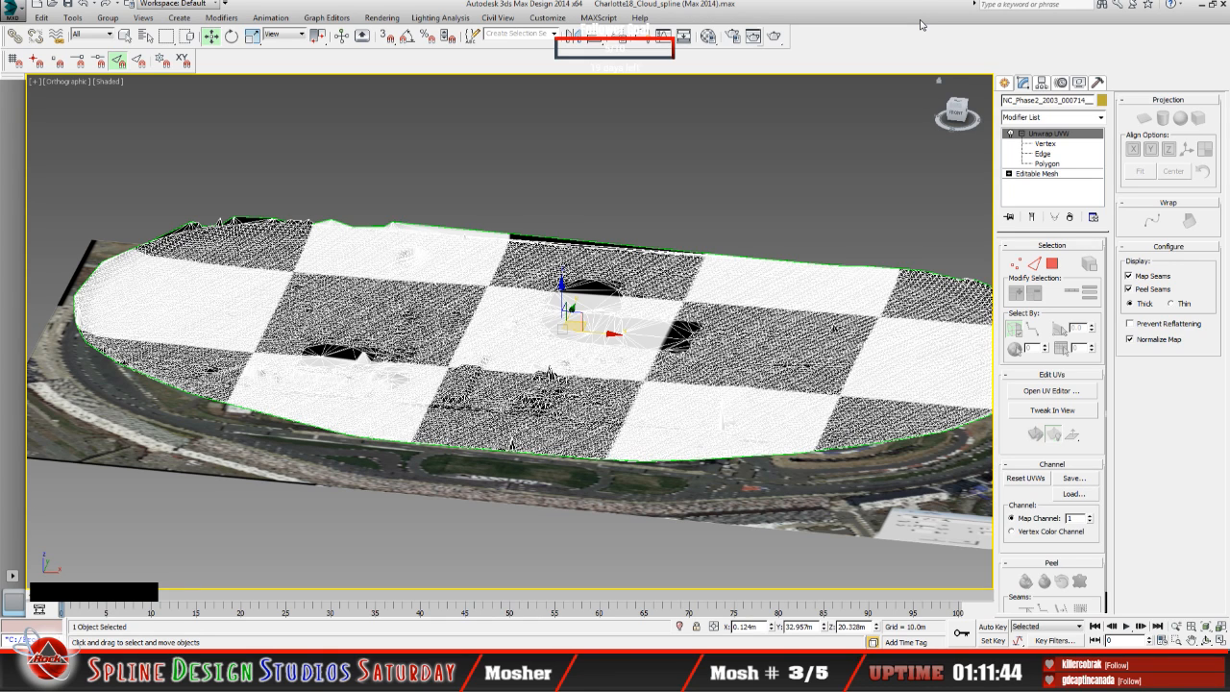
pyautogui.click(1202, 5)
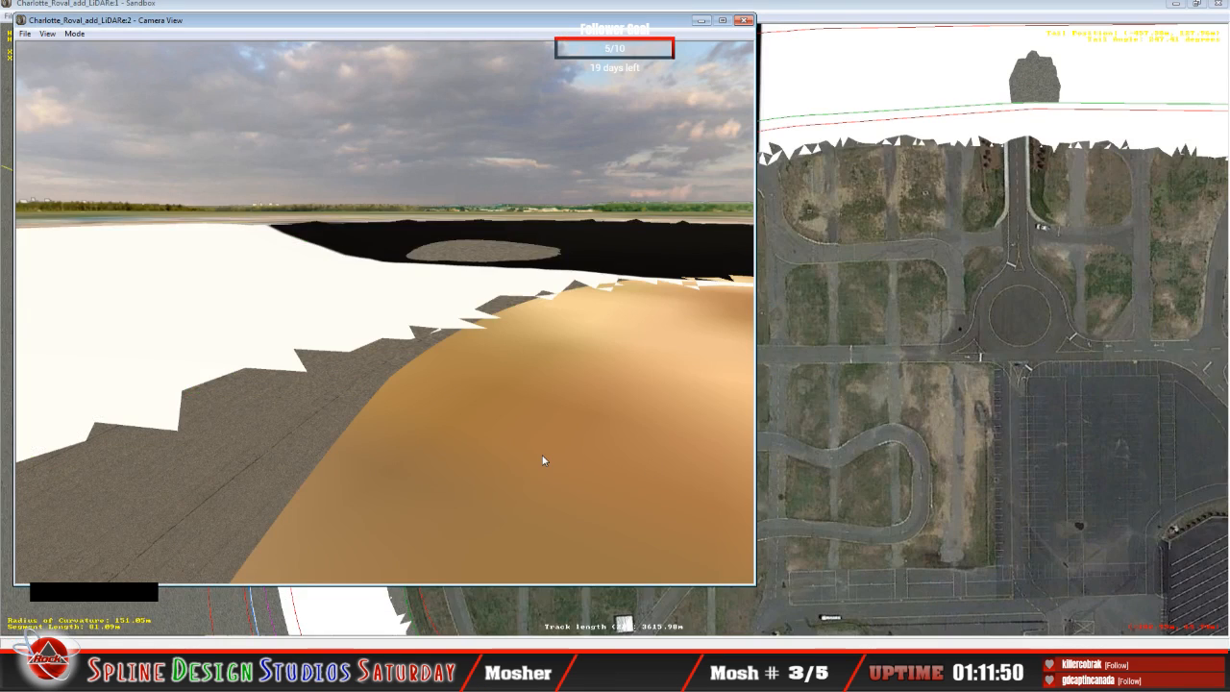
pyautogui.click(831, 16)
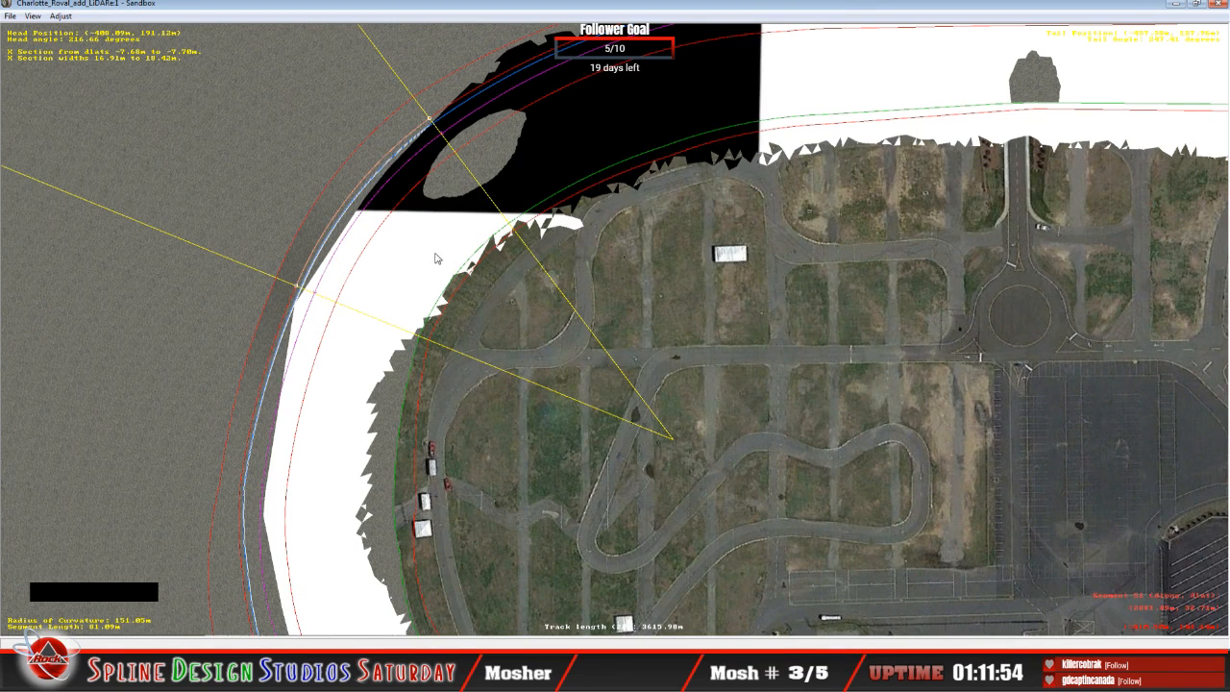
pyautogui.click(365, 261)
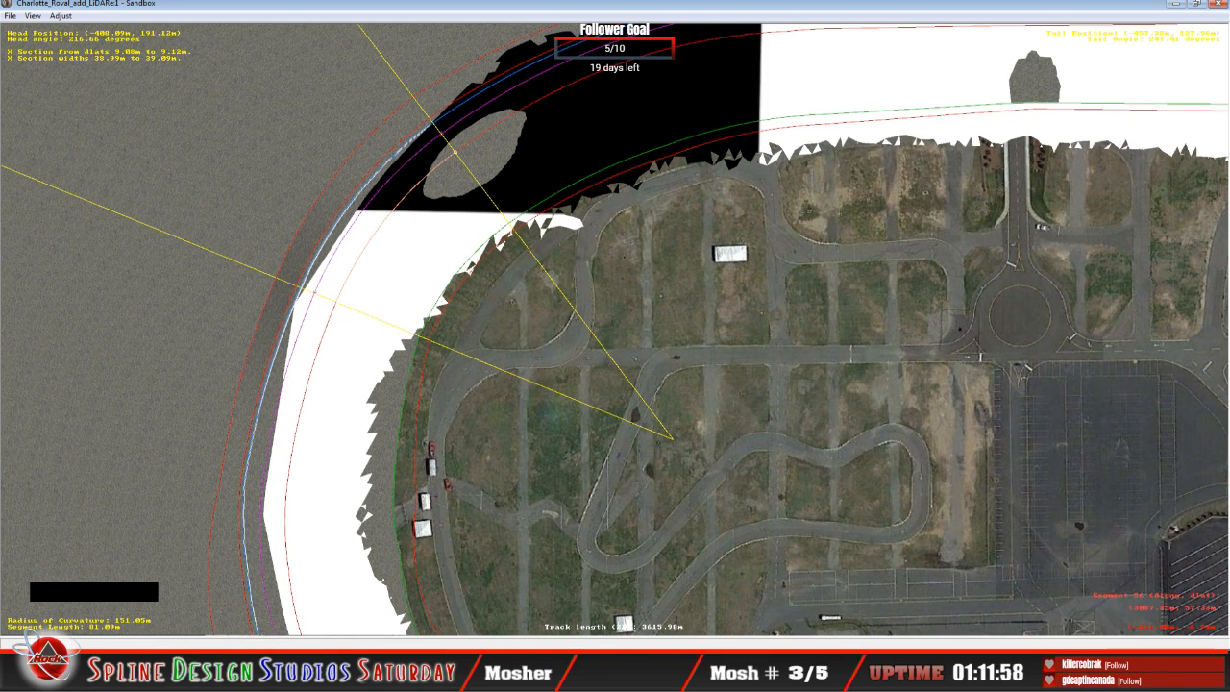
# Step: Open the Height Views and examine the banking angles and points of the selected cross-section profile
pyautogui.click(365, 679)
pyautogui.click(366, 641)
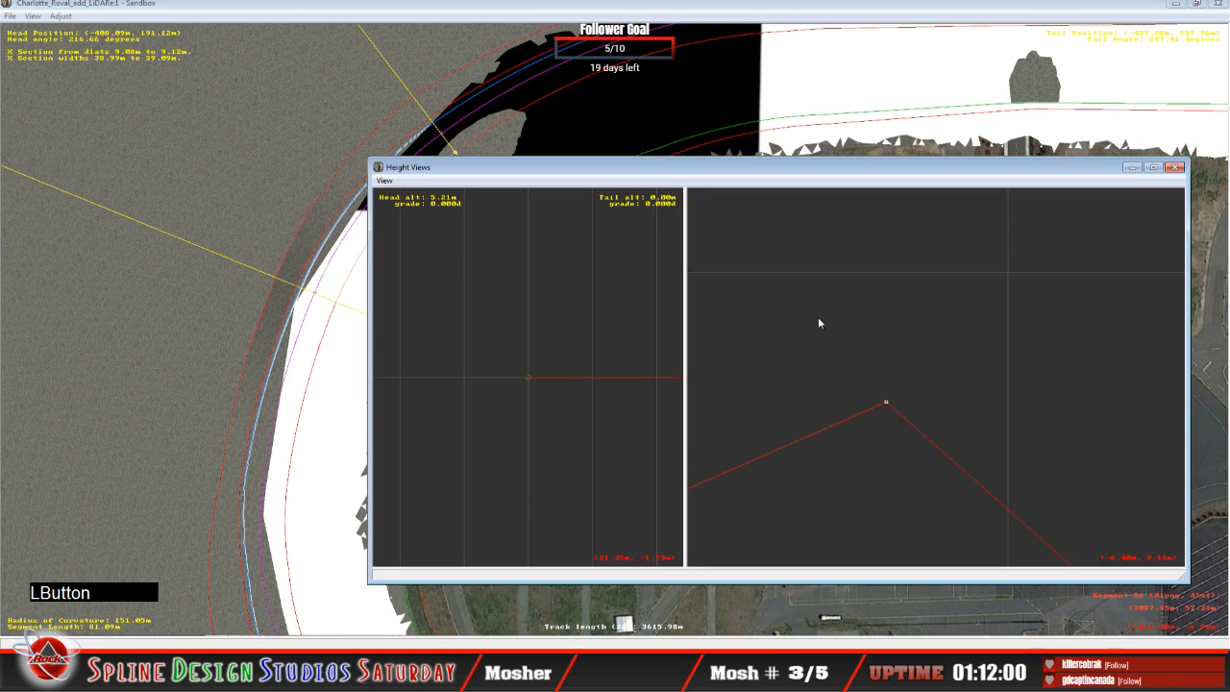
pyautogui.click(846, 408)
pyautogui.press('c')
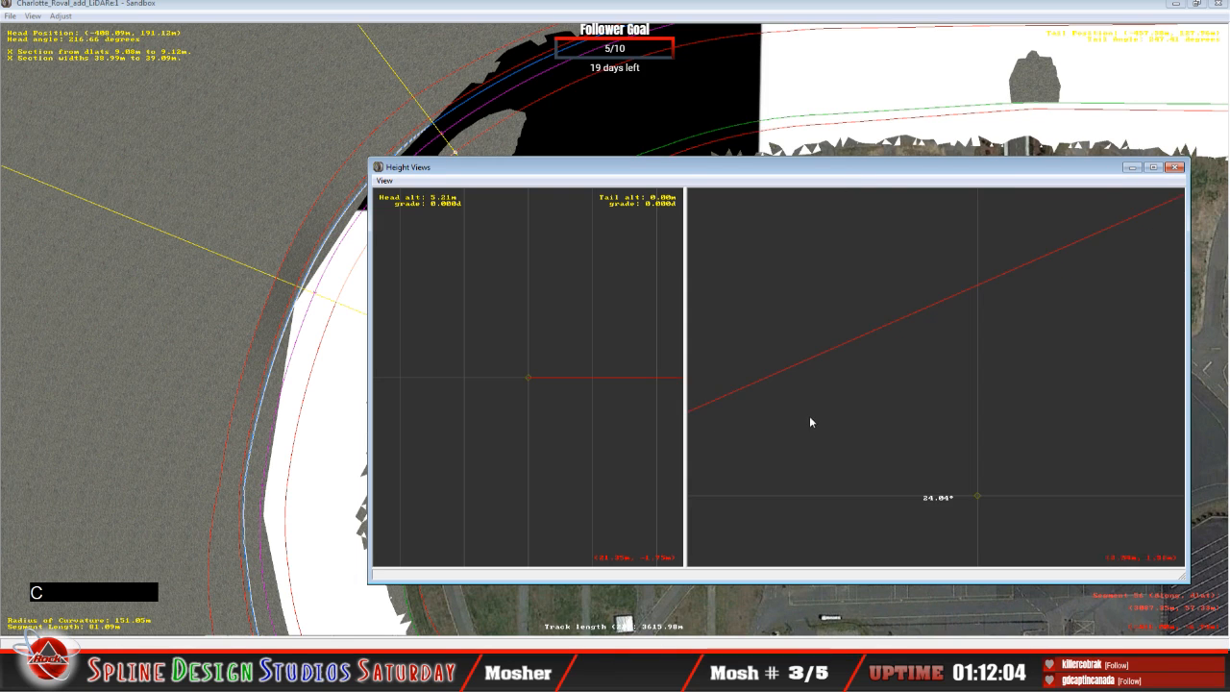
pyautogui.press('x')
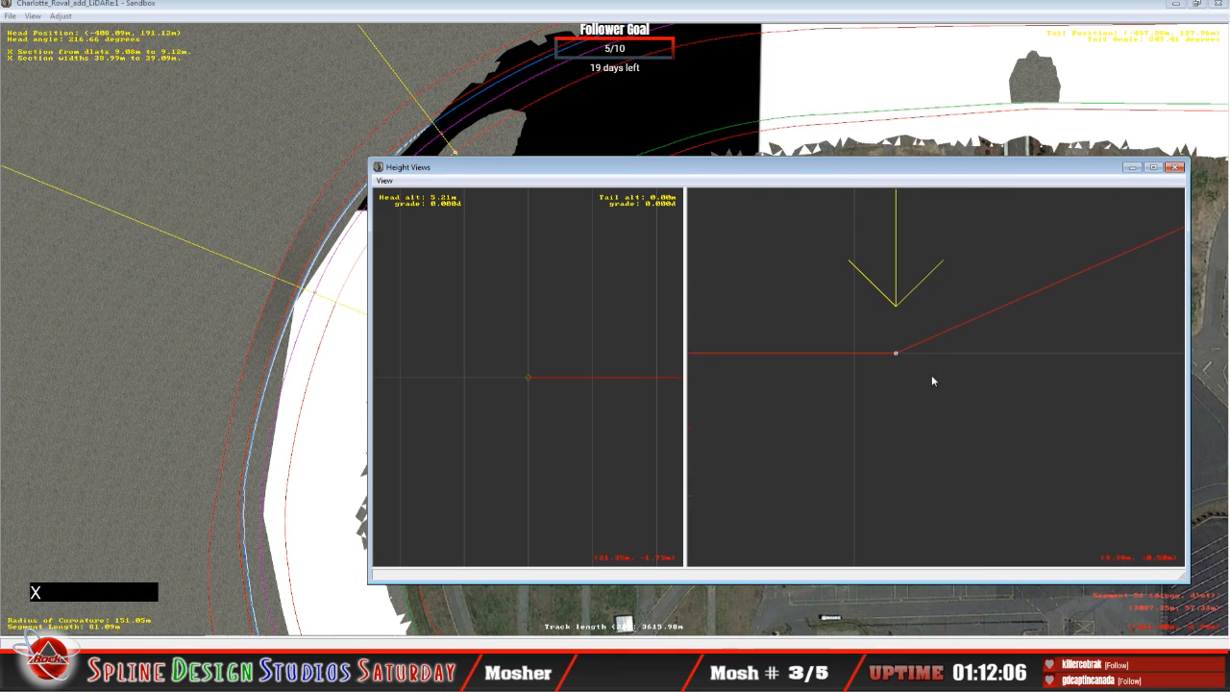
pyautogui.scroll(-5, 932, 376)
pyautogui.press('c')
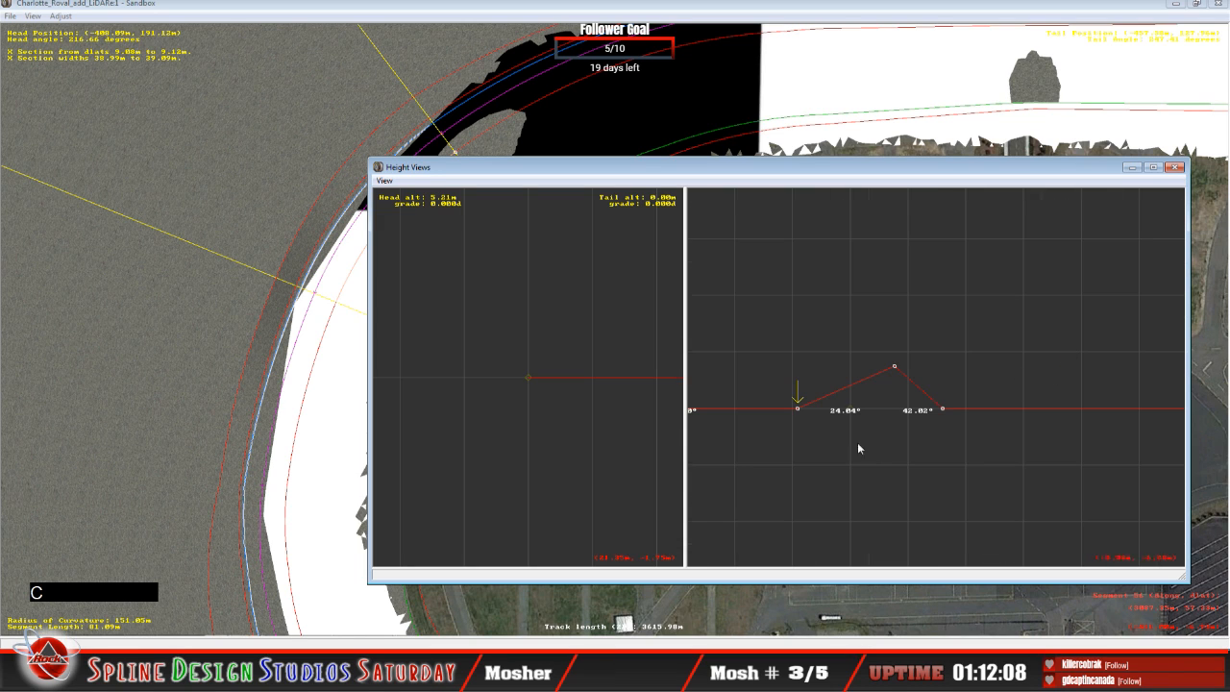
pyautogui.click(894, 366)
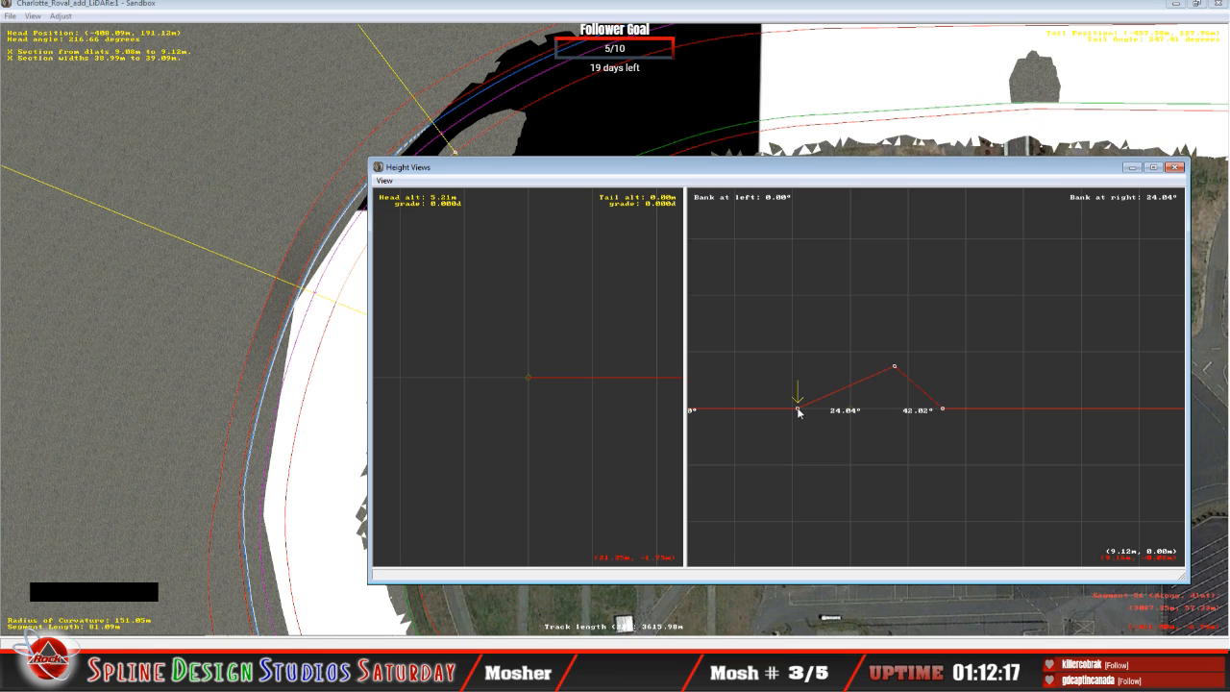
pyautogui.scroll(5, 813, 425)
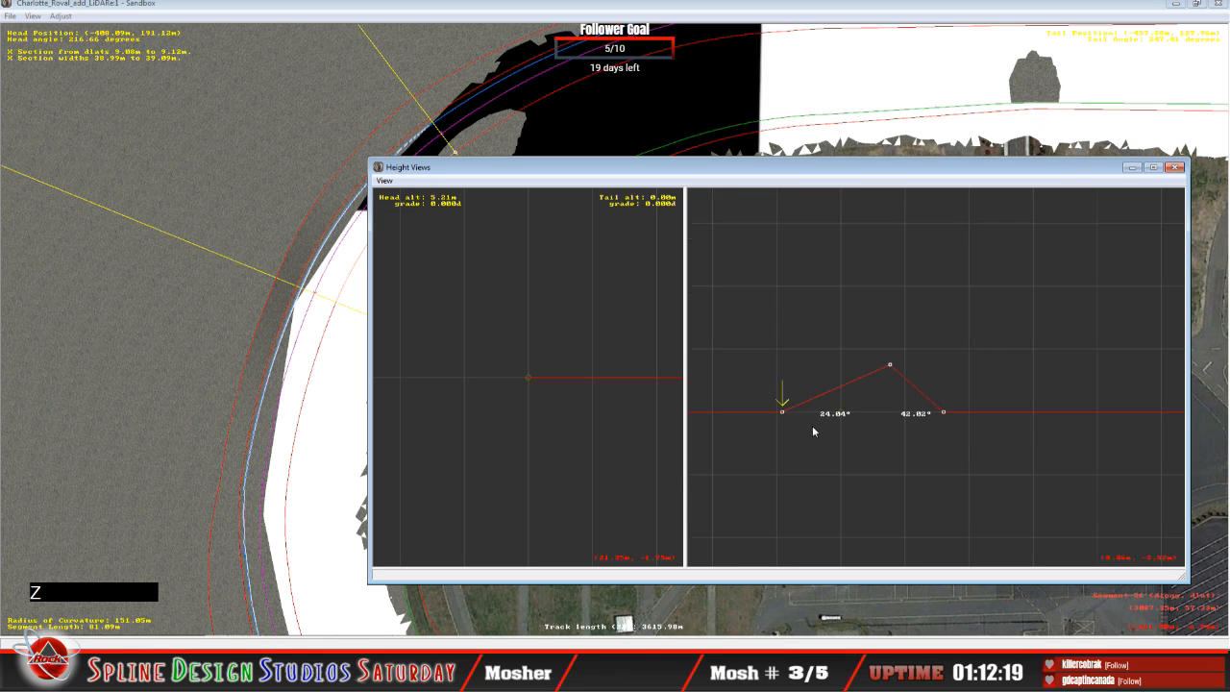
pyautogui.press('c')
pyautogui.press('c')
pyautogui.press('c')
pyautogui.press('c')
pyautogui.press('c')
pyautogui.press('c')
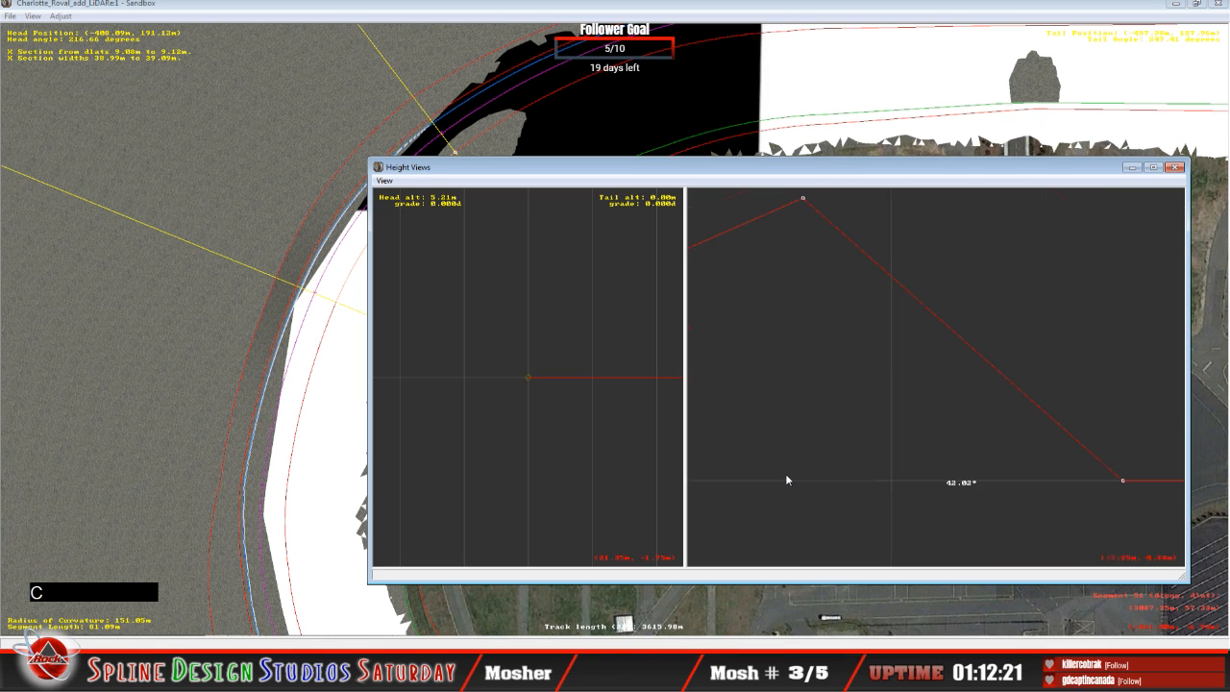
pyautogui.press('c')
pyautogui.press('c')
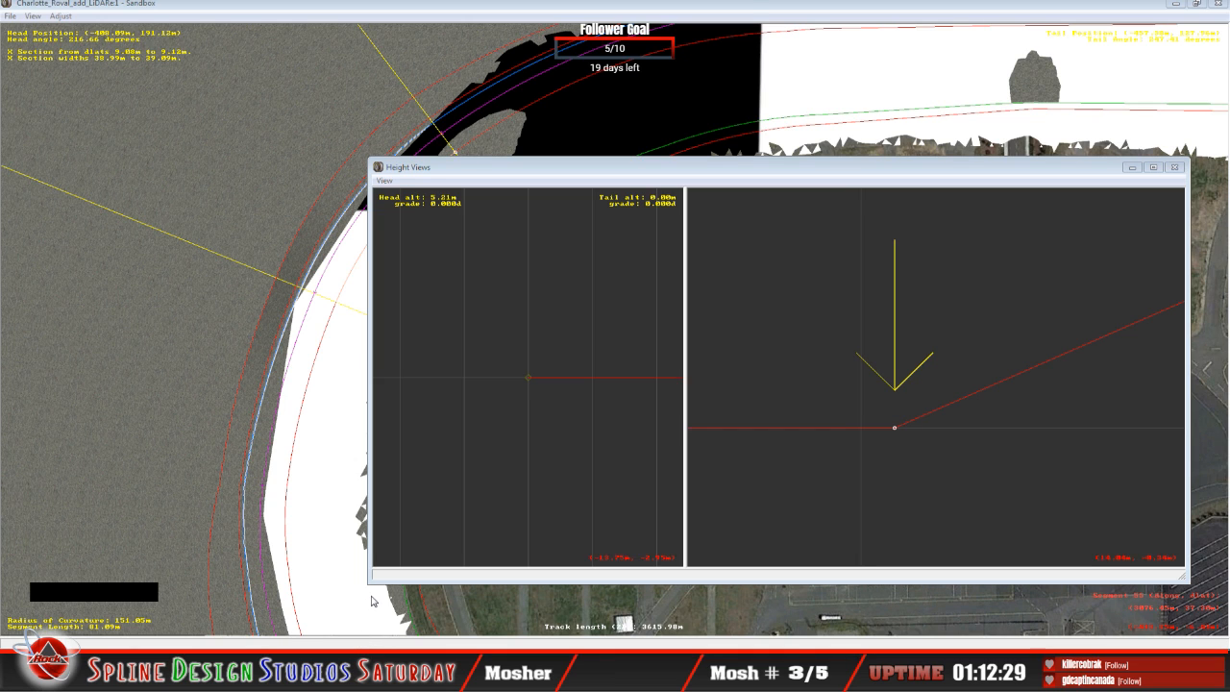
# Step: Arrange the Height Views beside the Camera View and raise the cross-section point at 9.12 m to a tail altitude of about 0.57 m
pyautogui.click(373, 602)
pyautogui.click(964, 183)
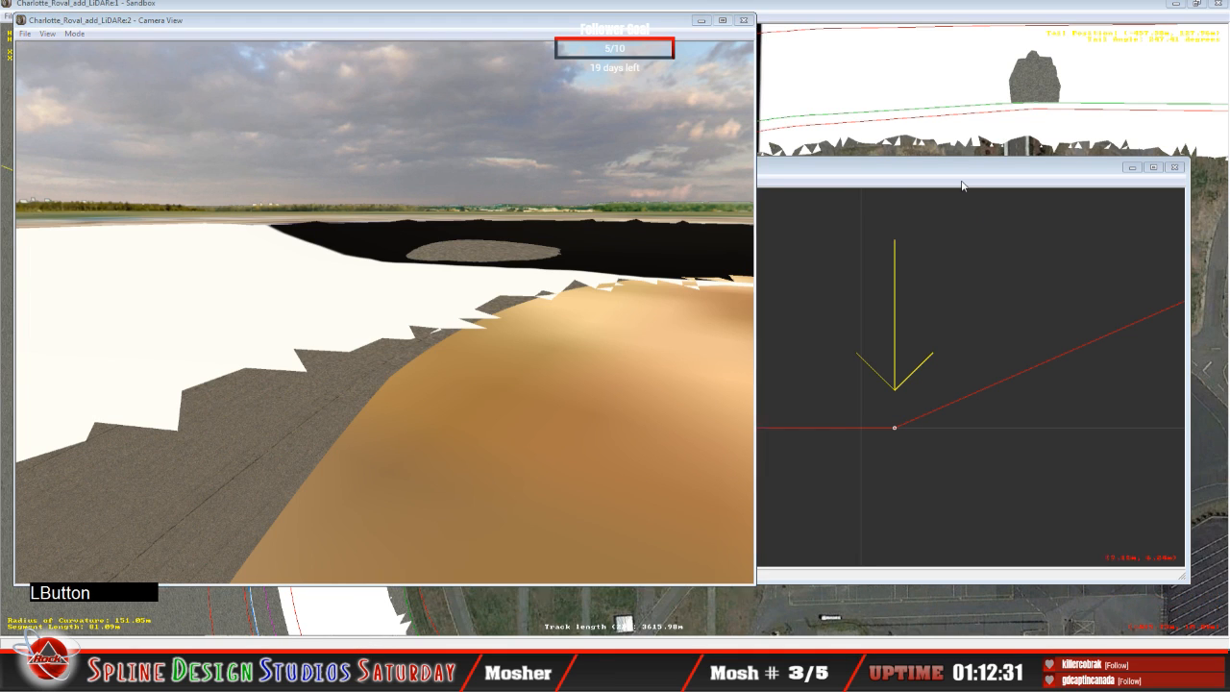
pyautogui.moveTo(848, 155); pyautogui.dragTo(906, 153)
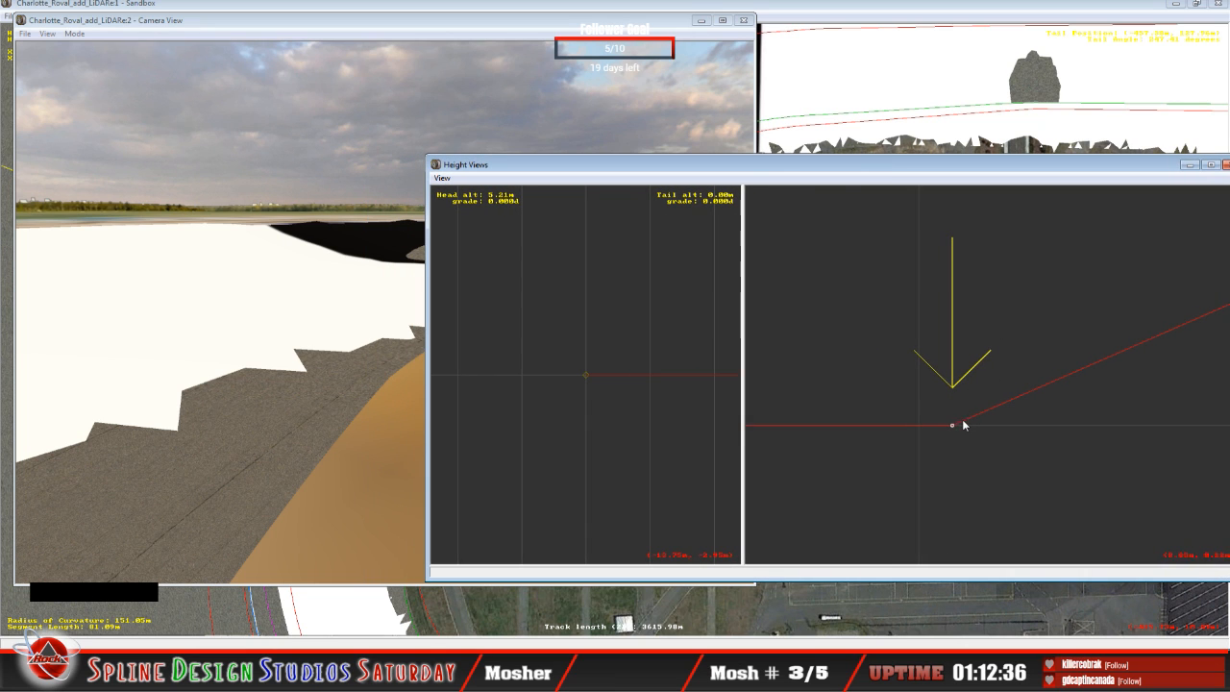
pyautogui.moveTo(956, 426)
pyautogui.moveTo(954, 426); pyautogui.dragTo(955, 404)
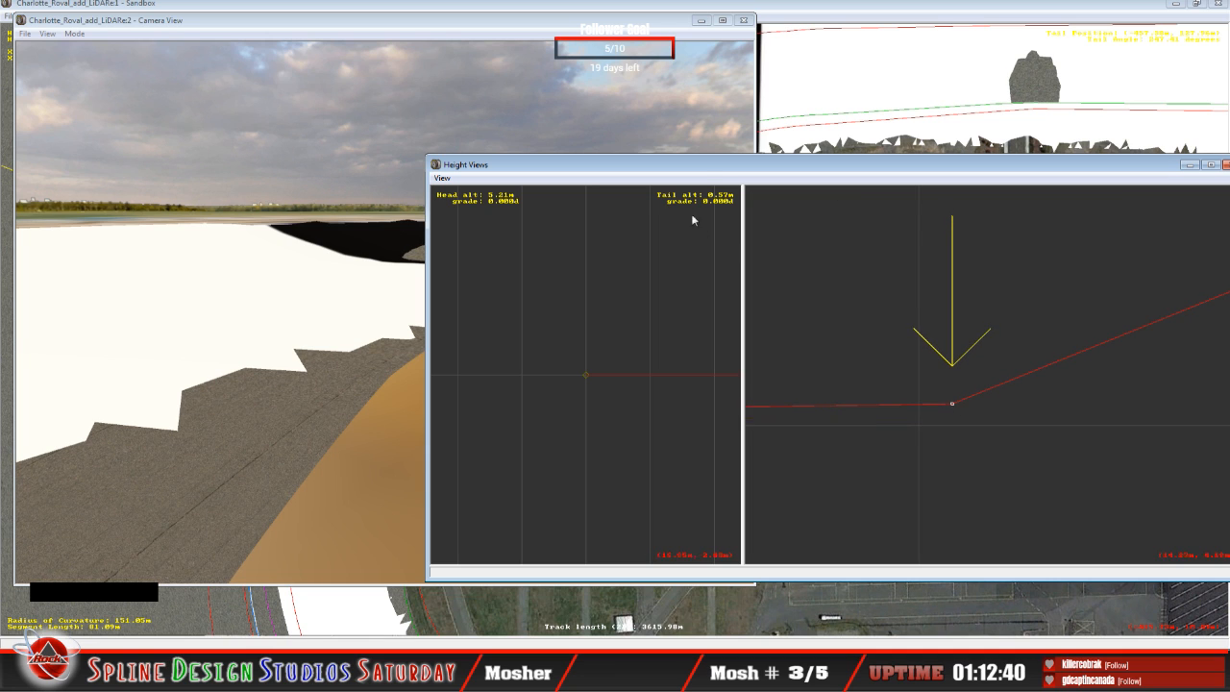
# Step: Fly the Camera View in Slow Mode over the turn to examine the raised cross-section against the terrain
pyautogui.click(186, 182)
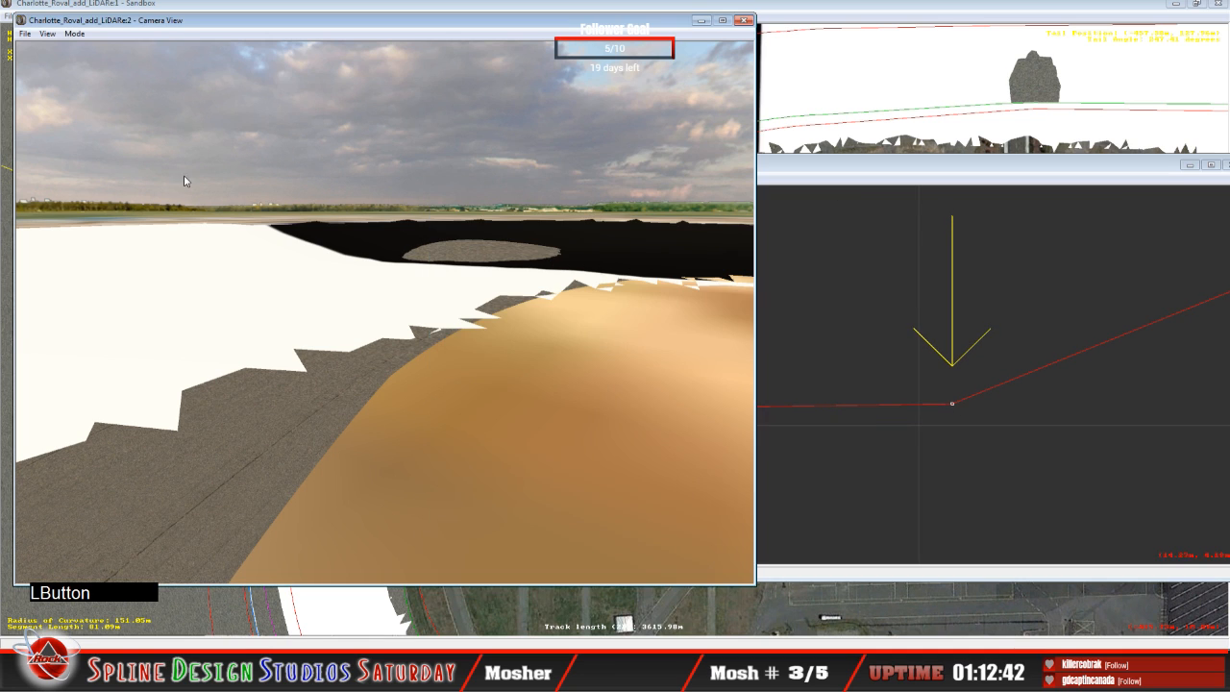
pyautogui.click(74, 33)
pyautogui.click(94, 67)
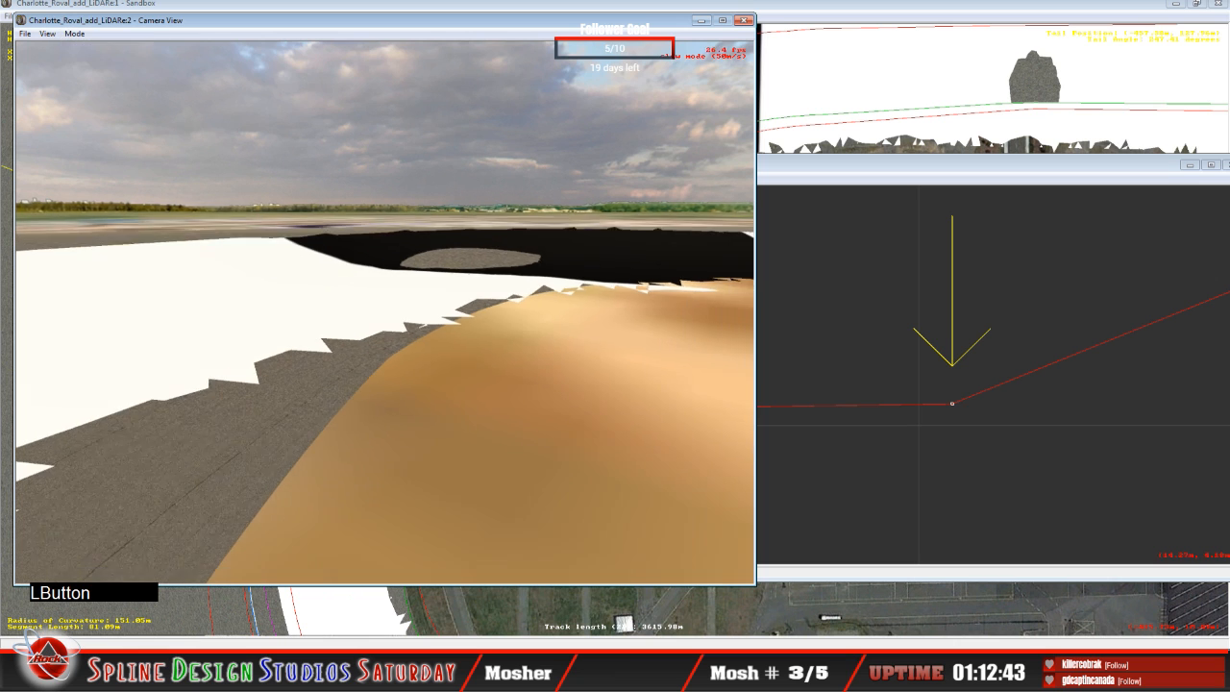
pyautogui.moveTo(385, 312); pyautogui.dragTo(452, 313, button='right')
pyautogui.moveTo(452, 313); pyautogui.dragTo(442, 312)
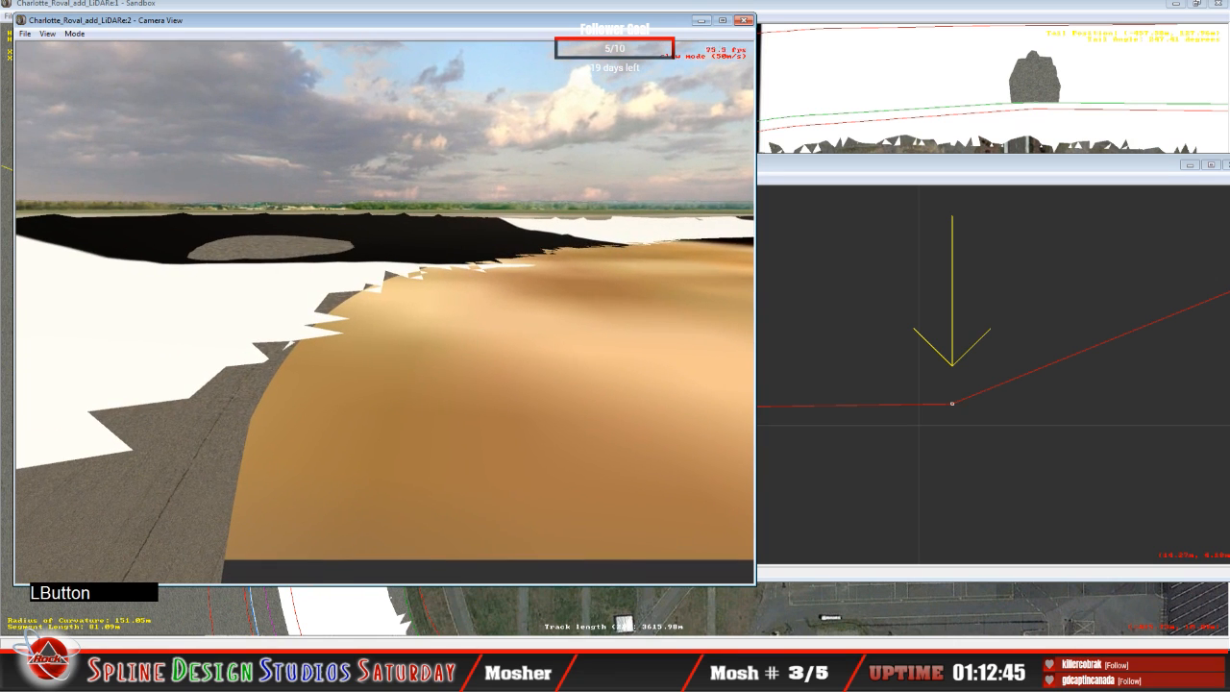
pyautogui.press('space')
# Step: Raise the cross-section point at 9.12 m to a tail altitude of about 5.17 m, with banks of about 7.53° and 7.90° beside it
pyautogui.click(885, 190)
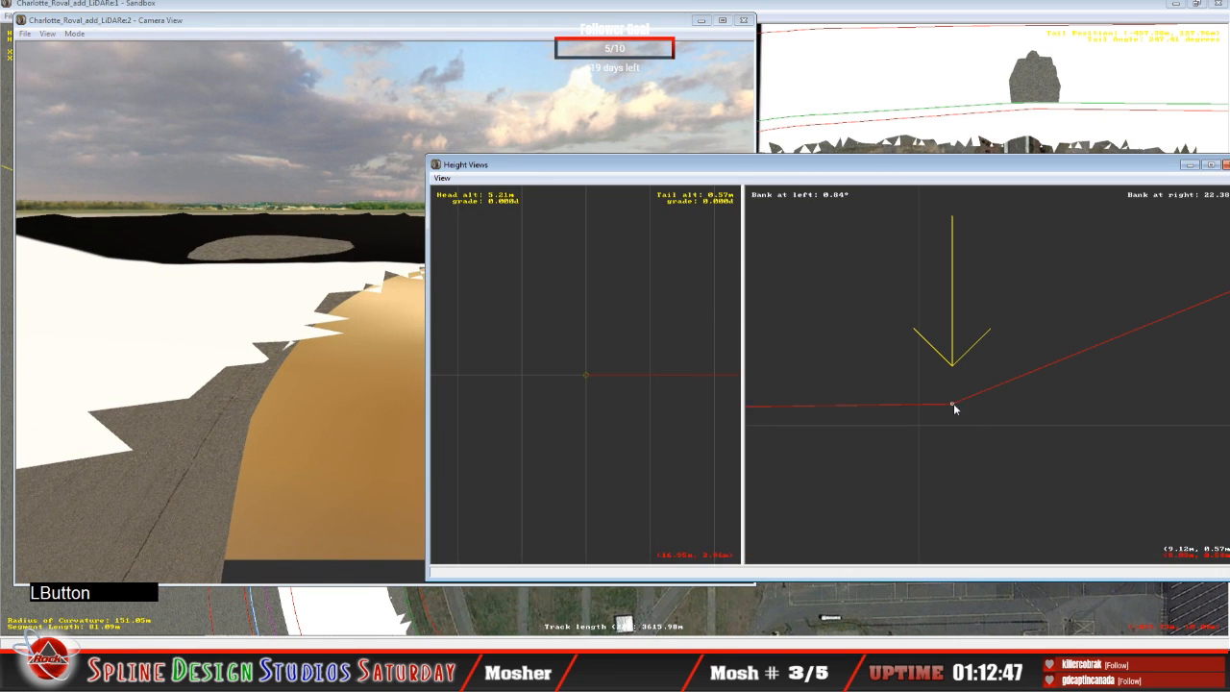
pyautogui.moveTo(953, 401); pyautogui.dragTo(939, 325)
pyautogui.moveTo(939, 324); pyautogui.dragTo(938, 266)
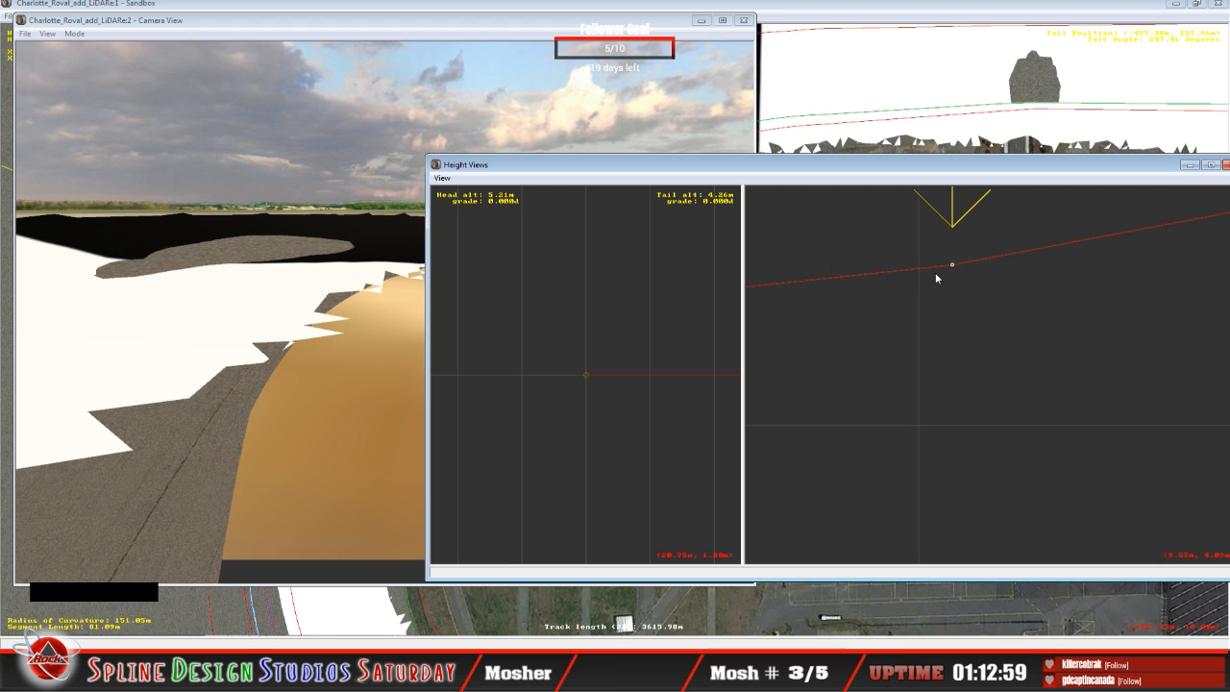
pyautogui.moveTo(951, 264)
pyautogui.mouseDown()
pyautogui.moveTo(949, 252)
pyautogui.moveTo(956, 335)
pyautogui.moveTo(943, 262)
pyautogui.mouseUp()
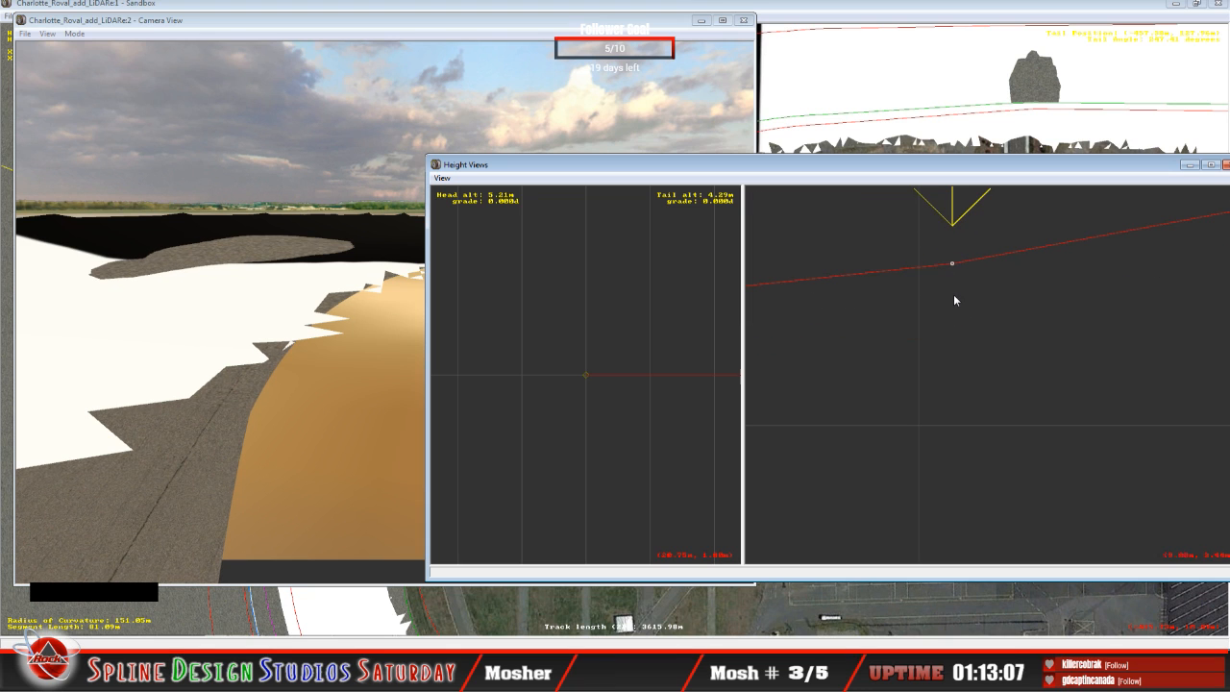
pyautogui.press('x')
pyautogui.press('x')
pyautogui.press('x')
pyautogui.press('x')
pyautogui.press('x')
pyautogui.press('x')
pyautogui.press('x')
pyautogui.press('x')
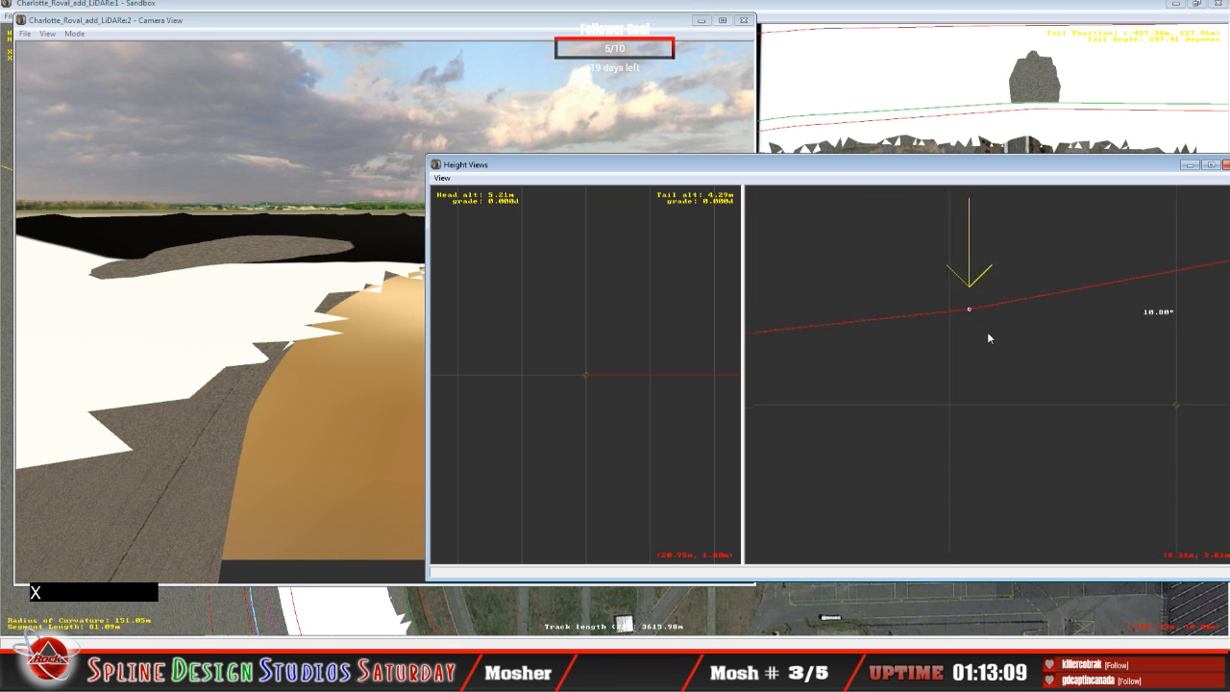
pyautogui.press('x')
pyautogui.press('x')
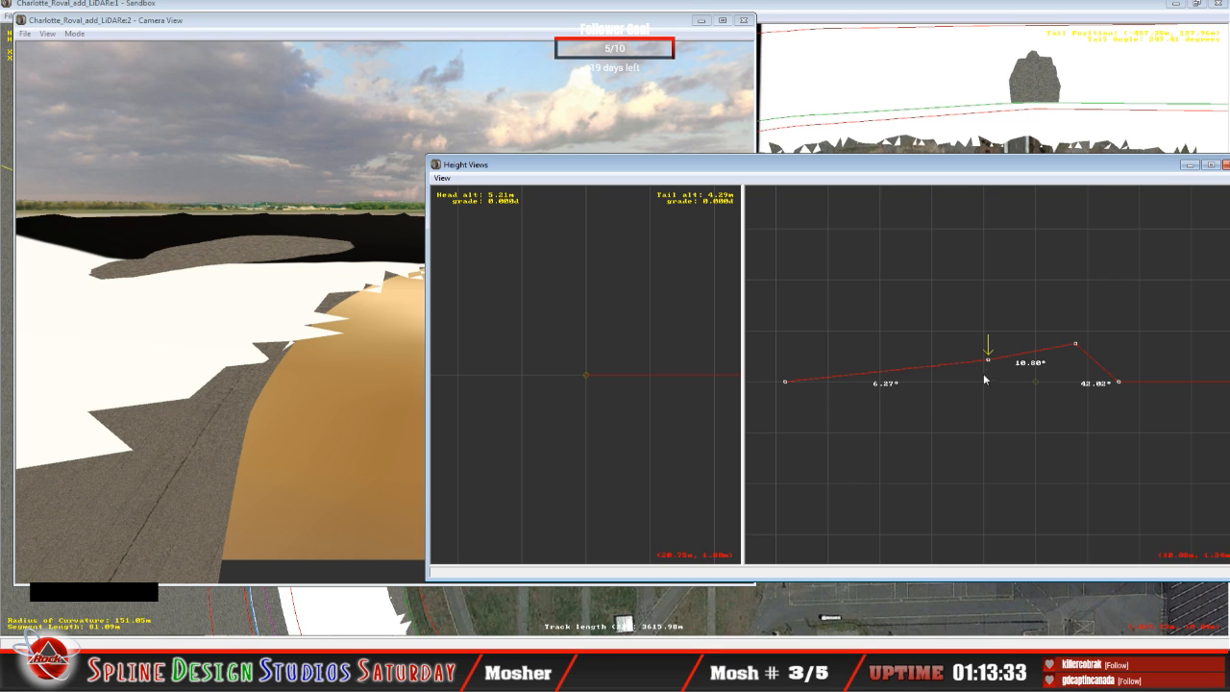
pyautogui.moveTo(989, 361)
pyautogui.moveTo(988, 360); pyautogui.dragTo(989, 356)
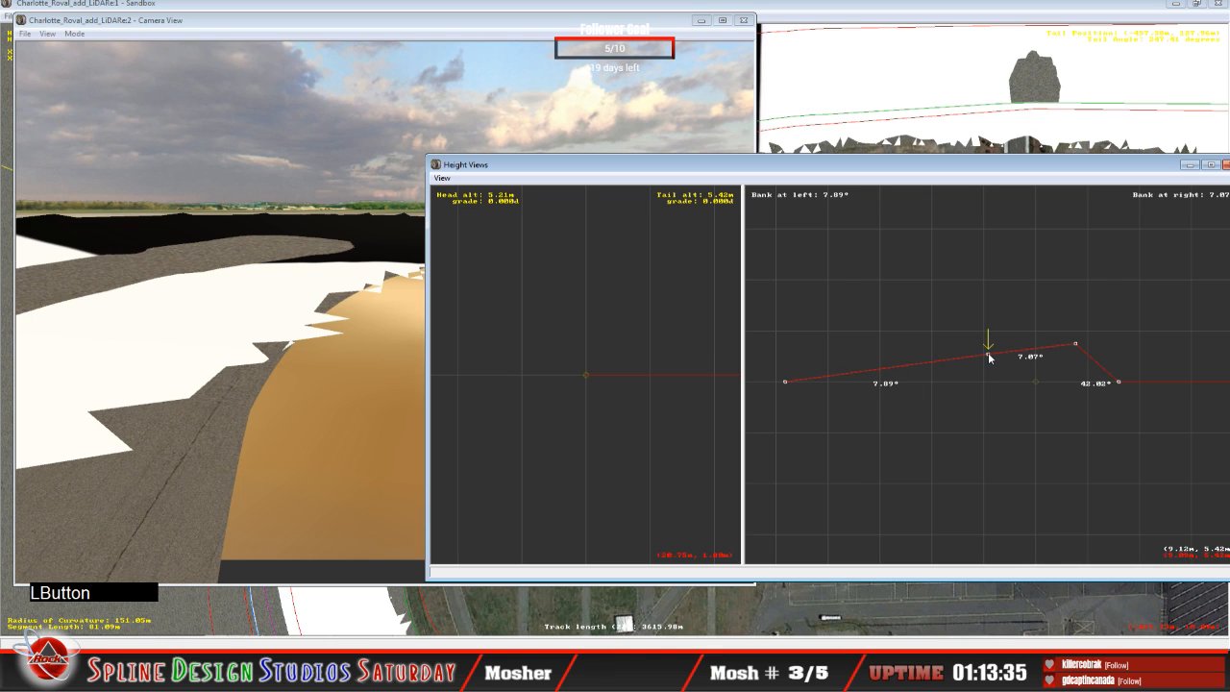
pyautogui.click(989, 356)
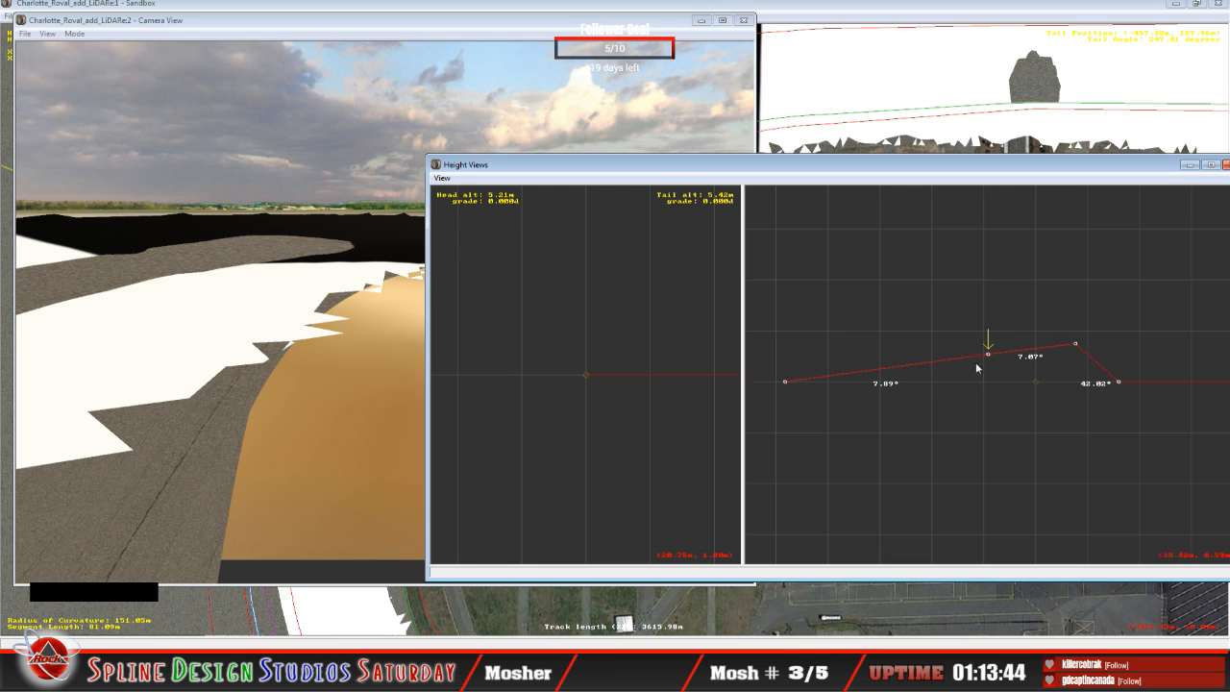
pyautogui.moveTo(989, 354)
pyautogui.mouseDown()
pyautogui.moveTo(987, 381)
pyautogui.moveTo(982, 356)
pyautogui.mouseUp()
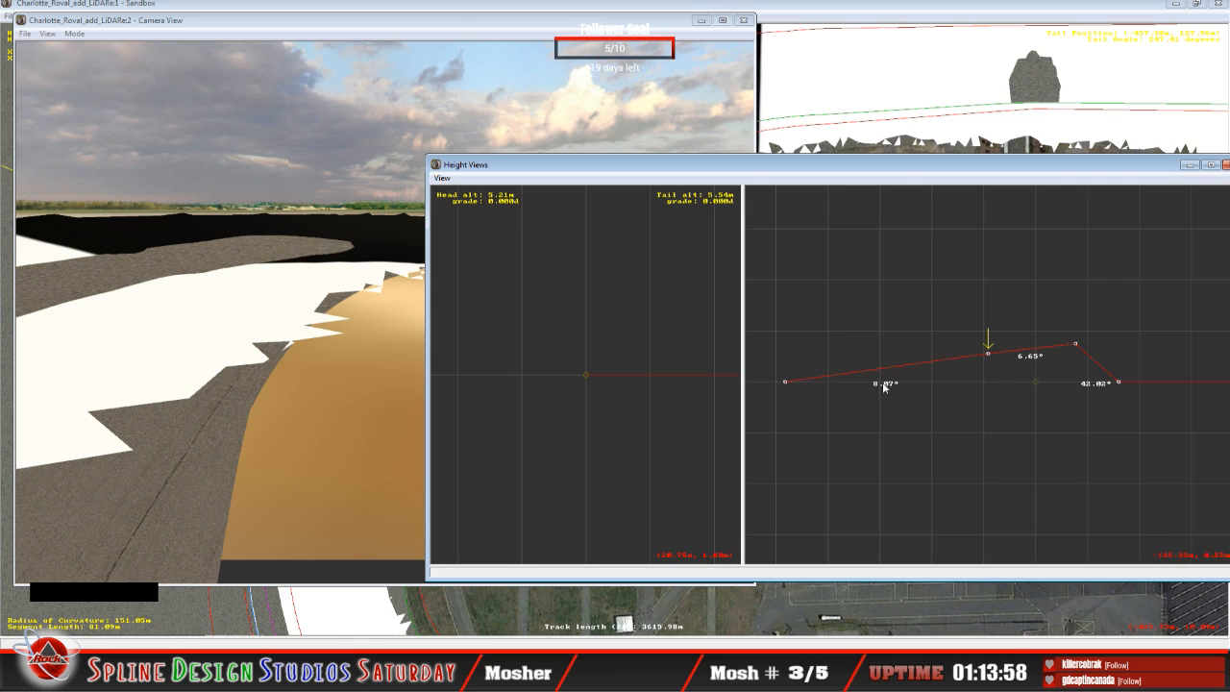
pyautogui.click(990, 357)
pyautogui.moveTo(991, 363); pyautogui.dragTo(988, 359)
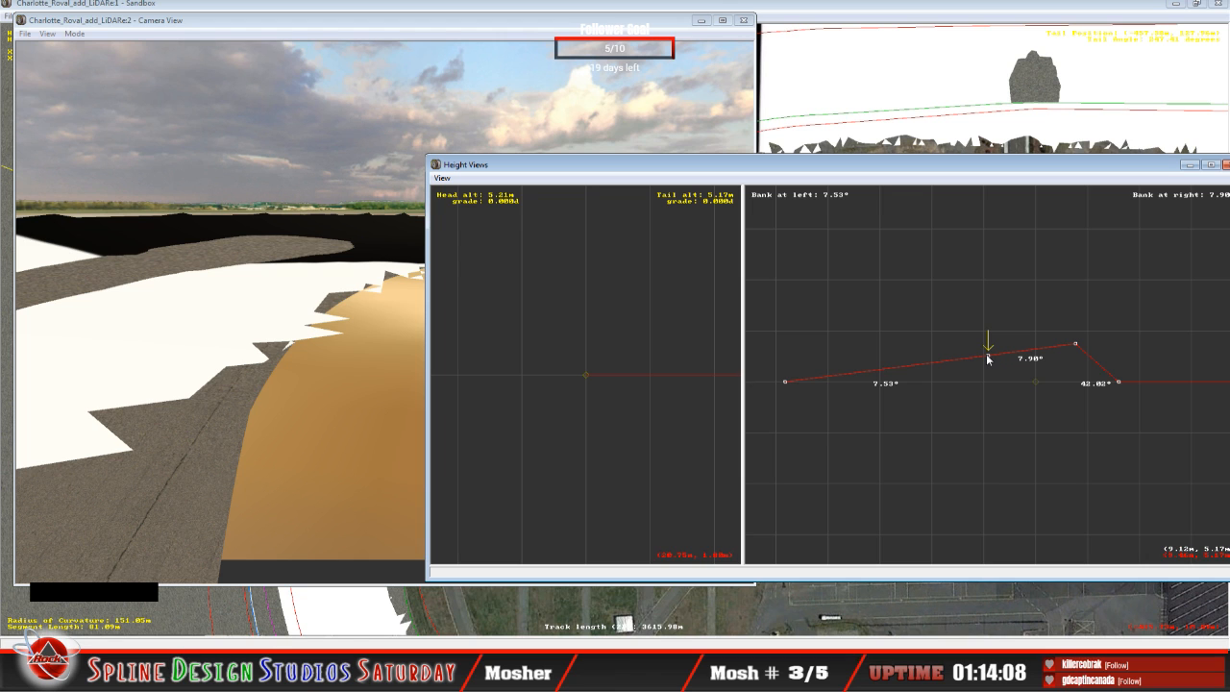
# Step: Fly the Camera View in Slow Mode to the outer wall of the turn and examine how the banking meets the terrain
pyautogui.click(280, 418)
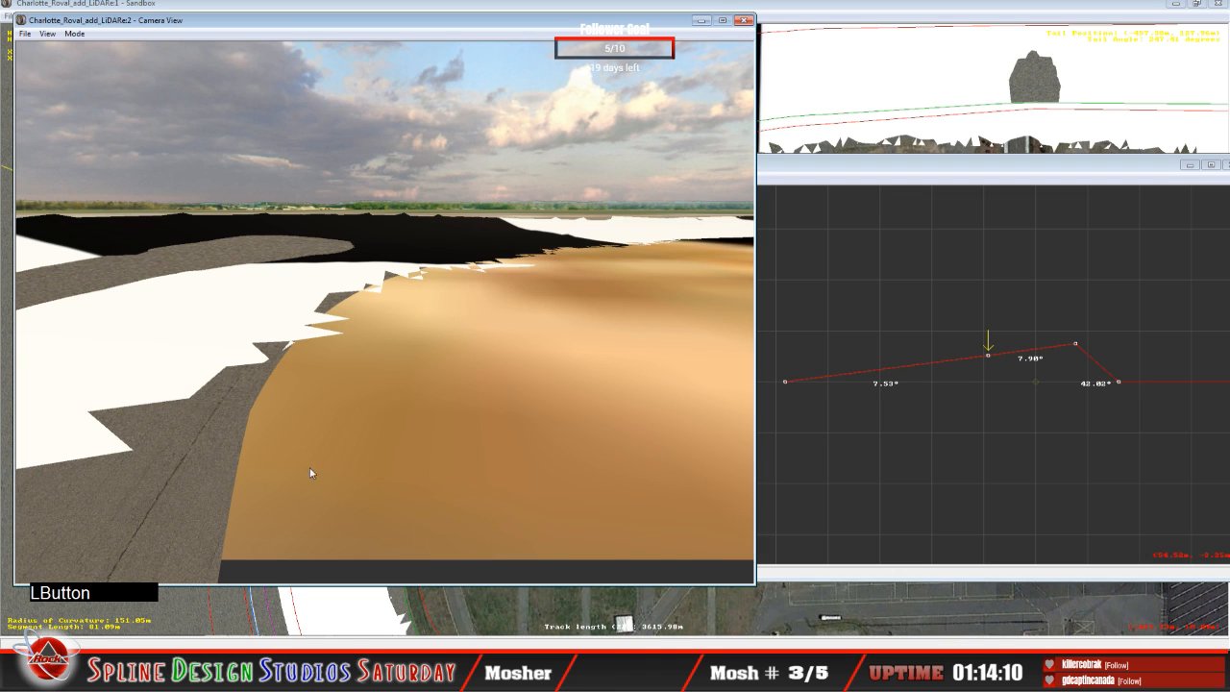
pyautogui.click(72, 37)
pyautogui.click(96, 48)
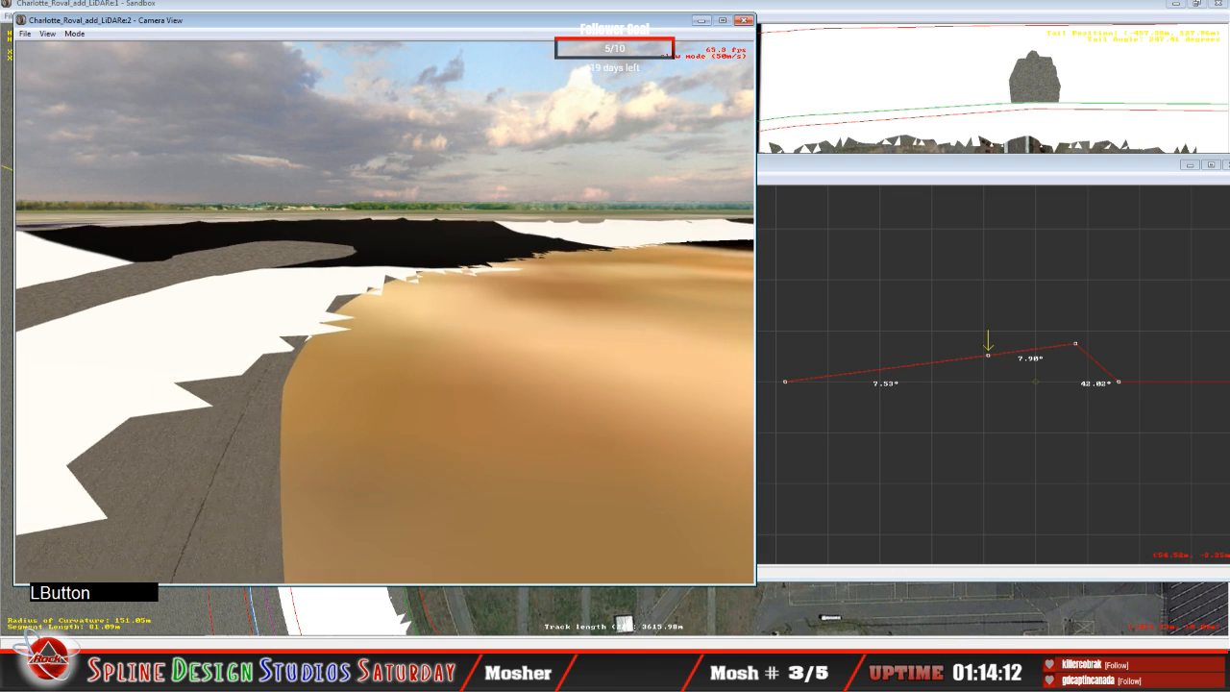
pyautogui.moveTo(384, 312)
pyautogui.mouseDown(button='right')
pyautogui.moveTo(355, 303)
pyautogui.moveTo(384, 313)
pyautogui.mouseUp(button='right')
pyautogui.moveTo(384, 313); pyautogui.dragTo(386, 313)
pyautogui.moveTo(386, 312)
pyautogui.mouseDown(button='right')
pyautogui.moveTo(399, 312)
pyautogui.moveTo(372, 315)
pyautogui.mouseUp(button='right')
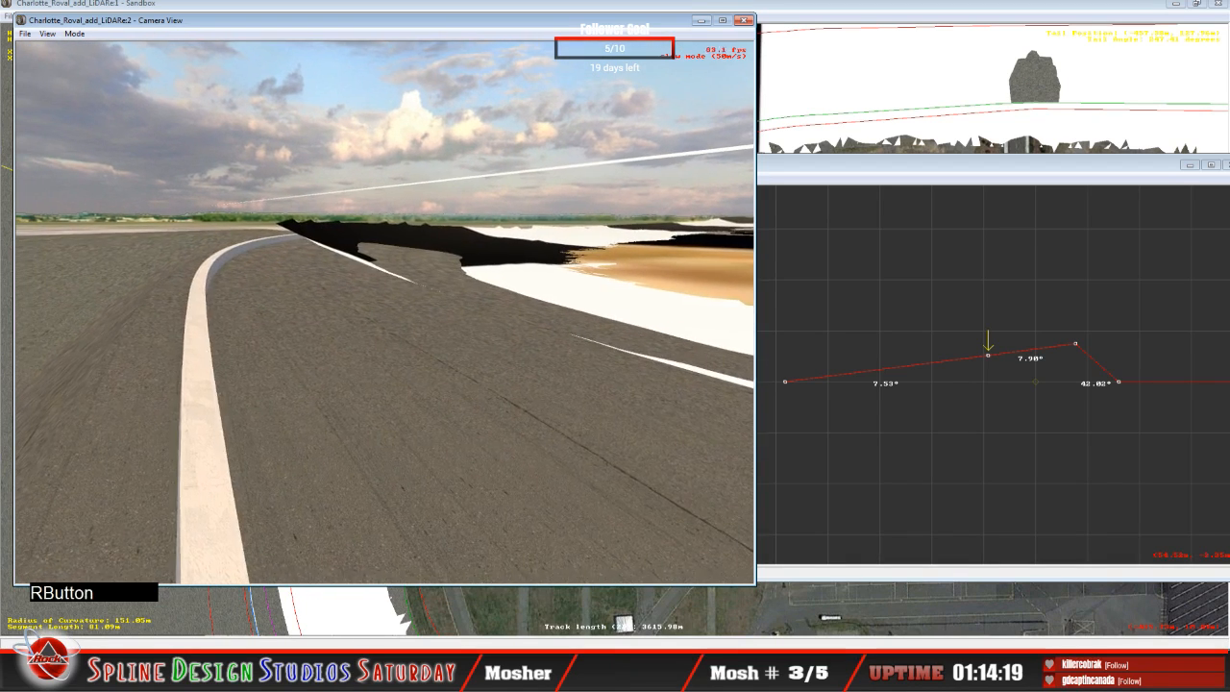
pyautogui.moveTo(373, 314); pyautogui.dragTo(373, 314)
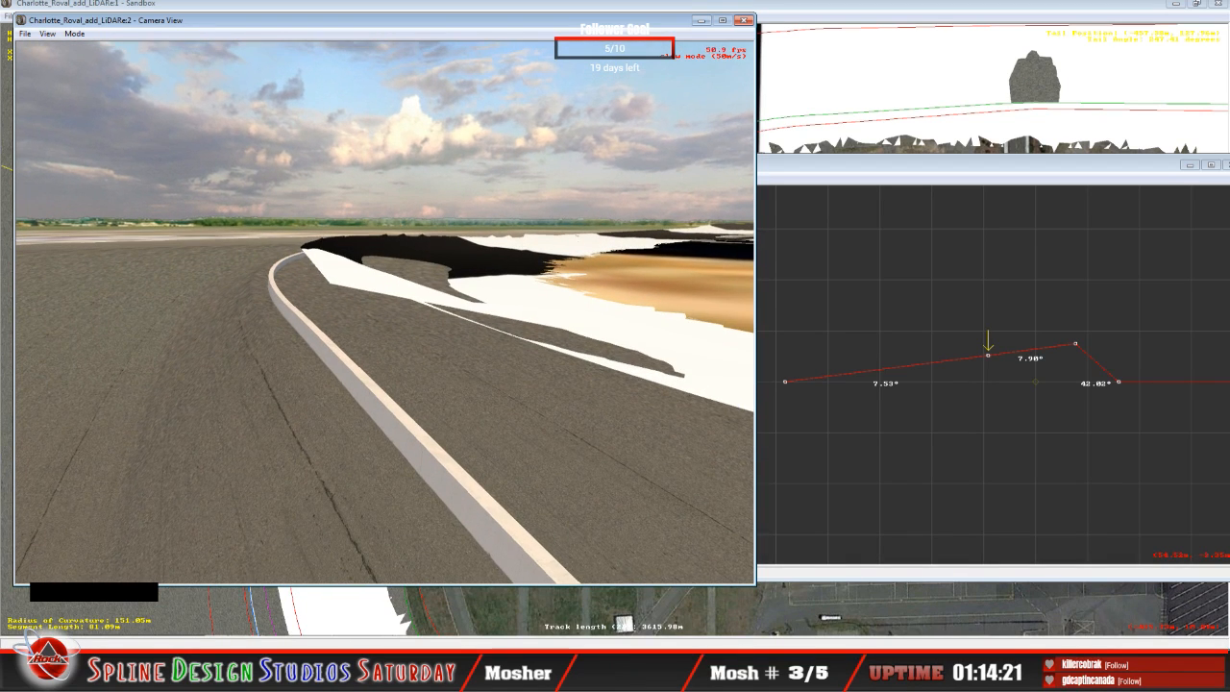
pyautogui.press('space')
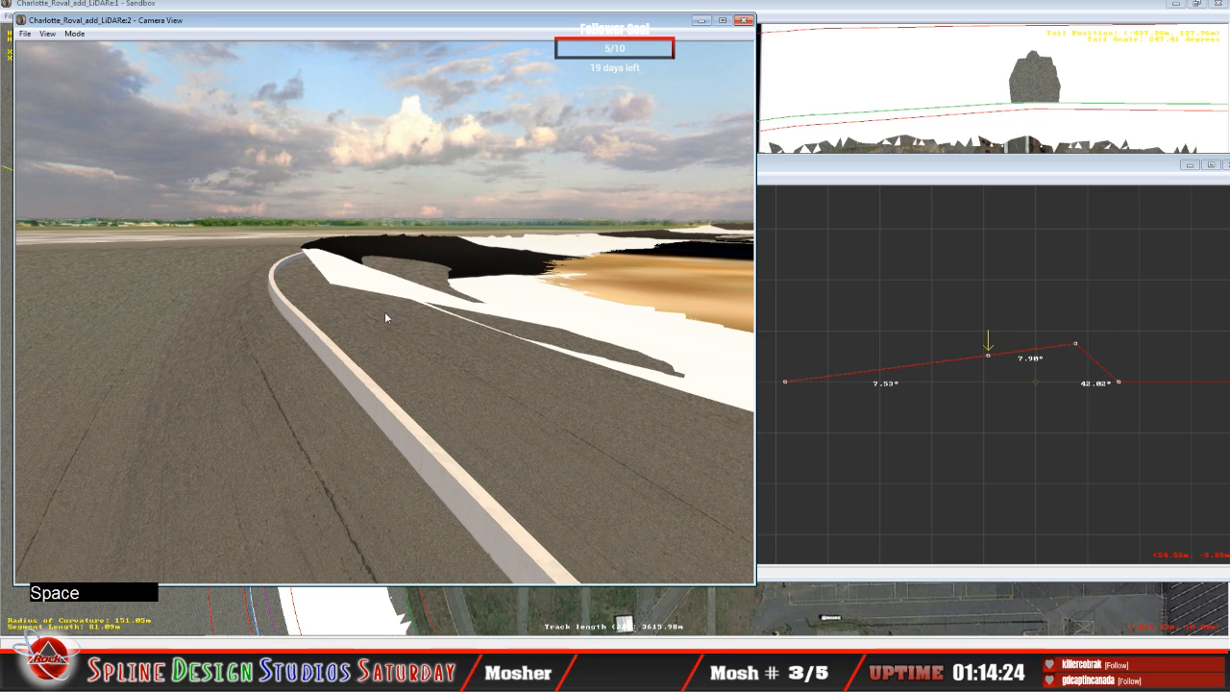
# Step: Make the cross-section point at -7.70 m active and raise its tail altitude to about 10.97 m, steepening the upper bank to about 19.03°
pyautogui.click(1054, 185)
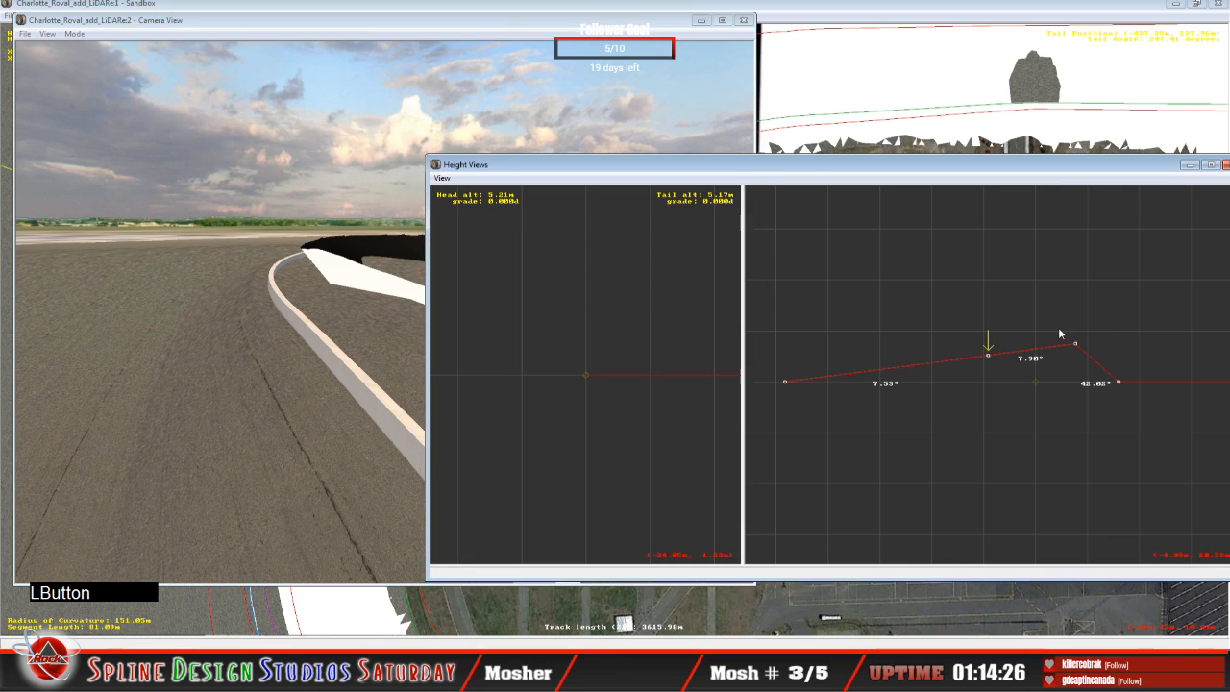
pyautogui.click(1075, 344)
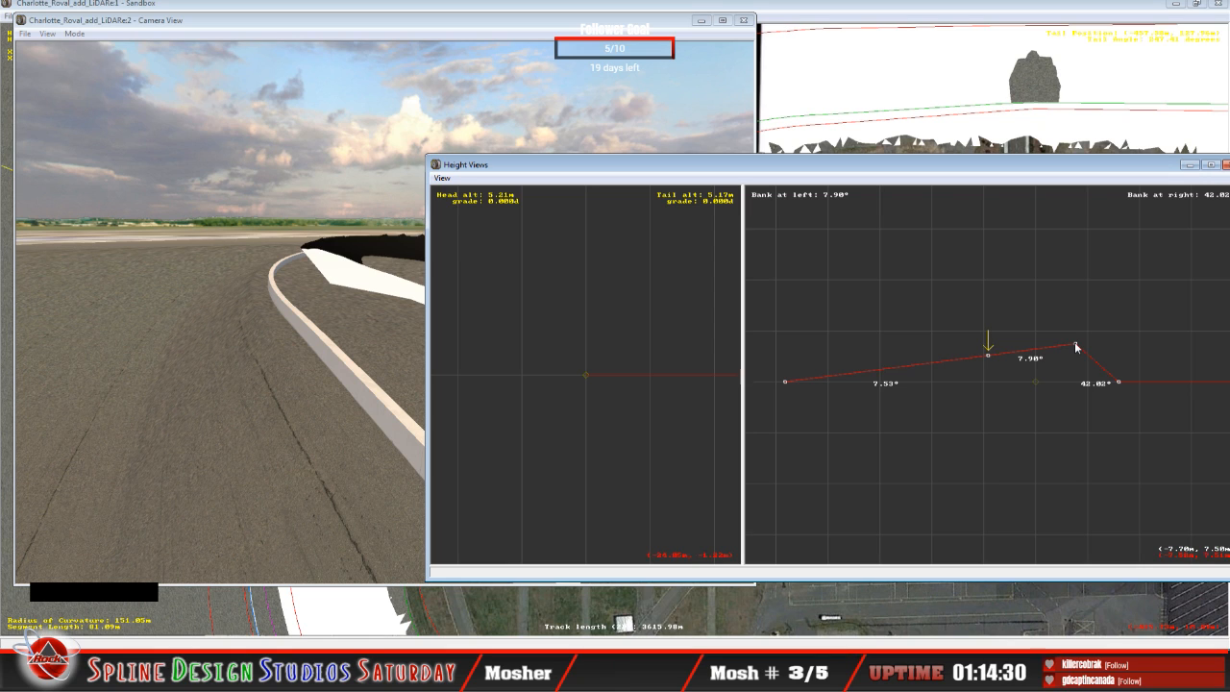
pyautogui.press('Right')
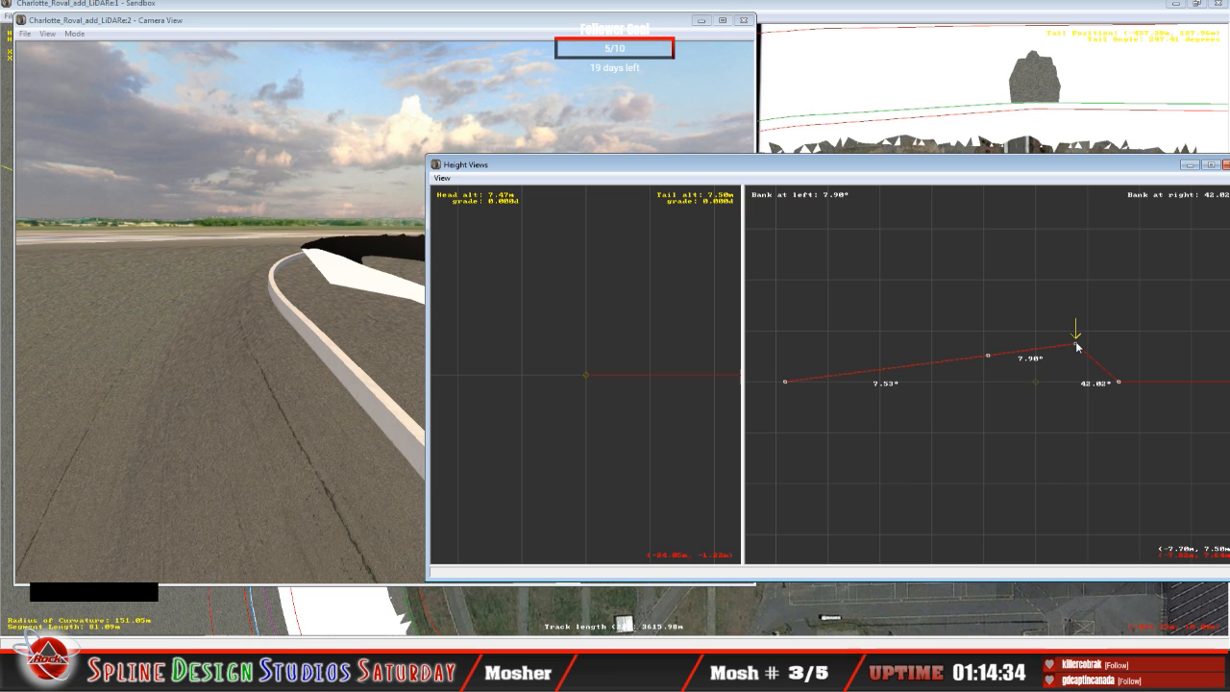
pyautogui.moveTo(1075, 341); pyautogui.dragTo(1073, 329)
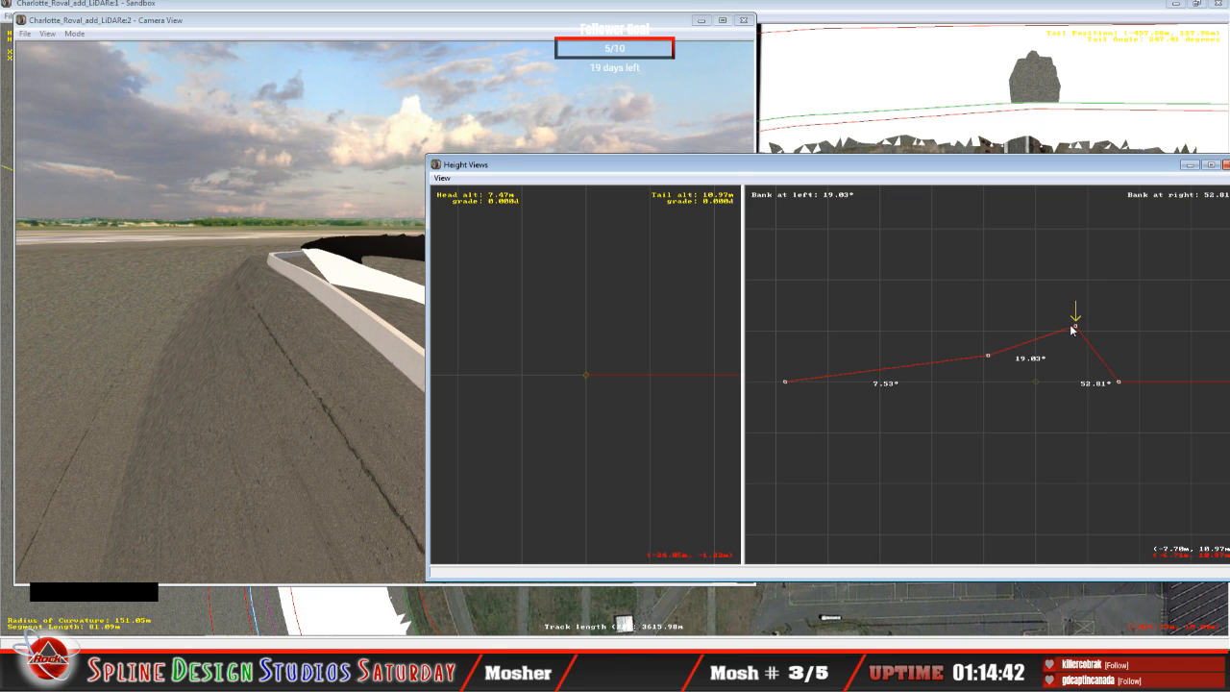
# Step: Fly the Camera View in Slow Mode along the raised outer wall to examine where the terrain covers the track
pyautogui.click(324, 352)
pyautogui.click(74, 34)
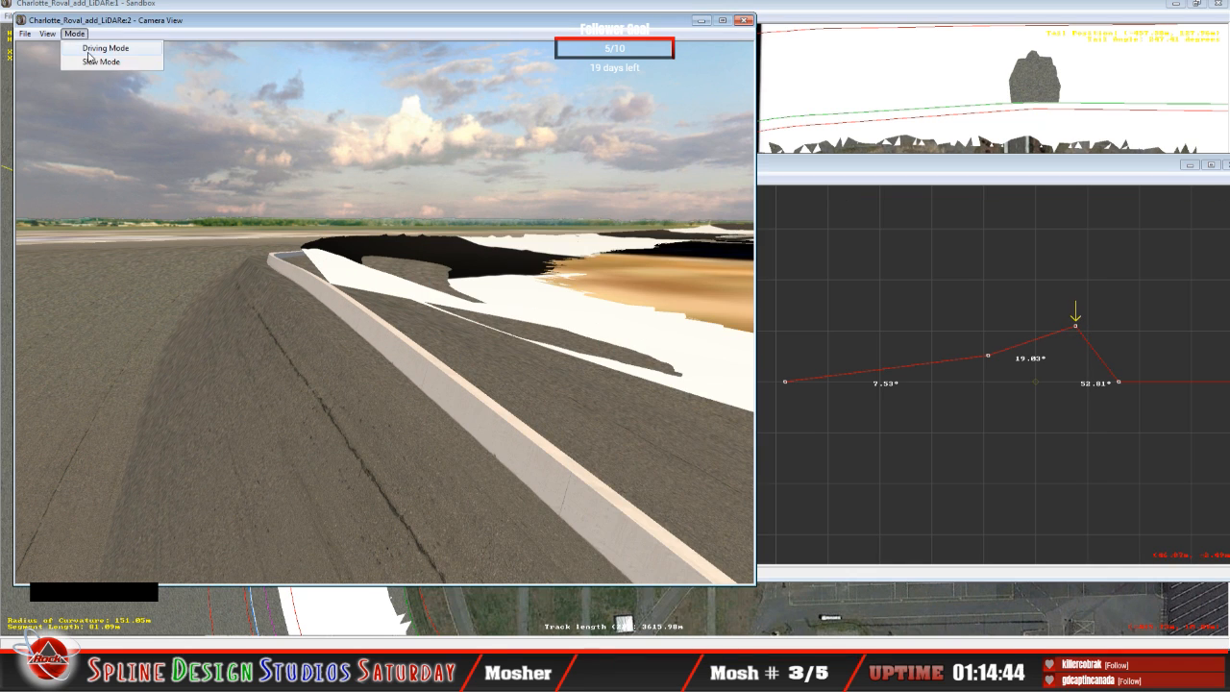
pyautogui.click(88, 62)
pyautogui.rightClick(385, 312)
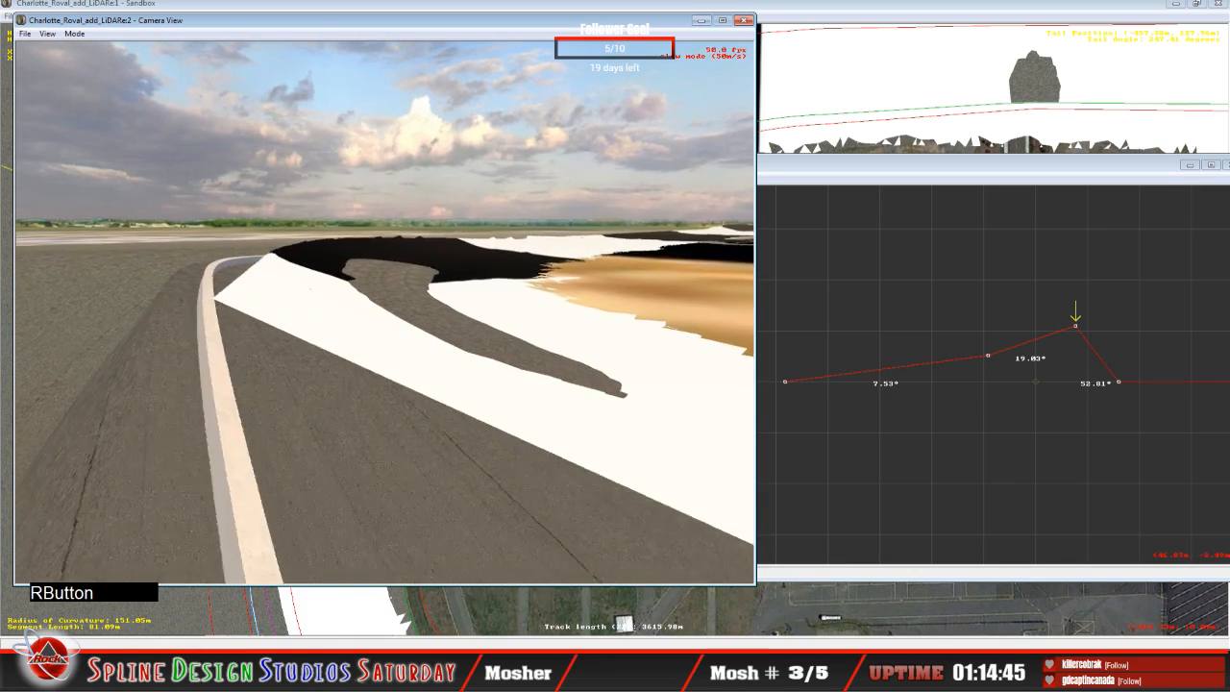
pyautogui.click(384, 312)
pyautogui.moveTo(384, 312); pyautogui.dragTo(408, 332)
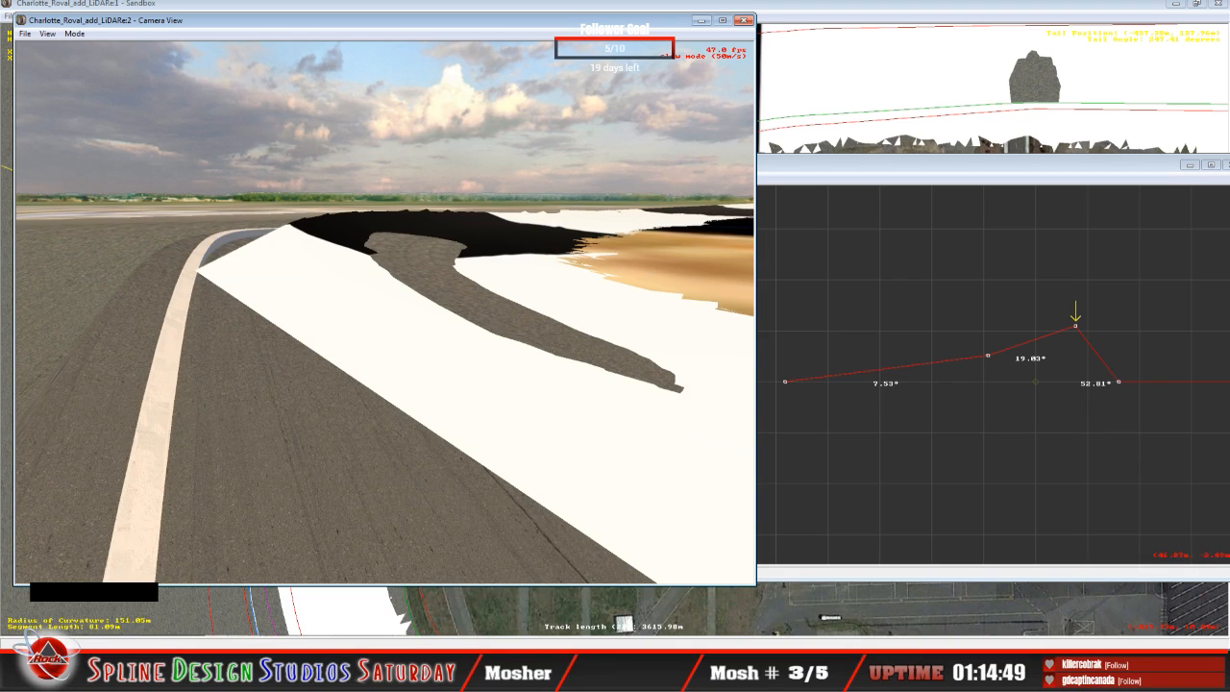
pyautogui.moveTo(385, 313); pyautogui.dragTo(289, 324, button='right')
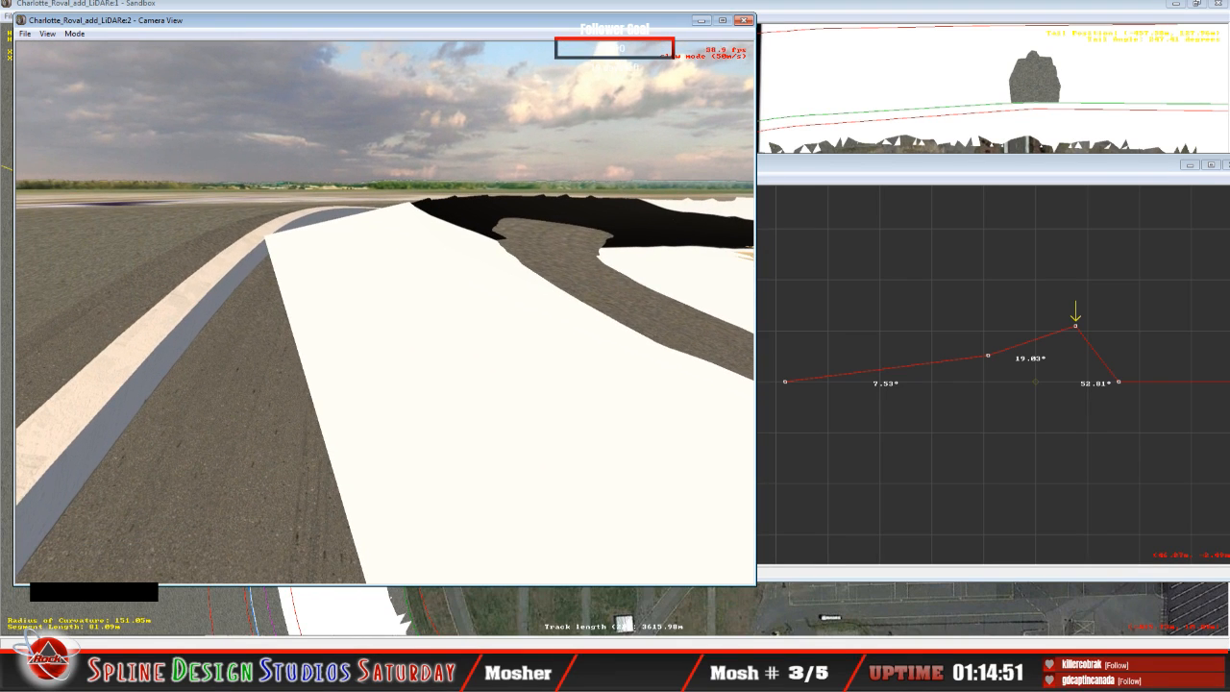
pyautogui.press('space')
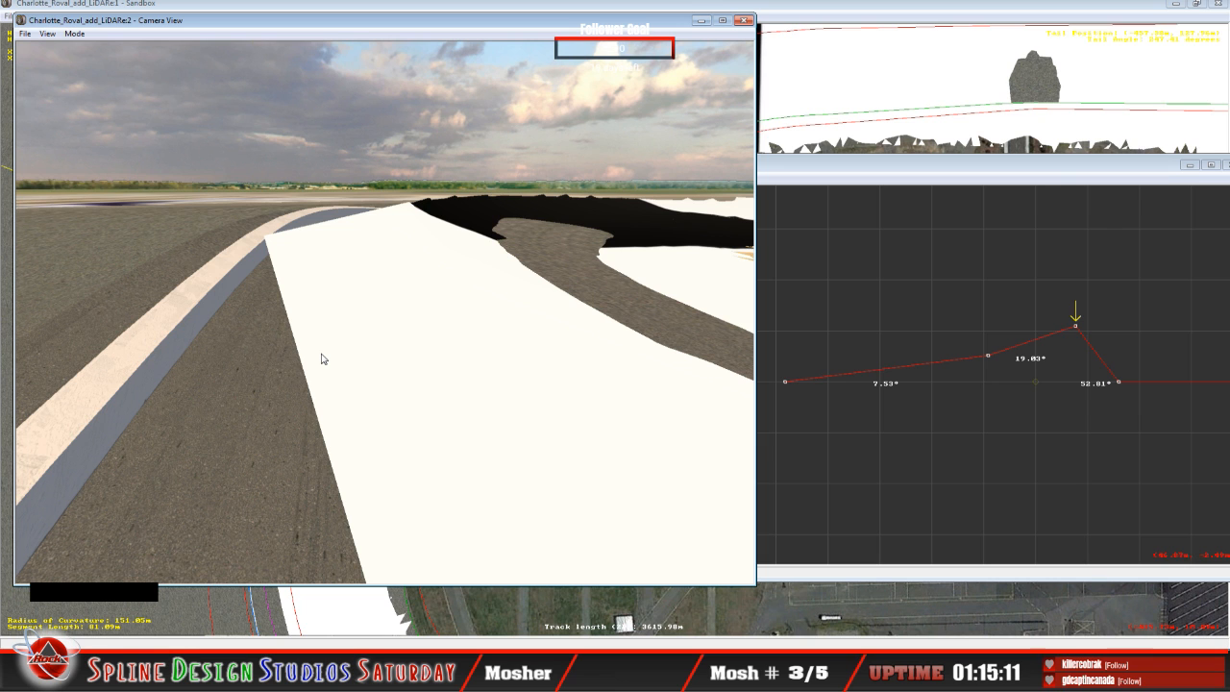
# Step: Inspect the wall and terrain edge from several angles in the Camera View, then return to the Height Views
pyautogui.click(79, 36)
pyautogui.click(88, 62)
pyautogui.moveTo(384, 312); pyautogui.dragTo(356, 313, button='right')
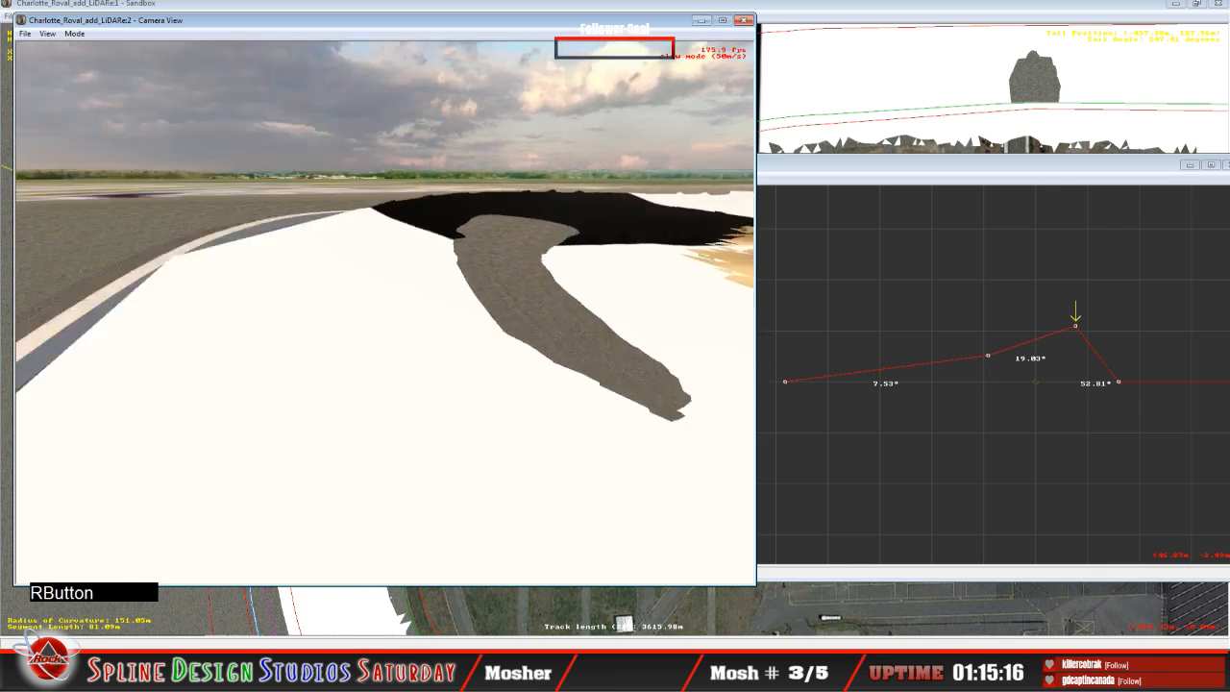
pyautogui.moveTo(384, 313); pyautogui.dragTo(357, 348)
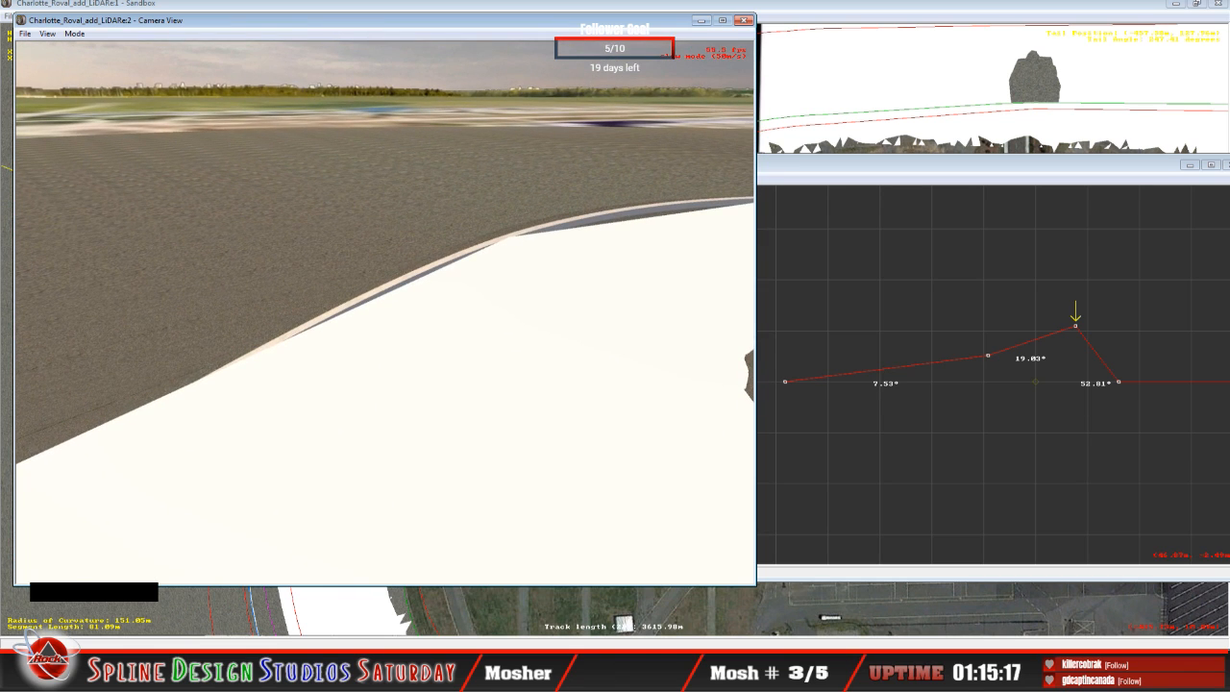
pyautogui.moveTo(384, 312)
pyautogui.mouseDown(button='right')
pyautogui.moveTo(403, 300)
pyautogui.moveTo(384, 290)
pyautogui.mouseUp(button='right')
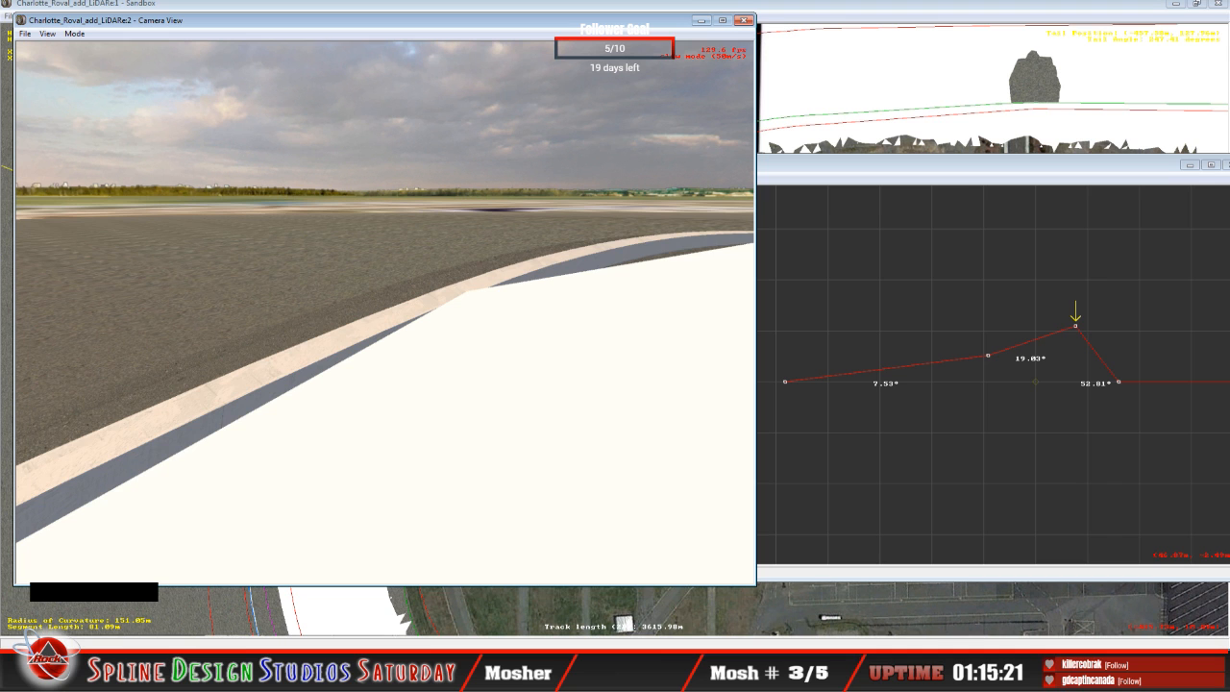
pyautogui.moveTo(384, 312); pyautogui.dragTo(418, 306)
pyautogui.moveTo(418, 306); pyautogui.dragTo(385, 315, button='right')
pyautogui.moveTo(386, 315); pyautogui.dragTo(410, 323)
pyautogui.moveTo(409, 323)
pyautogui.mouseDown(button='right')
pyautogui.moveTo(419, 309)
pyautogui.moveTo(396, 332)
pyautogui.mouseUp(button='right')
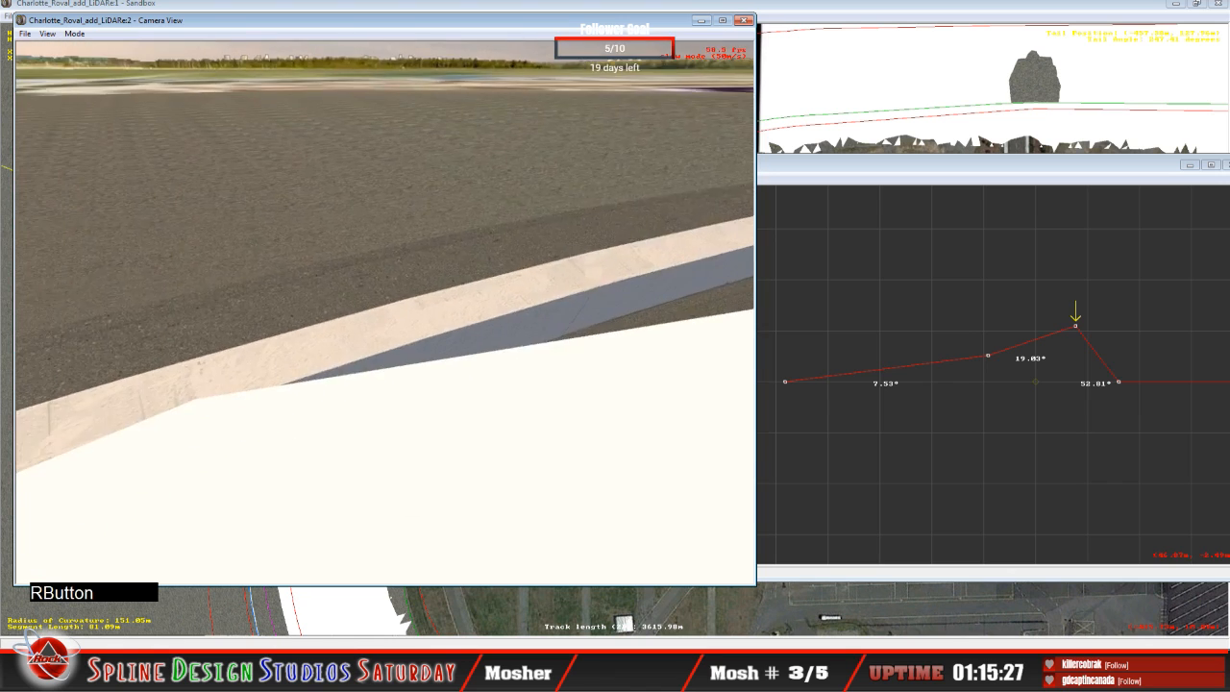
pyautogui.moveTo(396, 332); pyautogui.dragTo(392, 319)
pyautogui.moveTo(392, 320)
pyautogui.mouseDown(button='right')
pyautogui.moveTo(394, 334)
pyautogui.moveTo(408, 319)
pyautogui.mouseUp(button='right')
pyautogui.moveTo(408, 320); pyautogui.dragTo(410, 308)
pyautogui.moveTo(409, 307)
pyautogui.mouseDown(button='right')
pyautogui.moveTo(401, 323)
pyautogui.moveTo(417, 322)
pyautogui.mouseUp(button='right')
pyautogui.moveTo(417, 322); pyautogui.dragTo(415, 335)
pyautogui.moveTo(415, 335); pyautogui.dragTo(423, 306, button='right')
pyautogui.moveTo(423, 306); pyautogui.dragTo(423, 318)
pyautogui.moveTo(422, 318); pyautogui.dragTo(423, 328, button='right')
pyautogui.moveTo(423, 329); pyautogui.dragTo(423, 340)
pyautogui.press('space')
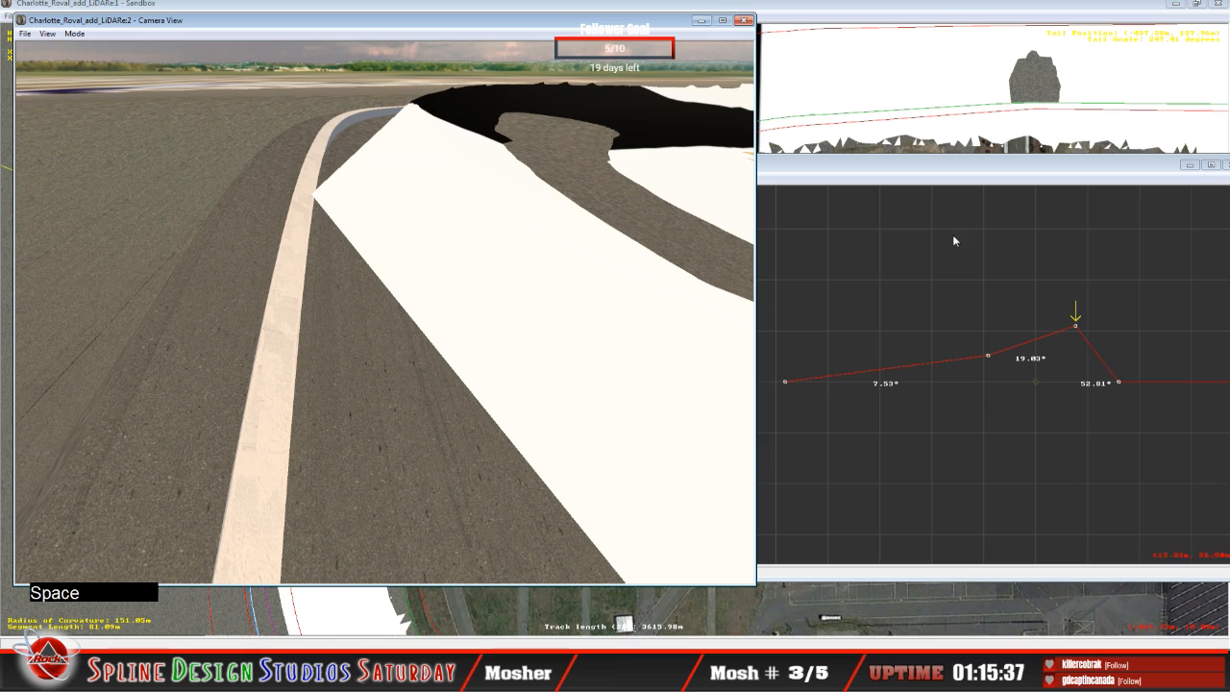
pyautogui.click(891, 273)
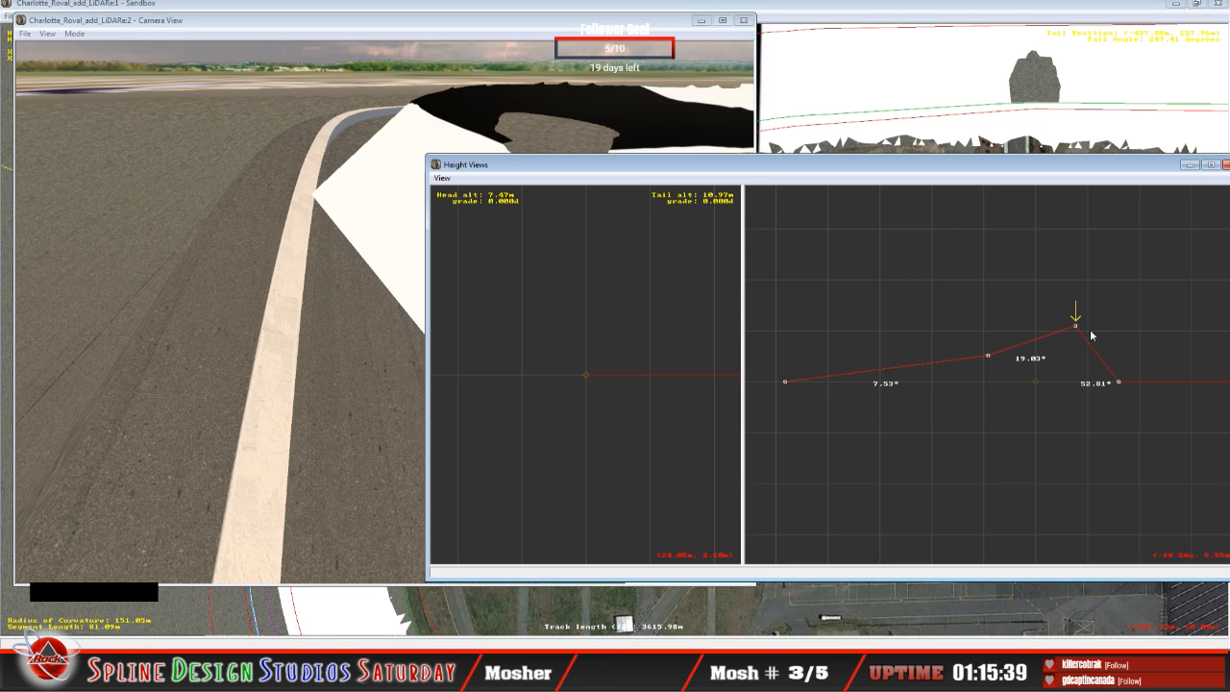
# Step: Raise the tail altitude of the cross-section peak at -7.70 m to about 12.08 m, steepening the upper bank to about 22.34°
pyautogui.moveTo(1077, 324); pyautogui.dragTo(1069, 329)
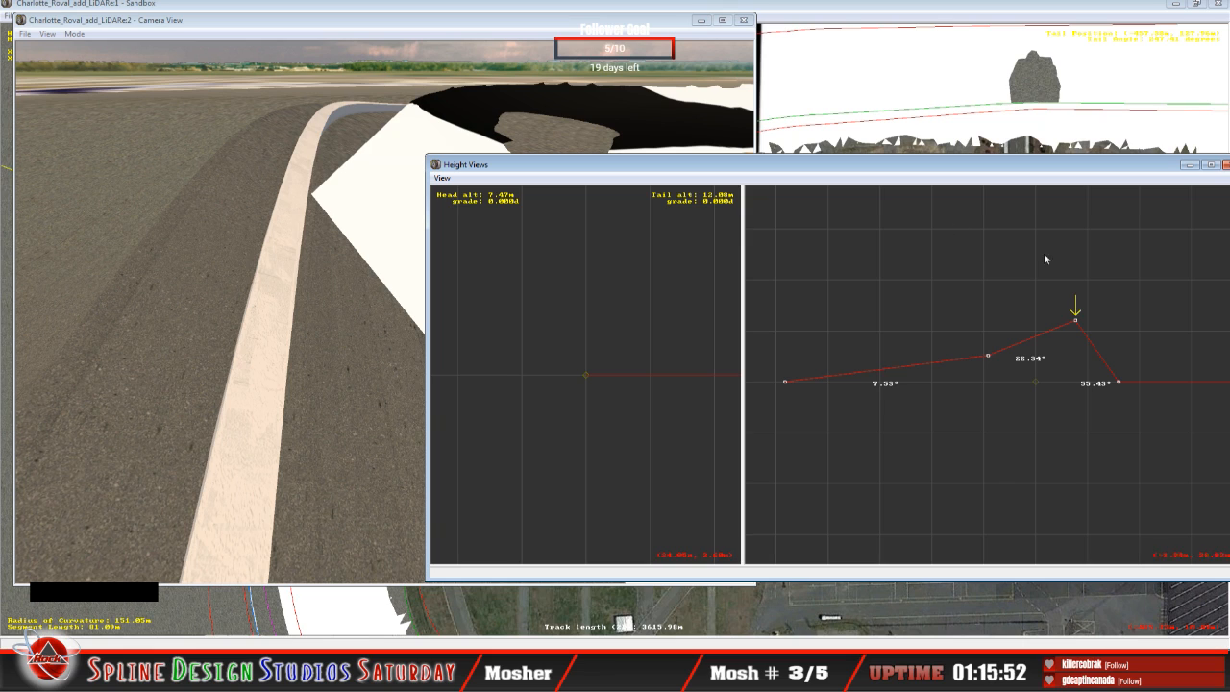
pyautogui.moveTo(1075, 320); pyautogui.dragTo(1076, 320)
# Step: Fly the Camera View in Slow Mode around the turn and examine how the outer wall and banking meet the terrain
pyautogui.click(228, 273)
pyautogui.click(74, 33)
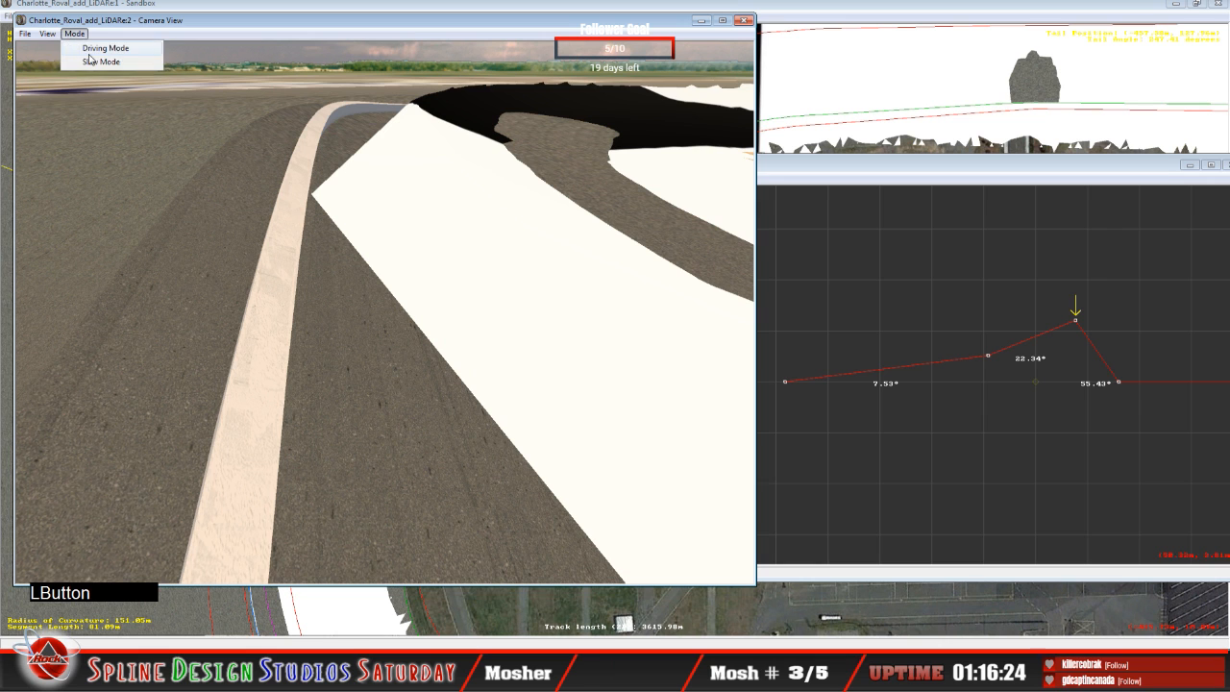
pyautogui.click(97, 61)
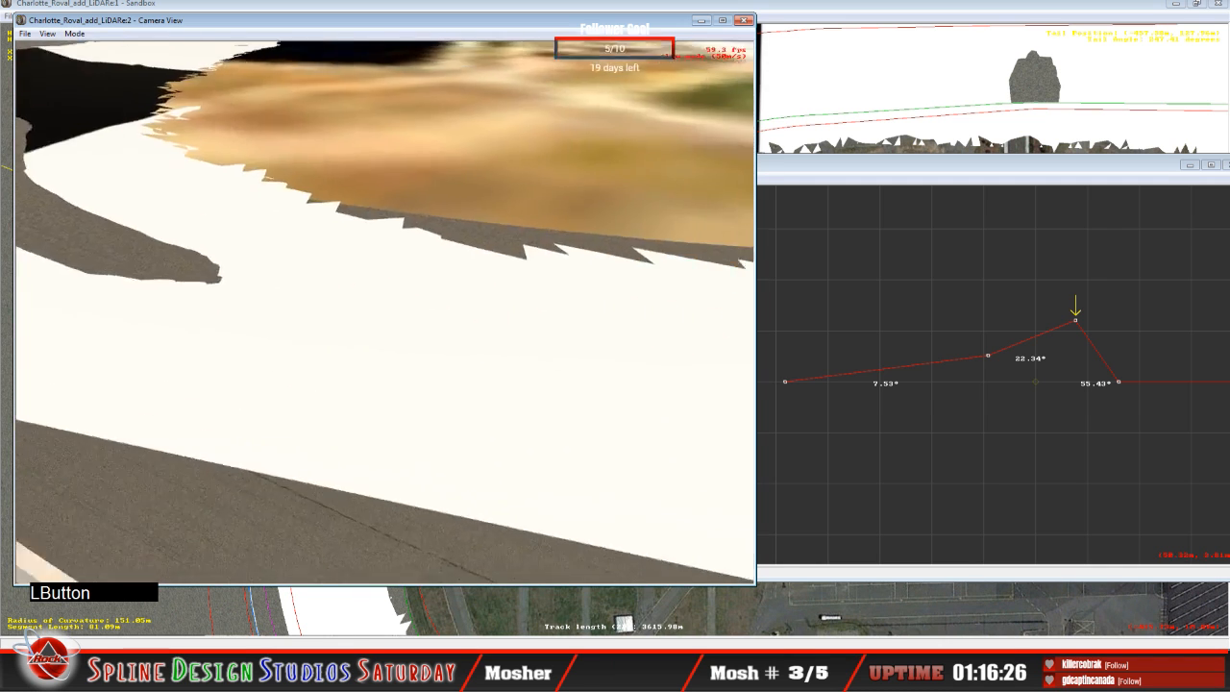
pyautogui.rightClick(385, 312)
pyautogui.click(385, 313)
pyautogui.rightClick(385, 313)
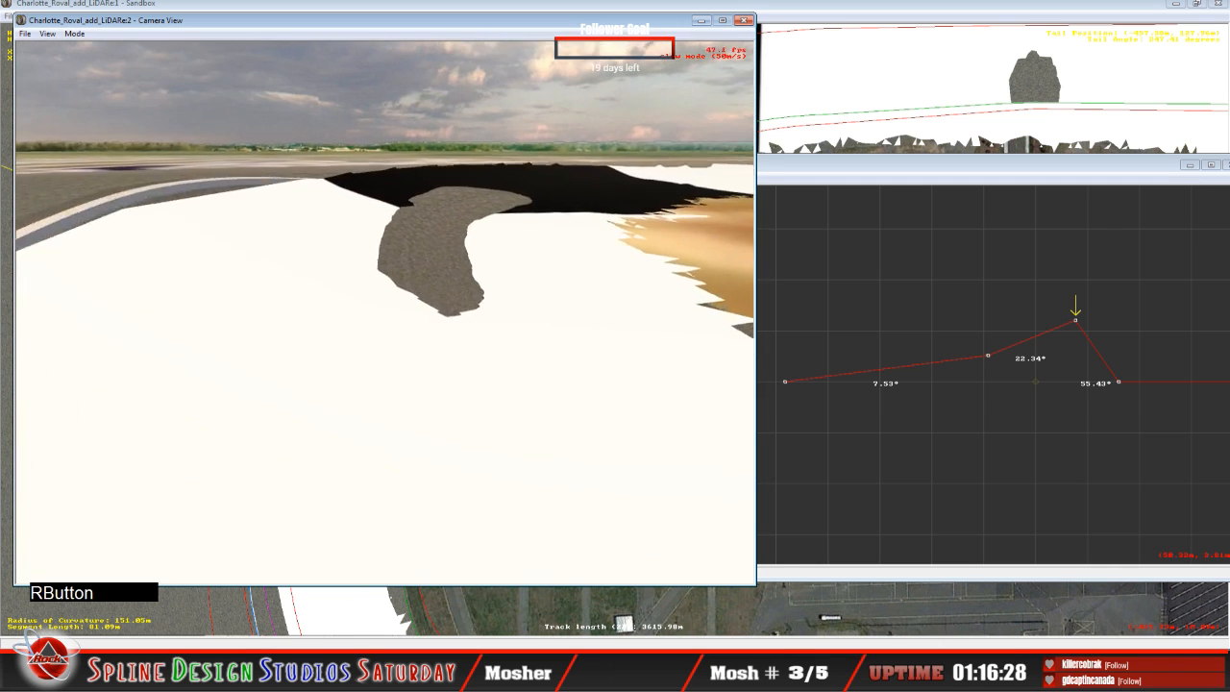
pyautogui.click(385, 312)
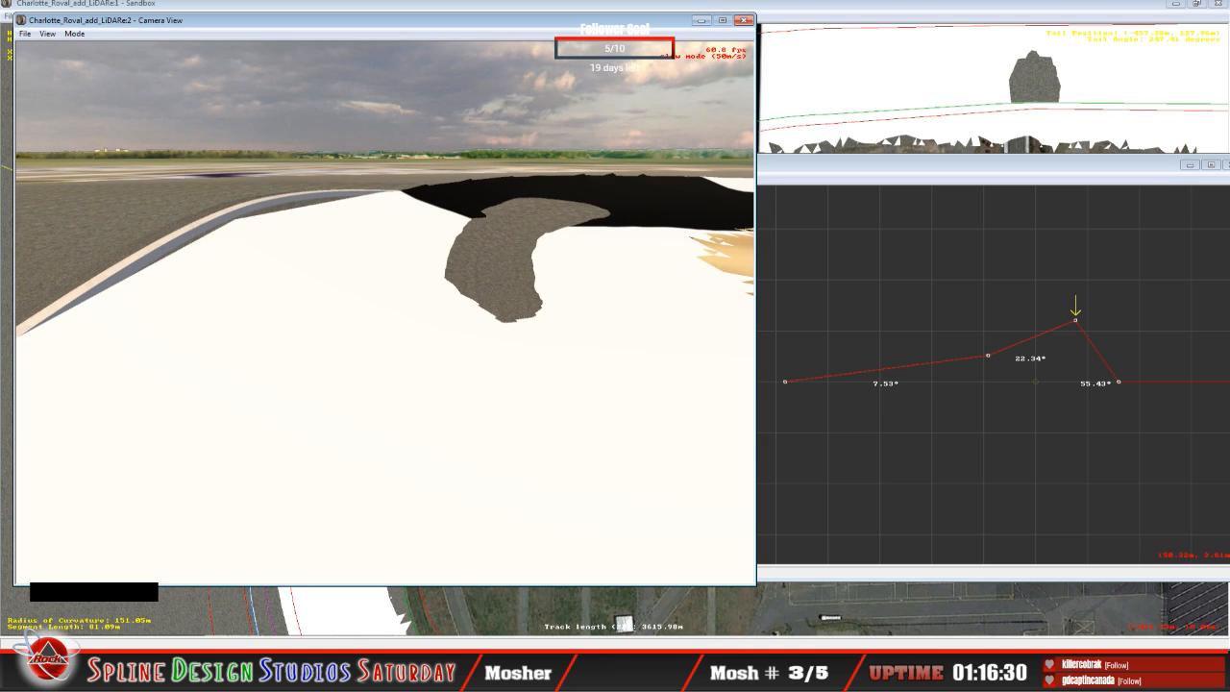
pyautogui.press('space')
# Step: Return to the Height Views, make the cross-section point at 9.12 m active and lower its tail altitude to about 4.68 m
pyautogui.click(927, 172)
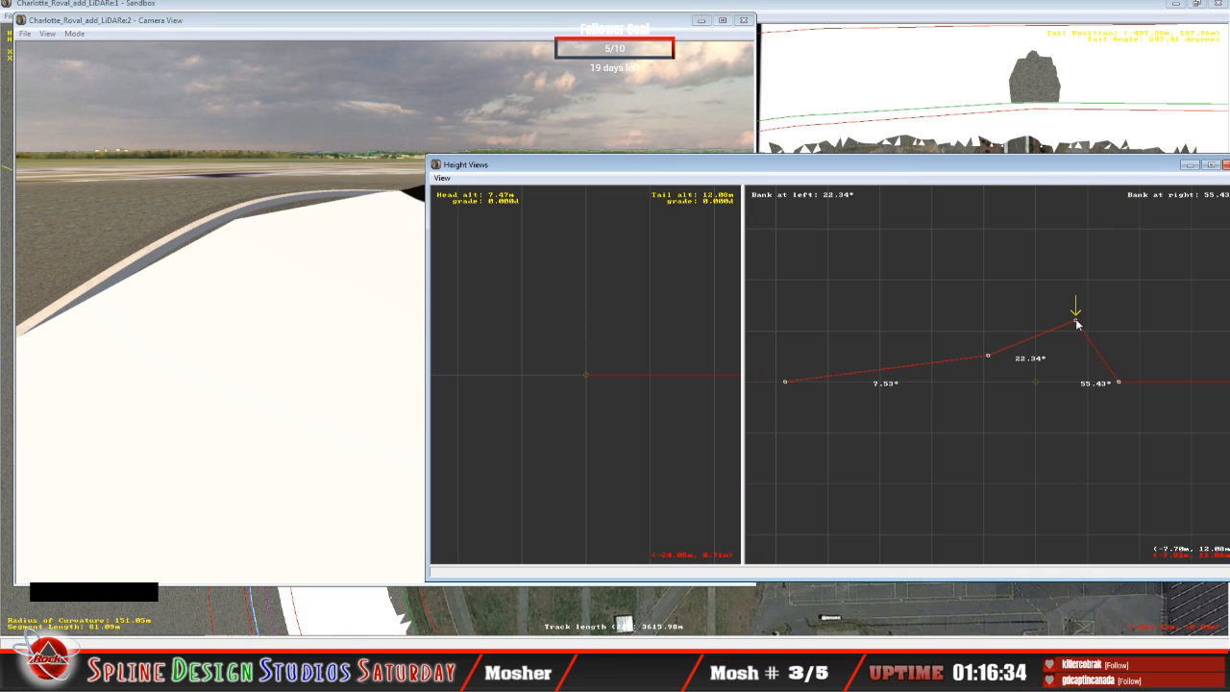
pyautogui.moveTo(1077, 324); pyautogui.dragTo(1076, 321)
pyautogui.press('Left')
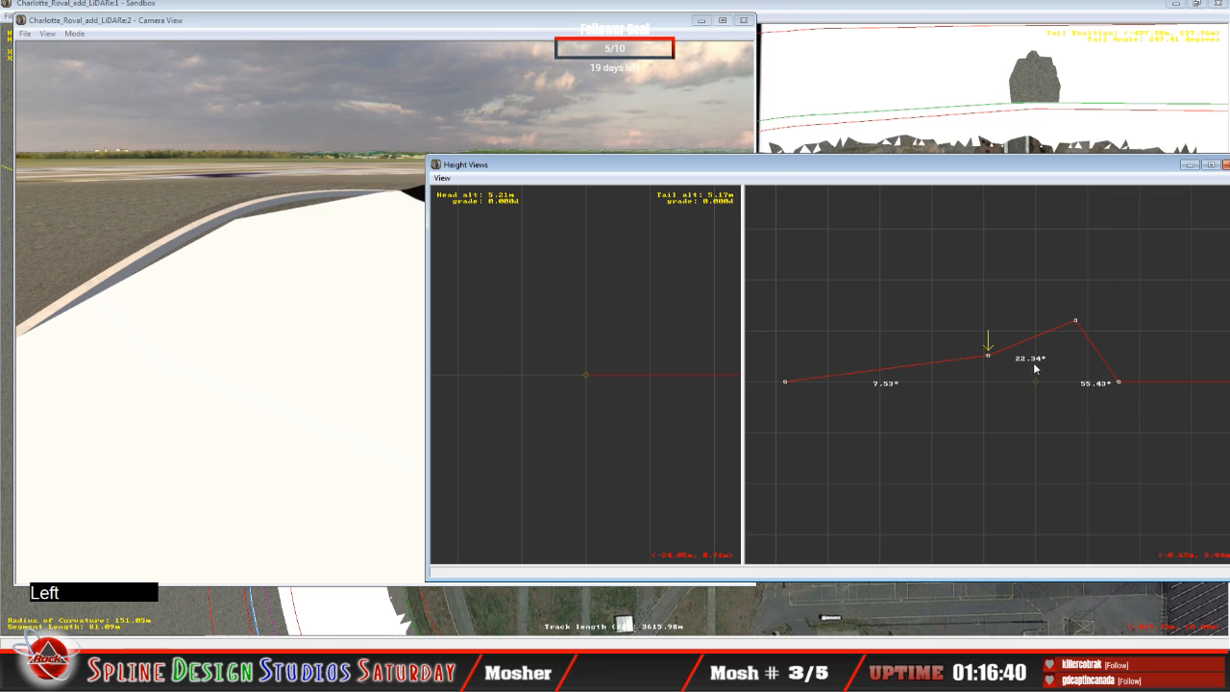
pyautogui.moveTo(989, 356); pyautogui.dragTo(990, 364)
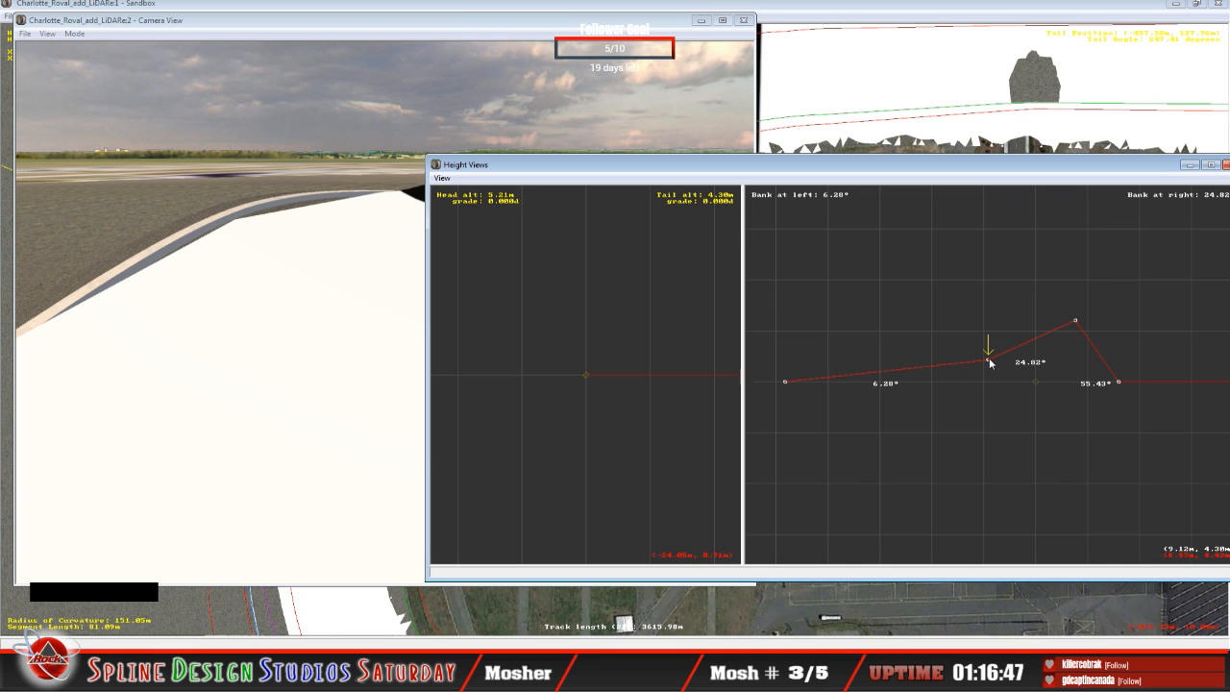
pyautogui.moveTo(990, 361); pyautogui.dragTo(989, 358)
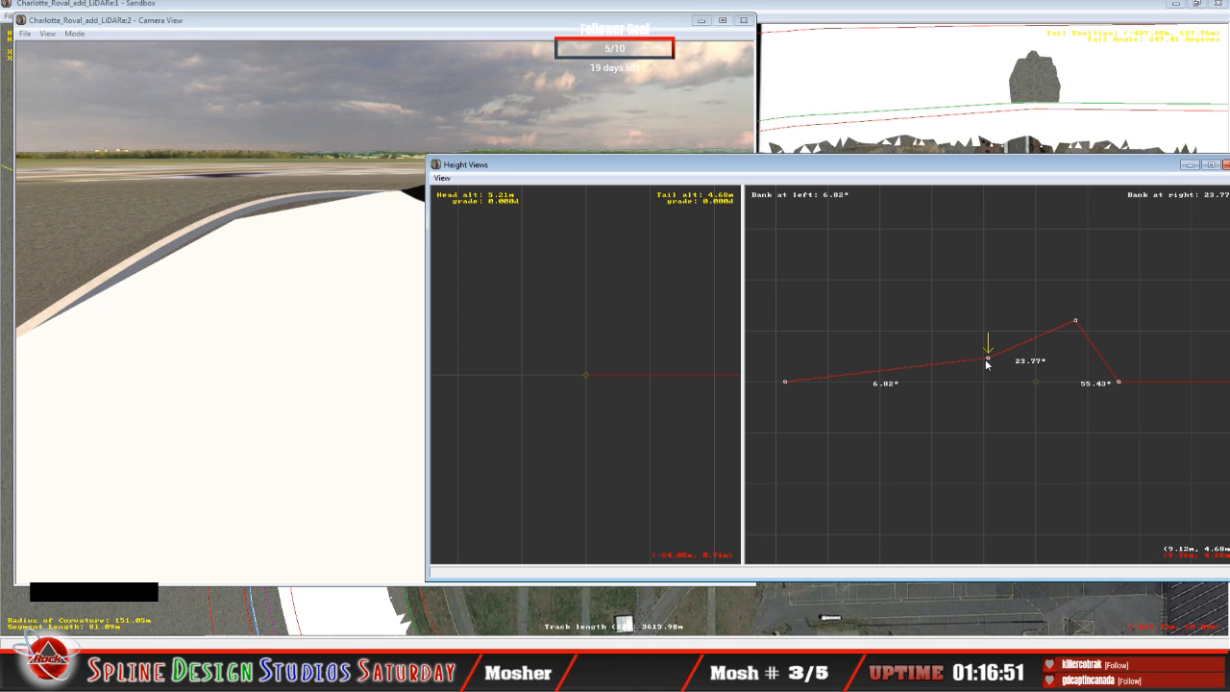
# Step: Raise the 9.12 m point's tail altitude to about 4.87 m, then check the bank angles at the -7.70 m peak
pyautogui.press('z')
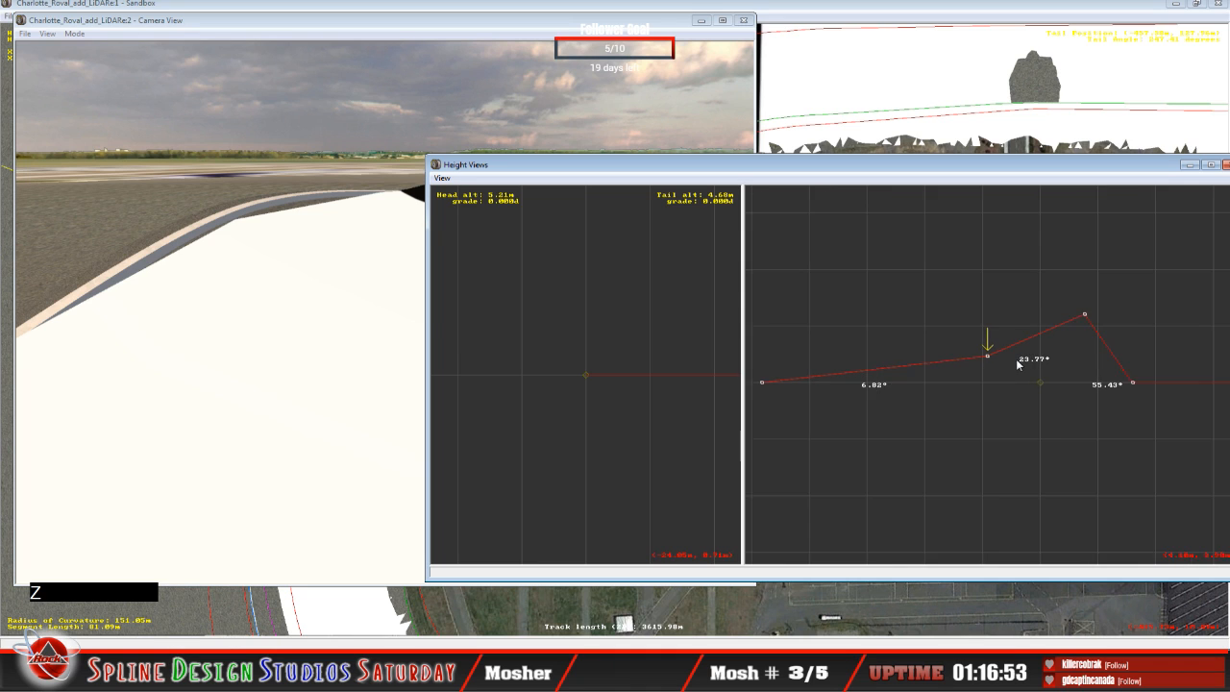
pyautogui.press('z')
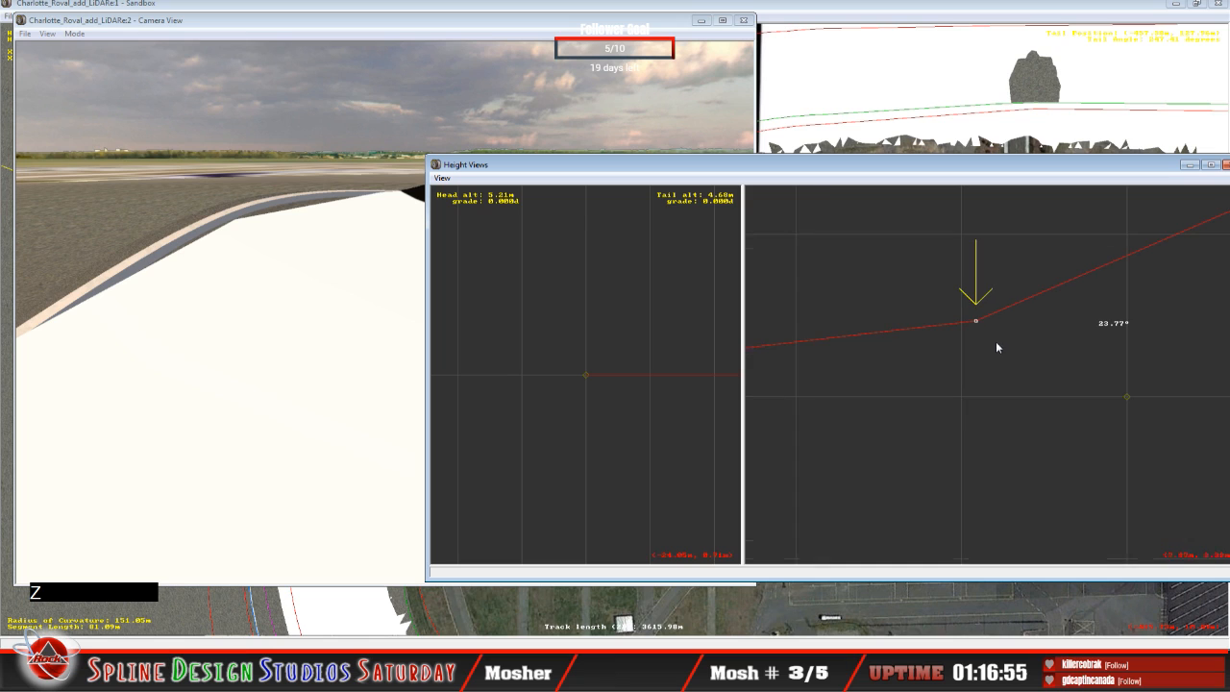
pyautogui.click(977, 325)
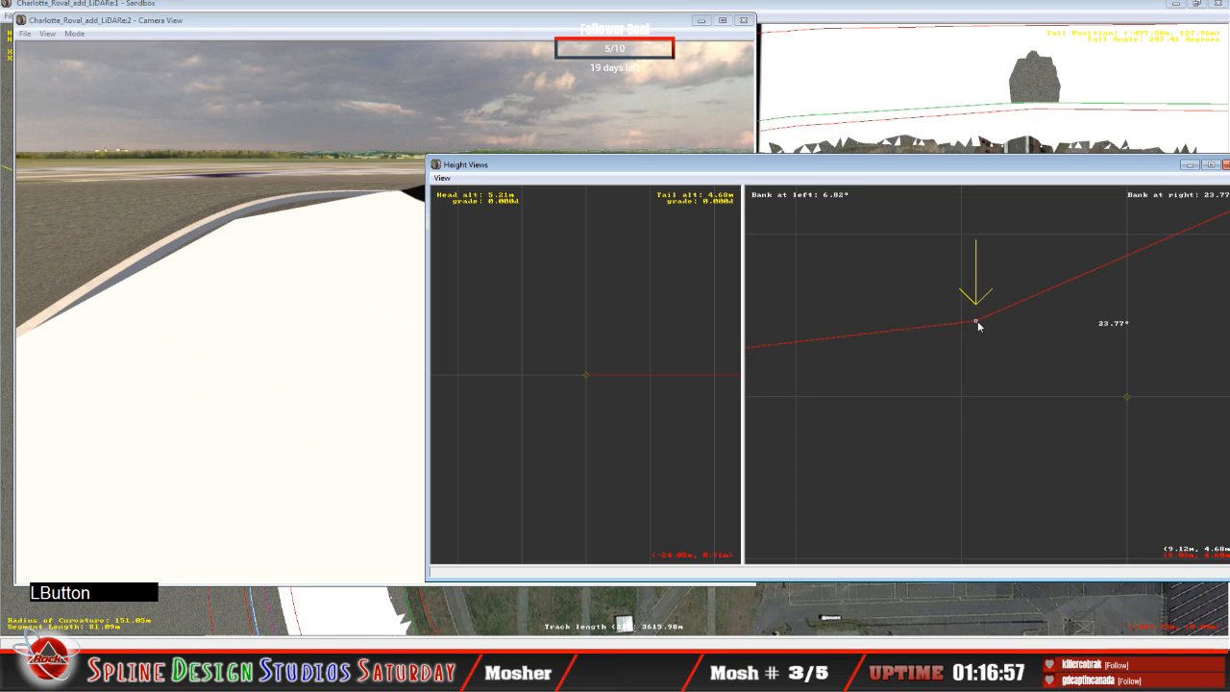
pyautogui.press('c')
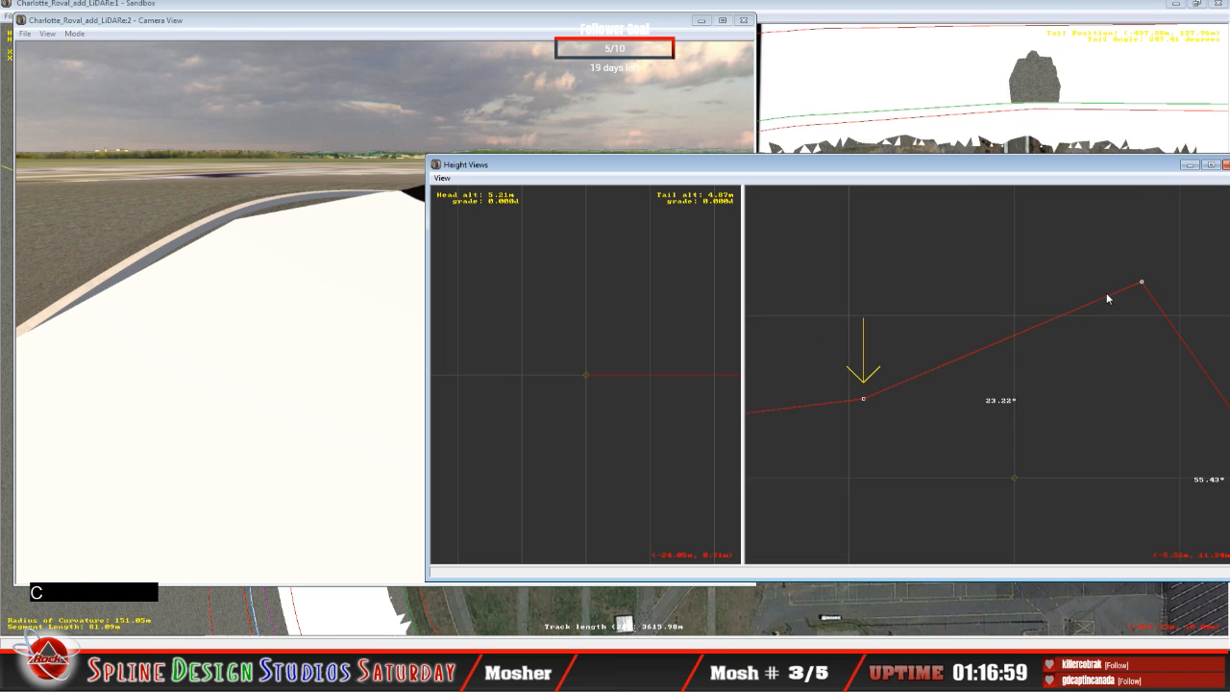
pyautogui.click(1140, 284)
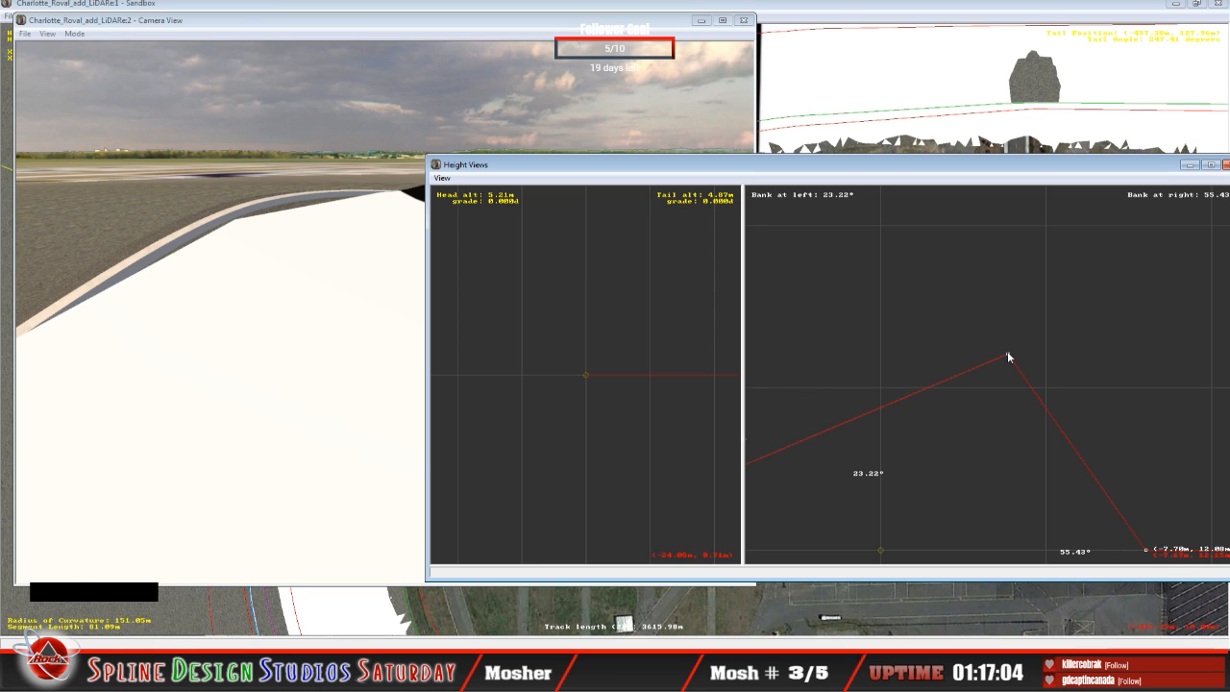
pyautogui.click(1008, 357)
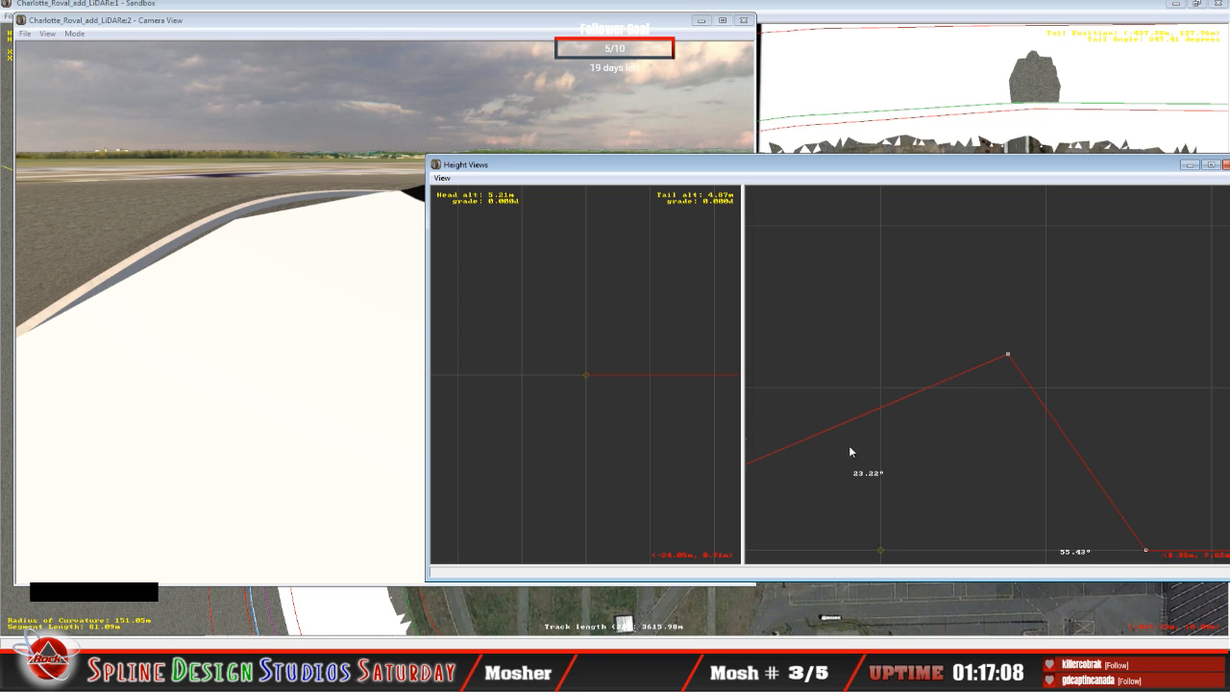
pyautogui.press('c')
# Step: Raise the 9.12 m point's tail altitude to about 5.37 m, easing the upper bank to about 21.75°
pyautogui.click(878, 398)
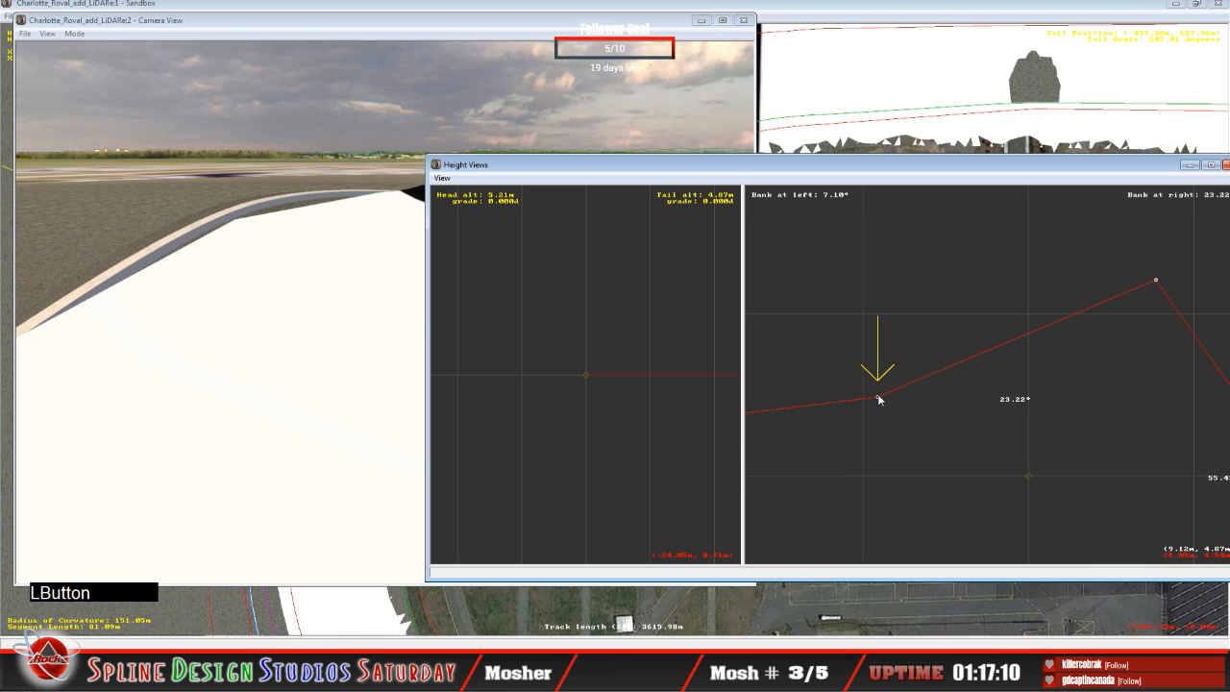
pyautogui.moveTo(878, 395); pyautogui.dragTo(877, 394)
pyautogui.moveTo(1157, 282)
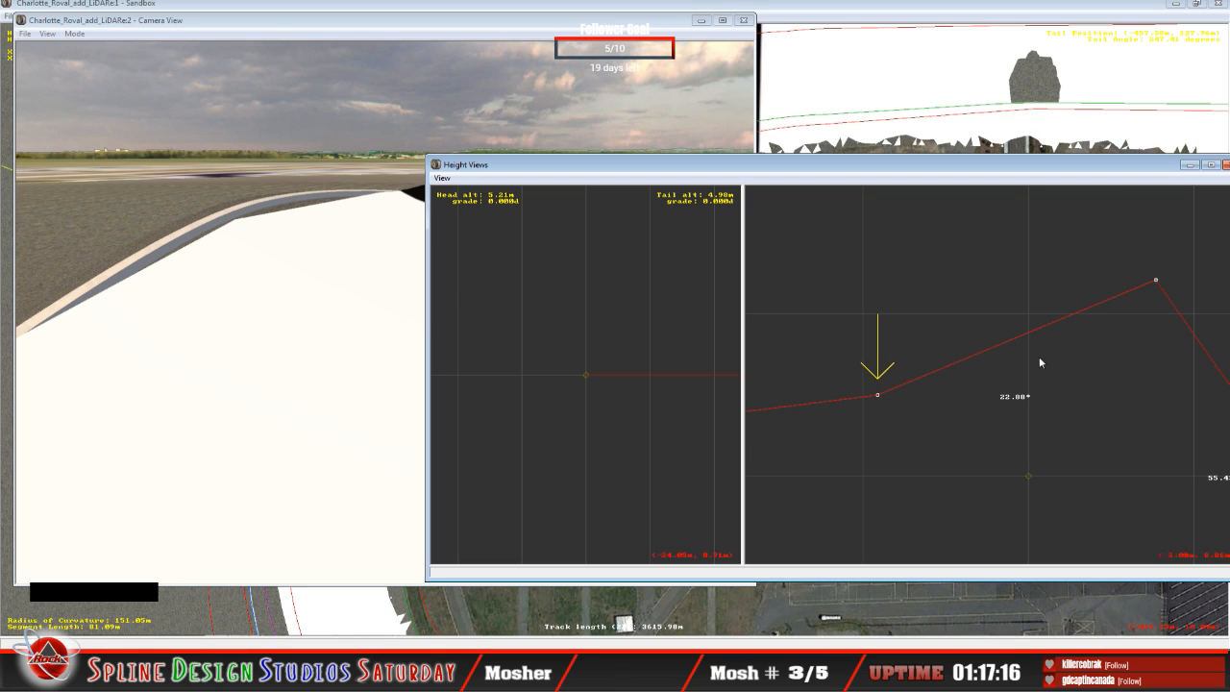
pyautogui.moveTo(876, 393); pyautogui.dragTo(874, 386)
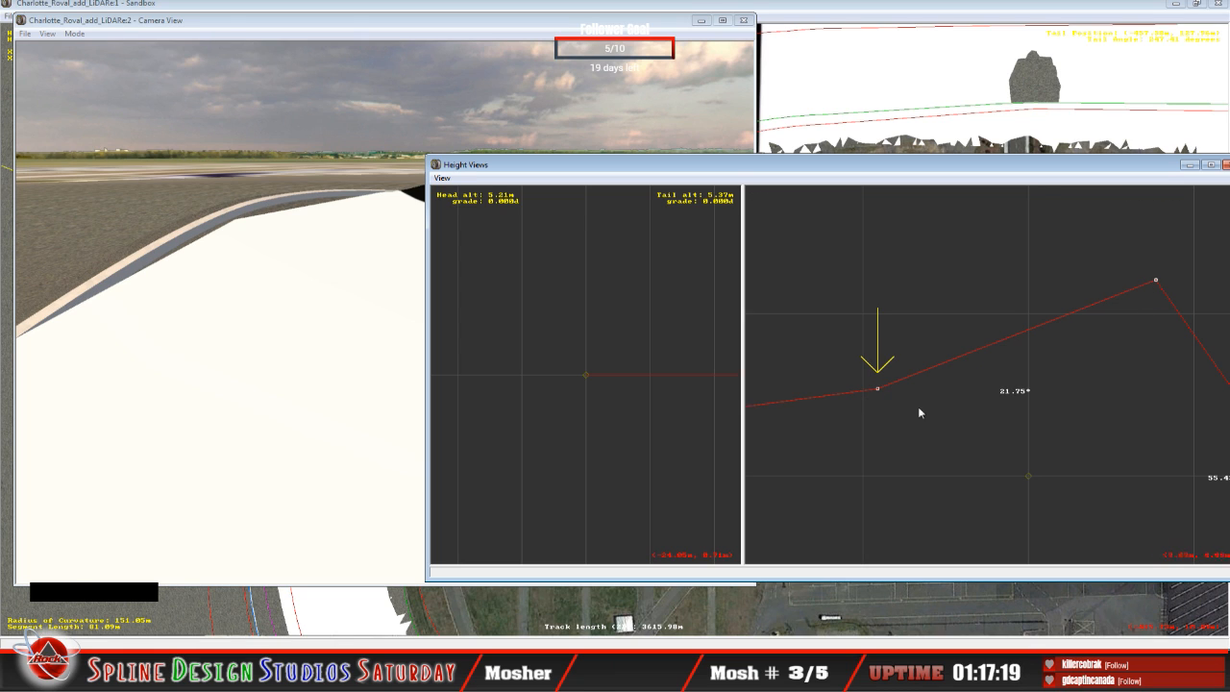
# Step: Lower the 9.12 m point's tail altitude in small adjustments to about 4.55 m, for an upper bank of about 24.11°
pyautogui.moveTo(879, 389); pyautogui.dragTo(877, 401)
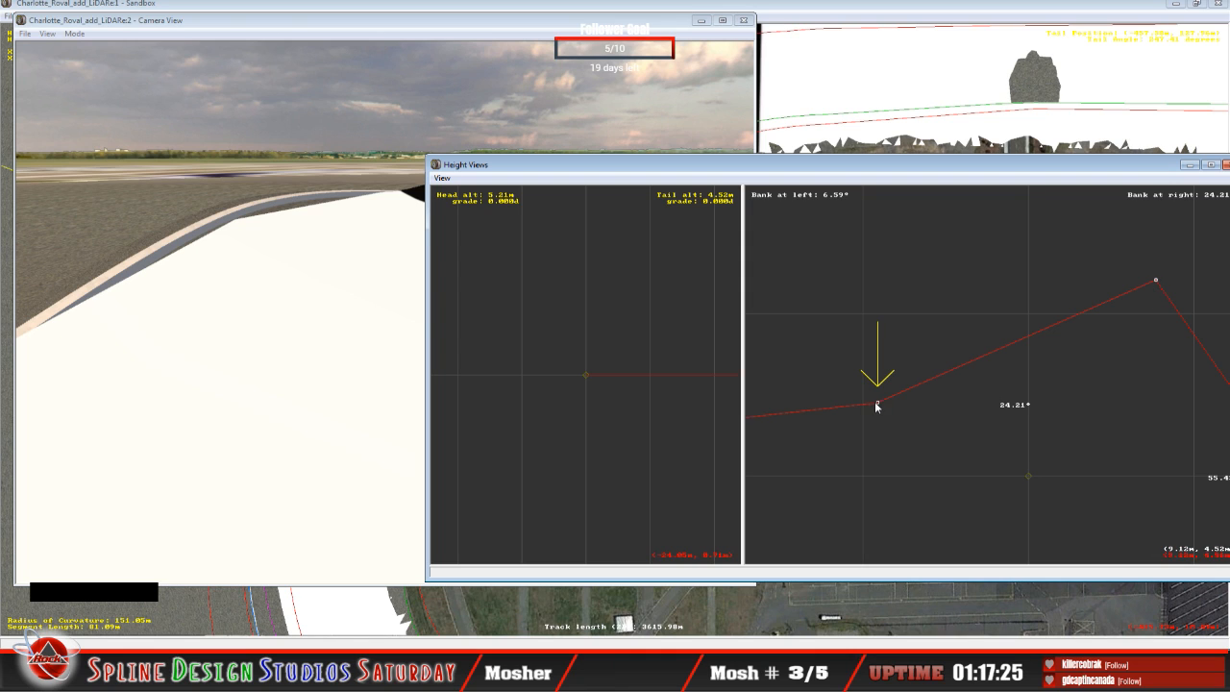
pyautogui.moveTo(879, 403); pyautogui.dragTo(880, 400)
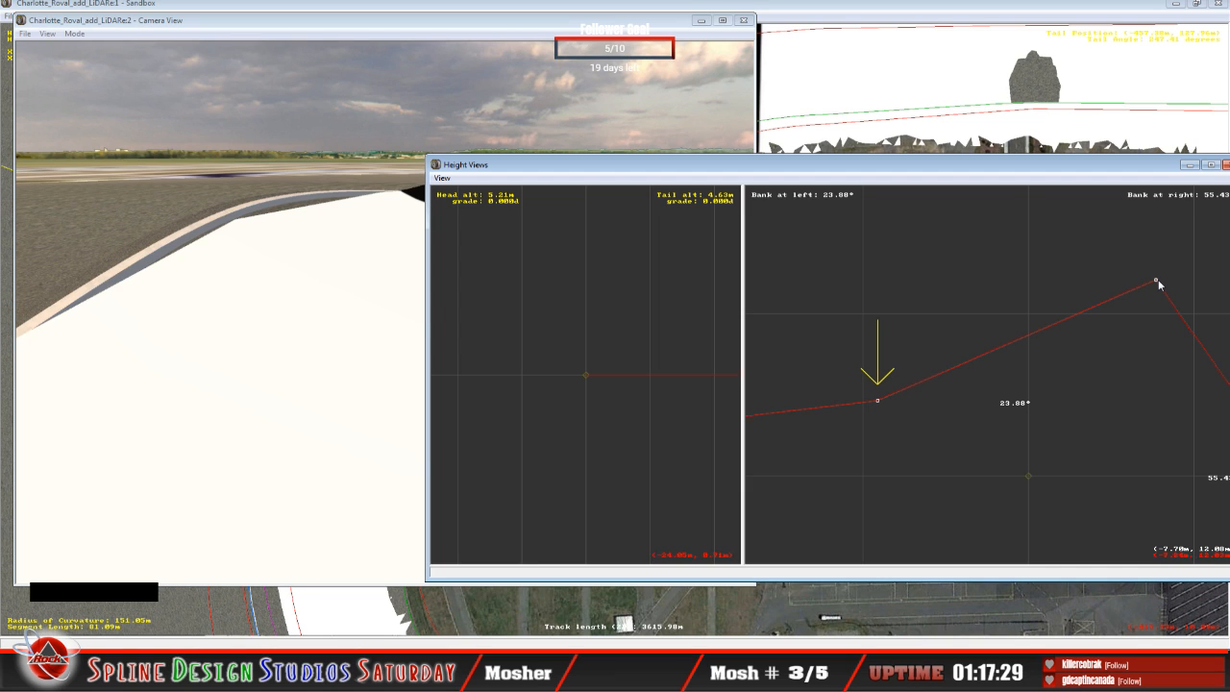
pyautogui.moveTo(877, 400); pyautogui.dragTo(878, 401)
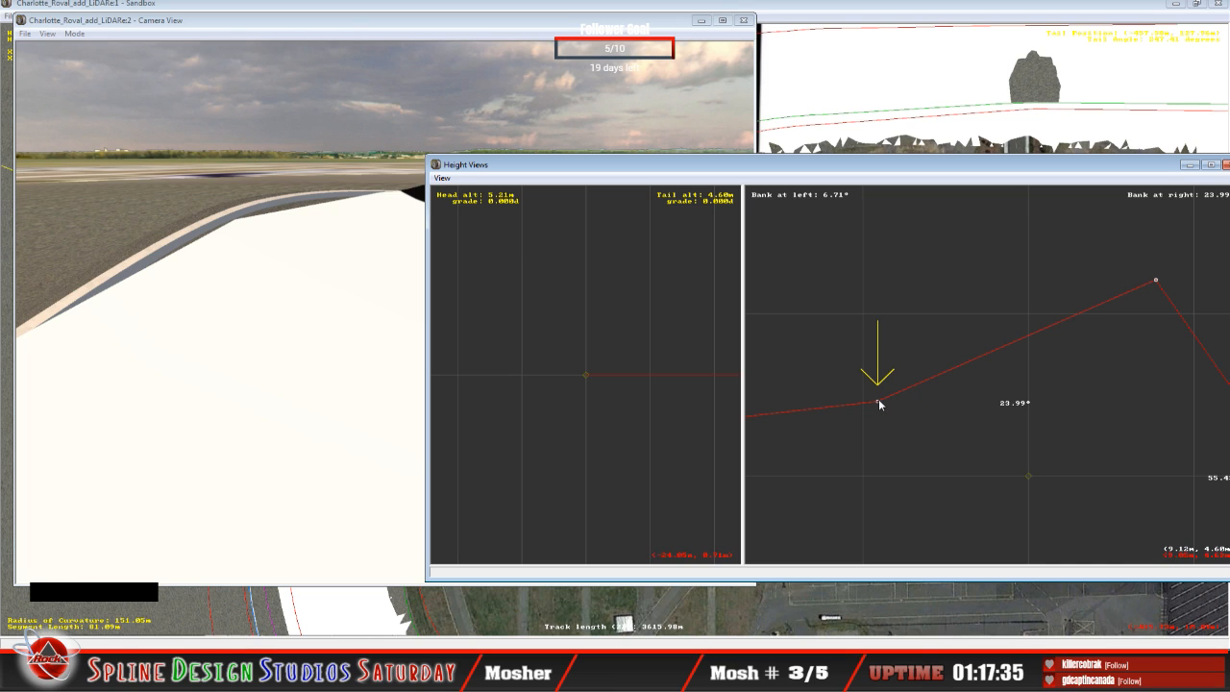
pyautogui.moveTo(878, 401); pyautogui.dragTo(879, 401)
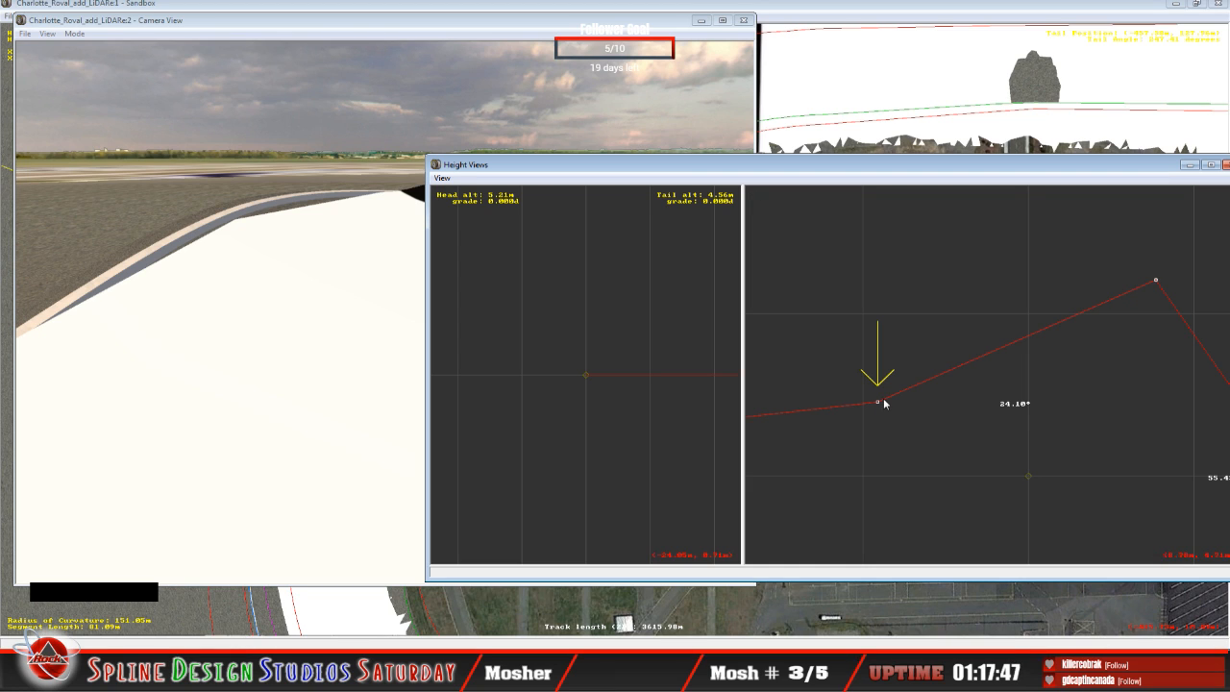
pyautogui.press('z')
pyautogui.press('c')
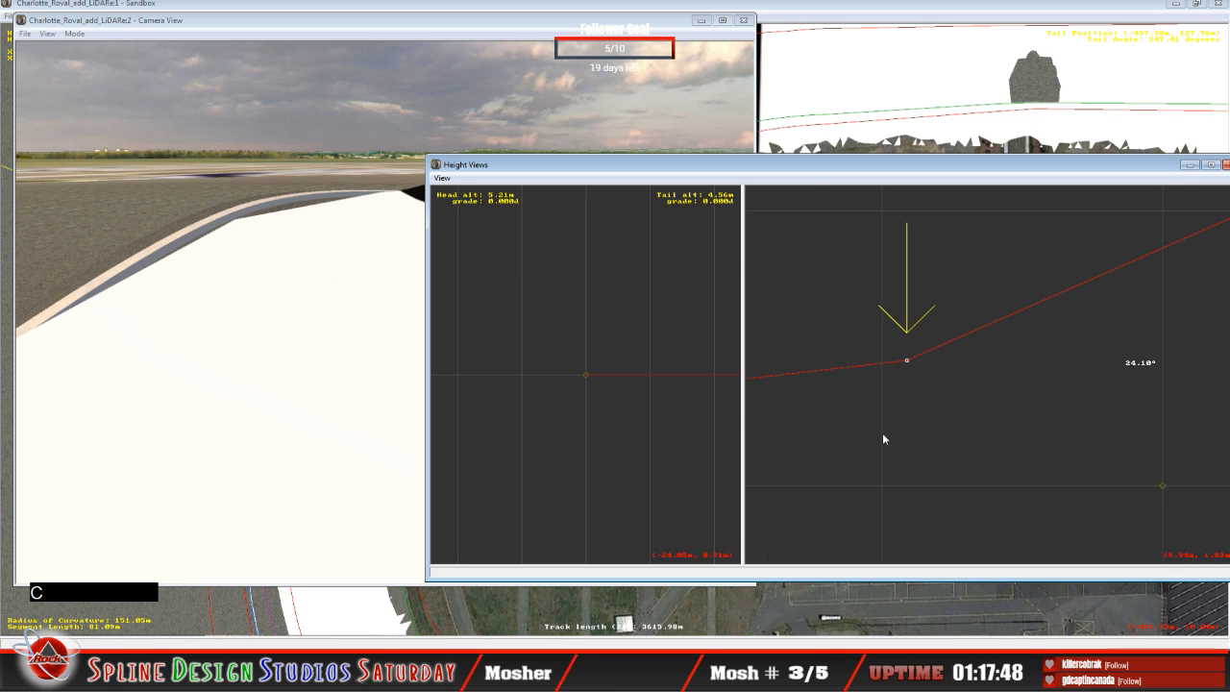
pyautogui.moveTo(905, 358)
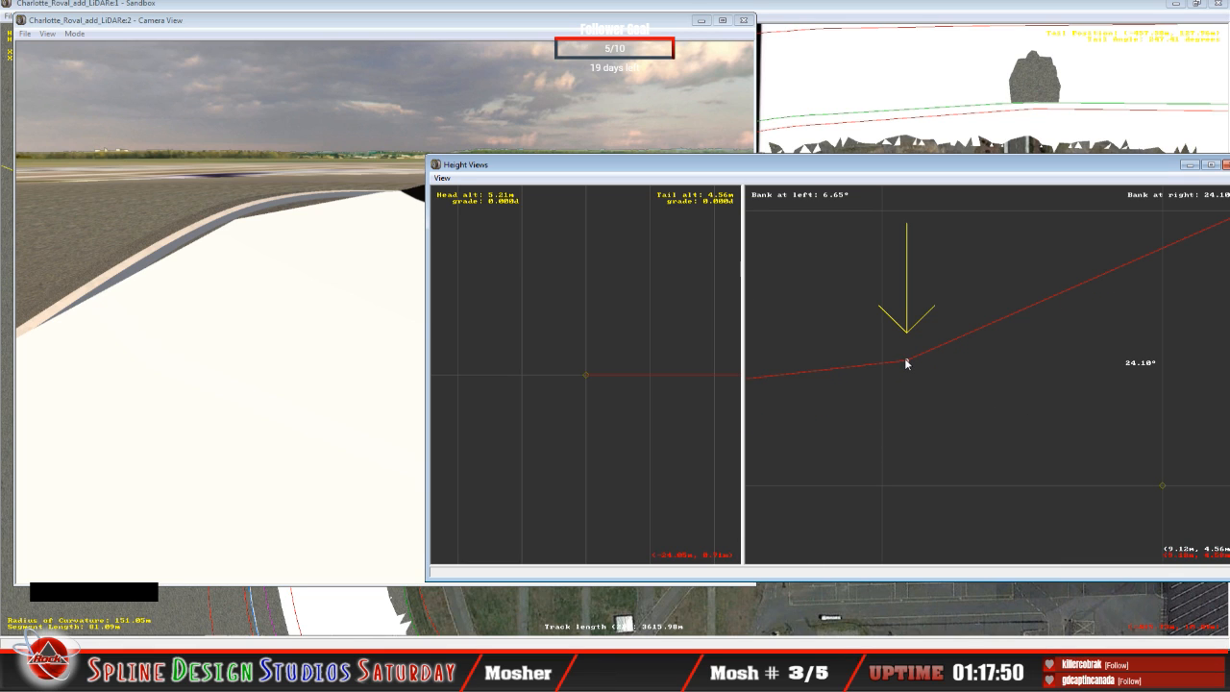
pyautogui.moveTo(907, 363); pyautogui.dragTo(910, 364)
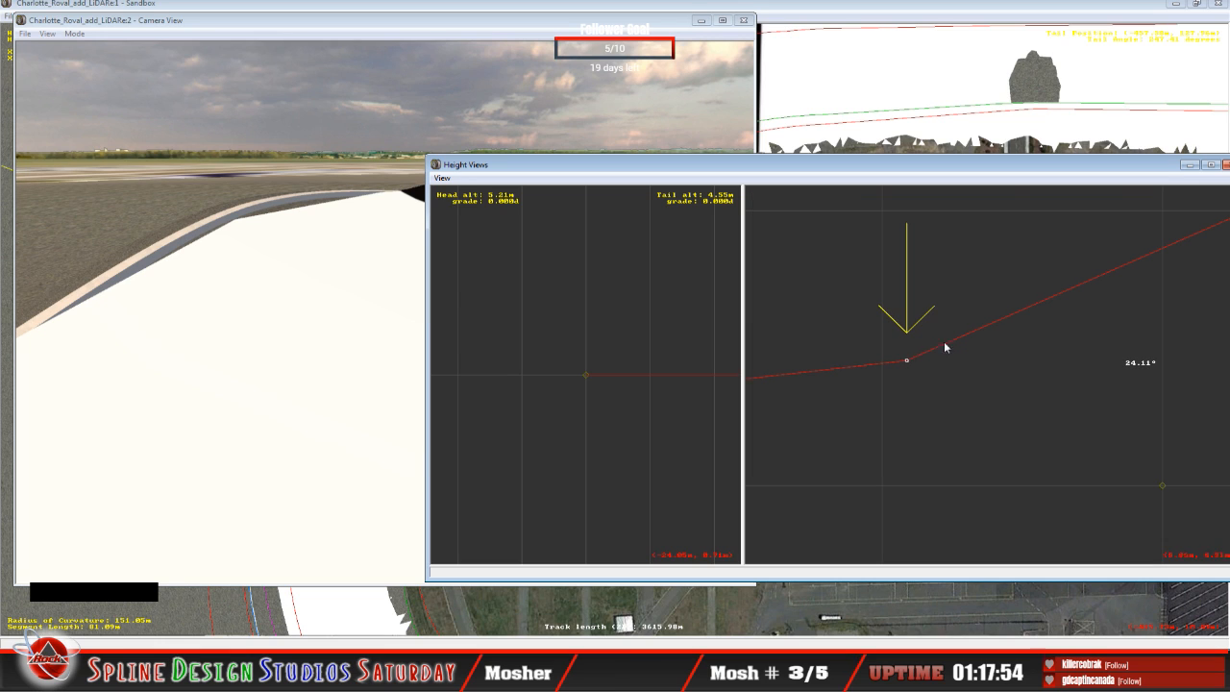
# Step: Check the peak's bank angles and fine-tune the 9.12 m point's tail altitude to about 4.62 m, for an upper bank of about 23.92°
pyautogui.press('c')
pyautogui.press('c')
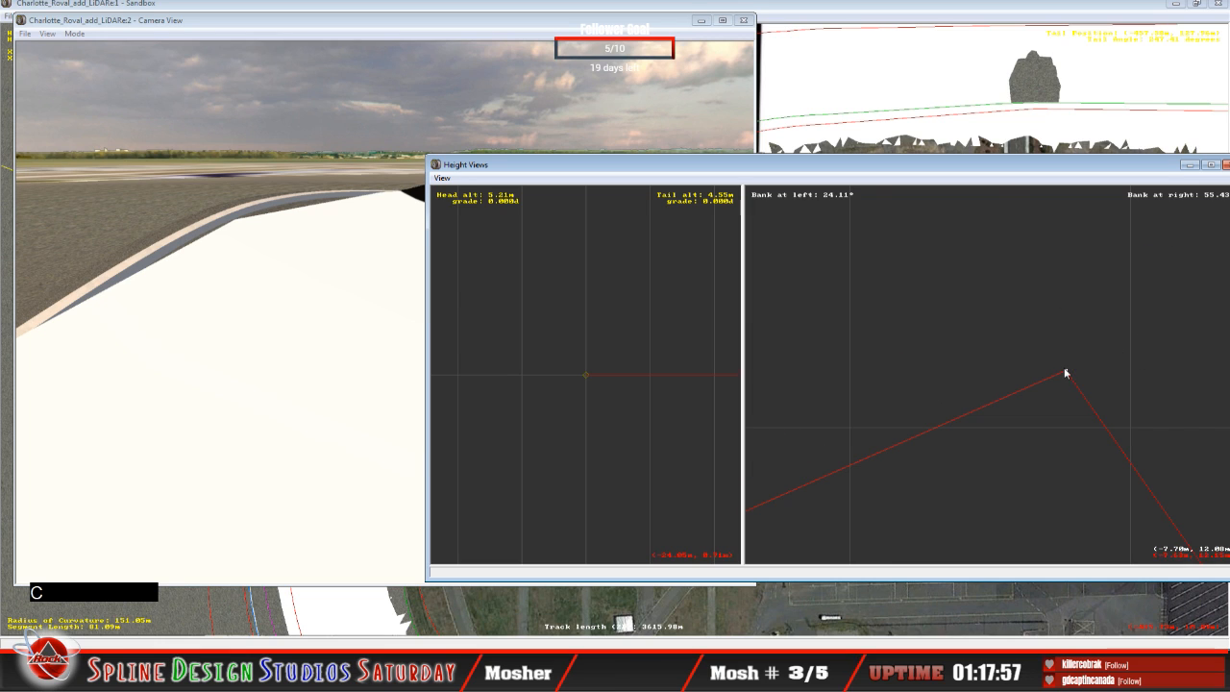
pyautogui.press('c')
pyautogui.press('c')
pyautogui.press('c')
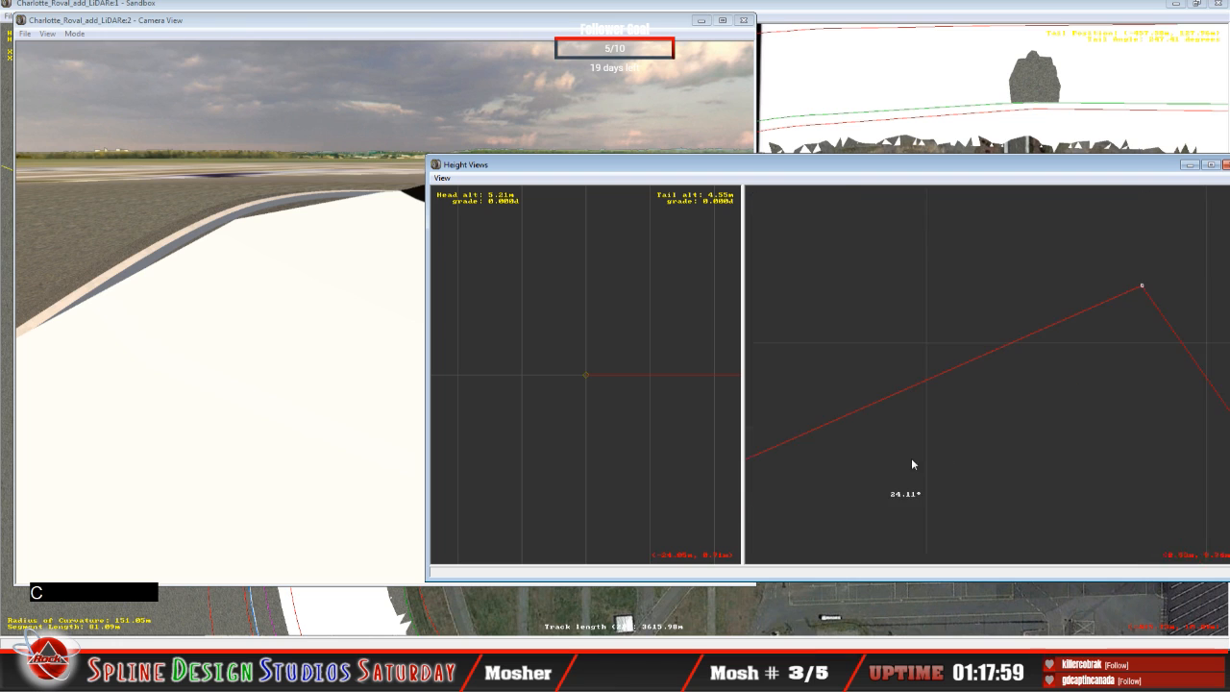
pyautogui.click(869, 328)
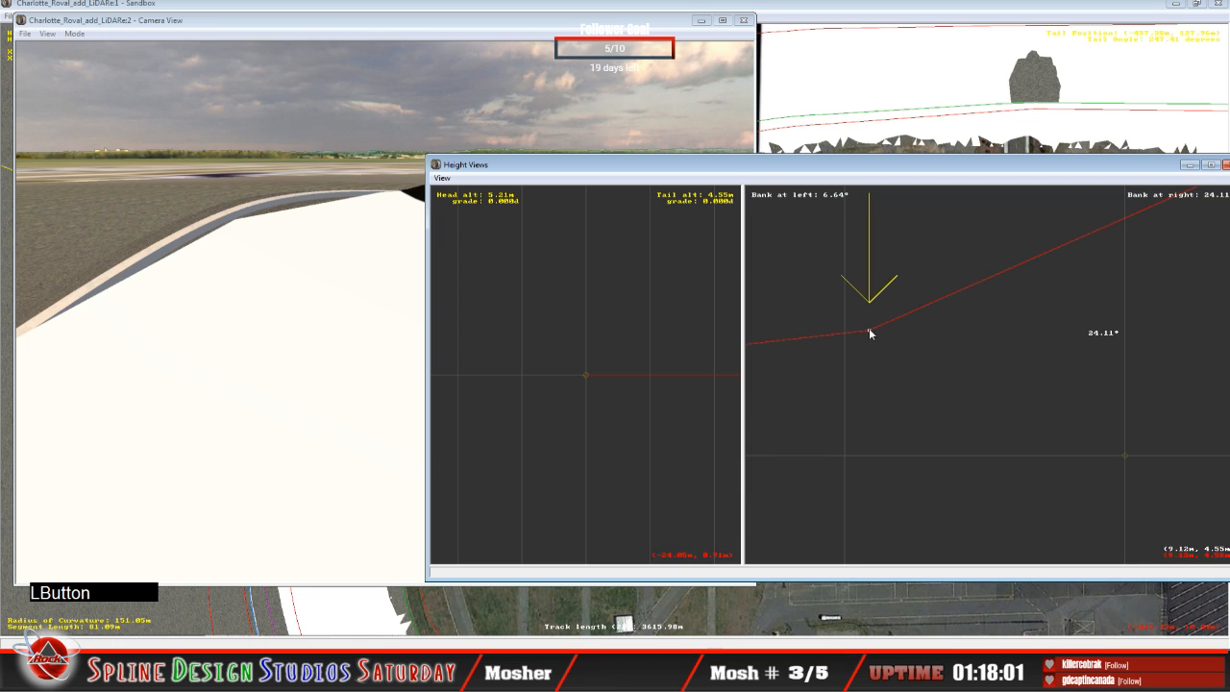
pyautogui.press('c')
pyautogui.press('c')
pyautogui.press('c')
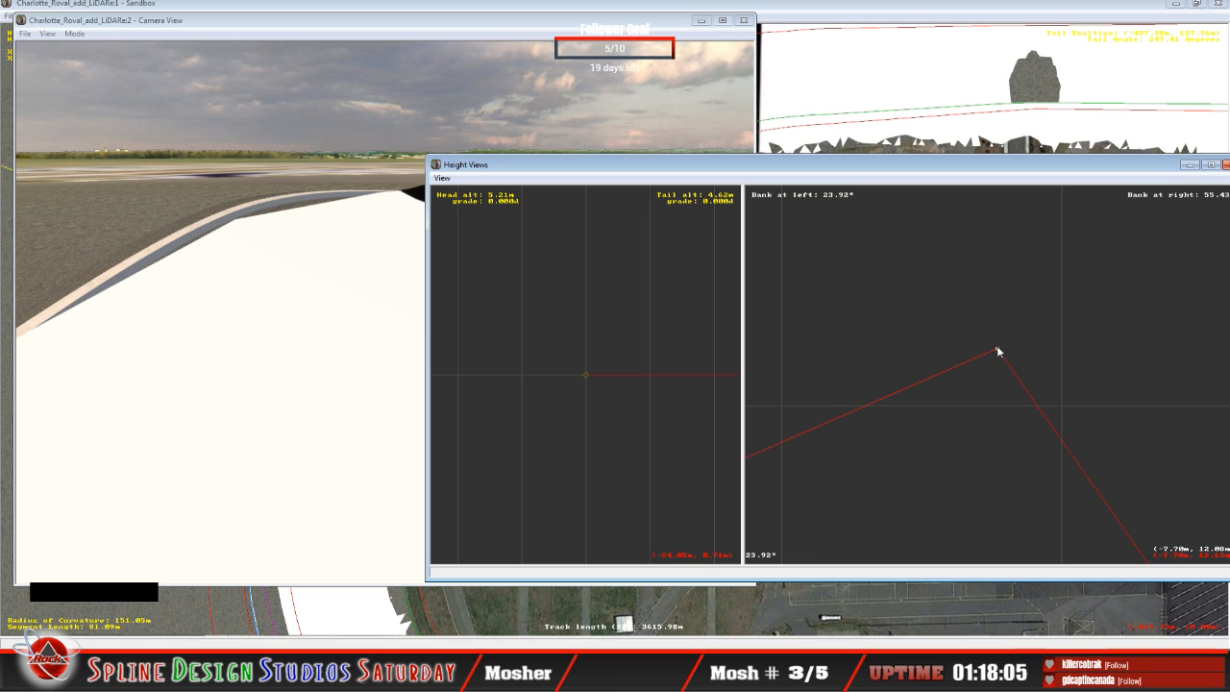
# Step: Examine the bank angles at the 9.12 m and -7.70 m points and across the full cross-section
pyautogui.press('c')
pyautogui.press('c')
pyautogui.press('c')
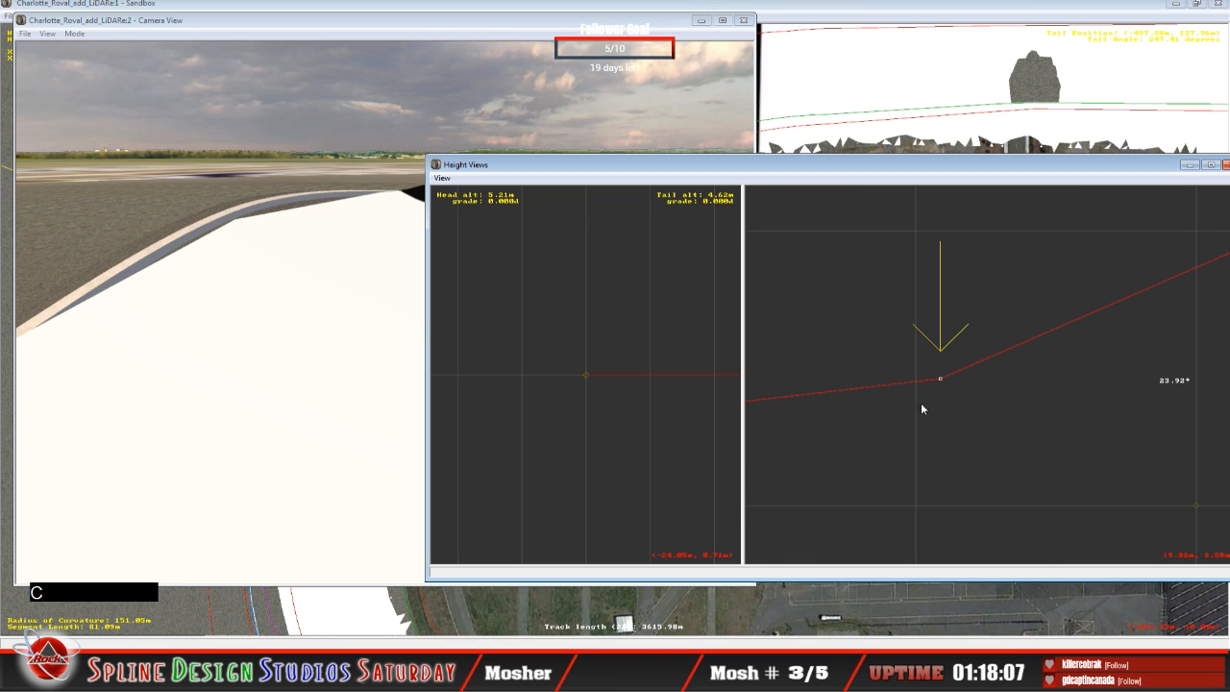
pyautogui.click(940, 378)
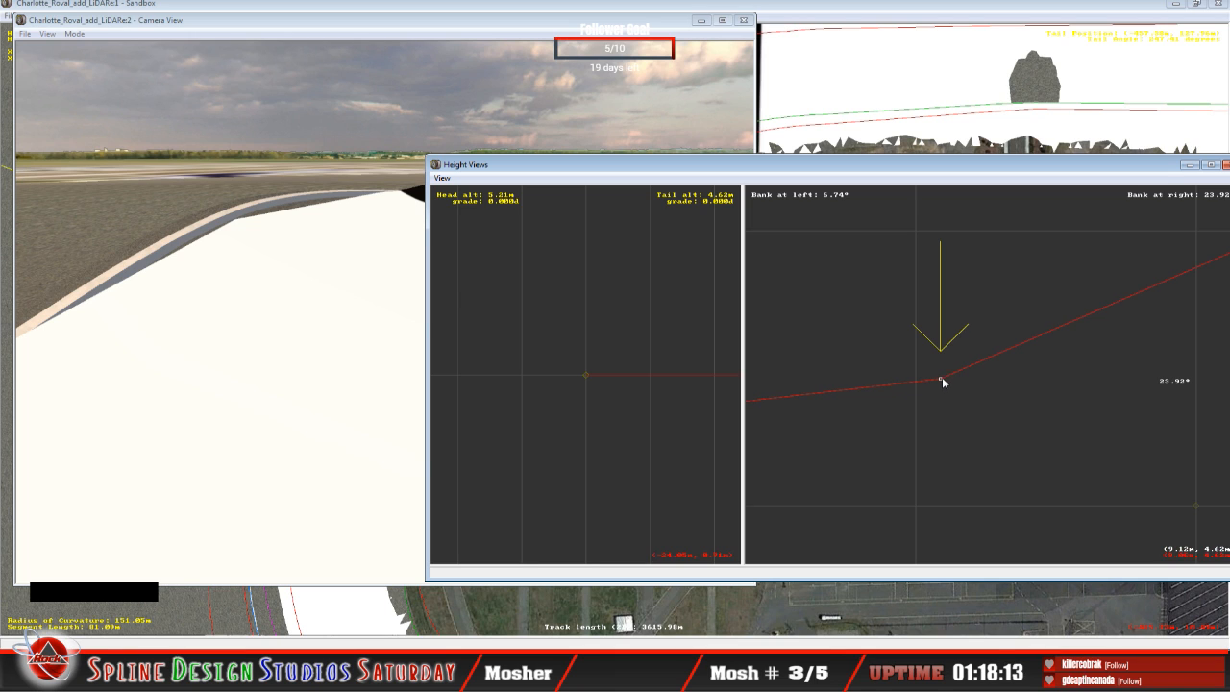
pyautogui.press('c')
pyautogui.moveTo(1142, 296); pyautogui.dragTo(1139, 332)
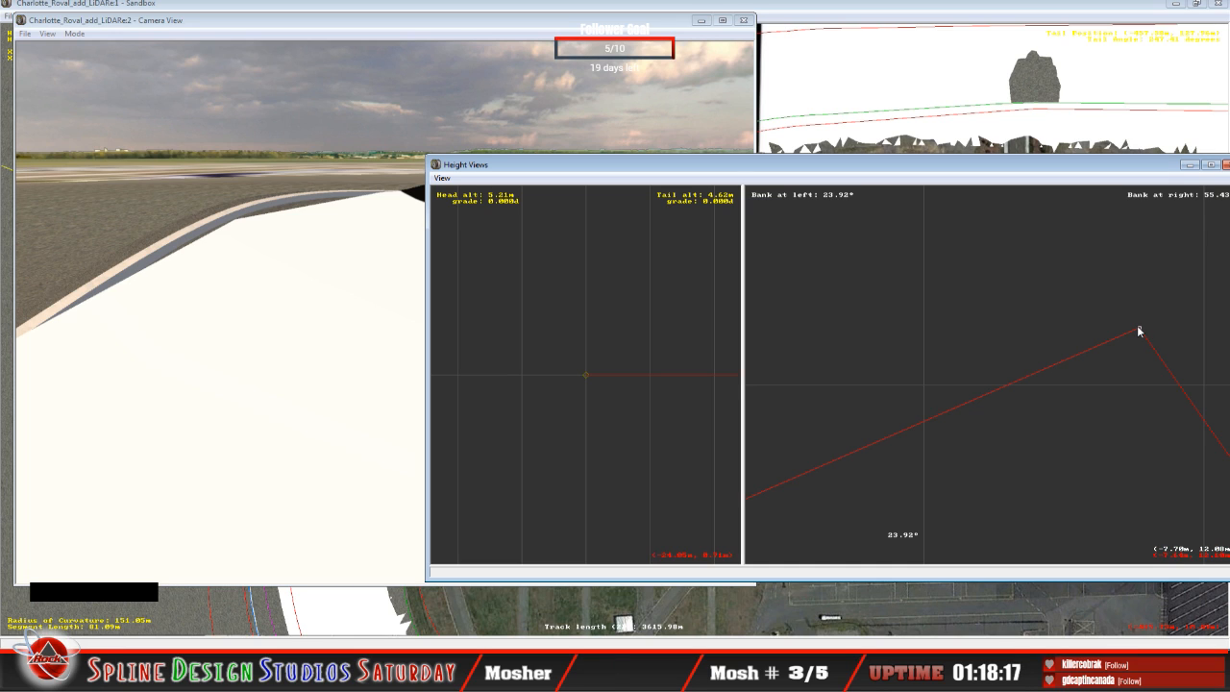
pyautogui.moveTo(1139, 331); pyautogui.dragTo(1139, 331)
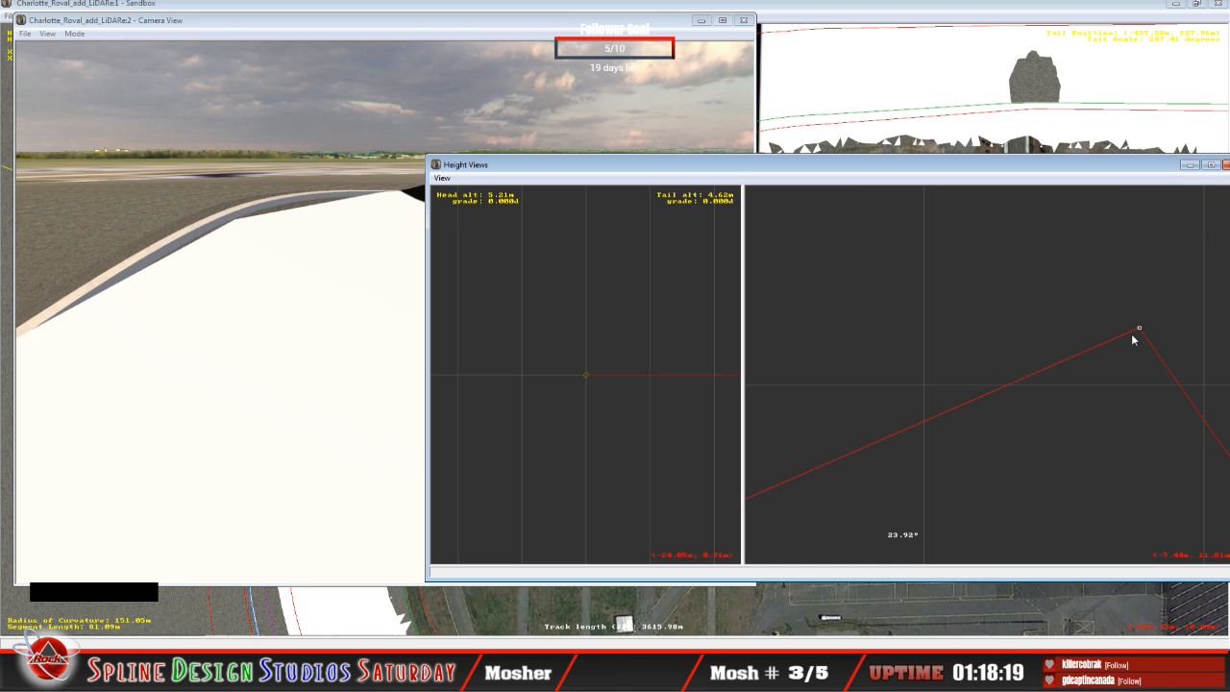
pyautogui.press('x')
pyautogui.press('x')
pyautogui.press('x')
pyautogui.press('x')
pyautogui.press('x')
pyautogui.press('x')
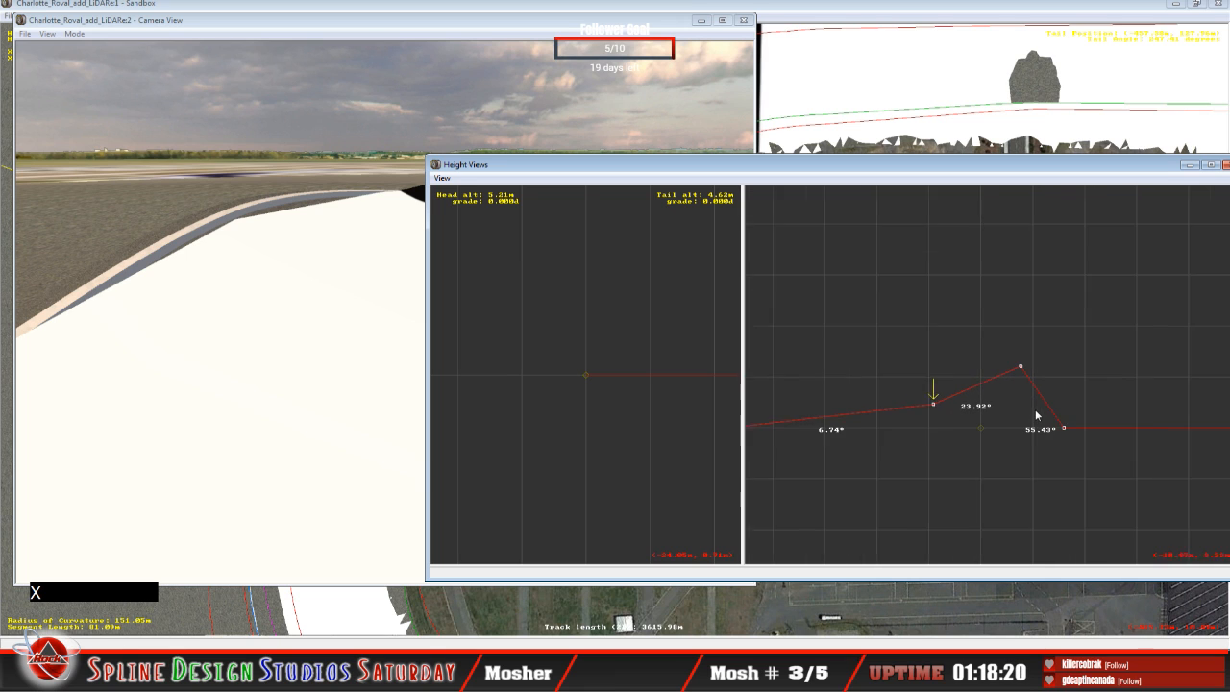
pyautogui.press('x')
pyautogui.press('c')
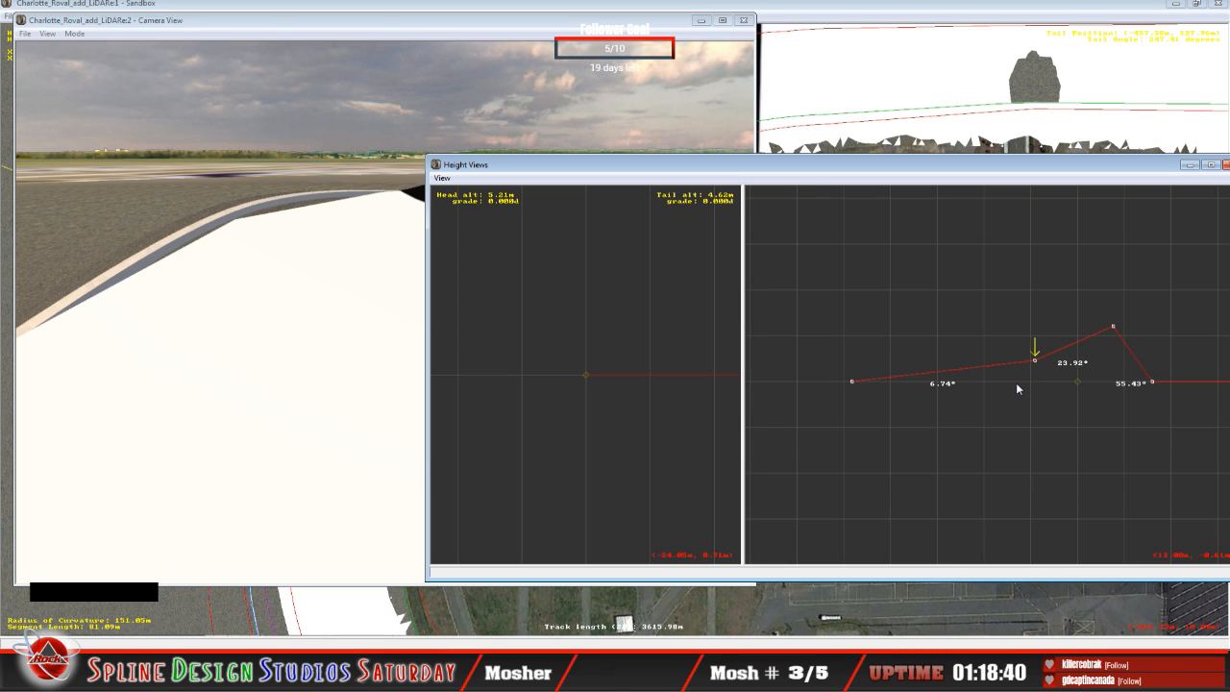
# Step: Fly the camera in slew mode above the banked turn to examine the reshaped cross-section against the outer wall and LiDAR terrain
pyautogui.click(1152, 382)
pyautogui.click(343, 219)
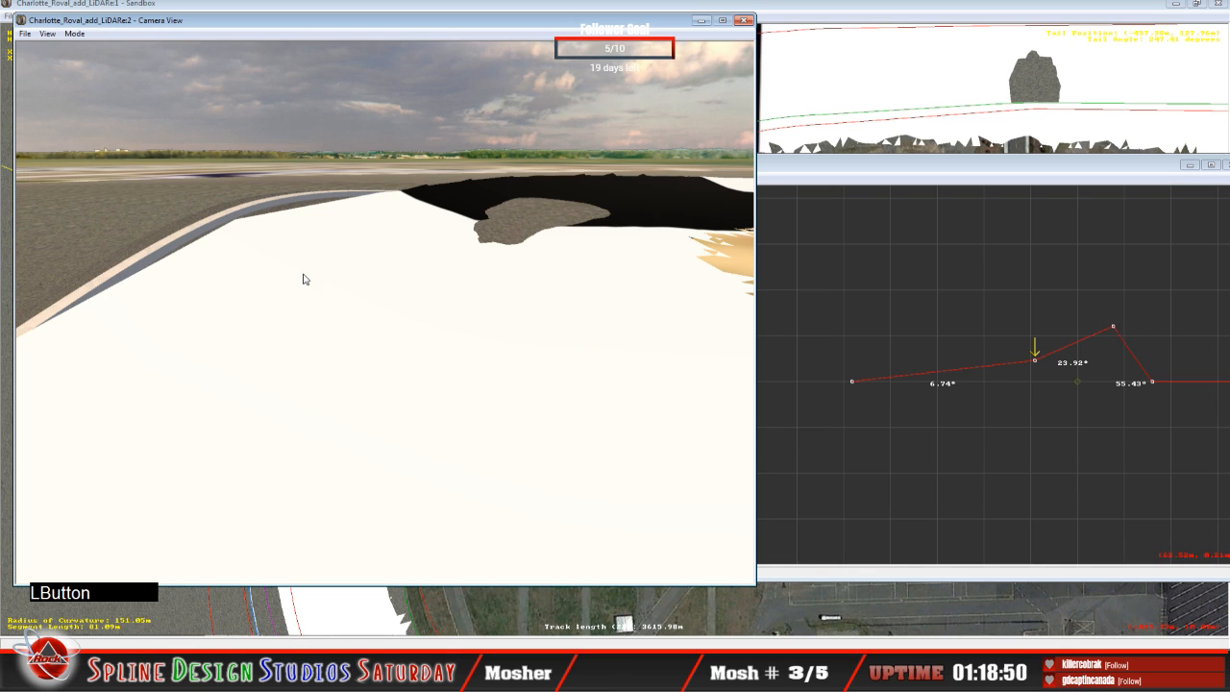
pyautogui.click(75, 34)
pyautogui.click(104, 64)
pyautogui.rightClick(104, 65)
pyautogui.moveTo(385, 313)
pyautogui.mouseDown(button='right')
pyautogui.moveTo(312, 300)
pyautogui.moveTo(413, 313)
pyautogui.moveTo(355, 313)
pyautogui.moveTo(451, 288)
pyautogui.moveTo(375, 298)
pyautogui.mouseUp(button='right')
pyautogui.click(375, 298)
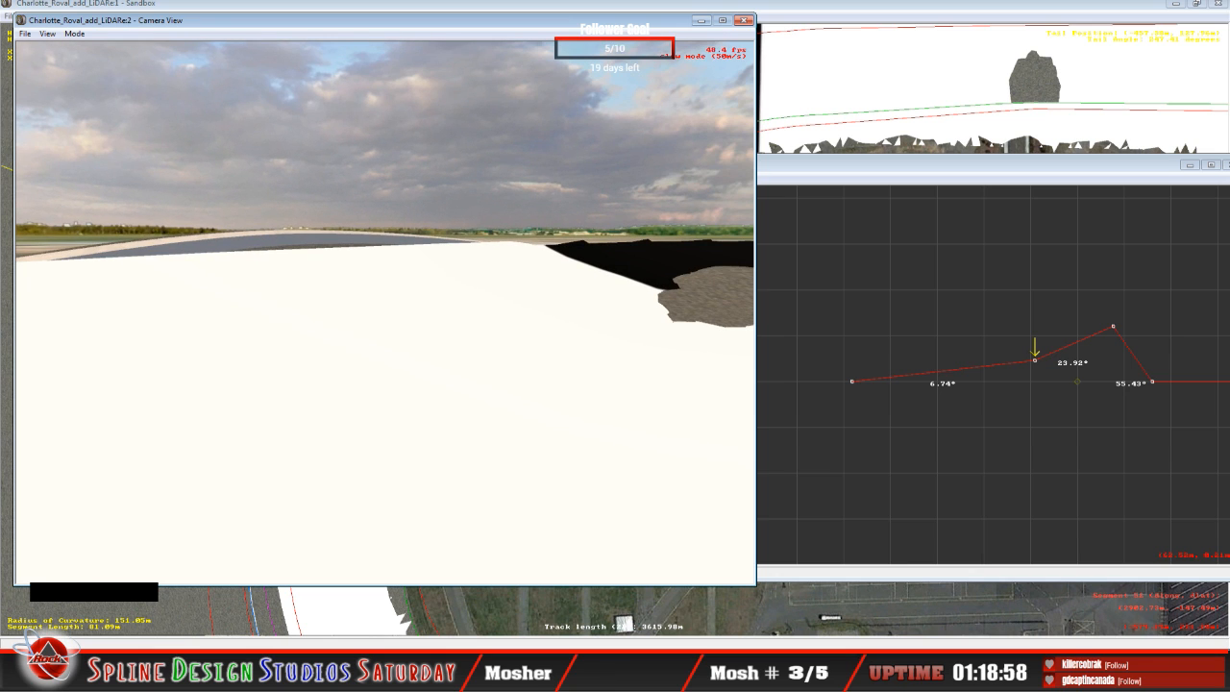
pyautogui.moveTo(375, 298); pyautogui.dragTo(432, 286)
pyautogui.moveTo(433, 286); pyautogui.dragTo(432, 288, button='right')
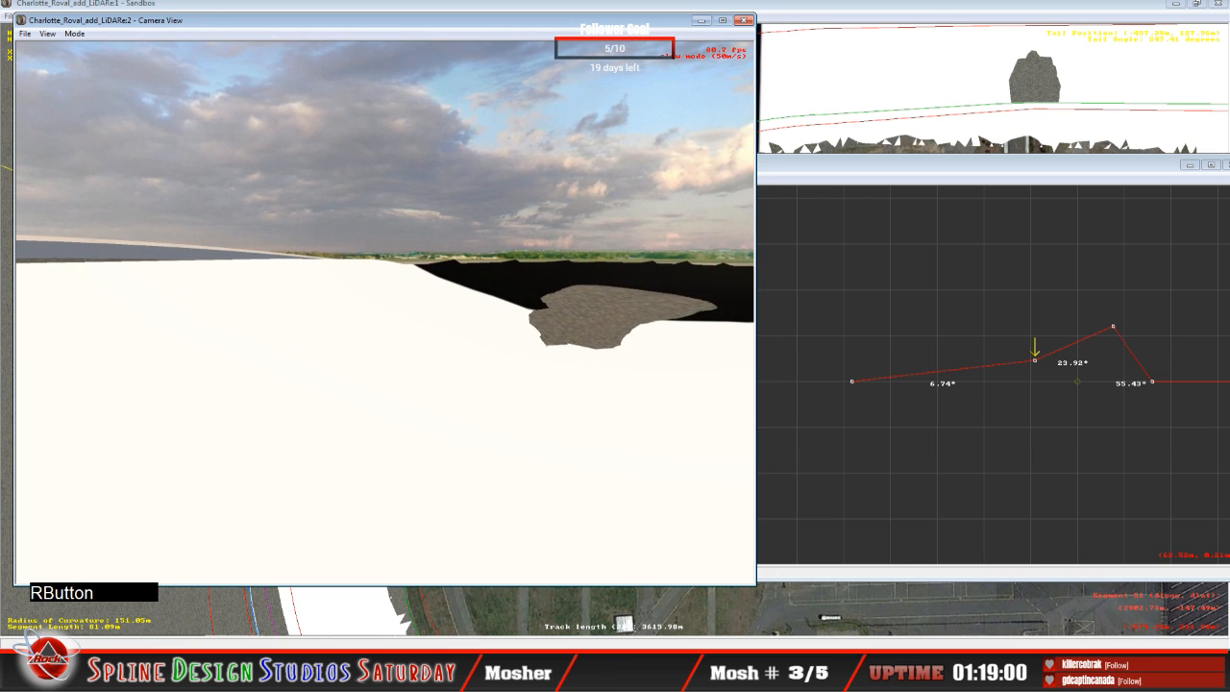
pyautogui.moveTo(432, 289); pyautogui.dragTo(413, 317)
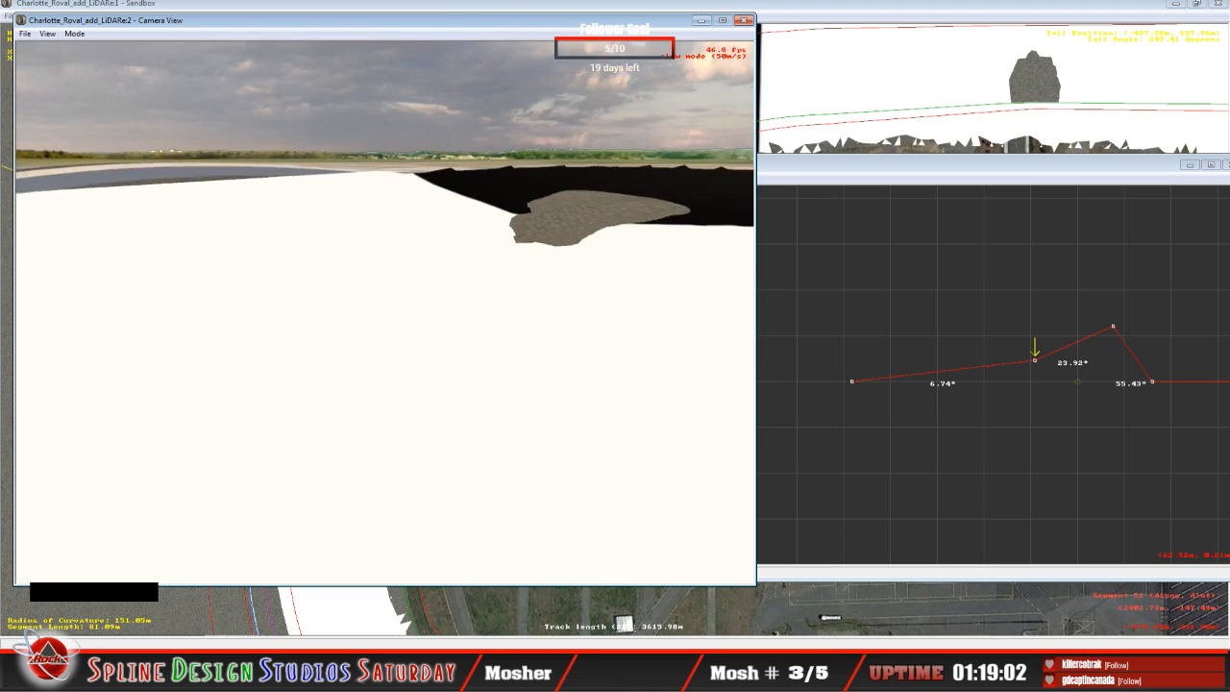
pyautogui.press('space')
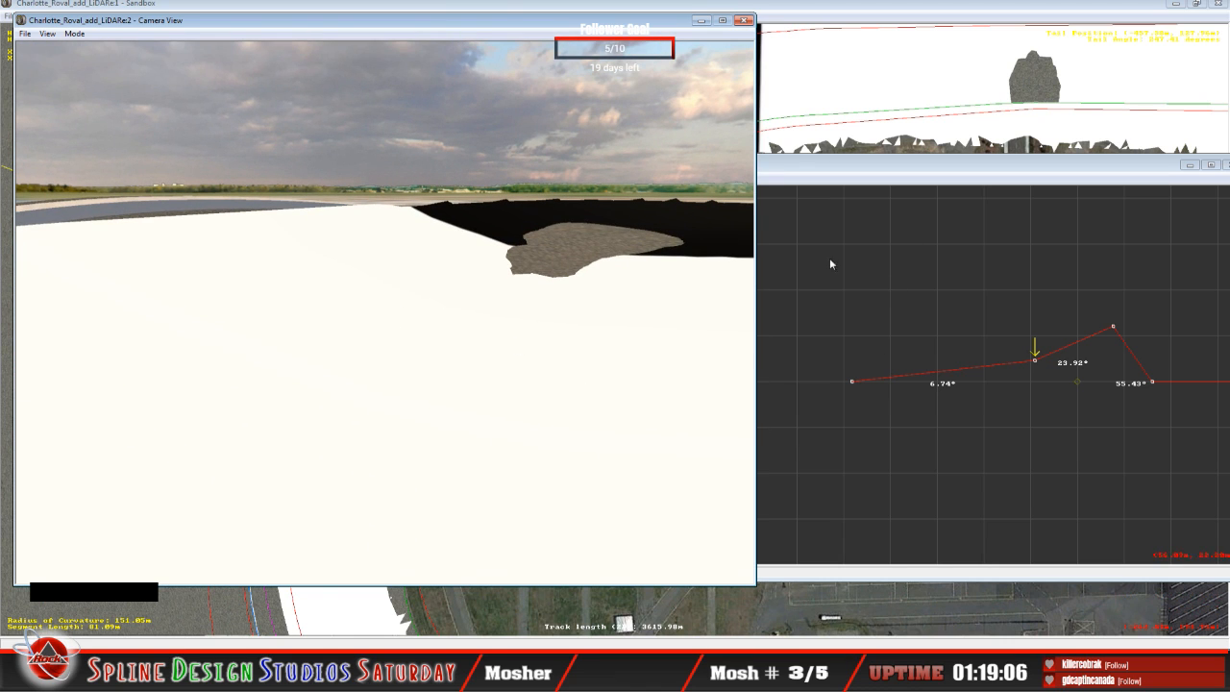
# Step: Select the adjoining 82.30 m segment past the edited section and show its cross-section in the Height Views
pyautogui.click(809, 8)
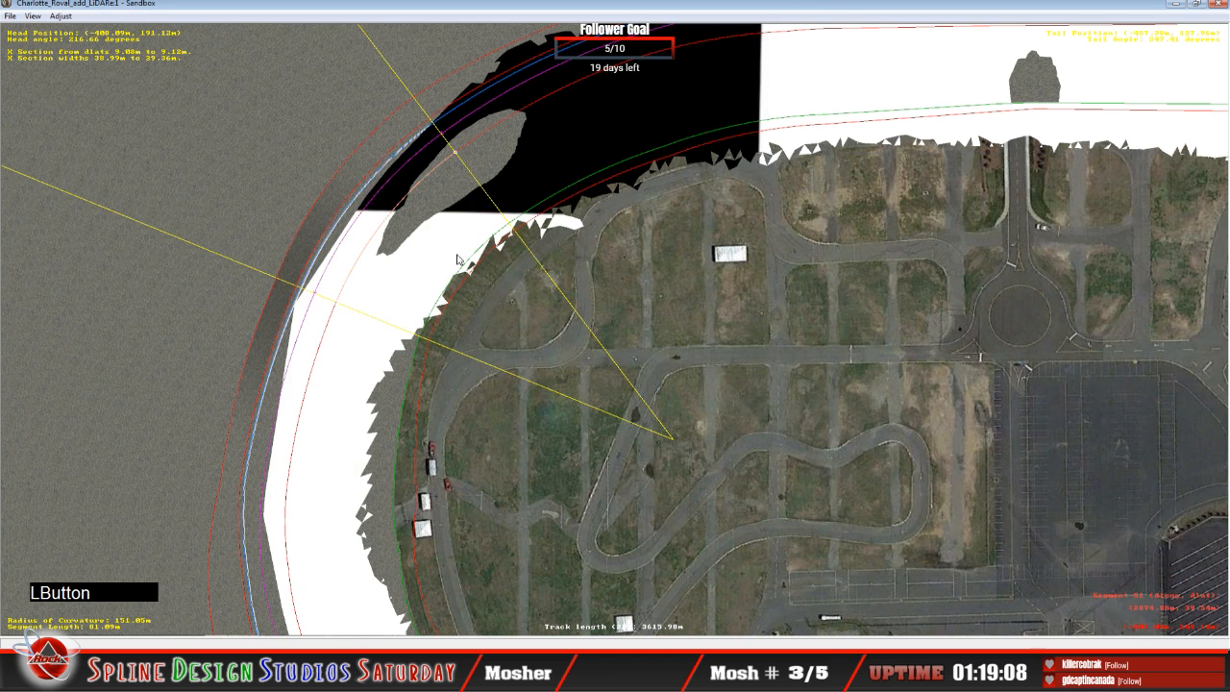
pyautogui.click(523, 114)
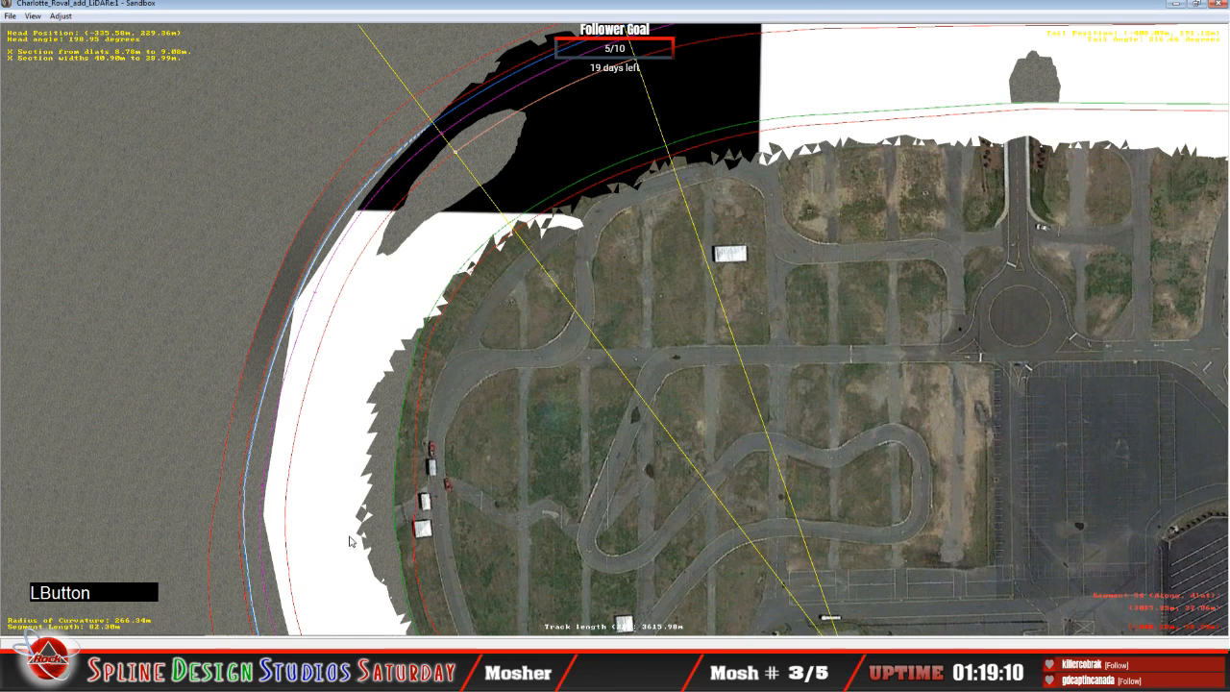
pyautogui.click(364, 676)
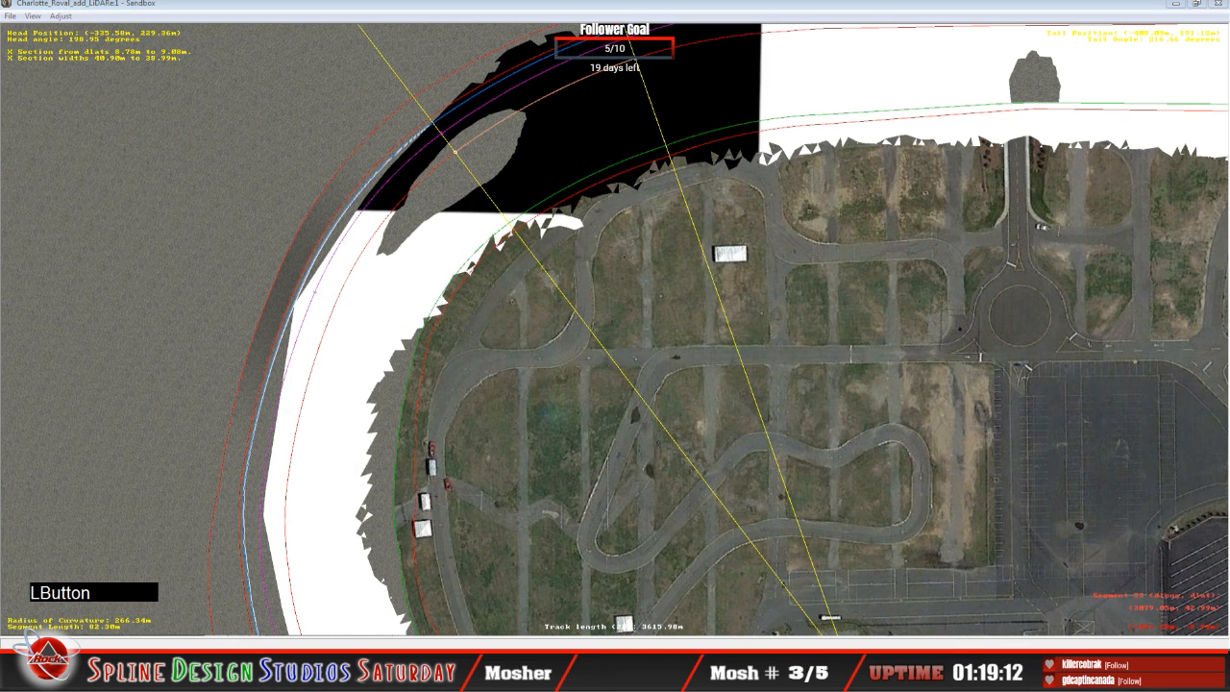
pyautogui.click(530, 593)
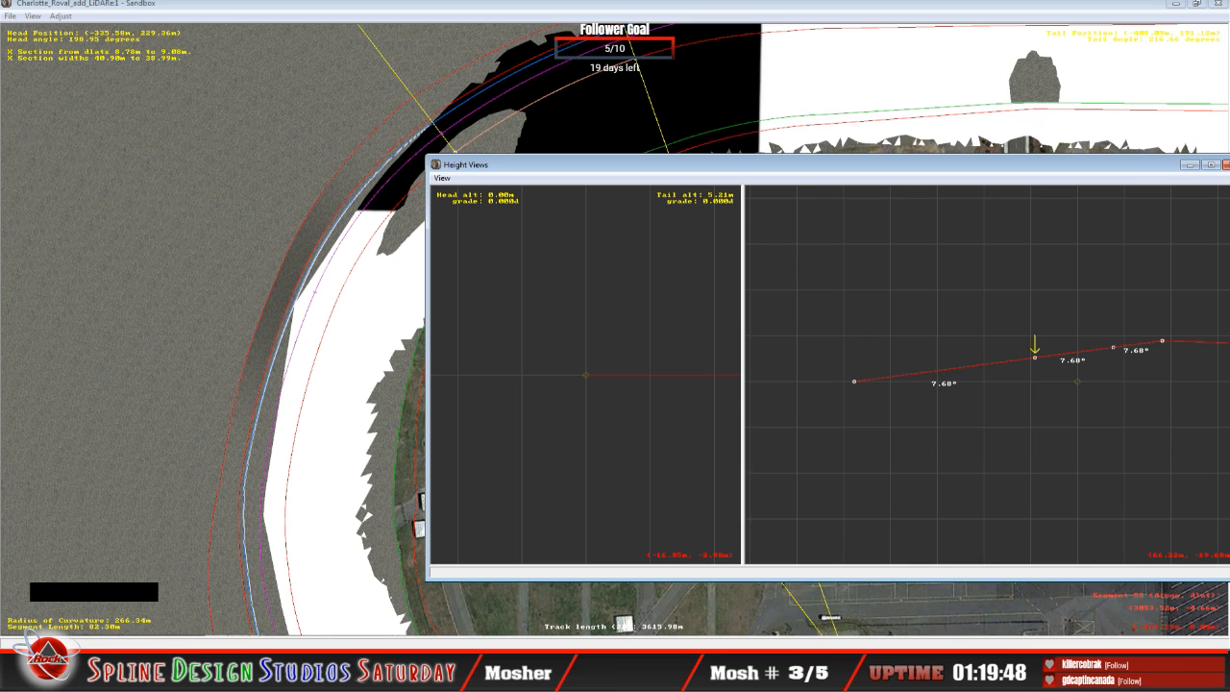
# Step: Examine the outer wall and upper bank in slew mode, rising to an overhead view back along the turn
pyautogui.click(393, 605)
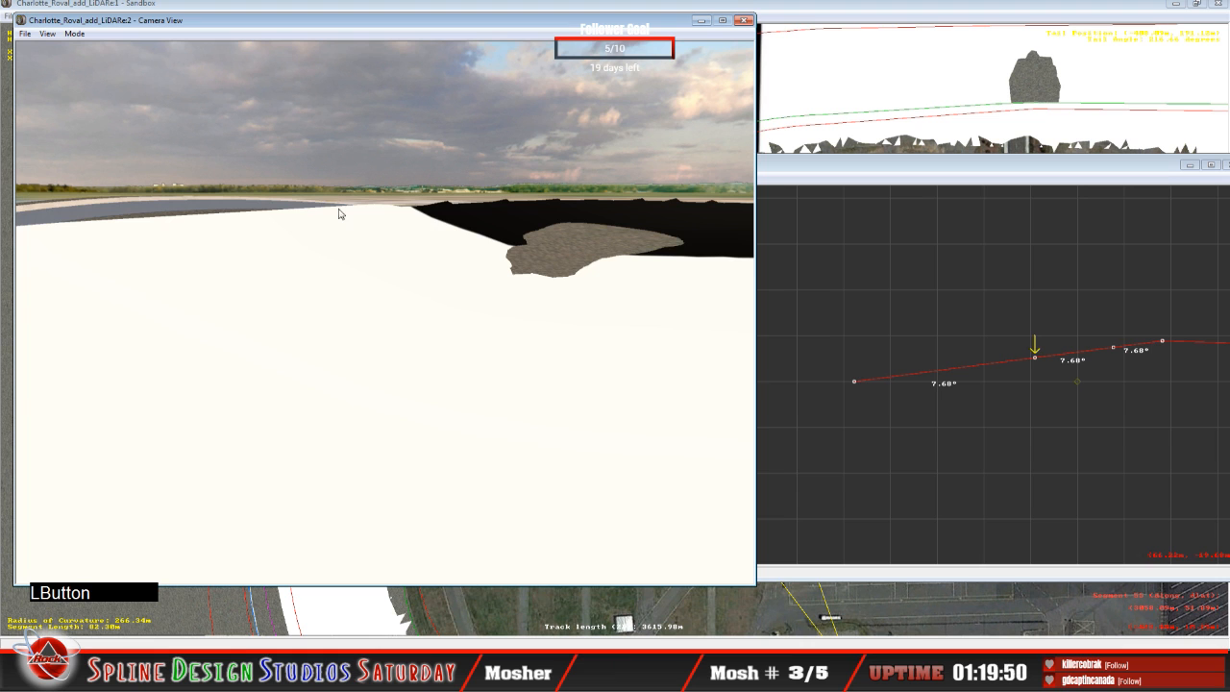
pyautogui.click(74, 34)
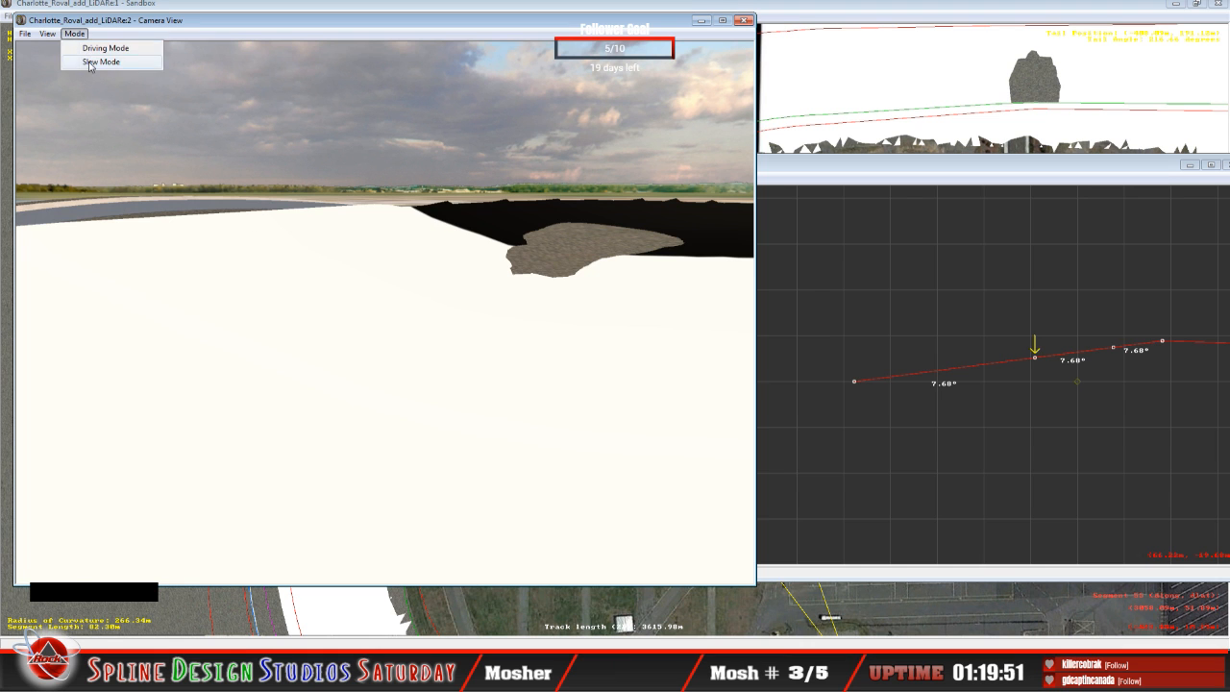
pyautogui.click(87, 61)
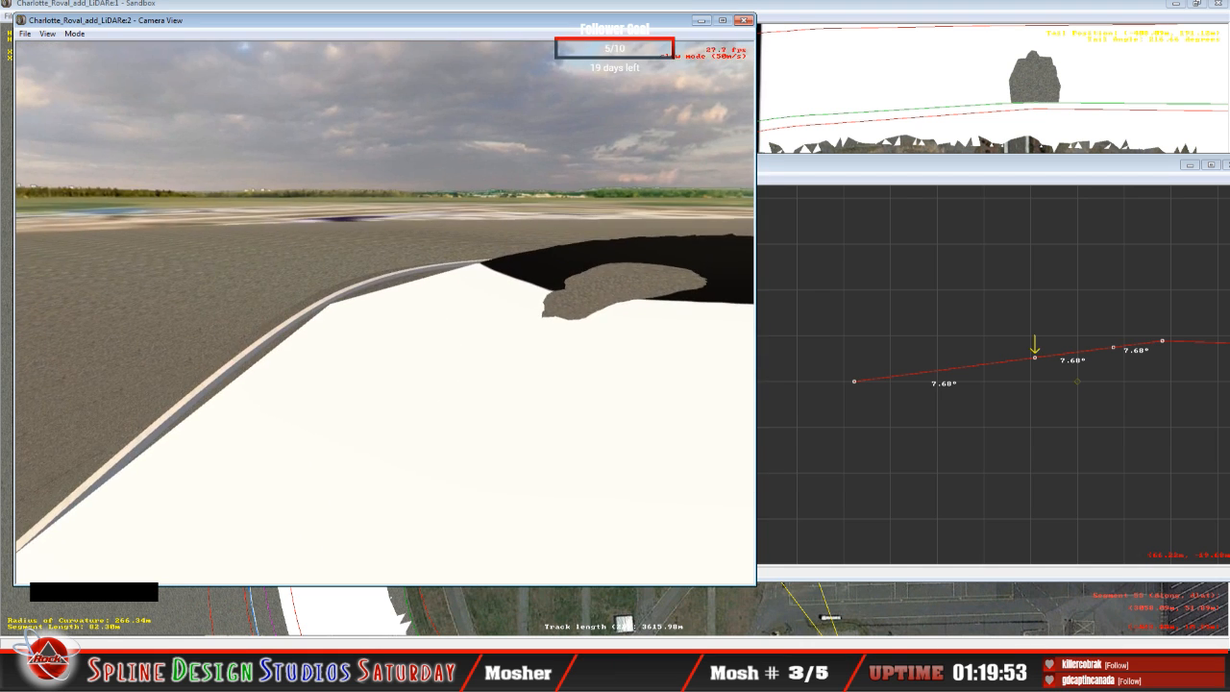
pyautogui.rightClick(384, 312)
pyautogui.moveTo(384, 312); pyautogui.dragTo(519, 336, button='right')
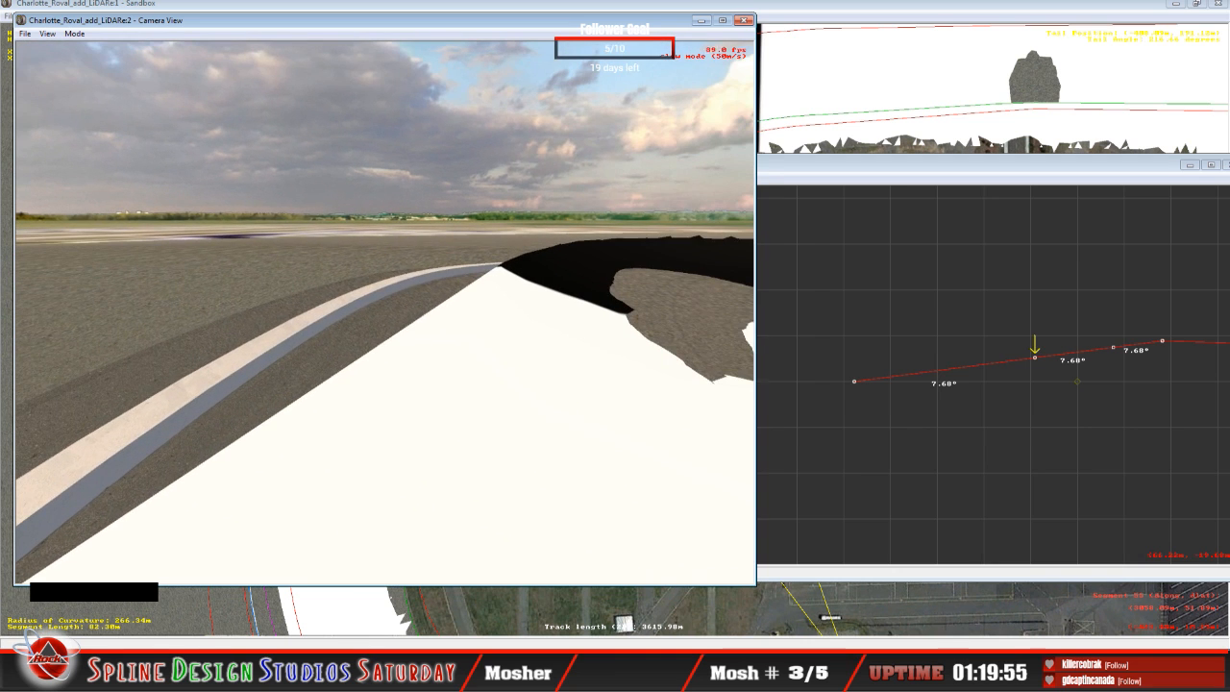
pyautogui.click(519, 336)
pyautogui.moveTo(385, 313); pyautogui.dragTo(384, 319)
pyautogui.moveTo(384, 312); pyautogui.dragTo(327, 305, button='right')
pyautogui.moveTo(385, 313); pyautogui.dragTo(423, 308)
pyautogui.moveTo(384, 313); pyautogui.dragTo(298, 322, button='right')
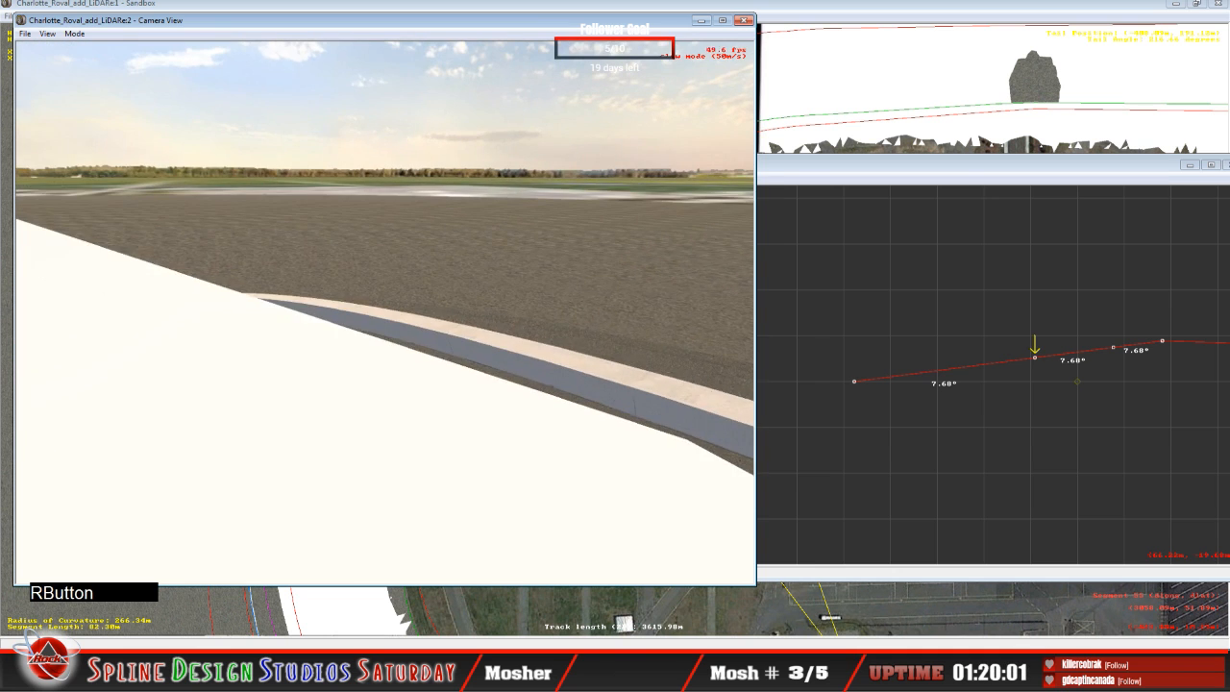
pyautogui.moveTo(384, 312); pyautogui.dragTo(312, 399)
pyautogui.moveTo(385, 312); pyautogui.dragTo(407, 288)
pyautogui.press('space')
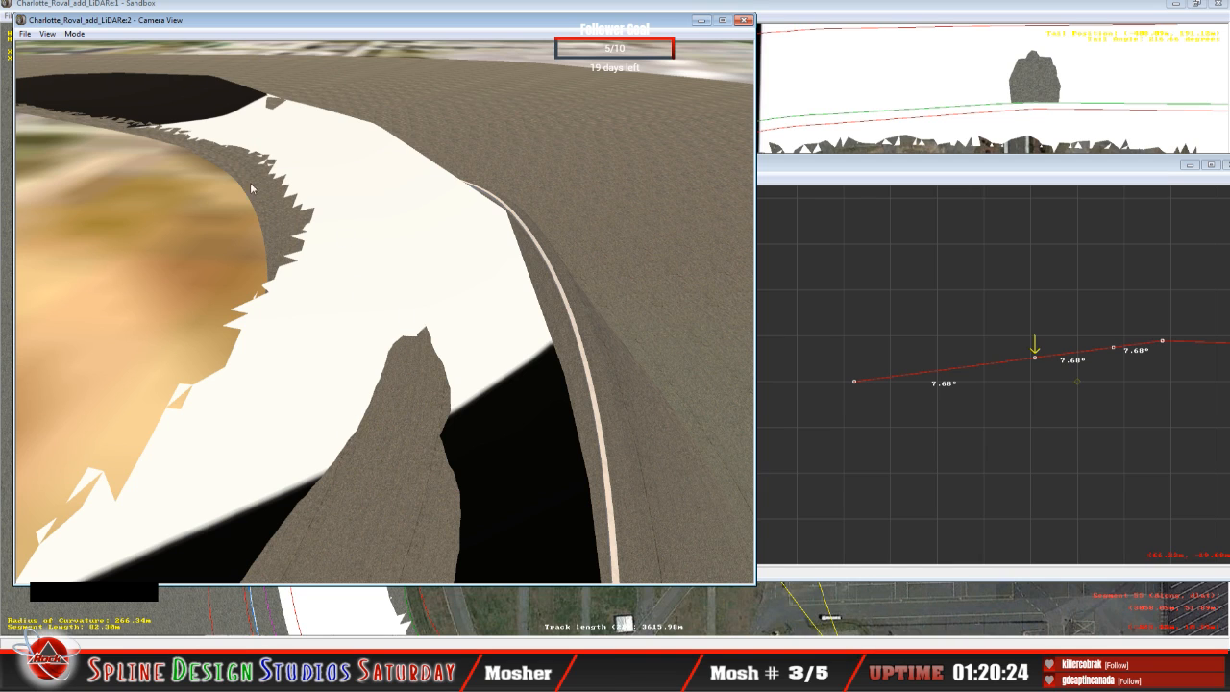
# Step: Slew from the overhead view around the turn to inspect the track's inner edge and the exposed terrain patch
pyautogui.click(74, 34)
pyautogui.click(96, 64)
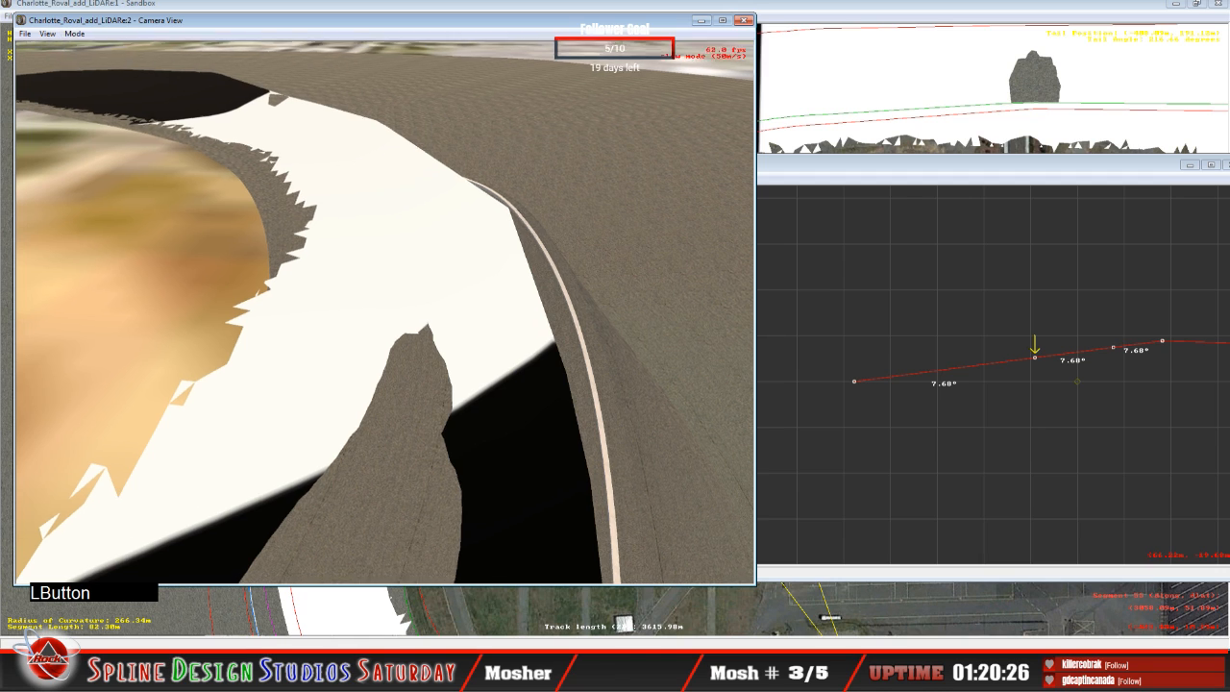
pyautogui.moveTo(384, 312); pyautogui.dragTo(250, 250, button='right')
pyautogui.moveTo(250, 250); pyautogui.dragTo(389, 312)
pyautogui.moveTo(389, 313); pyautogui.dragTo(481, 231, button='right')
pyautogui.moveTo(481, 230); pyautogui.dragTo(596, 221)
pyautogui.moveTo(596, 221); pyautogui.dragTo(706, 211, button='right')
pyautogui.moveTo(706, 211); pyautogui.dragTo(581, 221)
pyautogui.press('space')
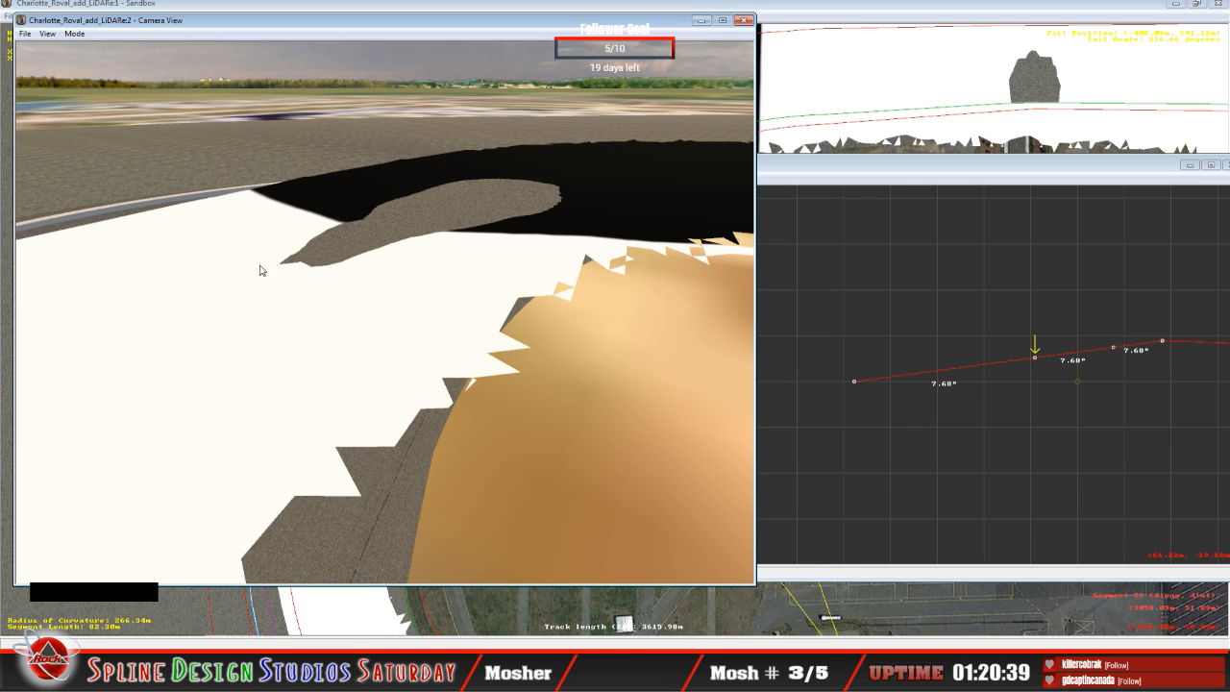
# Step: Inspect the exposed terrain patch at the white-to-black surface transition from several slew-mode viewpoints, ending close to the track
pyautogui.click(74, 33)
pyautogui.click(91, 61)
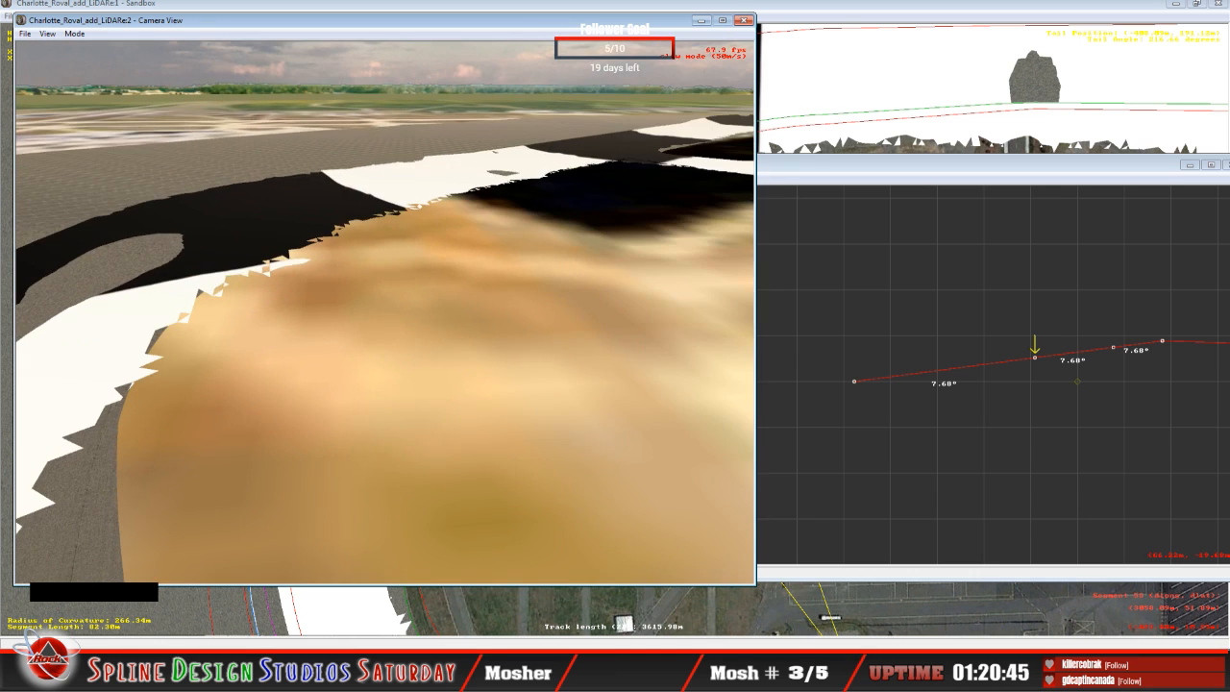
pyautogui.rightClick(385, 312)
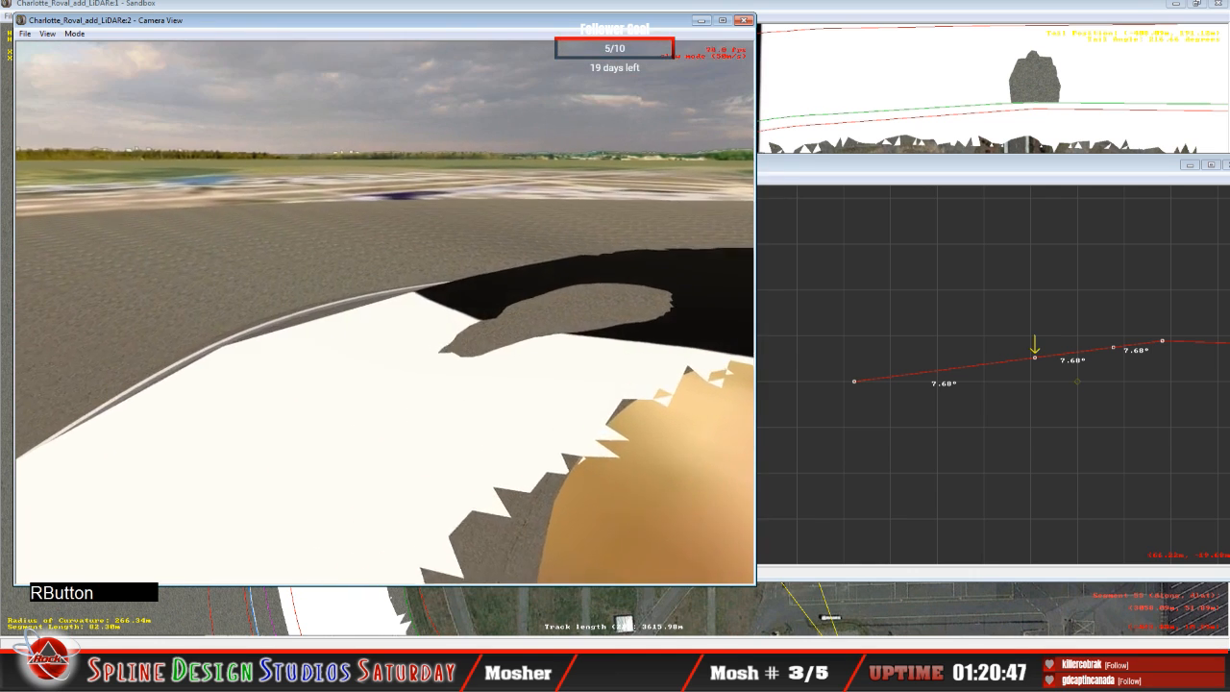
pyautogui.click(385, 312)
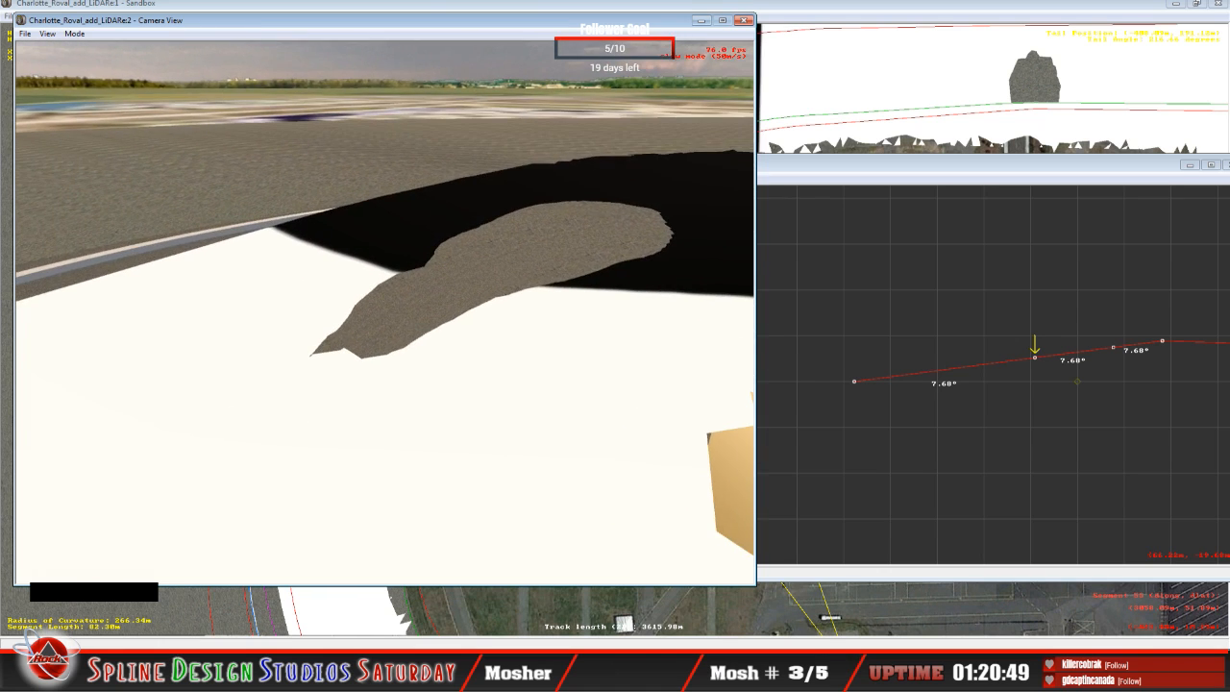
pyautogui.click(384, 312)
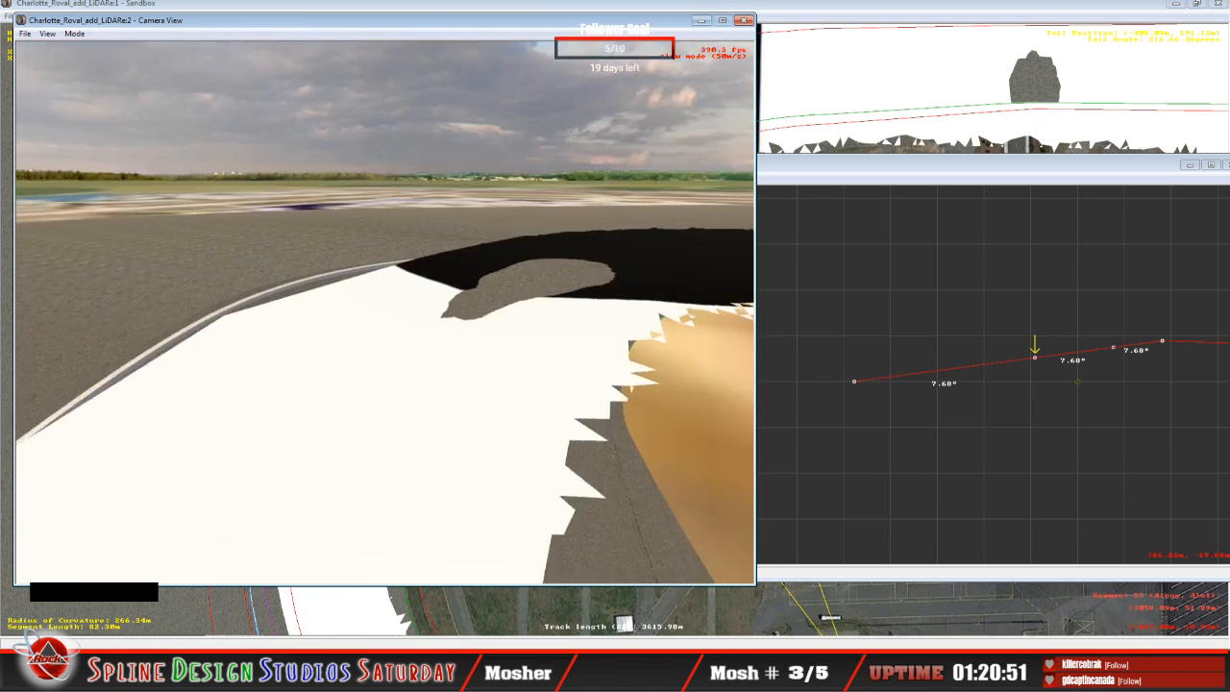
pyautogui.rightClick(385, 313)
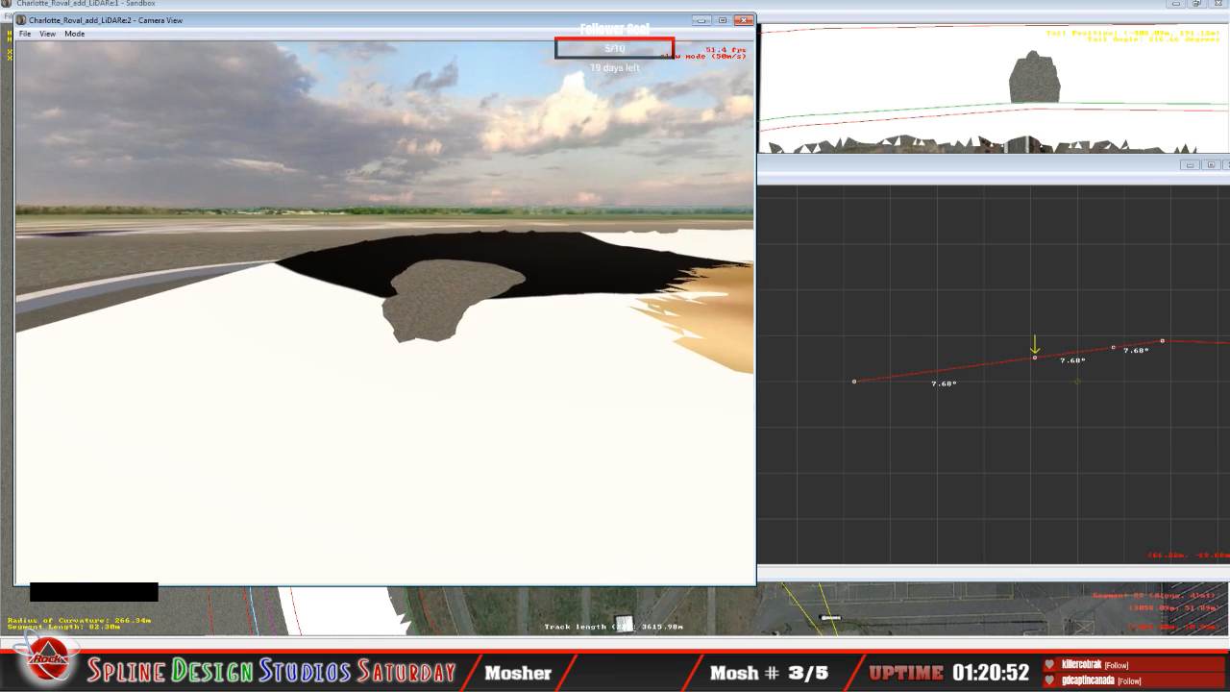
pyautogui.press('space')
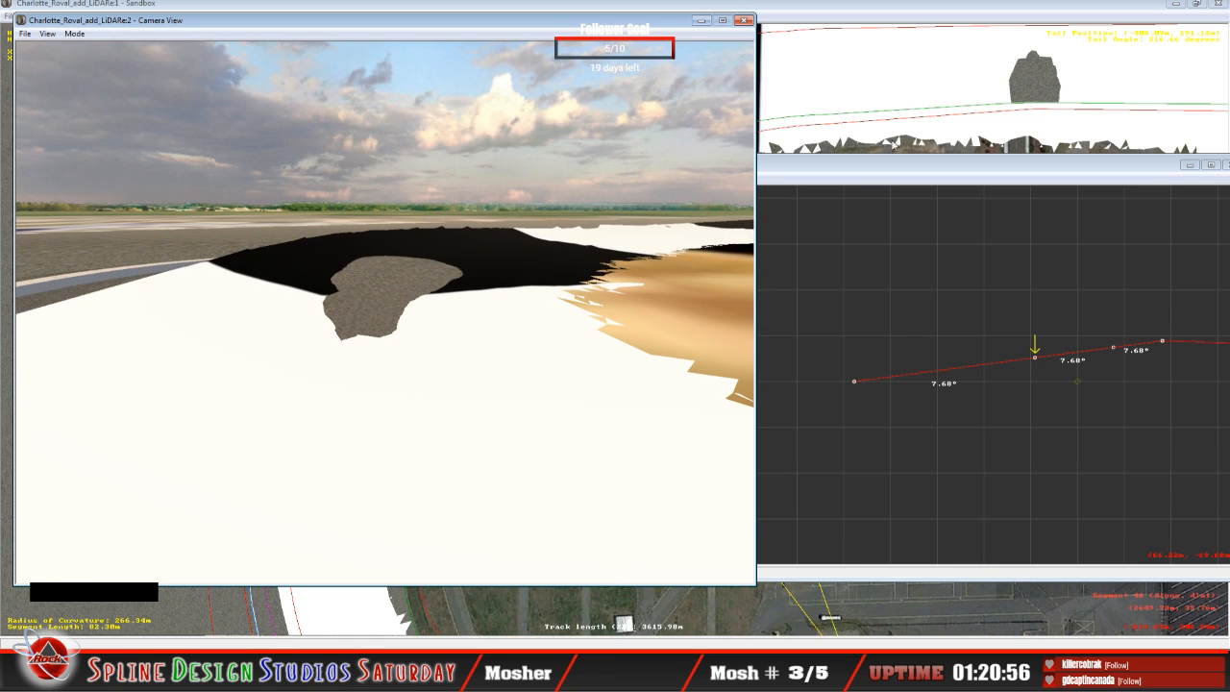
# Step: Widen the cross-section pane of the Height Views, reposition the window and bring the selected segment's full profile into view
pyautogui.click(846, 171)
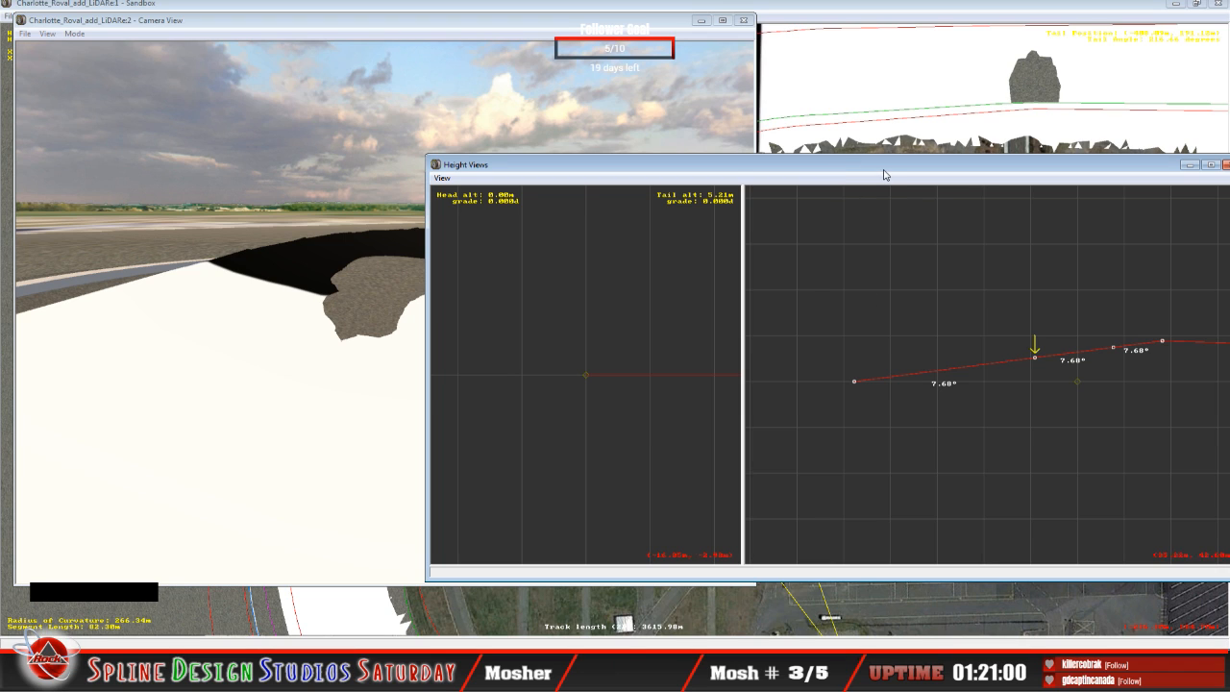
pyautogui.click(988, 484)
pyautogui.press('c')
pyautogui.press('c')
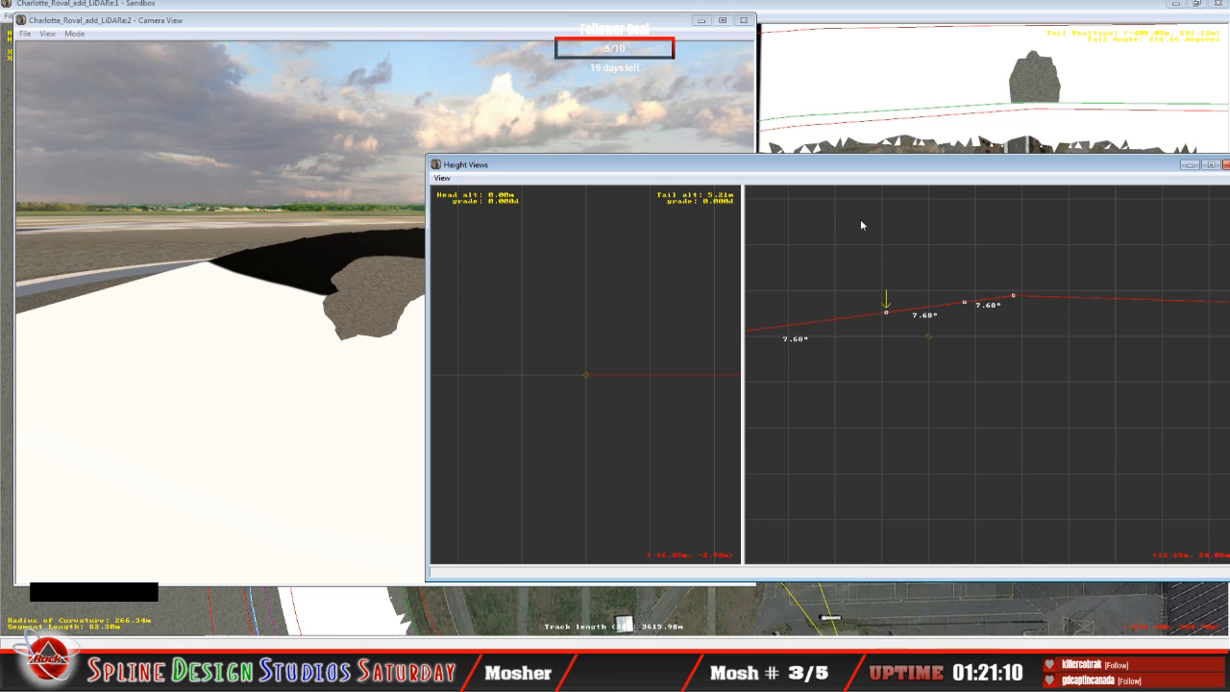
pyautogui.moveTo(742, 209); pyautogui.dragTo(567, 211)
pyautogui.moveTo(798, 166); pyautogui.dragTo(640, 183)
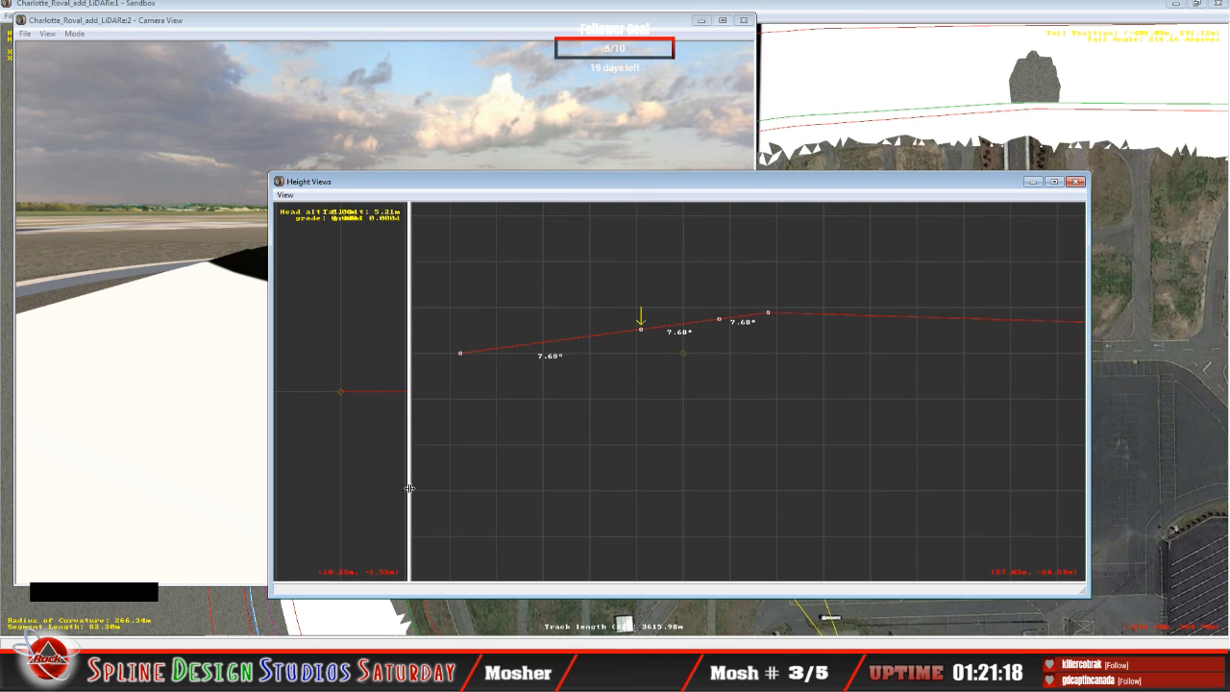
pyautogui.moveTo(410, 492); pyautogui.dragTo(357, 503)
pyautogui.click(708, 506)
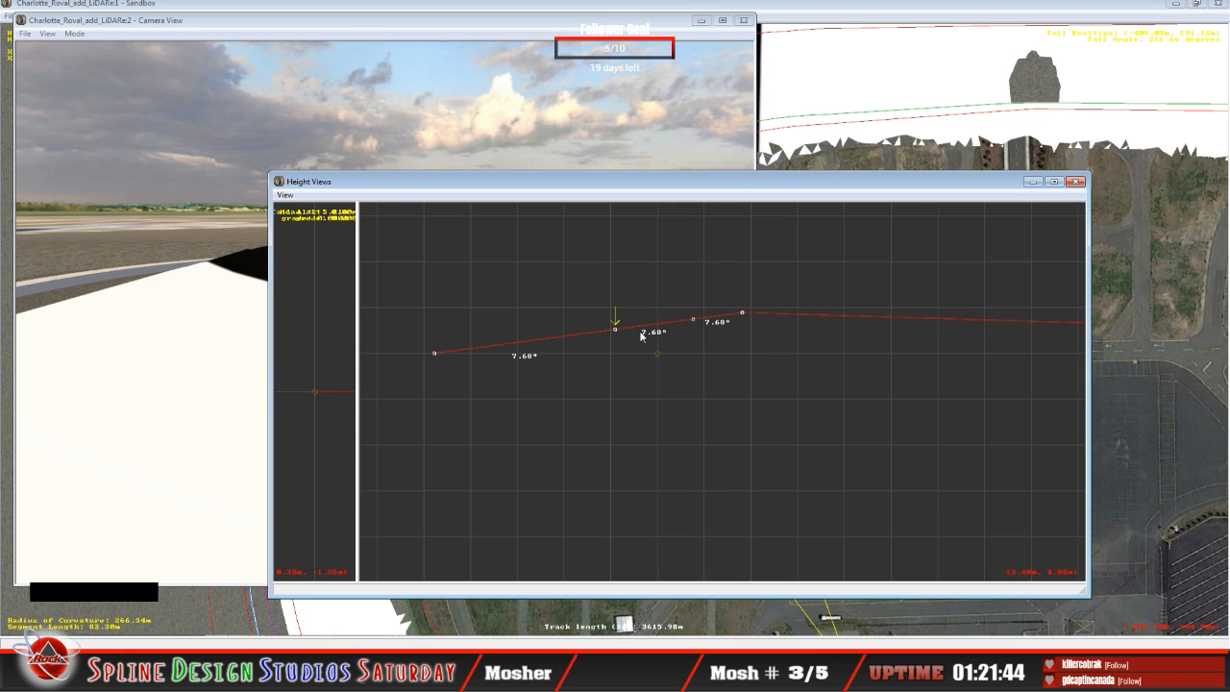
# Step: Check where the selected segment lies on the turn in the track overview, and return to the Height Views
pyautogui.moveTo(616, 329)
pyautogui.click(840, 6)
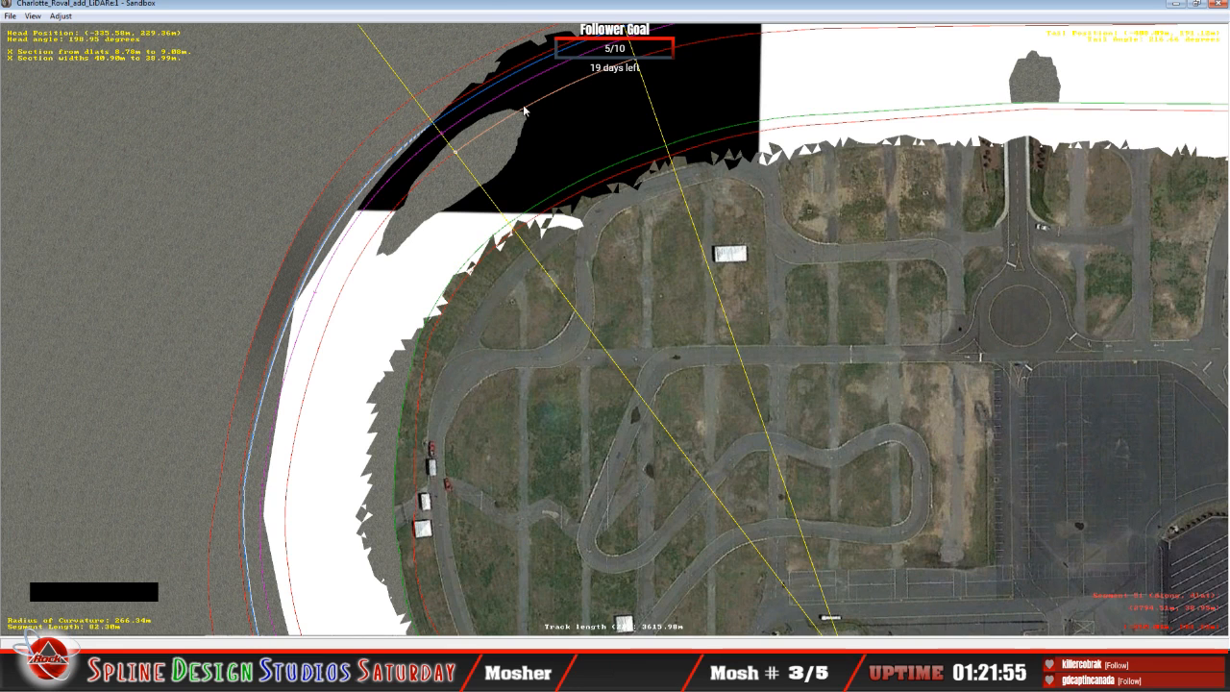
pyautogui.click(493, 11)
pyautogui.press('c')
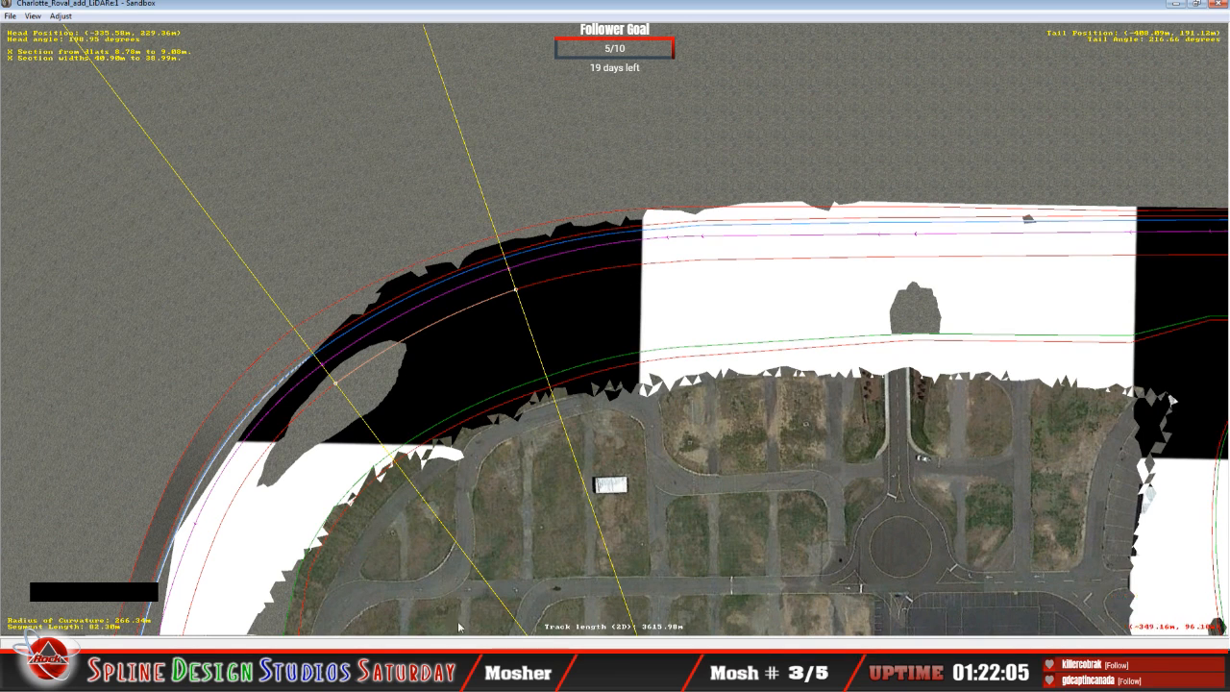
pyautogui.click(358, 665)
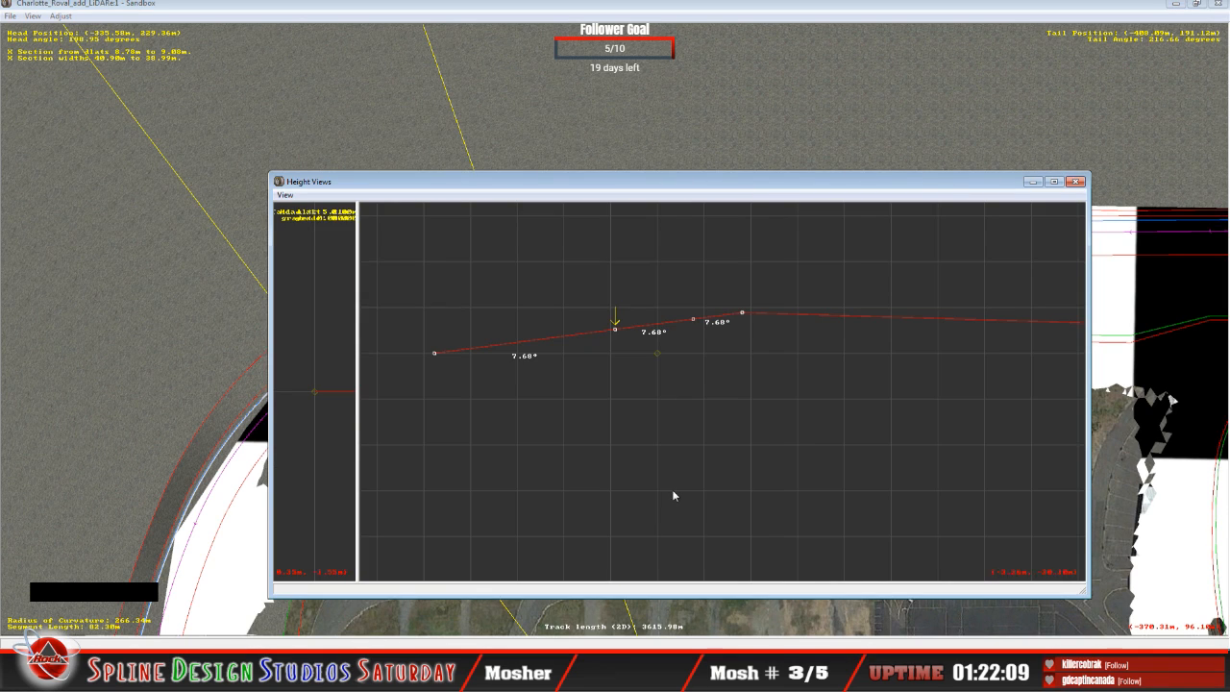
# Step: Compare the selected segment's cross-section banking with that of the already banked segment following it
pyautogui.press('Down')
pyautogui.press('Up')
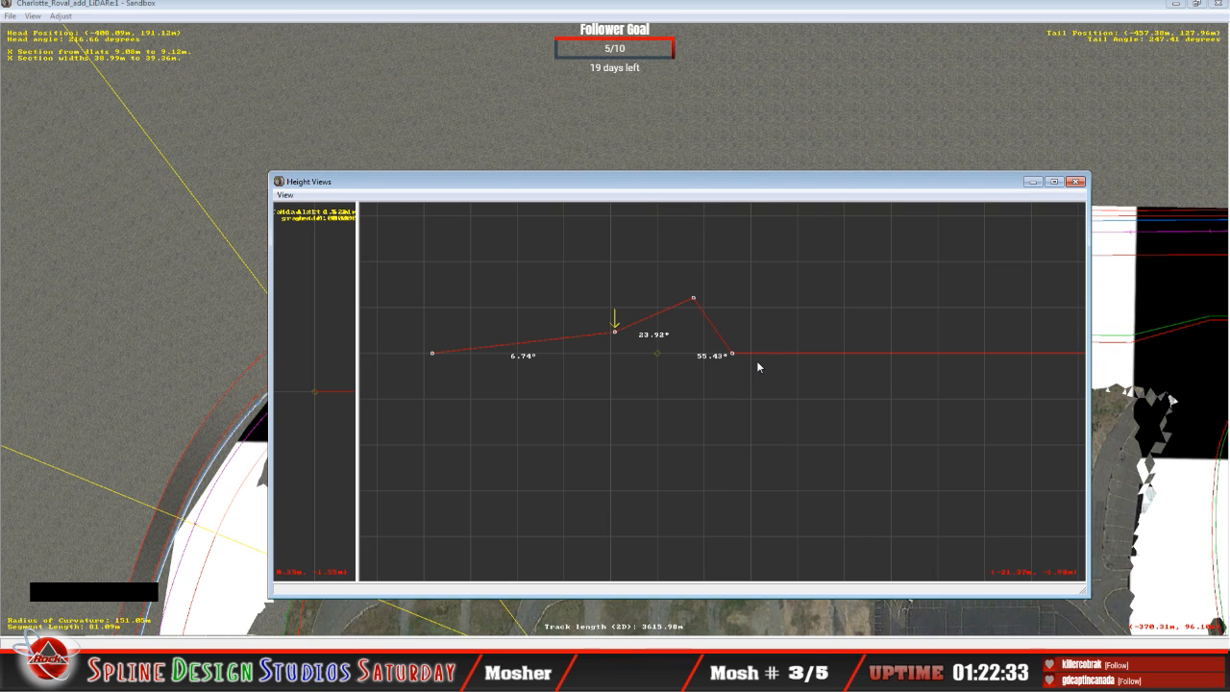
pyautogui.press('Down')
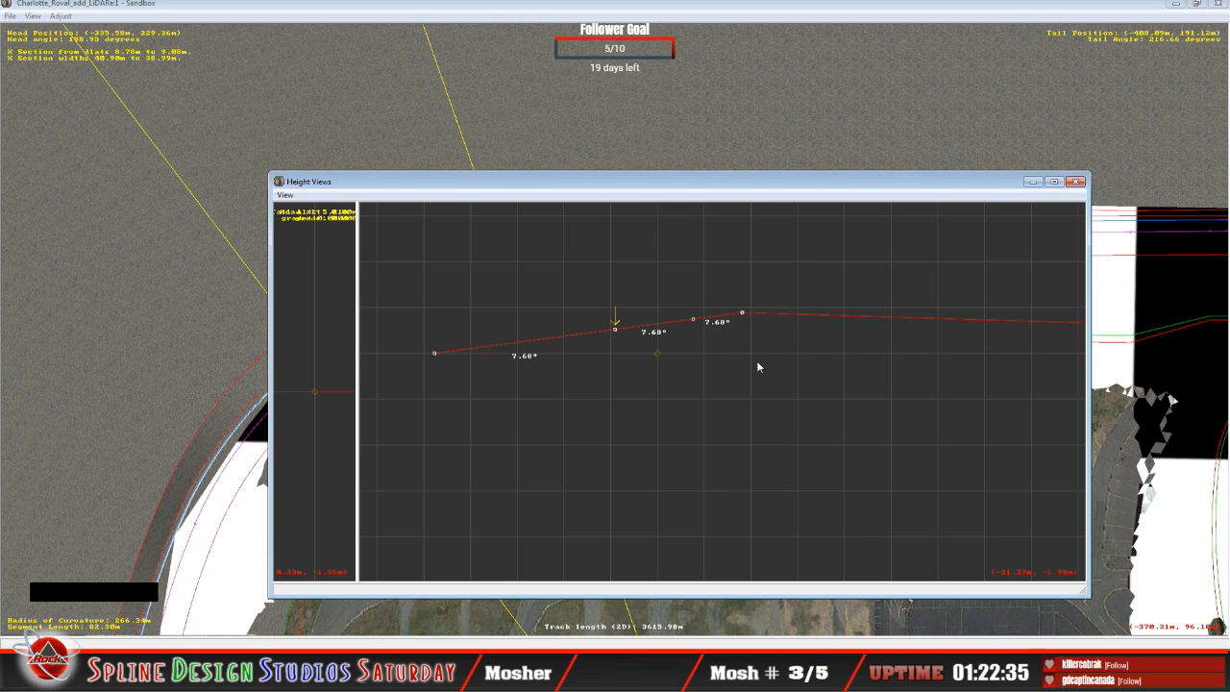
pyautogui.press('Up')
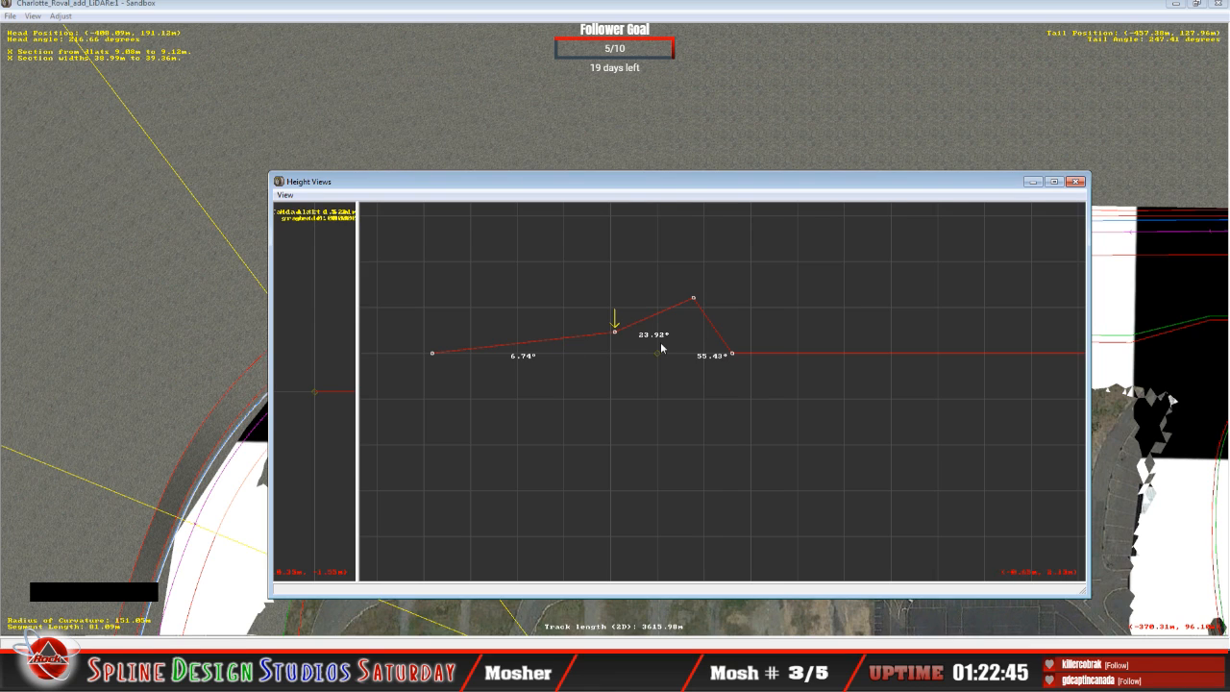
pyautogui.press('Down')
pyautogui.press('Up')
pyautogui.moveTo(613, 335)
pyautogui.press('Up')
pyautogui.press('Down')
pyautogui.press('Down')
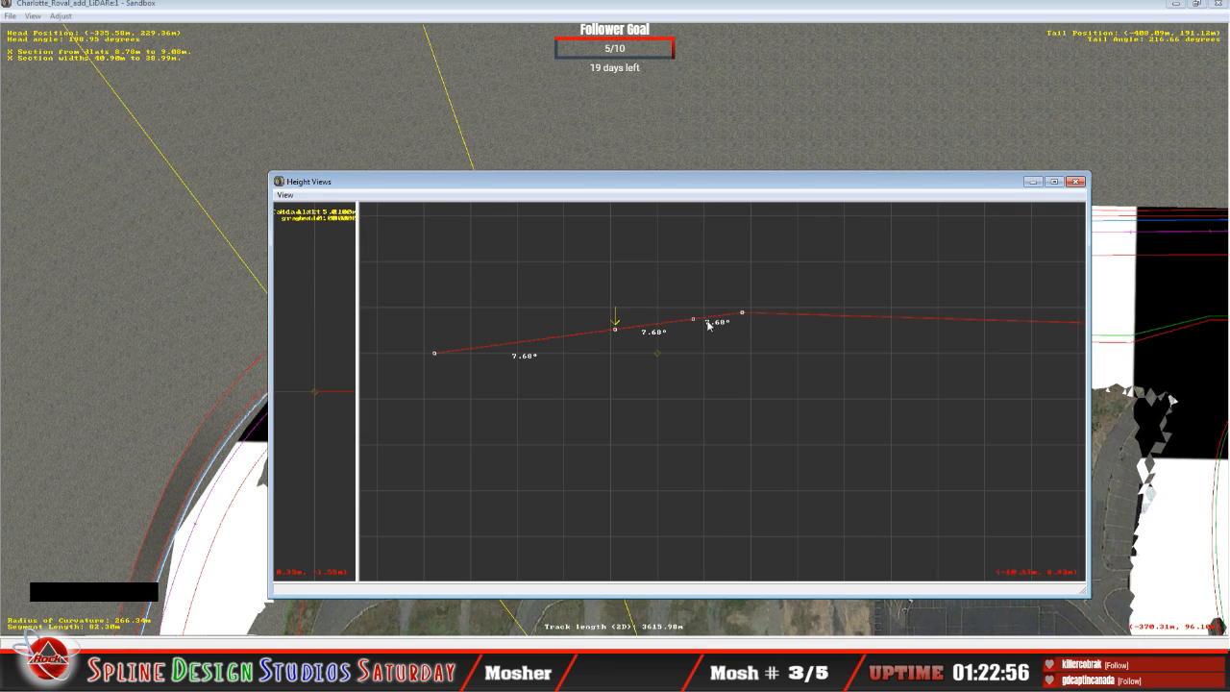
# Step: Raise the upper bank point of the 82.38 m segment's cross-section to about 12.42 m, giving the upper lane 23.28° of banking
pyautogui.press('Right')
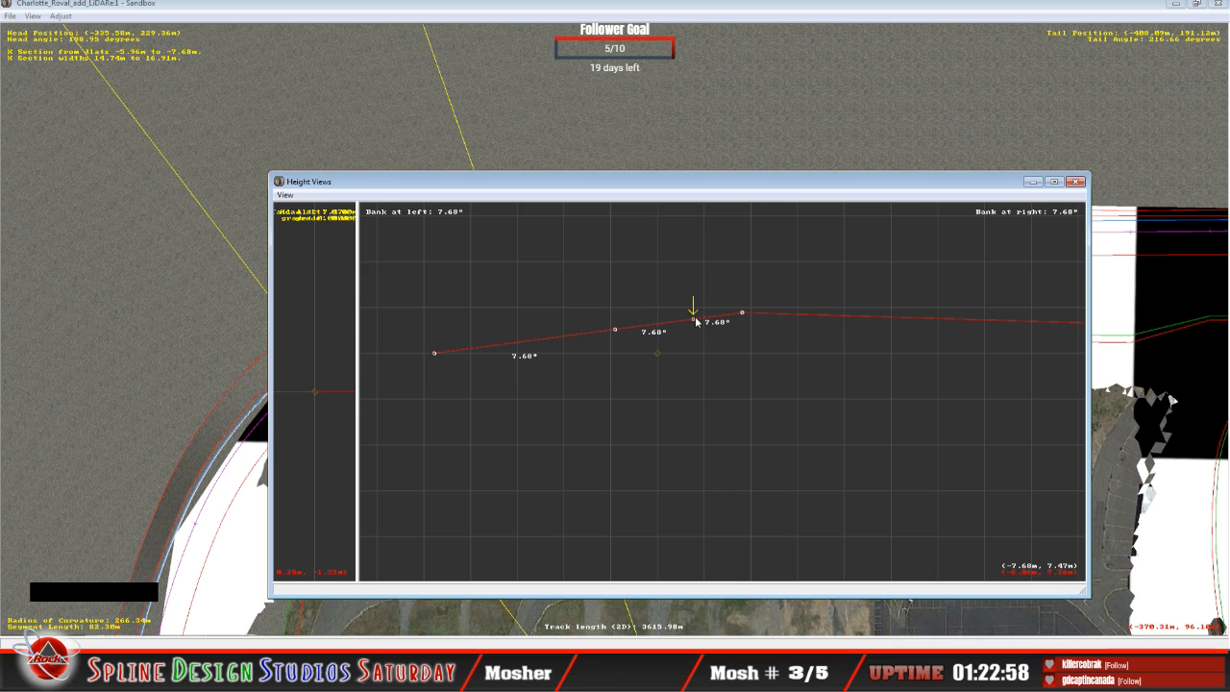
pyautogui.moveTo(696, 321); pyautogui.dragTo(695, 301)
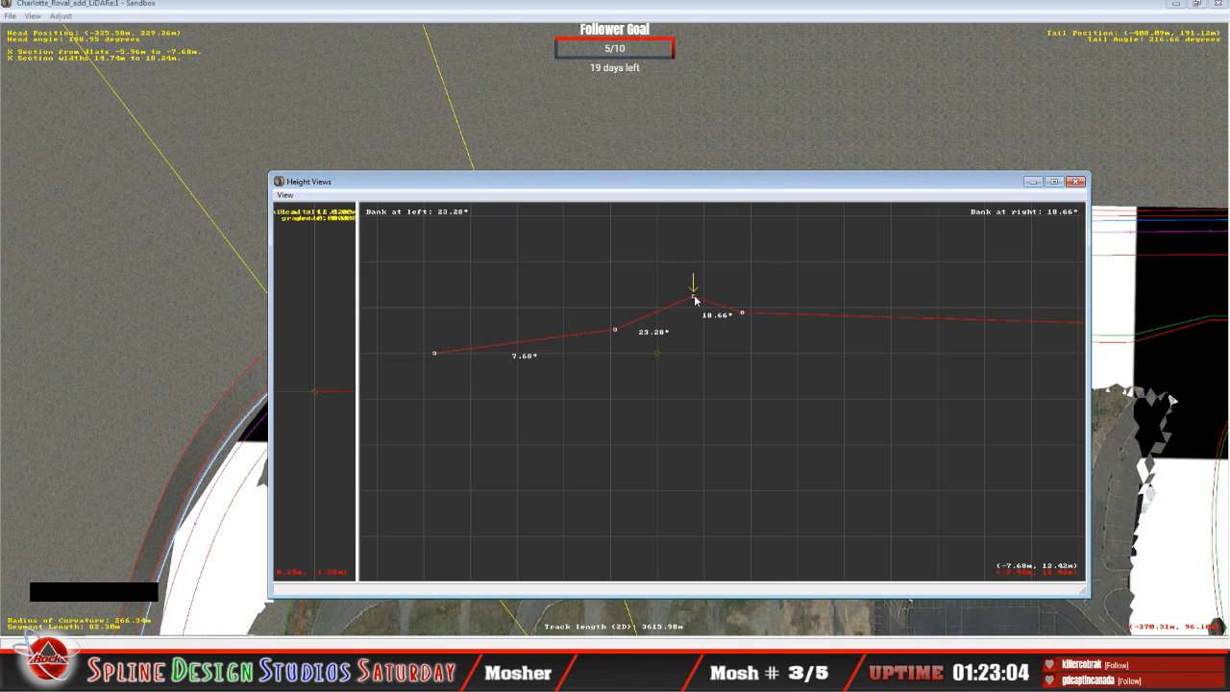
pyautogui.press('Down')
pyautogui.press('Up')
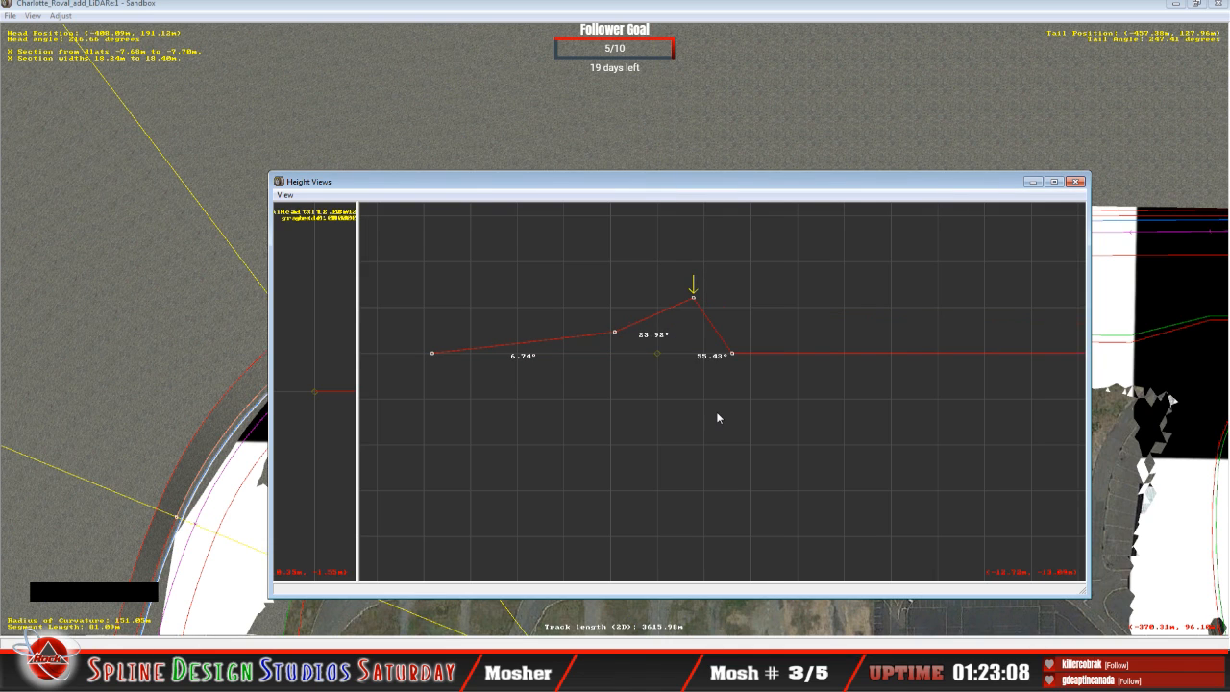
pyautogui.press('Down')
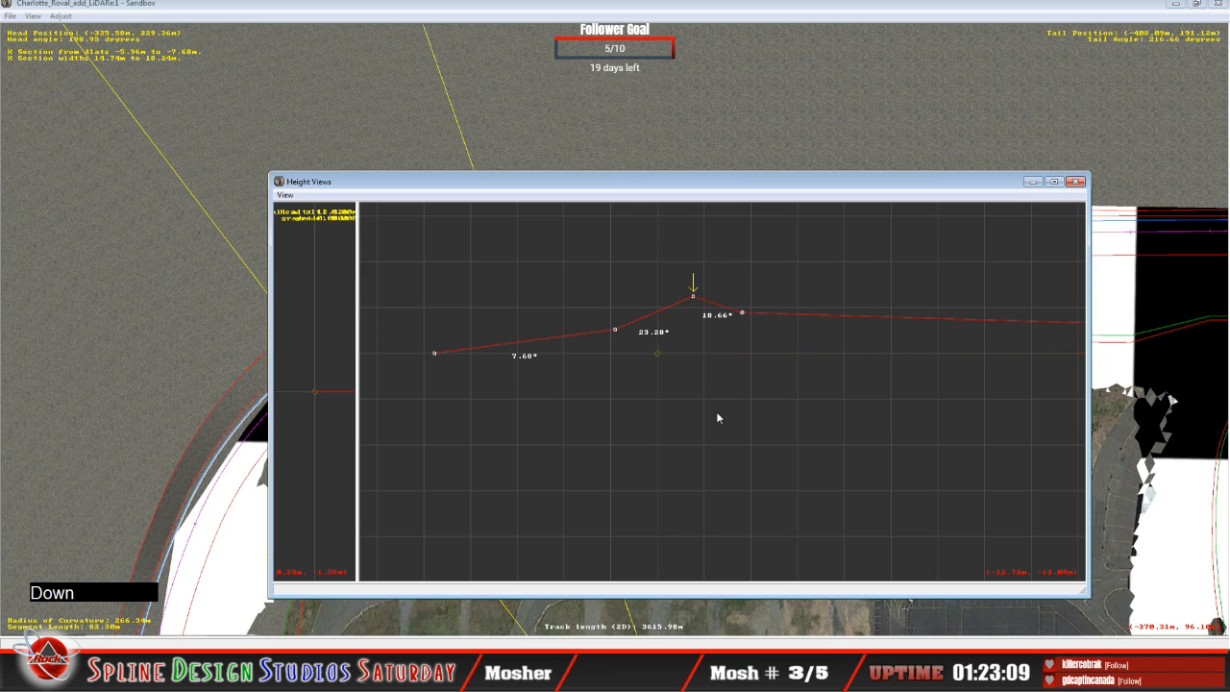
# Step: Lower the outermost cross-section point behind the bank to about 0.21 m and compare the profile with both neighbouring segments
pyautogui.click(743, 319)
pyautogui.moveTo(743, 319); pyautogui.dragTo(742, 356)
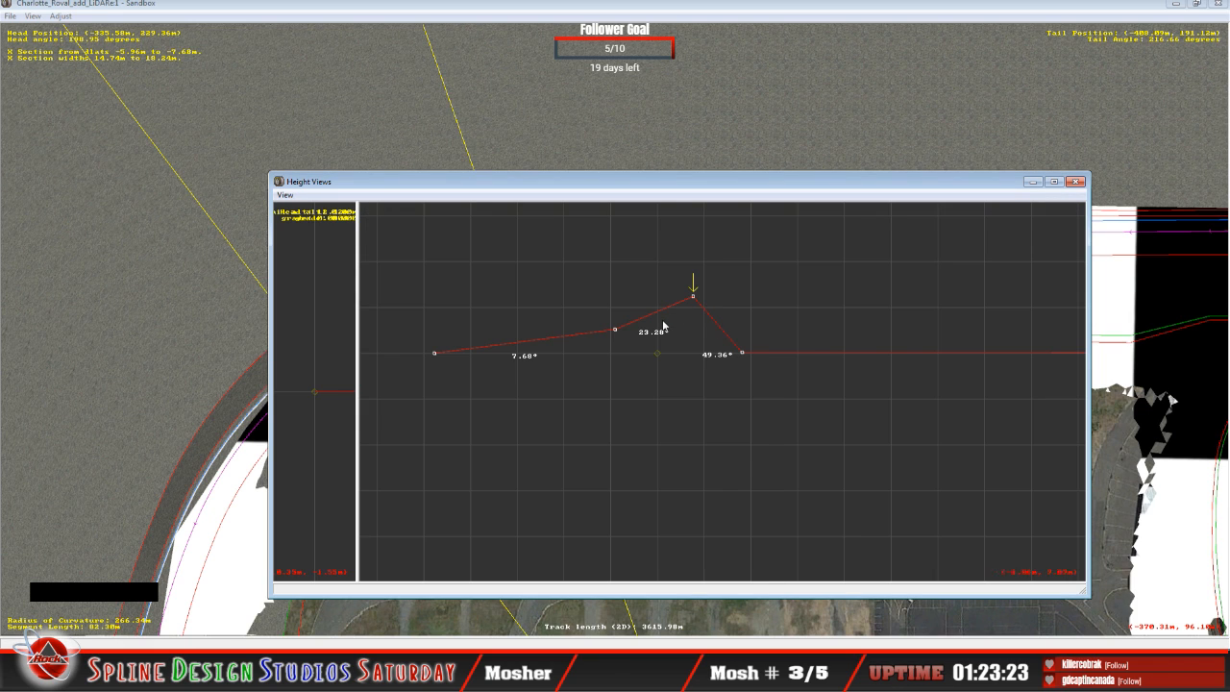
pyautogui.press('Down')
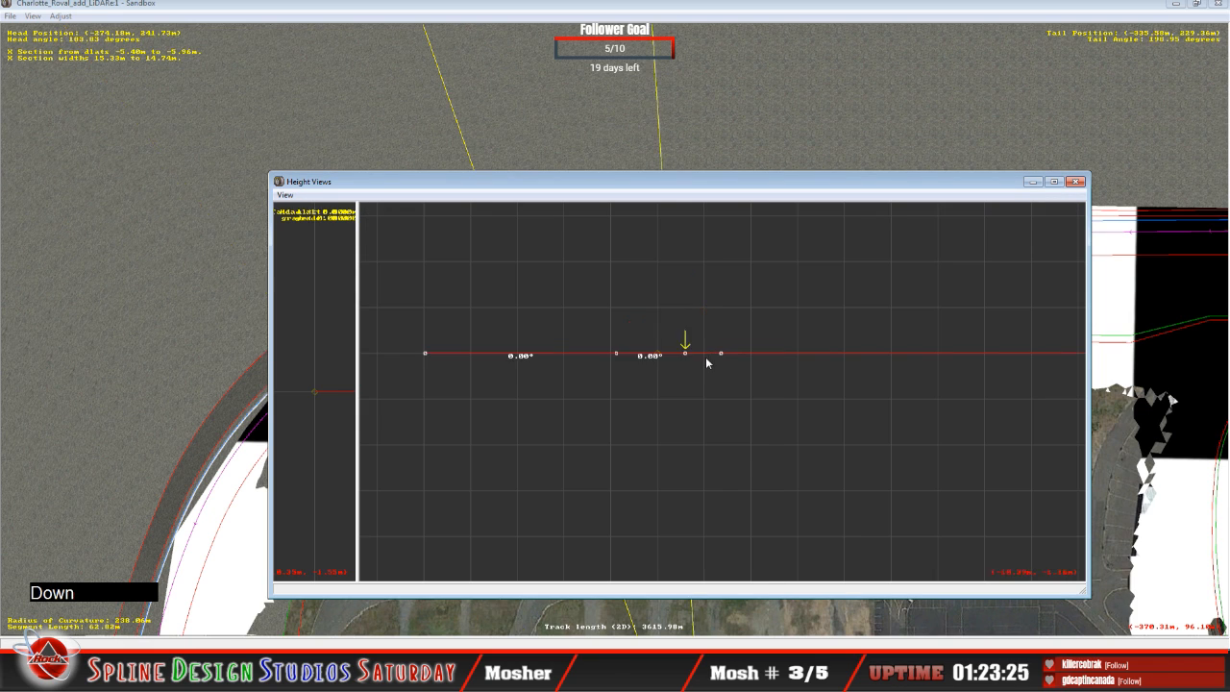
pyautogui.press('Up')
pyautogui.press('Down')
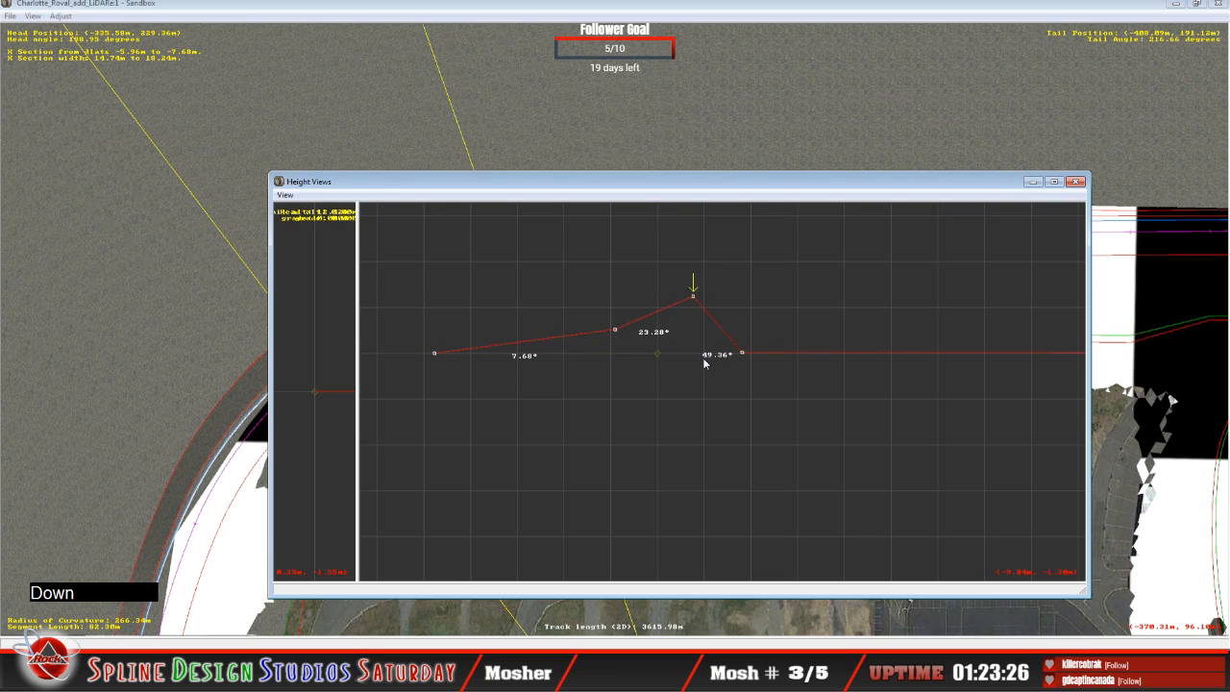
pyautogui.press('Up')
pyautogui.press('Down')
pyautogui.press('Up')
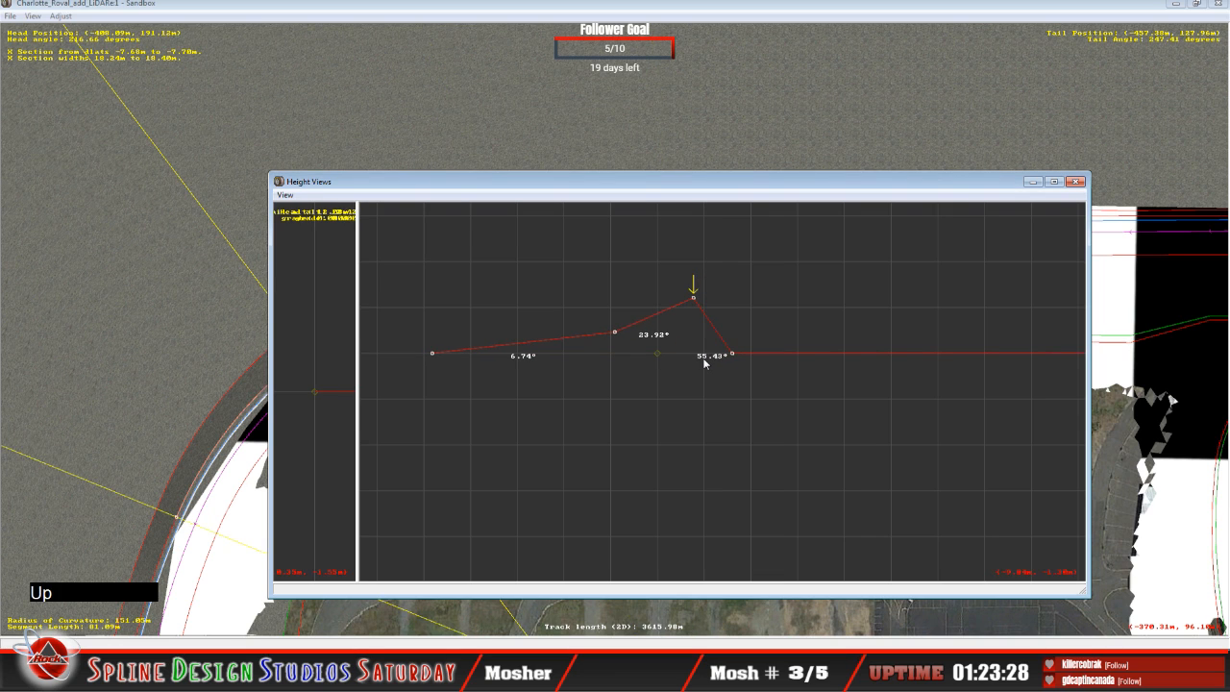
pyautogui.press('Down')
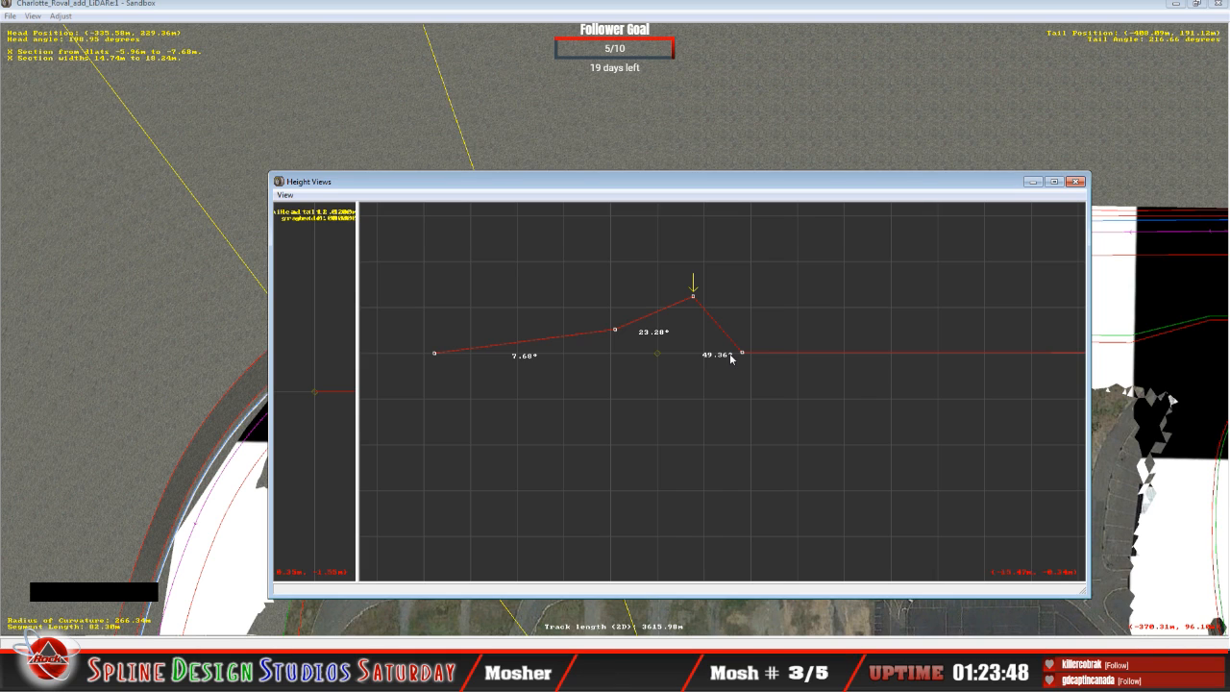
# Step: Fine-tune the outermost cross-section point down to about -0.15 m, giving the outer slope 50.19°
pyautogui.moveTo(743, 354)
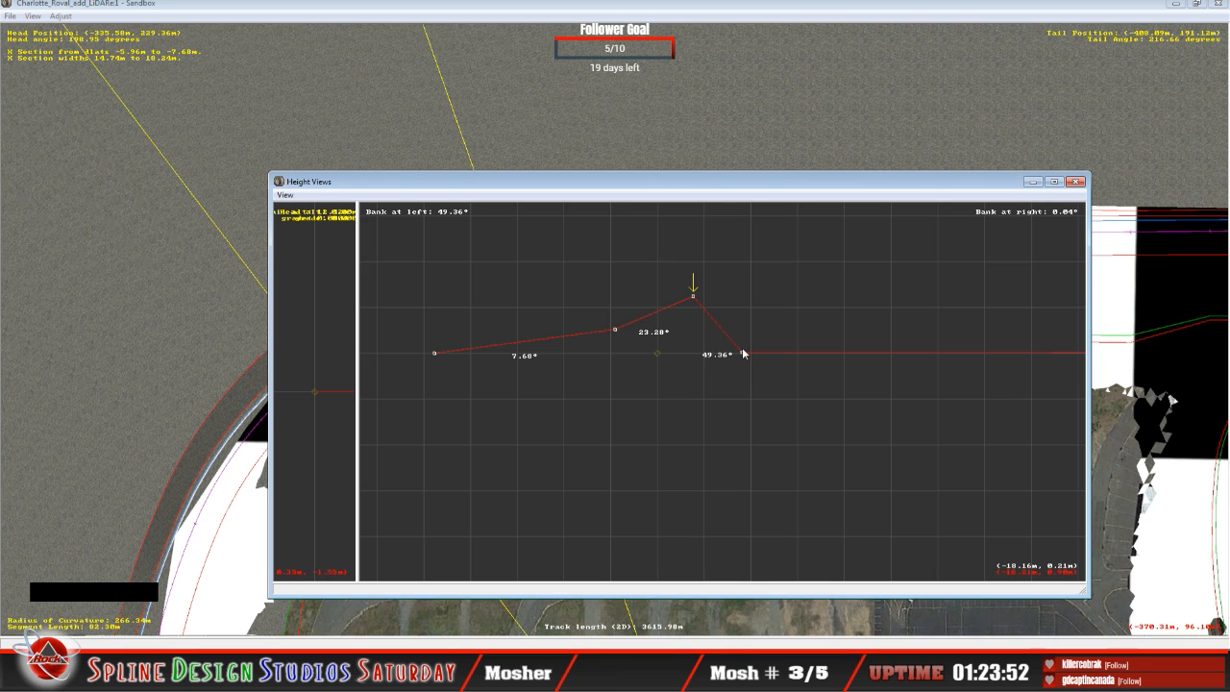
pyautogui.press('z')
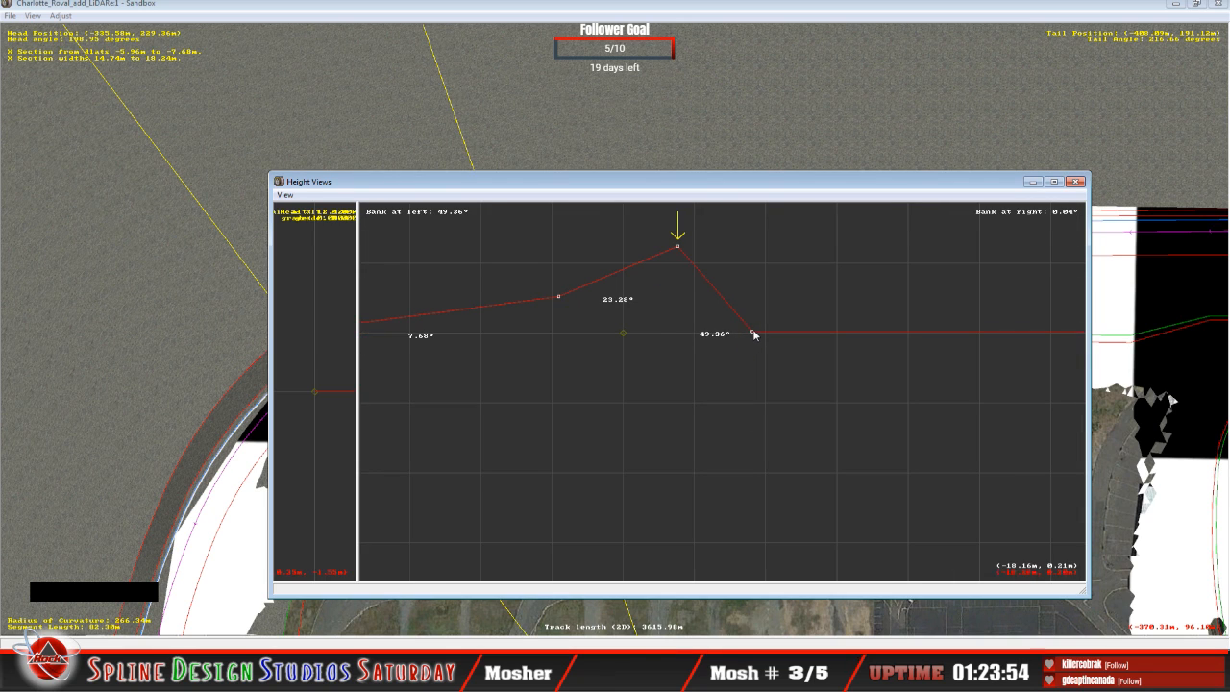
pyautogui.click(754, 333)
pyautogui.moveTo(754, 334); pyautogui.dragTo(753, 338)
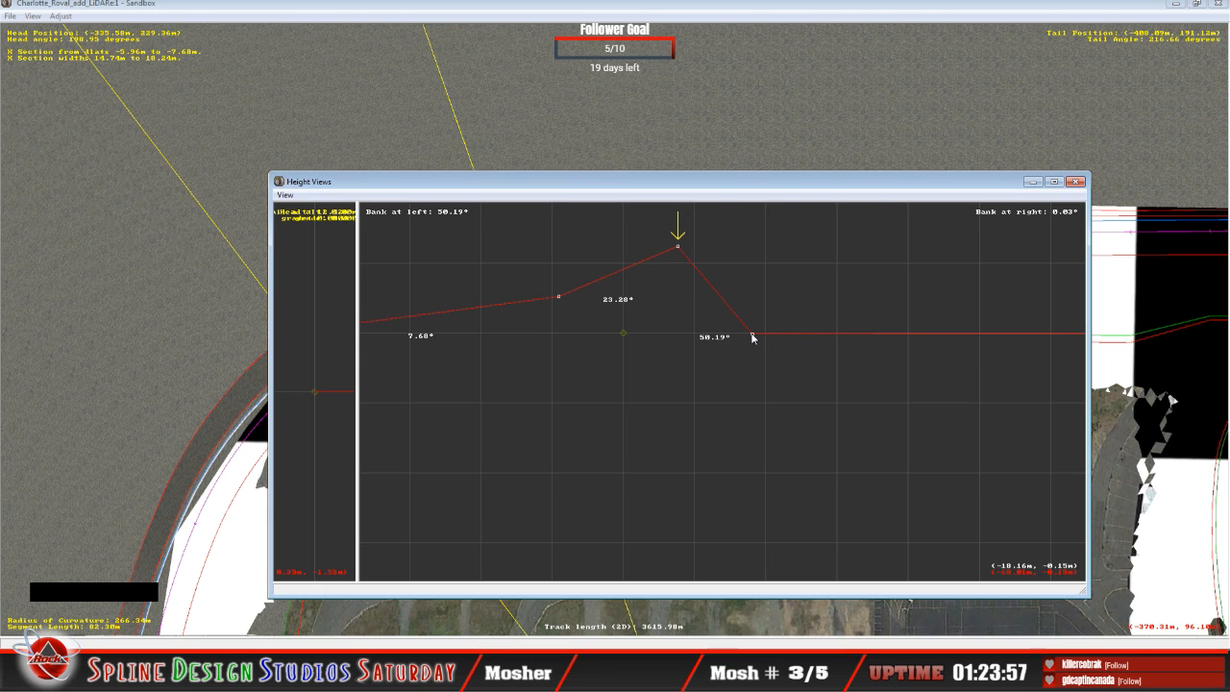
pyautogui.press('z')
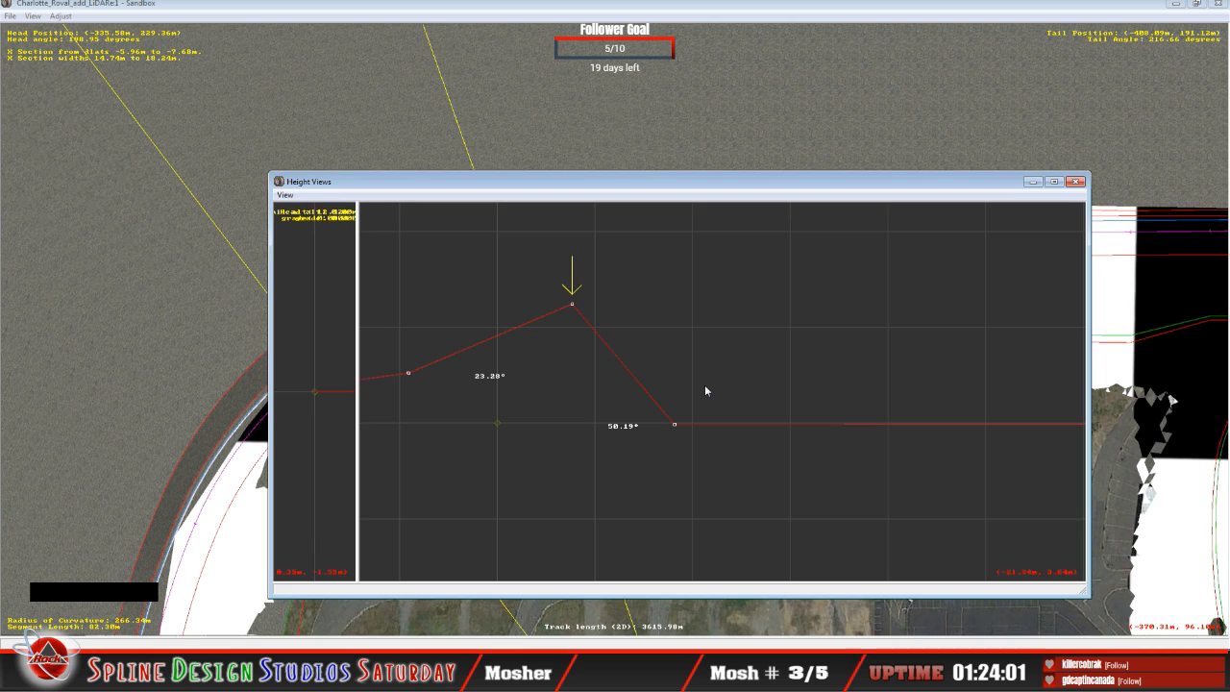
# Step: Compare the whole reshaped cross-section with the neighbouring segments' profiles, checking the lower, upper and outer bank angles
pyautogui.moveTo(573, 309)
pyautogui.press('x')
pyautogui.press('x')
pyautogui.press('x')
pyautogui.press('x')
pyautogui.press('x')
pyautogui.press('x')
pyautogui.press('x')
pyautogui.press('x')
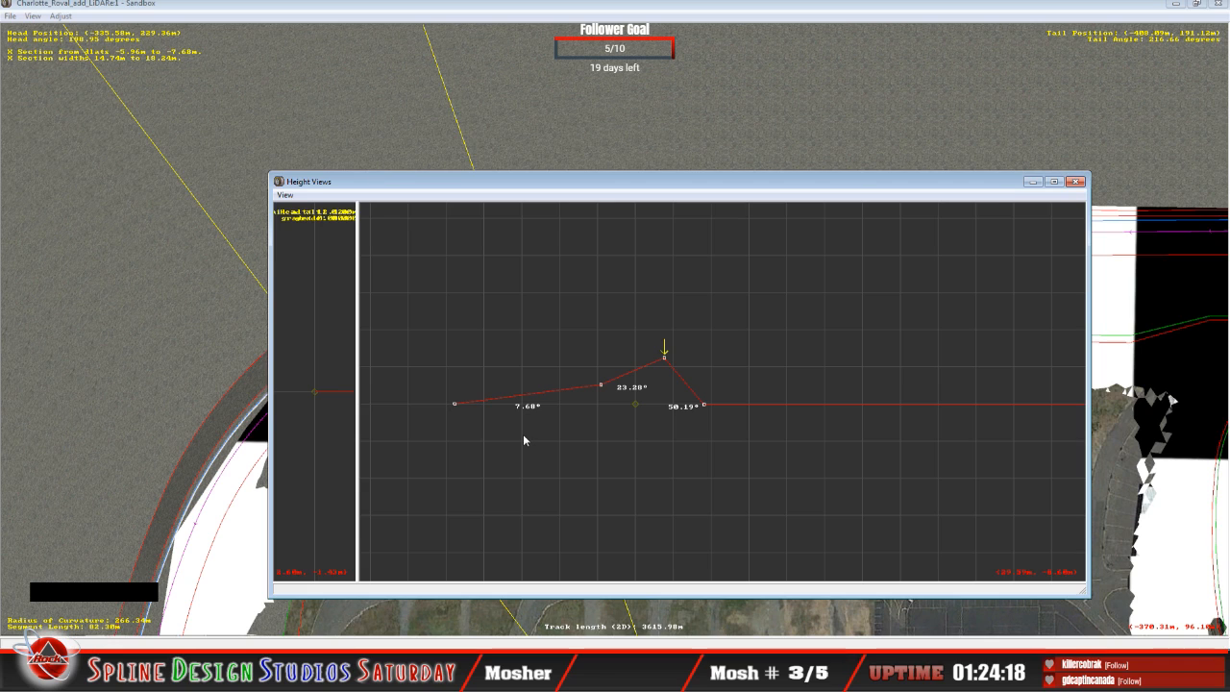
pyautogui.press('Up')
pyautogui.press('Down')
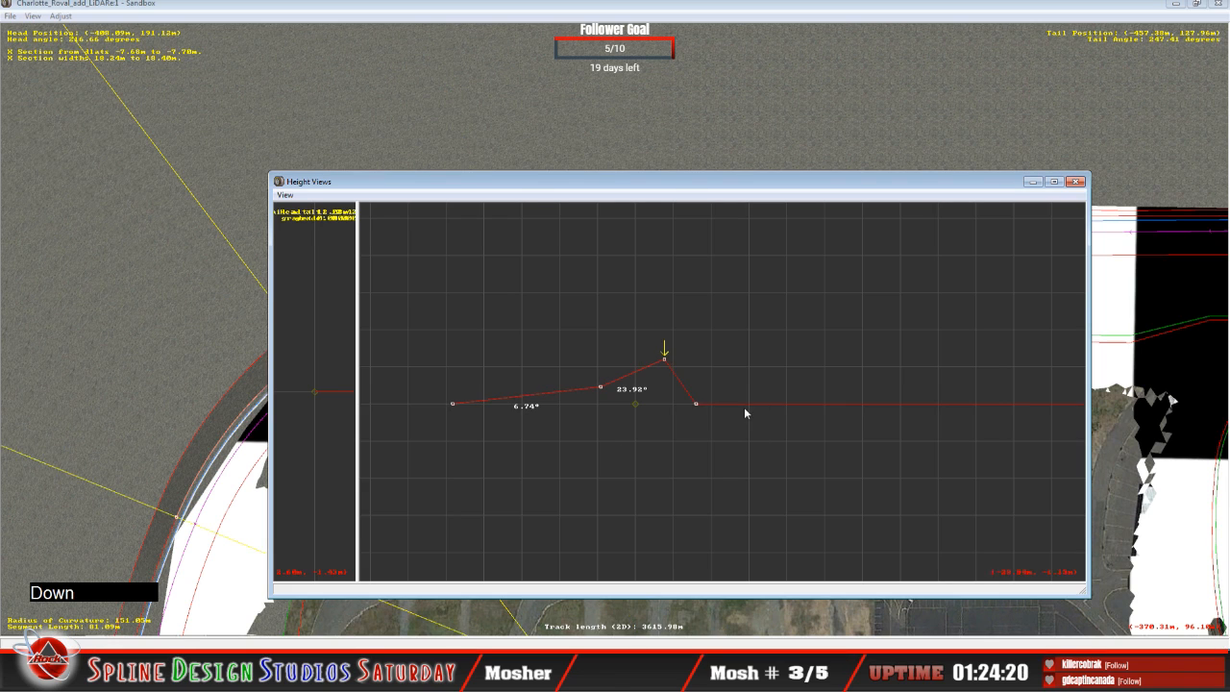
pyautogui.press('Up')
pyautogui.press('Down')
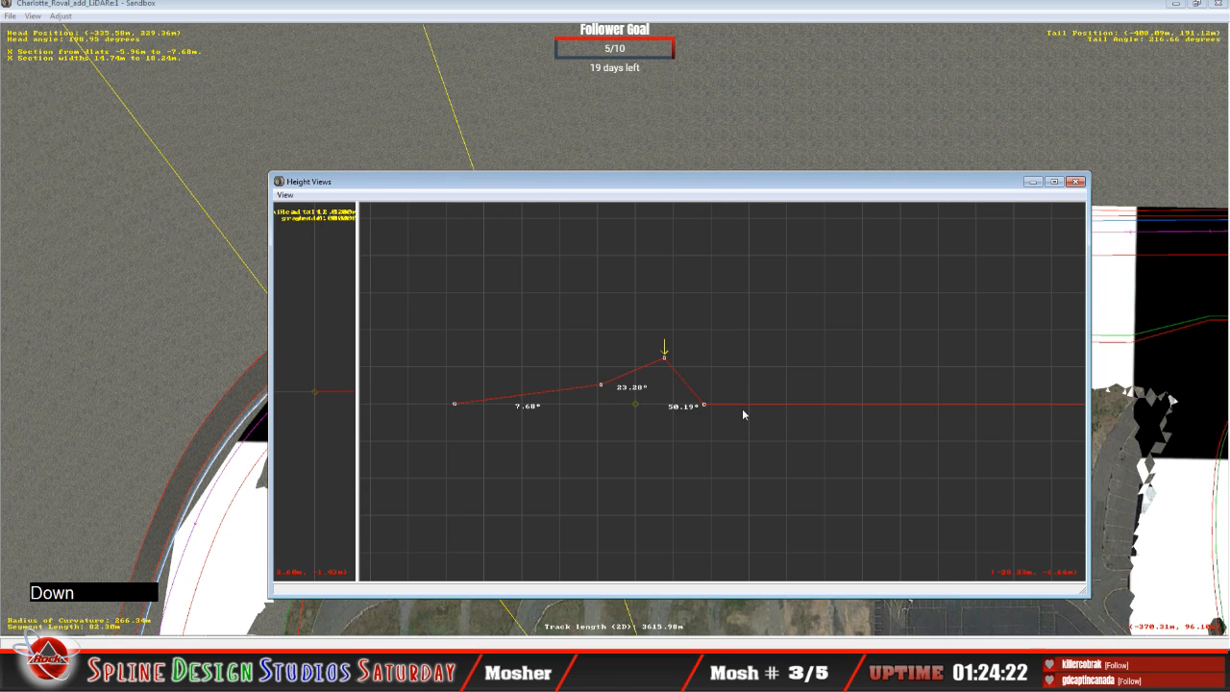
pyautogui.press('Up')
pyautogui.press('Down')
pyautogui.press('Up')
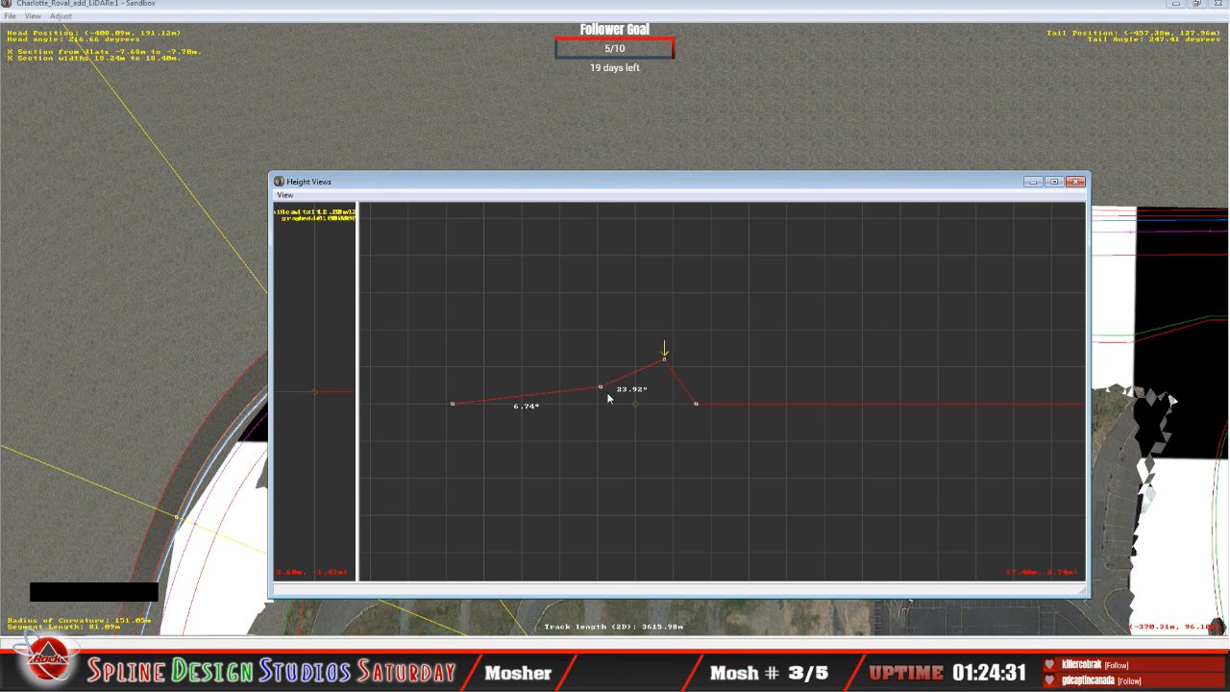
pyautogui.press('Down')
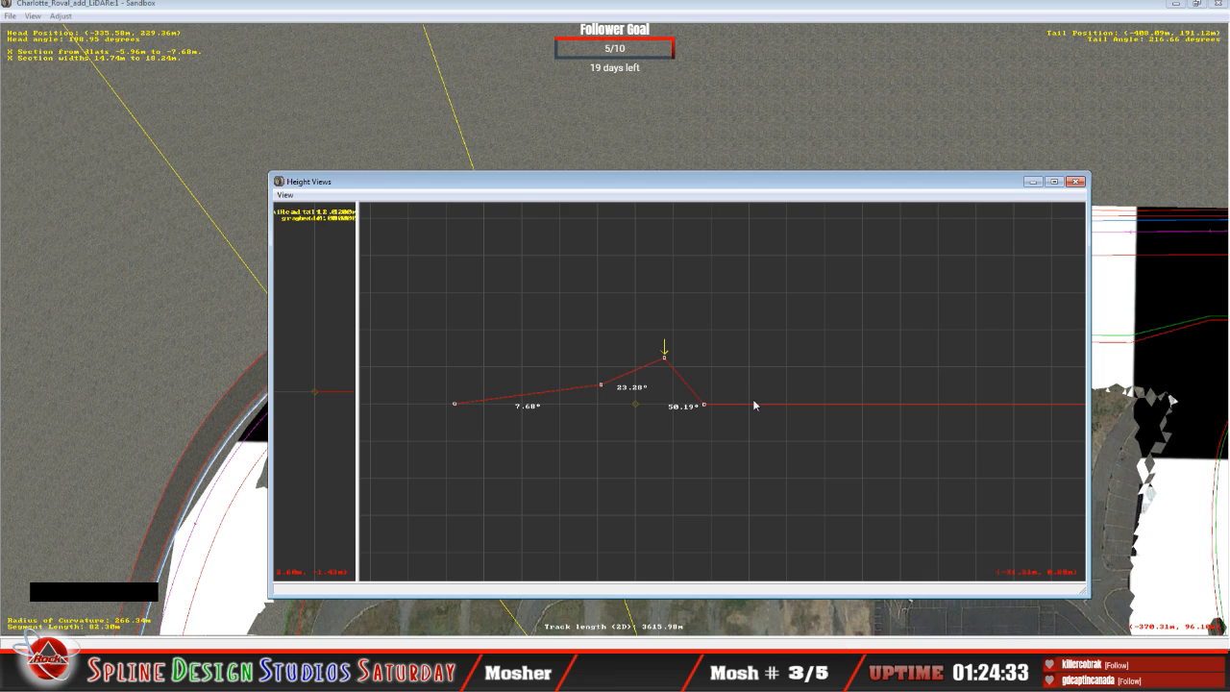
pyautogui.press('Down')
pyautogui.press('Up')
pyautogui.press('Down')
pyautogui.press('Up')
# Step: Move the Height Views window aside and bring up the Camera View to inspect the reshaped bank against the terrain
pyautogui.moveTo(621, 186); pyautogui.dragTo(735, 169)
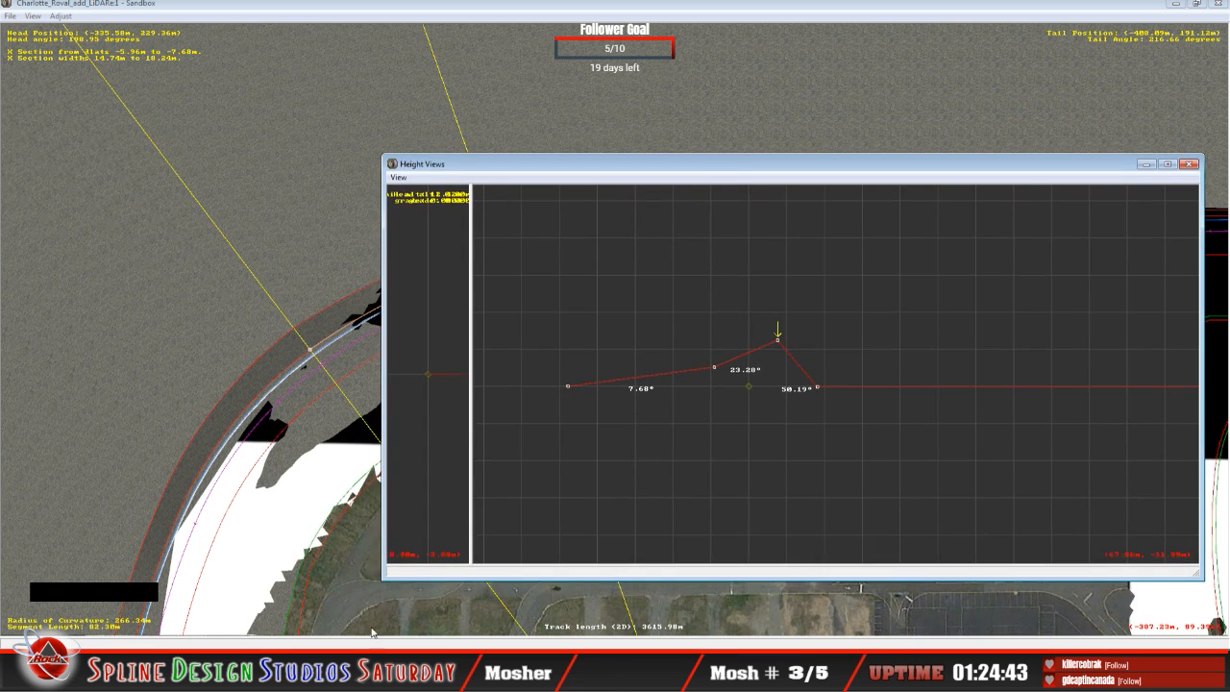
pyautogui.click(369, 638)
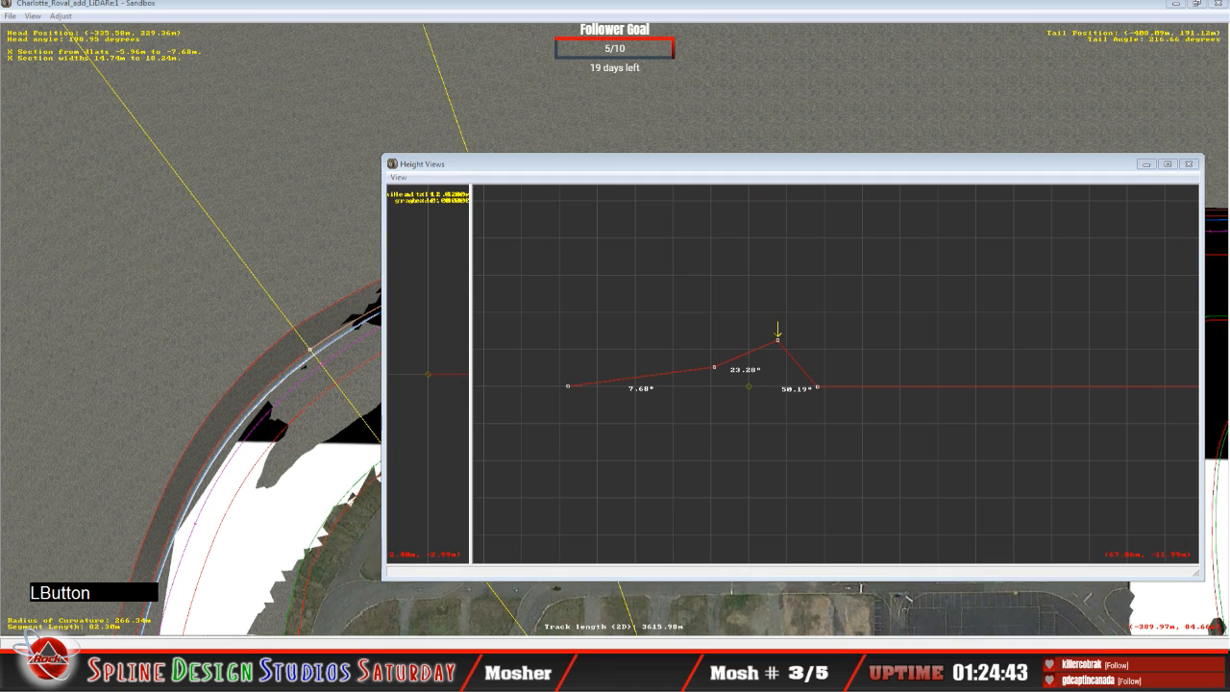
pyautogui.click(361, 593)
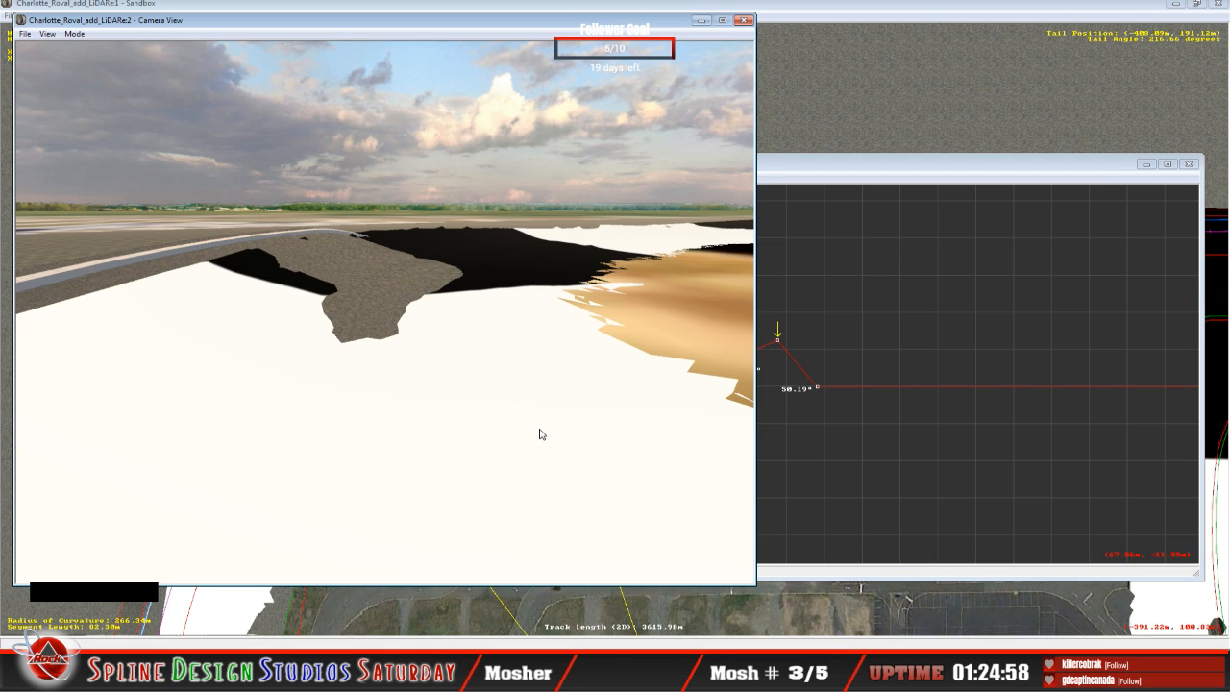
# Step: Raise the upper bank point of the preceding flat 62.82 m segment to about 7.65 m, giving 27.43°, and compare it with the reshaped segment
pyautogui.click(838, 178)
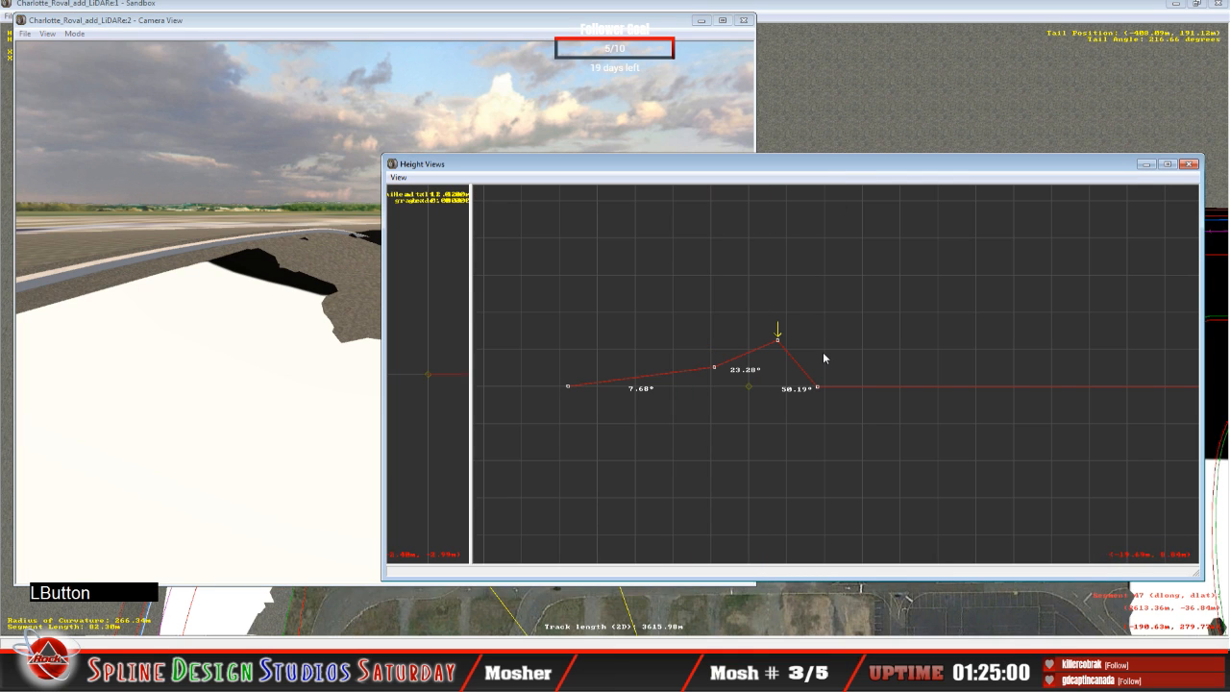
pyautogui.press('Down')
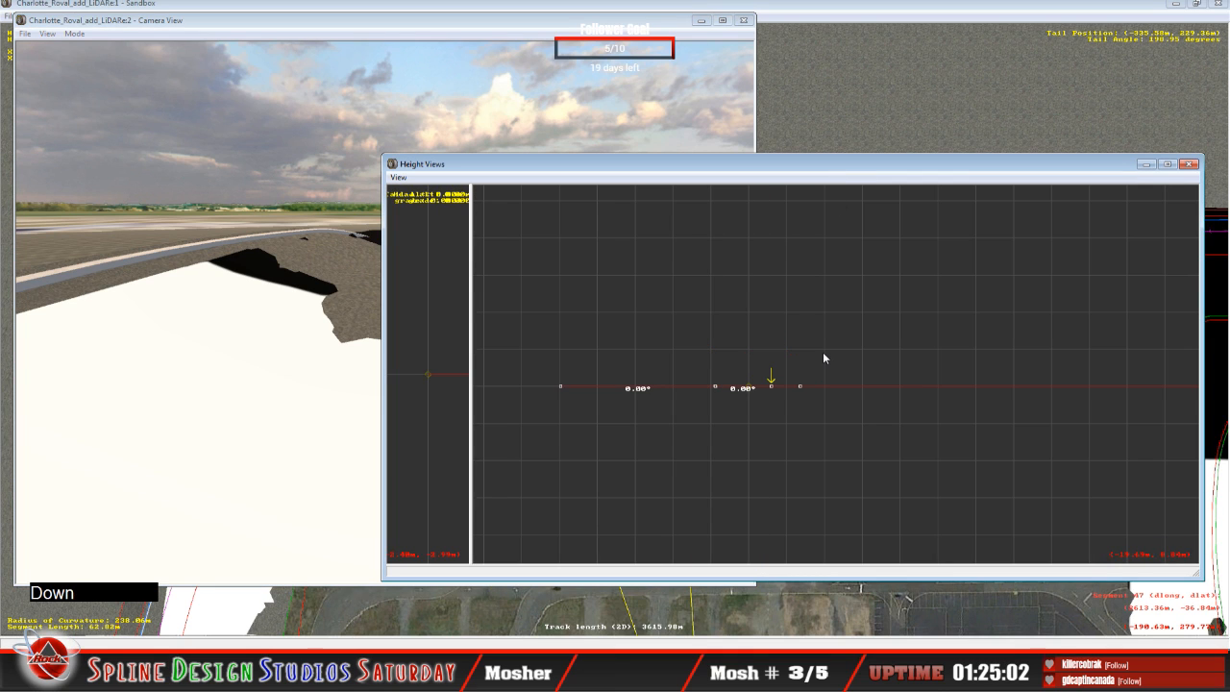
pyautogui.press('Up')
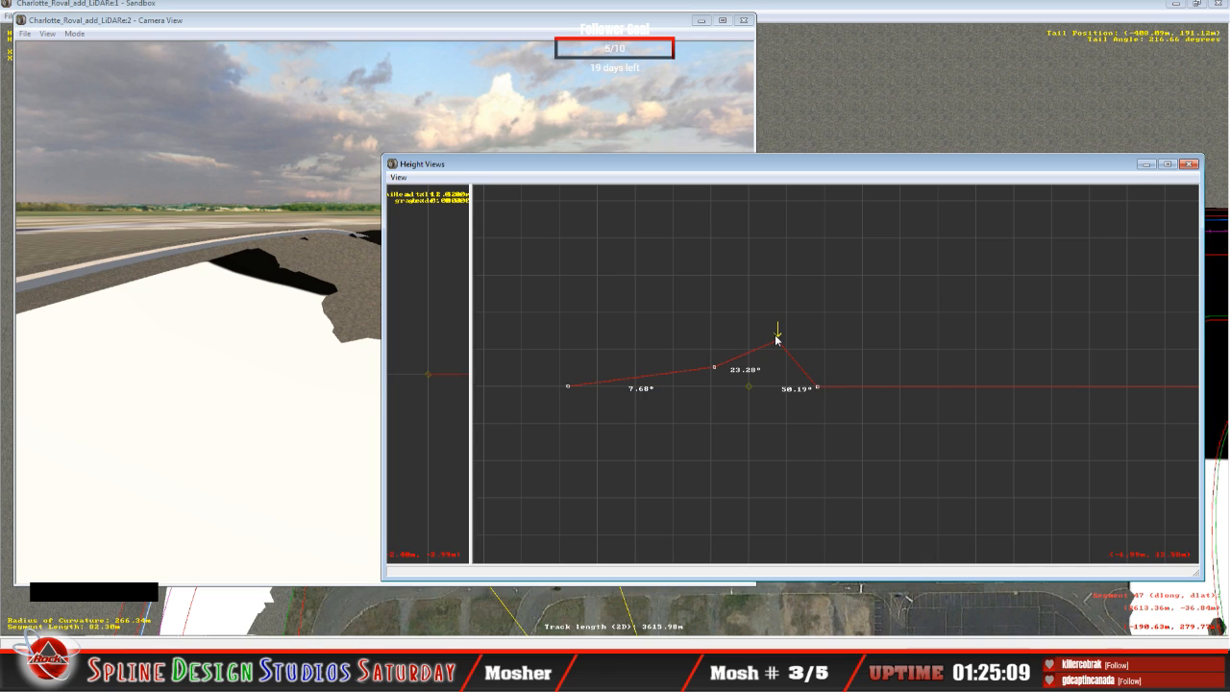
pyautogui.press('Down')
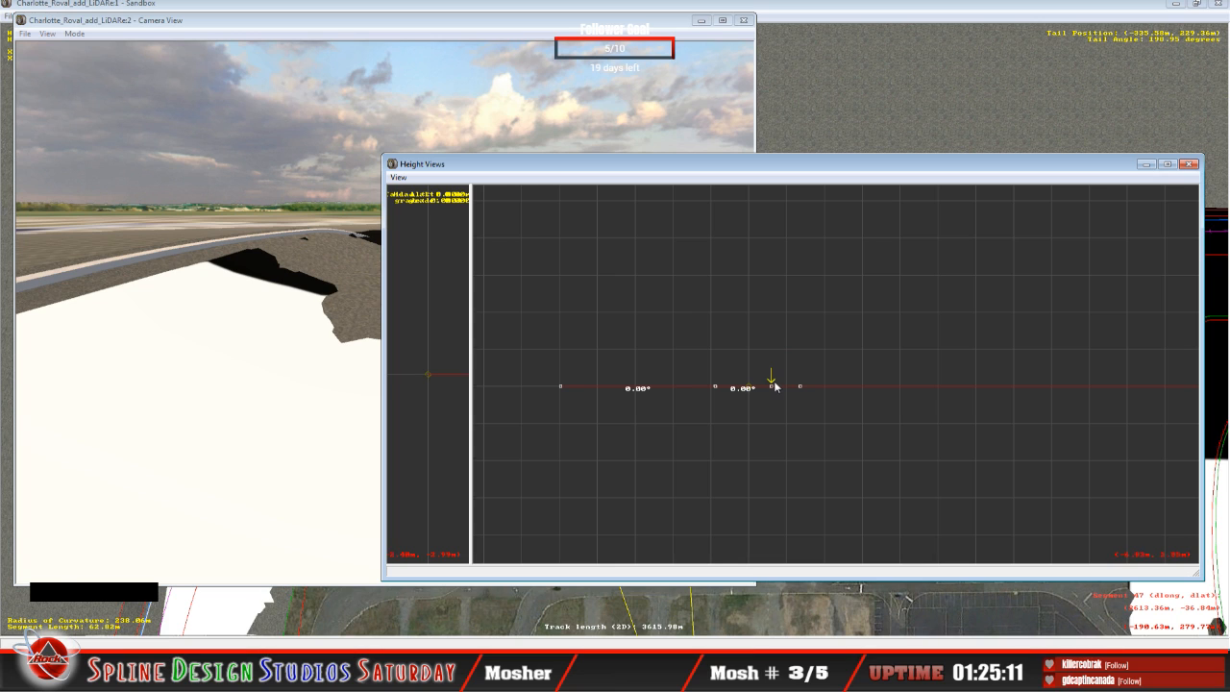
pyautogui.moveTo(772, 388); pyautogui.dragTo(772, 358)
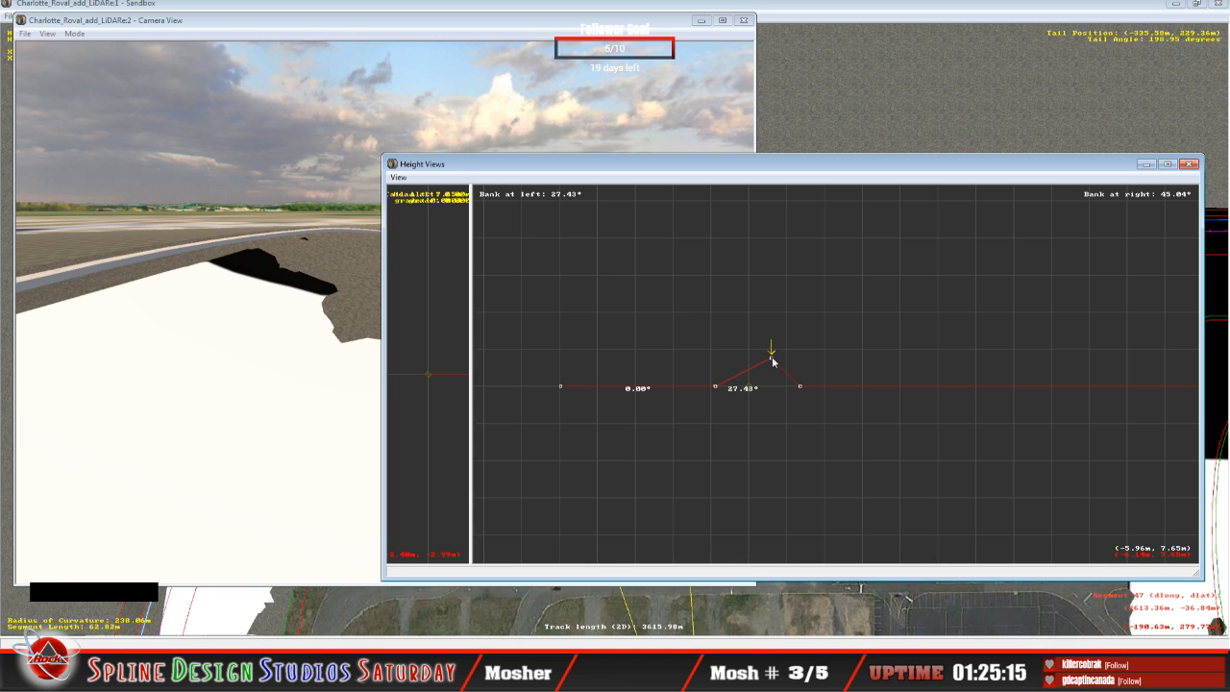
pyautogui.press('Up')
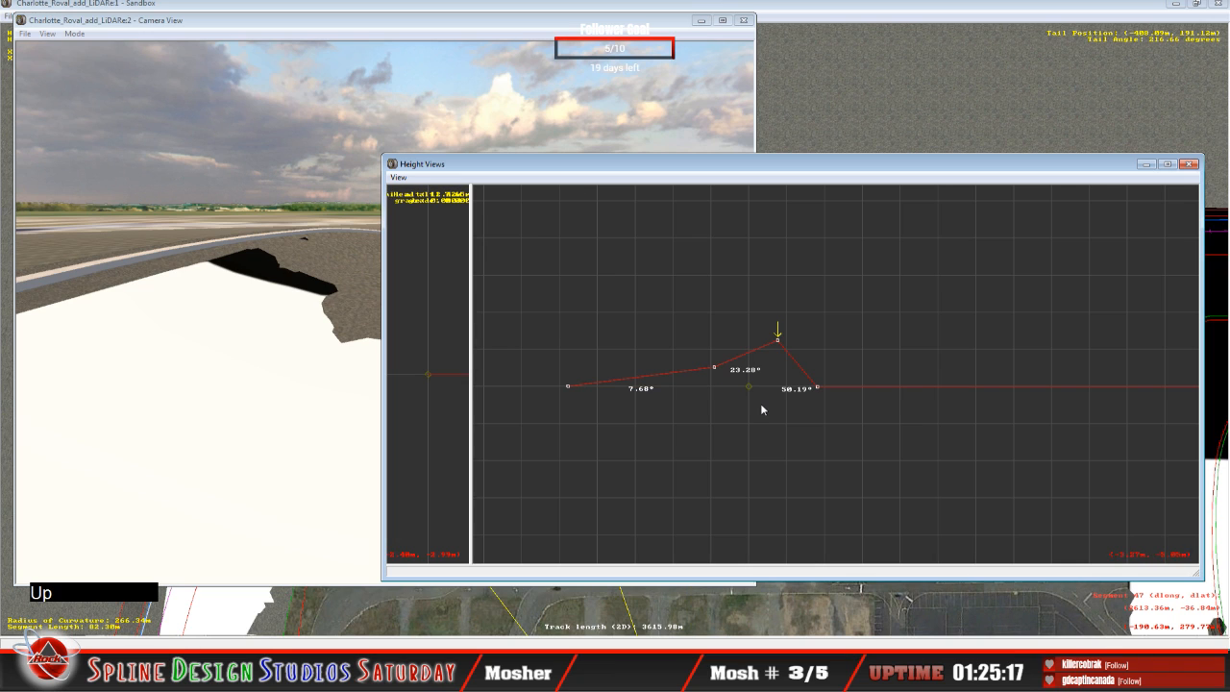
pyautogui.press('Down')
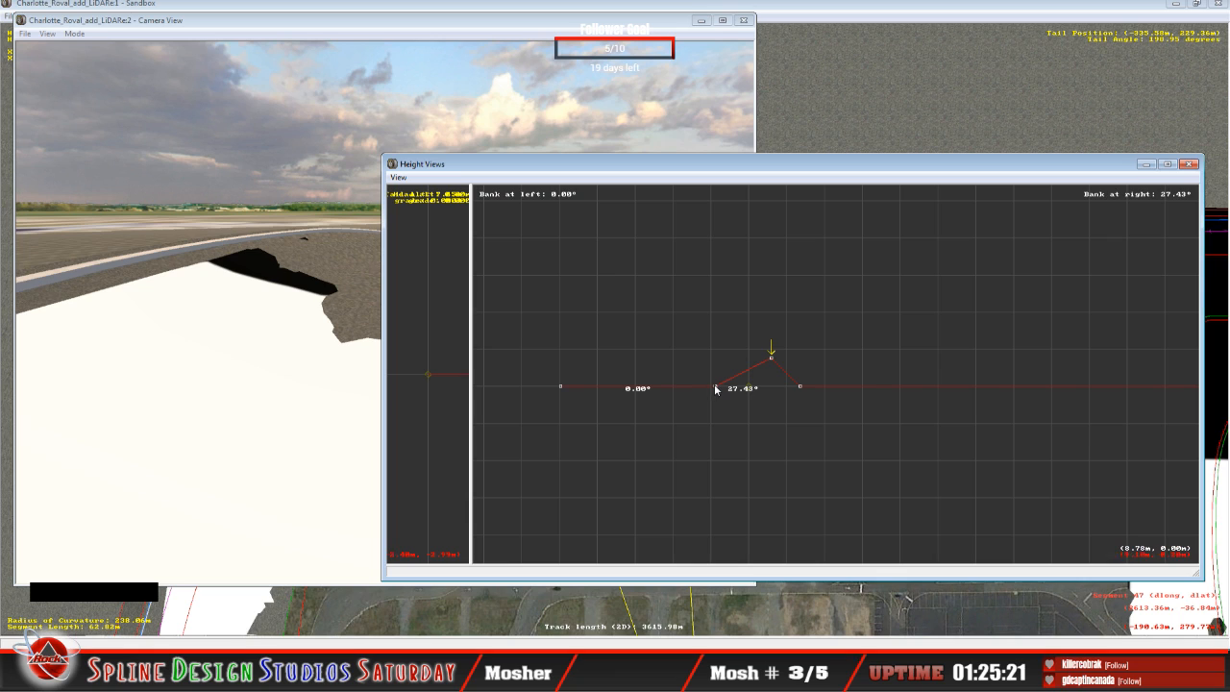
# Step: Raise the middle cross-section point of the 62.82 m segment to about 5.62 m, giving a lower bank of 7.82°
pyautogui.press('Up')
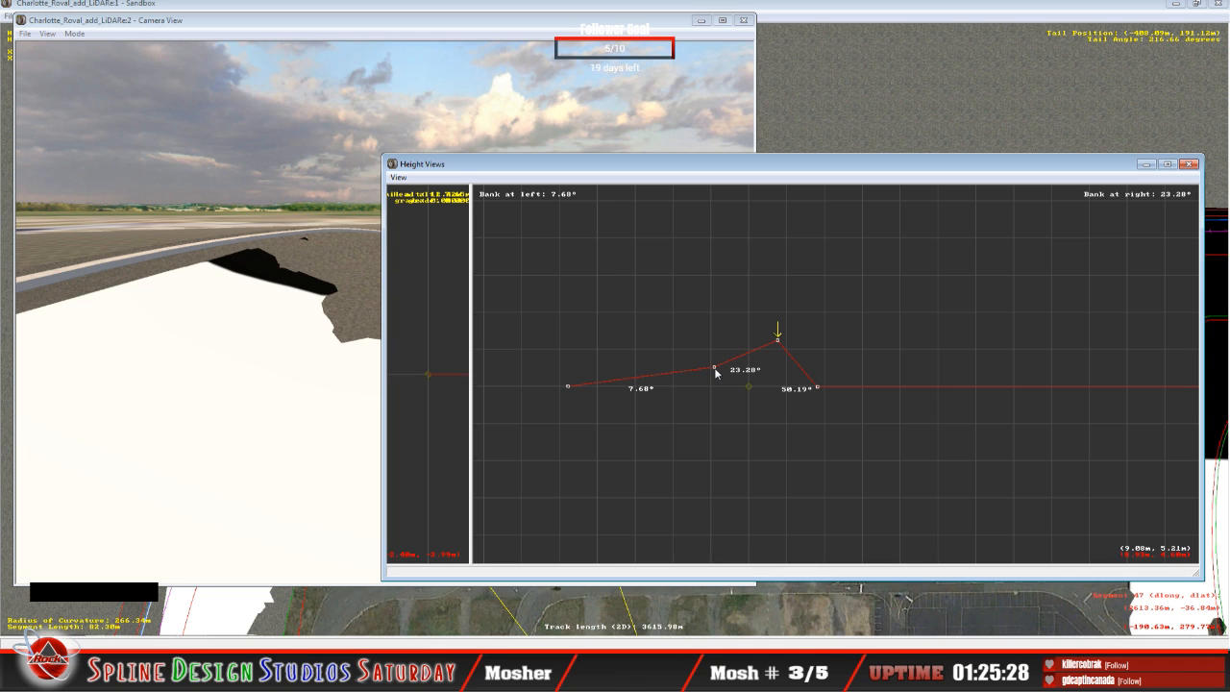
pyautogui.press('Down')
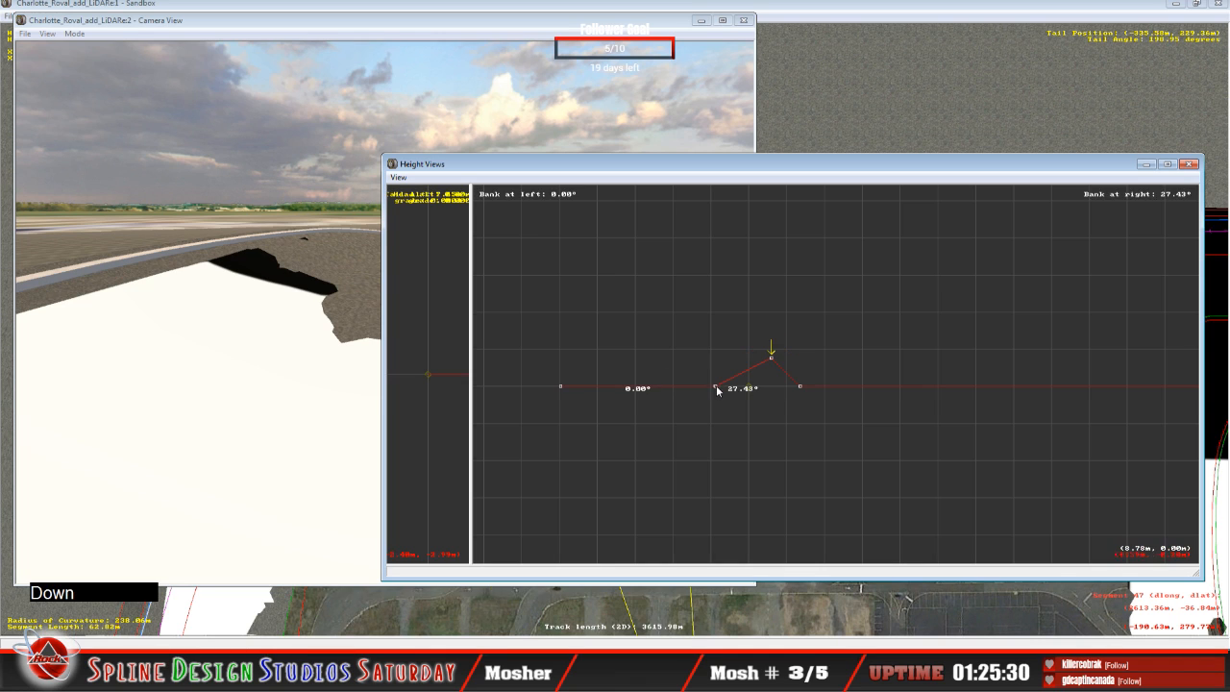
pyautogui.click(715, 388)
pyautogui.moveTo(716, 388); pyautogui.dragTo(713, 369)
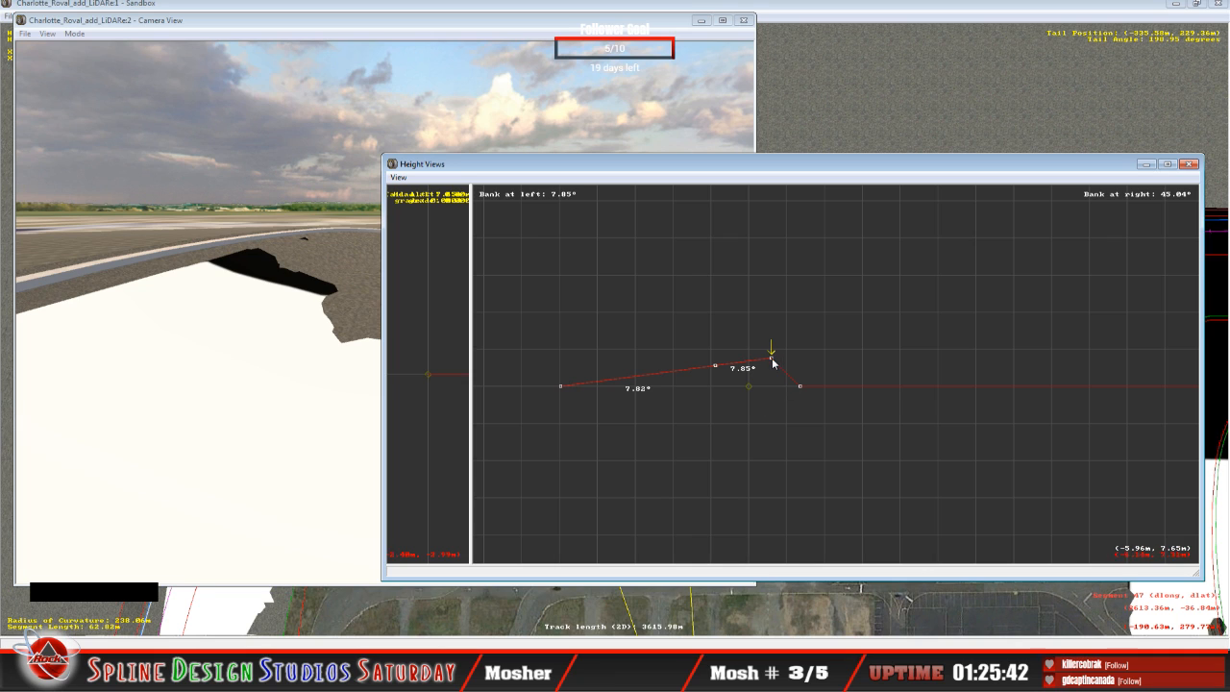
# Step: Raise the upper bank point of the 62.82 m segment to about 12.06 m, giving an upper bank of 23.58°
pyautogui.press('Up')
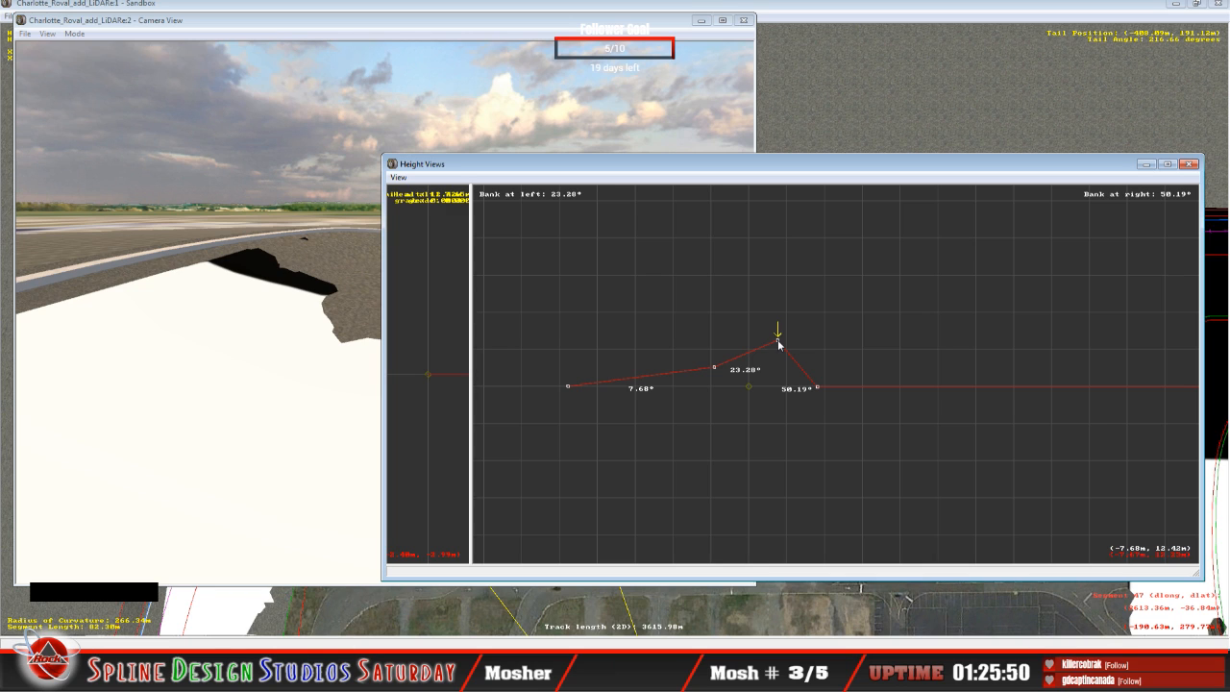
pyautogui.press('Down')
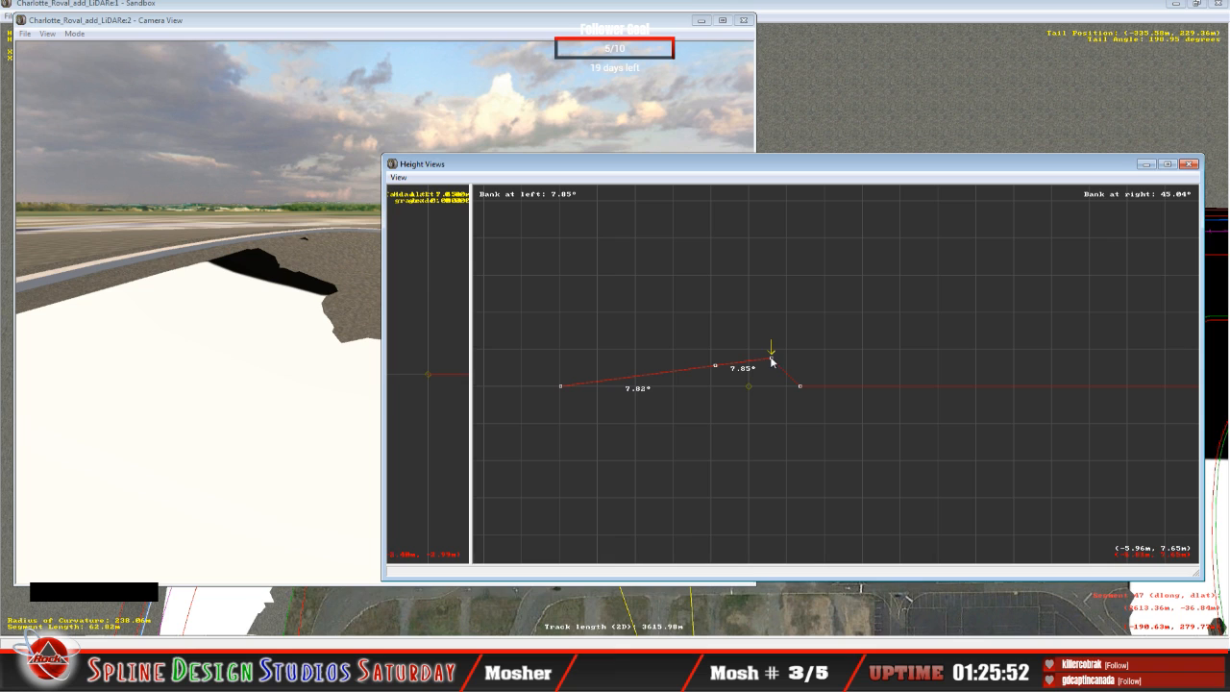
pyautogui.moveTo(773, 359); pyautogui.dragTo(774, 344)
pyautogui.moveTo(774, 345); pyautogui.dragTo(775, 346)
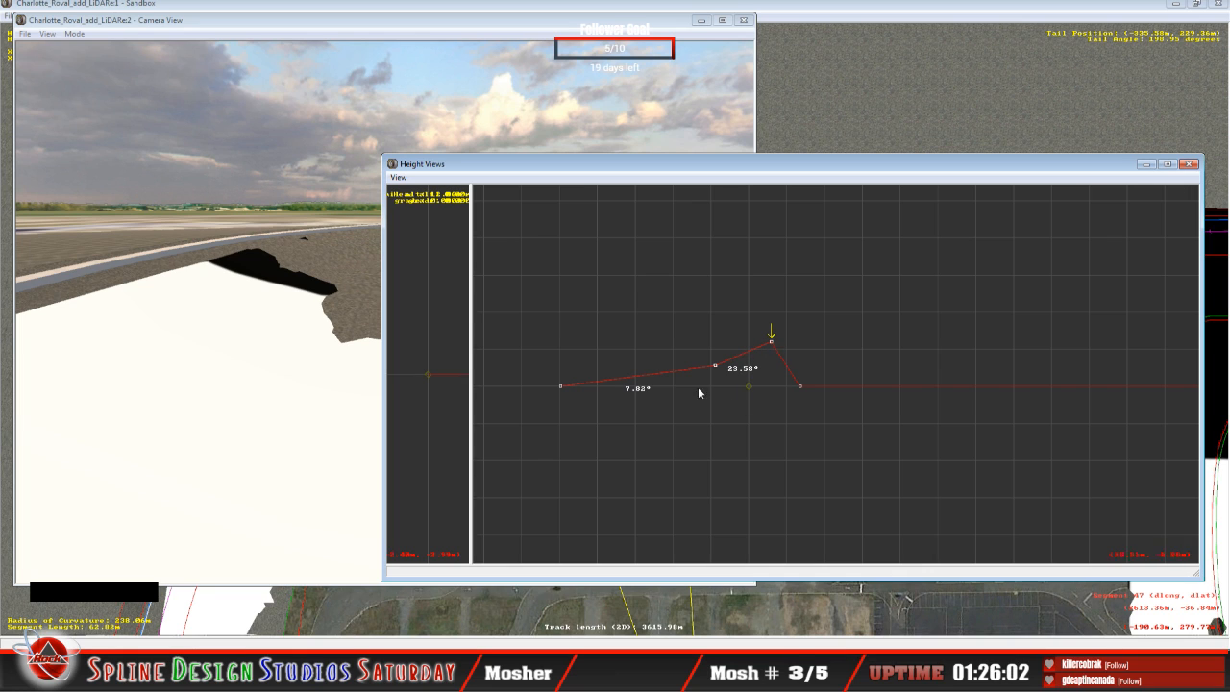
# Step: Compare the lower and upper bank angles of the 62.82 m segment with those of the neighbouring 82.30 m and 81.09 m segments
pyautogui.press('Up')
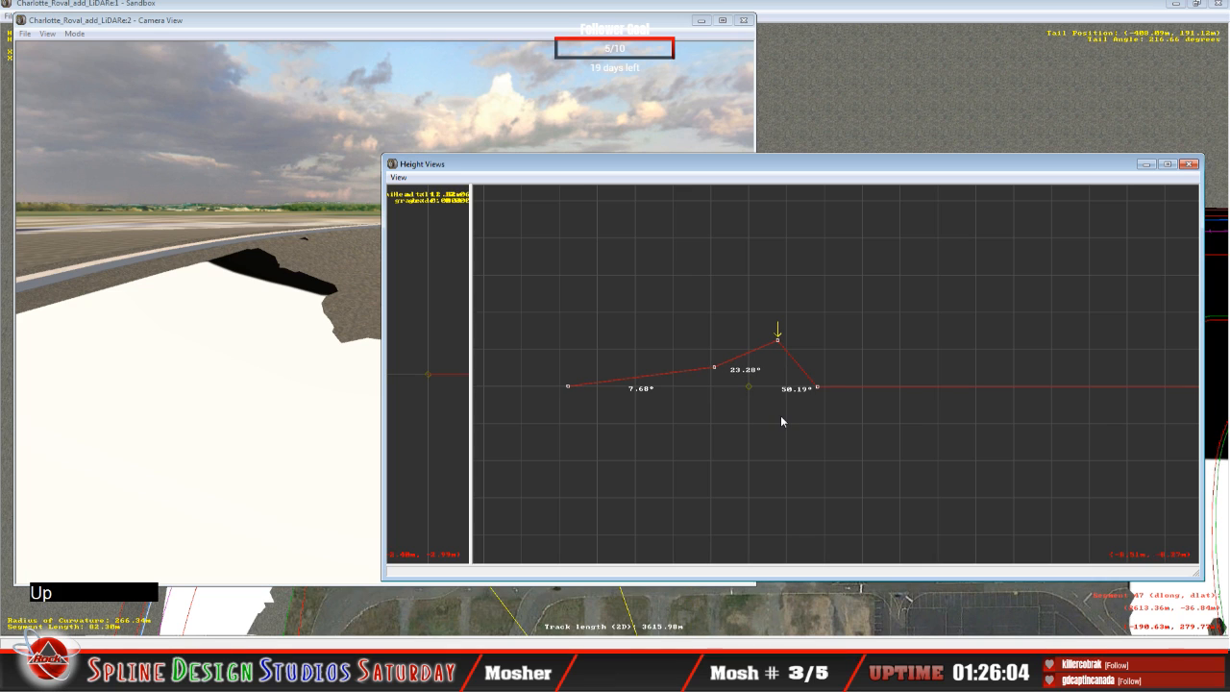
pyautogui.press('Down')
pyautogui.press('Down')
pyautogui.press('Up')
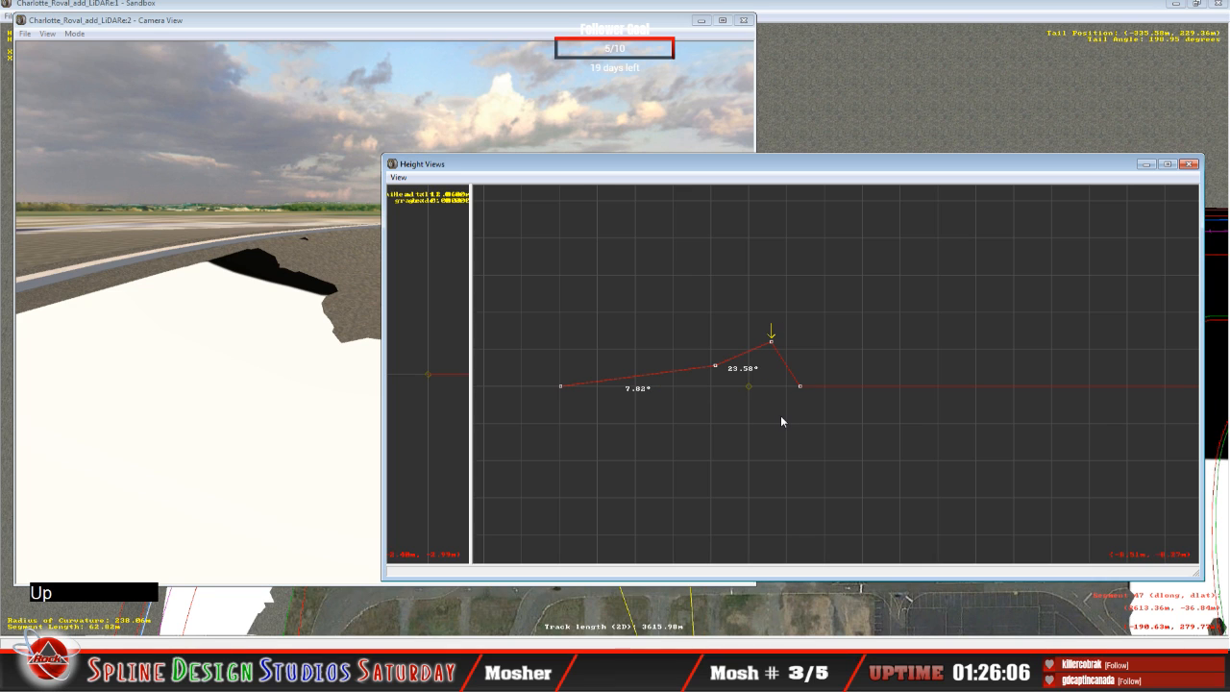
pyautogui.press('Down')
pyautogui.press('Up')
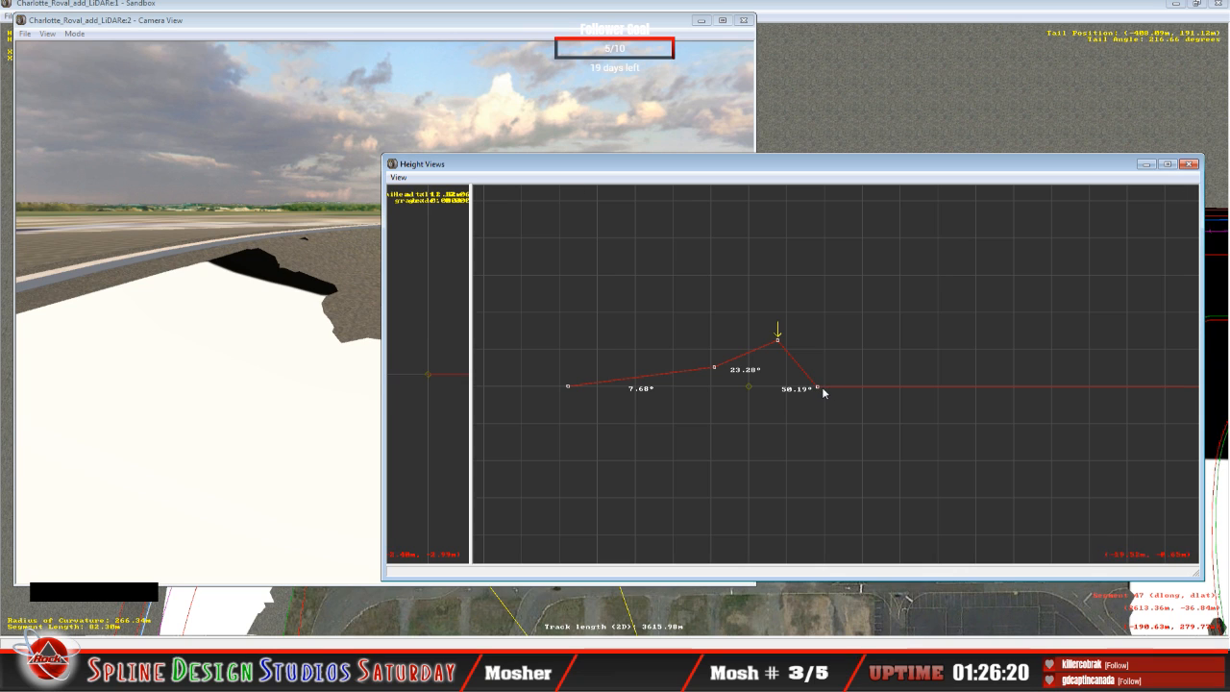
pyautogui.press('Down')
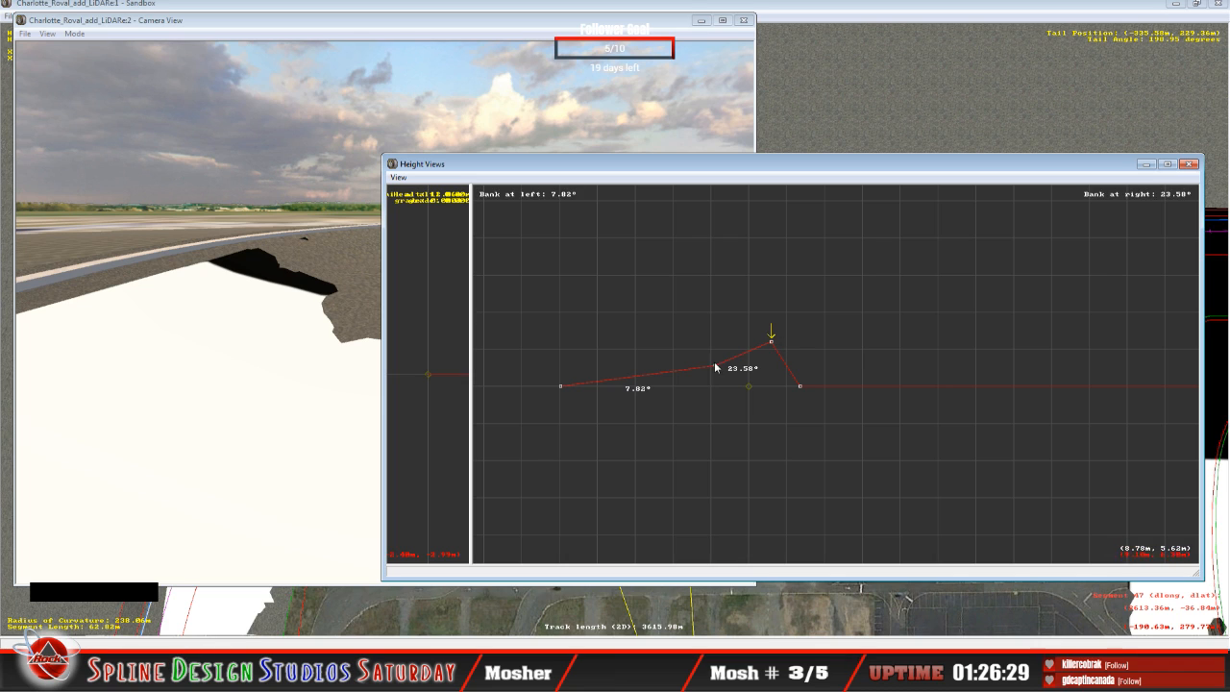
pyautogui.press('Up')
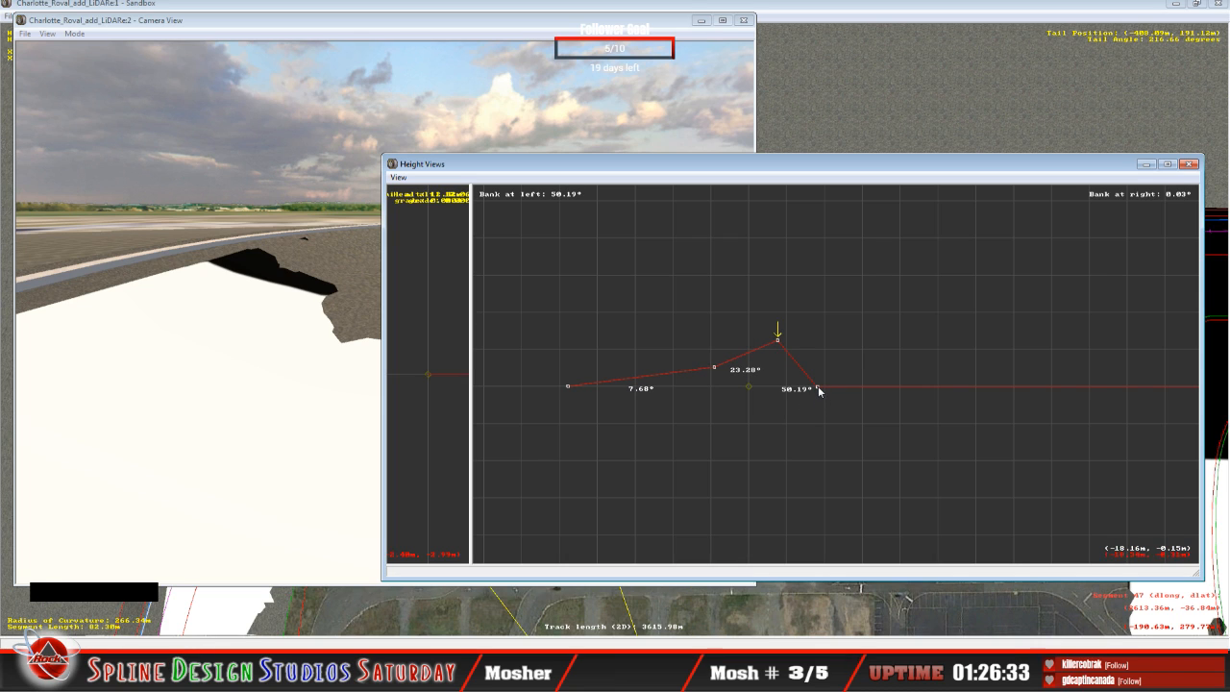
pyautogui.press('Up')
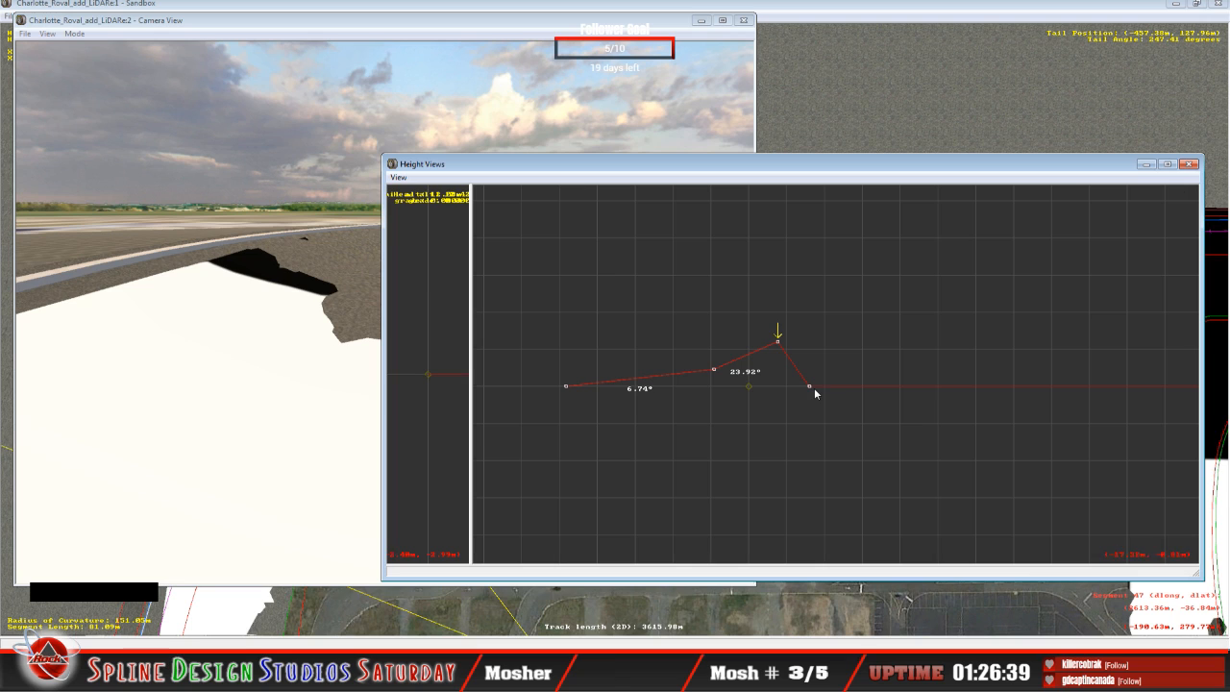
pyautogui.press('Down')
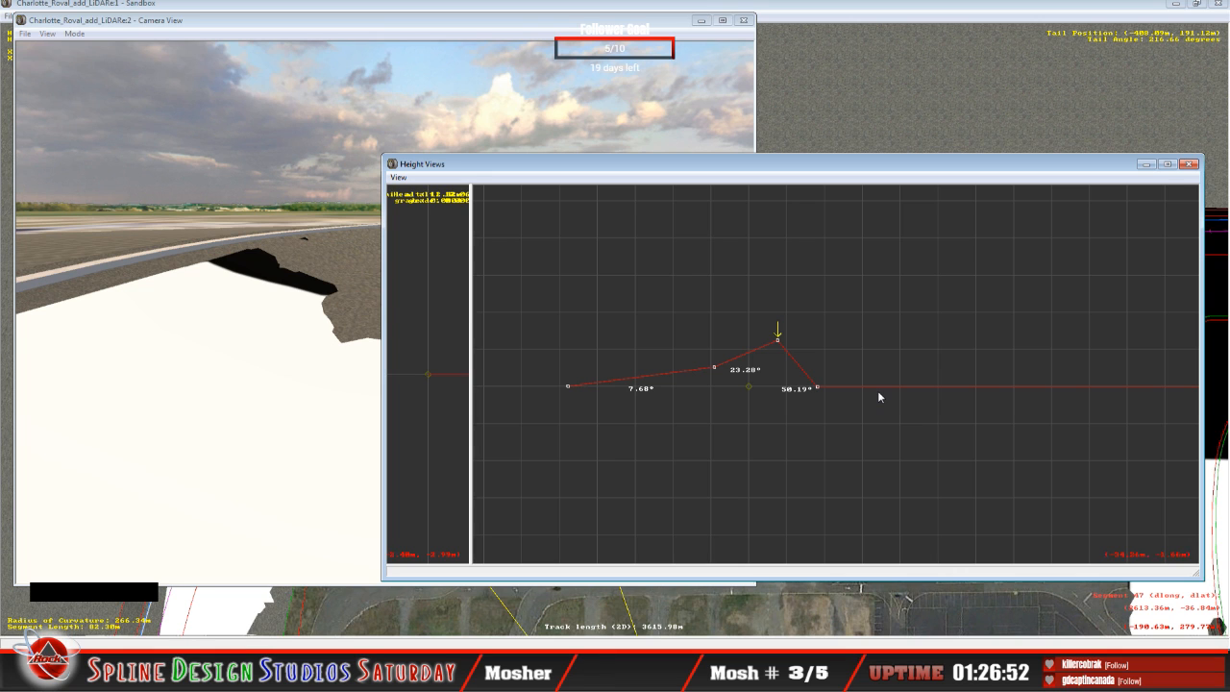
# Step: Raise the outermost cross-section point of the 82.30 m segment to about 0.02 m, giving an outer slope of 49.81°
pyautogui.press('z')
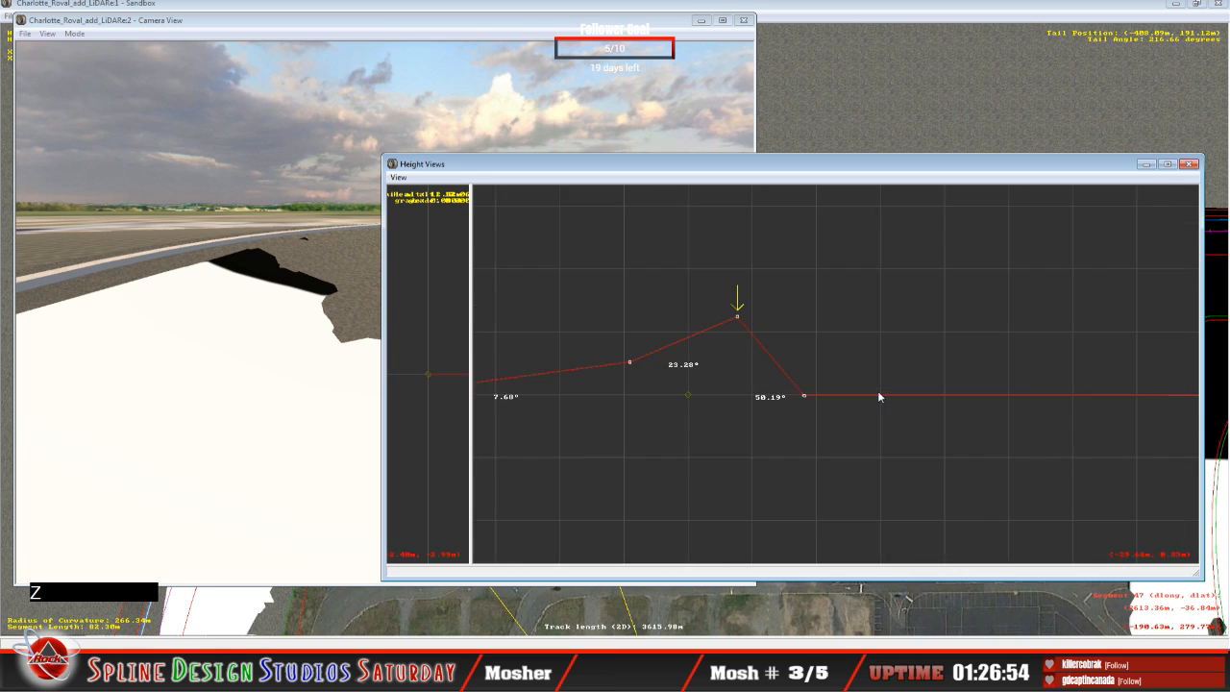
pyautogui.press('z')
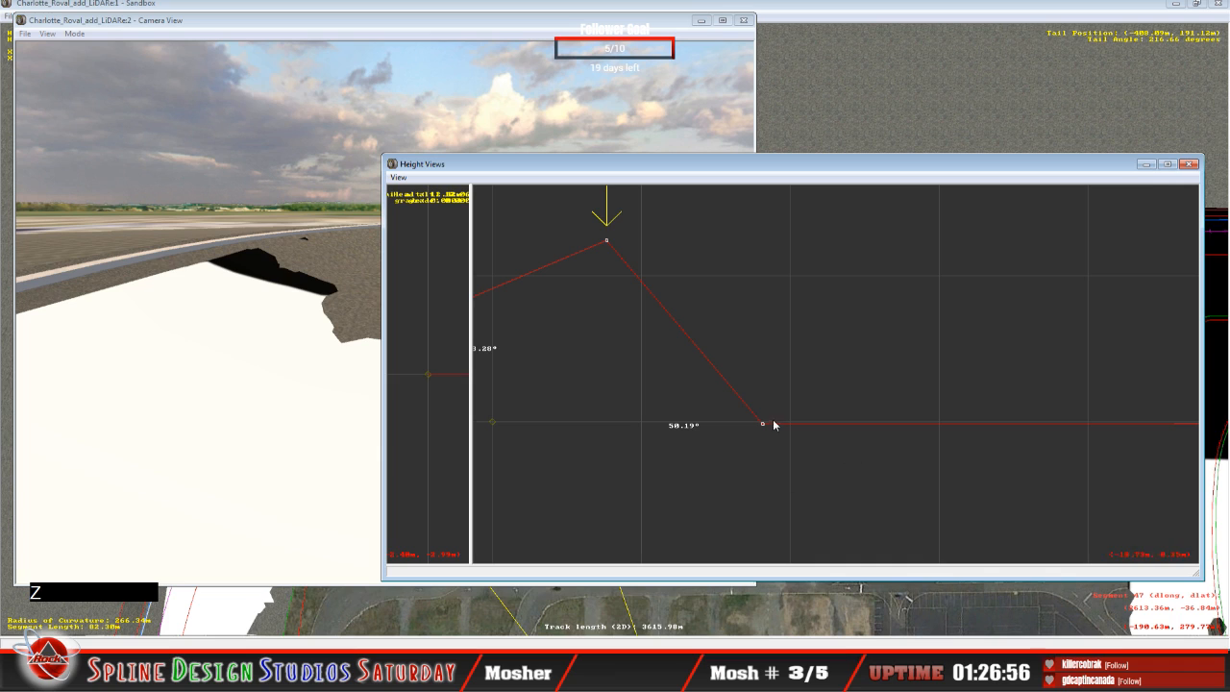
pyautogui.click(765, 426)
pyautogui.press('Right')
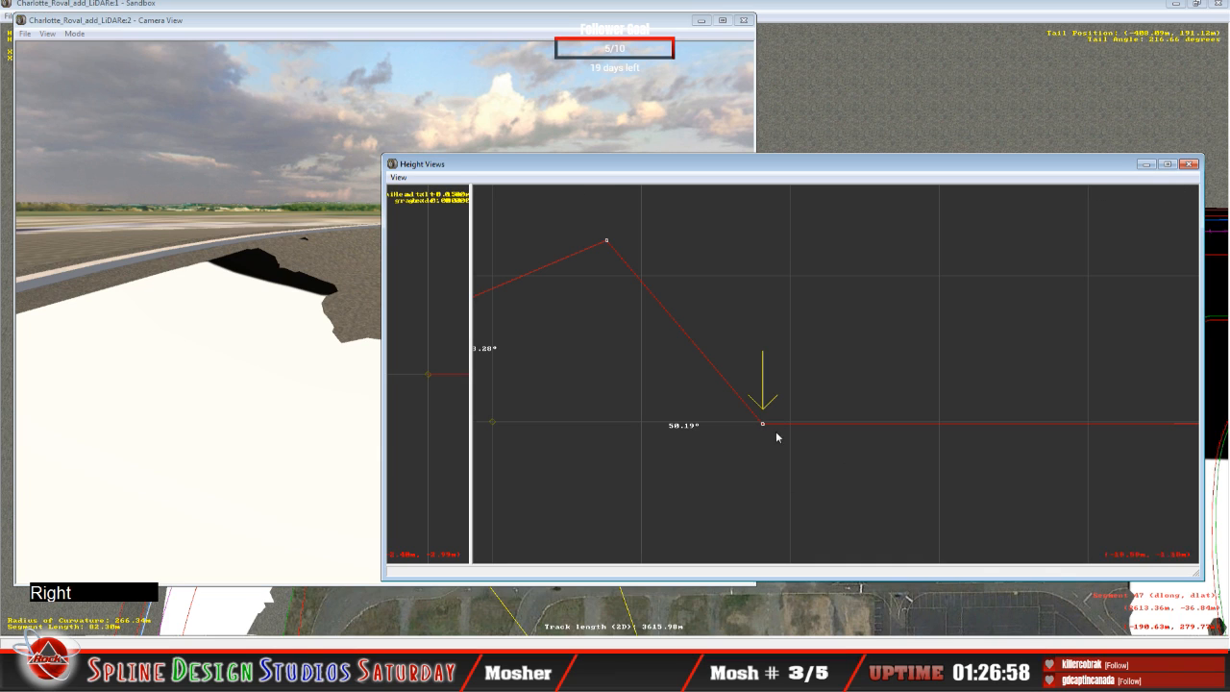
pyautogui.click(766, 423)
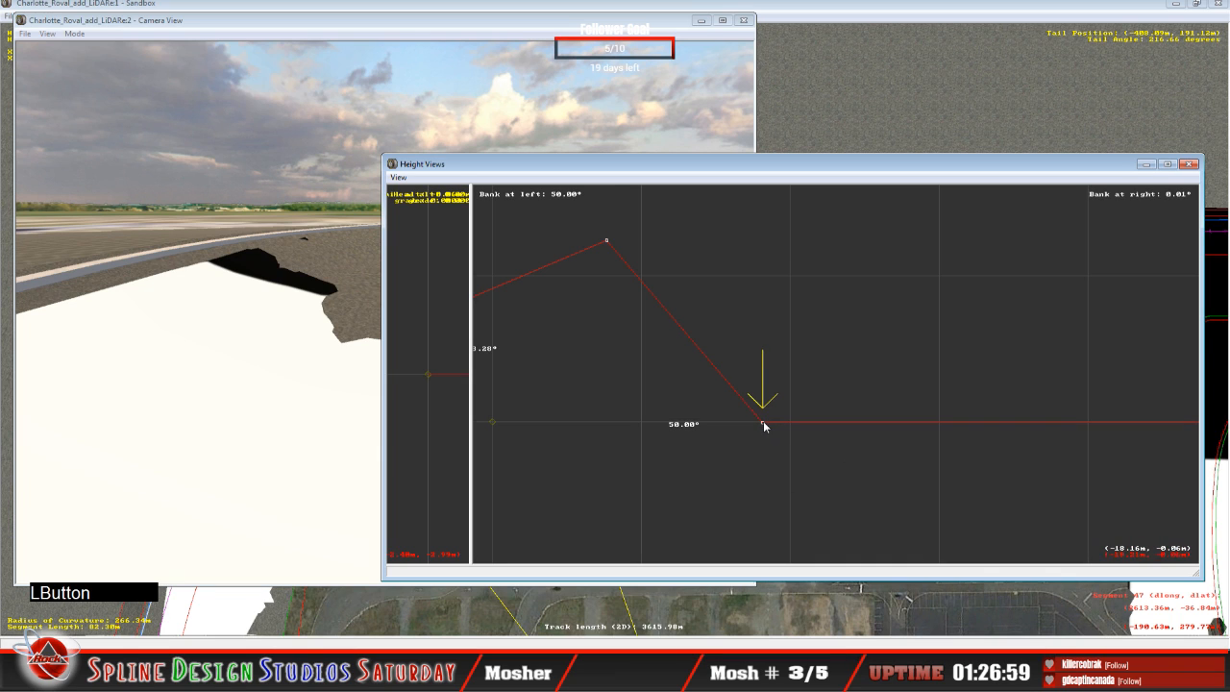
pyautogui.moveTo(764, 422); pyautogui.dragTo(764, 421)
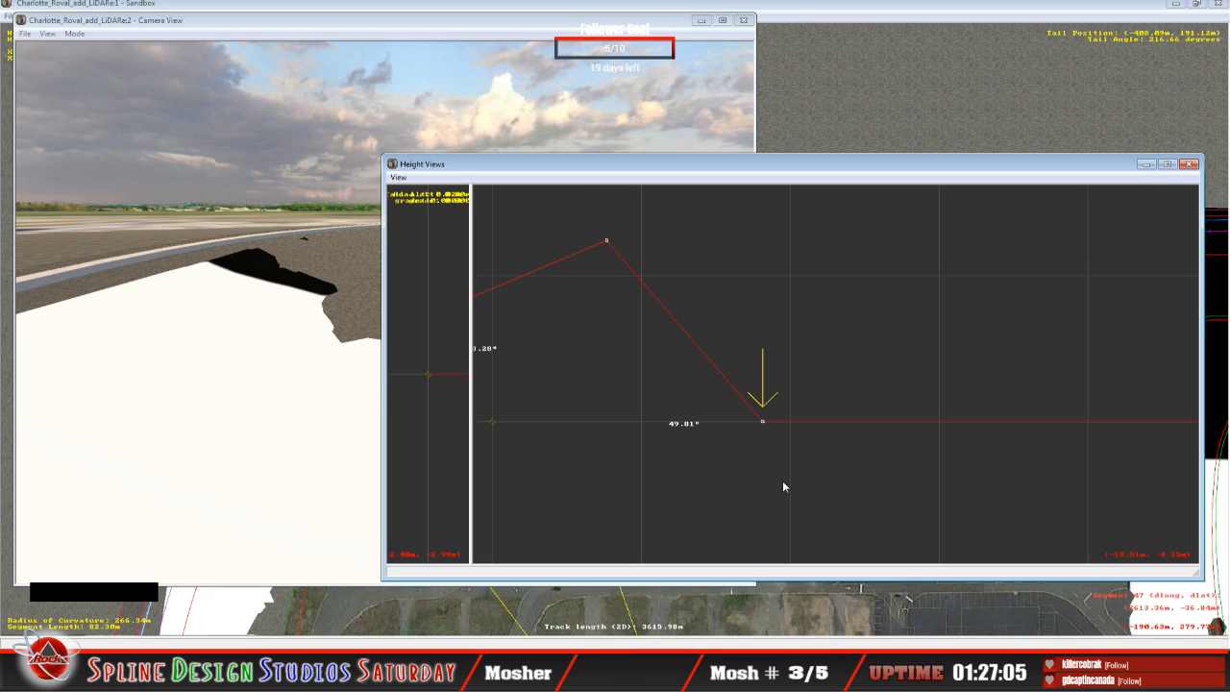
# Step: Examine the outermost point and outer slope across the neighbouring segments, from the 81.09 m segment to the flat 13.64 m one
pyautogui.press('Up')
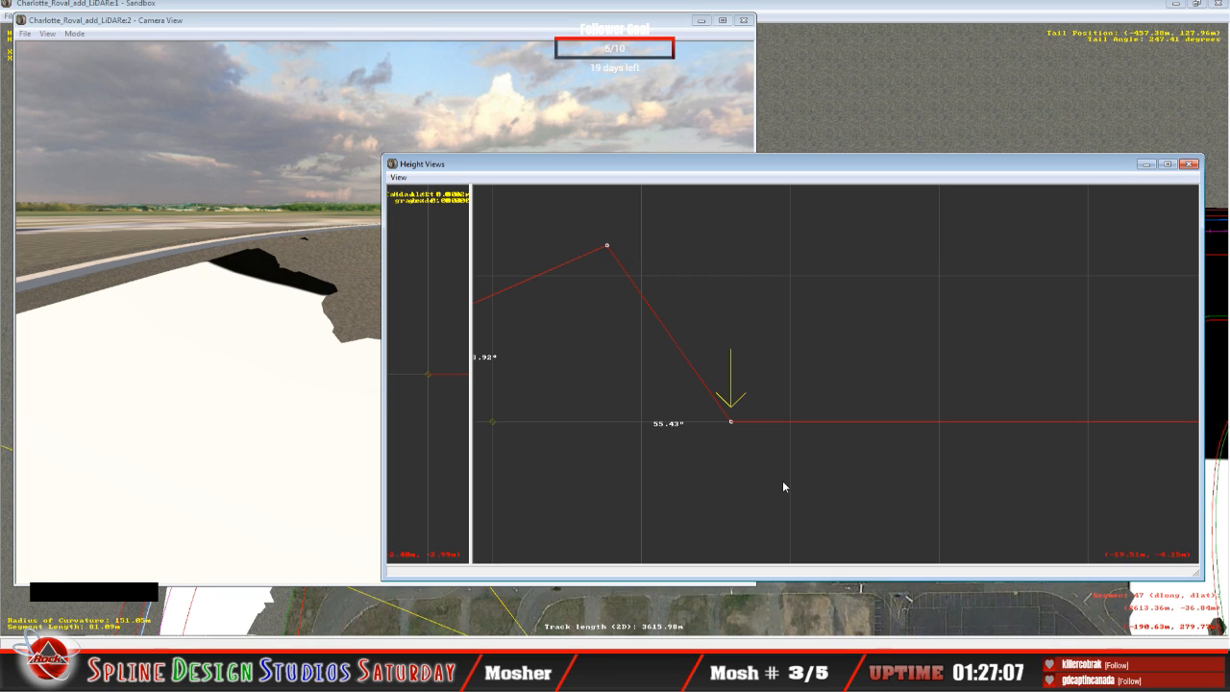
pyautogui.press('Down')
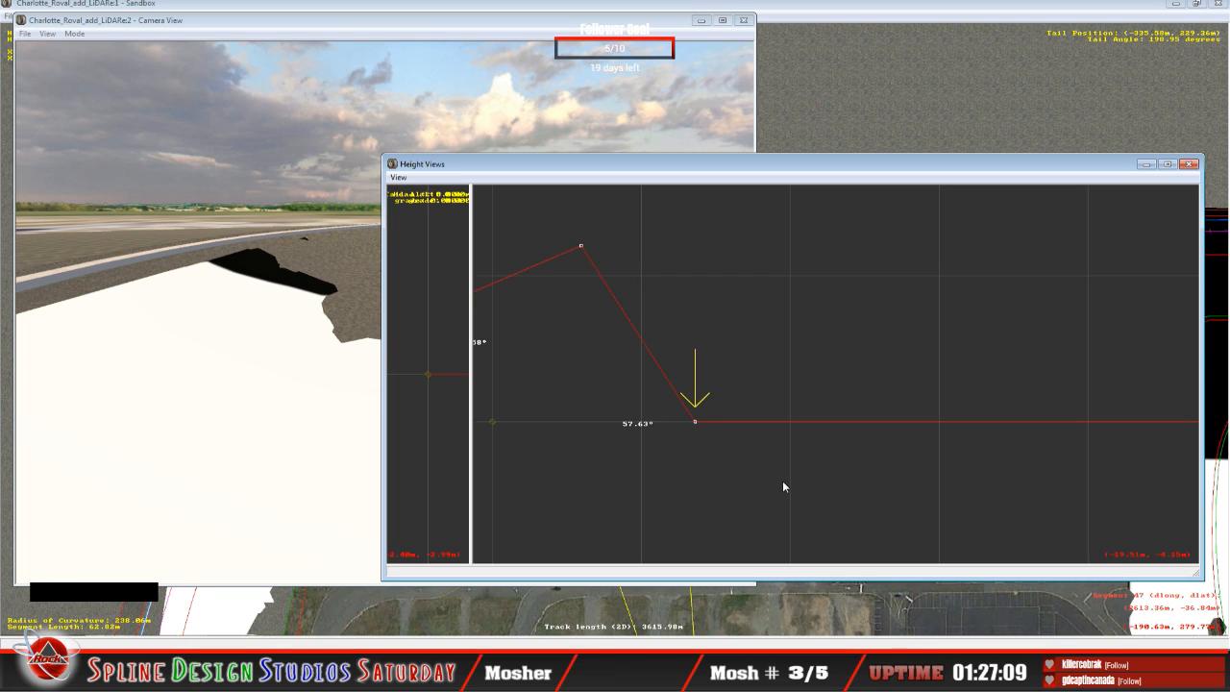
pyautogui.press('Up')
pyautogui.press('Up')
pyautogui.press('Up')
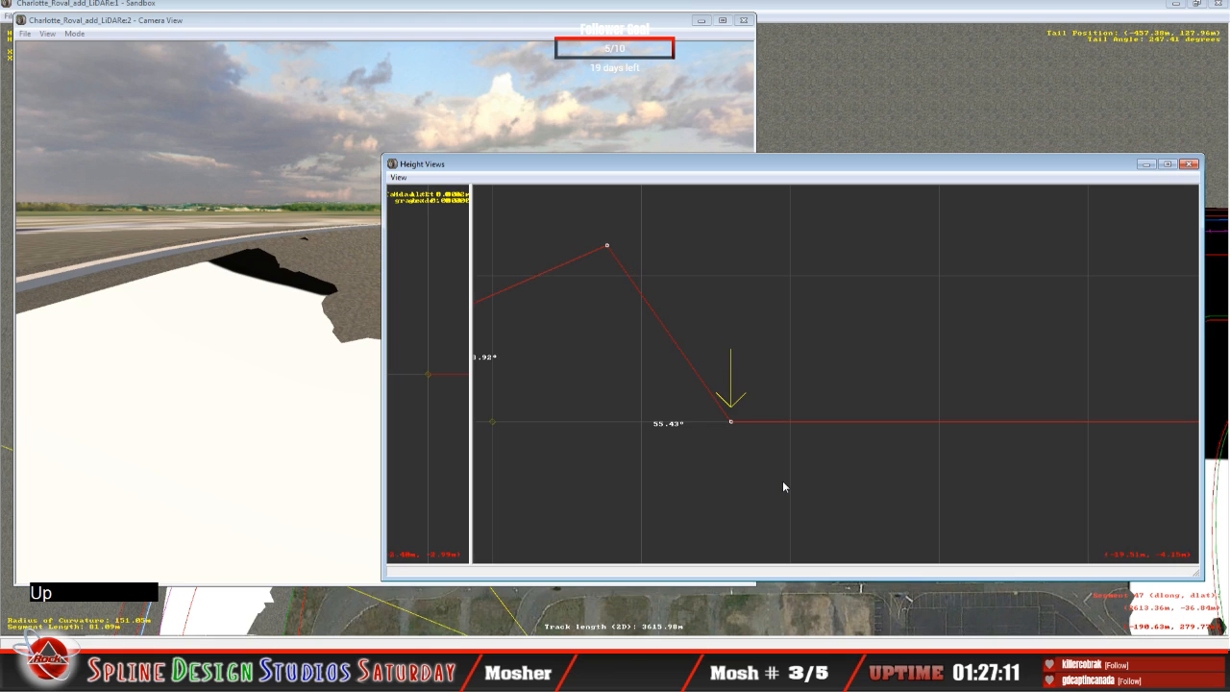
pyautogui.press('Down')
pyautogui.press('Down')
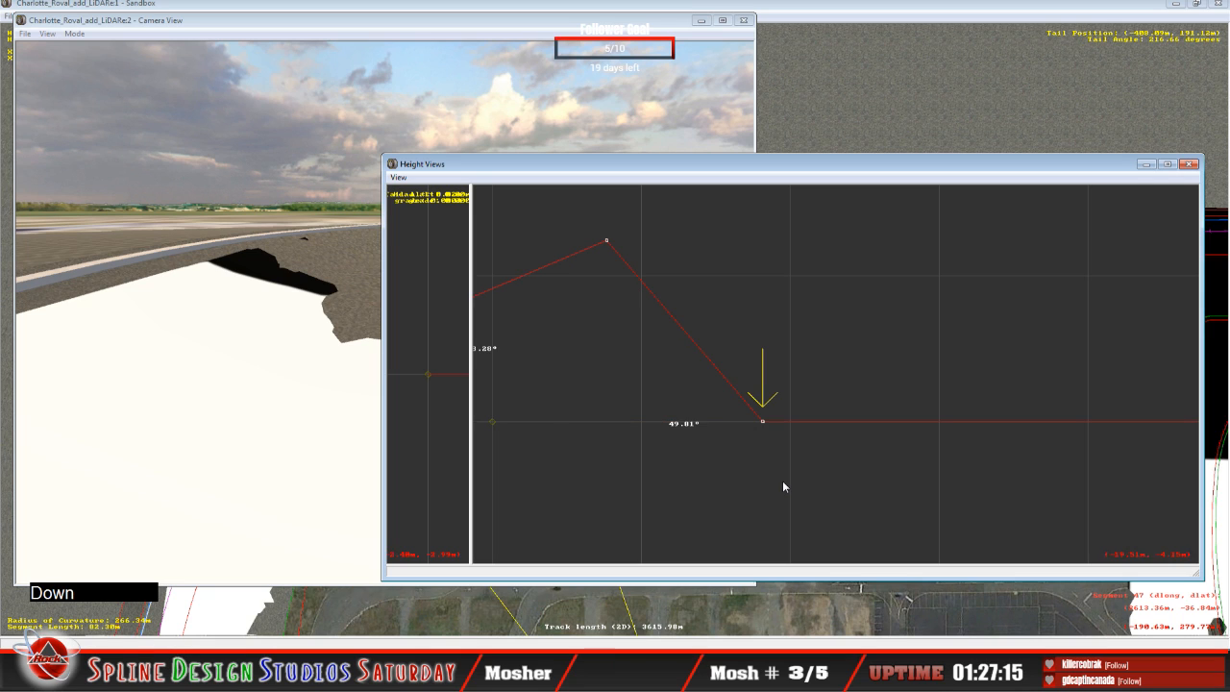
pyautogui.press('Down')
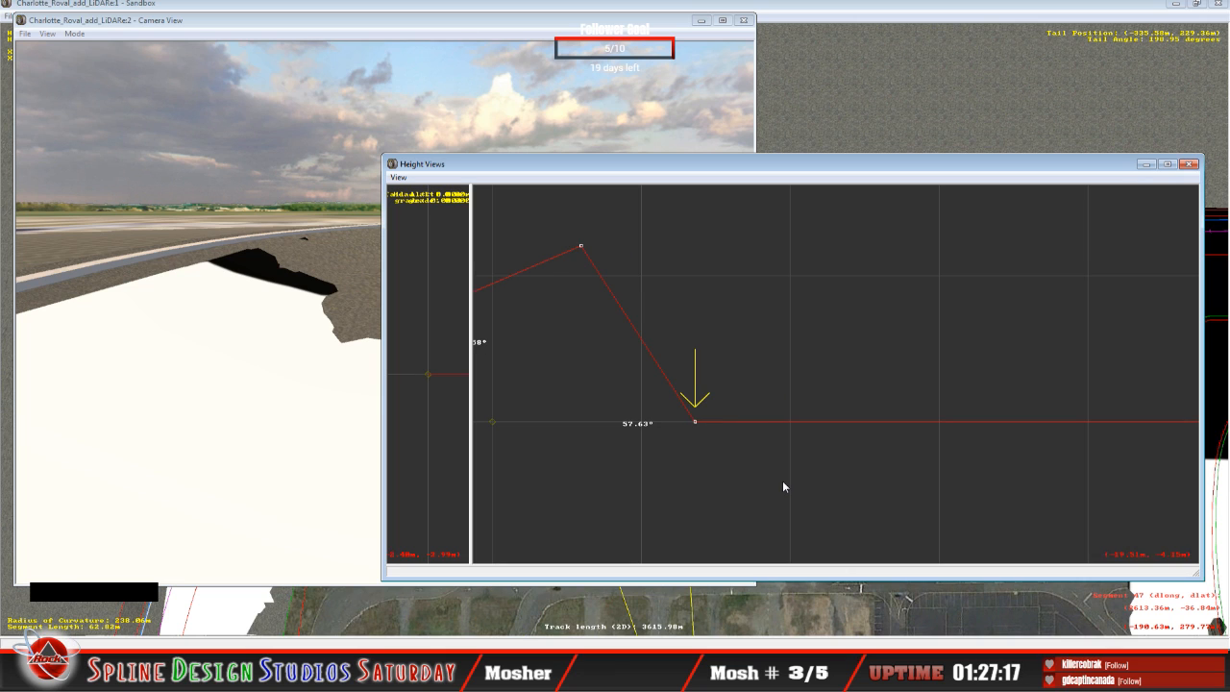
pyautogui.press('Down')
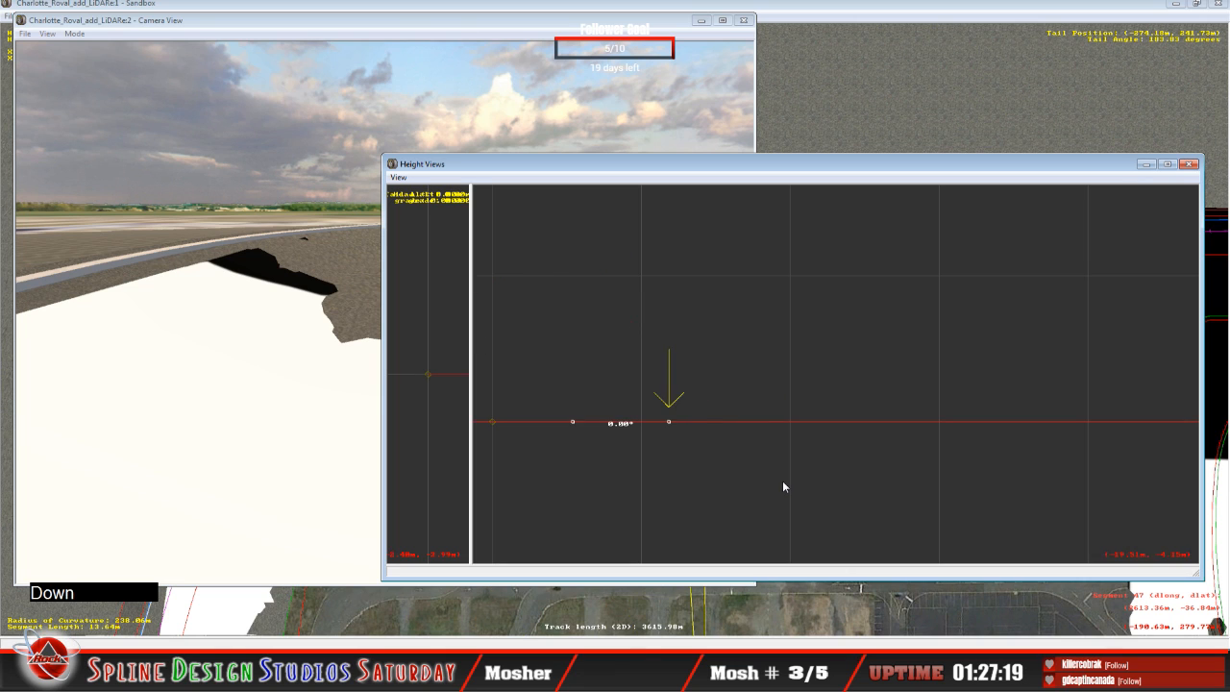
pyautogui.press('Up')
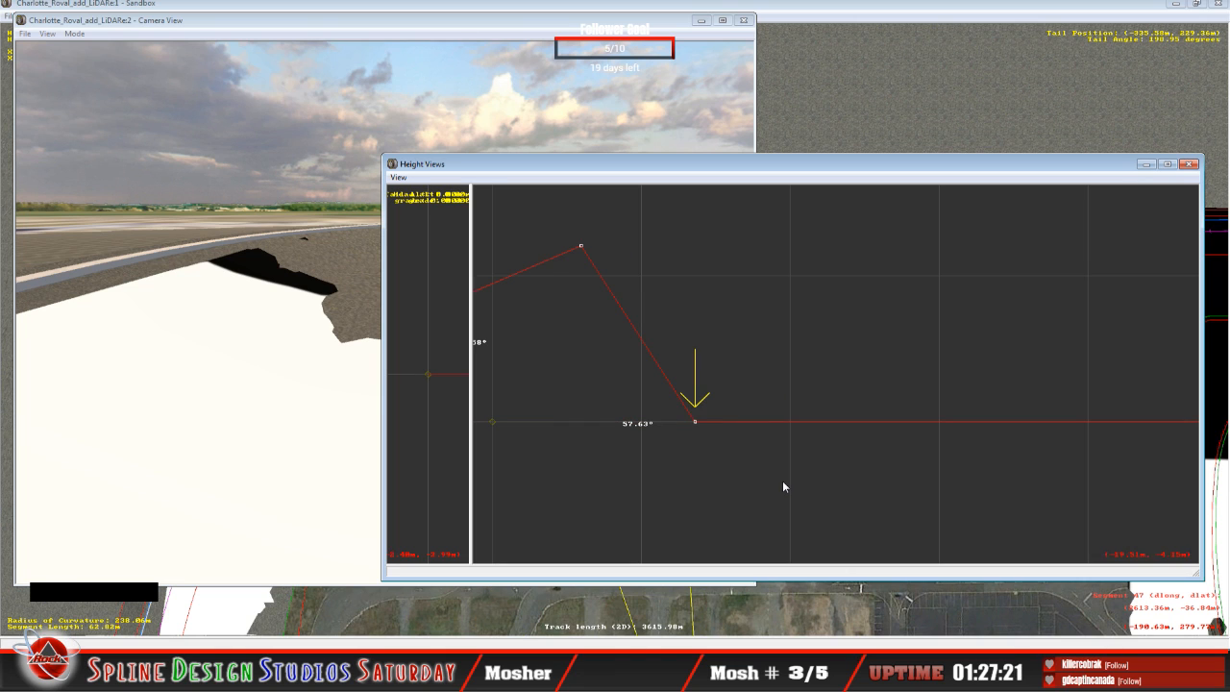
pyautogui.press('Up')
# Step: Review the full cross-section profiles and all three bank angles from the flat 79.33 m segment to the flat 13.64 m segment
pyautogui.press('Up')
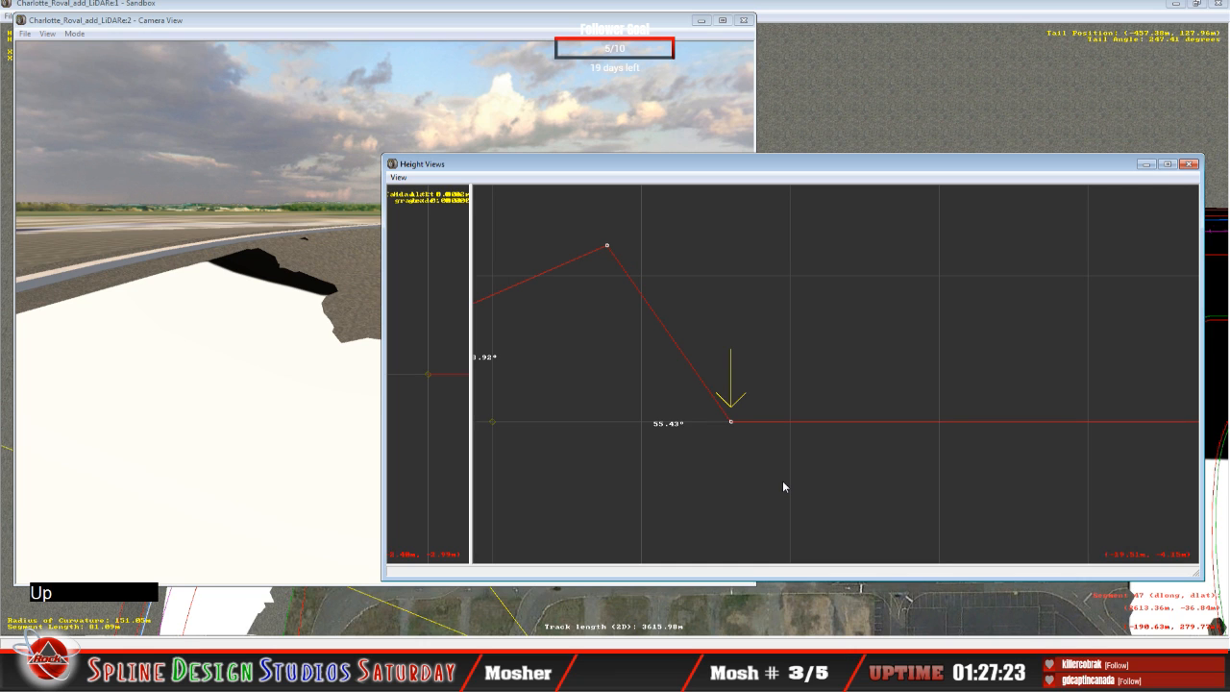
pyautogui.press('Up')
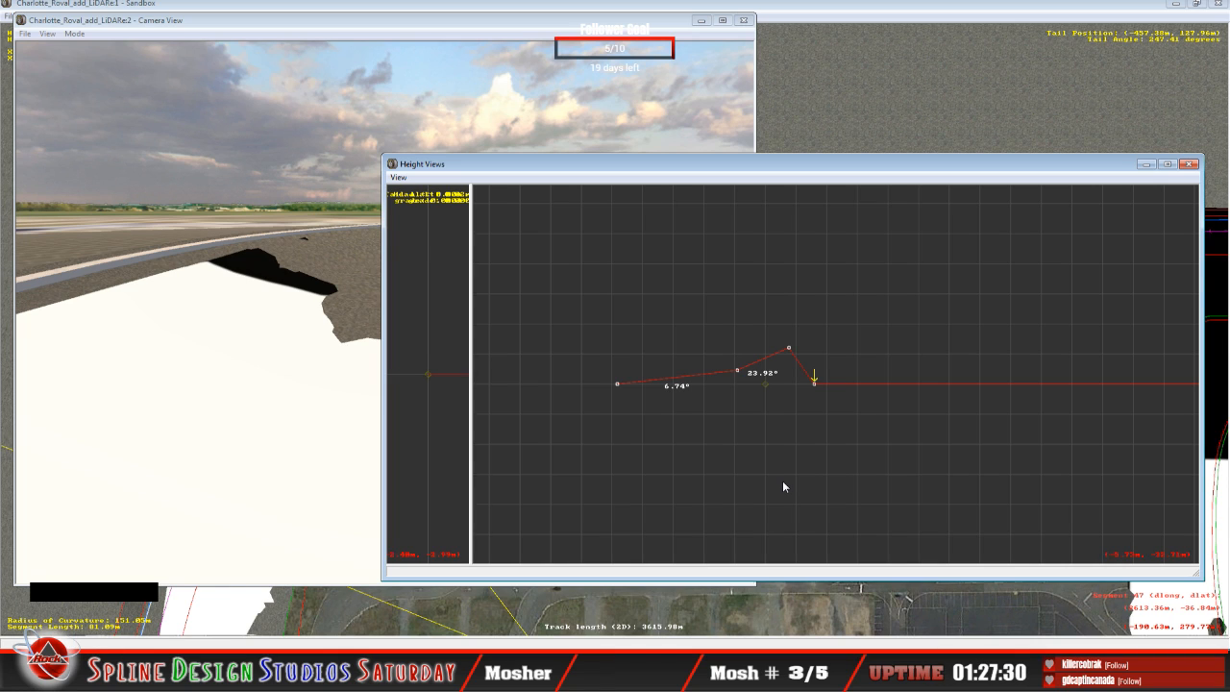
pyautogui.press('c')
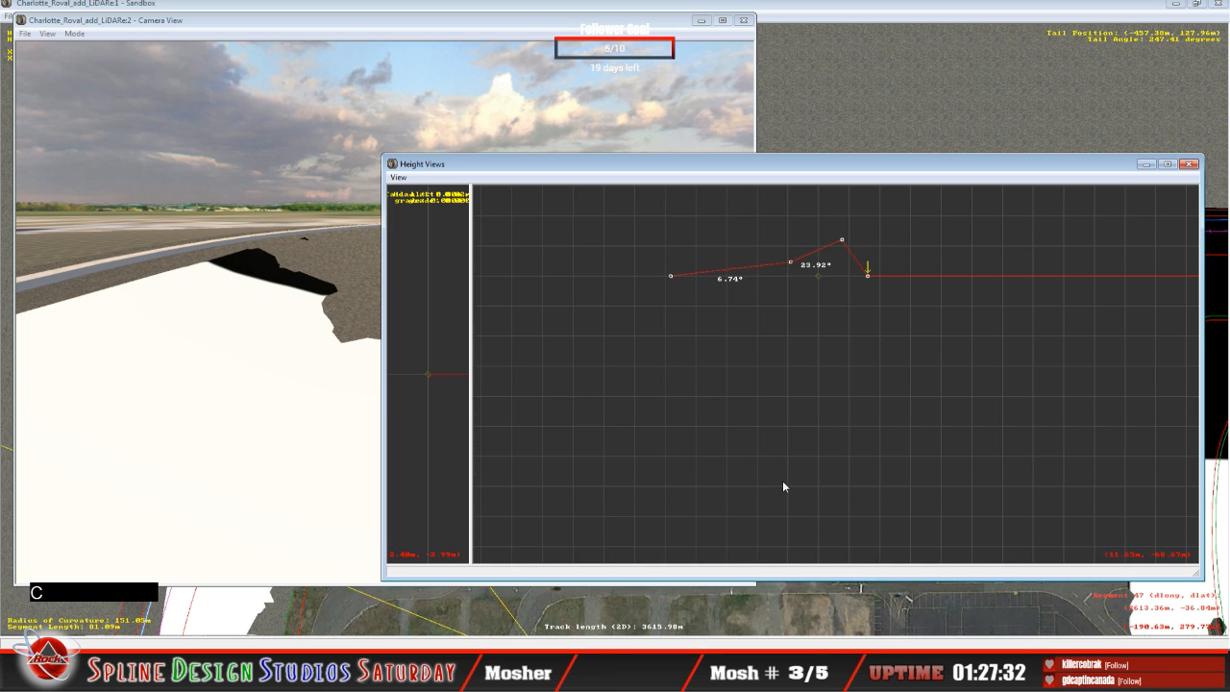
pyautogui.press('c')
pyautogui.press('c')
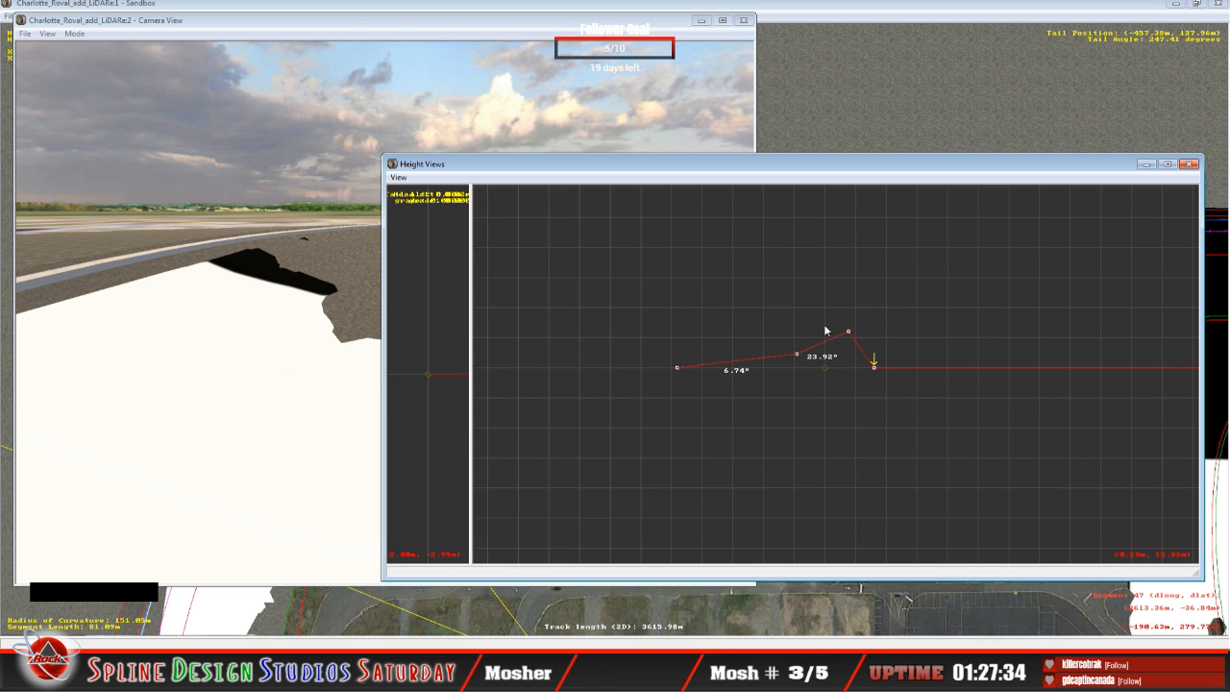
pyautogui.press('z')
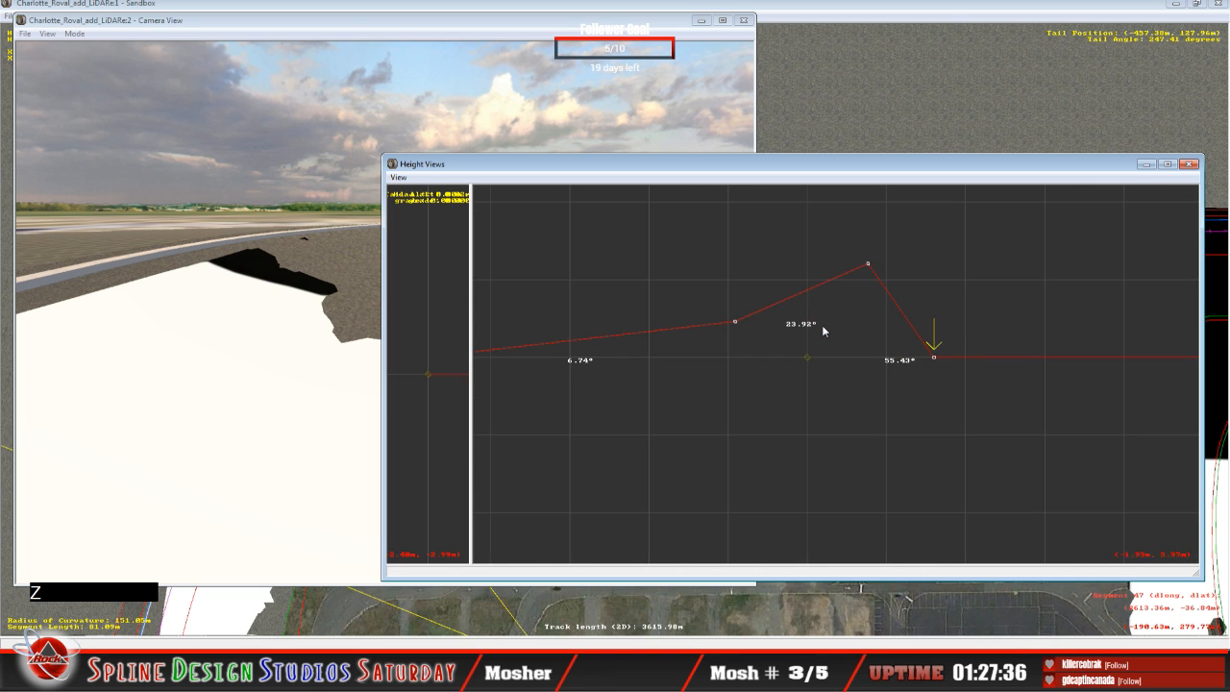
pyautogui.press('Up')
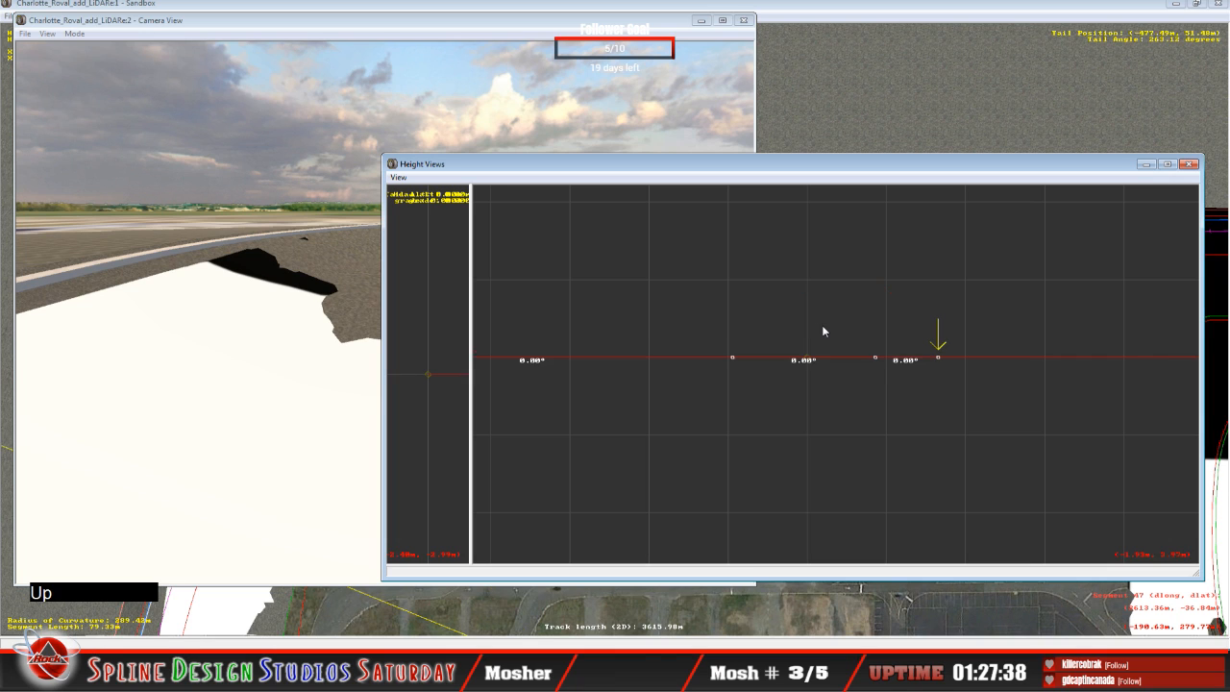
pyautogui.press('Up')
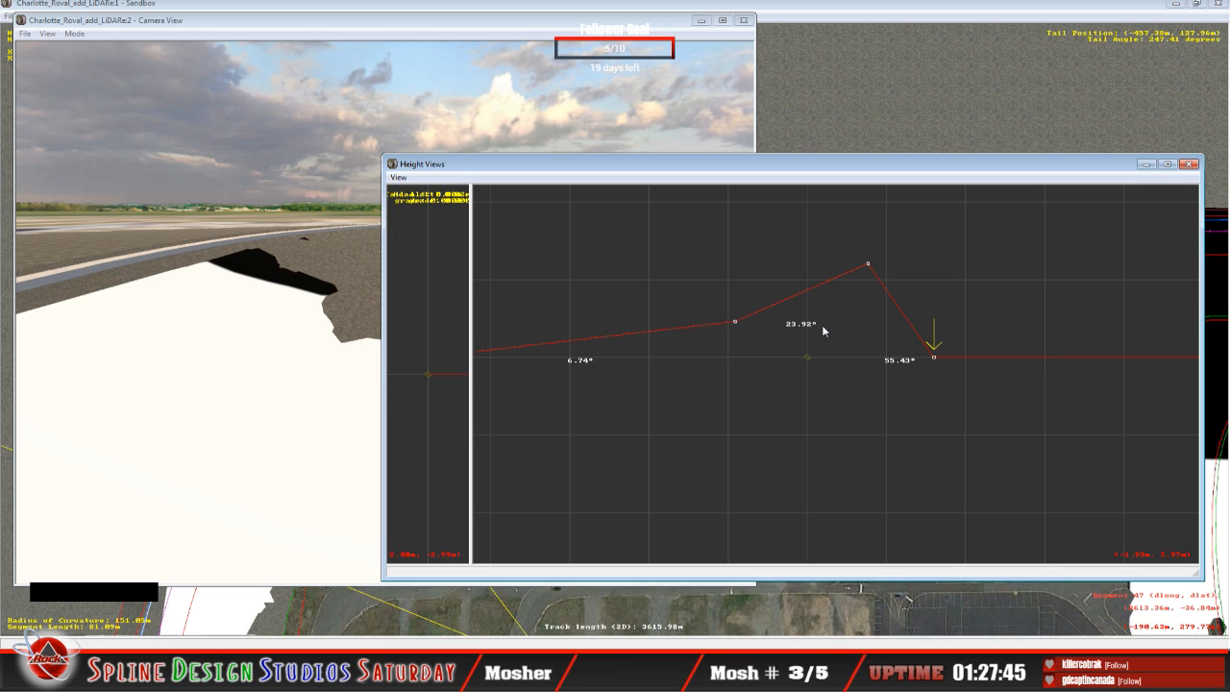
pyautogui.press('Down')
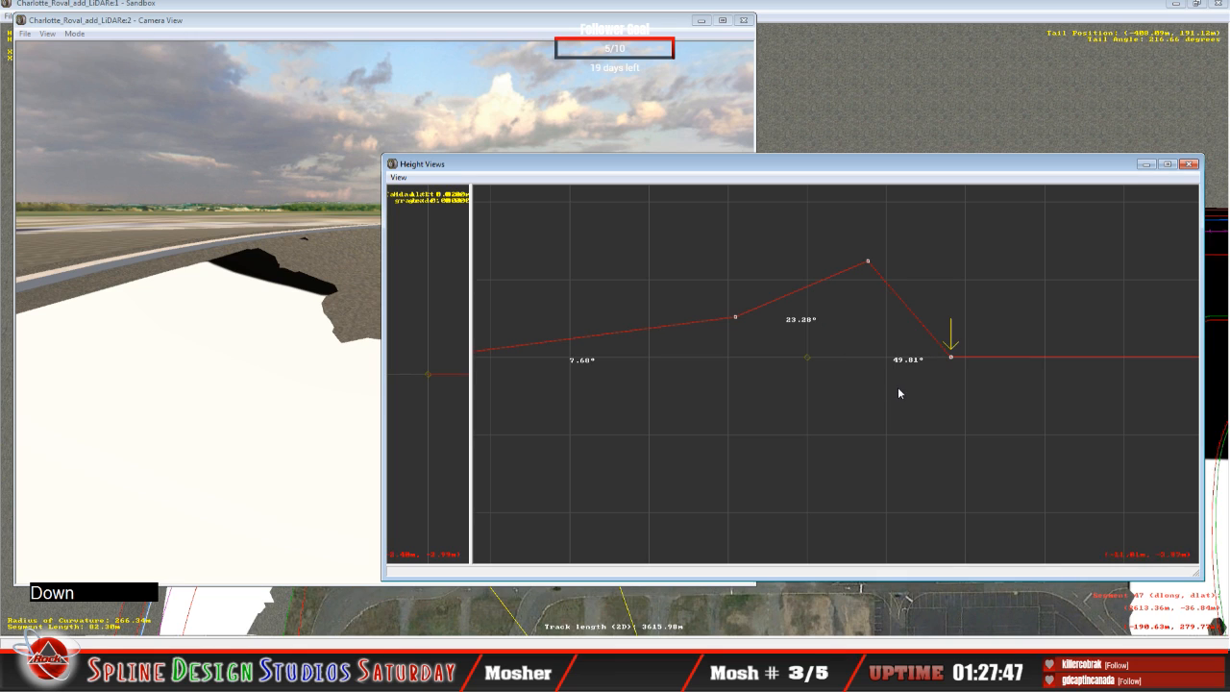
pyautogui.press('Down')
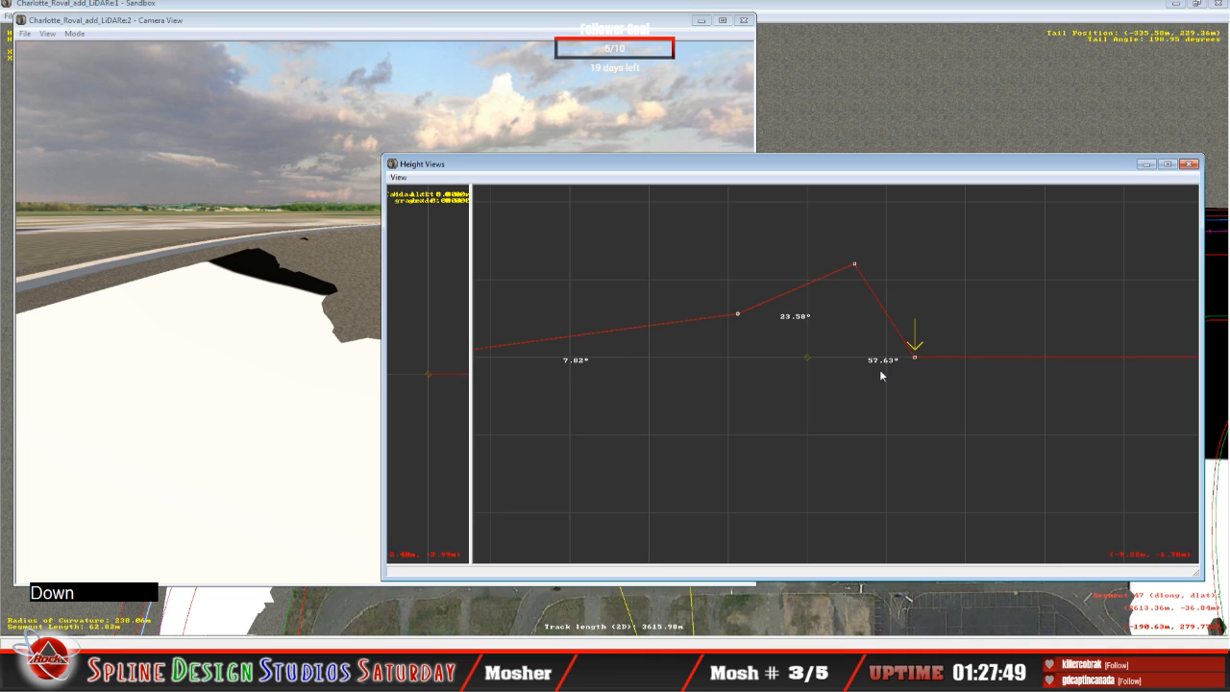
pyautogui.press('Down')
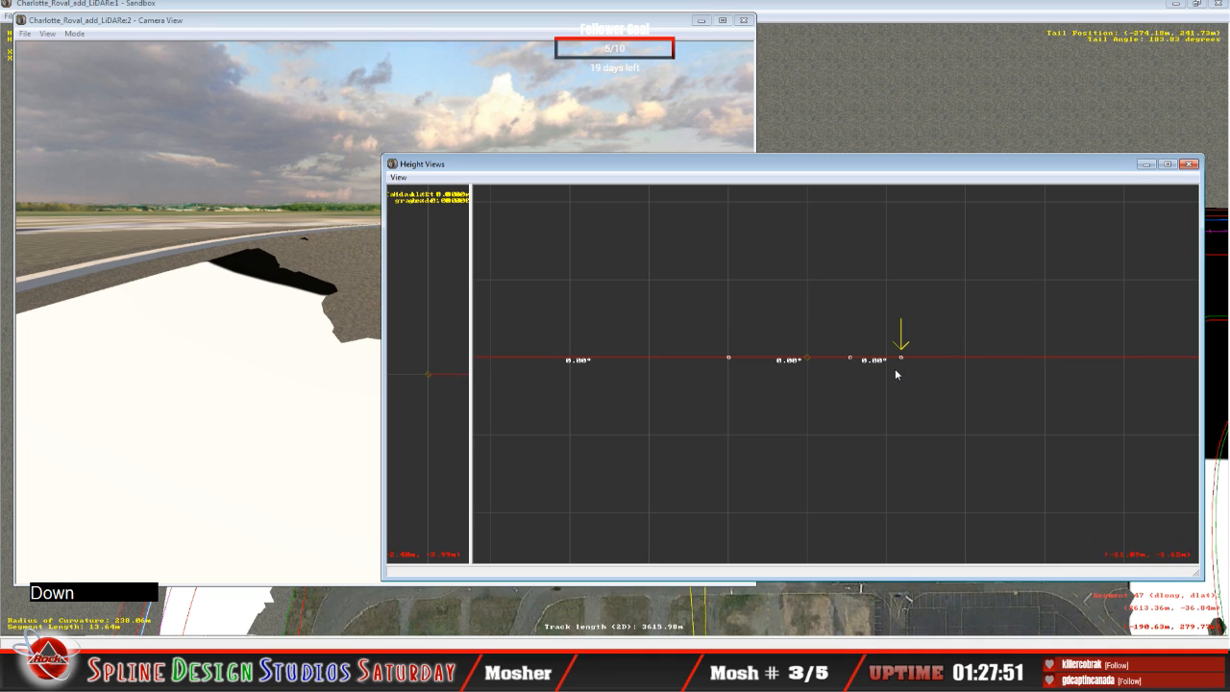
# Step: Compare the cross-section profile of the 82.30 m segment with the flat profiles of the neighbouring 13.64 m and 79.33 m segments
pyautogui.press('Up')
pyautogui.press('Up')
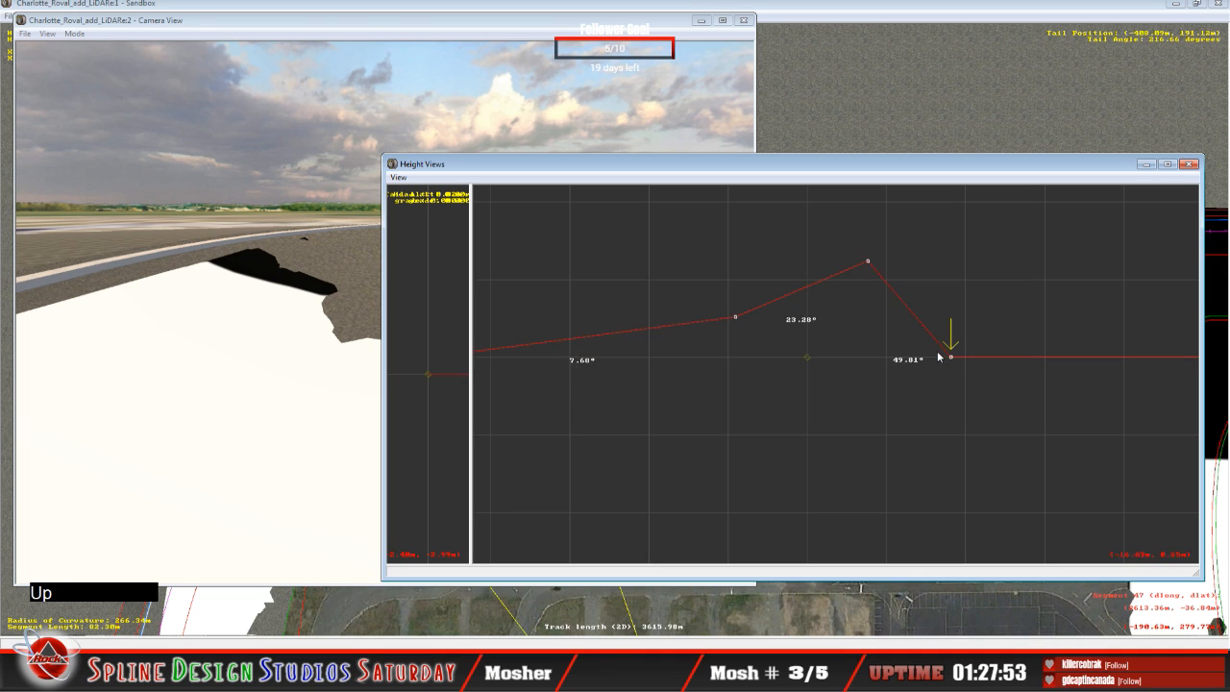
pyautogui.press('Up')
pyautogui.press('Up')
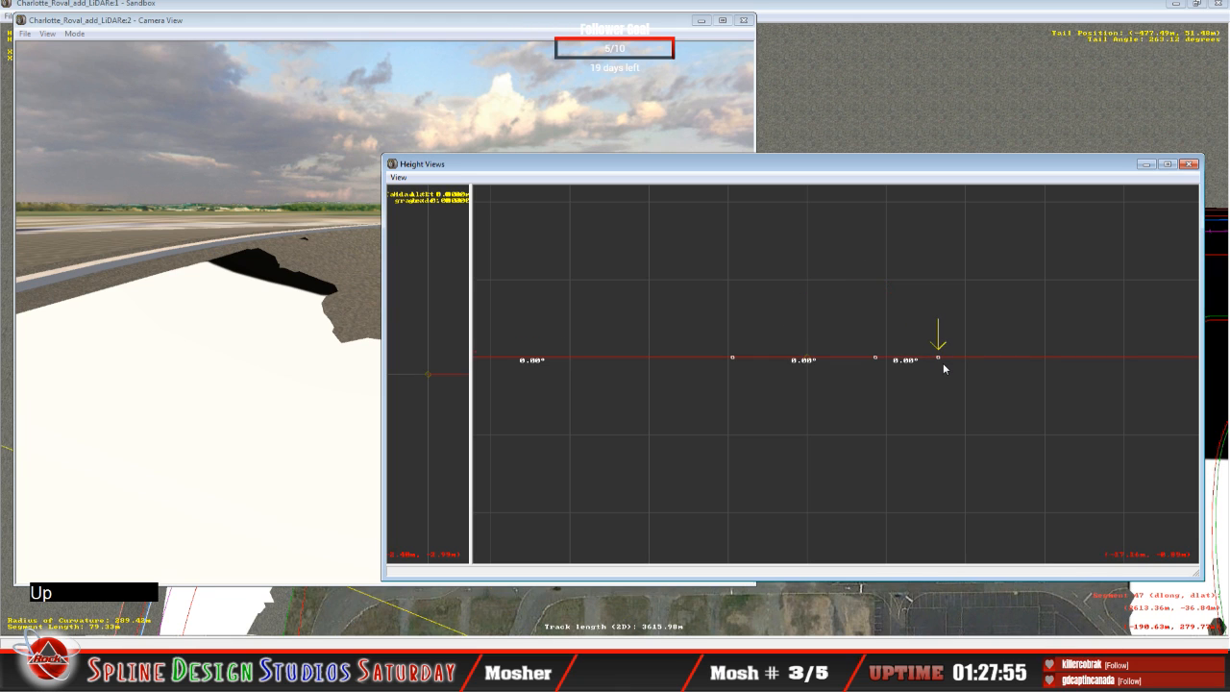
pyautogui.press('Down')
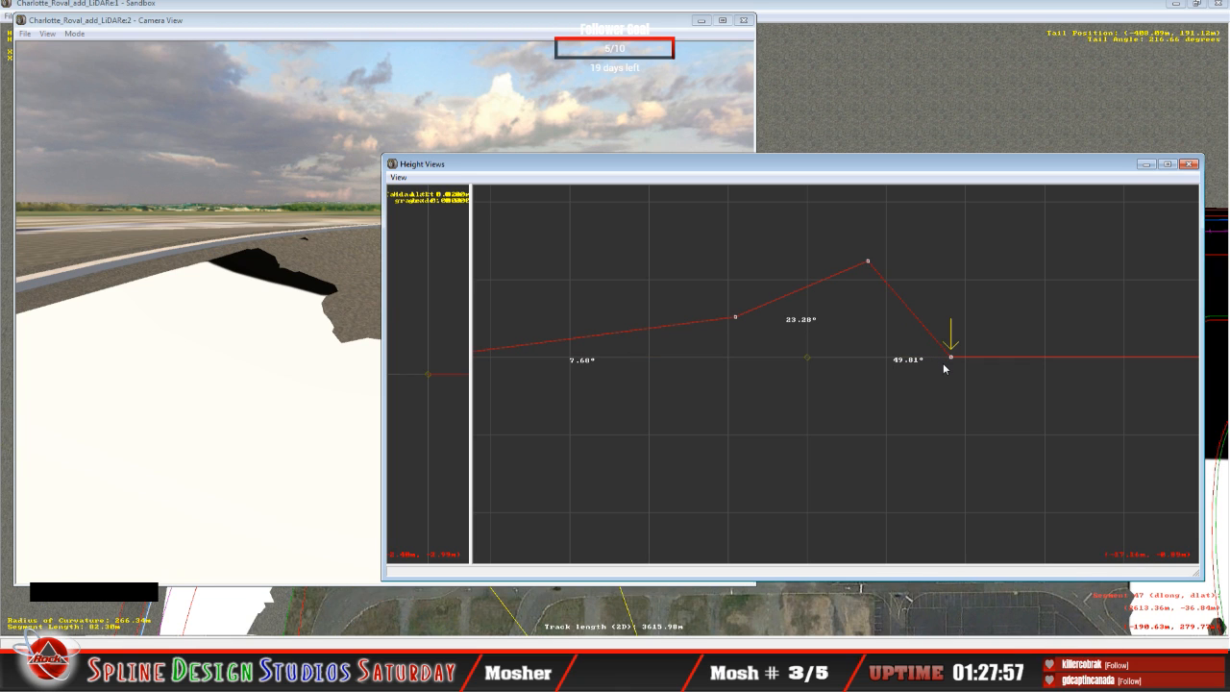
# Step: Fly the 3D camera in Slew Mode along the outer wall to examine the slope behind it and the adjoining terrain
pyautogui.click(259, 348)
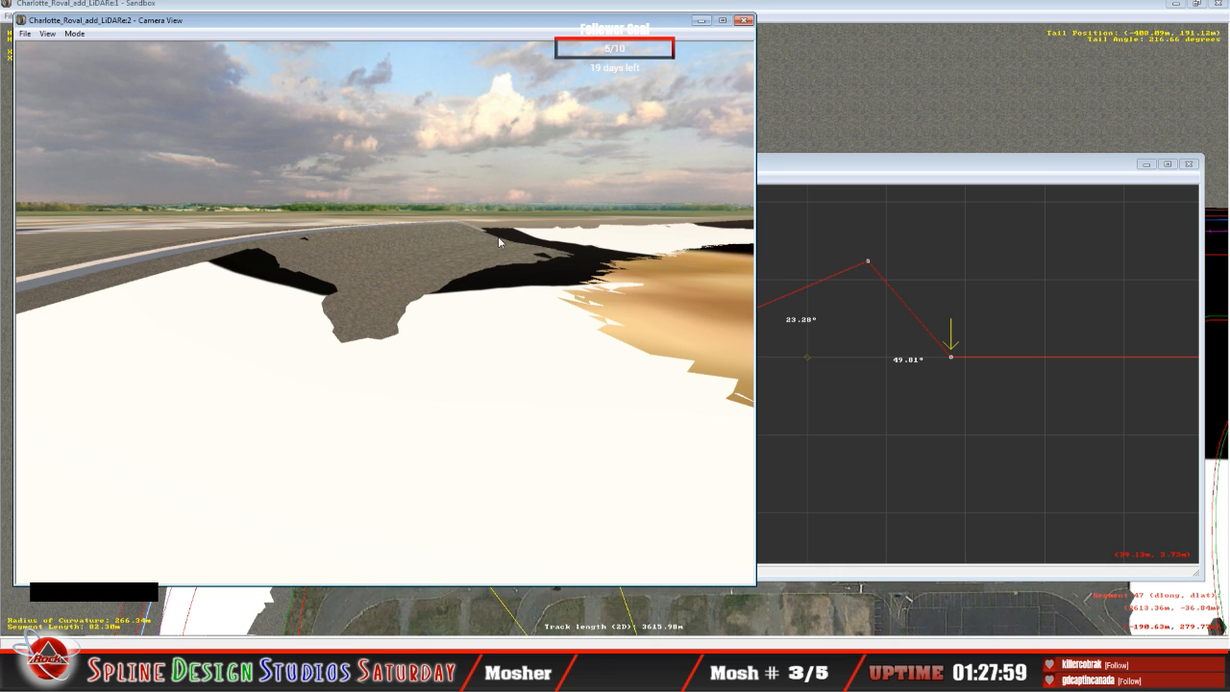
pyautogui.click(76, 35)
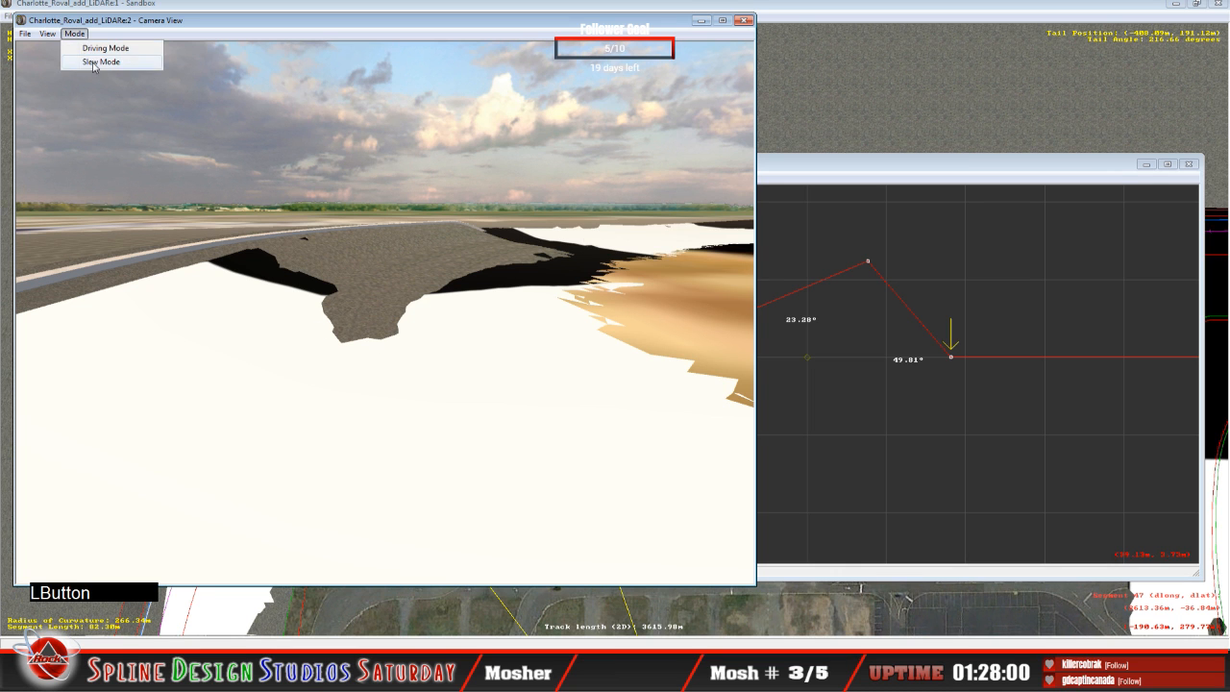
pyautogui.click(94, 63)
pyautogui.moveTo(144, 144); pyautogui.dragTo(171, 205, button='right')
pyautogui.moveTo(385, 313); pyautogui.dragTo(346, 365, button='right')
pyautogui.moveTo(384, 312)
pyautogui.mouseDown()
pyautogui.moveTo(370, 317)
pyautogui.moveTo(391, 329)
pyautogui.mouseUp()
pyautogui.moveTo(385, 312); pyautogui.dragTo(442, 322, button='right')
pyautogui.moveTo(443, 322); pyautogui.dragTo(409, 336)
pyautogui.moveTo(409, 337); pyautogui.dragTo(426, 308, button='right')
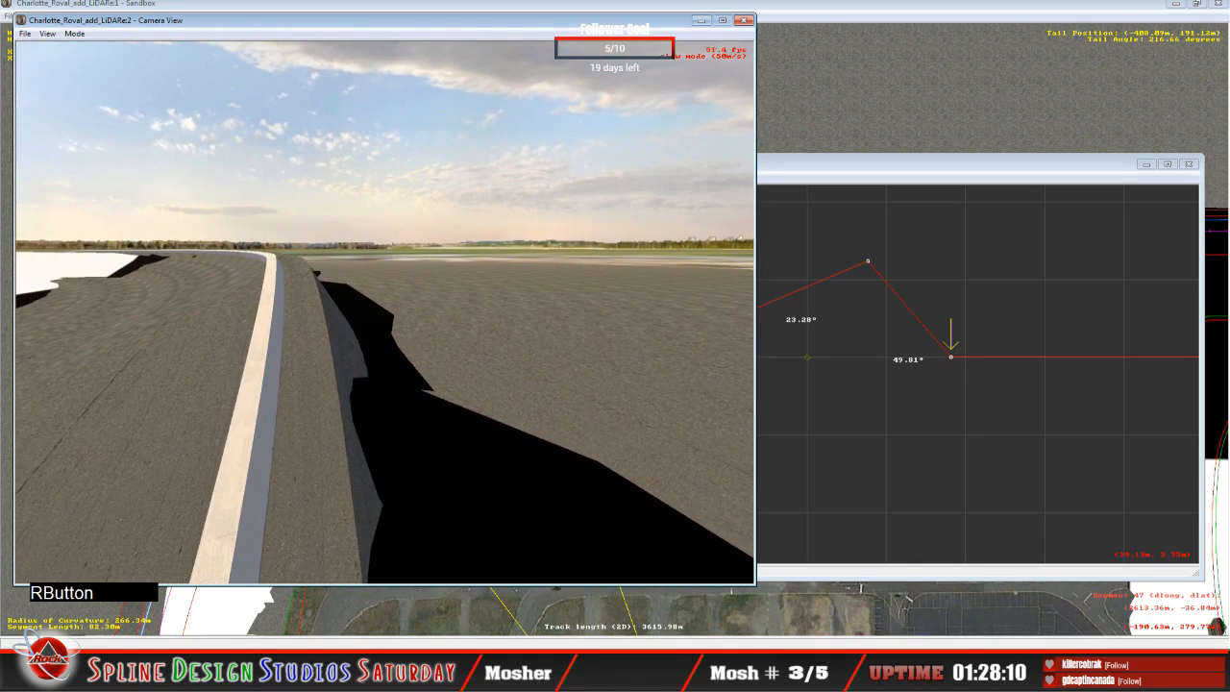
# Step: Back the slewing camera away along the turn to examine how the LiDAR mesh meets the banked track surface
pyautogui.moveTo(385, 312); pyautogui.dragTo(386, 332)
pyautogui.moveTo(387, 332); pyautogui.dragTo(419, 352, button='right')
pyautogui.moveTo(419, 352); pyautogui.dragTo(420, 302)
pyautogui.moveTo(420, 302); pyautogui.dragTo(357, 266, button='right')
pyautogui.moveTo(358, 265); pyautogui.dragTo(358, 250)
pyautogui.moveTo(358, 250); pyautogui.dragTo(442, 250, button='right')
pyautogui.moveTo(442, 250)
pyautogui.mouseDown()
pyautogui.moveTo(442, 239)
pyautogui.moveTo(442, 250)
pyautogui.mouseUp()
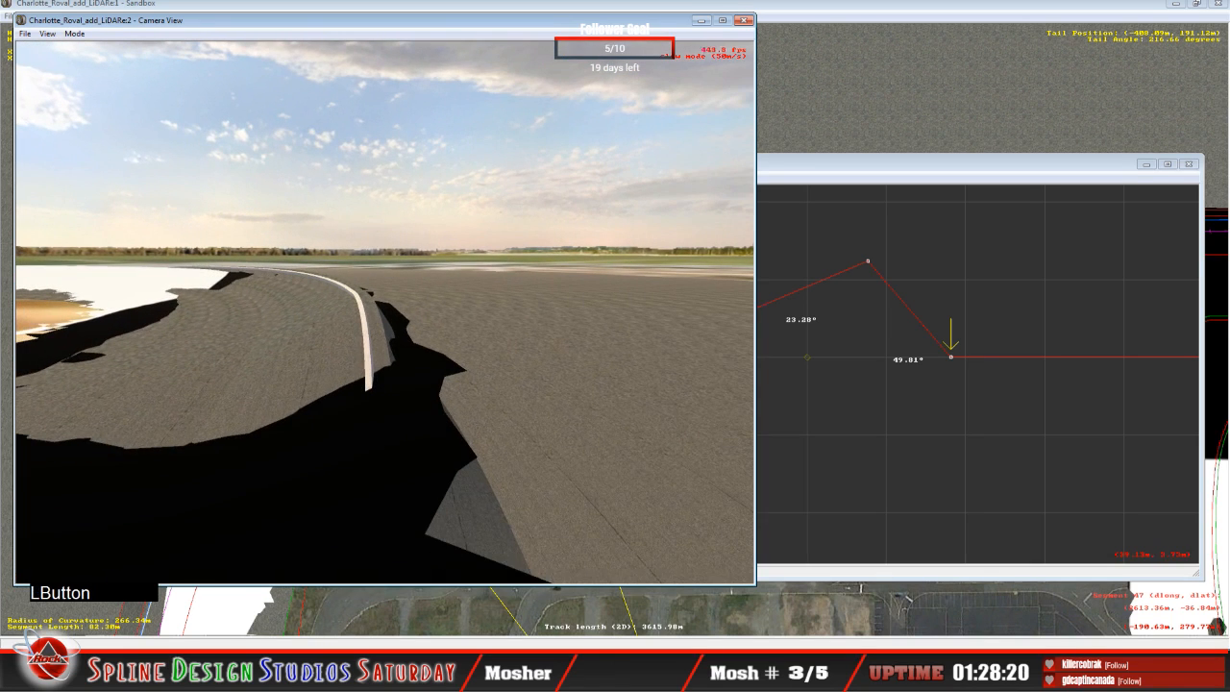
pyautogui.moveTo(442, 250); pyautogui.dragTo(387, 295, button='right')
pyautogui.press('space')
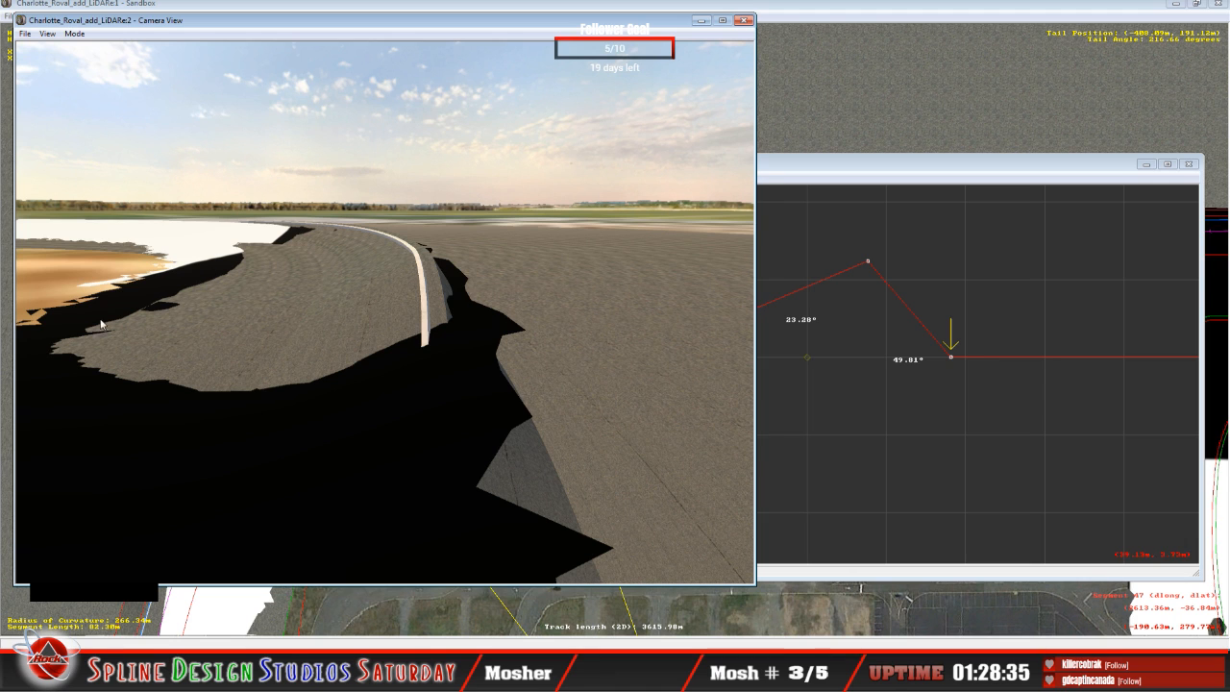
# Step: Slew the camera close to the end of the outer wall to inspect the banked surface against the LiDAR terrain
pyautogui.click(84, 39)
pyautogui.click(108, 60)
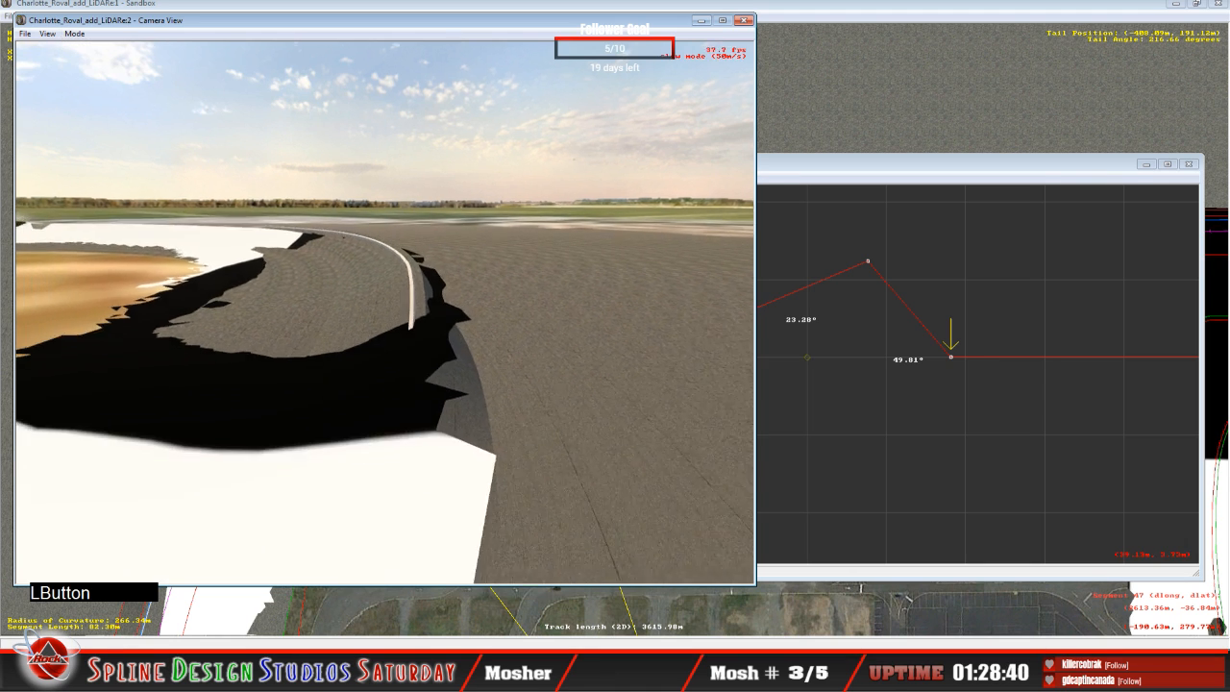
pyautogui.moveTo(385, 312); pyautogui.dragTo(481, 289, button='right')
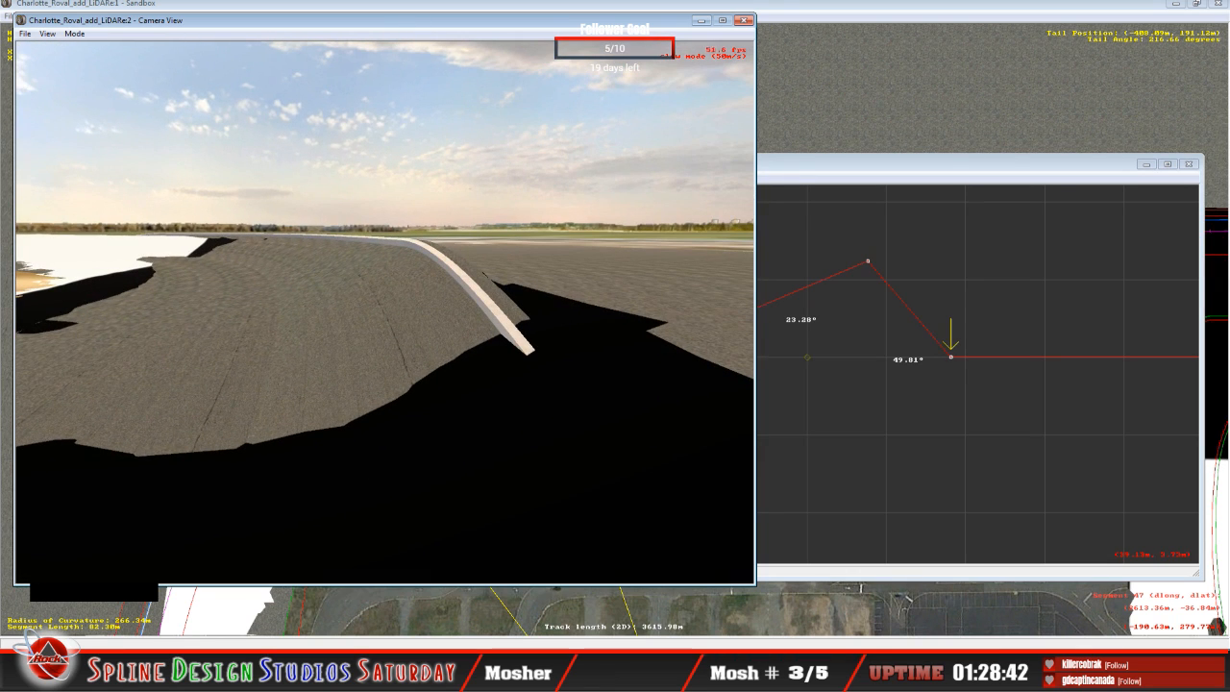
pyautogui.press('space')
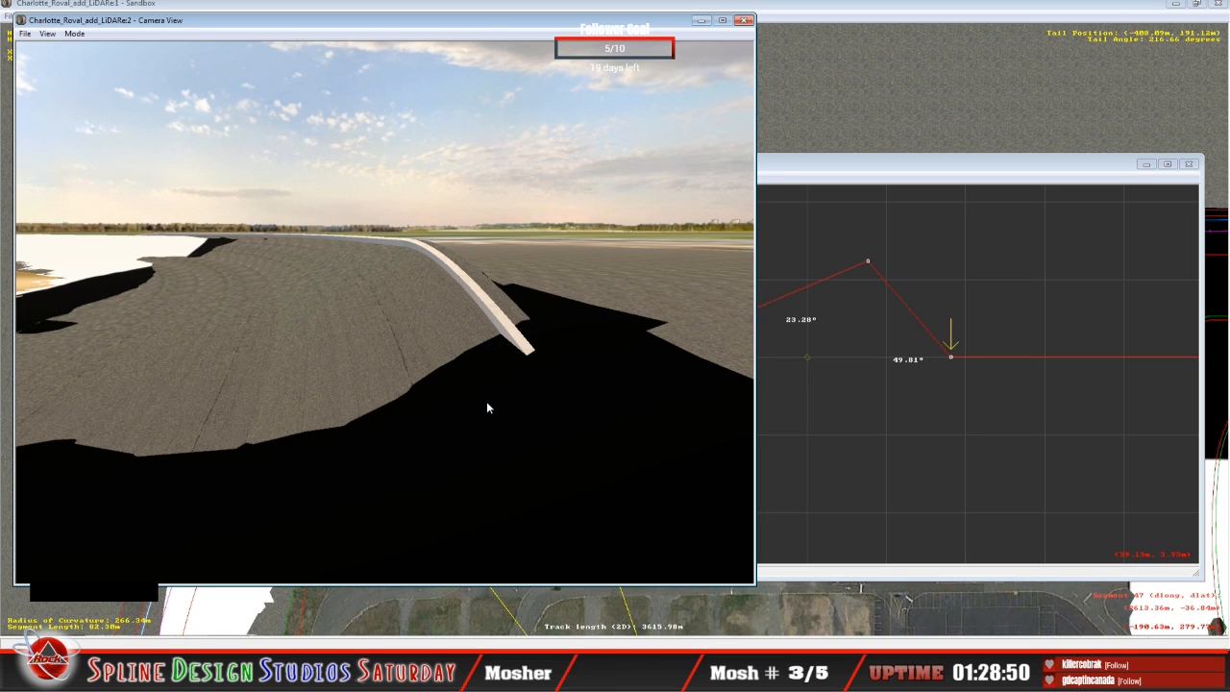
# Step: Slew the camera back over the infield side to view the whole banked turn and the surrounding LiDAR mesh
pyautogui.click(960, 188)
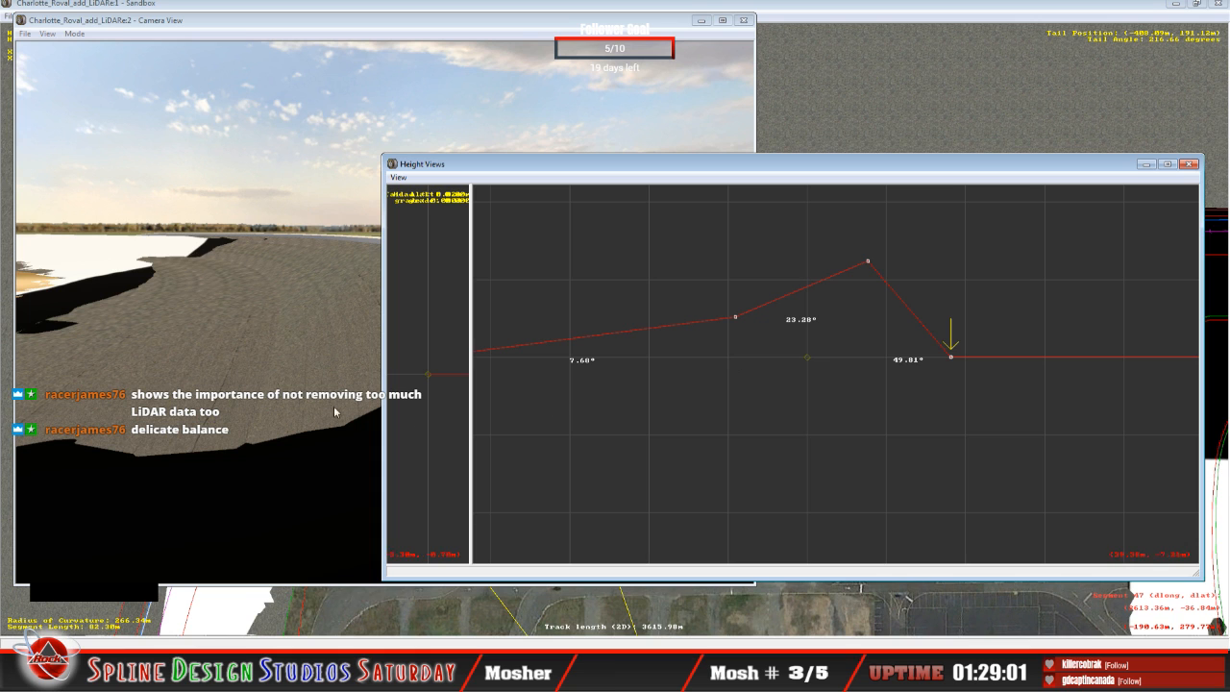
pyautogui.click(261, 346)
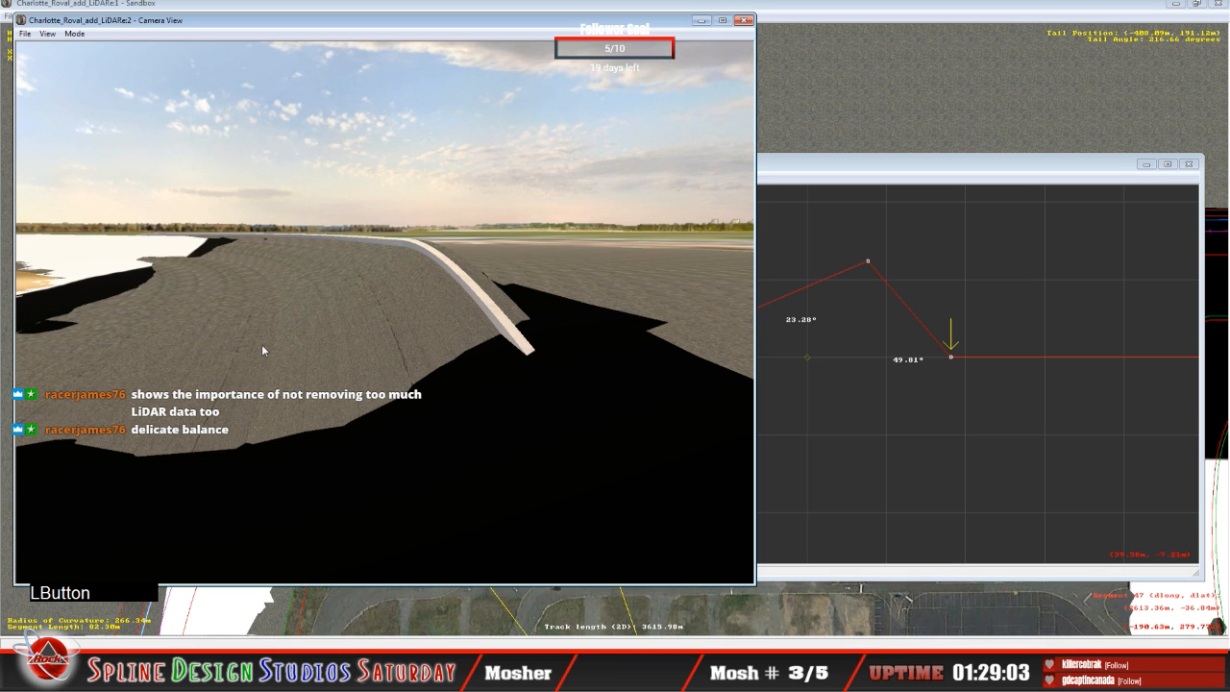
pyautogui.click(75, 33)
pyautogui.click(101, 46)
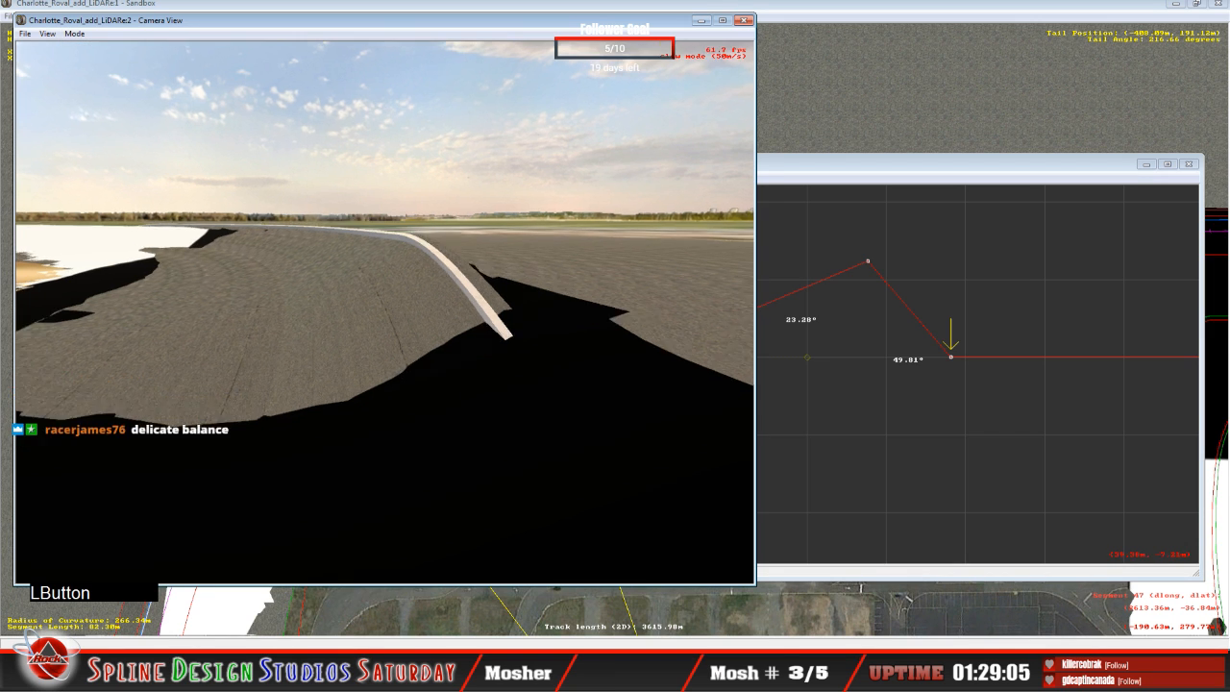
pyautogui.press('space')
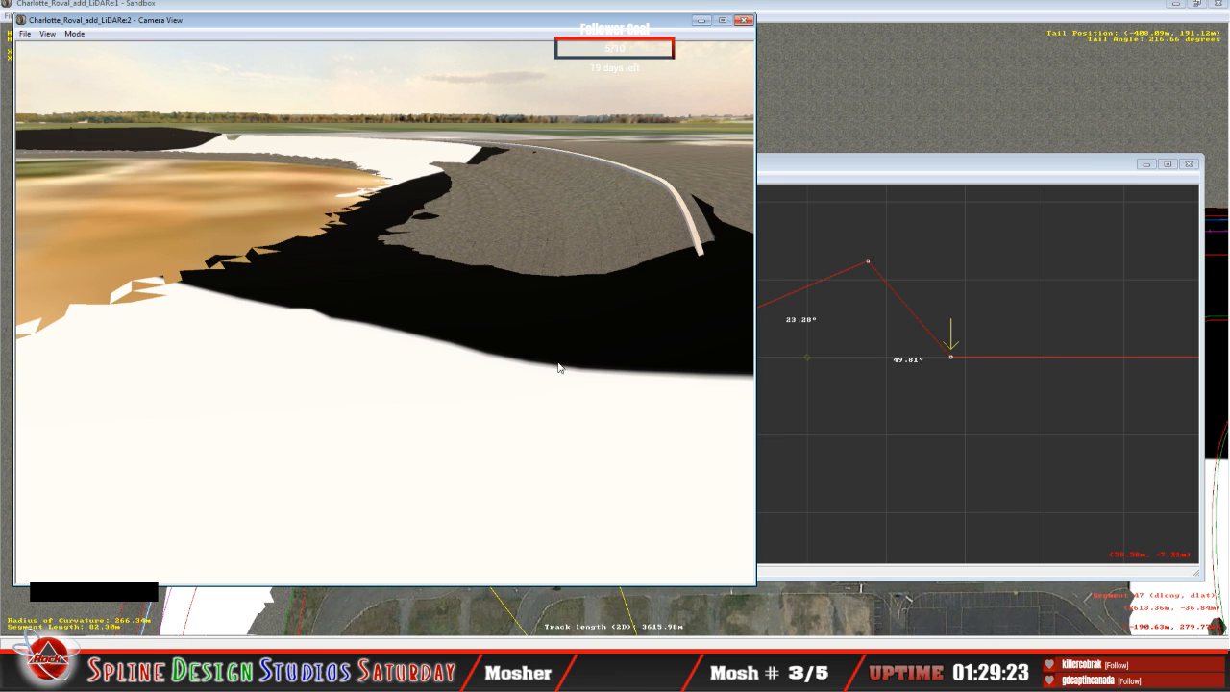
# Step: Switch to the Object Placement View and check the position and orientation of the Charlotte_LiDAR.3do object
pyautogui.click(799, 15)
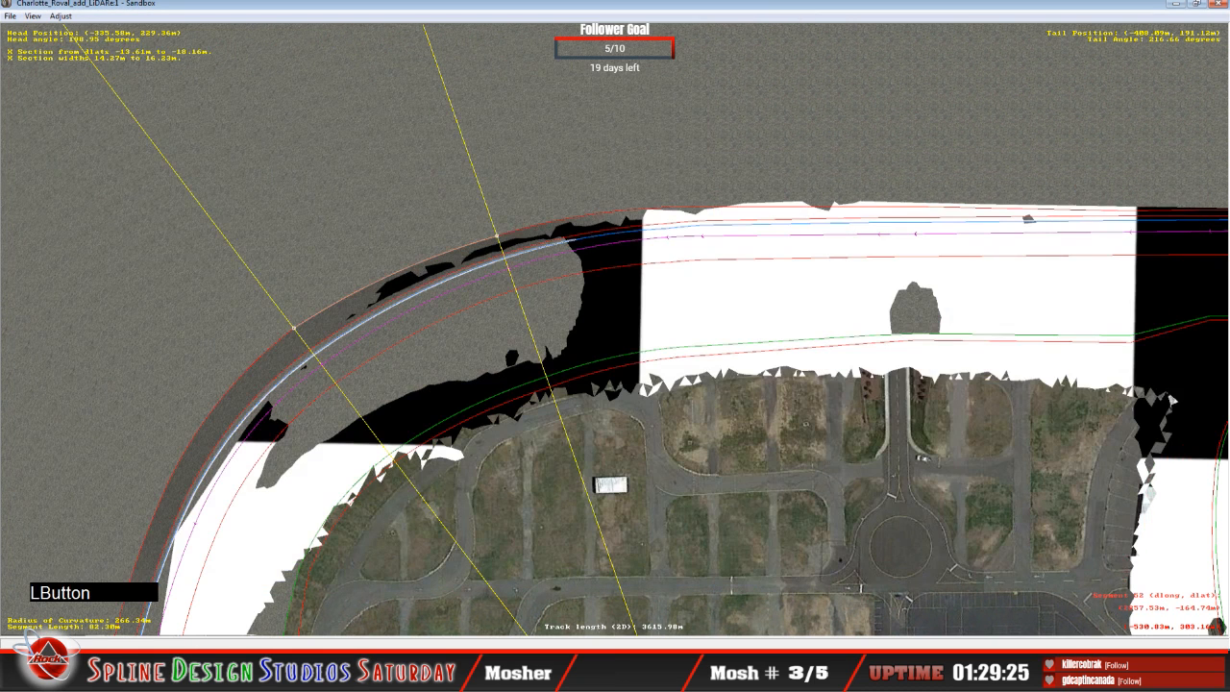
pyautogui.click(33, 17)
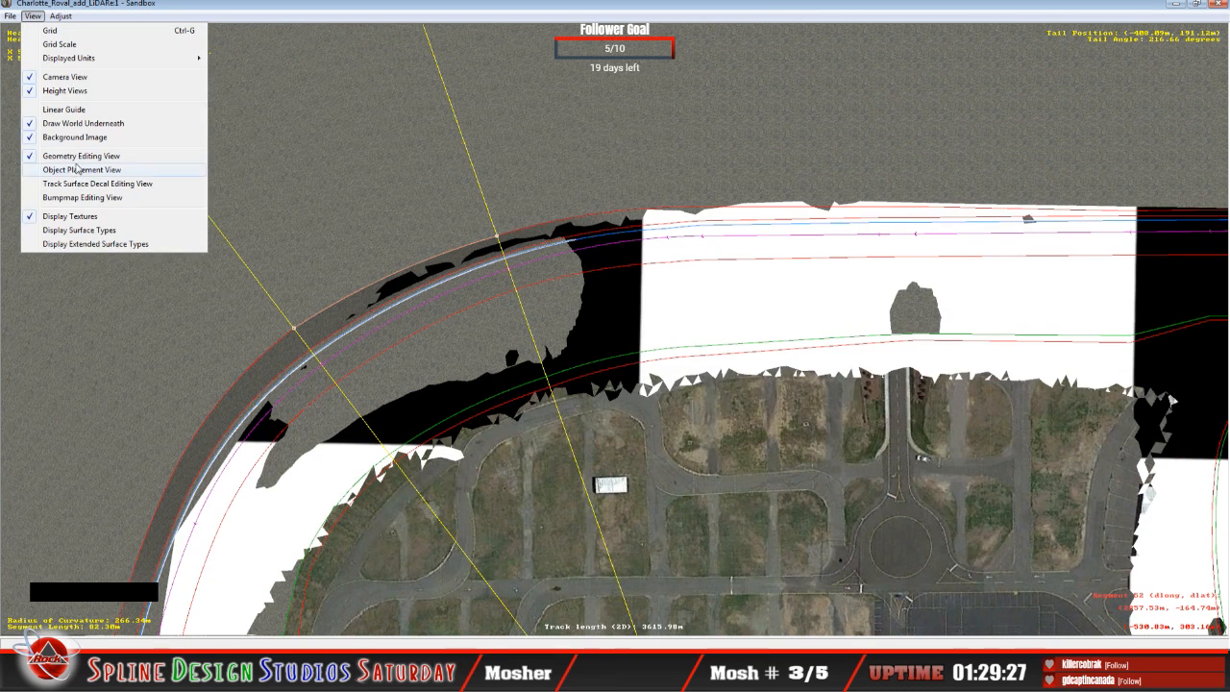
pyautogui.click(78, 171)
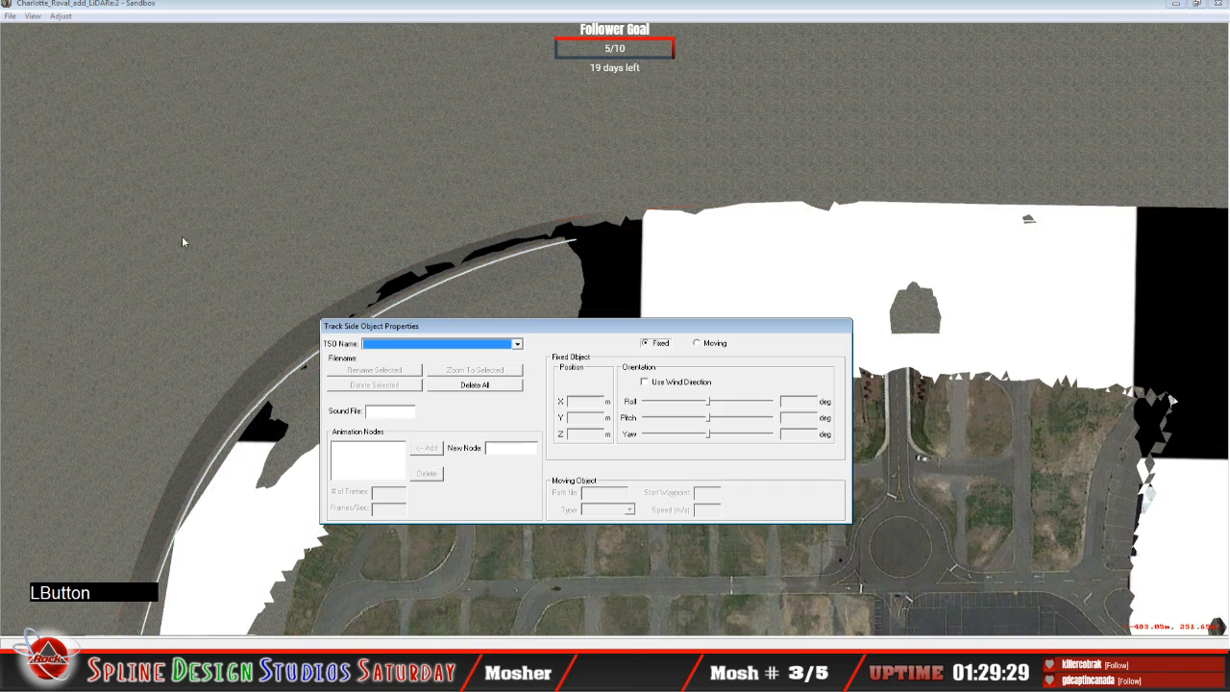
pyautogui.click(496, 401)
pyautogui.click(771, 311)
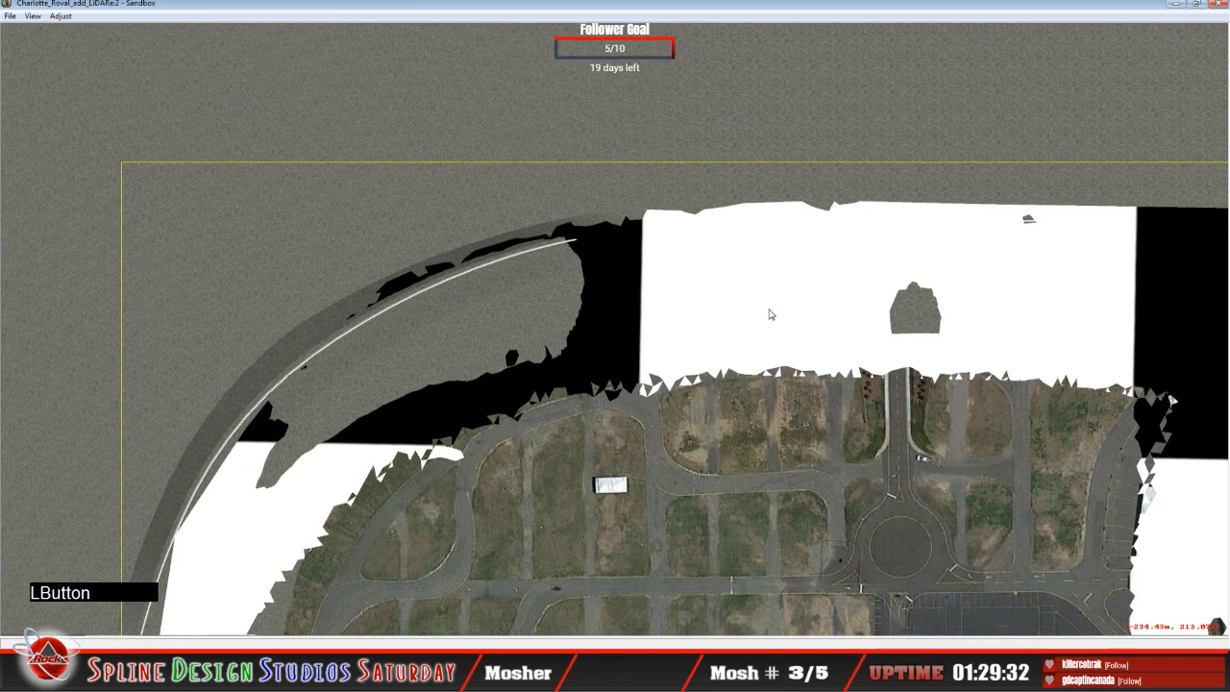
pyautogui.click(415, 671)
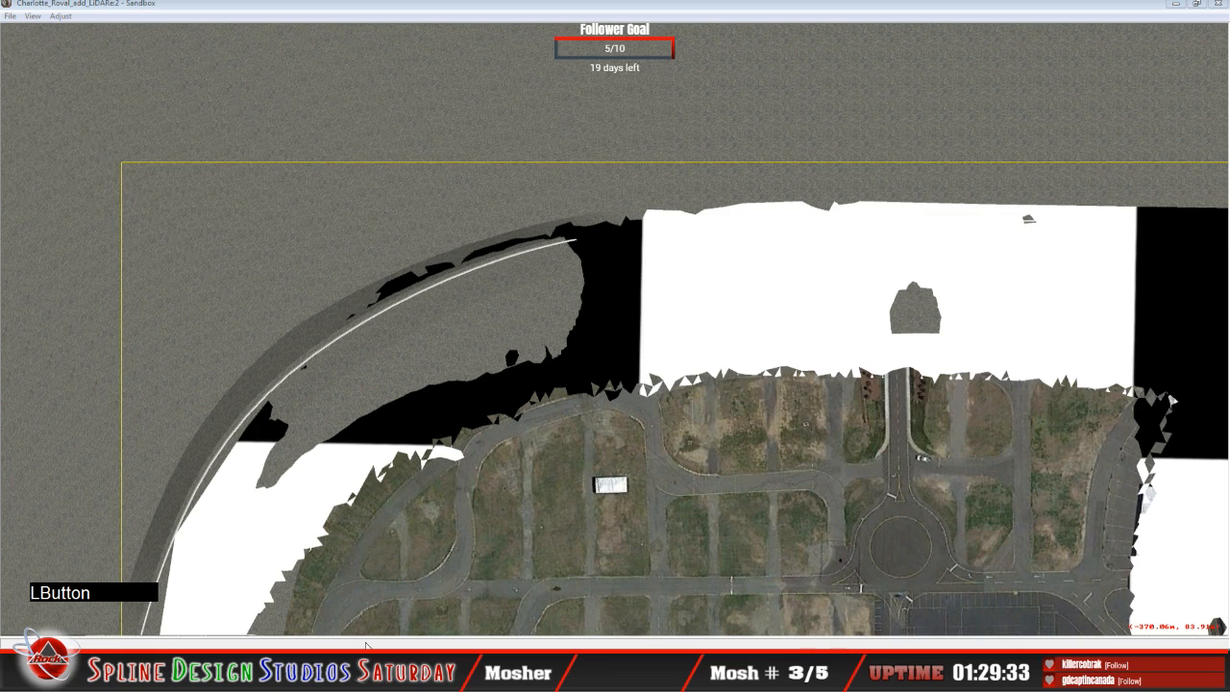
pyautogui.click(367, 645)
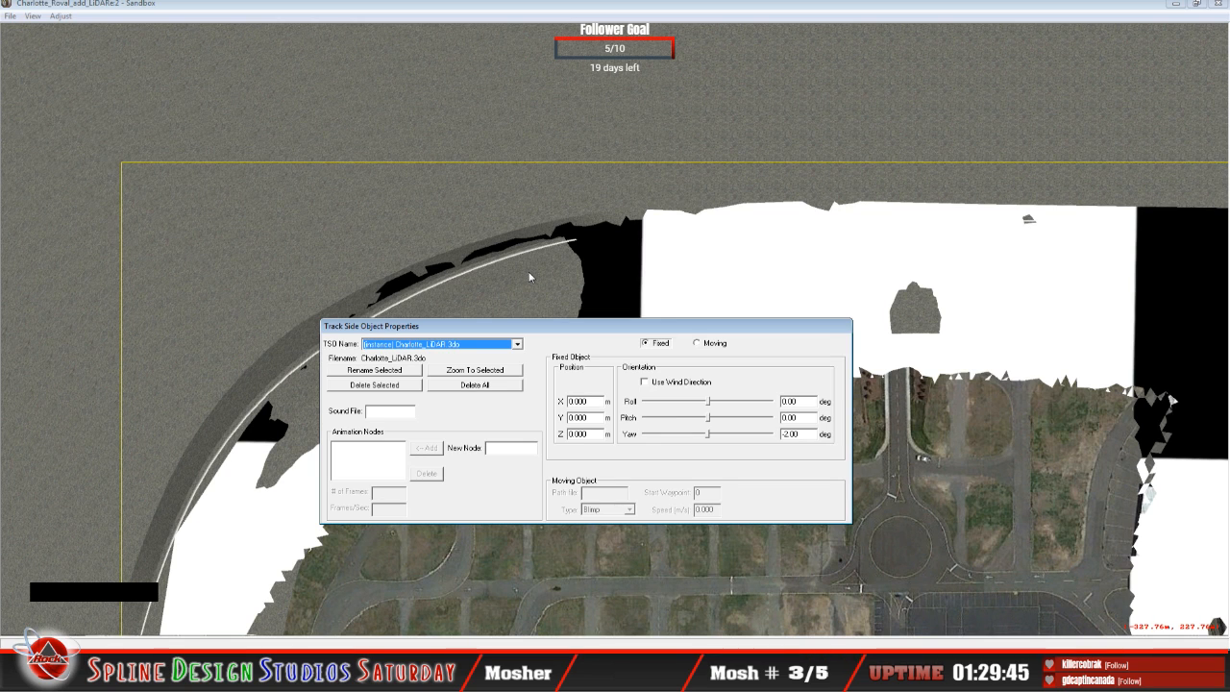
pyautogui.click(125, 325)
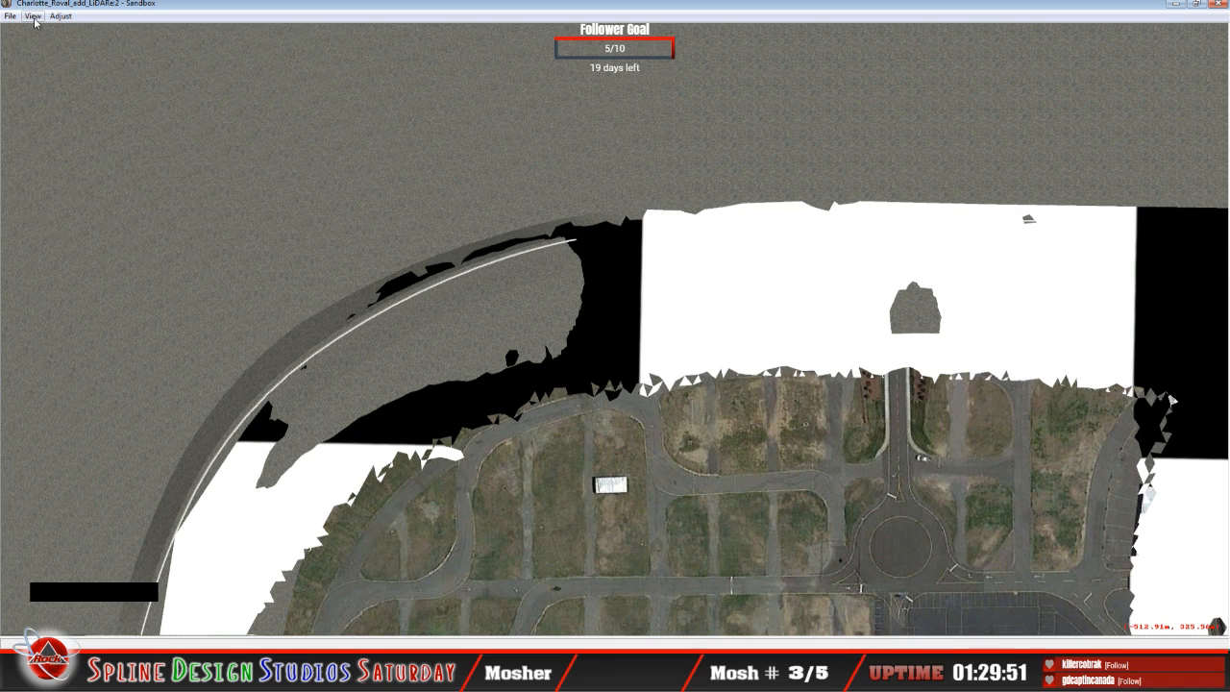
# Step: Examine the LiDAR mesh's coverage over the entire oval and infield in the overhead view
pyautogui.click(295, 89)
pyautogui.press('x')
pyautogui.press('x')
pyautogui.press('x')
pyautogui.press('x')
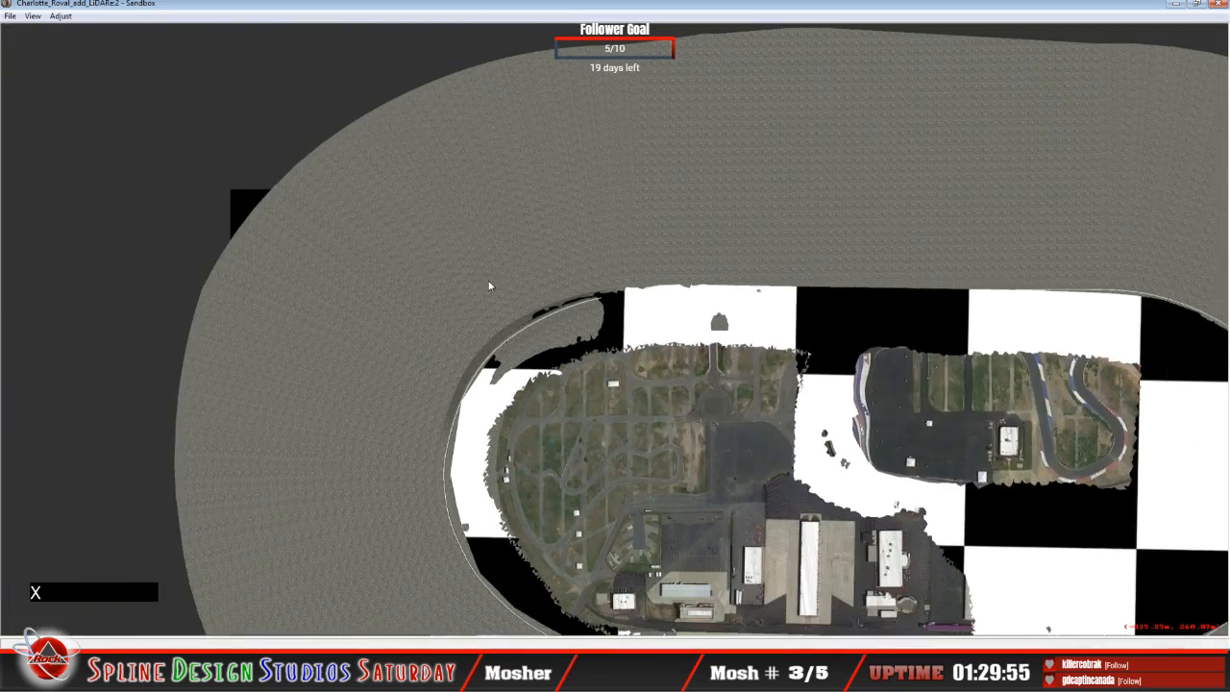
pyautogui.press('c')
pyautogui.press('c')
pyautogui.press('c')
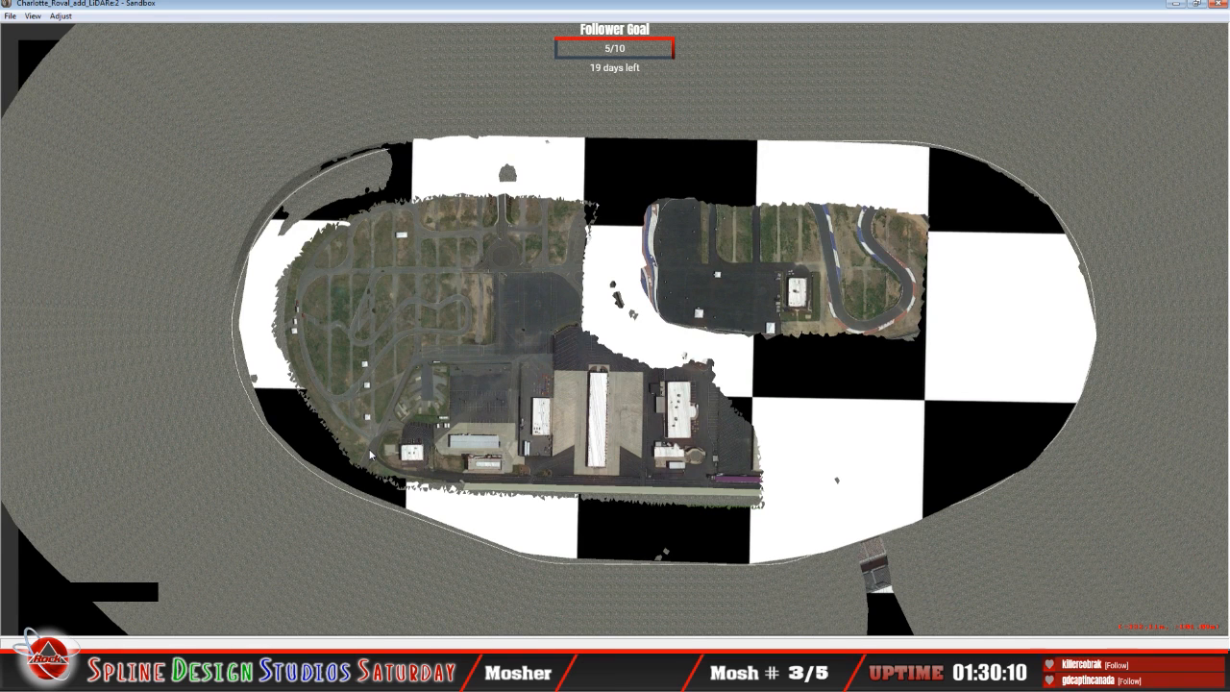
# Step: Switch to 3ds Max and lower the LiDAR terrain mesh to a Z position of about -23.72 m against the aerial image
pyautogui.click(471, 675)
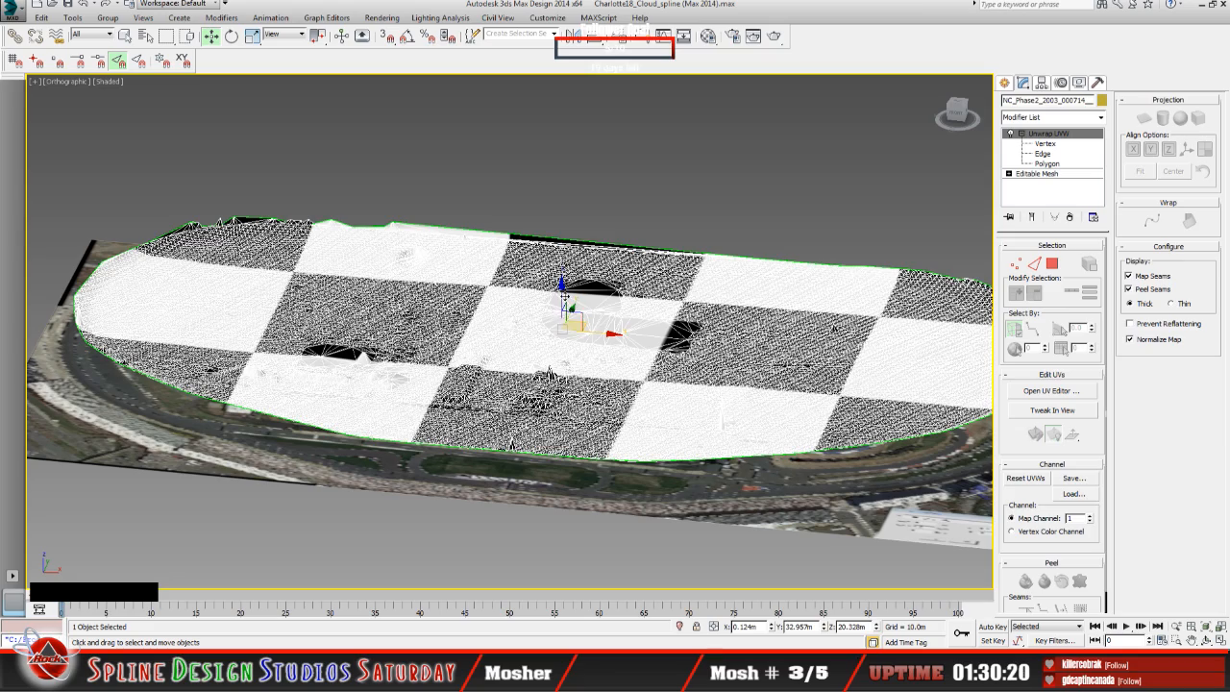
pyautogui.click(561, 294)
pyautogui.moveTo(561, 294); pyautogui.dragTo(561, 333)
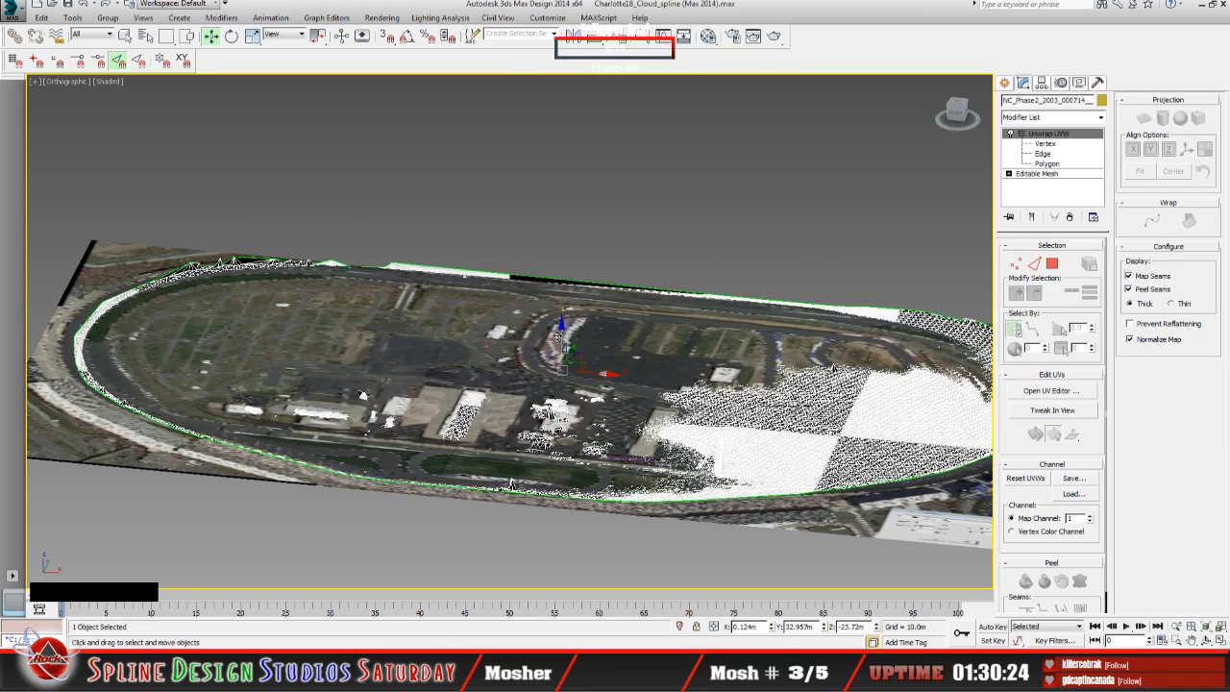
pyautogui.middleClick(581, 380)
pyautogui.scroll(-5, 581, 380)
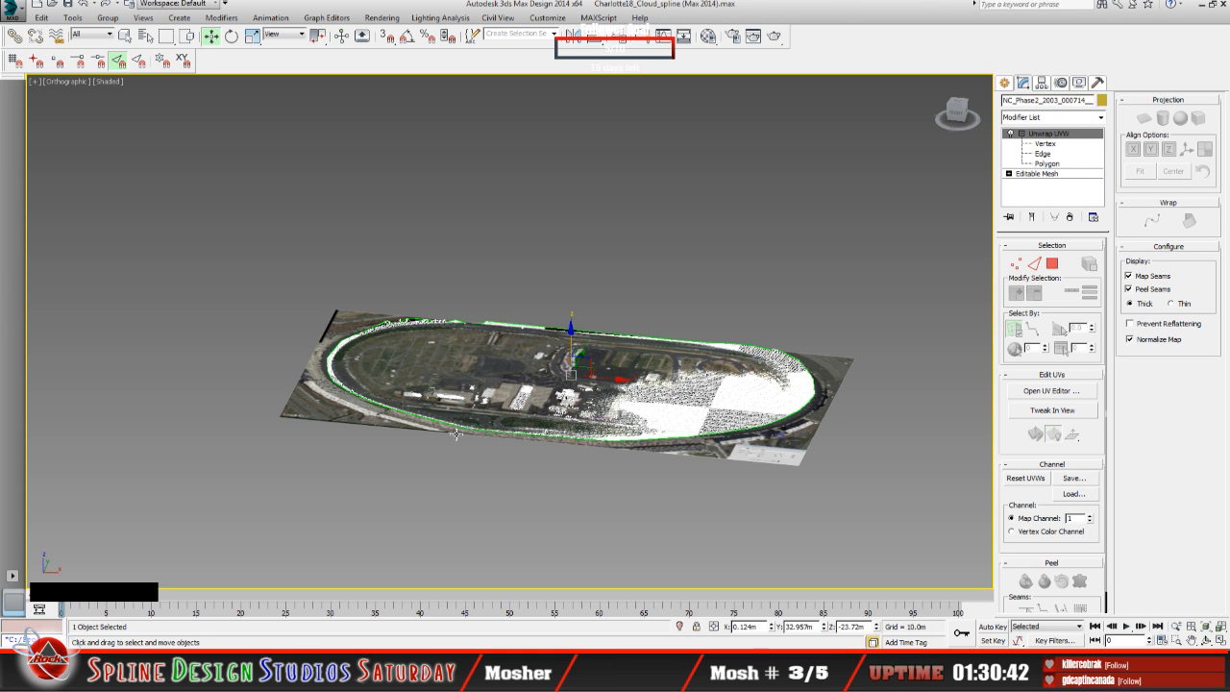
pyautogui.click(457, 441)
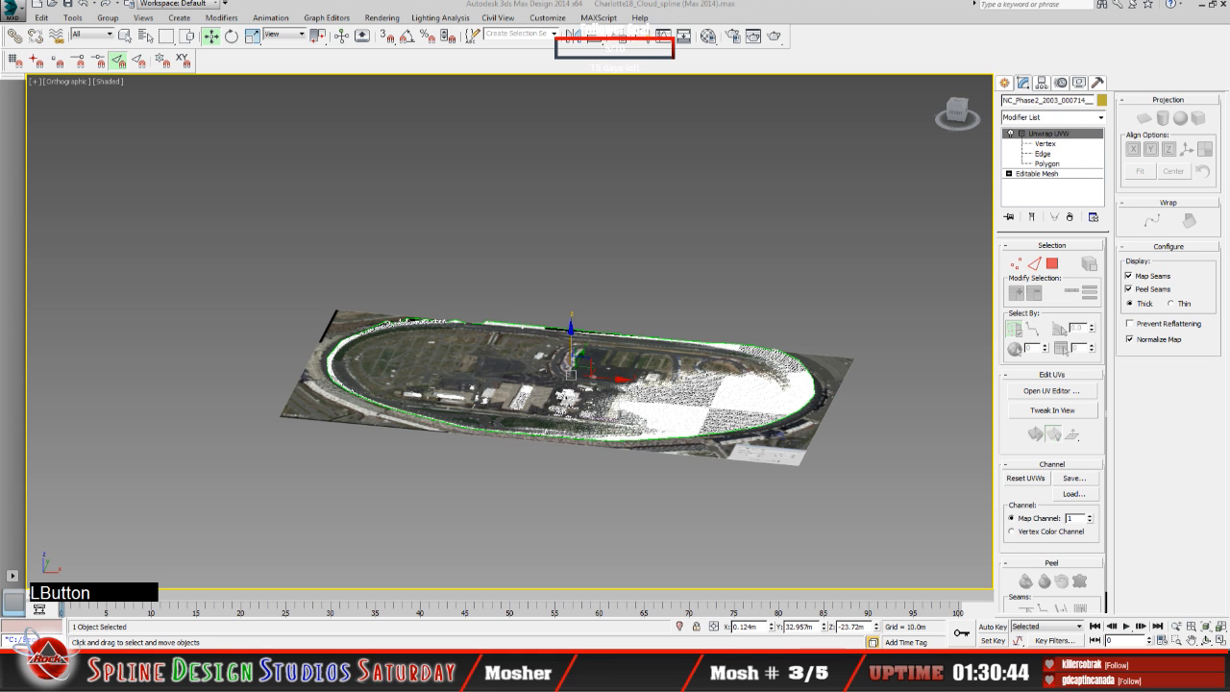
# Step: Return to Sandbox, select the Charlotte_LiDAR.3do object and review its placement properties again
pyautogui.click(400, 664)
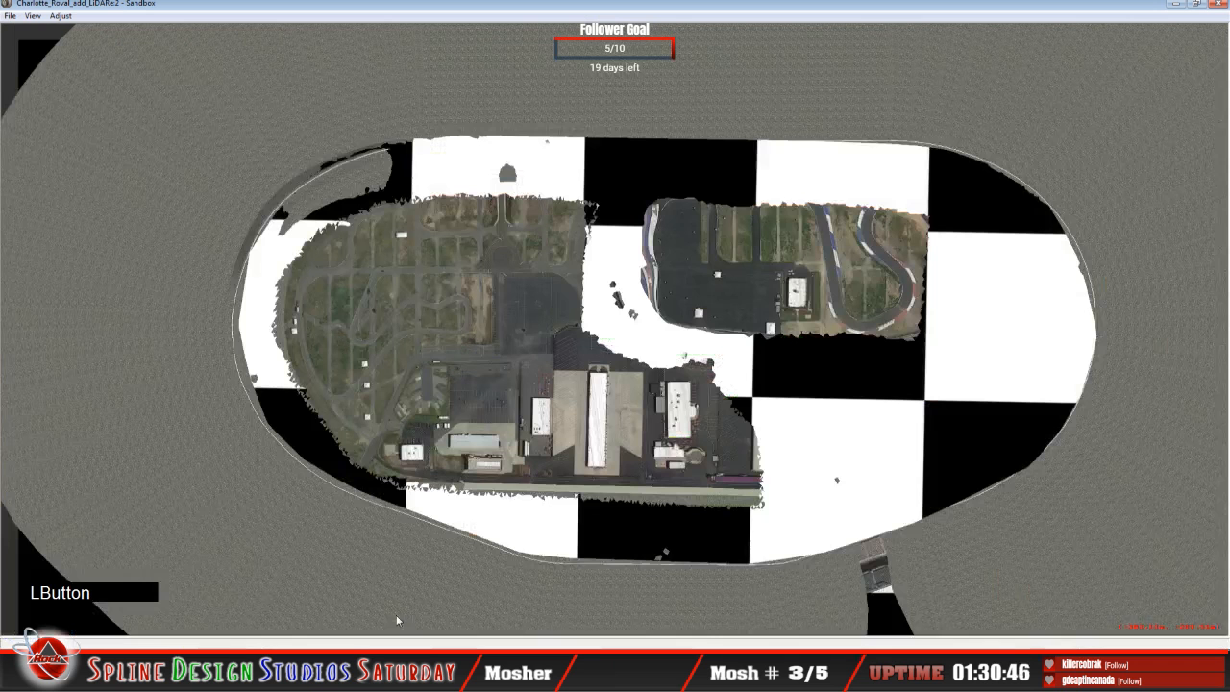
pyautogui.click(394, 450)
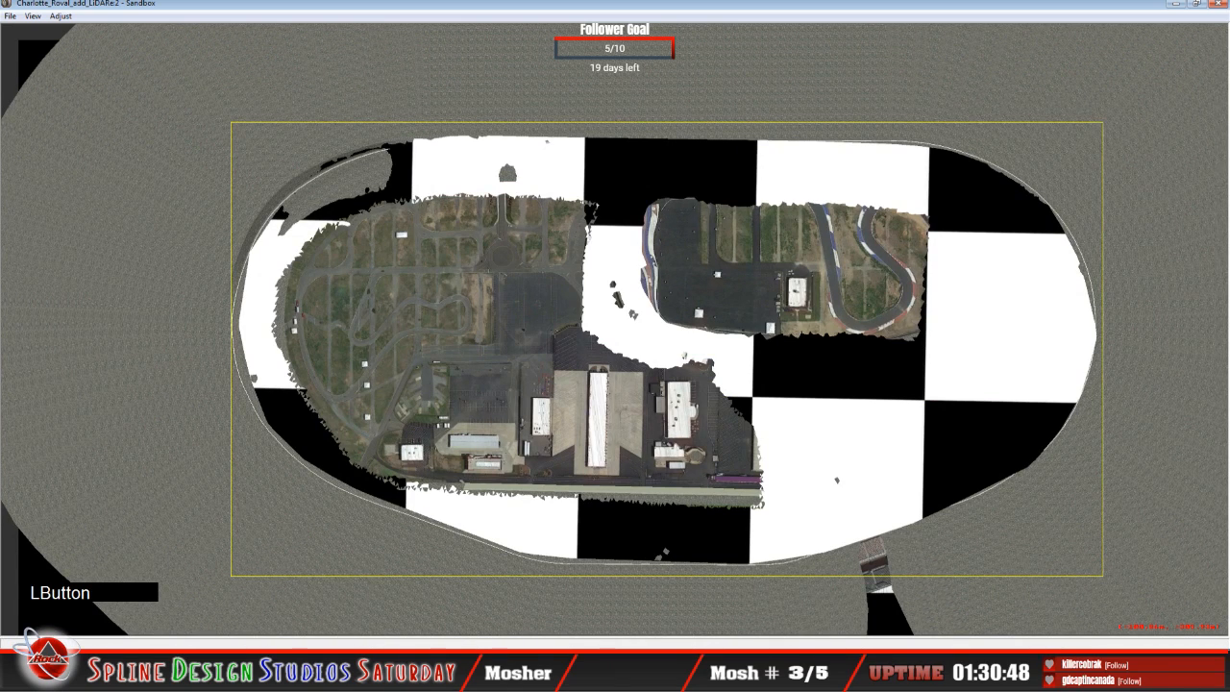
pyautogui.click(413, 669)
pyautogui.click(377, 639)
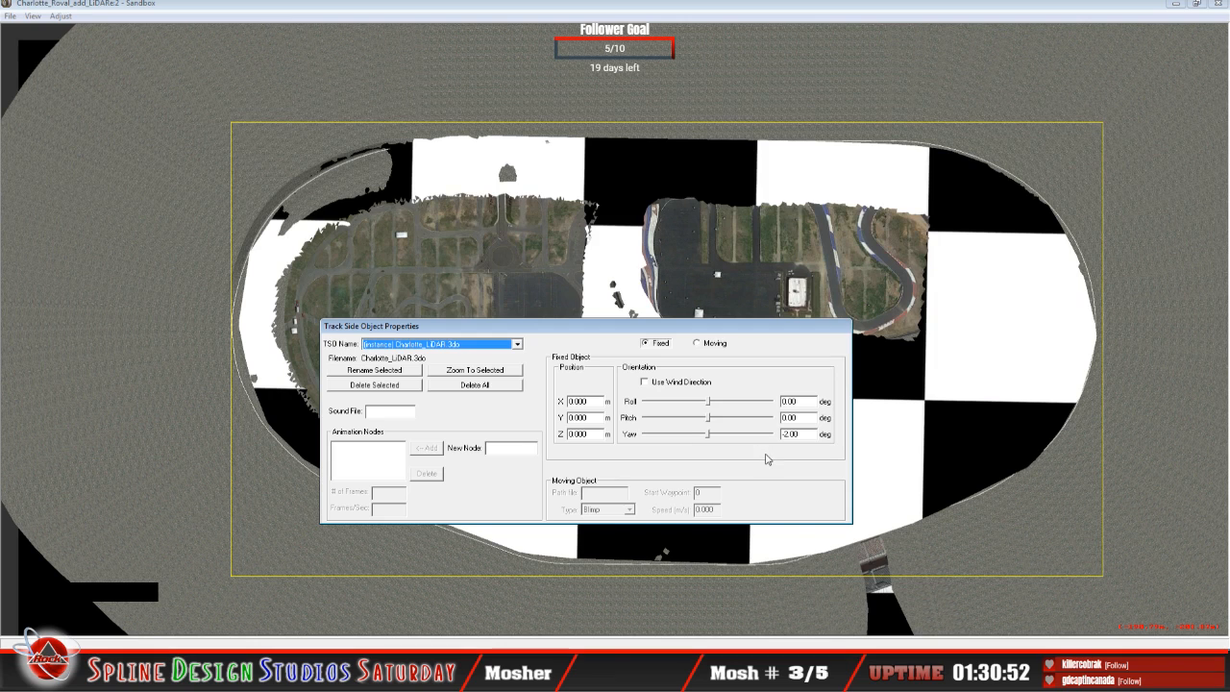
pyautogui.click(83, 354)
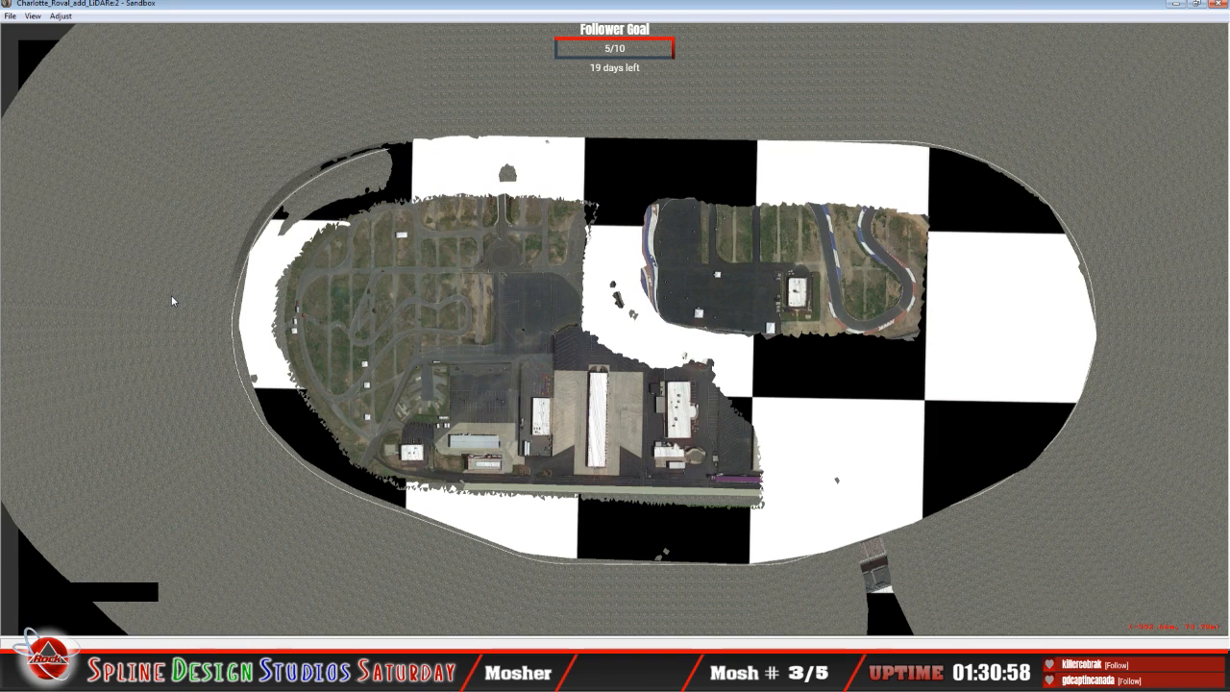
# Step: Restore the Geometry Editing View and bring the Camera View back in front of the track layout
pyautogui.click(34, 17)
pyautogui.click(86, 155)
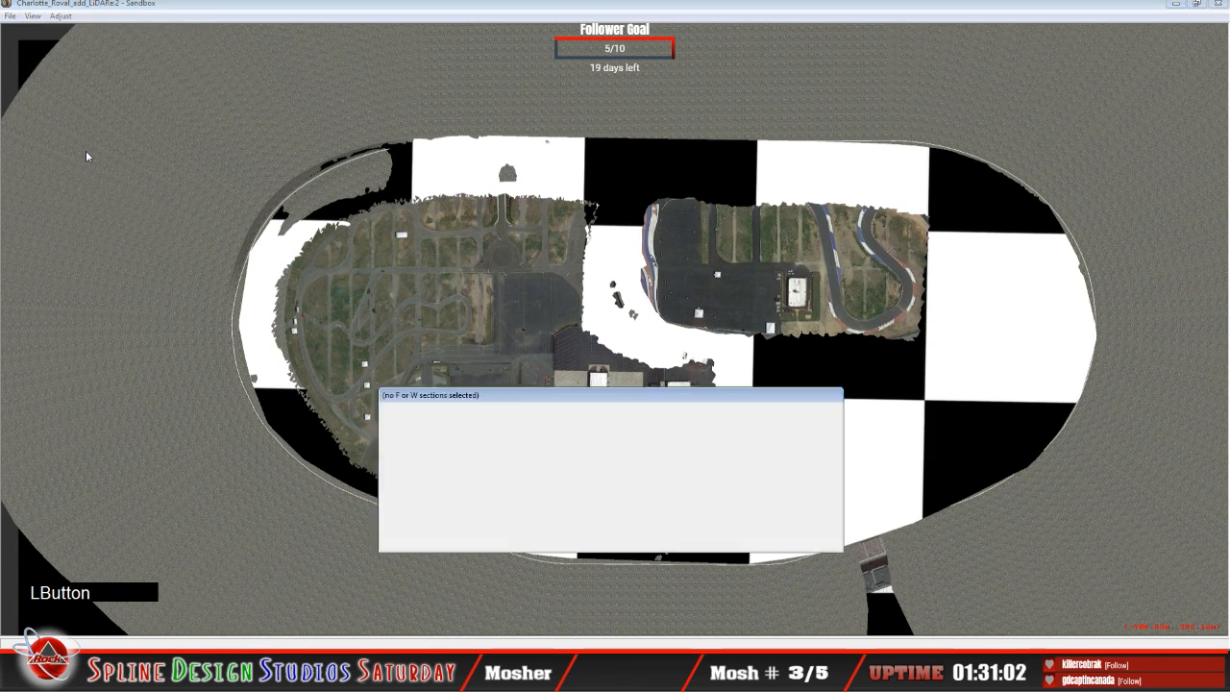
pyautogui.click(373, 15)
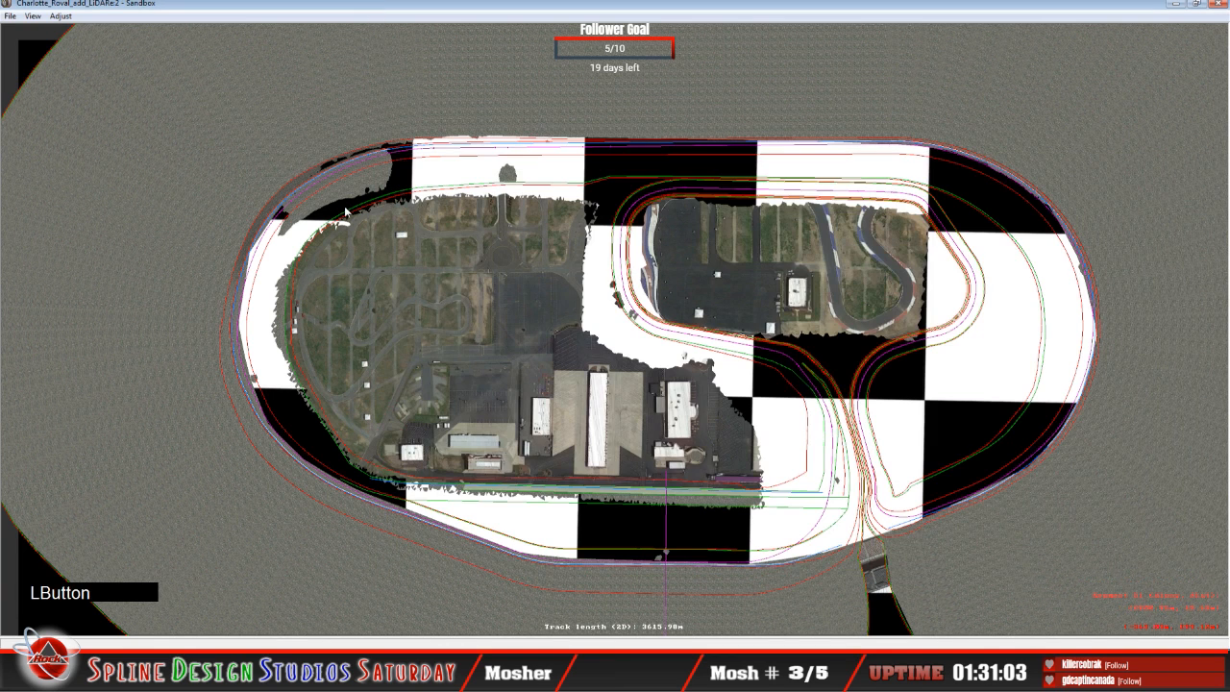
pyautogui.click(354, 657)
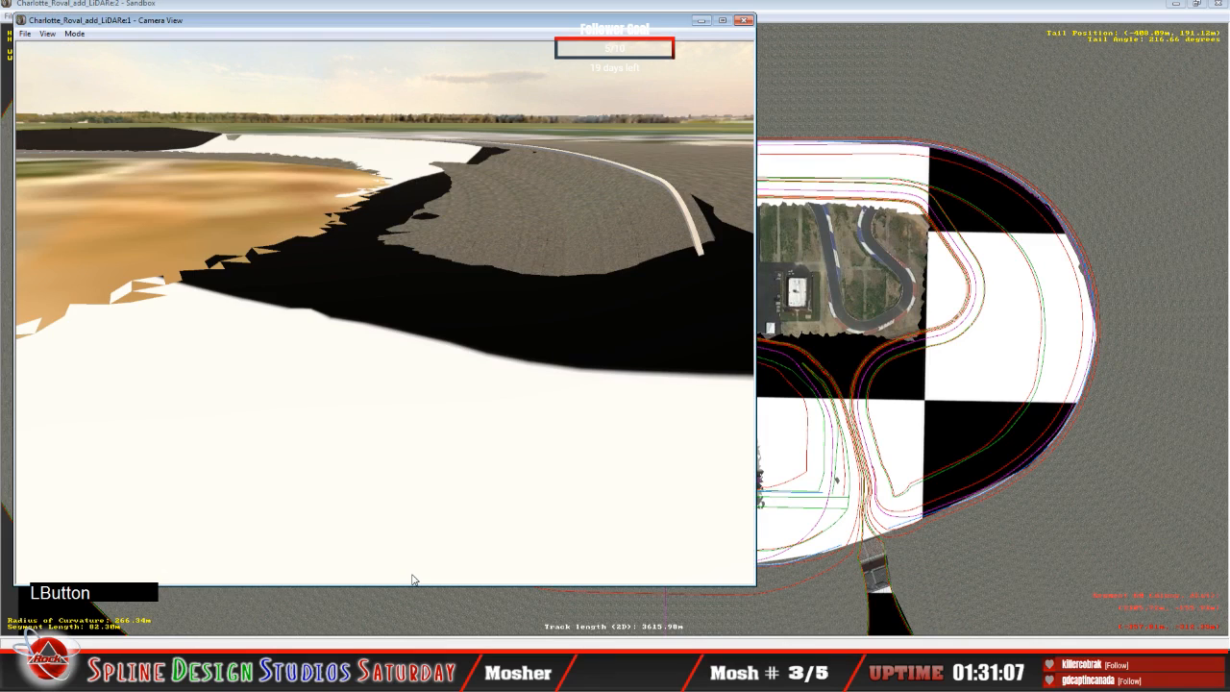
# Step: Put the Camera View in Slew Mode and examine where the banked turn's surface meets the LiDAR mesh
pyautogui.click(77, 34)
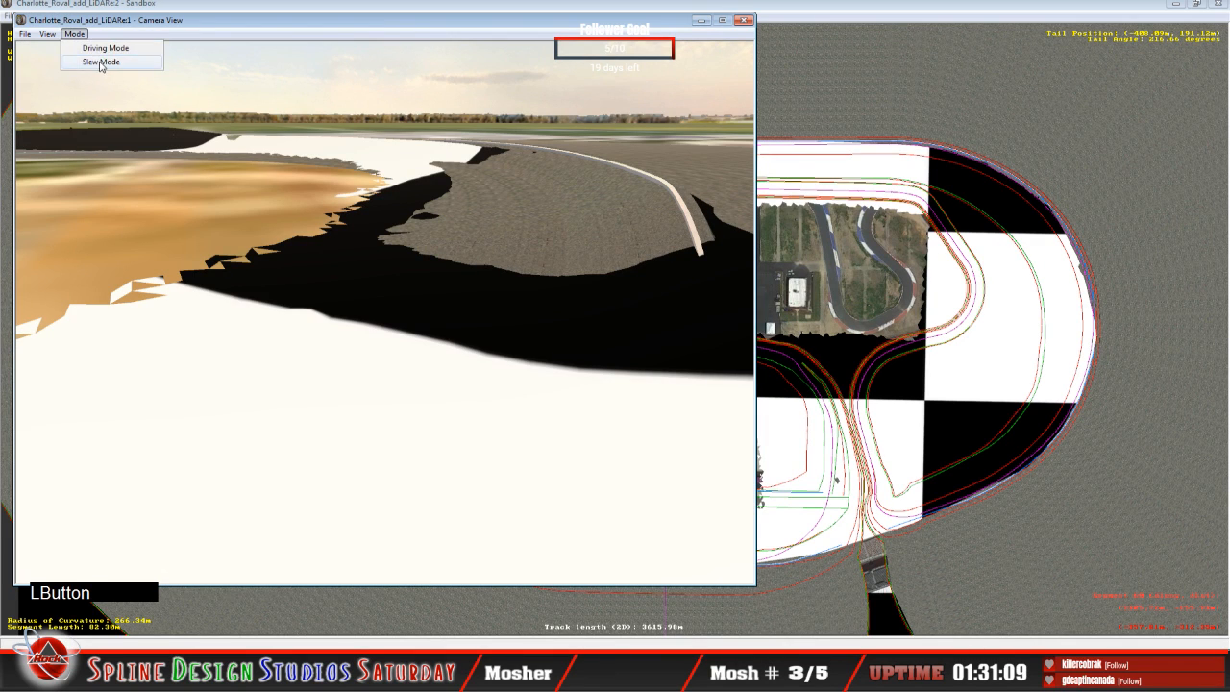
pyautogui.click(102, 63)
pyautogui.moveTo(385, 313); pyautogui.dragTo(423, 279, button='right')
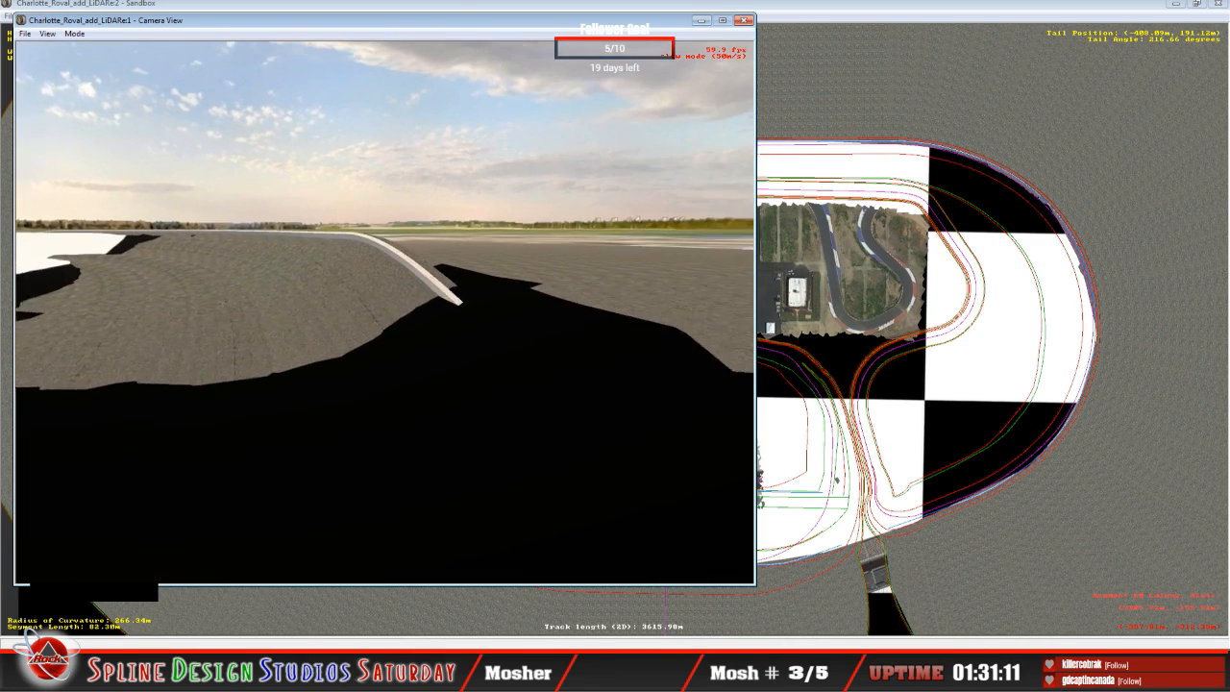
pyautogui.moveTo(423, 278); pyautogui.dragTo(428, 289)
pyautogui.moveTo(428, 289)
pyautogui.mouseDown(button='right')
pyautogui.moveTo(447, 279)
pyautogui.moveTo(413, 293)
pyautogui.mouseUp(button='right')
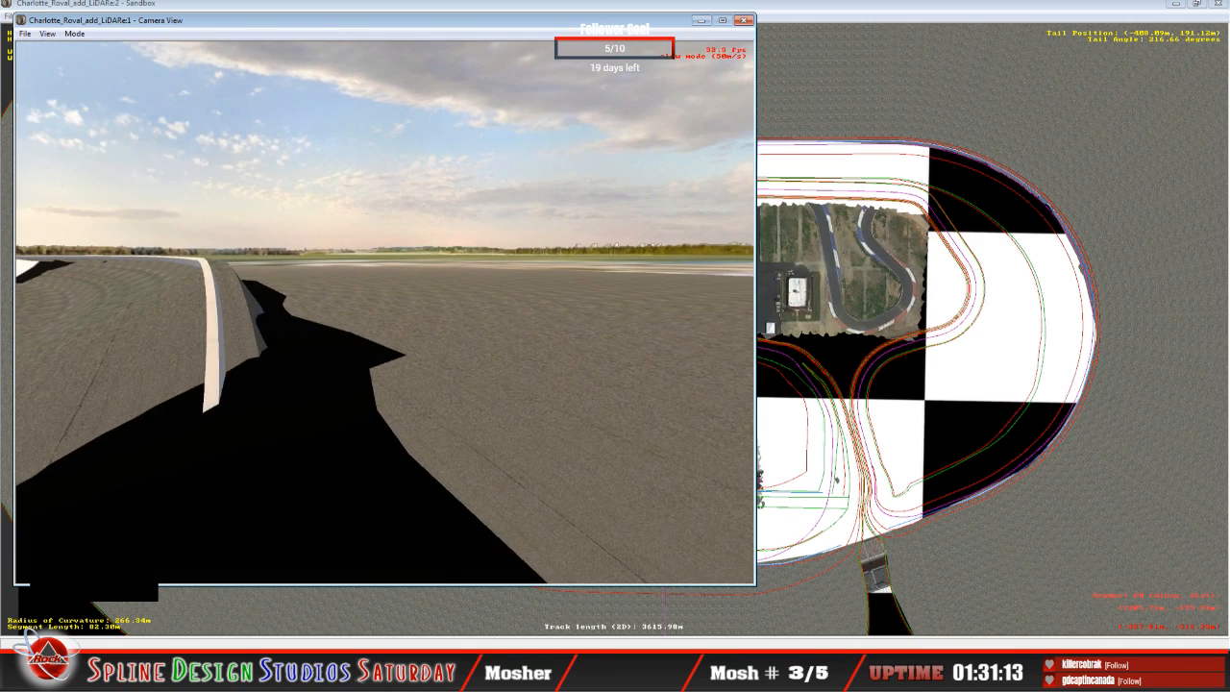
pyautogui.moveTo(385, 308); pyautogui.dragTo(431, 291)
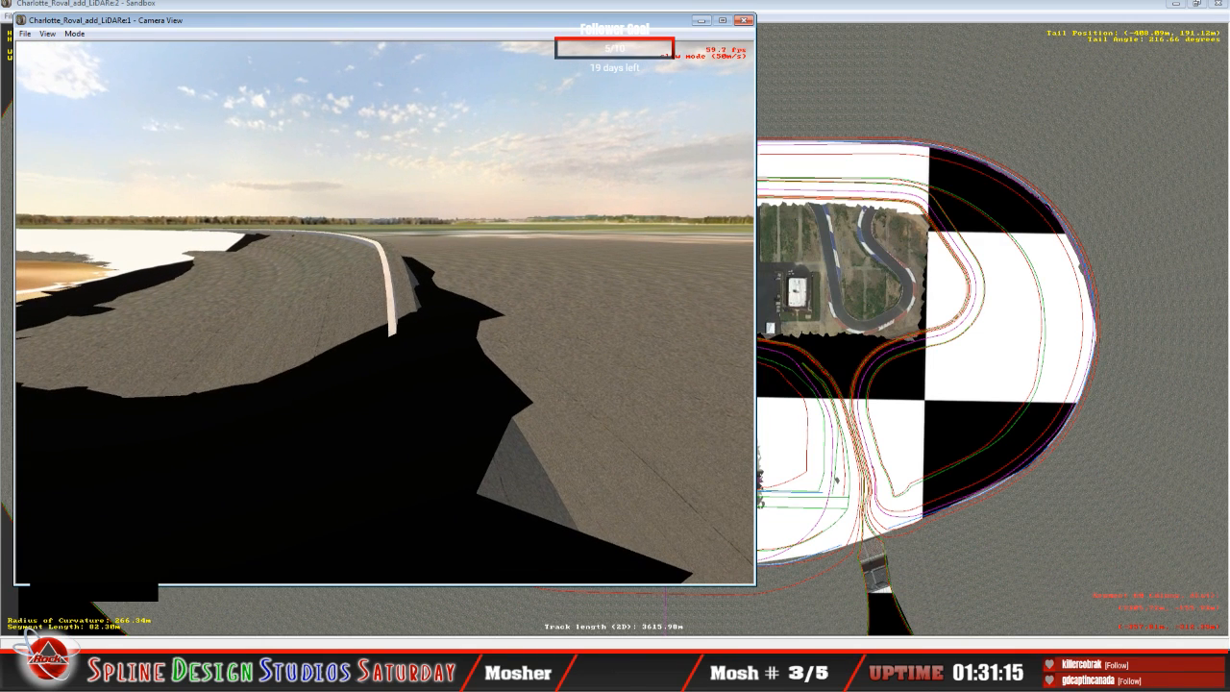
pyautogui.press('space')
# Step: Open Height Views beside the Camera View and check the oval's banking figures in the Charlotte Motor Speedway Wikipedia article
pyautogui.click(371, 677)
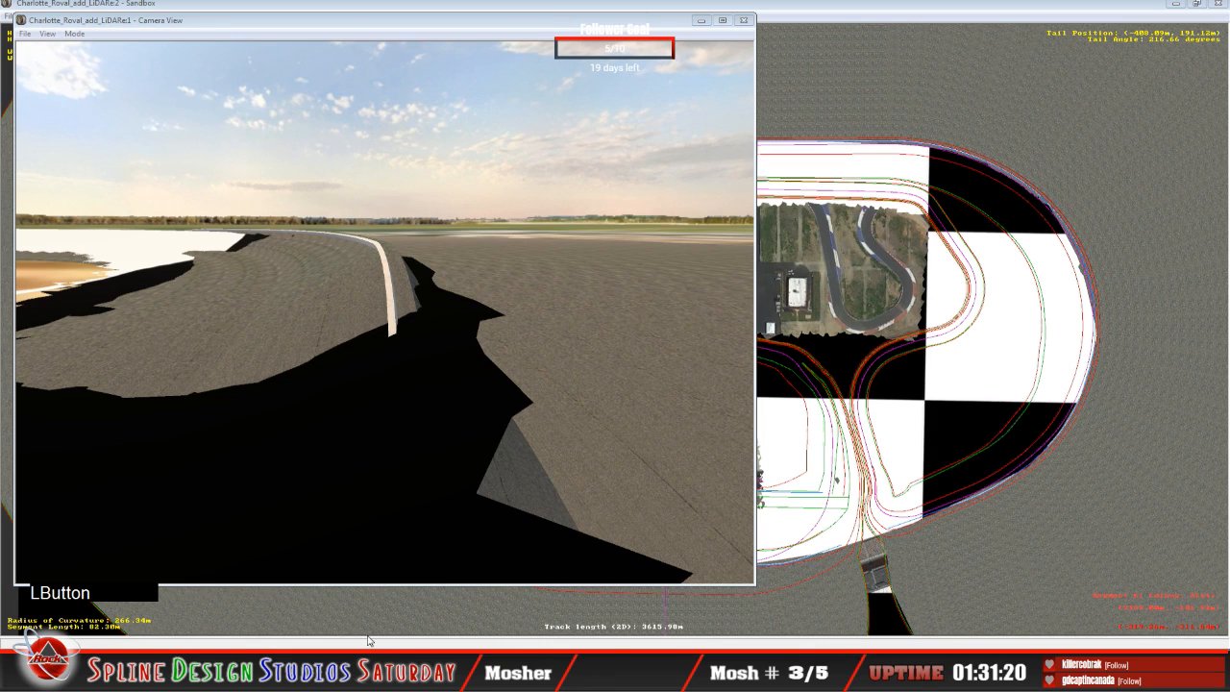
pyautogui.click(368, 637)
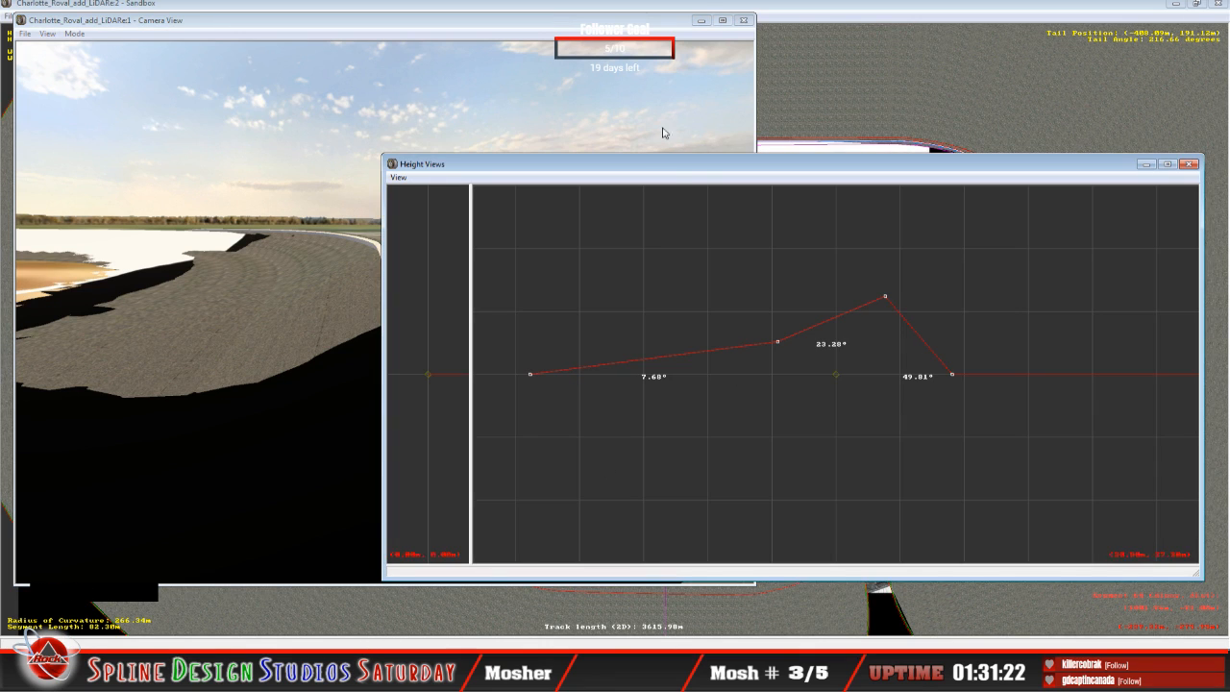
pyautogui.moveTo(670, 165); pyautogui.dragTo(777, 152)
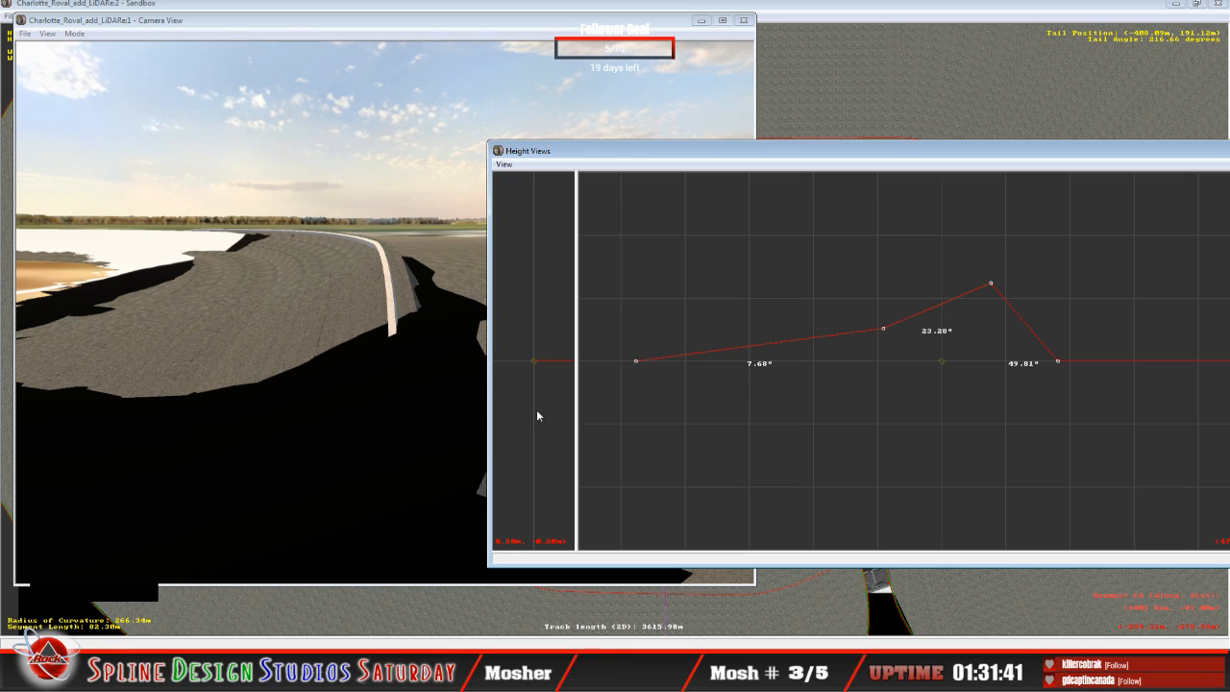
pyautogui.click(141, 643)
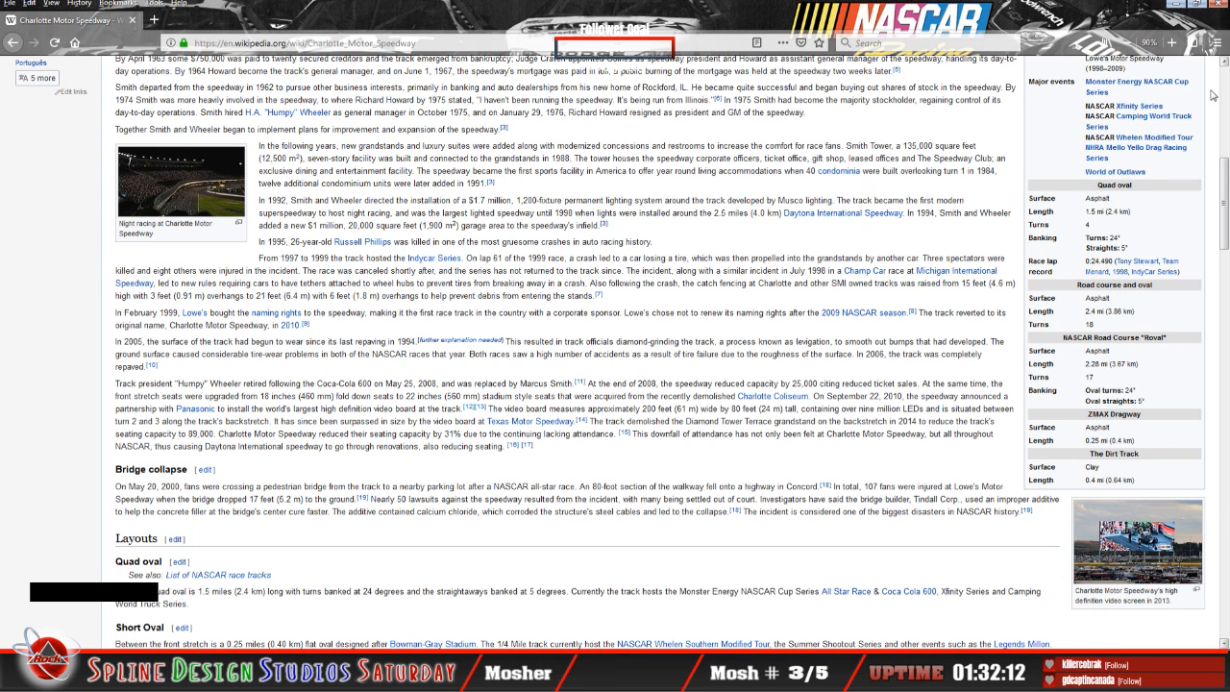
pyautogui.click(1178, 6)
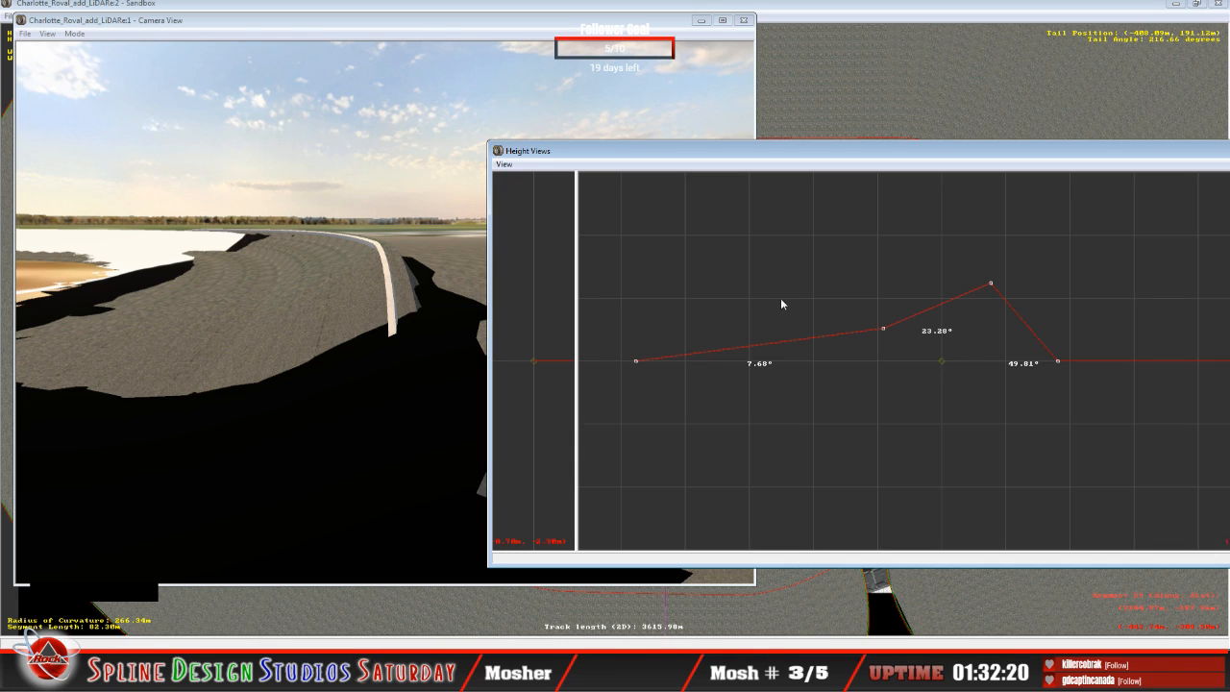
# Step: Bring the track layout forward in Sandbox and select the inner cross-section line of the banked turn's segment
pyautogui.click(539, 4)
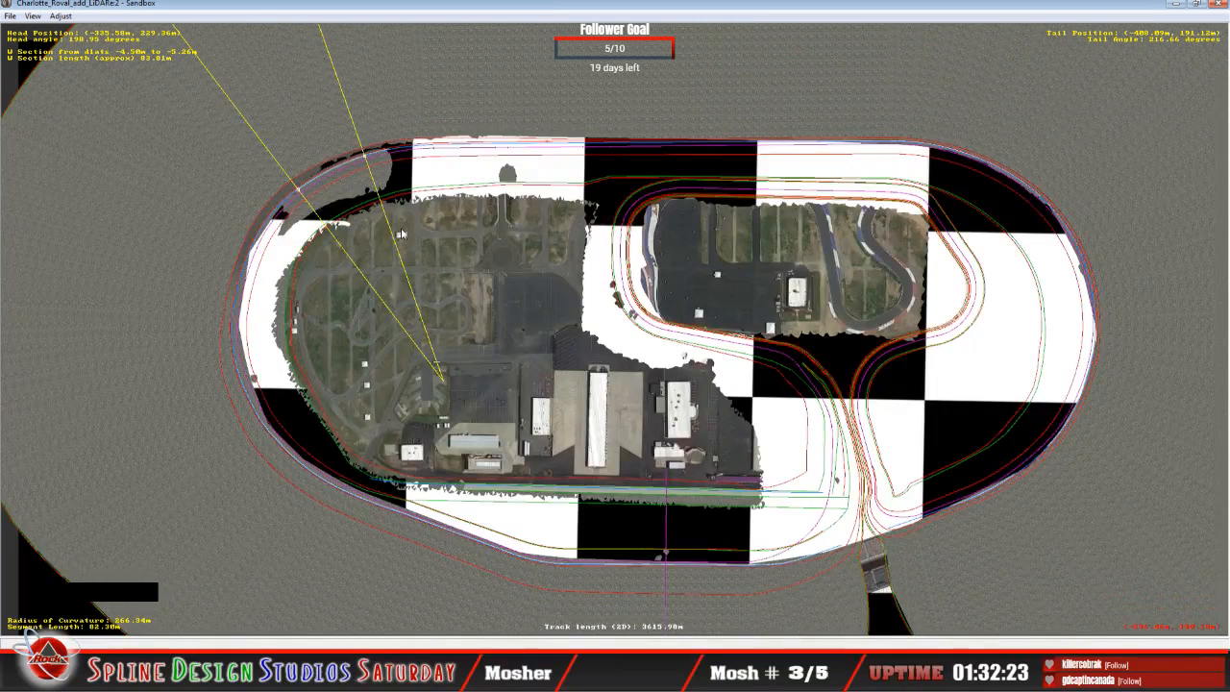
pyautogui.click(336, 171)
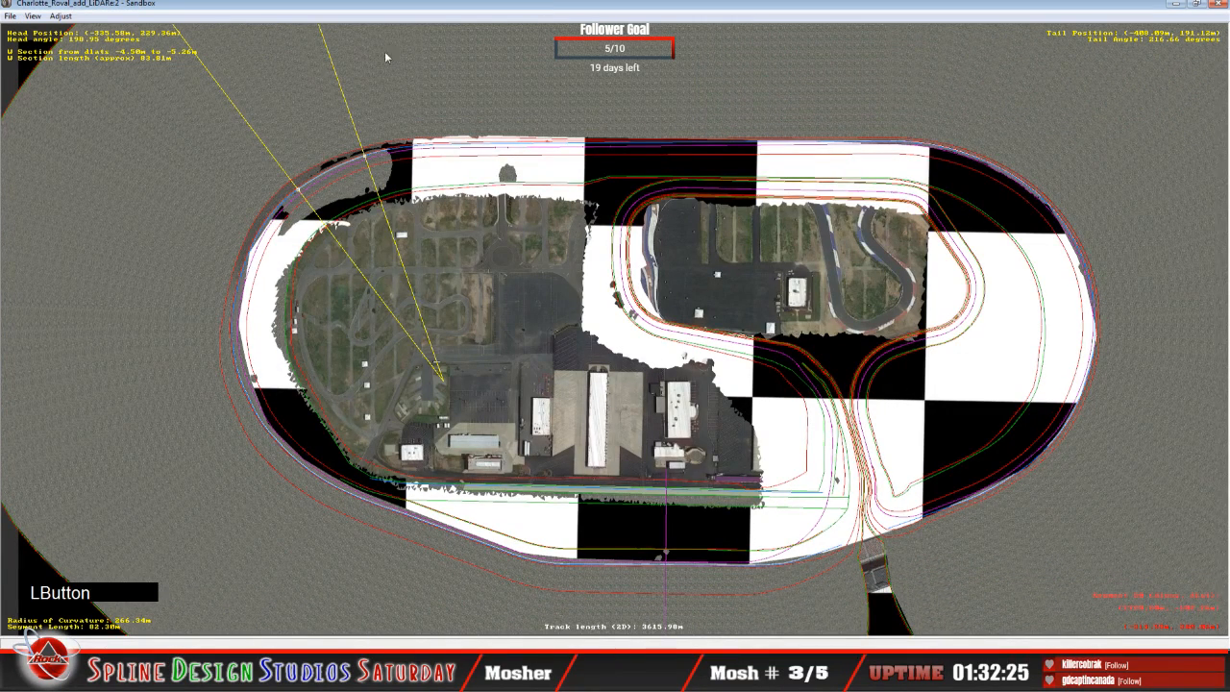
pyautogui.click(372, 15)
pyautogui.press('z')
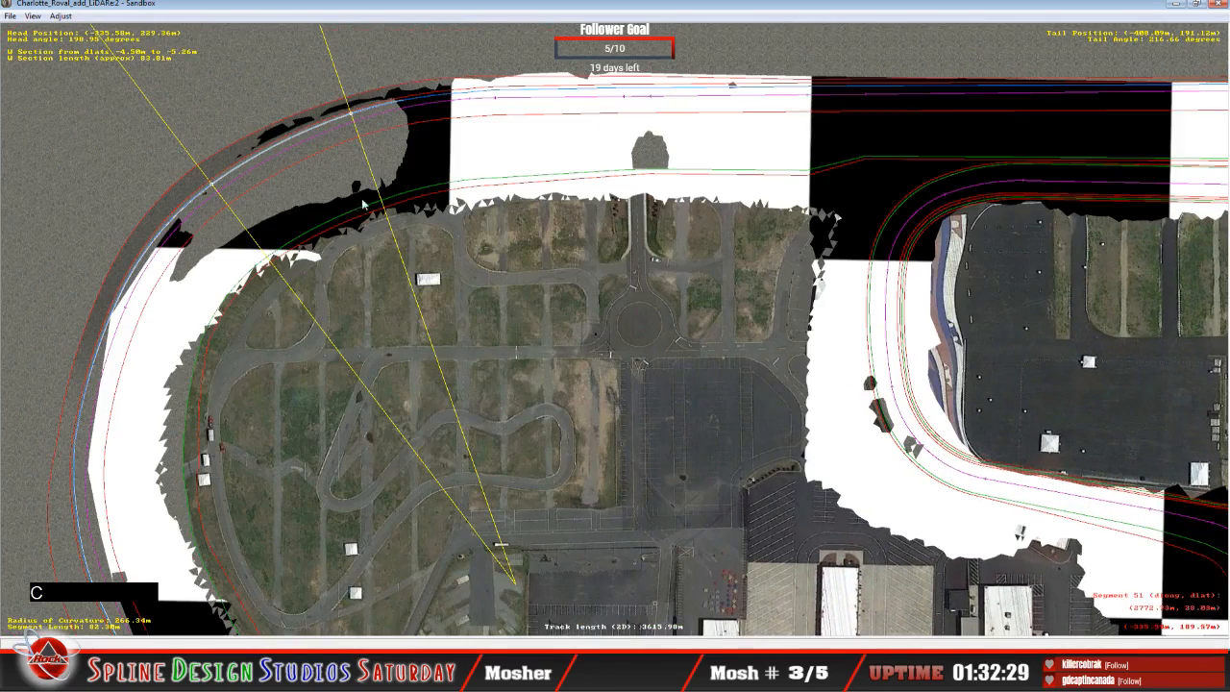
pyautogui.click(286, 177)
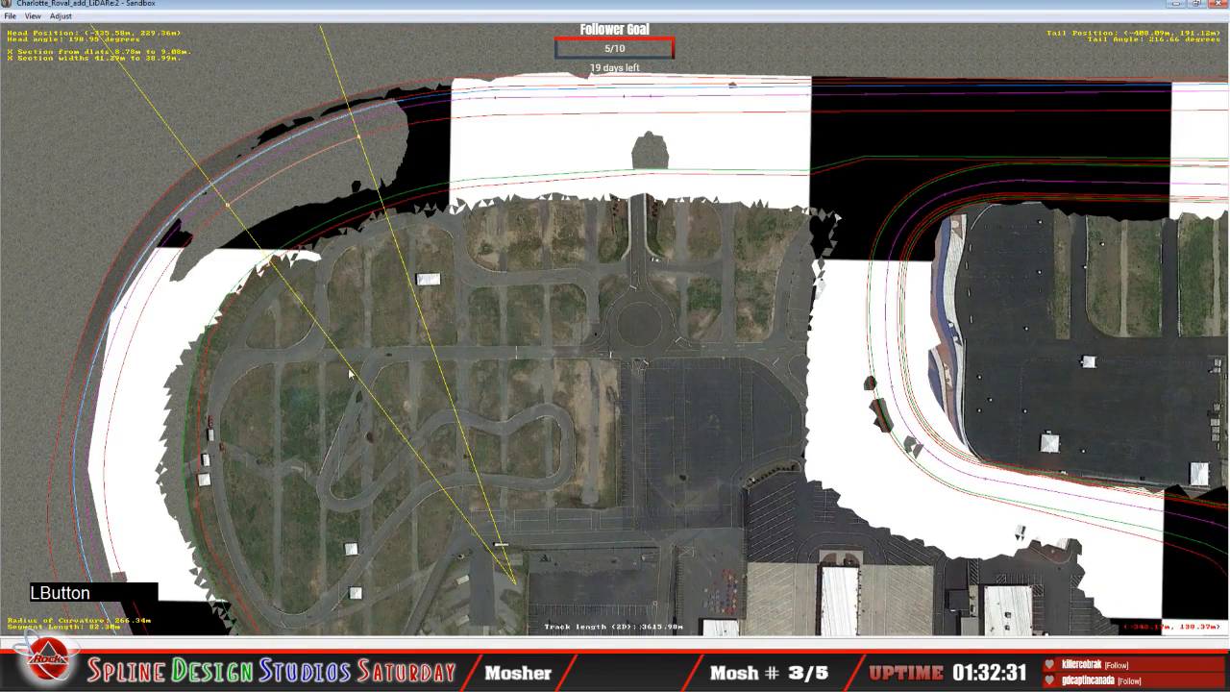
# Step: Switch to 3ds Max and undo the last lowering of the LiDAR terrain mesh
pyautogui.click(409, 675)
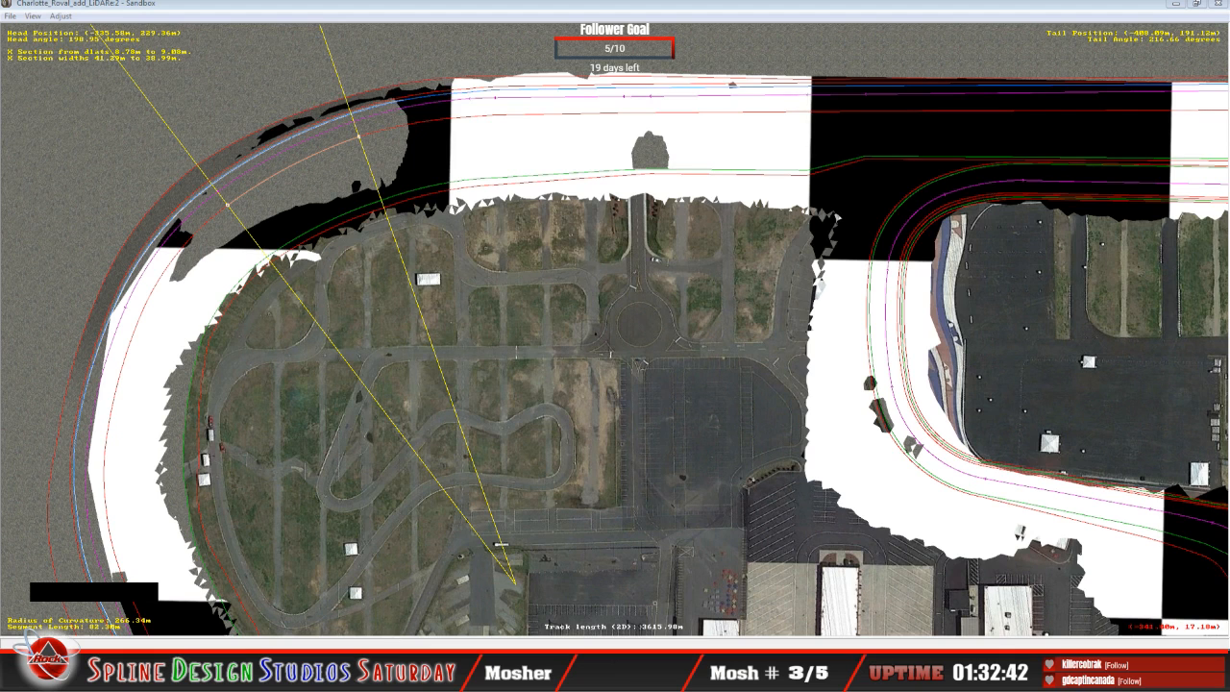
pyautogui.click(384, 677)
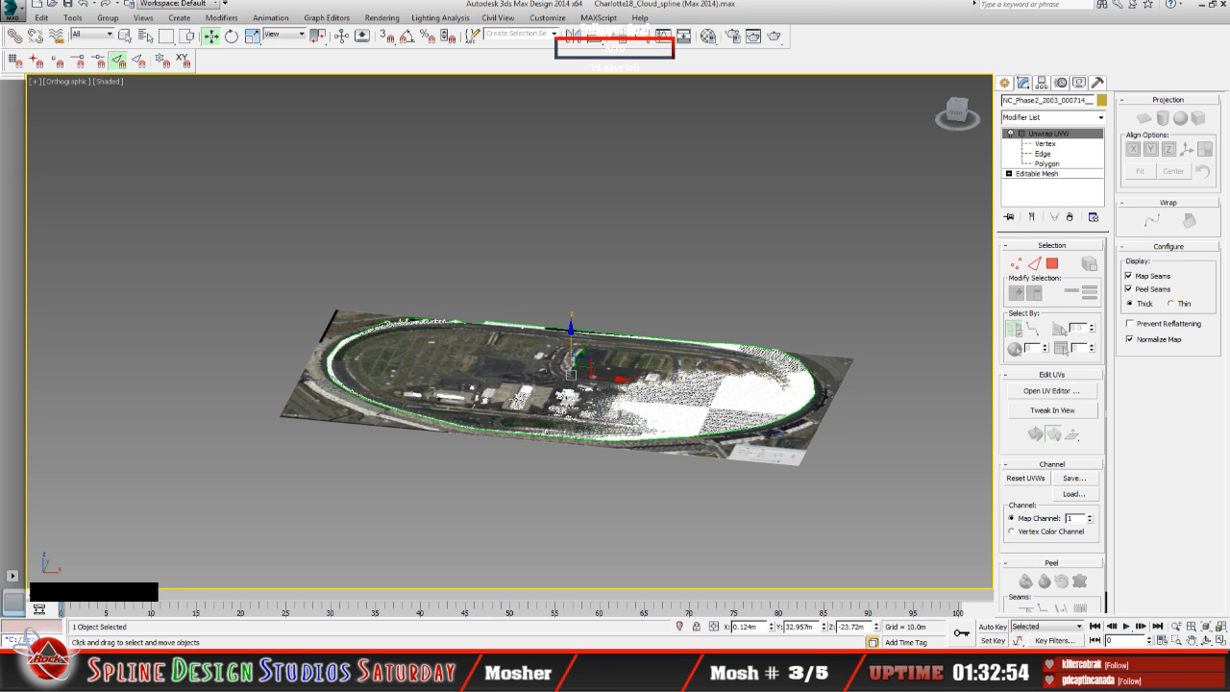
pyautogui.click(85, 5)
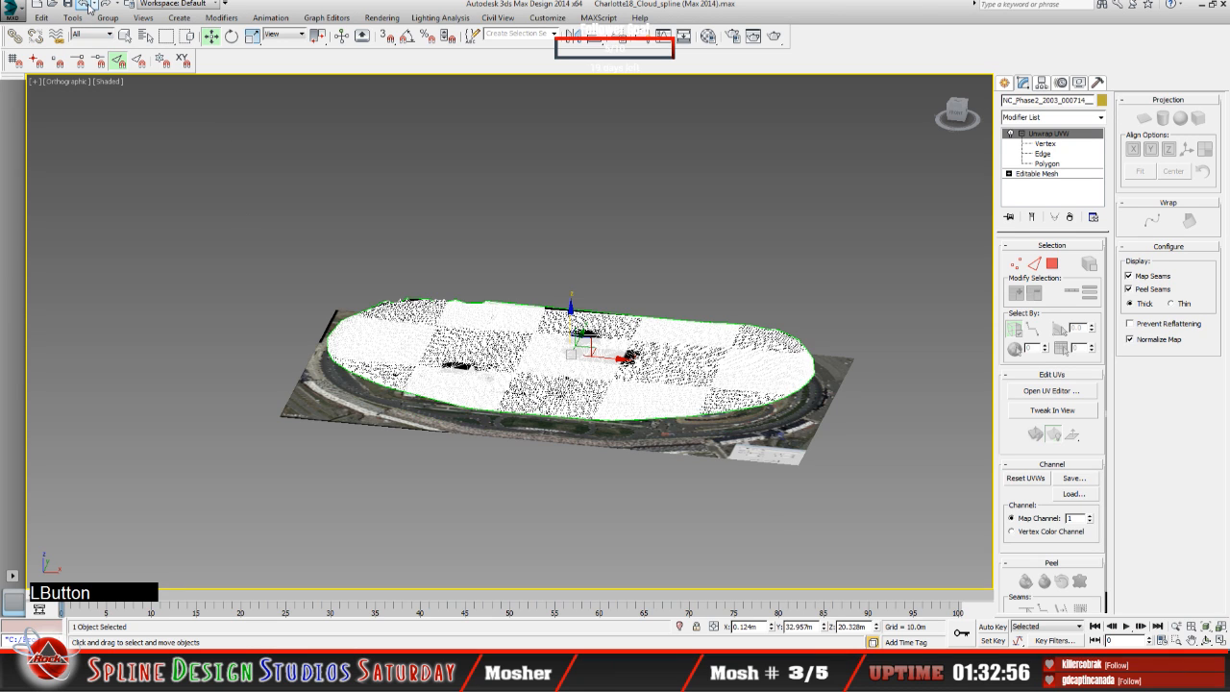
# Step: Clear the selection and unhide the Line002 track strip
pyautogui.click(207, 348)
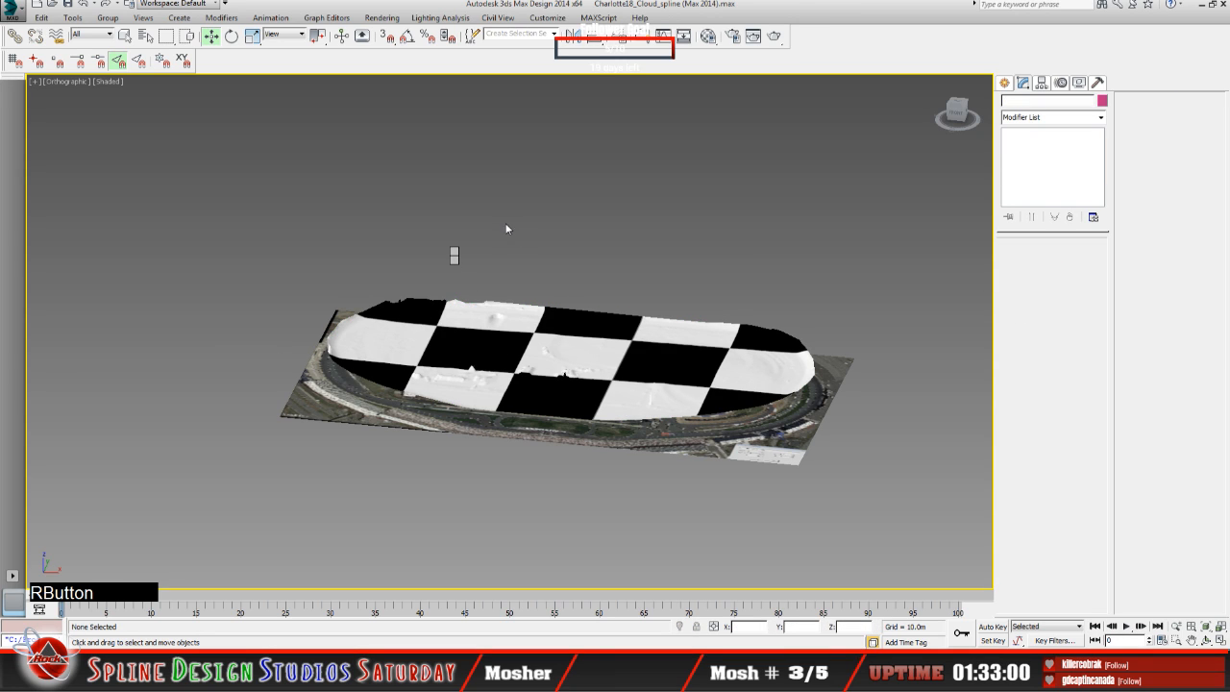
pyautogui.click(495, 198)
pyautogui.click(323, 248)
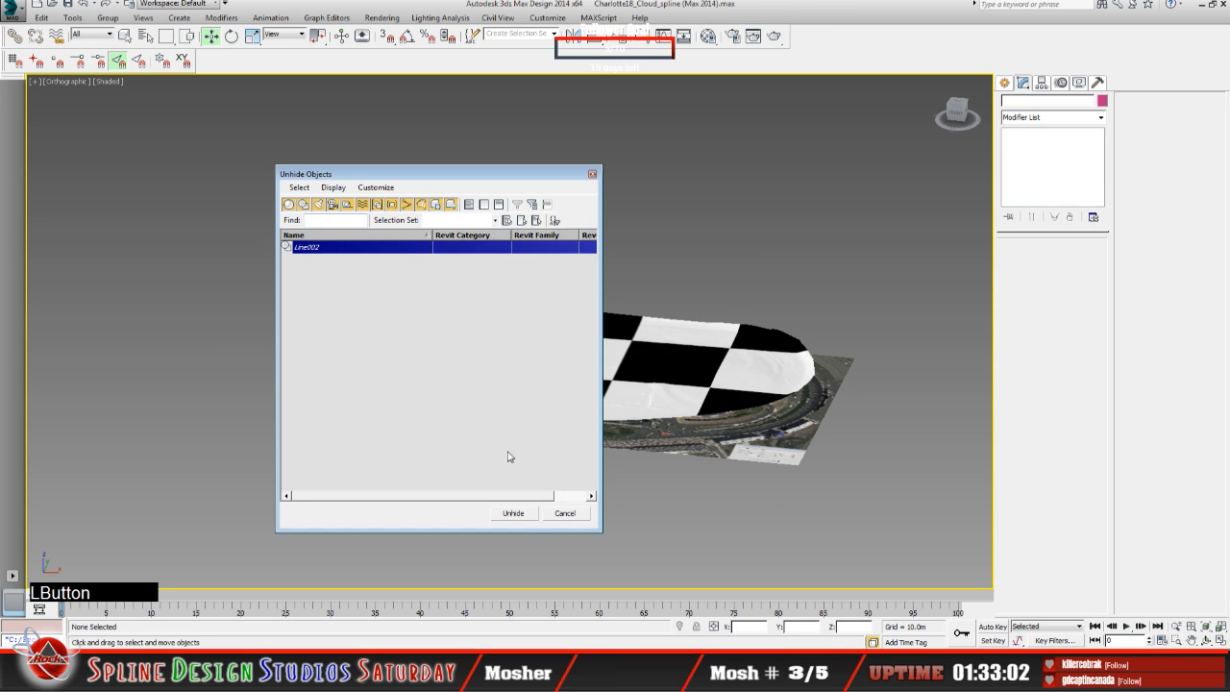
pyautogui.click(513, 515)
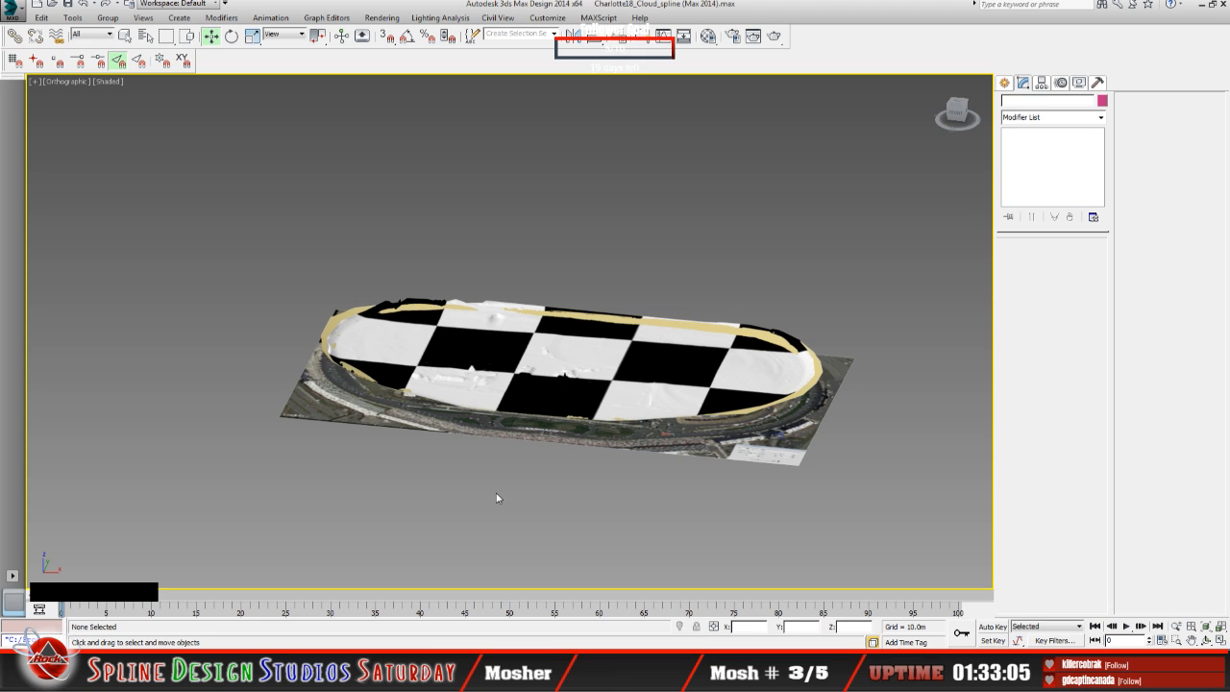
# Step: Inspect up close how the Line002 strip intersects the LiDAR mesh along the oval, and select the strip
pyautogui.click(1208, 640)
pyautogui.moveTo(602, 387); pyautogui.dragTo(478, 361)
pyautogui.scroll(5, 477, 365)
pyautogui.scroll(-2, 494, 353)
pyautogui.moveTo(478, 360); pyautogui.dragTo(559, 429, button='middle')
pyautogui.scroll(-2, 477, 387)
pyautogui.scroll(3, 461, 366)
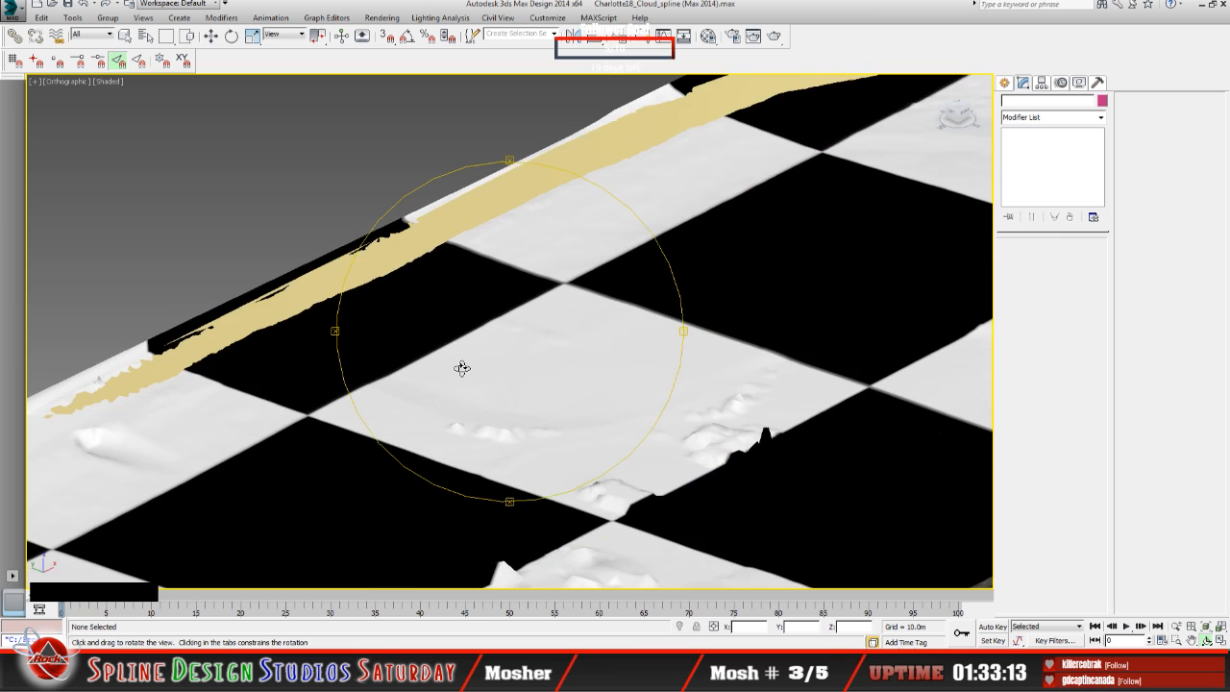
pyautogui.moveTo(461, 366); pyautogui.dragTo(478, 359)
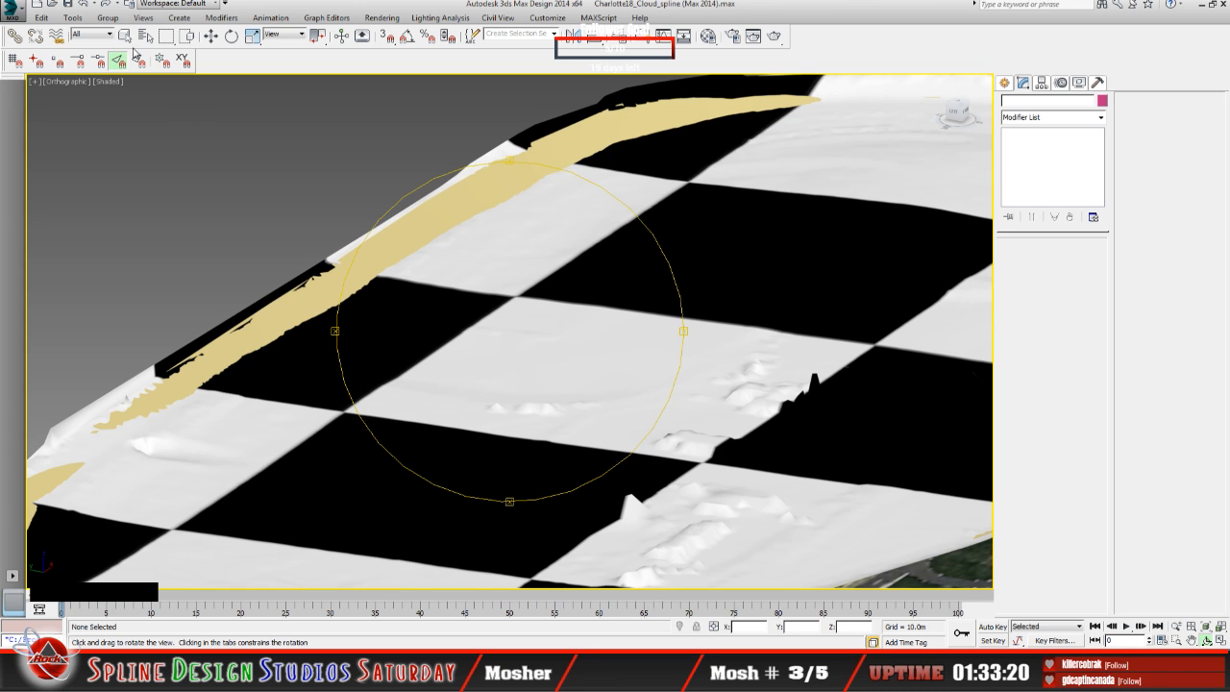
pyautogui.rightClick(293, 300)
pyautogui.click(285, 305)
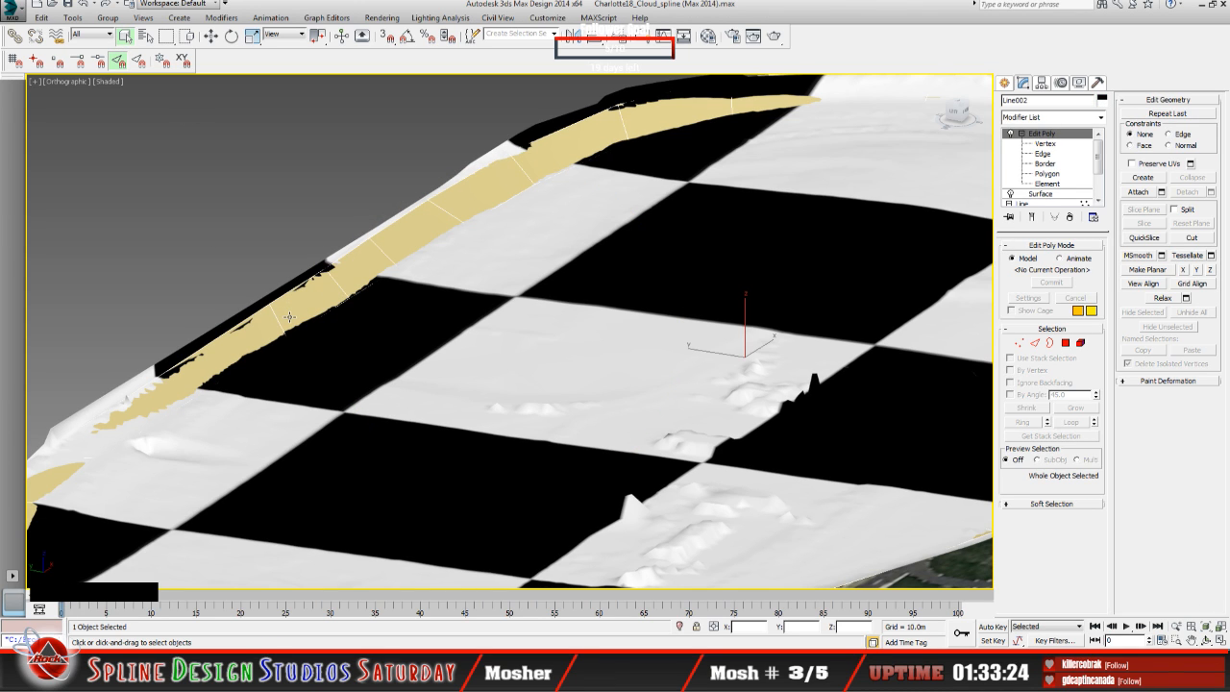
# Step: Return to Sandbox and bring the Camera View and Height Views back in front of the track layout
pyautogui.click(1202, 5)
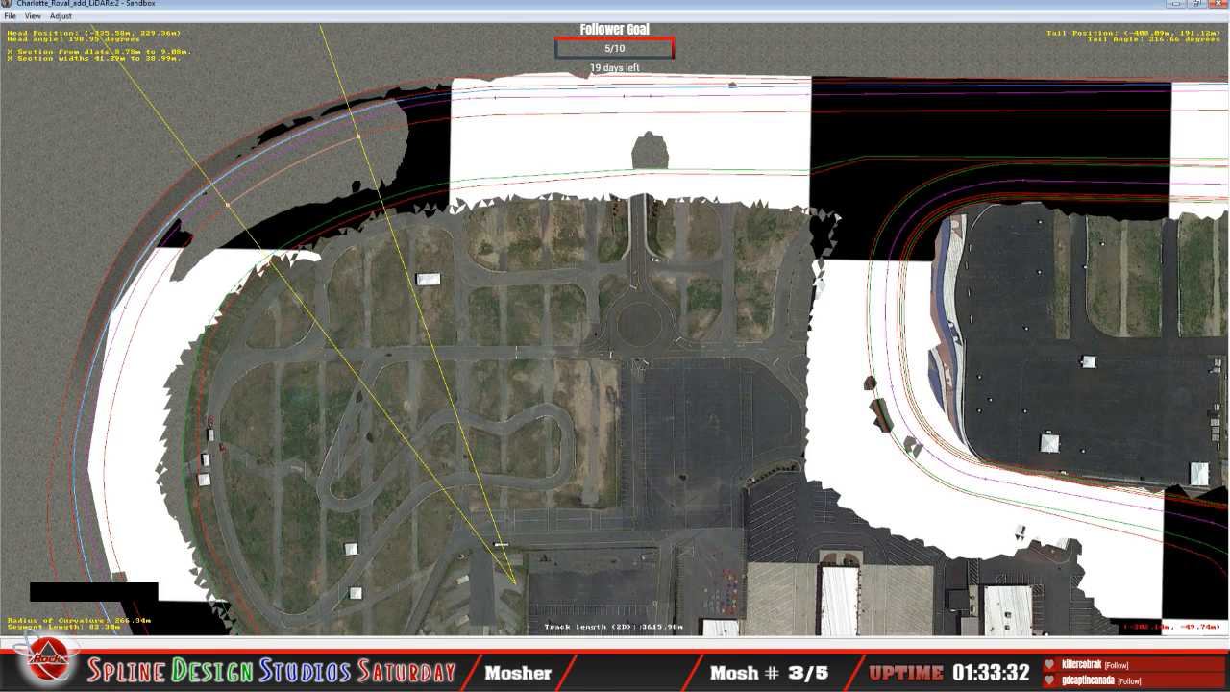
pyautogui.click(401, 581)
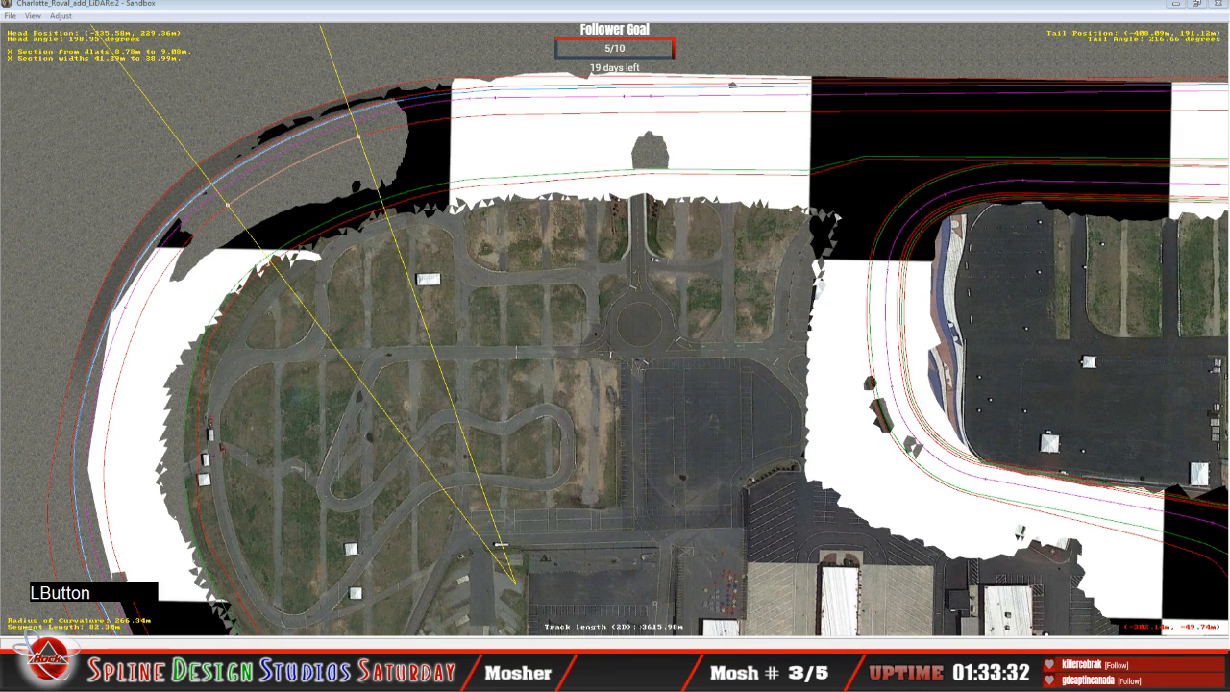
pyautogui.click(399, 575)
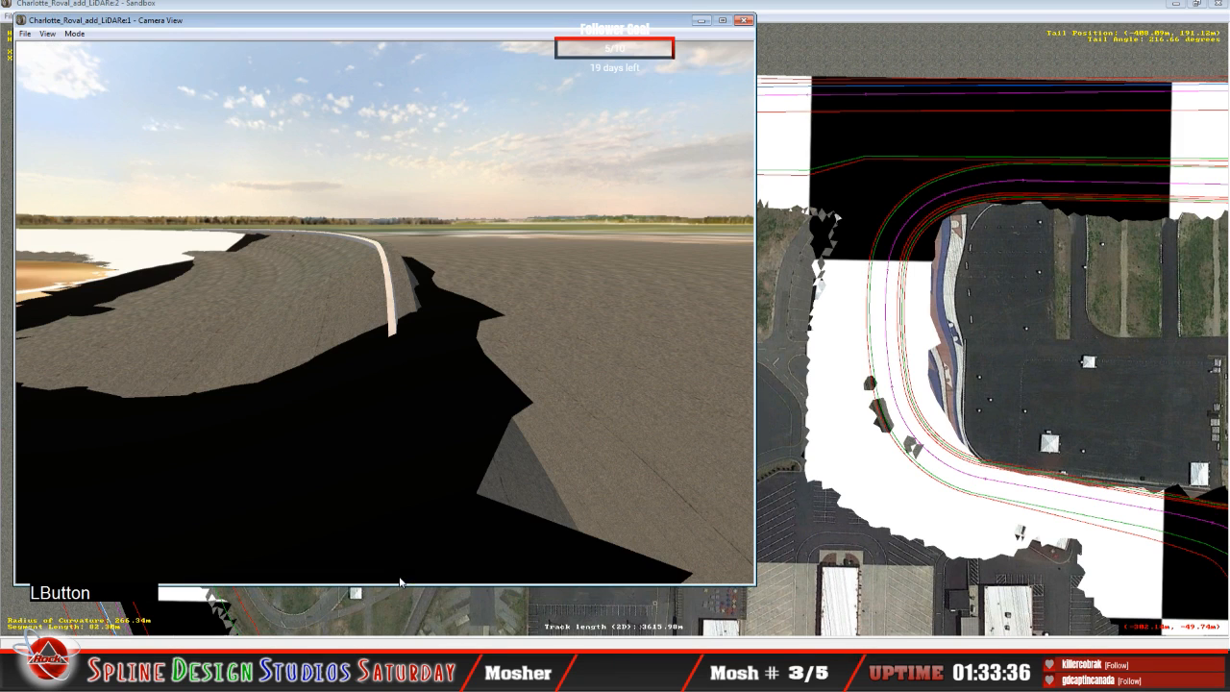
pyautogui.click(353, 675)
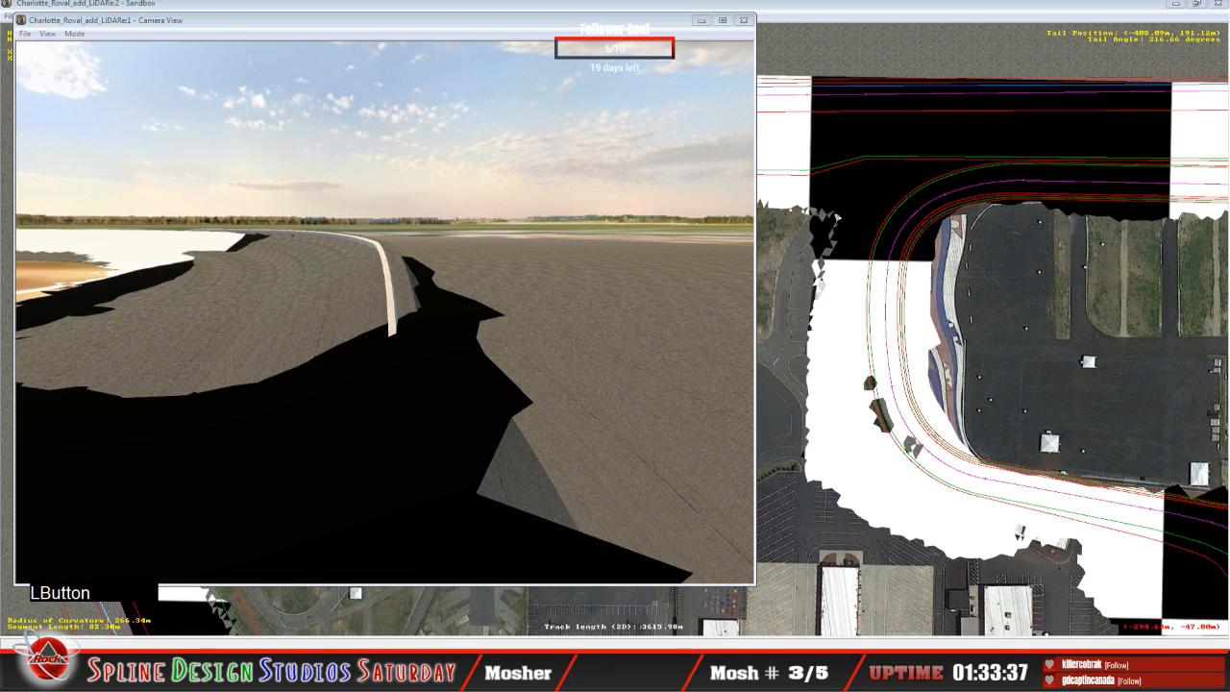
pyautogui.click(347, 636)
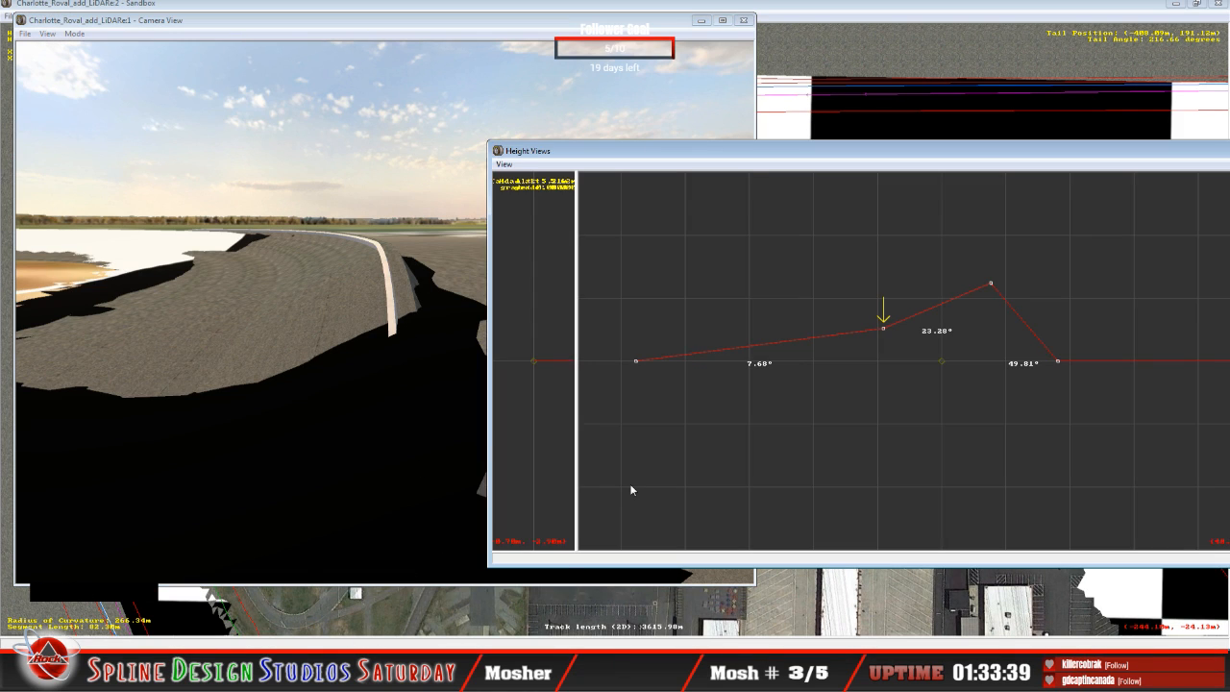
# Step: Examine the bank angles of the turn's cross-section and its neighbouring cross-section in Height Views
pyautogui.press('Up')
pyautogui.click(847, 161)
pyautogui.press('Up')
pyautogui.press('Down')
pyautogui.press('Right')
pyautogui.rightClick(887, 404)
pyautogui.press('c')
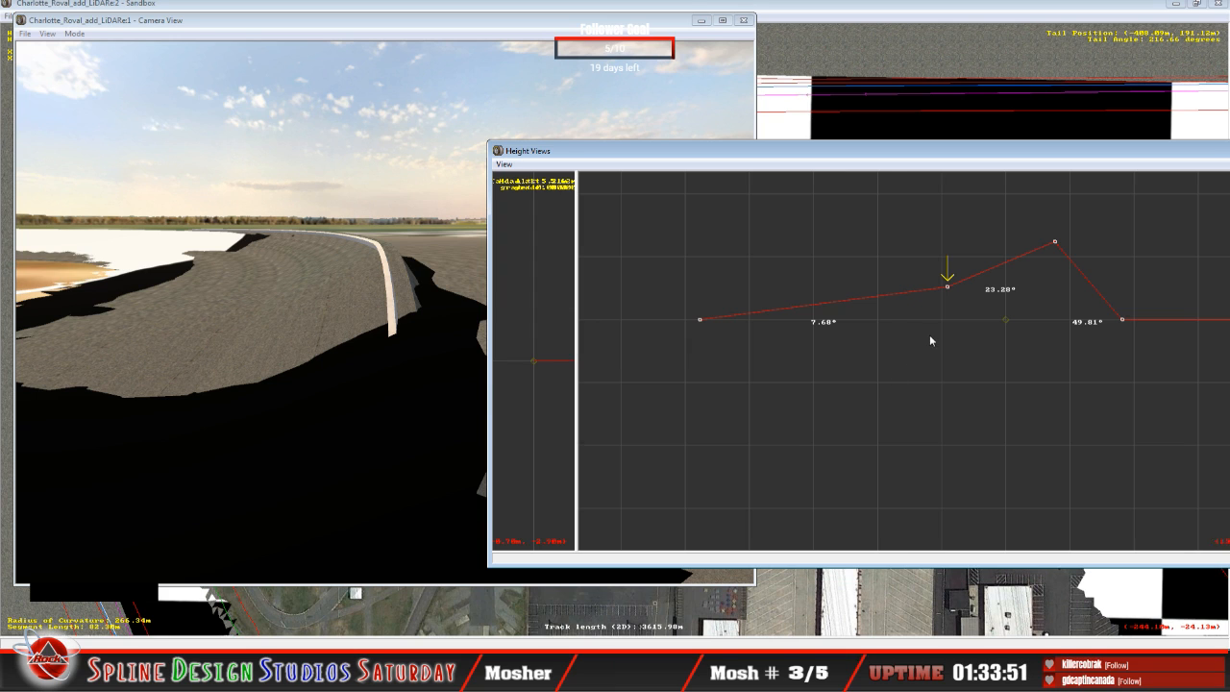
pyautogui.press('c')
pyautogui.press('c')
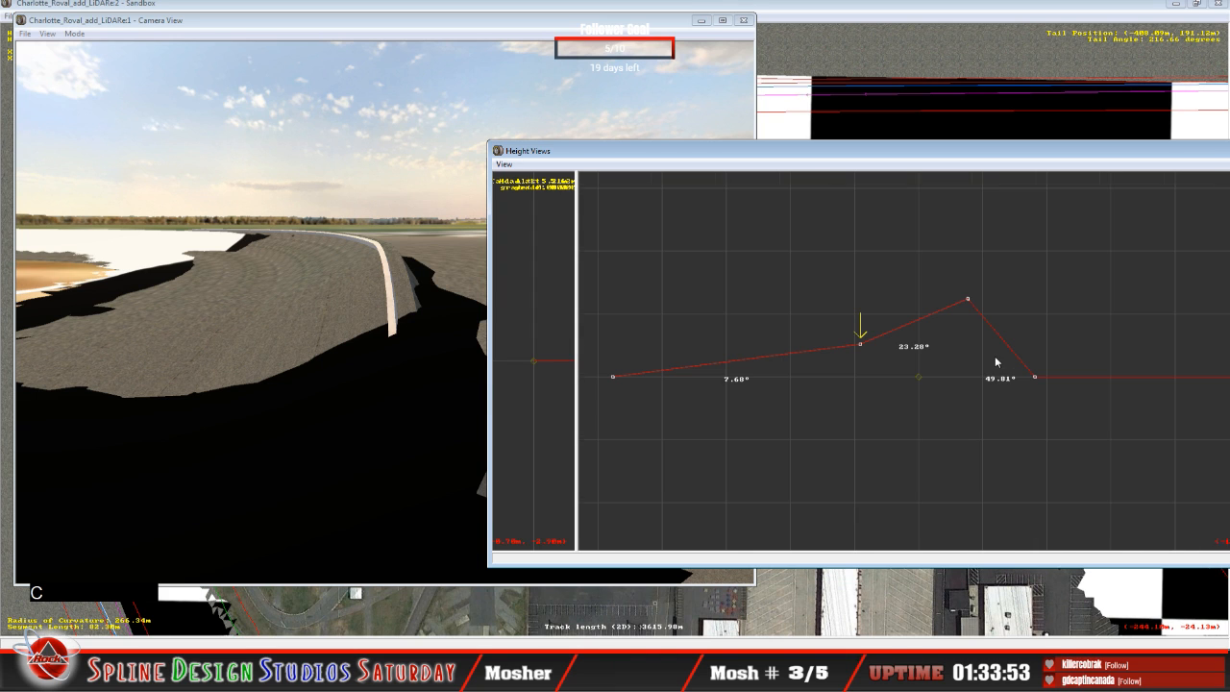
pyautogui.press('Up')
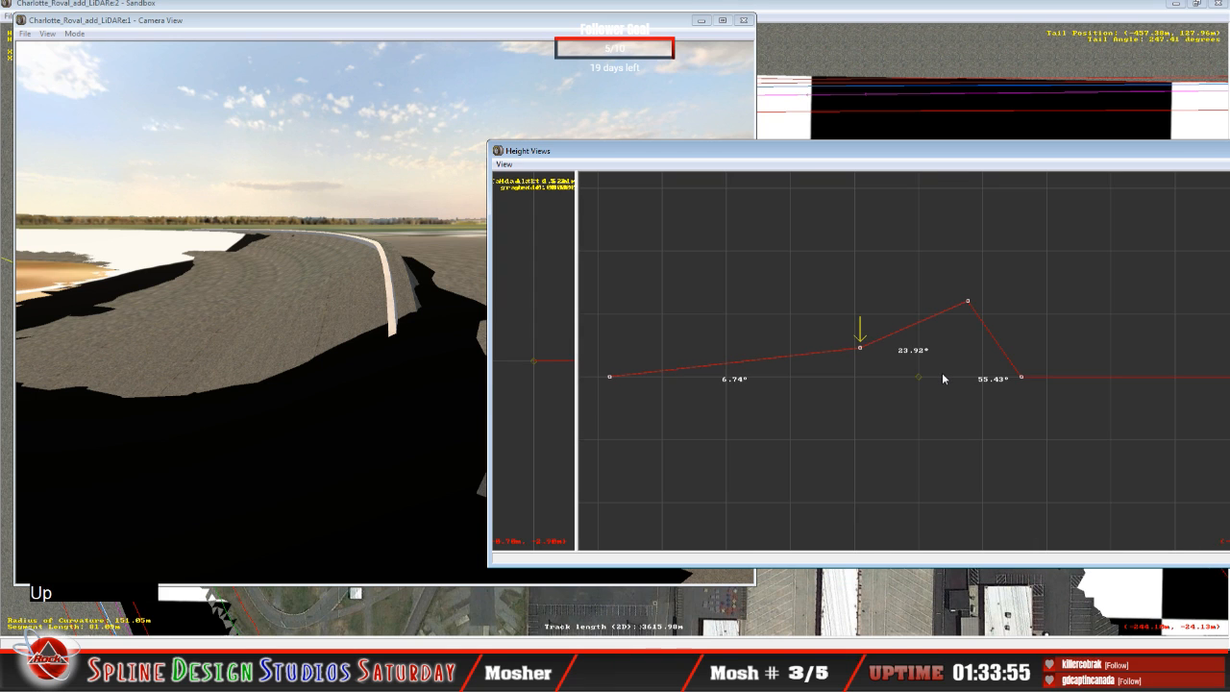
pyautogui.press('Up')
pyautogui.press('Down')
# Step: Place Height Views over the track layout and compare the bank angles of the cross-sections back to the turn's end
pyautogui.click(823, 10)
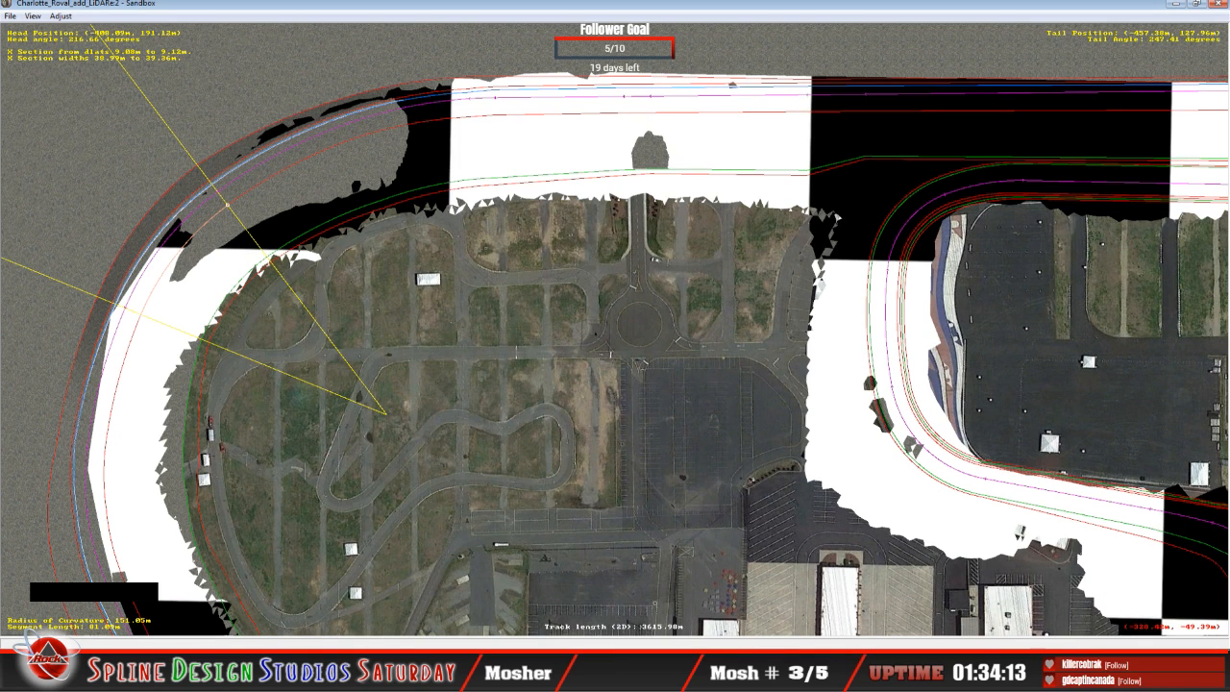
pyautogui.click(320, 639)
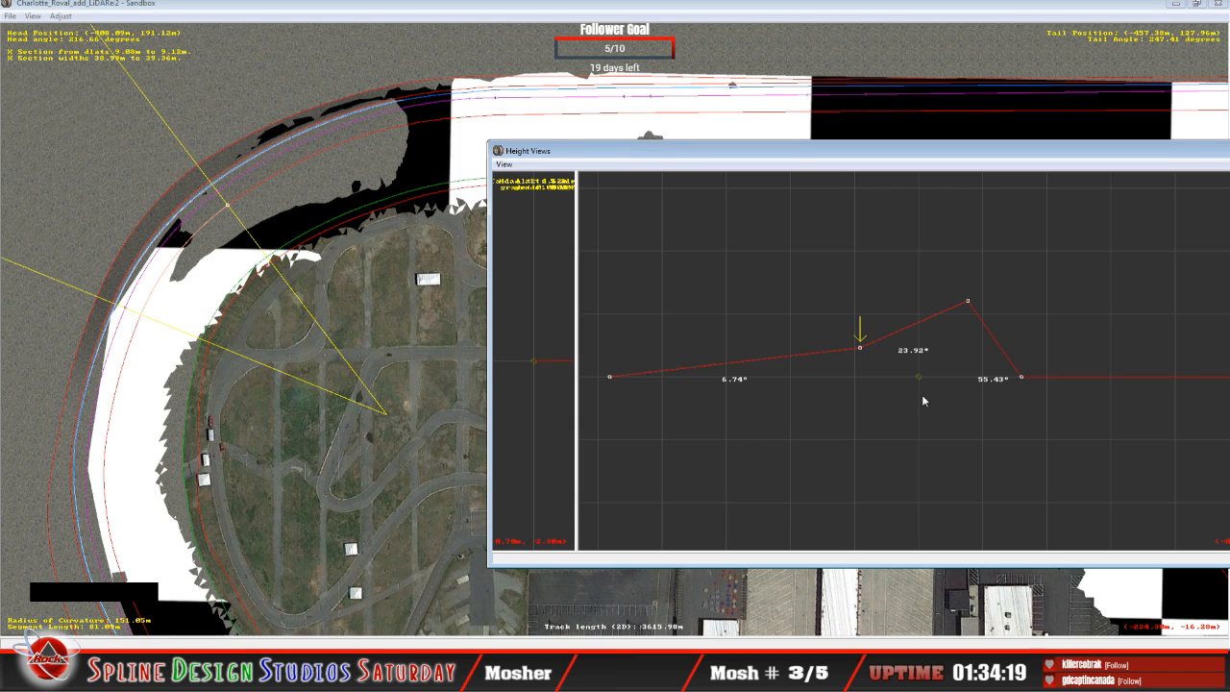
pyautogui.press('Down')
pyautogui.press('Down')
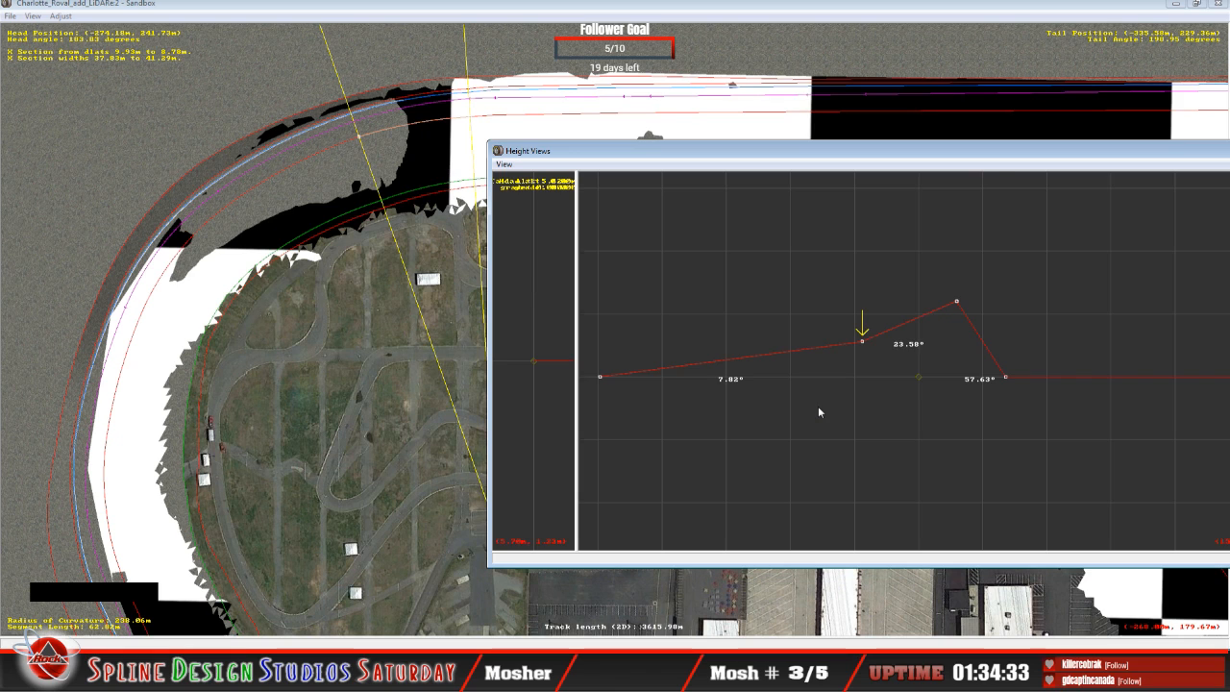
pyautogui.press('Down')
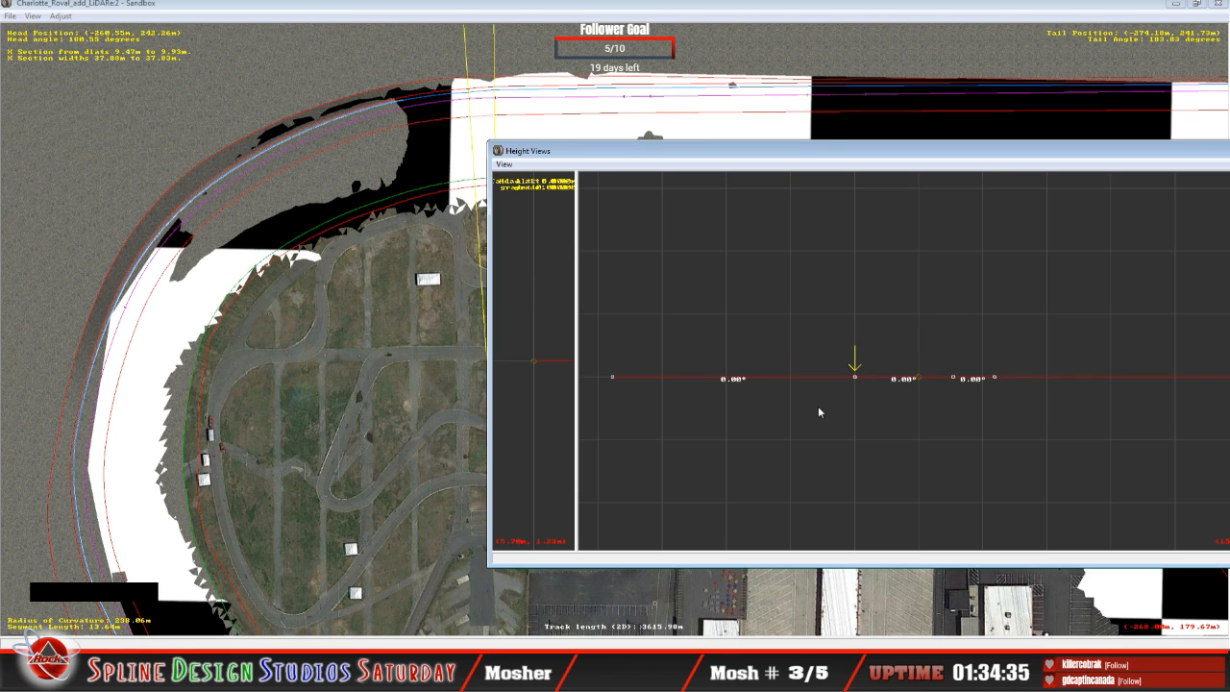
pyautogui.press('Up')
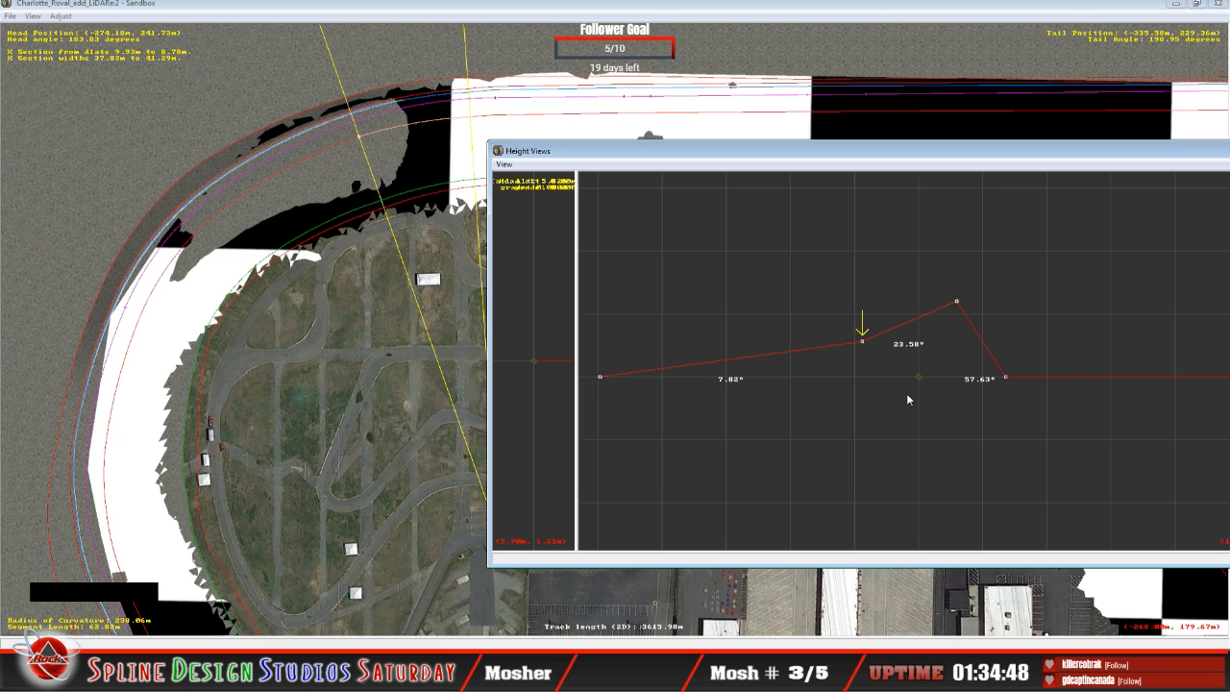
# Step: Raise the middle point of the flat cross-section at the turn's end until the inner span banks about 7.8°, using the neighbouring section as reference
pyautogui.press('Down')
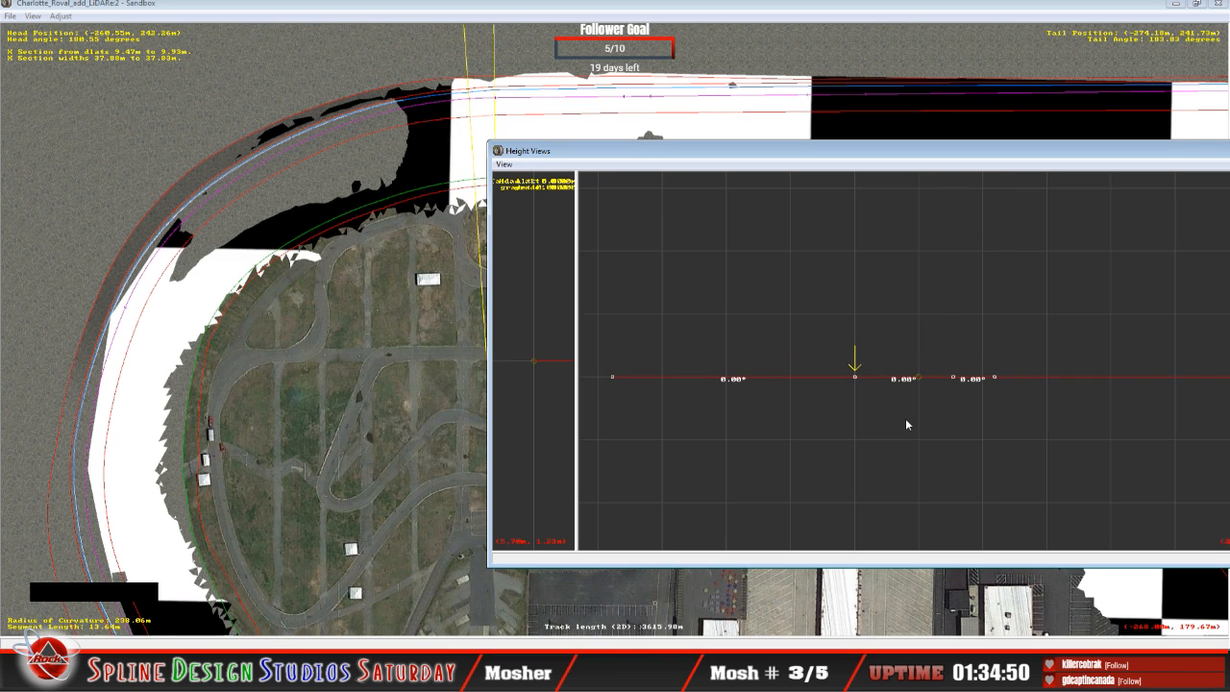
pyautogui.press('Up')
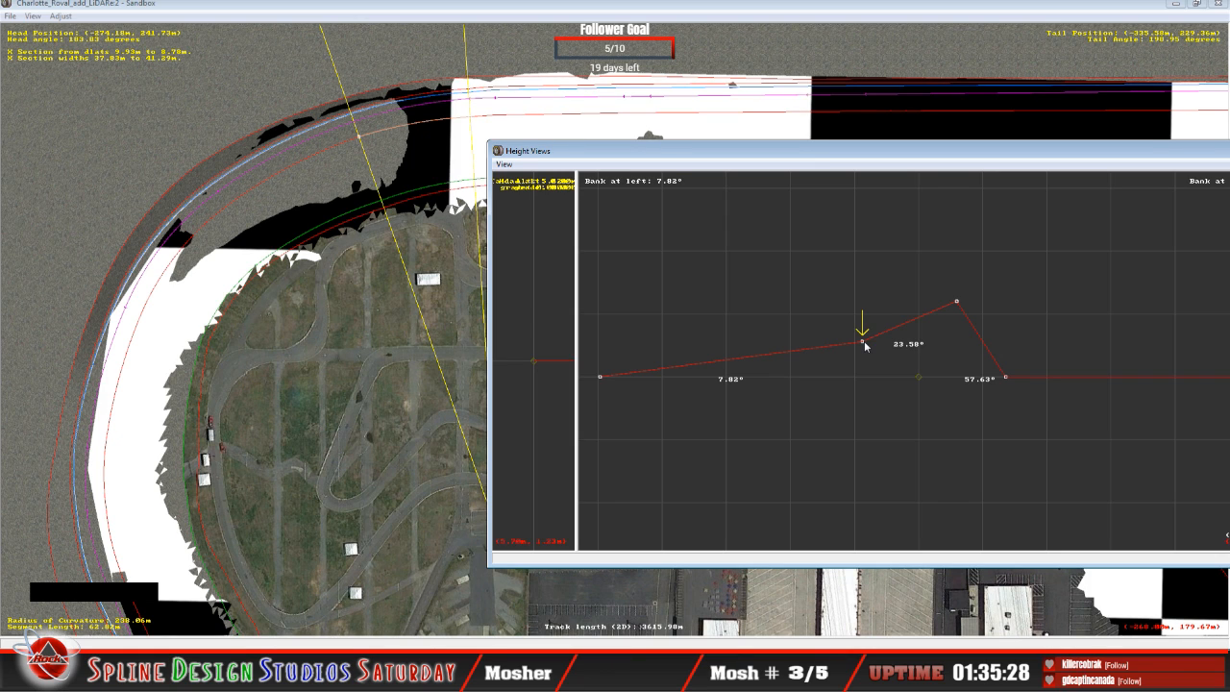
pyautogui.press('Down')
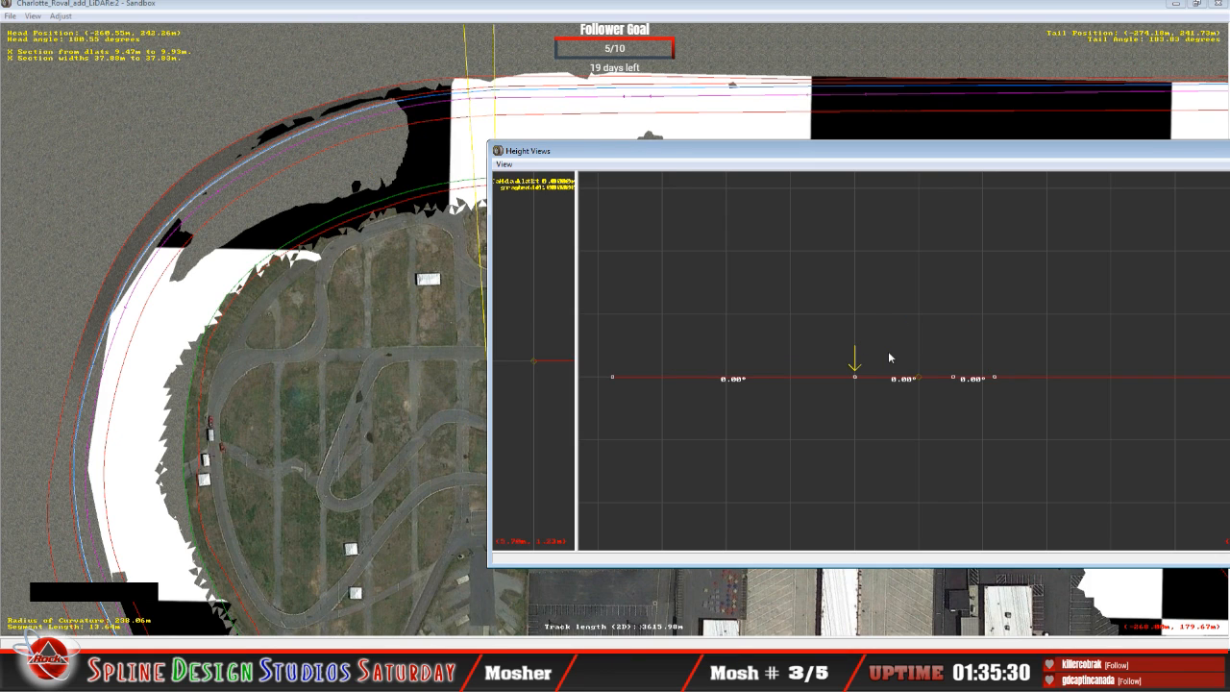
pyautogui.press('Up')
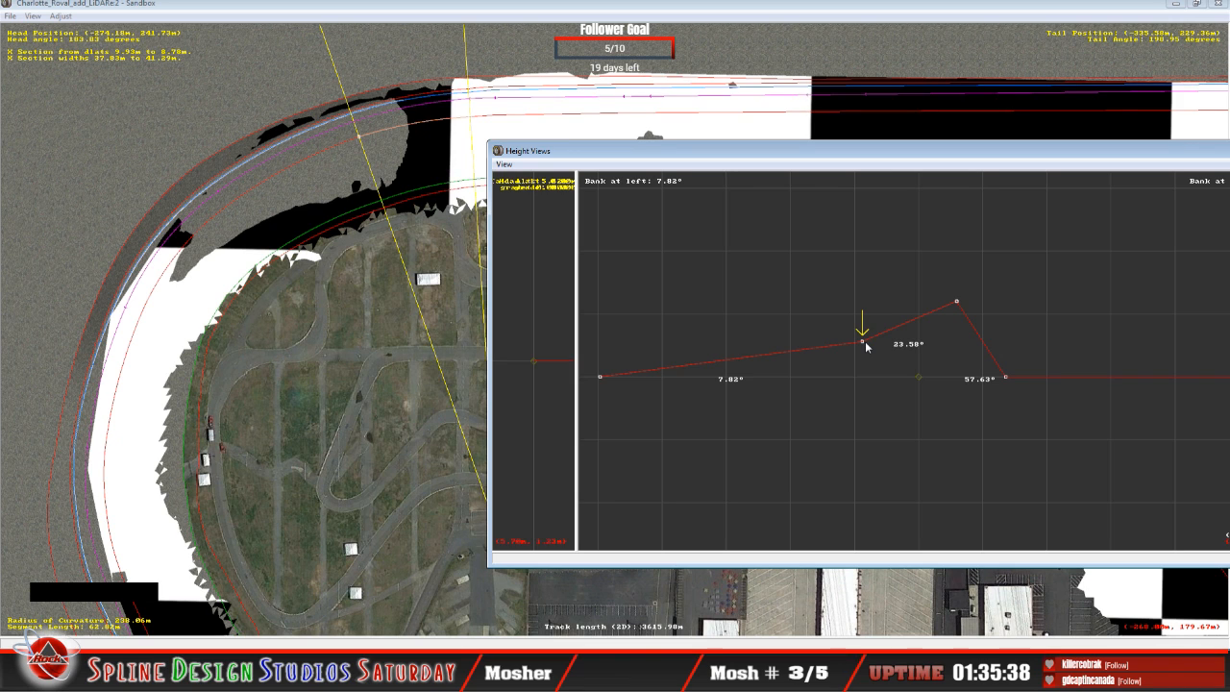
pyautogui.press('Down')
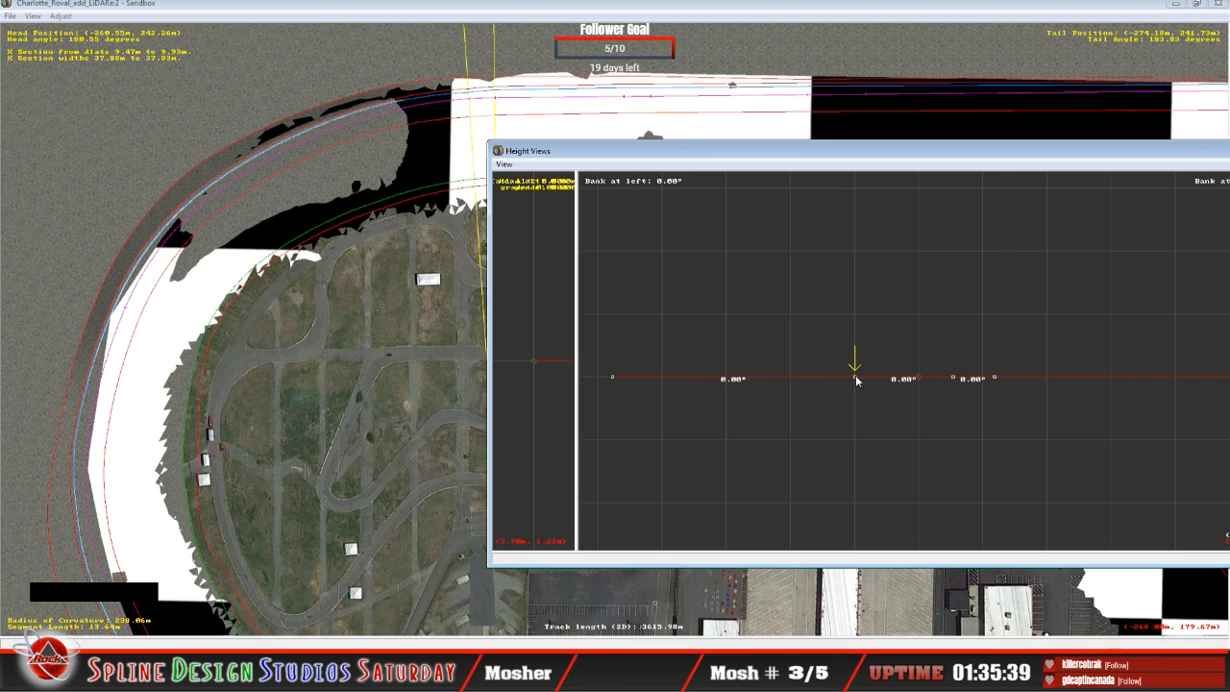
pyautogui.moveTo(858, 380); pyautogui.dragTo(857, 357)
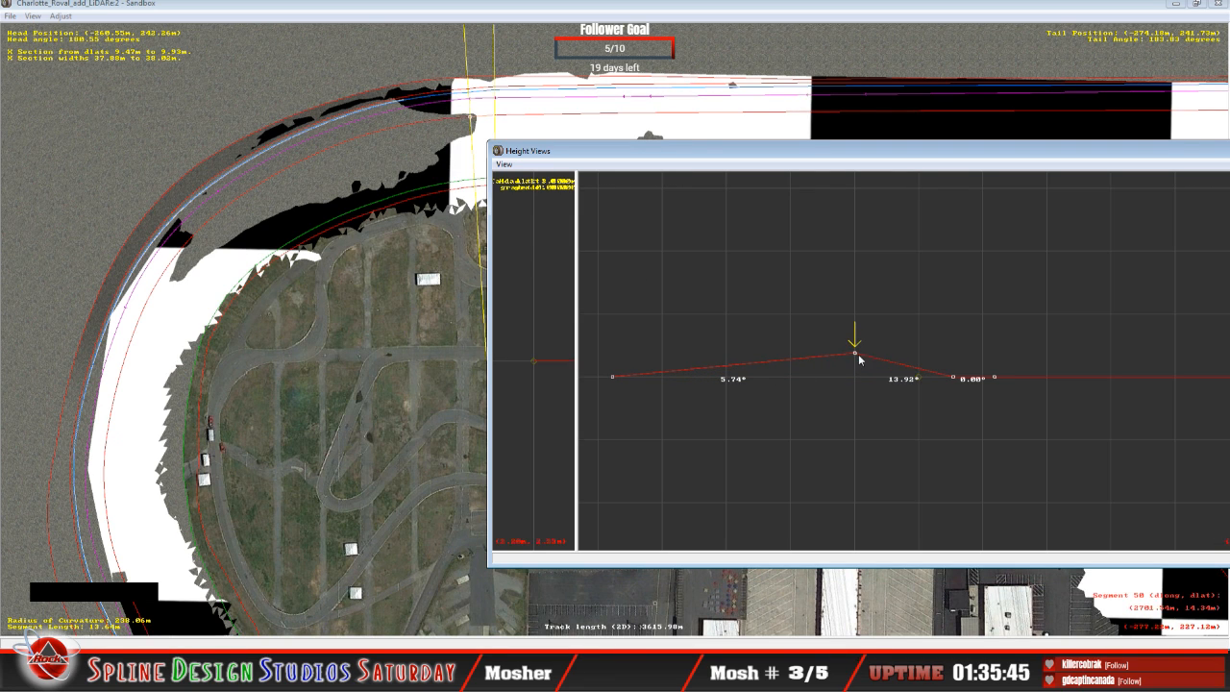
pyautogui.moveTo(859, 356); pyautogui.dragTo(854, 344)
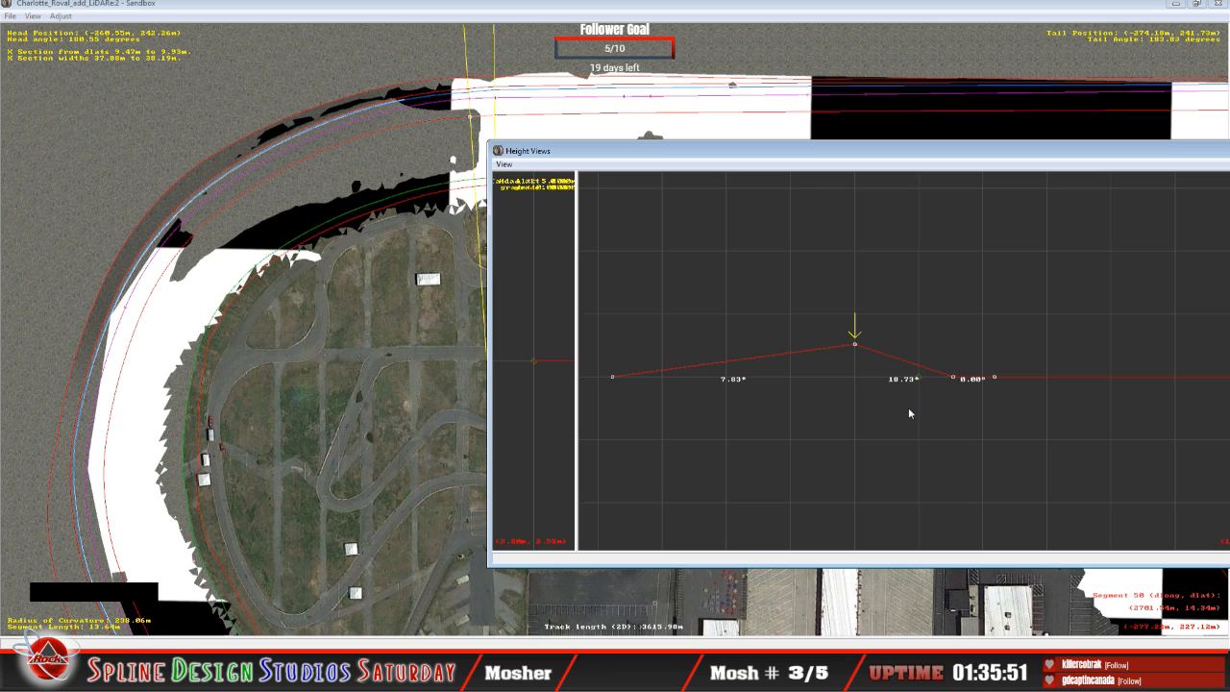
# Step: Raise the outer track point of the same cross-section to match its neighbour, giving the racing surface a bank of about 23.9°
pyautogui.press('Right')
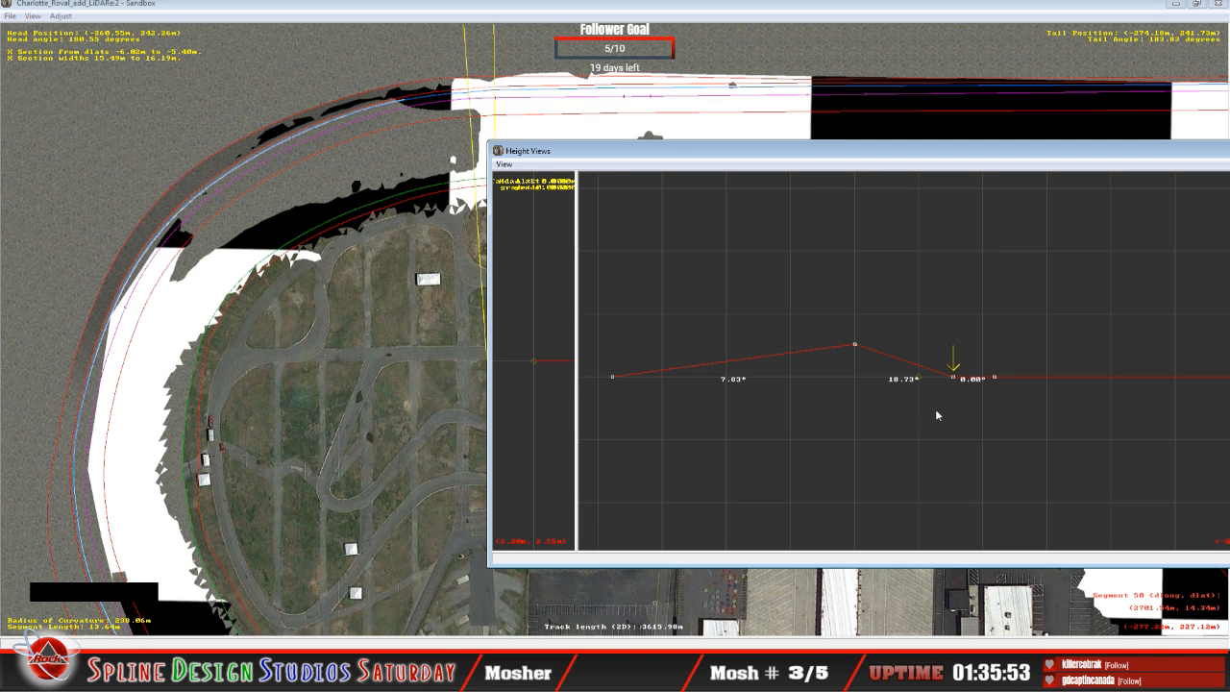
pyautogui.press('Up')
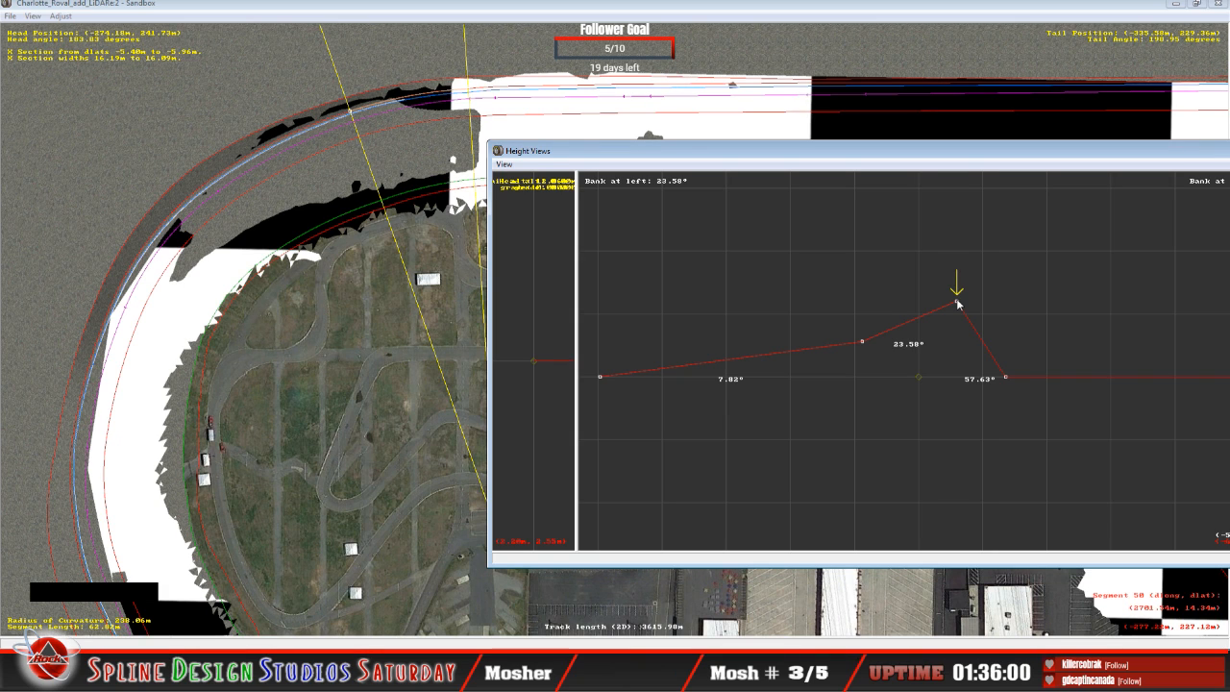
pyautogui.press('Down')
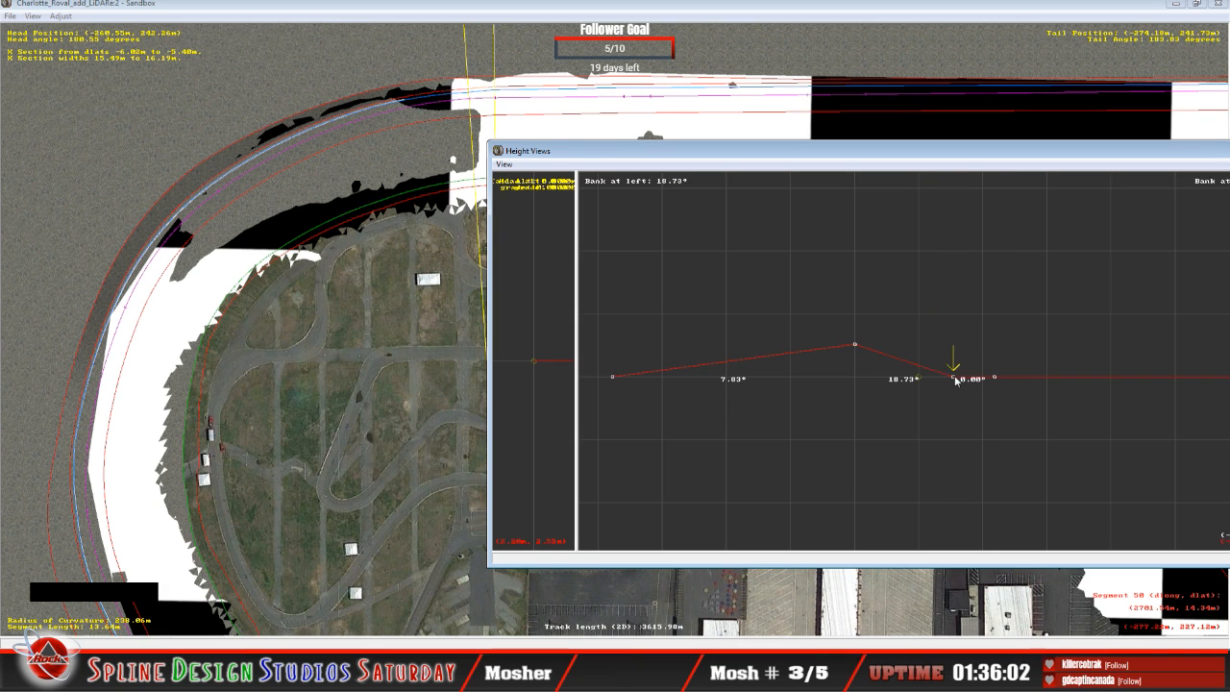
pyautogui.moveTo(956, 377); pyautogui.dragTo(943, 304)
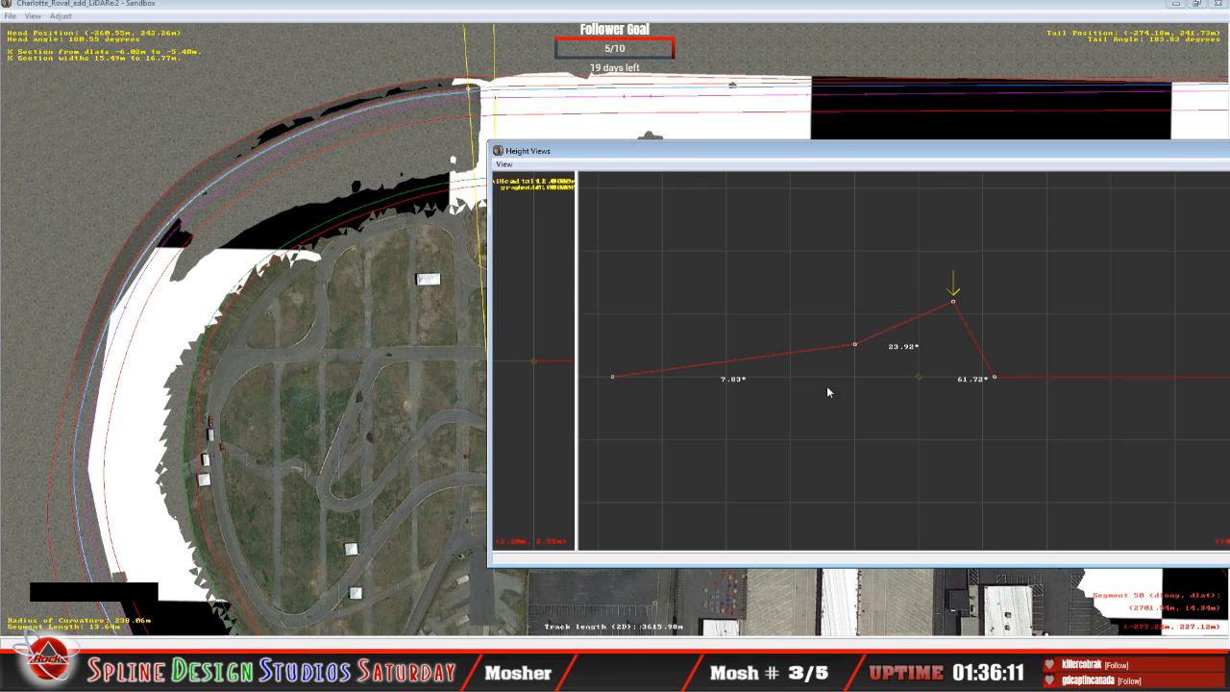
# Step: Compare the reshaped cross-section at the turn's end with the neighbouring sections' bank angles in Height Views
pyautogui.press('Down')
pyautogui.press('Up')
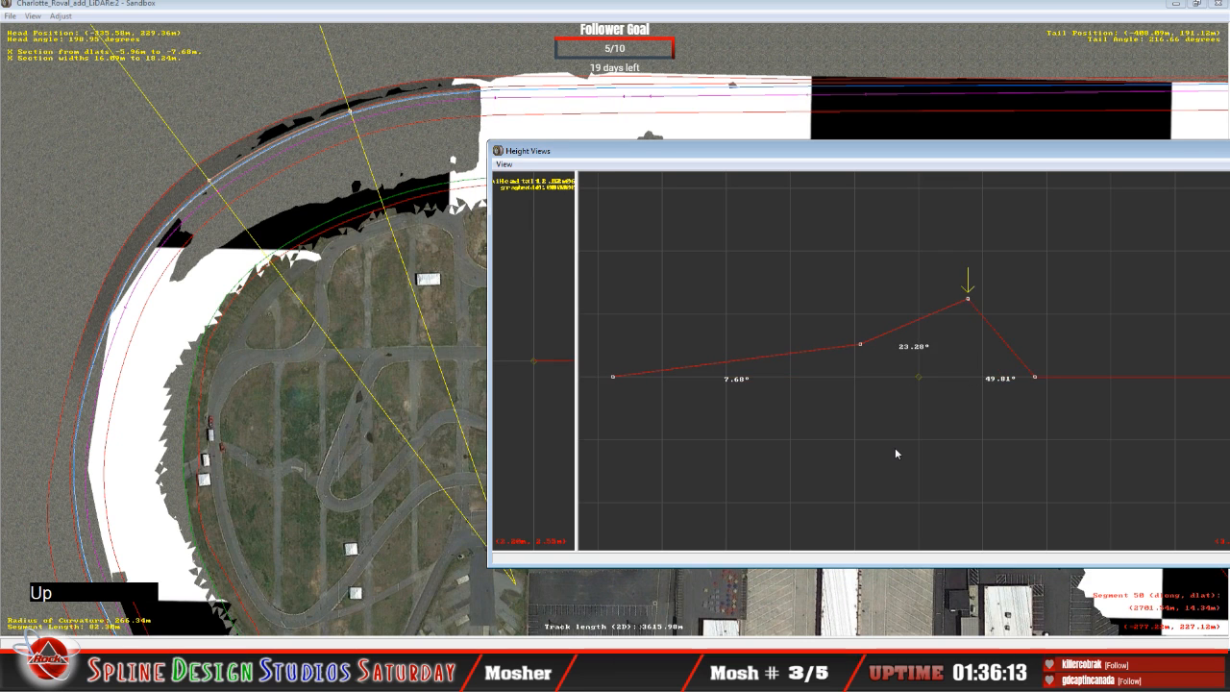
pyautogui.press('Down')
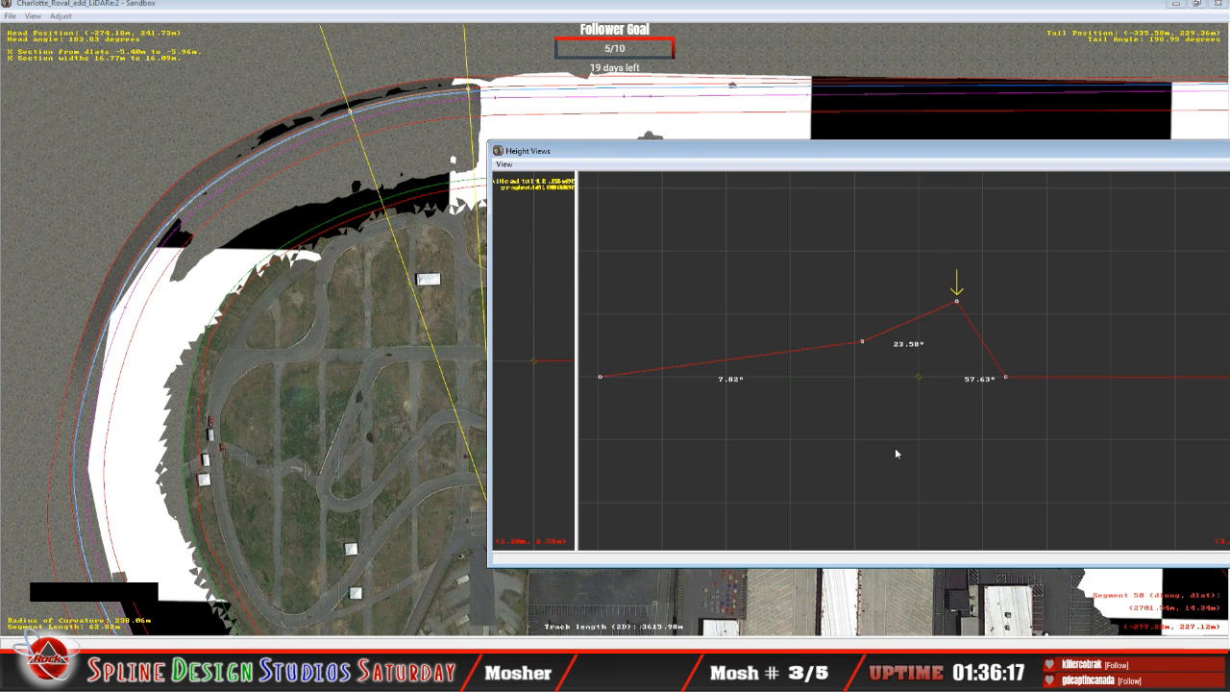
pyautogui.press('Down')
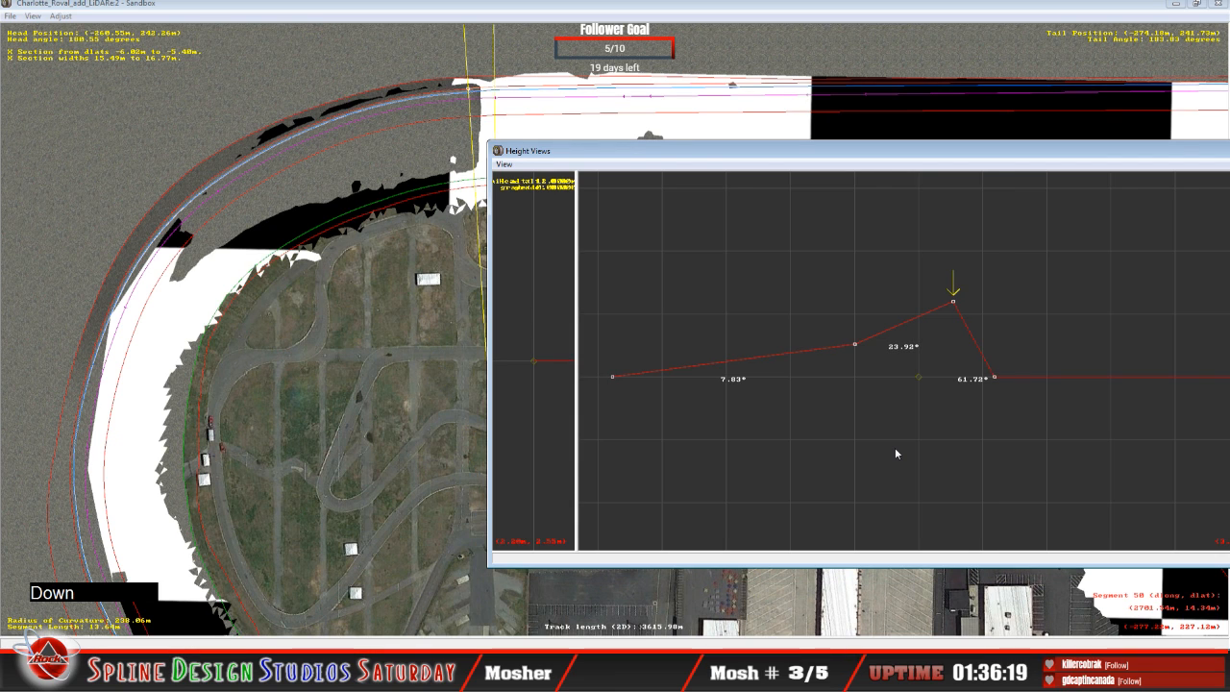
pyautogui.press('Down')
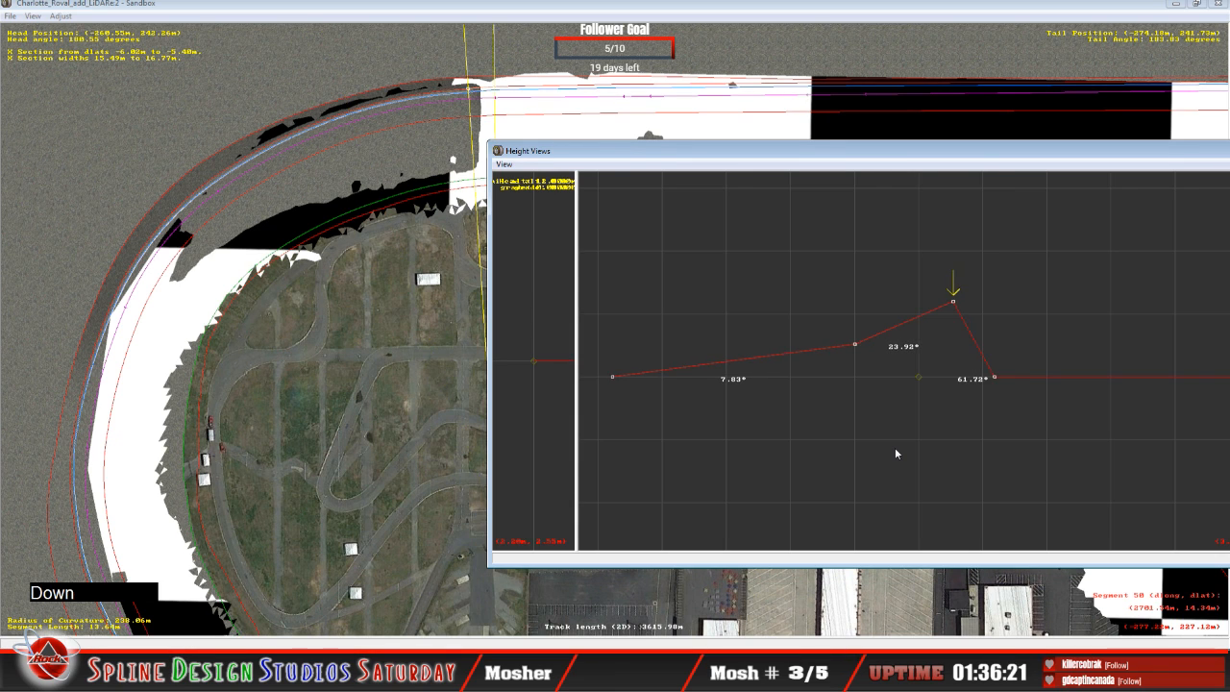
pyautogui.press('Up')
pyautogui.press('Down')
pyautogui.press('Up')
pyautogui.press('Down')
pyautogui.press('Down')
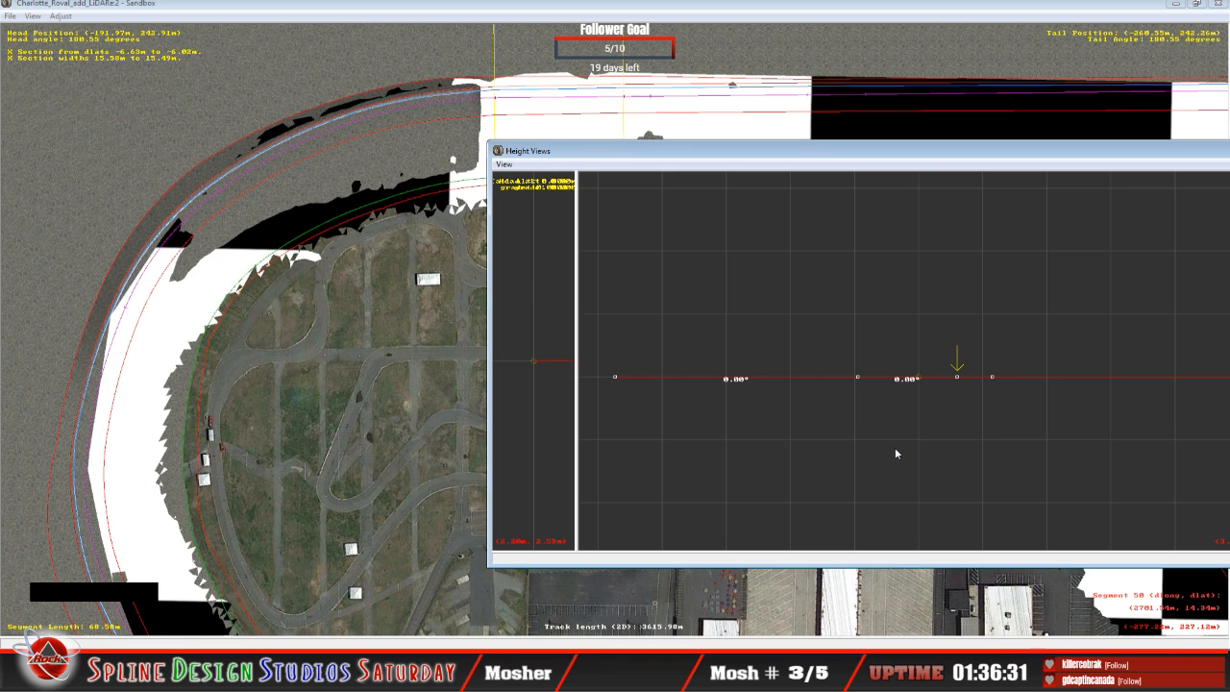
# Step: On the straight's cross-section at the start of the black surface patch, raise the outer track point to bank the racing surface about 5.1°
pyautogui.press('Down')
pyautogui.press('Down')
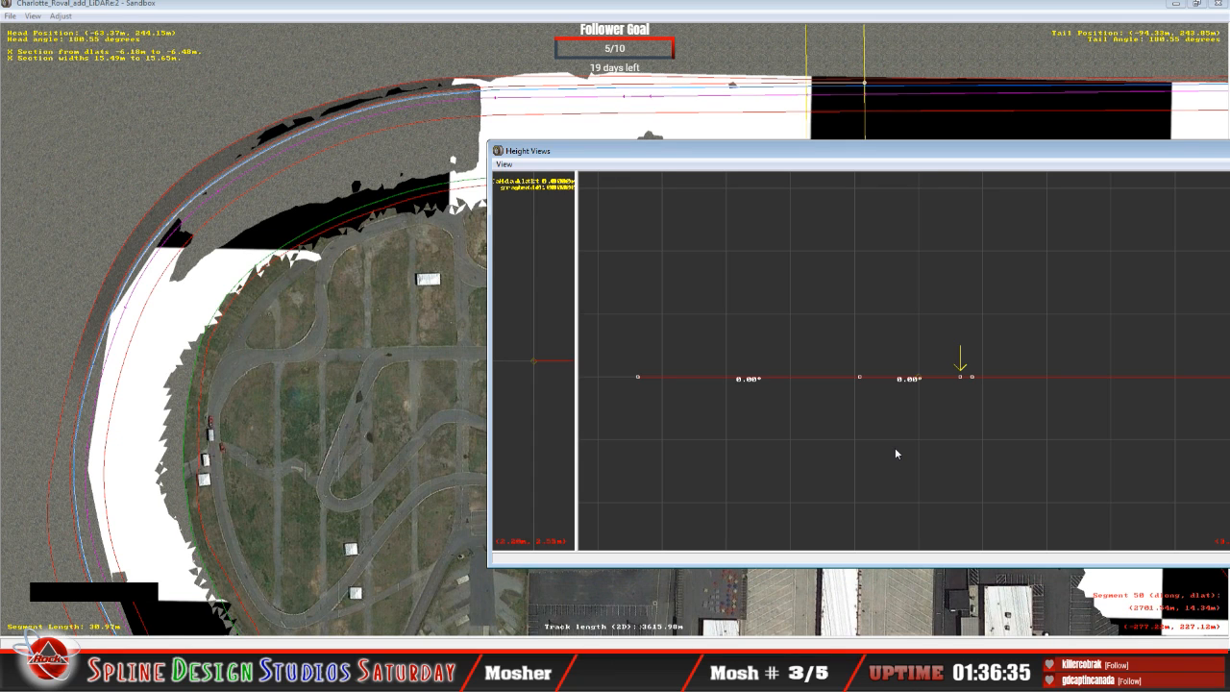
pyautogui.click(859, 376)
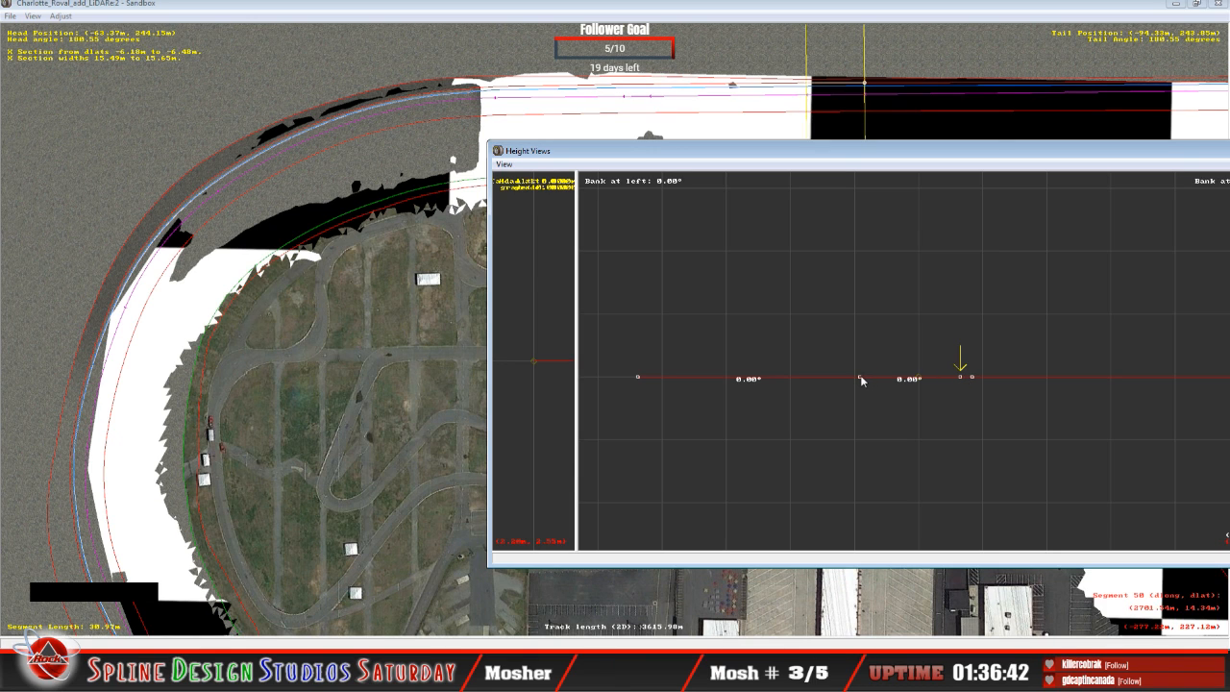
pyautogui.click(961, 378)
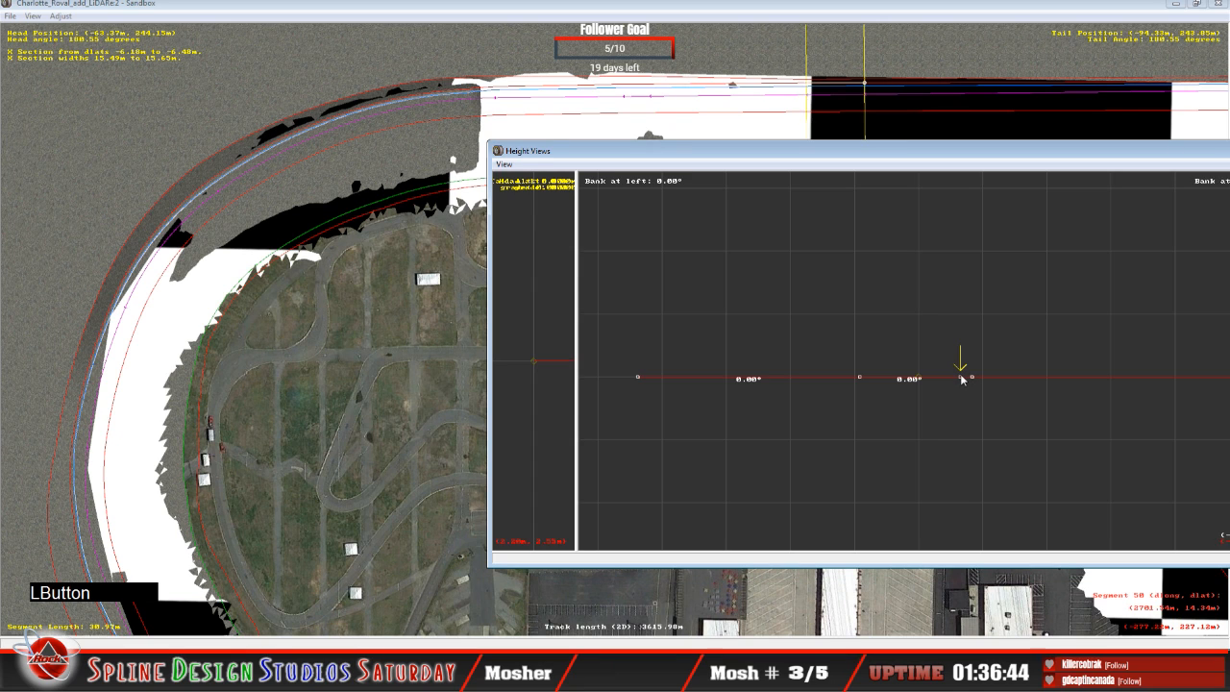
pyautogui.moveTo(960, 376); pyautogui.dragTo(961, 371)
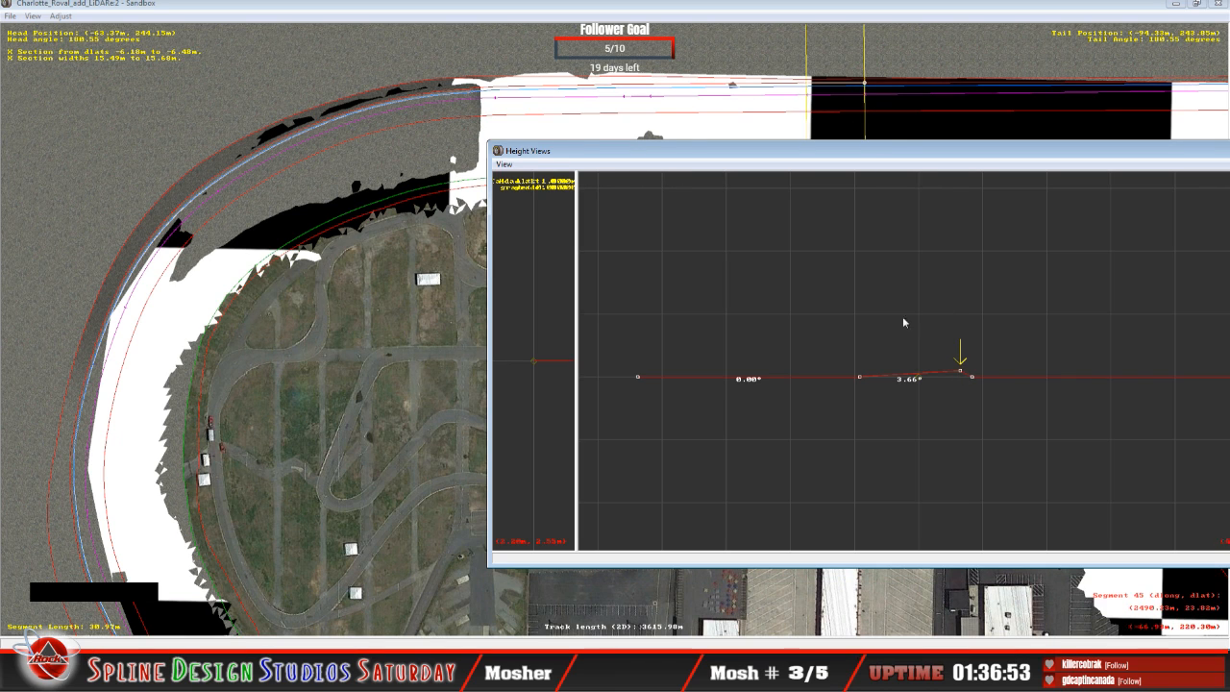
pyautogui.moveTo(961, 374); pyautogui.dragTo(960, 371)
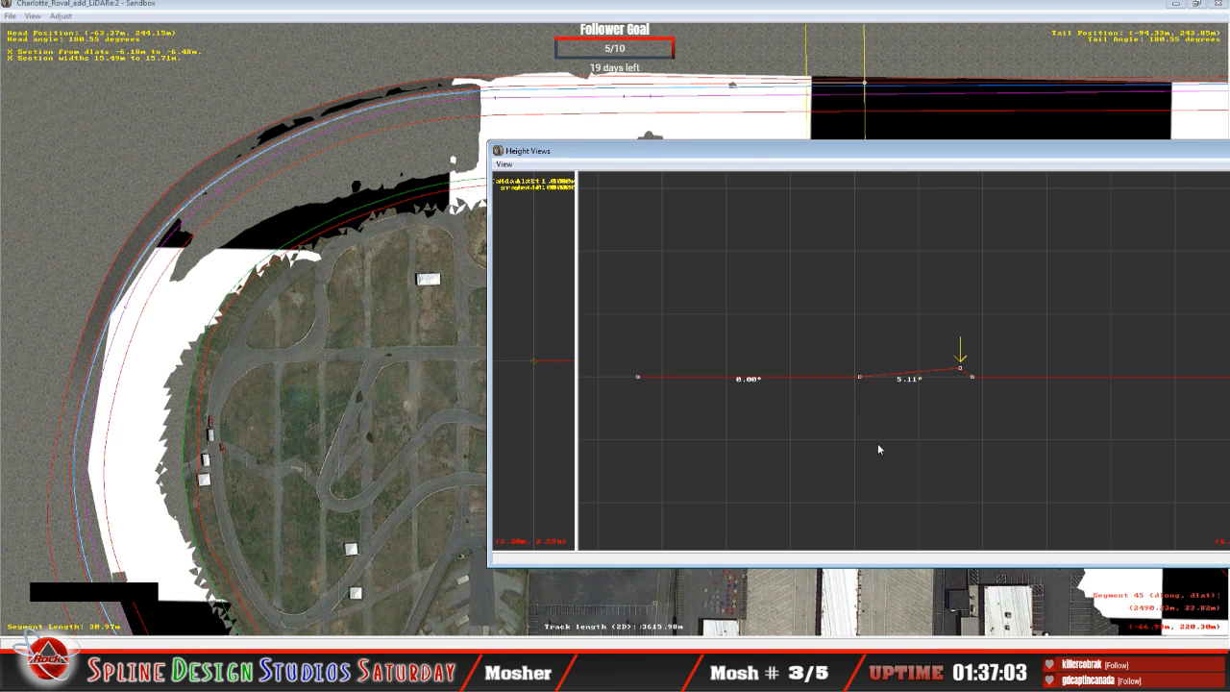
# Step: Raise the outer track point on each of the next three straight cross-sections toward the turn, banking the racing surface about 5°
pyautogui.press('Up')
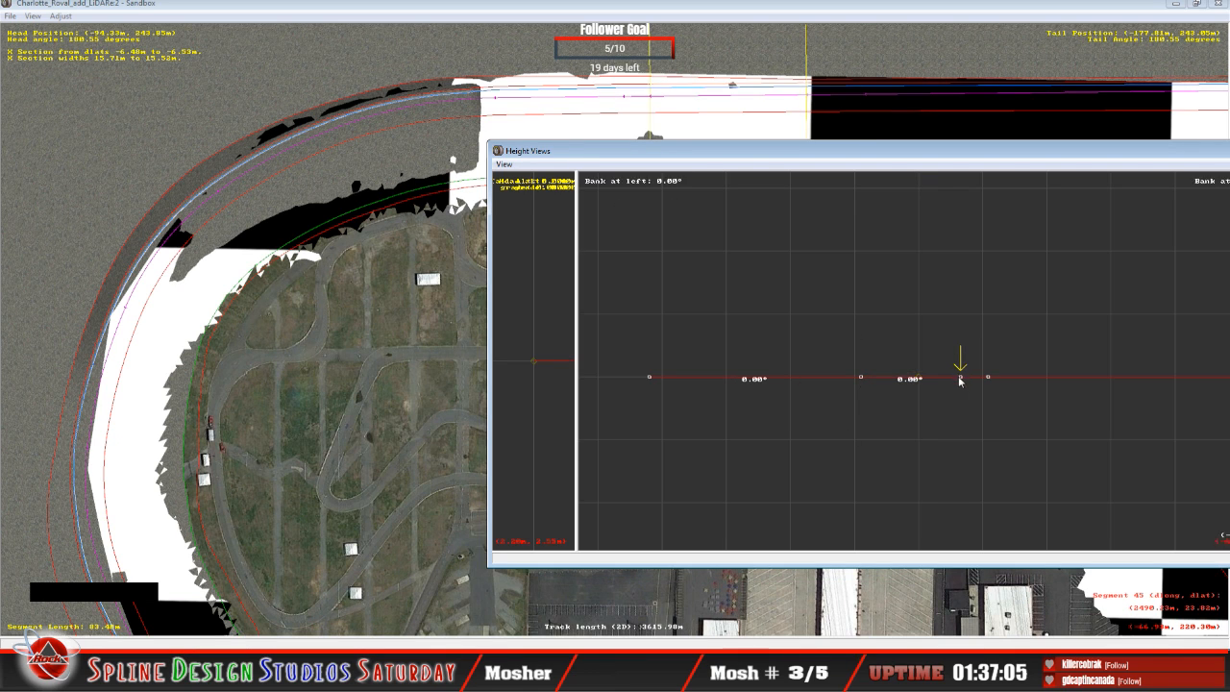
pyautogui.moveTo(961, 382); pyautogui.dragTo(960, 369)
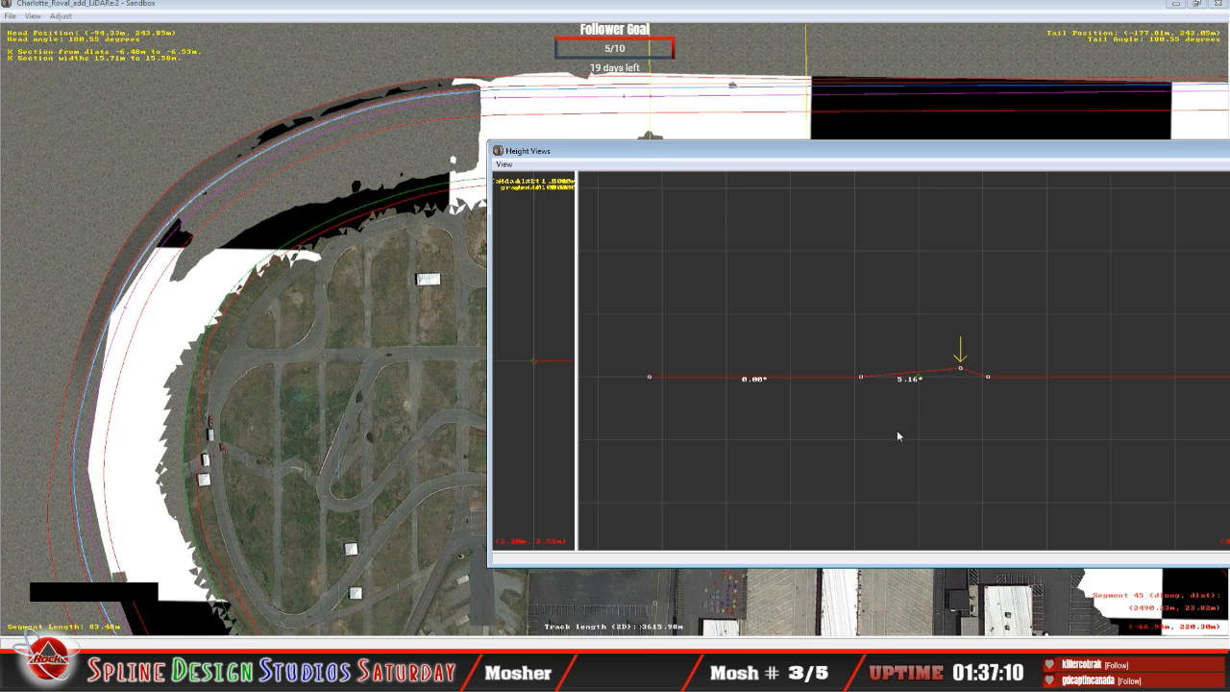
pyautogui.press('Up')
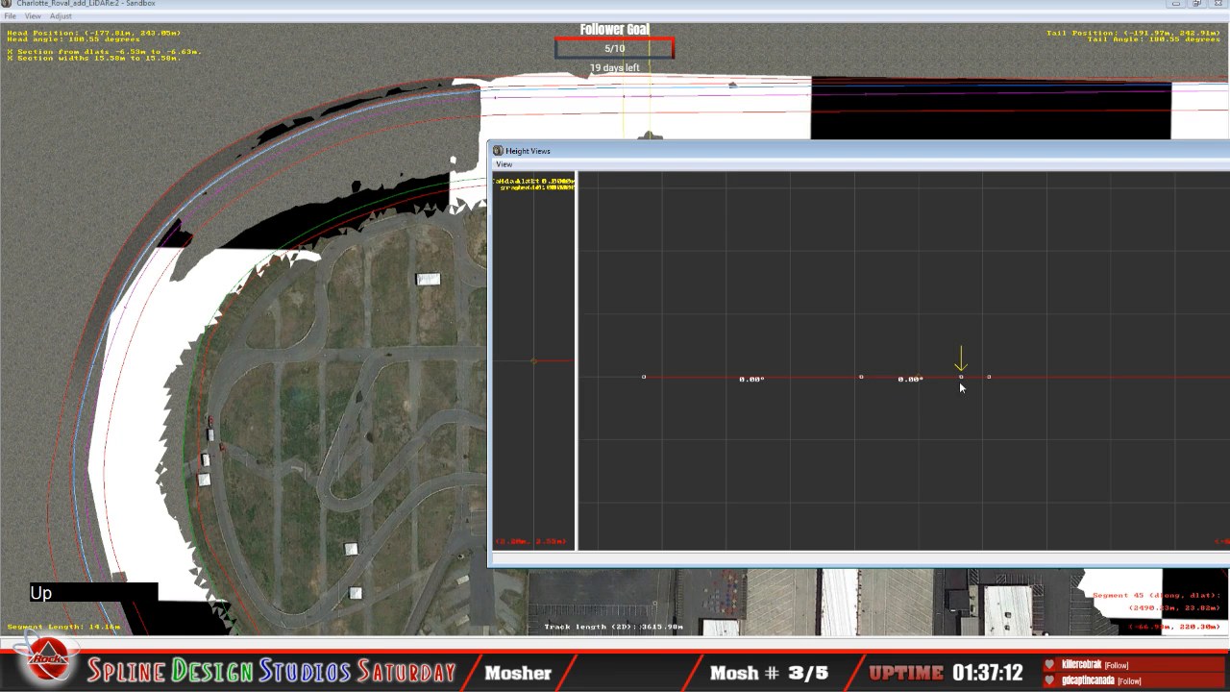
pyautogui.moveTo(961, 377); pyautogui.dragTo(964, 370)
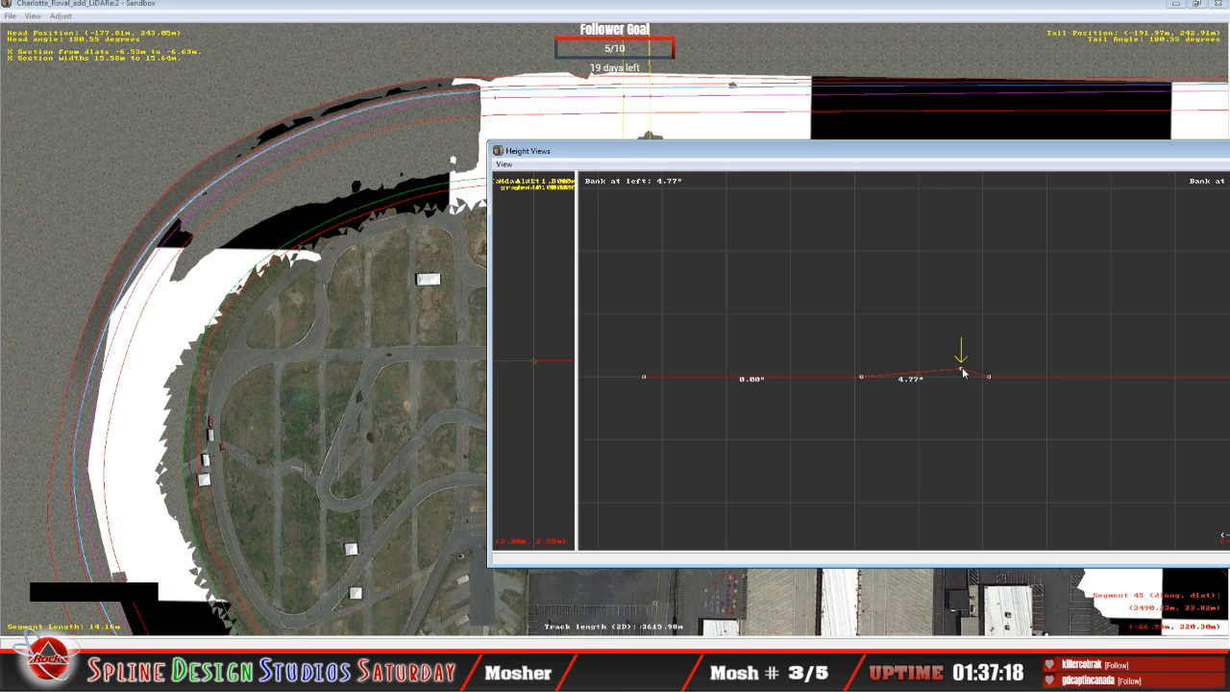
pyautogui.moveTo(963, 372); pyautogui.dragTo(963, 371)
pyautogui.press('Up')
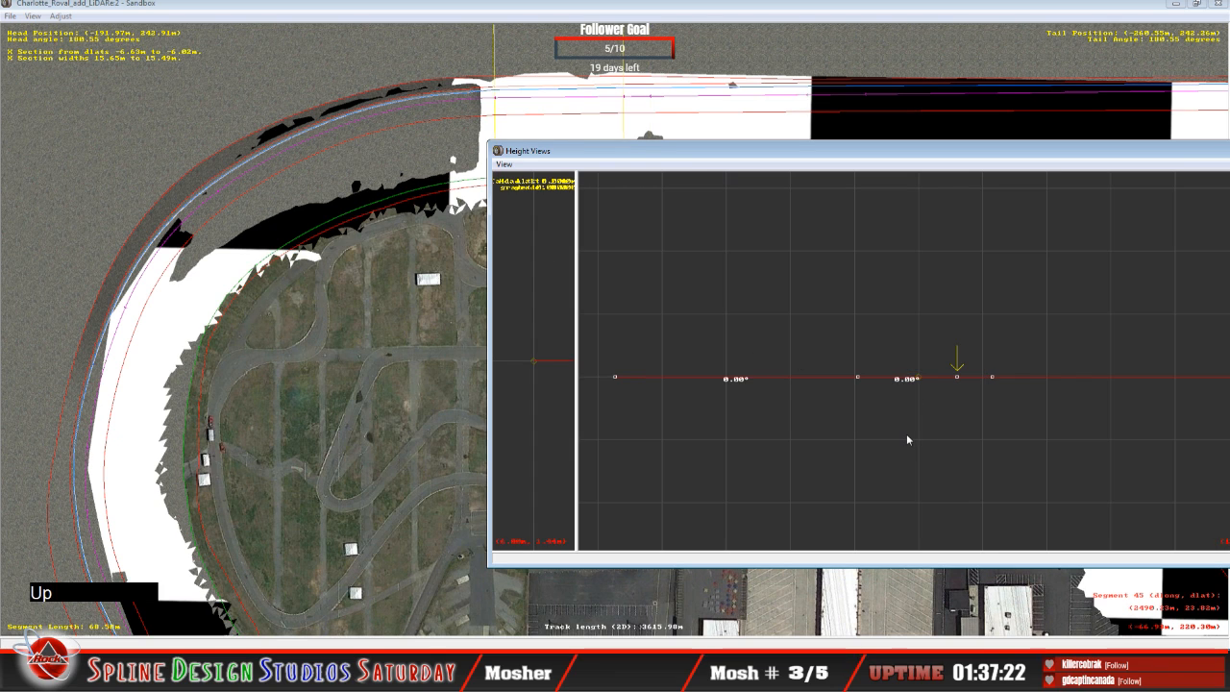
pyautogui.moveTo(953, 377); pyautogui.dragTo(955, 371)
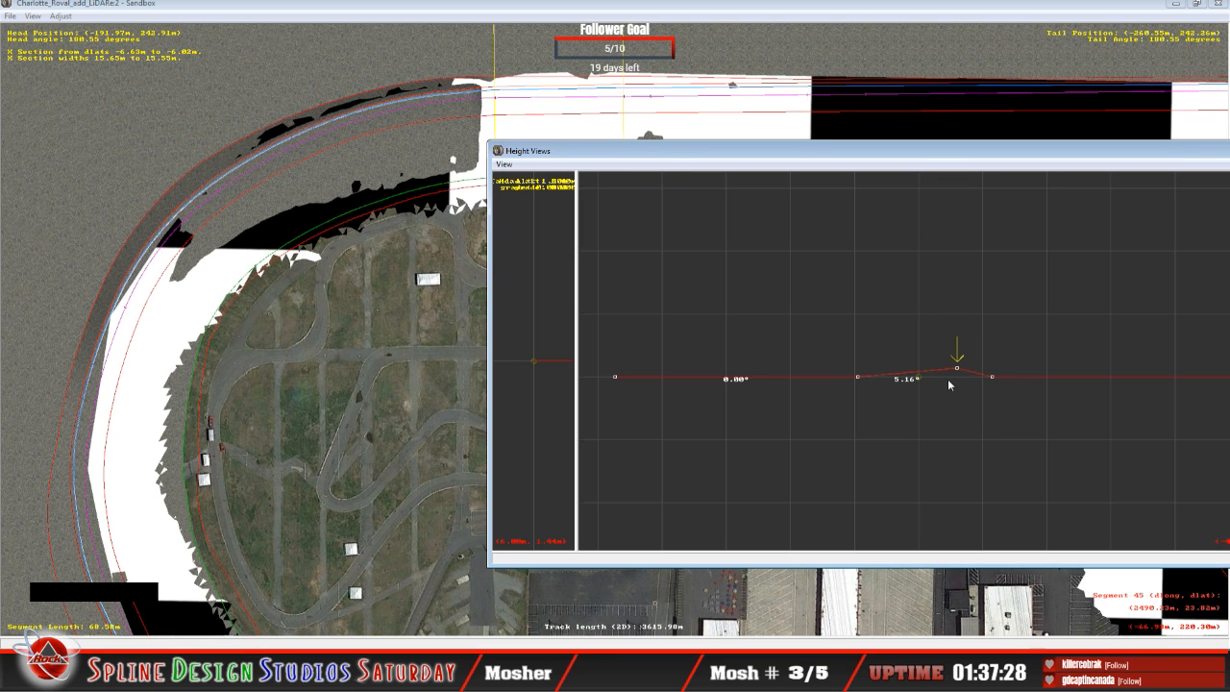
# Step: Examine the bank angles on both sides of the raised point up close in the last straight cross-section before the turn
pyautogui.press('z')
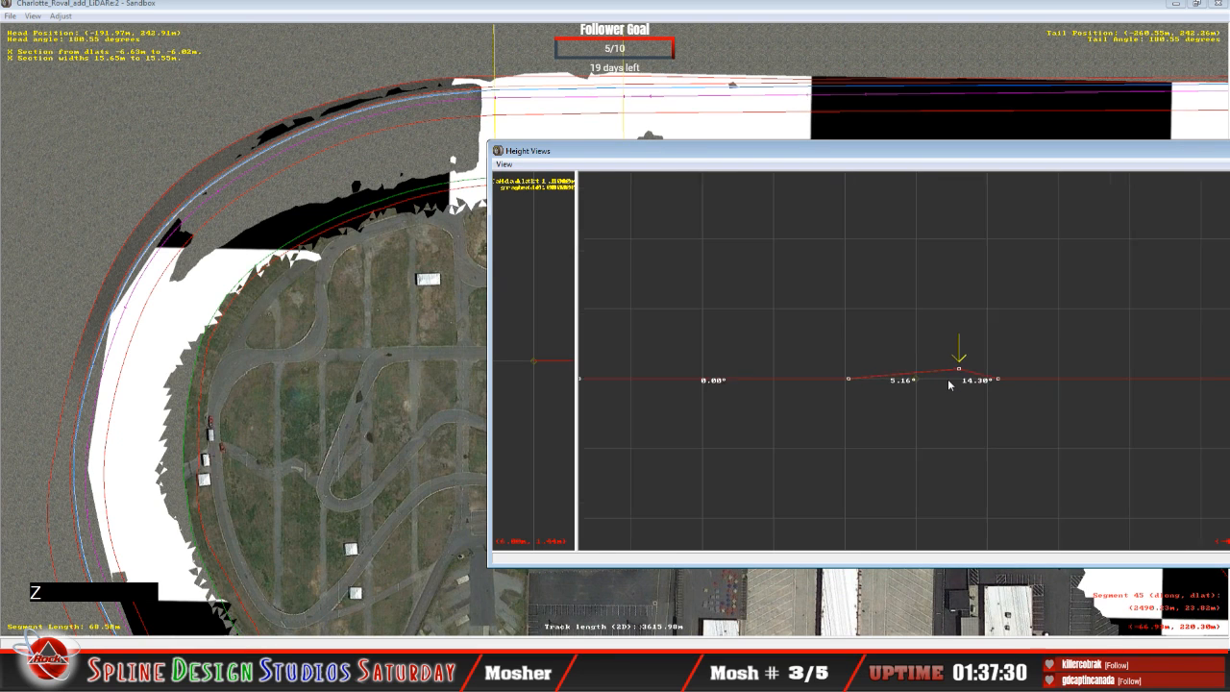
pyautogui.press('z')
pyautogui.press('z')
pyautogui.press('z')
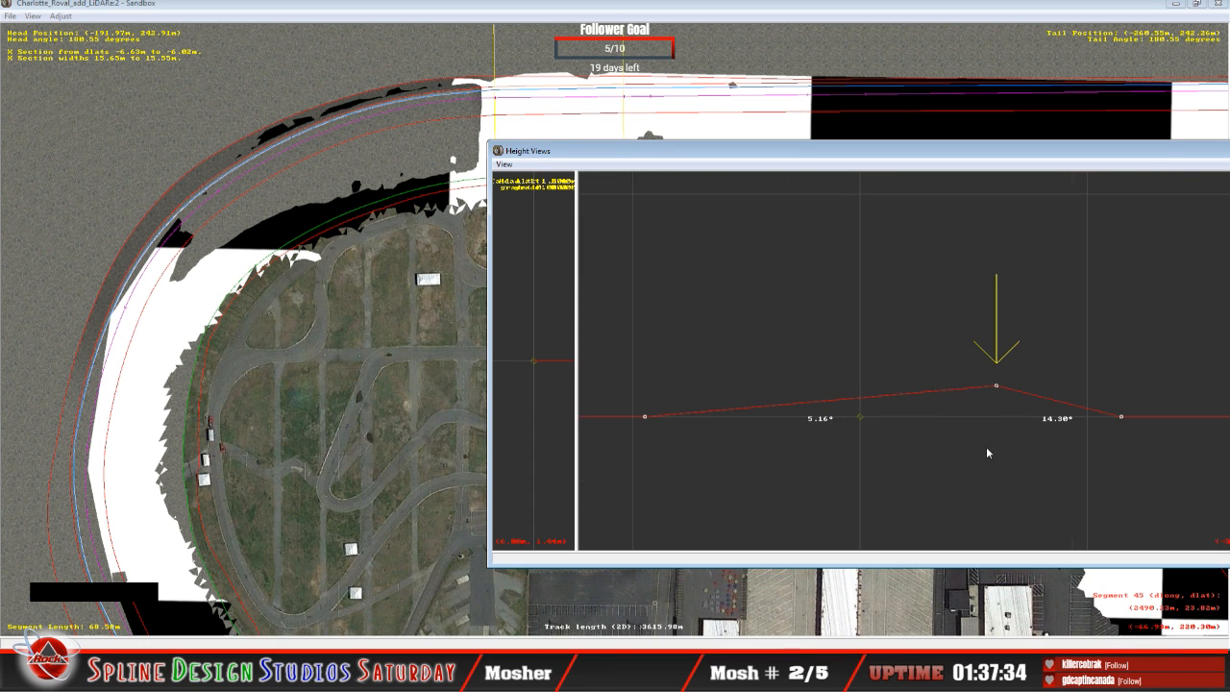
pyautogui.press('c')
pyautogui.press('c')
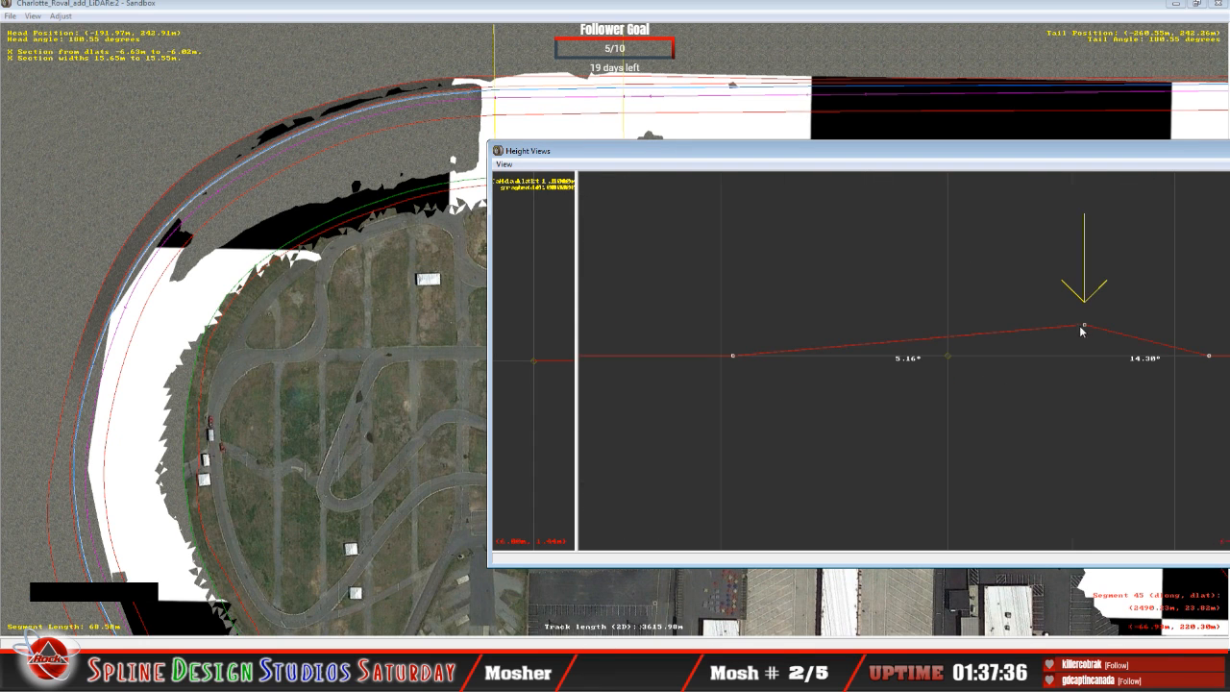
pyautogui.moveTo(1086, 324)
# Step: Raise the innermost point of the steeply banked cross-section at the turn's end until the inner span banks about 5.15°
pyautogui.press('Up')
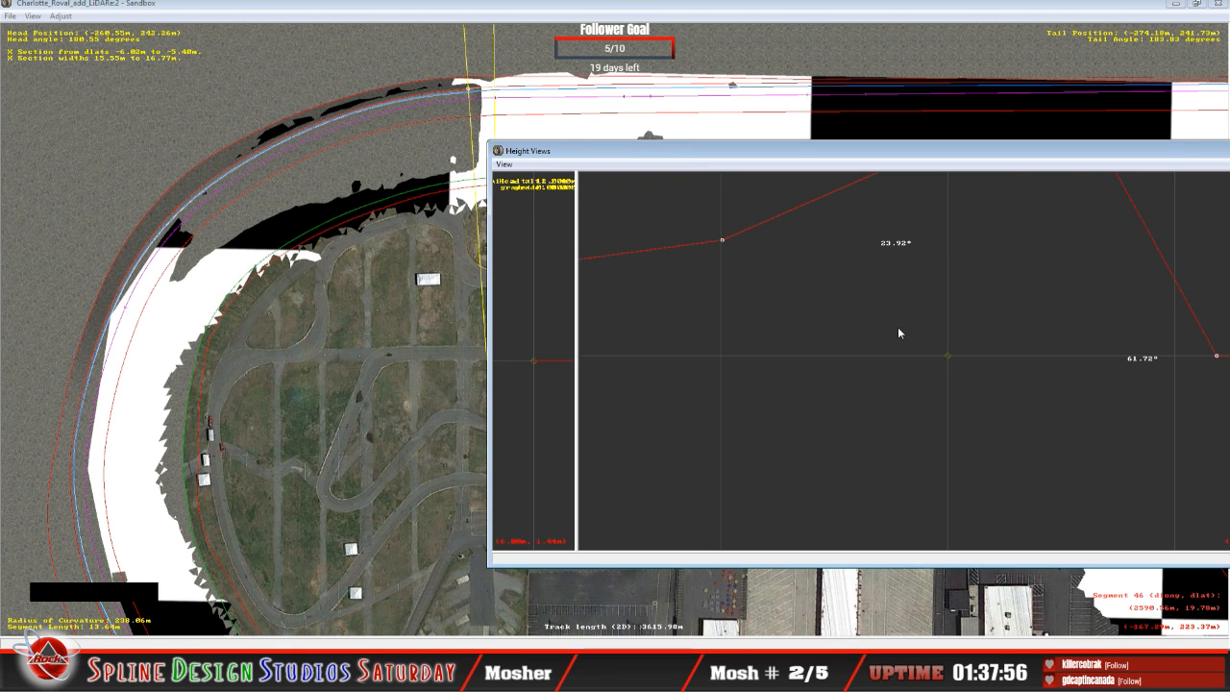
pyautogui.press('x')
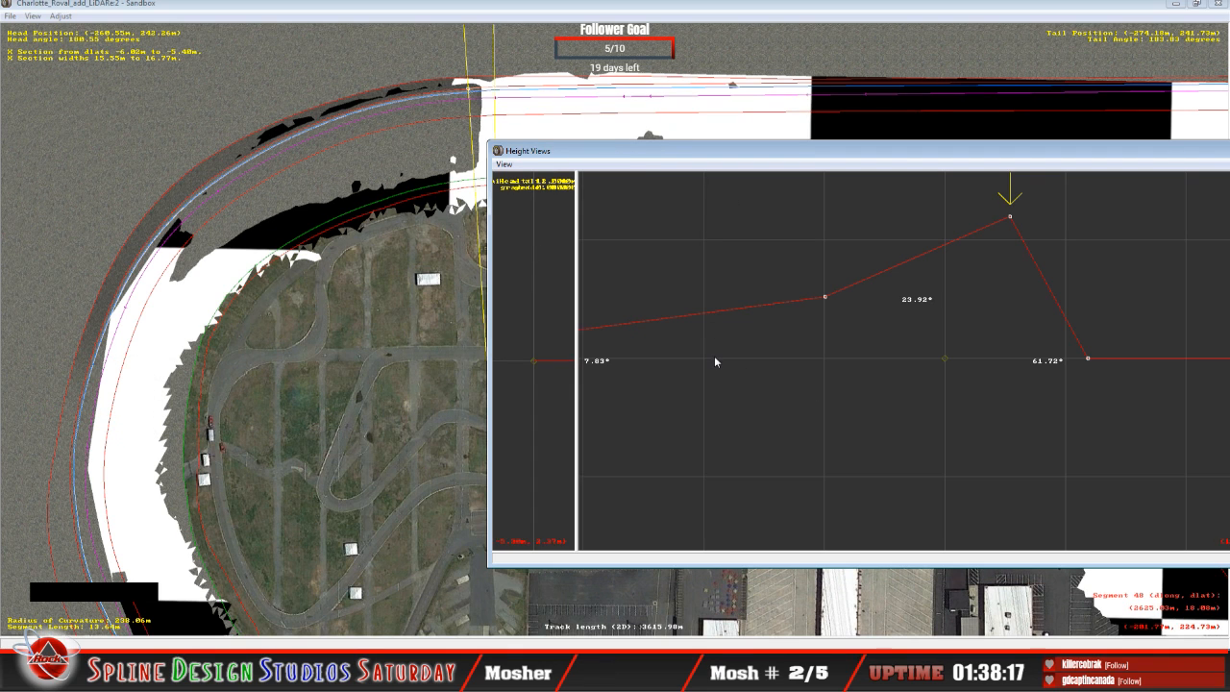
pyautogui.scroll(-5, 750, 374)
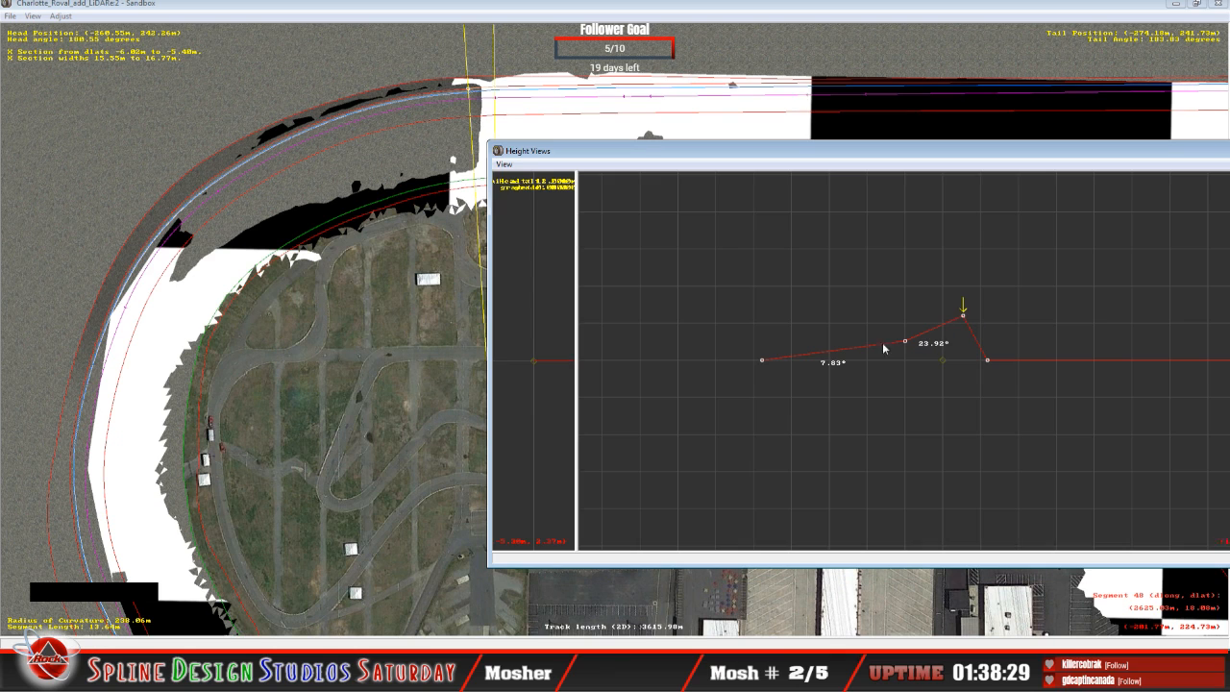
pyautogui.click(762, 361)
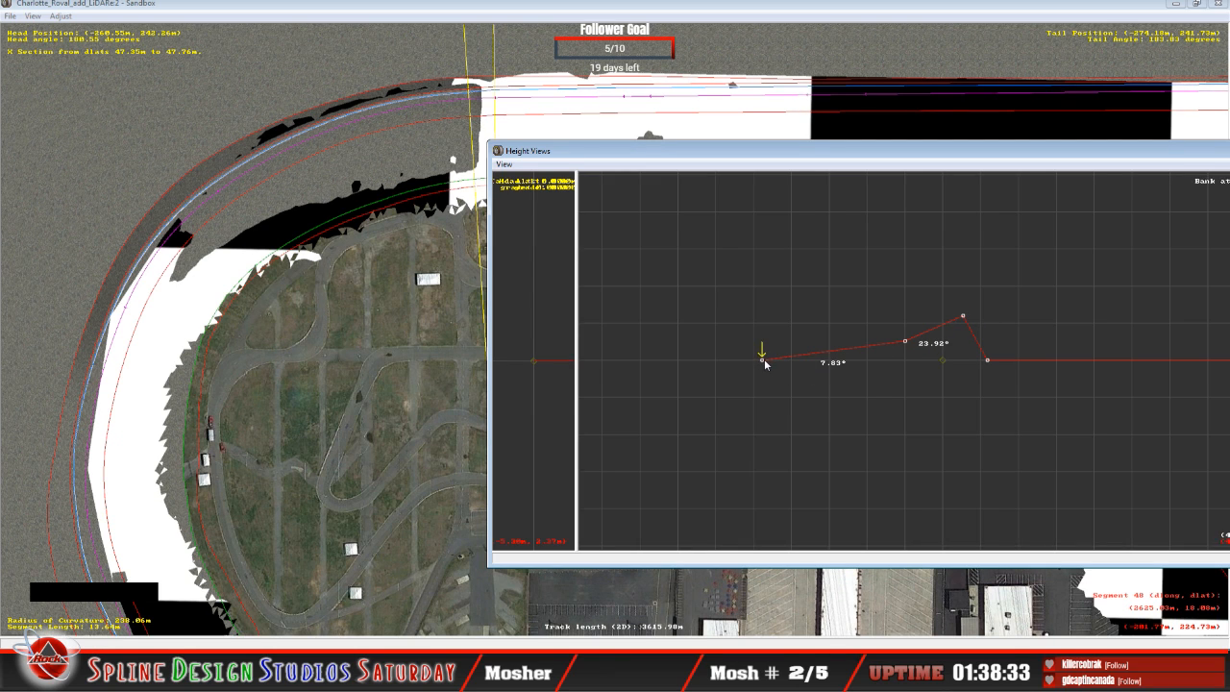
pyautogui.moveTo(762, 362); pyautogui.dragTo(763, 352)
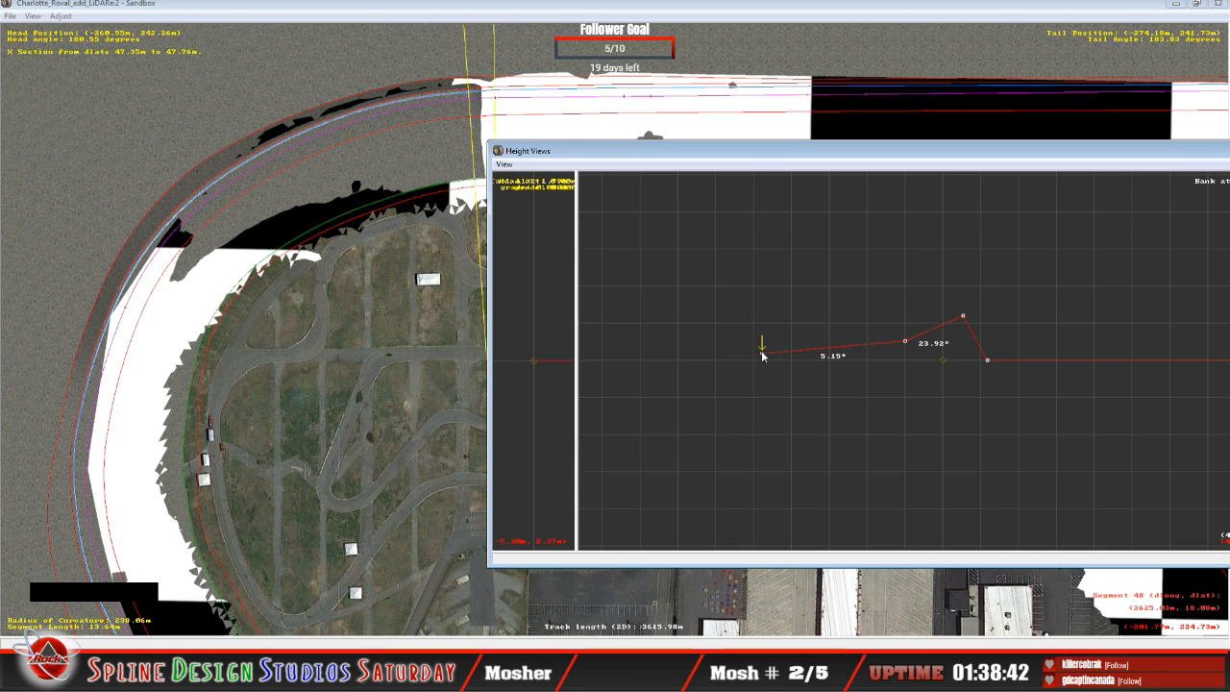
# Step: Lower the innermost point of the turn-end cross-section until the inner span banks about 8.43°
pyautogui.moveTo(764, 356); pyautogui.dragTo(766, 365)
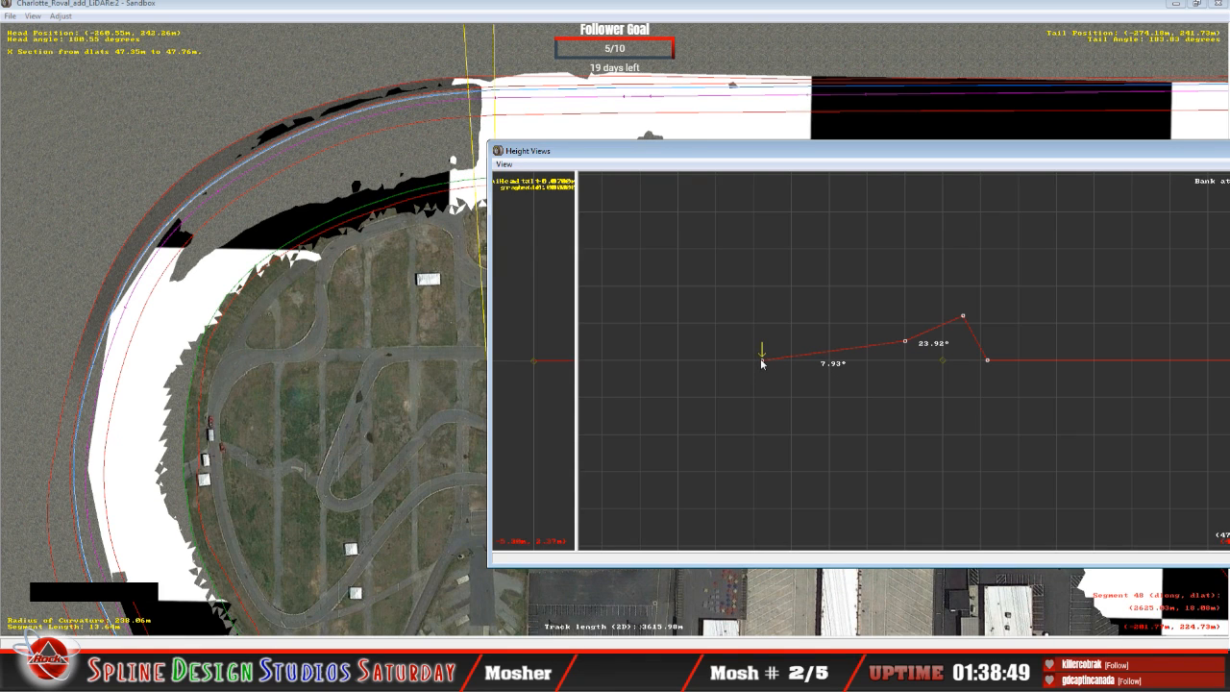
pyautogui.press('c')
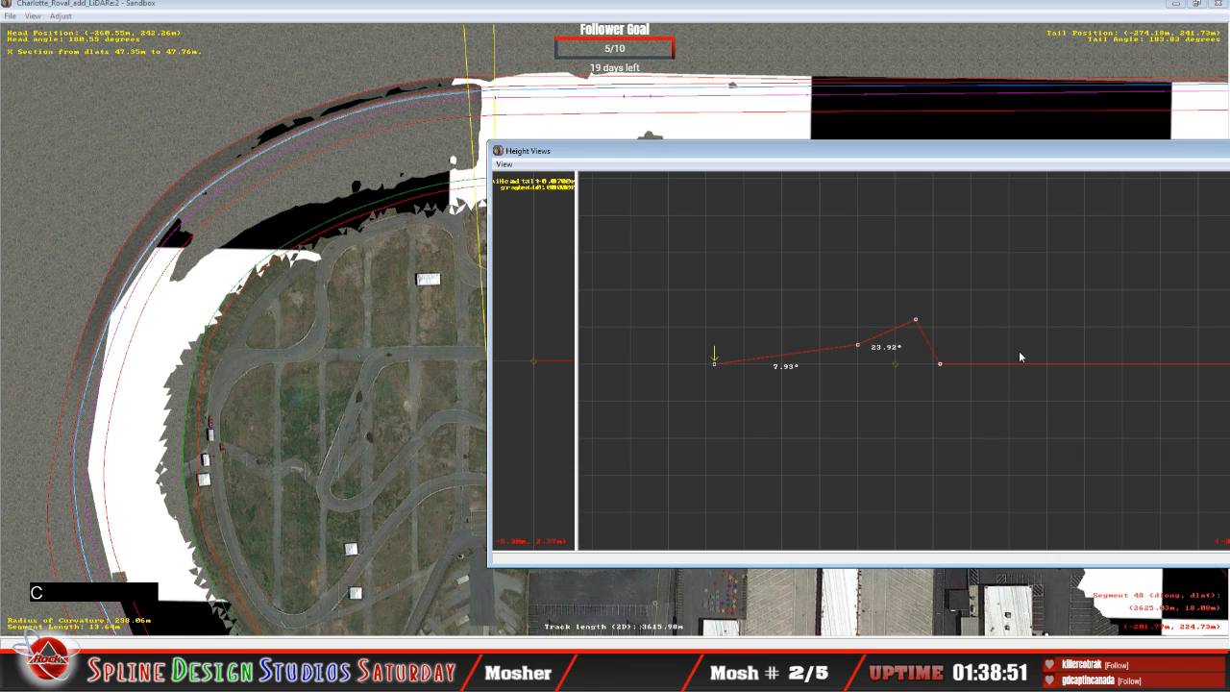
pyautogui.moveTo(863, 159); pyautogui.dragTo(746, 156)
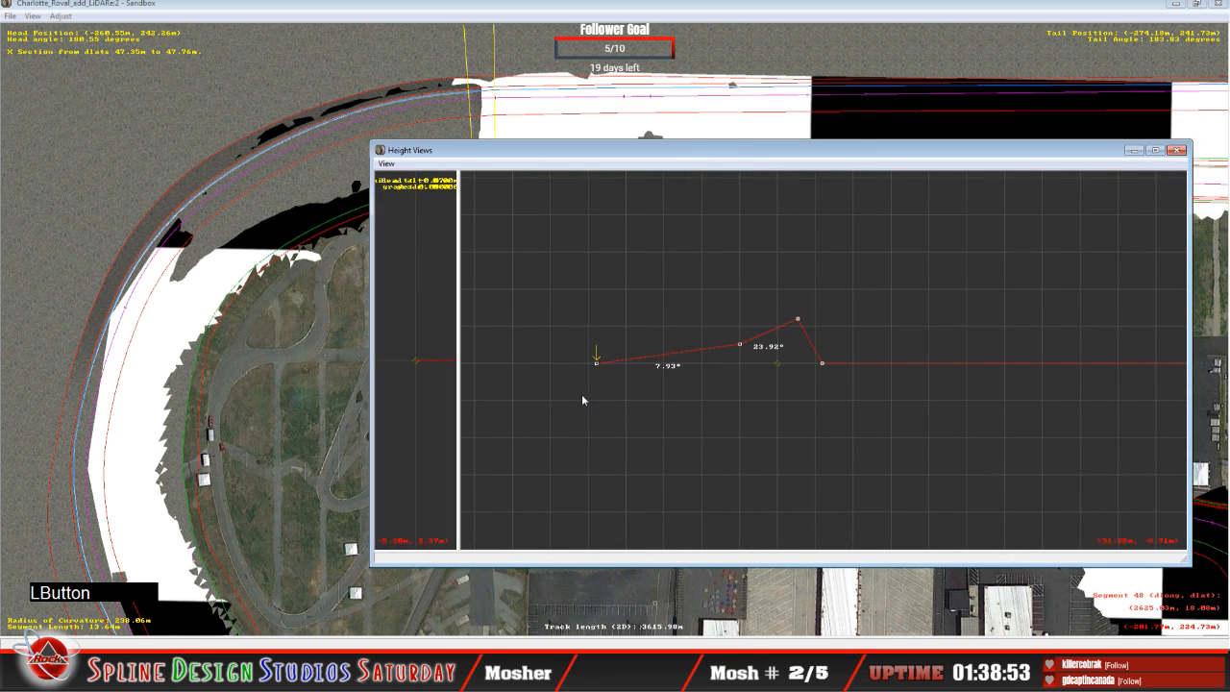
pyautogui.click(596, 363)
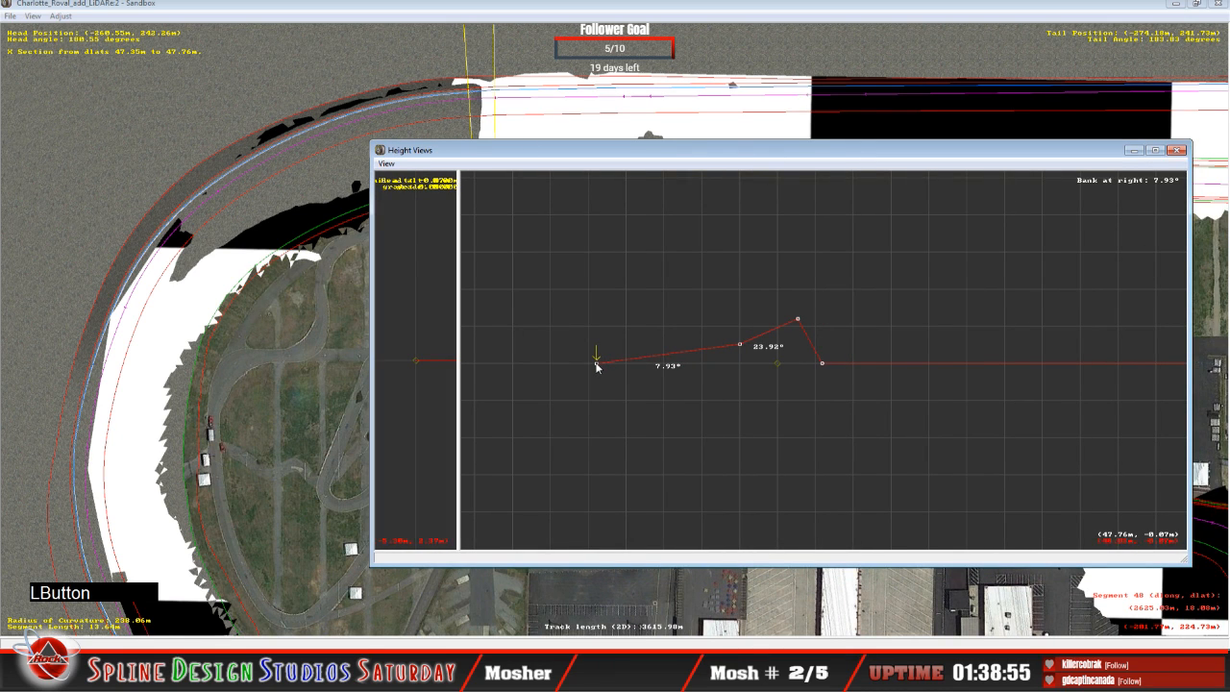
pyautogui.moveTo(596, 366); pyautogui.dragTo(596, 368)
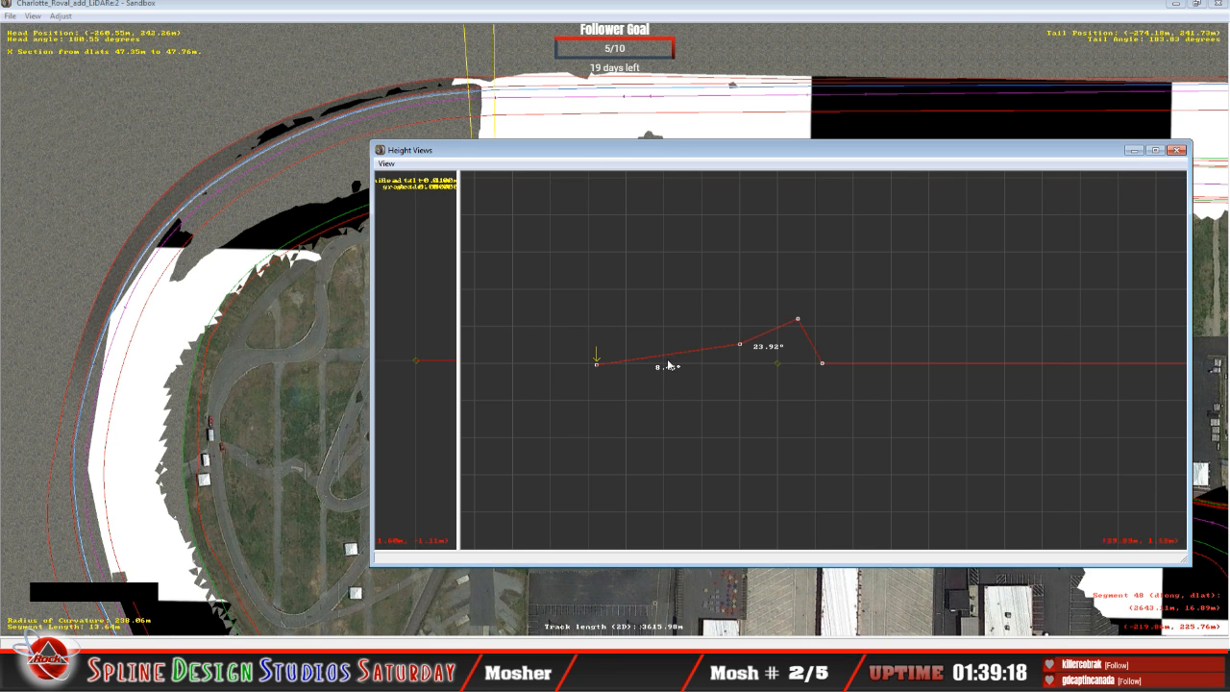
# Step: Fly the 3D camera around the end of the banked turn to examine how the raised surface meets the LiDAR terrain
pyautogui.click(499, 8)
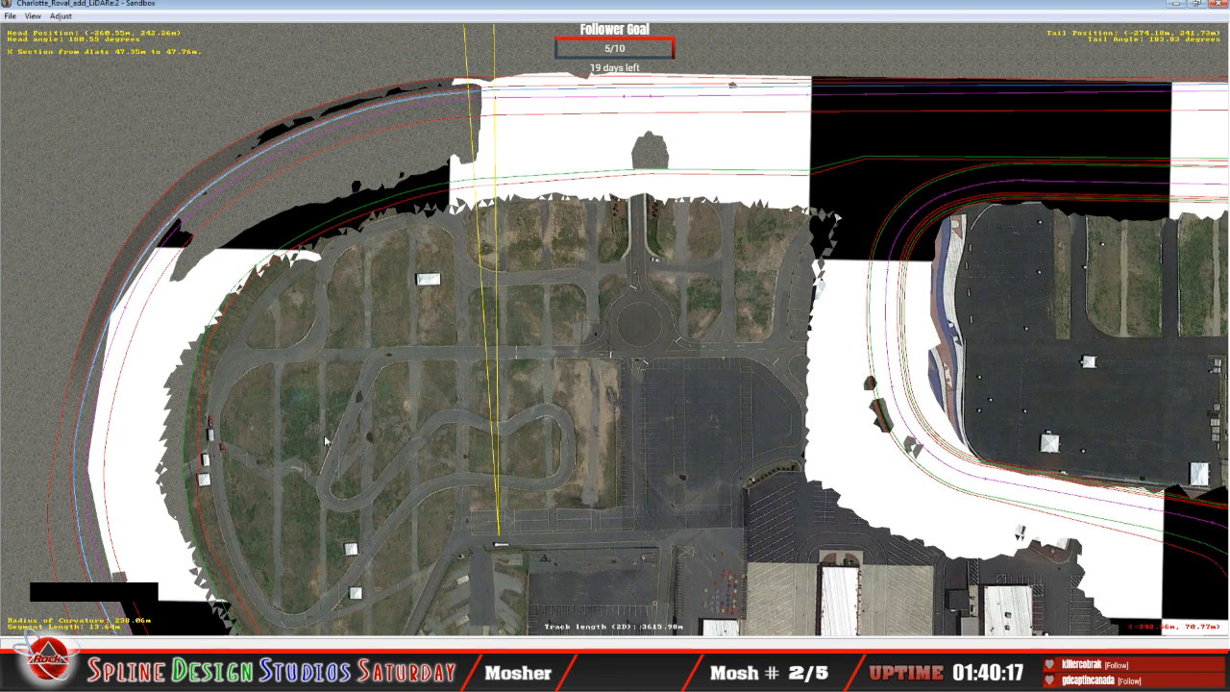
pyautogui.click(367, 639)
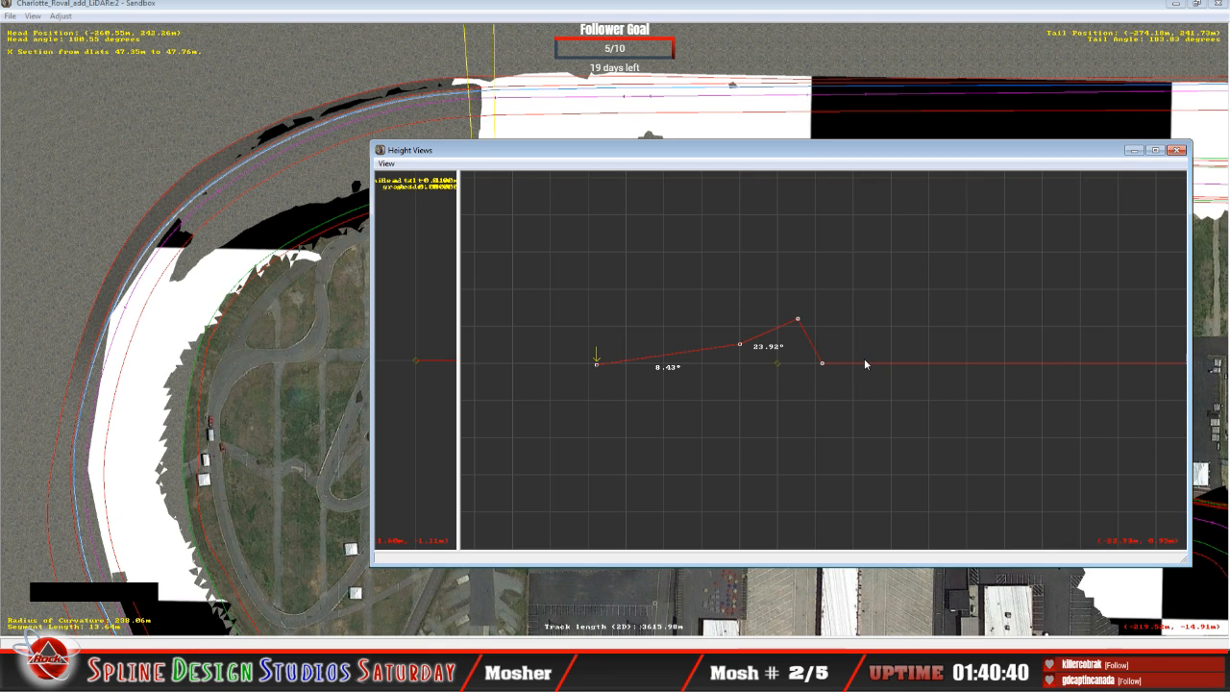
pyautogui.click(375, 645)
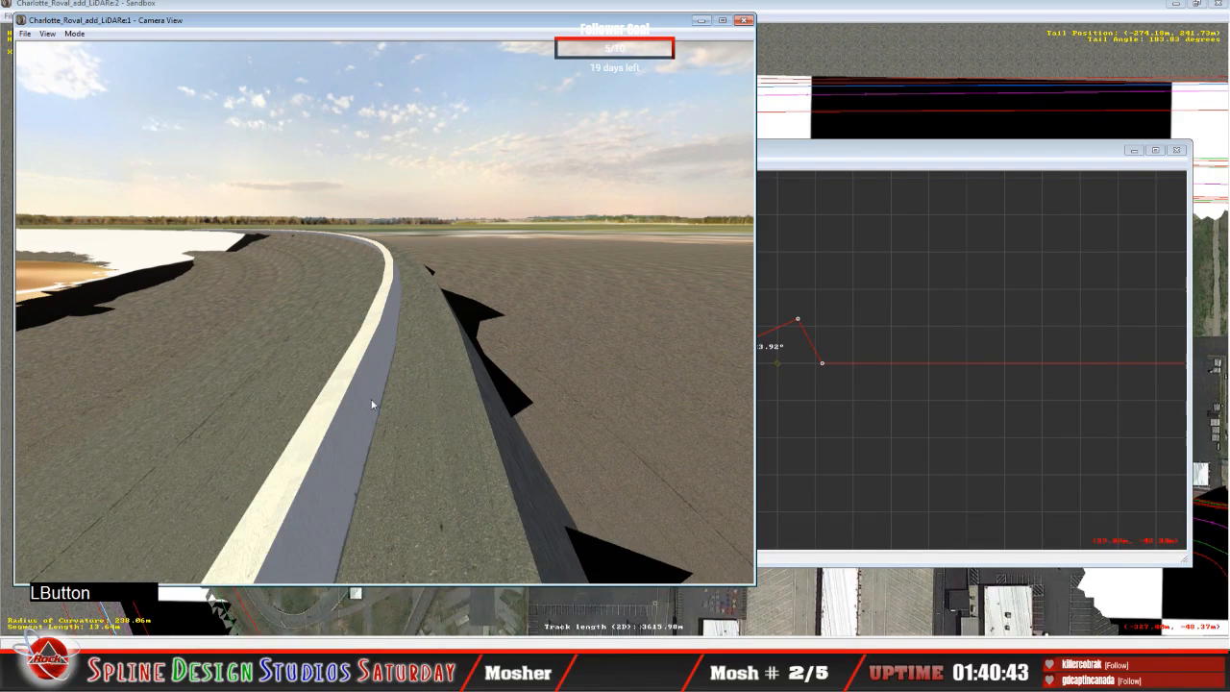
pyautogui.click(74, 34)
pyautogui.click(96, 61)
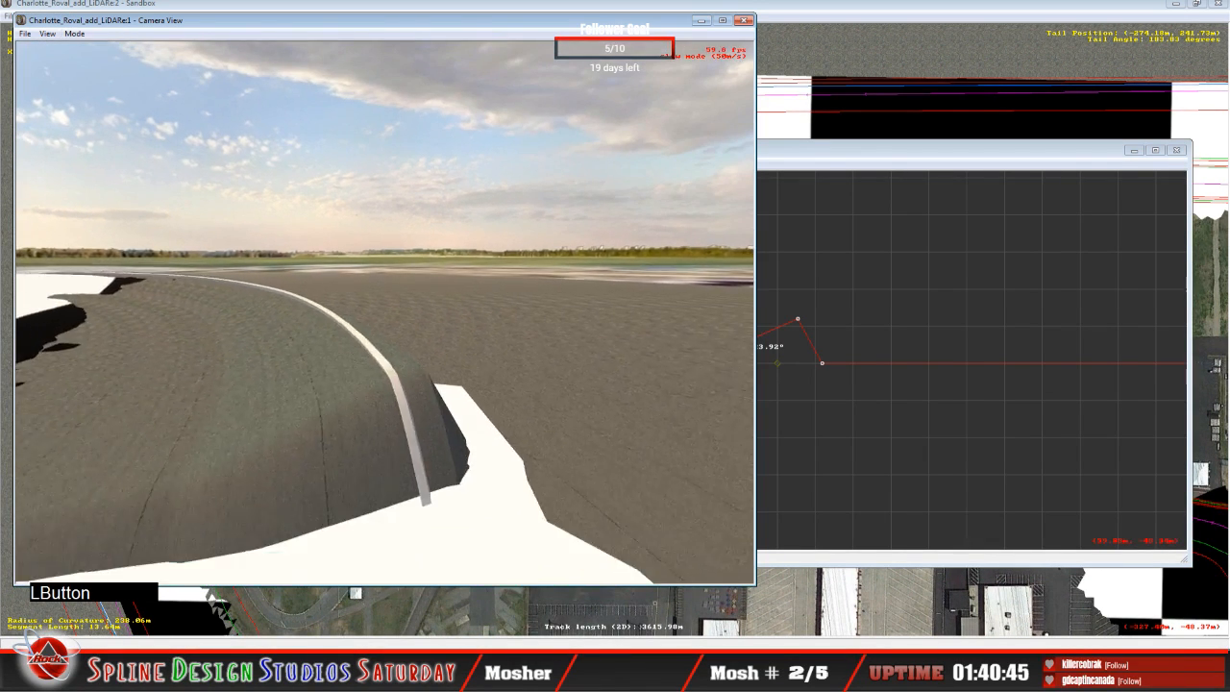
pyautogui.moveTo(384, 312); pyautogui.dragTo(413, 309, button='right')
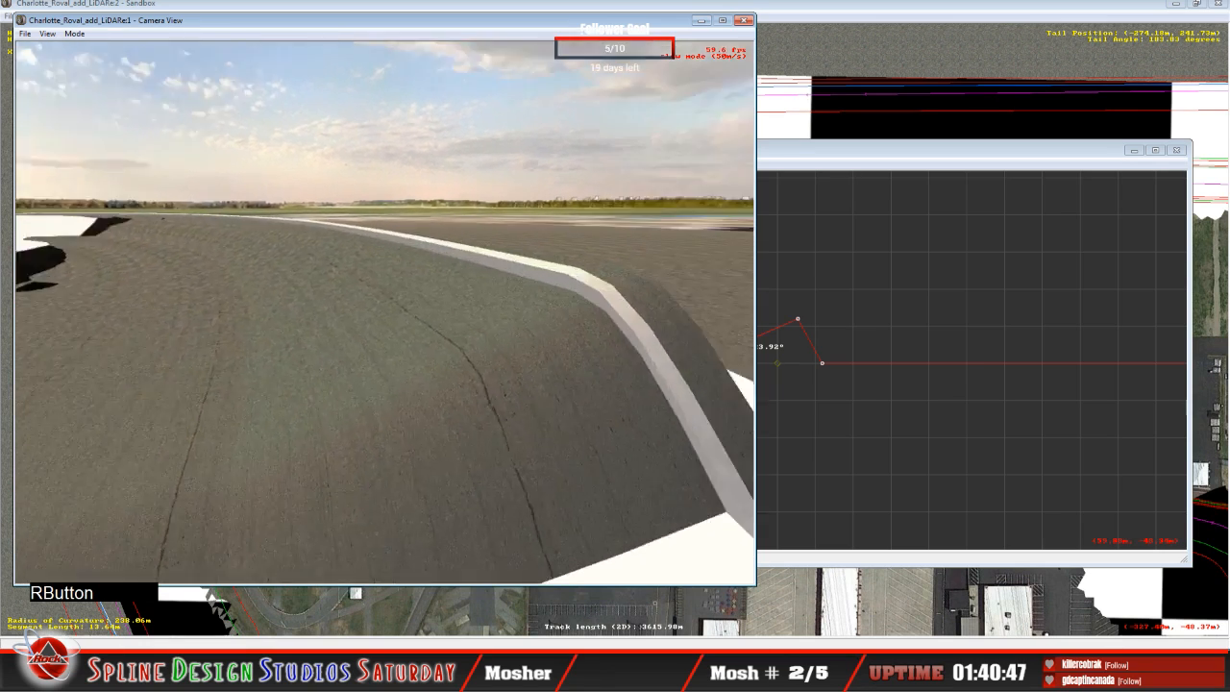
pyautogui.moveTo(414, 310); pyautogui.dragTo(479, 351)
pyautogui.moveTo(384, 313); pyautogui.dragTo(269, 298, button='right')
pyautogui.moveTo(385, 312); pyautogui.dragTo(404, 384)
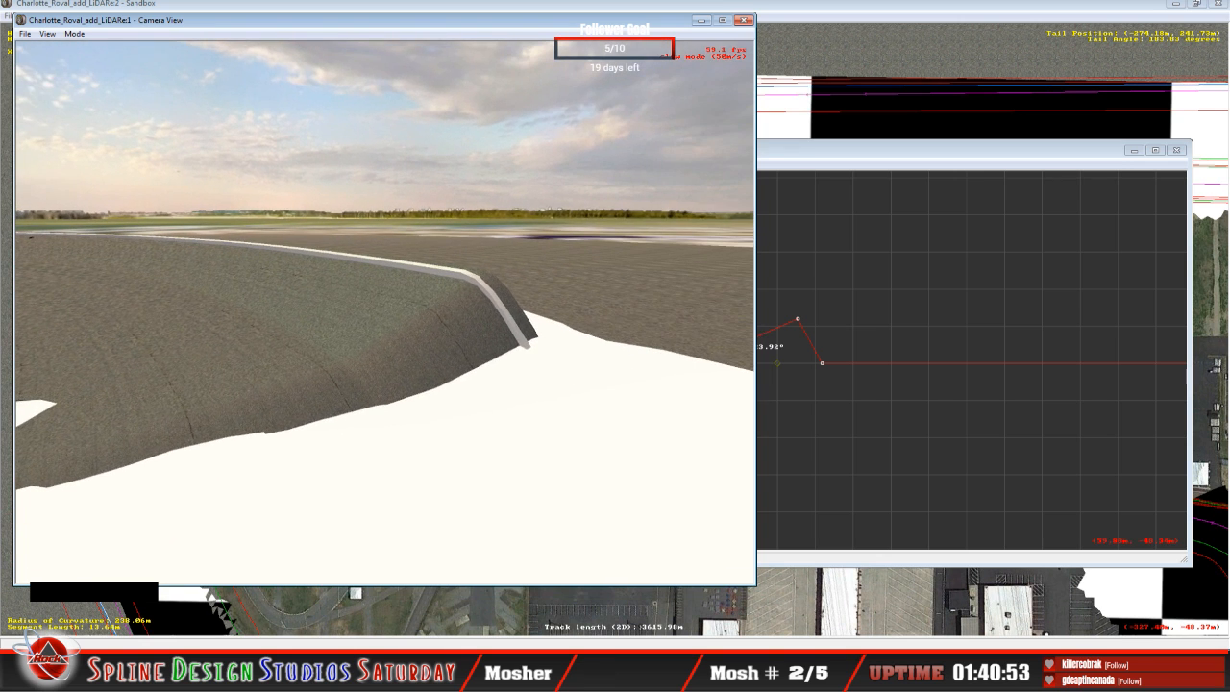
pyautogui.moveTo(384, 313); pyautogui.dragTo(250, 356)
pyautogui.moveTo(385, 312); pyautogui.dragTo(444, 357, button='right')
pyautogui.press('space')
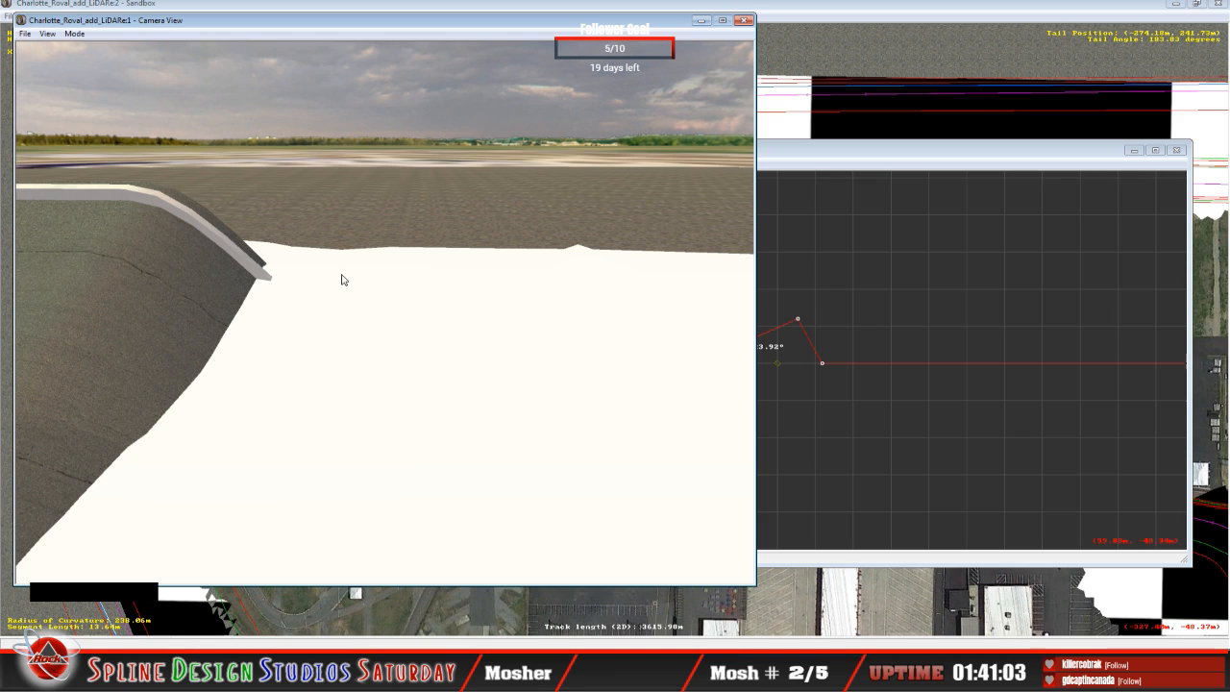
# Step: On the straight's last cross-section before the turn, raise the outer track point until the outer span banks about 19.05°
pyautogui.click(879, 164)
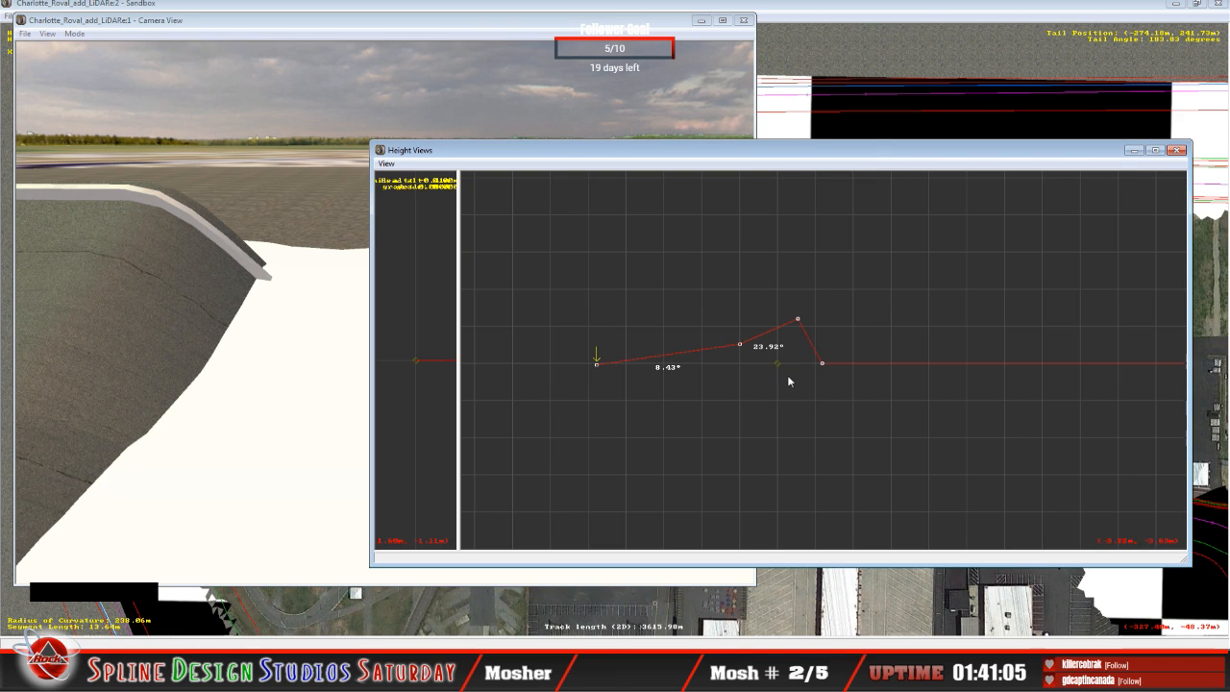
pyautogui.press('Right')
pyautogui.press('Right')
pyautogui.press('Down')
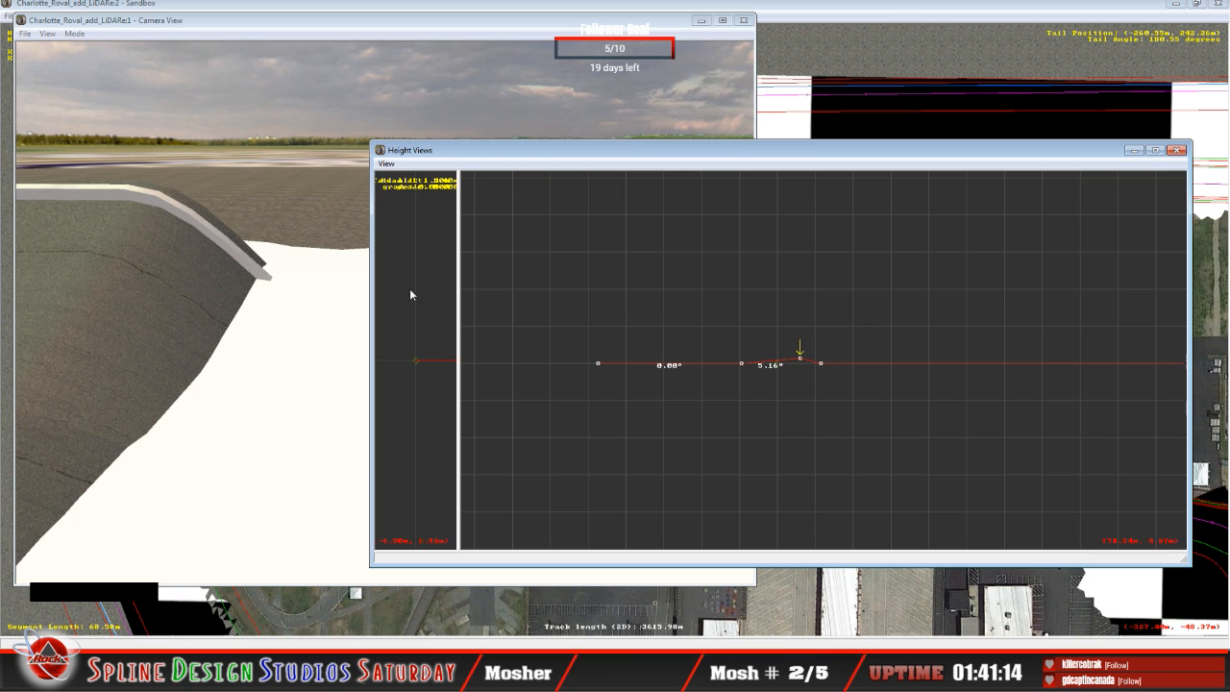
pyautogui.moveTo(801, 357)
pyautogui.moveTo(802, 357); pyautogui.dragTo(795, 347)
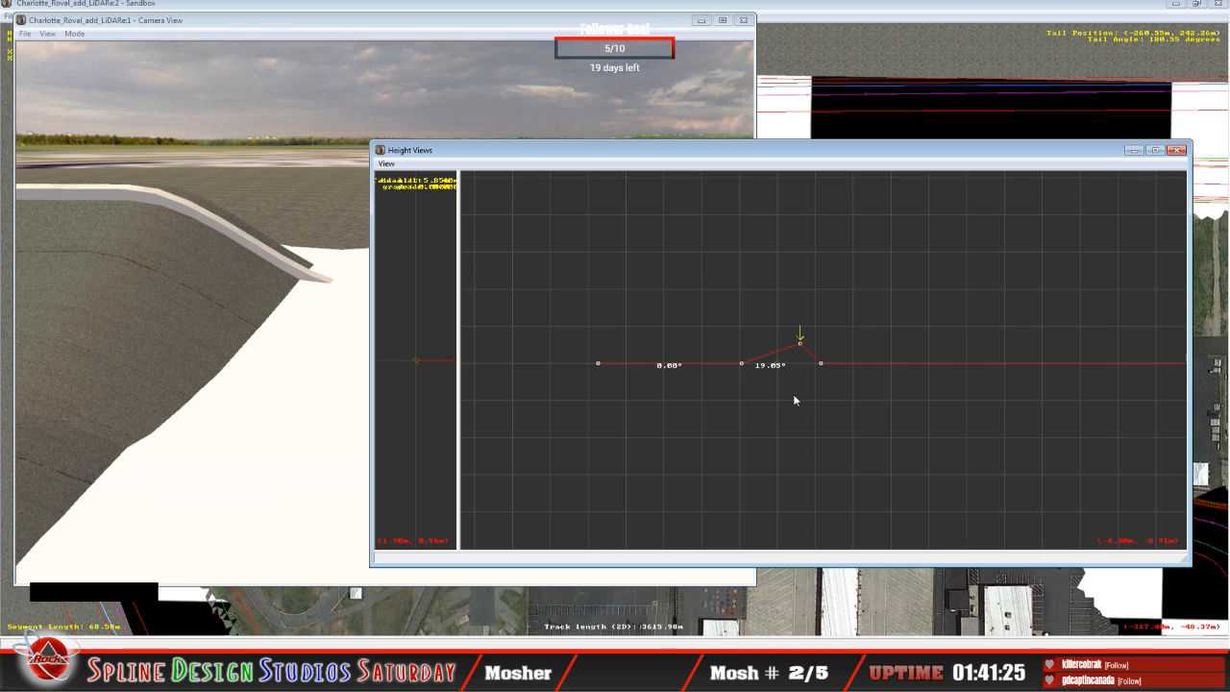
# Step: On the turn-end cross-section, lower the outer track point to bank the outer span about 1.19°, then lower the middle track point
pyautogui.press('Up')
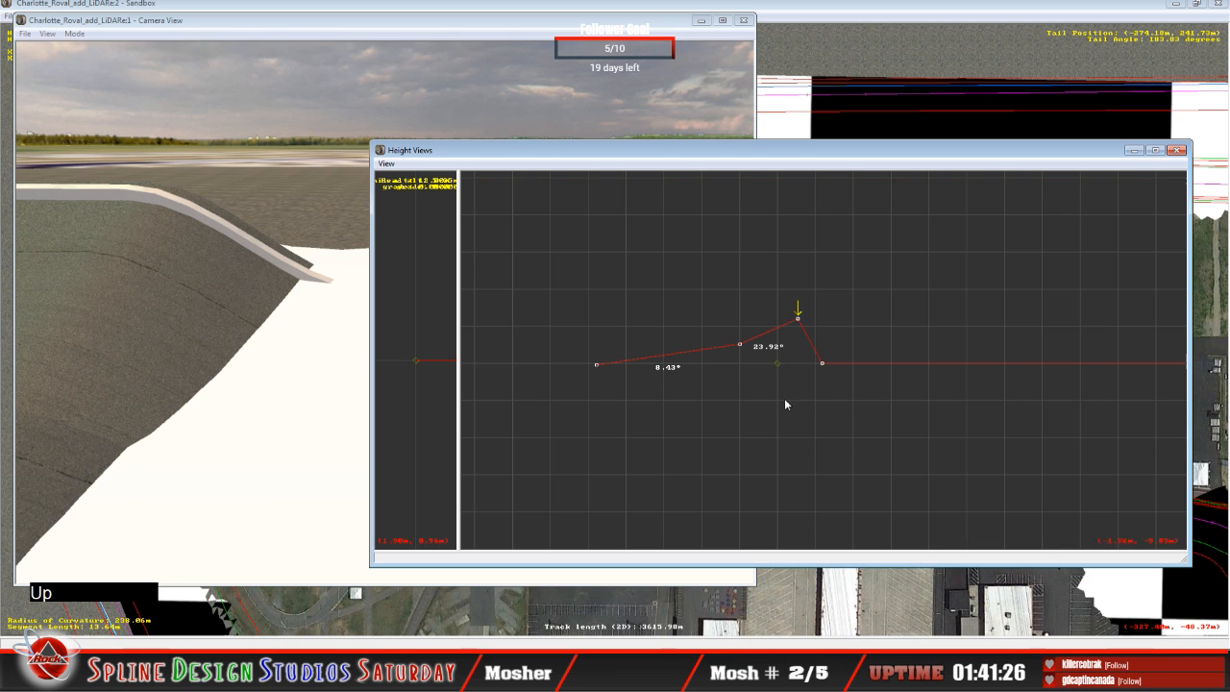
pyautogui.click(798, 320)
pyautogui.moveTo(799, 320); pyautogui.dragTo(796, 348)
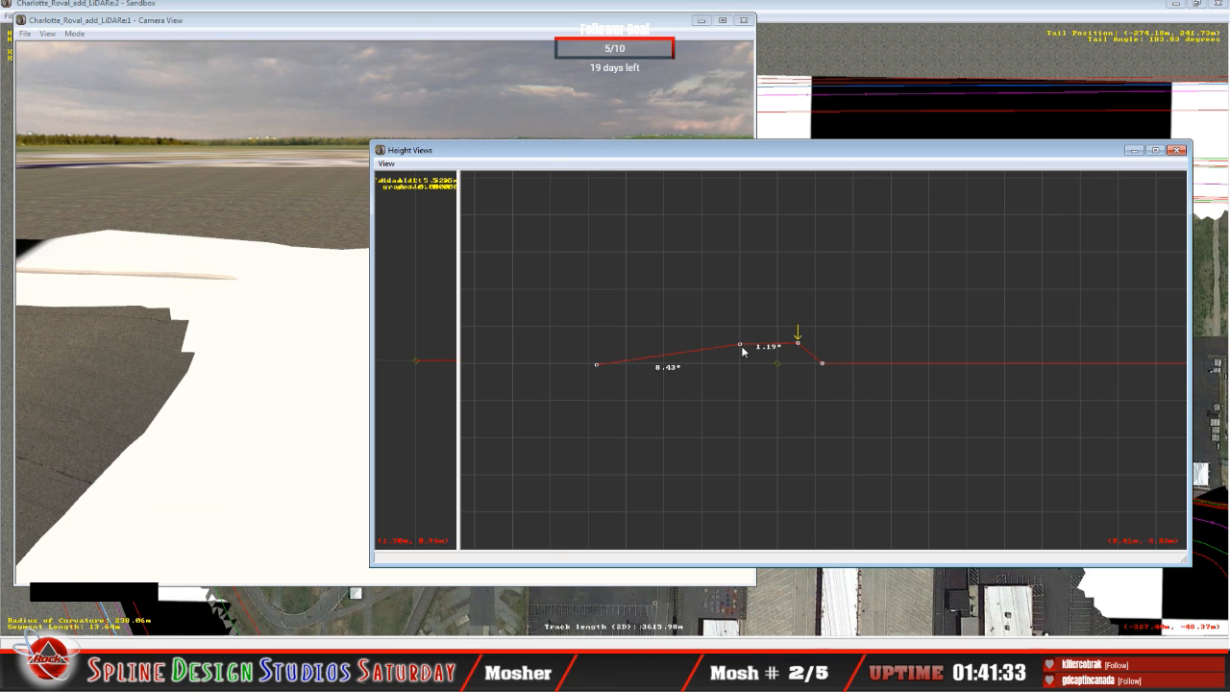
pyautogui.moveTo(742, 353); pyautogui.dragTo(742, 357)
# Step: On the straight's last cross-section, raise the middle point to bank the inner span about 4.24° and the outer about 9.31°, and readjust the outer point
pyautogui.press('Down')
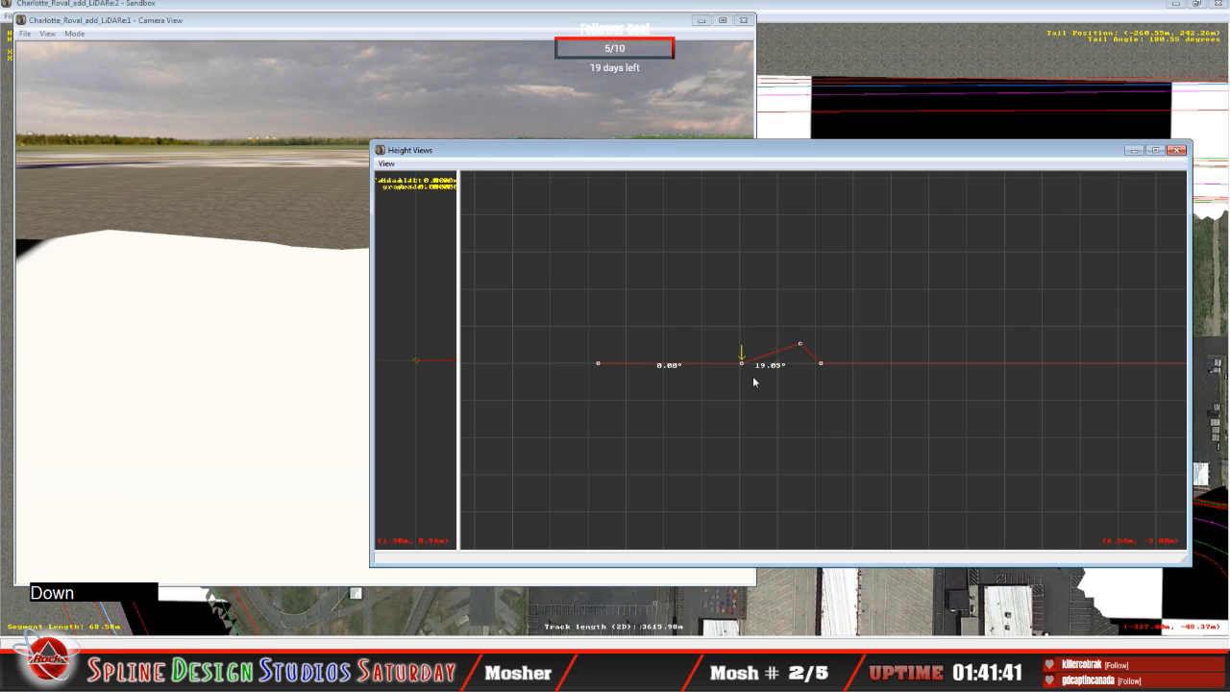
pyautogui.click(742, 364)
pyautogui.moveTo(742, 365); pyautogui.dragTo(742, 357)
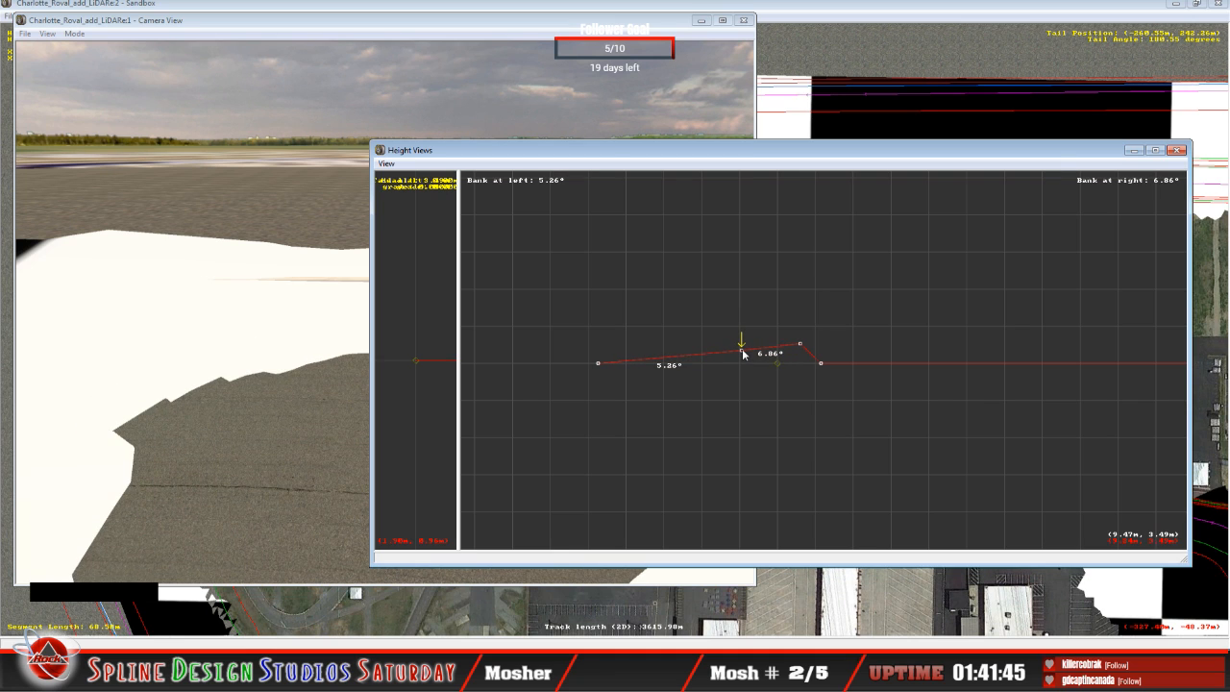
pyautogui.moveTo(742, 355); pyautogui.dragTo(744, 356)
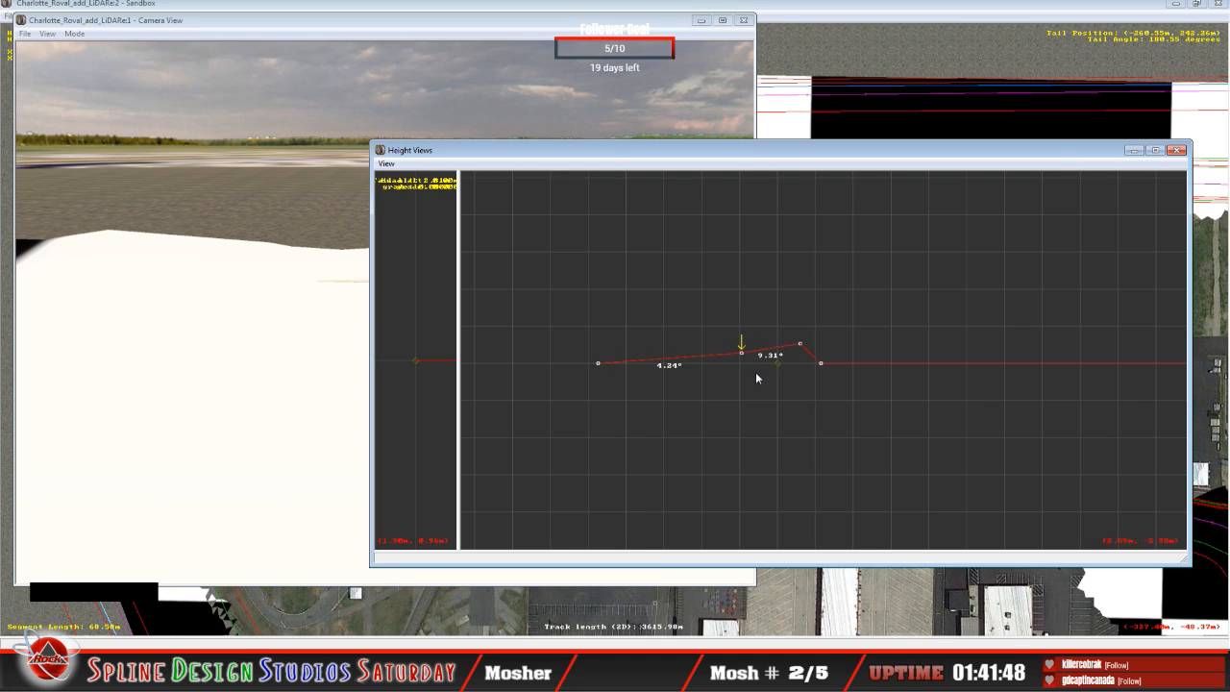
pyautogui.press('Right')
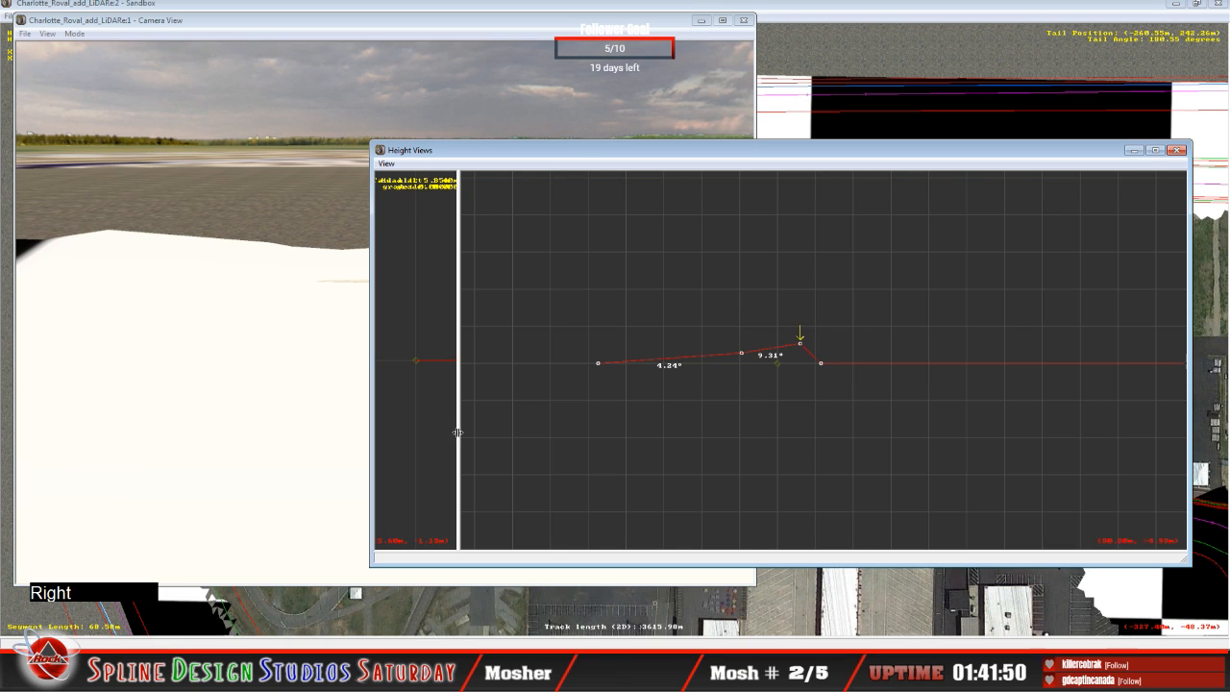
pyautogui.click(800, 344)
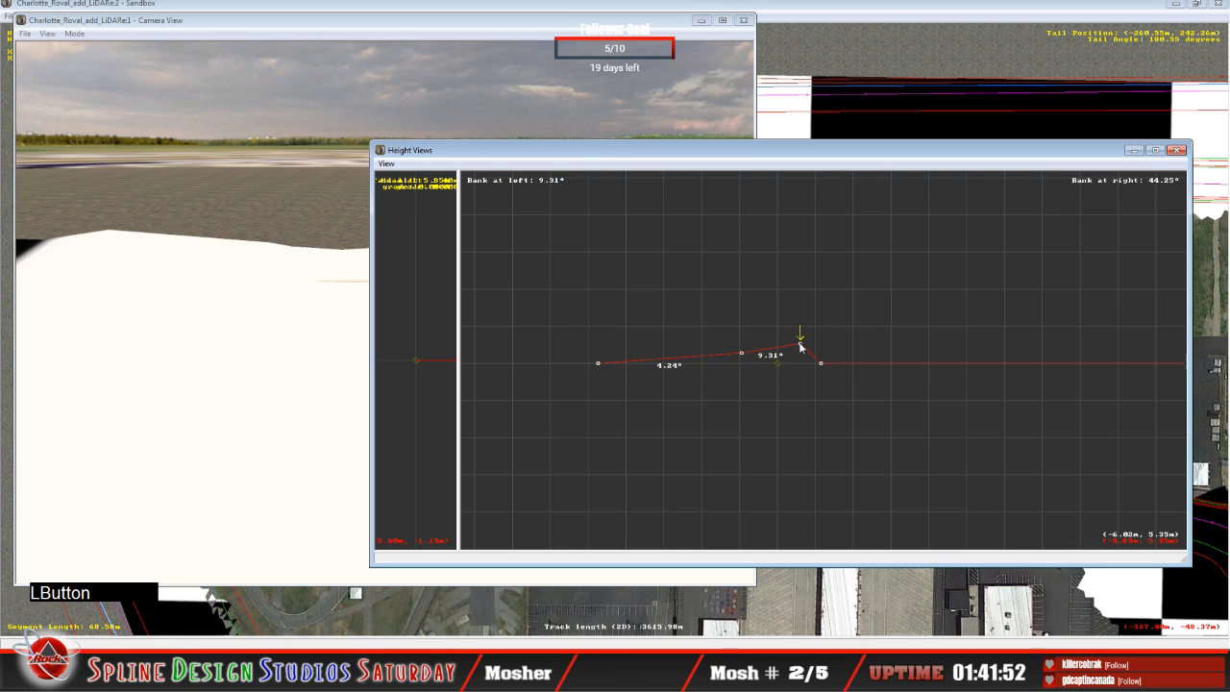
pyautogui.moveTo(800, 346); pyautogui.dragTo(798, 348)
# Step: Fly the 3D camera over the turn entry to examine the track surface and wall against the LiDAR terrain
pyautogui.press('Up')
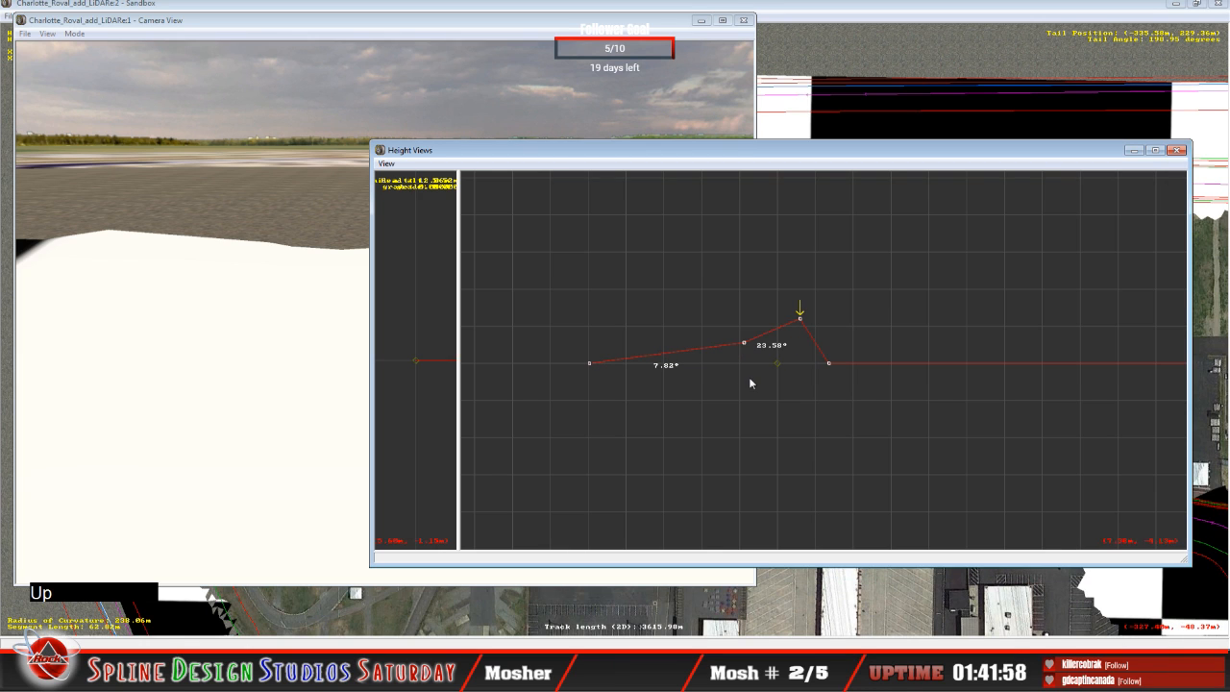
pyautogui.click(139, 354)
pyautogui.click(74, 33)
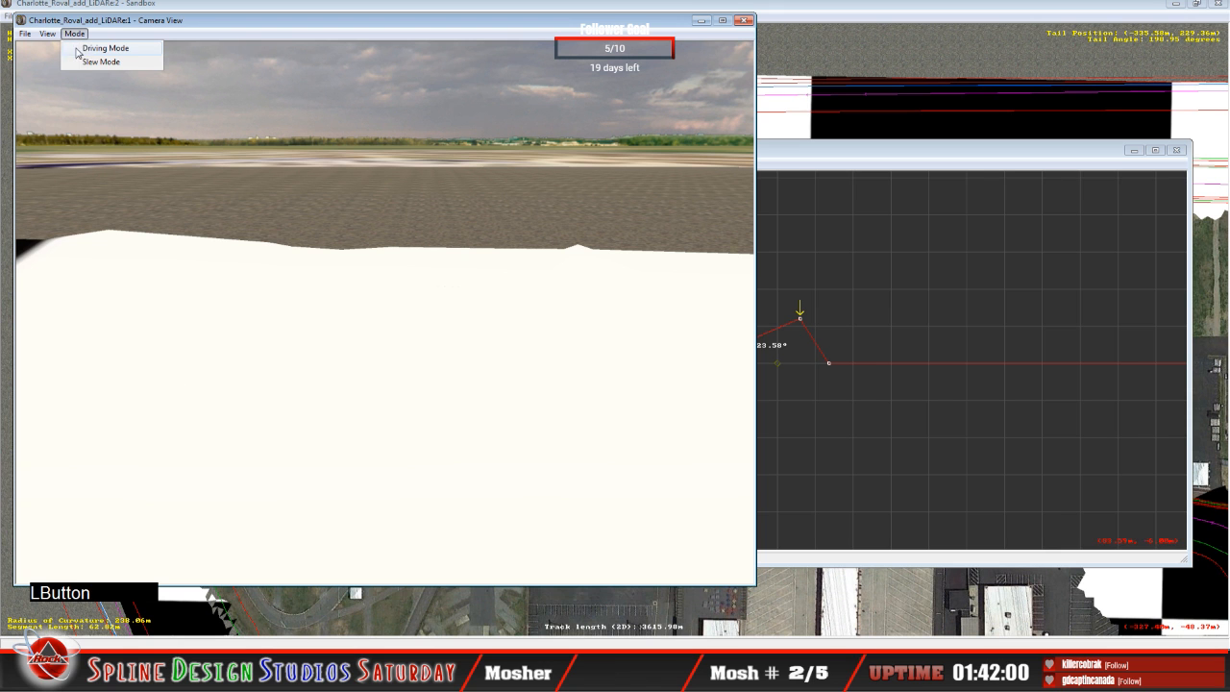
pyautogui.click(89, 60)
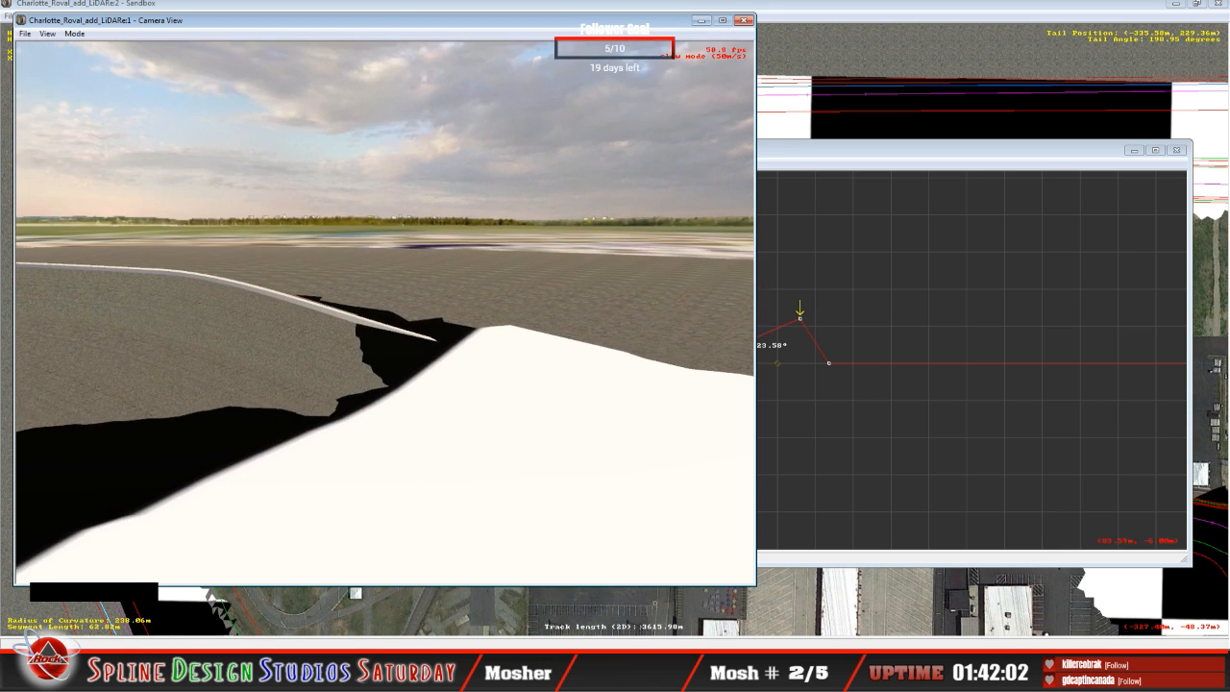
pyautogui.moveTo(385, 312)
pyautogui.mouseDown(button='right')
pyautogui.moveTo(404, 300)
pyautogui.moveTo(355, 305)
pyautogui.moveTo(399, 307)
pyautogui.mouseUp(button='right')
pyautogui.click(356, 306)
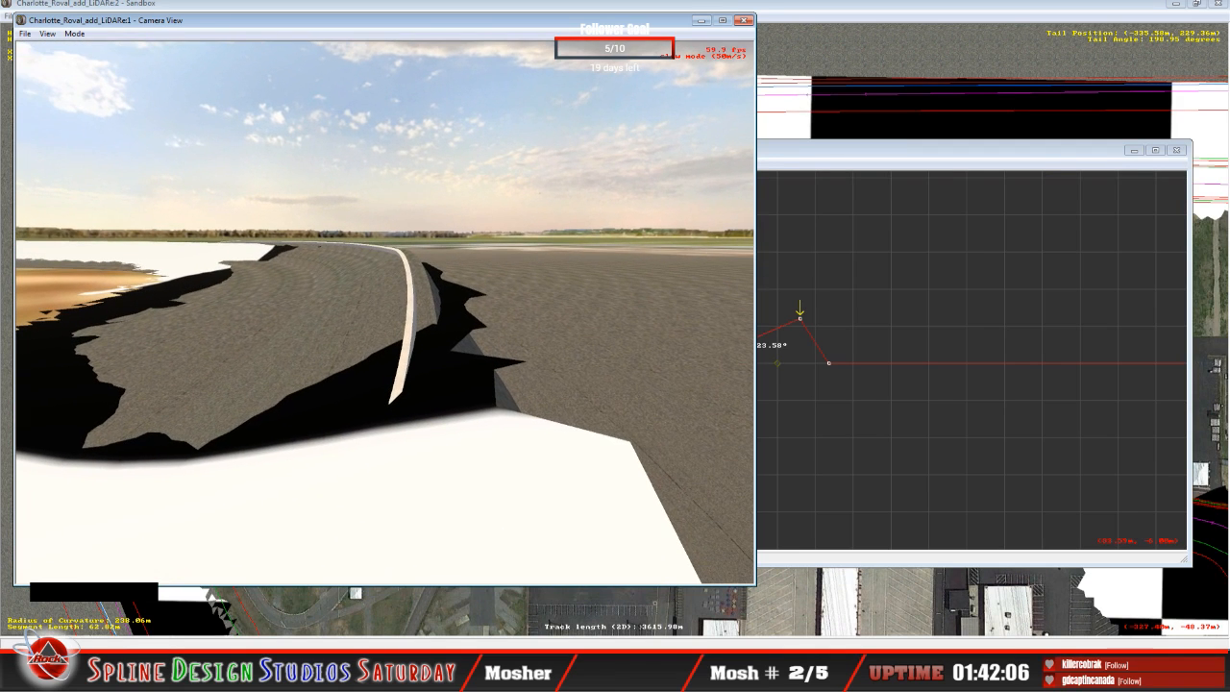
pyautogui.press('space')
# Step: On the next cross-section into the turn, lower the outer and middle track points to bank the inner span about 4.40° and the outer about 16.63°
pyautogui.click(808, 169)
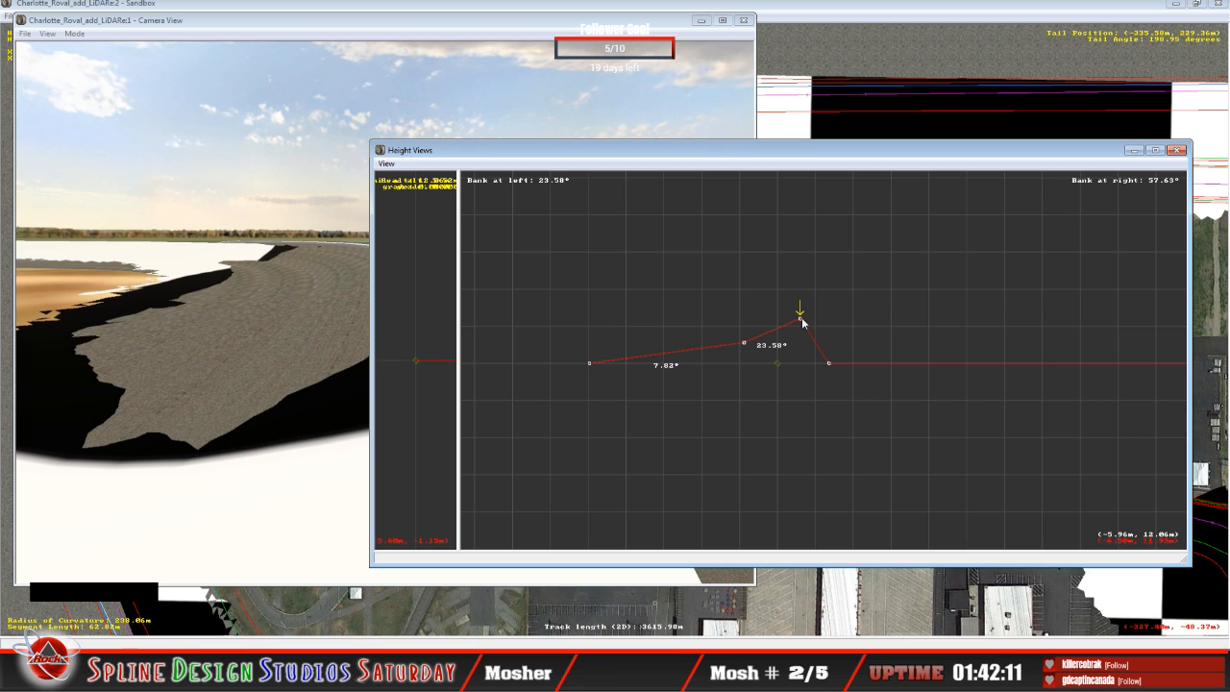
pyautogui.moveTo(654, 159); pyautogui.dragTo(709, 165)
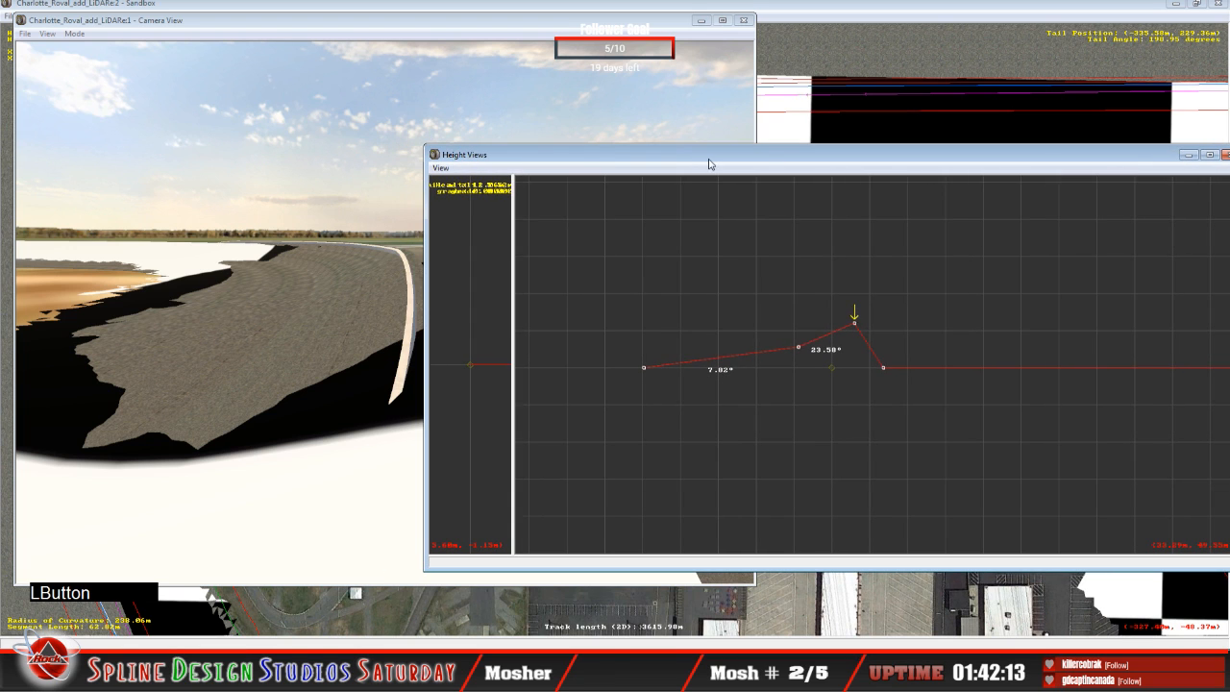
pyautogui.click(858, 329)
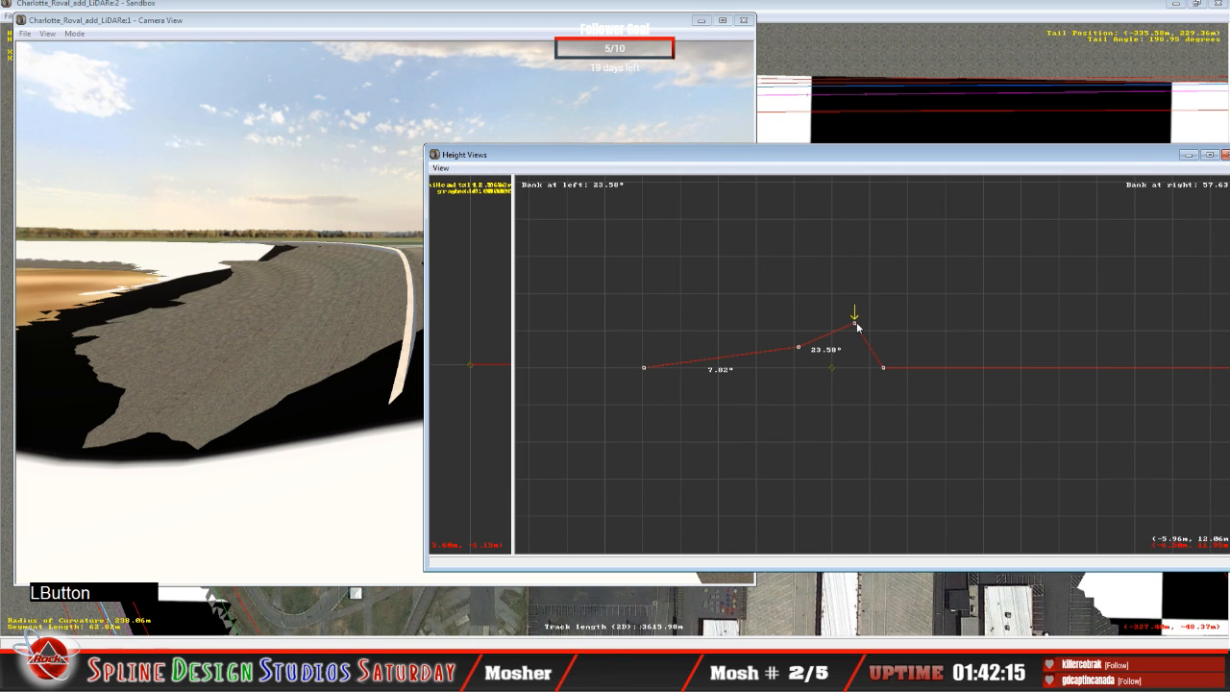
pyautogui.moveTo(859, 328); pyautogui.dragTo(856, 343)
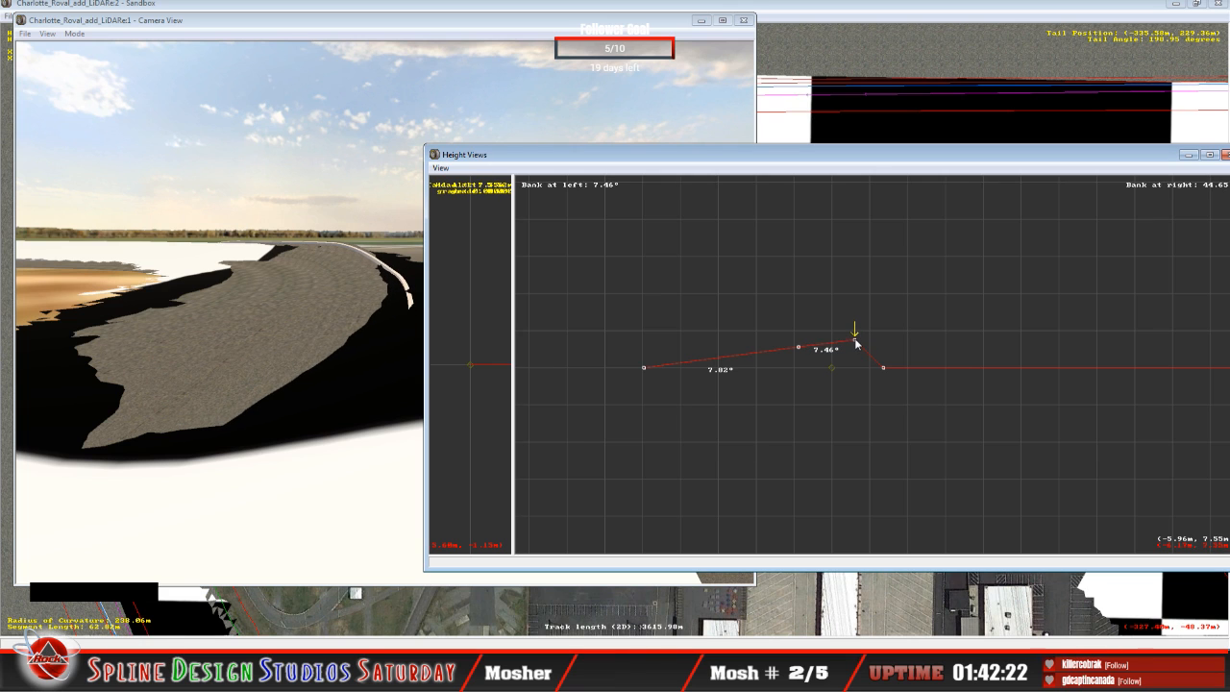
pyautogui.moveTo(711, 155); pyautogui.dragTo(740, 154)
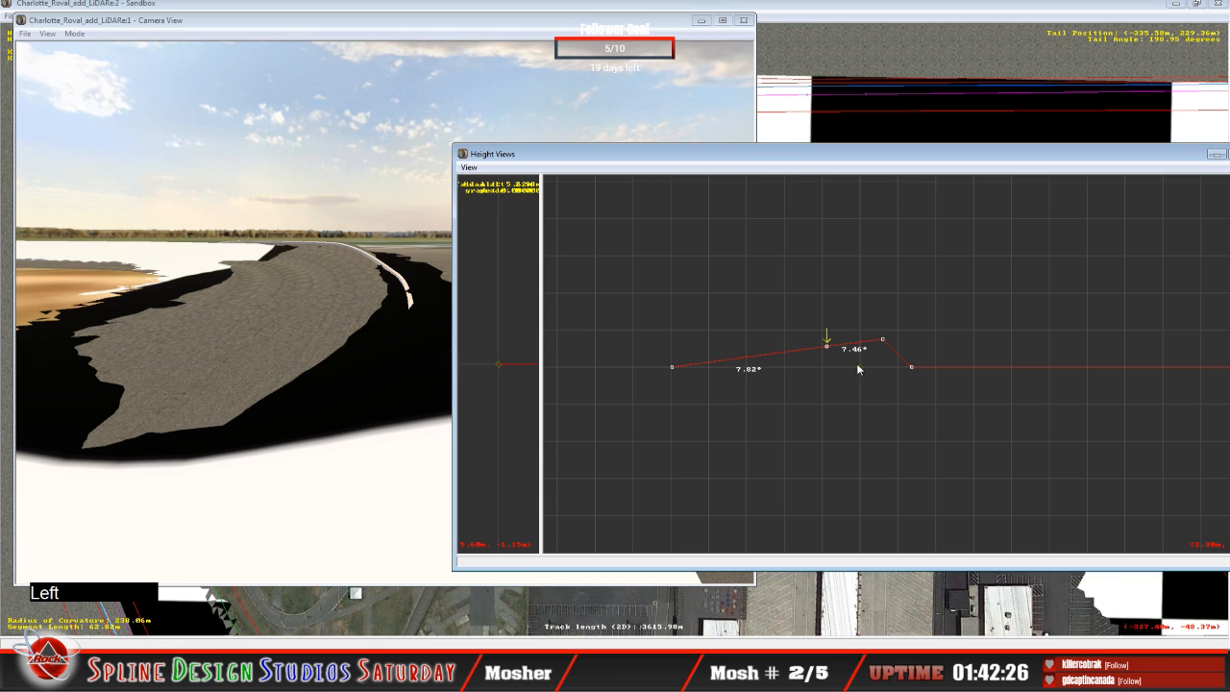
pyautogui.moveTo(830, 348); pyautogui.dragTo(832, 360)
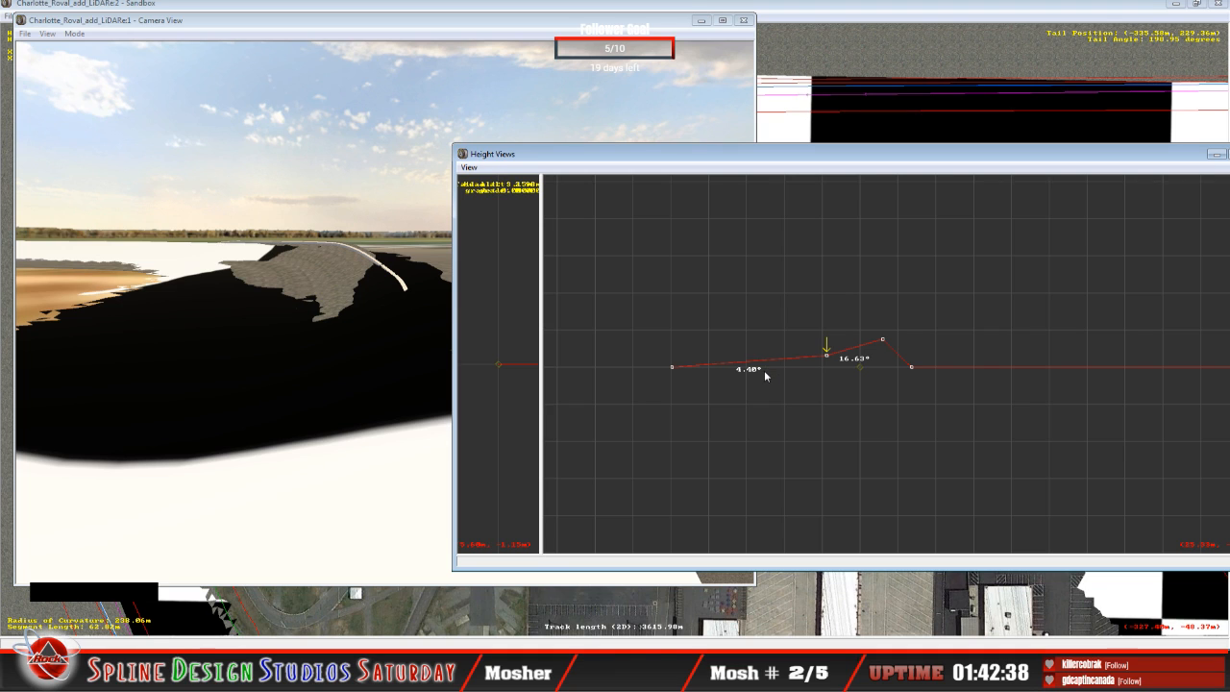
# Step: On the next cross-section further into the turn, lower the middle and outer track points to bank the inner span about 5.65° and the outer about 18.44°
pyautogui.press('Up')
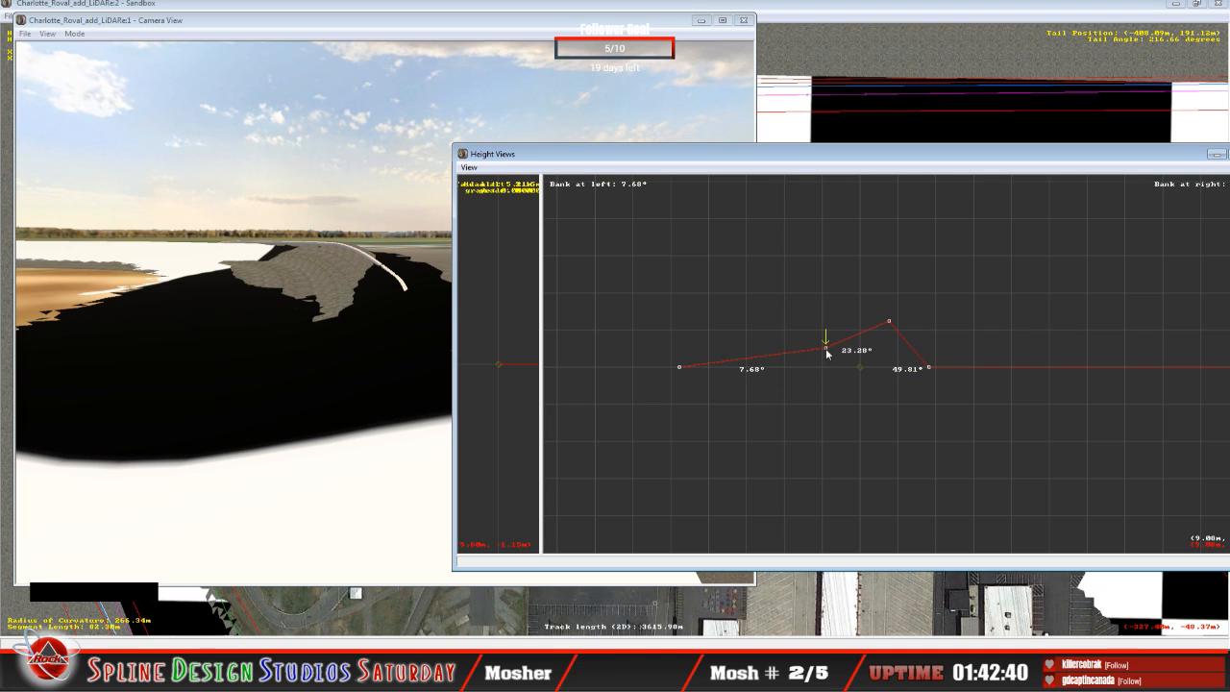
pyautogui.moveTo(826, 347); pyautogui.dragTo(827, 356)
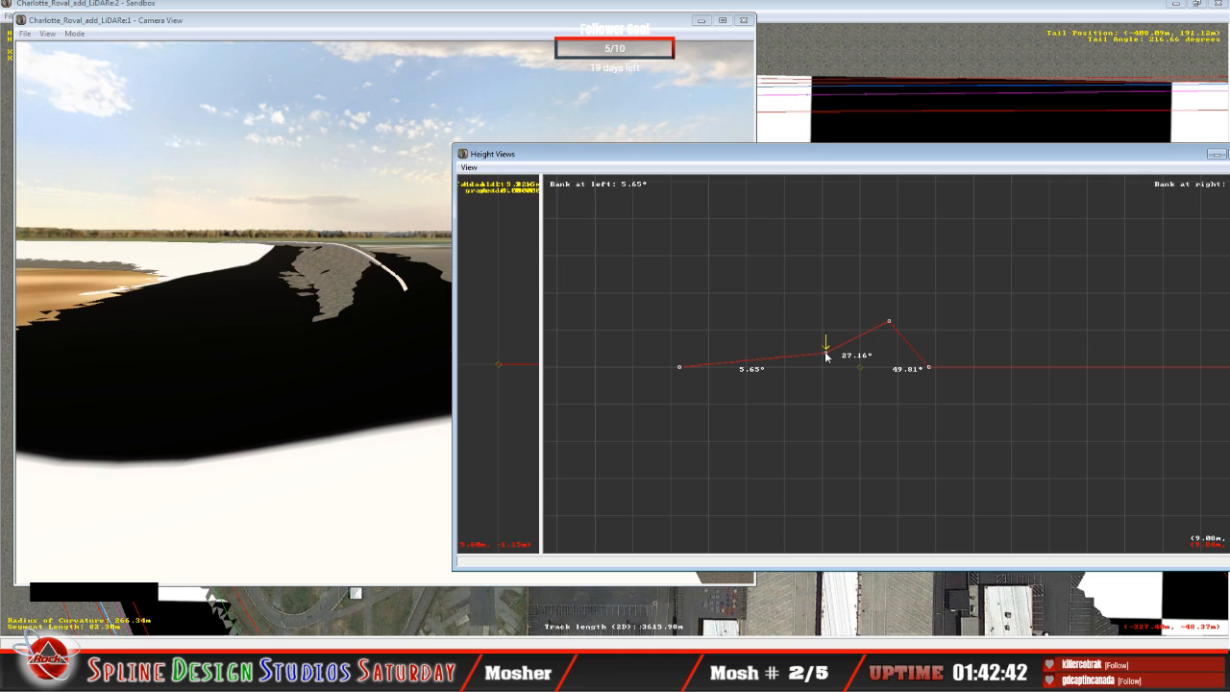
pyautogui.press('Right')
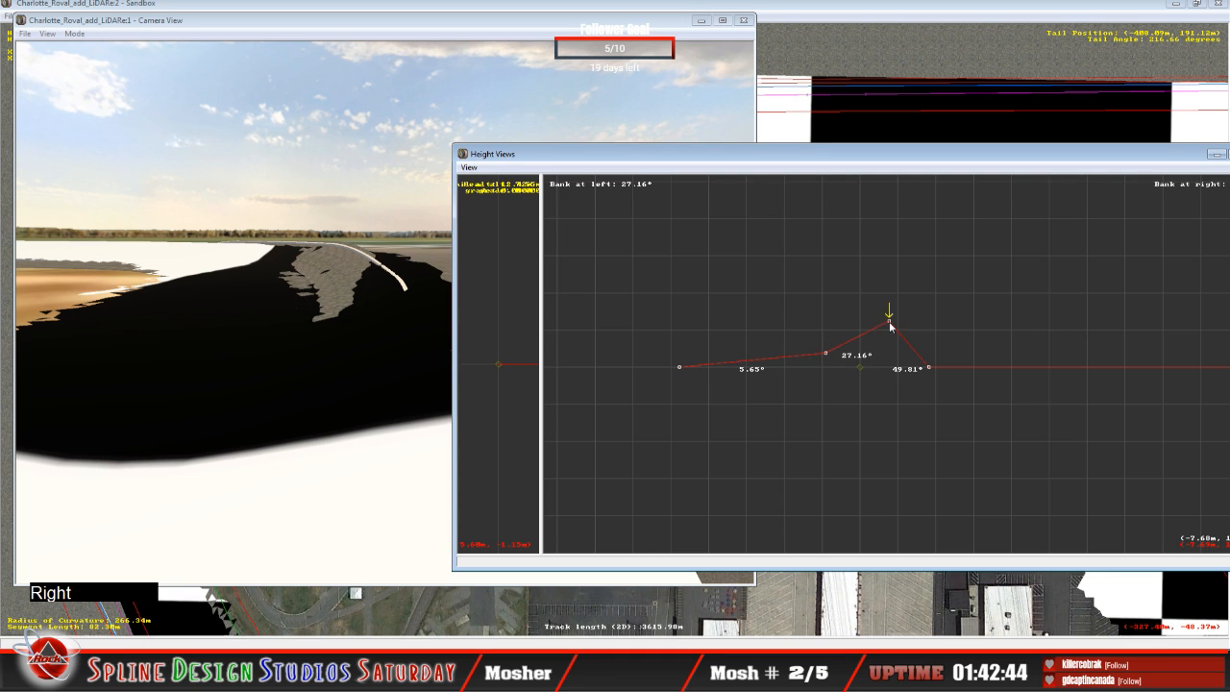
pyautogui.moveTo(890, 326); pyautogui.dragTo(889, 335)
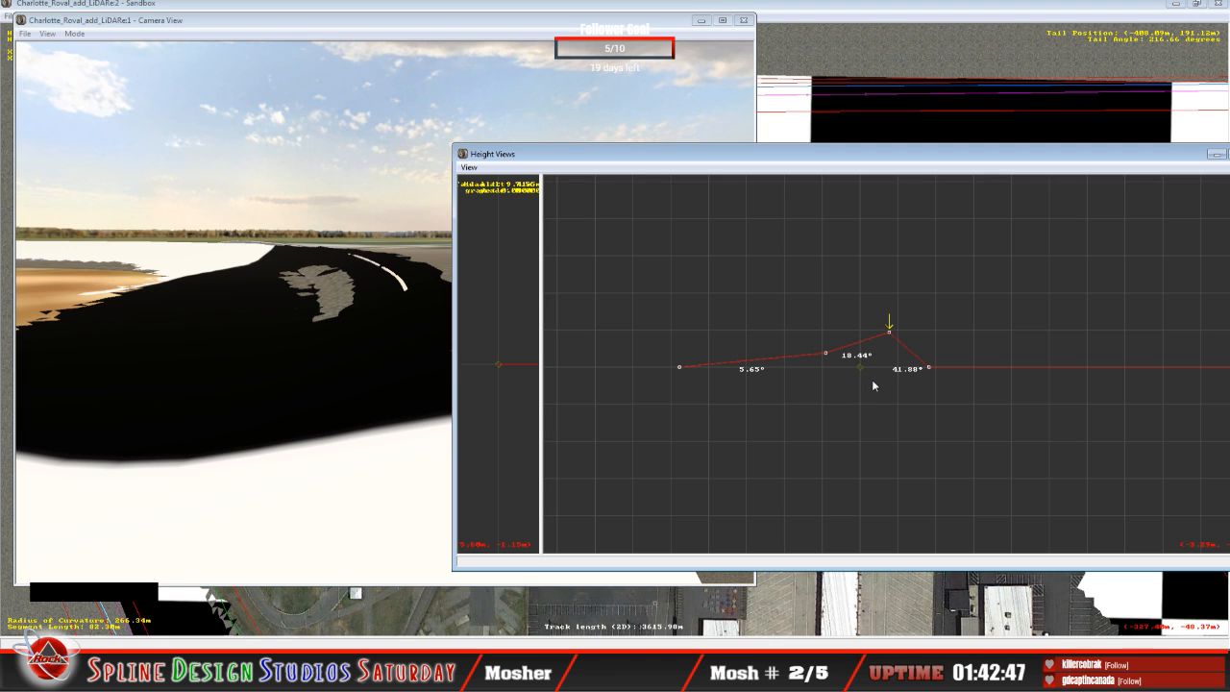
# Step: On the preceding cross-section, lower the outer and middle track points to bank the inner span about 3.93° and the outer about 14.80°
pyautogui.press('Down')
pyautogui.moveTo(884, 329); pyautogui.dragTo(883, 345)
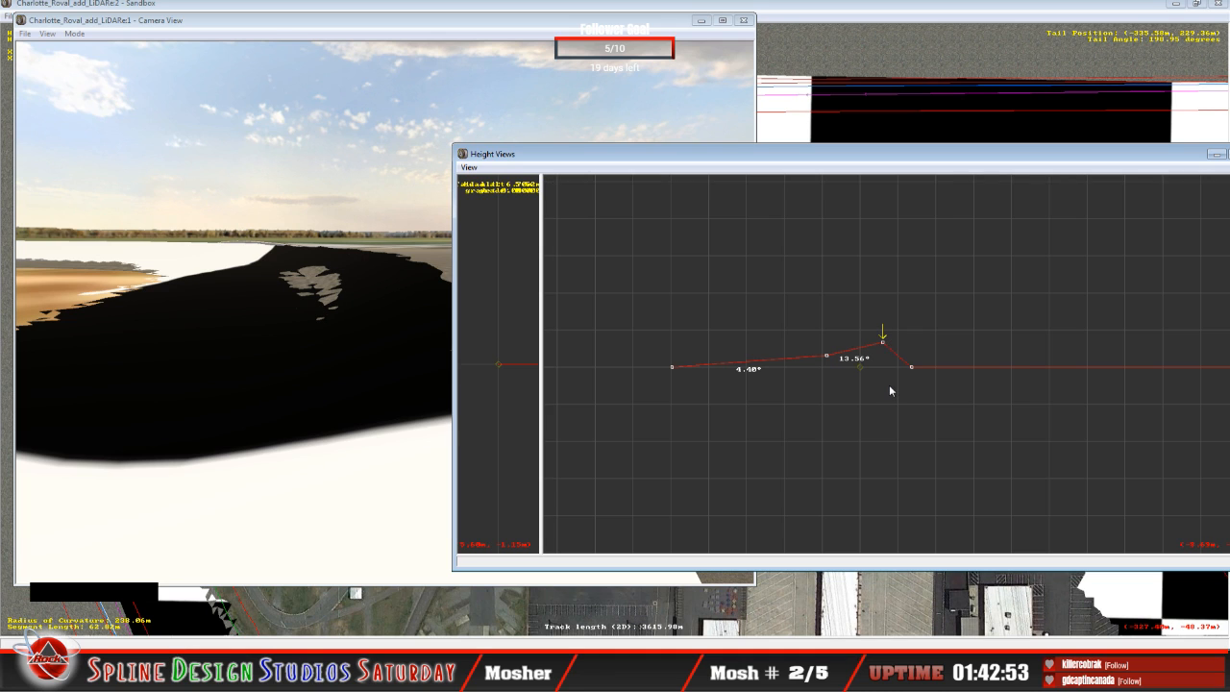
pyautogui.press('Left')
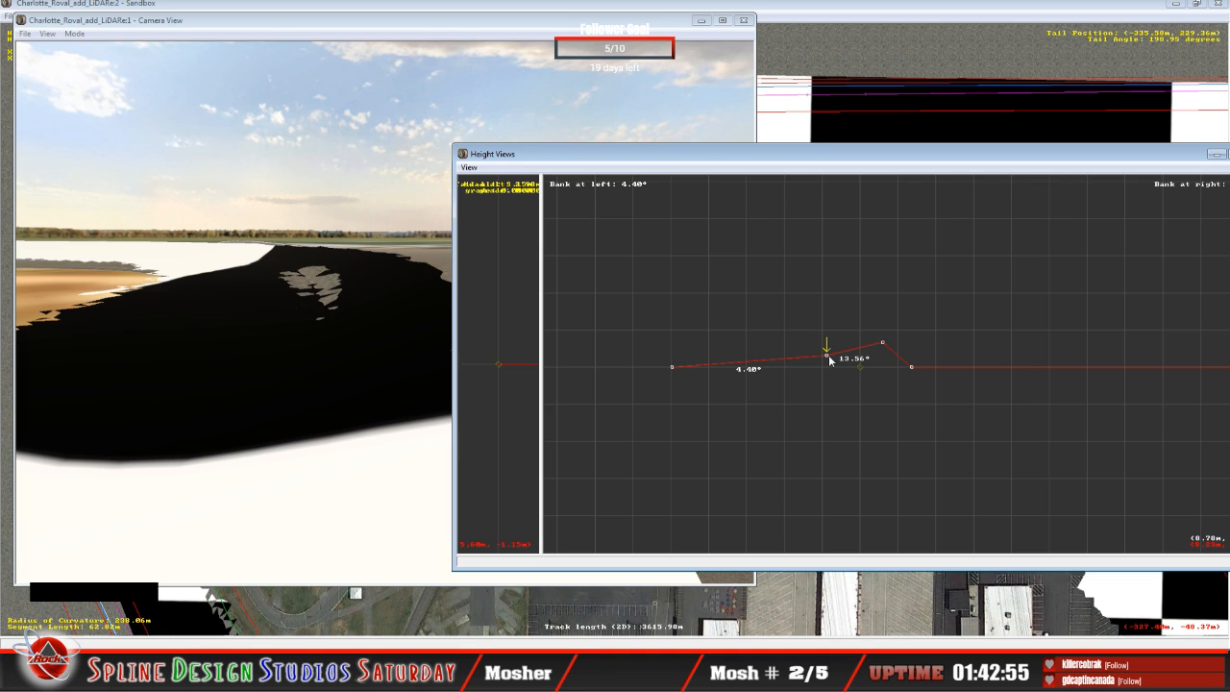
pyautogui.moveTo(829, 359); pyautogui.dragTo(826, 361)
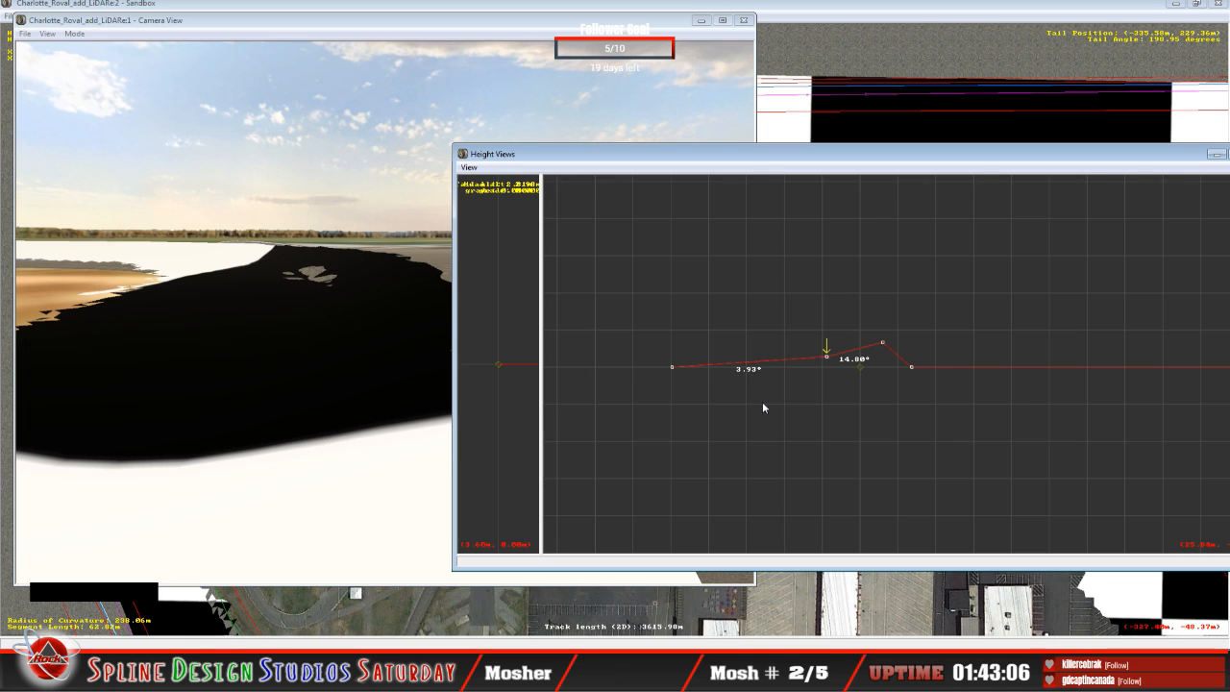
# Step: Go back through the cross-sections to the straight and forward again into the turn, comparing the inner and outer banking
pyautogui.press('Down')
pyautogui.press('Down')
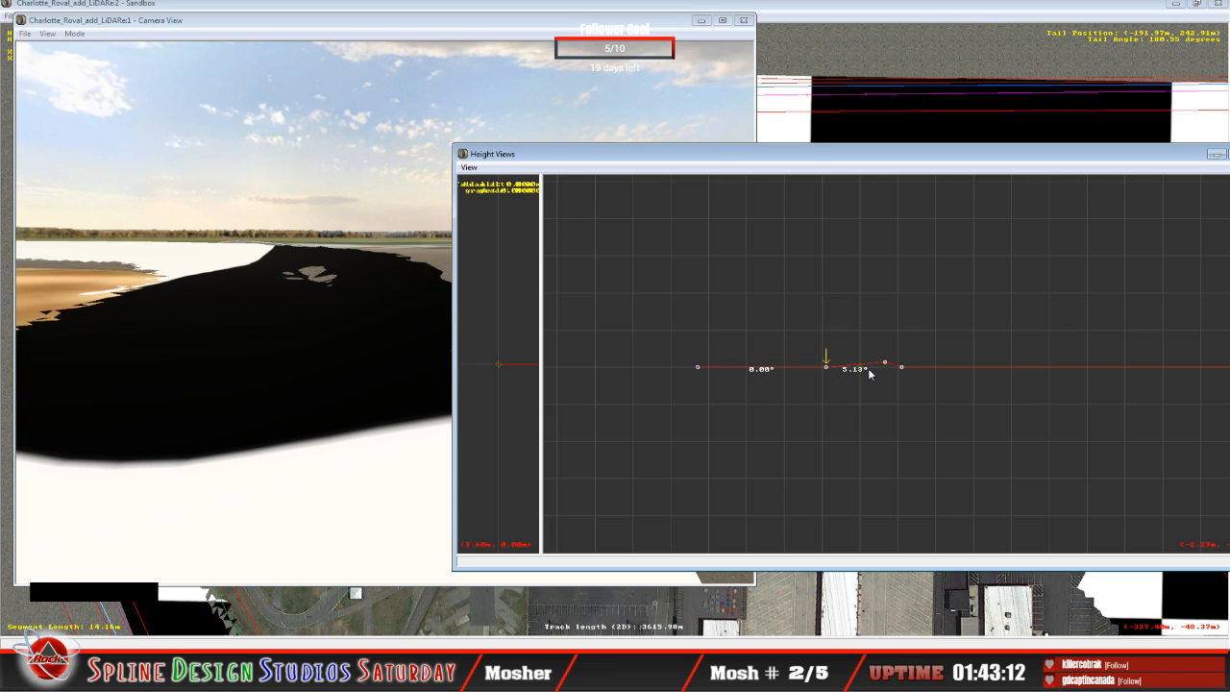
pyautogui.press('Up')
pyautogui.press('Up')
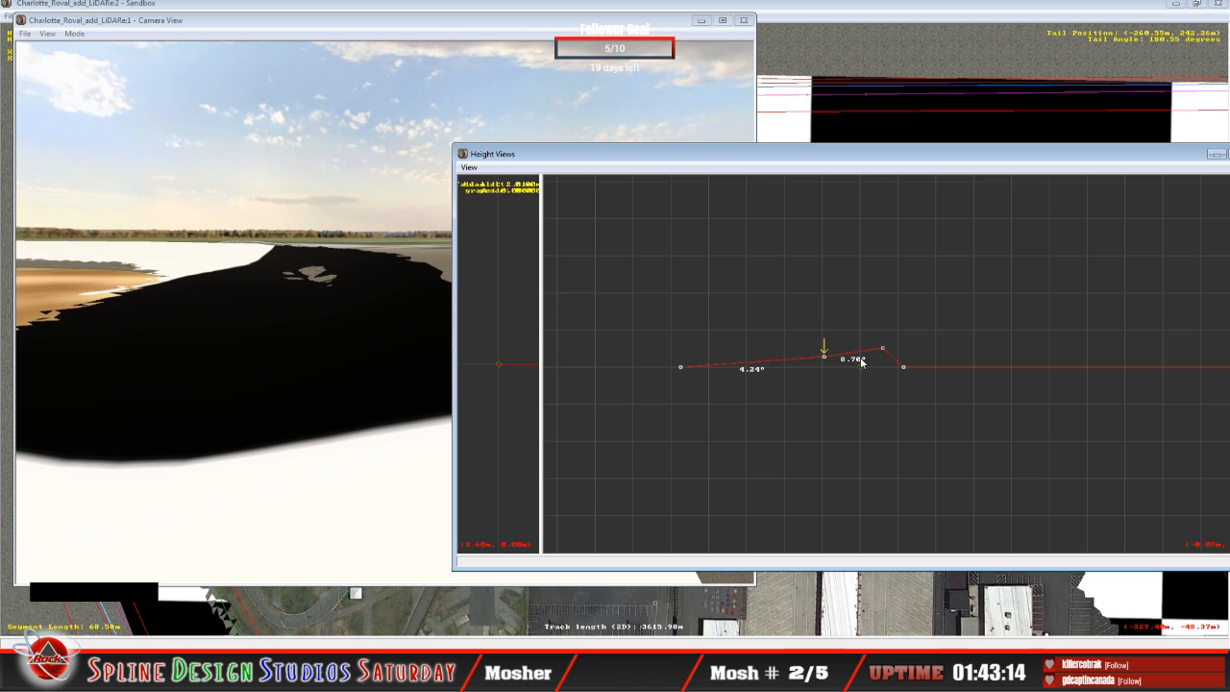
pyautogui.press('Up')
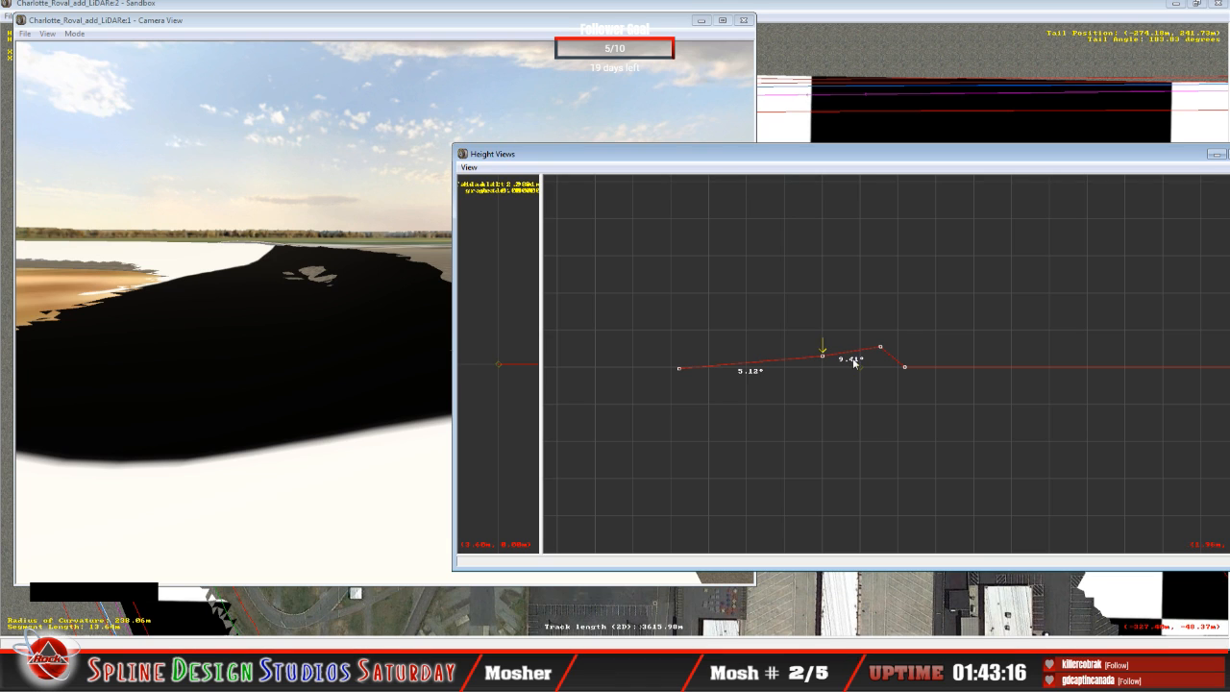
pyautogui.press('Up')
pyautogui.press('Up')
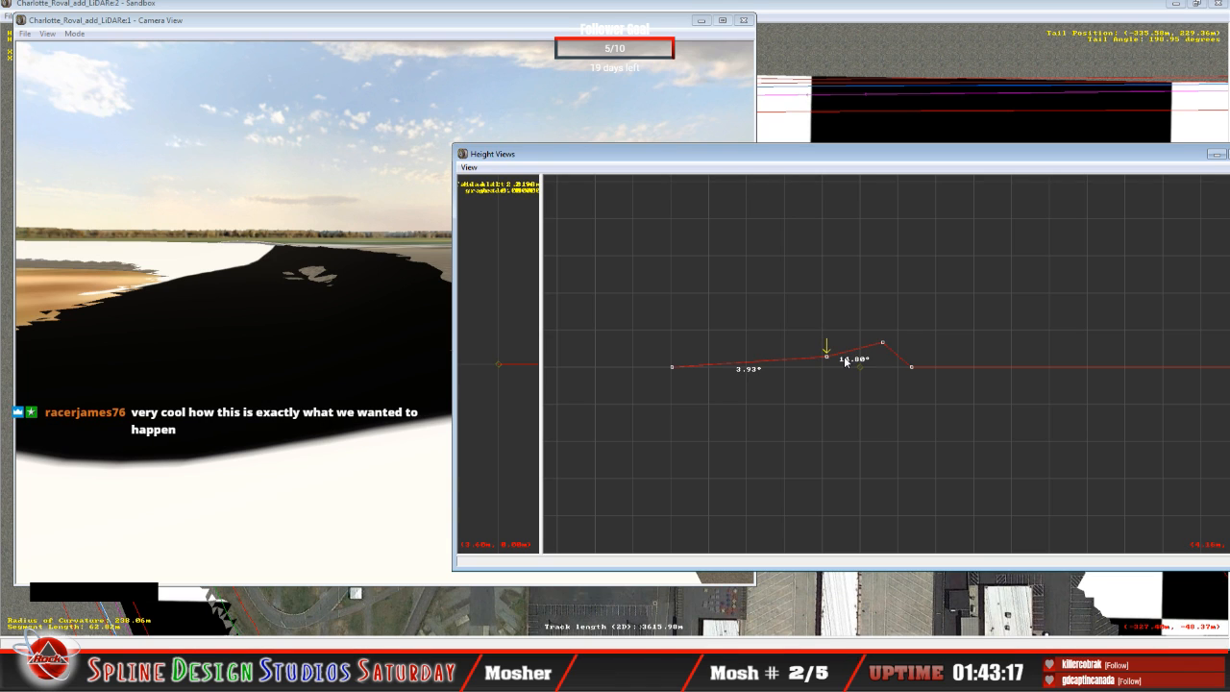
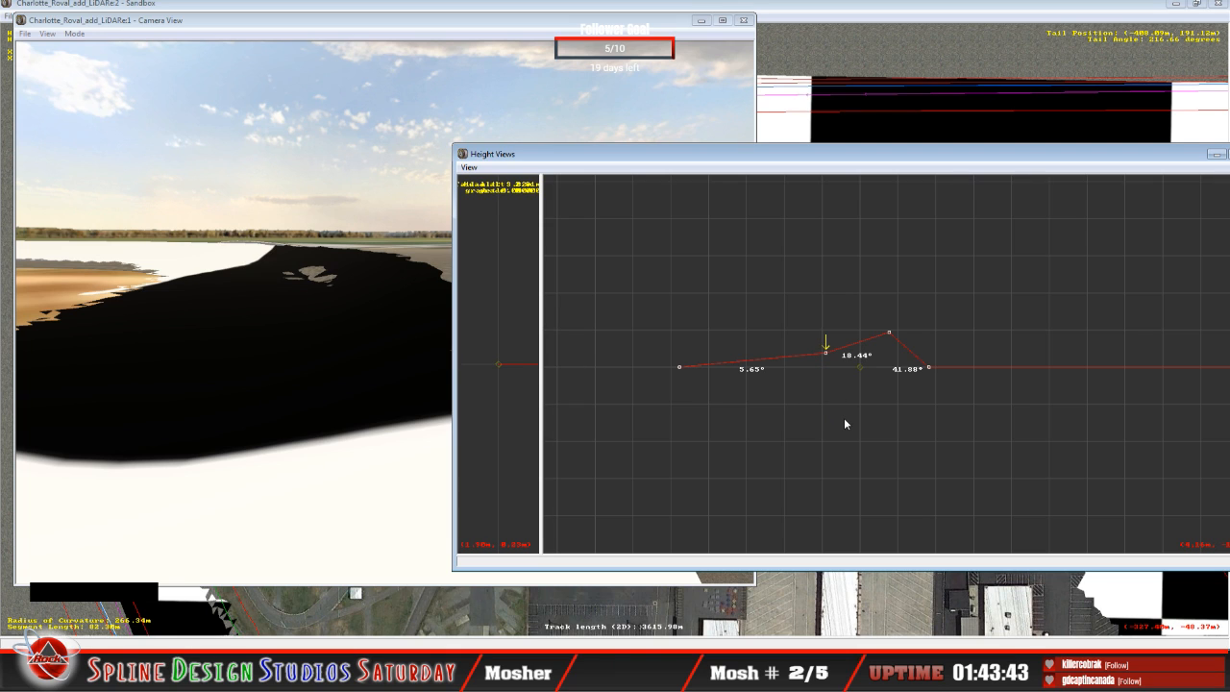
# Step: On the next cross-section into the turn, lower the outer track point to bank the outer span about 20.58°
pyautogui.press('Up')
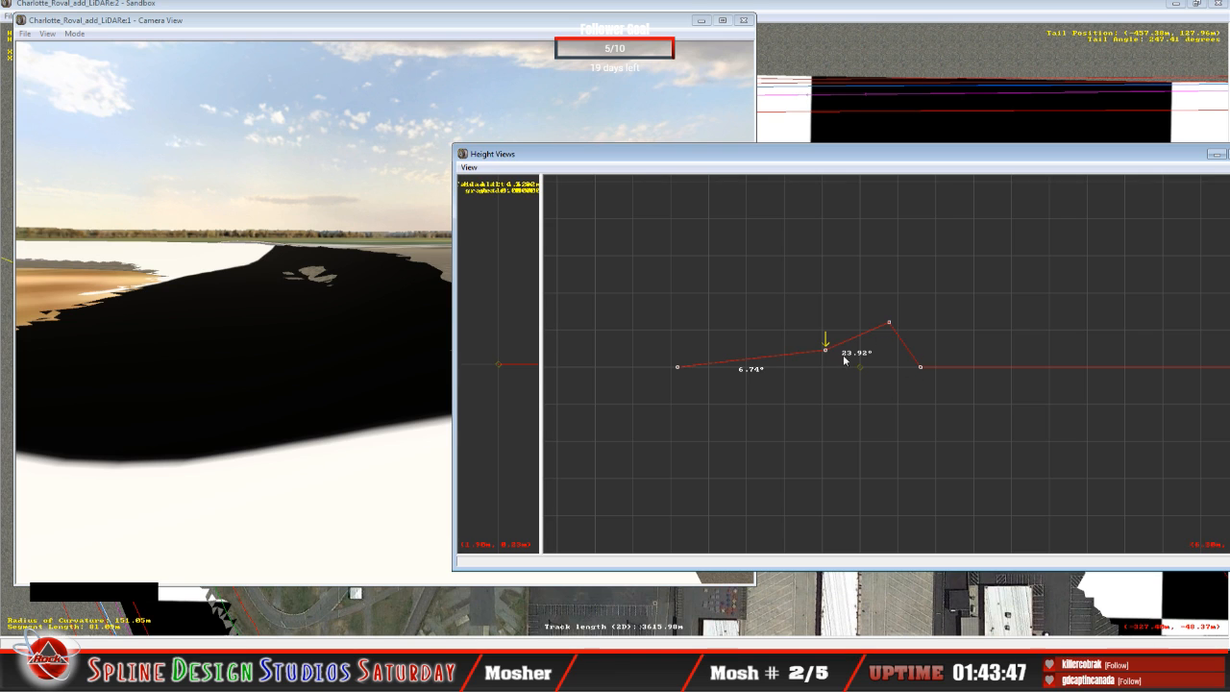
pyautogui.press('Right')
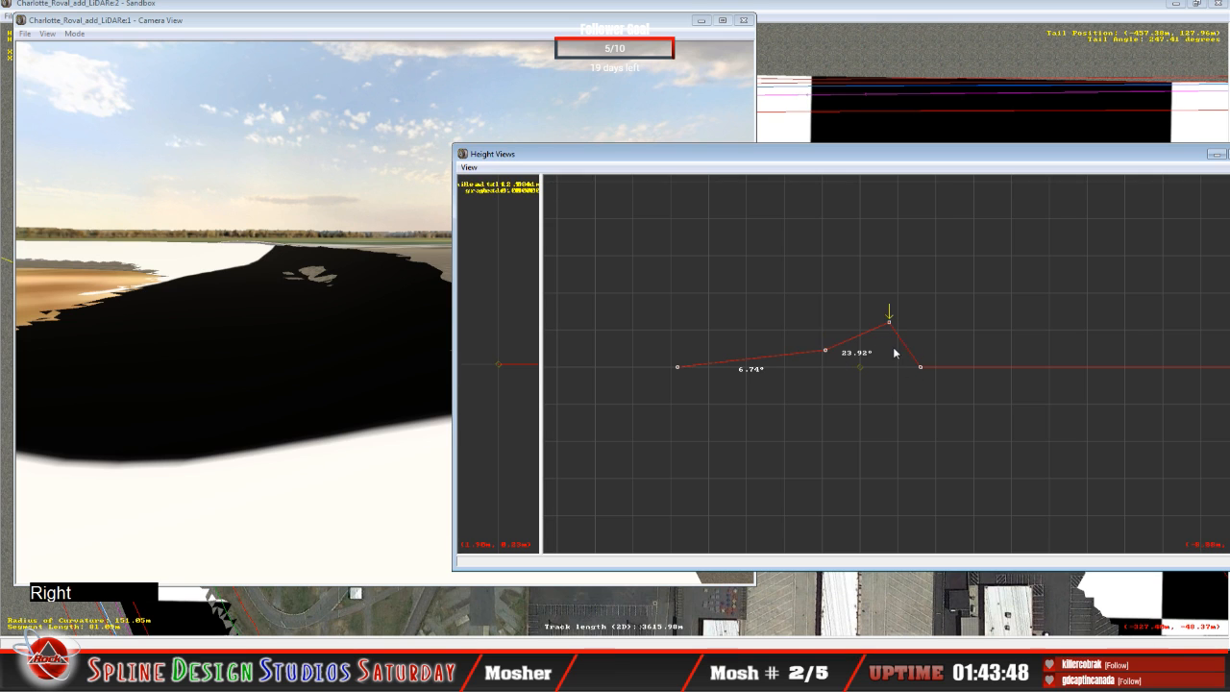
pyautogui.moveTo(890, 323); pyautogui.dragTo(890, 325)
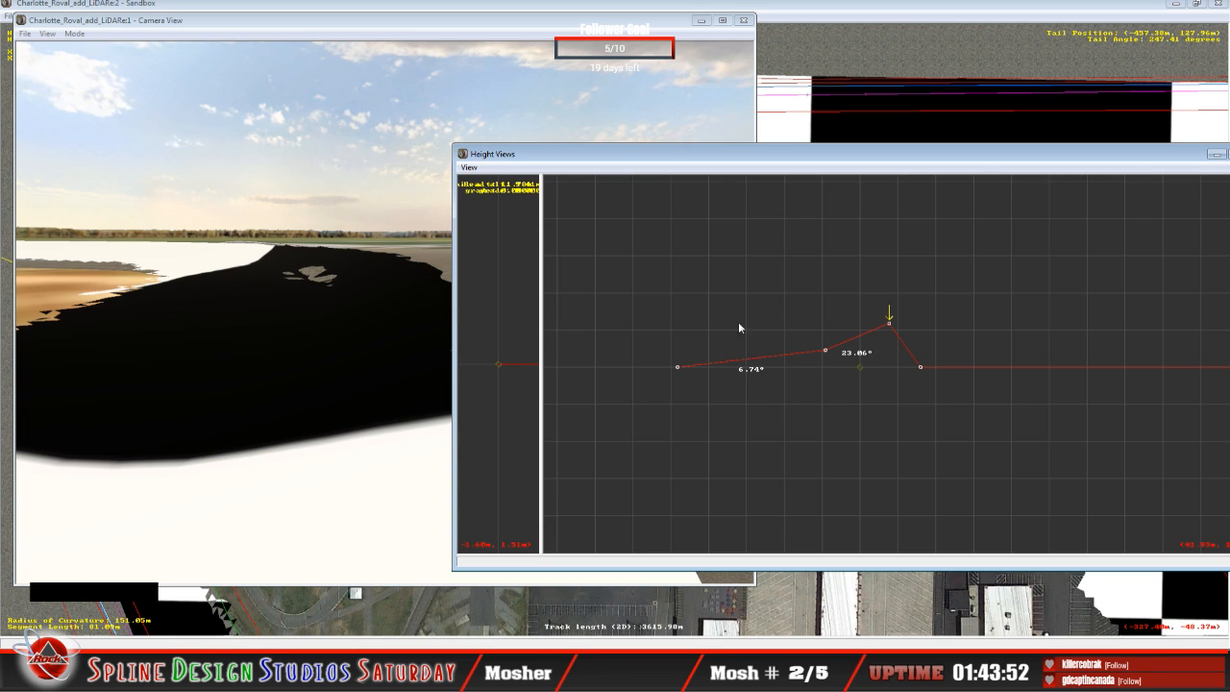
pyautogui.moveTo(893, 321); pyautogui.dragTo(891, 323)
# Step: Check the turn in slew view, then lower the outer point and raise the middle one to bank the spans about 7.30° inner and 18.90° outer
pyautogui.click(260, 324)
pyautogui.click(76, 35)
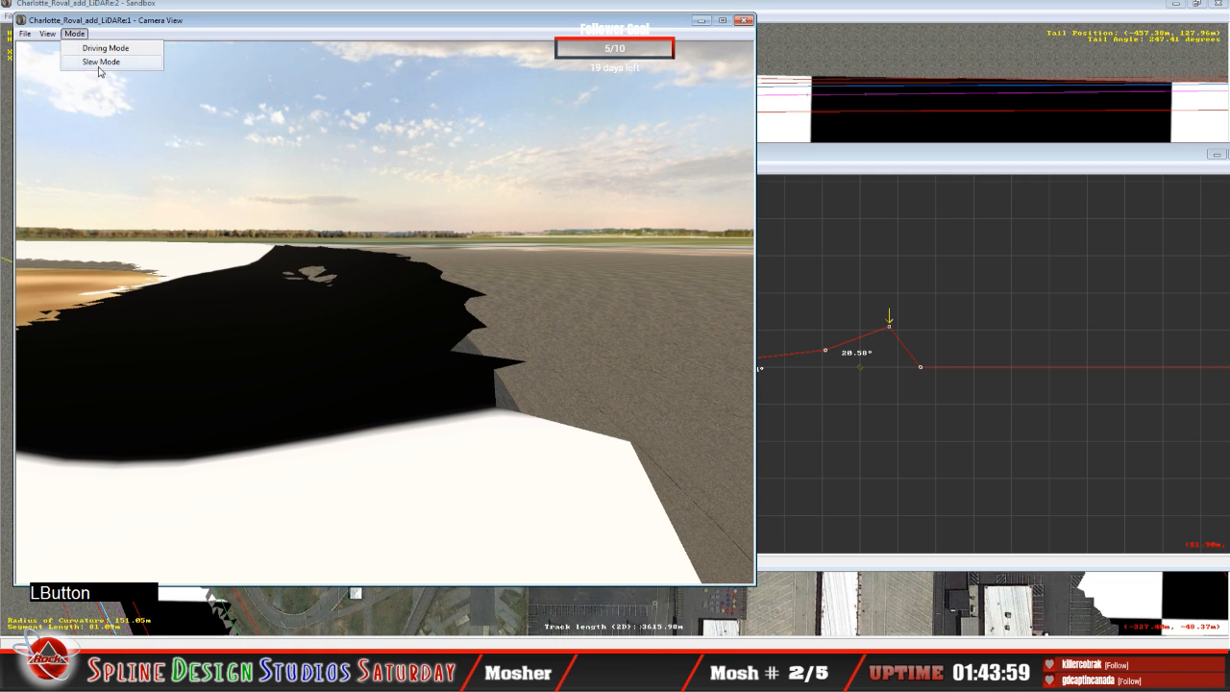
pyautogui.click(99, 64)
pyautogui.moveTo(99, 63); pyautogui.dragTo(103, 79, button='right')
pyautogui.click(385, 312)
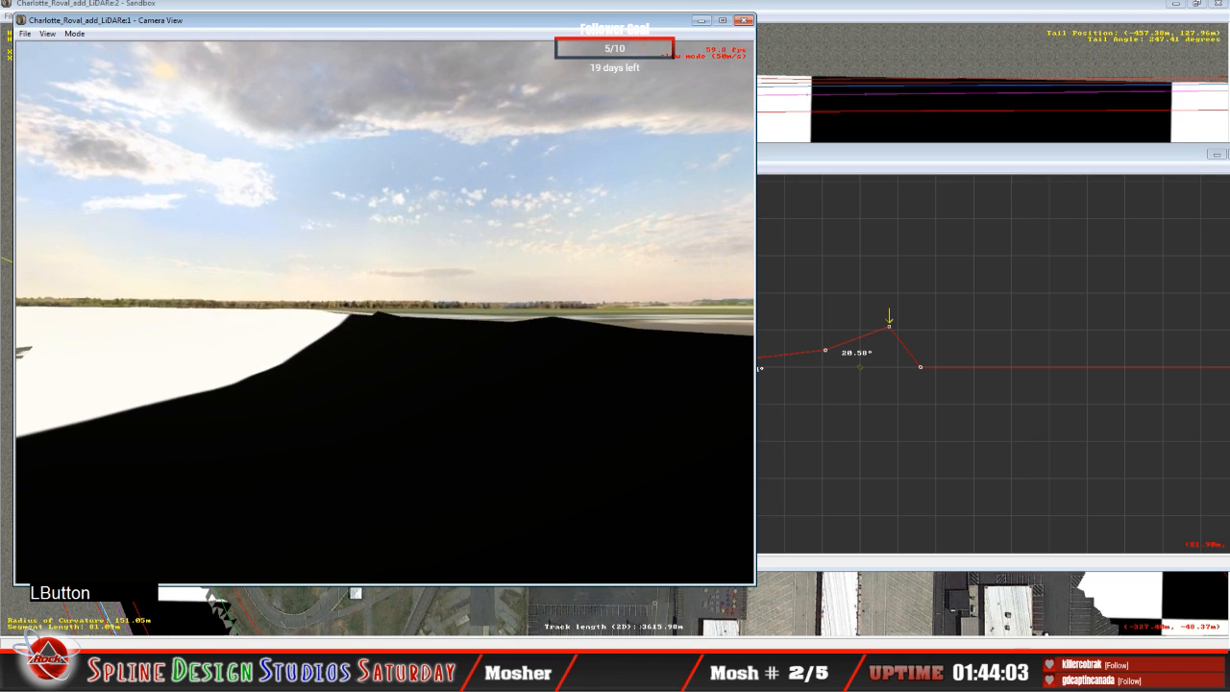
pyautogui.press('space')
pyautogui.click(924, 331)
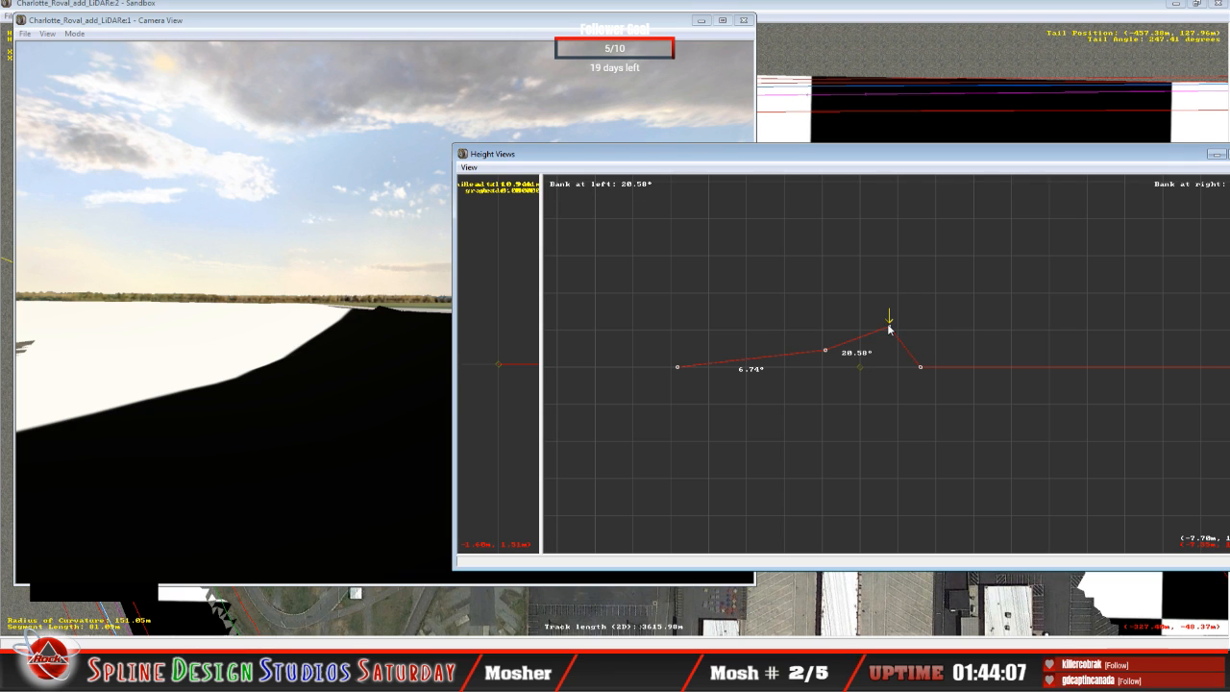
pyautogui.moveTo(889, 329); pyautogui.dragTo(887, 330)
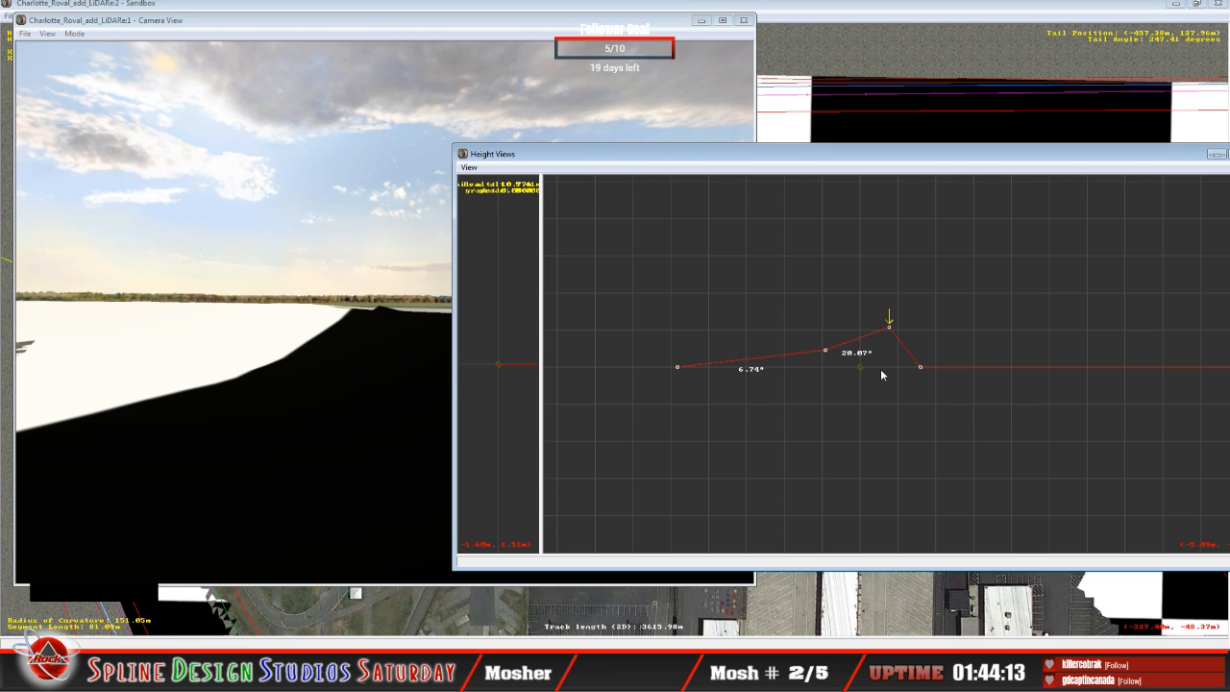
pyautogui.press('Left')
pyautogui.moveTo(824, 350); pyautogui.dragTo(825, 346)
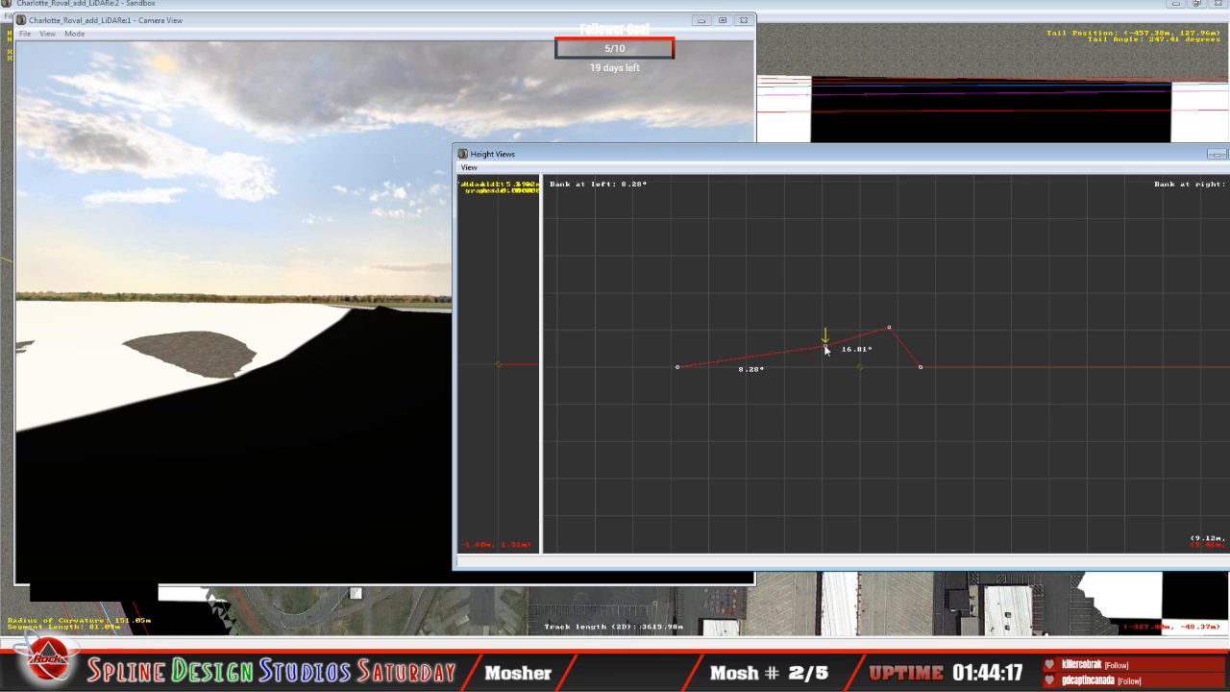
pyautogui.moveTo(824, 349); pyautogui.dragTo(825, 348)
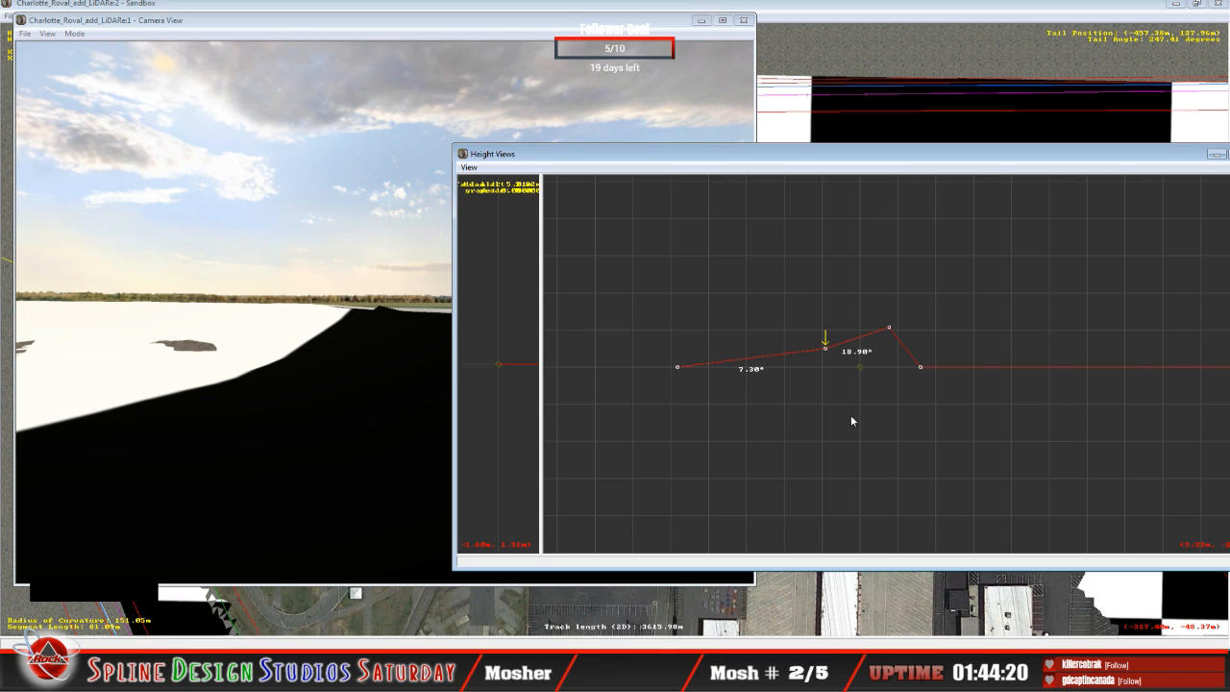
# Step: Fly the slew camera over the turn to examine where the terrain pokes through the banked LiDAR surface
pyautogui.click(253, 415)
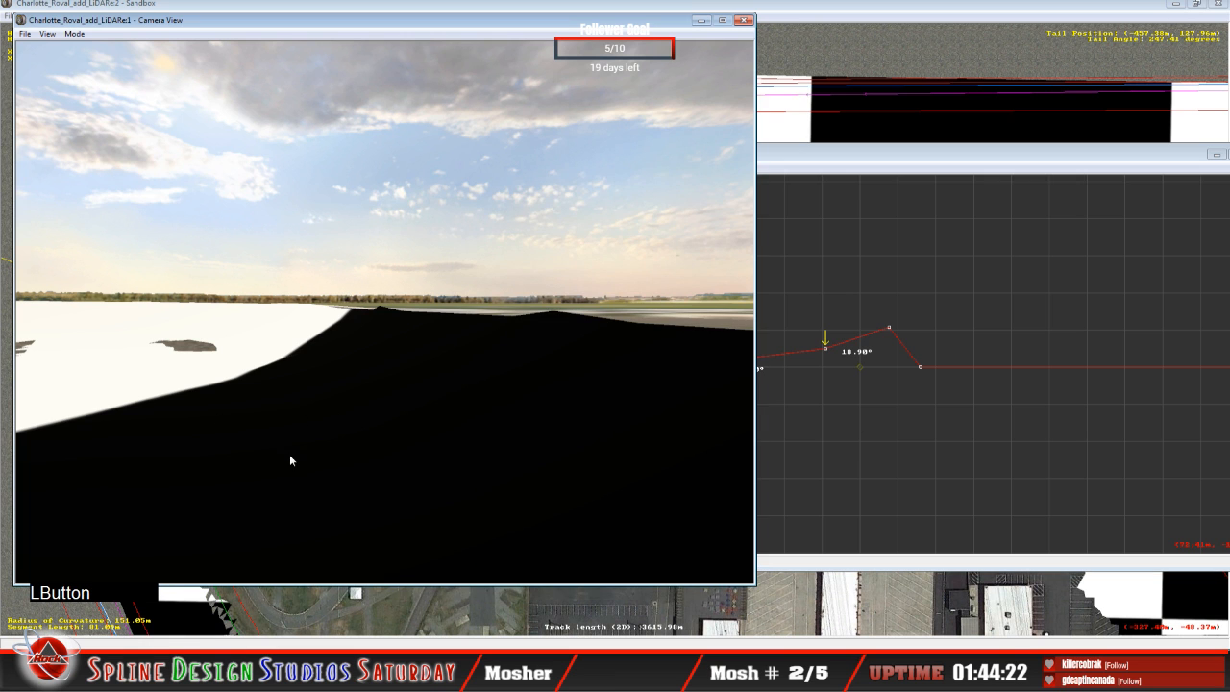
pyautogui.click(74, 34)
pyautogui.click(95, 61)
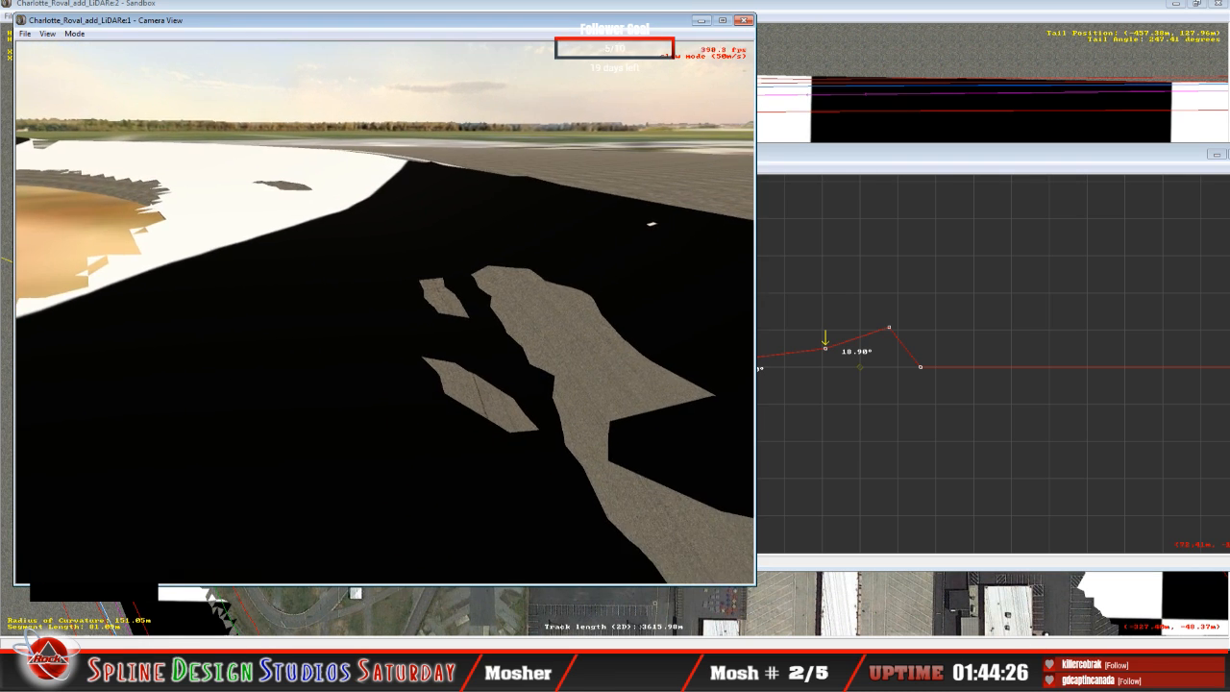
pyautogui.press('space')
pyautogui.click(74, 34)
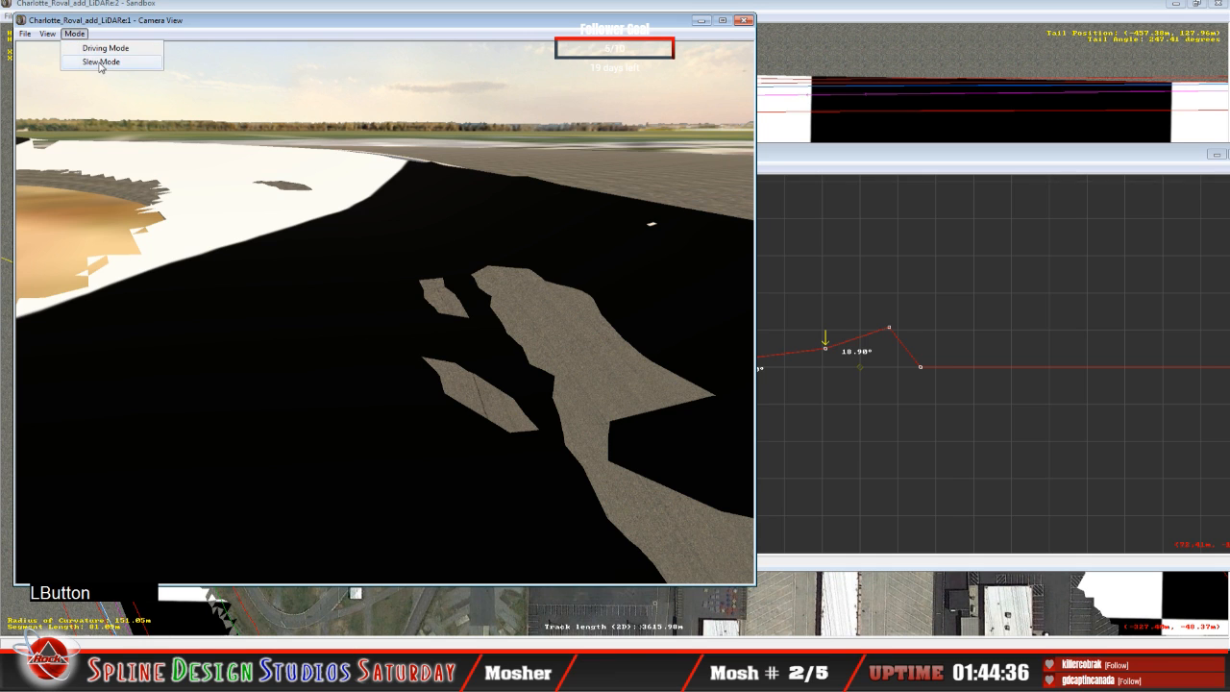
pyautogui.click(98, 64)
pyautogui.moveTo(384, 288); pyautogui.dragTo(389, 361)
pyautogui.moveTo(390, 361); pyautogui.dragTo(375, 231, button='right')
pyautogui.moveTo(375, 231); pyautogui.dragTo(375, 326)
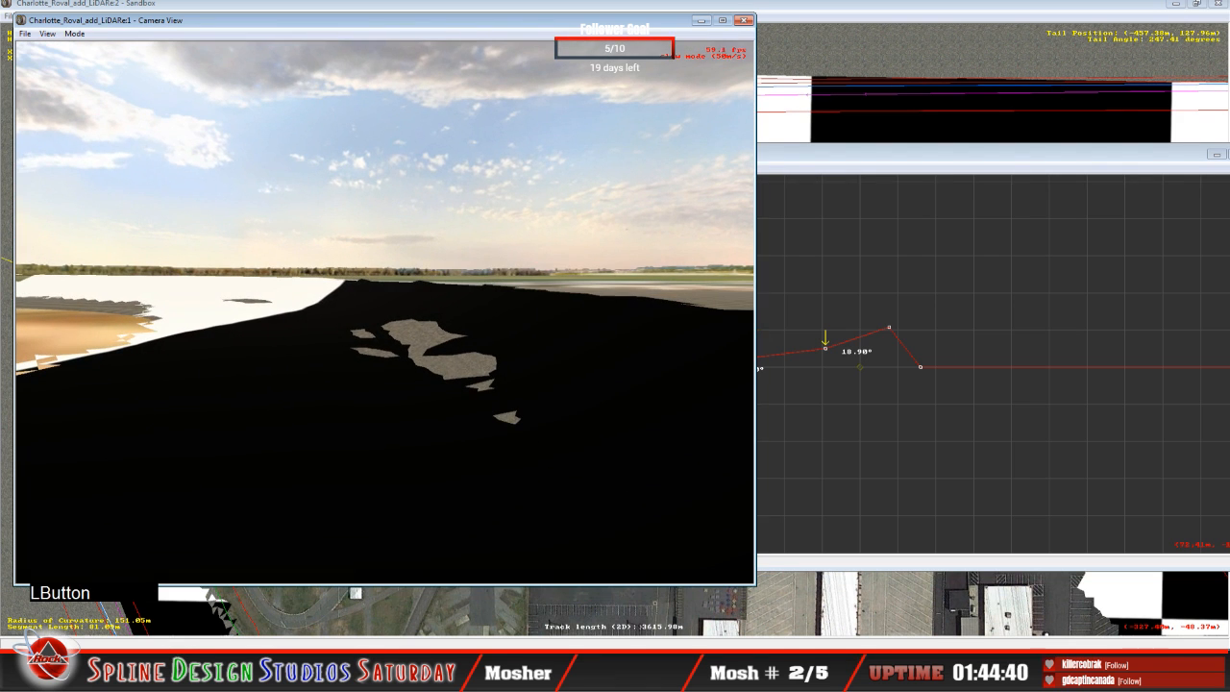
pyautogui.moveTo(375, 327); pyautogui.dragTo(413, 341, button='right')
pyautogui.moveTo(413, 341); pyautogui.dragTo(408, 389)
pyautogui.moveTo(409, 390); pyautogui.dragTo(390, 413, button='right')
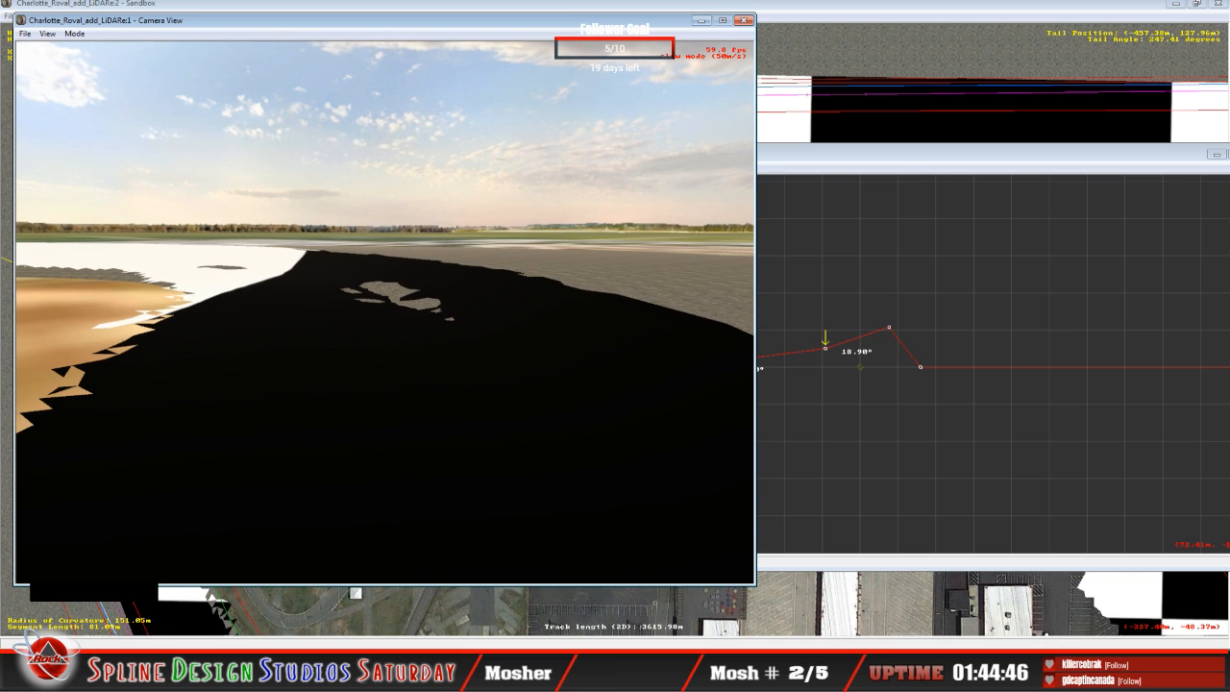
pyautogui.moveTo(389, 413); pyautogui.dragTo(348, 352, button='right')
# Step: Fly the slew camera to the outer wall and back over the turn to examine how the banked surface meets the wall
pyautogui.moveTo(385, 311); pyautogui.dragTo(398, 303)
pyautogui.moveTo(398, 303); pyautogui.dragTo(319, 309, button='right')
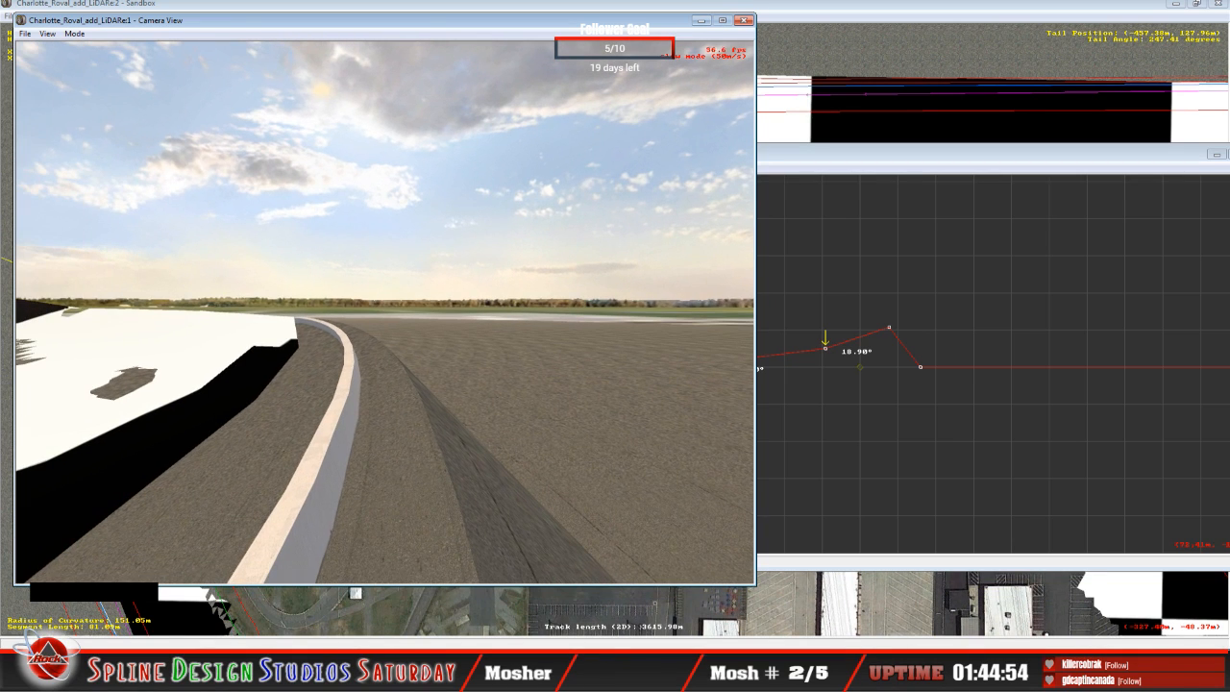
pyautogui.moveTo(319, 309); pyautogui.dragTo(339, 298)
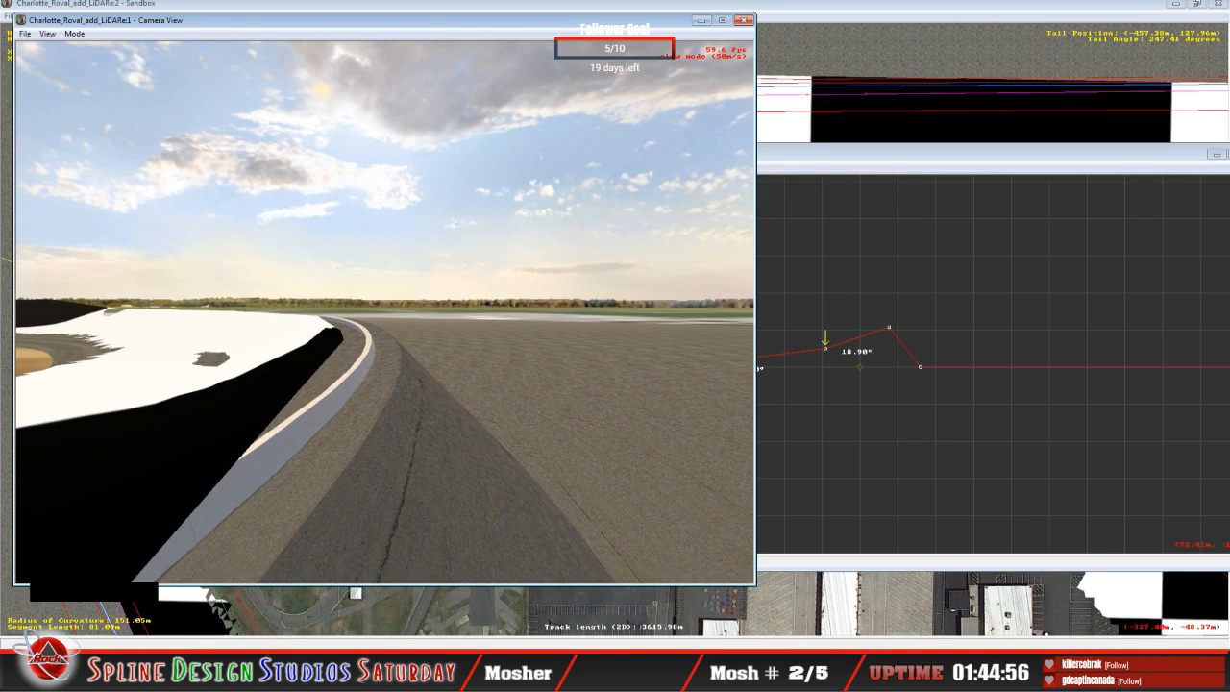
pyautogui.moveTo(338, 298); pyautogui.dragTo(369, 321, button='right')
pyautogui.press('space')
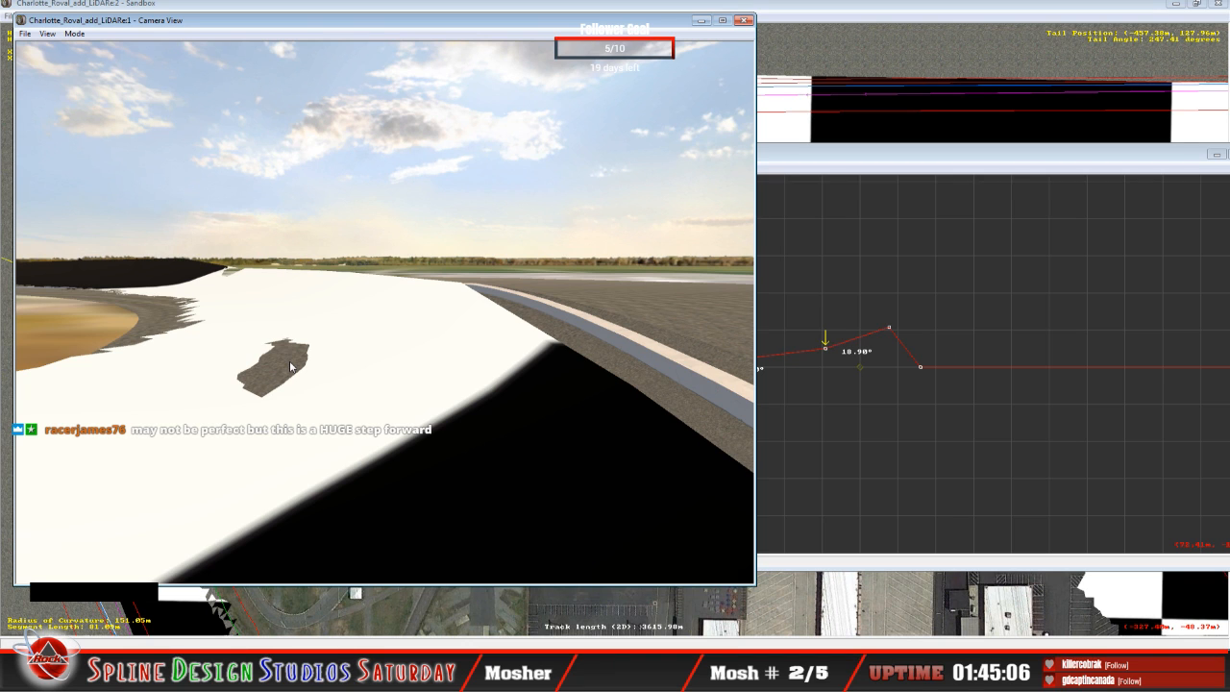
pyautogui.click(74, 33)
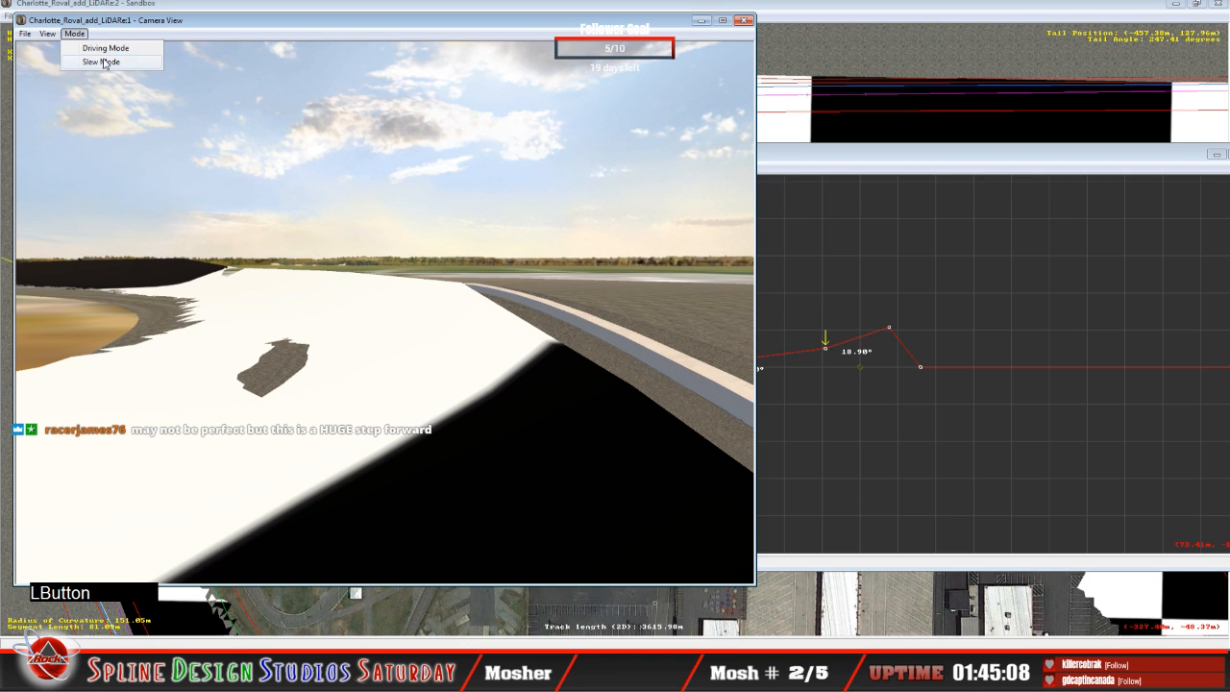
pyautogui.click(101, 61)
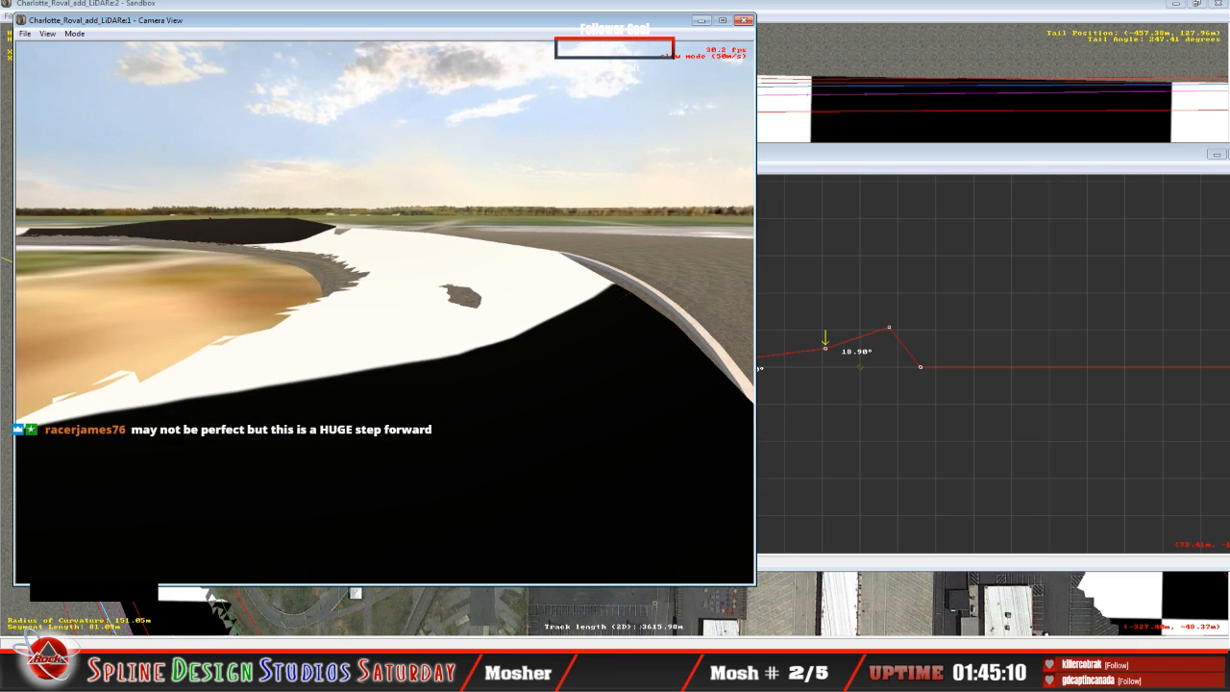
pyautogui.press('space')
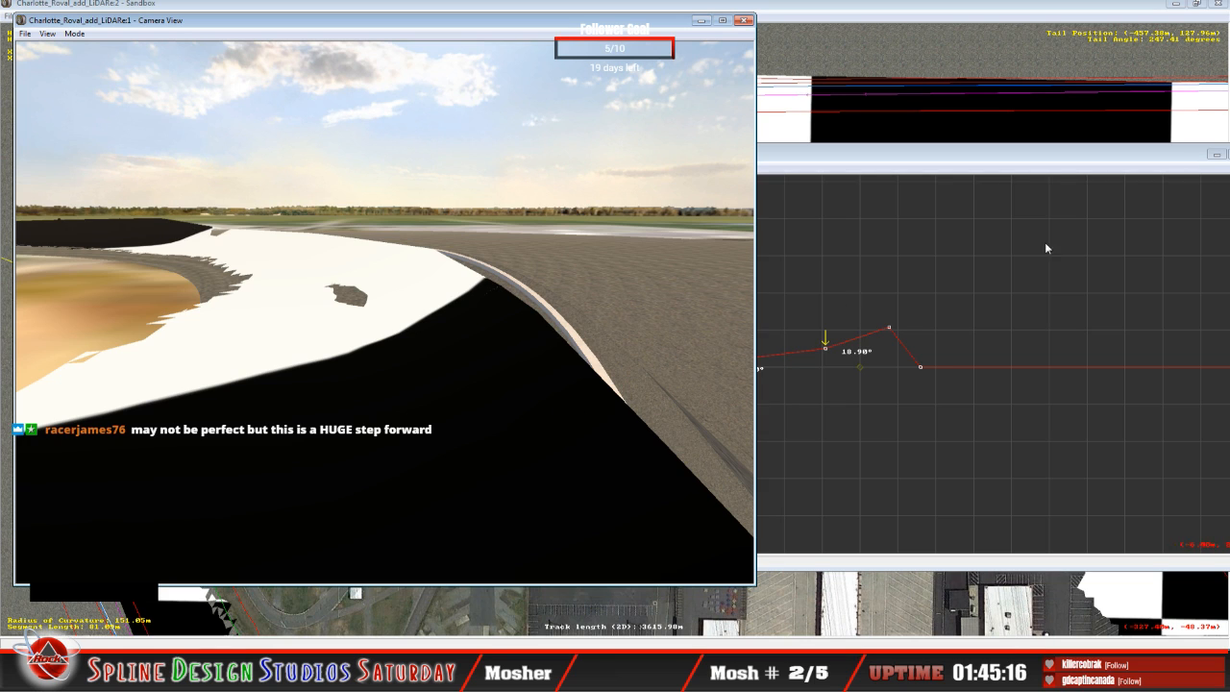
# Step: On the next, flat cross-section, raise the outer and middle track points to bank the inner span about 6.03° and the outer about 17.71°
pyautogui.click(858, 367)
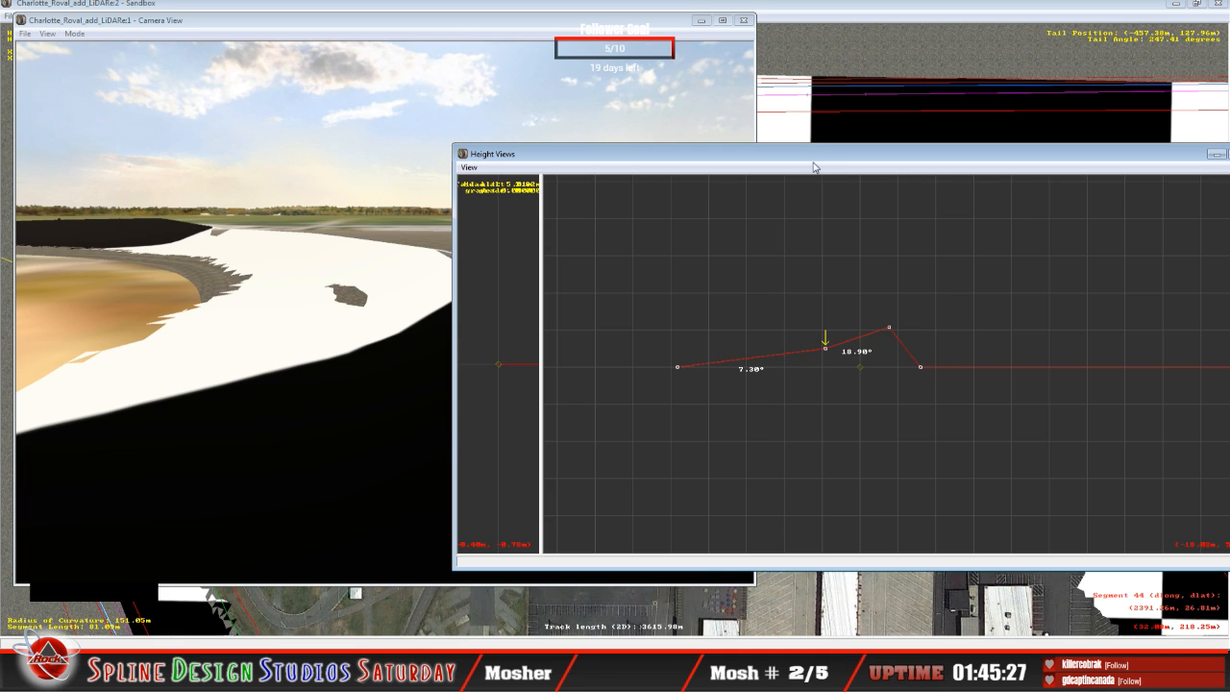
pyautogui.moveTo(815, 164); pyautogui.dragTo(846, 165)
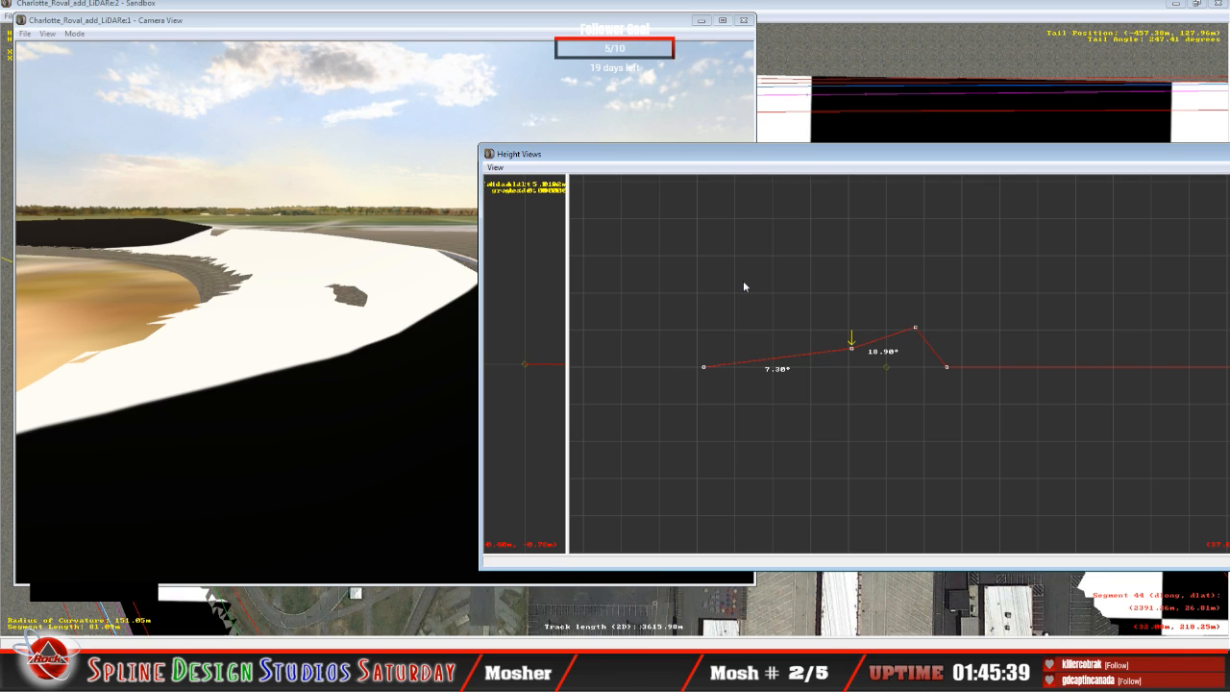
pyautogui.click(858, 167)
pyautogui.press('Right')
pyautogui.press('Up')
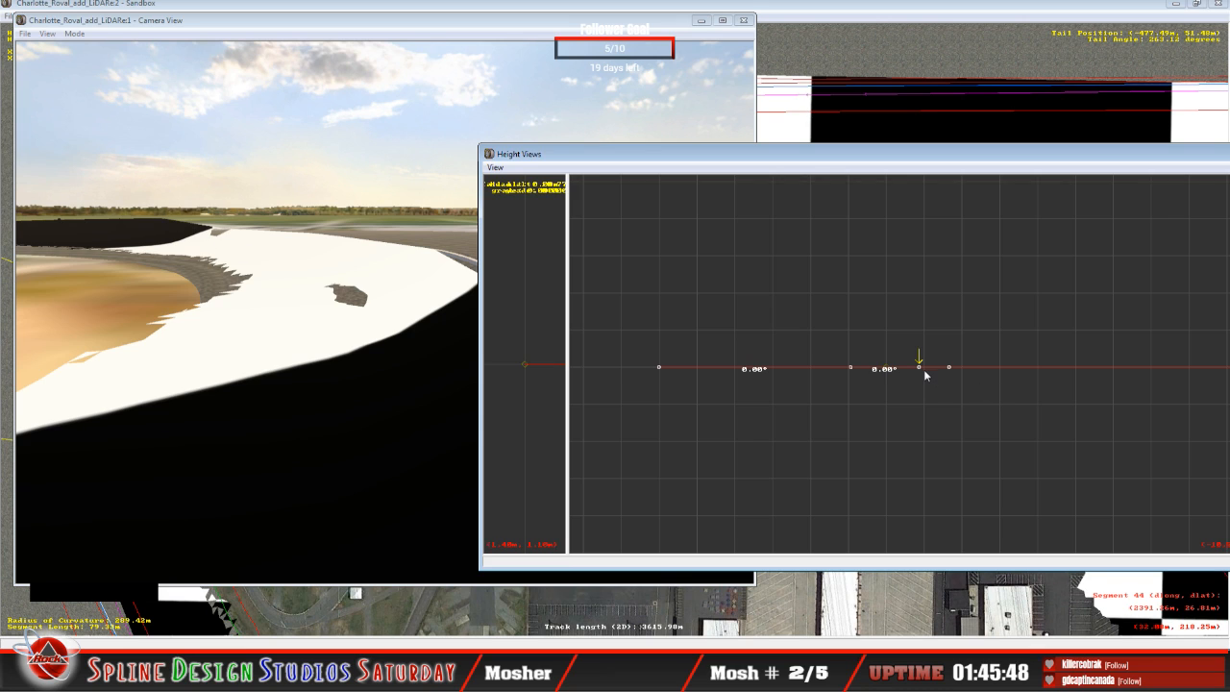
pyautogui.moveTo(922, 369); pyautogui.dragTo(923, 329)
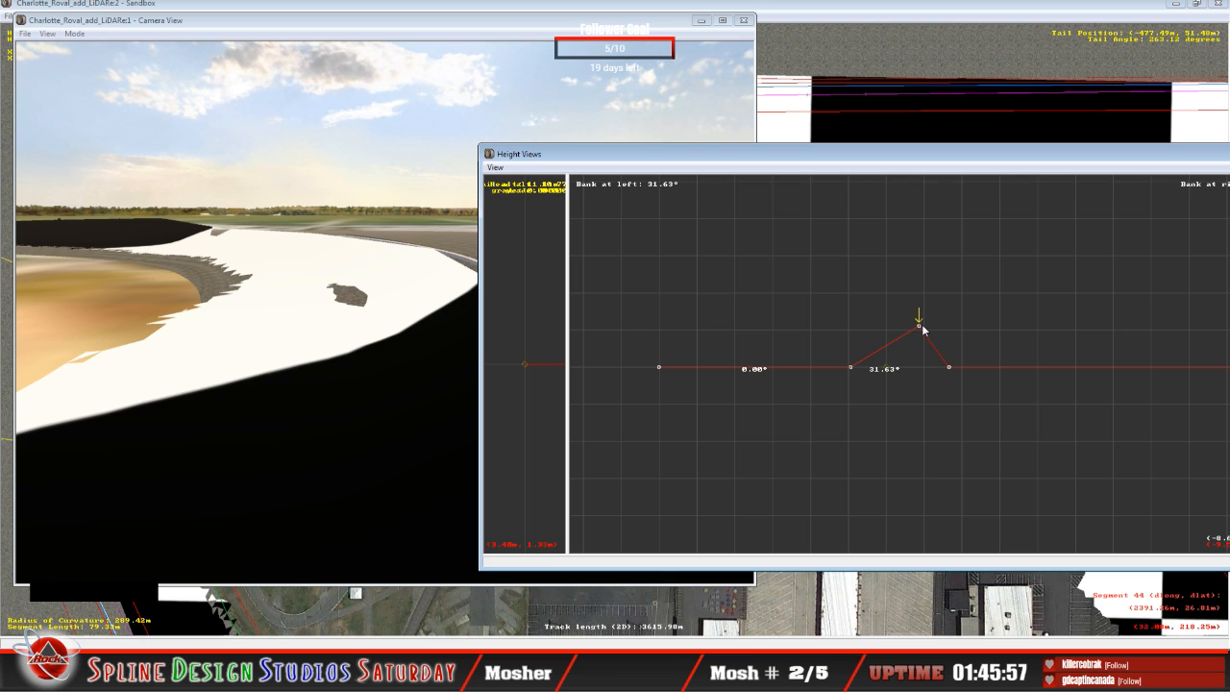
pyautogui.press('Left')
pyautogui.moveTo(854, 370); pyautogui.dragTo(851, 351)
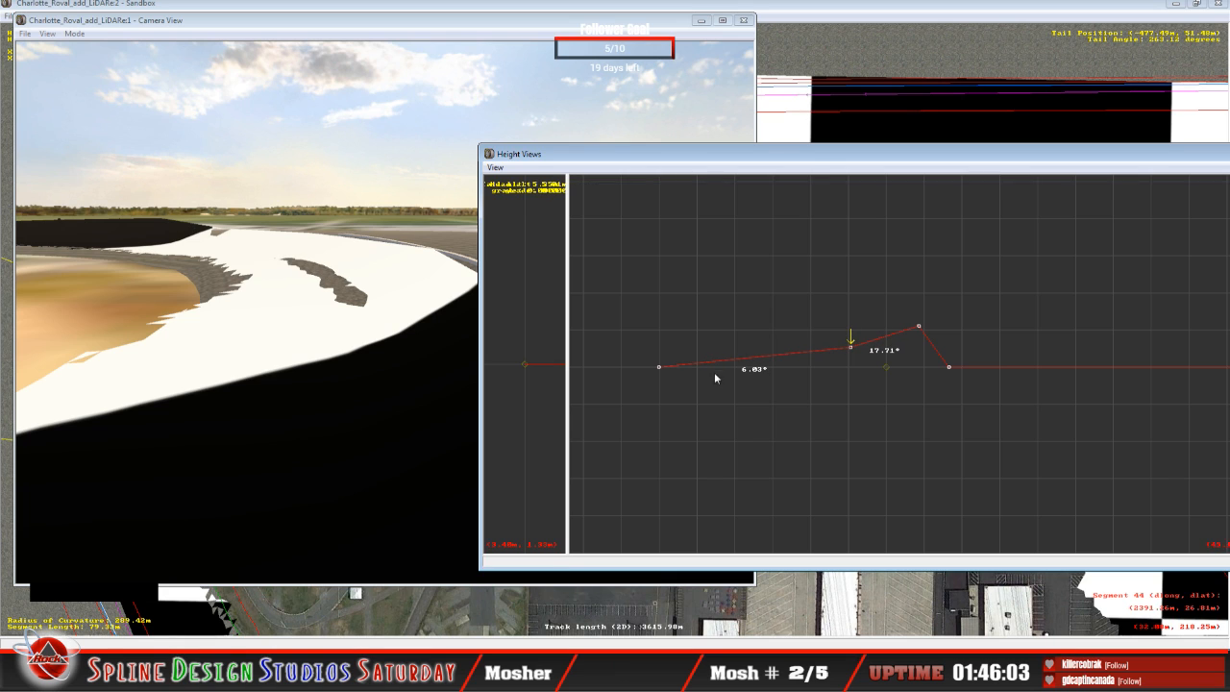
# Step: Switch back and forth between this cross-section and the preceding one, comparing their heights and inner and outer banking
pyautogui.press('Down')
pyautogui.press('Up')
pyautogui.press('Down')
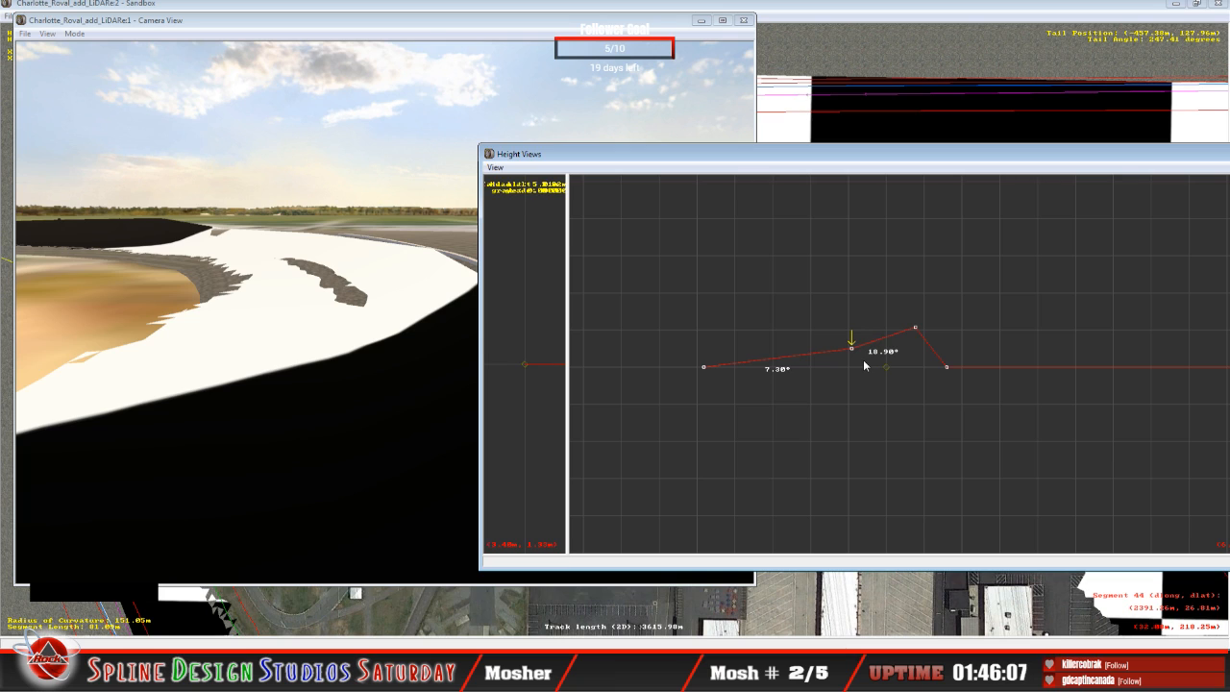
pyautogui.press('Up')
pyautogui.press('Down')
pyautogui.press('Up')
pyautogui.press('Down')
pyautogui.press('Right')
pyautogui.press('Up')
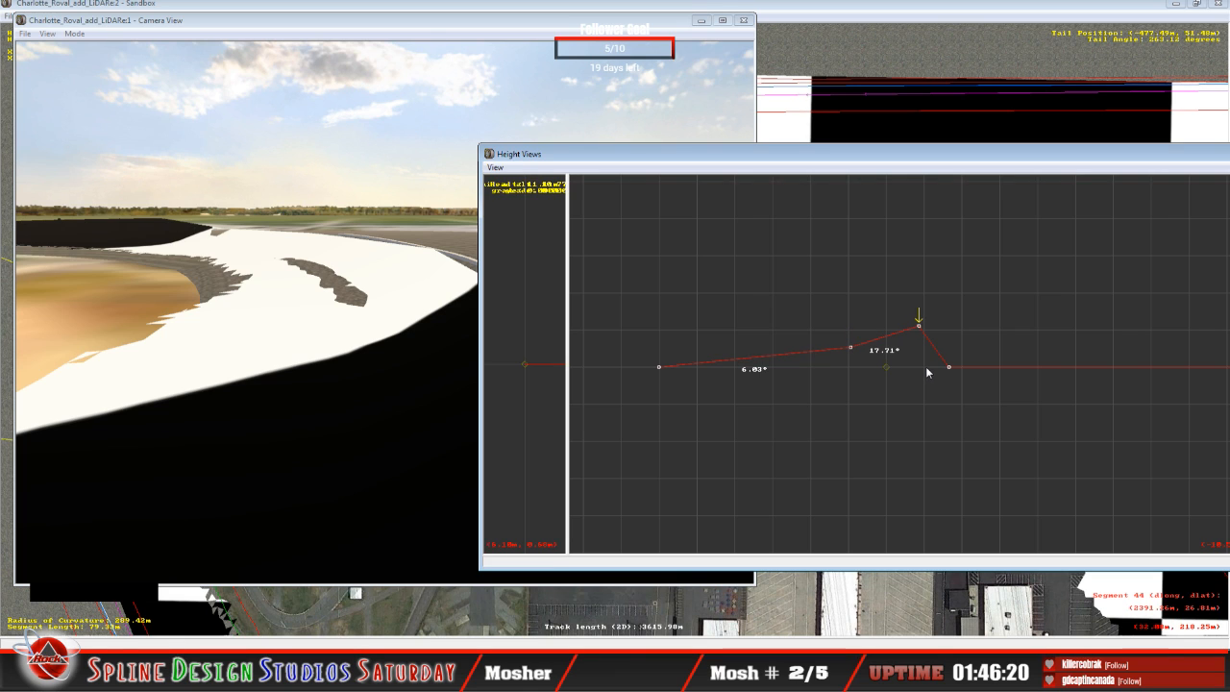
# Step: Fly the slew camera to the newly banked section to examine its surface against the surrounding terrain
pyautogui.click(284, 312)
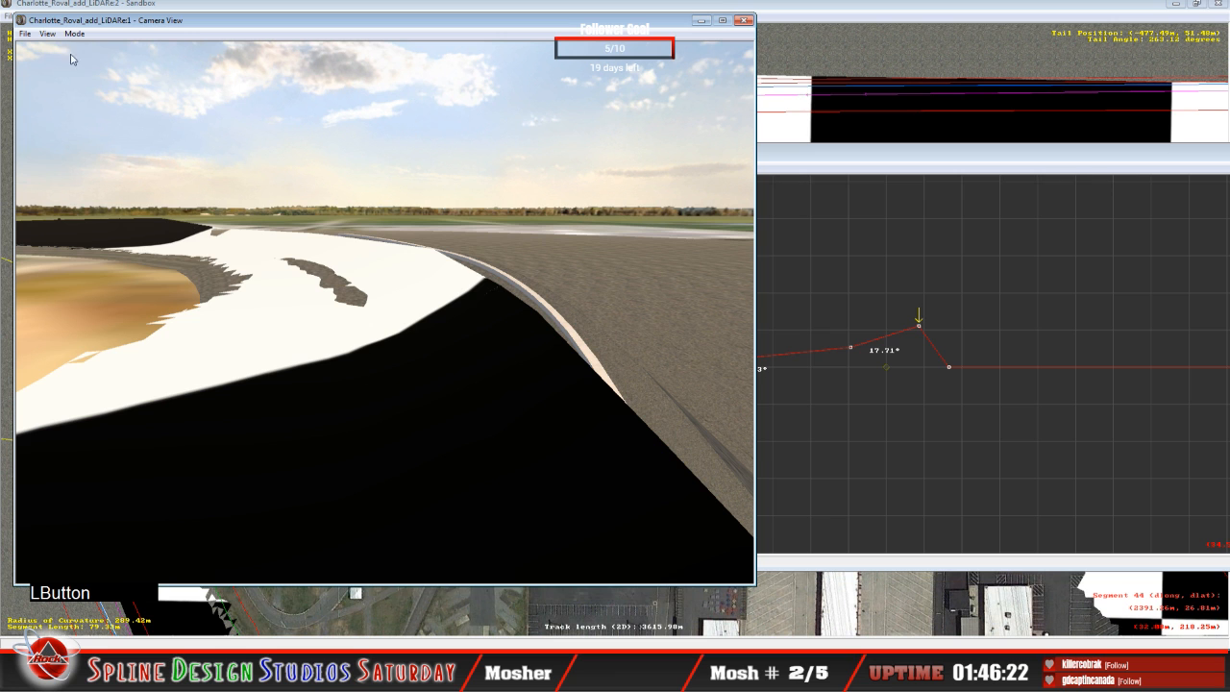
pyautogui.click(76, 35)
pyautogui.click(112, 63)
pyautogui.moveTo(115, 70); pyautogui.dragTo(161, 133, button='right')
pyautogui.click(123, 126)
pyautogui.moveTo(161, 132); pyautogui.dragTo(160, 140)
pyautogui.moveTo(159, 140); pyautogui.dragTo(130, 166, button='right')
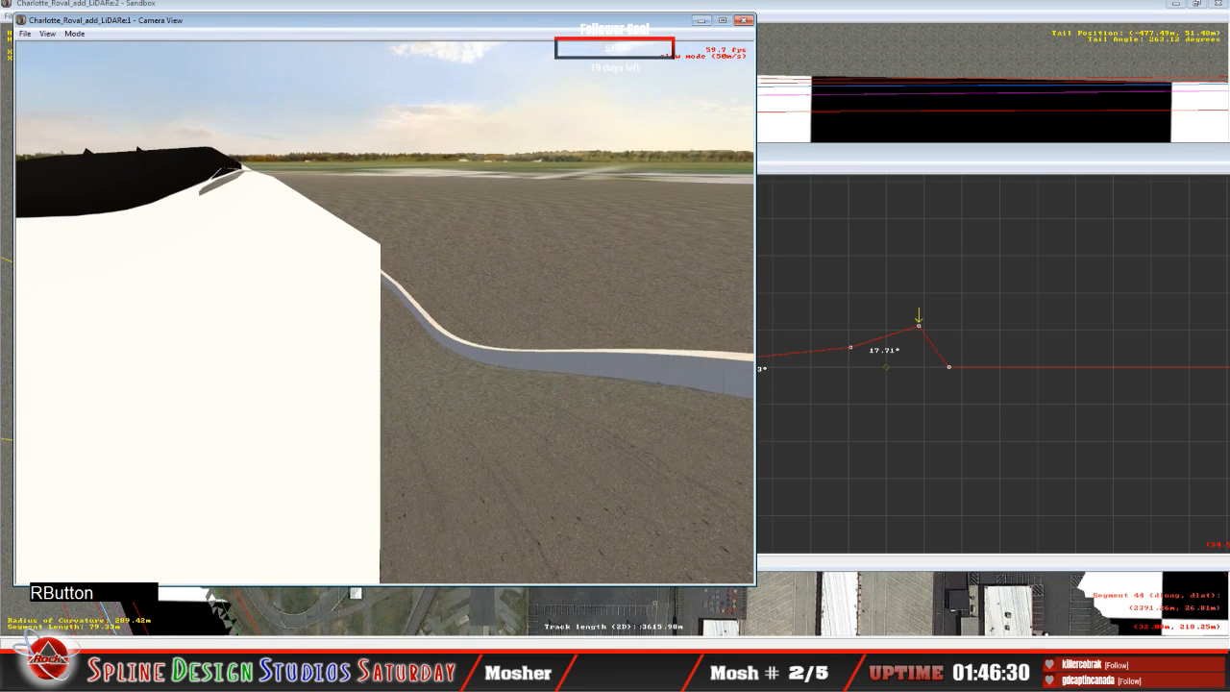
pyautogui.moveTo(129, 166); pyautogui.dragTo(154, 144)
pyautogui.press('space')
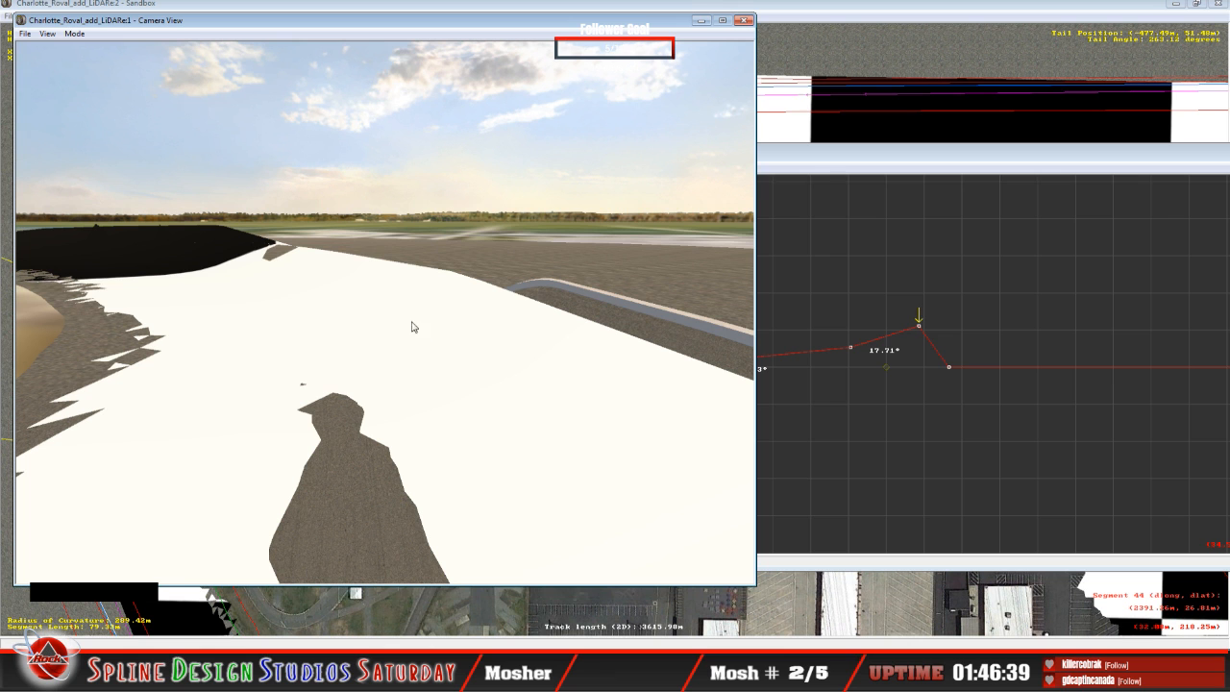
# Step: Fly the slew camera along the outer wall of the newly banked section to examine the outer edge and remaining terrain gap
pyautogui.click(76, 34)
pyautogui.click(103, 62)
pyautogui.moveTo(385, 313)
pyautogui.mouseDown(button='right')
pyautogui.moveTo(384, 289)
pyautogui.moveTo(384, 312)
pyautogui.mouseUp(button='right')
pyautogui.moveTo(384, 313); pyautogui.dragTo(384, 312)
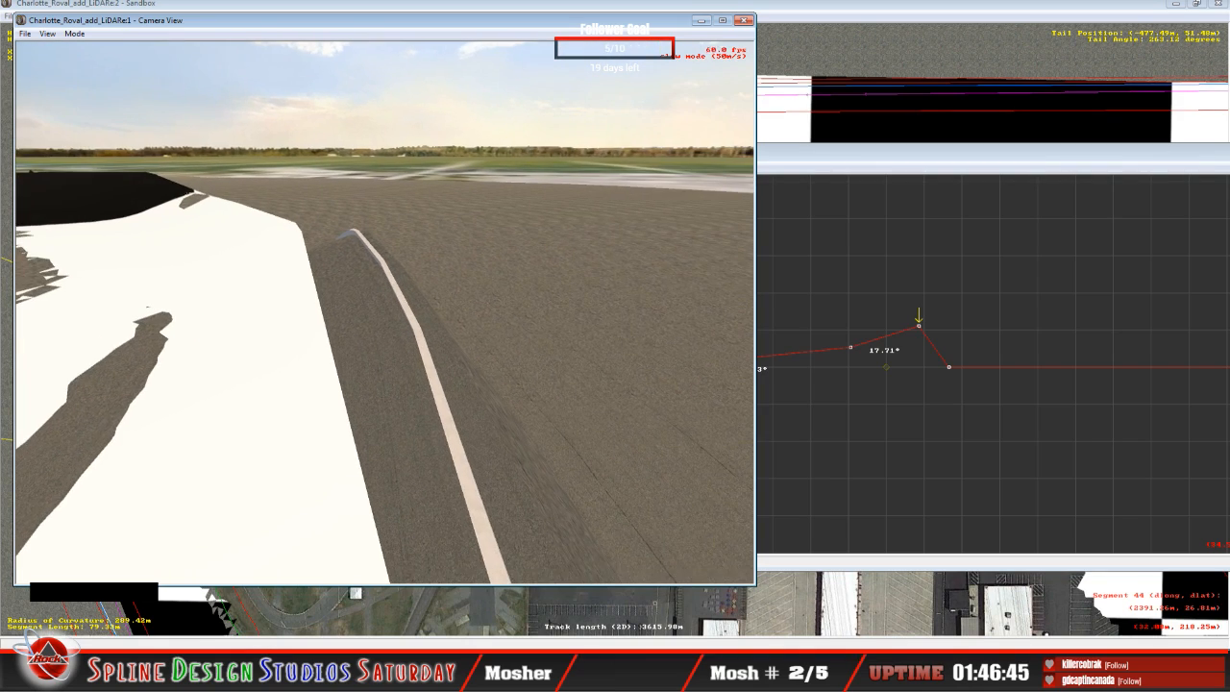
pyautogui.moveTo(385, 312)
pyautogui.mouseDown(button='right')
pyautogui.moveTo(423, 312)
pyautogui.moveTo(385, 312)
pyautogui.mouseUp(button='right')
pyautogui.moveTo(385, 313); pyautogui.dragTo(380, 316)
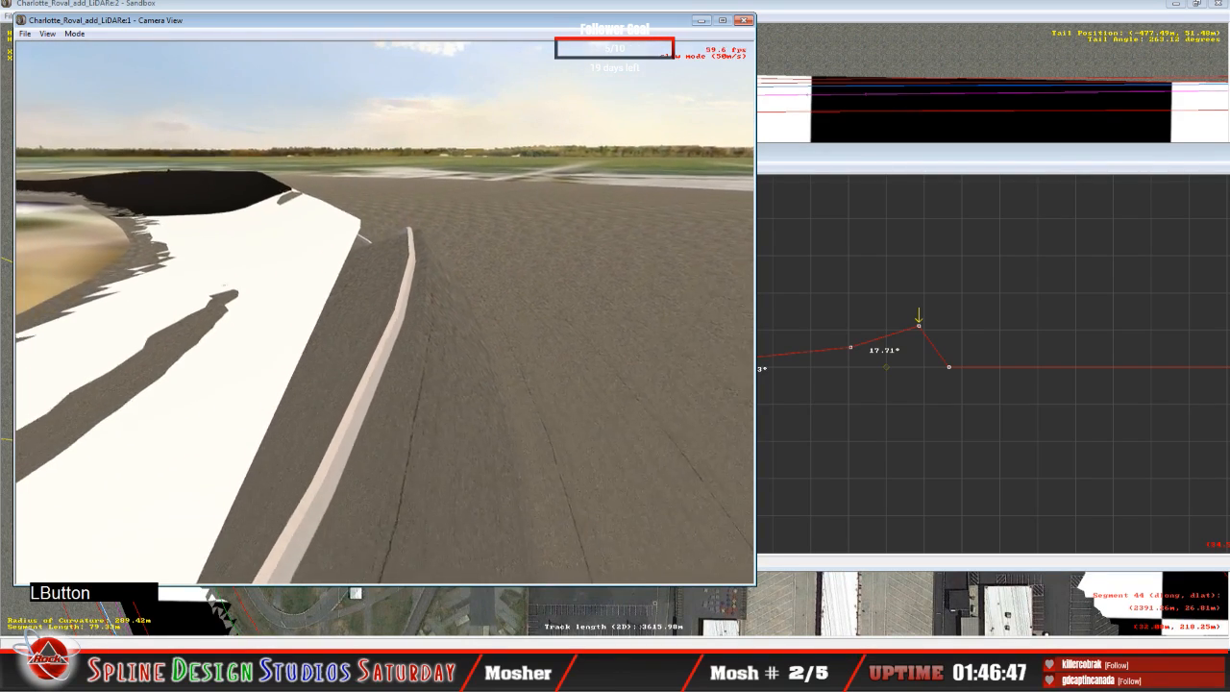
pyautogui.moveTo(379, 315); pyautogui.dragTo(350, 327, button='right')
pyautogui.moveTo(351, 326); pyautogui.dragTo(377, 327)
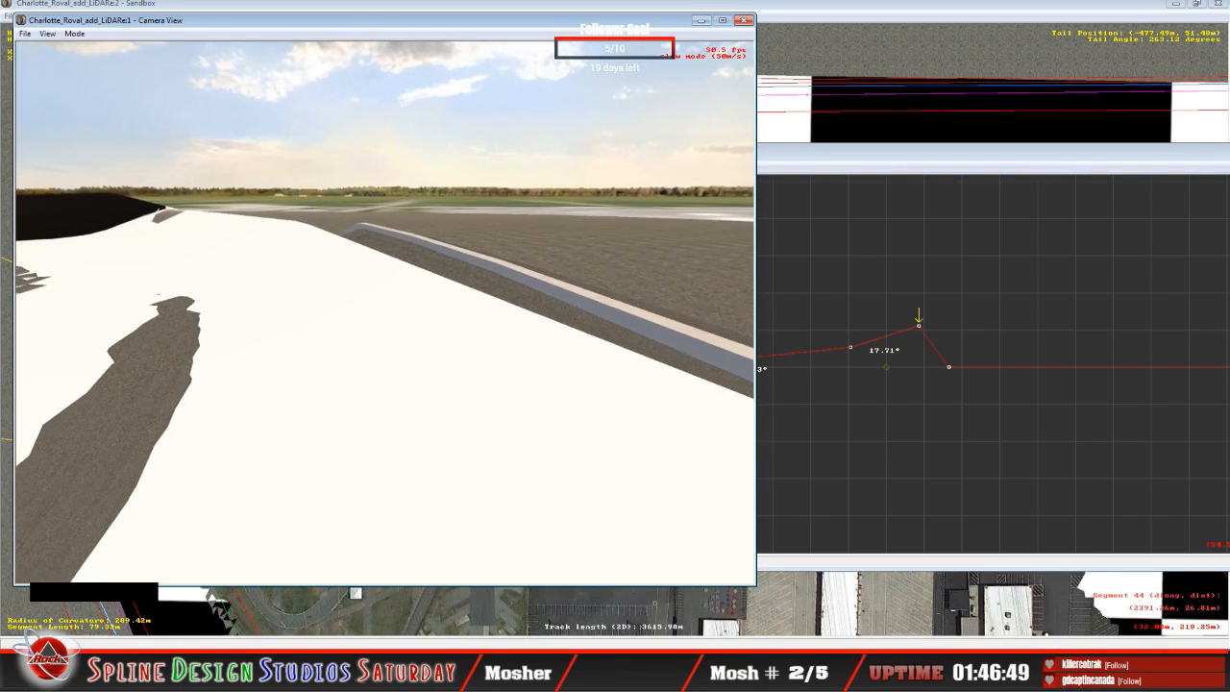
pyautogui.press('space')
# Step: On the next, flat cross-section, raise the outer and middle track points to bank the inner span about 7.18° and the outer about 20.74°
pyautogui.click(919, 169)
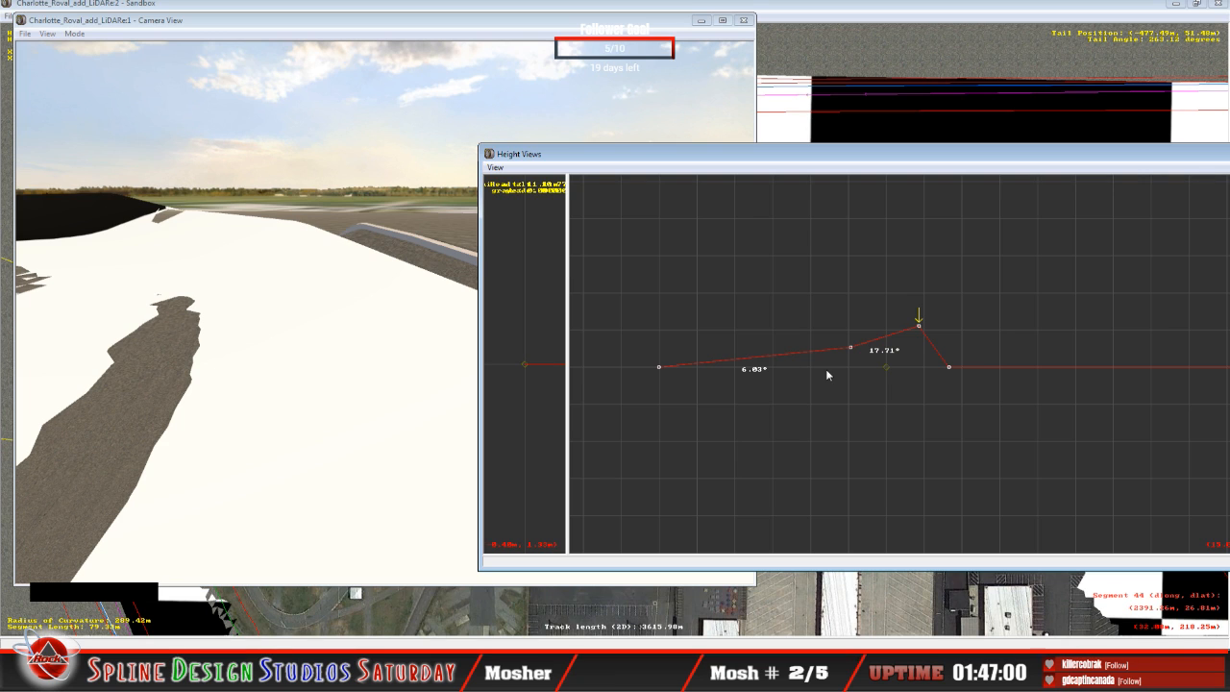
pyautogui.press('Up')
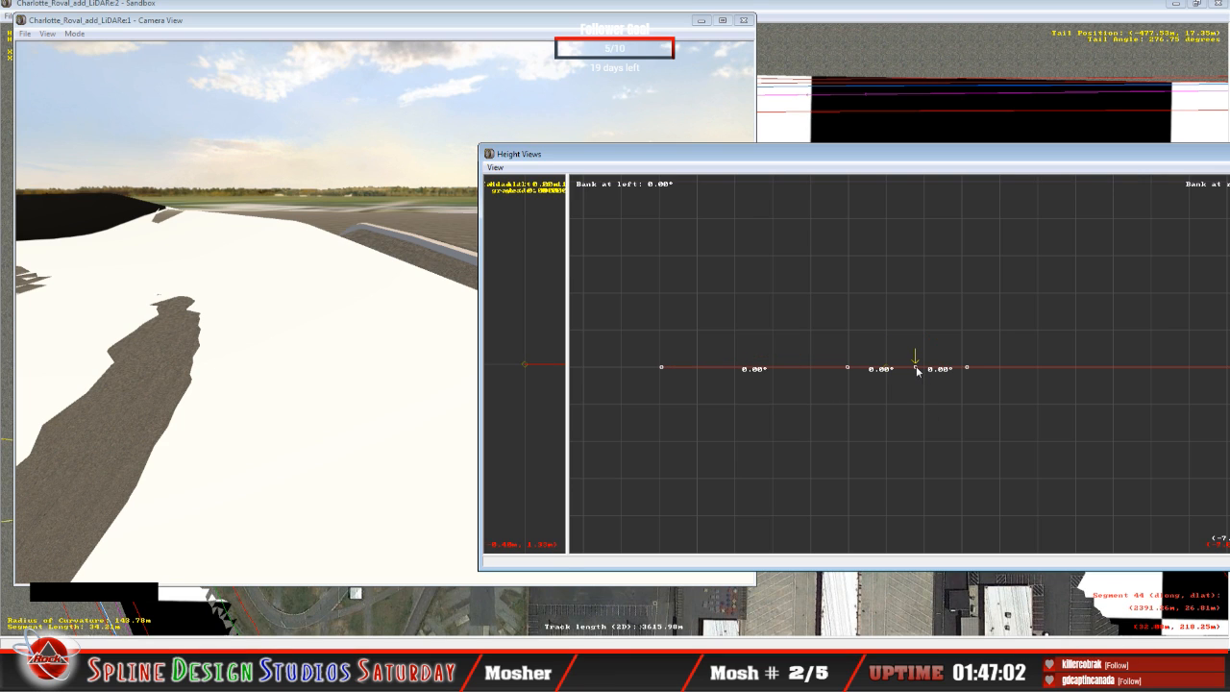
pyautogui.moveTo(917, 370); pyautogui.dragTo(906, 324)
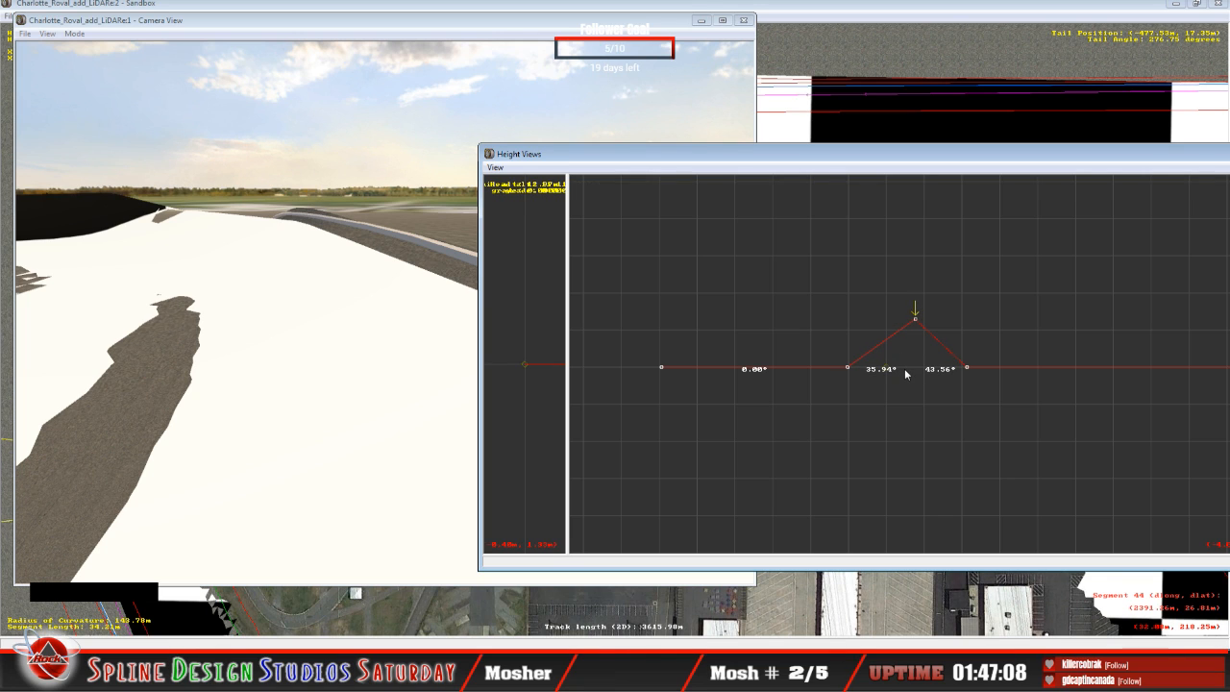
pyautogui.moveTo(846, 367); pyautogui.dragTo(838, 343)
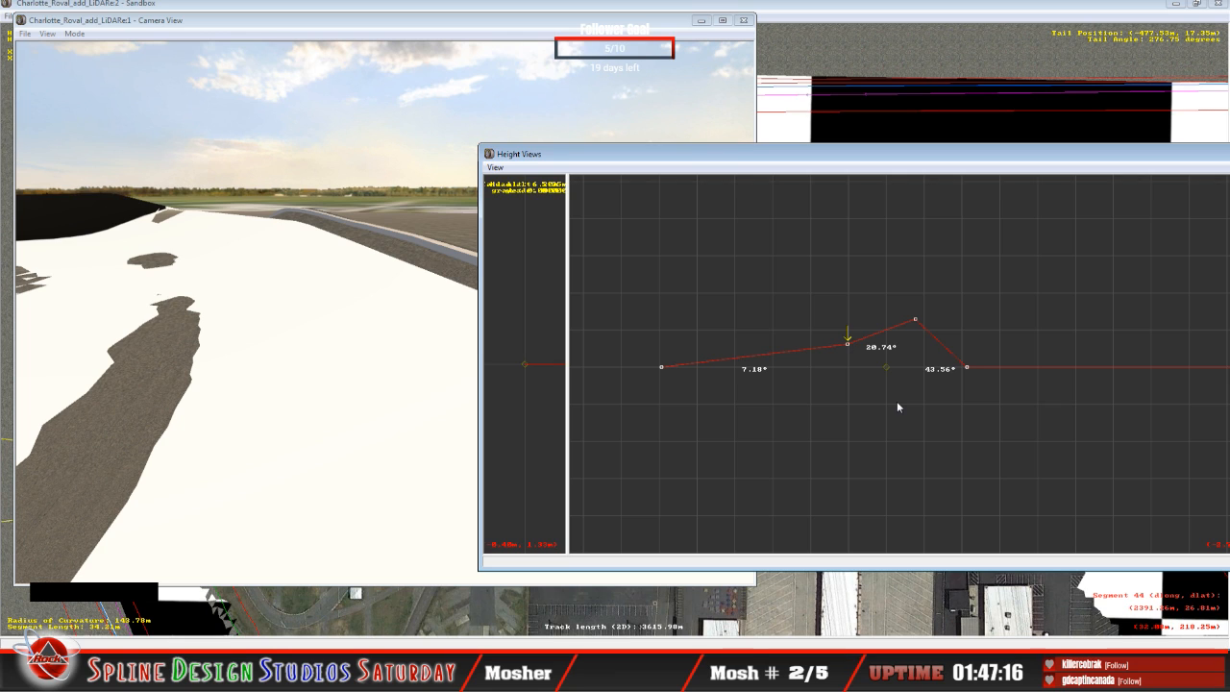
# Step: Advance one cross-section and raise its outer and middle track points, banking the inner span about 7.72° and the outer about 20.12°
pyautogui.press('Right')
pyautogui.press('Up')
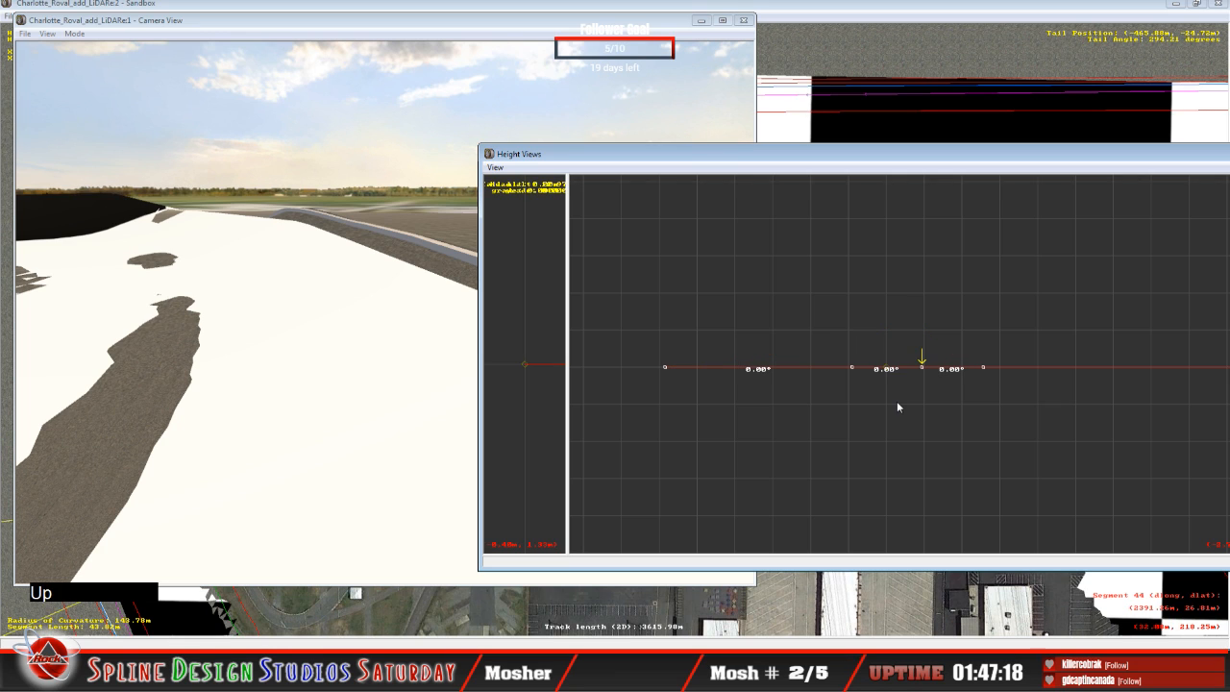
pyautogui.moveTo(922, 368); pyautogui.dragTo(911, 321)
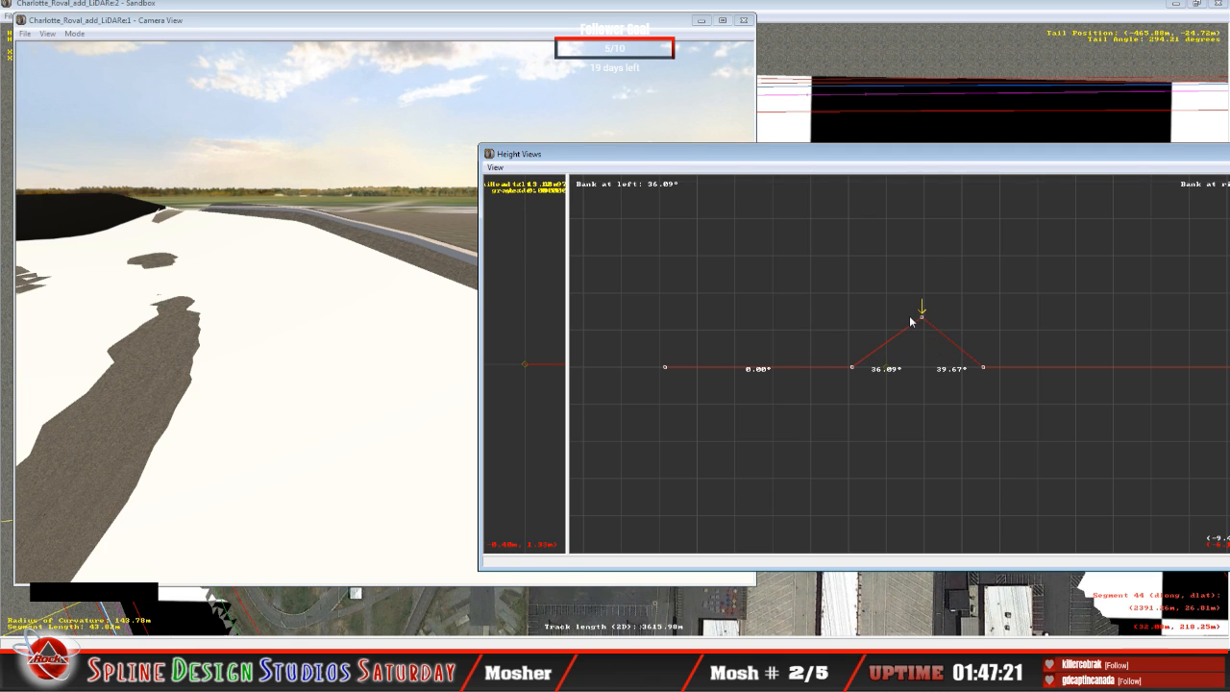
pyautogui.press('Left')
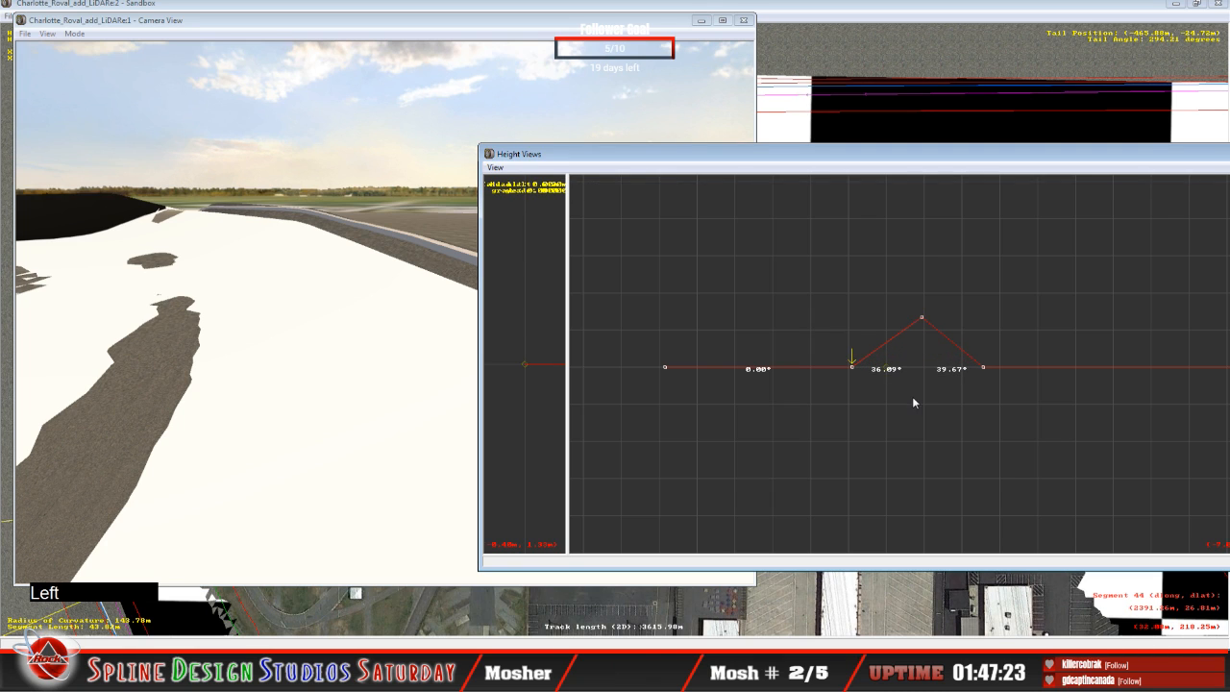
pyautogui.moveTo(852, 363); pyautogui.dragTo(851, 343)
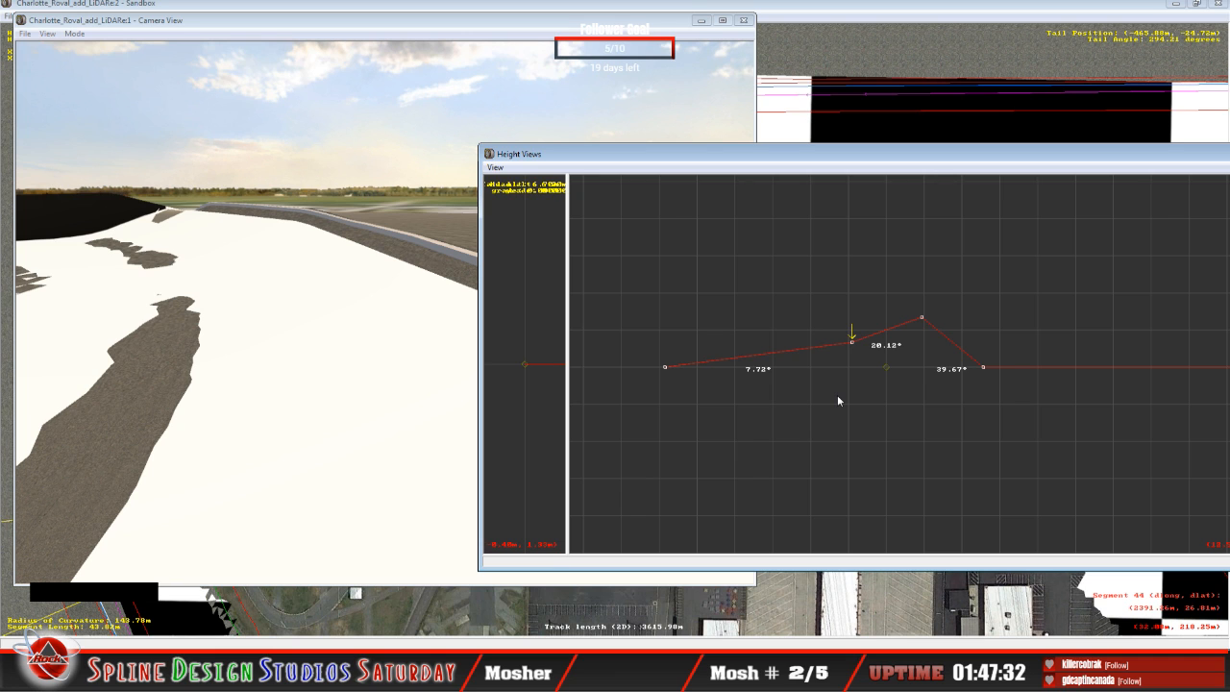
# Step: Select the following flat cross-section's outer point and fly the slew camera forward to examine the end of the banked section
pyautogui.press('Right')
pyautogui.press('Up')
pyautogui.click(193, 330)
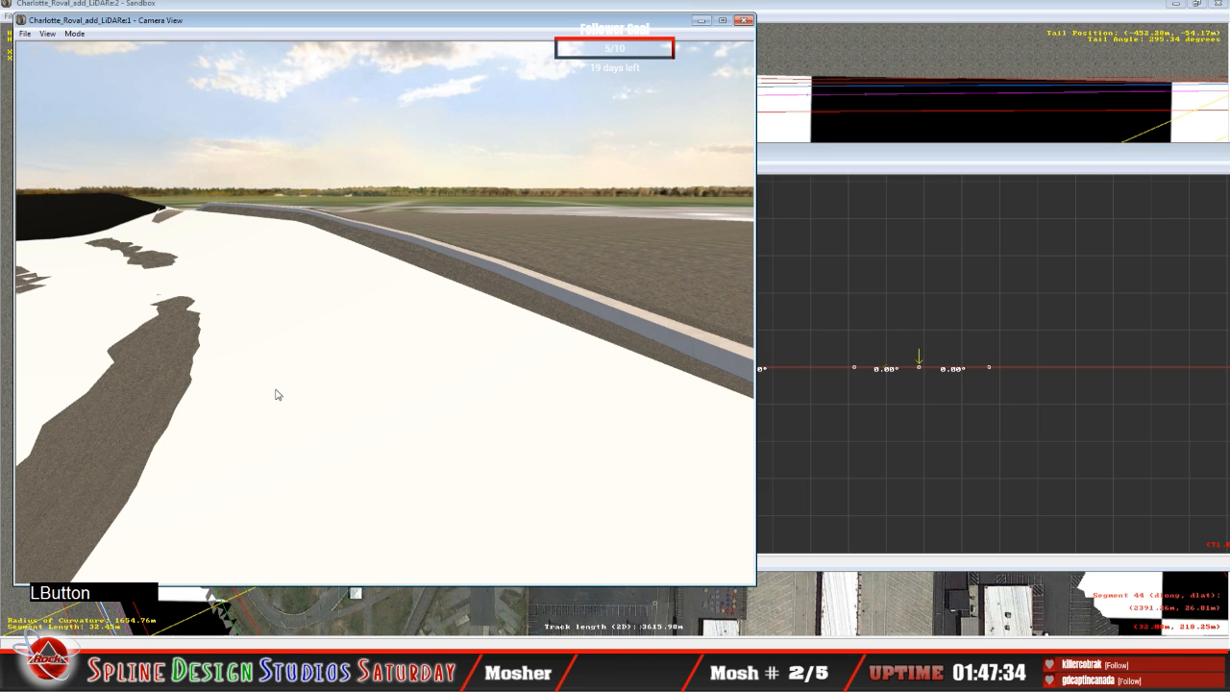
pyautogui.click(74, 33)
pyautogui.click(110, 61)
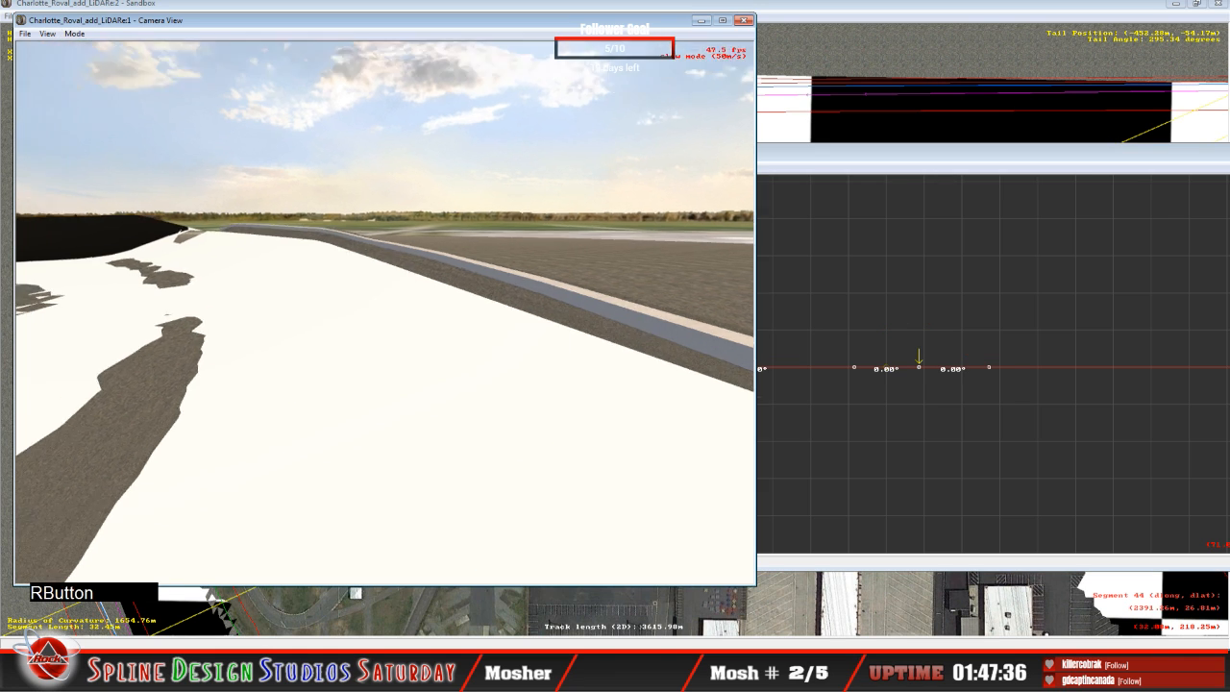
pyautogui.moveTo(385, 314); pyautogui.dragTo(289, 267, button='right')
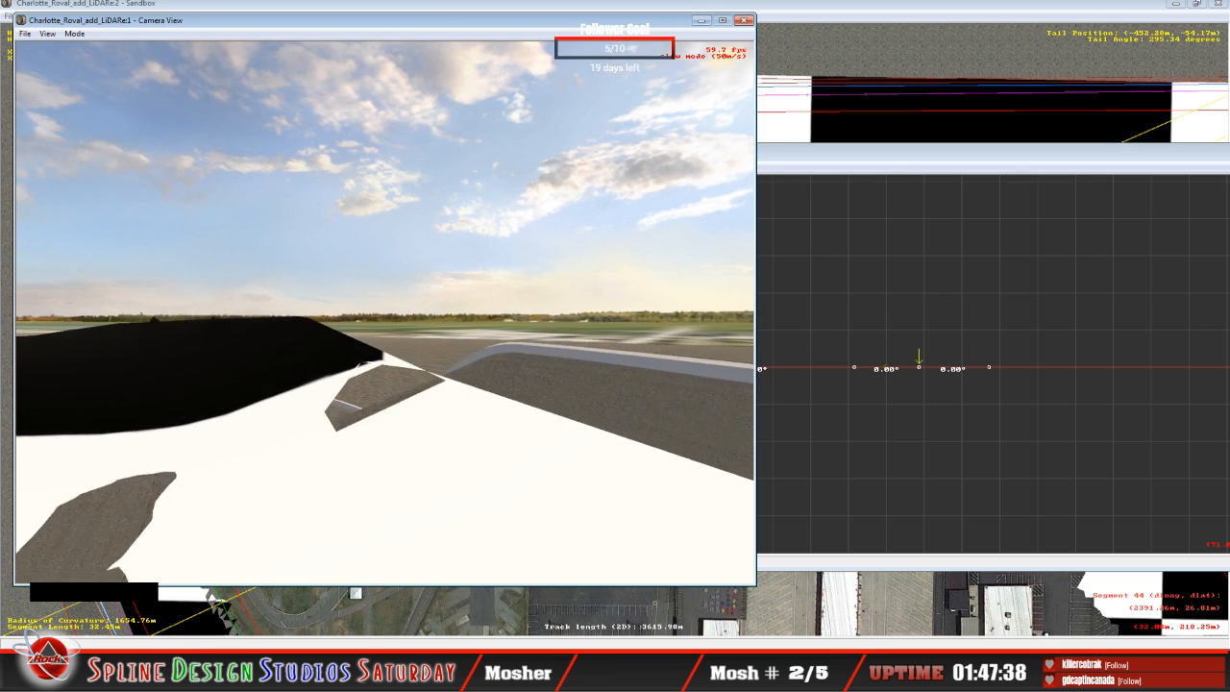
pyautogui.moveTo(384, 313); pyautogui.dragTo(384, 313)
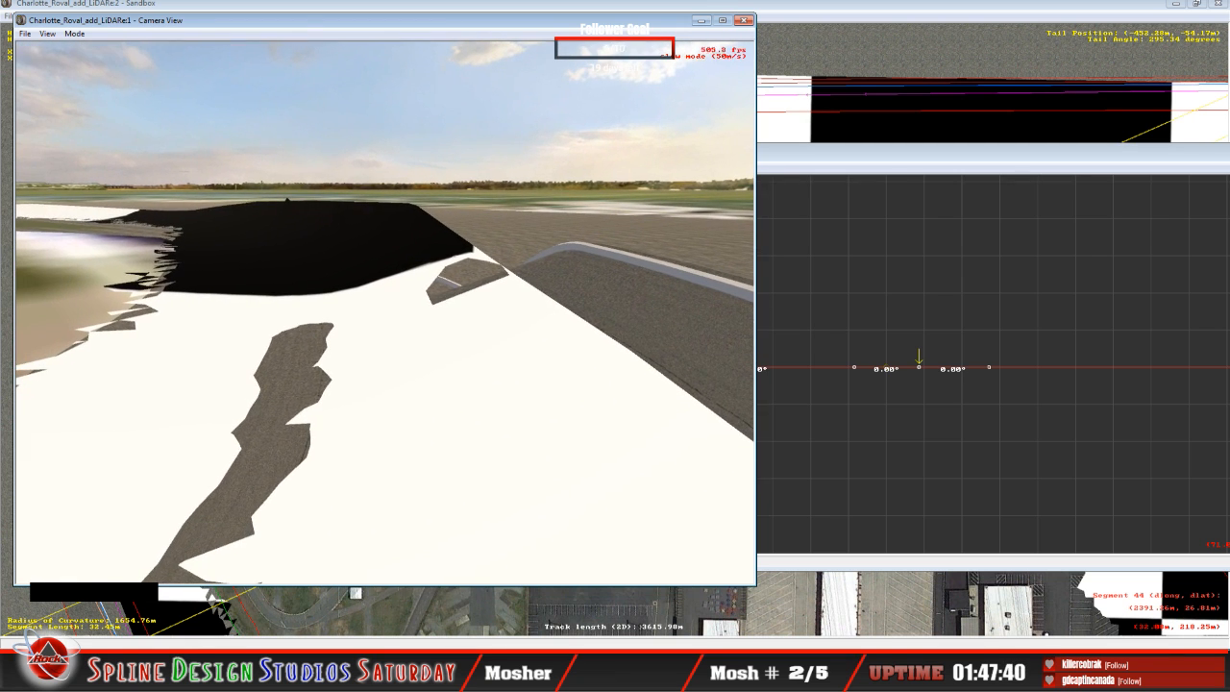
pyautogui.press('space')
pyautogui.doubleClick(859, 176)
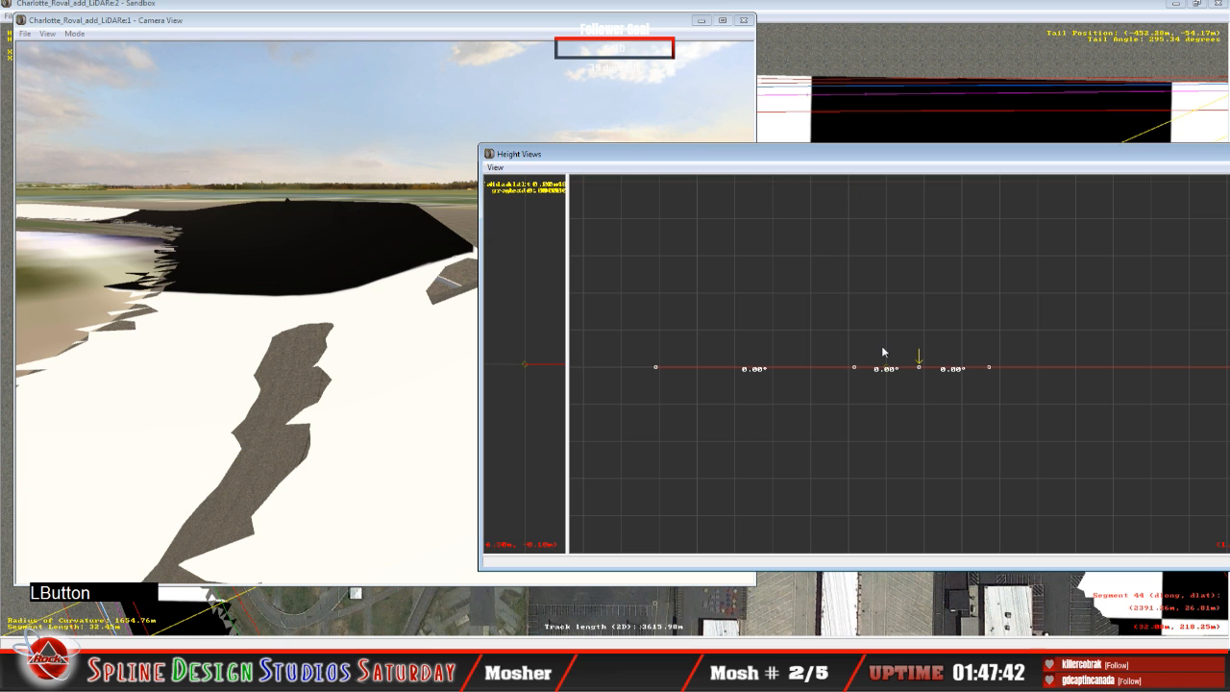
# Step: Look around with the slew camera to compare the exposed track surface and outer edge with the LiDAR terrain ahead
pyautogui.click(94, 42)
pyautogui.click(74, 34)
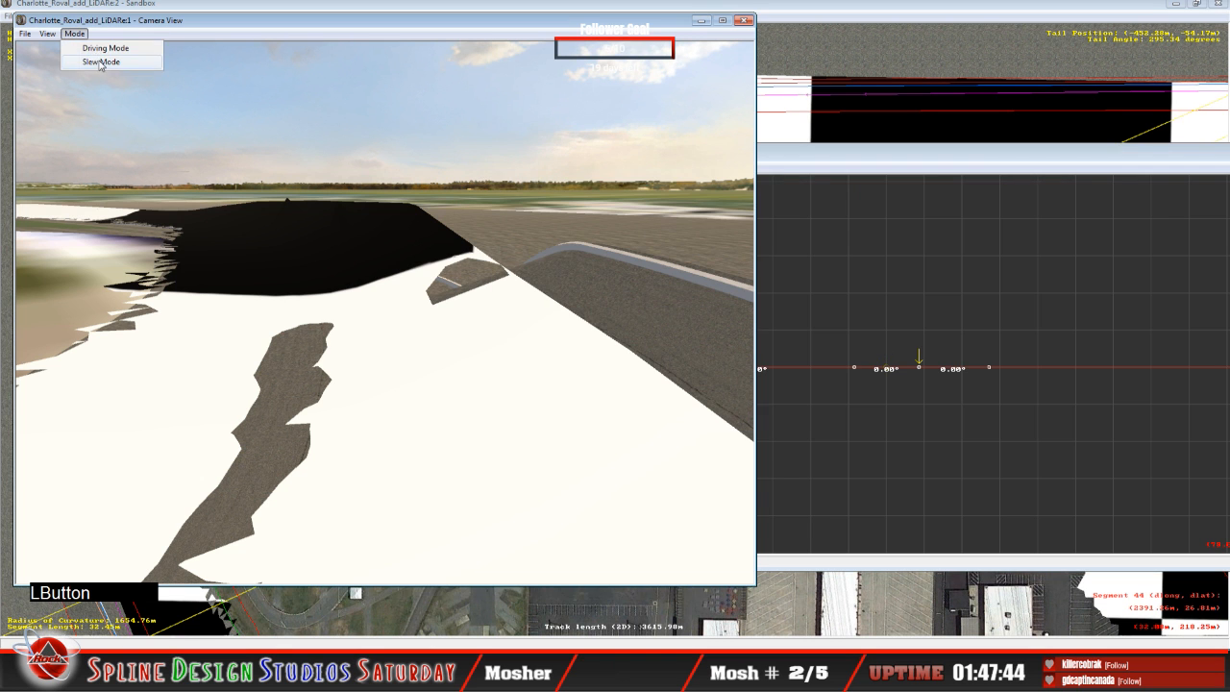
pyautogui.click(102, 65)
pyautogui.rightClick(385, 312)
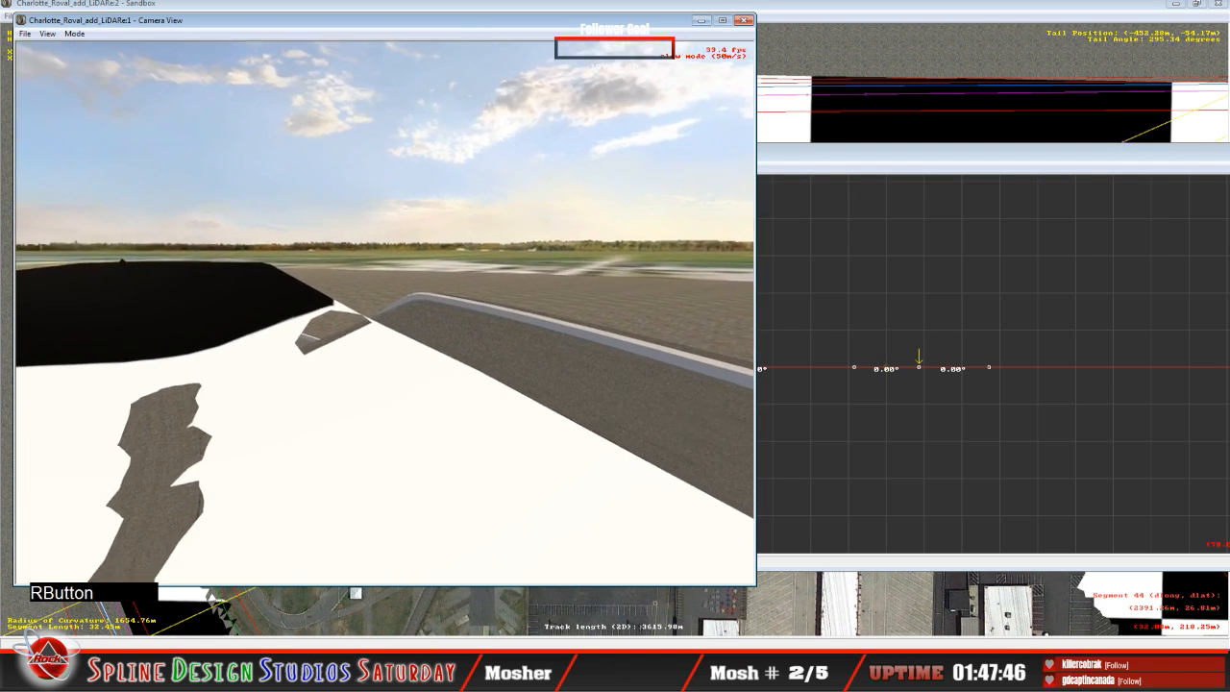
pyautogui.click(385, 313)
pyautogui.rightClick(384, 313)
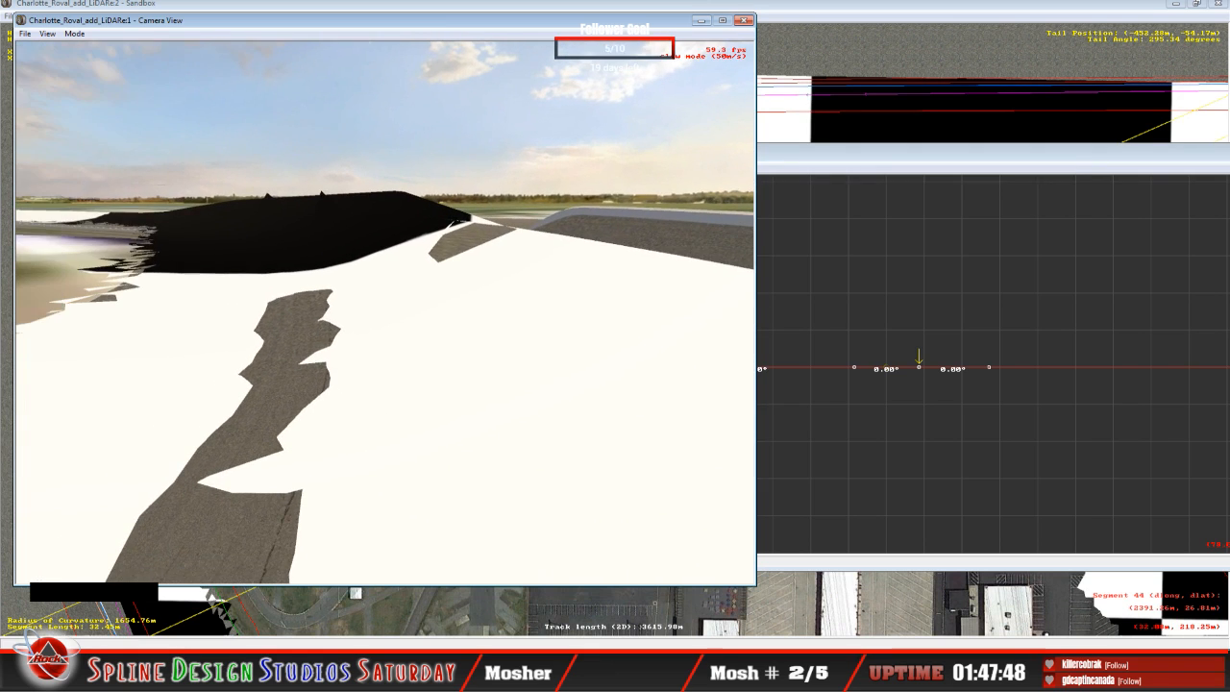
pyautogui.click(385, 312)
pyautogui.rightClick(384, 313)
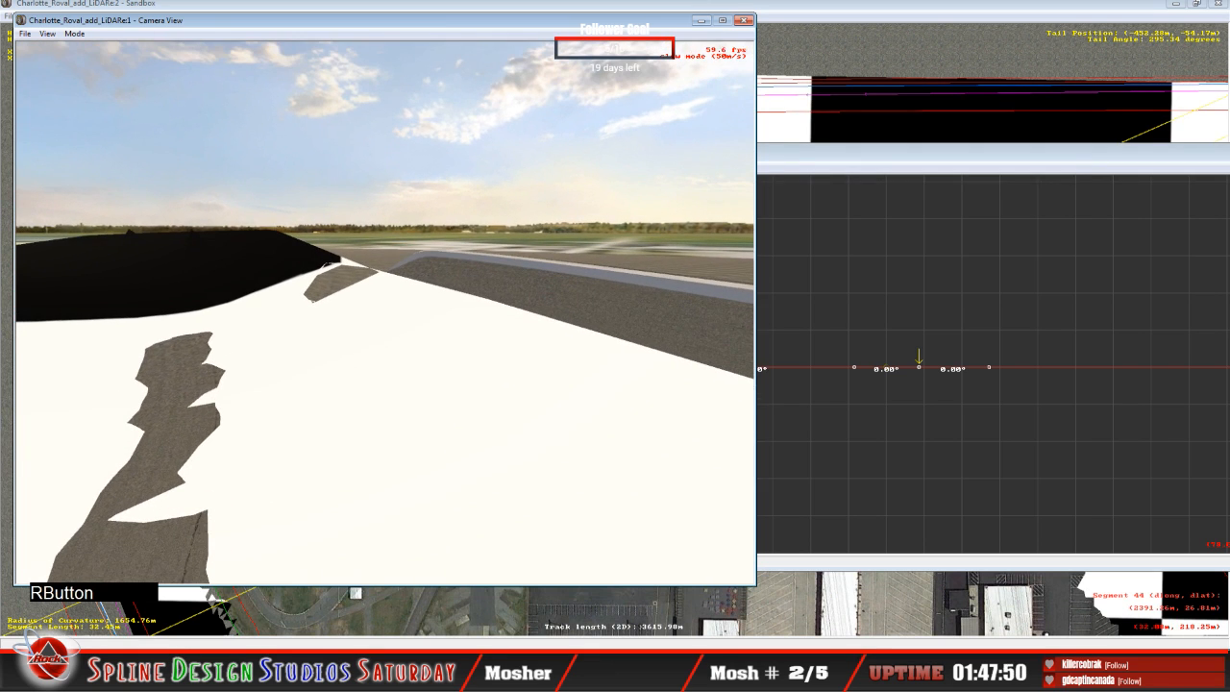
pyautogui.press('space')
pyautogui.click(813, 164)
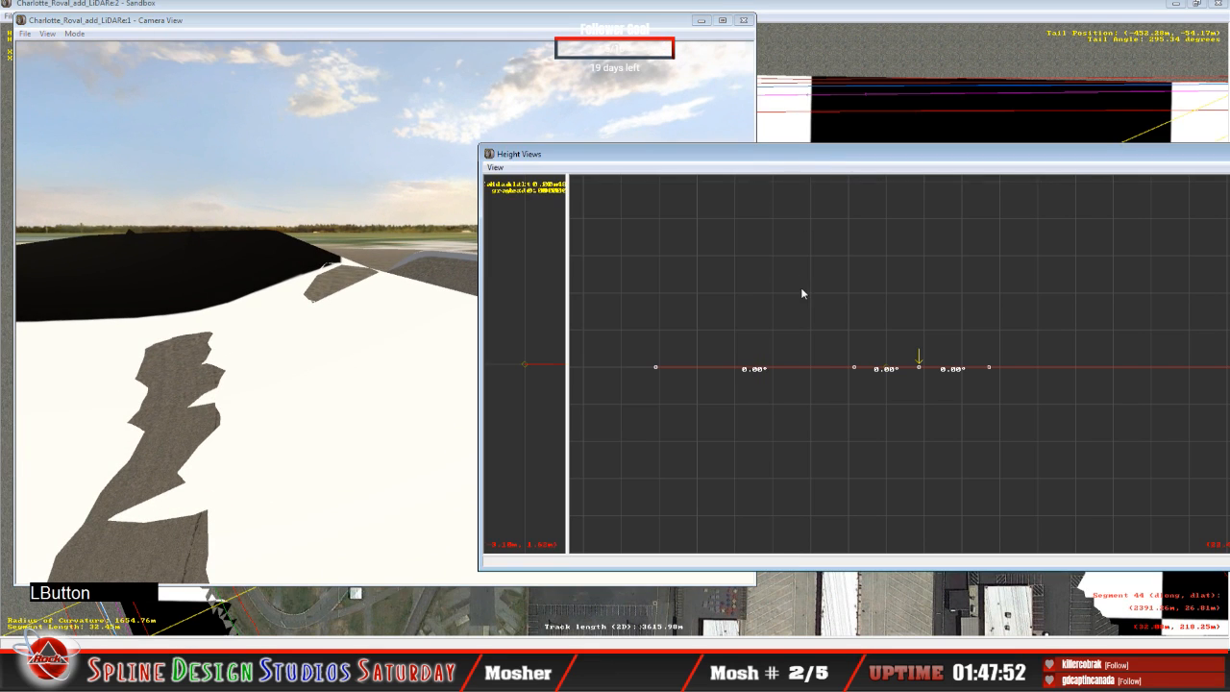
# Step: Fly the slew camera to the outer wall and view the banked turn from both directions against the terrain
pyautogui.click(367, 391)
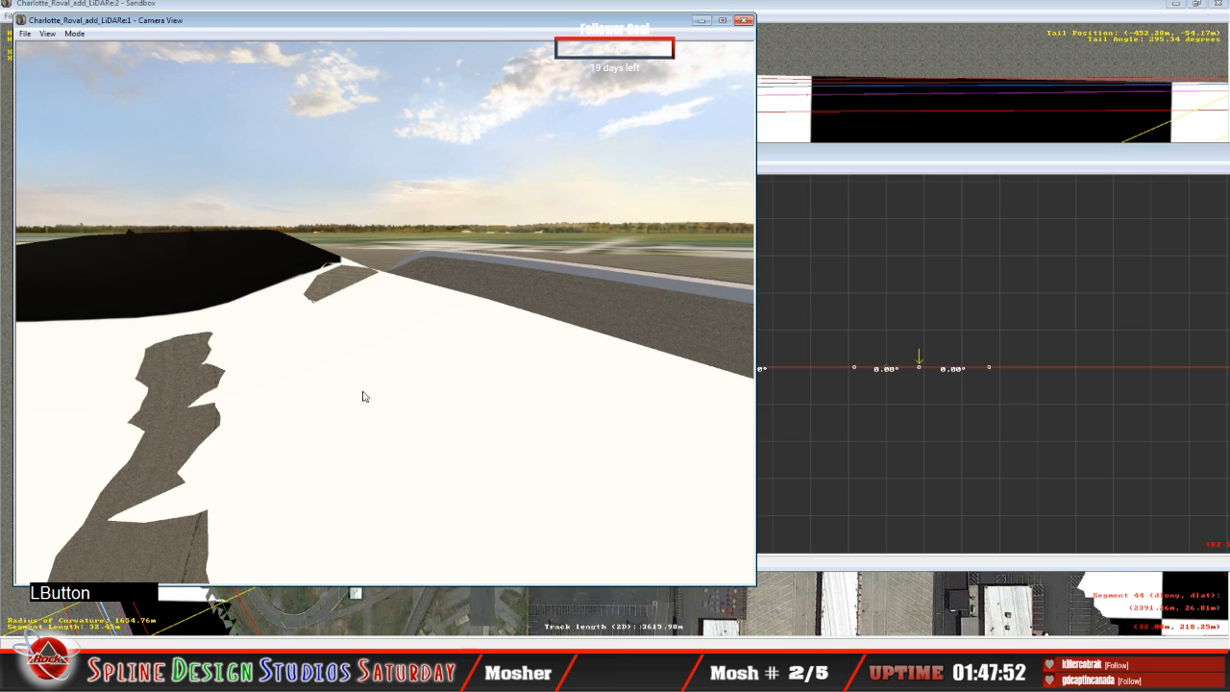
pyautogui.click(74, 33)
pyautogui.click(101, 46)
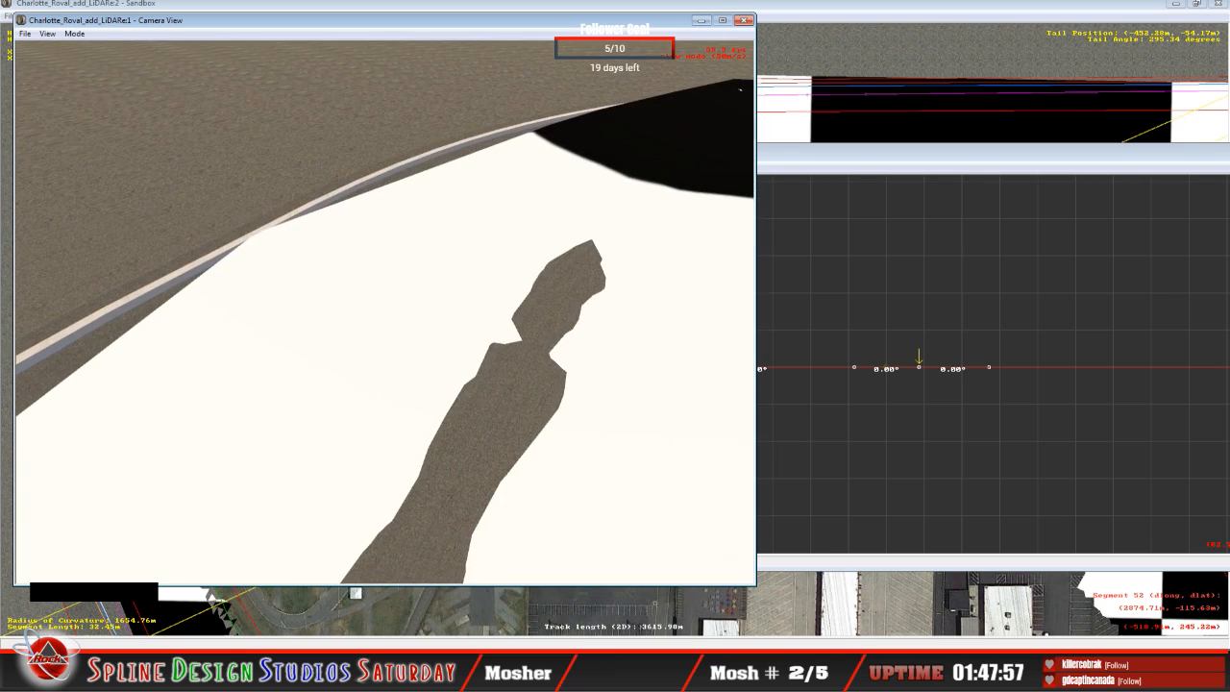
pyautogui.rightClick(385, 312)
pyautogui.click(384, 312)
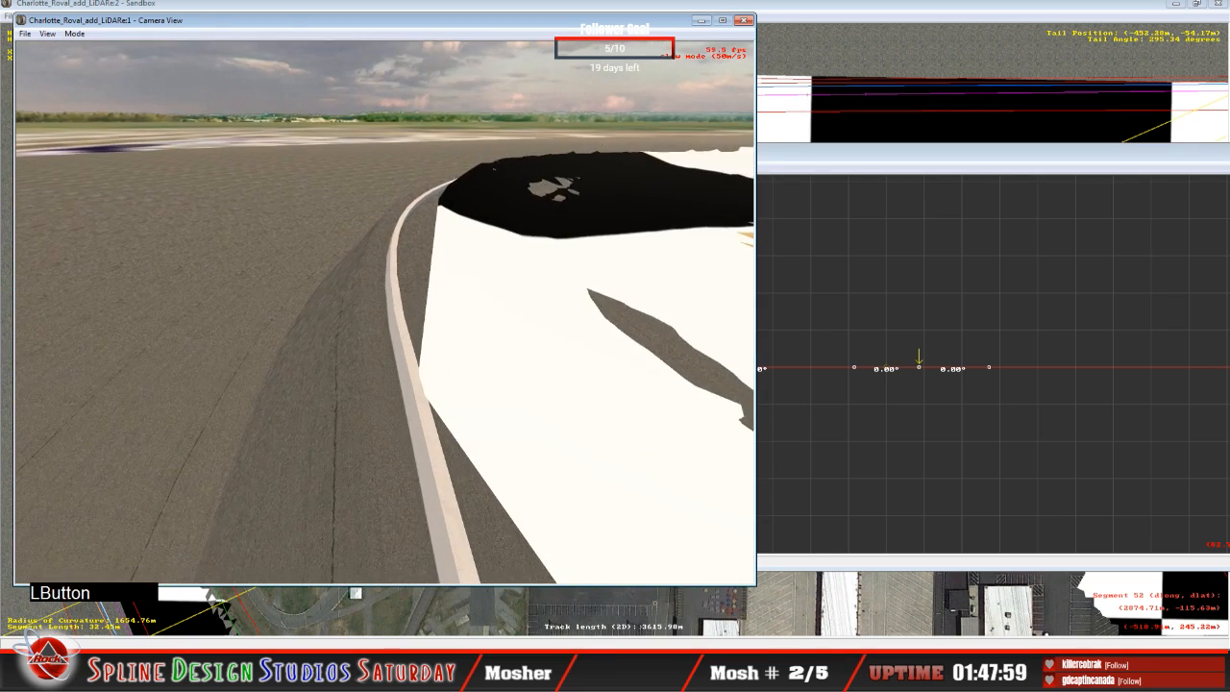
pyautogui.moveTo(385, 312); pyautogui.dragTo(452, 329)
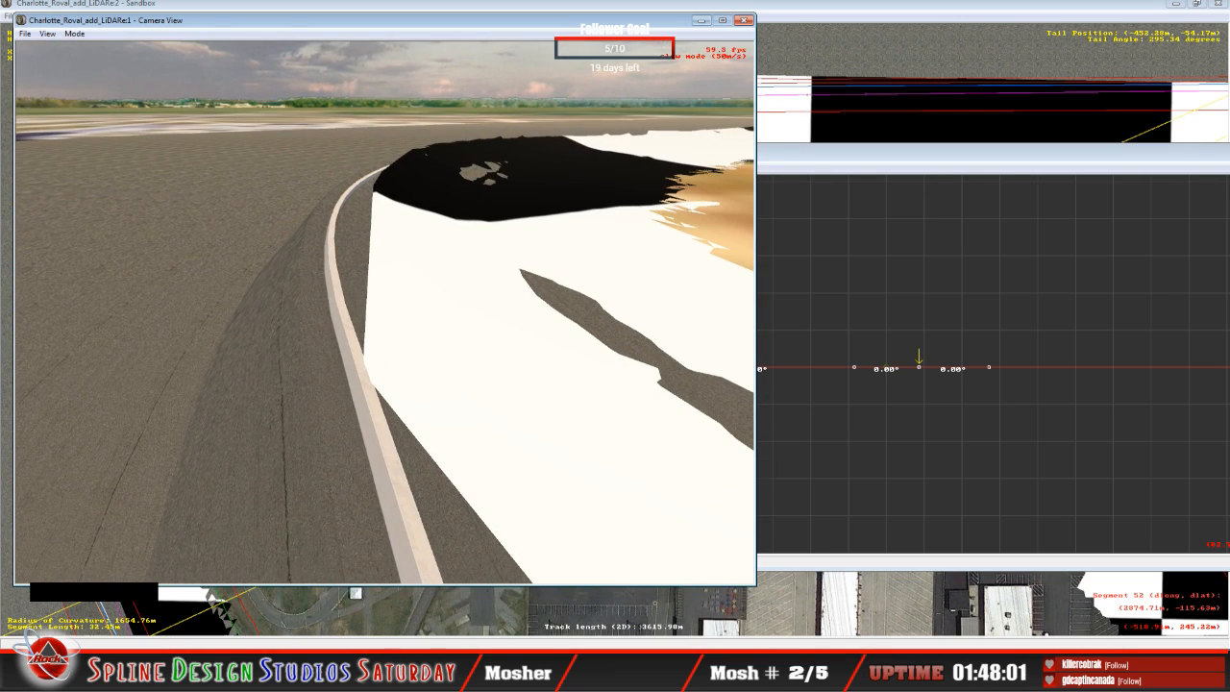
pyautogui.moveTo(384, 313); pyautogui.dragTo(625, 302)
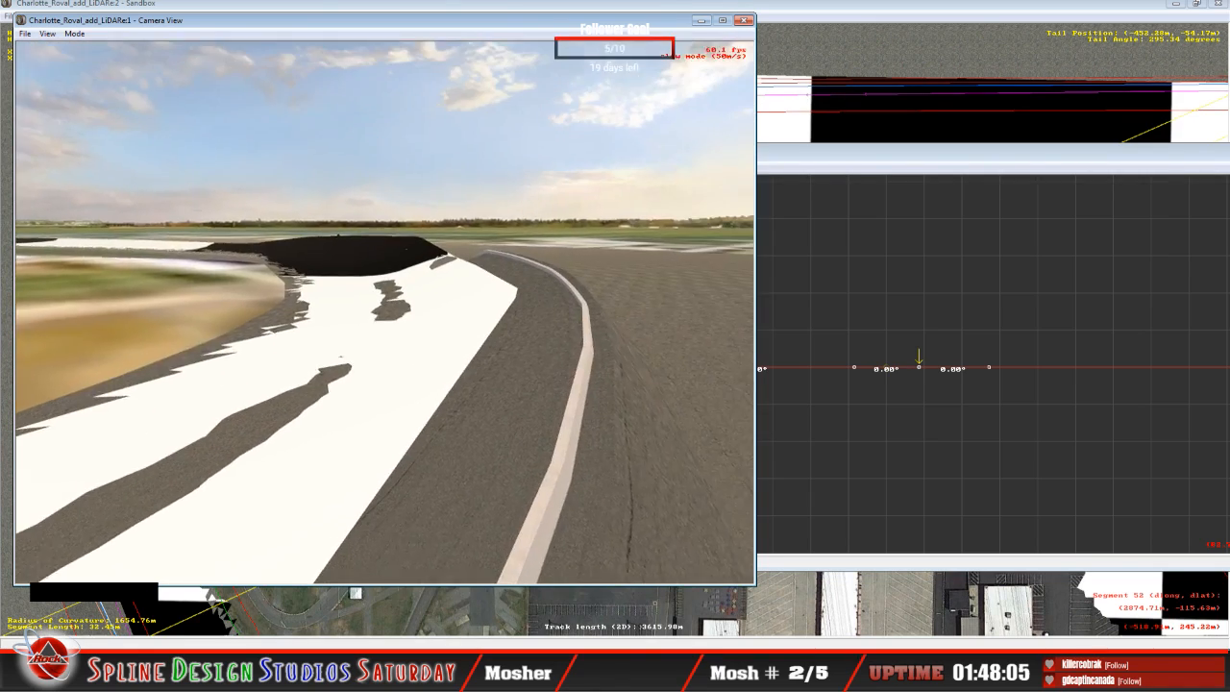
# Step: Fly the slew camera forward through the turn to examine where the outer wall drops below the LiDAR terrain
pyautogui.rightClick(385, 312)
pyautogui.moveTo(385, 313); pyautogui.dragTo(381, 303)
pyautogui.moveTo(385, 312); pyautogui.dragTo(490, 312, button='right')
pyautogui.moveTo(385, 312); pyautogui.dragTo(423, 314)
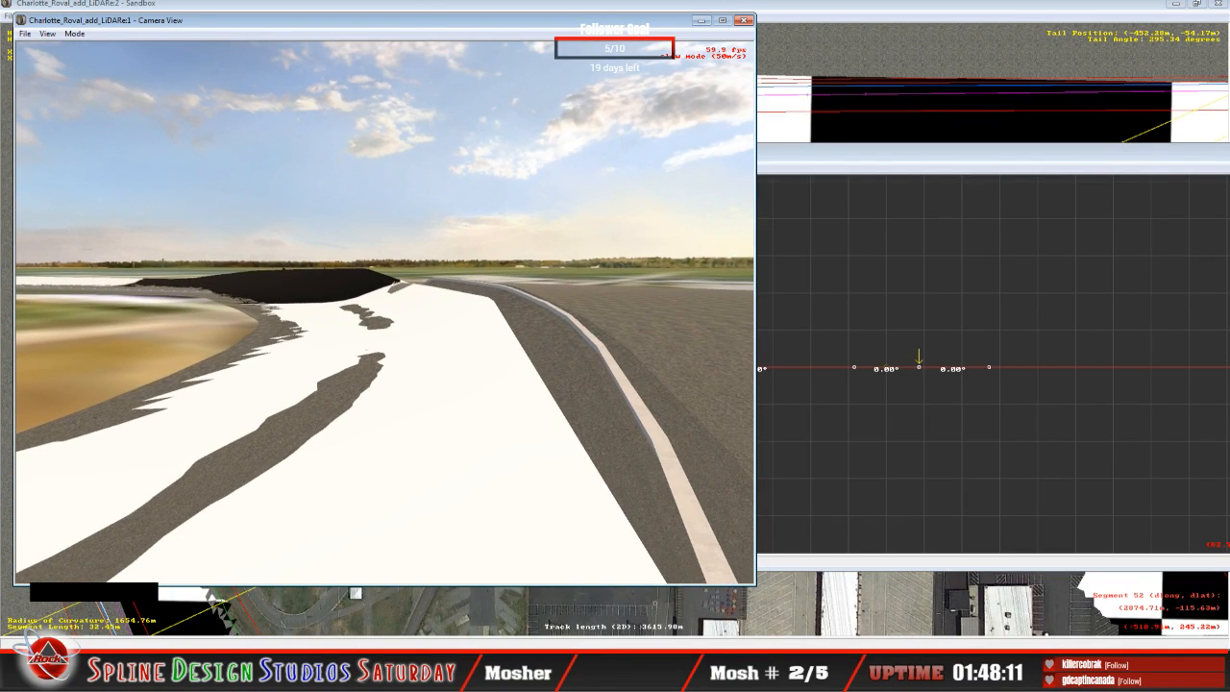
pyautogui.moveTo(384, 312)
pyautogui.mouseDown(button='right')
pyautogui.moveTo(402, 290)
pyautogui.moveTo(394, 300)
pyautogui.mouseUp(button='right')
pyautogui.moveTo(388, 311); pyautogui.dragTo(375, 329)
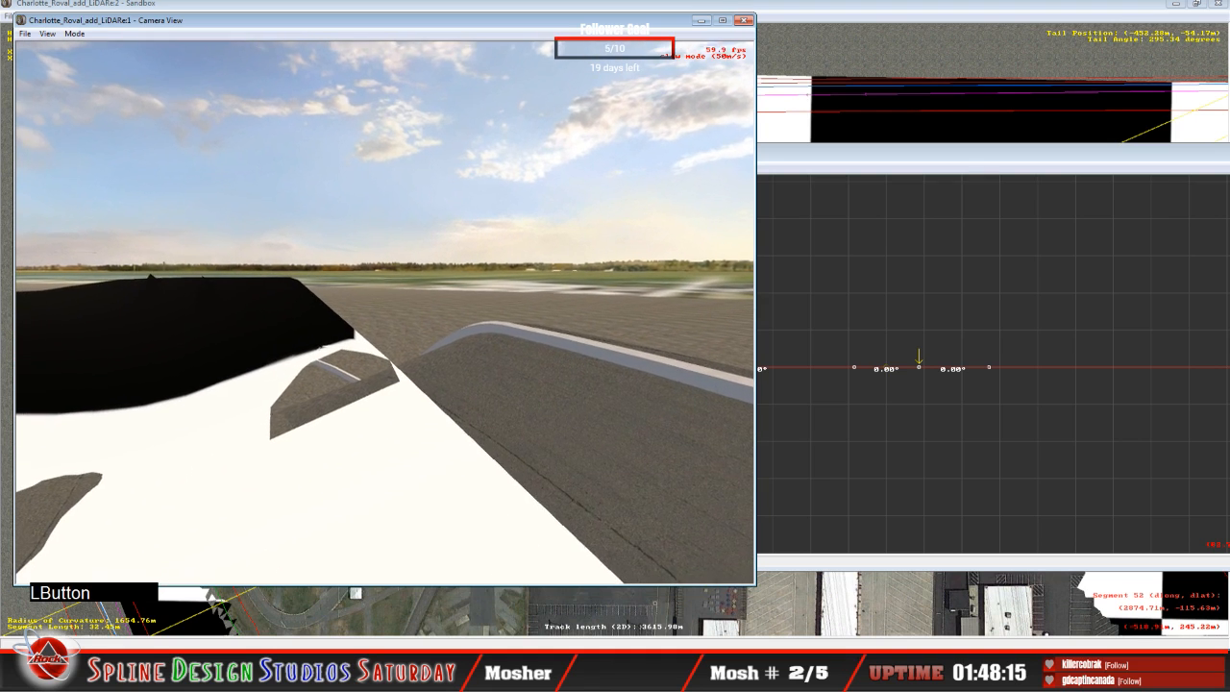
pyautogui.press('space')
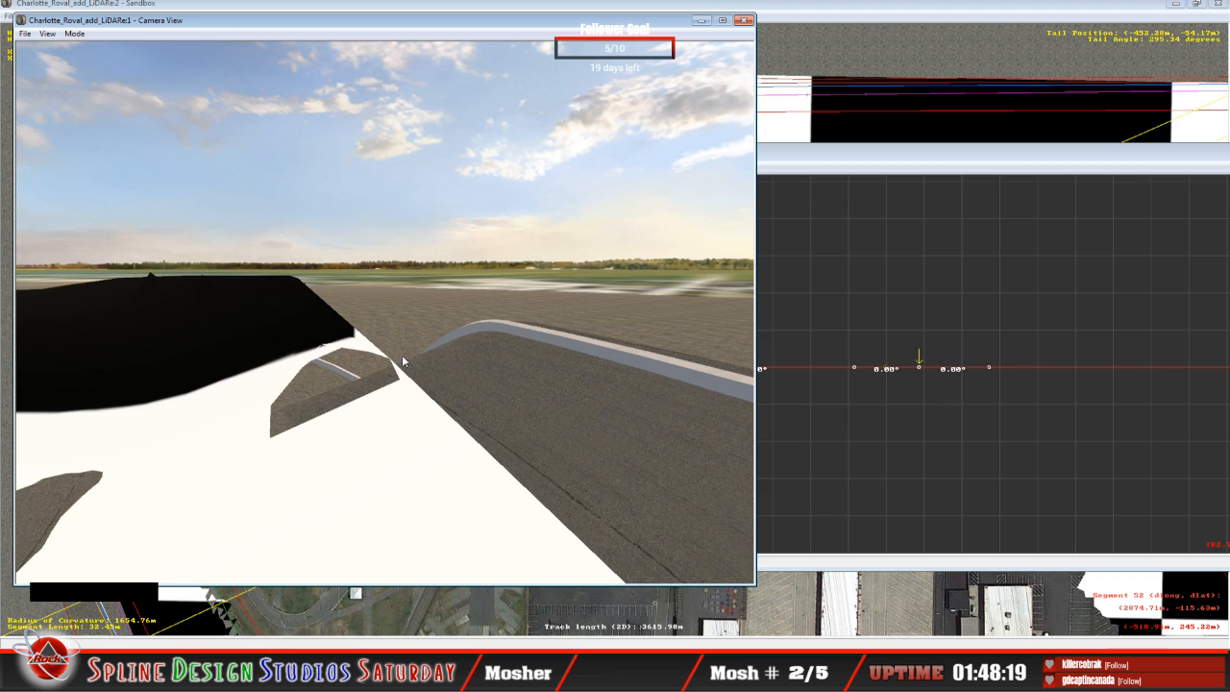
# Step: Raise the outer and middle points of the selected flat cross-section to bank the inner span about 7.28° and the outer about 25.83°
pyautogui.click(855, 168)
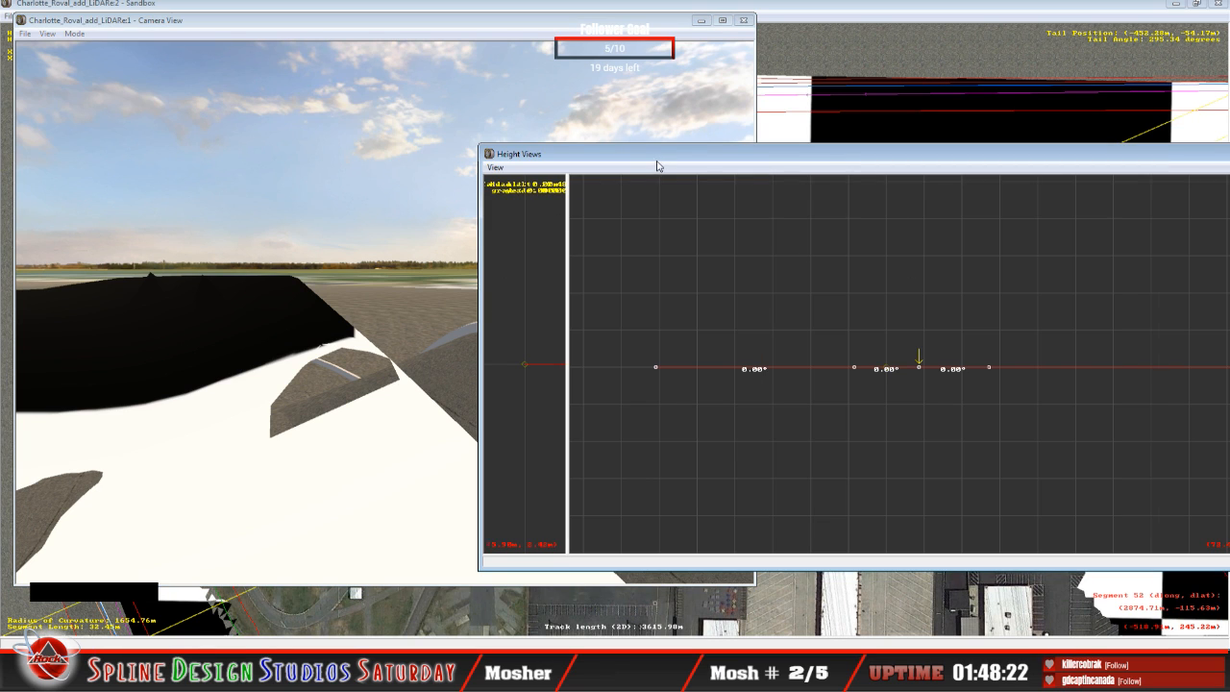
pyautogui.moveTo(657, 166); pyautogui.dragTo(700, 172)
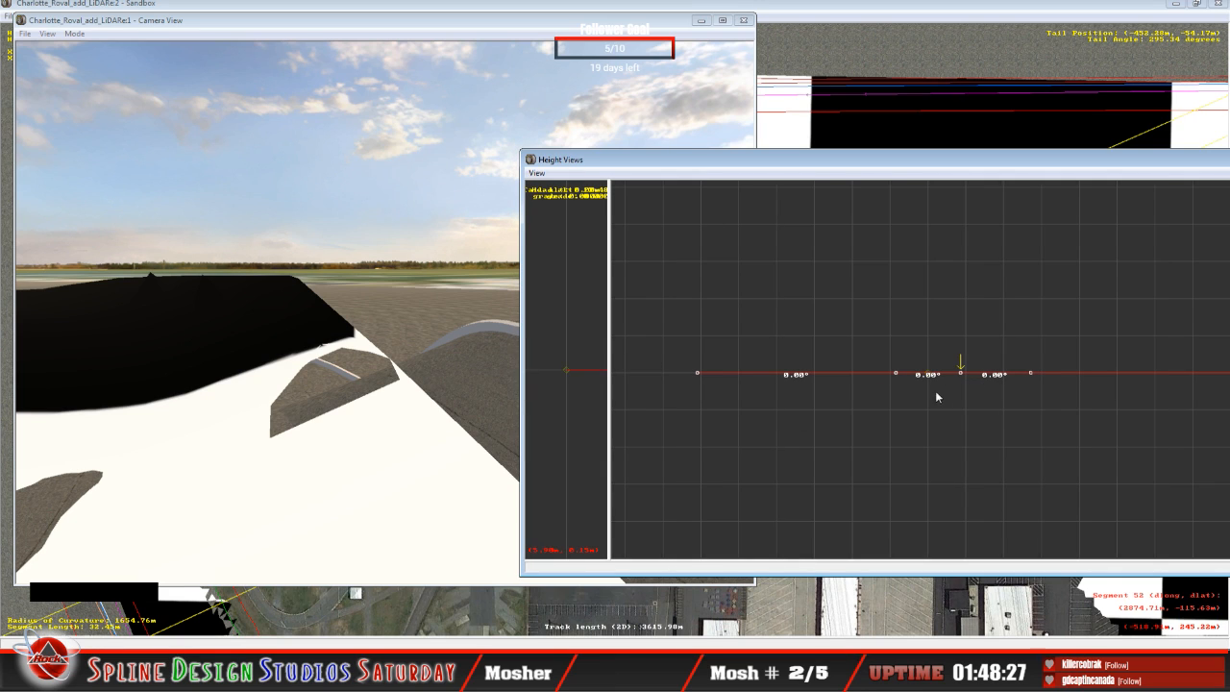
pyautogui.moveTo(956, 376); pyautogui.dragTo(938, 322)
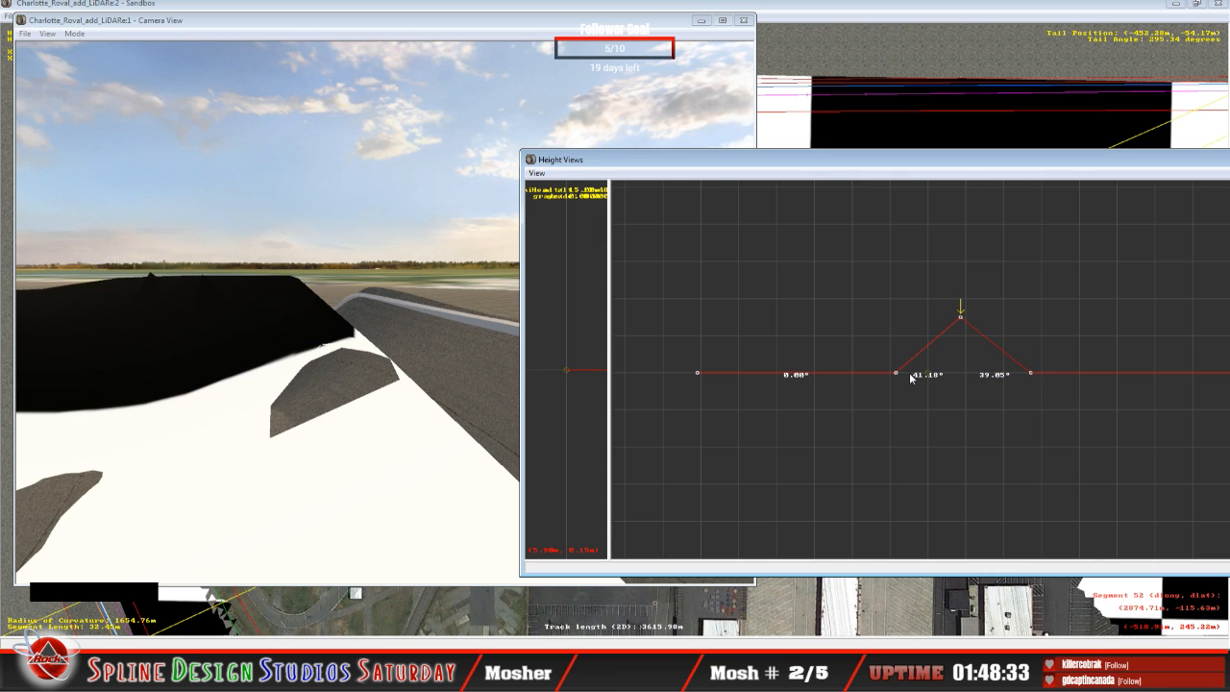
pyautogui.moveTo(909, 377); pyautogui.dragTo(885, 350)
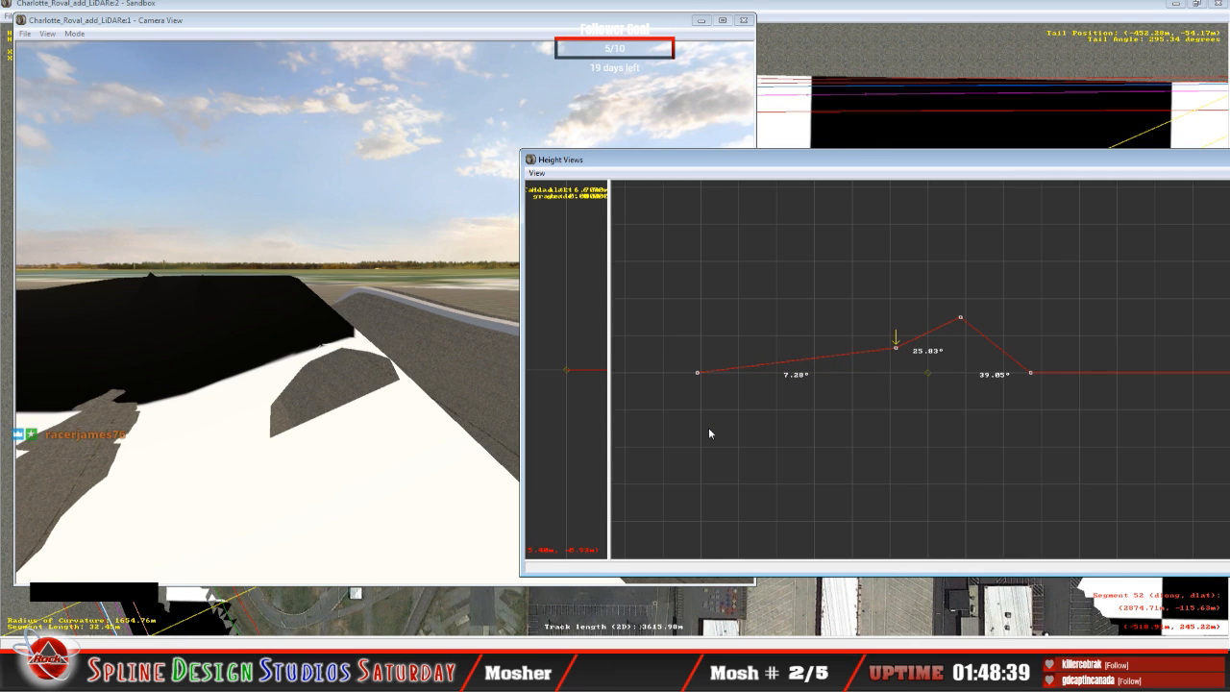
# Step: On the next flat cross-section, raise the outer and middle points to bank the inner span about 8.28° and the outer about 29.67°
pyautogui.press('Right')
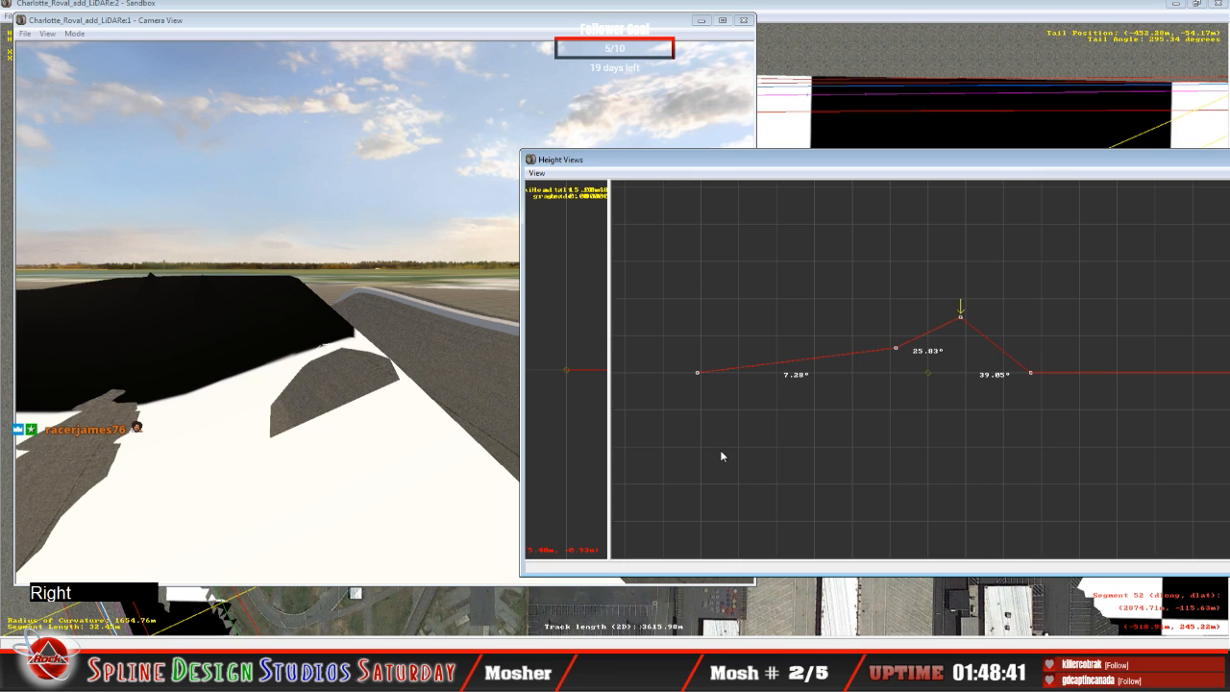
pyautogui.press('Up')
pyautogui.moveTo(950, 377); pyautogui.dragTo(932, 309)
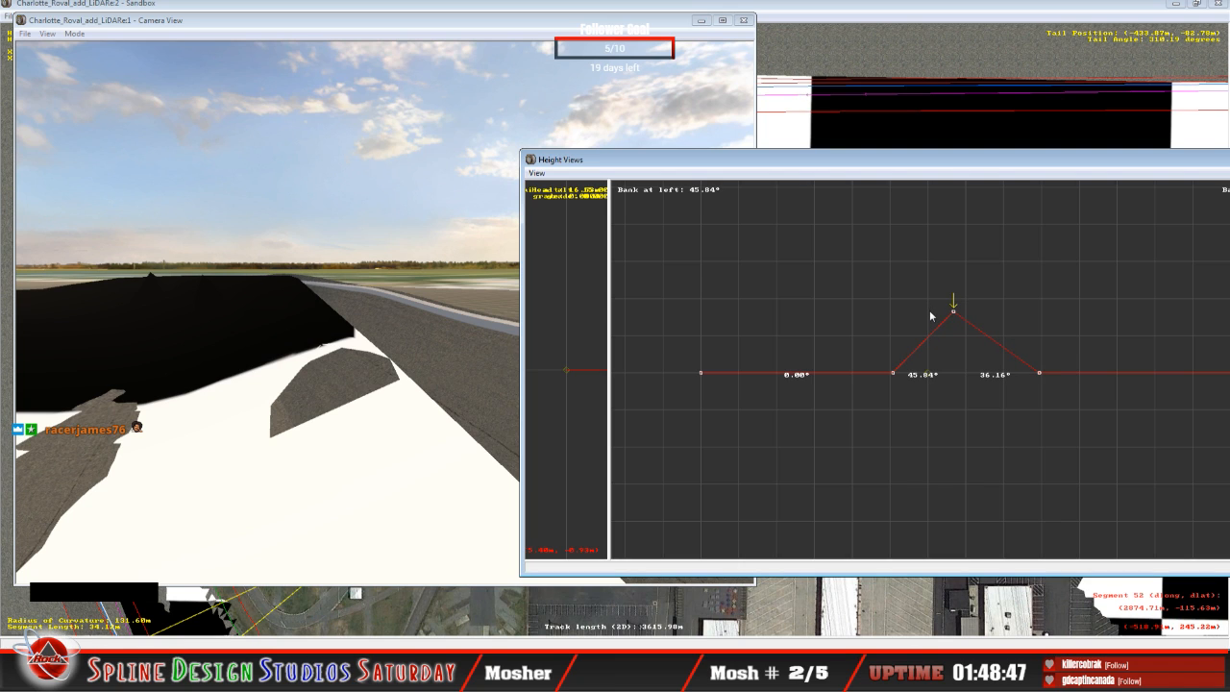
pyautogui.click(894, 375)
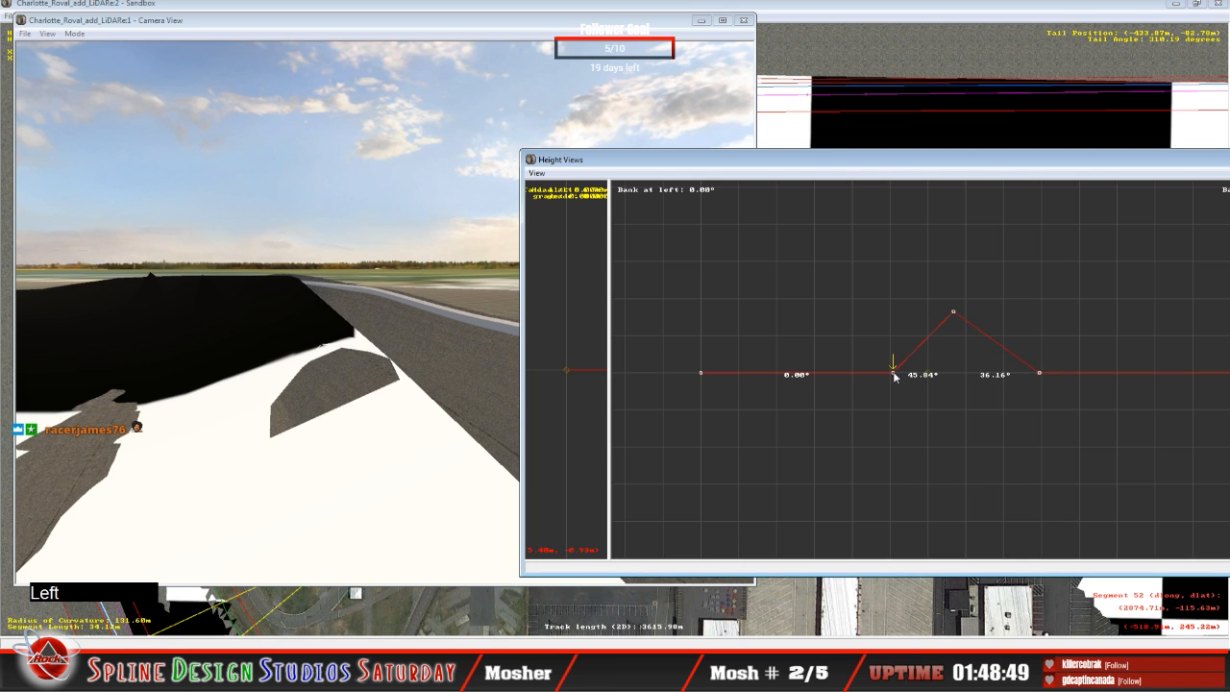
pyautogui.moveTo(894, 377); pyautogui.dragTo(879, 344)
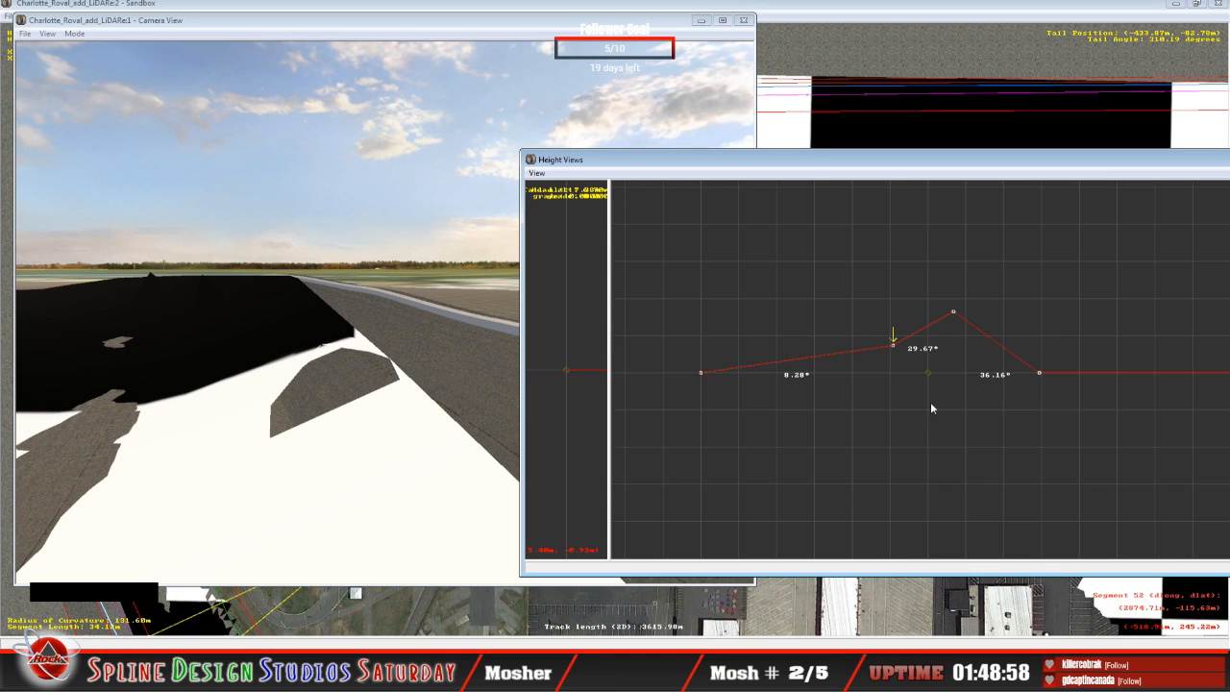
# Step: On the next flat cross-section, raise the outer and middle points to bank the inner span about 15.32° and the outer about 25.84°
pyautogui.press('Up')
pyautogui.press('Right')
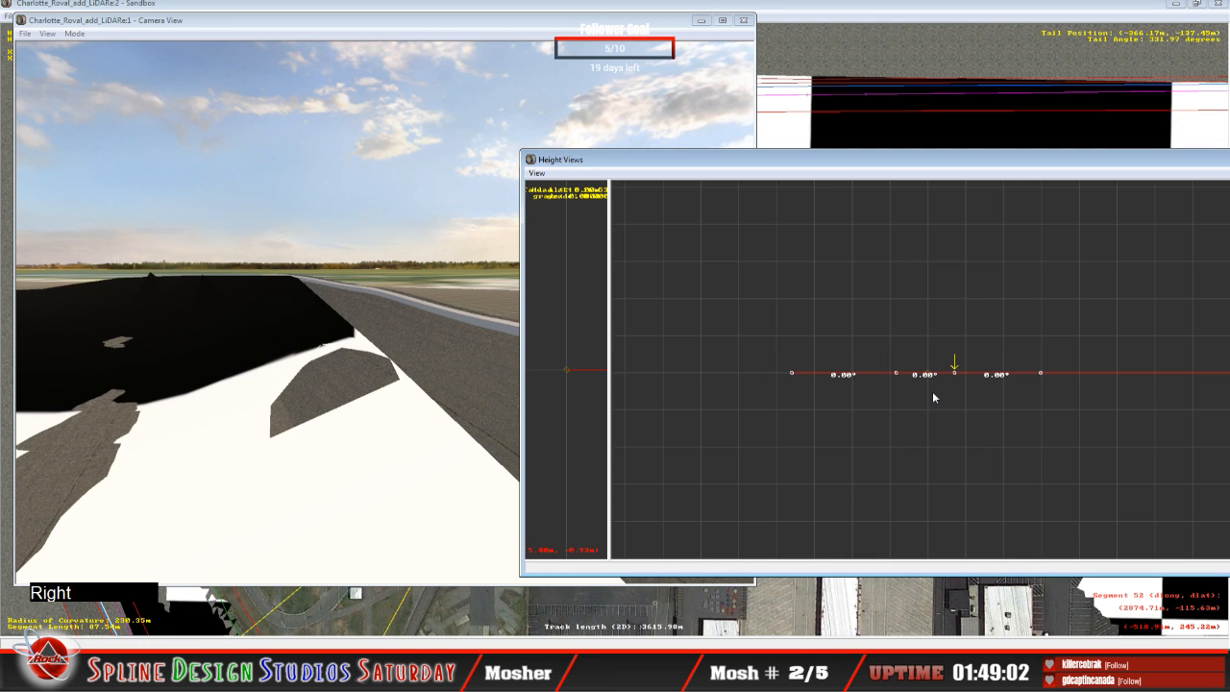
pyautogui.click(192, 321)
pyautogui.click(74, 33)
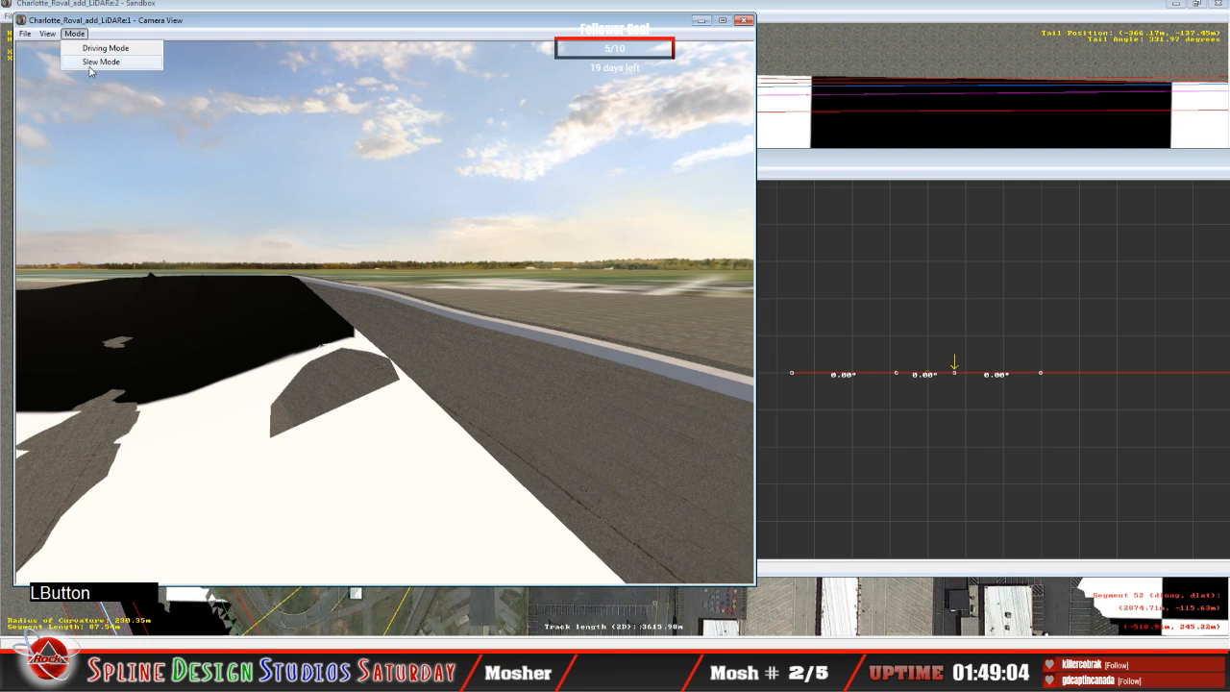
pyautogui.click(96, 63)
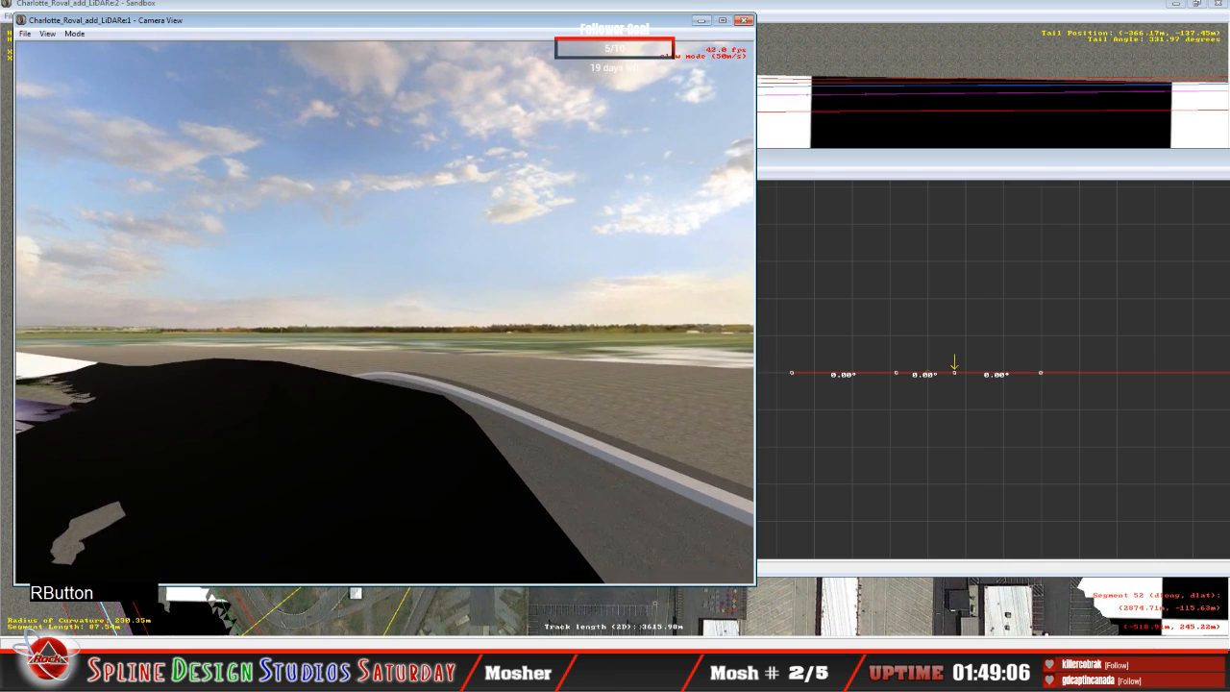
pyautogui.click(385, 312)
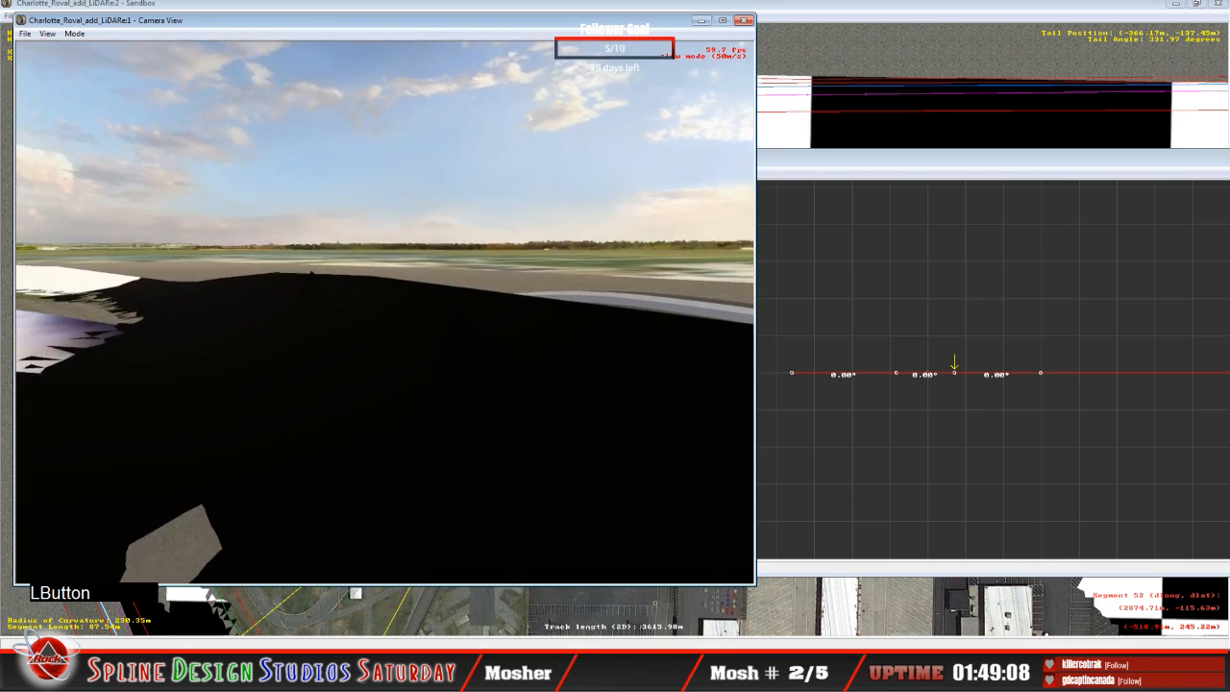
pyautogui.rightClick(385, 312)
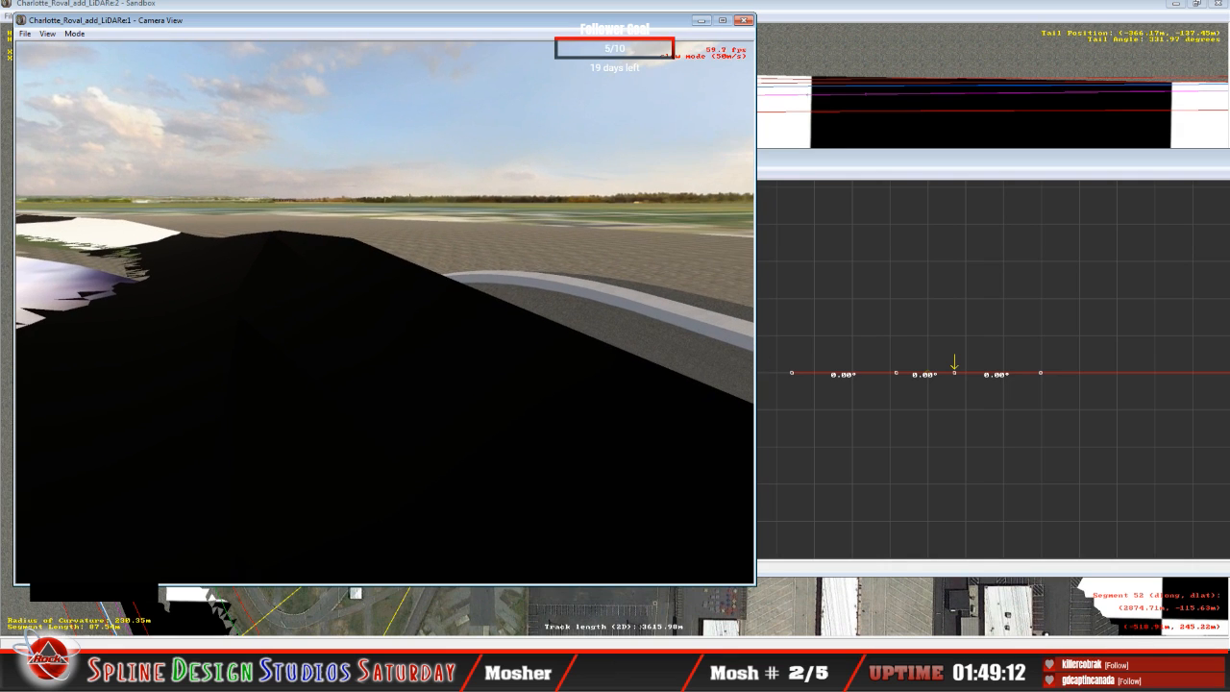
pyautogui.press('space')
pyautogui.click(957, 373)
pyautogui.moveTo(958, 373); pyautogui.dragTo(956, 322)
pyautogui.moveTo(897, 373); pyautogui.dragTo(894, 348)
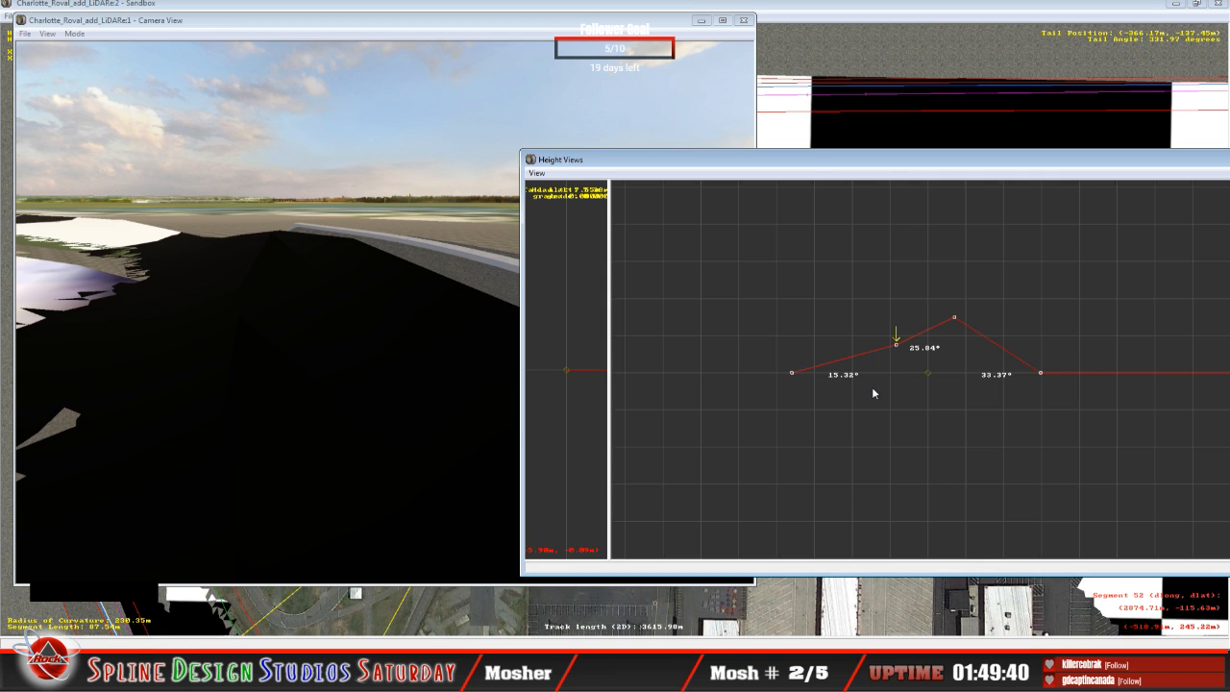
# Step: Advance one more cross-section and raise its outer and middle points to bank the inner span about 18.14° and the outer about 23.81°
pyautogui.press('Up')
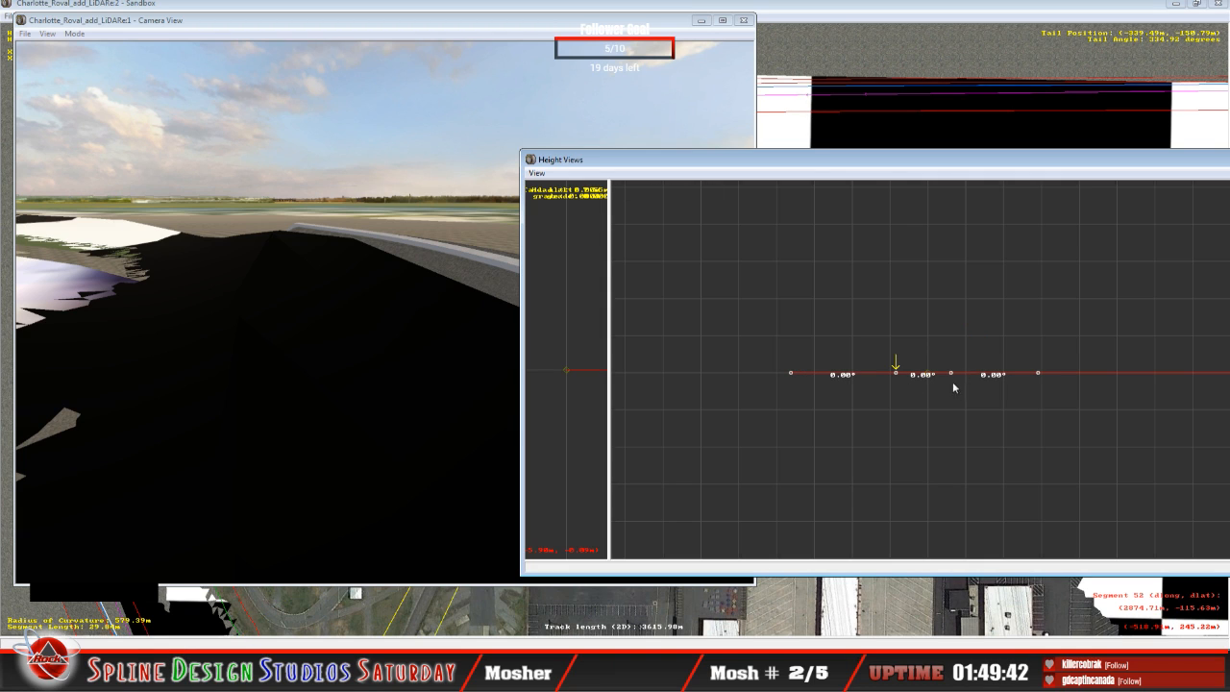
pyautogui.press('Right')
pyautogui.moveTo(951, 373); pyautogui.dragTo(940, 323)
pyautogui.moveTo(896, 373); pyautogui.dragTo(886, 339)
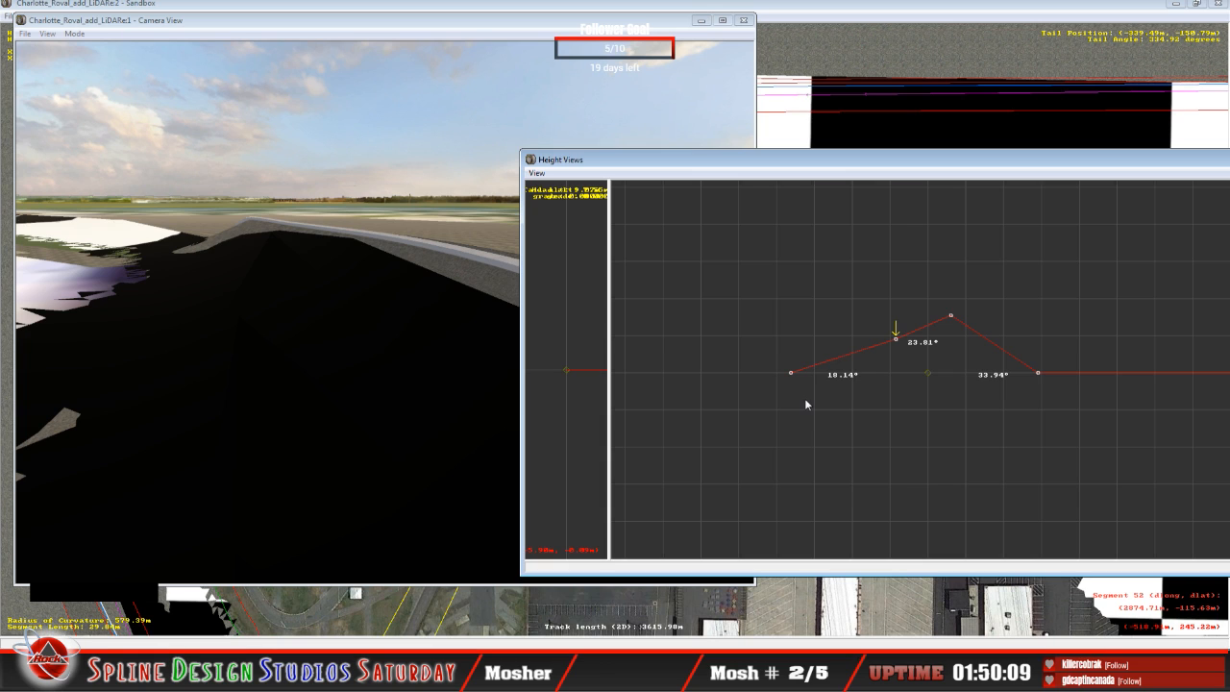
# Step: On the following flat cross-section, raise the outer and middle points to bank the inner span about 12.26° and the outer about 29.29°
pyautogui.press('Right')
pyautogui.press('Up')
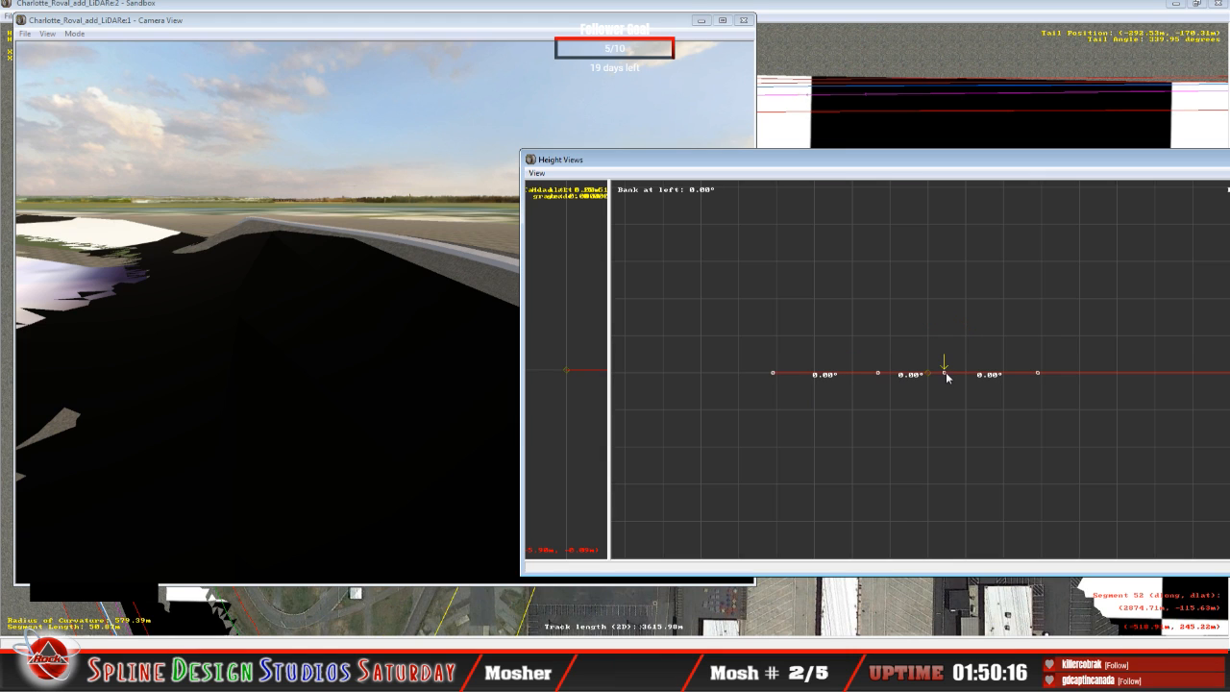
pyautogui.moveTo(947, 376); pyautogui.dragTo(943, 313)
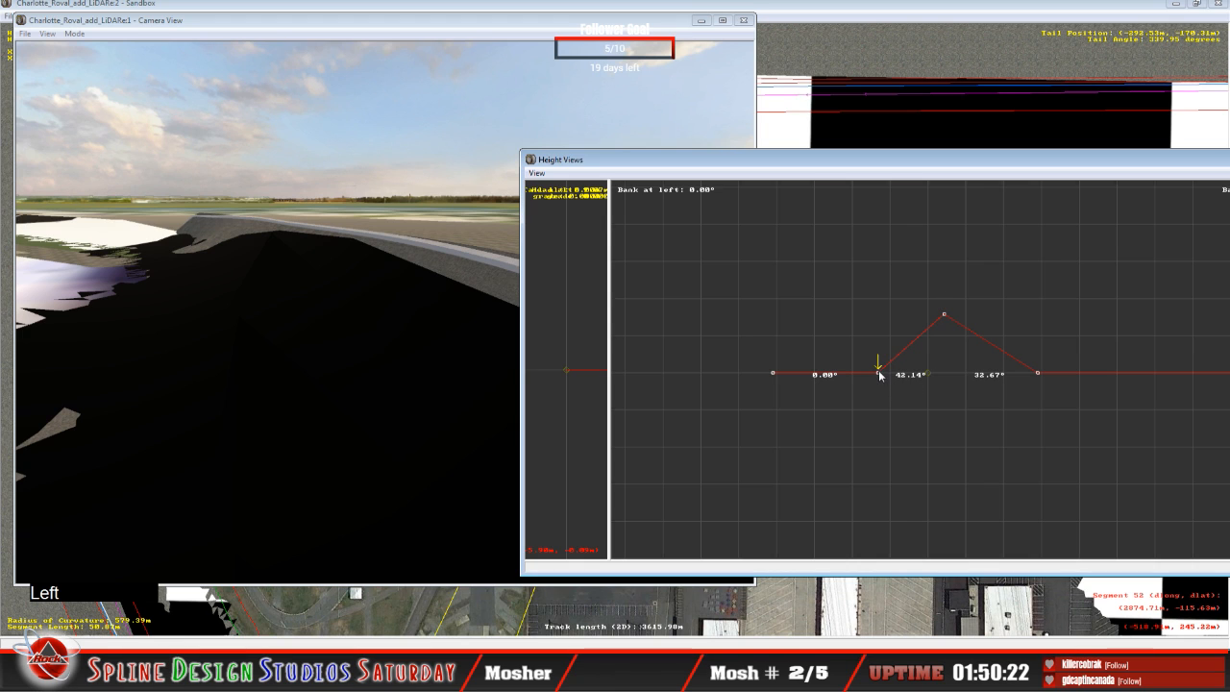
pyautogui.moveTo(879, 373)
pyautogui.mouseDown()
pyautogui.moveTo(875, 343)
pyautogui.moveTo(880, 354)
pyautogui.mouseUp()
# Step: Fly the slew camera along the newly banked section past its raised end and look back along the outer wall
pyautogui.click(284, 407)
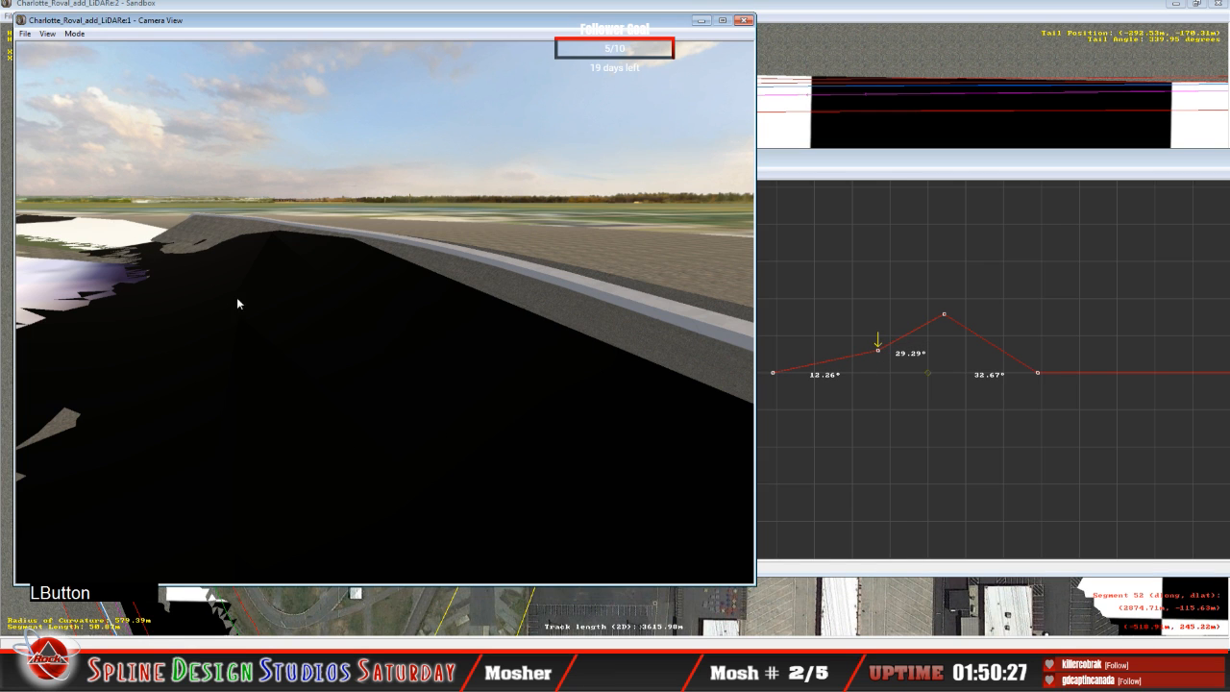
pyautogui.click(74, 33)
pyautogui.click(88, 64)
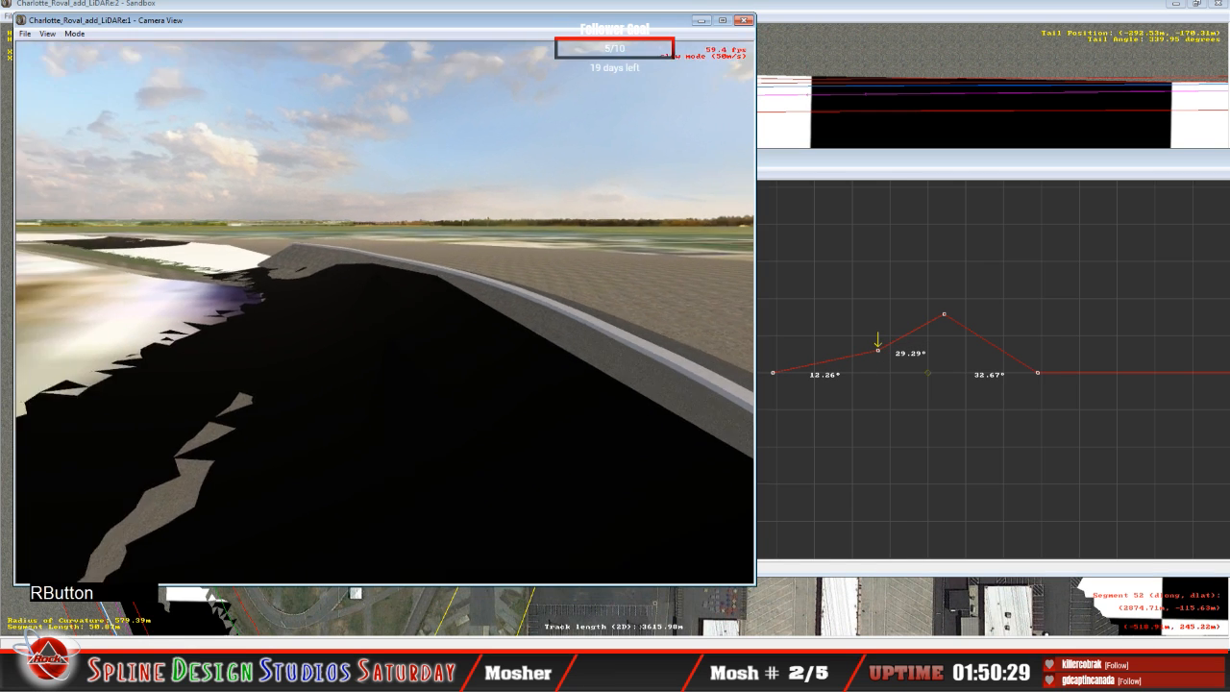
pyautogui.moveTo(385, 313); pyautogui.dragTo(303, 262, button='right')
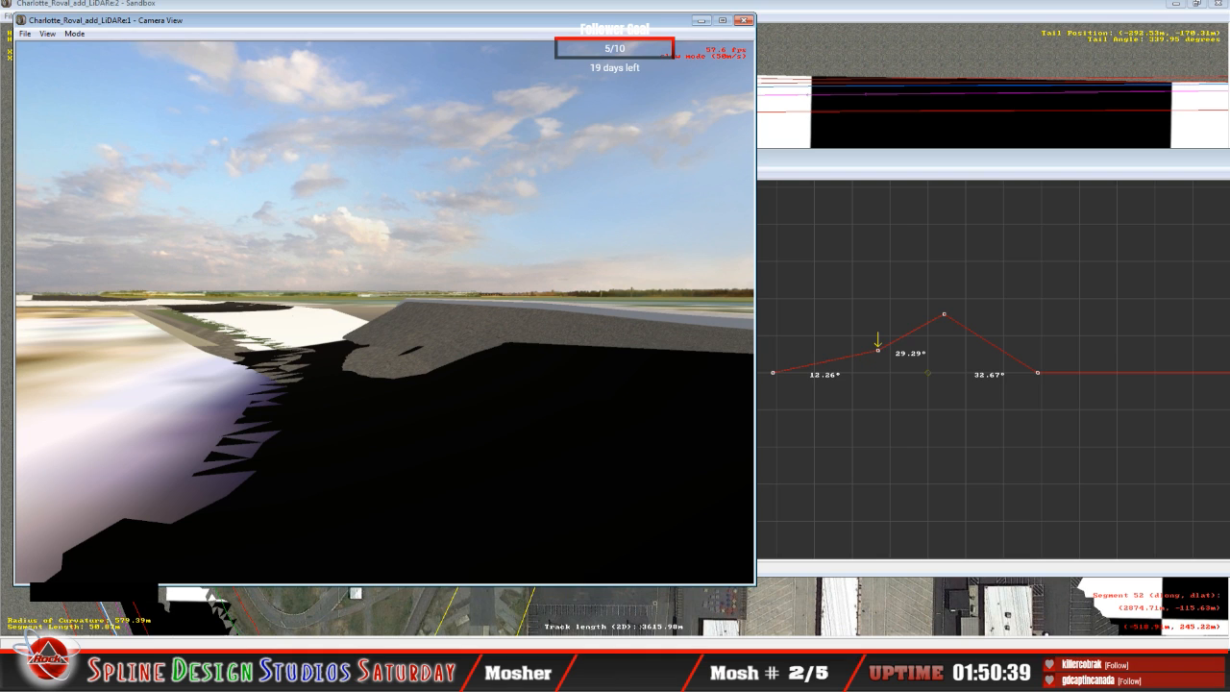
pyautogui.moveTo(385, 313); pyautogui.dragTo(459, 318, button='right')
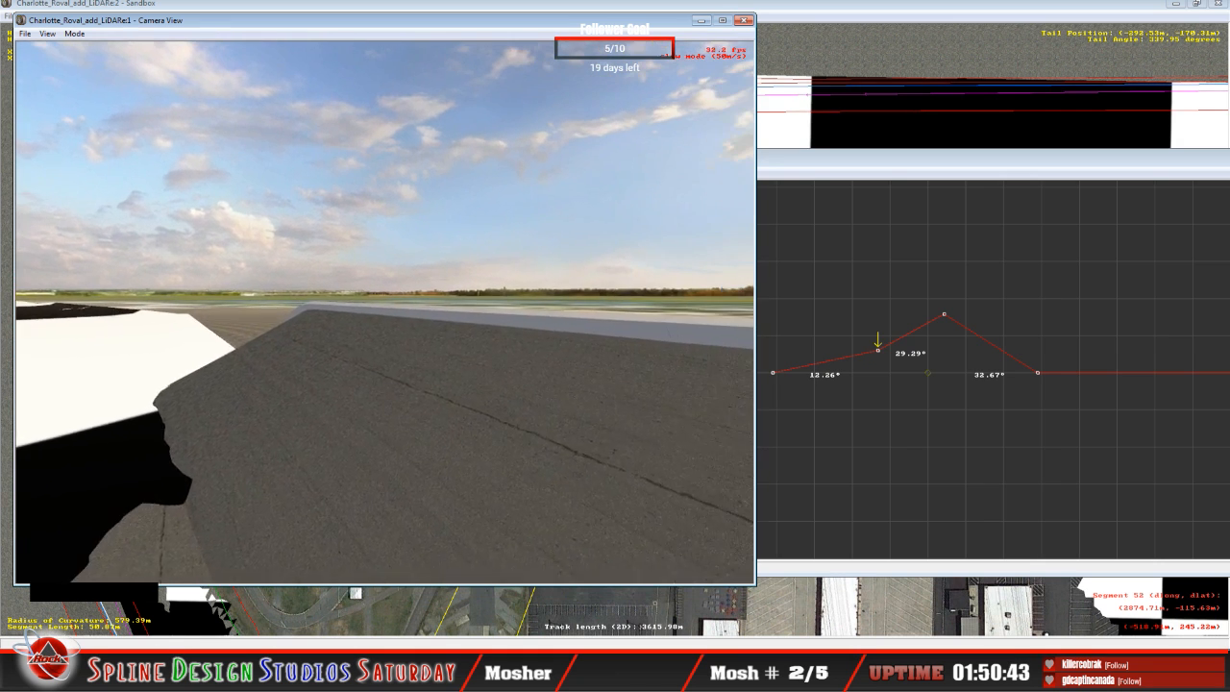
pyautogui.moveTo(459, 318); pyautogui.dragTo(543, 337)
pyautogui.moveTo(543, 337); pyautogui.dragTo(519, 327, button='right')
pyautogui.moveTo(519, 327)
pyautogui.mouseDown()
pyautogui.moveTo(499, 322)
pyautogui.moveTo(481, 351)
pyautogui.moveTo(452, 346)
pyautogui.moveTo(529, 334)
pyautogui.mouseUp()
pyautogui.moveTo(529, 334); pyautogui.dragTo(615, 313, button='right')
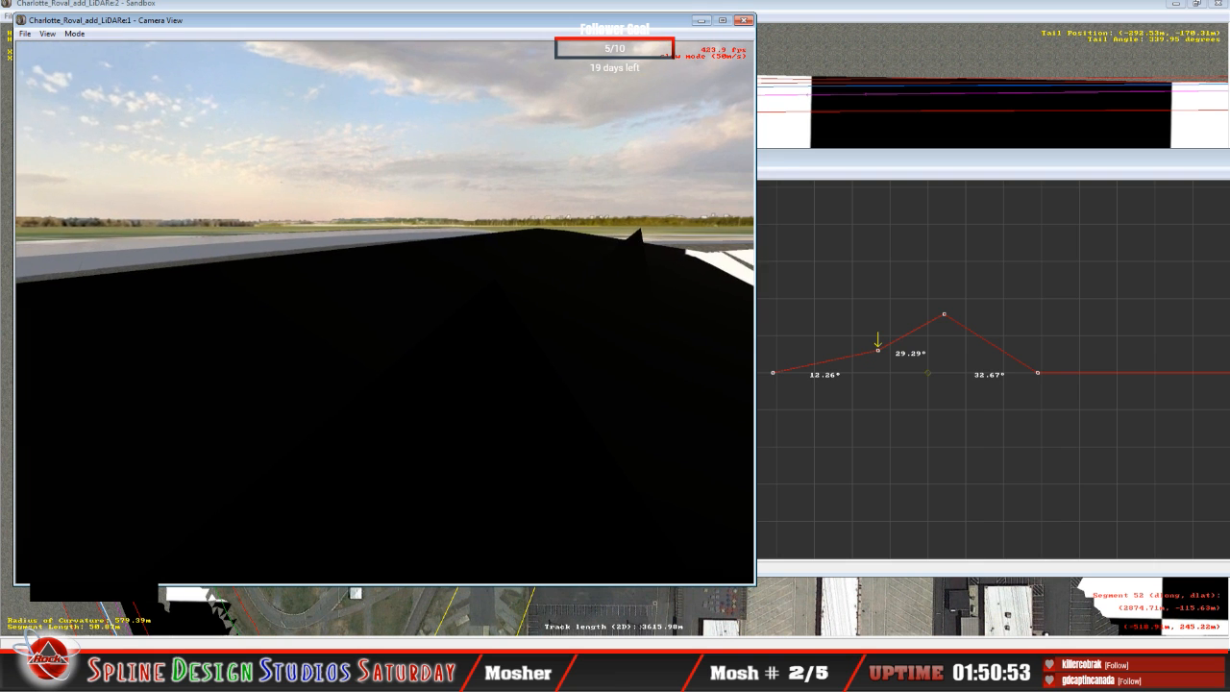
# Step: View the raised end of the banking from across the track to compare its height with the LiDAR terrain
pyautogui.moveTo(384, 312); pyautogui.dragTo(332, 312, button='right')
pyautogui.moveTo(385, 313)
pyautogui.mouseDown()
pyautogui.moveTo(413, 351)
pyautogui.moveTo(390, 288)
pyautogui.mouseUp()
pyautogui.moveTo(385, 312); pyautogui.dragTo(423, 322, button='right')
pyautogui.moveTo(385, 313); pyautogui.dragTo(401, 321)
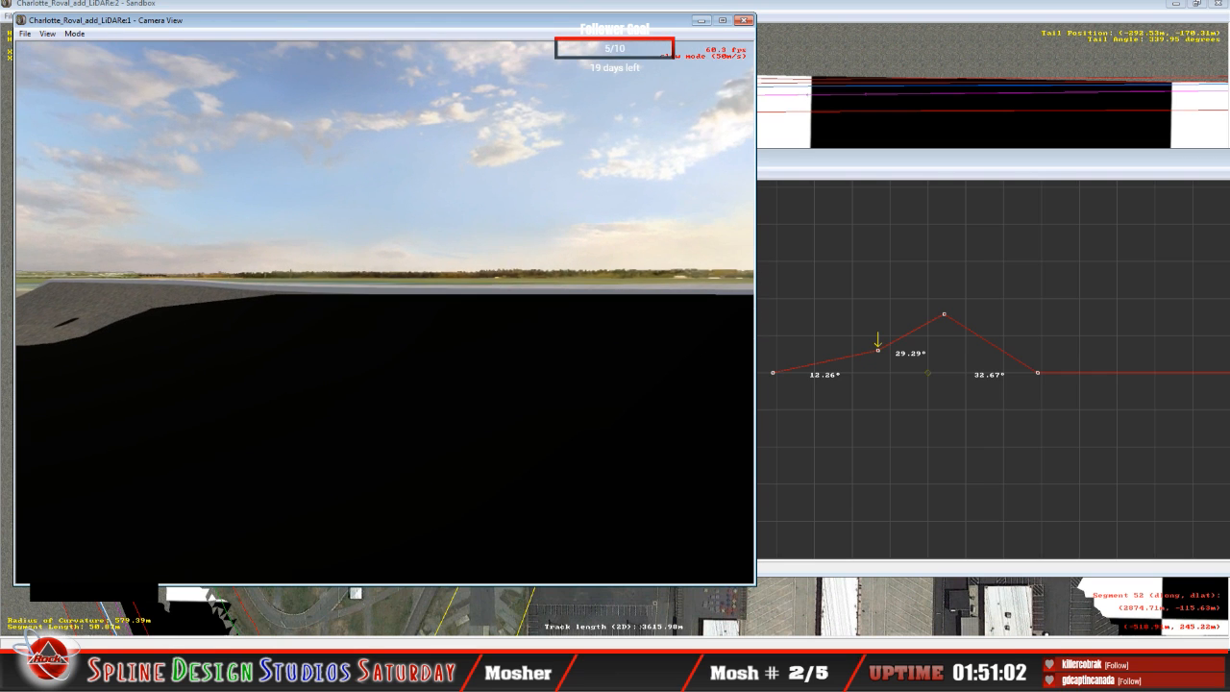
pyautogui.moveTo(384, 313); pyautogui.dragTo(356, 312, button='right')
pyautogui.moveTo(385, 313)
pyautogui.mouseDown()
pyautogui.moveTo(387, 346)
pyautogui.moveTo(391, 306)
pyautogui.mouseUp()
pyautogui.moveTo(385, 312)
pyautogui.mouseDown(button='right')
pyautogui.moveTo(360, 312)
pyautogui.moveTo(383, 319)
pyautogui.mouseUp(button='right')
pyautogui.moveTo(384, 313); pyautogui.dragTo(375, 309)
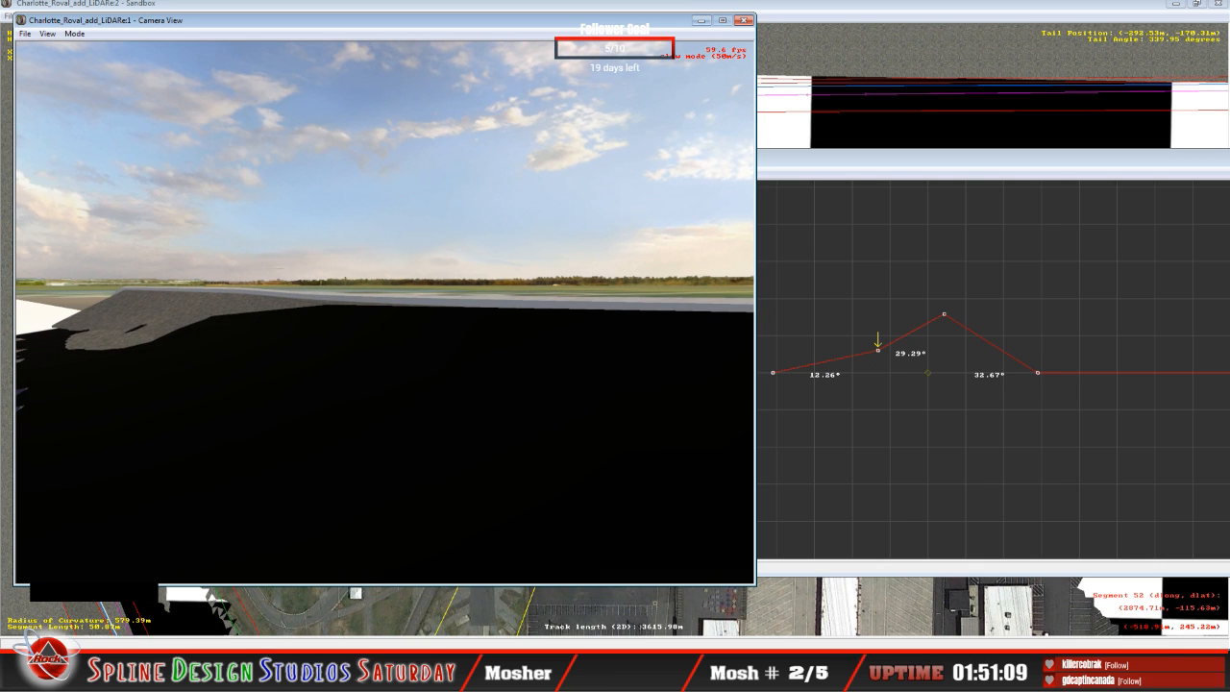
pyautogui.press('space')
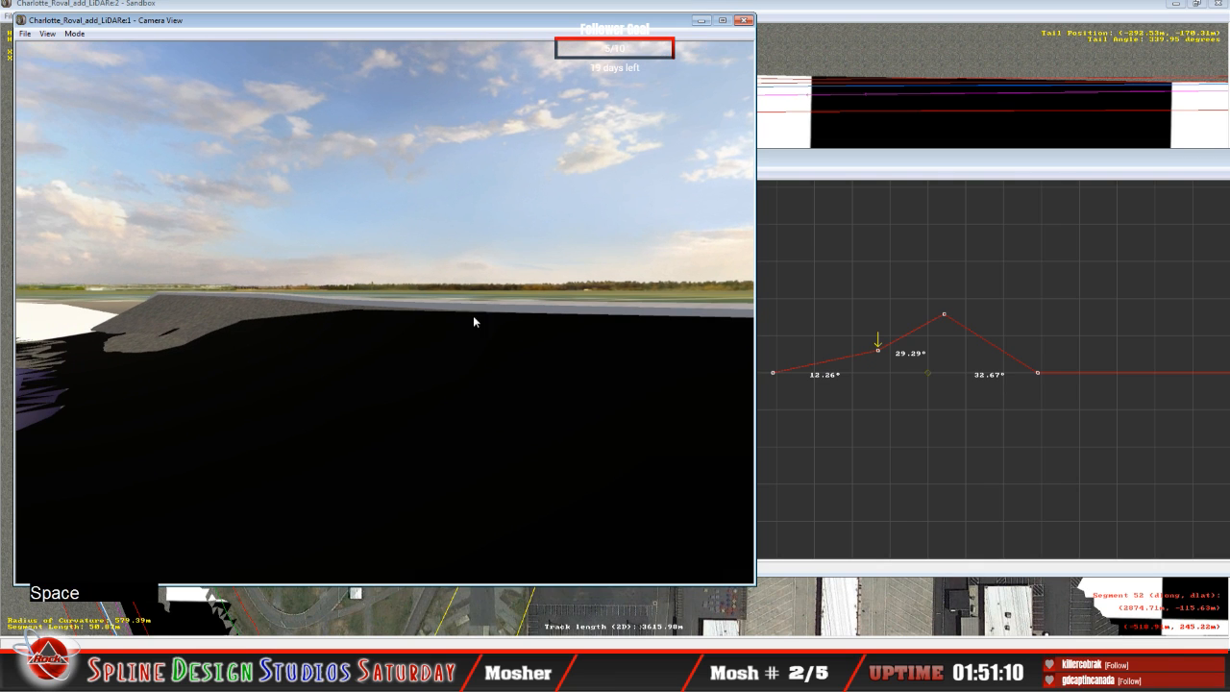
# Step: Lower the selected cross-section's middle and outer points to bank the inner span about 8.20° and the outer about 18.20°
pyautogui.doubleClick(893, 174)
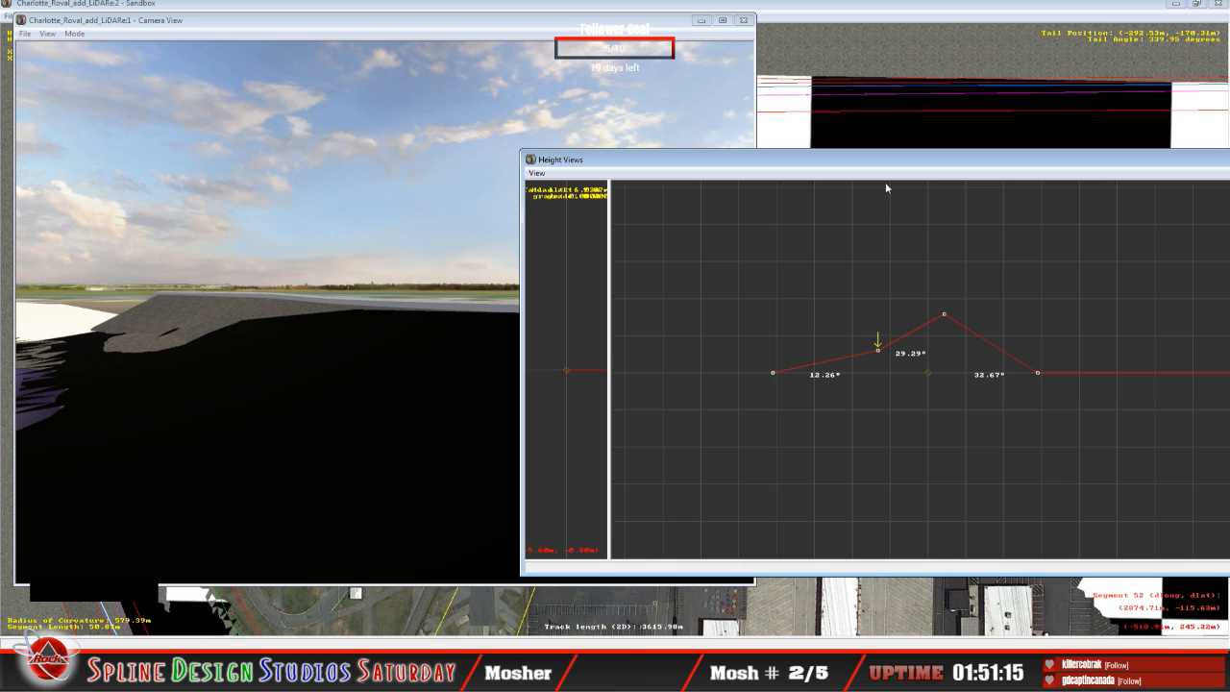
pyautogui.click(885, 355)
pyautogui.moveTo(882, 355); pyautogui.dragTo(884, 361)
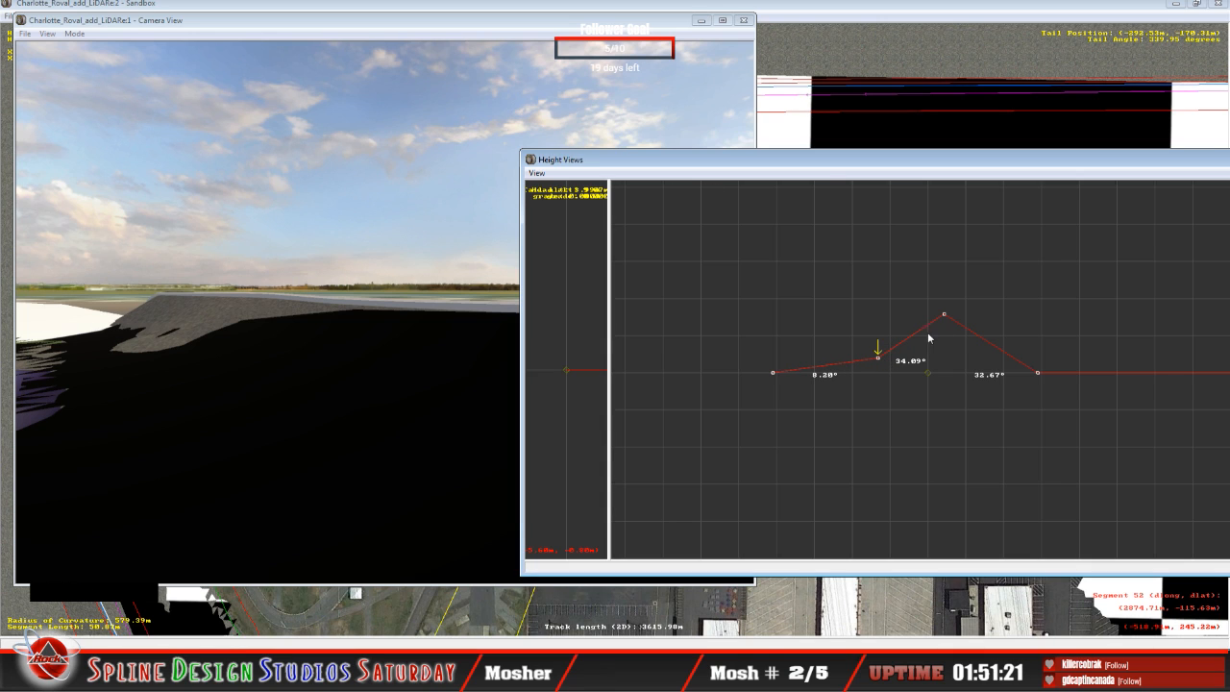
pyautogui.press('Right')
pyautogui.moveTo(944, 315); pyautogui.dragTo(942, 325)
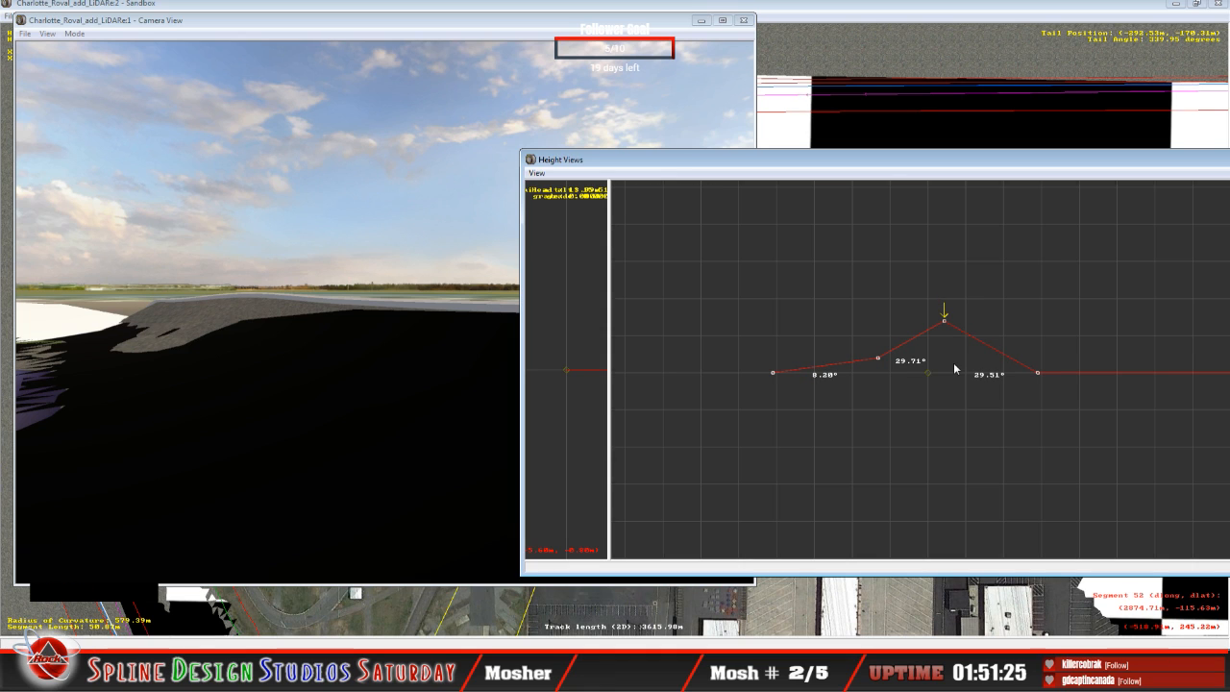
pyautogui.moveTo(945, 325); pyautogui.dragTo(948, 341)
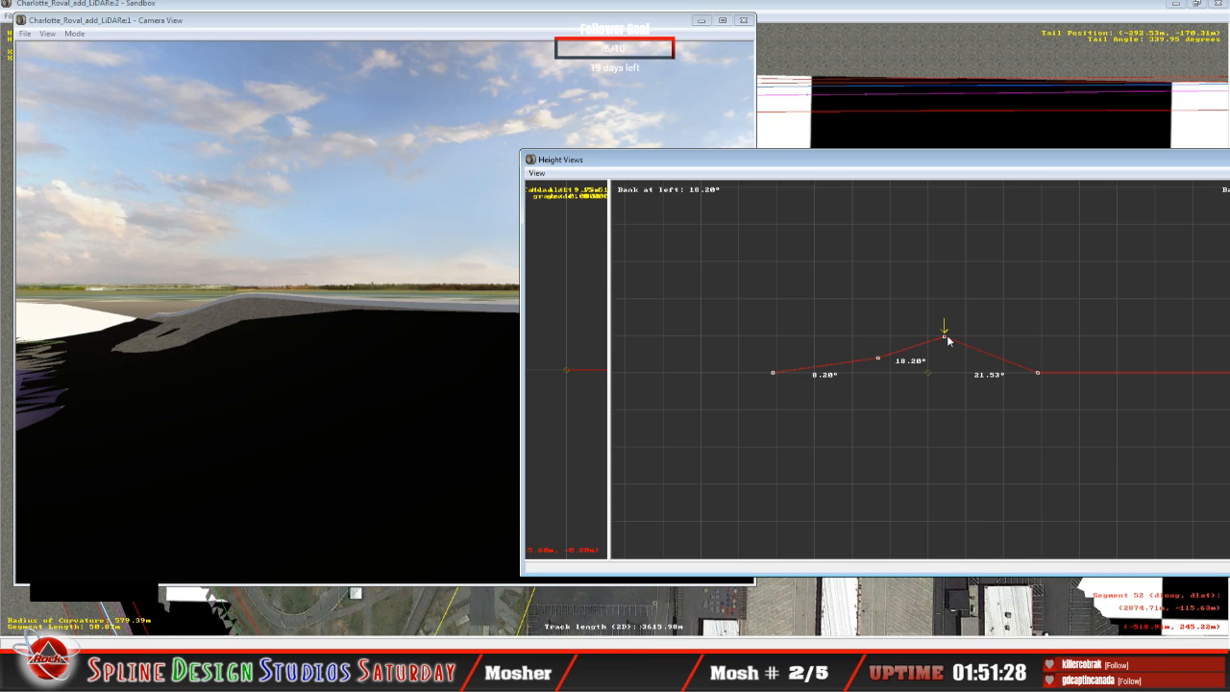
pyautogui.press('Right')
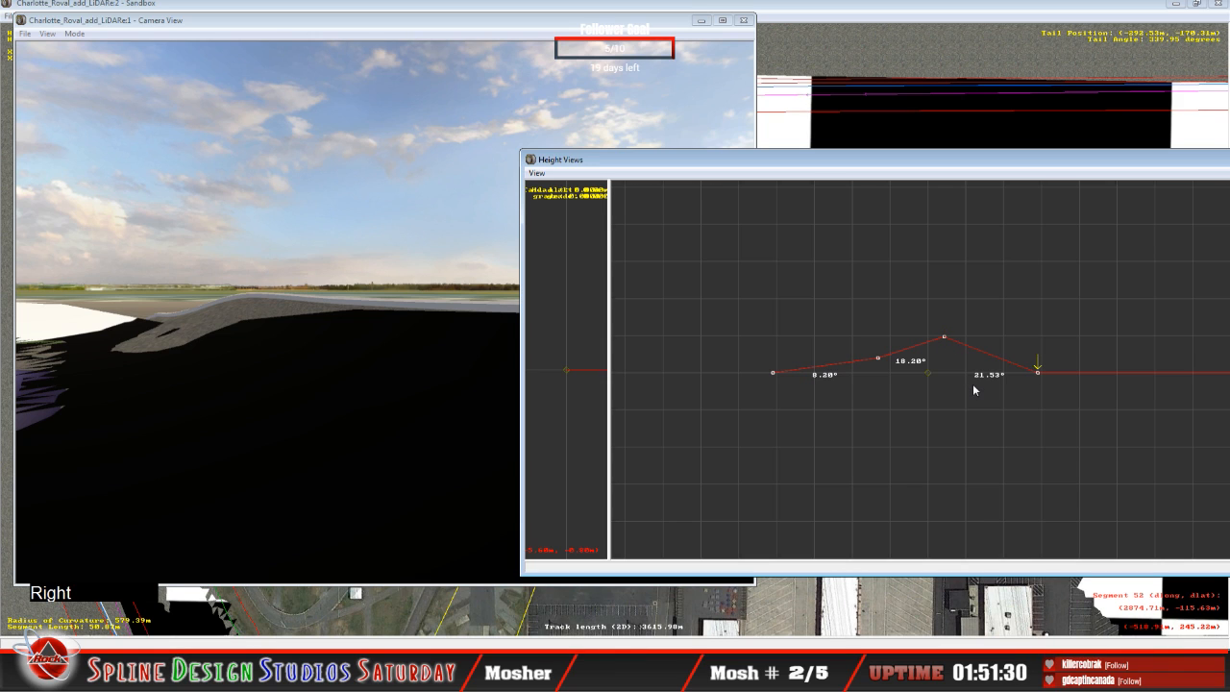
pyautogui.press('Left')
# Step: On the previous cross-section, lower the outer and middle points to bank the inner span about 16.87° and the outer about 14.96°
pyautogui.press('Down')
pyautogui.moveTo(953, 317); pyautogui.dragTo(951, 330)
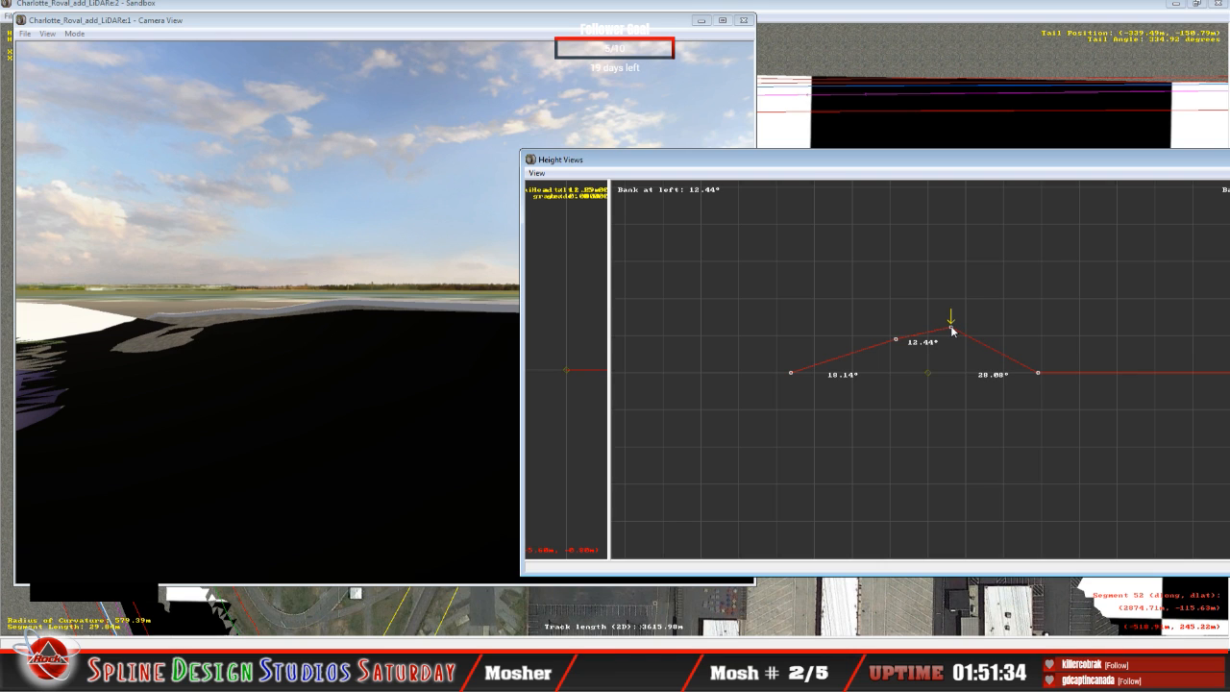
pyautogui.press('Left')
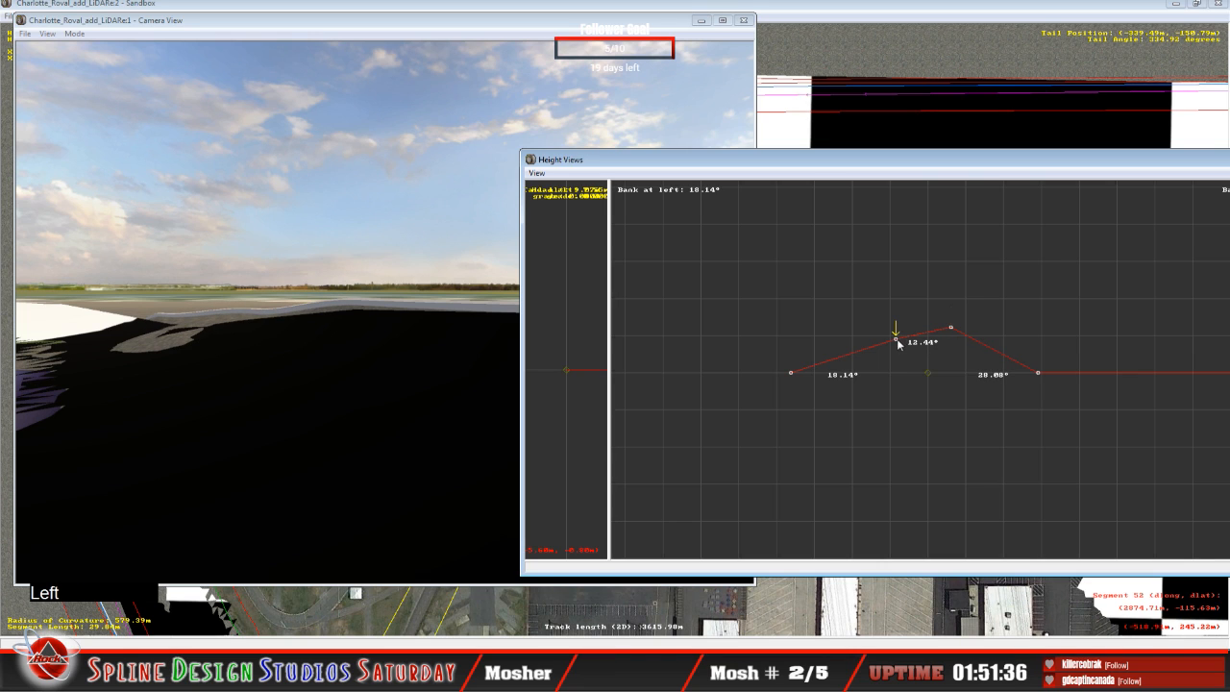
pyautogui.moveTo(899, 344); pyautogui.dragTo(901, 346)
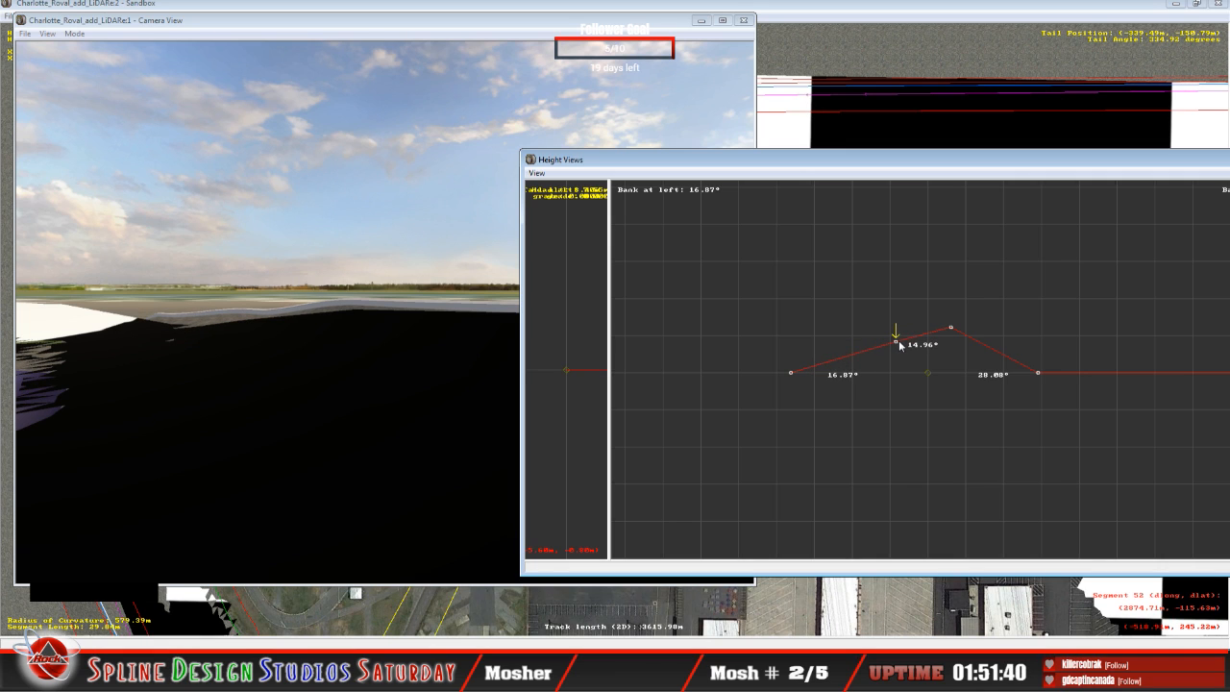
# Step: Go back one more cross-section, lower its outer point and raise its middle point to bank the spans about 18.22° inner and 17.13° outer
pyautogui.press('Down')
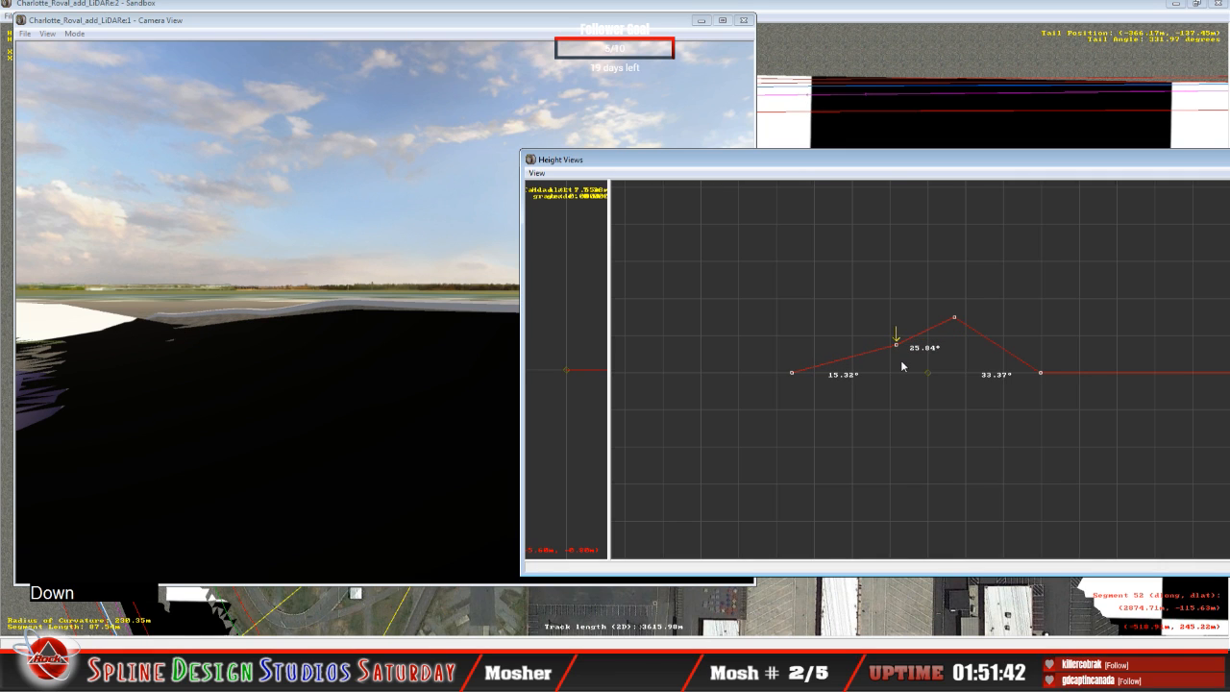
pyautogui.press('Right')
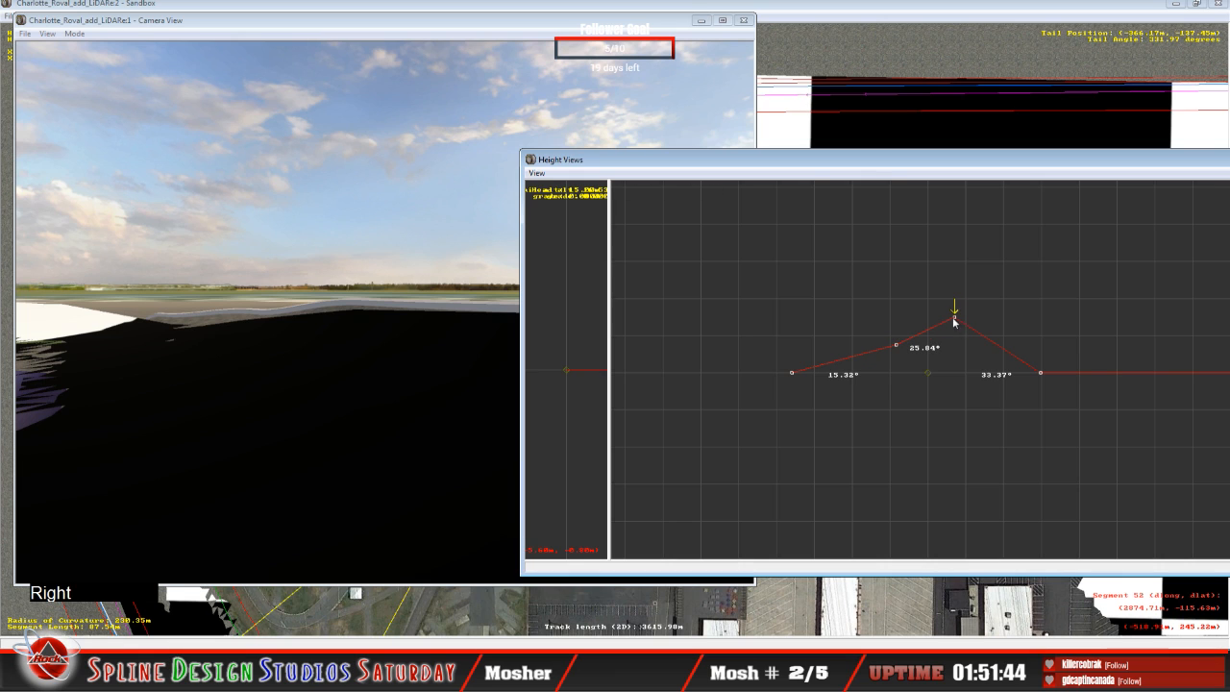
pyautogui.moveTo(954, 317); pyautogui.dragTo(955, 325)
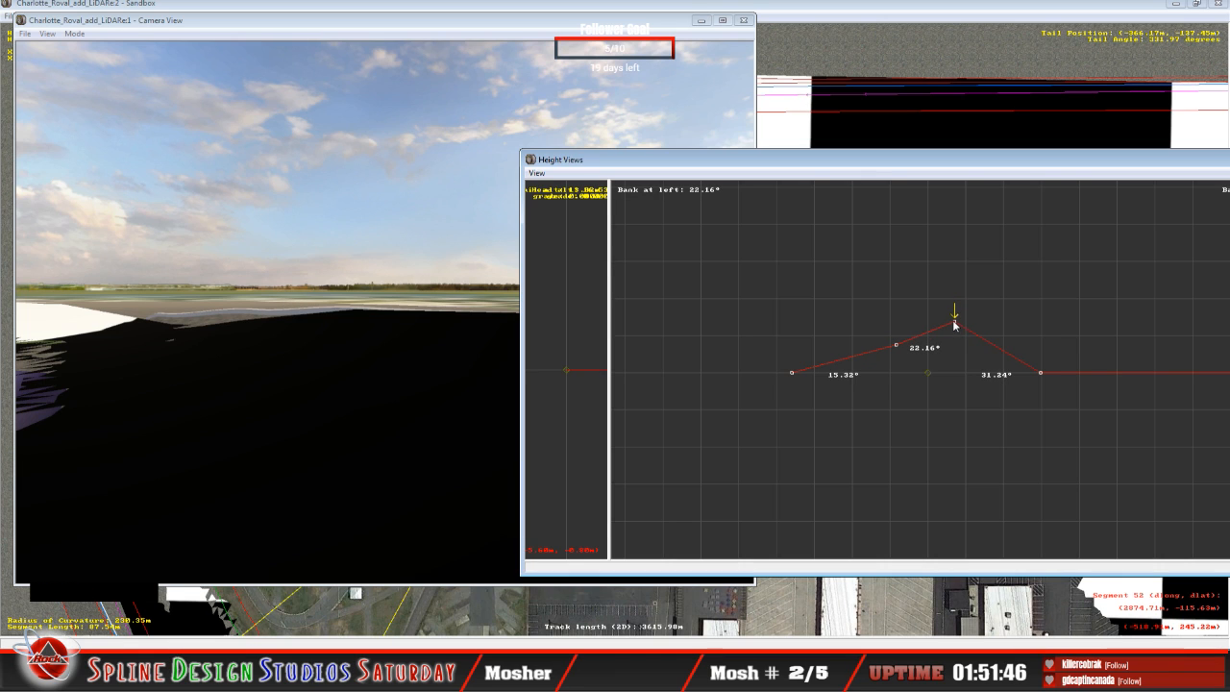
pyautogui.click(900, 350)
pyautogui.click(899, 351)
pyautogui.moveTo(900, 350); pyautogui.dragTo(896, 338)
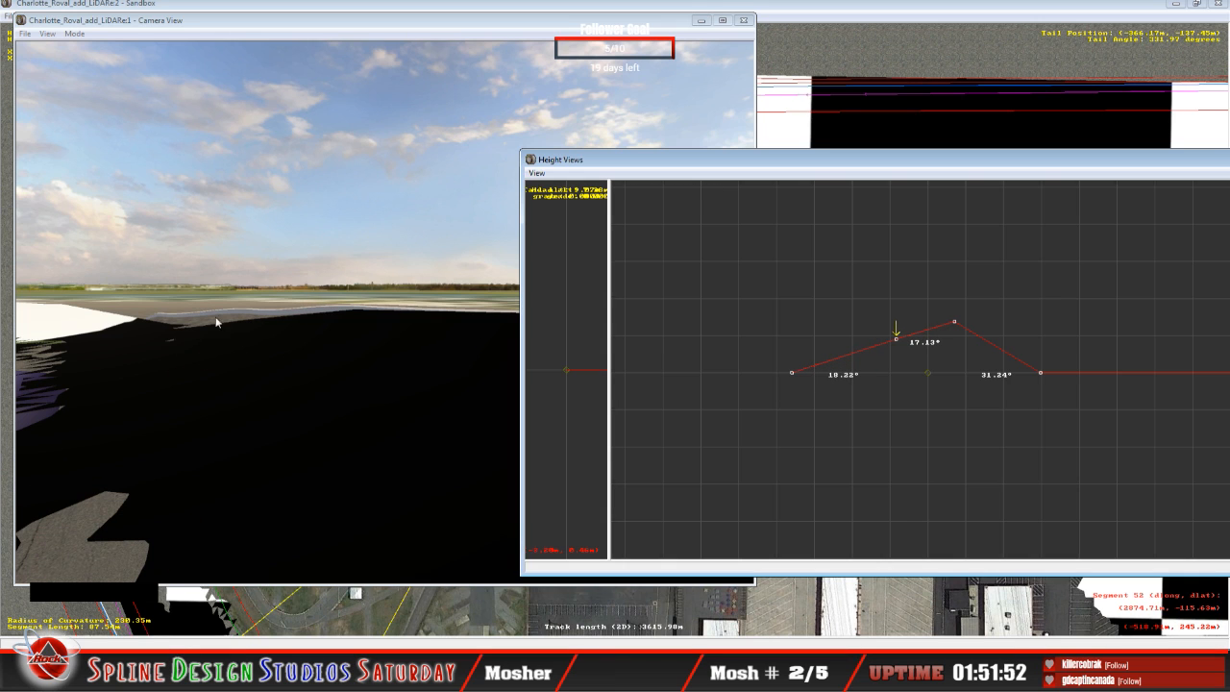
# Step: On the preceding cross-section, lower the middle point slightly to bank the inner span about 8.10° and the outer about 30.13°
pyautogui.press('Right')
pyautogui.press('Down')
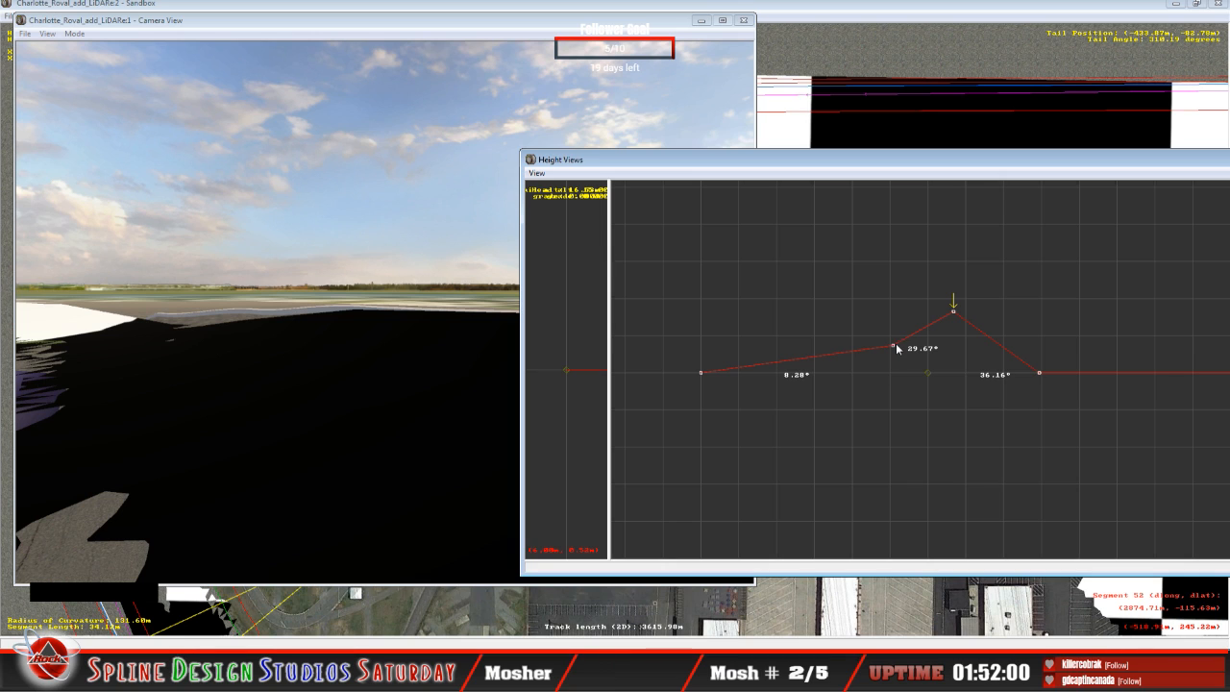
pyautogui.moveTo(895, 344)
pyautogui.moveTo(895, 348); pyautogui.dragTo(893, 348)
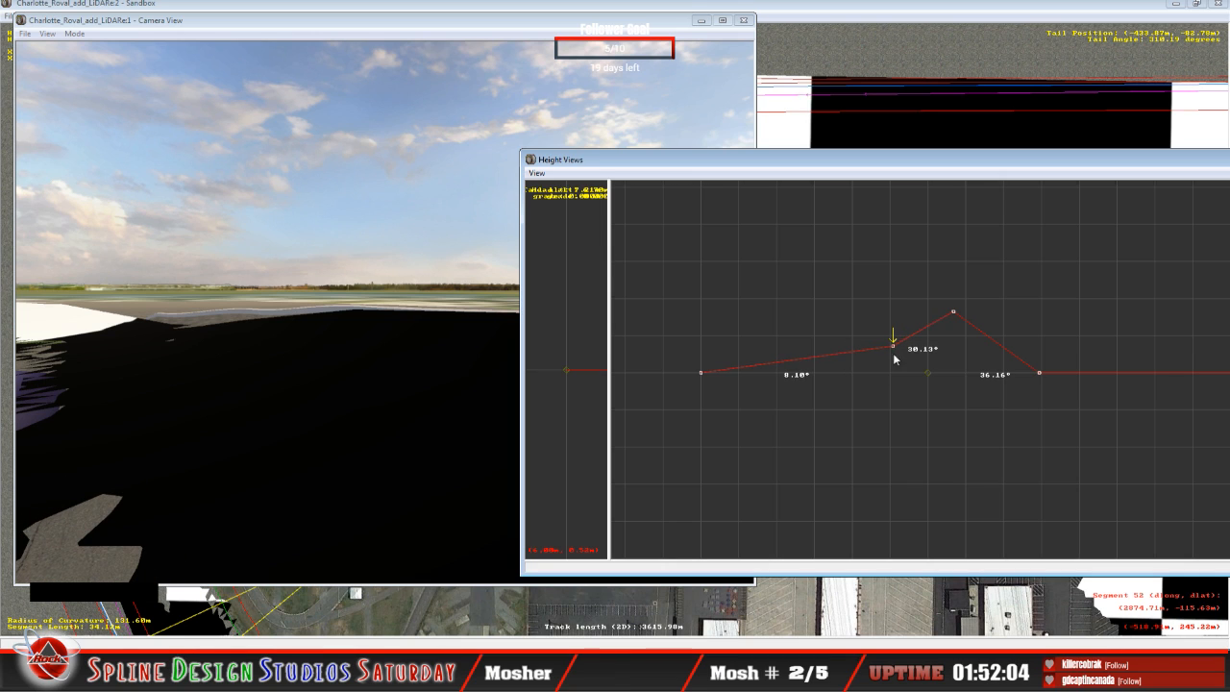
pyautogui.press('Right')
pyautogui.moveTo(954, 313); pyautogui.dragTo(951, 312)
# Step: Try raising the next cross-section's middle point to bank the inner span about 18.85°, and return it to about 18.22°
pyautogui.press('Up')
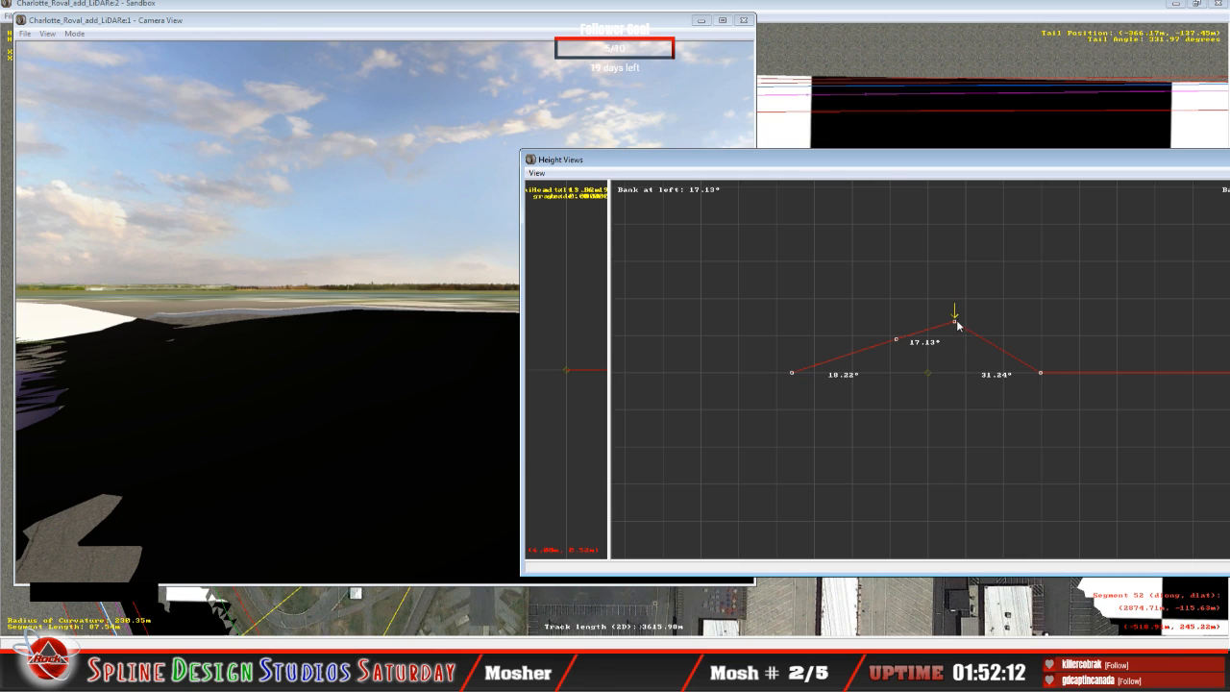
pyautogui.moveTo(955, 322); pyautogui.dragTo(899, 343)
pyautogui.press('Left')
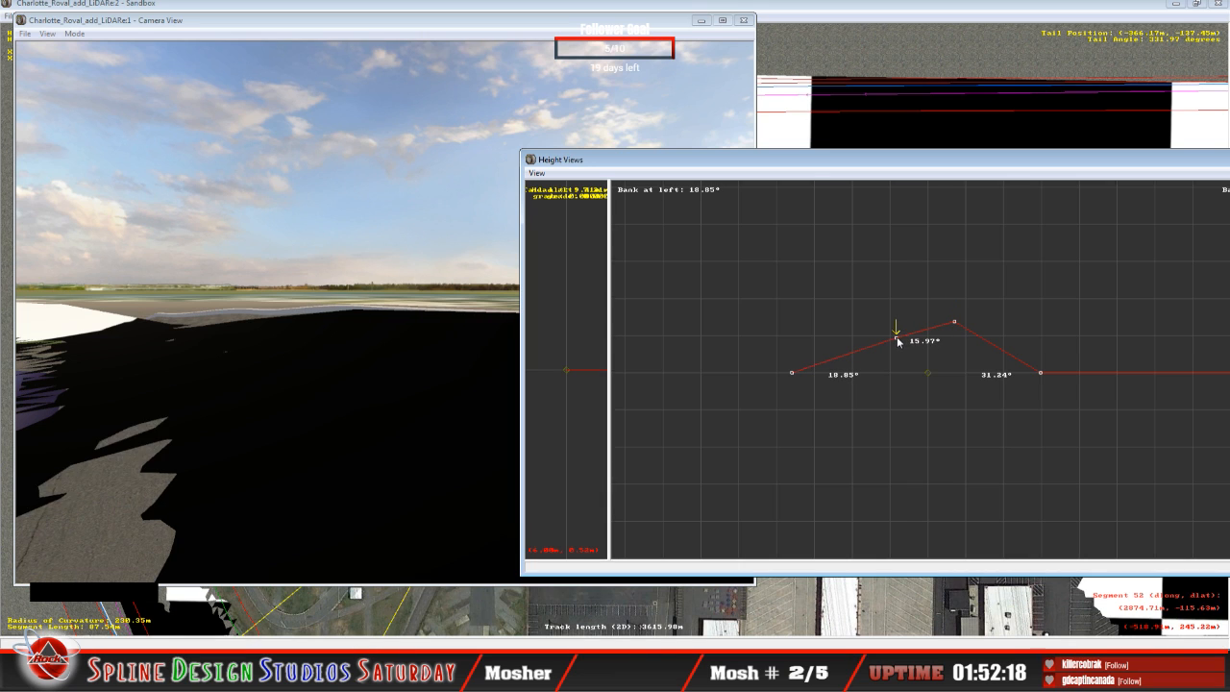
pyautogui.moveTo(900, 344); pyautogui.dragTo(901, 343)
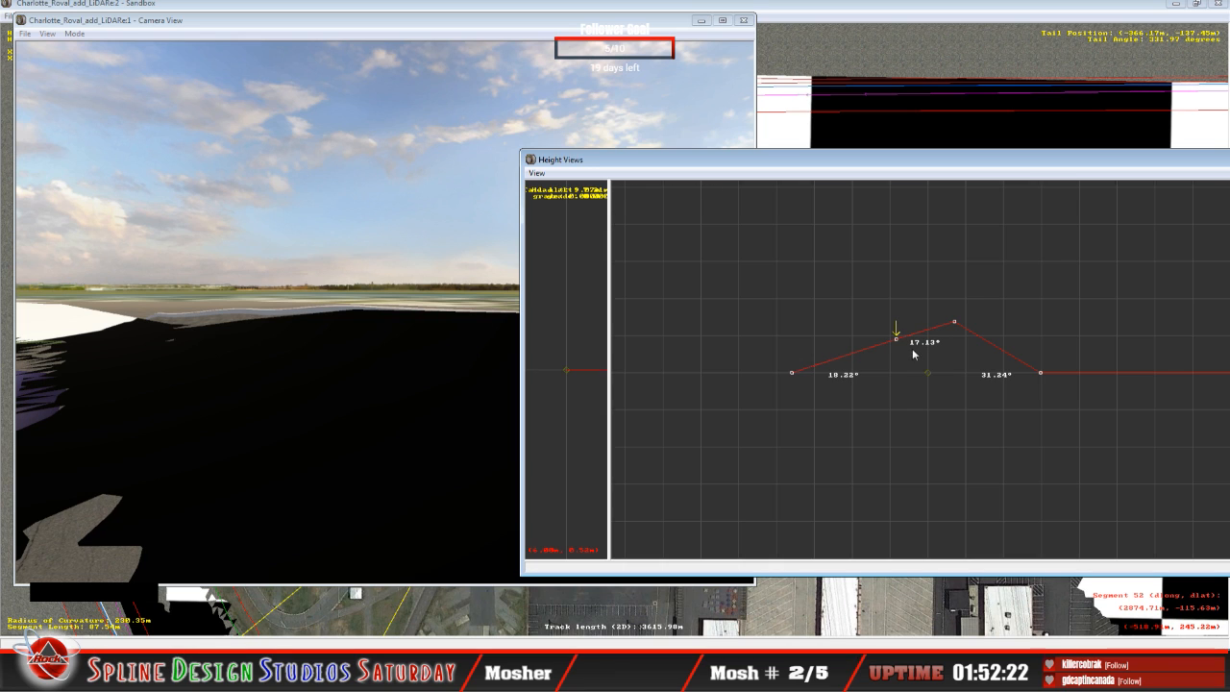
# Step: On the next cross-section, raise the outer point and lower the middle point to bank the inner span about 16.22° and outer about 17.41°
pyautogui.press('Up')
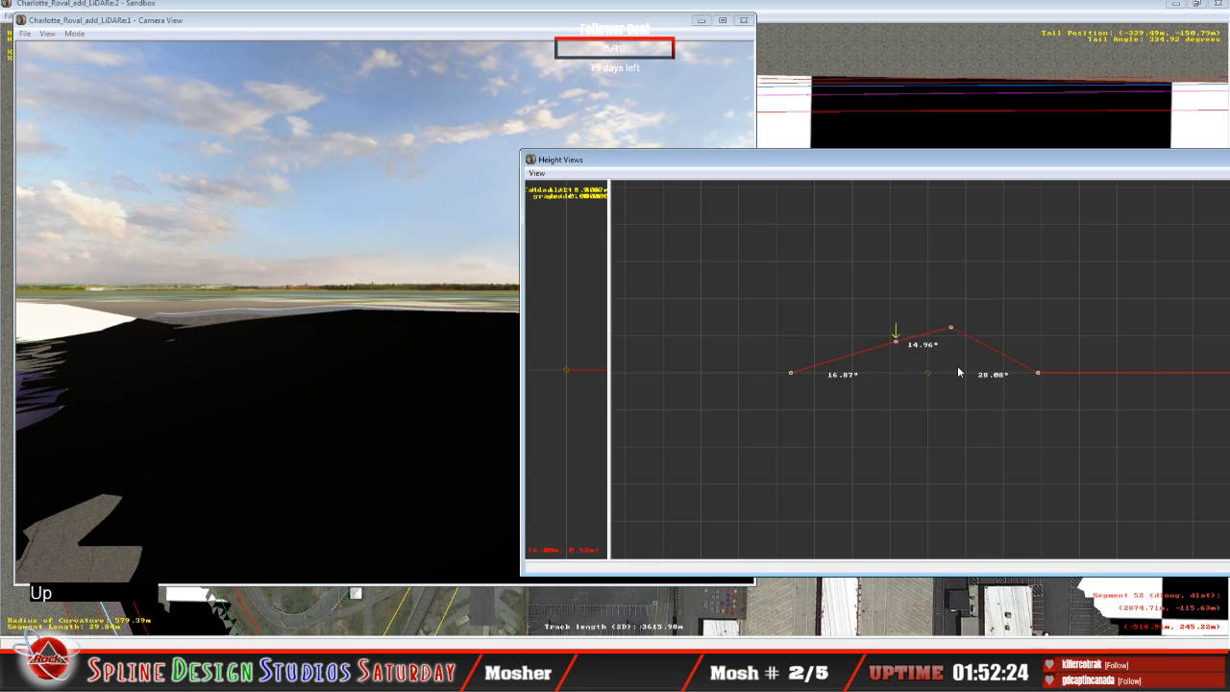
pyautogui.press('Right')
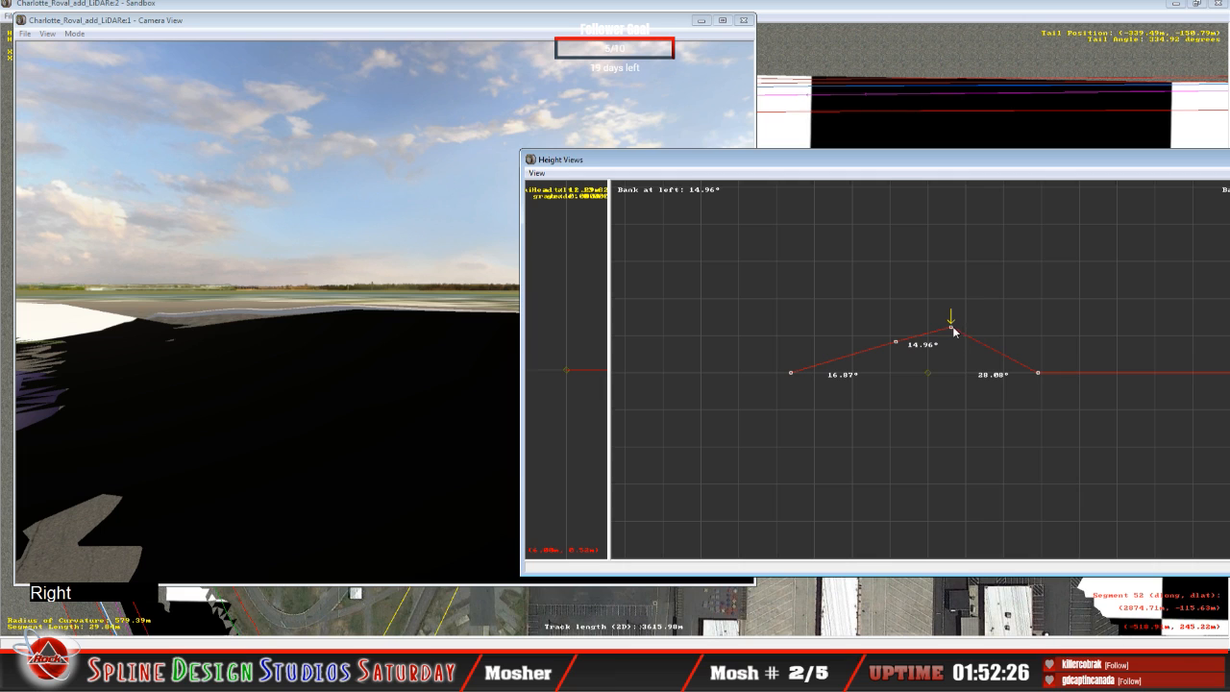
pyautogui.click(953, 330)
pyautogui.moveTo(952, 331); pyautogui.dragTo(950, 329)
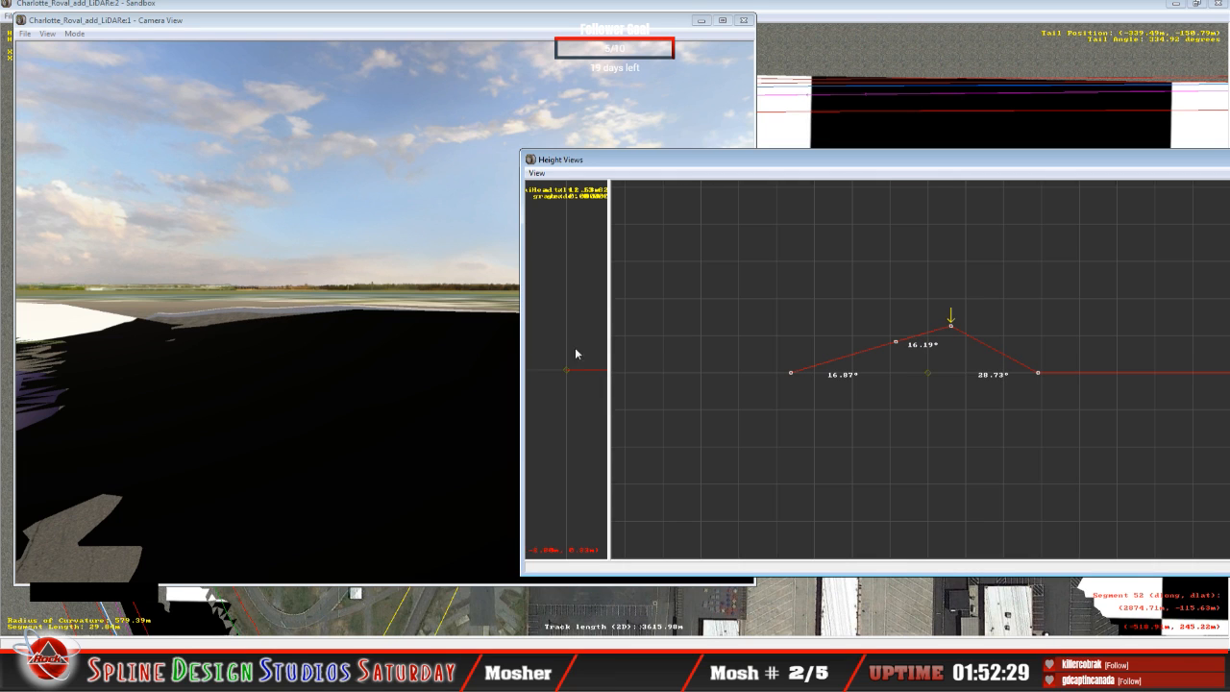
pyautogui.press('Left')
pyautogui.click(898, 342)
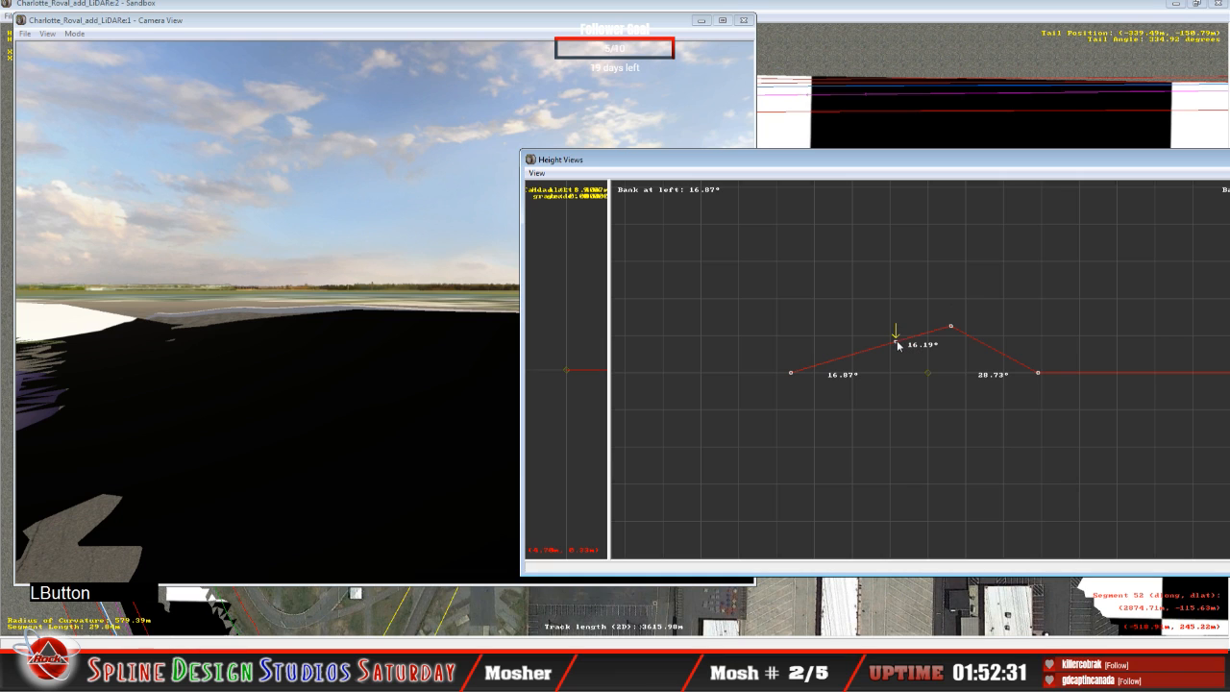
pyautogui.moveTo(898, 344); pyautogui.dragTo(899, 346)
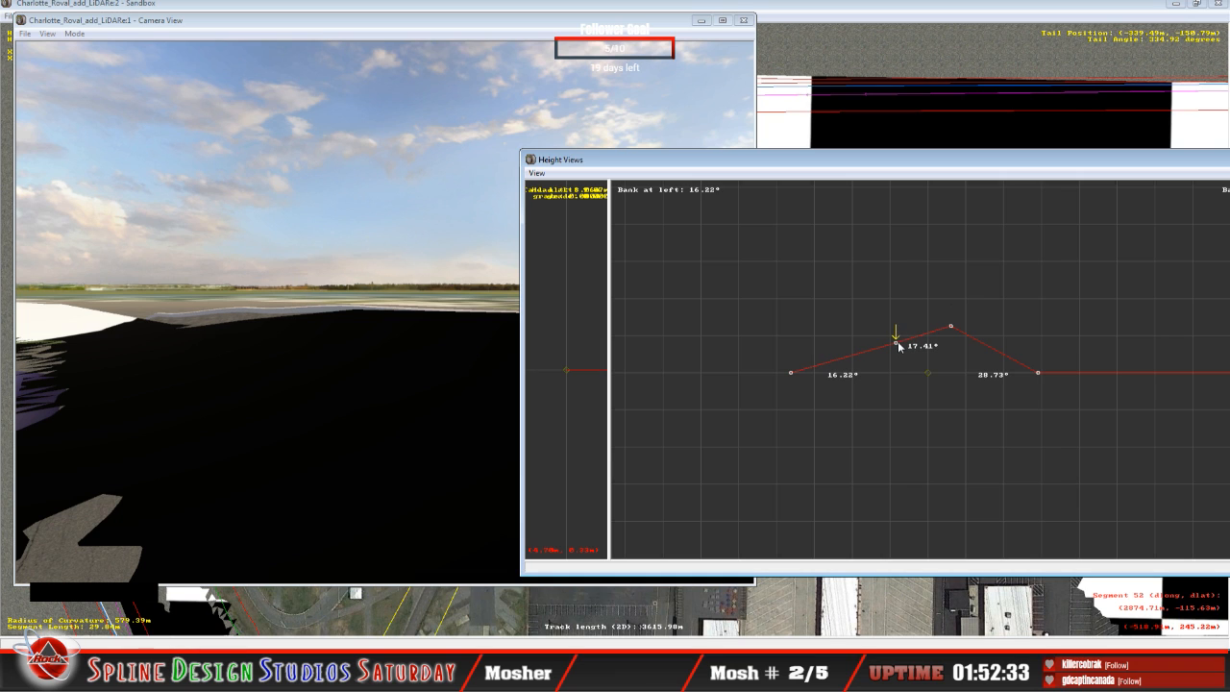
pyautogui.press('Right')
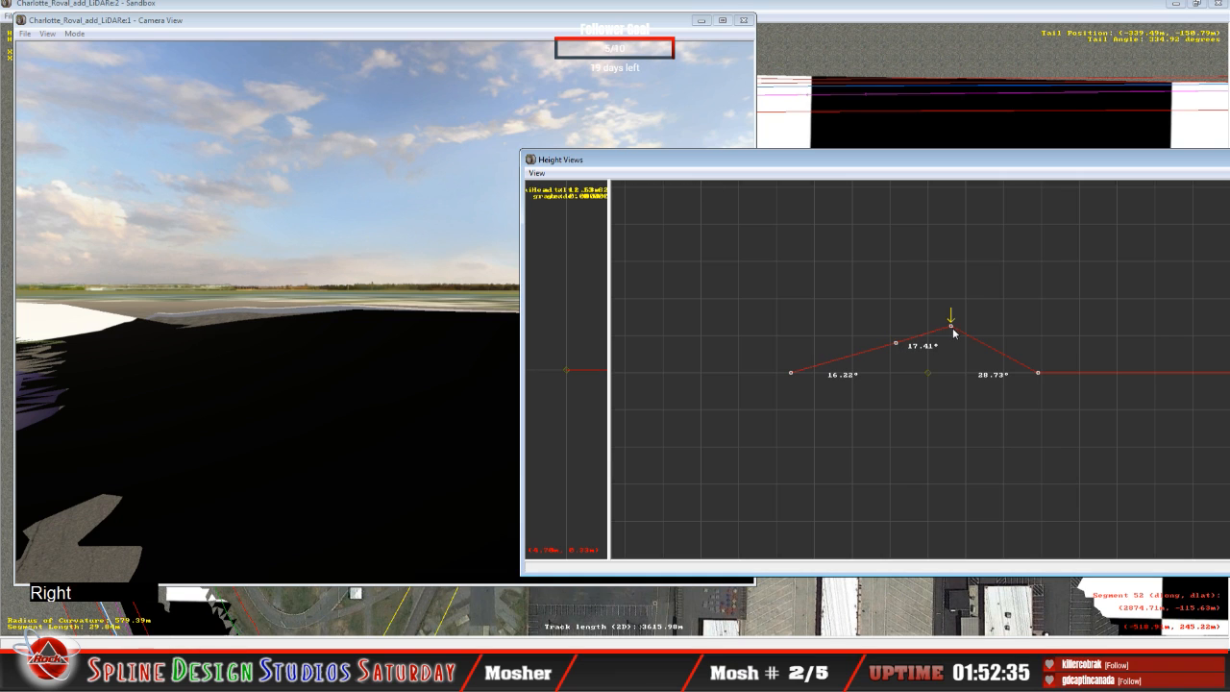
# Step: On the following cross-section, shape the outer and middle points to bank the inner span about 11.59° and the outer about 13.07°
pyautogui.moveTo(952, 327); pyautogui.dragTo(944, 337)
pyautogui.press('Up')
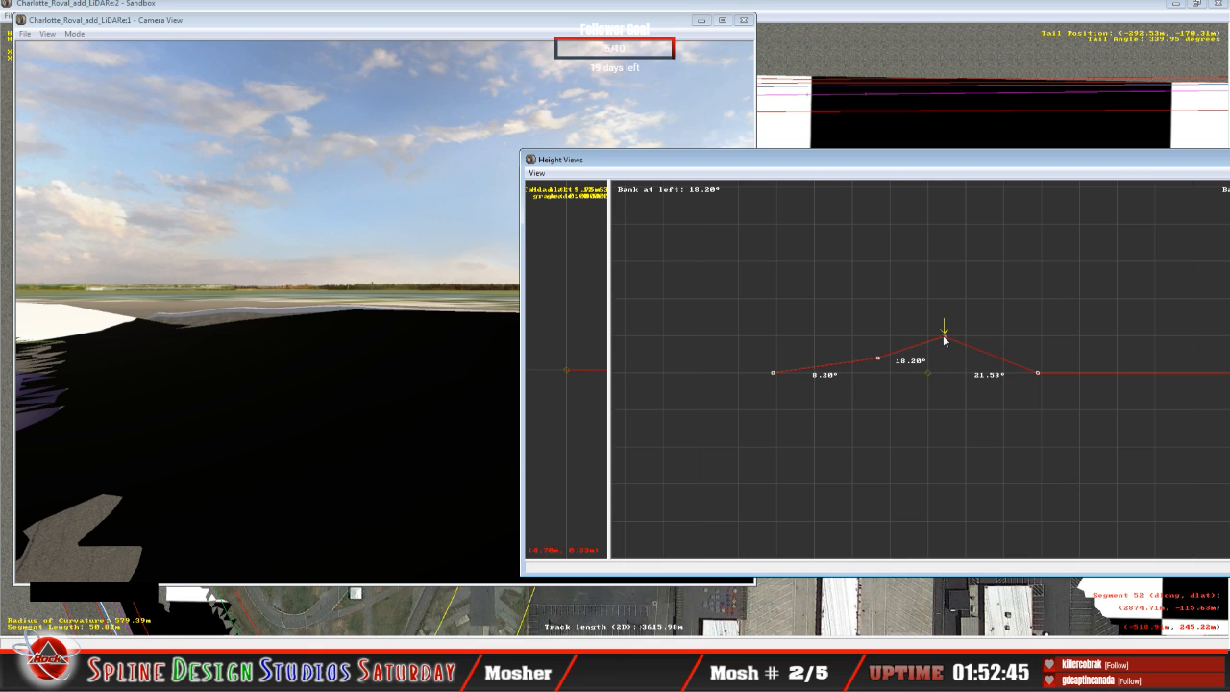
pyautogui.moveTo(877, 358); pyautogui.dragTo(878, 351)
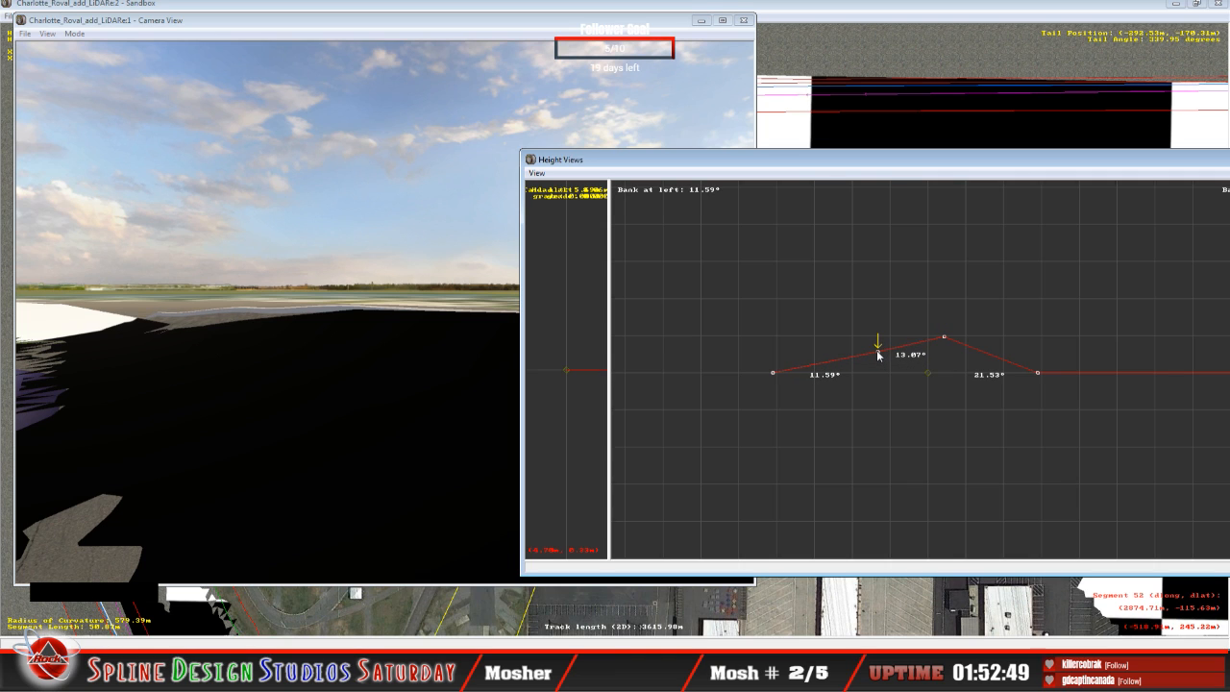
# Step: Lower the outer points of the preceding two cross-sections to bank their outer spans about 15.97° and 16.19°
pyautogui.press('Down')
pyautogui.press('Down')
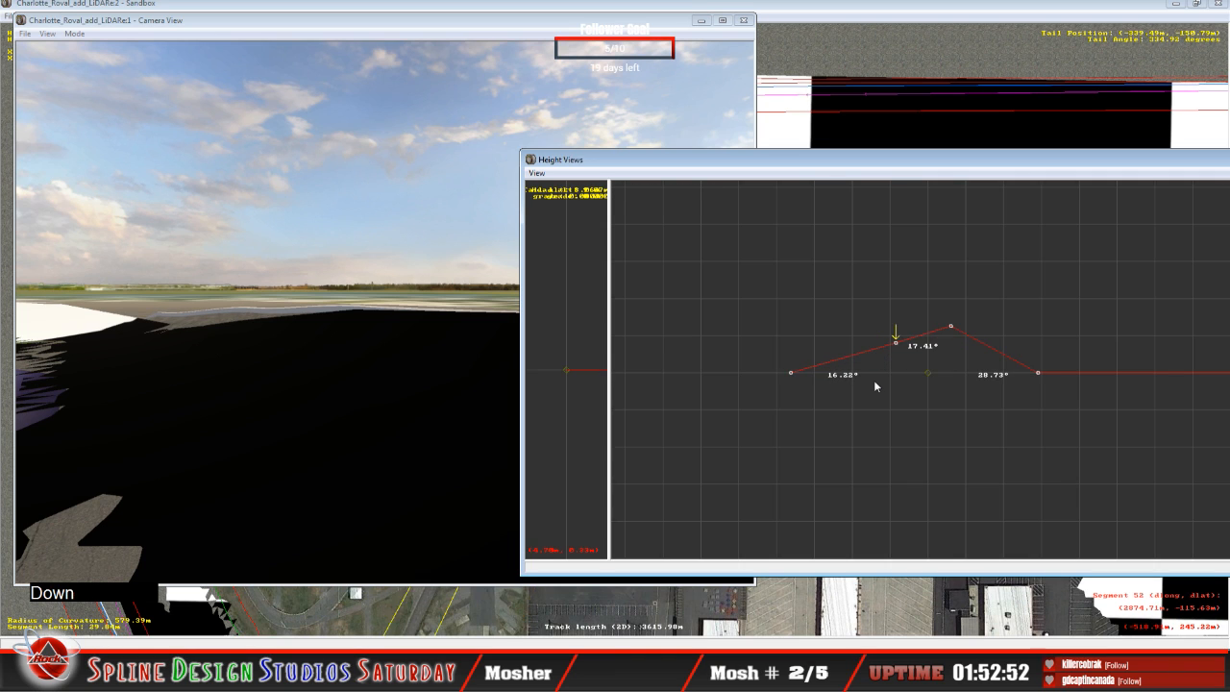
pyautogui.press('Right')
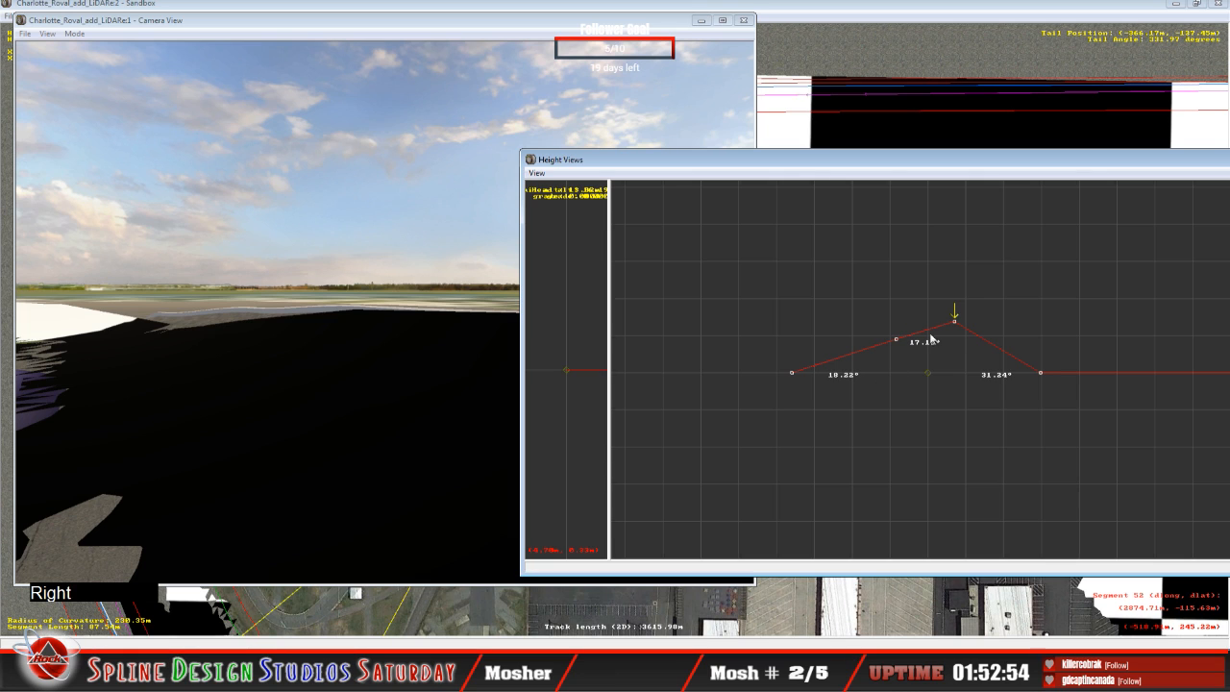
pyautogui.moveTo(958, 323)
pyautogui.mouseDown()
pyautogui.moveTo(945, 321)
pyautogui.moveTo(952, 331)
pyautogui.mouseUp()
pyautogui.press('Up')
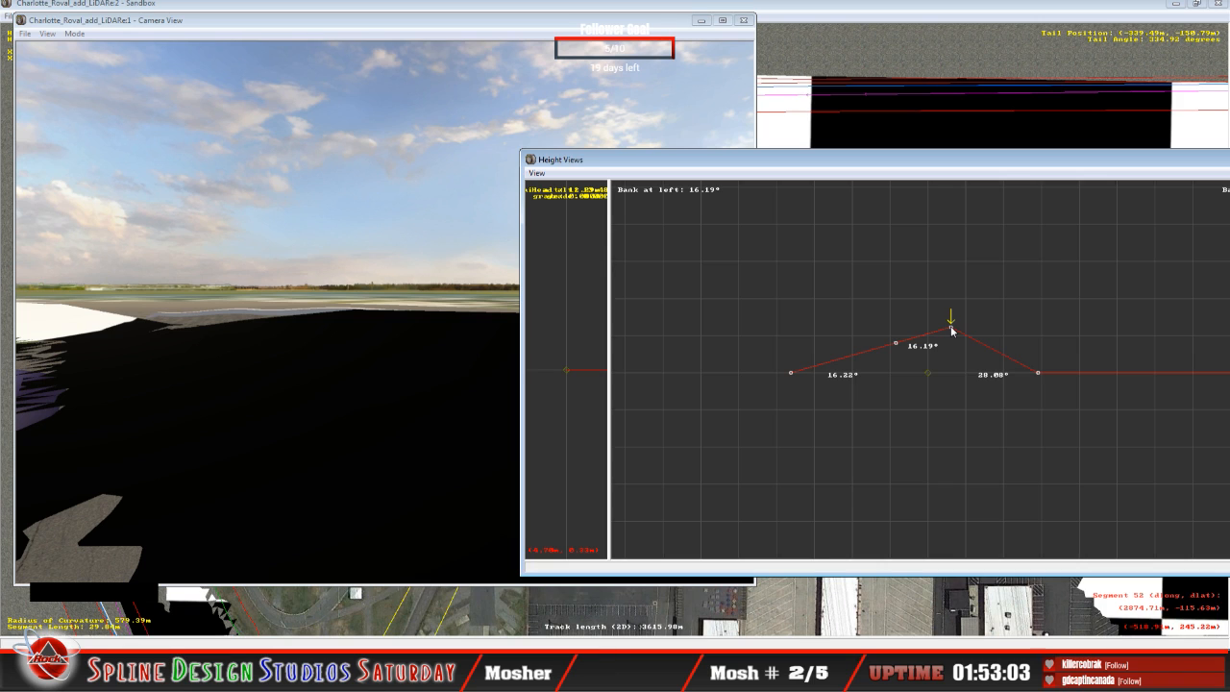
pyautogui.press('Left')
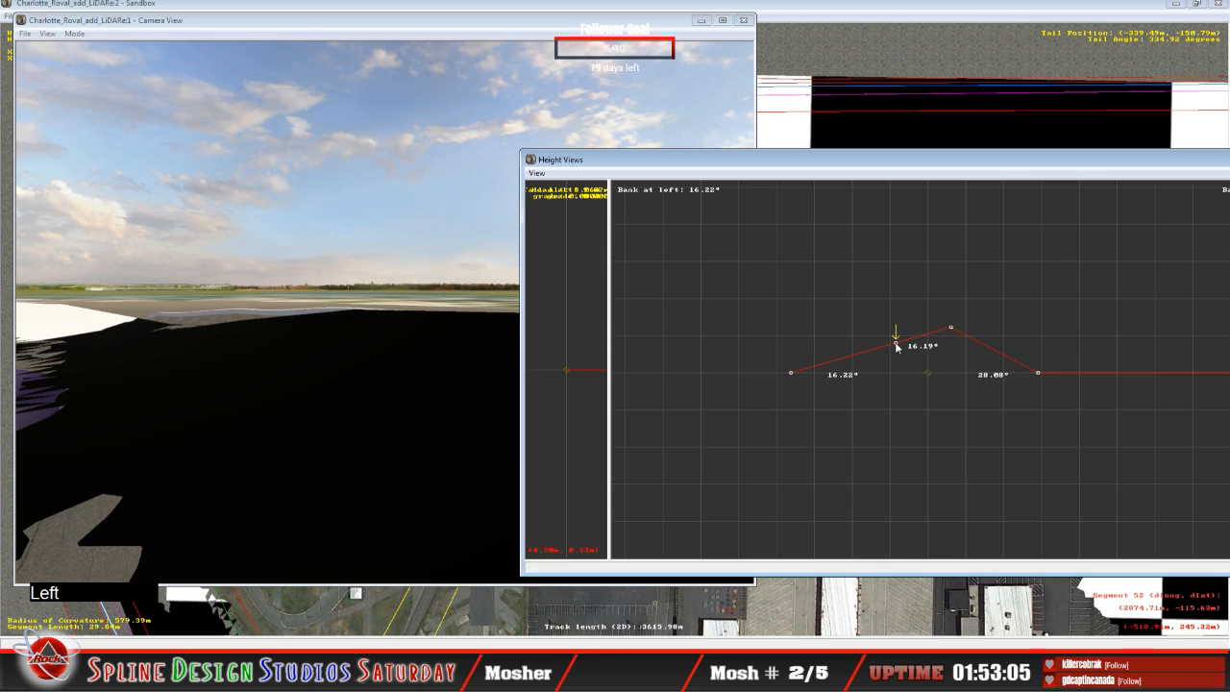
pyautogui.moveTo(897, 348); pyautogui.dragTo(889, 354)
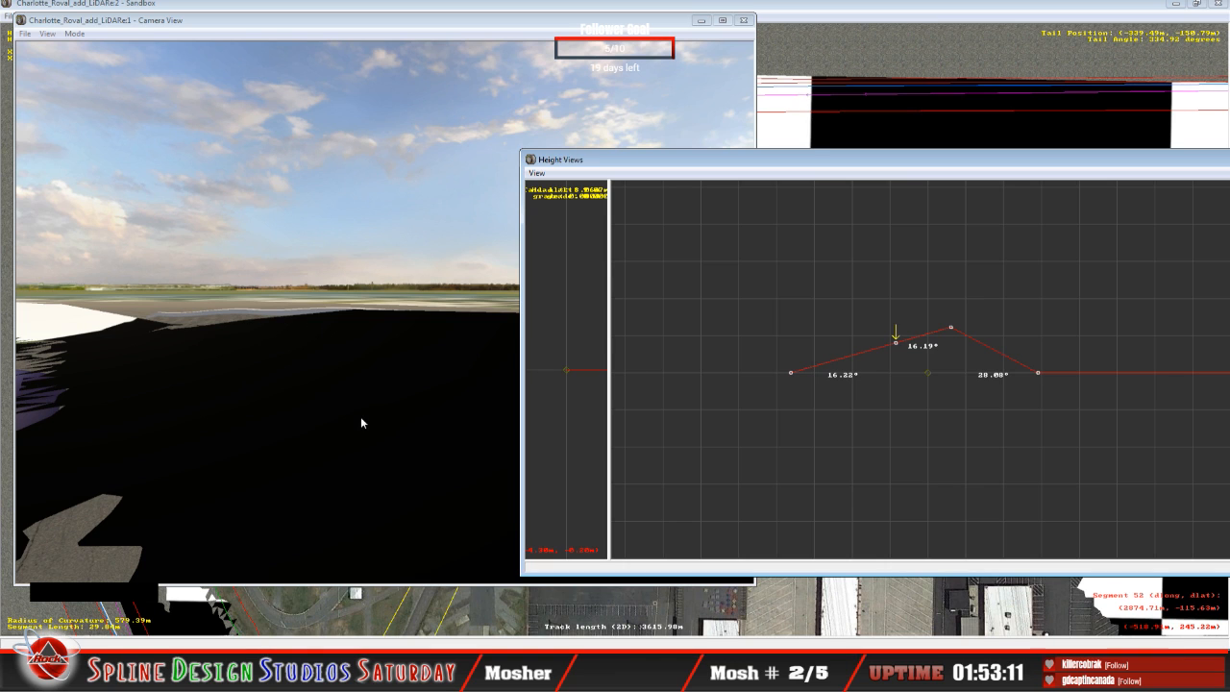
pyautogui.press('Down')
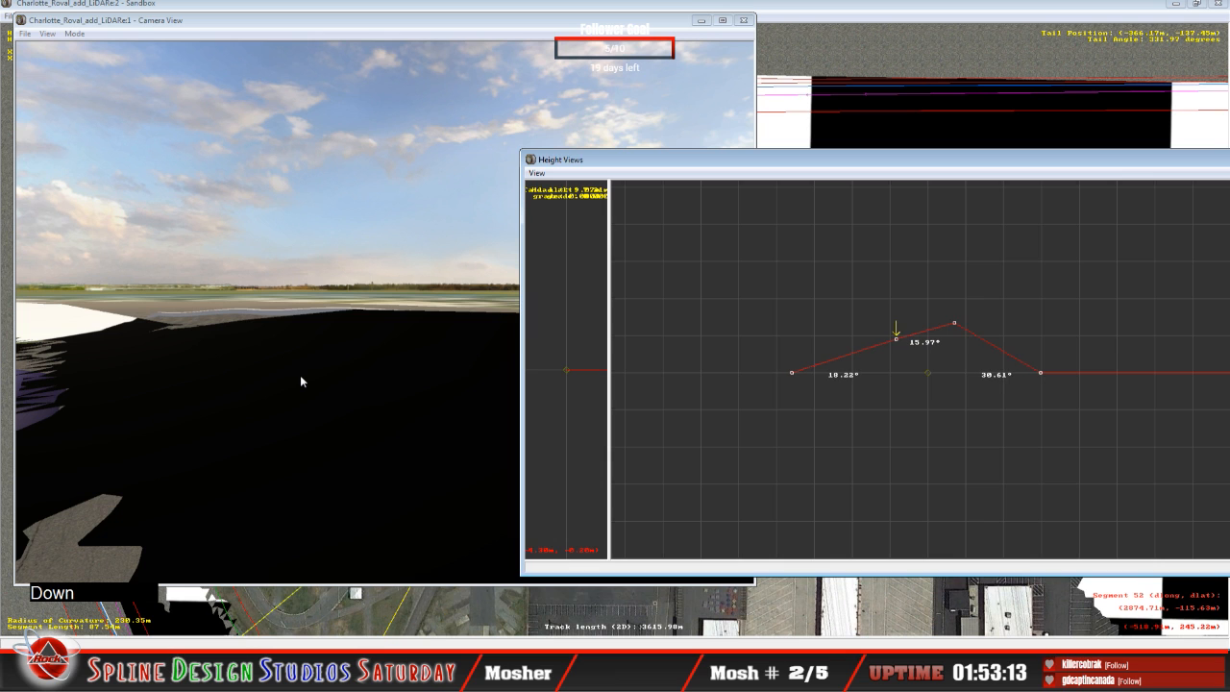
pyautogui.press('Up')
# Step: Change the camera mode and fly through the turn to inspect the banked surface against the LiDAR terrain
pyautogui.click(288, 379)
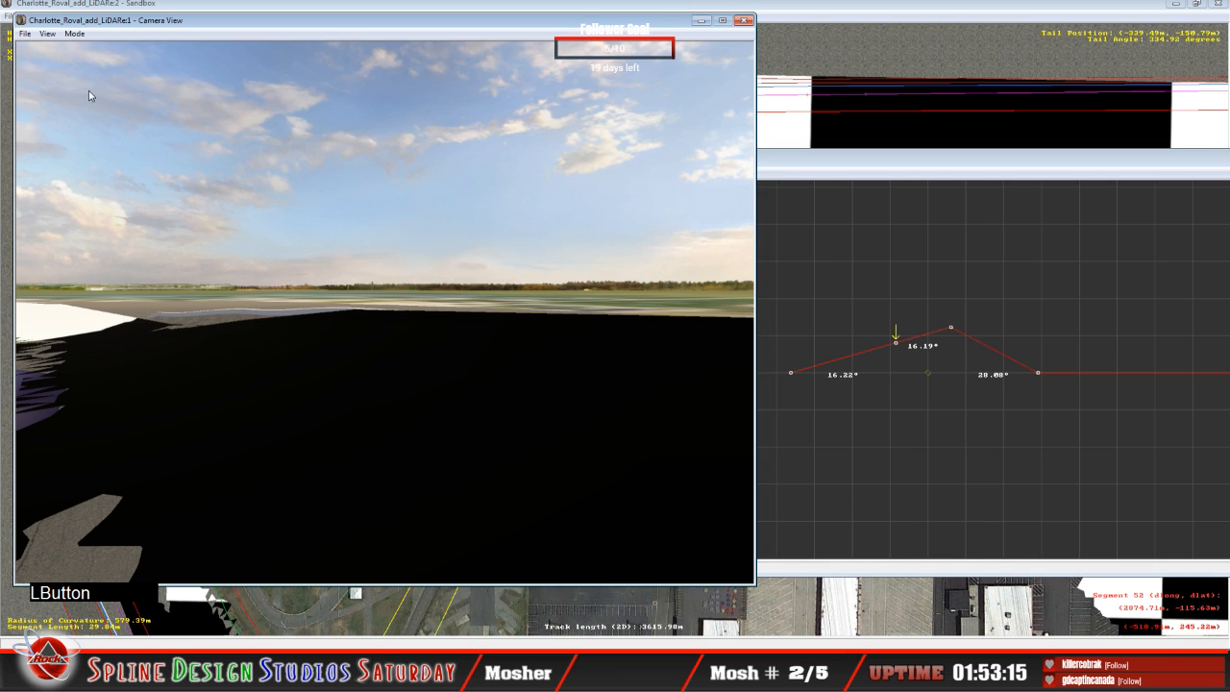
pyautogui.click(73, 37)
pyautogui.click(99, 61)
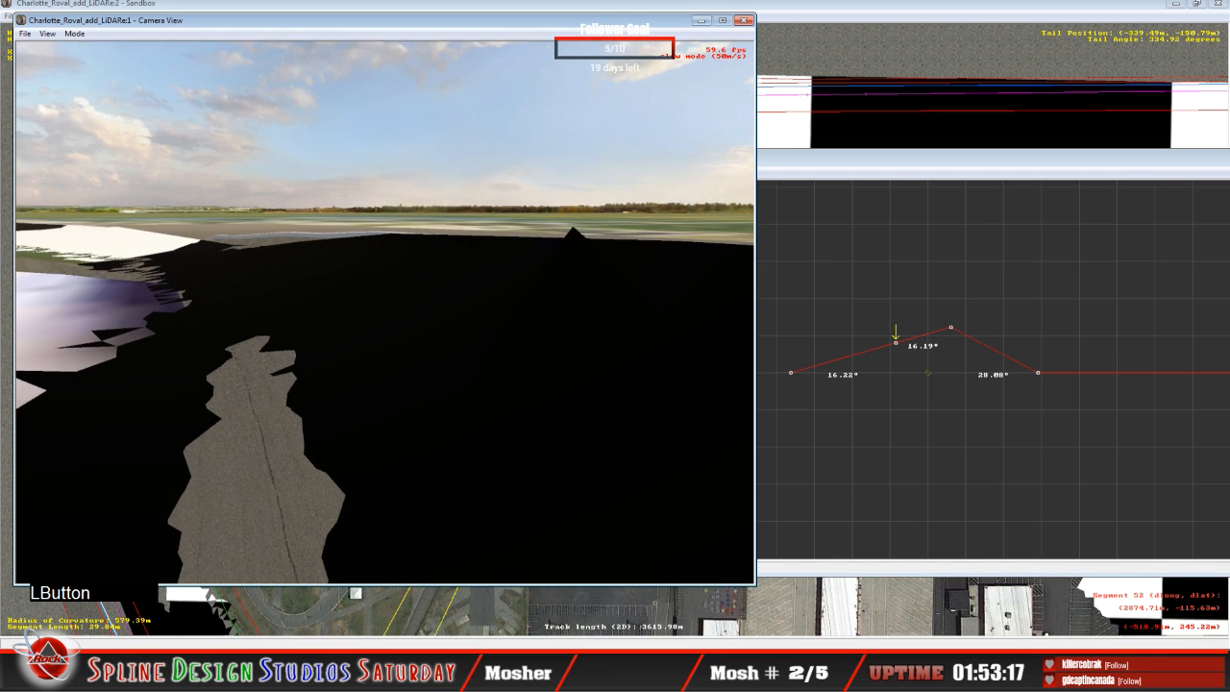
pyautogui.moveTo(385, 312); pyautogui.dragTo(346, 303, button='right')
pyautogui.press('space')
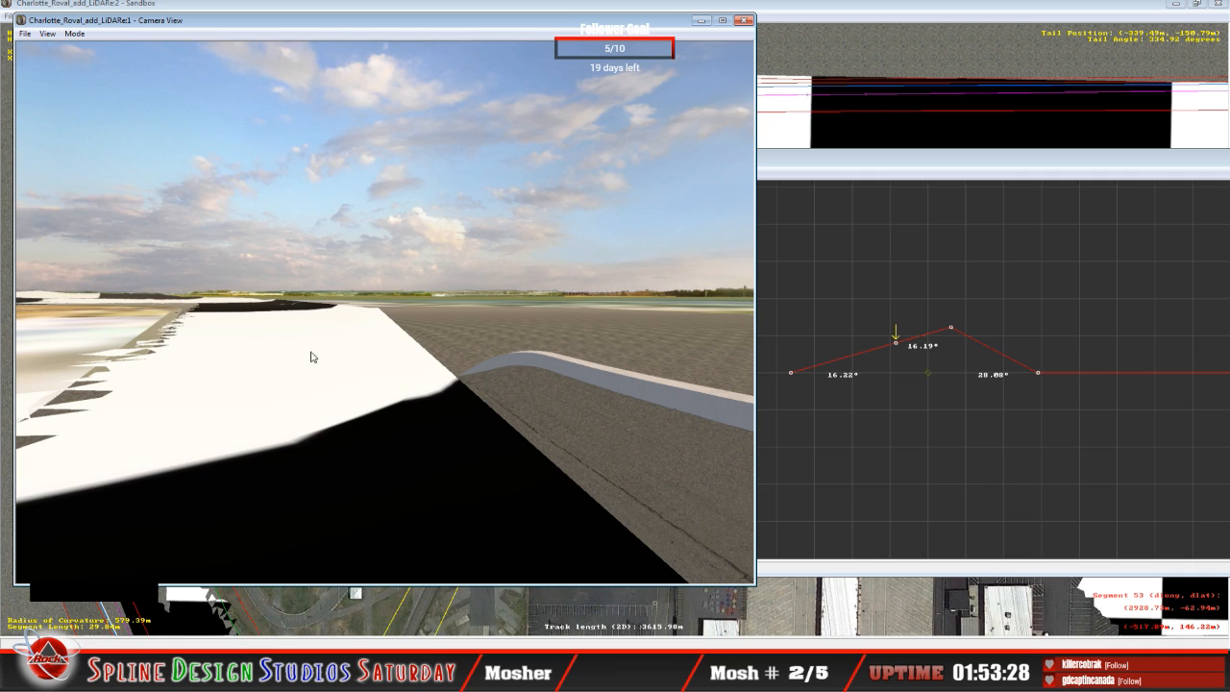
# Step: On the flat cross-section ahead, raise the outer point to slope the far span about 18.57°, and raise the middle point
pyautogui.click(920, 171)
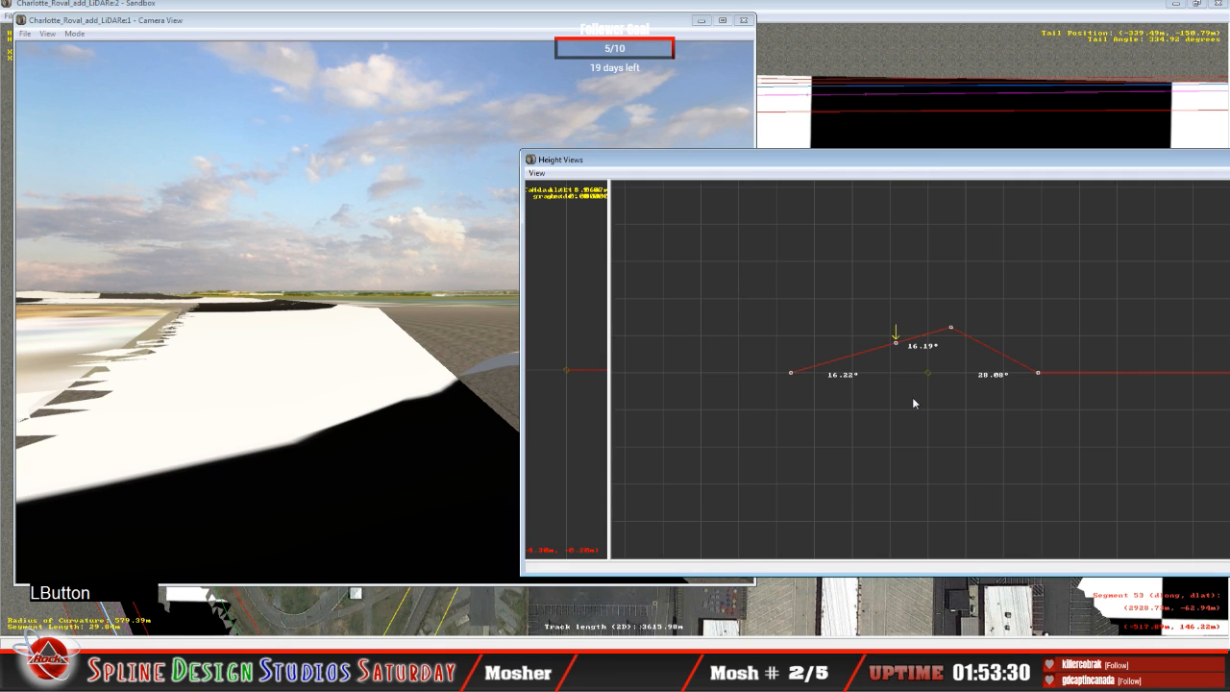
pyautogui.press('Right')
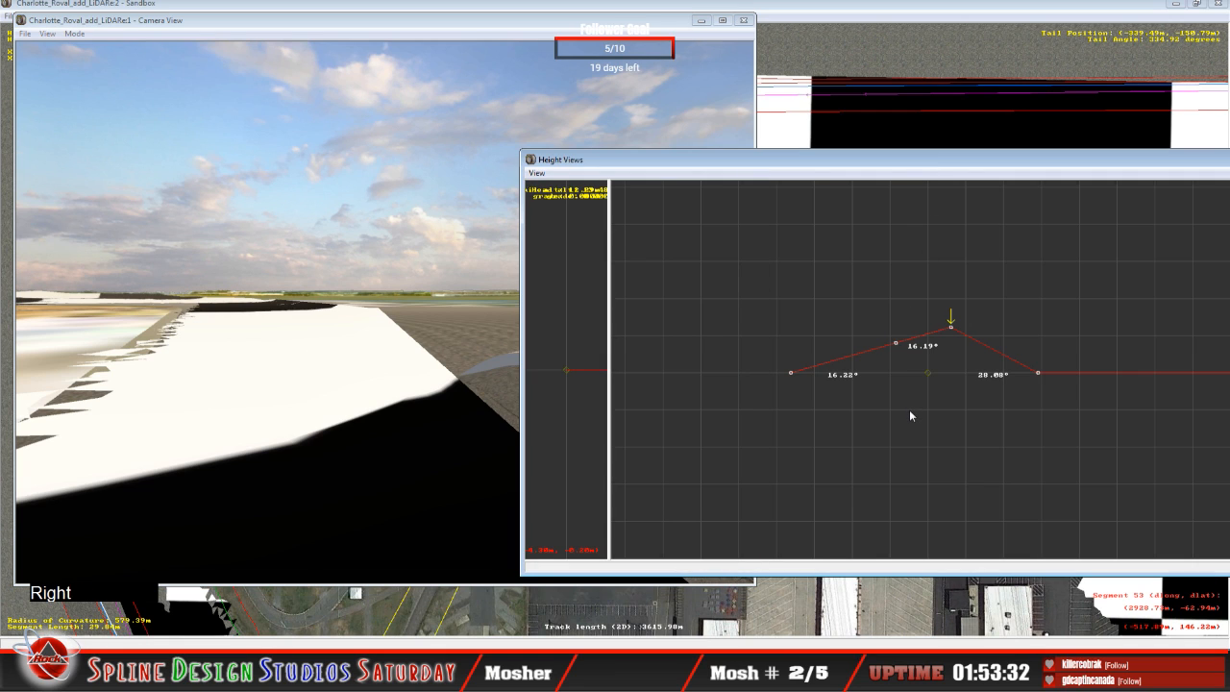
pyautogui.press('Up')
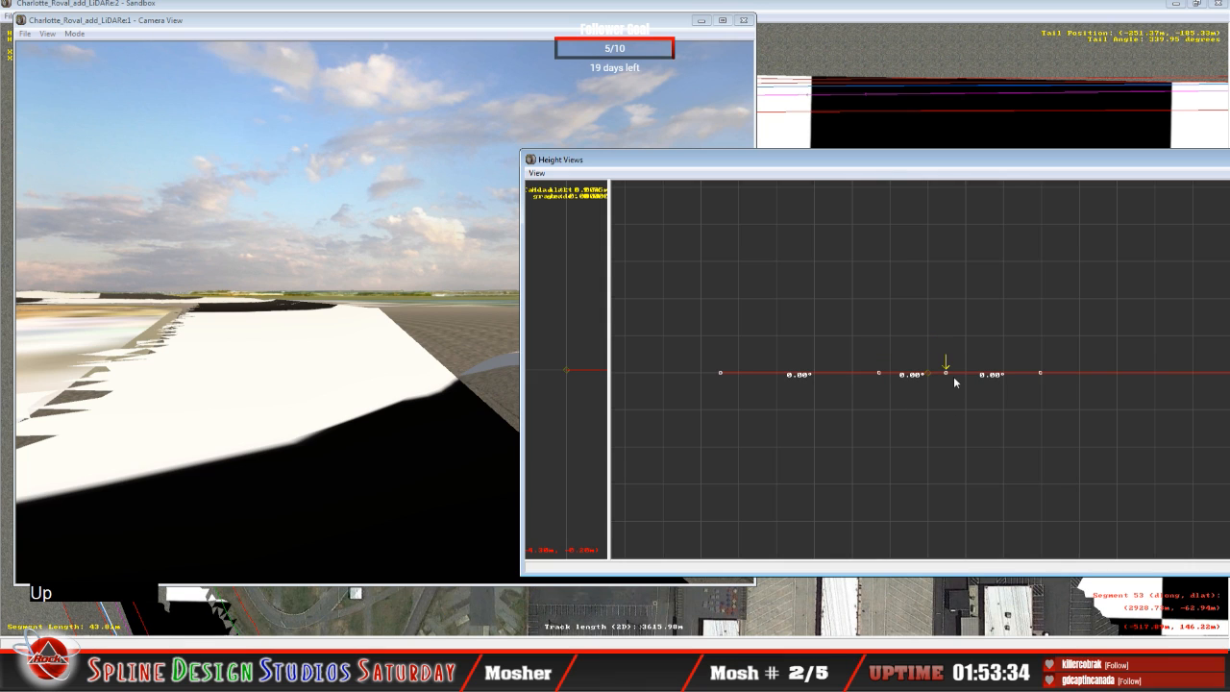
pyautogui.moveTo(946, 376)
pyautogui.moveTo(949, 376); pyautogui.dragTo(941, 346)
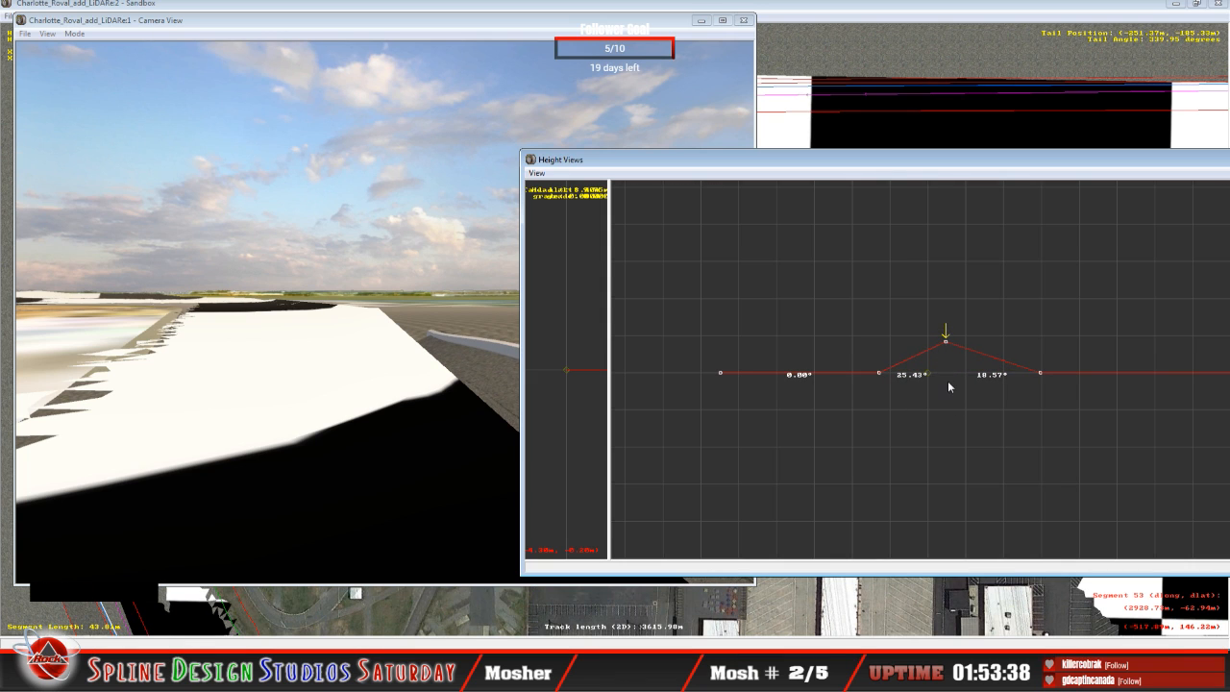
pyautogui.press('Left')
pyautogui.moveTo(878, 373); pyautogui.dragTo(946, 331)
pyautogui.press('Right')
pyautogui.click(945, 345)
# Step: On the next cross-section, raise the outer and middle points to bank the inner span about 8.20° and the outer about 11.93°
pyautogui.press('Up')
pyautogui.press('Left')
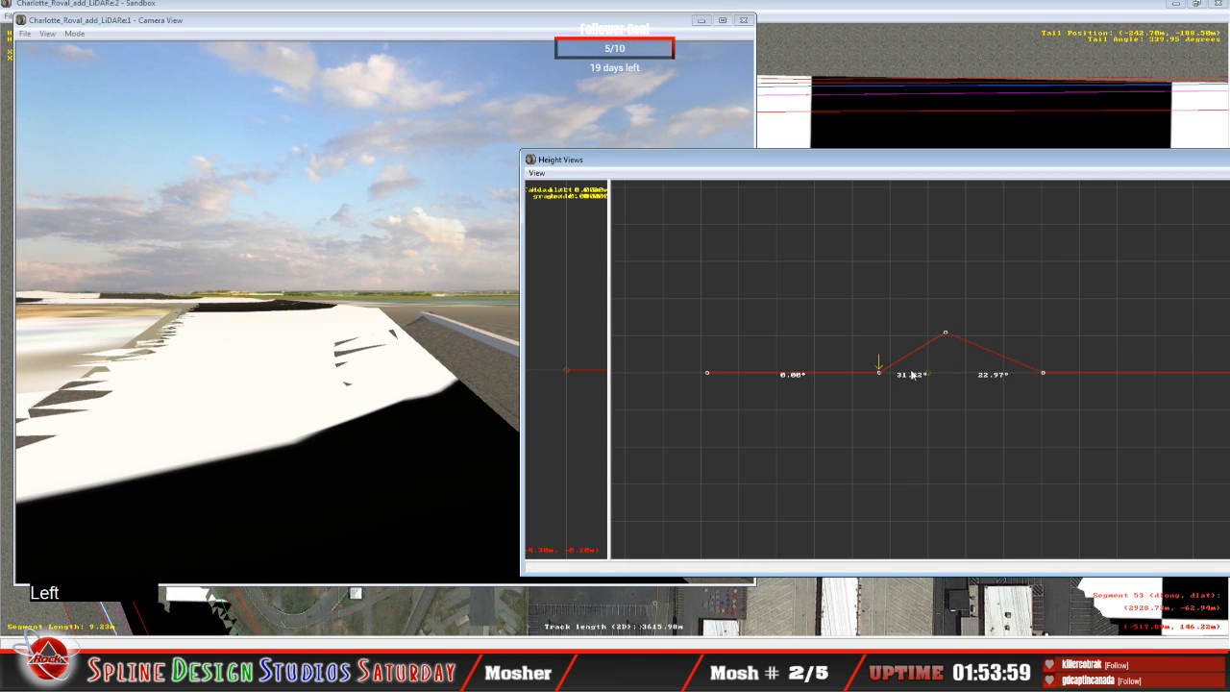
pyautogui.moveTo(882, 372); pyautogui.dragTo(868, 348)
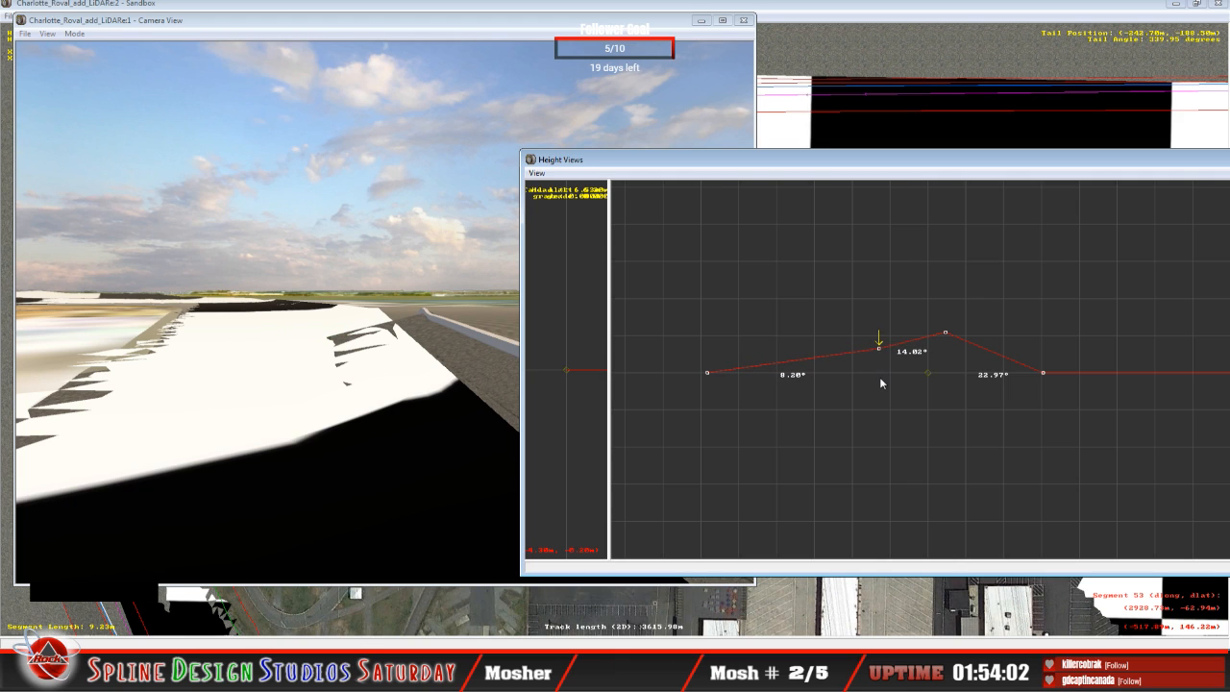
pyautogui.press('Right')
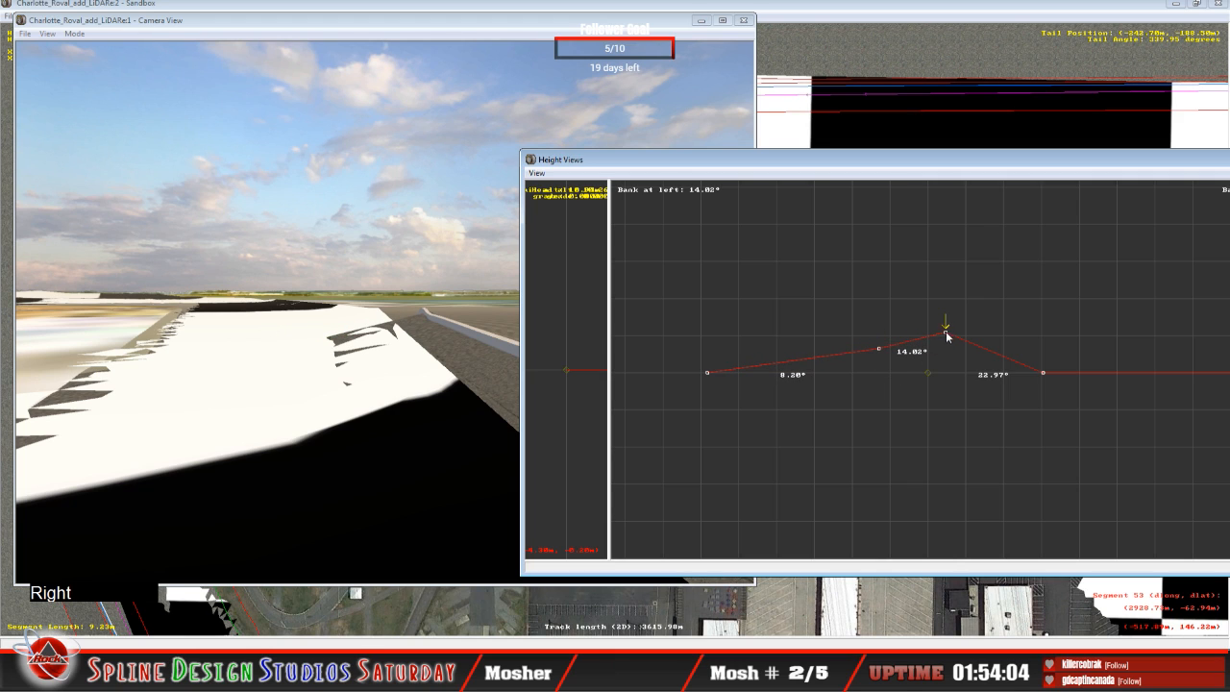
pyautogui.click(945, 333)
pyautogui.moveTo(945, 332); pyautogui.dragTo(940, 351)
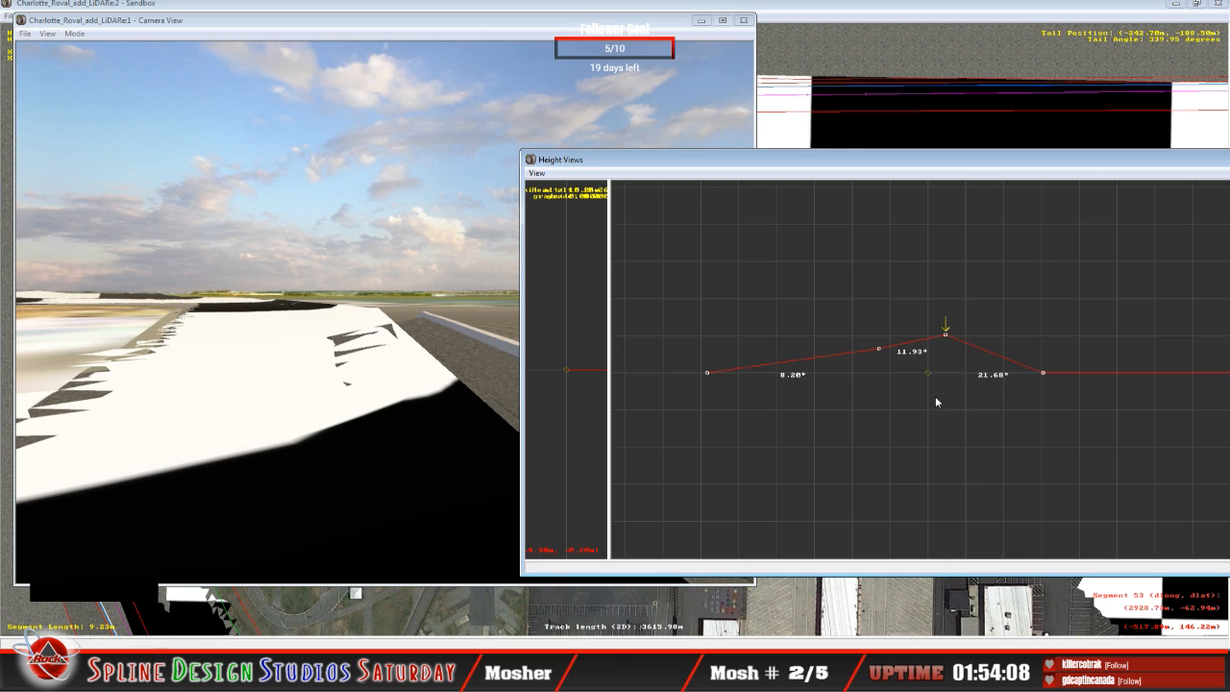
# Step: Advance one cross-section and raise its outer and middle points to bank the inner span about 5.85° and the outer about 16.17°
pyautogui.press('Up')
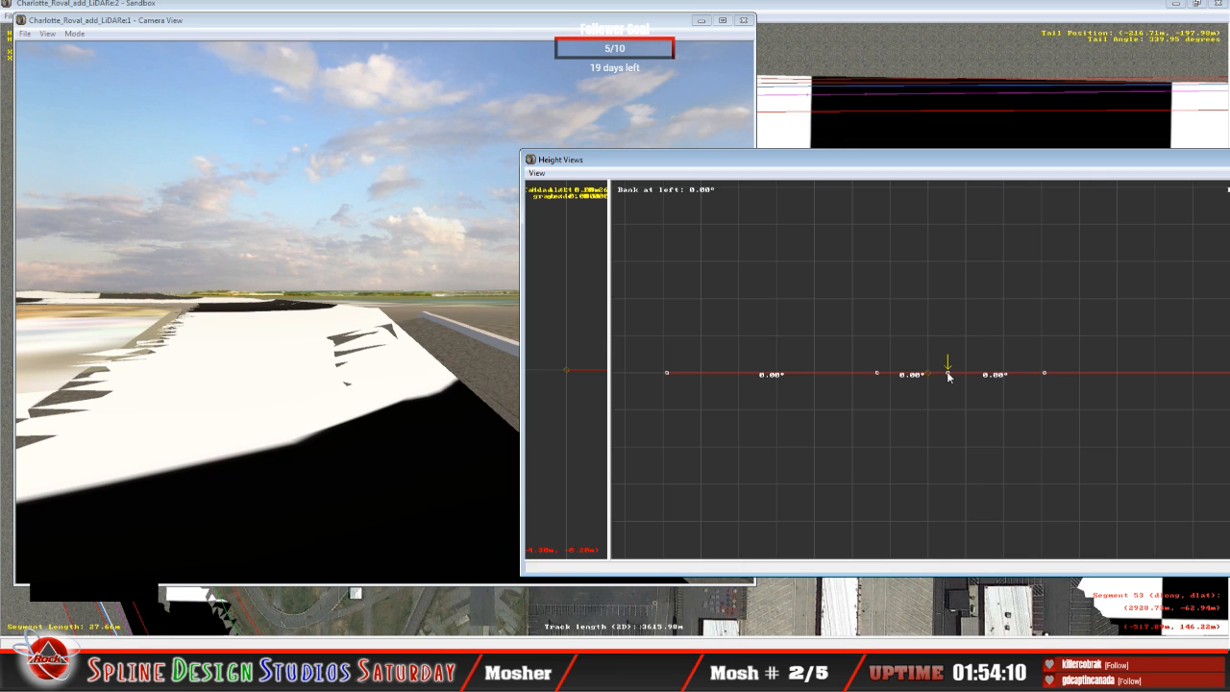
pyautogui.click(948, 374)
pyautogui.moveTo(948, 377); pyautogui.dragTo(935, 332)
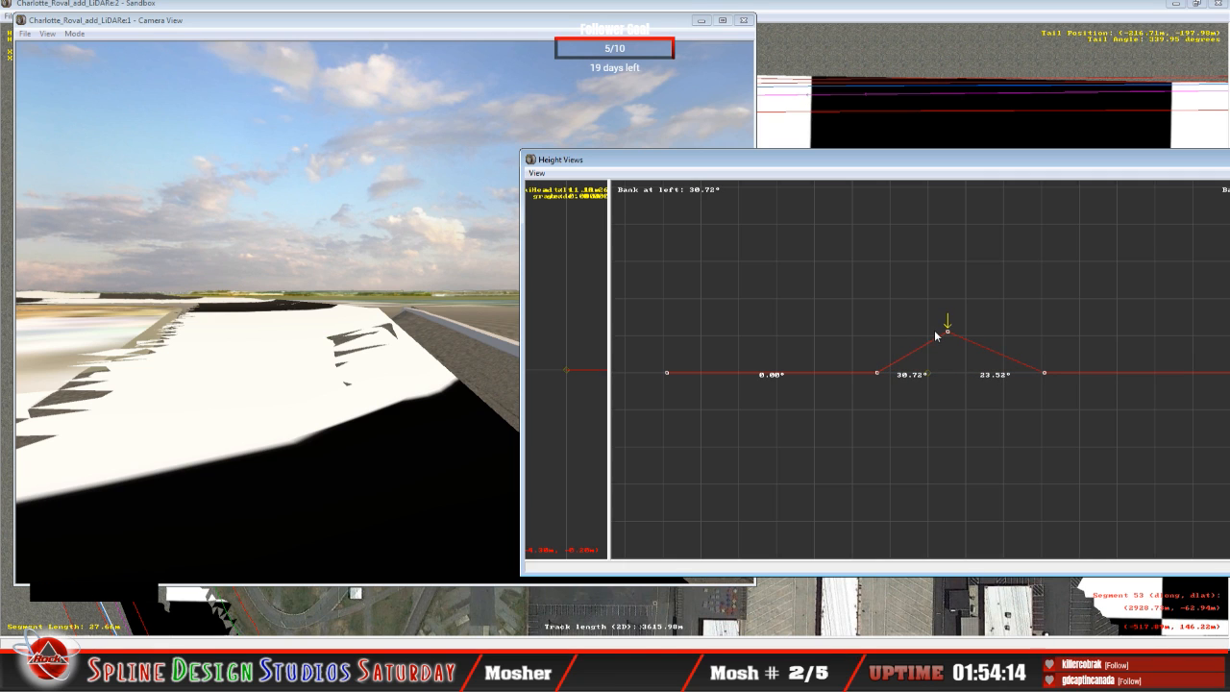
pyautogui.press('Left')
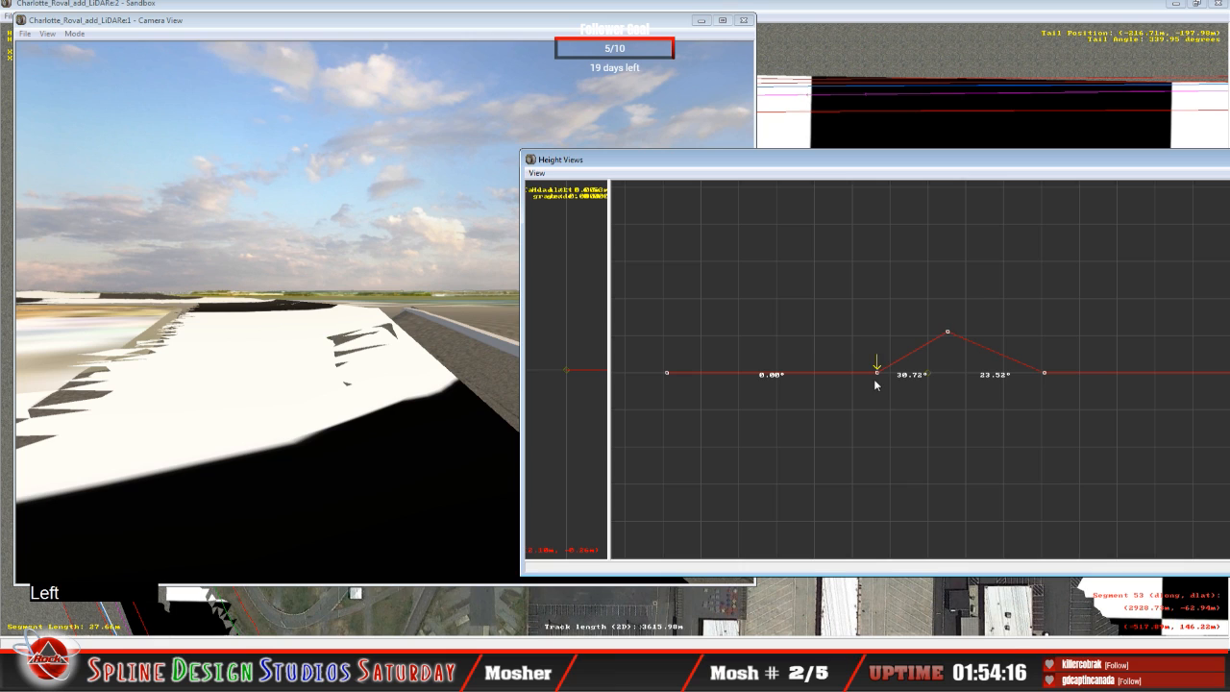
pyautogui.moveTo(877, 376); pyautogui.dragTo(864, 350)
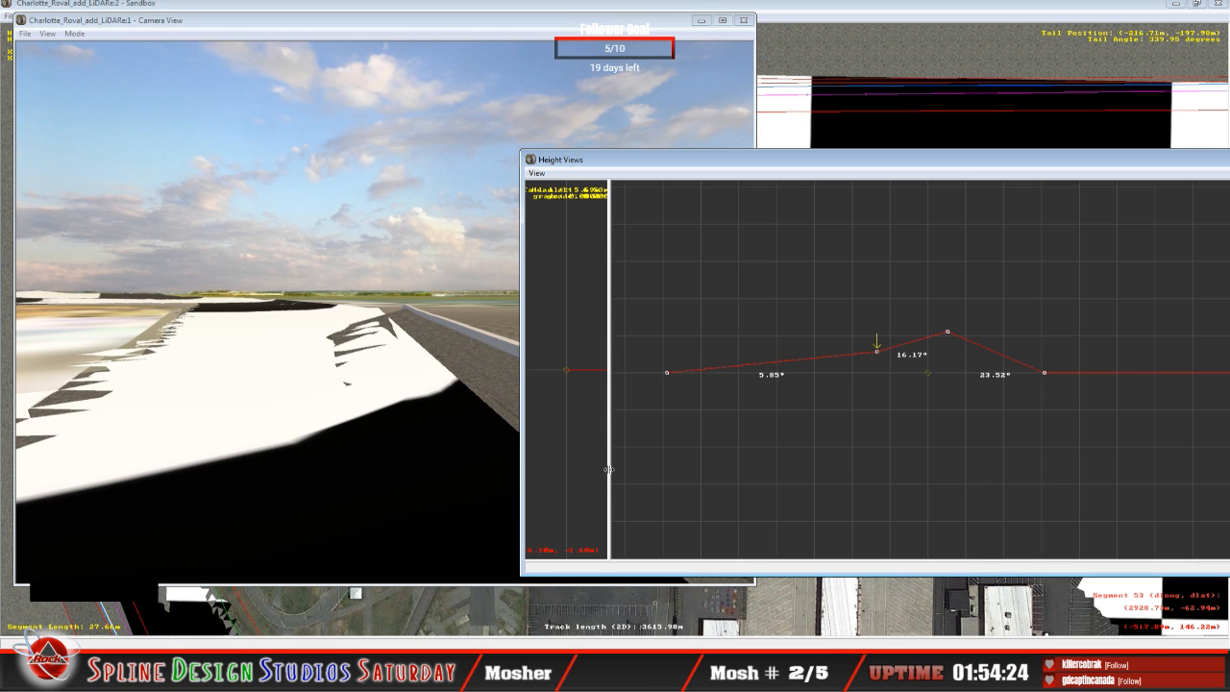
# Step: On the following flat cross-section, raise the outer and middle points to bank the inner span about 4.94° and the outer about 16.02°
pyautogui.press('Right')
pyautogui.press('Up')
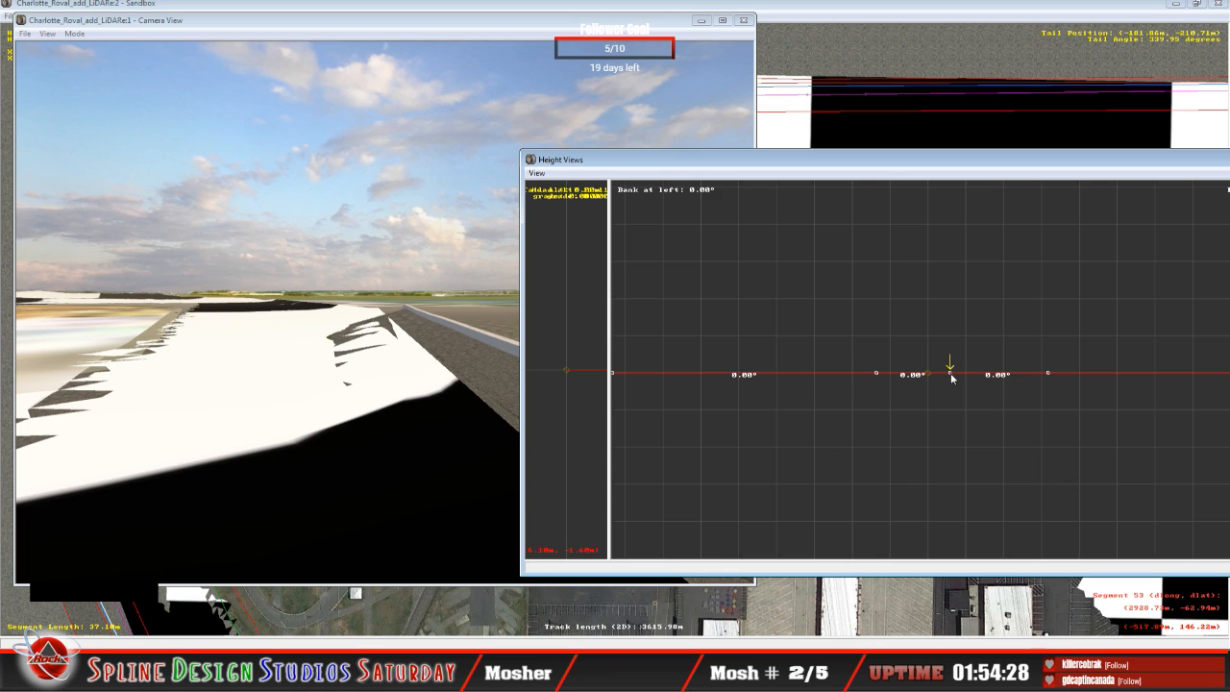
pyautogui.moveTo(950, 373); pyautogui.dragTo(937, 335)
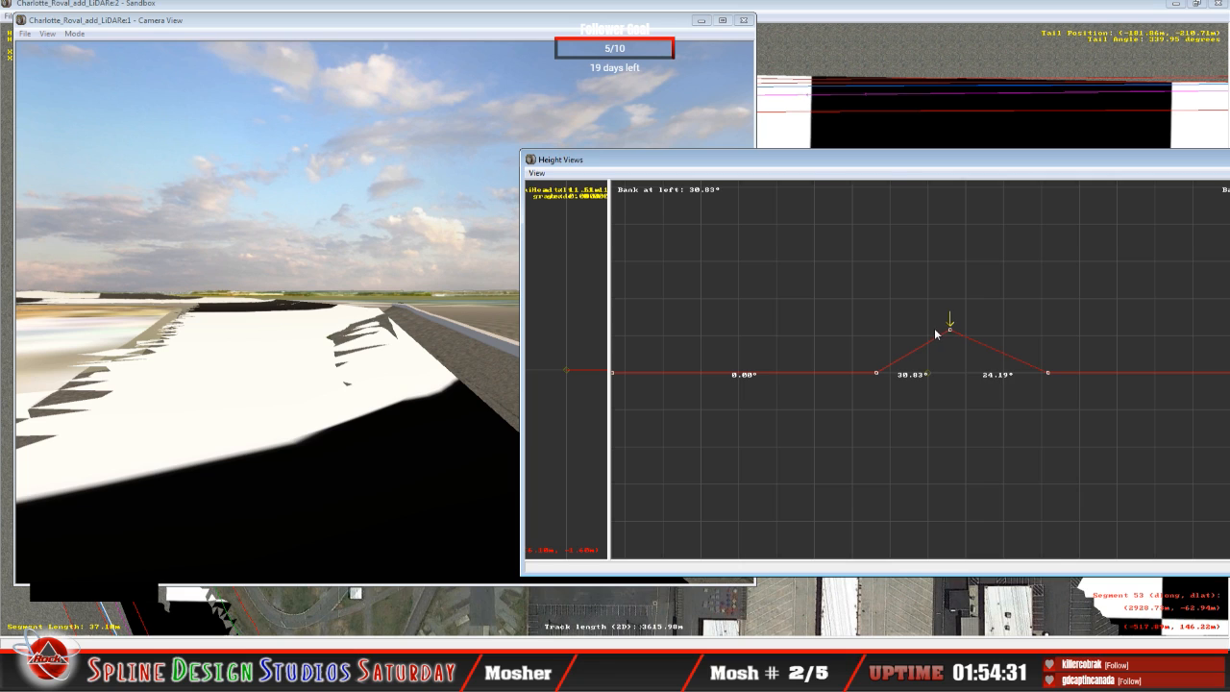
pyautogui.press('Left')
pyautogui.moveTo(880, 375); pyautogui.dragTo(865, 348)
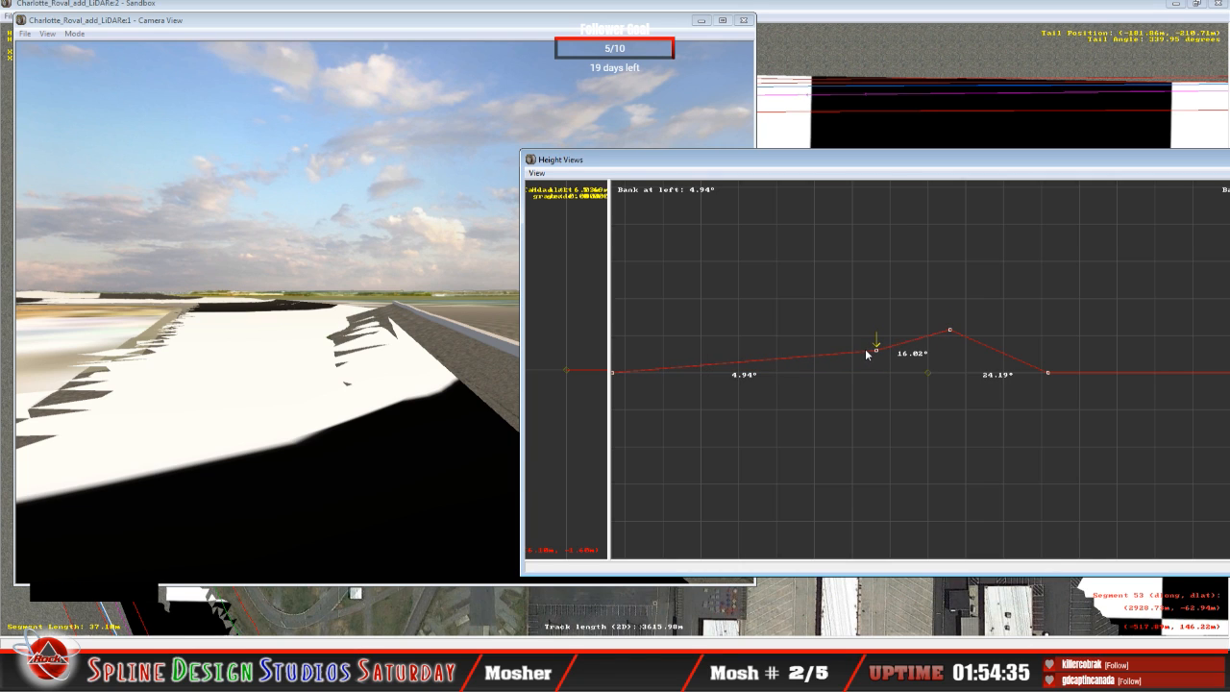
# Step: Move to the next cross-section and raise its outer and middle points to bank the spans about 4.26° inner and 18.19° outer
pyautogui.press('Right')
pyautogui.press('Up')
pyautogui.moveTo(943, 374); pyautogui.dragTo(932, 332)
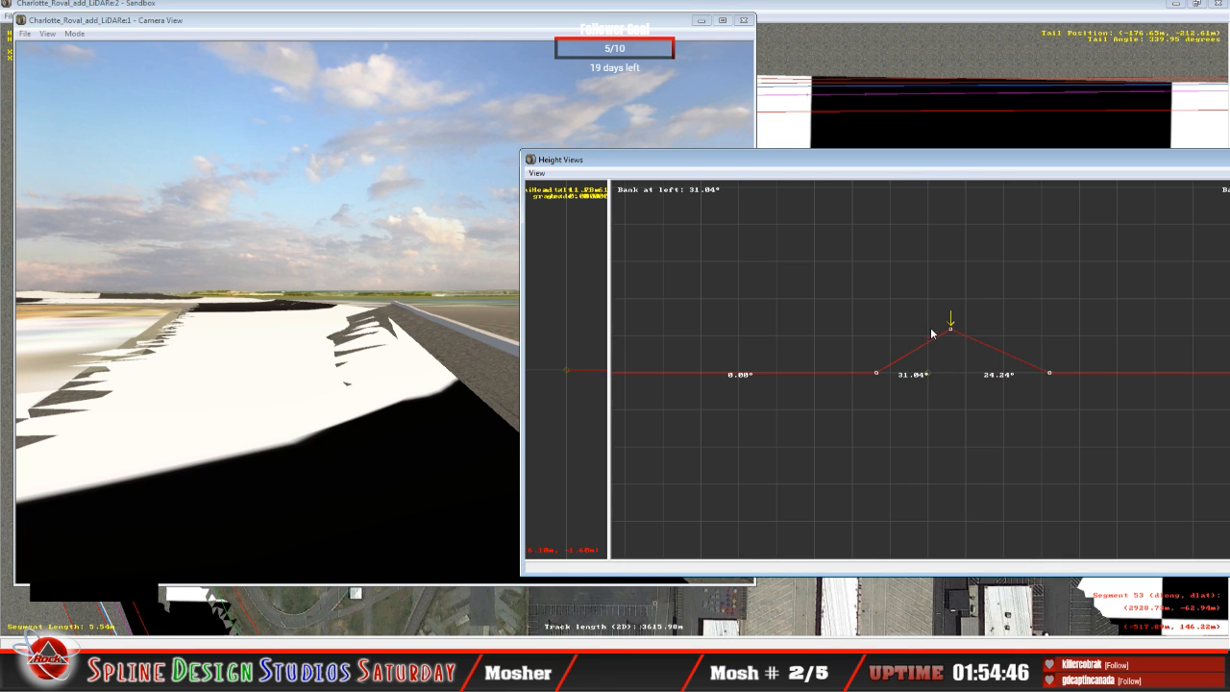
pyautogui.press('Left')
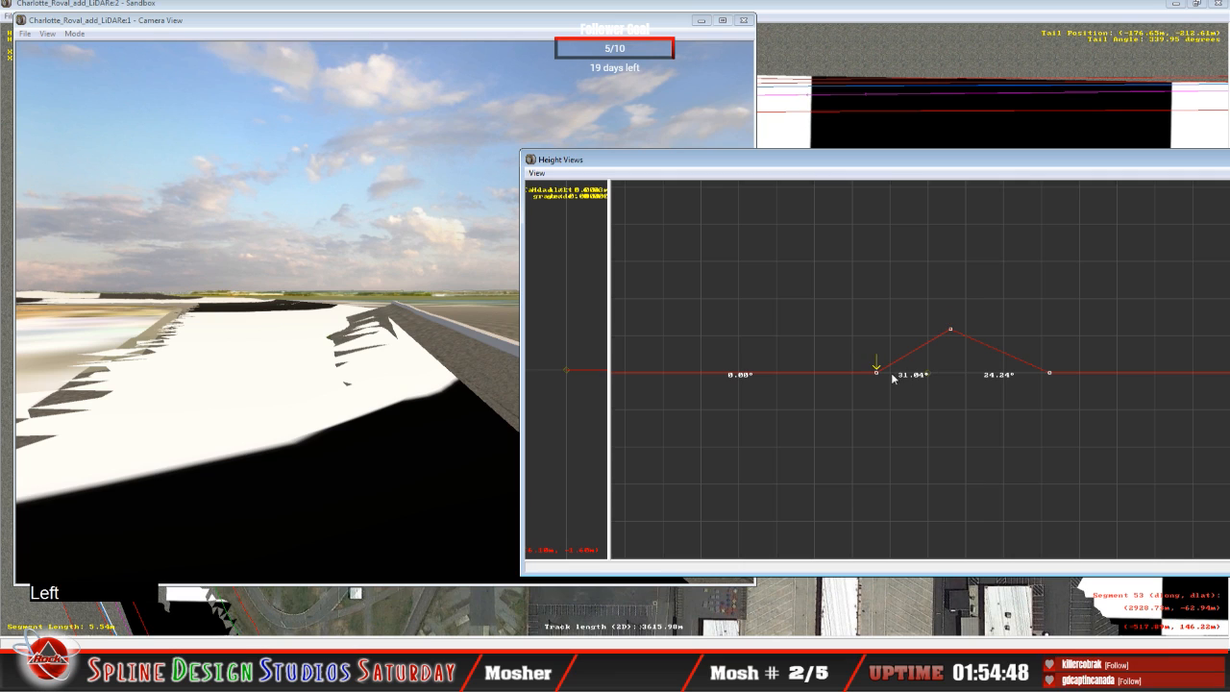
pyautogui.moveTo(876, 372); pyautogui.dragTo(868, 351)
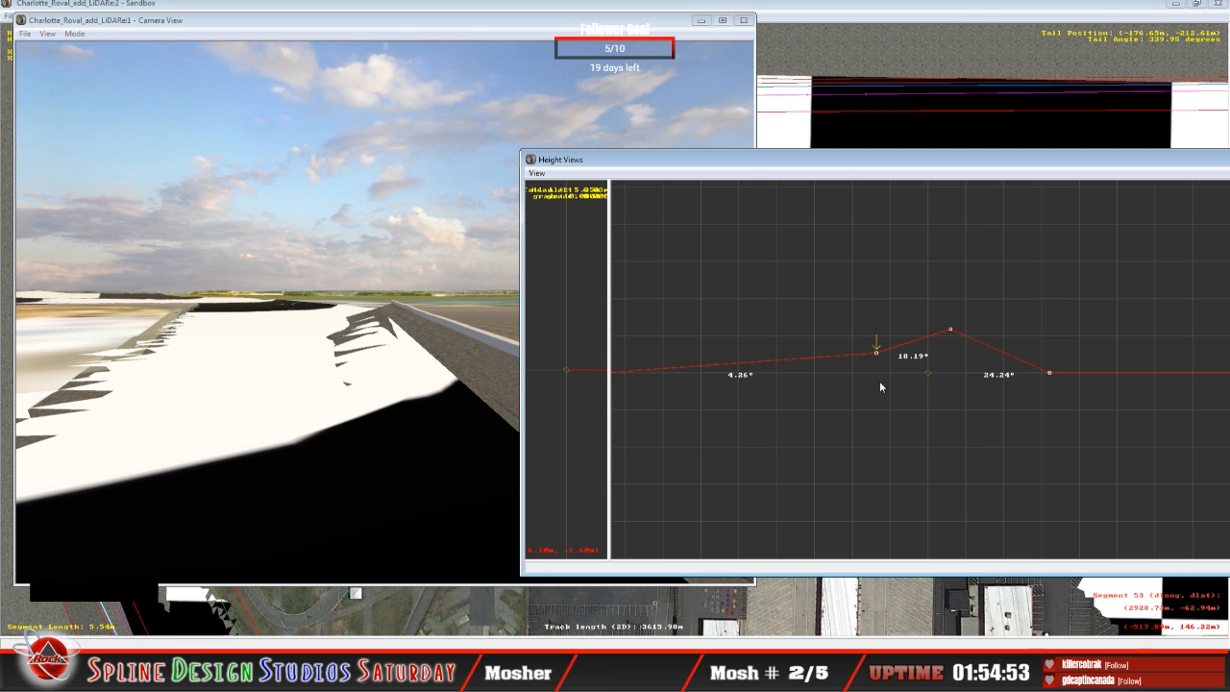
# Step: Examine the newly banked cross-section against the LiDAR terrain from the slew camera
pyautogui.click(336, 412)
pyautogui.click(75, 35)
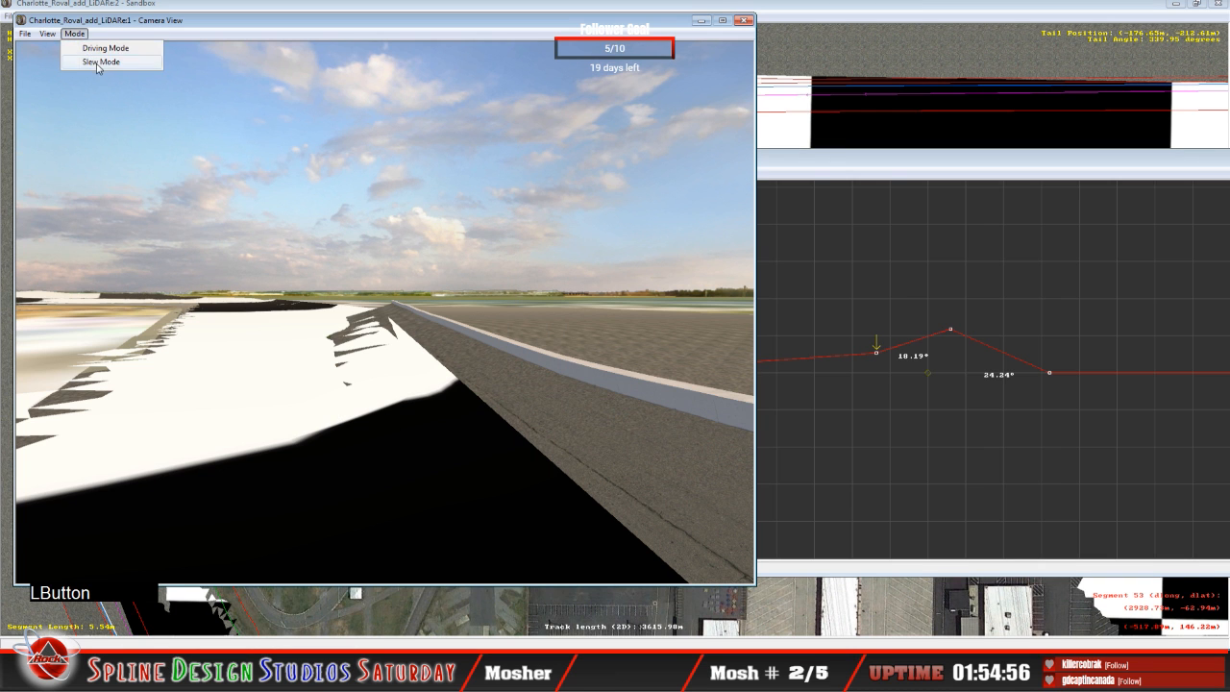
pyautogui.click(99, 64)
pyautogui.moveTo(384, 313); pyautogui.dragTo(385, 322, button='right')
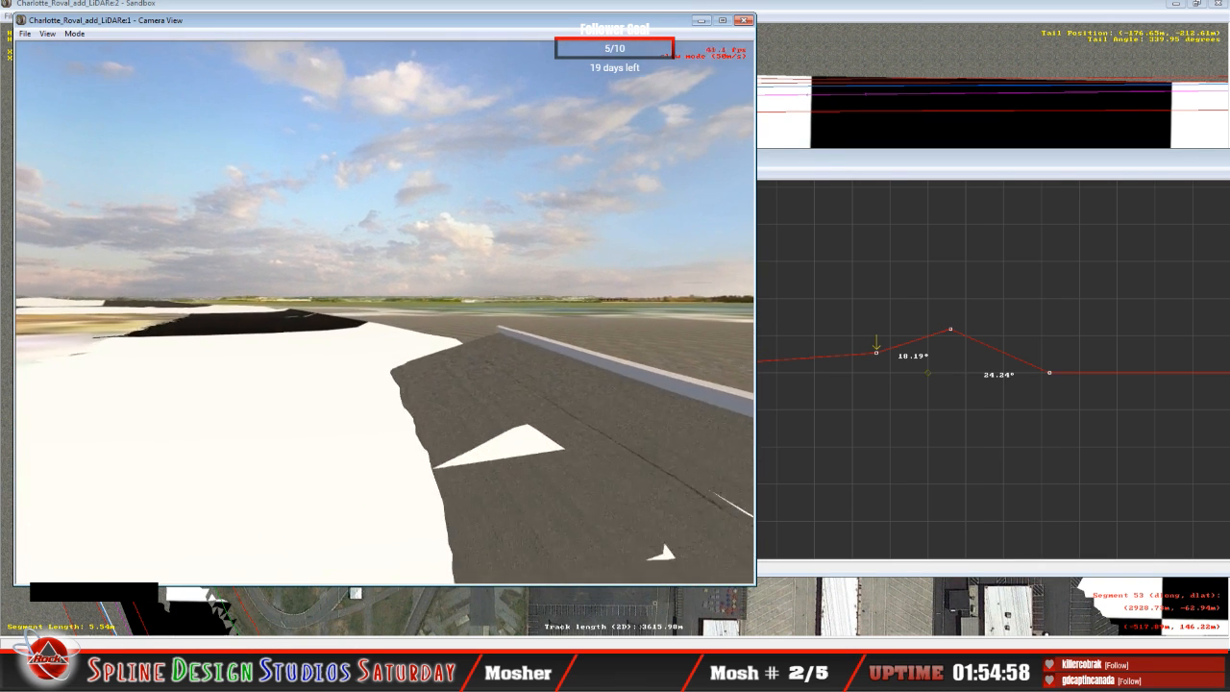
pyautogui.moveTo(384, 312); pyautogui.dragTo(385, 312)
pyautogui.moveTo(385, 313); pyautogui.dragTo(385, 312, button='right')
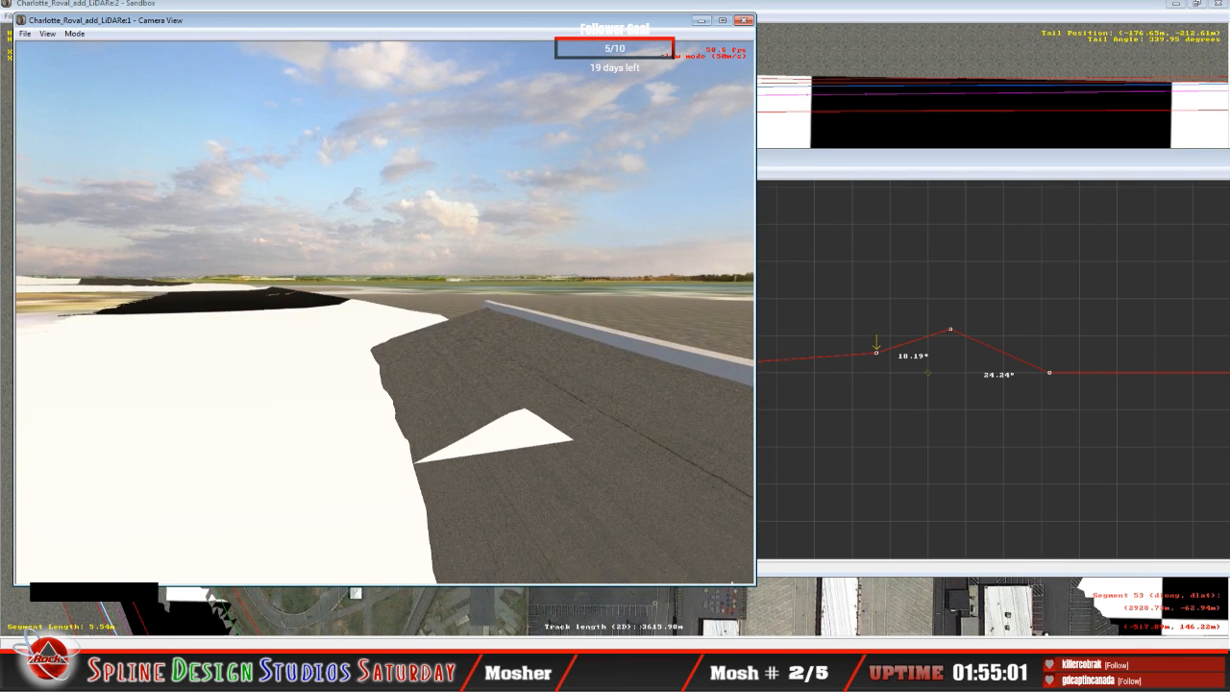
pyautogui.press('space')
# Step: Advance one cross-section and raise its outer and middle points to bank the spans about 3.56° inner and 22.31° outer
pyautogui.click(935, 217)
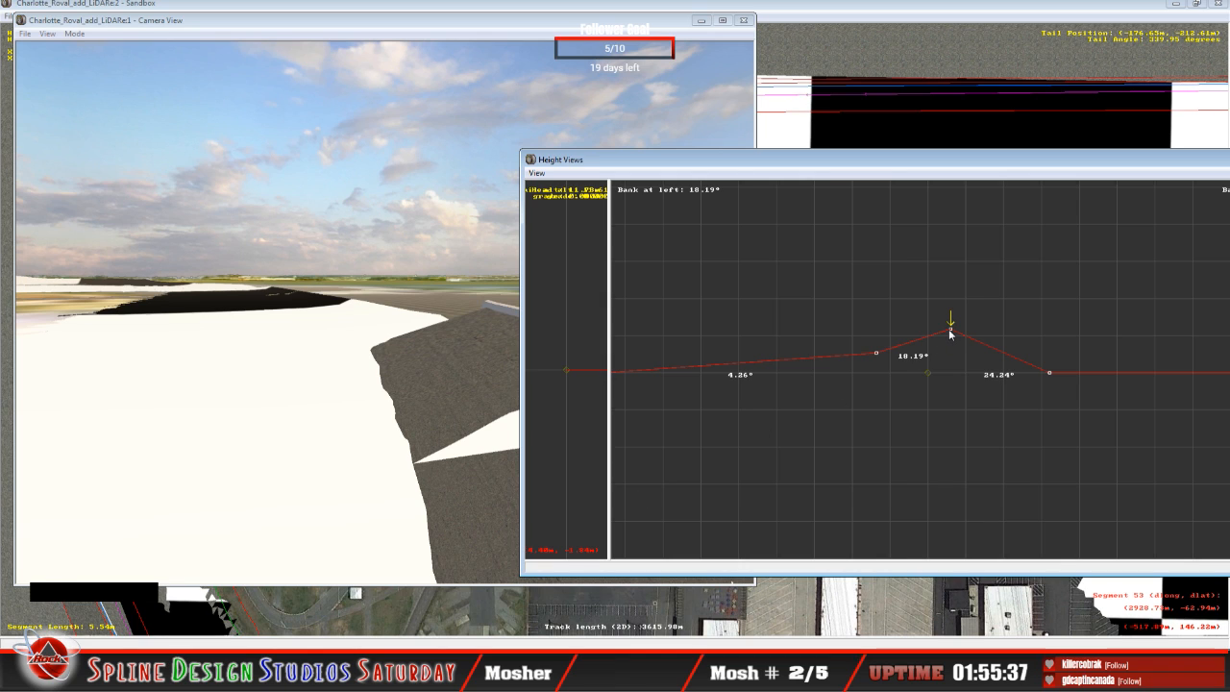
pyautogui.press('Up')
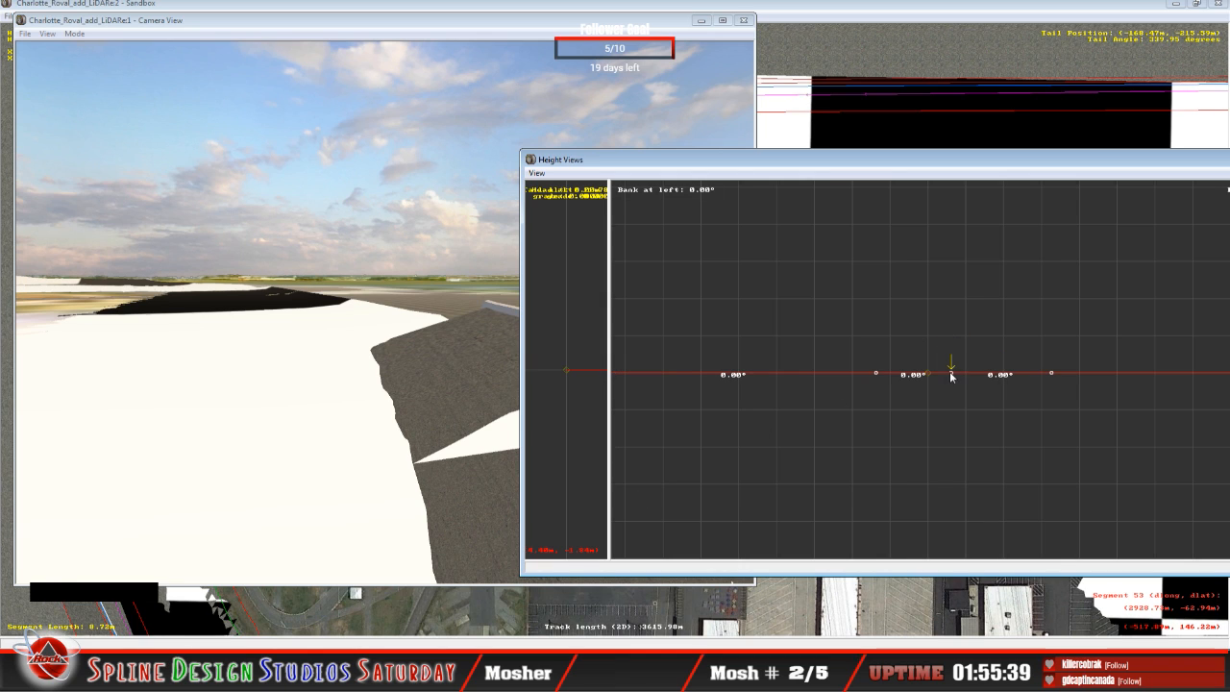
pyautogui.moveTo(950, 375); pyautogui.dragTo(931, 329)
pyautogui.press('Left')
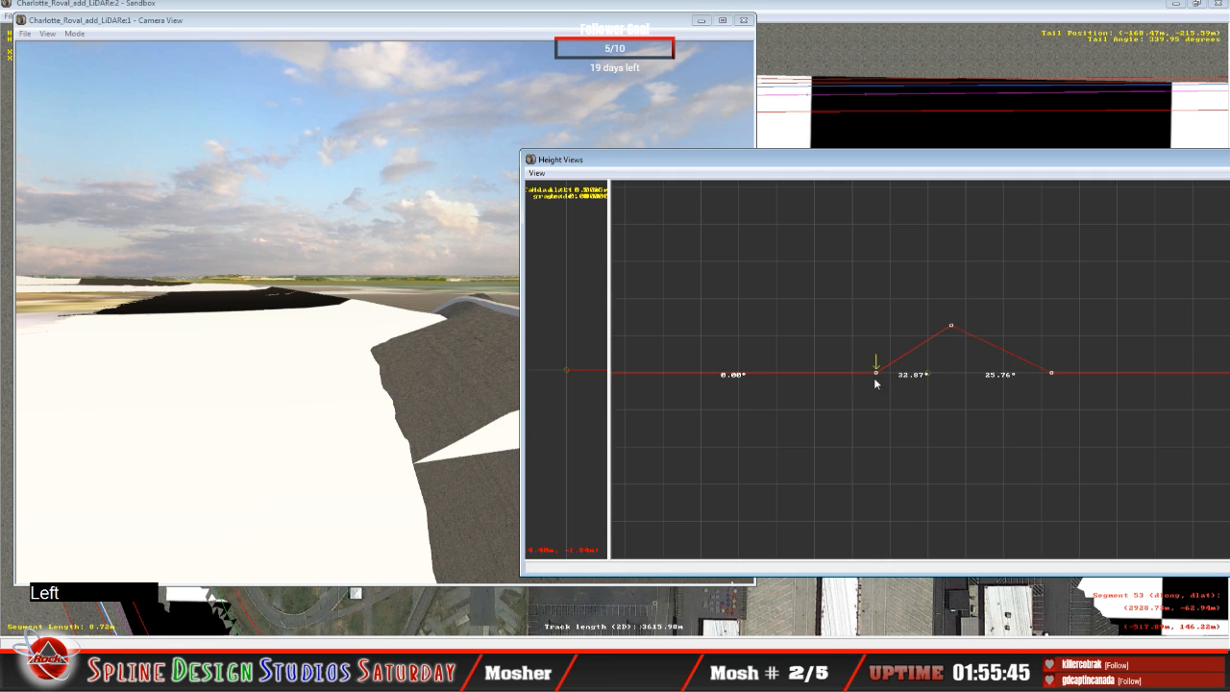
pyautogui.moveTo(875, 372); pyautogui.dragTo(863, 356)
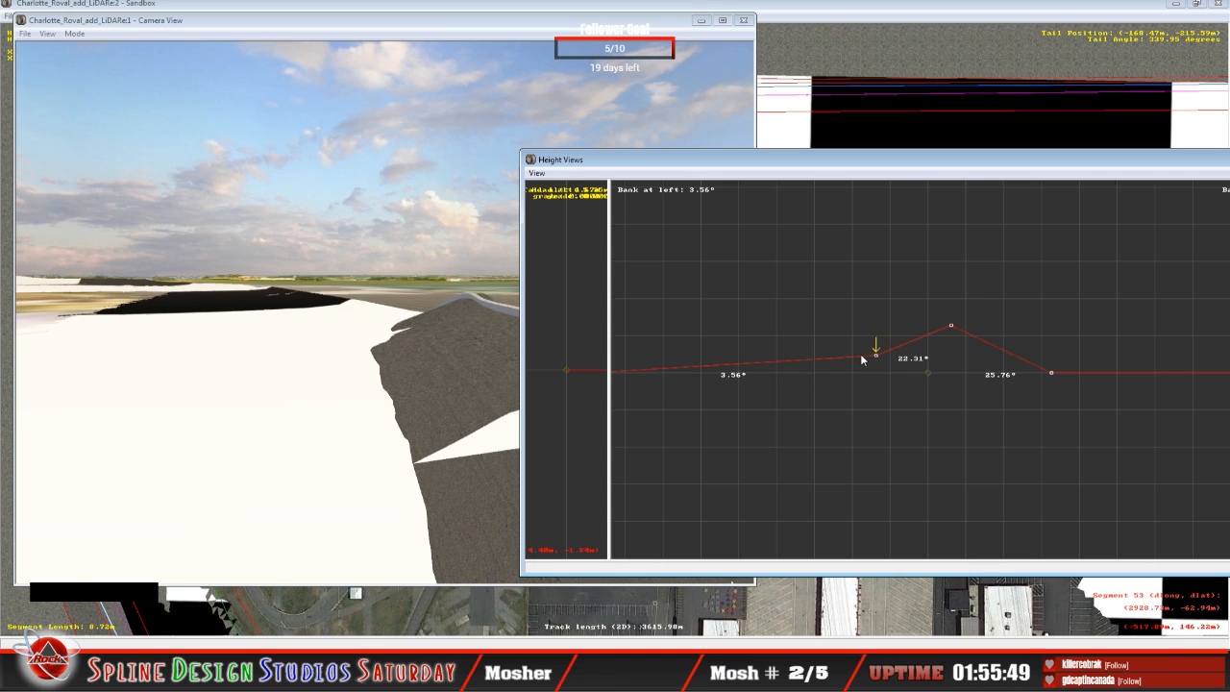
# Step: Try banking the previous cross-section about 3.99° inner and 19.08° outer, and return its middle point to 4.26° and 18.19°
pyautogui.press('Down')
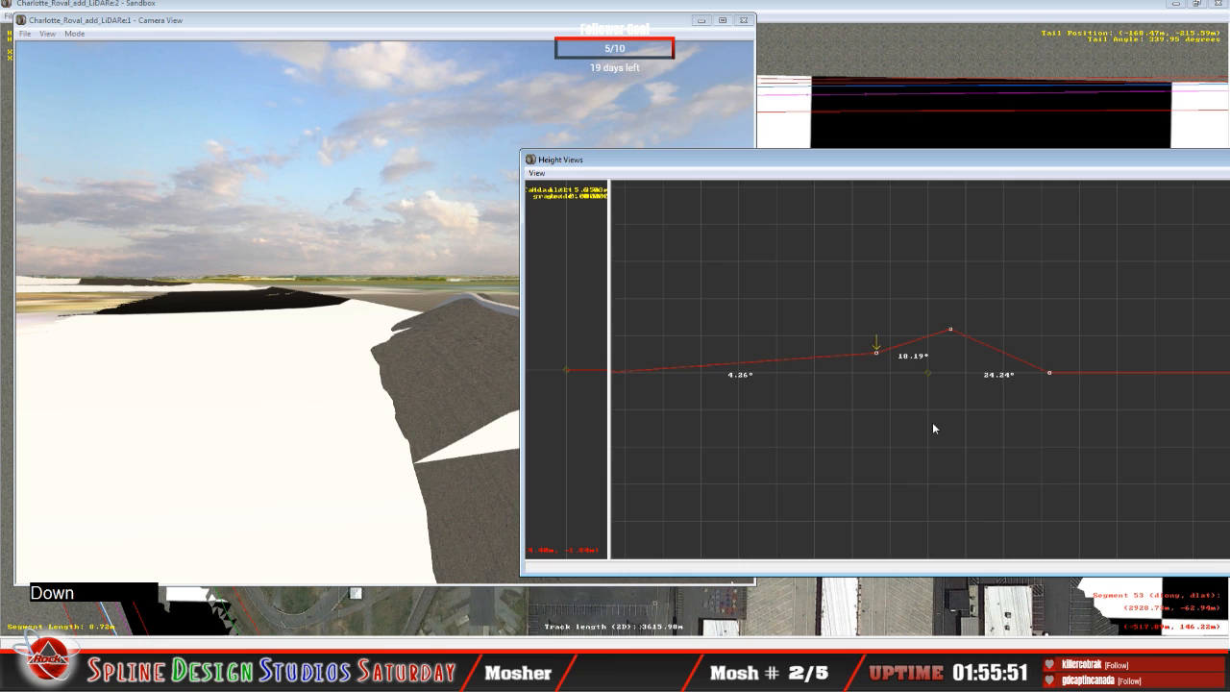
pyautogui.moveTo(875, 353); pyautogui.dragTo(874, 355)
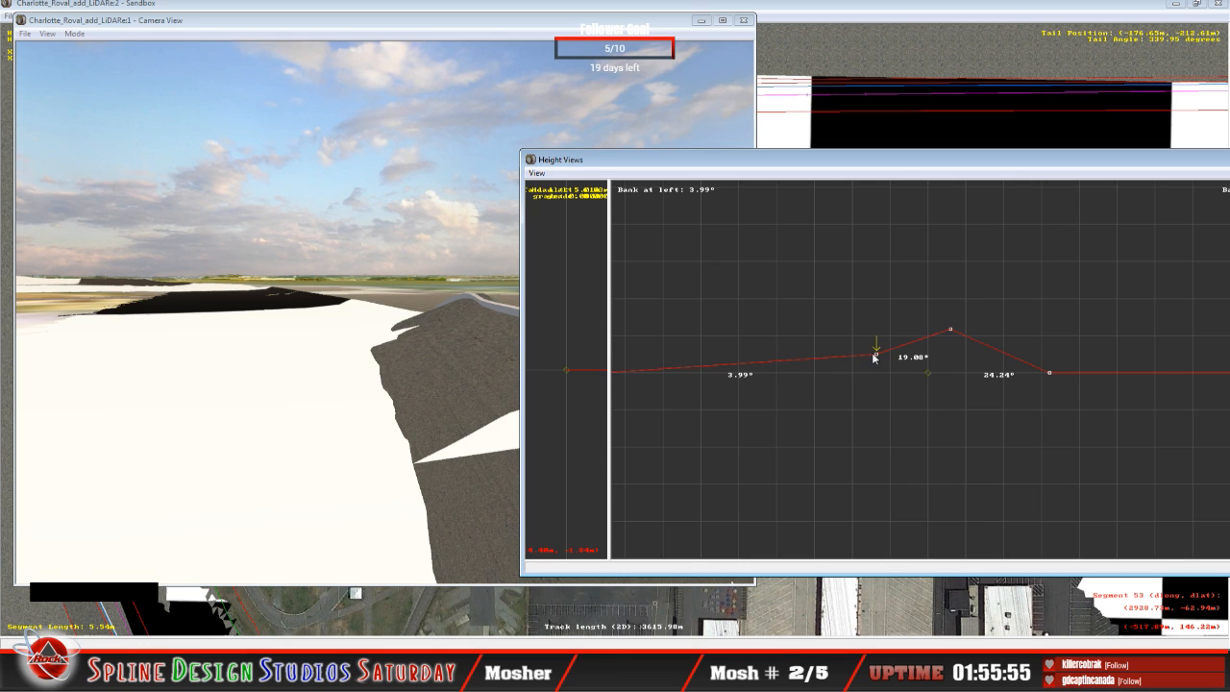
pyautogui.press('Right')
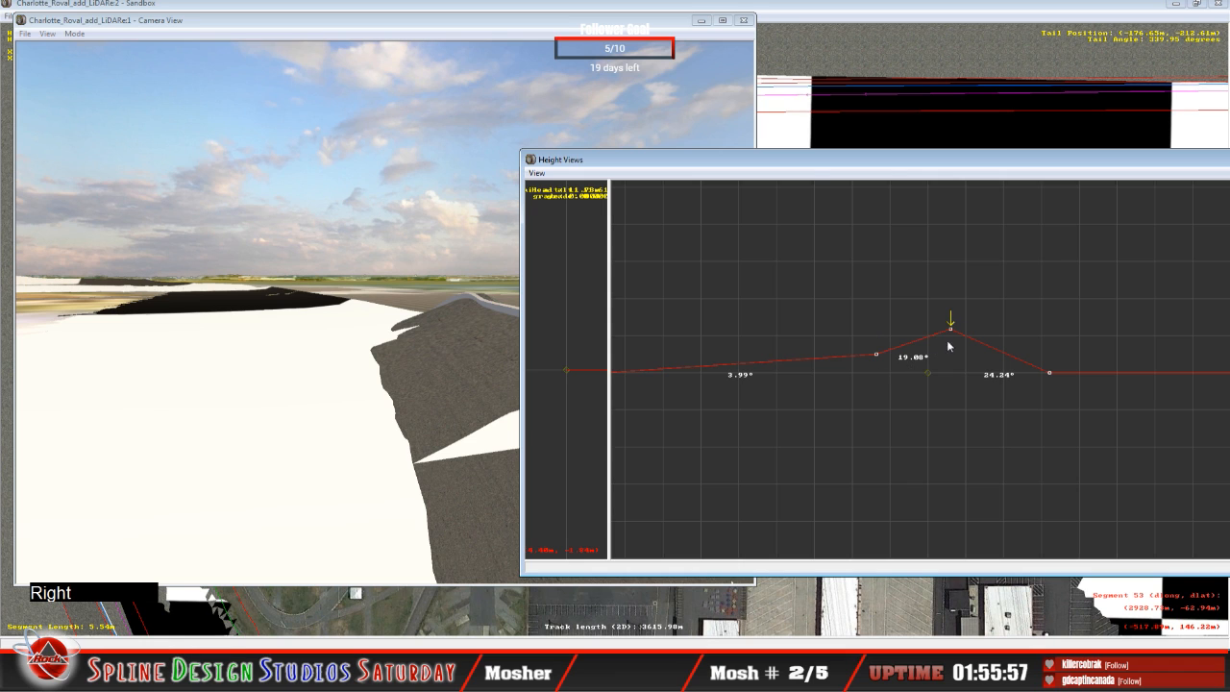
pyautogui.moveTo(955, 331); pyautogui.dragTo(951, 328)
pyautogui.press('Left')
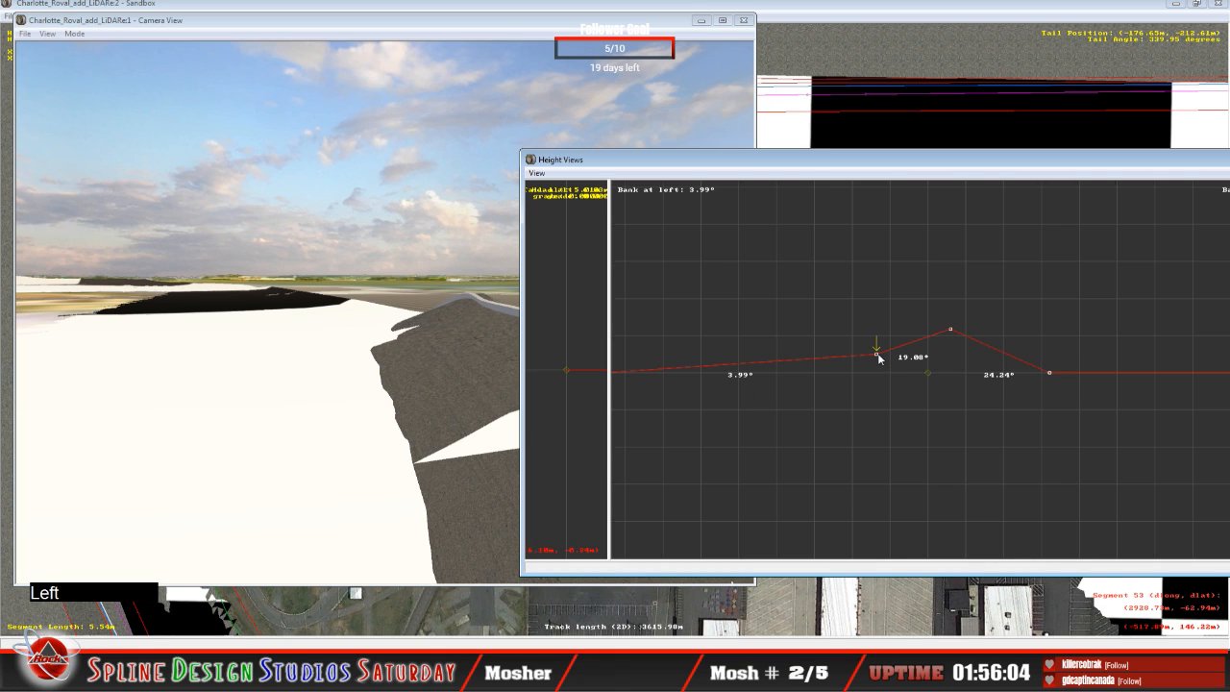
pyautogui.moveTo(877, 353); pyautogui.dragTo(875, 352)
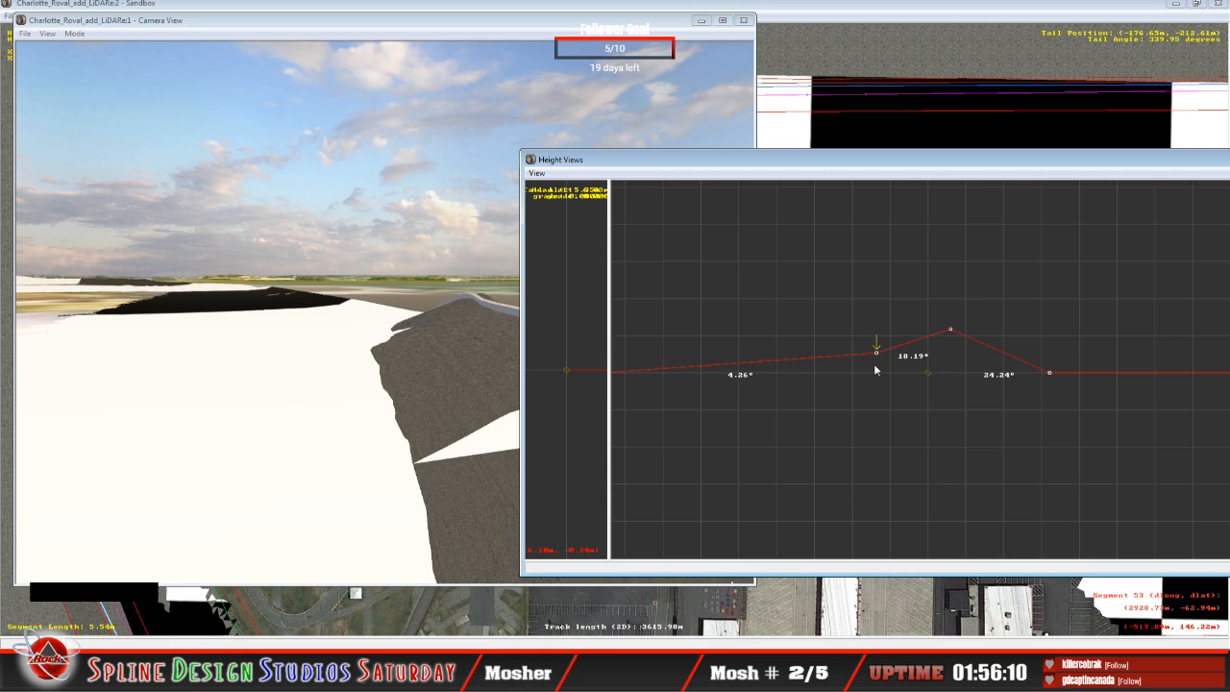
# Step: Advance to the flat cross-section two ahead and raise its outer and middle points to bank about 3.43° inner and 18.49° outer
pyautogui.press('Right')
pyautogui.press('Up')
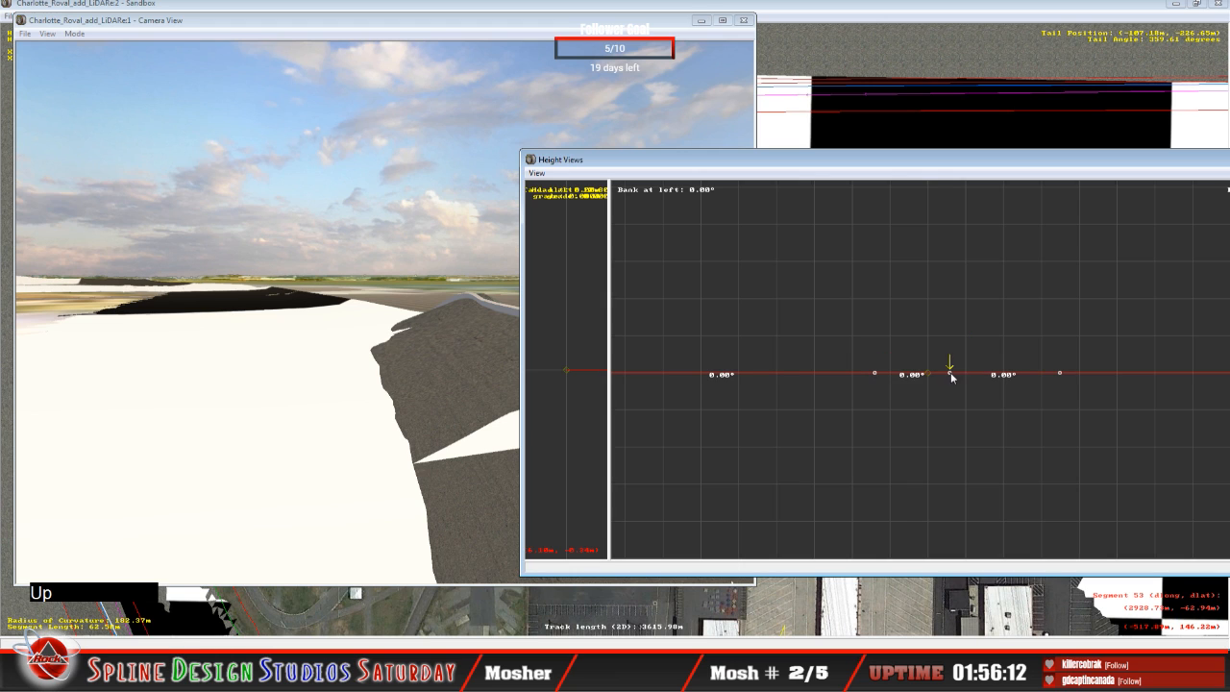
pyautogui.moveTo(950, 373); pyautogui.dragTo(942, 333)
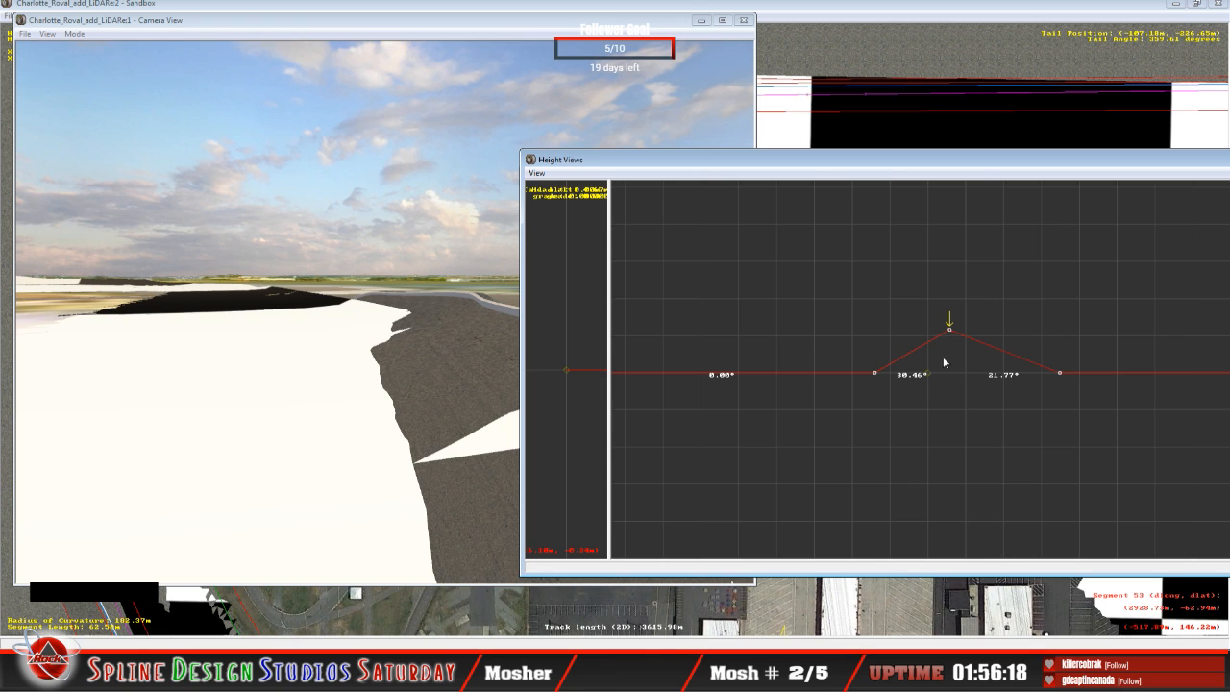
pyautogui.press('Left')
pyautogui.moveTo(877, 375); pyautogui.dragTo(876, 358)
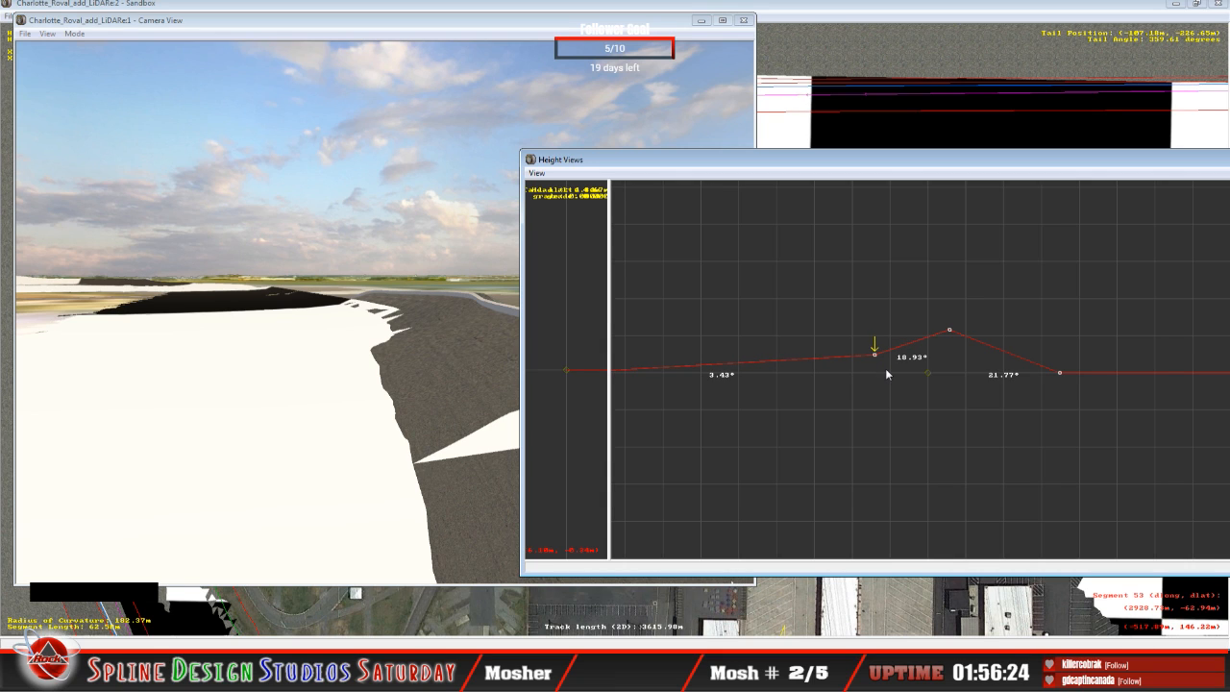
pyautogui.click(950, 330)
pyautogui.moveTo(950, 331); pyautogui.dragTo(942, 334)
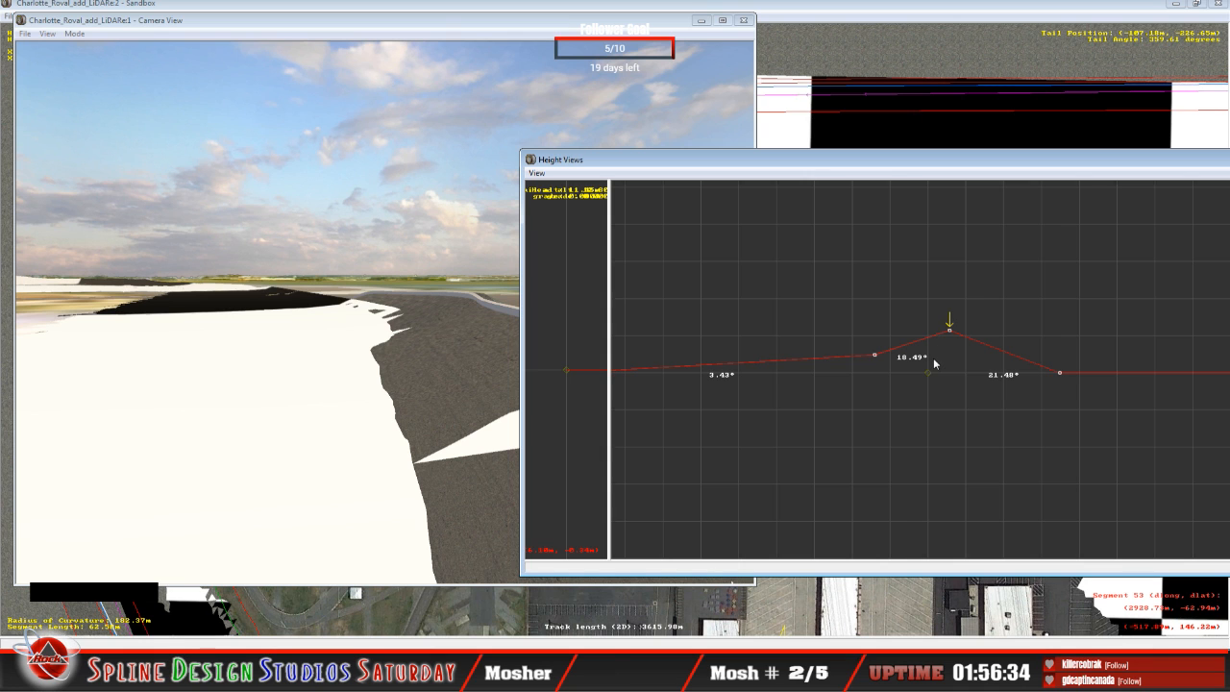
# Step: Fly the slew camera along the outer wall to examine how the banked track surface meets the LiDAR terrain
pyautogui.click(326, 397)
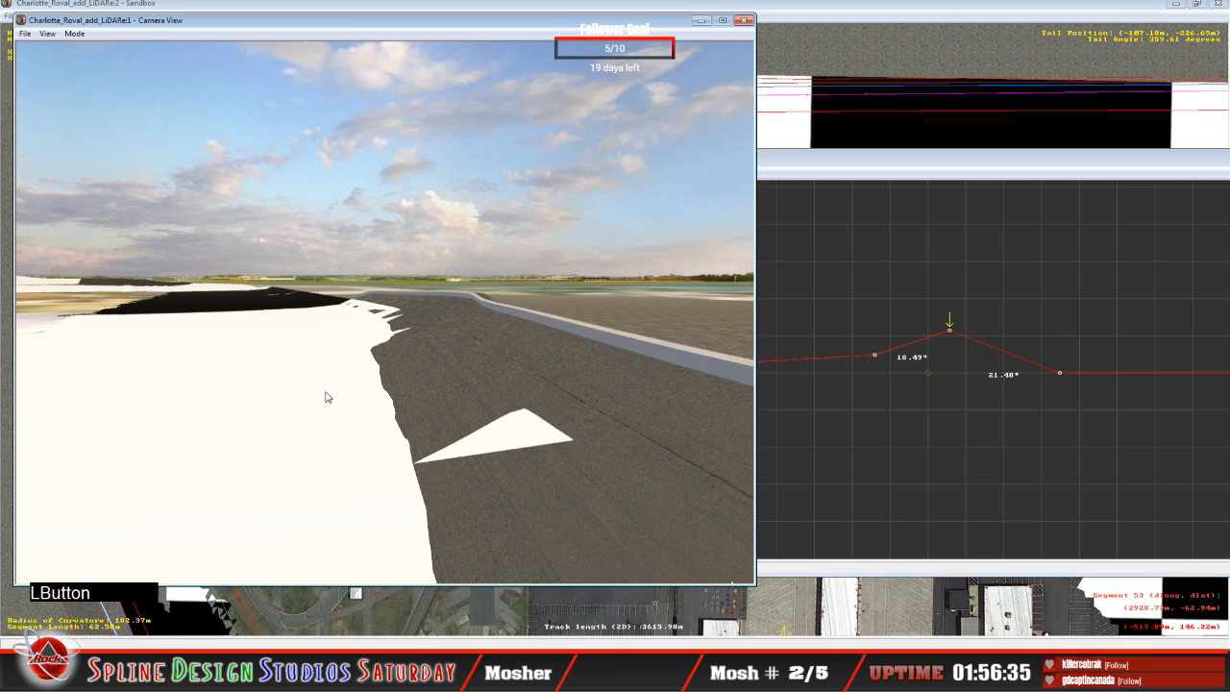
pyautogui.click(75, 36)
pyautogui.click(84, 63)
pyautogui.moveTo(83, 63); pyautogui.dragTo(119, 67, button='right')
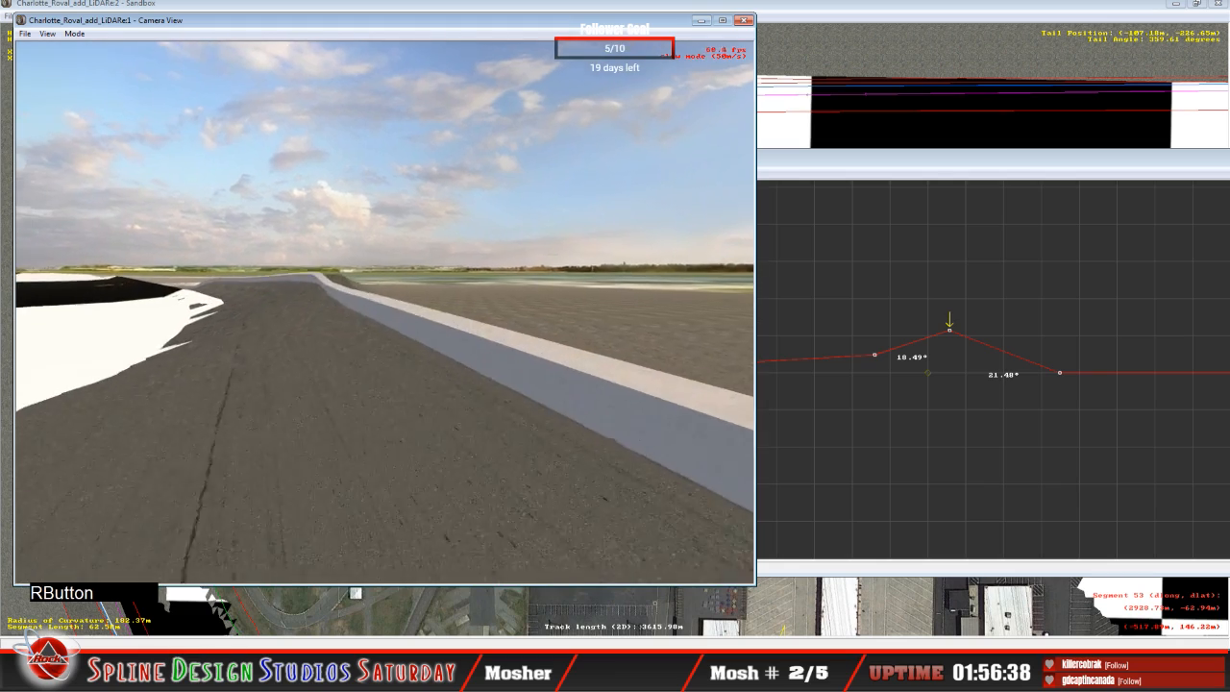
pyautogui.moveTo(385, 312)
pyautogui.mouseDown(button='right')
pyautogui.moveTo(365, 312)
pyautogui.moveTo(408, 308)
pyautogui.moveTo(380, 313)
pyautogui.mouseUp(button='right')
pyautogui.moveTo(380, 312); pyautogui.dragTo(379, 298)
pyautogui.moveTo(380, 298)
pyautogui.mouseDown(button='right')
pyautogui.moveTo(409, 306)
pyautogui.moveTo(360, 306)
pyautogui.moveTo(370, 310)
pyautogui.mouseUp(button='right')
pyautogui.moveTo(370, 310); pyautogui.dragTo(408, 279)
pyautogui.moveTo(385, 312); pyautogui.dragTo(437, 313, button='right')
pyautogui.moveTo(384, 312); pyautogui.dragTo(389, 288)
pyautogui.moveTo(385, 313)
pyautogui.mouseDown(button='right')
pyautogui.moveTo(368, 317)
pyautogui.moveTo(378, 320)
pyautogui.mouseUp(button='right')
pyautogui.press('space')
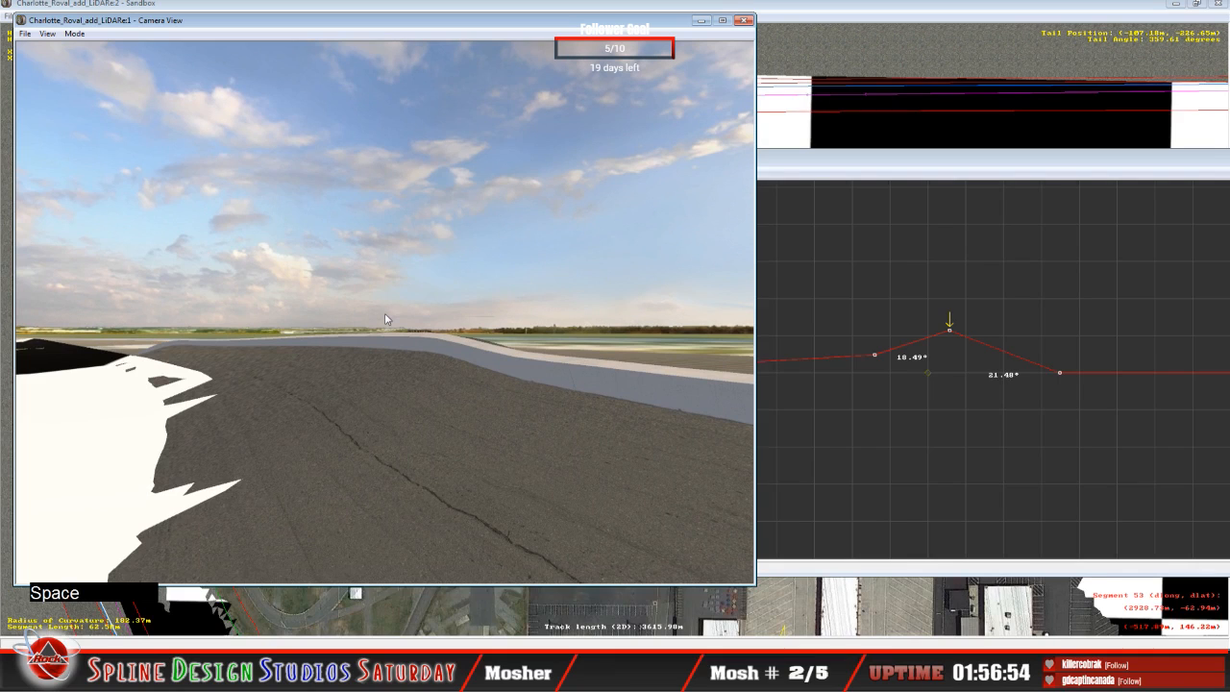
# Step: Lower the outer points of the two preceding cross-sections to bank their outer spans about 15.30° on the nearer and 12.67° on the farther
pyautogui.click(976, 182)
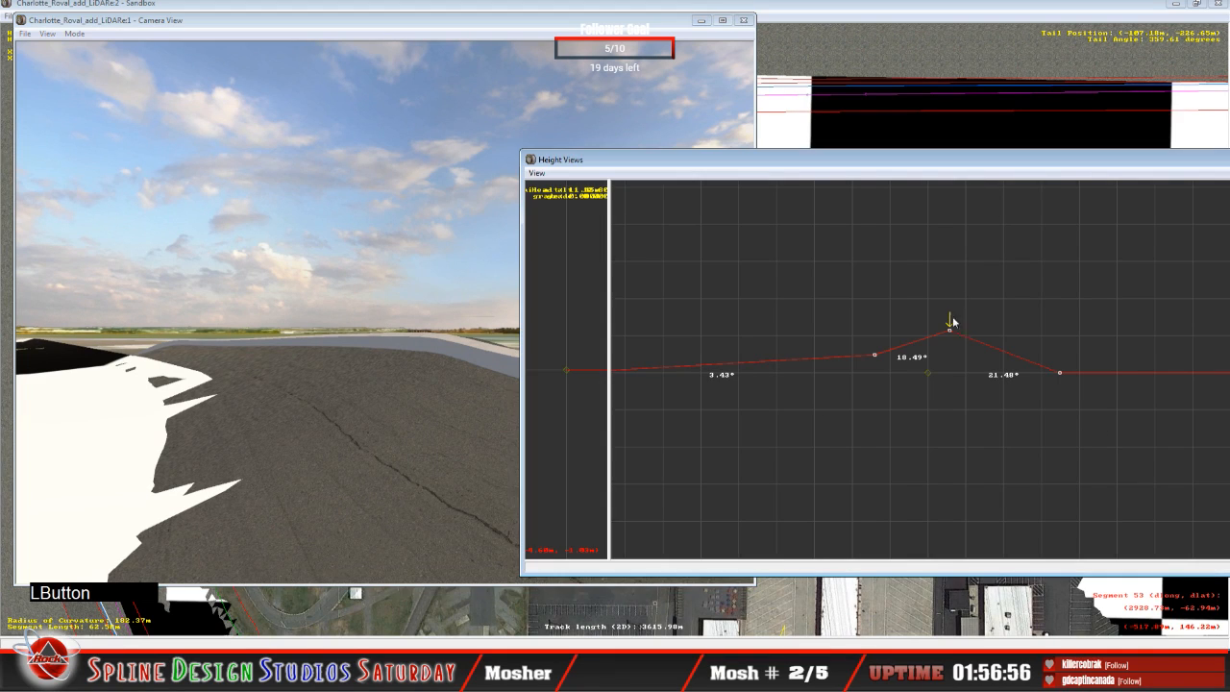
pyautogui.press('Down')
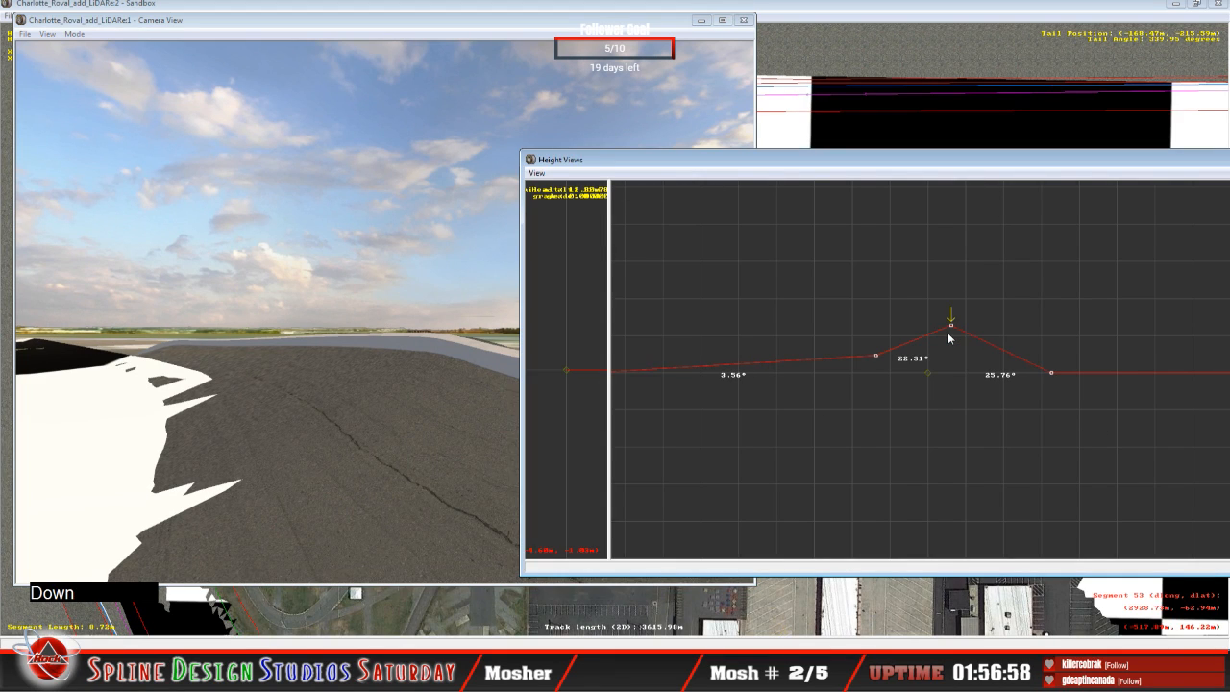
pyautogui.press('Down')
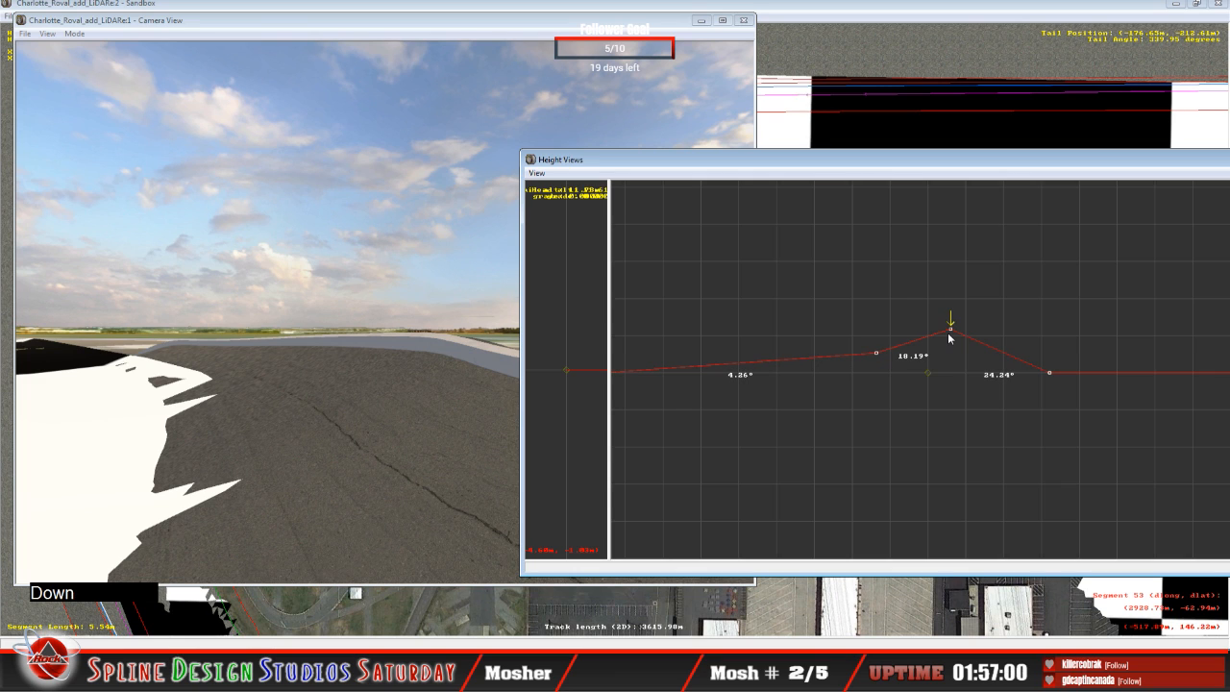
pyautogui.moveTo(950, 328); pyautogui.dragTo(950, 331)
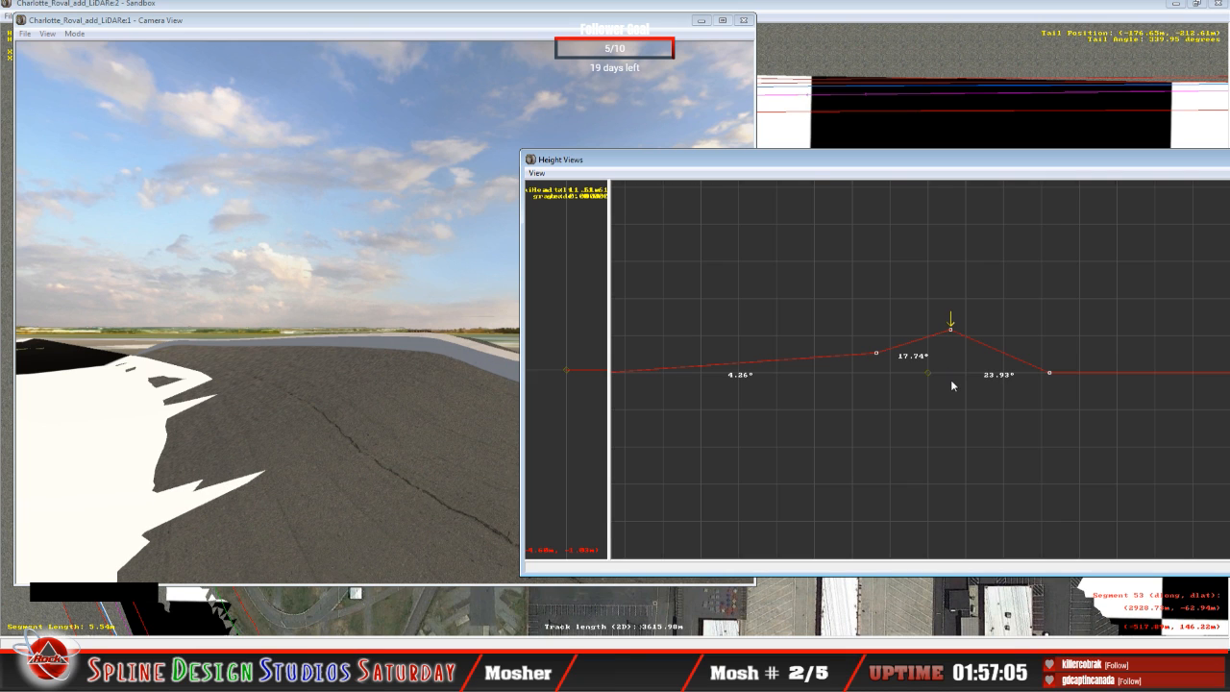
pyautogui.press('Up')
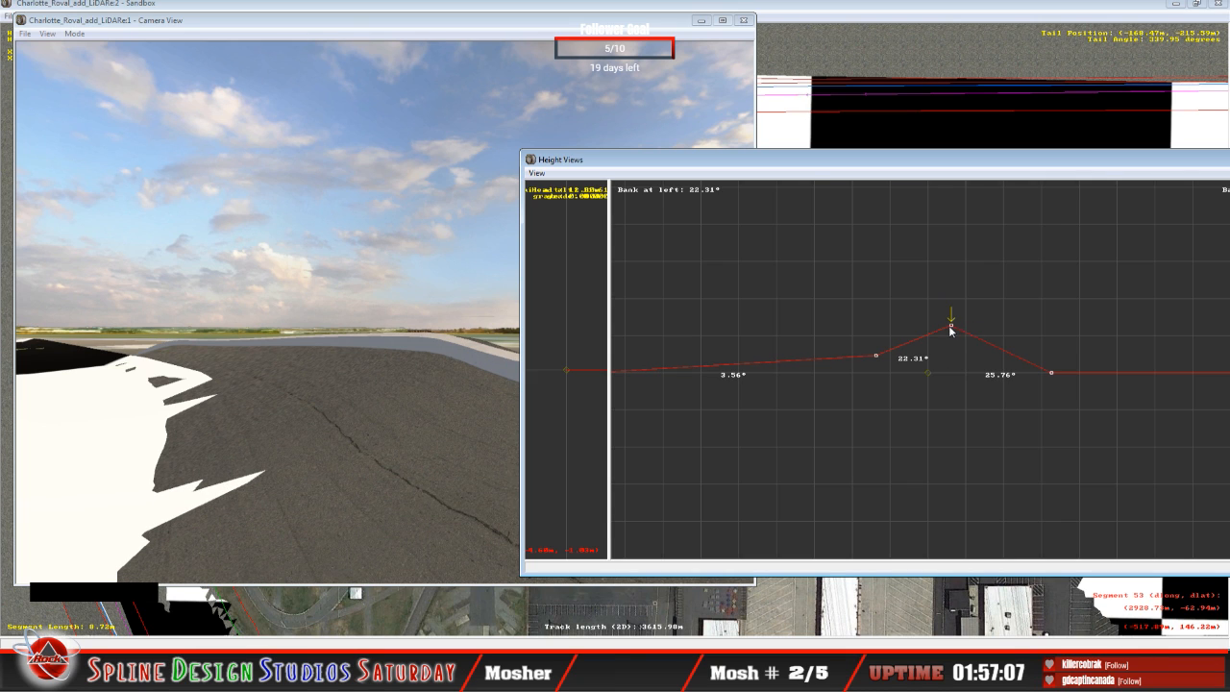
pyautogui.moveTo(951, 325); pyautogui.dragTo(950, 337)
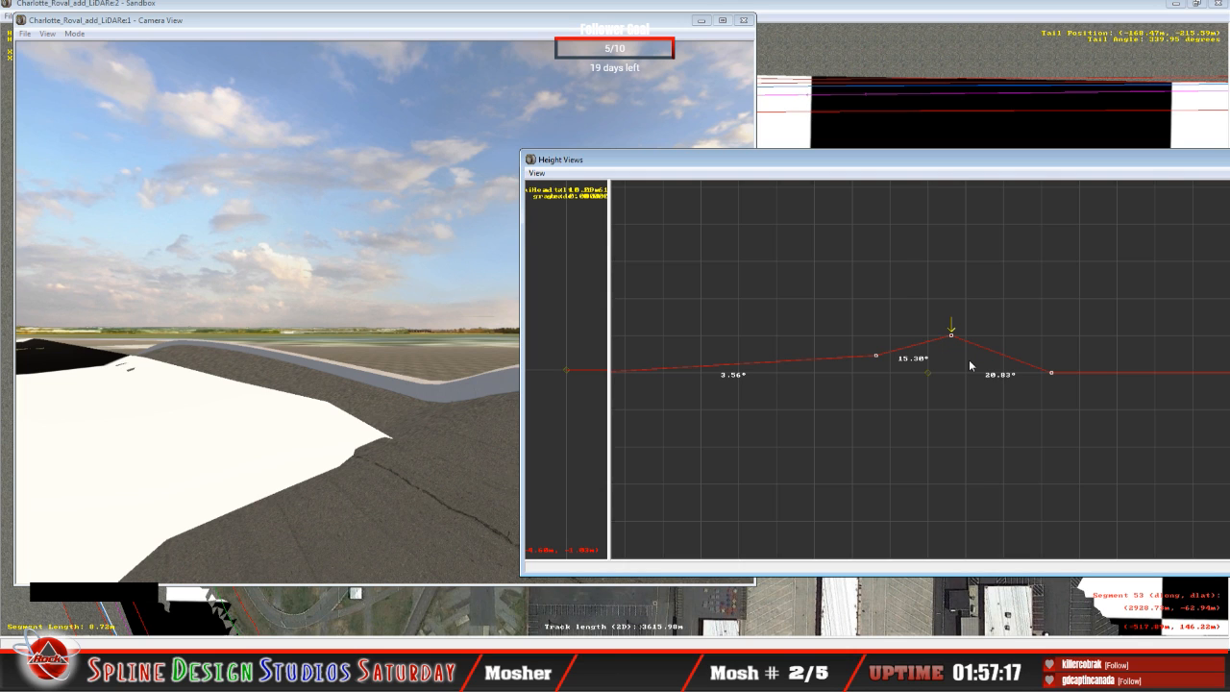
pyautogui.press('Down')
pyautogui.moveTo(951, 330); pyautogui.dragTo(951, 334)
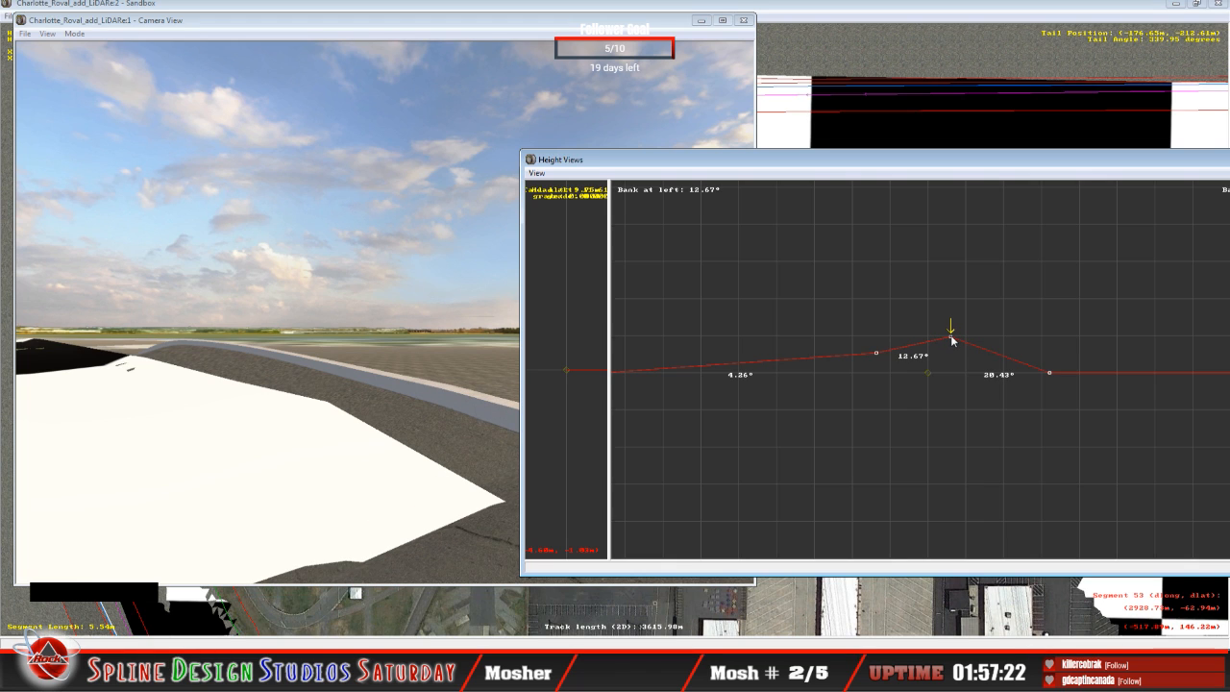
# Step: Check the lowered edge, and on the next two cross-sections back, lower the outer points to bank the outer spans about 10.84° and 11.77°
pyautogui.click(286, 363)
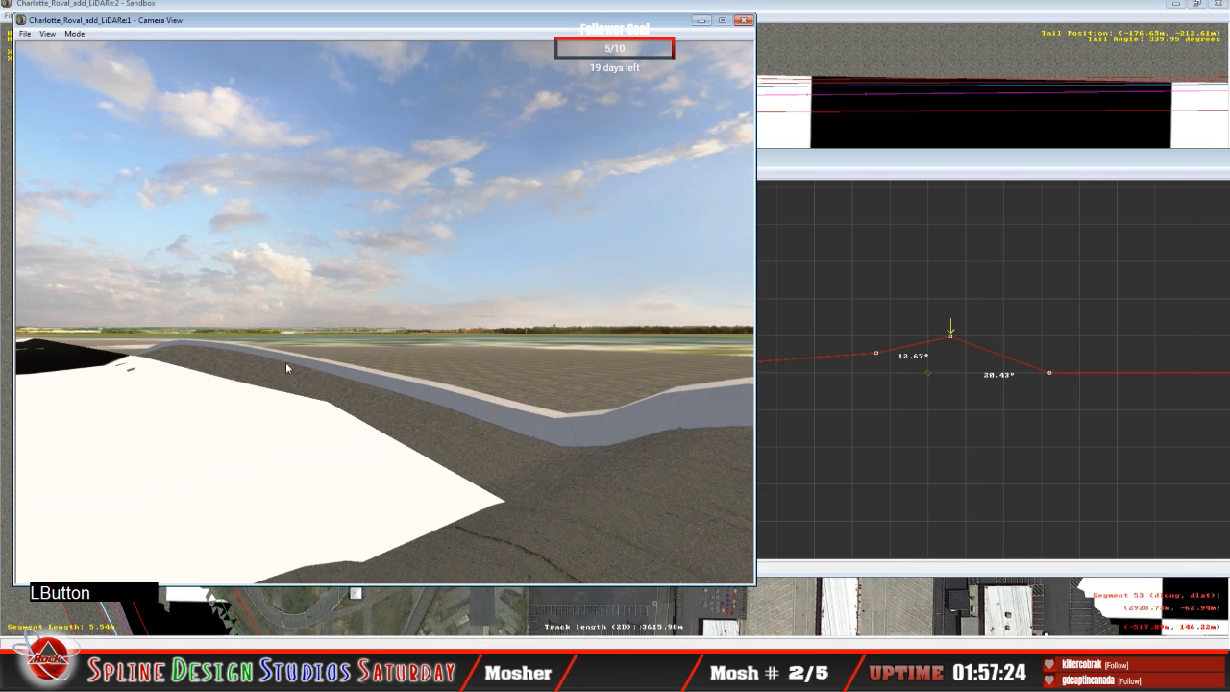
pyautogui.click(74, 34)
pyautogui.click(96, 61)
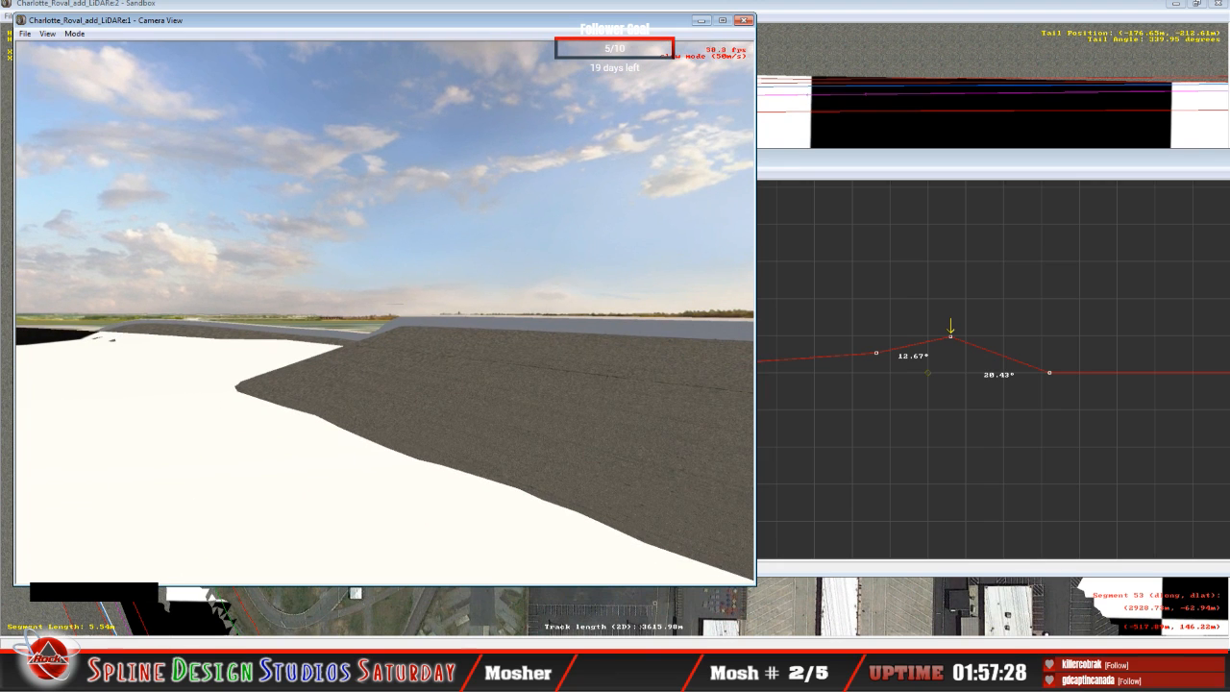
pyautogui.press('space')
pyautogui.click(876, 171)
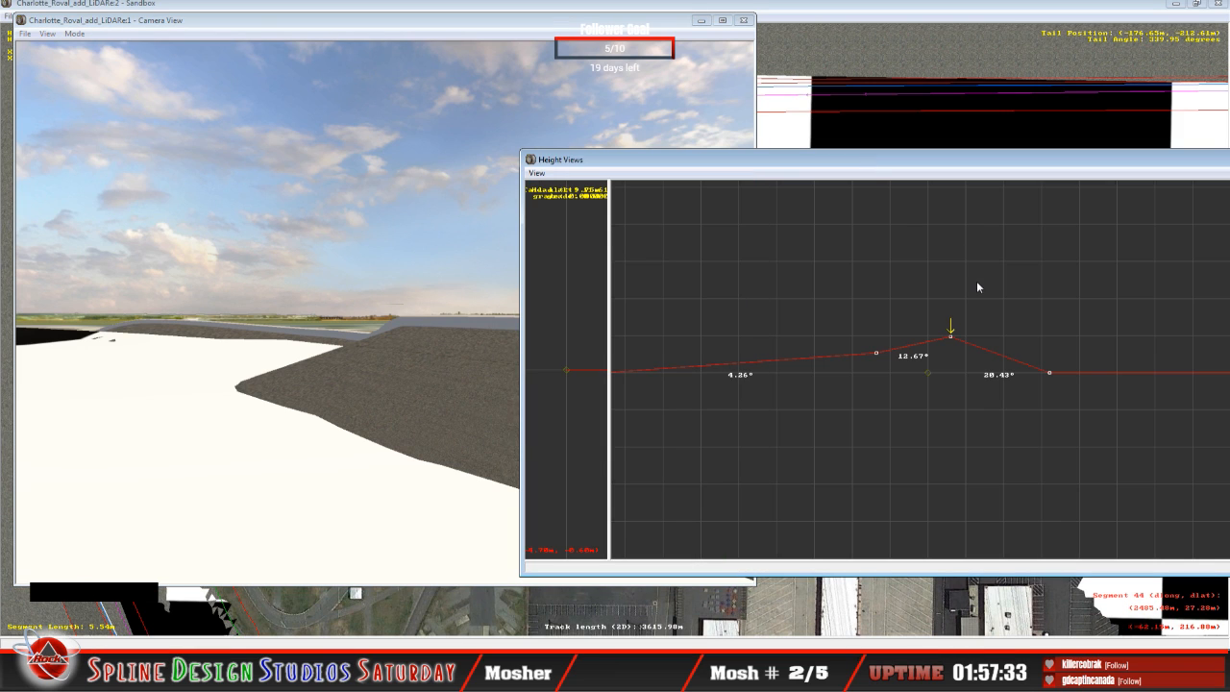
pyautogui.click(920, 165)
pyautogui.press('Down')
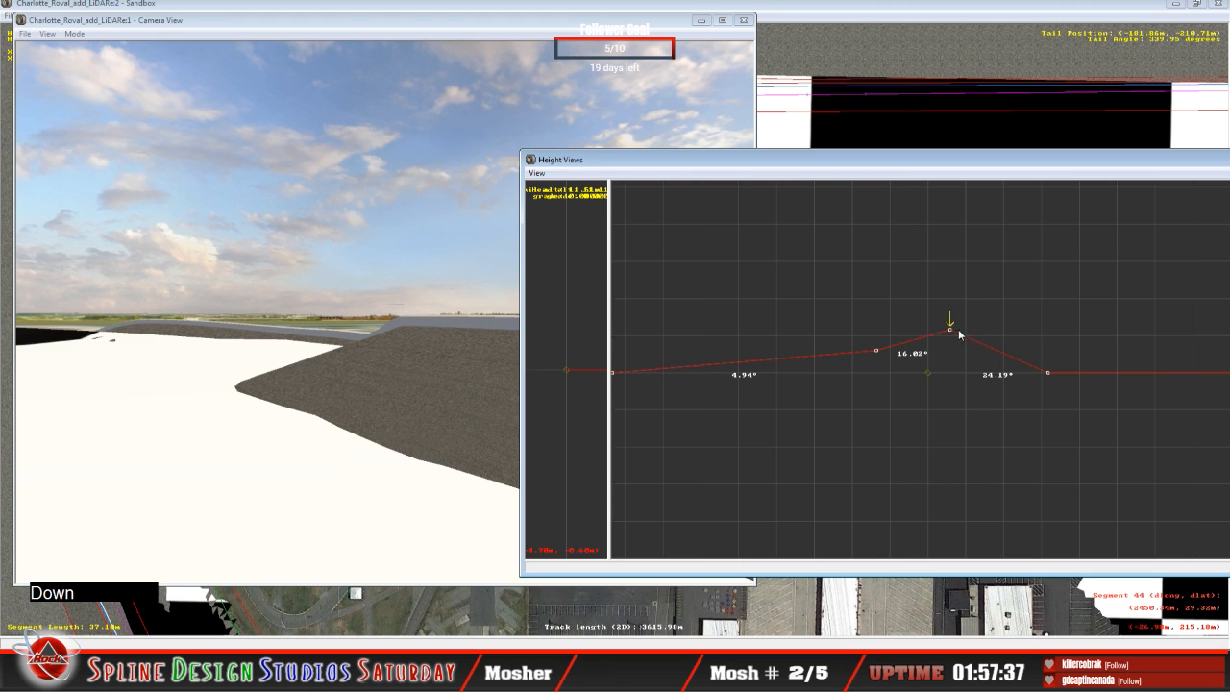
pyautogui.moveTo(952, 329); pyautogui.dragTo(955, 337)
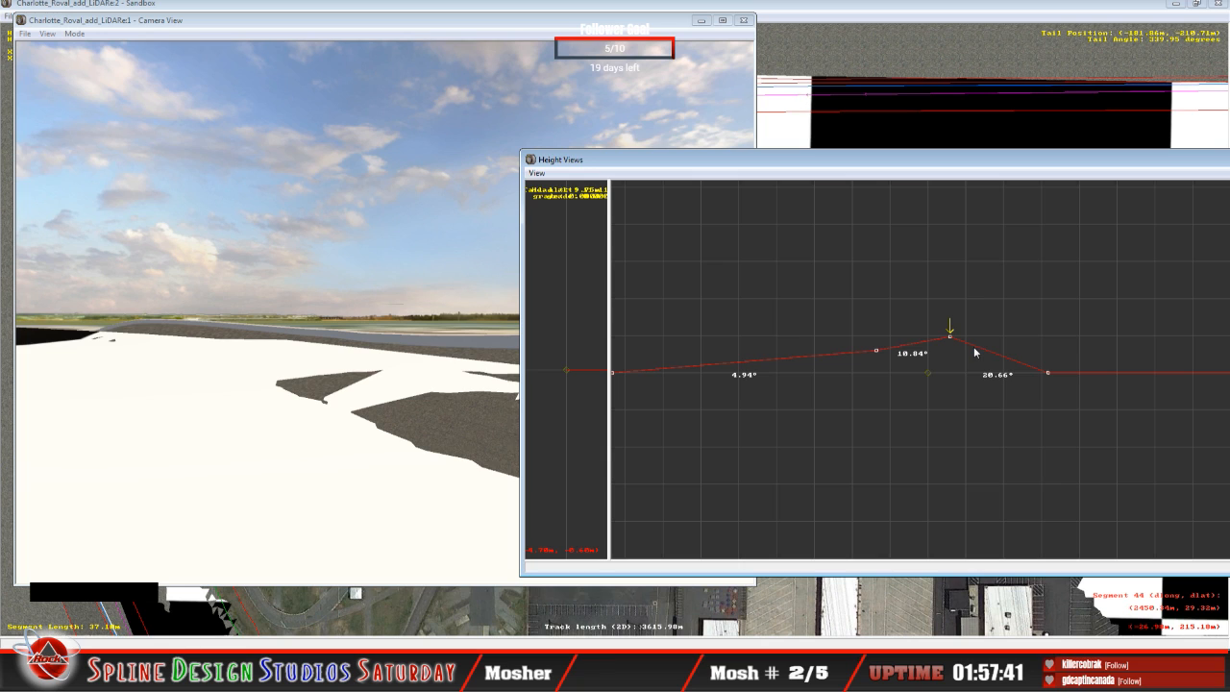
pyautogui.press('Down')
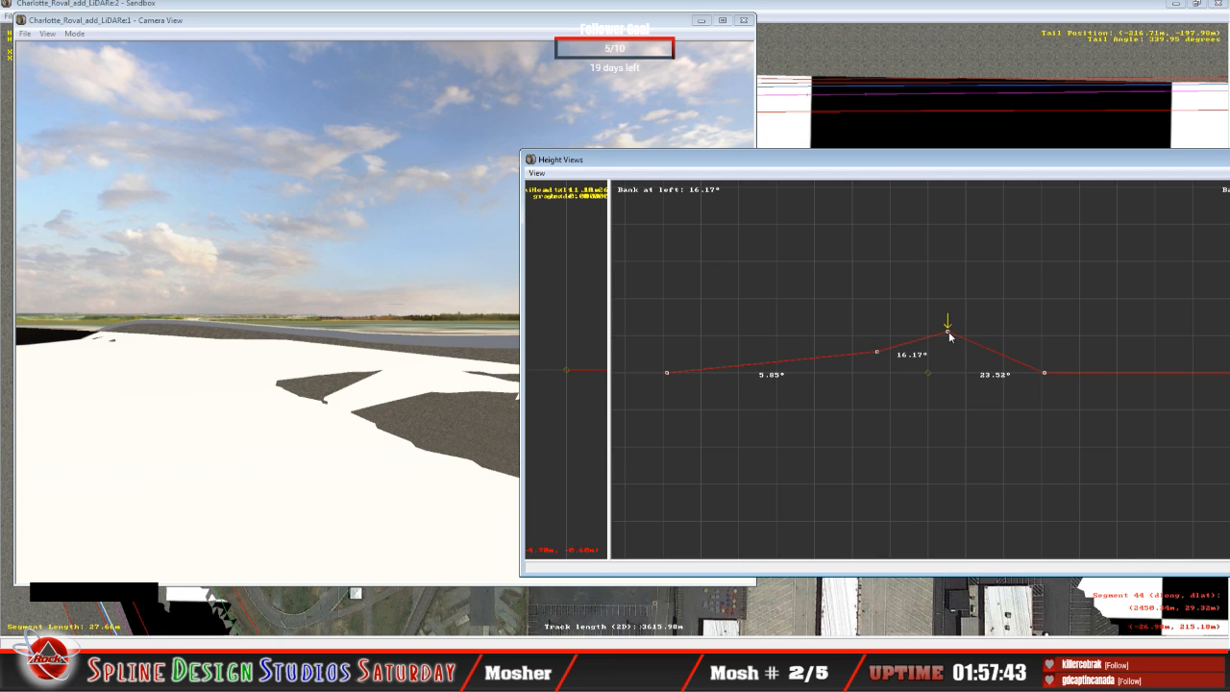
pyautogui.moveTo(957, 334); pyautogui.dragTo(956, 341)
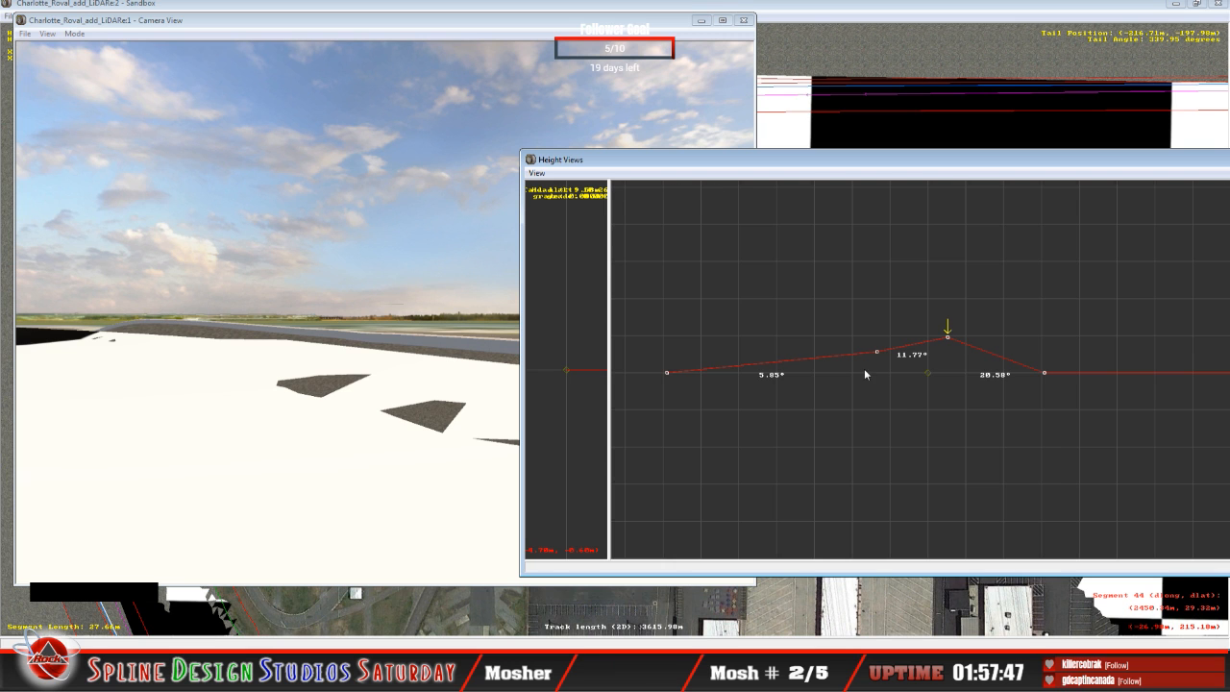
# Step: Fly the slew camera along the outer edge to examine where the banked surface pokes through the LiDAR terrain
pyautogui.click(255, 373)
pyautogui.click(74, 34)
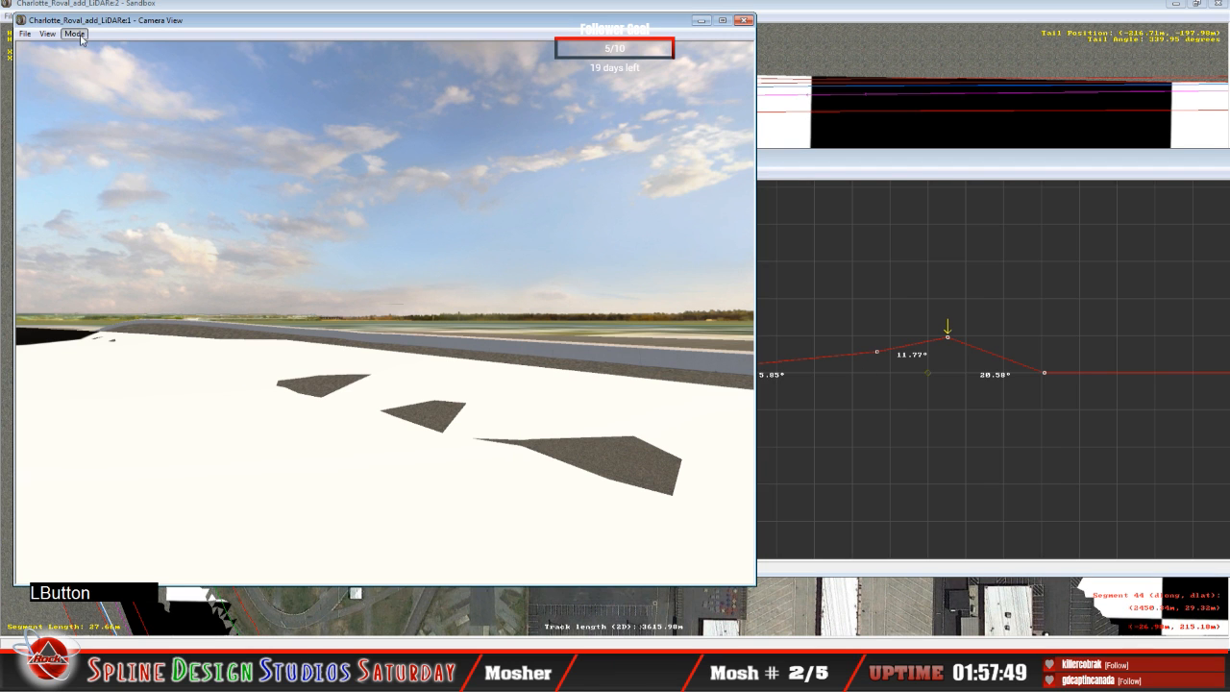
pyautogui.click(96, 64)
pyautogui.moveTo(384, 313)
pyautogui.mouseDown(button='right')
pyautogui.moveTo(452, 317)
pyautogui.moveTo(385, 326)
pyautogui.mouseUp(button='right')
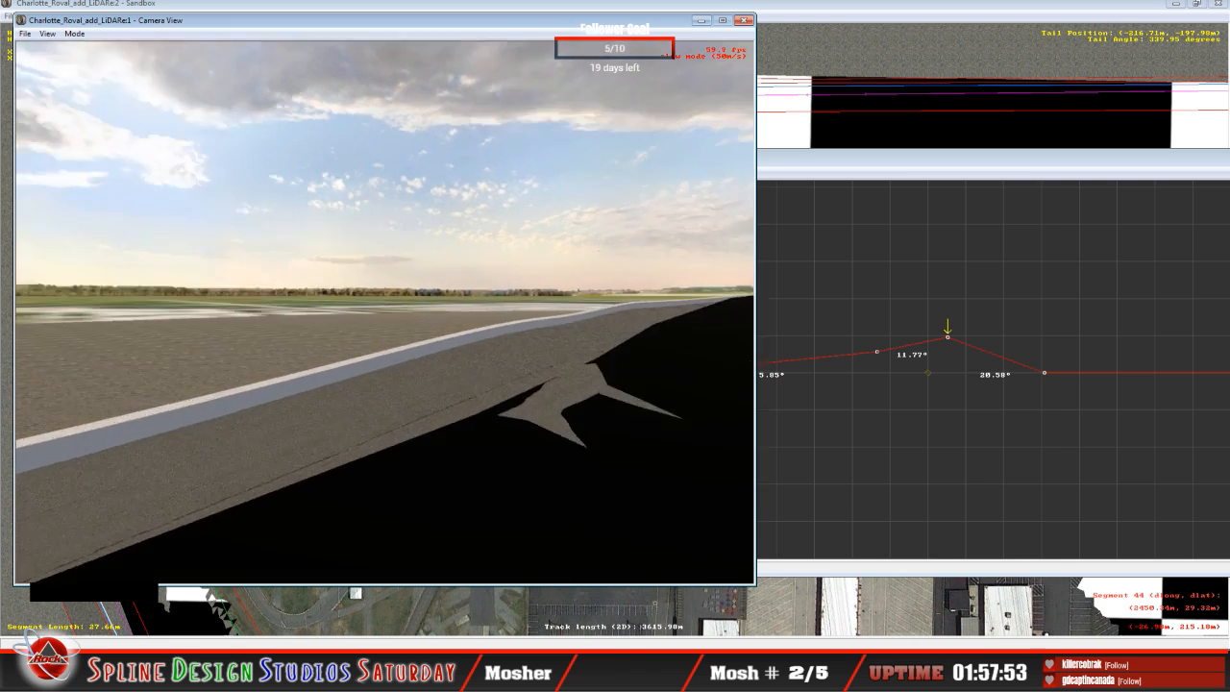
pyautogui.moveTo(317, 332)
pyautogui.mouseDown()
pyautogui.moveTo(288, 337)
pyautogui.moveTo(298, 346)
pyautogui.mouseUp()
pyautogui.moveTo(298, 346); pyautogui.dragTo(298, 293, button='right')
pyautogui.press('space')
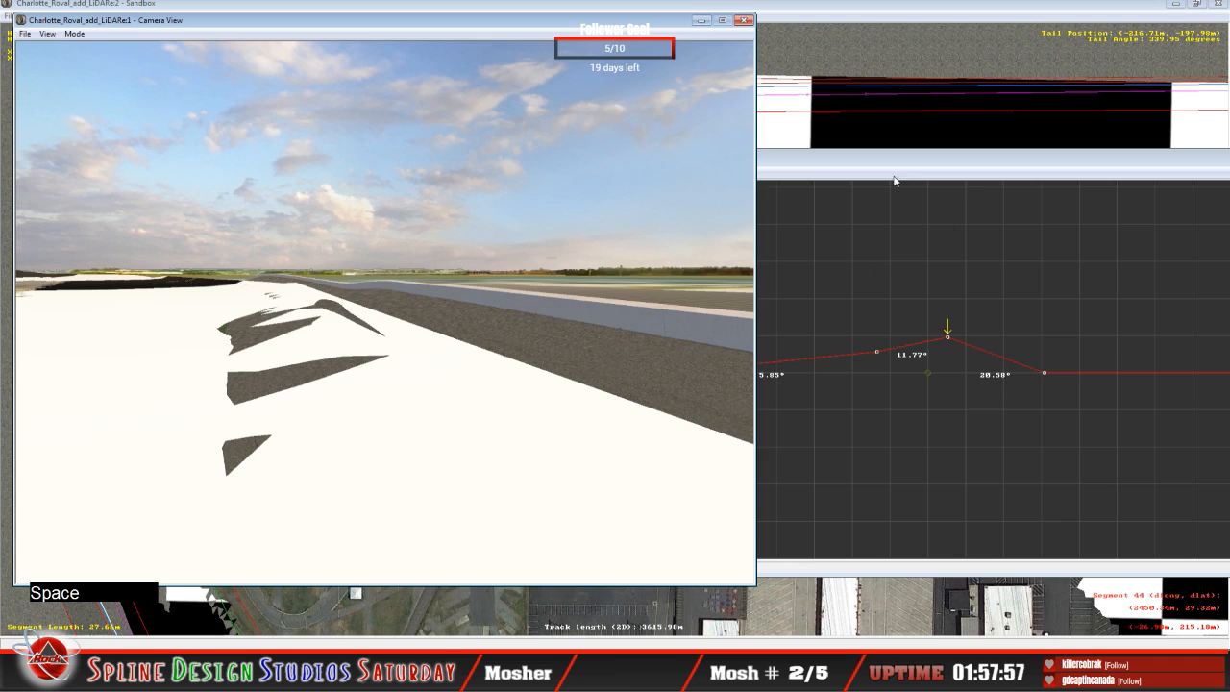
pyautogui.click(973, 323)
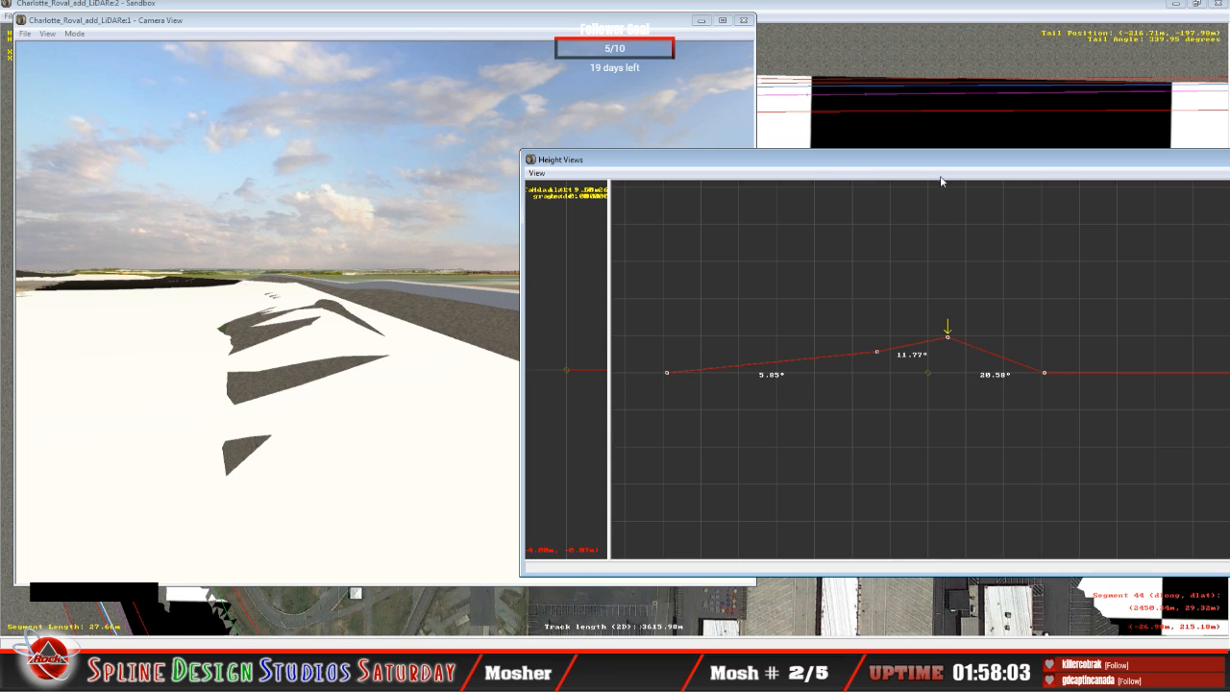
# Step: Lower the outer point on the next cross-section back to bank its outer span about 10.34°
pyautogui.click(937, 339)
pyautogui.press('Down')
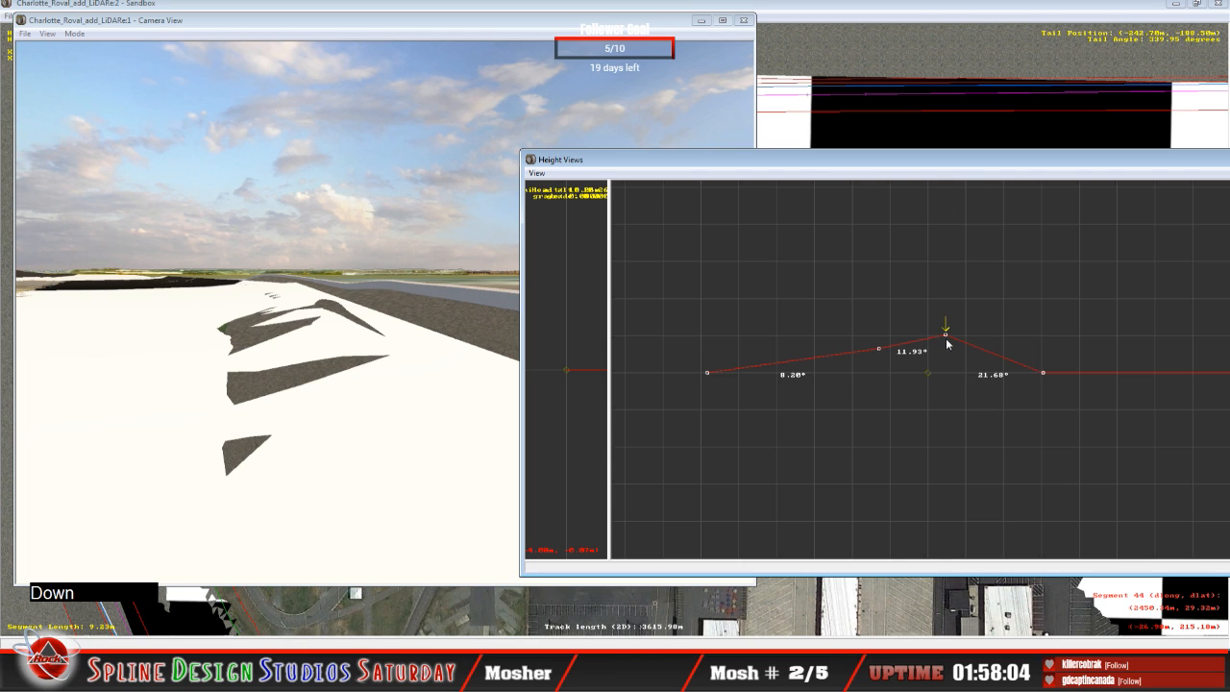
pyautogui.moveTo(946, 338); pyautogui.dragTo(944, 339)
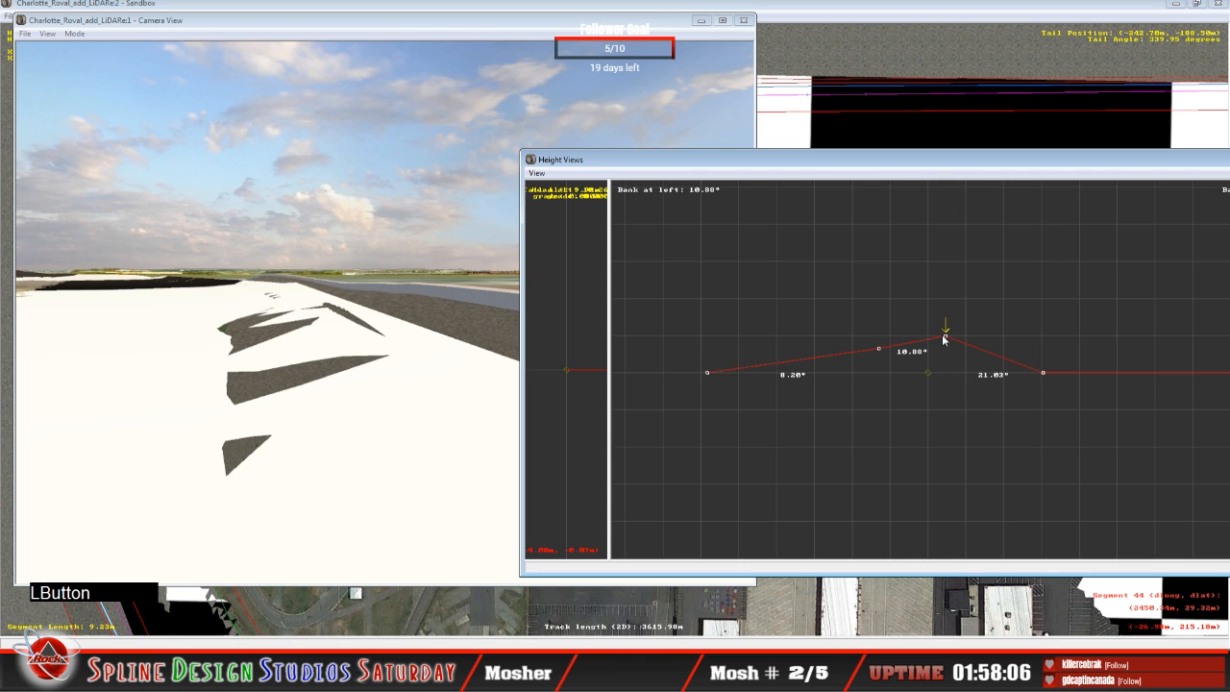
# Step: Lower the outer and middle points one cross-section back to about 7.74° inner and 12.44° outer, and the preceding section's middle point to 7.36° and 12.46°
pyautogui.press('Down')
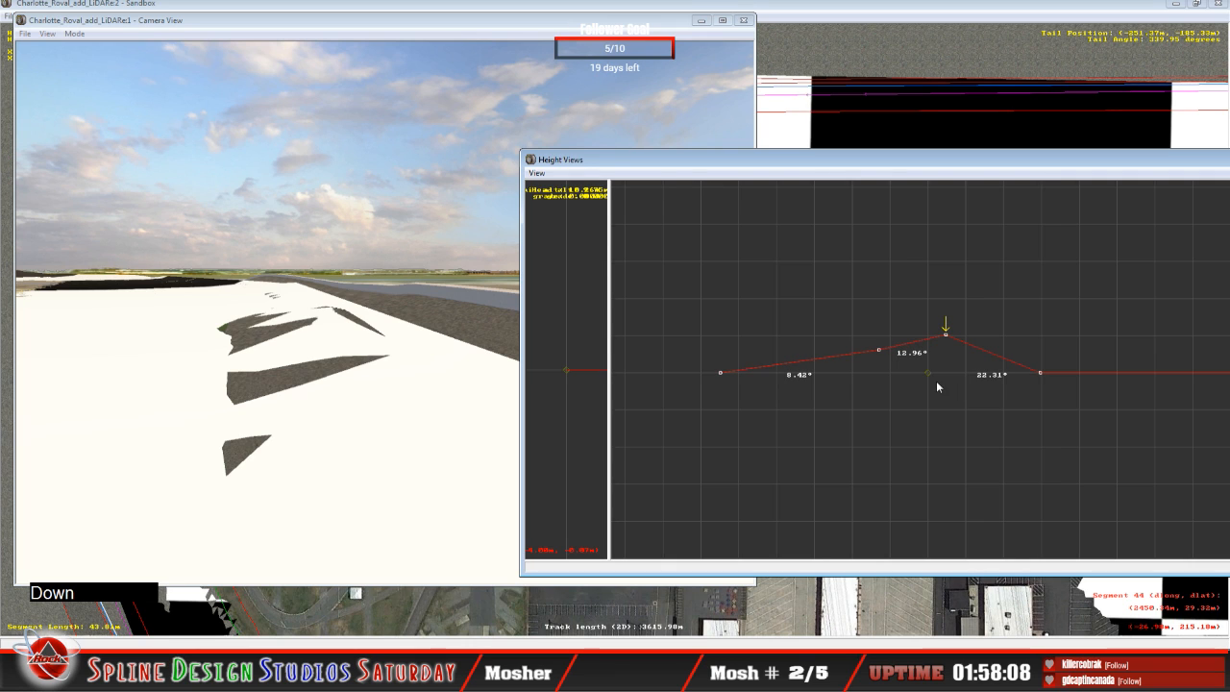
pyautogui.moveTo(946, 333); pyautogui.dragTo(879, 353)
pyautogui.click(880, 350)
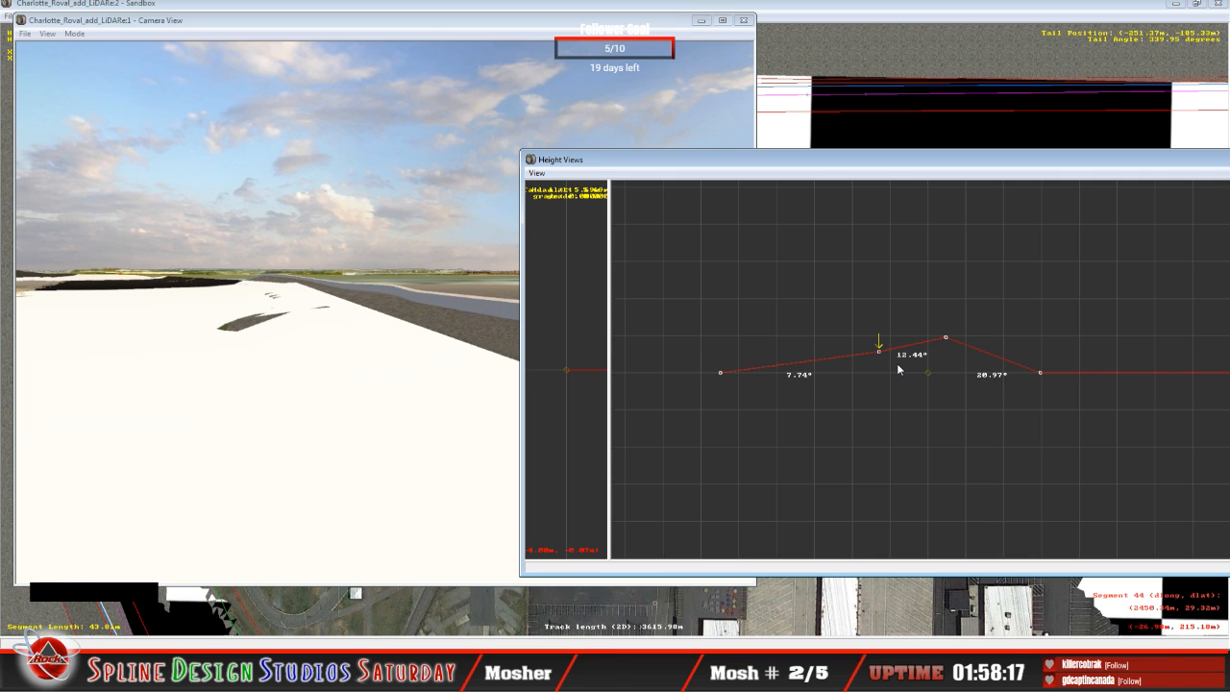
pyautogui.press('Up')
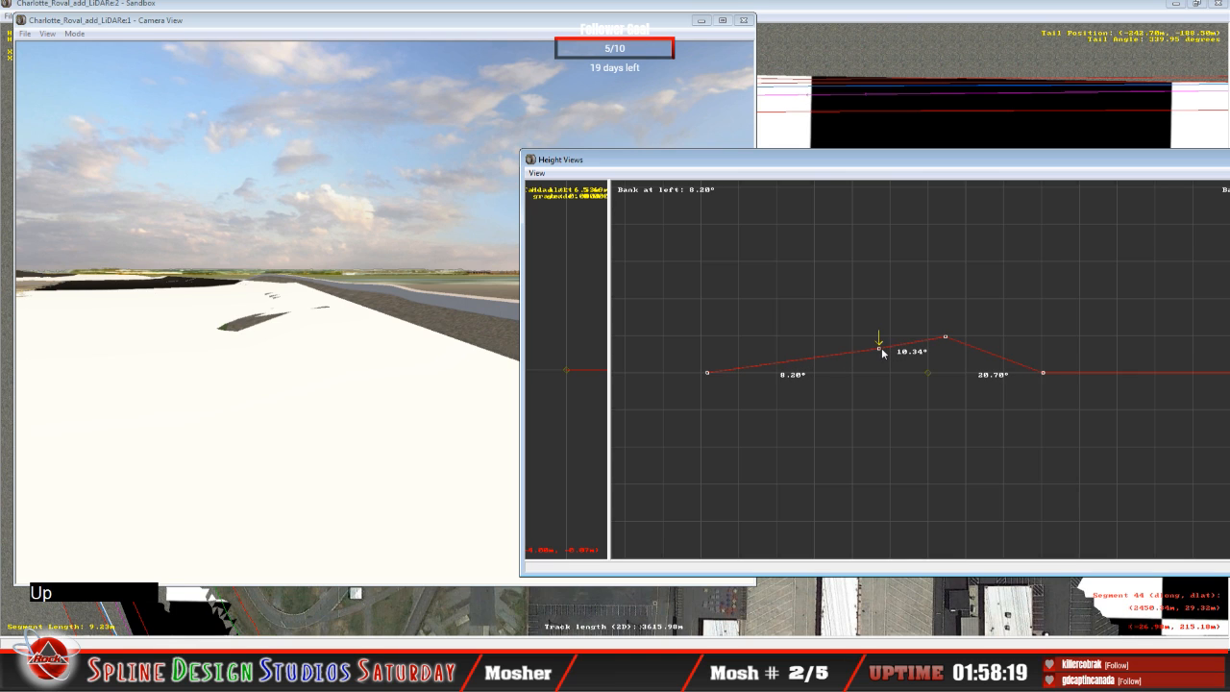
pyautogui.click(882, 349)
pyautogui.moveTo(881, 352); pyautogui.dragTo(883, 354)
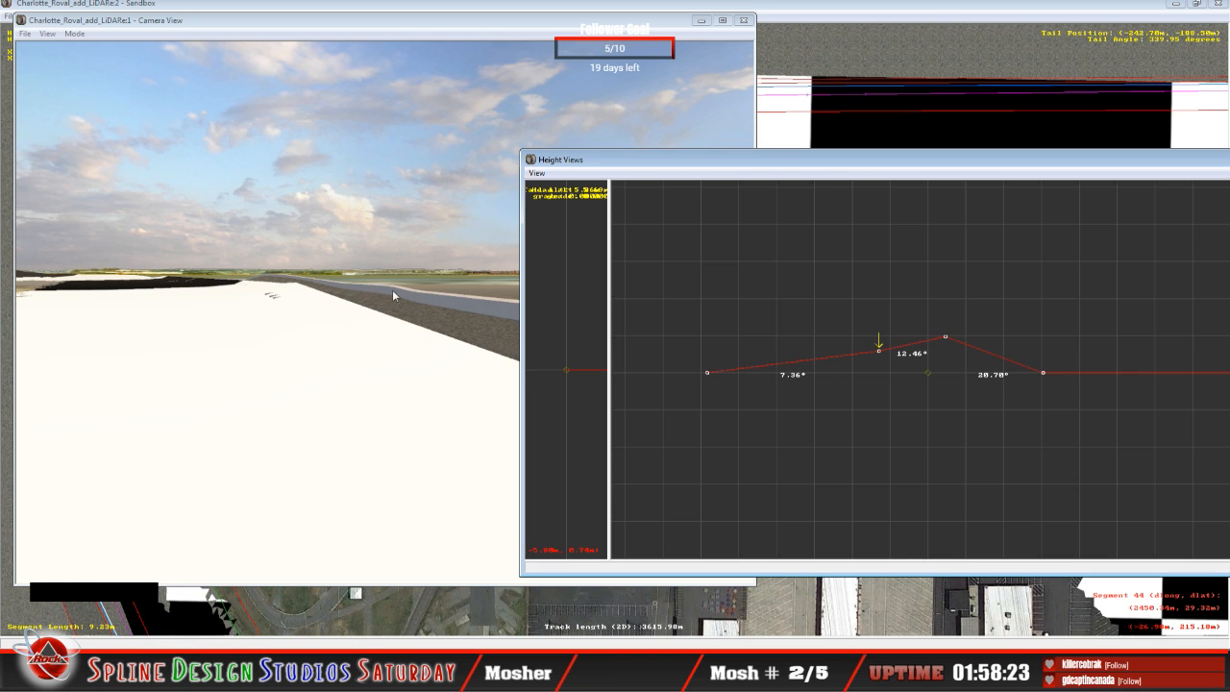
# Step: Fly the slew camera along the outer wall to examine how the lowered cross-sections meet the LiDAR terrain
pyautogui.click(166, 357)
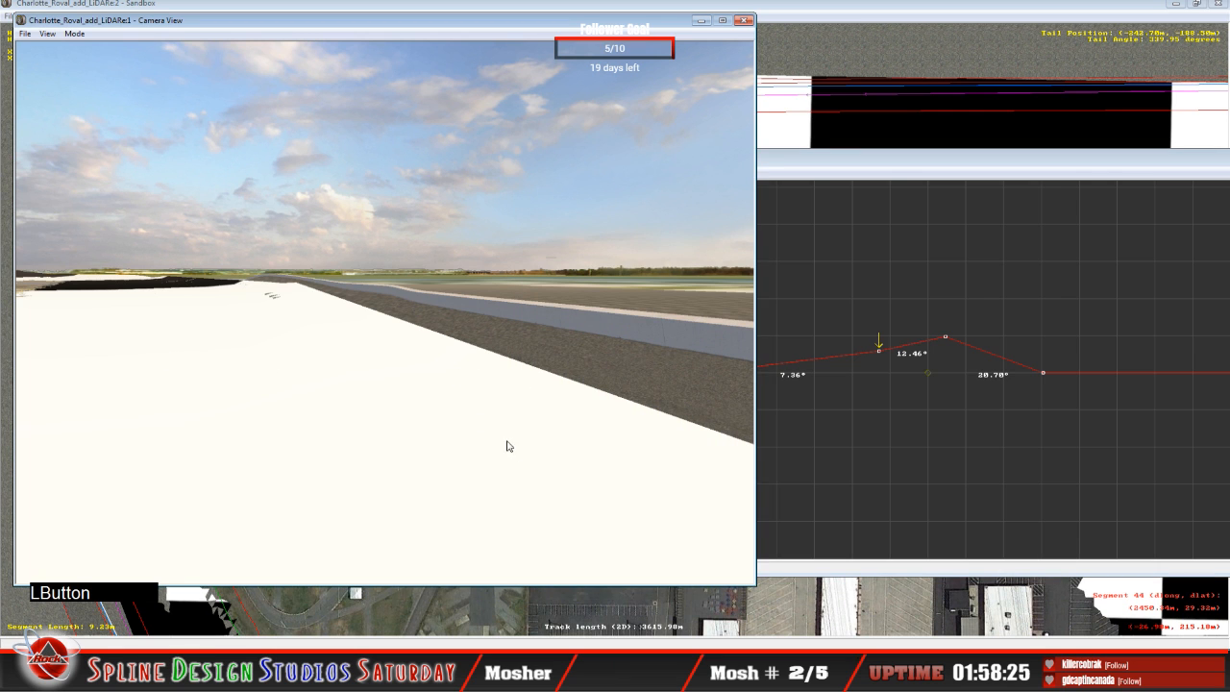
pyautogui.click(74, 34)
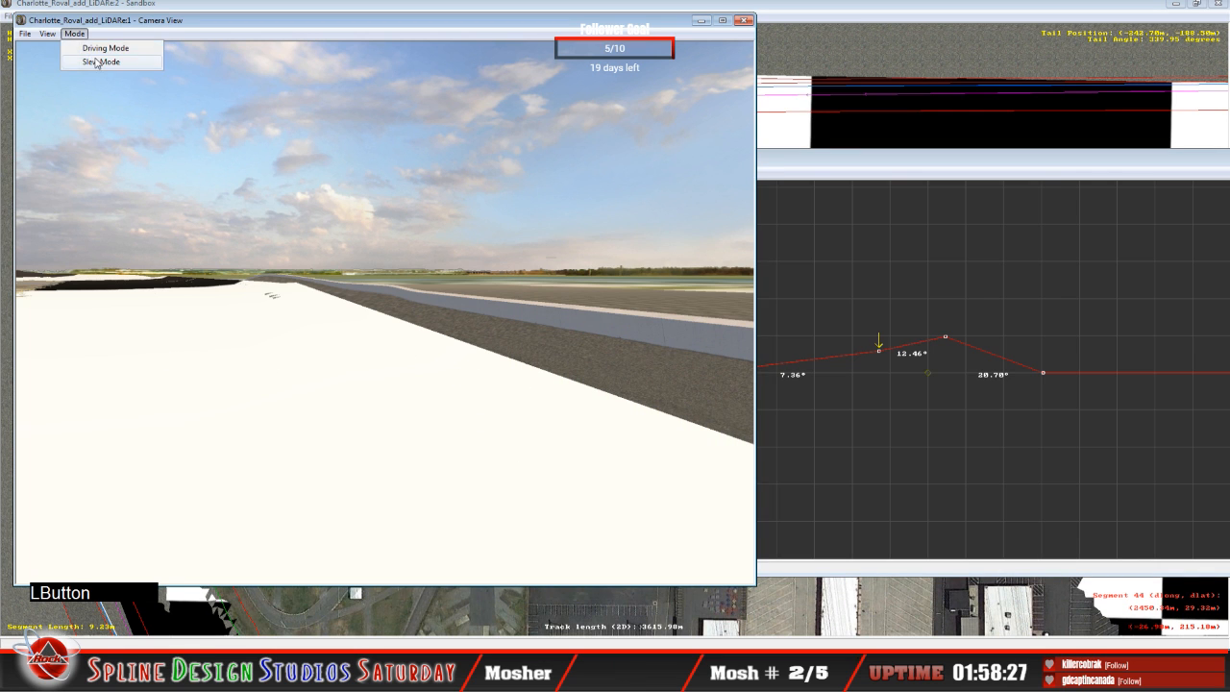
pyautogui.click(97, 61)
pyautogui.moveTo(385, 313); pyautogui.dragTo(250, 312, button='right')
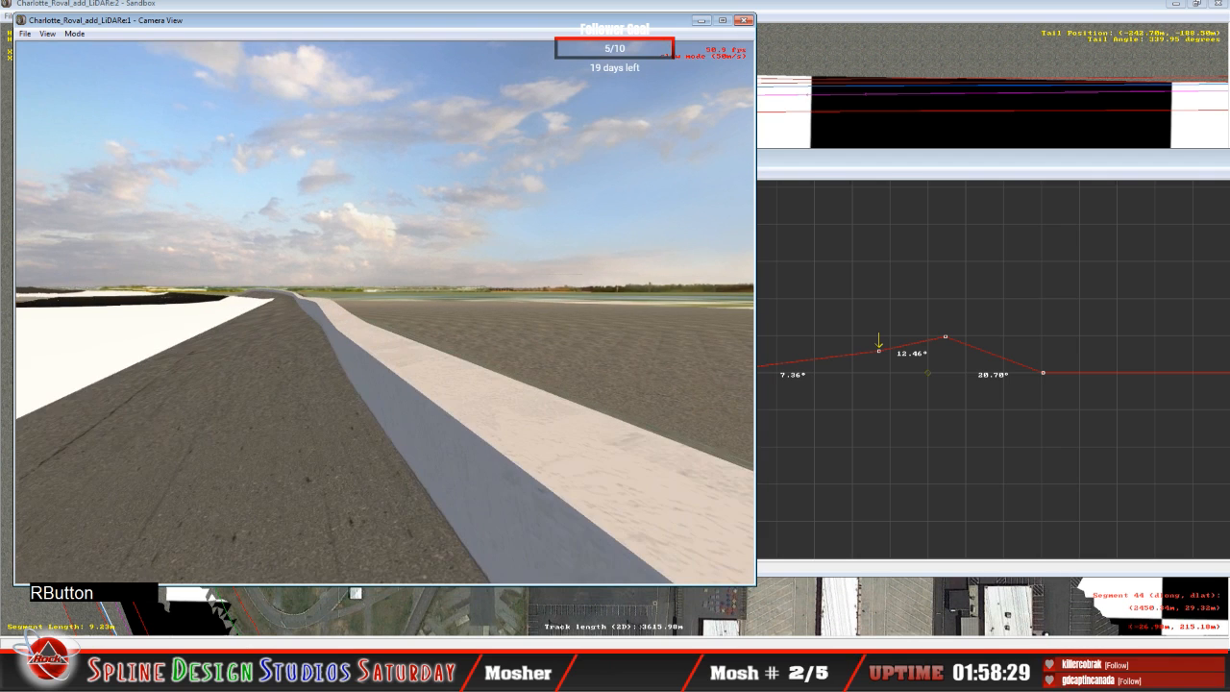
pyautogui.moveTo(384, 312); pyautogui.dragTo(415, 292, button='right')
pyautogui.moveTo(415, 292); pyautogui.dragTo(322, 305)
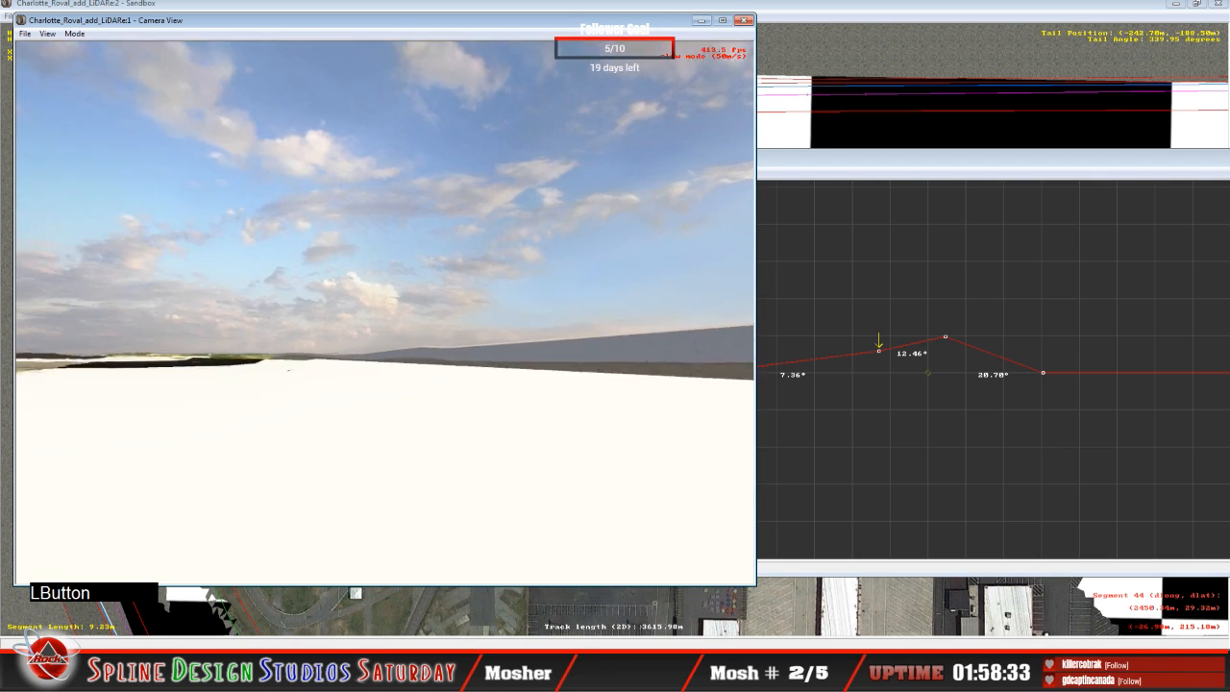
pyautogui.moveTo(322, 306); pyautogui.dragTo(396, 312, button='right')
pyautogui.moveTo(396, 311); pyautogui.dragTo(367, 309)
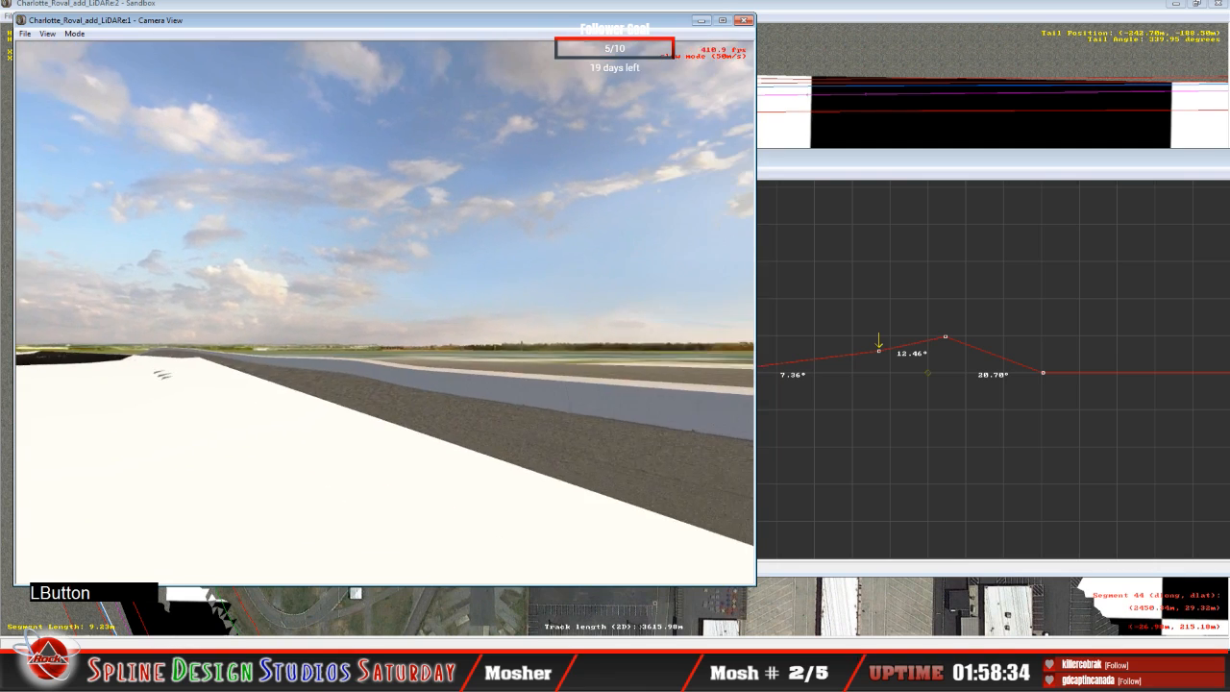
pyautogui.moveTo(367, 310); pyautogui.dragTo(399, 319, button='right')
pyautogui.moveTo(385, 313); pyautogui.dragTo(370, 317)
pyautogui.moveTo(370, 318); pyautogui.dragTo(414, 313, button='right')
pyautogui.moveTo(413, 312); pyautogui.dragTo(355, 313)
pyautogui.moveTo(355, 313); pyautogui.dragTo(399, 308, button='right')
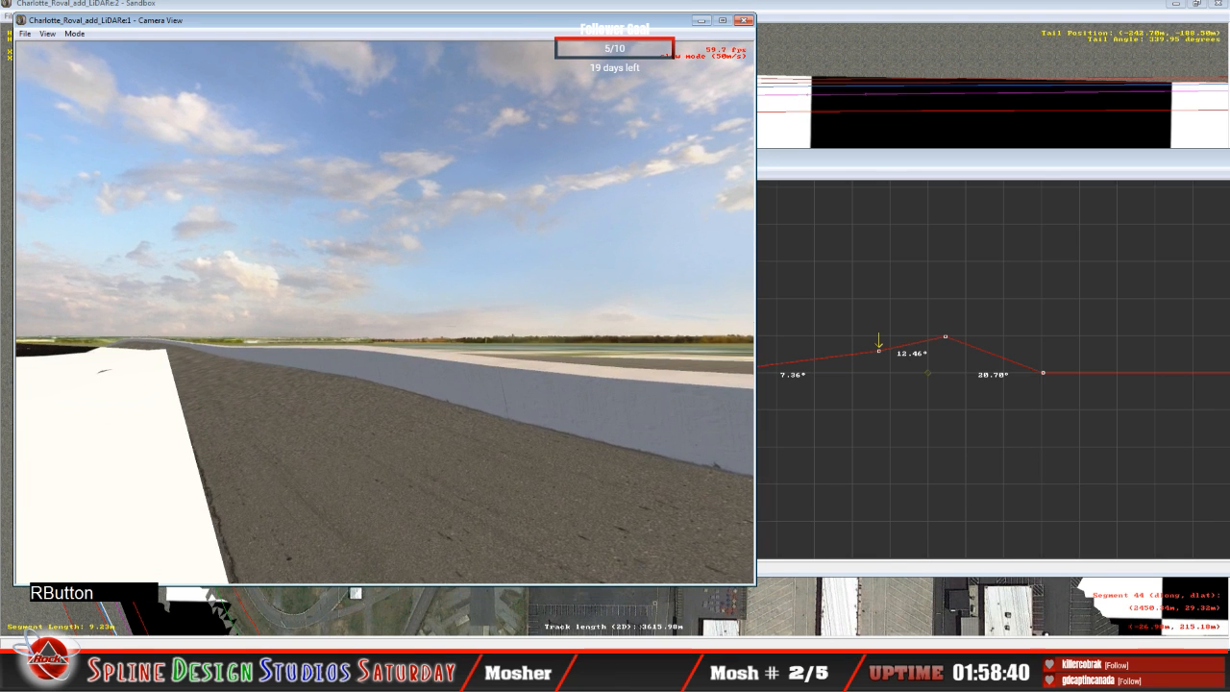
pyautogui.press('space')
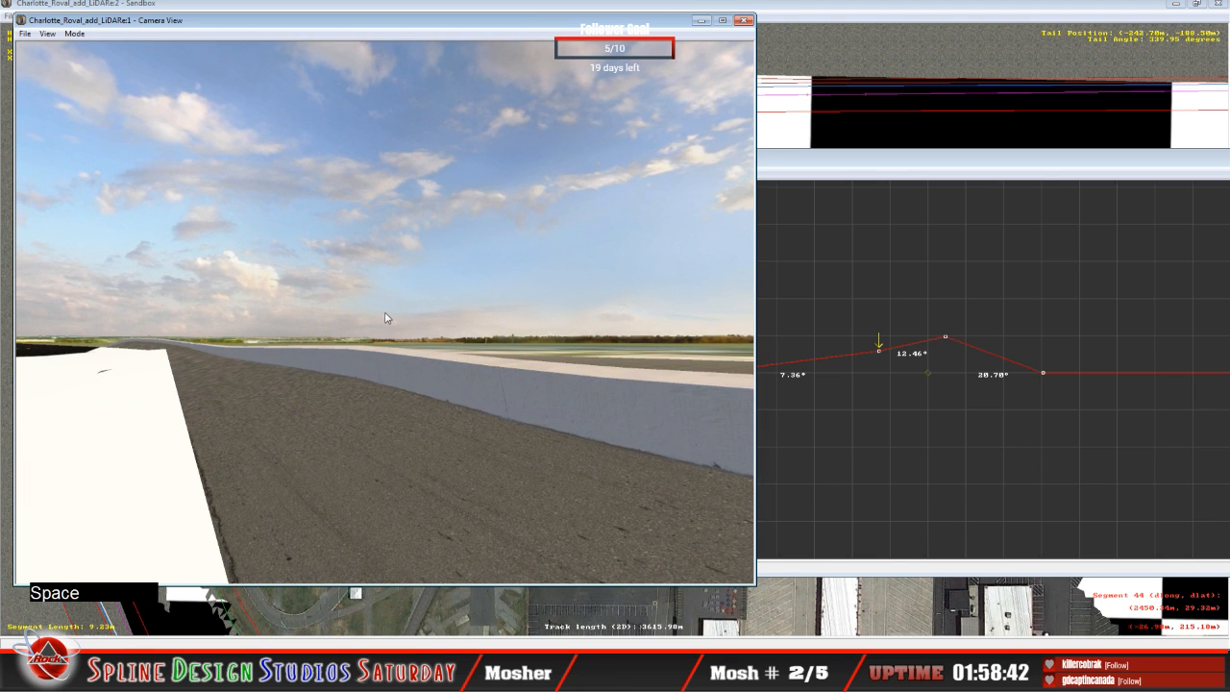
# Step: Lower the outer points on the cross-section ahead and the current one to bank their outer spans about 11.27° and 11.40°
pyautogui.click(869, 191)
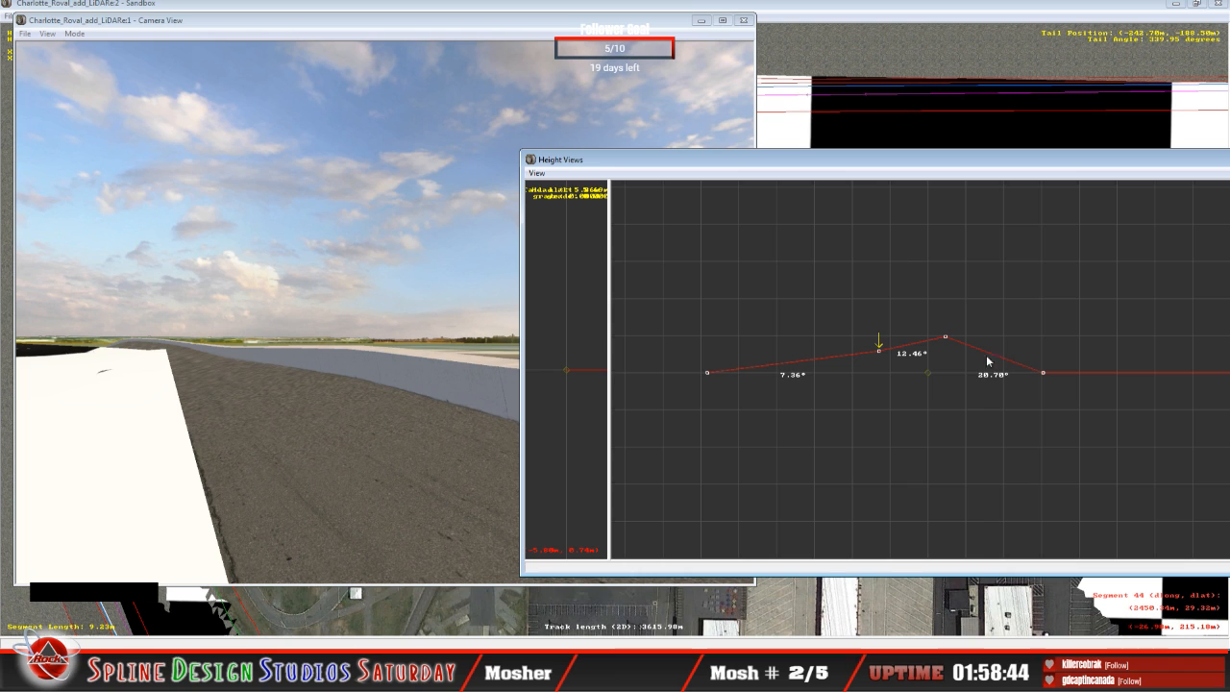
pyautogui.press('Right')
pyautogui.press('Up')
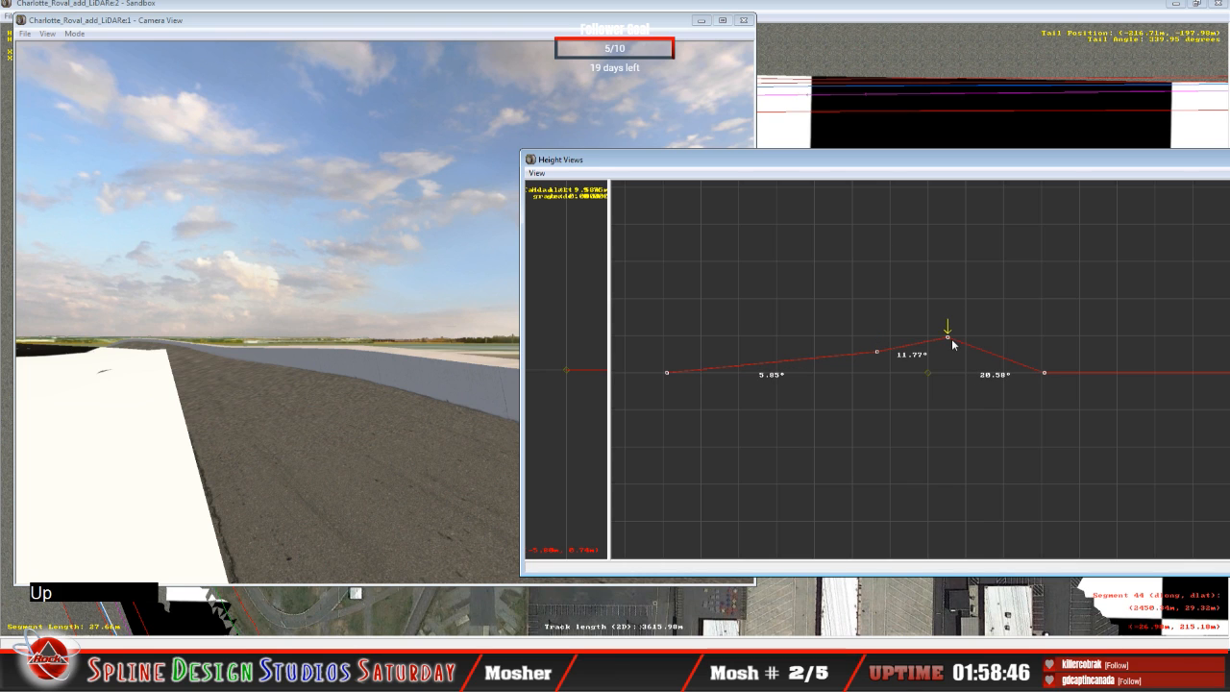
pyautogui.click(948, 339)
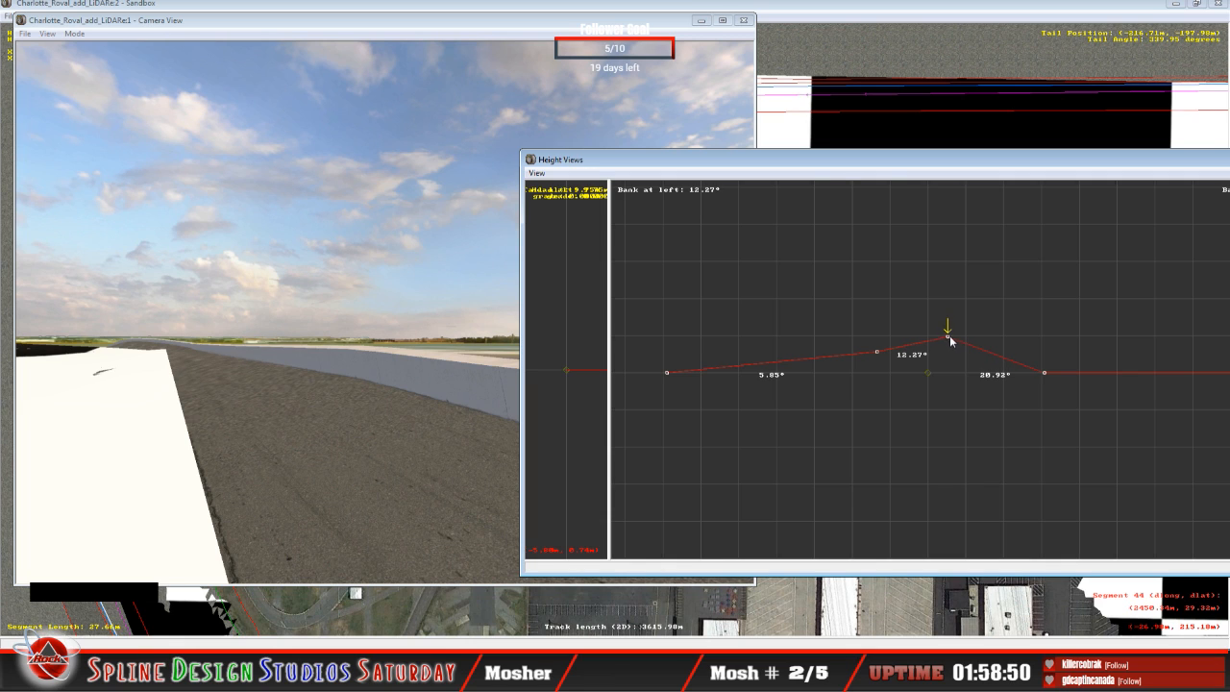
pyautogui.press('Down')
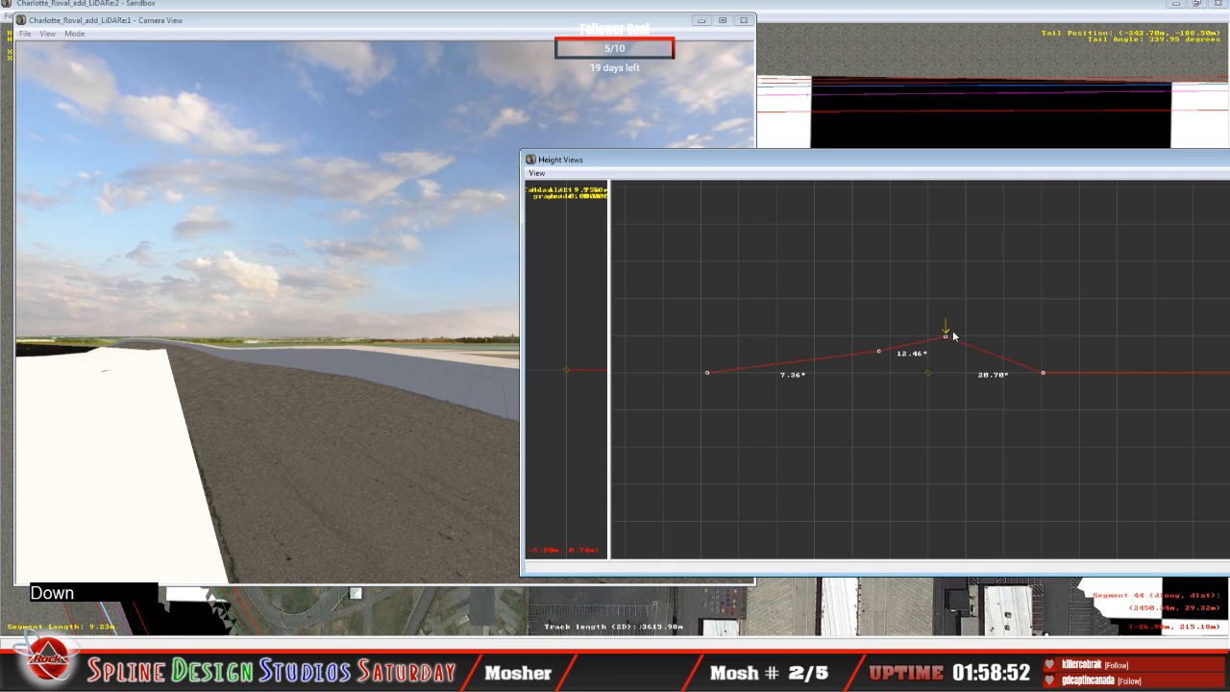
pyautogui.click(947, 335)
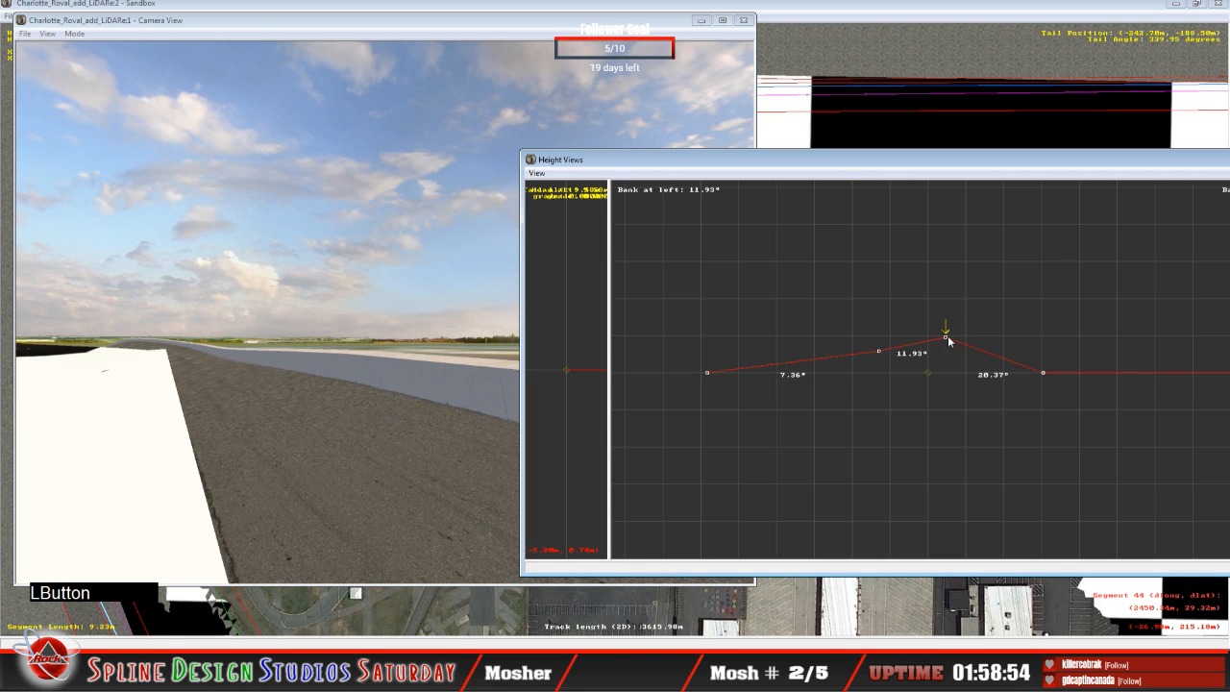
pyautogui.moveTo(948, 336); pyautogui.dragTo(947, 338)
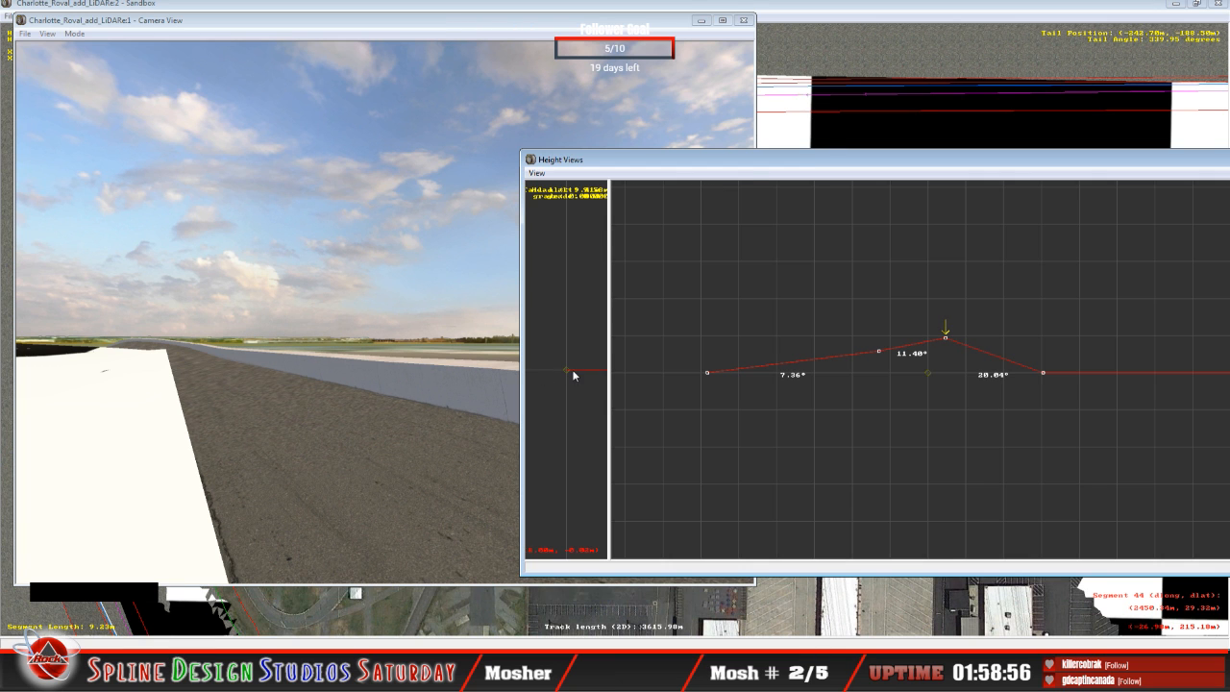
# Step: Examine the track surface against the LiDAR terrain in both directions through the banked transition with the slew camera
pyautogui.click(357, 386)
pyautogui.click(74, 33)
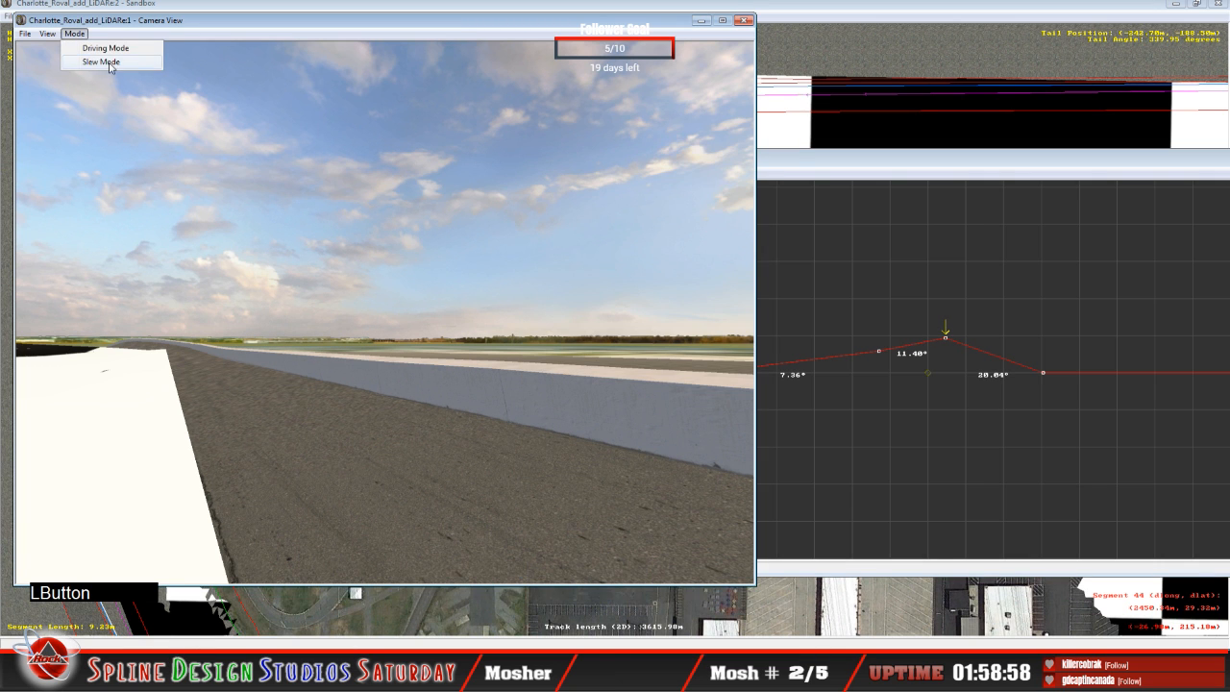
pyautogui.click(101, 62)
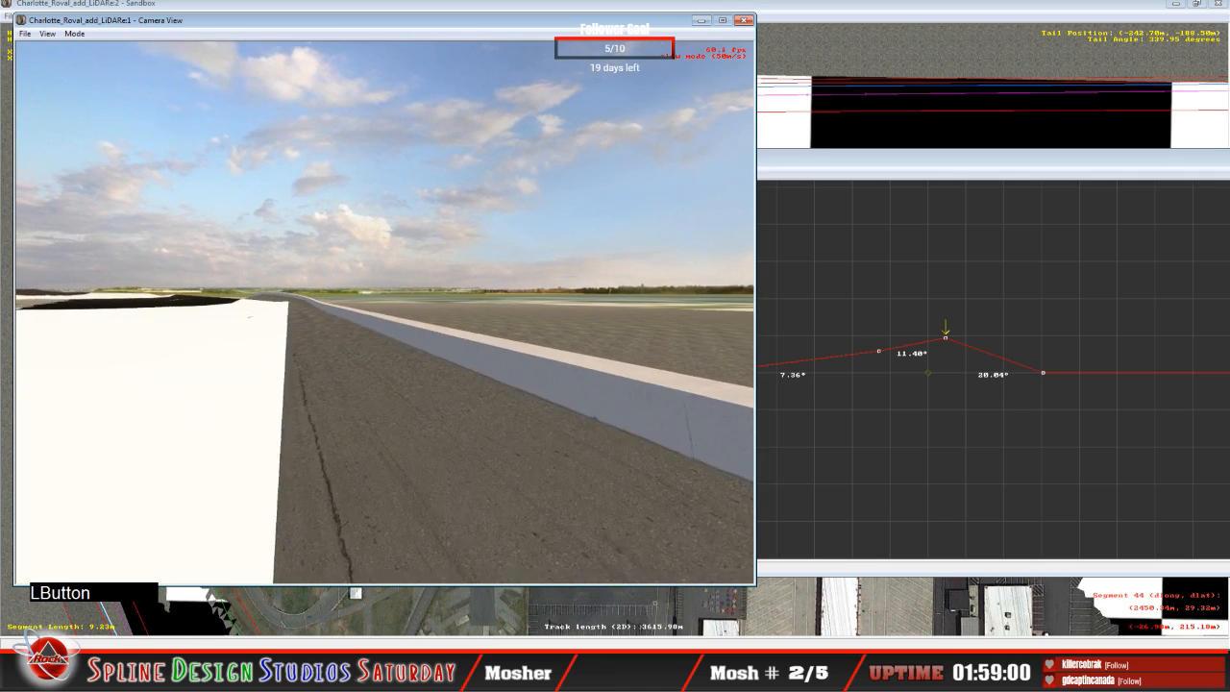
pyautogui.moveTo(385, 312); pyautogui.dragTo(413, 313, button='right')
pyautogui.moveTo(413, 312); pyautogui.dragTo(522, 306)
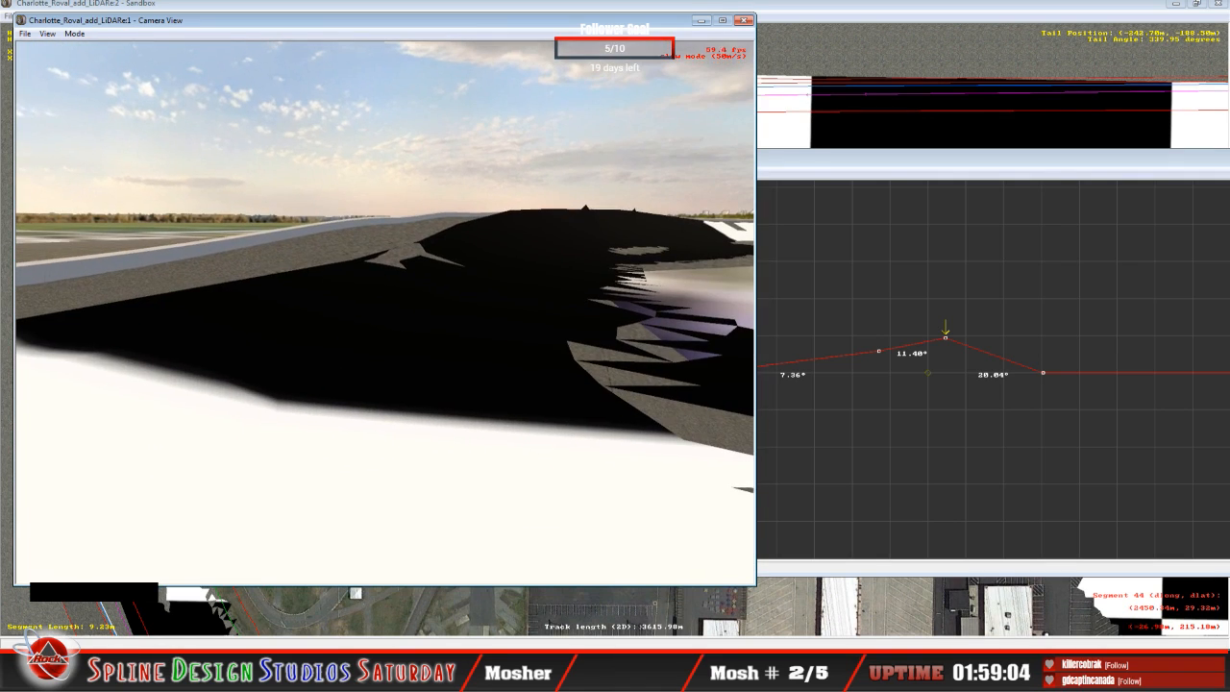
pyautogui.moveTo(385, 312); pyautogui.dragTo(386, 315, button='right')
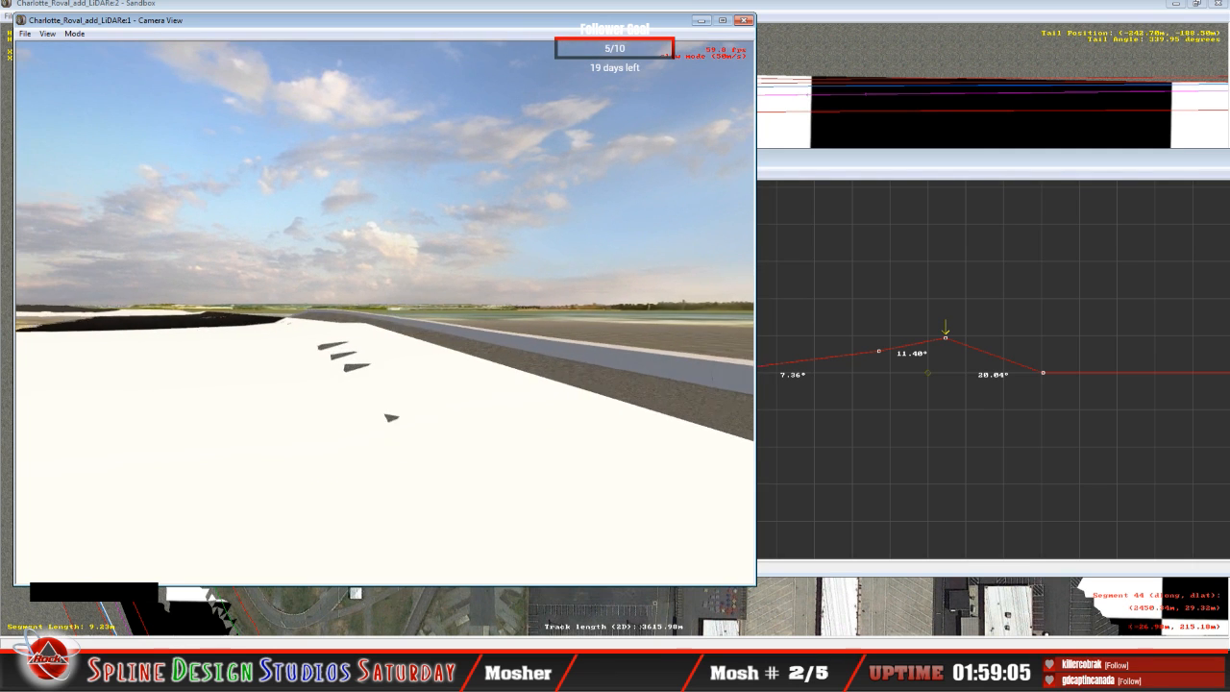
pyautogui.moveTo(385, 313)
pyautogui.mouseDown()
pyautogui.moveTo(331, 314)
pyautogui.moveTo(334, 293)
pyautogui.moveTo(380, 298)
pyautogui.moveTo(384, 322)
pyautogui.mouseUp()
pyautogui.moveTo(384, 322); pyautogui.dragTo(385, 317, button='right')
pyautogui.press('space')
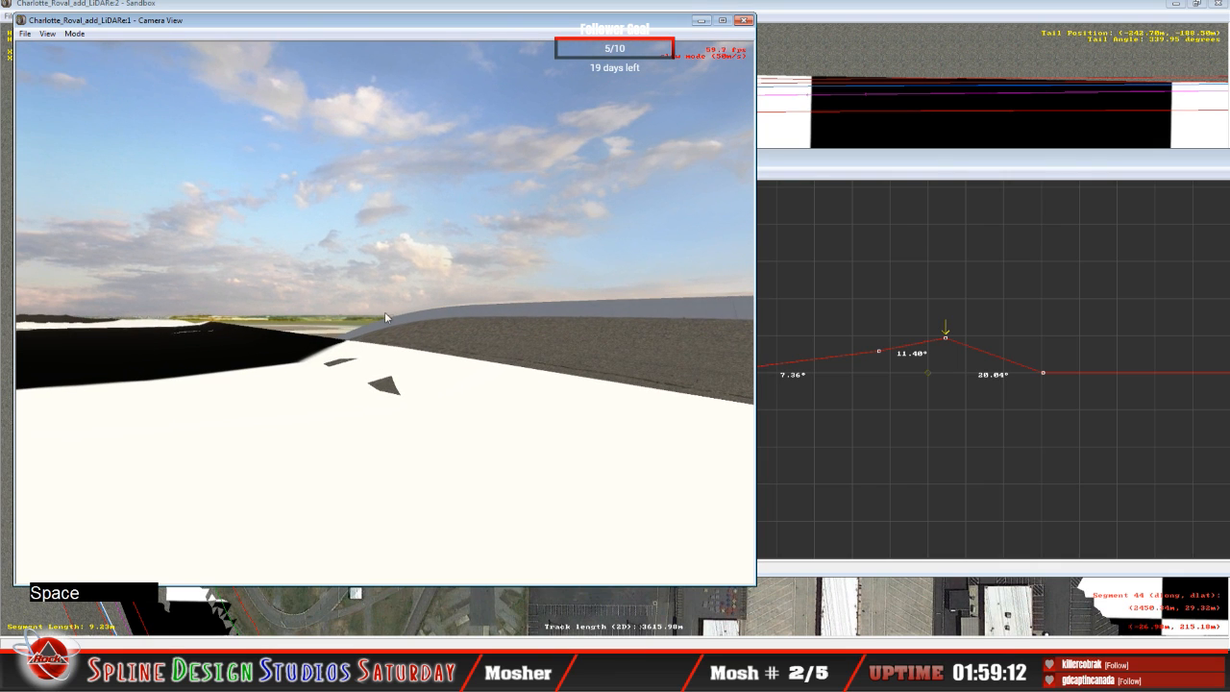
# Step: Advance to the flat cross-section beyond the raised ones and raise its outer point to slope about 27.12° inward and 18.49° outward
pyautogui.click(812, 167)
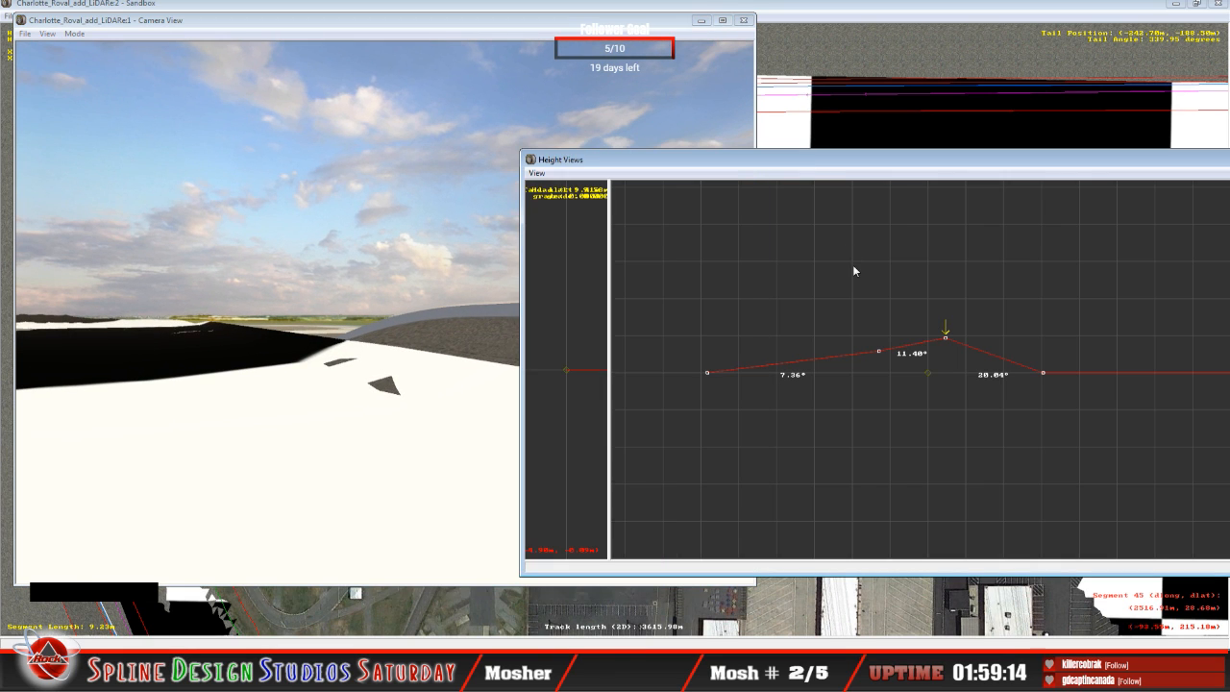
pyautogui.click(901, 175)
pyautogui.press('Up')
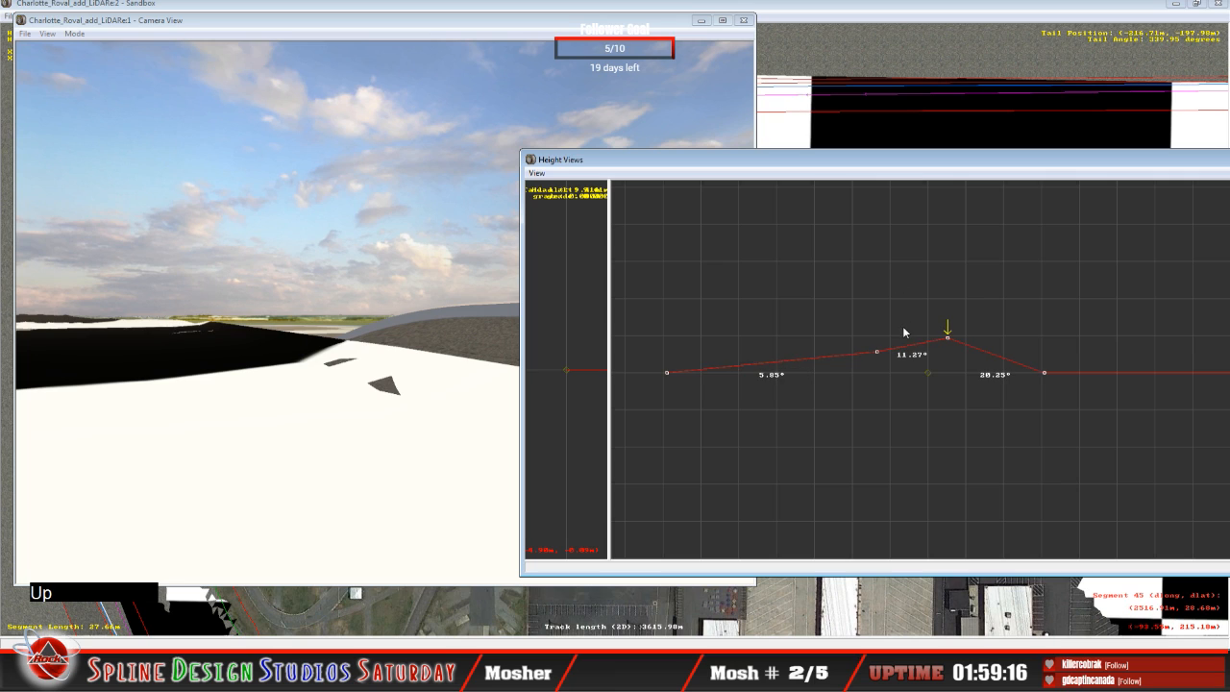
pyautogui.press('Up')
pyautogui.press('Up')
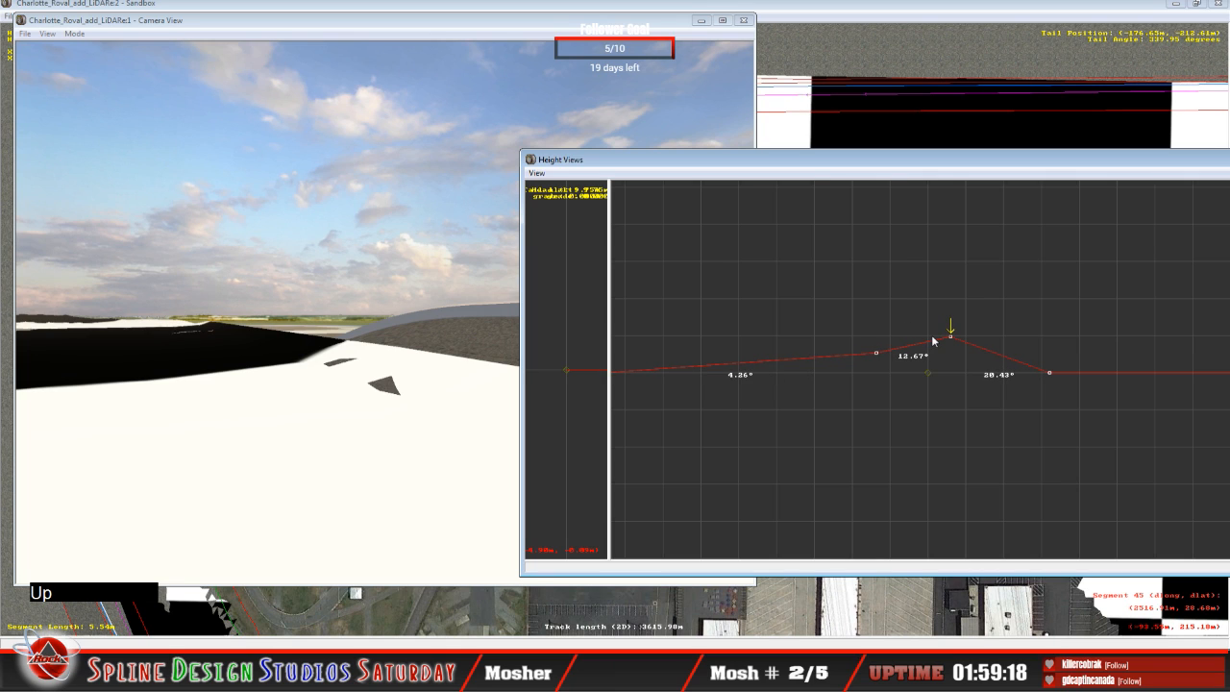
pyautogui.press('Up')
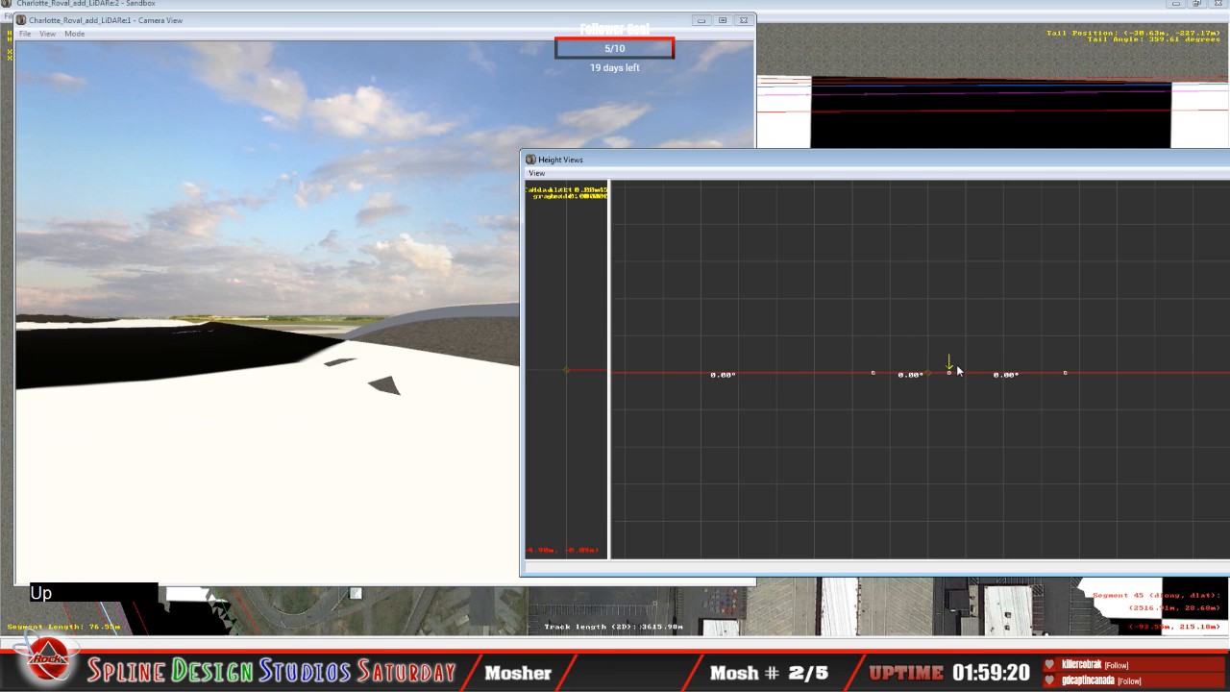
pyautogui.click(950, 373)
pyautogui.moveTo(950, 373); pyautogui.dragTo(946, 337)
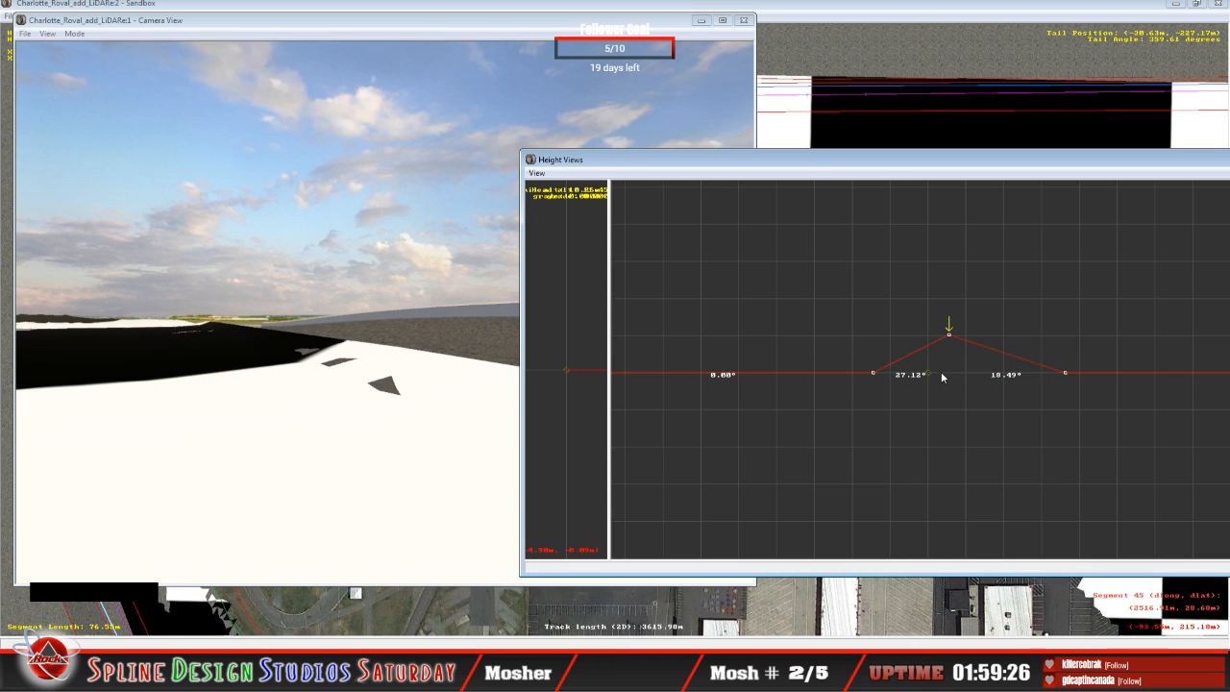
# Step: Raise the same cross-section's middle point to bank about 1.54° inner and 22.09° outer, and compare it with the section behind
pyautogui.press('Left')
pyautogui.moveTo(876, 376)
pyautogui.mouseDown()
pyautogui.moveTo(874, 356)
pyautogui.moveTo(880, 368)
pyautogui.mouseUp()
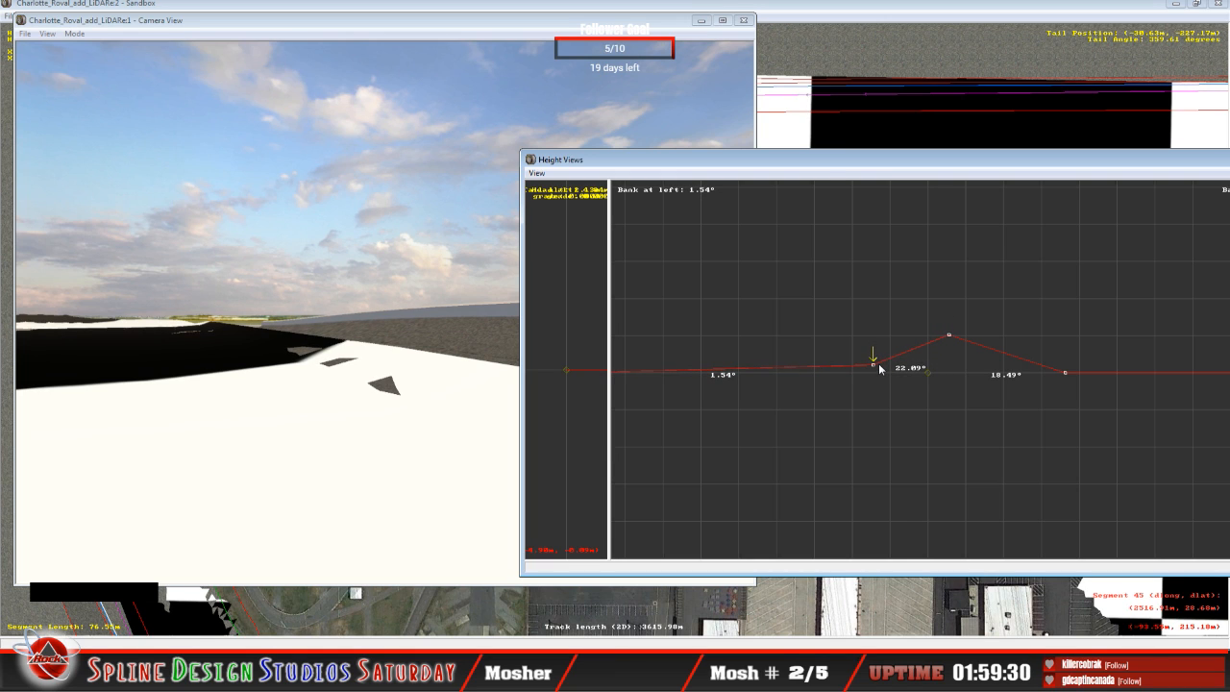
pyautogui.press('Down')
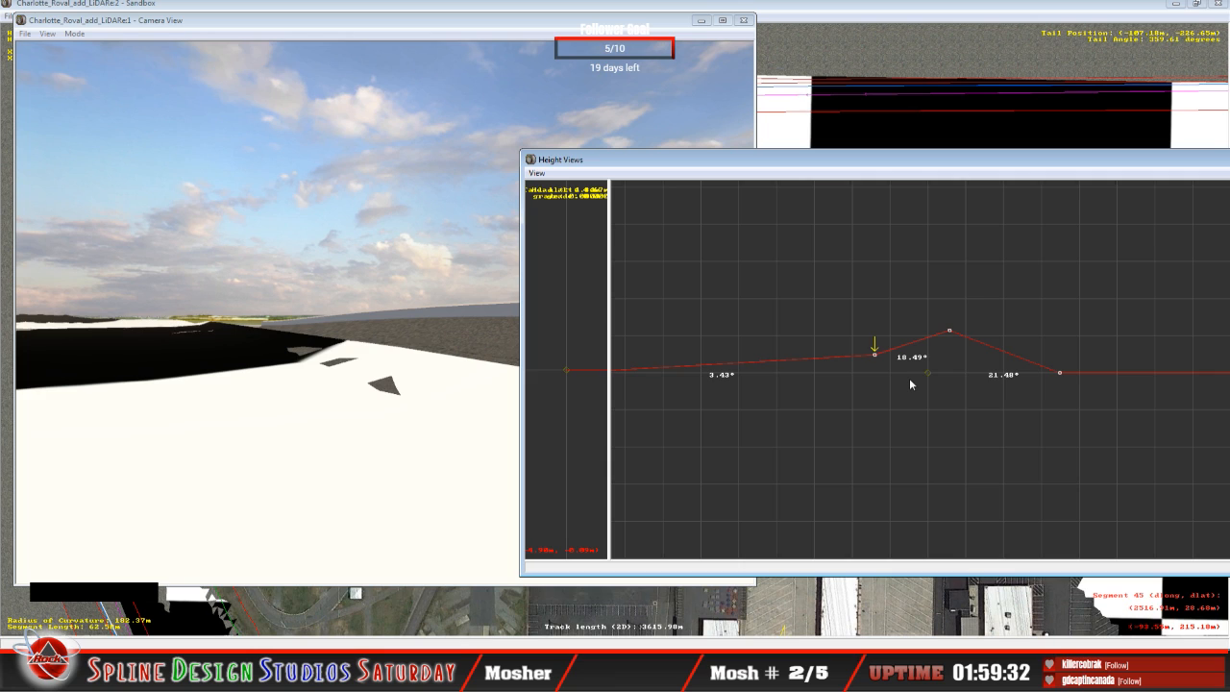
# Step: Compare the two neighbouring raised cross-sections and raise the middle point of the one ahead
pyautogui.press('Up')
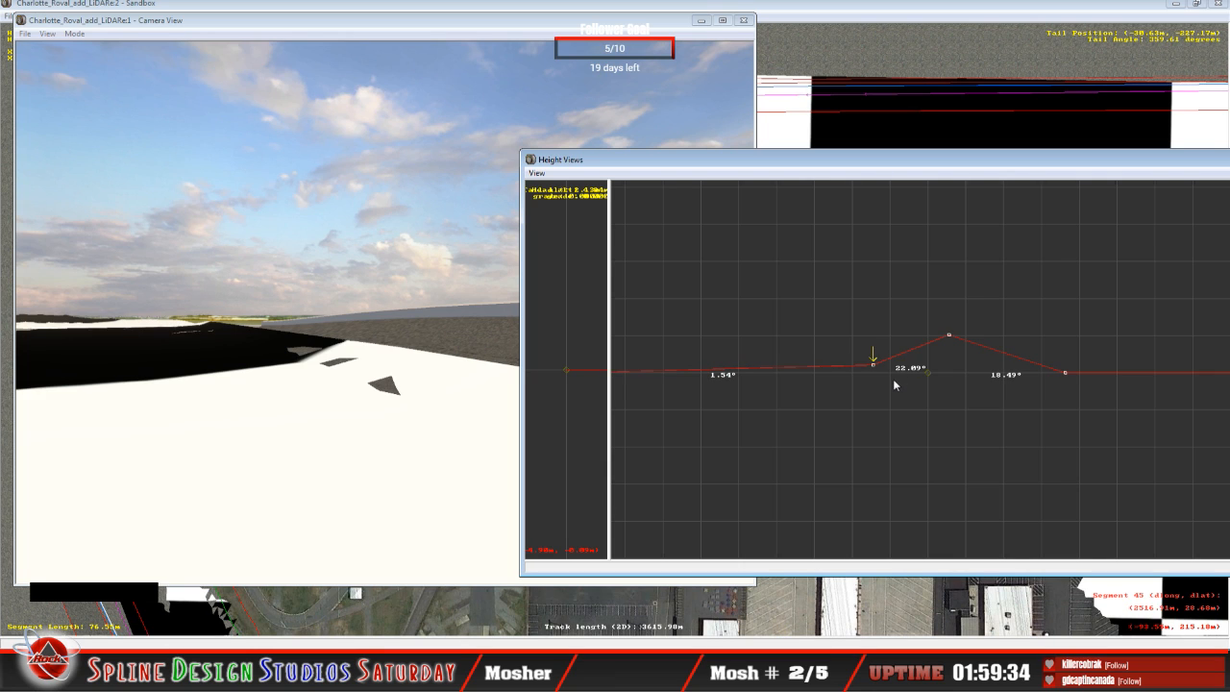
pyautogui.press('Down')
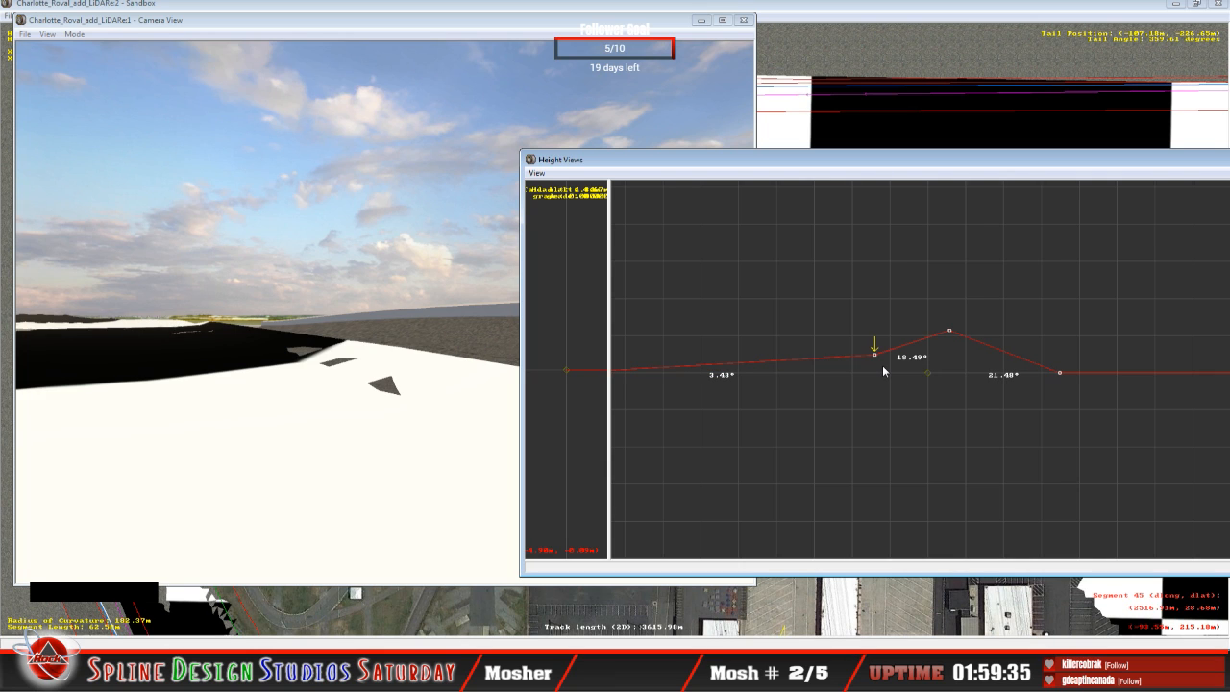
pyautogui.press('Up')
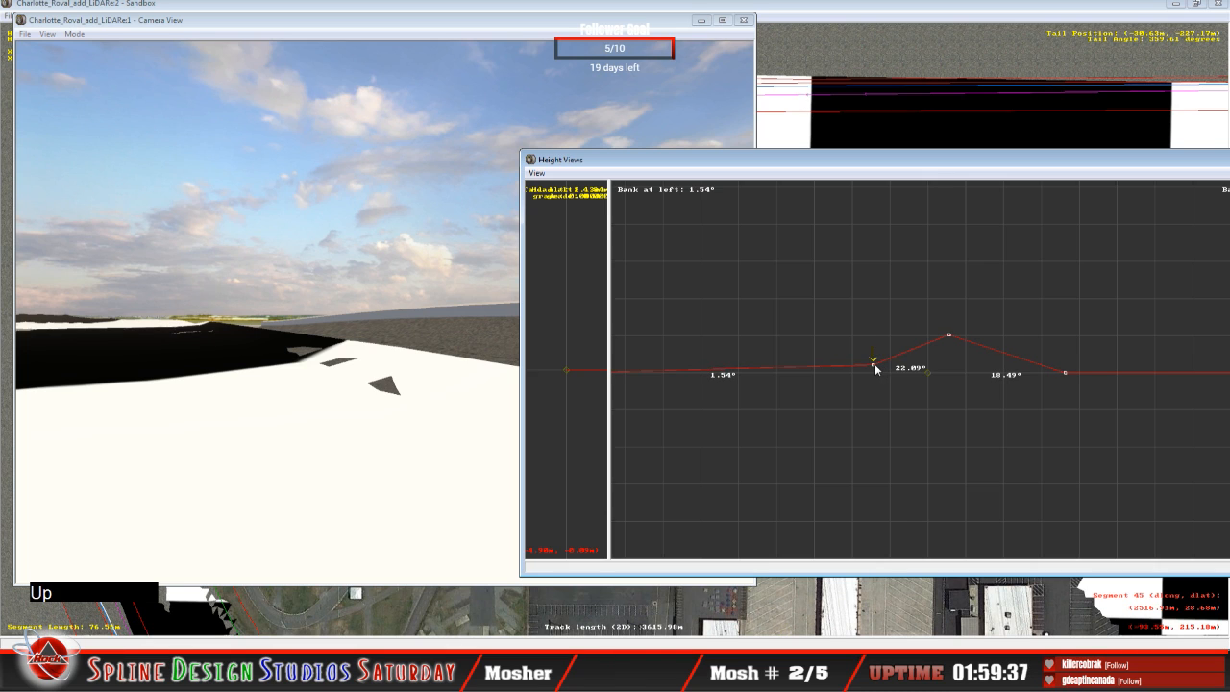
pyautogui.moveTo(876, 369); pyautogui.dragTo(875, 358)
# Step: On the cross-section behind, fine-tune the outer point so its inward side slopes about 18.93° and its outward side about 21.19°
pyautogui.press('Down')
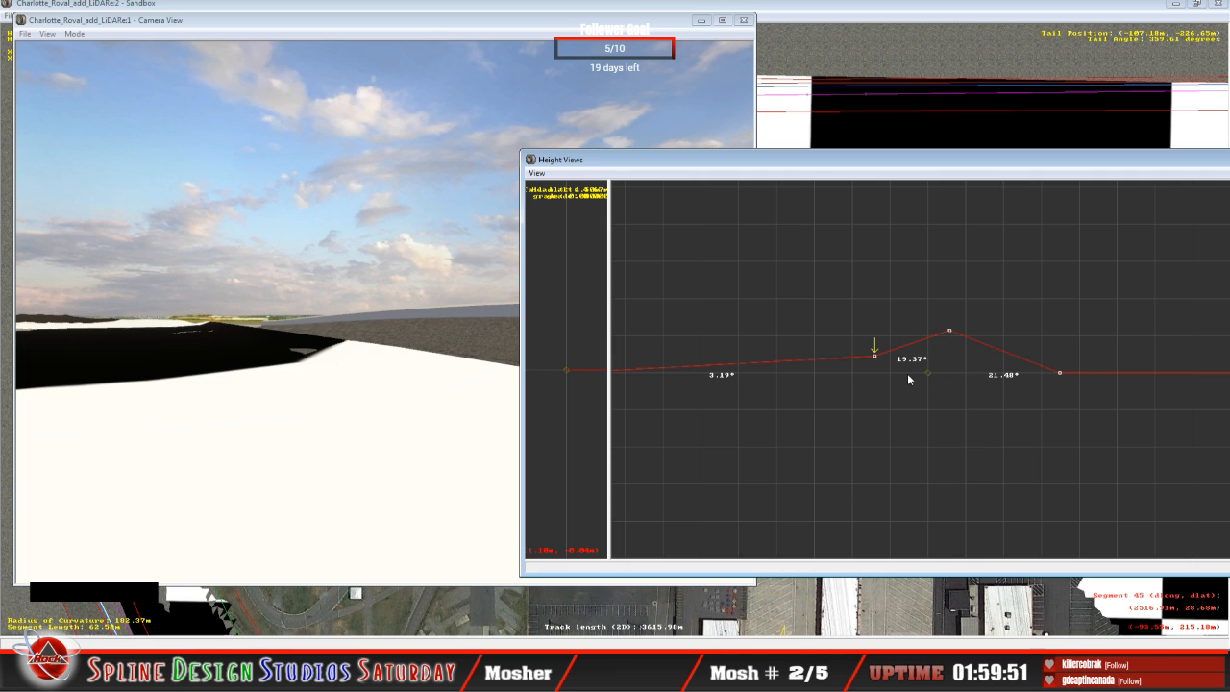
pyautogui.press('Right')
pyautogui.moveTo(950, 331); pyautogui.dragTo(947, 332)
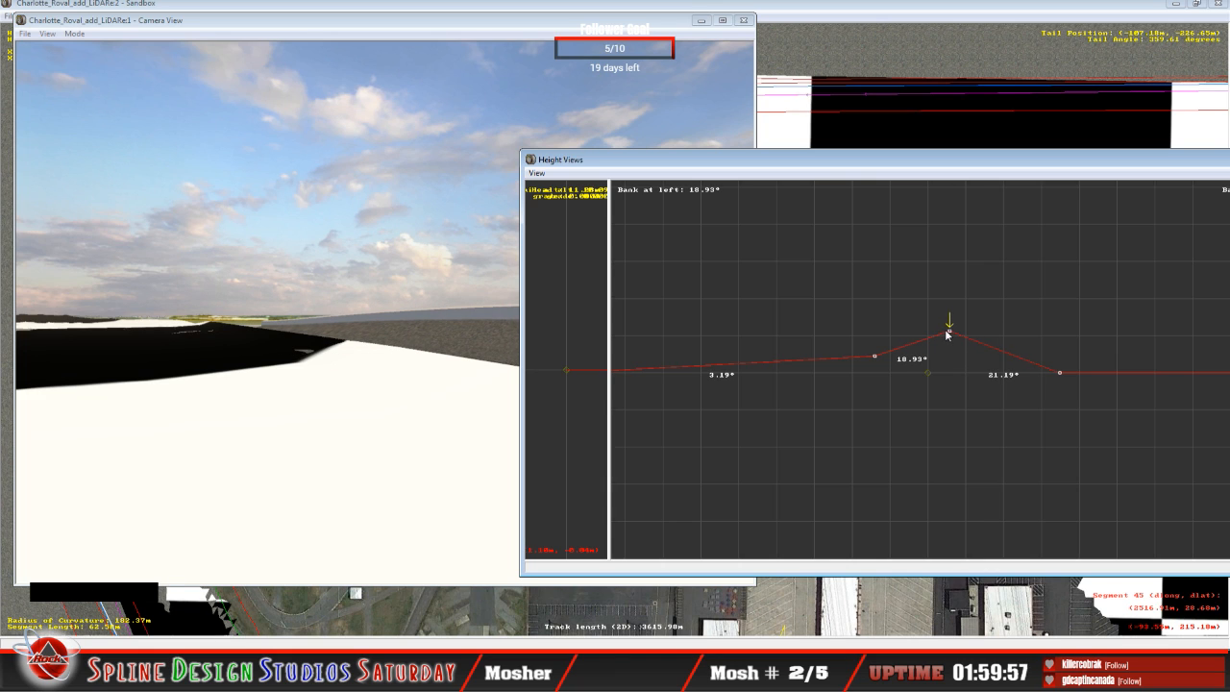
# Step: On the flat cross-section ahead, raise the outer point to slope about 19.74° outward and the middle point to bank about 4.00° inner and 15.63° outer
pyautogui.press('Up')
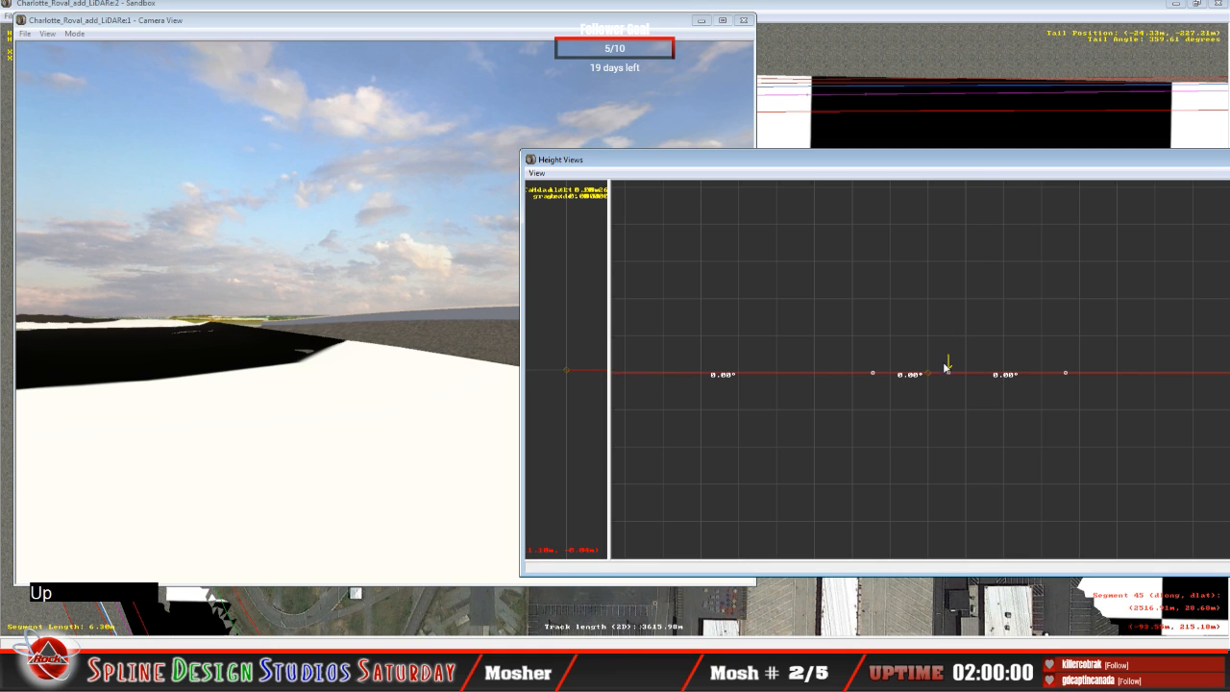
pyautogui.click(950, 373)
pyautogui.moveTo(952, 375); pyautogui.dragTo(947, 331)
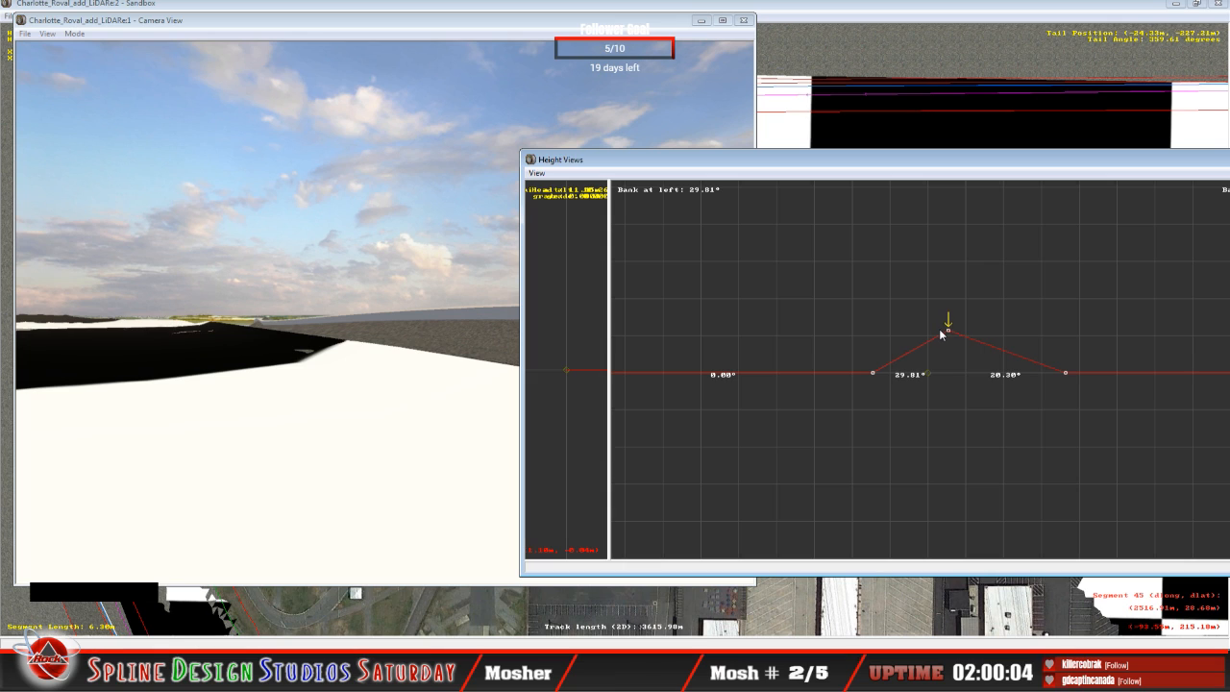
pyautogui.click(941, 335)
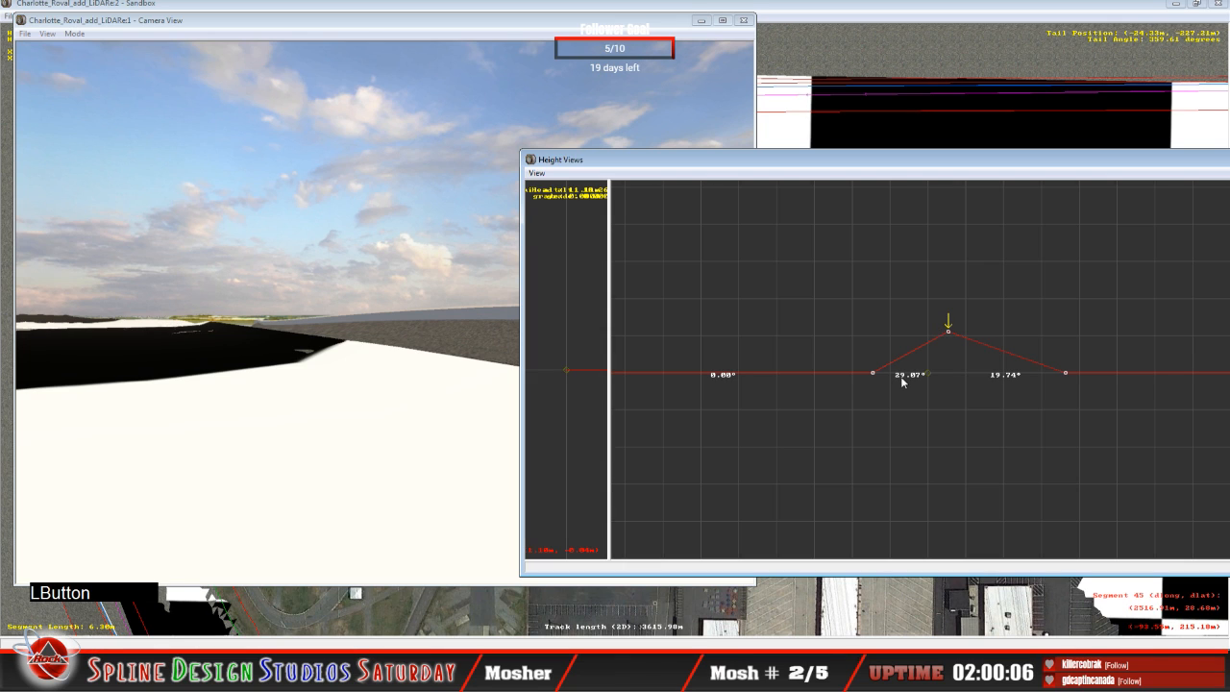
pyautogui.moveTo(873, 374); pyautogui.dragTo(872, 355)
# Step: Inspect where the LiDAR terrain pokes through the newly raised track surface with the slew camera
pyautogui.click(231, 370)
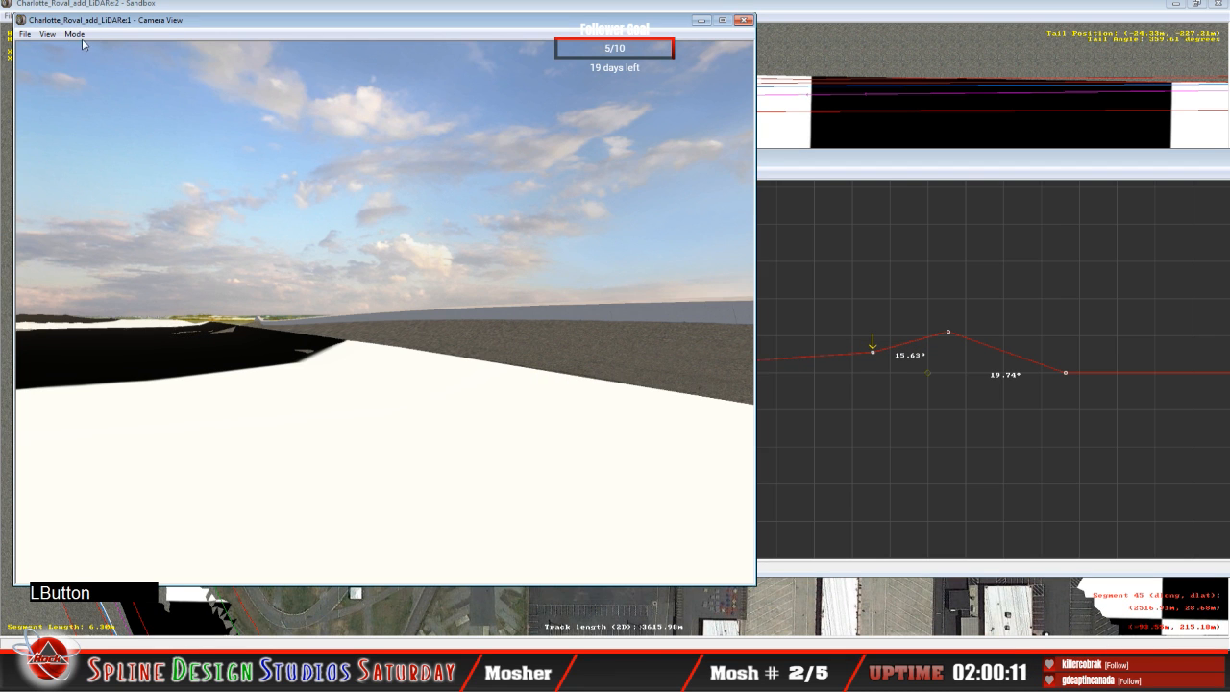
pyautogui.click(77, 34)
pyautogui.click(94, 61)
pyautogui.moveTo(384, 312)
pyautogui.mouseDown(button='right')
pyautogui.moveTo(337, 298)
pyautogui.moveTo(337, 327)
pyautogui.moveTo(370, 327)
pyautogui.mouseUp(button='right')
pyautogui.moveTo(370, 327); pyautogui.dragTo(379, 325)
pyautogui.moveTo(379, 325); pyautogui.dragTo(389, 298, button='right')
pyautogui.moveTo(389, 298); pyautogui.dragTo(396, 303)
pyautogui.moveTo(396, 302); pyautogui.dragTo(389, 289, button='right')
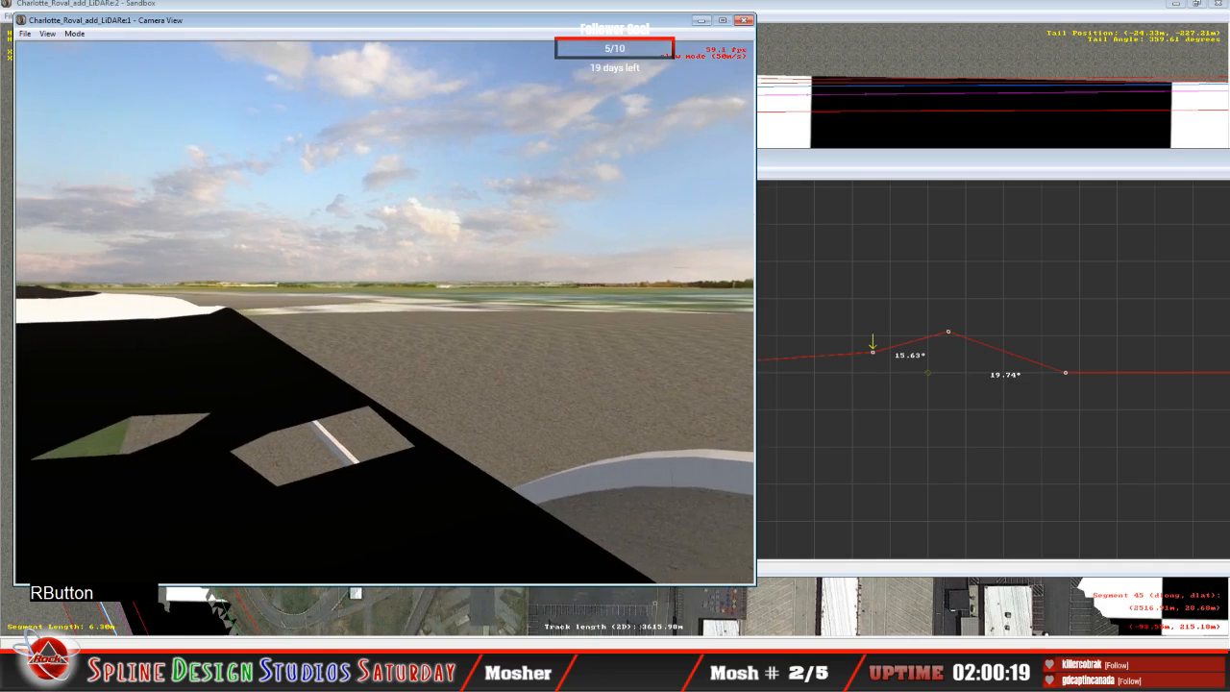
pyautogui.moveTo(389, 289); pyautogui.dragTo(371, 317)
pyautogui.moveTo(370, 317); pyautogui.dragTo(360, 285, button='right')
pyautogui.moveTo(360, 286); pyautogui.dragTo(356, 290)
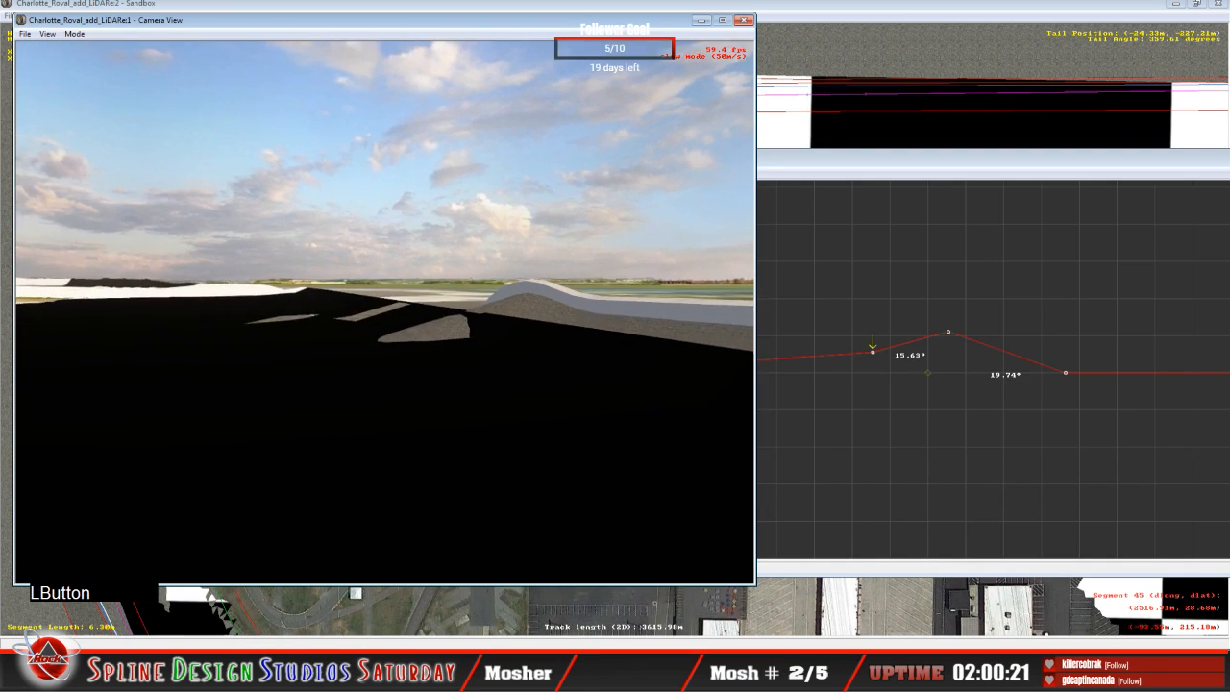
pyautogui.moveTo(385, 311); pyautogui.dragTo(413, 302, button='right')
pyautogui.moveTo(414, 302); pyautogui.dragTo(385, 313)
pyautogui.press('space')
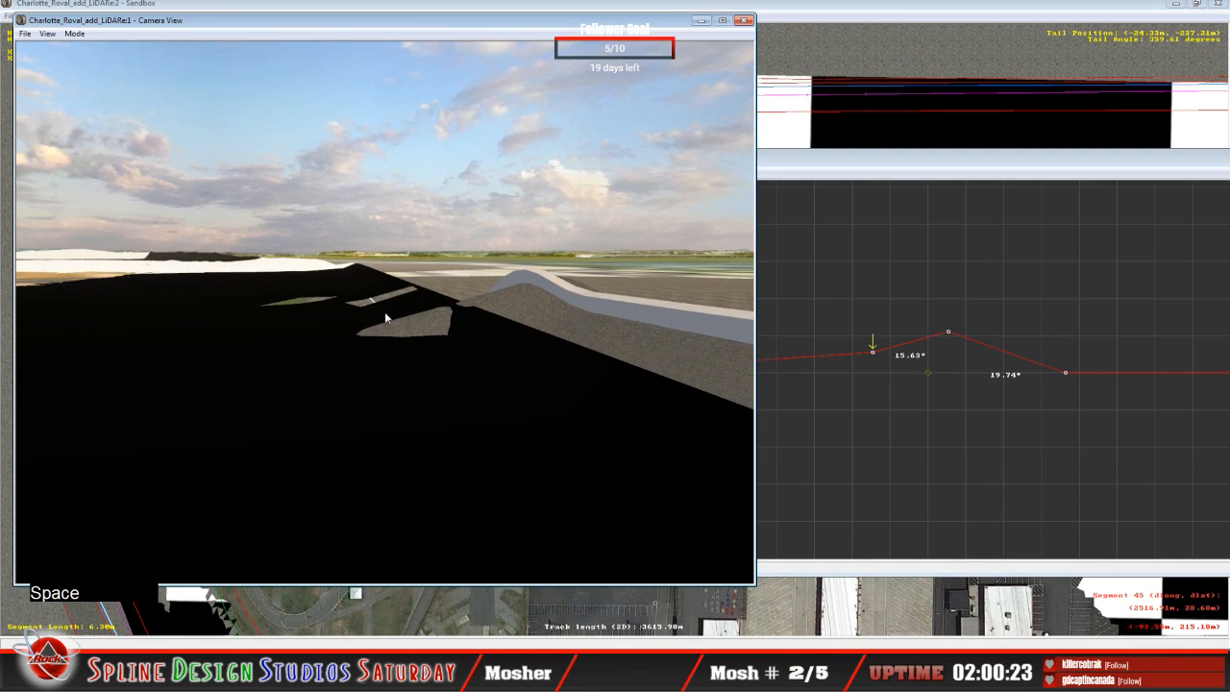
# Step: Lower the current cross-section's middle point to bank about 3.27° inner and its outer point to slope about 16.97° inward and 18.90° outward
pyautogui.doubleClick(850, 169)
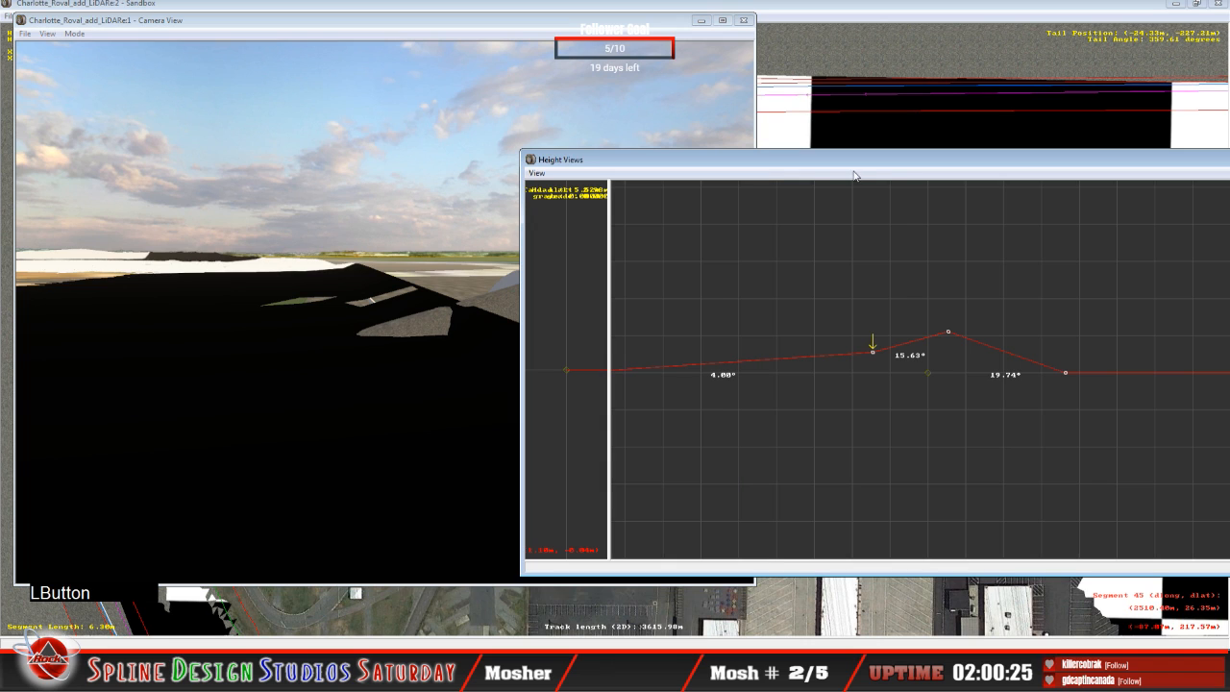
pyautogui.click(876, 356)
pyautogui.moveTo(879, 358); pyautogui.dragTo(878, 361)
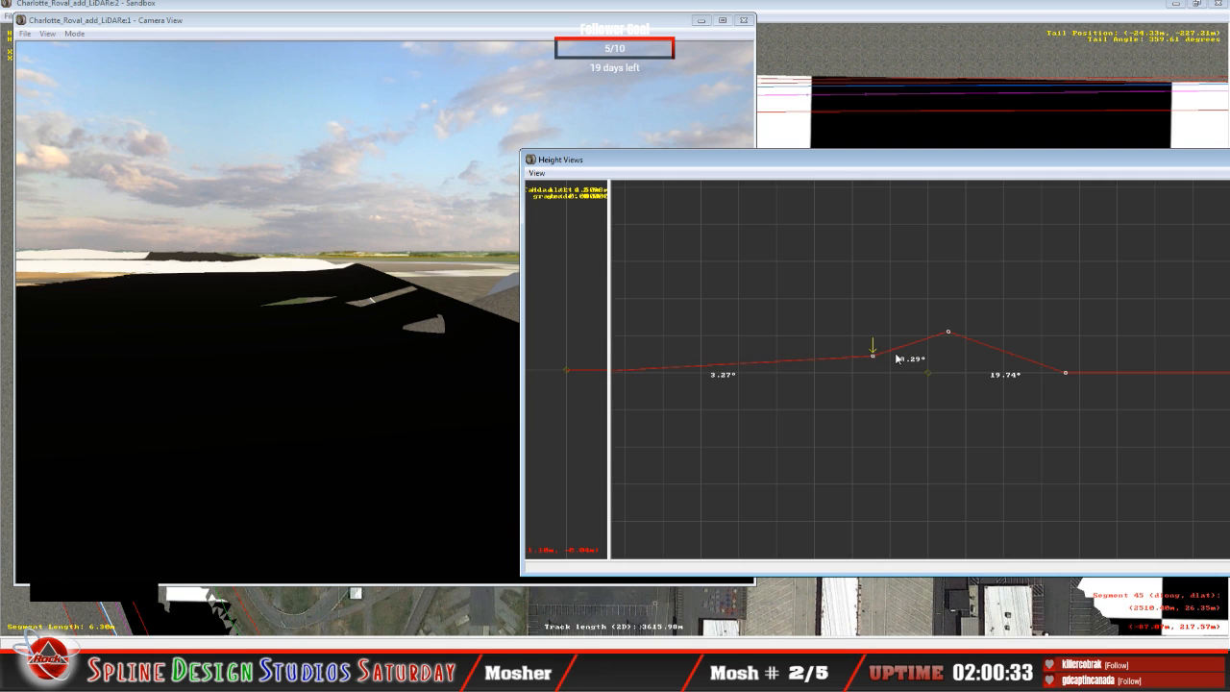
pyautogui.press('Right')
pyautogui.click(950, 337)
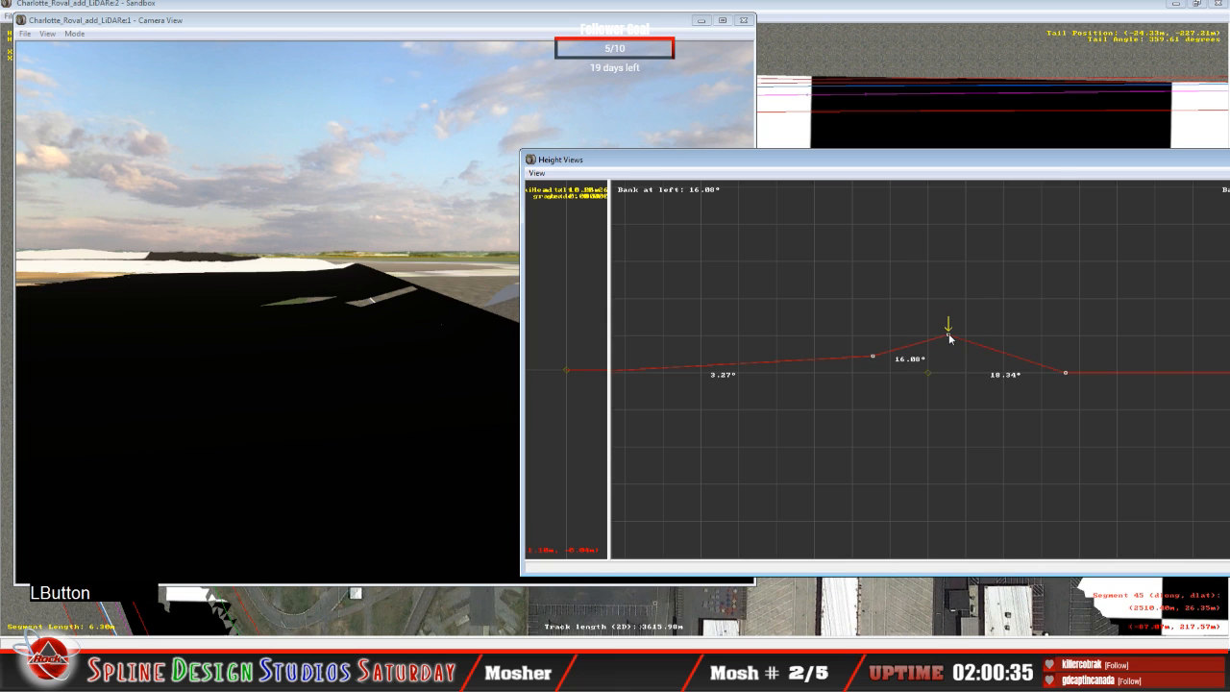
pyautogui.moveTo(950, 338); pyautogui.dragTo(948, 331)
# Step: Examine the lowered cross-section against the LiDAR terrain and along the outer wall with the slew camera
pyautogui.click(350, 347)
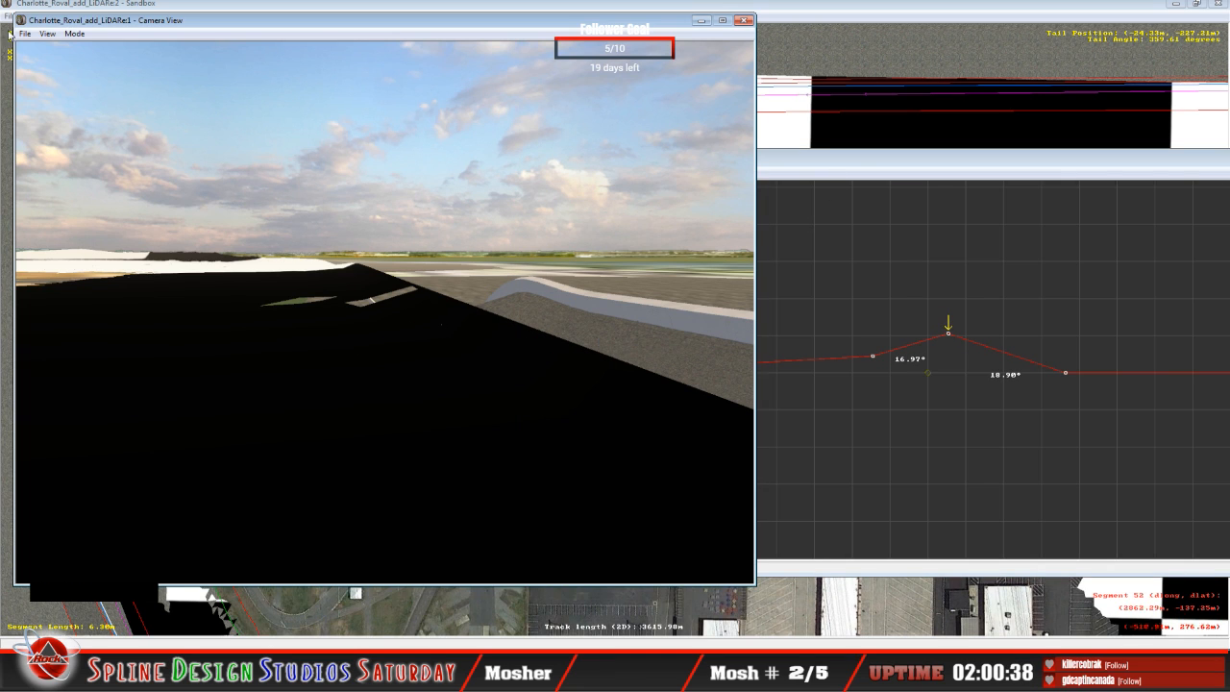
pyautogui.click(78, 34)
pyautogui.click(87, 49)
pyautogui.click(384, 313)
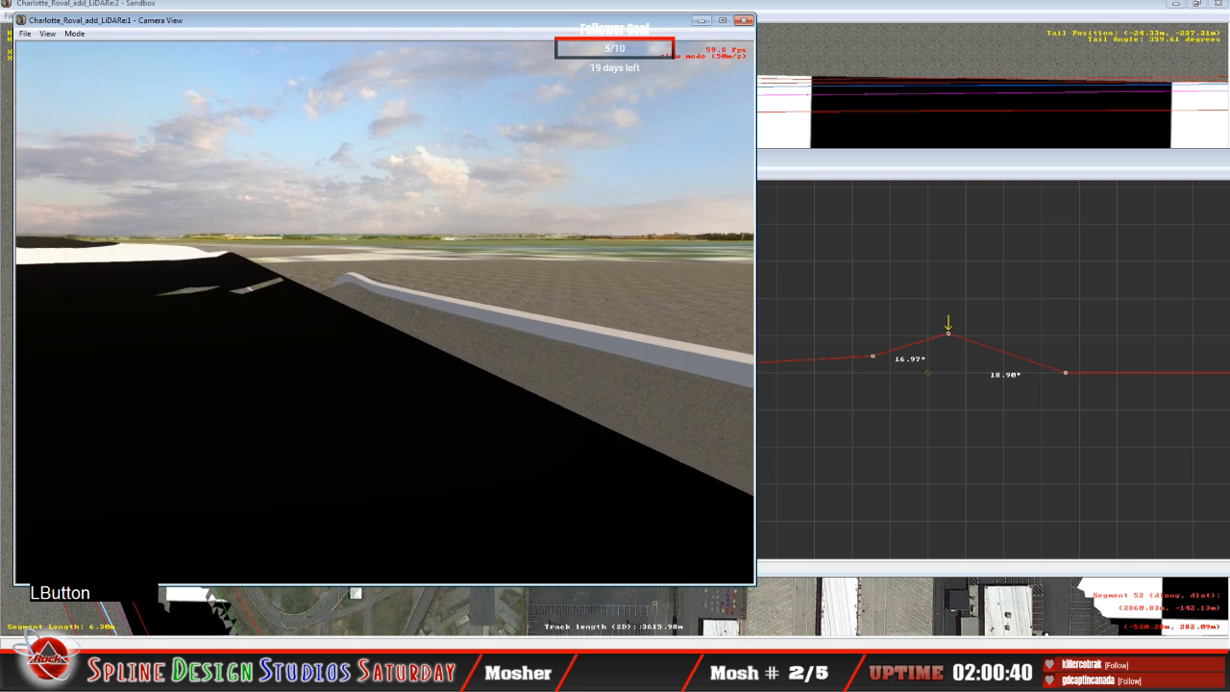
pyautogui.rightClick(385, 312)
pyautogui.click(384, 313)
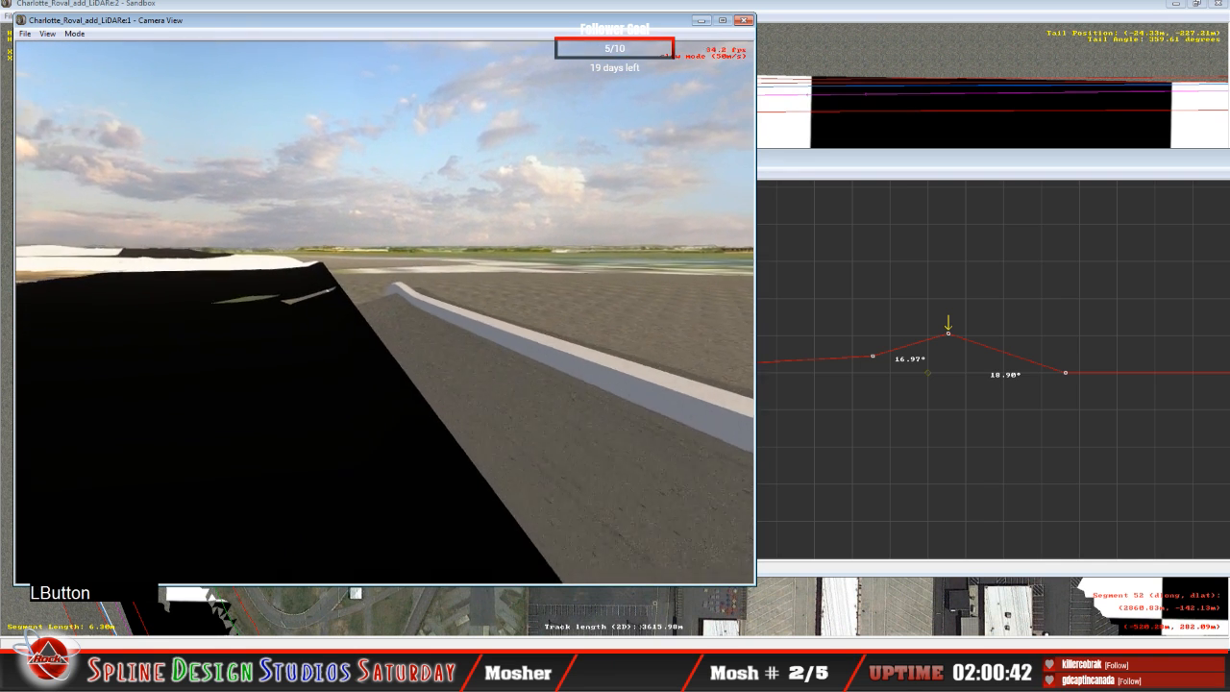
pyautogui.rightClick(385, 312)
pyautogui.moveTo(384, 312); pyautogui.dragTo(365, 319, button='right')
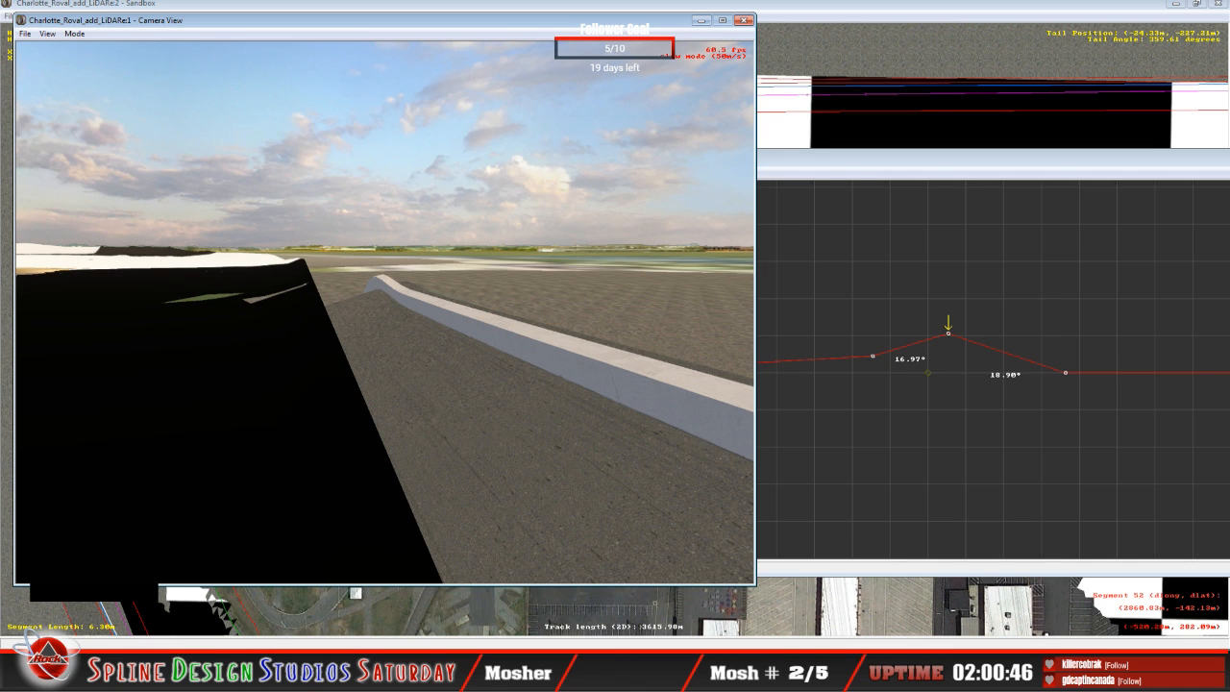
pyautogui.moveTo(384, 313); pyautogui.dragTo(351, 313)
pyautogui.moveTo(351, 312); pyautogui.dragTo(383, 324, button='right')
pyautogui.click(384, 312)
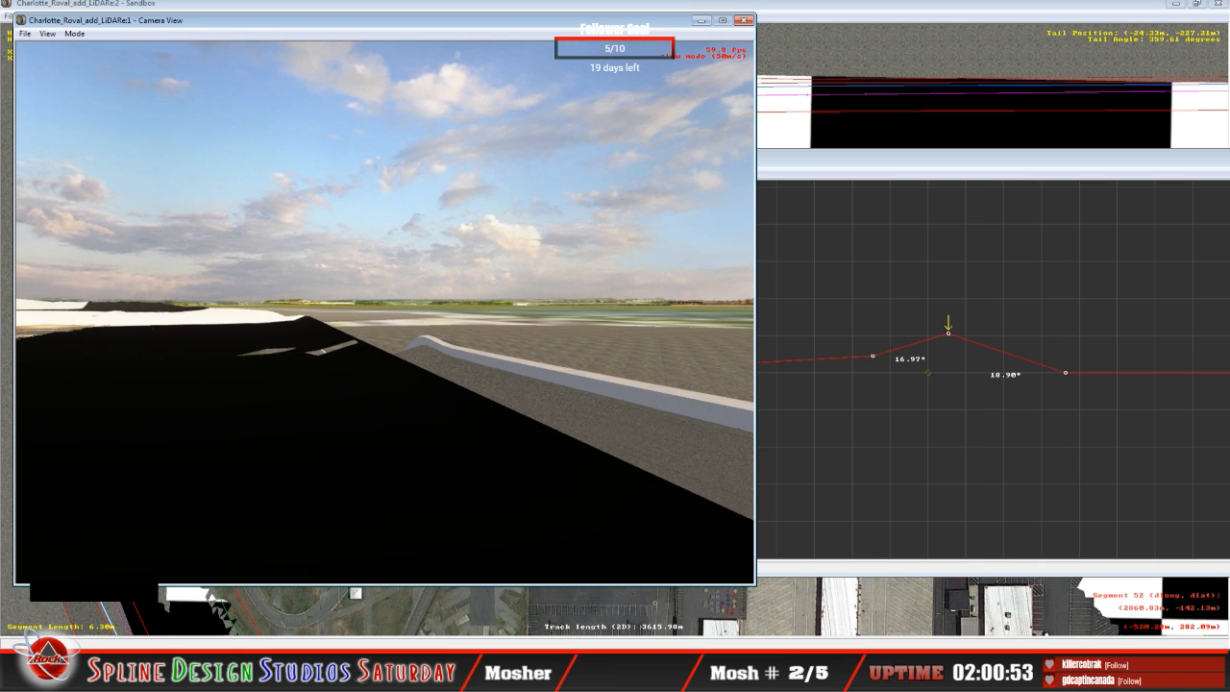
# Step: Reduce the camera's slew speed and check the remaining terrain patches and the outer edge more closely
pyautogui.press('KP_Subtract')
pyautogui.moveTo(385, 313); pyautogui.dragTo(390, 344)
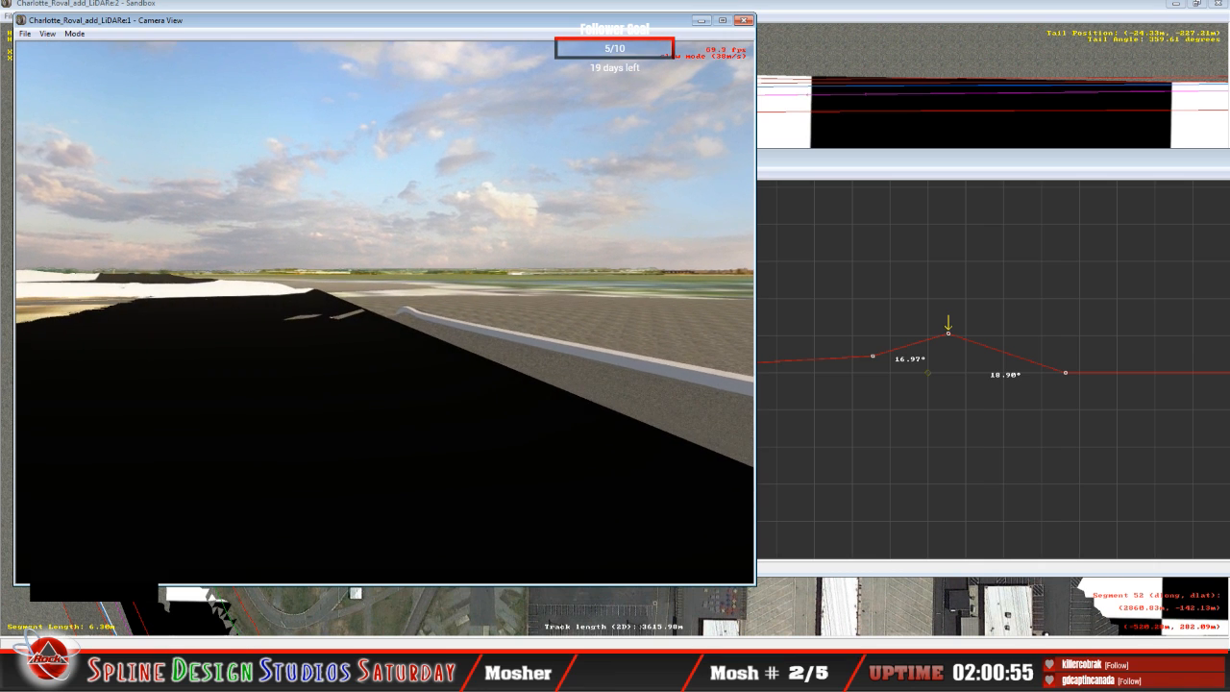
pyautogui.press('KP_Subtract')
pyautogui.moveTo(384, 312); pyautogui.dragTo(384, 313, button='right')
pyautogui.press('KP_Subtract')
pyautogui.press('KP_Subtract')
pyautogui.moveTo(384, 313); pyautogui.dragTo(385, 312)
pyautogui.moveTo(384, 313); pyautogui.dragTo(385, 312, button='right')
pyautogui.moveTo(384, 312); pyautogui.dragTo(384, 313)
pyautogui.press('space')
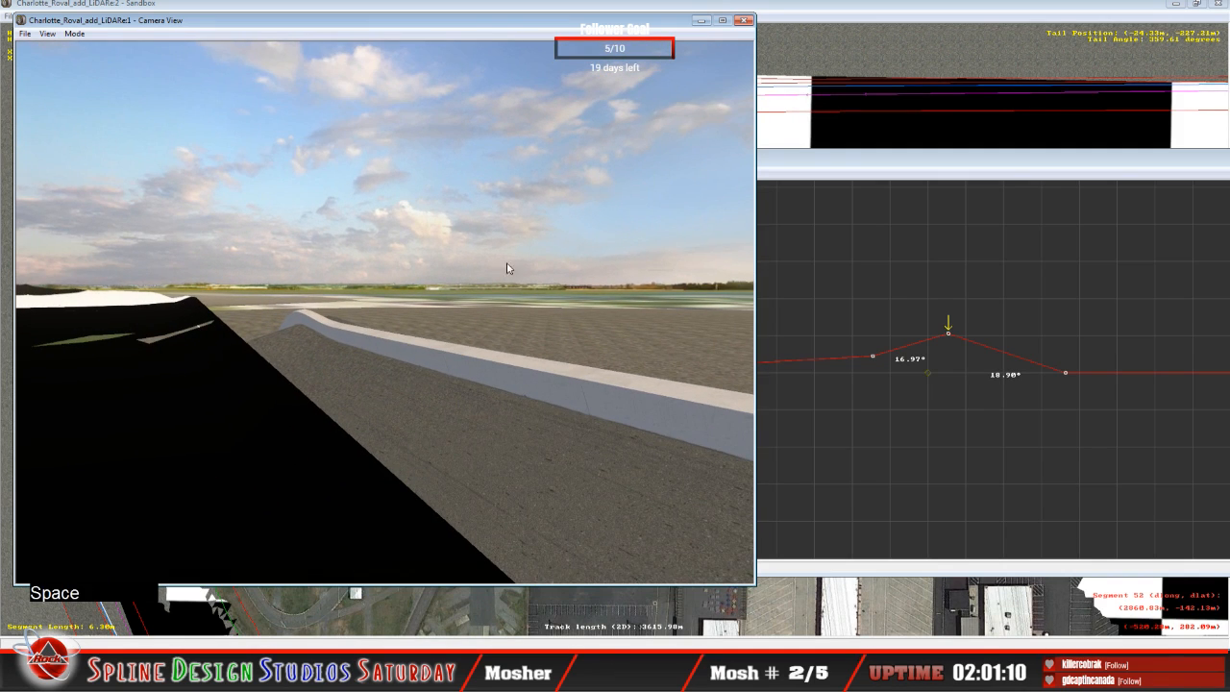
# Step: Advance to the next flat cross-section, raising its outer point to slope about 19.22° outward and its middle point to bank about 3.03° inner and 18.88° outer
pyautogui.click(846, 163)
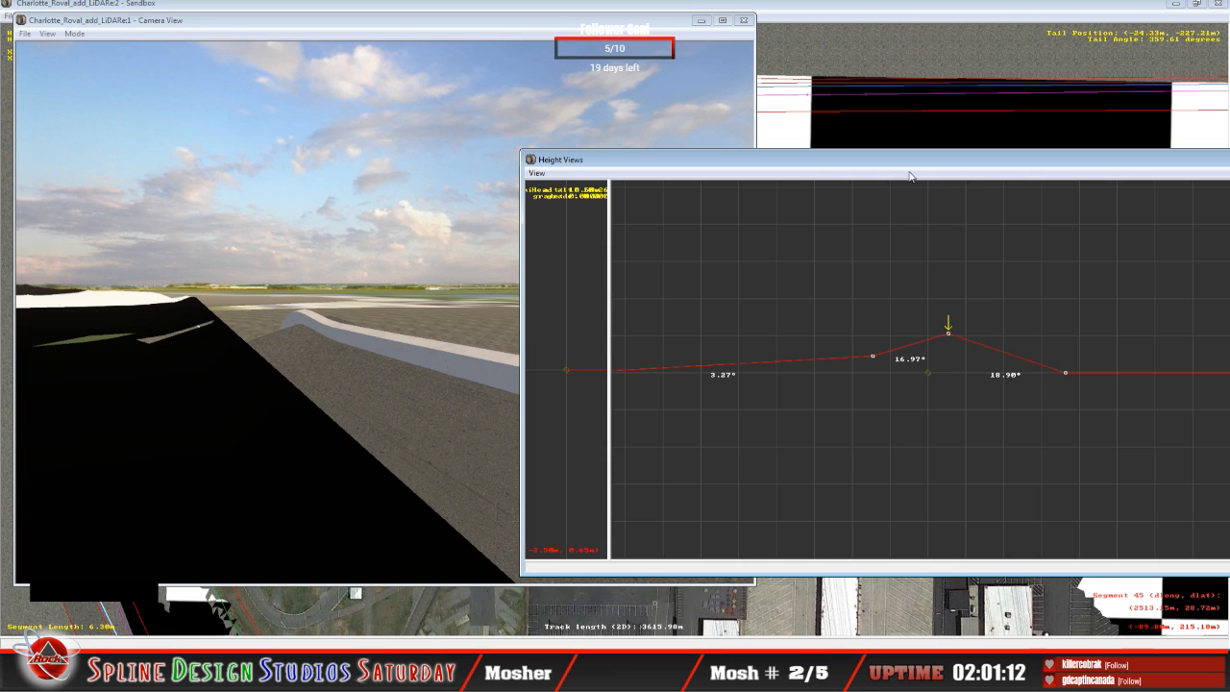
pyautogui.click(886, 330)
pyautogui.press('Up')
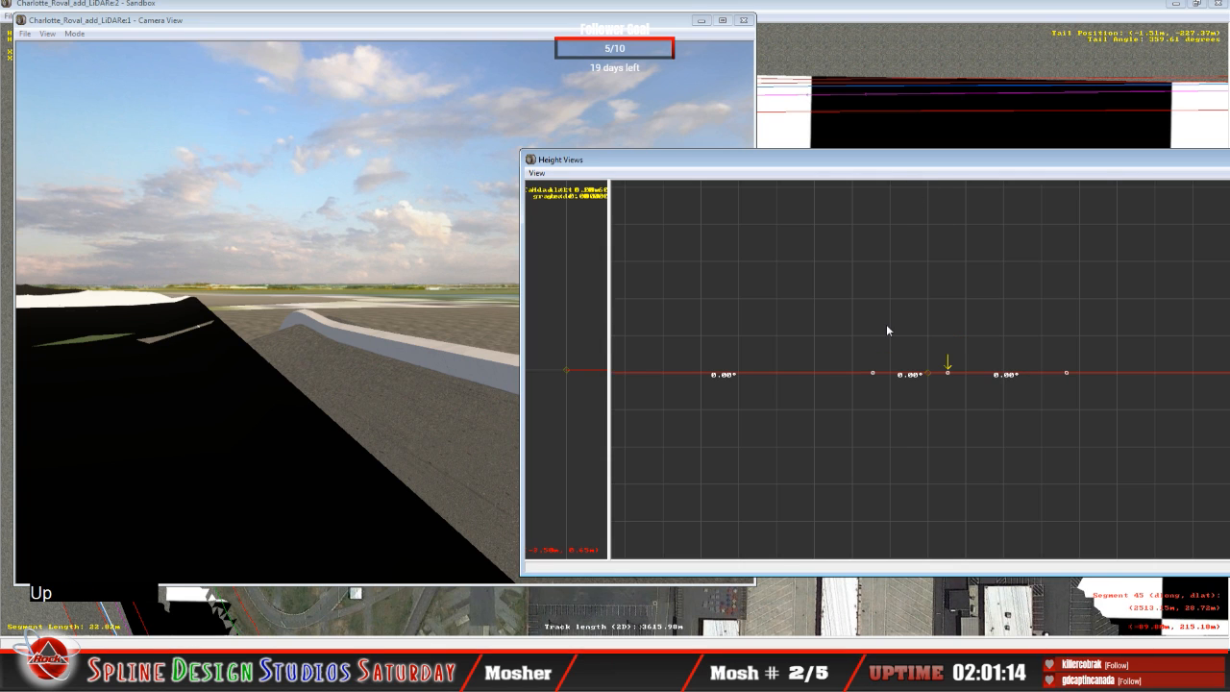
pyautogui.click(948, 372)
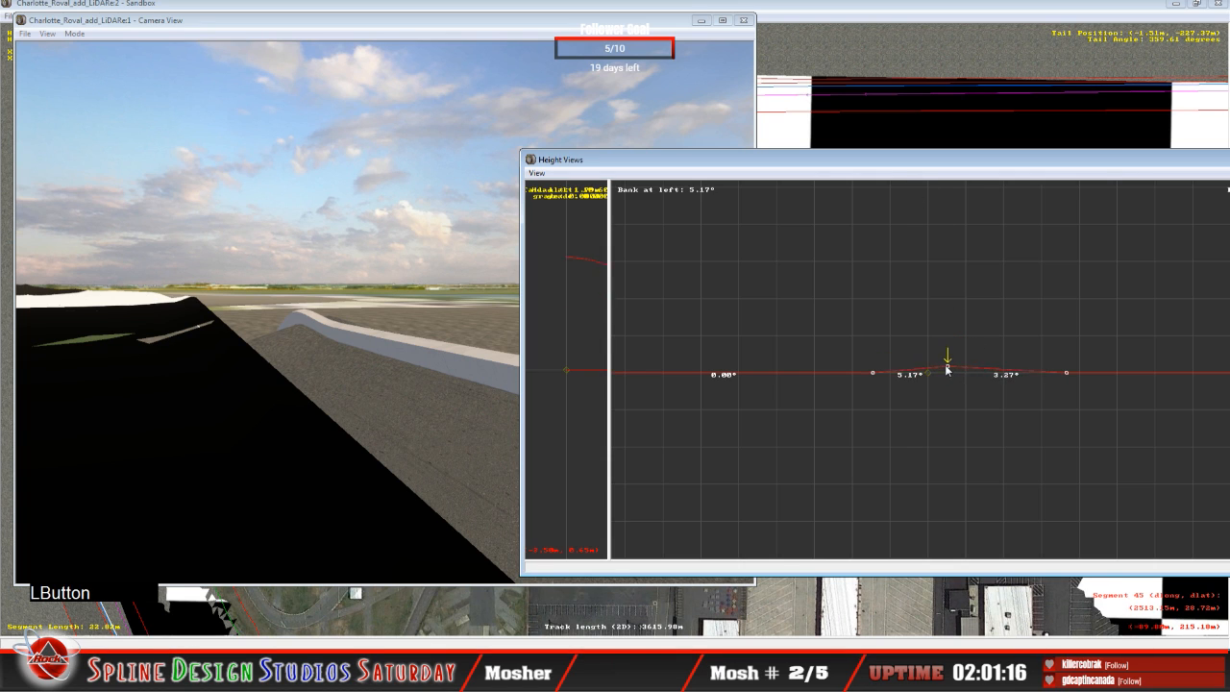
pyautogui.moveTo(947, 370); pyautogui.dragTo(939, 336)
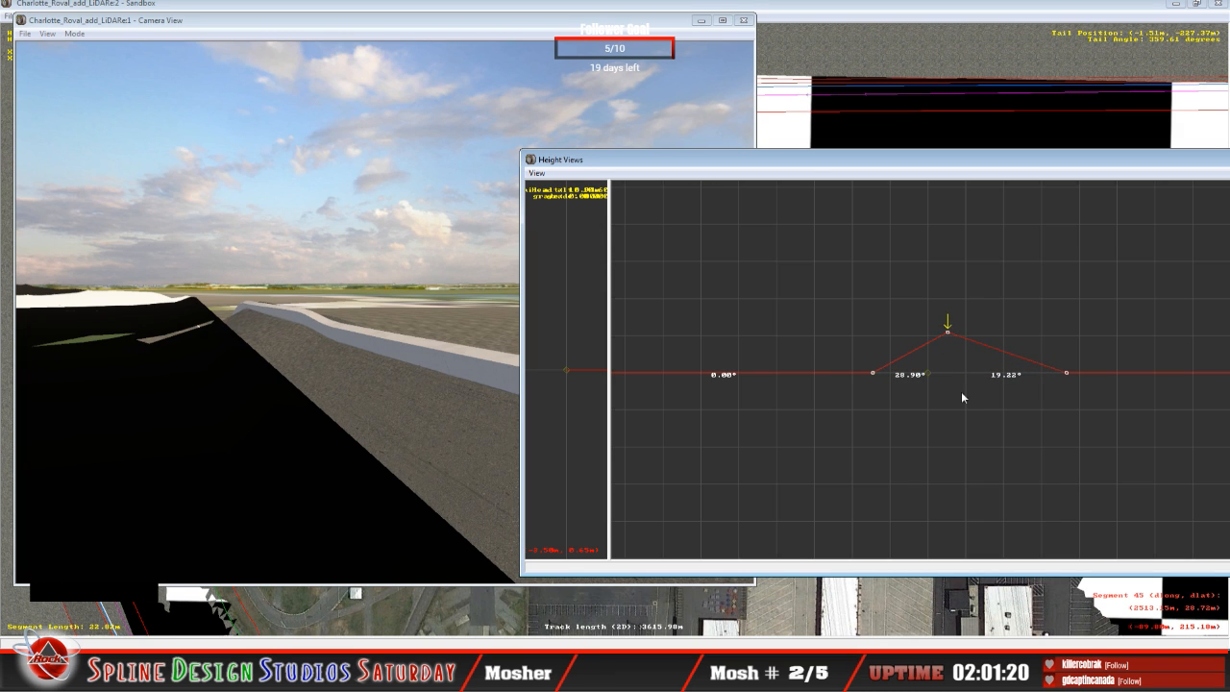
pyautogui.click(875, 372)
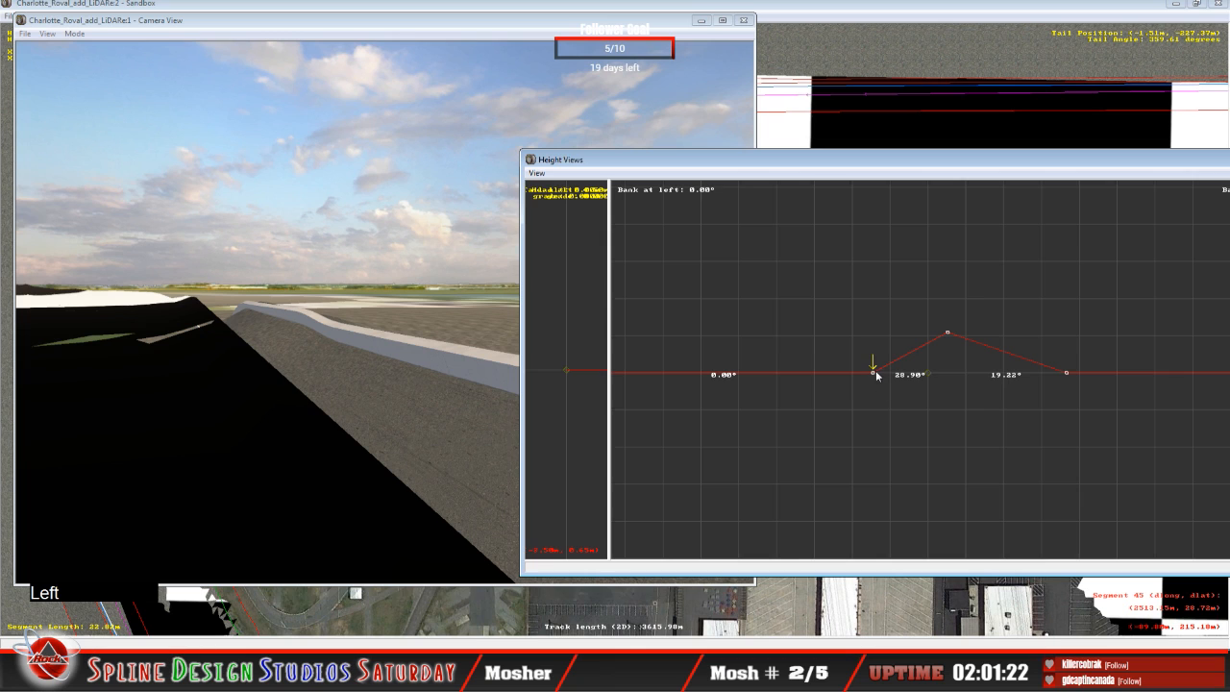
pyautogui.moveTo(874, 371); pyautogui.dragTo(867, 362)
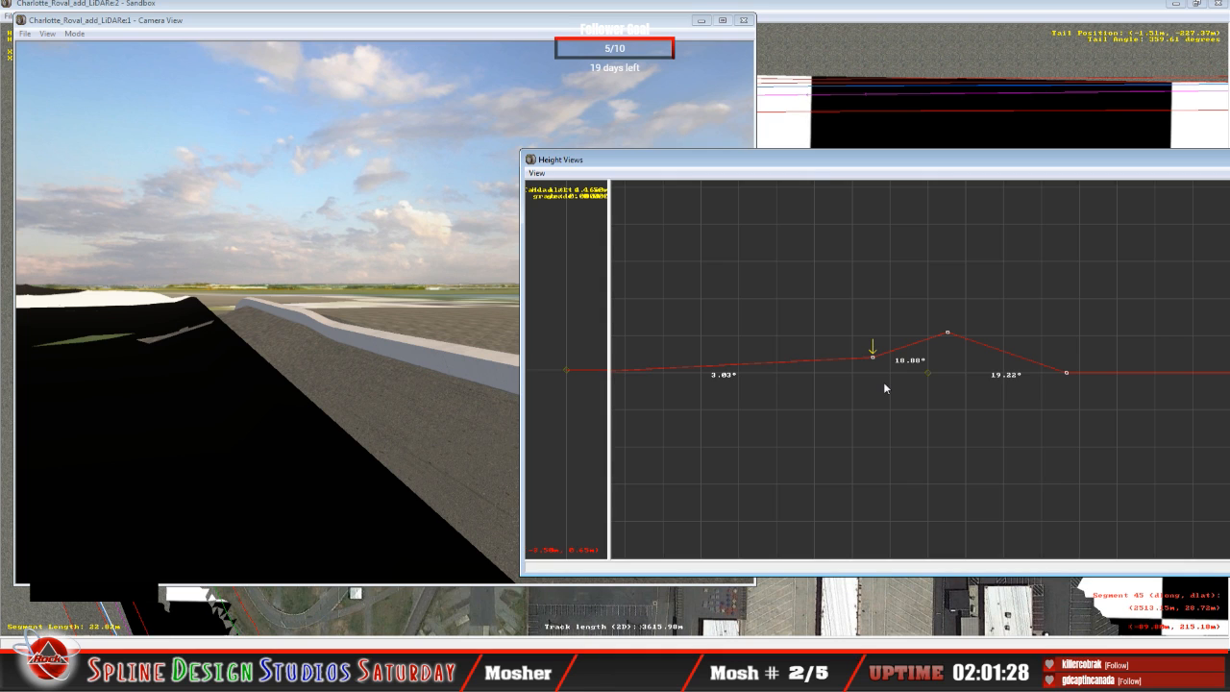
# Step: Advance one more cross-section, raising its outer point to slope about 19.08° outward and its middle point to bank about 2.74° inner and 20.69° outer
pyautogui.press('Up')
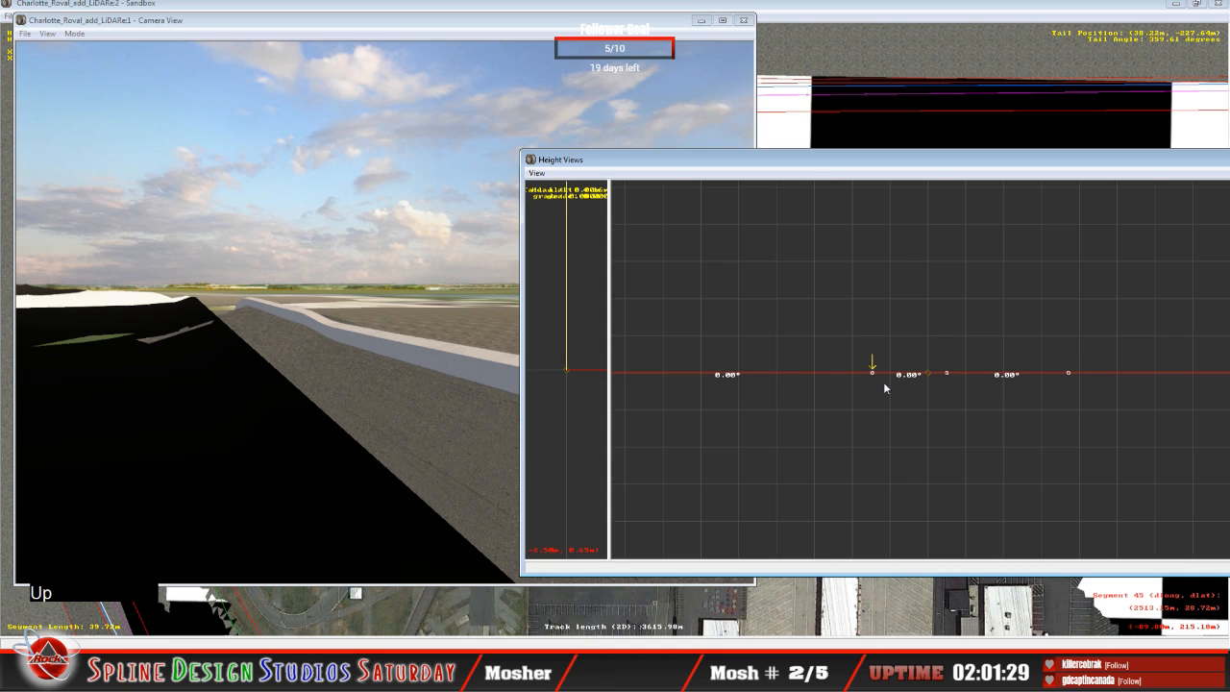
pyautogui.press('Right')
pyautogui.click(947, 374)
pyautogui.moveTo(947, 374); pyautogui.dragTo(945, 332)
pyautogui.press('Left')
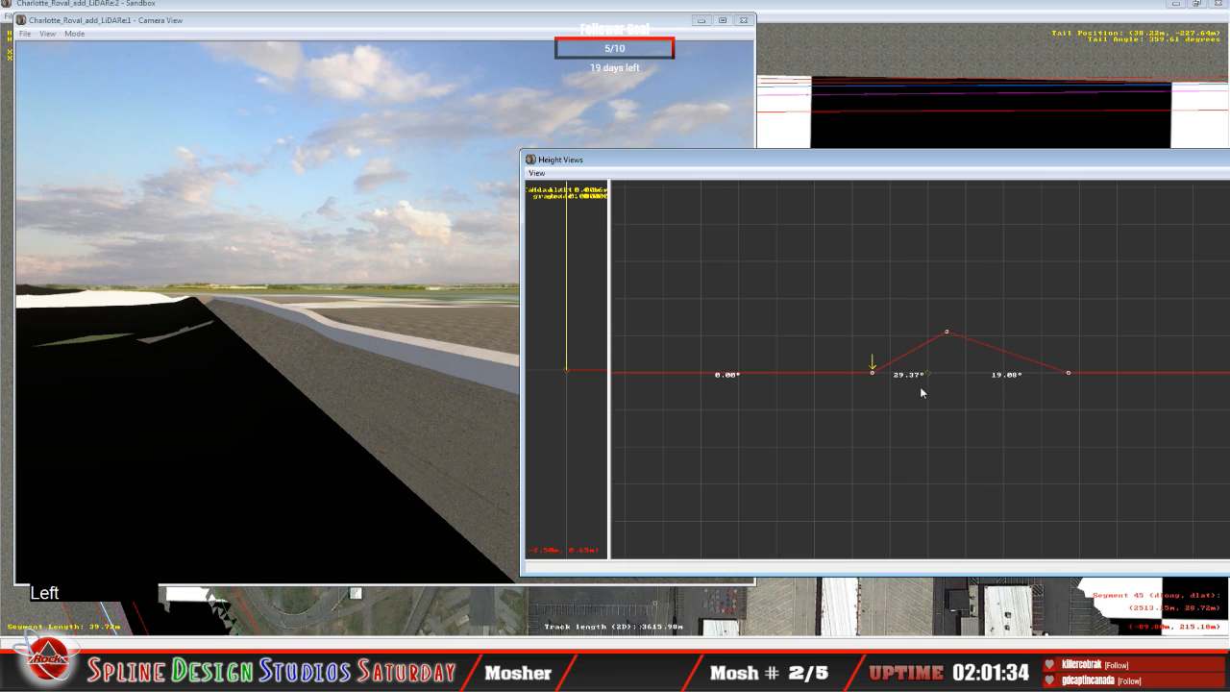
pyautogui.moveTo(872, 374); pyautogui.dragTo(862, 356)
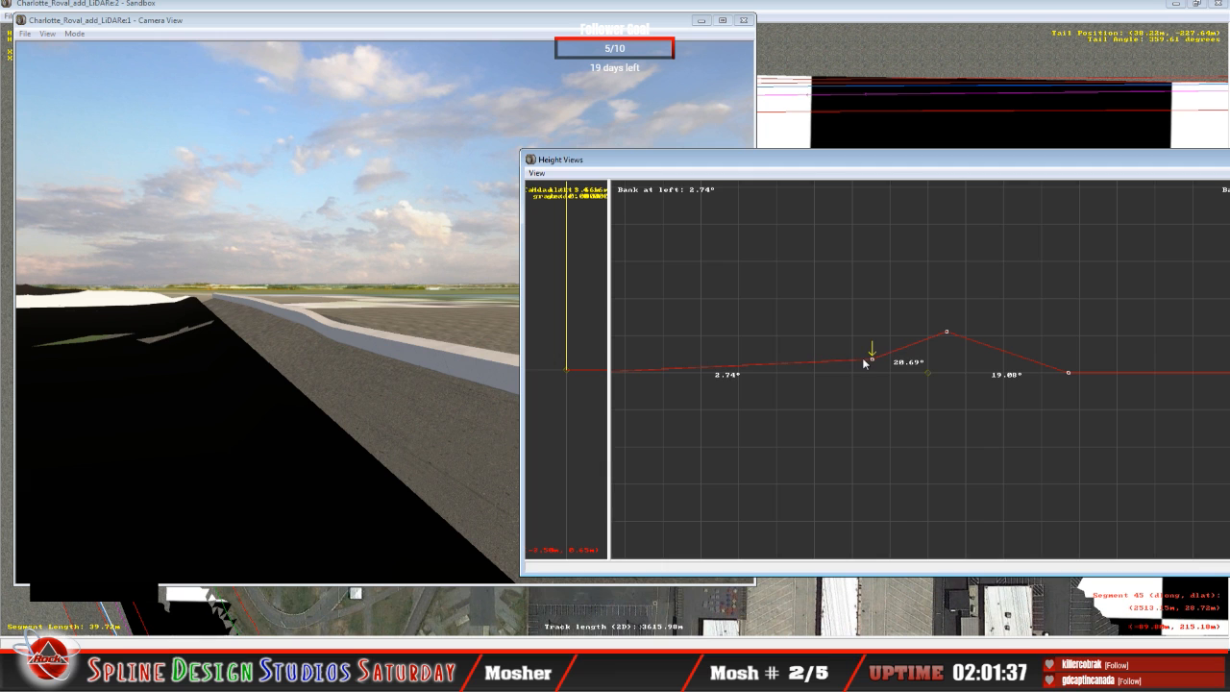
# Step: Slew the camera forward at a higher speed along the outer wall to examine the raised sections and the next unraised cross-section
pyautogui.click(283, 370)
pyautogui.click(77, 34)
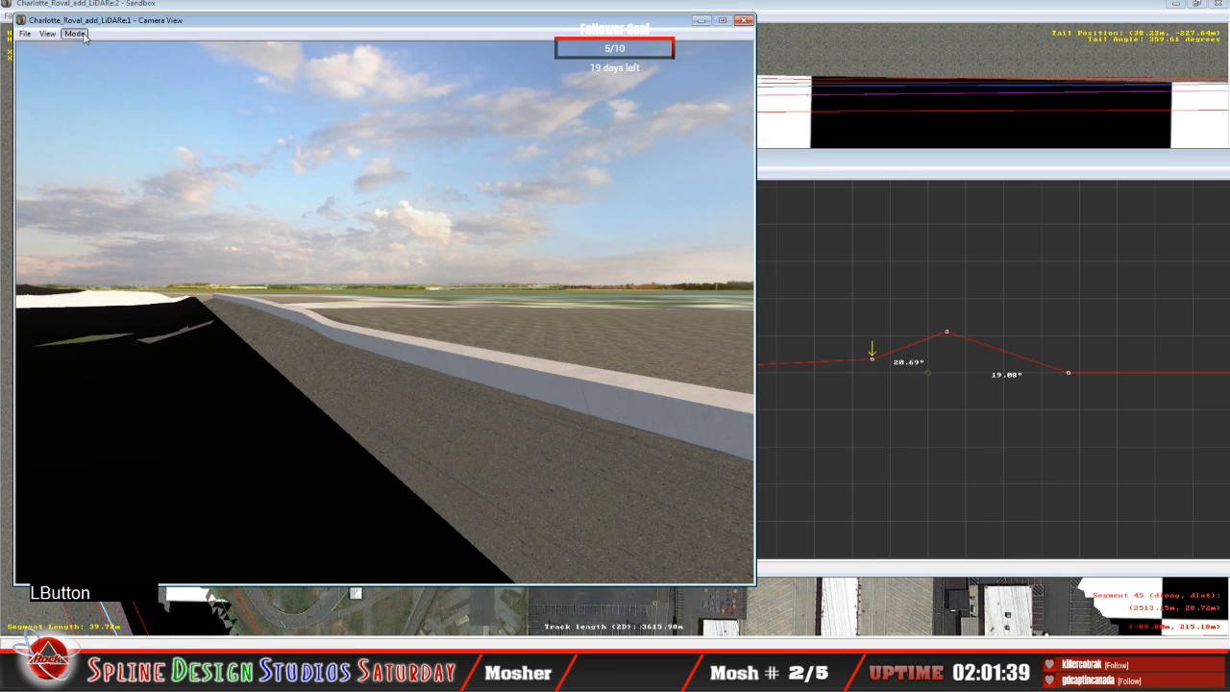
pyautogui.click(97, 63)
pyautogui.rightClick(98, 65)
pyautogui.moveTo(385, 312); pyautogui.dragTo(311, 294, button='right')
pyautogui.press('KP_Add')
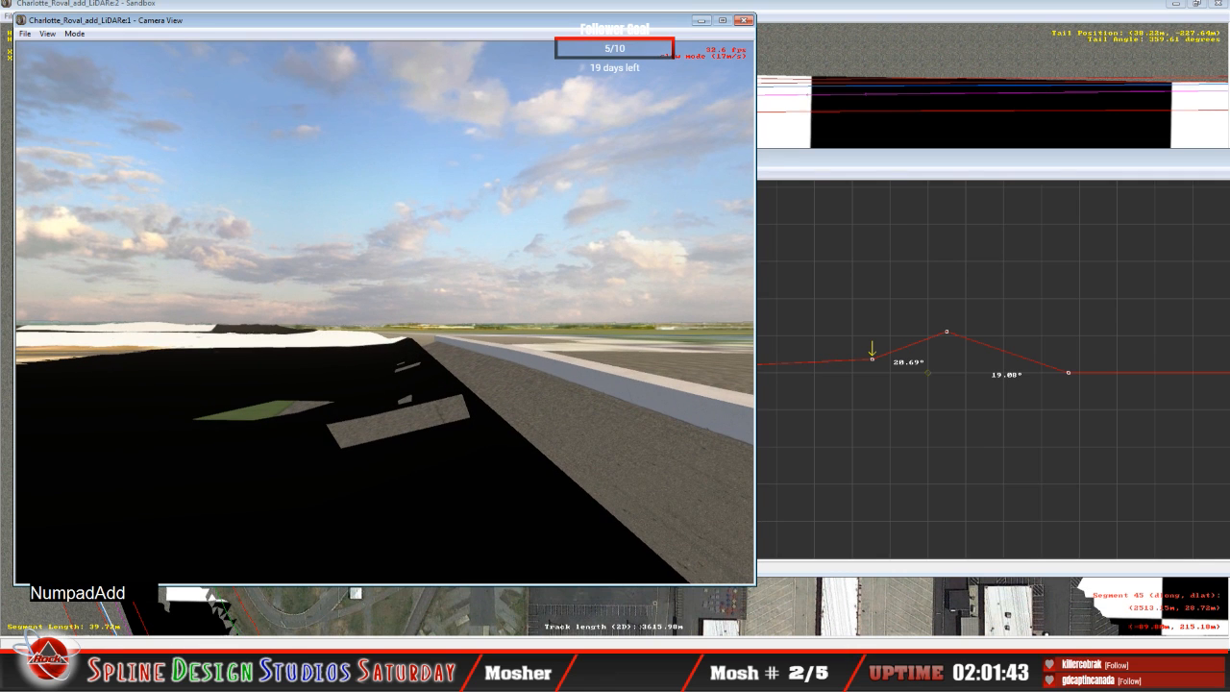
pyautogui.moveTo(385, 312); pyautogui.dragTo(402, 337, button='right')
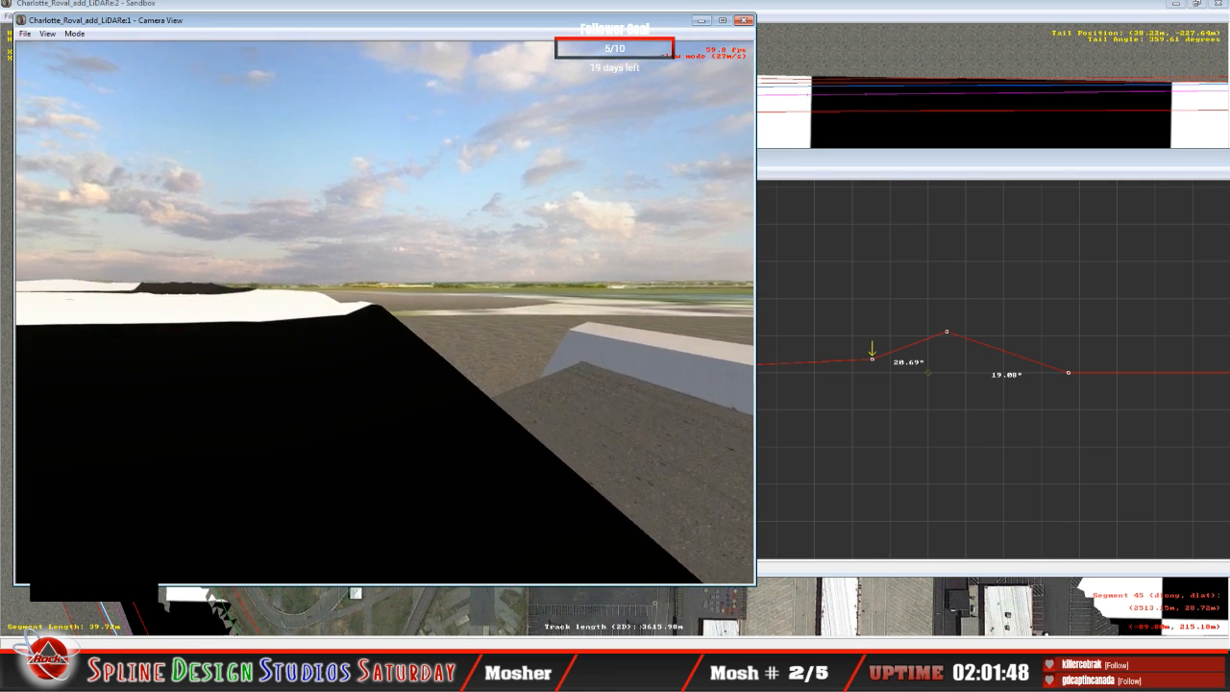
pyautogui.press('space')
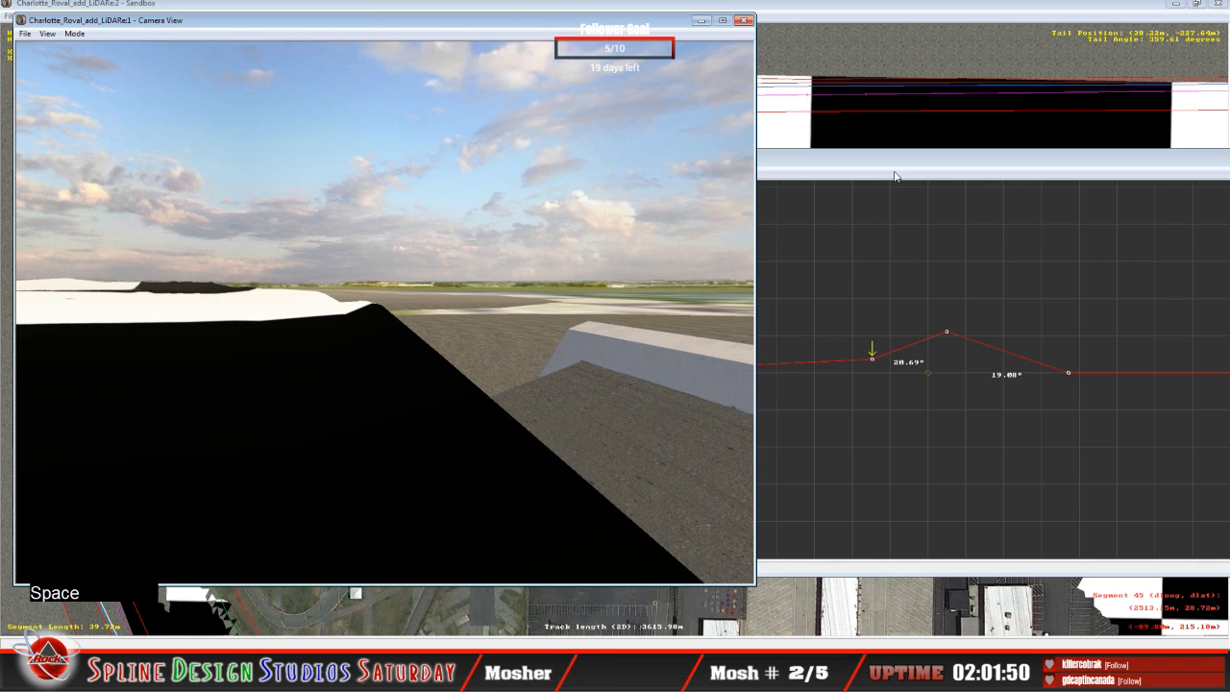
# Step: Advance to the next flat cross-section, raising its outer point to slope about 19.78° outward and its middle point to bank about 0.71° inner and 28.66° outer
pyautogui.click(902, 345)
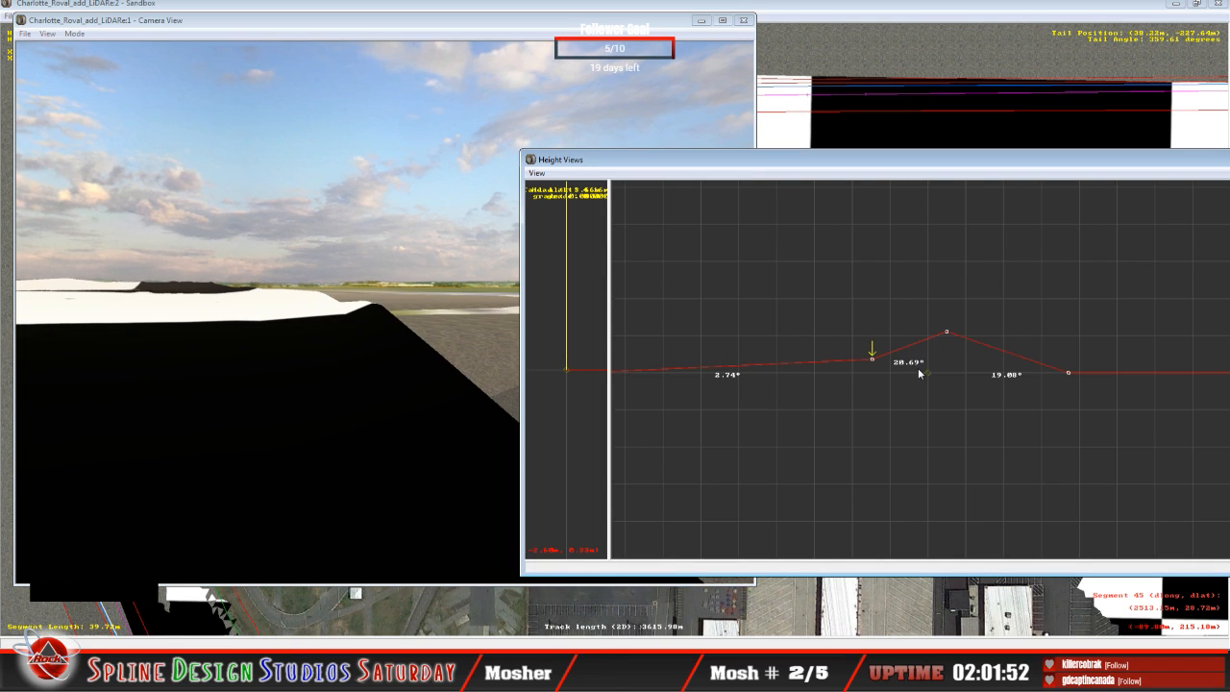
pyautogui.press('Up')
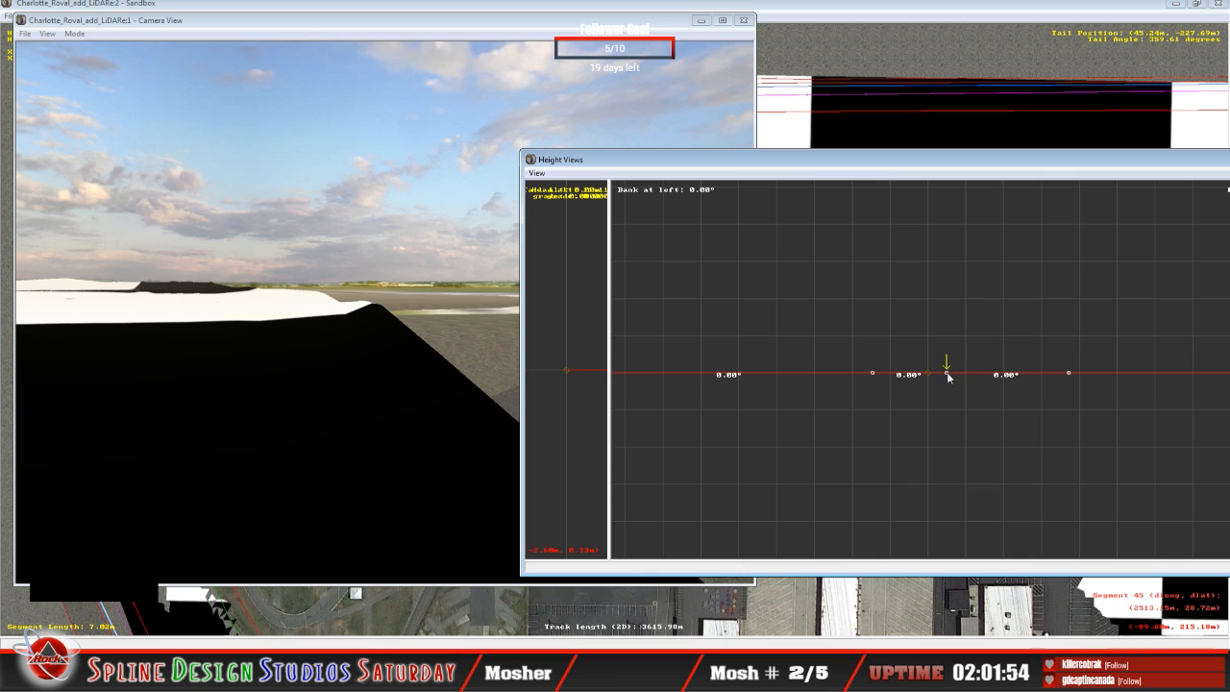
pyautogui.moveTo(948, 373); pyautogui.dragTo(938, 334)
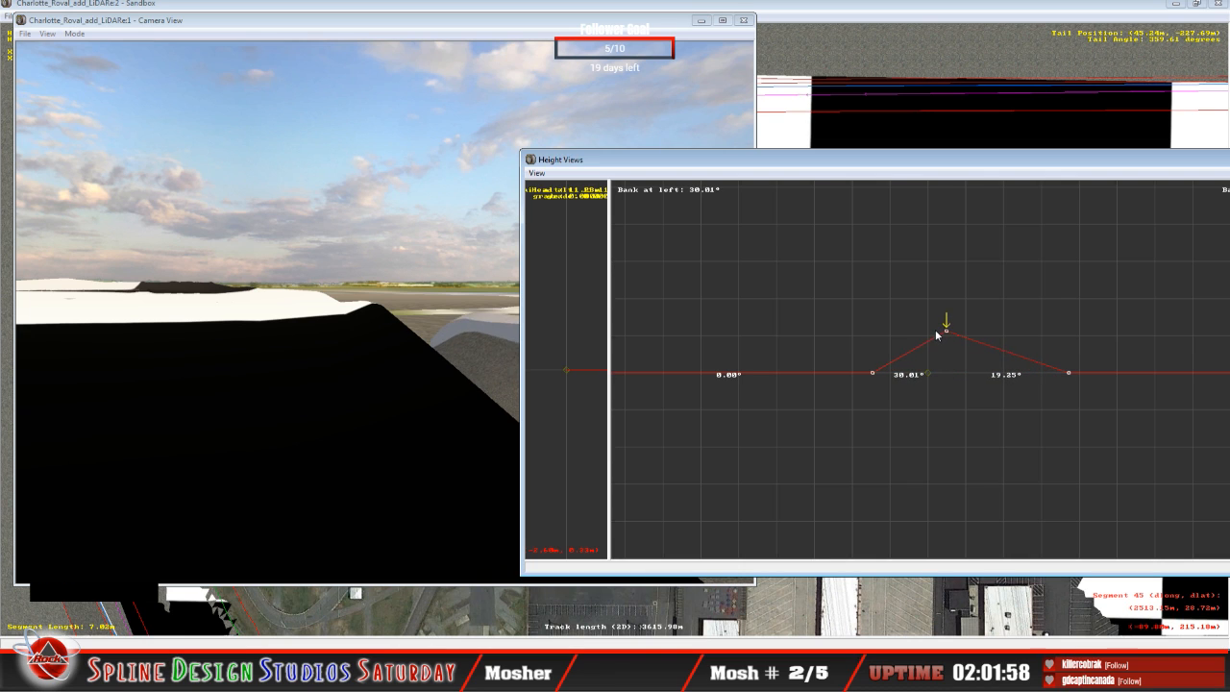
pyautogui.press('Left')
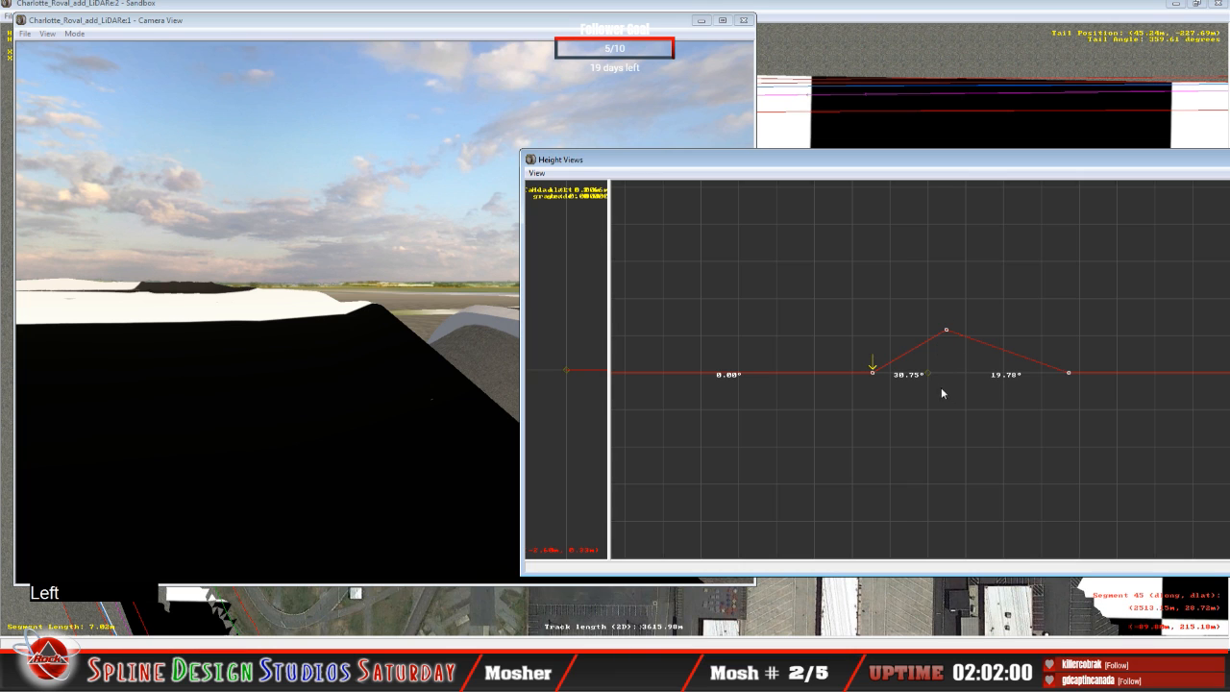
pyautogui.moveTo(872, 373); pyautogui.dragTo(868, 374)
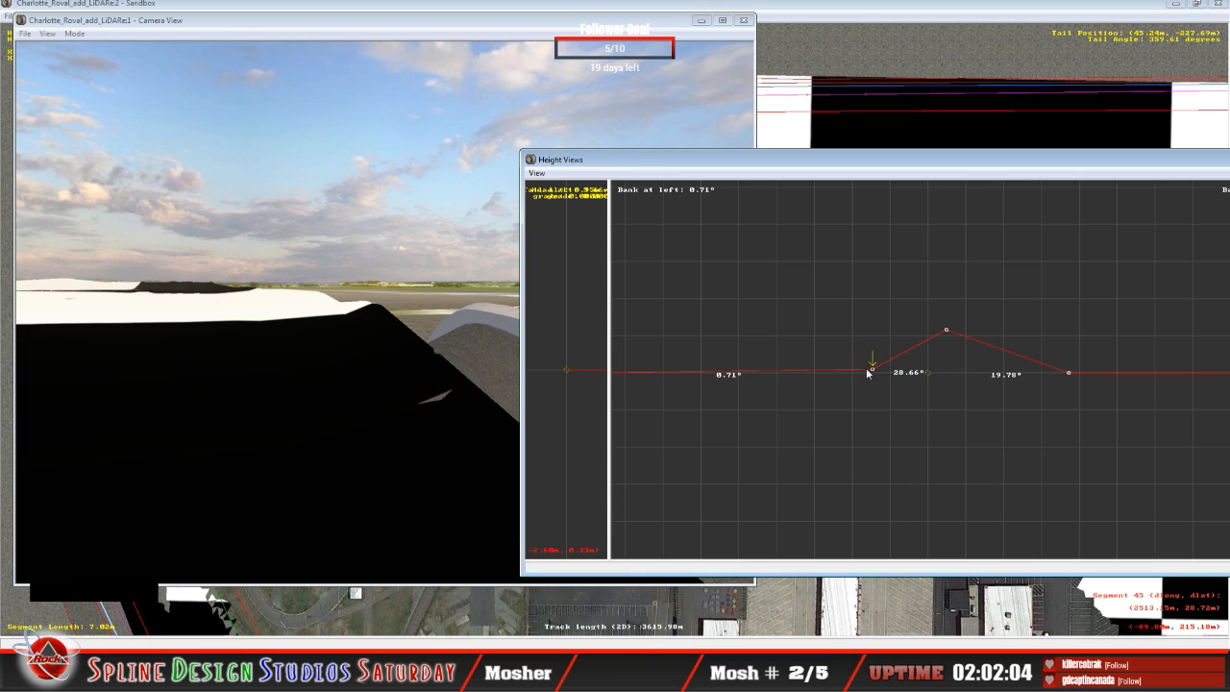
# Step: Compare with the previous cross-section and lower that one's middle point to bank about 2.36° inner and 21.97° outer
pyautogui.press('Down')
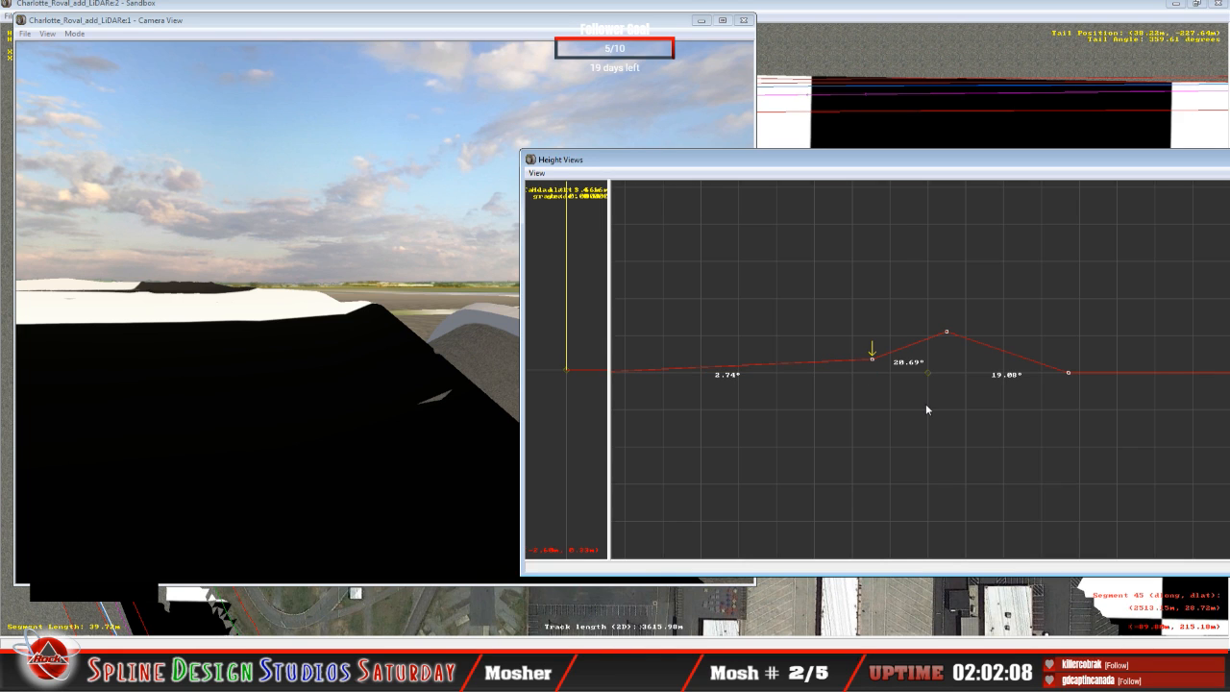
pyautogui.press('Up')
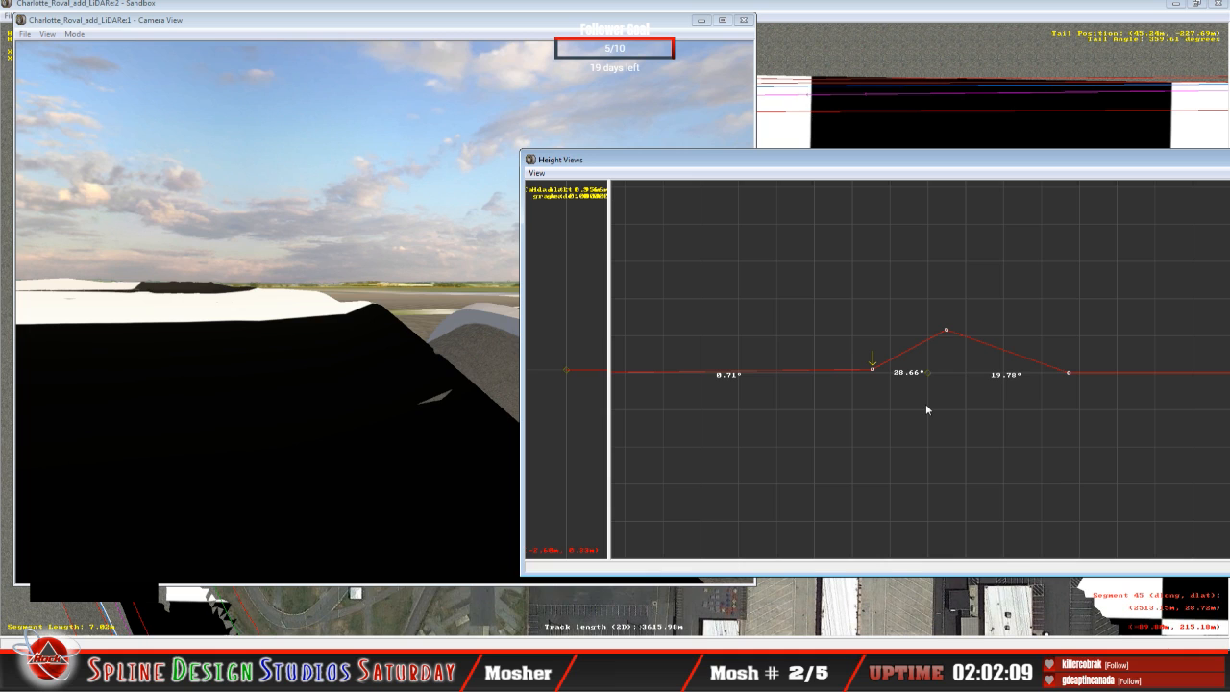
pyautogui.press('Down')
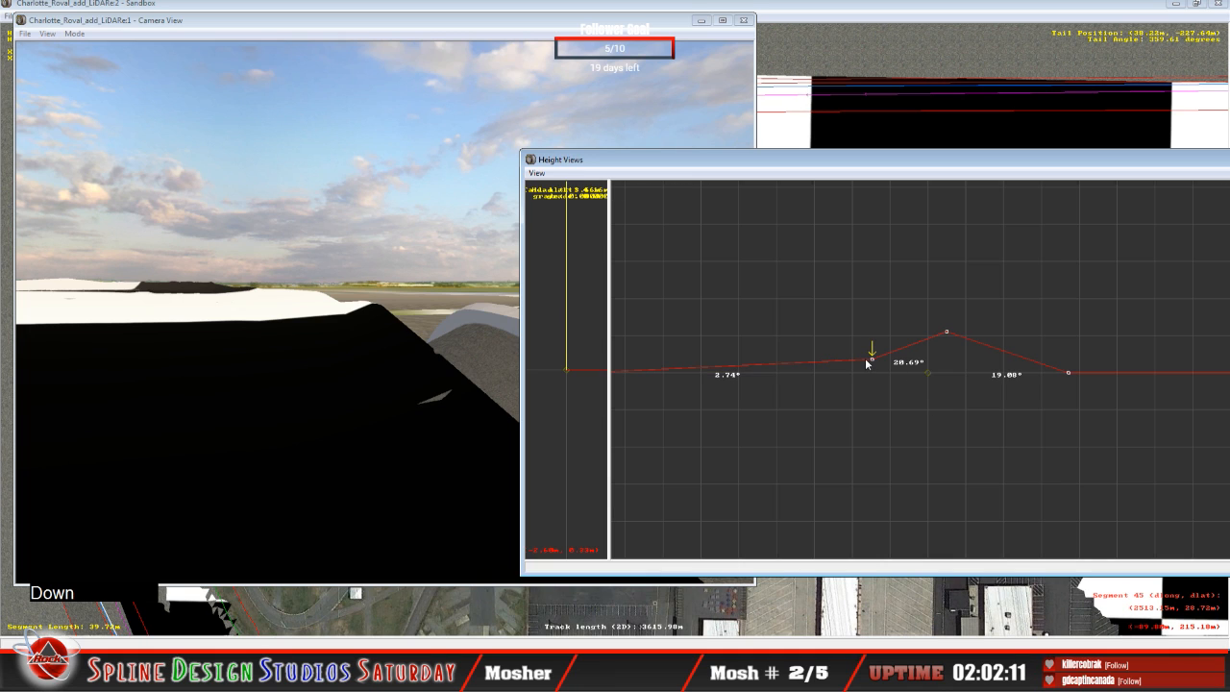
pyautogui.moveTo(872, 359); pyautogui.dragTo(871, 361)
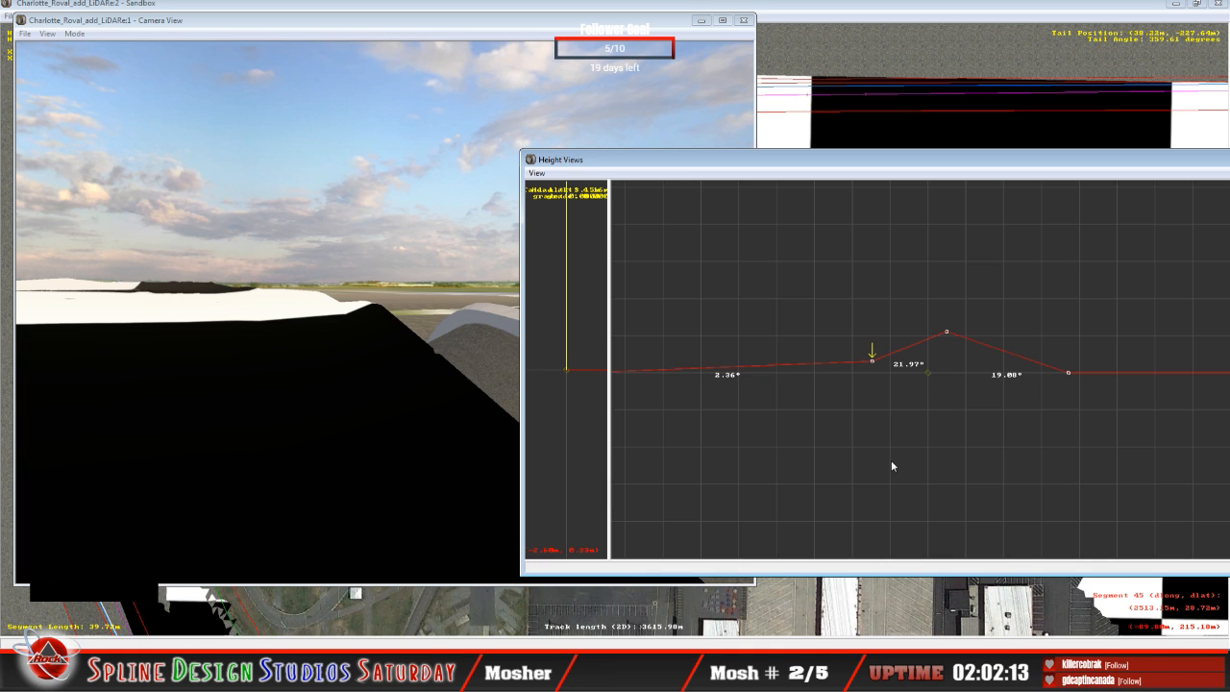
# Step: Advance two cross-sections, raising the flat one's middle point to bank about 1.76° inner and 25.86° outer, and its outer point to slope about 19.64° outward
pyautogui.press('Right')
pyautogui.press('Up')
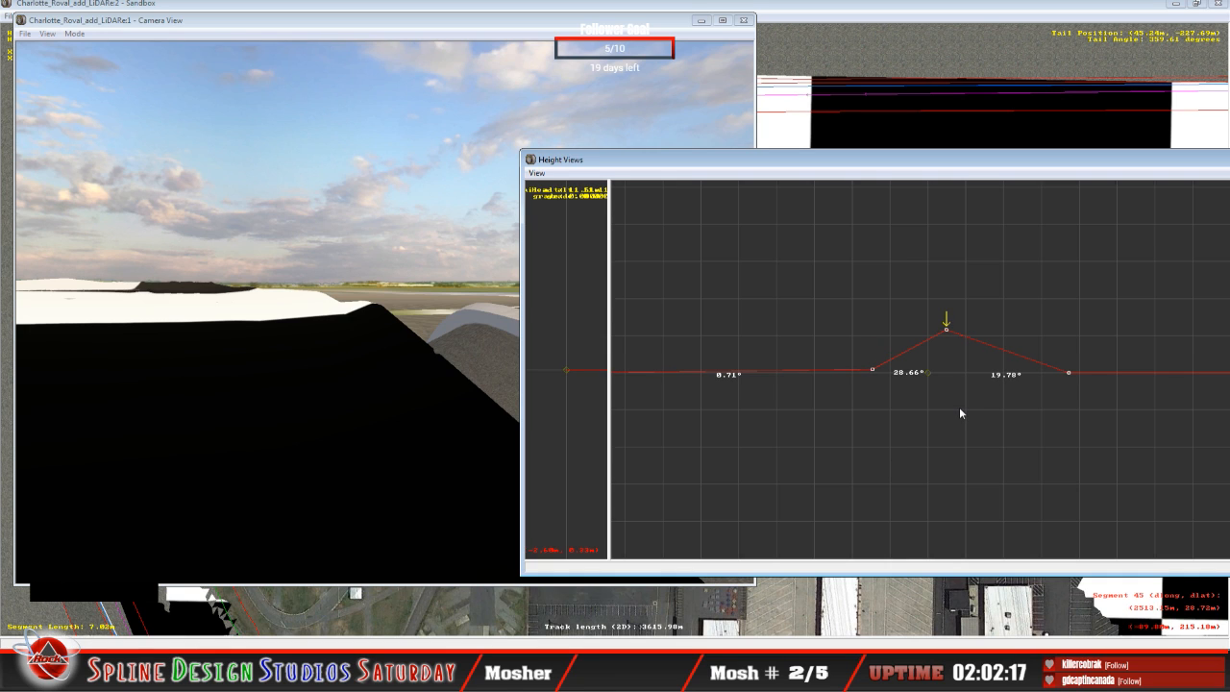
pyautogui.press('Up')
pyautogui.click(949, 377)
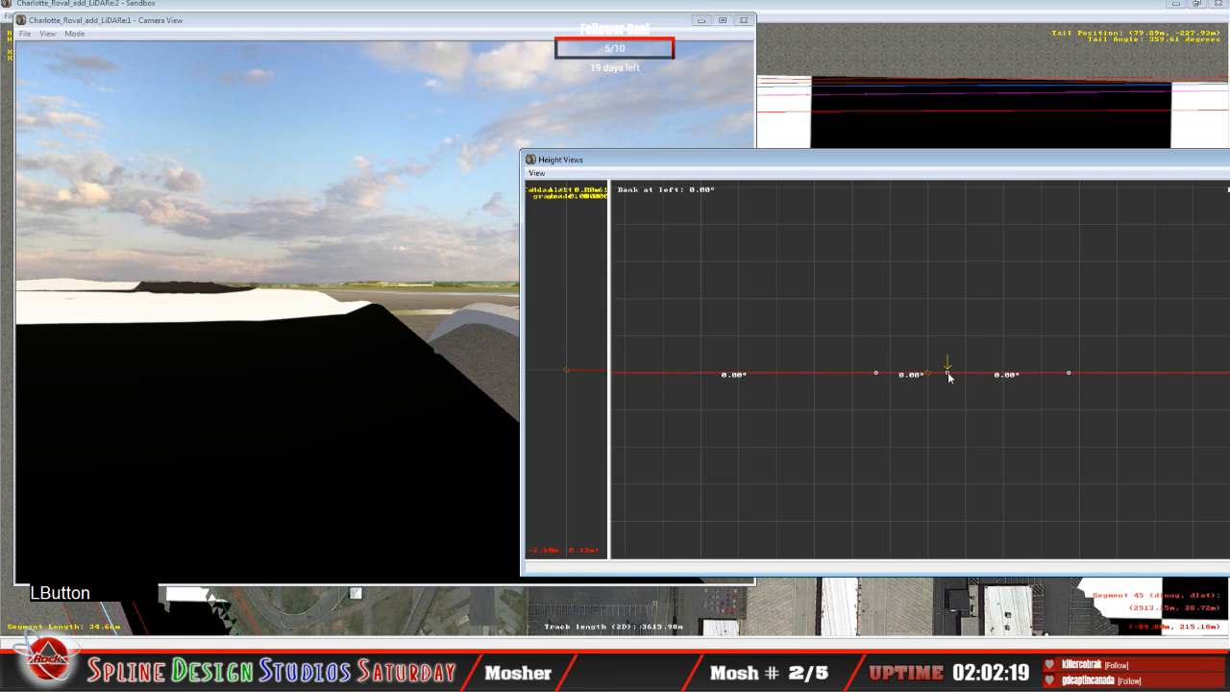
pyautogui.moveTo(949, 377); pyautogui.dragTo(928, 336)
pyautogui.press('Left')
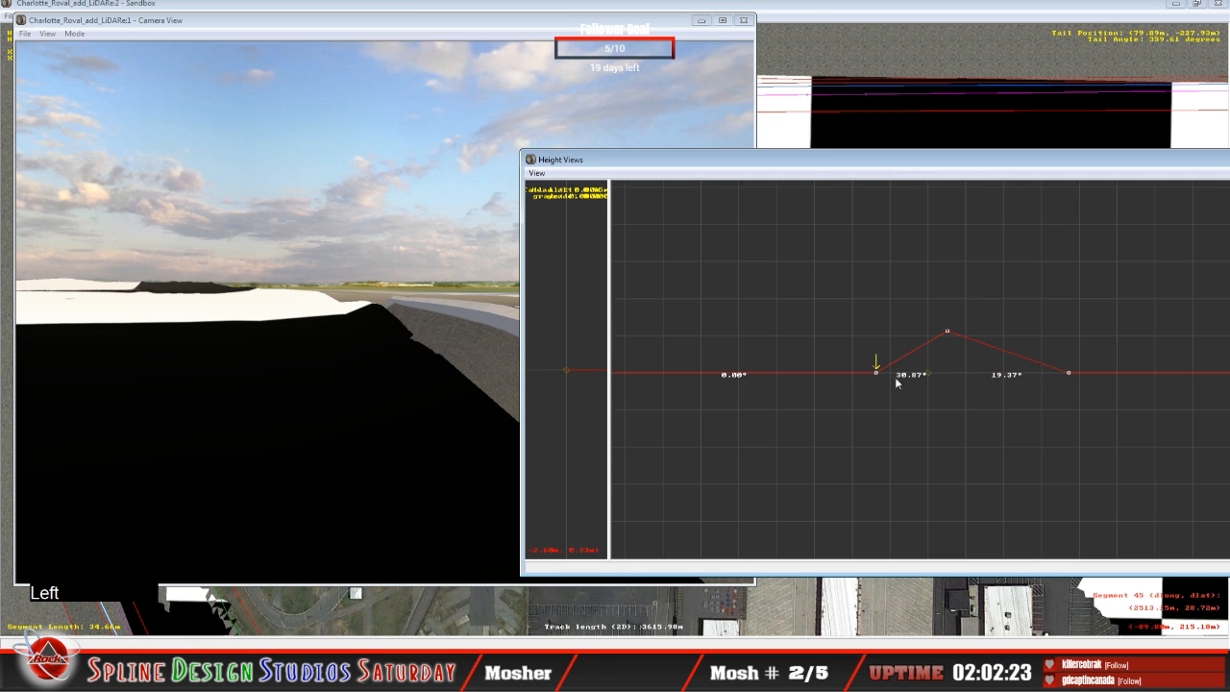
pyautogui.moveTo(880, 376); pyautogui.dragTo(876, 366)
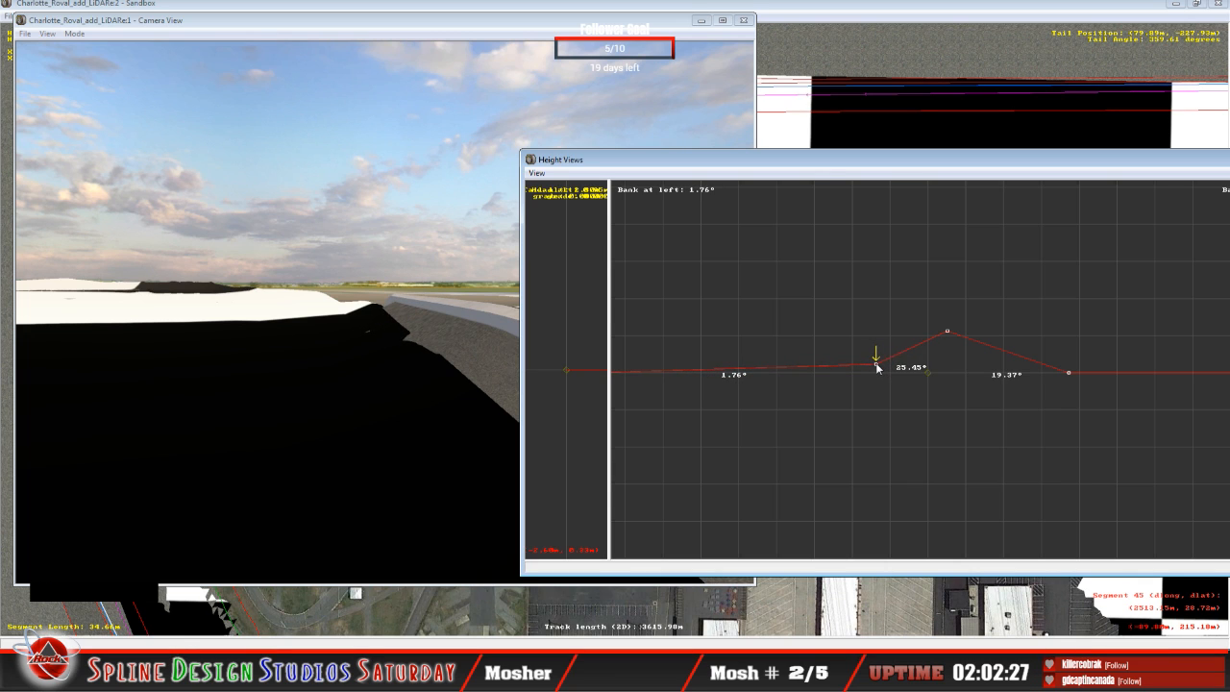
pyautogui.press('Right')
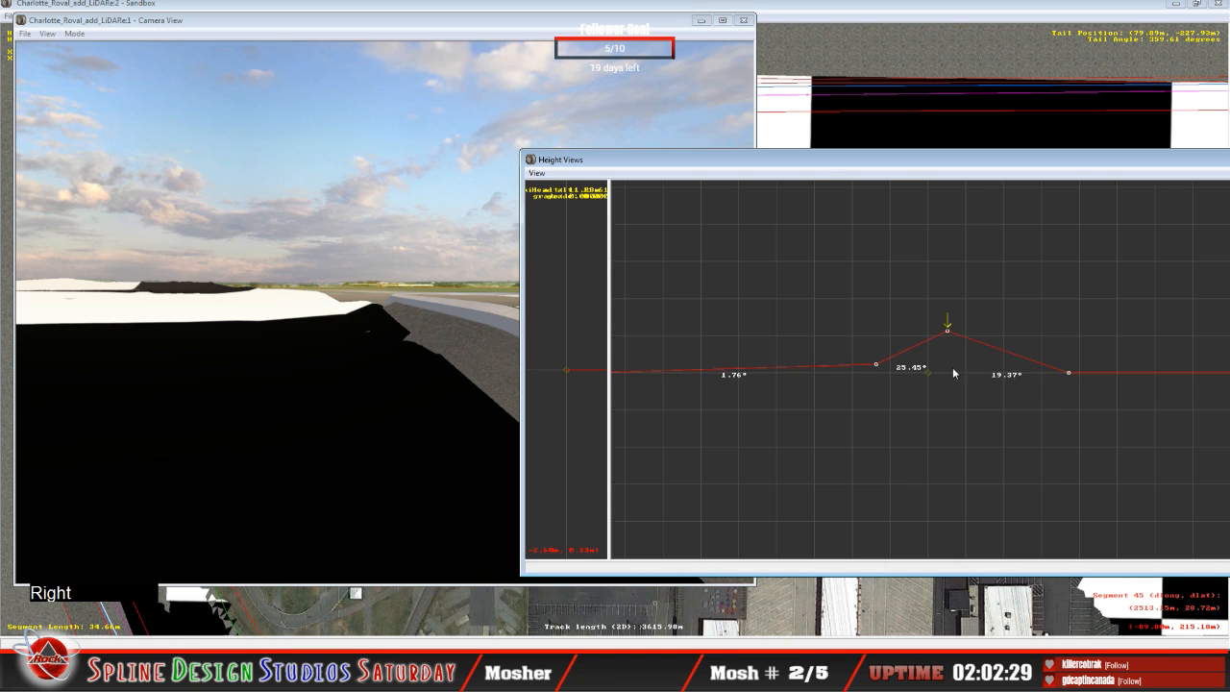
pyautogui.moveTo(951, 334); pyautogui.dragTo(947, 333)
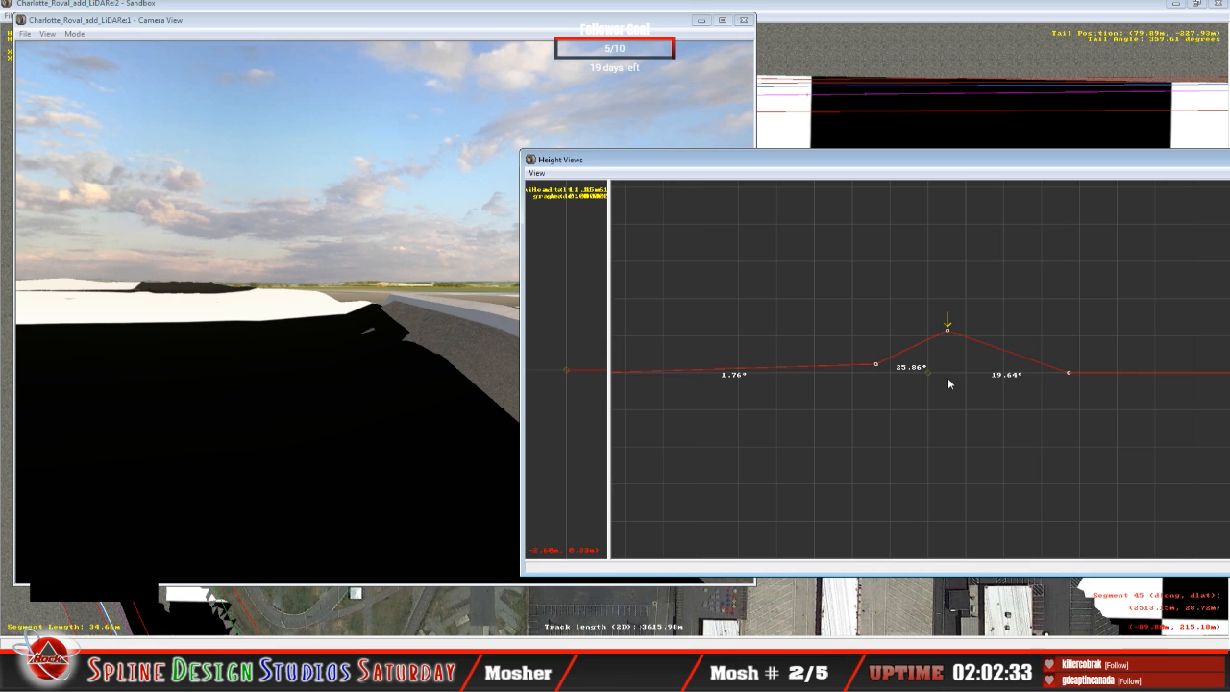
# Step: Advance to the next flat cross-section, raising its outer point to slope about 21.86° outward and its middle point to bank about 15.51° outer
pyautogui.press('Up')
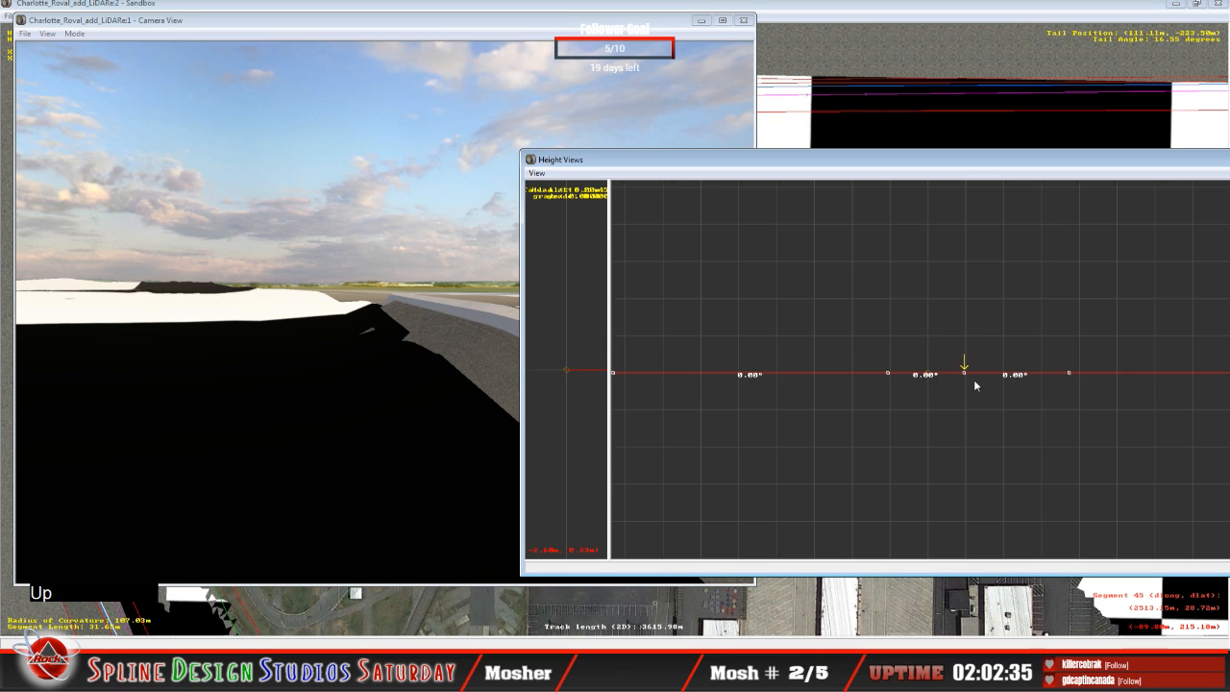
pyautogui.moveTo(965, 377); pyautogui.dragTo(954, 333)
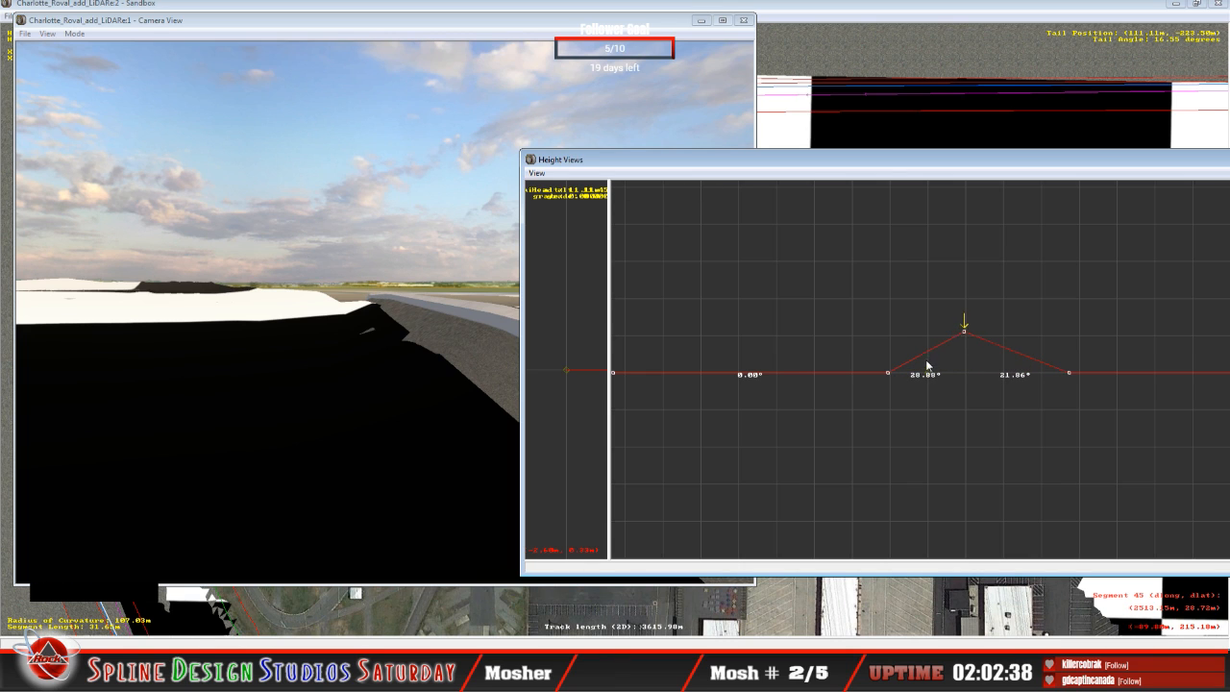
pyautogui.press('Left')
pyautogui.moveTo(889, 377); pyautogui.dragTo(888, 351)
# Step: Slew the camera ahead to examine the newly raised cross-sections against the LiDAR terrain
pyautogui.click(420, 409)
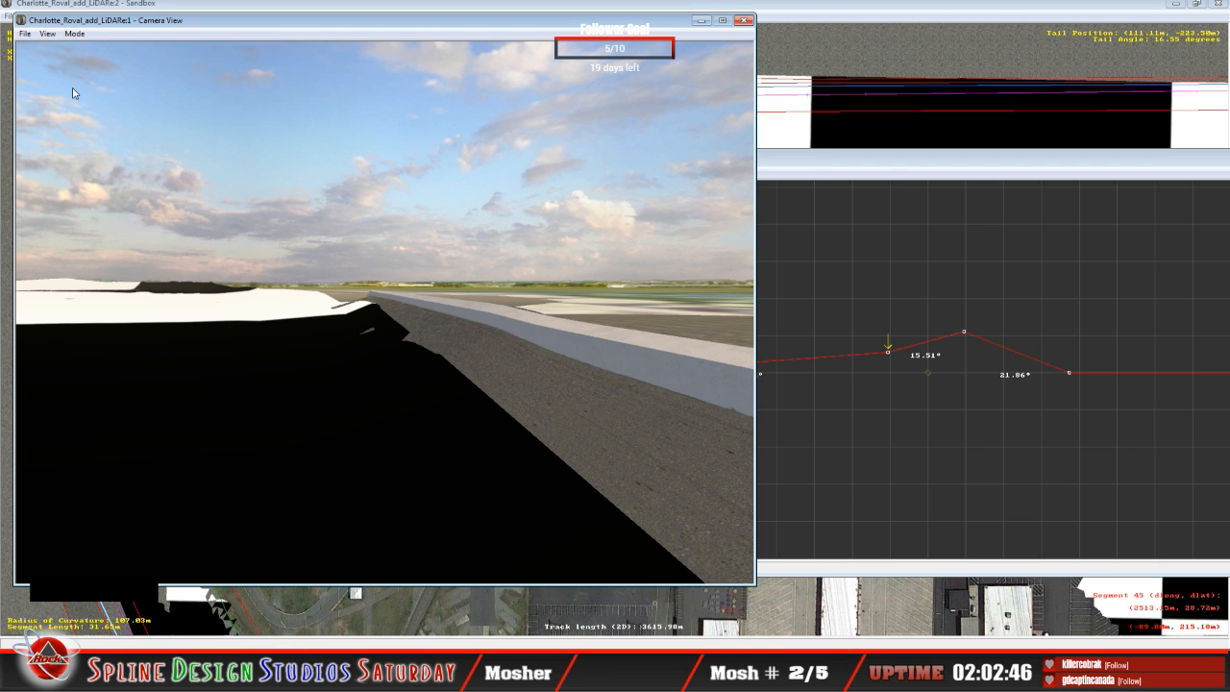
pyautogui.moveTo(73, 94); pyautogui.dragTo(66, 88, button='right')
pyautogui.press('space')
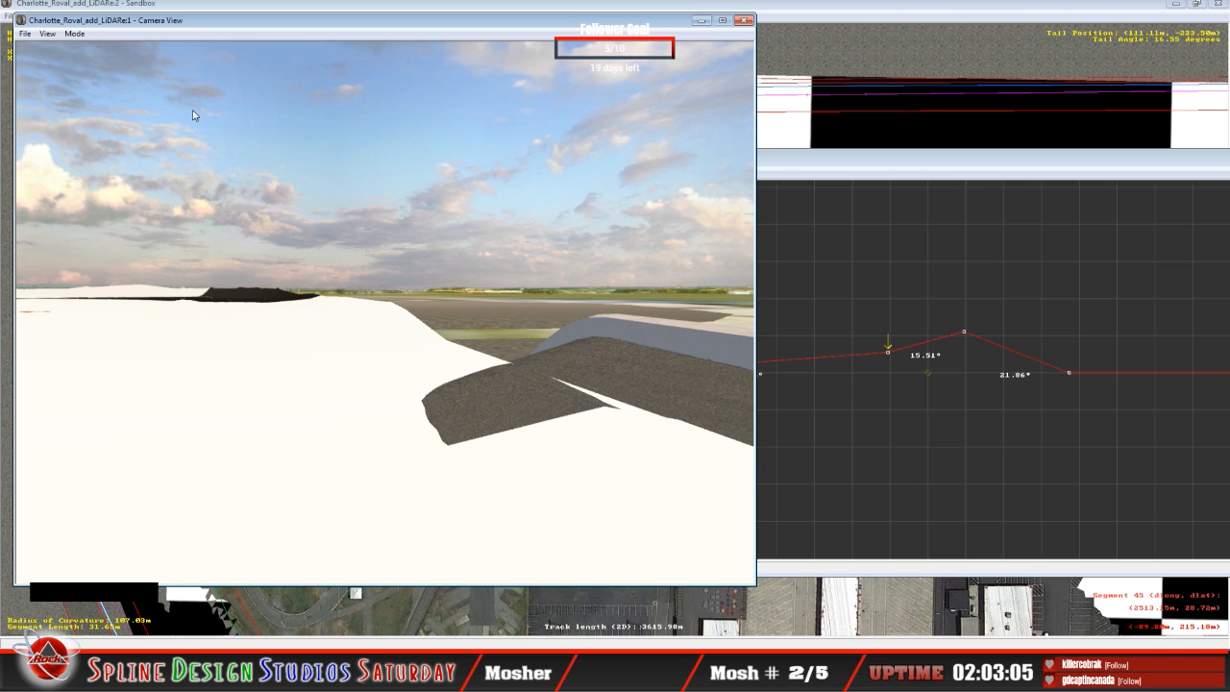
# Step: Fly through the 3D camera view to examine the banked track surface and the wall beside it
pyautogui.click(74, 34)
pyautogui.click(95, 62)
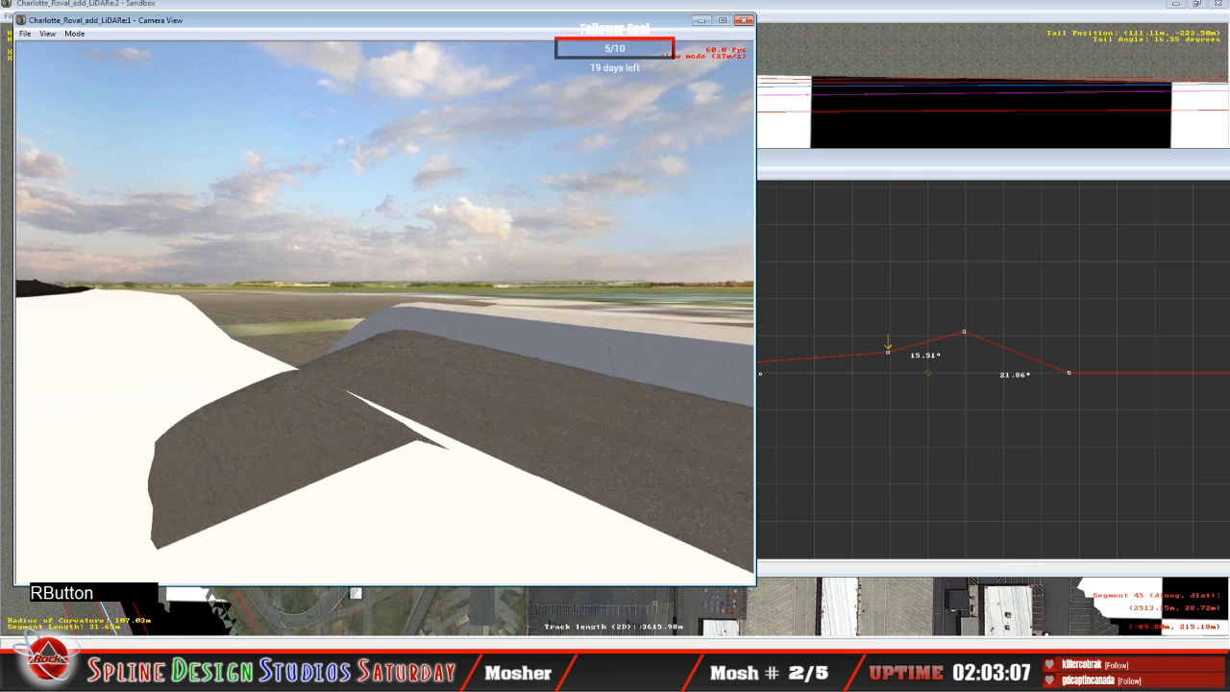
pyautogui.moveTo(384, 313); pyautogui.dragTo(308, 279, button='right')
pyautogui.click(384, 312)
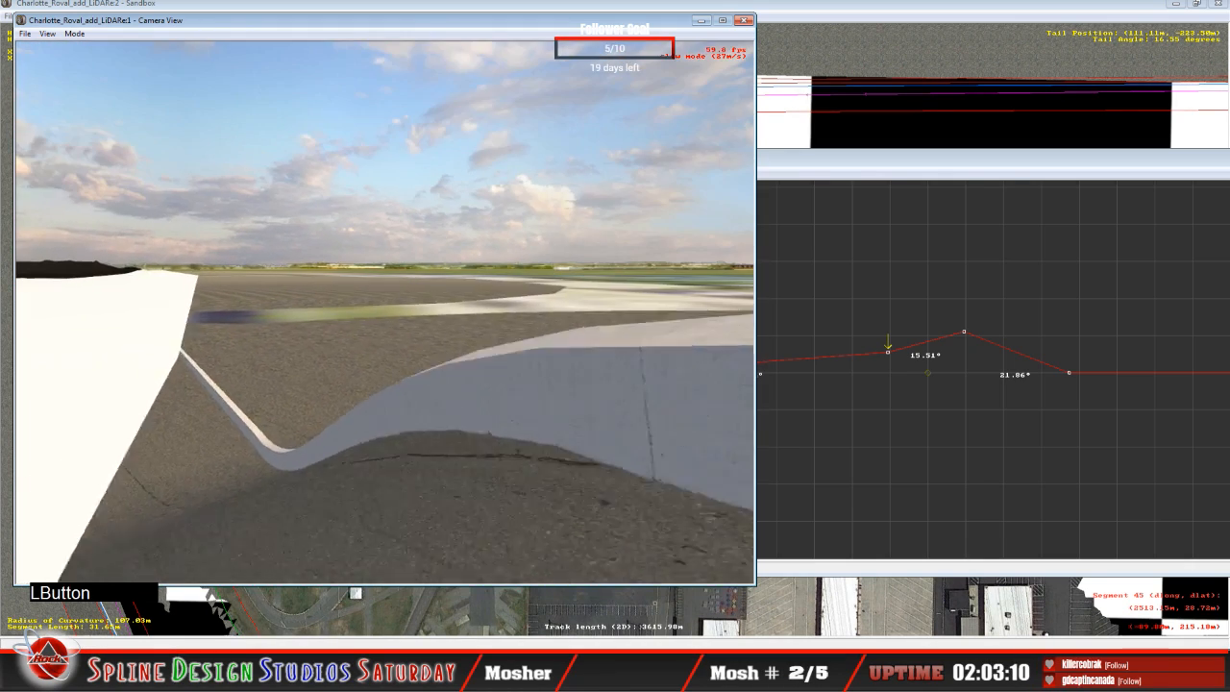
pyautogui.click(385, 313)
pyautogui.moveTo(384, 312); pyautogui.dragTo(322, 312, button='right')
pyautogui.press('space')
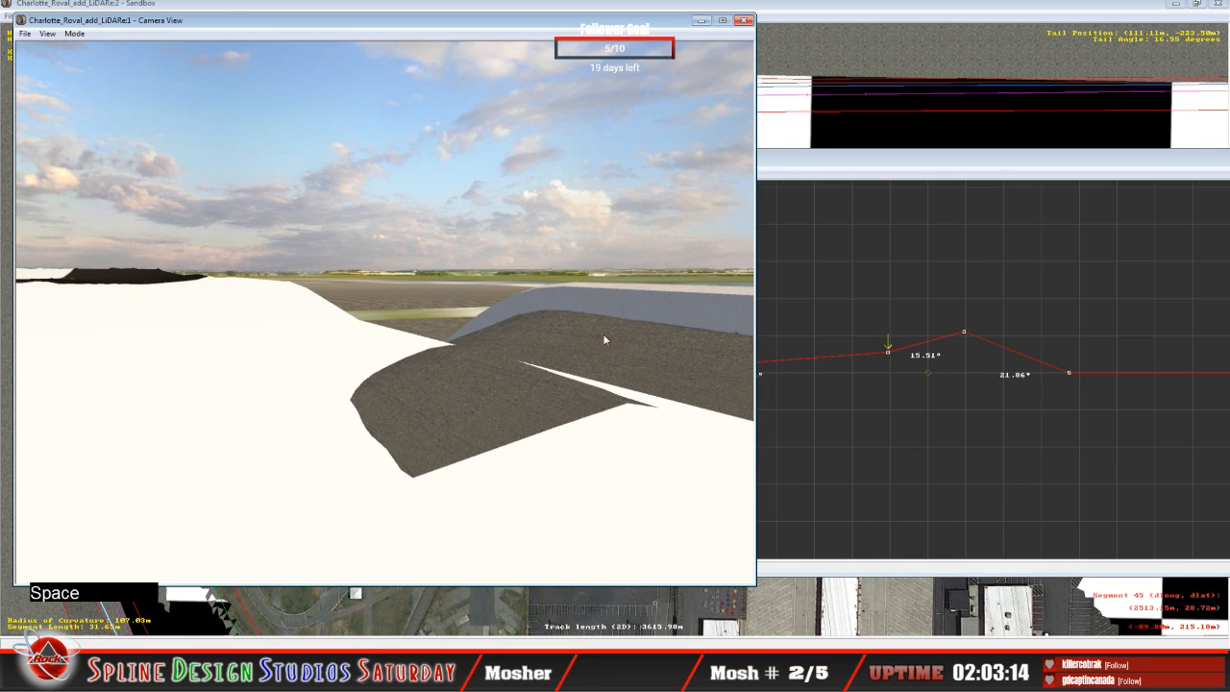
# Step: In the next cross-section, raise the third height node into a crest with about 27° outer slope, and the second node to about 0.85°
pyautogui.click(868, 177)
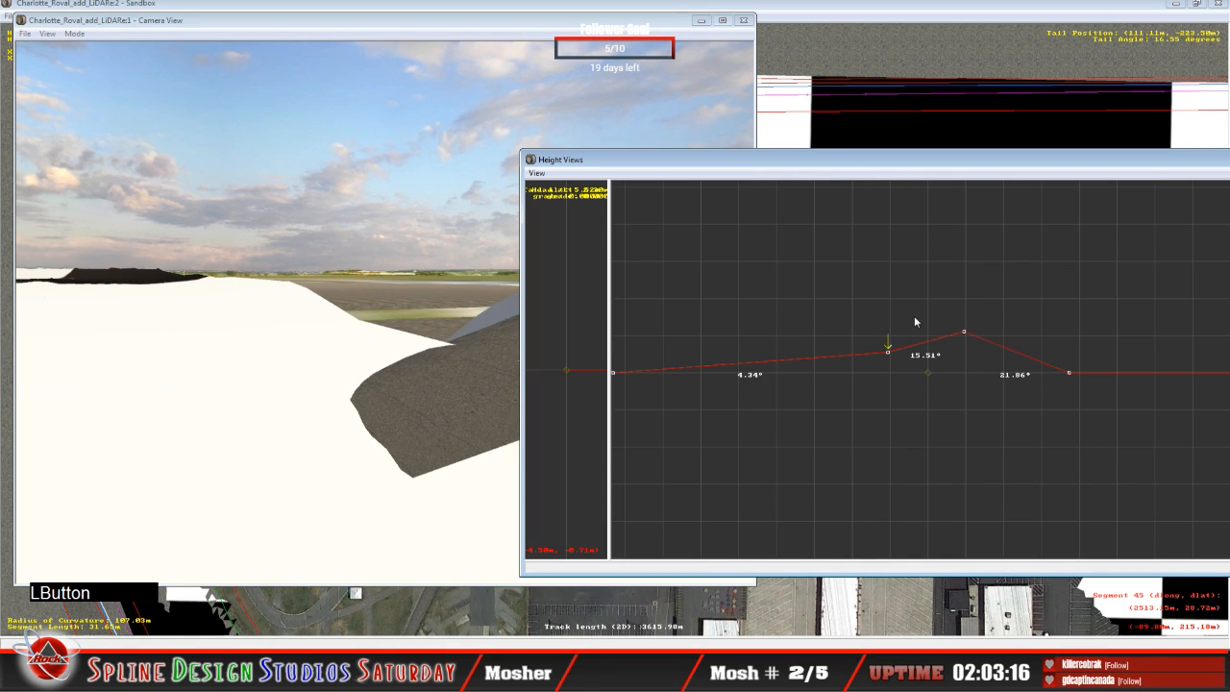
pyautogui.press('Up')
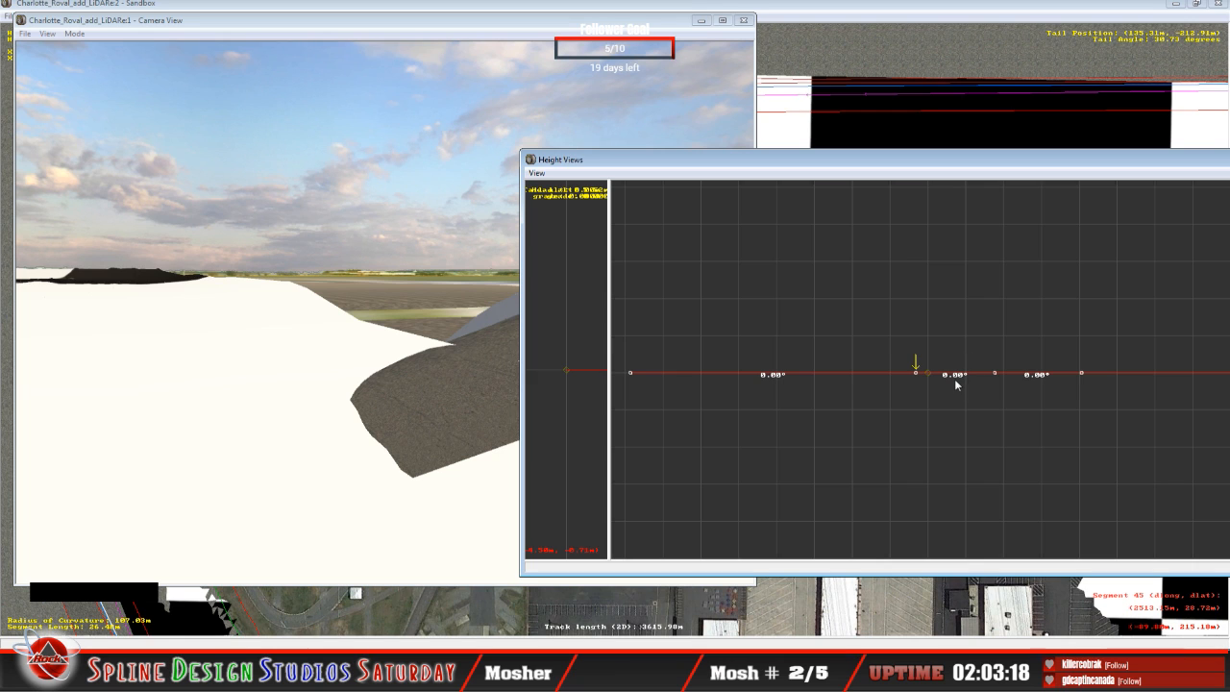
pyautogui.press('Right')
pyautogui.moveTo(998, 375); pyautogui.dragTo(985, 331)
pyautogui.press('Left')
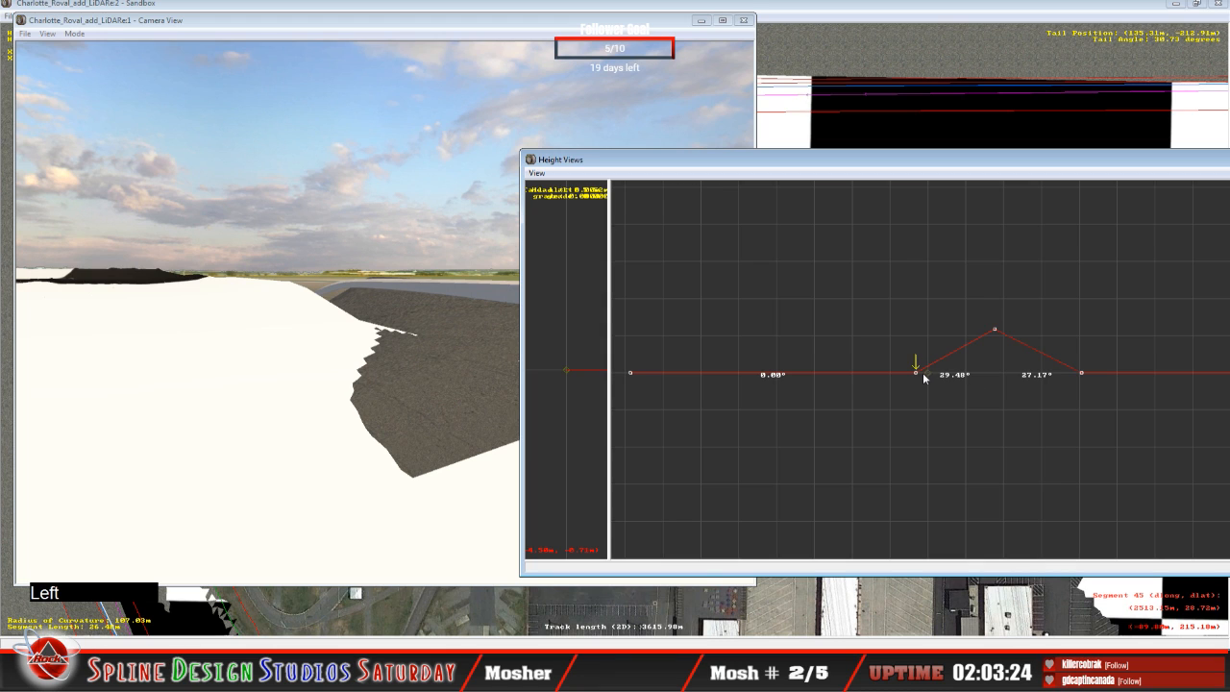
pyautogui.moveTo(923, 375); pyautogui.dragTo(891, 365)
# Step: Lower the second height node of the previous cross-section so the slope leading to it is about 2.35°
pyautogui.press('Down')
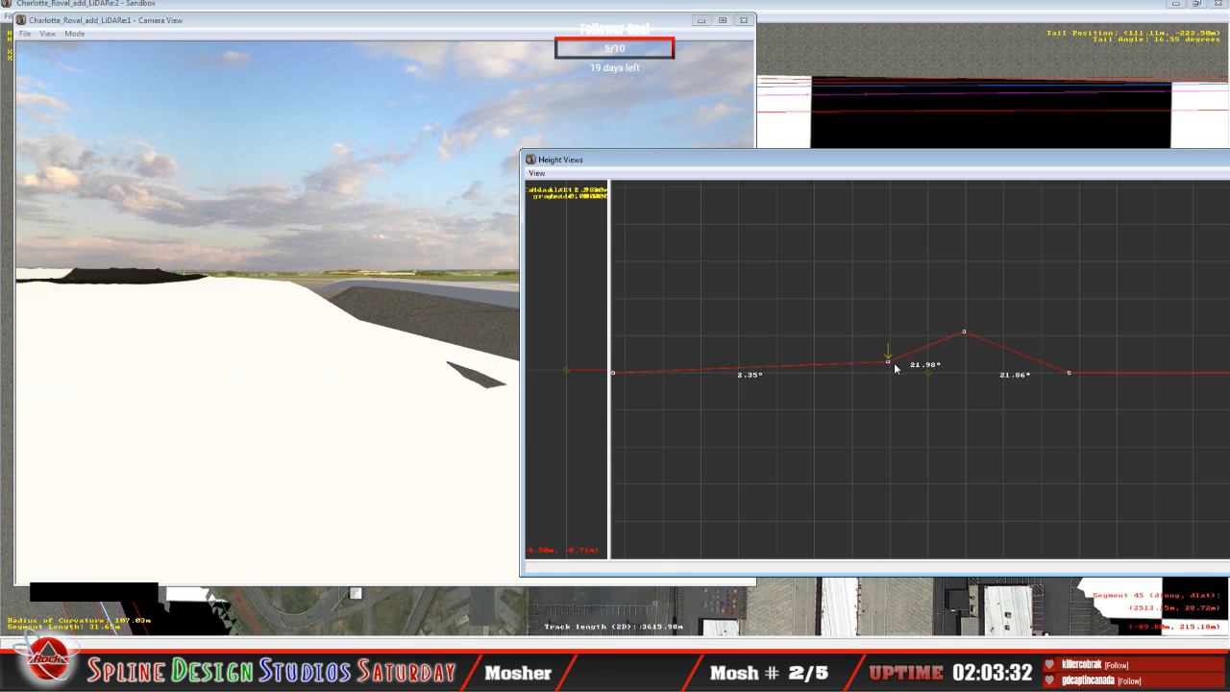
pyautogui.press('Right')
pyautogui.moveTo(963, 331); pyautogui.dragTo(955, 332)
pyautogui.press('Up')
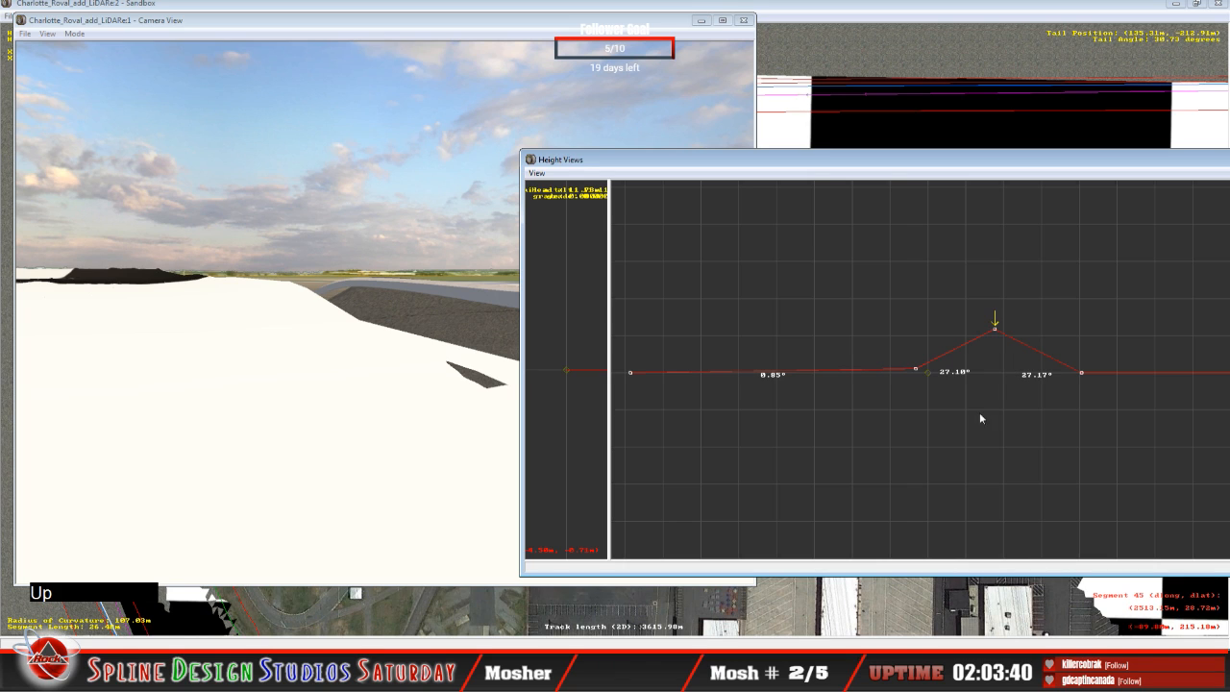
# Step: In the flat cross-section at tail position 165.56 m, raise the third height node into a peak and the second node to a 5.28° slope
pyautogui.press('Up')
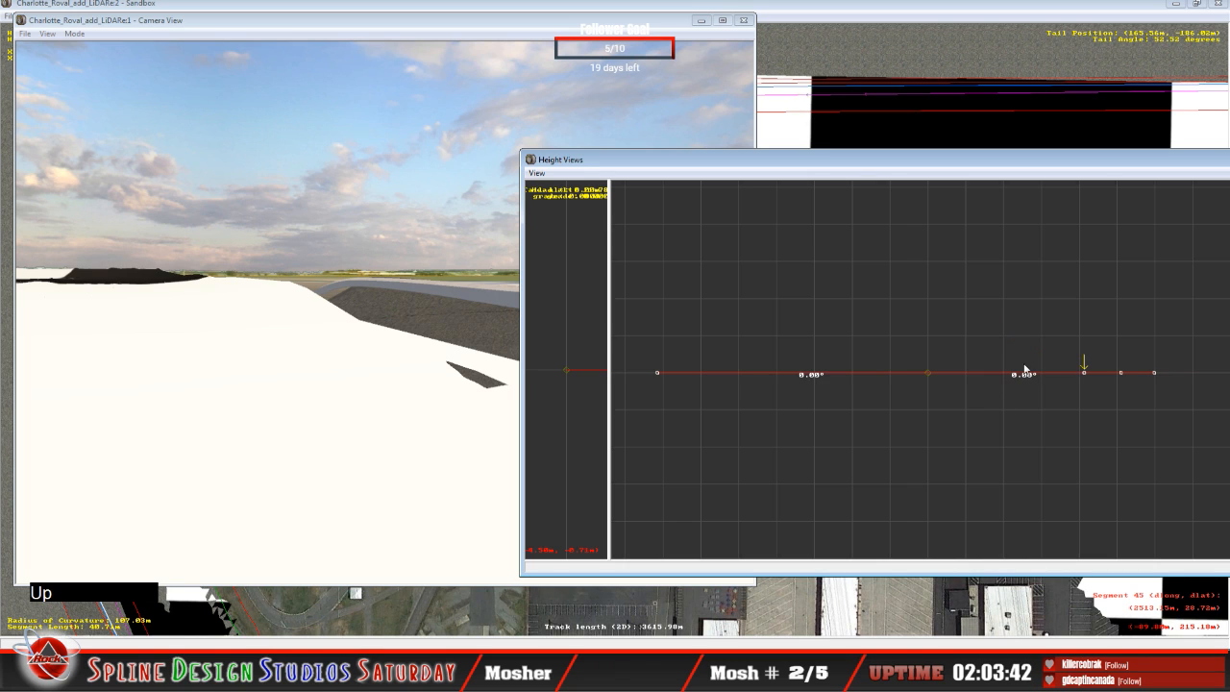
pyautogui.press('Right')
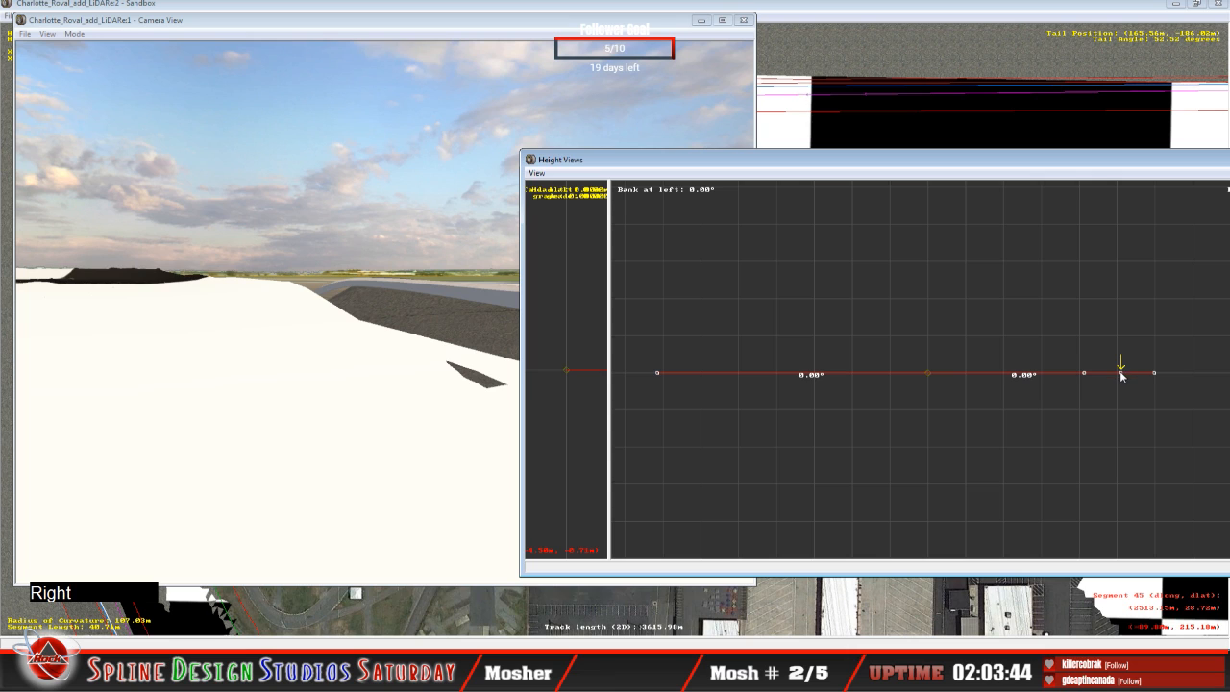
pyautogui.moveTo(1121, 373); pyautogui.dragTo(1102, 318)
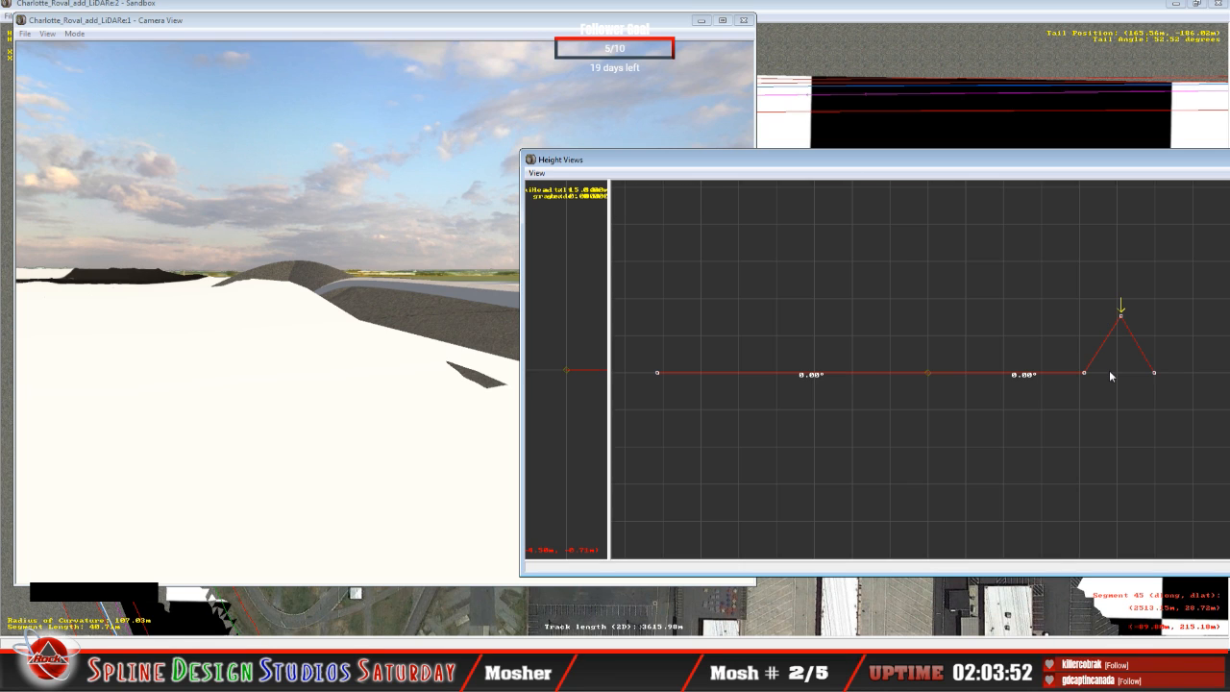
pyautogui.press('Left')
pyautogui.moveTo(1086, 372); pyautogui.dragTo(1076, 334)
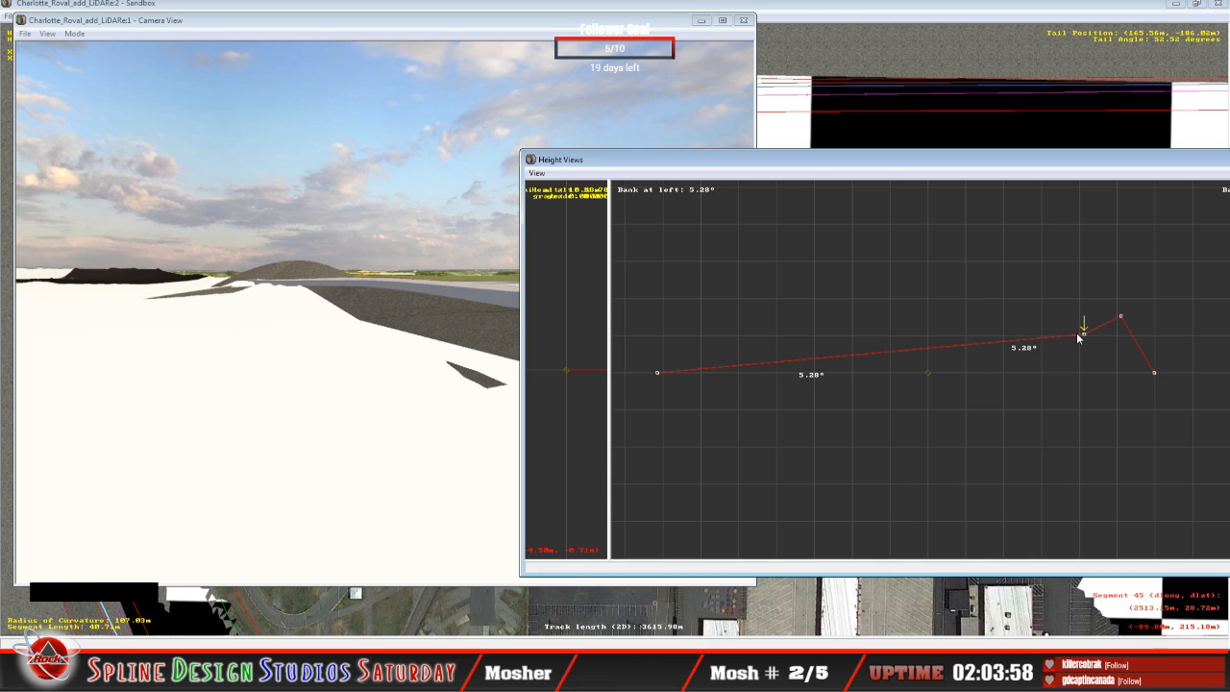
# Step: Fly along the reshaped banking in the 3D camera view to examine the raised hump and the wall edge
pyautogui.click(264, 346)
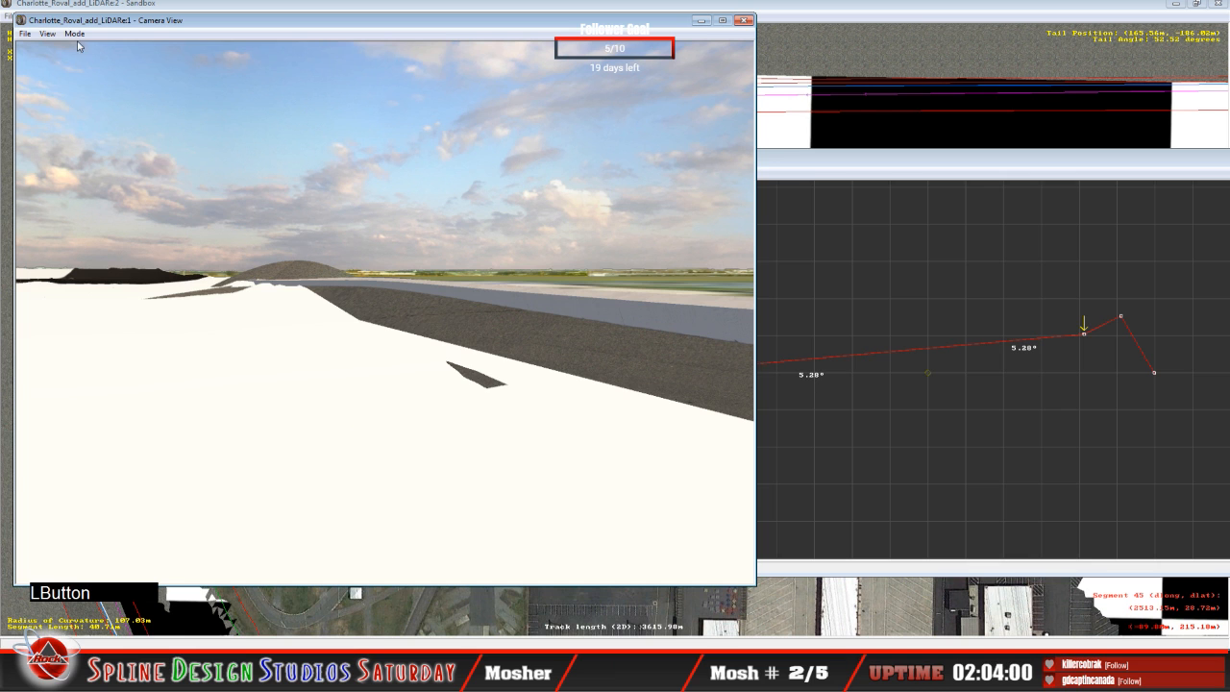
pyautogui.click(77, 36)
pyautogui.click(106, 63)
pyautogui.moveTo(108, 67)
pyautogui.mouseDown(button='right')
pyautogui.moveTo(62, 56)
pyautogui.moveTo(113, 53)
pyautogui.mouseUp(button='right')
pyautogui.moveTo(125, 53); pyautogui.dragTo(144, 51)
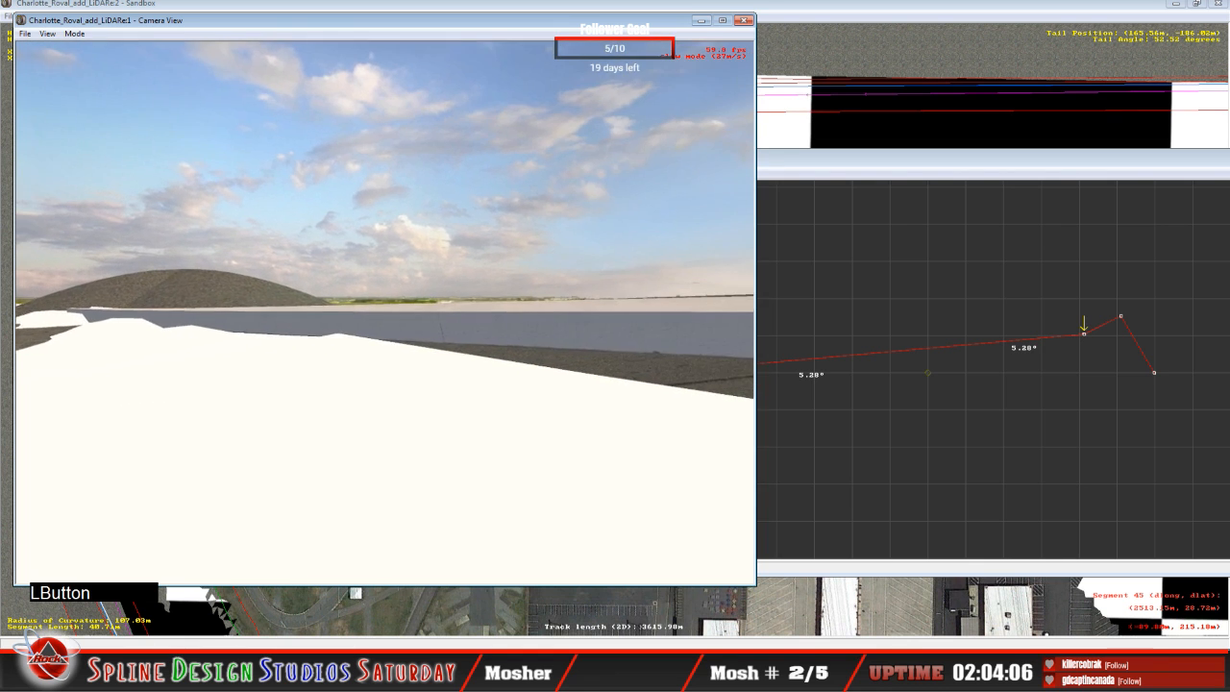
pyautogui.moveTo(384, 312); pyautogui.dragTo(392, 309, button='right')
pyautogui.moveTo(392, 309); pyautogui.dragTo(370, 313)
pyautogui.moveTo(370, 312)
pyautogui.mouseDown(button='right')
pyautogui.moveTo(385, 318)
pyautogui.moveTo(375, 332)
pyautogui.mouseUp(button='right')
pyautogui.moveTo(375, 331); pyautogui.dragTo(378, 332)
pyautogui.moveTo(378, 332)
pyautogui.mouseDown(button='right')
pyautogui.moveTo(383, 317)
pyautogui.moveTo(381, 331)
pyautogui.mouseUp(button='right')
pyautogui.moveTo(380, 332); pyautogui.dragTo(377, 338)
pyautogui.moveTo(384, 315); pyautogui.dragTo(383, 311, button='right')
pyautogui.press('space')
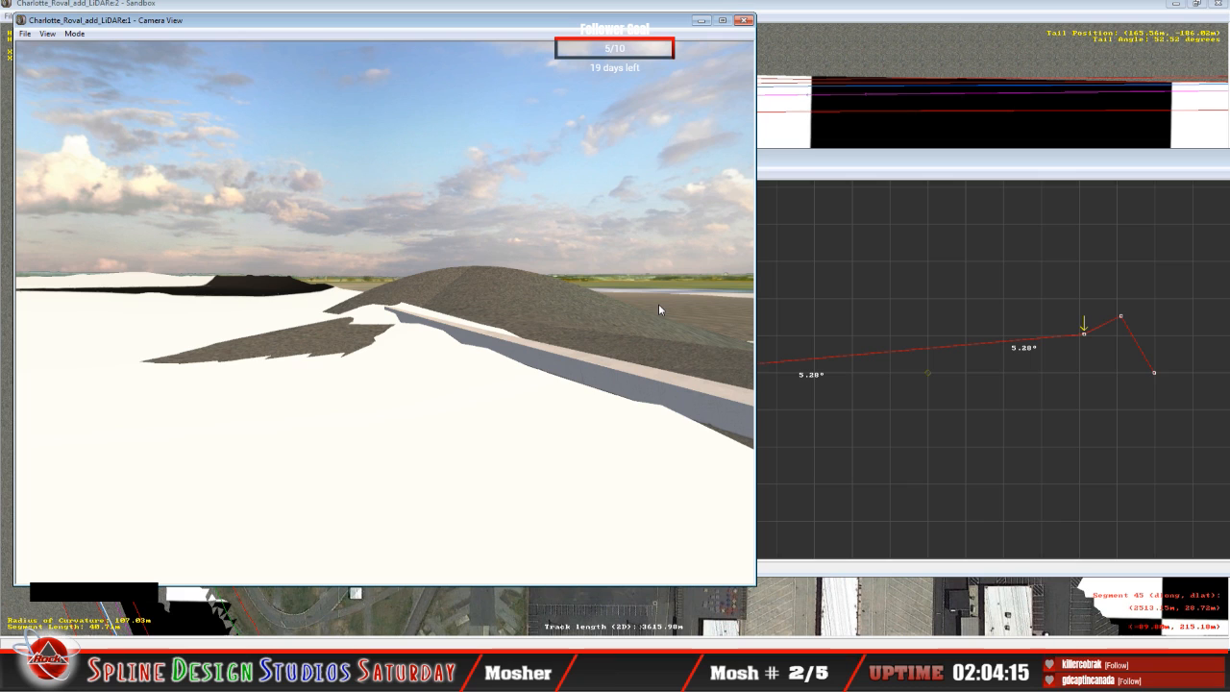
# Step: Lower the third height node of this cross-section until it lies roughly in line between the second node and the outermost node
pyautogui.click(896, 171)
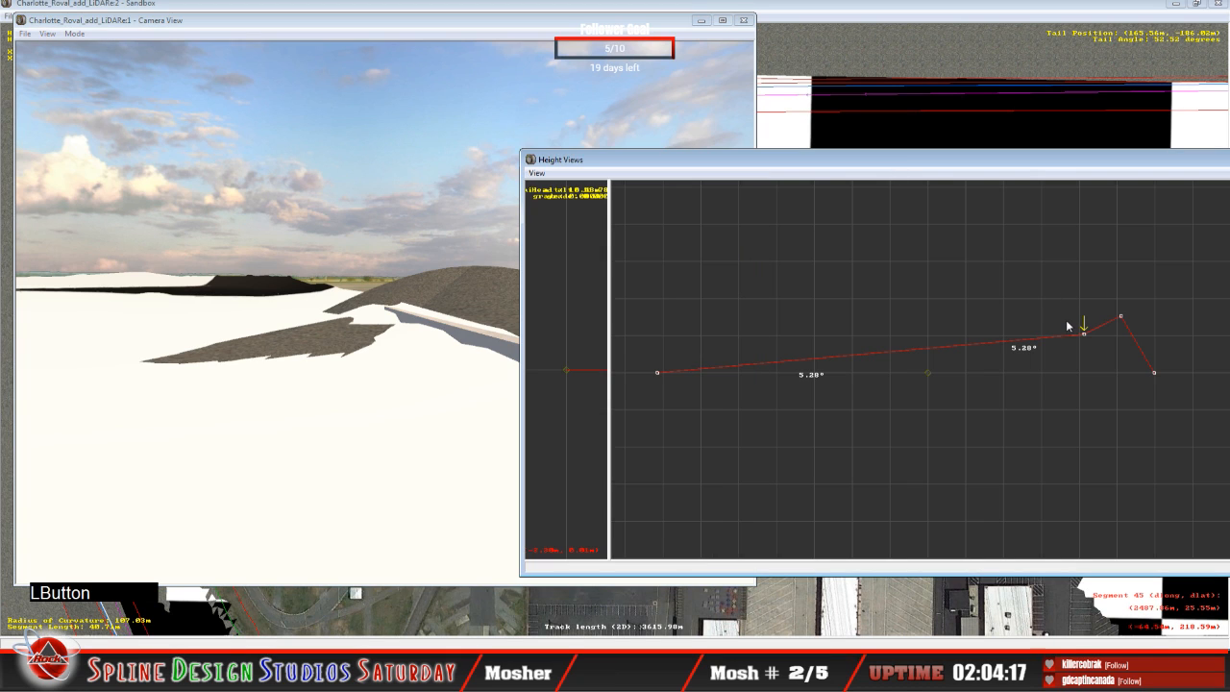
pyautogui.press('Right')
pyautogui.moveTo(1128, 323); pyautogui.dragTo(1128, 336)
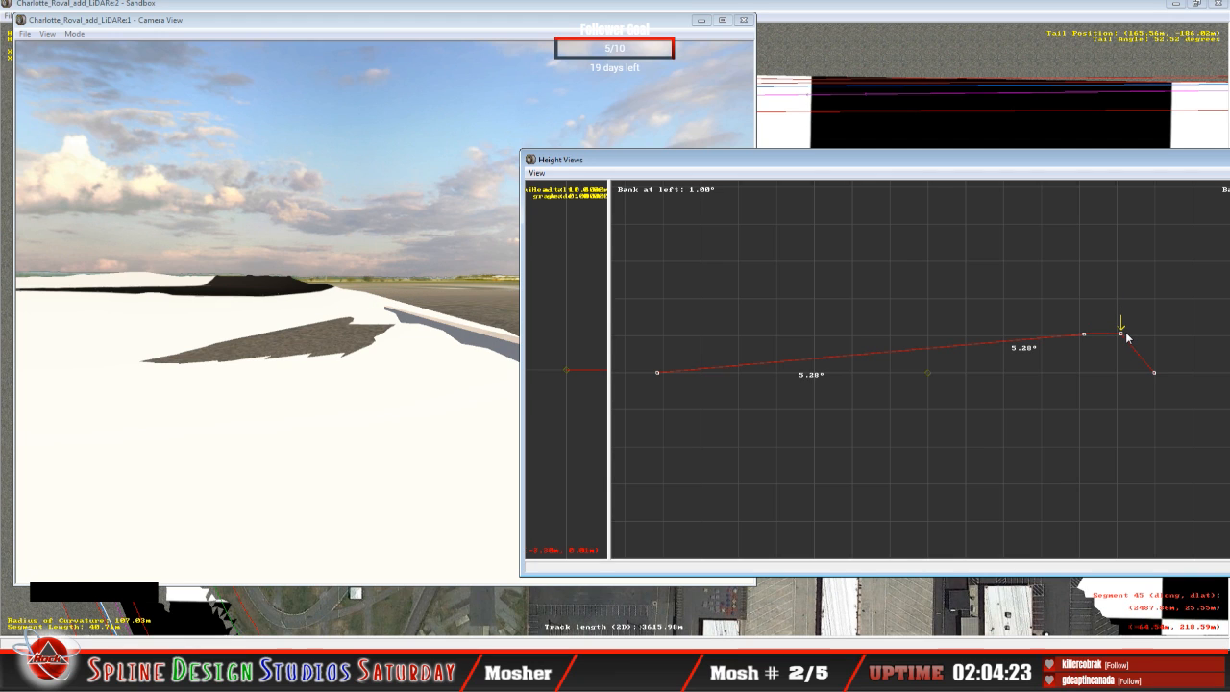
pyautogui.moveTo(1127, 336); pyautogui.dragTo(1128, 342)
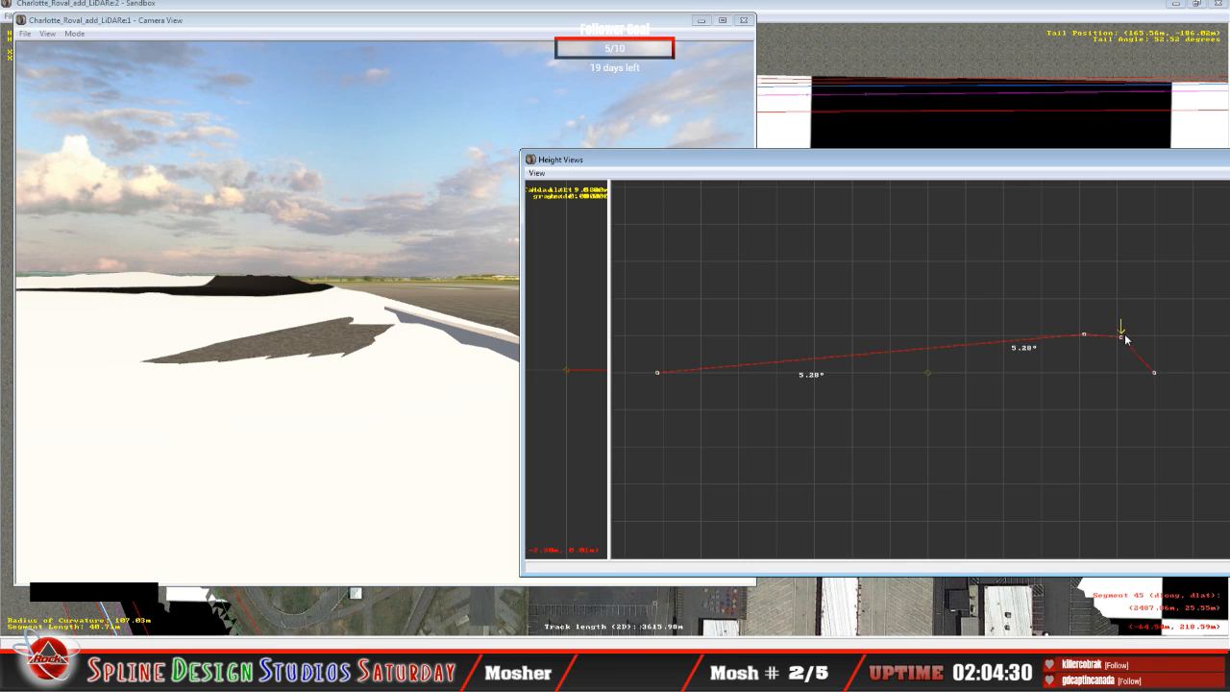
pyautogui.press('Left')
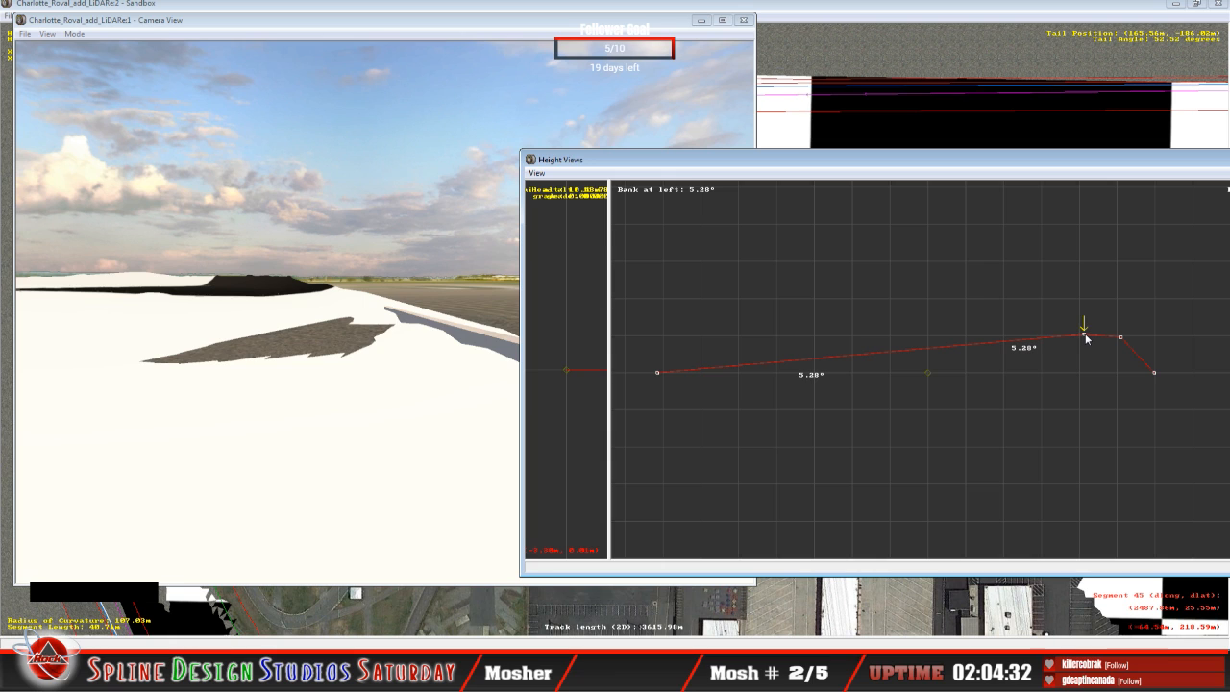
pyautogui.moveTo(1087, 333); pyautogui.dragTo(1089, 336)
pyautogui.press('Right')
pyautogui.click(1123, 338)
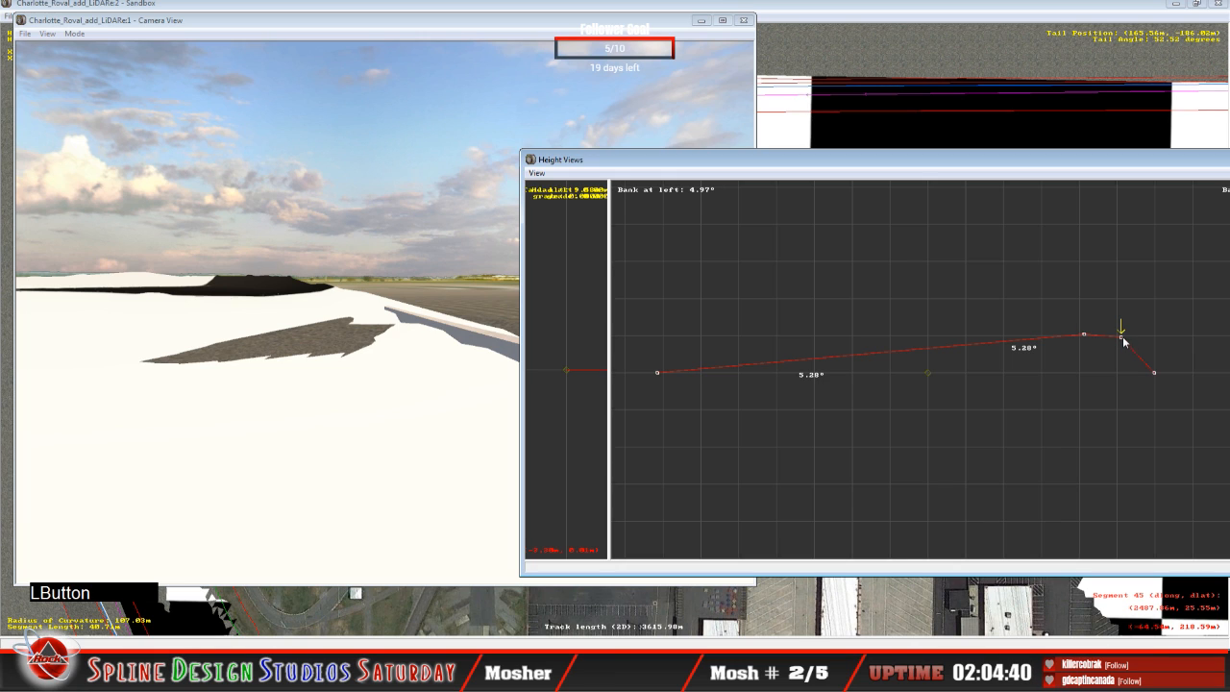
pyautogui.moveTo(1122, 338); pyautogui.dragTo(1120, 333)
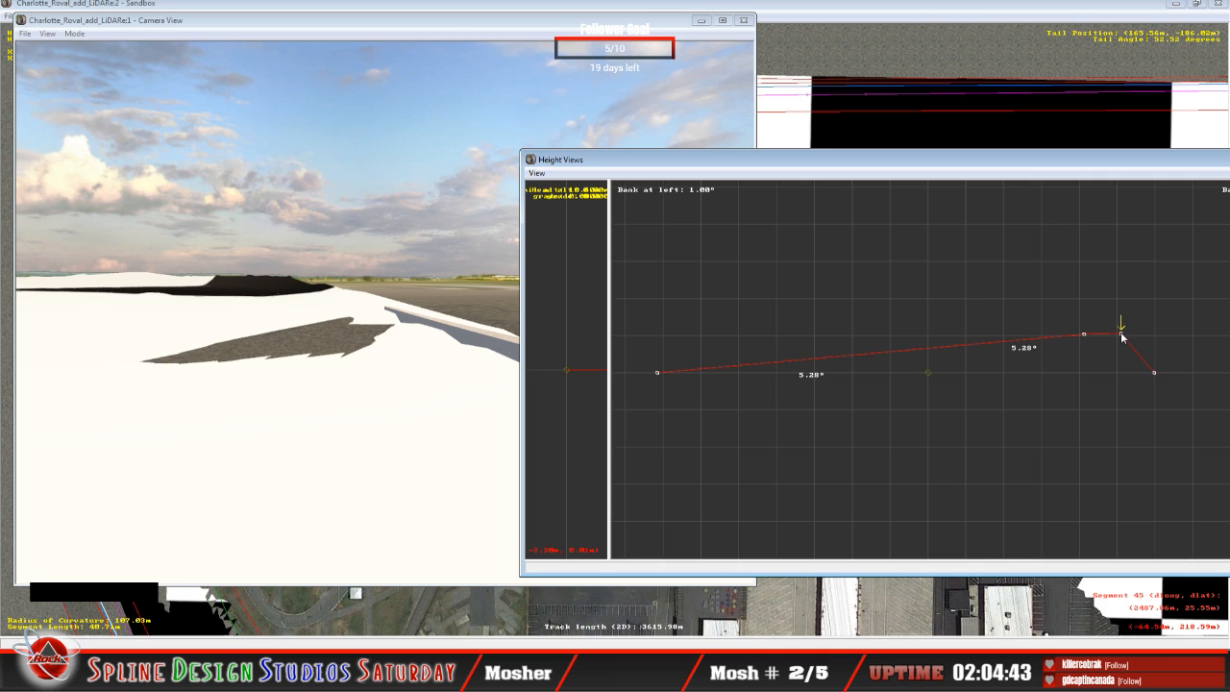
pyautogui.moveTo(1122, 335); pyautogui.dragTo(1118, 360)
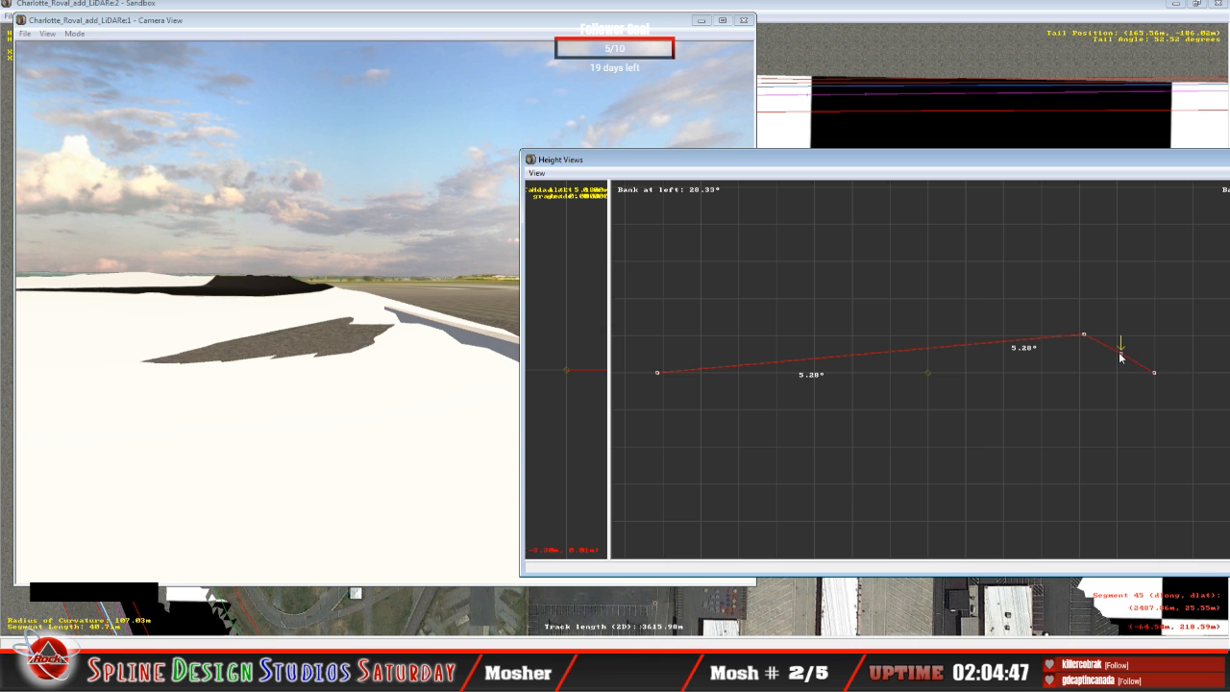
# Step: Inspect the lowered outer banking and wall in the 3D camera view, and recentre the track plan around the selected segment
pyautogui.click(471, 322)
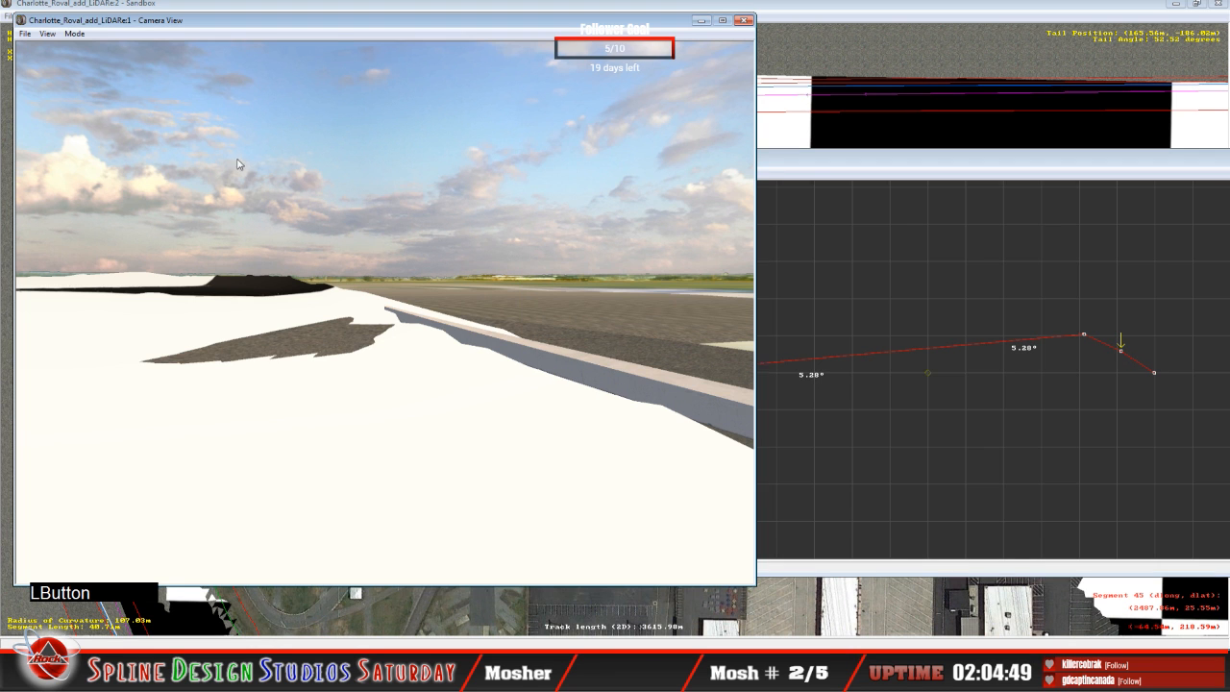
pyautogui.click(74, 34)
pyautogui.click(97, 61)
pyautogui.moveTo(385, 312); pyautogui.dragTo(423, 312, button='right')
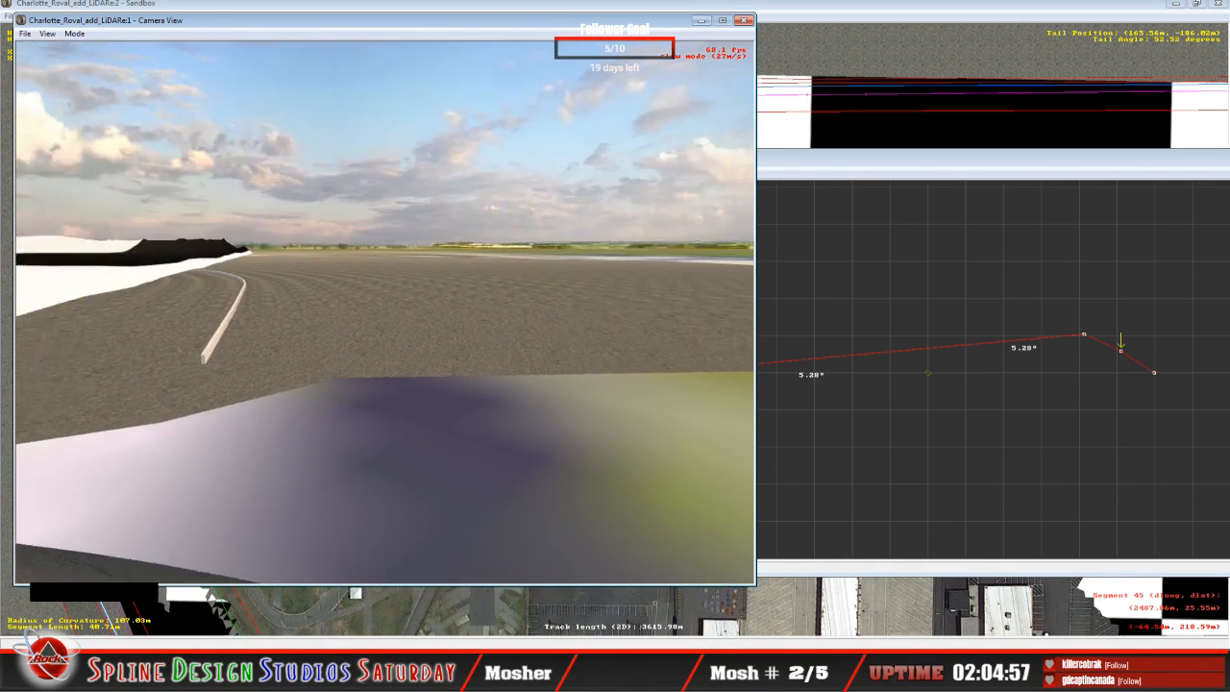
pyautogui.moveTo(385, 312); pyautogui.dragTo(382, 315)
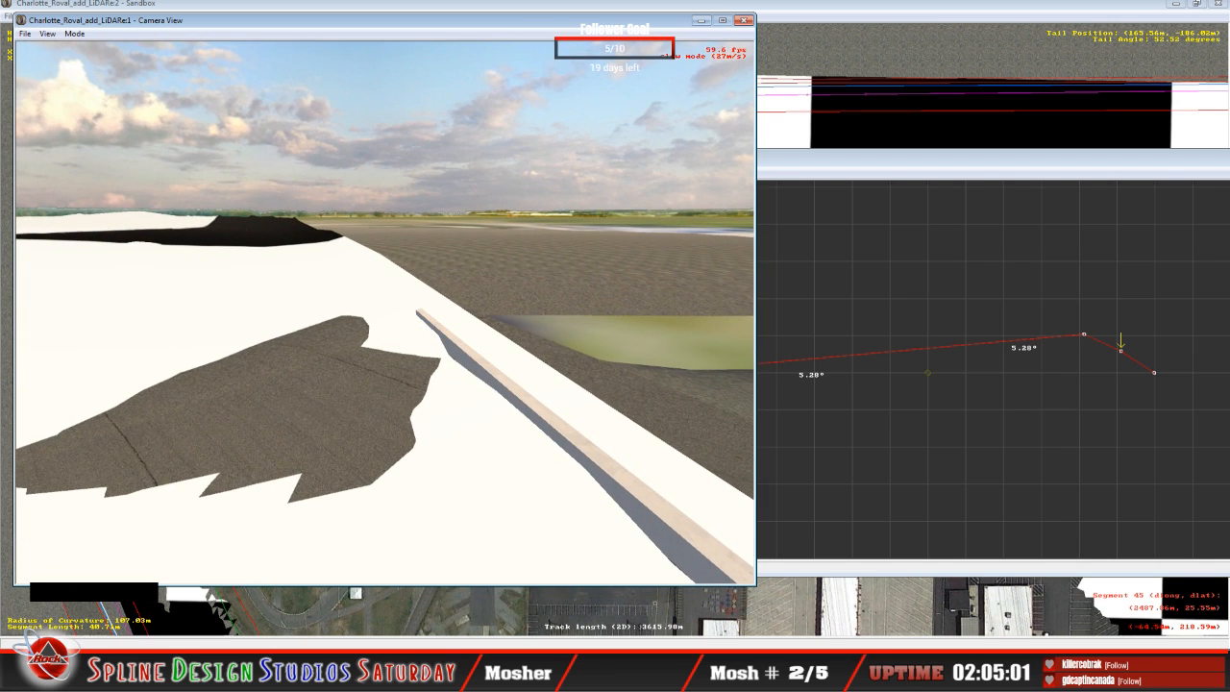
pyautogui.moveTo(385, 312); pyautogui.dragTo(386, 324)
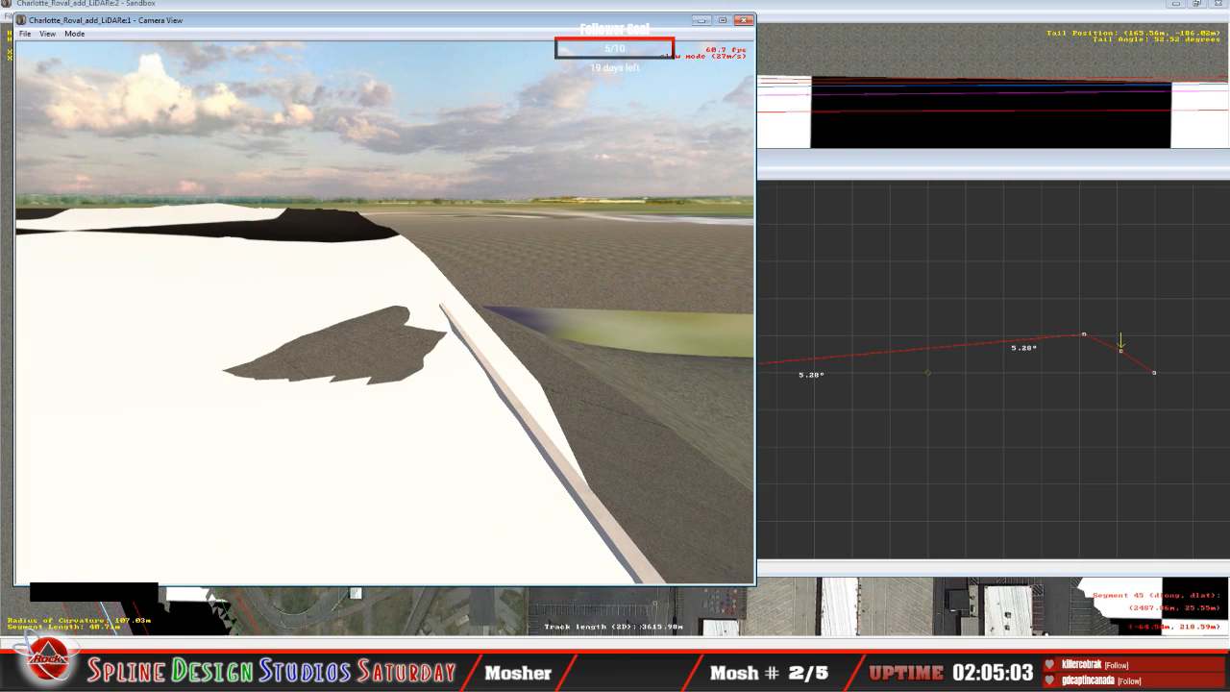
pyautogui.press('space')
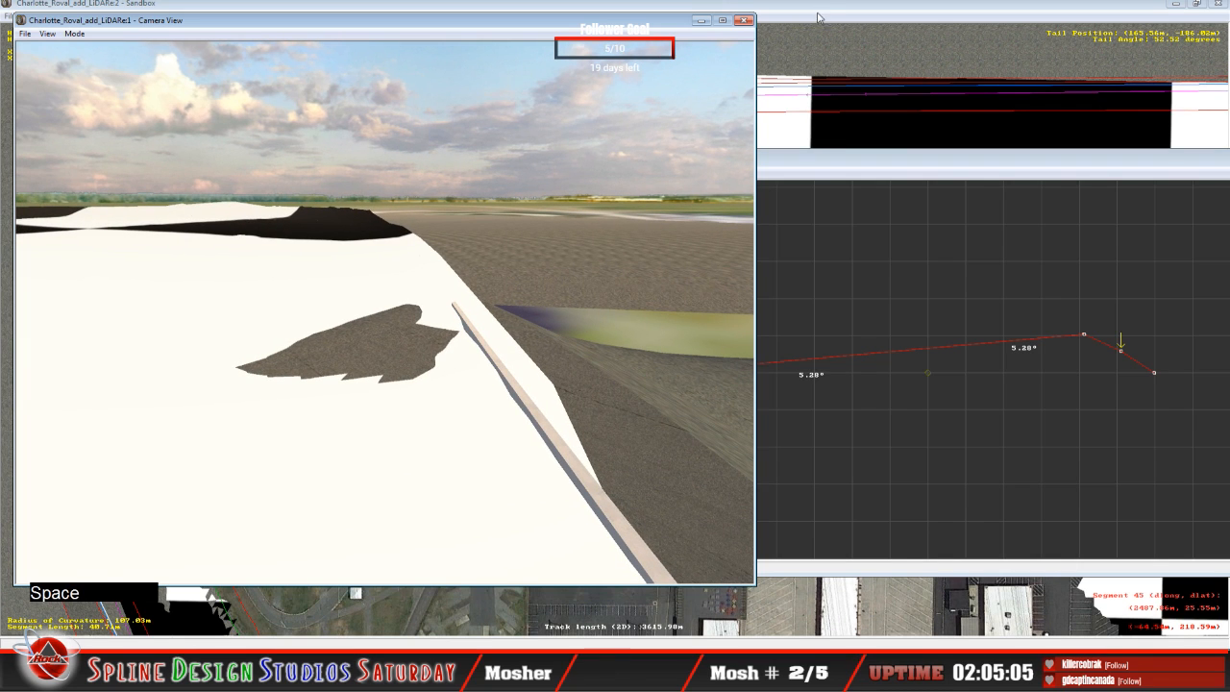
pyautogui.click(672, 310)
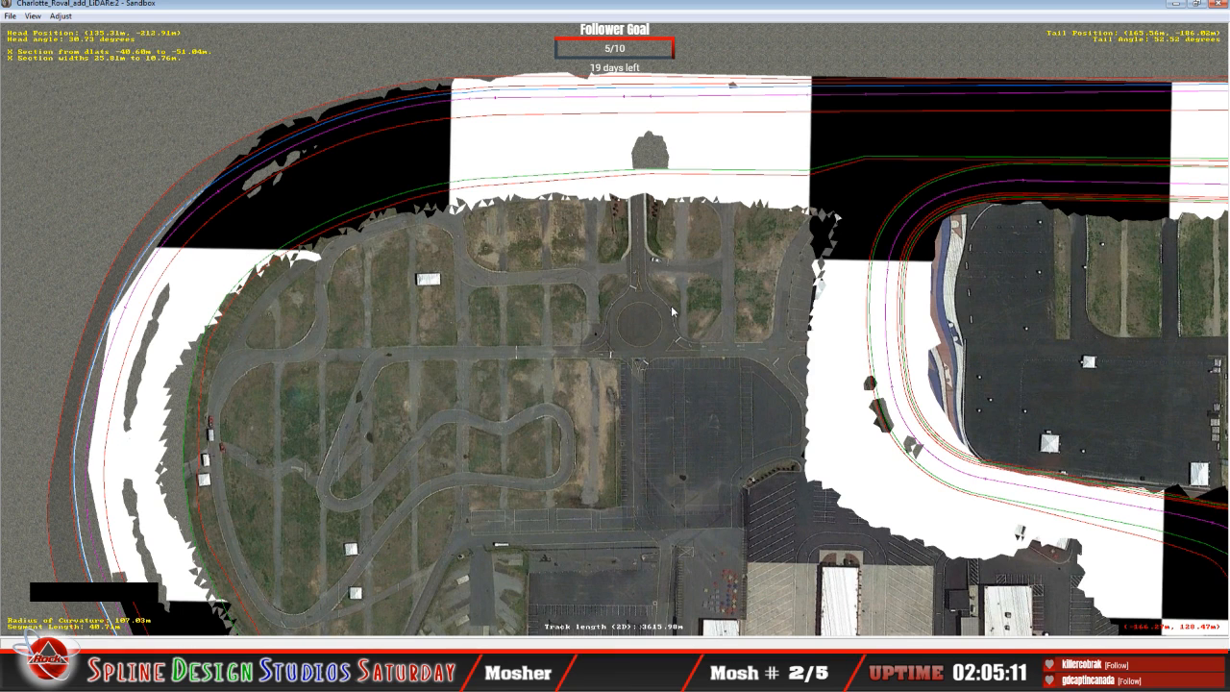
pyautogui.press('c')
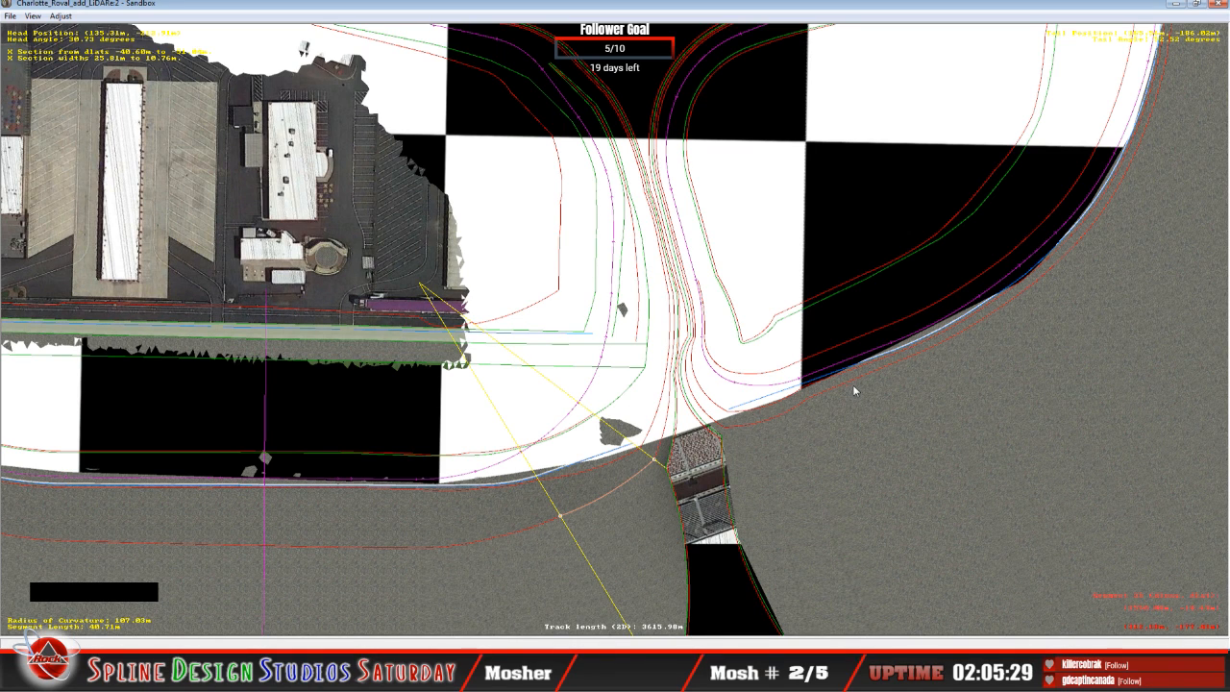
# Step: Fly the 3D camera around the corner again to examine the wall and terrain transition, and return to the track plan
pyautogui.click(394, 627)
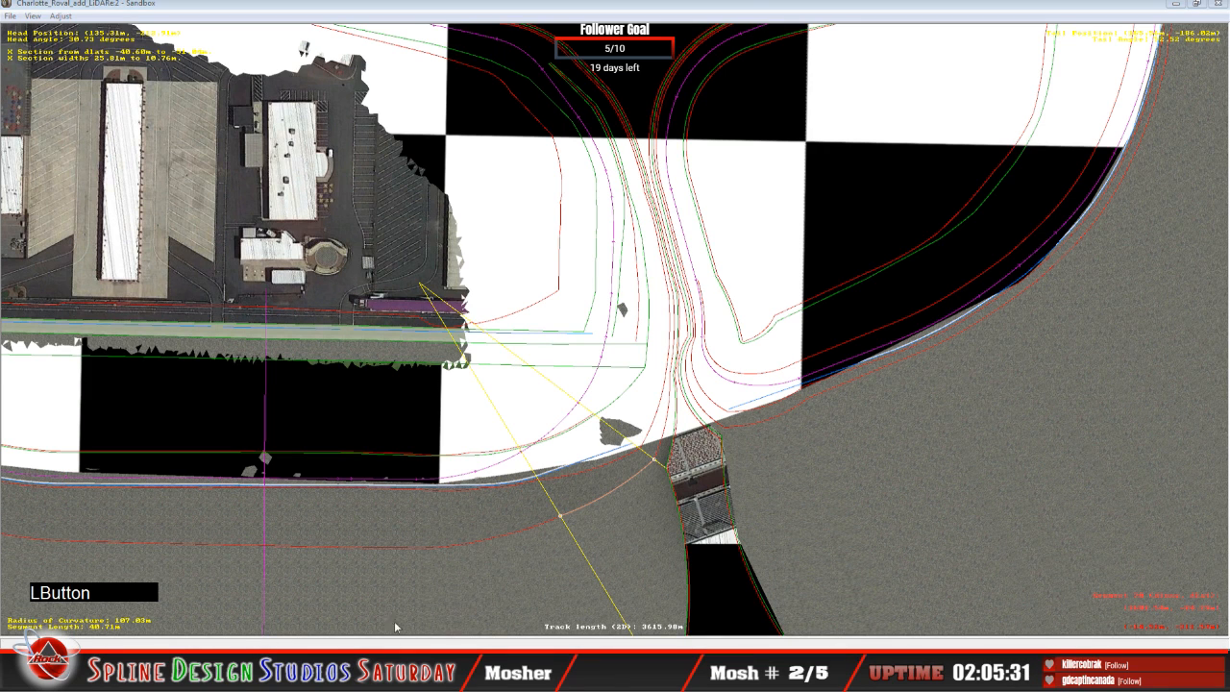
pyautogui.click(399, 576)
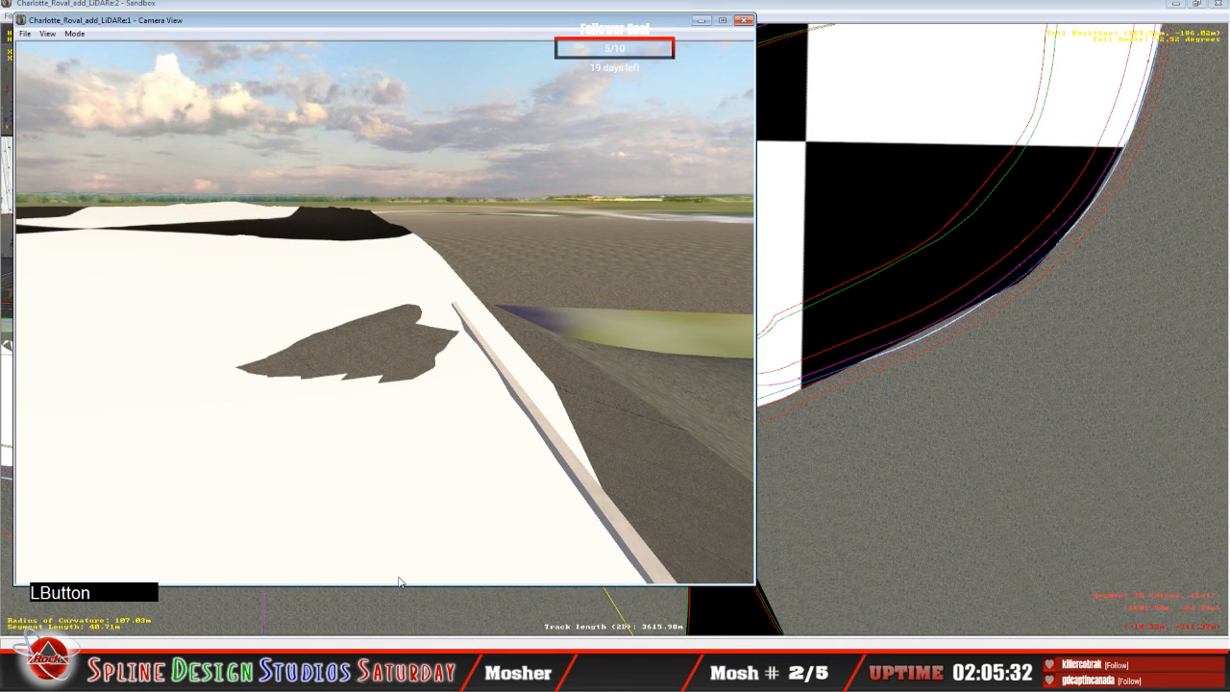
pyautogui.click(79, 37)
pyautogui.click(100, 61)
pyautogui.moveTo(102, 66); pyautogui.dragTo(365, 87, button='right')
pyautogui.moveTo(384, 312); pyautogui.dragTo(288, 327, button='right')
pyautogui.moveTo(385, 313); pyautogui.dragTo(384, 298, button='right')
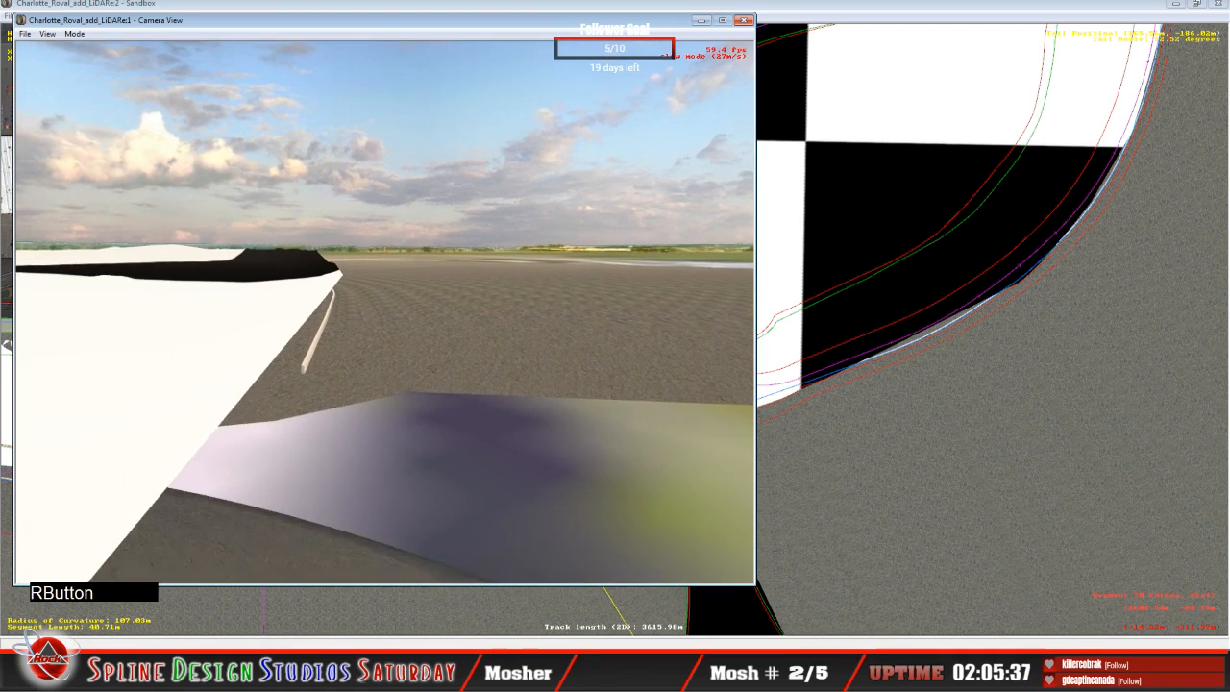
pyautogui.moveTo(384, 298); pyautogui.dragTo(341, 336)
pyautogui.moveTo(384, 313); pyautogui.dragTo(396, 288, button='right')
pyautogui.moveTo(396, 288); pyautogui.dragTo(373, 305)
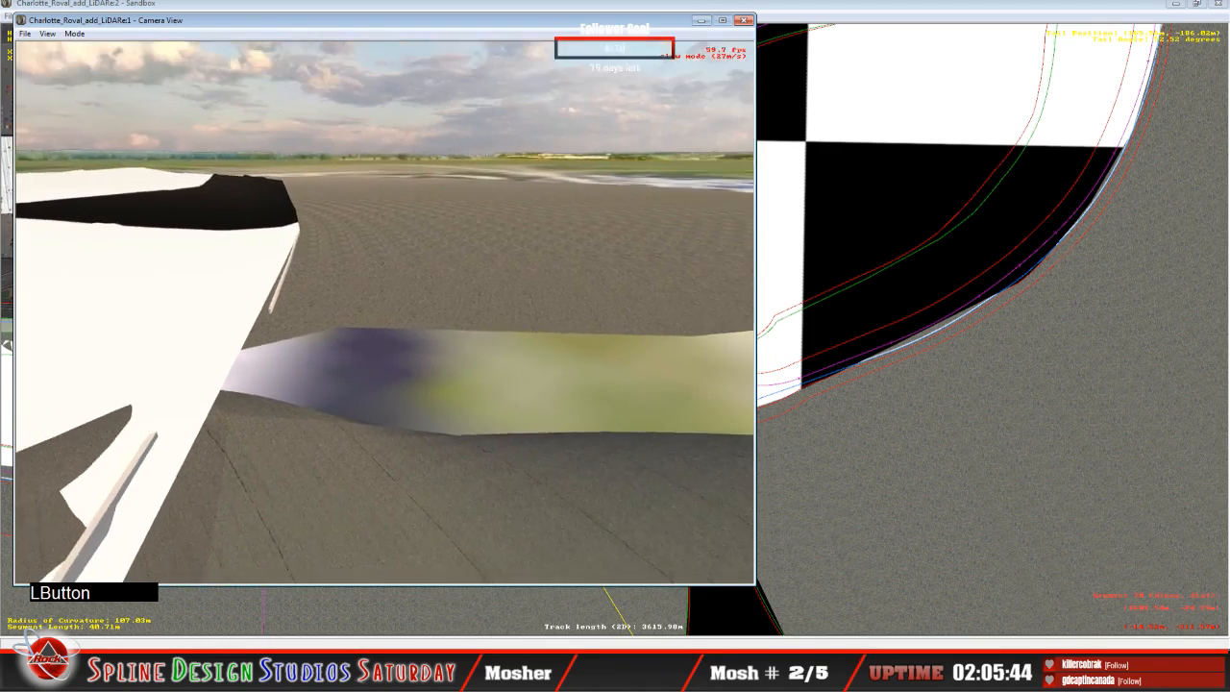
pyautogui.moveTo(373, 306); pyautogui.dragTo(423, 282, button='right')
pyautogui.moveTo(423, 281)
pyautogui.mouseDown()
pyautogui.moveTo(435, 283)
pyautogui.moveTo(386, 306)
pyautogui.moveTo(405, 298)
pyautogui.mouseUp()
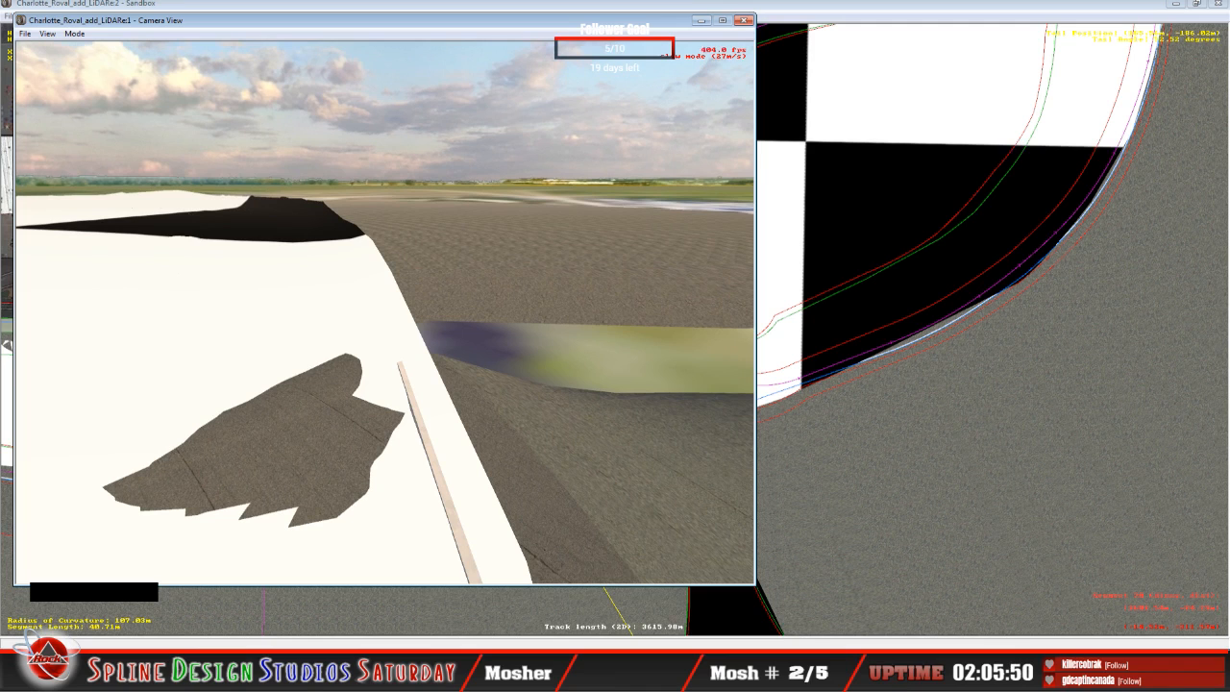
pyautogui.press('space')
pyautogui.click(854, 4)
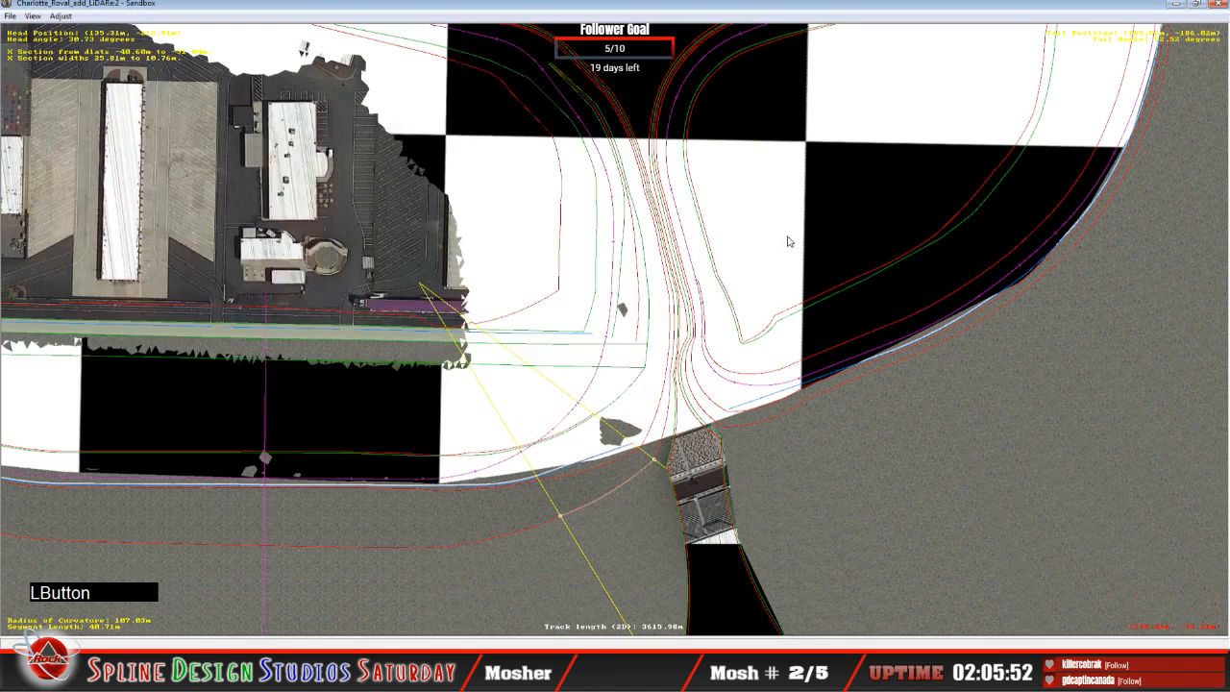
# Step: Select the 34.96 m corner segment beyond the side road and raise its third cross-section height node to a 43.44° bank
pyautogui.click(750, 420)
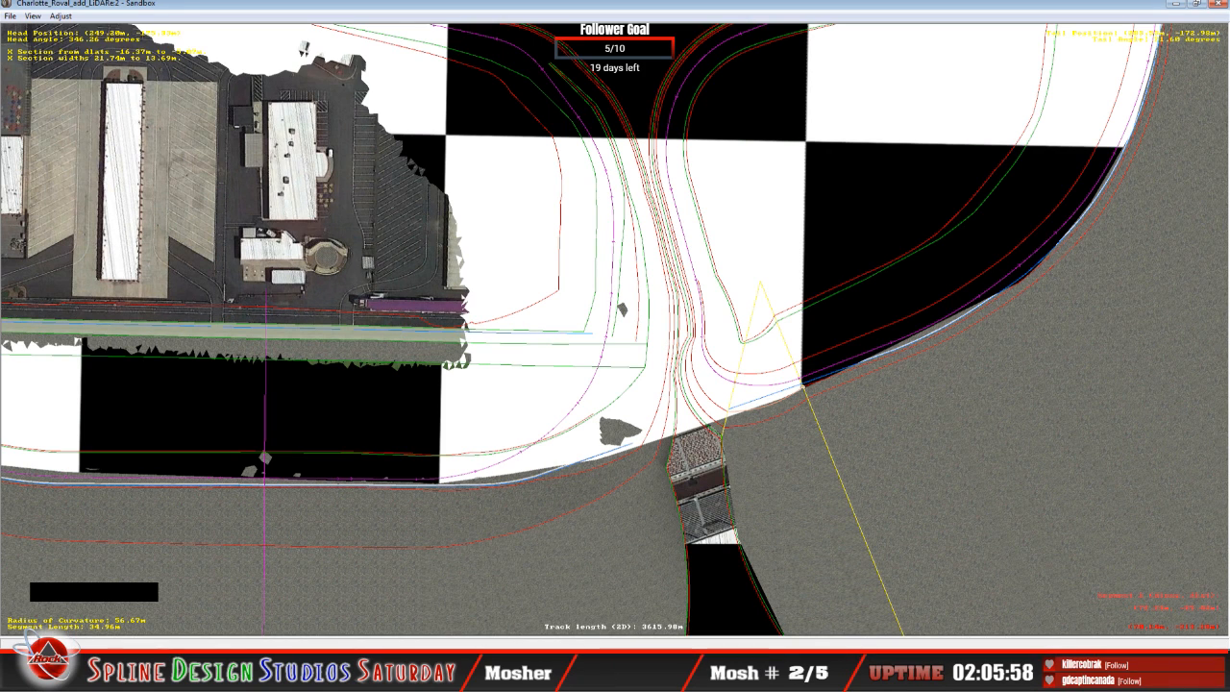
pyautogui.click(403, 584)
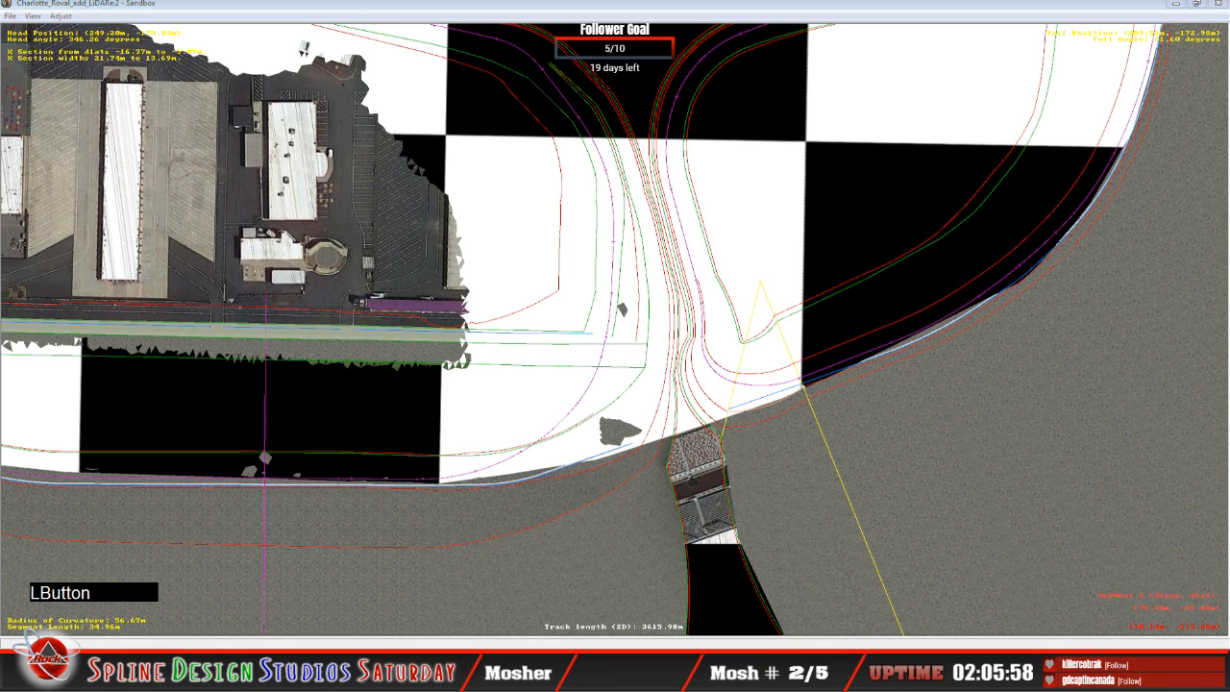
pyautogui.click(403, 578)
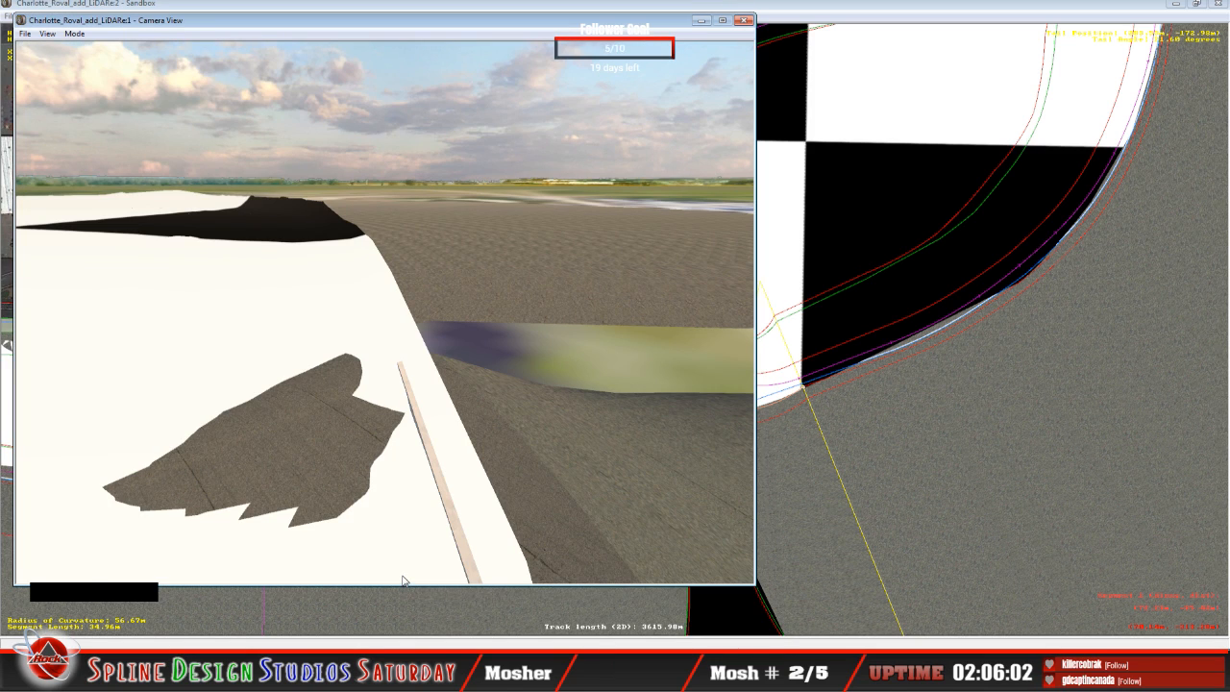
pyautogui.click(377, 642)
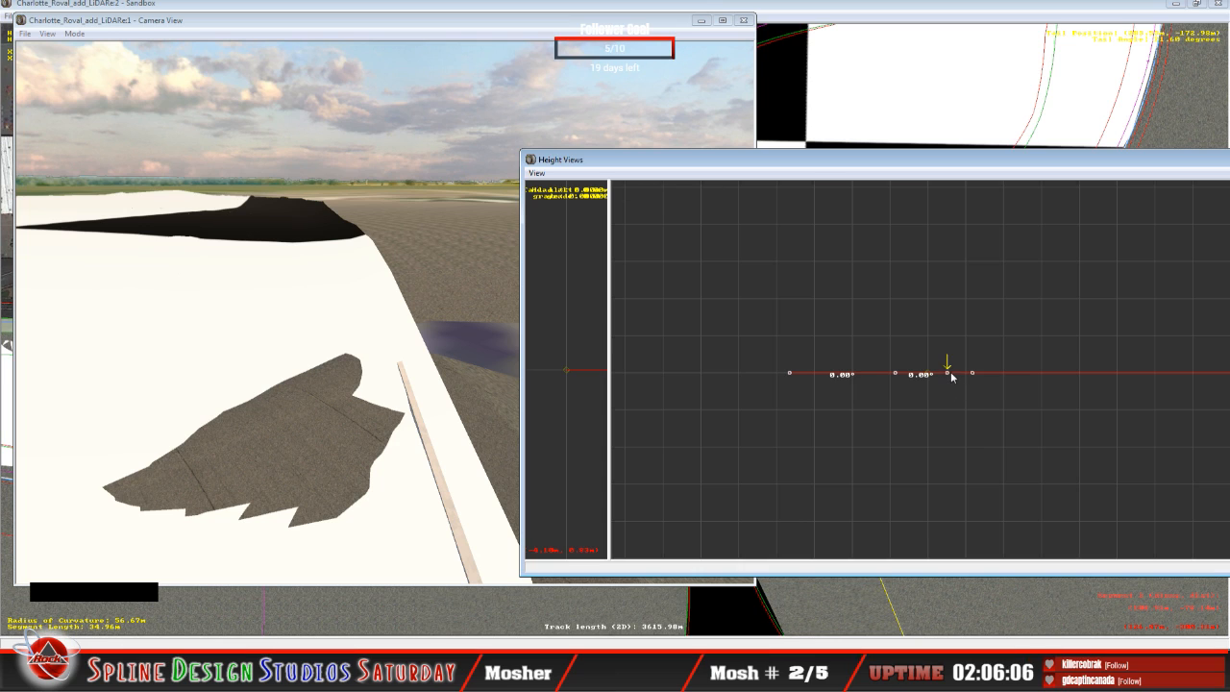
pyautogui.moveTo(951, 376)
pyautogui.moveTo(950, 375); pyautogui.dragTo(955, 330)
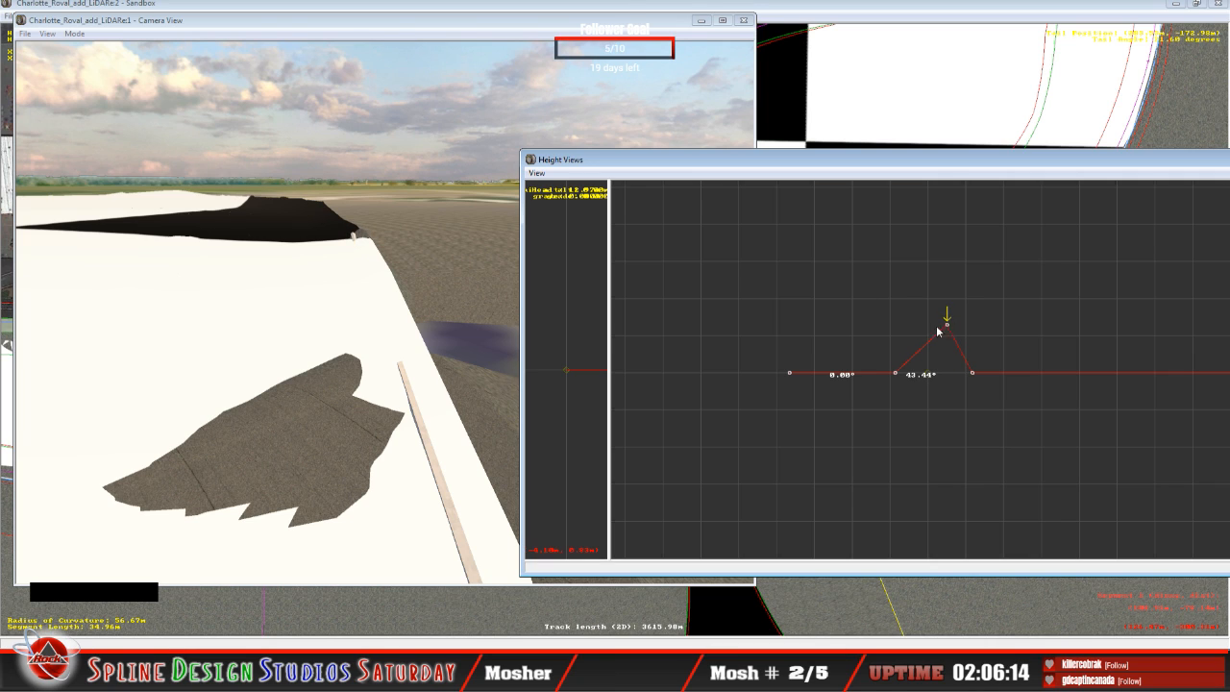
# Step: Select the 40.71 m corner segment before the side road and show its cross-section profile with the track plan uncovered
pyautogui.click(767, 12)
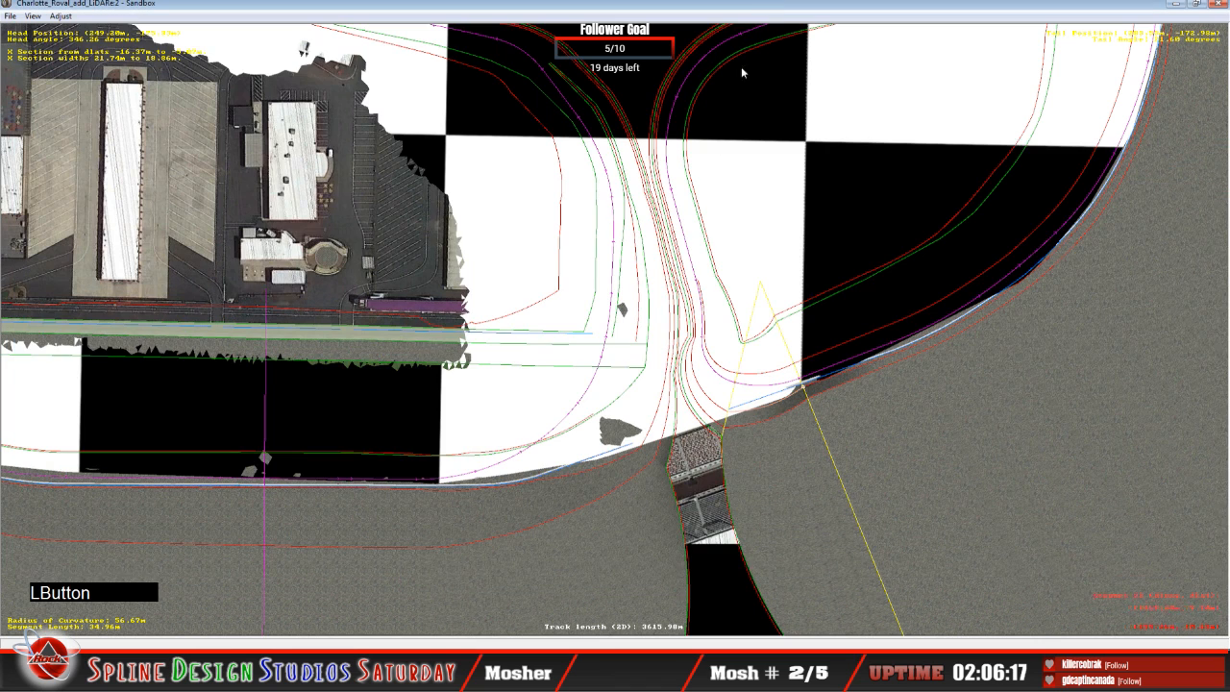
pyautogui.click(625, 464)
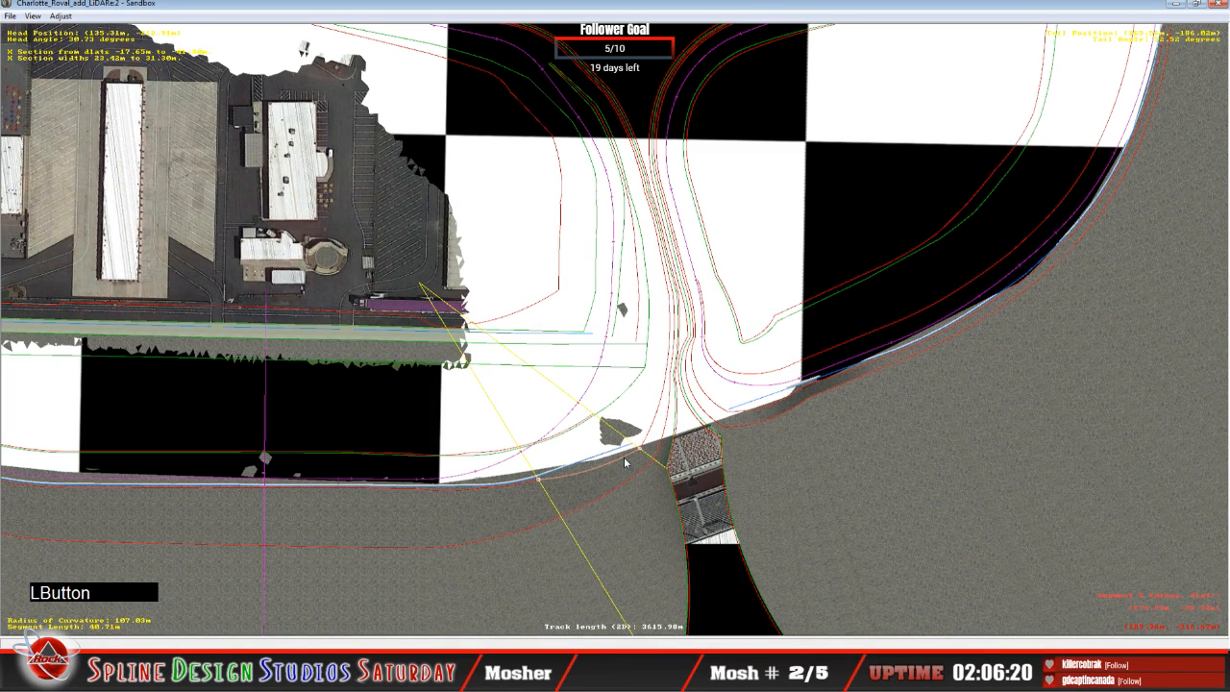
pyautogui.click(368, 646)
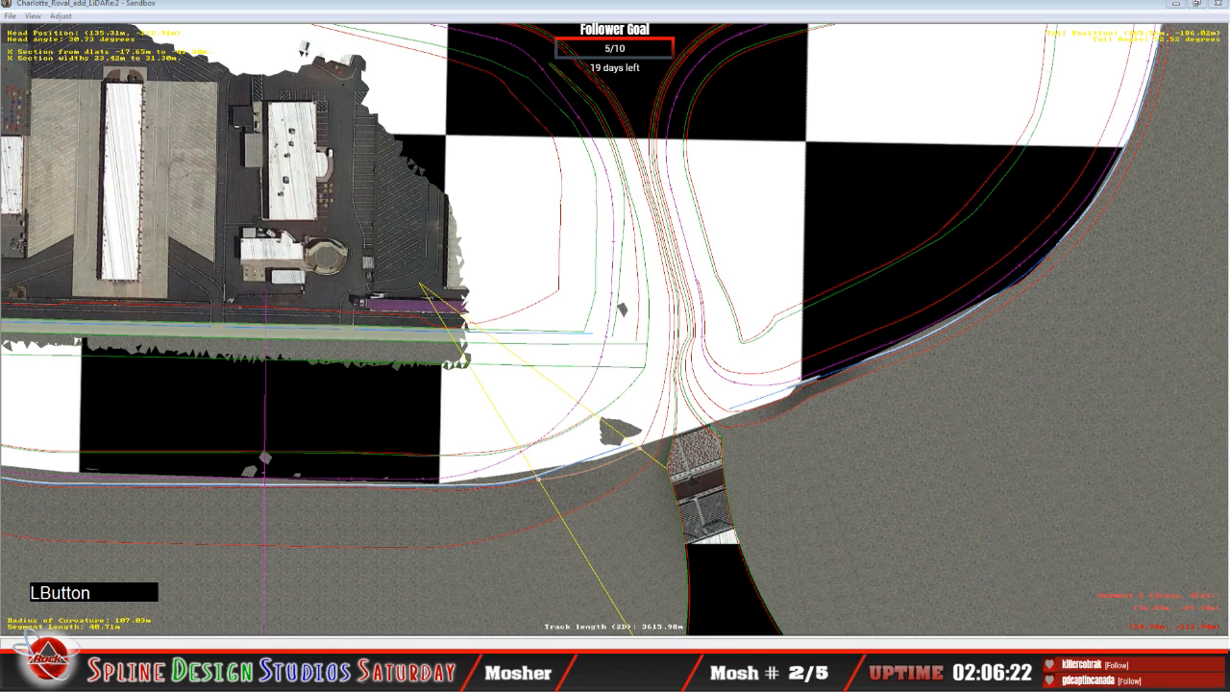
pyautogui.click(363, 641)
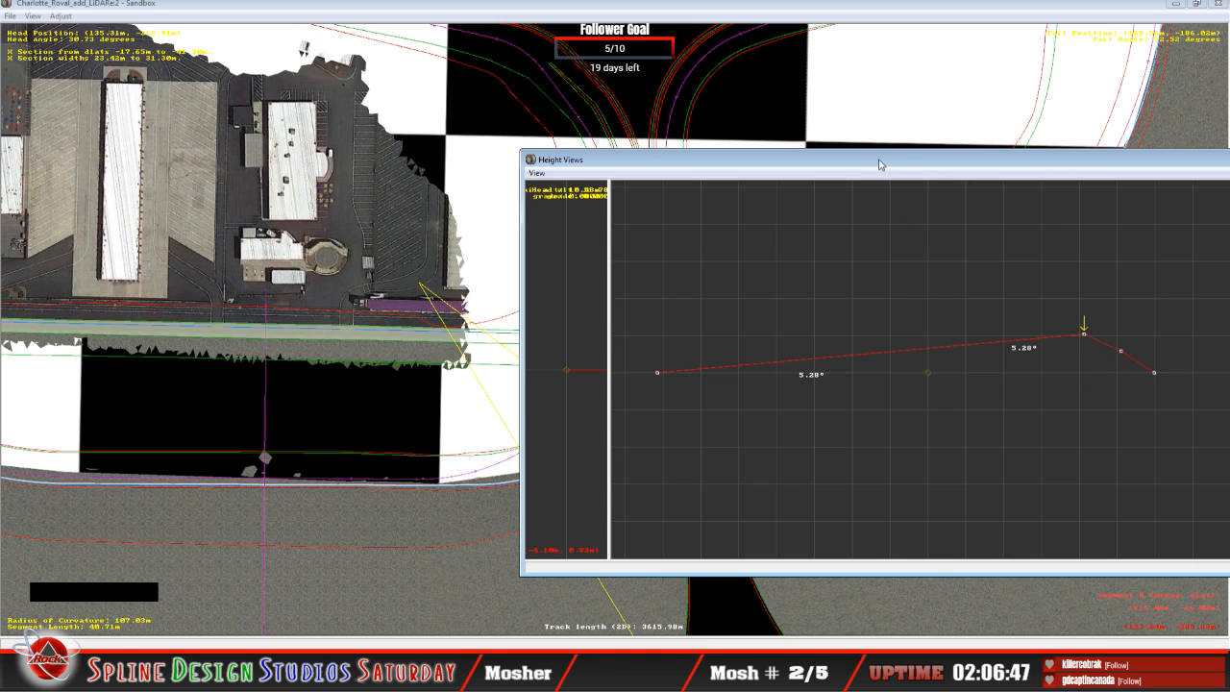
pyautogui.moveTo(879, 164); pyautogui.dragTo(1007, 170)
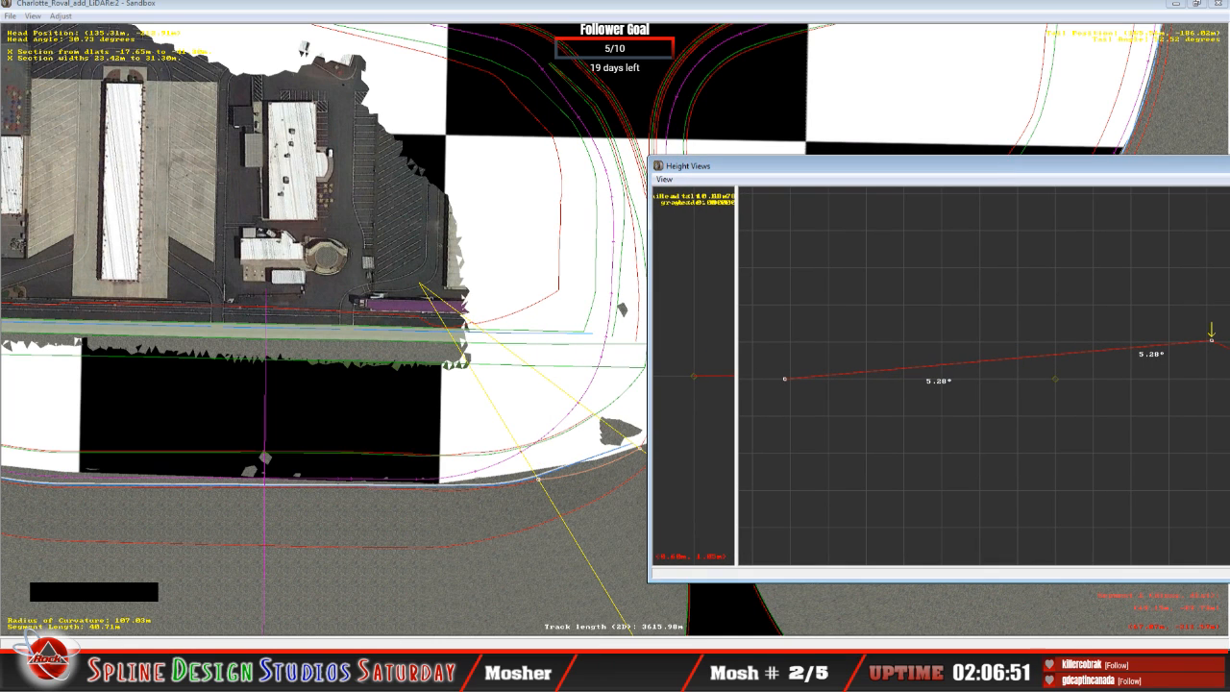
# Step: Fly the 3D camera in Slew Mode along the corner to examine the wall end and the raised terrain beyond it
pyautogui.click(392, 671)
pyautogui.click(402, 577)
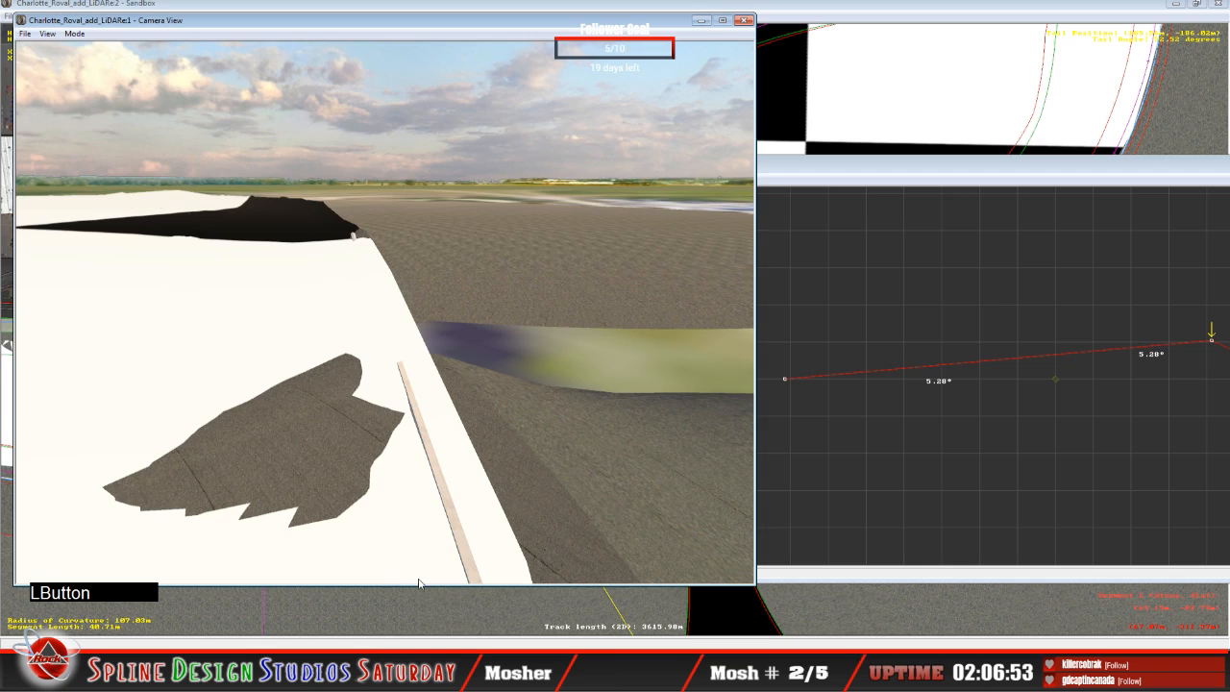
pyautogui.click(75, 34)
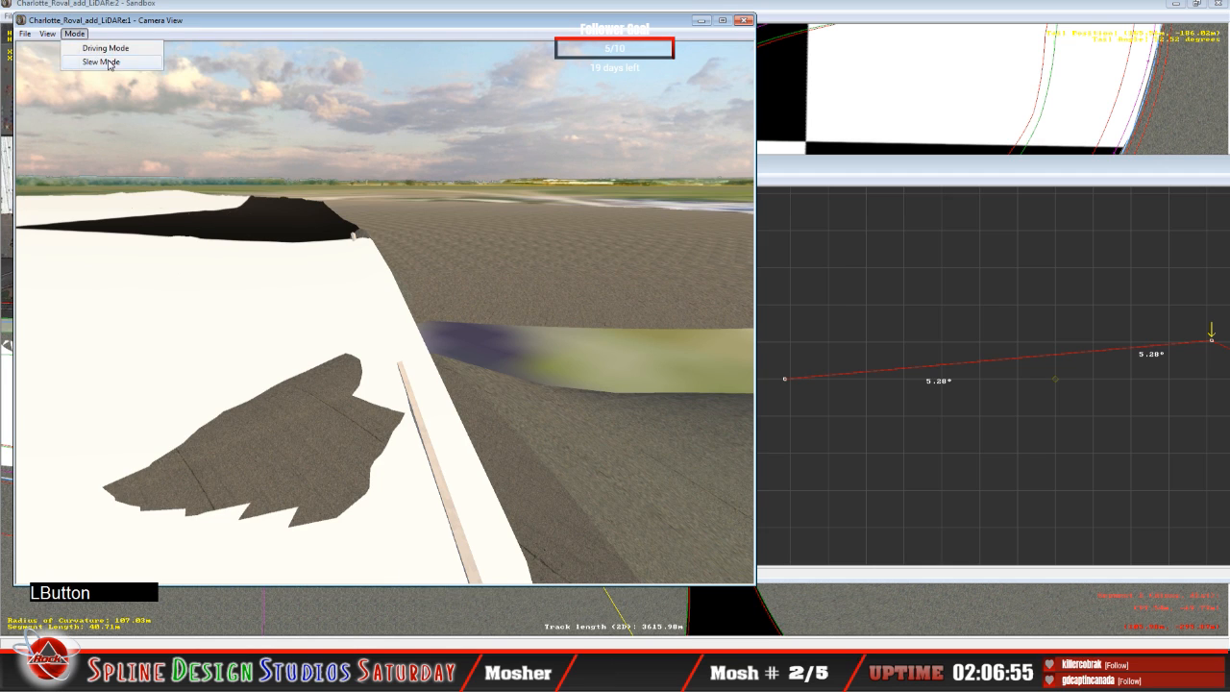
pyautogui.click(99, 60)
pyautogui.moveTo(144, 116); pyautogui.dragTo(259, 144, button='right')
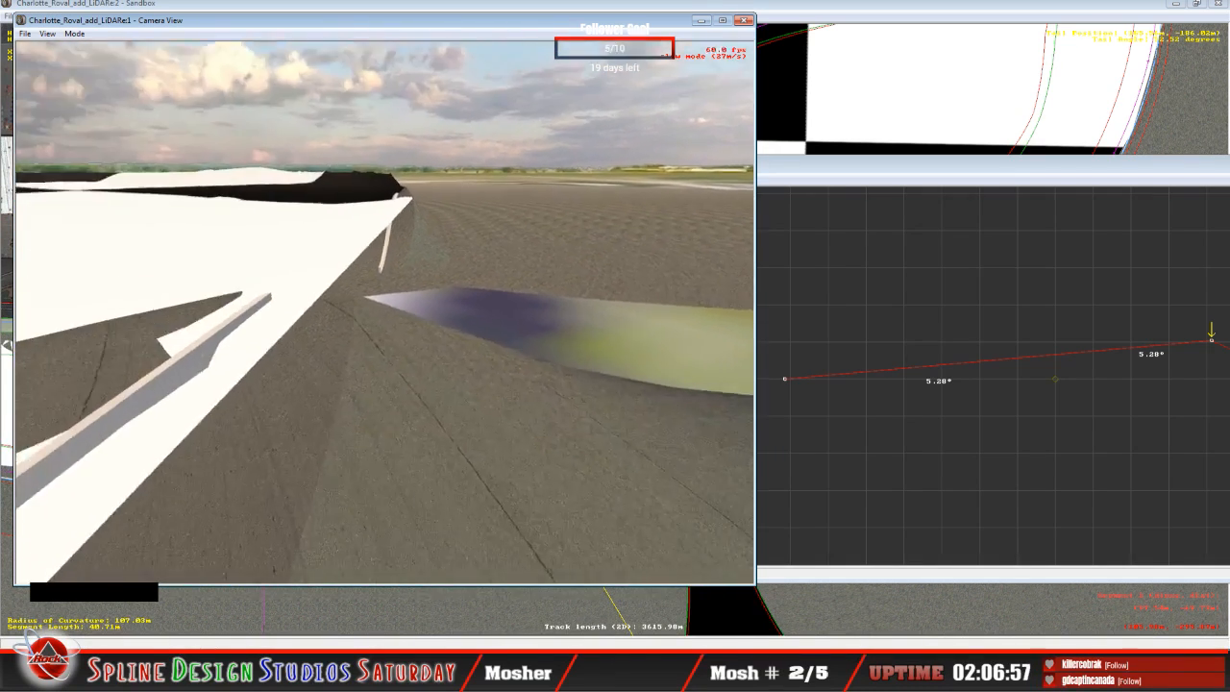
pyautogui.click(221, 135)
pyautogui.moveTo(384, 312); pyautogui.dragTo(432, 312)
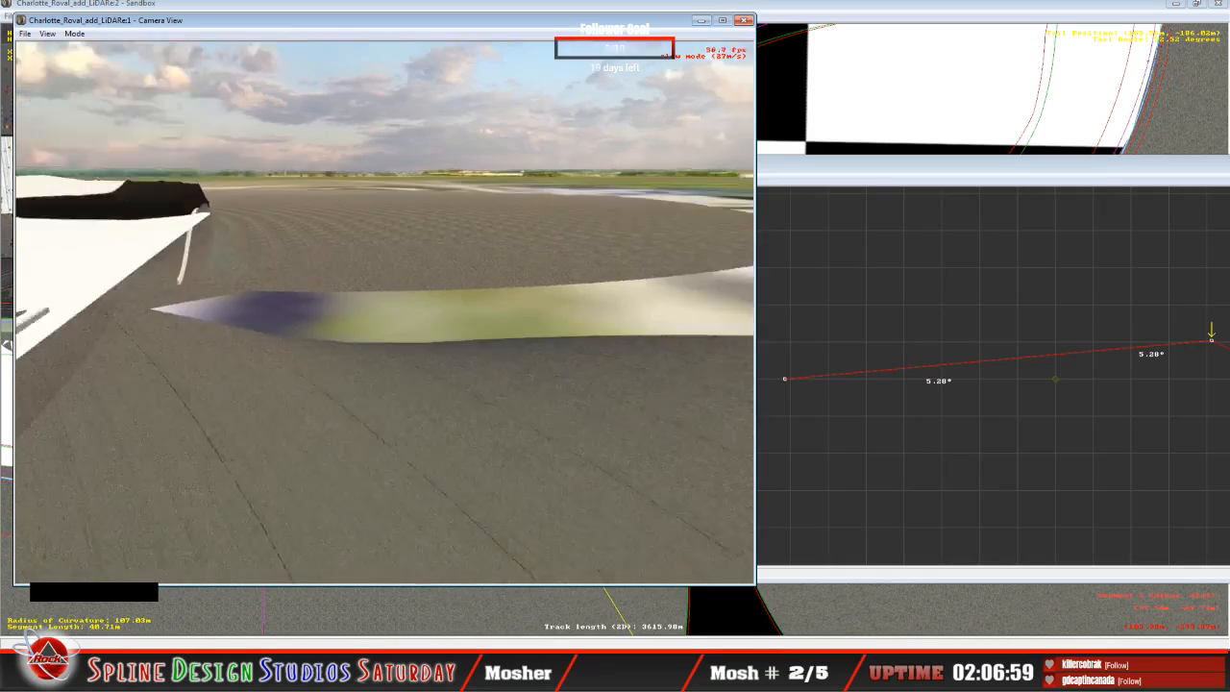
pyautogui.rightClick(384, 312)
pyautogui.moveTo(384, 312); pyautogui.dragTo(365, 278, button='right')
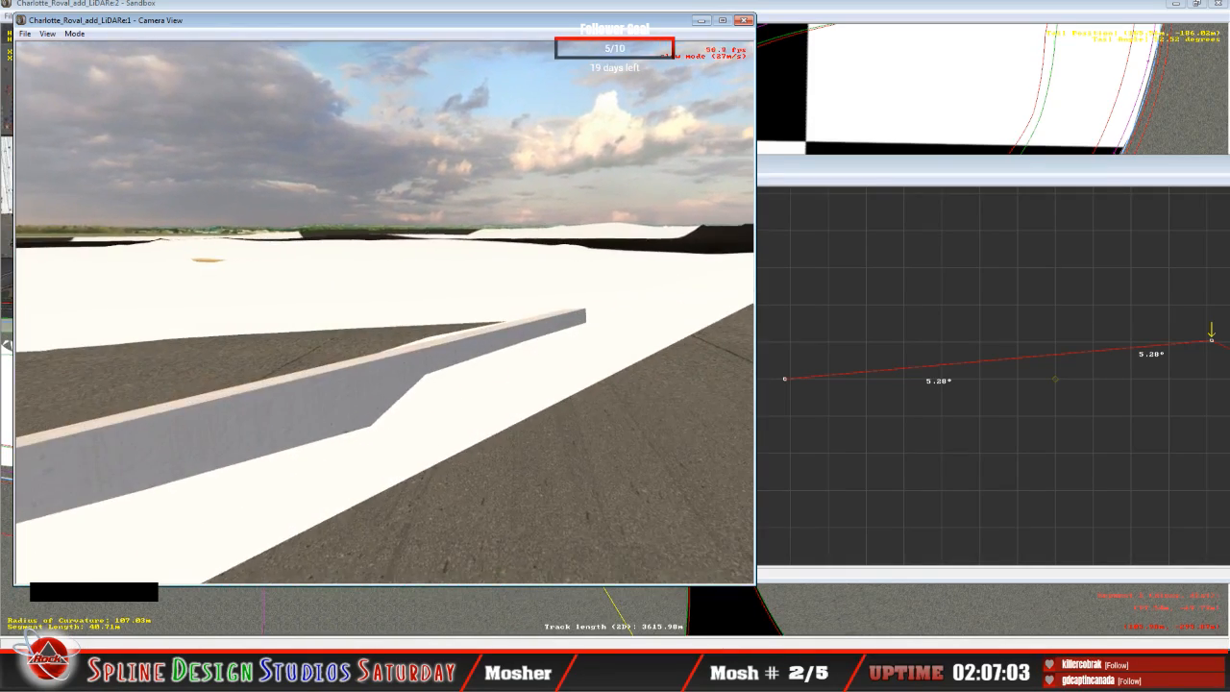
pyautogui.moveTo(384, 313); pyautogui.dragTo(399, 356)
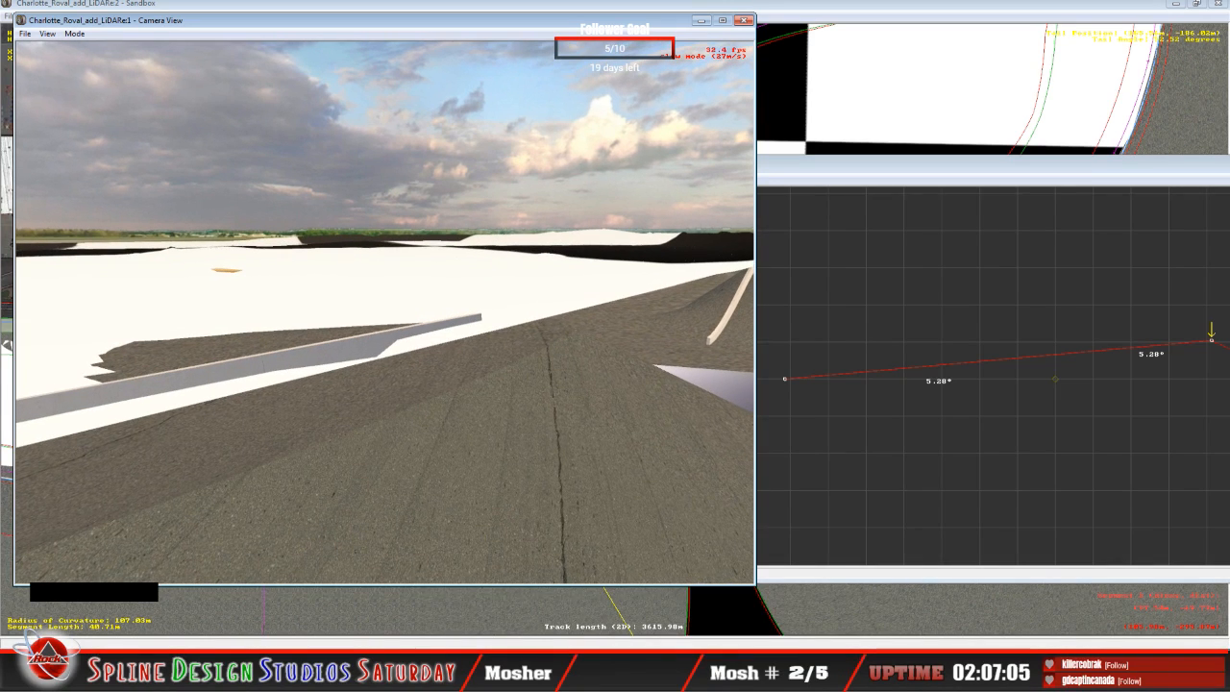
pyautogui.press('space')
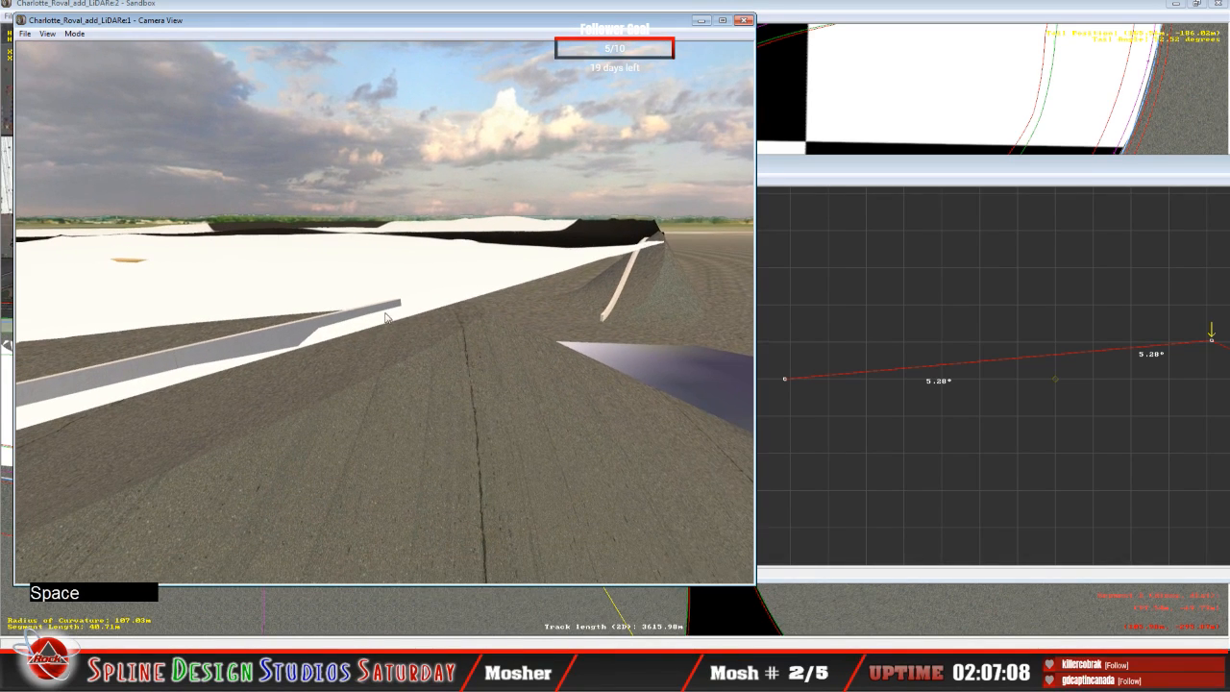
# Step: Lower the peak height node of the 40.71 m segment to a 5.20° bank and compare it with the preceding cross-section
pyautogui.click(859, 177)
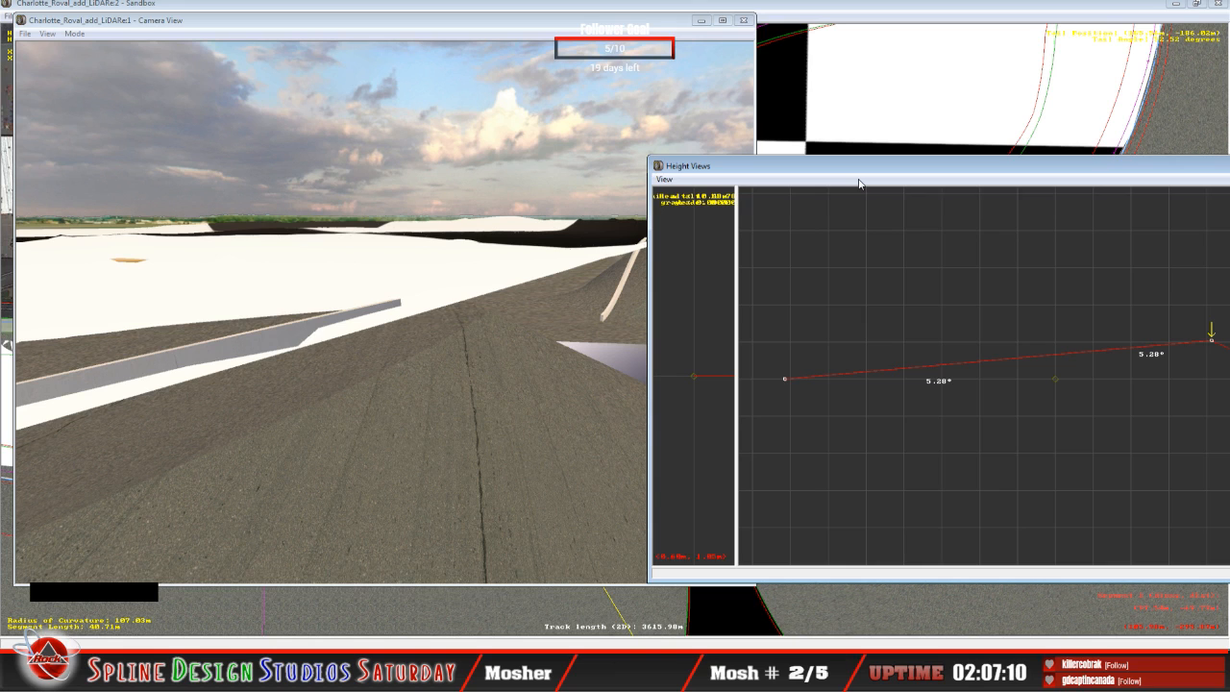
pyautogui.moveTo(863, 177); pyautogui.dragTo(745, 175)
pyautogui.moveTo(855, 172); pyautogui.dragTo(684, 164)
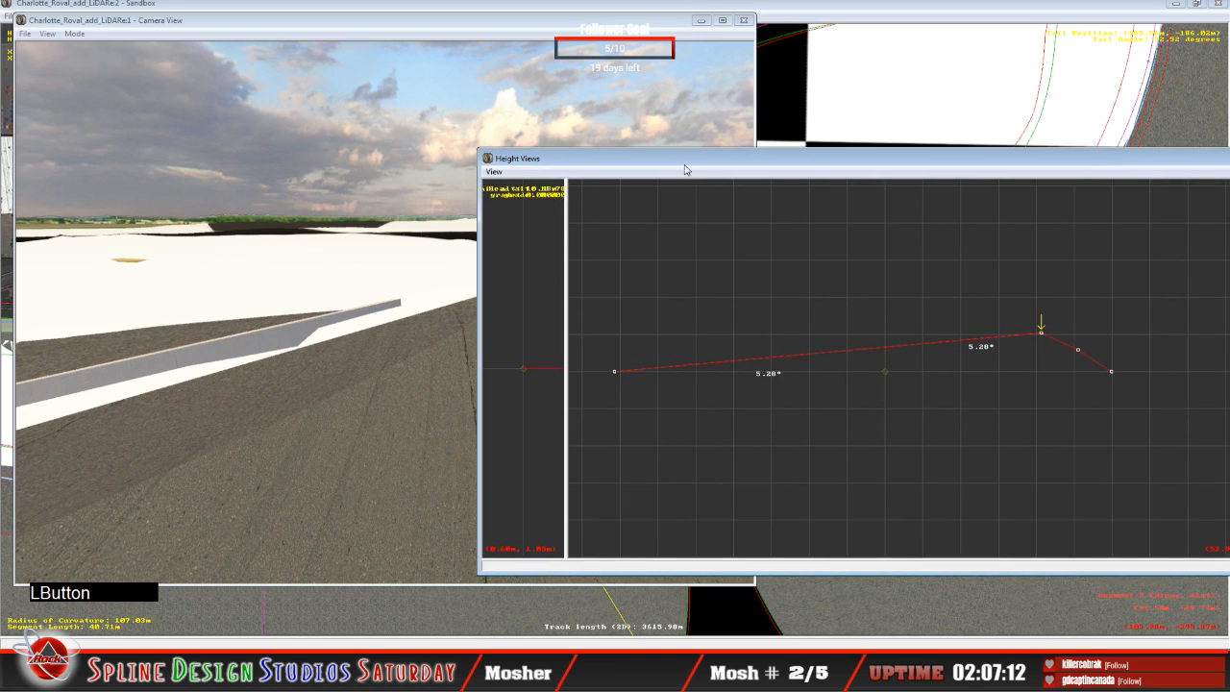
pyautogui.moveTo(1042, 333); pyautogui.dragTo(1042, 336)
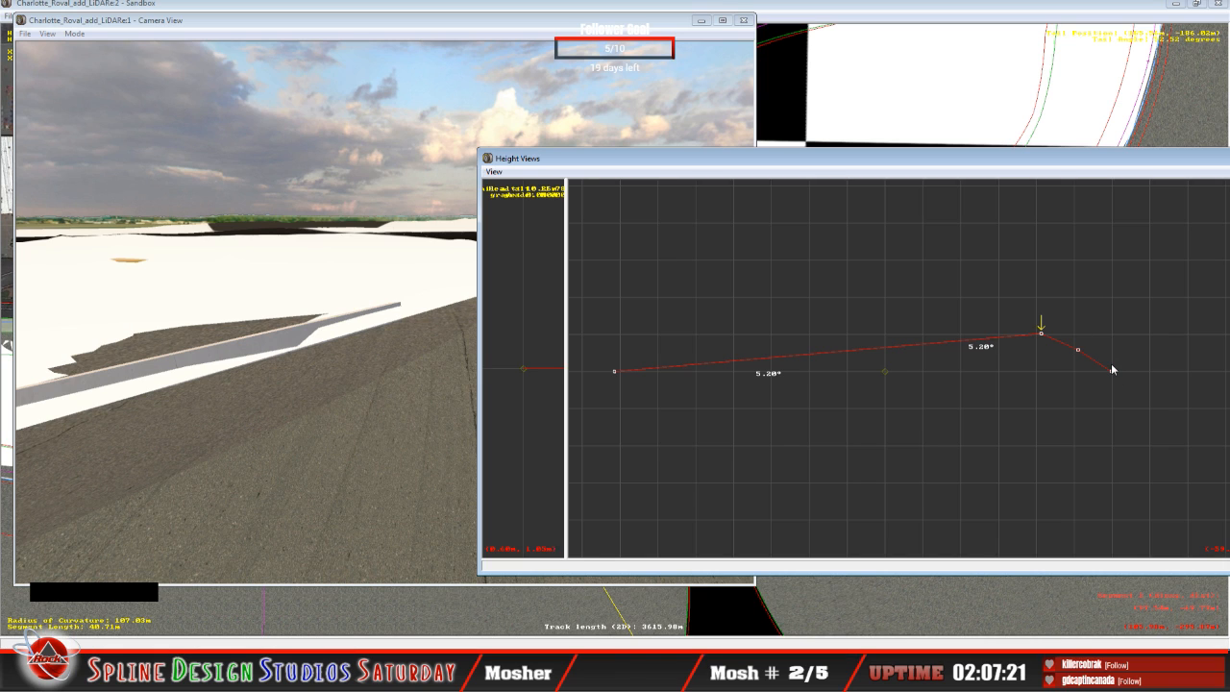
pyautogui.press('Down')
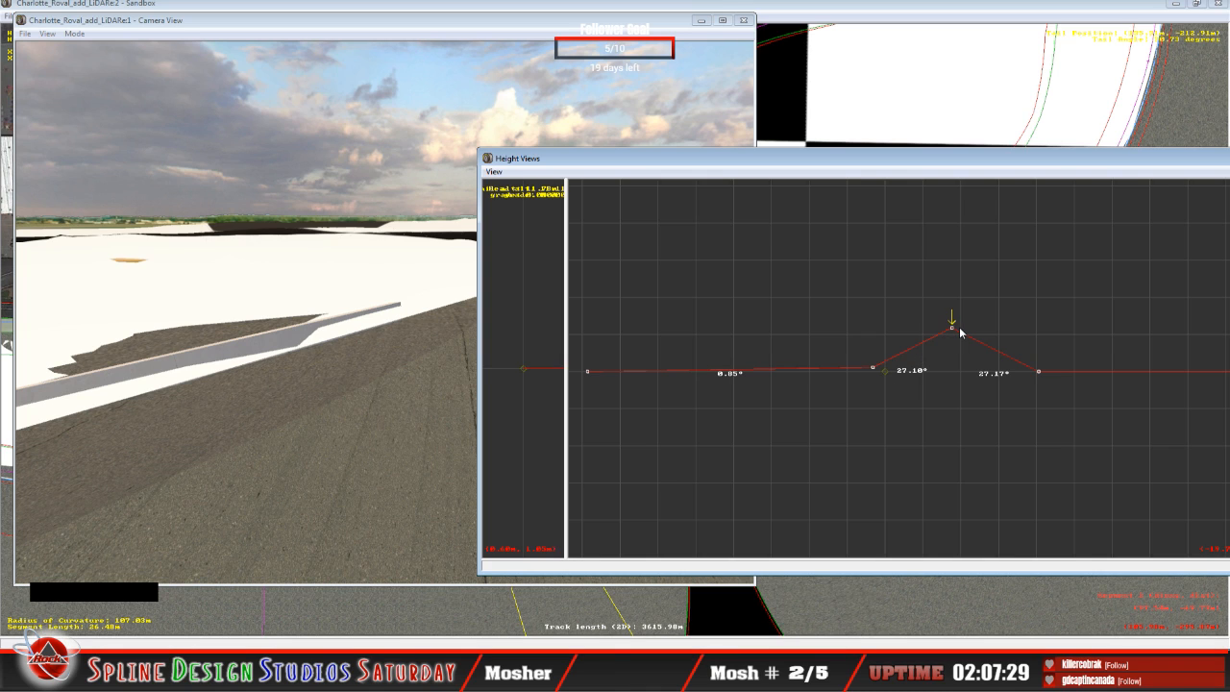
pyautogui.press('Up')
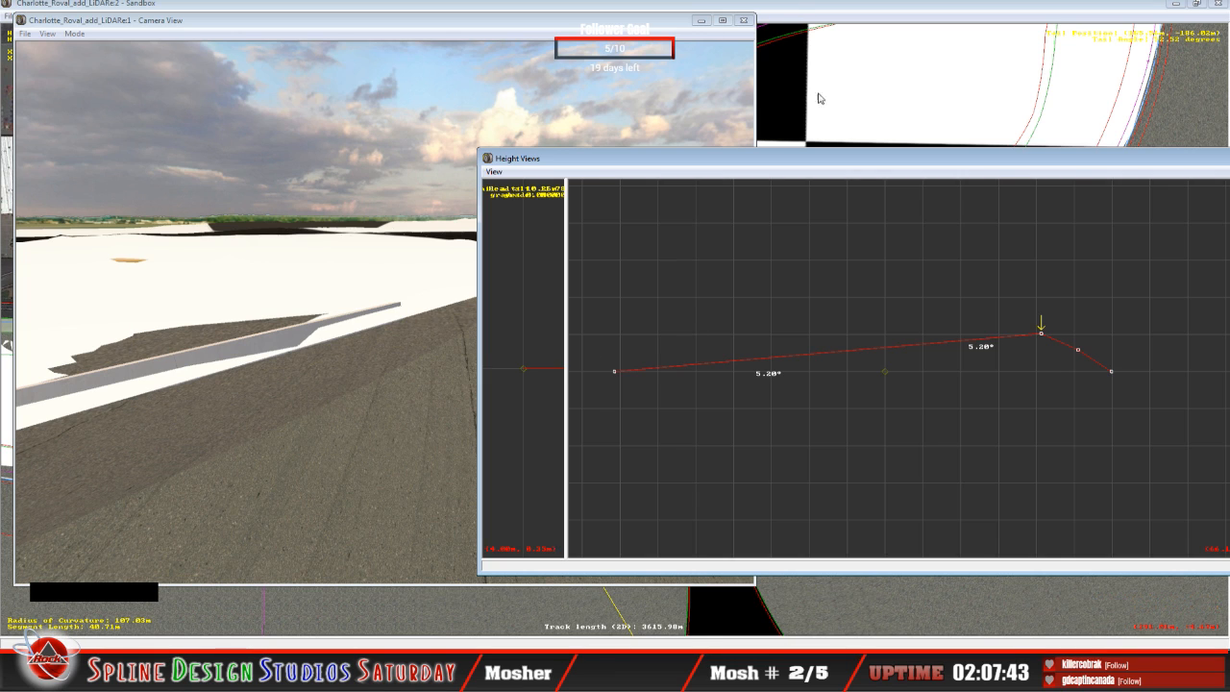
pyautogui.click(1041, 332)
# Step: Reselect the 34.96 m corner segment beyond the side road and show its cross-section profile beside the 3D camera view
pyautogui.click(798, 17)
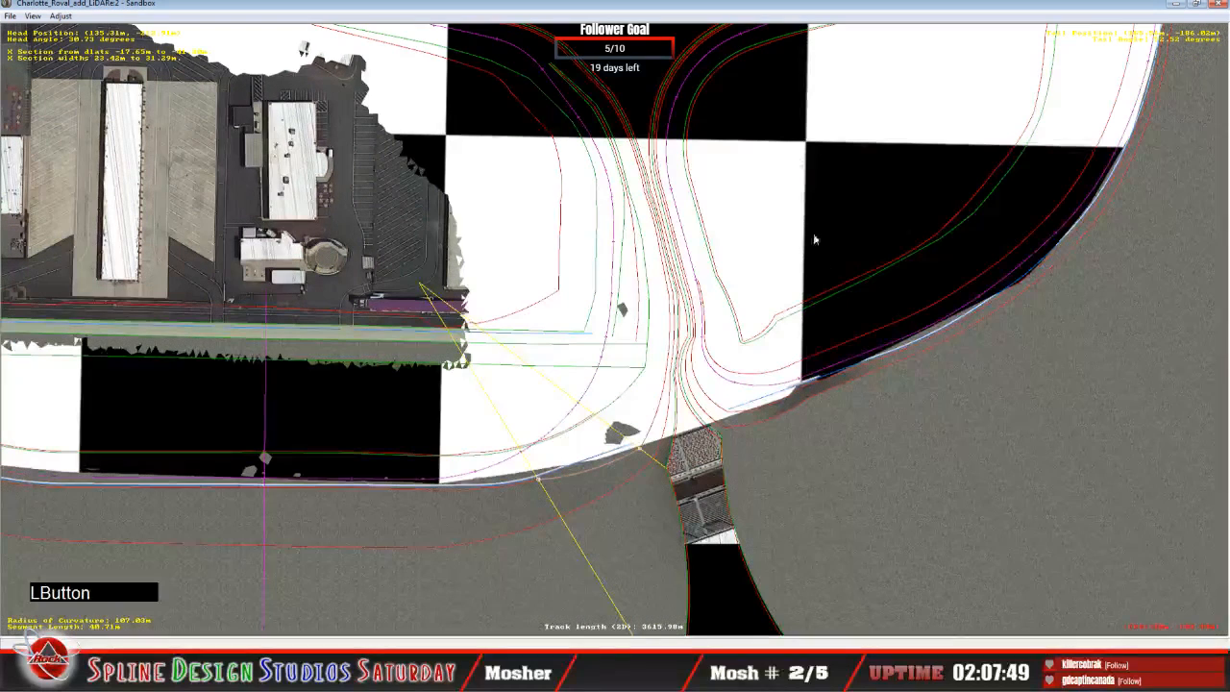
pyautogui.click(758, 410)
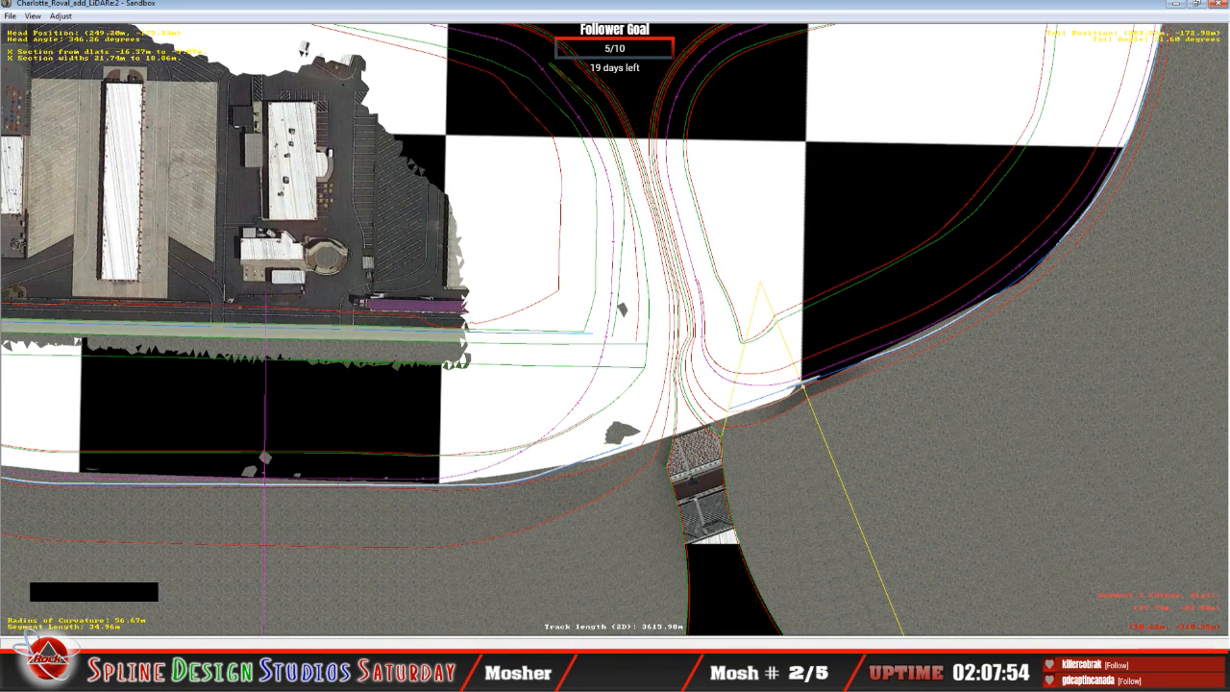
pyautogui.click(366, 642)
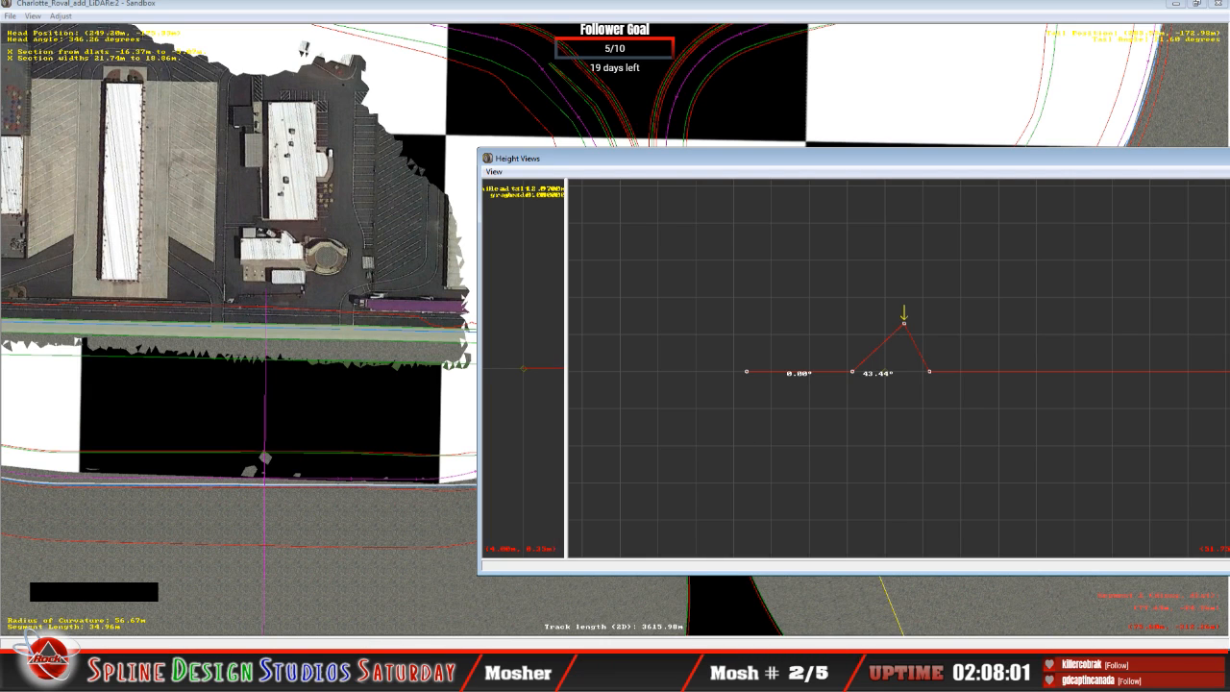
pyautogui.click(432, 576)
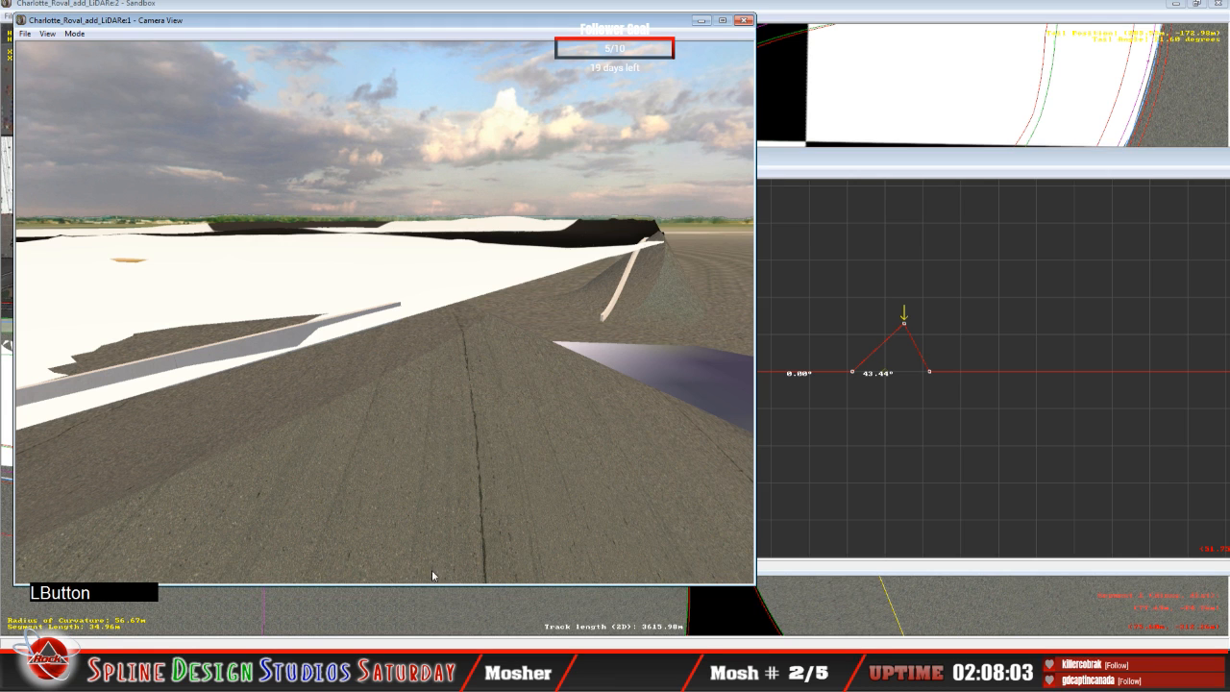
pyautogui.click(907, 457)
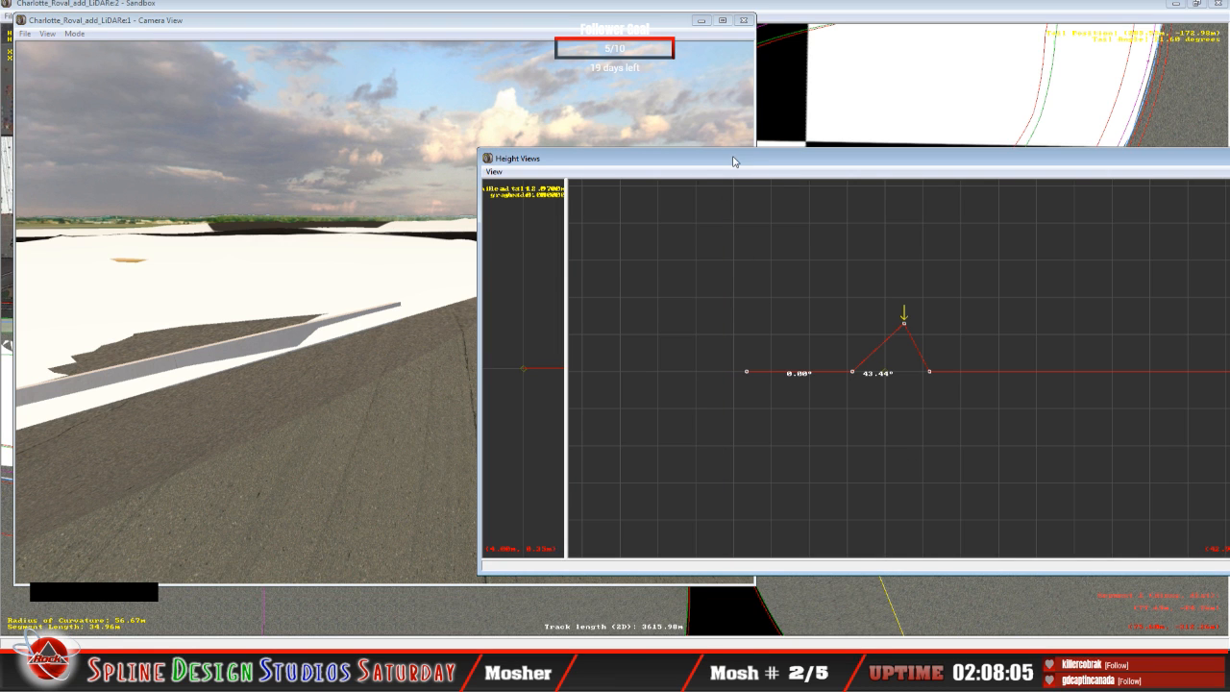
# Step: Turn the 3D camera in Slew Mode toward the raised terrain at the far wall to examine the segment's transition
pyautogui.click(253, 259)
pyautogui.click(74, 34)
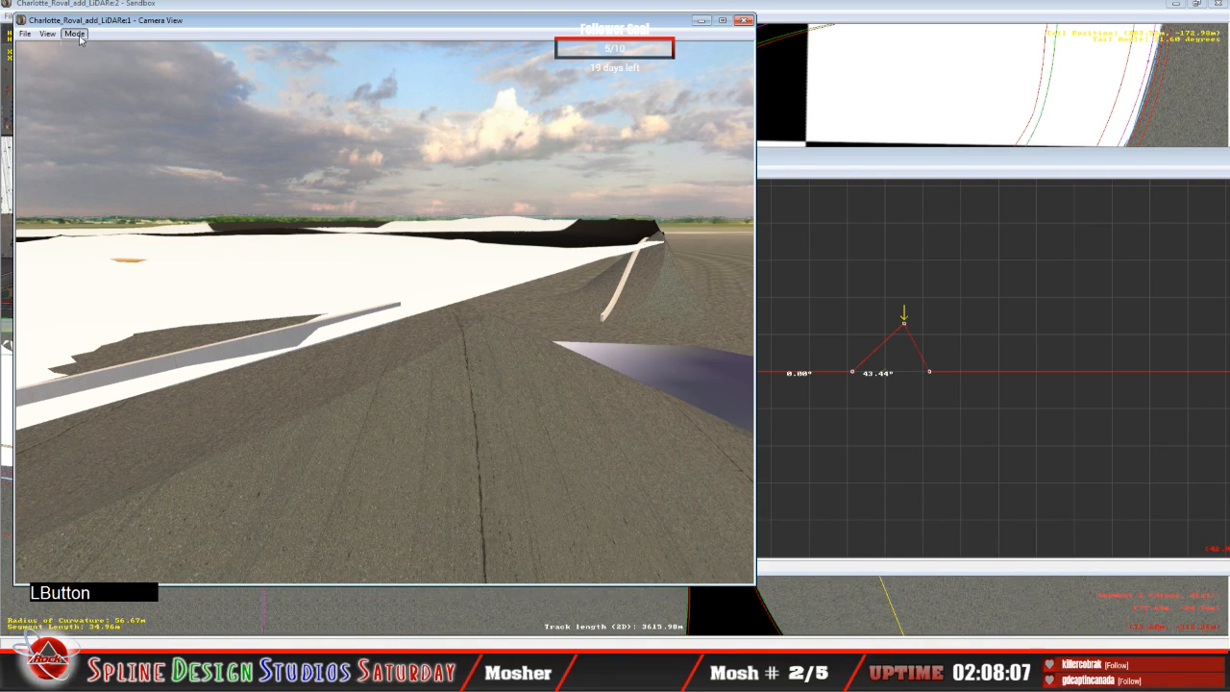
pyautogui.click(100, 62)
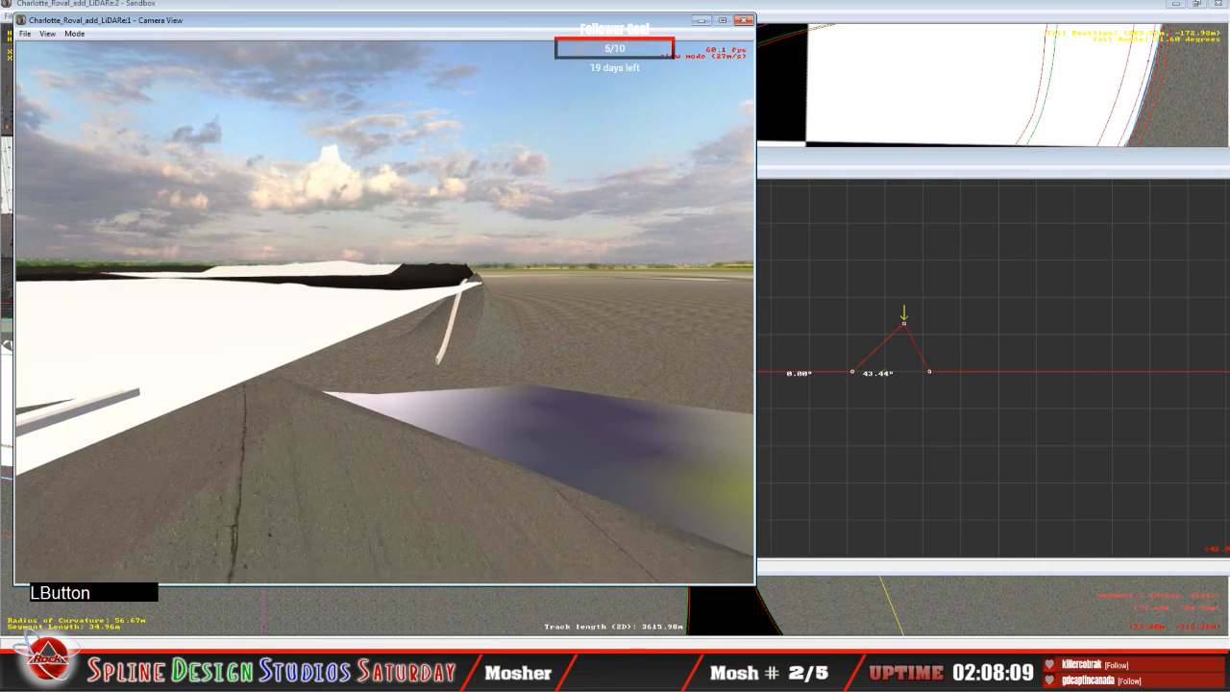
pyautogui.press('space')
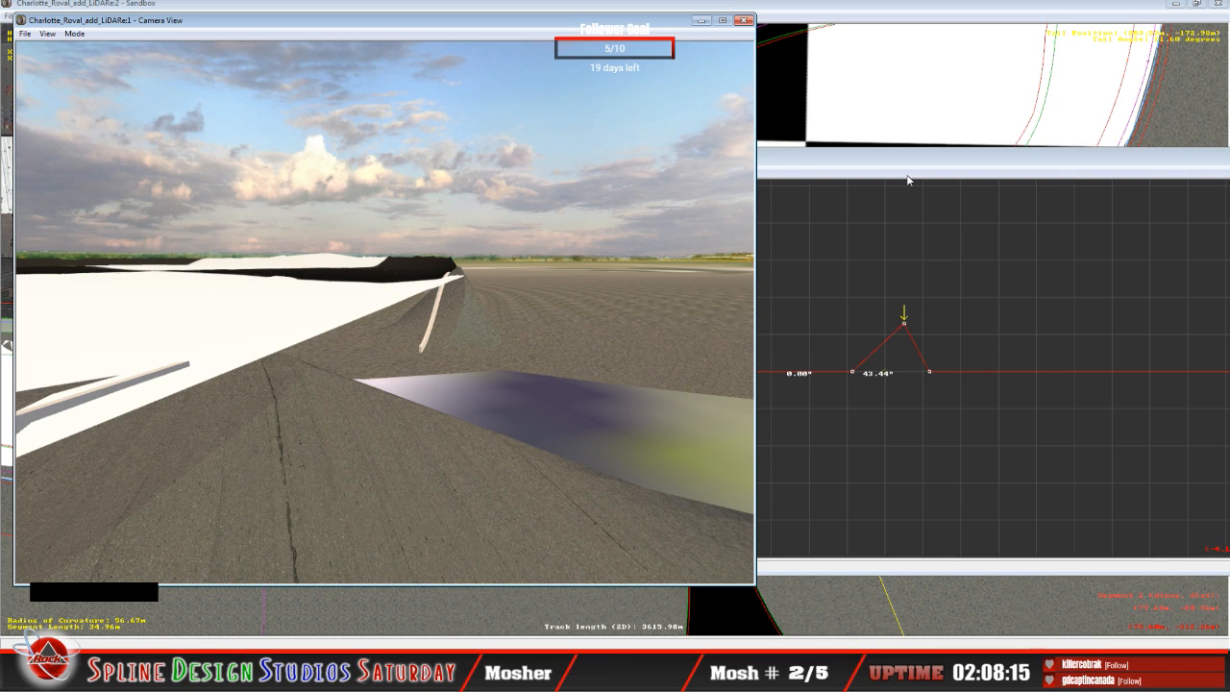
# Step: Raise the second height node of the 34.96 m segment's cross-section to give the inner part a 16.41° bank
pyautogui.click(914, 227)
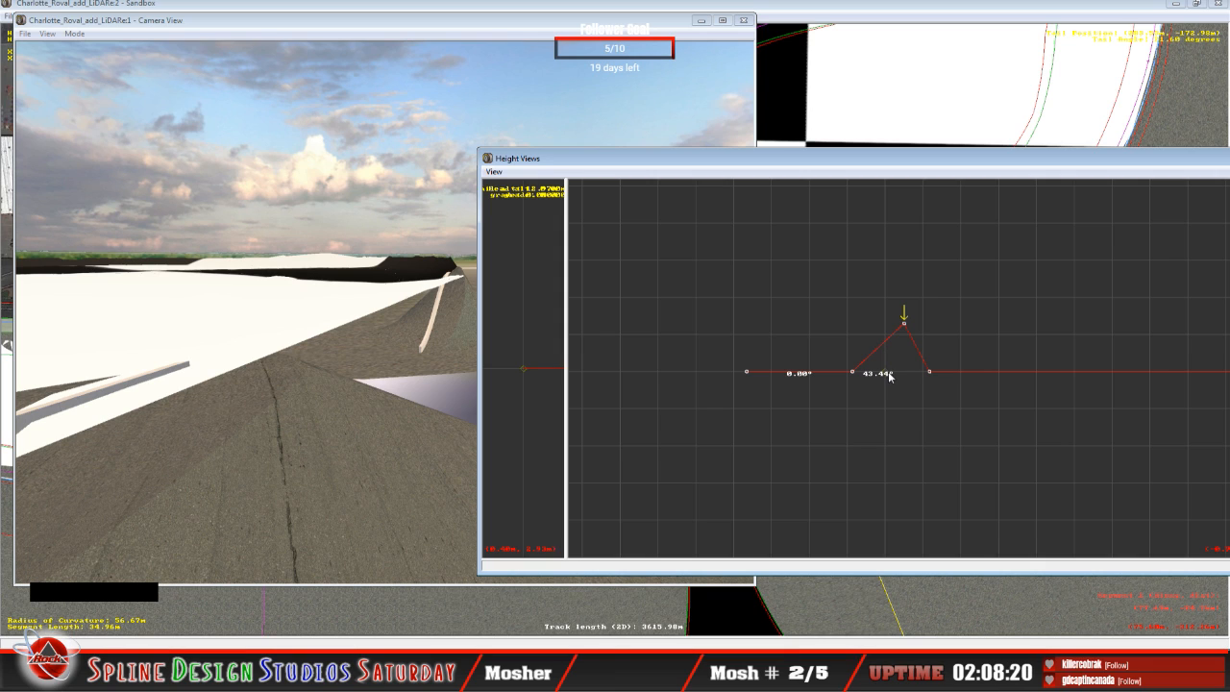
pyautogui.press('Left')
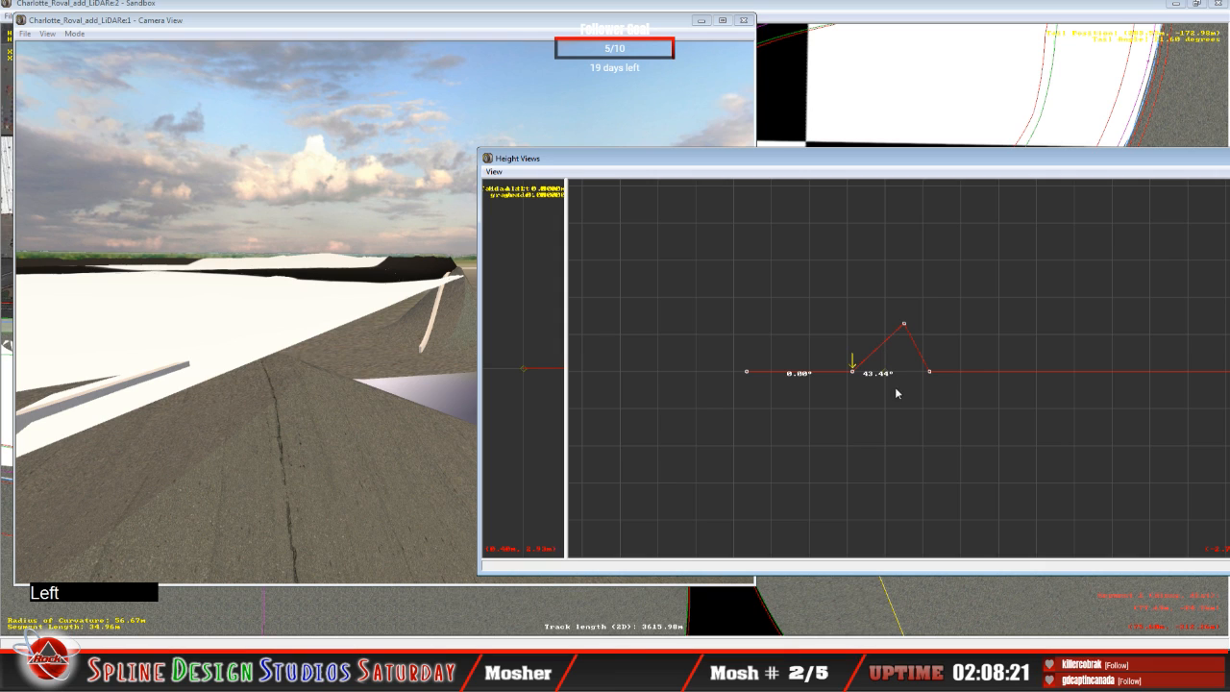
pyautogui.moveTo(852, 376); pyautogui.dragTo(844, 342)
pyautogui.click(845, 344)
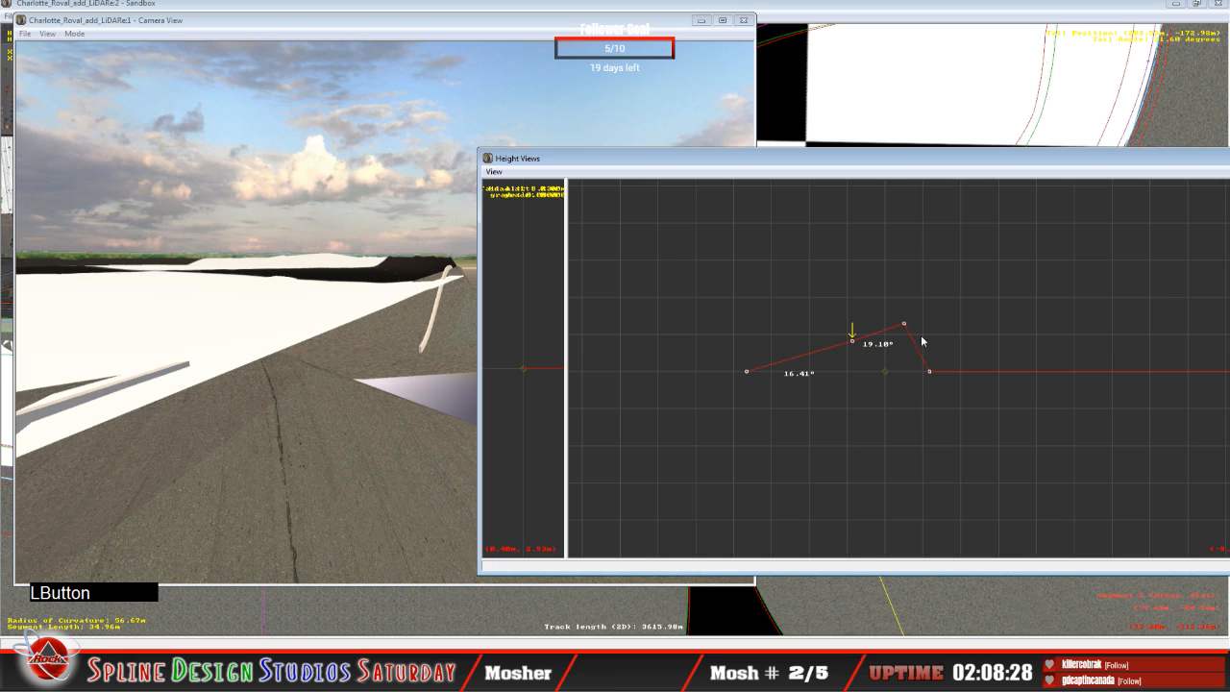
# Step: Lower the third height node of this cross-section to an 8.44° bank and reselect the second node
pyautogui.press('Right')
pyautogui.moveTo(907, 325); pyautogui.dragTo(909, 336)
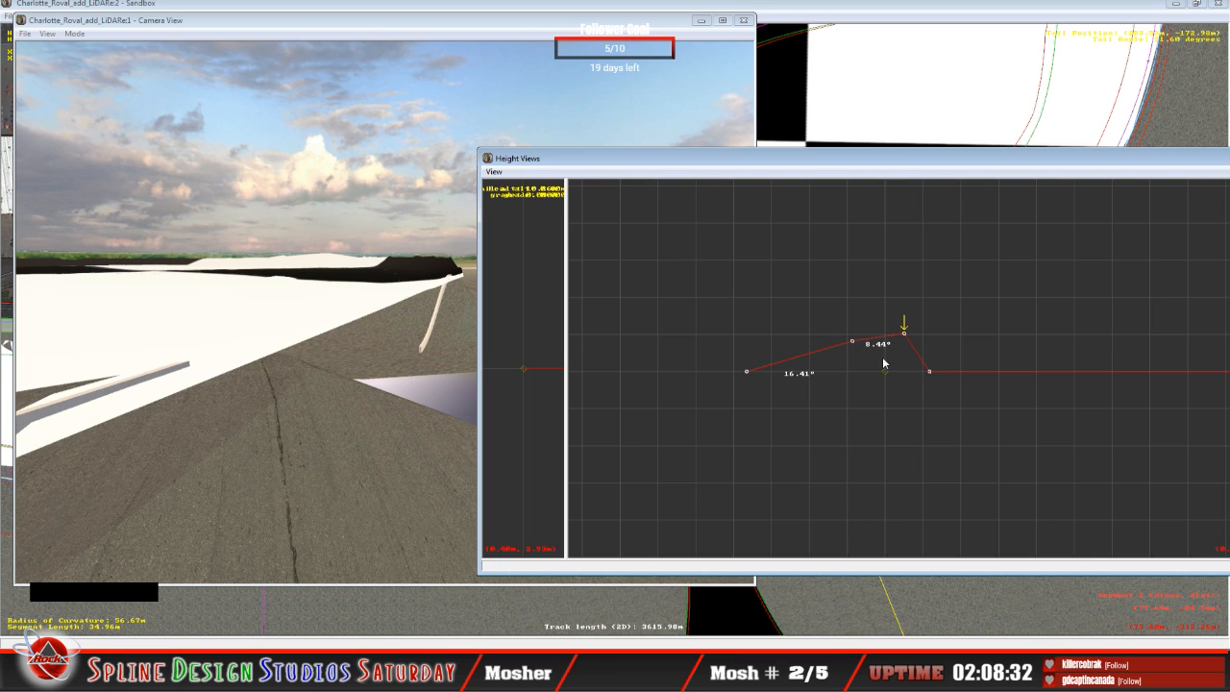
pyautogui.press('Left')
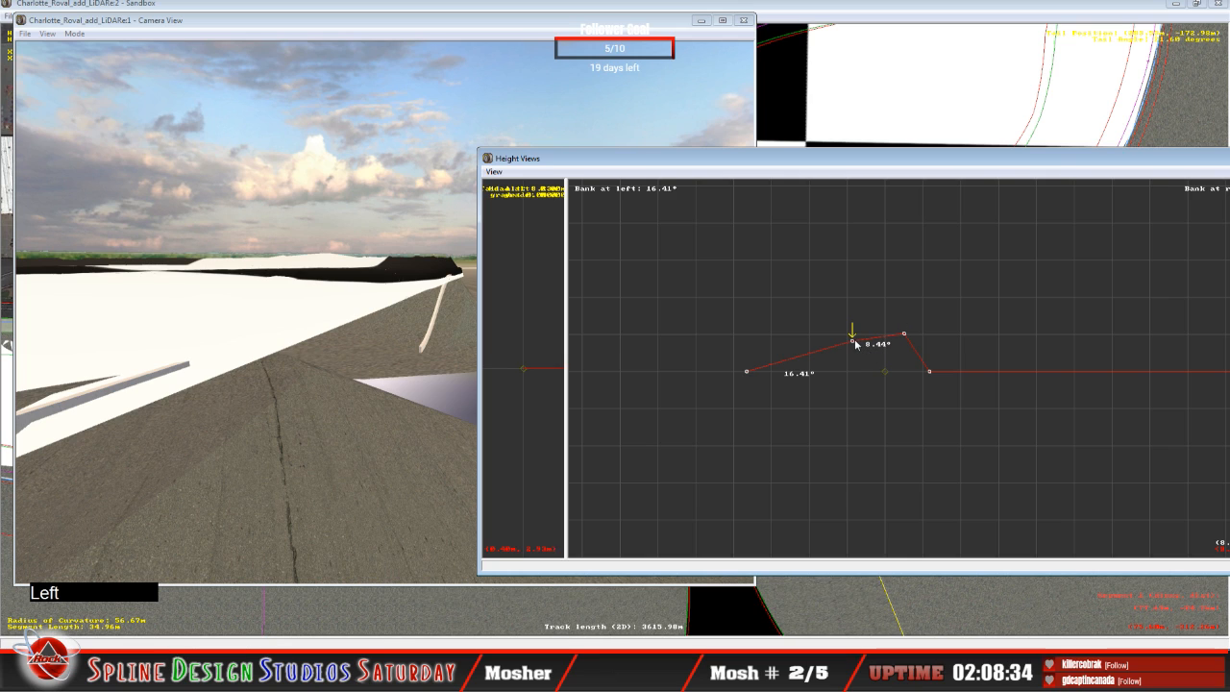
# Step: Lower the second height node of the 34.96 m segment to a 15.45° bank and raise the fourth node of the adjoining 32.77 m segment's cross-section
pyautogui.moveTo(853, 342); pyautogui.dragTo(855, 346)
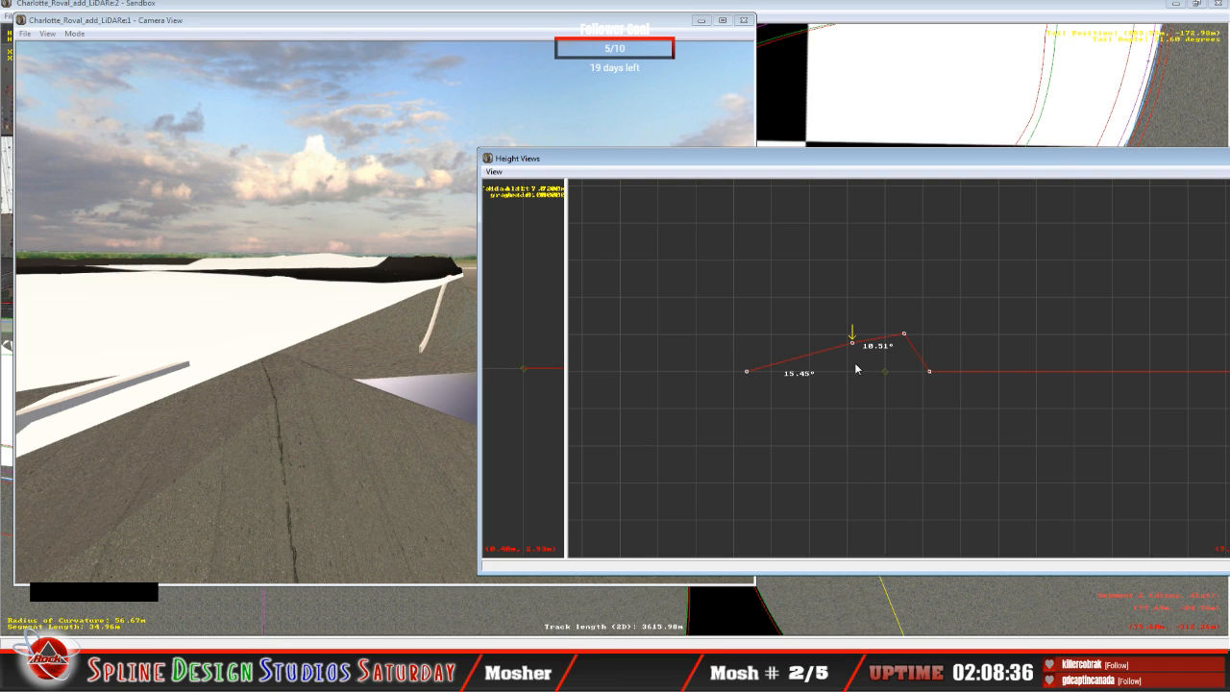
pyautogui.press('Down')
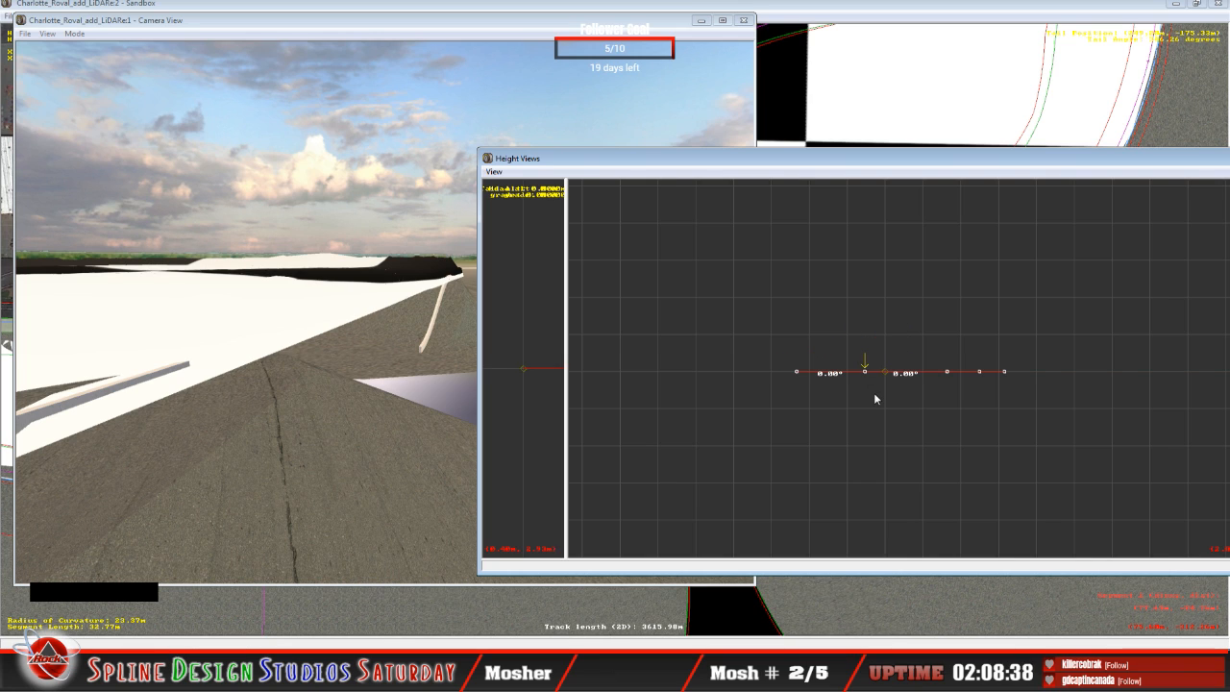
pyautogui.press('Right')
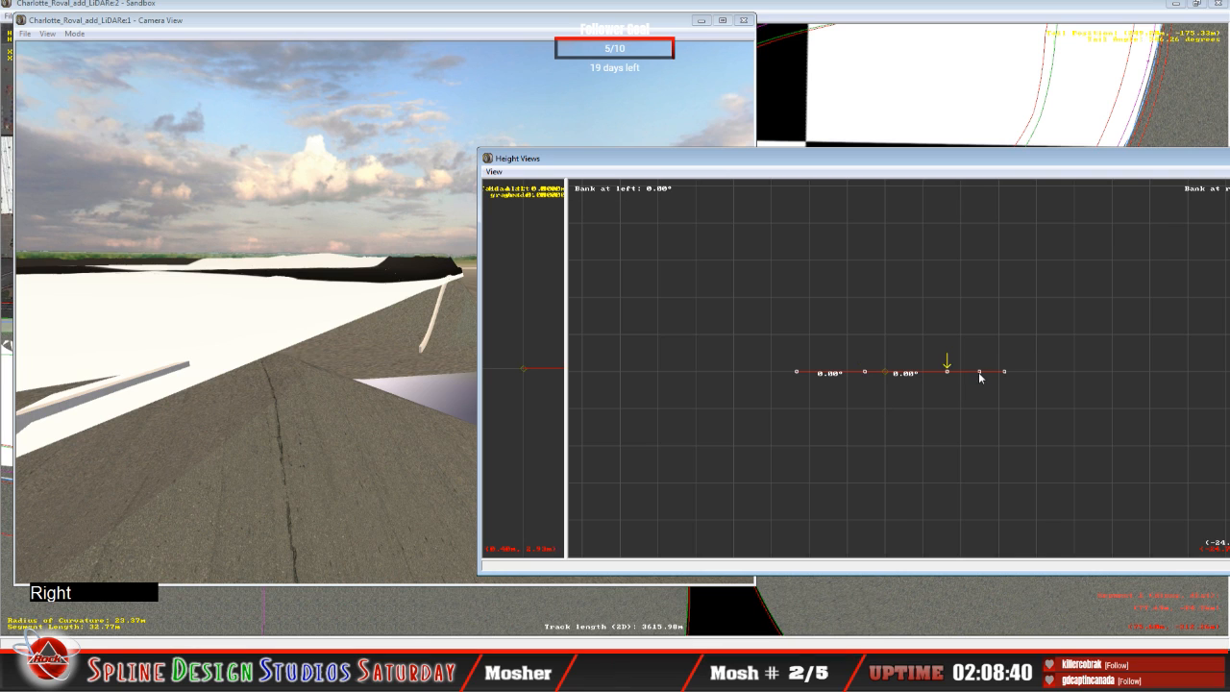
pyautogui.moveTo(980, 375); pyautogui.dragTo(979, 362)
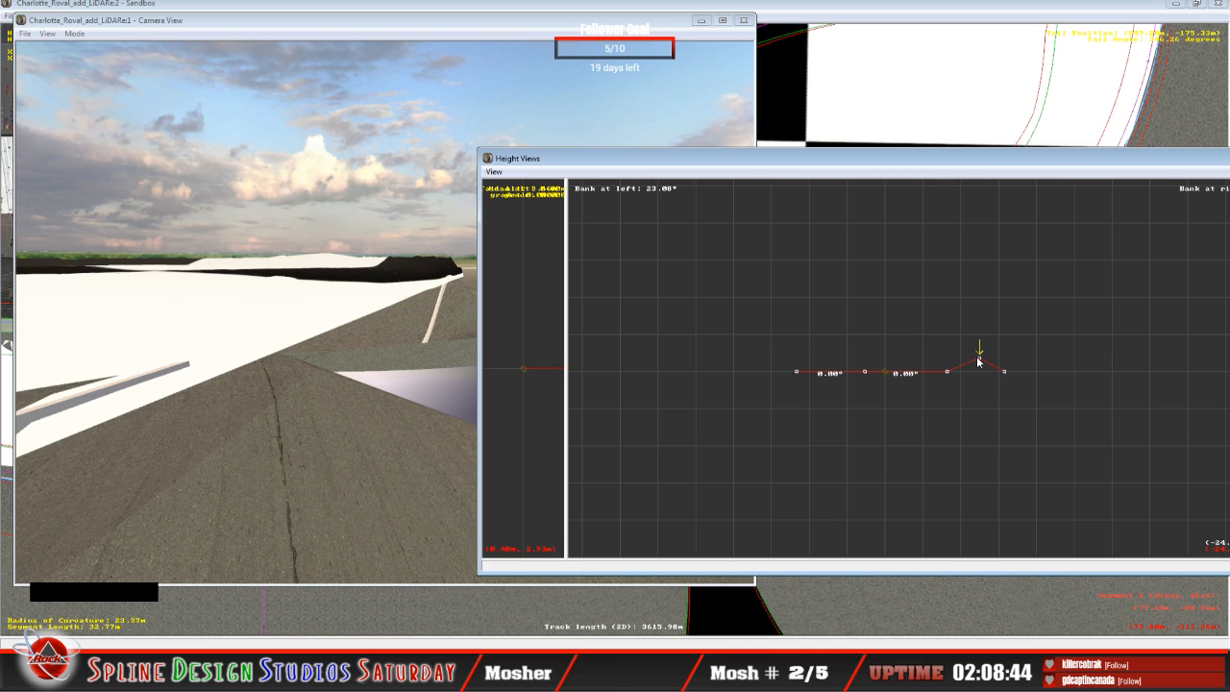
pyautogui.moveTo(979, 362); pyautogui.dragTo(979, 350)
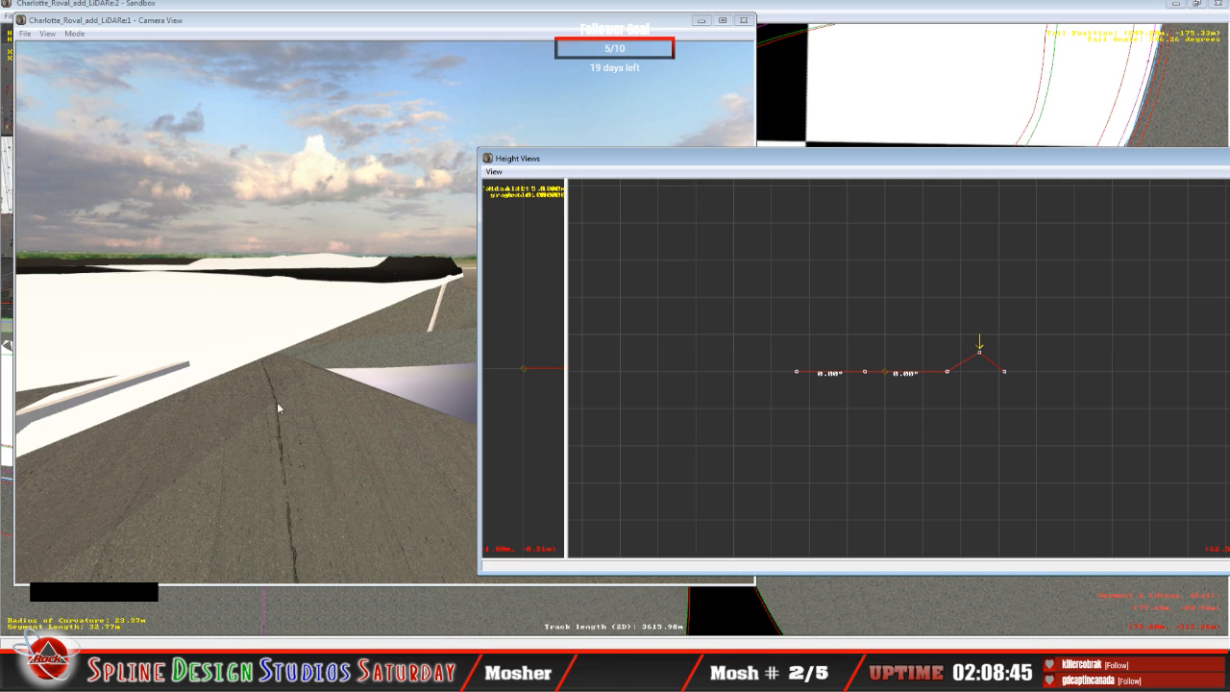
# Step: Fly the 3D camera in Slew Mode toward the end of the white wall to examine the reshaped surface there
pyautogui.click(296, 397)
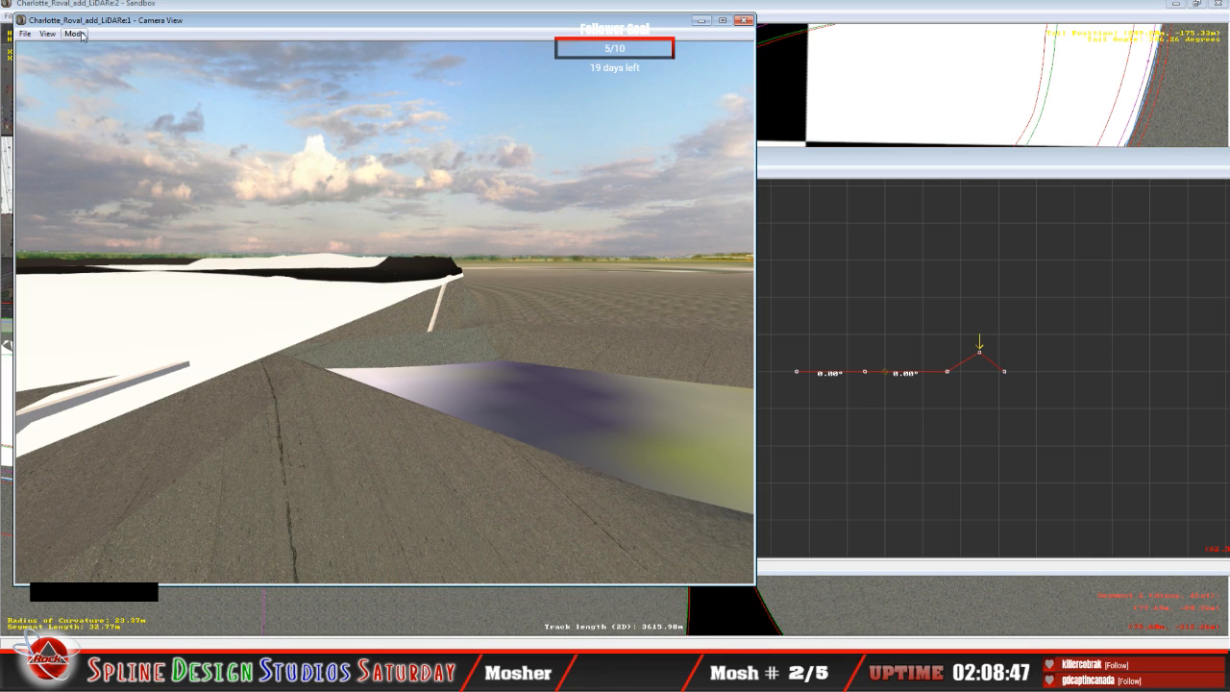
pyautogui.click(74, 34)
pyautogui.click(96, 47)
pyautogui.rightClick(385, 312)
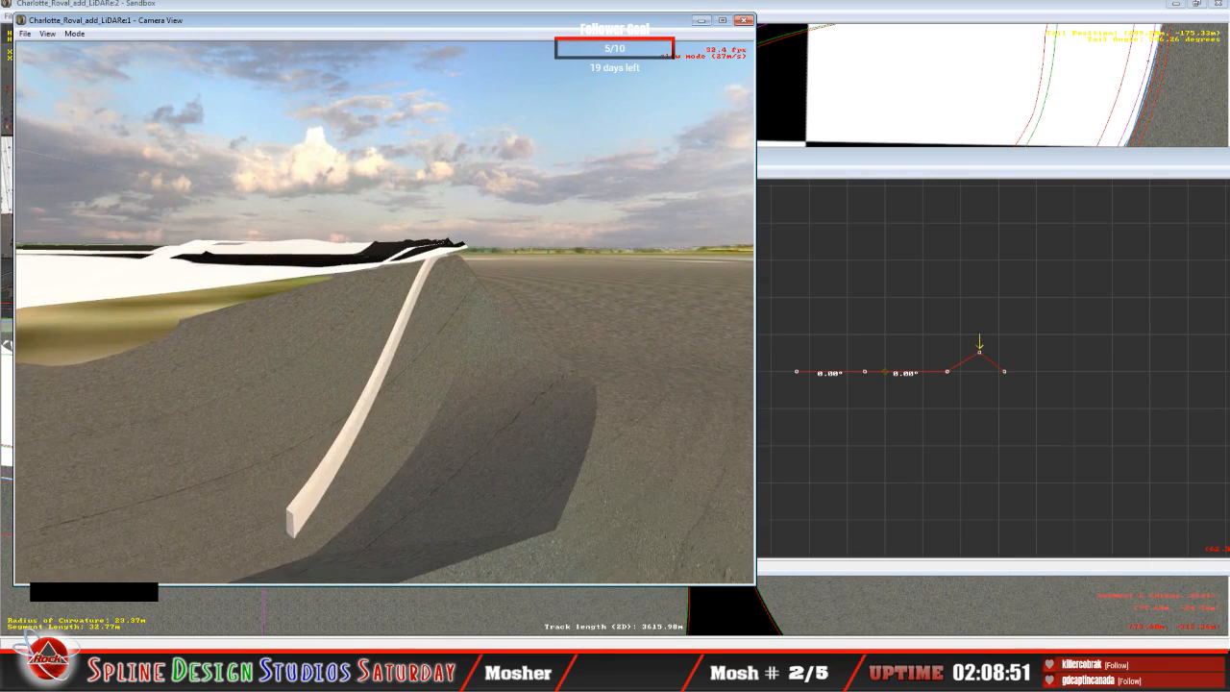
pyautogui.click(385, 312)
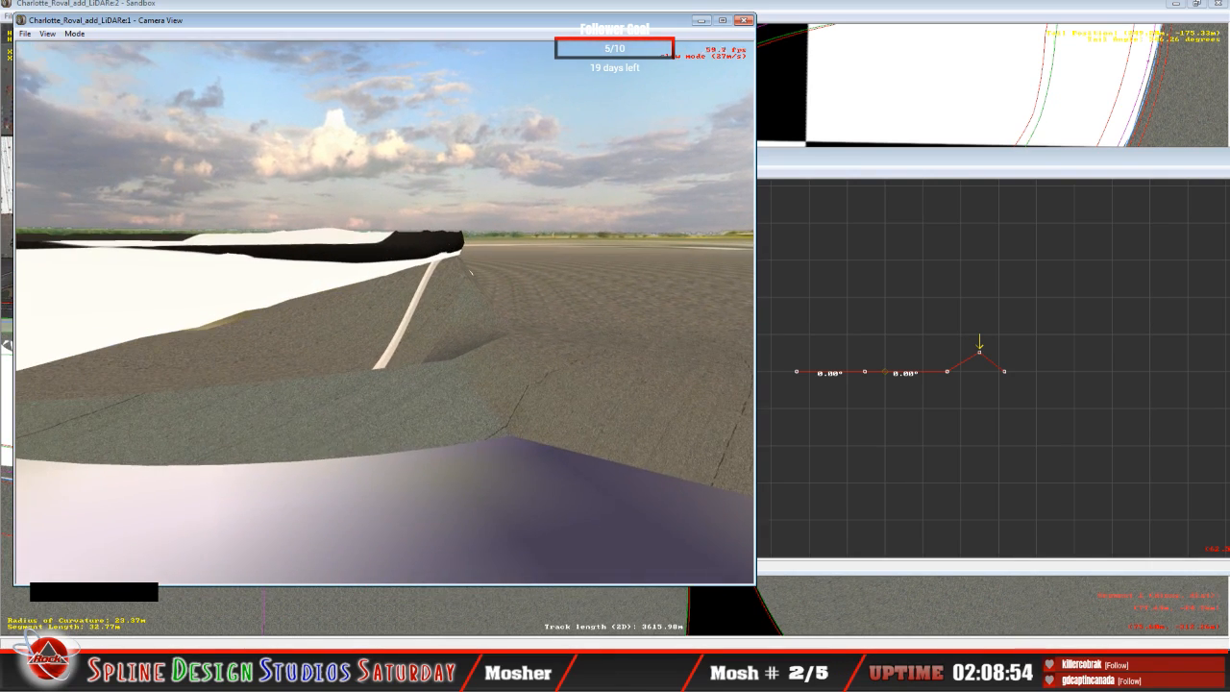
pyautogui.press('space')
# Step: Reselect the 34.96 m corner segment in the track plan and arrange its height profile beside the 3D camera view
pyautogui.click(852, 17)
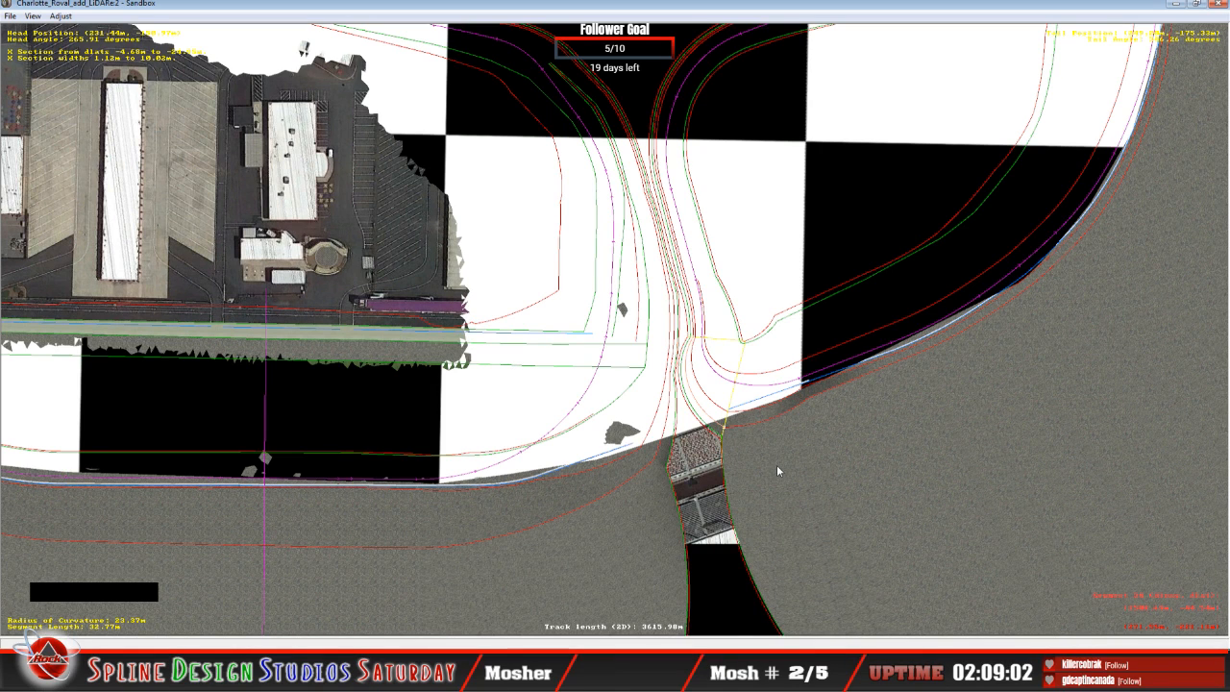
pyautogui.click(745, 415)
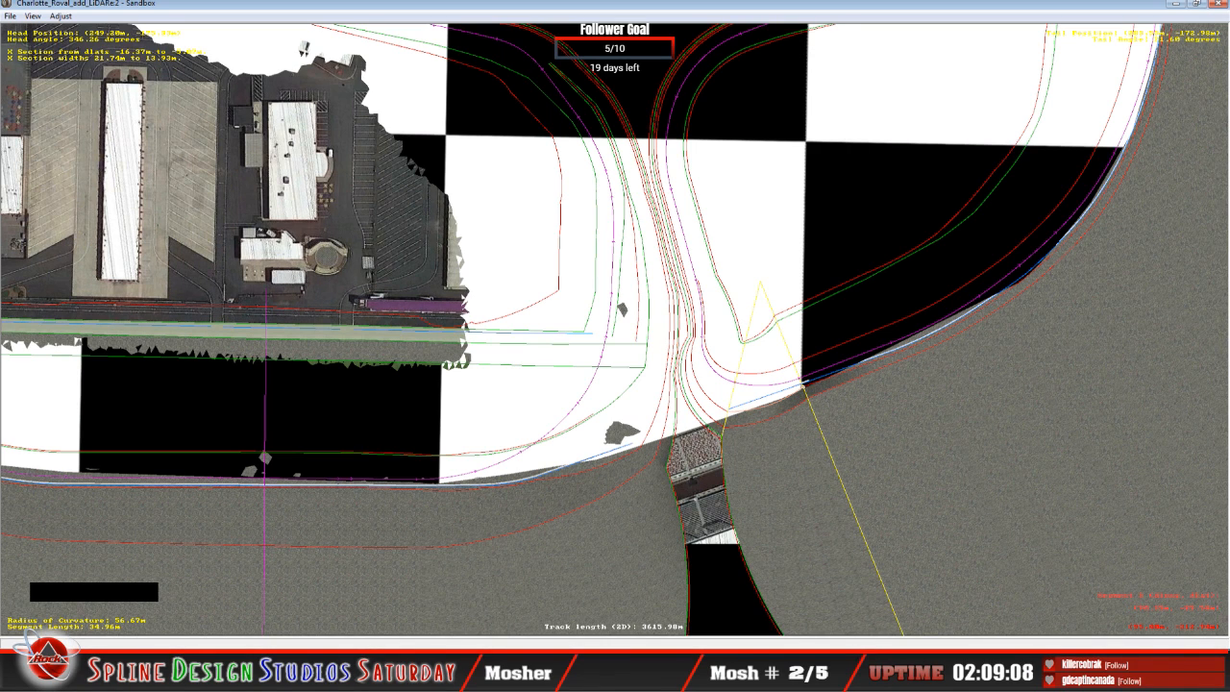
pyautogui.click(769, 399)
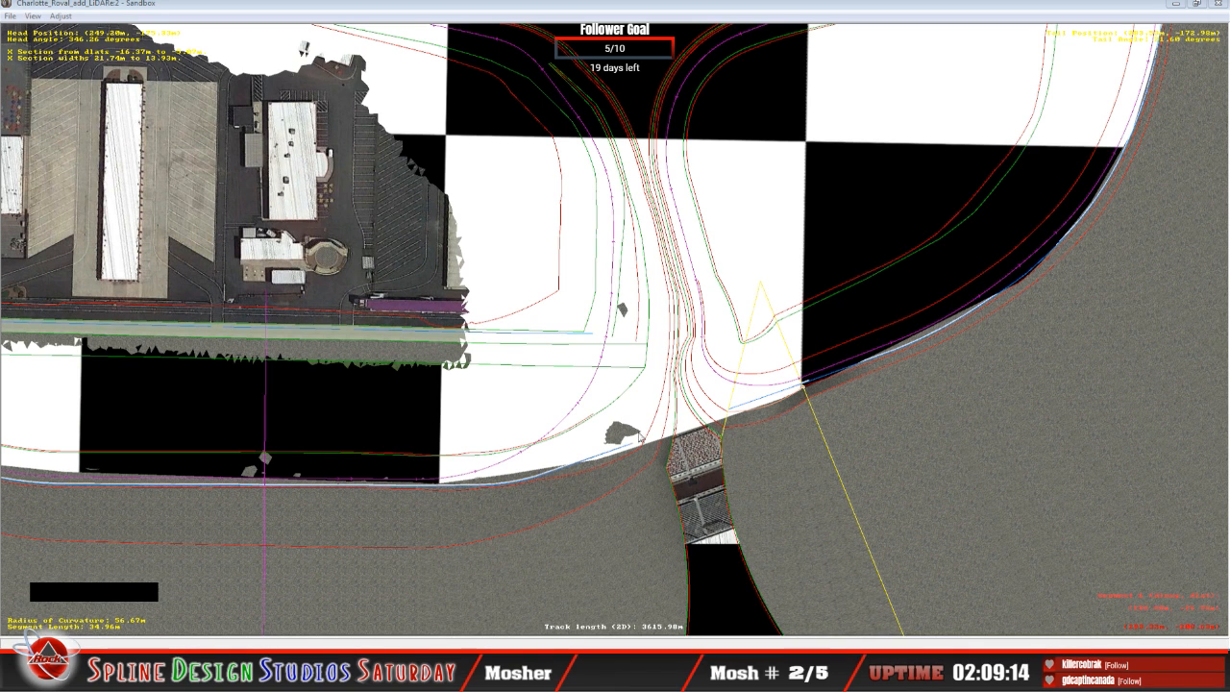
pyautogui.click(404, 578)
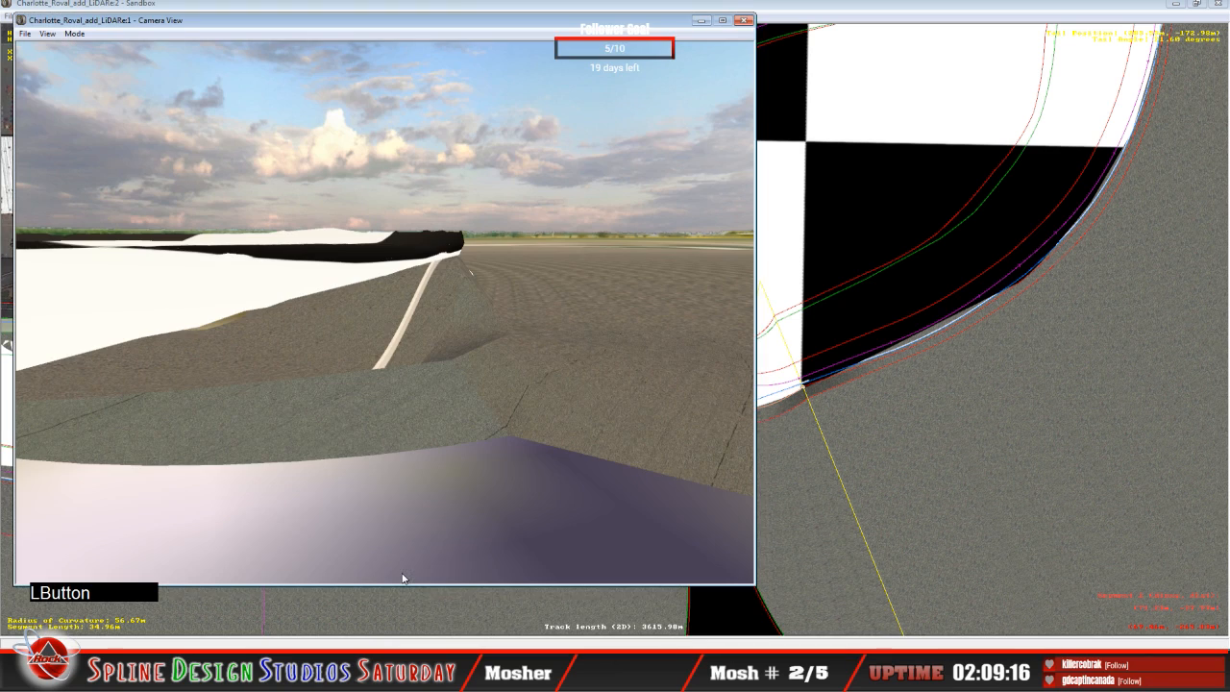
pyautogui.click(398, 630)
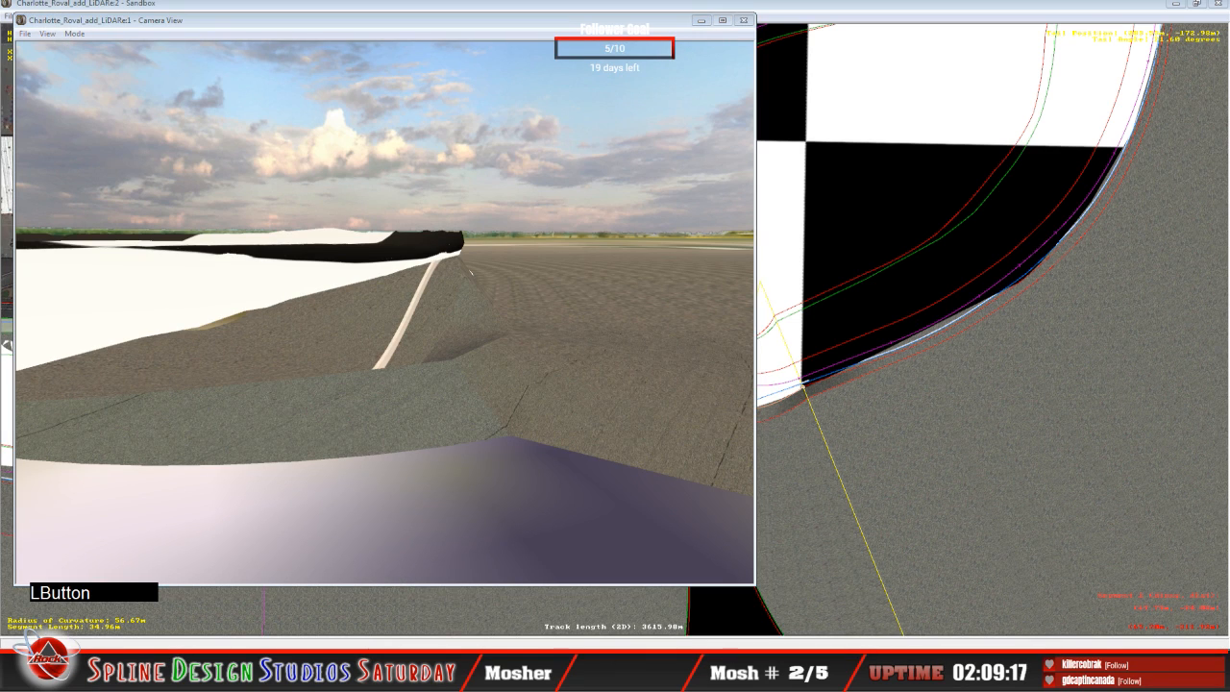
pyautogui.click(582, 583)
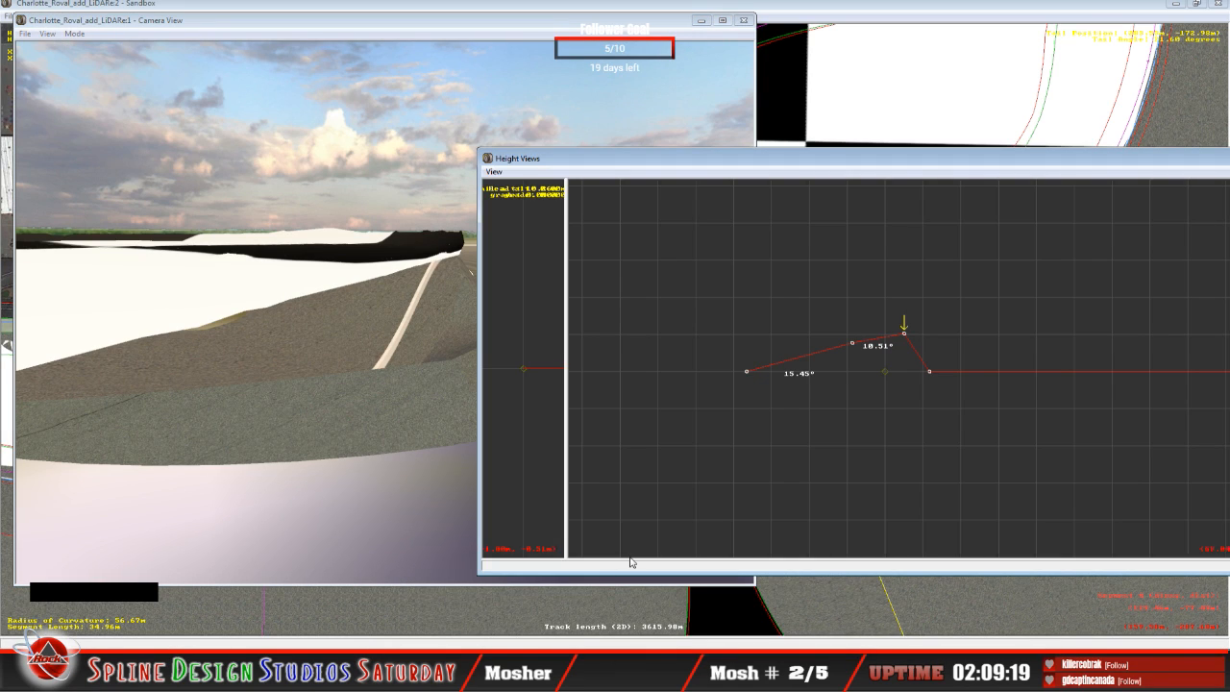
pyautogui.moveTo(747, 170); pyautogui.dragTo(826, 174)
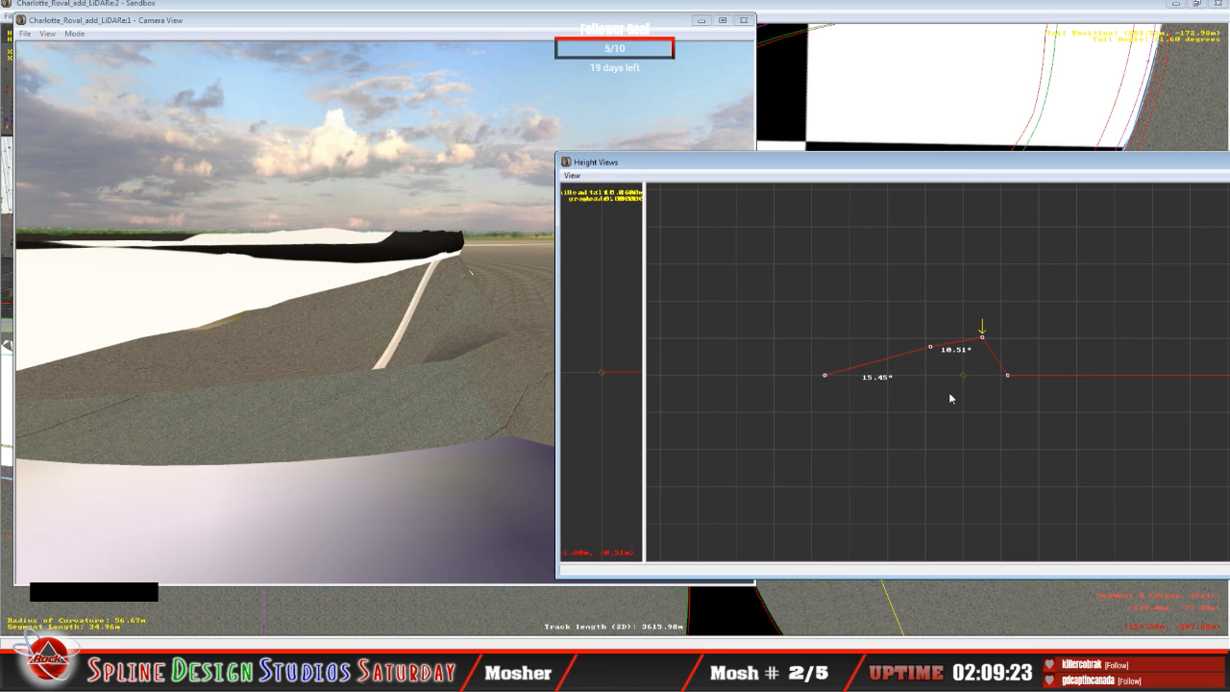
# Step: Lower the second height node of the 34.96 m segment's cross-section to a 12.17° bank and adjust the third node's height
pyautogui.press('Left')
pyautogui.moveTo(937, 350); pyautogui.dragTo(932, 356)
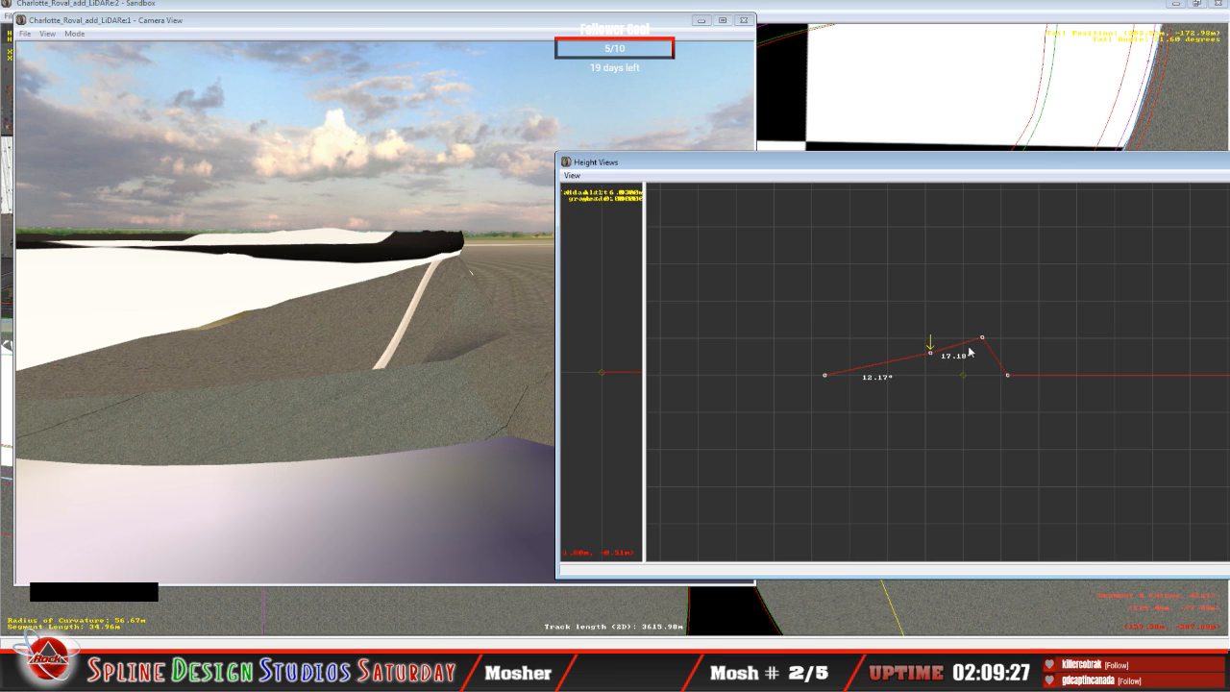
pyautogui.press('Right')
pyautogui.moveTo(983, 340); pyautogui.dragTo(980, 338)
# Step: Raise the third height node of the adjoining 32.77 m segment's cross-section to a 23.41° bank
pyautogui.press('Down')
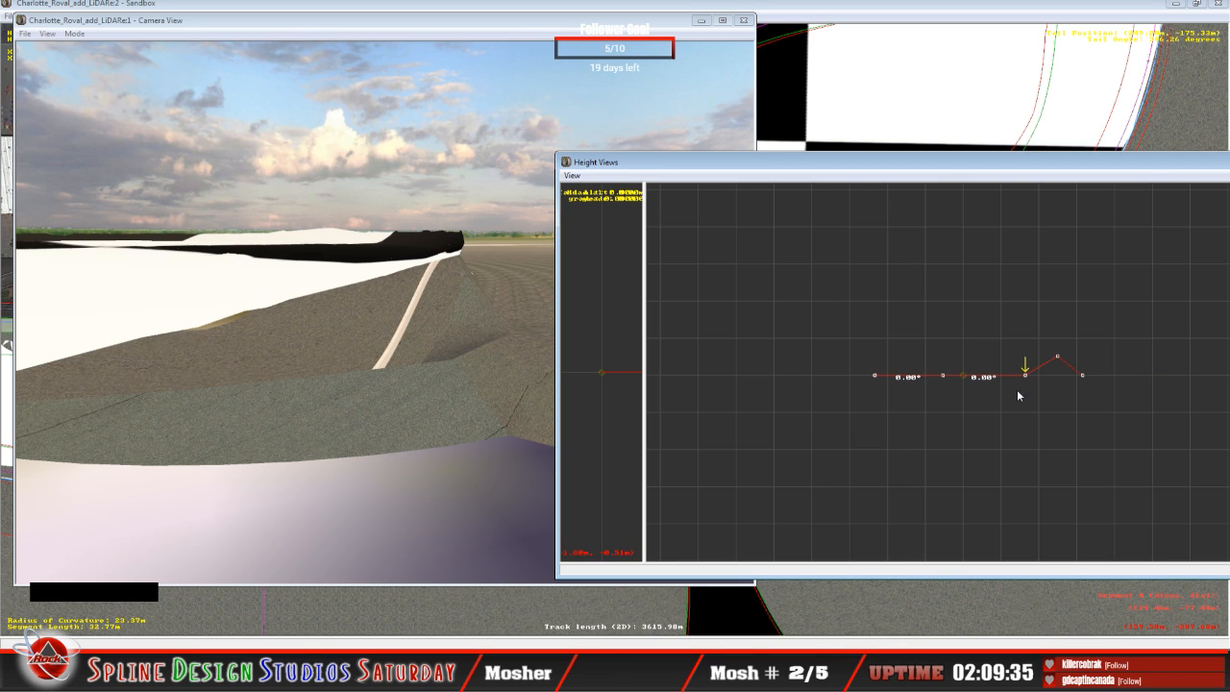
pyautogui.moveTo(1026, 375); pyautogui.dragTo(1014, 341)
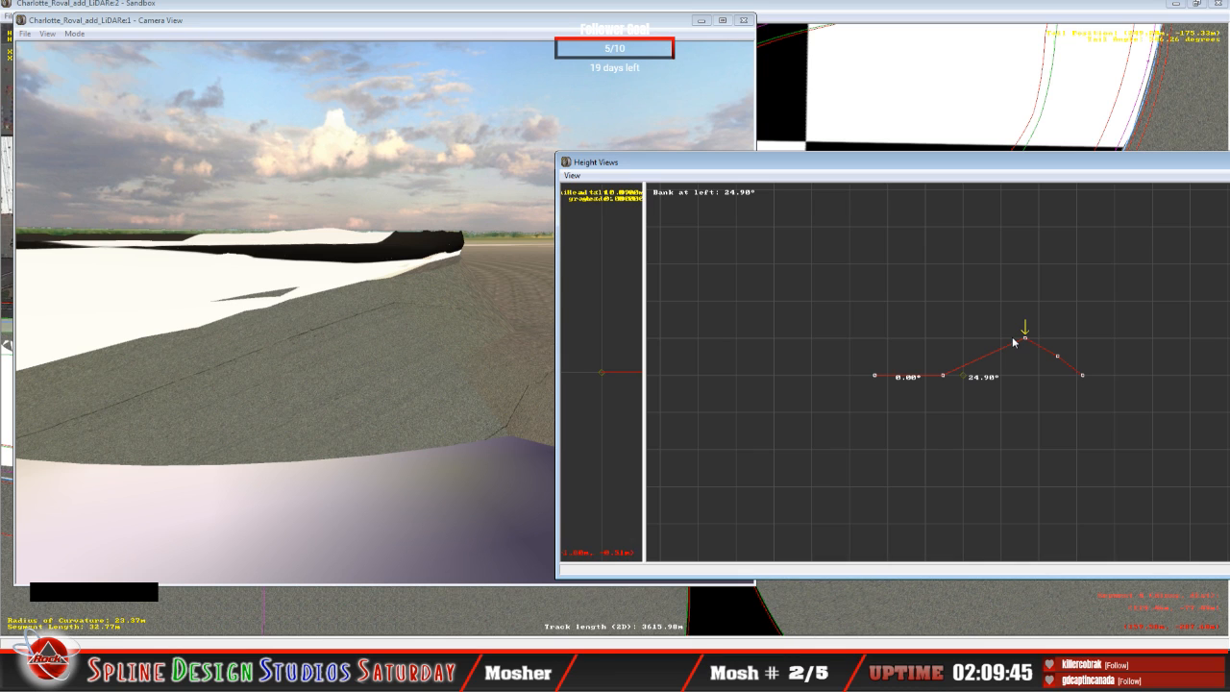
pyautogui.moveTo(1013, 341); pyautogui.dragTo(1015, 344)
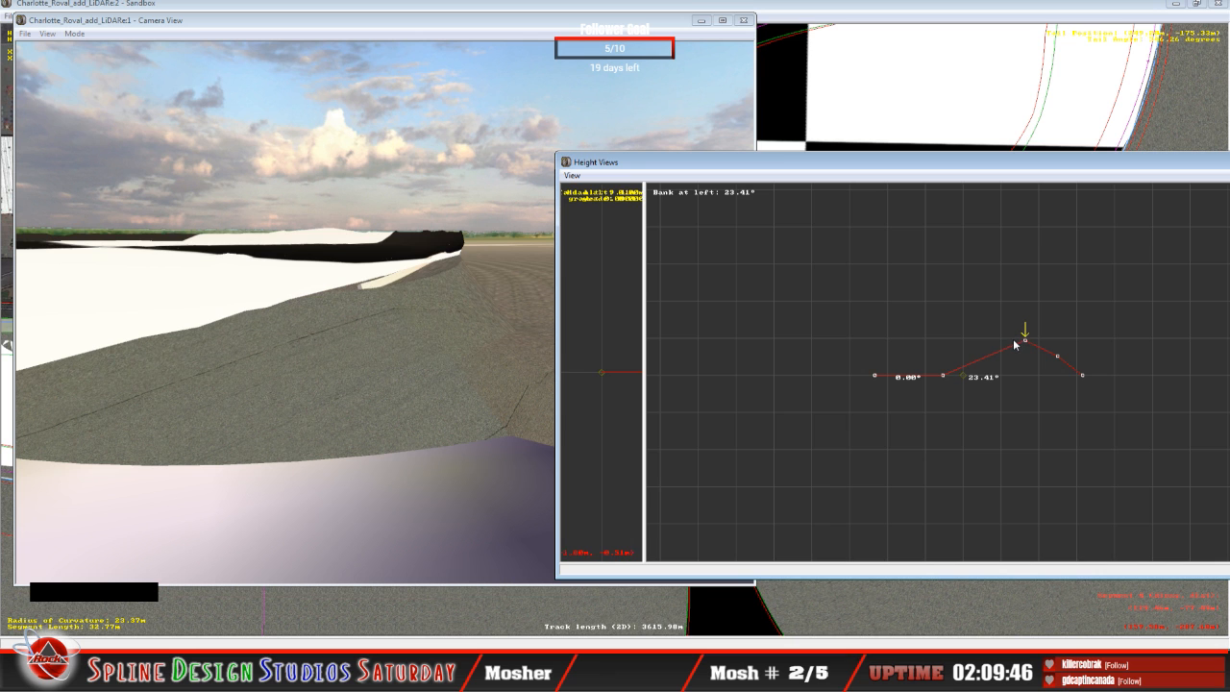
# Step: Move the 3D camera in Slew Mode above the side road junction to examine how the raised segment meets the terrain
pyautogui.click(90, 36)
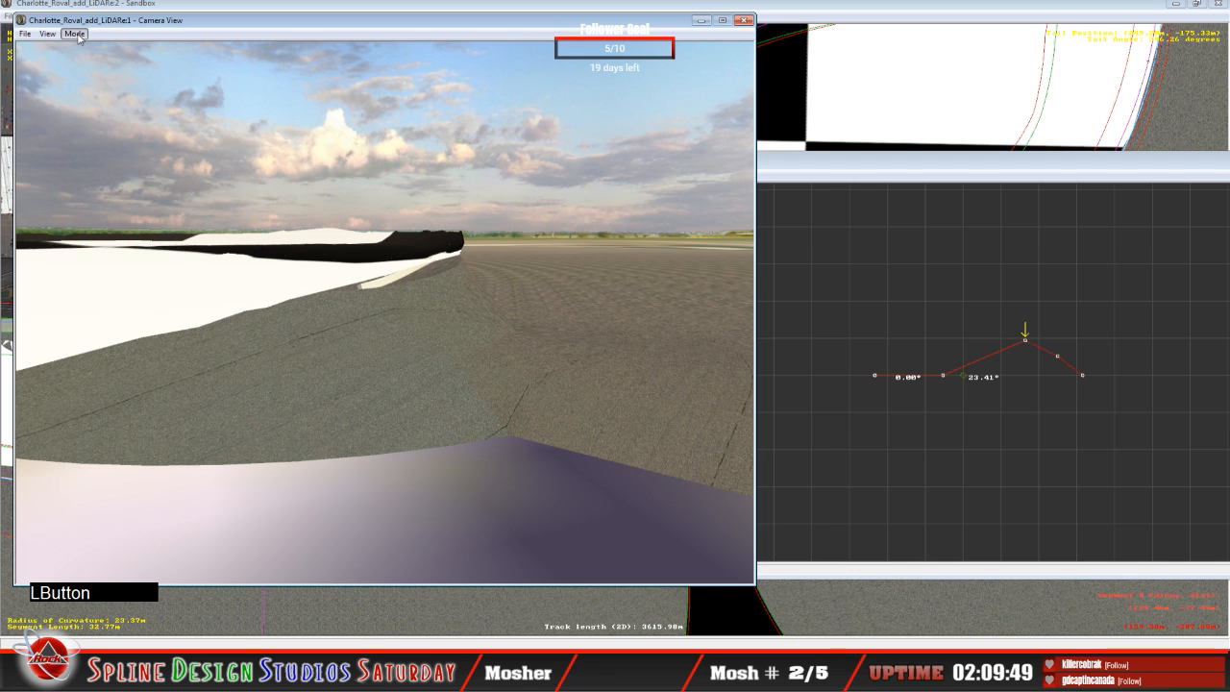
pyautogui.click(77, 34)
pyautogui.click(101, 47)
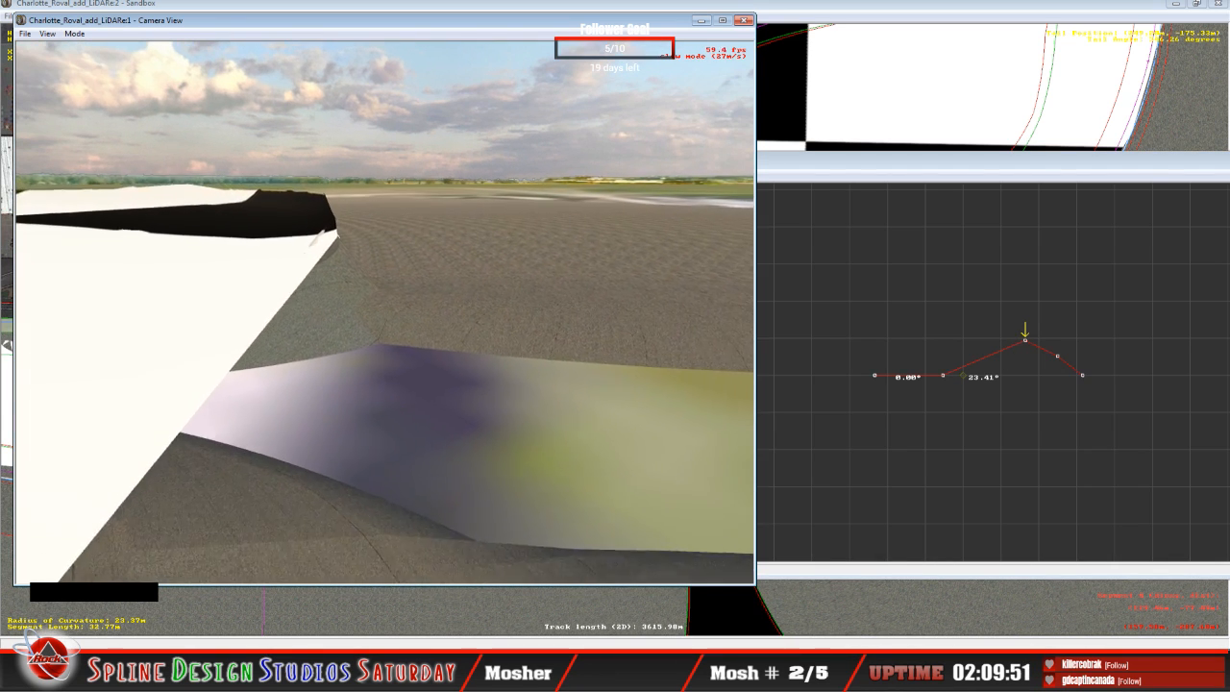
pyautogui.moveTo(384, 312); pyautogui.dragTo(337, 264, button='right')
pyautogui.moveTo(365, 288); pyautogui.dragTo(324, 426)
pyautogui.press('space')
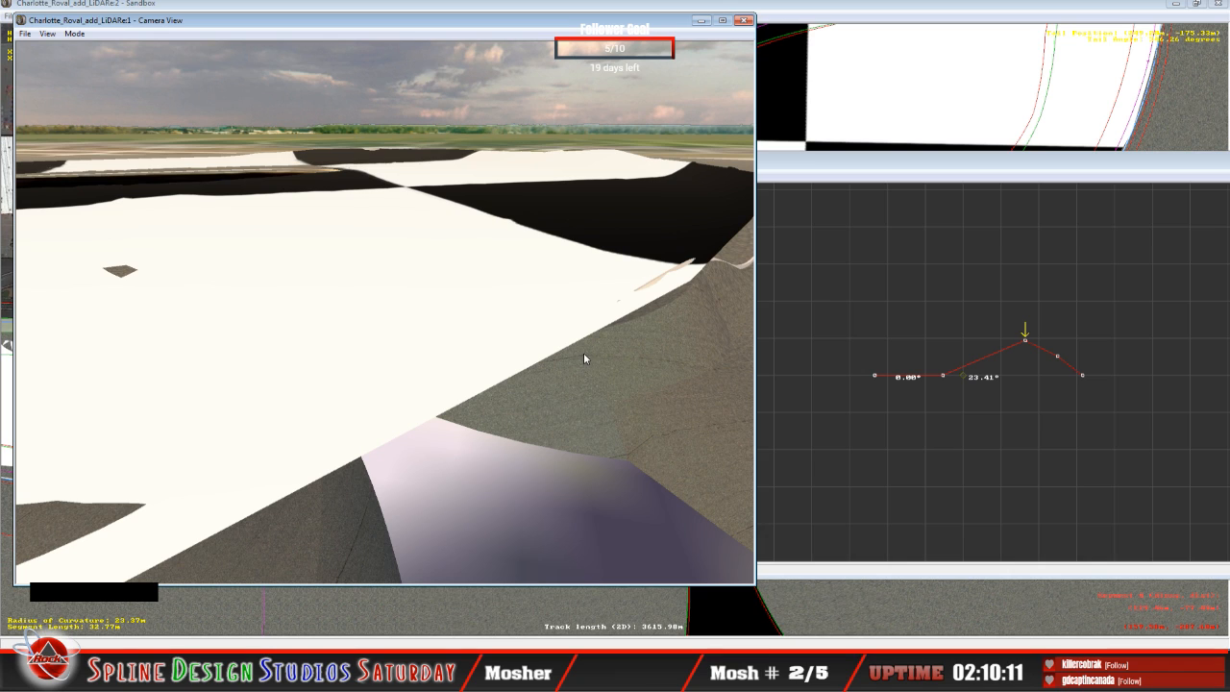
# Step: Raise the second height node of the 32.77 m segment to a 24.56° bank and lower its third node to a 2.23° bank
pyautogui.click(966, 185)
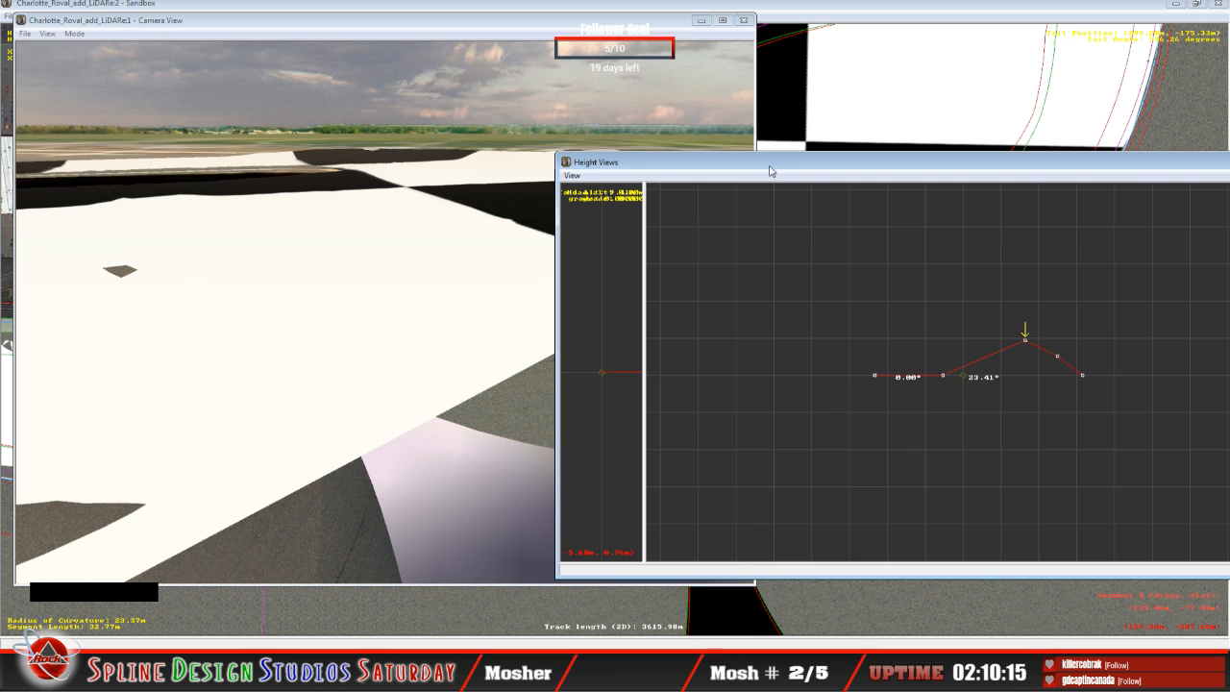
pyautogui.moveTo(769, 168); pyautogui.dragTo(867, 155)
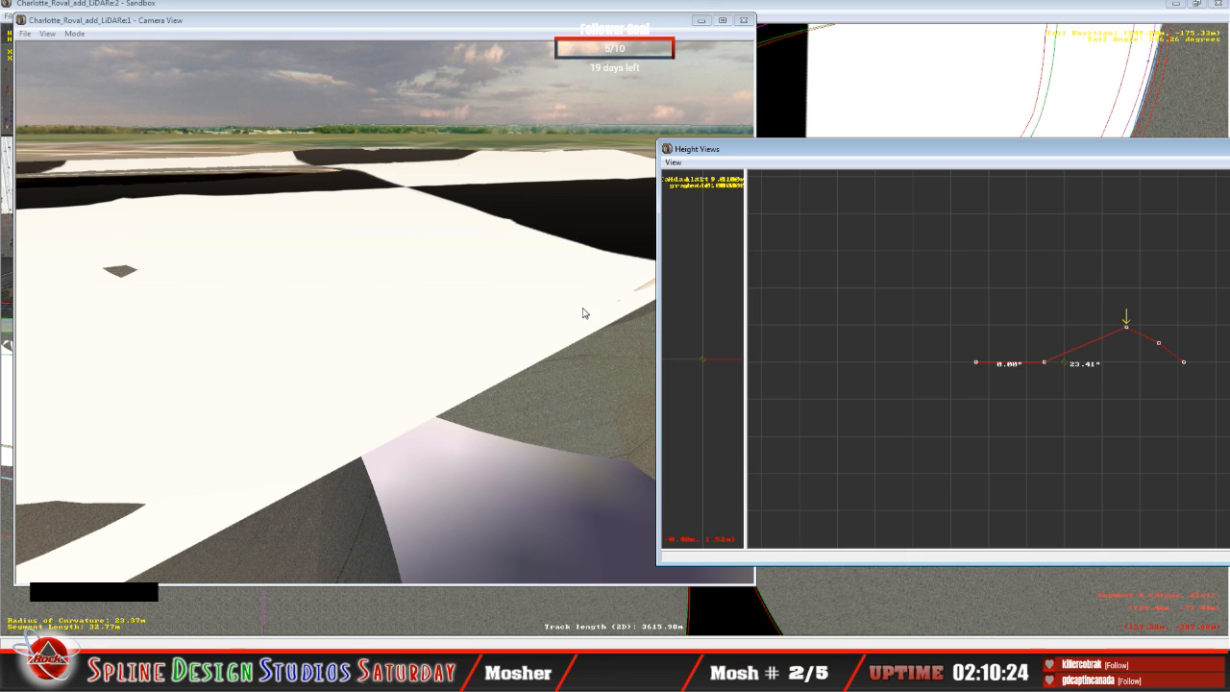
pyautogui.moveTo(834, 158)
pyautogui.mouseDown()
pyautogui.moveTo(850, 154)
pyautogui.moveTo(833, 156)
pyautogui.mouseUp()
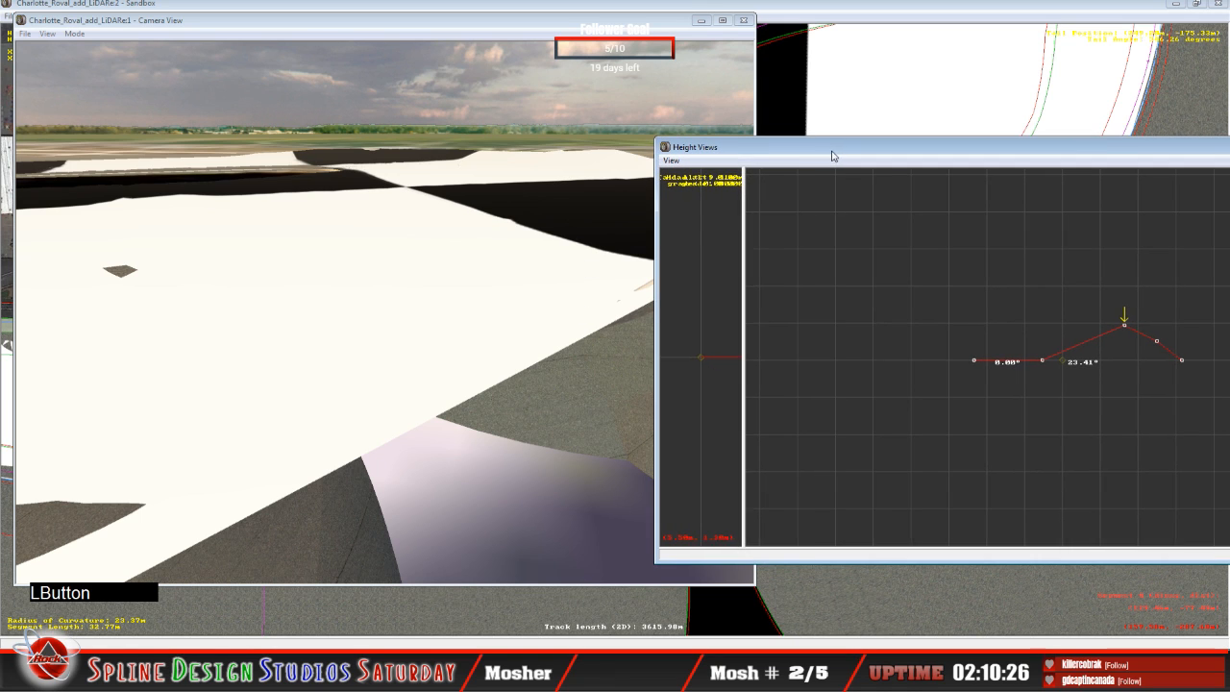
pyautogui.click(1042, 360)
pyautogui.moveTo(1046, 366); pyautogui.dragTo(1037, 334)
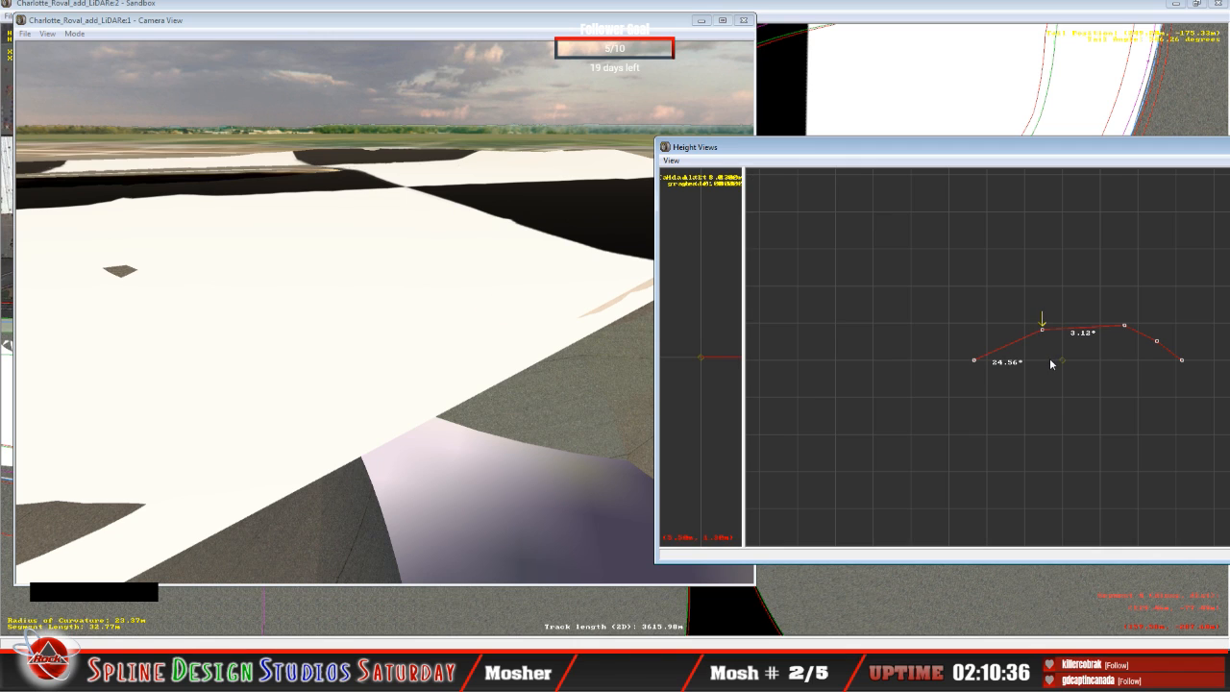
pyautogui.press('Right')
pyautogui.moveTo(1125, 326); pyautogui.dragTo(1126, 326)
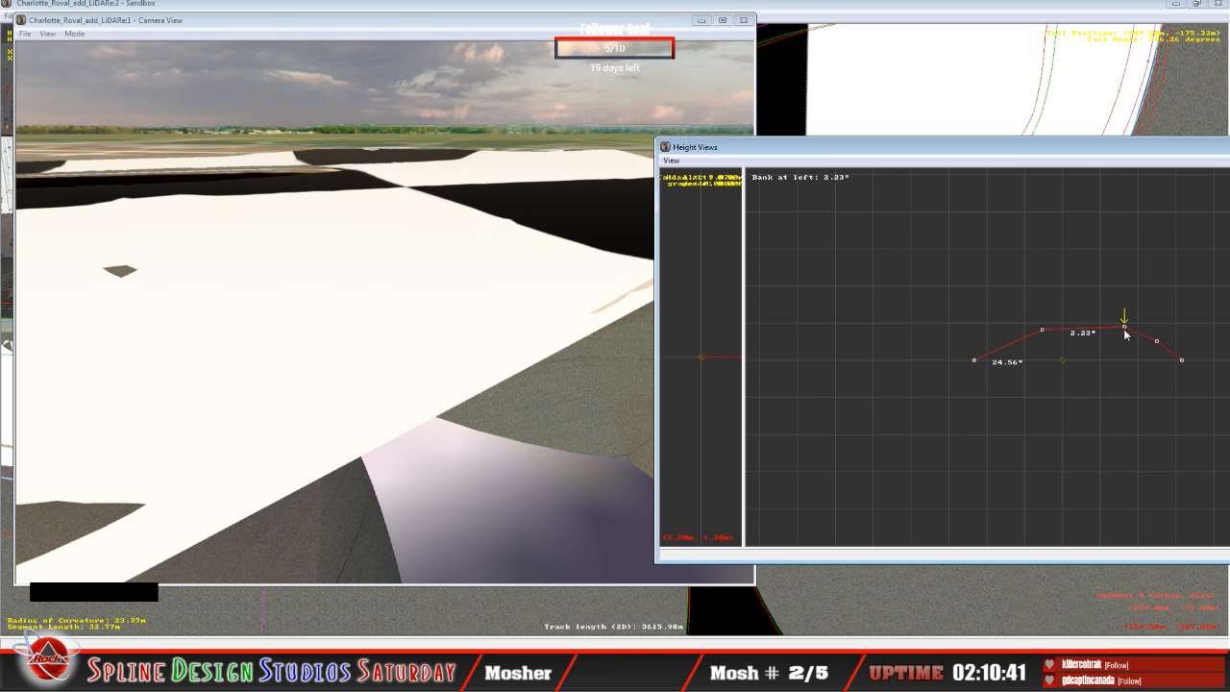
# Step: Select the fourth height node and reposition the 3D camera in Slew Mode to examine the surface beyond the side road
pyautogui.press('Right')
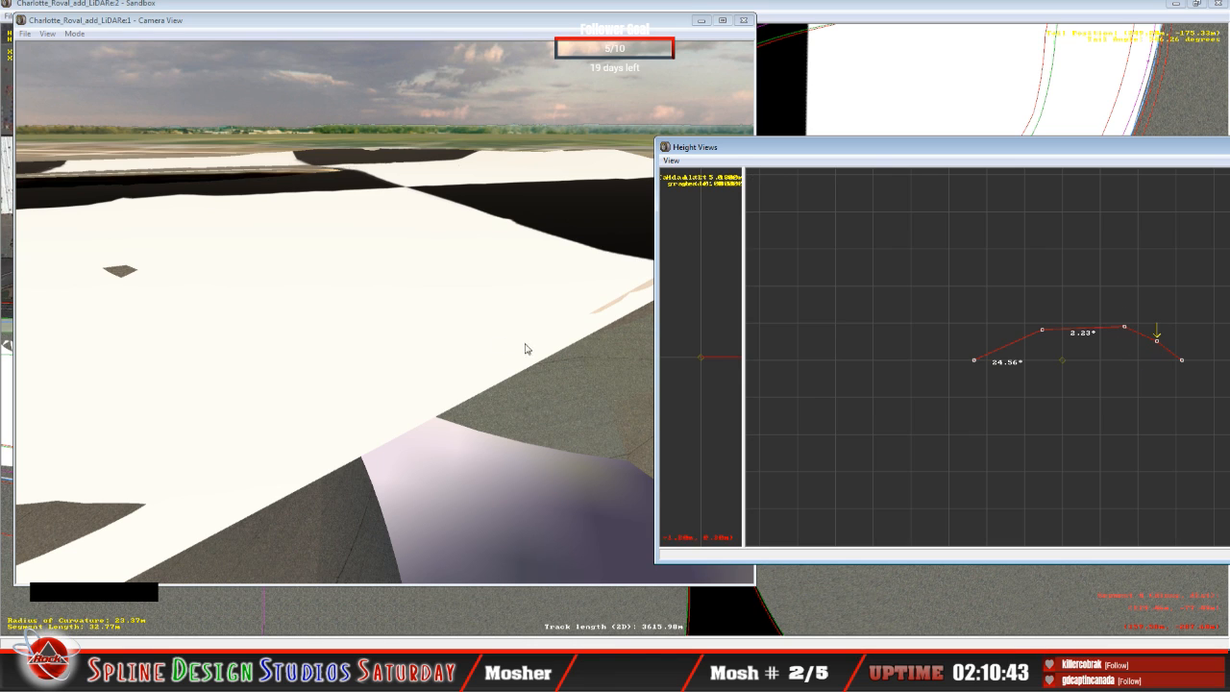
pyautogui.click(483, 335)
pyautogui.click(70, 36)
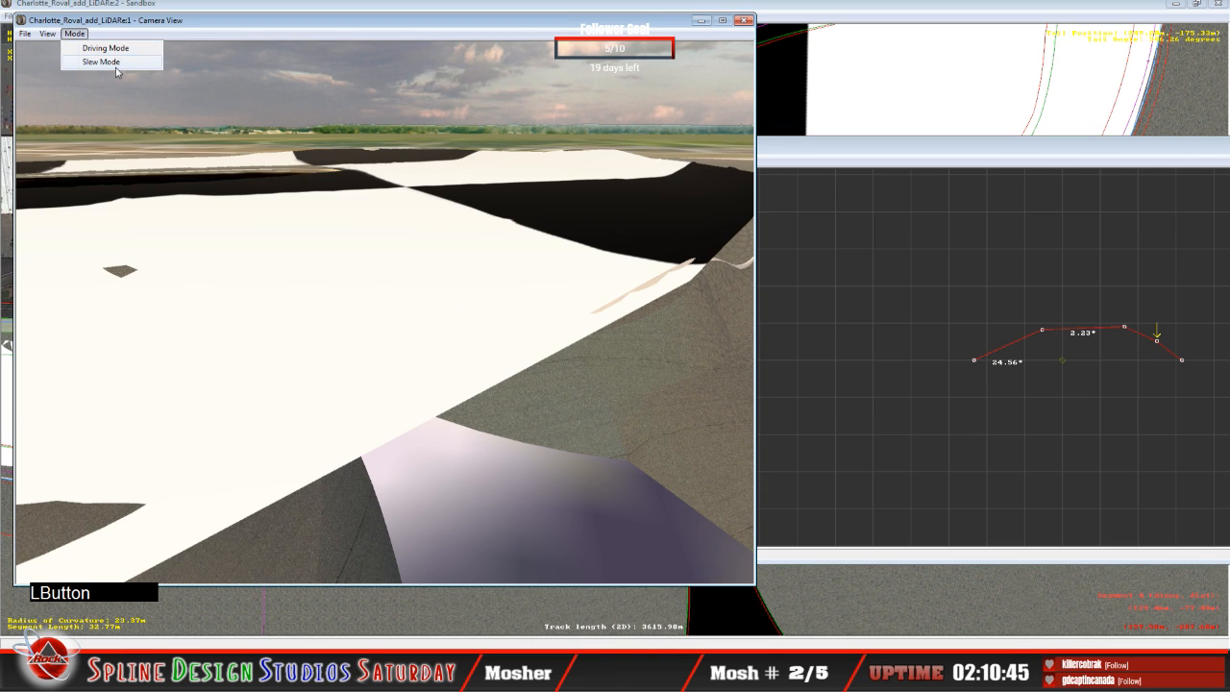
pyautogui.click(115, 61)
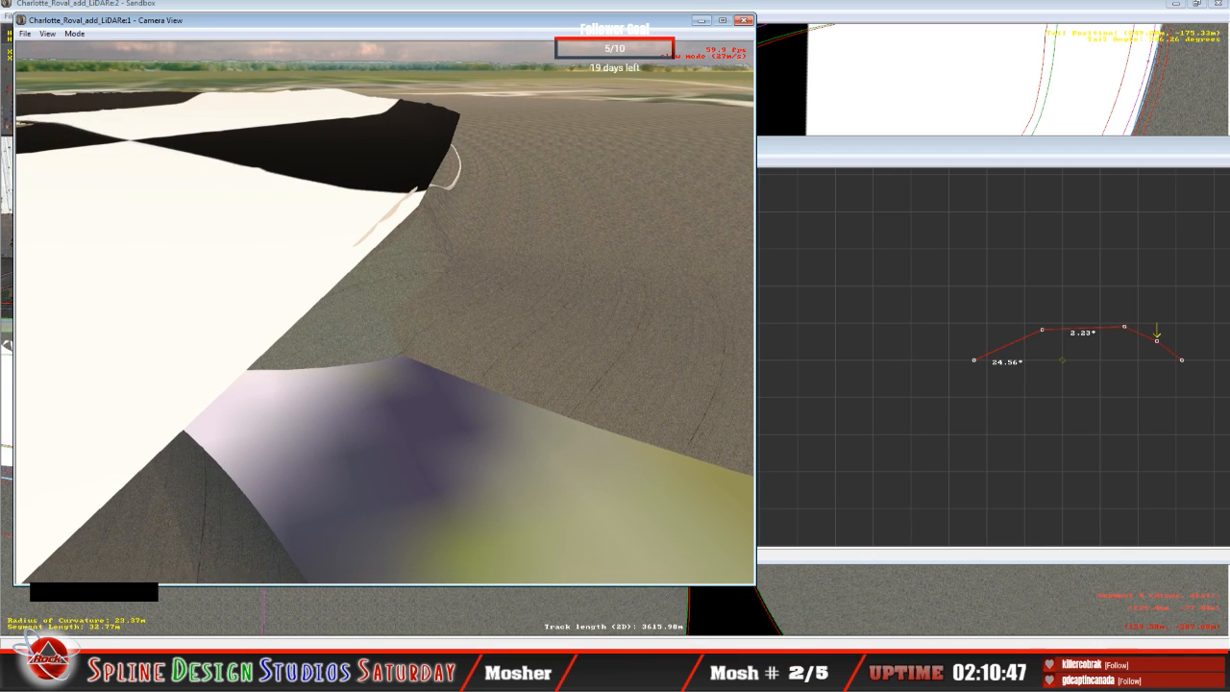
pyautogui.press('space')
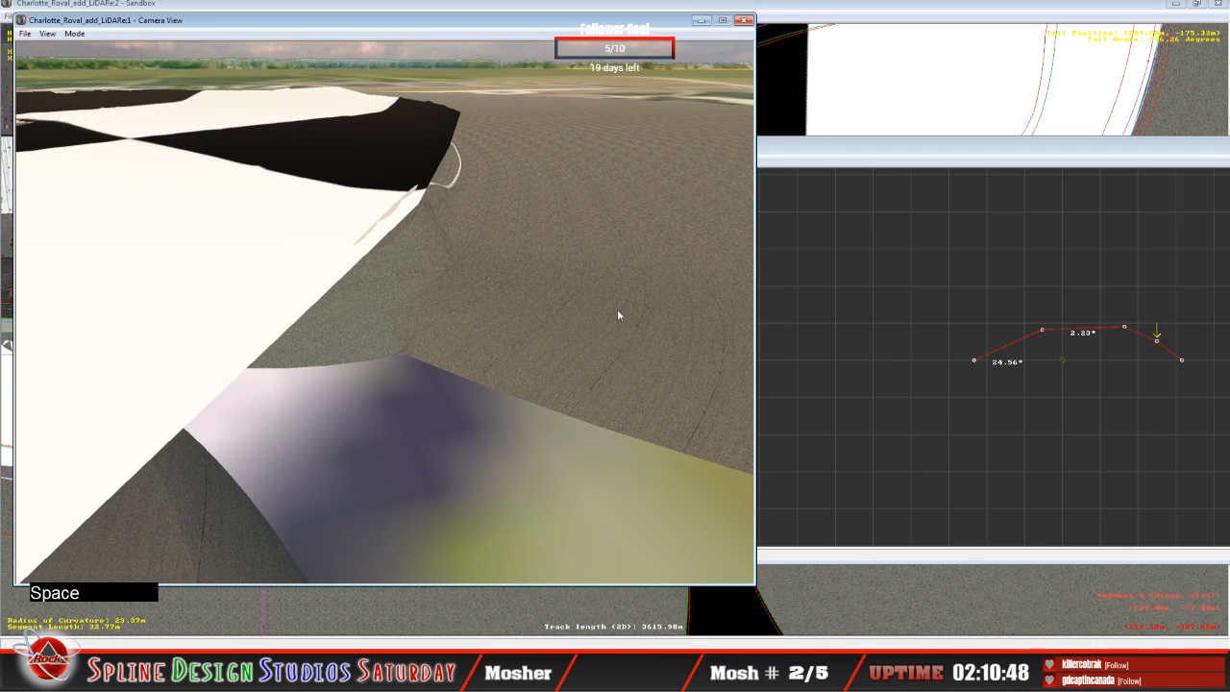
# Step: Raise the fourth height node of the 32.77 m segment about level with the third node, and raise the third to a 3.57° bank
pyautogui.click(1159, 340)
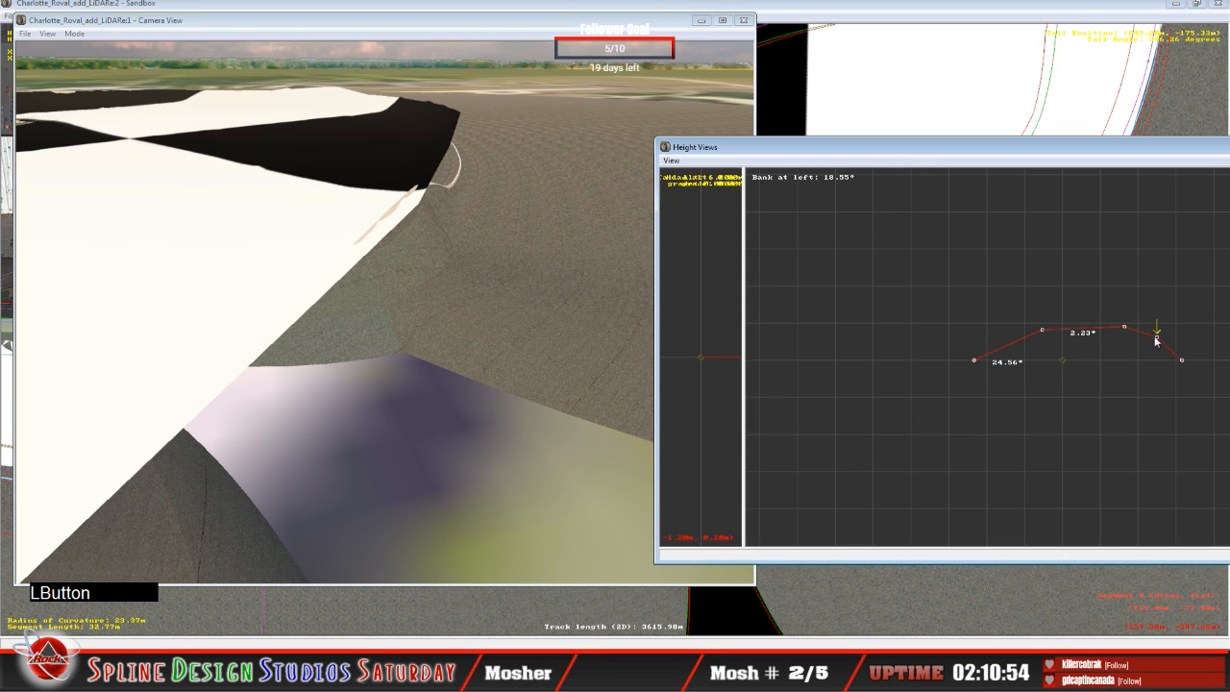
pyautogui.moveTo(1156, 340)
pyautogui.mouseDown()
pyautogui.moveTo(1153, 319)
pyautogui.moveTo(1160, 328)
pyautogui.mouseUp()
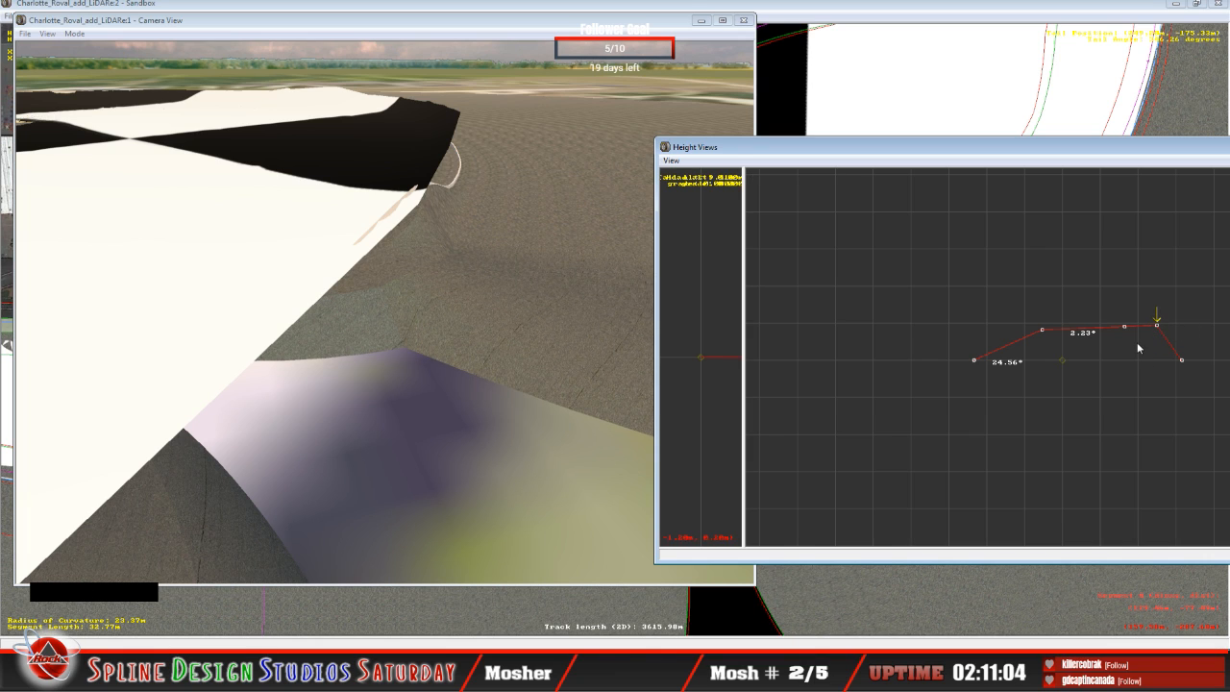
pyautogui.press('Left')
pyautogui.click(1126, 328)
pyautogui.moveTo(1127, 329); pyautogui.dragTo(1127, 329)
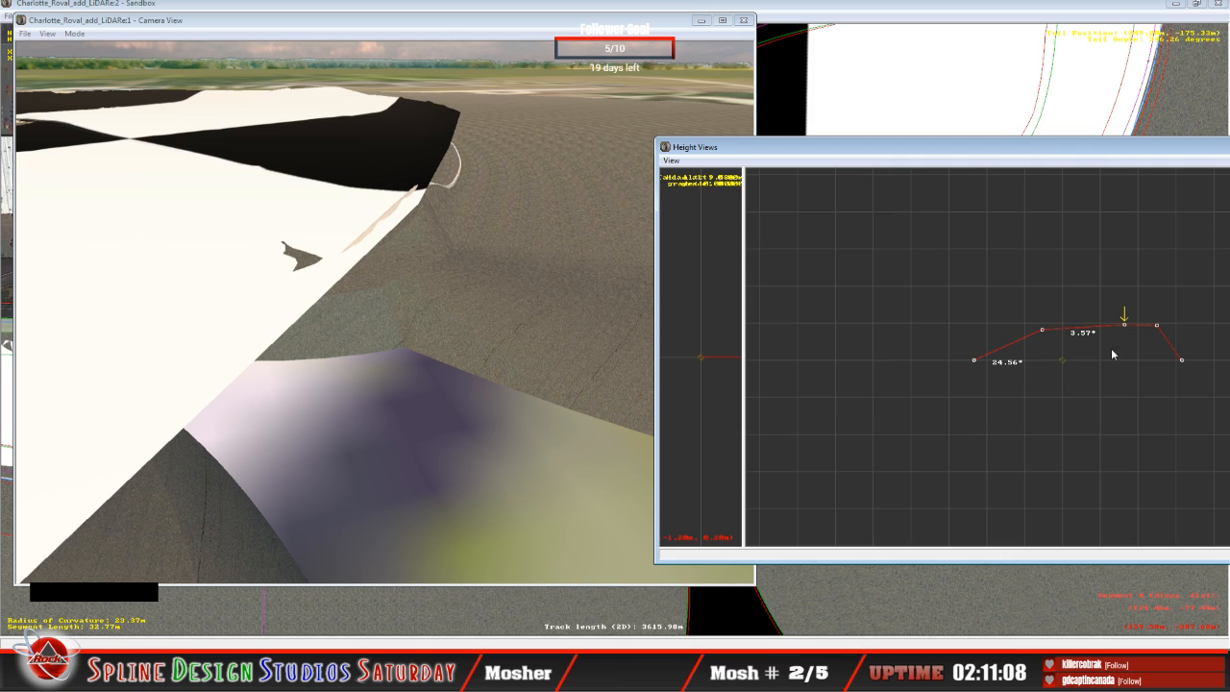
# Step: Check the second node's height and raise the third height node of the 32.77 m segment to a 4.01° bank
pyautogui.press('Left')
pyautogui.click(1044, 330)
pyautogui.moveTo(1044, 332); pyautogui.dragTo(1050, 334)
pyautogui.press('Right')
pyautogui.moveTo(1122, 330); pyautogui.dragTo(1125, 342)
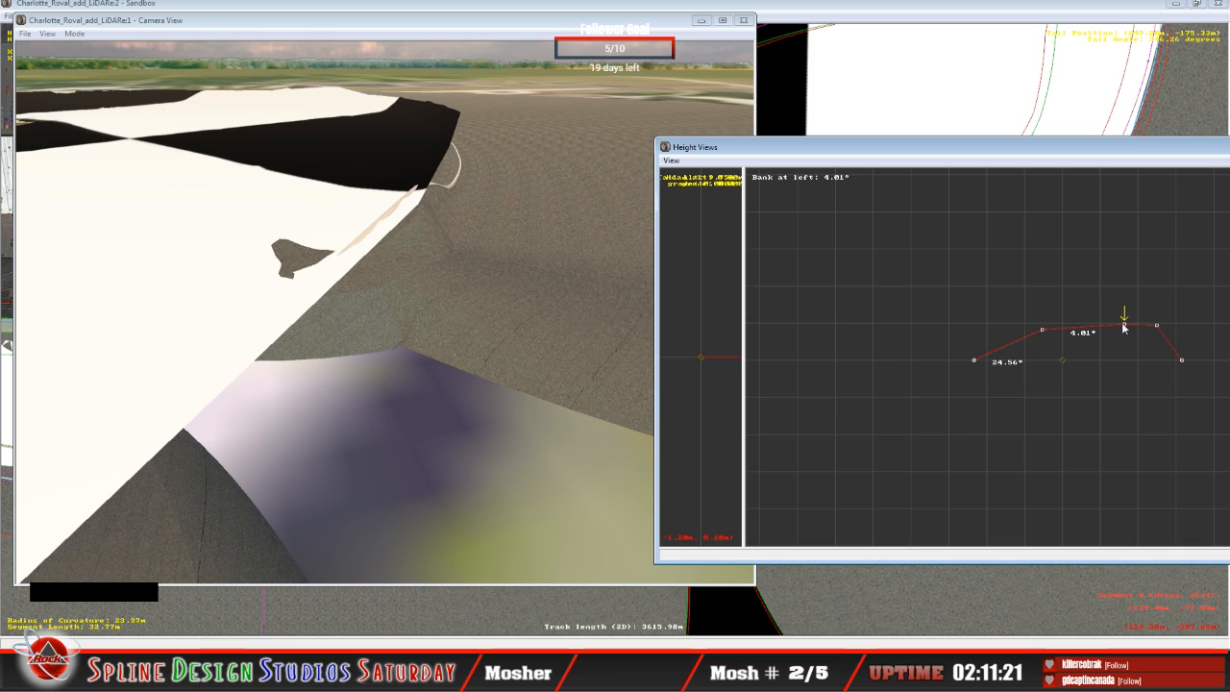
# Step: Compare the cross-section heights of the 31.28 m, 32.77 m and 34.96 m segments against the plan and 3D camera views
pyautogui.press('Down')
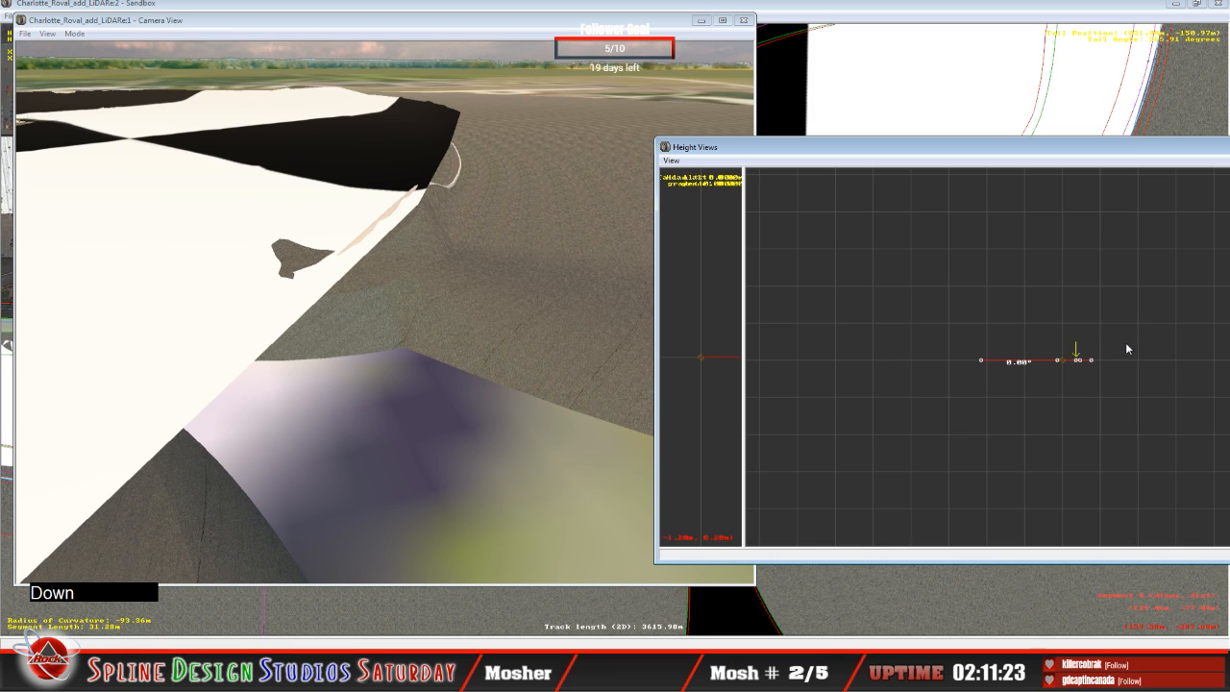
pyautogui.press('Up')
pyautogui.press('Up')
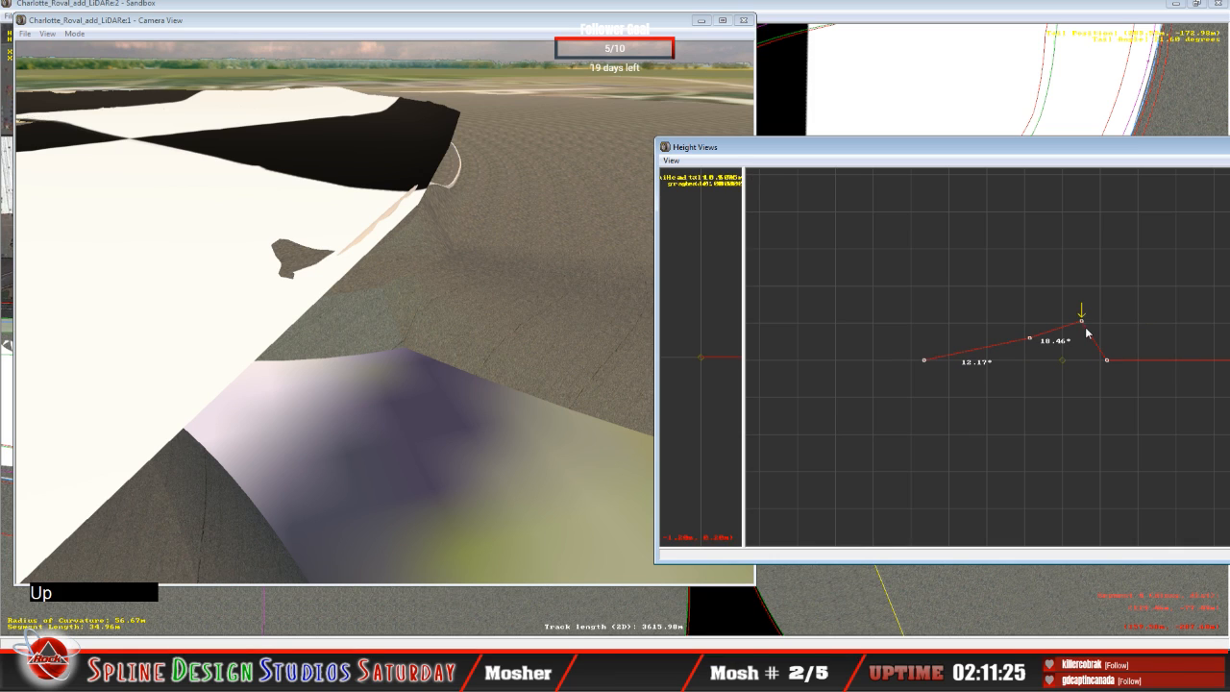
pyautogui.moveTo(1080, 322); pyautogui.dragTo(1080, 324)
pyautogui.press('Down')
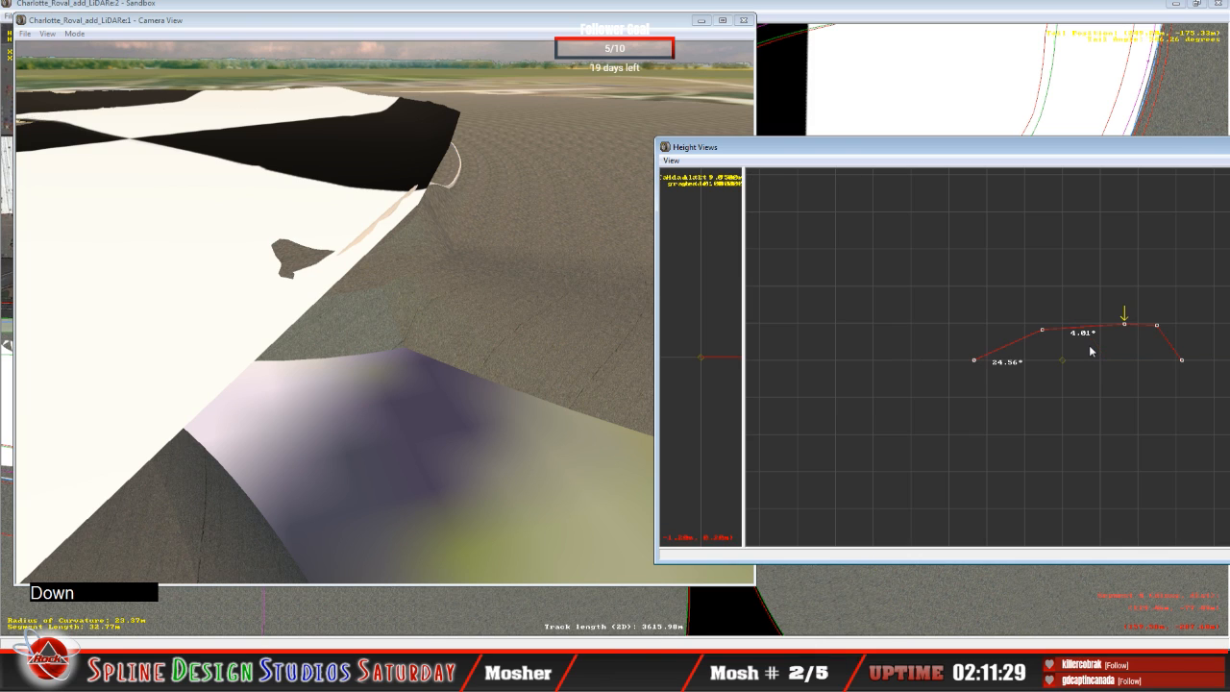
pyautogui.press('Down')
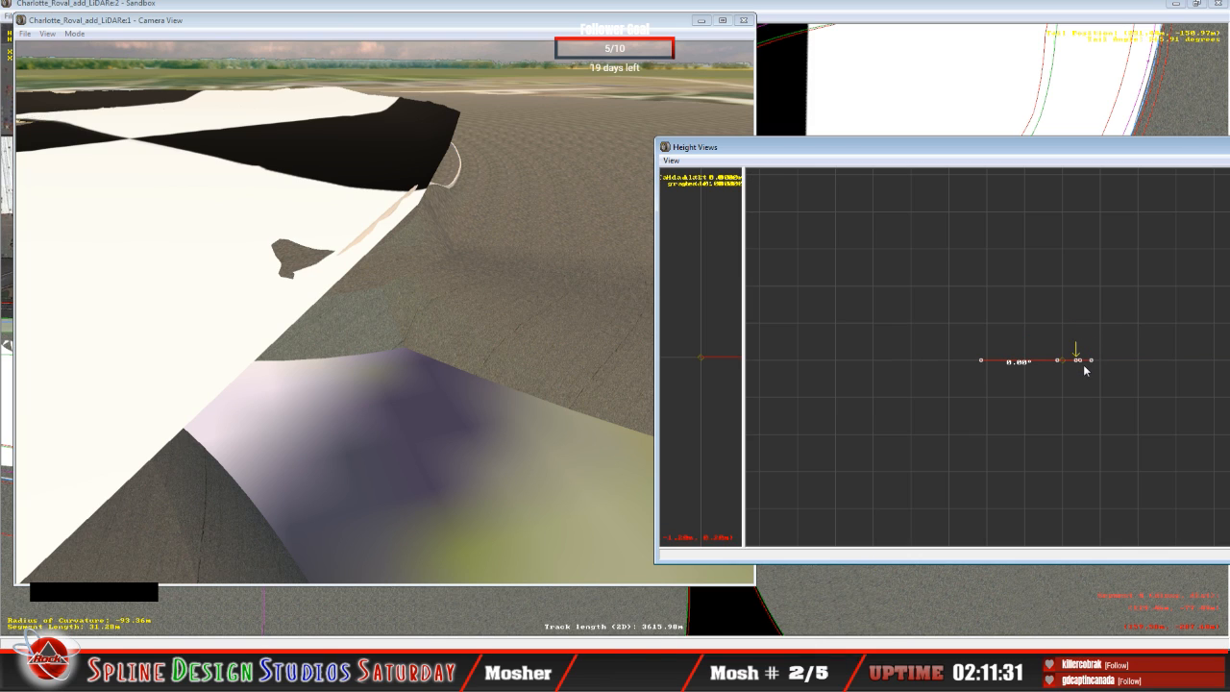
pyautogui.click(832, 13)
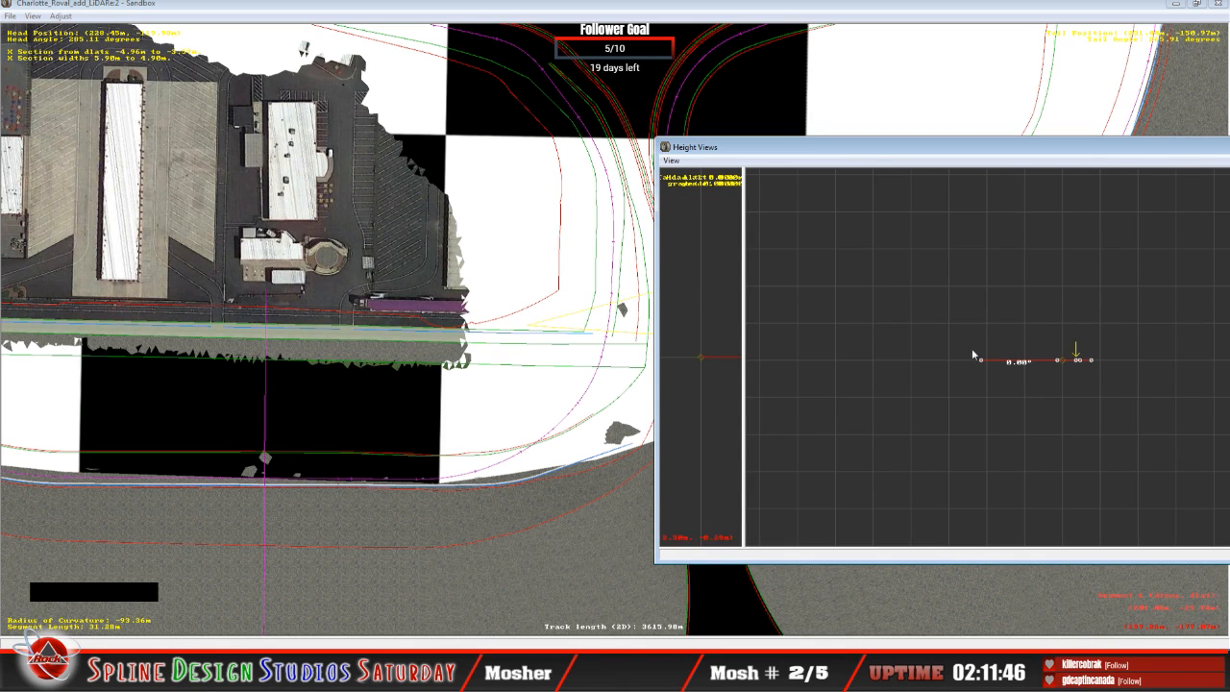
pyautogui.click(977, 155)
pyautogui.press('Up')
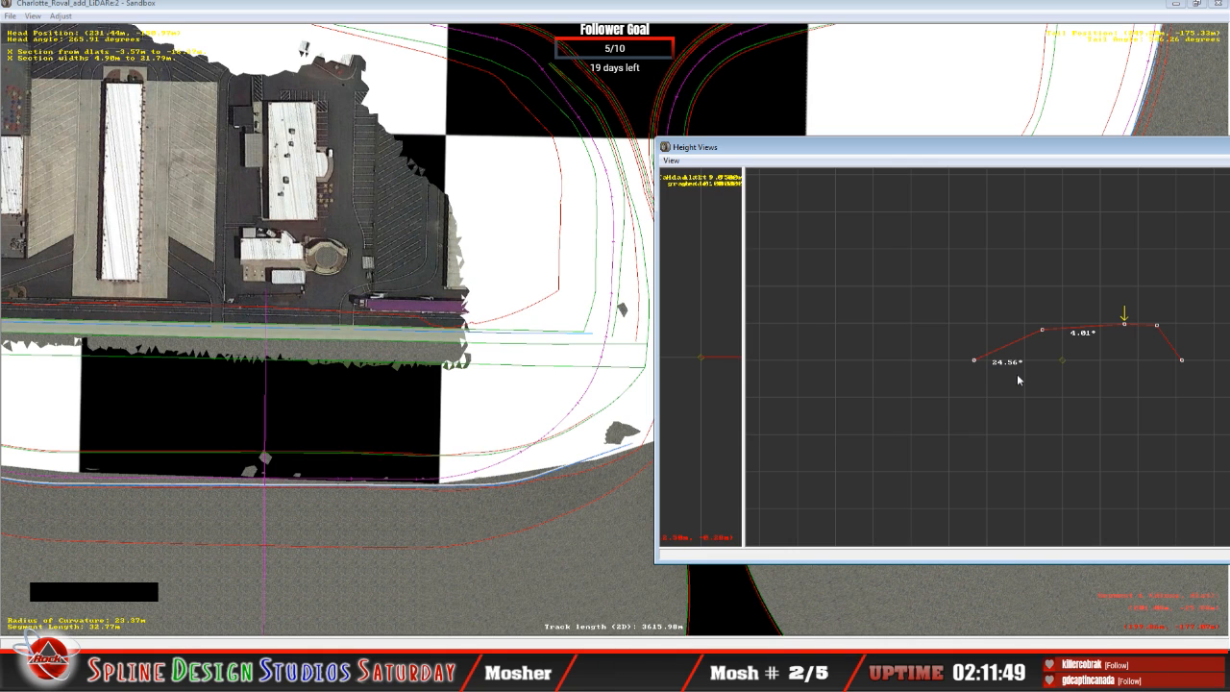
pyautogui.press('Up')
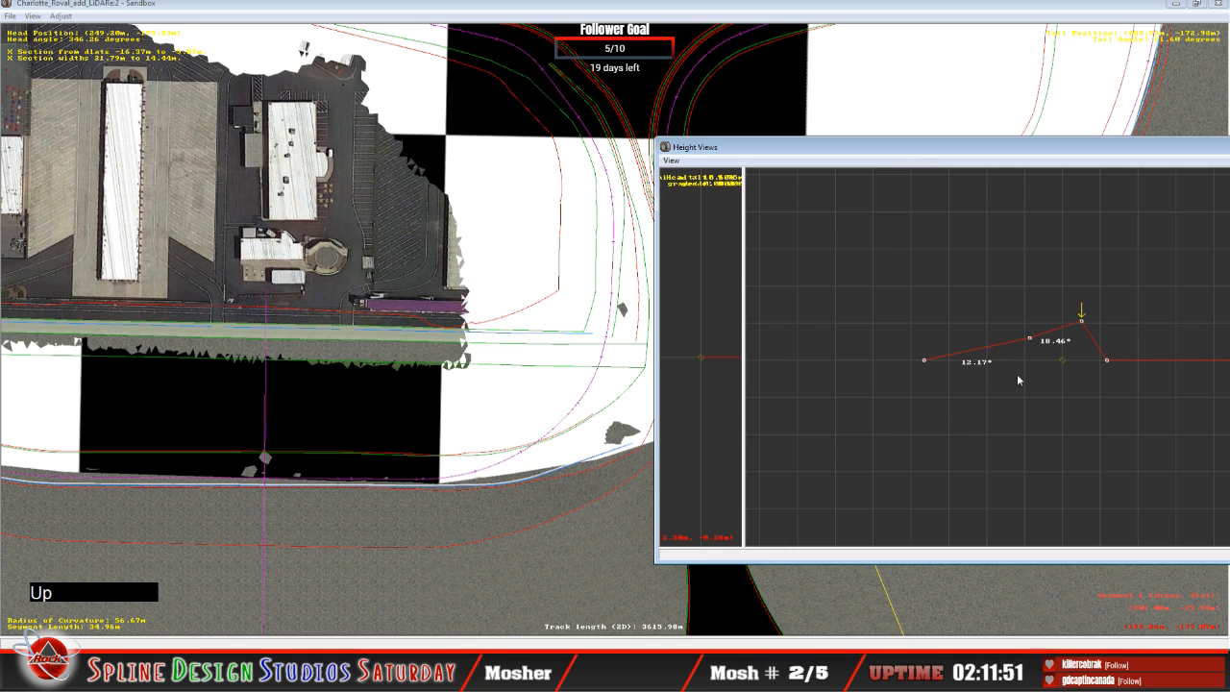
pyautogui.click(398, 584)
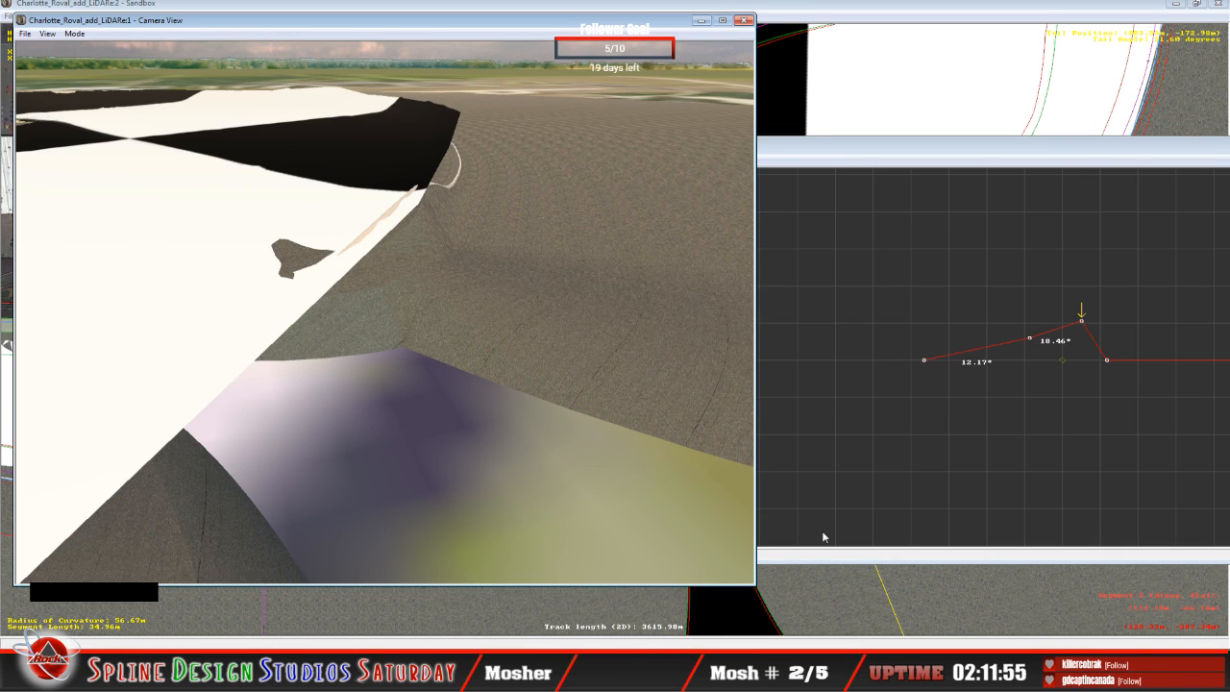
pyautogui.moveTo(1082, 336); pyautogui.dragTo(1080, 322)
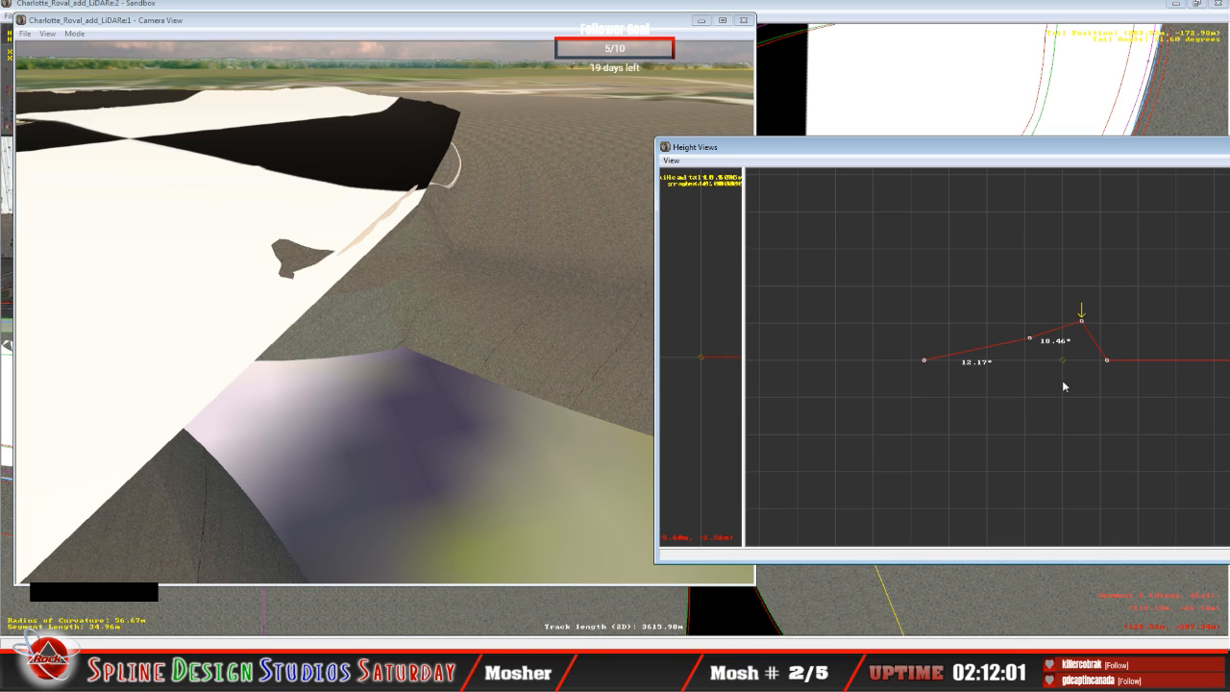
# Step: Raise the third height node of the 52.87 m segment to a 48.16° bank, and then its second node to a 14.48° bank
pyautogui.press('Up')
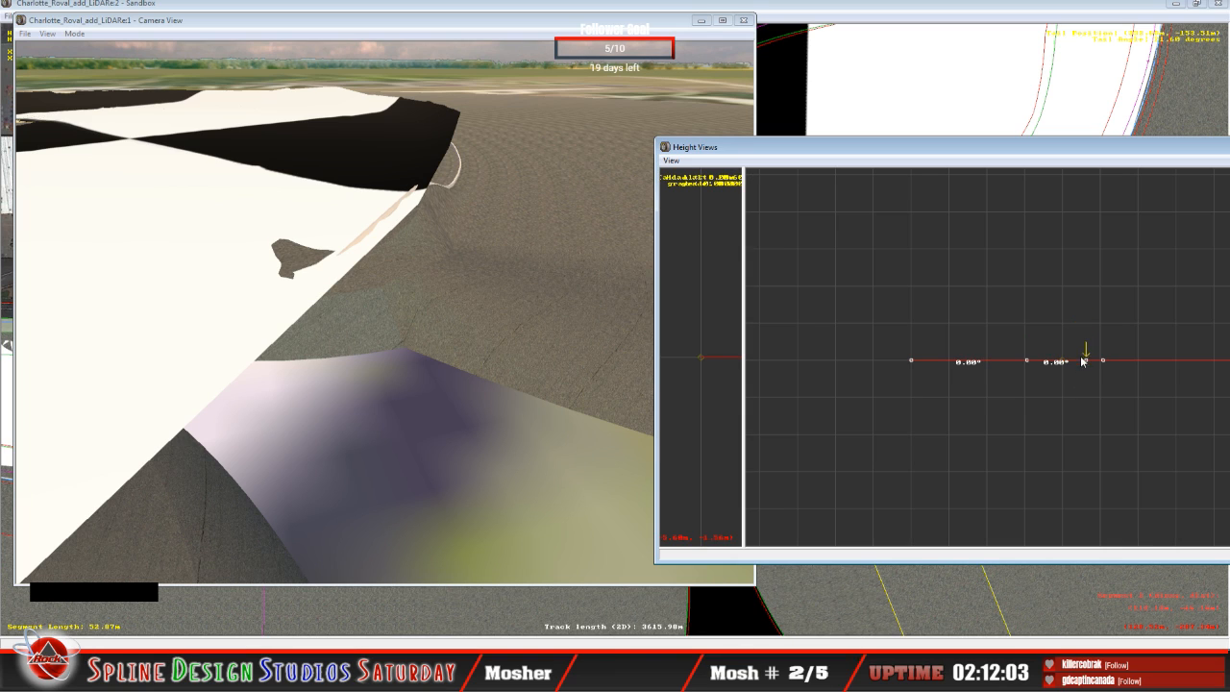
pyautogui.moveTo(1086, 362); pyautogui.dragTo(1073, 299)
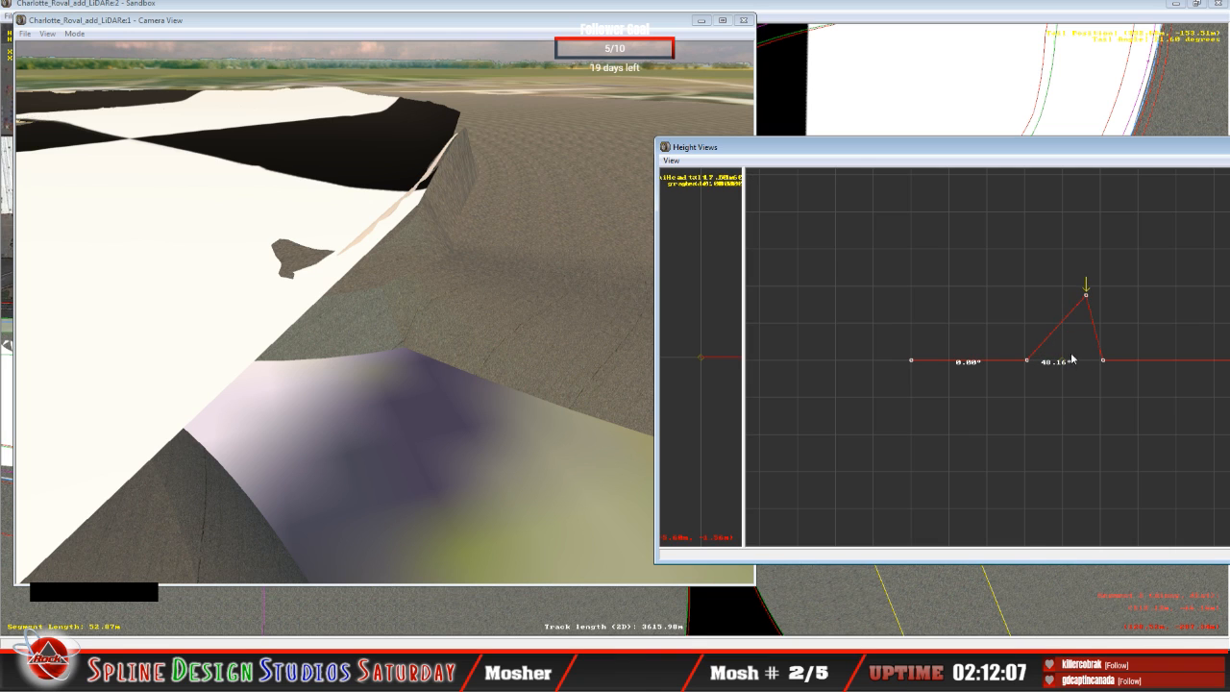
pyautogui.press('Left')
pyautogui.click(1027, 360)
pyautogui.moveTo(1027, 359); pyautogui.dragTo(1029, 334)
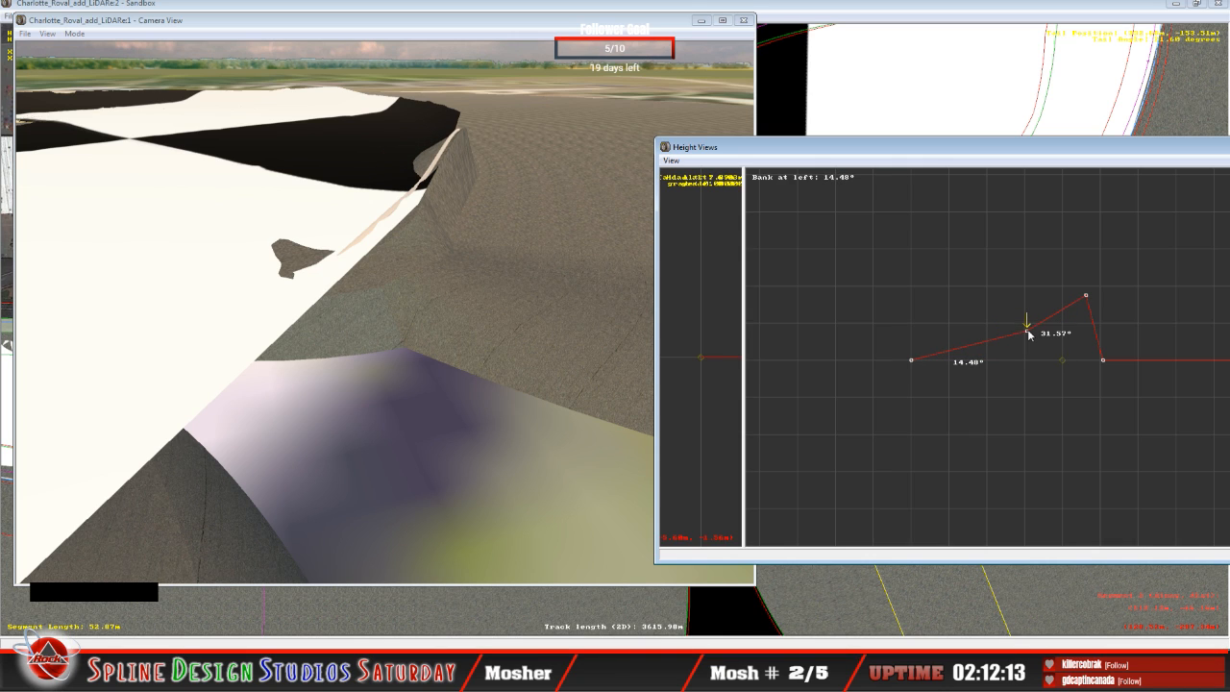
# Step: Lower the second height node of the 34.96 m segment to a 10.50° bank and its third node to a 19.10° bank
pyautogui.press('Down')
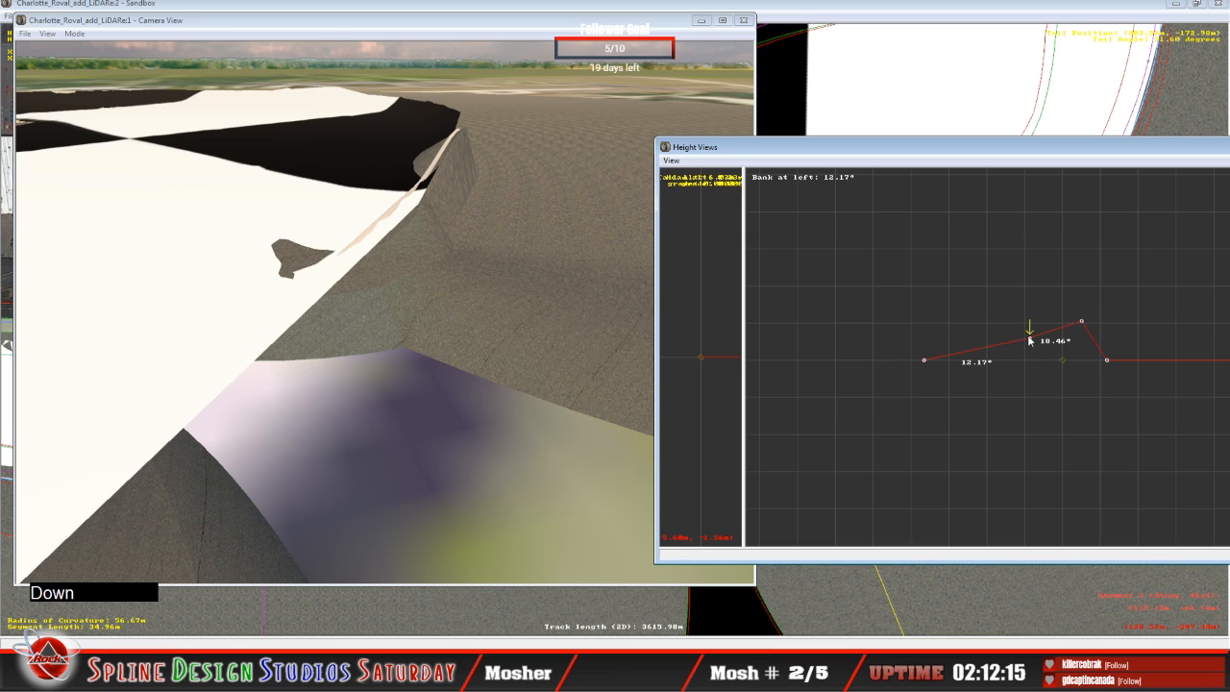
pyautogui.moveTo(1029, 340); pyautogui.dragTo(1030, 344)
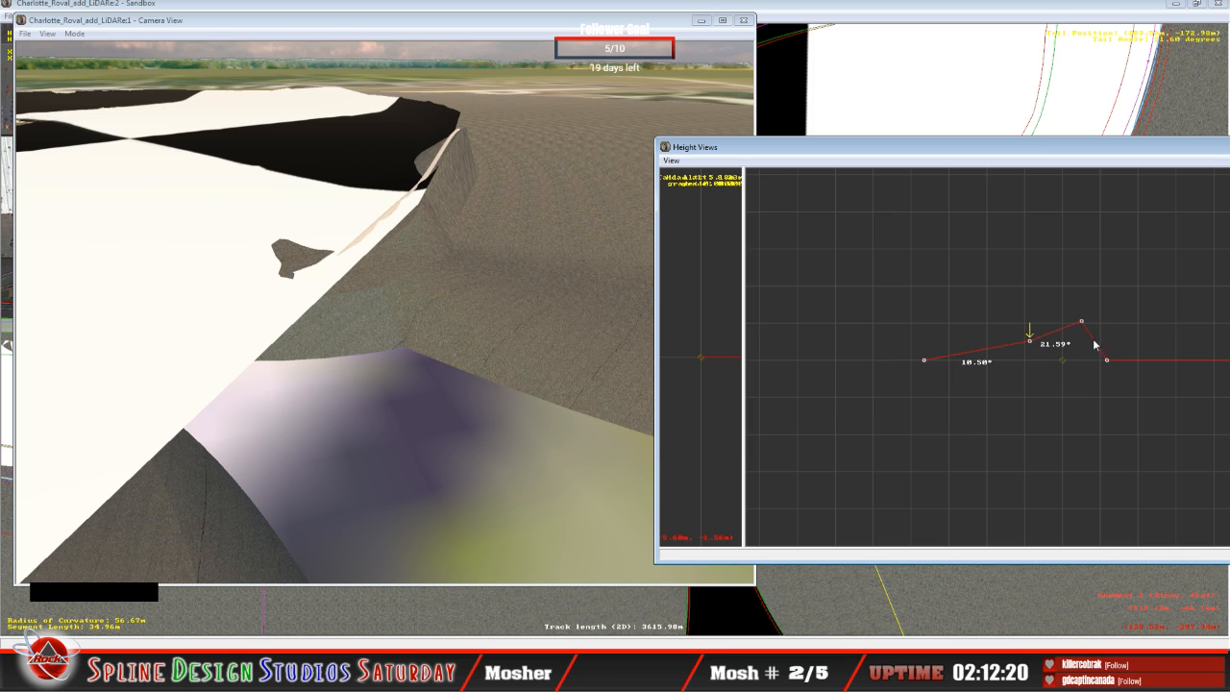
pyautogui.press('Right')
pyautogui.moveTo(1082, 320); pyautogui.dragTo(1082, 329)
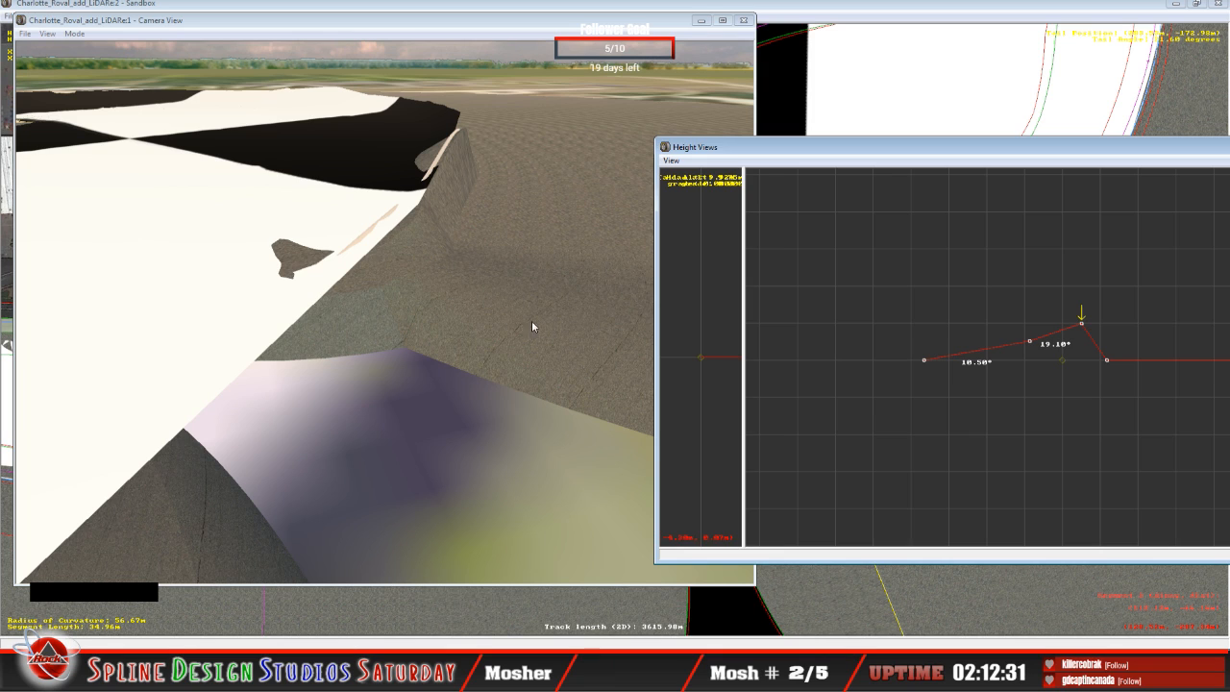
# Step: Raise the third height node of the 53.54 m segment to a 51.92° bank, and its second node to a 10.54° bank
pyautogui.click(1012, 302)
pyautogui.press('Up')
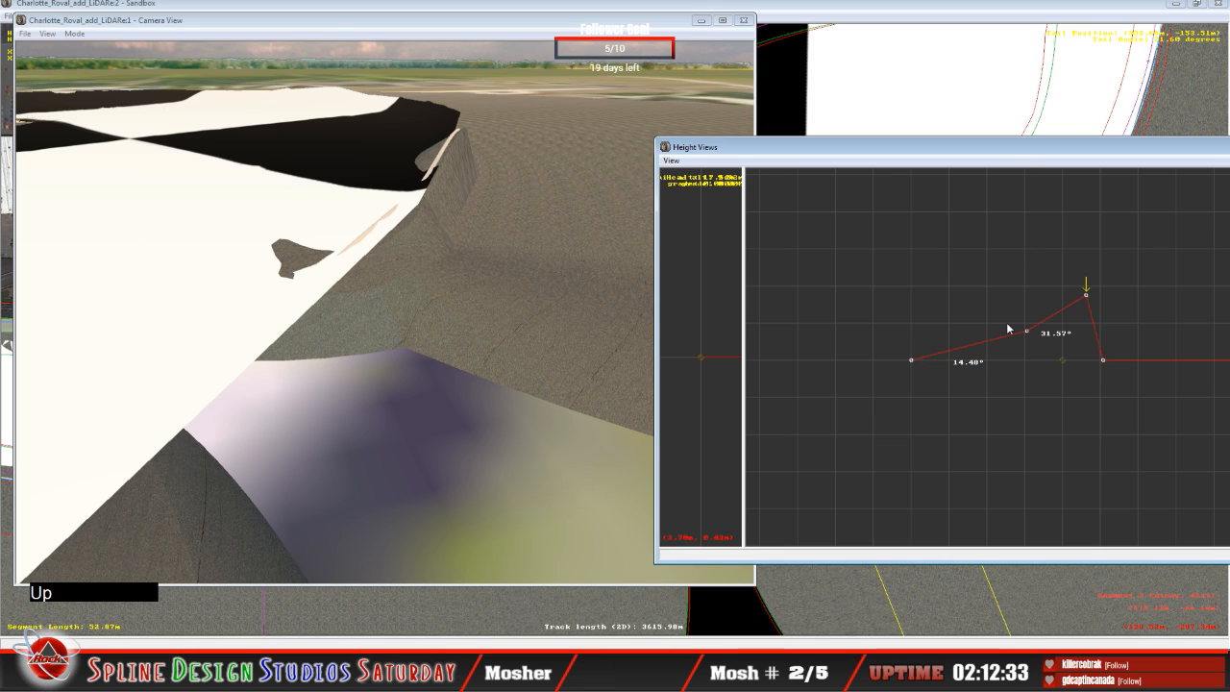
pyautogui.press('Up')
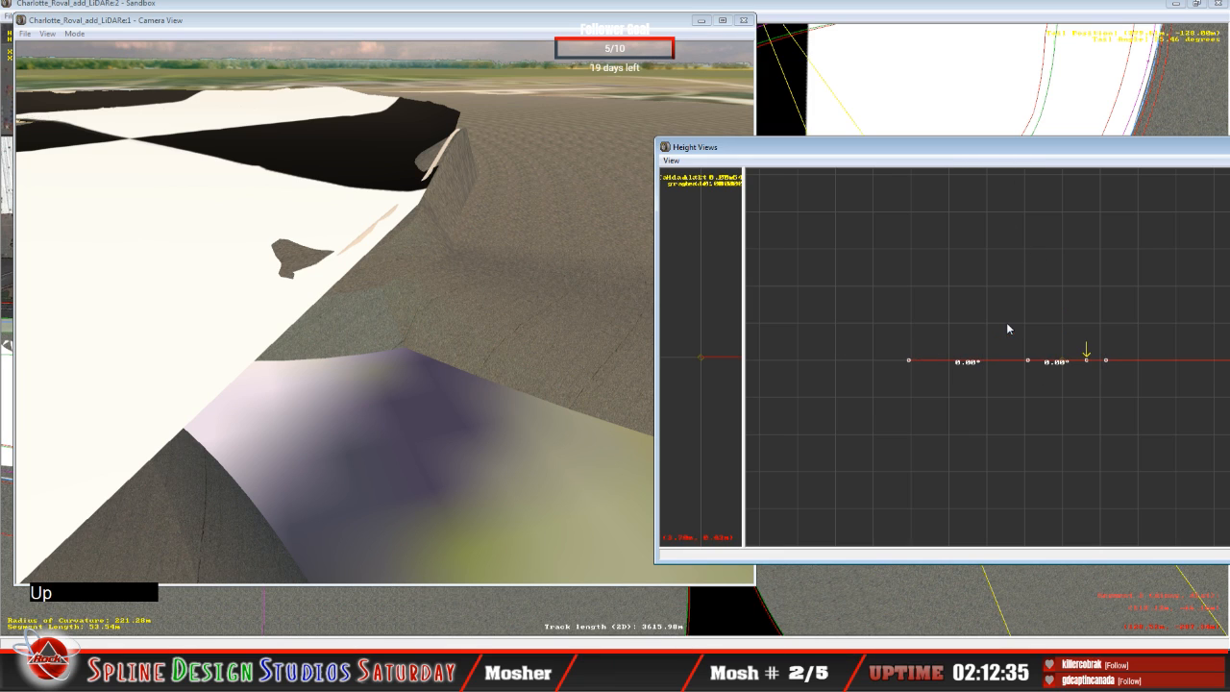
pyautogui.click(1088, 350)
pyautogui.moveTo(1090, 351); pyautogui.dragTo(1071, 289)
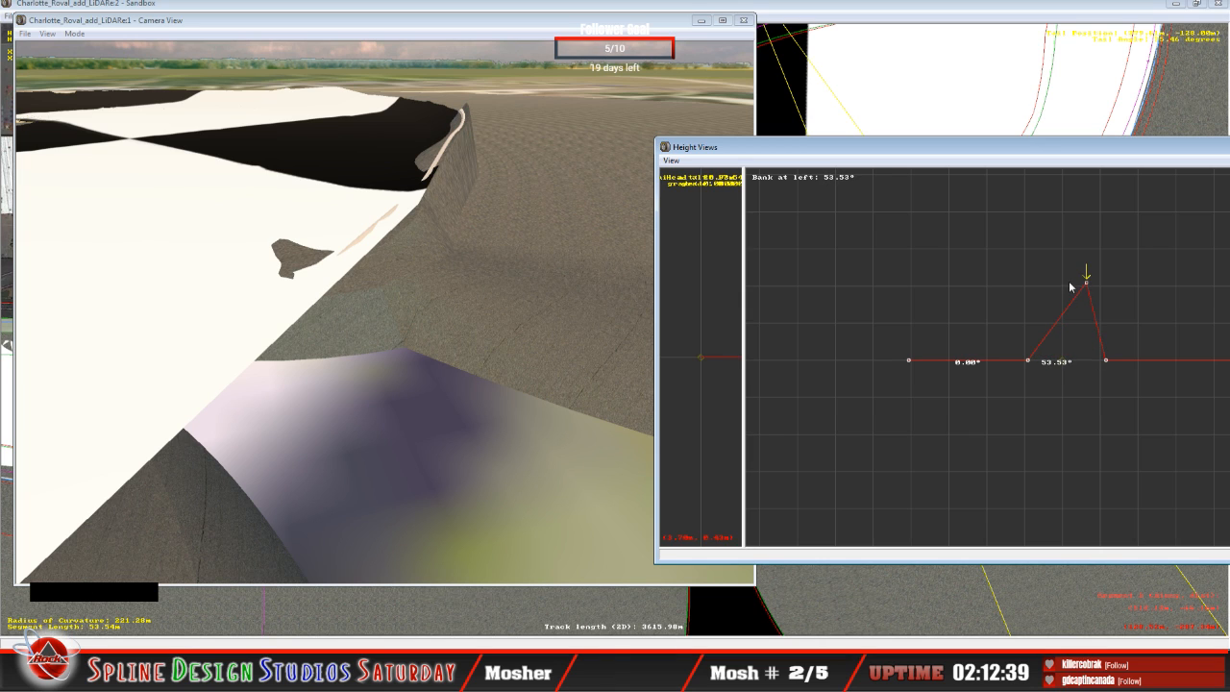
pyautogui.click(1024, 358)
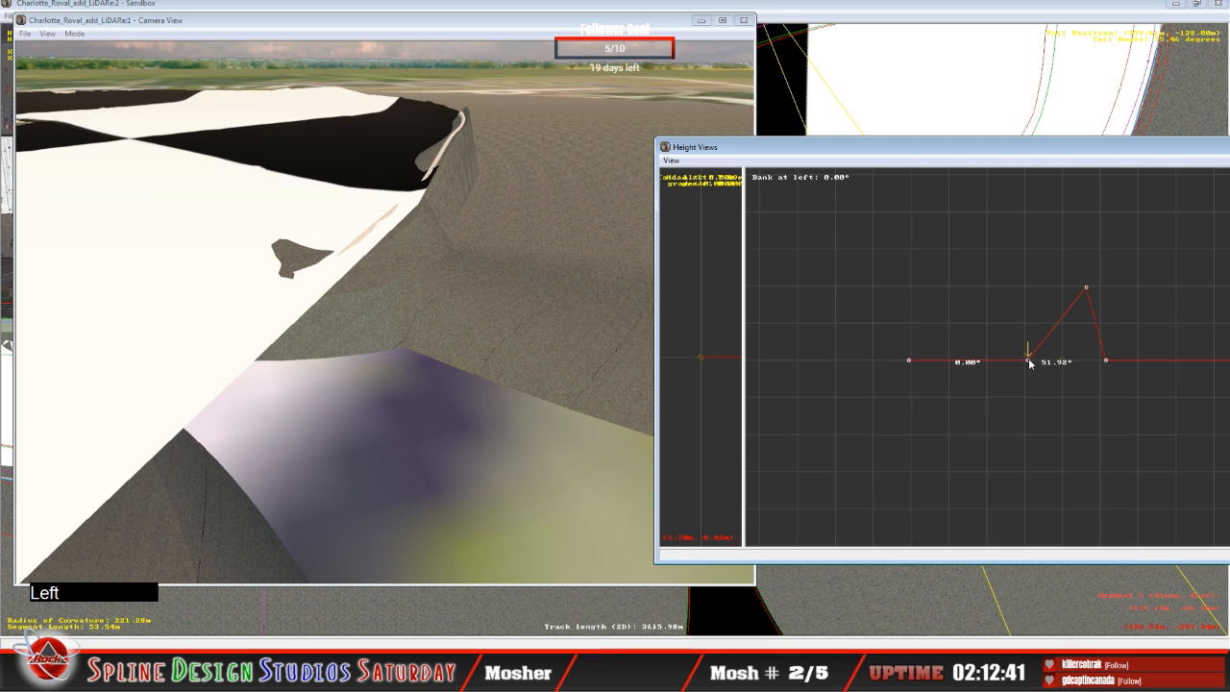
pyautogui.moveTo(1024, 357)
pyautogui.mouseDown()
pyautogui.moveTo(1019, 328)
pyautogui.moveTo(1029, 334)
pyautogui.mouseUp()
# Step: Lower the second height node of the 52.87 m segment to a 13.28° bank and its third node to a 24.36° bank
pyautogui.press('Down')
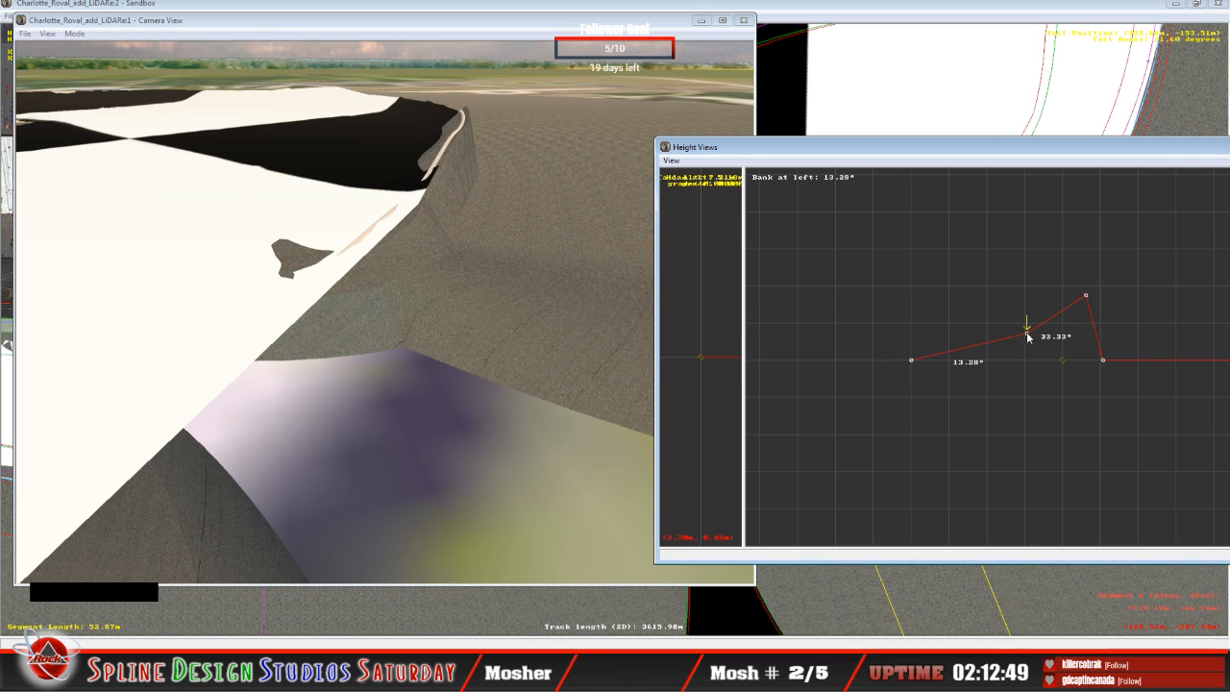
pyautogui.press('Right')
pyautogui.moveTo(1086, 296); pyautogui.dragTo(1089, 310)
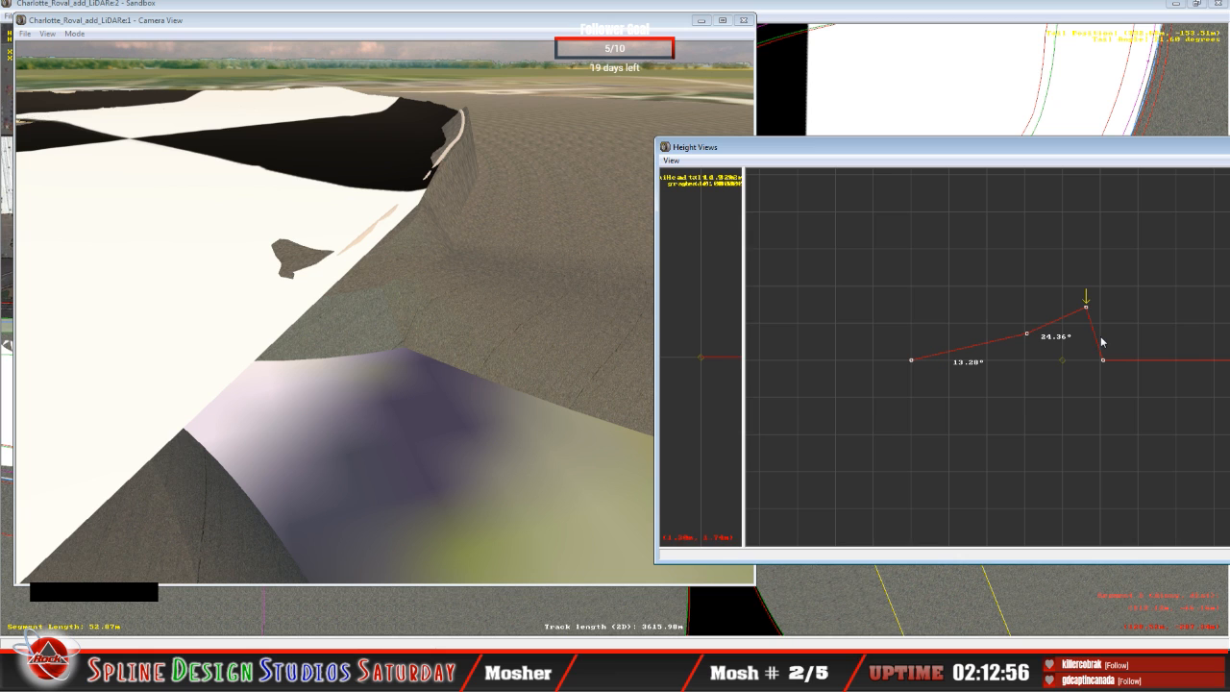
# Step: Move the 3D camera in Slew Mode to examine the raised bank and wall from the outer side against the terrain
pyautogui.click(475, 279)
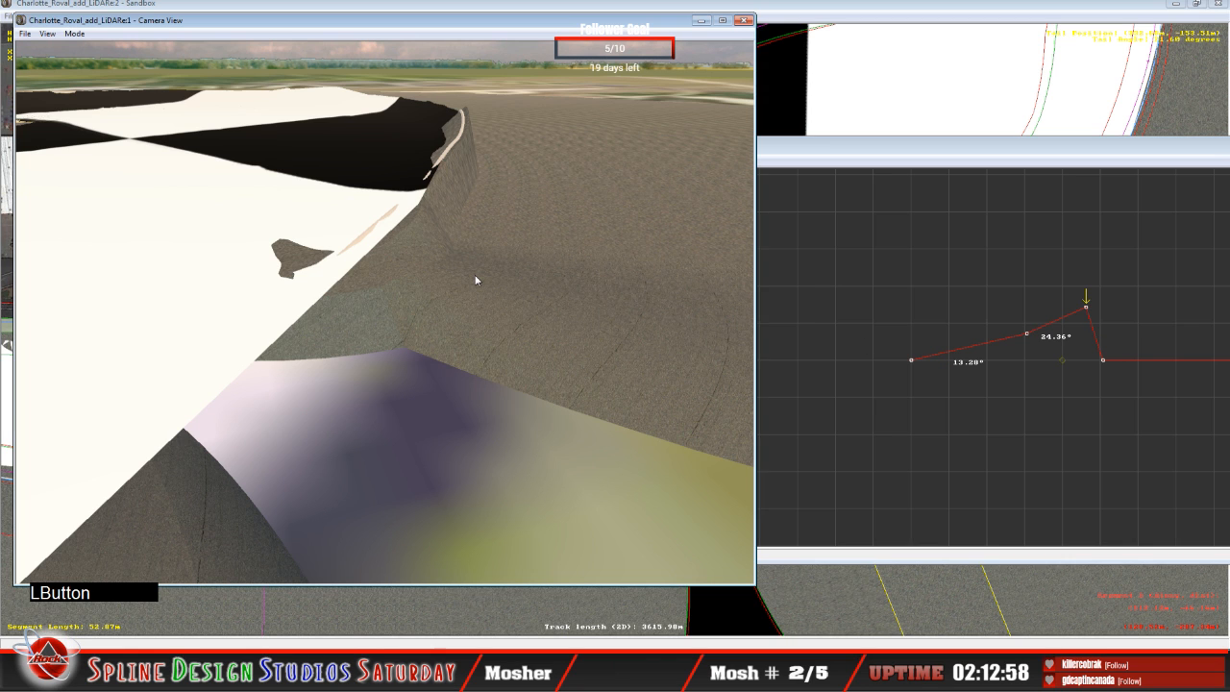
pyautogui.click(74, 34)
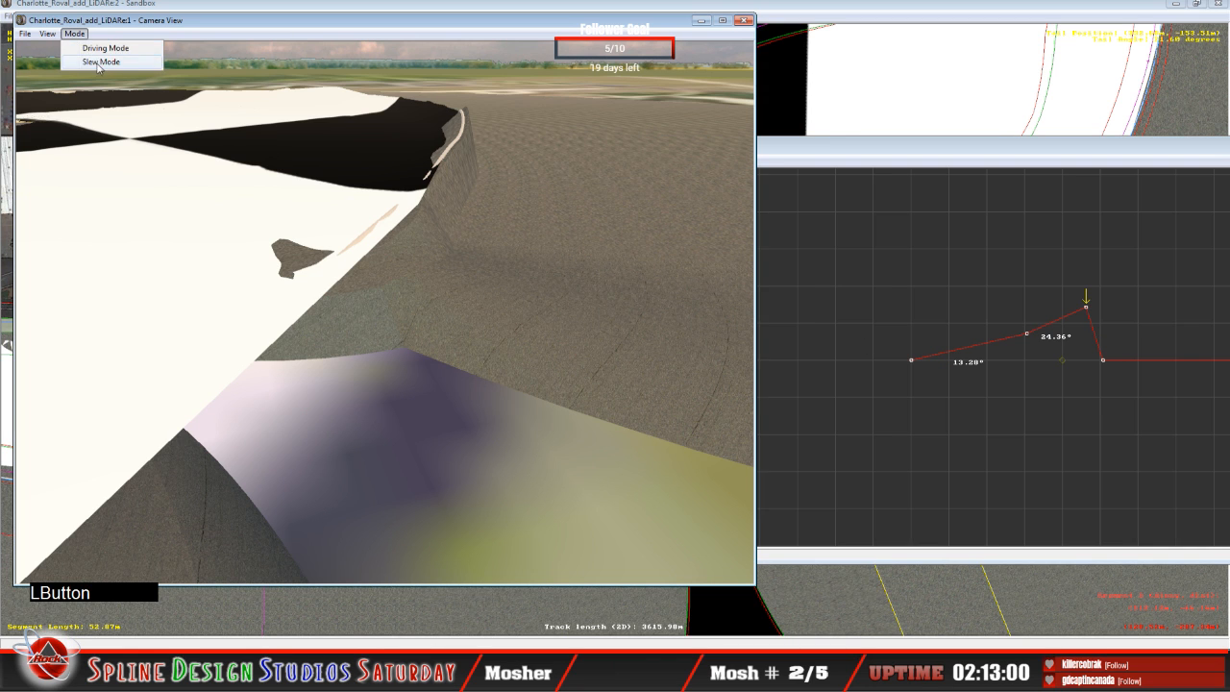
pyautogui.click(105, 65)
pyautogui.moveTo(385, 312); pyautogui.dragTo(463, 276, button='right')
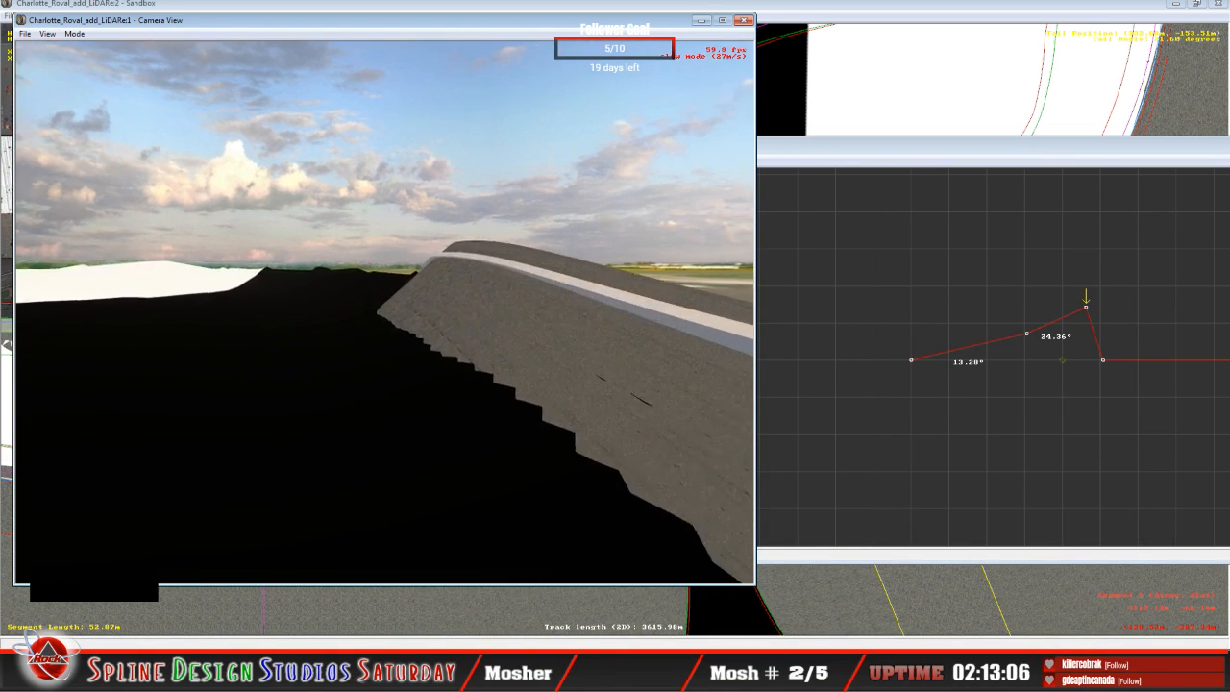
pyautogui.moveTo(464, 276); pyautogui.dragTo(491, 286)
pyautogui.moveTo(440, 361)
pyautogui.mouseDown(button='right')
pyautogui.moveTo(440, 432)
pyautogui.moveTo(441, 361)
pyautogui.mouseUp(button='right')
pyautogui.press('space')
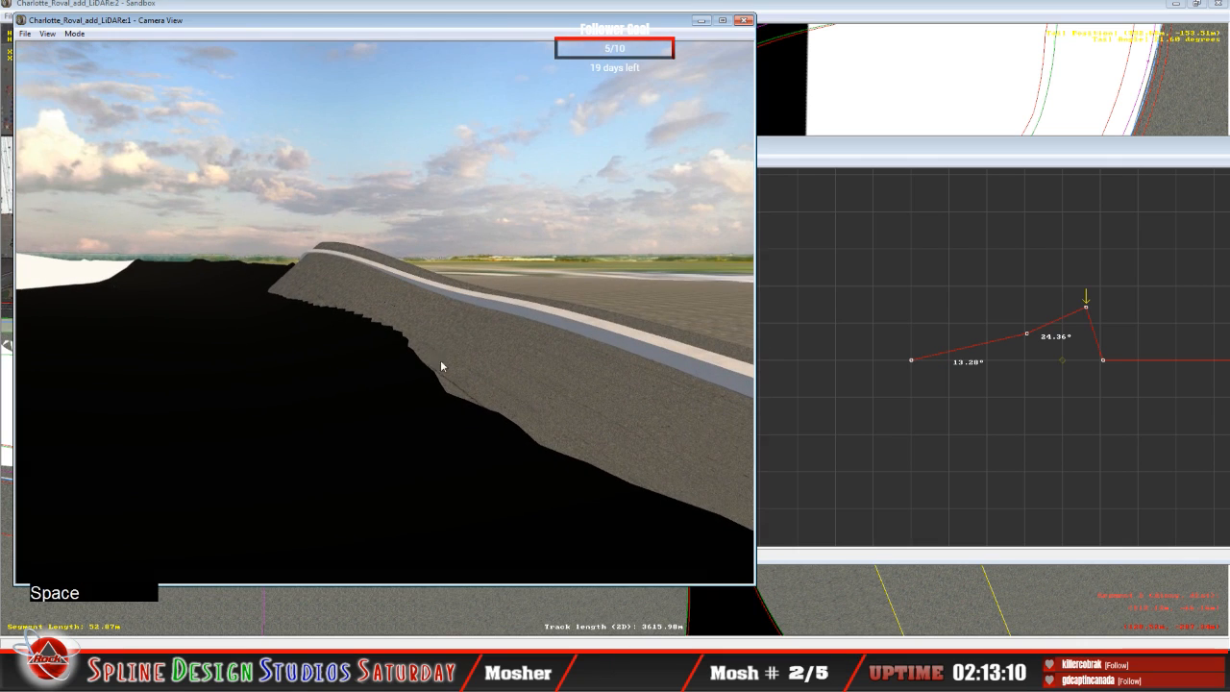
# Step: Lower the third height node of the 52.87 m segment to a 19.58° bank and compare it with the adjoining 34.96 m segment
pyautogui.doubleClick(968, 153)
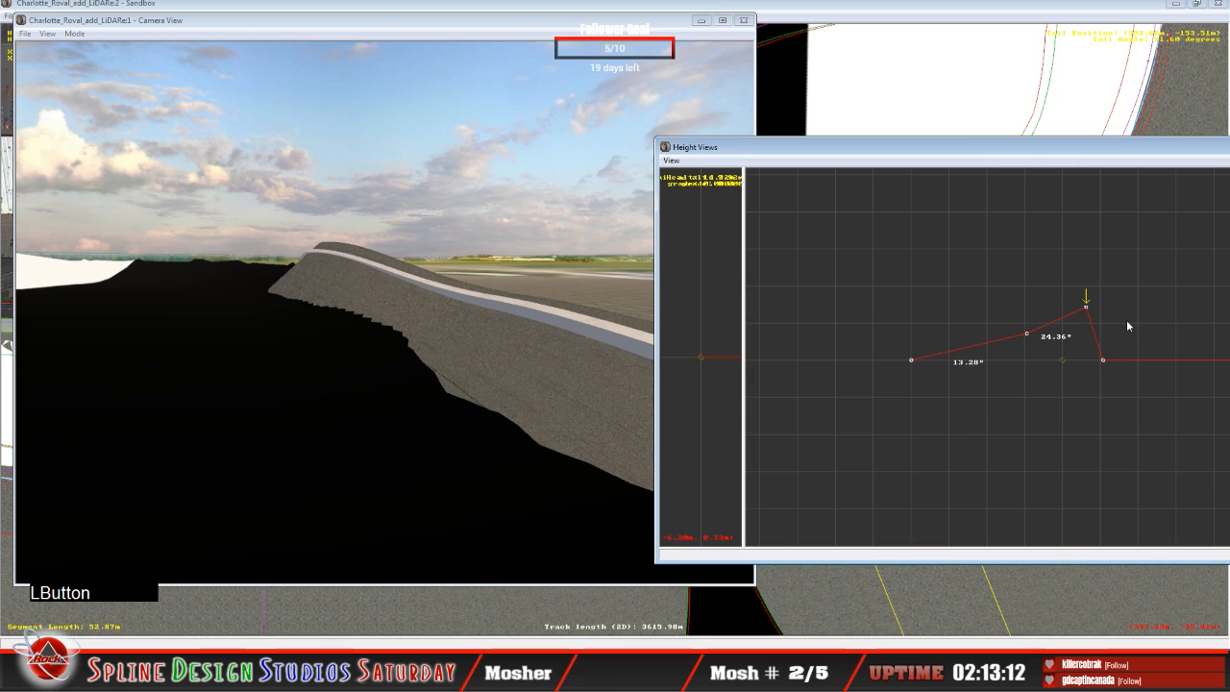
pyautogui.moveTo(1086, 308); pyautogui.dragTo(1087, 316)
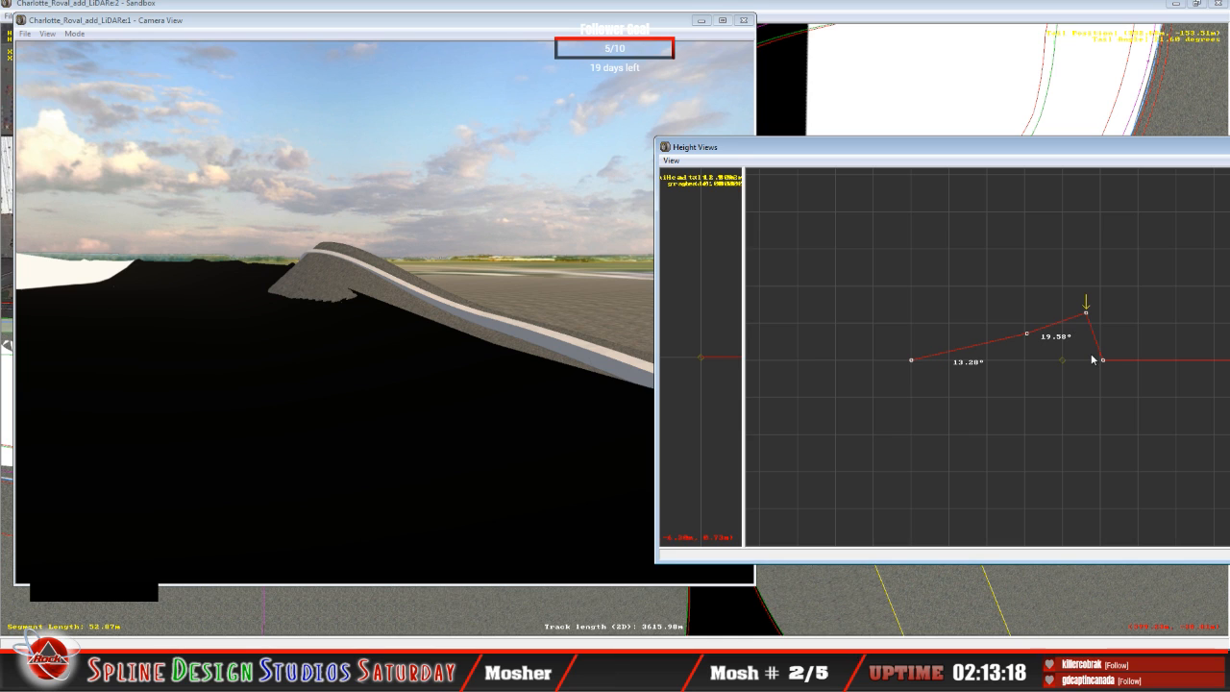
pyautogui.press('Down')
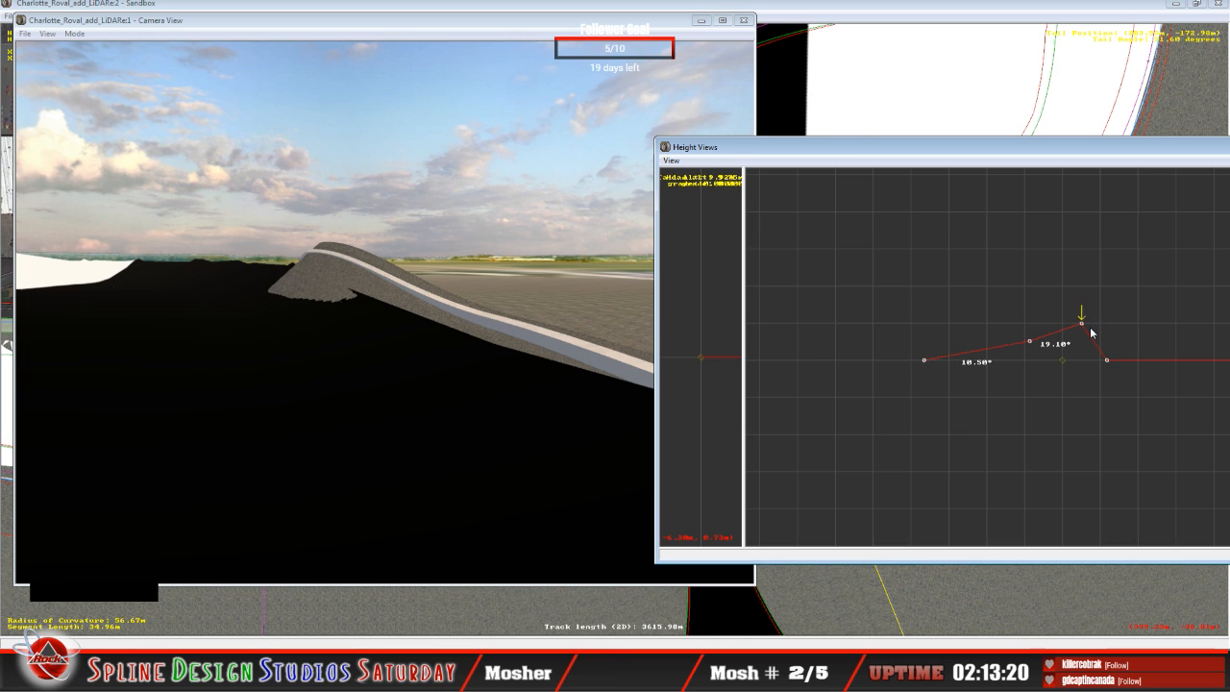
# Step: Lower the third height node of the 53.54 m segment to a 34.17° bank and raise its second node to an 11.43° bank
pyautogui.press('Up')
pyautogui.moveTo(1087, 288); pyautogui.dragTo(1091, 302)
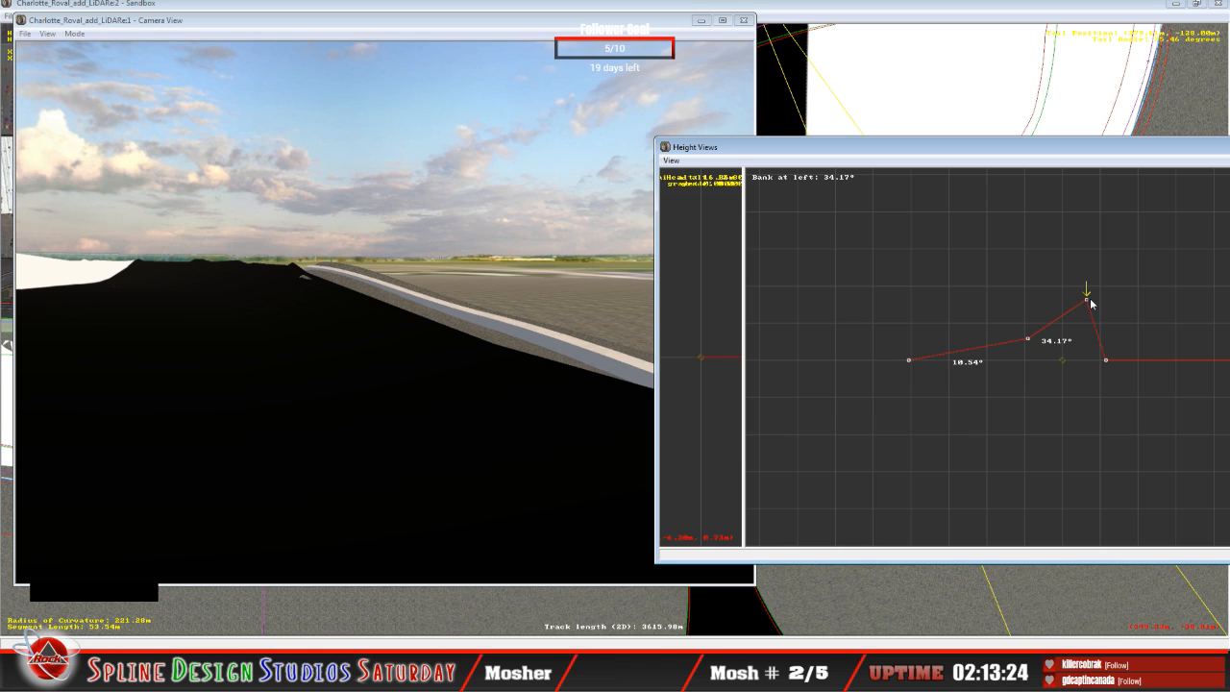
pyautogui.moveTo(1029, 339); pyautogui.dragTo(1029, 338)
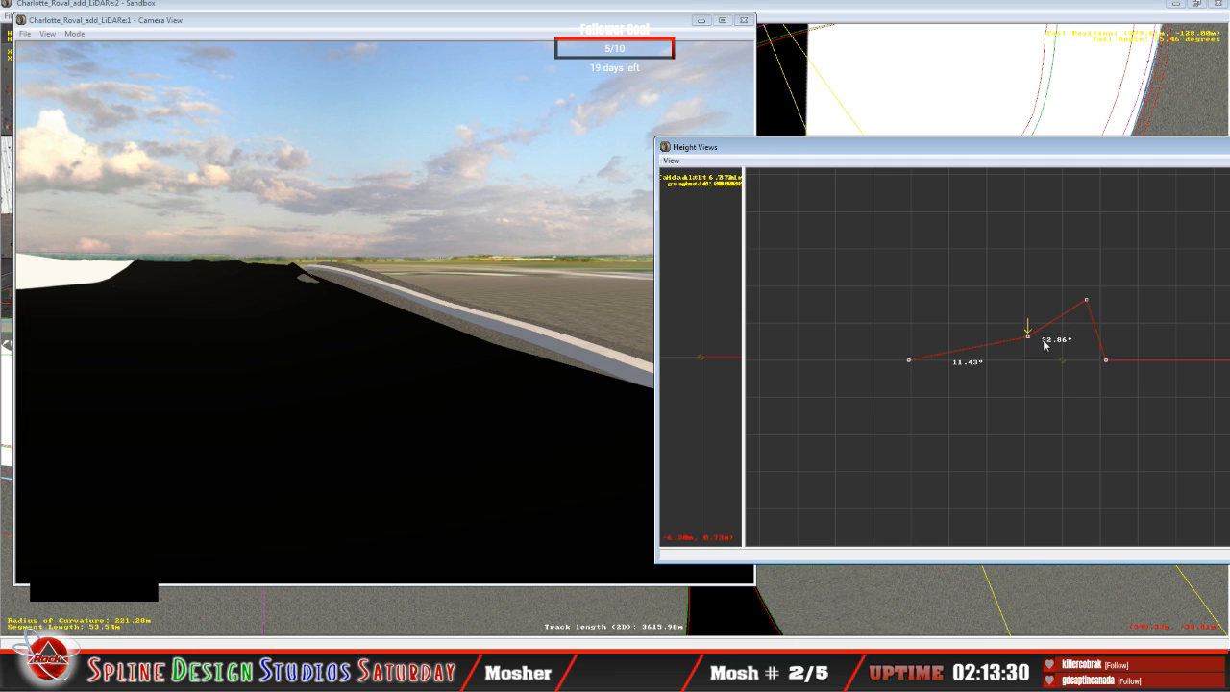
# Step: Raise the third height node of the 26.89 m segment to a 49.48° bank and its second node to a 2.37° bank
pyautogui.press('Up')
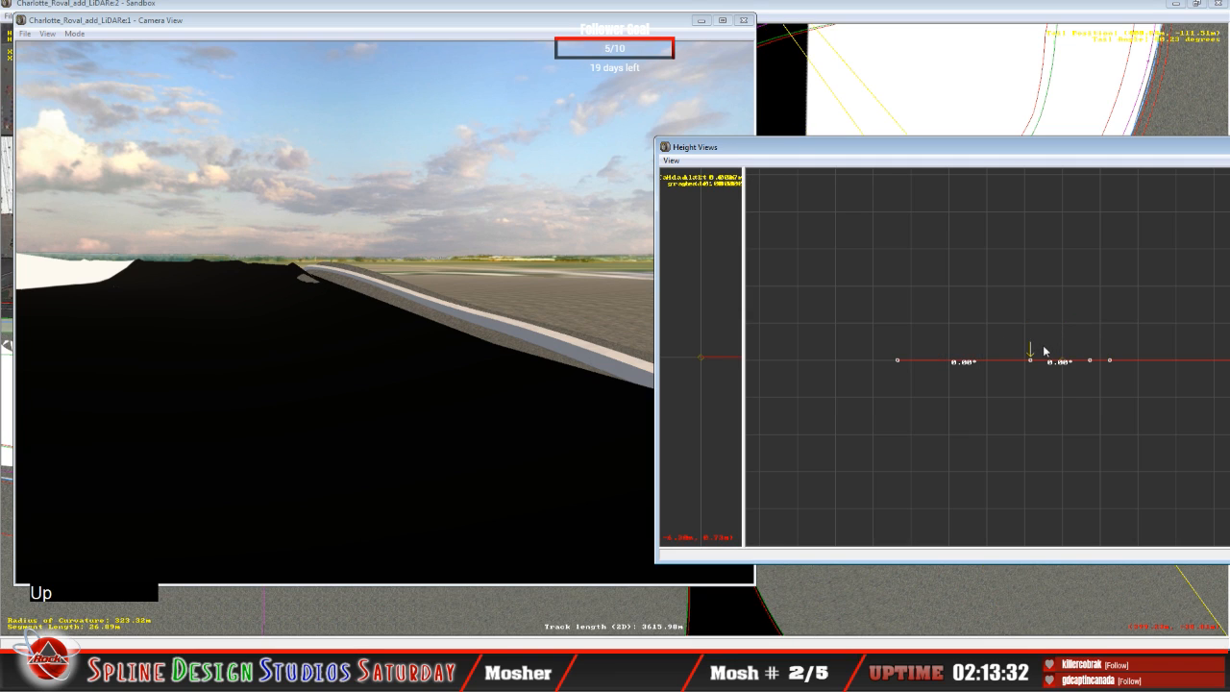
pyautogui.press('Right')
pyautogui.click(1092, 362)
pyautogui.moveTo(1092, 362); pyautogui.dragTo(1090, 292)
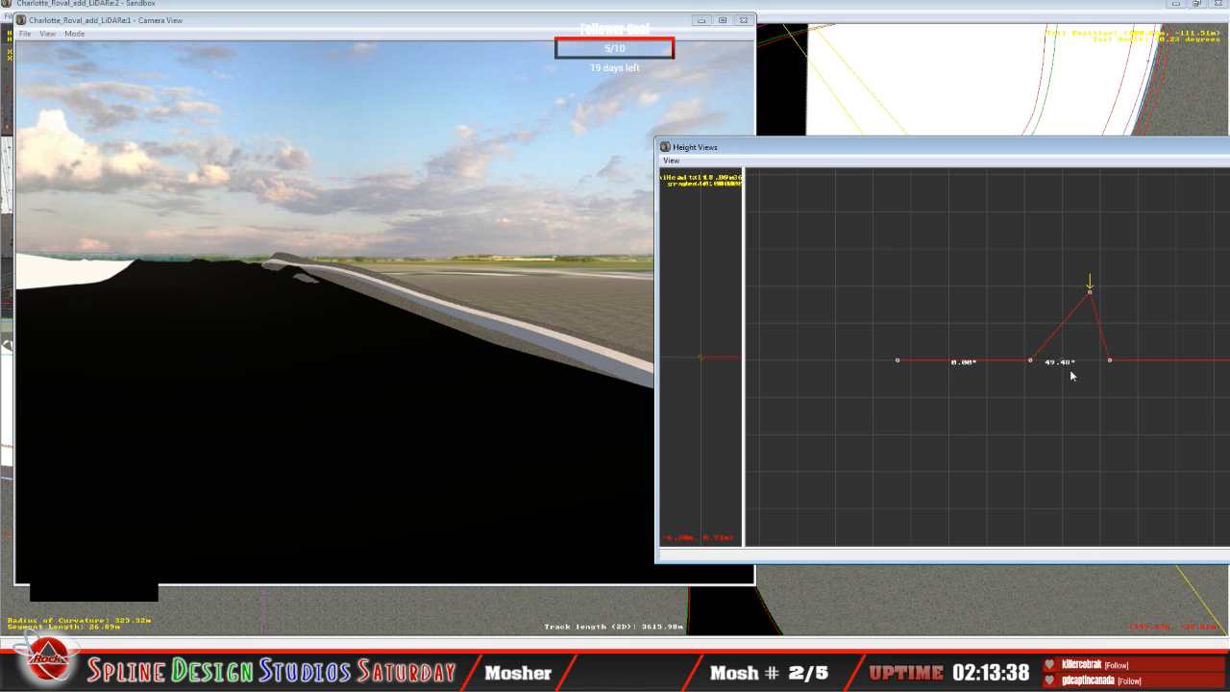
pyautogui.moveTo(1046, 363)
pyautogui.mouseDown()
pyautogui.moveTo(1029, 341)
pyautogui.moveTo(1035, 359)
pyautogui.mouseUp()
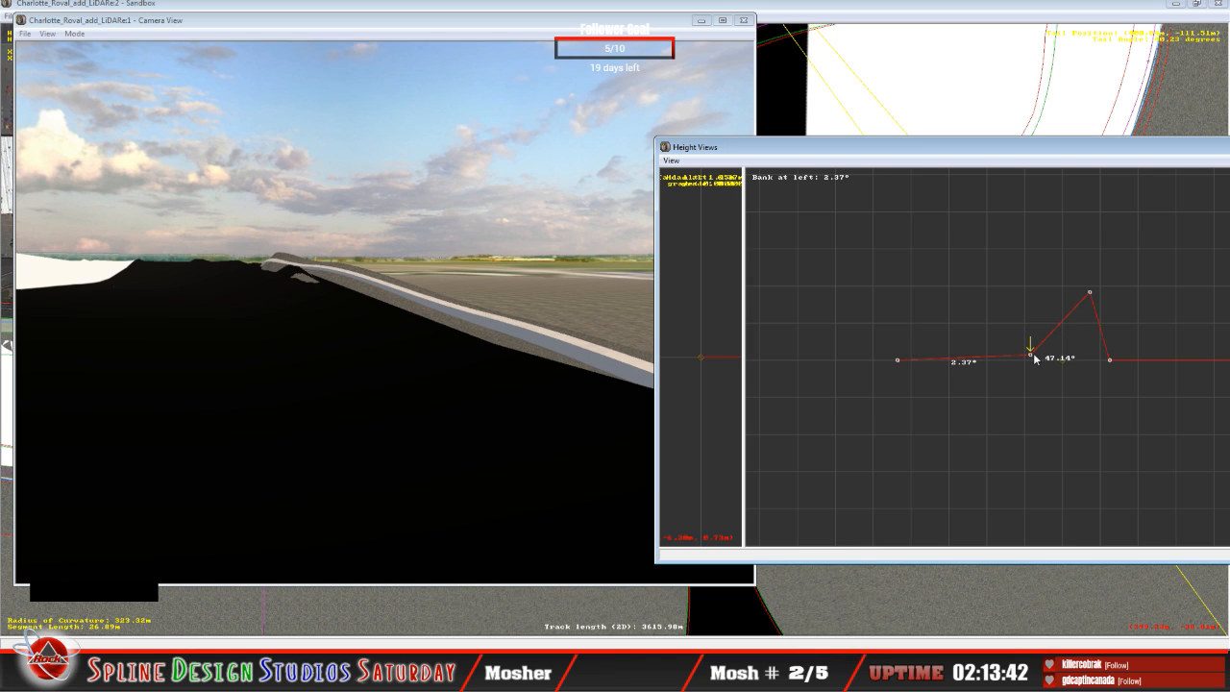
# Step: Lower the third height node of the 26.89 m segment to a 45.86° bank
pyautogui.click(1090, 292)
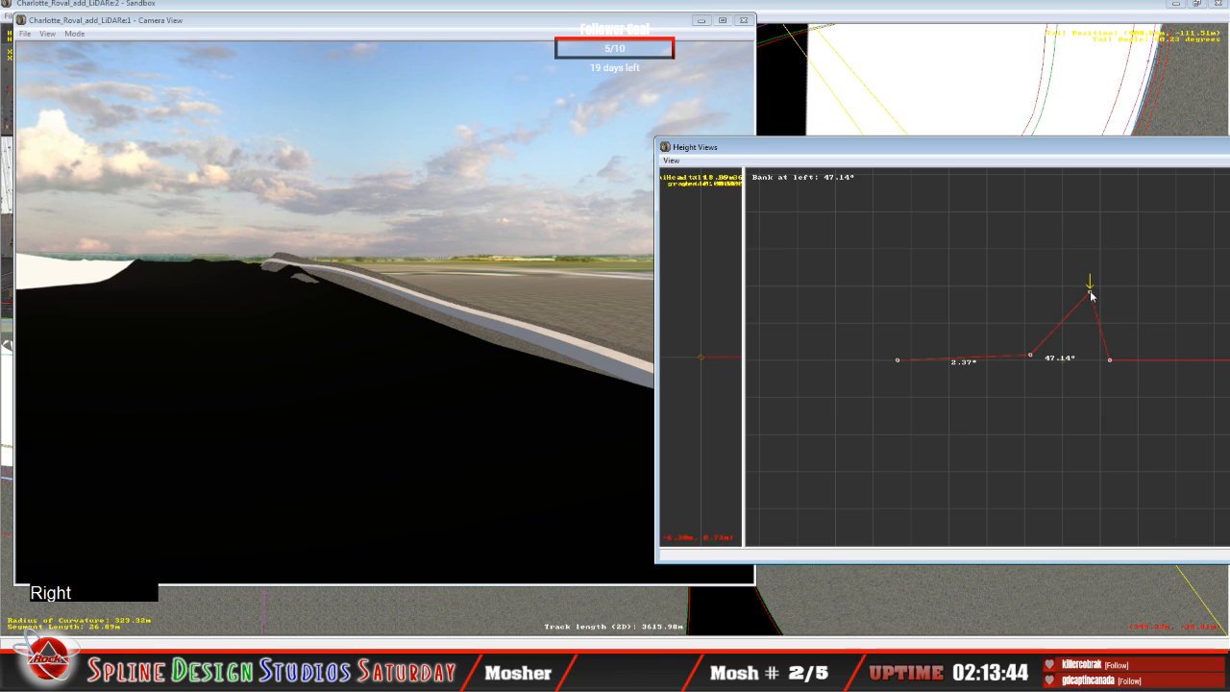
pyautogui.click(1092, 295)
pyautogui.moveTo(1092, 295); pyautogui.dragTo(1089, 301)
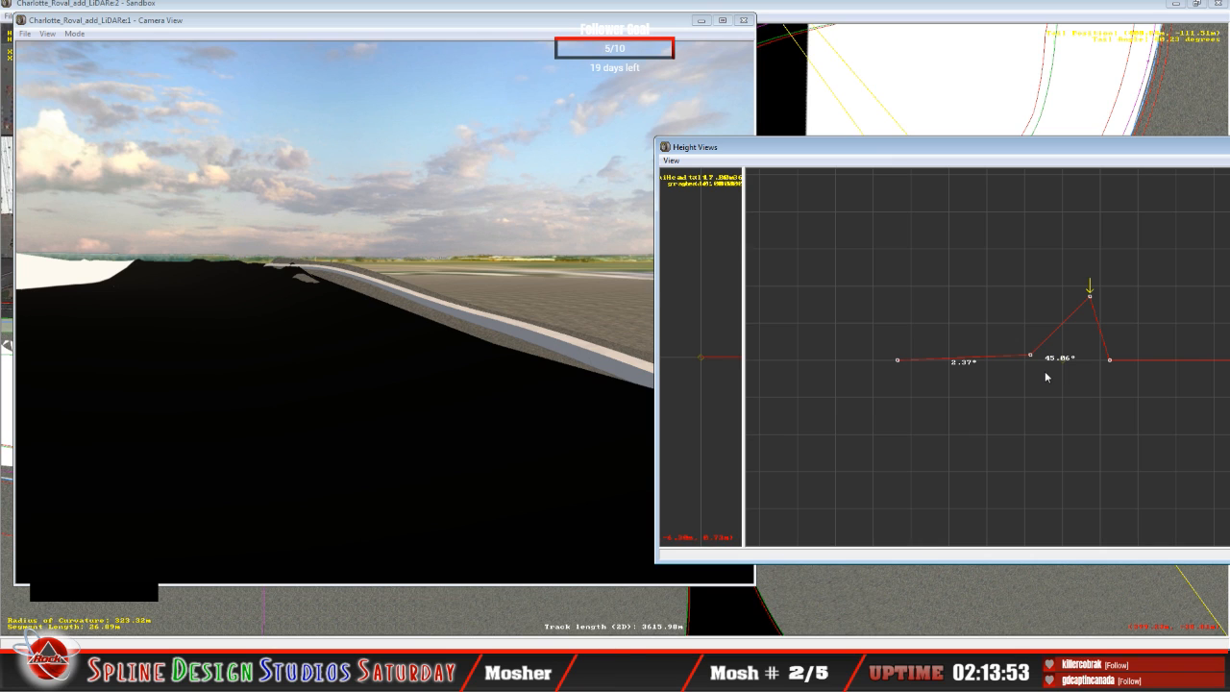
# Step: Raise the second height node of the 26.89 m segment to an 8.66° bank, keeping the camera and height views displayed
pyautogui.moveTo(1035, 354)
pyautogui.mouseDown()
pyautogui.moveTo(1024, 332)
pyautogui.moveTo(1036, 343)
pyautogui.mouseUp()
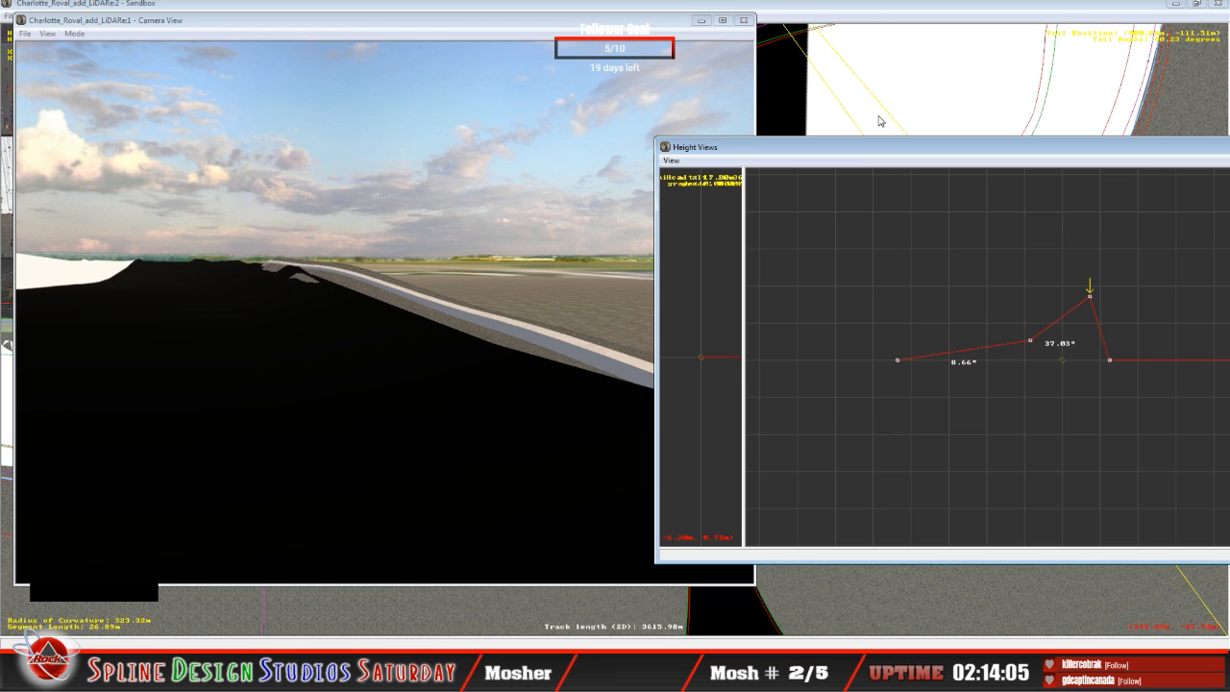
pyautogui.click(872, 20)
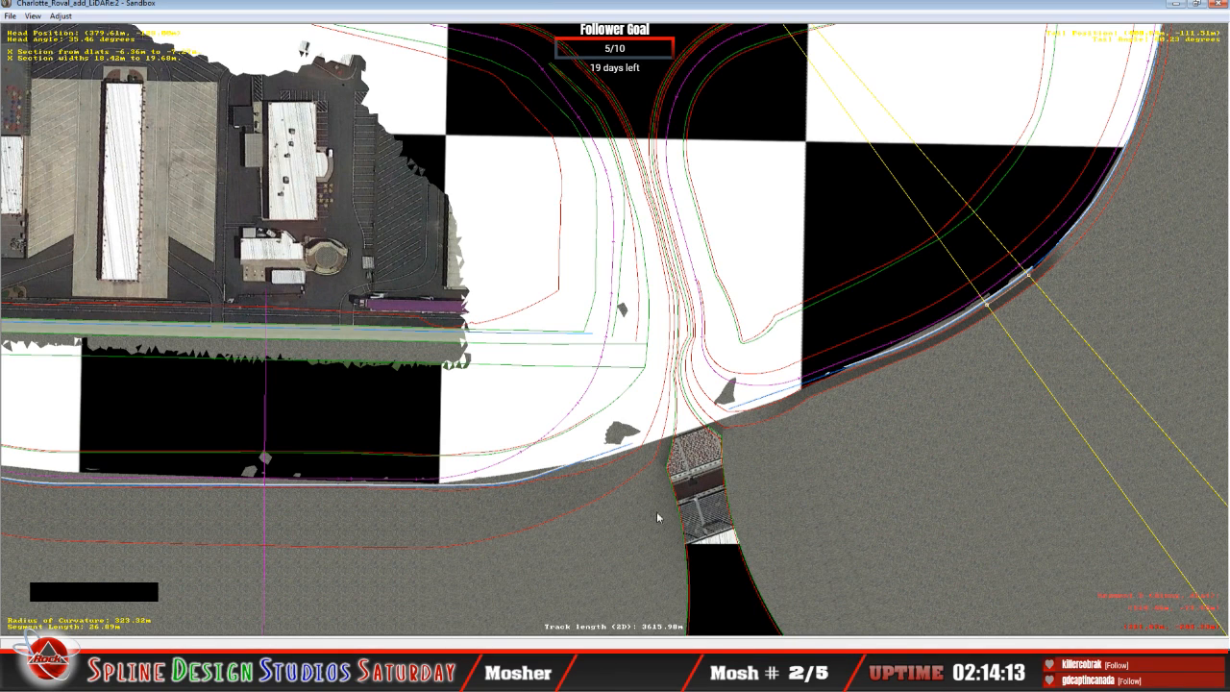
pyautogui.click(404, 630)
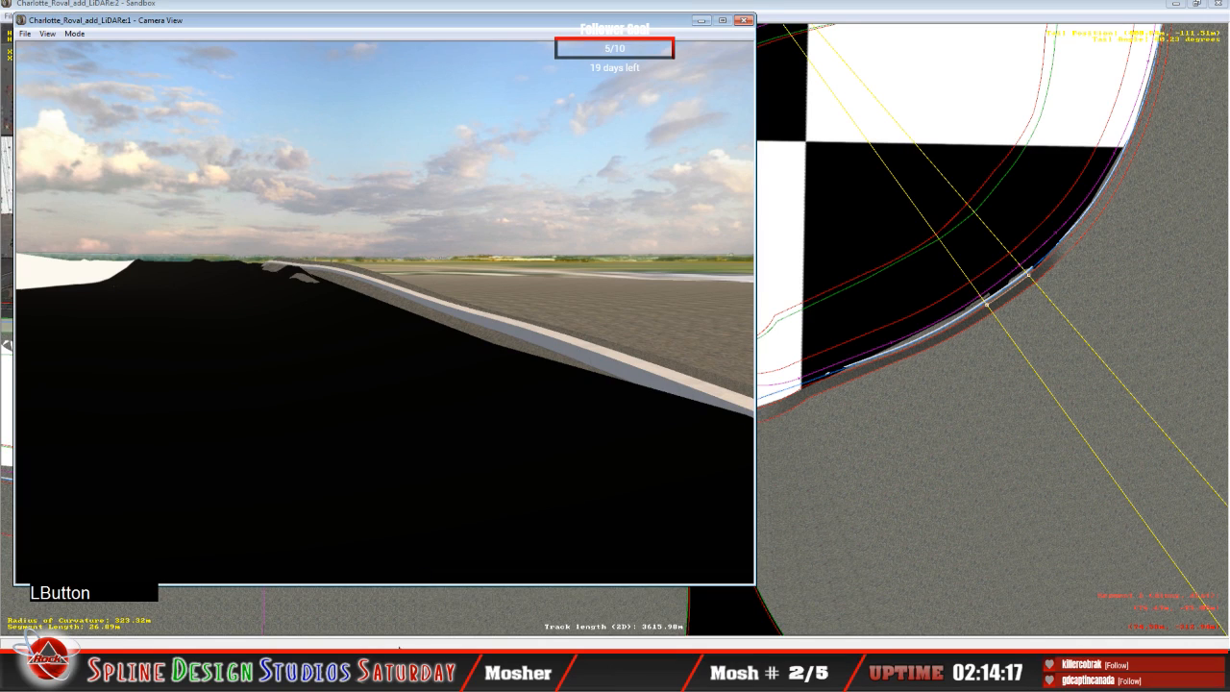
pyautogui.click(423, 575)
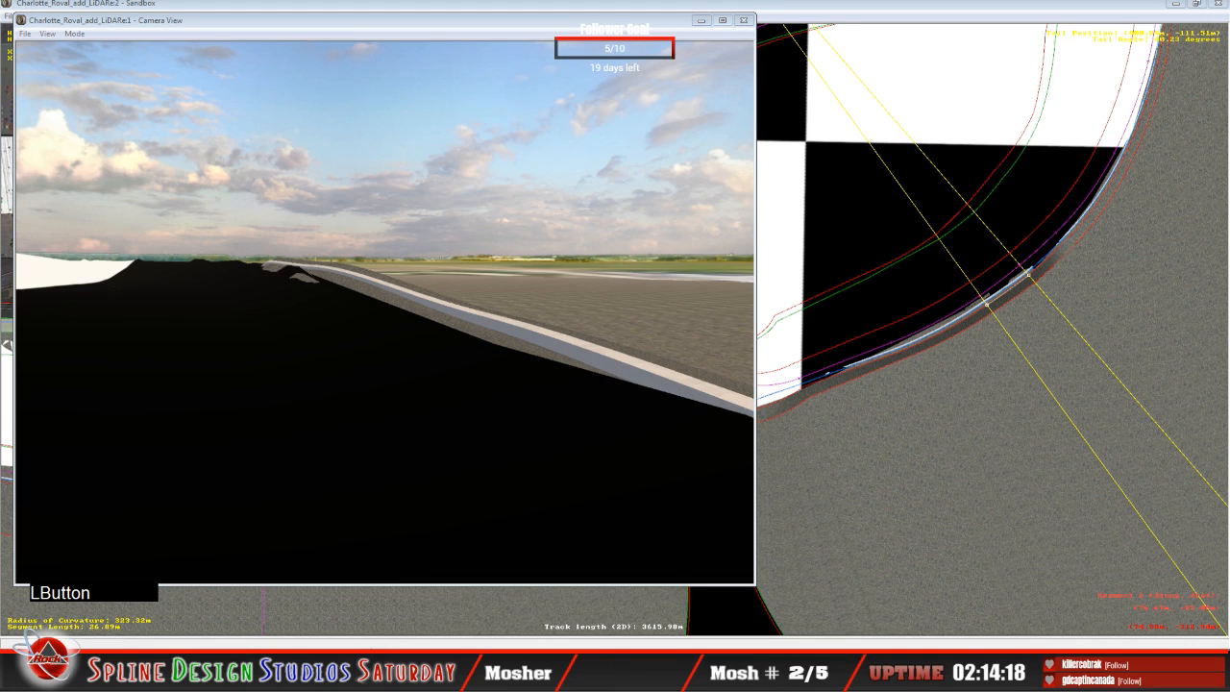
pyautogui.click(376, 631)
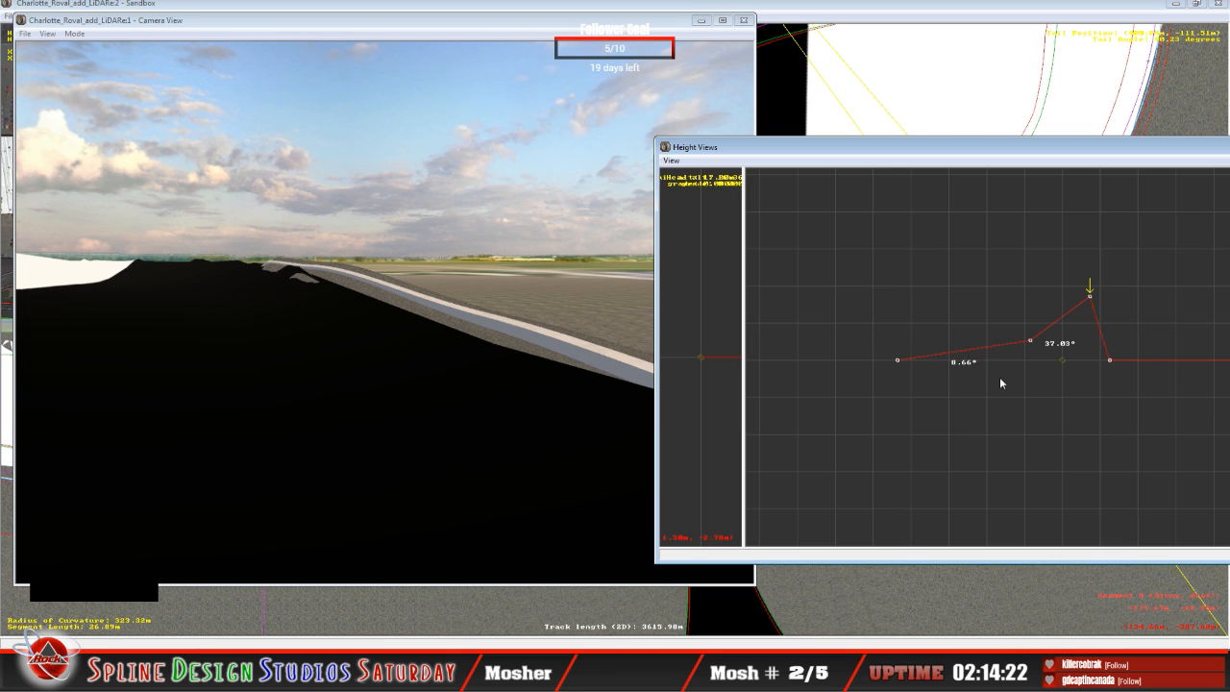
# Step: Compare with the 34.96 m segment and lower the third height node of the 53.54 m segment to a 31.97° bank
pyautogui.press('Down')
pyautogui.press('Down')
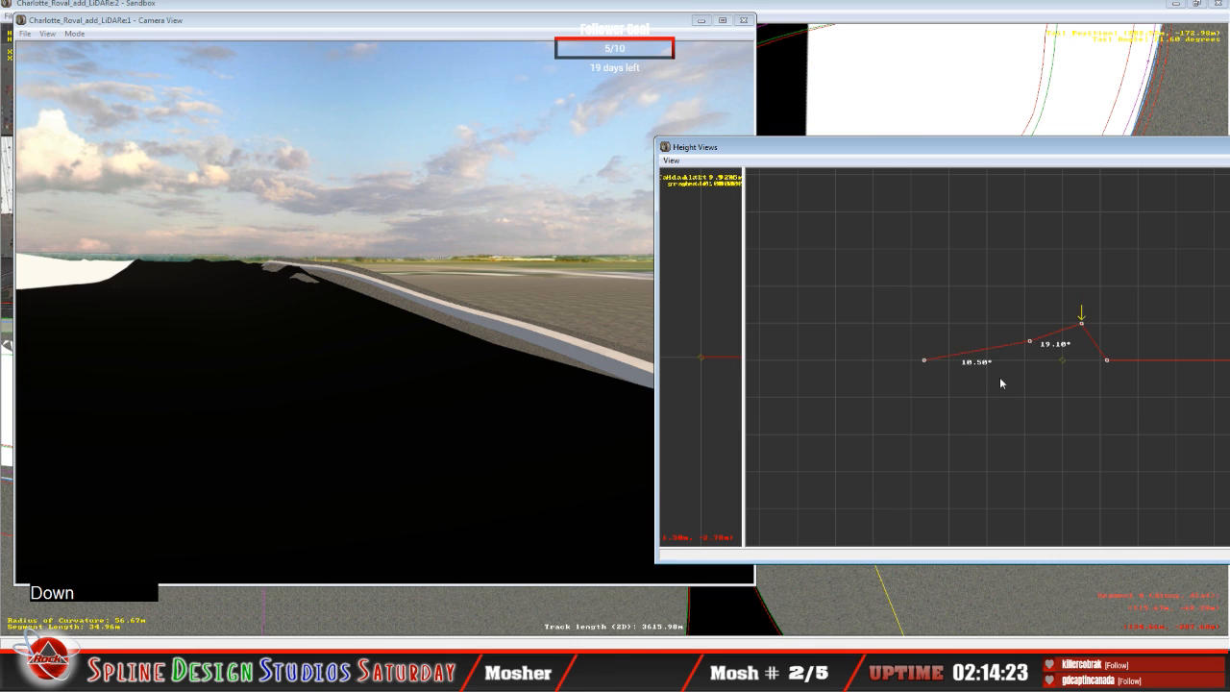
pyautogui.press('Up')
pyautogui.press('Up')
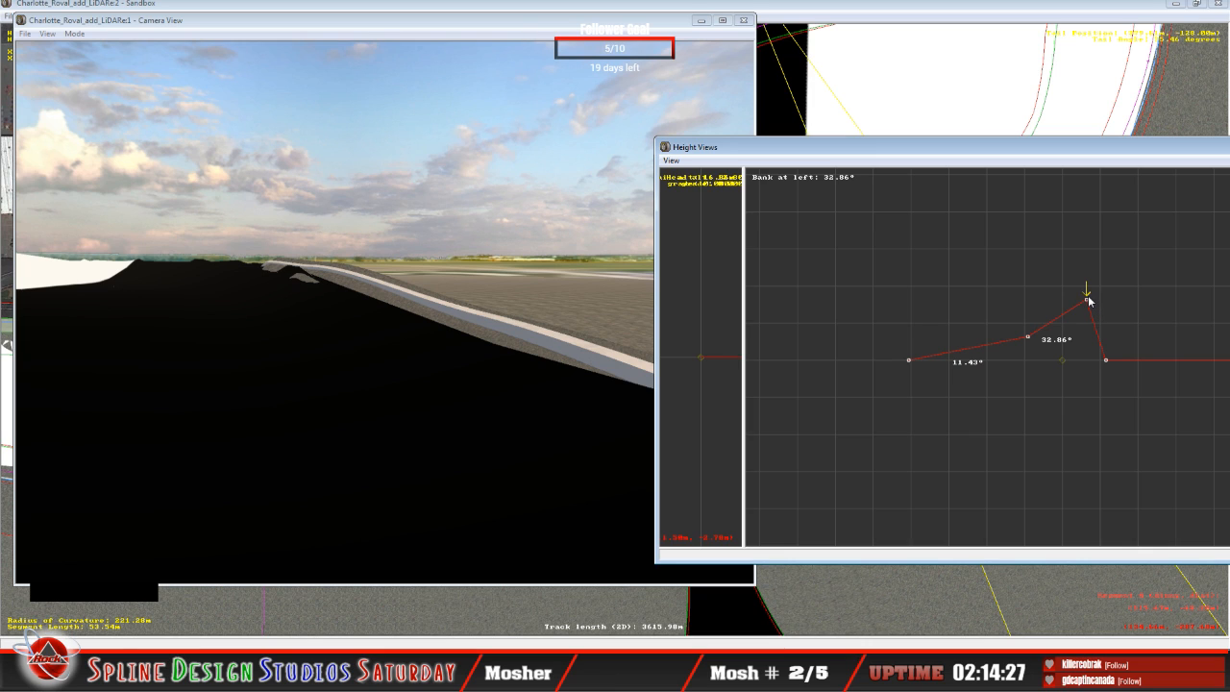
pyautogui.moveTo(1089, 300); pyautogui.dragTo(1091, 305)
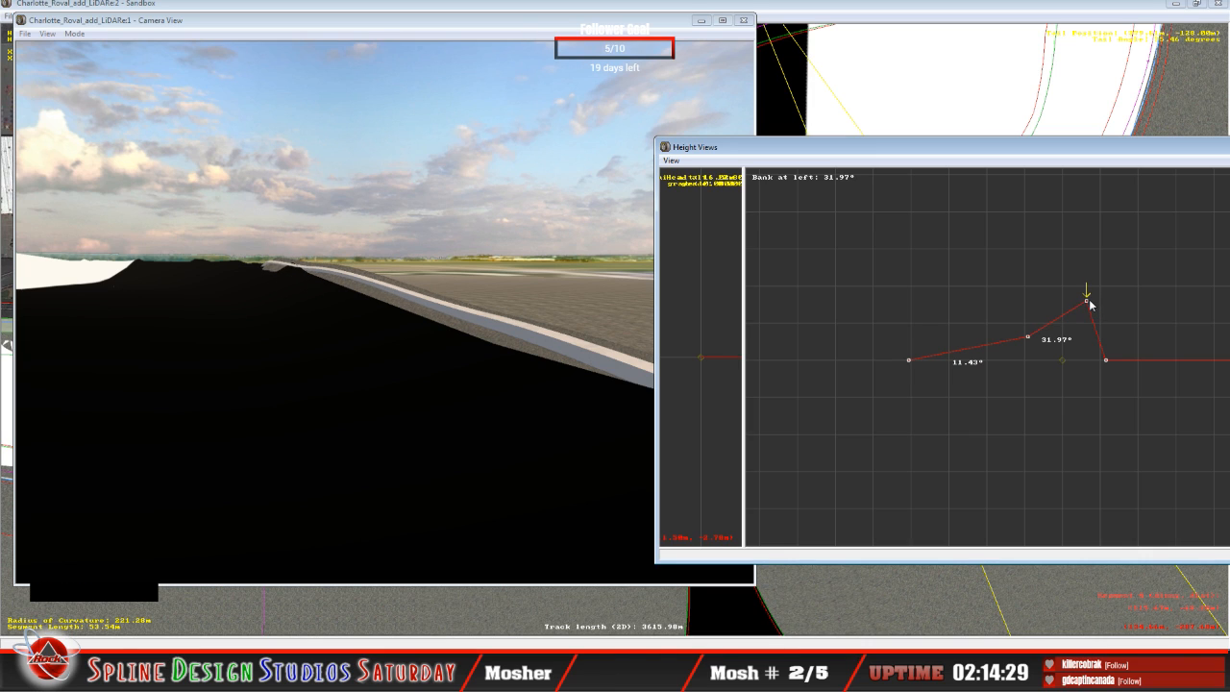
pyautogui.press('Up')
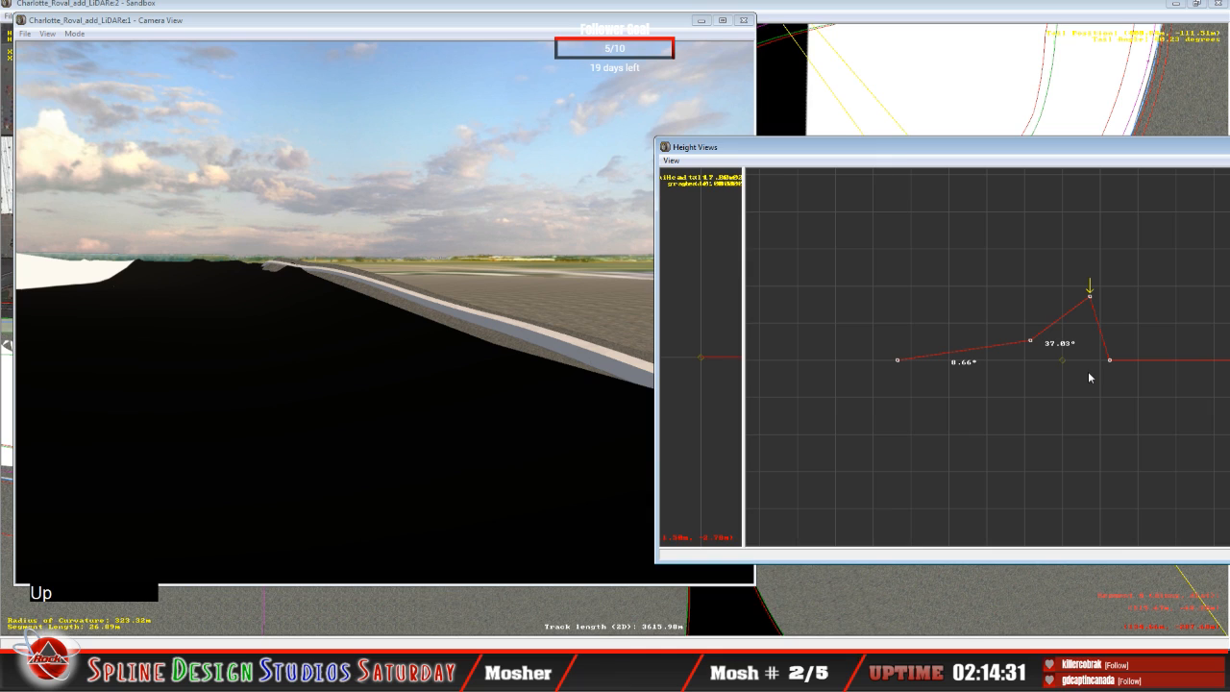
pyautogui.moveTo(1090, 296); pyautogui.dragTo(1091, 295)
# Step: Raise the third height node of the 26.44 m segment to a 49.75° bank and its second node to 4.74°
pyautogui.press('Up')
pyautogui.moveTo(1091, 358); pyautogui.dragTo(1088, 293)
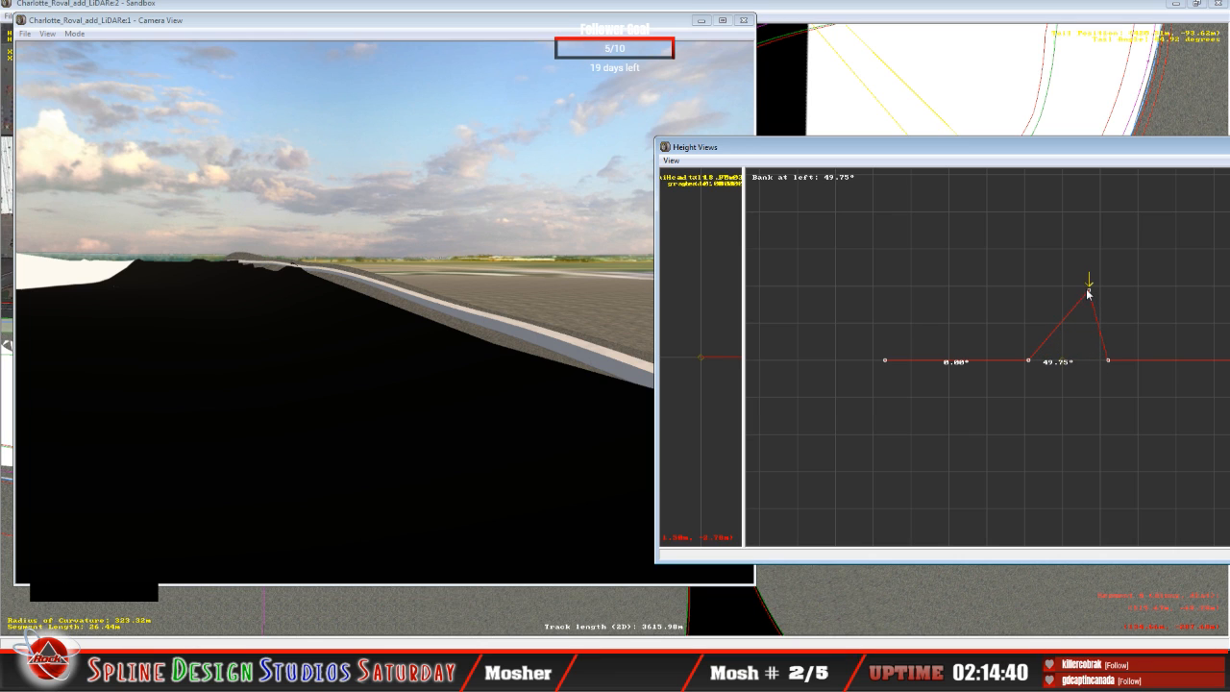
pyautogui.press('Left')
pyautogui.click(1032, 361)
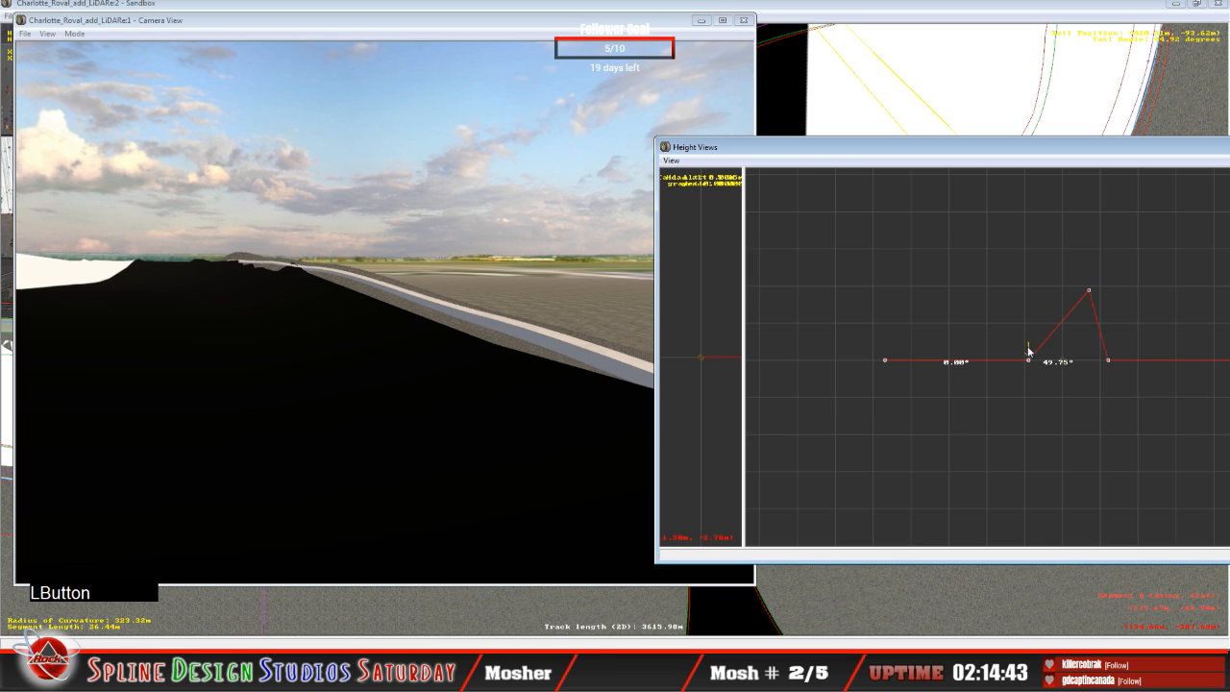
pyautogui.moveTo(1031, 363); pyautogui.dragTo(1030, 352)
# Step: Examine in the camera view's slow mode how the 26.44 m segment's wall and banking meet the LiDAR terrain
pyautogui.click(395, 379)
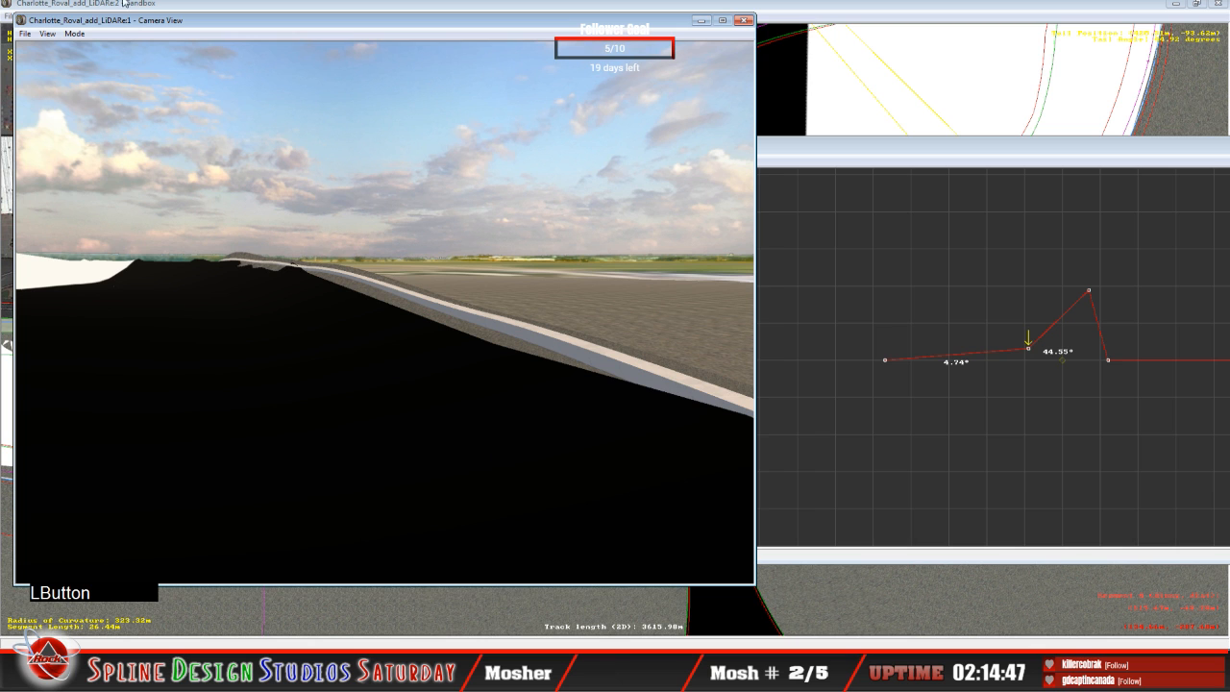
pyautogui.click(74, 33)
pyautogui.click(91, 65)
pyautogui.moveTo(240, 212); pyautogui.dragTo(82, 192, button='right')
pyautogui.moveTo(384, 312); pyautogui.dragTo(493, 305)
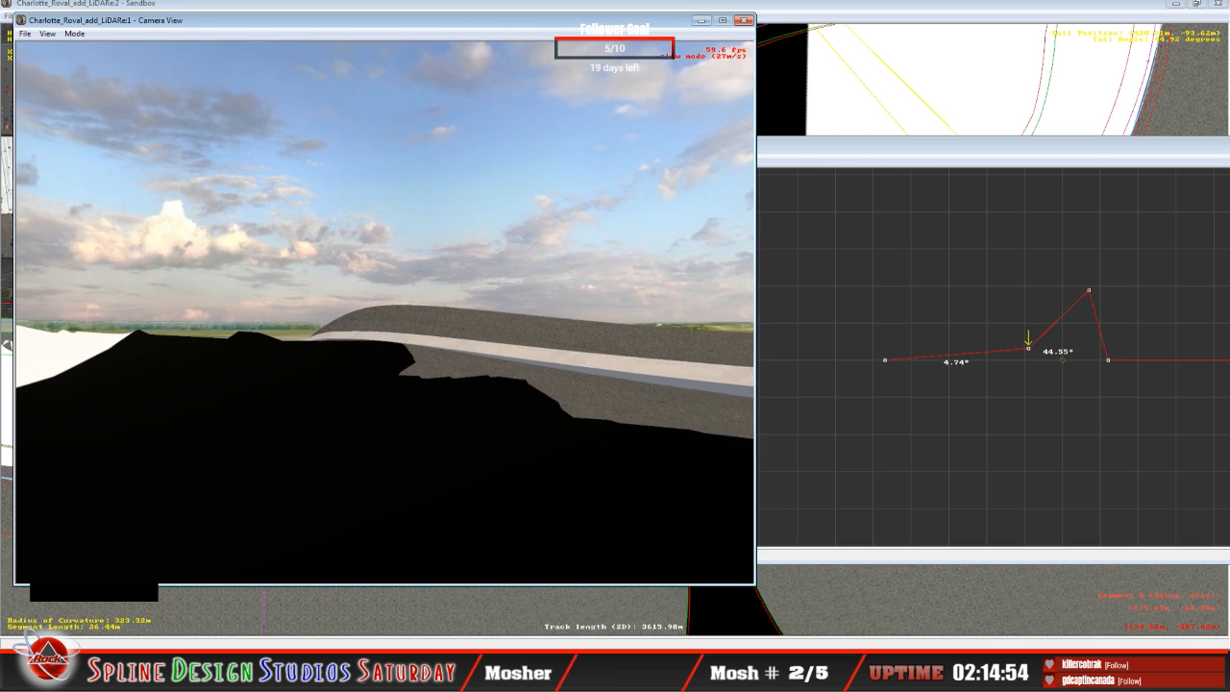
pyautogui.press('space')
pyautogui.click(886, 166)
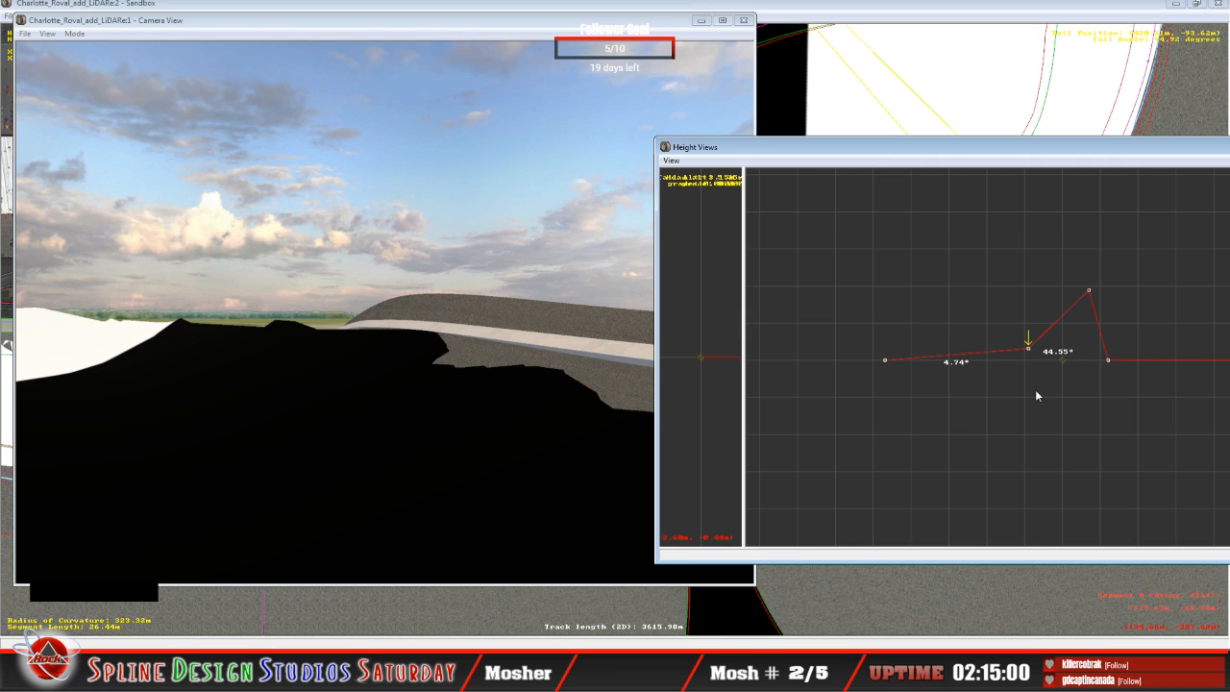
# Step: Raise the third height node of the flat 53.52 m segment to a 51.03° bank
pyautogui.press('Right')
pyautogui.press('Up')
pyautogui.click(1086, 358)
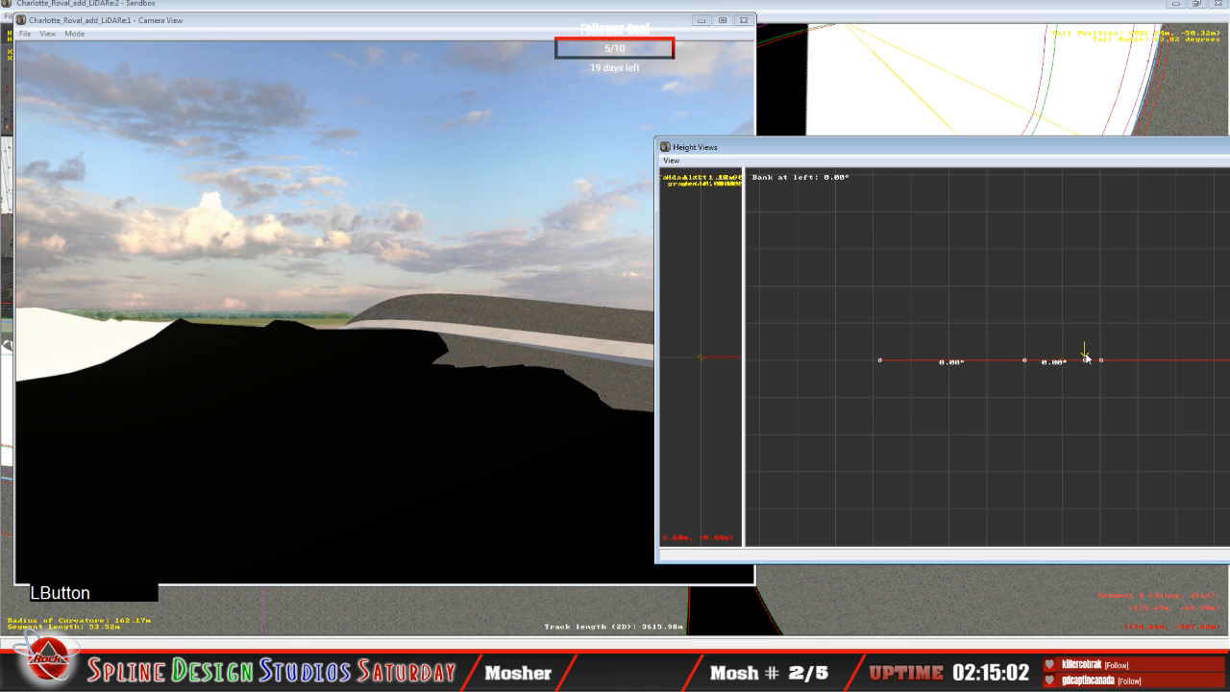
pyautogui.moveTo(1086, 358); pyautogui.dragTo(1058, 292)
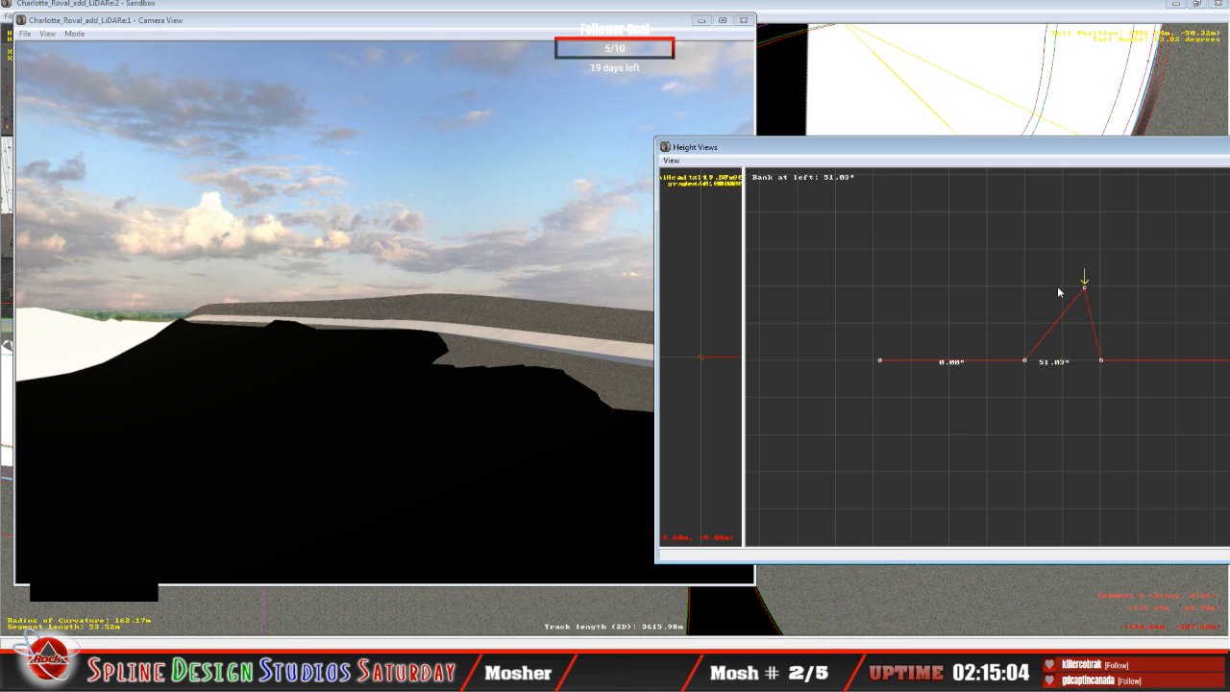
# Step: Raise the second height node of the 53.52 m segment to a 13.58° bank and lower its third node to about 30°
pyautogui.press('Left')
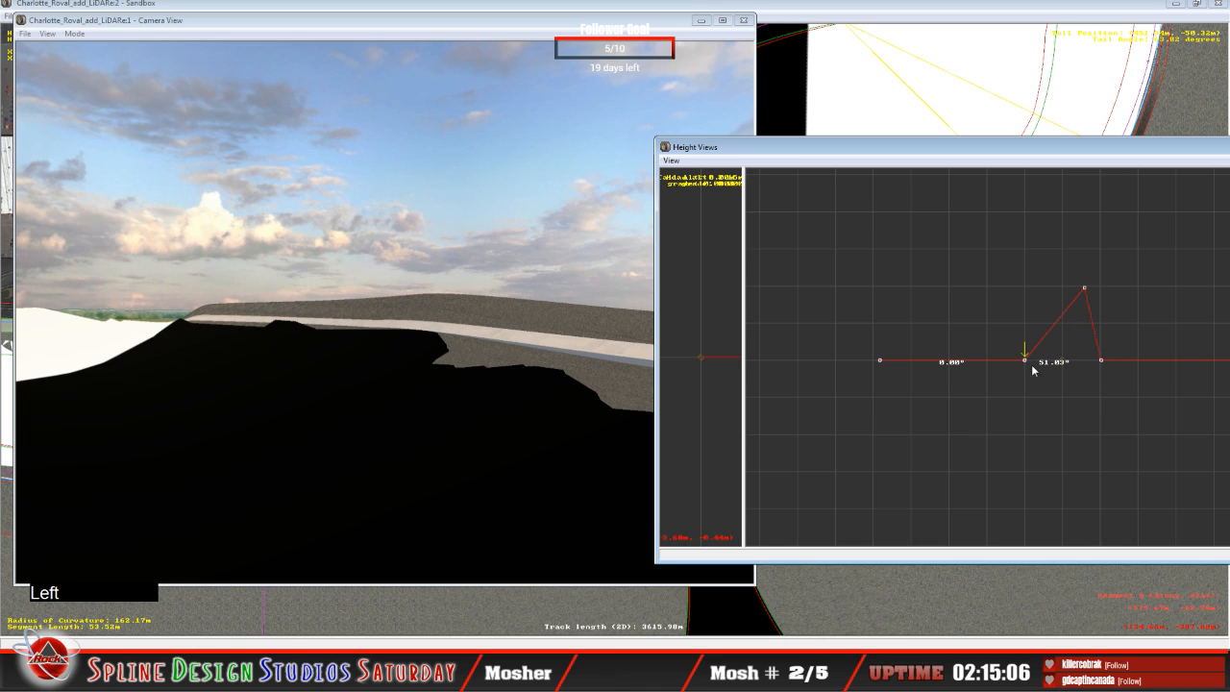
pyautogui.moveTo(1025, 361); pyautogui.dragTo(1008, 303)
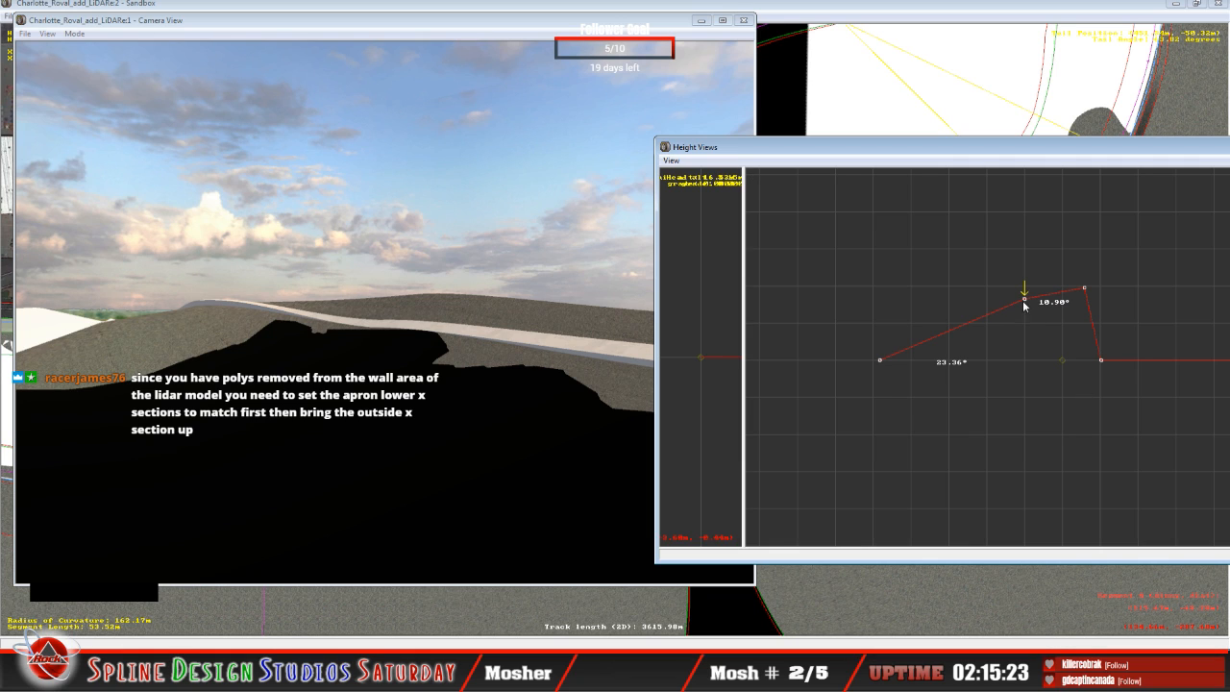
pyautogui.moveTo(1024, 303); pyautogui.dragTo(1034, 329)
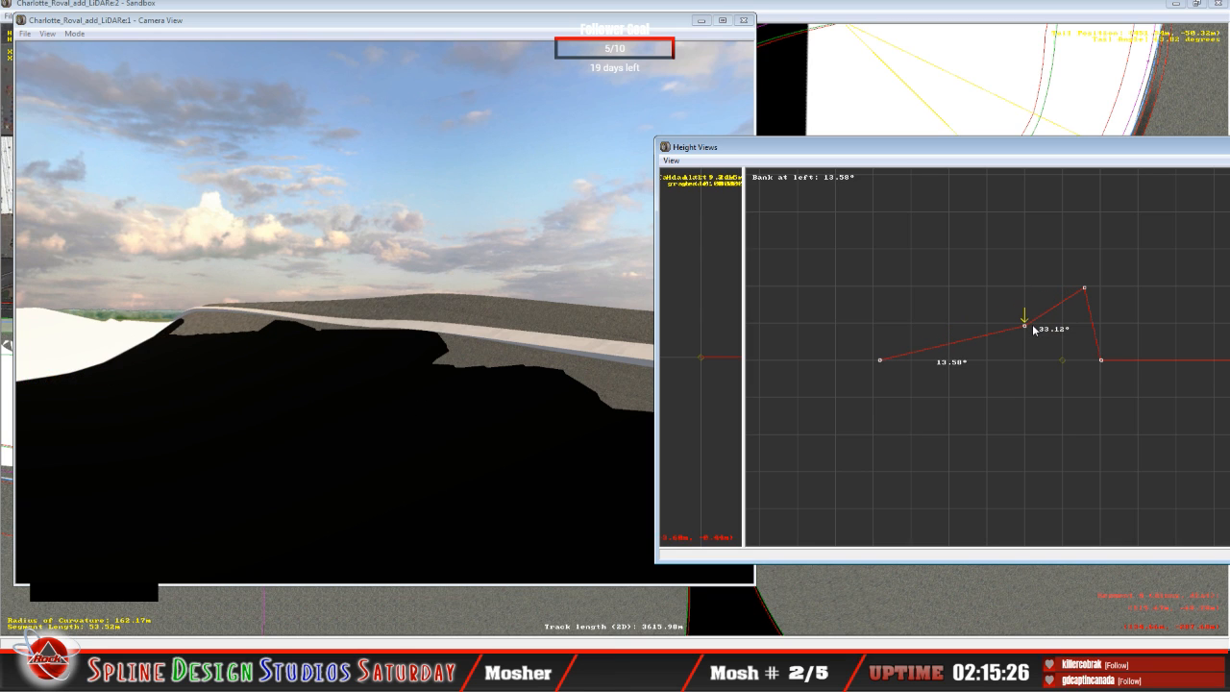
pyautogui.click(1086, 289)
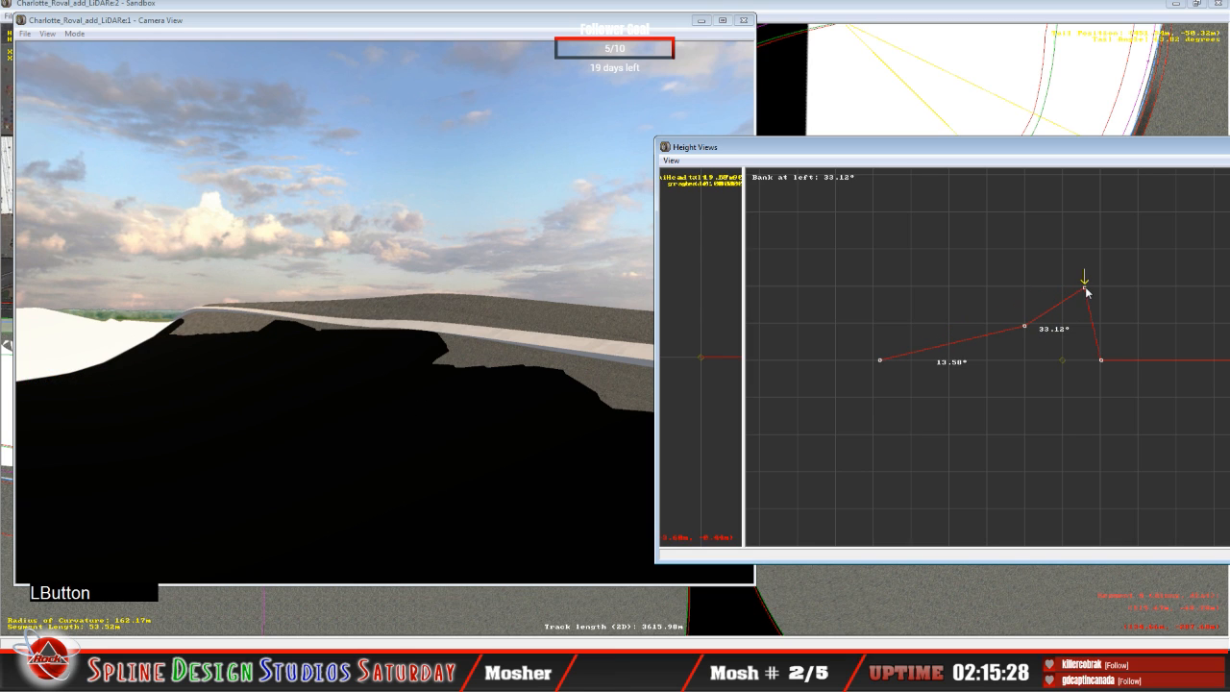
pyautogui.moveTo(1087, 293); pyautogui.dragTo(1086, 296)
# Step: Fly along the curve in slow mode to examine the fit between the 53.52 m segment and the LiDAR terrain
pyautogui.click(370, 348)
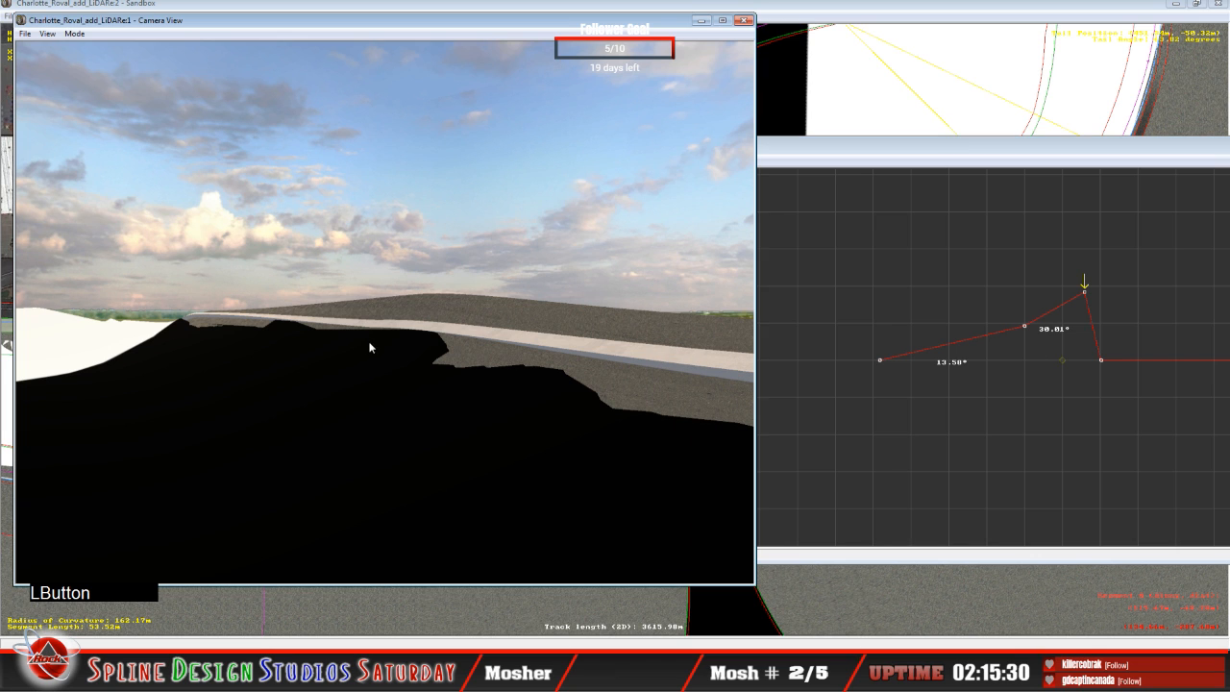
pyautogui.click(76, 35)
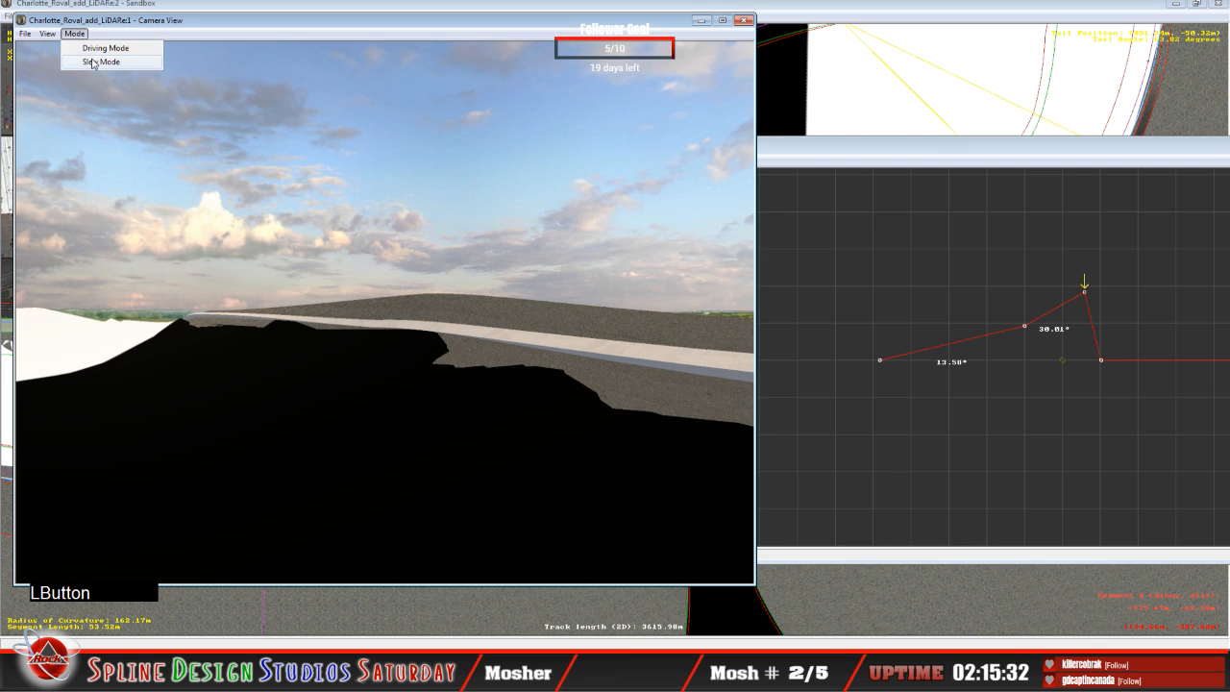
pyautogui.click(92, 62)
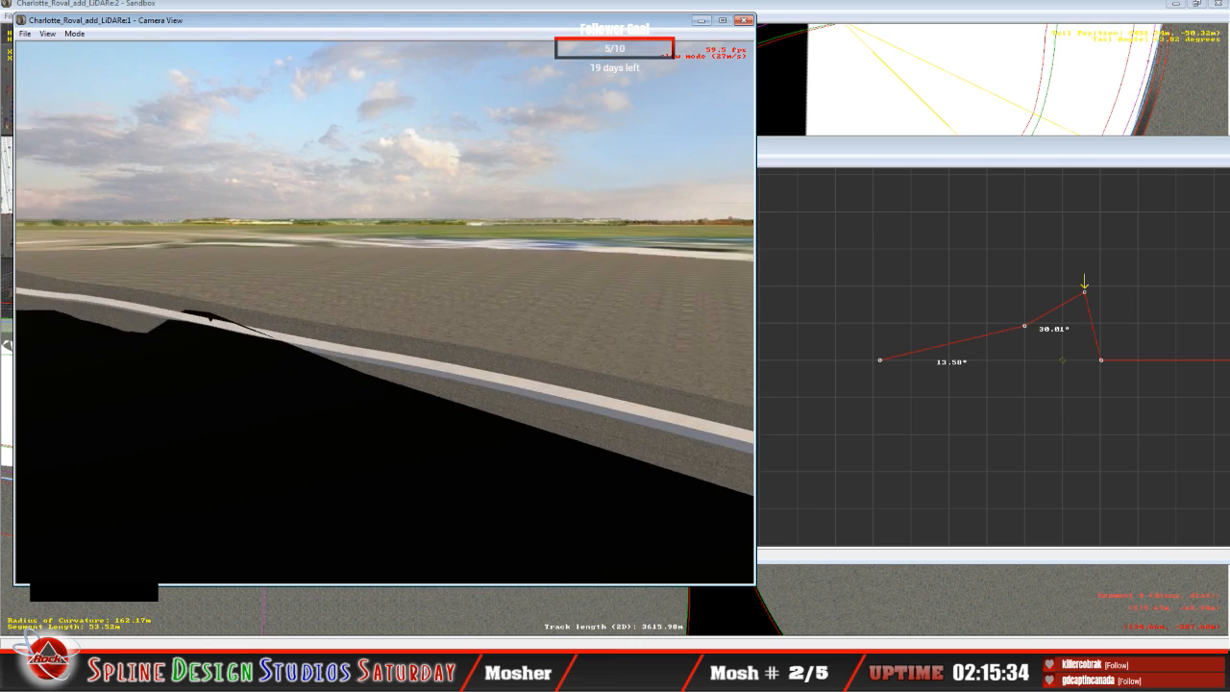
pyautogui.rightClick(385, 312)
pyautogui.click(385, 312)
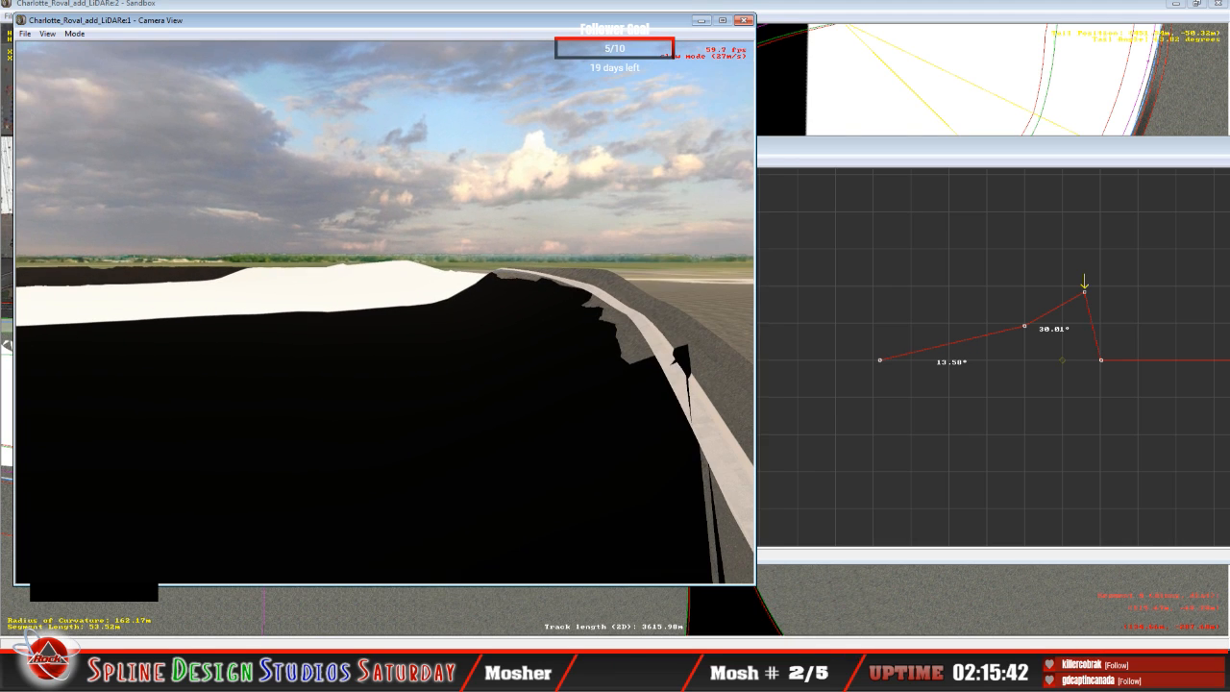
pyautogui.press('space')
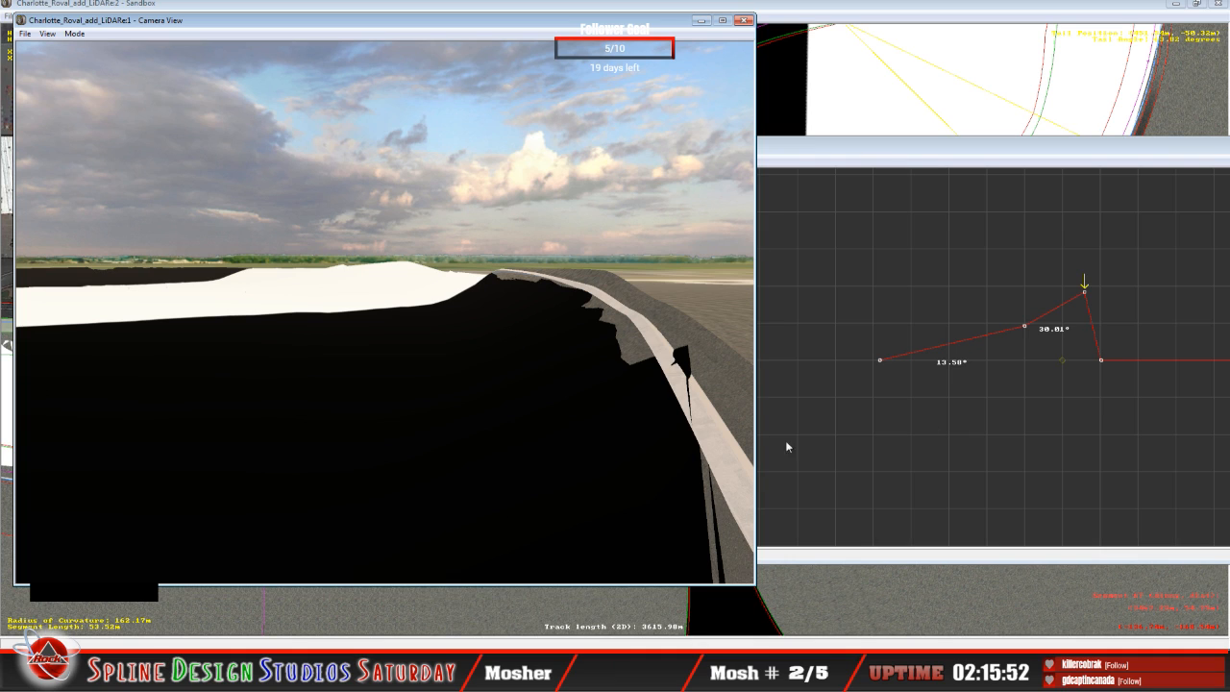
# Step: Fly around the outside of the curve in Slew Mode to examine where the 53.52 m segment's wall meets the LiDAR terrain
pyautogui.click(74, 34)
pyautogui.click(104, 61)
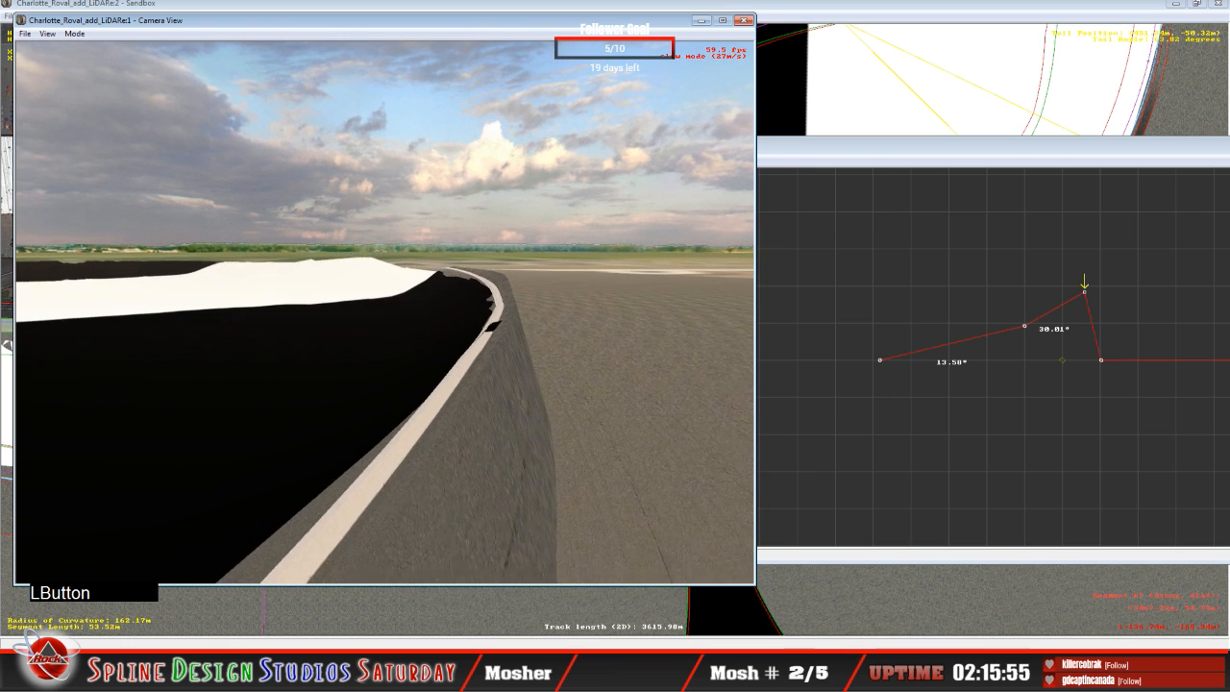
pyautogui.moveTo(385, 313); pyautogui.dragTo(144, 326, button='right')
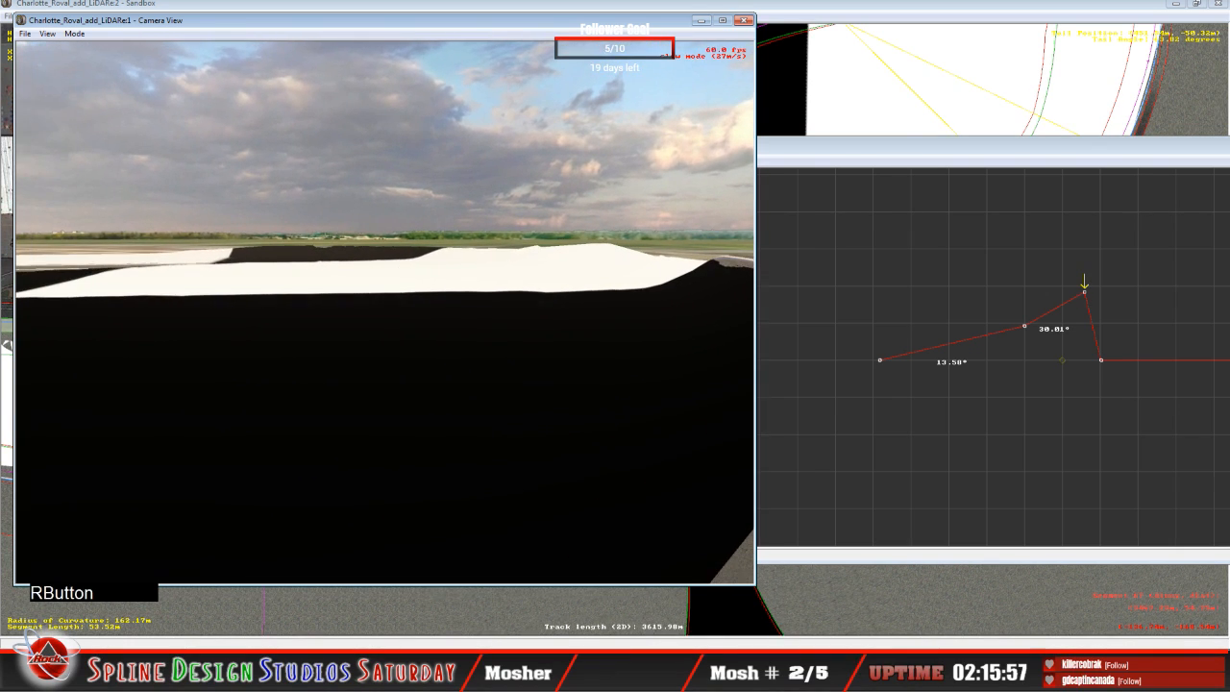
pyautogui.press('space')
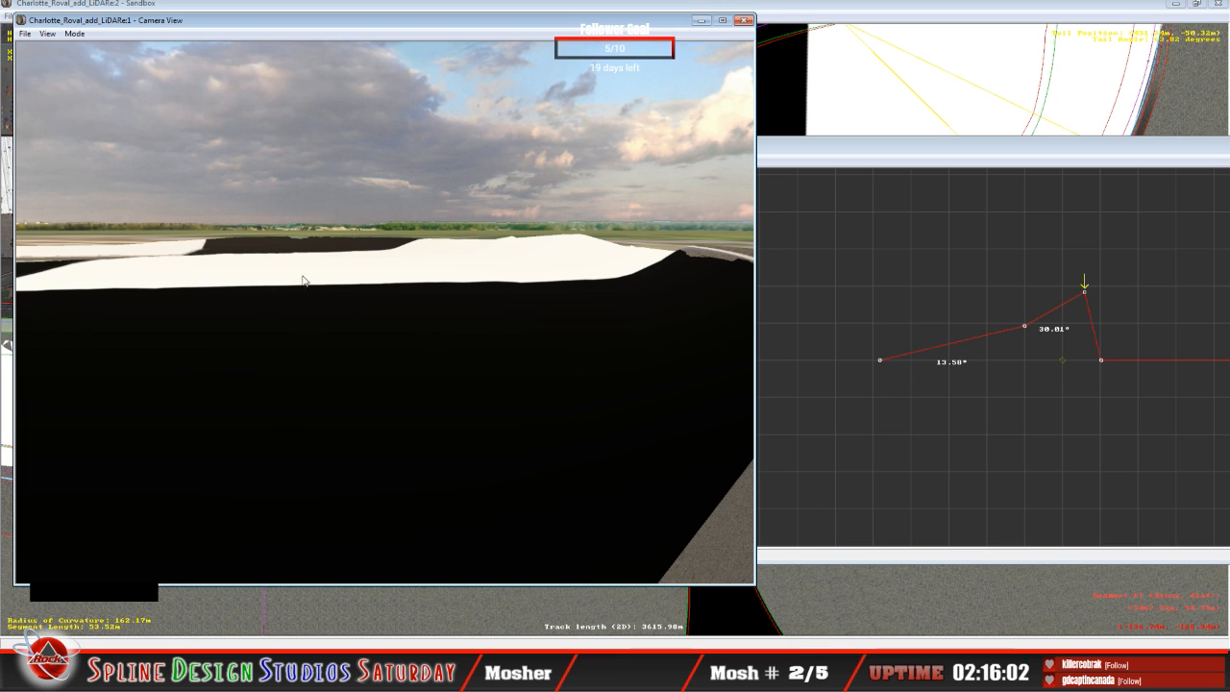
pyautogui.click(75, 34)
pyautogui.click(111, 61)
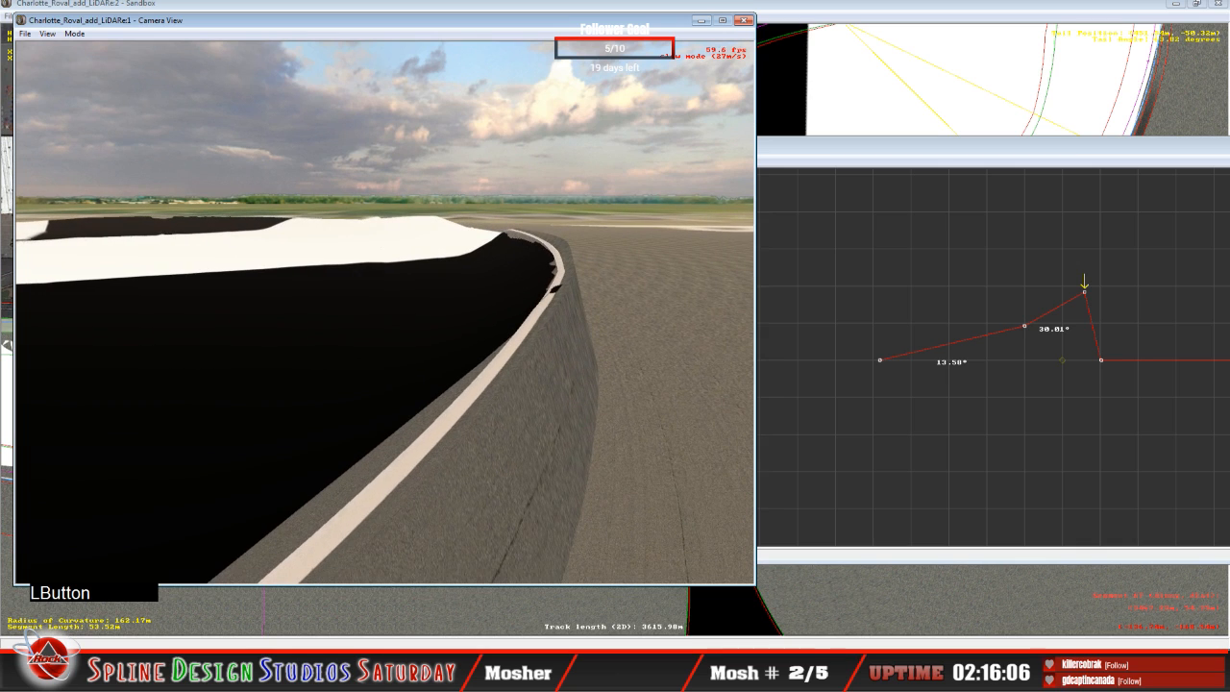
pyautogui.press('space')
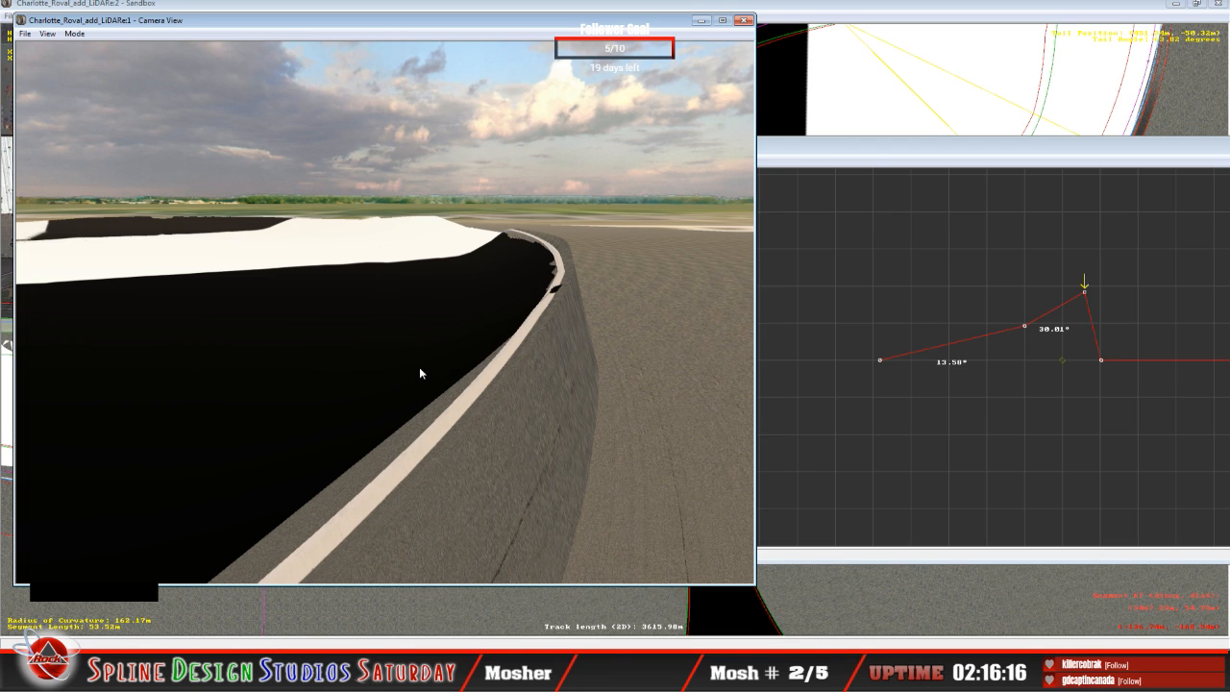
# Step: Fly over the outer wall and across the banking in Slew Mode to examine the track surface against the terrain further along the curve
pyautogui.click(77, 34)
pyautogui.click(83, 63)
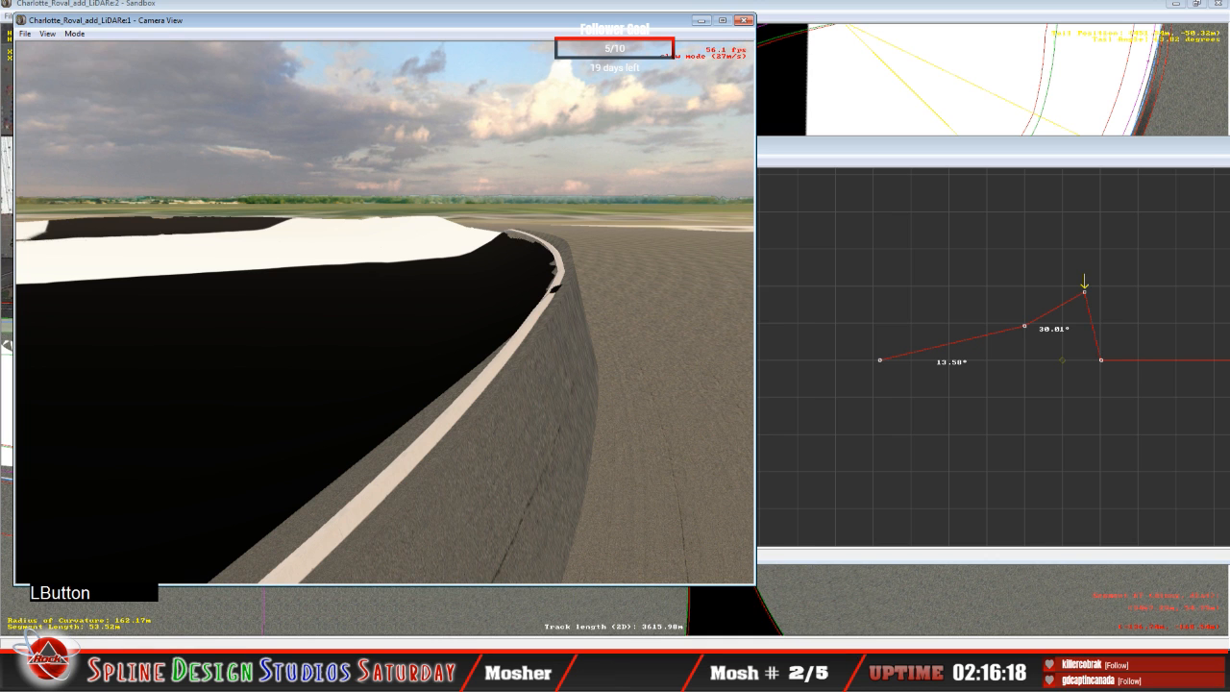
pyautogui.moveTo(385, 313); pyautogui.dragTo(452, 370)
pyautogui.moveTo(452, 370); pyautogui.dragTo(370, 399, button='right')
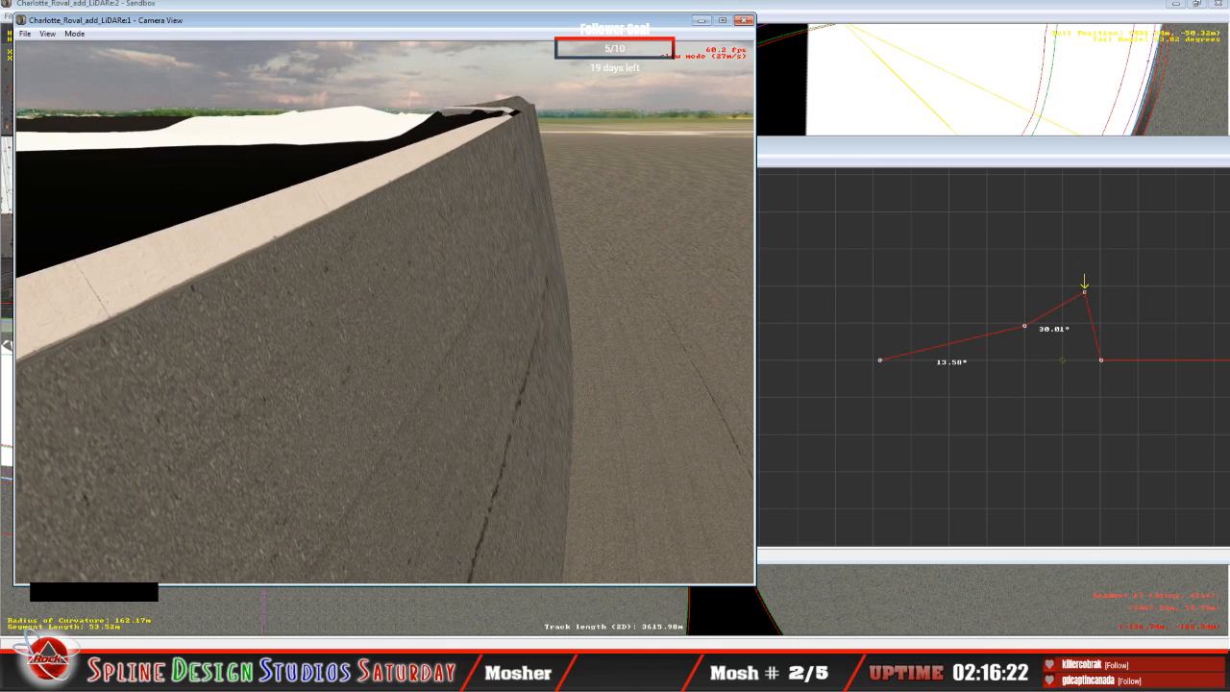
pyautogui.moveTo(384, 312); pyautogui.dragTo(385, 312, button='right')
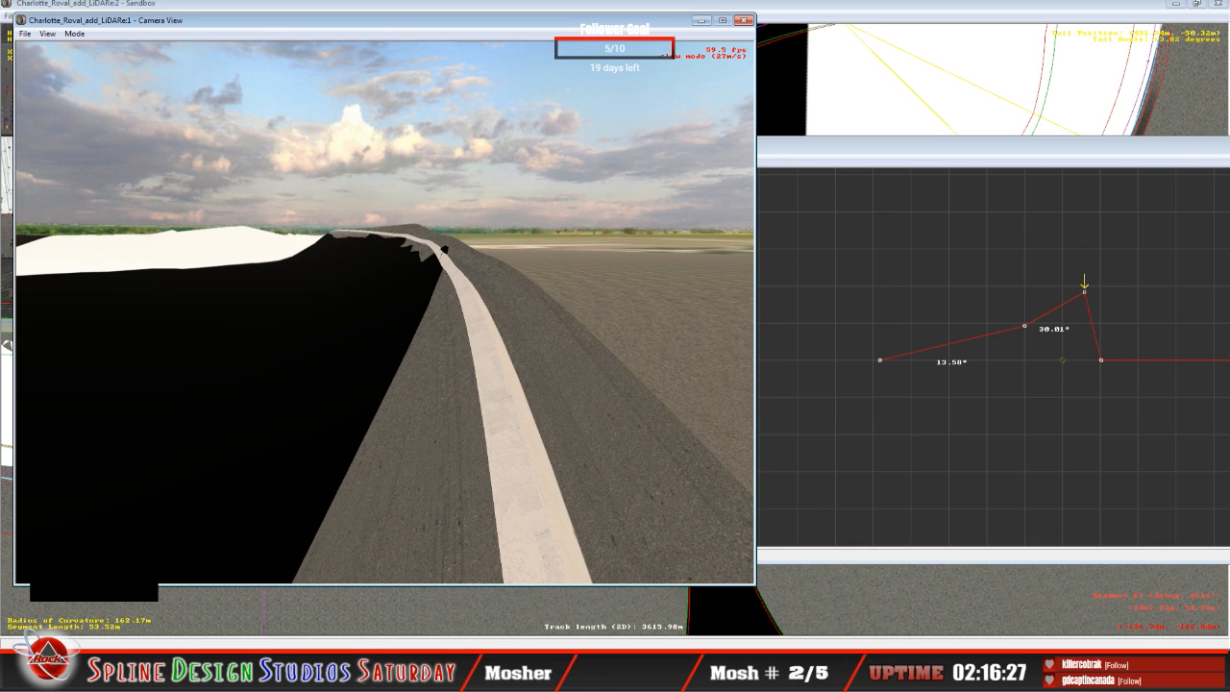
pyautogui.moveTo(385, 313); pyautogui.dragTo(384, 312)
pyautogui.moveTo(385, 312); pyautogui.dragTo(384, 313, button='right')
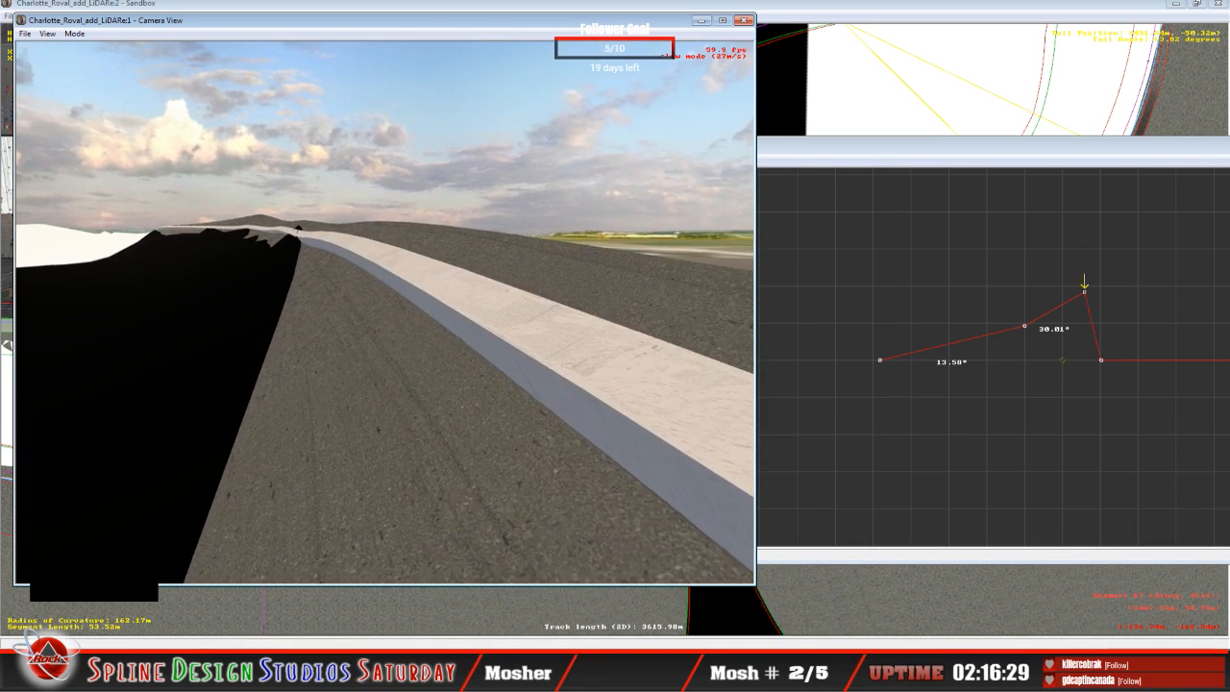
pyautogui.moveTo(385, 312); pyautogui.dragTo(385, 312)
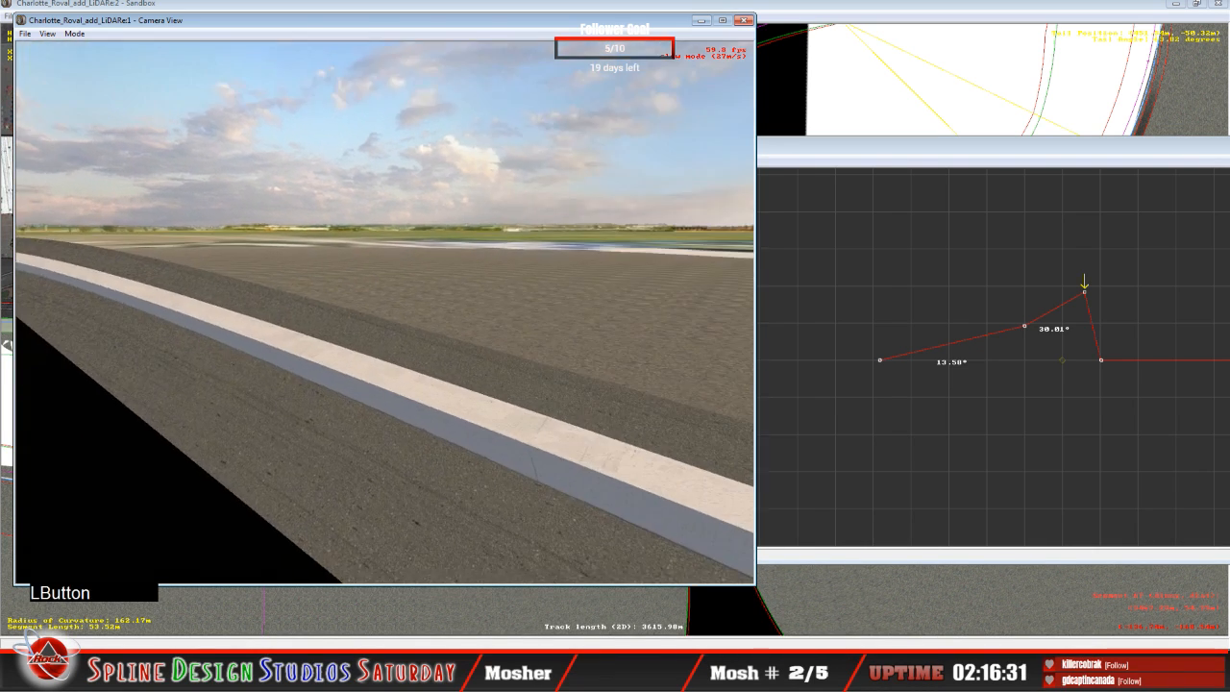
pyautogui.moveTo(385, 312); pyautogui.dragTo(384, 312, button='right')
pyautogui.moveTo(385, 312); pyautogui.dragTo(385, 312)
pyautogui.moveTo(385, 312); pyautogui.dragTo(385, 313, button='right')
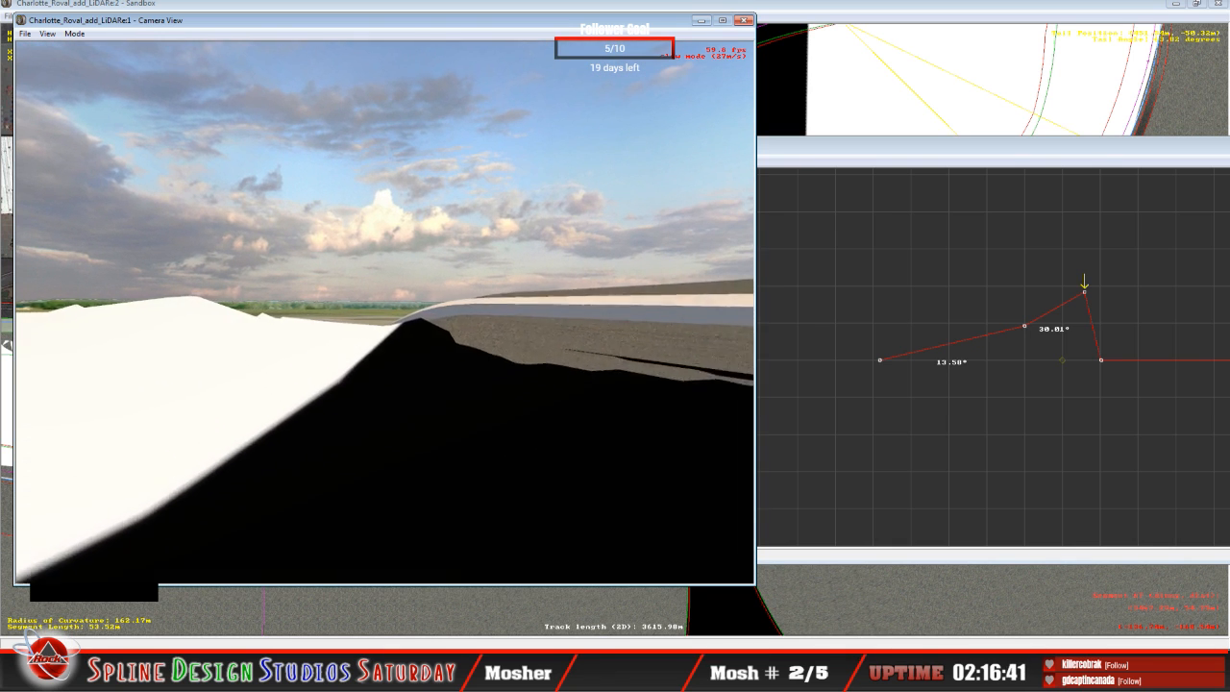
pyautogui.press('space')
# Step: Raise the third height node of the flat 53.22 m segment to a 49.35° bank and its second node to 6.24°
pyautogui.click(881, 162)
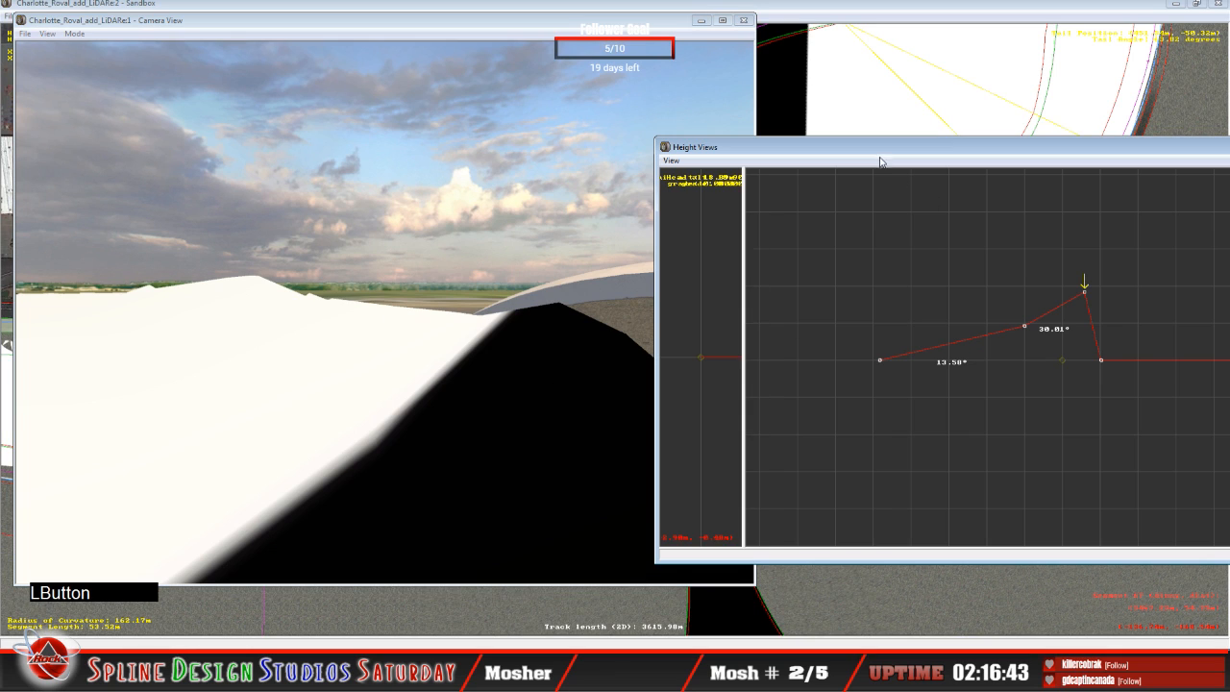
pyautogui.press('Up')
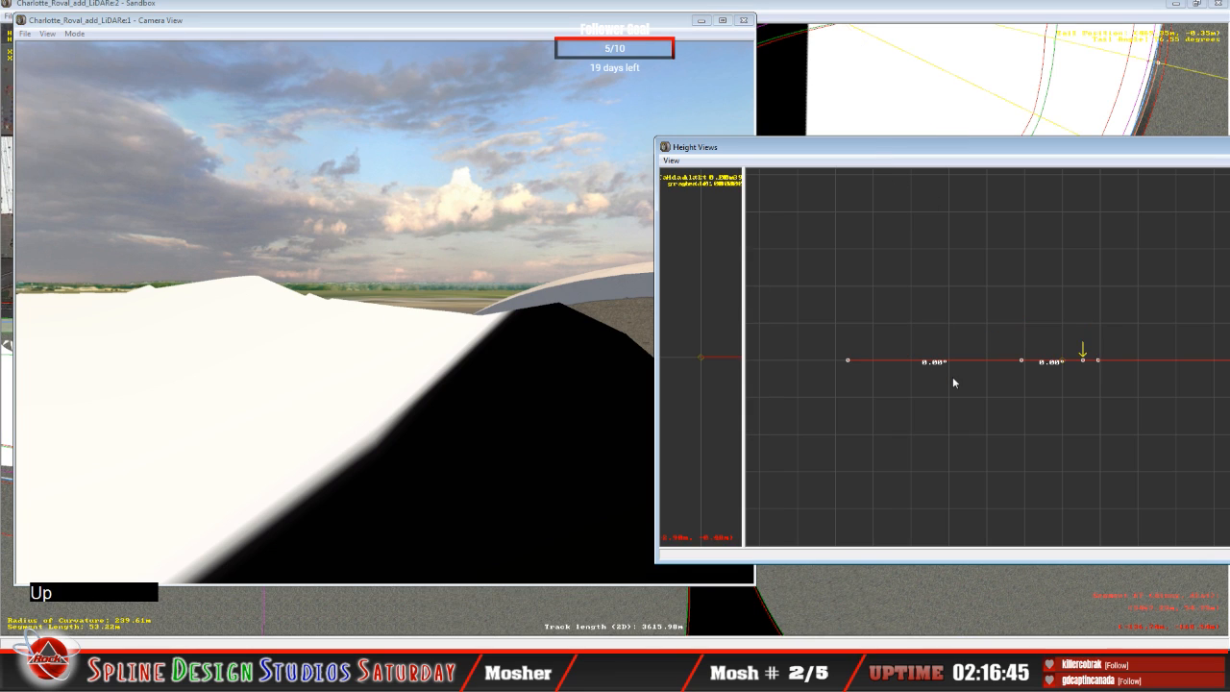
pyautogui.moveTo(1084, 359); pyautogui.dragTo(1053, 289)
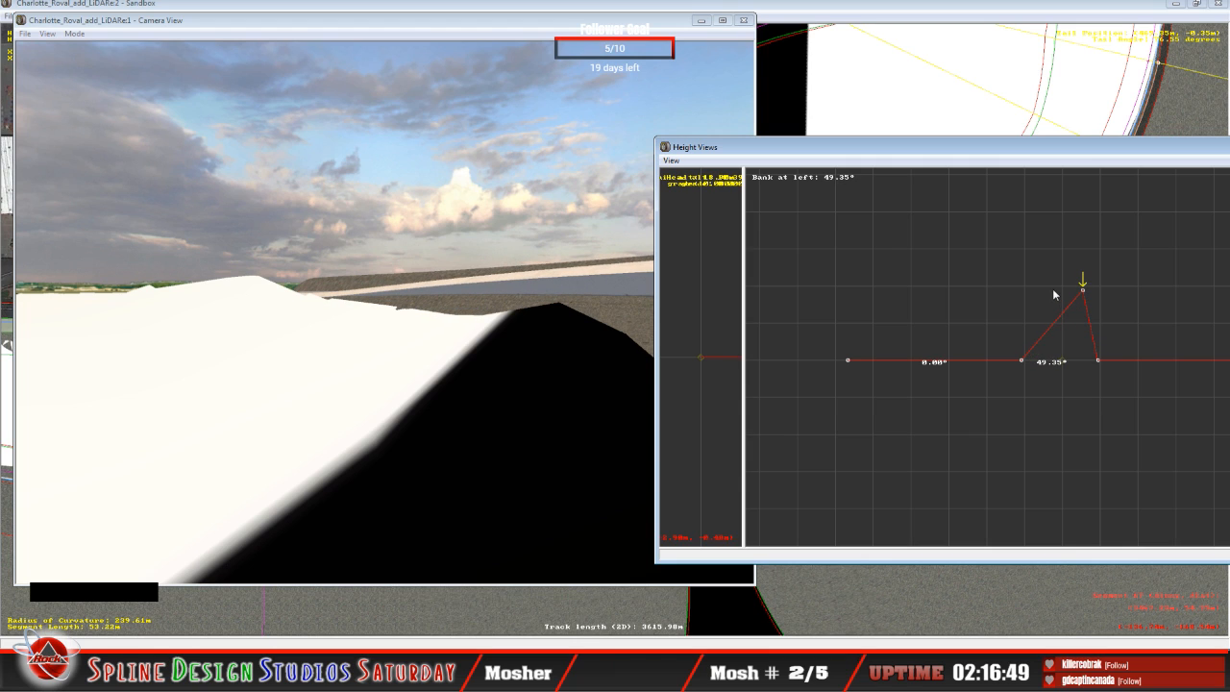
pyautogui.press('Left')
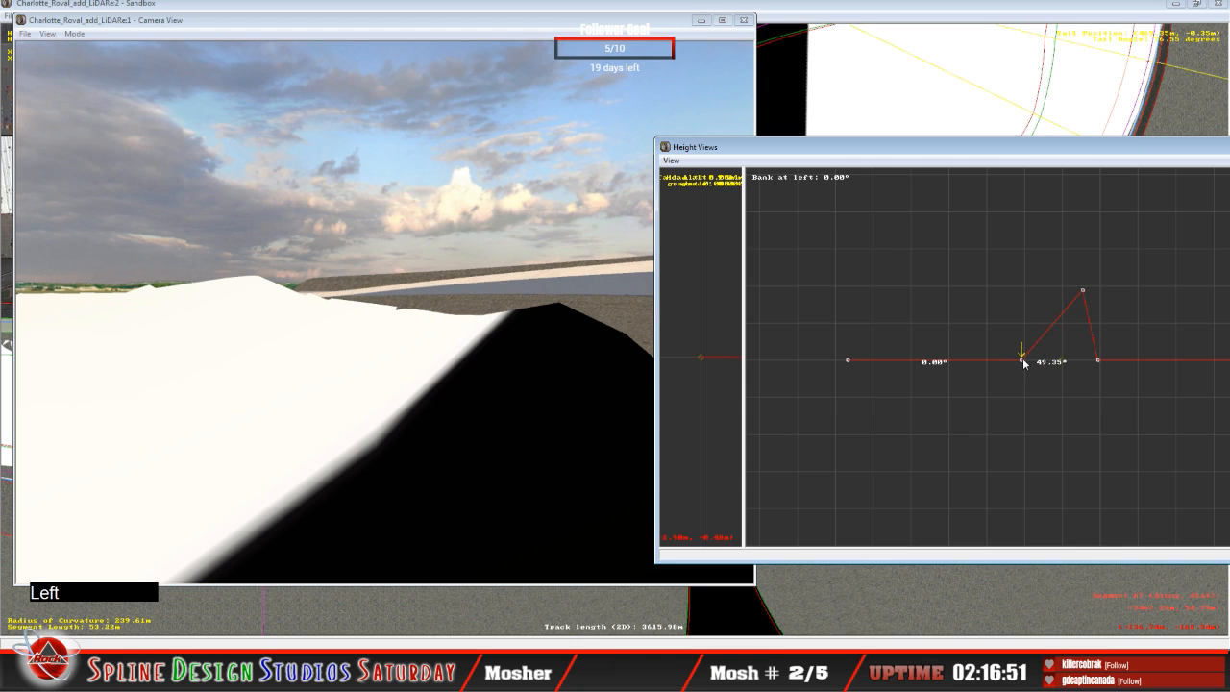
pyautogui.click(1021, 356)
pyautogui.moveTo(1021, 355); pyautogui.dragTo(1018, 348)
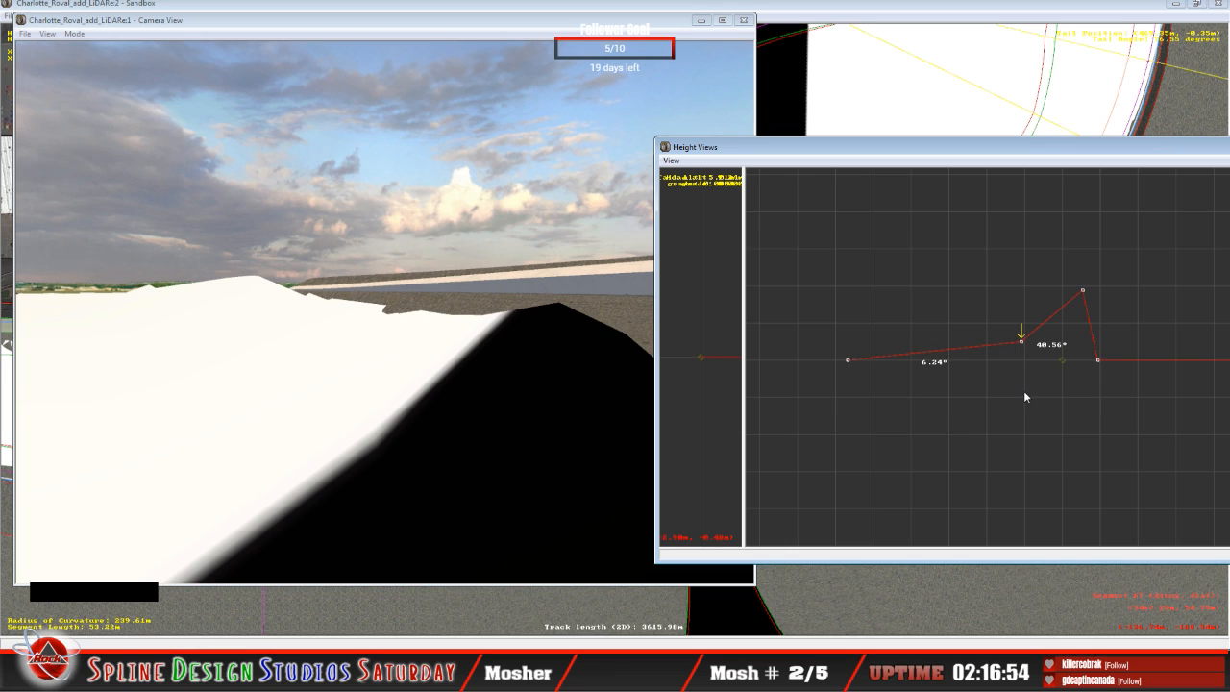
# Step: Raise the third height node of the flat 53.42 m segment to a 52.28° bank and its second node to 8.92°
pyautogui.press('Right')
pyautogui.press('Up')
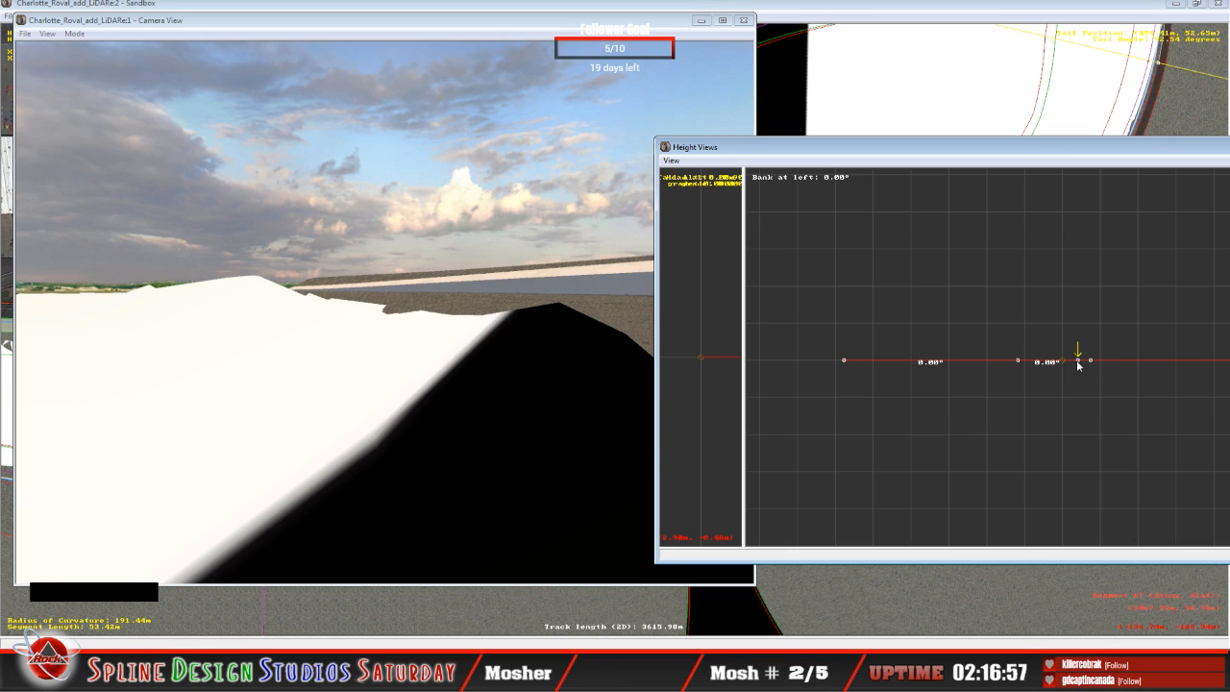
pyautogui.moveTo(1078, 361); pyautogui.dragTo(1052, 283)
pyautogui.press('Left')
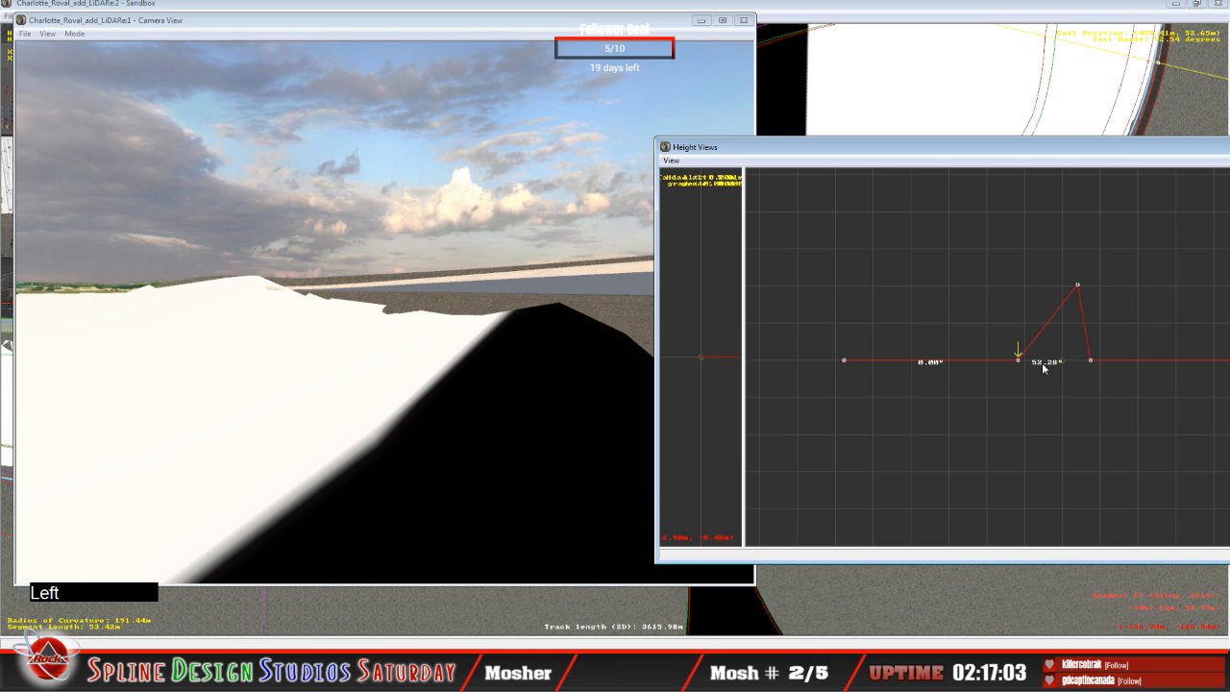
pyautogui.moveTo(1021, 363); pyautogui.dragTo(1012, 336)
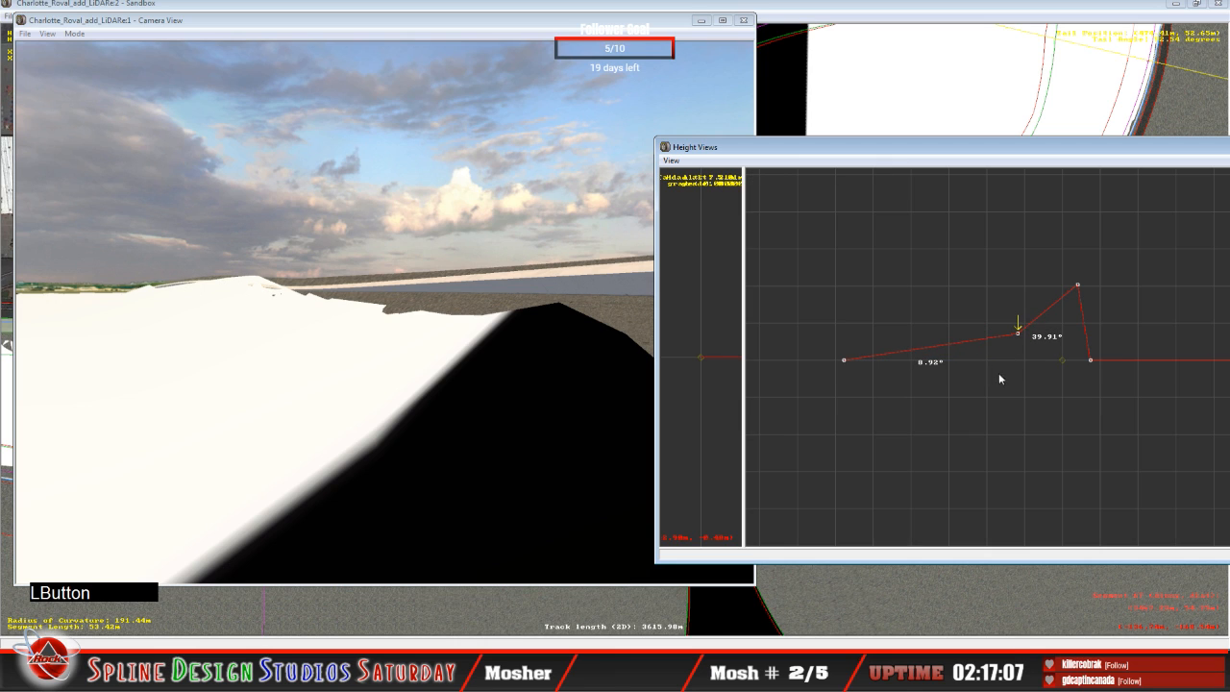
# Step: Raise the third height node of the flat 175.08 m segment to a 22.49° bank and check it against the terrain in Slew Mode
pyautogui.press('Right')
pyautogui.press('Up')
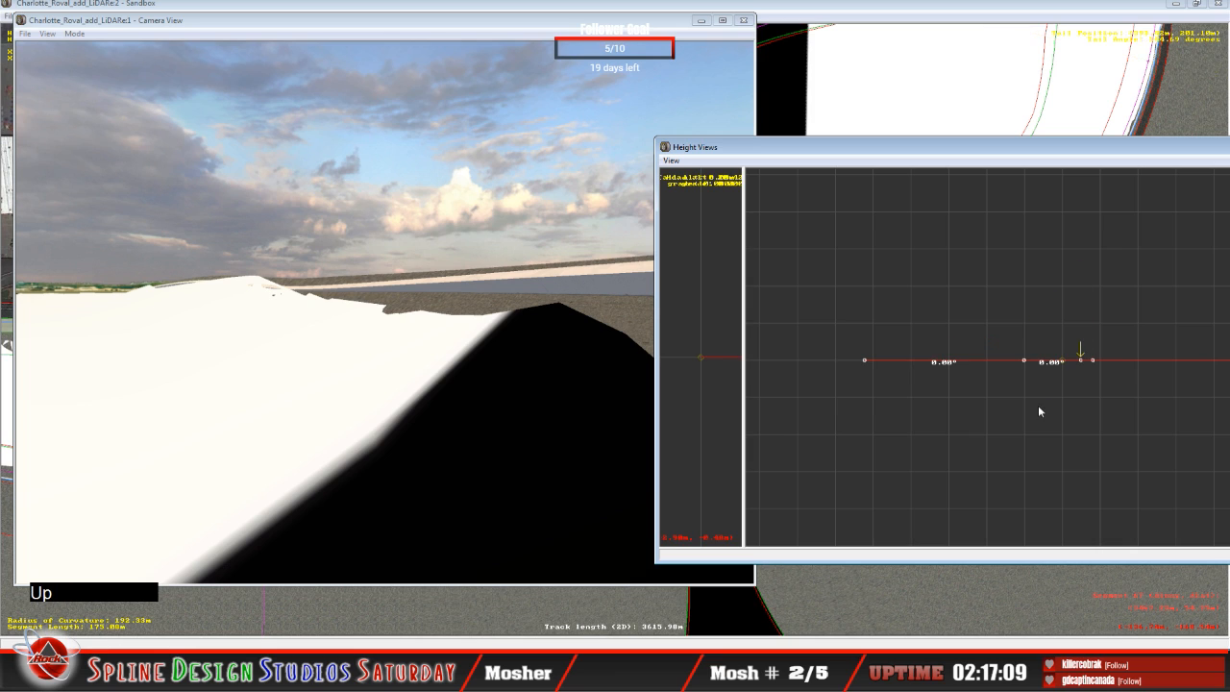
pyautogui.moveTo(1083, 361); pyautogui.dragTo(1080, 336)
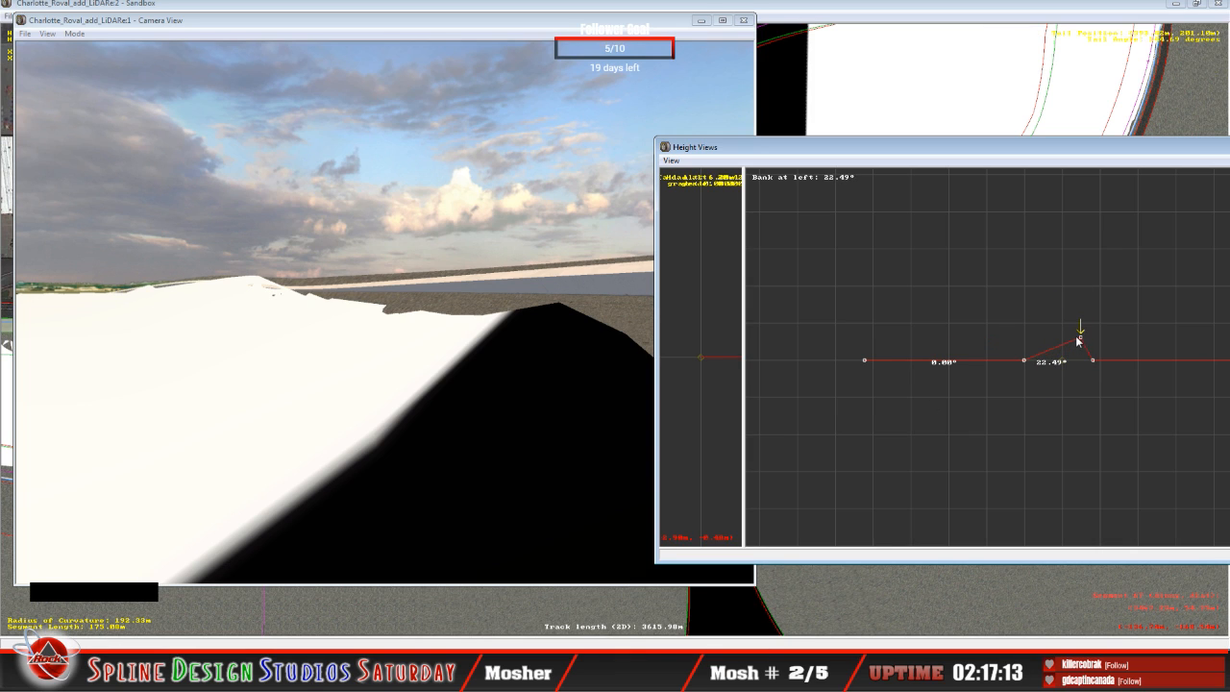
pyautogui.click(235, 186)
pyautogui.click(75, 34)
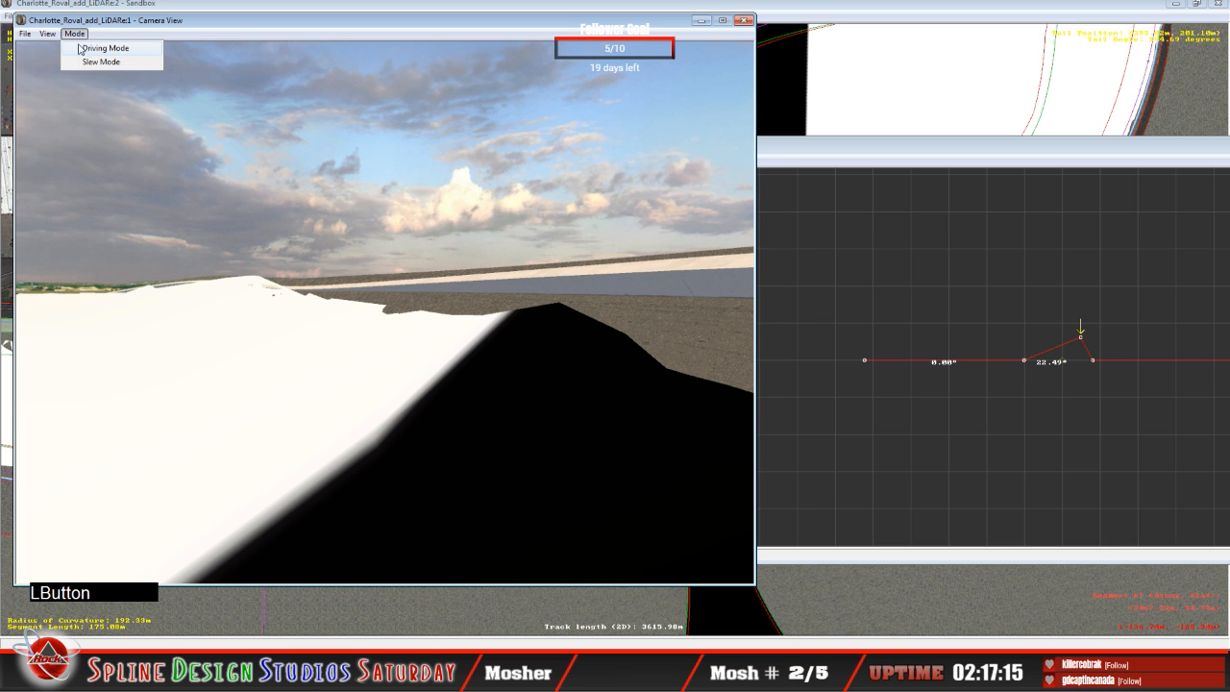
pyautogui.click(87, 64)
pyautogui.rightClick(384, 313)
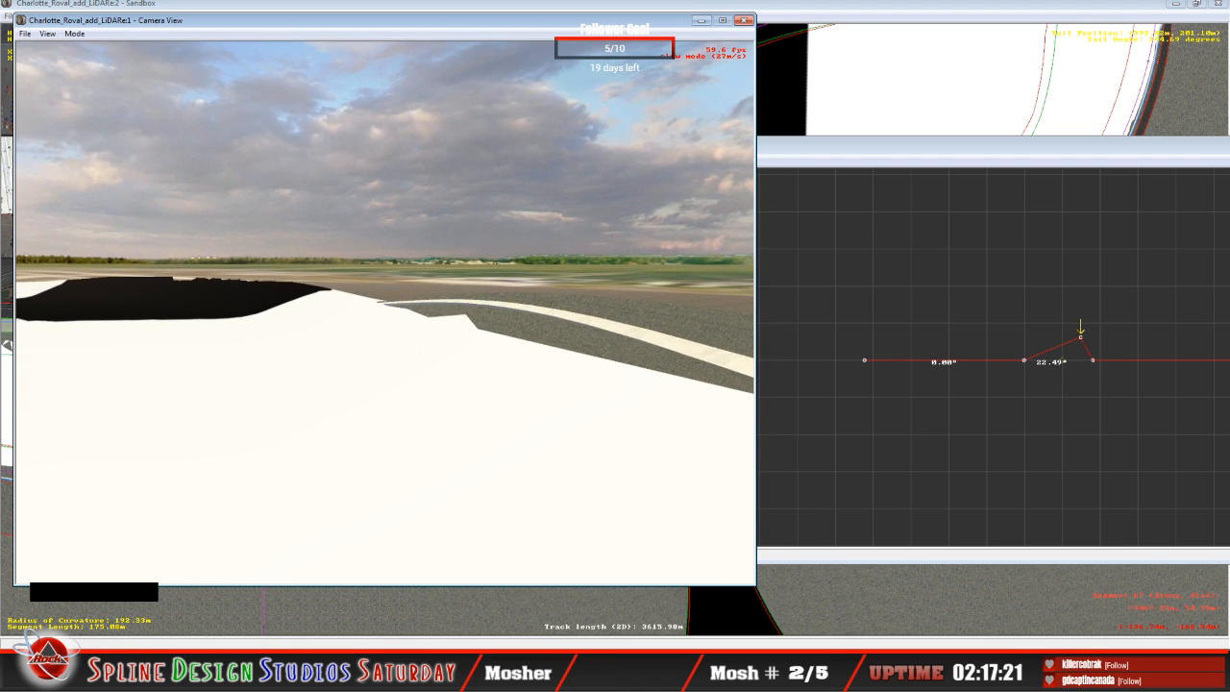
pyautogui.press('space')
# Step: Raise the third height node of the 175.08 m segment further to a 51.62° bank and its second node to 15.42°
pyautogui.click(916, 156)
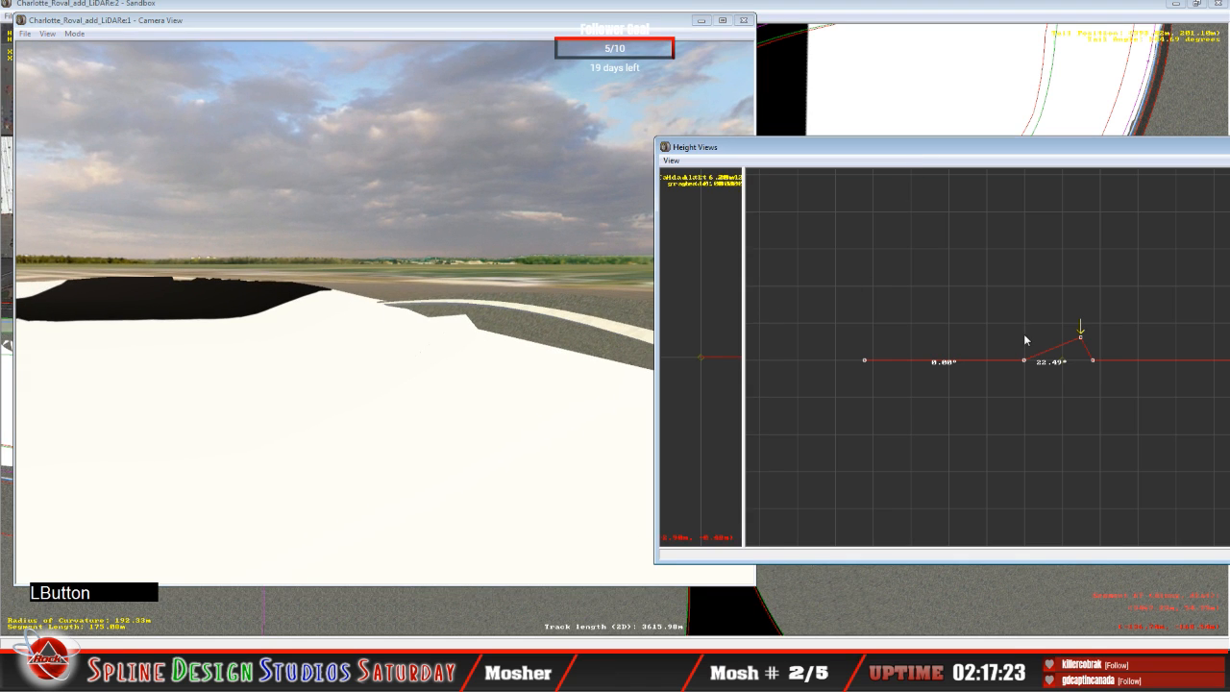
pyautogui.moveTo(1080, 339)
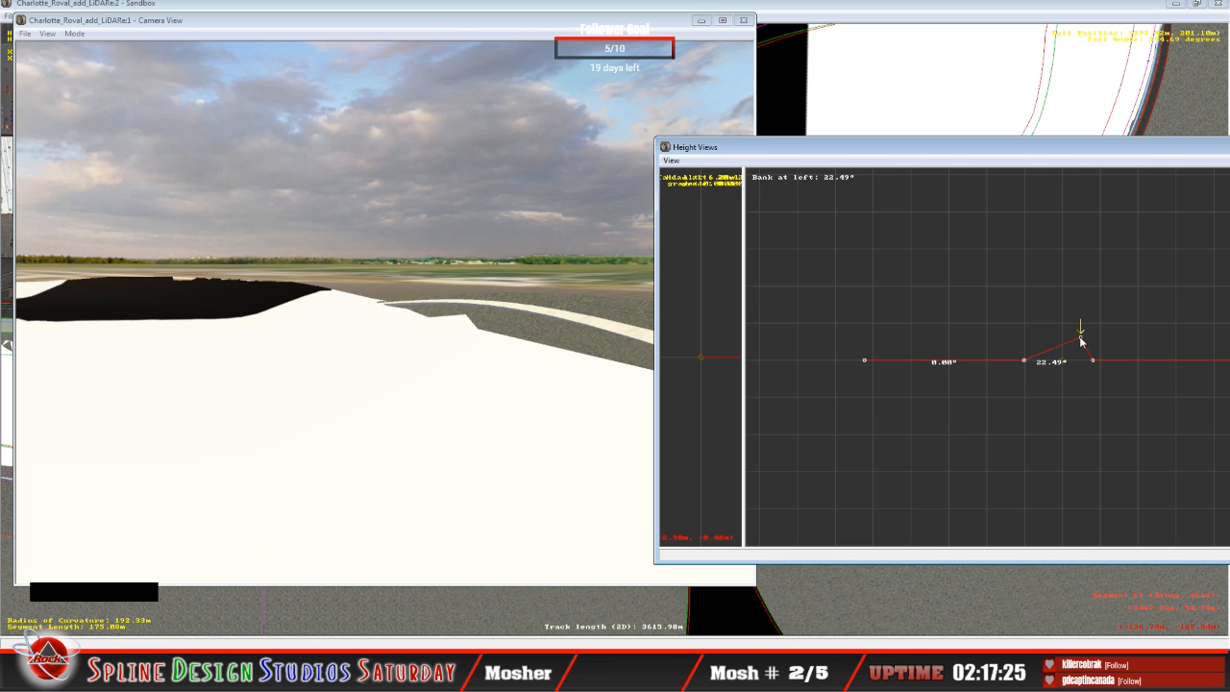
pyautogui.moveTo(1080, 338); pyautogui.dragTo(1074, 294)
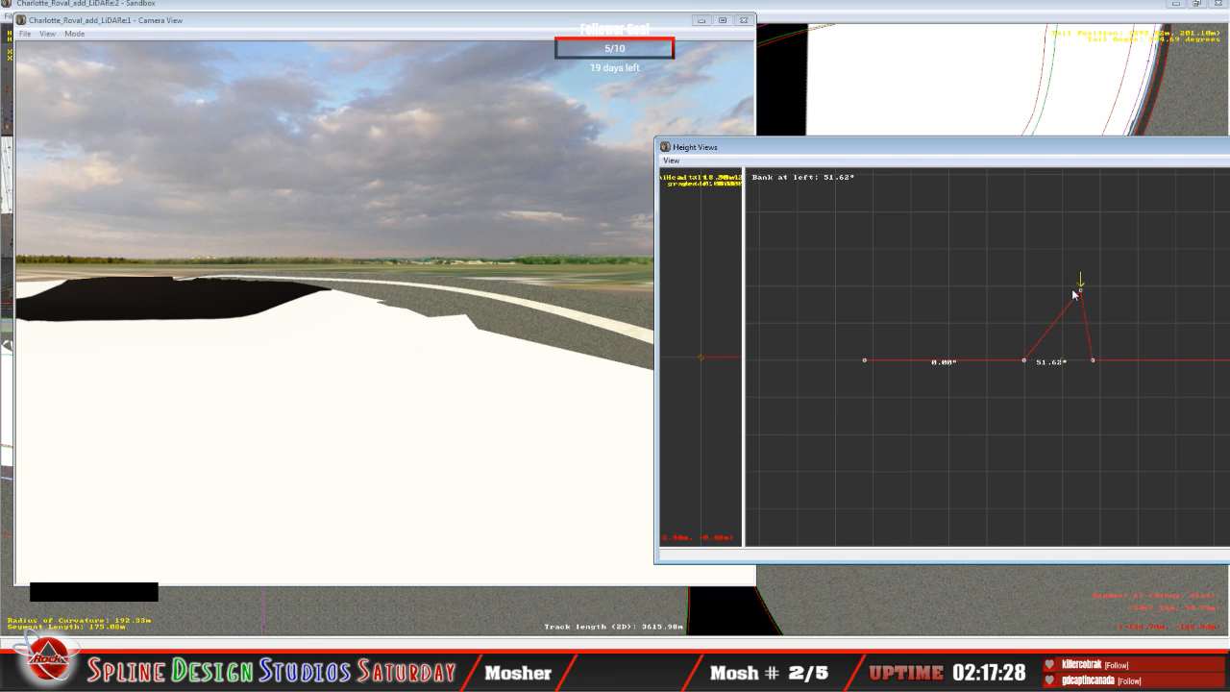
pyautogui.moveTo(1049, 367); pyautogui.dragTo(1013, 322)
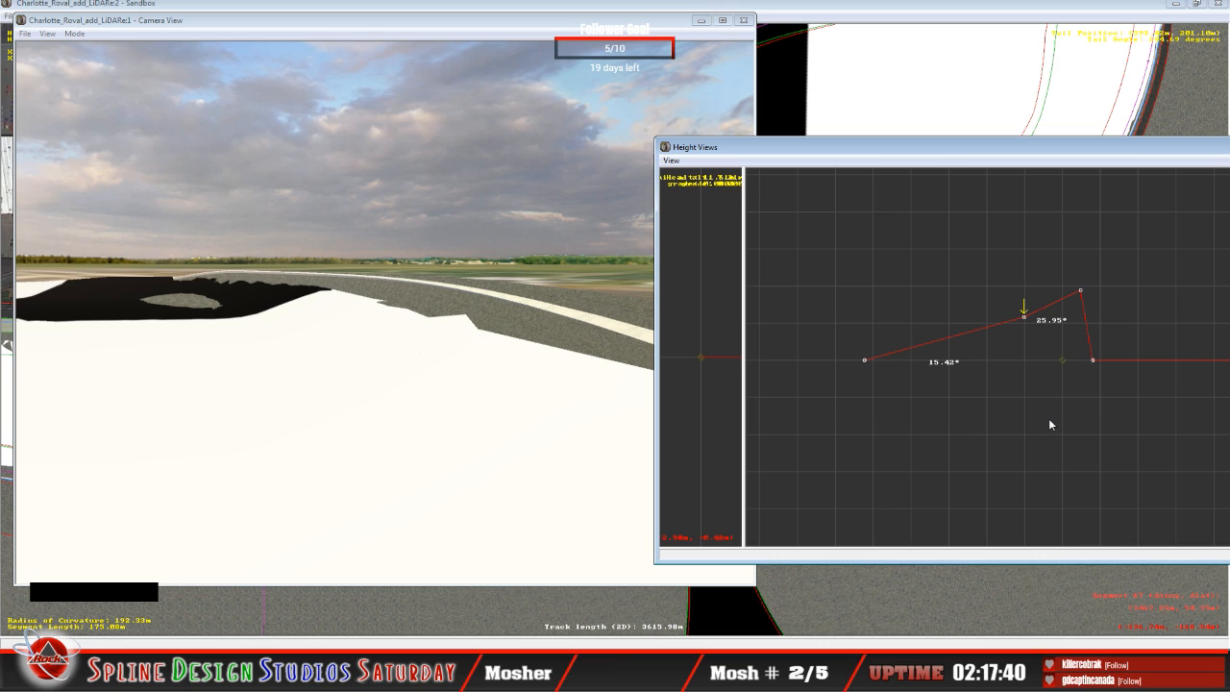
# Step: Raise the third height node of the flat 156.64 m segment to a 44.47° bank and its second node to 16.69°
pyautogui.press('Right')
pyautogui.press('Up')
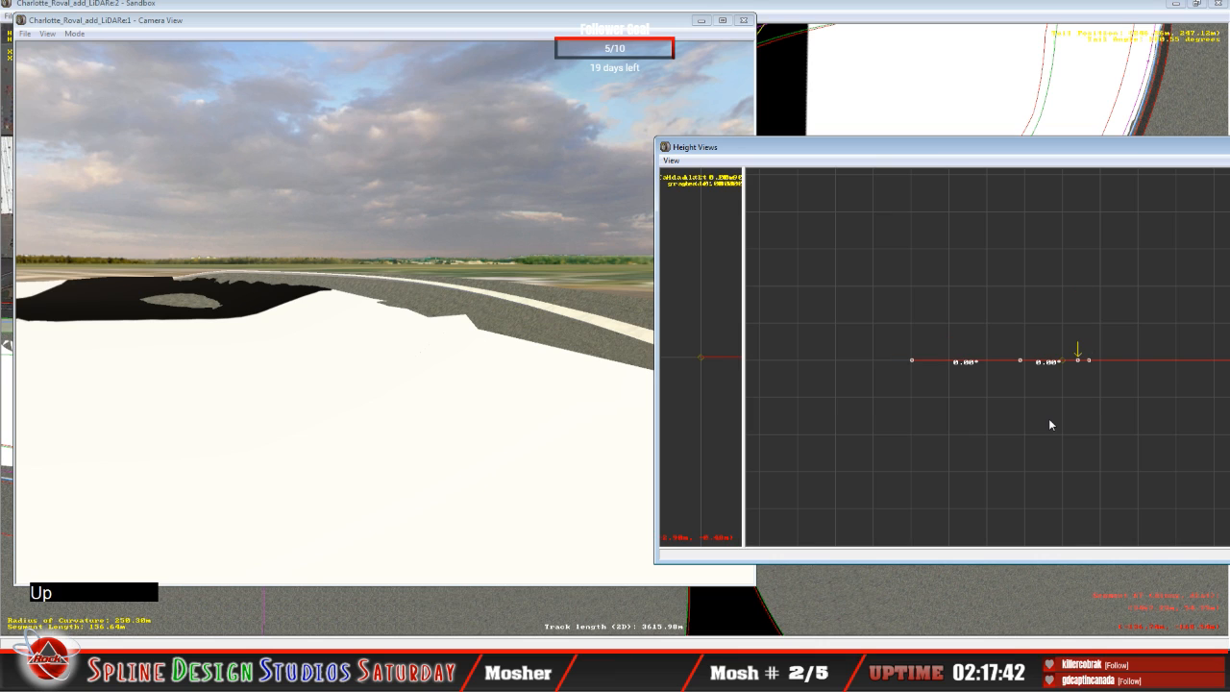
pyautogui.moveTo(1077, 362); pyautogui.dragTo(1061, 308)
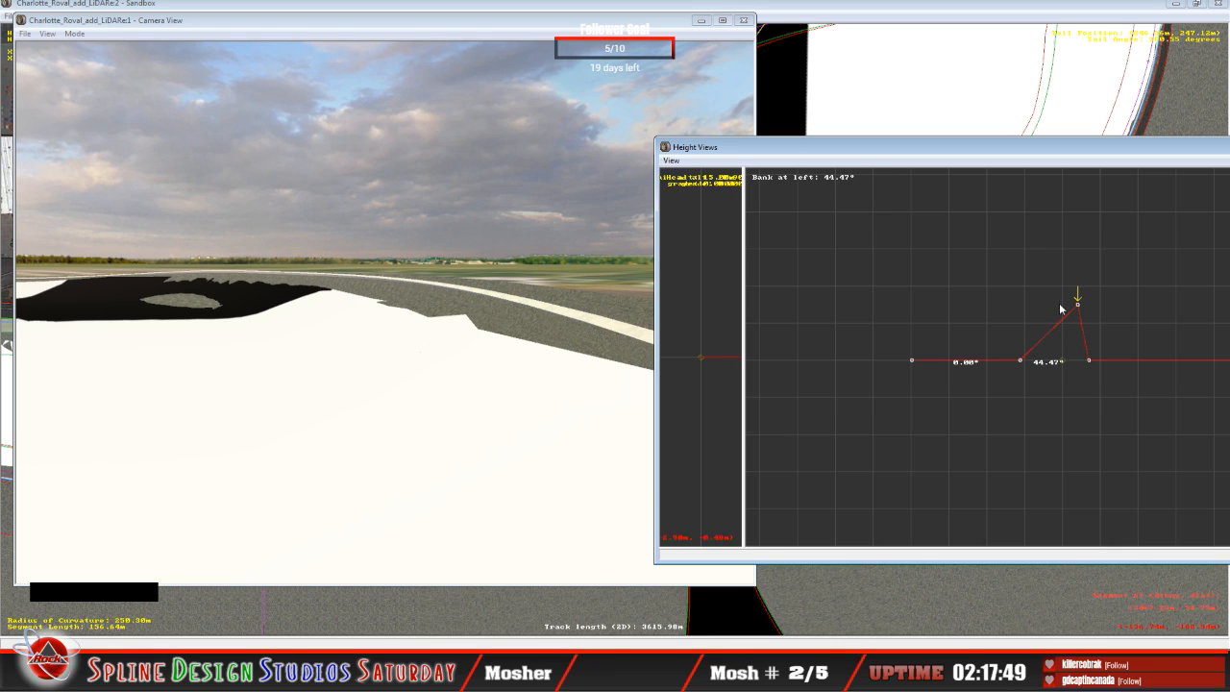
pyautogui.press('Left')
pyautogui.moveTo(1018, 361); pyautogui.dragTo(1020, 328)
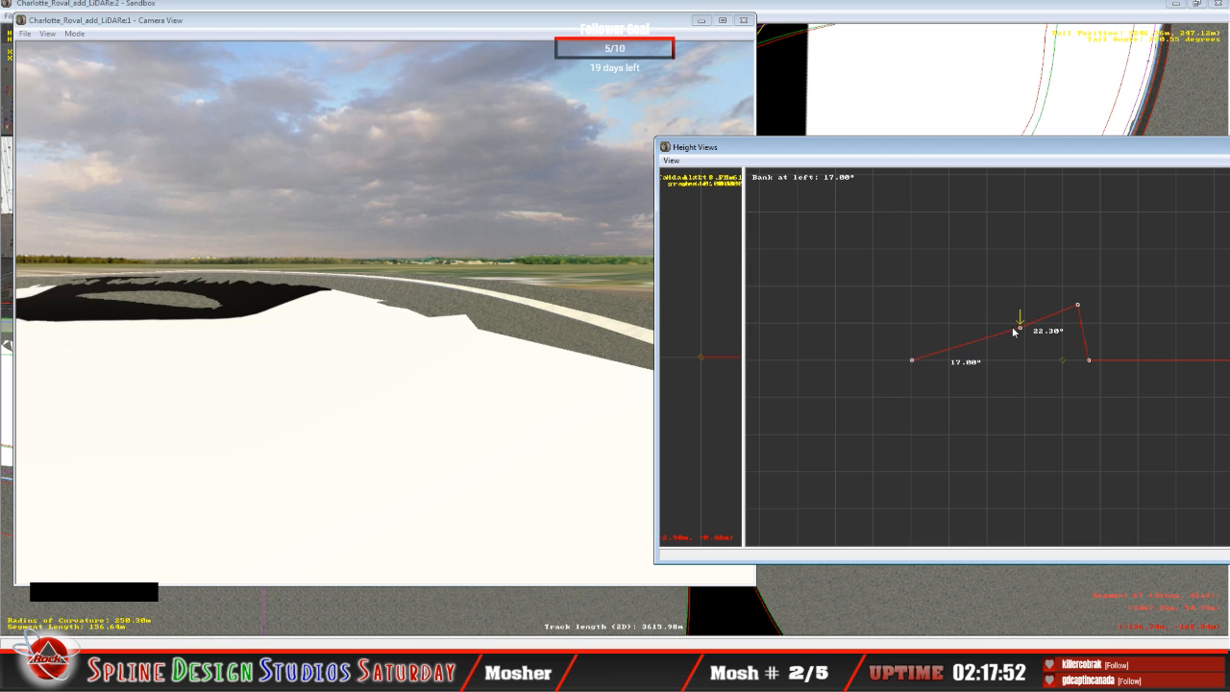
# Step: Fly over the newly banked segments in Slew Mode to examine where the track surface pokes through the LiDAR terrain
pyautogui.click(356, 390)
pyautogui.click(74, 34)
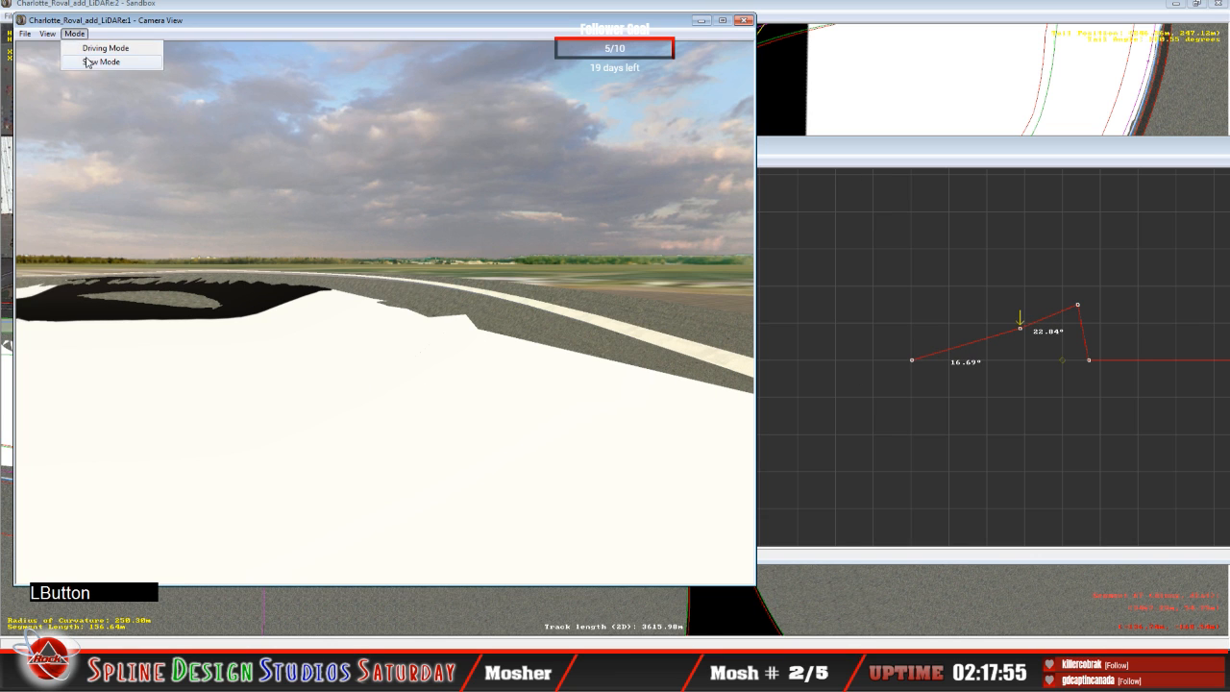
pyautogui.click(88, 61)
pyautogui.rightClick(384, 312)
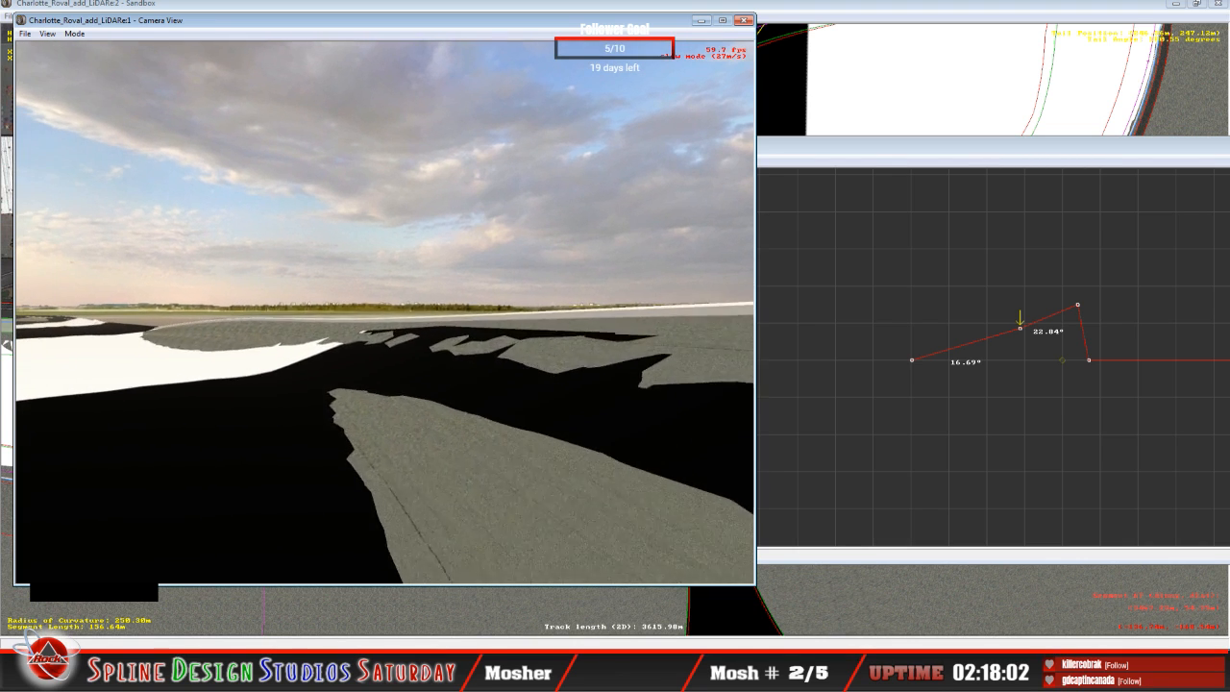
pyautogui.click(384, 312)
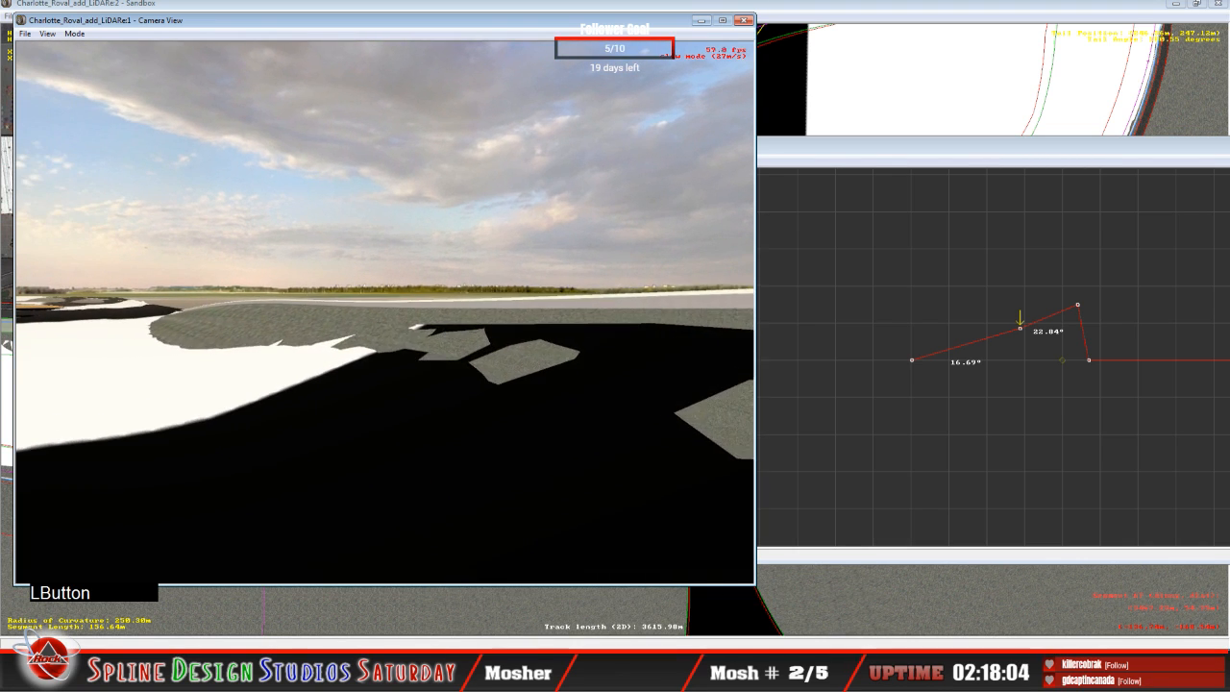
pyautogui.press('space')
# Step: Lower the second height node of the 156.64 m segment to a 16.06° bank and select its third node
pyautogui.click(943, 160)
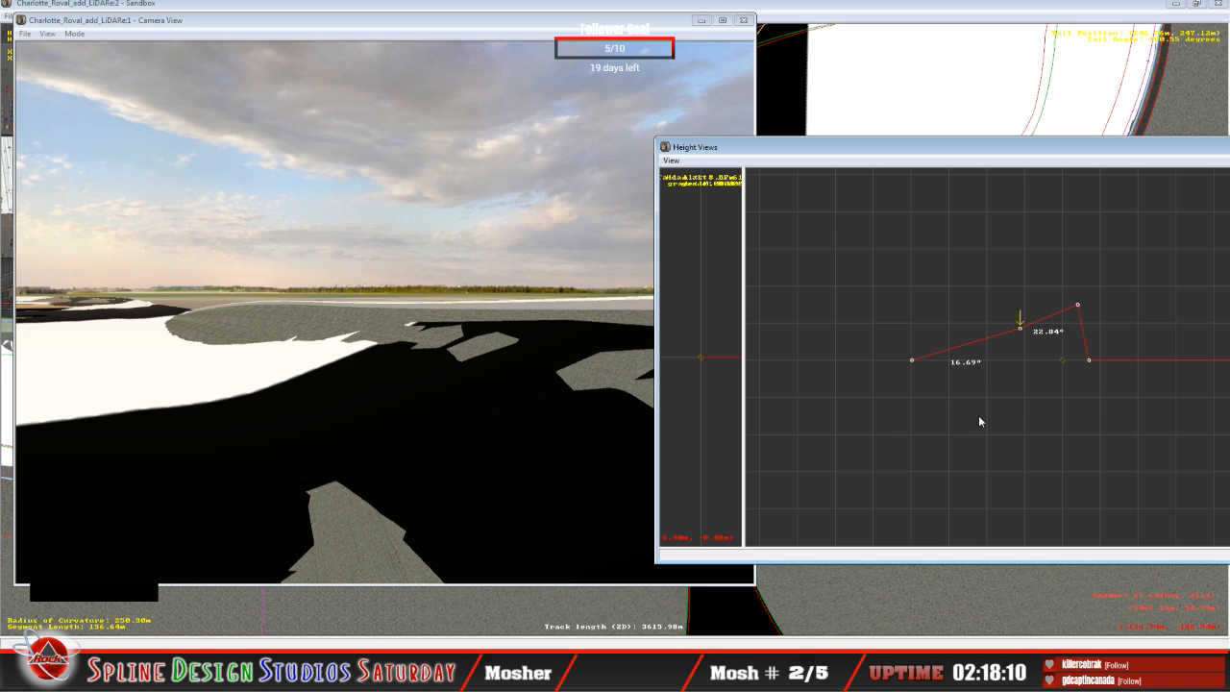
pyautogui.click(1022, 331)
pyautogui.moveTo(1020, 330); pyautogui.dragTo(1078, 307)
pyautogui.press('Right')
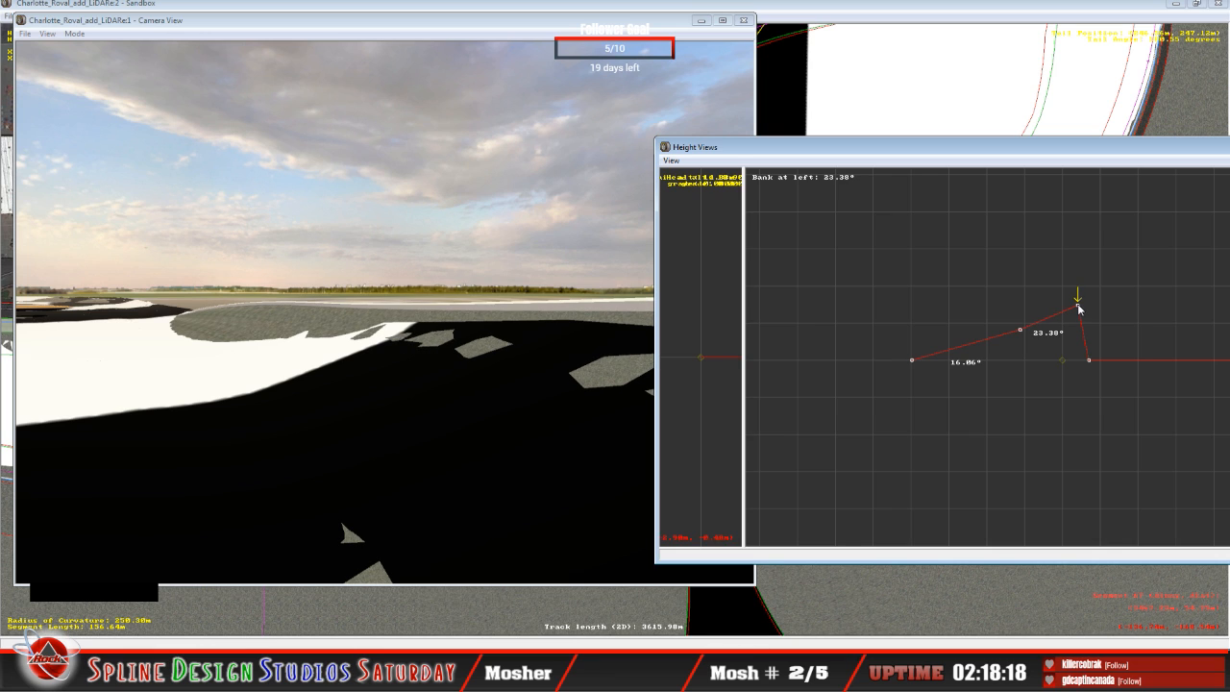
# Step: Raise the third height node of the 309.75 m segment to a 23.61° bank and its second node to 5.08°
pyautogui.click(437, 360)
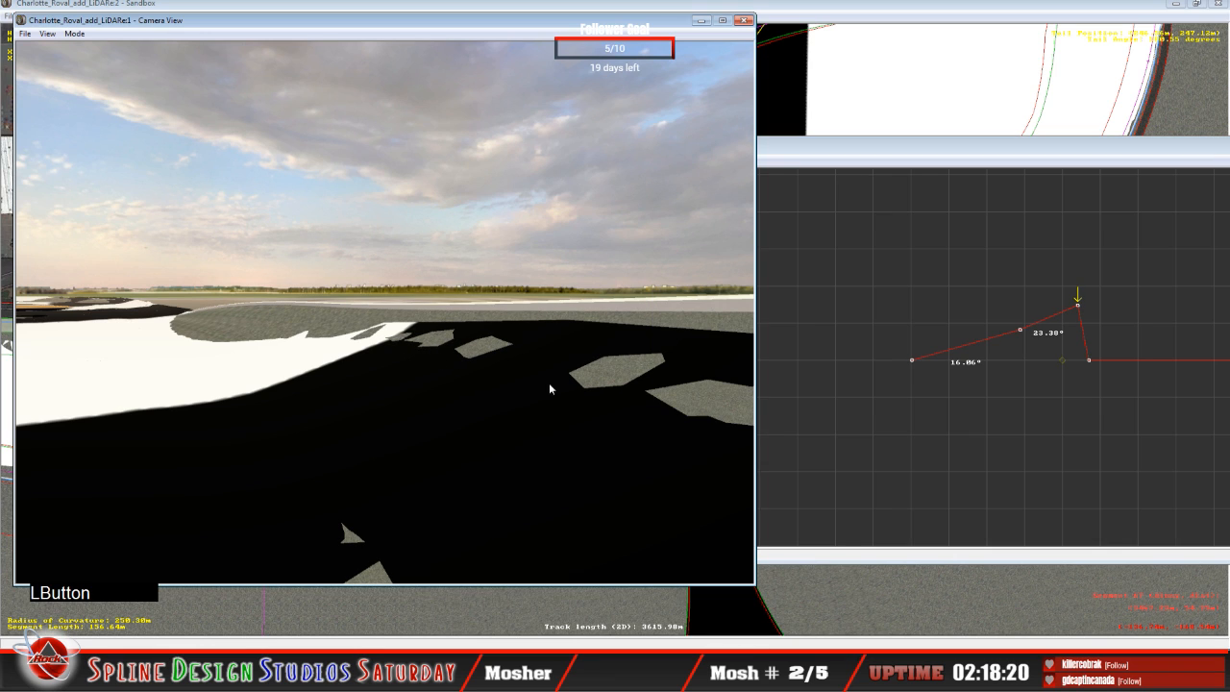
pyautogui.press('Up')
pyautogui.click(994, 160)
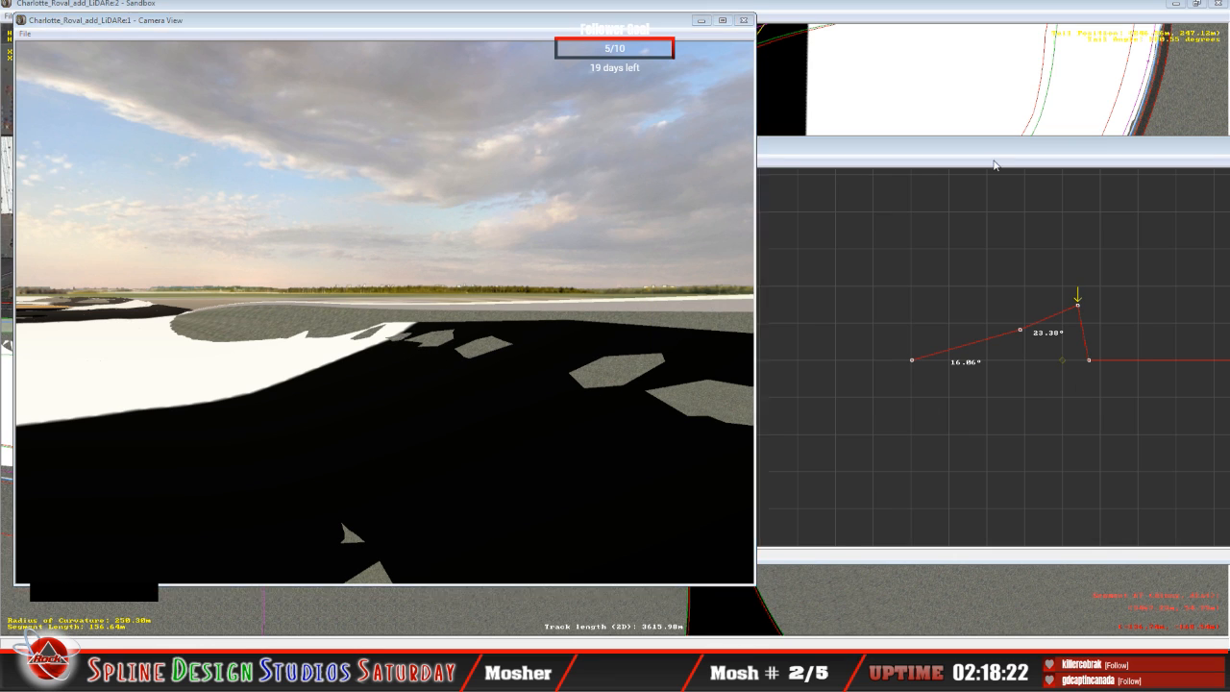
pyautogui.press('Up')
pyautogui.moveTo(1086, 364)
pyautogui.mouseDown()
pyautogui.moveTo(1077, 327)
pyautogui.moveTo(1028, 352)
pyautogui.mouseUp()
pyautogui.press('Left')
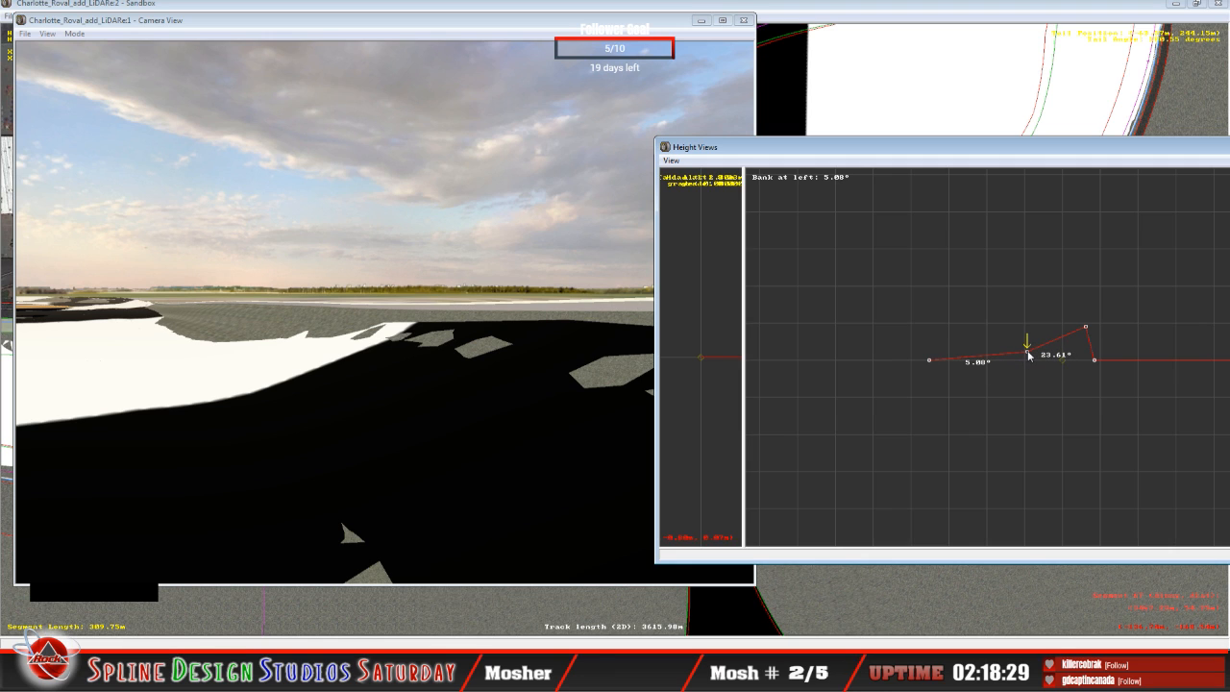
pyautogui.click(1028, 350)
# Step: Check the 309.75 m segment against the LiDAR terrain in Slew Mode and lower its third height node to a 9.92° bank
pyautogui.click(302, 379)
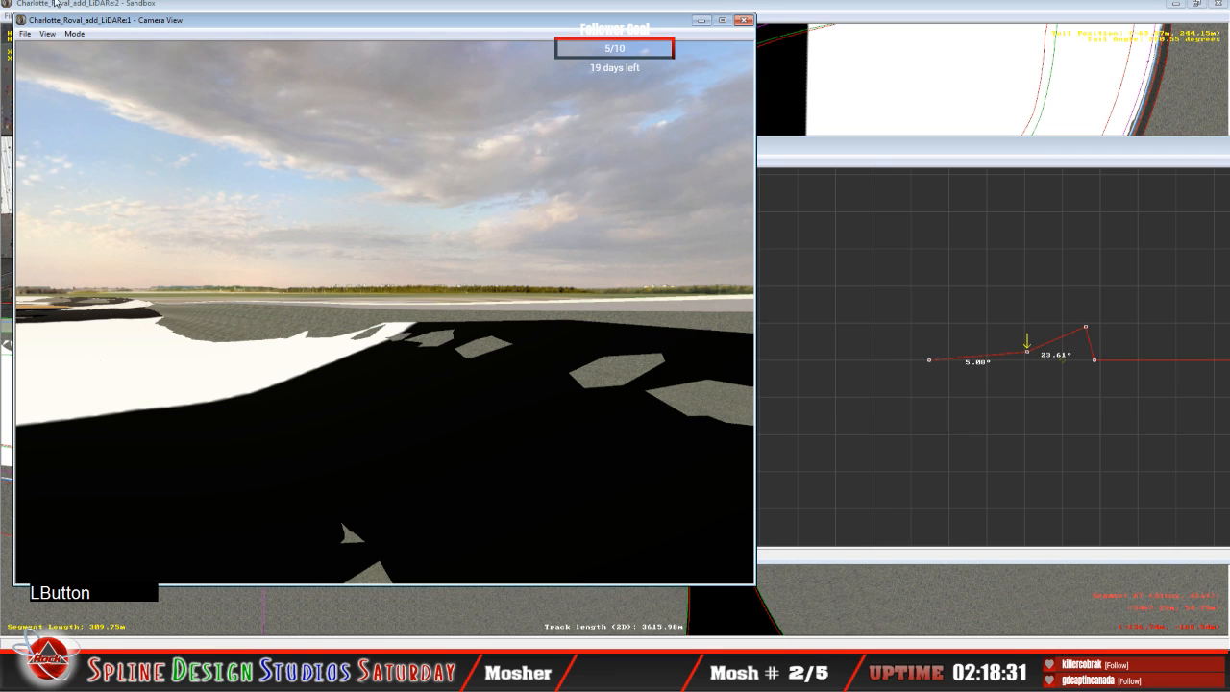
pyautogui.click(75, 35)
pyautogui.click(104, 63)
pyautogui.moveTo(385, 312); pyautogui.dragTo(340, 325, button='right')
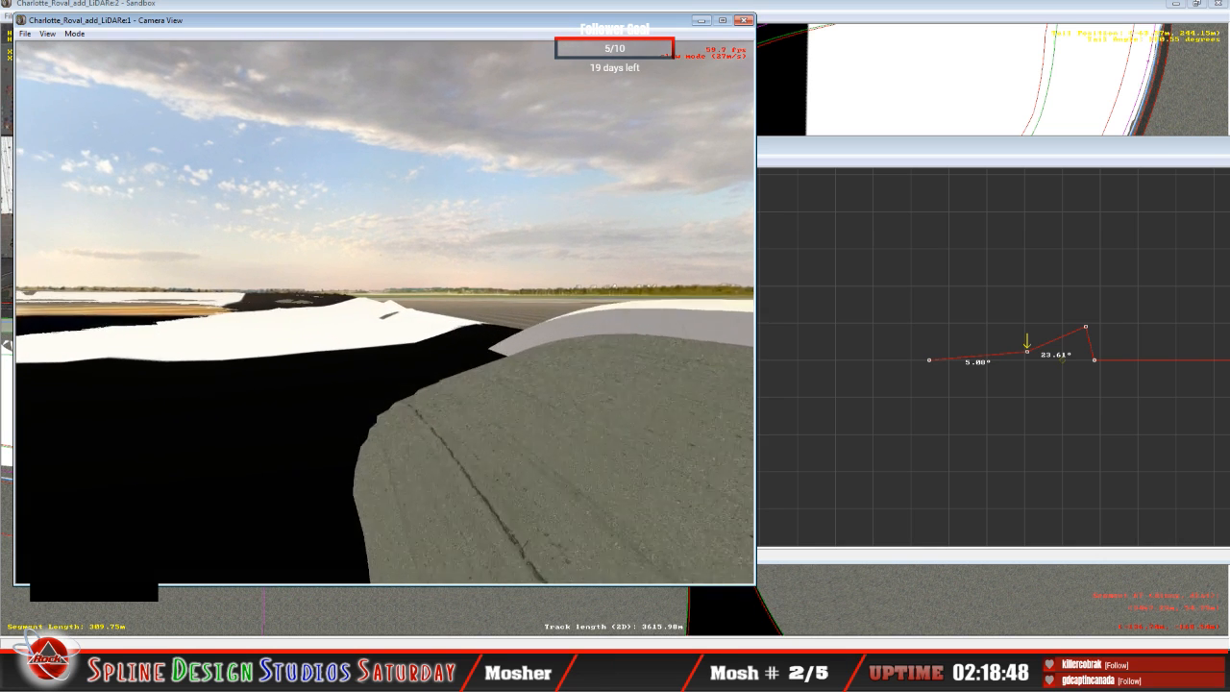
pyautogui.click(385, 313)
pyautogui.press('space')
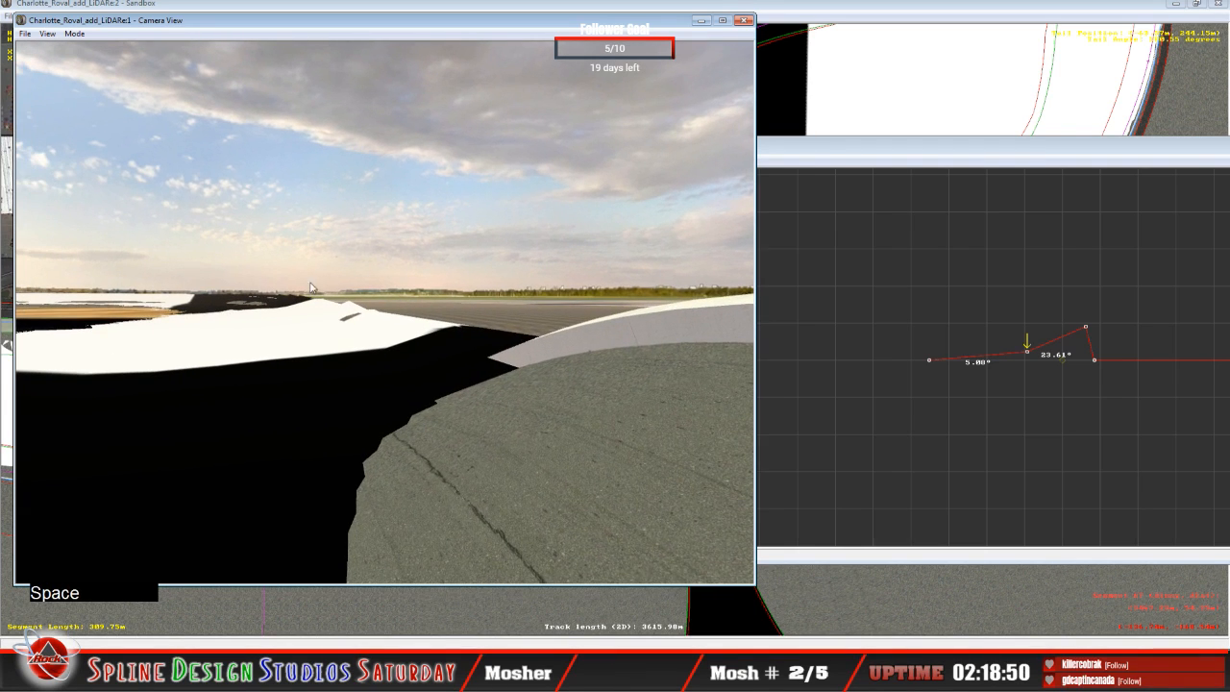
pyautogui.click(933, 169)
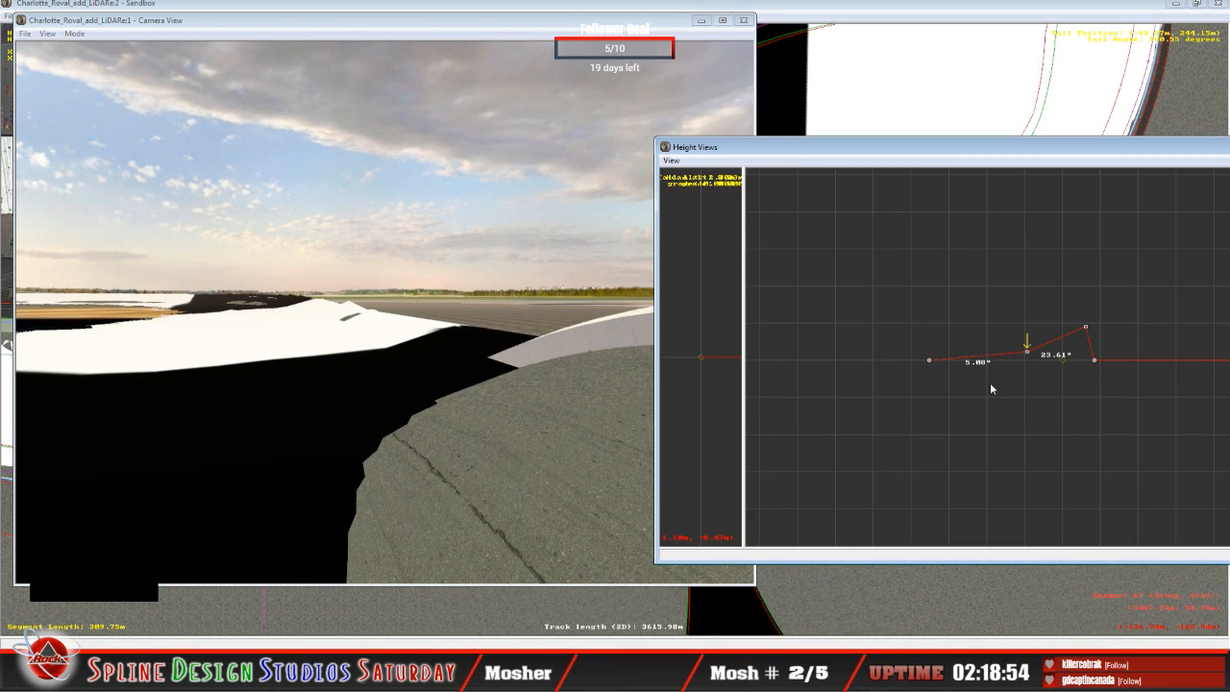
pyautogui.press('Up')
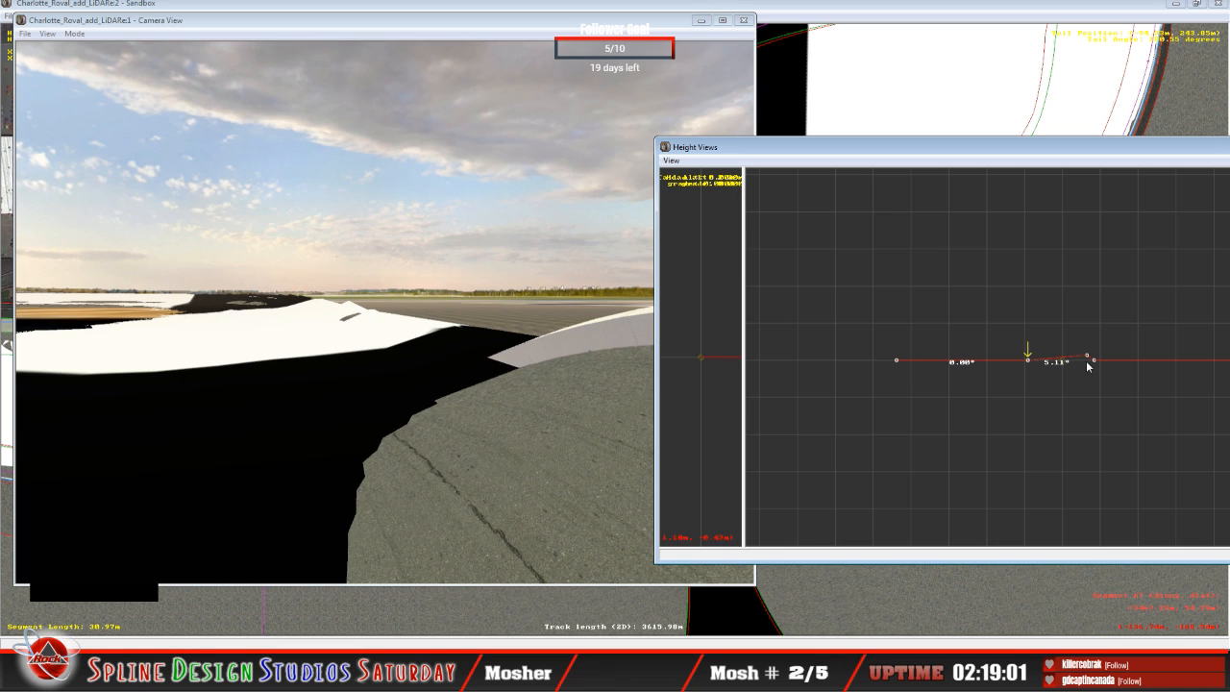
pyautogui.press('Down')
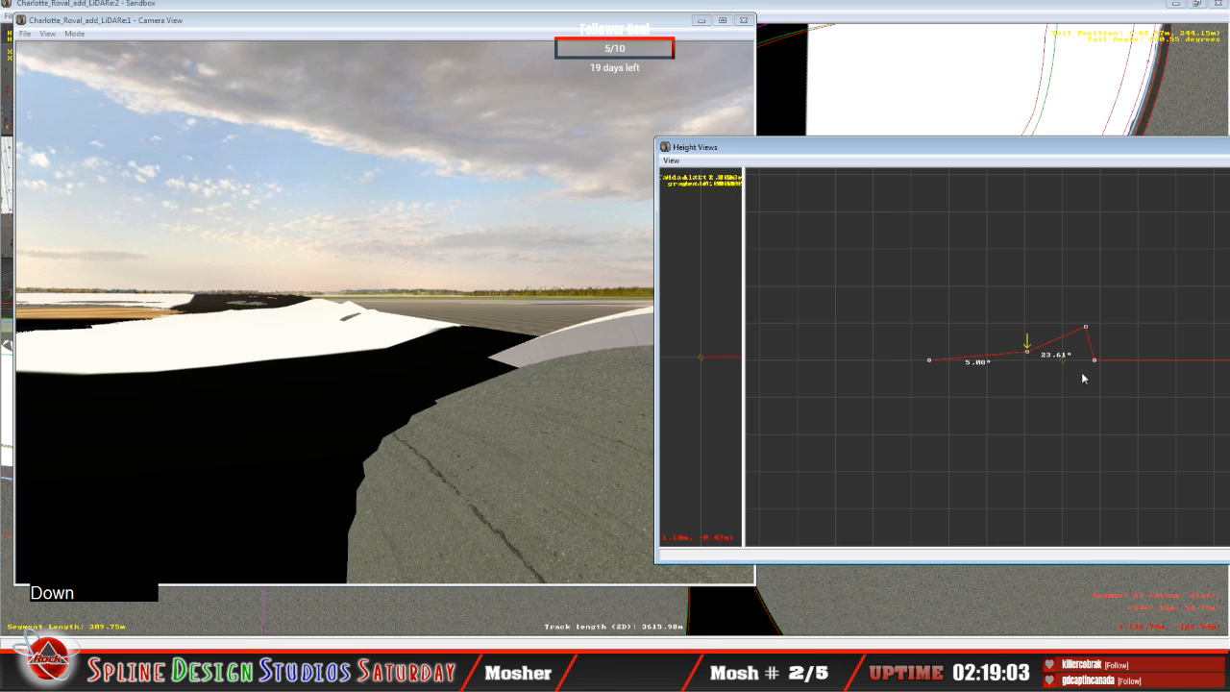
pyautogui.press('Right')
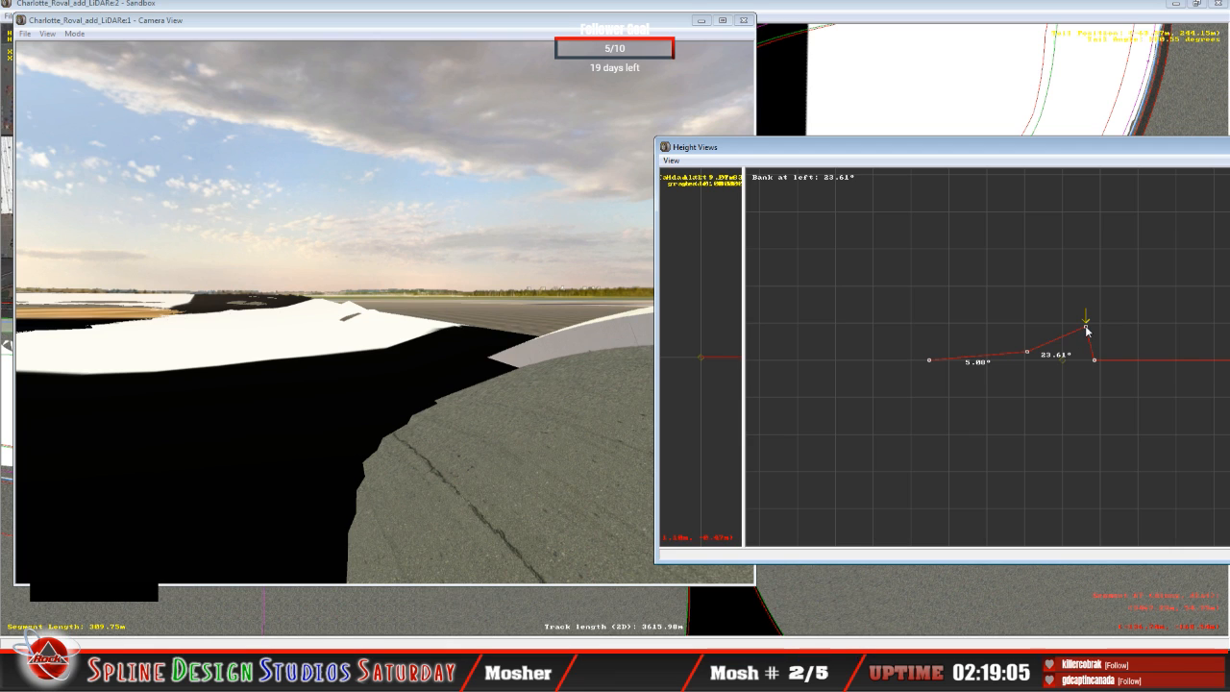
pyautogui.moveTo(1086, 330); pyautogui.dragTo(1087, 344)
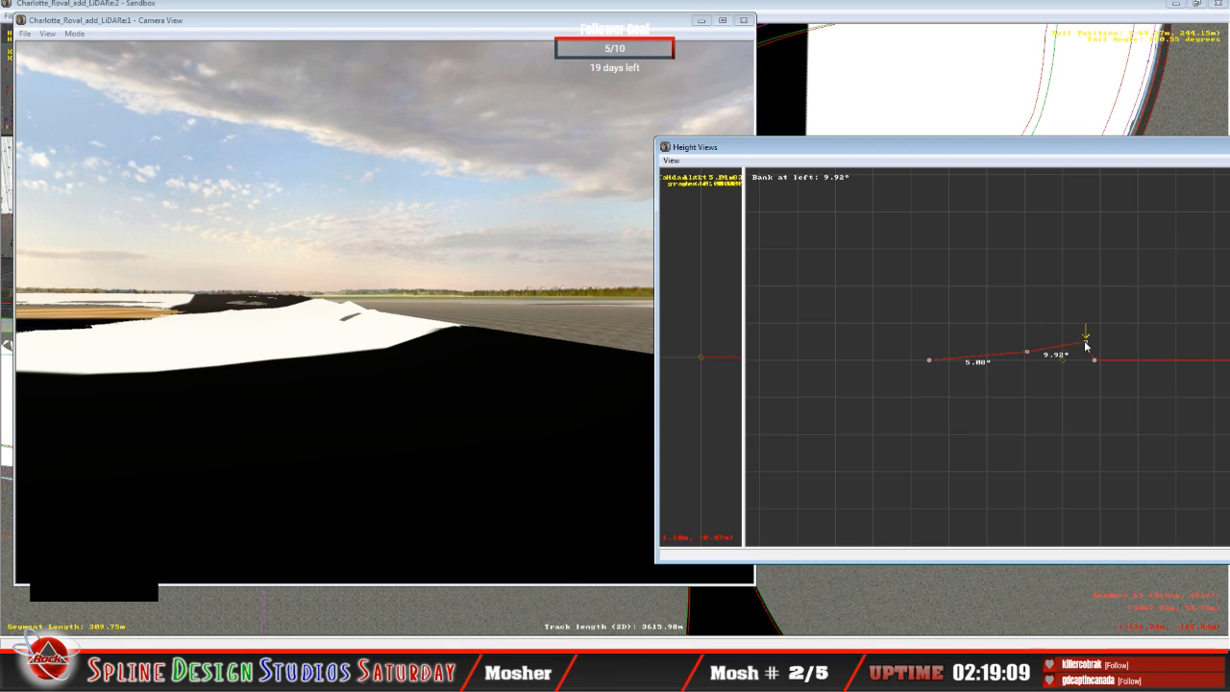
# Step: Raise the second height node of the 309.75 m segment to a 6.56° bank and its third node to 12.33°
pyautogui.click(334, 391)
pyautogui.click(74, 33)
pyautogui.click(92, 63)
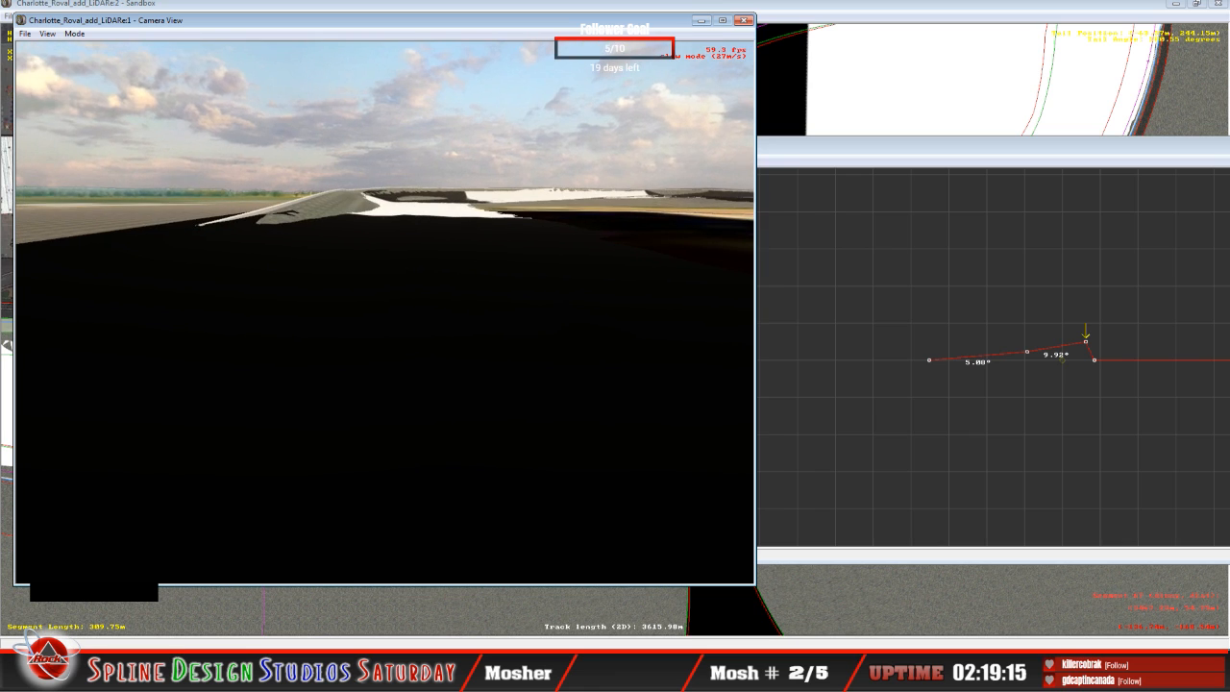
pyautogui.moveTo(384, 312); pyautogui.dragTo(204, 309)
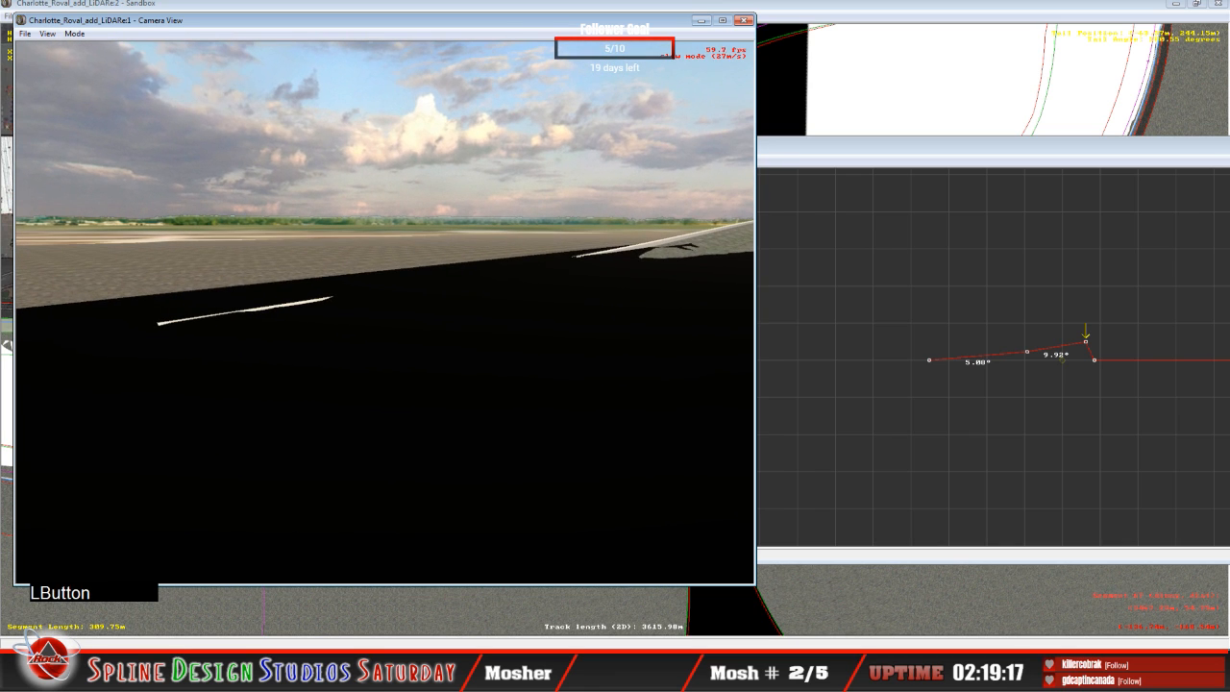
pyautogui.press('space')
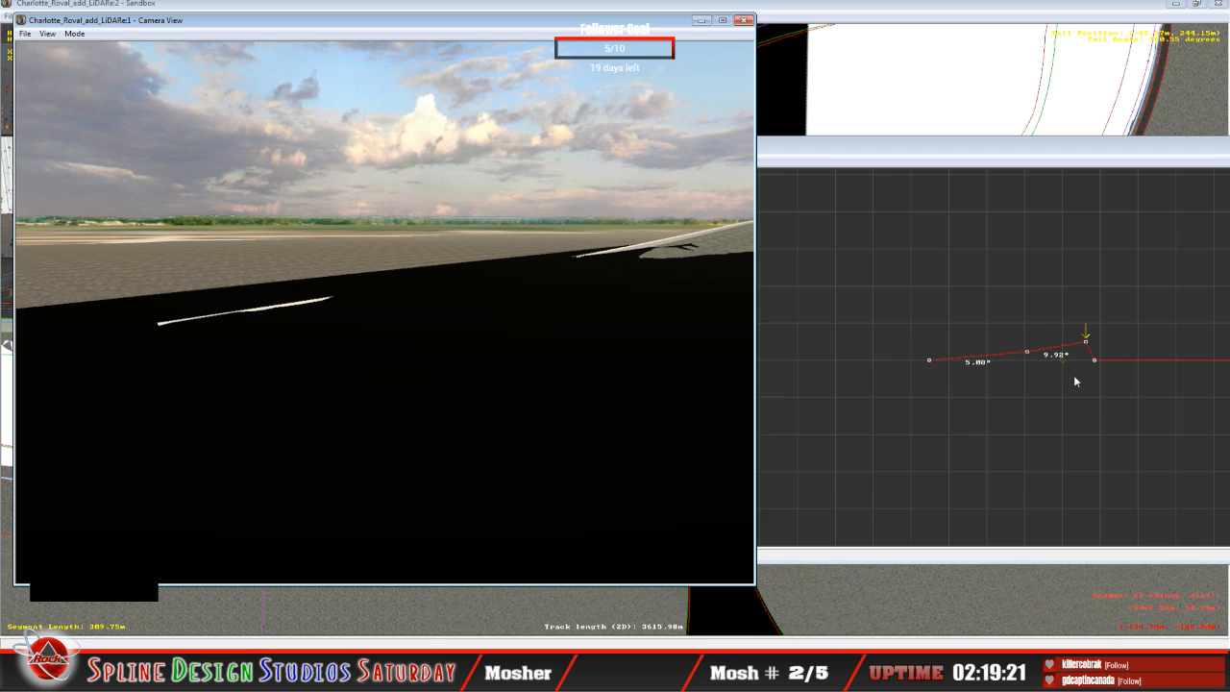
pyautogui.press('Left')
pyautogui.click(1020, 158)
pyautogui.press('Left')
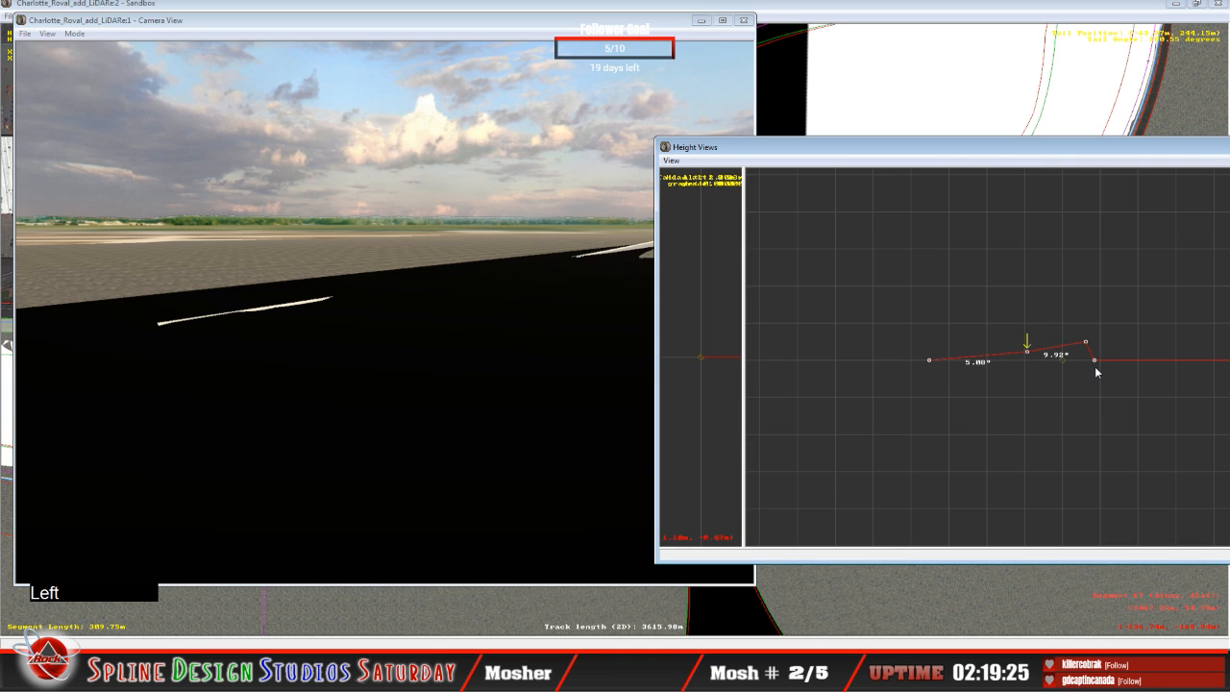
pyautogui.moveTo(1027, 352); pyautogui.dragTo(1026, 347)
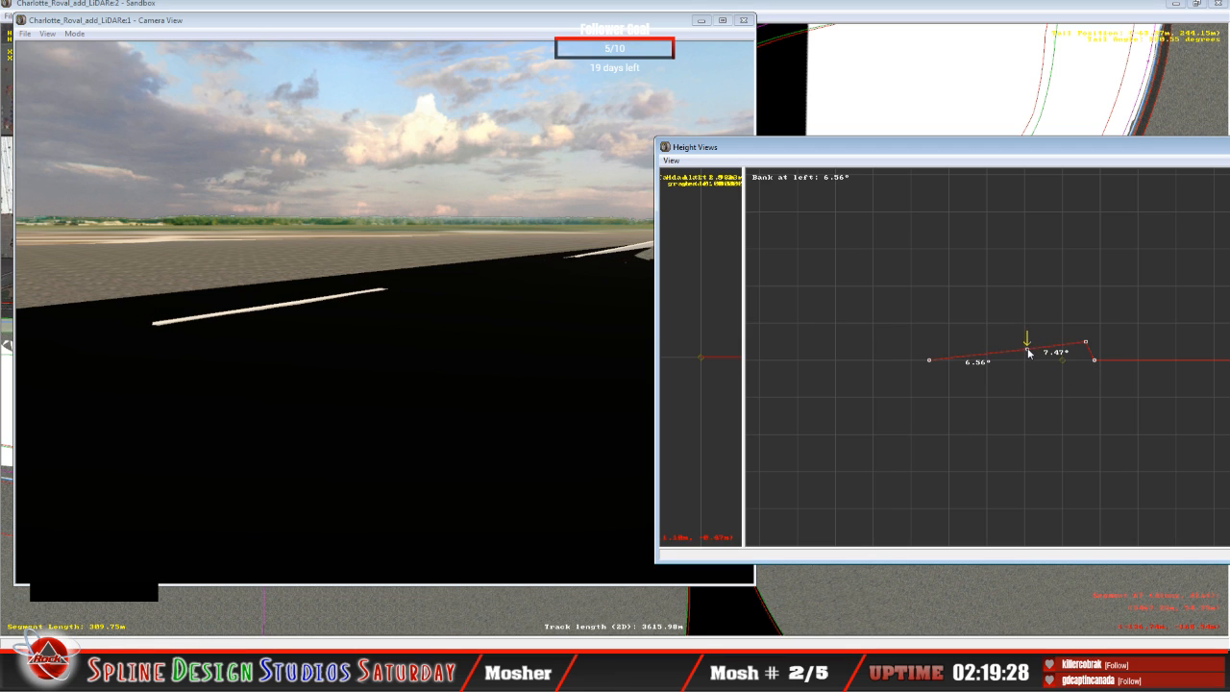
pyautogui.press('Right')
pyautogui.click(1086, 344)
pyautogui.moveTo(1086, 344); pyautogui.dragTo(1085, 338)
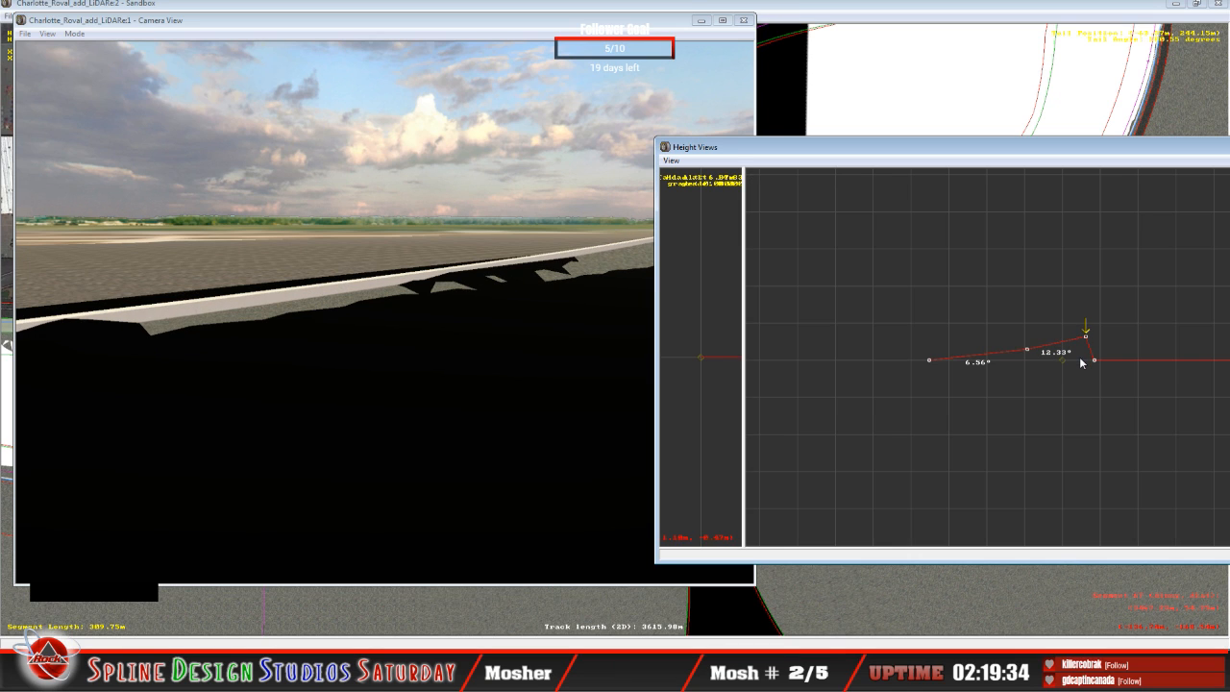
# Step: Raise the third height node of the 30.97 m segment to a 23.19° bank and its second node to 1.28°
pyautogui.press('Up')
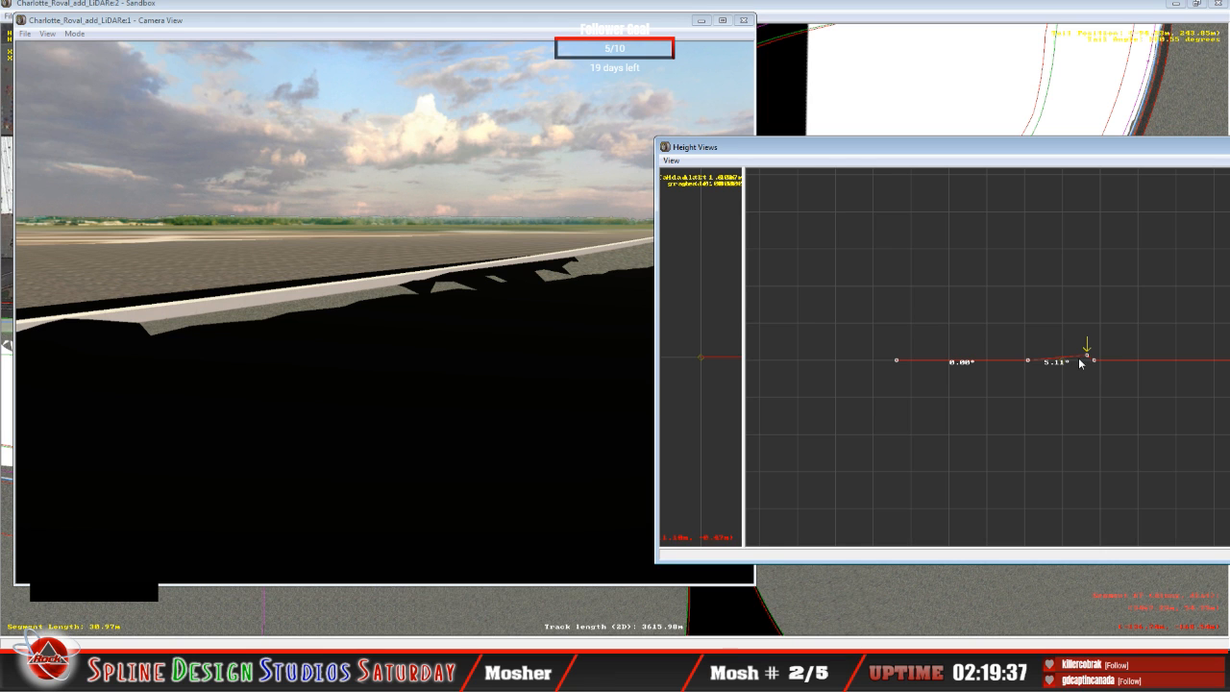
pyautogui.click(285, 288)
pyautogui.click(87, 35)
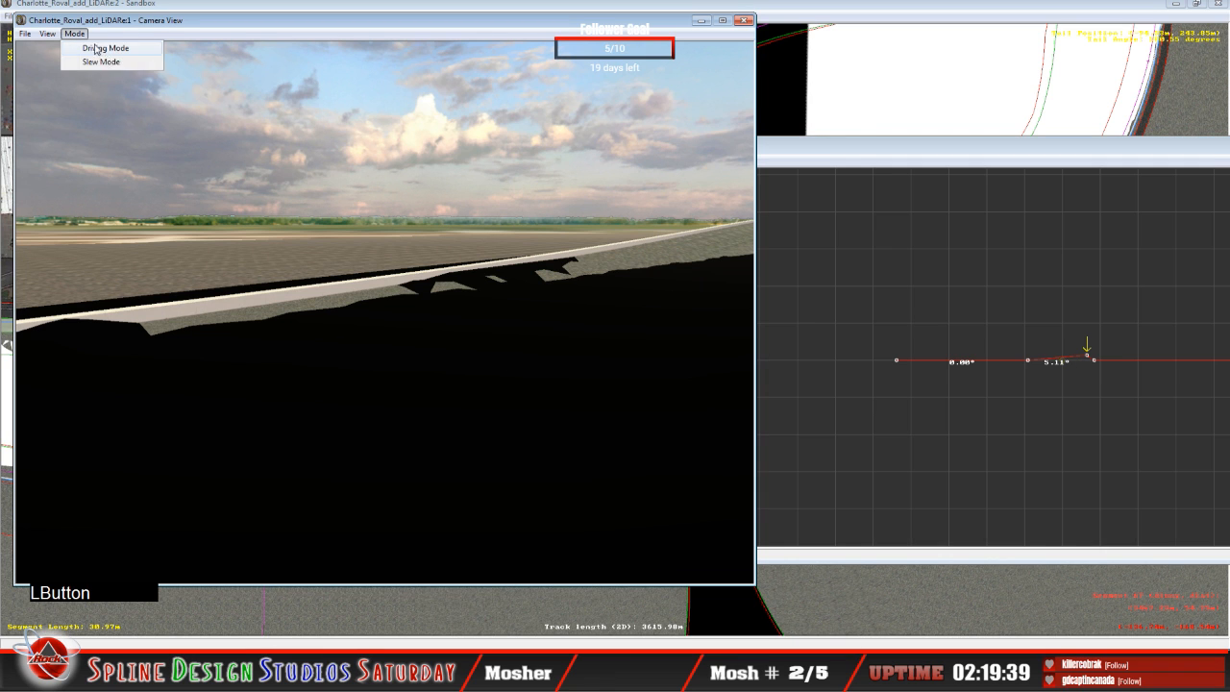
pyautogui.click(118, 62)
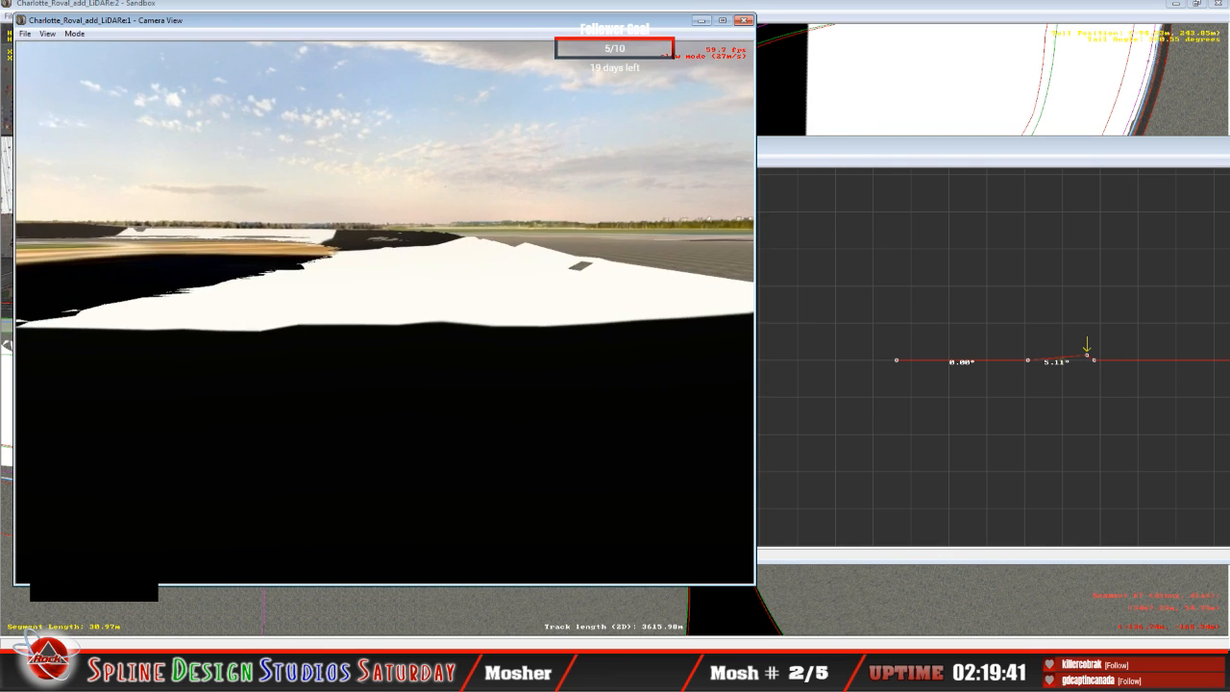
pyautogui.press('space')
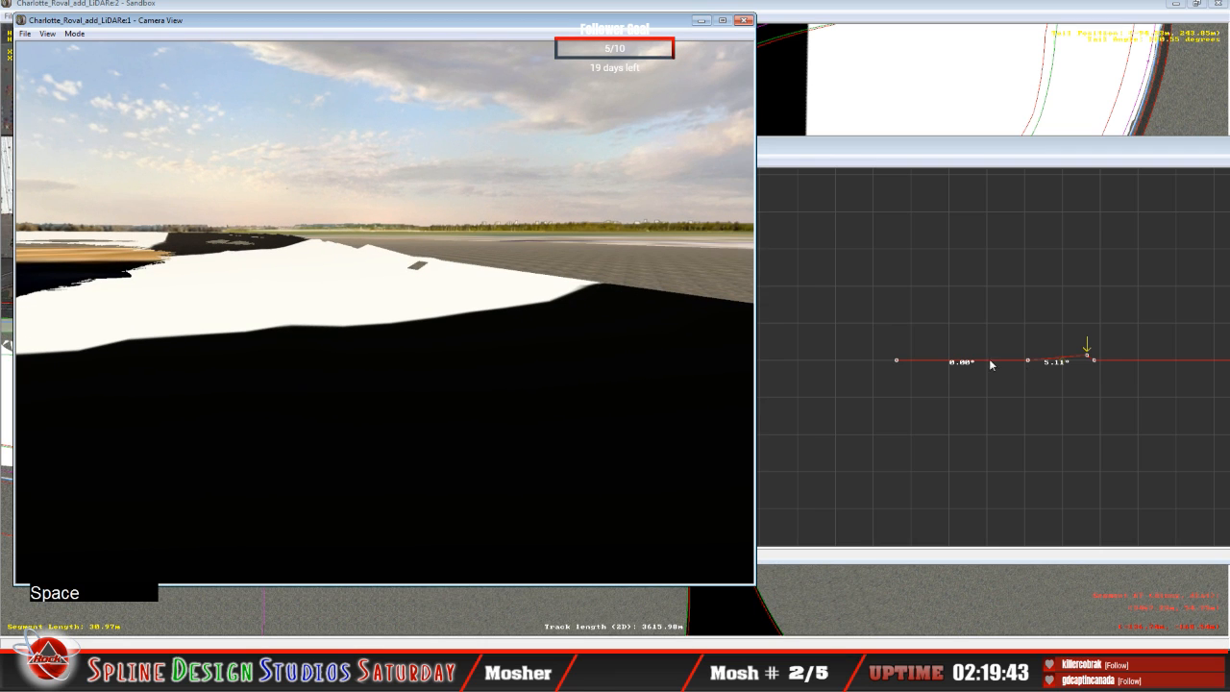
pyautogui.moveTo(1087, 358); pyautogui.dragTo(1077, 342)
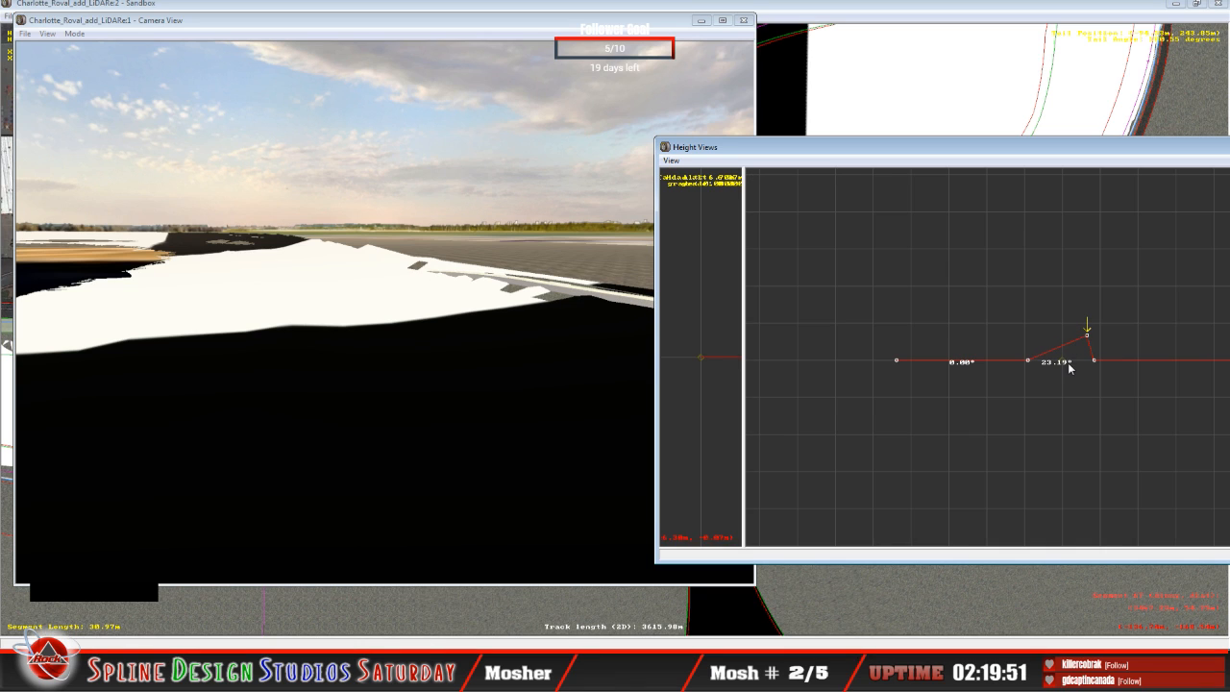
pyautogui.press('Left')
pyautogui.moveTo(1027, 360); pyautogui.dragTo(1026, 357)
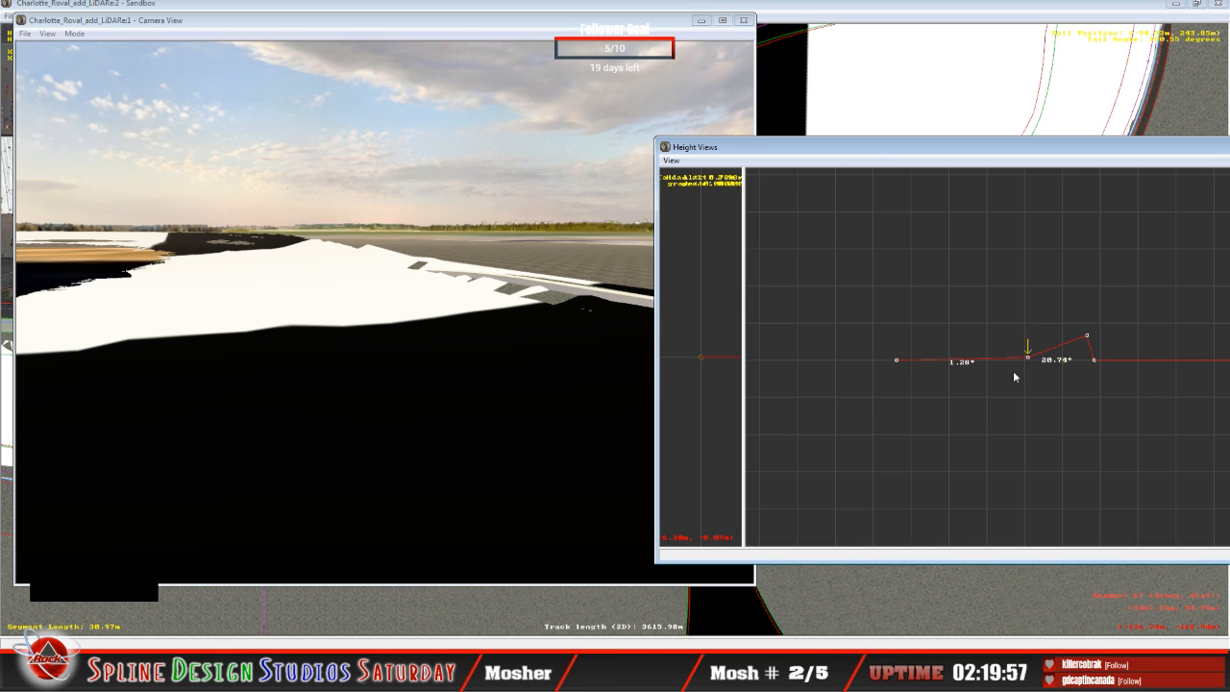
# Step: Raise the third height node of the 83.48 m segment to a 20.13° bank and its second node to 2.81°
pyautogui.press('Up')
pyautogui.press('Right')
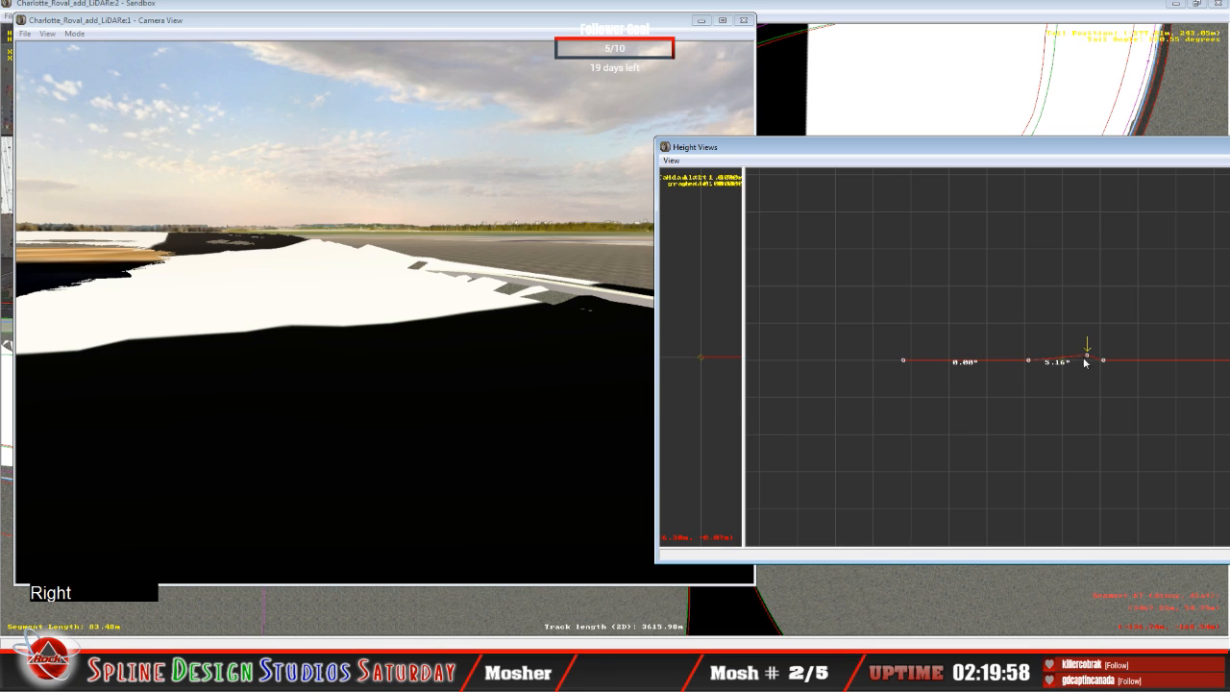
pyautogui.moveTo(1083, 359); pyautogui.dragTo(1077, 342)
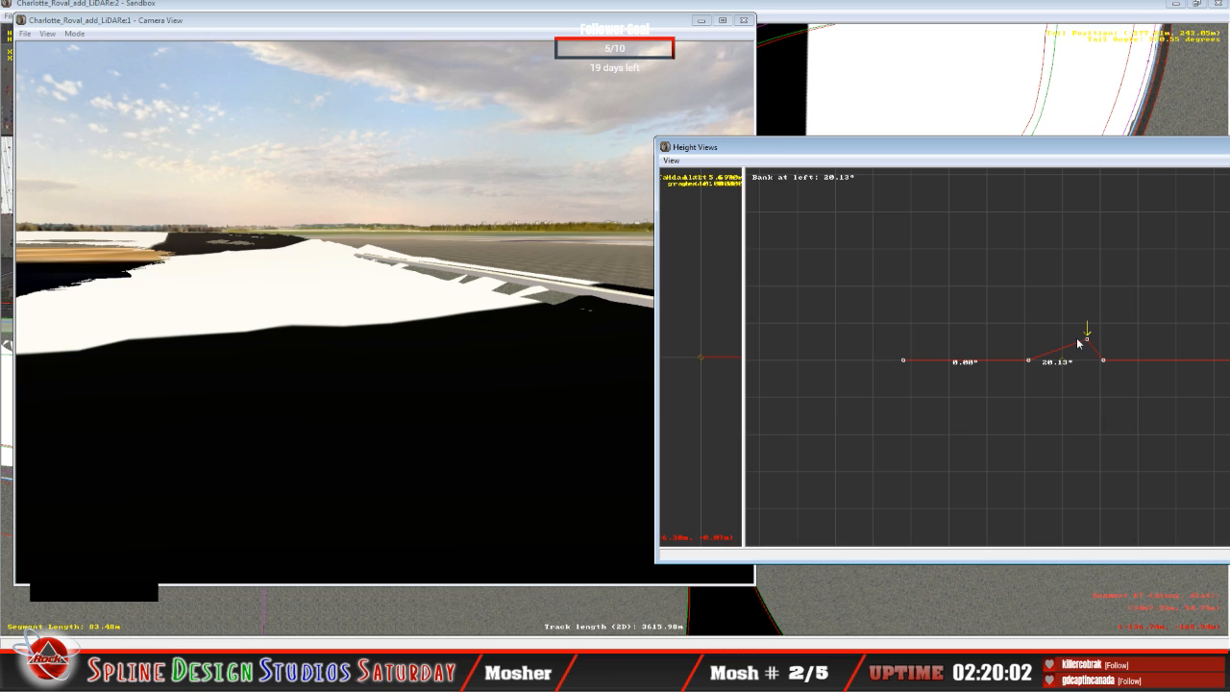
pyautogui.press('Left')
pyautogui.moveTo(1034, 361); pyautogui.dragTo(1030, 355)
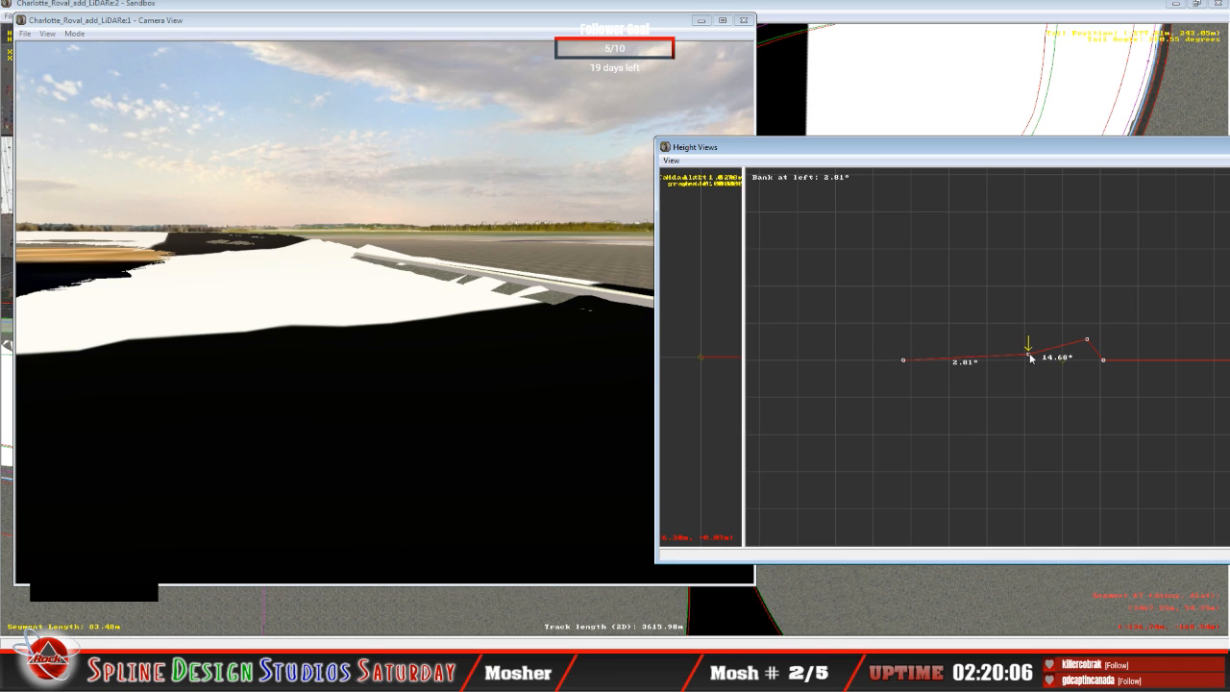
# Step: Raise the height nodes of the 14.16 m segment to a 12.86° bank at the third node and 3.31° at the second
pyautogui.press('Right')
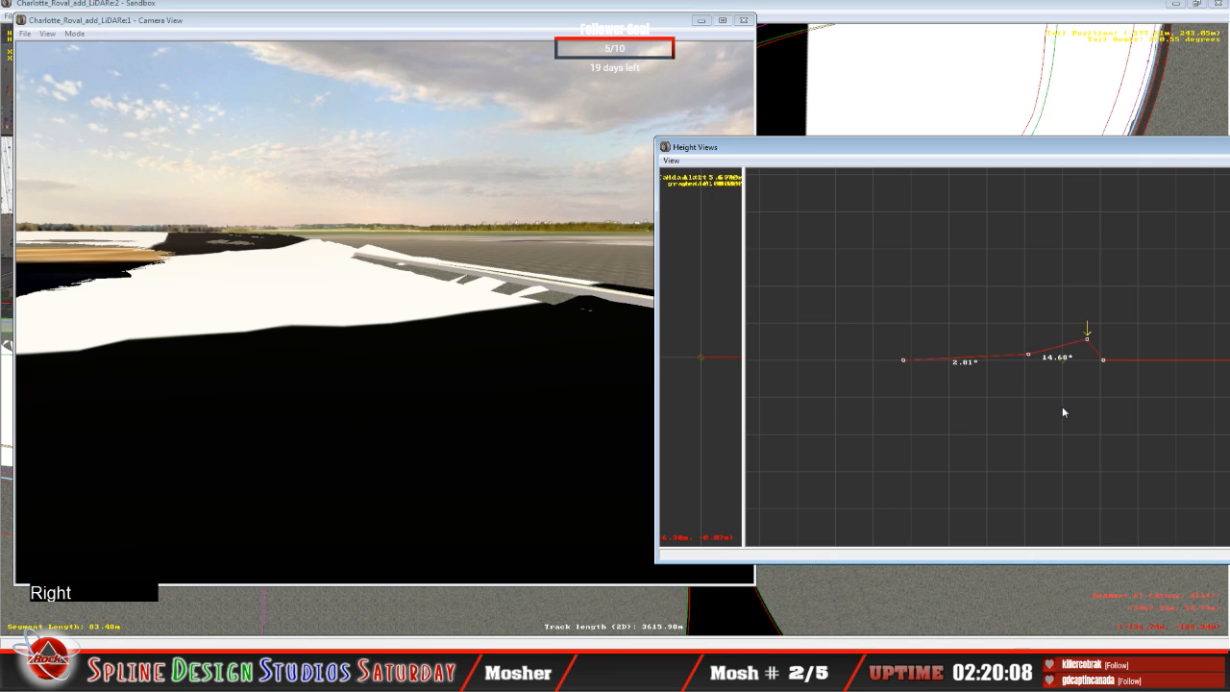
pyautogui.press('Up')
pyautogui.moveTo(1090, 363); pyautogui.dragTo(1030, 357)
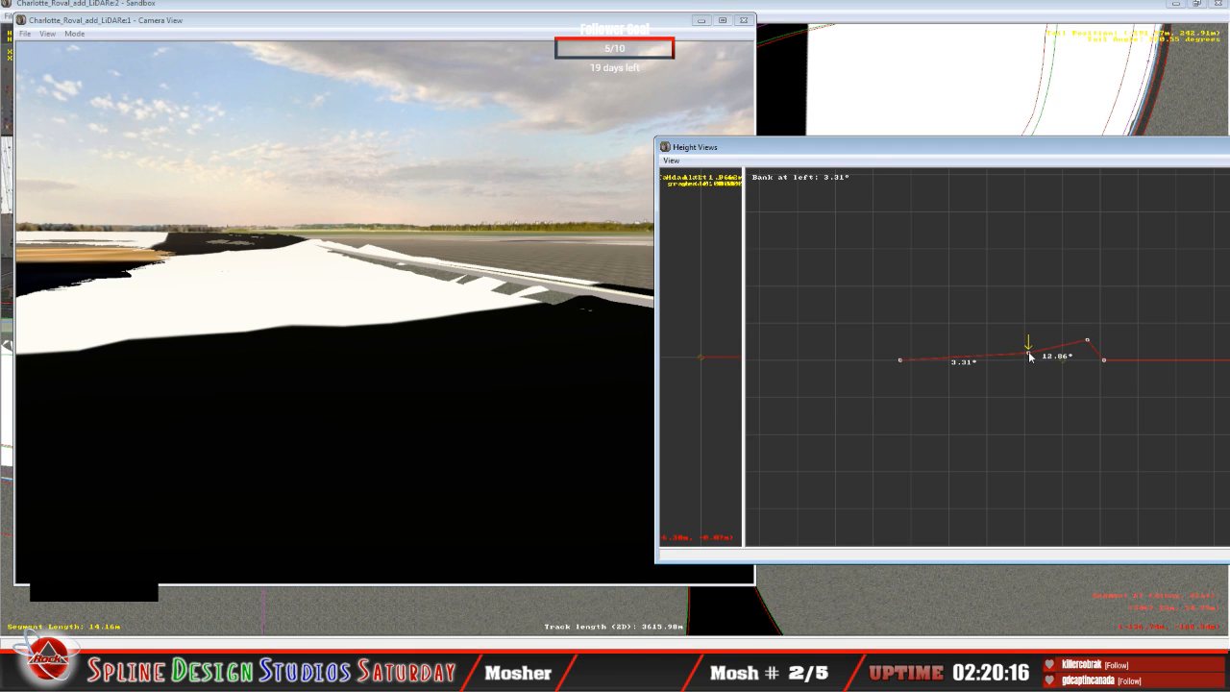
pyautogui.press('Right')
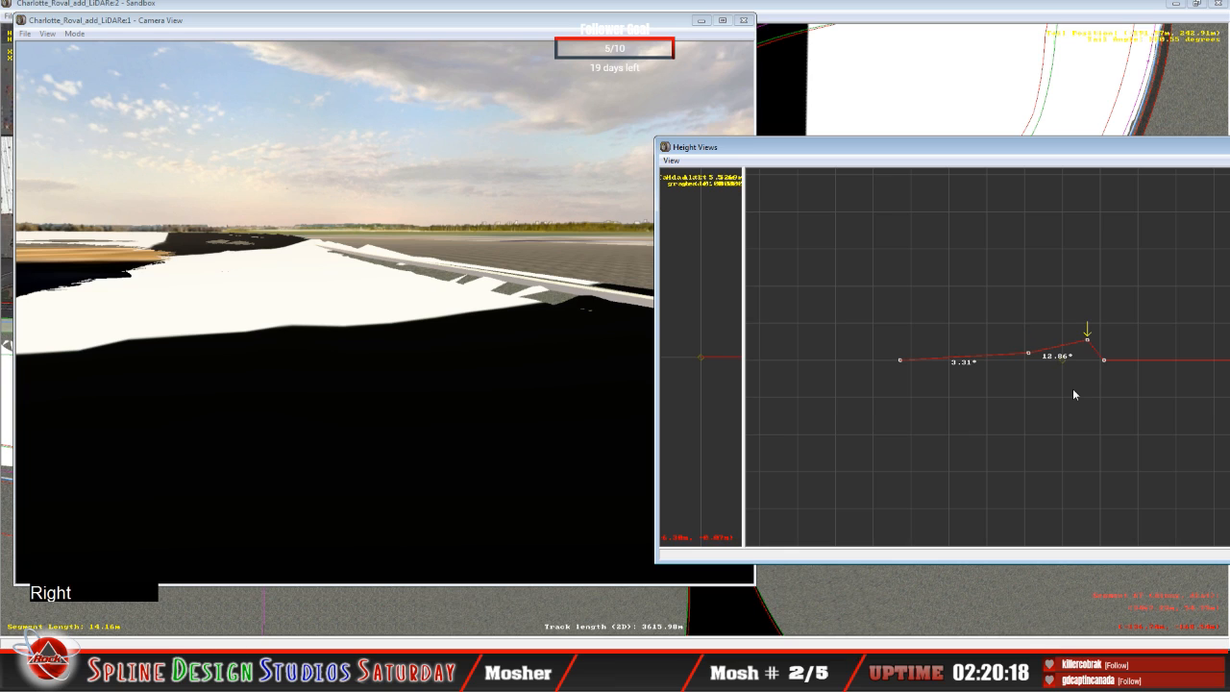
# Step: Select the 68.58 m segment and fly along the straight in Slew Mode to examine how the track surface and wall meet the LiDAR terrain
pyautogui.press('Up')
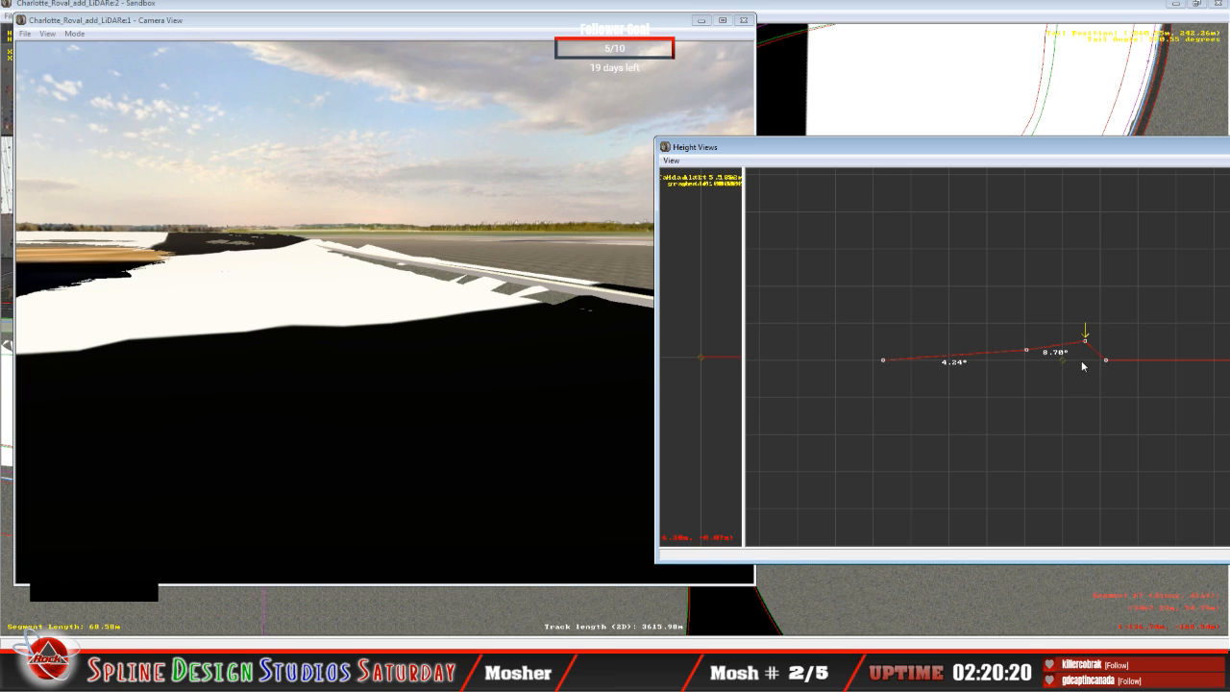
pyautogui.click(382, 327)
pyautogui.click(75, 35)
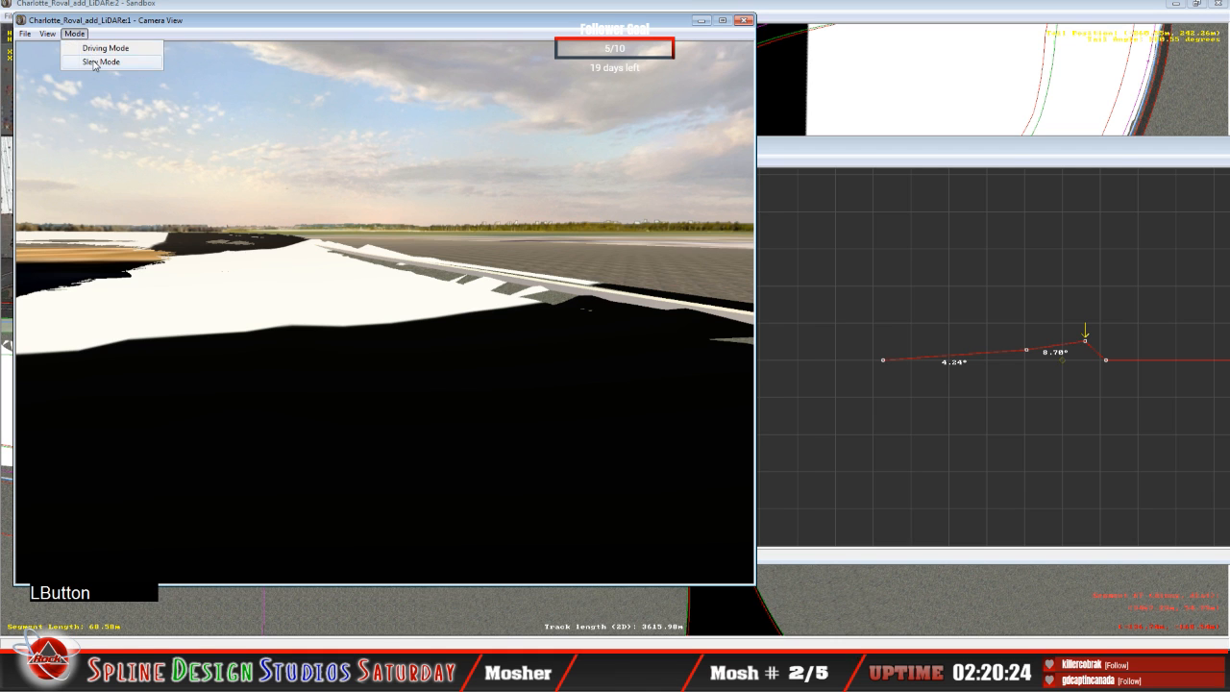
pyautogui.click(101, 62)
pyautogui.moveTo(101, 61)
pyautogui.mouseDown(button='right')
pyautogui.moveTo(92, 47)
pyautogui.moveTo(100, 50)
pyautogui.mouseUp(button='right')
pyautogui.press('w')
pyautogui.press('w')
pyautogui.moveTo(101, 50)
pyautogui.mouseDown()
pyautogui.moveTo(127, 58)
pyautogui.moveTo(101, 59)
pyautogui.mouseUp()
pyautogui.moveTo(384, 313); pyautogui.dragTo(694, 364)
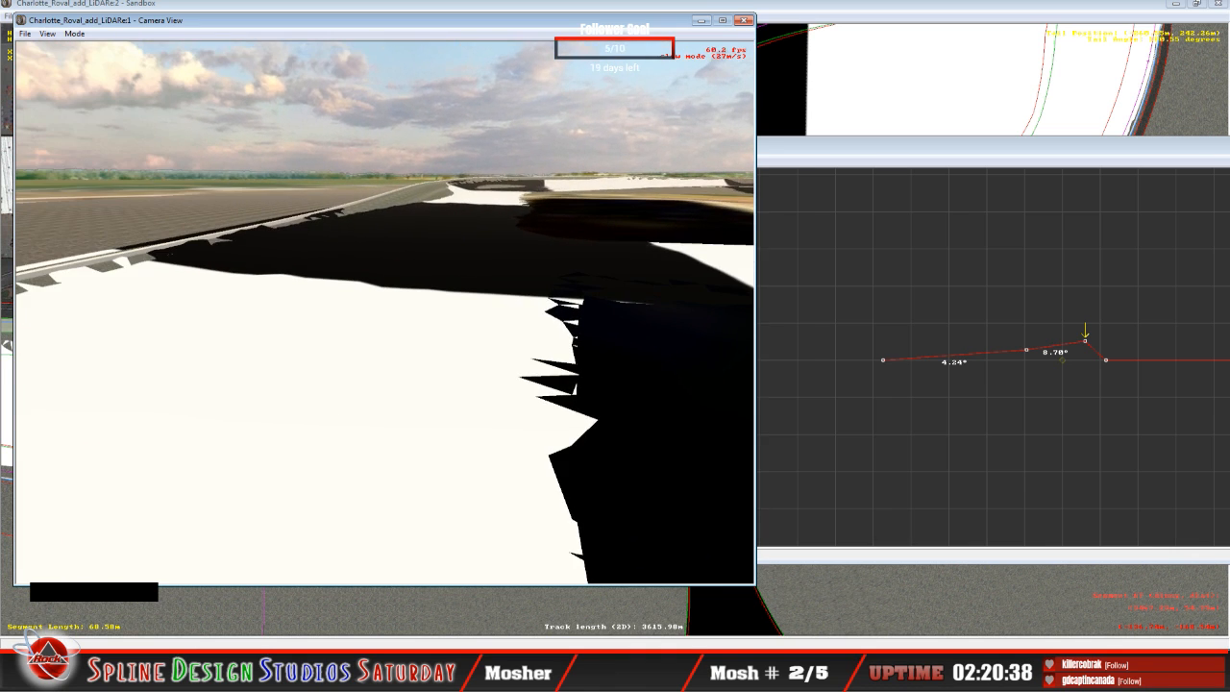
pyautogui.press('space')
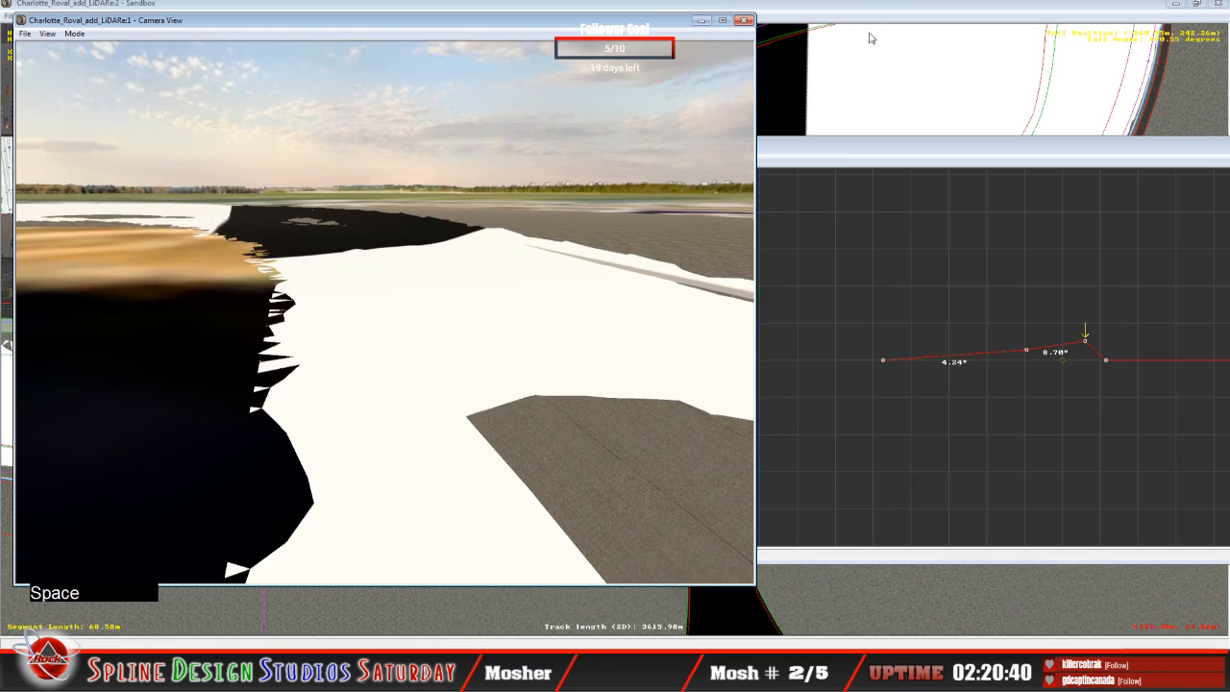
# Step: Show the whole Roval layout in the plan view and recentre it
pyautogui.click(832, 16)
pyautogui.press('x')
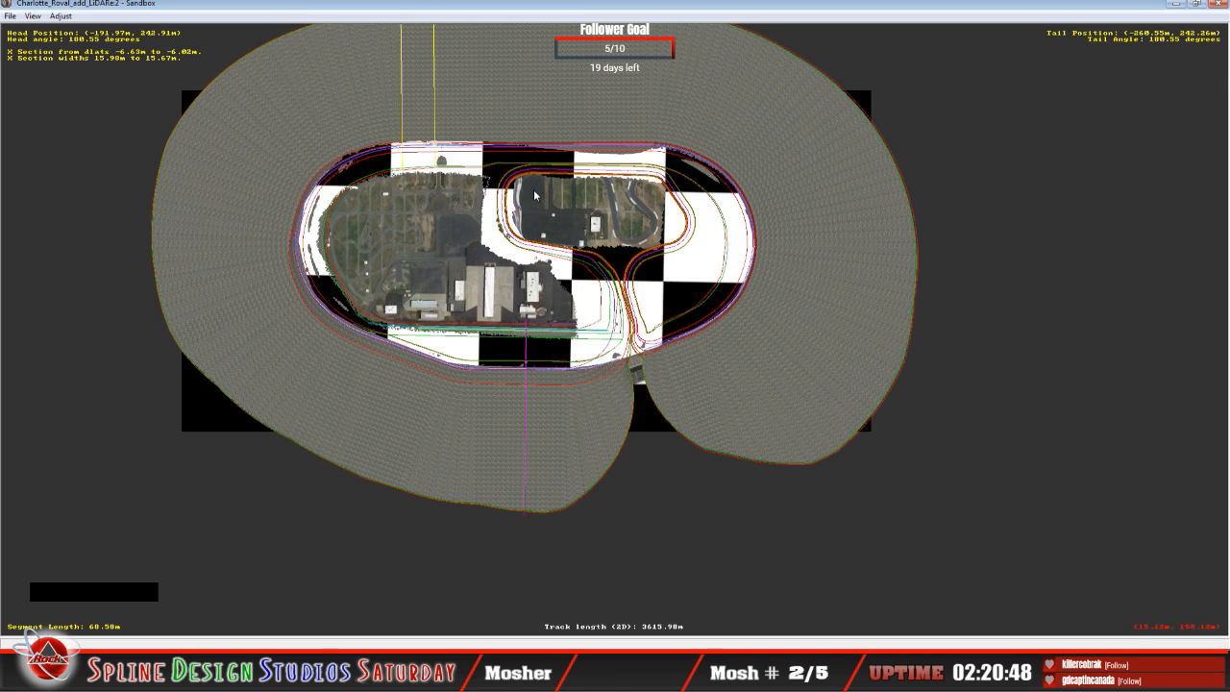
pyautogui.press('c')
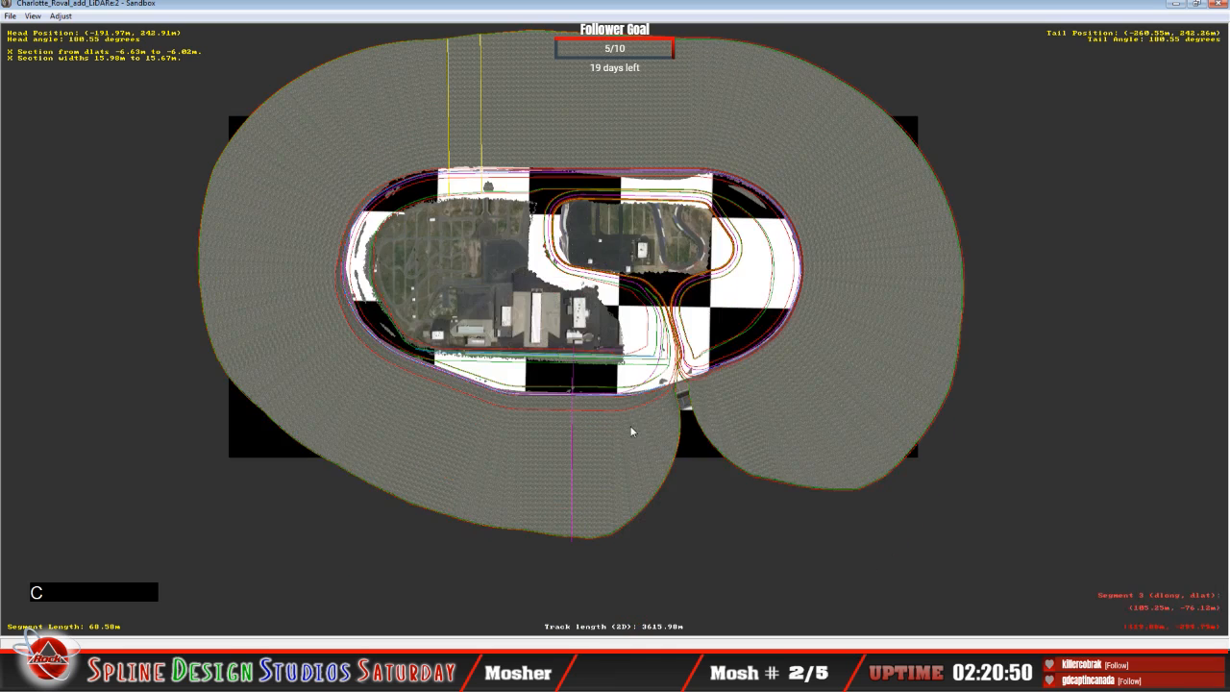
# Step: Save the track as a new file named Charlotte_Roval_apply_elevation in the Charlotte_Roval folder
pyautogui.click(11, 16)
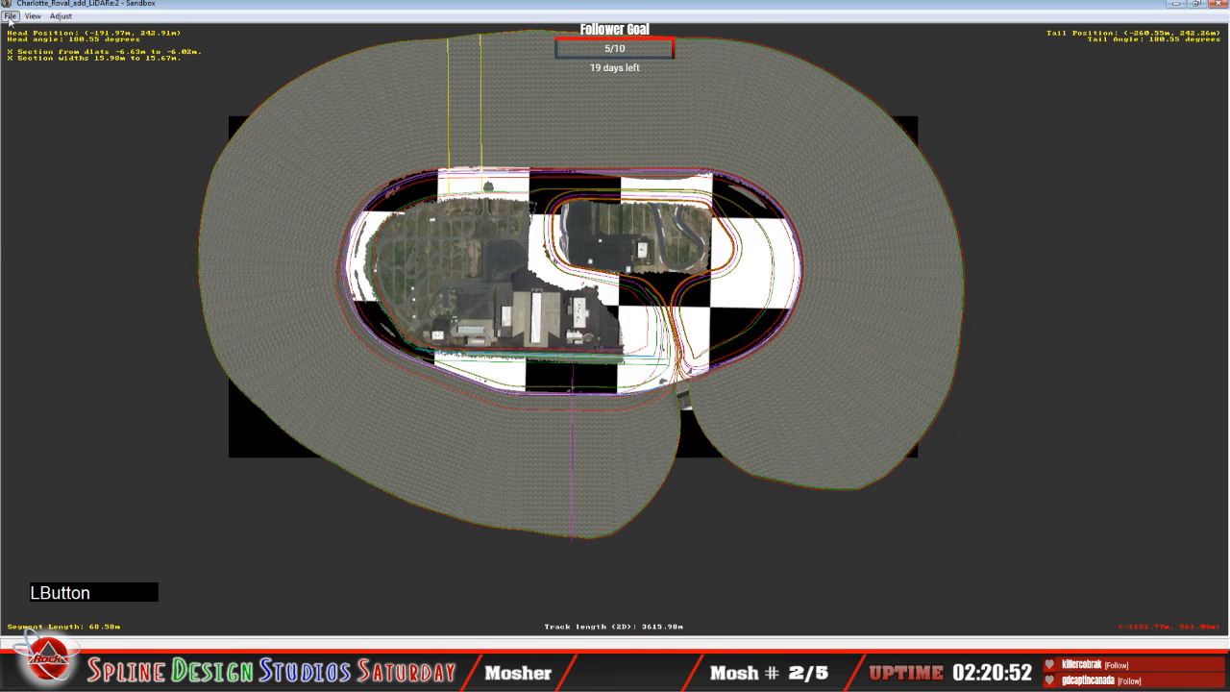
pyautogui.click(35, 162)
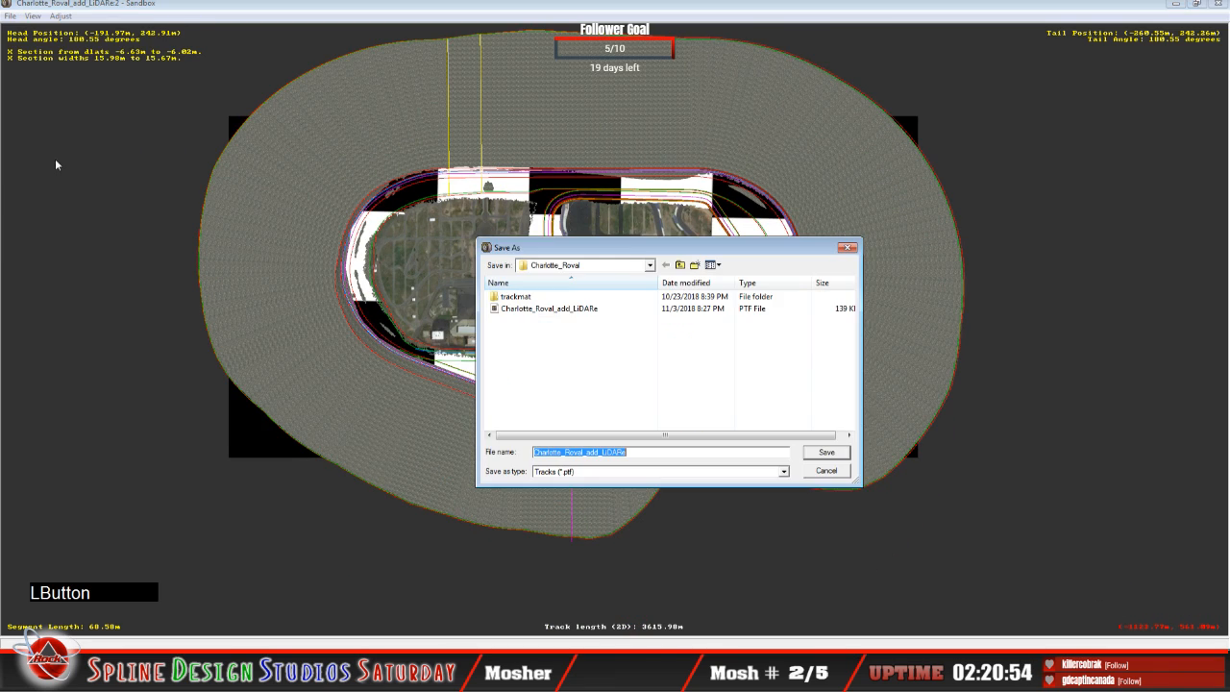
pyautogui.click(645, 455)
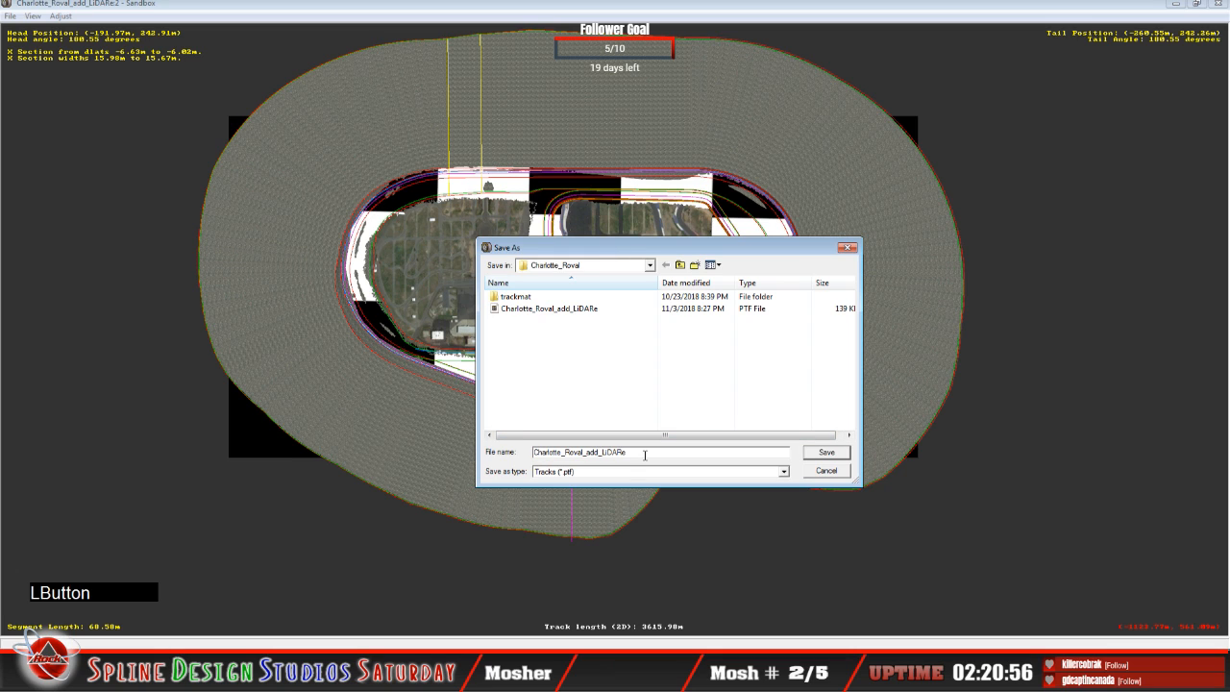
pyautogui.press('BackSpace')
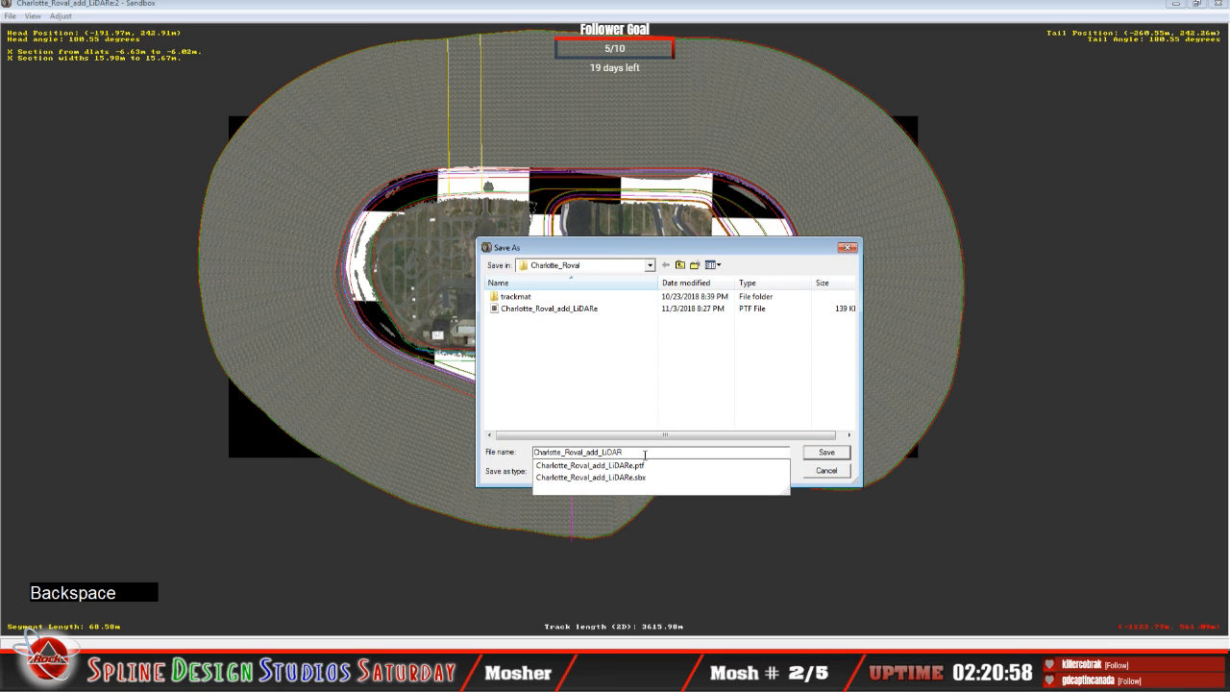
pyautogui.press('BackSpace')
pyautogui.press('BackSpace')
pyautogui.press('BackSpace')
pyautogui.press('BackSpace')
pyautogui.press('BackSpace')
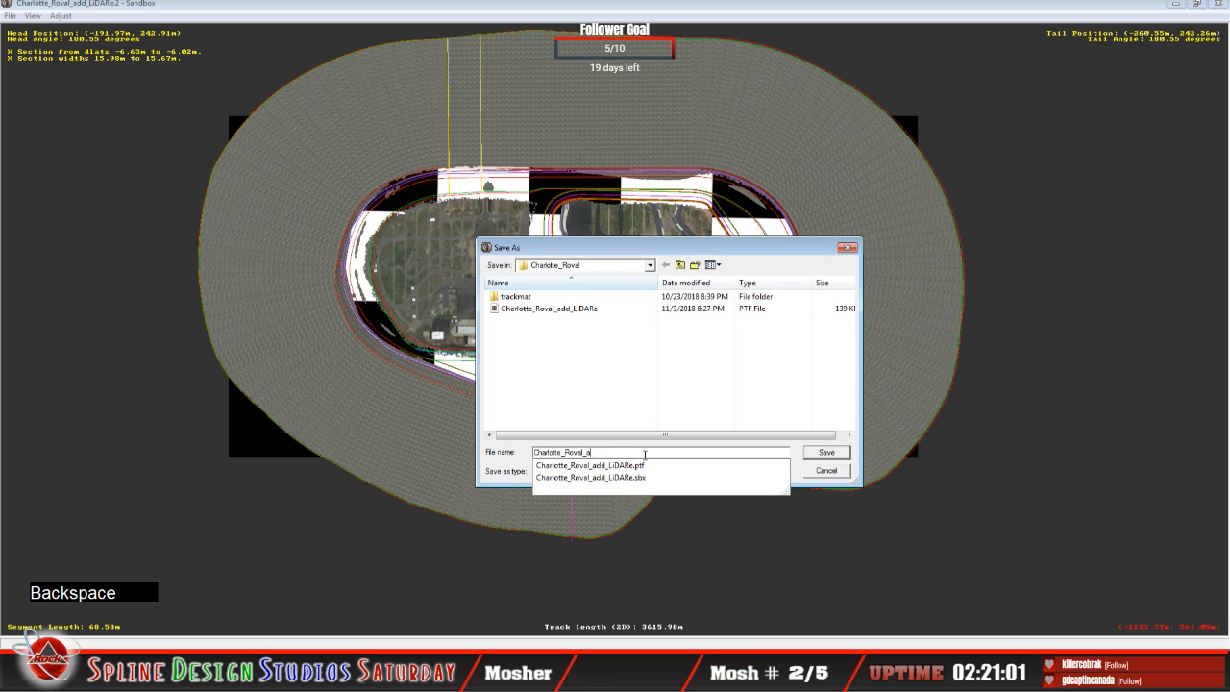
pyautogui.press('BackSpace')
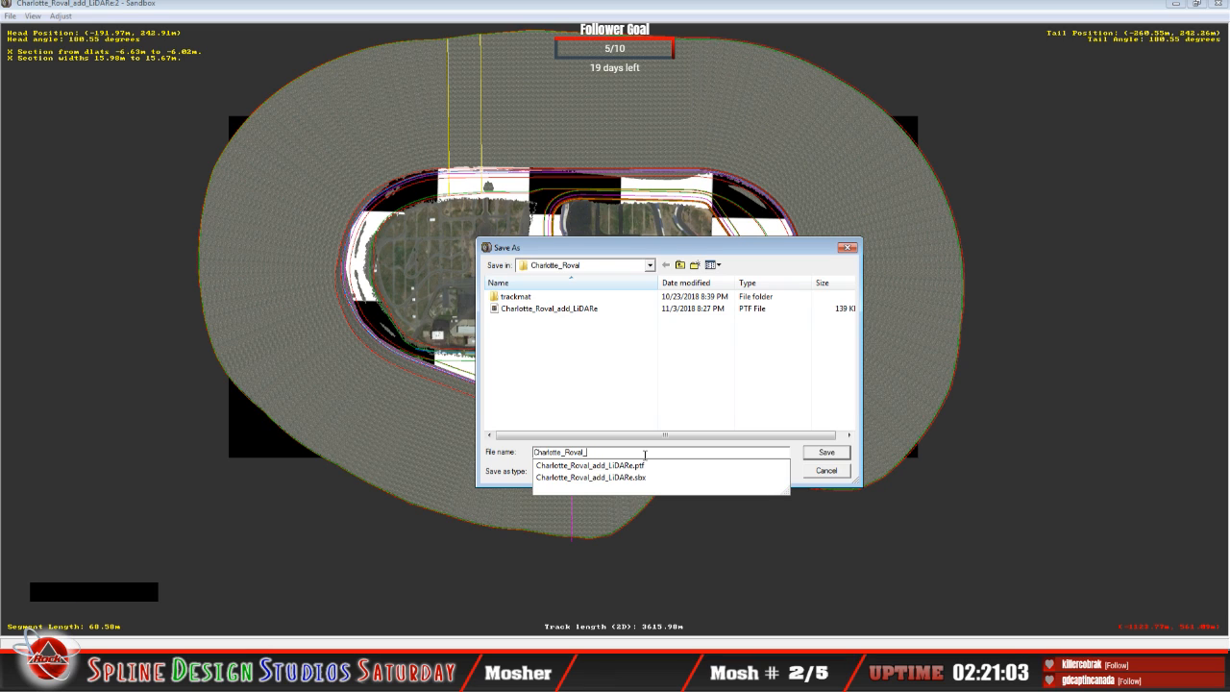
pyautogui.write('apply')
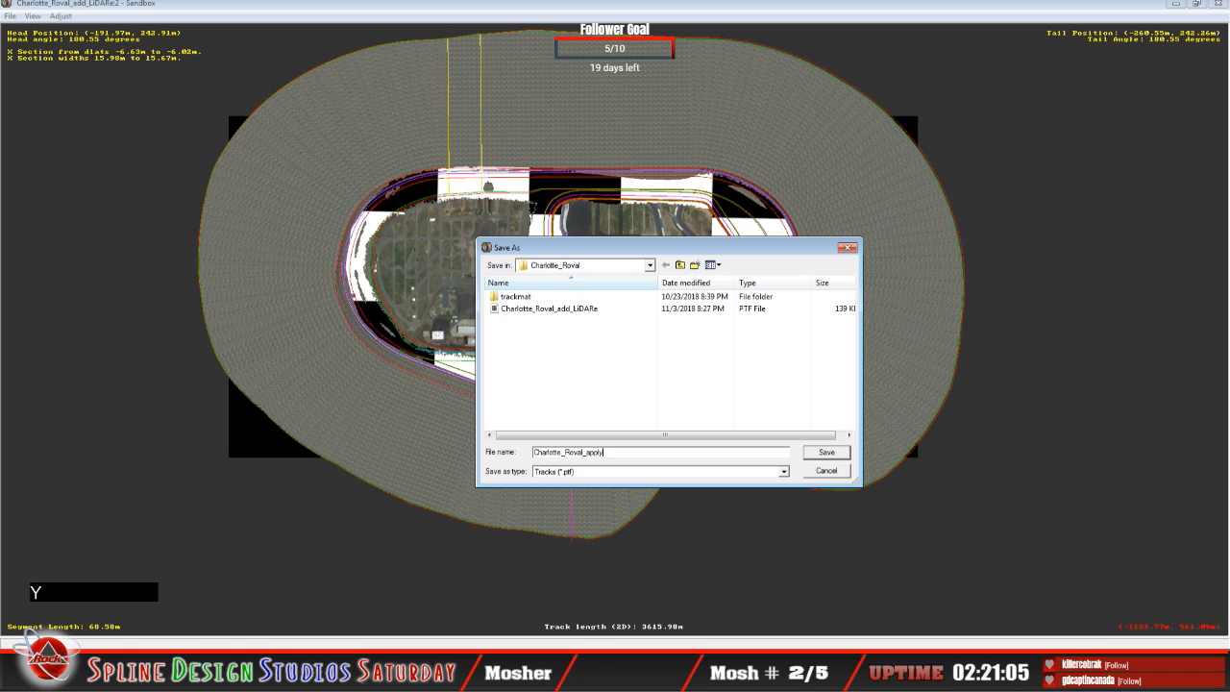
pyautogui.press('shift')
pyautogui.write('y_elevation')
pyautogui.click(828, 455)
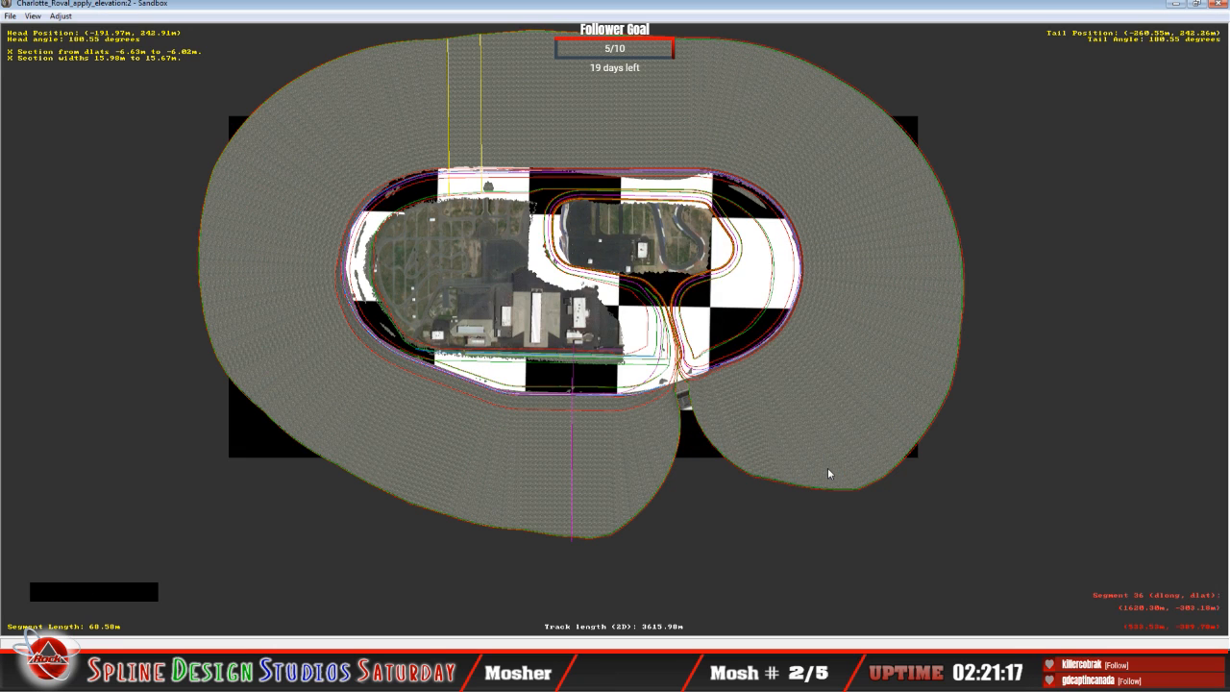
# Step: Switch to Windows Explorer, check the saved files in the Charlotte_Roval folder under D:\NR2003 Track Edit\tracks, and return to Sandbox
pyautogui.click(161, 600)
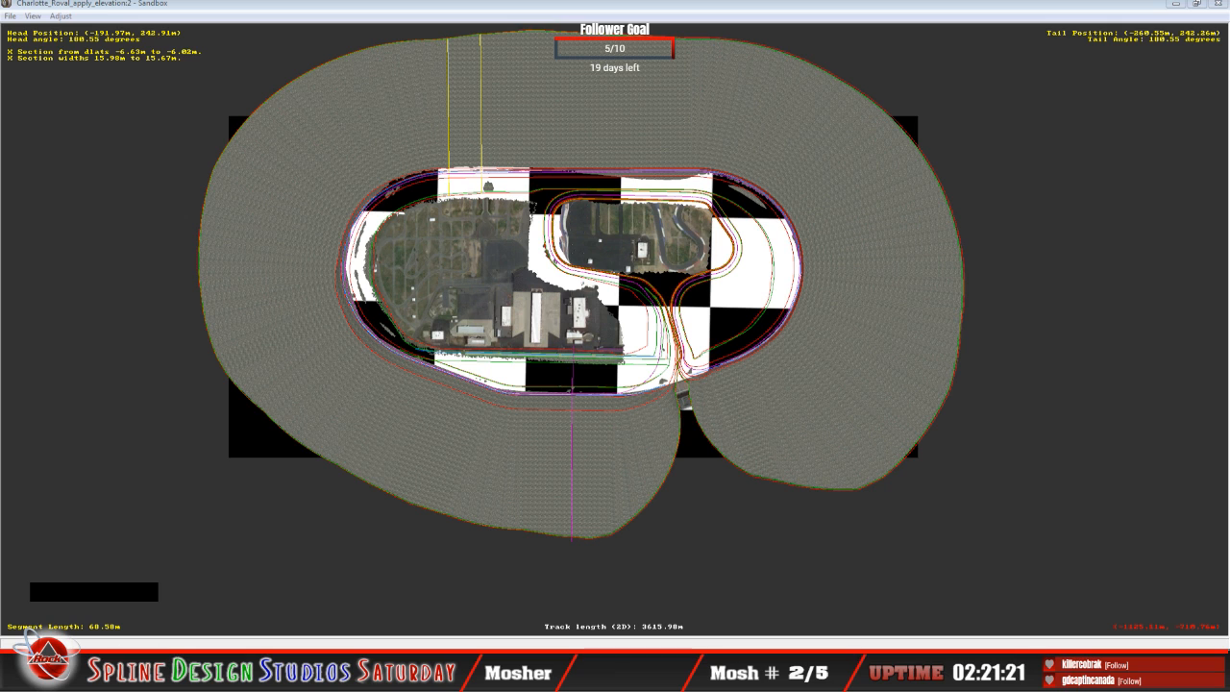
pyautogui.click(30, 642)
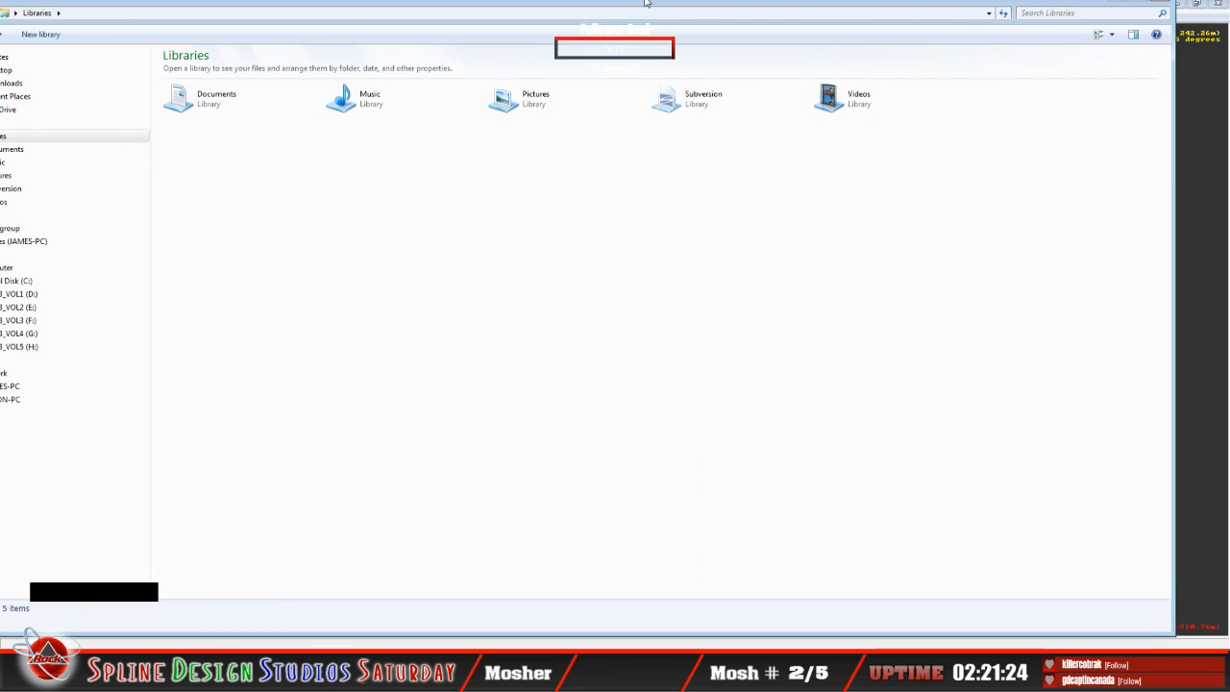
pyautogui.click(81, 304)
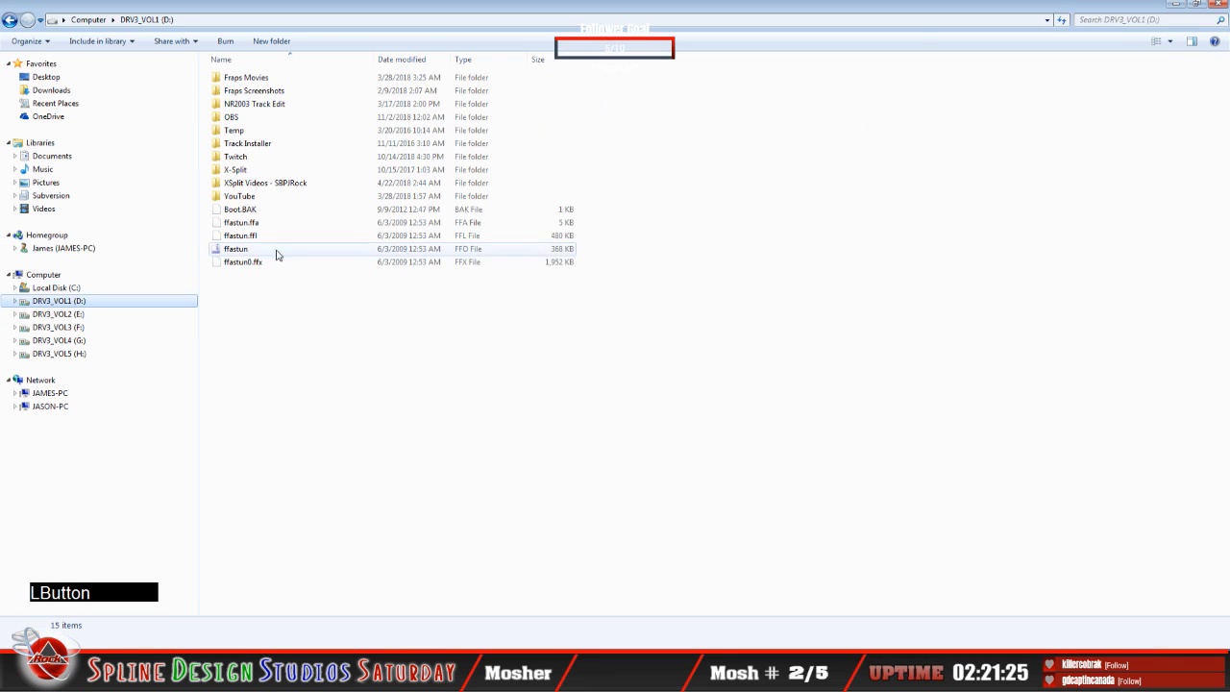
pyautogui.doubleClick(271, 110)
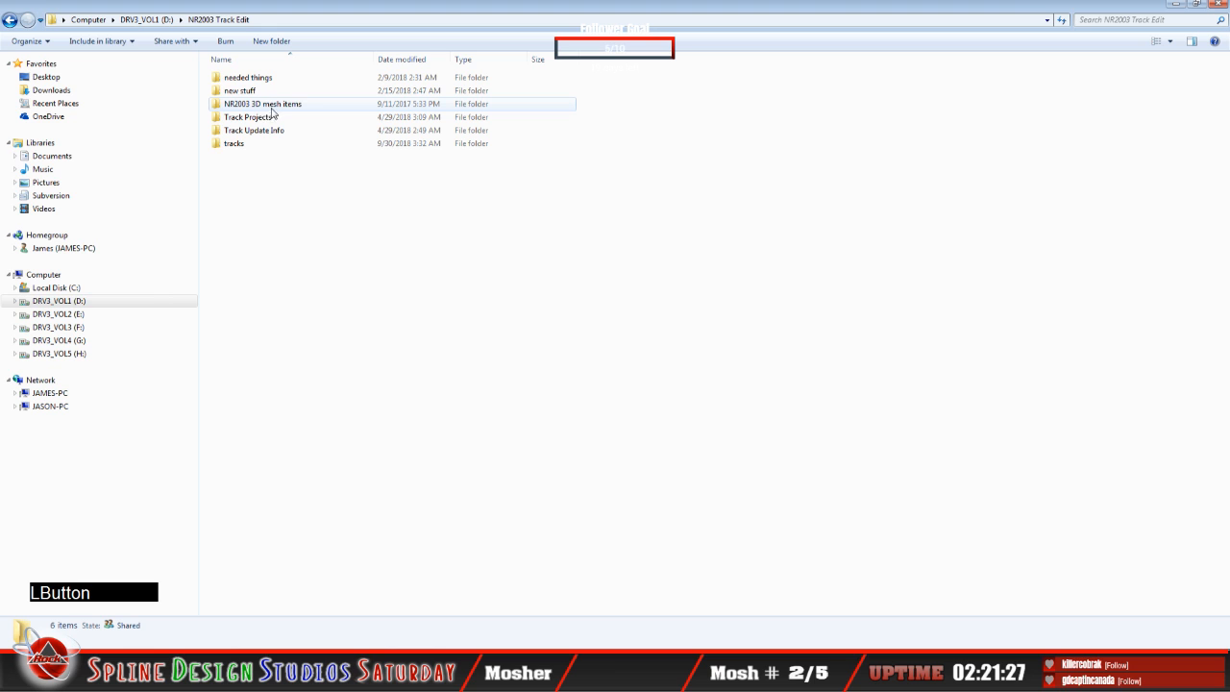
pyautogui.click(232, 144)
pyautogui.doubleClick(233, 144)
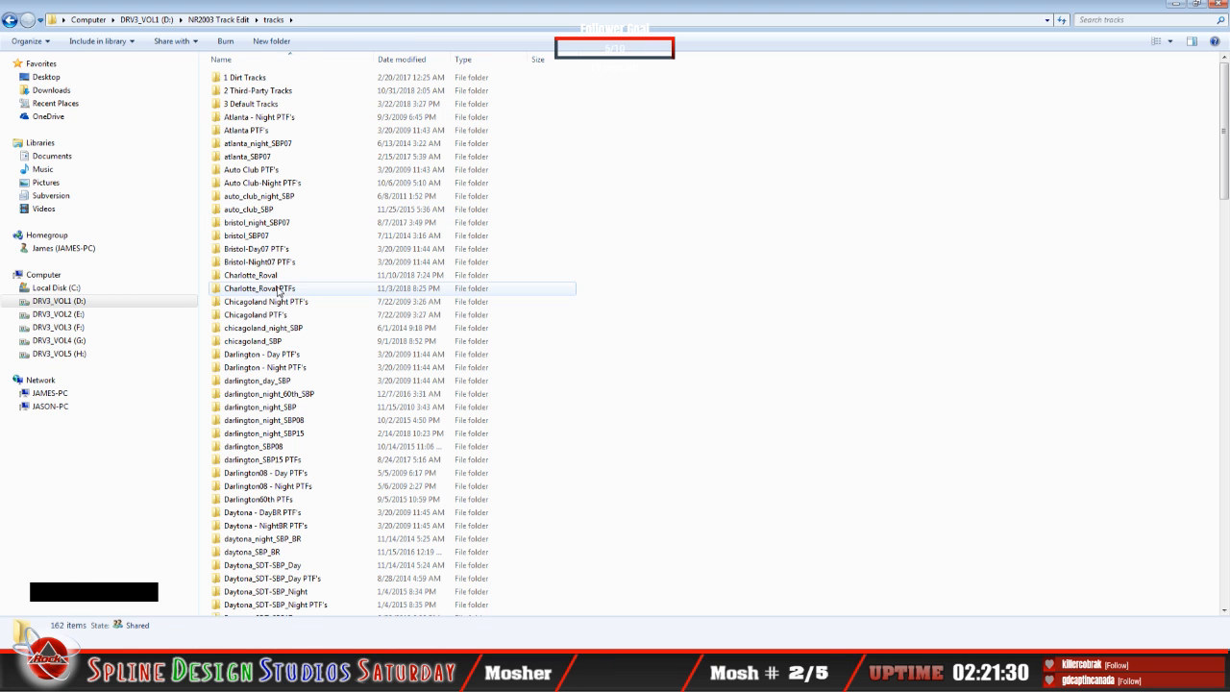
pyautogui.doubleClick(252, 275)
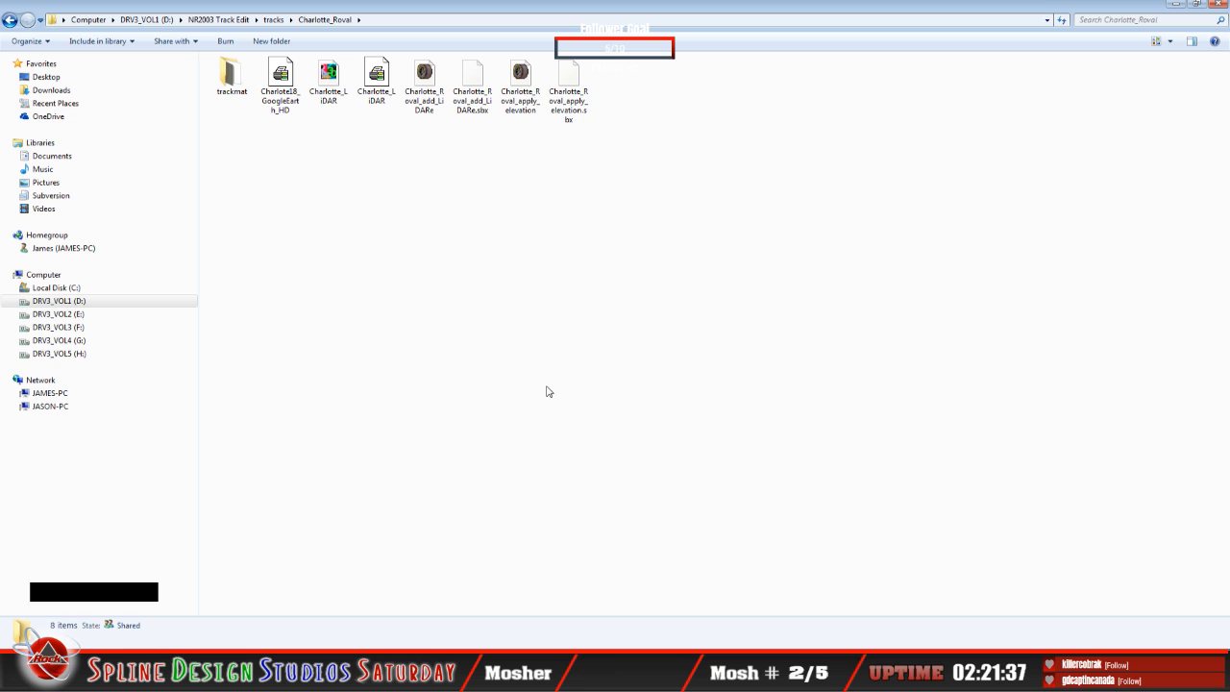
pyautogui.click(1176, 4)
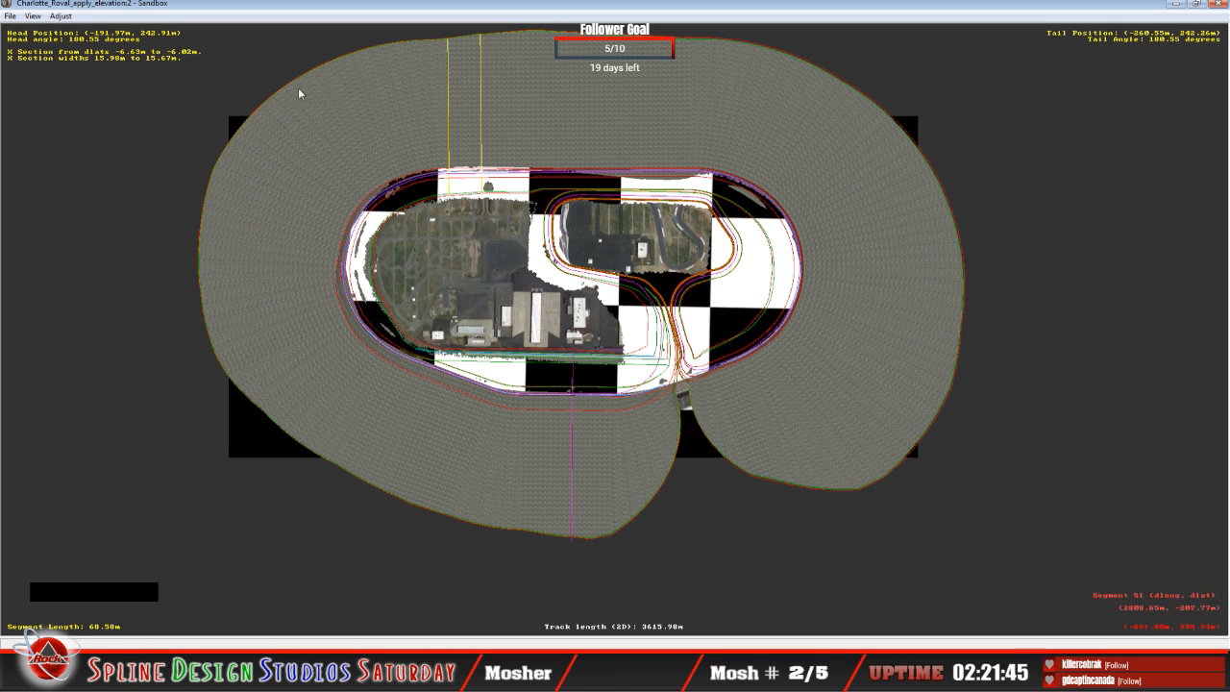
# Step: Exit Sandbox, relaunch it and maximize its empty track window
pyautogui.click(10, 17)
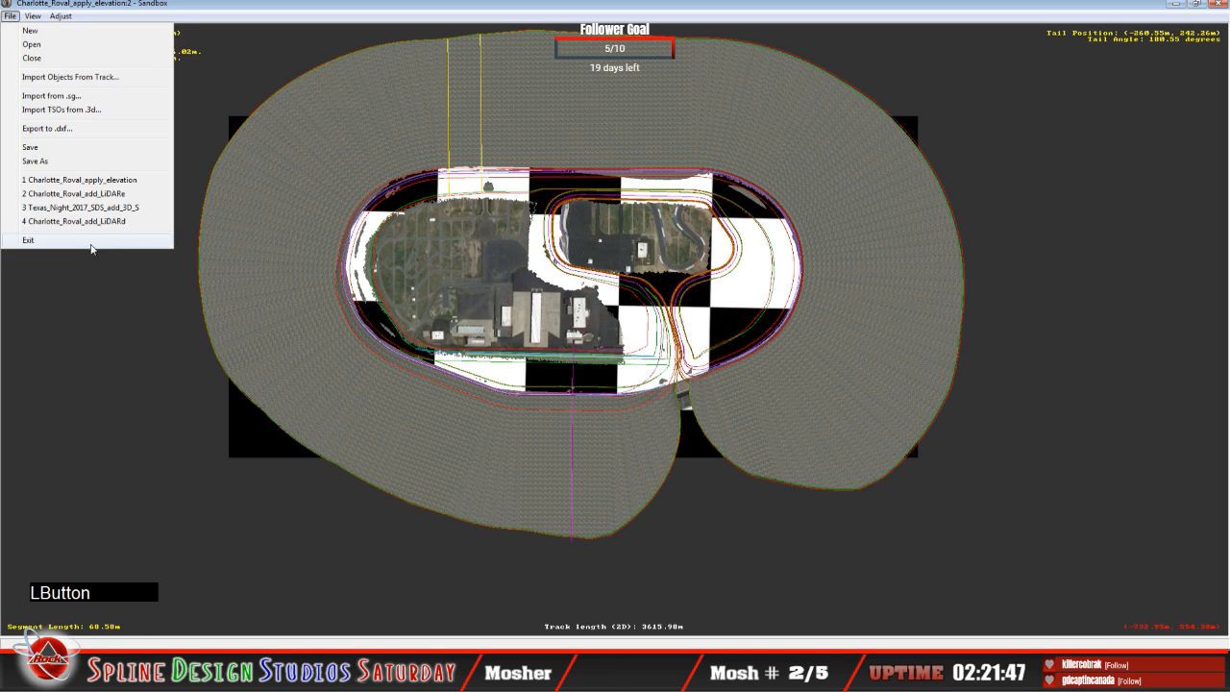
pyautogui.click(354, 368)
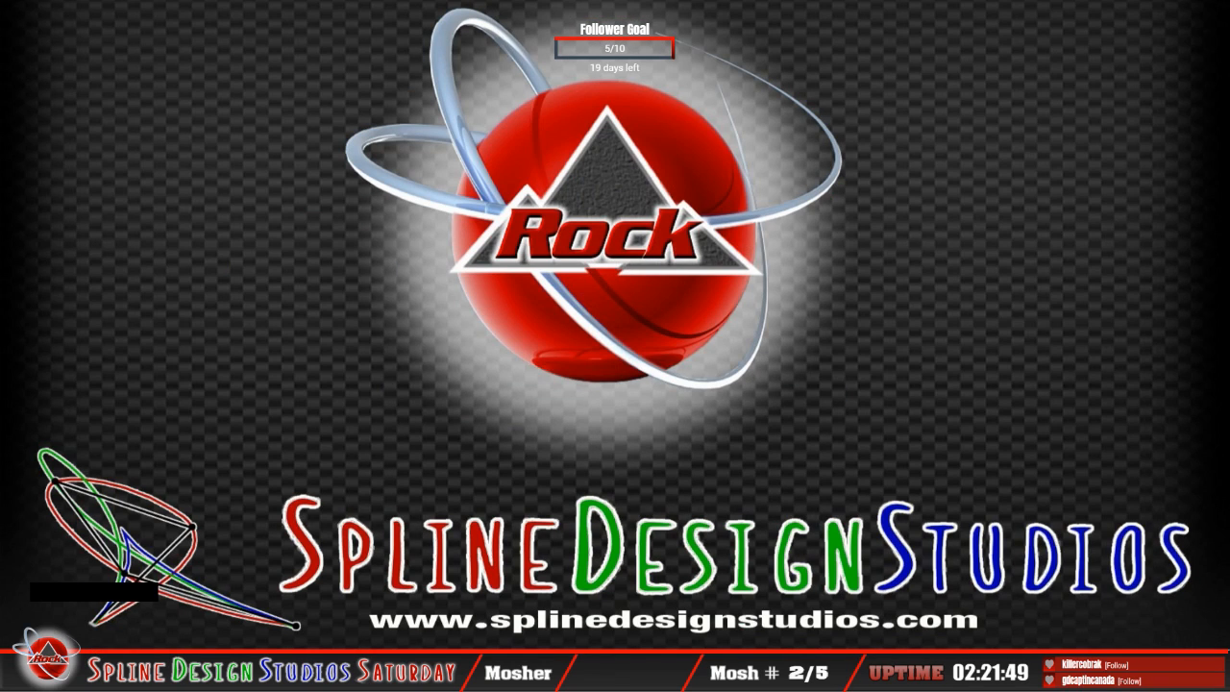
pyautogui.click(19, 676)
pyautogui.click(66, 418)
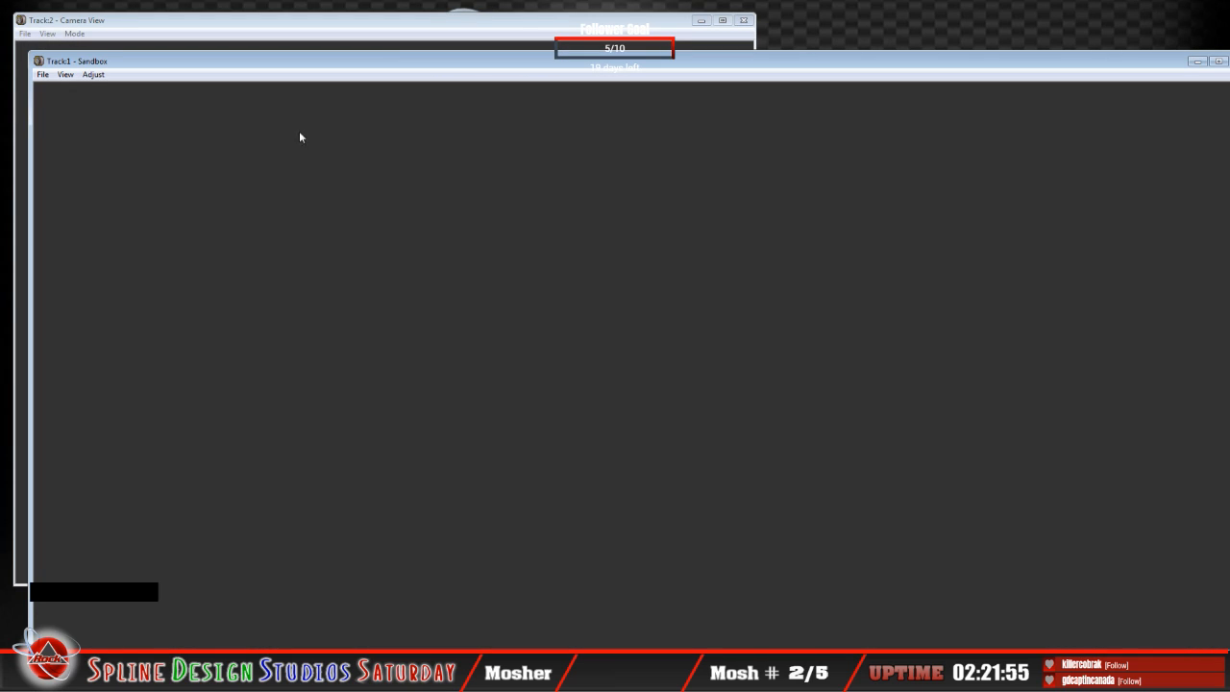
pyautogui.doubleClick(401, 63)
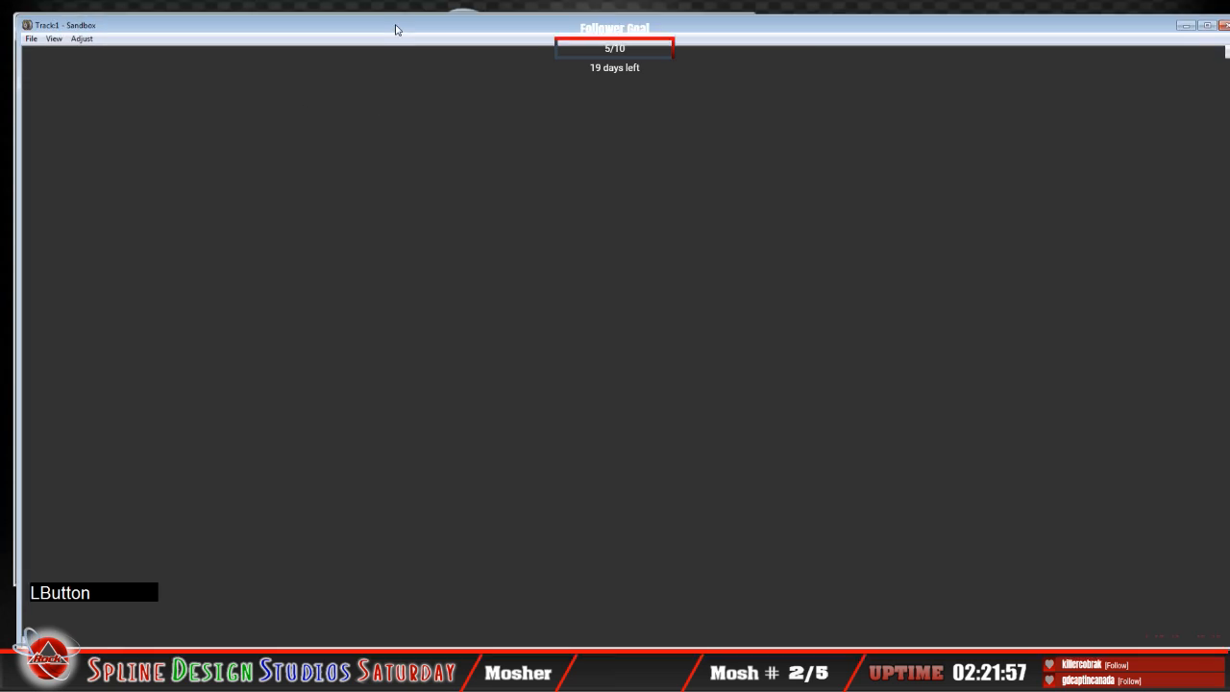
# Step: Open the track file Charlotte_Roval_apply_elevation from the Charlotte_Roval folder
pyautogui.click(11, 17)
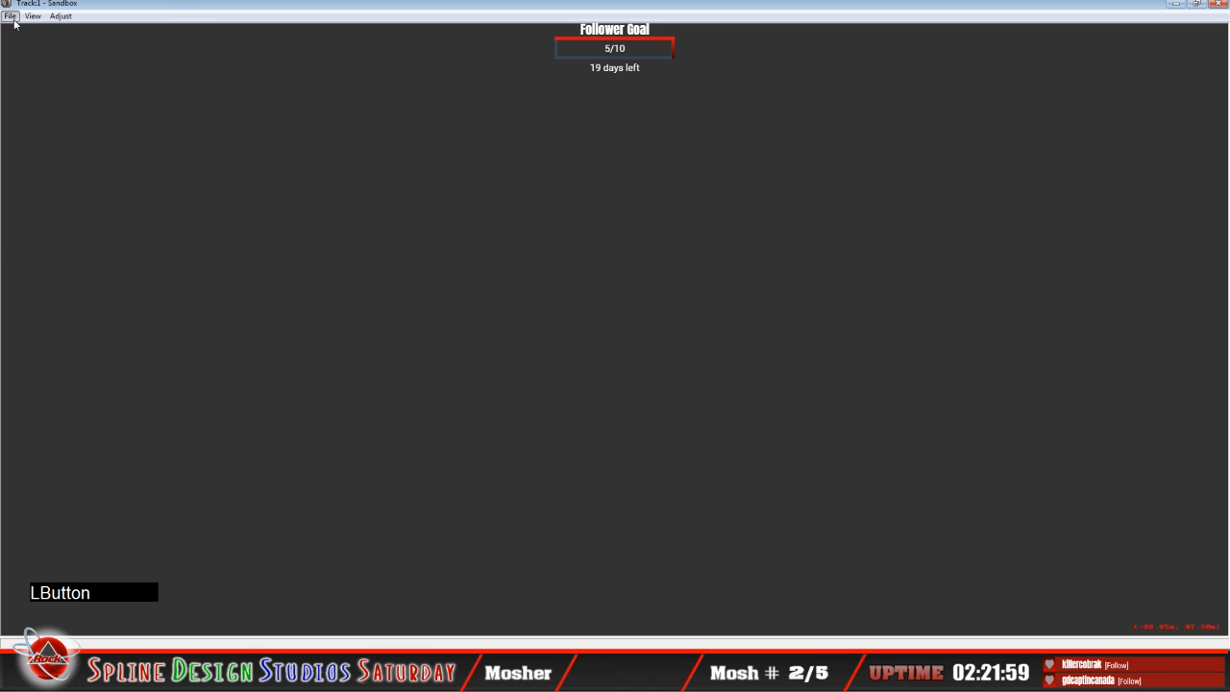
pyautogui.click(29, 43)
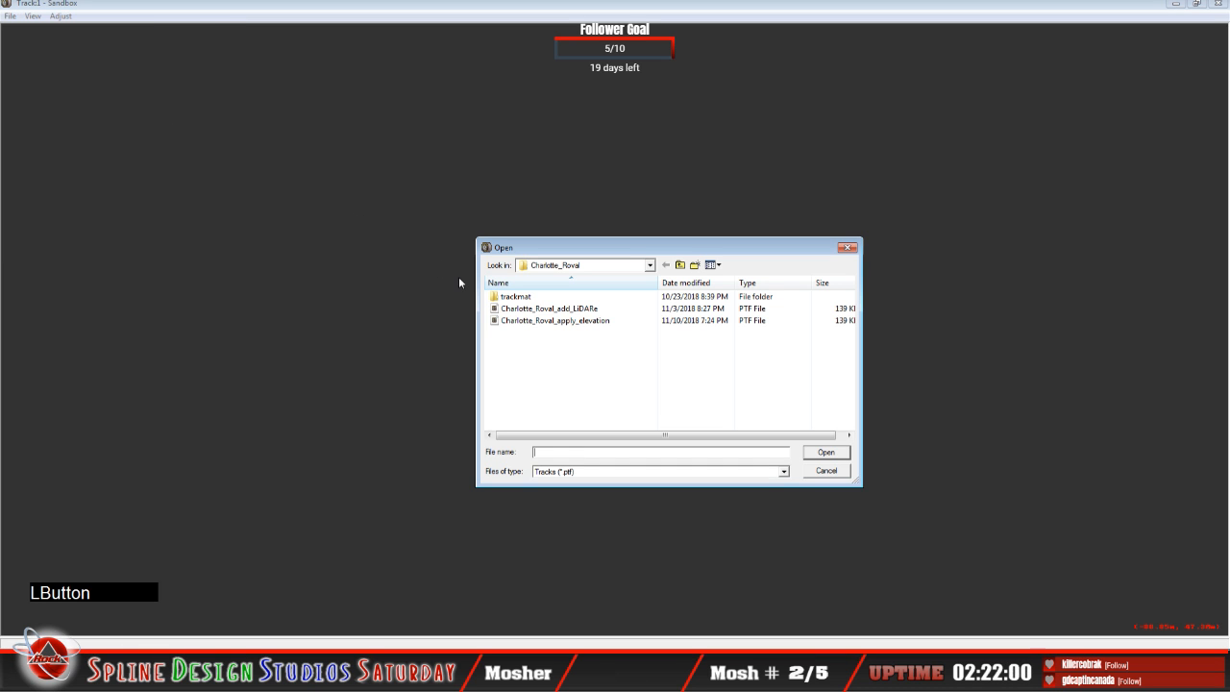
pyautogui.click(577, 321)
pyautogui.click(827, 453)
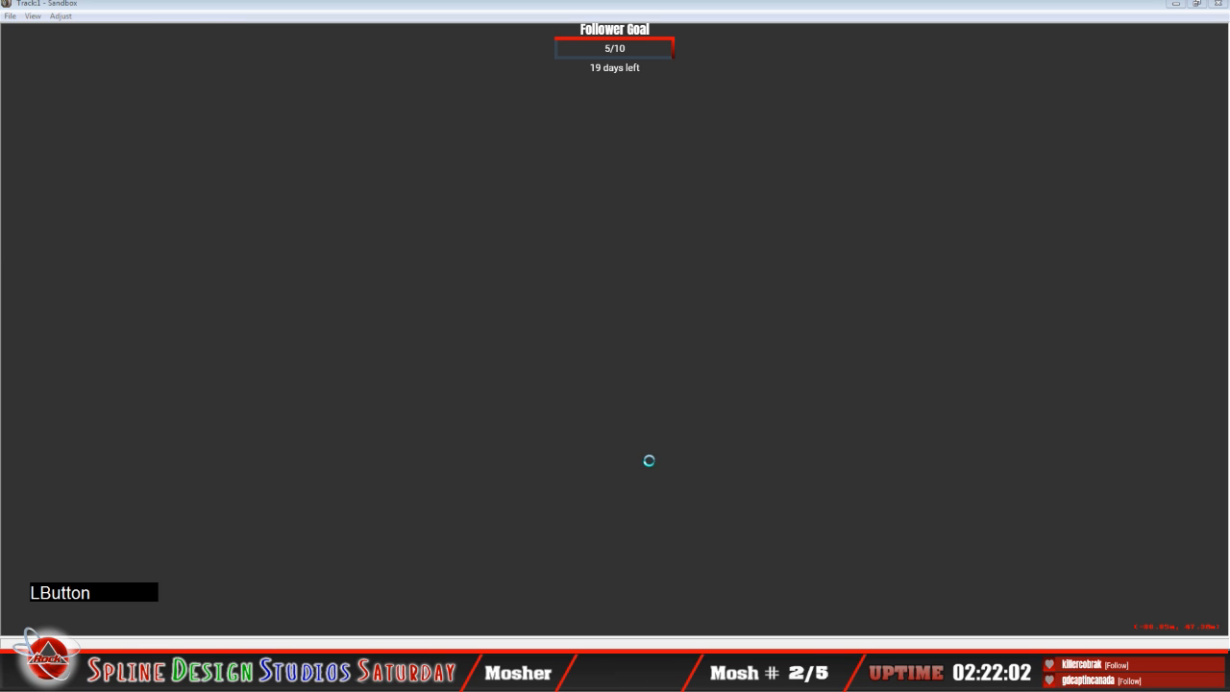
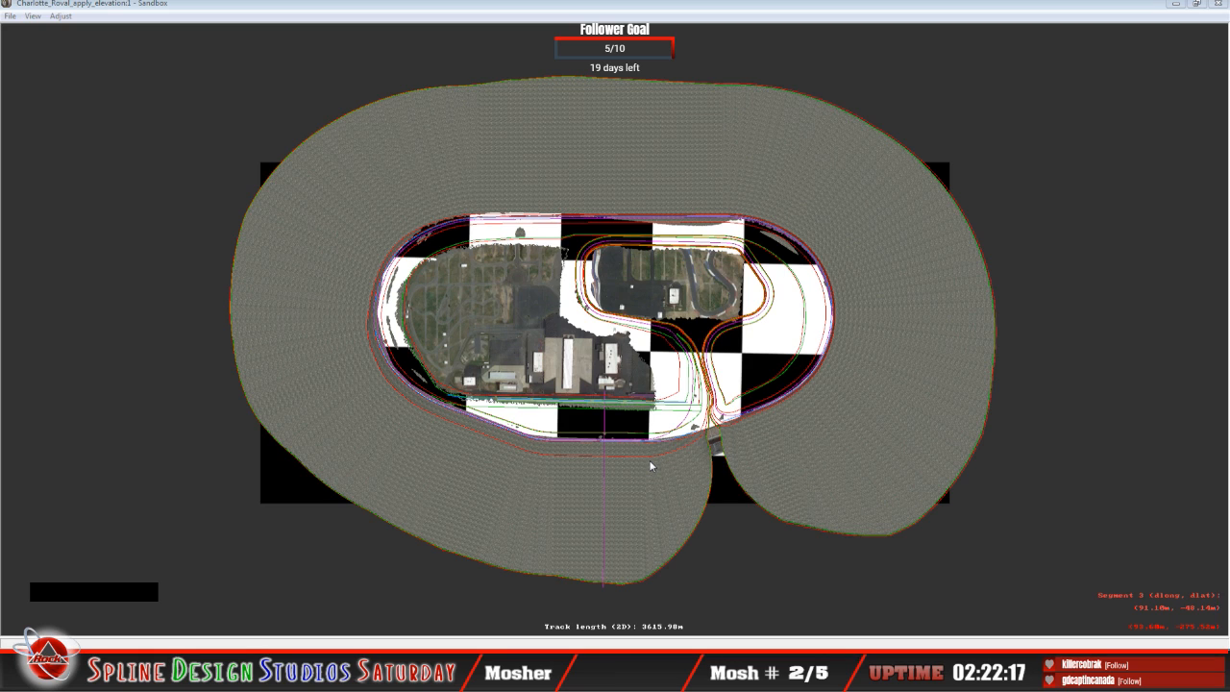
# Step: Unlock all geometry of the track
pyautogui.click(83, 360)
pyautogui.rightClick(83, 359)
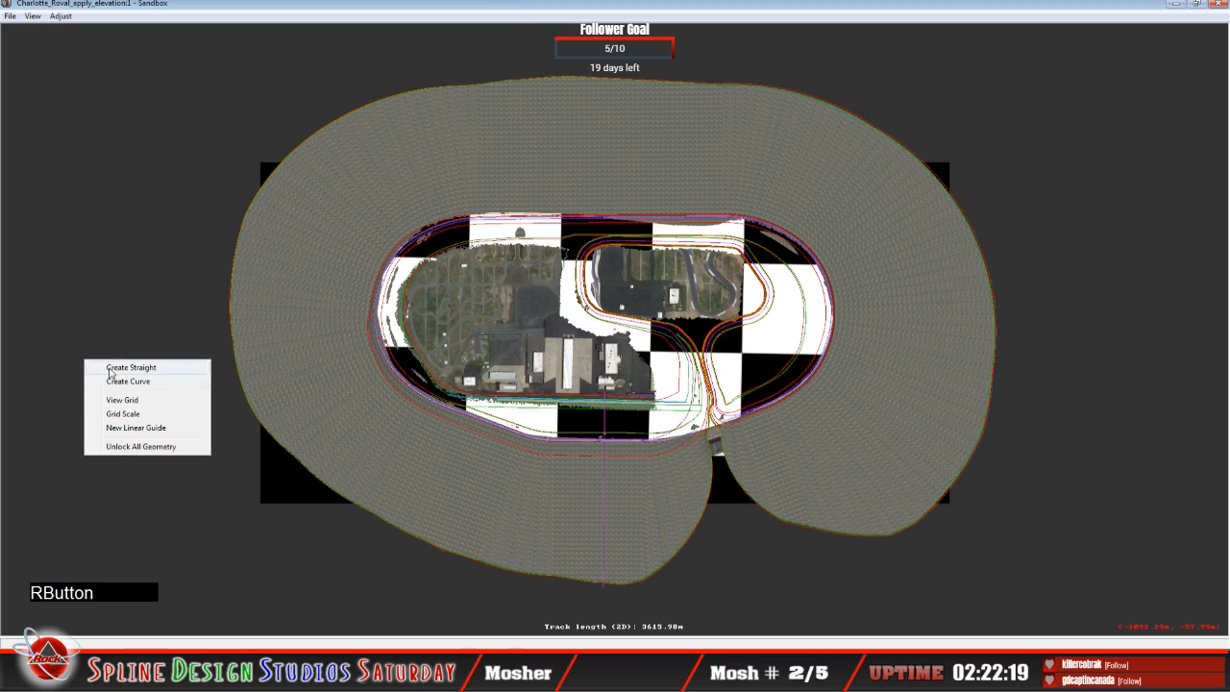
pyautogui.click(151, 447)
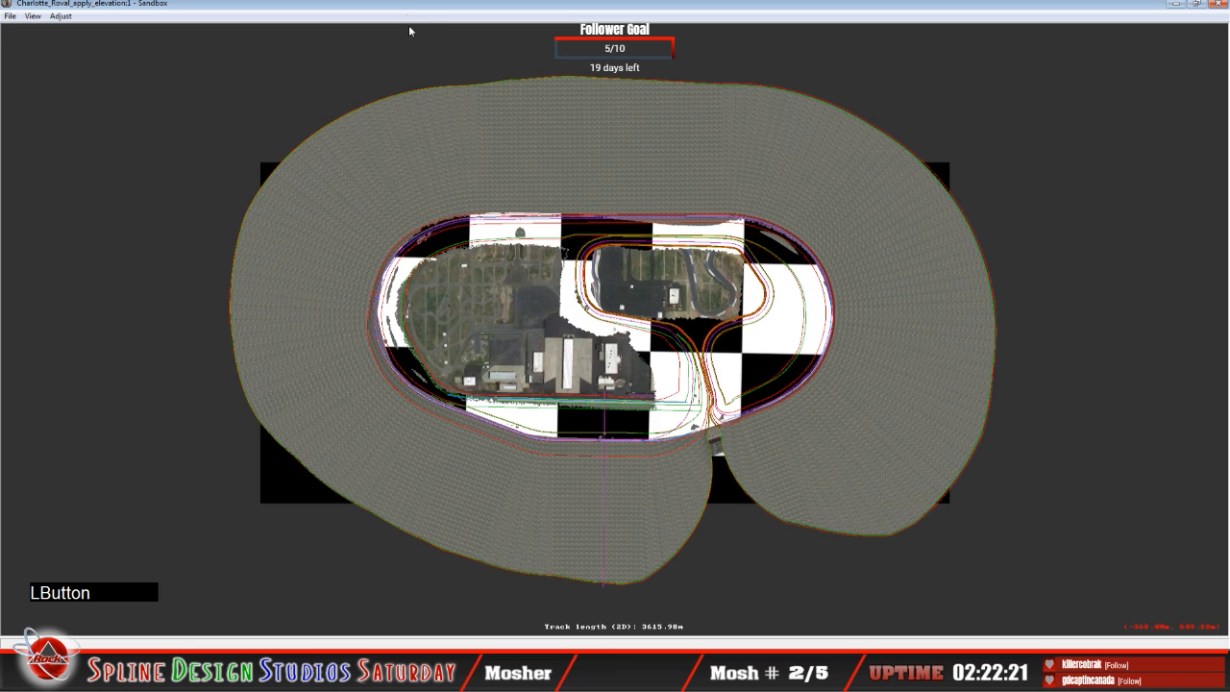
# Step: Bring up the Height Views and Camera View windows, and fly the camera above the front stretch to inspect the terrain
pyautogui.click(381, 608)
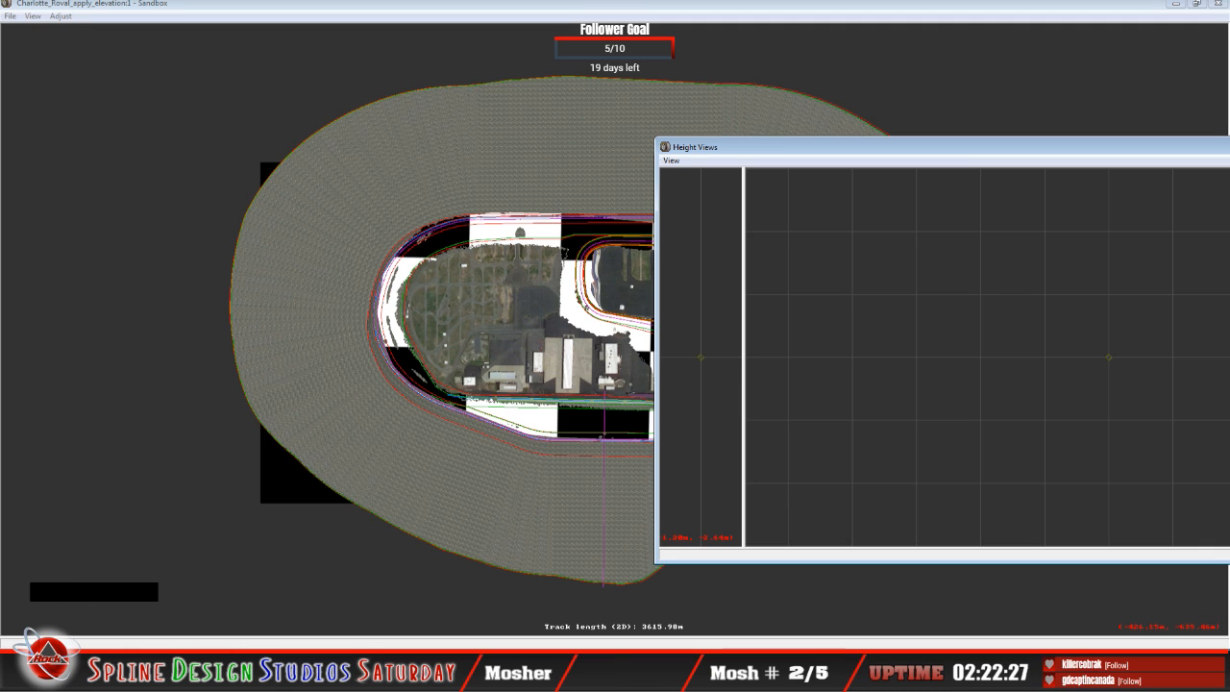
pyautogui.click(413, 677)
pyautogui.click(418, 593)
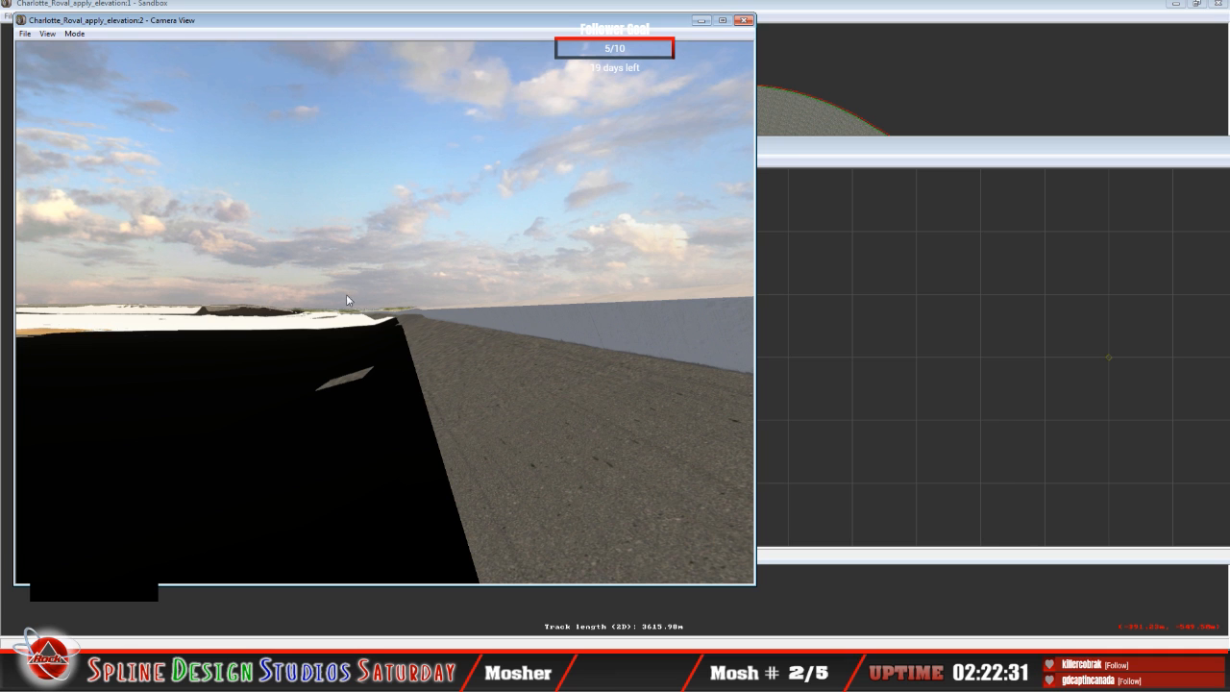
pyautogui.click(74, 33)
pyautogui.click(101, 50)
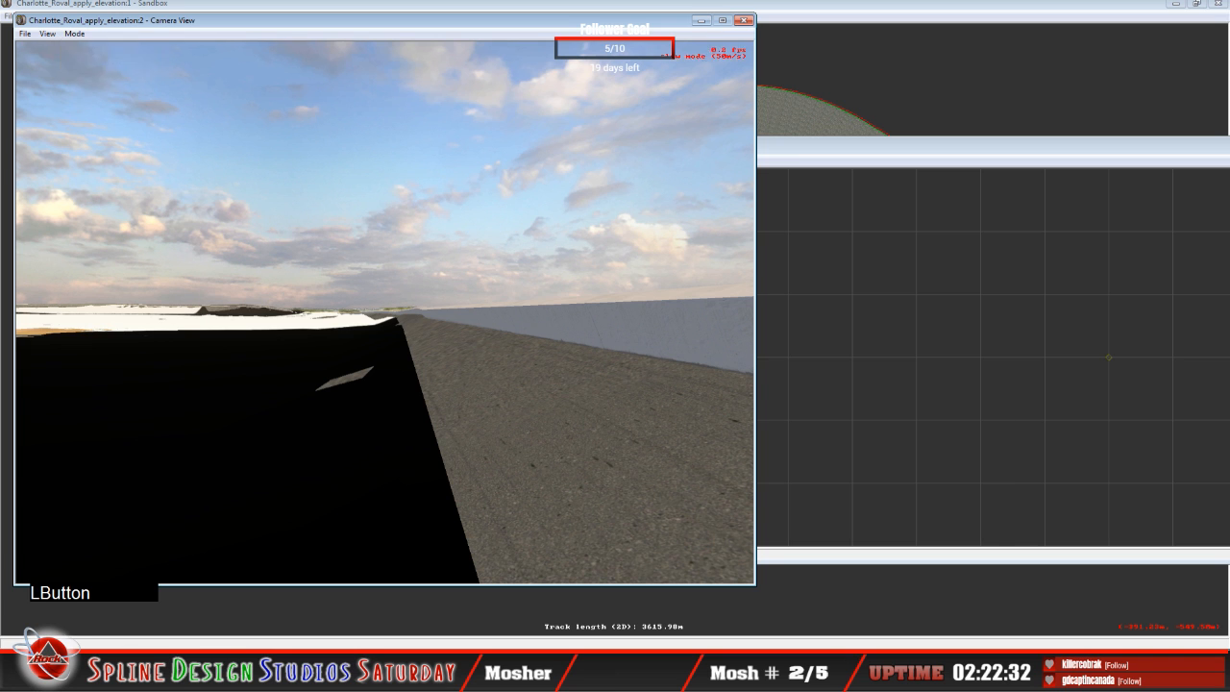
pyautogui.moveTo(384, 313)
pyautogui.mouseDown()
pyautogui.moveTo(365, 312)
pyautogui.moveTo(616, 327)
pyautogui.moveTo(390, 313)
pyautogui.mouseUp()
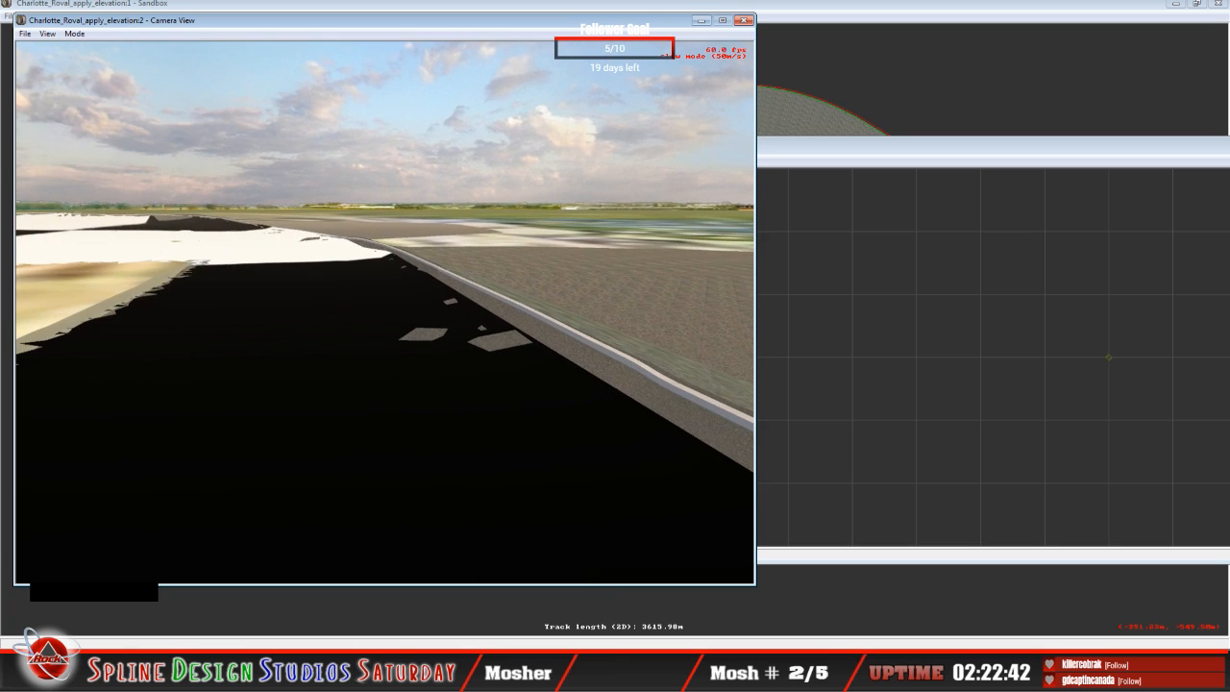
pyautogui.press('space')
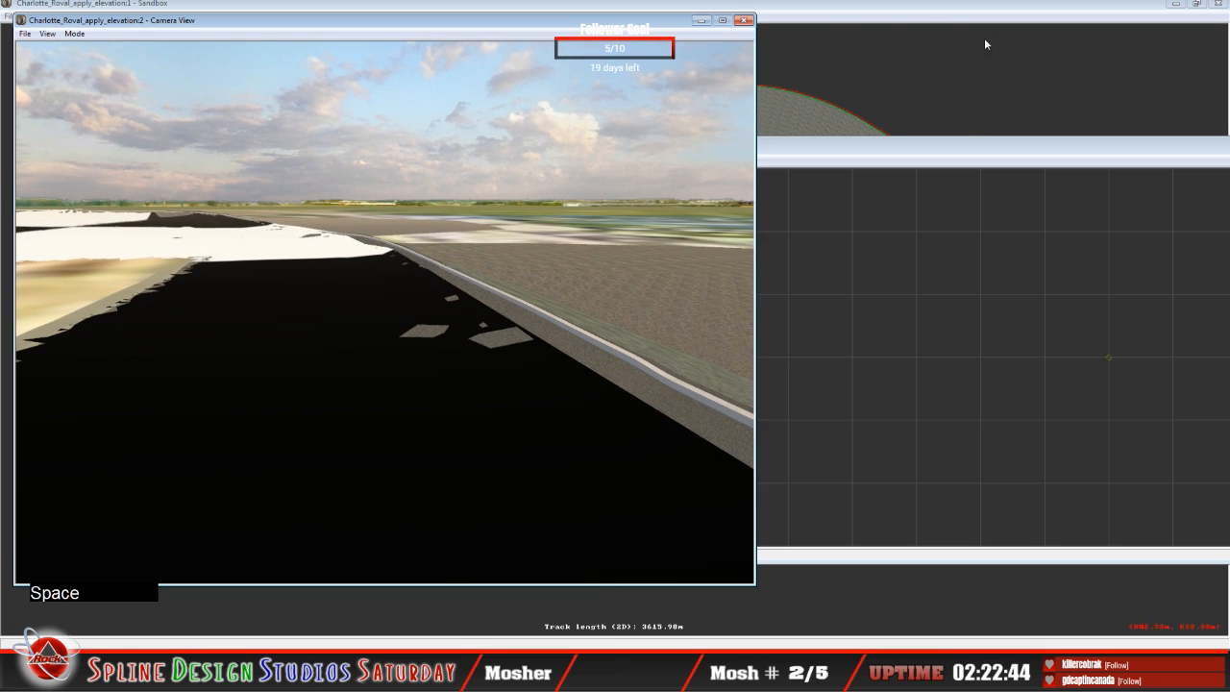
# Step: Return to the track plan, select the front-stretch segment beside the start line, and examine the terrain coverage around the oval
pyautogui.click(985, 38)
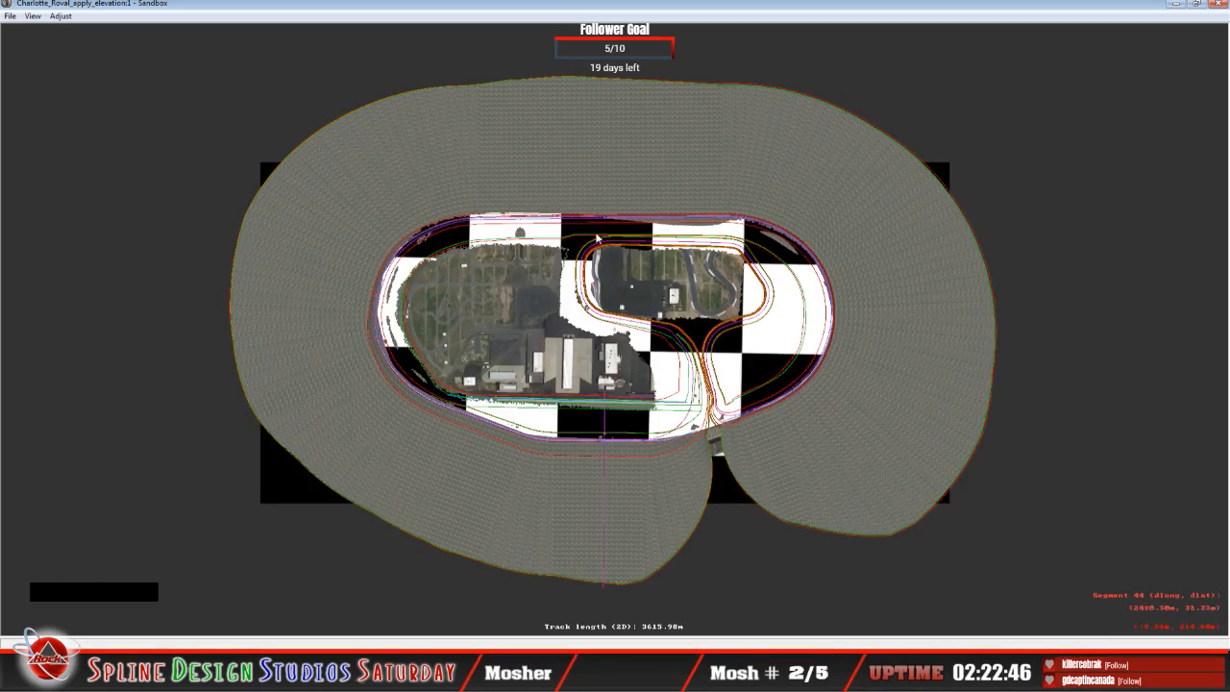
pyautogui.press('z')
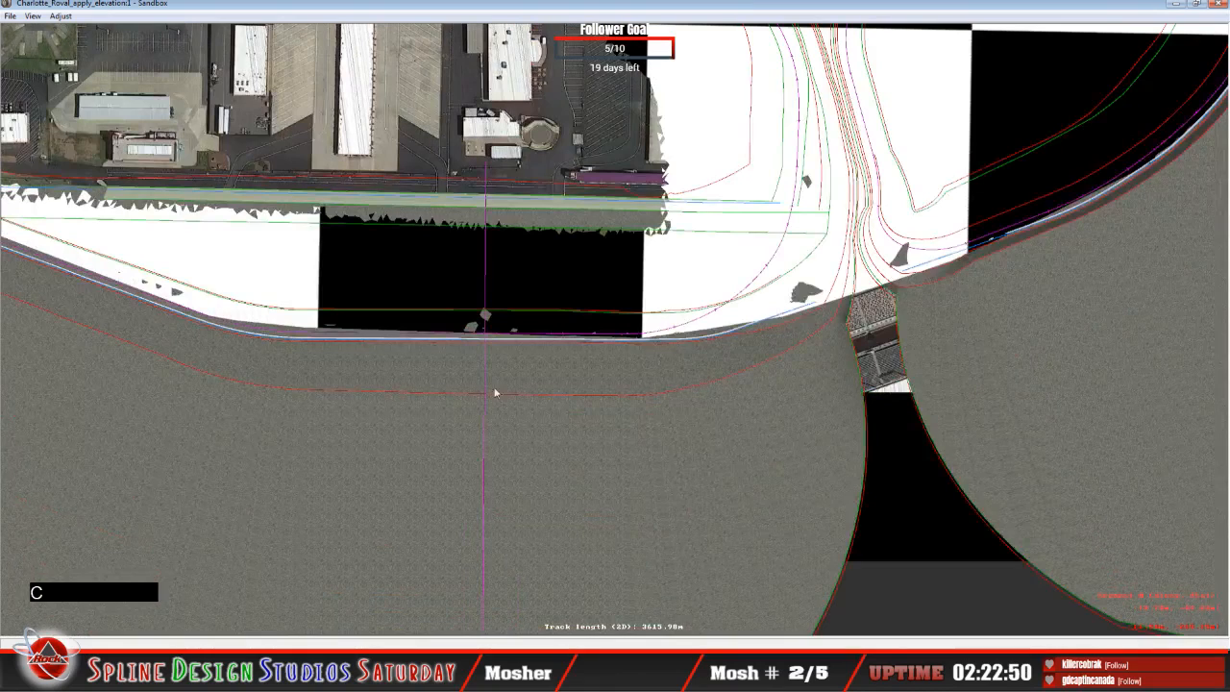
pyautogui.click(518, 317)
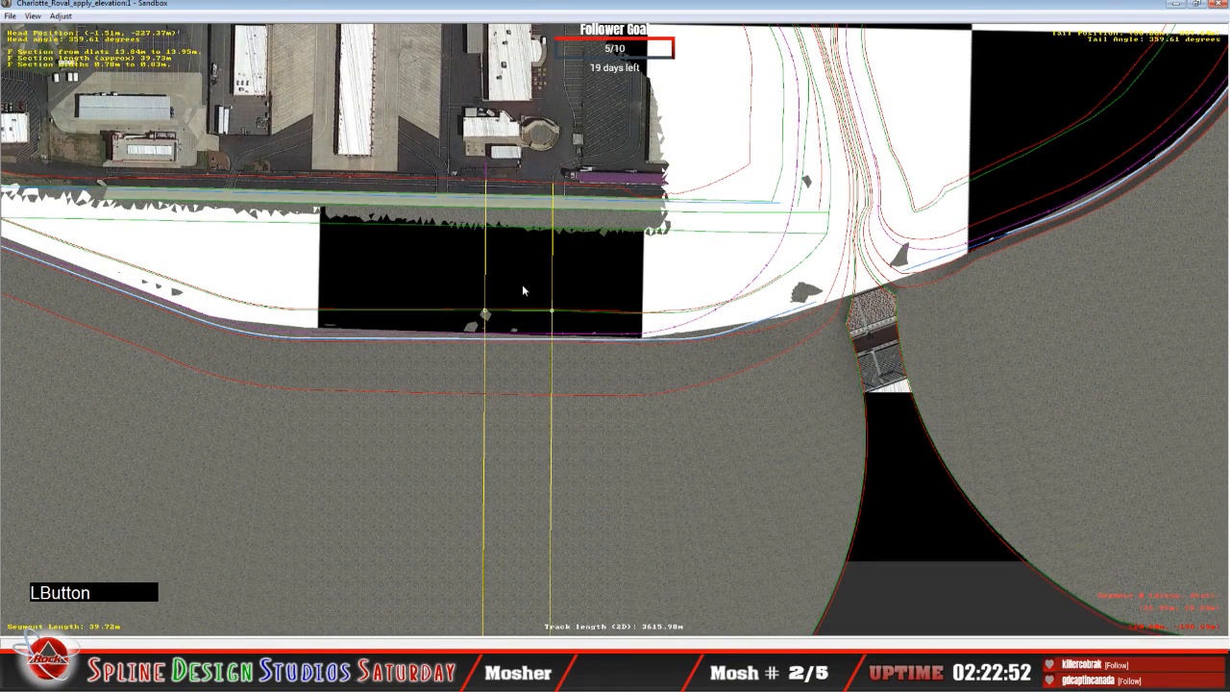
pyautogui.rightClick(516, 281)
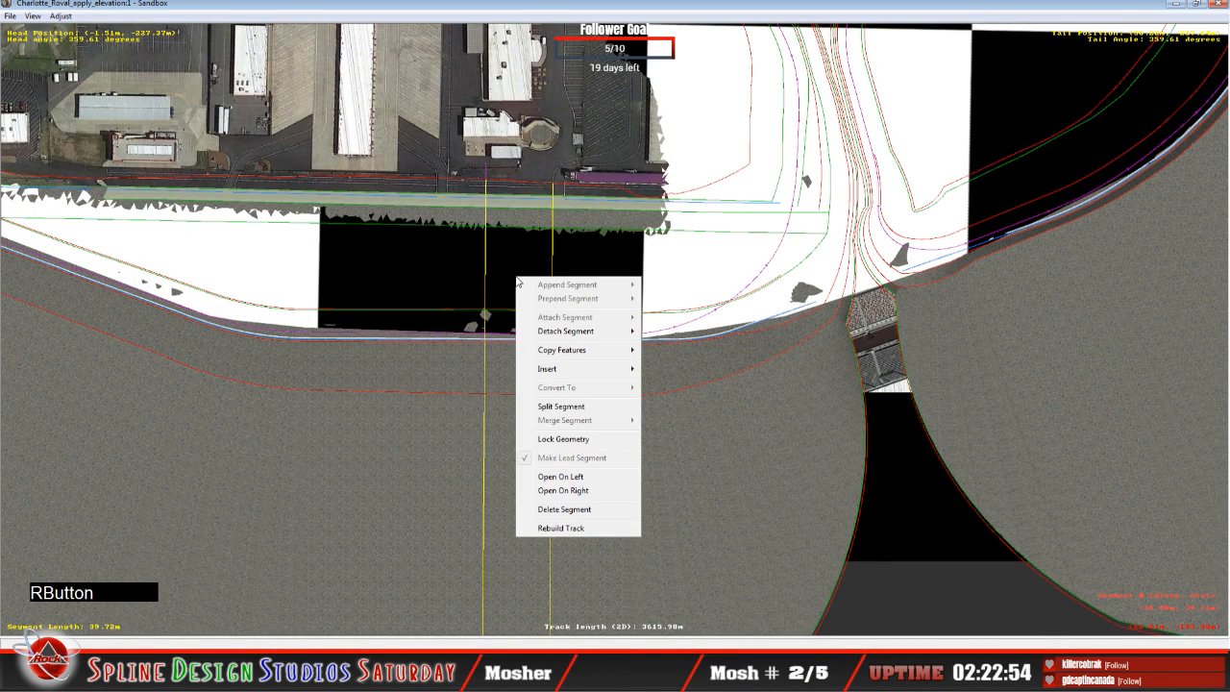
pyautogui.click(577, 19)
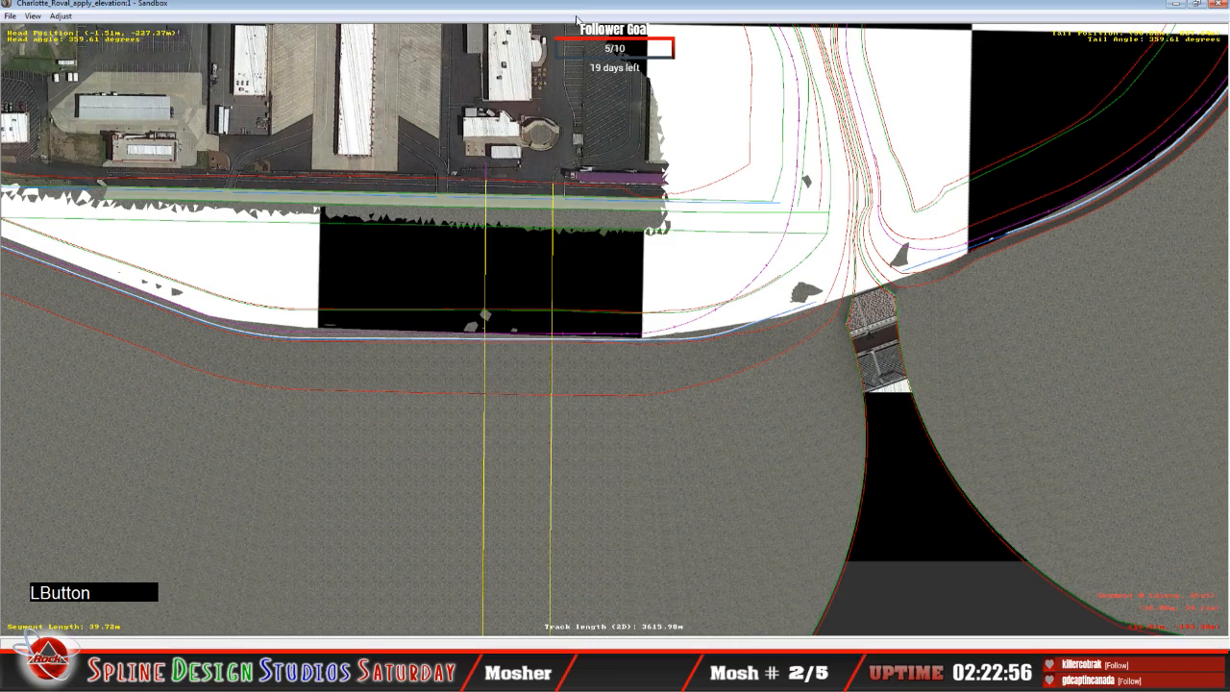
pyautogui.press('c')
pyautogui.press('c')
pyautogui.press('c')
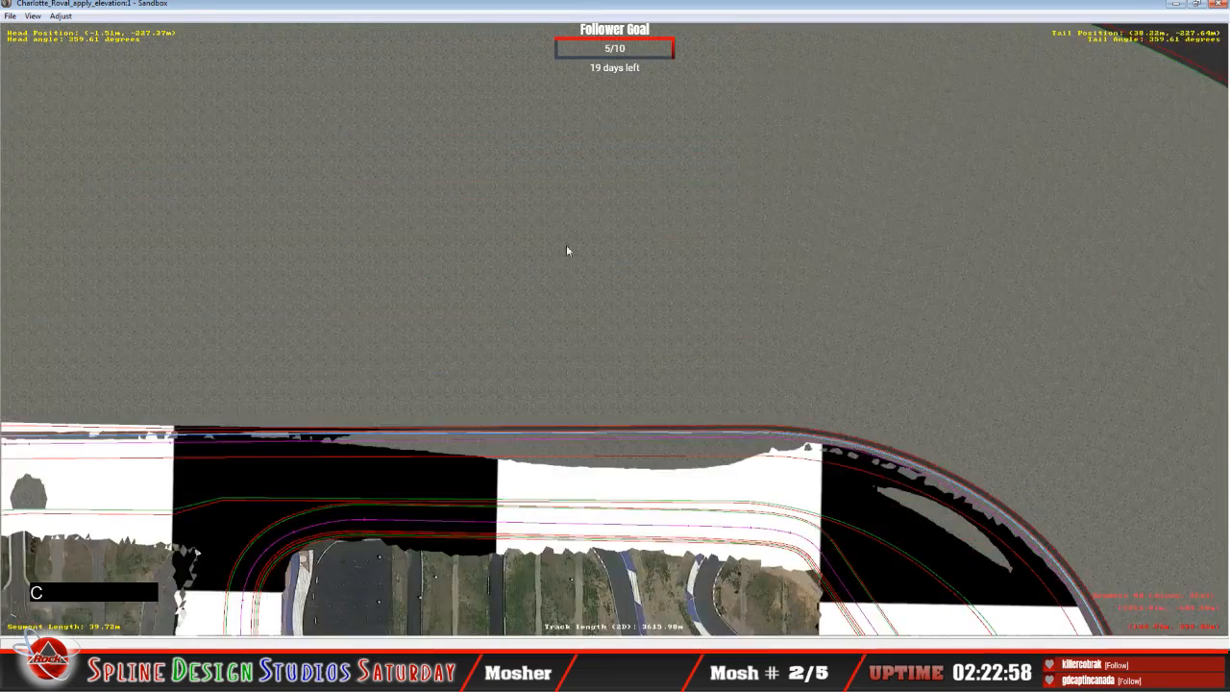
pyautogui.press('c')
pyautogui.press('c')
# Step: Fly the camera along the front stretch and compare the checkered terrain with the track surface and outer wall
pyautogui.click(429, 646)
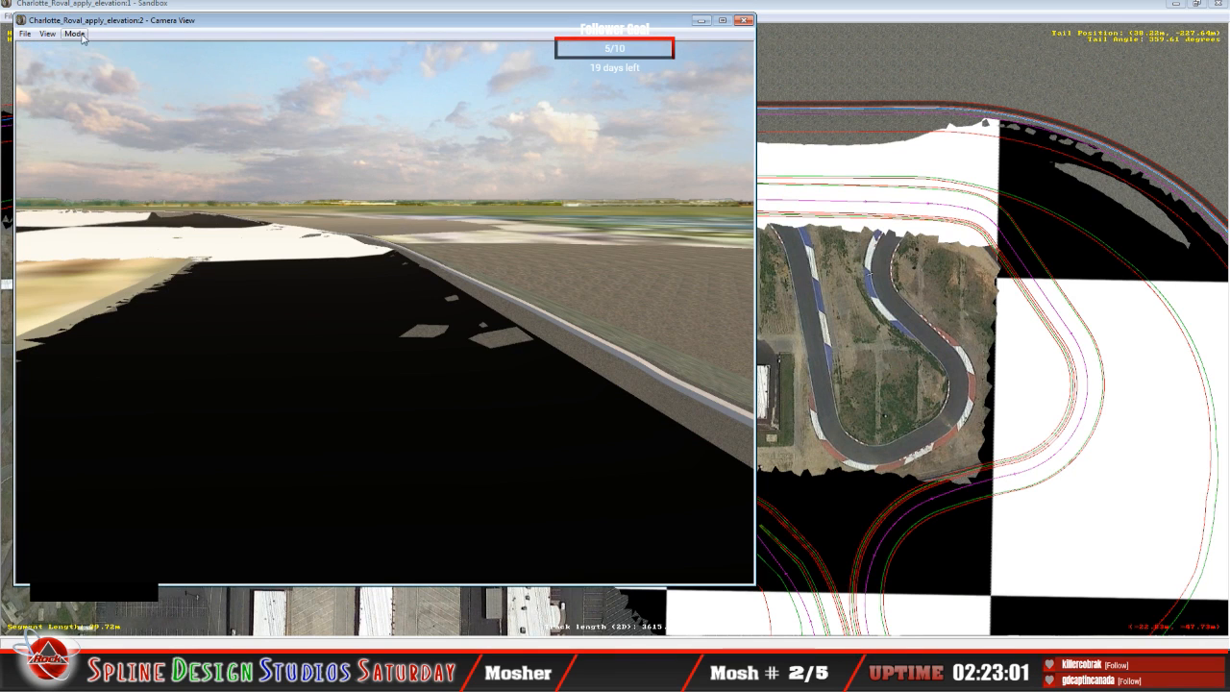
pyautogui.click(74, 34)
pyautogui.click(101, 62)
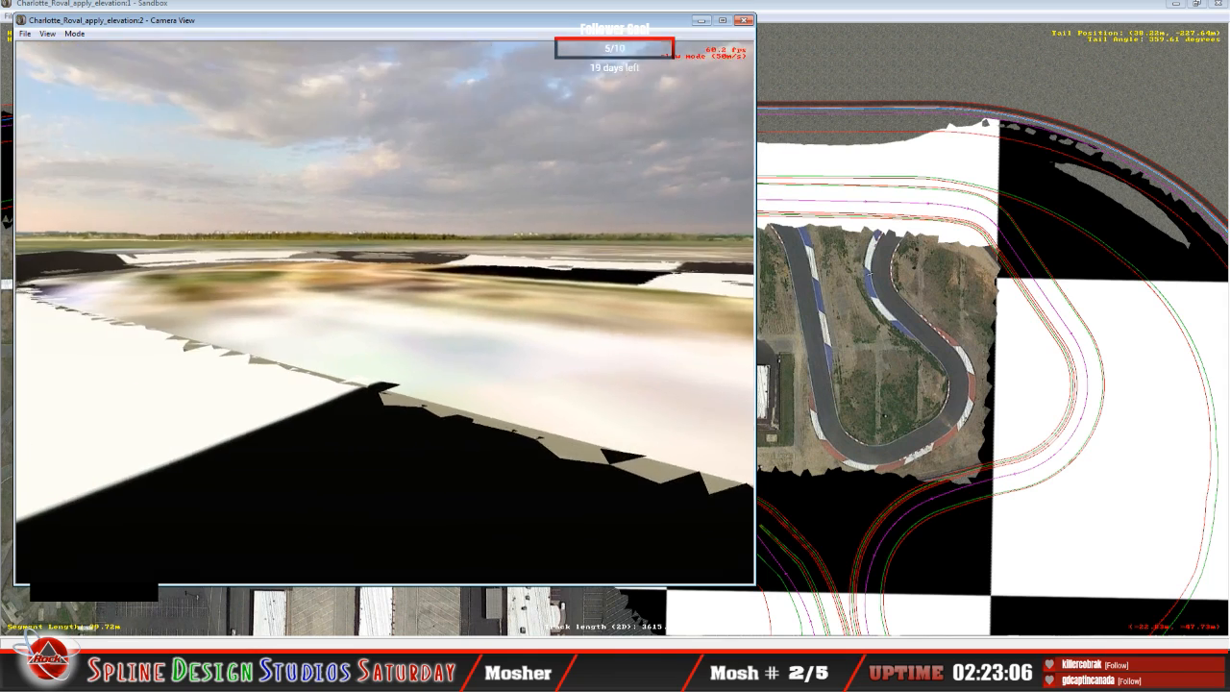
pyautogui.click(385, 312)
pyautogui.moveTo(385, 312); pyautogui.dragTo(483, 332)
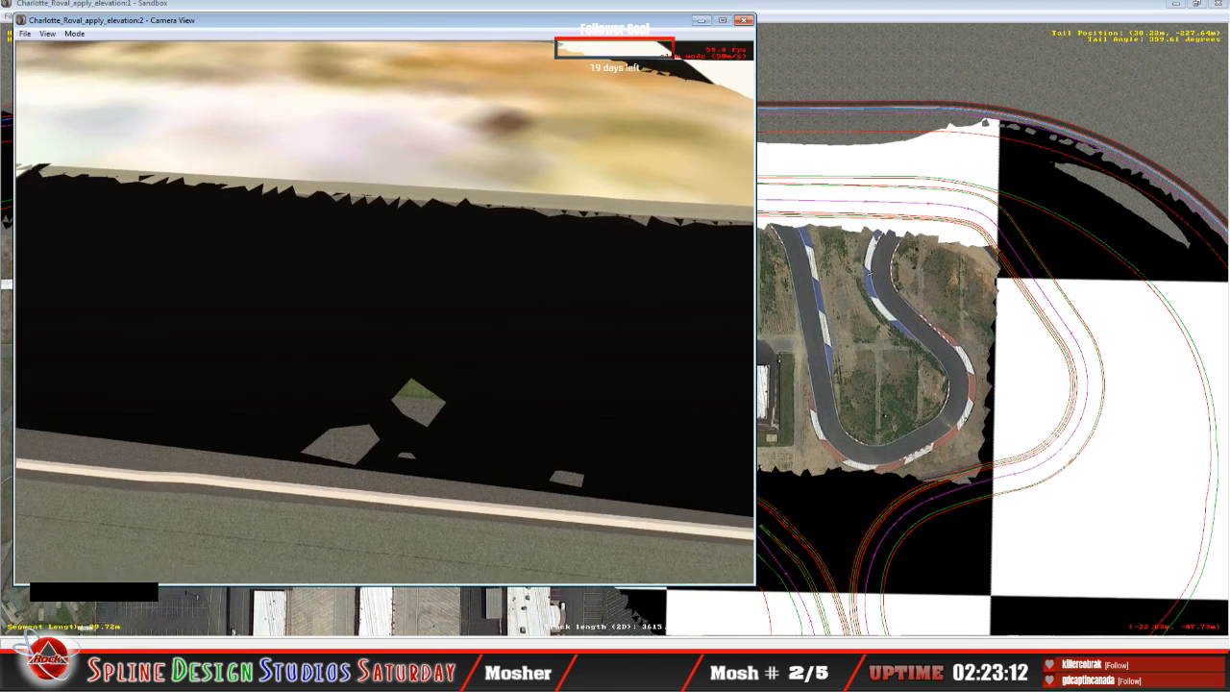
pyautogui.moveTo(384, 312); pyautogui.dragTo(387, 280, button='right')
pyautogui.moveTo(384, 312); pyautogui.dragTo(366, 312)
pyautogui.press('space')
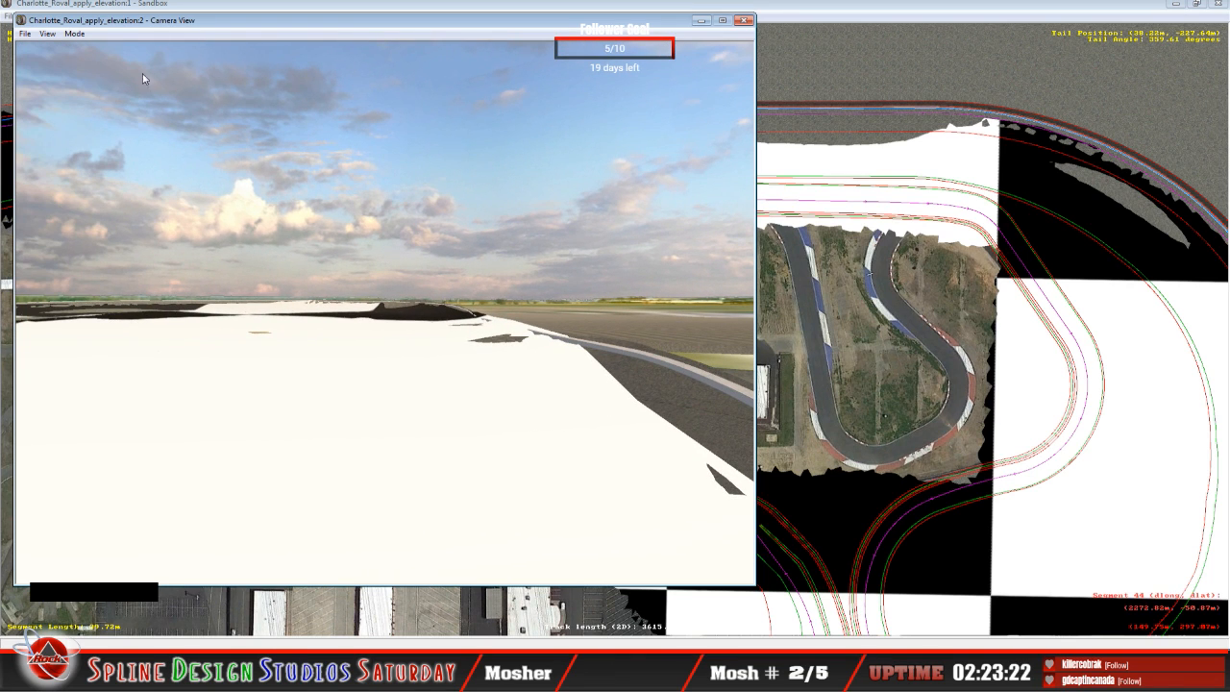
# Step: Look around from the camera at terrain level and inspect how the checkered terrain rises through the banked turn
pyautogui.click(75, 33)
pyautogui.click(87, 49)
pyautogui.moveTo(385, 312); pyautogui.dragTo(346, 313)
pyautogui.moveTo(385, 313); pyautogui.dragTo(356, 307, button='right')
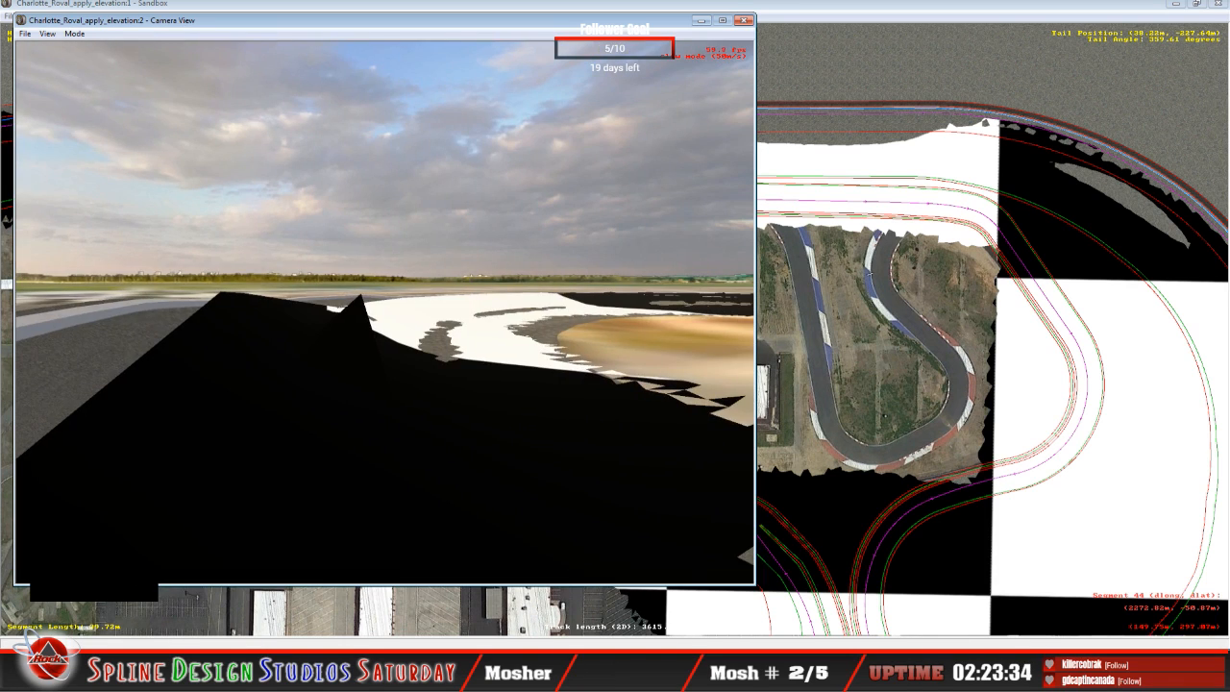
pyautogui.moveTo(384, 312); pyautogui.dragTo(461, 309, button='right')
pyautogui.press('w')
pyautogui.press('w')
pyautogui.moveTo(384, 312); pyautogui.dragTo(356, 322, button='right')
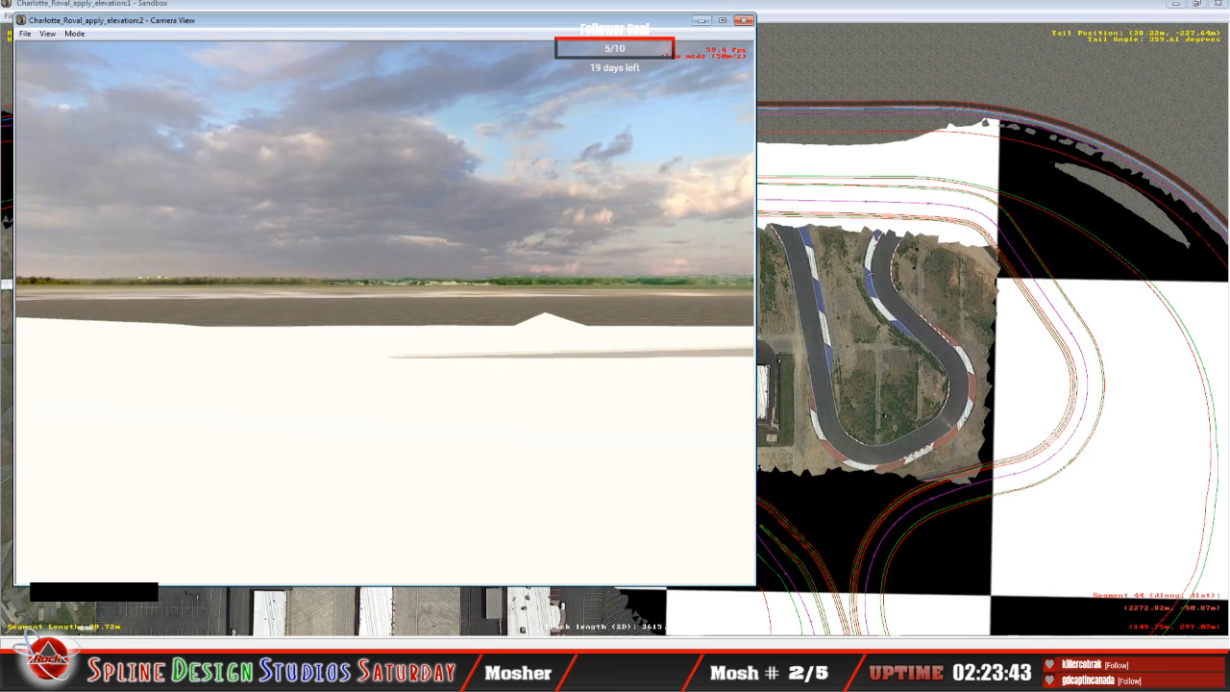
pyautogui.moveTo(385, 312); pyautogui.dragTo(317, 332)
pyautogui.press('space')
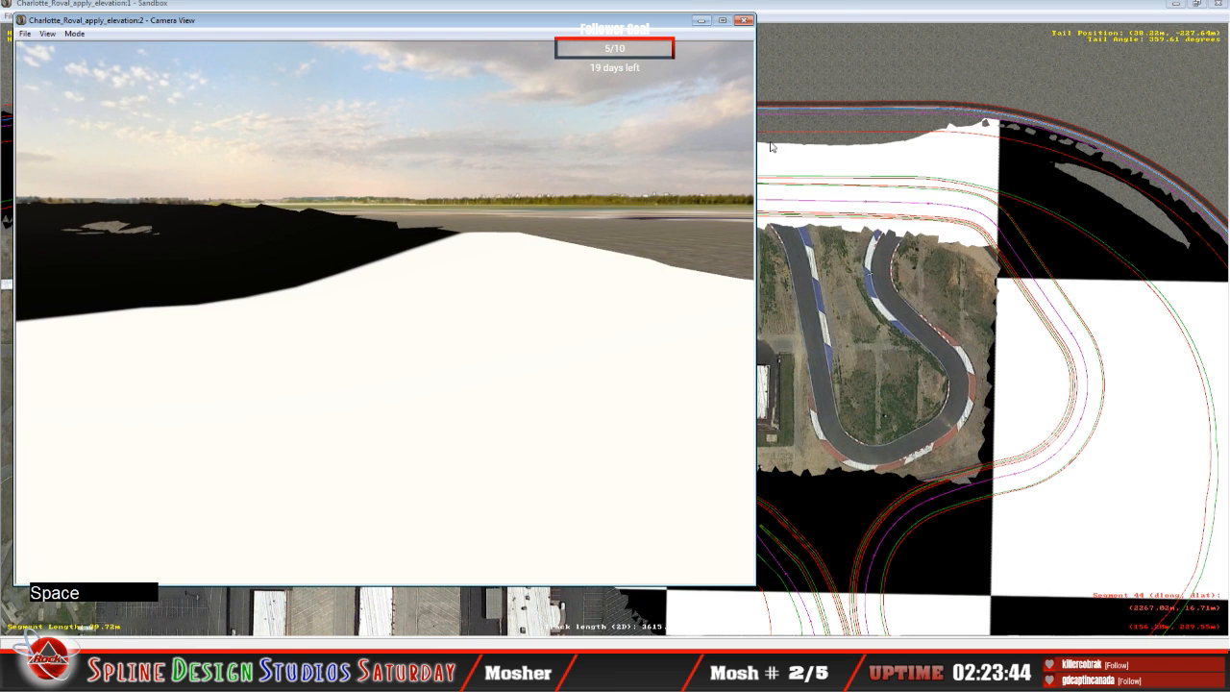
# Step: Aim the camera along the infield edge of the terrain toward the turn, and return to the track plan
pyautogui.click(75, 33)
pyautogui.click(96, 60)
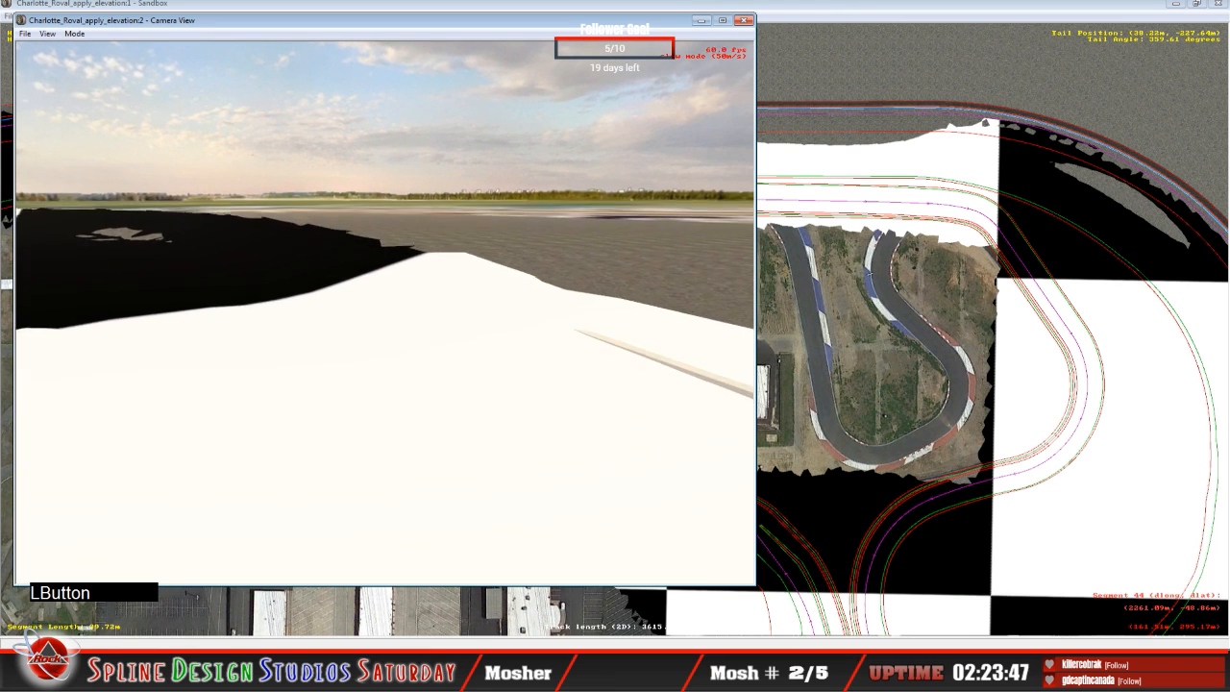
pyautogui.moveTo(384, 312); pyautogui.dragTo(308, 342)
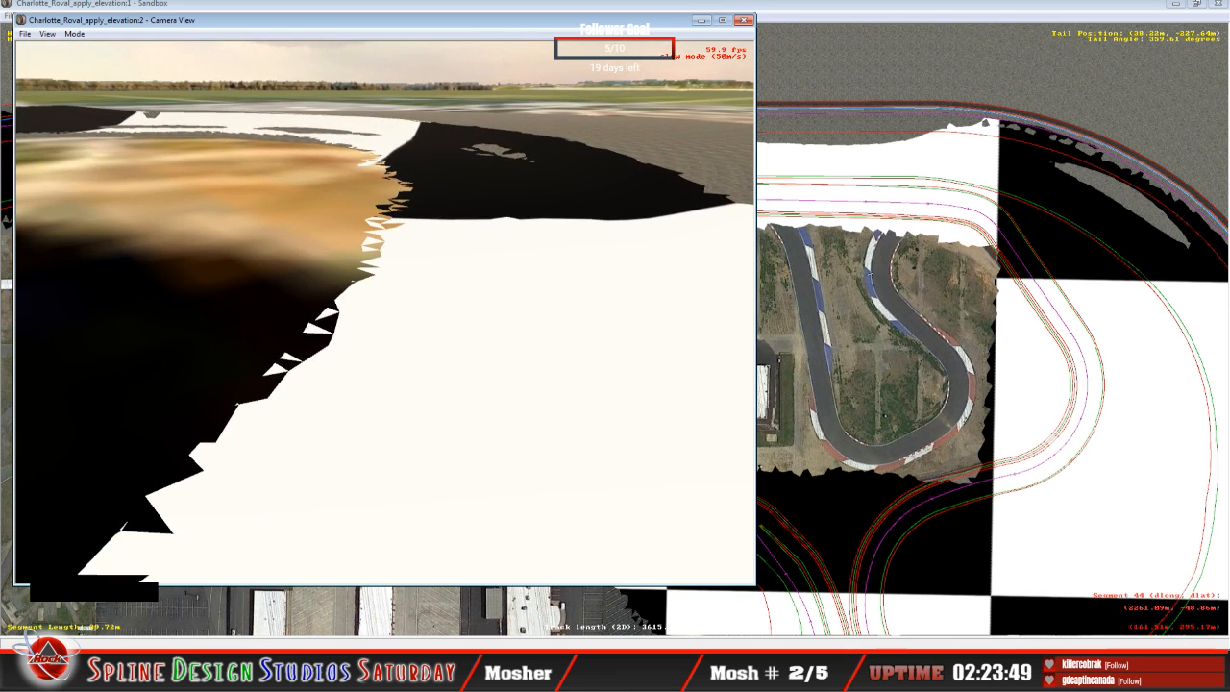
pyautogui.press('space')
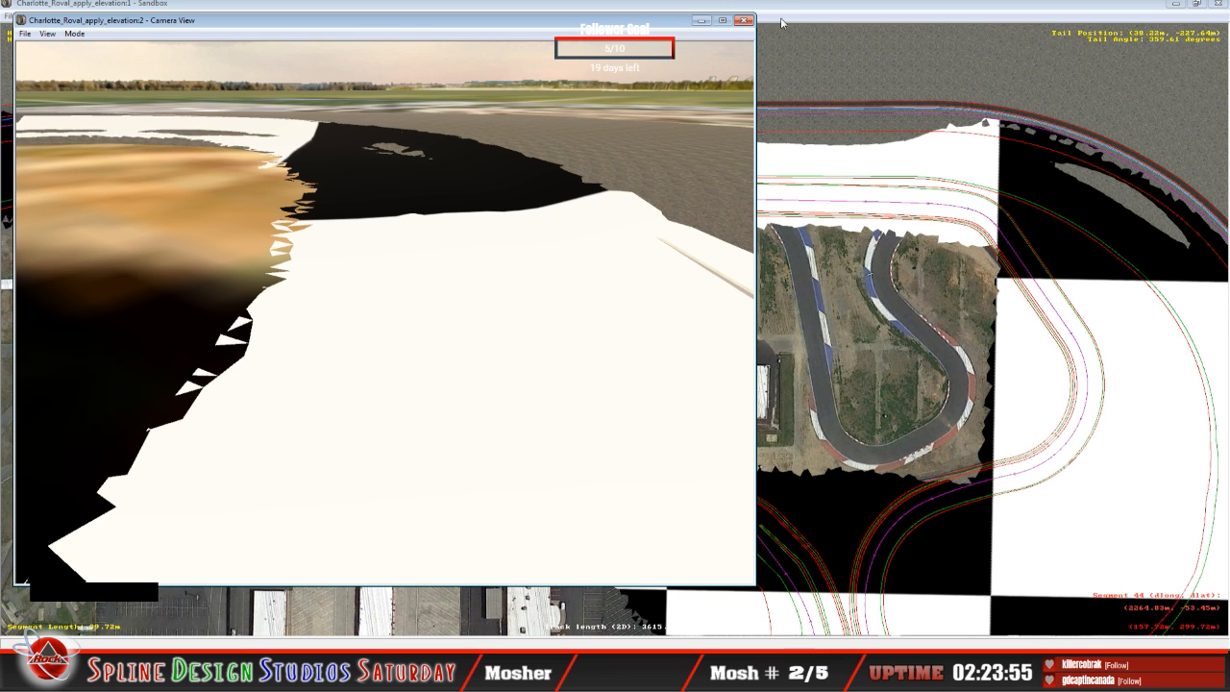
pyautogui.click(744, 20)
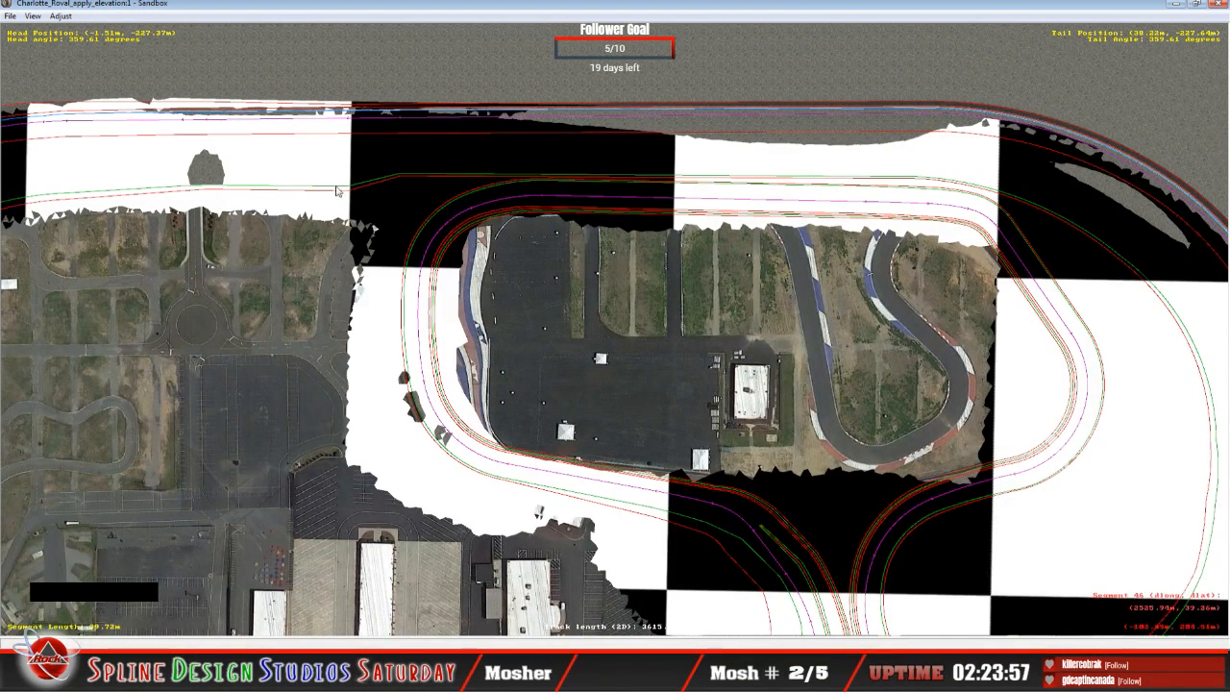
# Step: Select the curve segment at the northwest end of the oval and show its Height Views cross-section beside the Camera View
pyautogui.click(420, 21)
pyautogui.press('c')
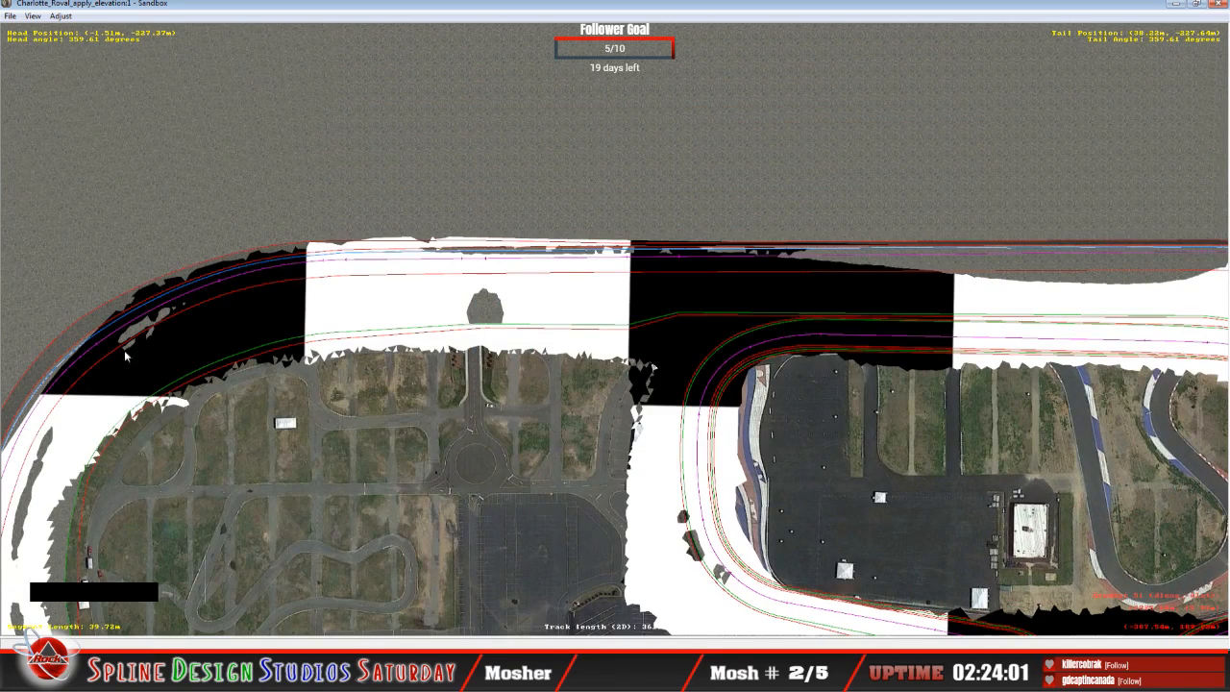
pyautogui.press('c')
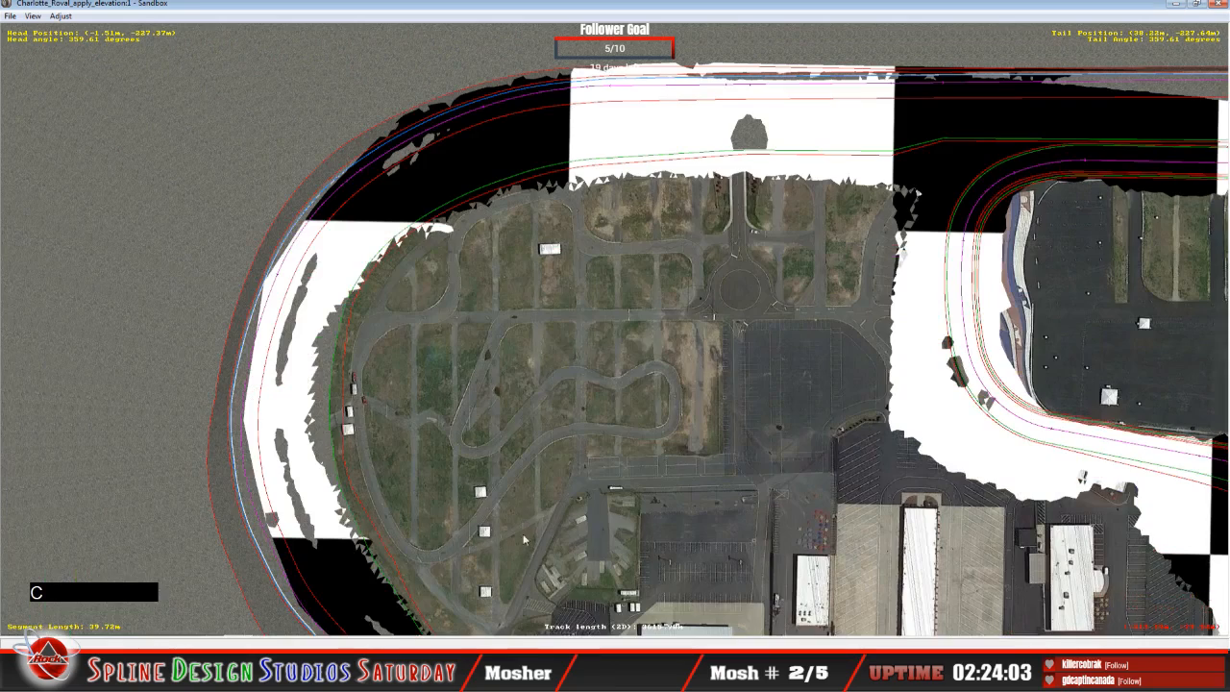
pyautogui.click(438, 223)
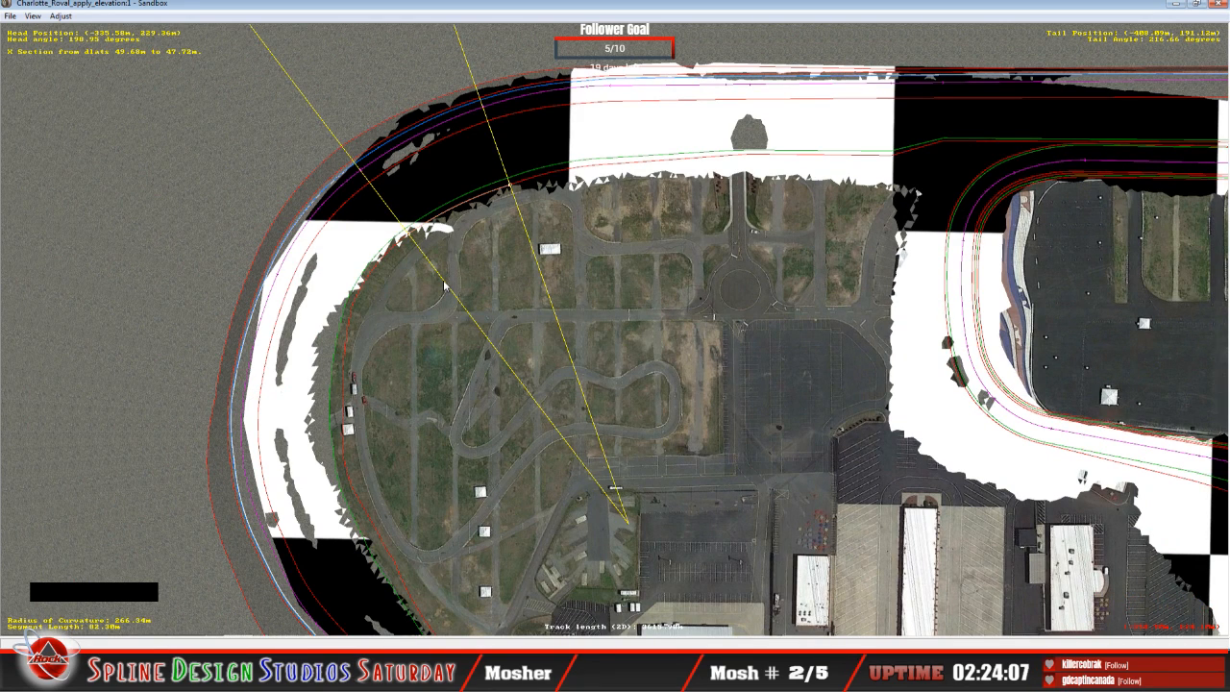
pyautogui.click(373, 673)
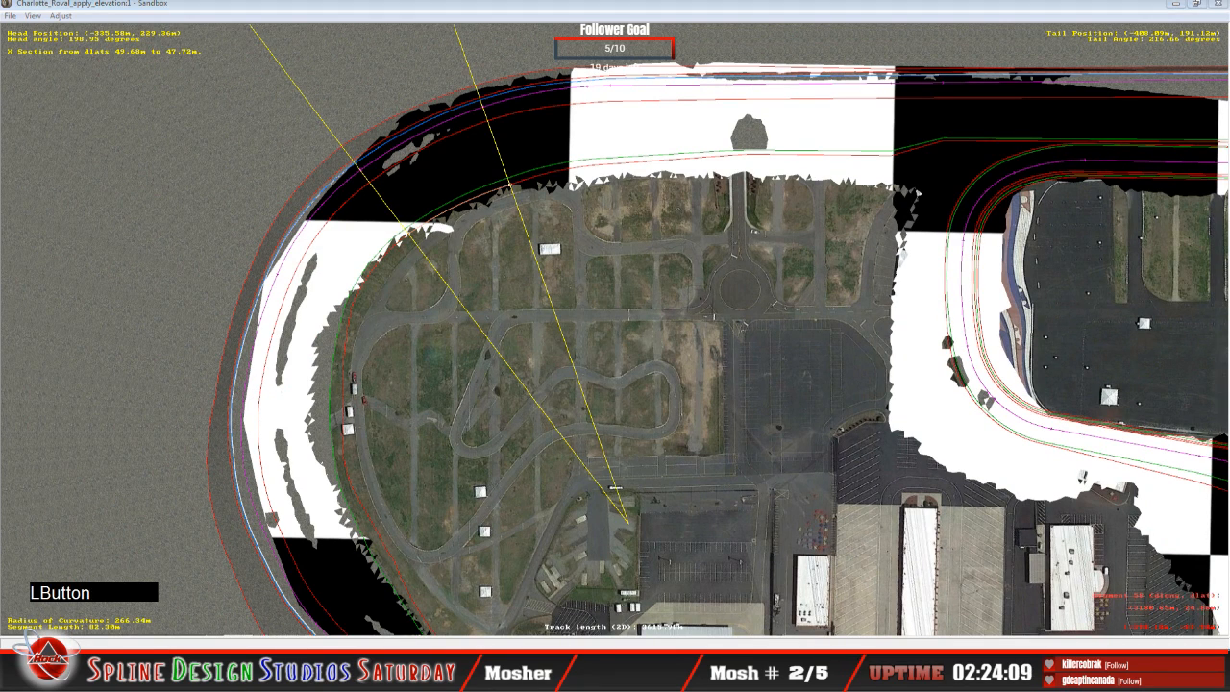
pyautogui.click(463, 616)
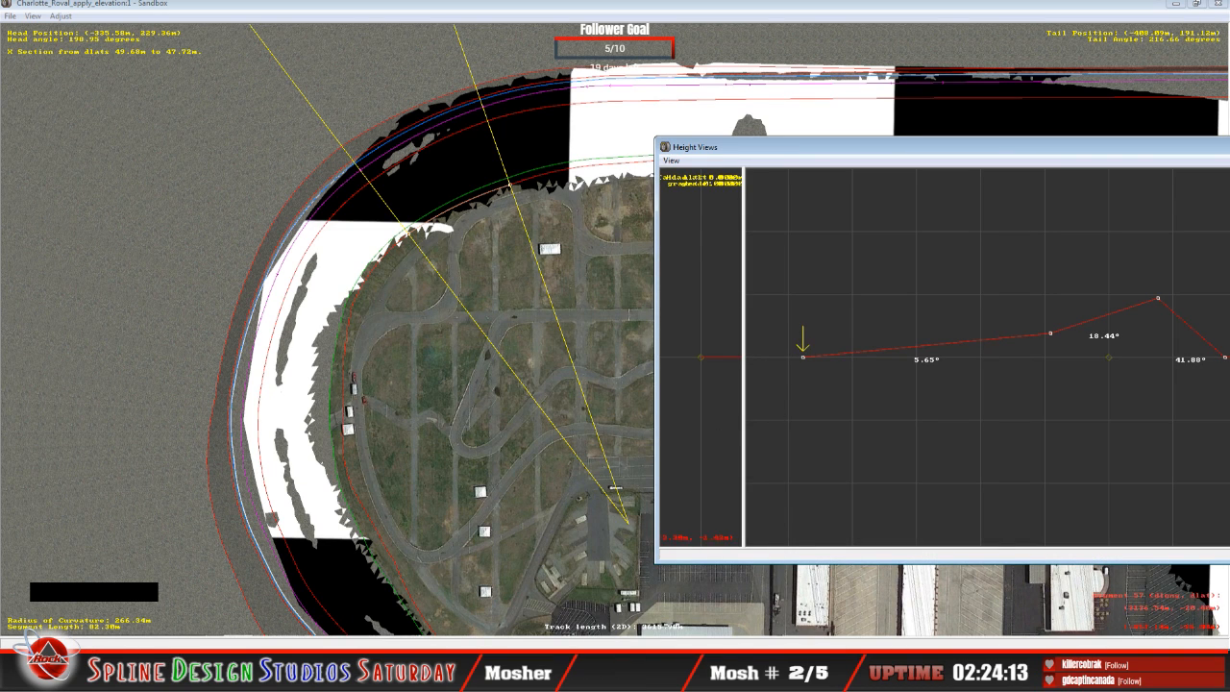
pyautogui.click(372, 673)
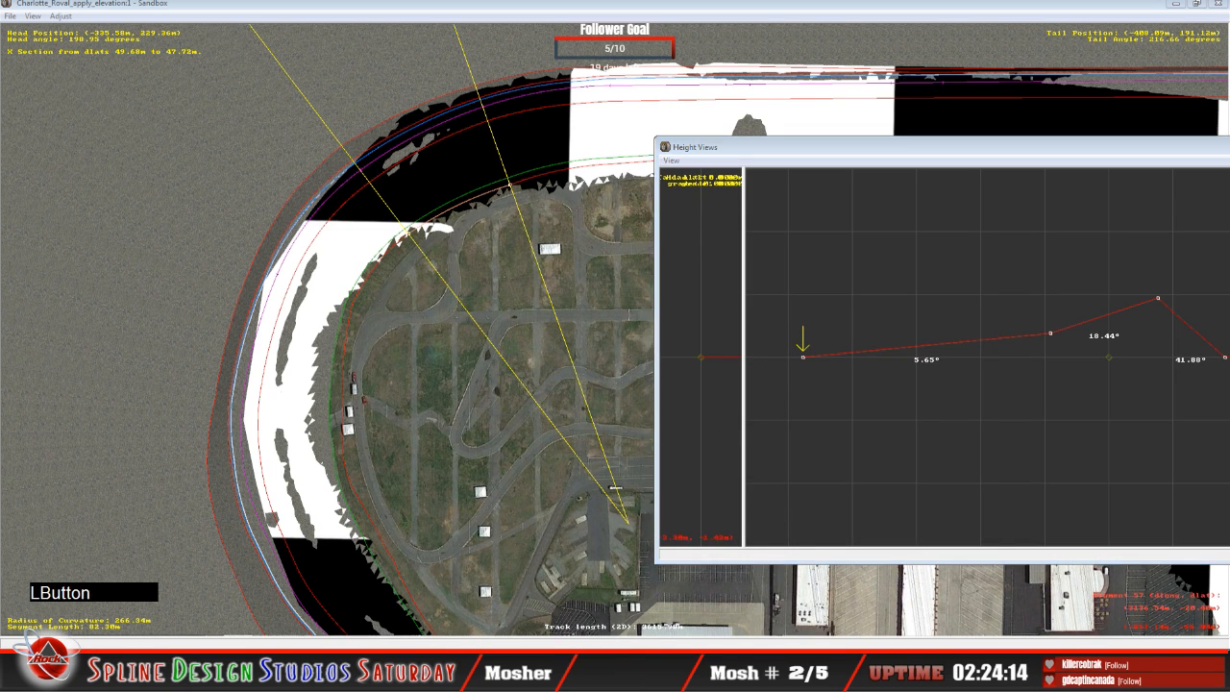
pyautogui.click(415, 599)
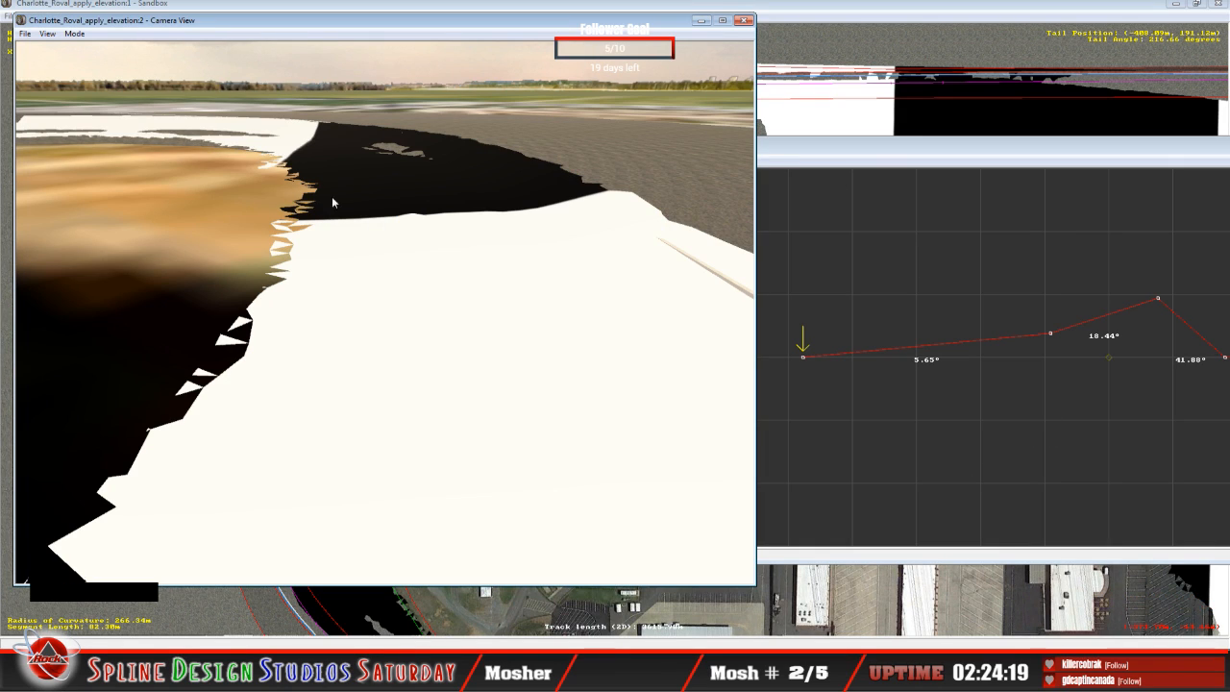
pyautogui.click(828, 360)
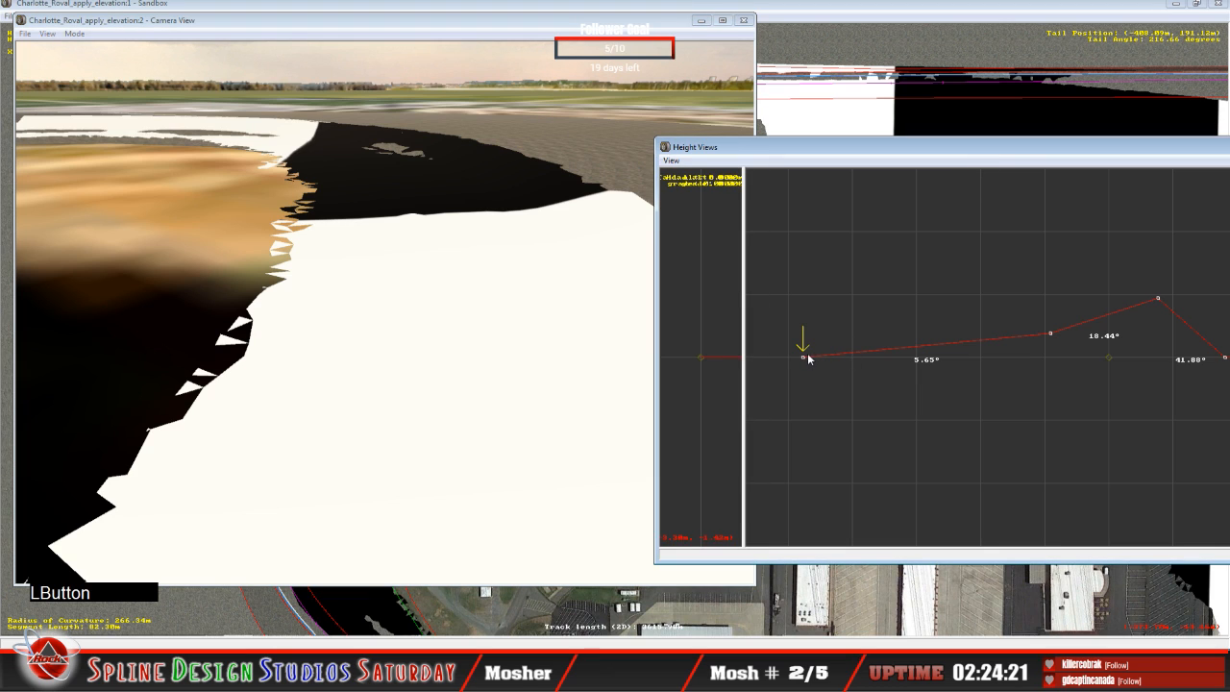
# Step: Raise the inner cross-section node to give 2.85° inner banking on the selected curve segment and 3.67° on the following one
pyautogui.moveTo(805, 356)
pyautogui.mouseDown()
pyautogui.moveTo(798, 333)
pyautogui.moveTo(792, 348)
pyautogui.moveTo(805, 350)
pyautogui.mouseUp()
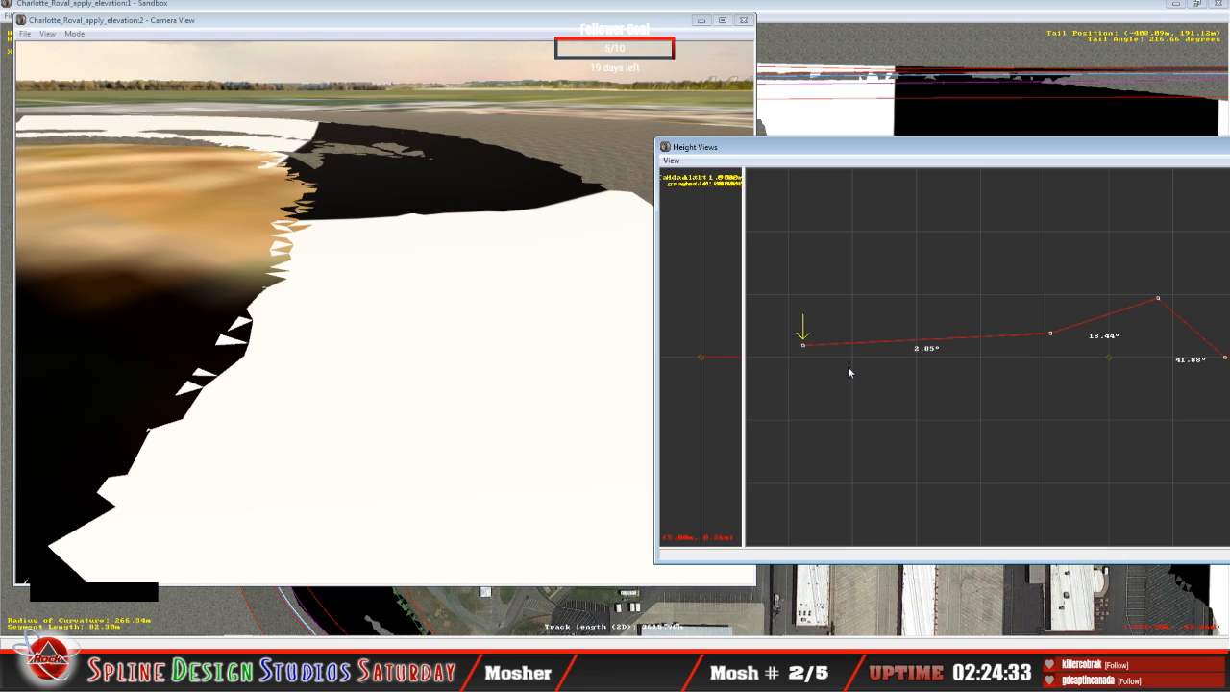
pyautogui.press('Up')
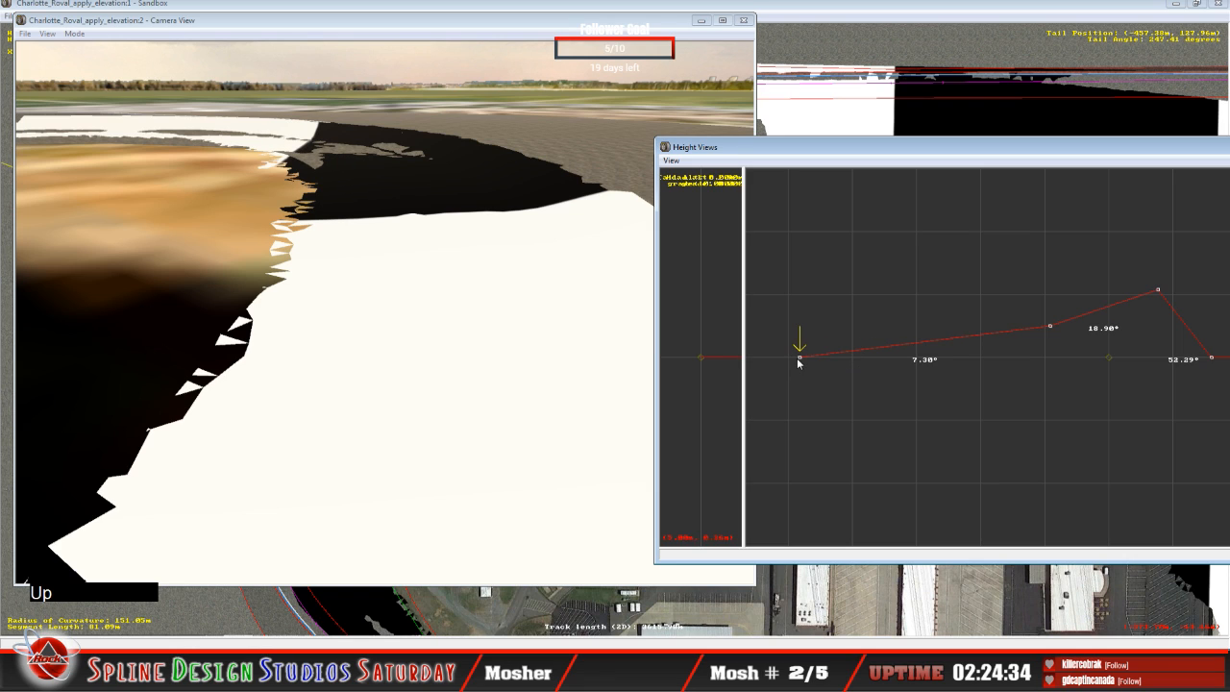
pyautogui.moveTo(800, 360); pyautogui.dragTo(795, 345)
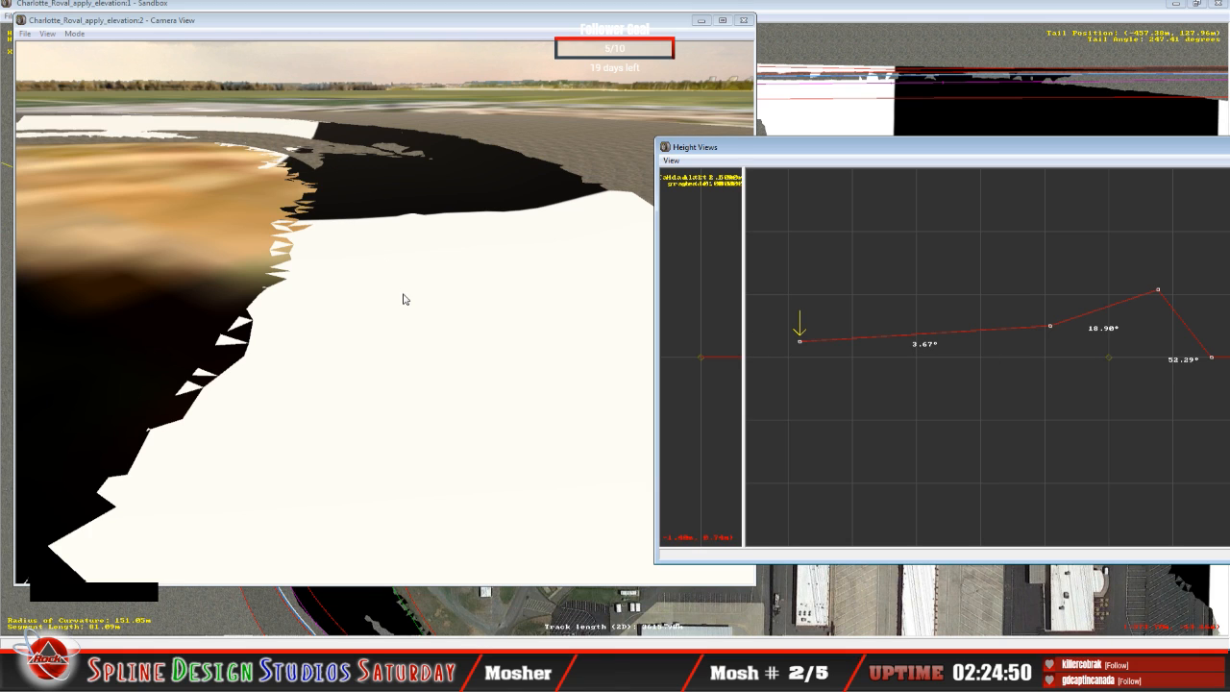
# Step: Fly the camera in slew mode into the banked turn and examine how the track surface meets the terrain along the inner edge
pyautogui.click(318, 310)
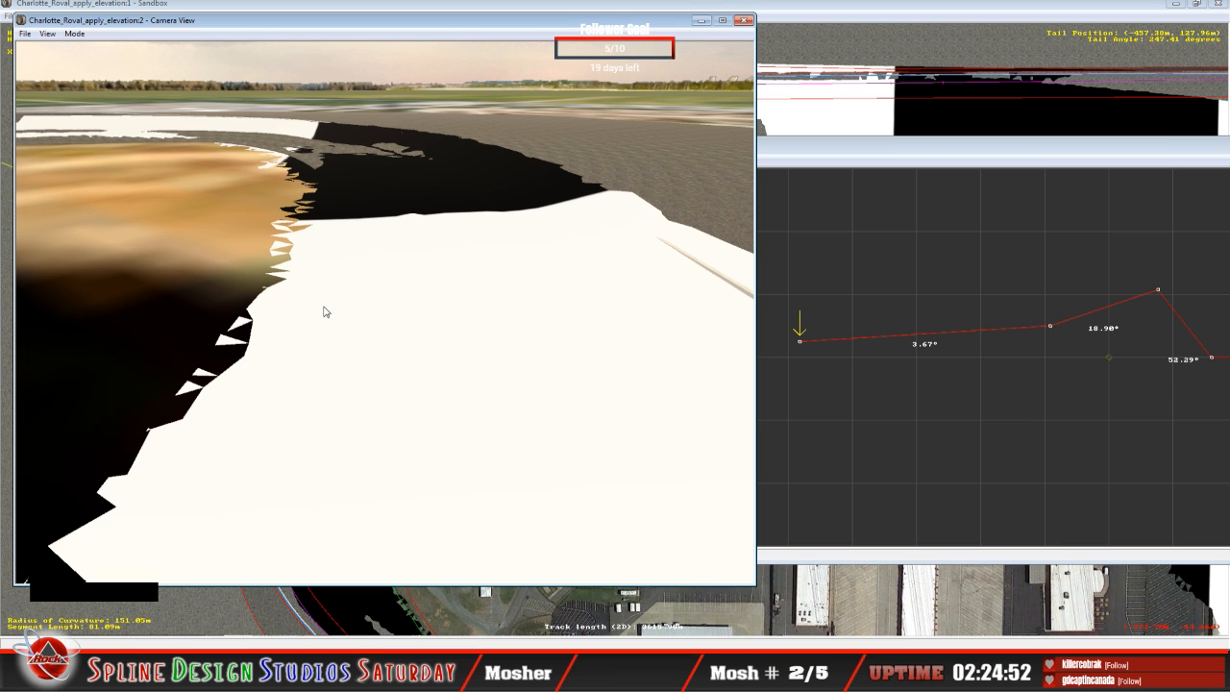
pyautogui.click(74, 33)
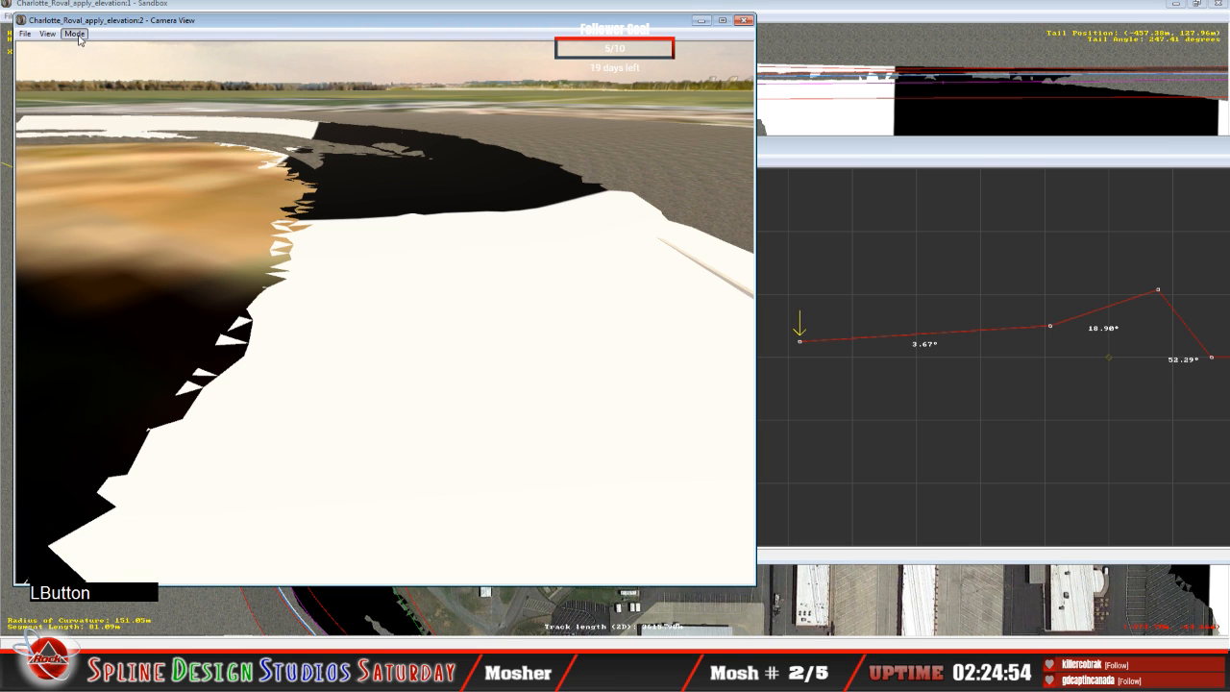
pyautogui.click(105, 60)
pyautogui.rightClick(105, 63)
pyautogui.moveTo(384, 312); pyautogui.dragTo(217, 271, button='right')
pyautogui.click(216, 271)
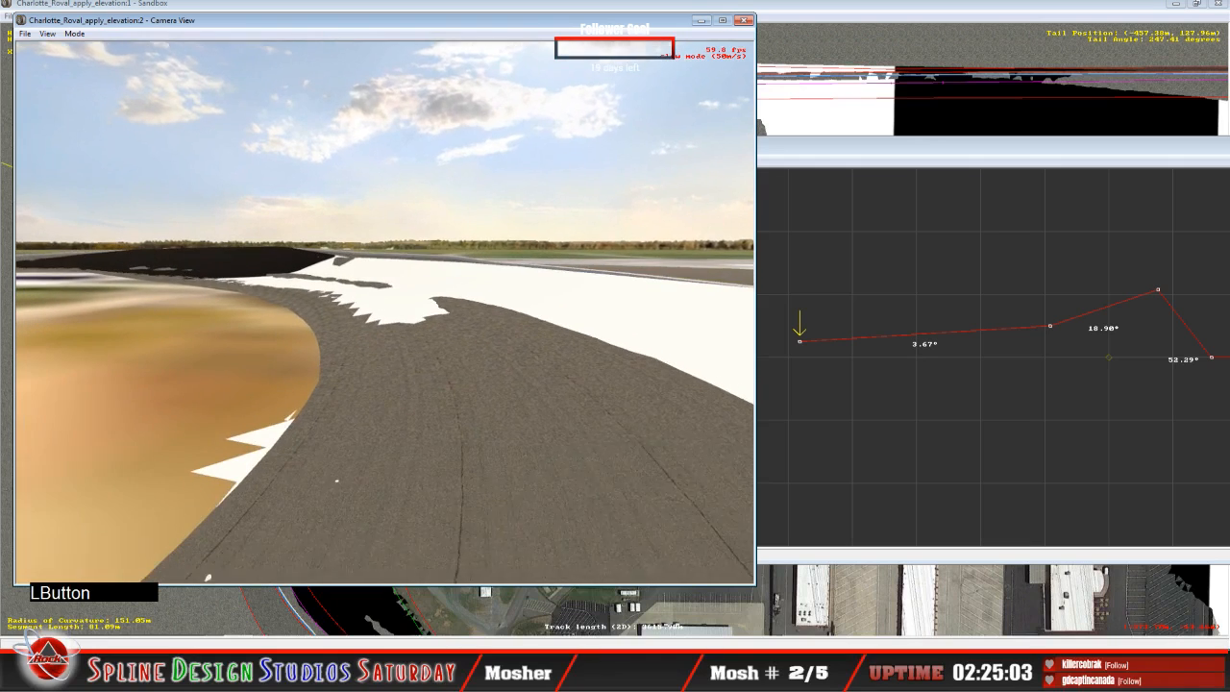
pyautogui.press('space')
# Step: Centre the cross-section on the inner node for the following curve segments and adjust it to give 6.61° inner banking
pyautogui.click(895, 191)
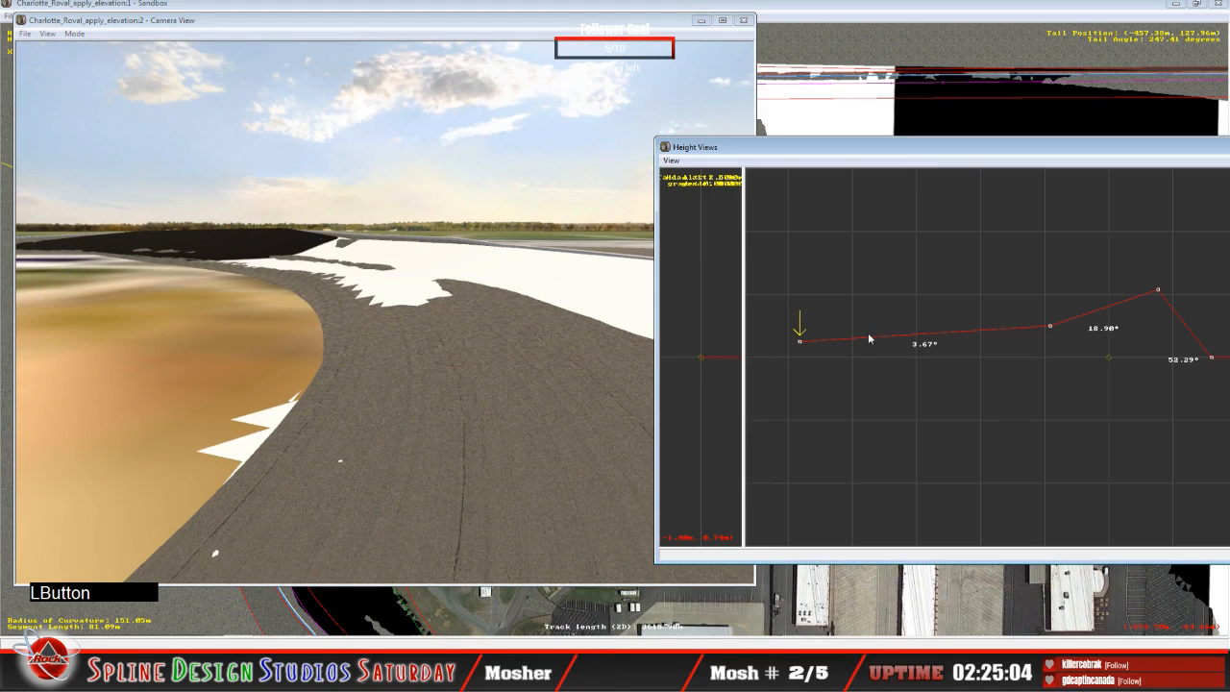
pyautogui.moveTo(869, 339); pyautogui.dragTo(842, 363)
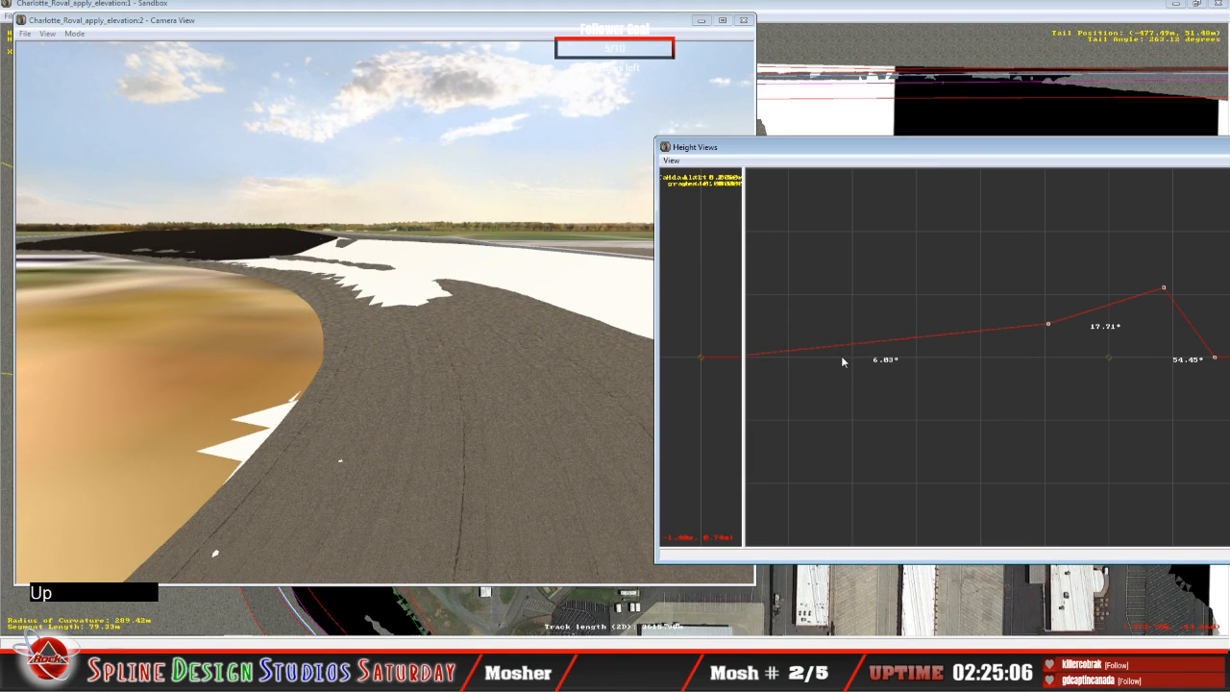
pyautogui.click(857, 161)
pyautogui.press('c')
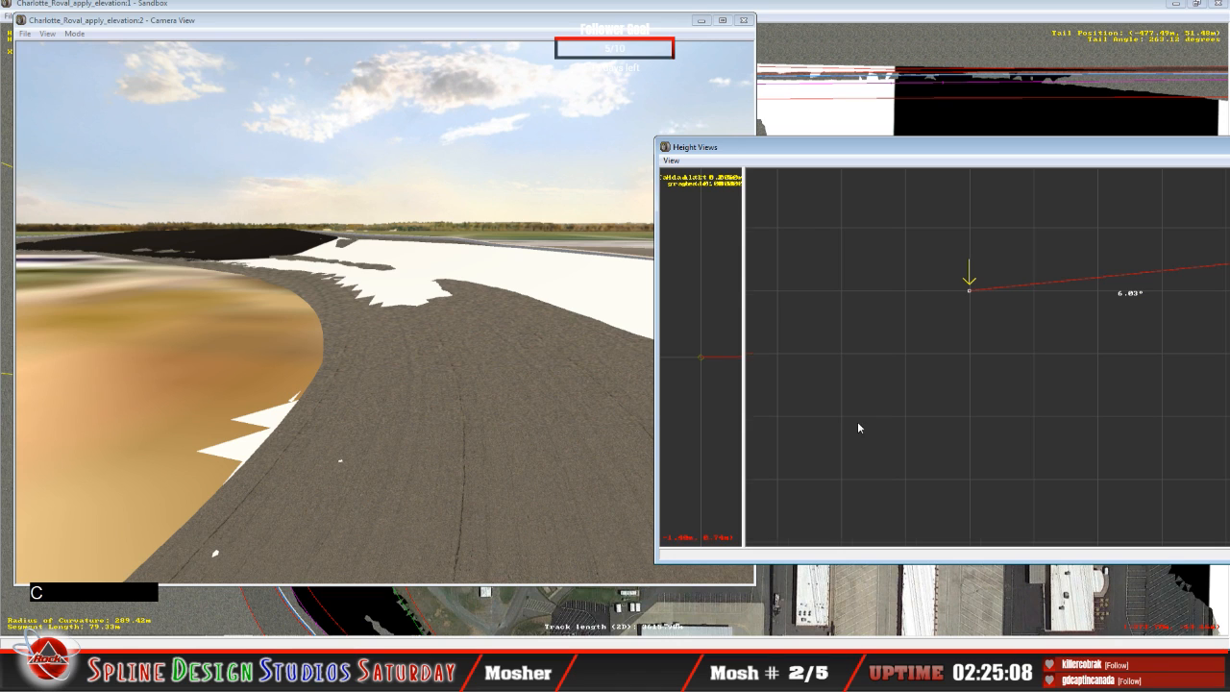
pyautogui.moveTo(970, 292)
pyautogui.mouseDown()
pyautogui.moveTo(967, 282)
pyautogui.moveTo(972, 290)
pyautogui.mouseUp()
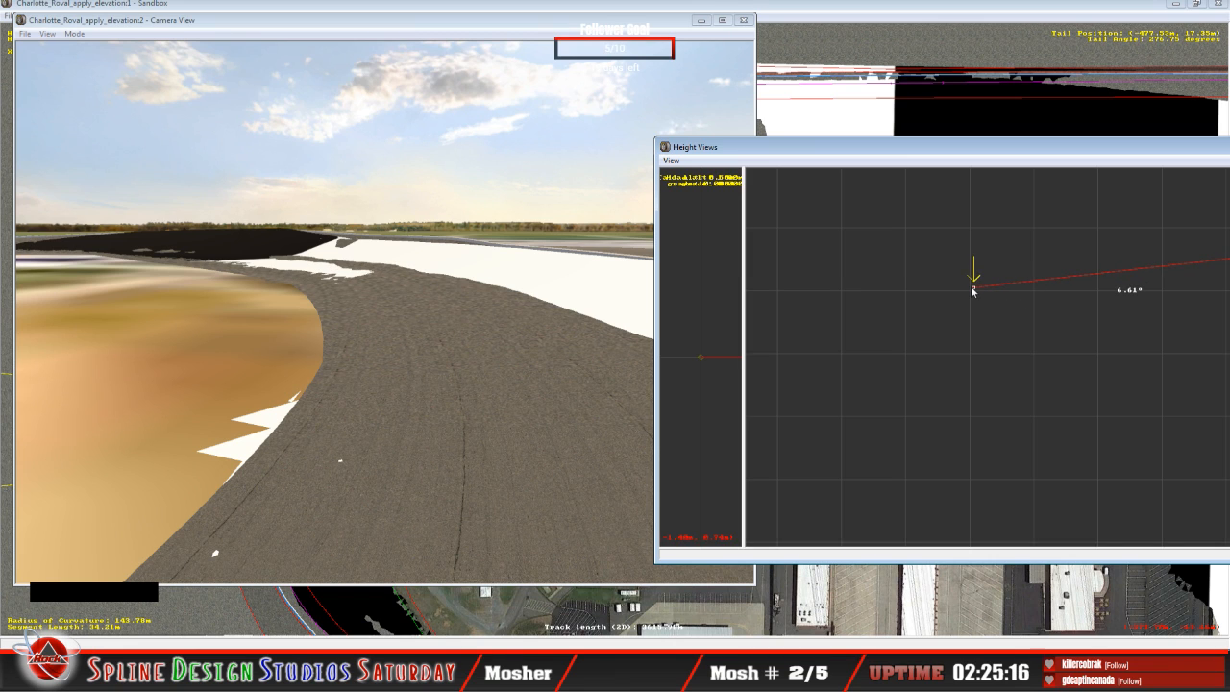
# Step: Continue along the curve segments, adjusting the inner node to 6.85° banking and to 8.21° on the 34.12 m segment
pyautogui.press('Up')
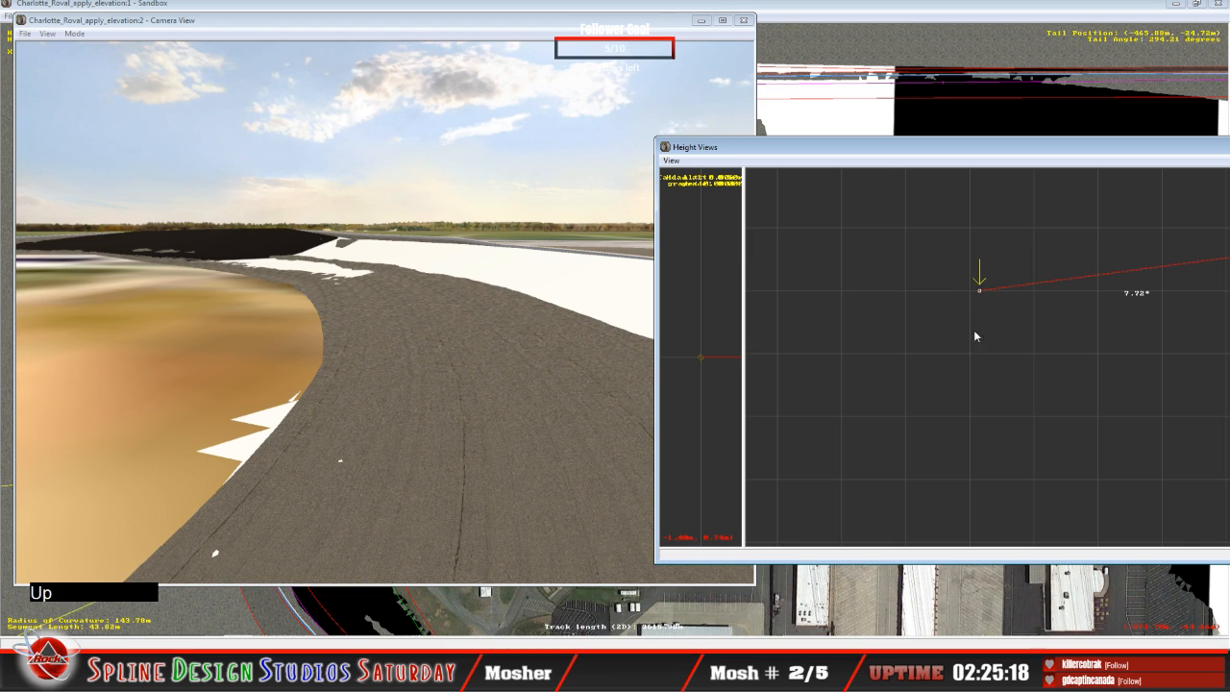
pyautogui.moveTo(982, 289)
pyautogui.mouseDown()
pyautogui.moveTo(965, 281)
pyautogui.moveTo(965, 291)
pyautogui.mouseUp()
pyautogui.press('Up')
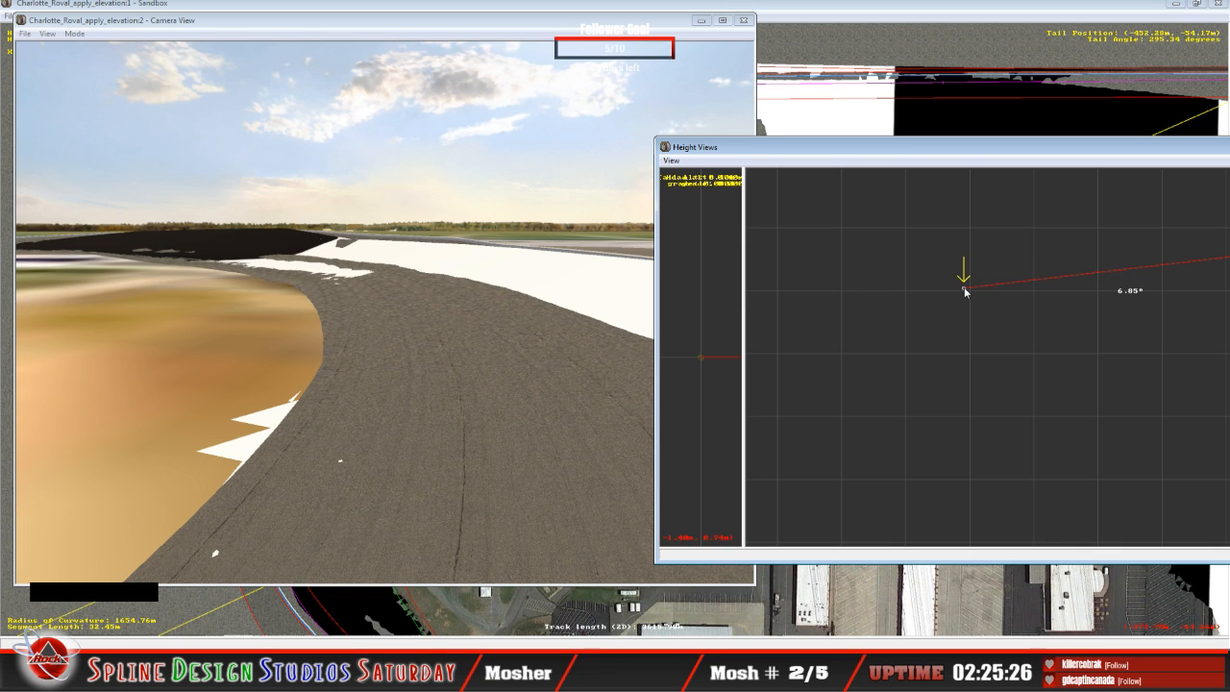
pyautogui.press('Up')
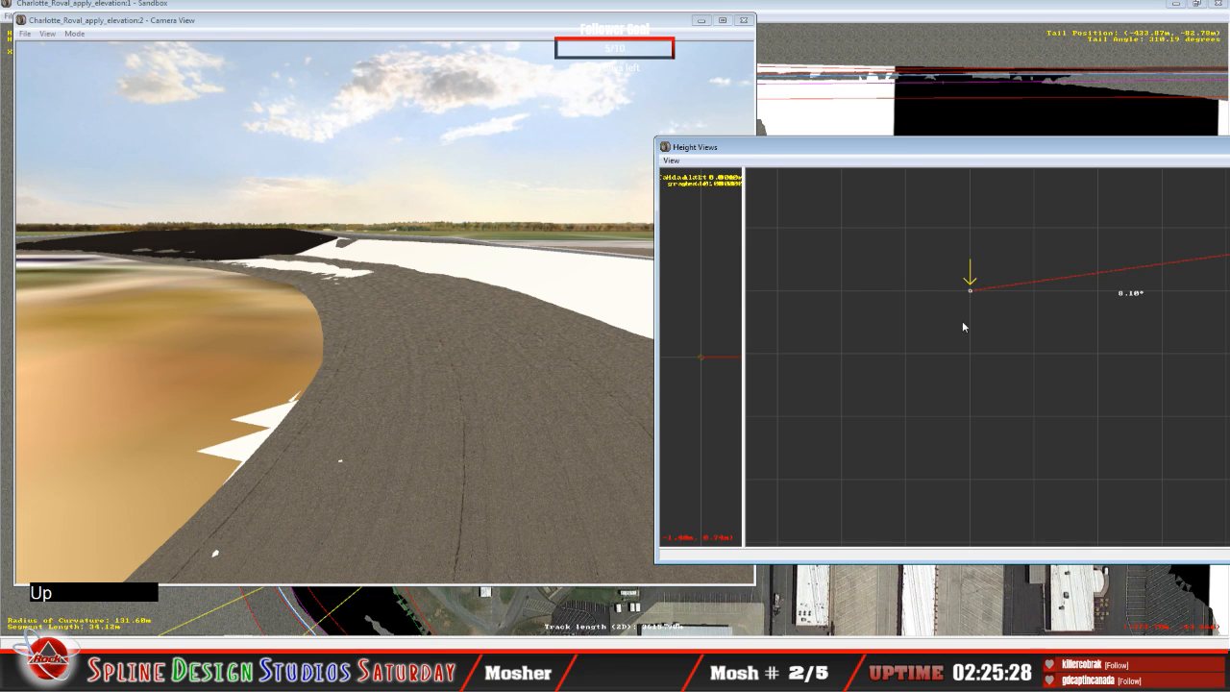
pyautogui.click(971, 292)
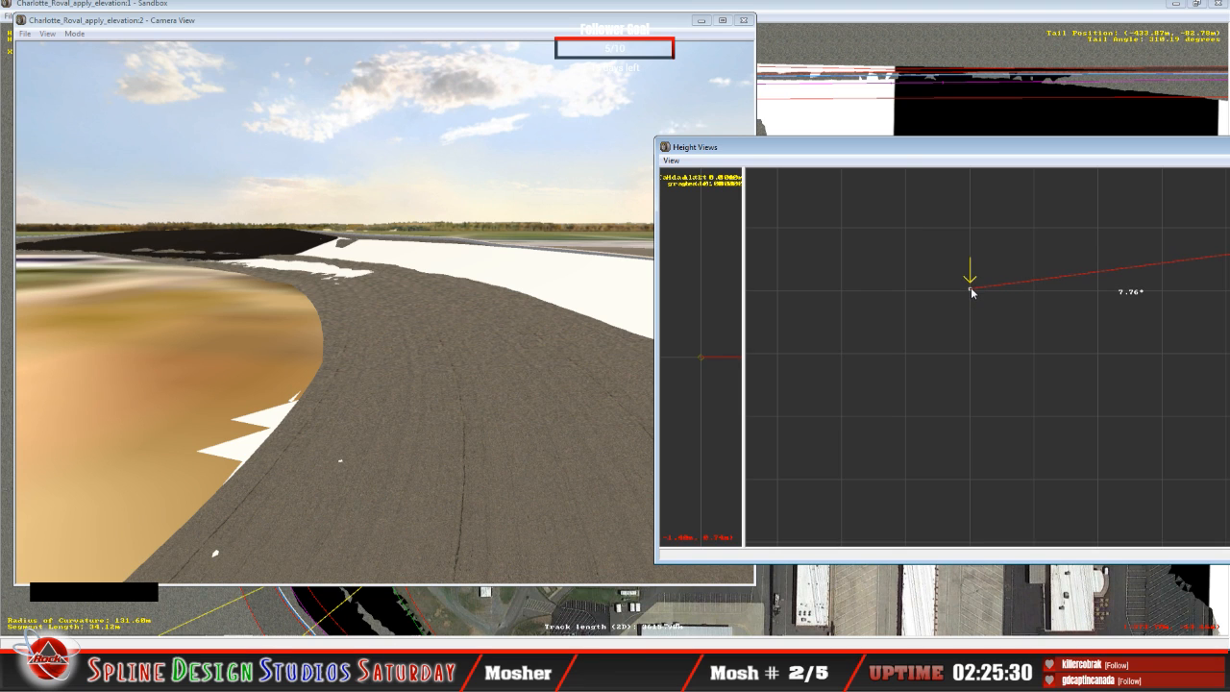
# Step: Slew the camera farther around the turn and examine the infield edge where the track meets the terrain
pyautogui.click(428, 352)
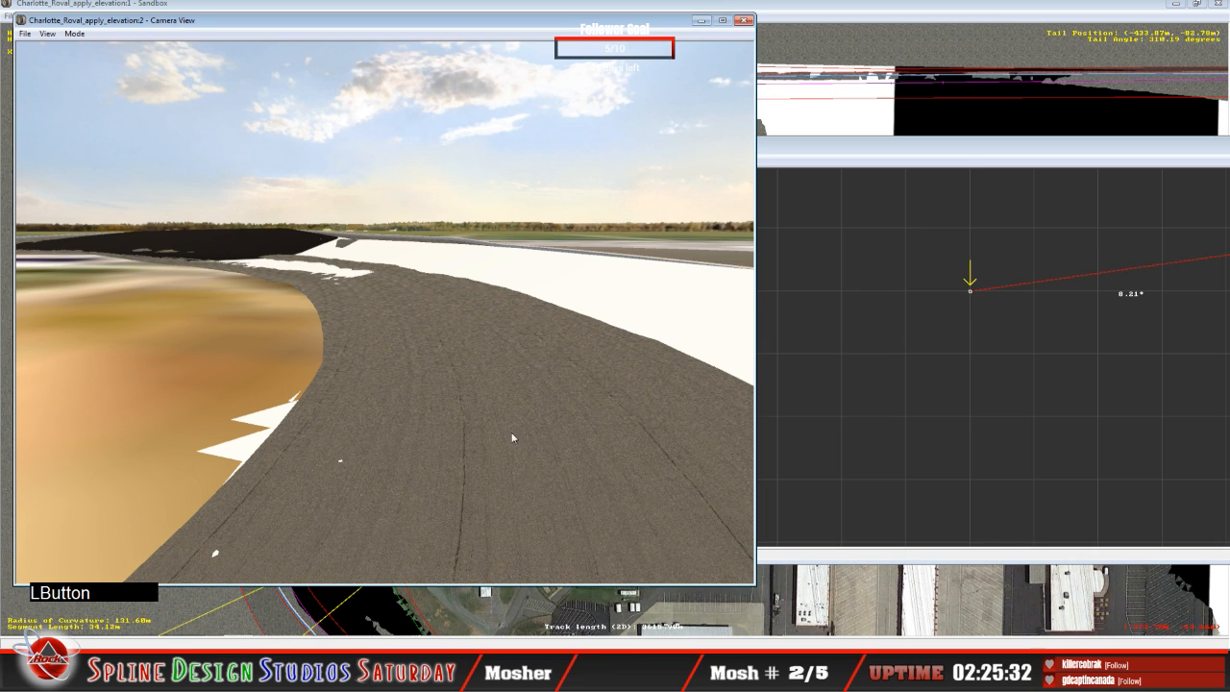
pyautogui.click(75, 34)
pyautogui.click(102, 62)
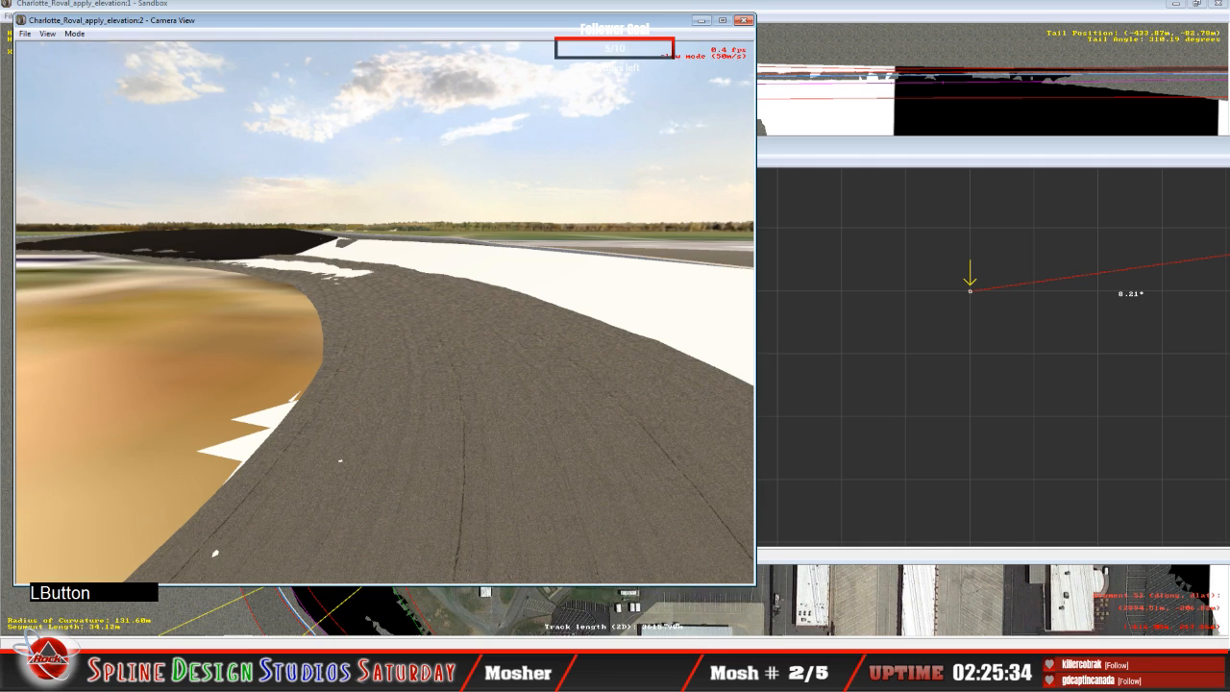
pyautogui.moveTo(384, 312); pyautogui.dragTo(296, 283, button='right')
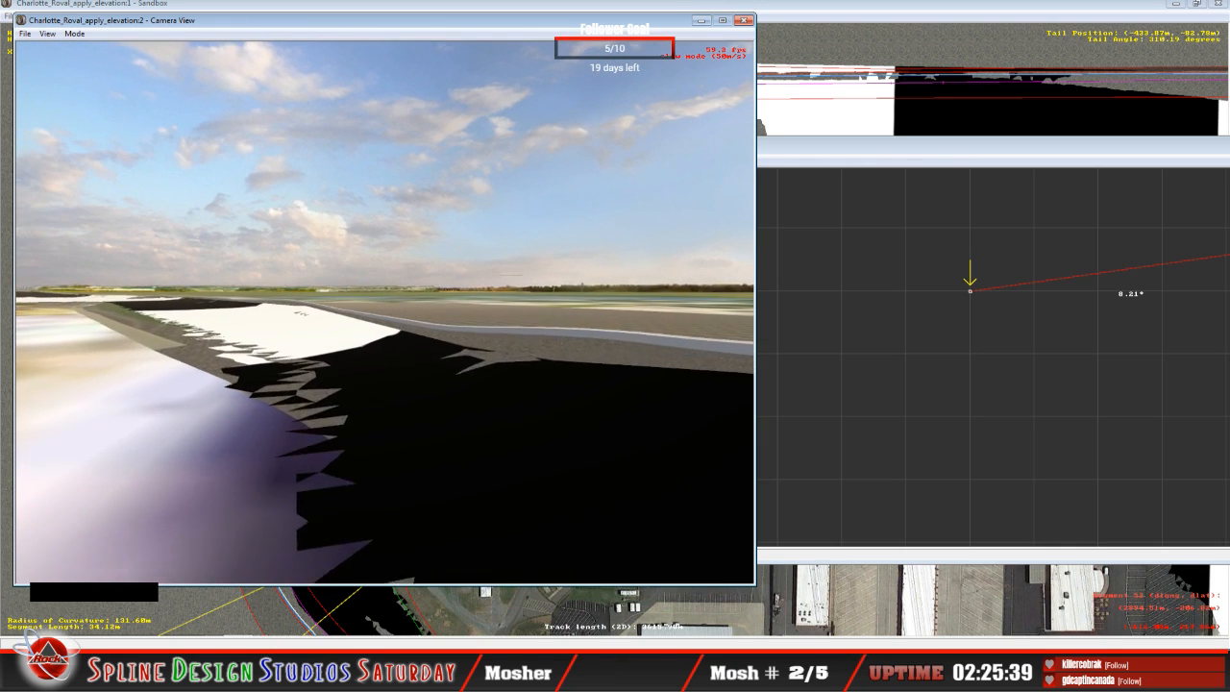
pyautogui.click(292, 286)
pyautogui.press('space')
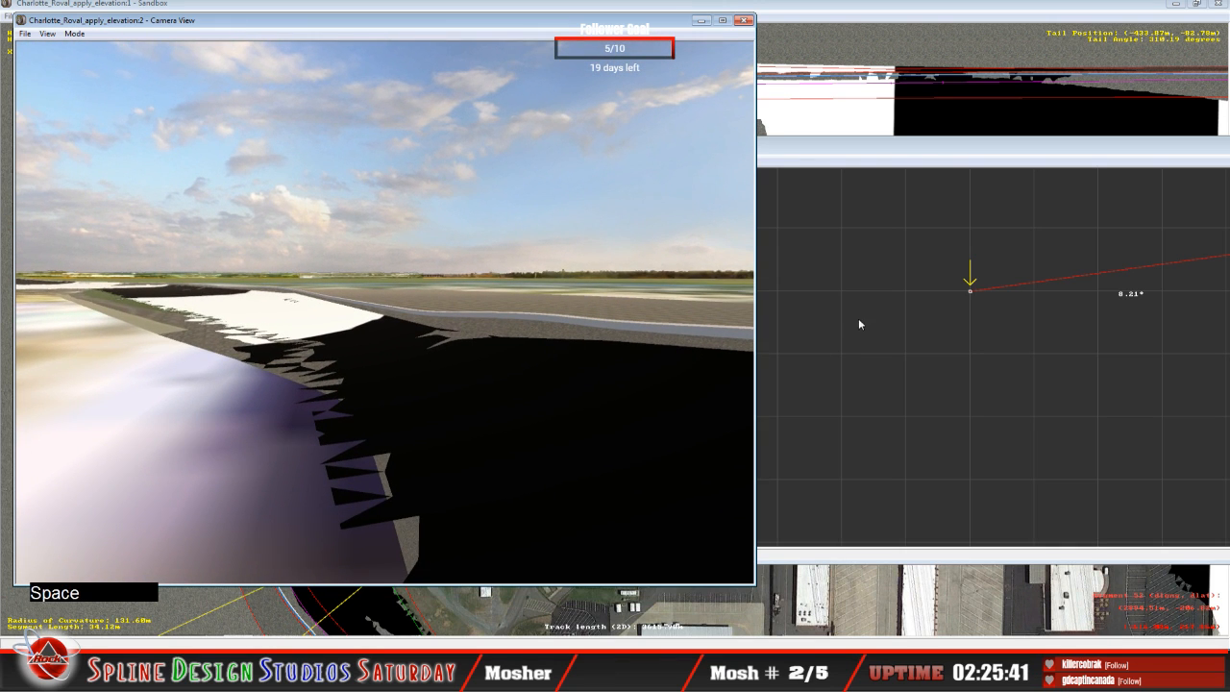
# Step: Advance to the 87.54 m curve segment and lower its inner cross-section node to 18.41° banking
pyautogui.click(920, 161)
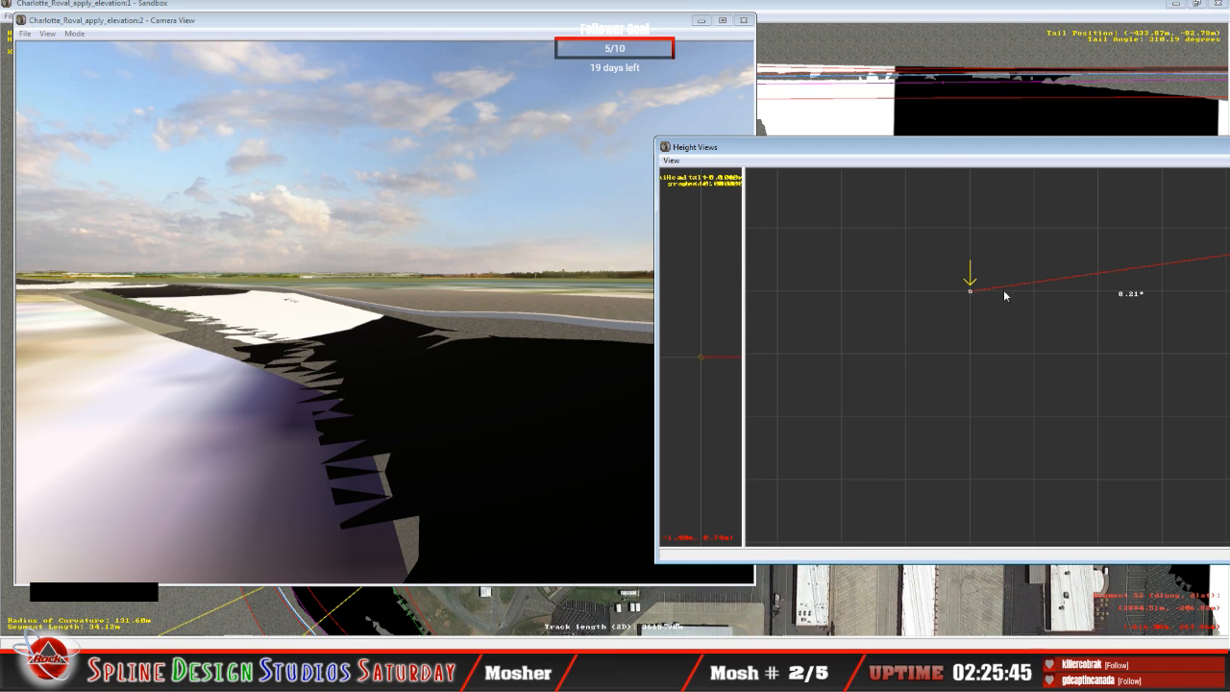
pyautogui.click(1018, 252)
pyautogui.press('Up')
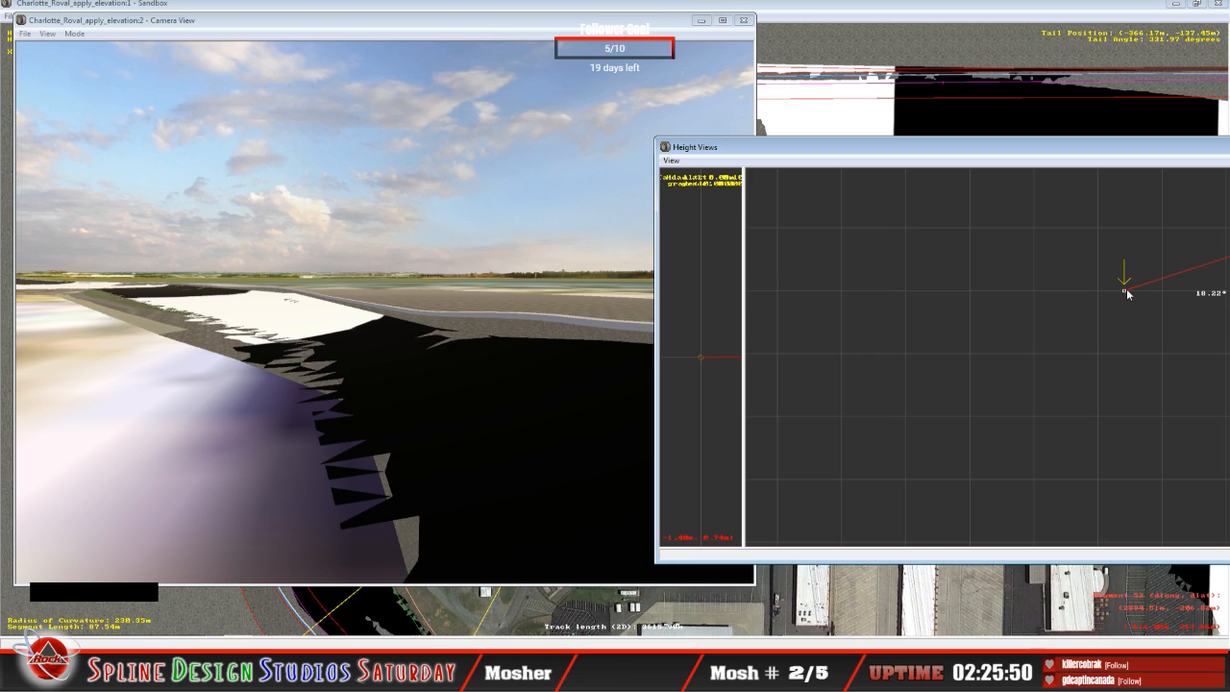
pyautogui.moveTo(1127, 288); pyautogui.dragTo(1131, 297)
# Step: Slew the camera closer to the adjusted 87.54 m curve segment and inspect the track patches showing through the terrain
pyautogui.click(602, 294)
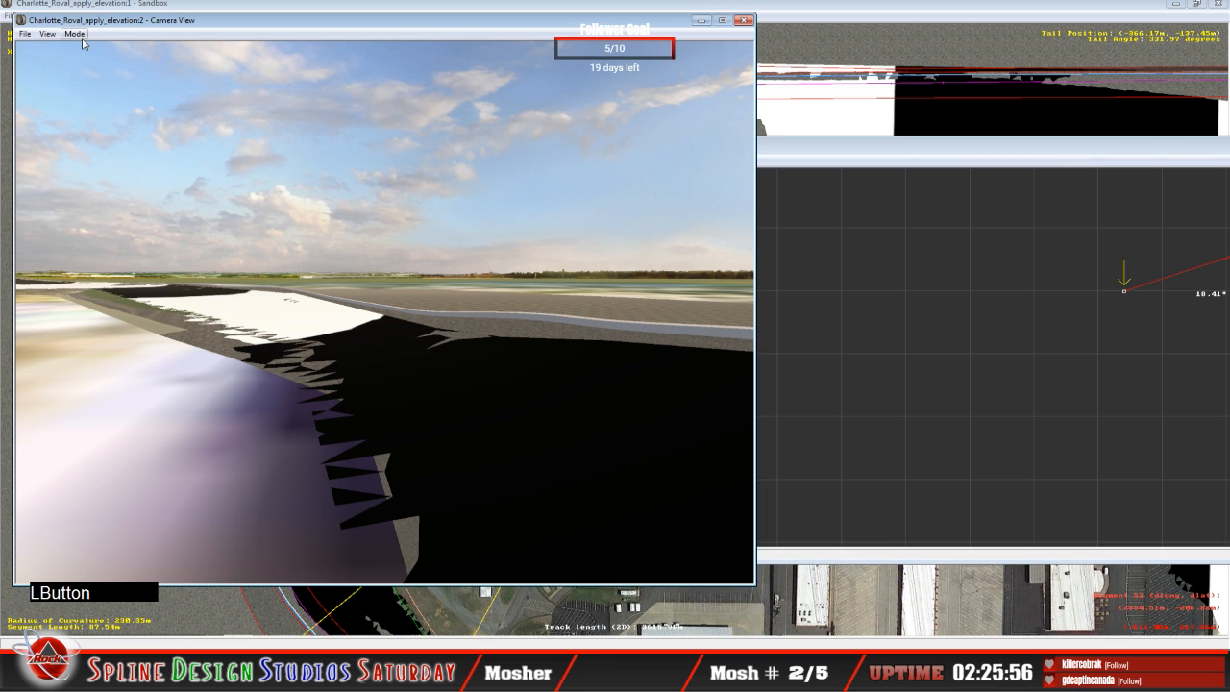
pyautogui.click(74, 34)
pyautogui.click(98, 61)
pyautogui.moveTo(384, 312); pyautogui.dragTo(385, 350)
pyautogui.press('space')
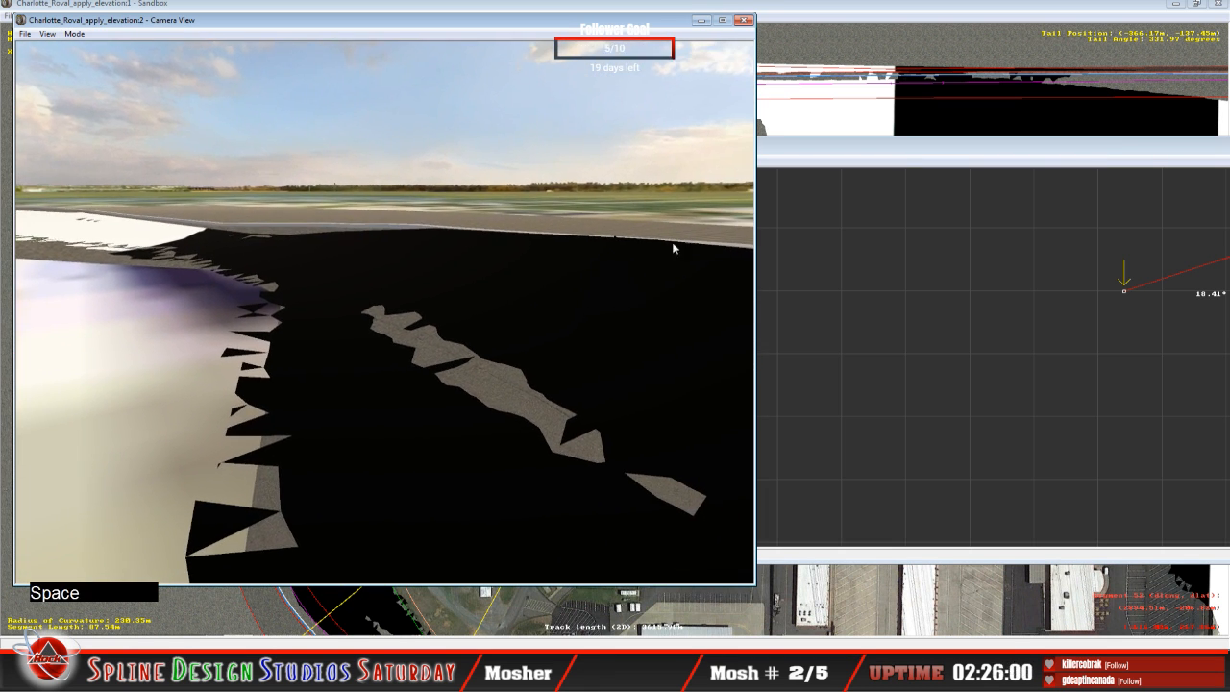
# Step: Set the 87.54 m segment's inner banking to 18.70°, and raise the inner node to 5.54° on the 50.87 m curve segment
pyautogui.click(1128, 289)
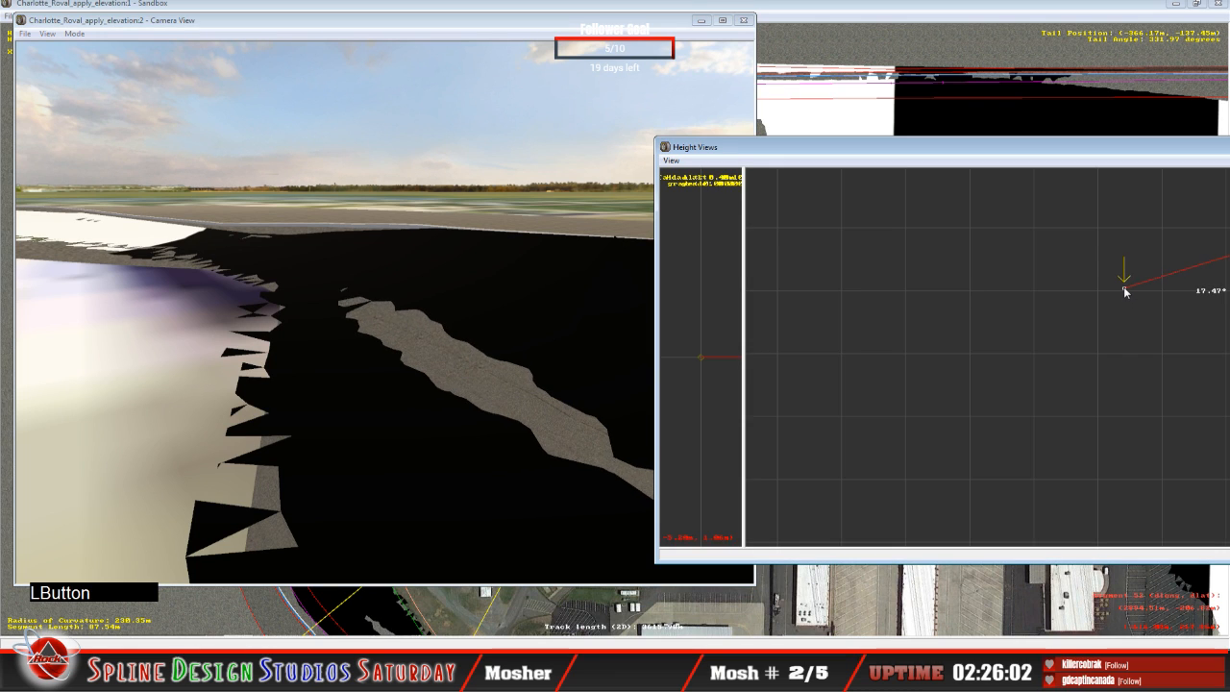
pyautogui.moveTo(1126, 291); pyautogui.dragTo(1127, 291)
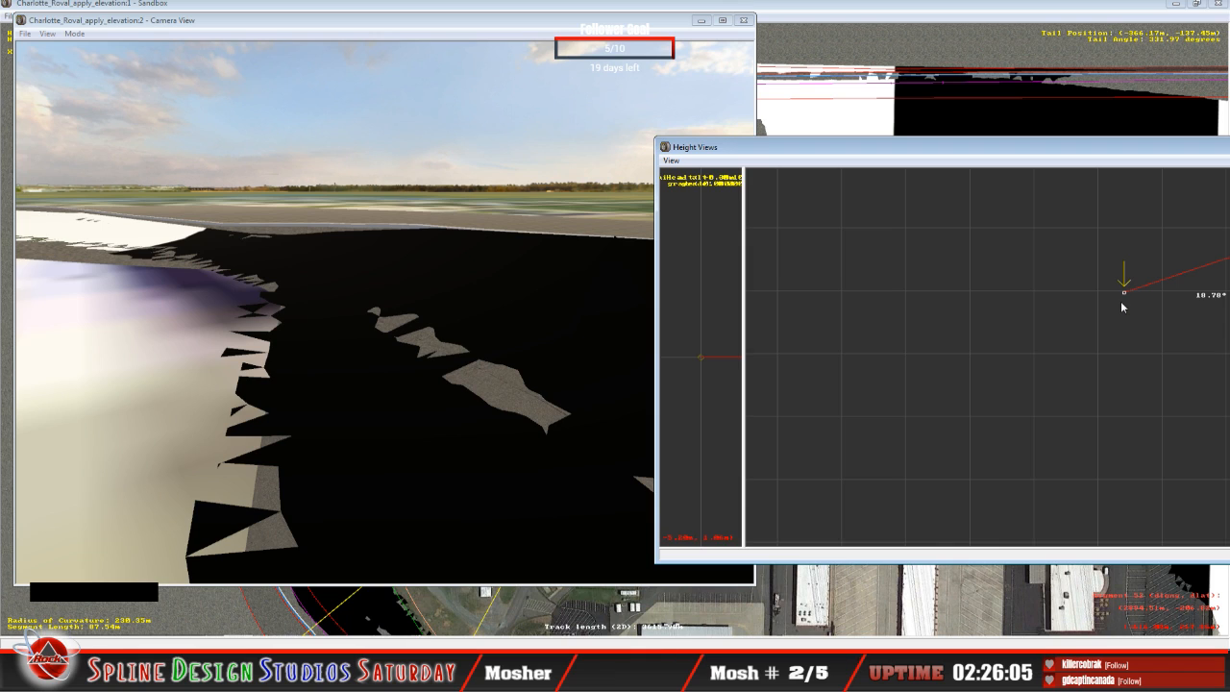
pyautogui.press('Up')
pyautogui.moveTo(1124, 294)
pyautogui.mouseDown()
pyautogui.moveTo(1120, 270)
pyautogui.moveTo(1094, 277)
pyautogui.mouseUp()
pyautogui.press('Up')
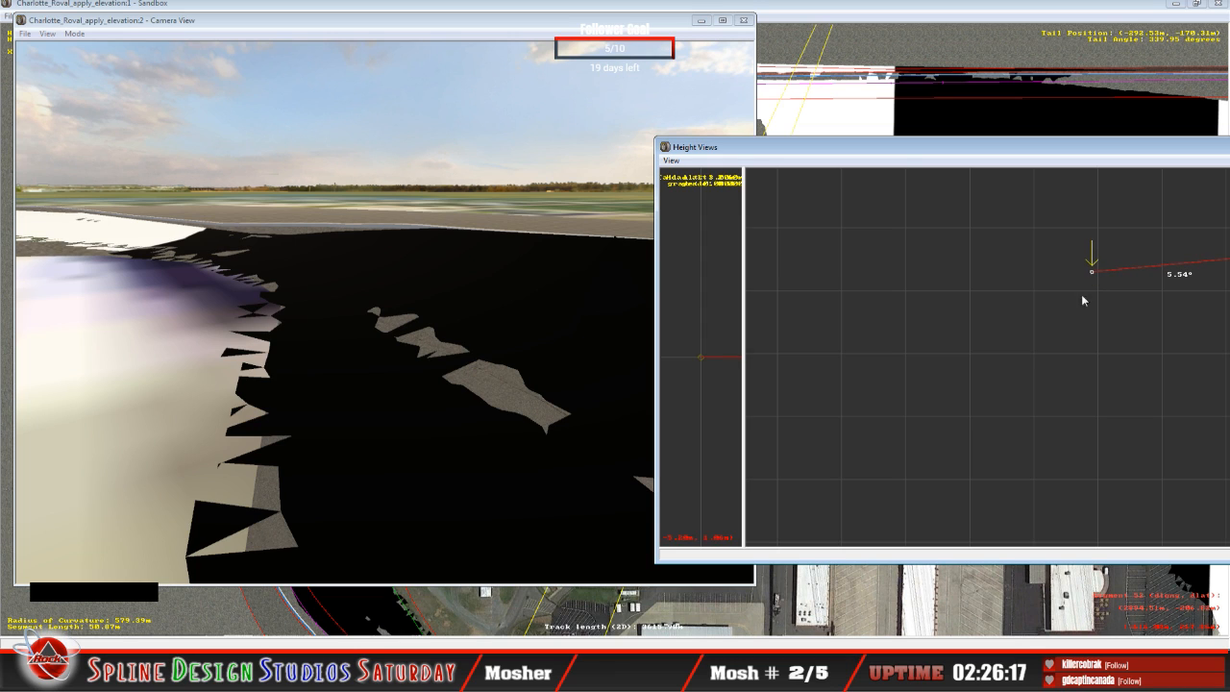
# Step: Continue to the 9.23 m straight segment and raise its inner cross-section node to 6.11° banking
pyautogui.press('Up')
pyautogui.moveTo(1004, 290)
pyautogui.mouseDown()
pyautogui.moveTo(1005, 248)
pyautogui.moveTo(982, 287)
pyautogui.mouseUp()
pyautogui.press('Up')
pyautogui.click(981, 292)
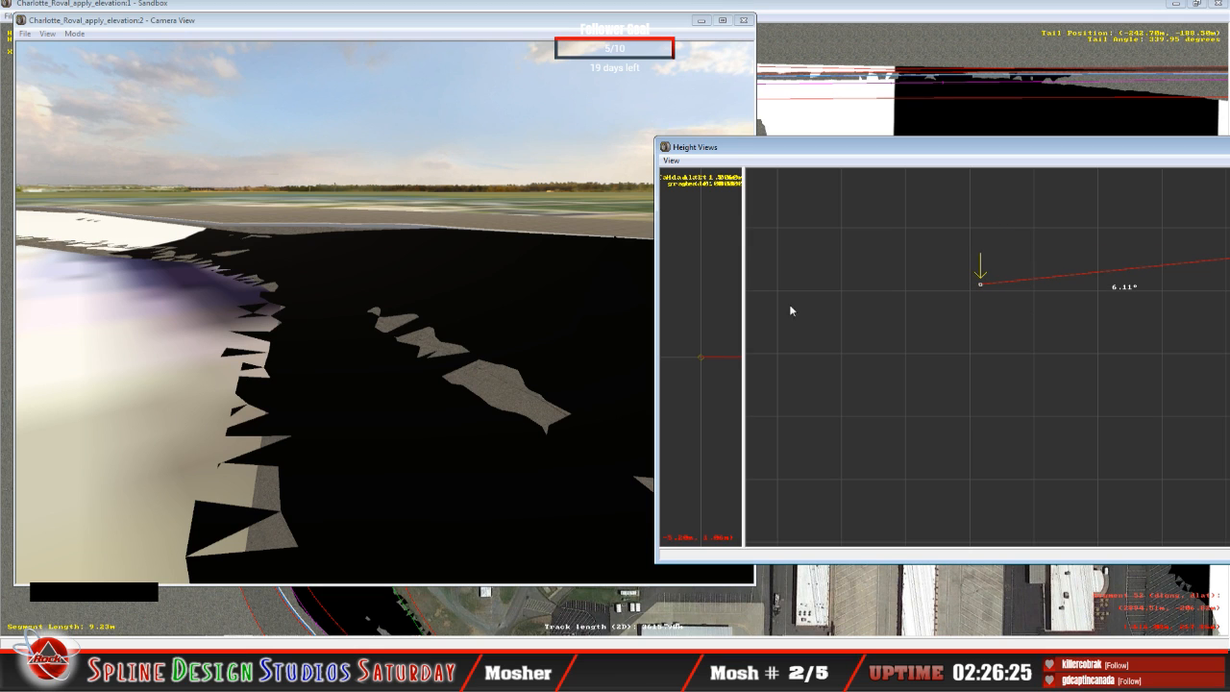
# Step: Slew the camera to the straight after the turn and inspect how the track's inner edge fits the terrain
pyautogui.click(416, 388)
pyautogui.click(80, 37)
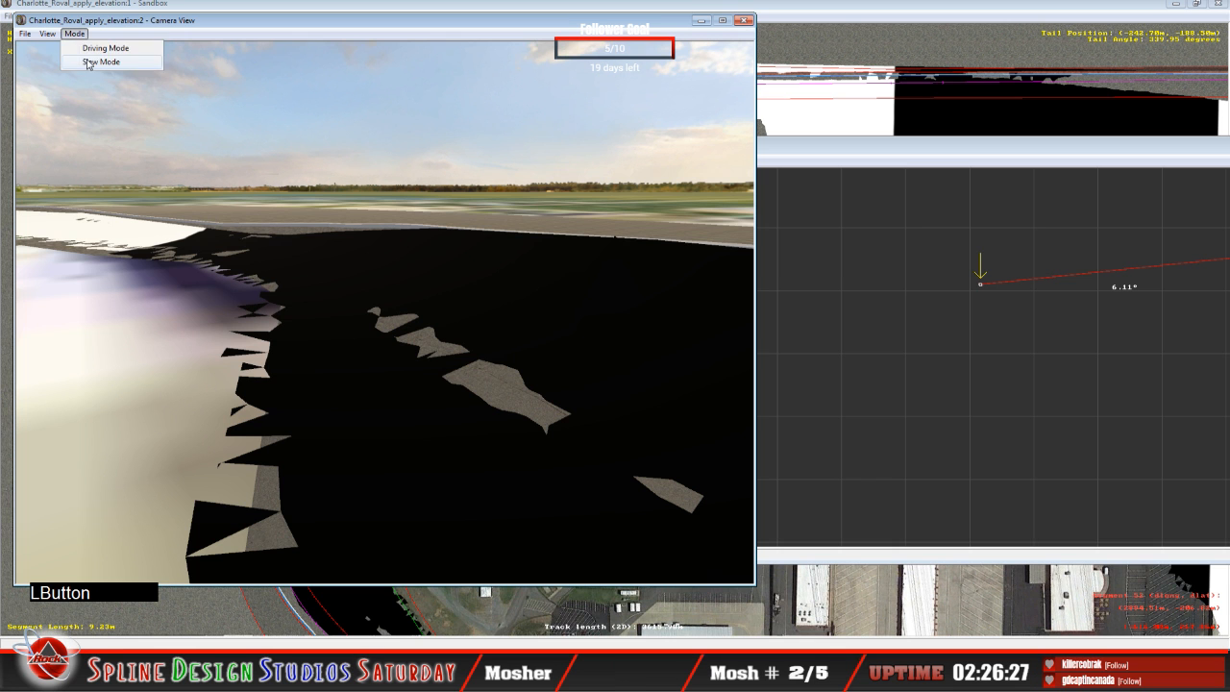
pyautogui.click(88, 63)
pyautogui.rightClick(384, 312)
pyautogui.moveTo(385, 312); pyautogui.dragTo(356, 324, button='right')
pyautogui.moveTo(384, 313); pyautogui.dragTo(356, 320)
pyautogui.moveTo(356, 320)
pyautogui.mouseDown(button='right')
pyautogui.moveTo(332, 321)
pyautogui.moveTo(363, 334)
pyautogui.mouseUp(button='right')
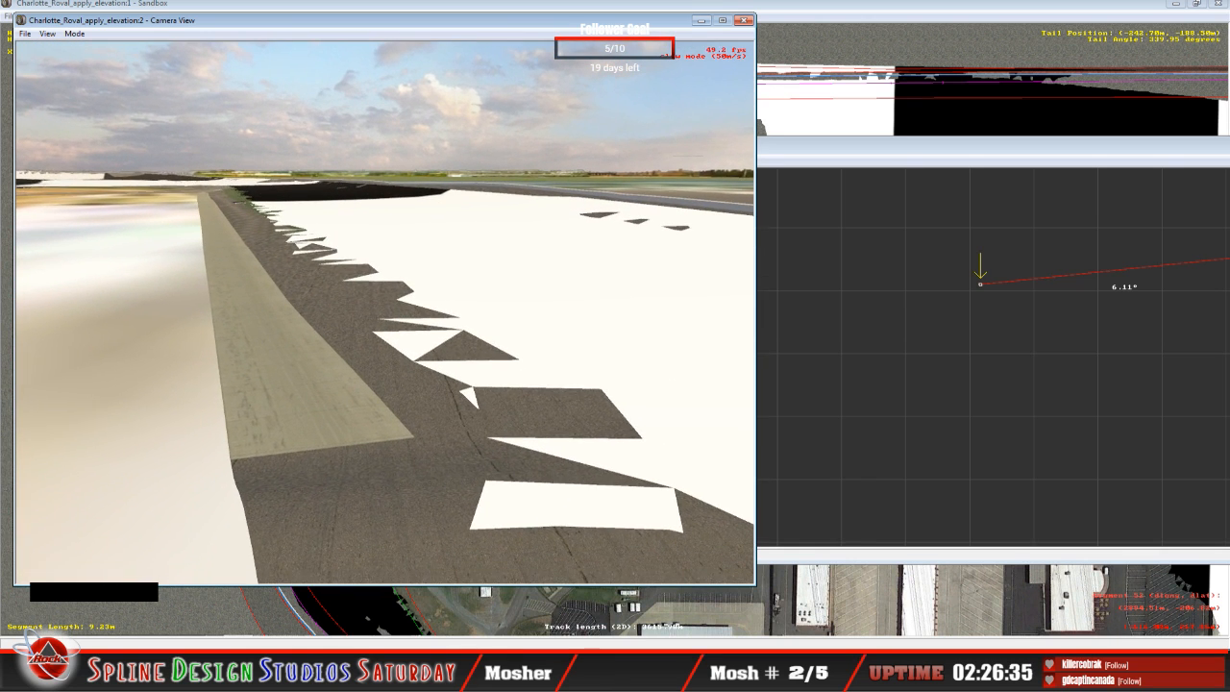
pyautogui.click(385, 313)
pyautogui.press('space')
# Step: Raise the inner node on the 27.66 m straight segment, and set the preceding 9.23 m segment's inner banking to 0.45°
pyautogui.click(860, 290)
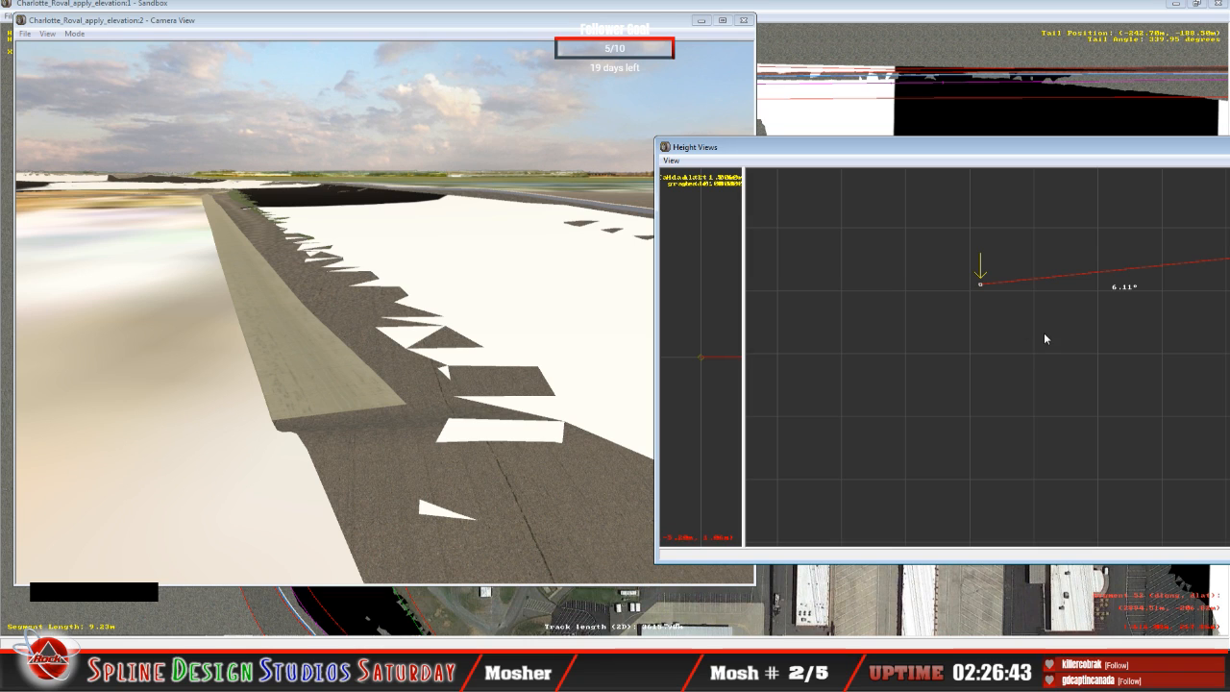
pyautogui.click(1005, 275)
pyautogui.press('Up')
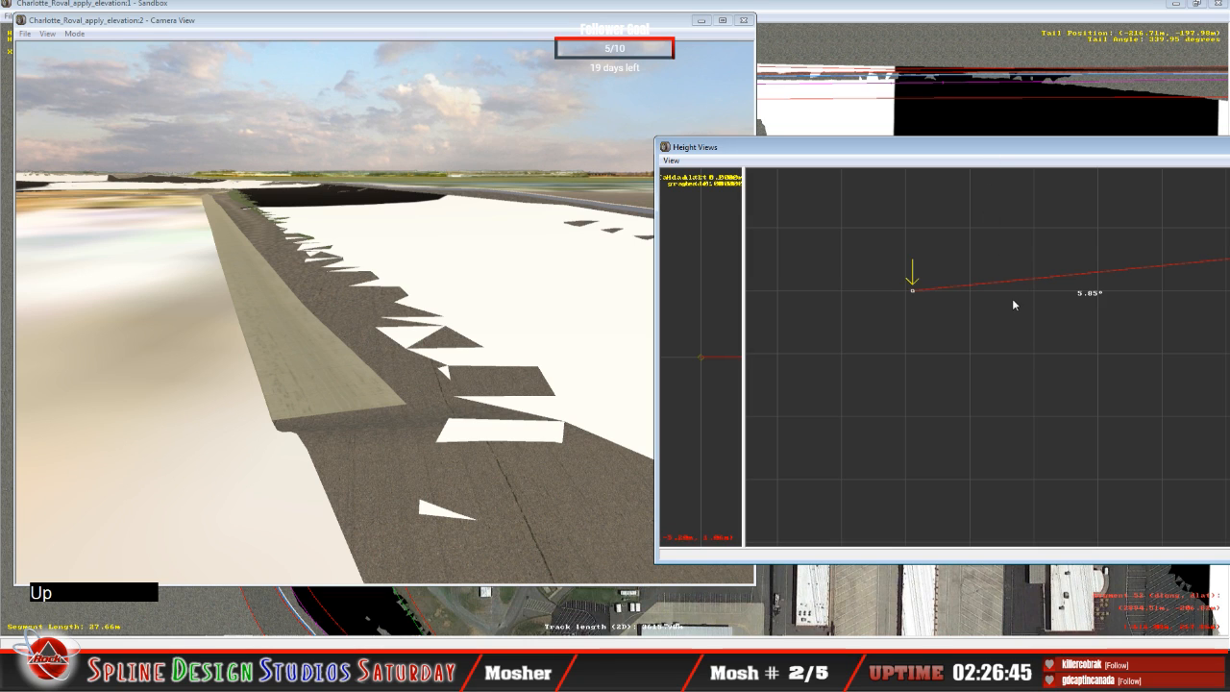
pyautogui.moveTo(913, 289); pyautogui.dragTo(973, 256)
pyautogui.press('Down')
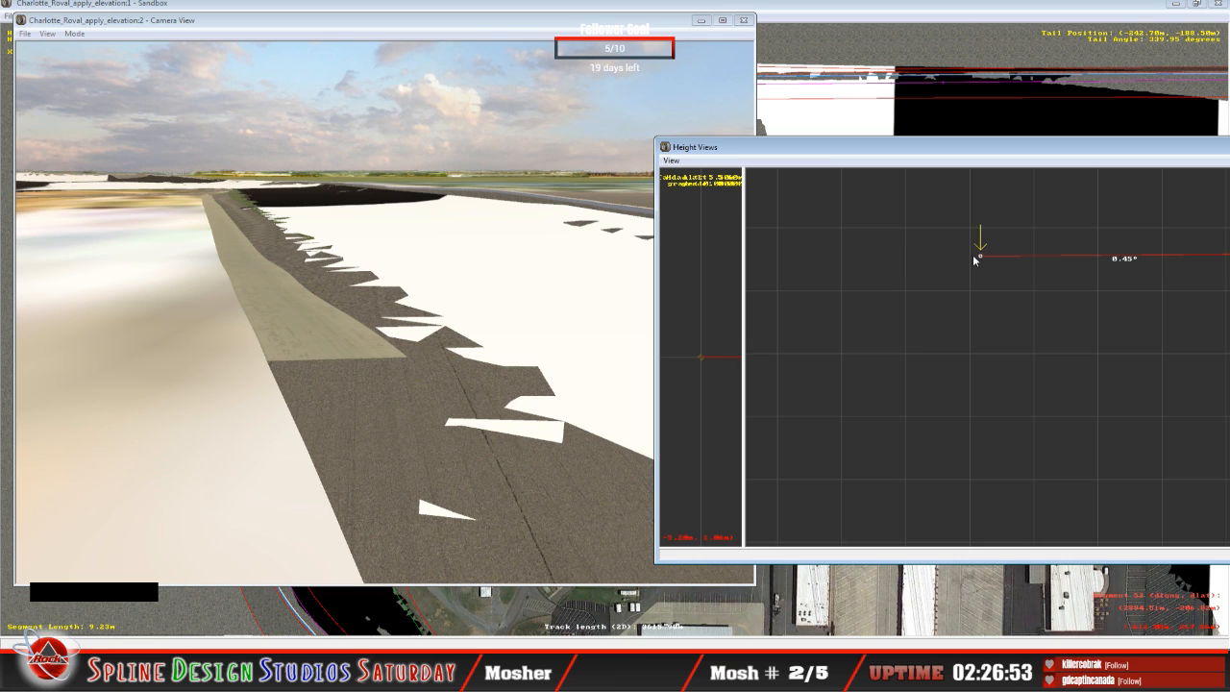
# Step: Raise the inner cross-section nodes to give 0.32° on the 27.66 m straight segment and 0.51° on the 37.10 m one
pyautogui.press('Up')
pyautogui.click(912, 267)
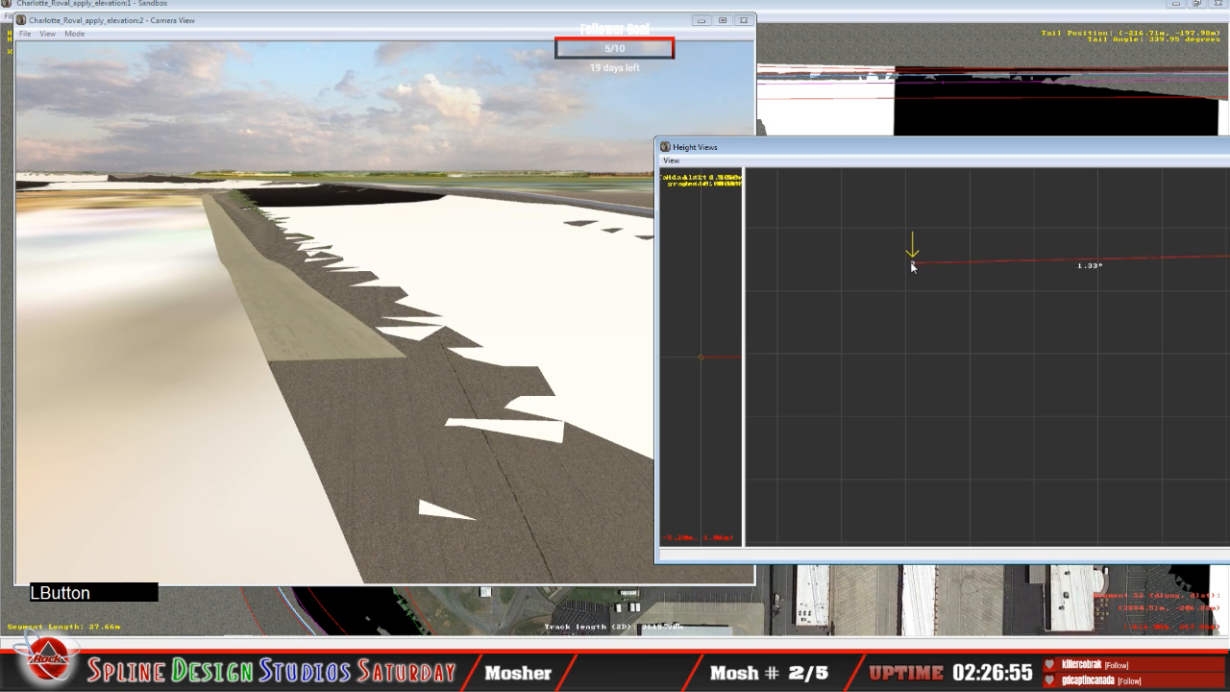
pyautogui.moveTo(912, 268); pyautogui.dragTo(916, 257)
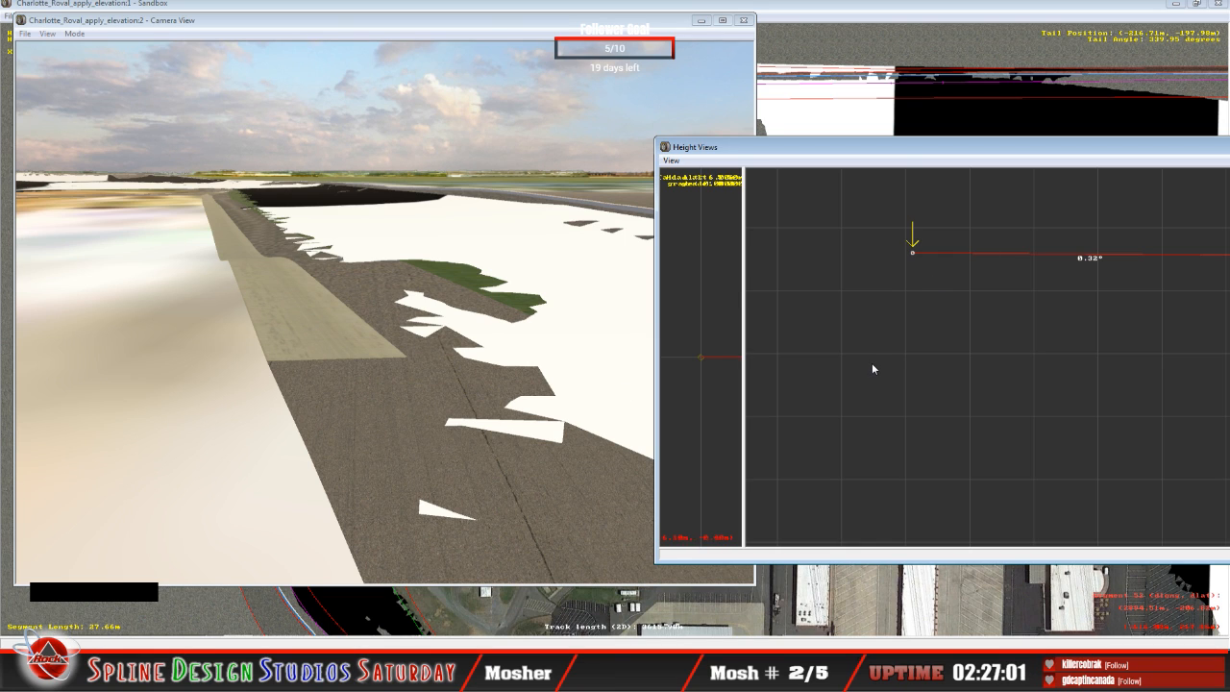
pyautogui.click(943, 297)
pyautogui.press('Up')
pyautogui.click(821, 290)
pyautogui.moveTo(822, 293); pyautogui.dragTo(813, 256)
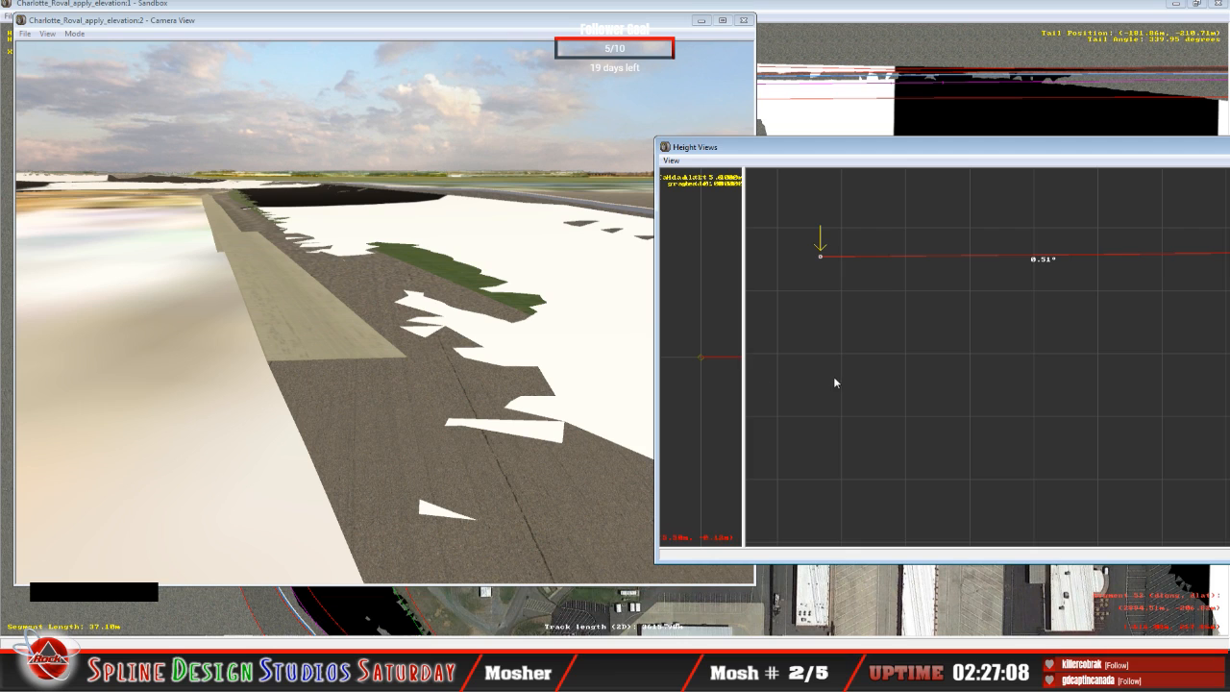
# Step: Raise the inner nodes above the neighbouring surface, giving 0.76° on the 5.54 m straight segment and 1.55° on the 8.72 m one
pyautogui.click(874, 160)
pyautogui.press('Up')
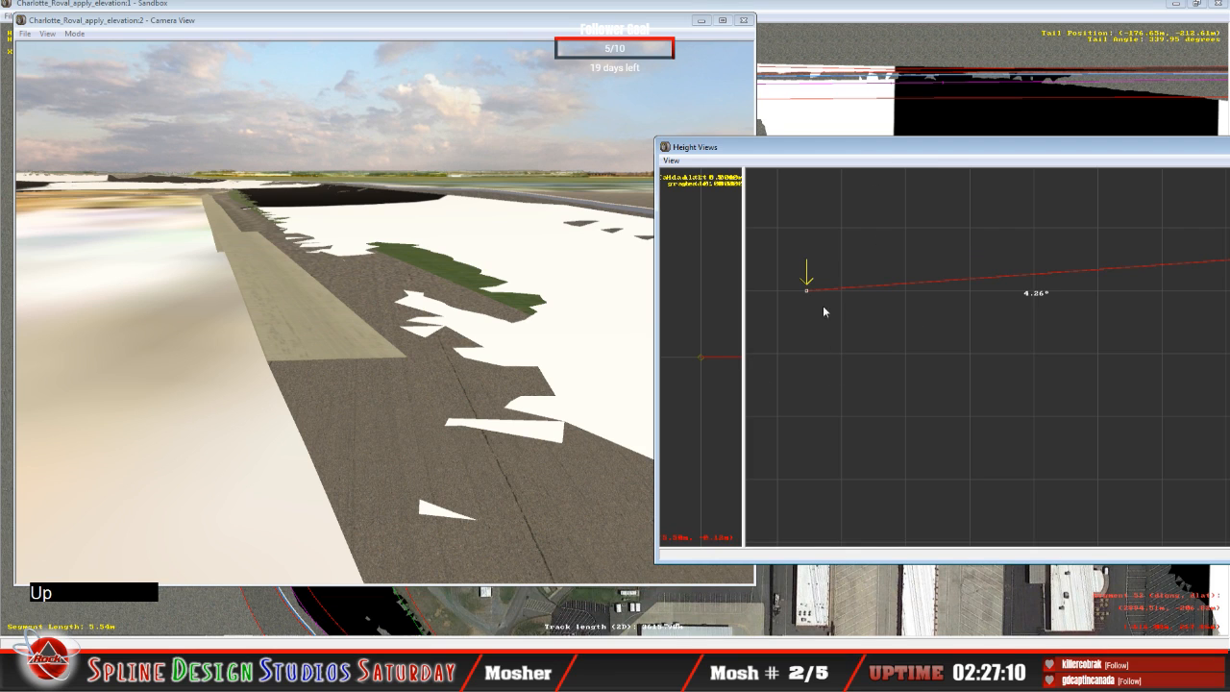
pyautogui.moveTo(803, 291); pyautogui.dragTo(801, 256)
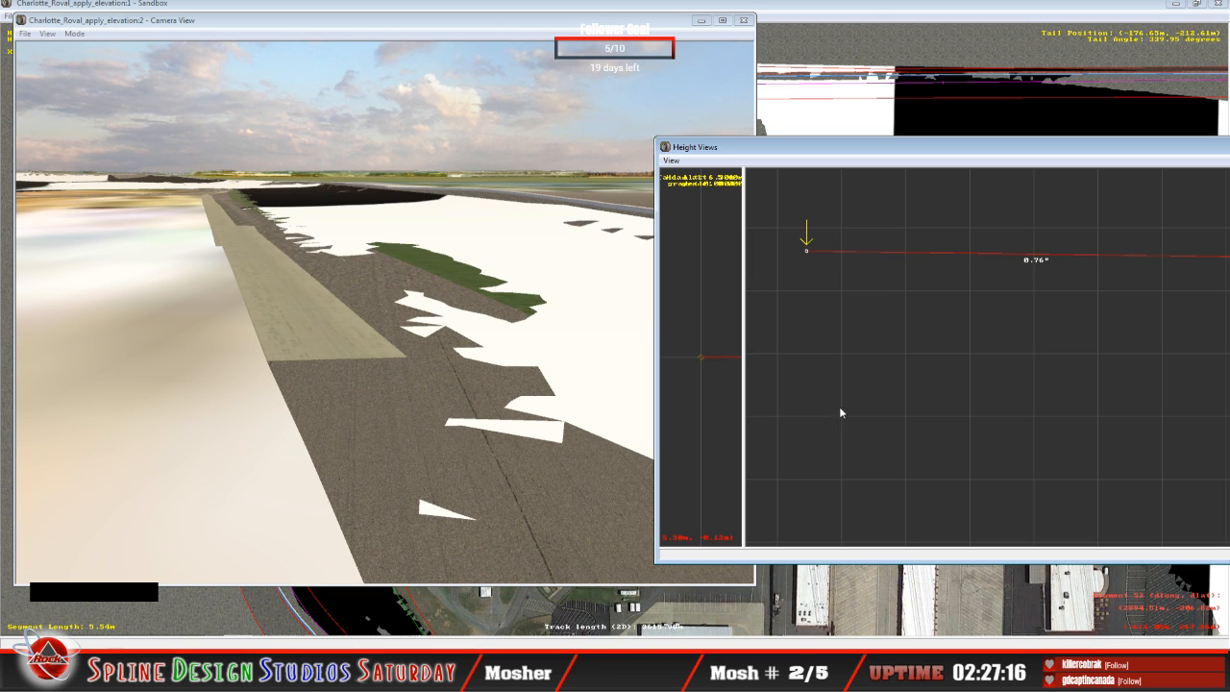
pyautogui.click(910, 157)
pyautogui.press('Up')
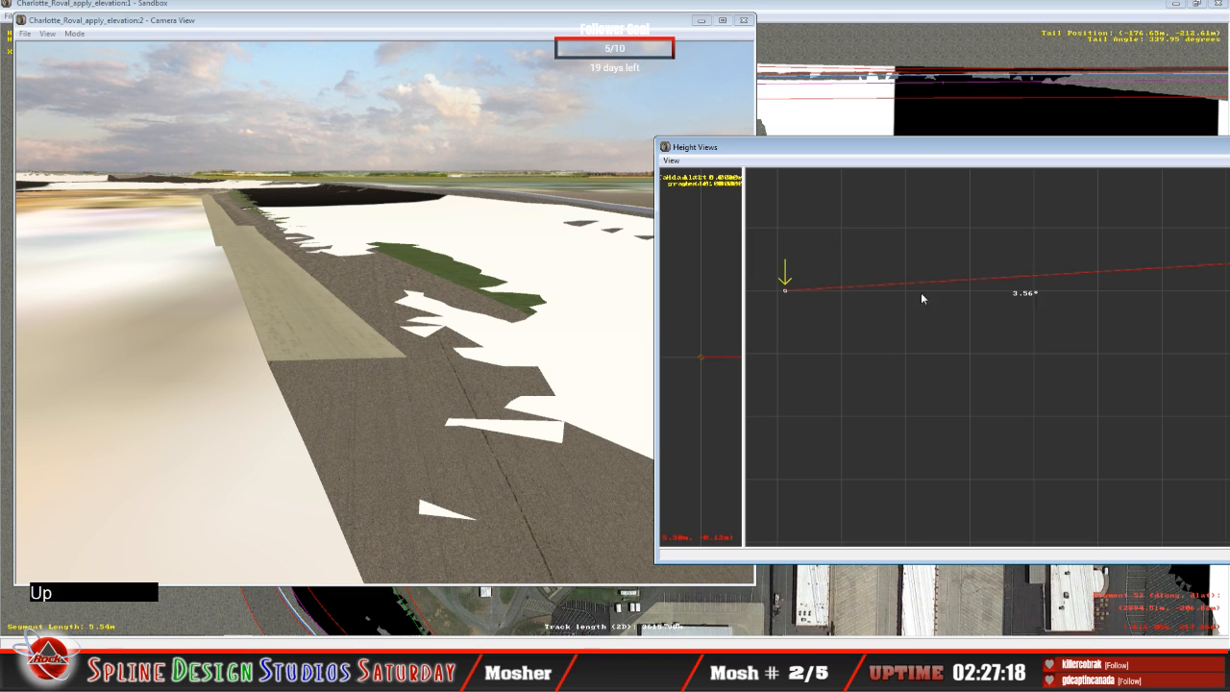
pyautogui.moveTo(785, 290); pyautogui.dragTo(782, 252)
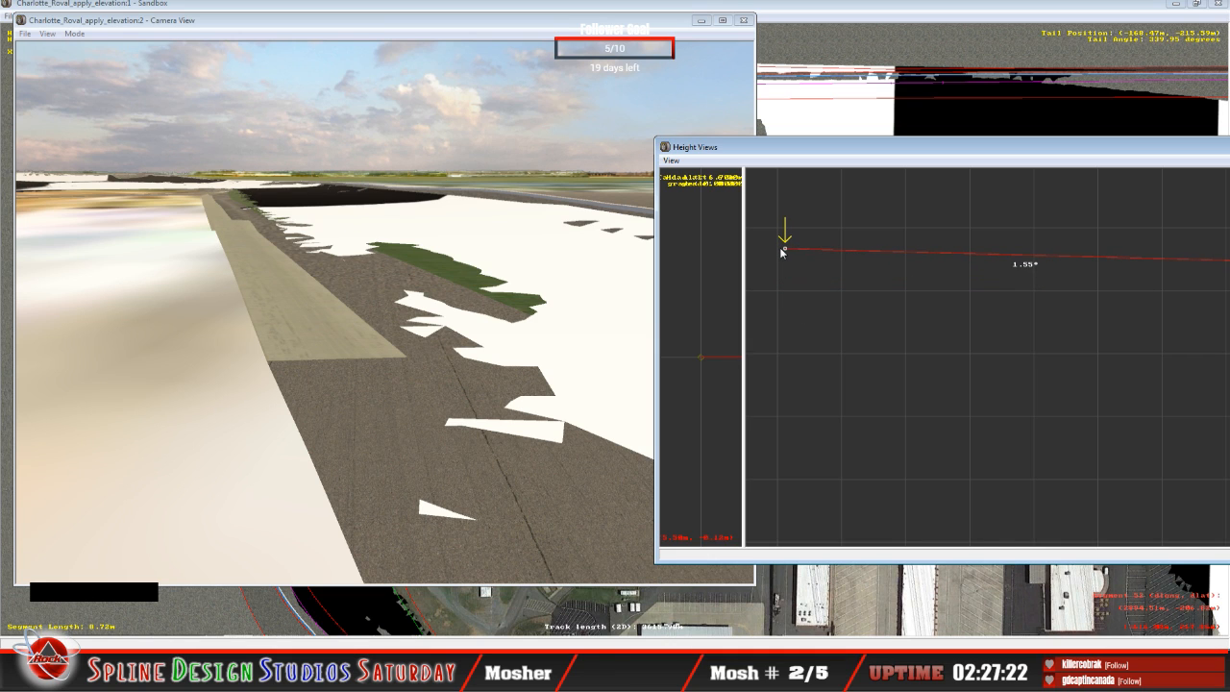
# Step: Raise the inner cross-section node on the 62.58 m curved segment until the track edge runs level with the asphalt beside it
pyautogui.click(376, 315)
pyautogui.click(74, 33)
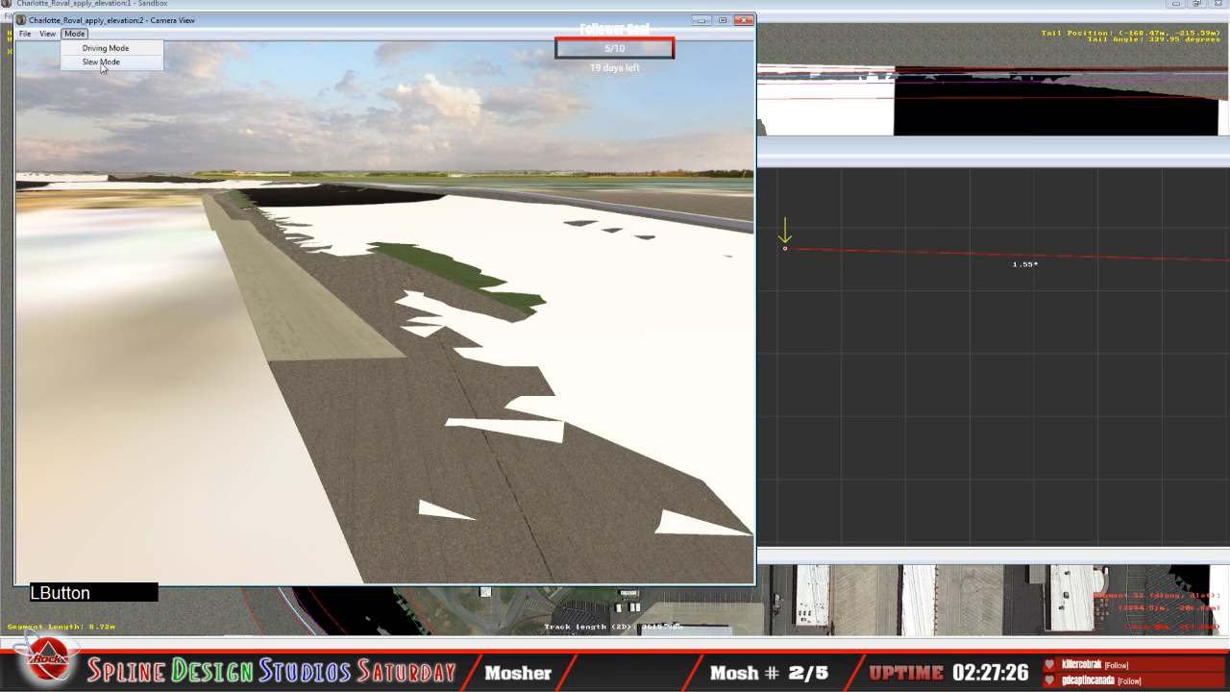
pyautogui.click(101, 61)
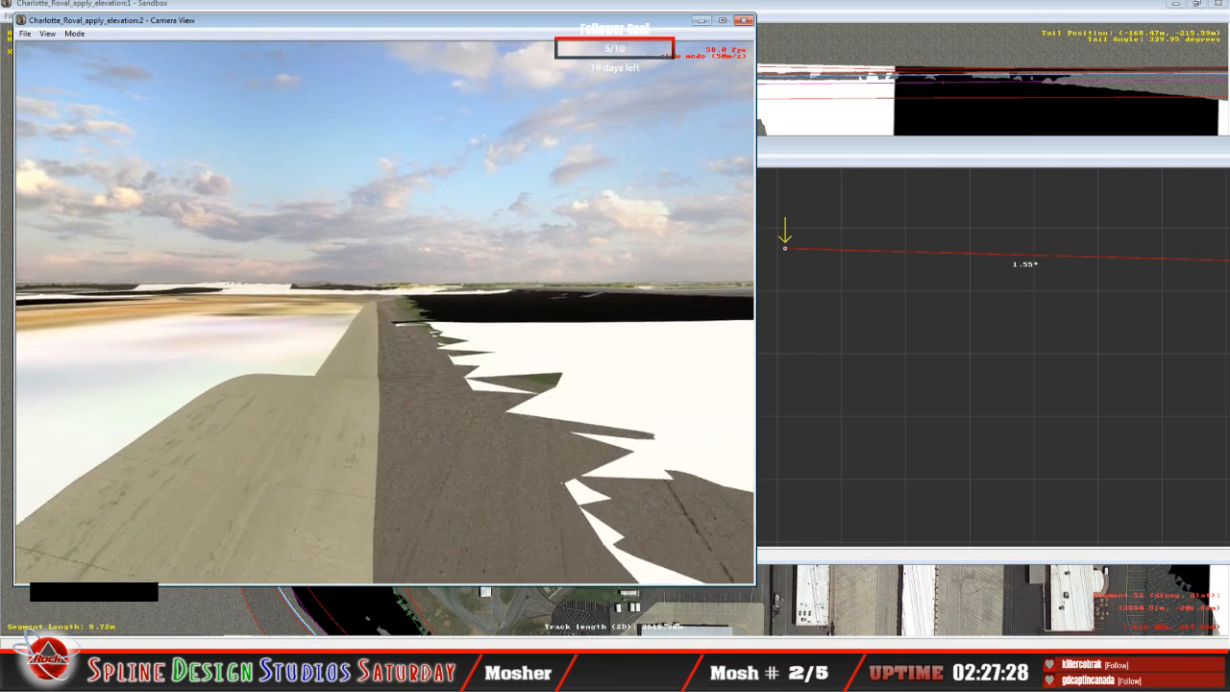
pyautogui.moveTo(385, 312); pyautogui.dragTo(440, 345)
pyautogui.moveTo(440, 345); pyautogui.dragTo(571, 322, button='right')
pyautogui.click(384, 312)
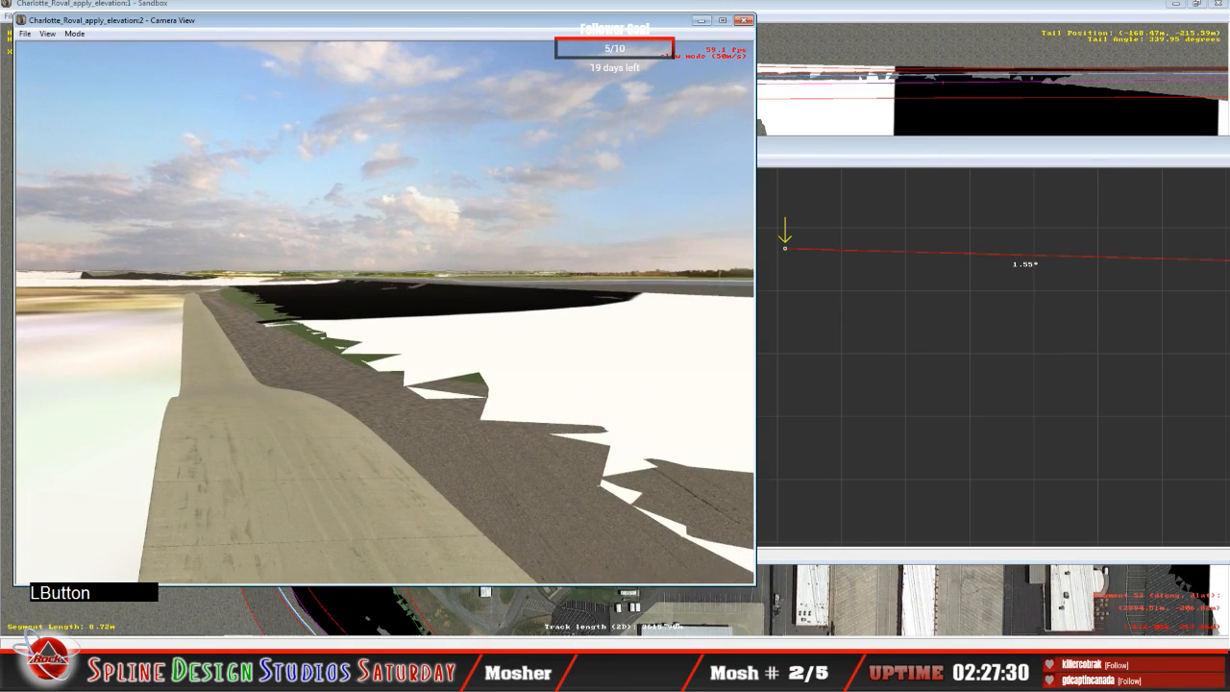
pyautogui.press('space')
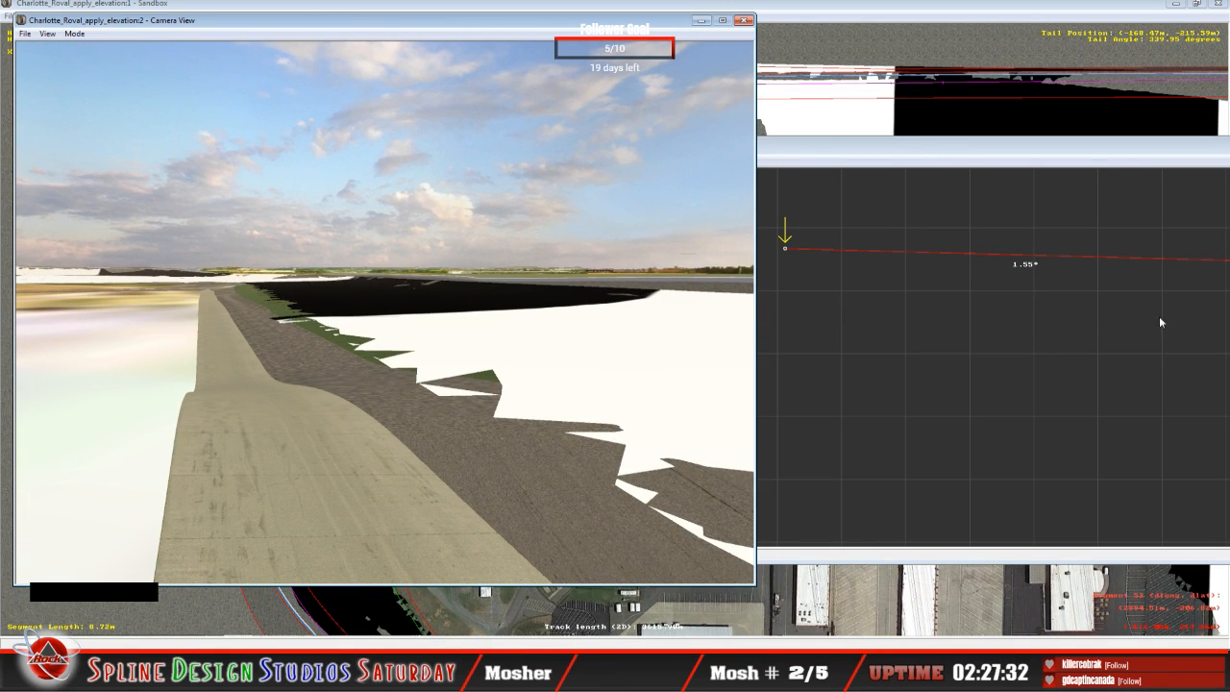
pyautogui.click(901, 267)
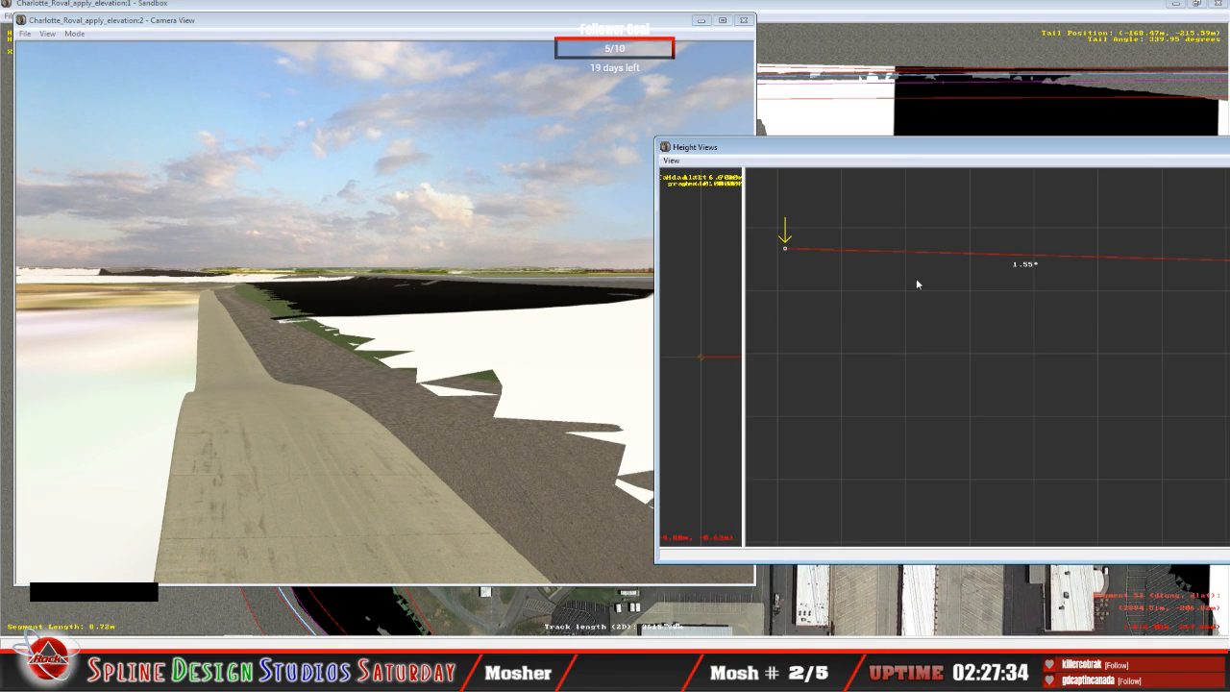
pyautogui.press('Up')
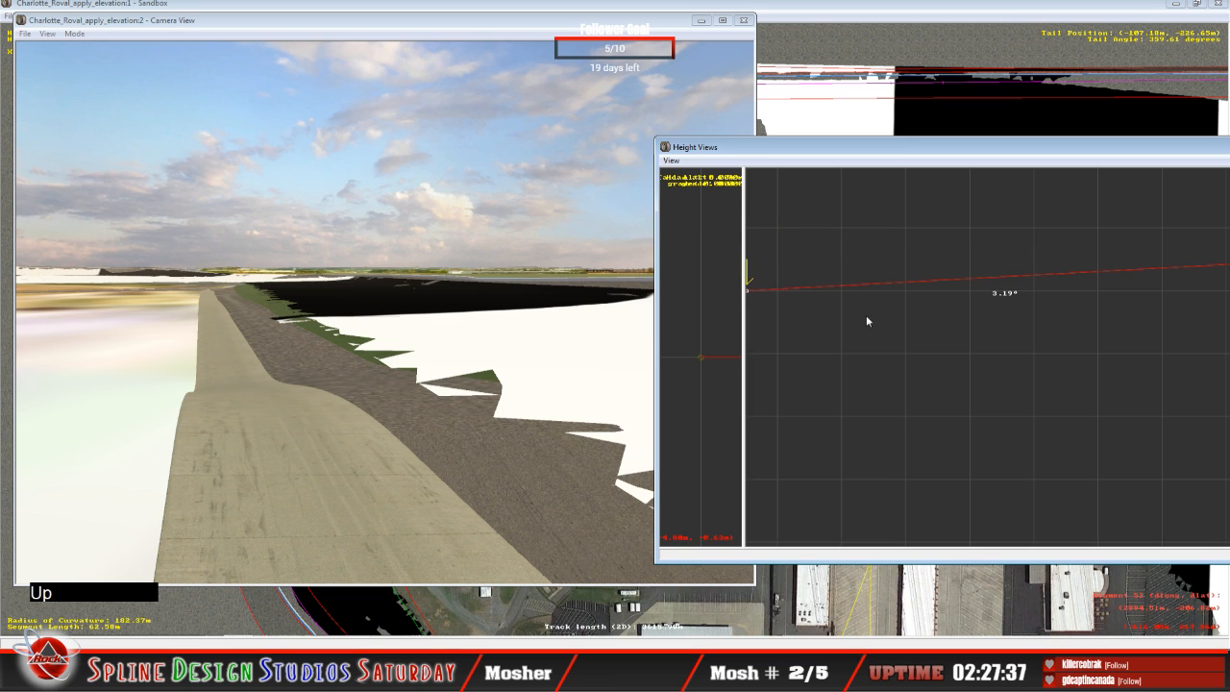
pyautogui.press('c')
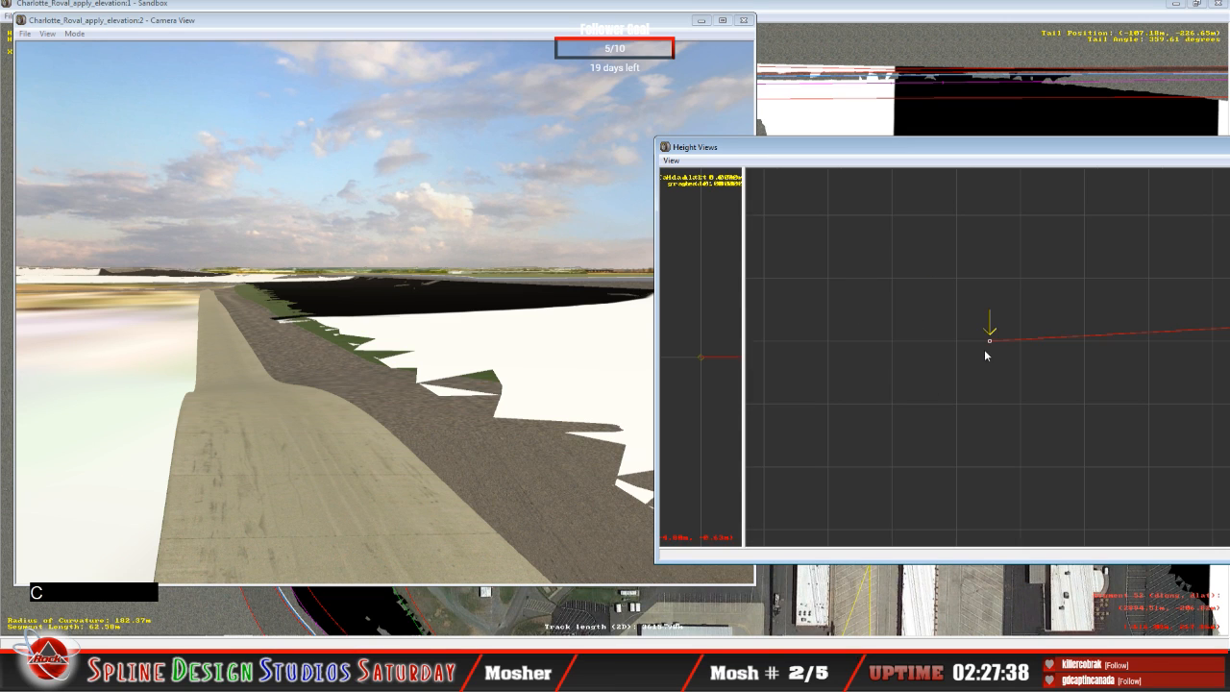
pyautogui.moveTo(990, 346); pyautogui.dragTo(989, 300)
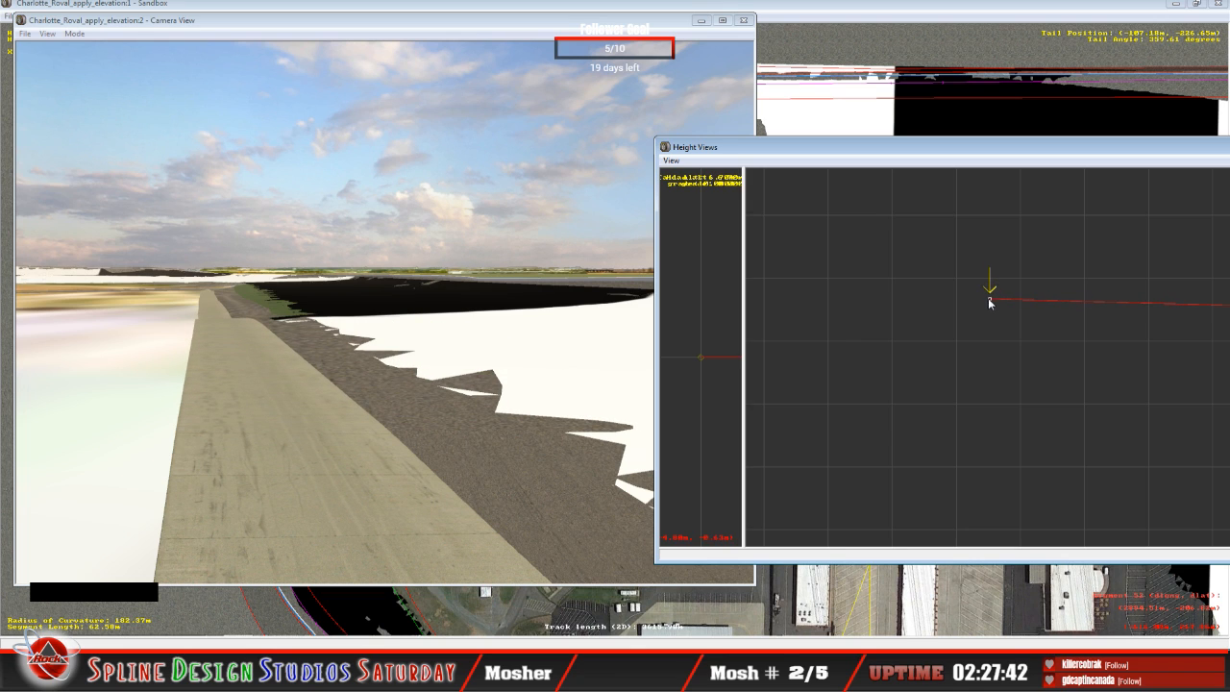
# Step: Raise the inner cross-section nodes on the 76.55 m and 6.30 m straight segments above the neighbouring surface
pyautogui.press('Up')
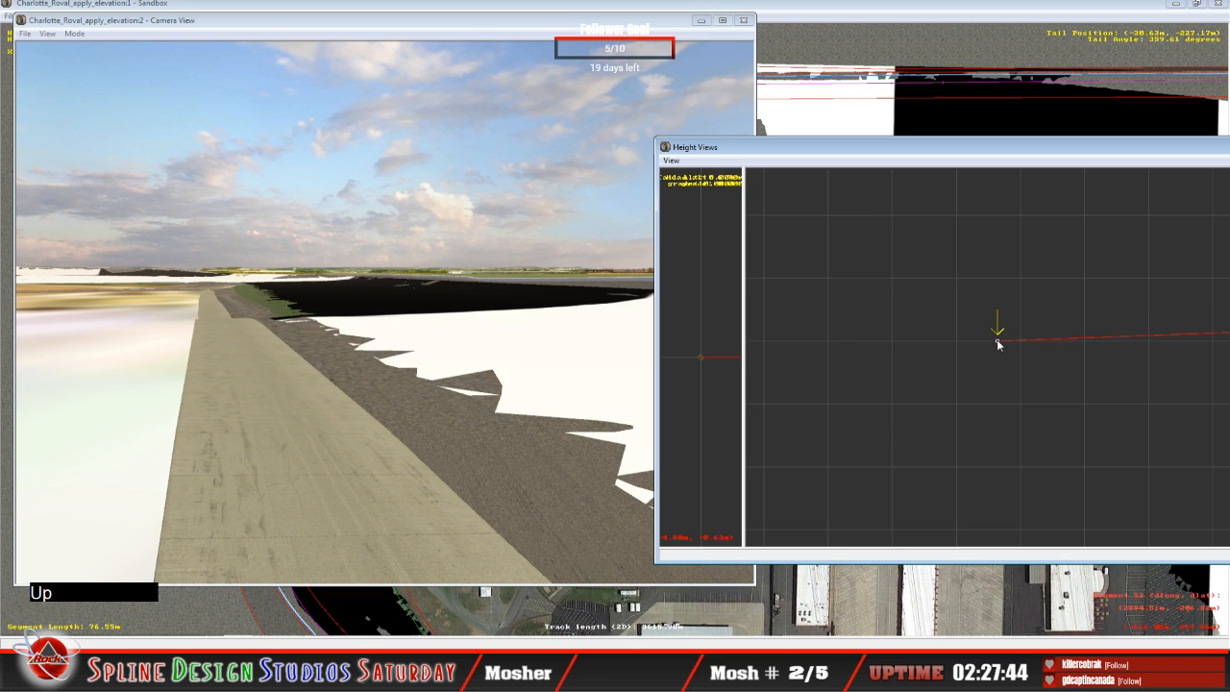
pyautogui.moveTo(999, 344); pyautogui.dragTo(987, 284)
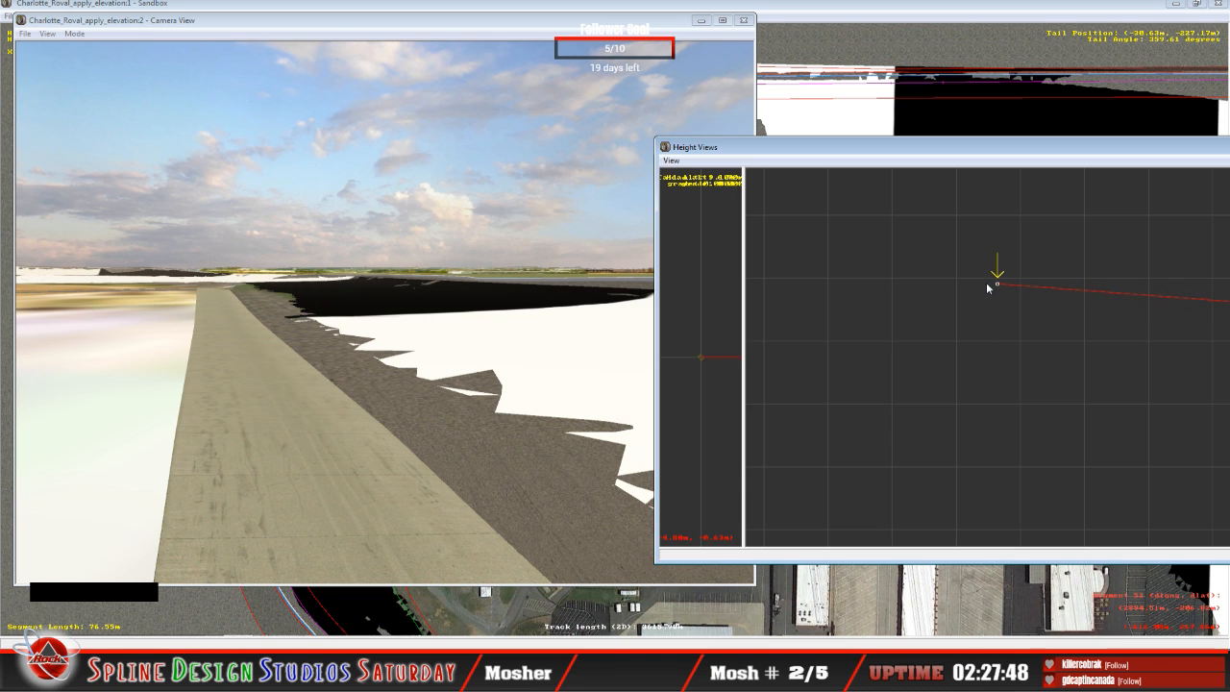
pyautogui.press('Up')
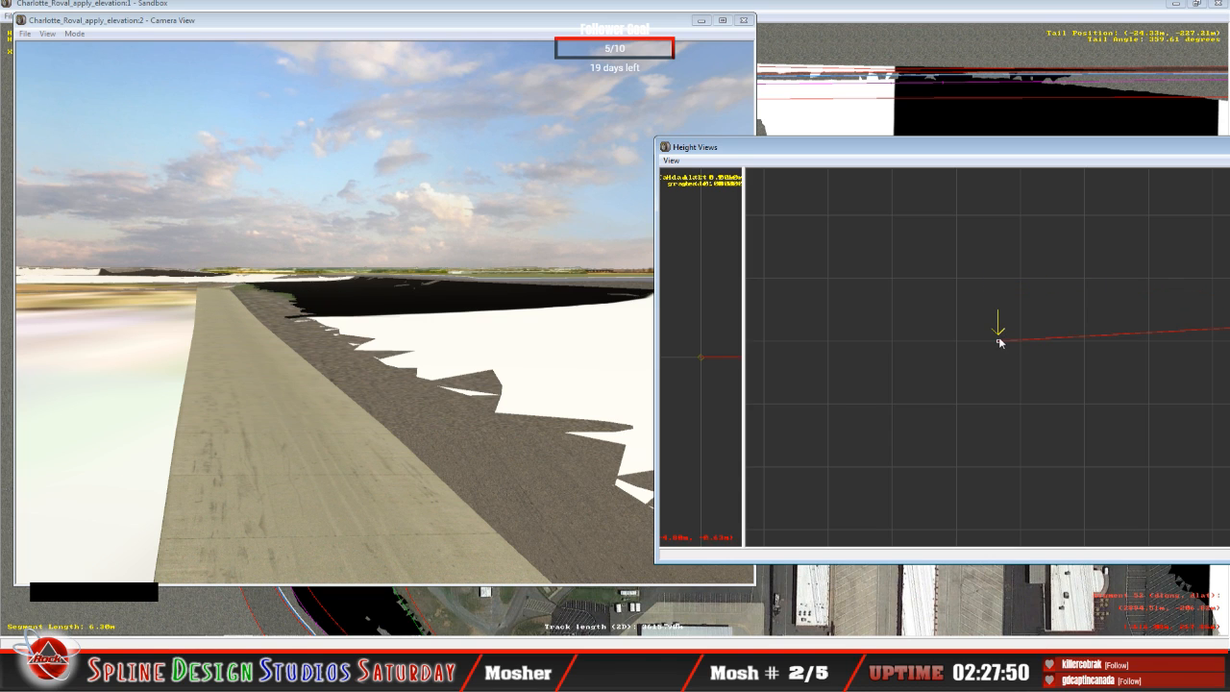
pyautogui.moveTo(998, 339); pyautogui.dragTo(995, 286)
# Step: Slew the camera to the 6.30 m straight segment and lower its inner node slightly to fit the adjoining surface
pyautogui.click(236, 365)
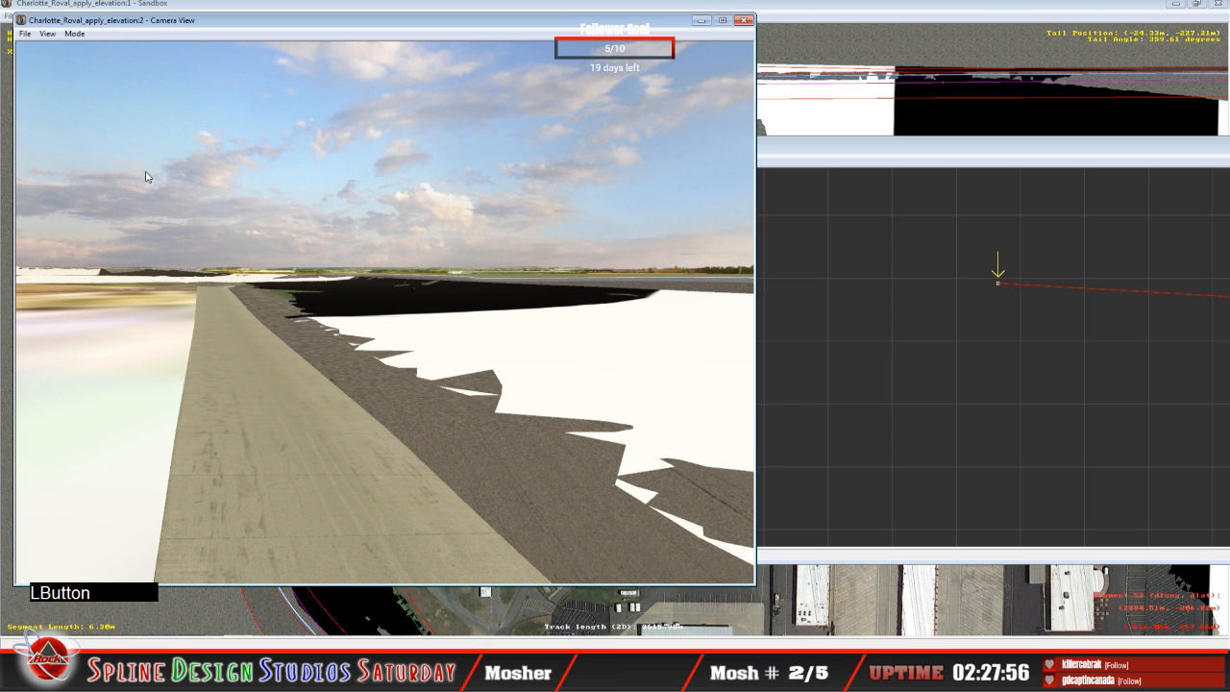
pyautogui.click(74, 33)
pyautogui.click(94, 65)
pyautogui.moveTo(385, 313); pyautogui.dragTo(423, 300, button='right')
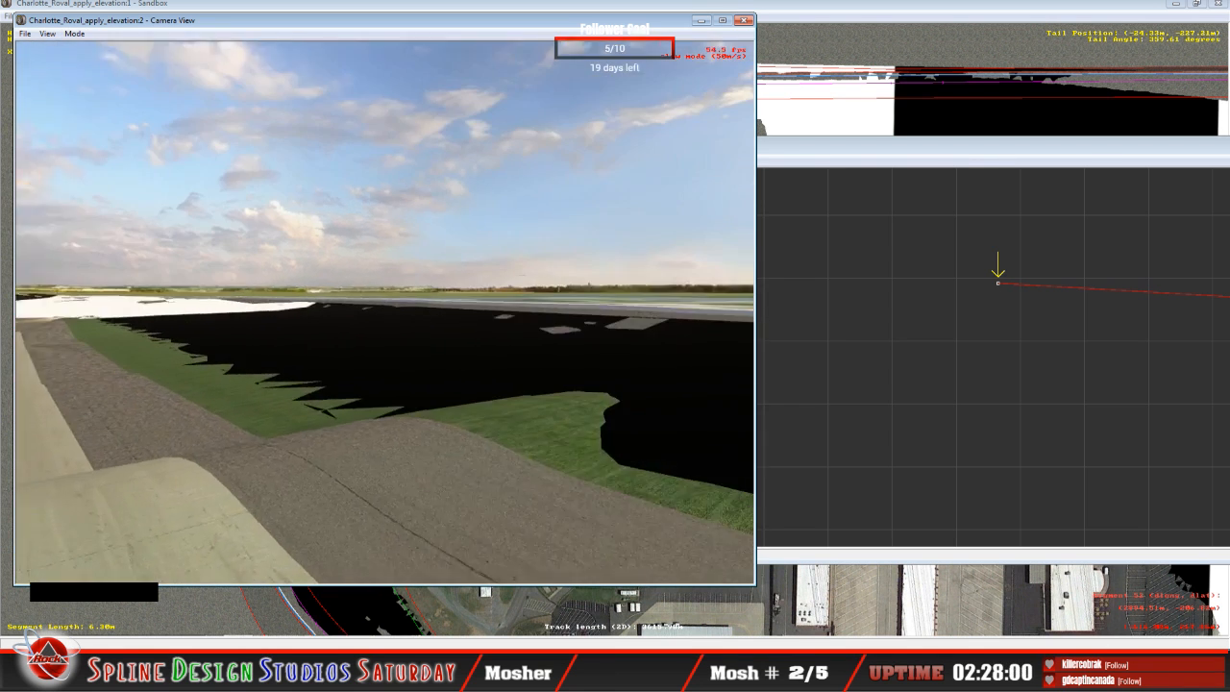
pyautogui.moveTo(423, 299); pyautogui.dragTo(427, 300)
pyautogui.moveTo(427, 300); pyautogui.dragTo(385, 311, button='right')
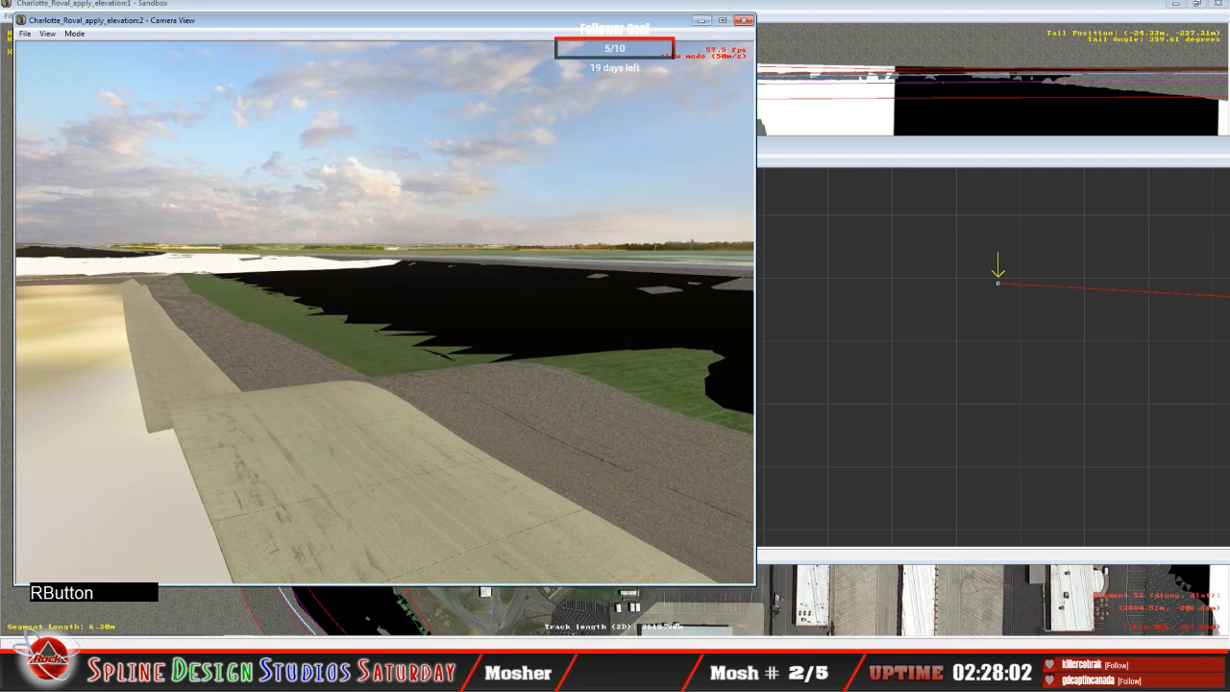
pyautogui.press('space')
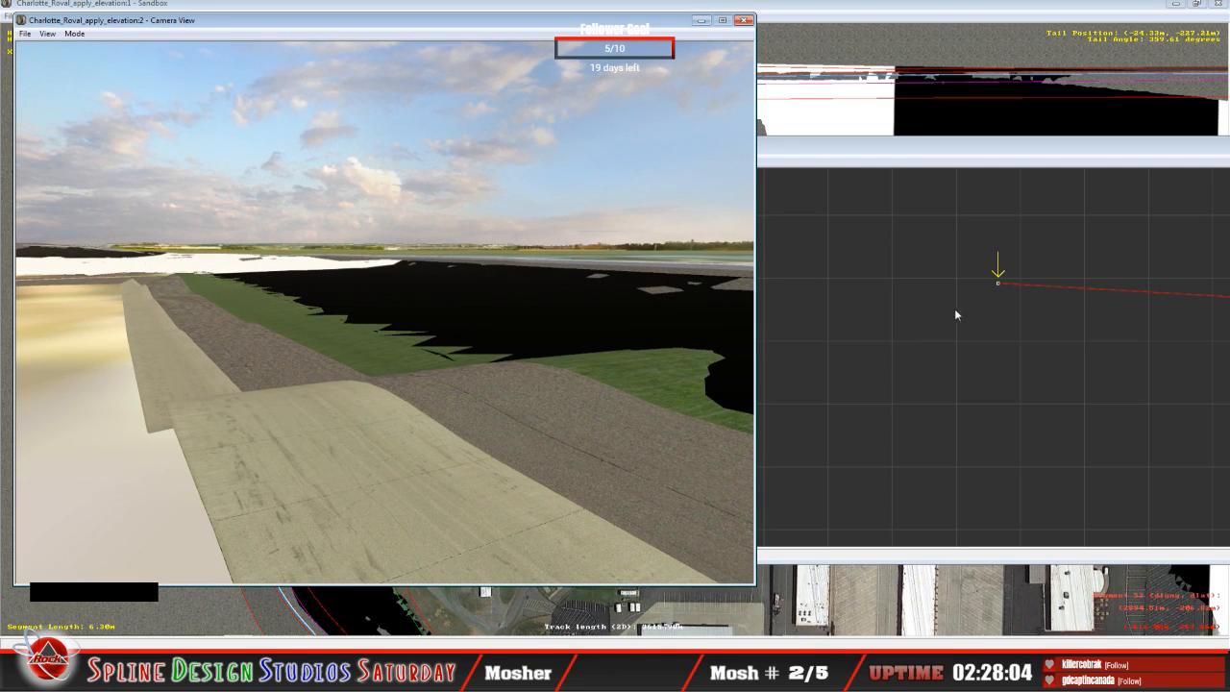
pyautogui.click(1000, 281)
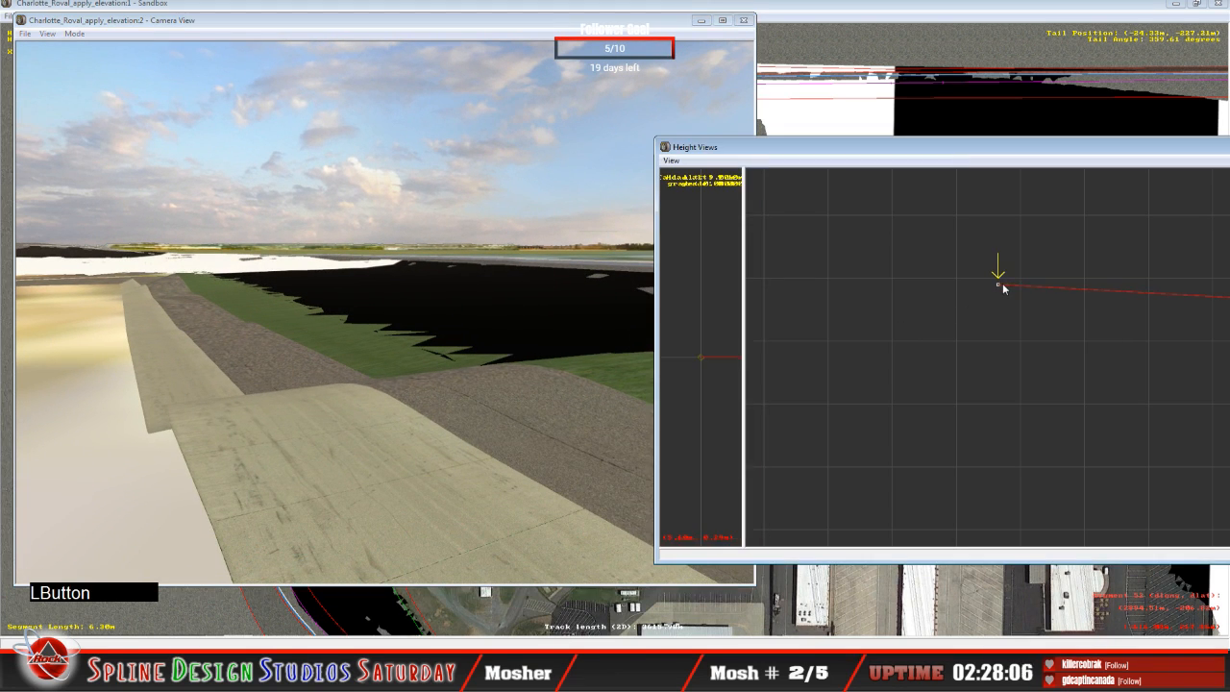
pyautogui.moveTo(1005, 282); pyautogui.dragTo(1005, 289)
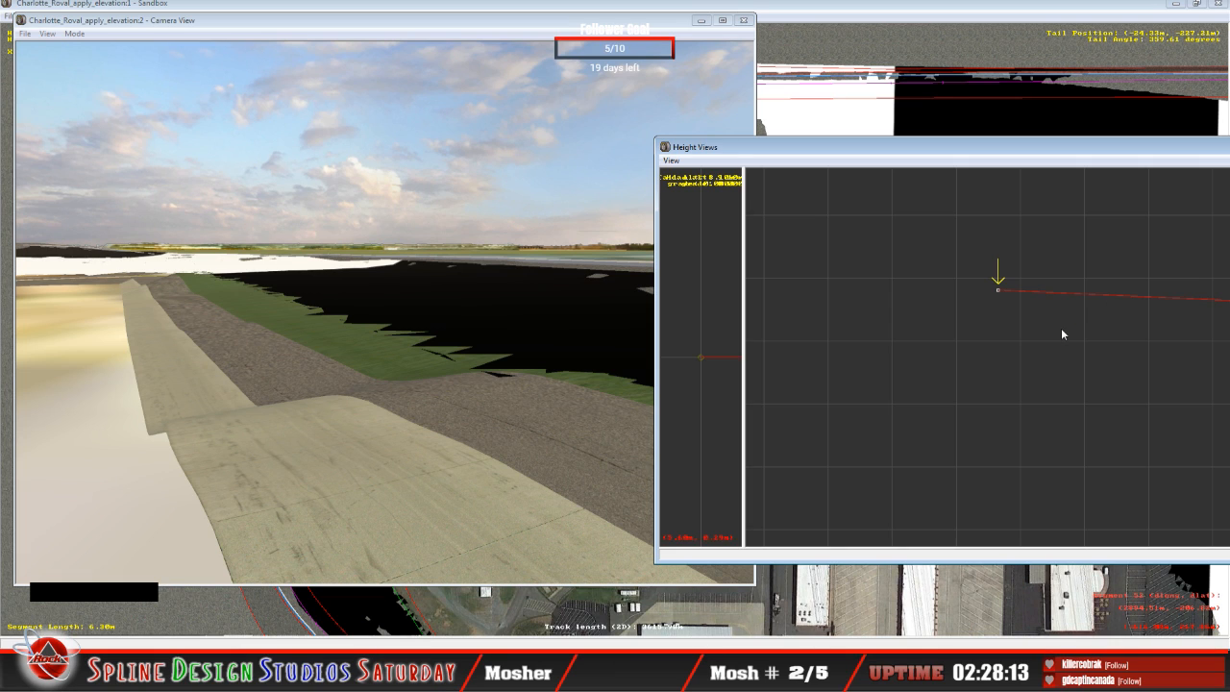
# Step: Raise the inner cross-section nodes on the 22.82 m and 39.72 m straight segments to bring up the track edge
pyautogui.press('Up')
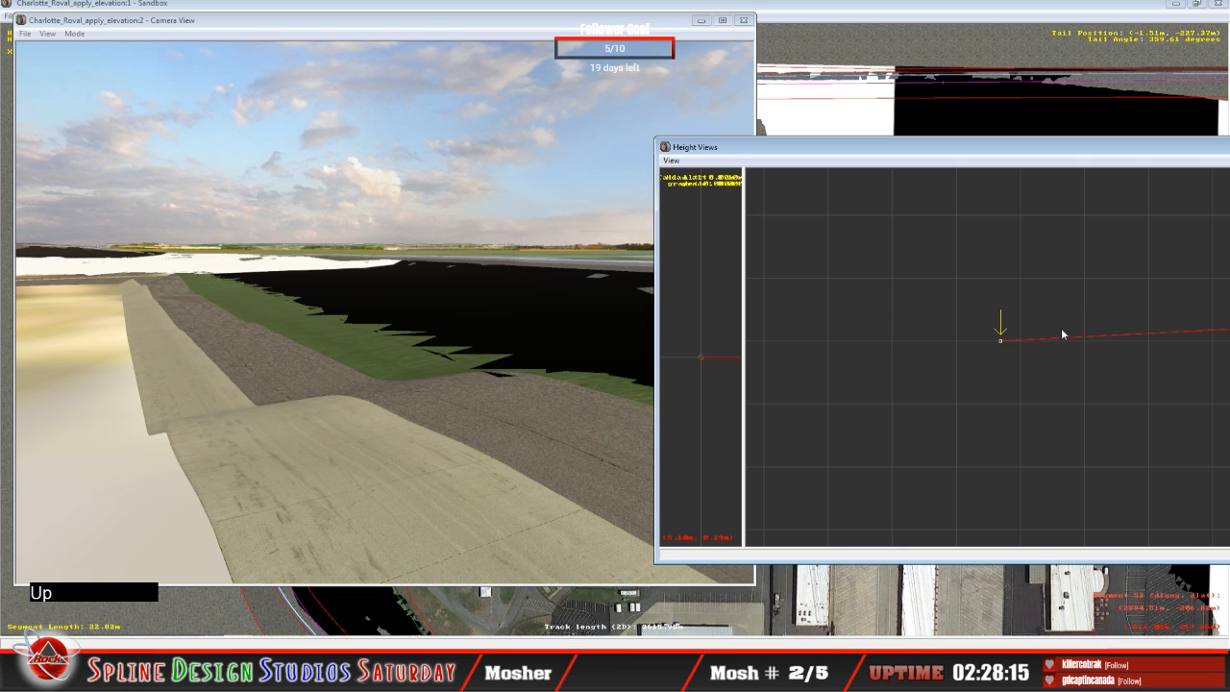
pyautogui.moveTo(1001, 341); pyautogui.dragTo(1006, 291)
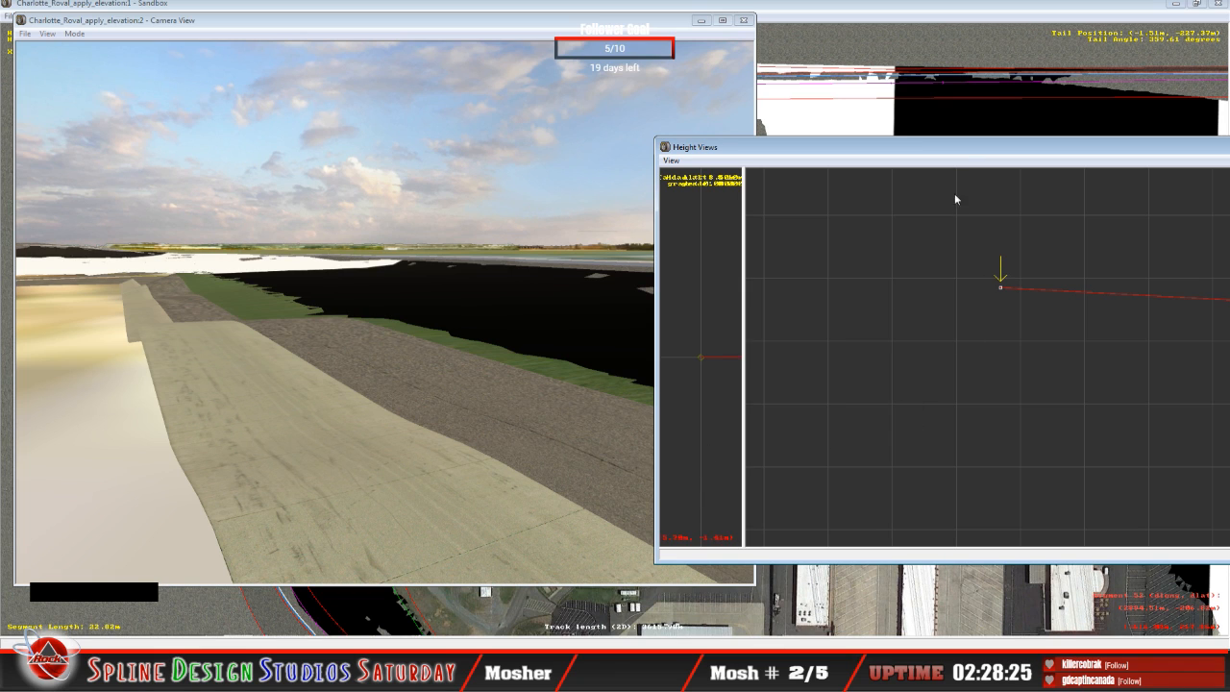
pyautogui.moveTo(1000, 285); pyautogui.dragTo(1010, 356)
pyautogui.moveTo(1014, 346); pyautogui.dragTo(997, 282)
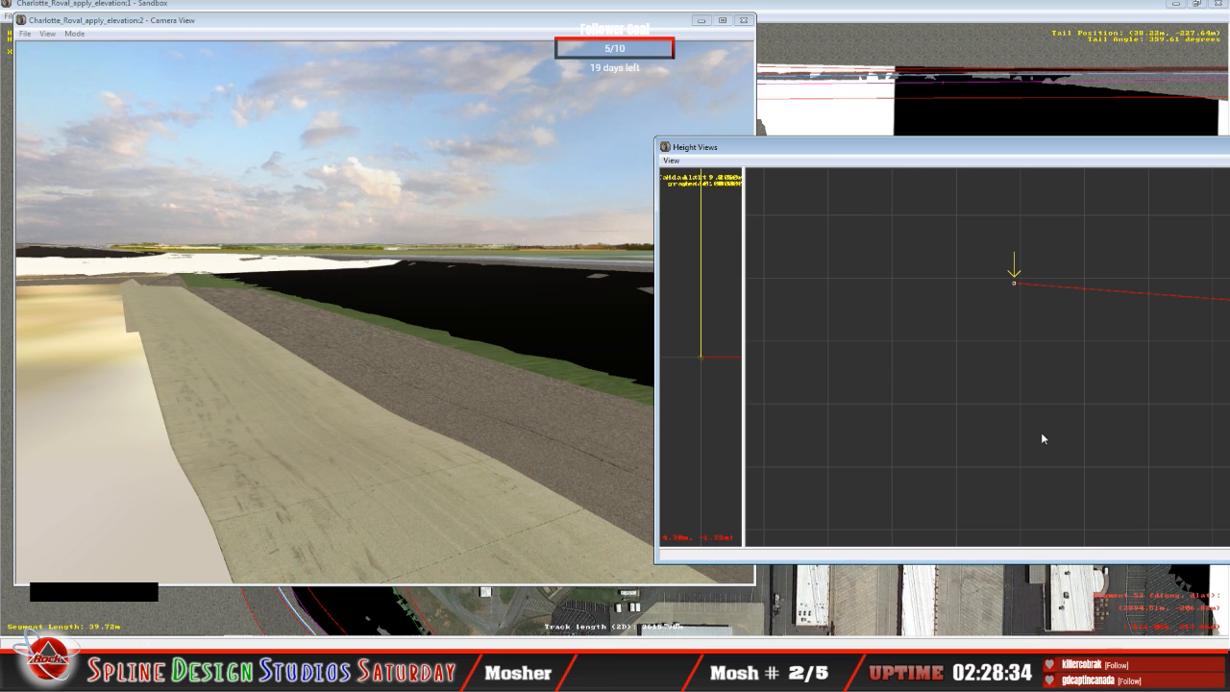
# Step: Return to the 76.55 m straight segment and lower its inner cross-section node slightly
pyautogui.press('Down')
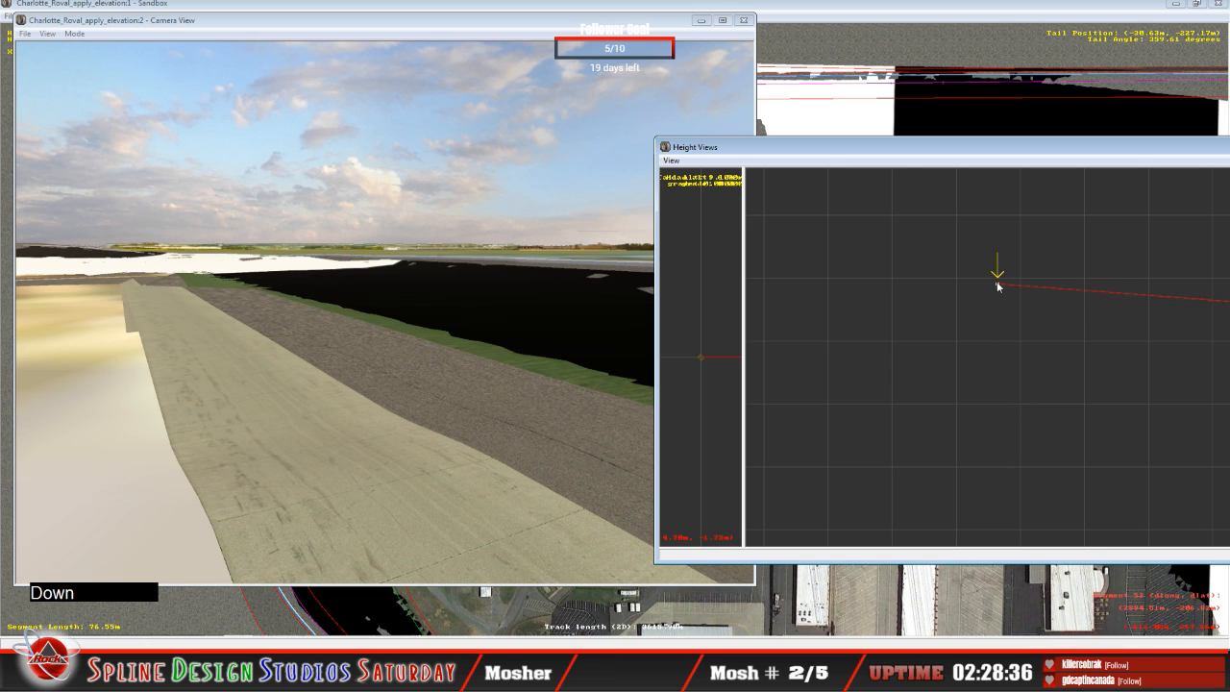
pyautogui.click(998, 280)
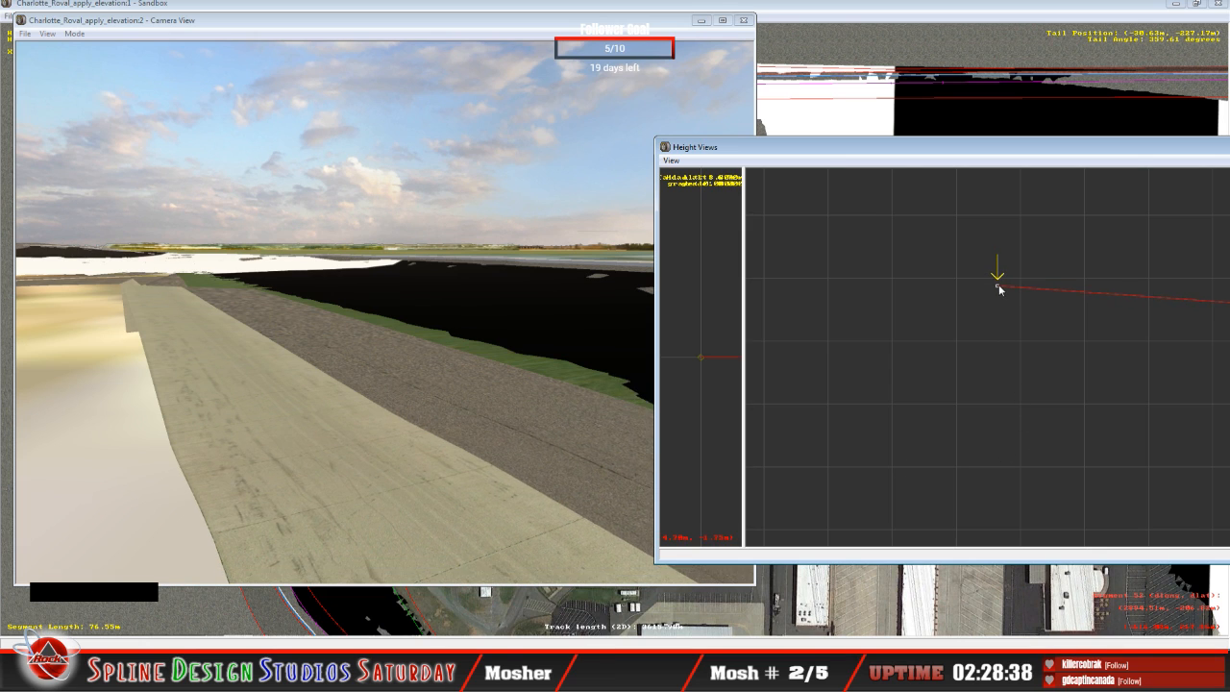
pyautogui.moveTo(999, 285); pyautogui.dragTo(998, 287)
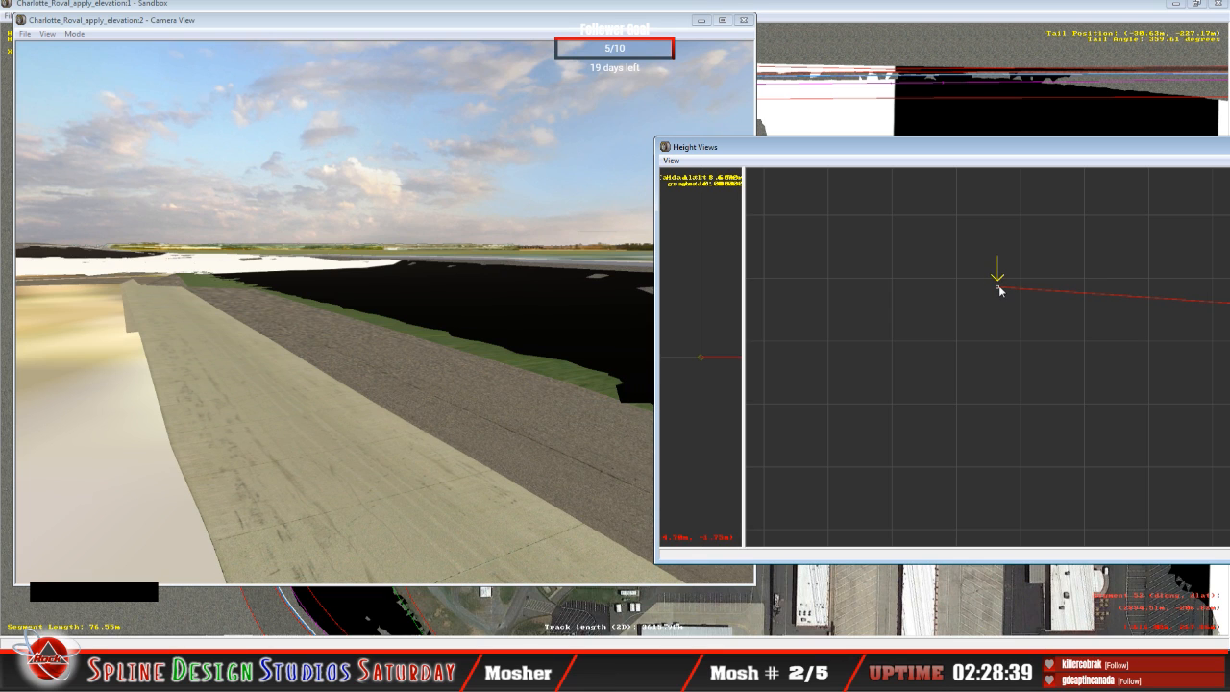
# Step: Move past the 39.72 m segment and raise the inner cross-section node on the 7.02 m straight segment
pyautogui.press('Up')
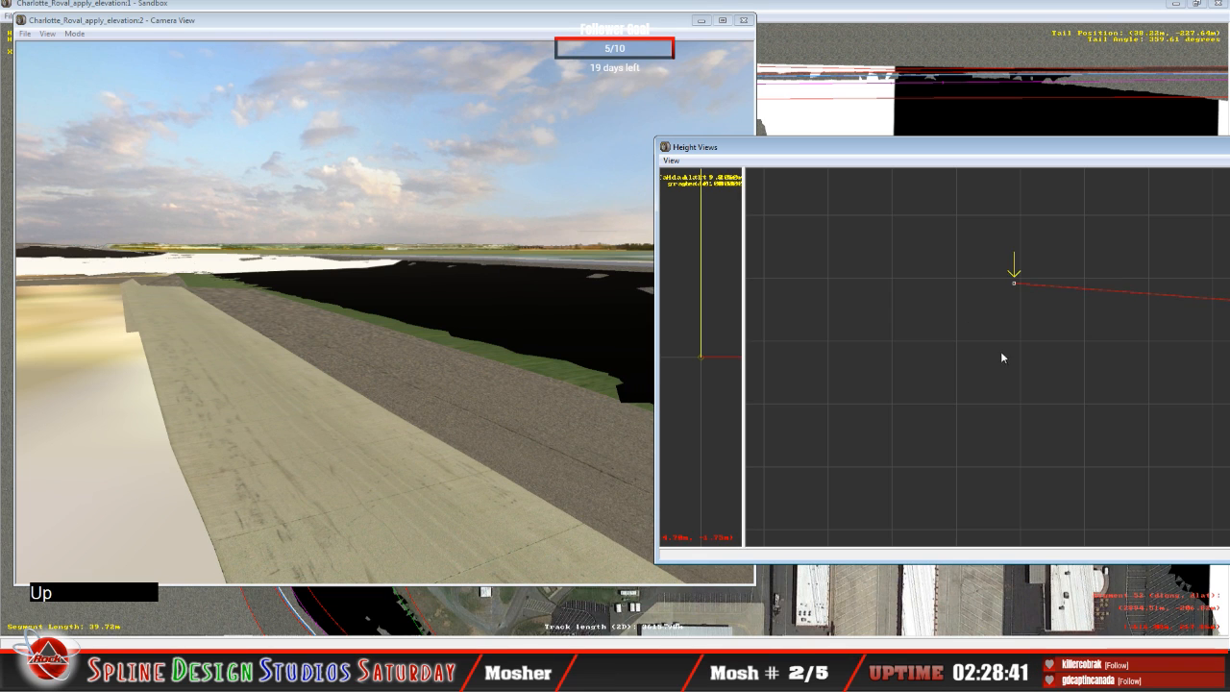
pyautogui.press('Up')
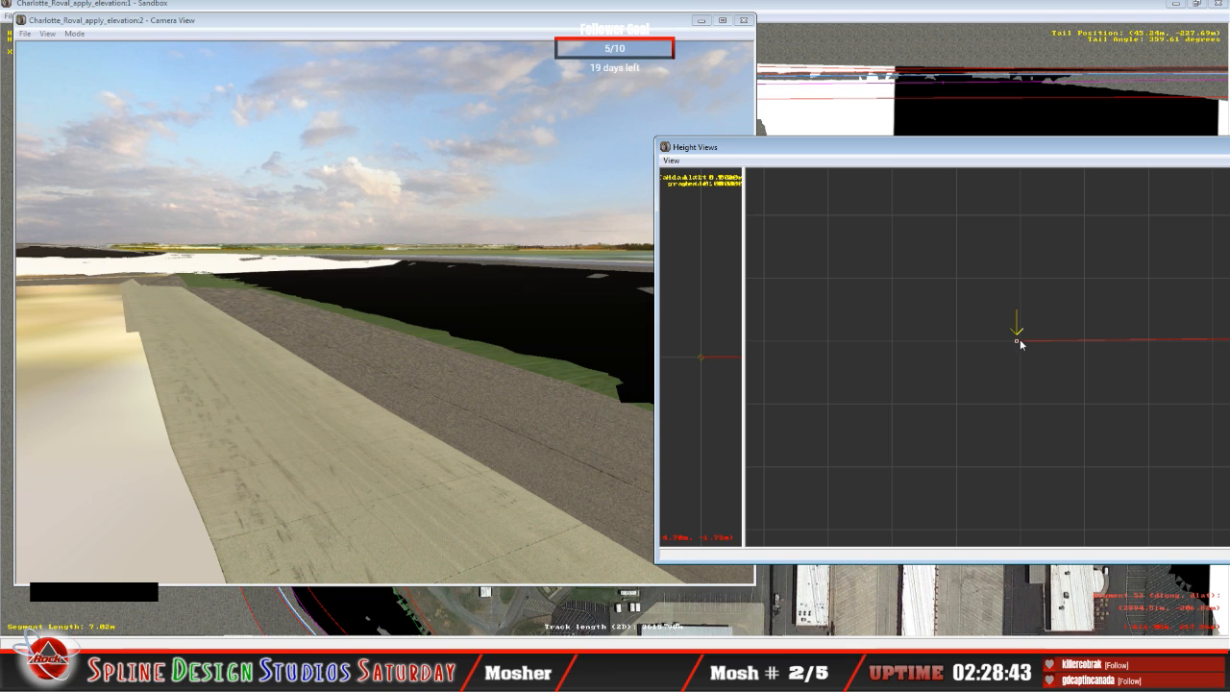
pyautogui.moveTo(1017, 339); pyautogui.dragTo(1009, 283)
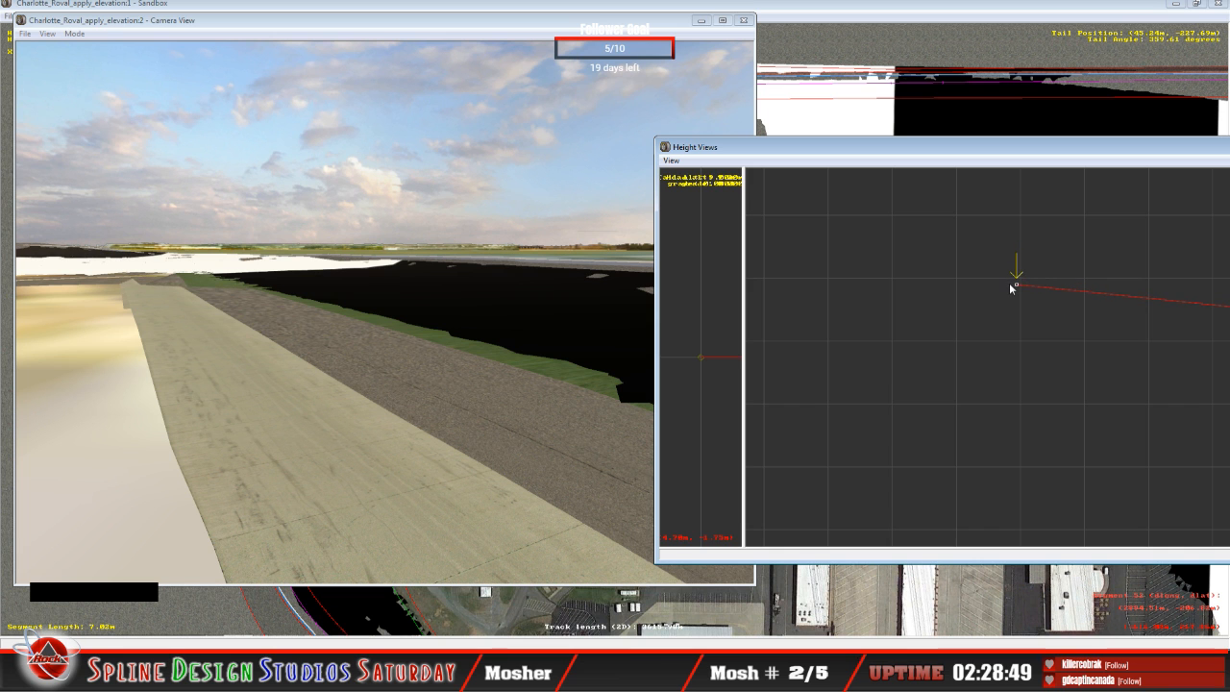
# Step: Slew the camera along the 7.02 m straight segment to check its edge, and raise its inner node slightly more
pyautogui.click(291, 370)
pyautogui.click(75, 34)
pyautogui.click(102, 62)
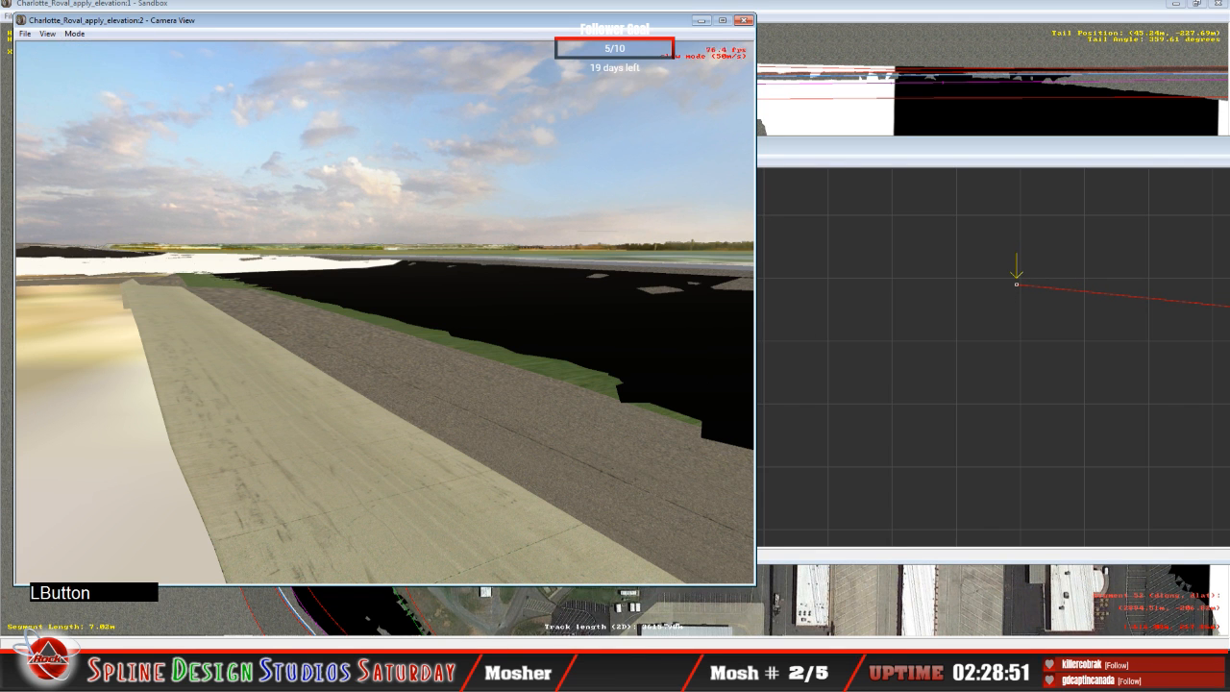
pyautogui.moveTo(384, 313); pyautogui.dragTo(325, 308, button='right')
pyautogui.moveTo(325, 308); pyautogui.dragTo(414, 303)
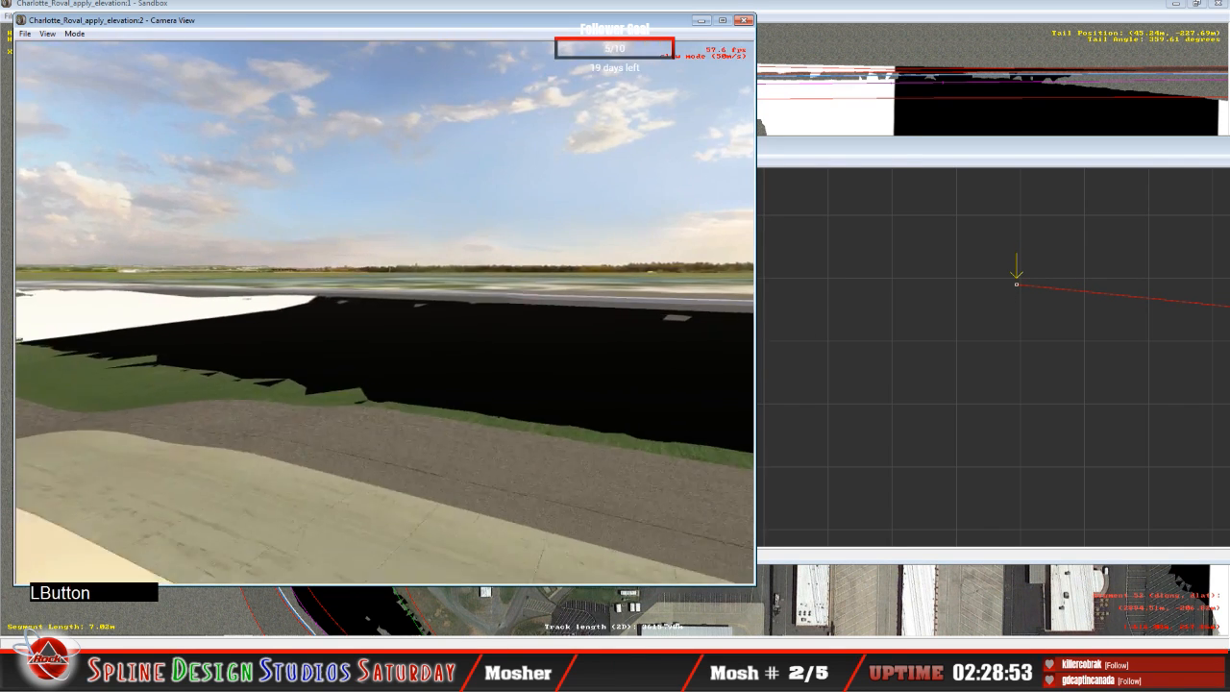
pyautogui.moveTo(384, 313); pyautogui.dragTo(328, 309, button='right')
pyautogui.moveTo(329, 310); pyautogui.dragTo(321, 310)
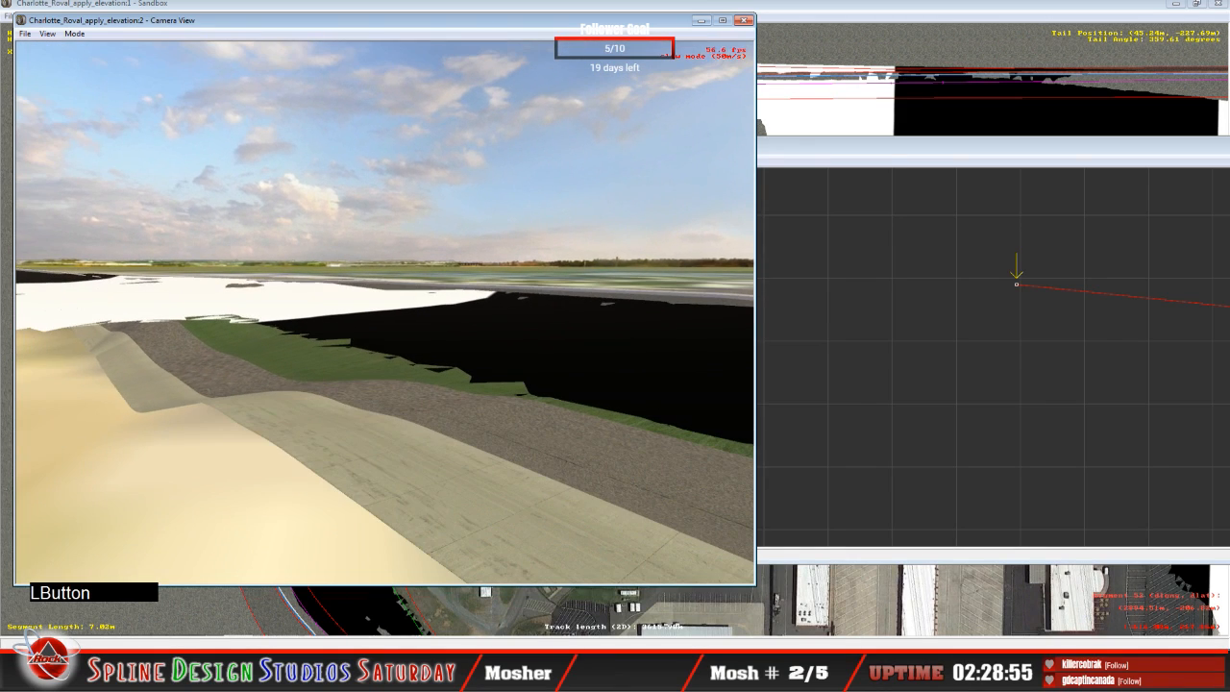
pyautogui.press('space')
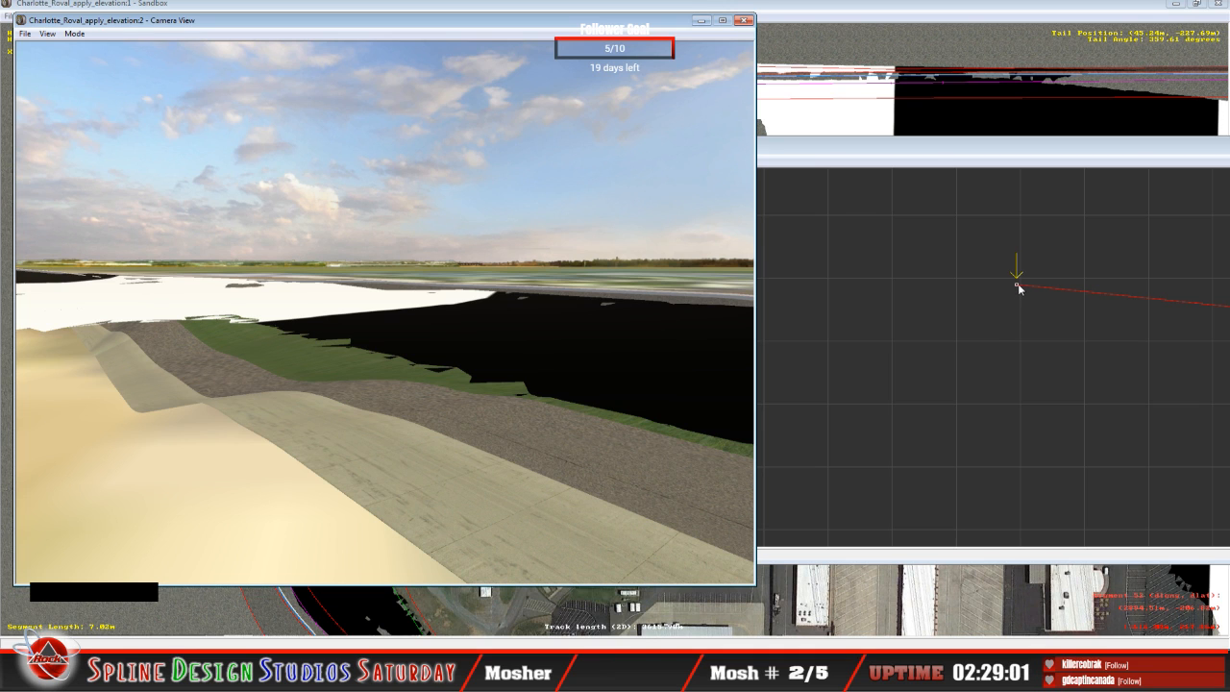
pyautogui.moveTo(1019, 285); pyautogui.dragTo(1014, 282)
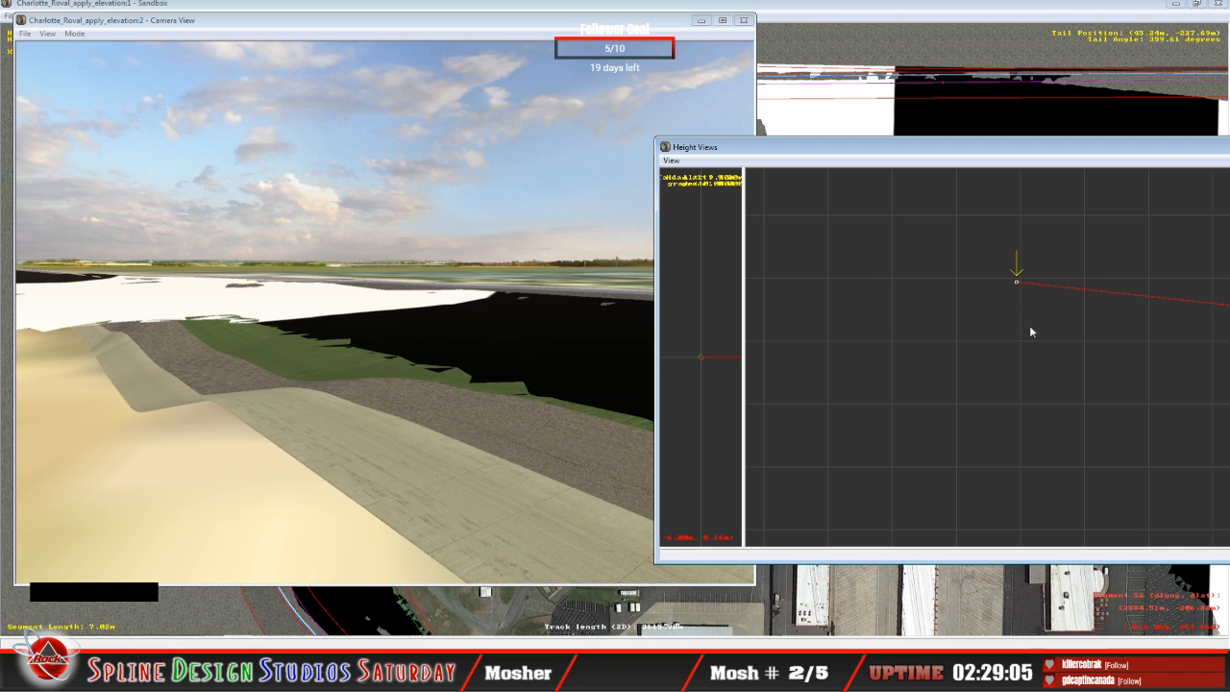
# Step: Raise the inner cross-section nodes on the 34.66 m straight segment and the 31.65 m curved segment, and select the following cross-section
pyautogui.press('Up')
pyautogui.moveTo(1029, 337); pyautogui.dragTo(1016, 287)
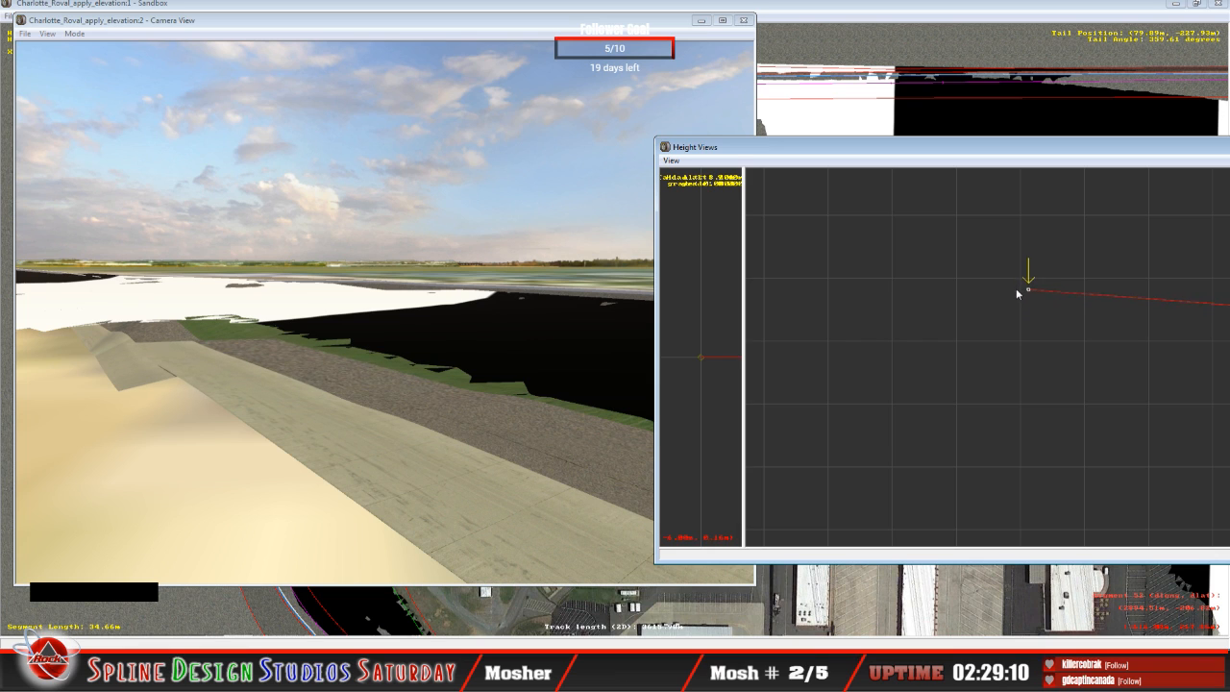
pyautogui.press('Up')
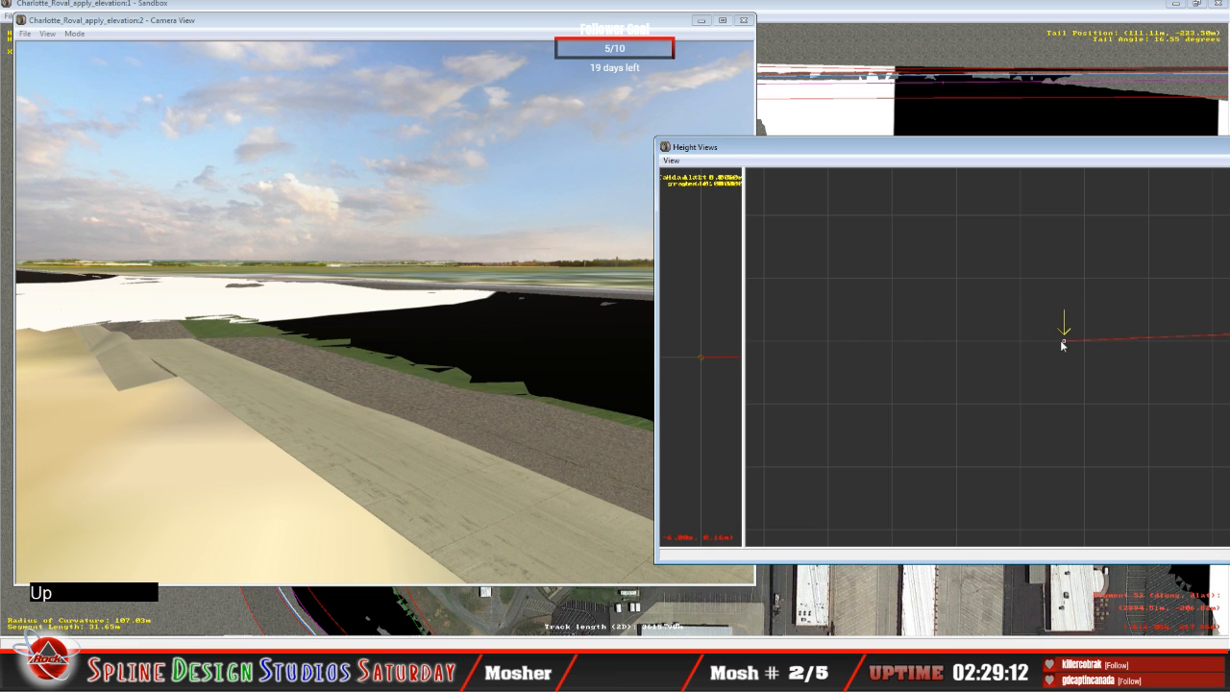
pyautogui.moveTo(1063, 341); pyautogui.dragTo(1052, 279)
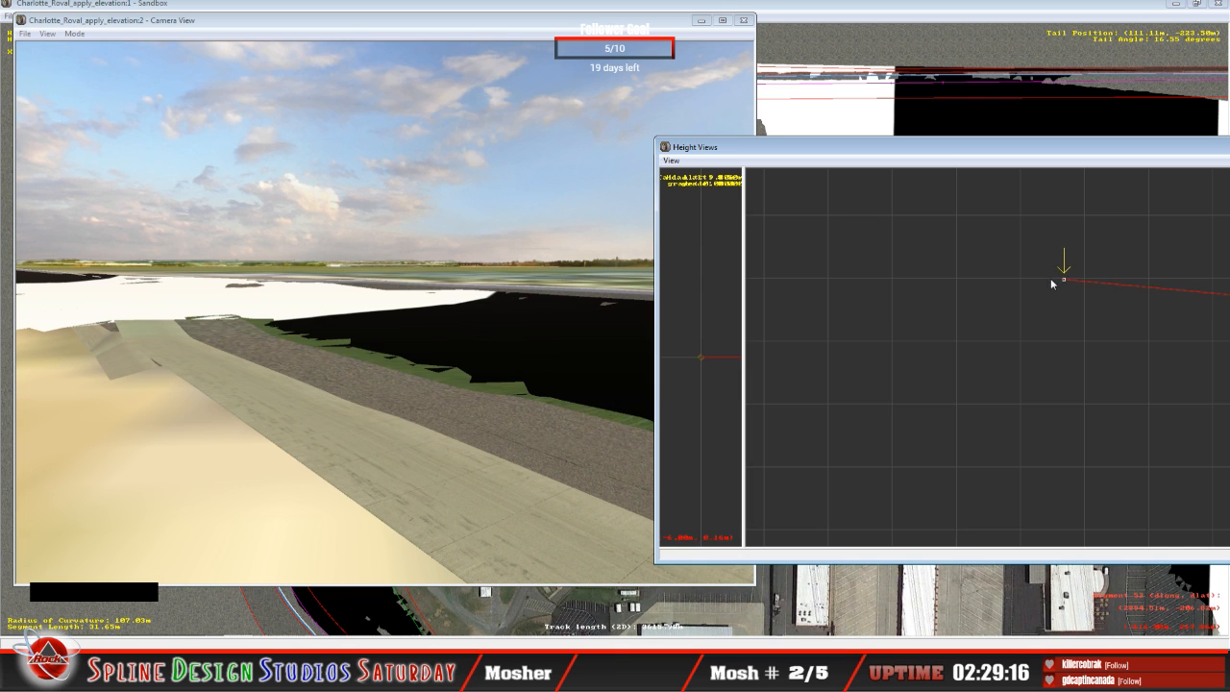
pyautogui.press('Up')
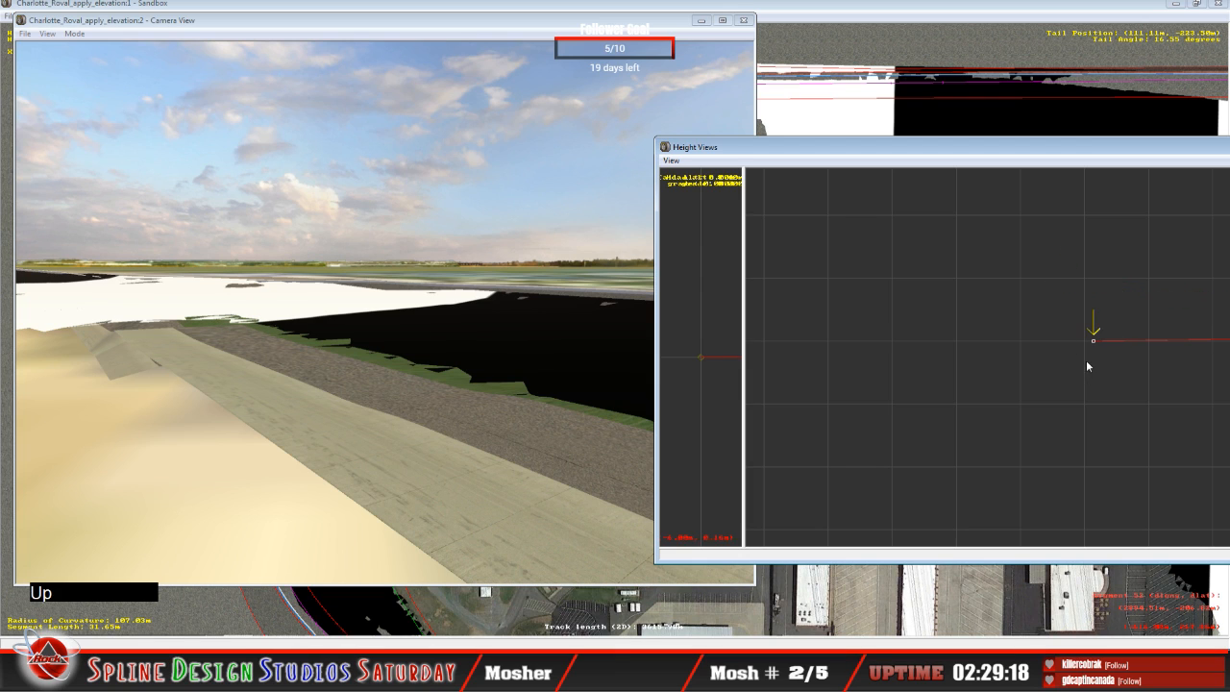
# Step: Raise the inner cross-section node on the 26.48 m curved segment and slew the camera forward to check the edge against the terrain
pyautogui.moveTo(1094, 344); pyautogui.dragTo(1081, 290)
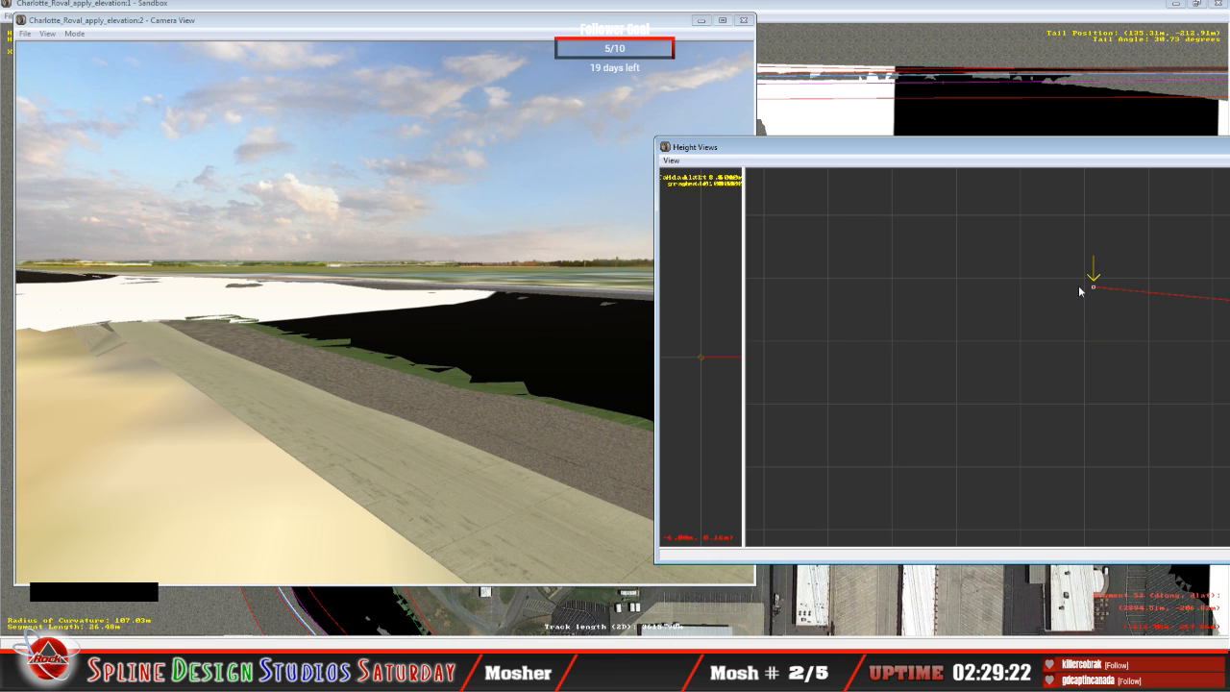
pyautogui.click(345, 459)
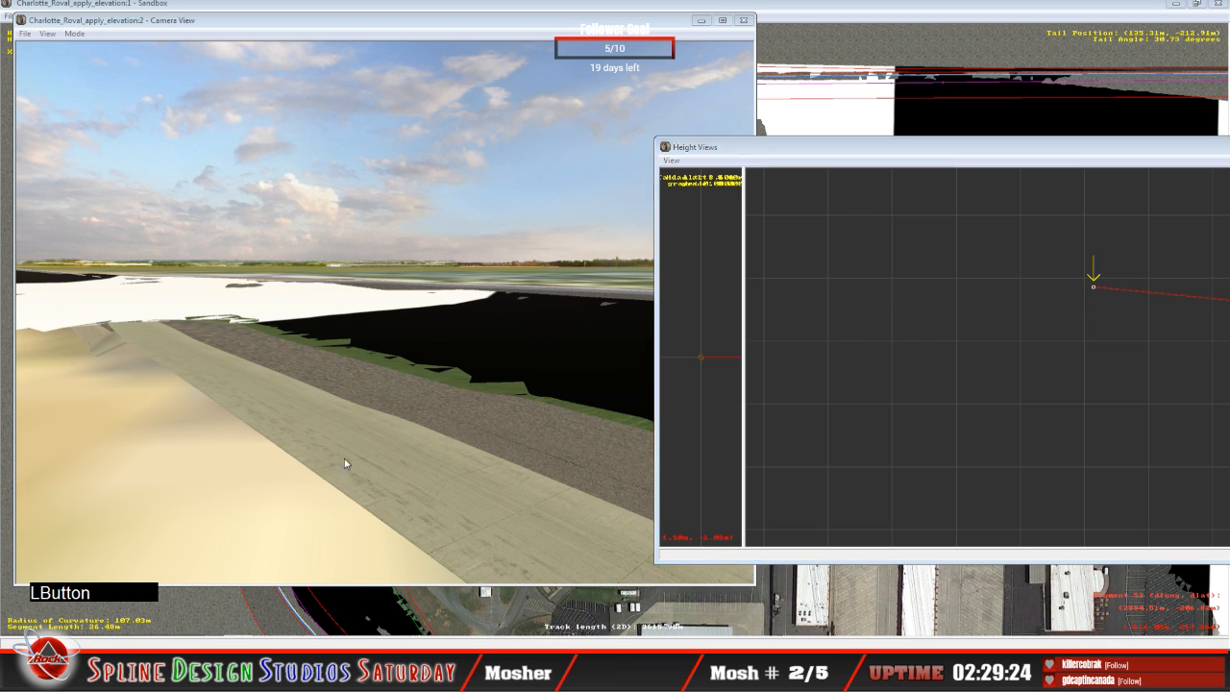
pyautogui.click(75, 35)
pyautogui.click(94, 63)
pyautogui.moveTo(95, 65); pyautogui.dragTo(41, 55, button='right')
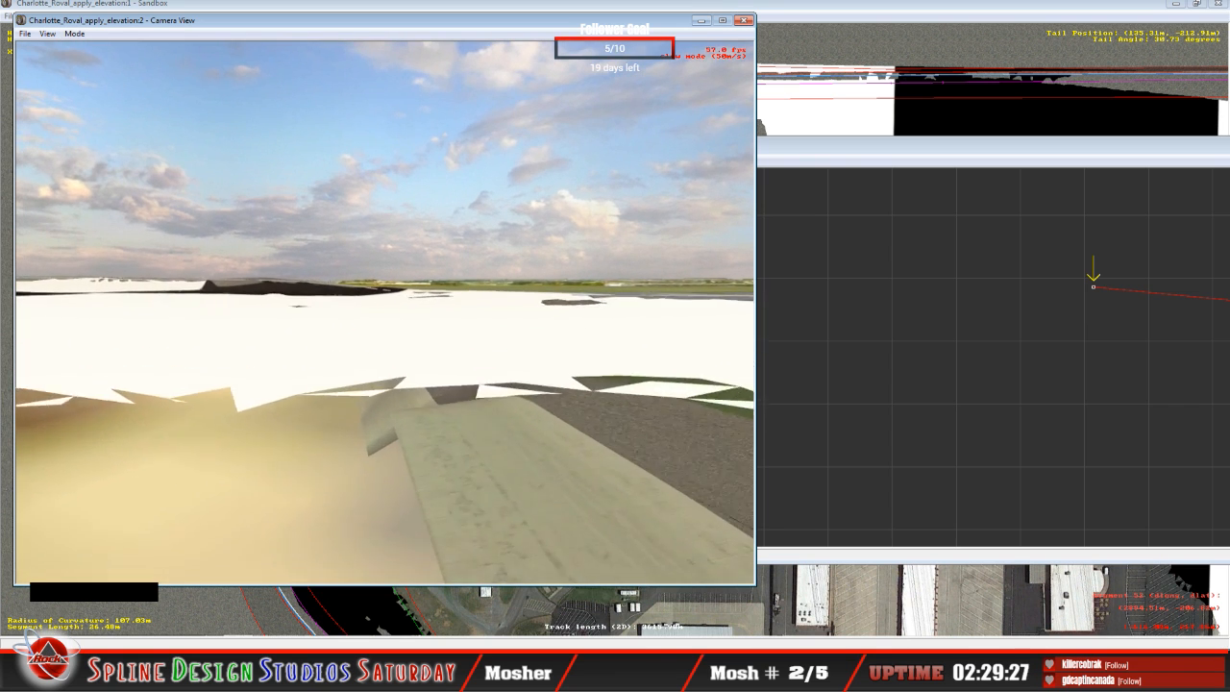
pyautogui.moveTo(41, 56); pyautogui.dragTo(119, 56)
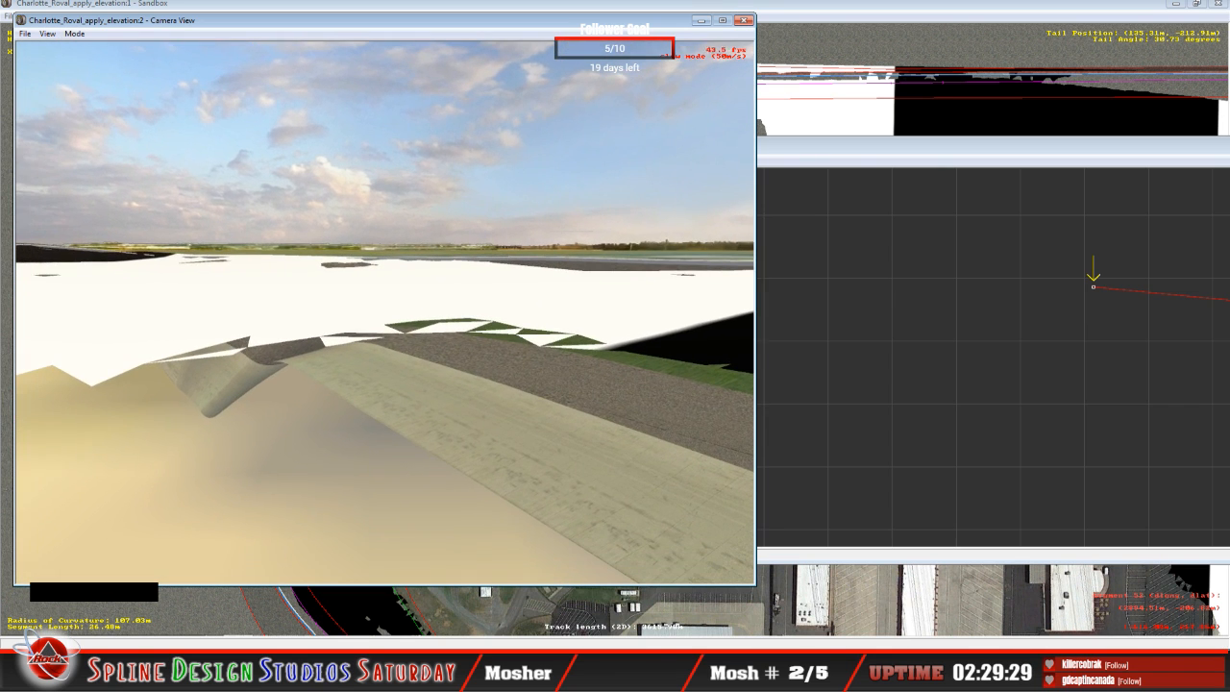
pyautogui.press('space')
# Step: Raise the inner cross-section node on the 40.71 m curved segment until its surface shows above the LiDAR terrain
pyautogui.click(892, 268)
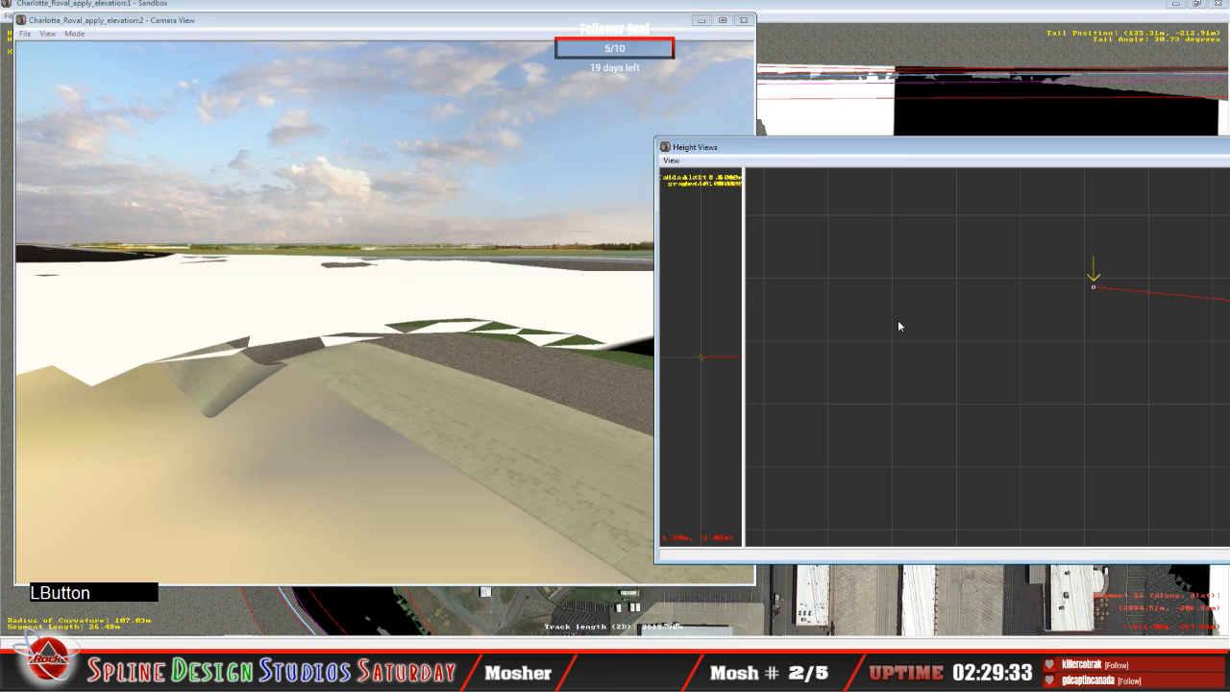
pyautogui.press('Up')
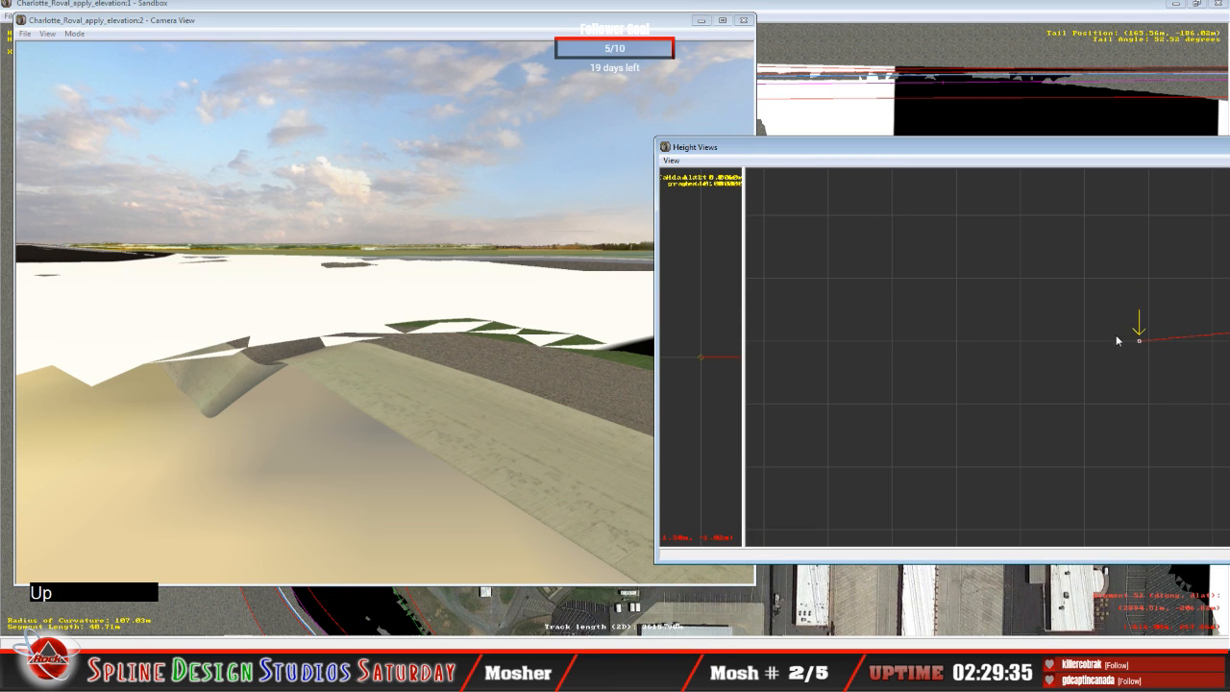
pyautogui.moveTo(1121, 336); pyautogui.dragTo(1126, 305)
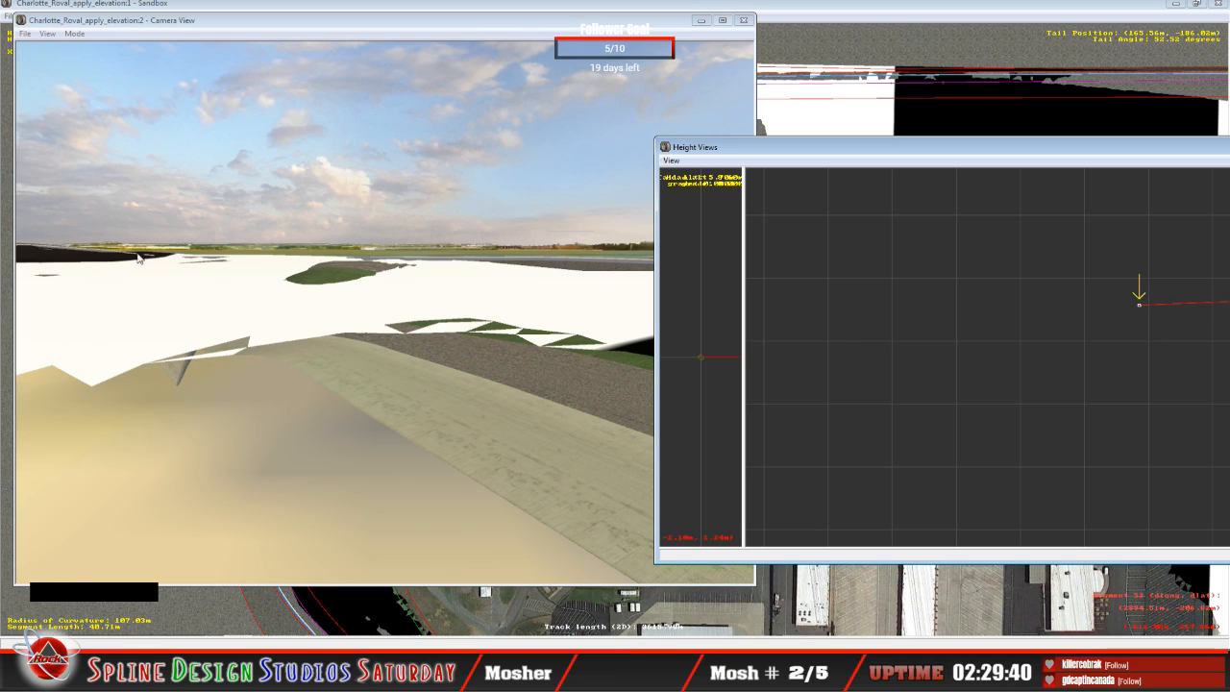
pyautogui.moveTo(1139, 304); pyautogui.dragTo(1137, 298)
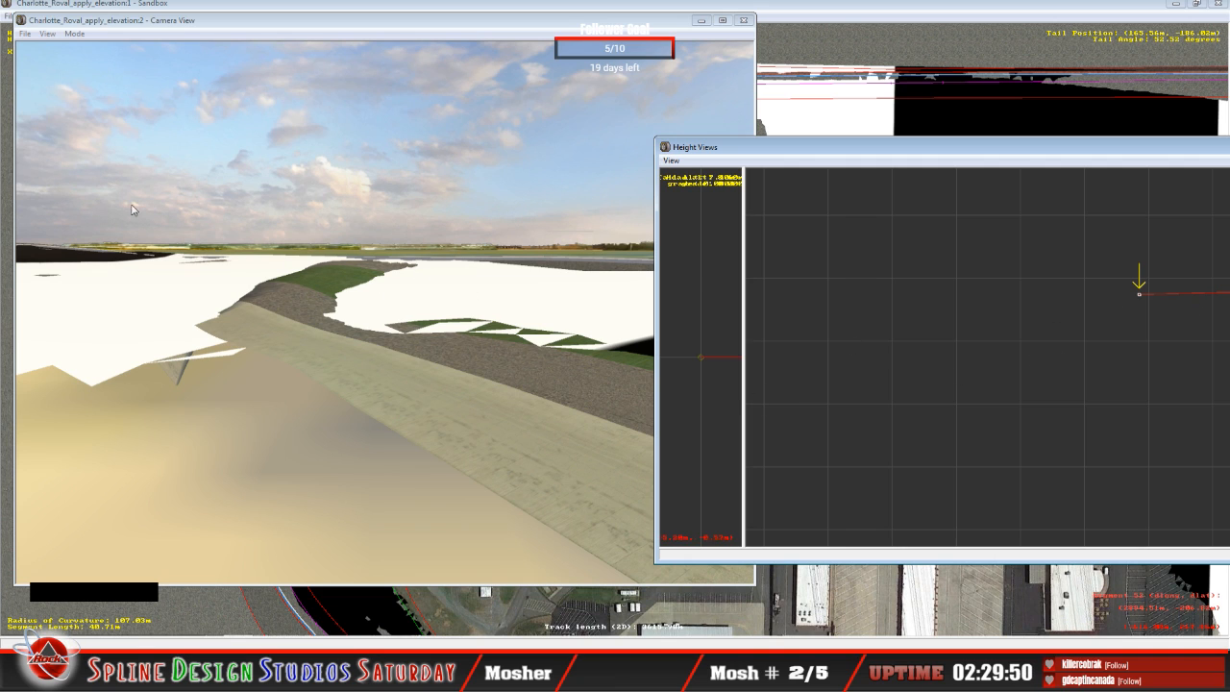
# Step: Slew the camera around the 40.71 m curved segment to examine how its inner edge meets the terrain
pyautogui.click(75, 35)
pyautogui.click(100, 65)
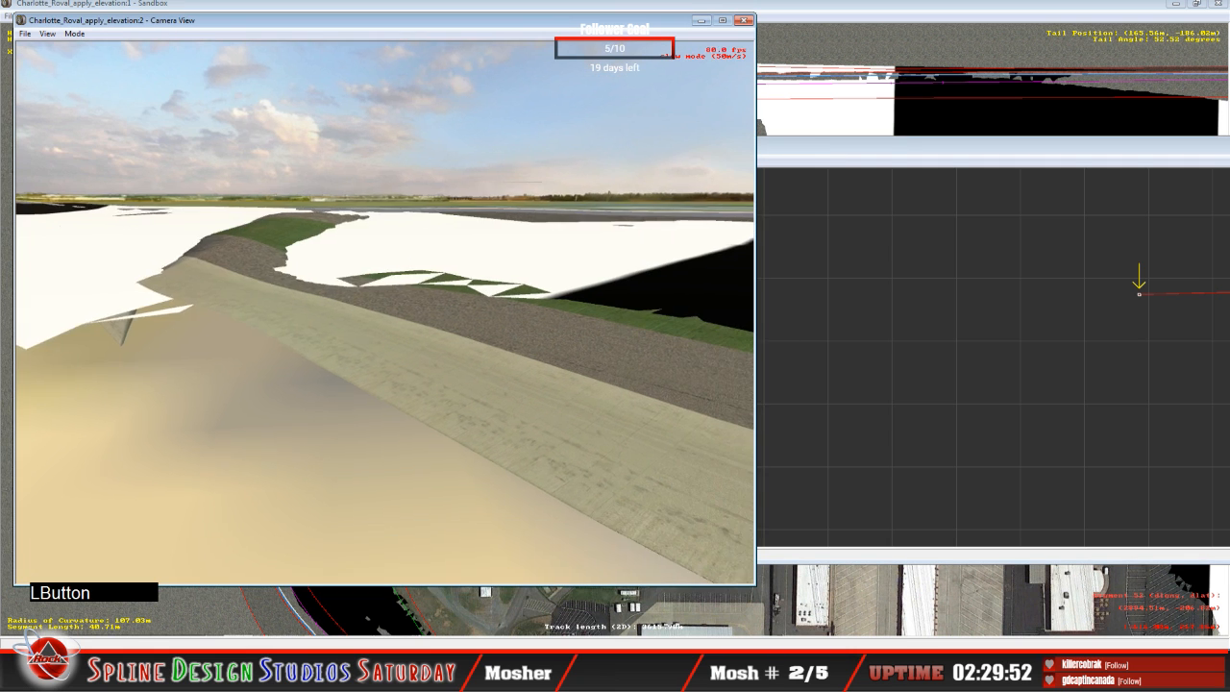
pyautogui.moveTo(385, 312); pyautogui.dragTo(375, 293)
pyautogui.moveTo(375, 293); pyautogui.dragTo(385, 284, button='right')
pyautogui.moveTo(384, 284); pyautogui.dragTo(462, 286)
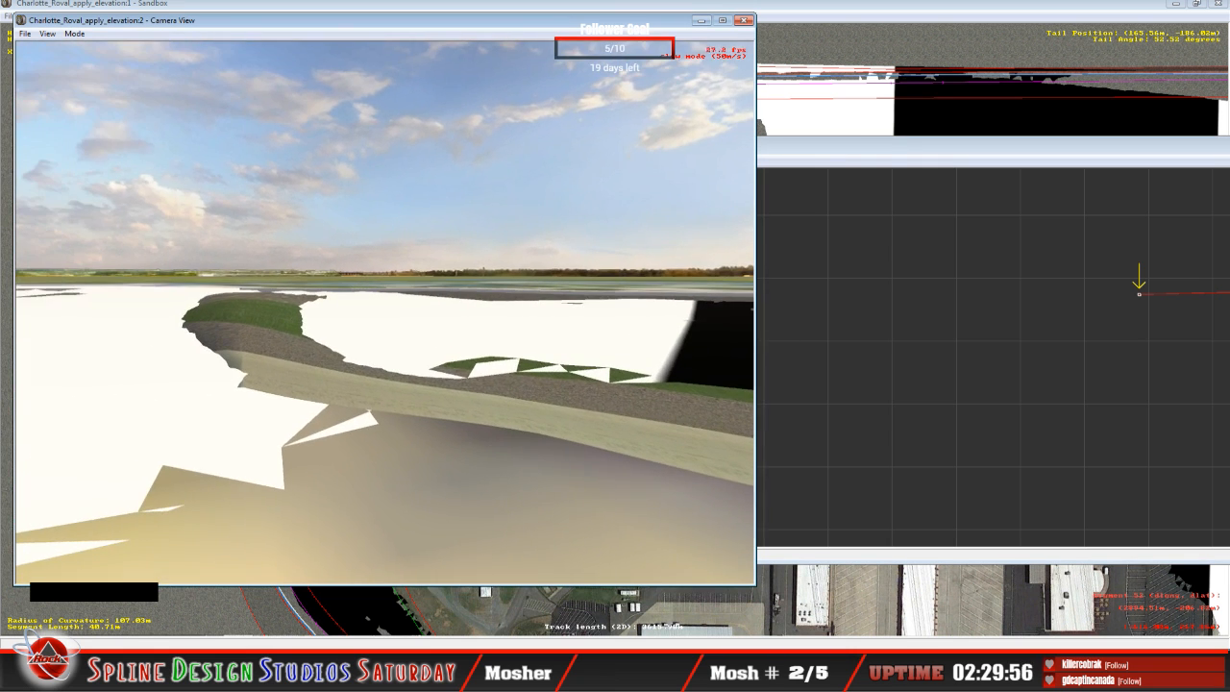
pyautogui.moveTo(385, 312); pyautogui.dragTo(346, 274, button='right')
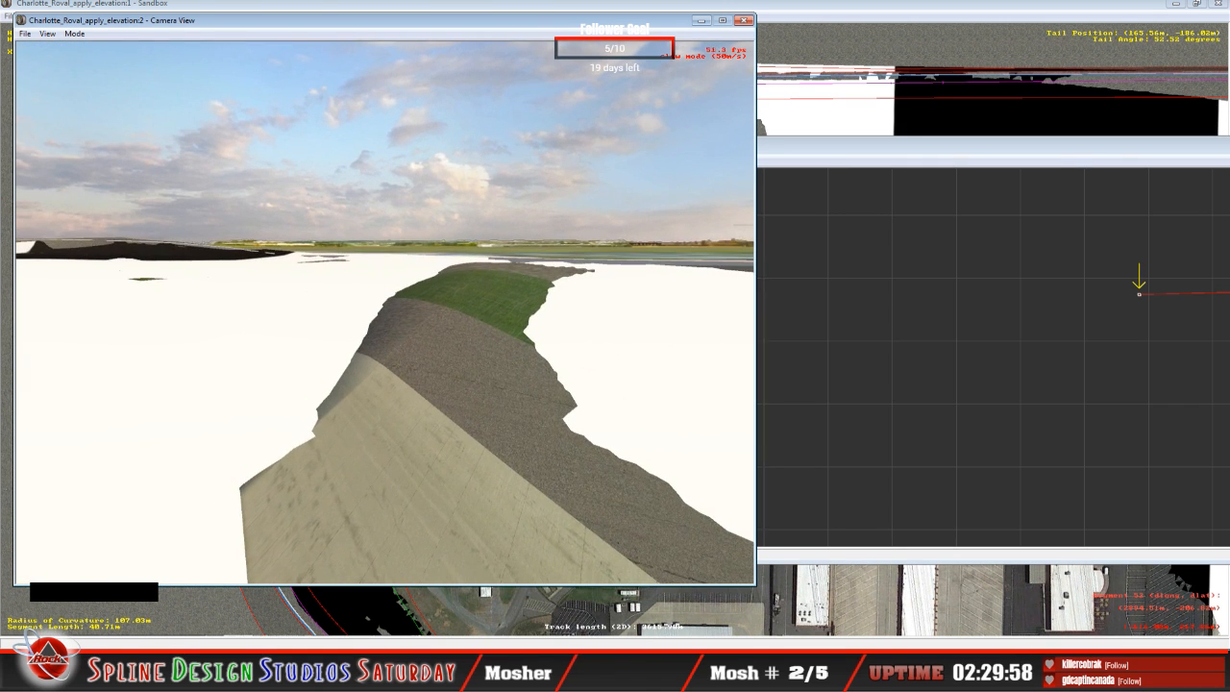
pyautogui.moveTo(385, 318); pyautogui.dragTo(384, 318)
pyautogui.press('space')
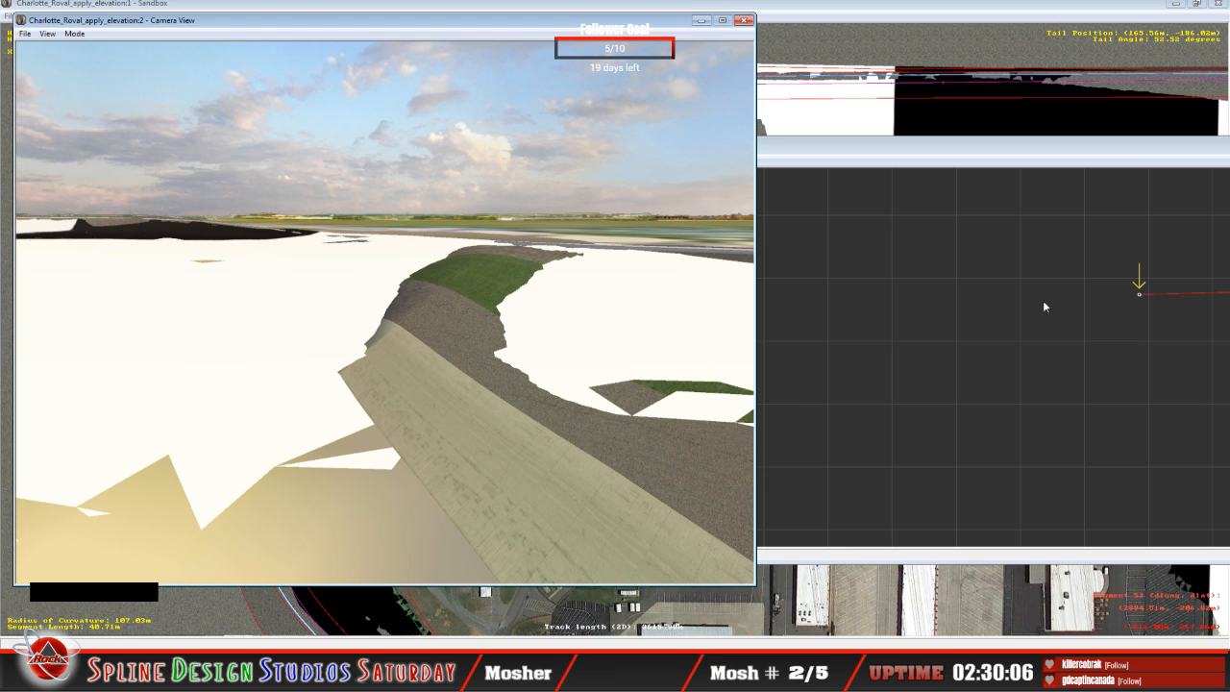
# Step: Raise the inner cross-section nodes on the 28.08 m and 11.21 m curved segments
pyautogui.click(1030, 173)
pyautogui.press('Up')
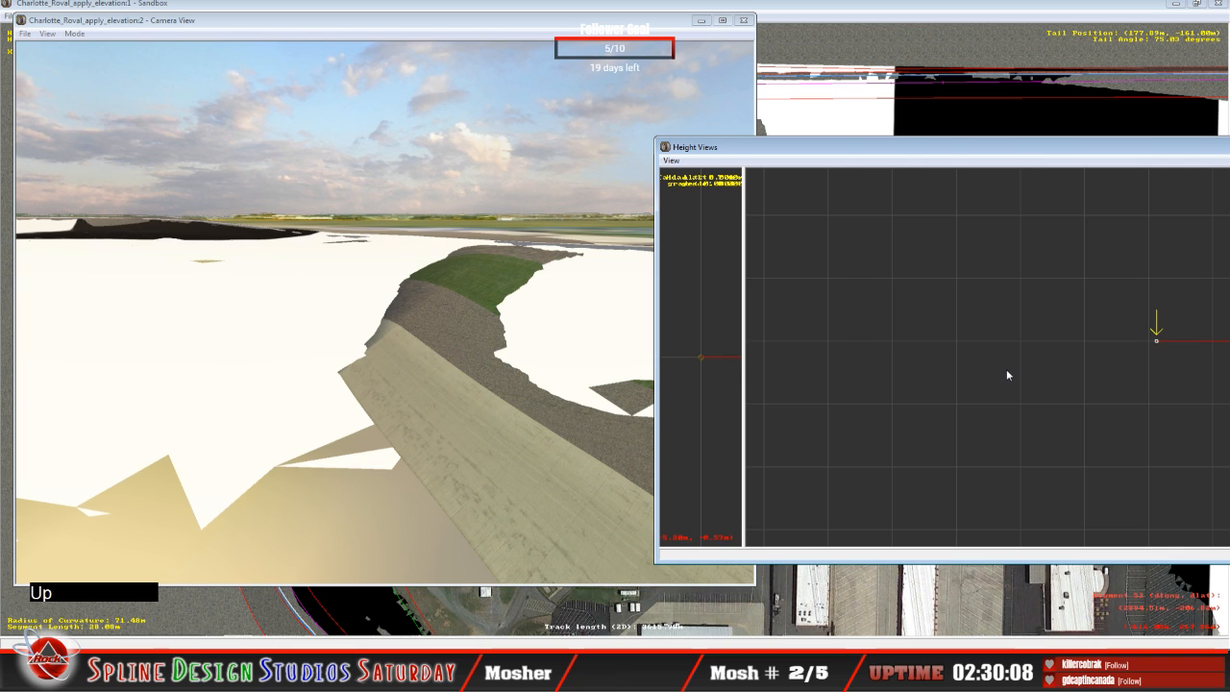
pyautogui.moveTo(1156, 341); pyautogui.dragTo(1154, 272)
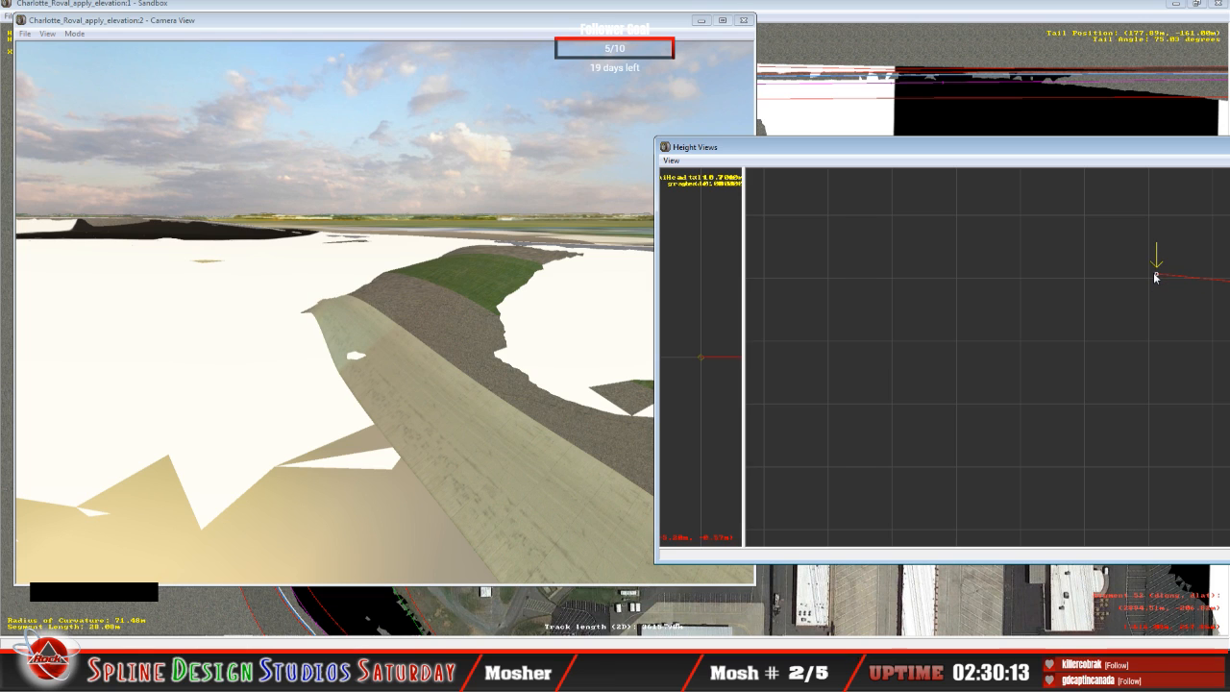
pyautogui.press('Up')
pyautogui.press('c')
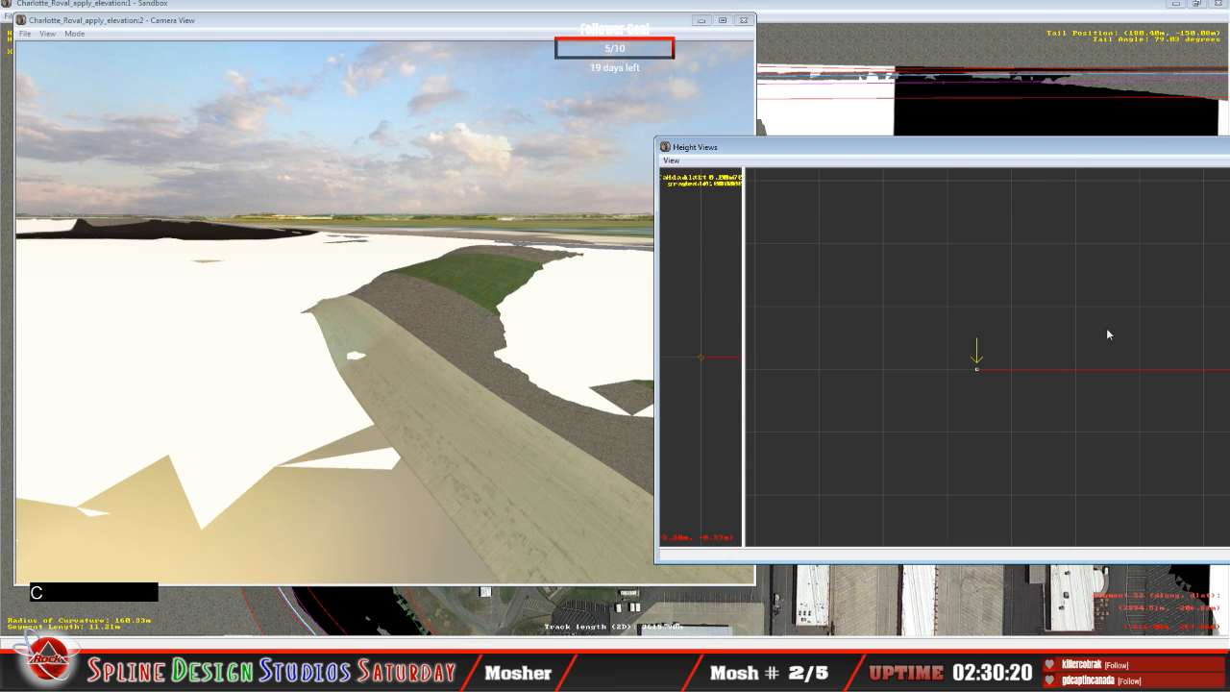
pyautogui.moveTo(980, 372); pyautogui.dragTo(957, 293)
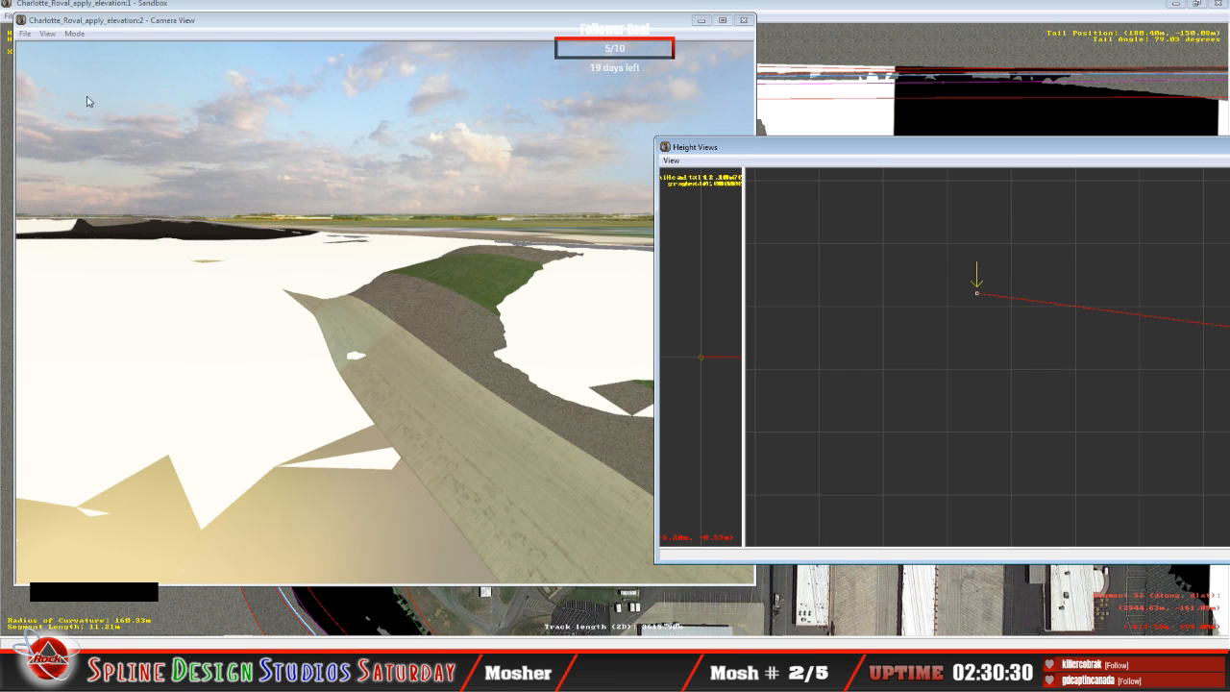
# Step: Inspect the surrounding terrain coverage in the top-down track view and raise the 11.21 m segment's inner node slightly more
pyautogui.click(429, 9)
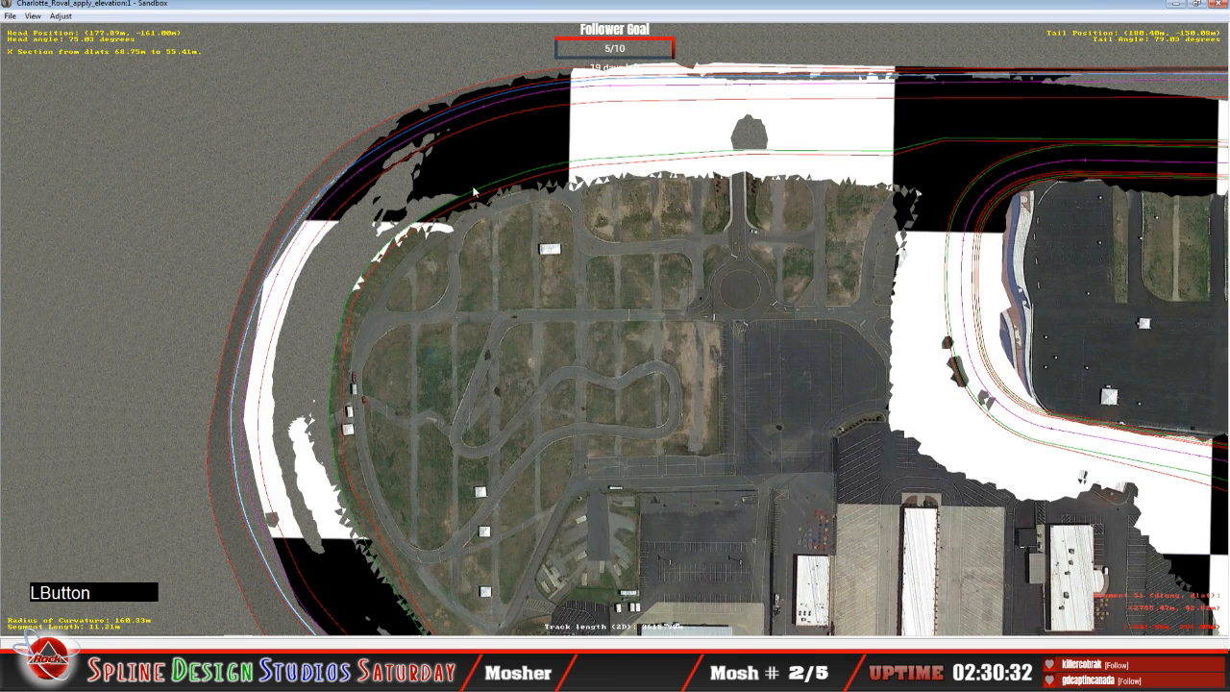
pyautogui.click(572, 105)
pyautogui.press('c')
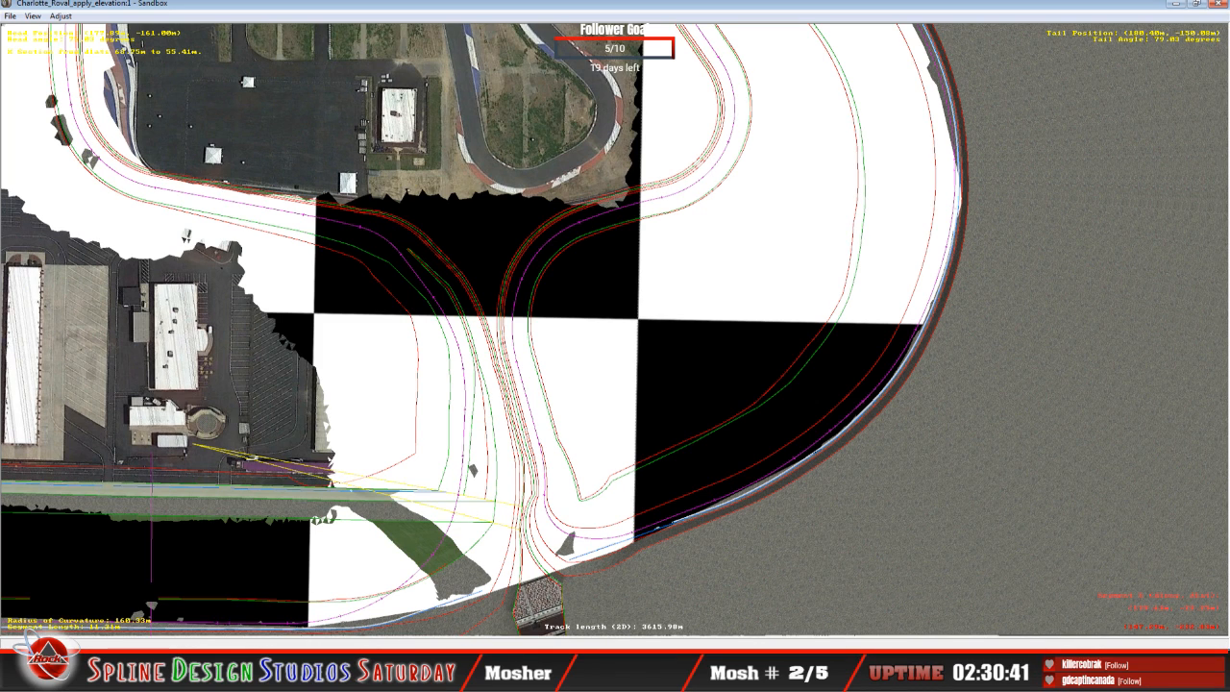
pyautogui.click(432, 601)
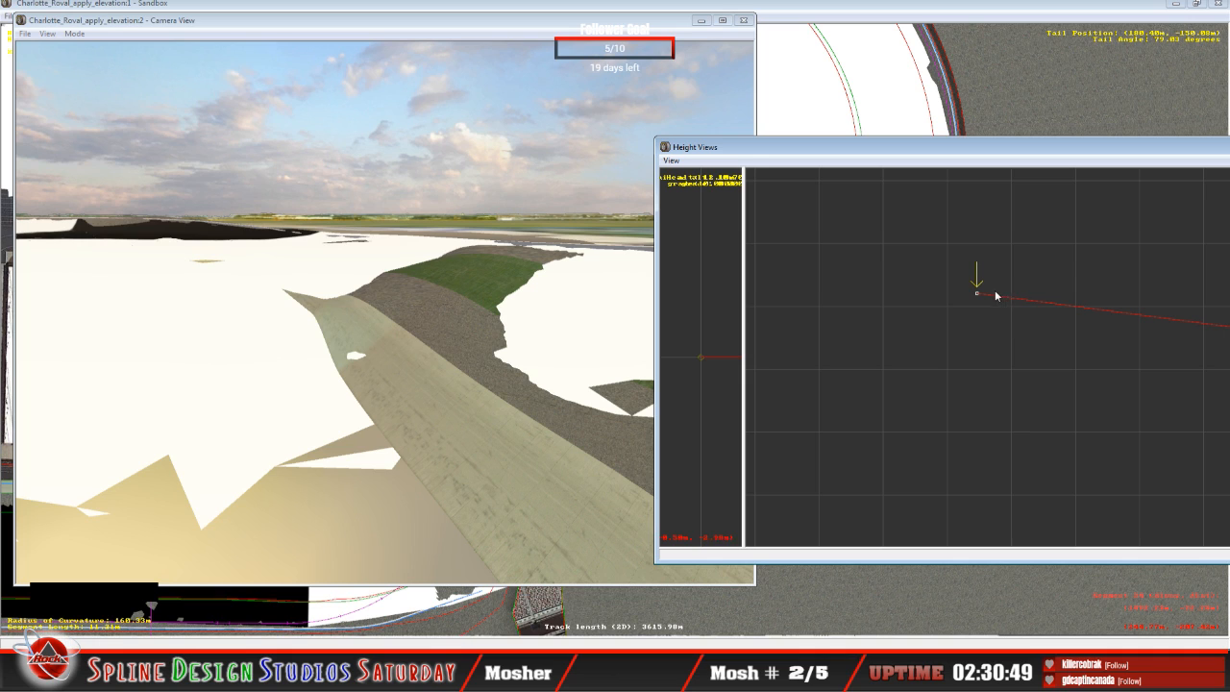
pyautogui.moveTo(977, 295)
pyautogui.mouseDown()
pyautogui.moveTo(979, 278)
pyautogui.moveTo(979, 292)
pyautogui.mouseUp()
# Step: Raise the inner cross-section node on the following 23.88 m curved segment to about 19.67° banking, checking it against the top-down view
pyautogui.press('Up')
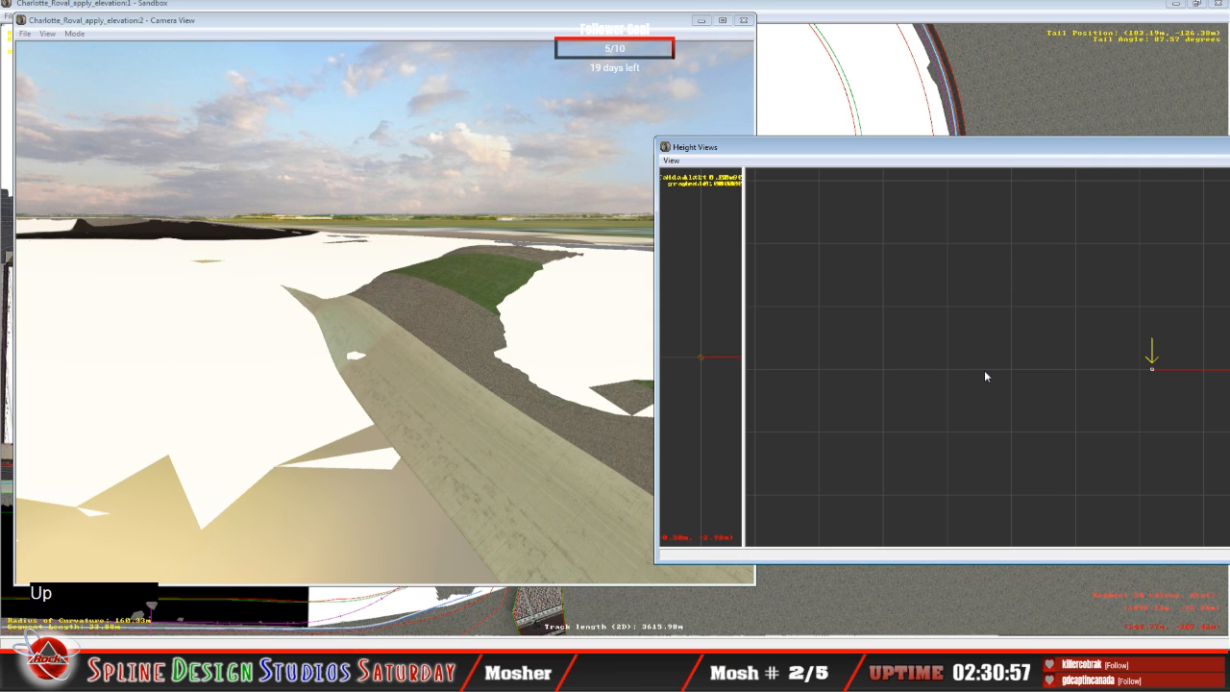
pyautogui.moveTo(1152, 366); pyautogui.dragTo(1146, 278)
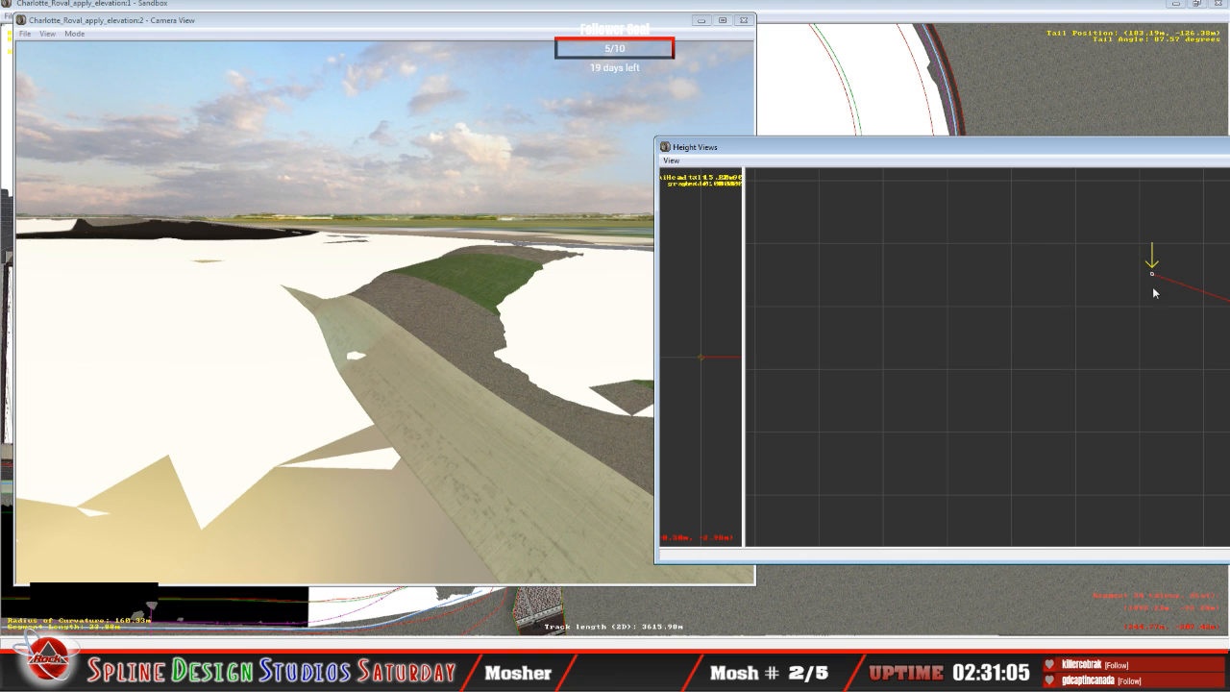
pyautogui.press('c')
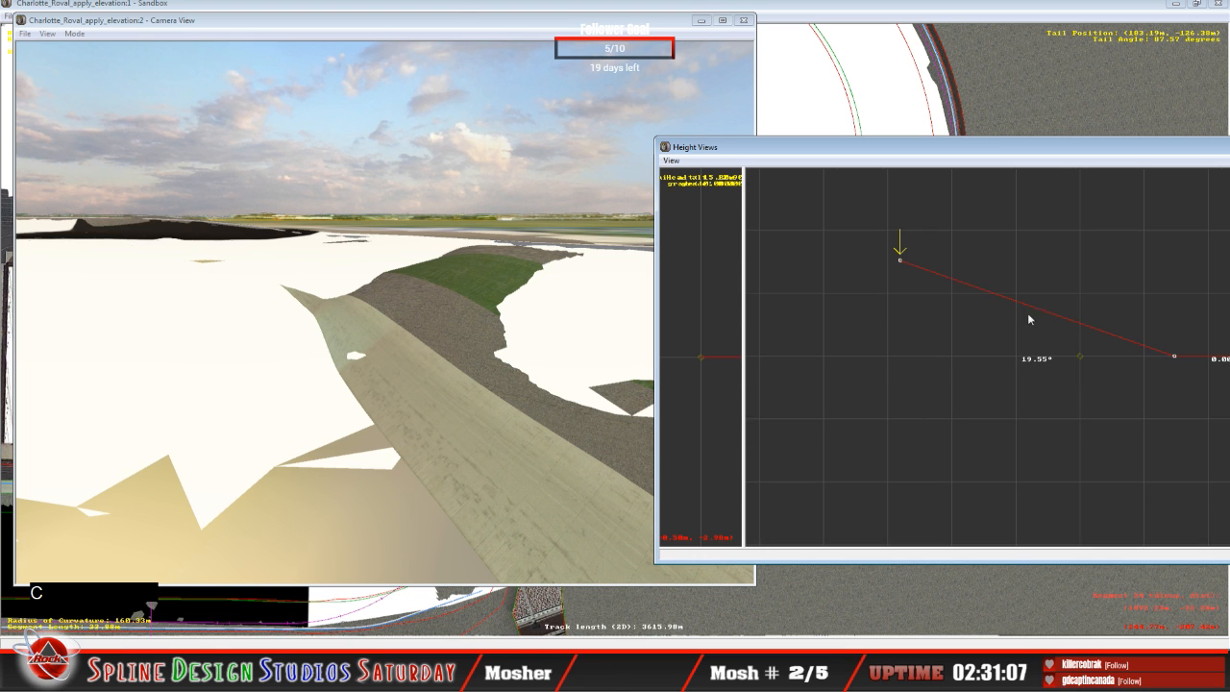
pyautogui.click(491, 4)
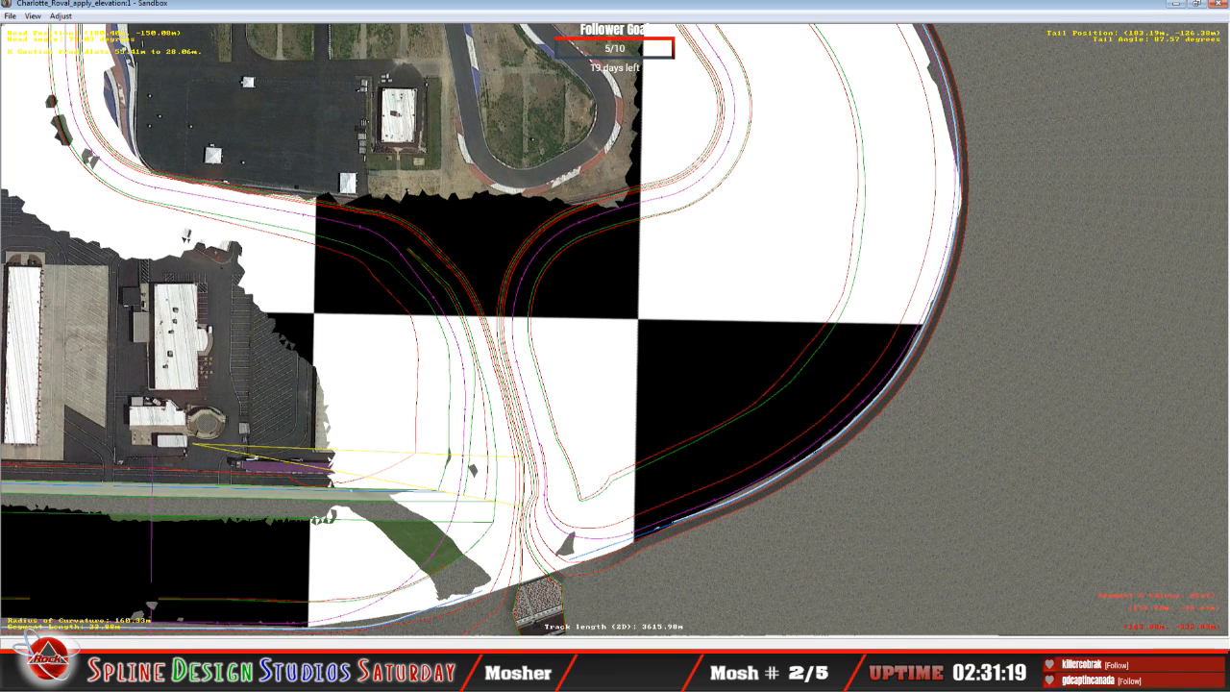
pyautogui.click(415, 671)
pyautogui.click(414, 642)
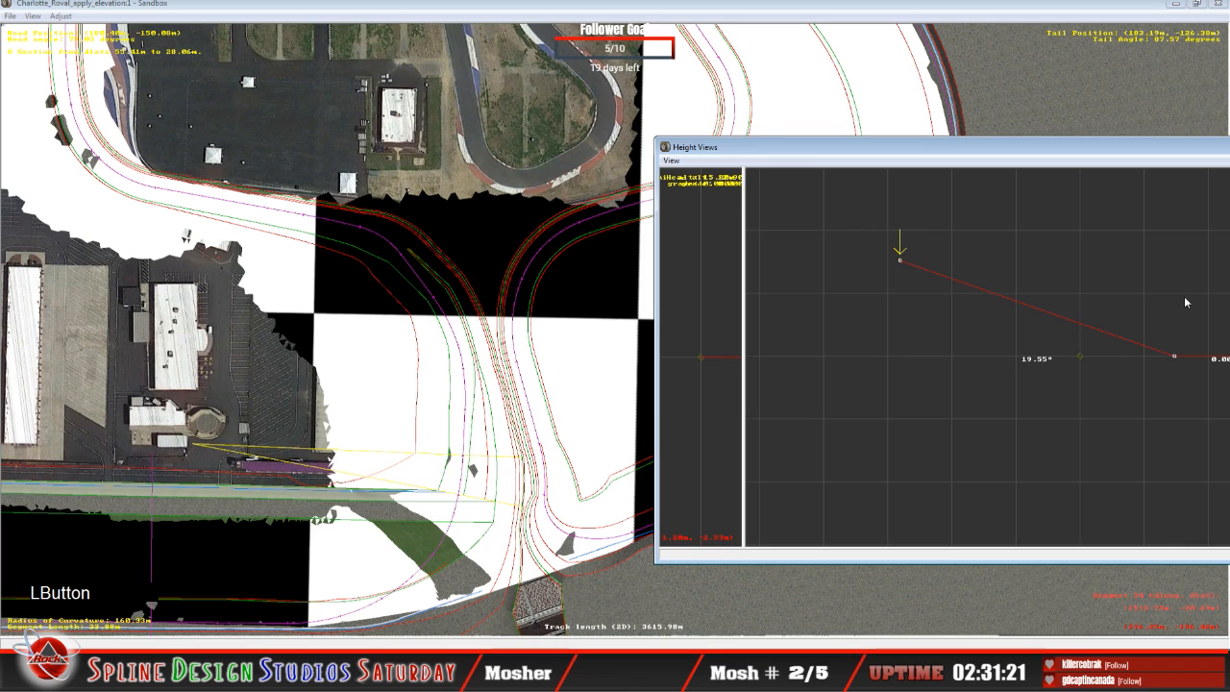
pyautogui.moveTo(900, 260); pyautogui.dragTo(906, 258)
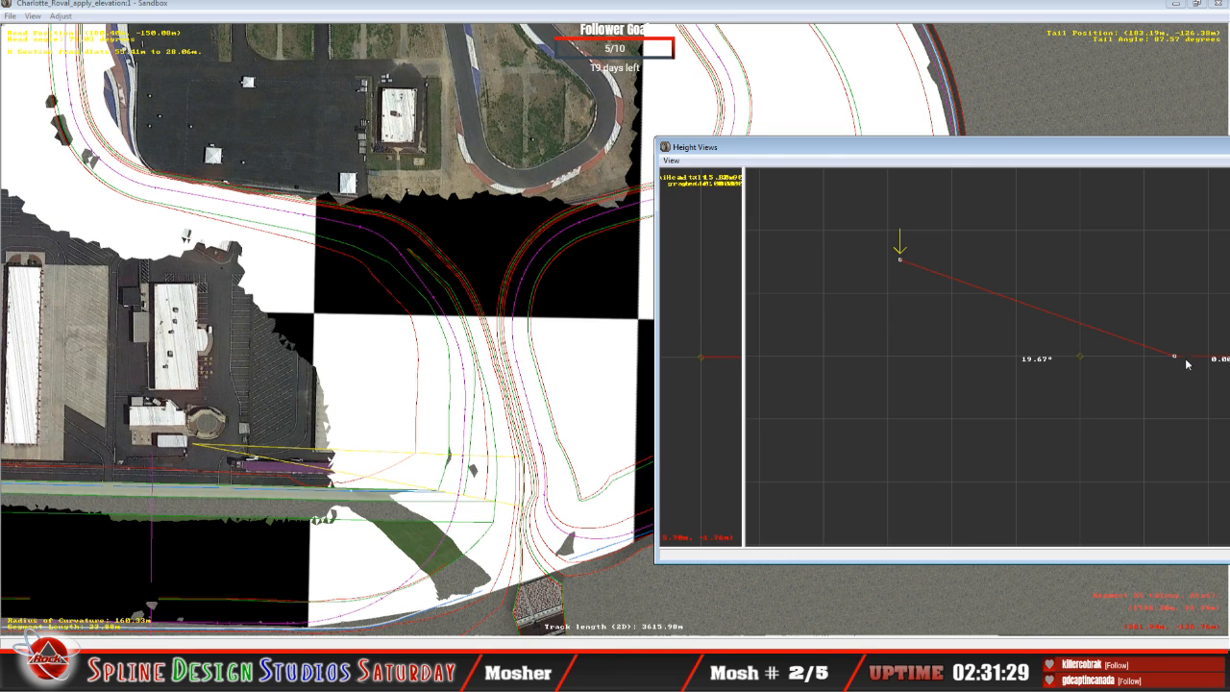
# Step: Raise the second and third cross-section nodes on the 23.88 m segment, with bank angles of about 11.49° and 11.74°
pyautogui.press('Right')
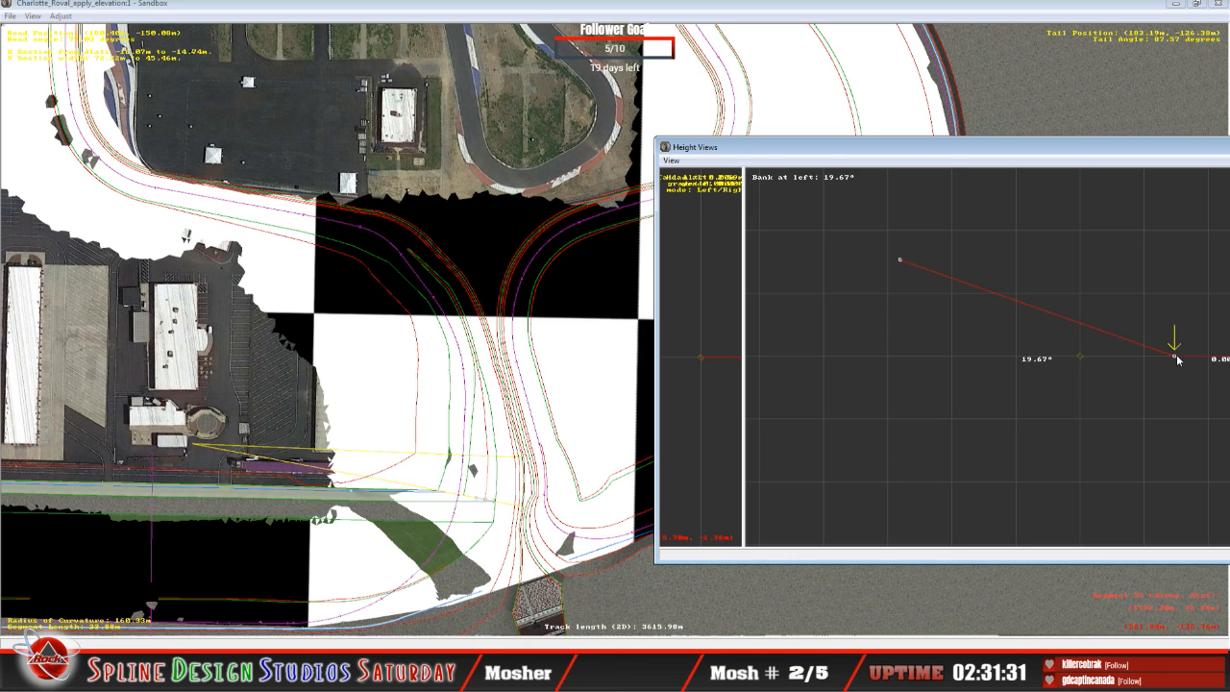
pyautogui.moveTo(1179, 360); pyautogui.dragTo(1179, 317)
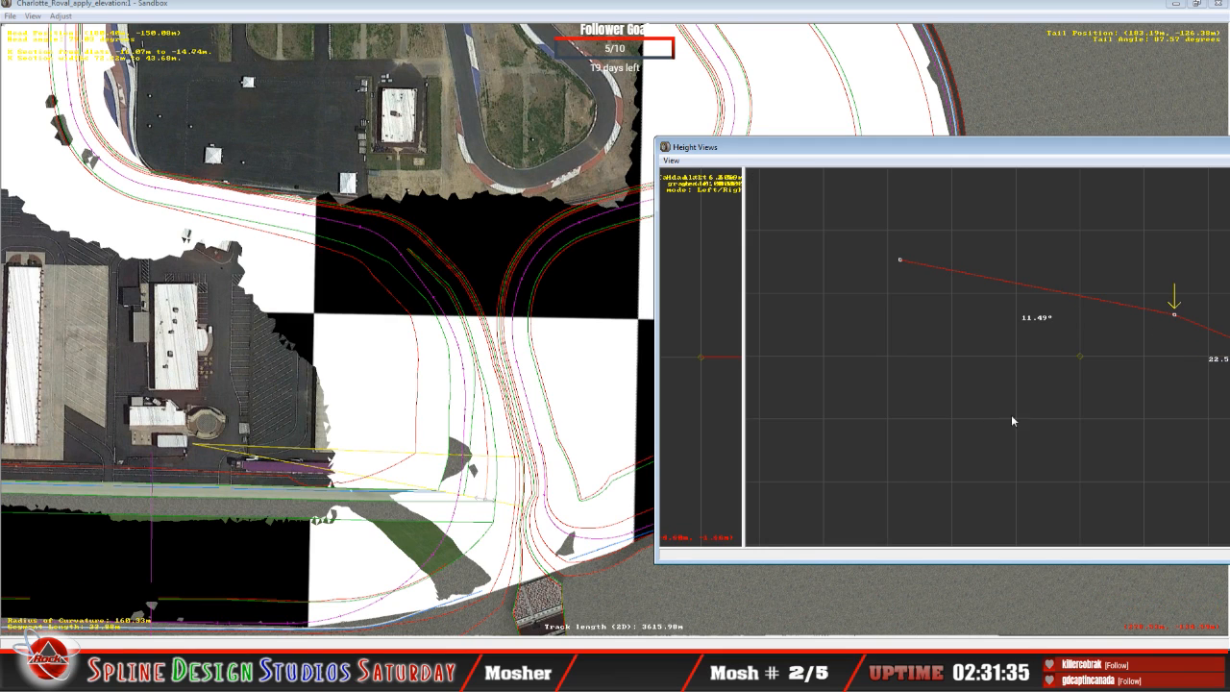
pyautogui.click(896, 153)
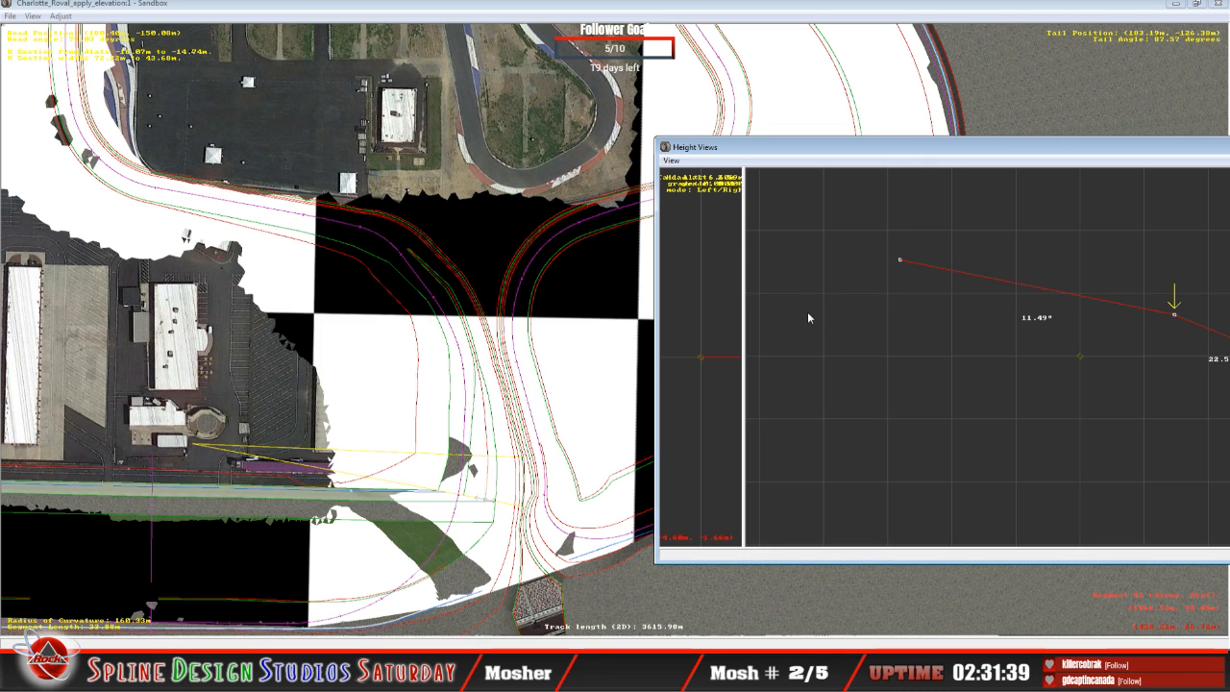
pyautogui.rightClick(1036, 377)
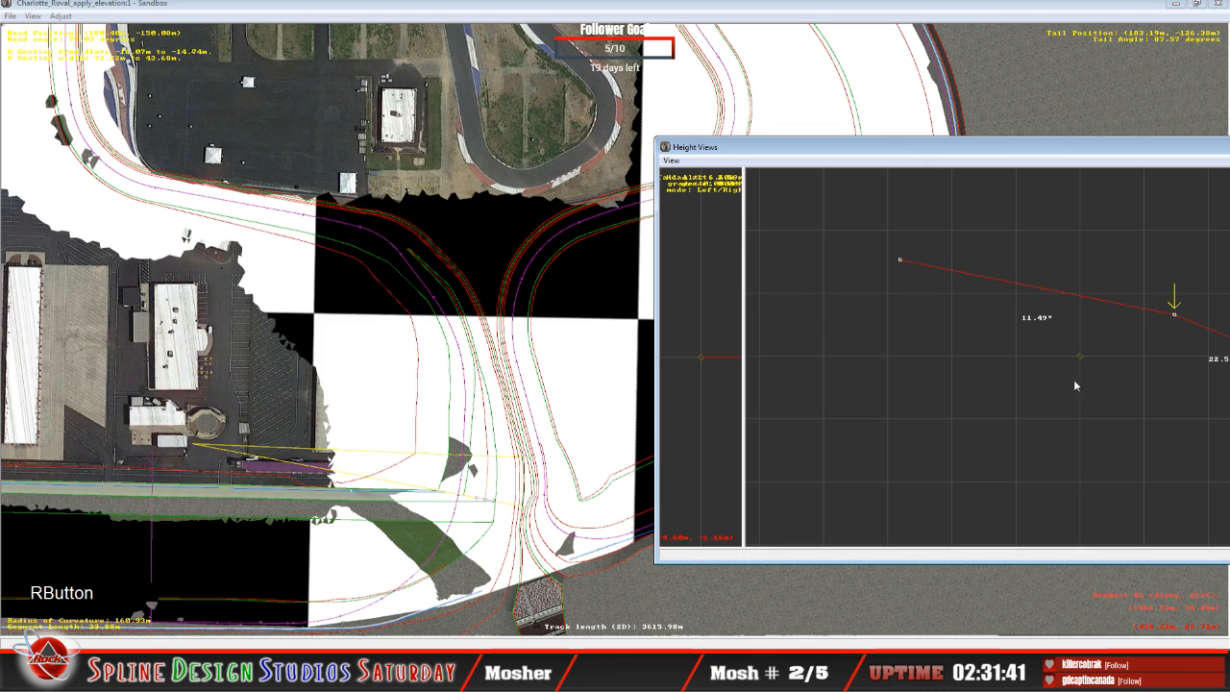
pyautogui.press('c')
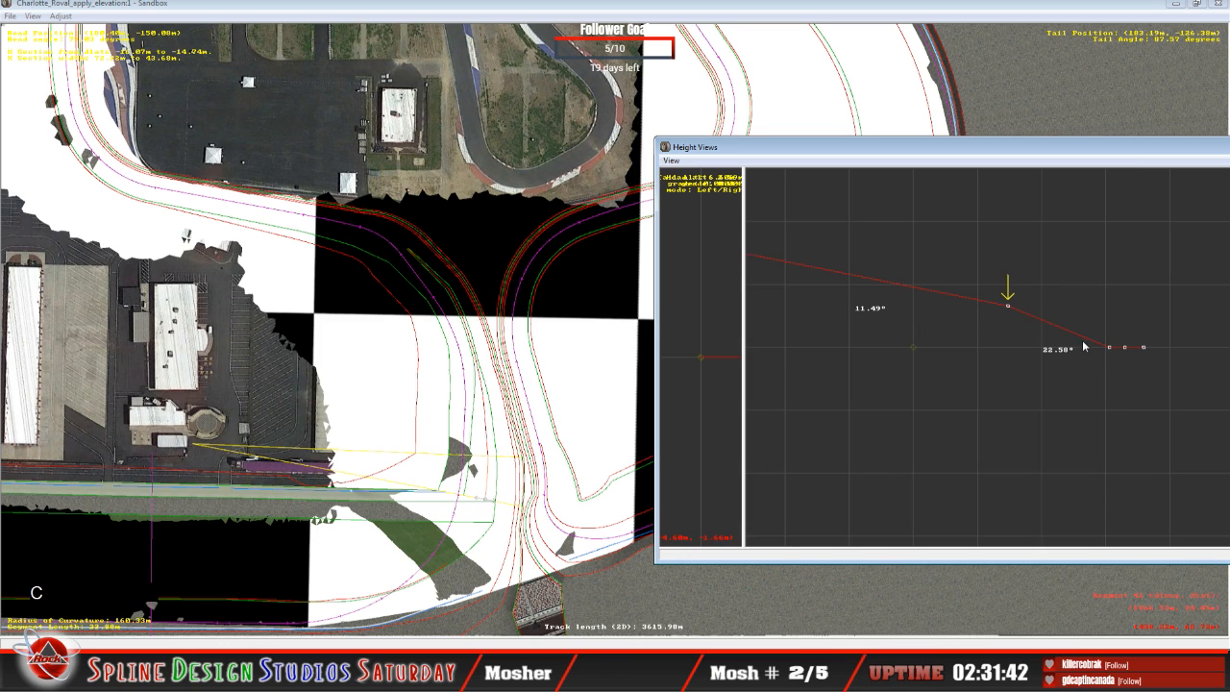
pyautogui.press('Right')
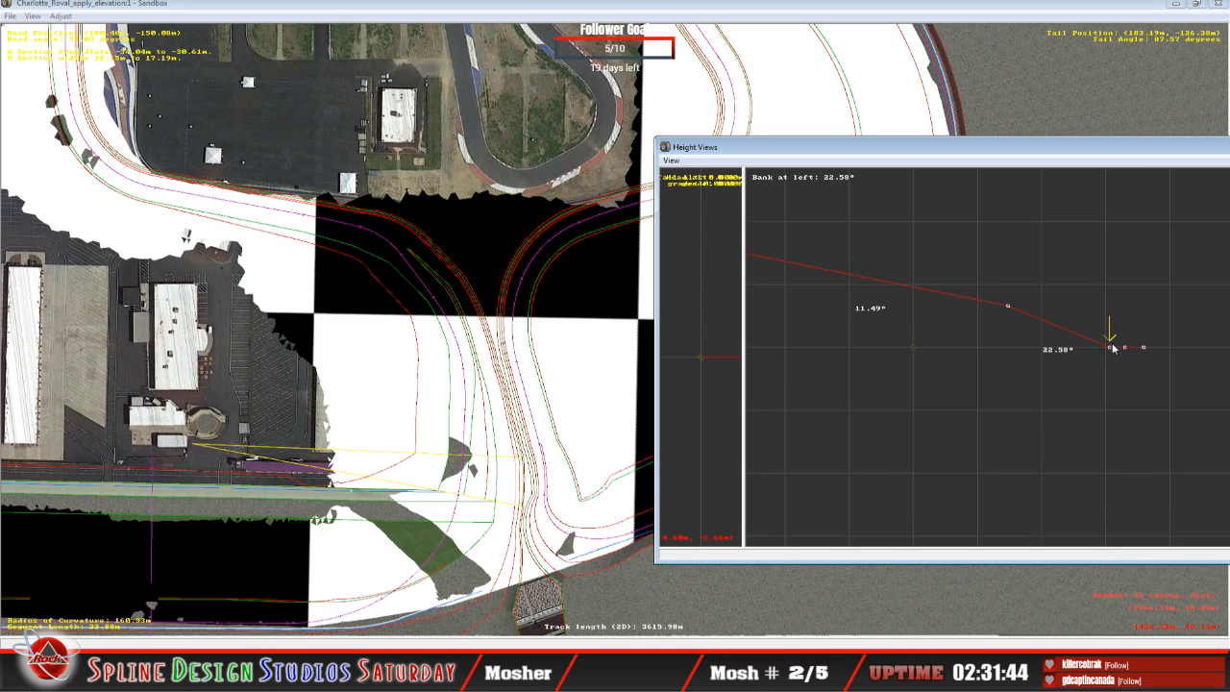
pyautogui.click(1112, 346)
pyautogui.moveTo(1112, 346); pyautogui.dragTo(1111, 288)
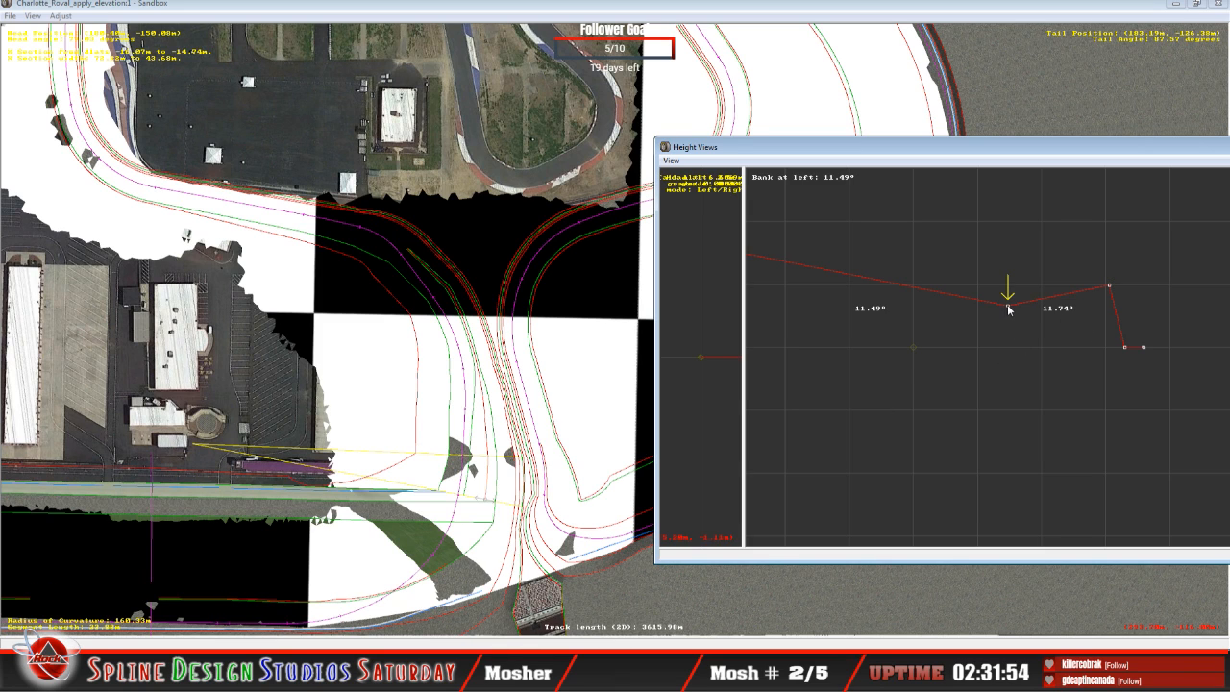
# Step: Raise the second node slightly and lower the third to about 0.72° banking between them, and reselect the second node
pyautogui.moveTo(1008, 307); pyautogui.dragTo(1010, 293)
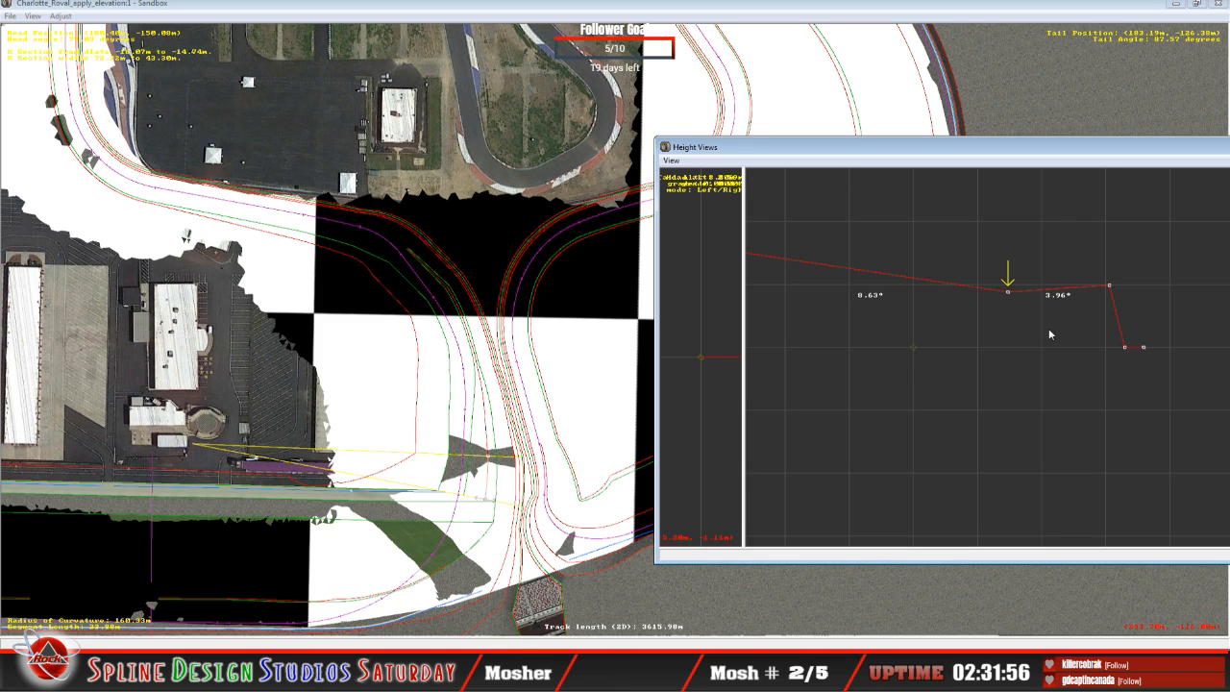
pyautogui.press('Right')
pyautogui.moveTo(1110, 286); pyautogui.dragTo(1107, 302)
pyautogui.press('Left')
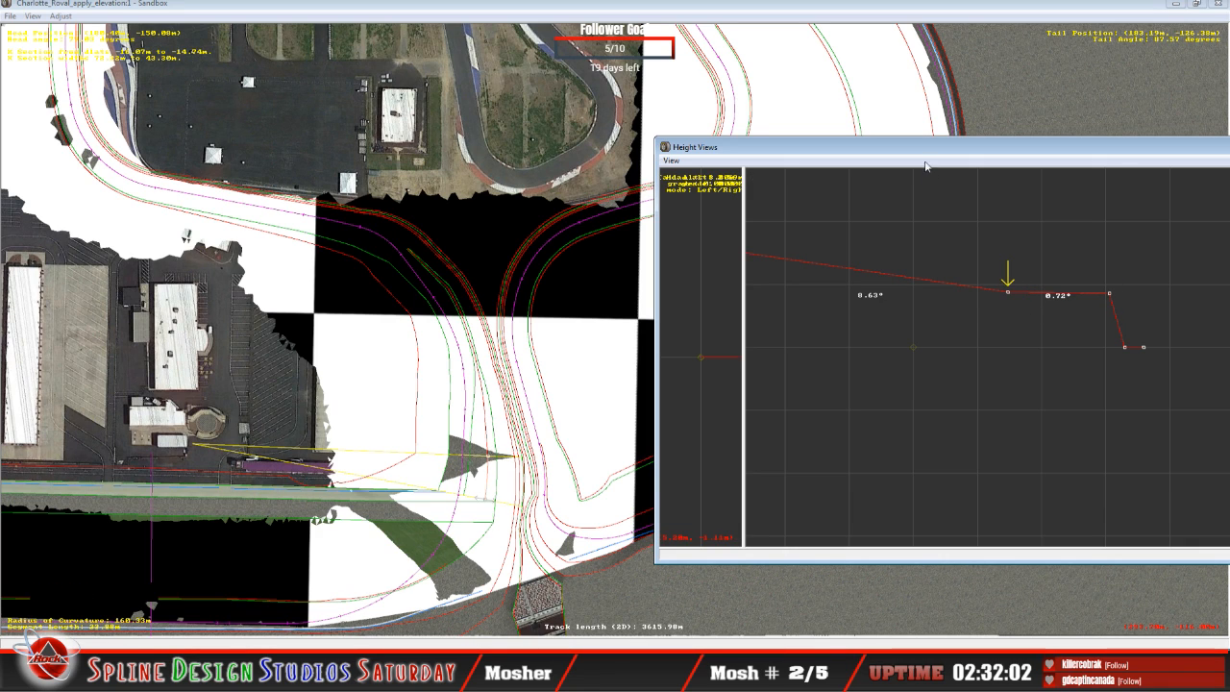
# Step: Lower the 23.88 m segment's innermost node to about 0.67° banking and return to the preceding 11.21 m segment
pyautogui.click(923, 301)
pyautogui.press('c')
pyautogui.moveTo(1033, 320); pyautogui.dragTo(1032, 360)
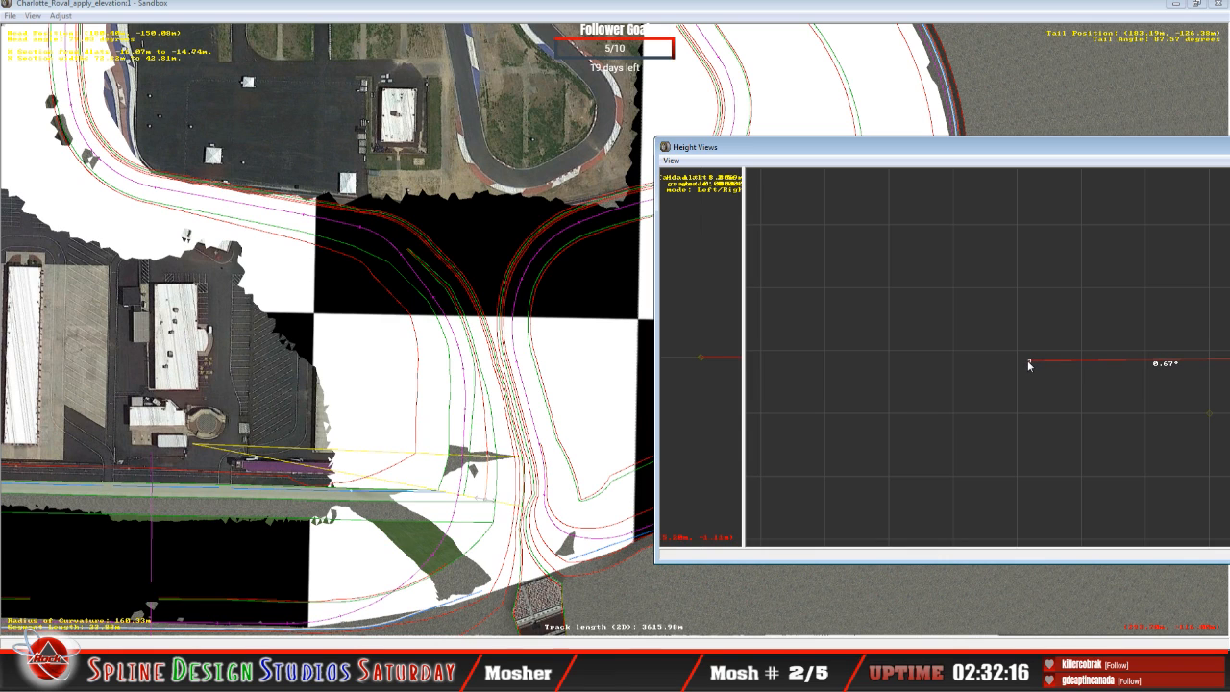
pyautogui.press('Down')
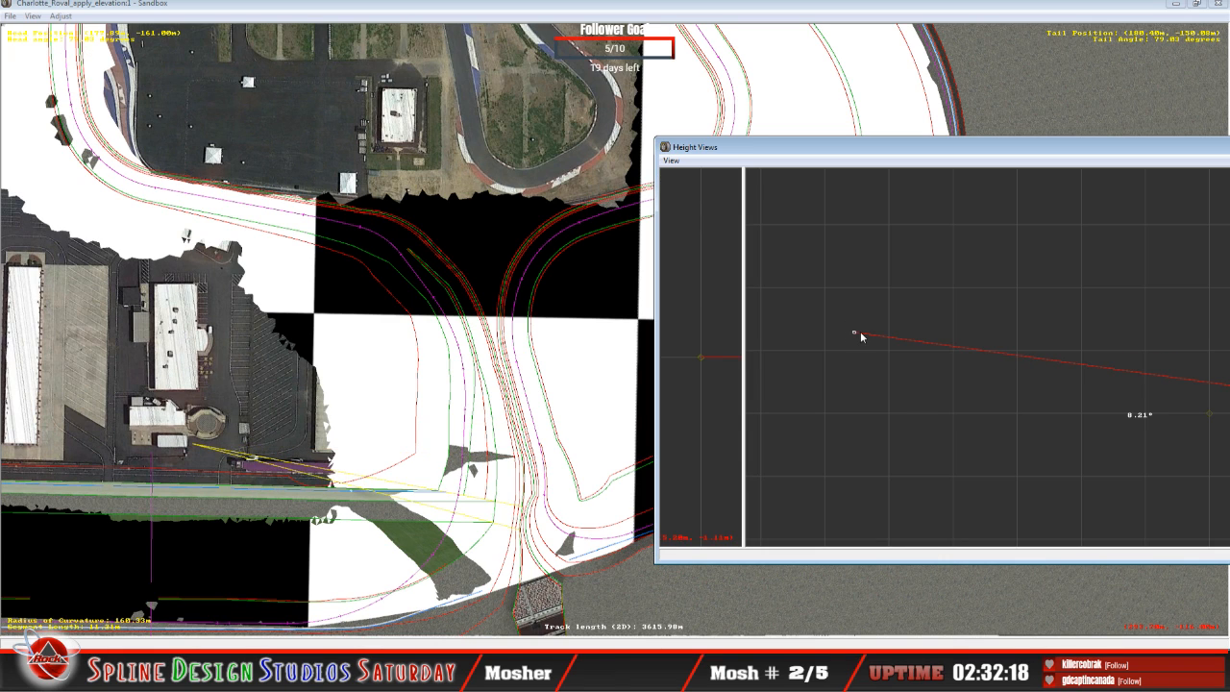
# Step: Lower the 11.21 m segment's innermost node to about 3.45° banking and compare it with the two following segments
pyautogui.moveTo(857, 332); pyautogui.dragTo(858, 354)
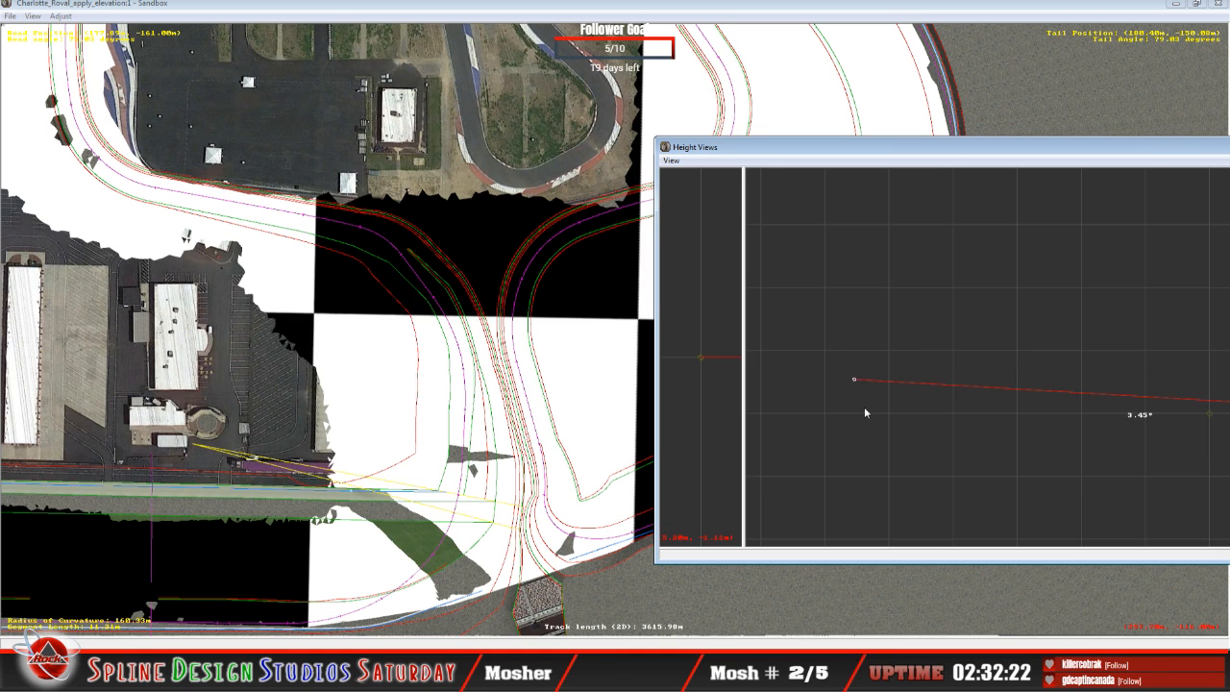
pyautogui.press('Up')
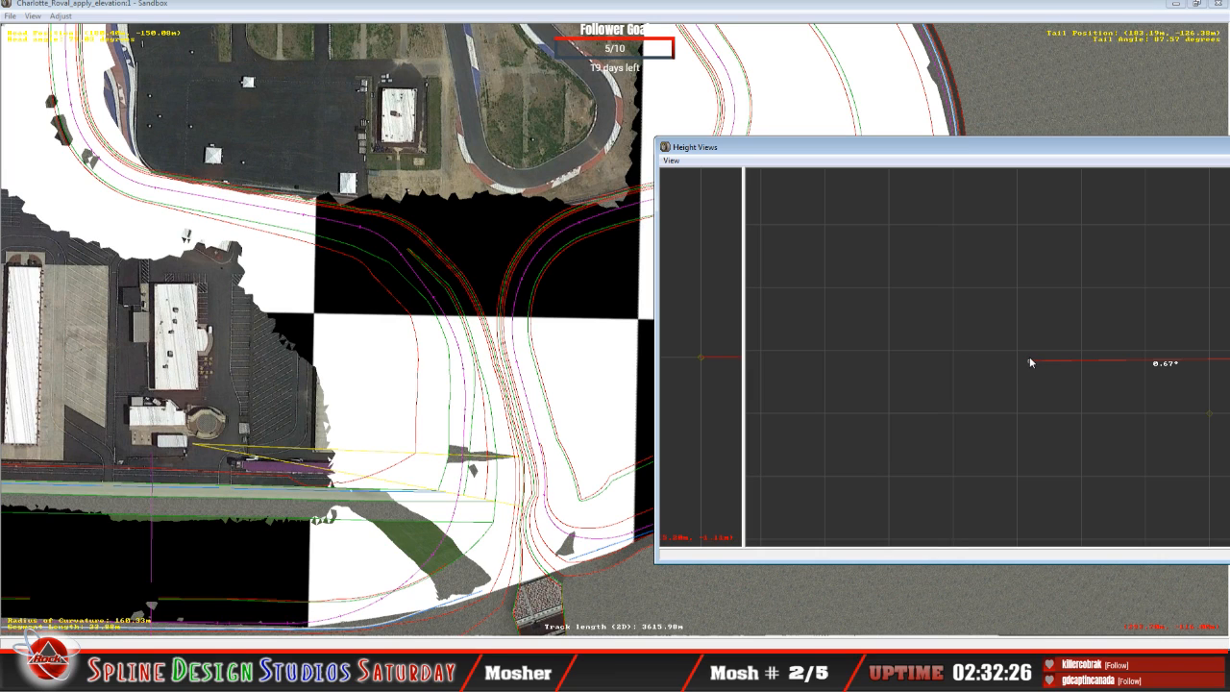
pyautogui.press('Up')
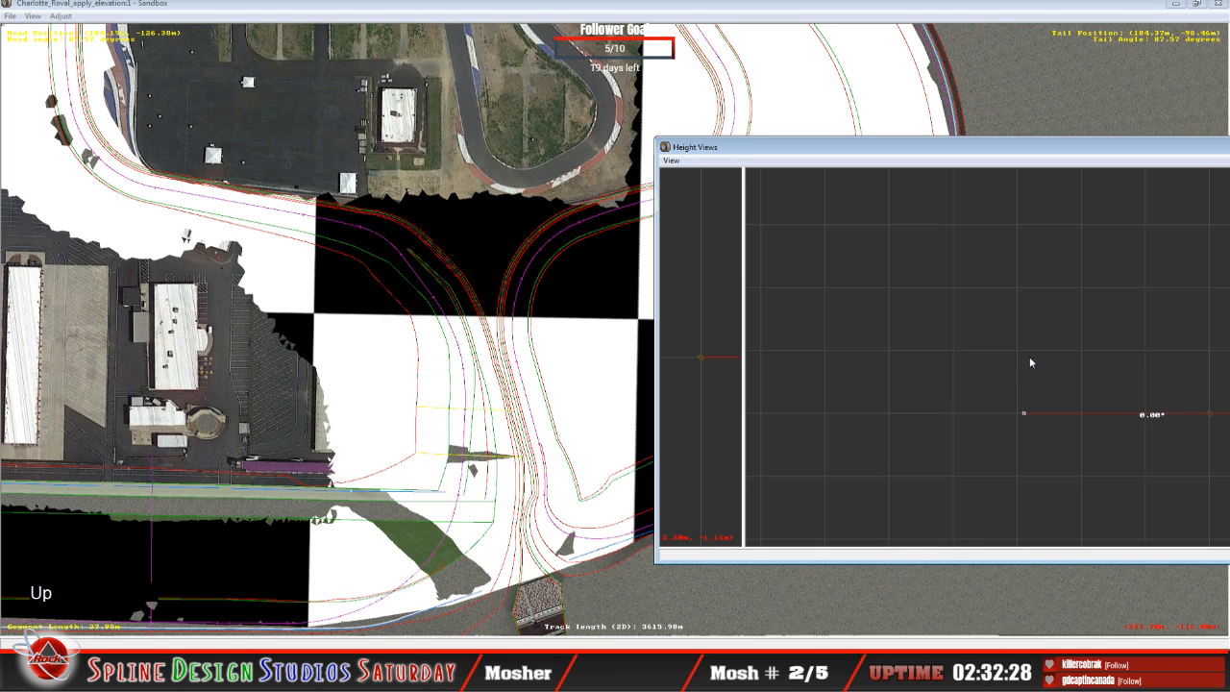
pyautogui.press('Down')
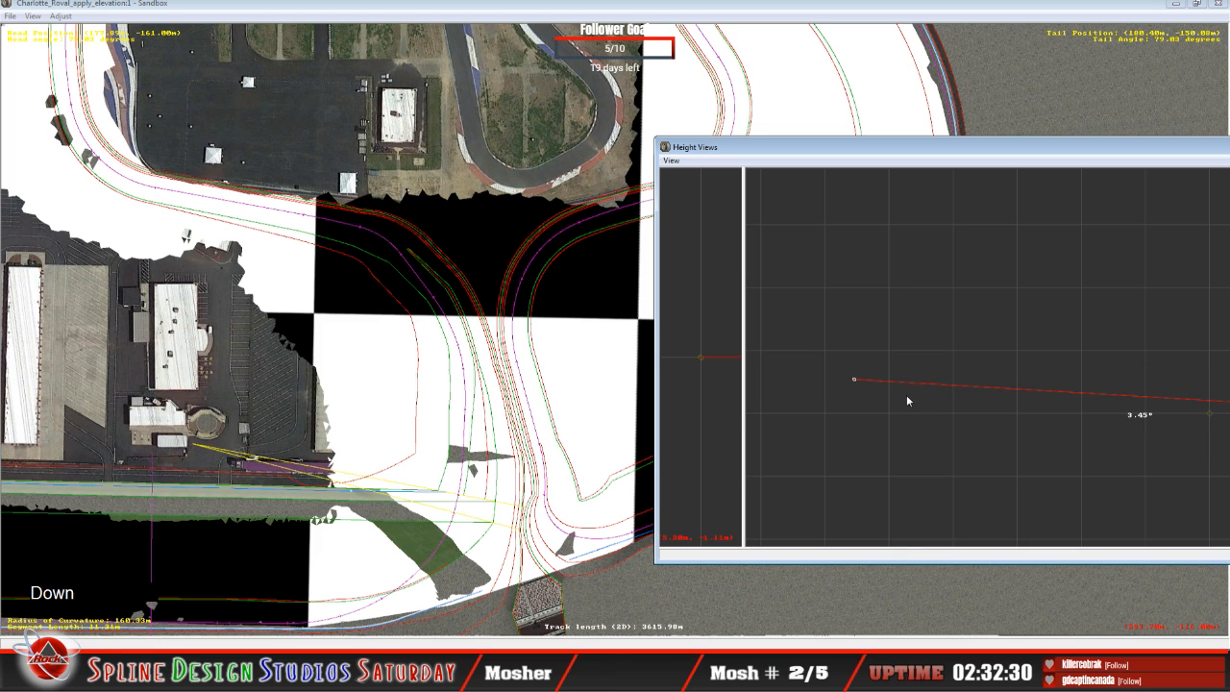
# Step: Lower the 11.21 m segment's innermost node further, settling on about 1.67° banking
pyautogui.click(855, 378)
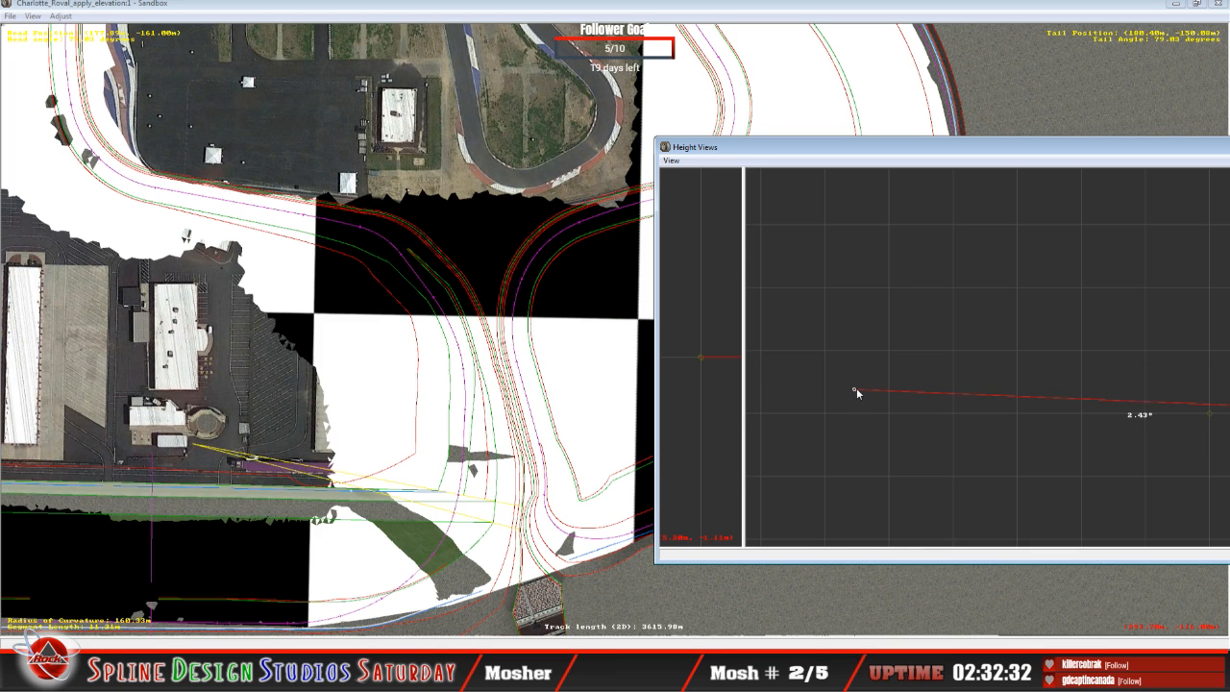
pyautogui.moveTo(859, 401); pyautogui.dragTo(863, 408)
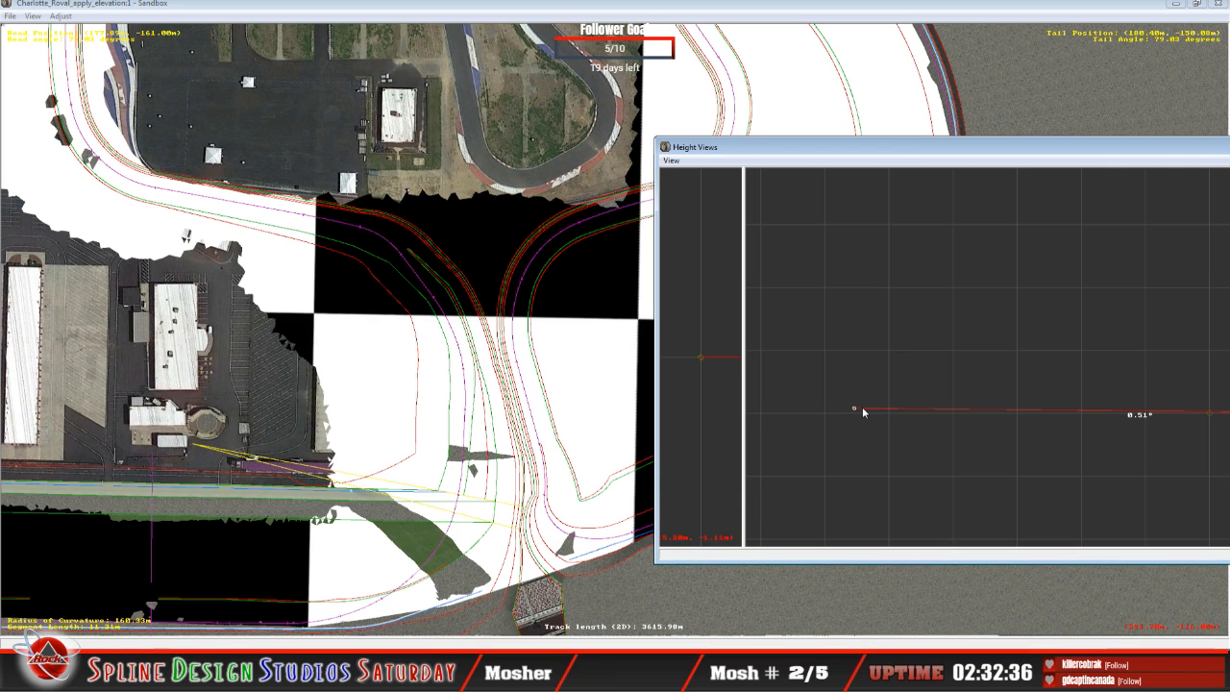
pyautogui.moveTo(862, 407); pyautogui.dragTo(863, 406)
pyautogui.moveTo(873, 348); pyautogui.dragTo(863, 382)
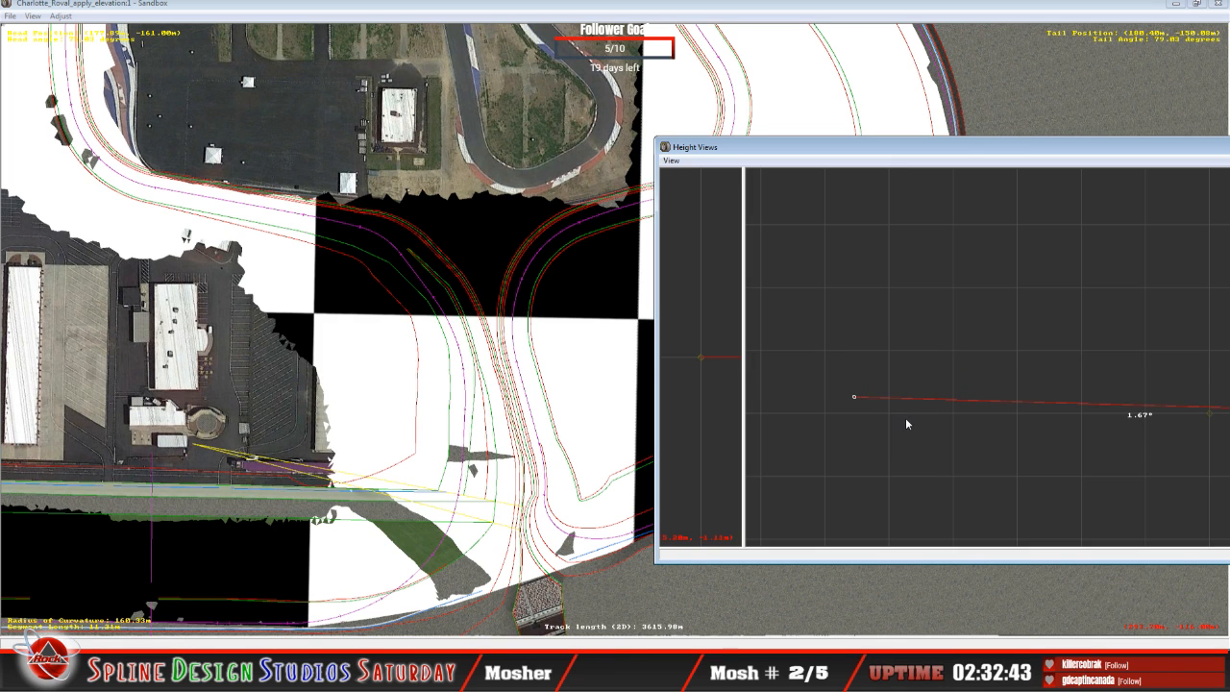
# Step: Raise the innermost node of the straight segment after the 23.88 m curve to about 0.99° banking
pyautogui.press('Up')
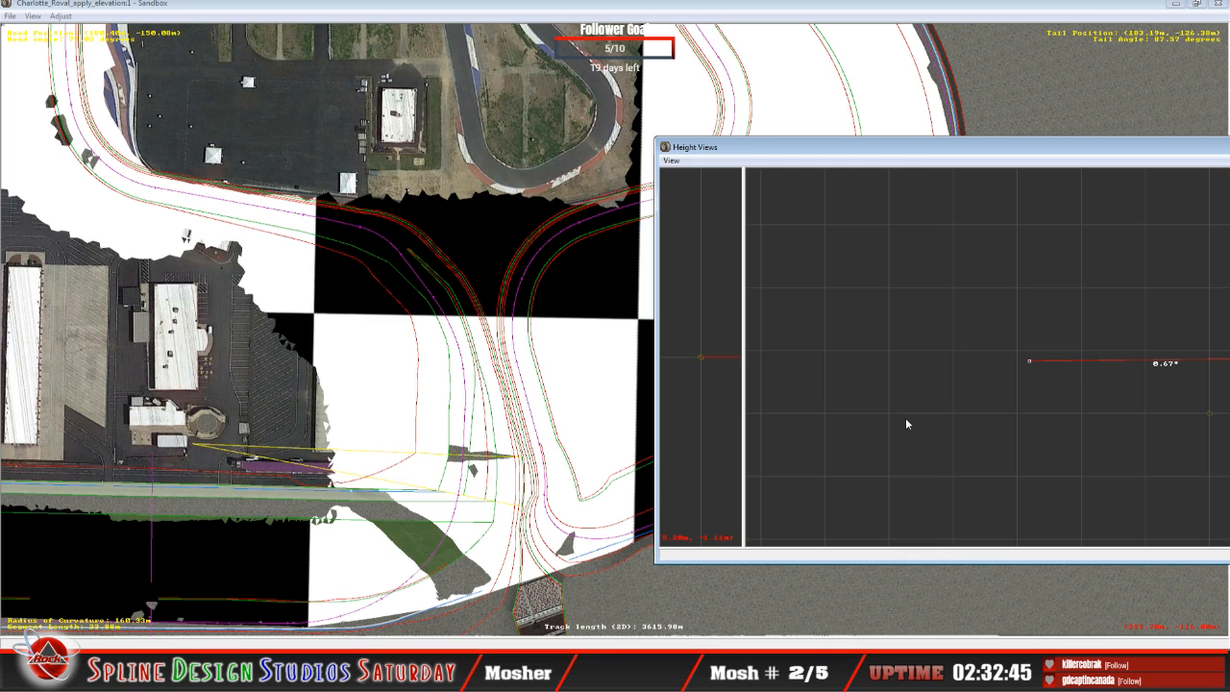
pyautogui.press('Up')
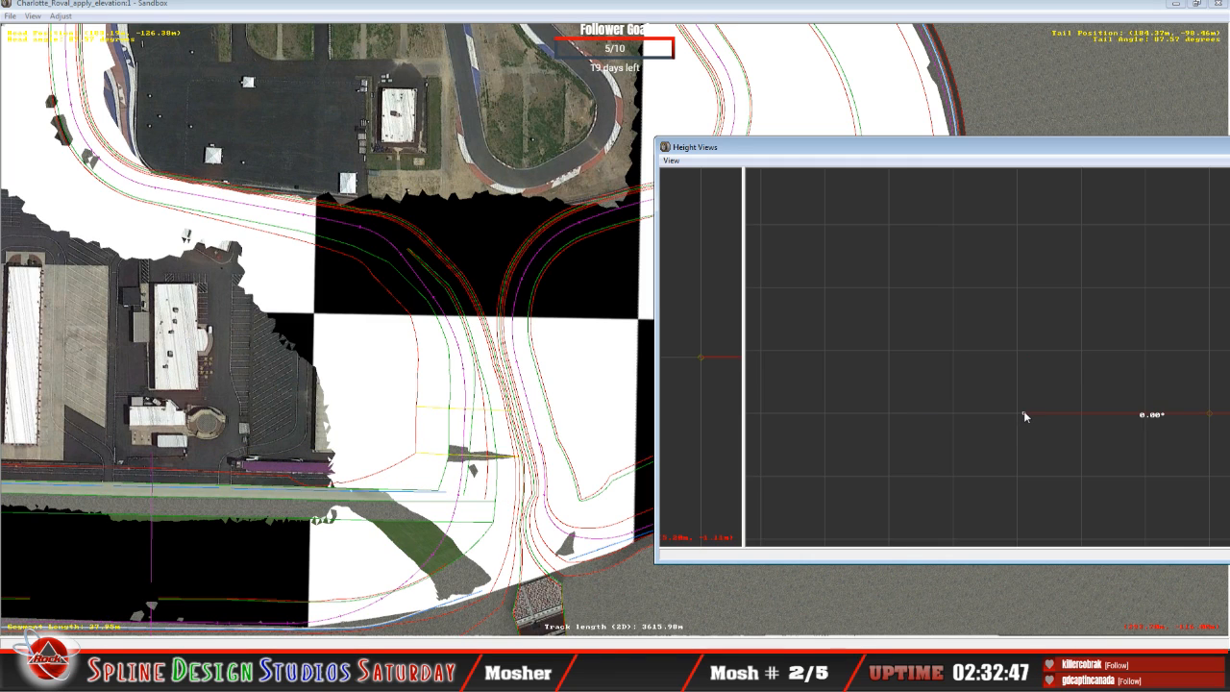
pyautogui.moveTo(1024, 411)
pyautogui.mouseDown()
pyautogui.moveTo(1024, 382)
pyautogui.moveTo(1021, 413)
pyautogui.mouseUp()
pyautogui.rightClick(1012, 435)
pyautogui.press('c')
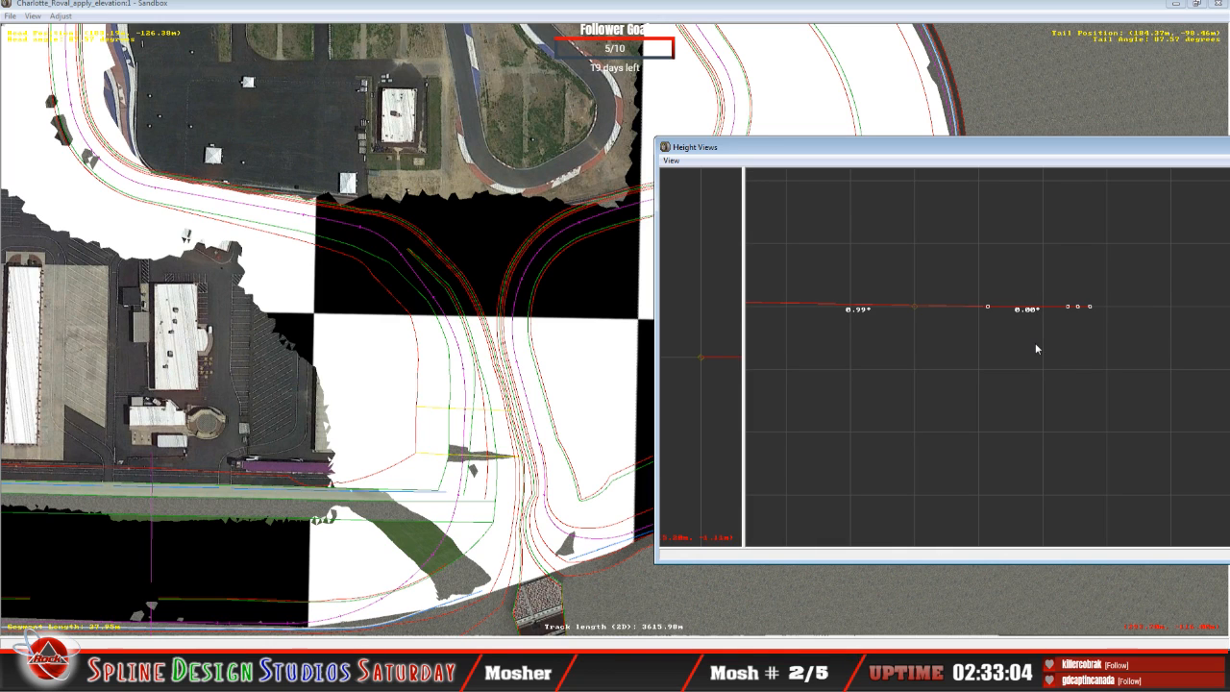
# Step: Raise the 23.88 m segment's two outermost nodes in line with its raised track surface, the first at about 2.41° banking
pyautogui.press('Down')
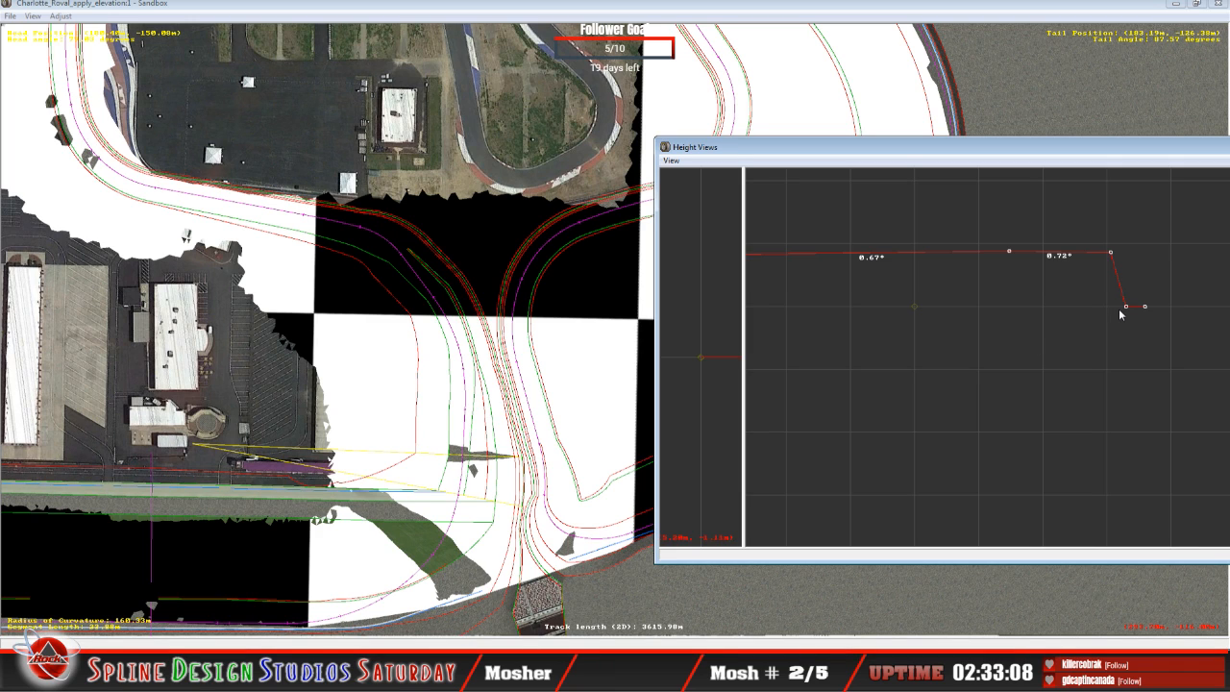
pyautogui.press('Right')
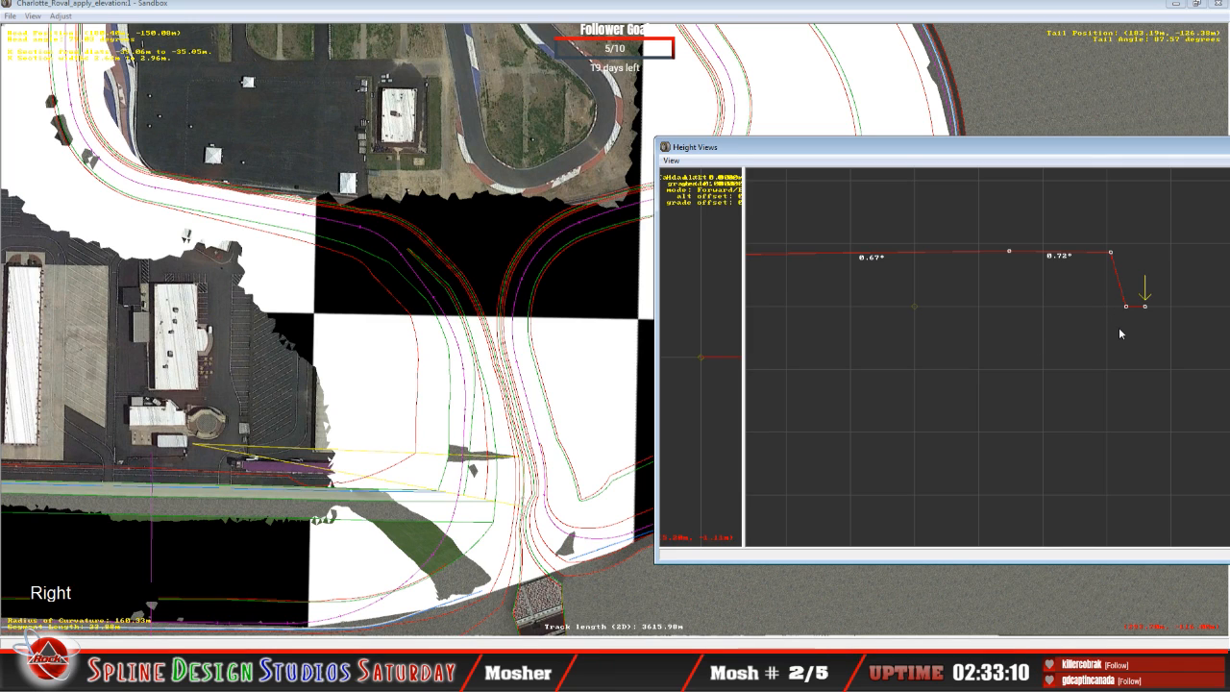
pyautogui.press('Left')
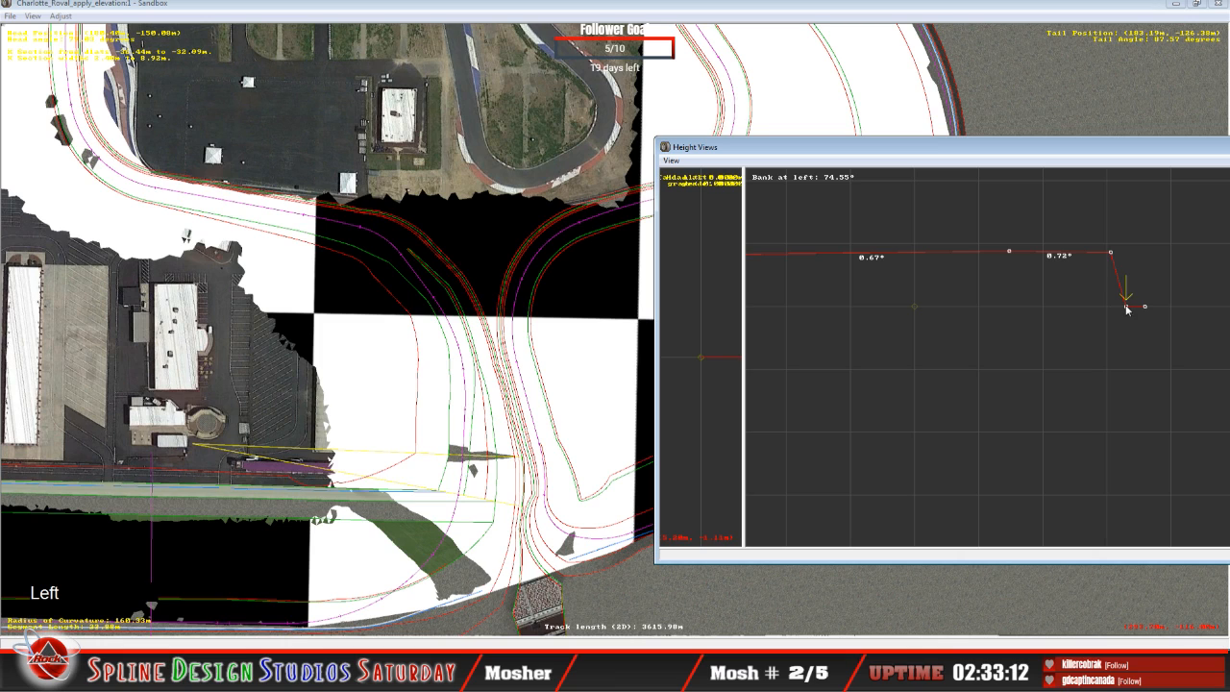
pyautogui.click(1129, 306)
pyautogui.moveTo(1129, 306); pyautogui.dragTo(1131, 255)
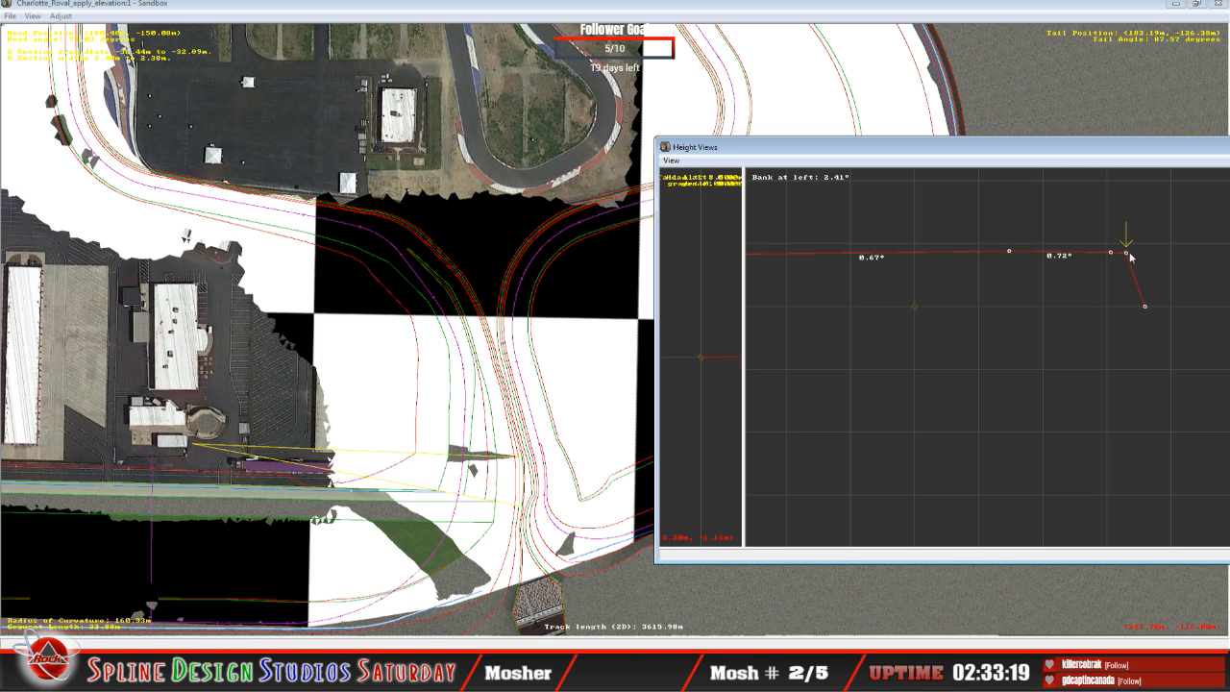
pyautogui.press('Right')
pyautogui.click(1152, 302)
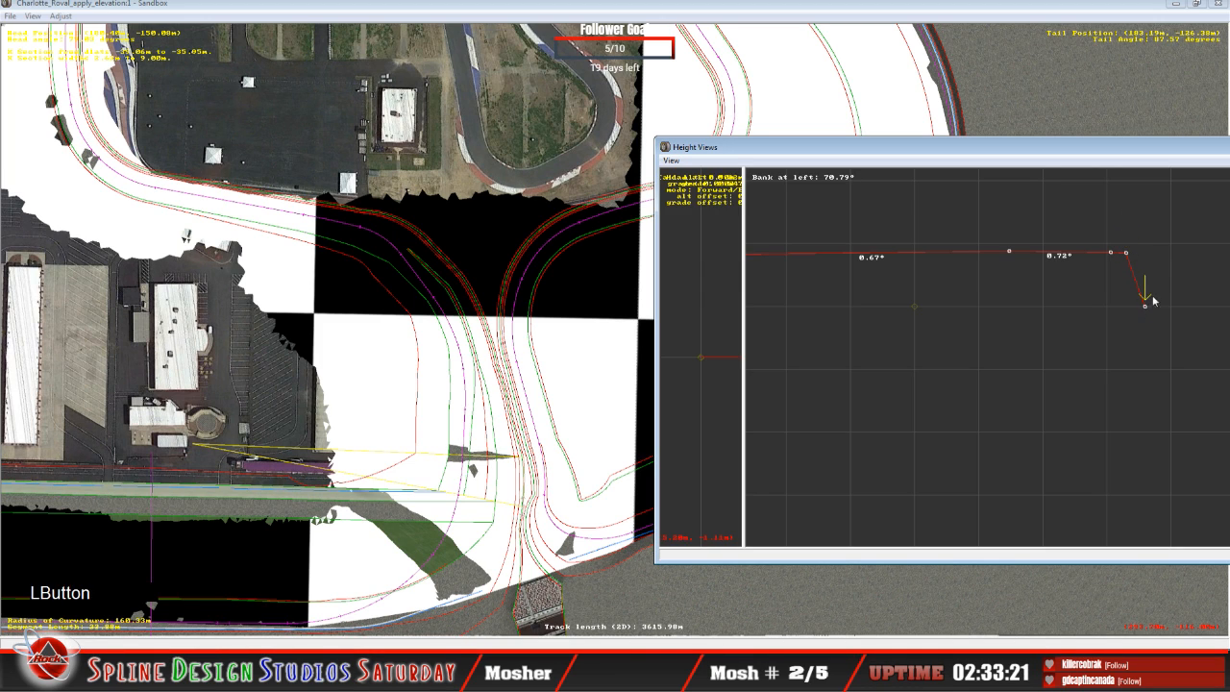
pyautogui.moveTo(1154, 301); pyautogui.dragTo(1157, 252)
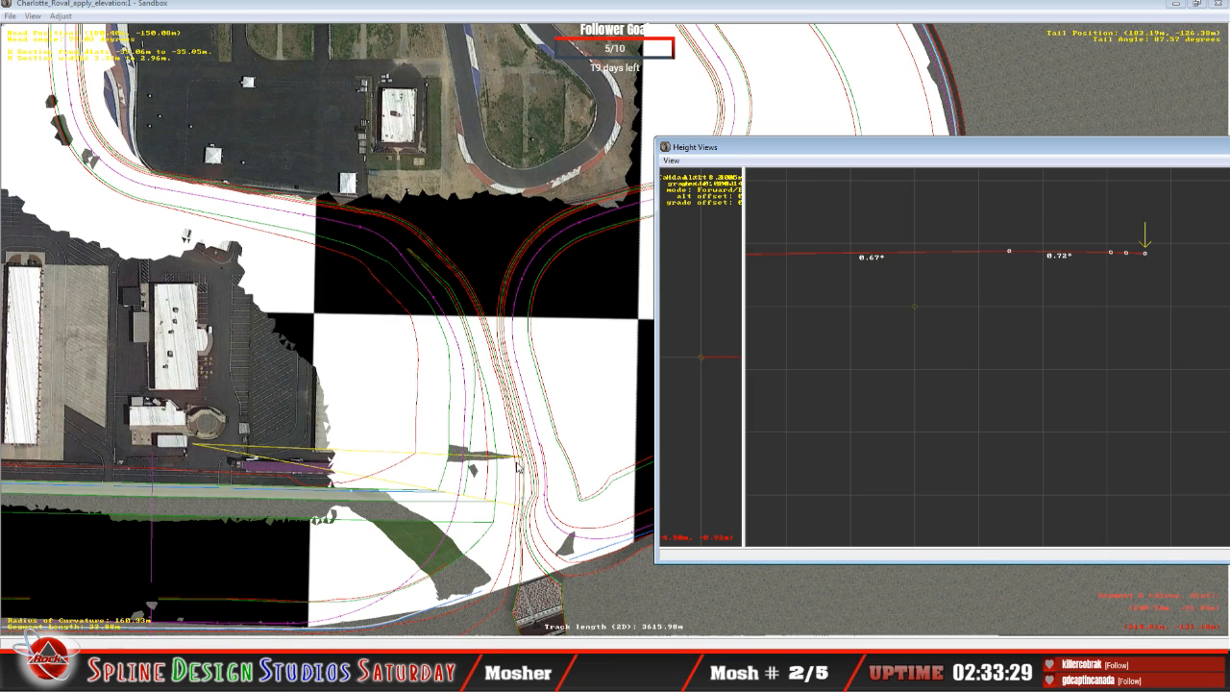
# Step: Set the 11.21 m segment's outermost node to absolute mode and lower it level with the two nodes beside it
pyautogui.press('Down')
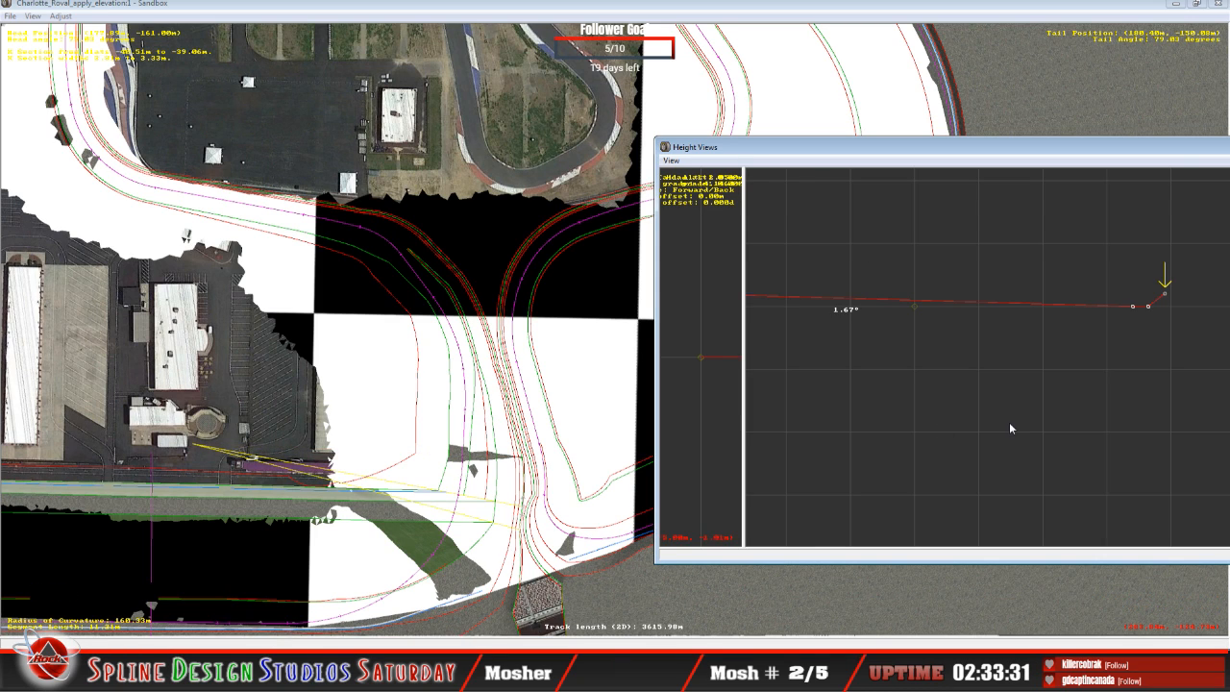
pyautogui.rightClick(1169, 300)
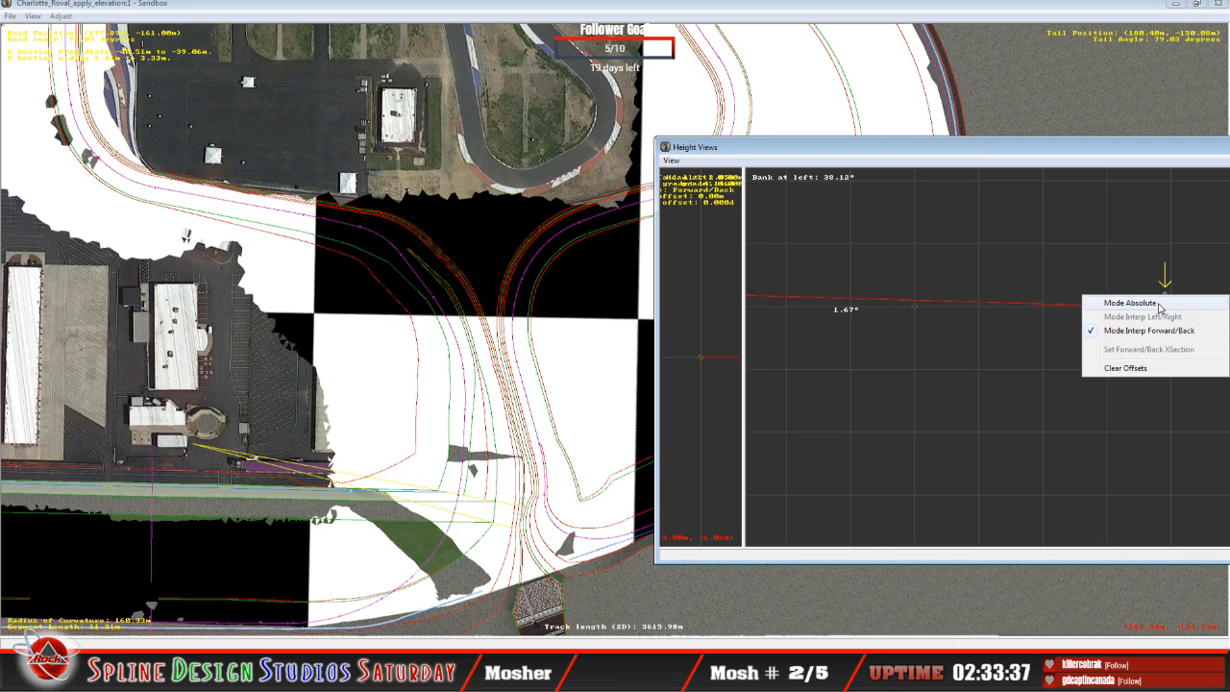
pyautogui.click(1160, 306)
pyautogui.click(1166, 296)
pyautogui.moveTo(1166, 297)
pyautogui.mouseDown()
pyautogui.moveTo(1166, 316)
pyautogui.moveTo(1179, 305)
pyautogui.mouseUp()
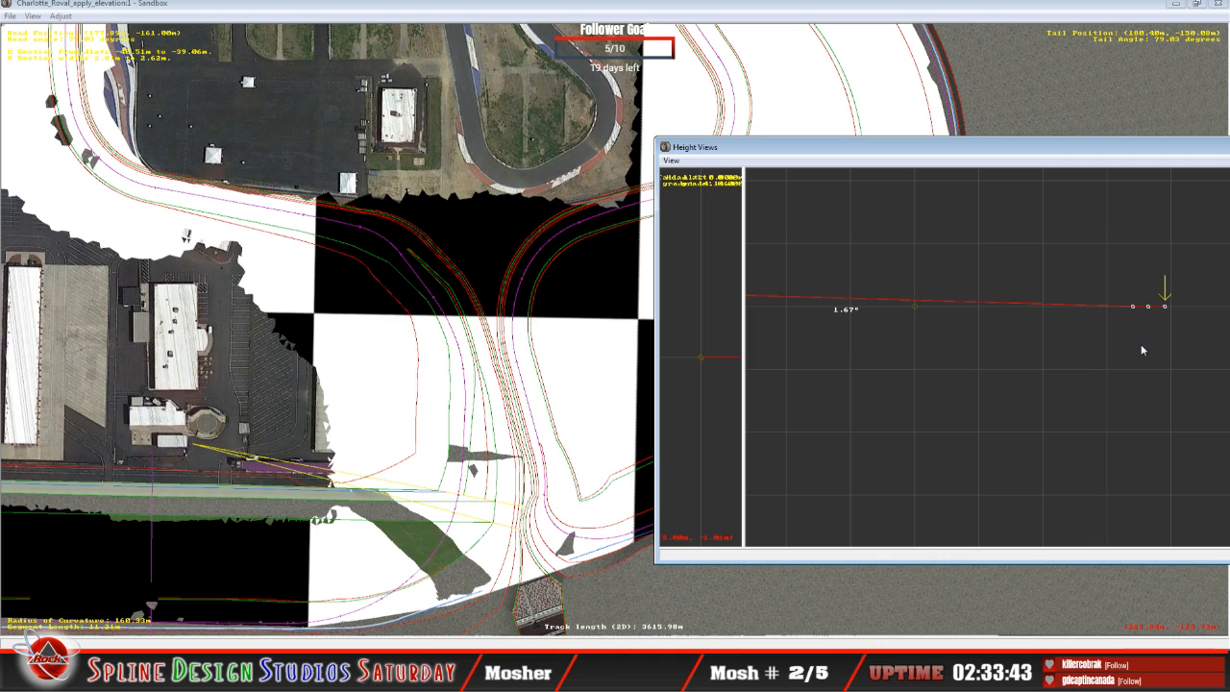
# Step: Select the 11.21 m segment's innermost node and lower it to about 0.58° banking
pyautogui.press('Left')
pyautogui.press('Left')
pyautogui.press('Left')
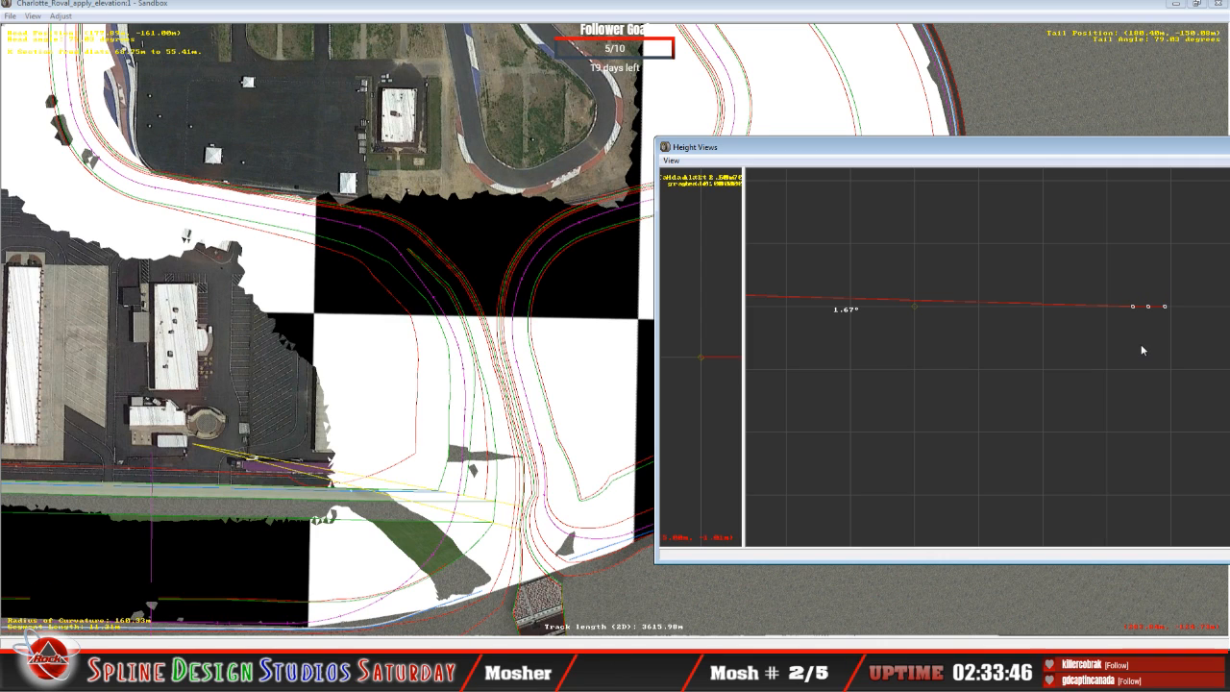
pyautogui.press('c')
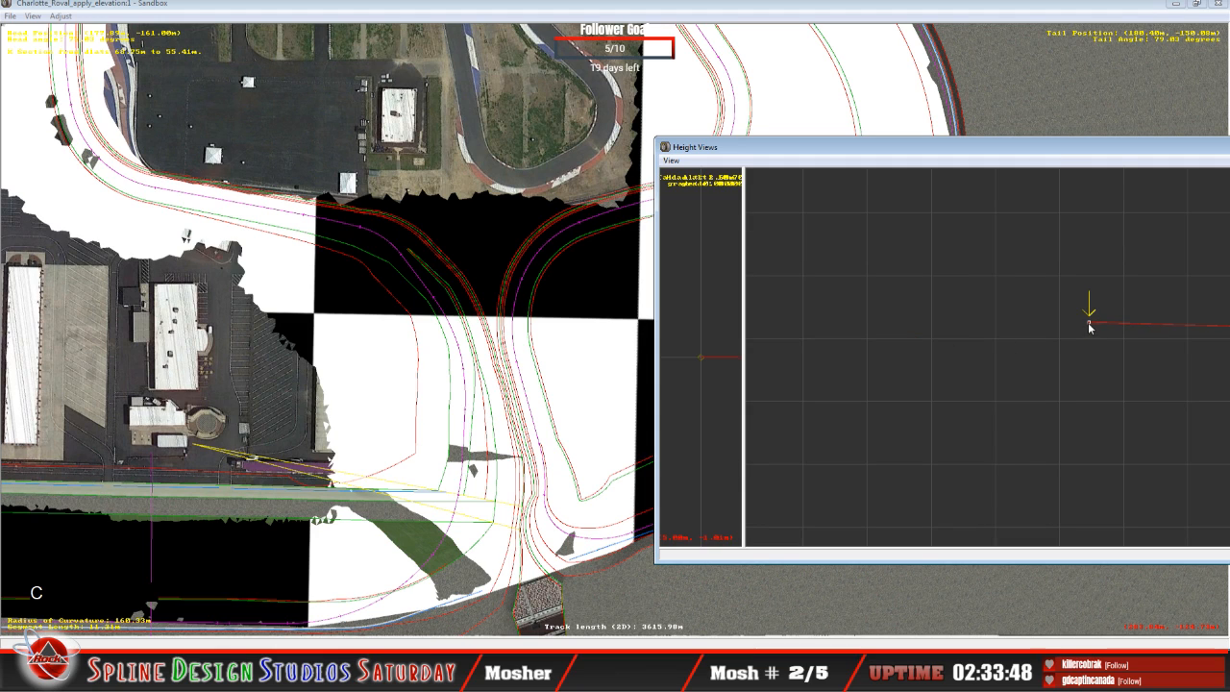
pyautogui.moveTo(1089, 321)
pyautogui.mouseDown()
pyautogui.moveTo(1090, 349)
pyautogui.moveTo(1088, 335)
pyautogui.mouseUp()
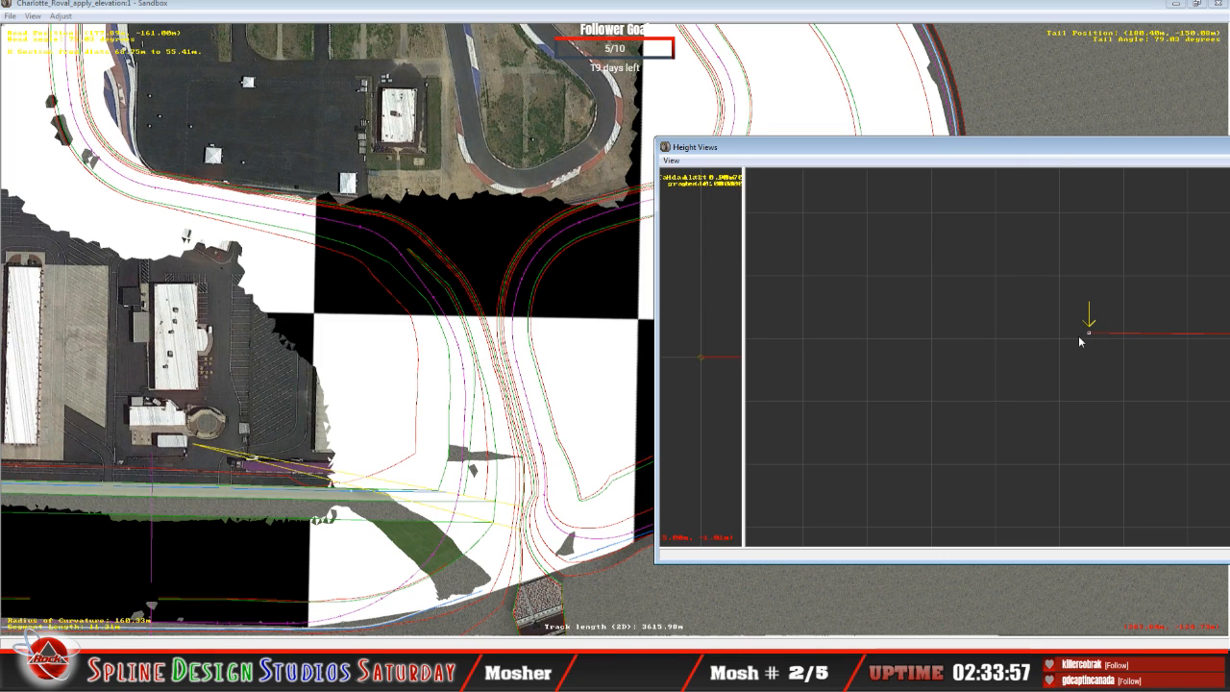
pyautogui.press('c')
pyautogui.press('c')
pyautogui.press('c')
pyautogui.press('c')
pyautogui.press('c')
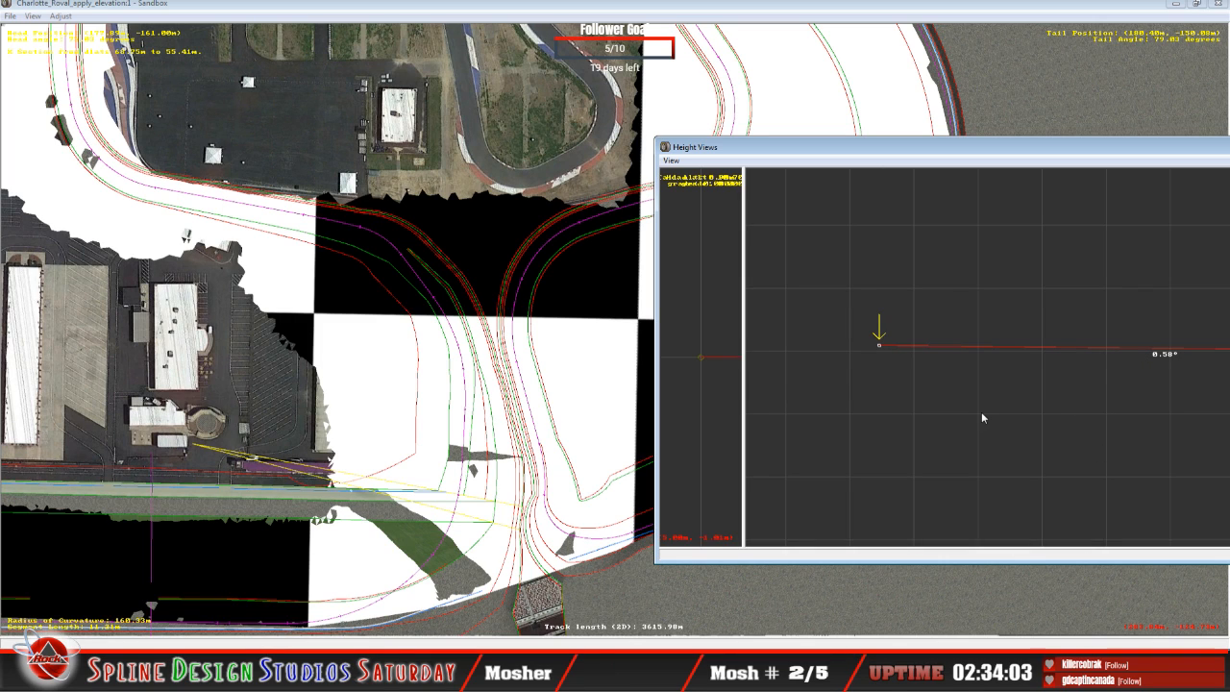
# Step: Lower the innermost nodes of the 23.88 m segment to about 1.07° and the 11.21 m segment to about 0.51° in the opposite slope
pyautogui.press('Up')
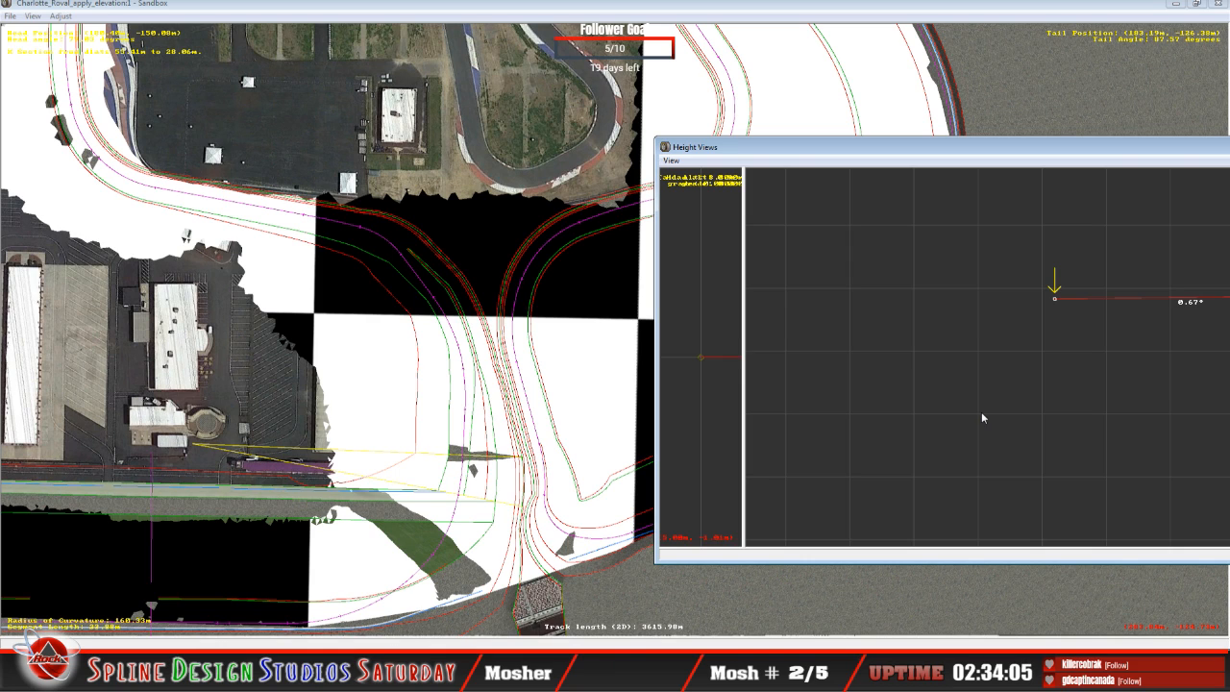
pyautogui.moveTo(1055, 302); pyautogui.dragTo(1056, 305)
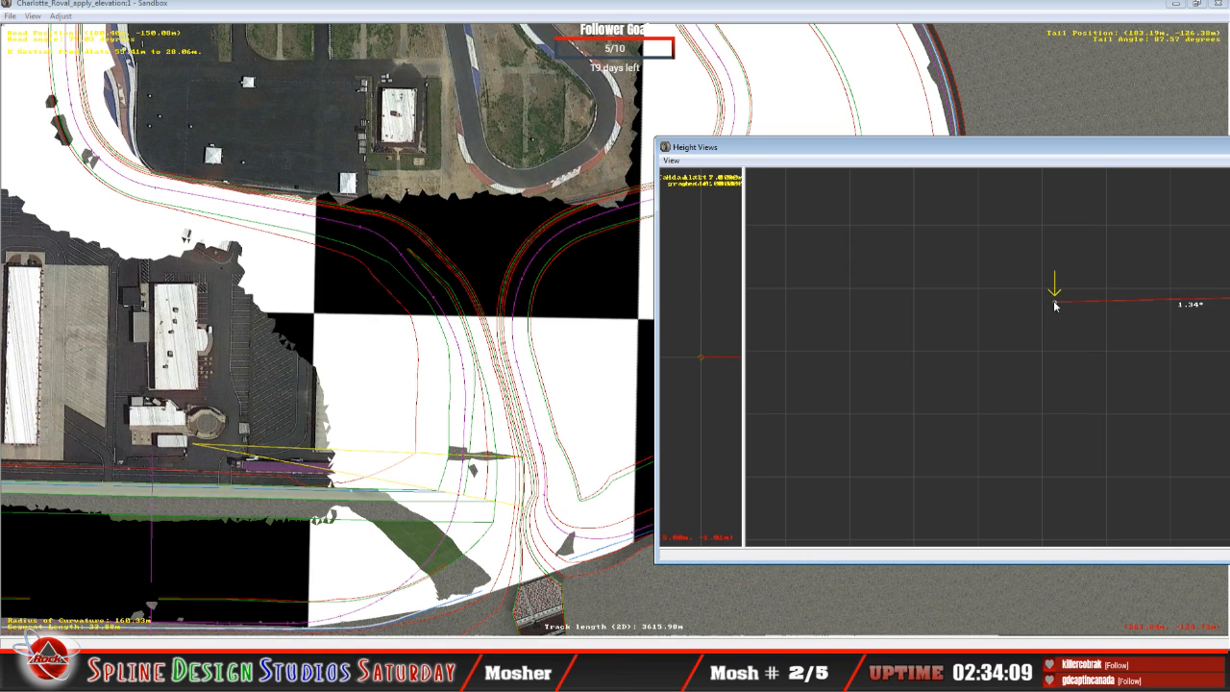
pyautogui.press('Down')
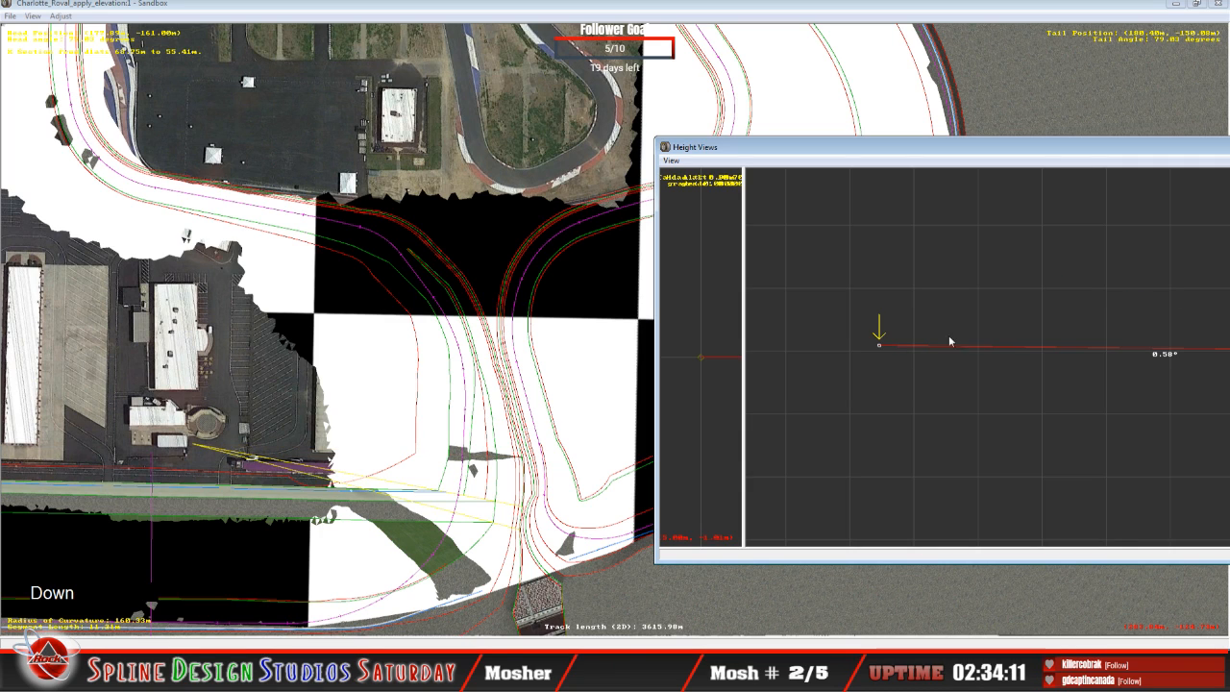
pyautogui.moveTo(884, 351); pyautogui.dragTo(881, 357)
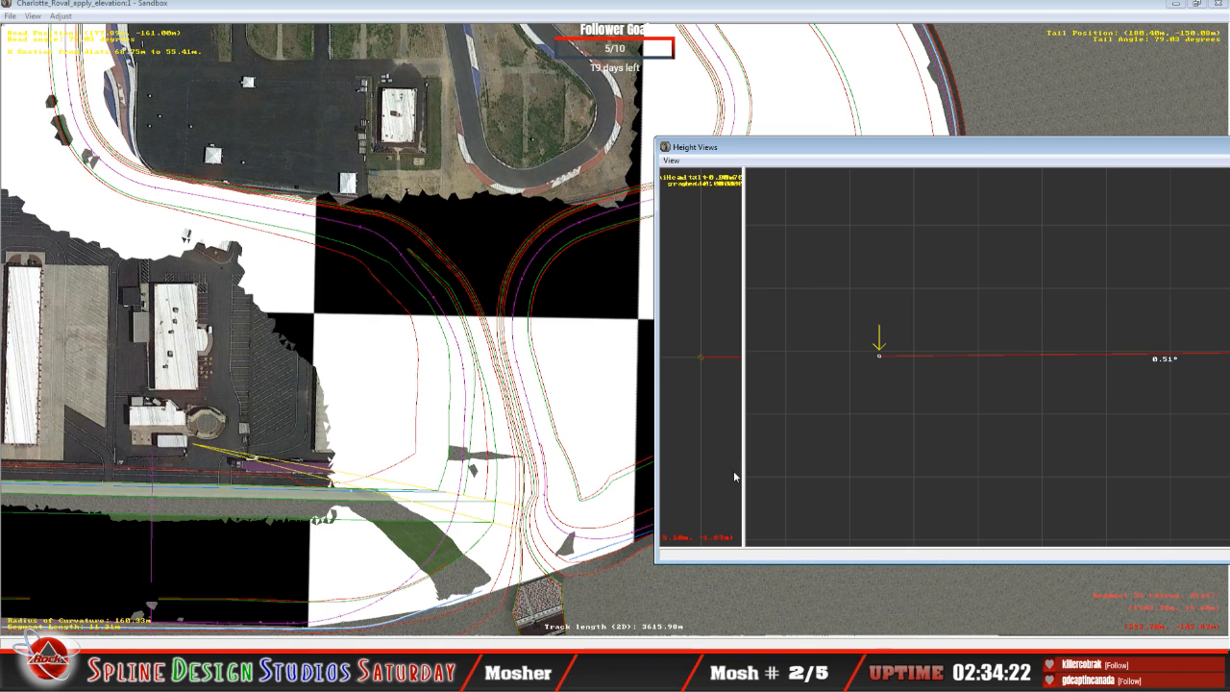
# Step: Lower the innermost node of the straight segment after the 23.88 m curve to about 0.43° banking and select its second node
pyautogui.press('Up')
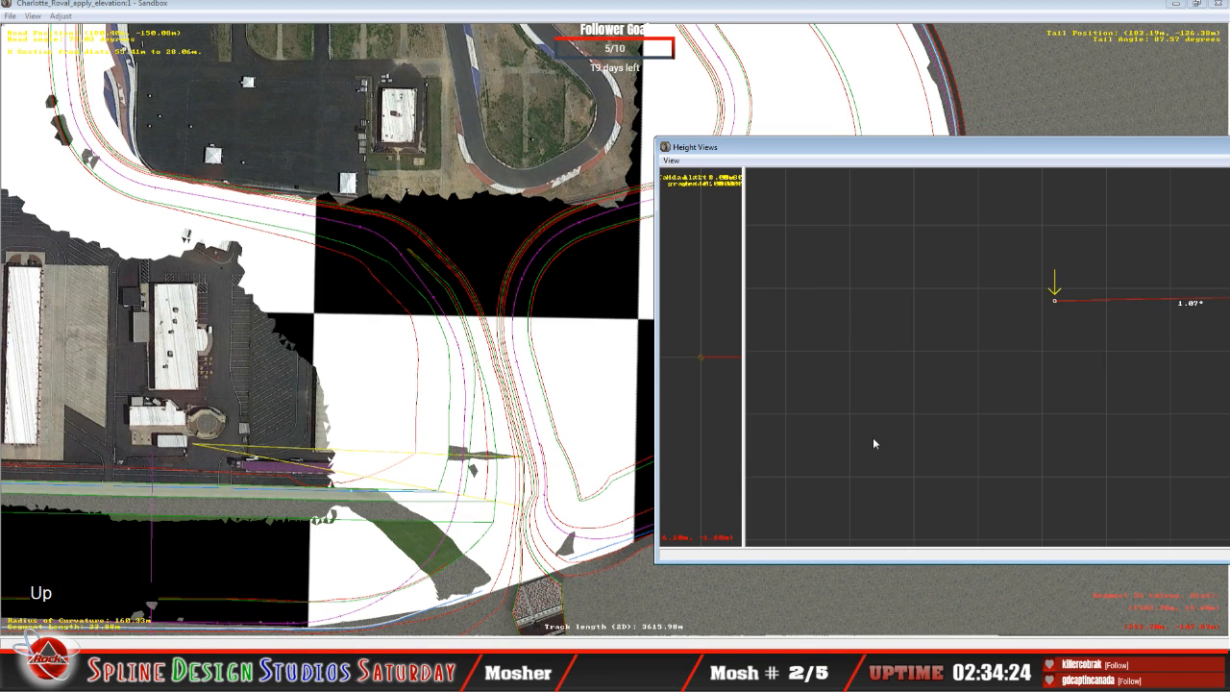
pyautogui.press('Up')
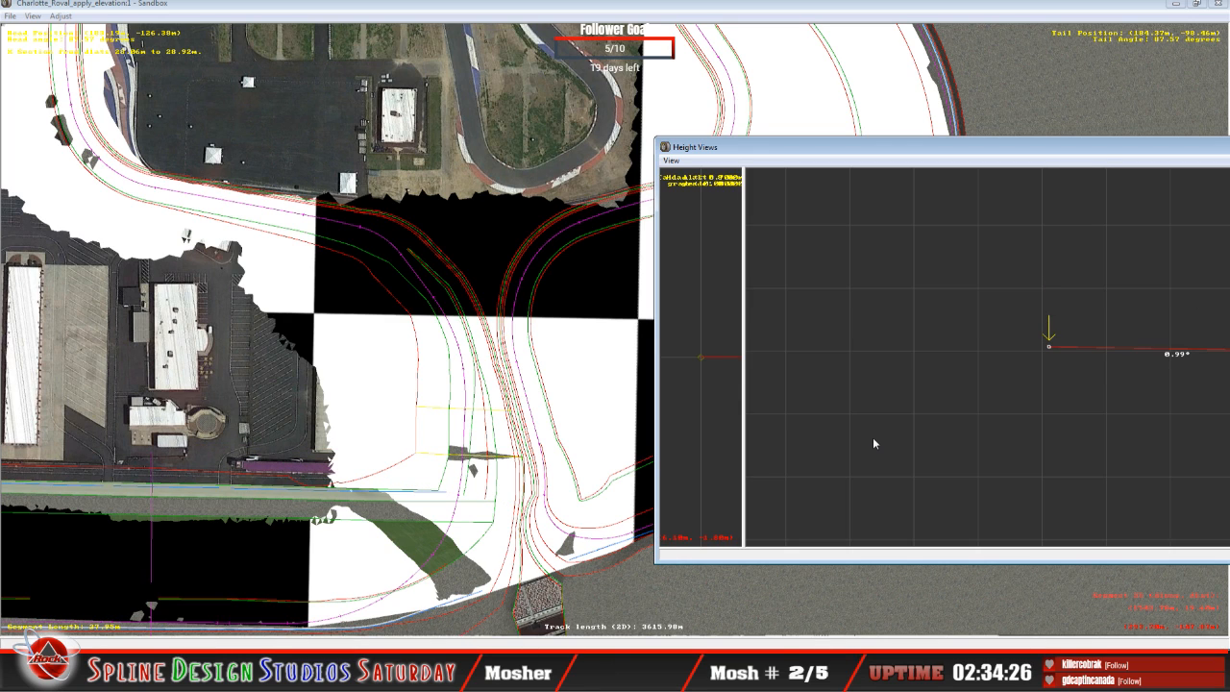
pyautogui.moveTo(1049, 344); pyautogui.dragTo(1049, 351)
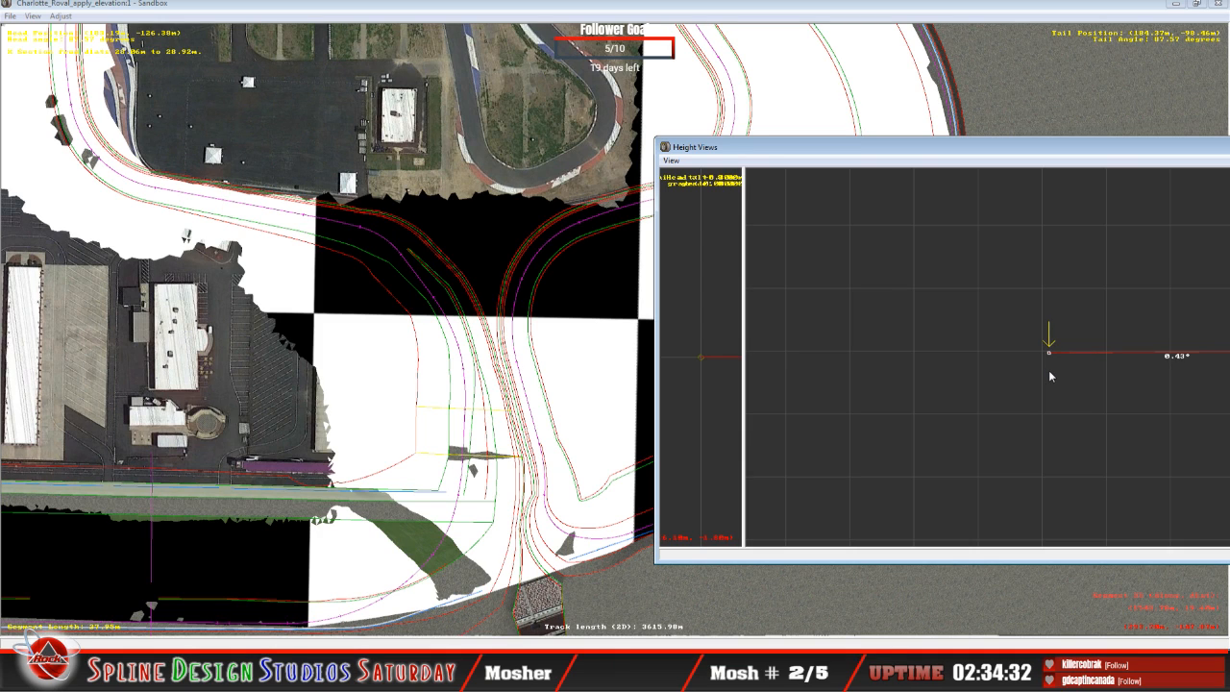
pyautogui.press('Right')
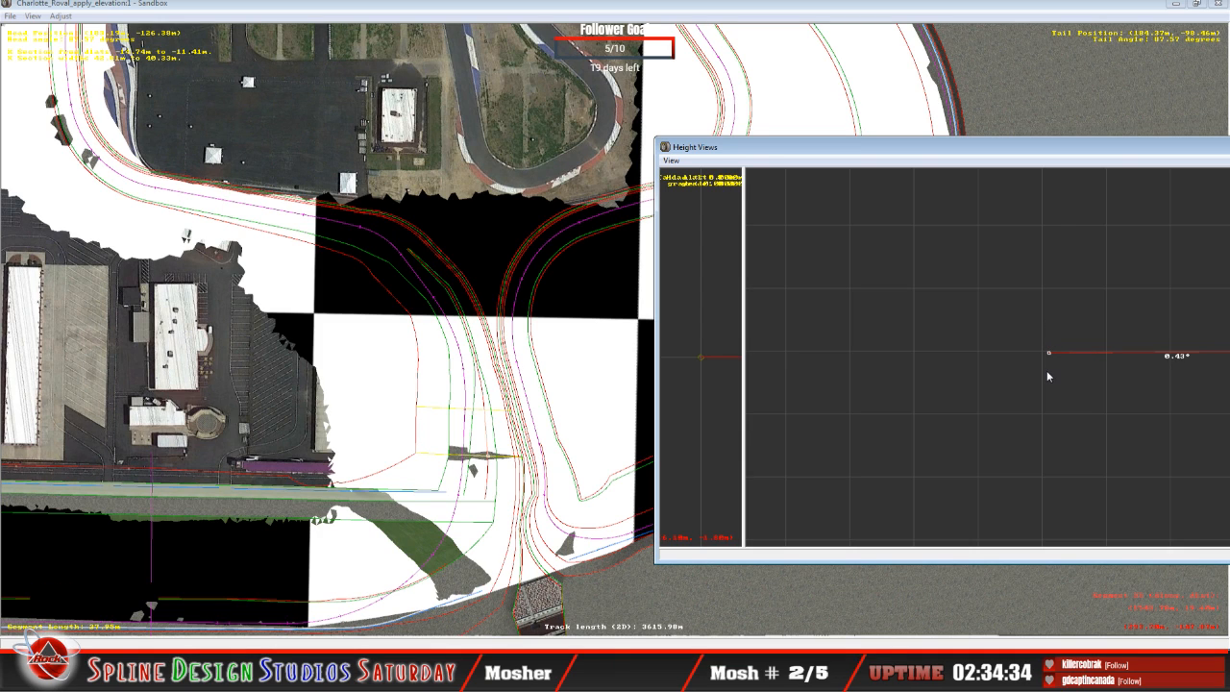
pyautogui.press('c')
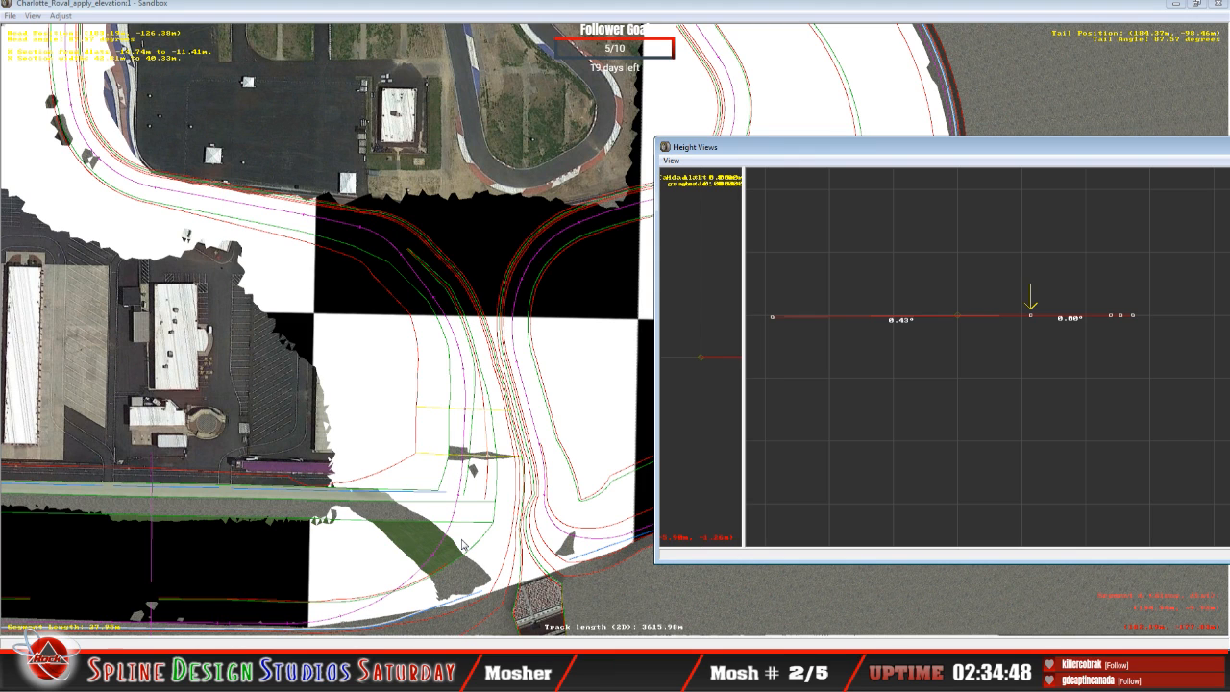
# Step: Examine how the paved transition, grass and banking meet the LiDAR terrain after the straight segment in the 3D camera view
pyautogui.click(504, 14)
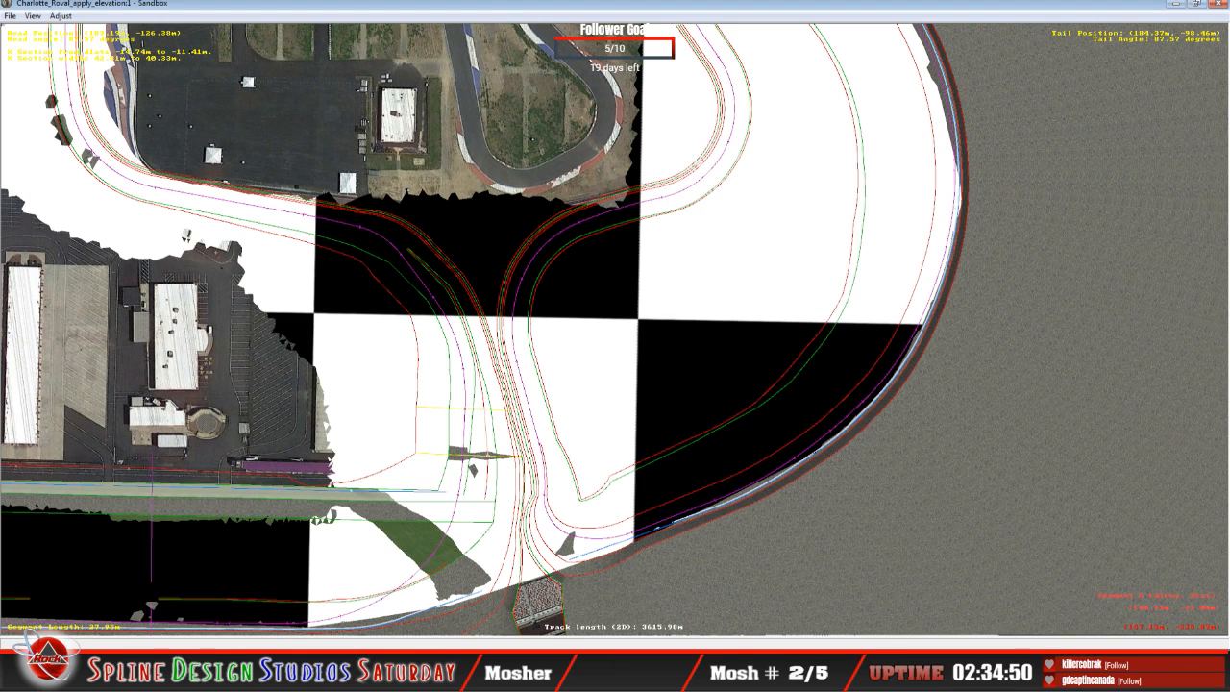
pyautogui.click(420, 679)
pyautogui.click(420, 604)
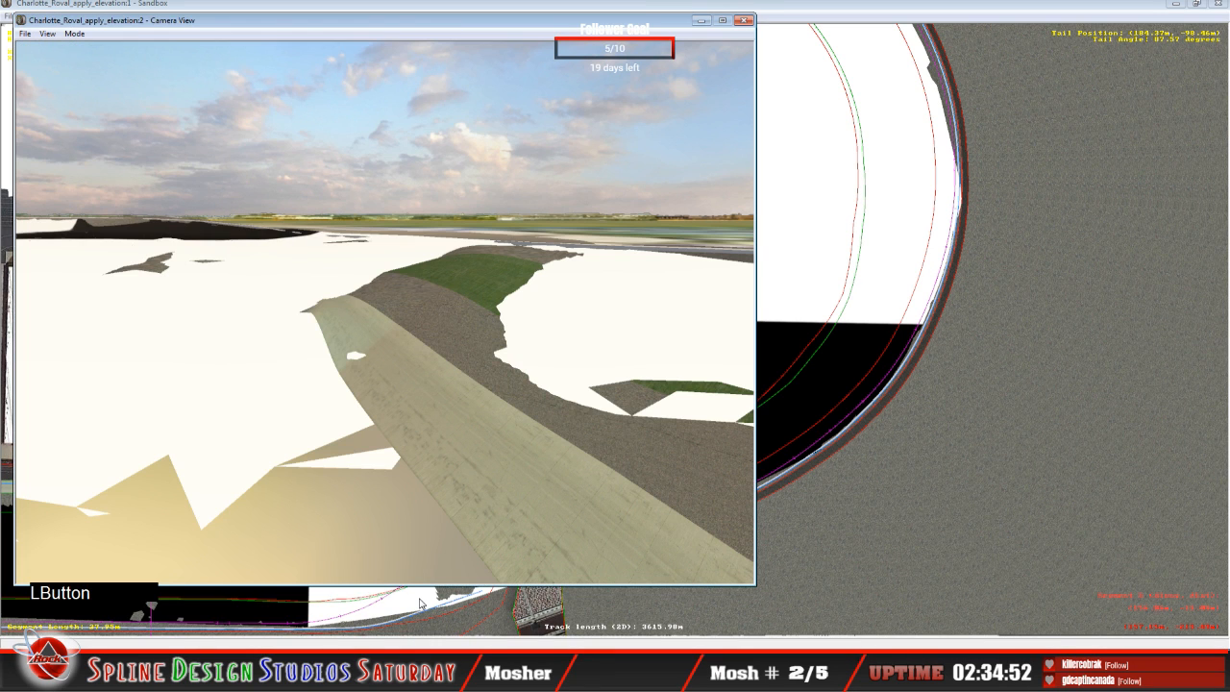
pyautogui.click(74, 34)
pyautogui.click(96, 62)
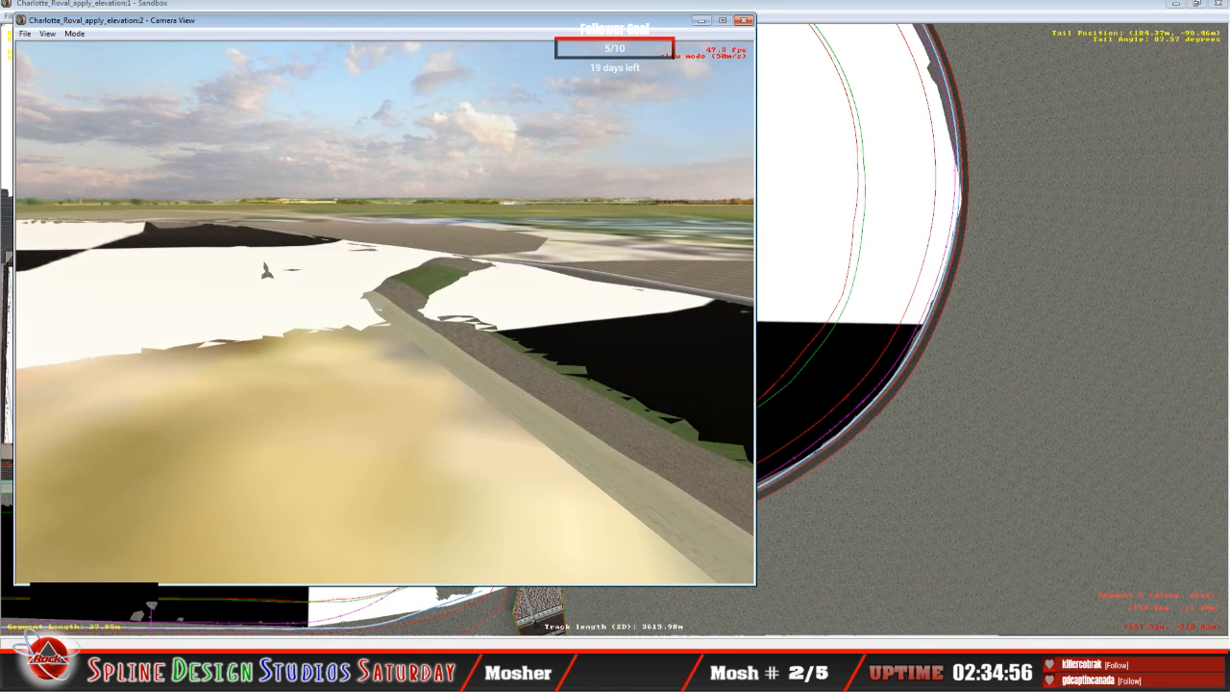
pyautogui.rightClick(386, 312)
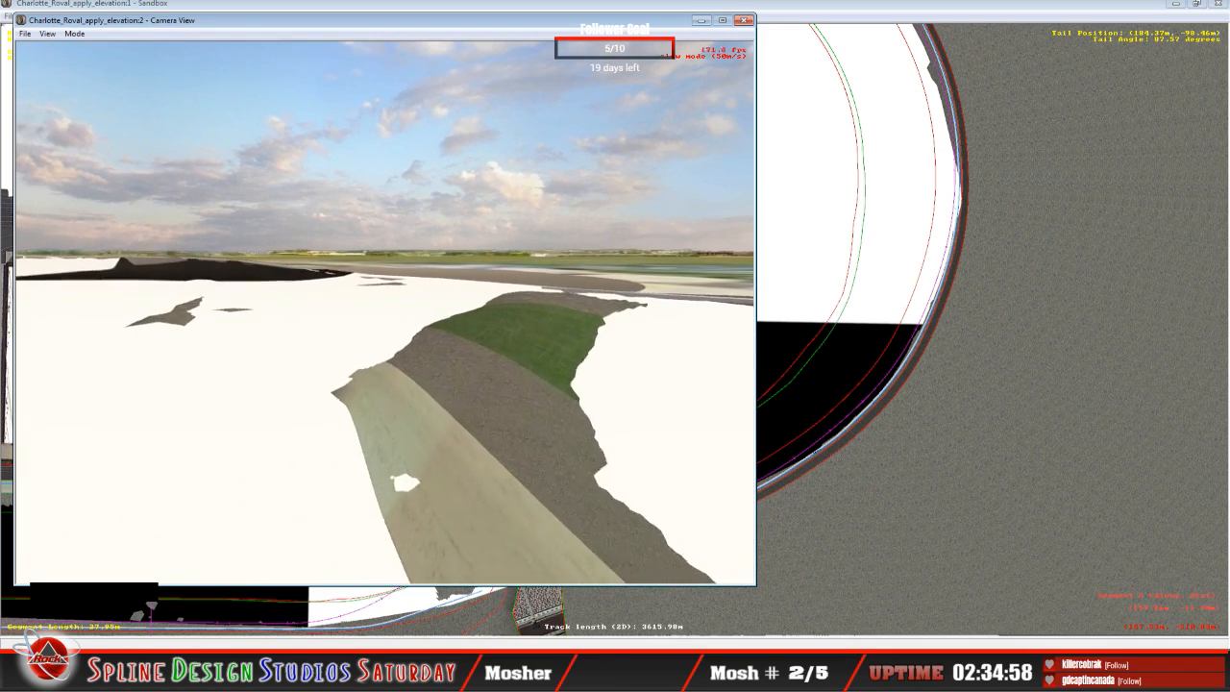
pyautogui.moveTo(385, 312)
pyautogui.mouseDown(button='right')
pyautogui.moveTo(385, 442)
pyautogui.moveTo(385, 312)
pyautogui.mouseUp(button='right')
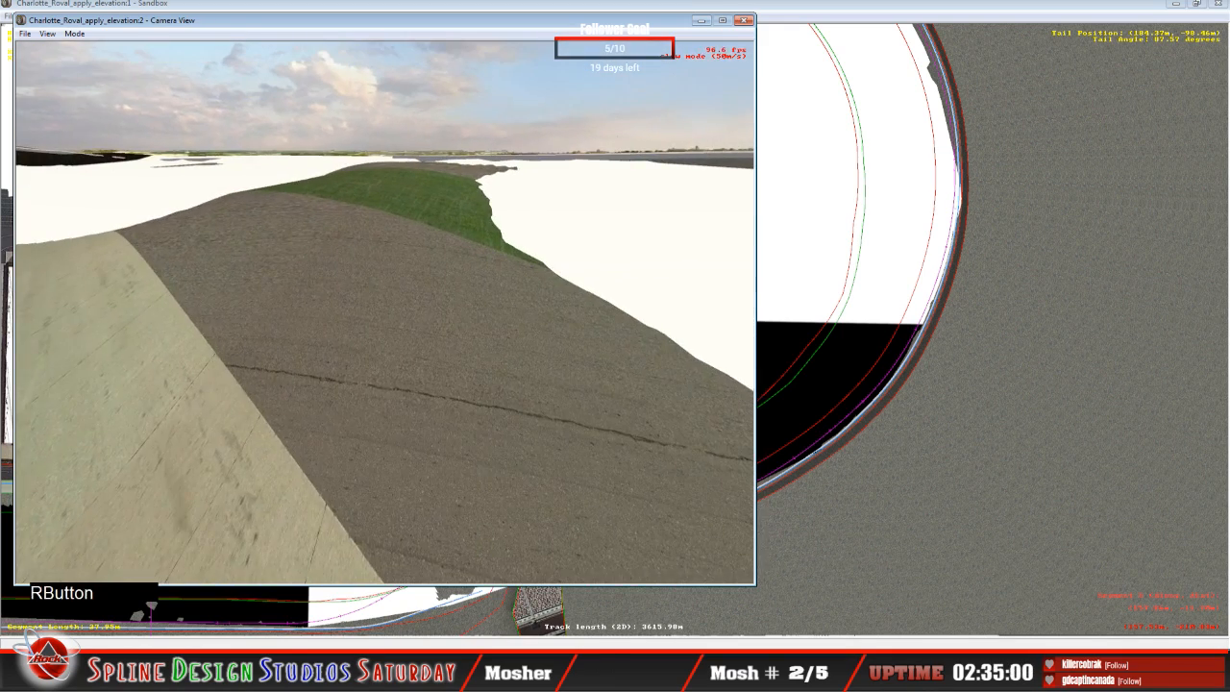
pyautogui.click(385, 312)
pyautogui.moveTo(384, 313); pyautogui.dragTo(429, 335)
pyautogui.moveTo(429, 334); pyautogui.dragTo(356, 346, button='right')
pyautogui.moveTo(356, 346); pyautogui.dragTo(305, 309)
pyautogui.press('space')
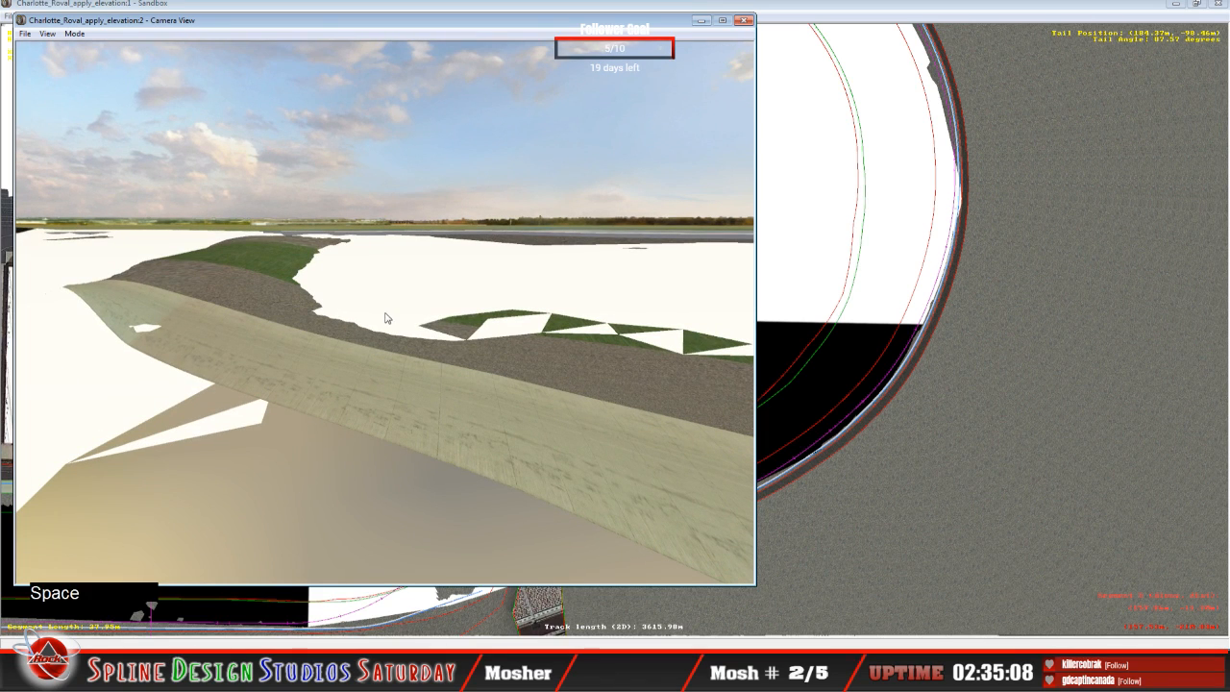
pyautogui.click(405, 618)
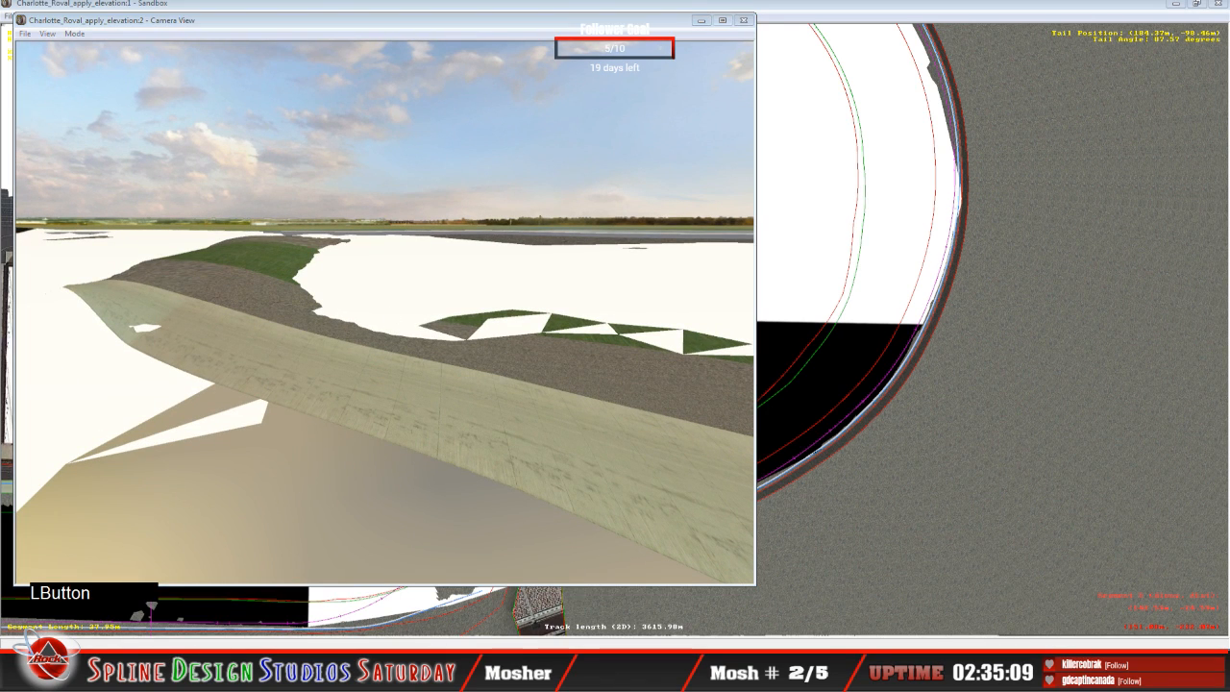
pyautogui.click(398, 619)
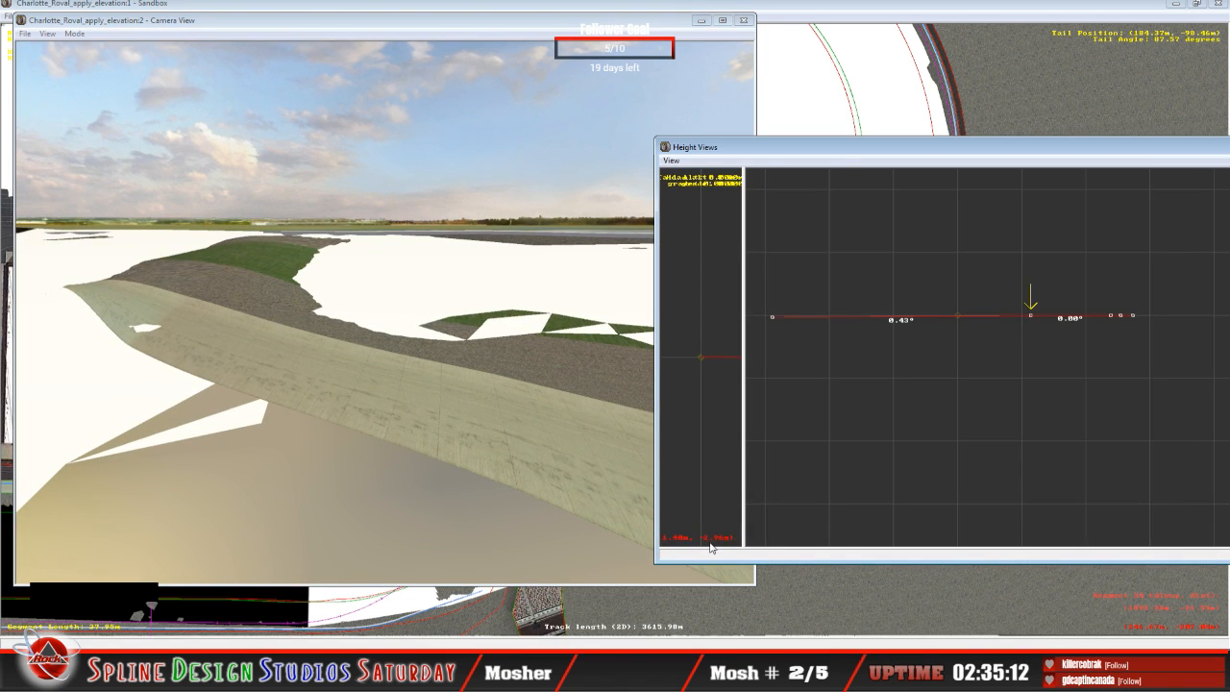
pyautogui.click(835, 15)
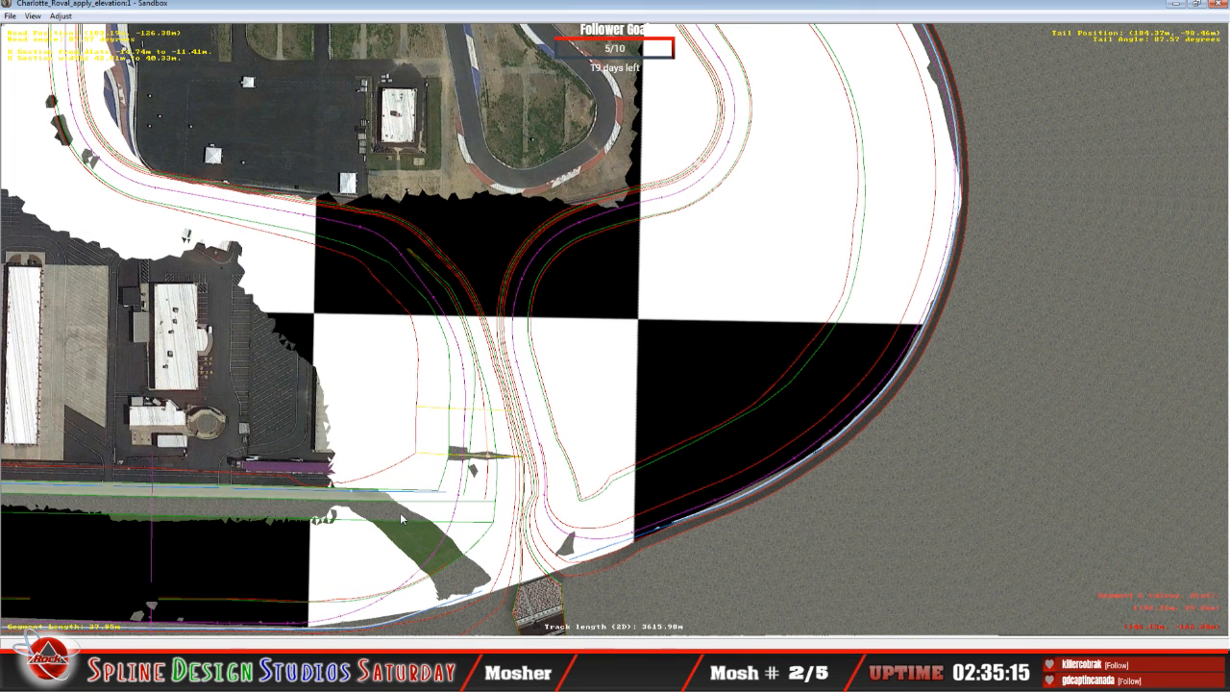
# Step: Select the 48.31 m curve and lower its third-outermost node to about 0.05° banking and its second-outermost node to about 18.19°
pyautogui.click(462, 610)
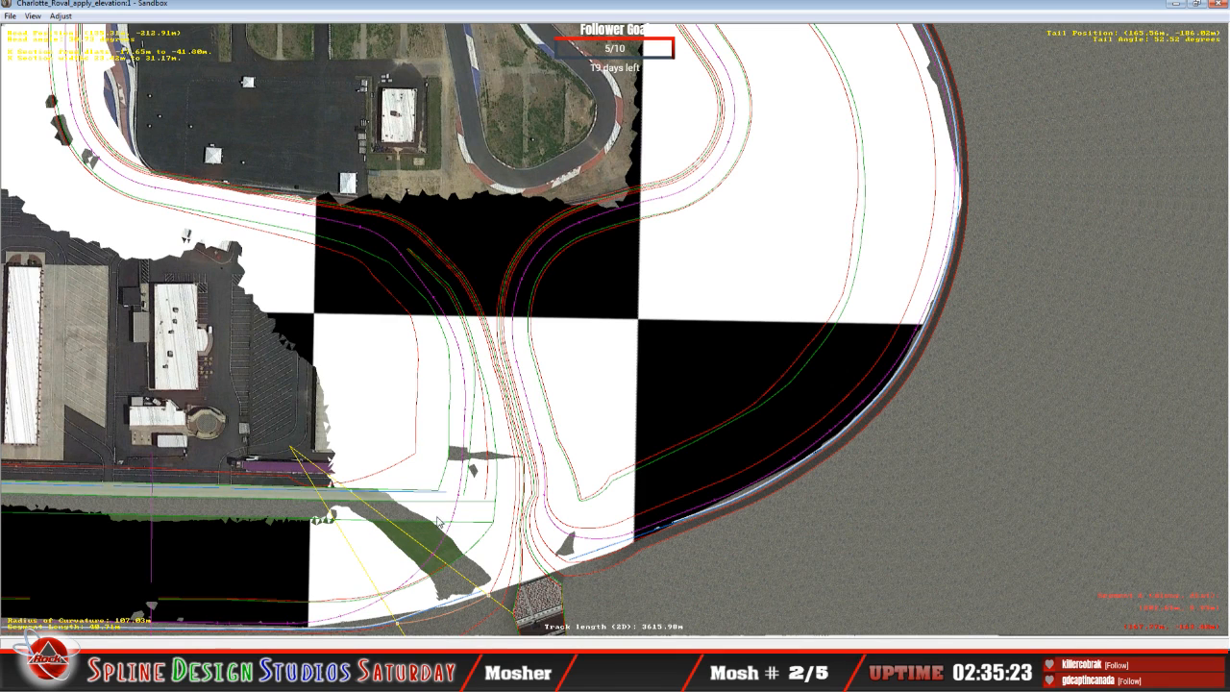
pyautogui.click(384, 616)
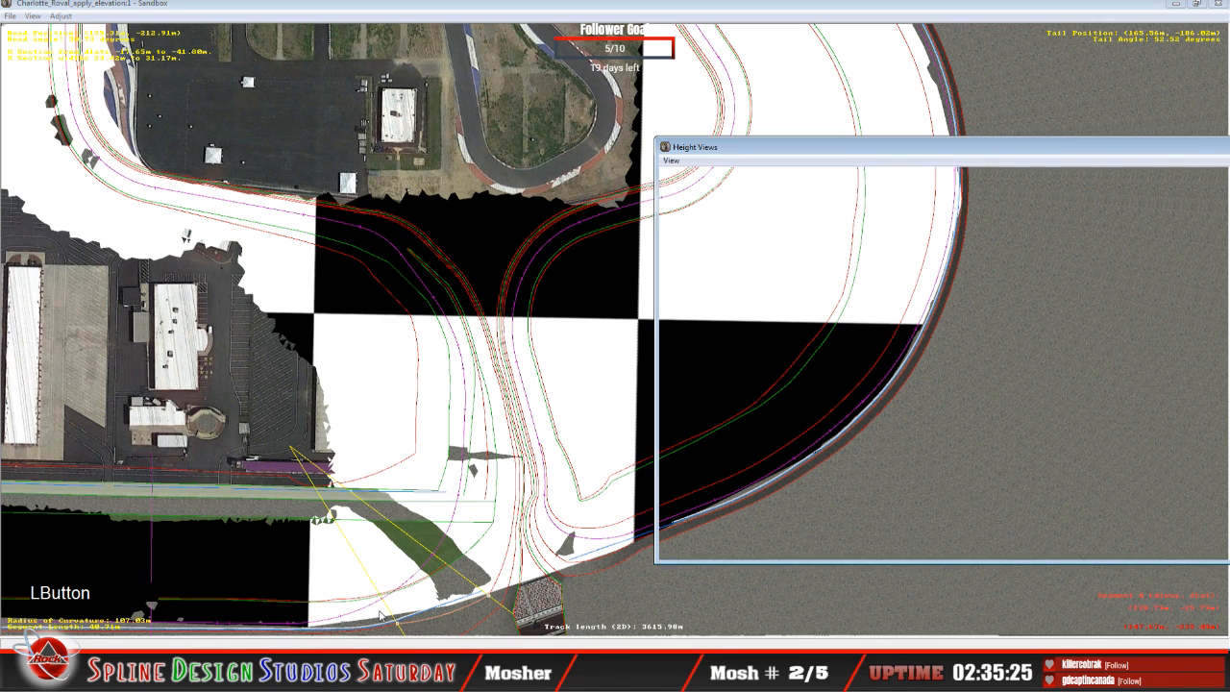
pyautogui.click(940, 160)
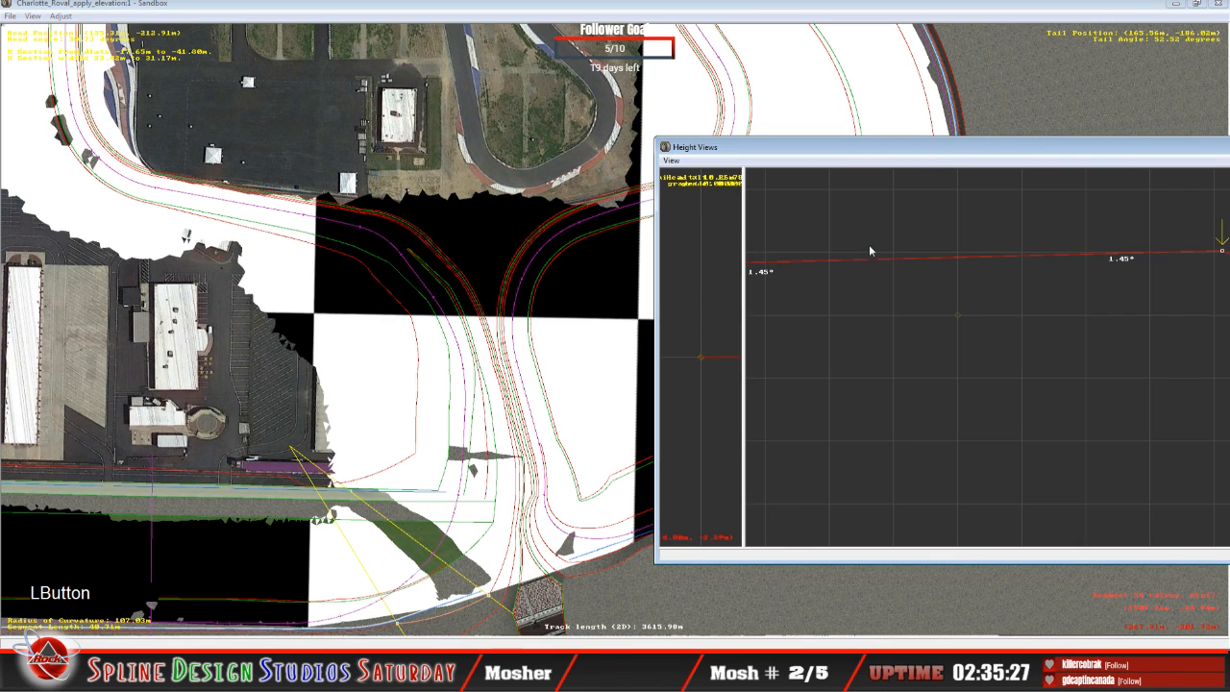
pyautogui.press('c')
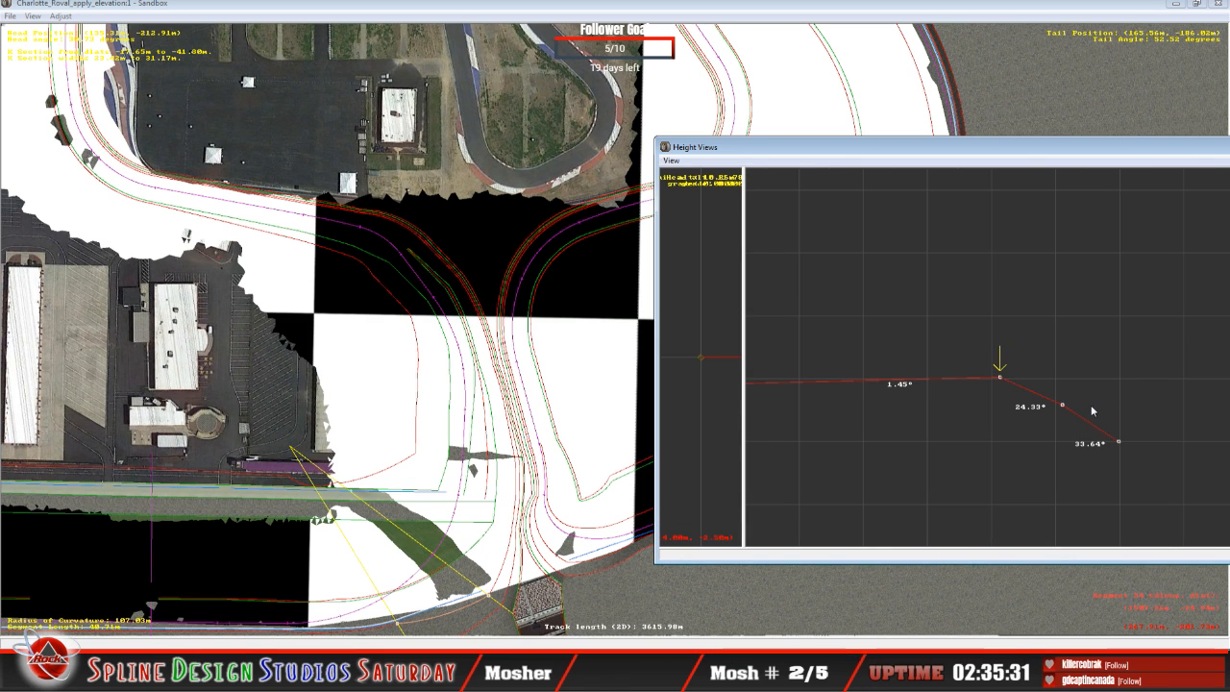
pyautogui.moveTo(1001, 377); pyautogui.dragTo(1000, 398)
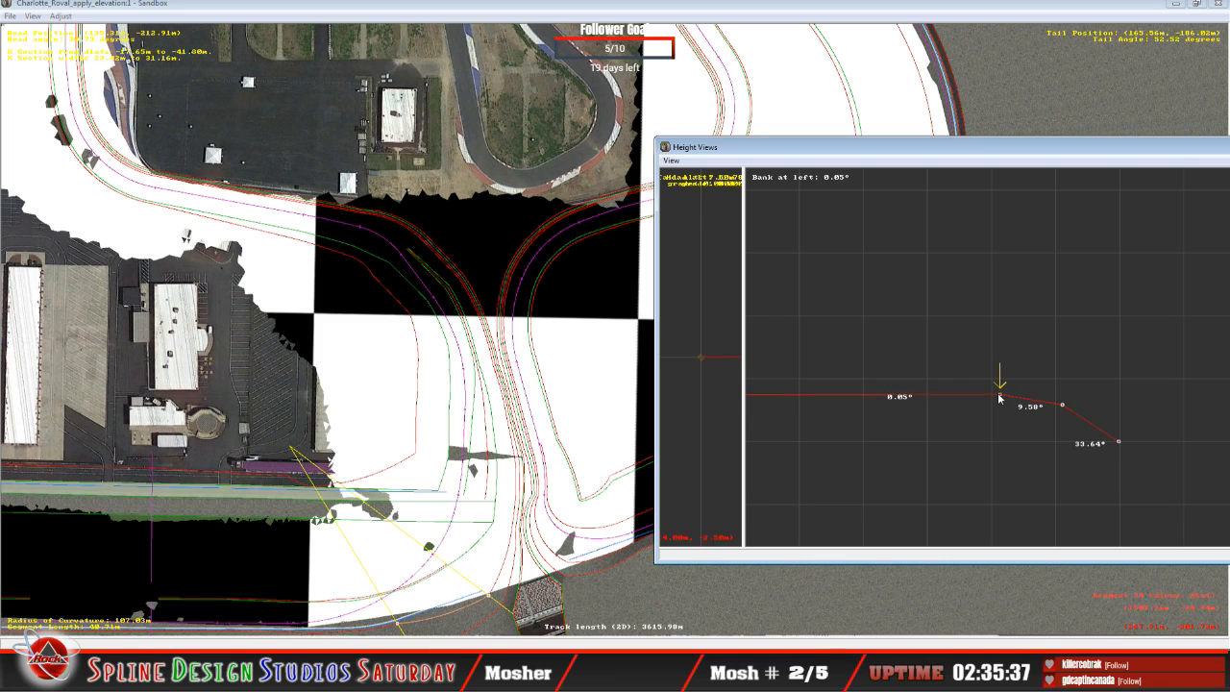
pyautogui.rightClick(1063, 404)
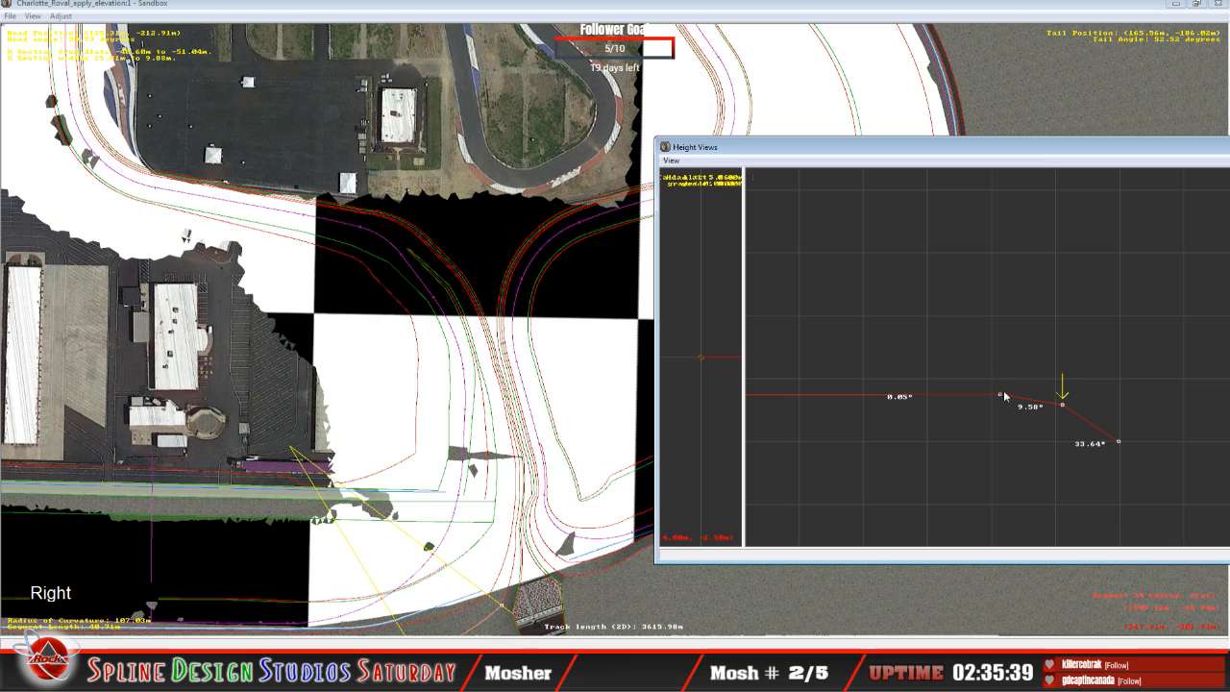
pyautogui.click(1062, 407)
pyautogui.moveTo(1062, 407)
pyautogui.mouseDown()
pyautogui.moveTo(1057, 421)
pyautogui.moveTo(1057, 389)
pyautogui.moveTo(1058, 417)
pyautogui.mouseUp()
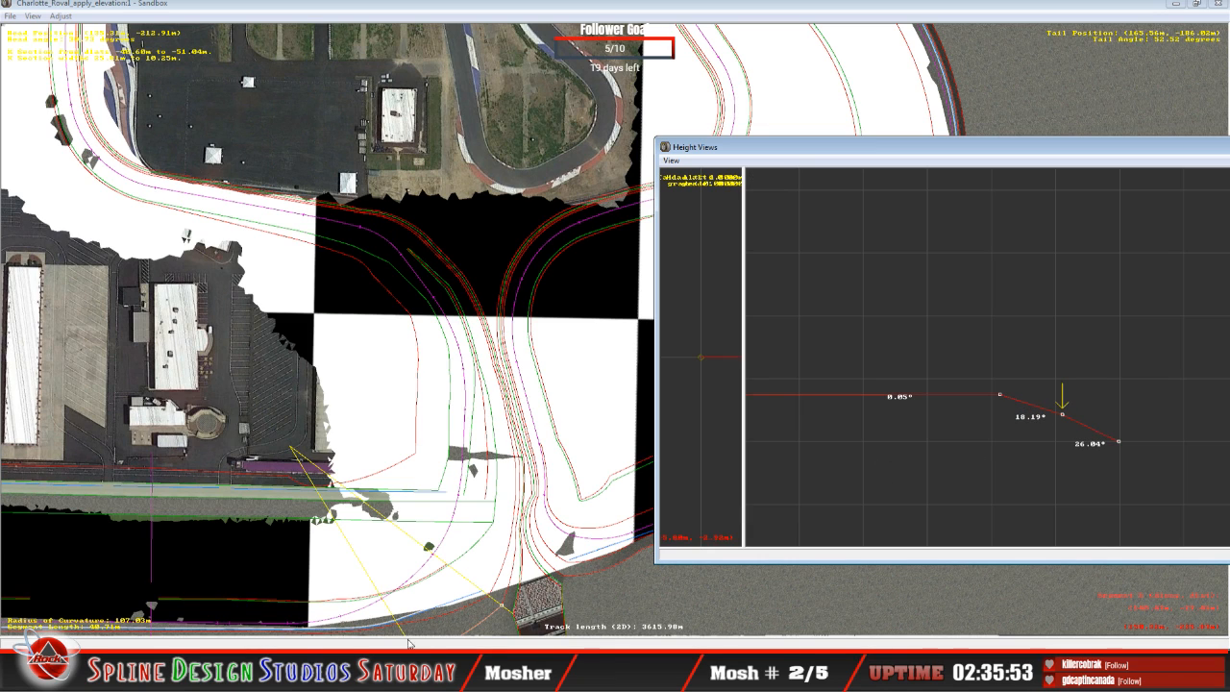
# Step: Fly around the 48.31 m curve and the adjoining banked oval and wall in the 3D camera view to examine the terrain fit
pyautogui.click(409, 674)
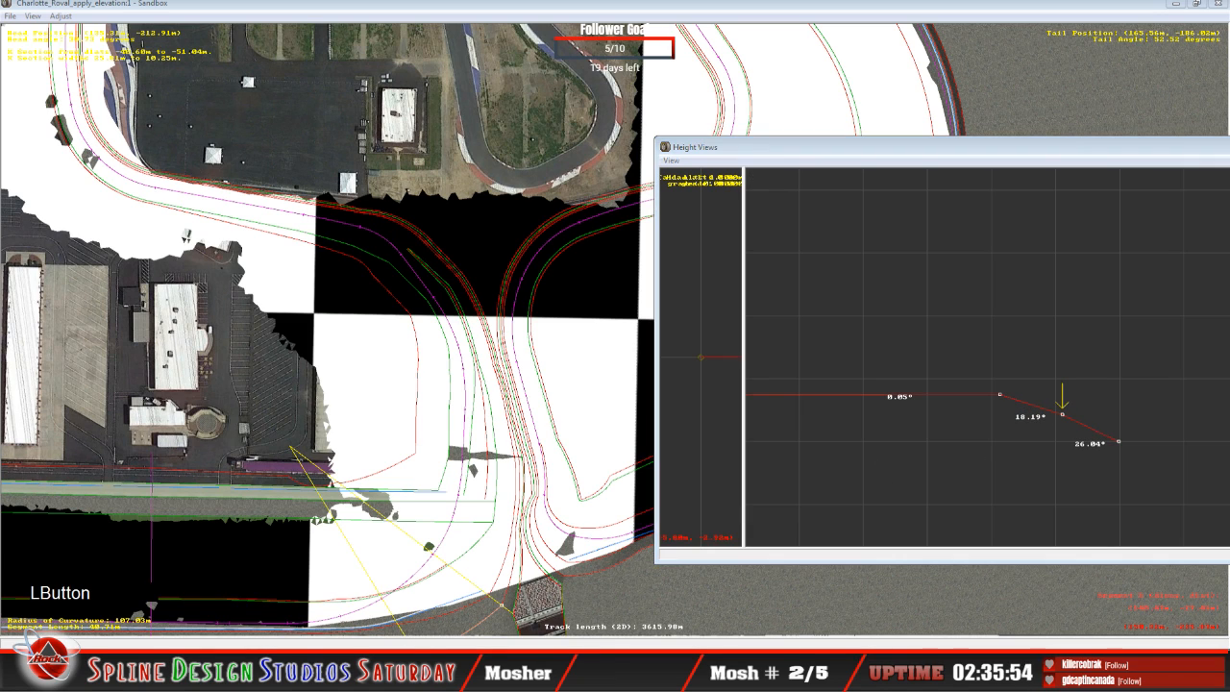
pyautogui.click(406, 598)
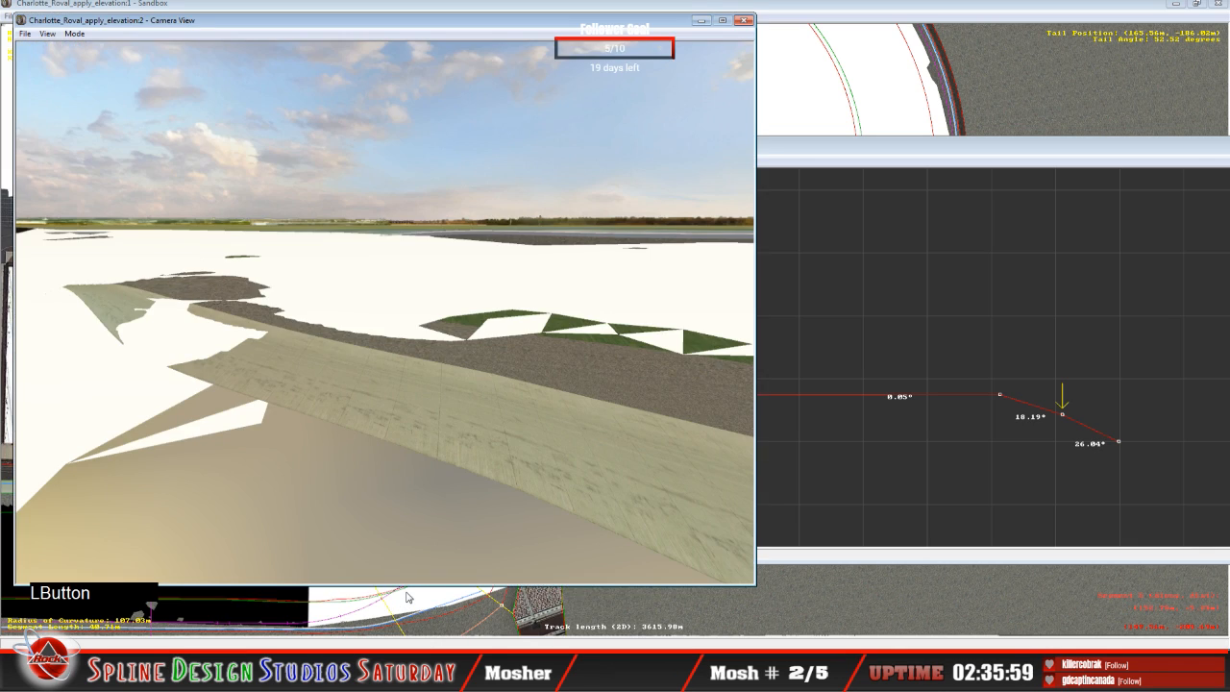
pyautogui.click(74, 34)
pyautogui.click(100, 64)
pyautogui.moveTo(385, 313); pyautogui.dragTo(363, 303, button='right')
pyautogui.moveTo(363, 302); pyautogui.dragTo(334, 315)
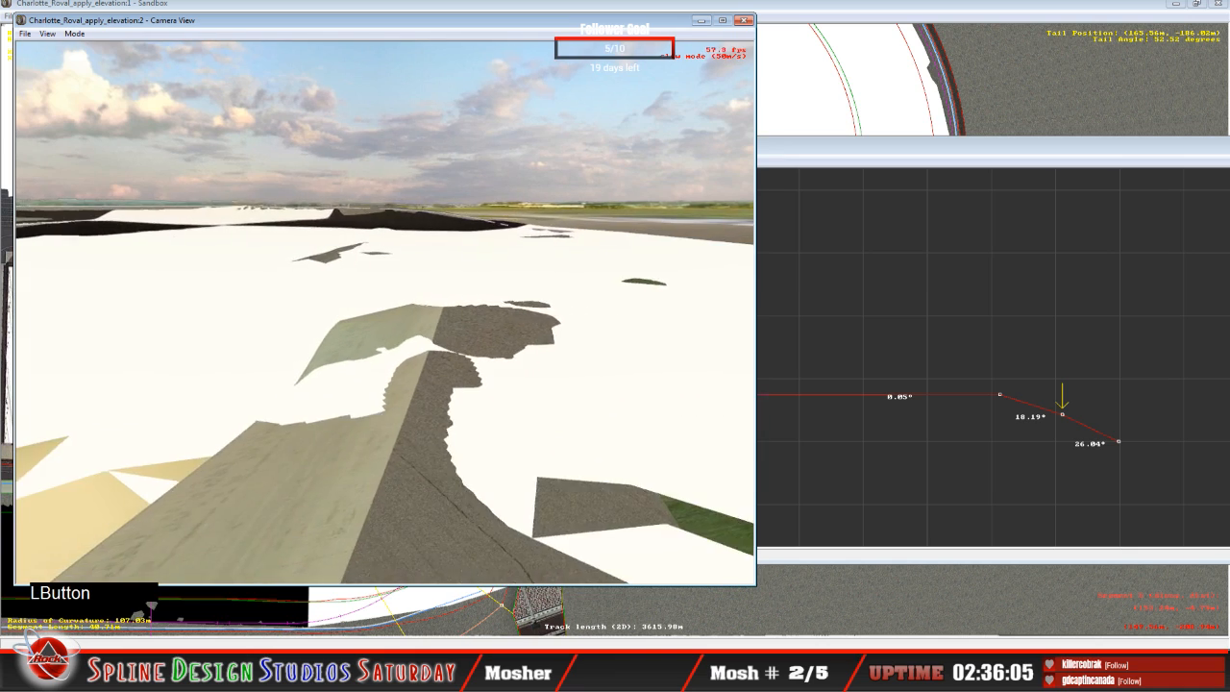
pyautogui.moveTo(335, 315)
pyautogui.mouseDown(button='right')
pyautogui.moveTo(338, 327)
pyautogui.moveTo(337, 316)
pyautogui.mouseUp(button='right')
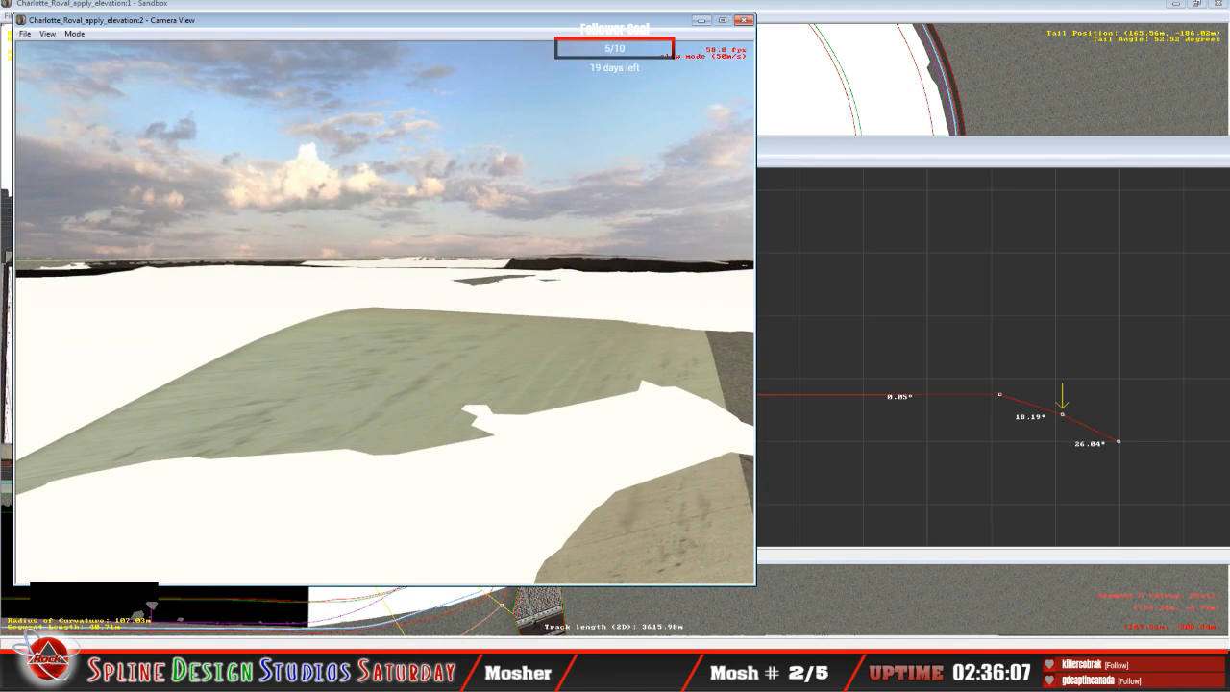
pyautogui.moveTo(336, 315); pyautogui.dragTo(348, 320)
pyautogui.moveTo(348, 319); pyautogui.dragTo(339, 313, button='right')
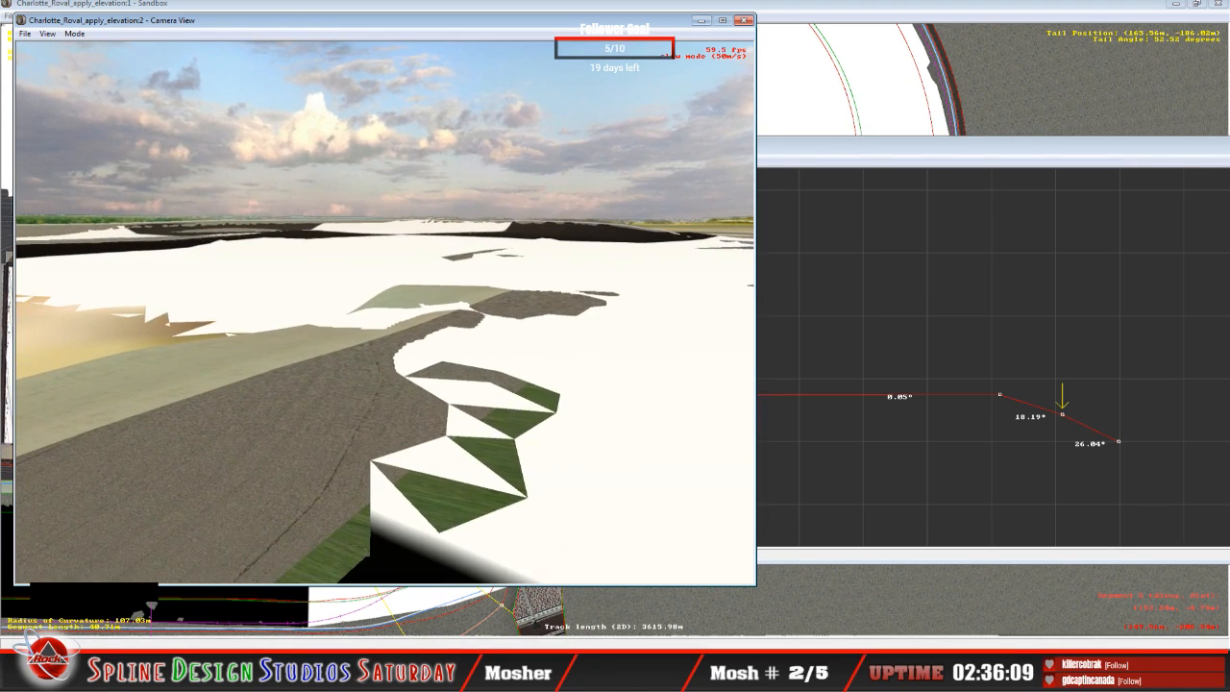
pyautogui.moveTo(338, 314); pyautogui.dragTo(340, 329)
pyautogui.moveTo(340, 329); pyautogui.dragTo(340, 315, button='right')
pyautogui.moveTo(340, 315); pyautogui.dragTo(322, 326)
pyautogui.moveTo(325, 326); pyautogui.dragTo(321, 317, button='right')
pyautogui.moveTo(321, 317); pyautogui.dragTo(324, 310)
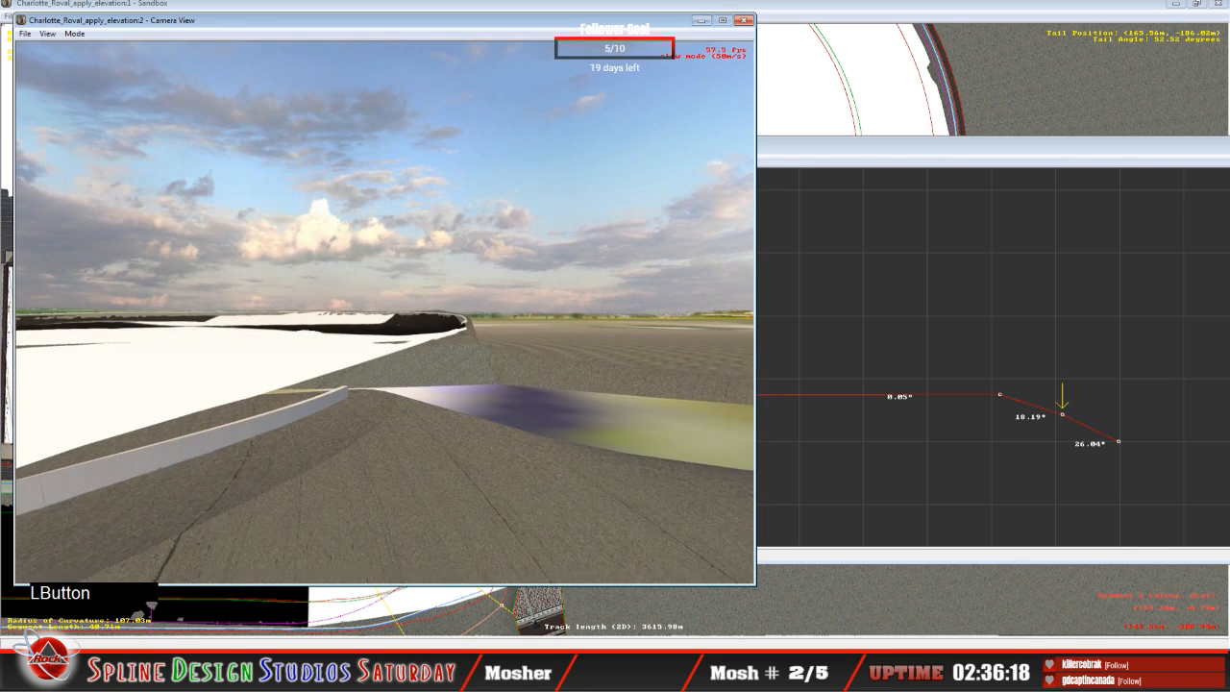
pyautogui.moveTo(325, 310); pyautogui.dragTo(325, 313, button='right')
pyautogui.moveTo(325, 314); pyautogui.dragTo(314, 361)
pyautogui.press('space')
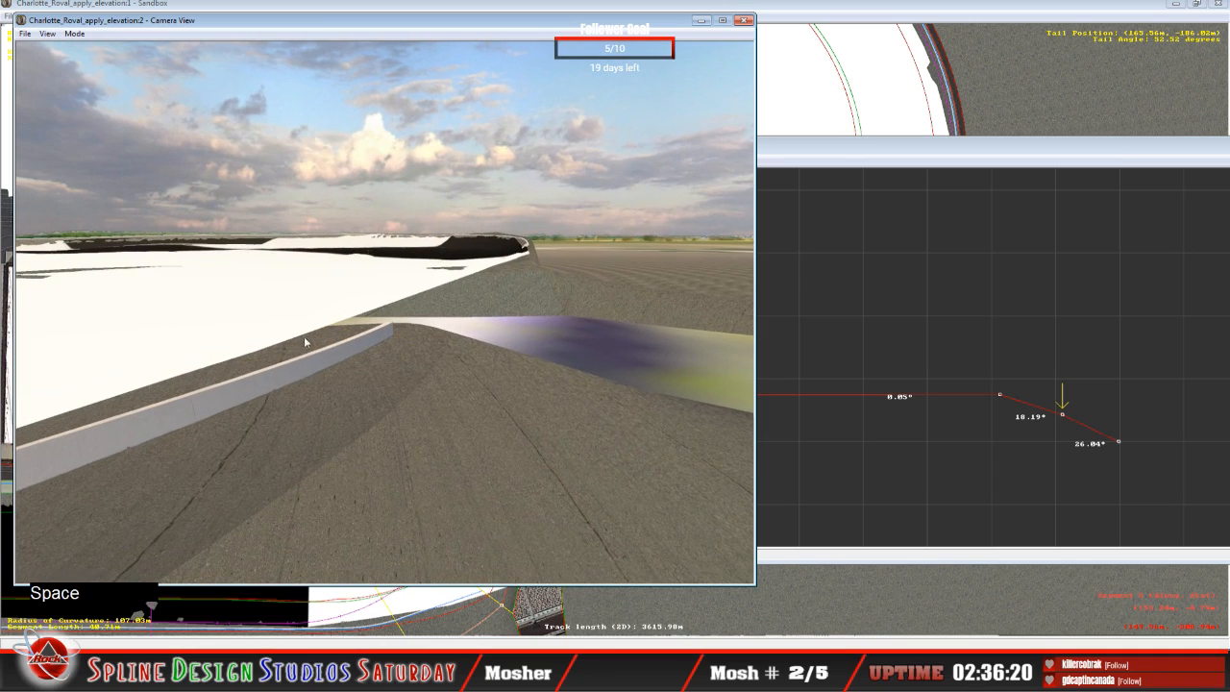
# Step: Raise the 48.31 m curve's second-outermost node to about 12.73° banking and its third-outermost node to about 0.36°
pyautogui.click(1074, 272)
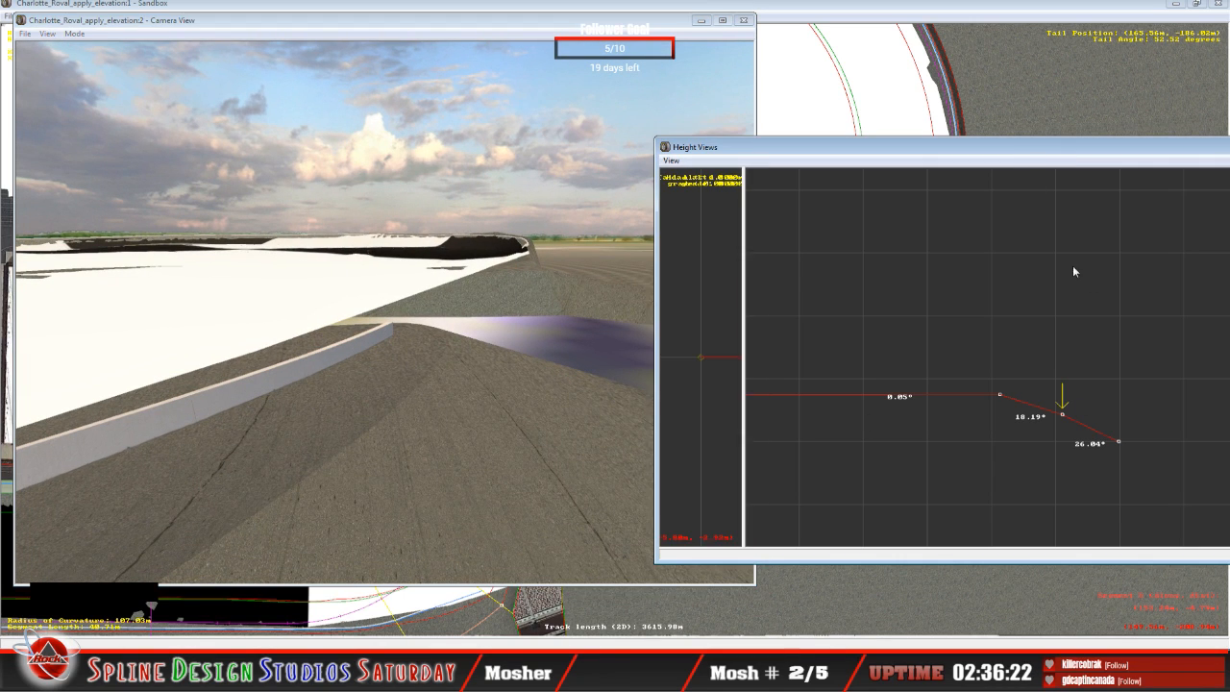
pyautogui.moveTo(1067, 414); pyautogui.dragTo(1065, 411)
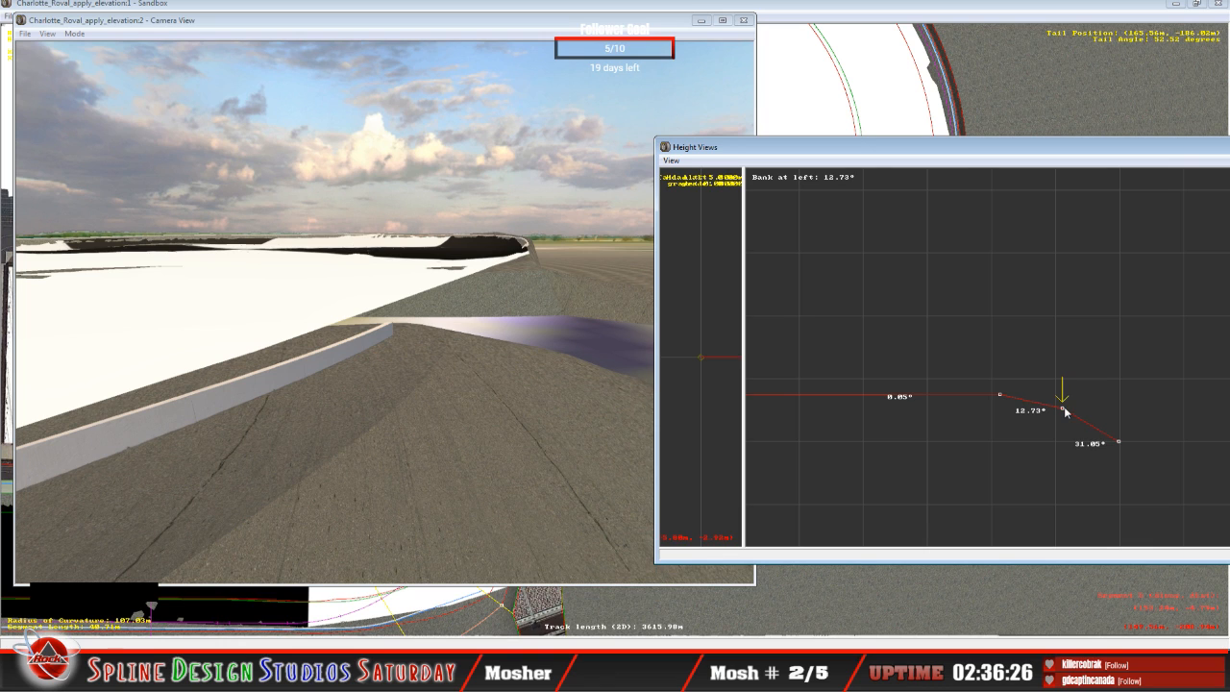
pyautogui.press('Left')
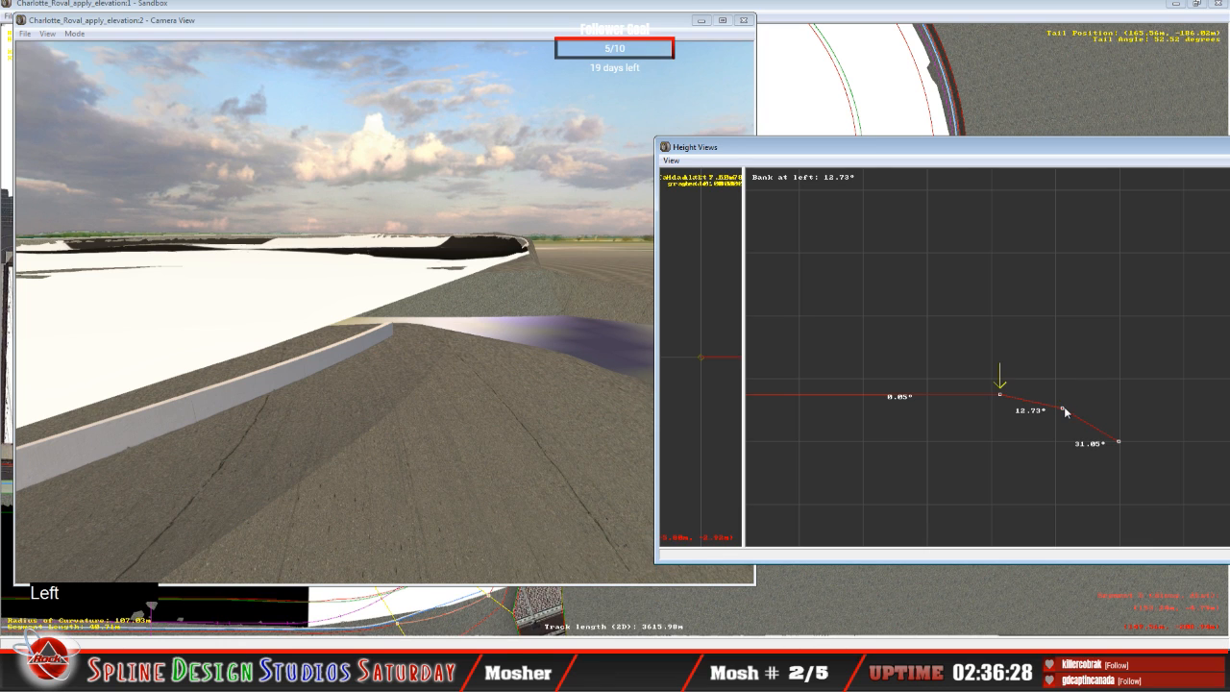
pyautogui.click(1004, 398)
pyautogui.moveTo(1004, 398); pyautogui.dragTo(1004, 394)
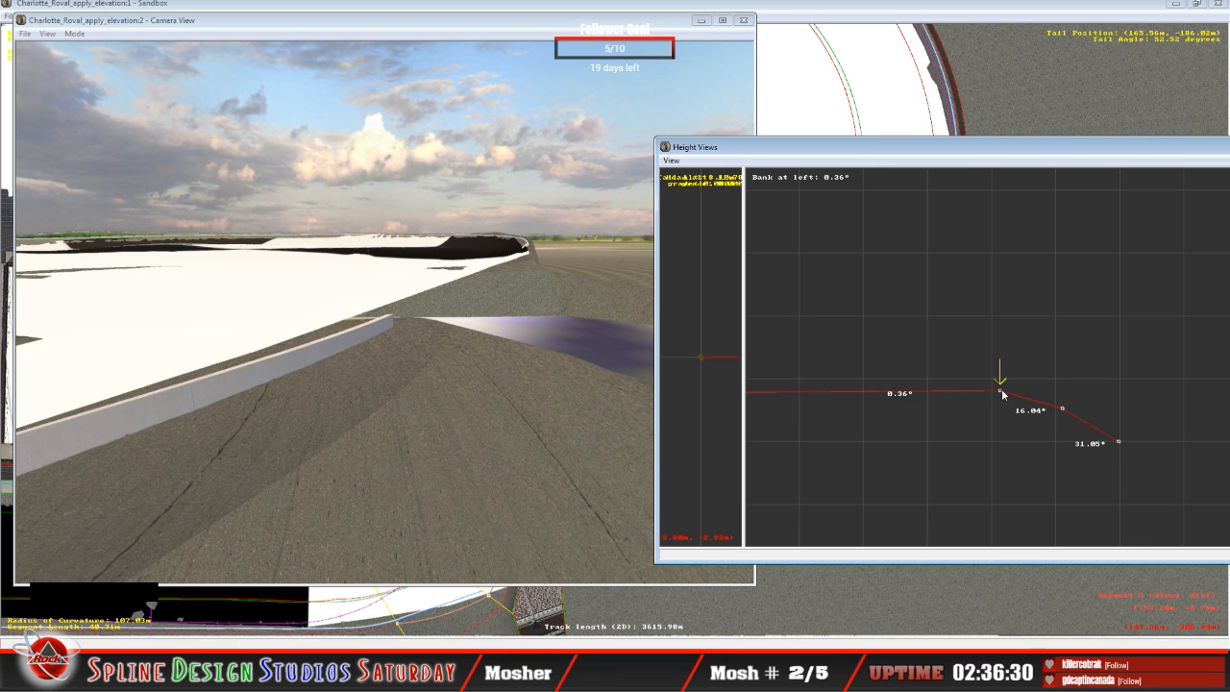
# Step: Lower the 48.31 m curve's second-outermost node to about 22.33° banking, and raise its third-outermost node to about 0.81°
pyautogui.press('Right')
pyautogui.click(1059, 414)
pyautogui.moveTo(1059, 413); pyautogui.dragTo(1057, 418)
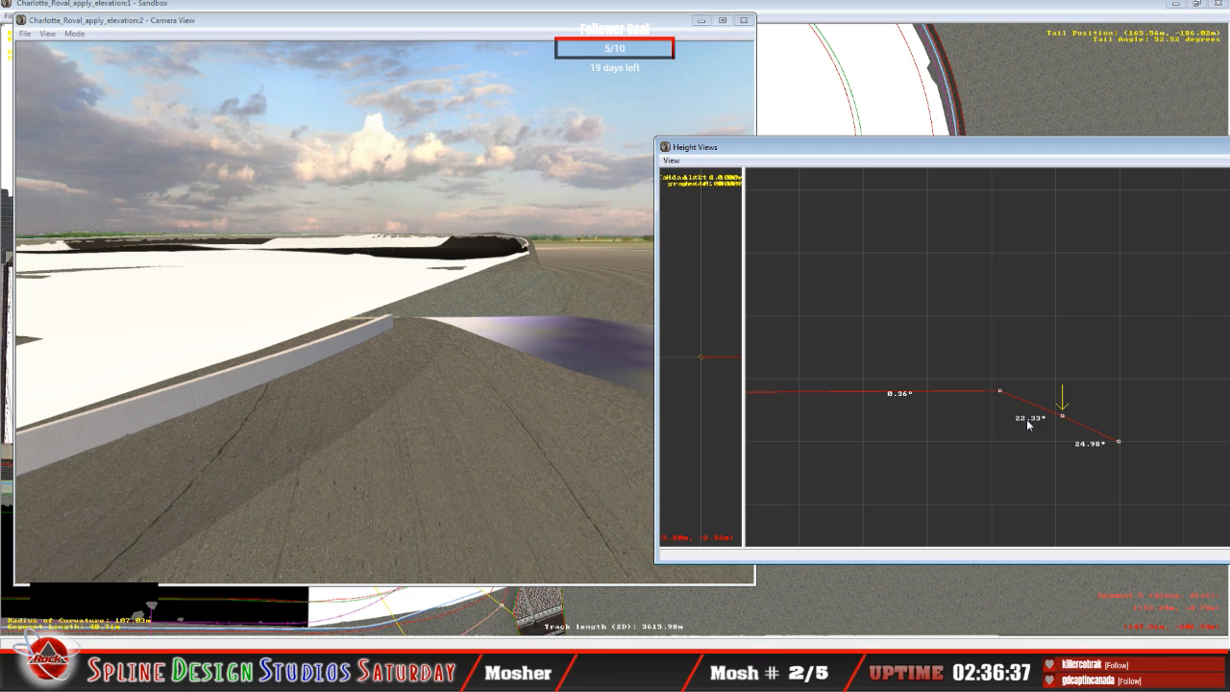
pyautogui.press('Left')
pyautogui.moveTo(1000, 391); pyautogui.dragTo(997, 385)
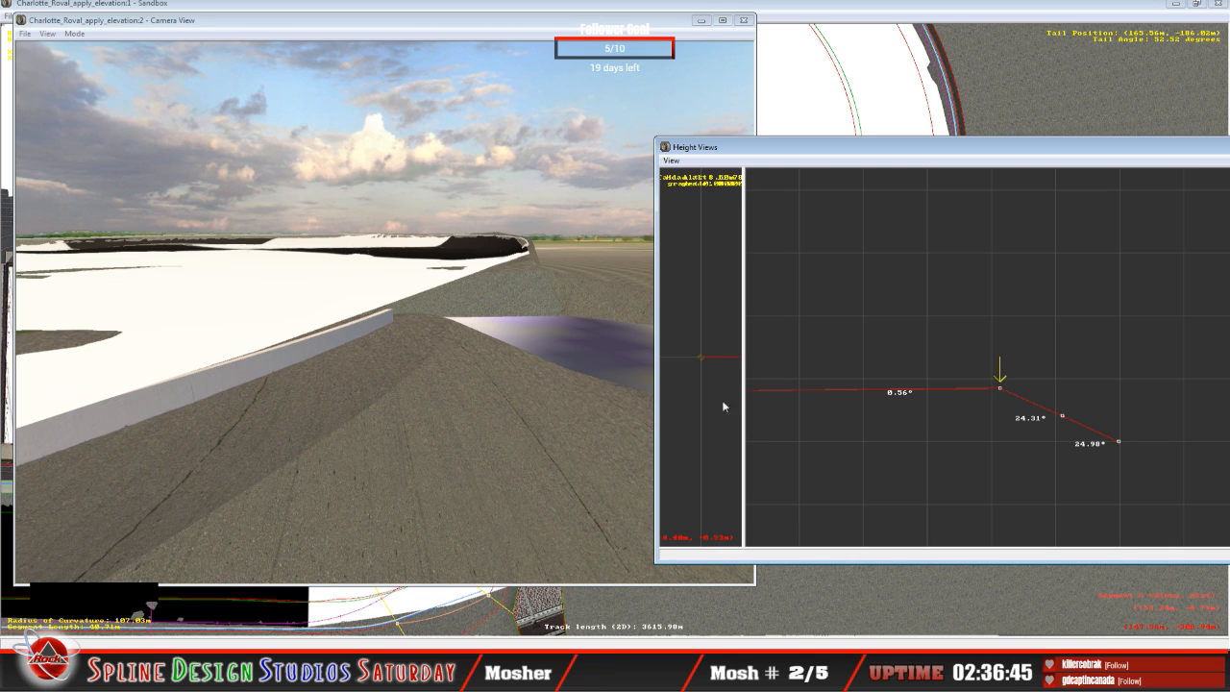
pyautogui.moveTo(999, 387); pyautogui.dragTo(997, 385)
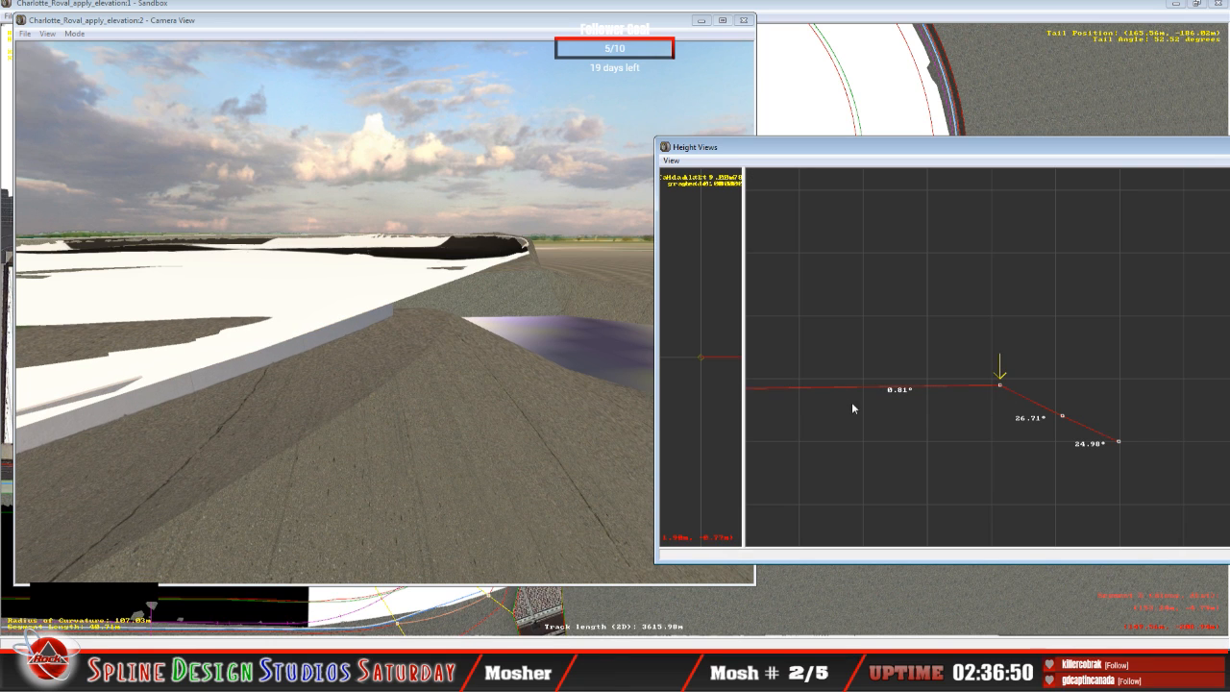
pyautogui.click(856, 331)
pyautogui.press('c')
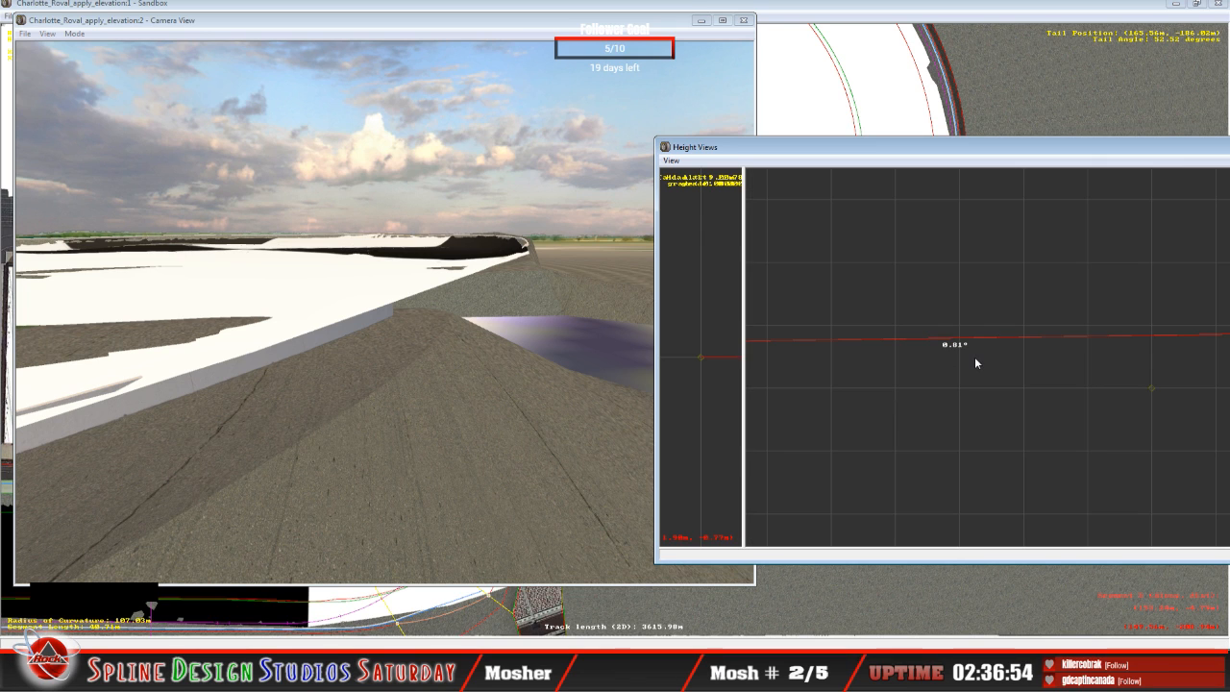
pyautogui.press('x')
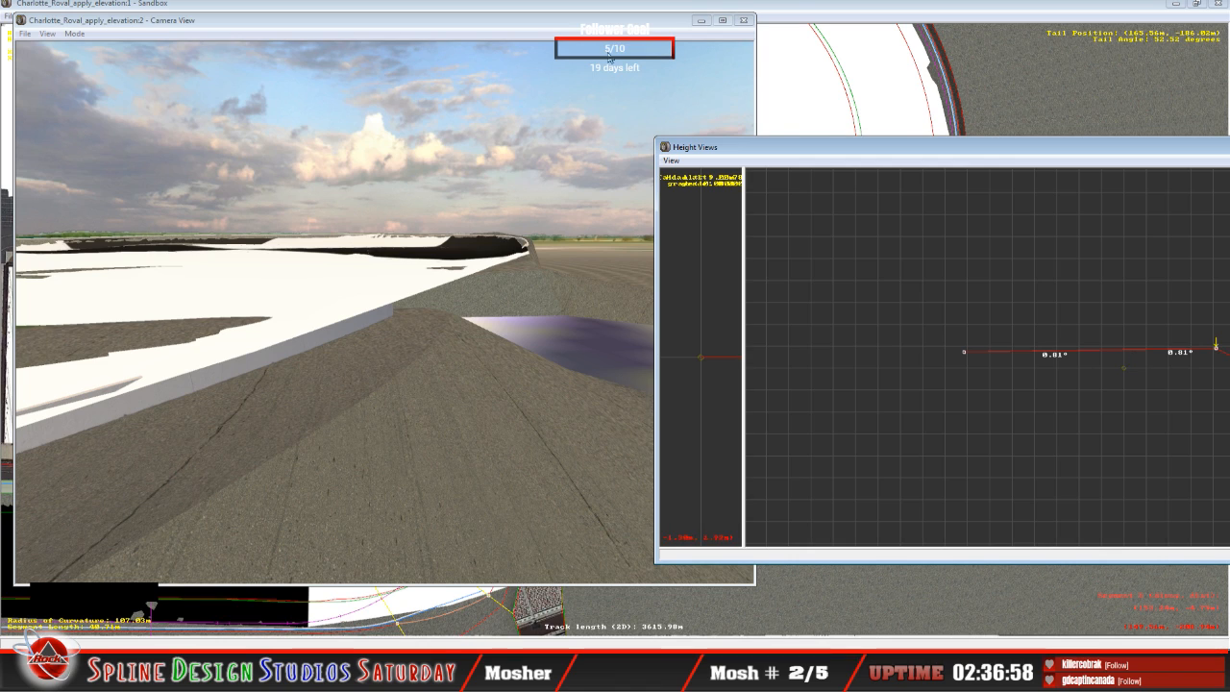
pyautogui.click(777, 21)
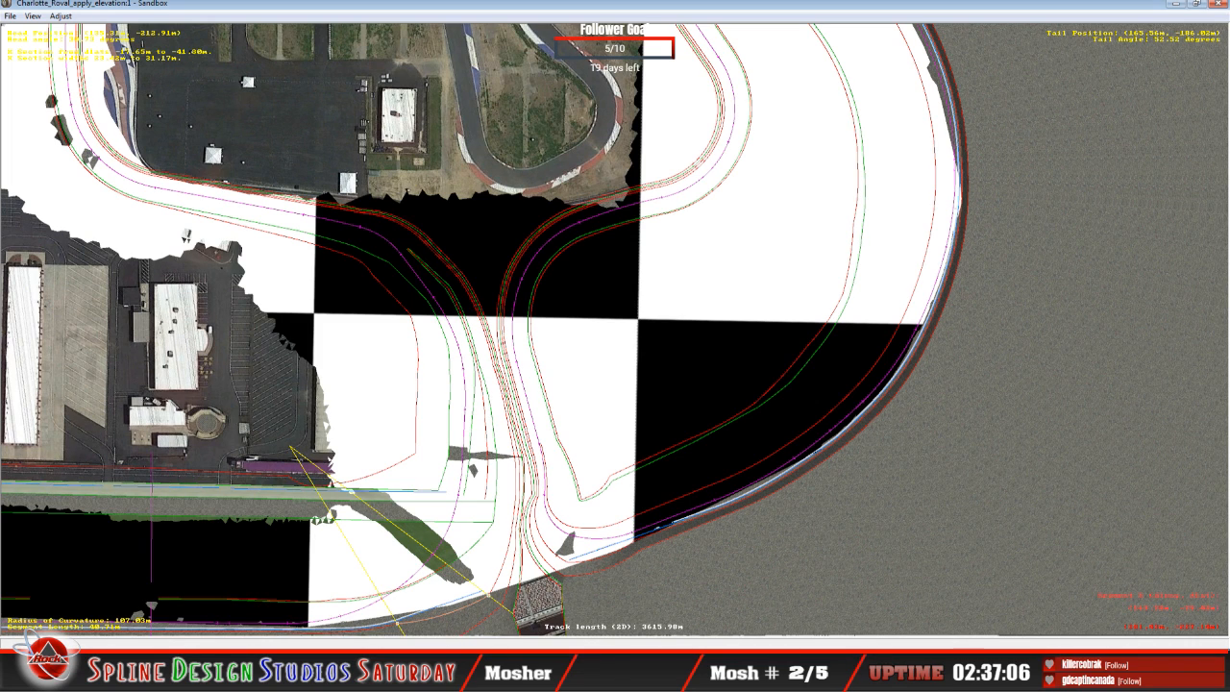
# Step: Select the infield-edge node of the 34.96 m curve beside the crossing
pyautogui.click(392, 673)
pyautogui.click(597, 493)
pyautogui.click(613, 475)
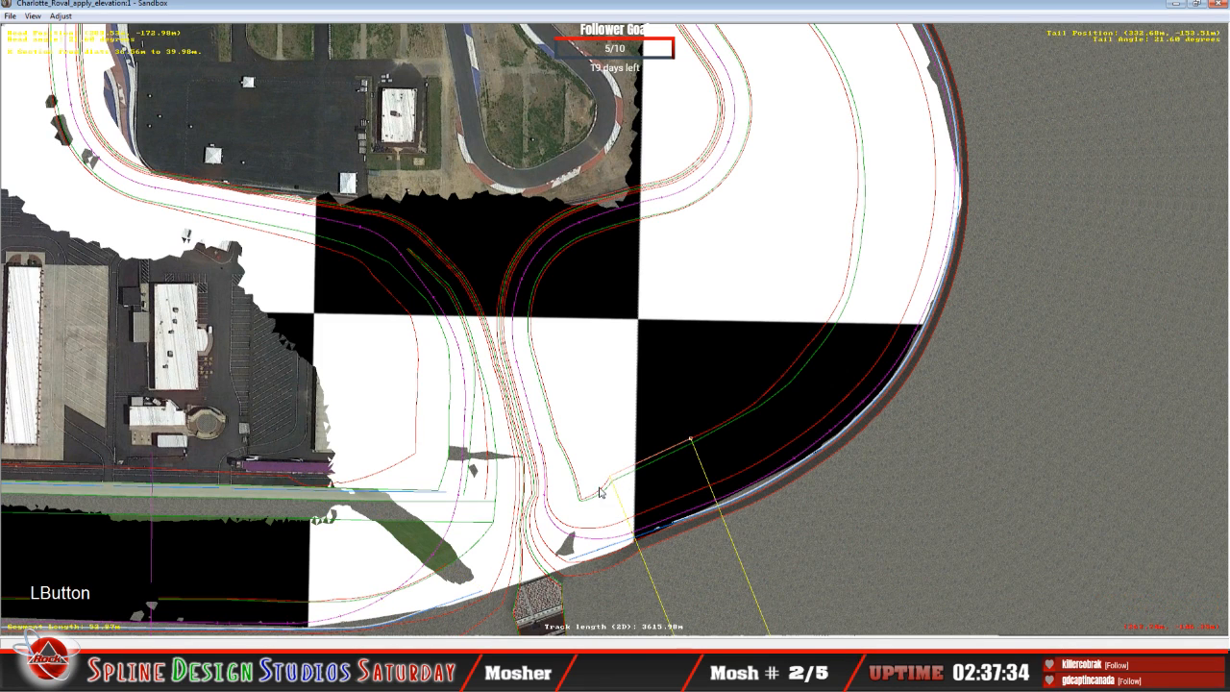
pyautogui.click(600, 487)
pyautogui.click(597, 493)
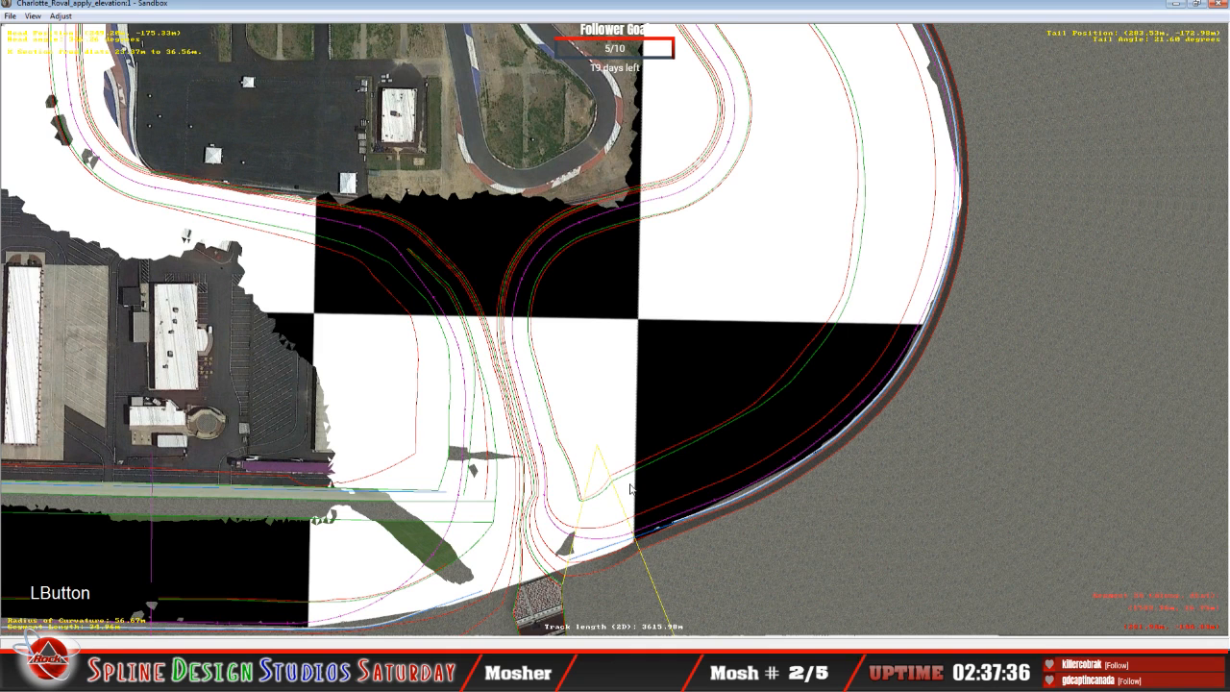
# Step: Fly along the banked oval and the infield edge near the 34.96 m curve in the 3D camera view to examine the terrain fit
pyautogui.click(423, 679)
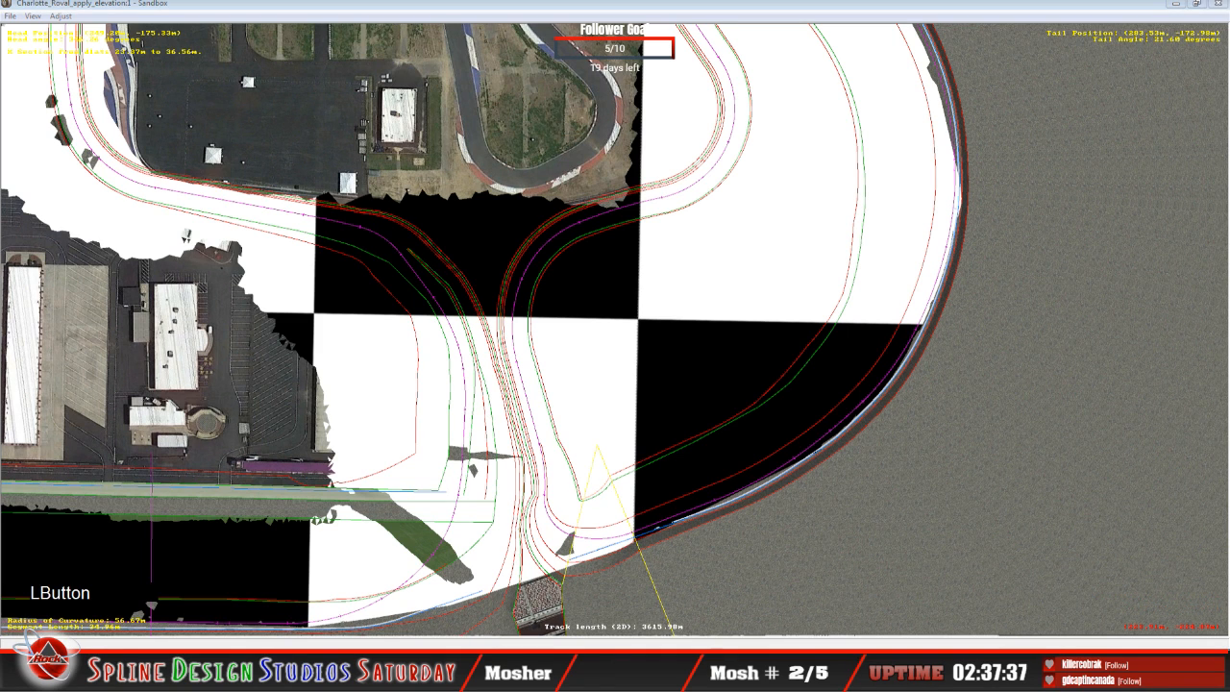
pyautogui.click(439, 596)
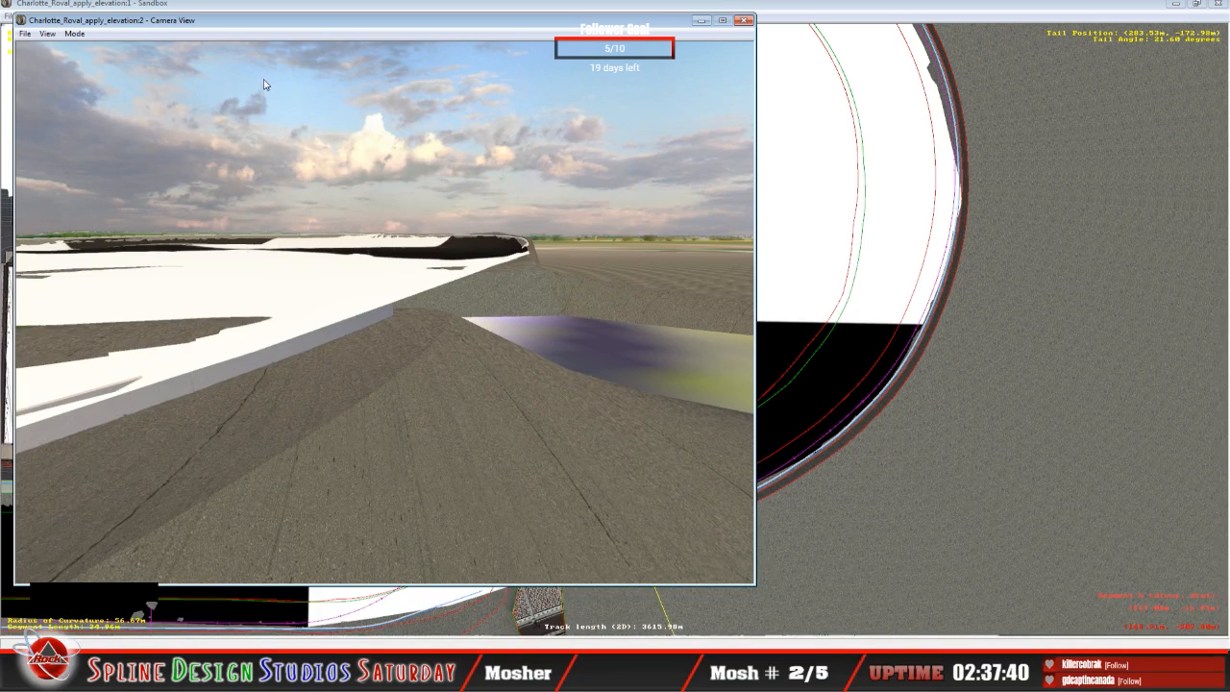
pyautogui.click(75, 34)
pyautogui.click(100, 61)
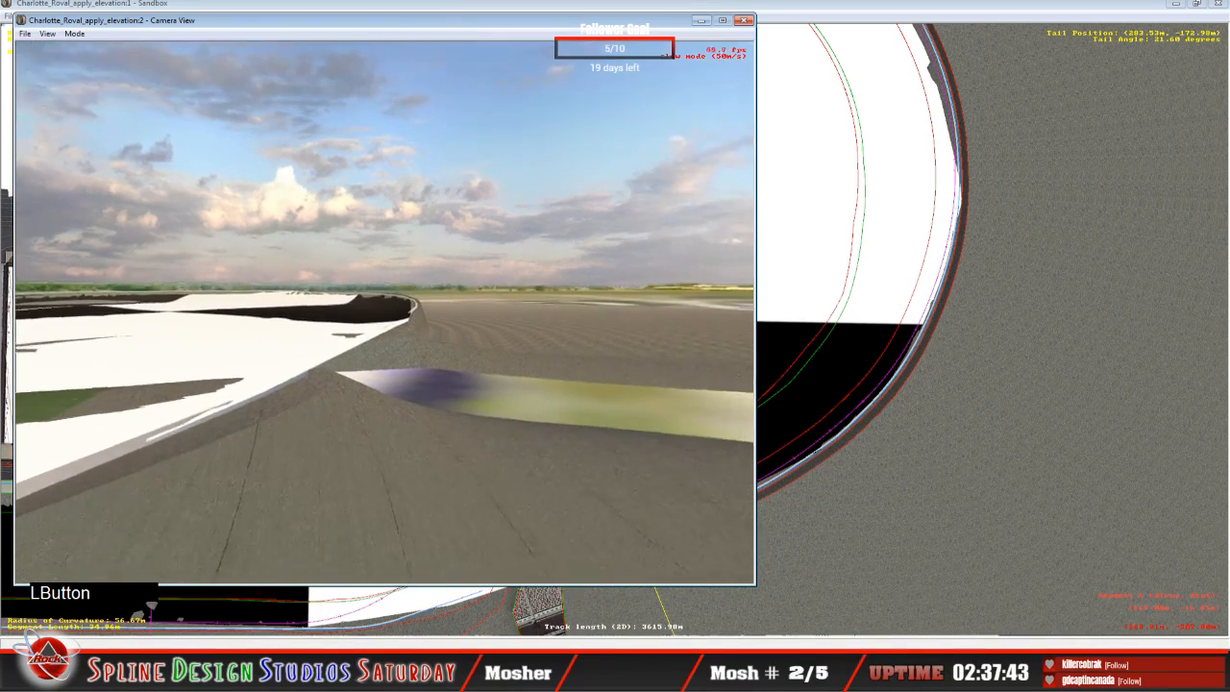
pyautogui.rightClick(384, 313)
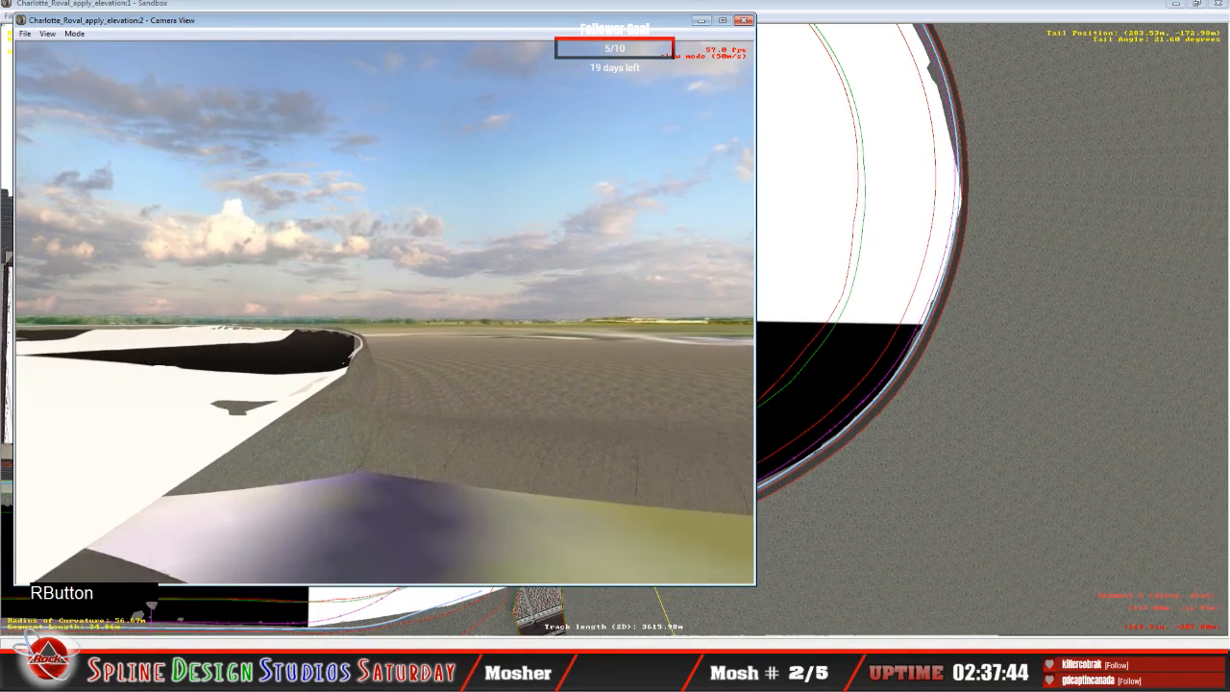
pyautogui.click(384, 312)
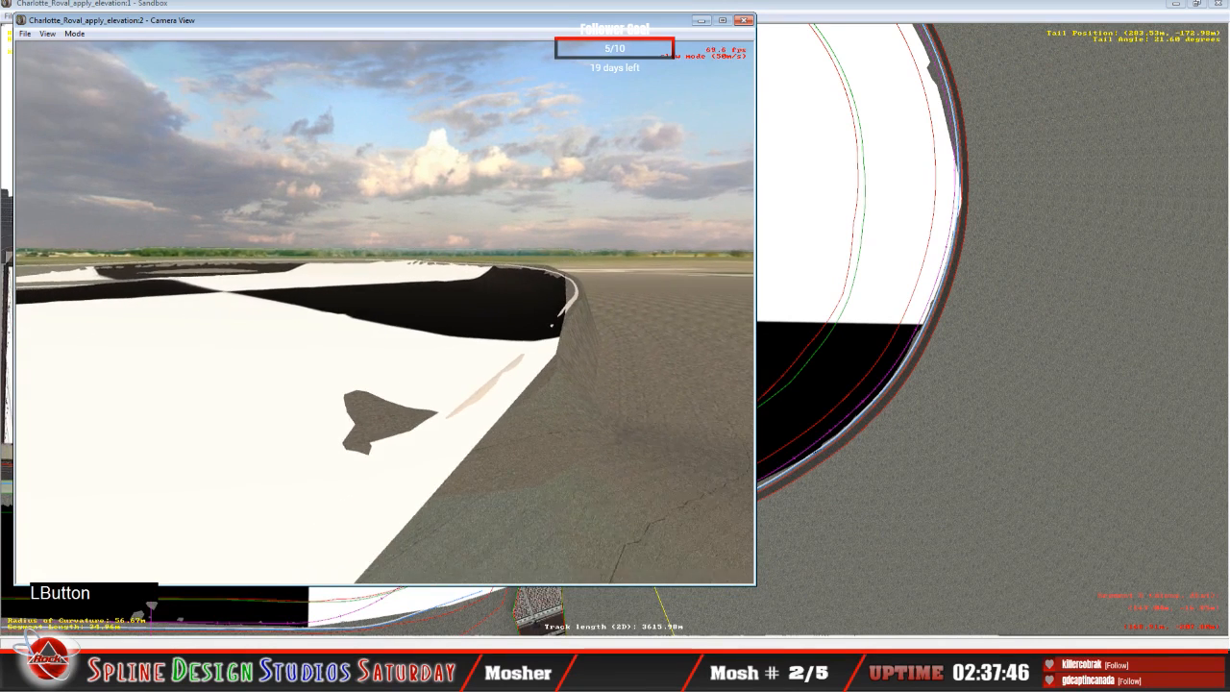
pyautogui.press('Escape')
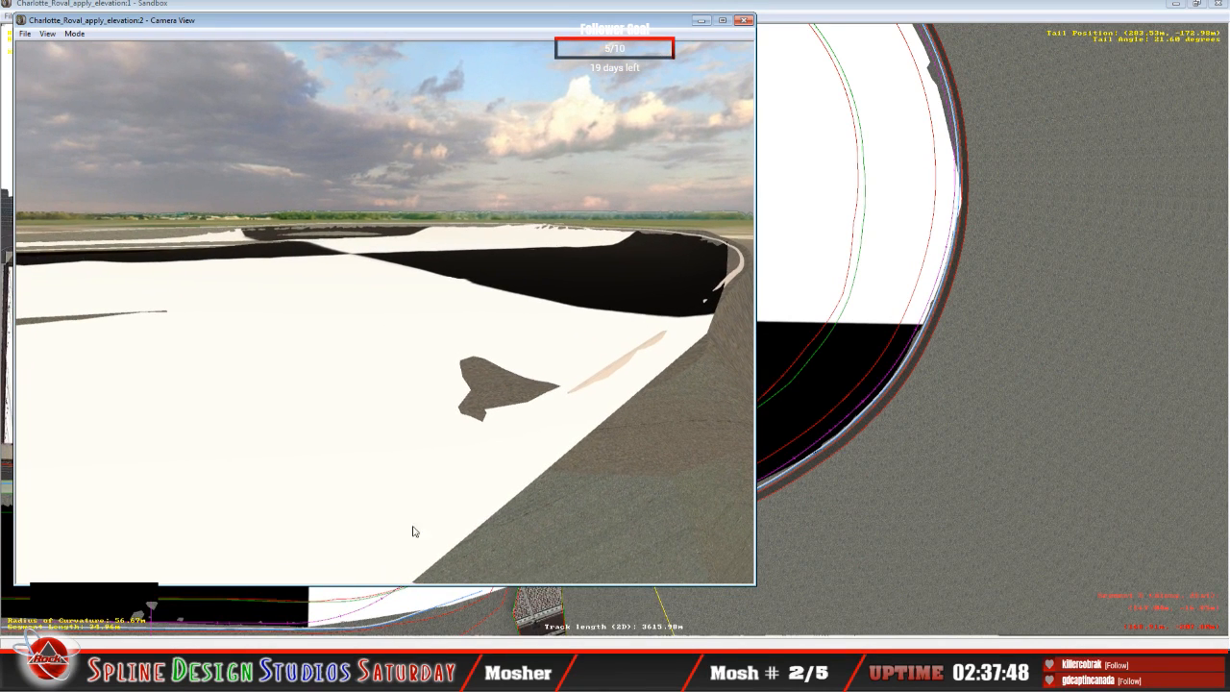
pyautogui.click(702, 21)
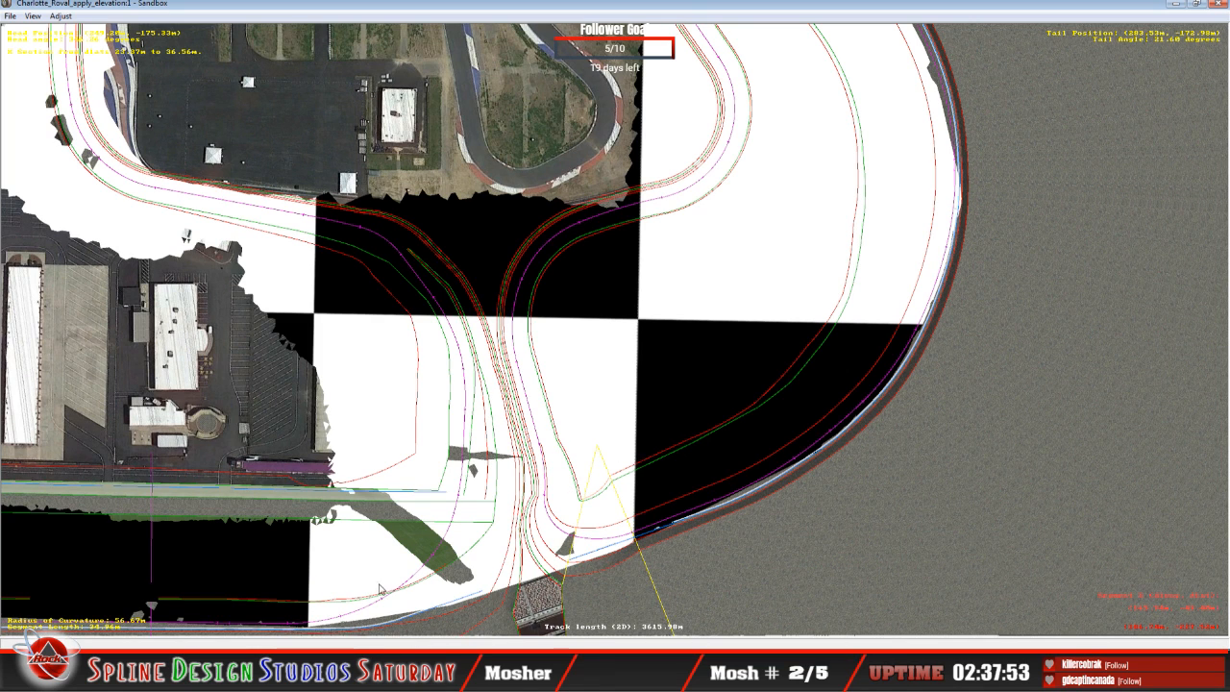
# Step: Raise the 34.96 m curve's infield-edge node to about 8.77° banking in the height view
pyautogui.click(376, 676)
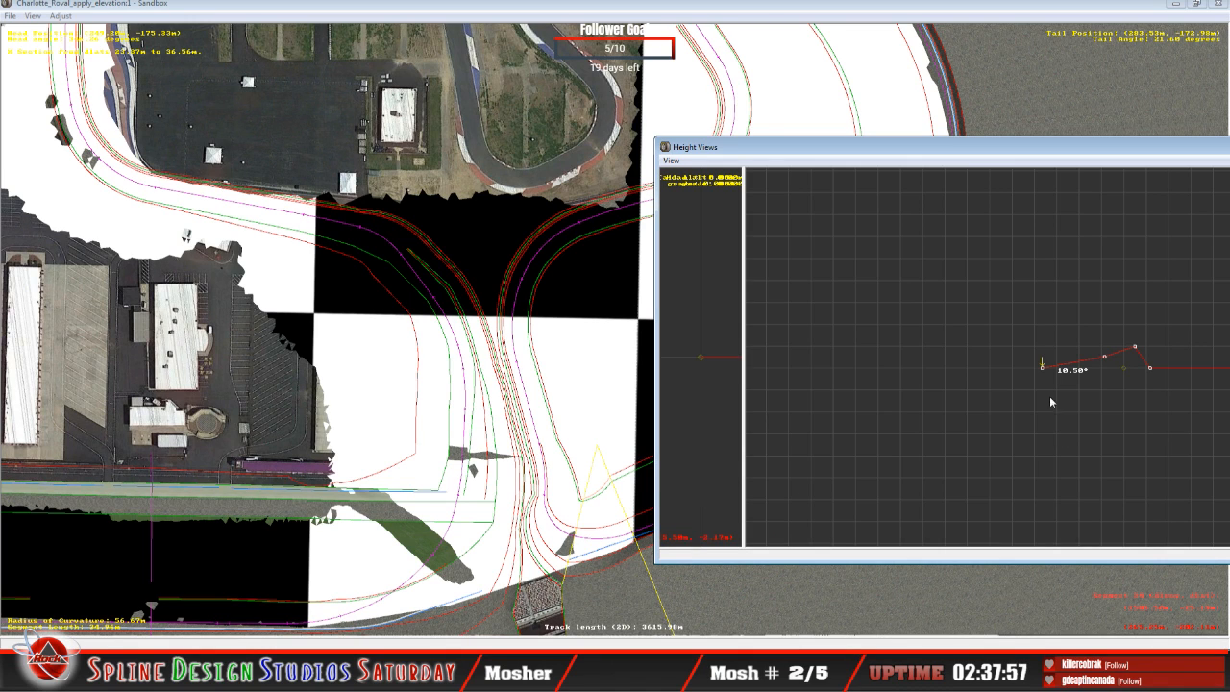
pyautogui.click(1049, 371)
pyautogui.click(1048, 371)
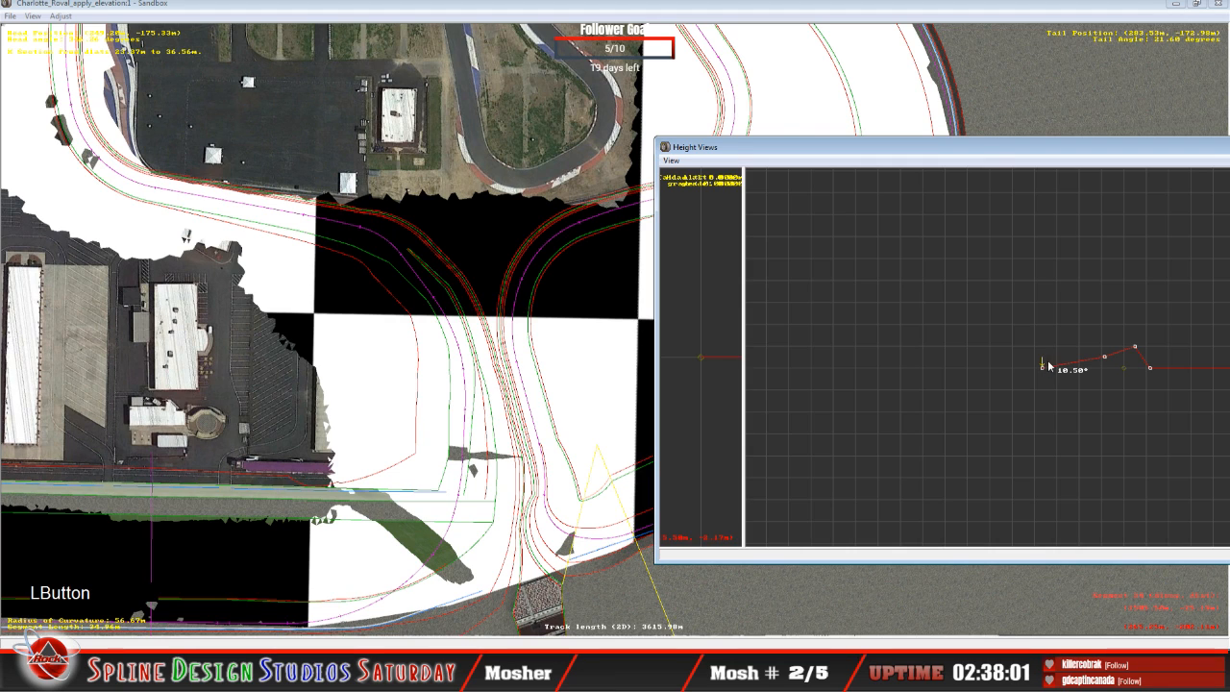
pyautogui.moveTo(1049, 366); pyautogui.dragTo(1046, 342)
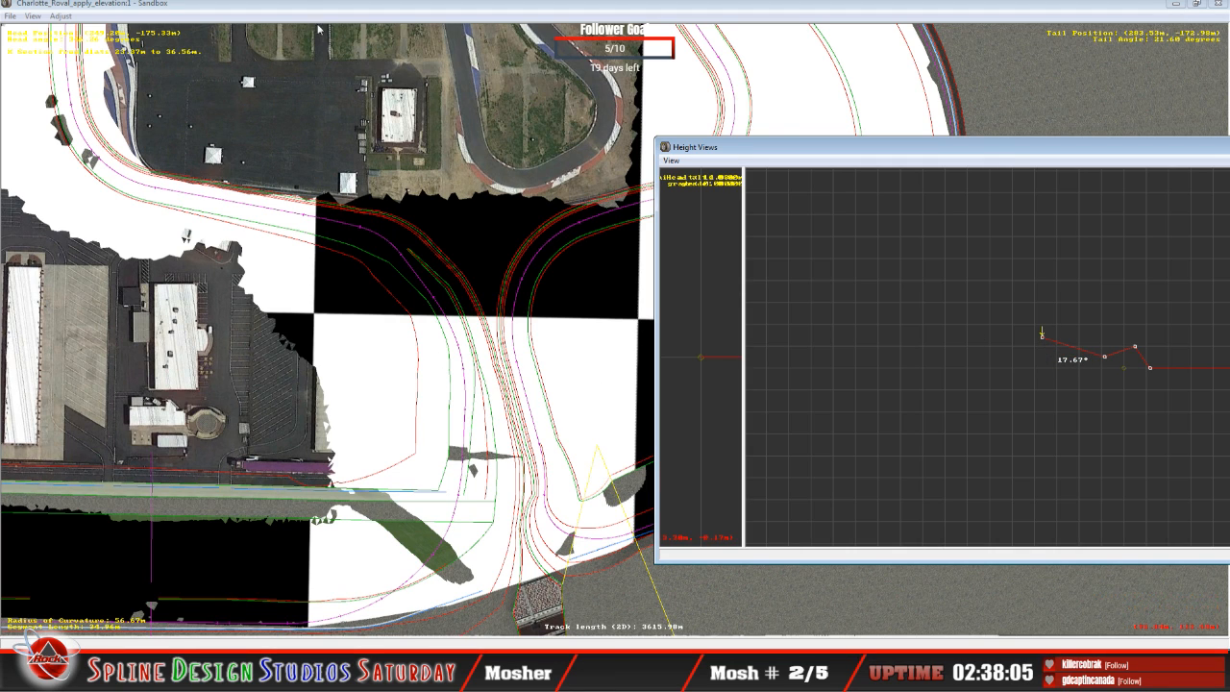
pyautogui.click(305, 59)
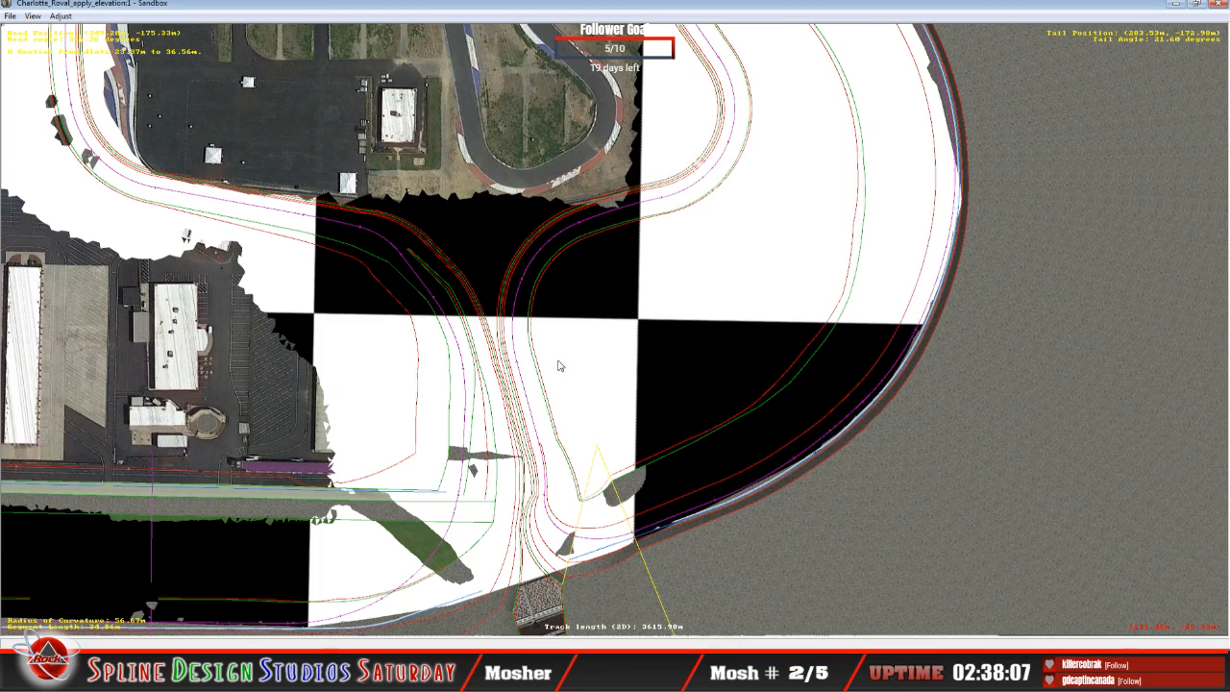
pyautogui.press('c')
pyautogui.press('c')
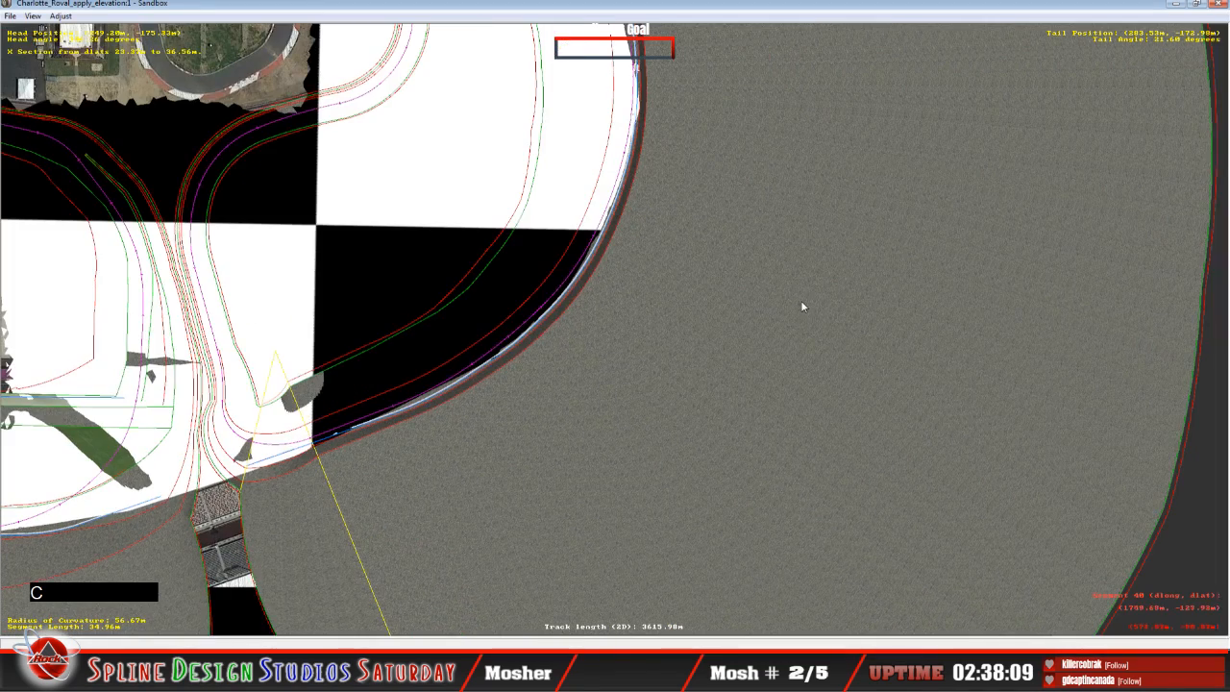
pyautogui.press('c')
pyautogui.press('c')
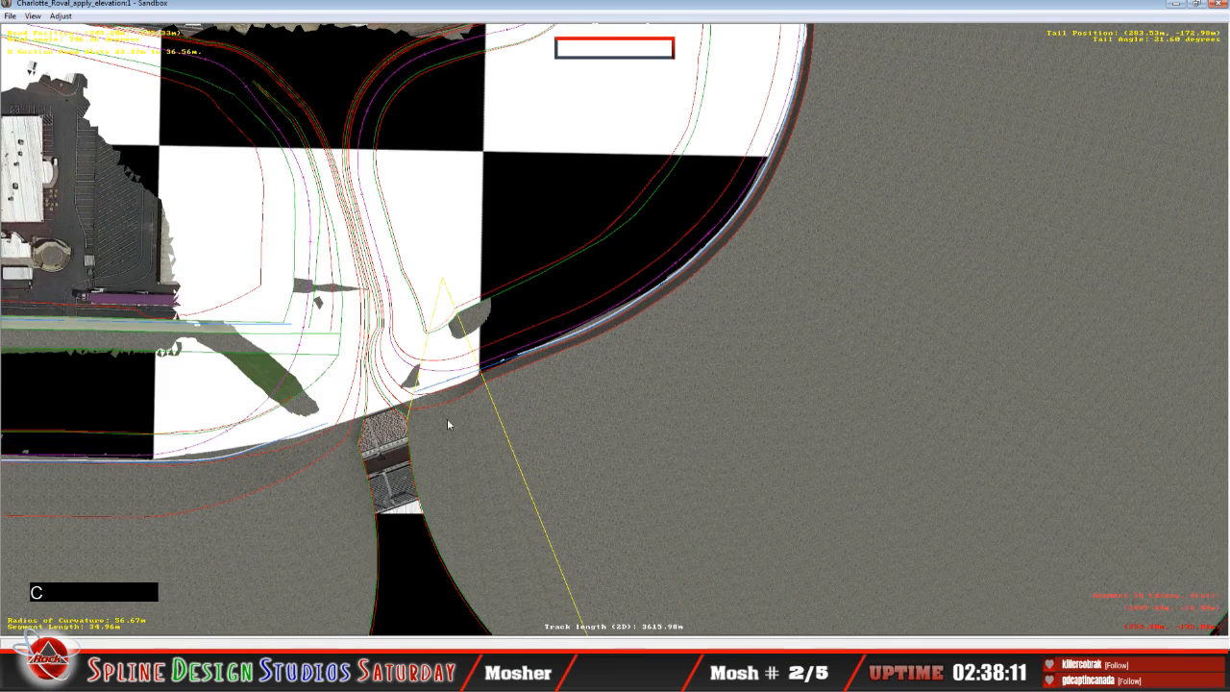
pyautogui.click(426, 647)
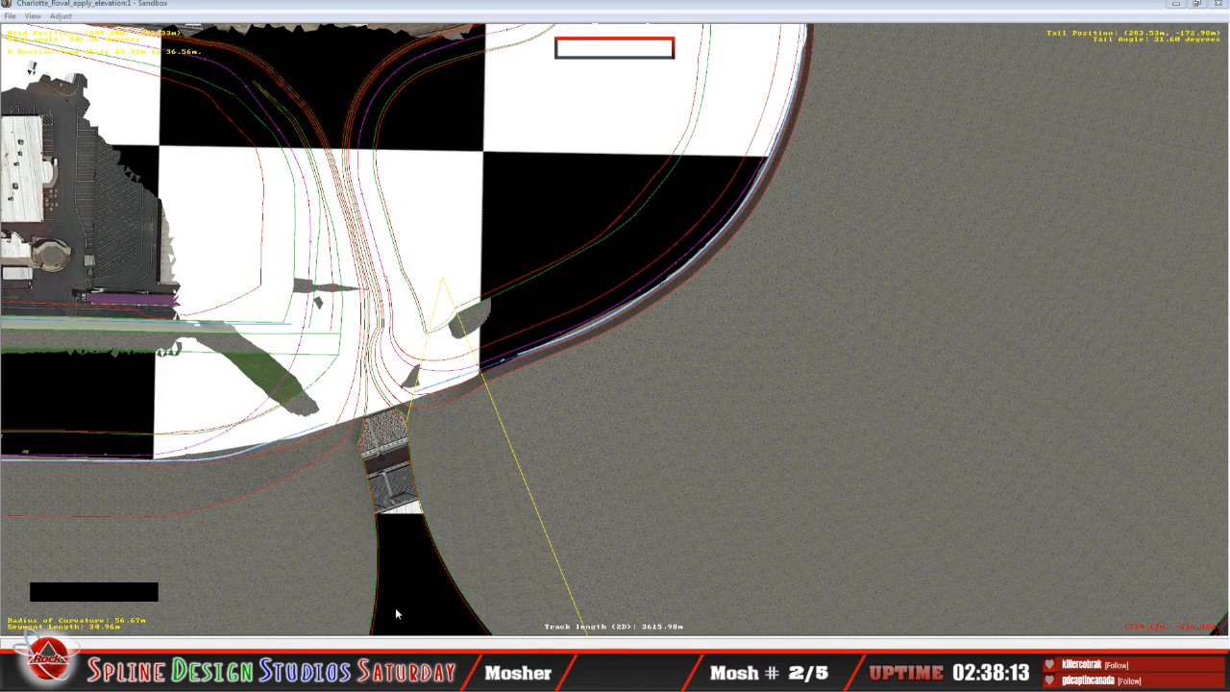
pyautogui.click(1043, 337)
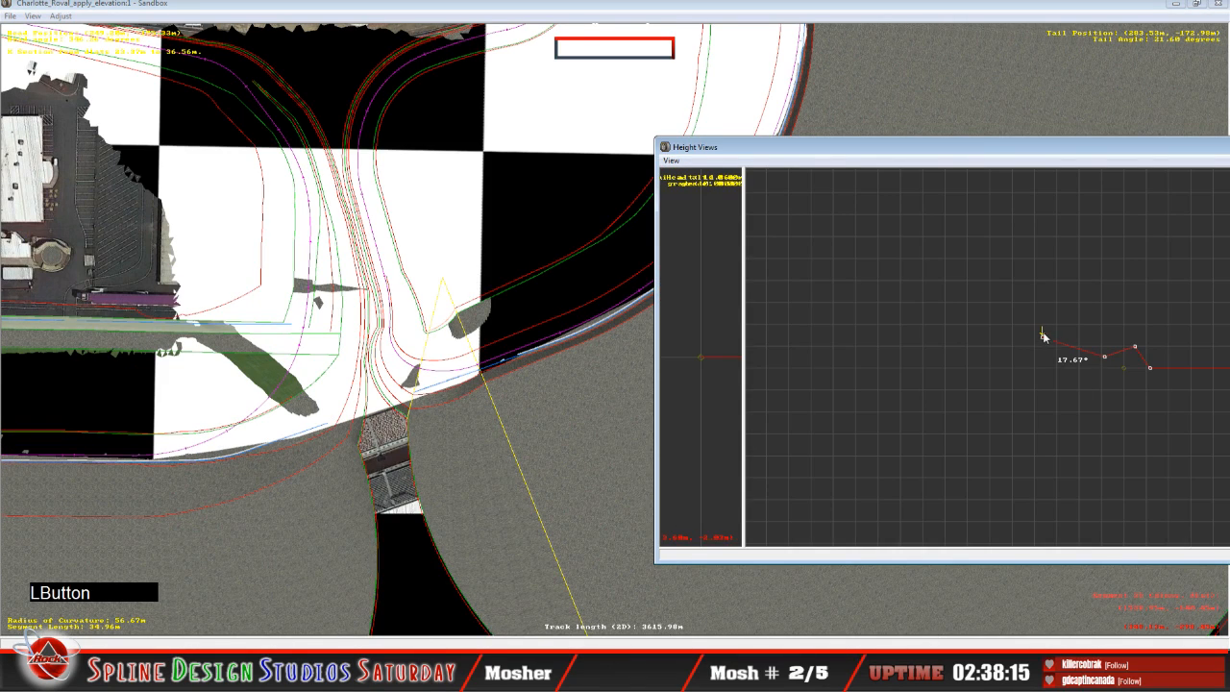
pyautogui.moveTo(1045, 336); pyautogui.dragTo(1044, 343)
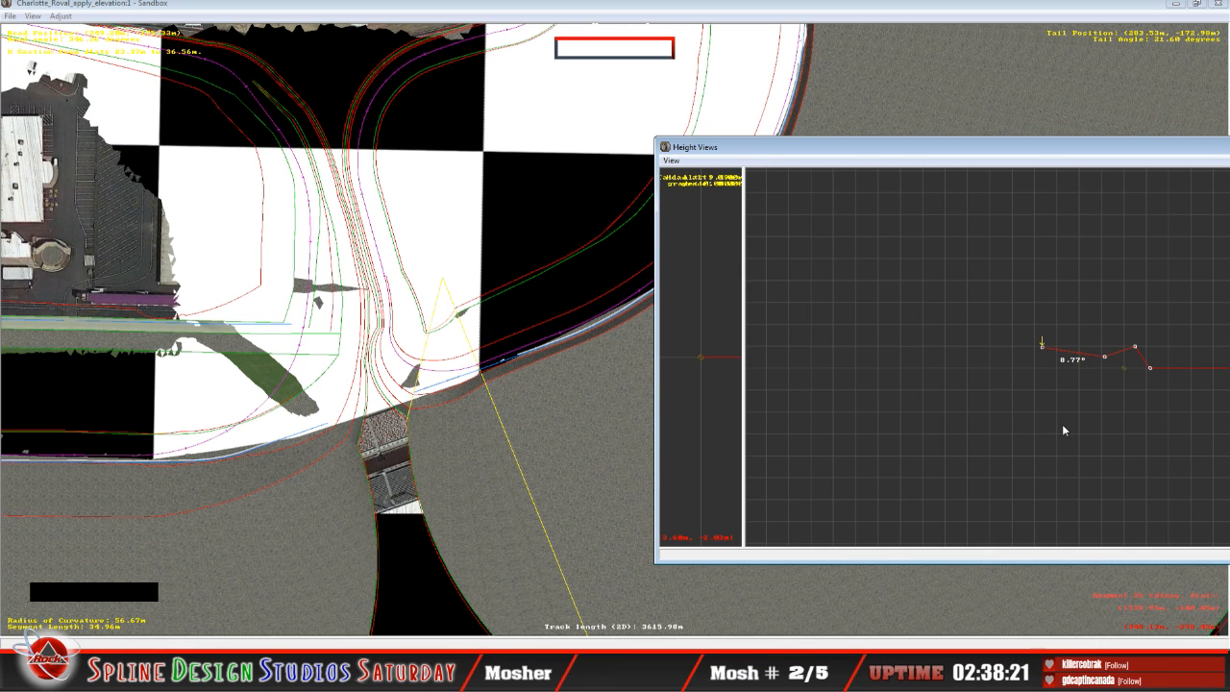
# Step: Raise the 34.96 m curve's second node from the infield edge to about 2.94° banking, and lower the infield-edge node to about 2.35°
pyautogui.press('Right')
pyautogui.click(1103, 356)
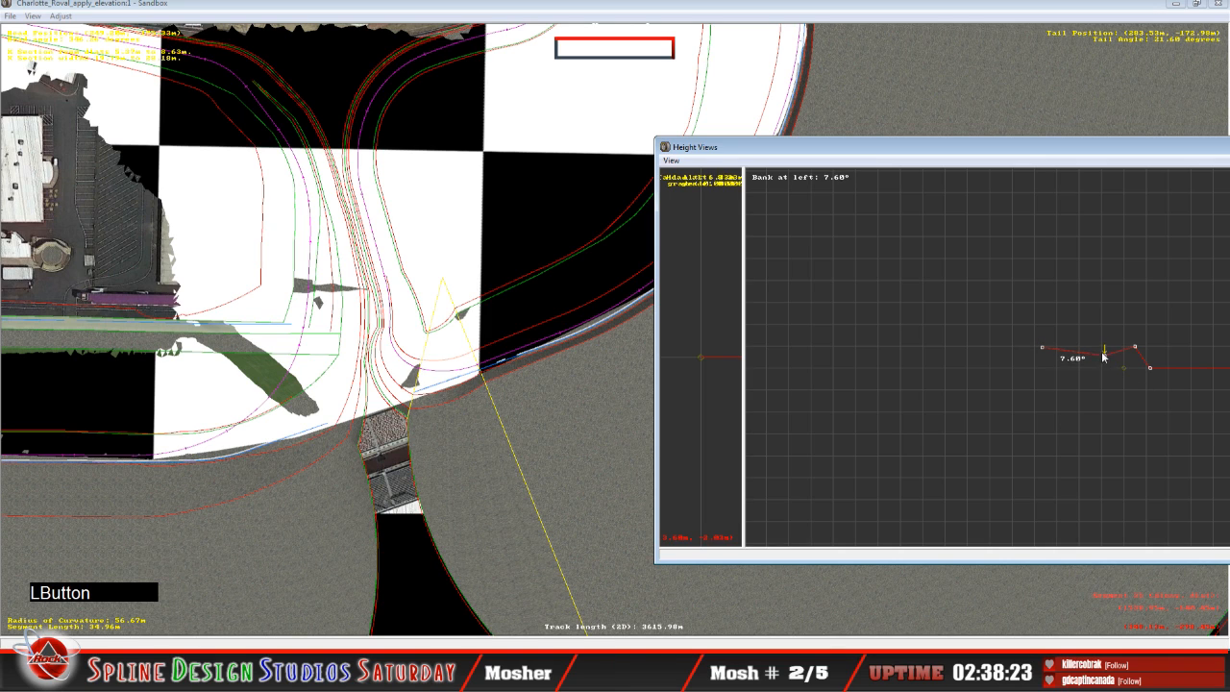
pyautogui.moveTo(1104, 356); pyautogui.dragTo(1104, 355)
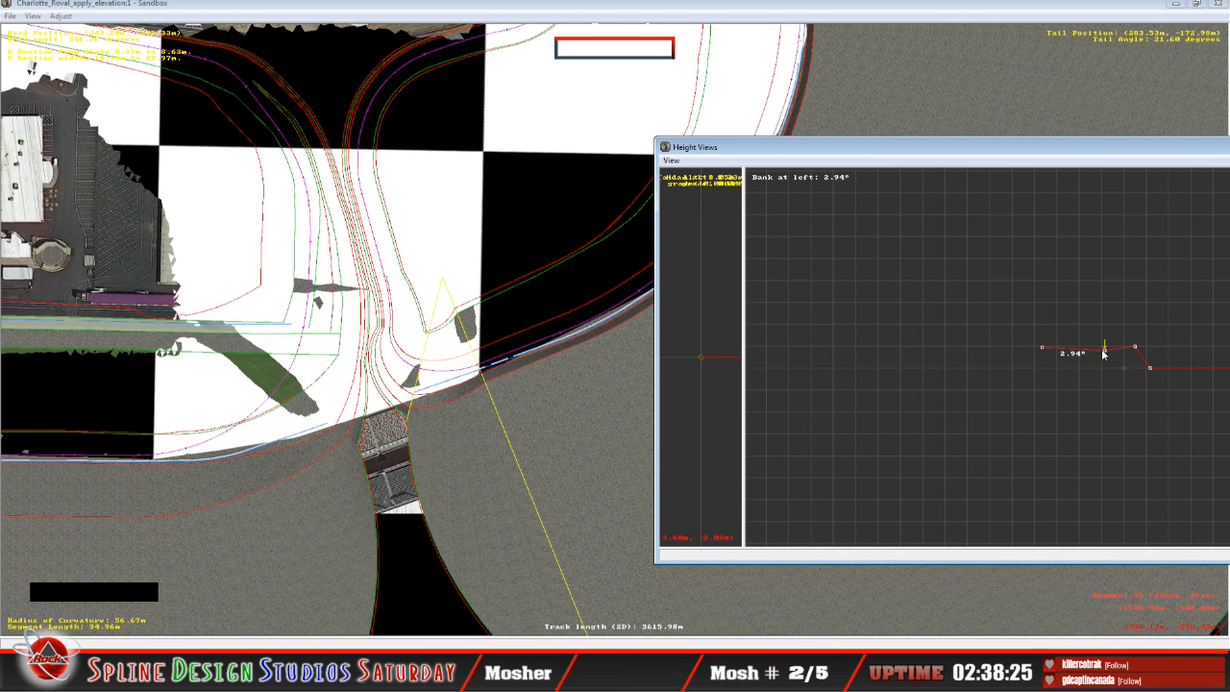
pyautogui.press('Left')
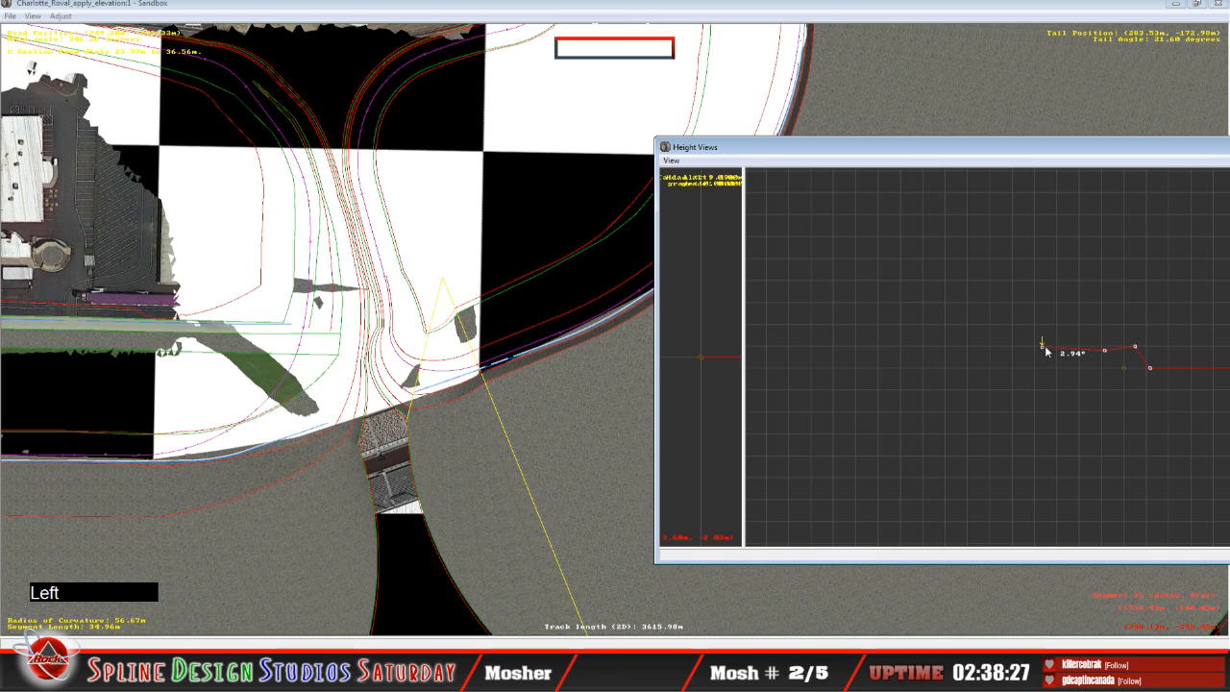
pyautogui.click(1045, 354)
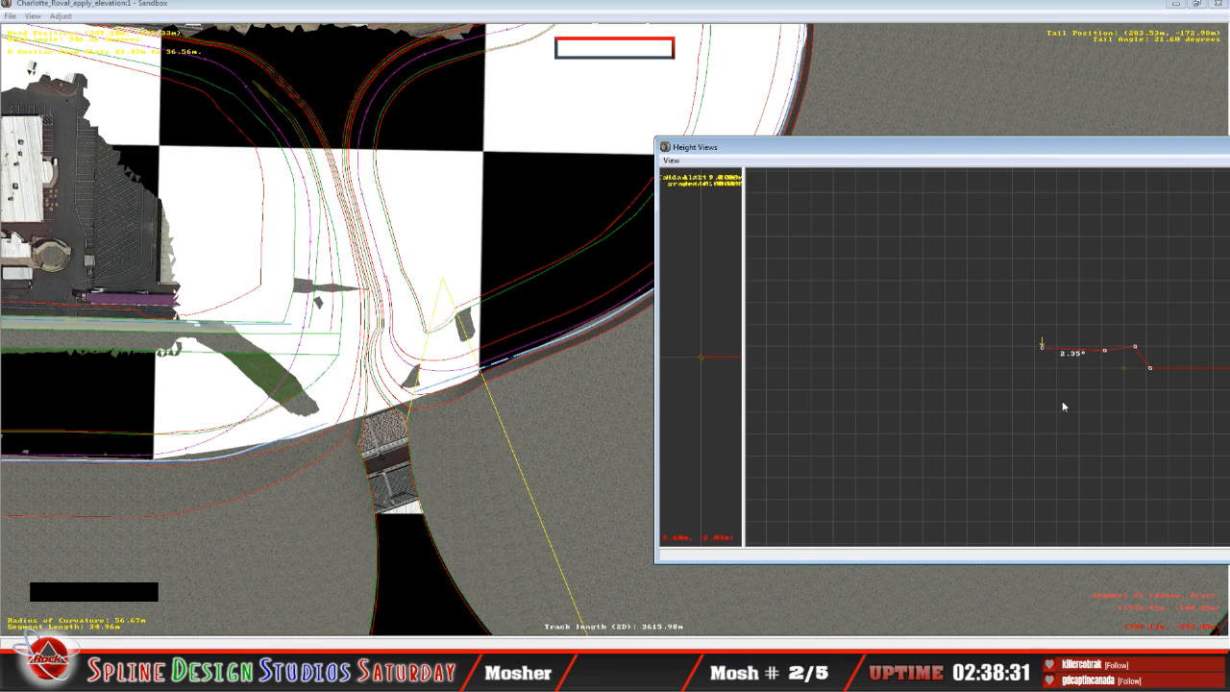
# Step: Slightly adjust the 34.96 m curve's third node from the infield edge, and lower the infield-edge node to about 0.59° banking
pyautogui.press('Right')
pyautogui.click(1136, 346)
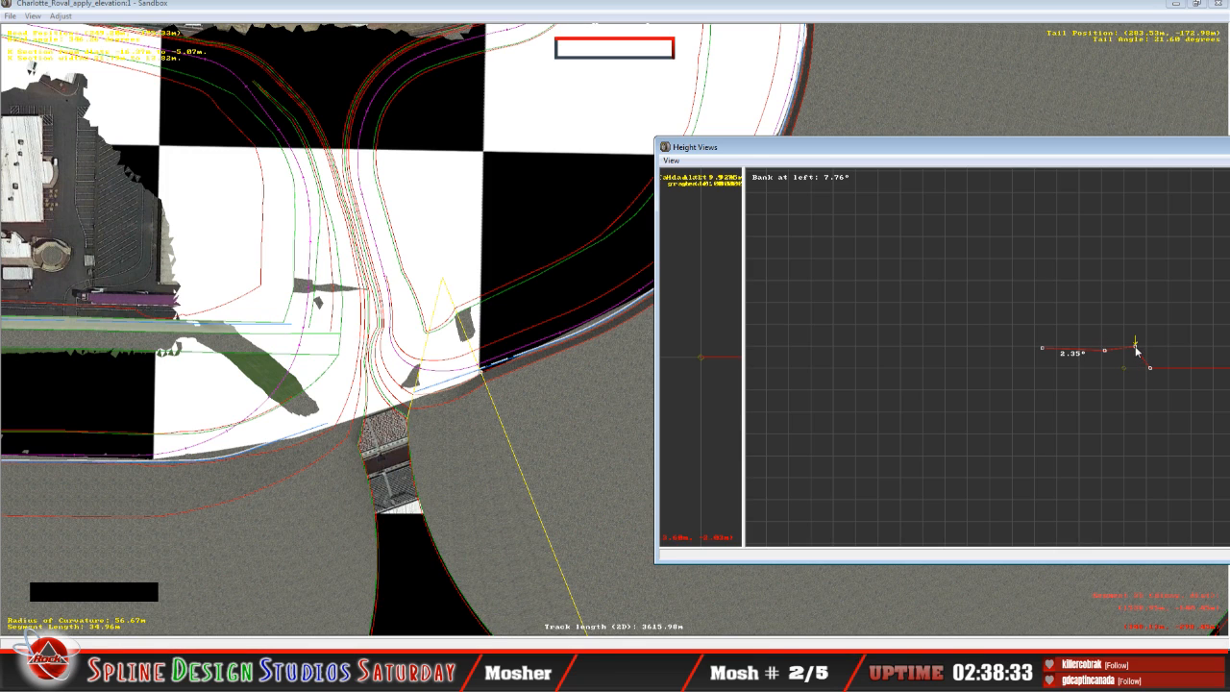
pyautogui.moveTo(1136, 346); pyautogui.dragTo(1135, 352)
pyautogui.press('Left')
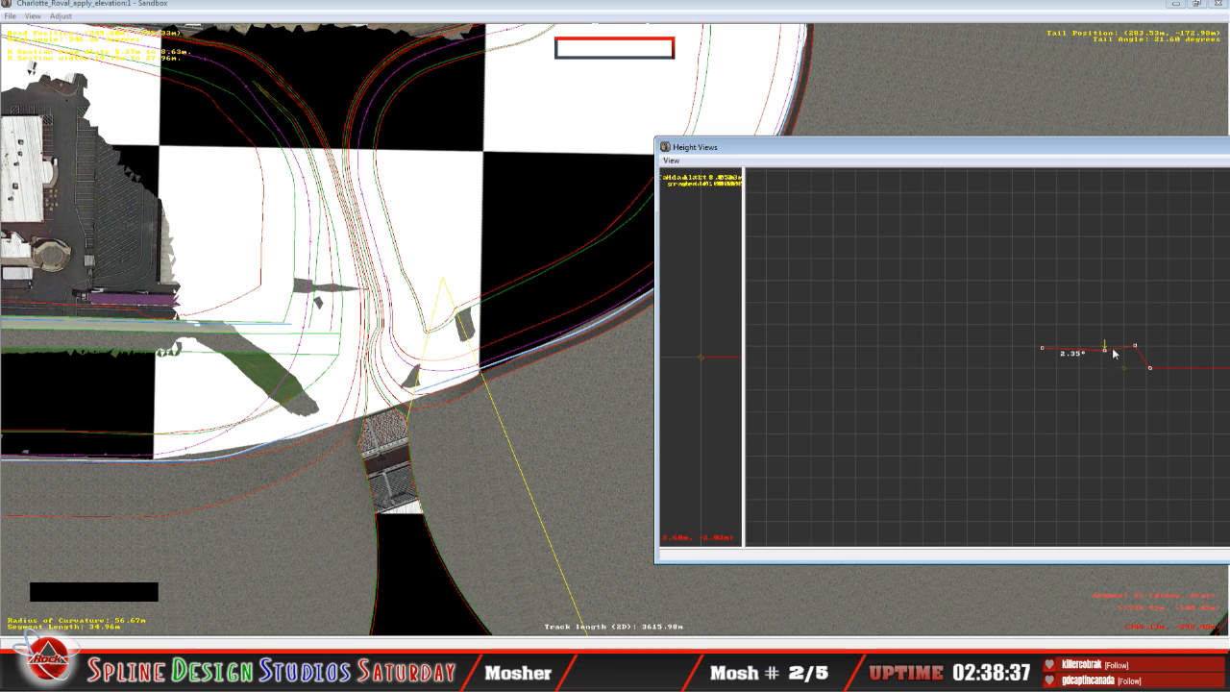
pyautogui.click(1045, 348)
pyautogui.moveTo(1045, 348); pyautogui.dragTo(1048, 349)
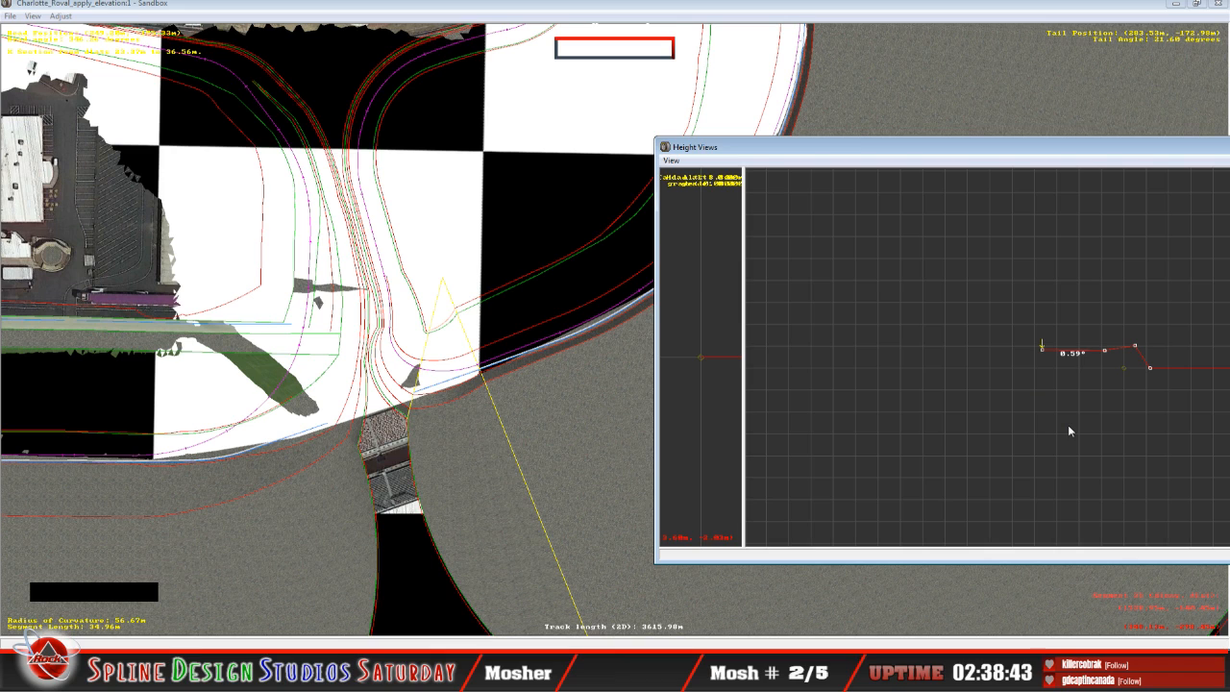
# Step: Select the adjoining 52.87 m segment and raise its infield-edge node to about 3.19° banking
pyautogui.press('Right')
pyautogui.press('Up')
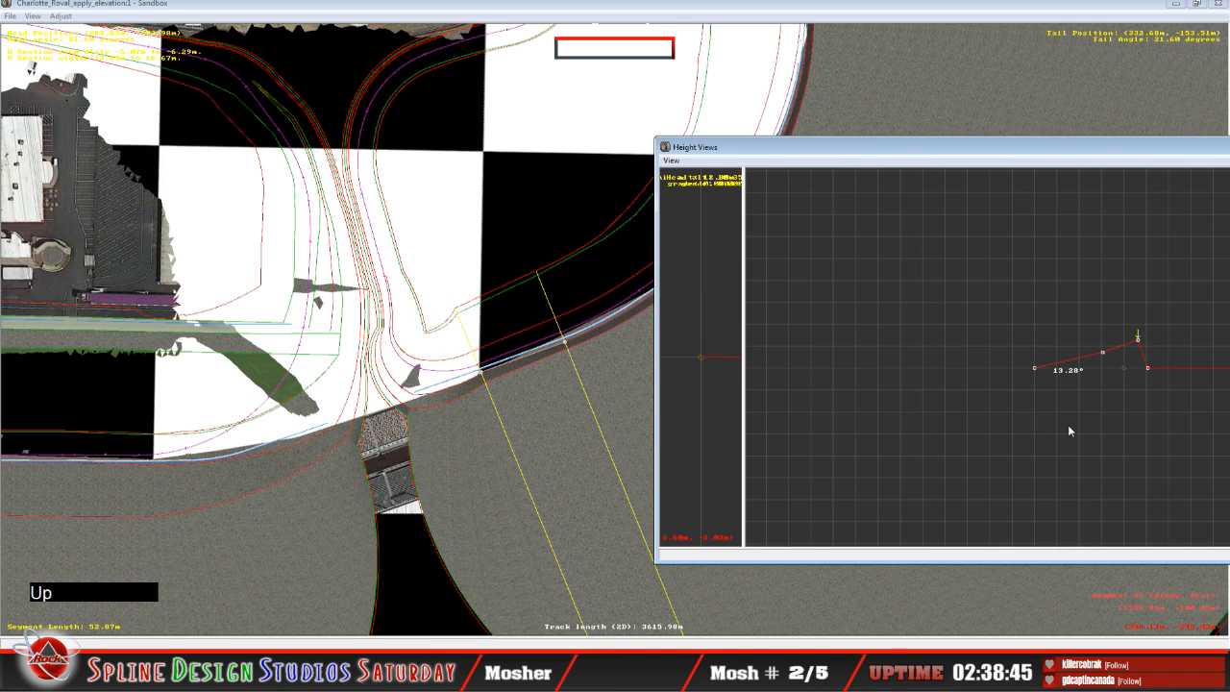
pyautogui.press('Left')
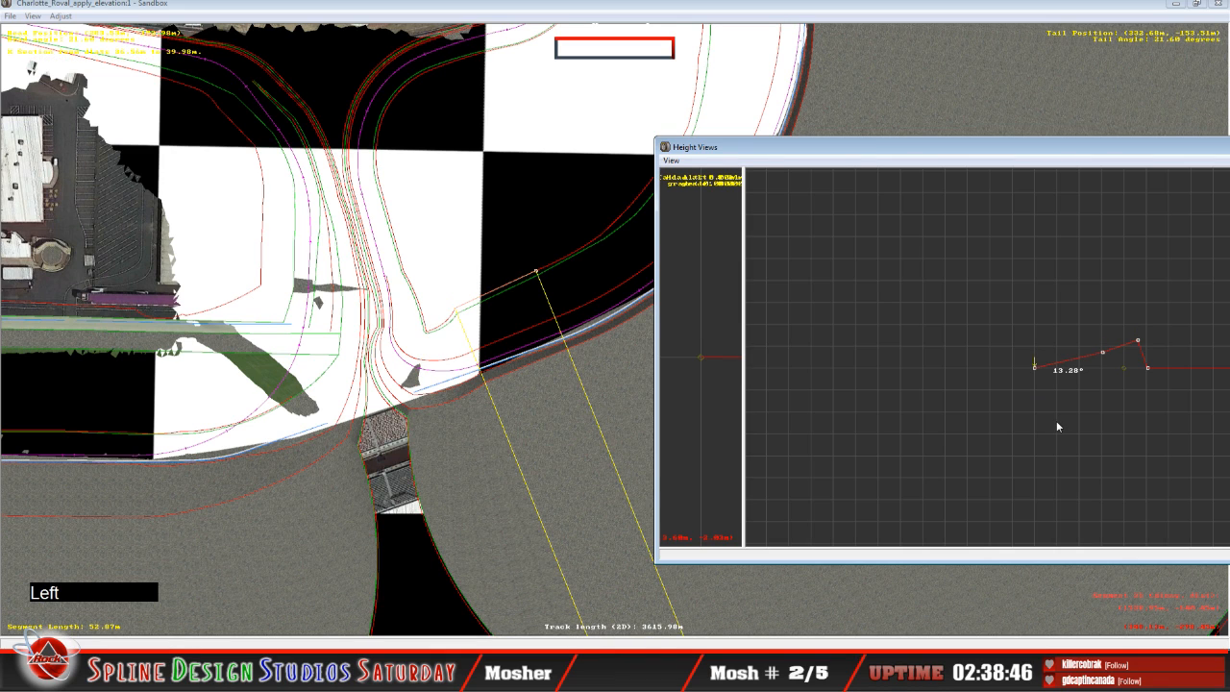
pyautogui.click(1036, 365)
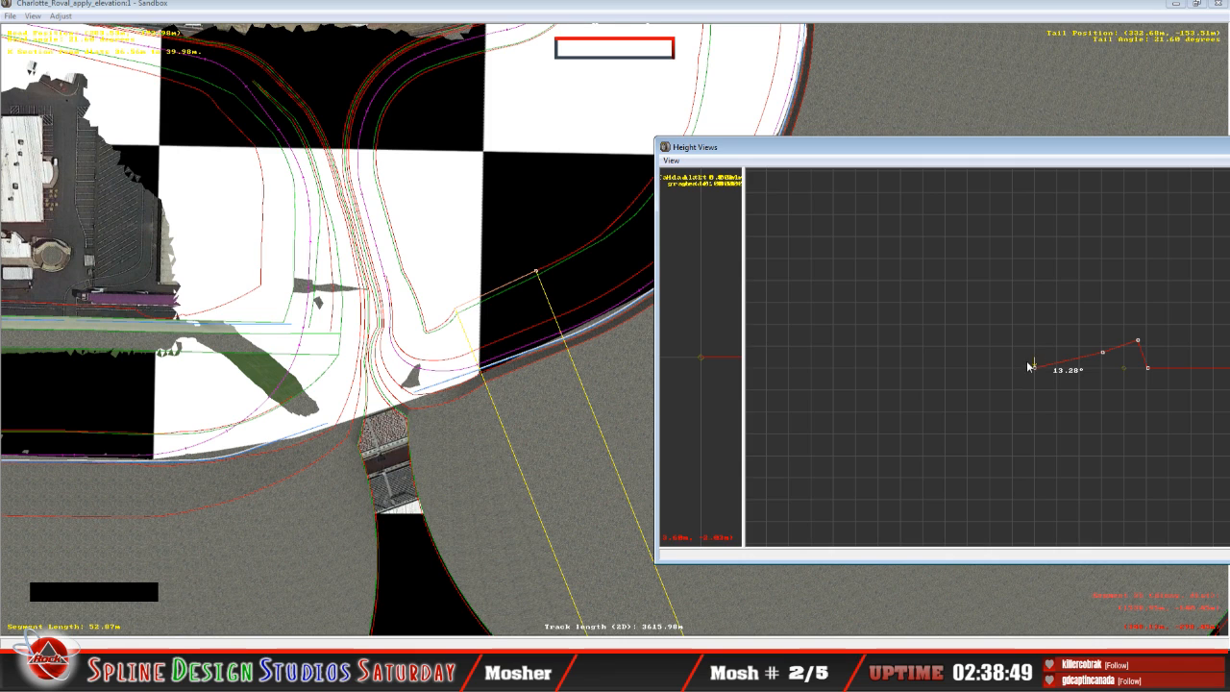
pyautogui.moveTo(1035, 366); pyautogui.dragTo(1030, 351)
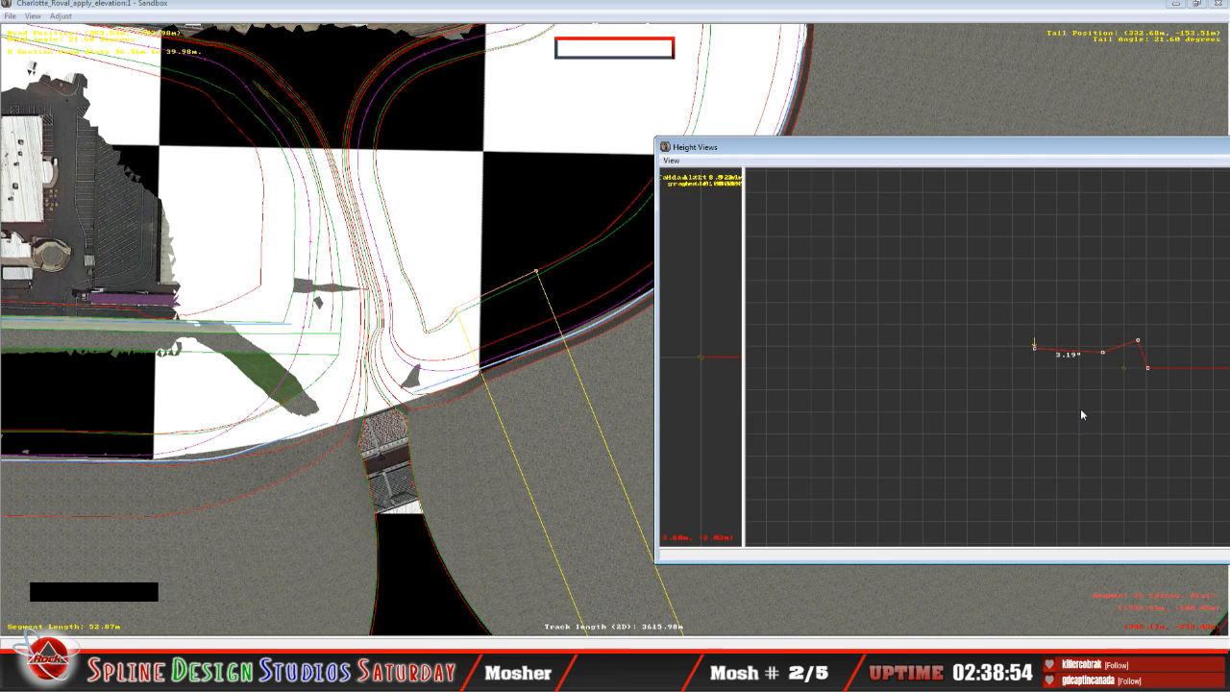
# Step: Raise the 52.87 m segment's second node from the infield edge to about 2.15° banking, and lower its infield-edge node to about 1.61°
pyautogui.press('Right')
pyautogui.click(1103, 352)
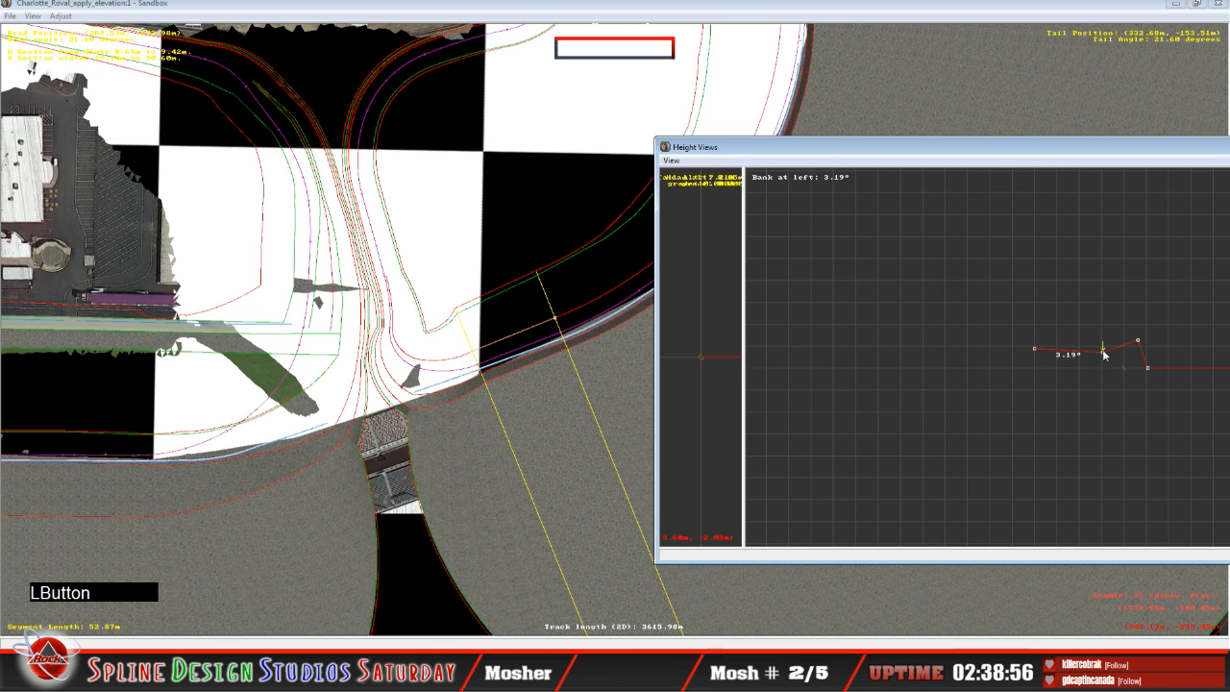
pyautogui.moveTo(1103, 352); pyautogui.dragTo(1102, 350)
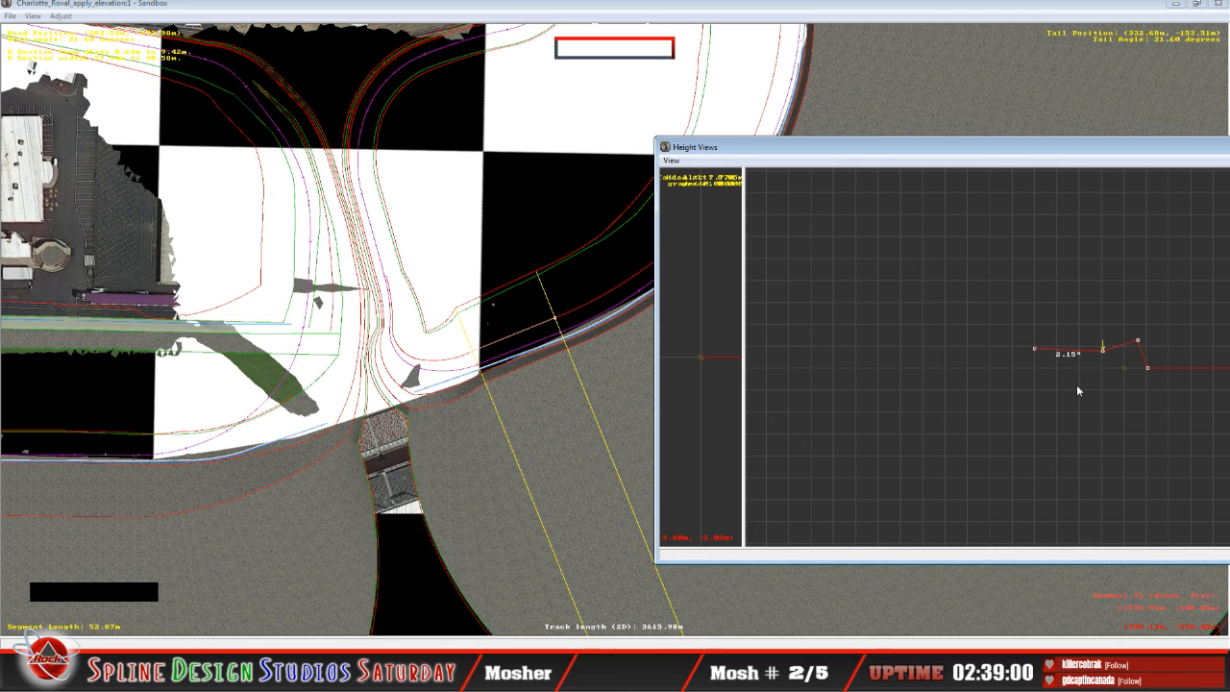
pyautogui.press('Left')
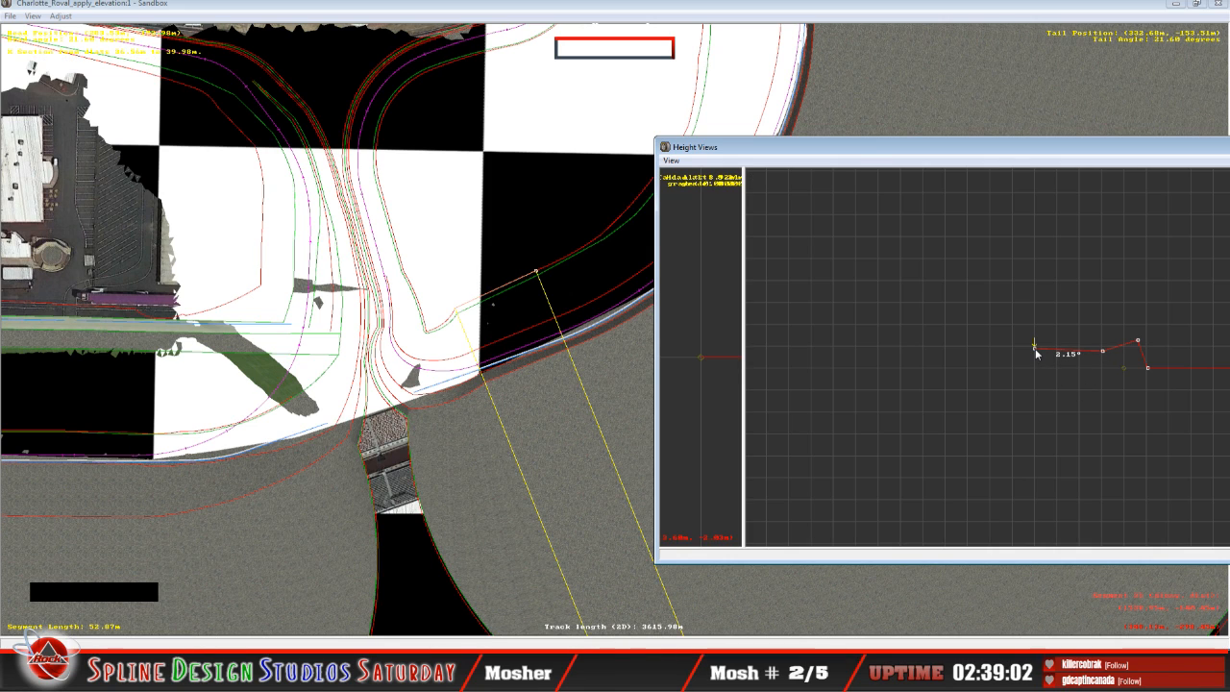
pyautogui.moveTo(1035, 348); pyautogui.dragTo(1035, 348)
# Step: Select the adjoining 53.54 m curve segment and raise its infield-edge node to about 6.70° banking
pyautogui.press('Right')
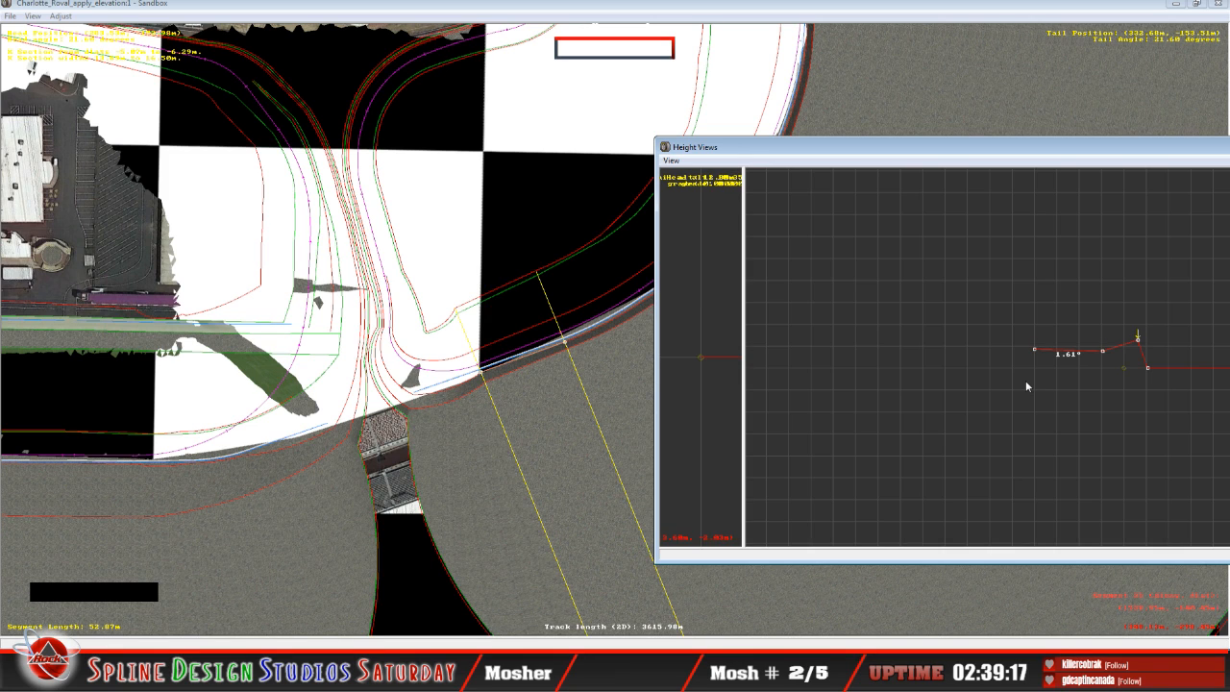
pyautogui.press('Up')
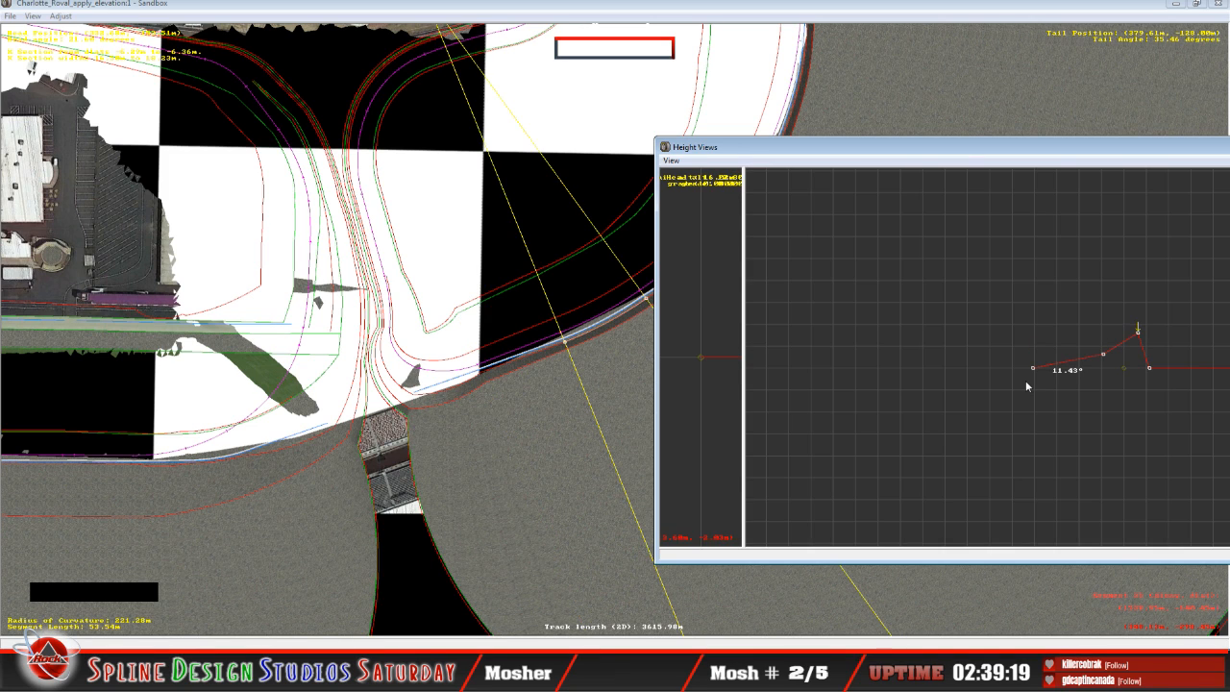
pyautogui.press('Left')
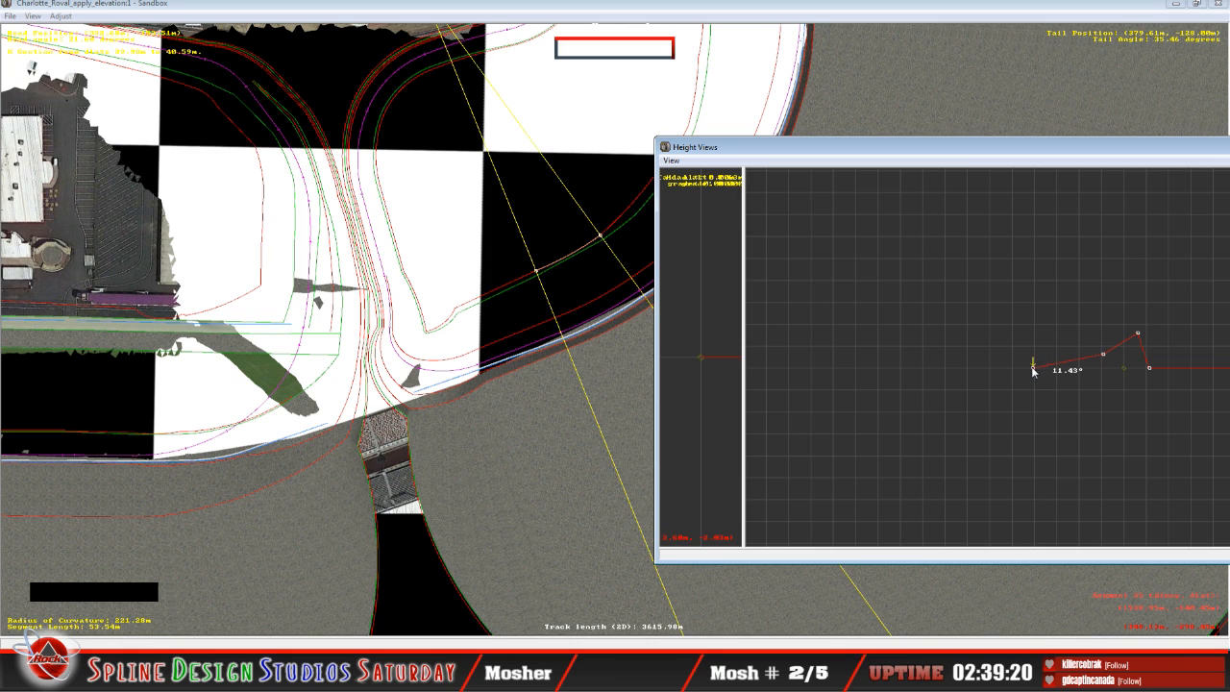
pyautogui.moveTo(1033, 373)
pyautogui.mouseDown()
pyautogui.moveTo(1029, 341)
pyautogui.moveTo(1027, 351)
pyautogui.mouseUp()
# Step: Raise the 53.54 m curve's second node from the infield edge to about 3.65° banking, and lower its infield-edge node to about 2.61°
pyautogui.press('Right')
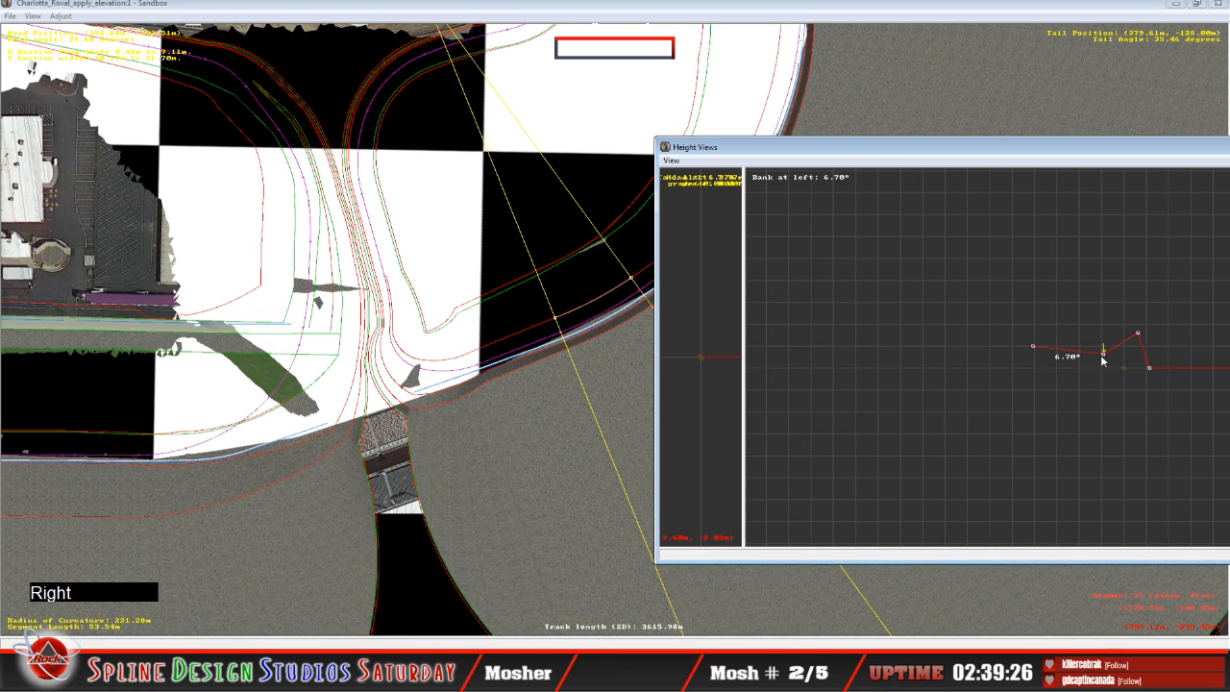
pyautogui.click(1103, 352)
pyautogui.moveTo(1103, 352); pyautogui.dragTo(1102, 354)
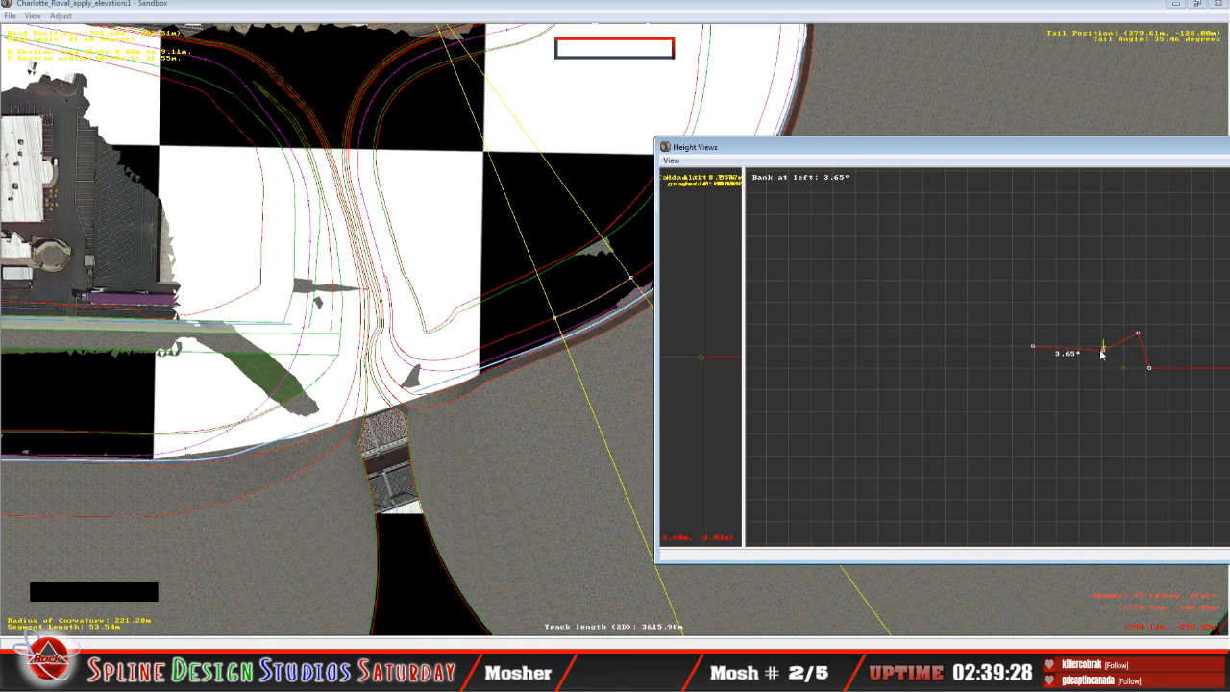
pyautogui.press('Left')
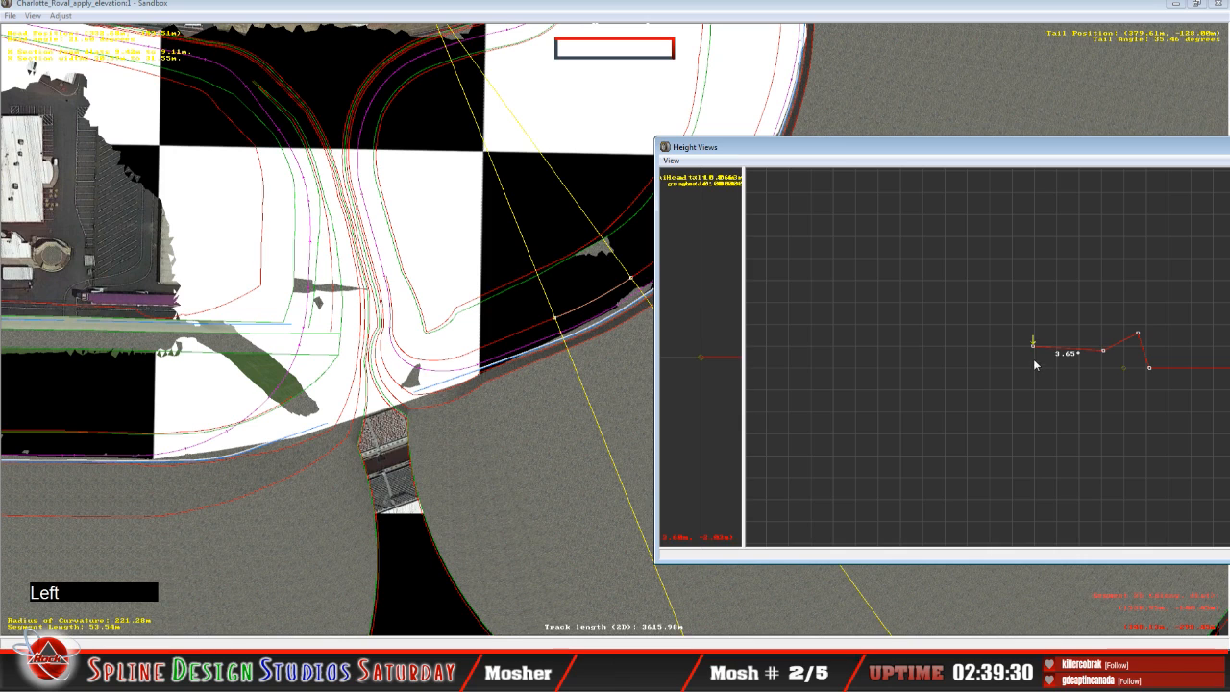
pyautogui.moveTo(1031, 351); pyautogui.dragTo(1034, 352)
# Step: Select the adjoining 26.89 m curve segment and raise its infield-edge node to about 8.11° banking
pyautogui.press('Right')
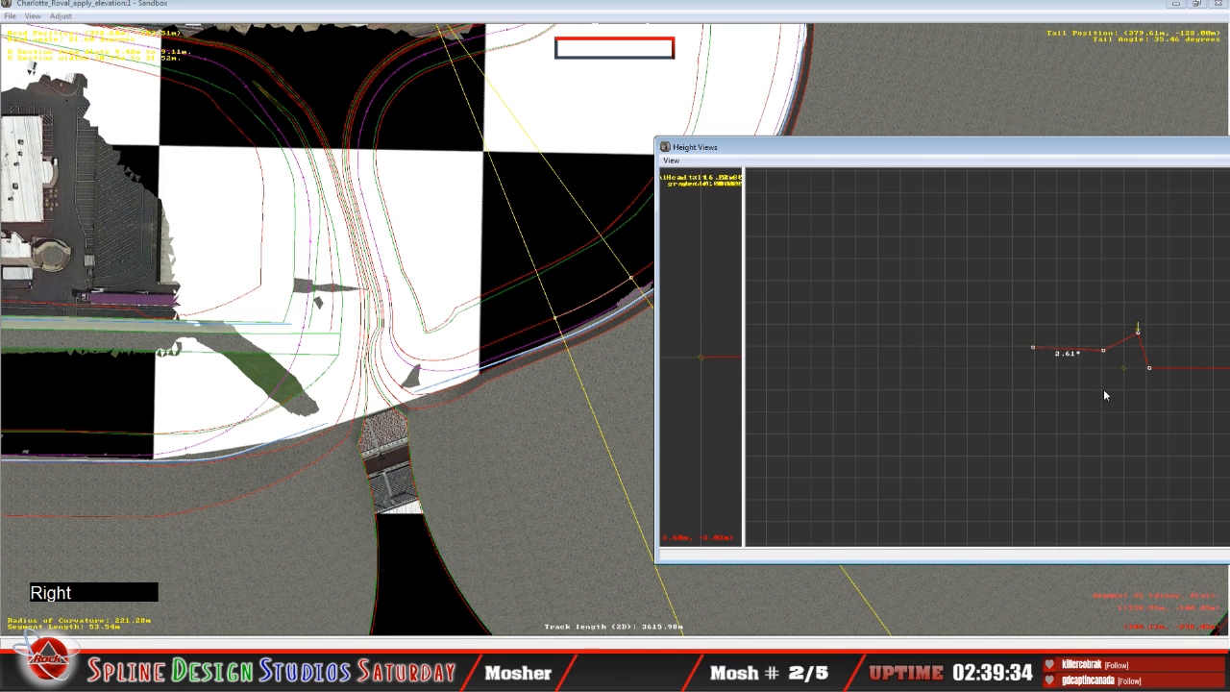
pyautogui.press('Up')
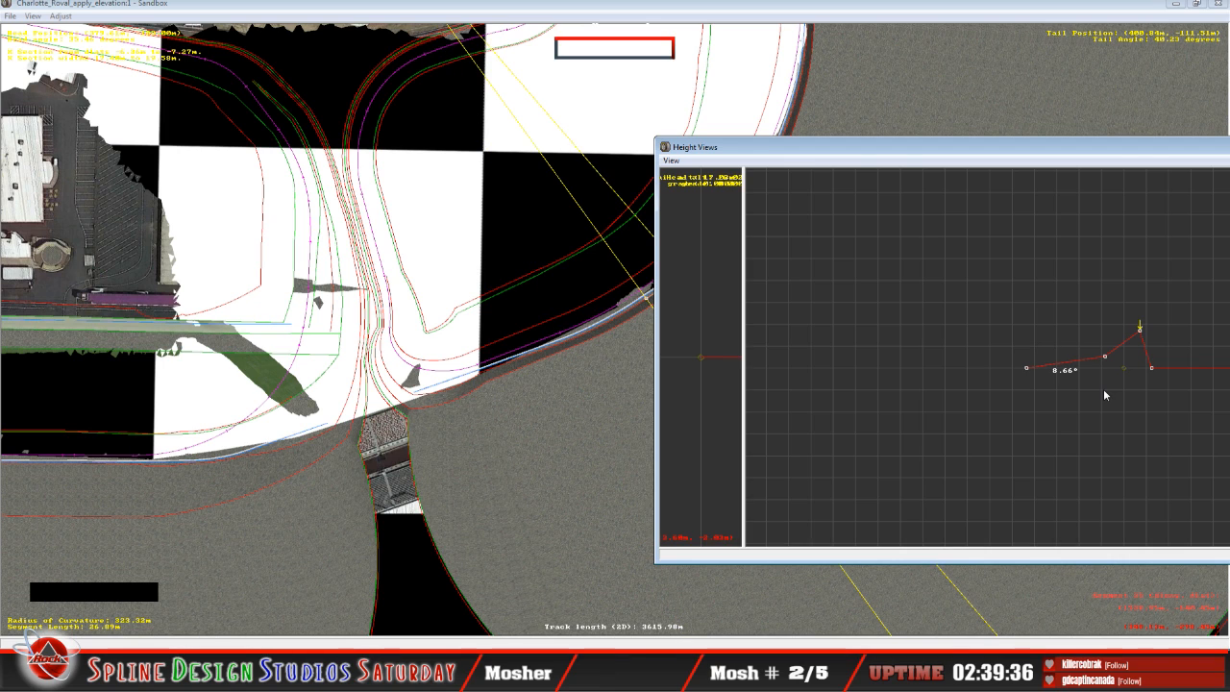
pyautogui.press('Left')
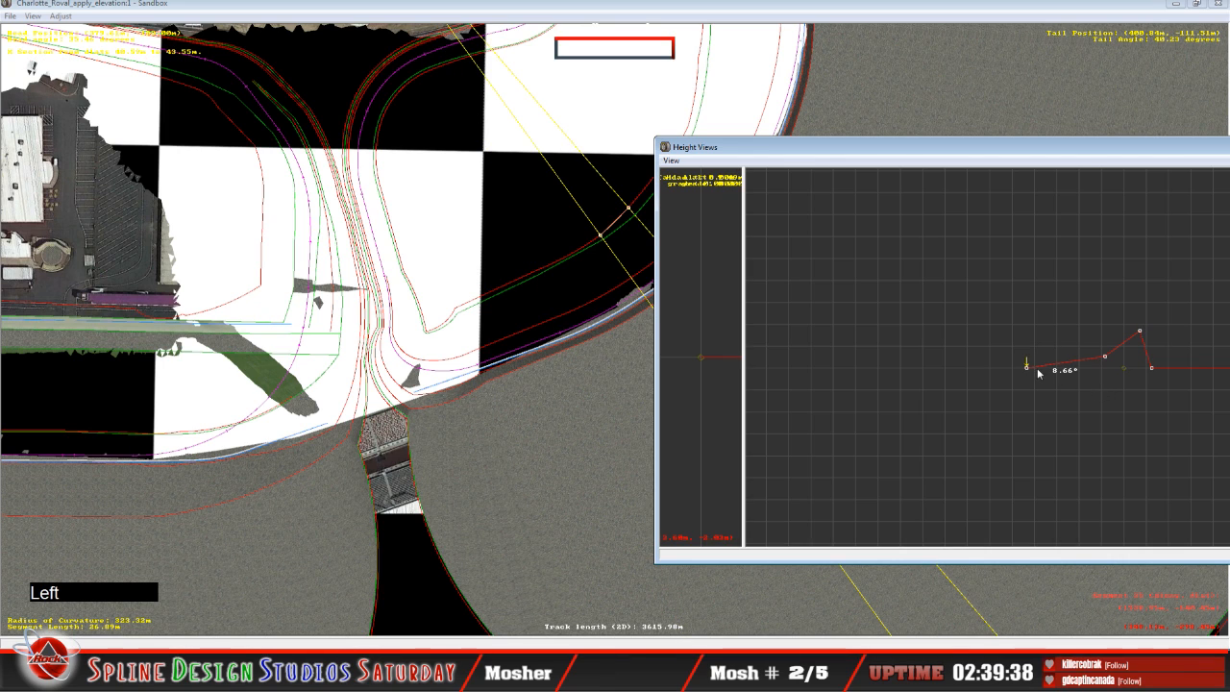
pyautogui.moveTo(1027, 367); pyautogui.dragTo(1026, 349)
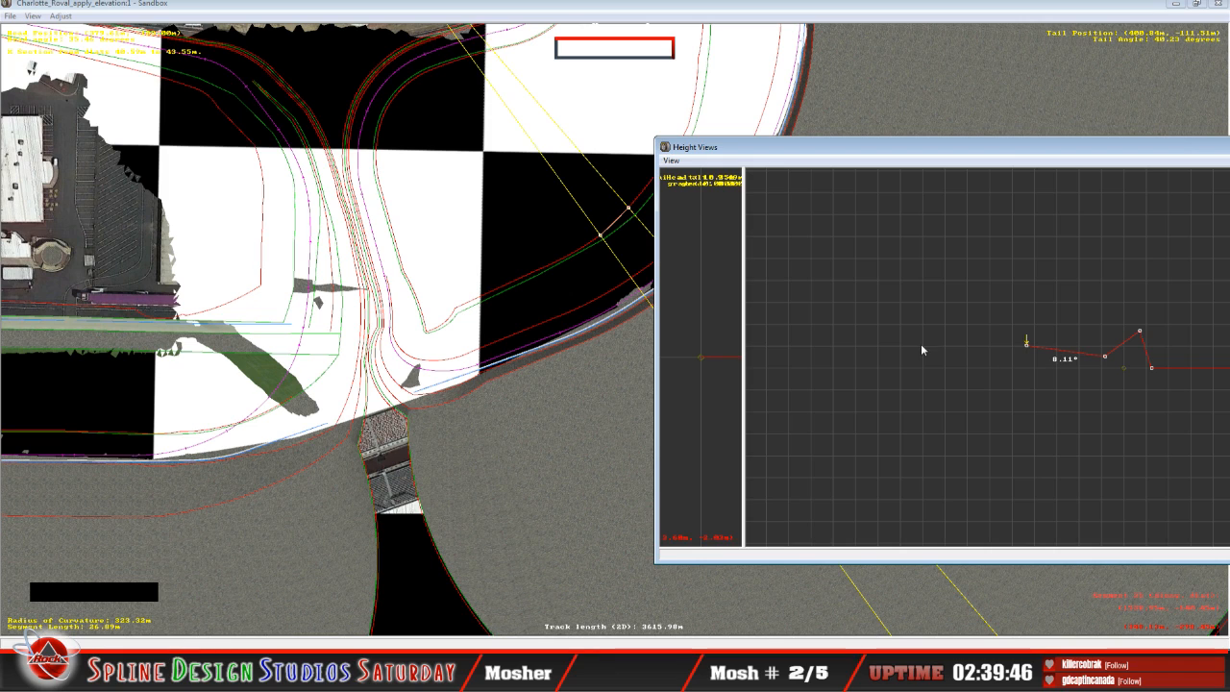
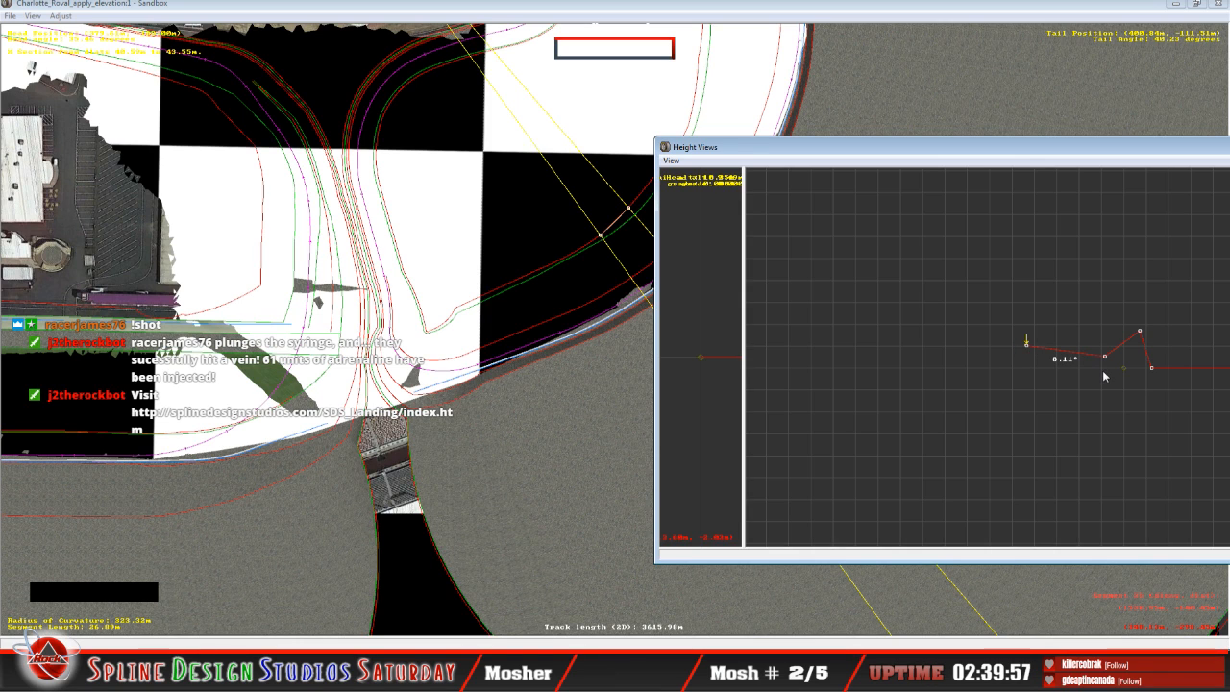
# Step: Raise the 26.89 m curve's second node from the infield edge to about 3.74° banking, and lower its infield-edge node to about 2.81°
pyautogui.press('Right')
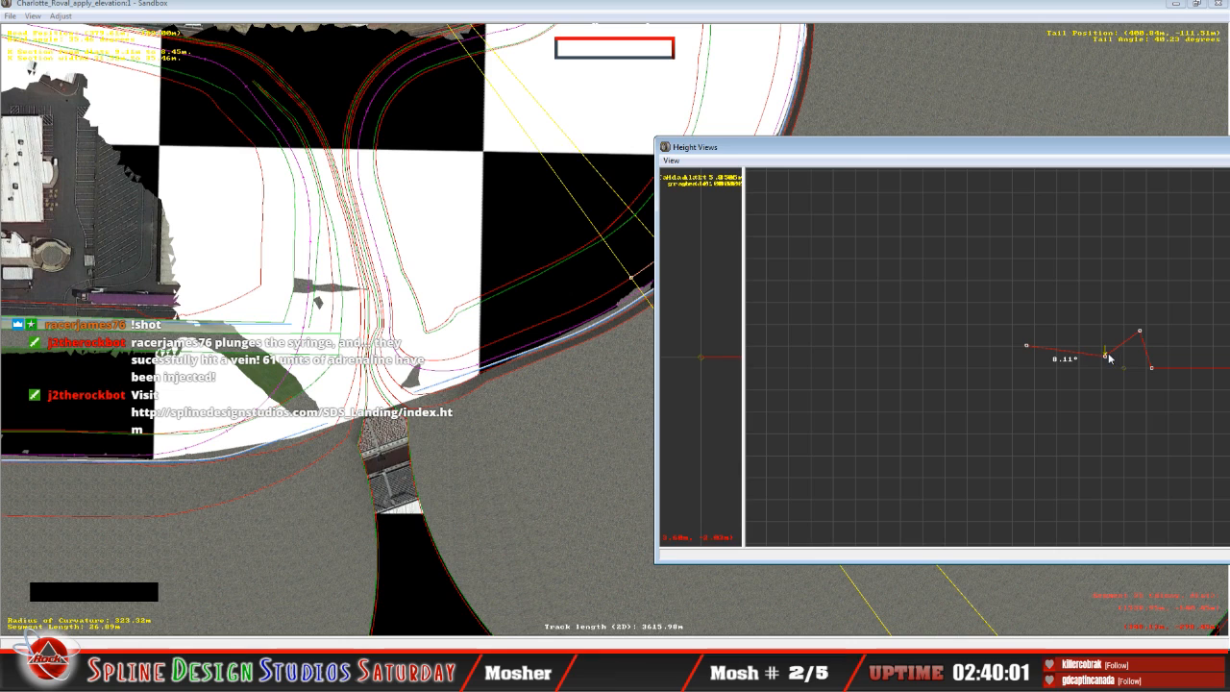
pyautogui.moveTo(1106, 353); pyautogui.dragTo(1105, 355)
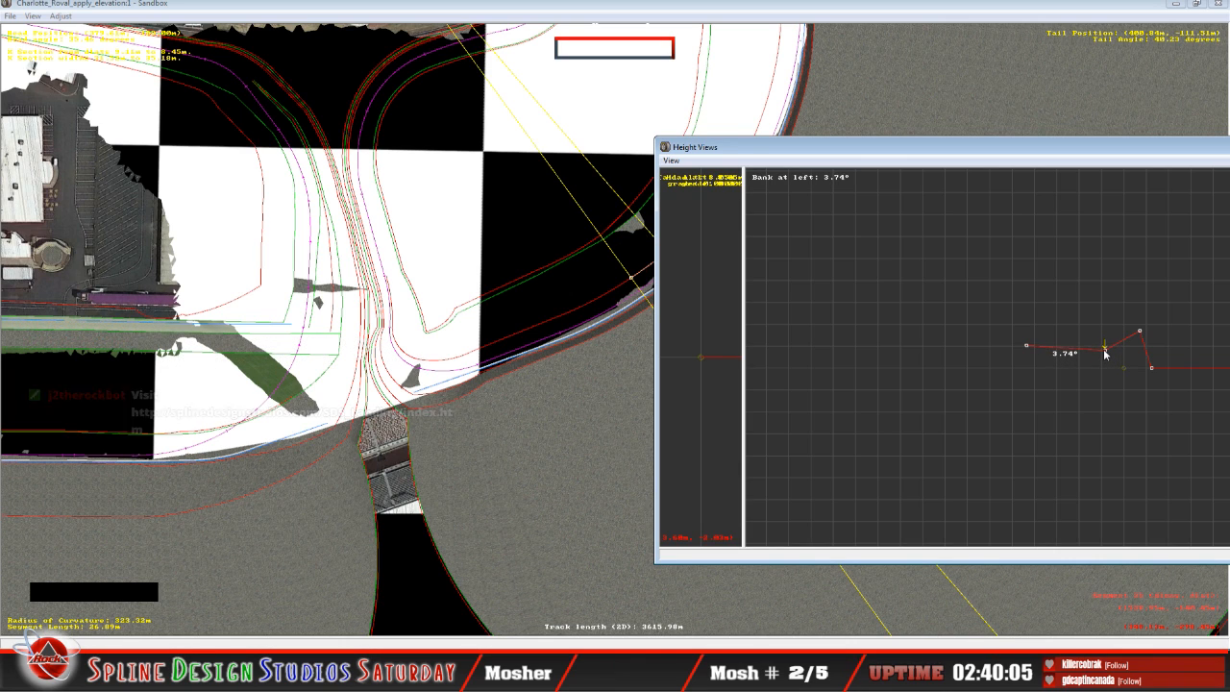
pyautogui.press('Left')
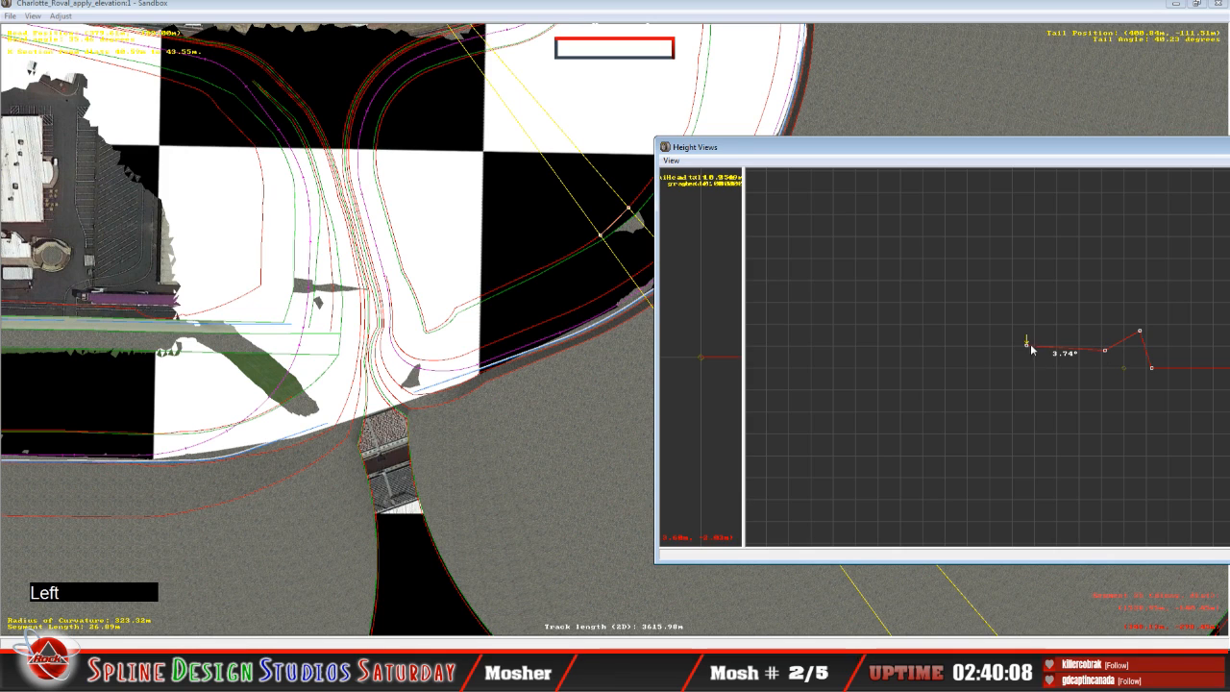
pyautogui.moveTo(1030, 349); pyautogui.dragTo(1028, 350)
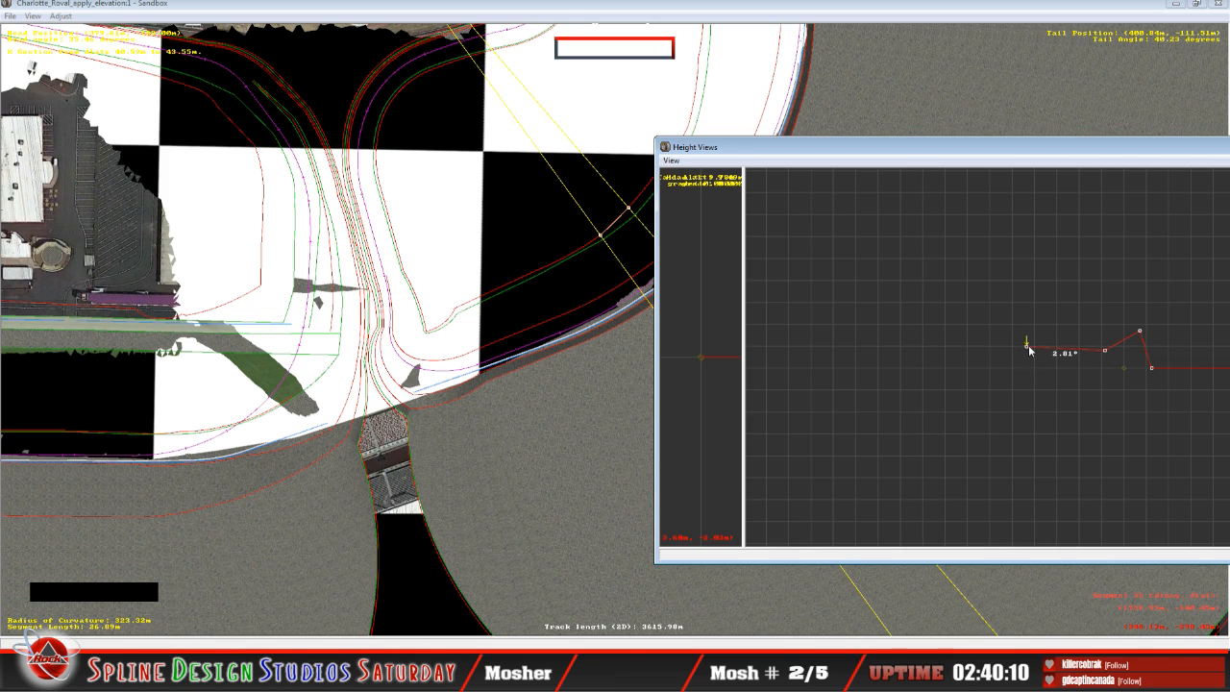
pyautogui.press('Right')
pyautogui.press('Right')
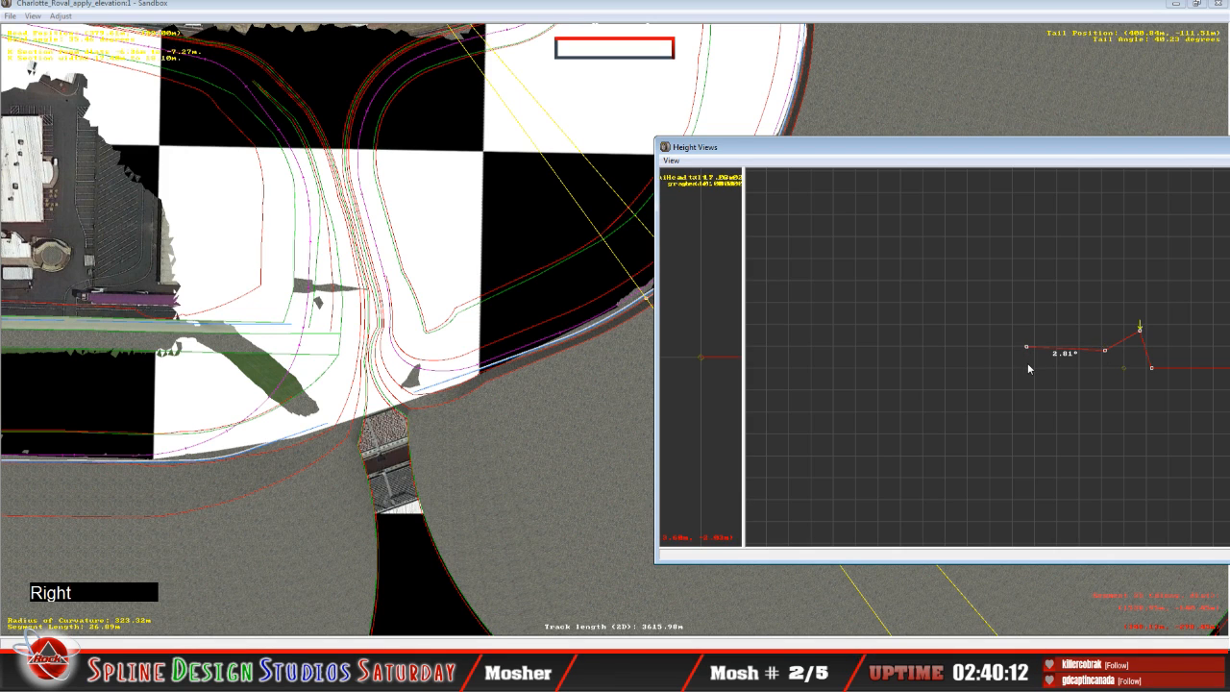
# Step: Select the adjoining 26.44 m curve segment and examine that part of the turn in the track plan and the camera view
pyautogui.press('Up')
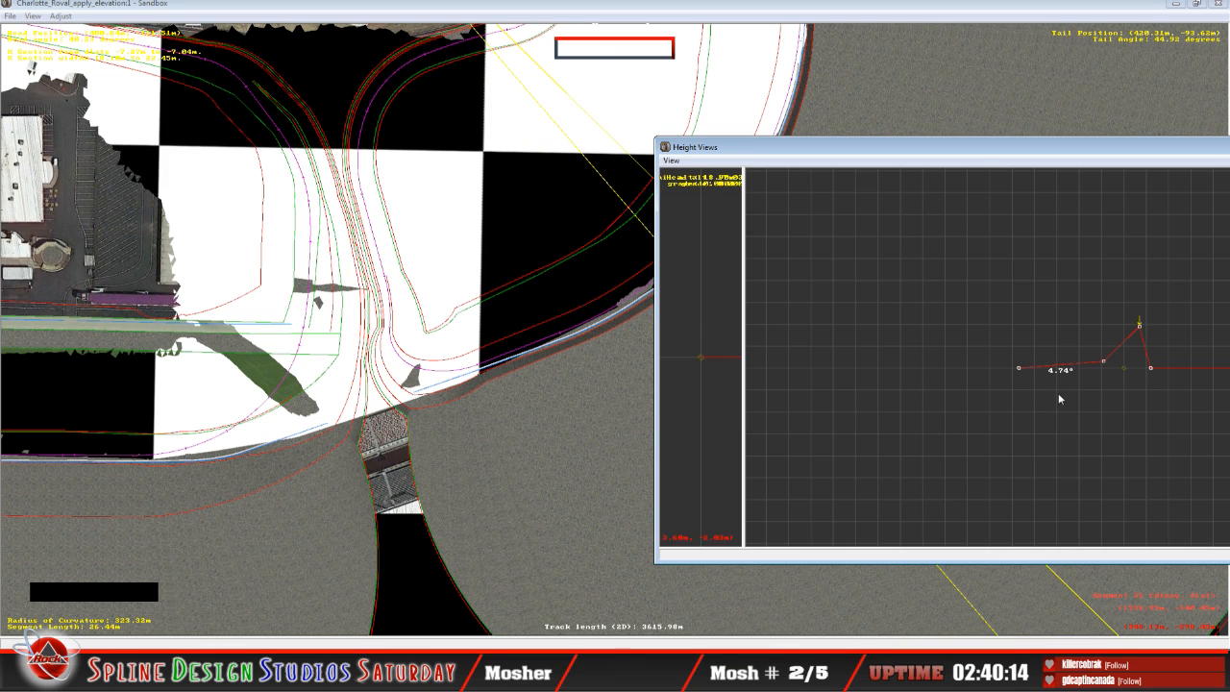
pyautogui.moveTo(868, 154); pyautogui.dragTo(825, 199)
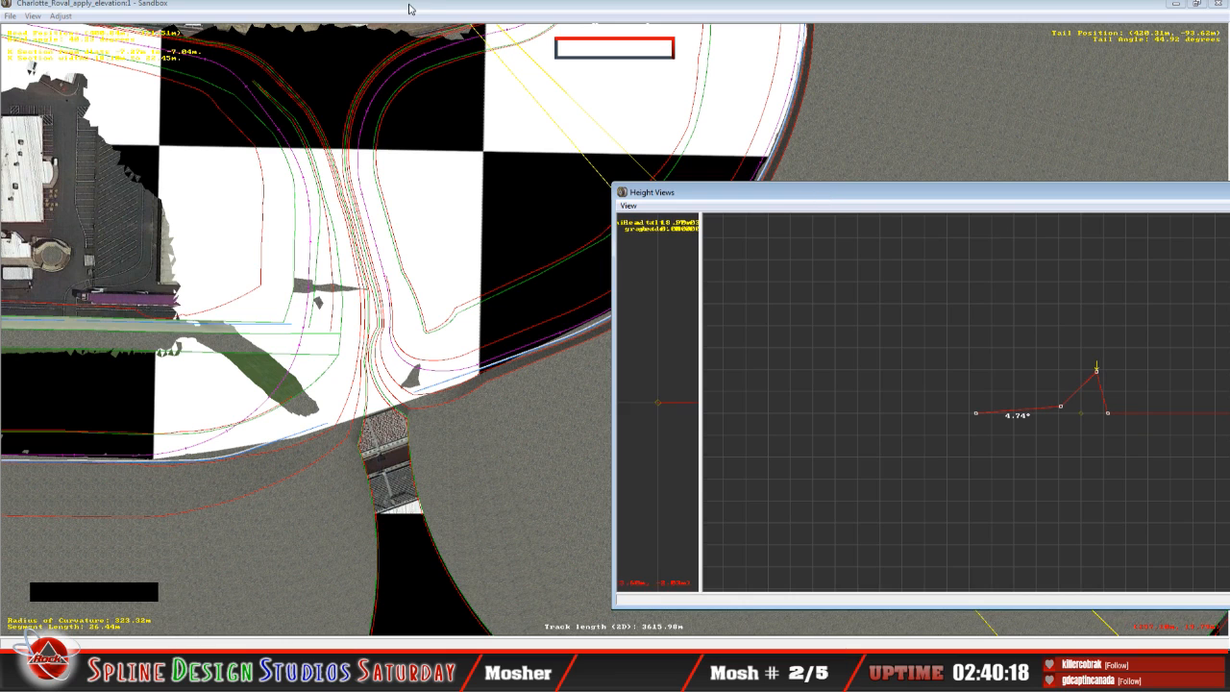
pyautogui.click(441, 58)
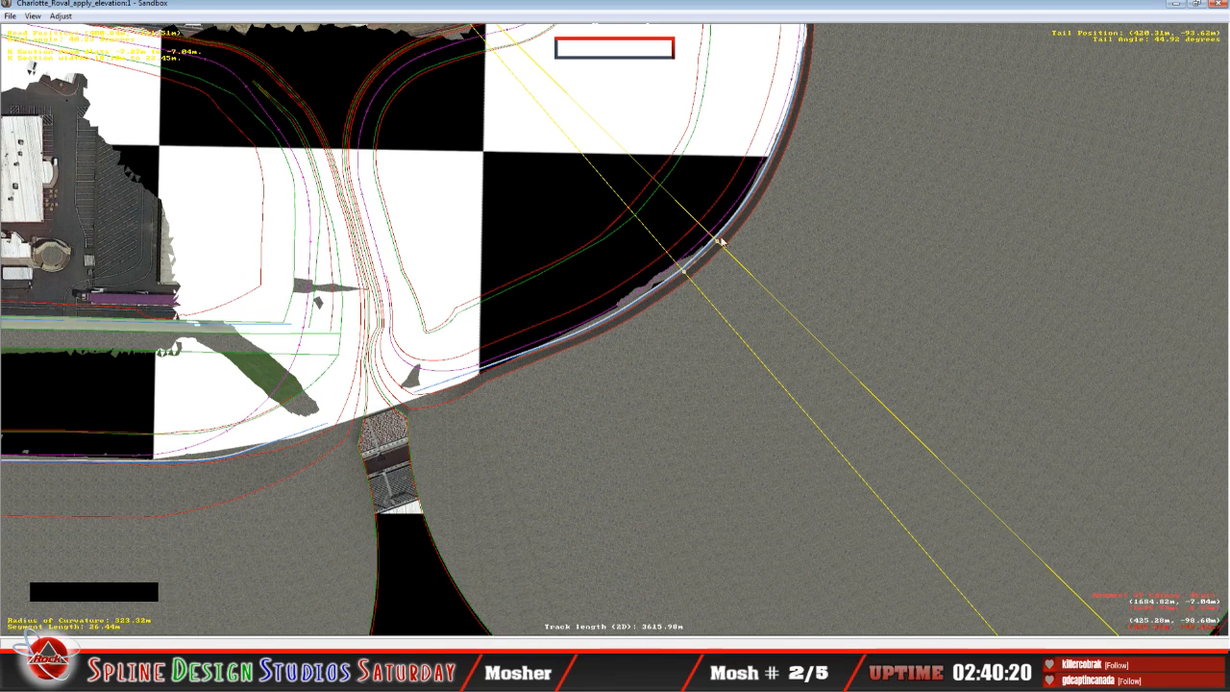
pyautogui.scroll(2, 545, 247)
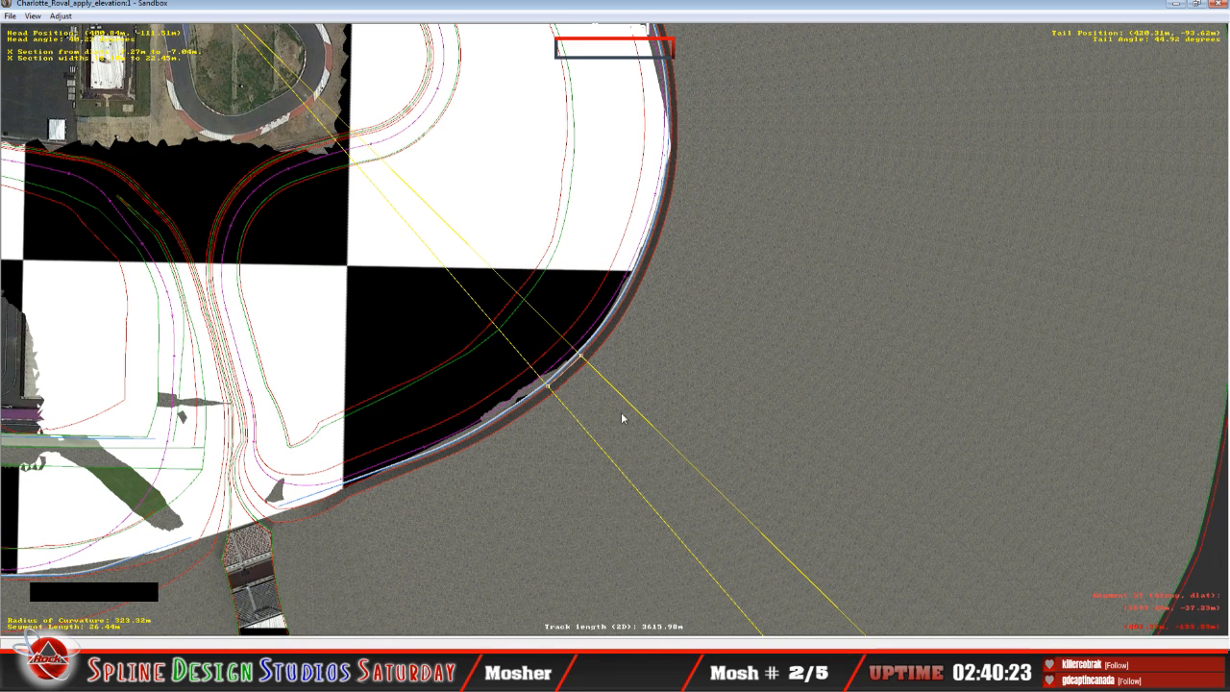
pyautogui.scroll(2, 735, 252)
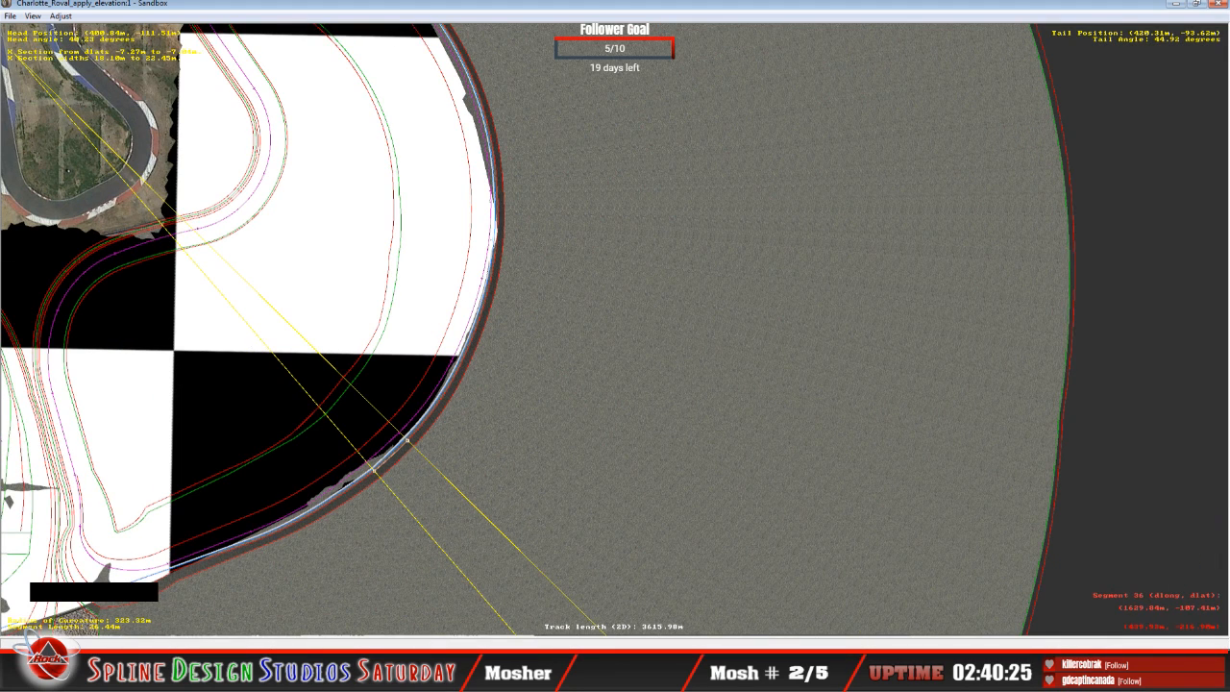
pyautogui.click(428, 645)
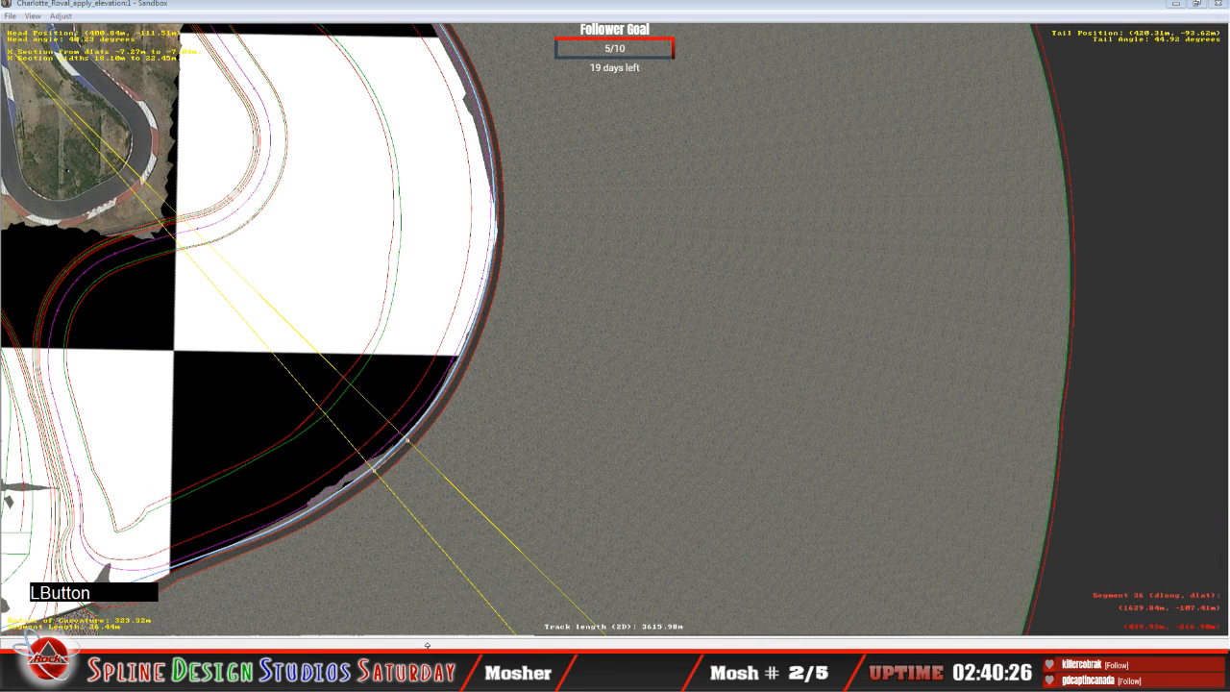
pyautogui.click(422, 588)
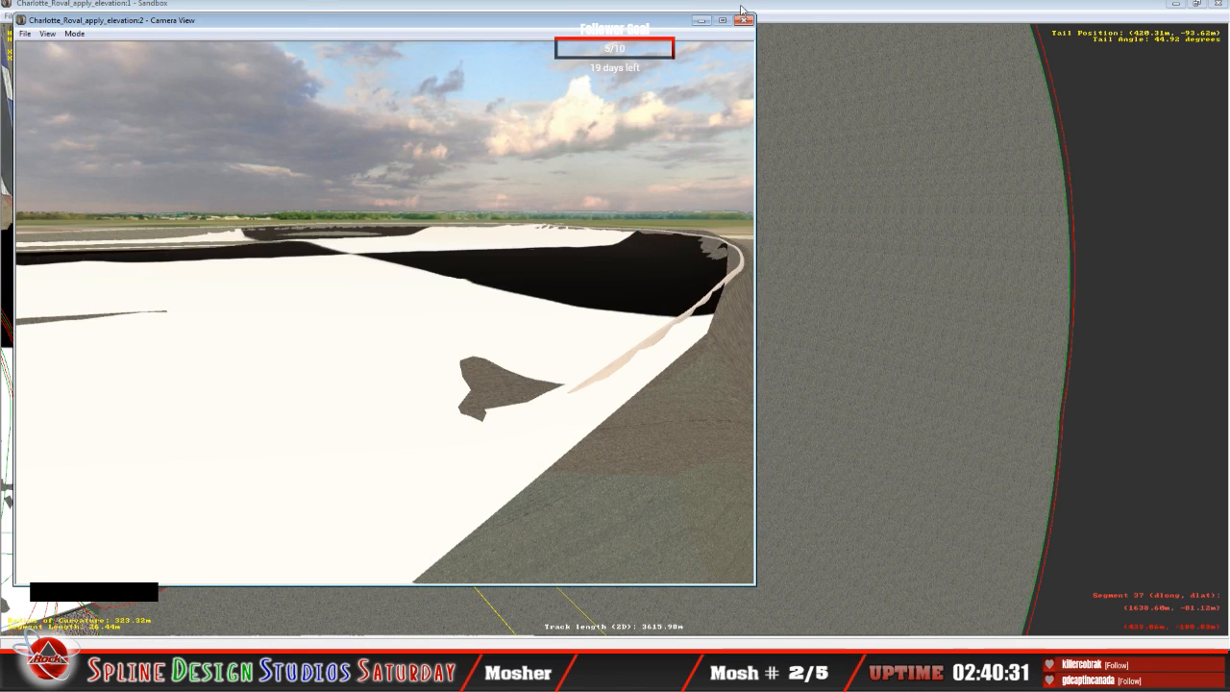
pyautogui.click(744, 20)
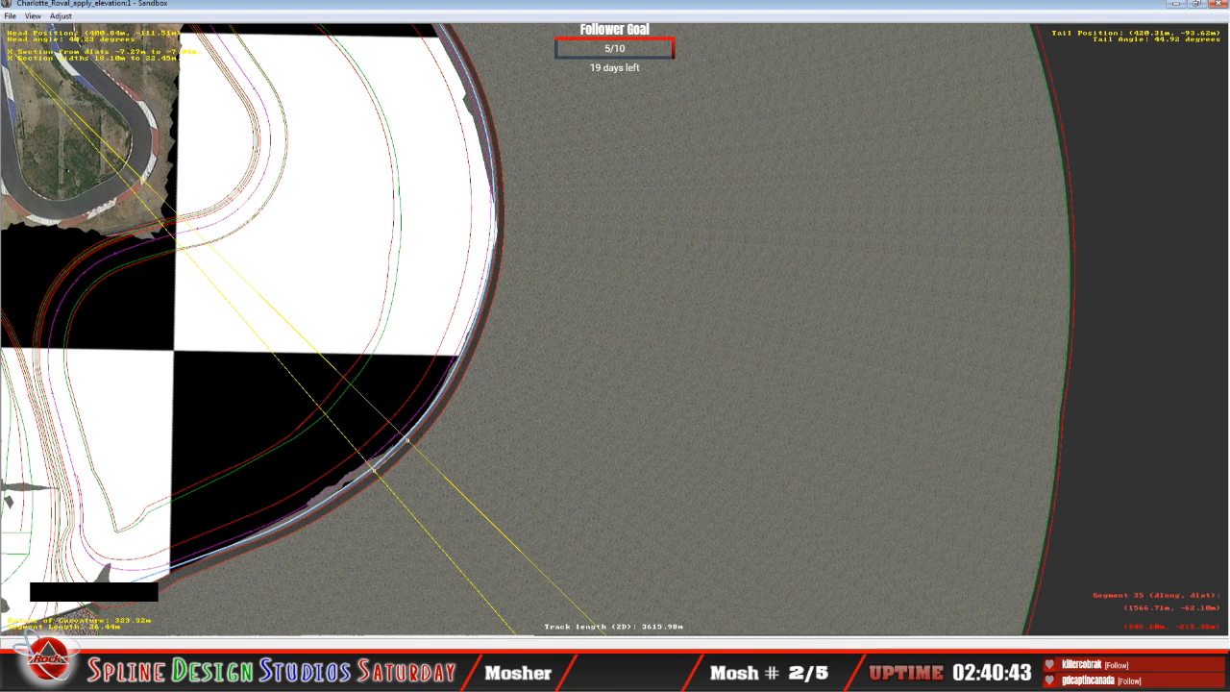
pyautogui.click(422, 623)
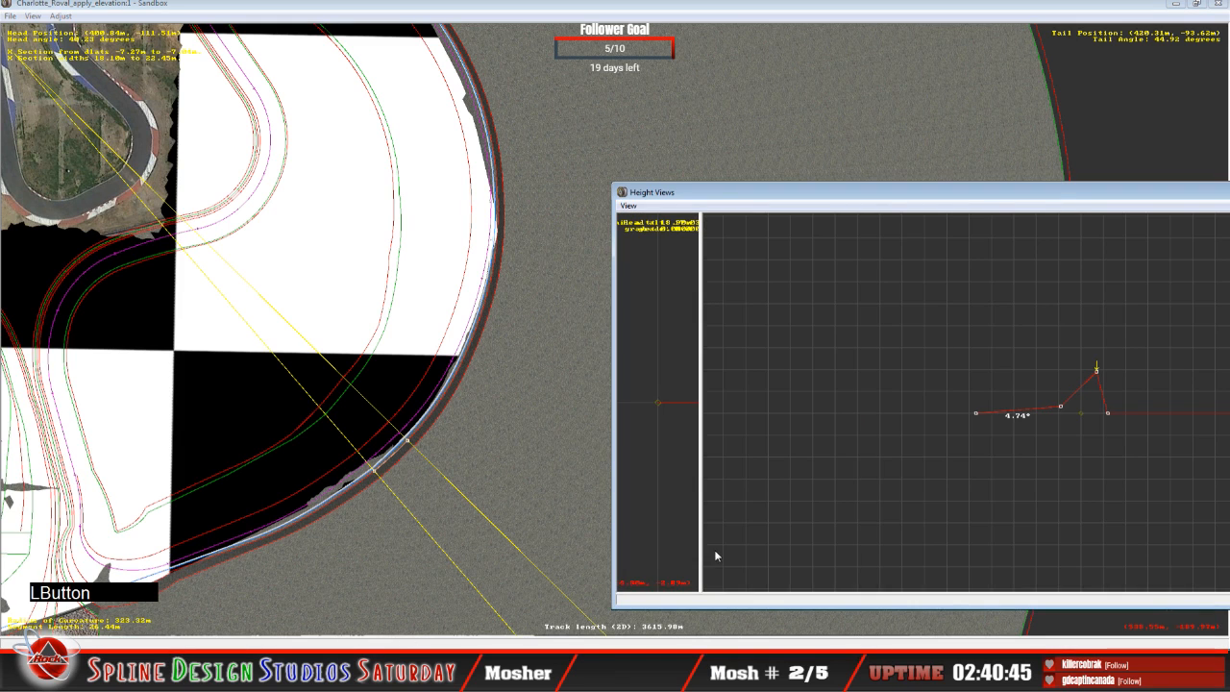
pyautogui.moveTo(864, 192); pyautogui.dragTo(766, 148)
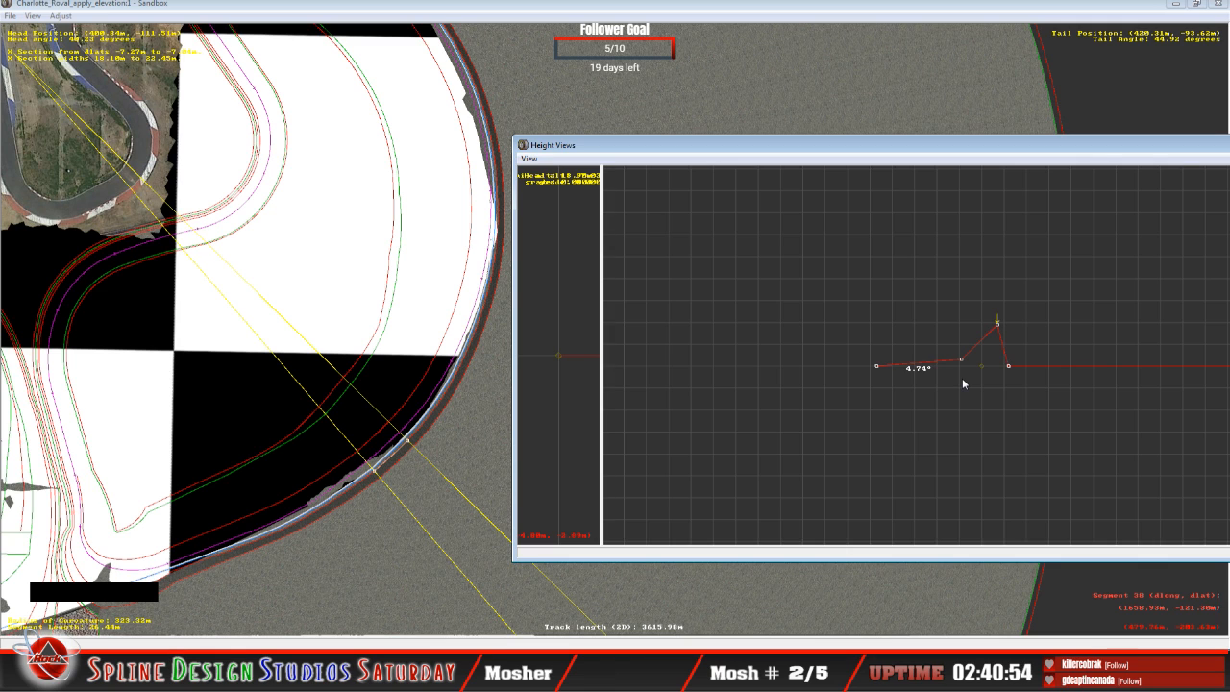
# Step: Raise the 26.44 m curve's infield-edge node to about 10.75° banking
pyautogui.press('Left')
pyautogui.press('Left')
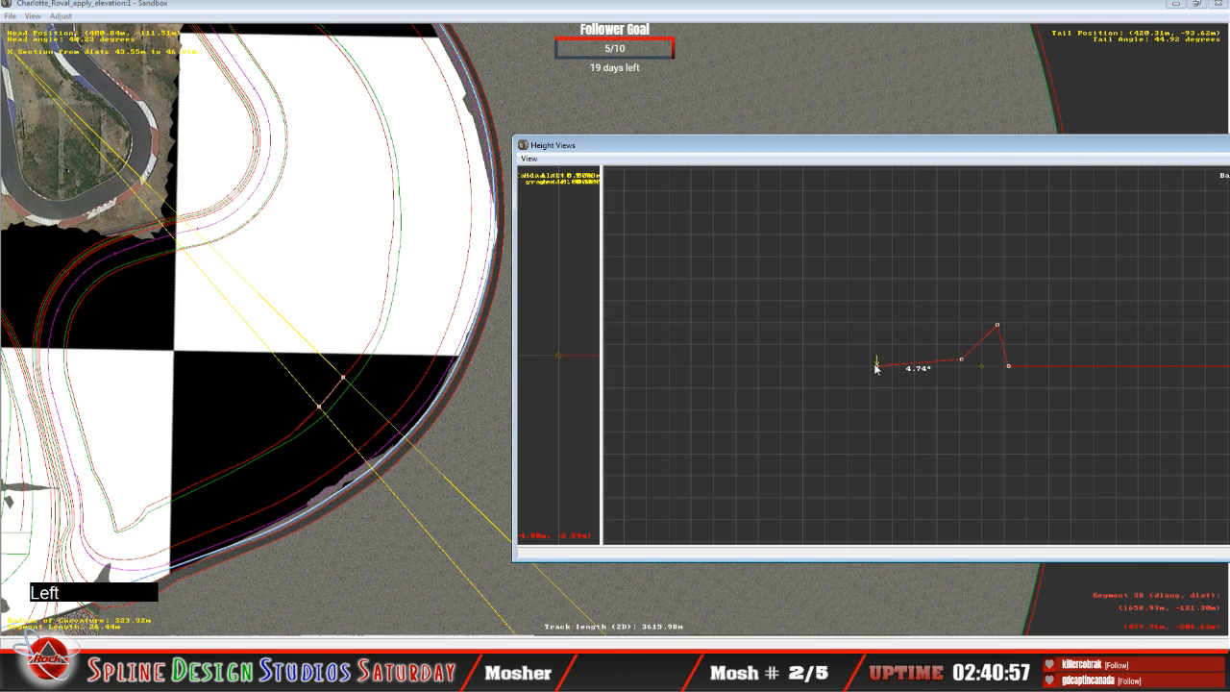
pyautogui.moveTo(878, 366); pyautogui.dragTo(875, 351)
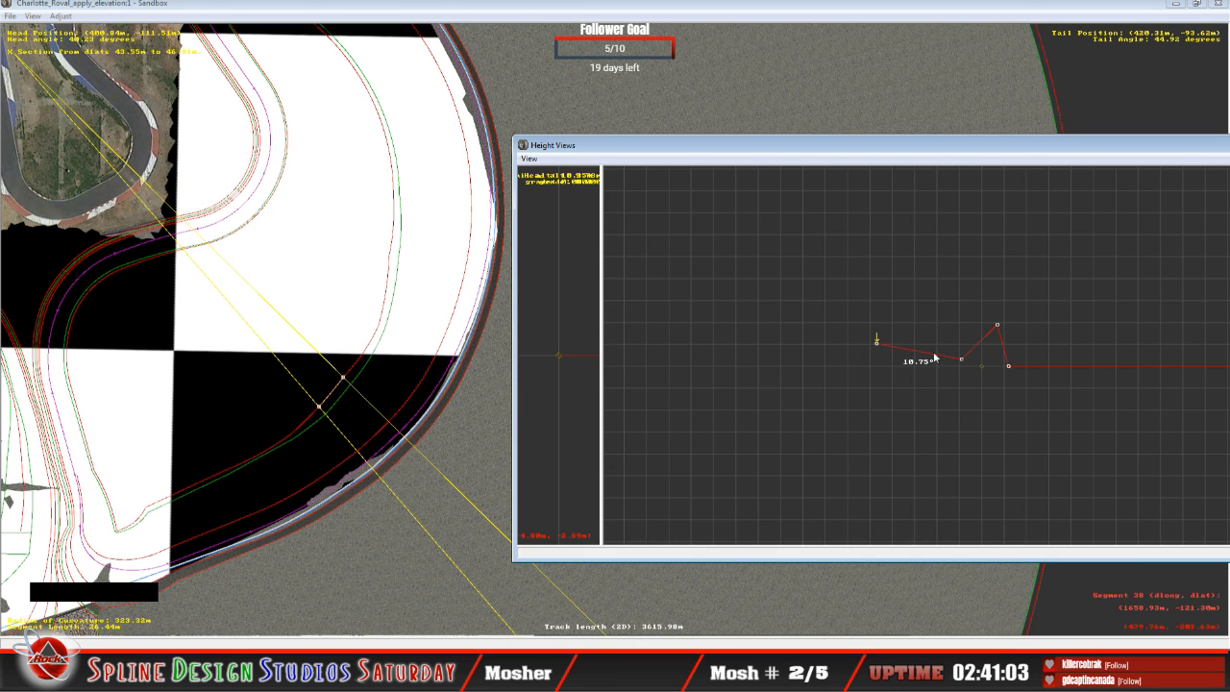
# Step: Raise the 26.44 m curve's second node from the infield edge to about 5.18° banking, and lower its infield-edge node to about 4.75°
pyautogui.press('Right')
pyautogui.moveTo(962, 363); pyautogui.dragTo(963, 354)
pyautogui.press('Left')
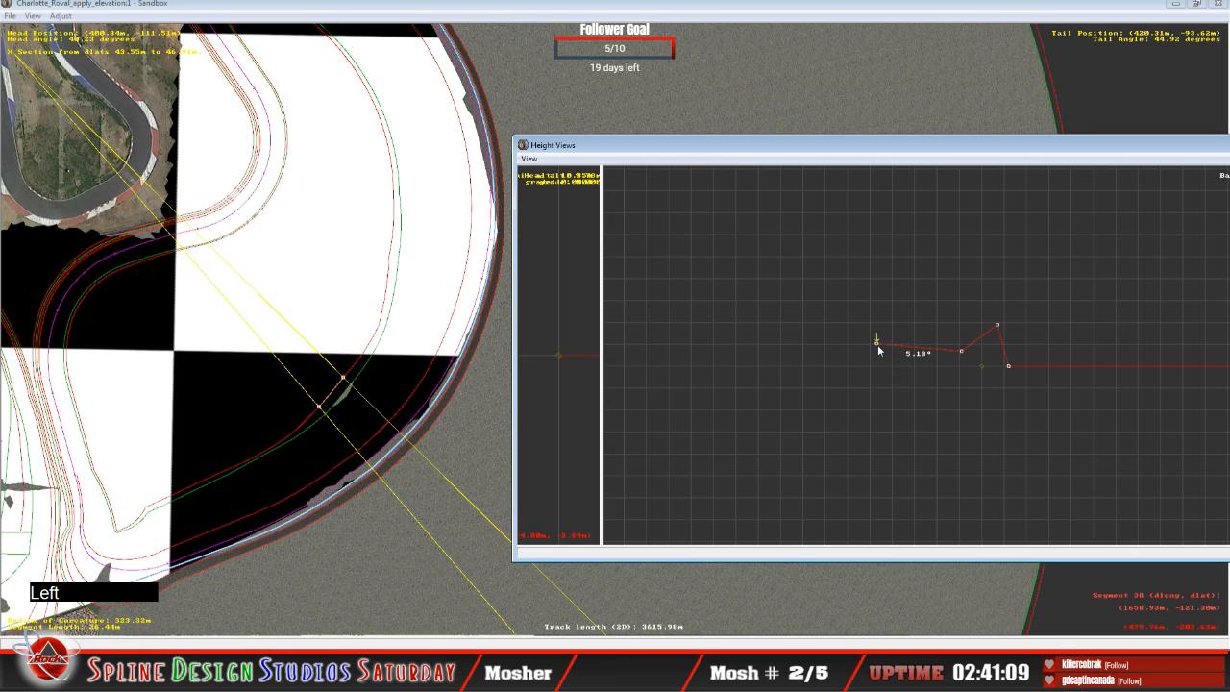
pyautogui.moveTo(878, 342); pyautogui.dragTo(878, 343)
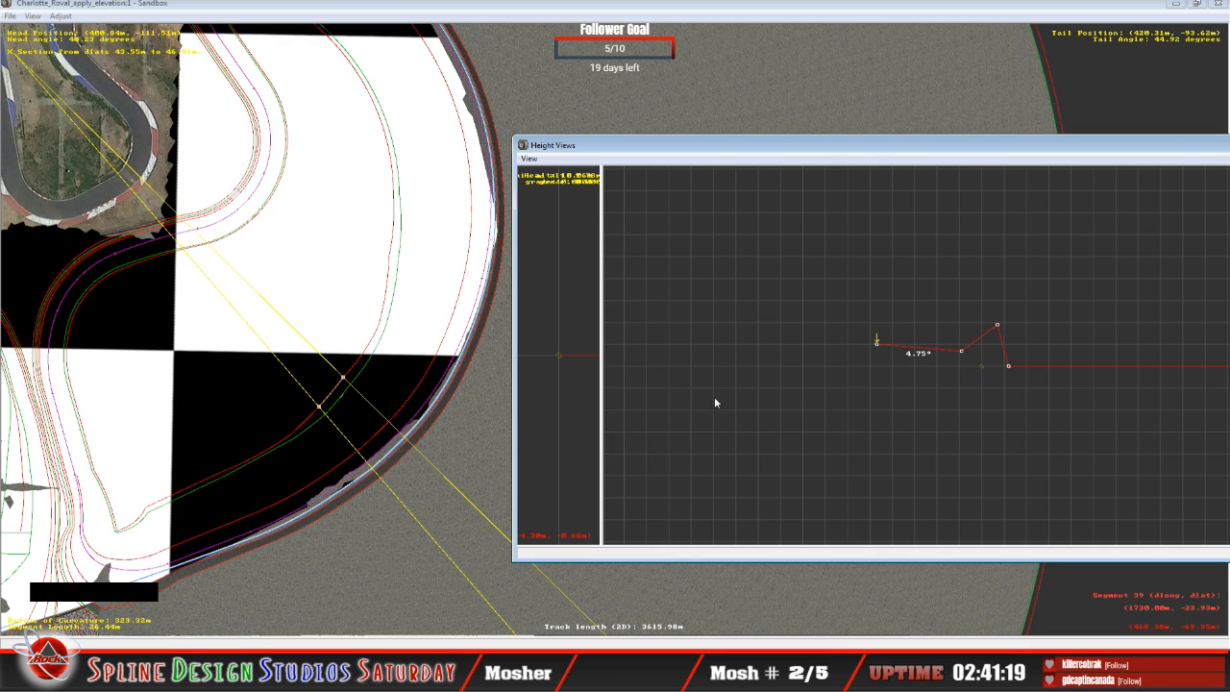
# Step: Select the adjoining 53.52 m curve segment and raise its infield-edge node to about 0.92° banking
pyautogui.press('Right')
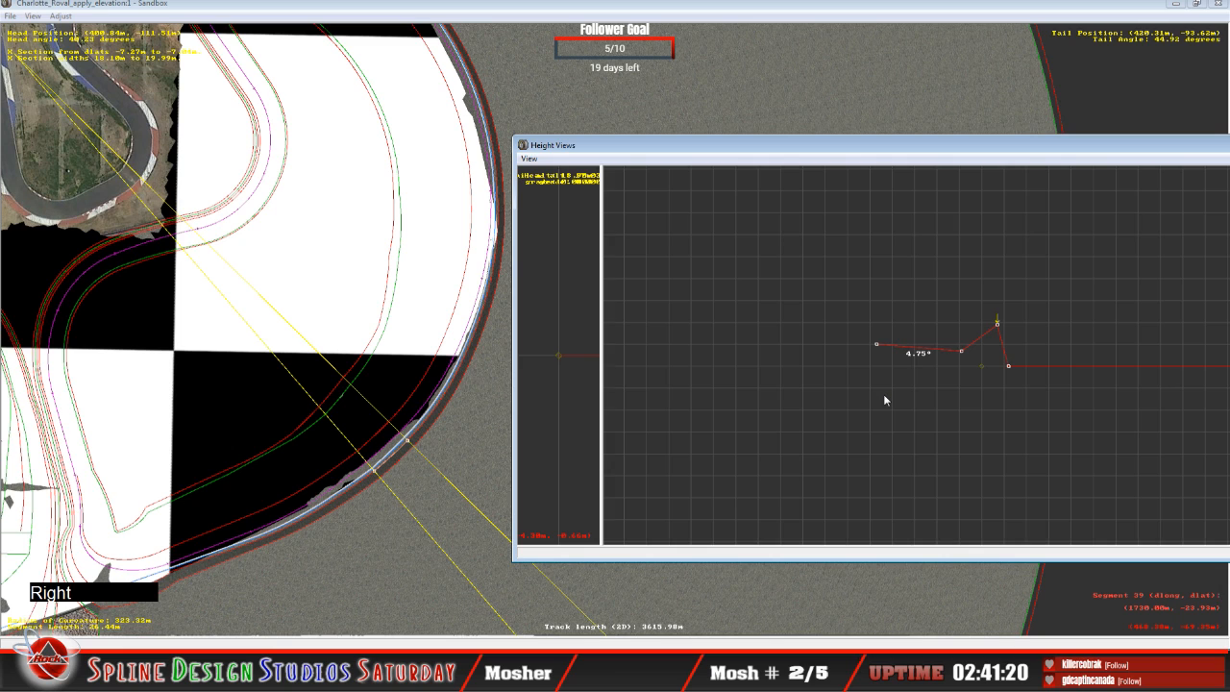
pyautogui.press('Up')
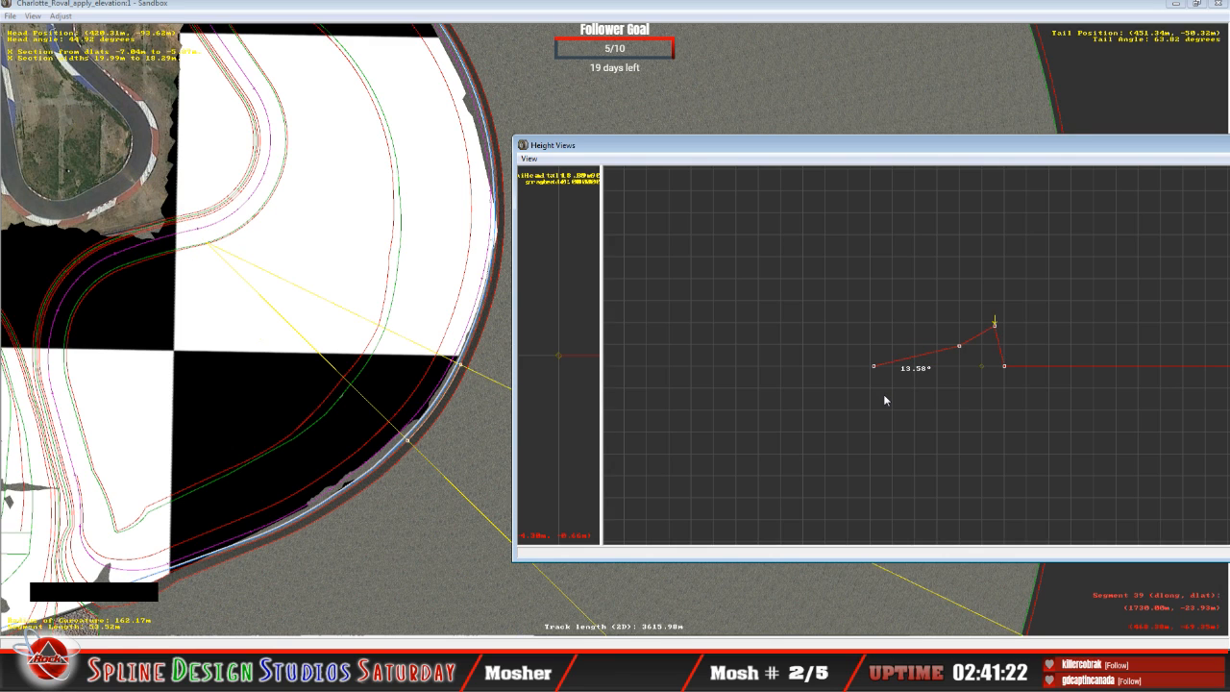
pyautogui.press('Left')
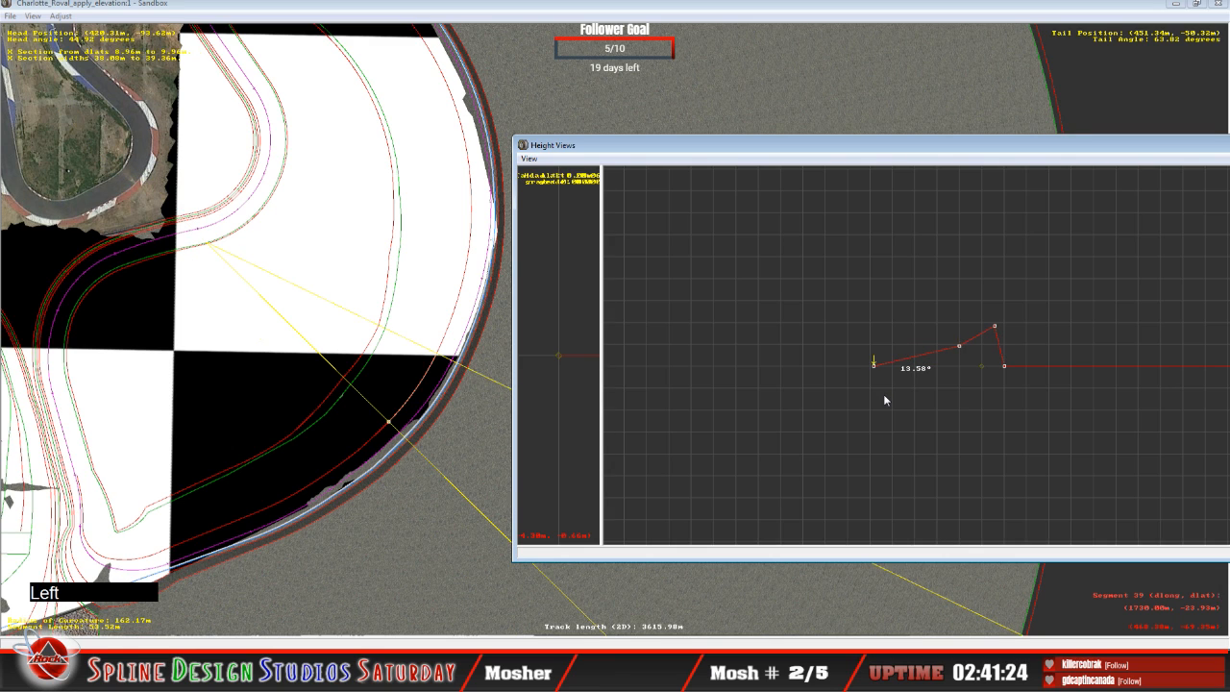
pyautogui.click(875, 366)
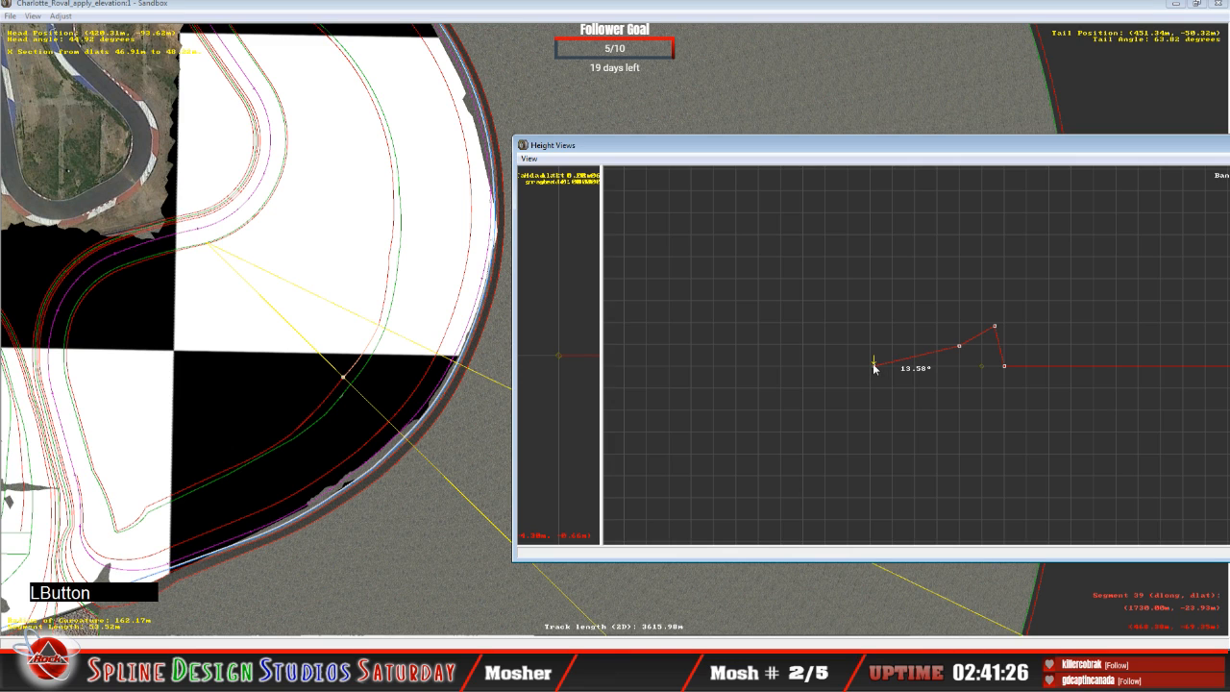
pyautogui.moveTo(874, 366); pyautogui.dragTo(870, 352)
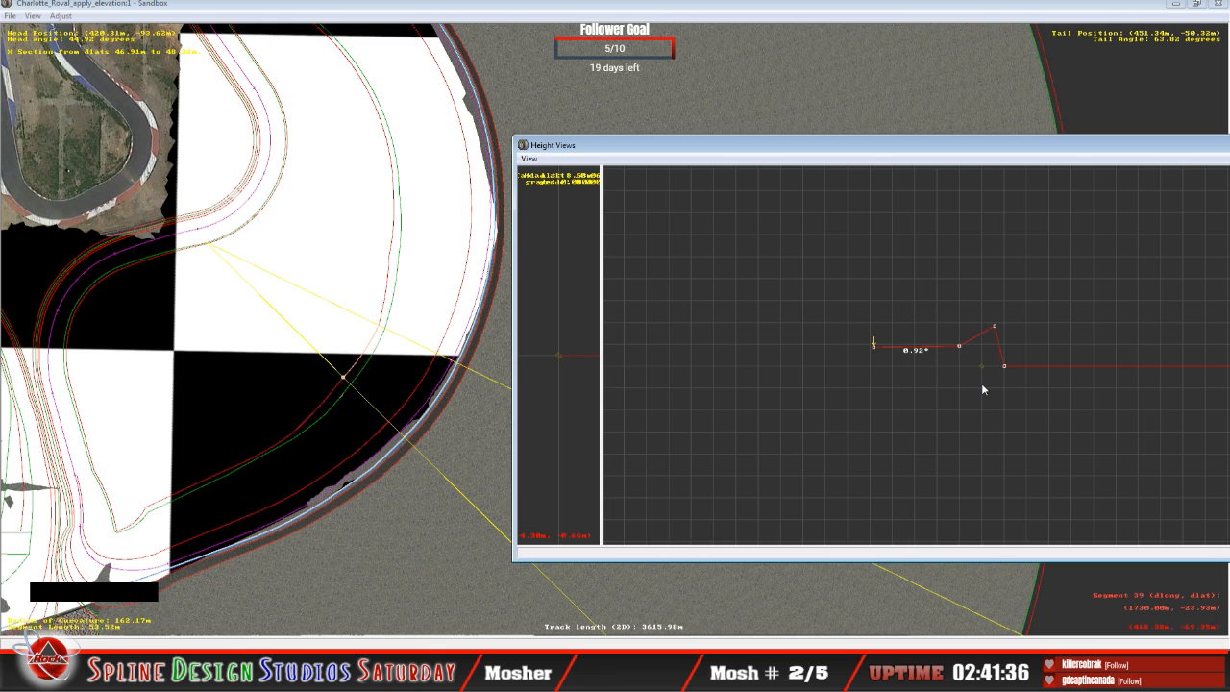
pyautogui.press('Right')
pyautogui.press('Right')
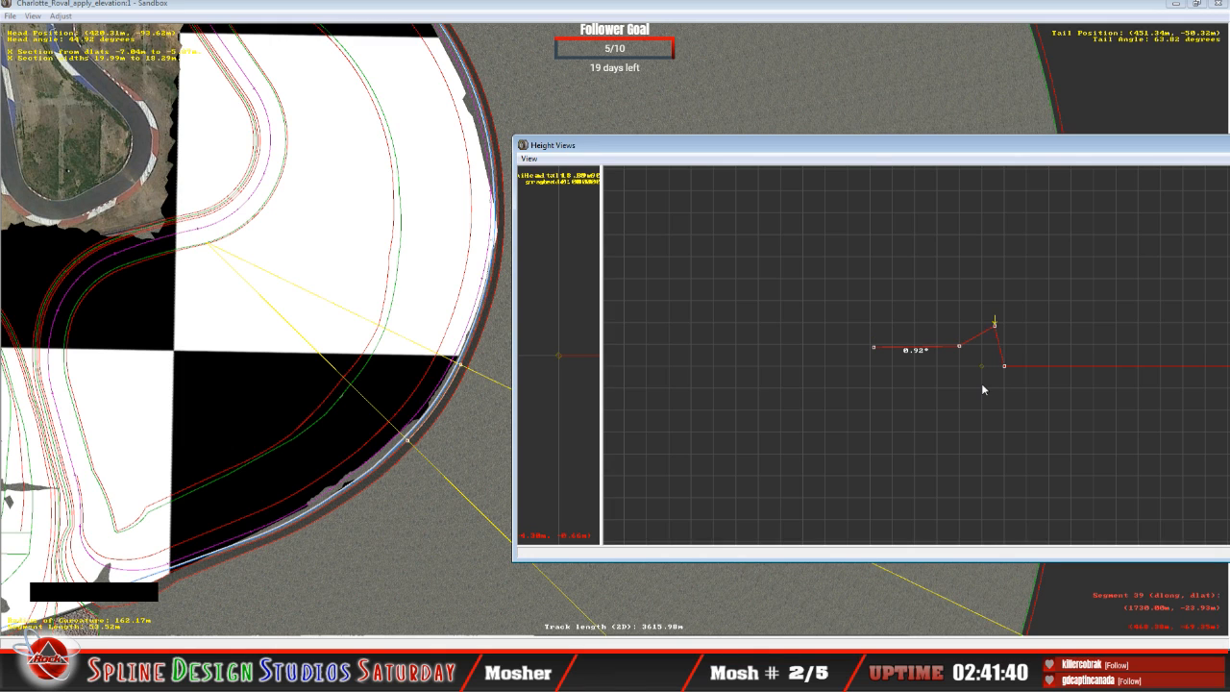
# Step: Bring up the camera view, change its mode and fly along the turn's outer edge to examine where terrain and track surface intersect
pyautogui.click(398, 613)
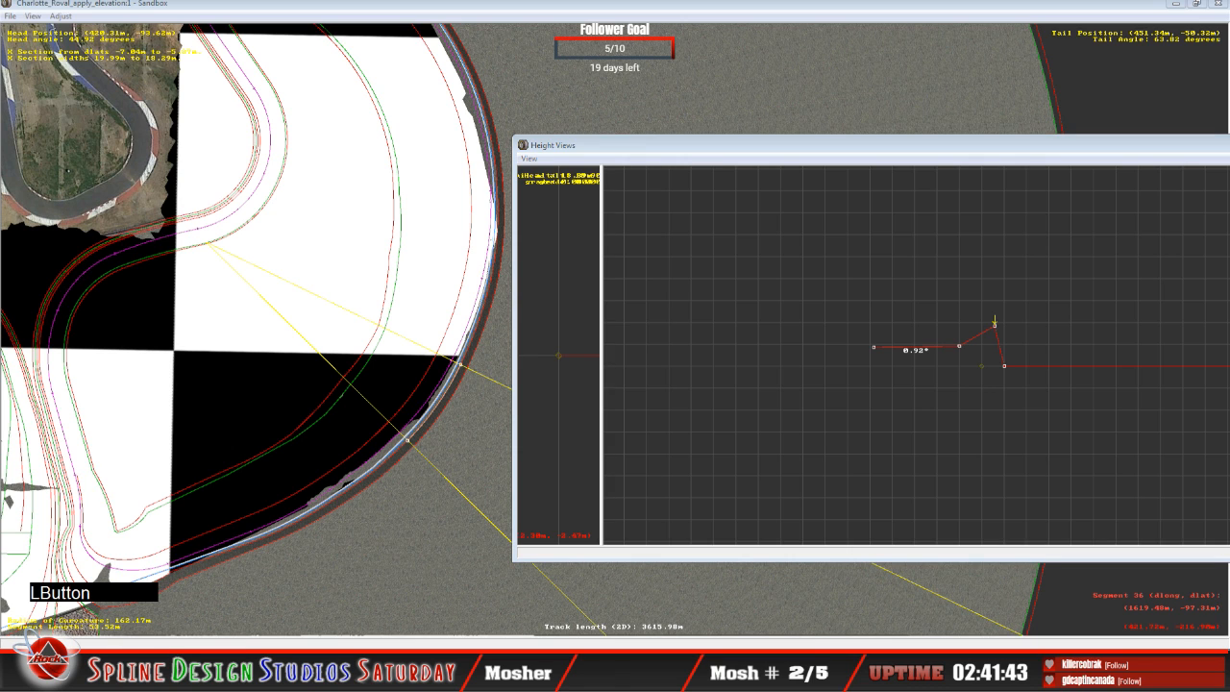
pyautogui.click(424, 594)
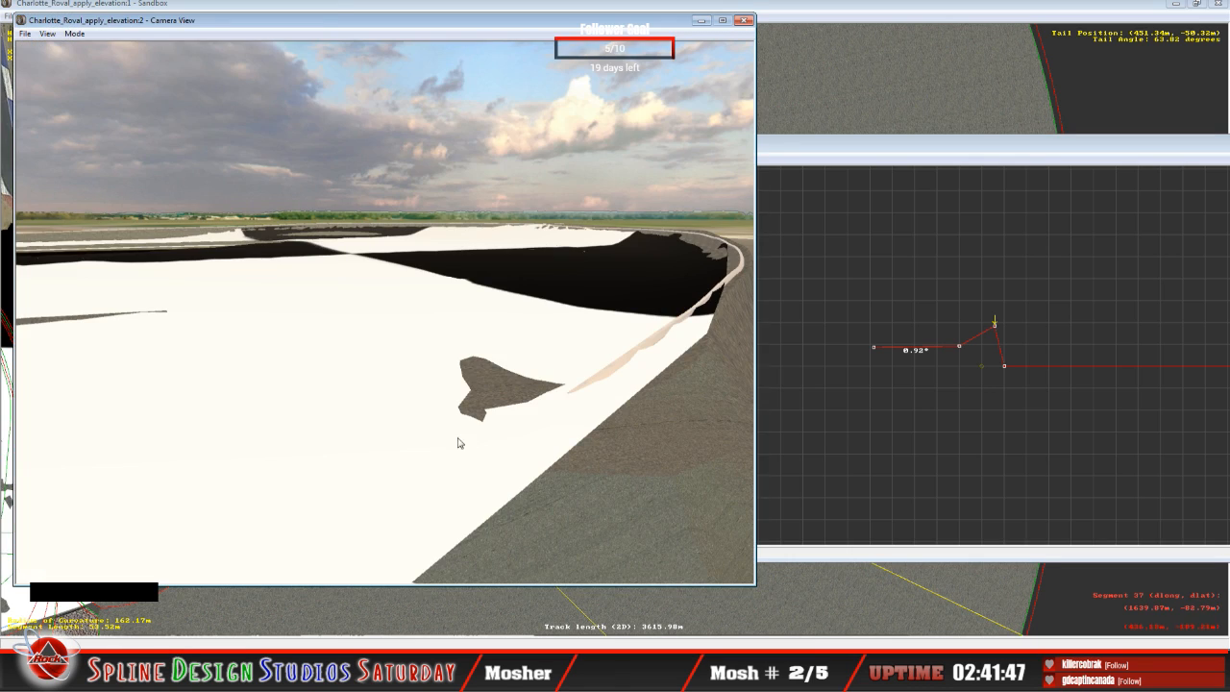
pyautogui.click(74, 33)
pyautogui.click(100, 62)
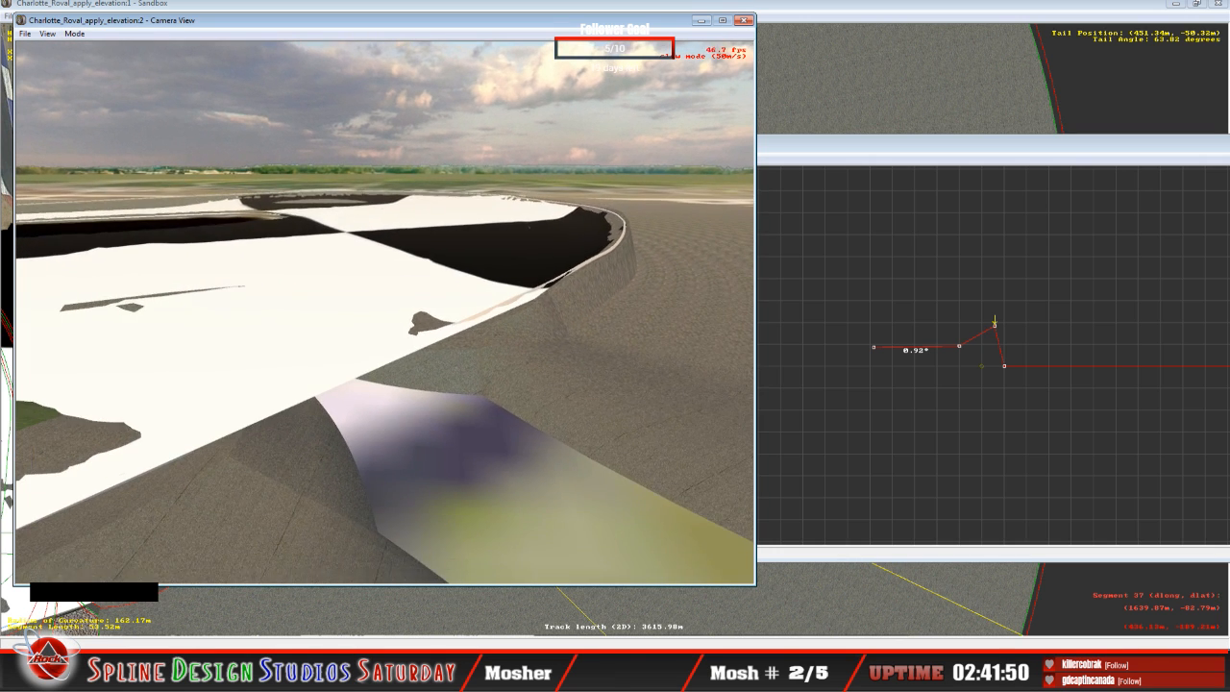
pyautogui.moveTo(384, 312); pyautogui.dragTo(490, 274, button='right')
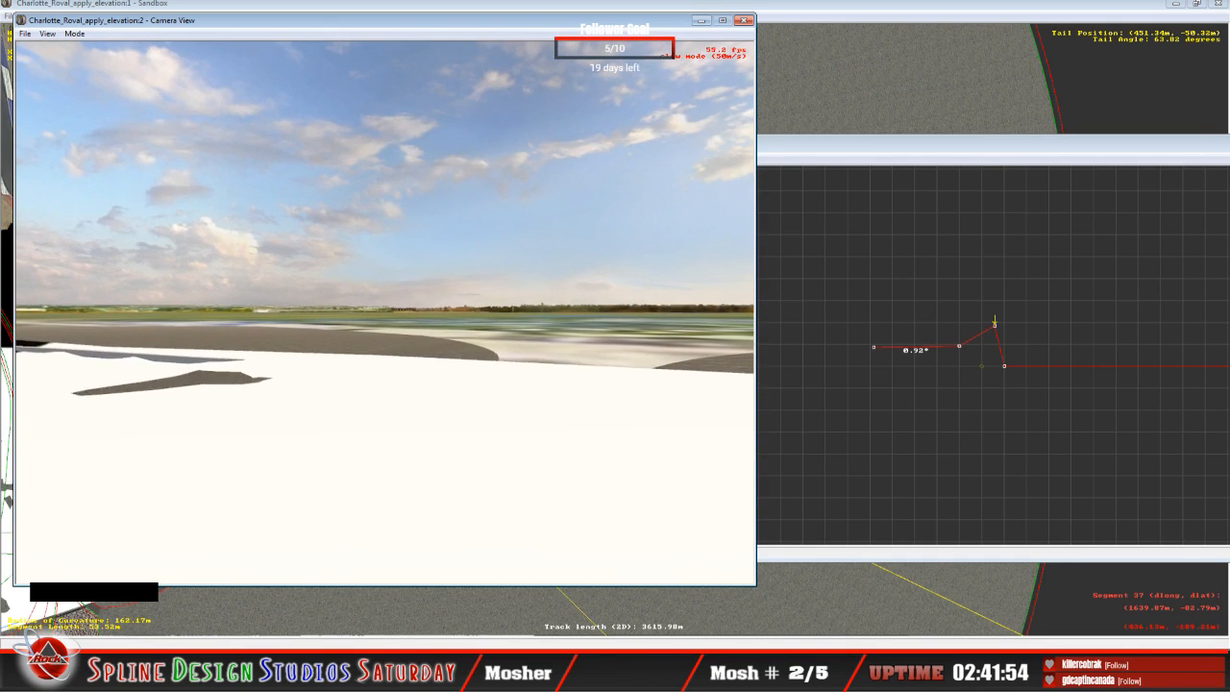
pyautogui.moveTo(384, 313); pyautogui.dragTo(321, 303, button='right')
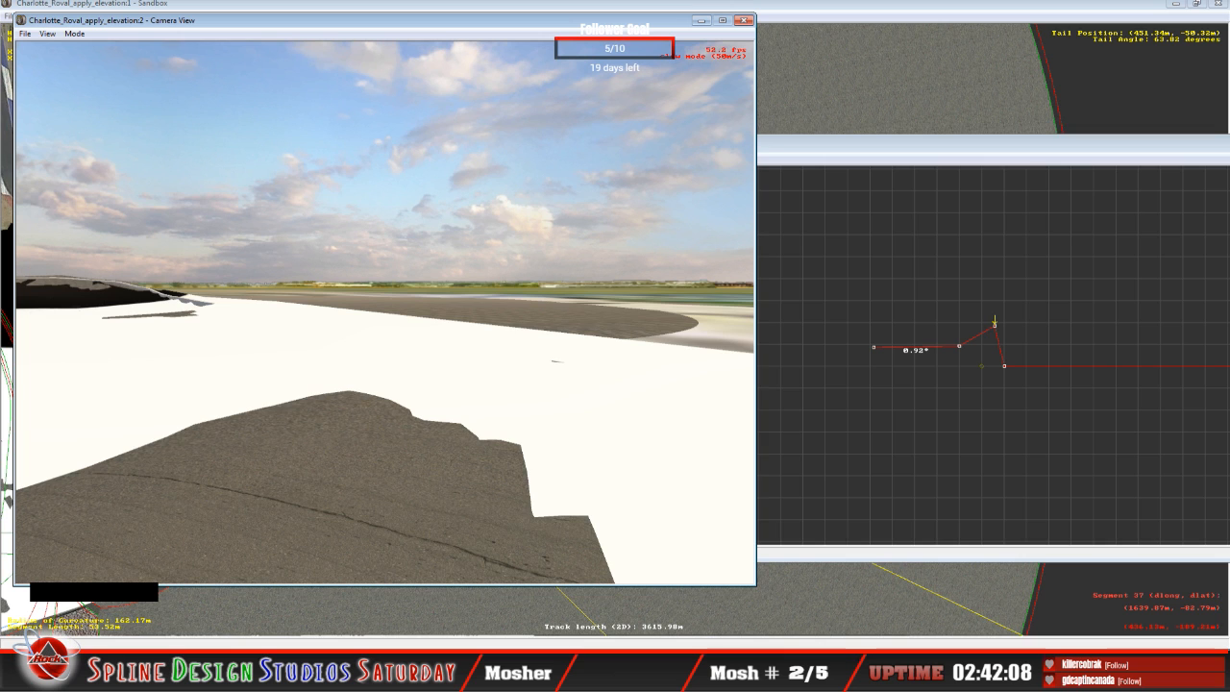
pyautogui.moveTo(384, 313); pyautogui.dragTo(385, 336)
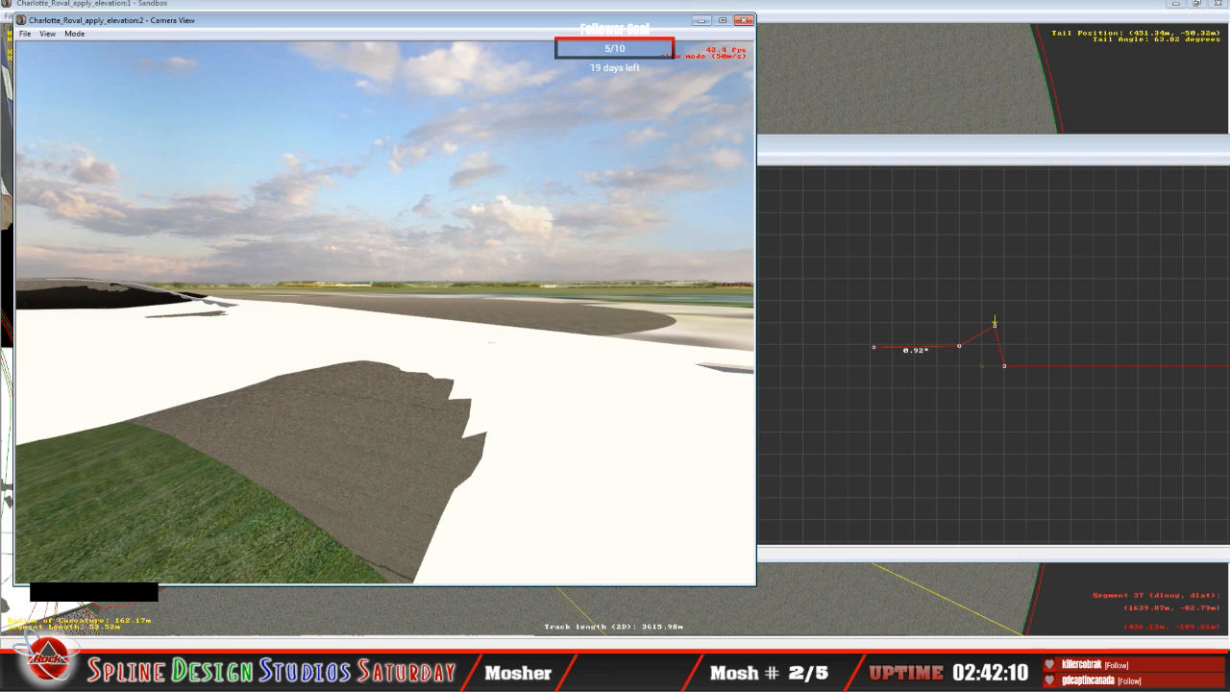
pyautogui.moveTo(385, 312); pyautogui.dragTo(337, 322, button='right')
pyautogui.moveTo(337, 322); pyautogui.dragTo(333, 322)
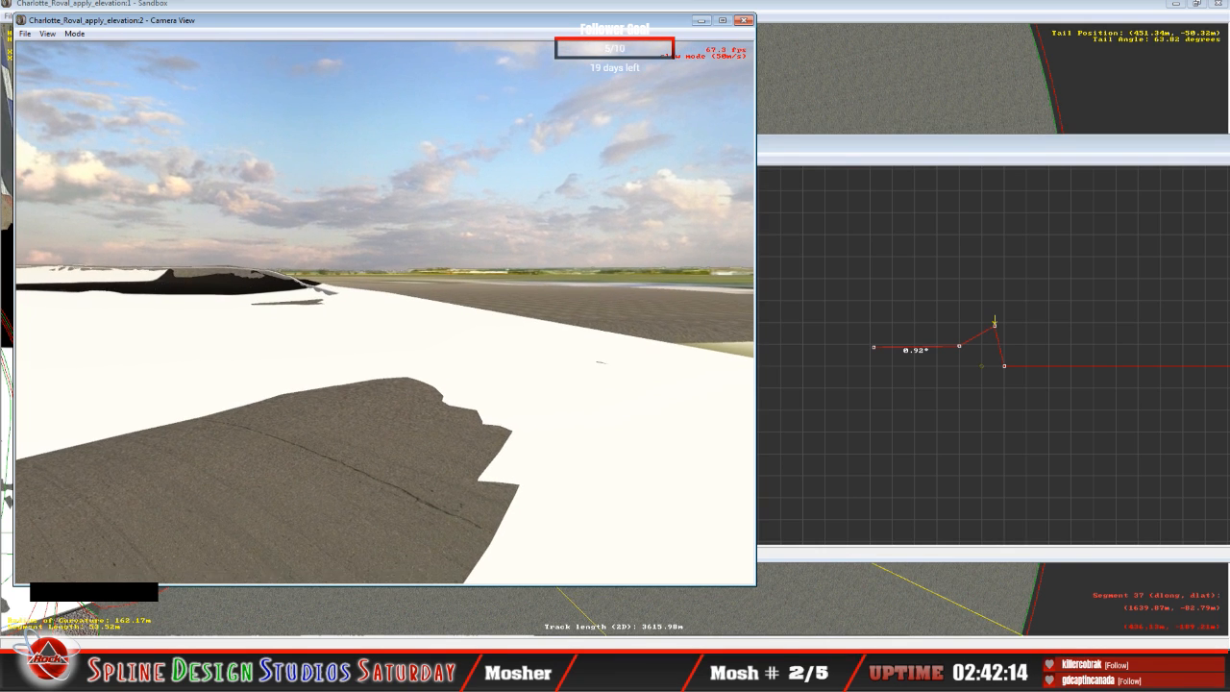
pyautogui.moveTo(384, 313); pyautogui.dragTo(442, 320, button='right')
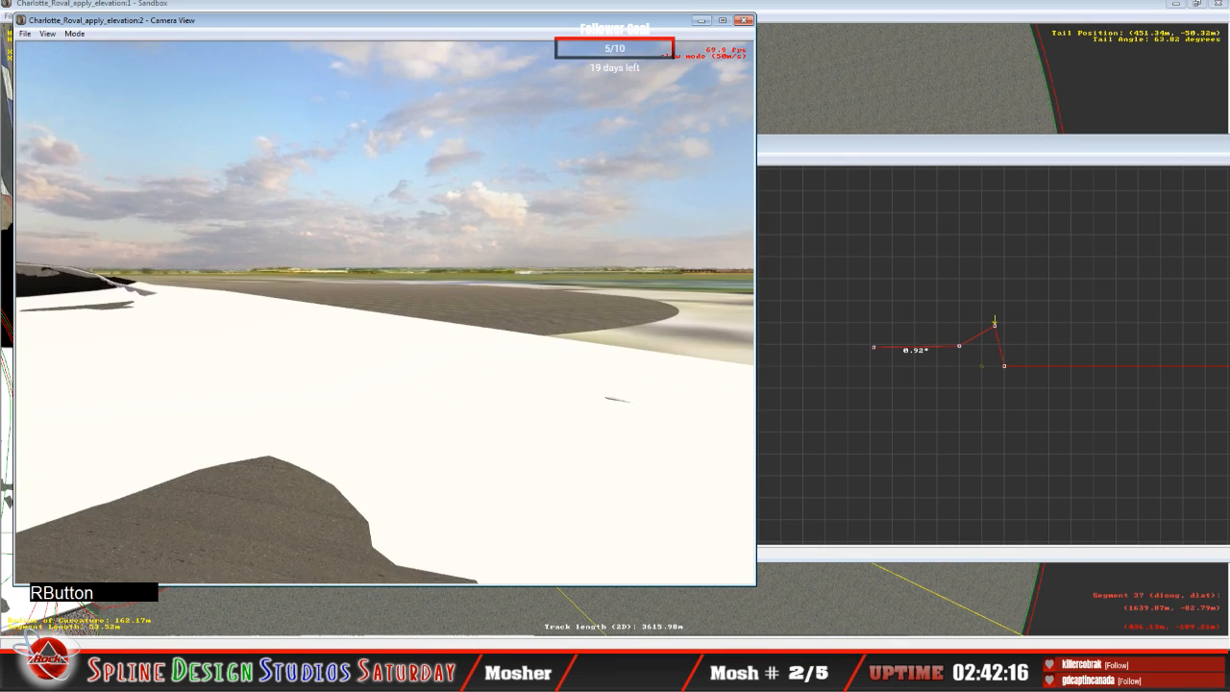
pyautogui.moveTo(442, 319); pyautogui.dragTo(481, 324)
pyautogui.moveTo(480, 324); pyautogui.dragTo(385, 322, button='right')
pyautogui.moveTo(384, 322); pyautogui.dragTo(365, 319)
pyautogui.moveTo(365, 319); pyautogui.dragTo(394, 319, button='right')
pyautogui.moveTo(373, 373)
pyautogui.mouseDown(button='right')
pyautogui.moveTo(247, 489)
pyautogui.moveTo(398, 472)
pyautogui.moveTo(357, 349)
pyautogui.moveTo(356, 377)
pyautogui.mouseUp(button='right')
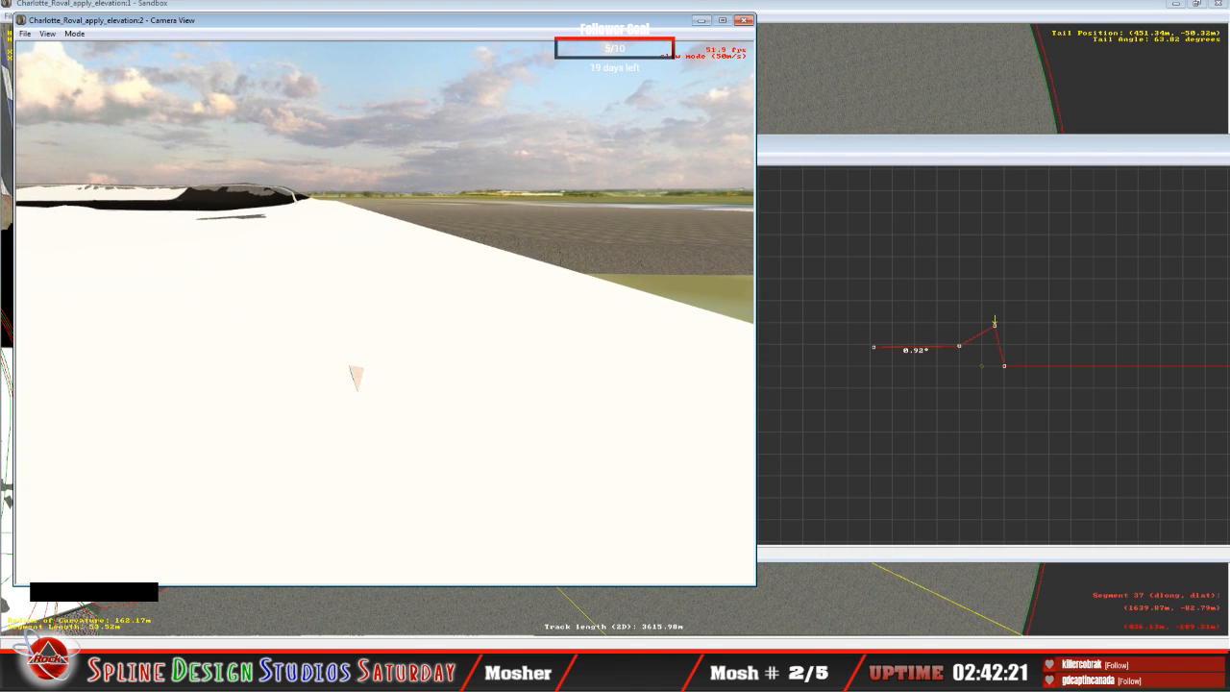
pyautogui.press('space')
pyautogui.click(74, 33)
pyautogui.click(113, 68)
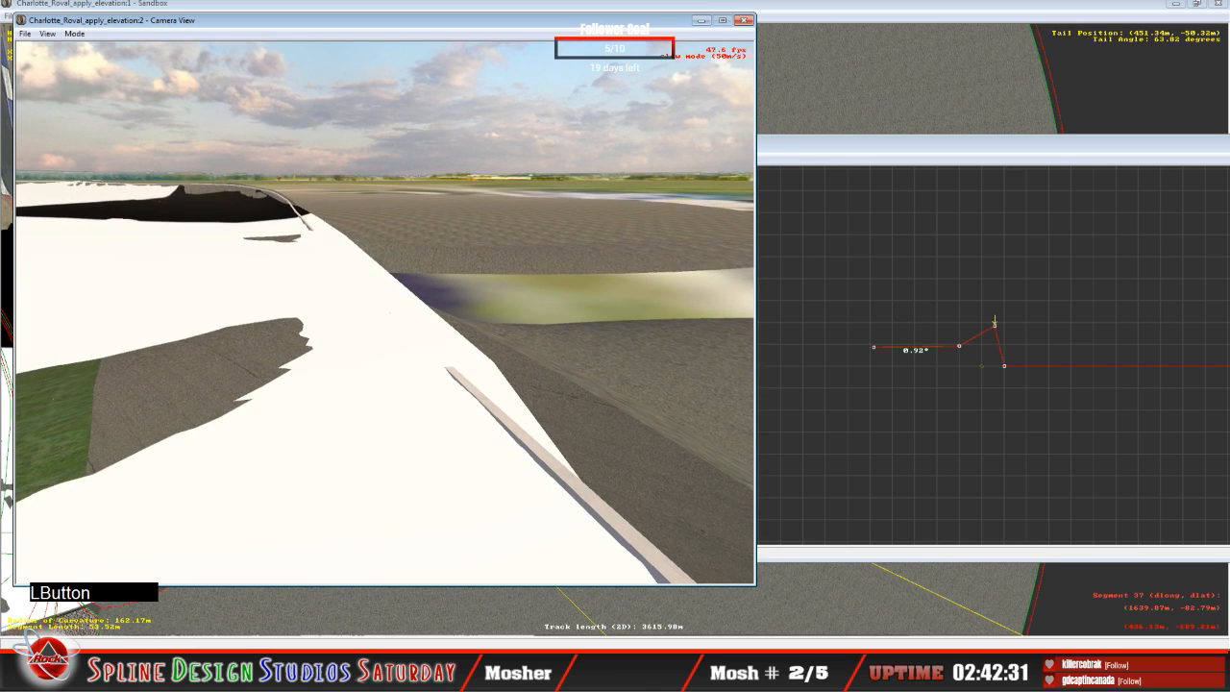
# Step: Return to the height views, select the adjoining 53.22 m curve, and adjust its two inner nodes to about 5.72° banking, raising the infield-edge node
pyautogui.press('space')
pyautogui.click(808, 19)
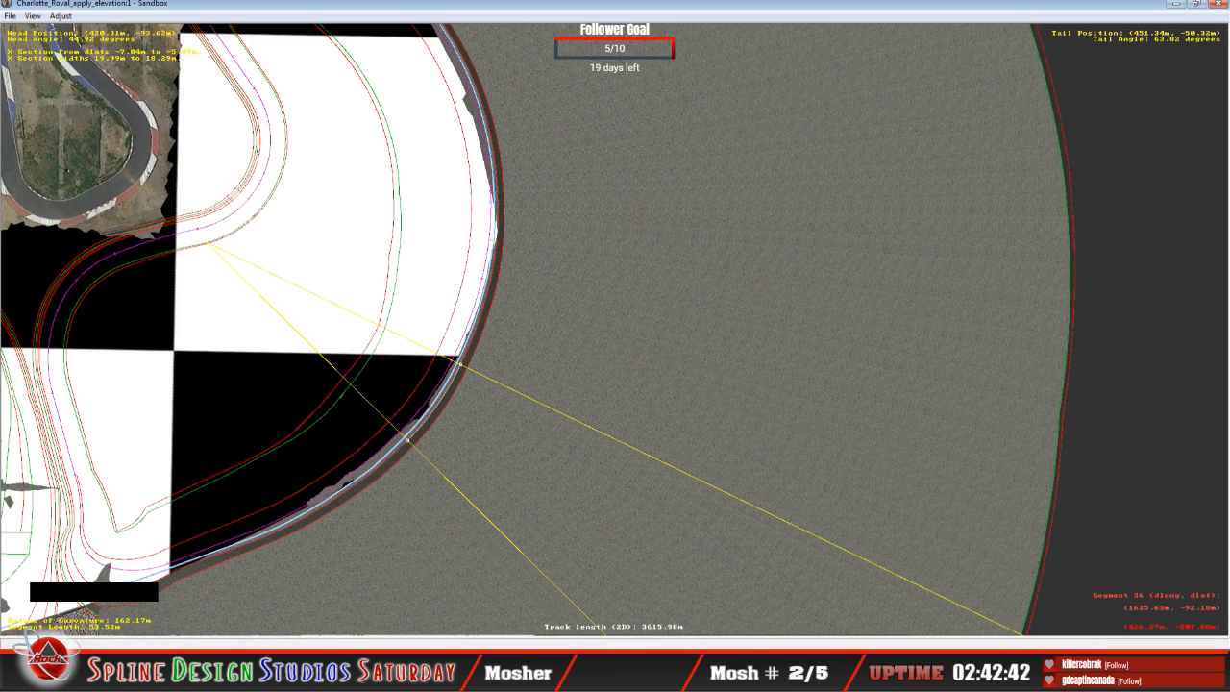
pyautogui.click(455, 627)
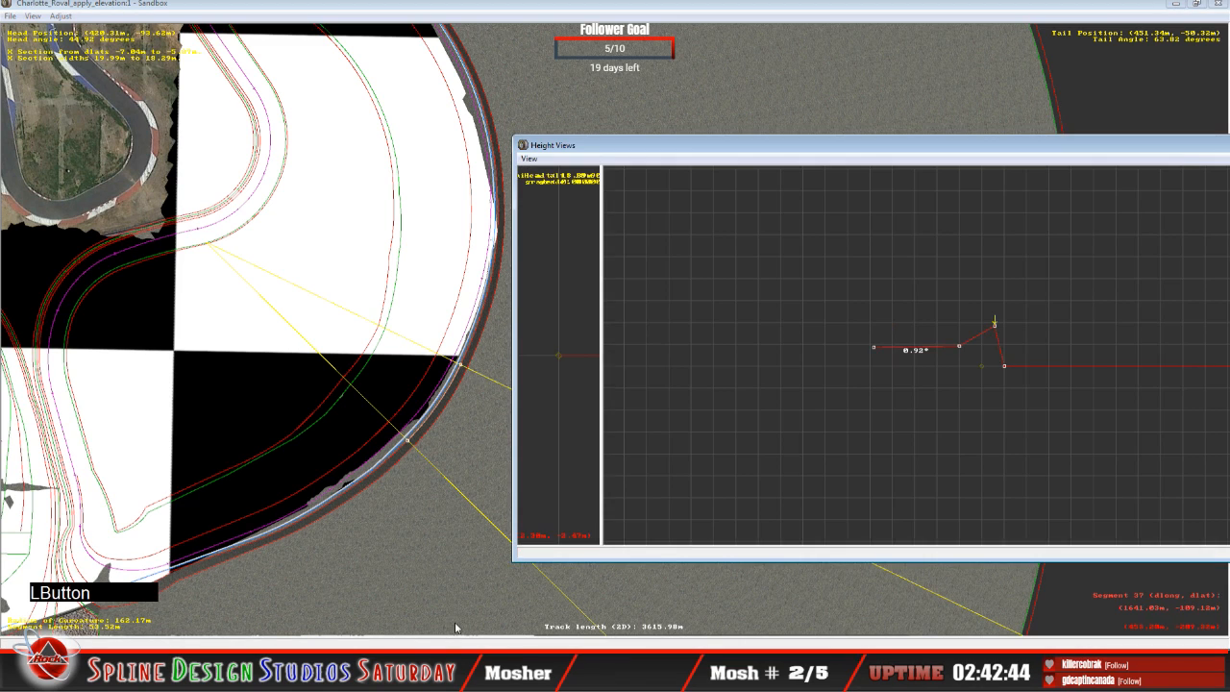
pyautogui.press('Up')
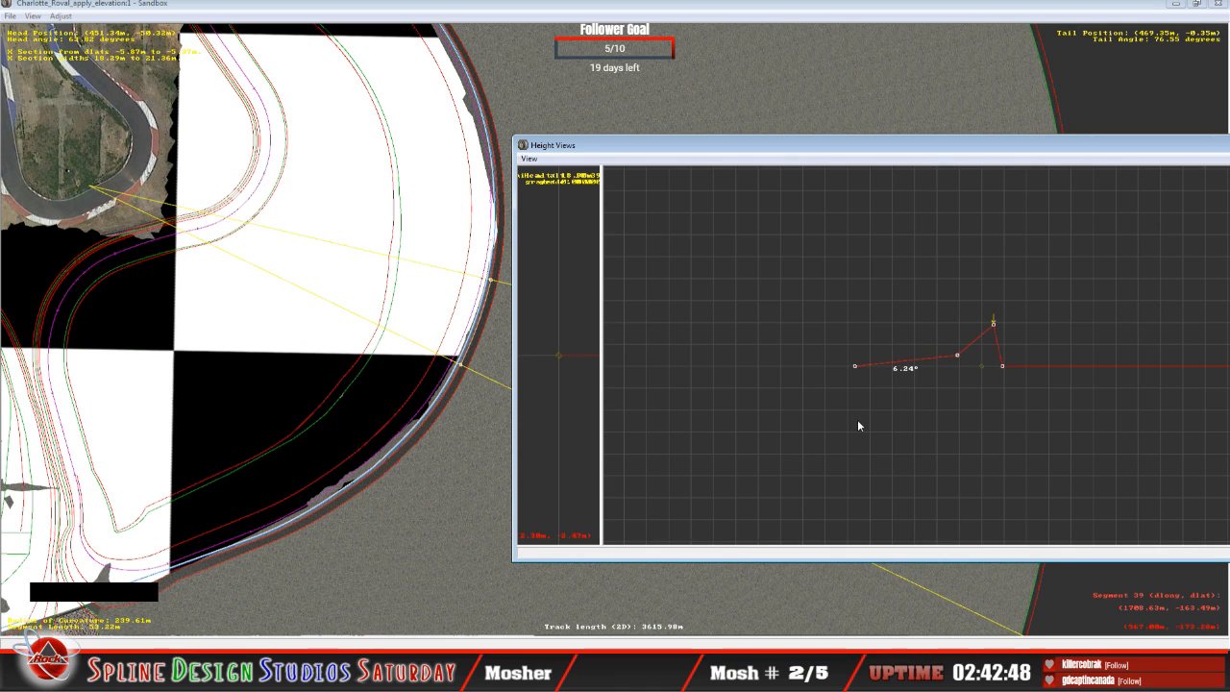
pyautogui.click(854, 366)
pyautogui.moveTo(856, 368); pyautogui.dragTo(854, 348)
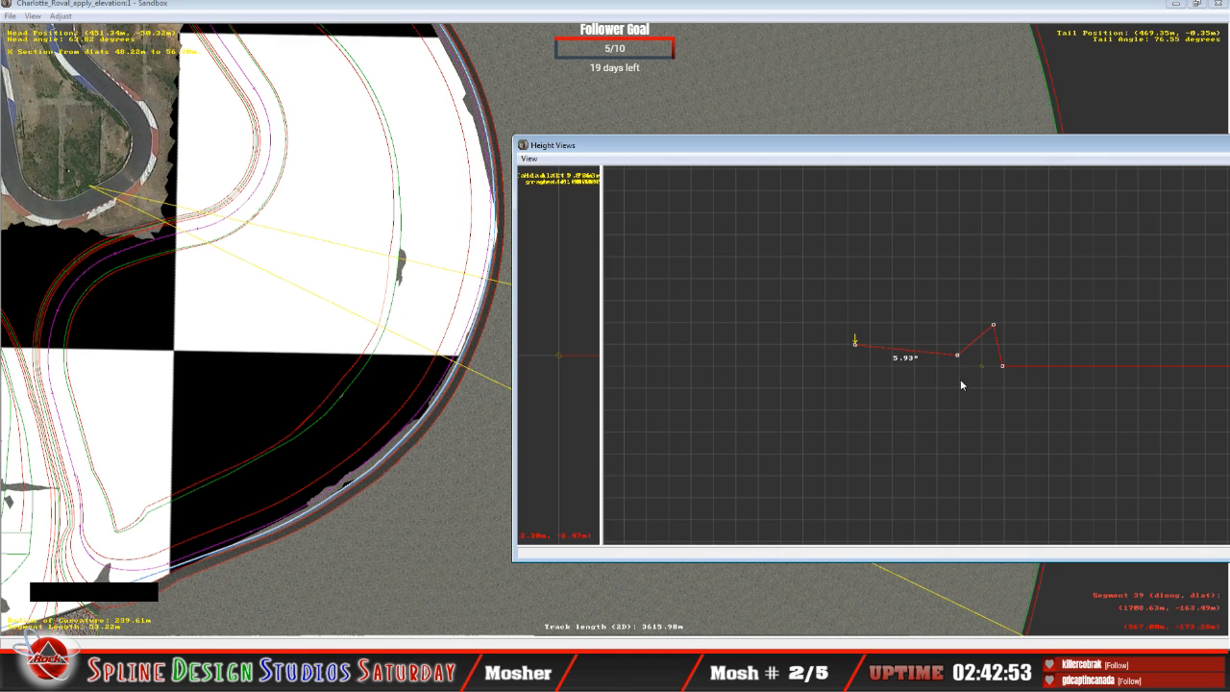
pyautogui.moveTo(957, 354); pyautogui.dragTo(957, 356)
pyautogui.press('Left')
pyautogui.moveTo(856, 348); pyautogui.dragTo(858, 350)
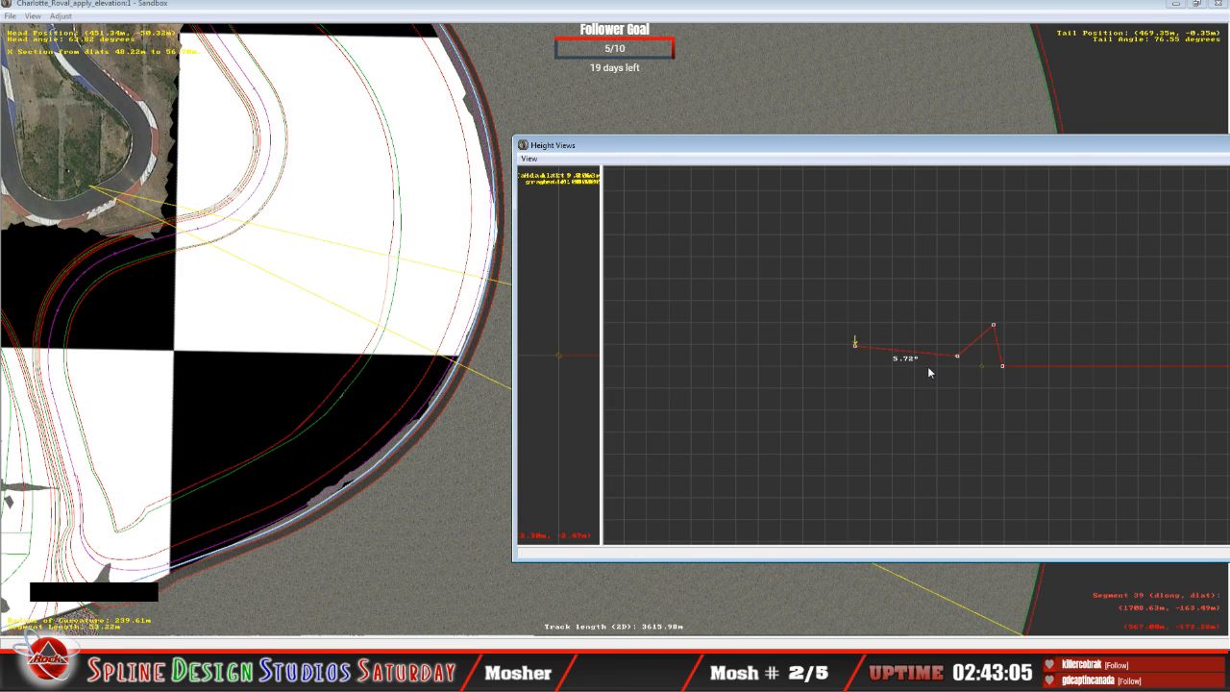
# Step: Lower the 53.22 m curve's third node from the infield edge to about 22.12° banking and nudge it slightly back up
pyautogui.press('Right')
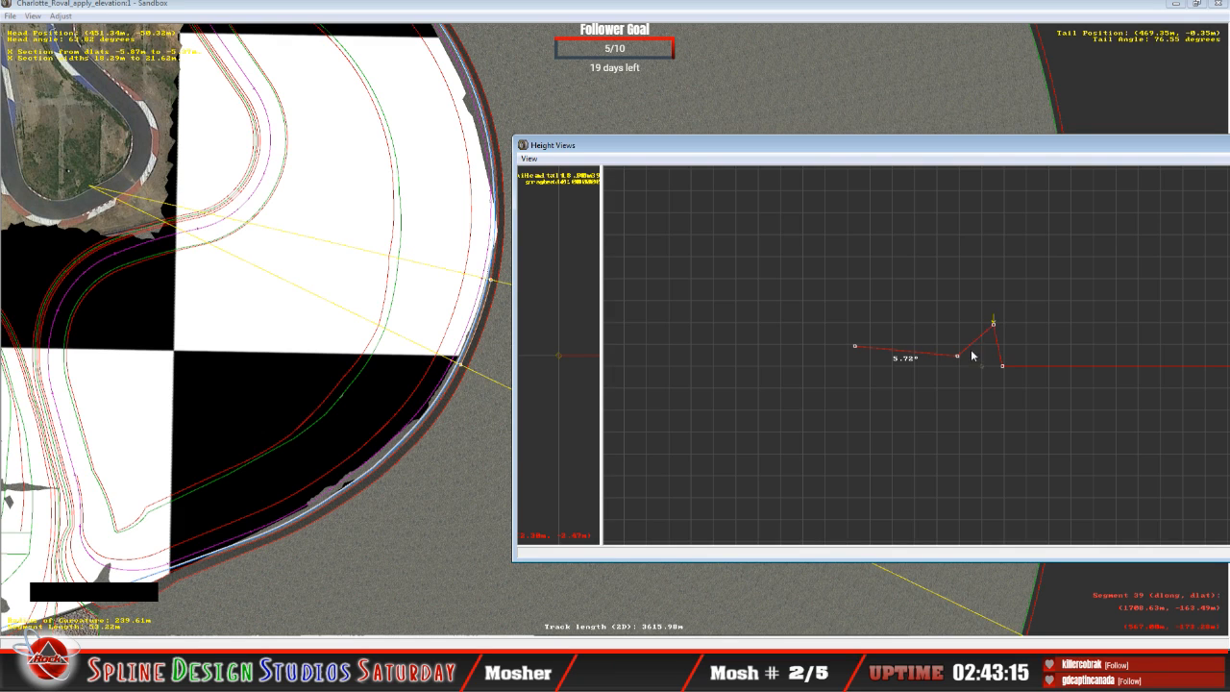
pyautogui.moveTo(956, 354)
pyautogui.click(995, 327)
pyautogui.moveTo(996, 329); pyautogui.dragTo(993, 337)
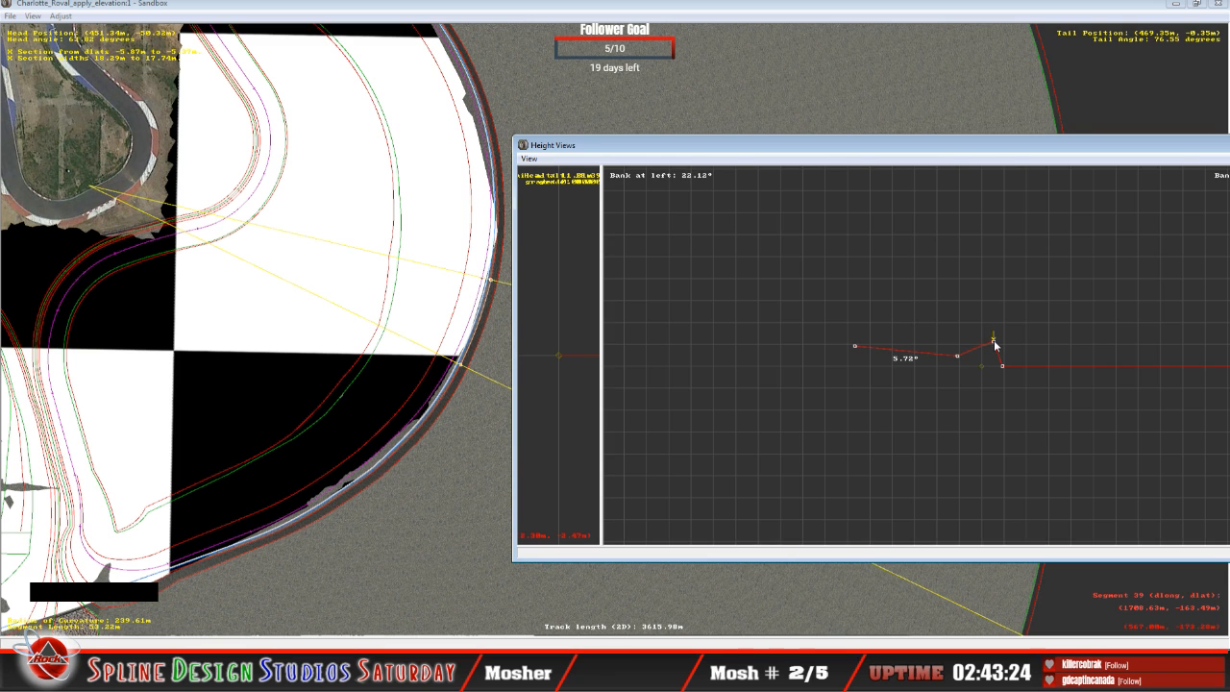
pyautogui.moveTo(995, 342); pyautogui.dragTo(995, 341)
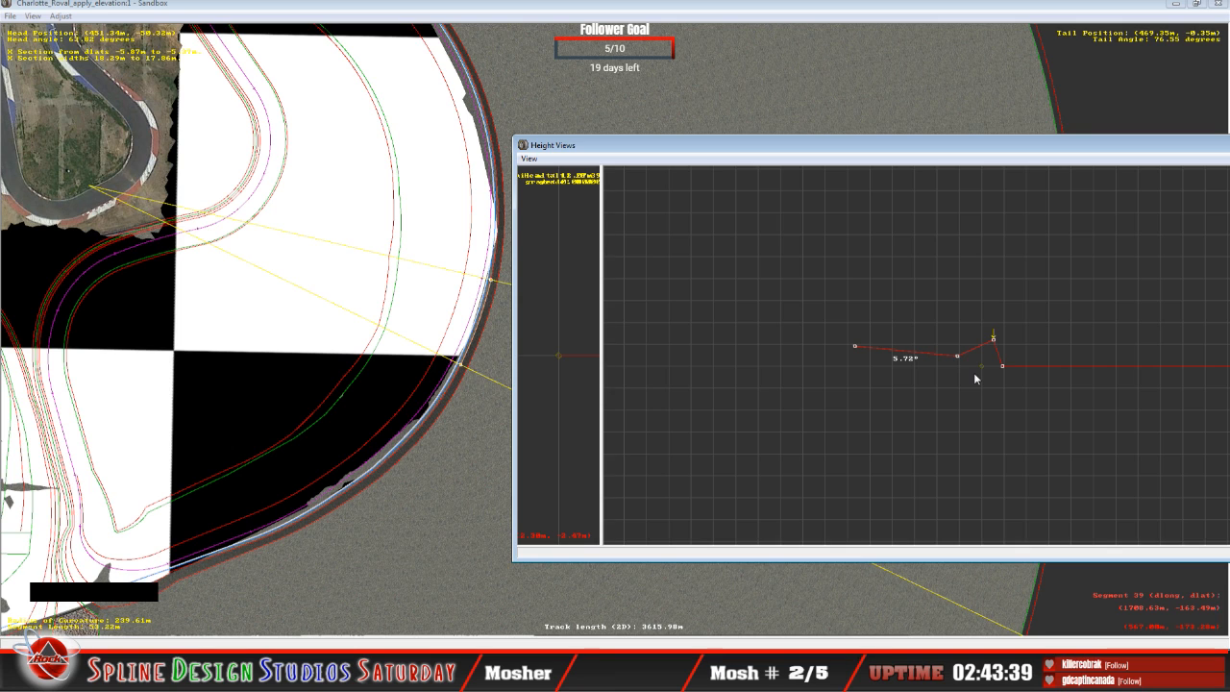
# Step: Select the adjoining 53.42 m curve, raise its infield-edge node to about 1.05° banking, and fine-tune its second node's height
pyautogui.press('Up')
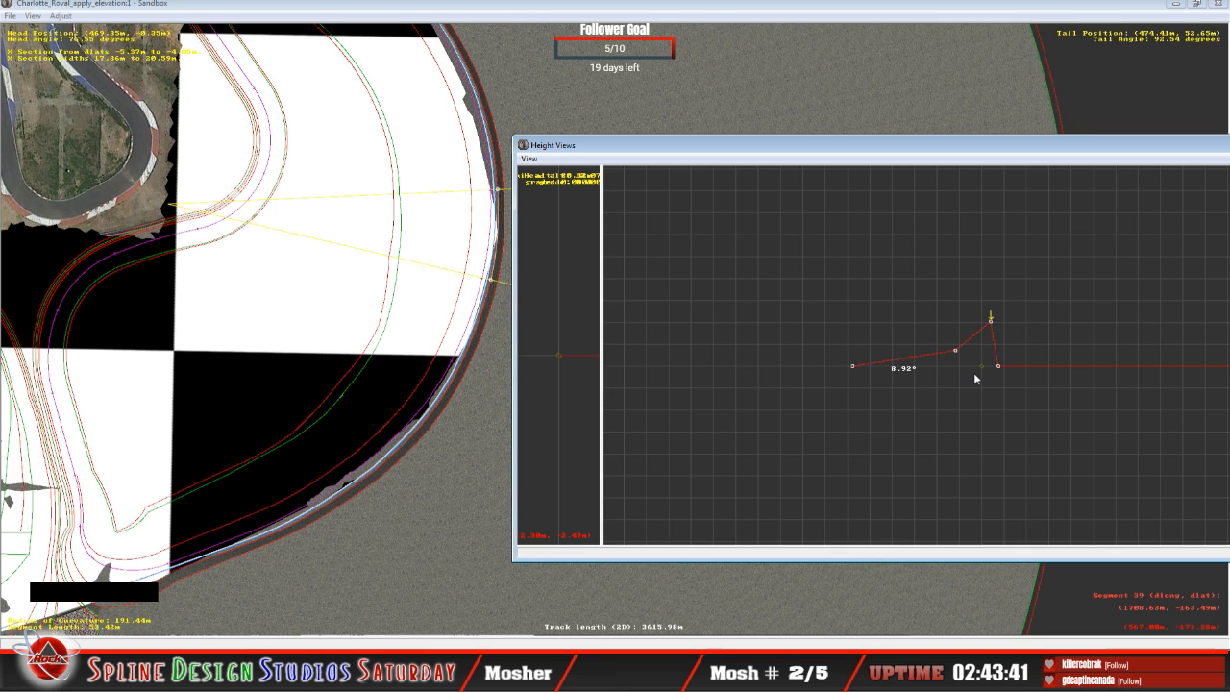
pyautogui.press('Left')
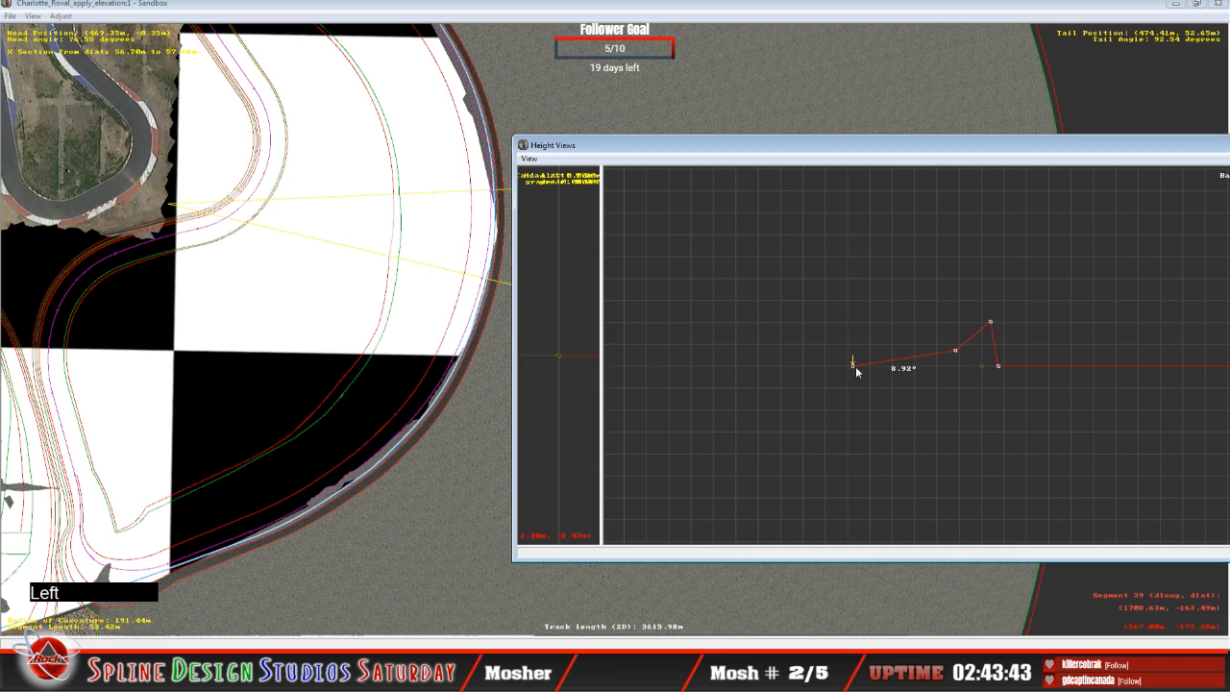
pyautogui.moveTo(852, 366); pyautogui.dragTo(847, 351)
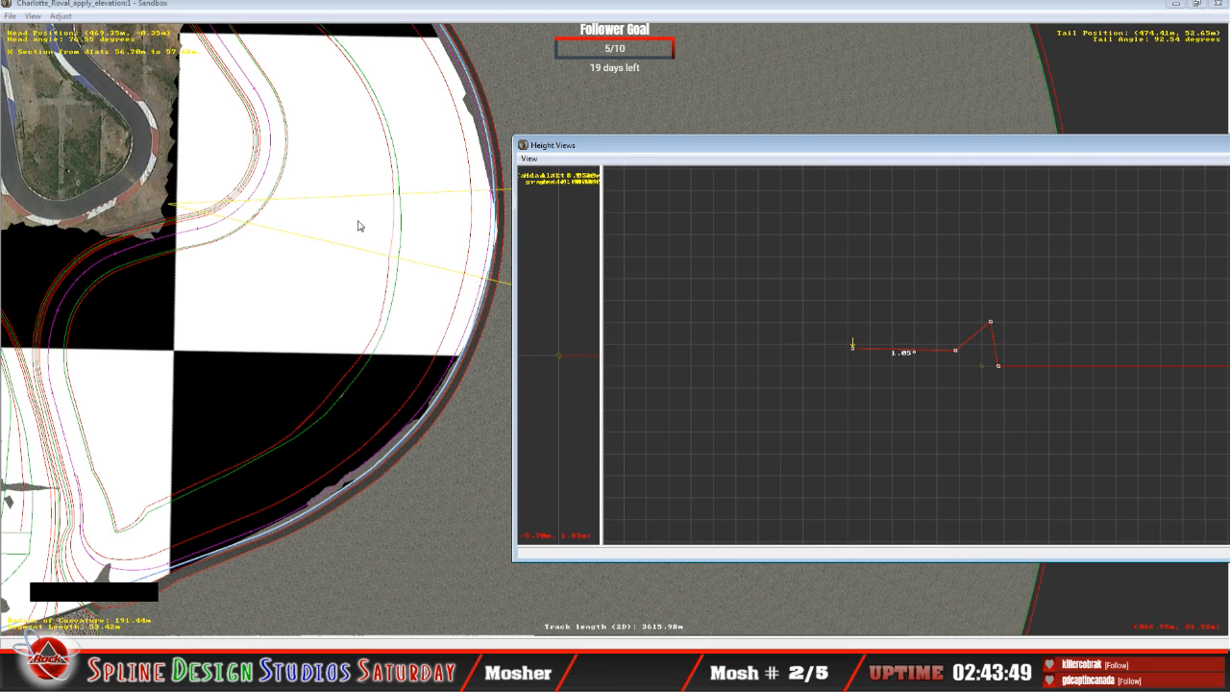
pyautogui.press('Right')
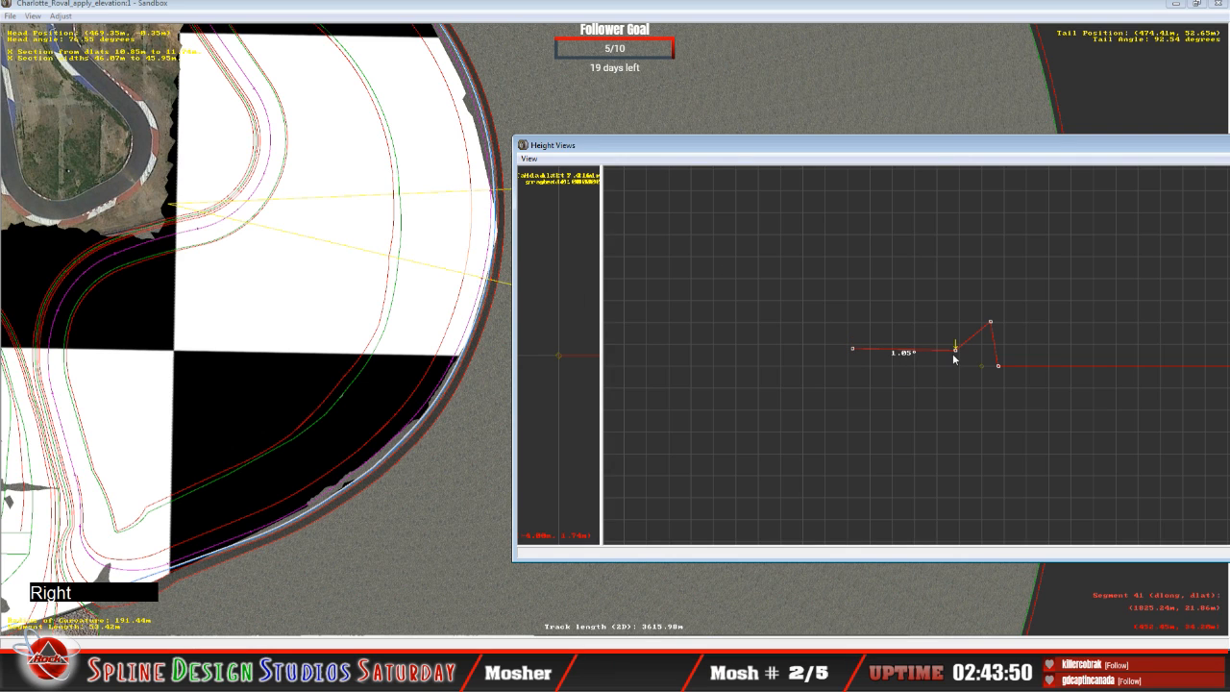
pyautogui.moveTo(955, 350); pyautogui.dragTo(954, 349)
# Step: Select the adjoining 175.08 m curve, and narrow and reposition the Height Views window to make room for the plan view
pyautogui.press('Up')
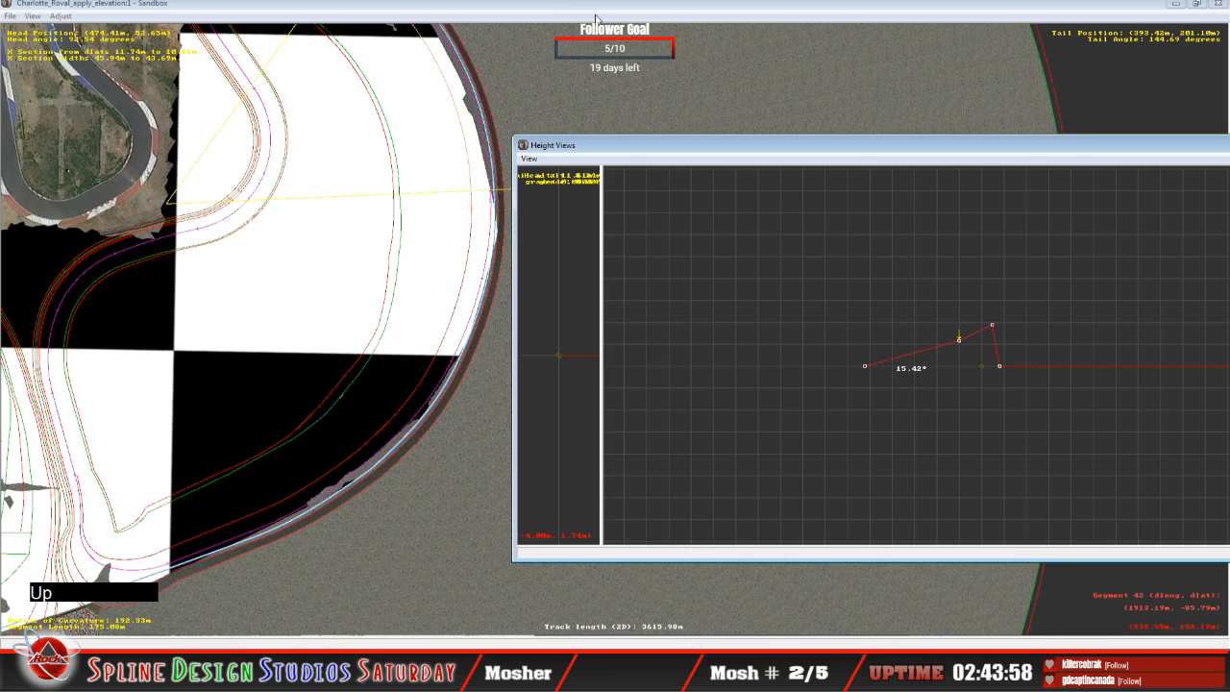
pyautogui.click(551, 16)
pyautogui.press('c')
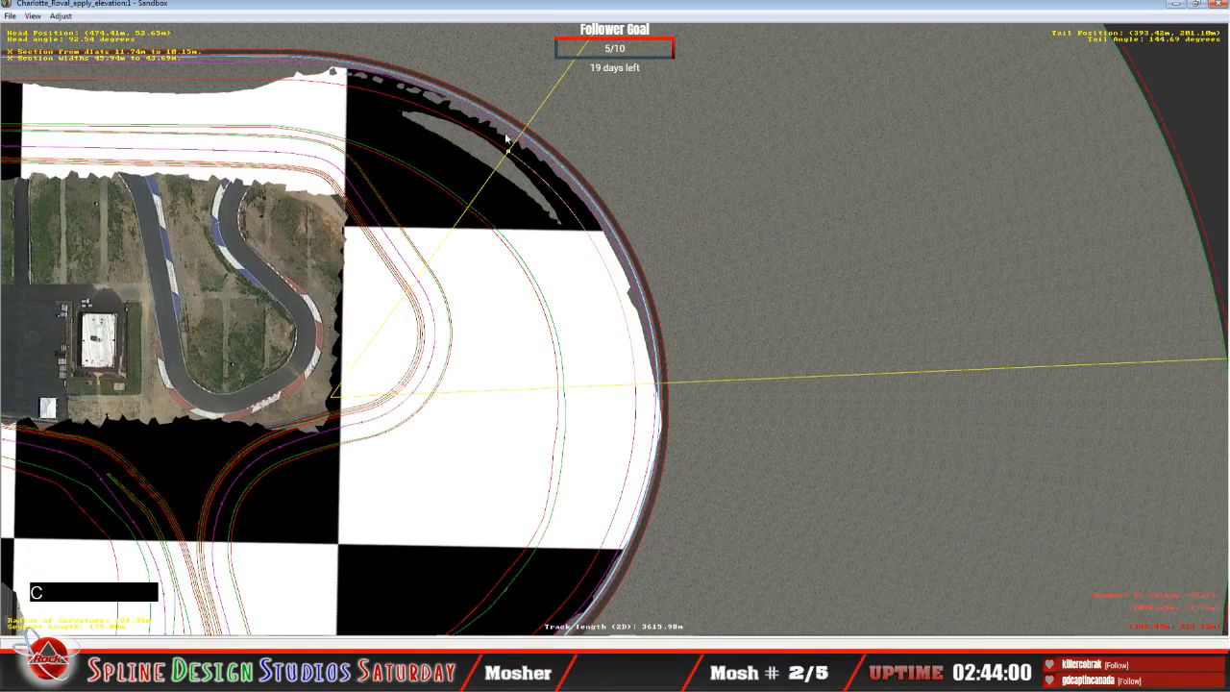
pyautogui.press('c')
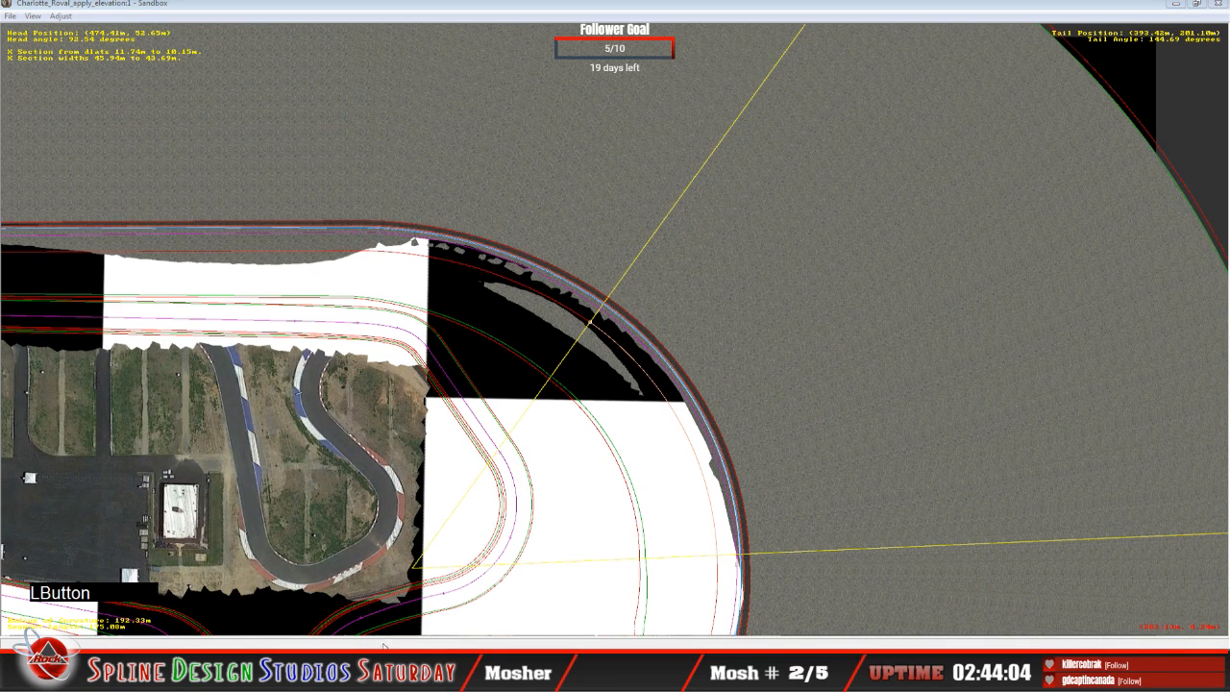
pyautogui.click(356, 615)
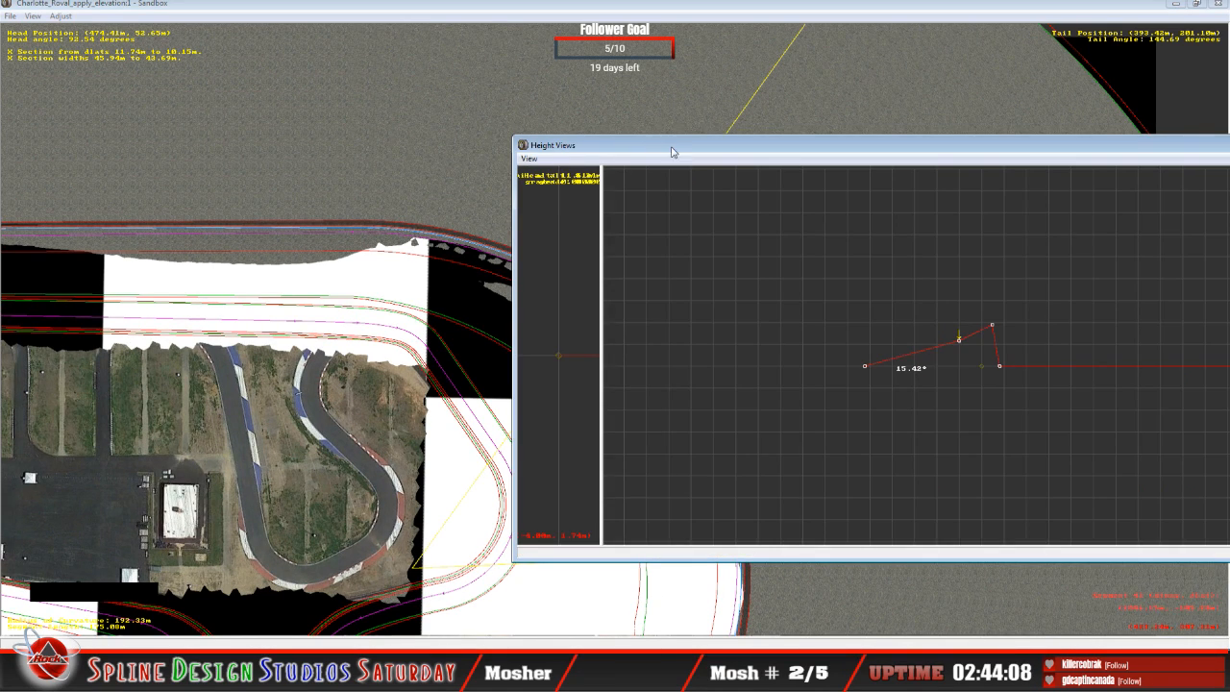
pyautogui.moveTo(673, 152); pyautogui.dragTo(291, 42)
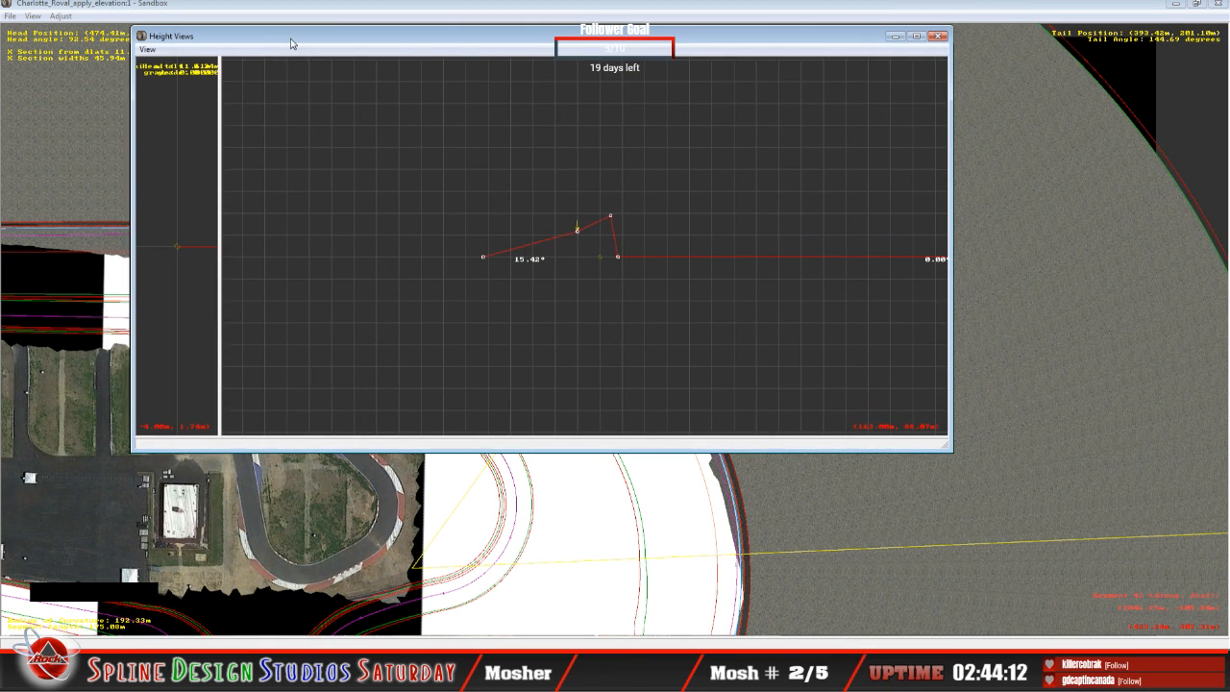
pyautogui.moveTo(949, 105); pyautogui.dragTo(658, 173)
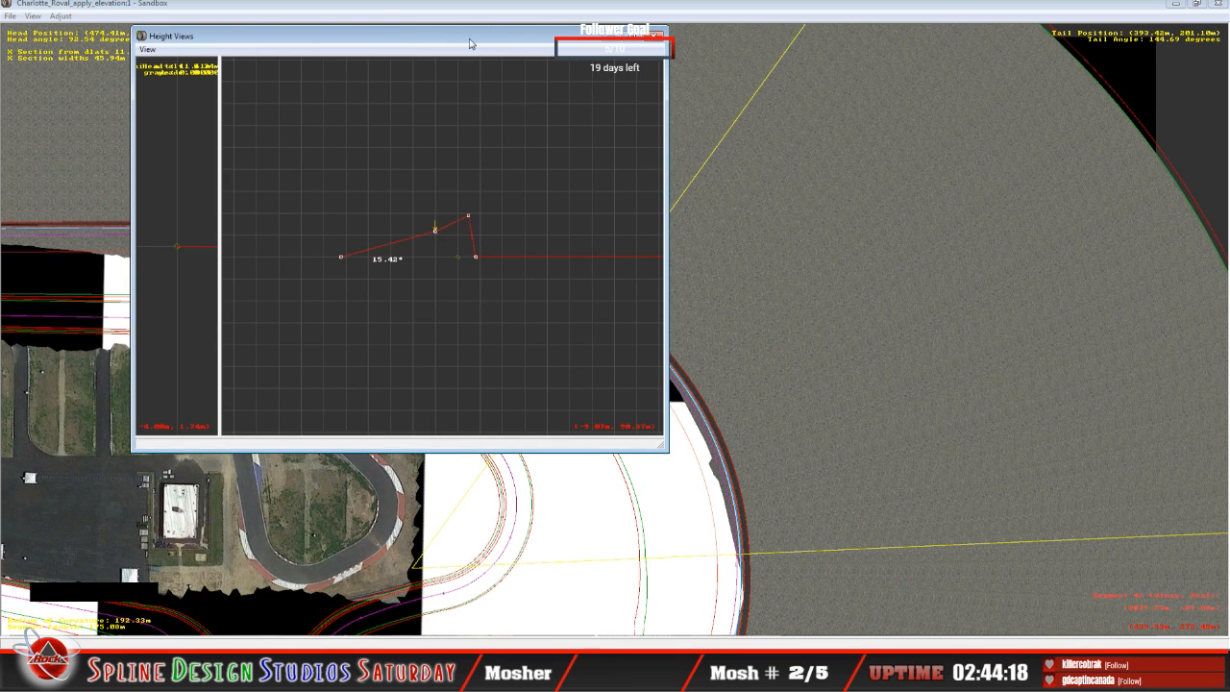
pyautogui.moveTo(469, 43); pyautogui.dragTo(354, 168)
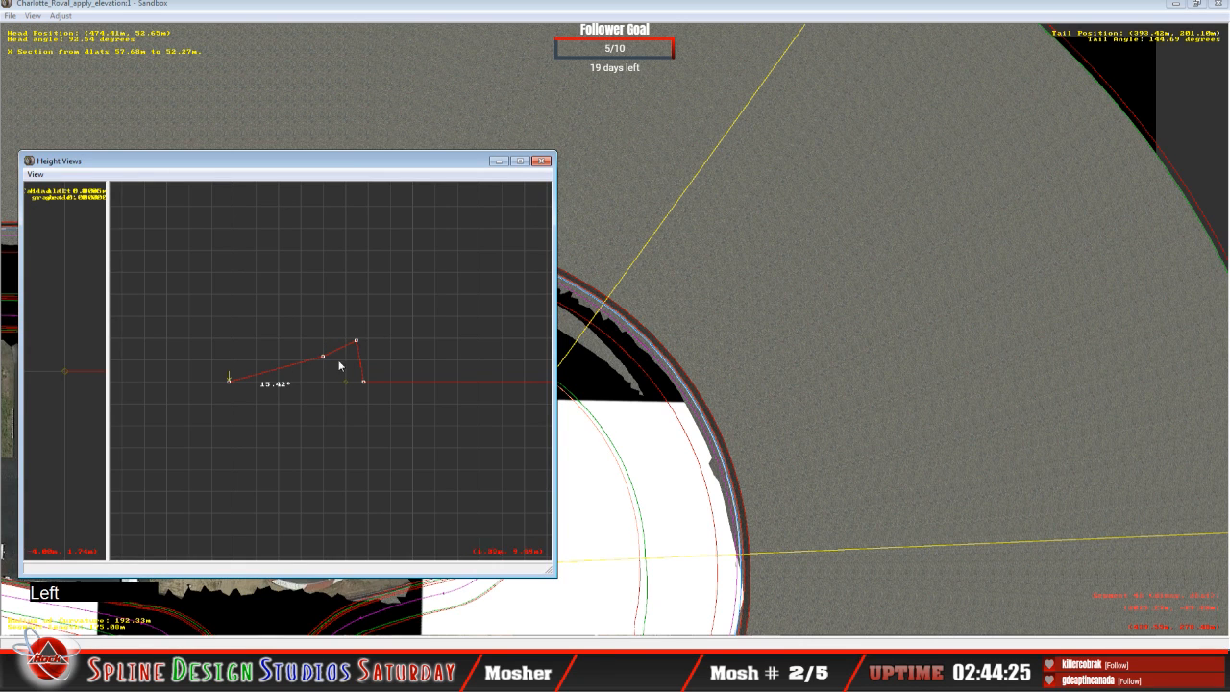
# Step: Raise the 175.08 m curve's infield-edge node to about 15.02° banking, and lower its second node to about 13.41°
pyautogui.click(230, 383)
pyautogui.moveTo(231, 385); pyautogui.dragTo(236, 385)
pyautogui.press('Right')
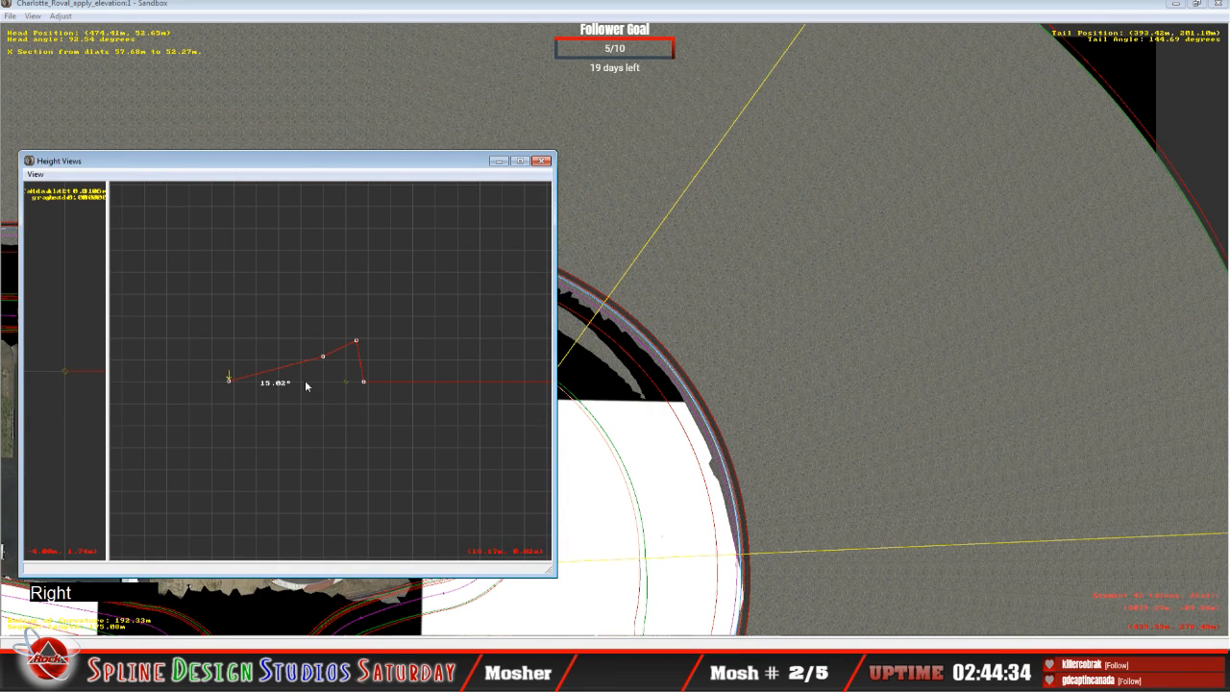
pyautogui.moveTo(322, 357); pyautogui.dragTo(323, 364)
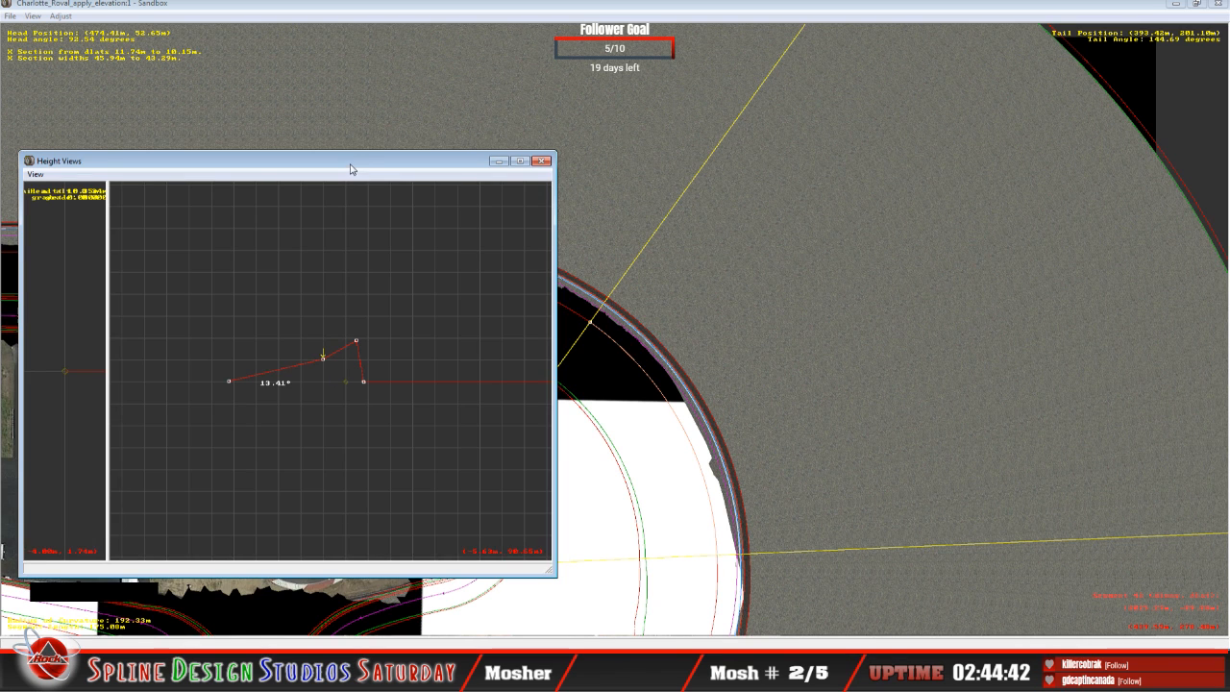
# Step: Select the adjoining 250.30 m radius curve, lower its infield-edge node to about 17.60° banking, and lower its second node to about 16.23°
pyautogui.moveTo(351, 164); pyautogui.dragTo(1010, 152)
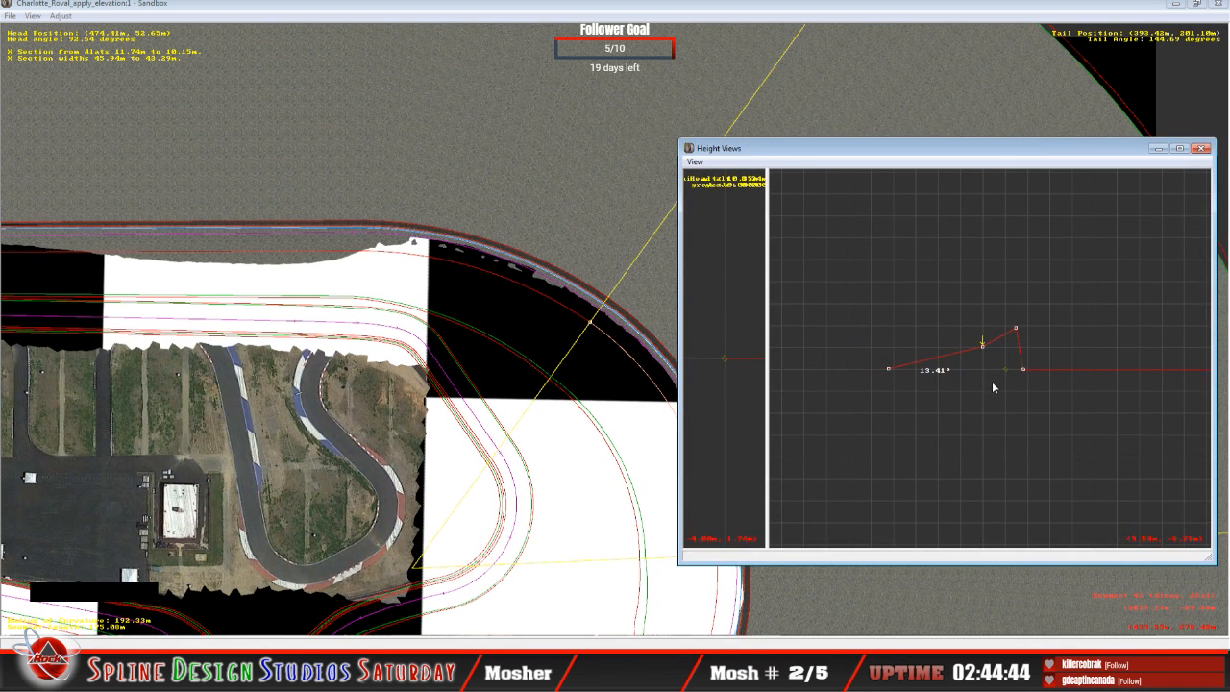
pyautogui.press('Up')
pyautogui.press('Left')
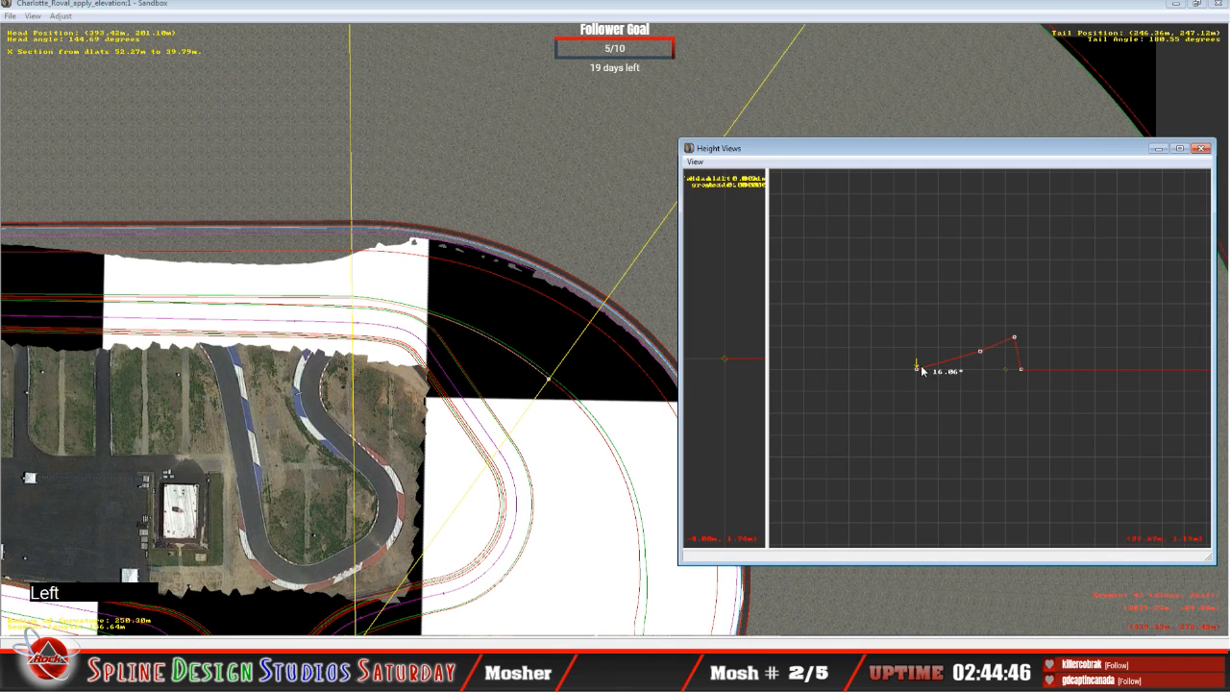
pyautogui.moveTo(919, 368); pyautogui.dragTo(924, 381)
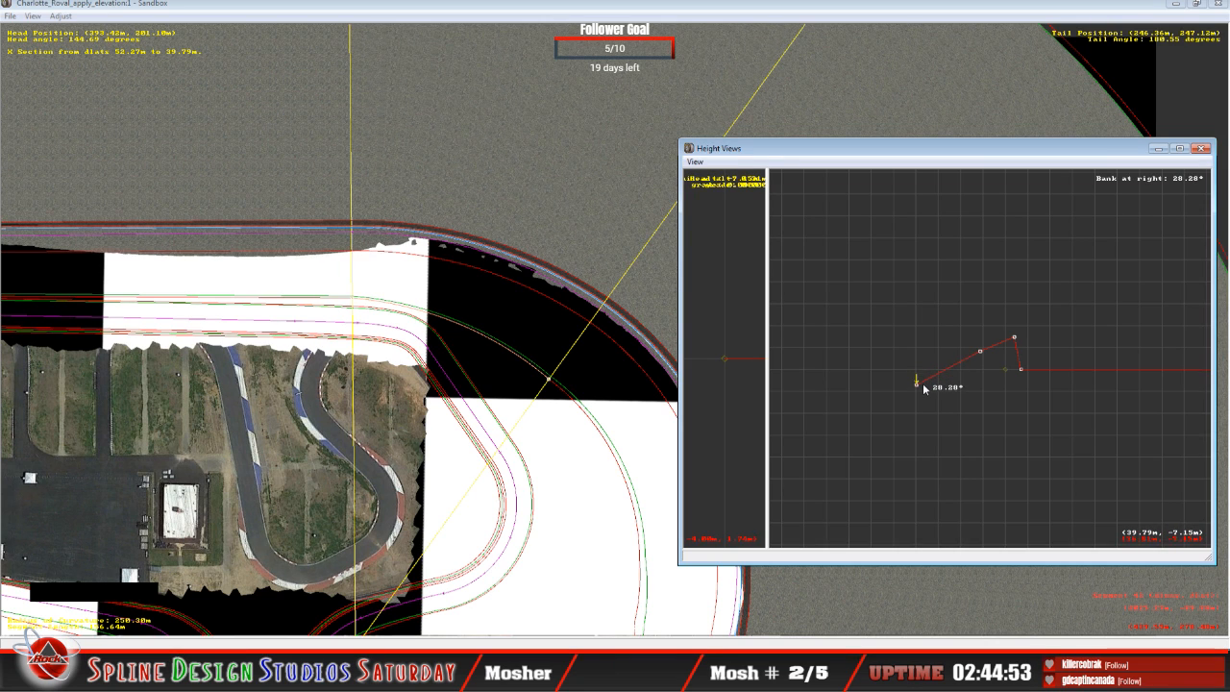
pyautogui.moveTo(919, 387); pyautogui.dragTo(921, 405)
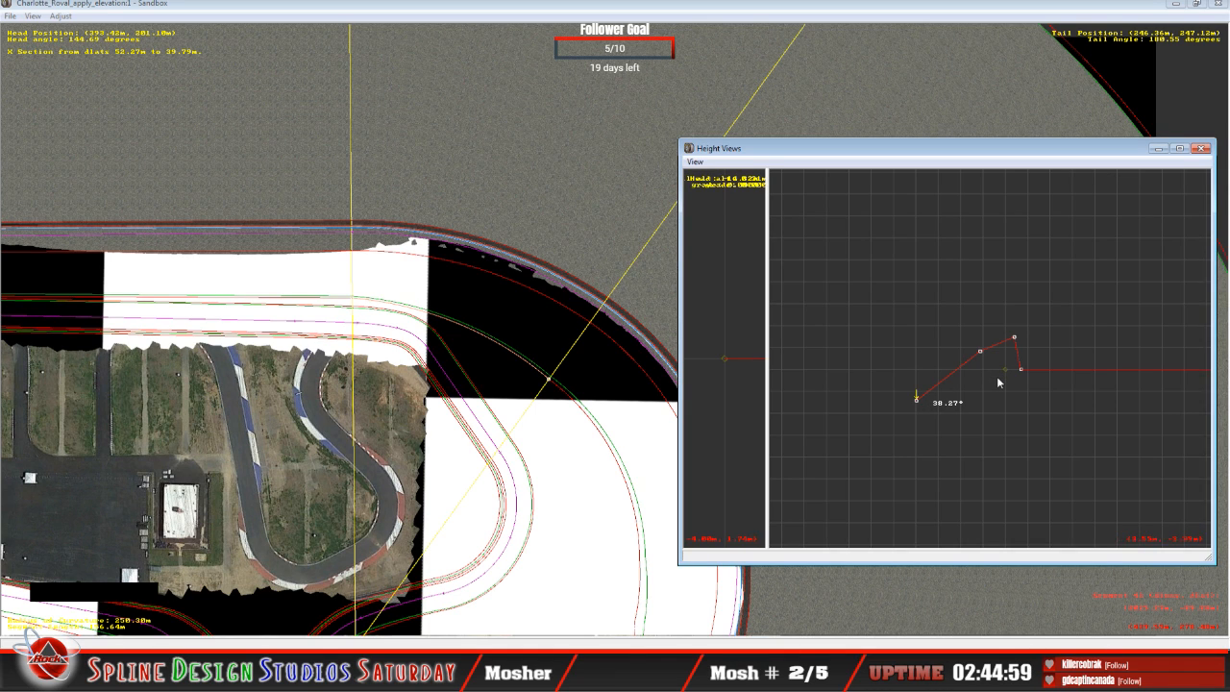
pyautogui.moveTo(920, 402); pyautogui.dragTo(917, 375)
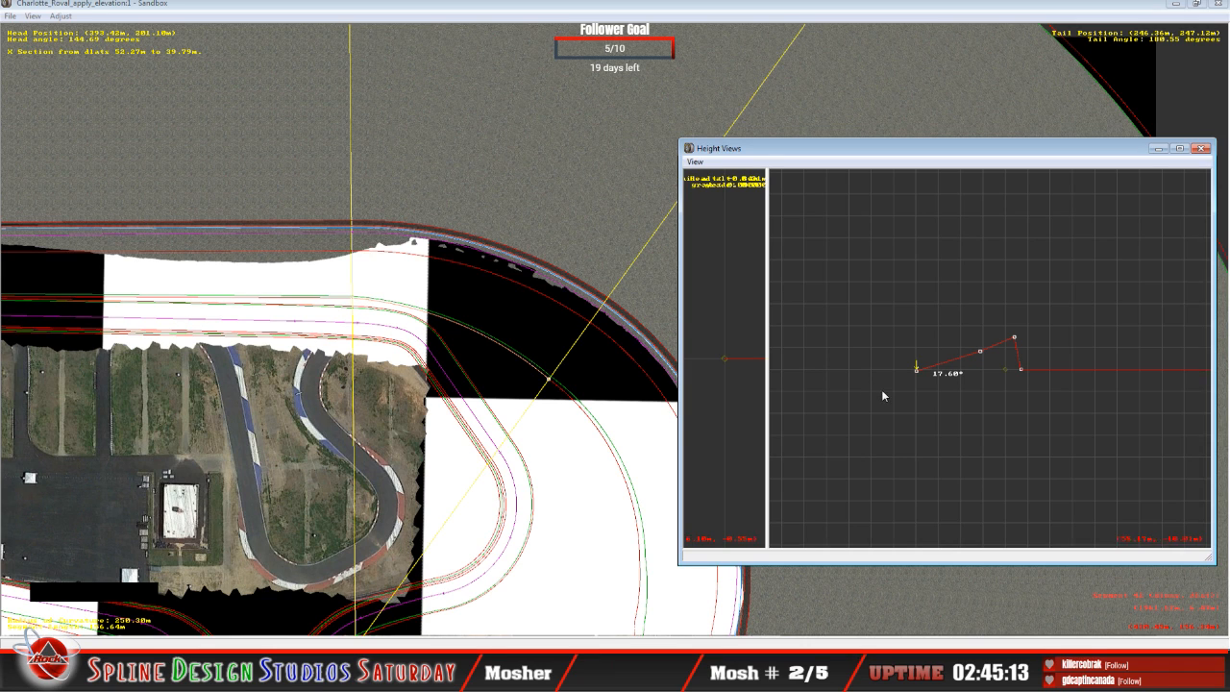
pyautogui.click(980, 351)
pyautogui.moveTo(982, 357)
pyautogui.mouseDown()
pyautogui.moveTo(980, 345)
pyautogui.moveTo(991, 357)
pyautogui.mouseUp()
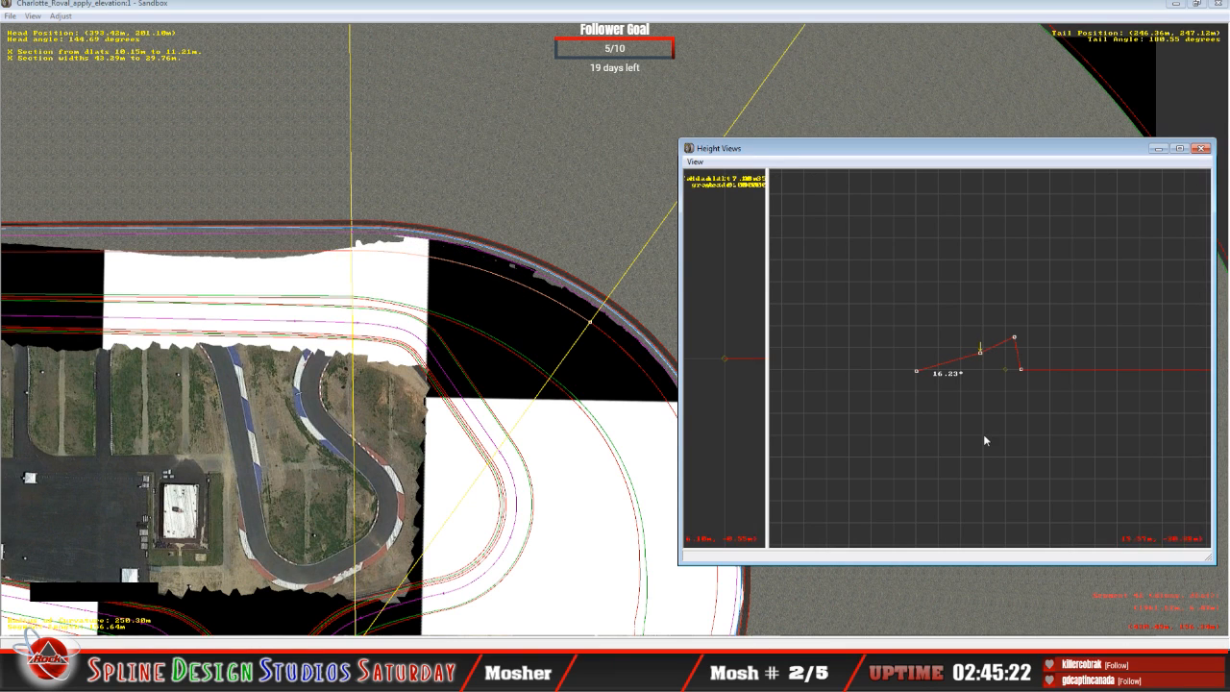
# Step: Select the adjoining 309.75 m straight and raise its infield-edge node to about 2.98° banking
pyautogui.press('pagedown')
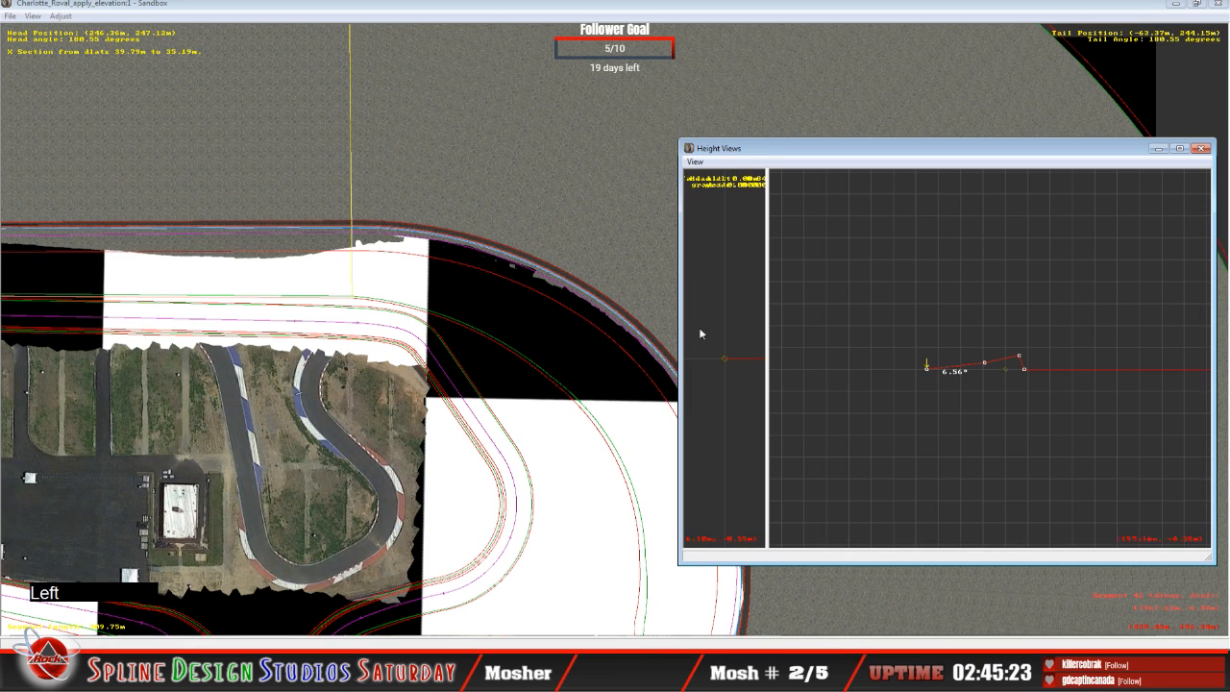
pyautogui.click(526, 297)
pyautogui.press('c')
pyautogui.press('c')
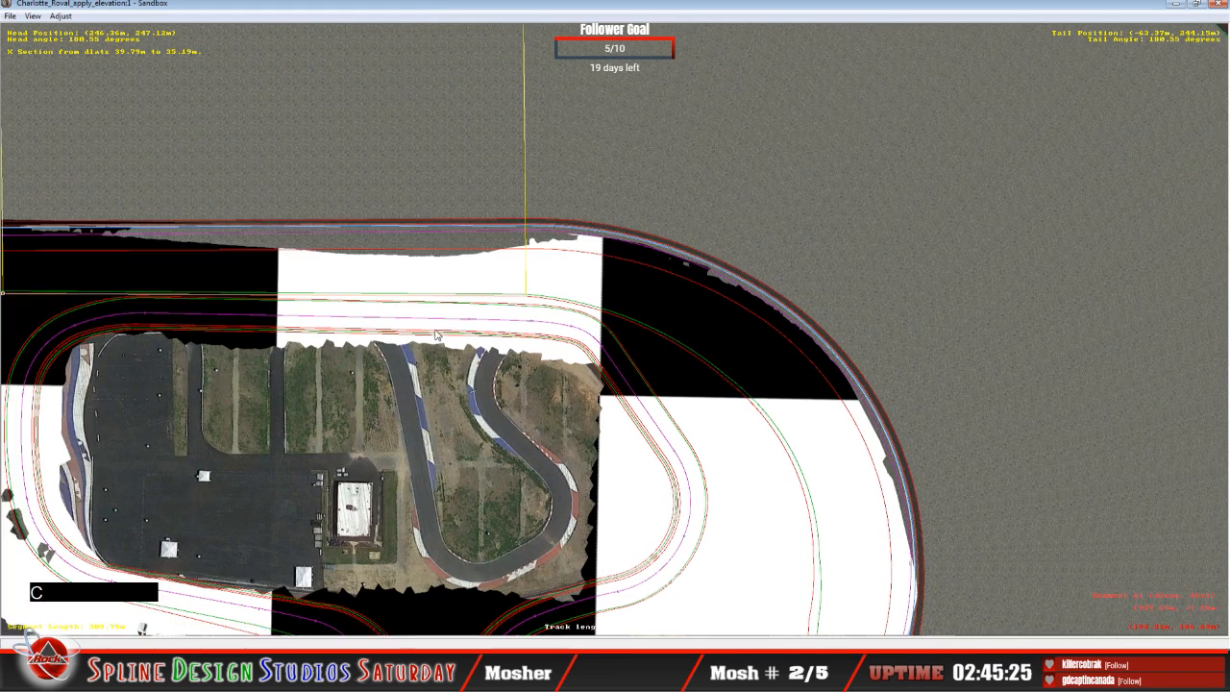
pyautogui.press('c')
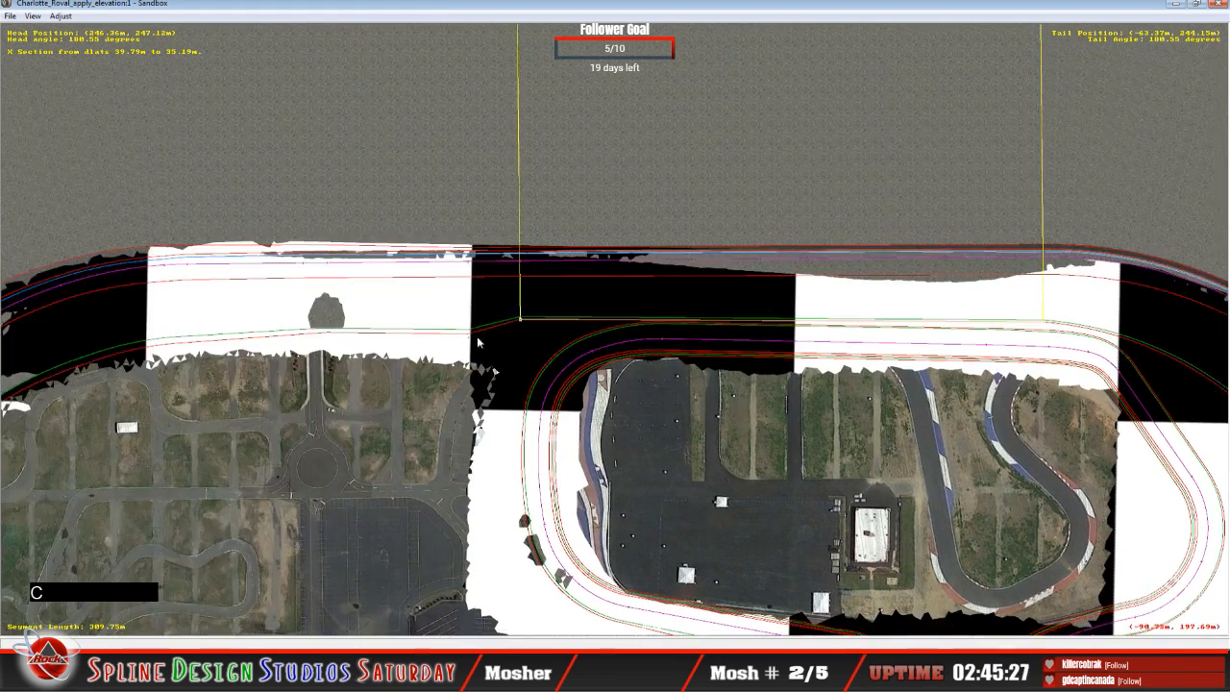
pyautogui.press('c')
pyautogui.click(403, 673)
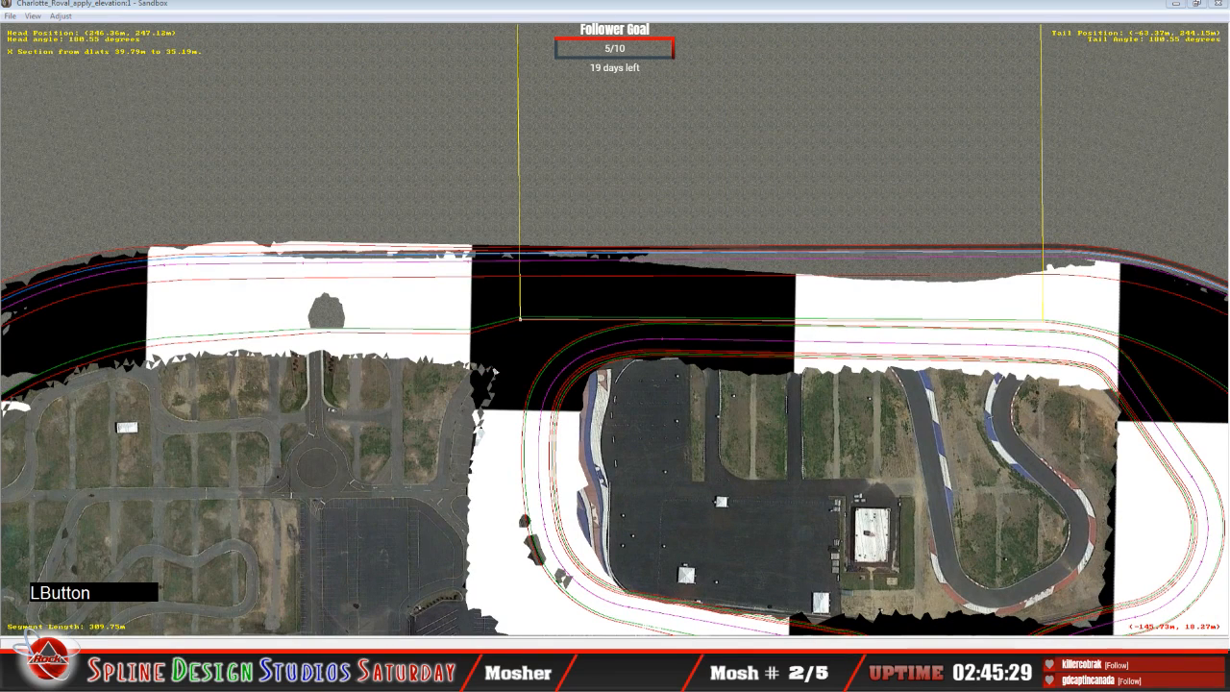
pyautogui.click(576, 610)
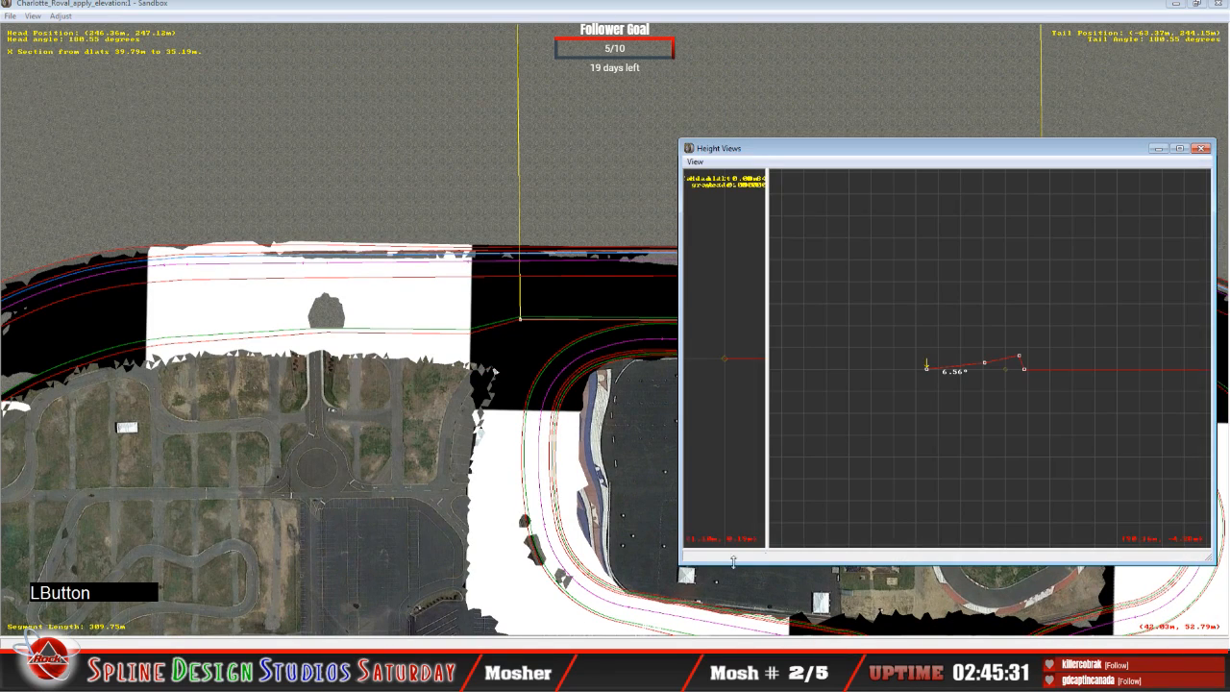
pyautogui.click(929, 370)
pyautogui.moveTo(929, 371); pyautogui.dragTo(930, 364)
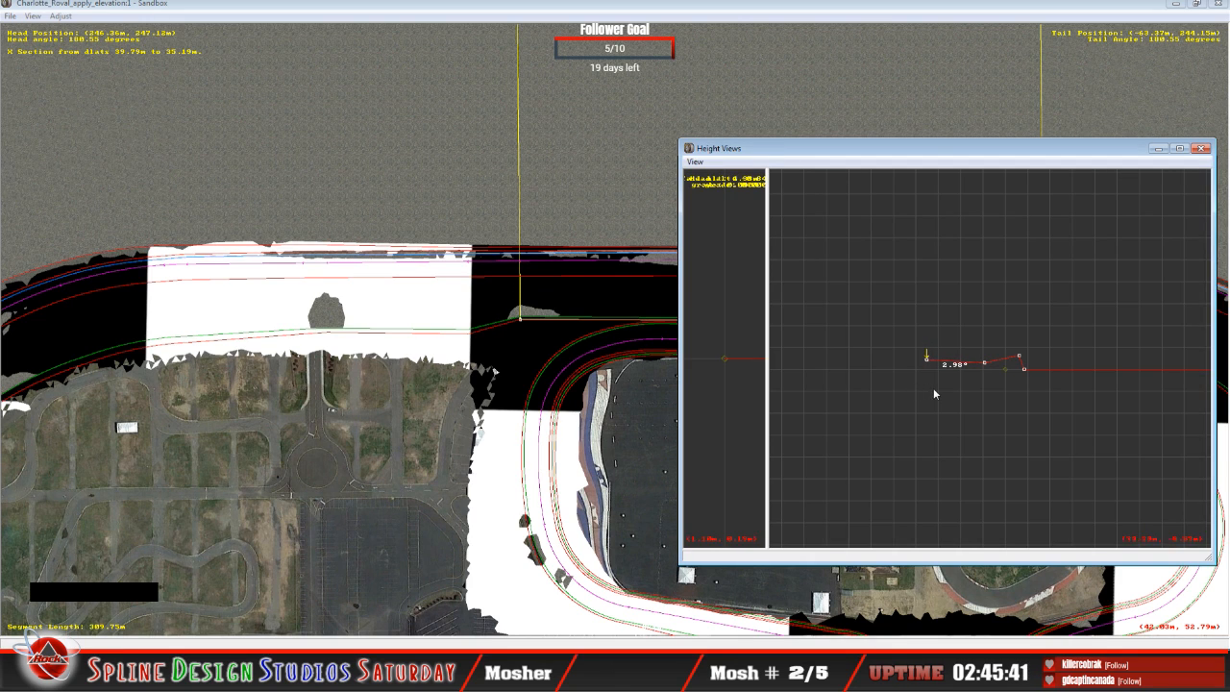
# Step: Raise the 309.75 m straight's second node to about 0.00° banking, and fine-tune its infield-edge node to about 0.63°
pyautogui.moveTo(986, 365); pyautogui.dragTo(984, 363)
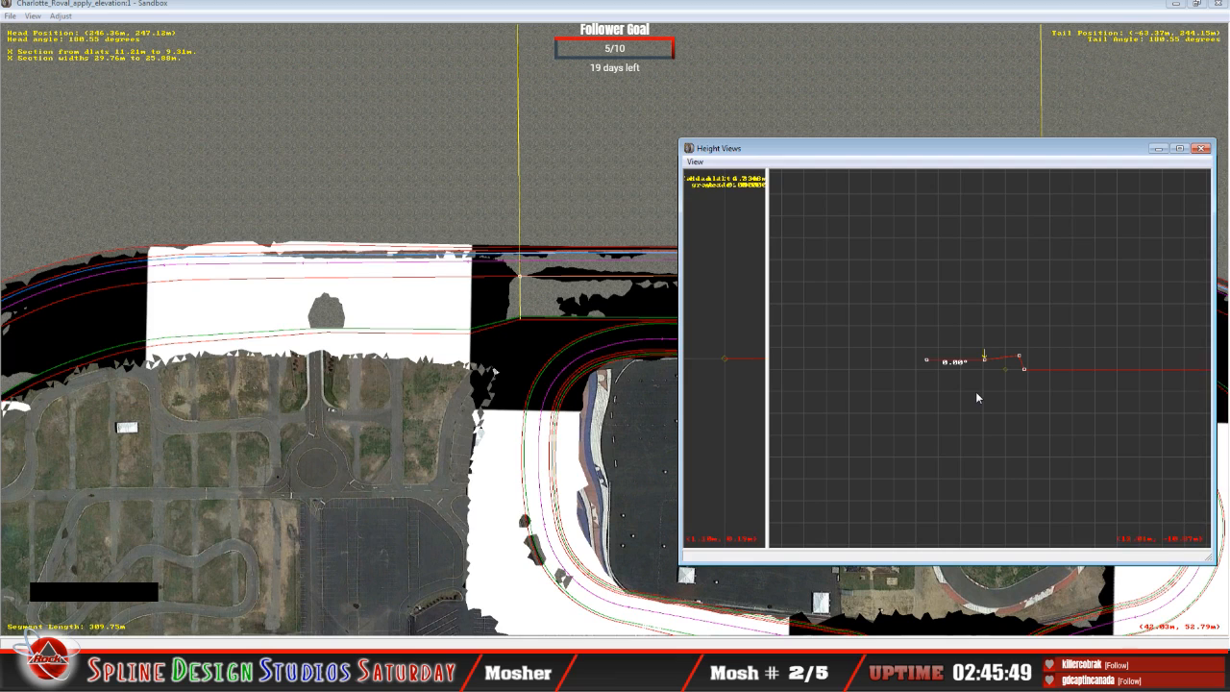
pyautogui.press('Left')
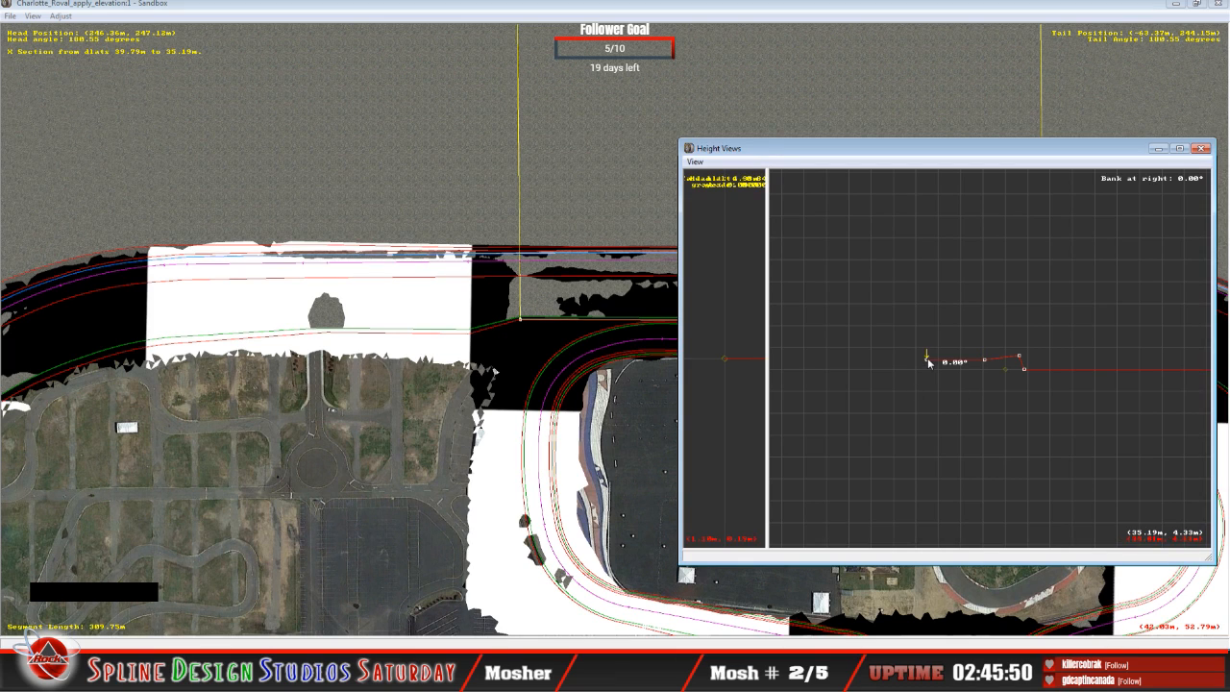
pyautogui.moveTo(927, 363); pyautogui.dragTo(928, 365)
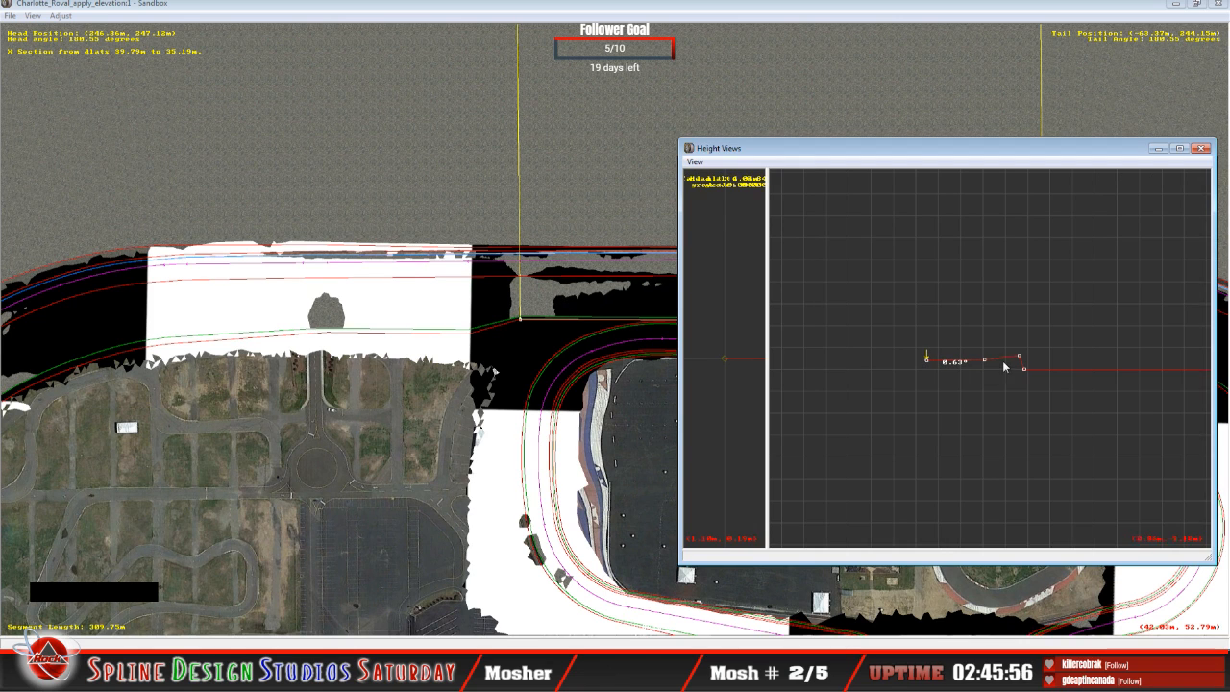
# Step: Select the adjoining 30.97 m straight, raise its infield-edge node to about 1.13° banking, and raise its second node to about 3.79°
pyautogui.press('Up')
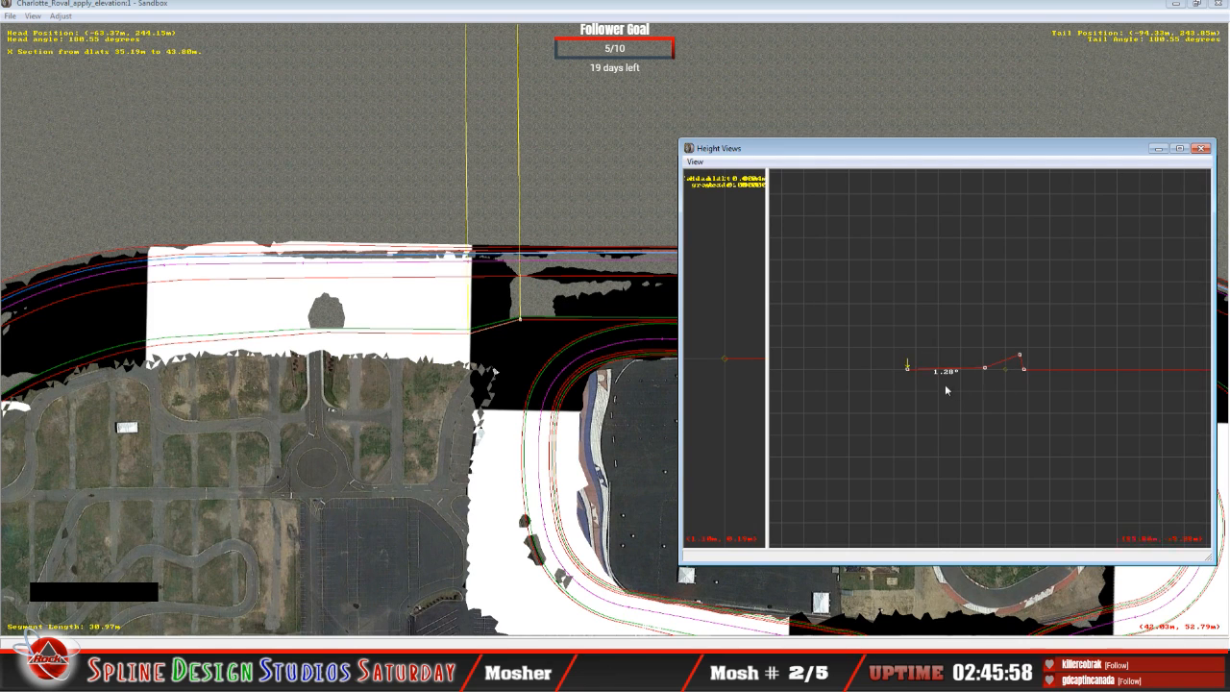
pyautogui.moveTo(908, 370); pyautogui.dragTo(911, 370)
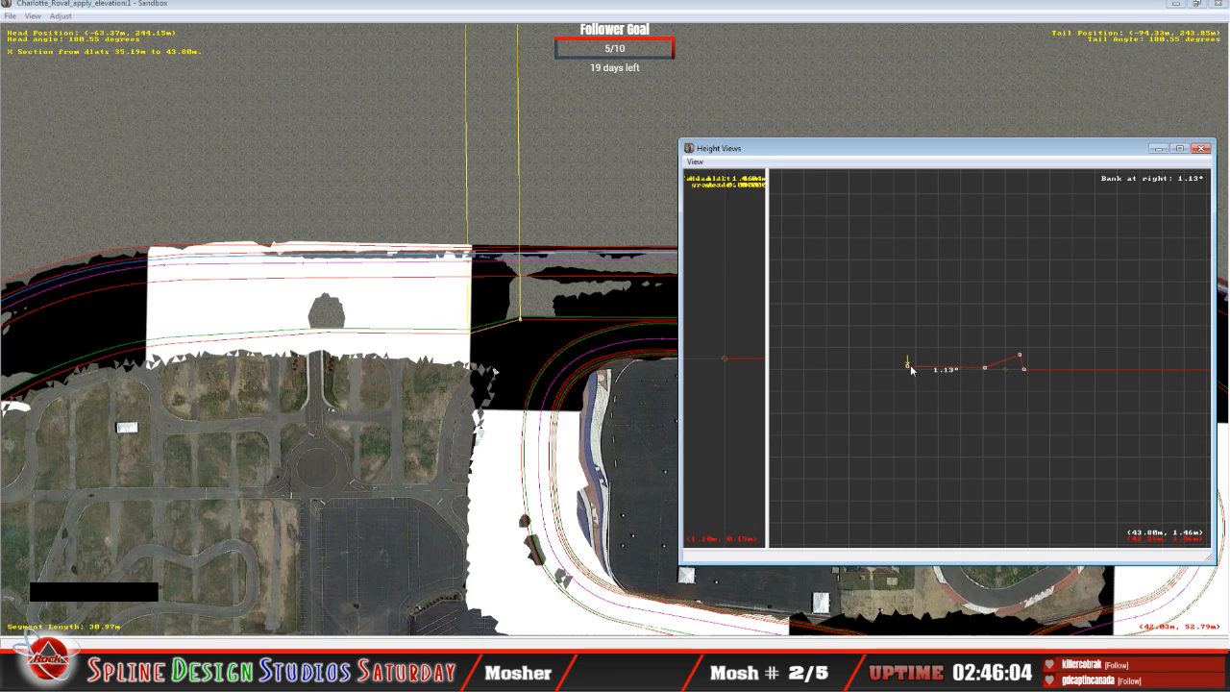
pyautogui.press('Right')
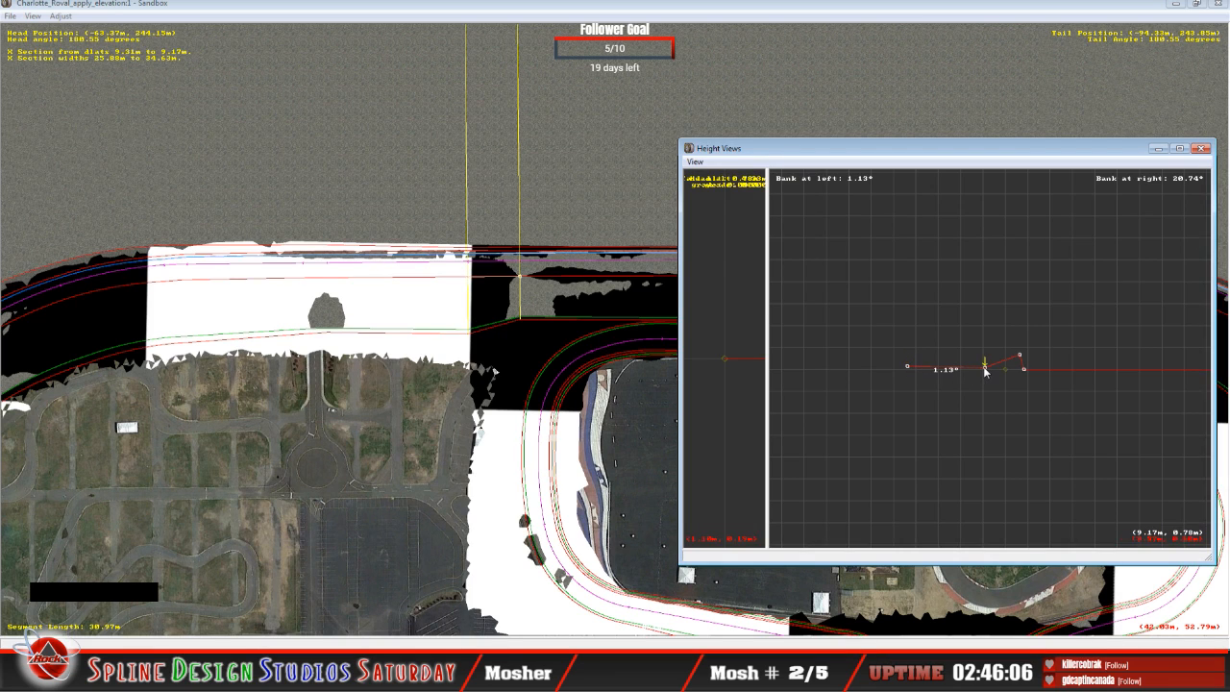
pyautogui.moveTo(985, 370); pyautogui.dragTo(983, 367)
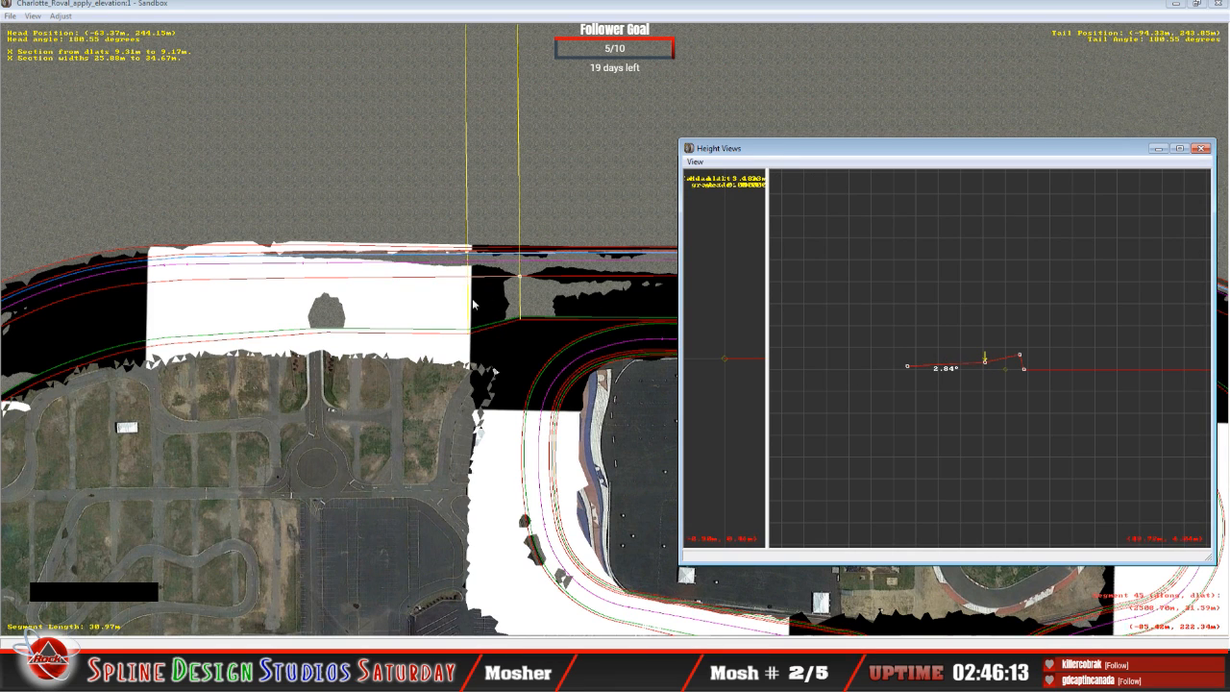
pyautogui.click(986, 367)
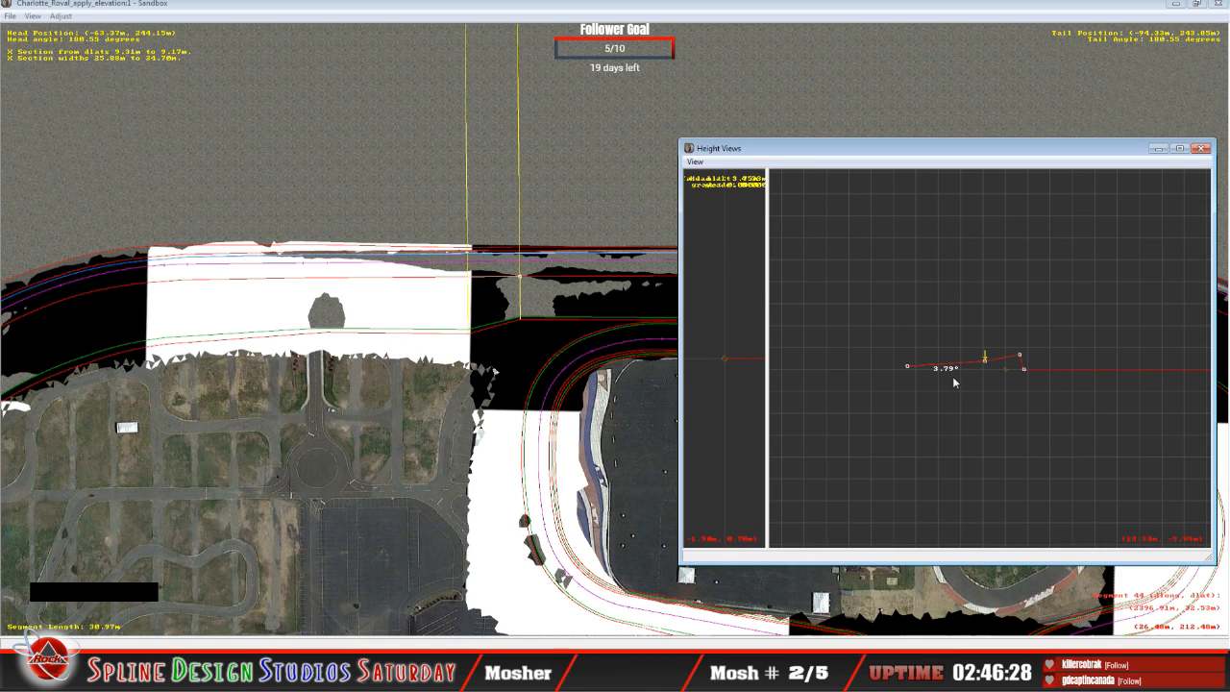
# Step: Select the adjoining 83.48 m straight, raise its infield-edge node to about 2.27° banking, and raise its second node to about 5.95°
pyautogui.press('pagedown')
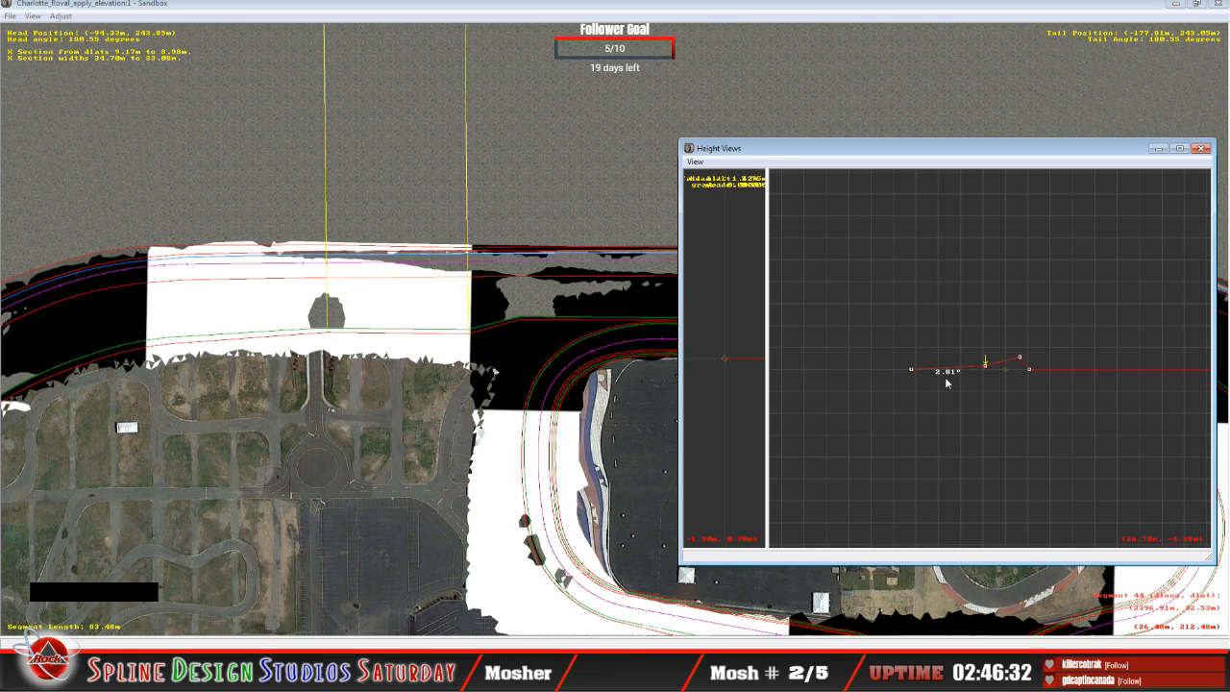
pyautogui.press('Left')
pyautogui.moveTo(912, 374); pyautogui.dragTo(911, 373)
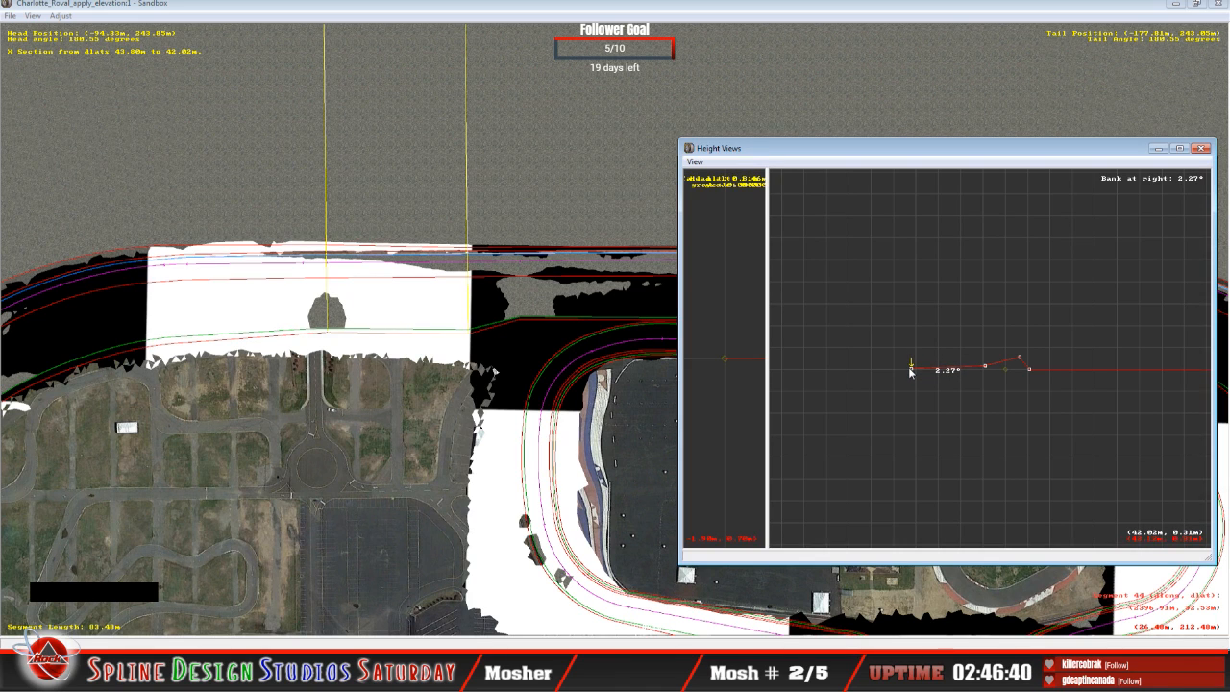
pyautogui.press('Right')
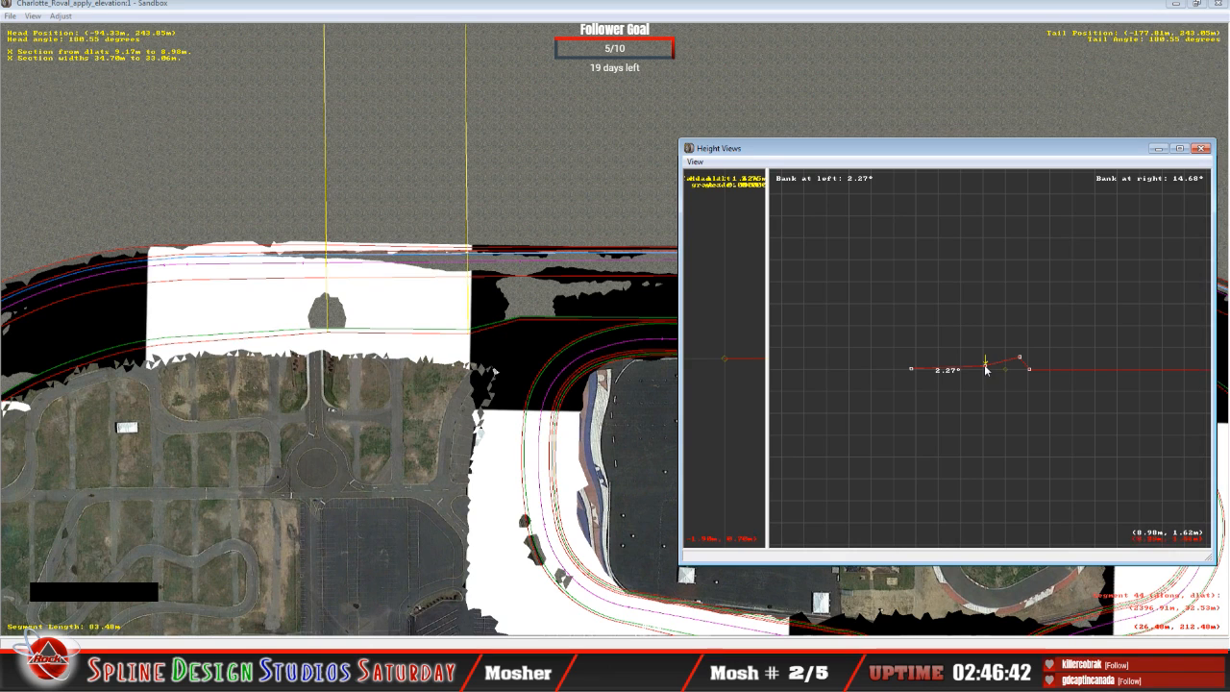
pyautogui.moveTo(986, 373); pyautogui.dragTo(986, 365)
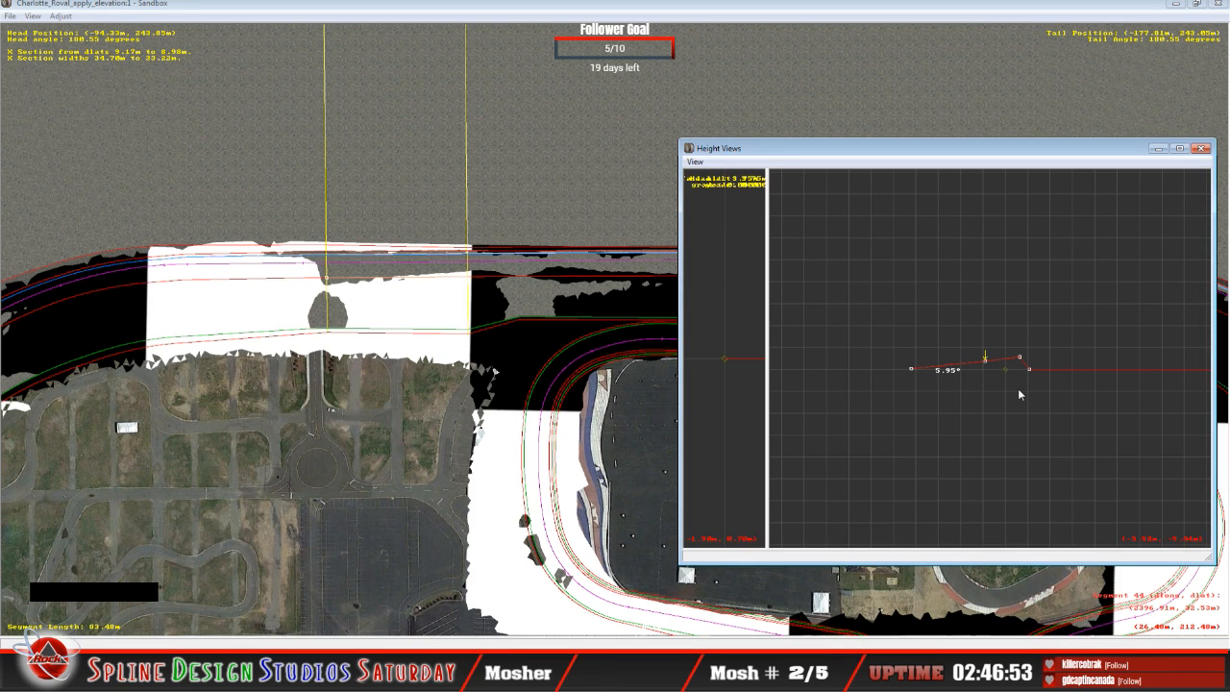
# Step: Try the 83.48 m straight's third node at a height of 4.61 m, and raise it again to refit the terrain
pyautogui.click(1020, 358)
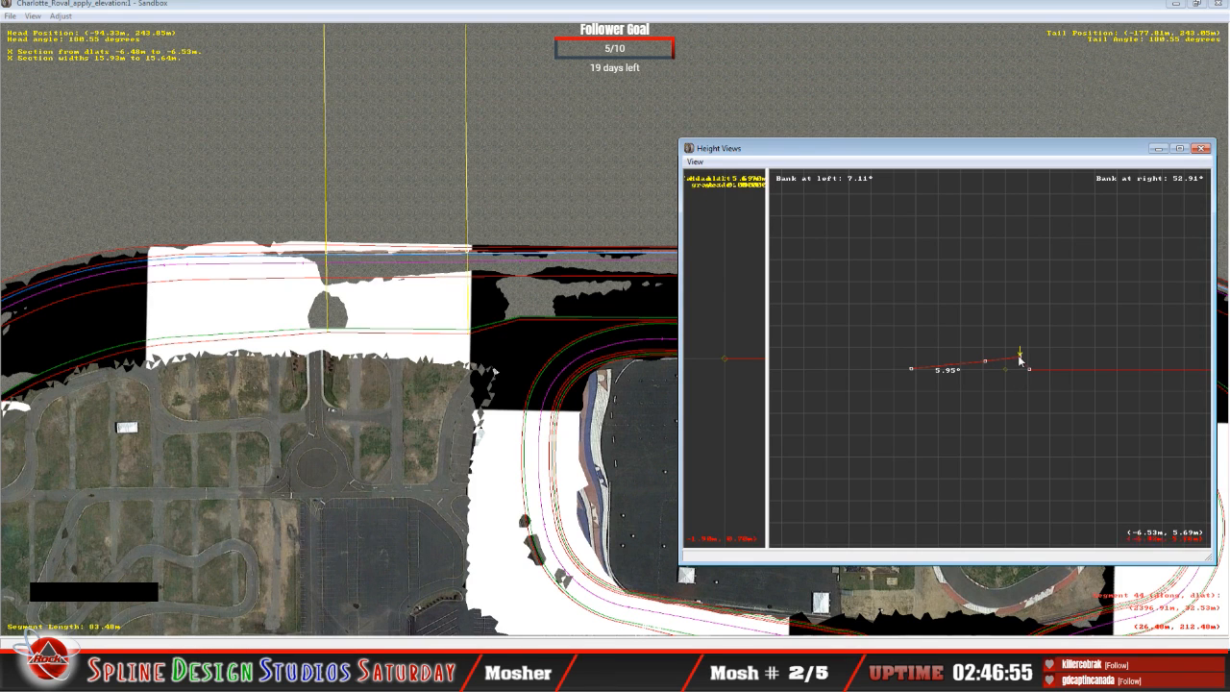
pyautogui.moveTo(1020, 357); pyautogui.dragTo(1023, 359)
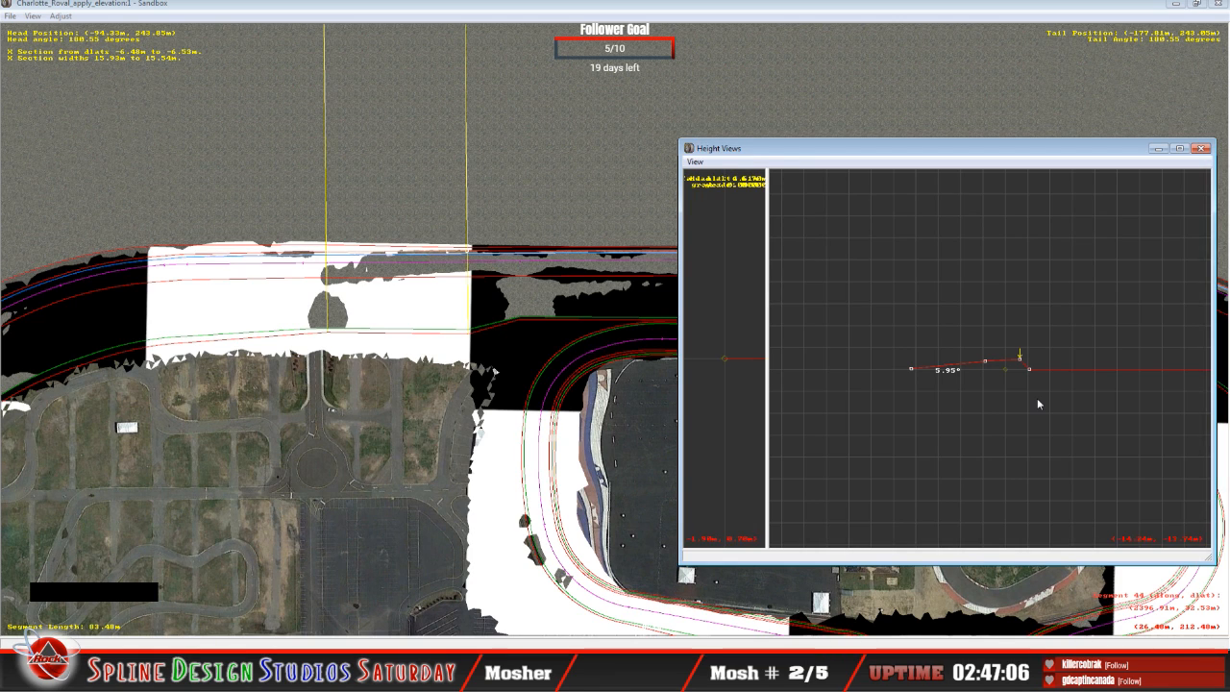
pyautogui.click(1022, 362)
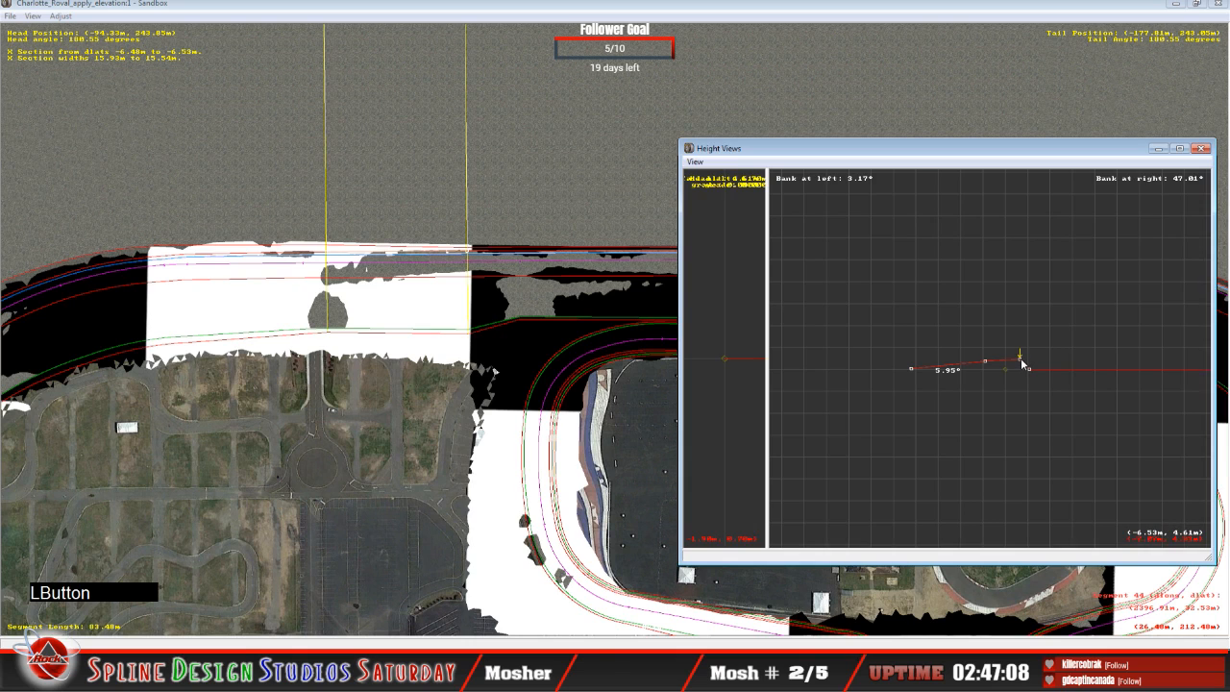
pyautogui.moveTo(1021, 362); pyautogui.dragTo(1021, 361)
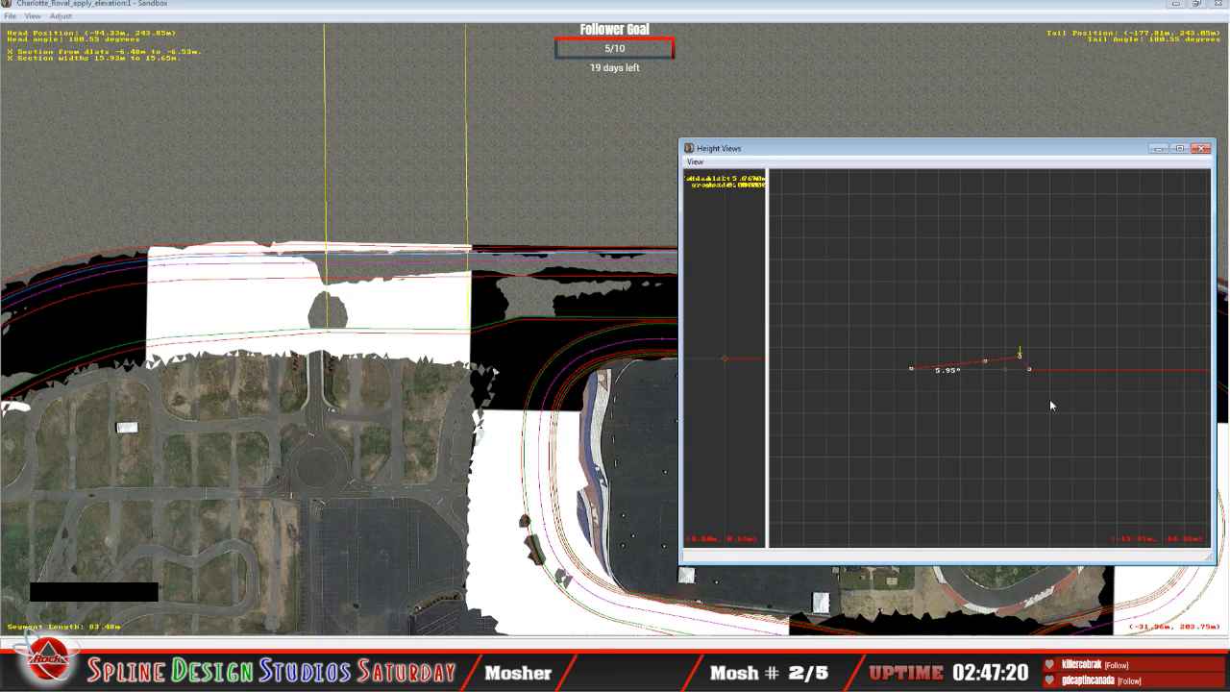
# Step: Check the third node's height and banking on the preceding 30.97 m and 309.75 m straights and the 250.30 m radius curve
pyautogui.press('Down')
pyautogui.press('Up')
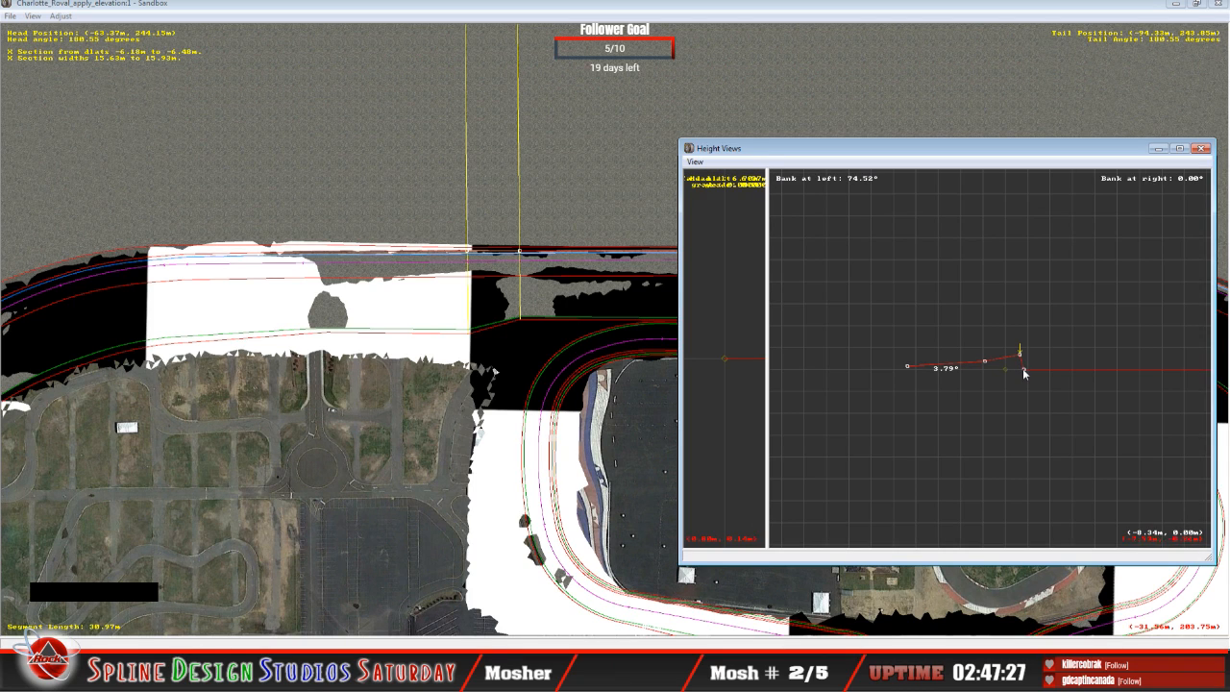
pyautogui.press('Down')
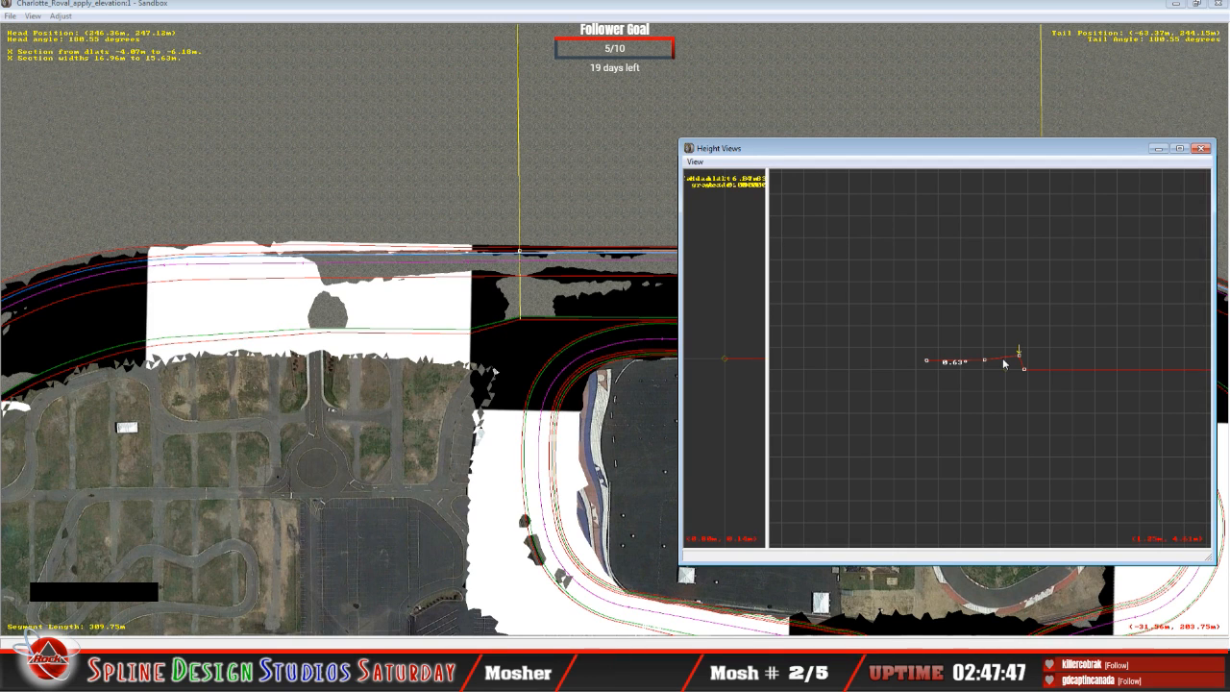
pyautogui.press('Right')
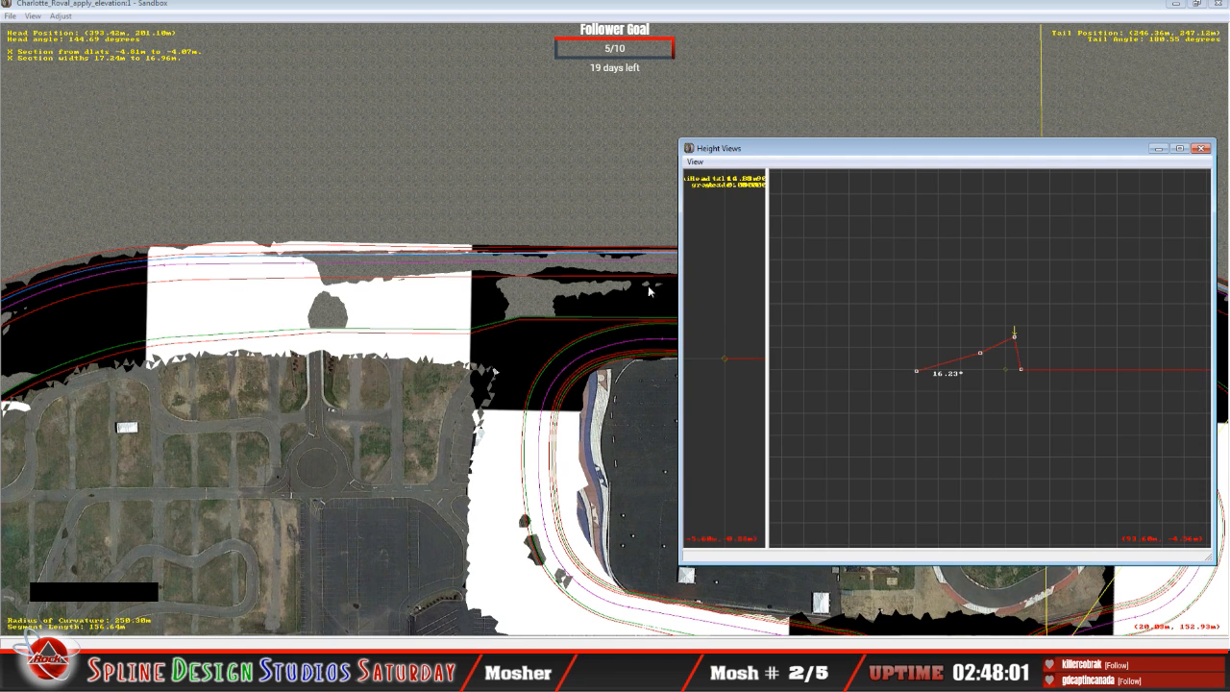
# Step: Select the 68.58 m straight leading into the next turn and raise its infield-edge node to about 3.77° banking
pyautogui.click(516, 14)
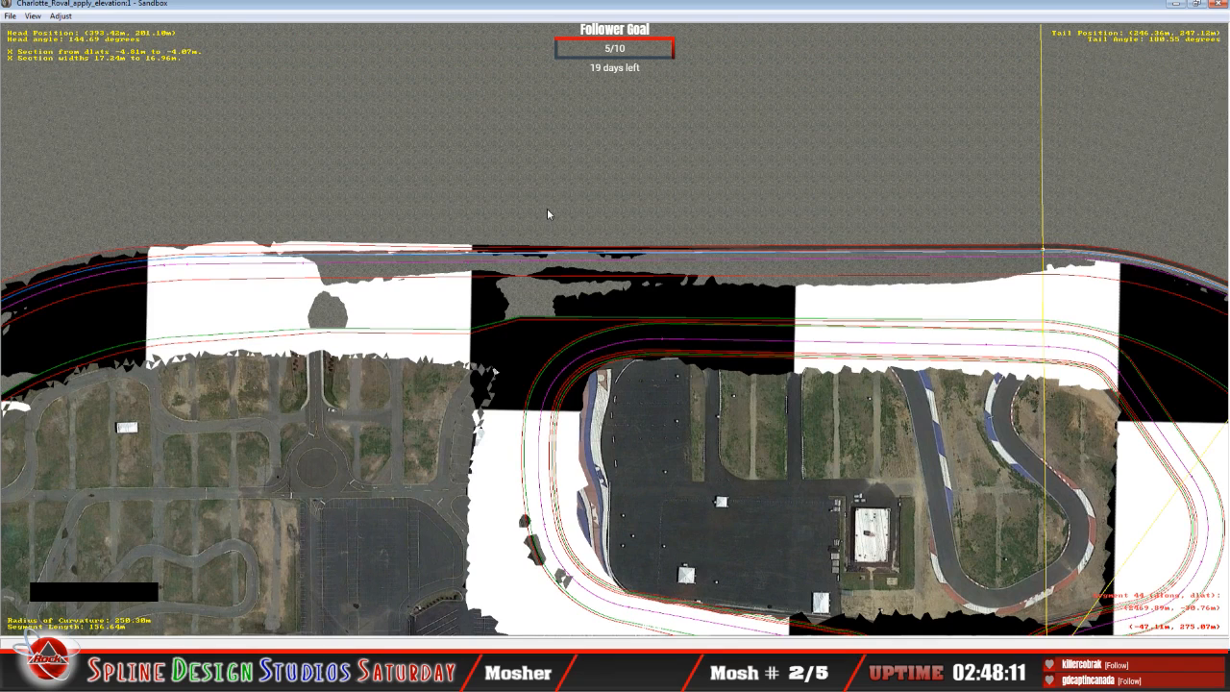
pyautogui.press('c')
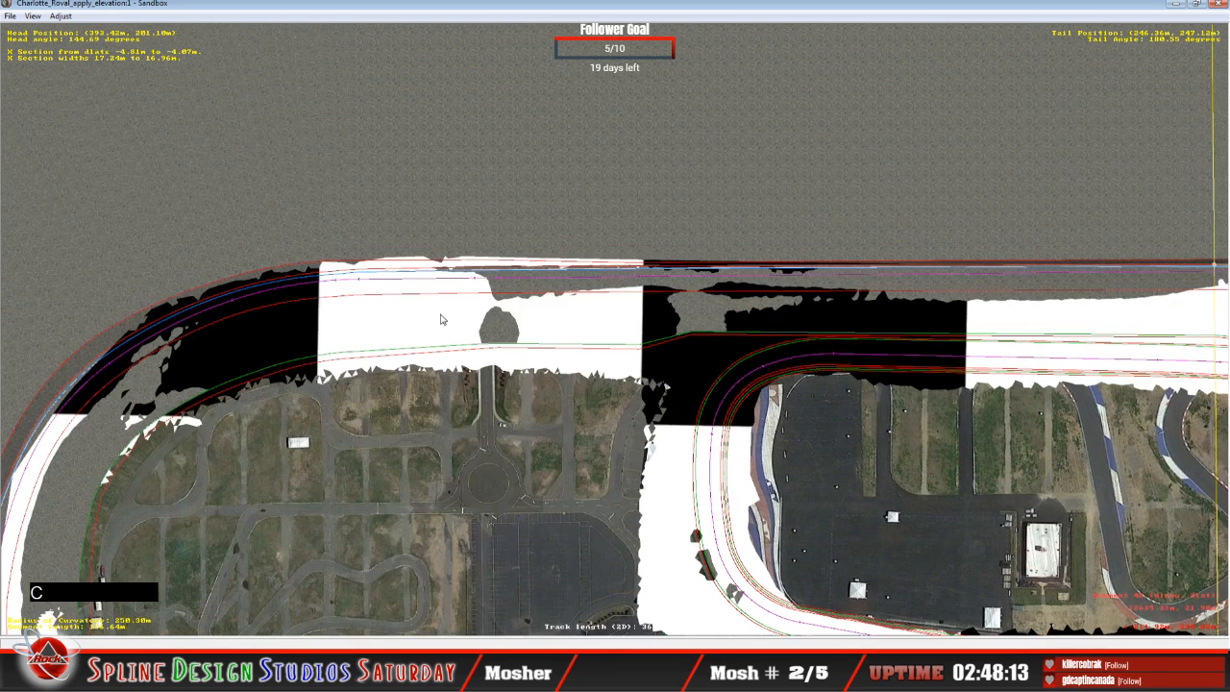
pyautogui.press('c')
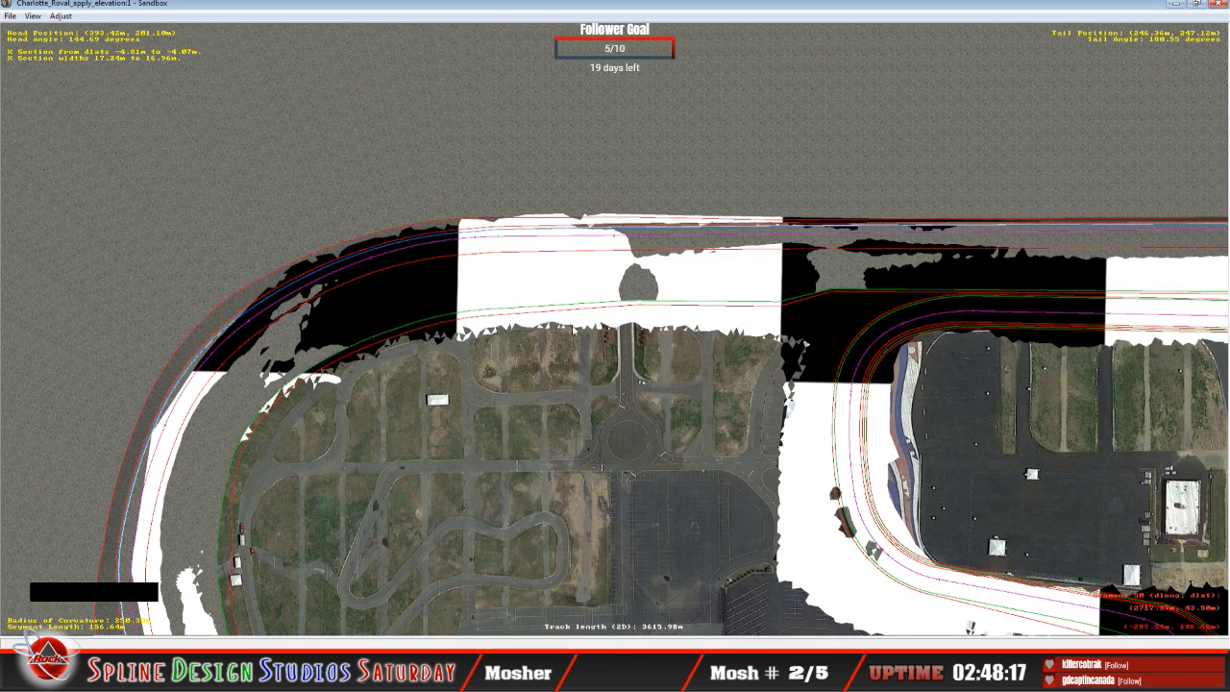
pyautogui.click(378, 614)
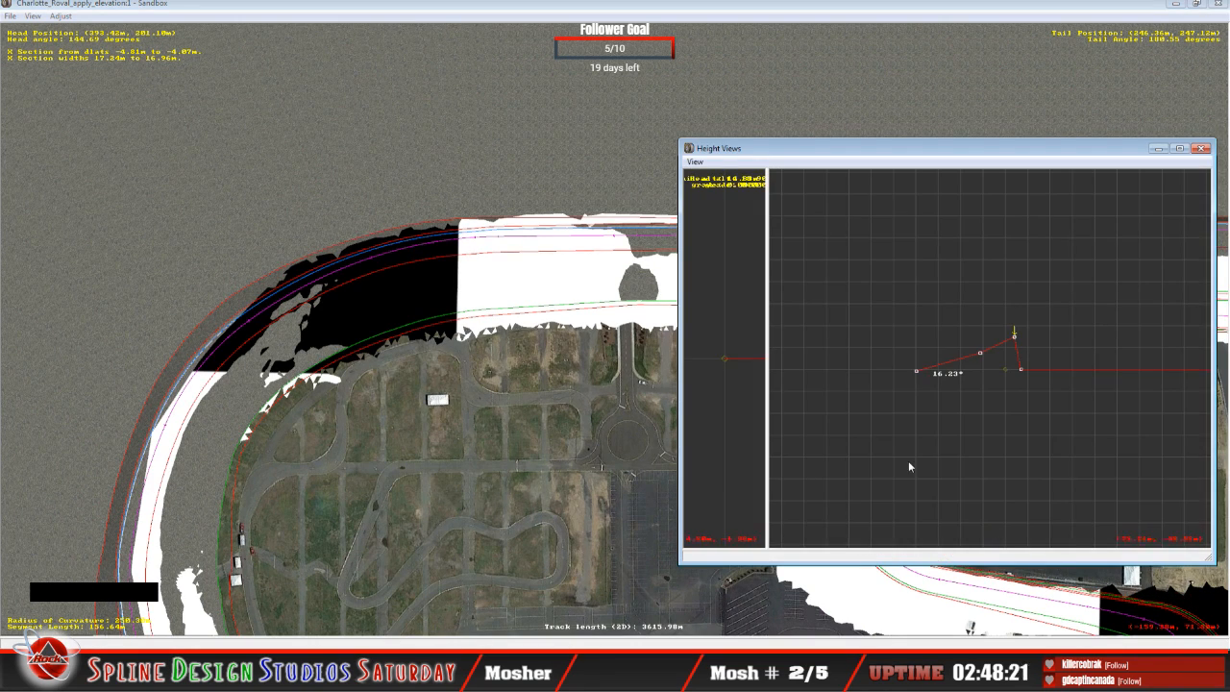
pyautogui.press('Up')
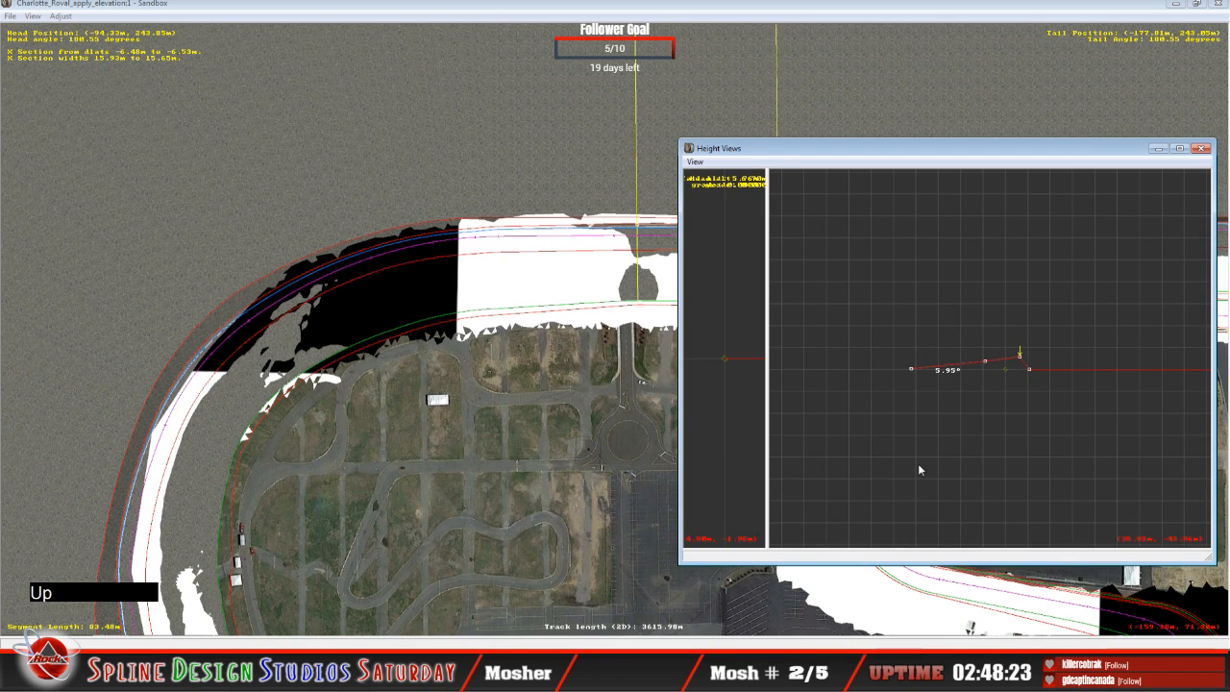
pyautogui.press('Up')
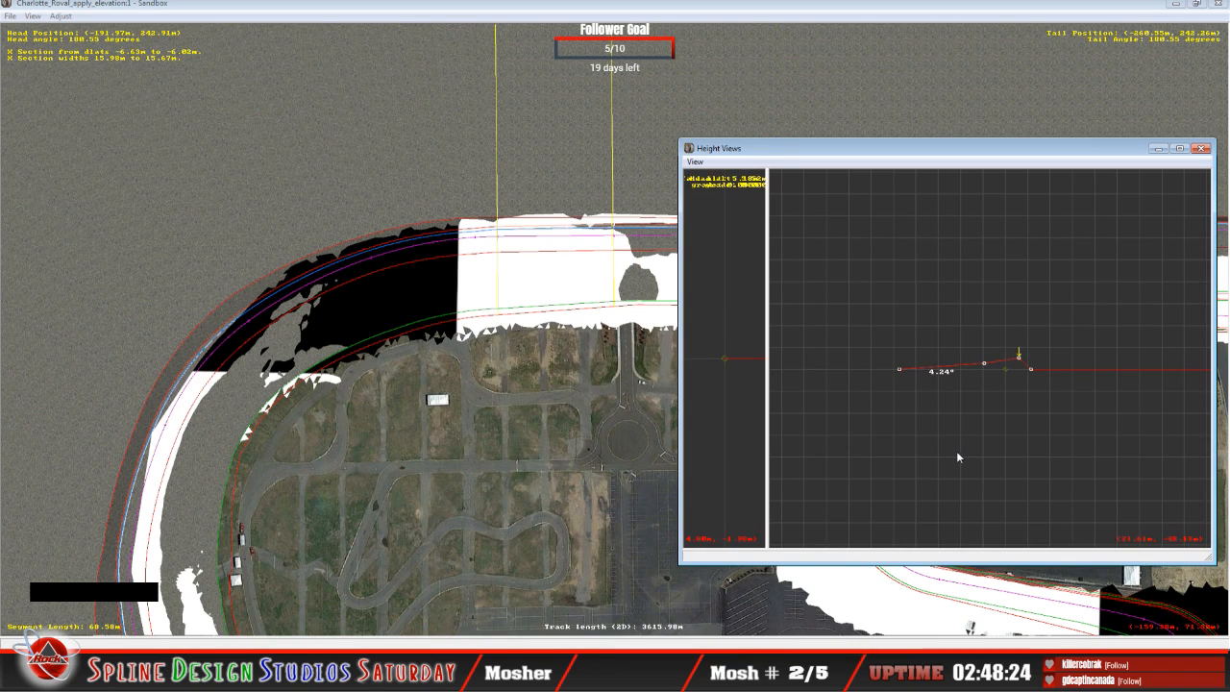
pyautogui.press('Left')
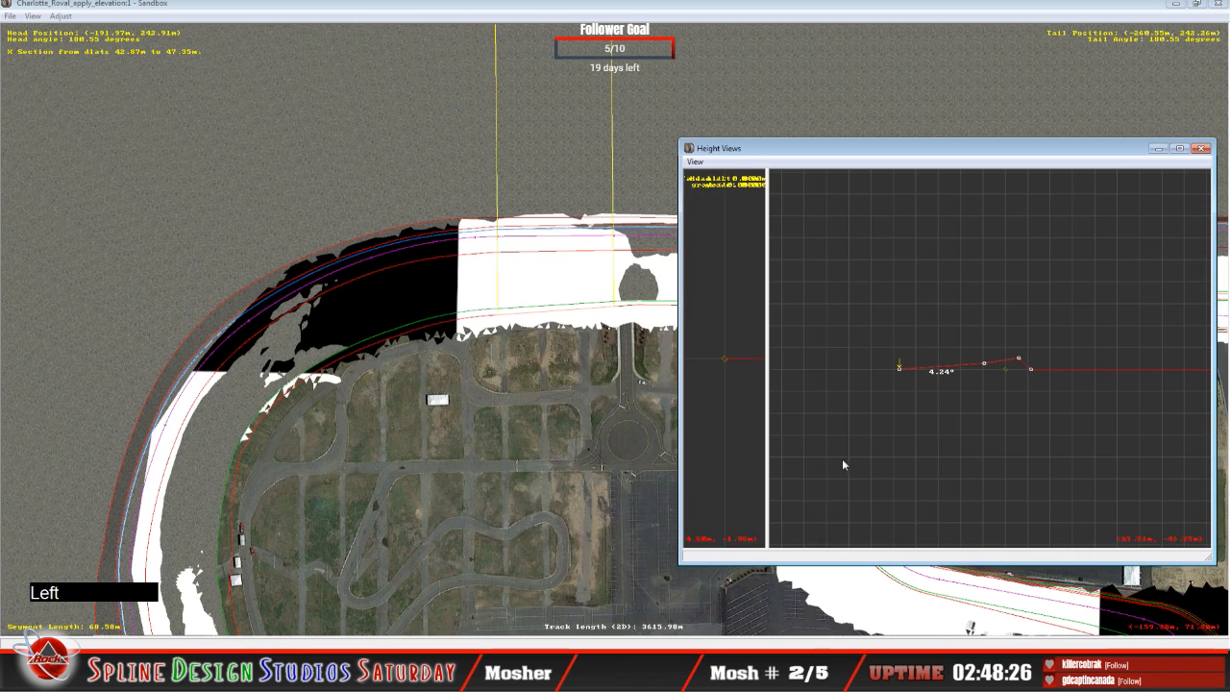
pyautogui.moveTo(900, 369); pyautogui.dragTo(902, 373)
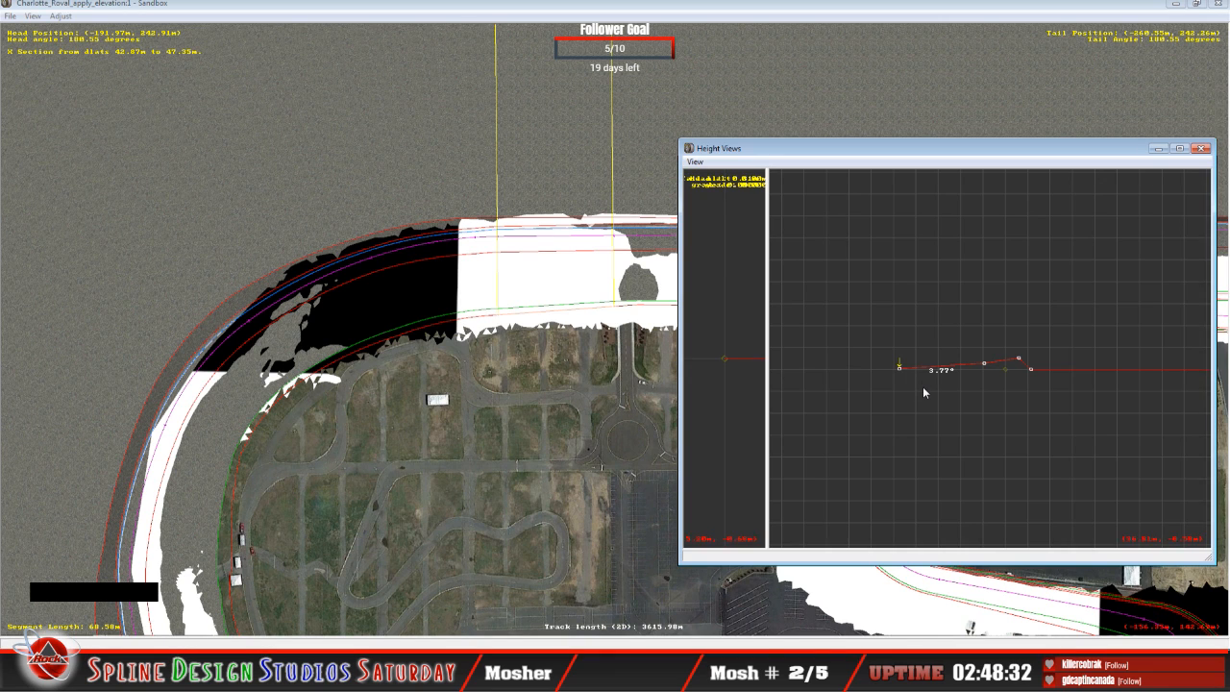
# Step: Move on to the 13.64 m curve, and raise the following 62.82 m curve's infield-edge node to about 2.69° banking
pyautogui.press('Right')
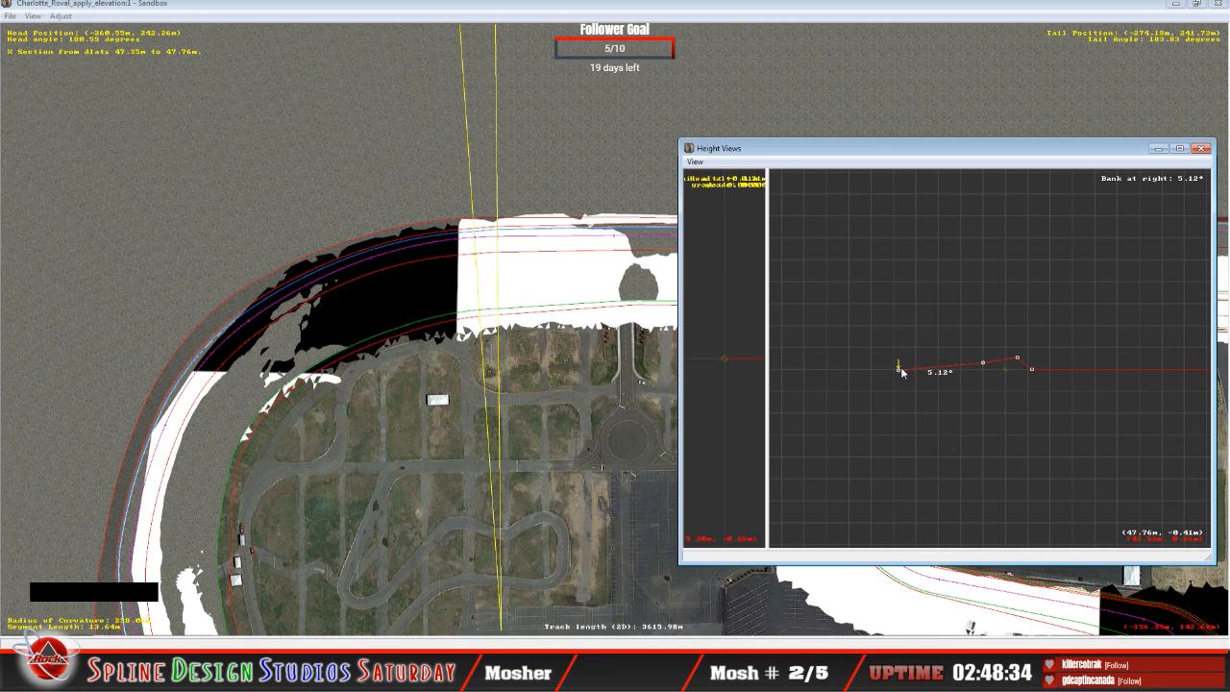
pyautogui.moveTo(900, 372); pyautogui.dragTo(901, 372)
pyautogui.press('Up')
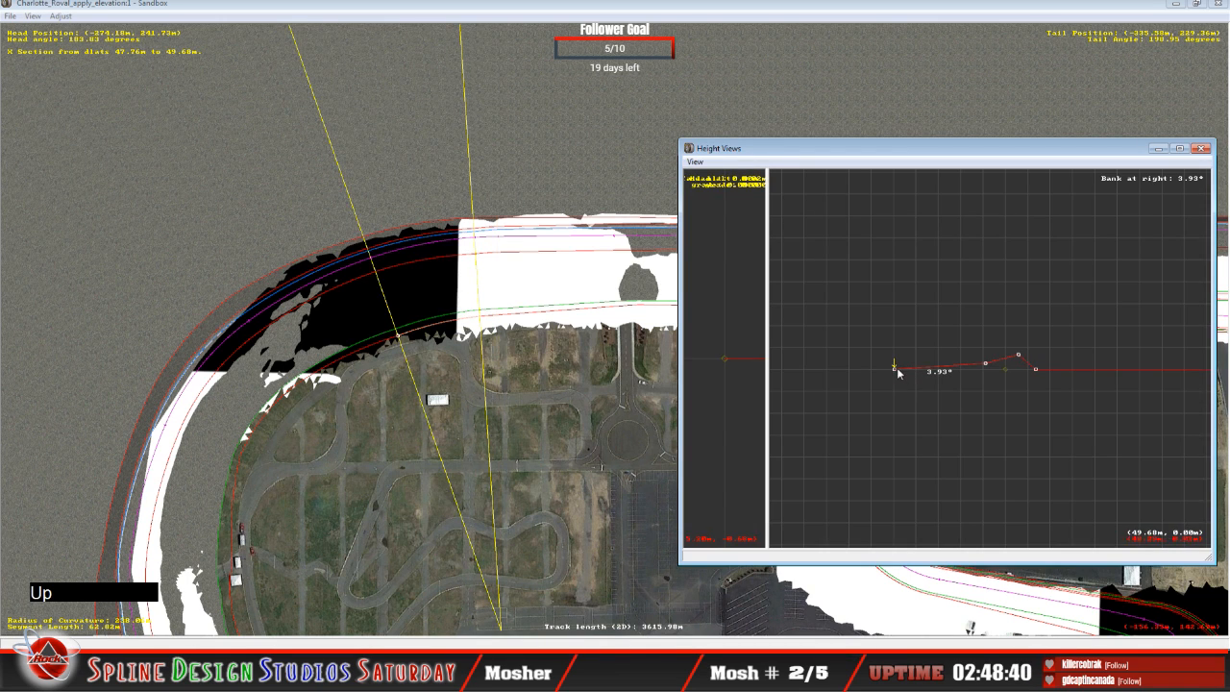
pyautogui.moveTo(896, 371); pyautogui.dragTo(897, 366)
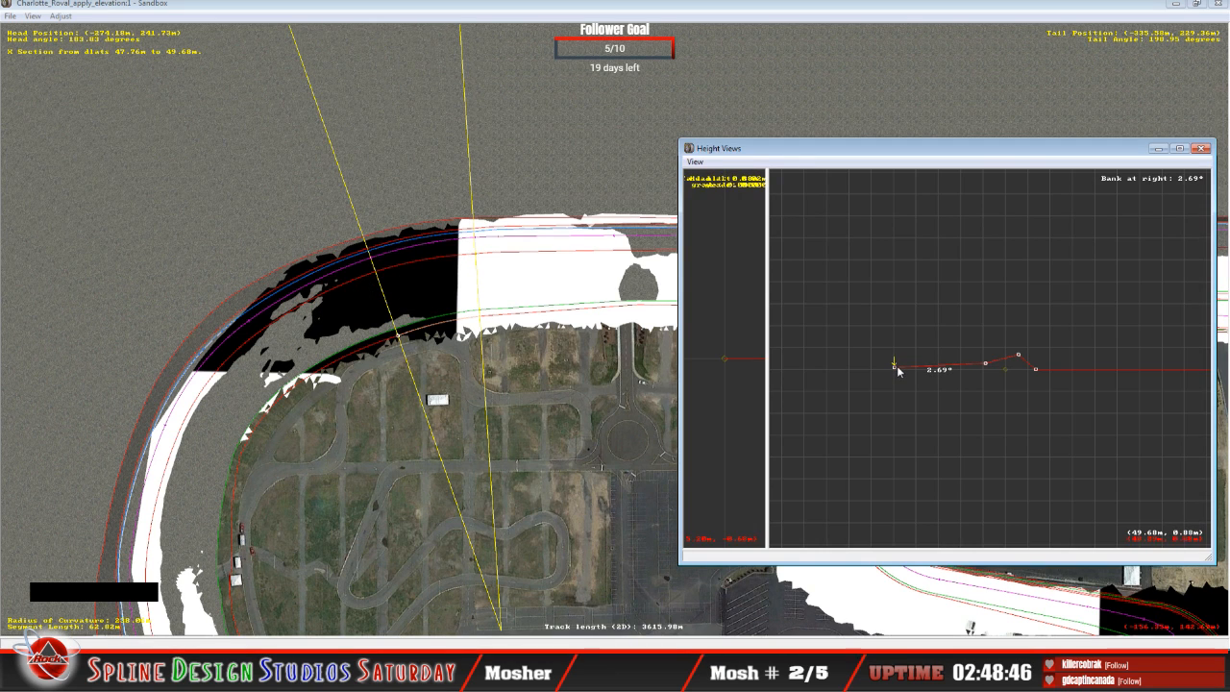
# Step: Bring the whole oval into the plan view and reopen Height Views with a wider pane for the longitudinal altitude profile
pyautogui.click(577, 283)
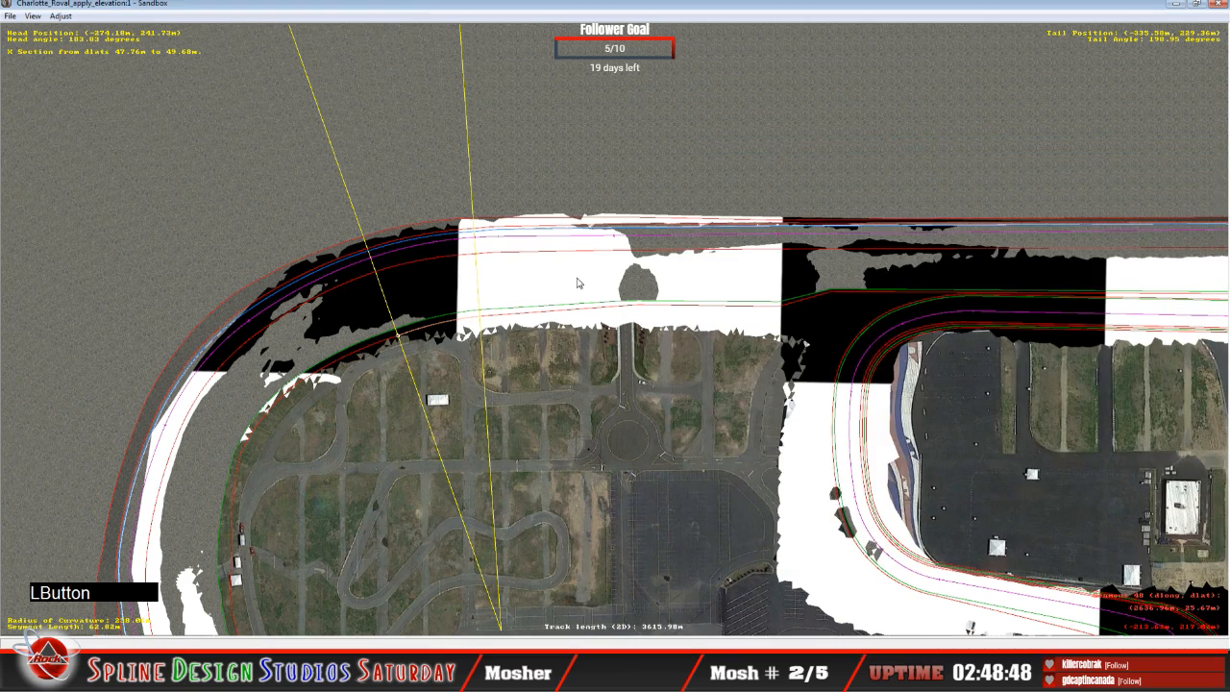
pyautogui.press('x')
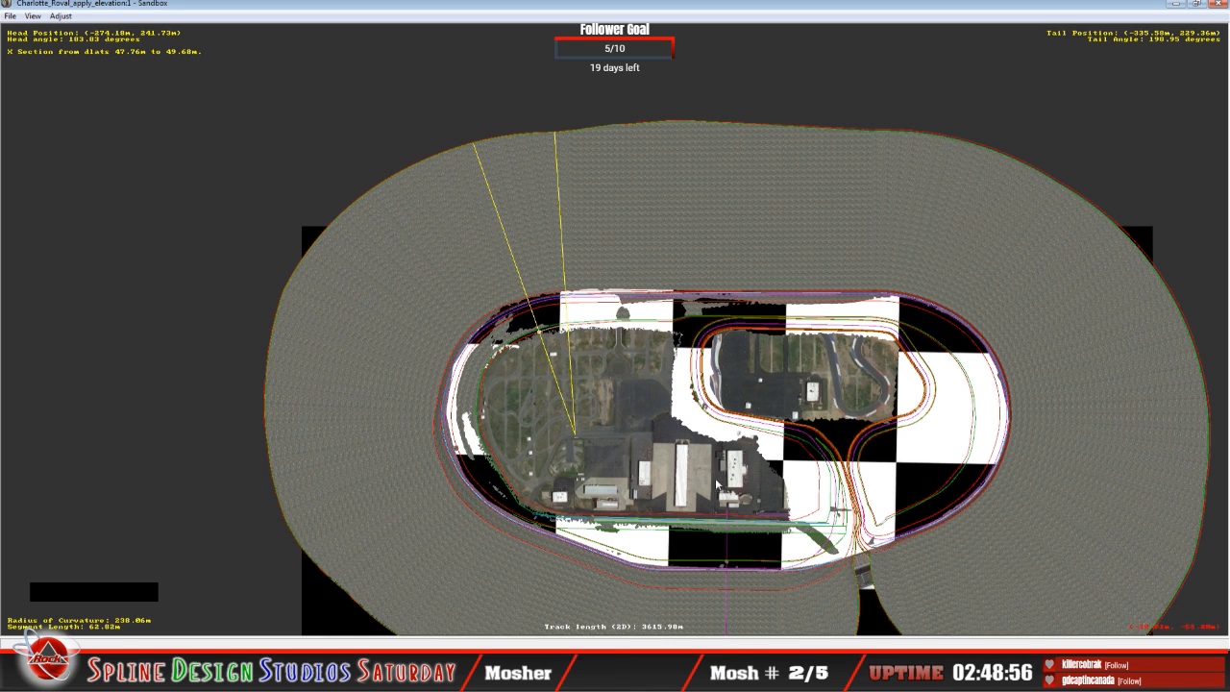
pyautogui.rightClick(733, 546)
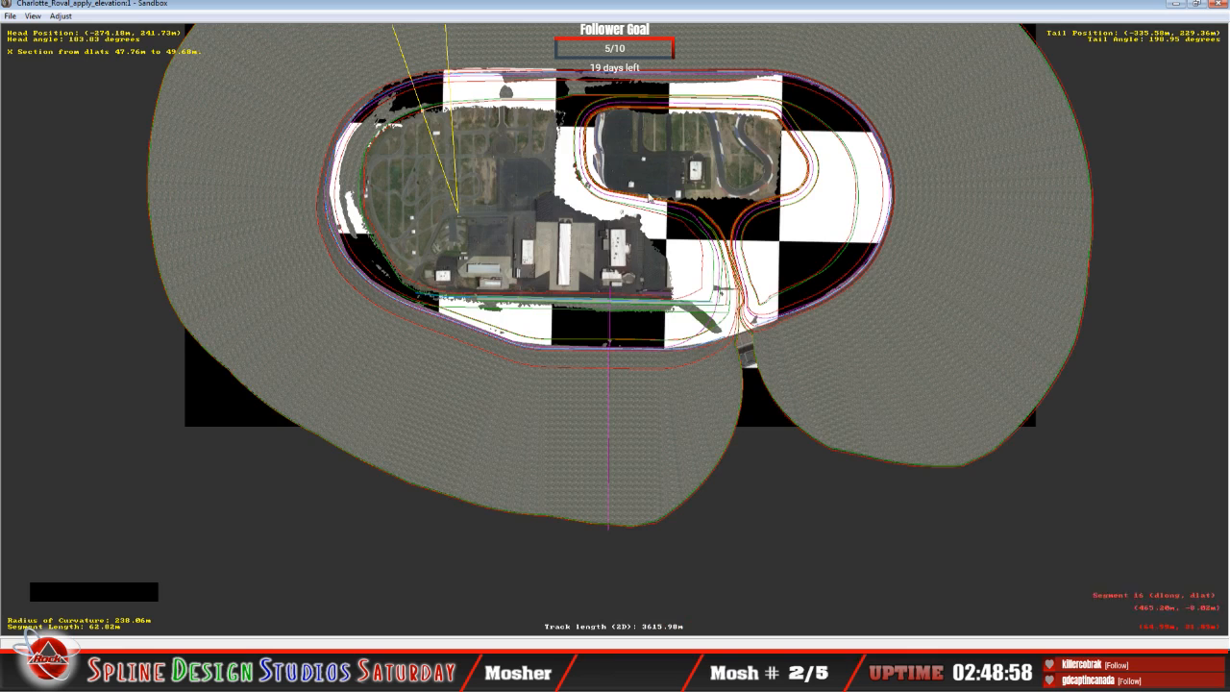
pyautogui.rightClick(647, 179)
pyautogui.click(396, 618)
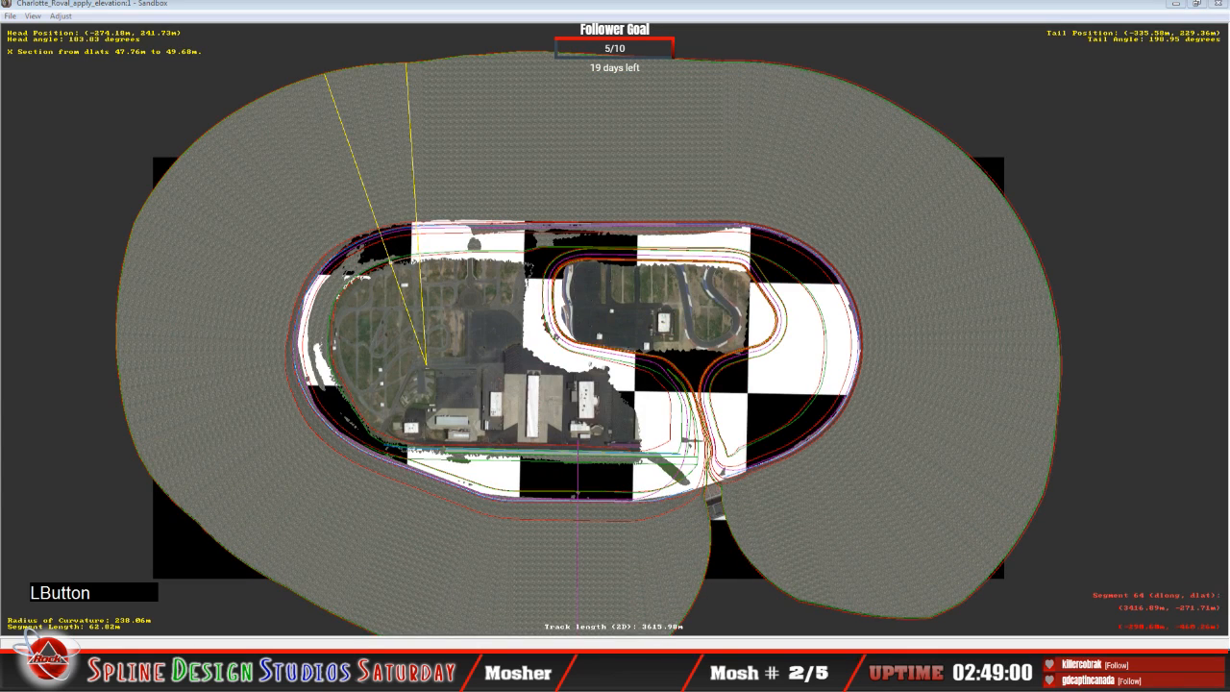
pyautogui.click(370, 611)
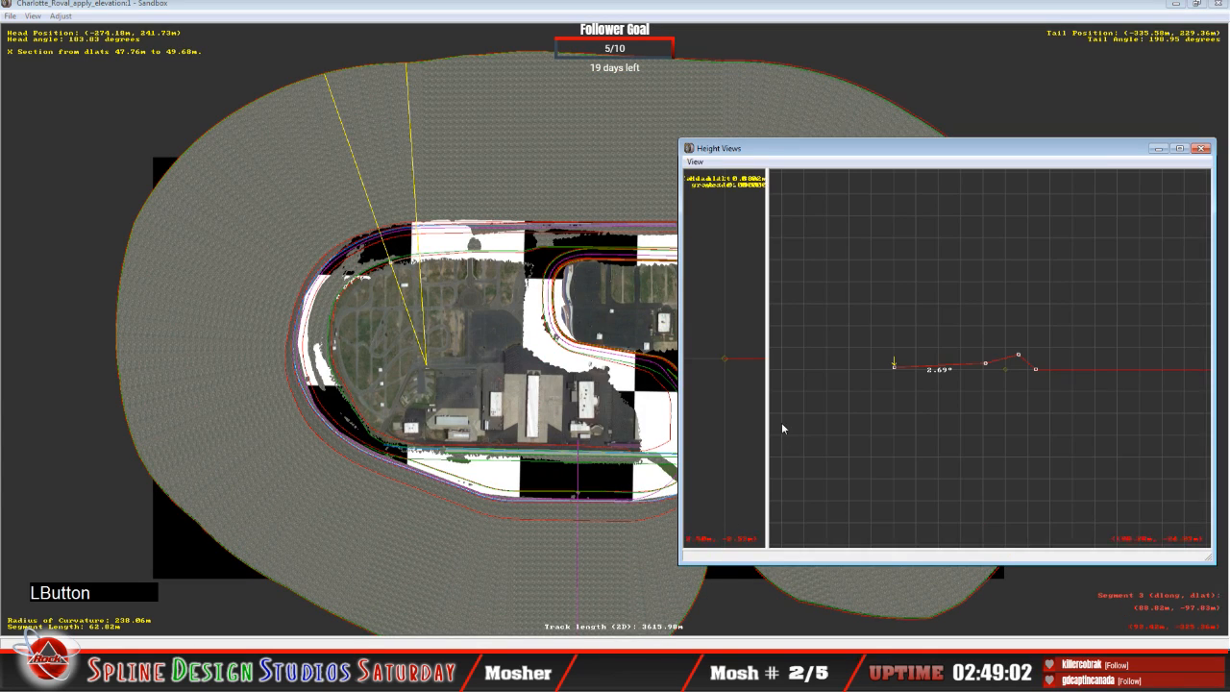
pyautogui.moveTo(771, 418); pyautogui.dragTo(1023, 416)
pyautogui.moveTo(884, 157); pyautogui.dragTo(732, 146)
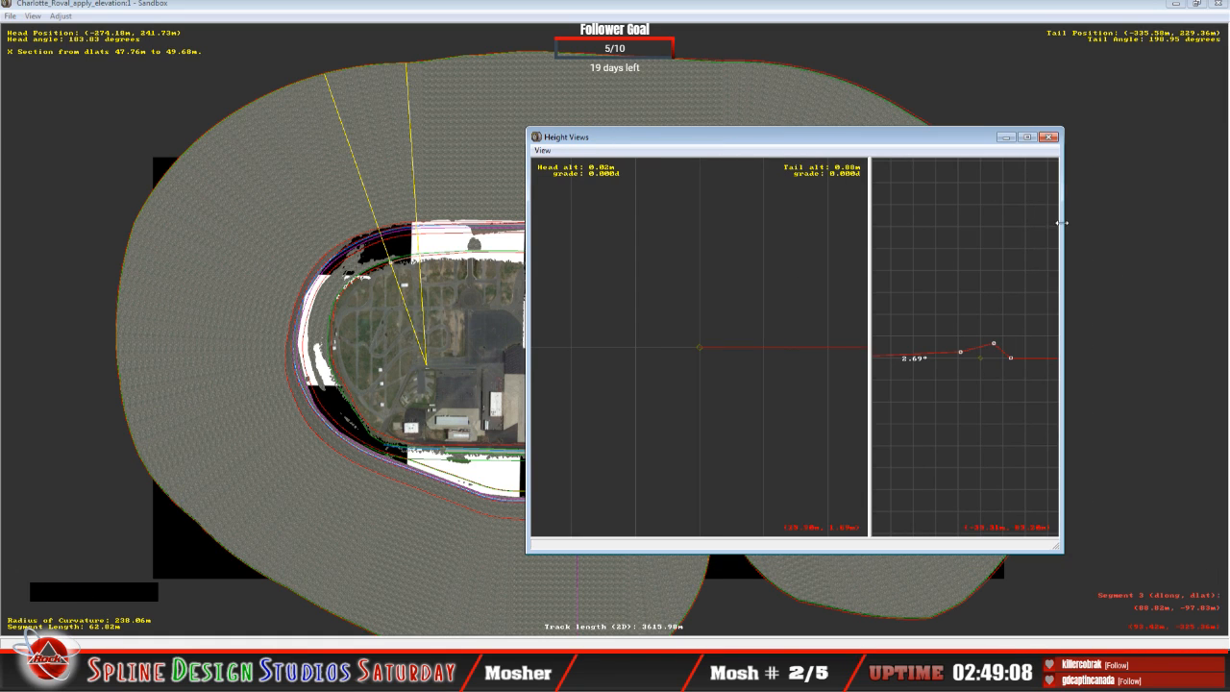
pyautogui.moveTo(1062, 223); pyautogui.dragTo(1106, 223)
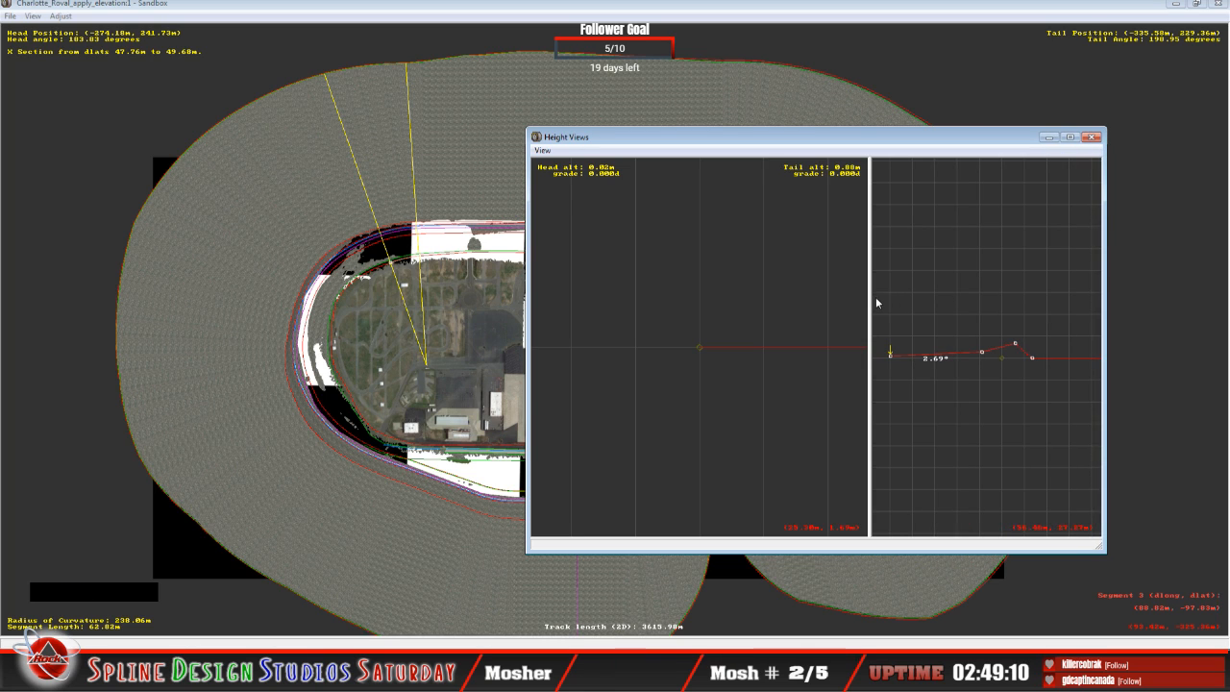
pyautogui.moveTo(870, 302); pyautogui.dragTo(985, 302)
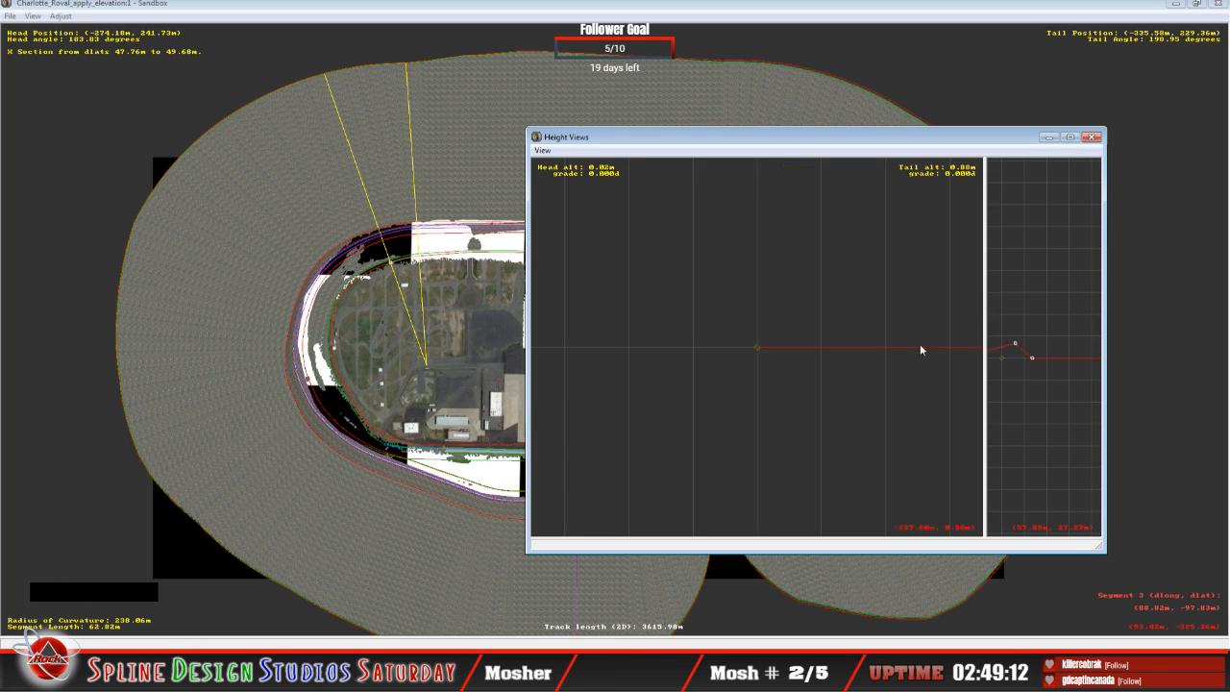
# Step: Examine the longitudinal altitude profiles along the lap for dips and uneven heights
pyautogui.click(830, 387)
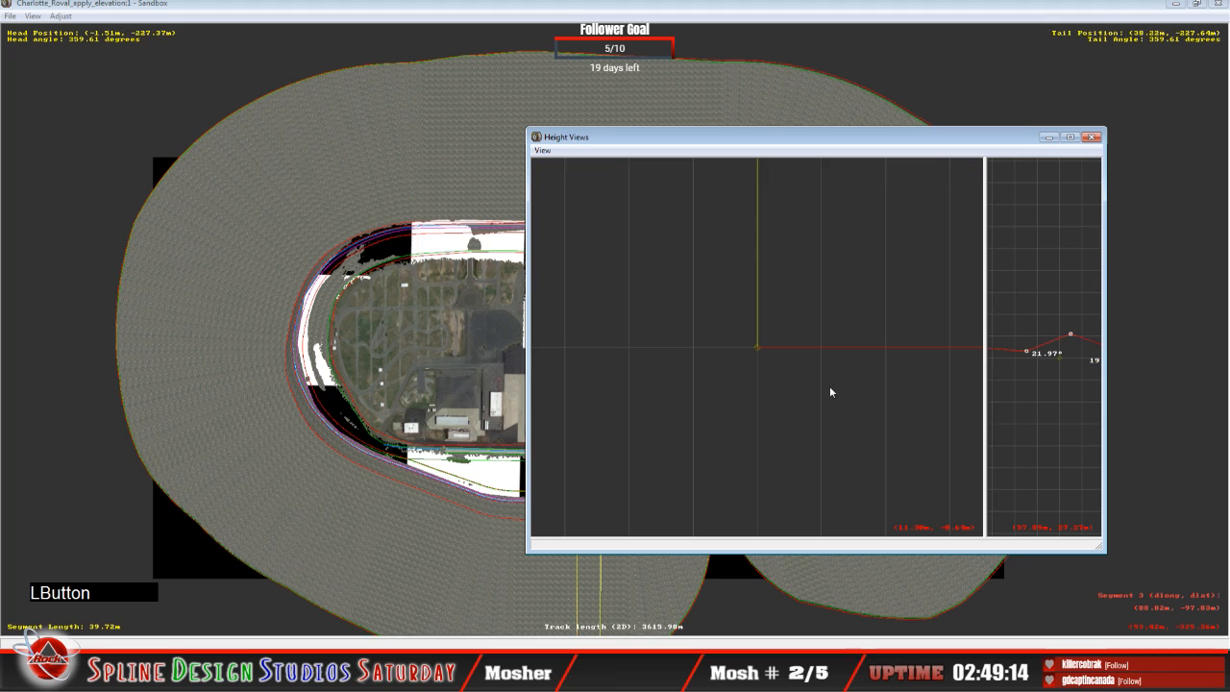
pyautogui.press('c')
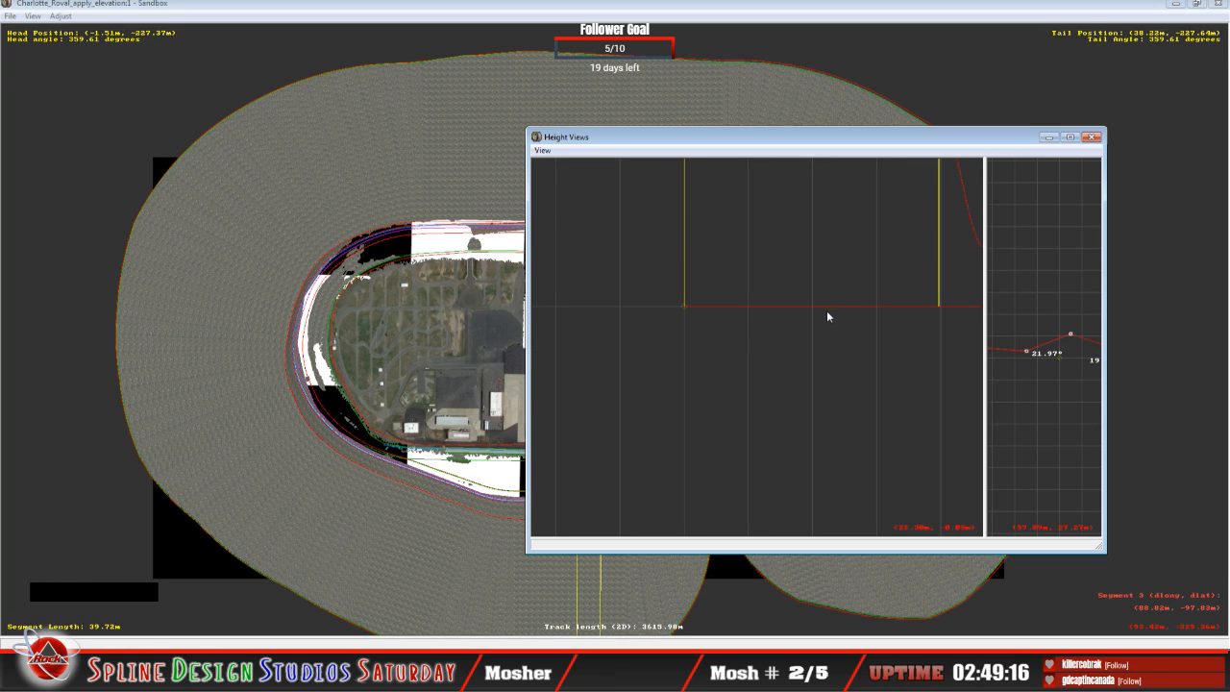
pyautogui.press('c')
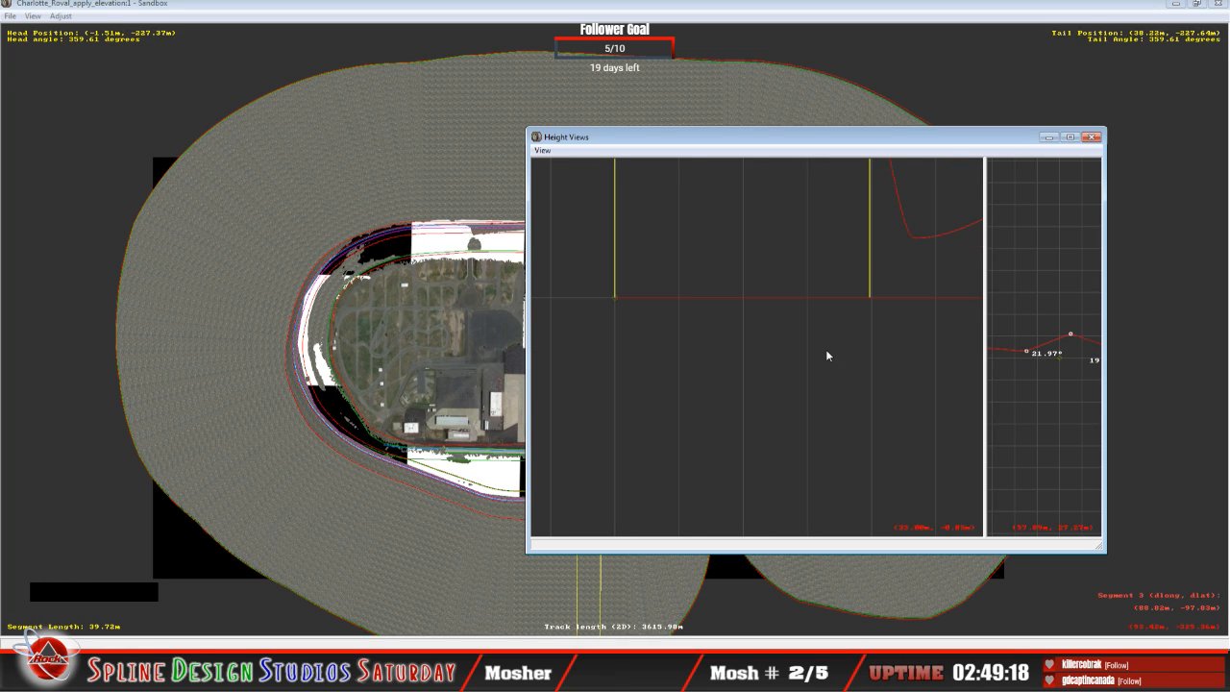
pyautogui.press('x')
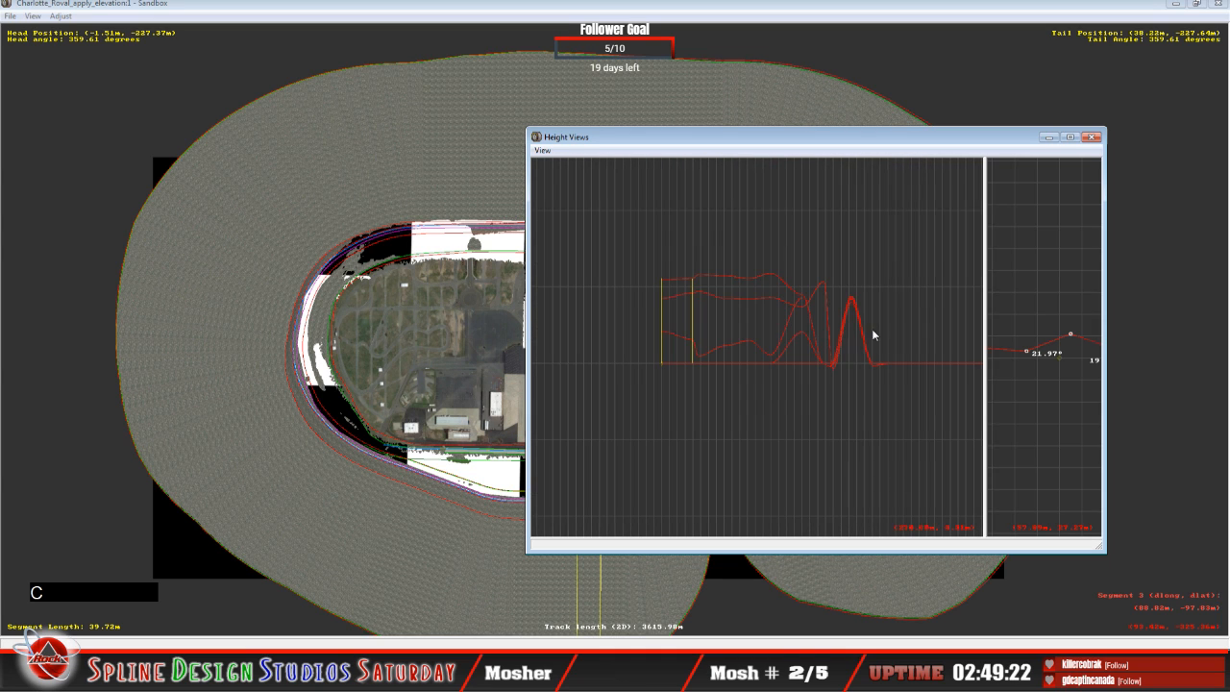
pyautogui.press('c')
pyautogui.press('c')
pyautogui.press('c')
pyautogui.press('c')
pyautogui.press('c')
pyautogui.press('c')
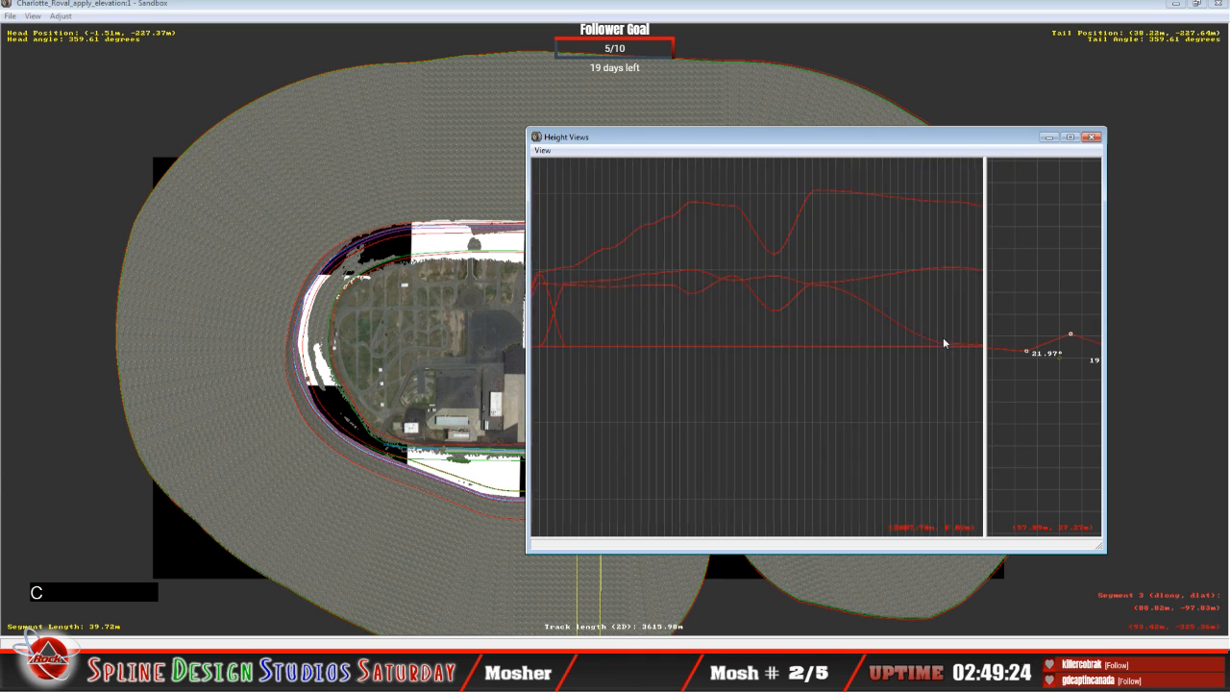
pyautogui.press('x')
pyautogui.press('x')
pyautogui.press('x')
pyautogui.press('x')
pyautogui.press('x')
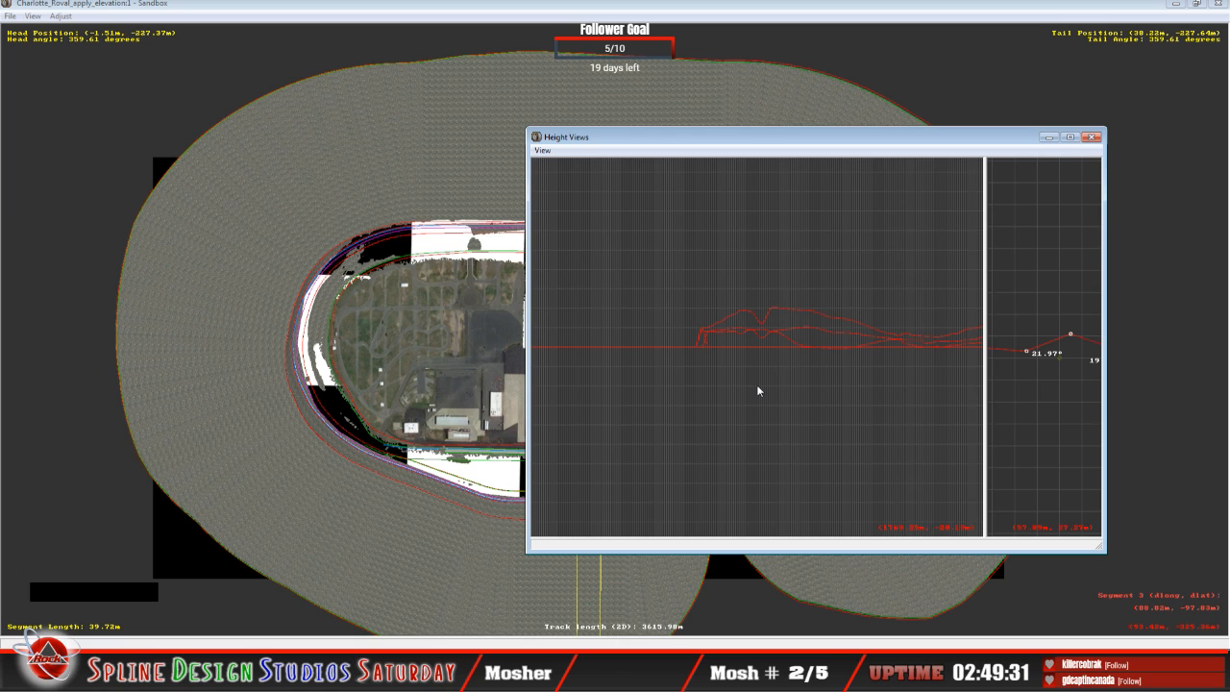
# Step: Select the 53.22 m curve of 239.61 m radius at the profile dip and compare it with the following curves up to the 156.64 m one
pyautogui.click(756, 318)
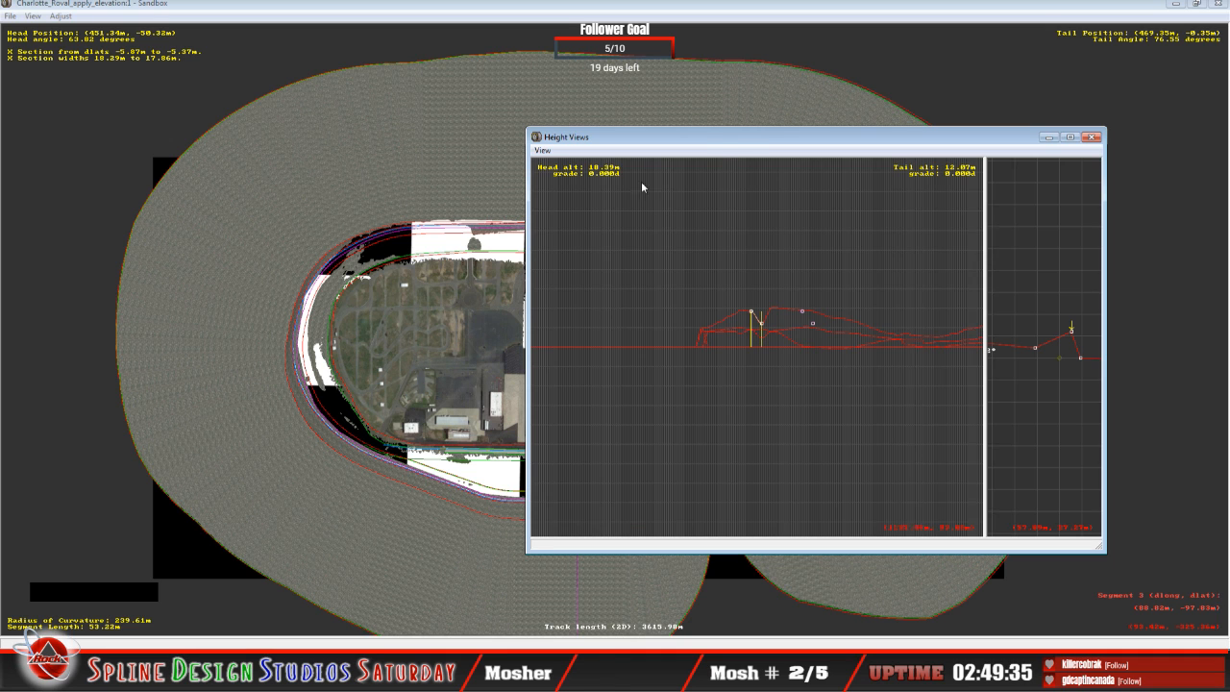
pyautogui.moveTo(722, 143); pyautogui.dragTo(238, 146)
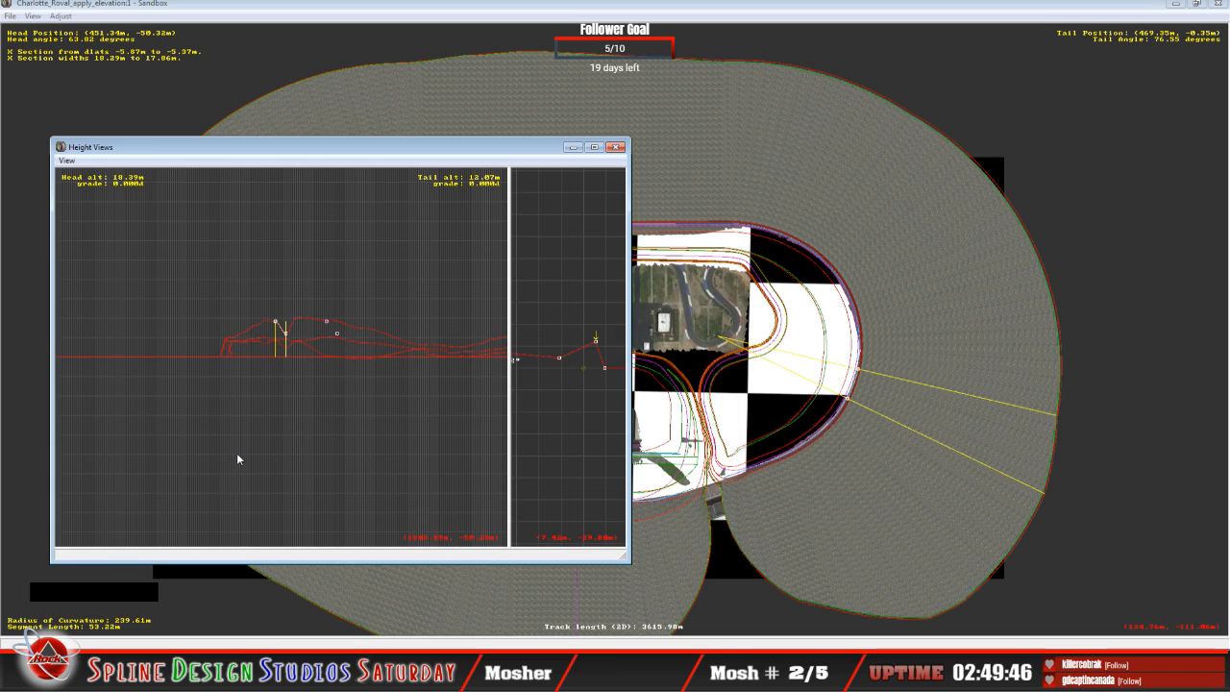
pyautogui.press('Up')
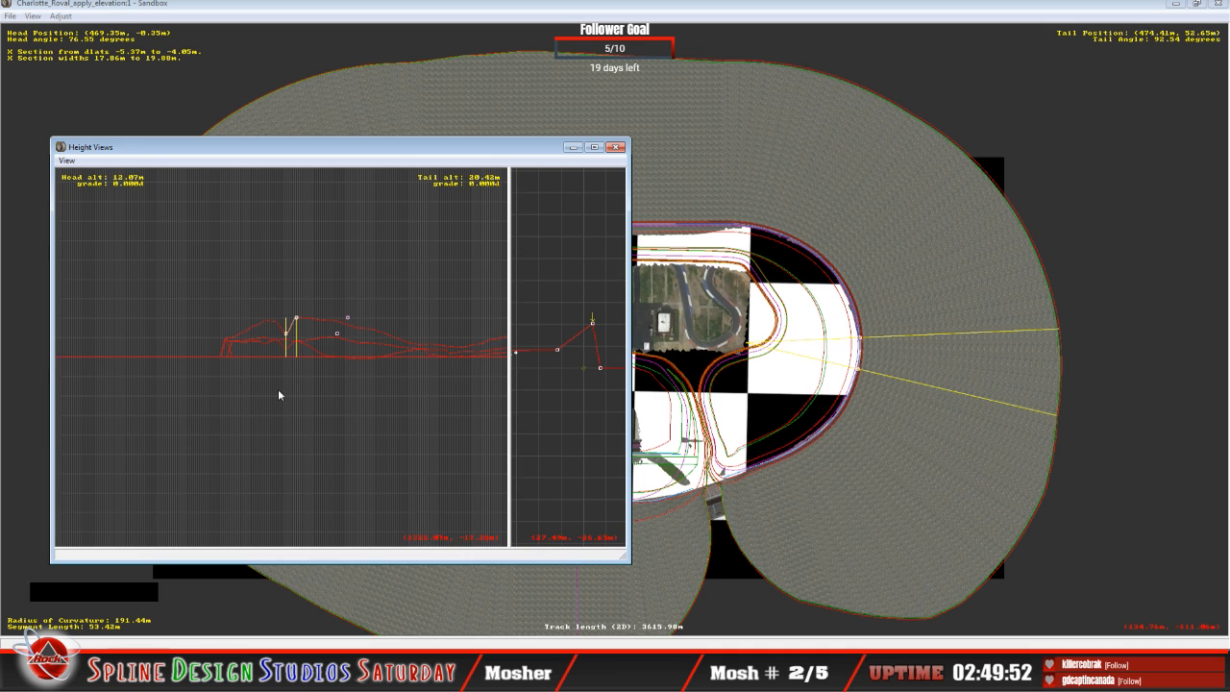
pyautogui.press('Up')
pyautogui.press('Up')
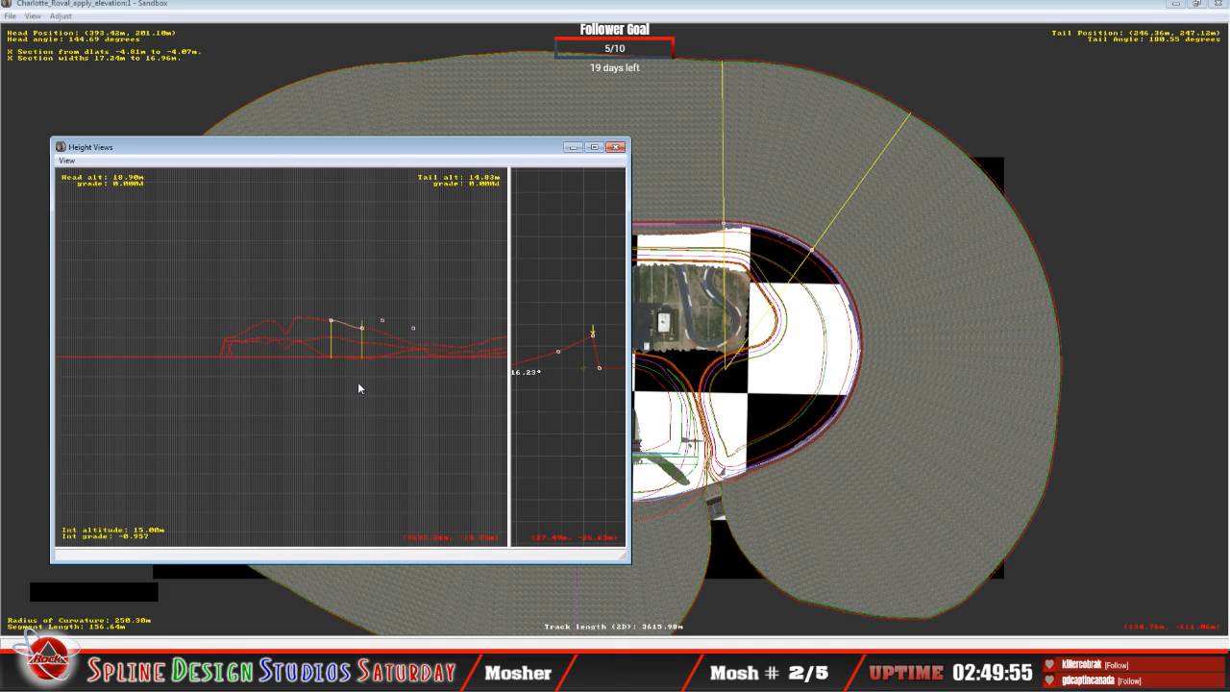
pyautogui.press('Down')
pyautogui.press('Down')
pyautogui.press('Down')
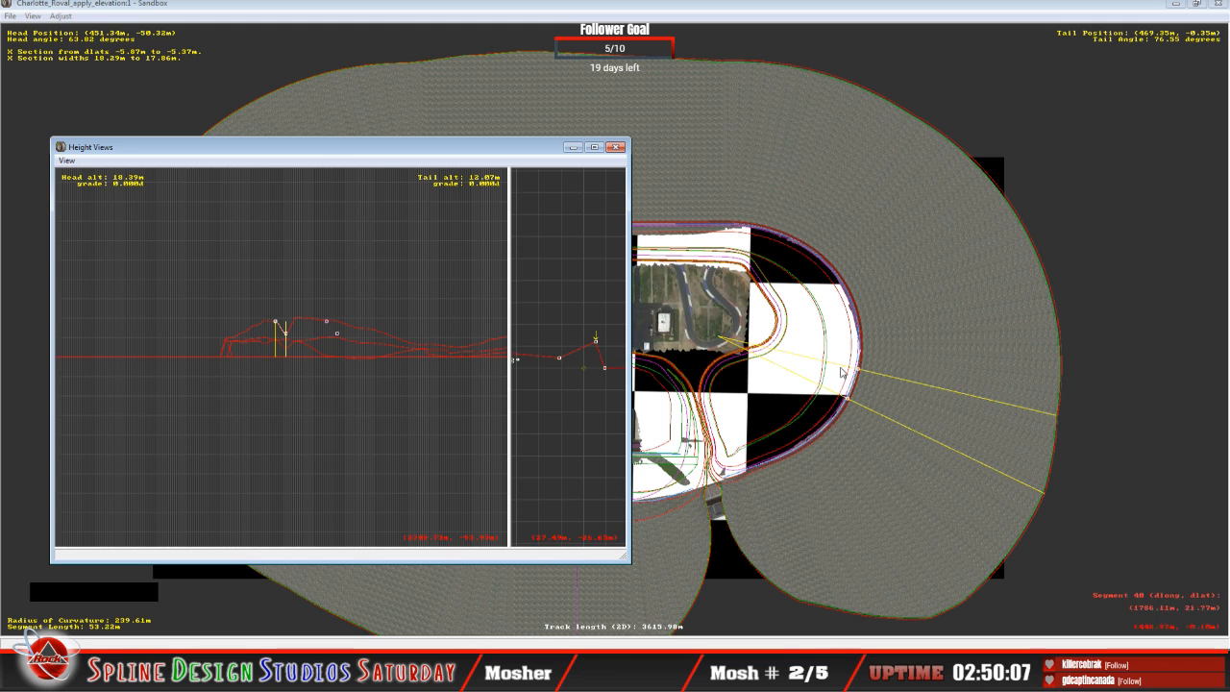
# Step: Fly through the banked turn in the Camera View to inspect the dip along its outer edge
pyautogui.click(831, 412)
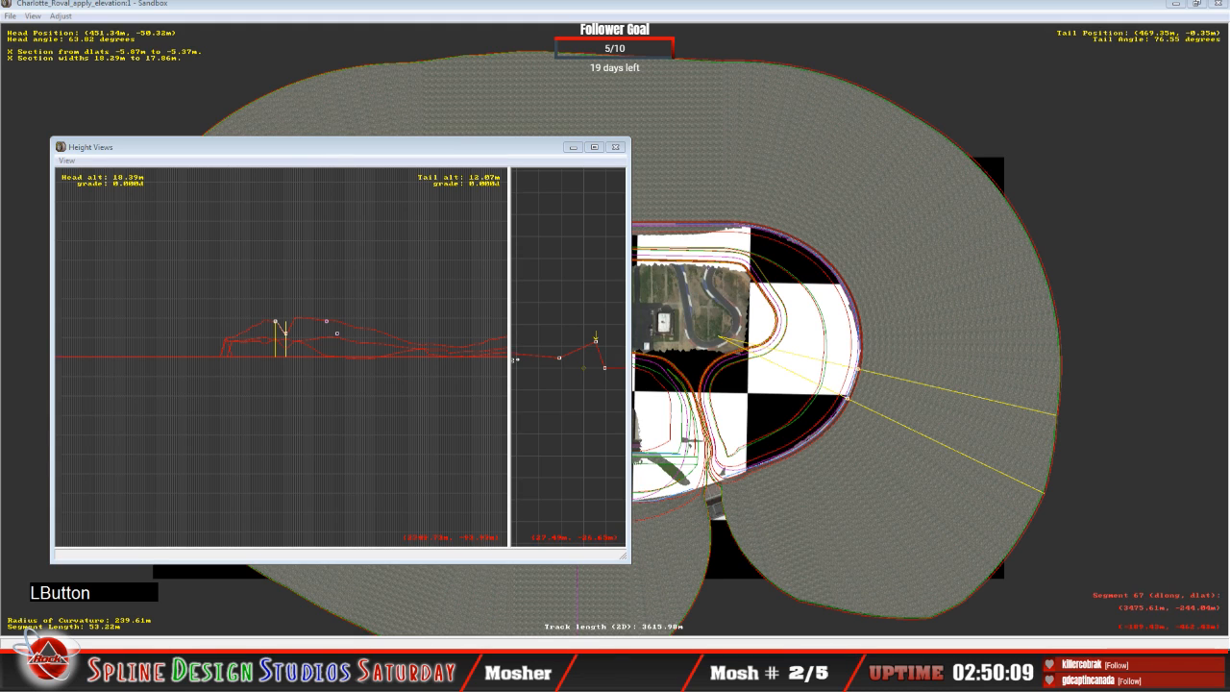
pyautogui.click(460, 591)
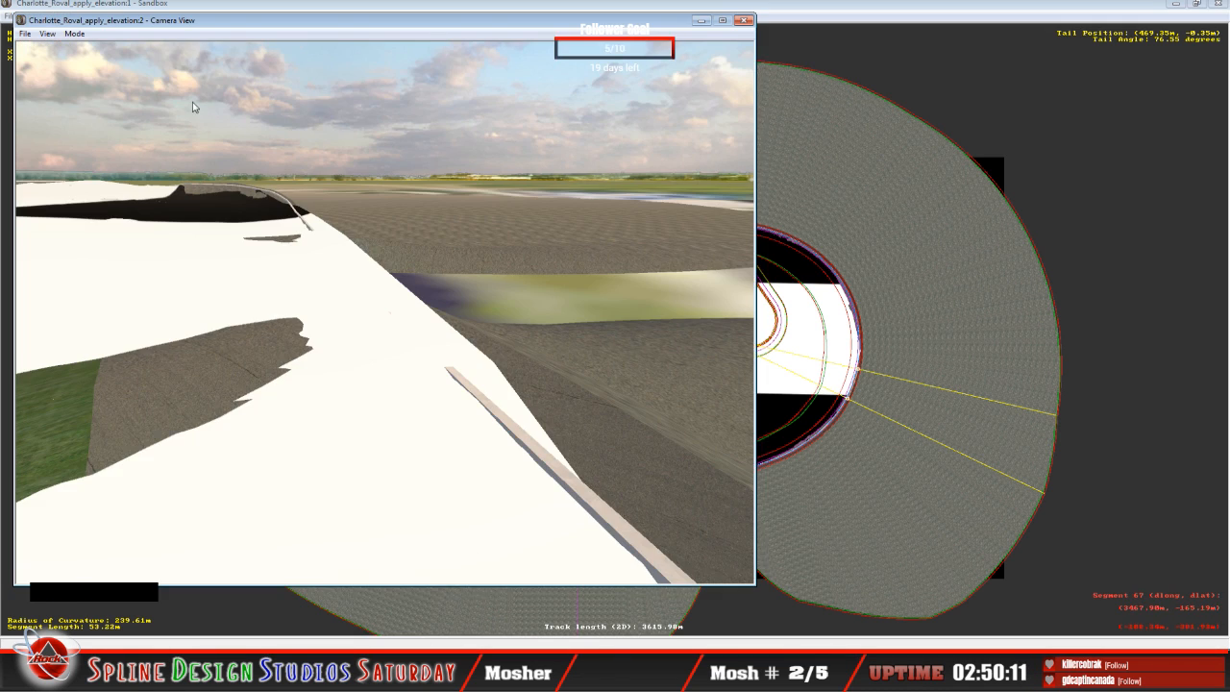
pyautogui.click(76, 34)
pyautogui.click(97, 47)
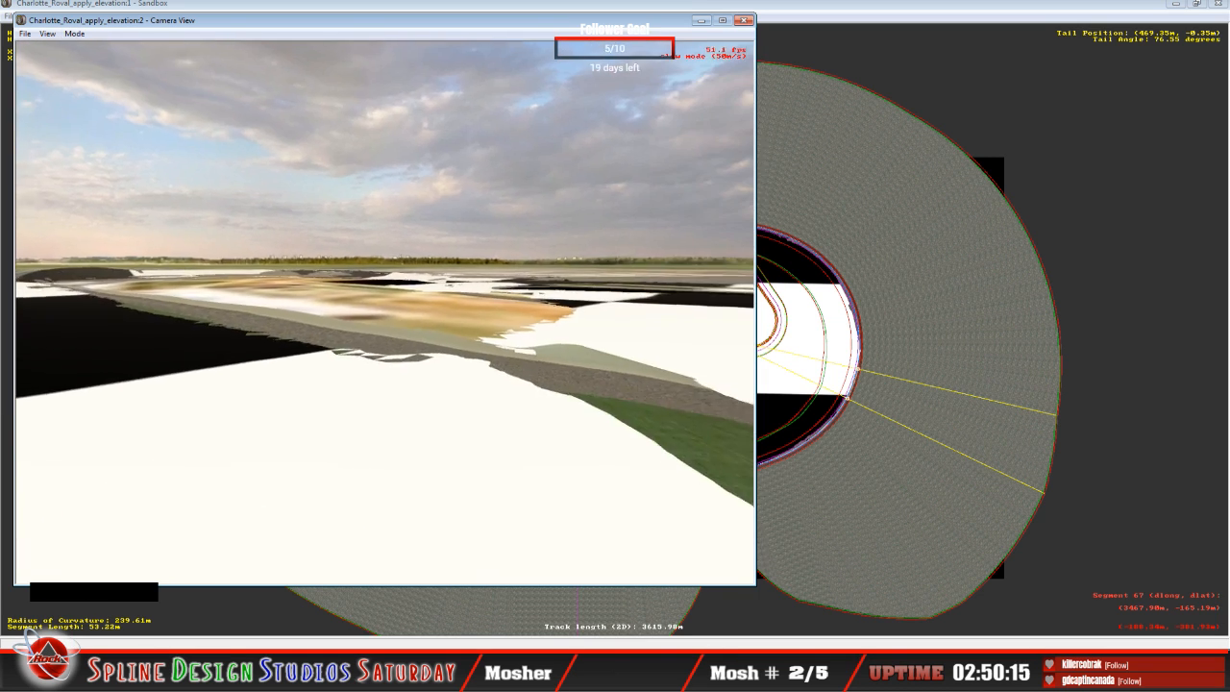
pyautogui.rightClick(385, 312)
pyautogui.moveTo(385, 313); pyautogui.dragTo(384, 301, button='right')
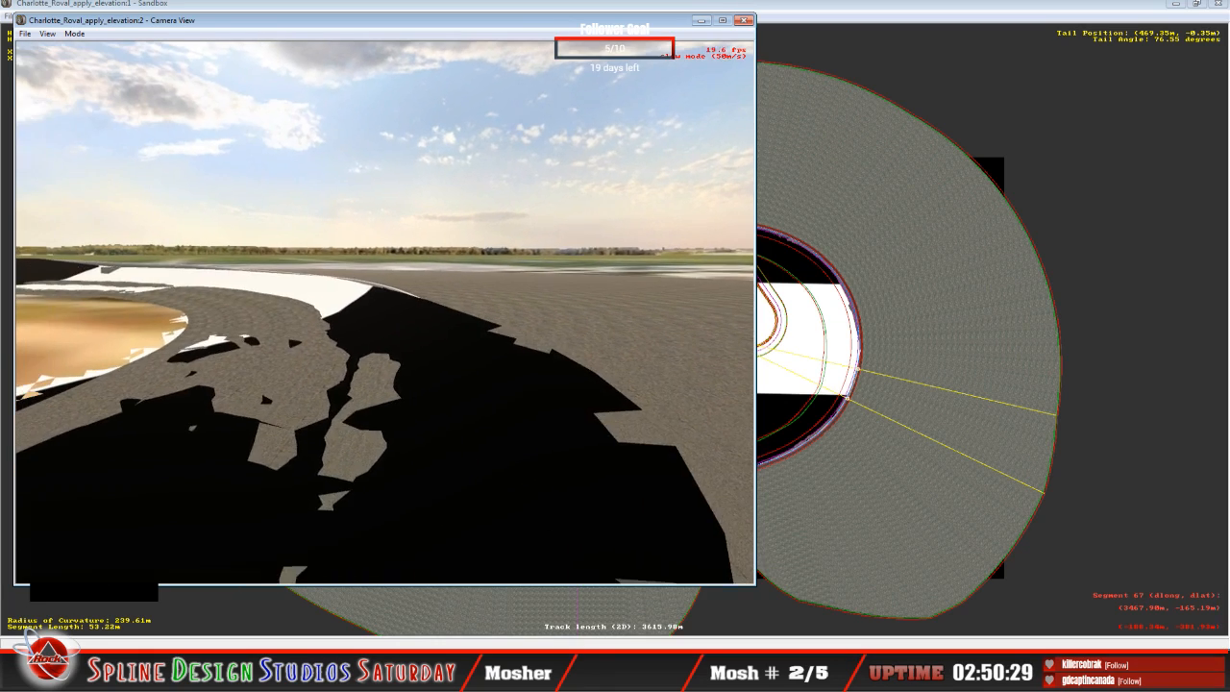
pyautogui.moveTo(384, 312); pyautogui.dragTo(413, 313)
pyautogui.moveTo(414, 312)
pyautogui.mouseDown(button='right')
pyautogui.moveTo(384, 312)
pyautogui.moveTo(413, 312)
pyautogui.mouseUp(button='right')
pyautogui.moveTo(414, 313); pyautogui.dragTo(413, 312)
pyautogui.press('space')
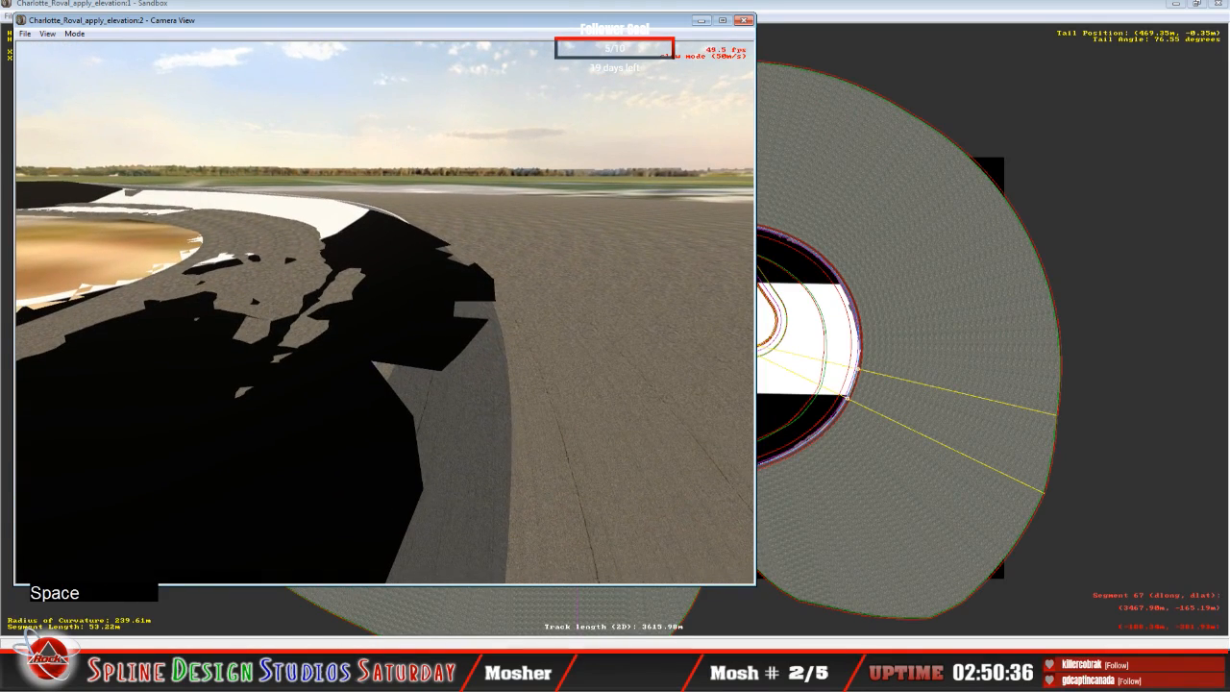
# Step: Arrange Height Views beside the Camera View, with the altitude profile enlarged around the dip at the 53.22 m curve
pyautogui.click(882, 13)
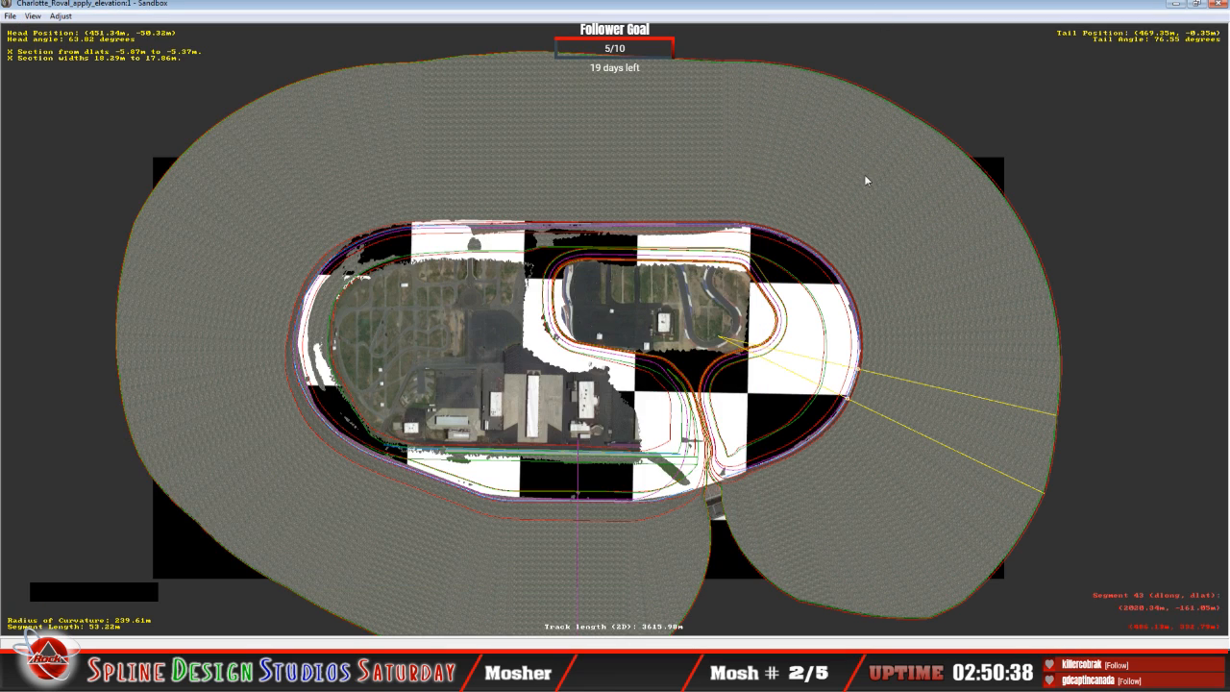
pyautogui.click(410, 646)
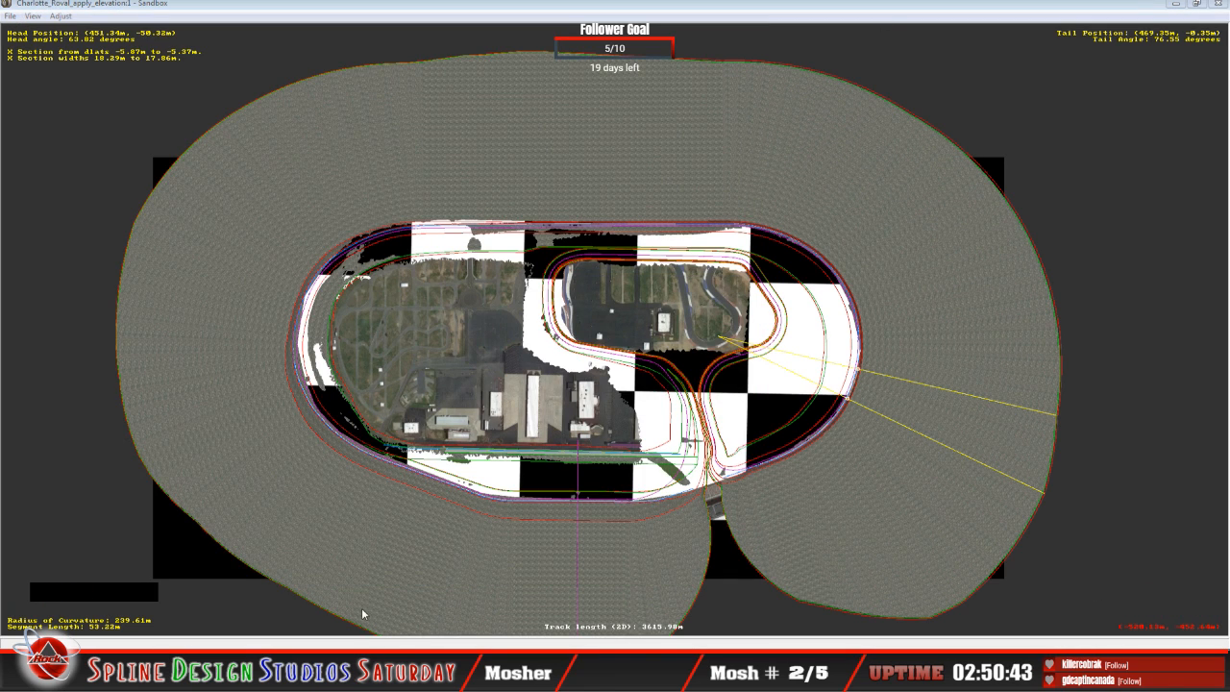
pyautogui.click(365, 637)
pyautogui.press('c')
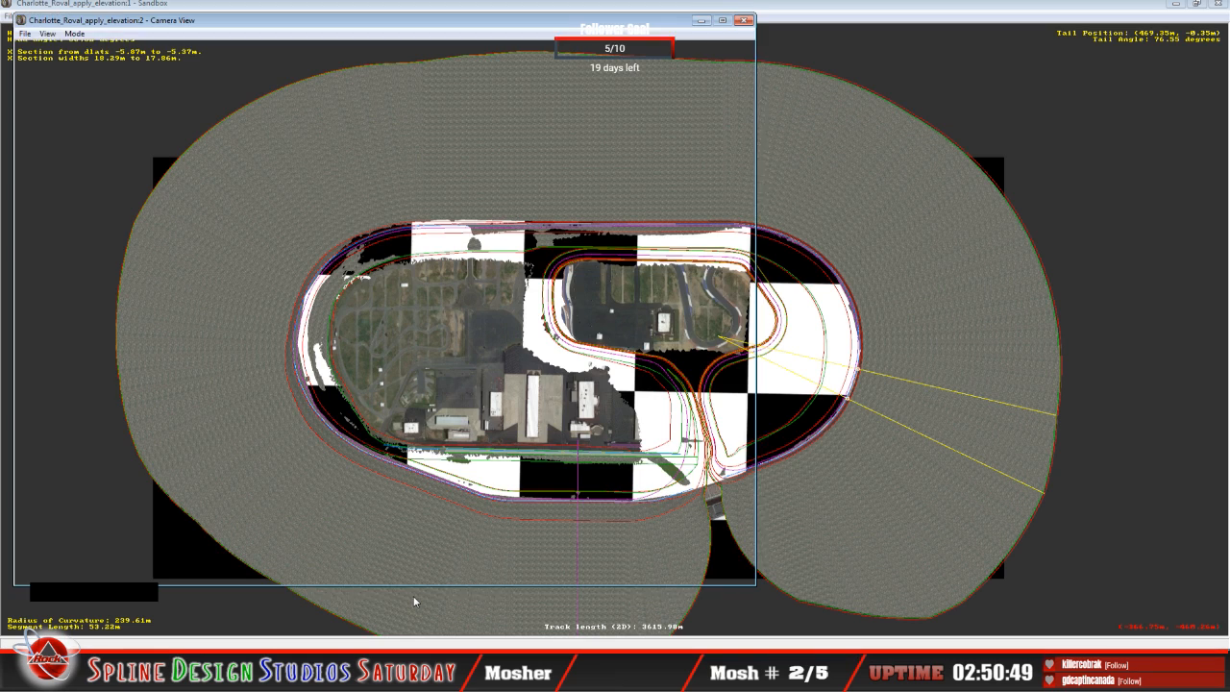
pyautogui.click(392, 617)
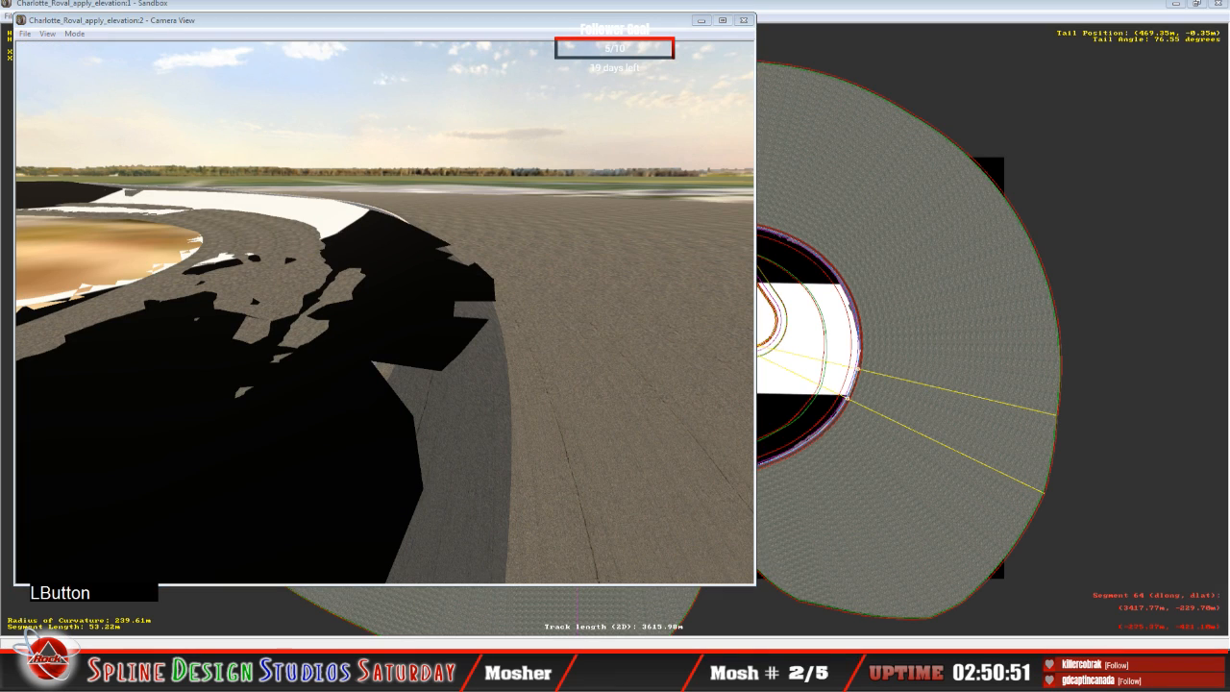
pyautogui.press('h')
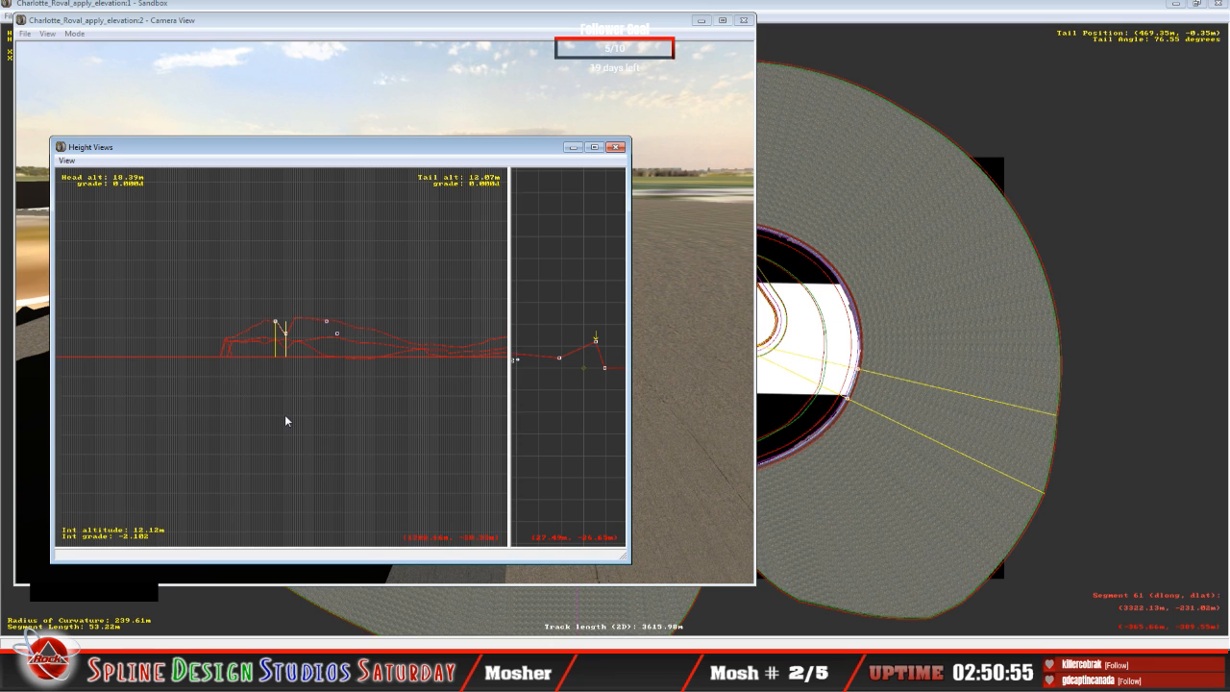
pyautogui.press('z')
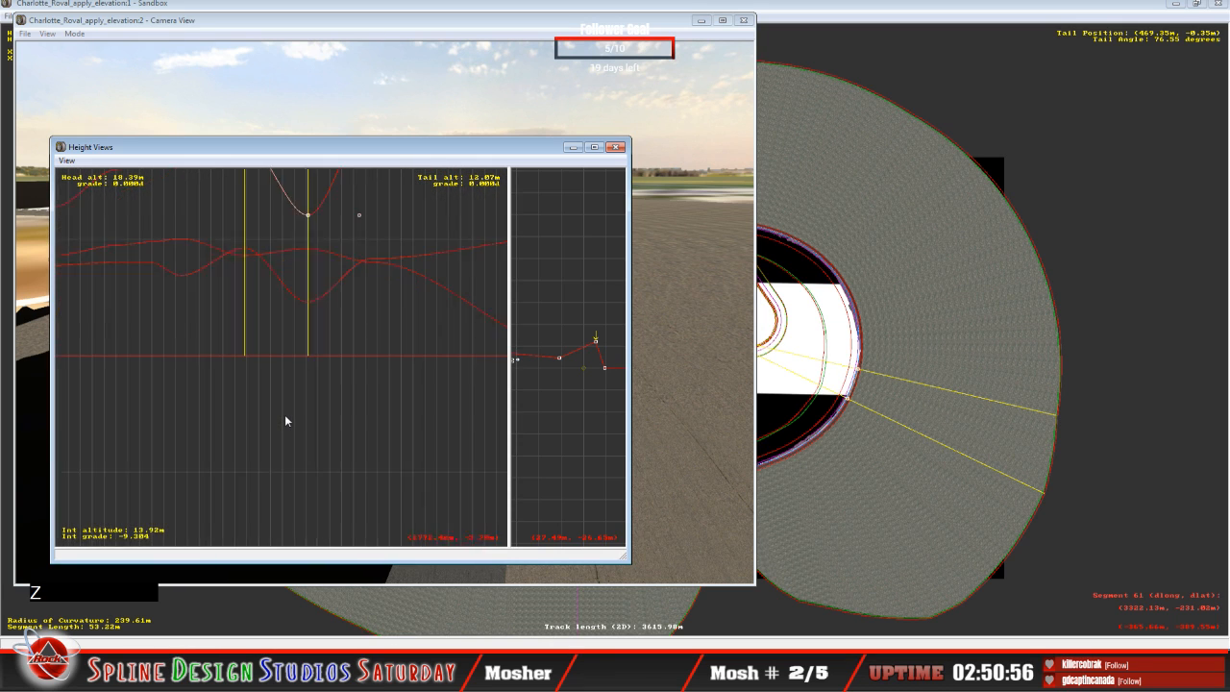
pyautogui.press('c')
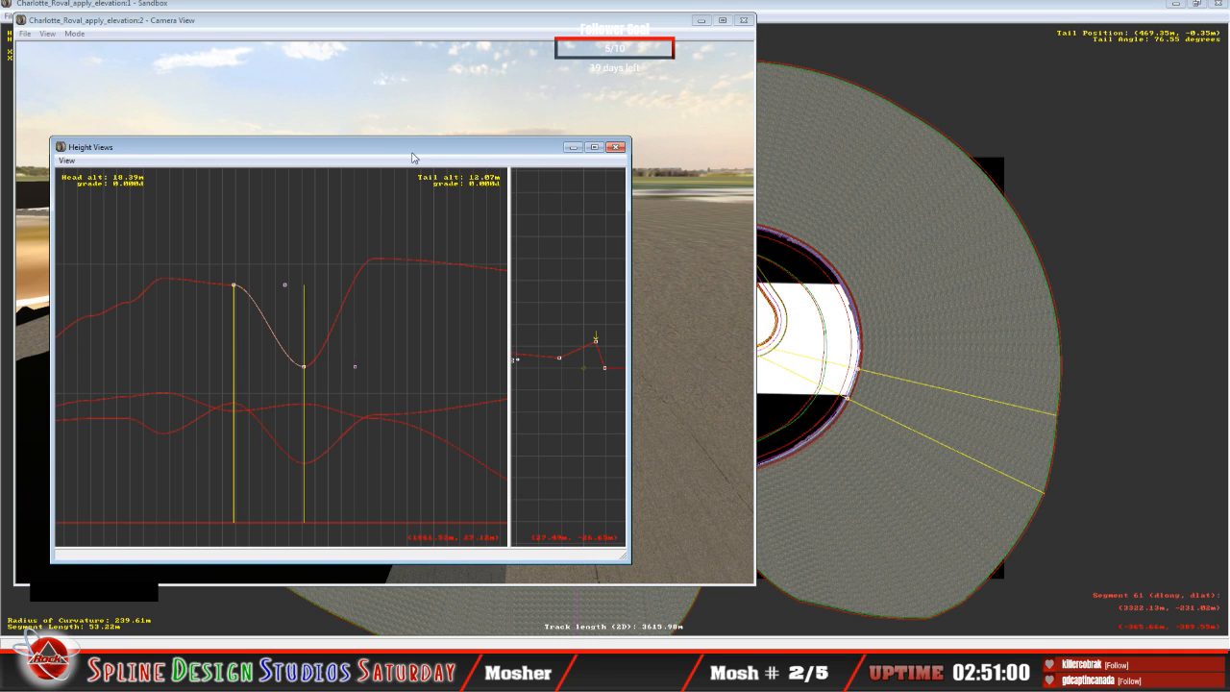
pyautogui.moveTo(412, 153); pyautogui.dragTo(949, 183)
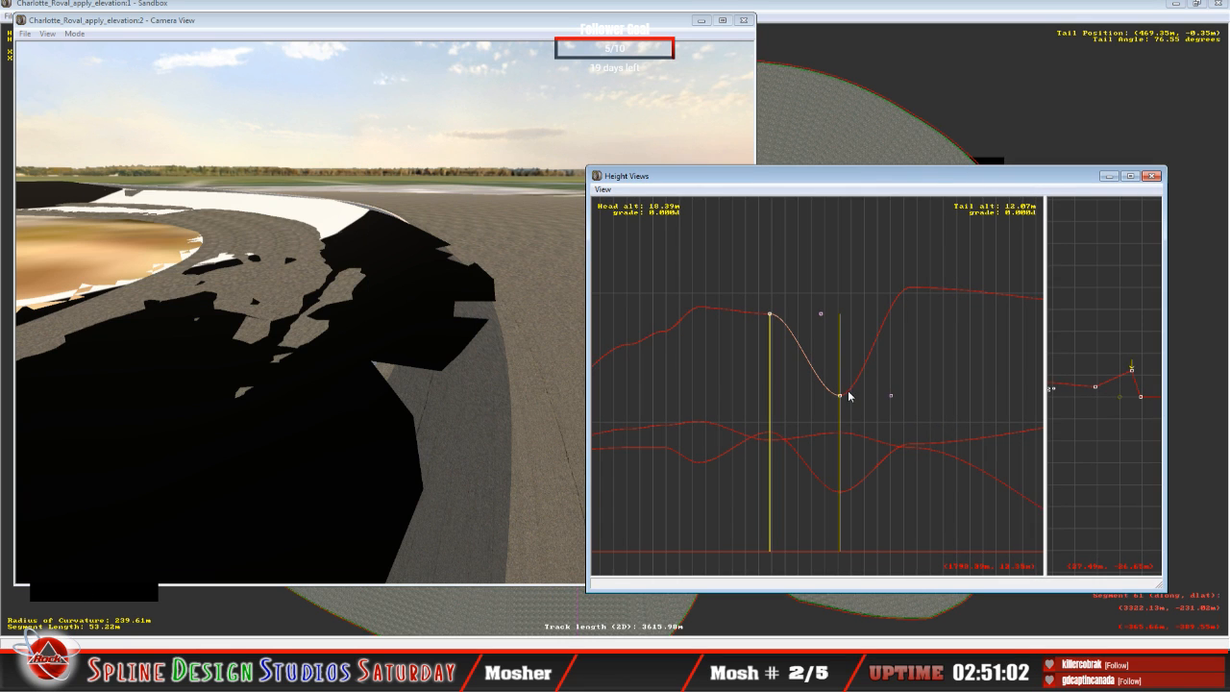
# Step: Raise the outer-edge altitude at the tail of the 53.22 m curve to about 18.08 m and inspect the banked turn in the Camera View
pyautogui.moveTo(843, 392); pyautogui.dragTo(846, 319)
pyautogui.press('Tab')
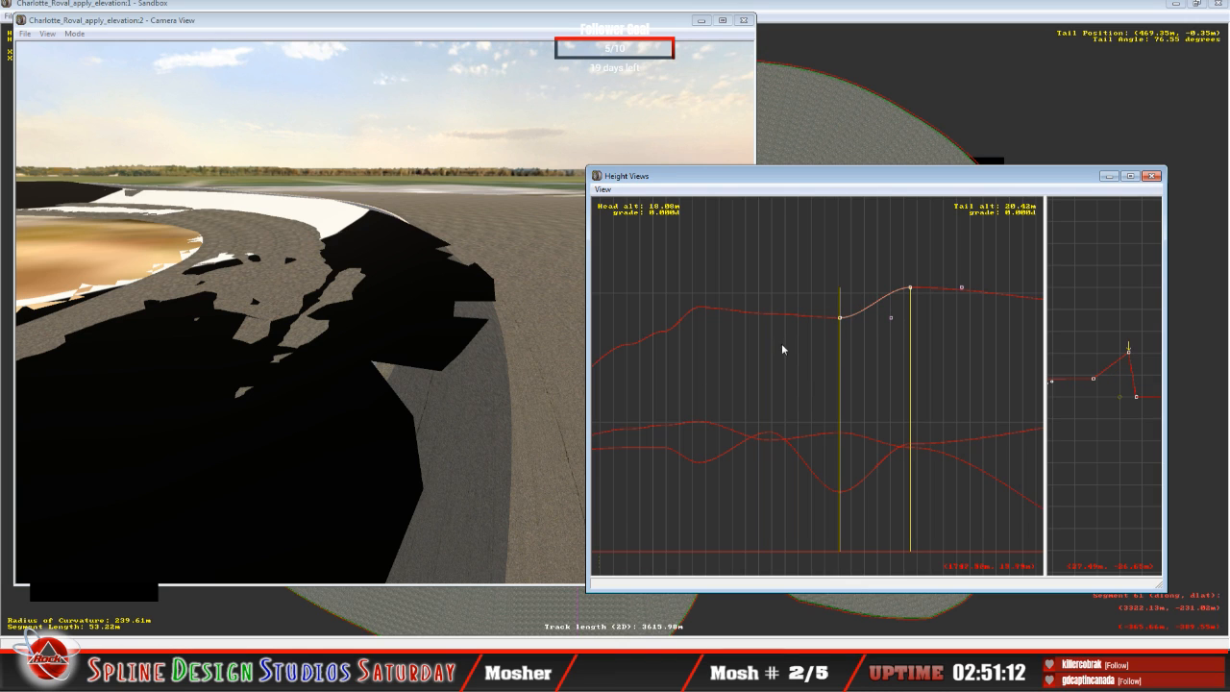
pyautogui.click(195, 50)
pyautogui.click(74, 34)
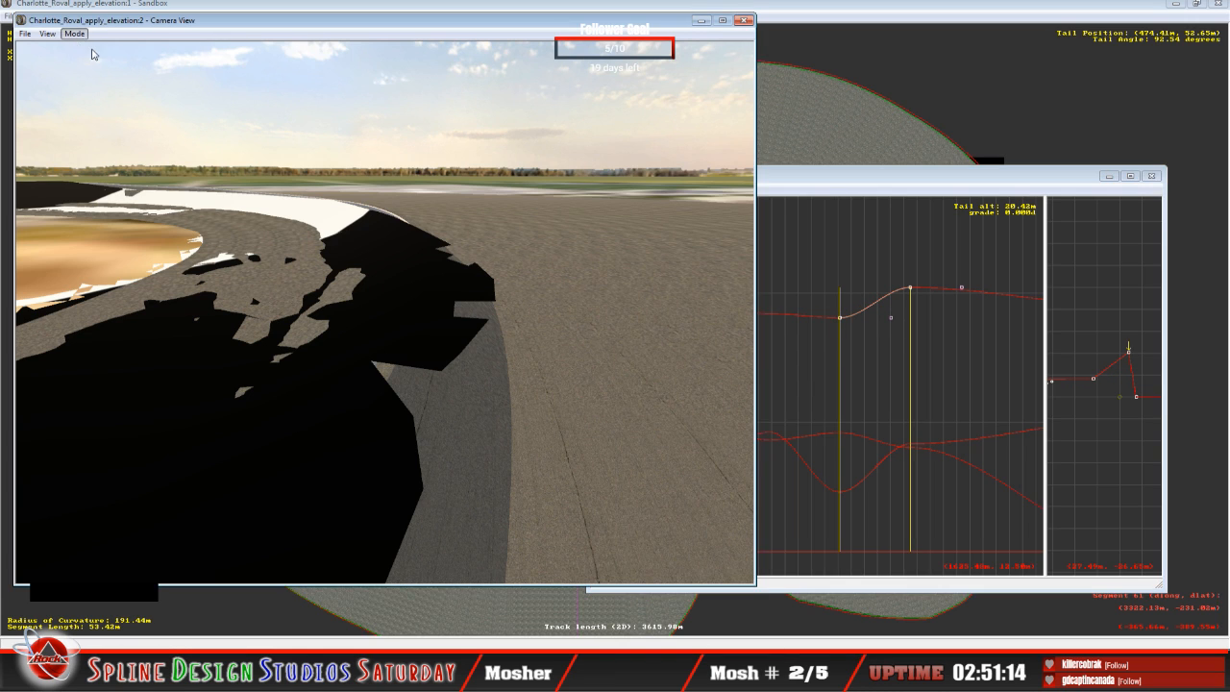
pyautogui.click(102, 62)
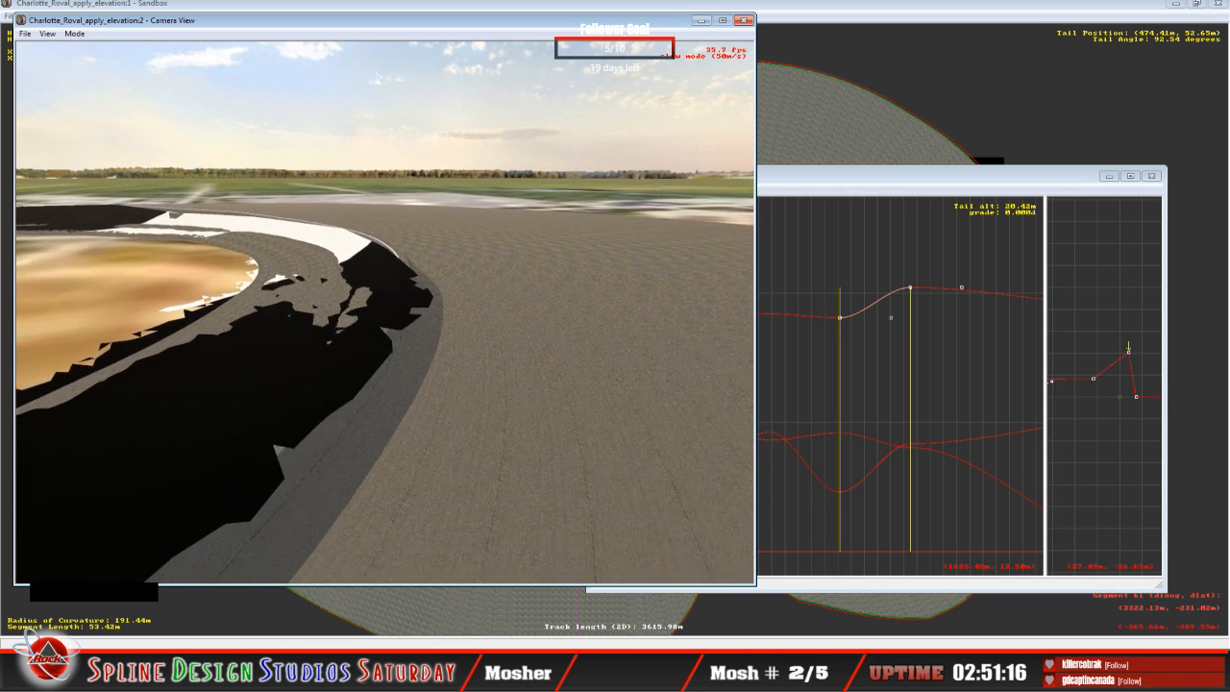
pyautogui.press('space')
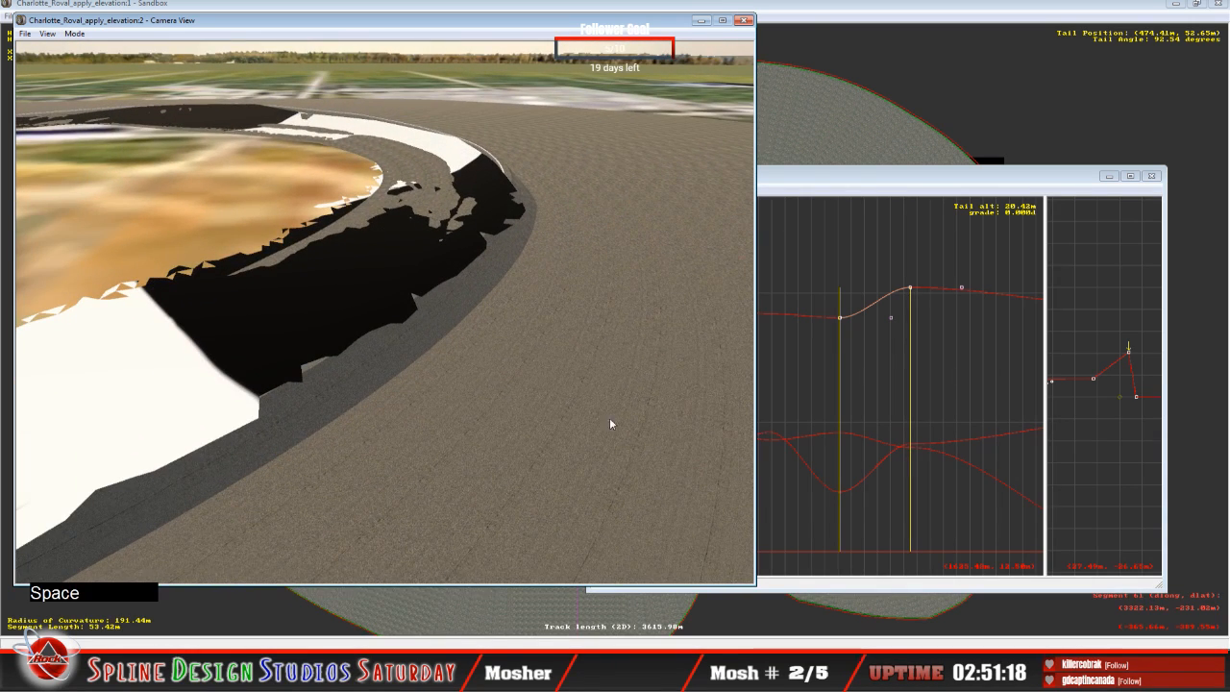
# Step: Smooth the outer-edge profile by raising the 53.22 m curve's tail altitude to about 20.27 m and its head altitude to about 19.73 m
pyautogui.click(867, 214)
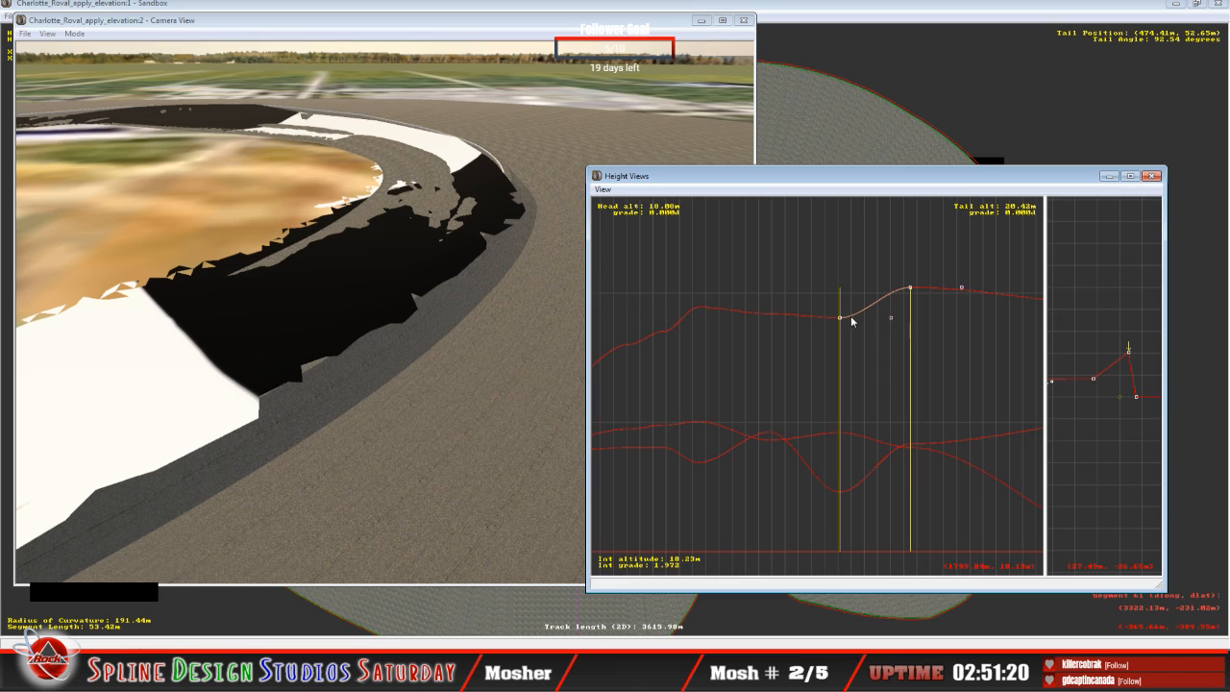
pyautogui.moveTo(843, 318); pyautogui.dragTo(842, 287)
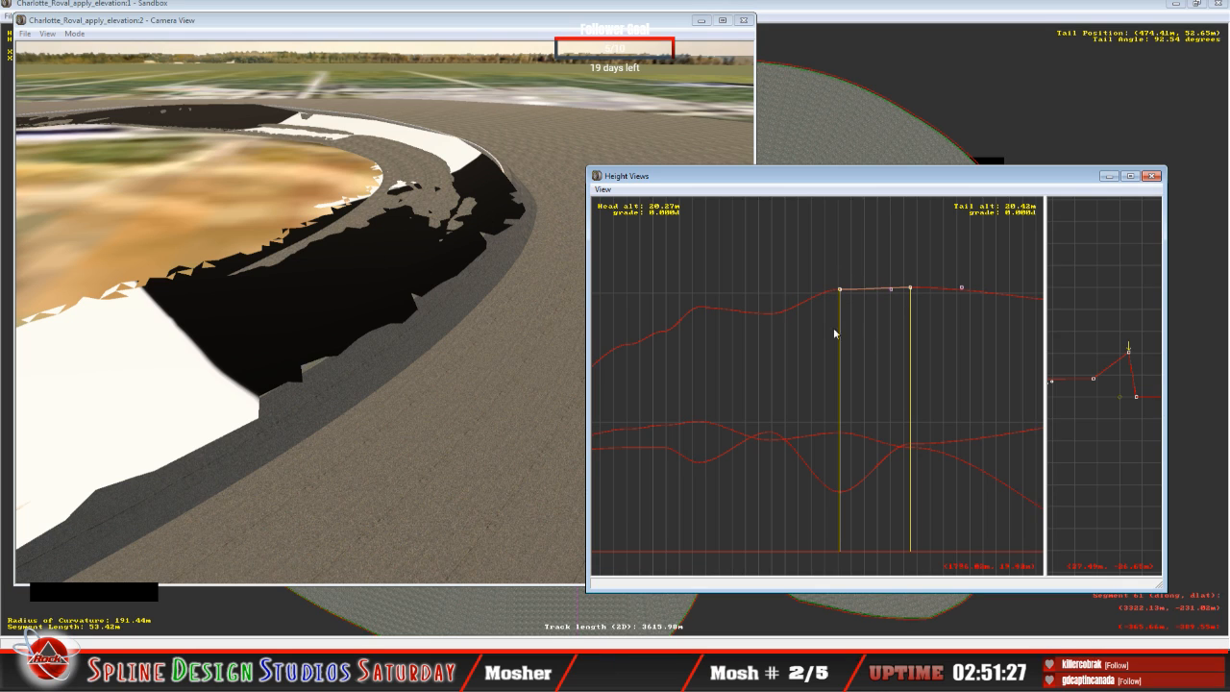
pyautogui.press('Down')
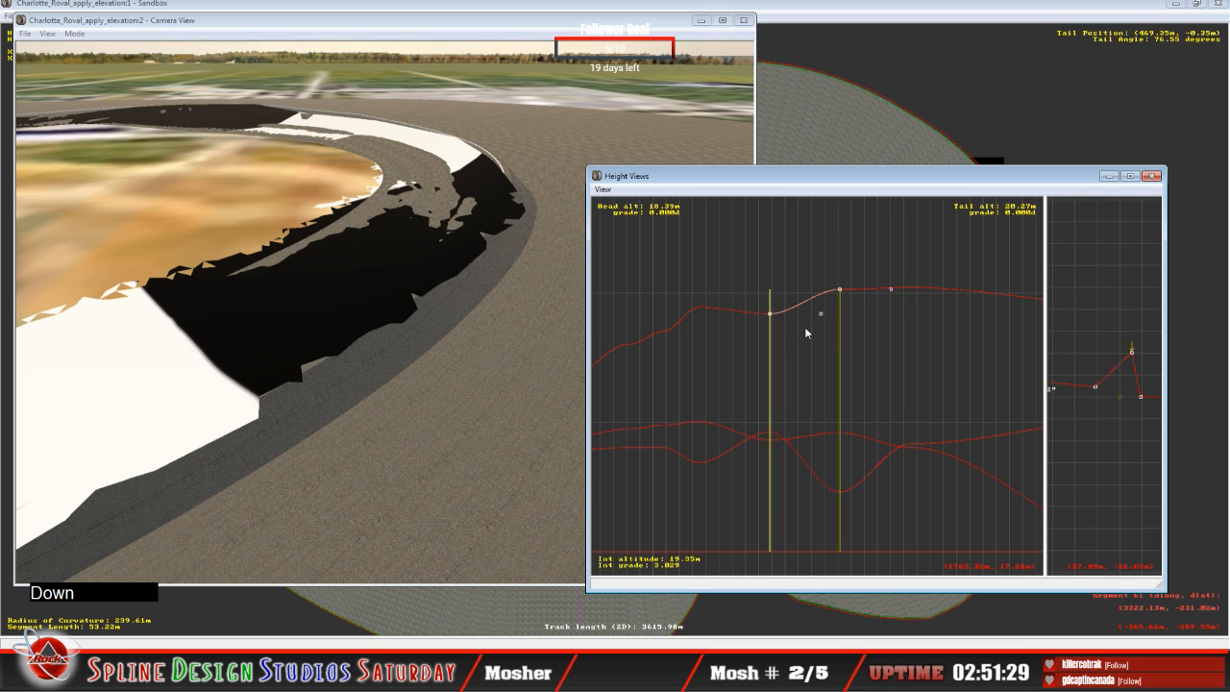
pyautogui.moveTo(771, 317); pyautogui.dragTo(768, 294)
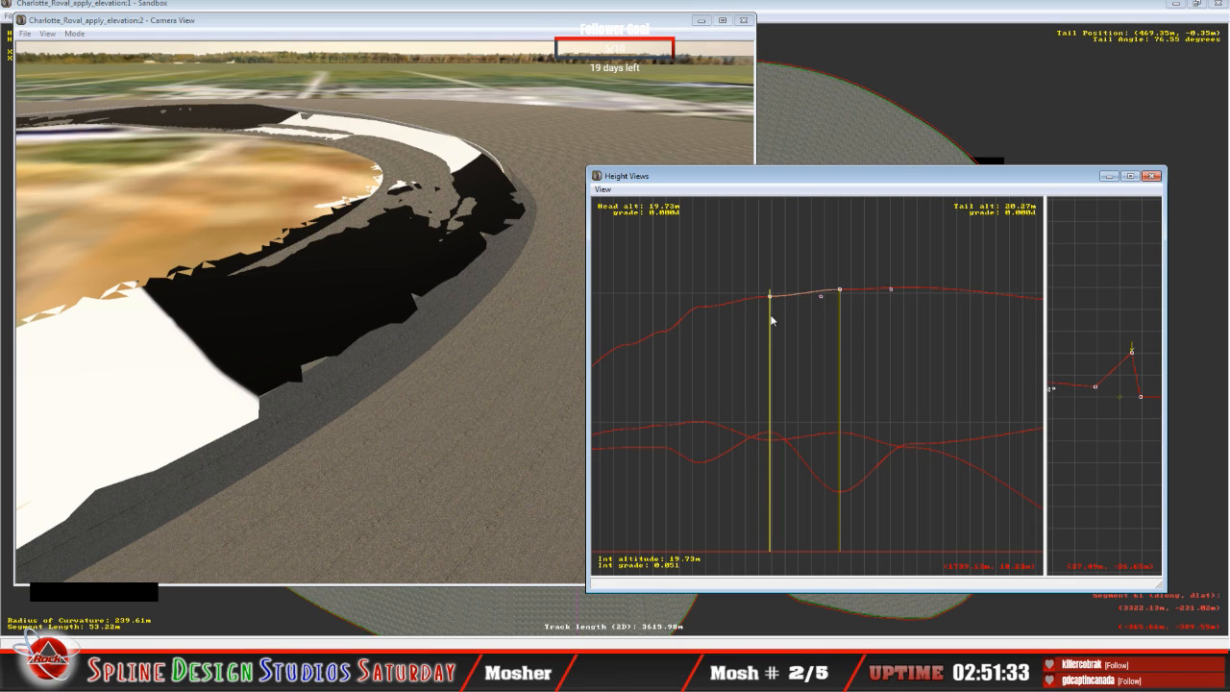
# Step: Raise the outer-edge head altitude of the preceding 26.44 m curve to about 17.21 m
pyautogui.click(740, 376)
pyautogui.press('c')
pyautogui.press('c')
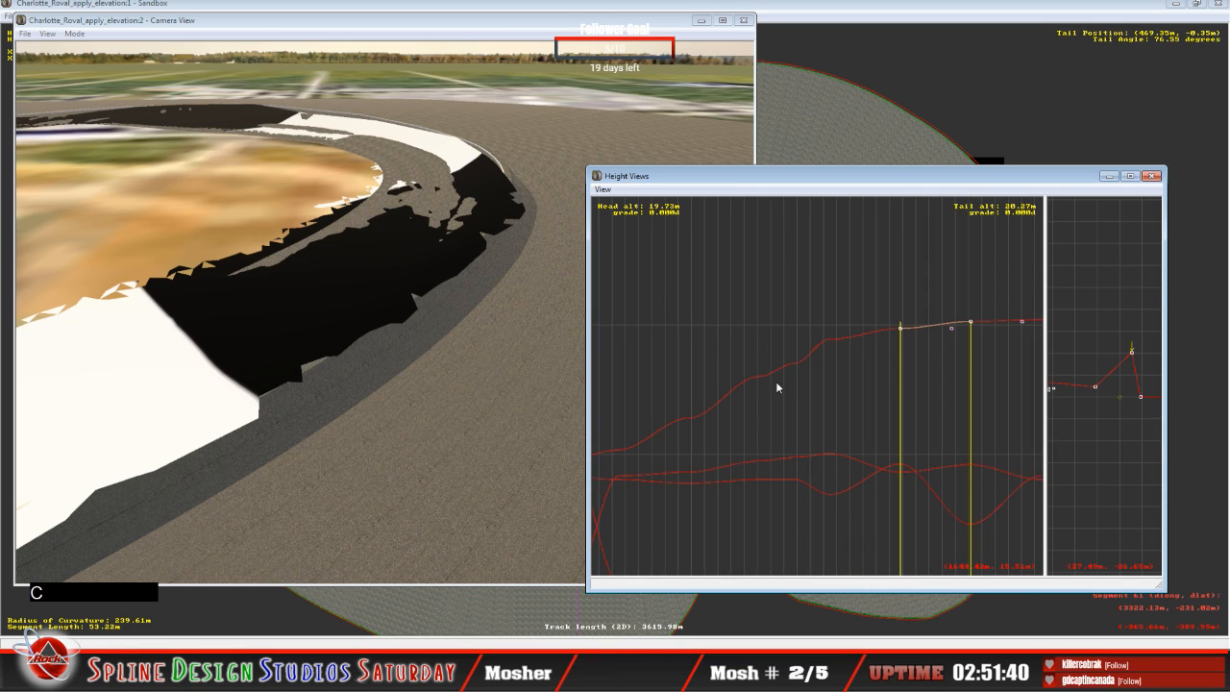
pyautogui.press('Down')
pyautogui.press('Down')
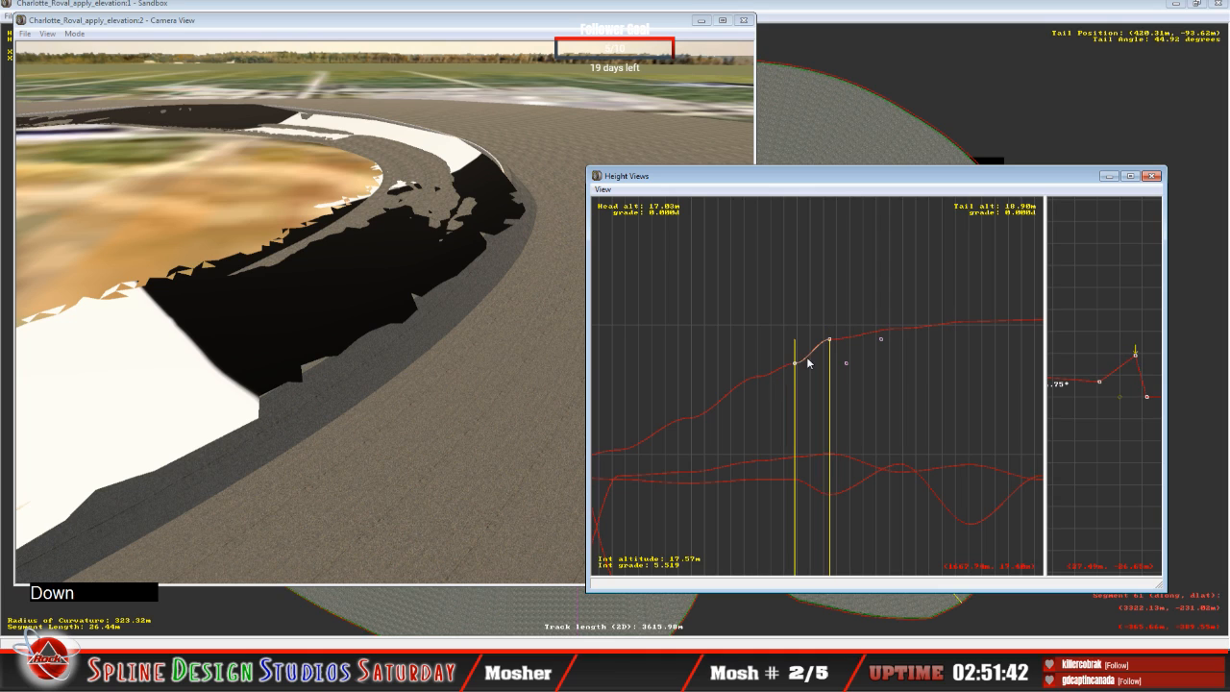
pyautogui.click(796, 362)
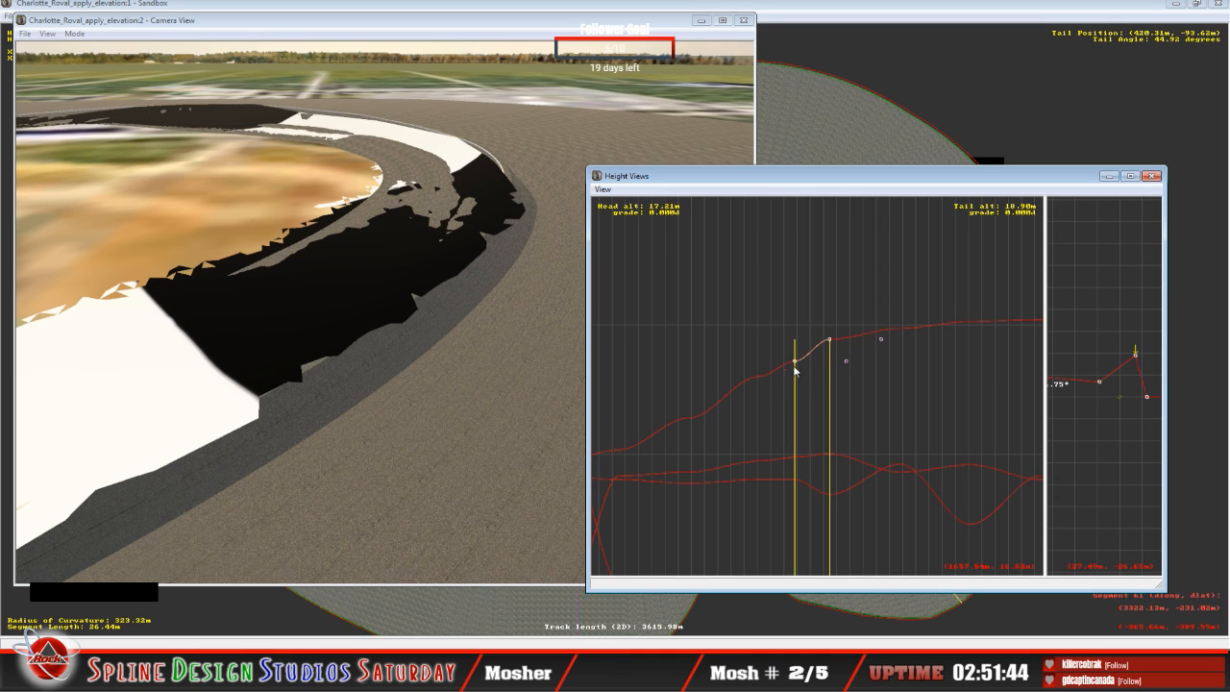
# Step: Select the 53.54 m curve of 221.28 m radius and compare its outer-edge height profile with the preceding segment
pyautogui.click(754, 385)
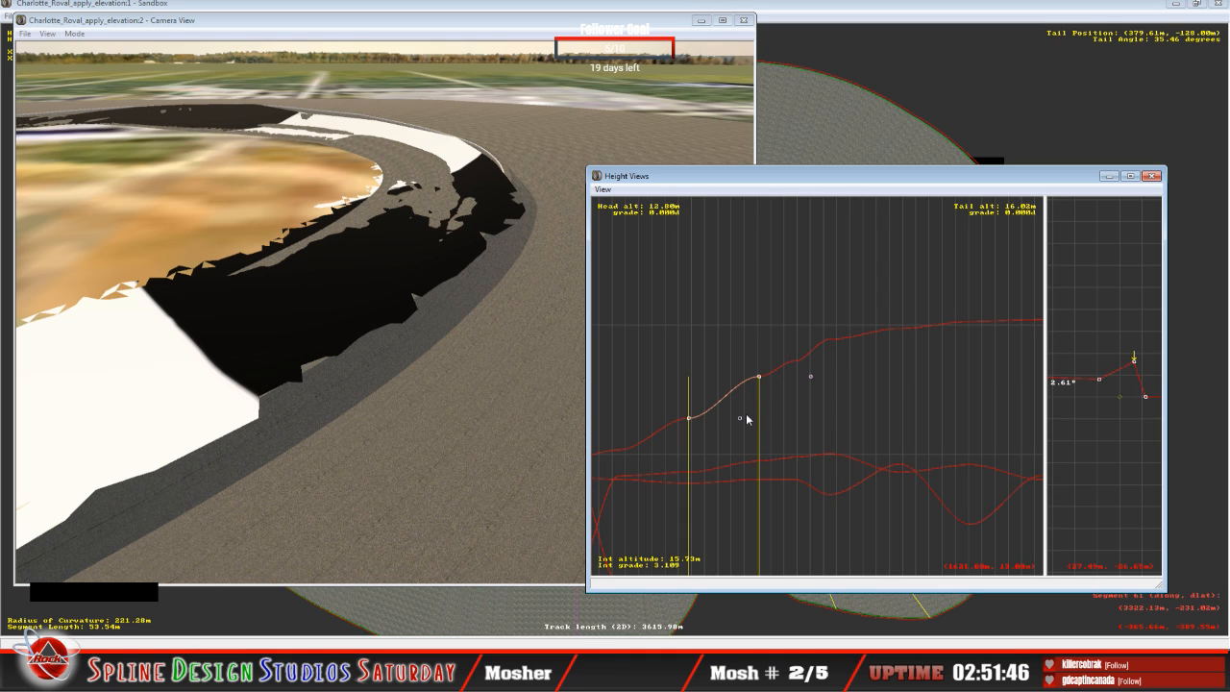
pyautogui.click(744, 414)
pyautogui.click(724, 398)
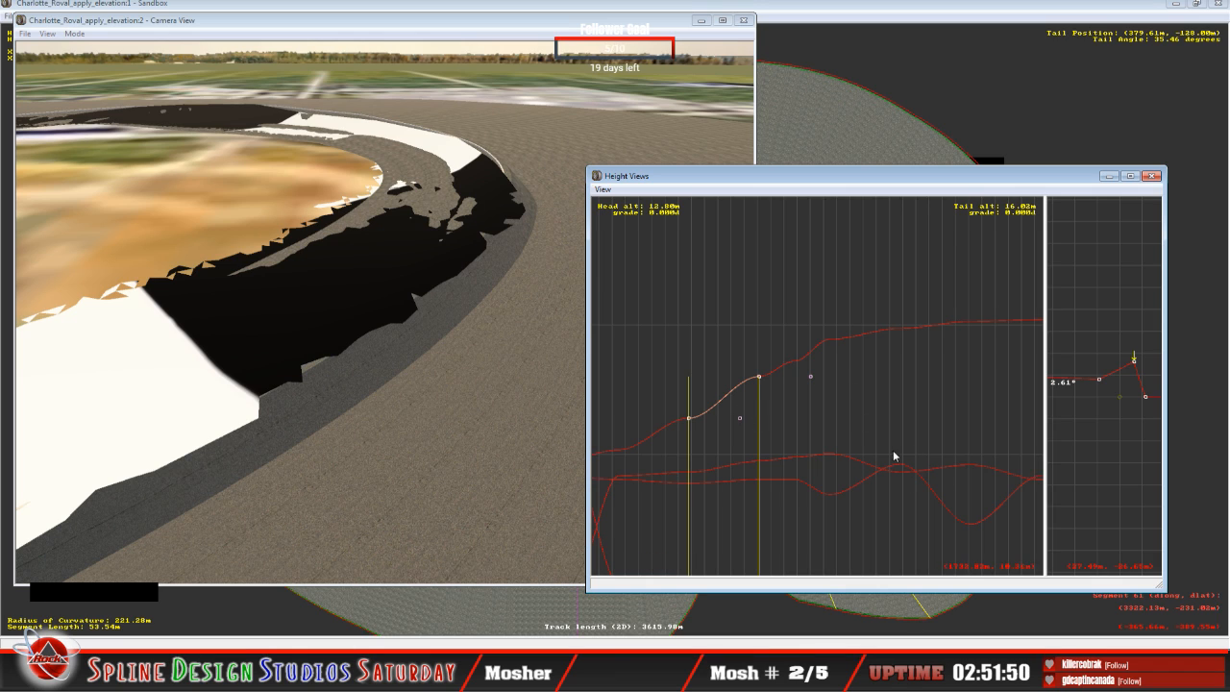
pyautogui.press('Down')
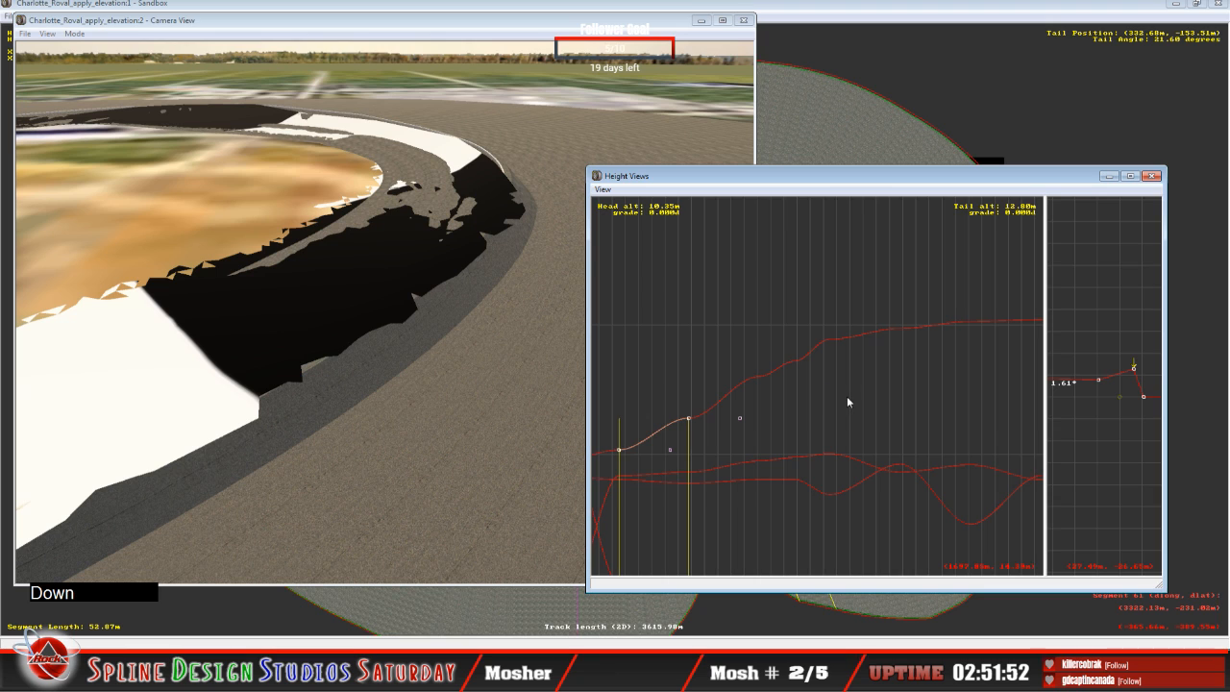
pyautogui.press('Up')
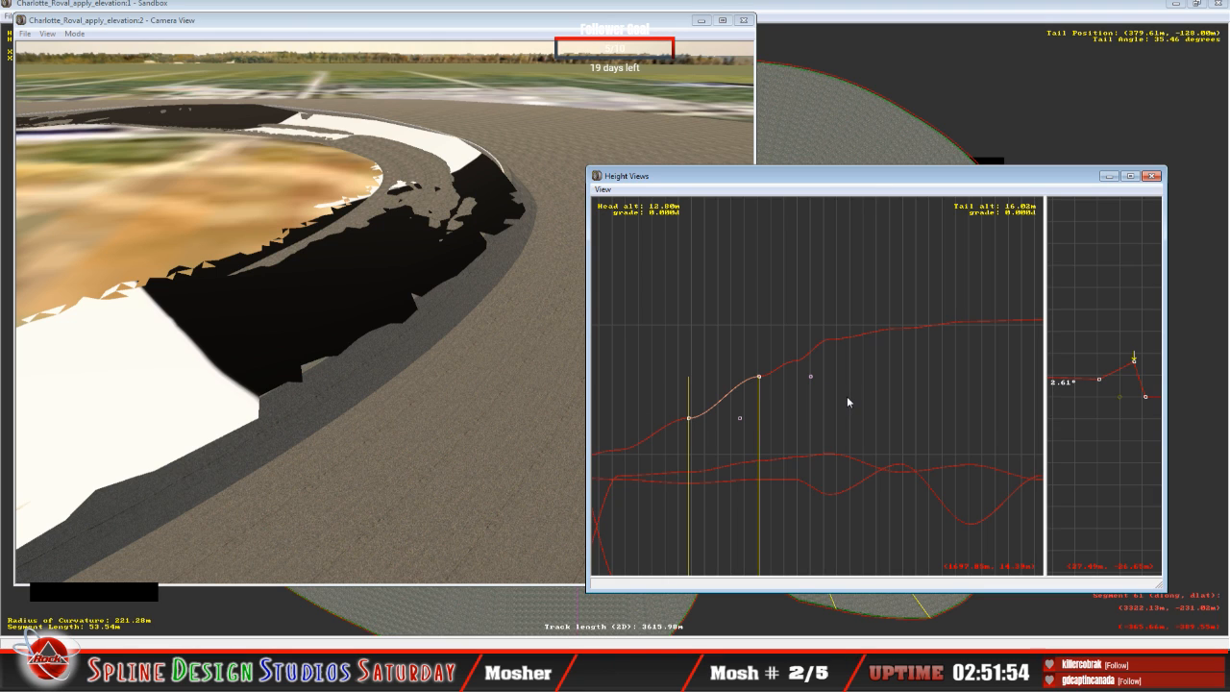
# Step: Select the dipping inner height profile of the 53.22 m curve, locate the segment on the track plan, and restore the Height Views and Camera View
pyautogui.scroll(-5, 847, 396)
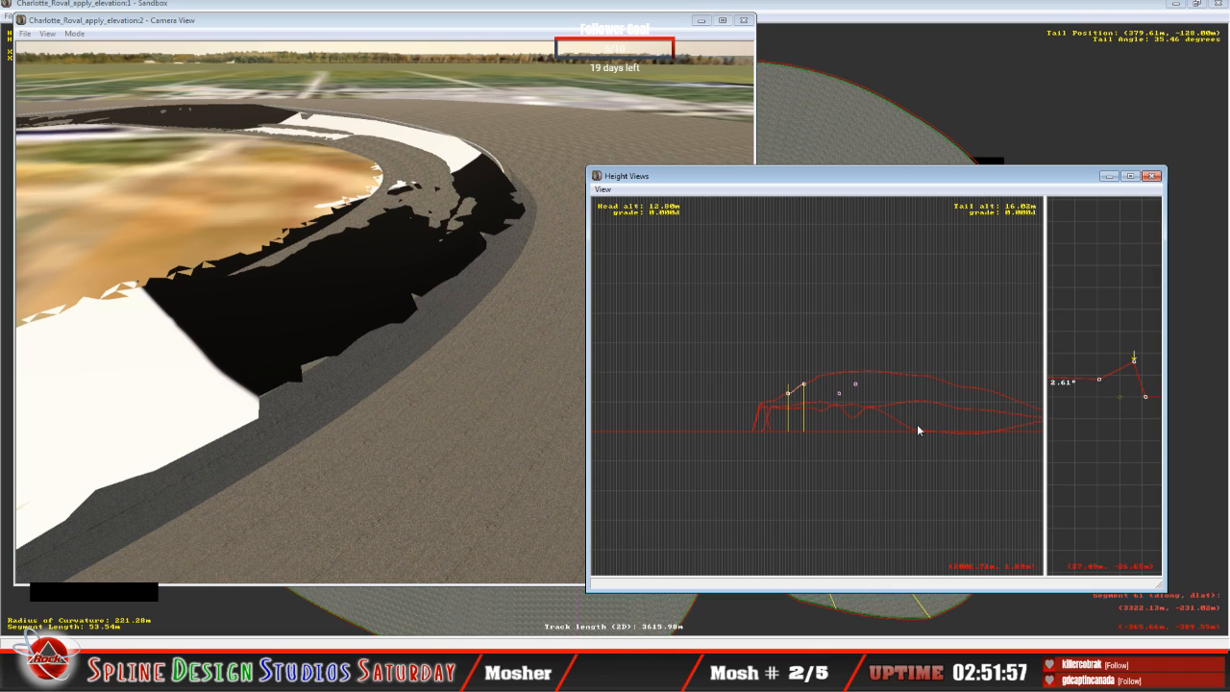
pyautogui.rightClick(973, 420)
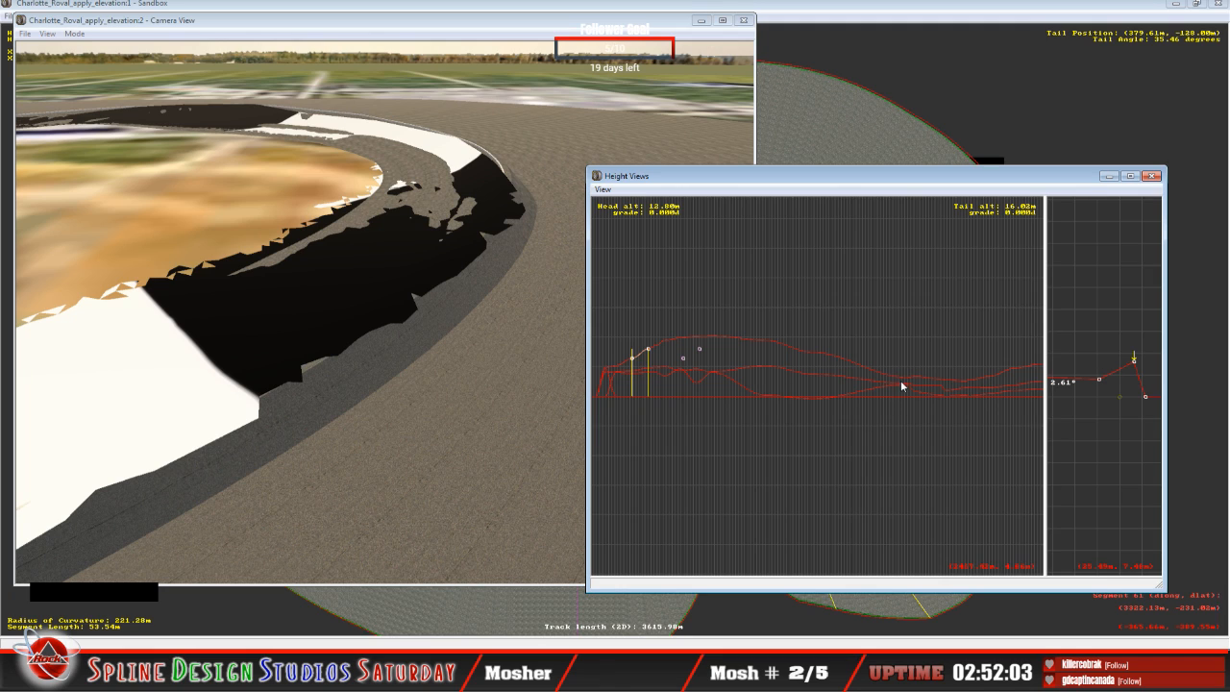
pyautogui.click(696, 379)
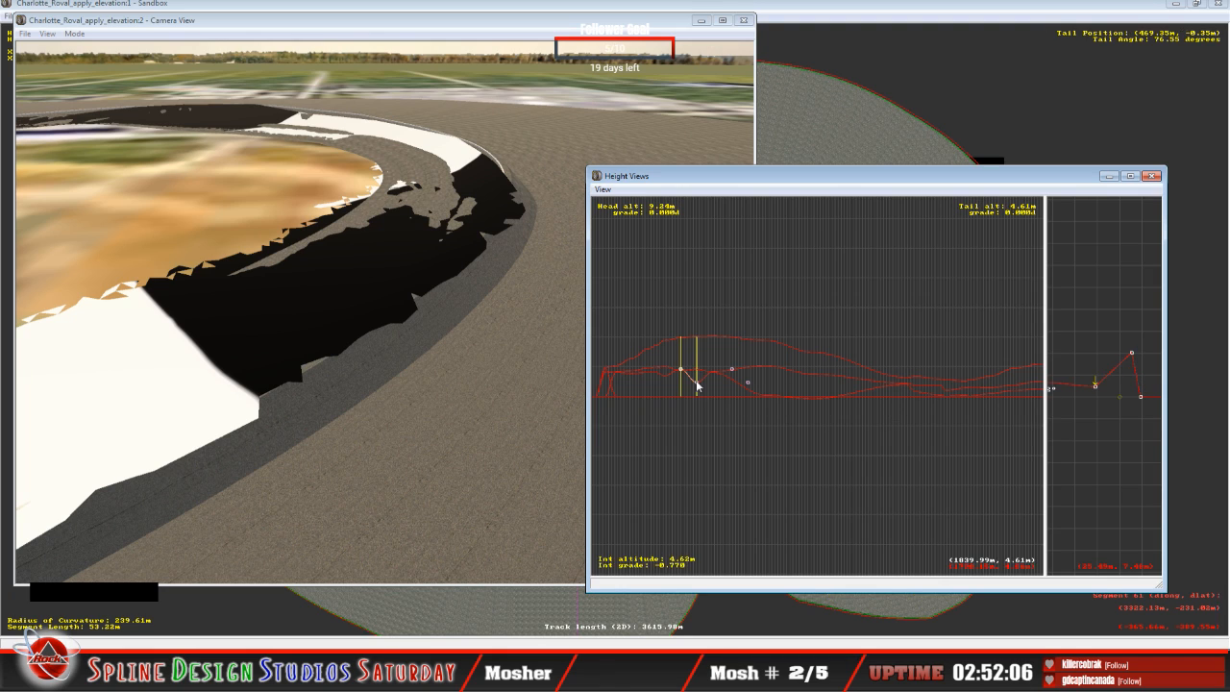
pyautogui.click(760, 14)
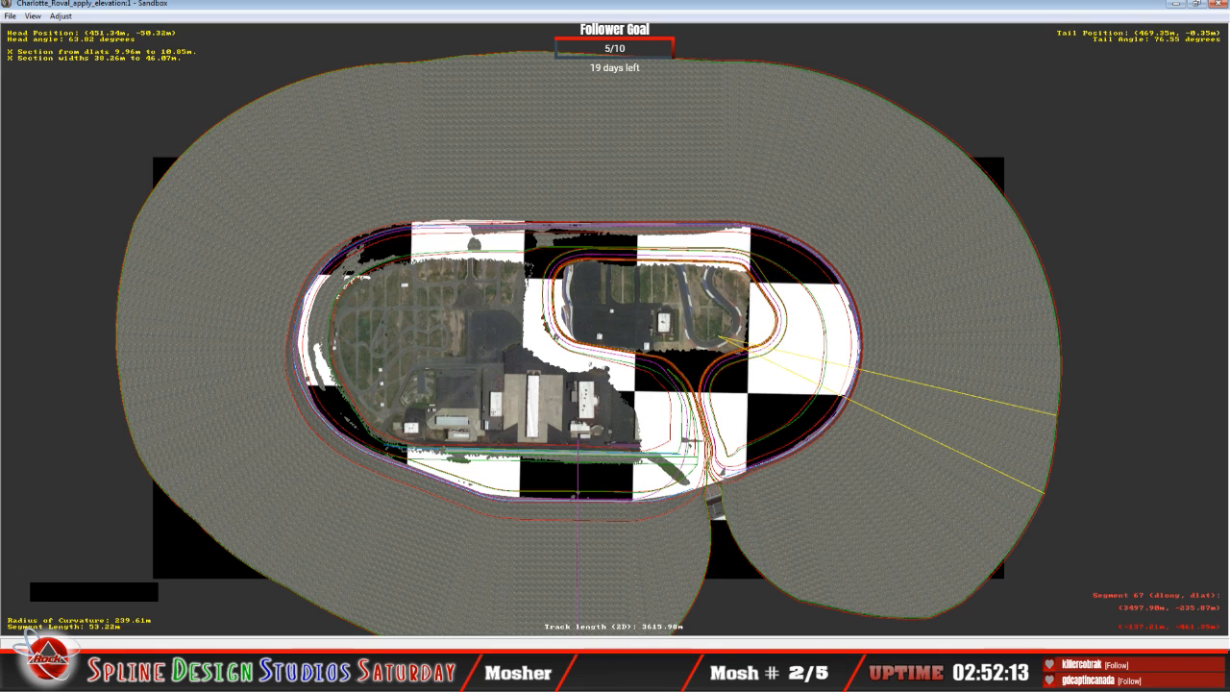
pyautogui.click(414, 673)
pyautogui.click(413, 620)
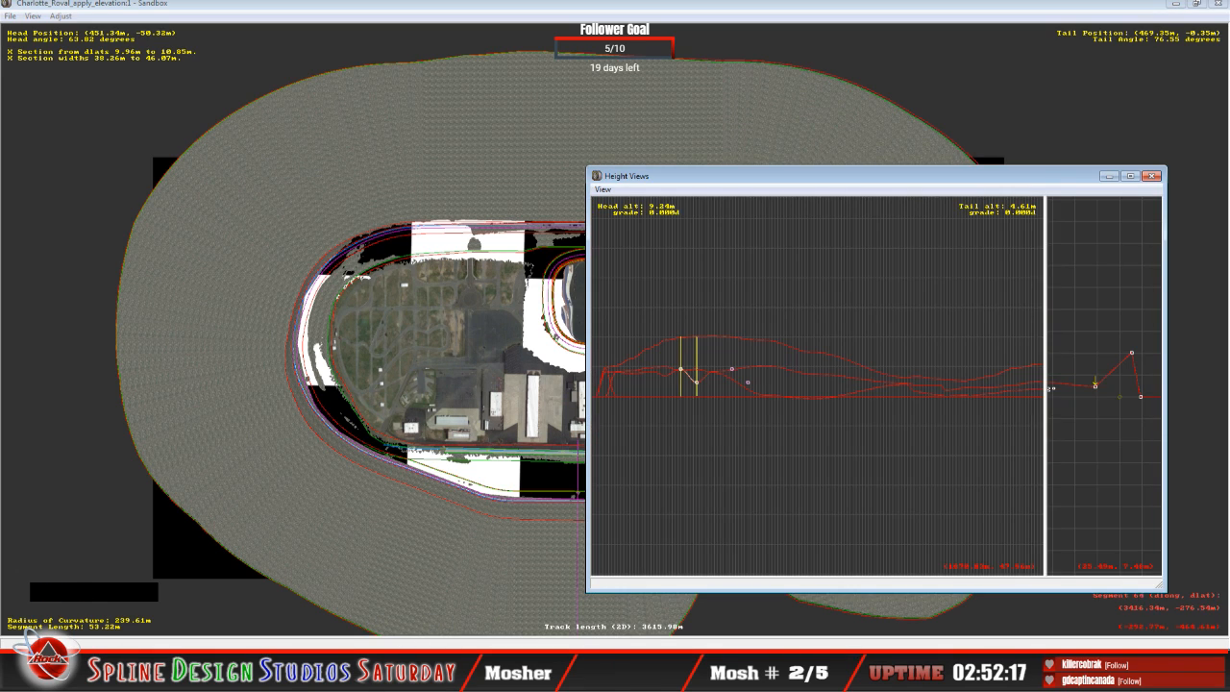
pyautogui.click(389, 673)
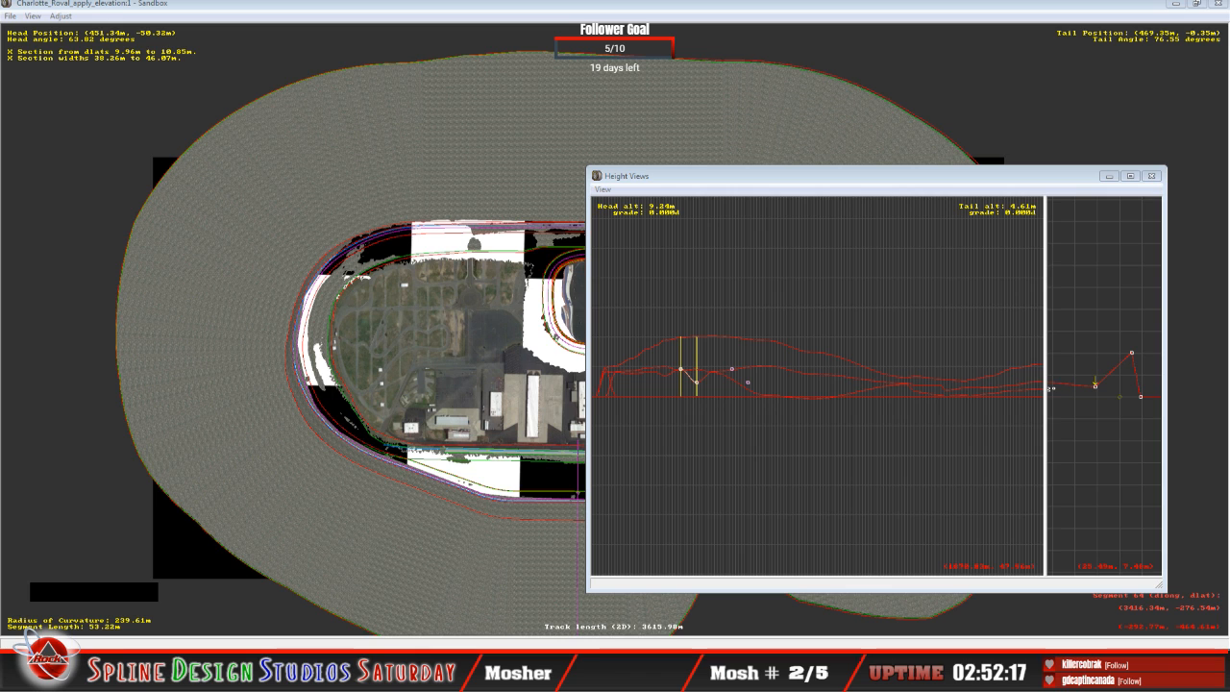
pyautogui.click(371, 591)
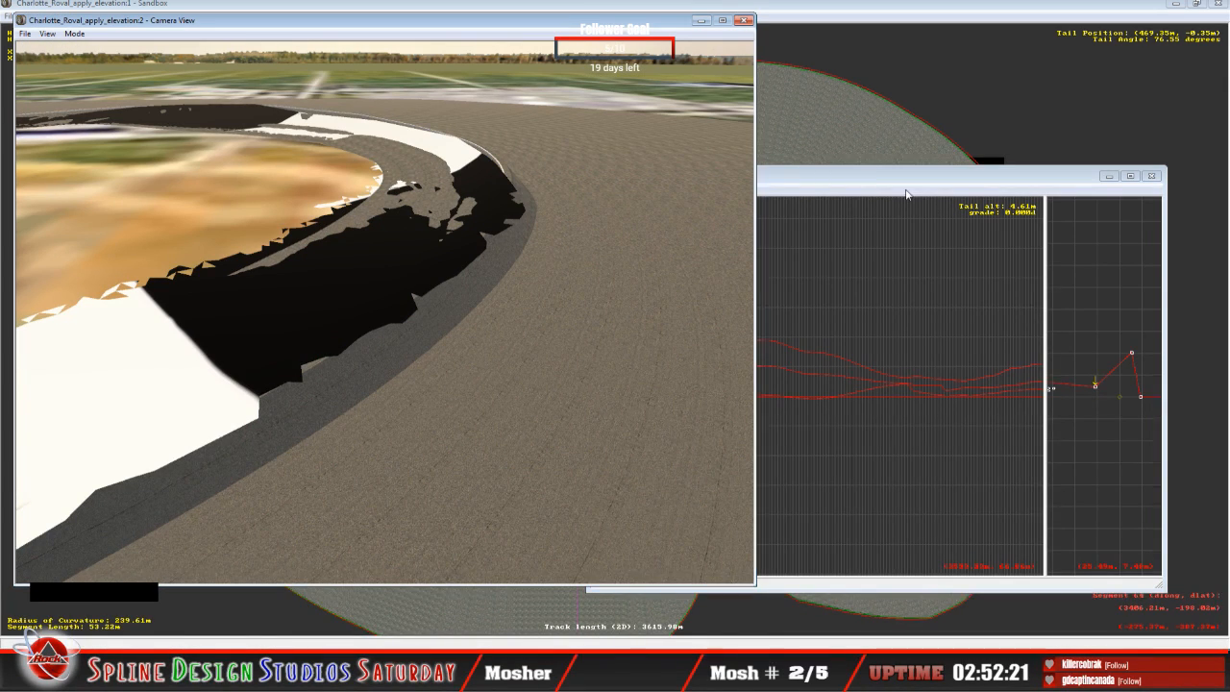
pyautogui.click(928, 320)
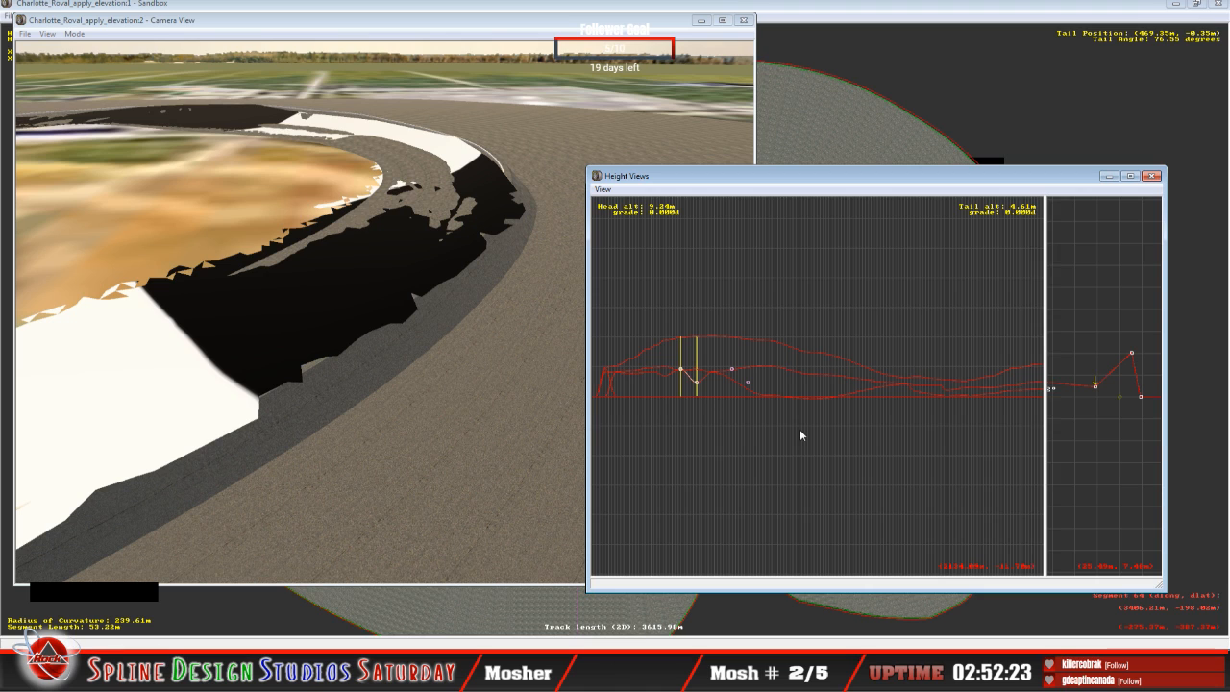
# Step: Examine the lower height profiles enlarged around the dip at the tail of the 53.22 m curve
pyautogui.press('z')
pyautogui.press('c')
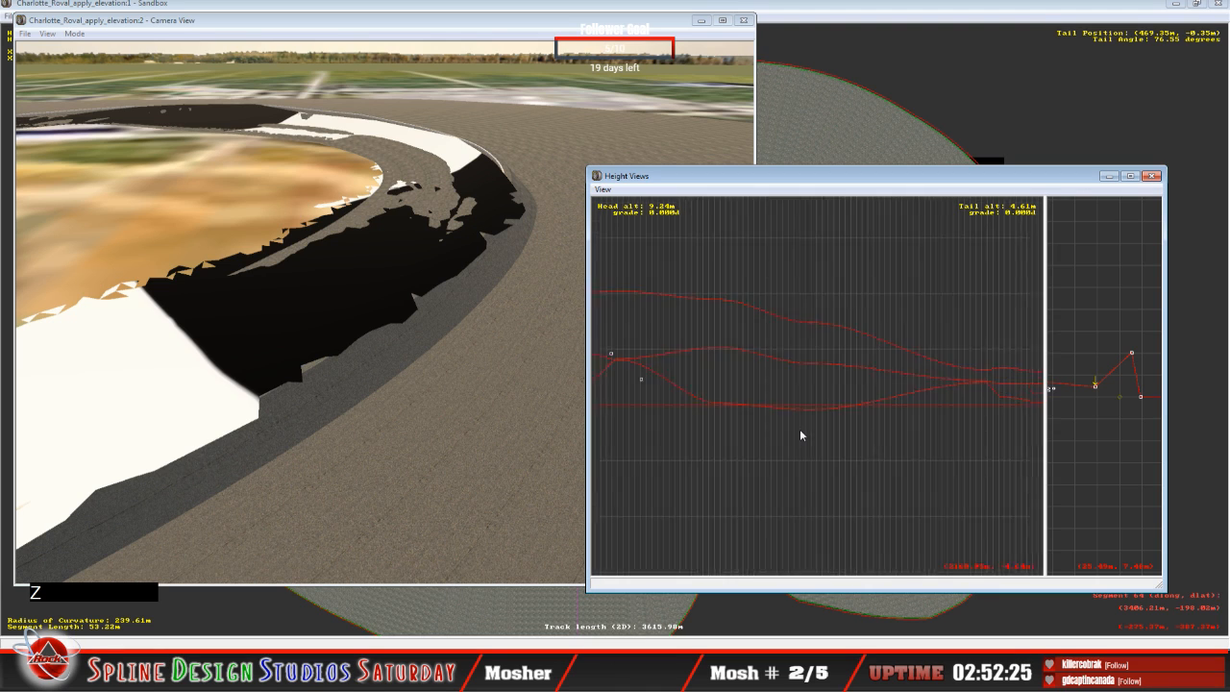
pyautogui.press('c')
pyautogui.press('c')
pyautogui.press('c')
pyautogui.press('c')
pyautogui.press('c')
pyautogui.press('c')
pyautogui.press('c')
pyautogui.press('c')
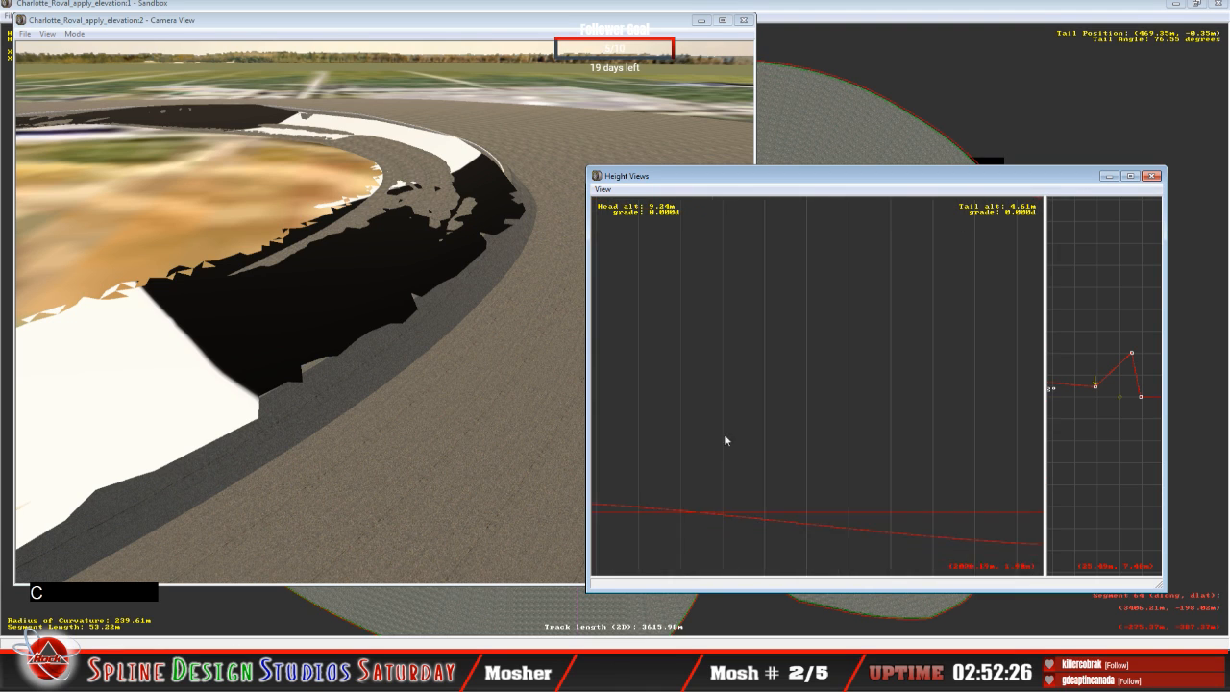
pyautogui.press('c')
pyautogui.press('c')
pyautogui.press('c')
pyautogui.press('c')
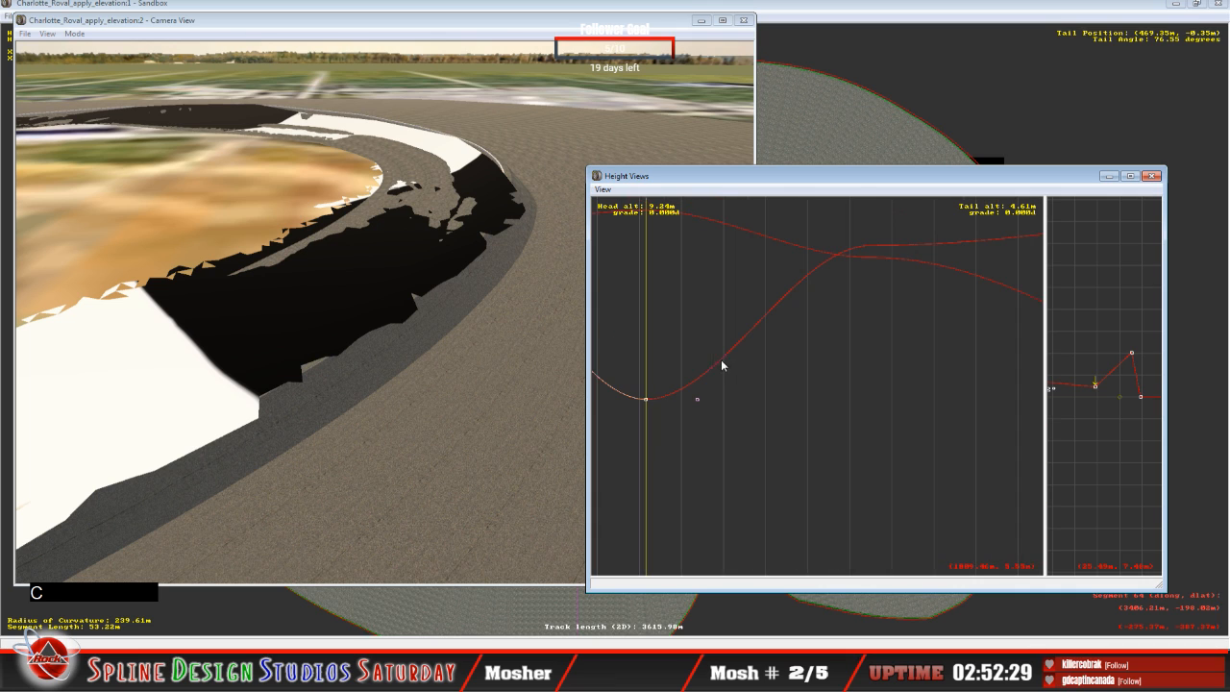
pyautogui.press('c')
pyautogui.press('c')
pyautogui.press('c')
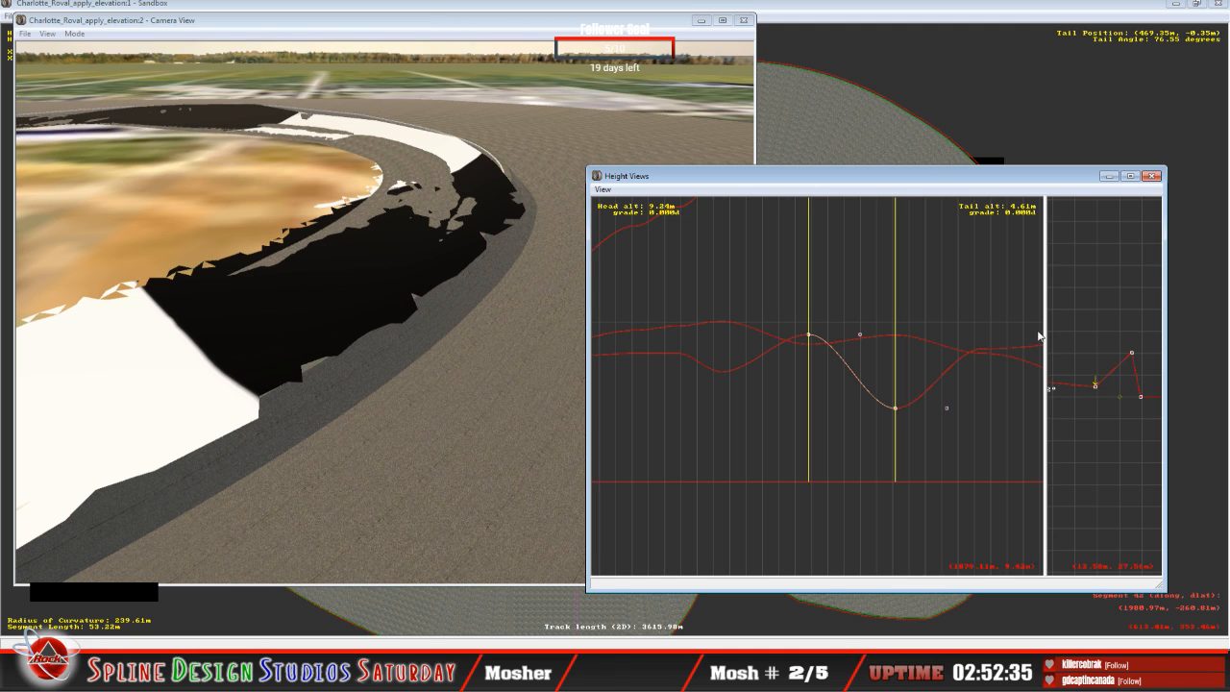
# Step: Examine the track plan close up along the outer edge of the banked turn at the 53.22 m curve
pyautogui.click(875, 12)
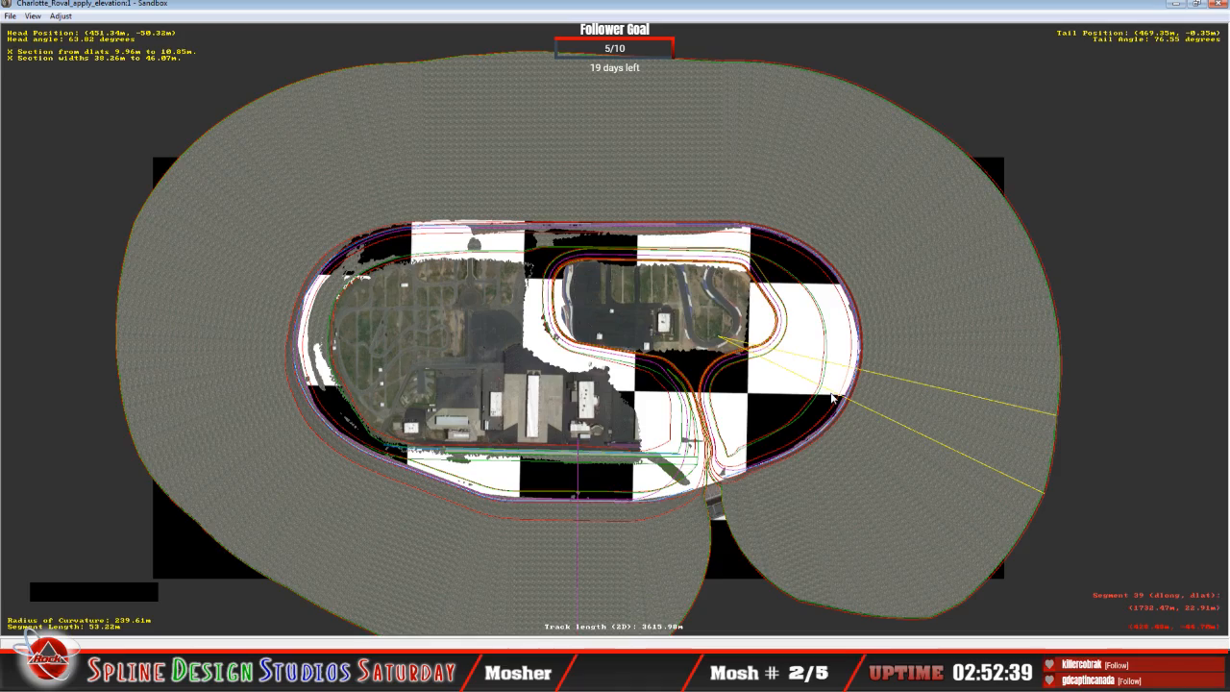
pyautogui.press('z')
pyautogui.press('z')
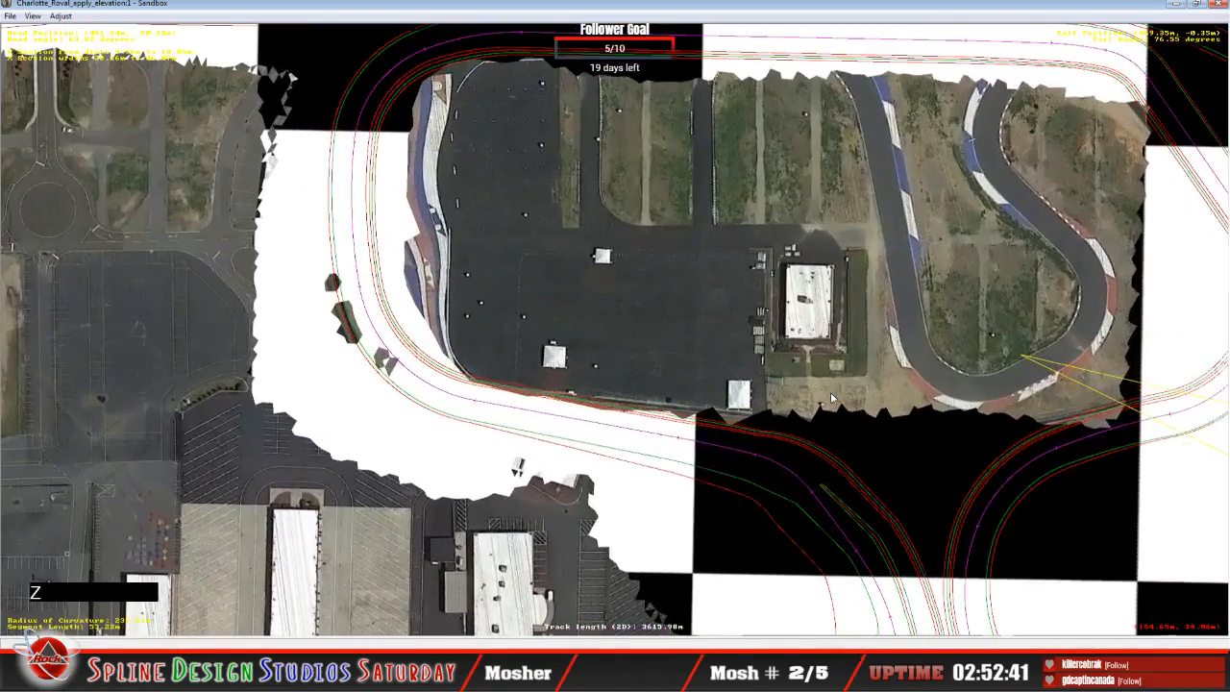
pyautogui.press('c')
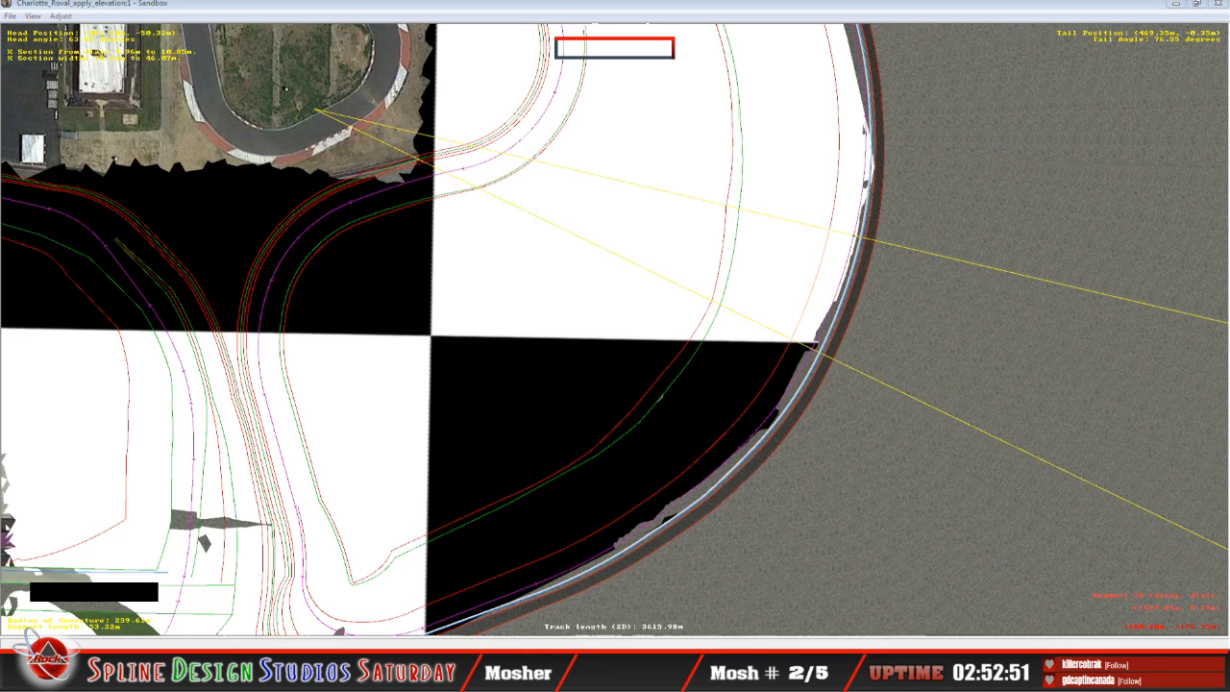
# Step: Raise the tail altitude of the 53.22 m curve's inner profile to about 9.07 m and minimize the Camera View
pyautogui.click(377, 615)
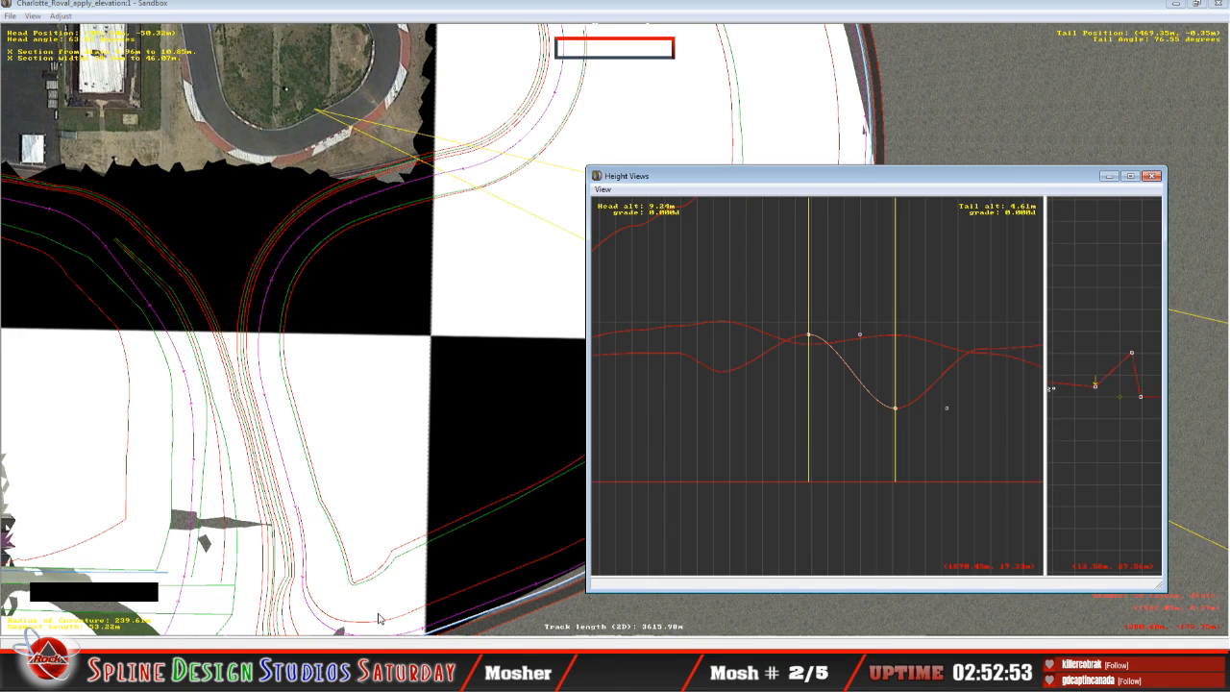
pyautogui.click(400, 649)
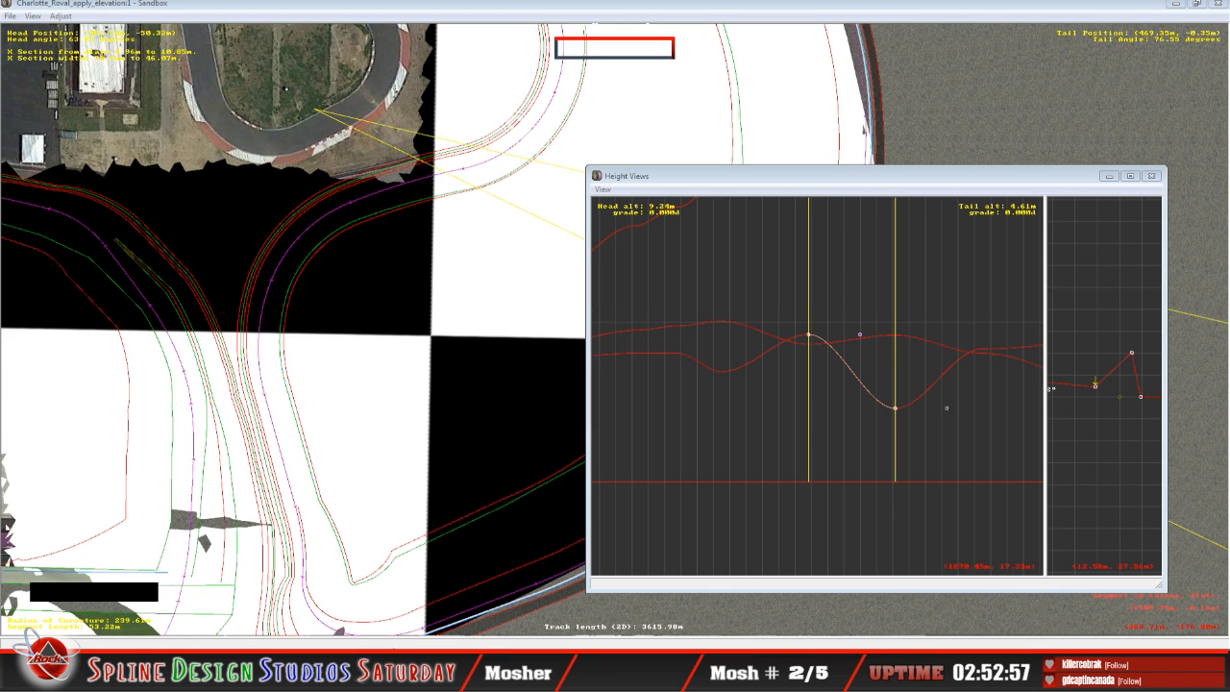
pyautogui.click(438, 586)
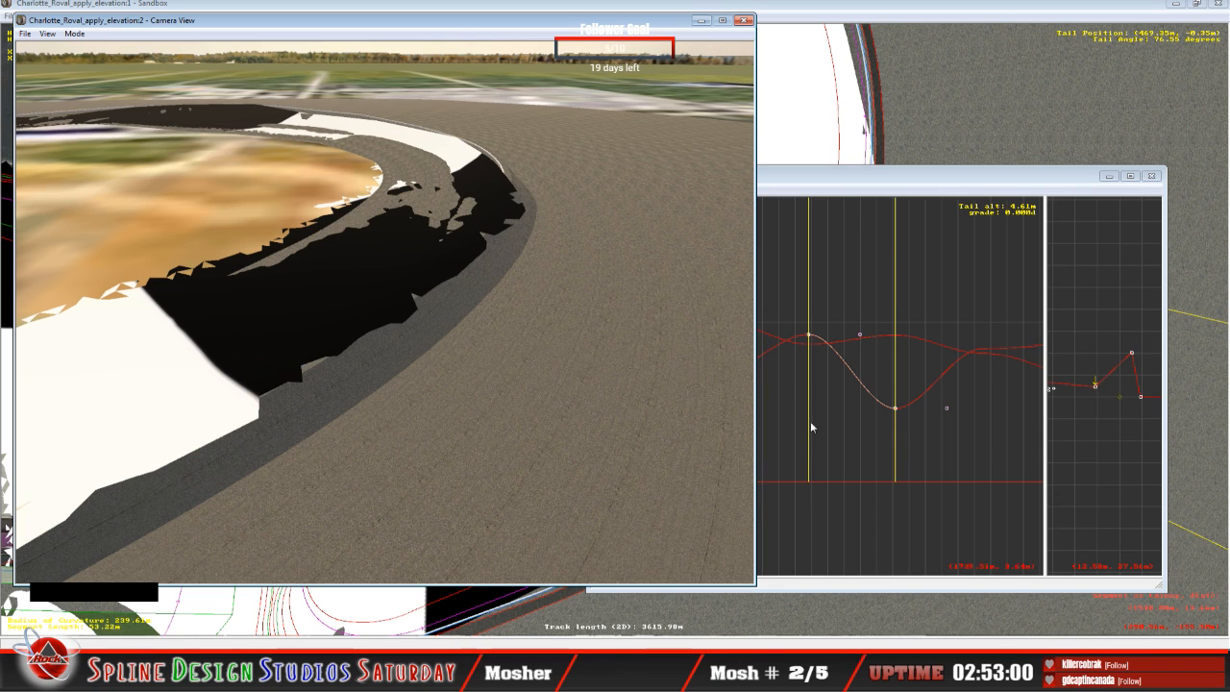
pyautogui.click(899, 397)
pyautogui.moveTo(899, 397); pyautogui.dragTo(912, 340)
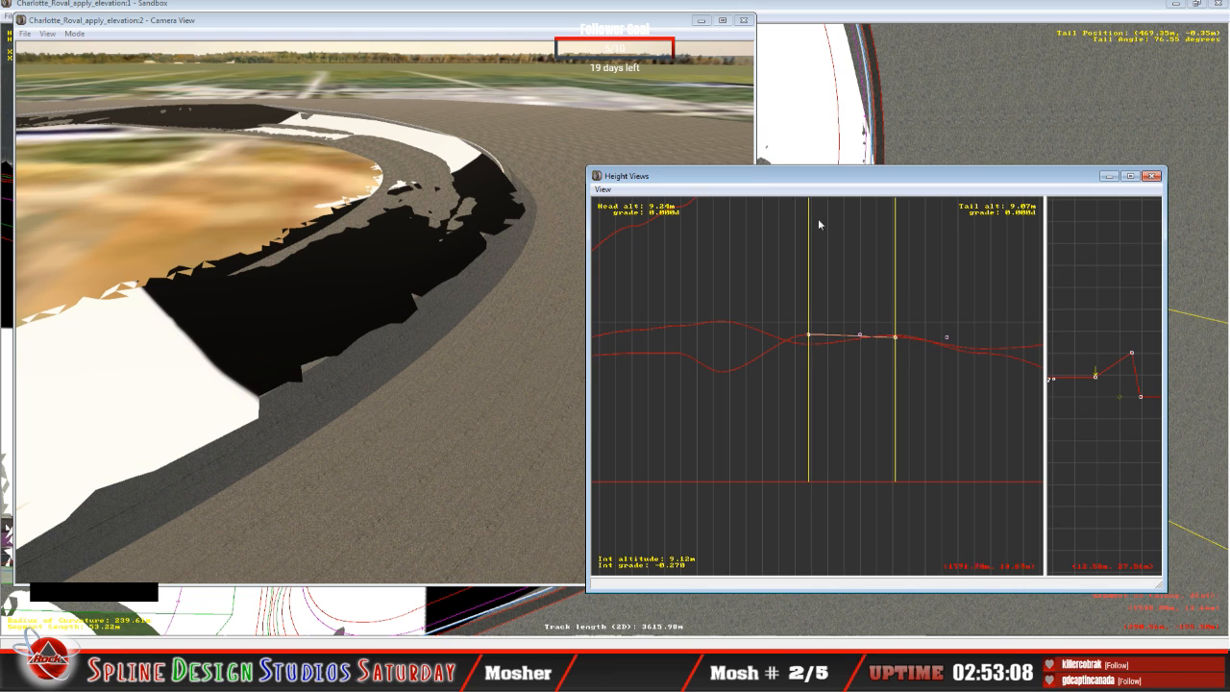
pyautogui.click(702, 21)
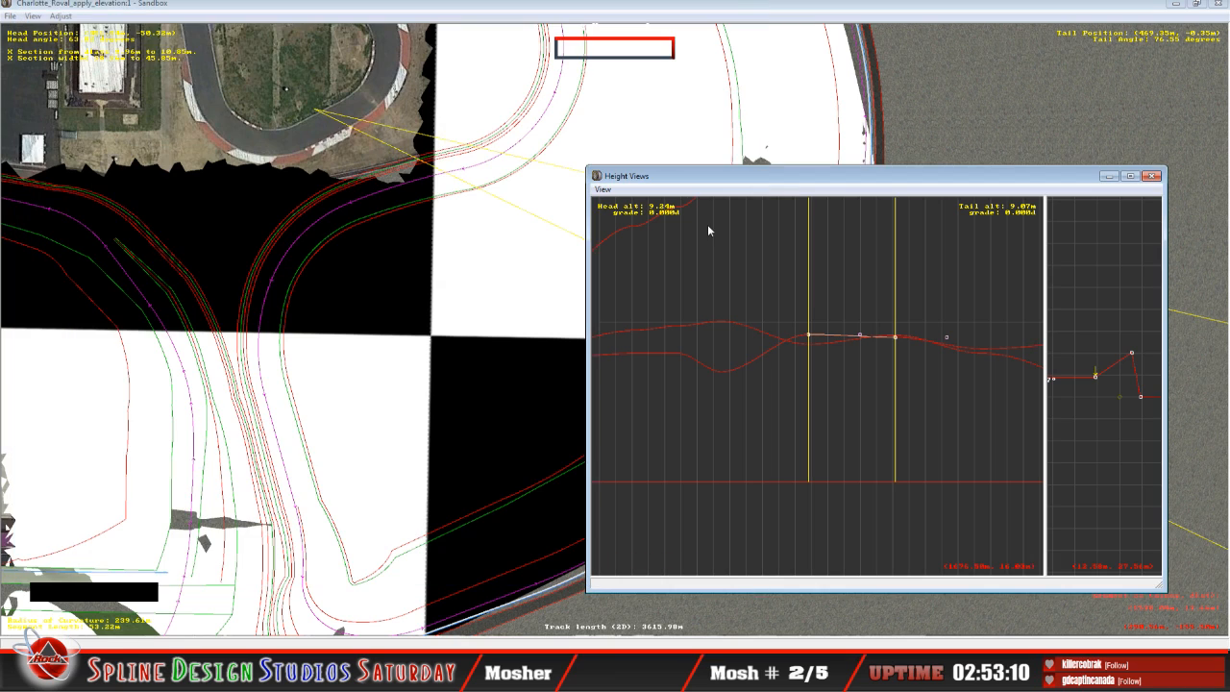
# Step: Reposition the Height Views window and try to adjust the head altitude of the 53.22 m curve's inner profile
pyautogui.click(706, 258)
pyautogui.moveTo(768, 181); pyautogui.dragTo(527, 298)
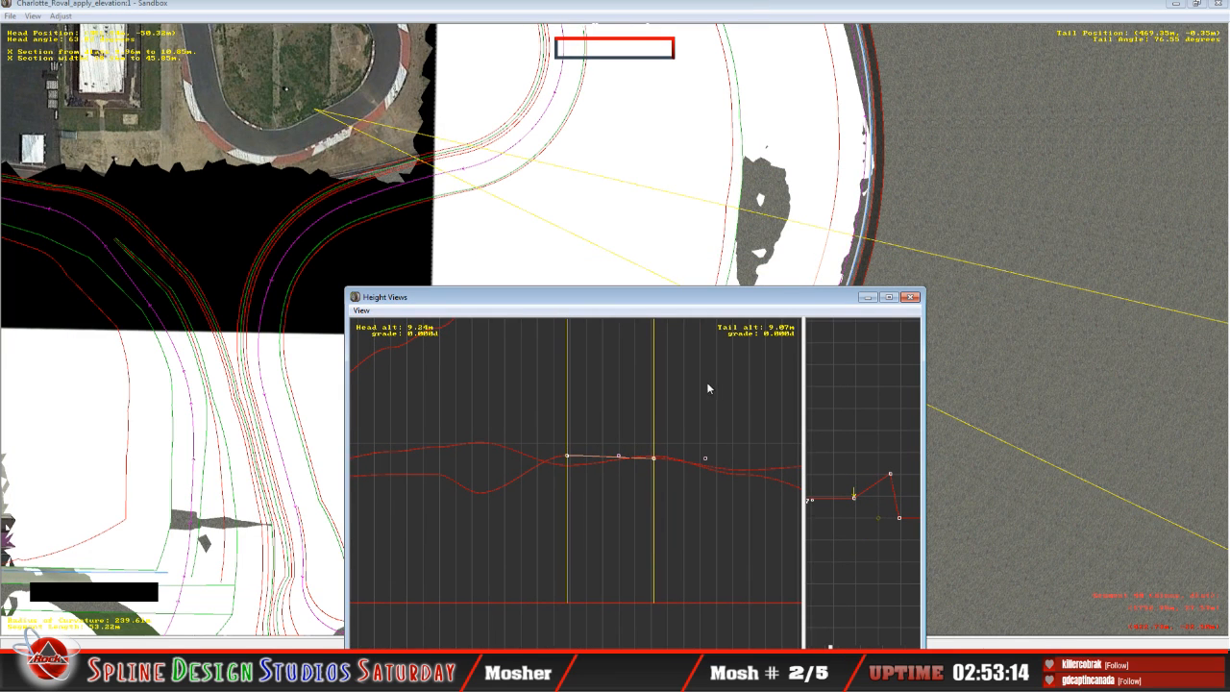
pyautogui.click(568, 458)
pyautogui.click(569, 459)
pyautogui.click(568, 461)
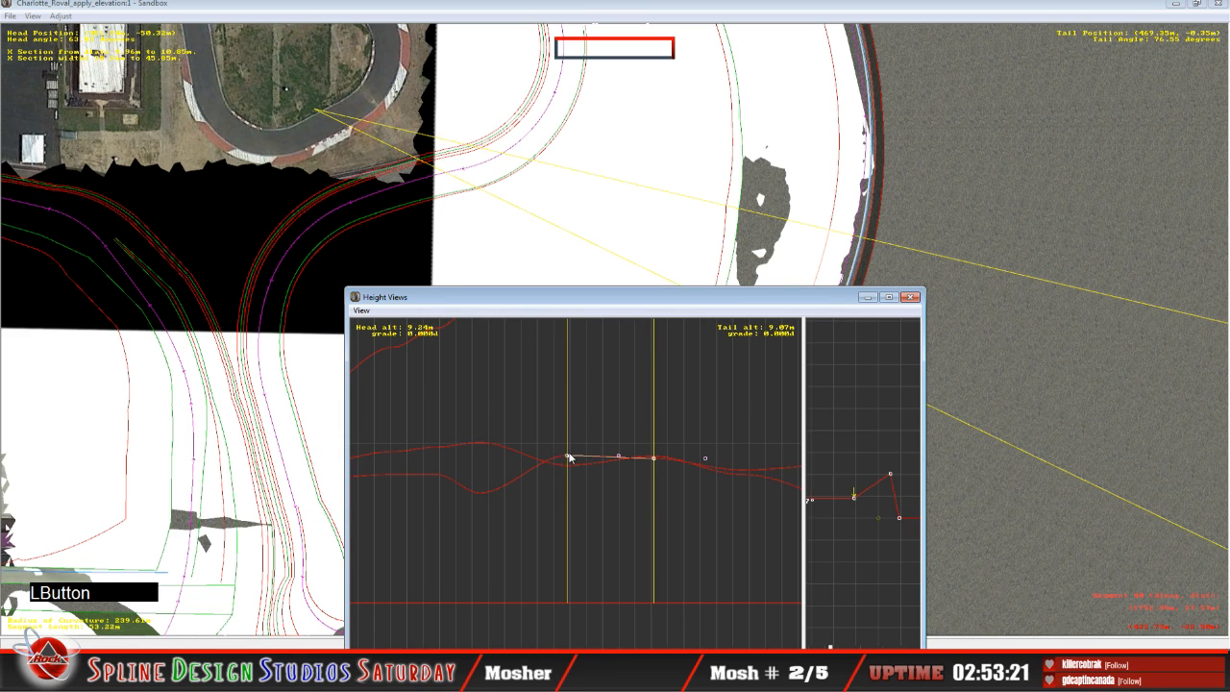
pyautogui.click(568, 456)
pyautogui.click(574, 303)
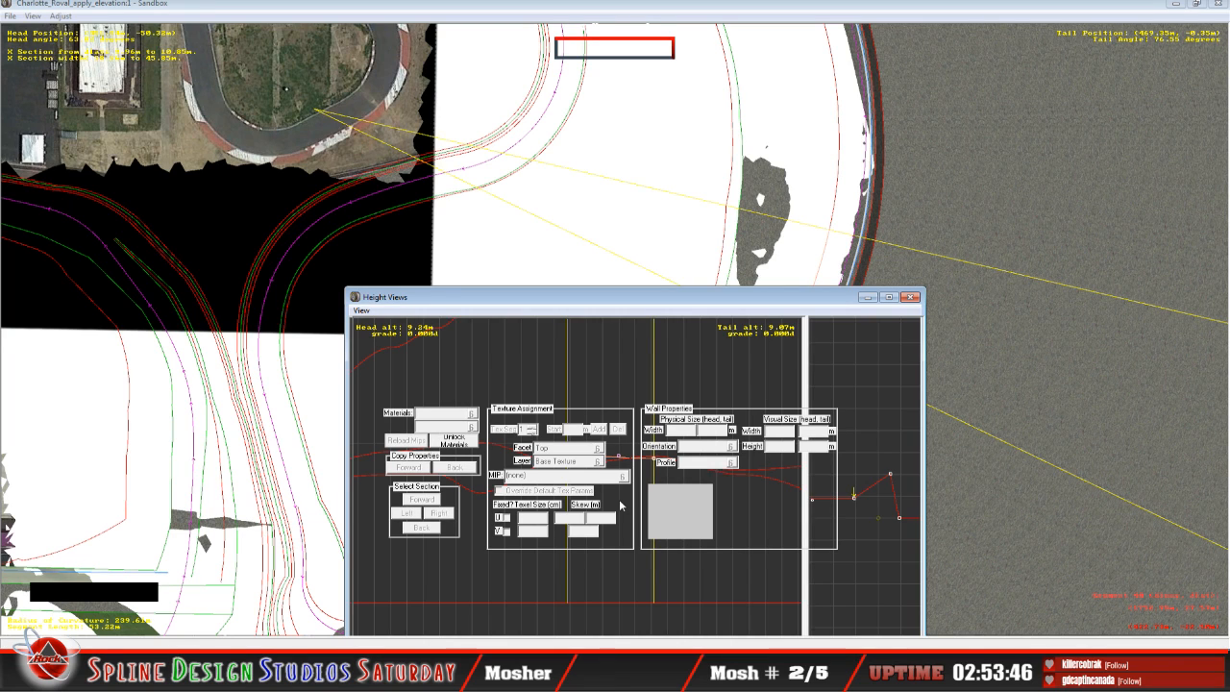
pyautogui.moveTo(583, 297); pyautogui.dragTo(592, 281)
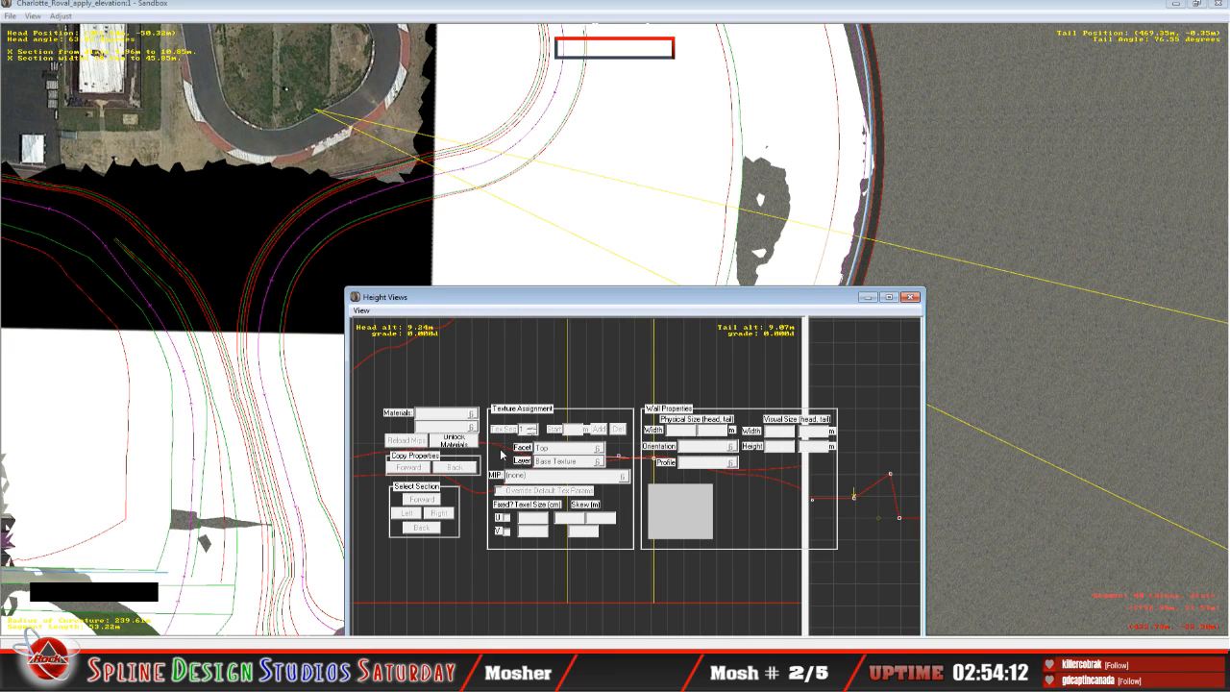
pyautogui.click(44, 20)
pyautogui.press('ctrl')
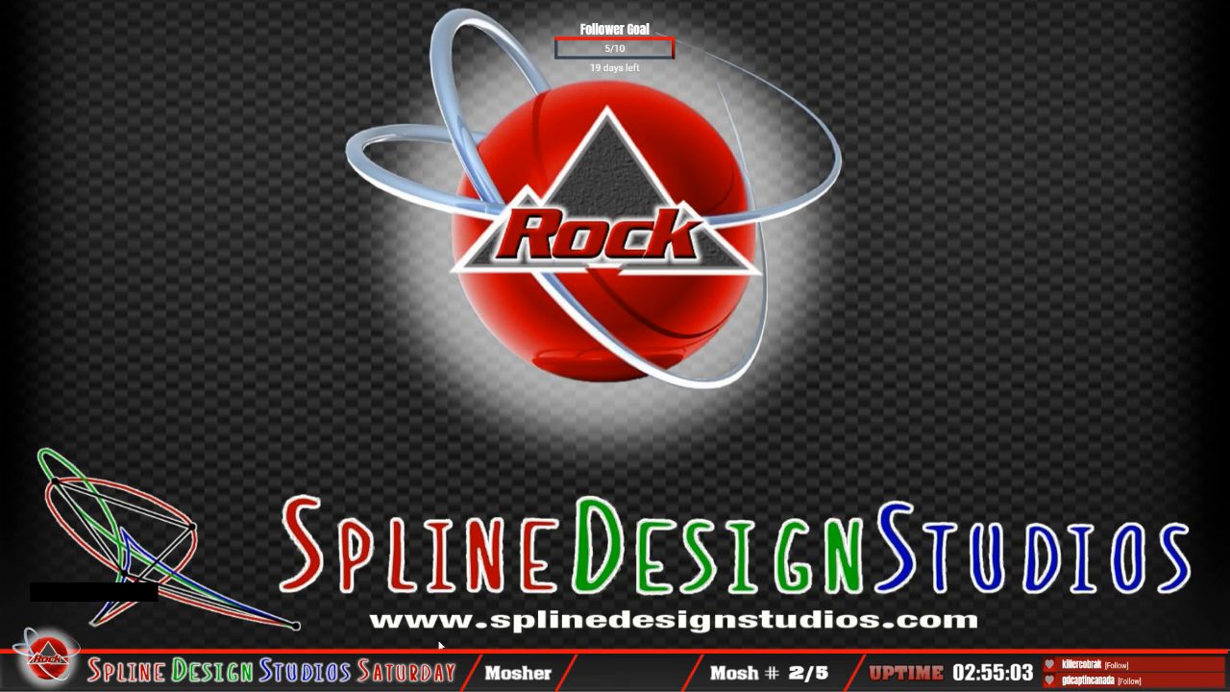
# Step: Relaunch Sandbox and maximize its empty track window
pyautogui.click(20, 665)
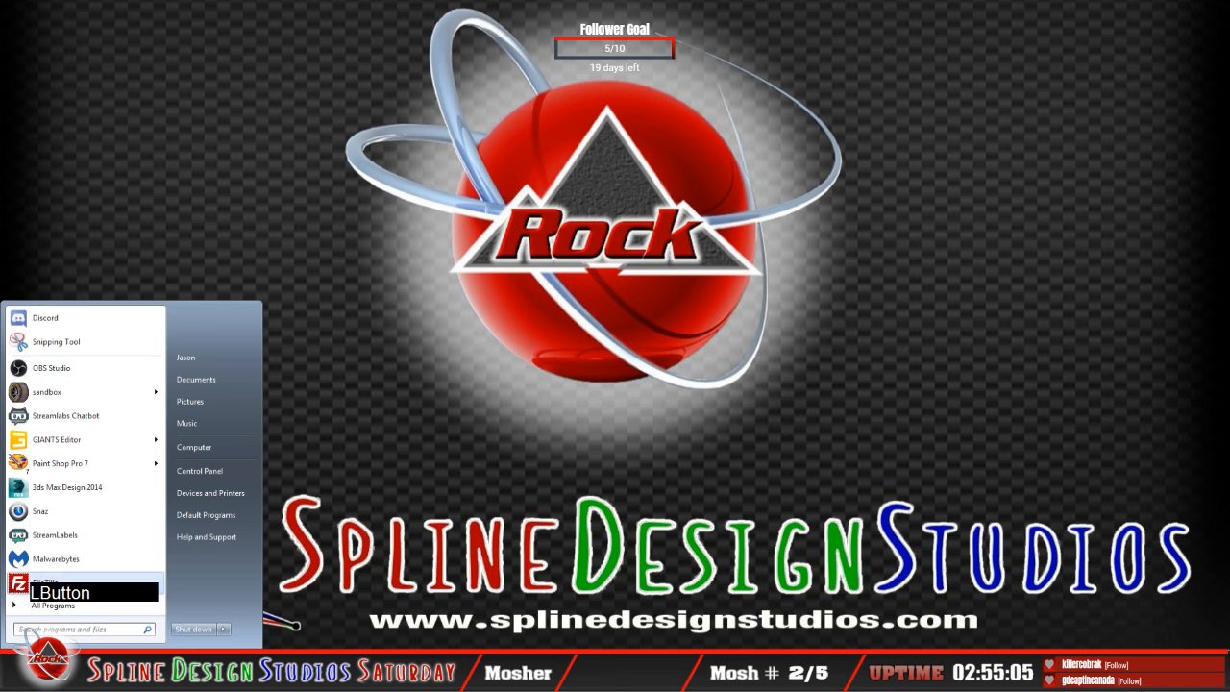
pyautogui.click(61, 400)
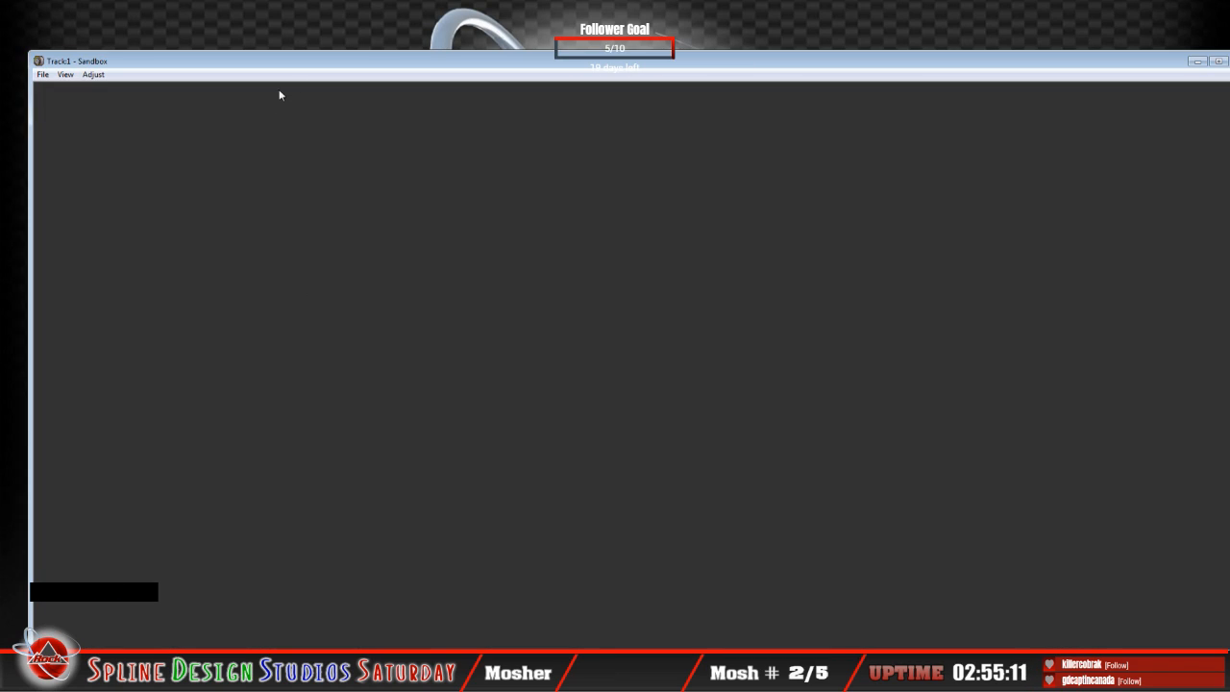
pyautogui.moveTo(318, 64); pyautogui.dragTo(305, 0)
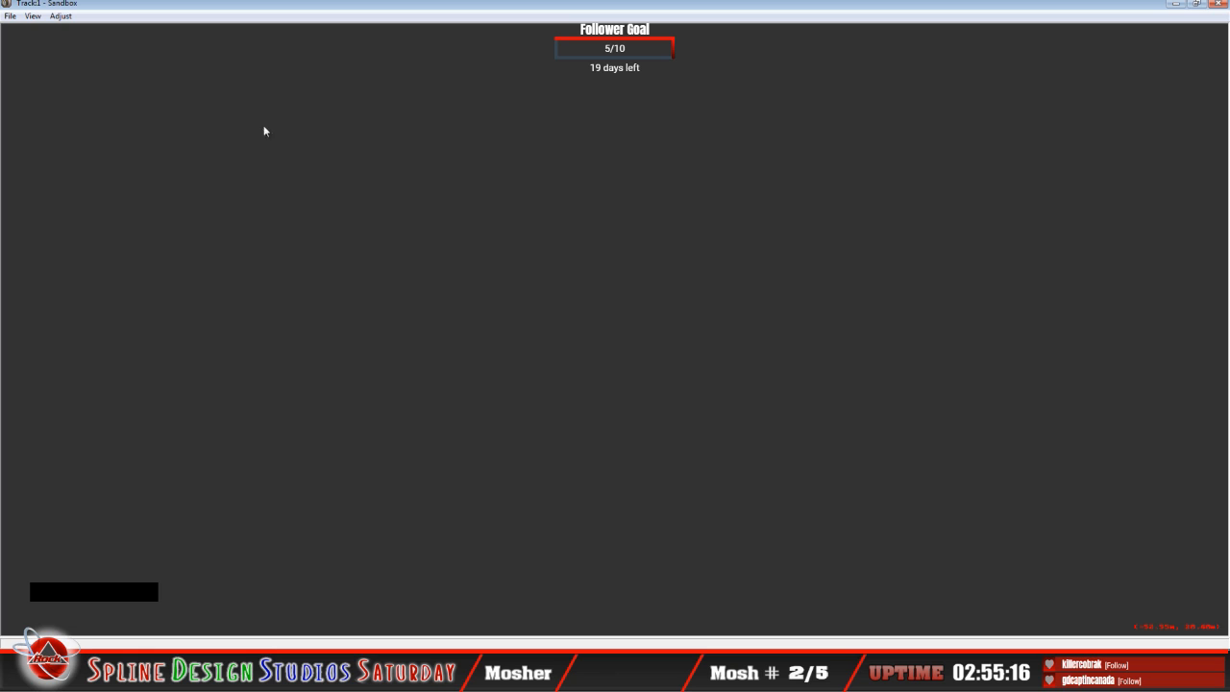
# Step: Switch to 3ds Max Design and reset the Charlotte18_Cloud_spline scene
pyautogui.click(370, 12)
pyautogui.click(423, 88)
pyautogui.click(638, 664)
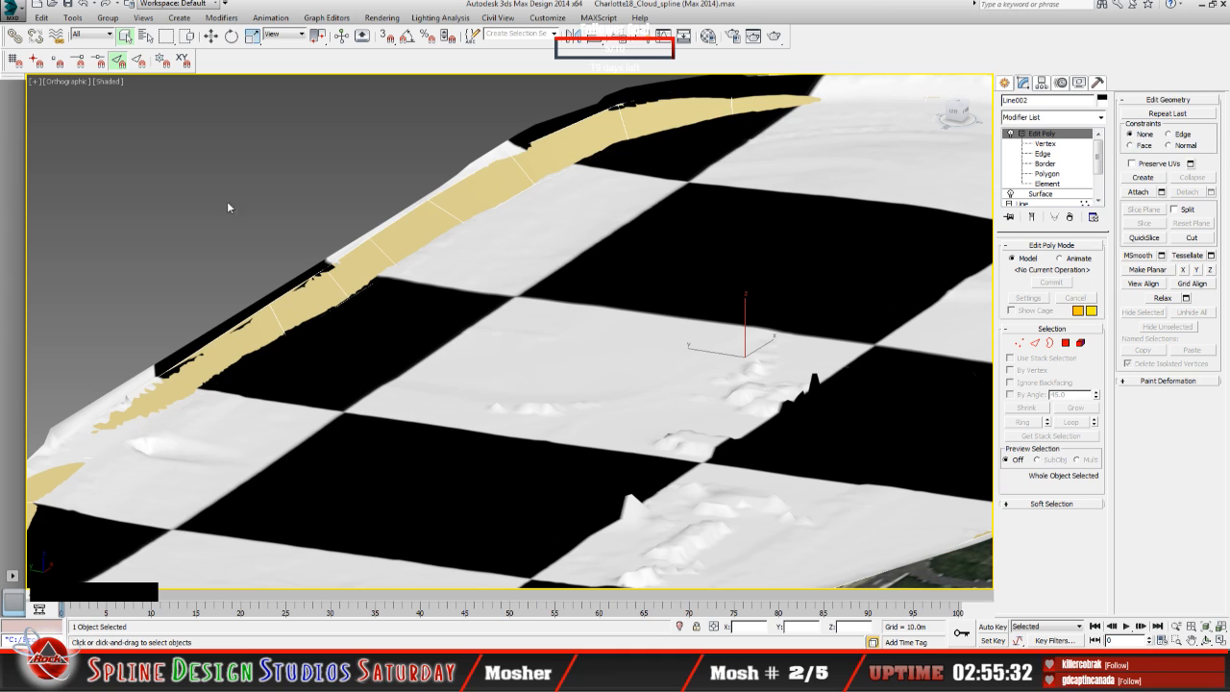
pyautogui.click(15, 12)
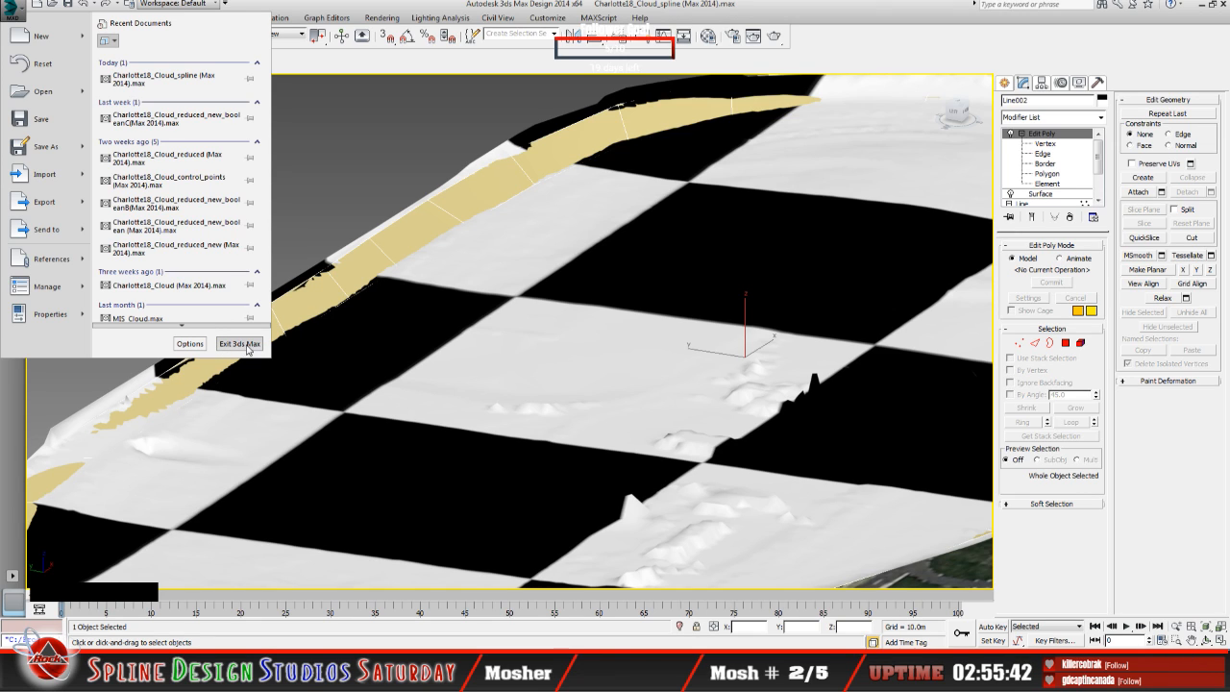
pyautogui.scroll(-1, 96, 121)
pyautogui.click(42, 63)
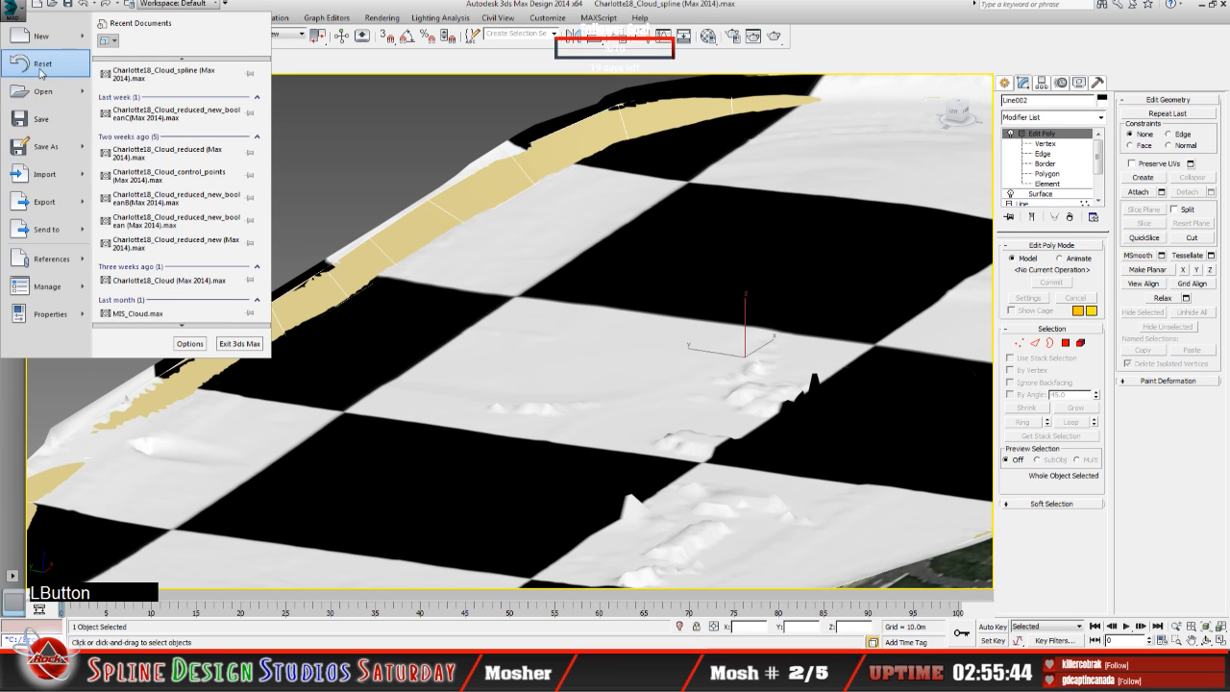
pyautogui.click(553, 348)
pyautogui.click(577, 348)
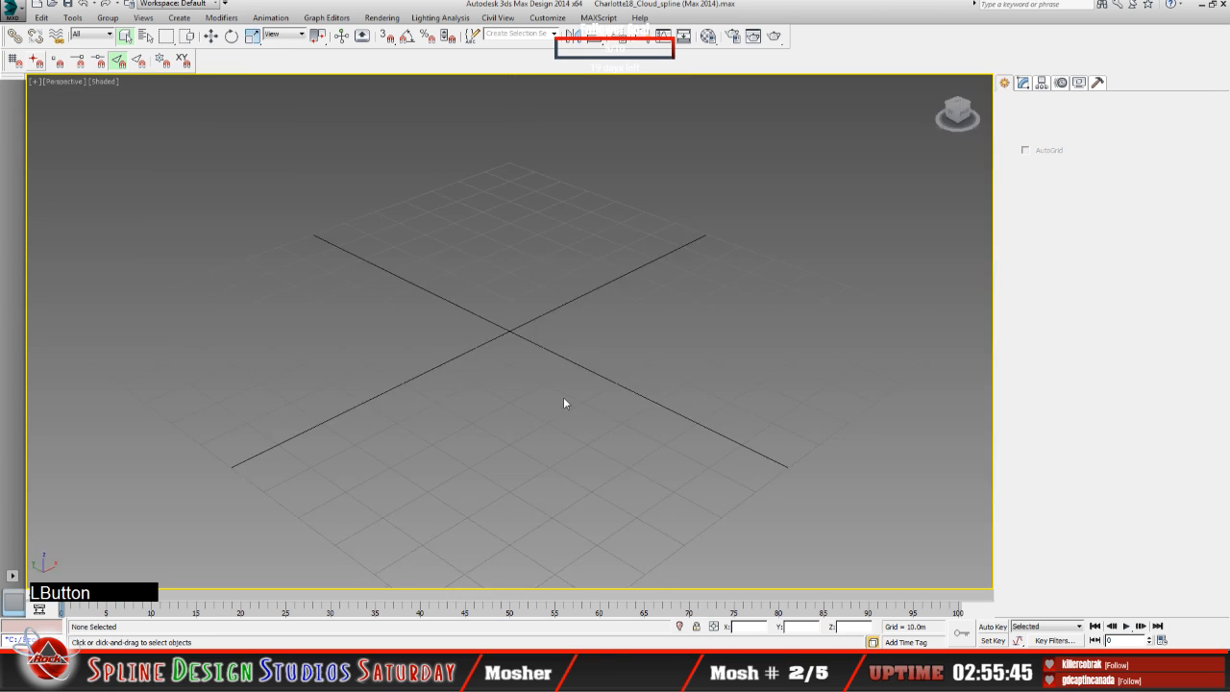
# Step: Exit 3ds Max Design
pyautogui.click(13, 12)
pyautogui.scroll(-1, 173, 193)
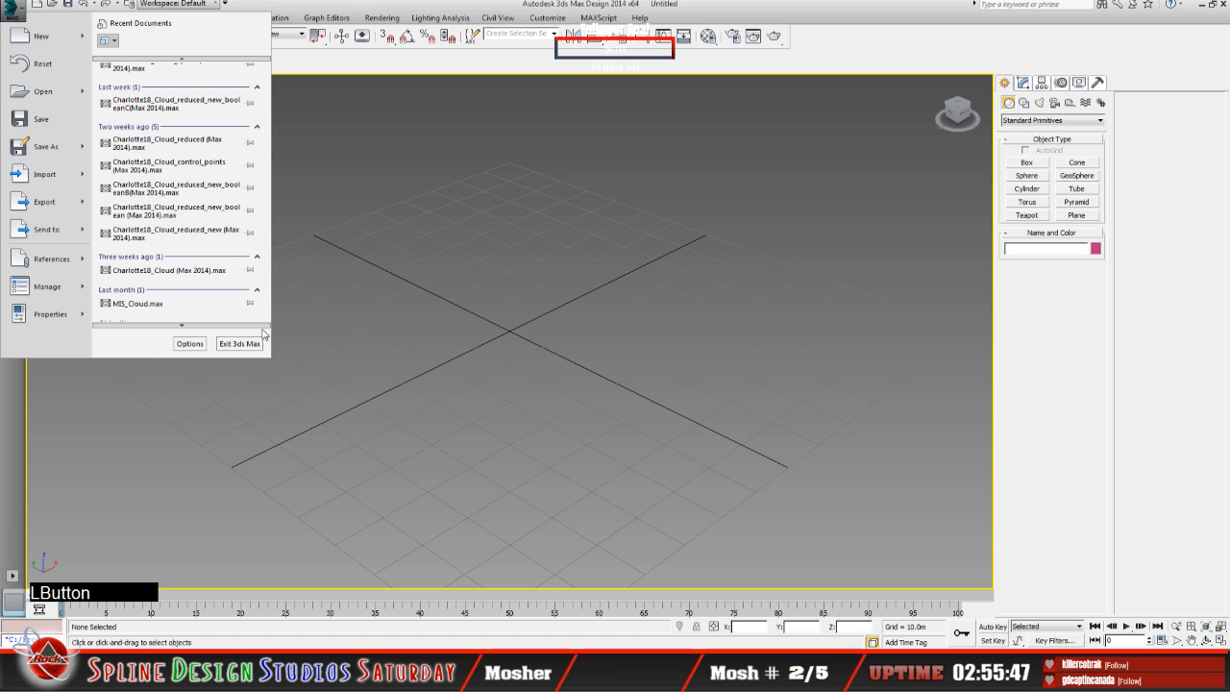
pyautogui.click(240, 344)
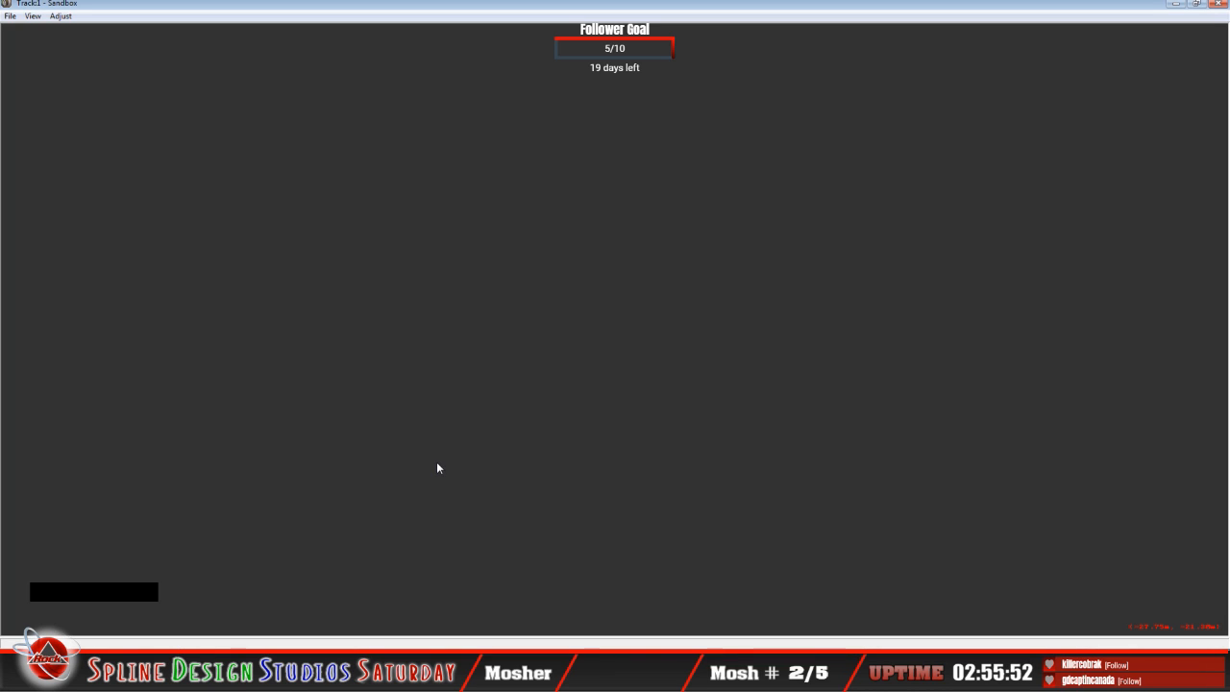
# Step: Return to Sandbox with its window maximized and open the Charlotte_Roval_apply_elevation track from the Charlotte_Roval folder
pyautogui.moveTo(185, 9); pyautogui.dragTo(220, 39)
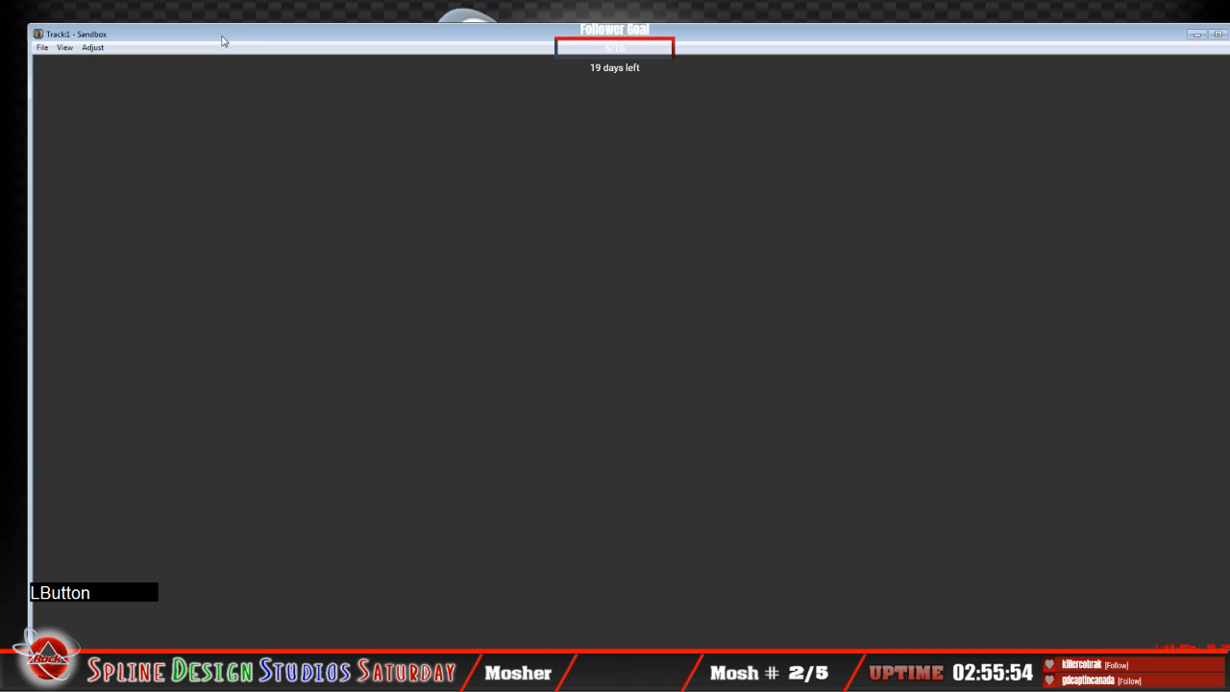
pyautogui.doubleClick(221, 38)
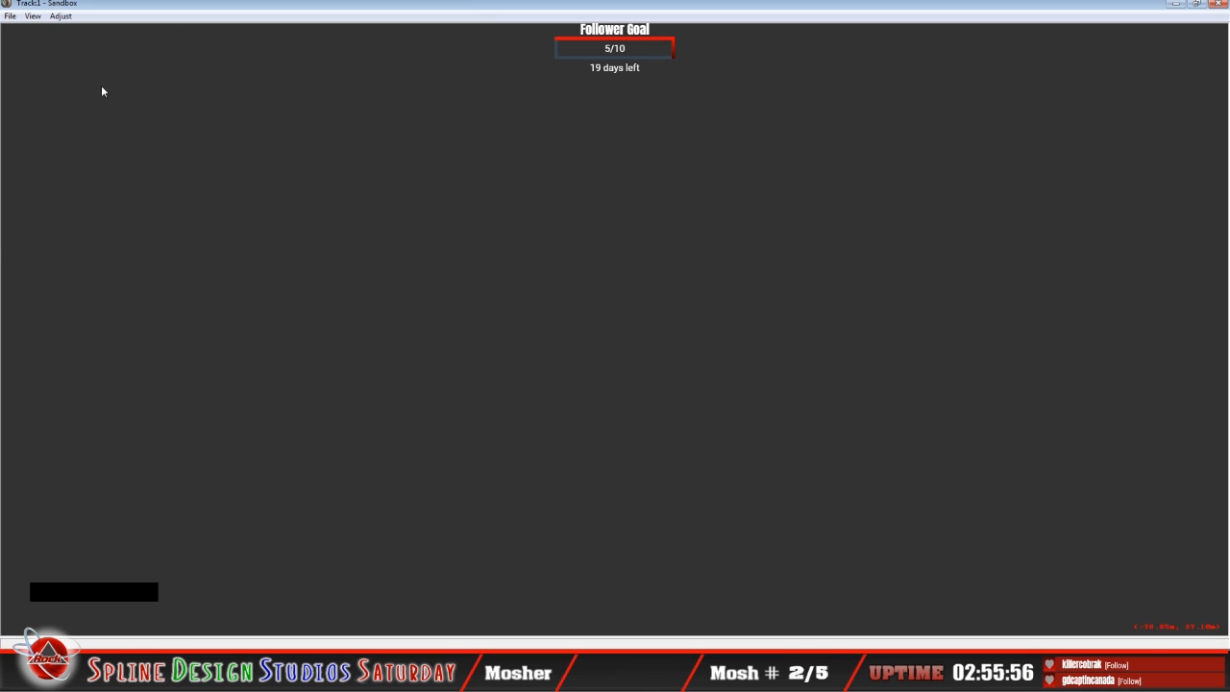
pyautogui.click(10, 16)
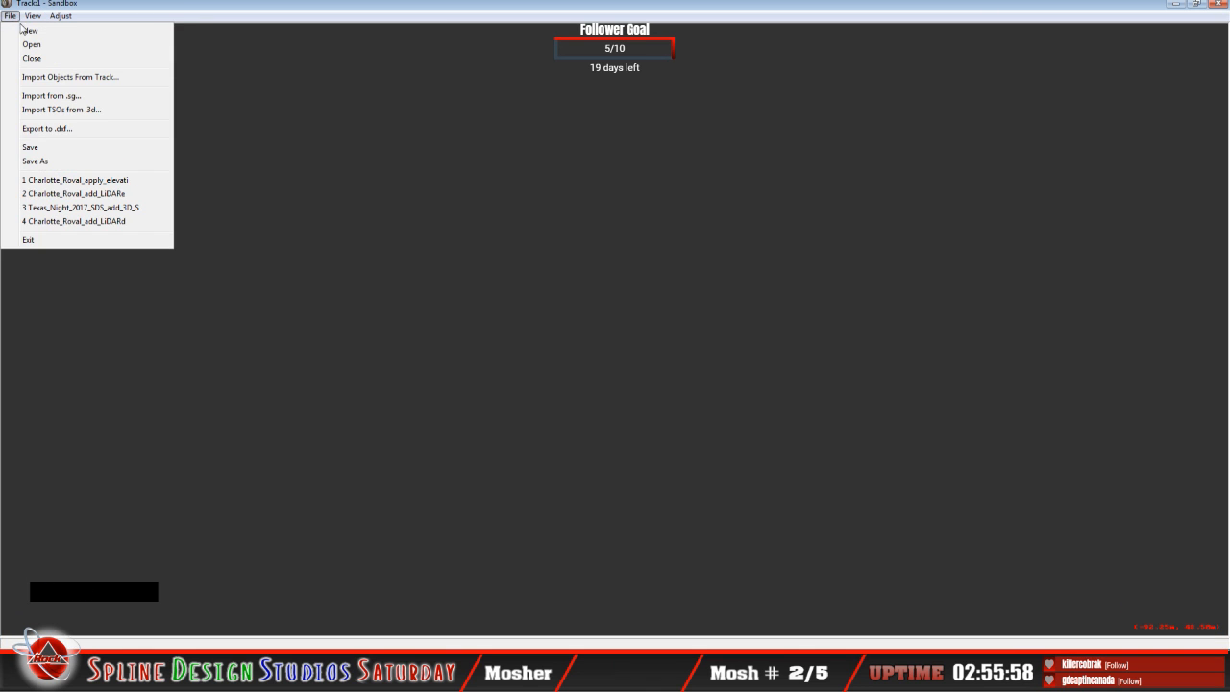
pyautogui.click(31, 44)
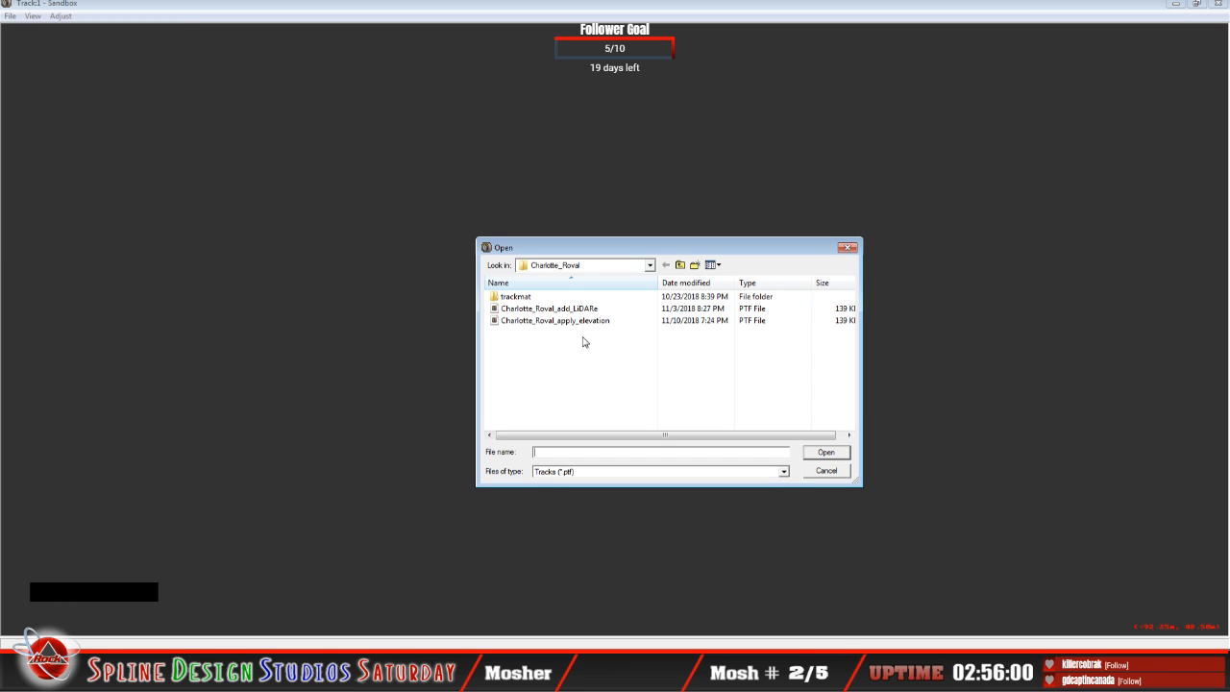
pyautogui.click(582, 320)
pyautogui.click(826, 452)
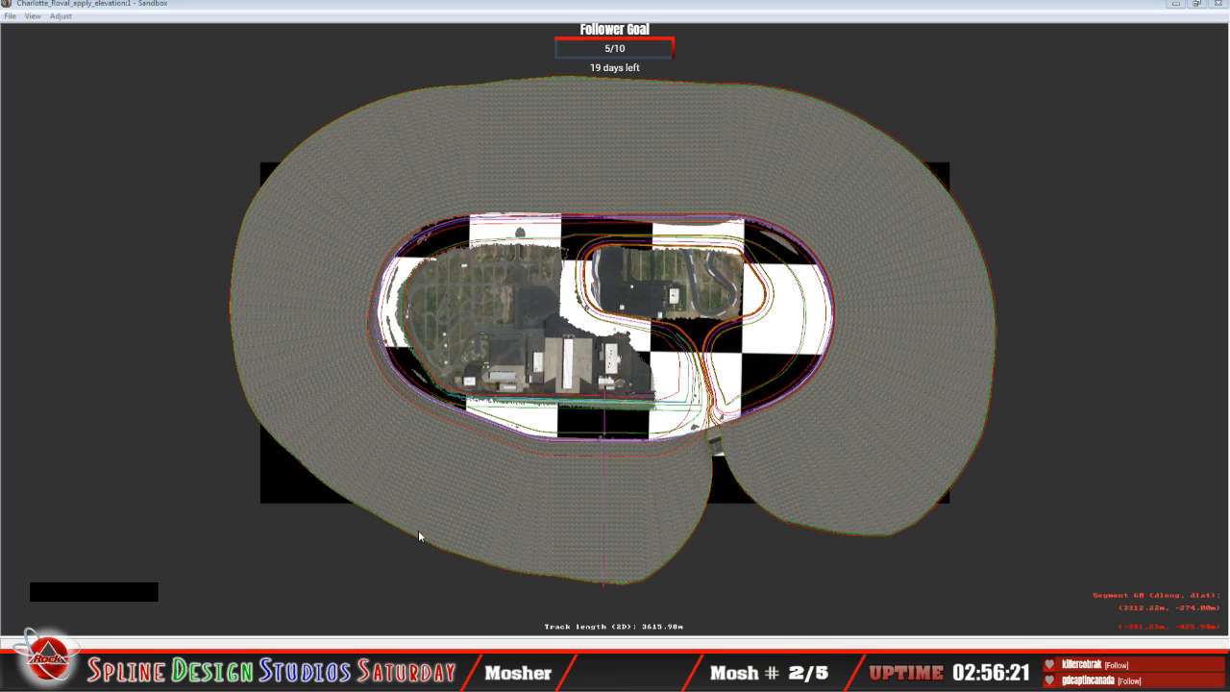
# Step: Open a Camera View of the Charlotte Roval track and bring it to the front
pyautogui.rightClick(137, 417)
pyautogui.click(169, 500)
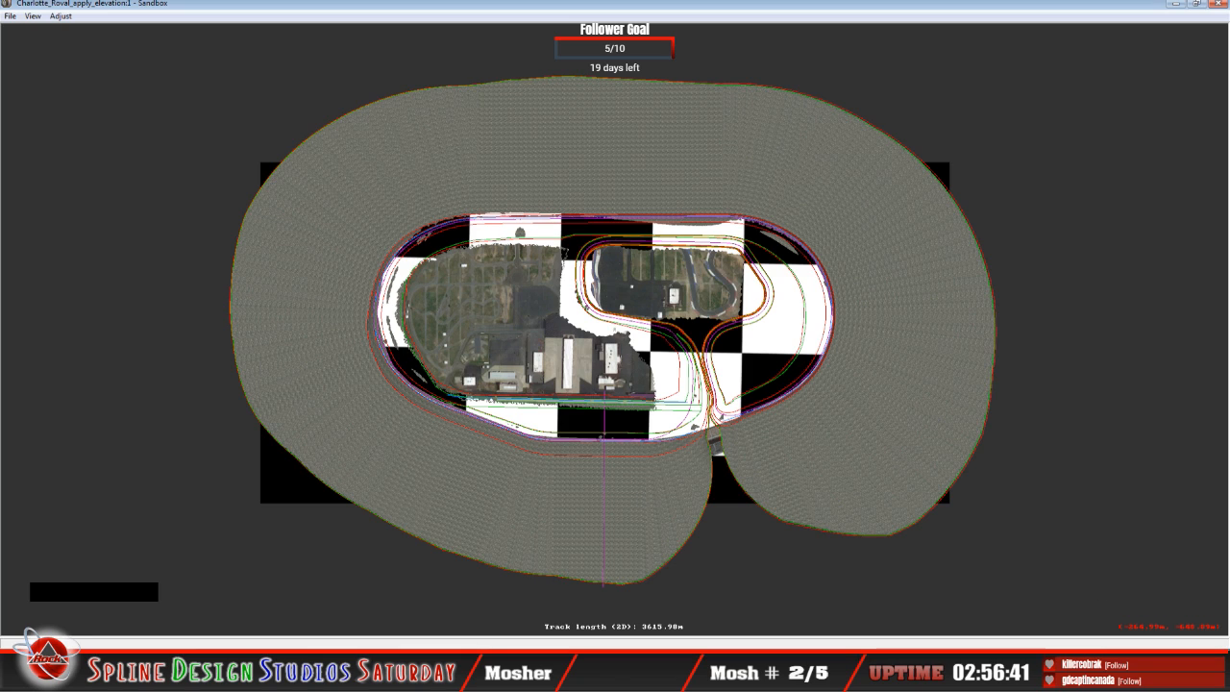
pyautogui.click(413, 676)
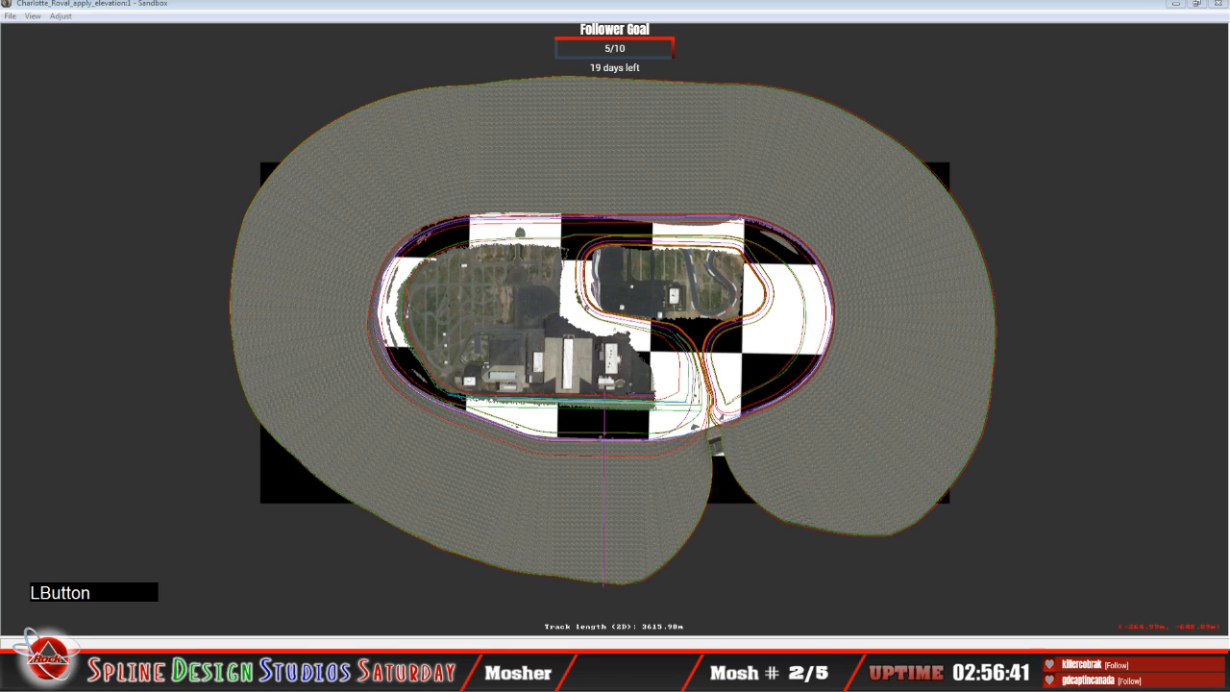
pyautogui.click(400, 595)
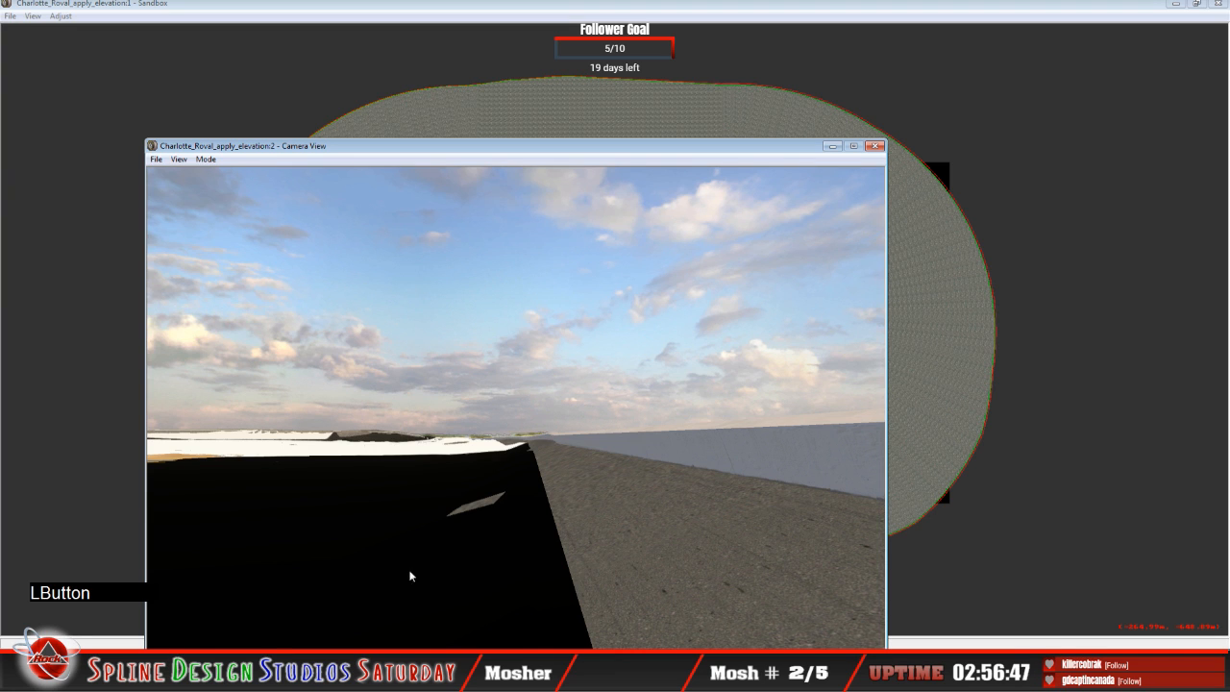
# Step: Raise the camera above the outer wall in slew mode, leave slew mode, and reposition the Camera View window
pyautogui.moveTo(306, 146); pyautogui.dragTo(286, 98)
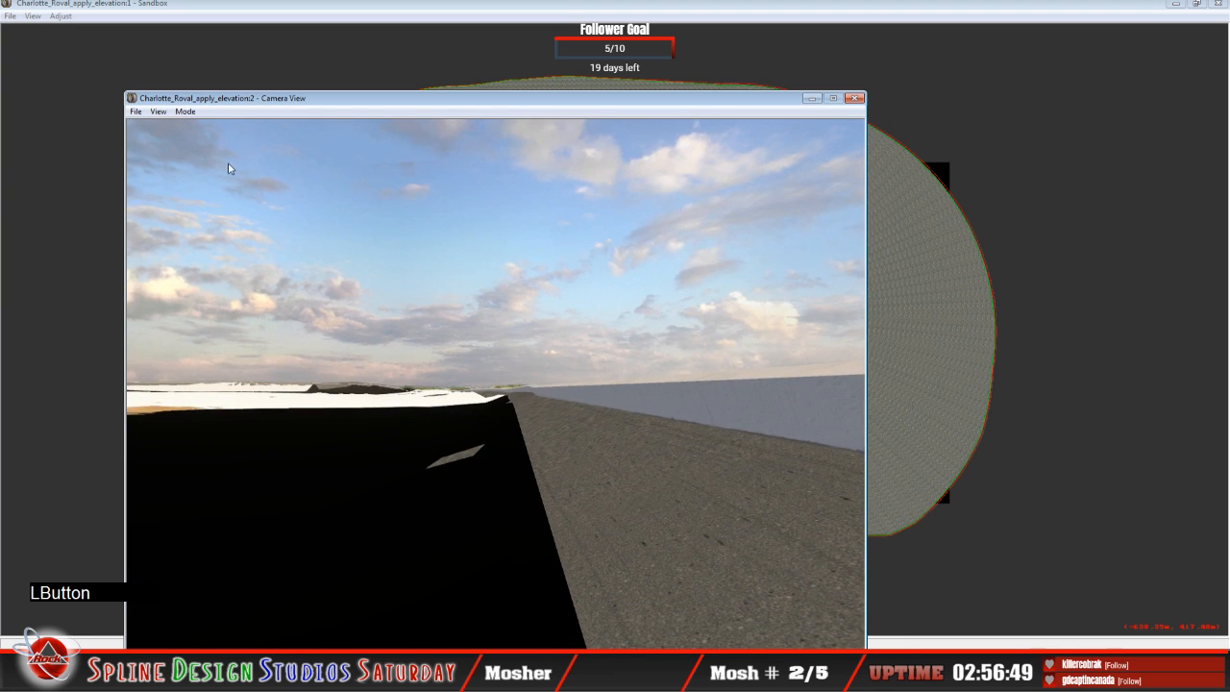
pyautogui.click(191, 112)
pyautogui.click(201, 141)
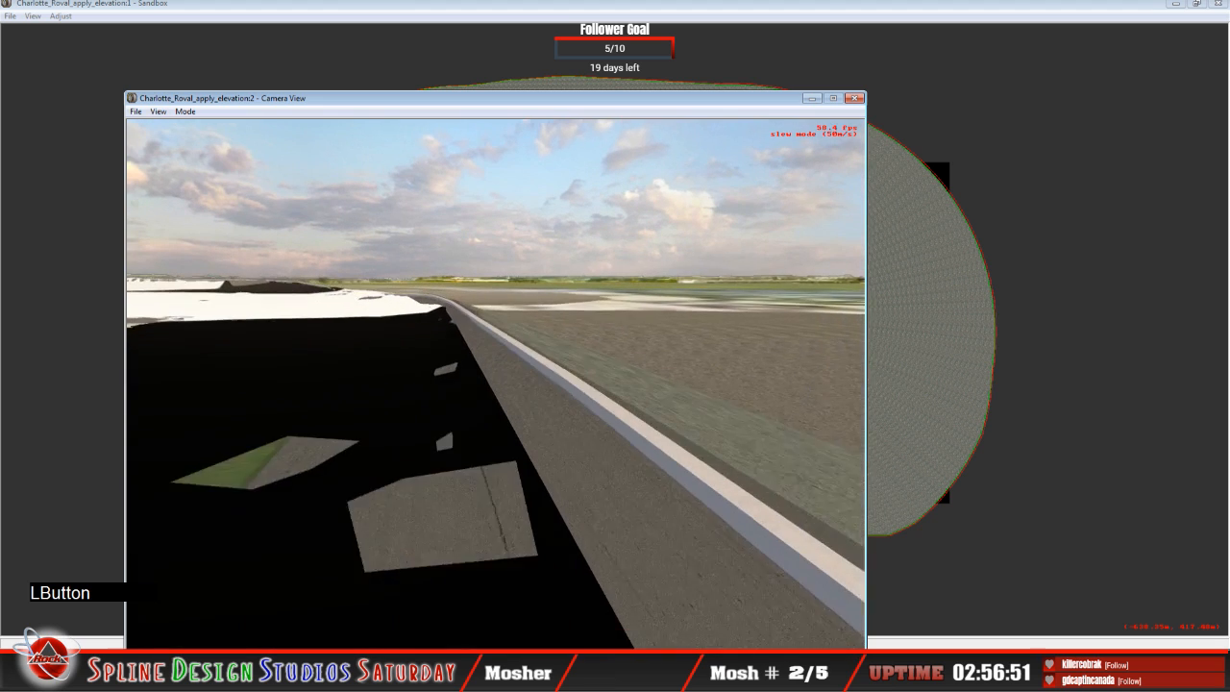
pyautogui.press('space')
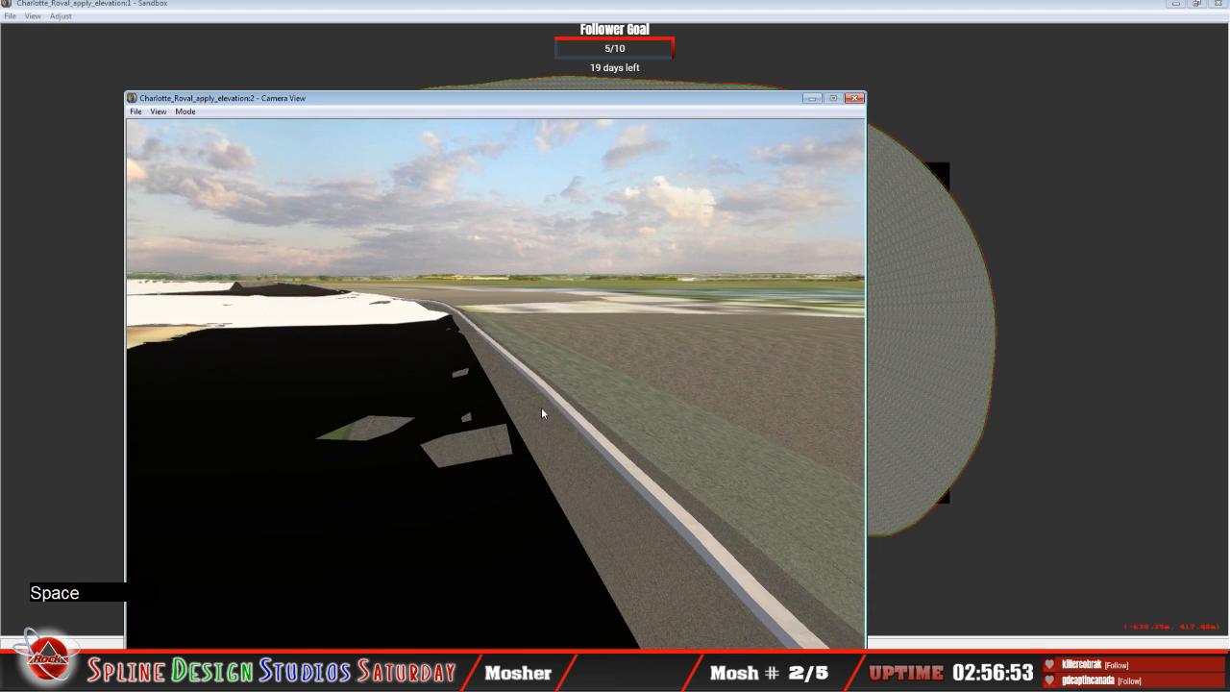
pyautogui.moveTo(423, 99); pyautogui.dragTo(404, 62)
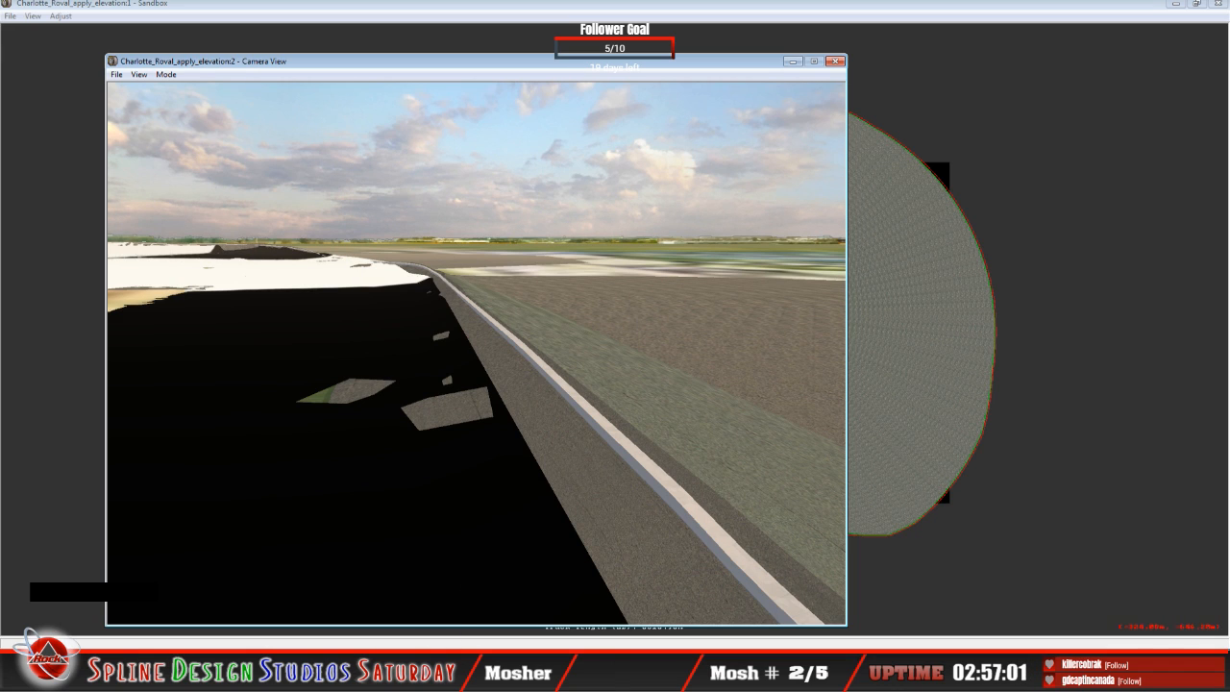
# Step: Return to the track plan and select the 62.82 m curve segment at the northwest banked turn
pyautogui.click(641, 323)
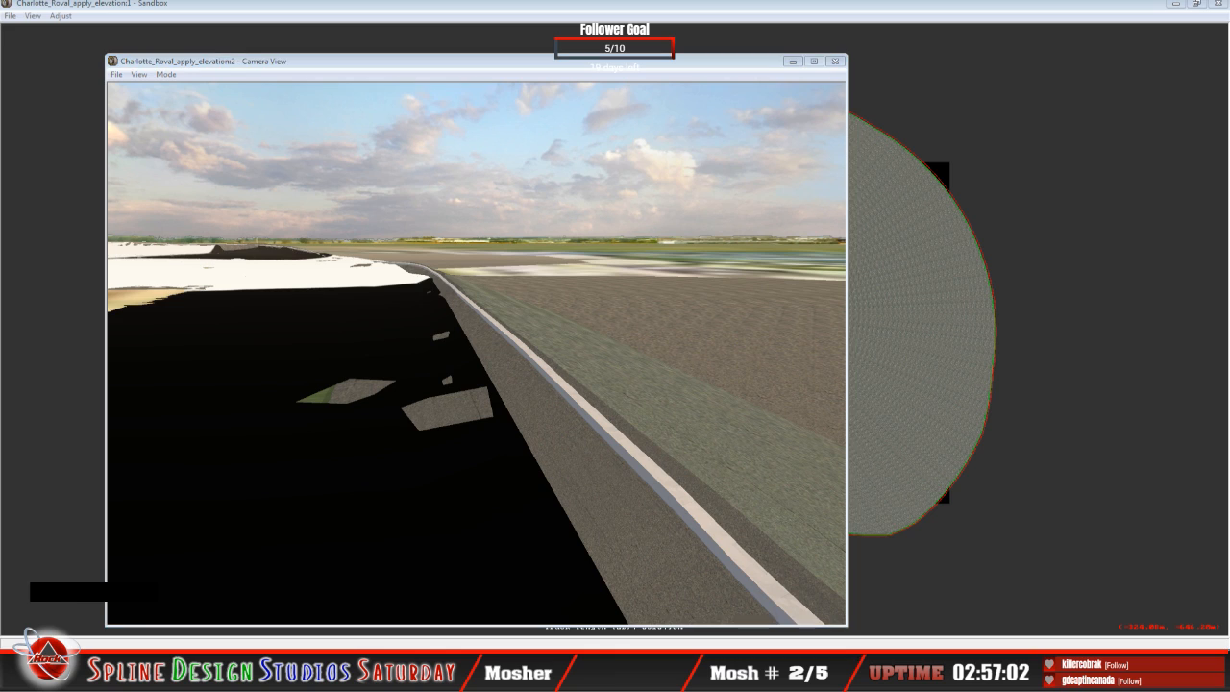
pyautogui.click(372, 635)
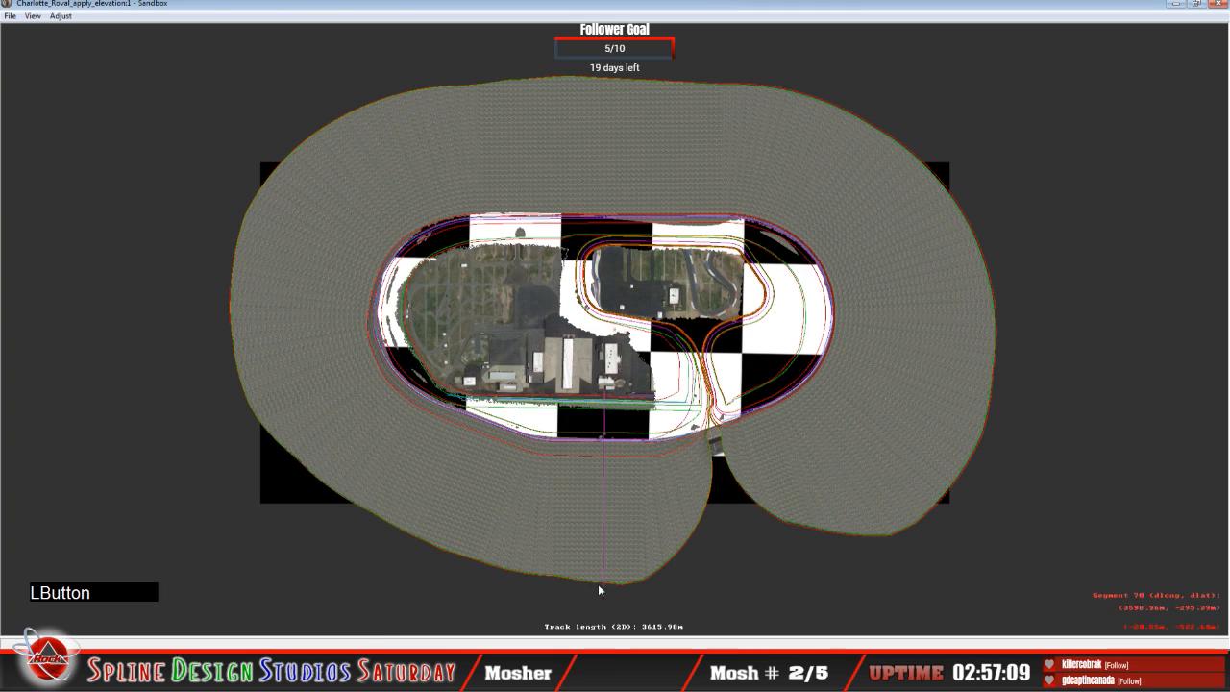
pyautogui.click(630, 453)
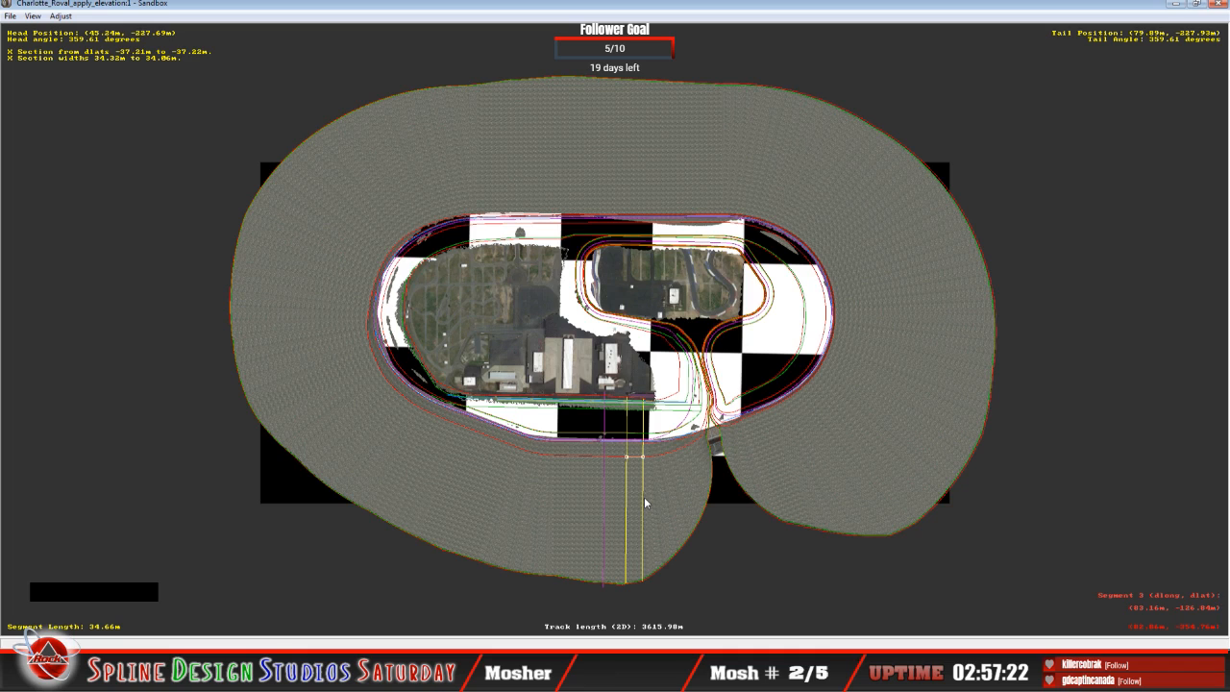
pyautogui.click(336, 671)
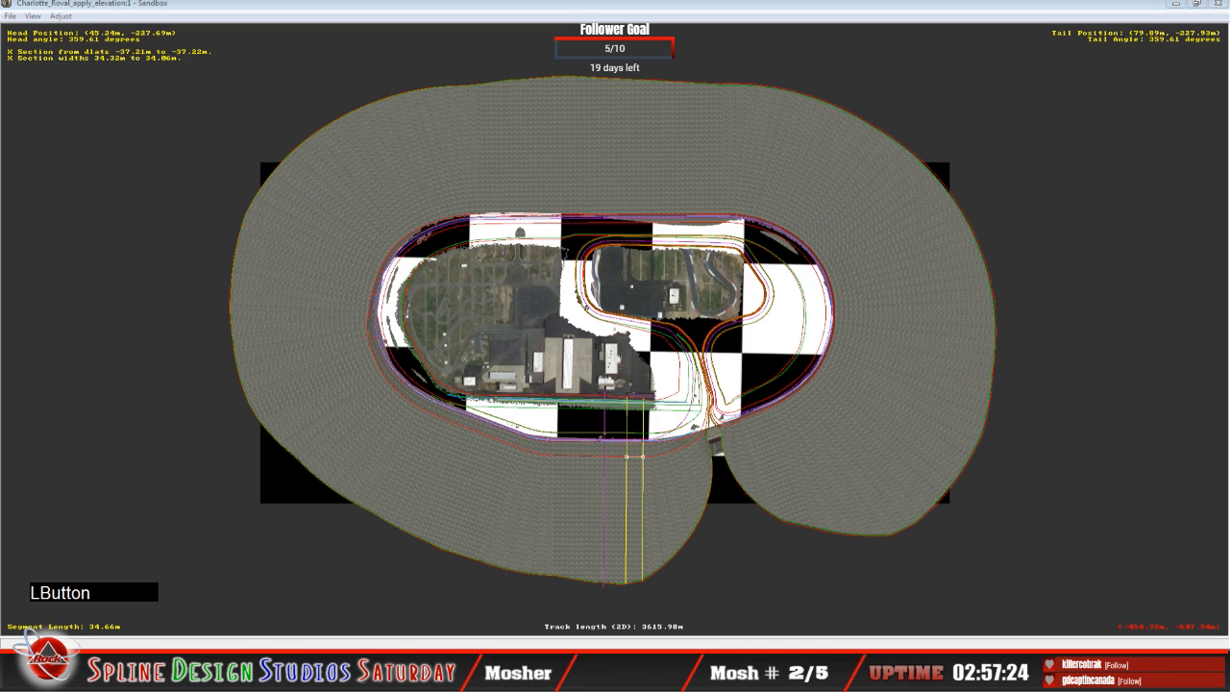
pyautogui.click(454, 259)
pyautogui.click(447, 253)
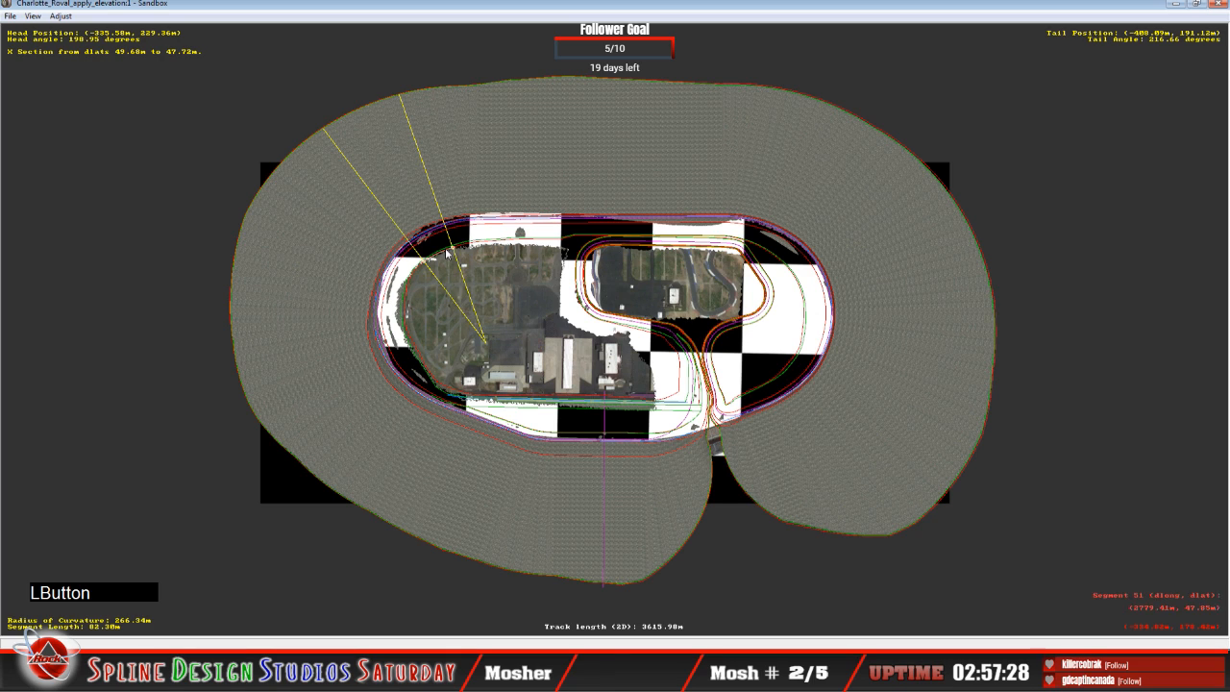
pyautogui.click(467, 250)
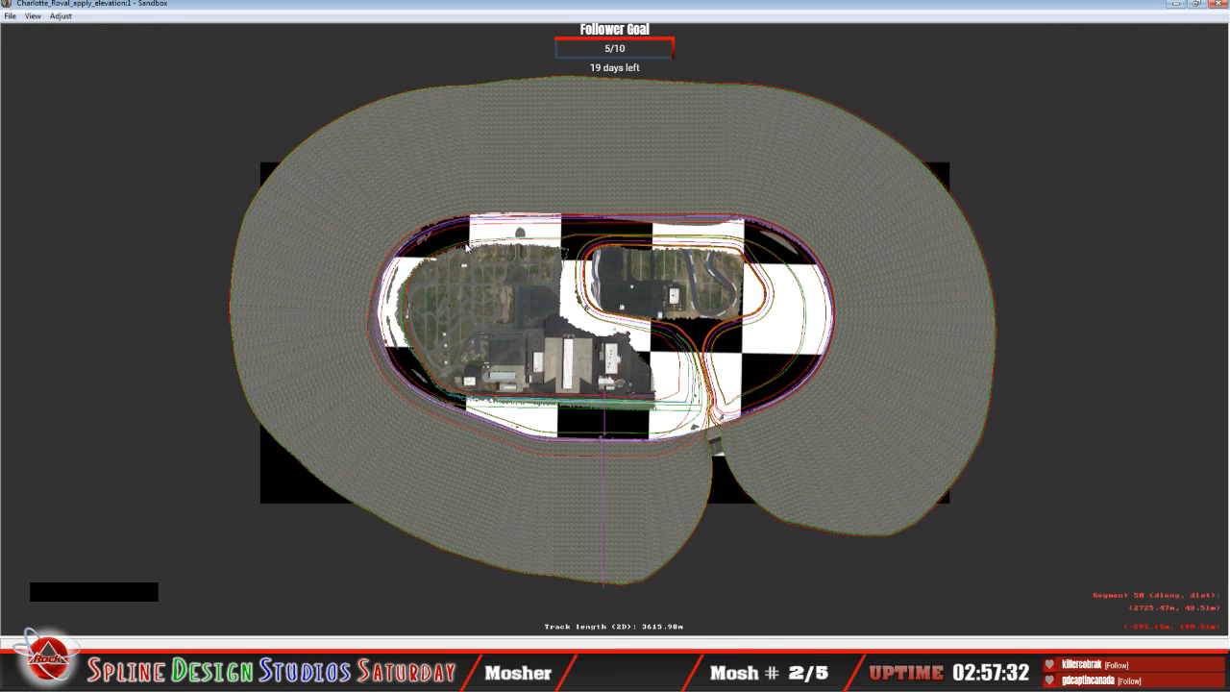
pyautogui.click(470, 281)
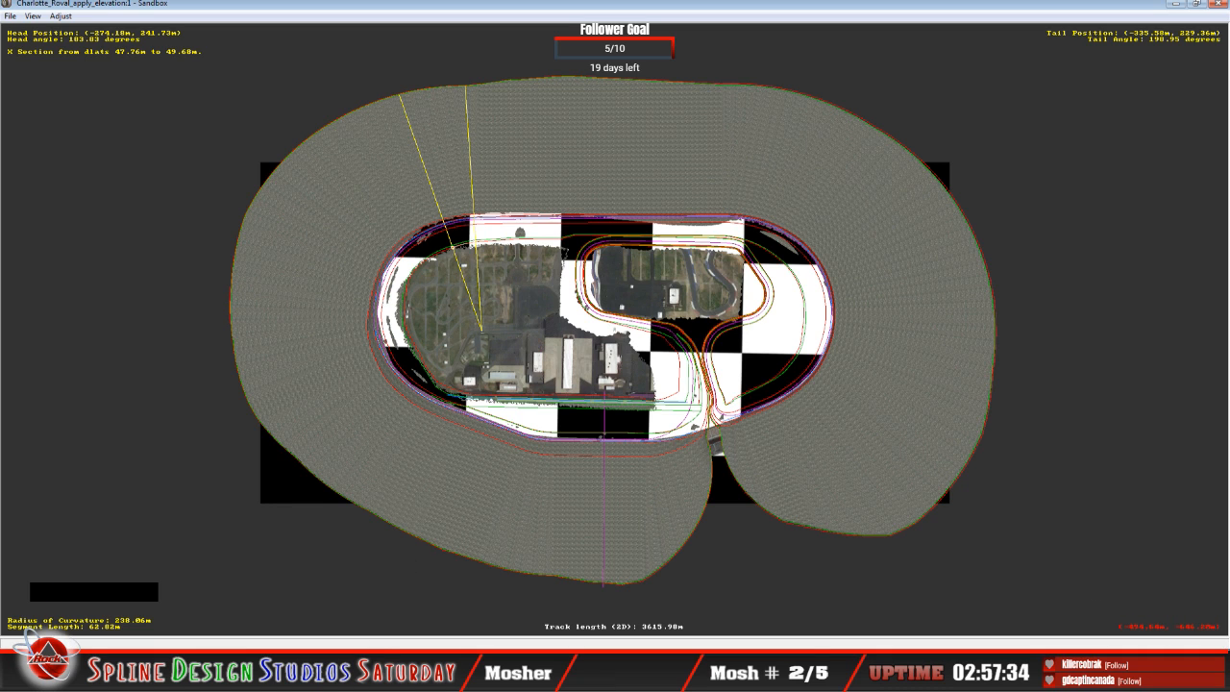
# Step: Bring the Camera View to the front and fly the camera in slew mode to the inside edge of the banked turn, ending slew mode there
pyautogui.click(373, 665)
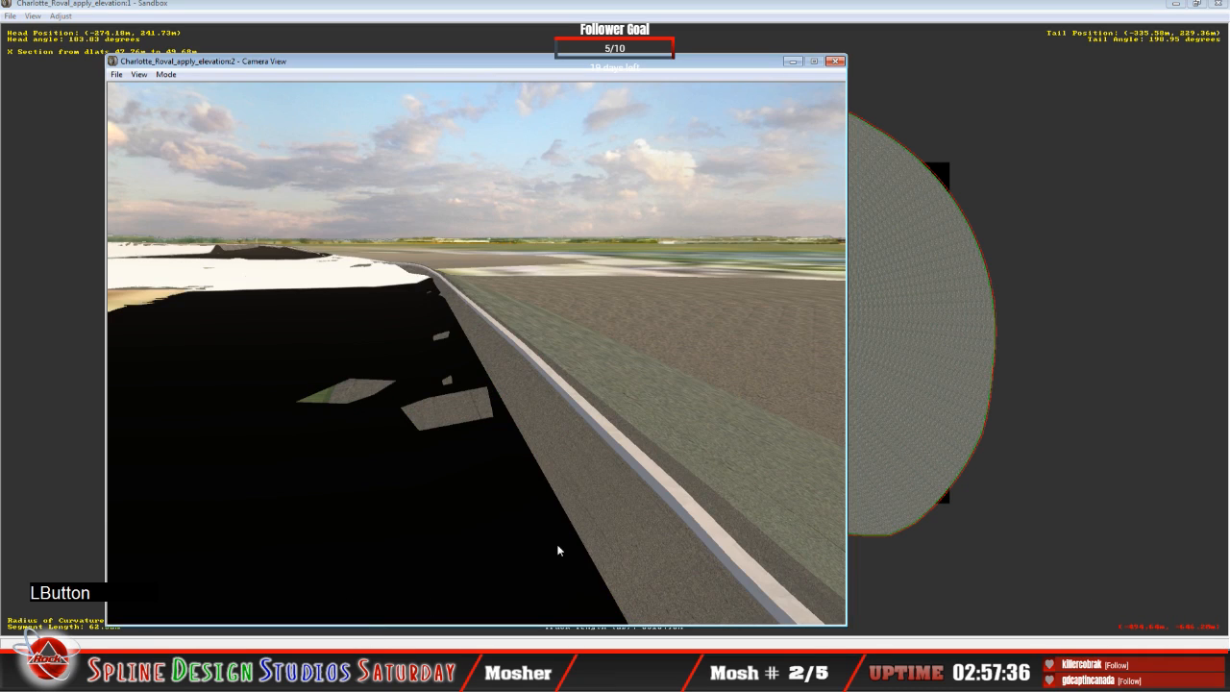
pyautogui.click(166, 74)
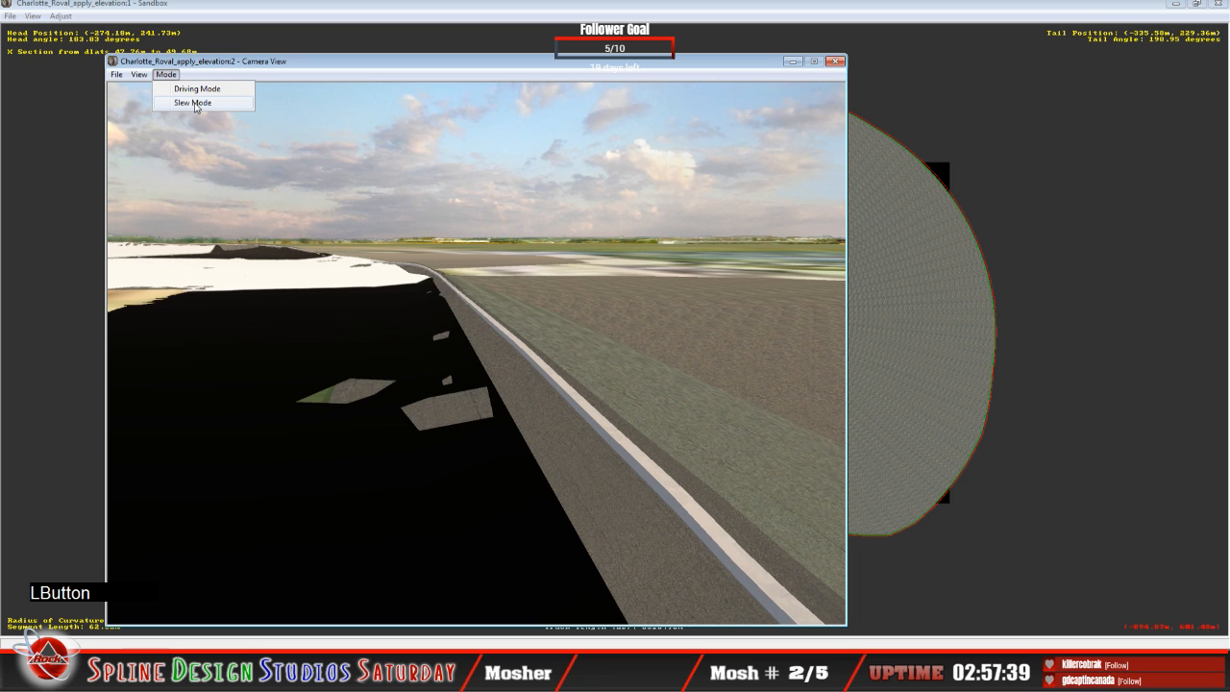
pyautogui.click(195, 102)
pyautogui.moveTo(477, 353); pyautogui.dragTo(530, 309, button='right')
pyautogui.moveTo(440, 273); pyautogui.dragTo(441, 273)
pyautogui.press('space')
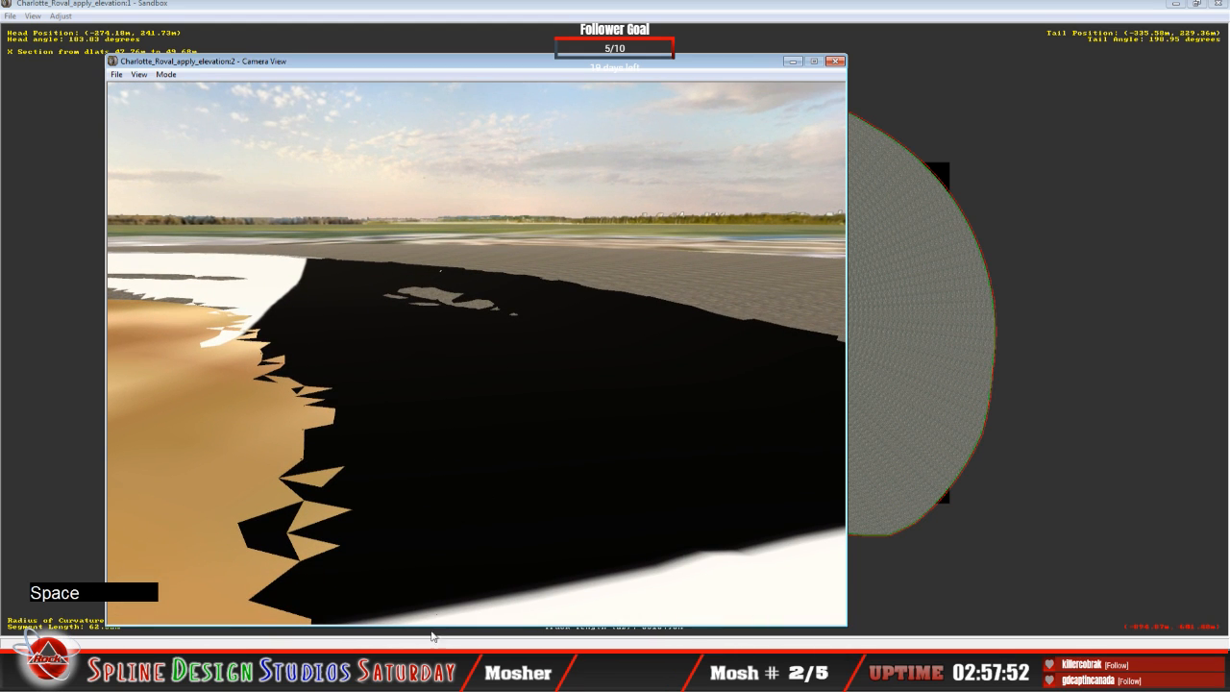
# Step: Reposition the camera in slew mode to look along the turn's inner terrain edge, leave slew mode, and move the Camera View window aside
pyautogui.click(165, 74)
pyautogui.click(183, 101)
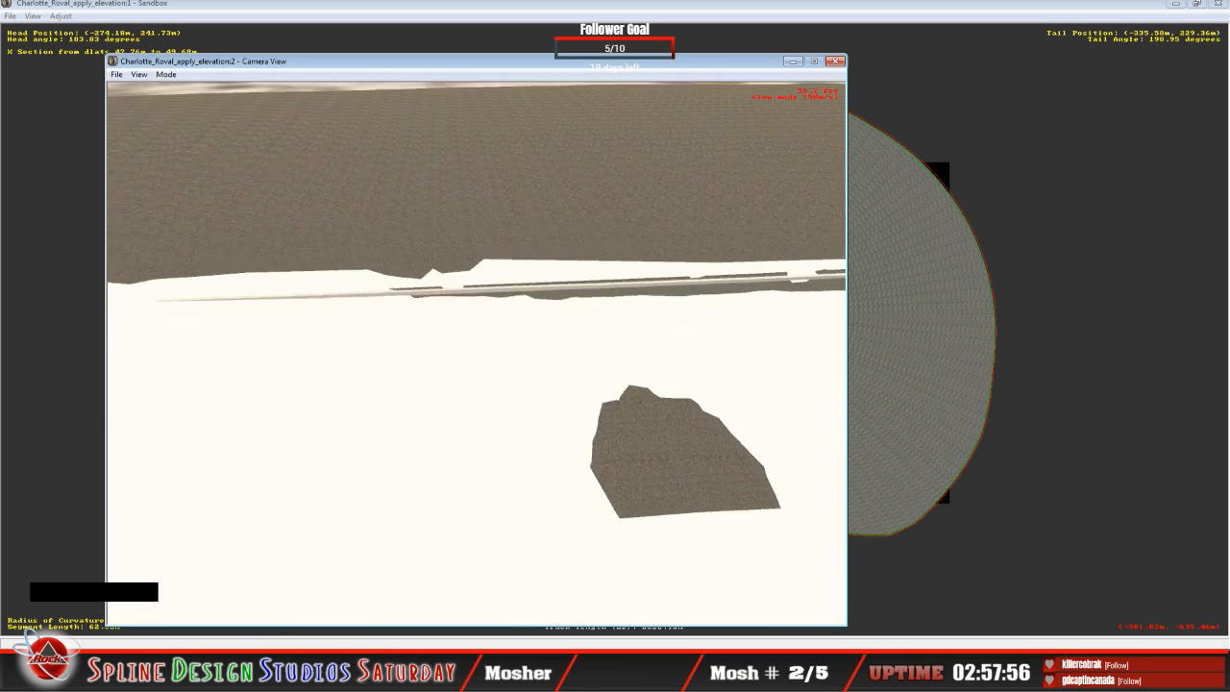
pyautogui.moveTo(477, 353); pyautogui.dragTo(476, 353, button='right')
pyautogui.press('space')
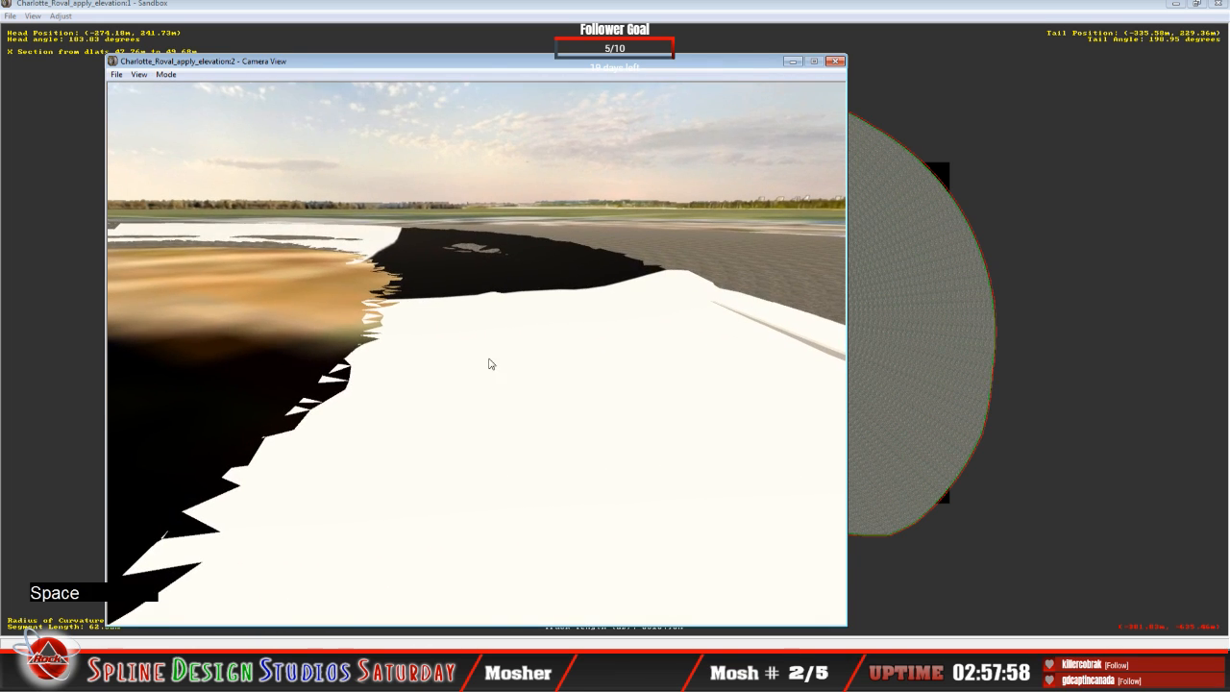
pyautogui.moveTo(321, 69); pyautogui.dragTo(246, 48)
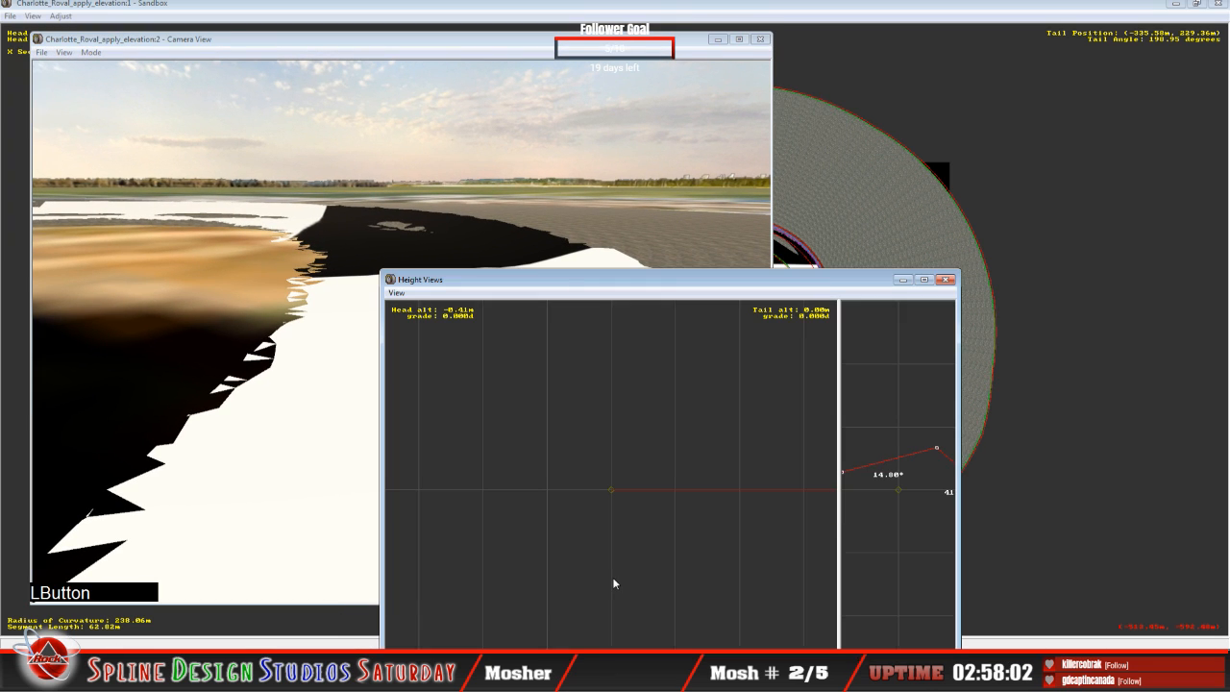
# Step: Widen the cross-section pane of Height Views and raise the innermost point of the 62.82 m segment to a 3.23° bank
pyautogui.moveTo(637, 280); pyautogui.dragTo(629, 169)
pyautogui.moveTo(830, 460); pyautogui.dragTo(414, 467)
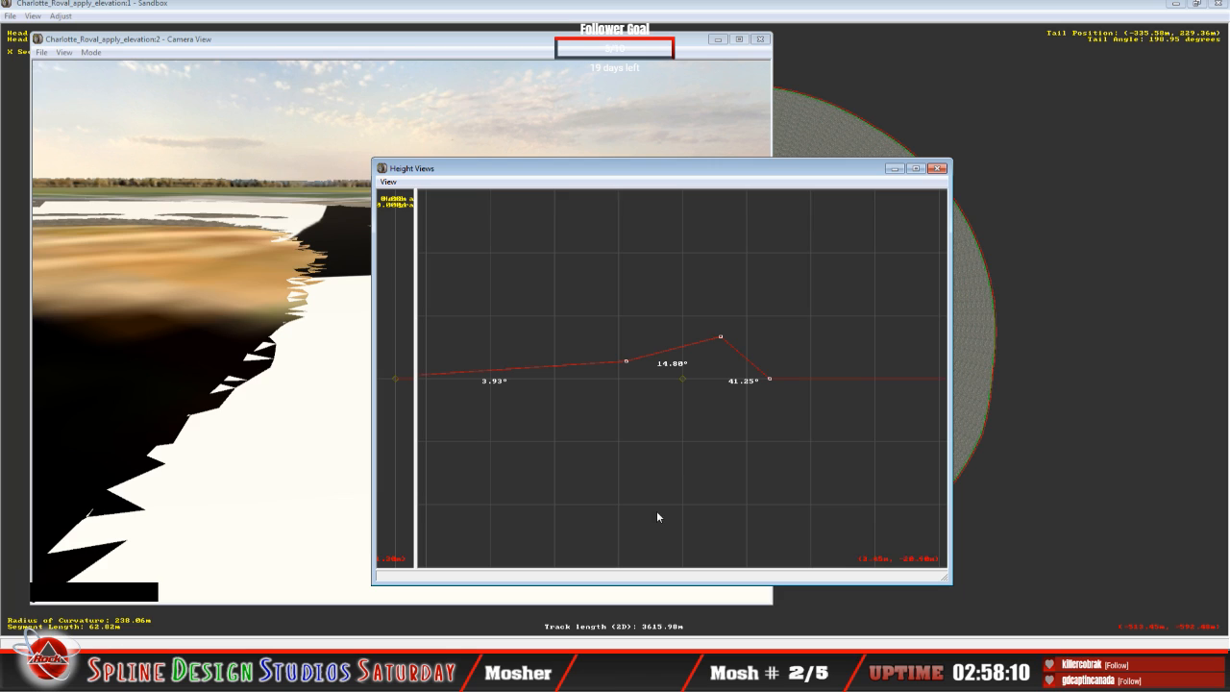
pyautogui.press('c')
pyautogui.rightClick(619, 438)
pyautogui.press('c')
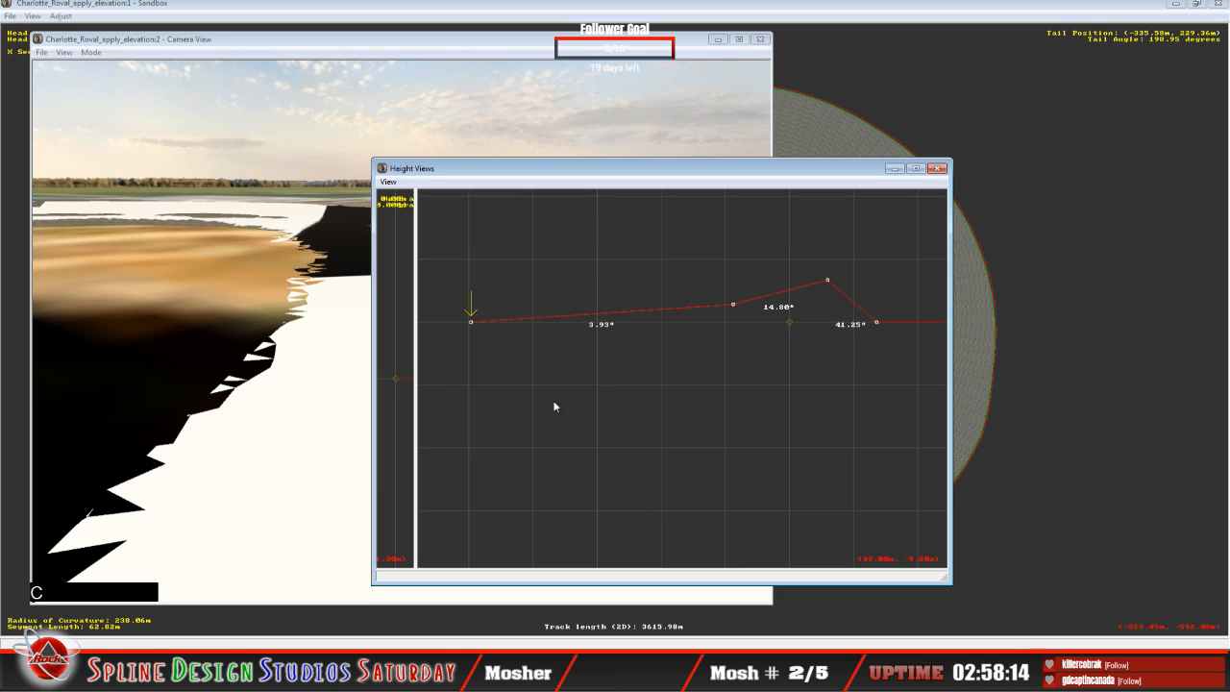
pyautogui.moveTo(525, 172); pyautogui.dragTo(749, 189)
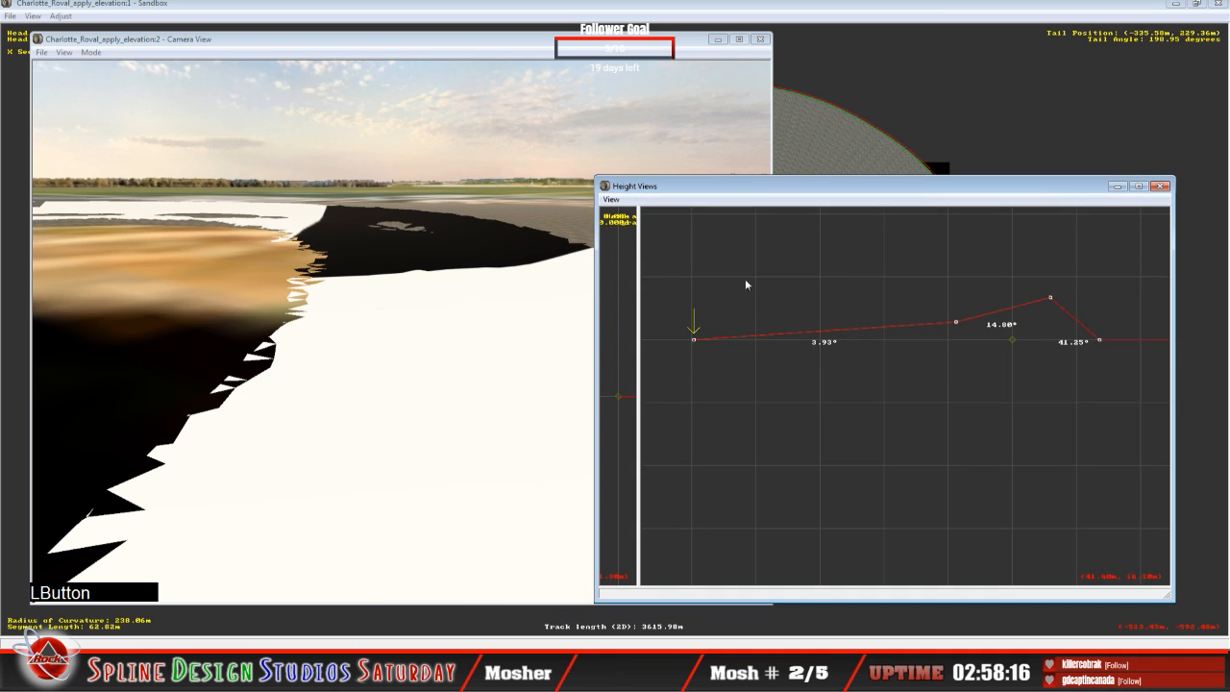
pyautogui.moveTo(693, 342)
pyautogui.mouseDown()
pyautogui.moveTo(694, 331)
pyautogui.moveTo(700, 342)
pyautogui.mouseUp()
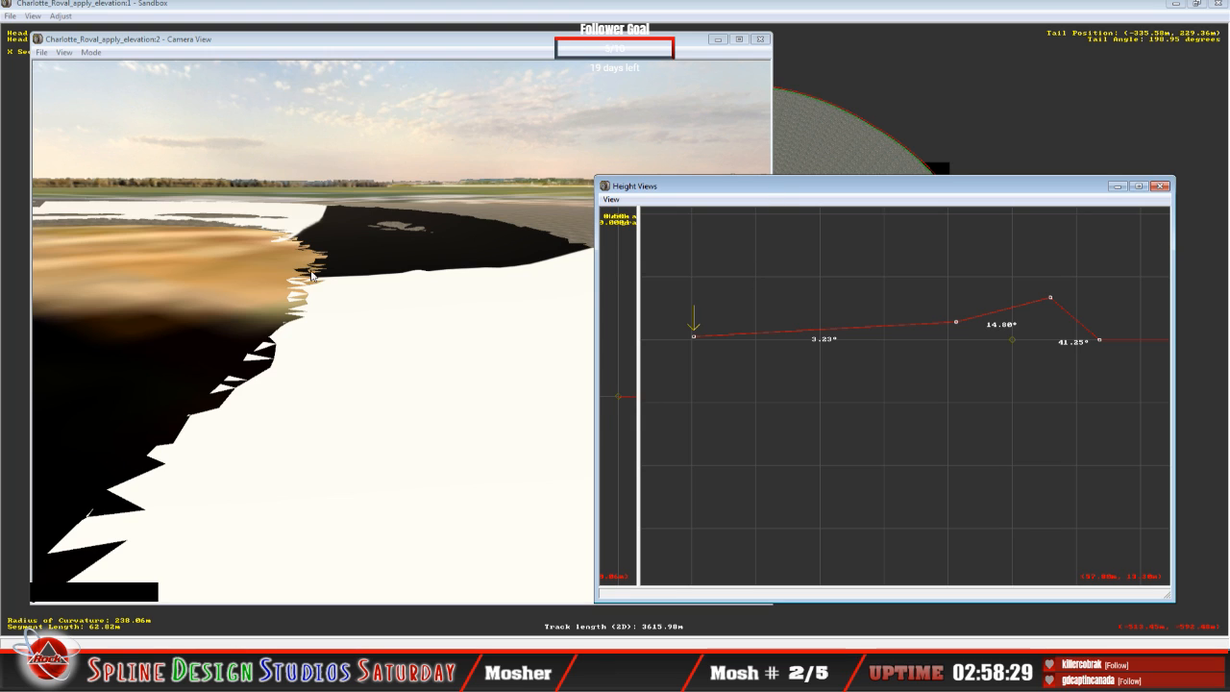
# Step: Enlarge the oval in the track plan and bring the Height Views window back in front of it
pyautogui.click(625, 11)
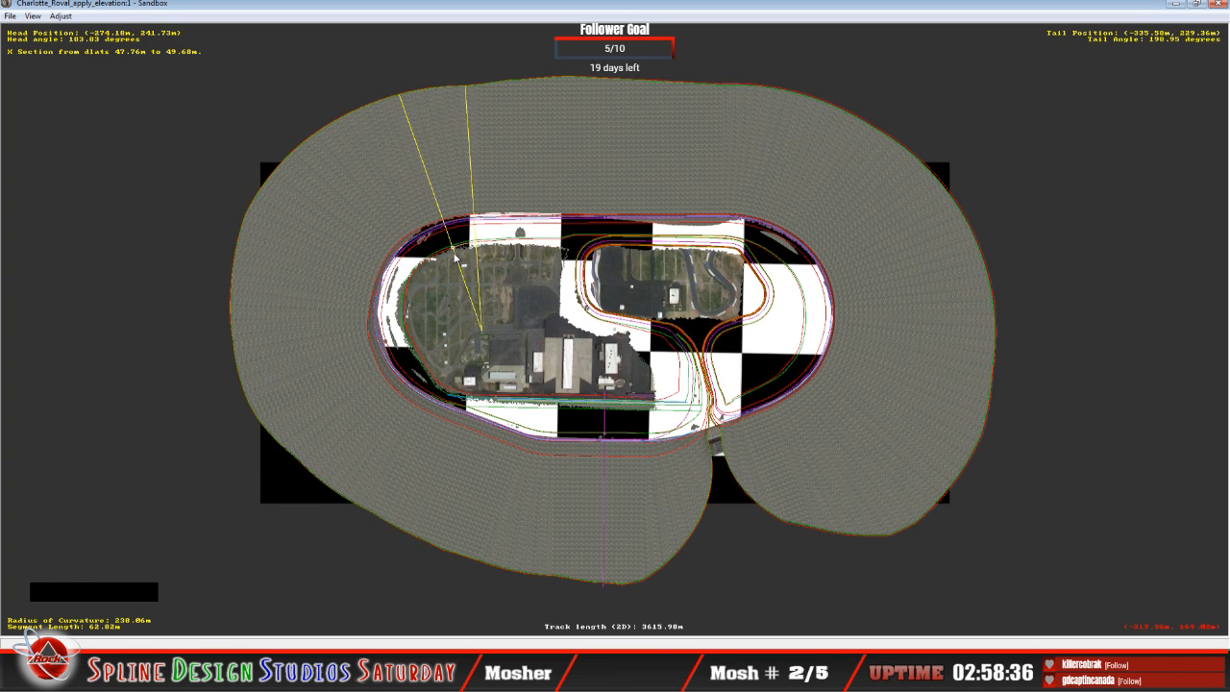
pyautogui.click(435, 670)
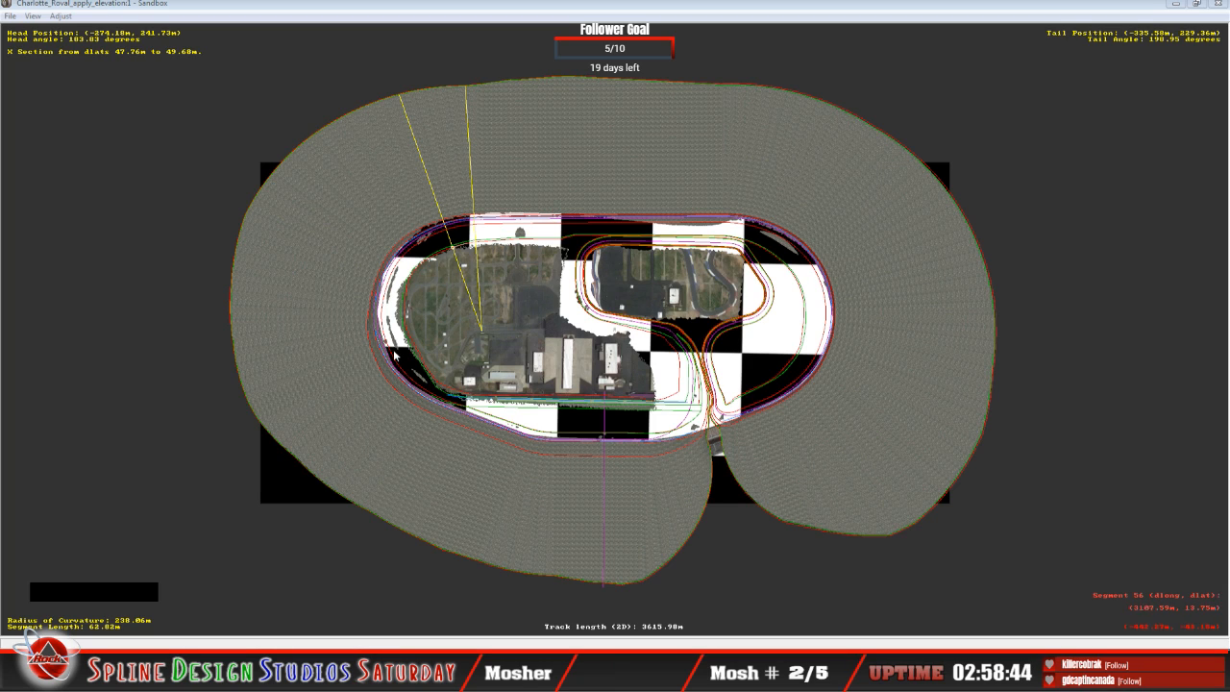
pyautogui.click(350, 622)
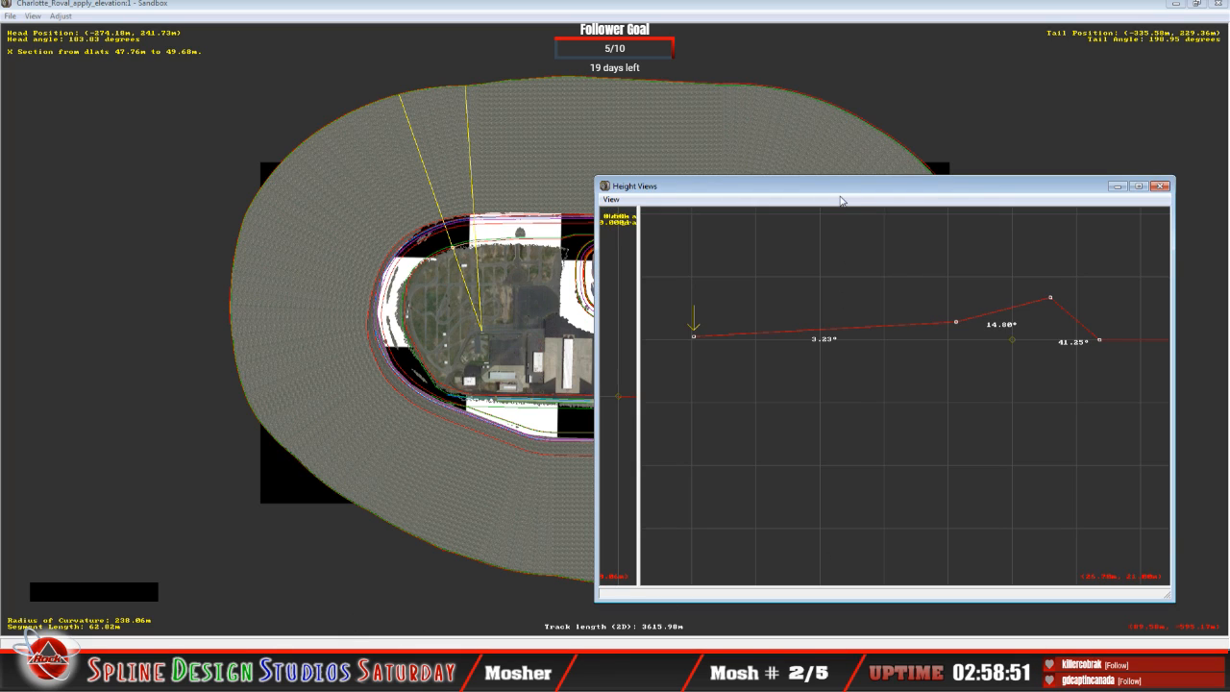
pyautogui.click(824, 208)
pyautogui.click(493, 390)
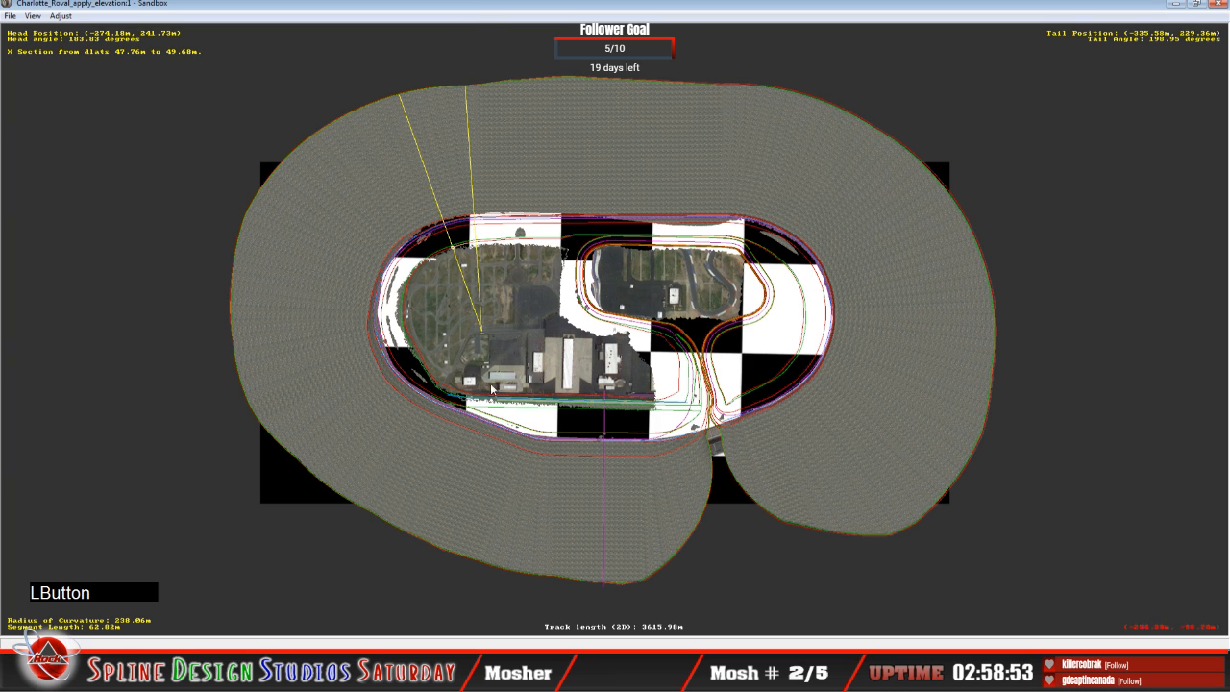
pyautogui.press('z')
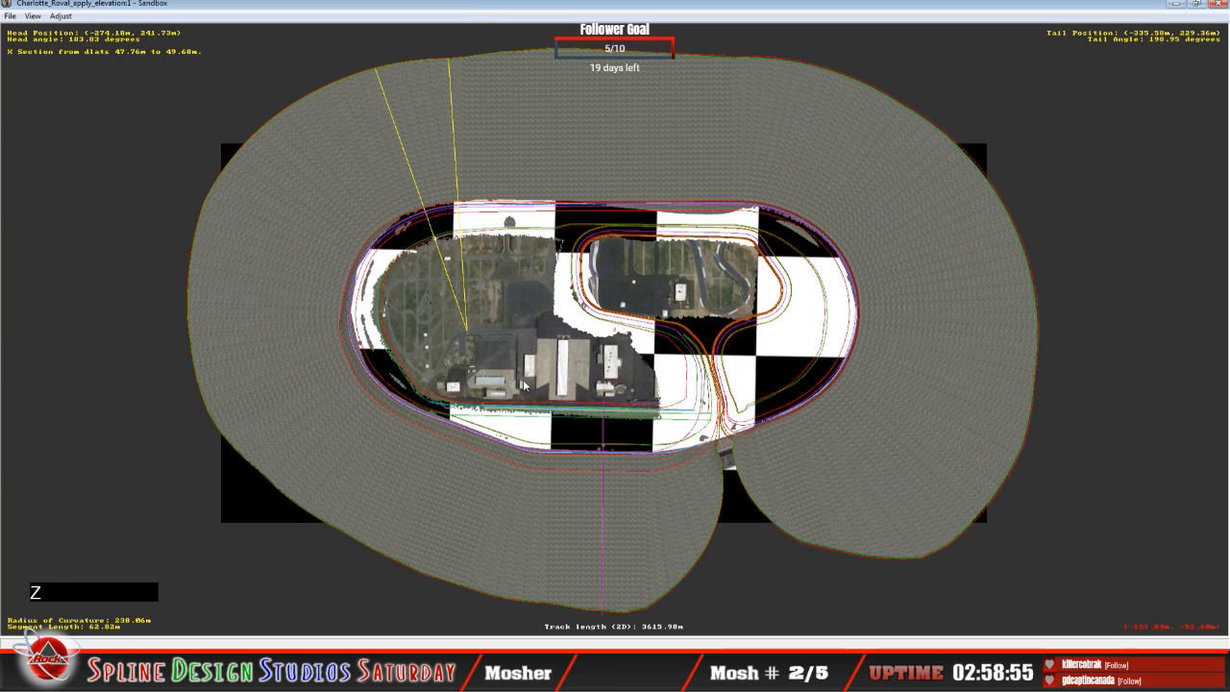
pyautogui.press('z')
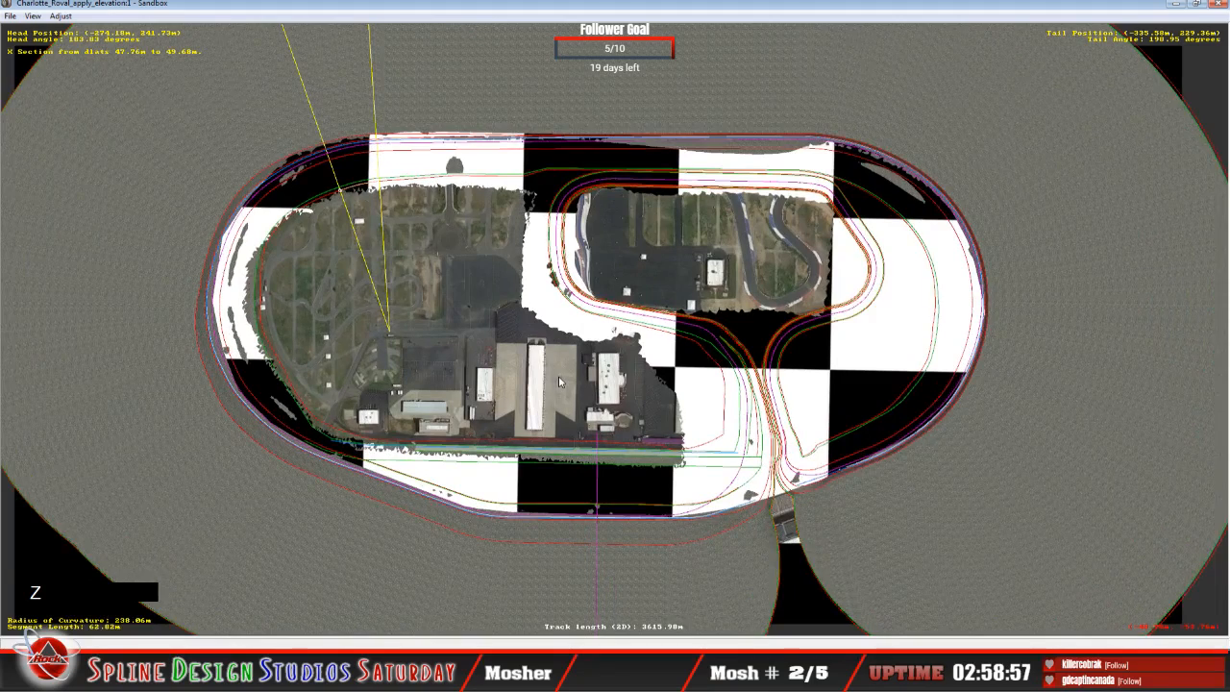
pyautogui.press('z')
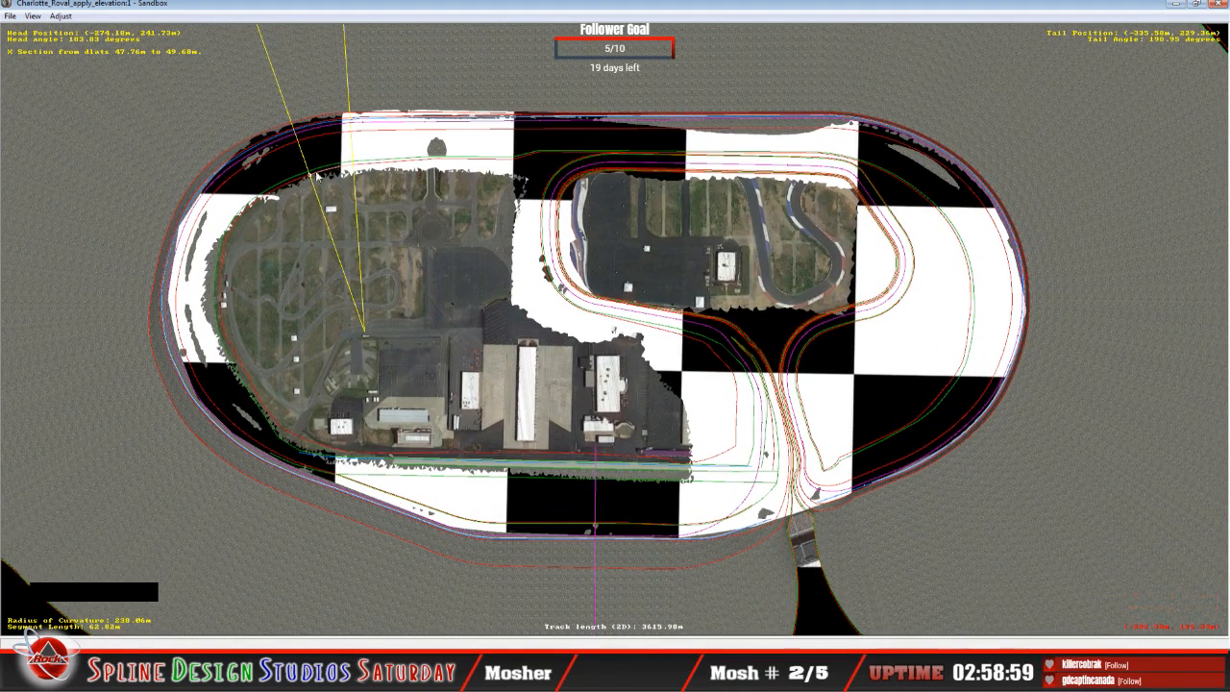
pyautogui.click(331, 677)
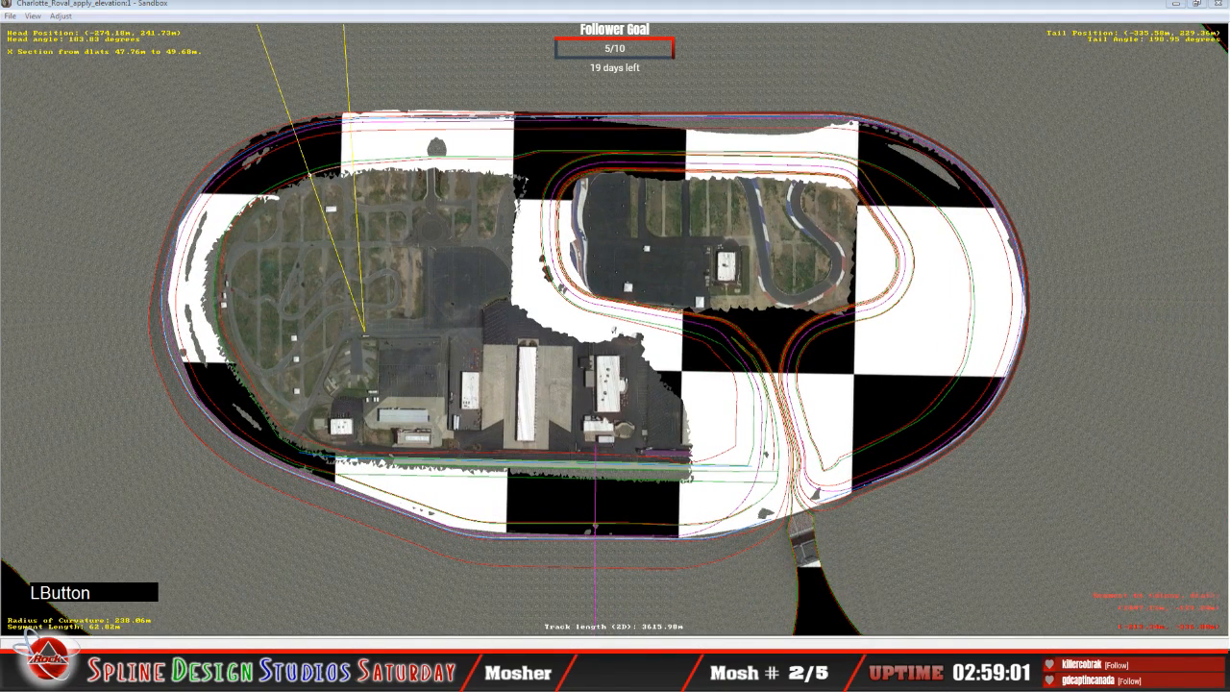
pyautogui.click(336, 606)
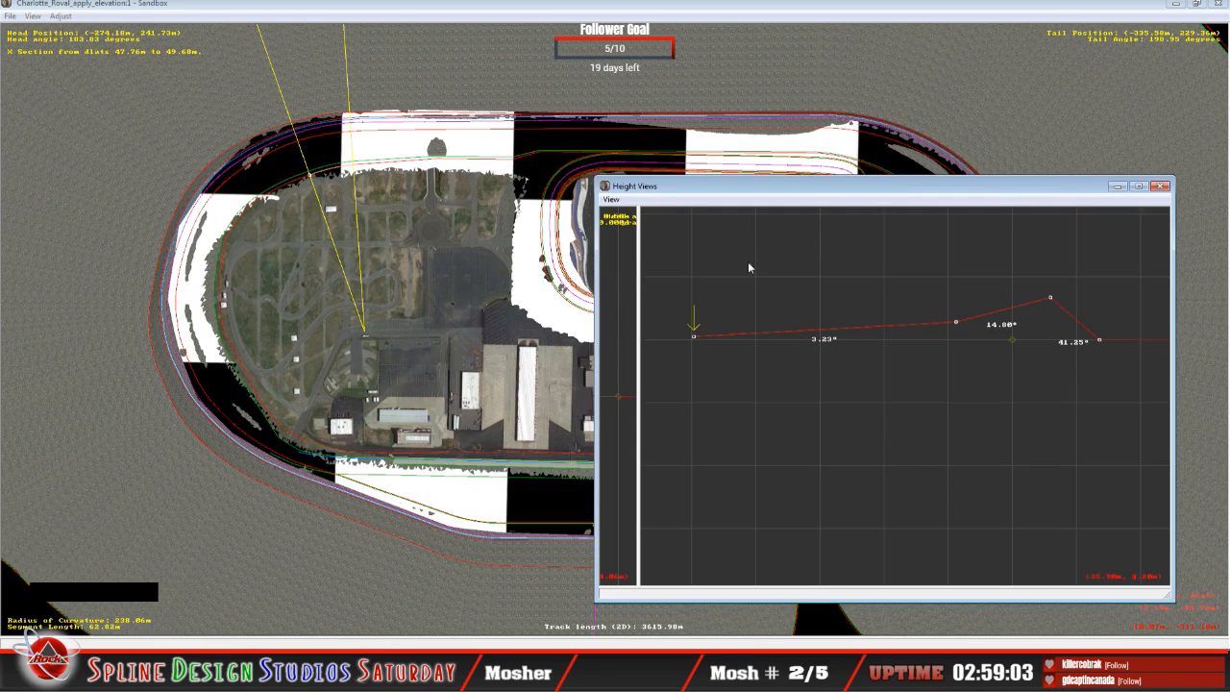
# Step: Nudge the height of the innermost cross-section point on each of the next two curve segments around the northwest turn
pyautogui.click(811, 260)
pyautogui.press('Up')
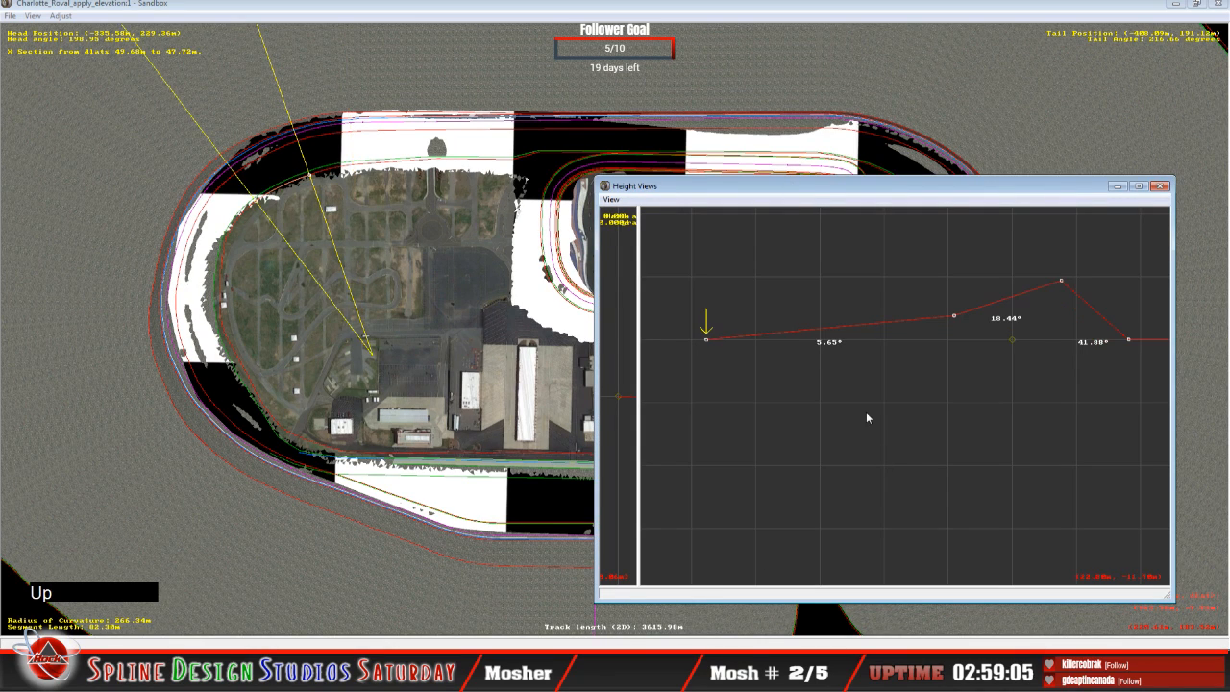
pyautogui.moveTo(707, 339); pyautogui.dragTo(709, 336)
pyautogui.press('Up')
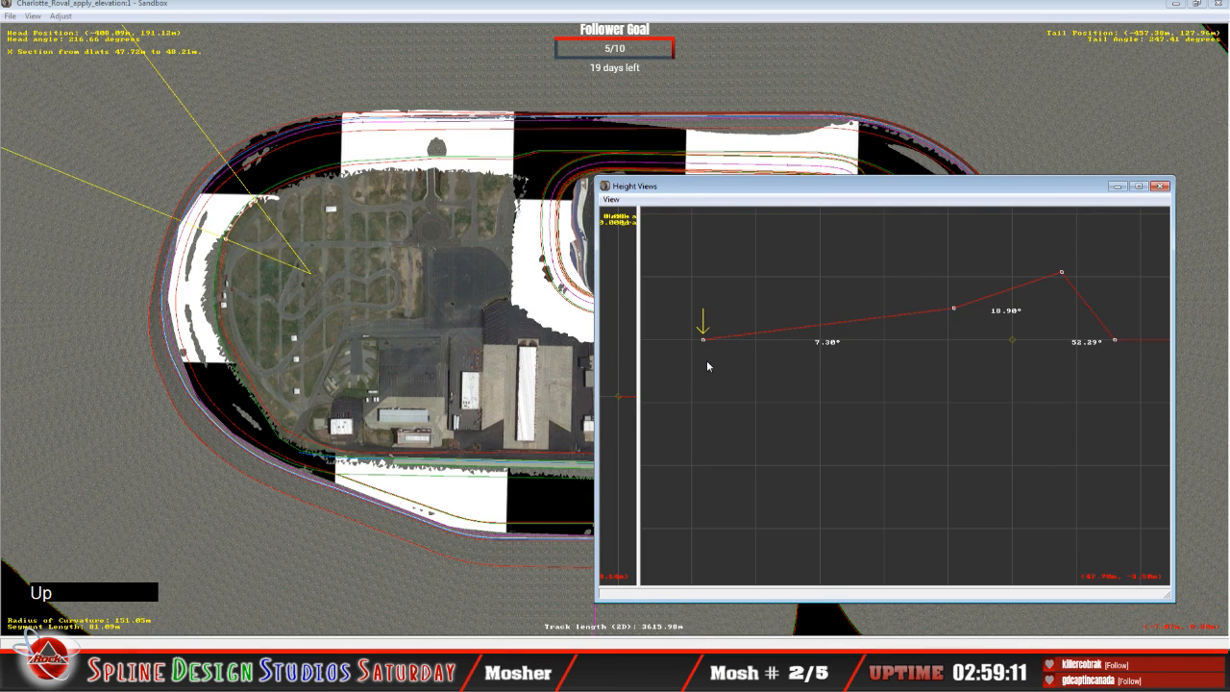
pyautogui.moveTo(703, 341); pyautogui.dragTo(703, 342)
# Step: Advance to the 79.33 m curve segment, centre its innermost cross-section point, and nudge that point's height
pyautogui.press('Up')
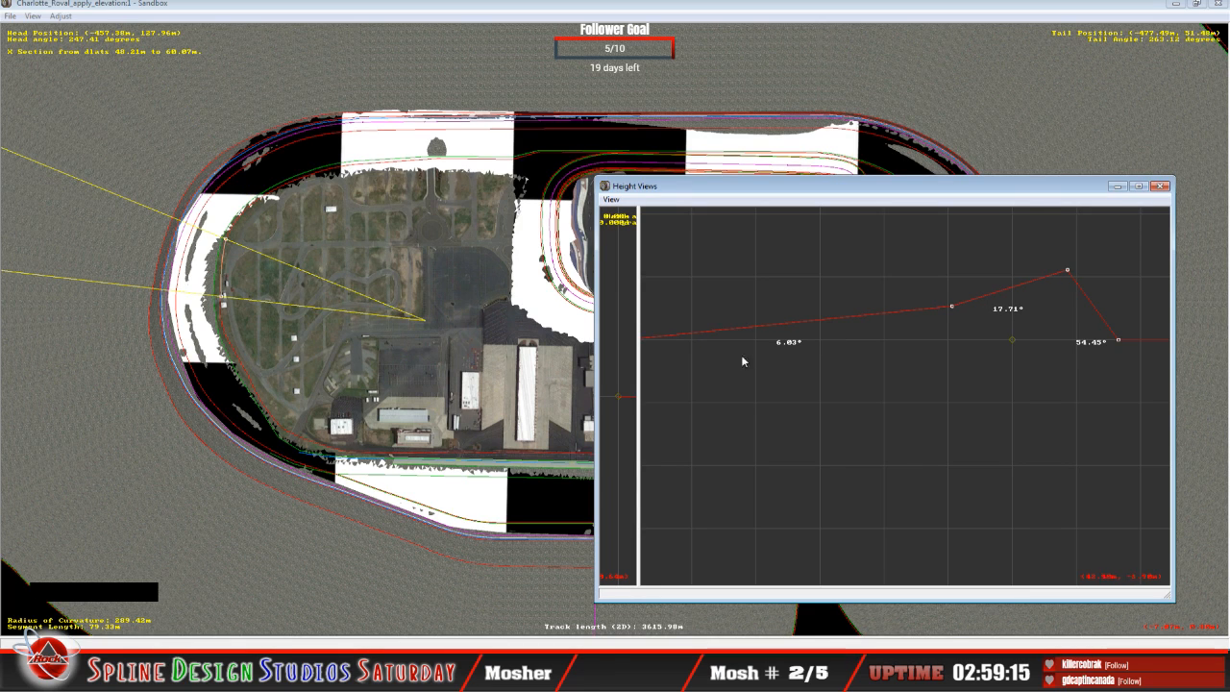
pyautogui.press('c')
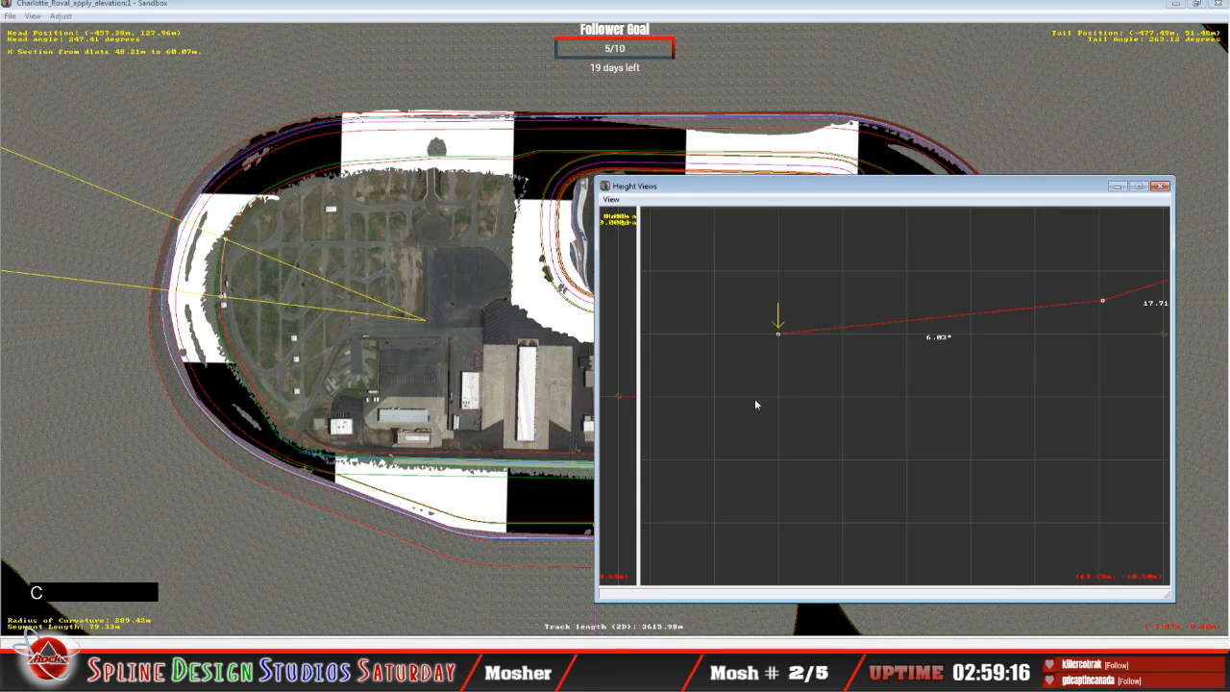
pyautogui.click(779, 335)
pyautogui.moveTo(779, 336); pyautogui.dragTo(780, 337)
# Step: Continue to the 34.21 m and 43.82 m curve segments at the oval's west end, adjusting their innermost point heights
pyautogui.press('Up')
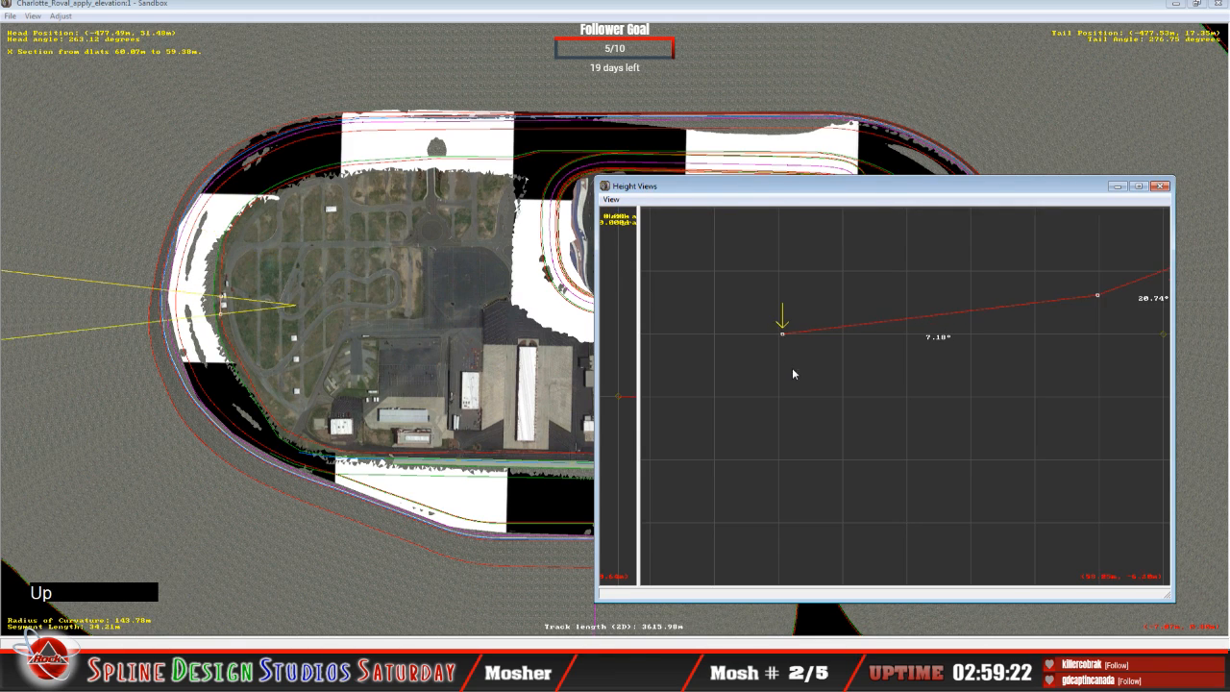
pyautogui.moveTo(784, 335)
pyautogui.press('Up')
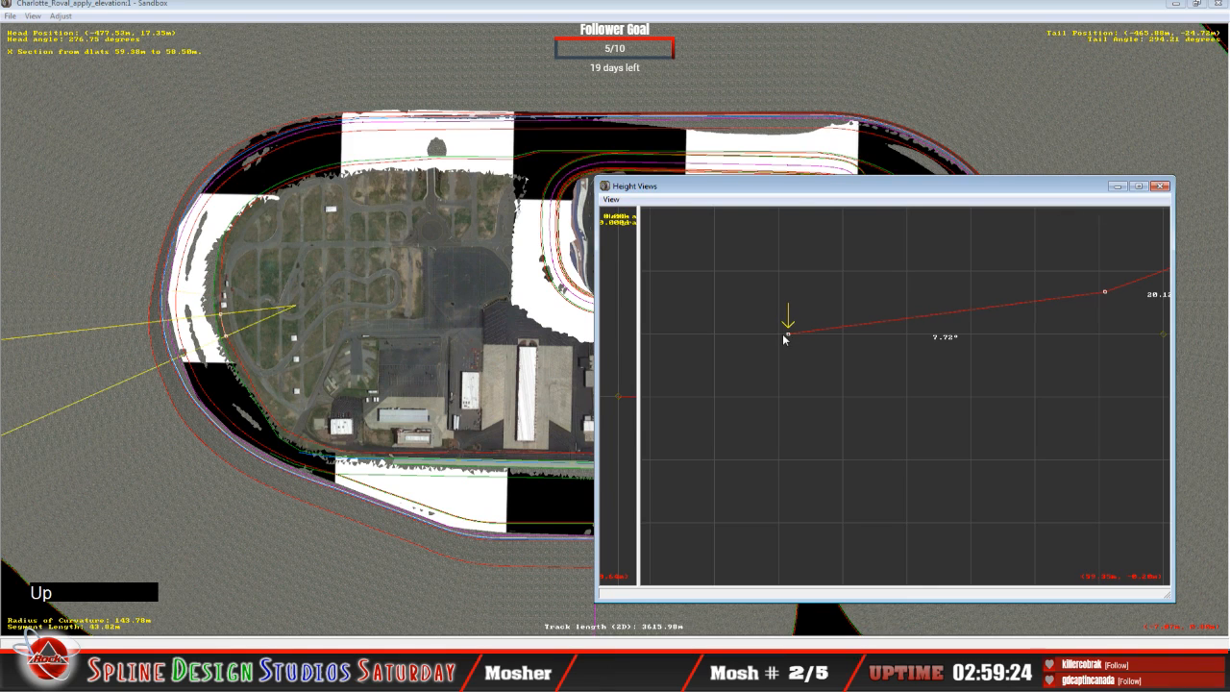
pyautogui.moveTo(789, 335); pyautogui.dragTo(788, 335)
# Step: Skip ahead to the 87.54 m curve segment and raise its innermost point to about 0.50 m, giving a 17.28° bank
pyautogui.press('Up')
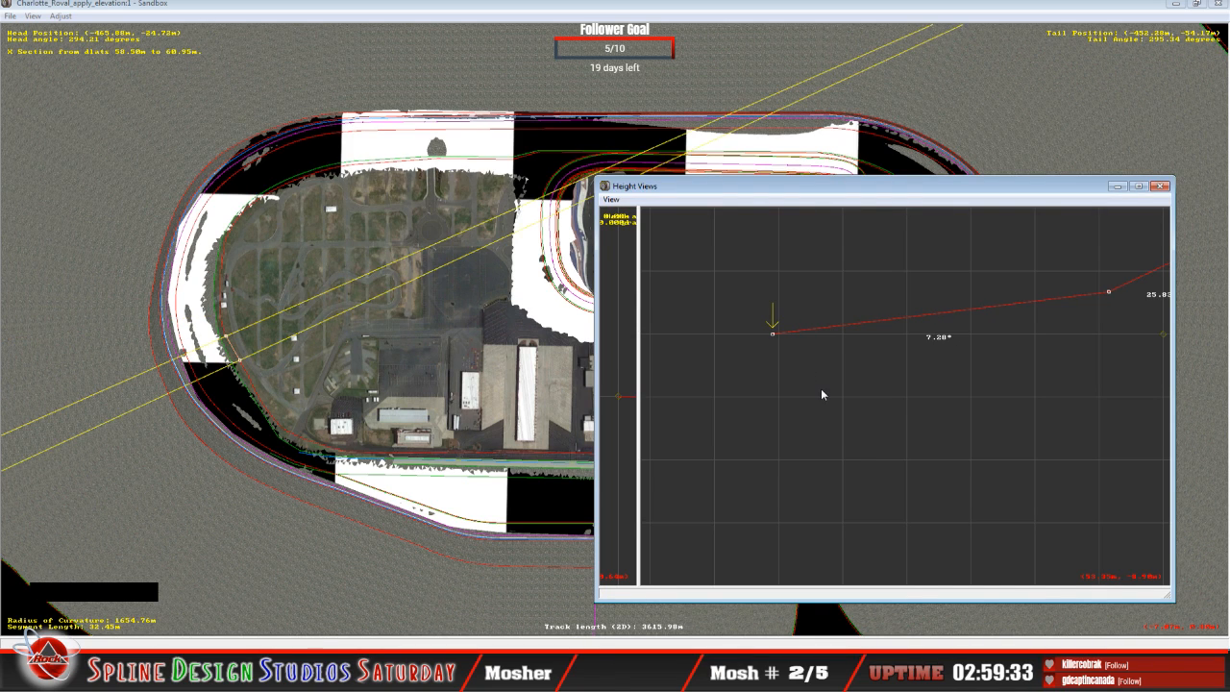
pyautogui.press('Up')
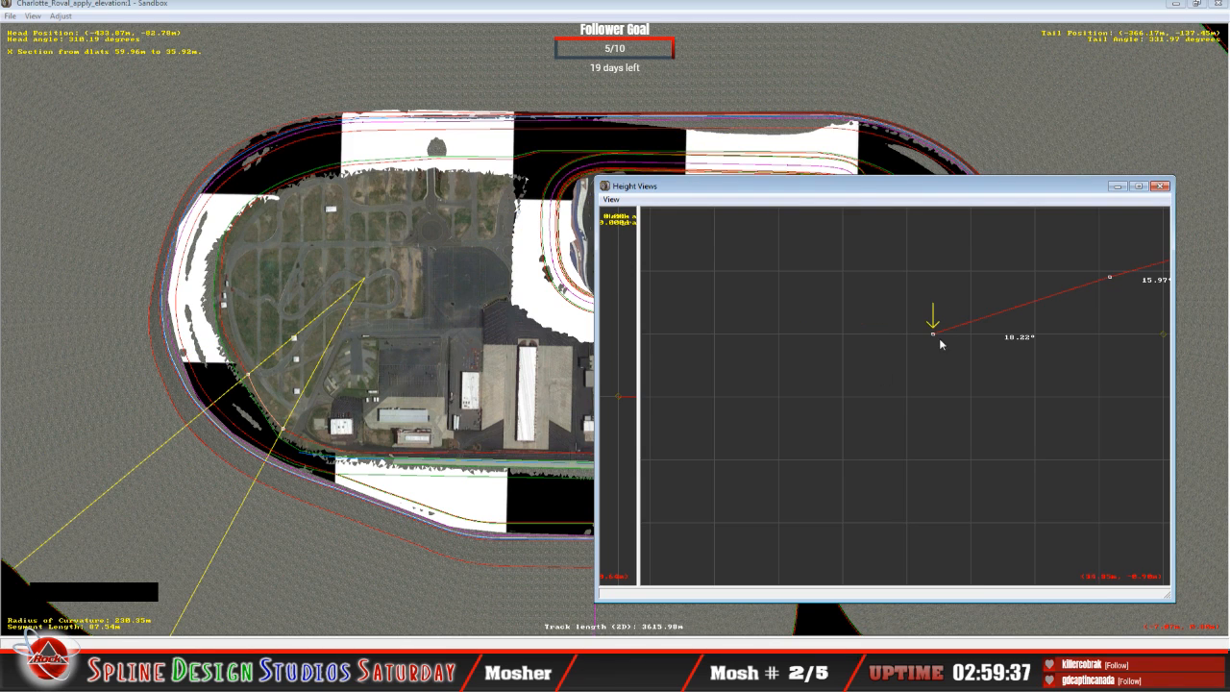
pyautogui.moveTo(935, 333)
pyautogui.moveTo(935, 335); pyautogui.dragTo(934, 332)
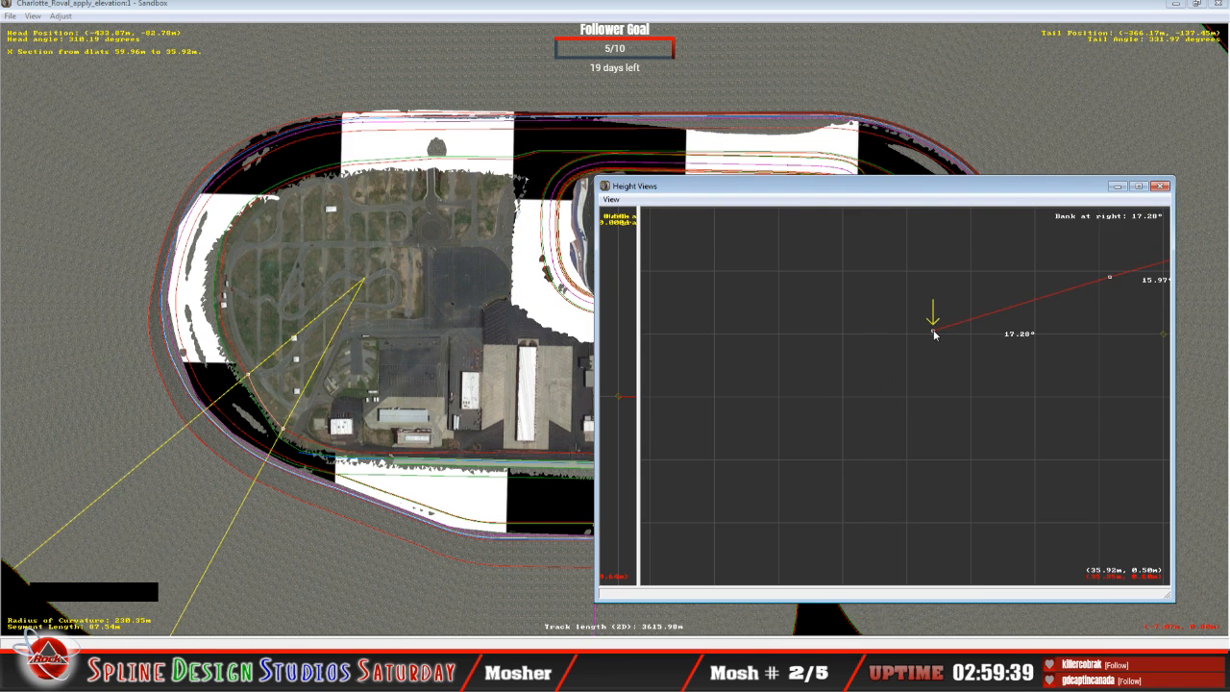
# Step: Raise the innermost points of the next two southwest segments, bringing the inner bank of the 50.87 m segment to 7.78°
pyautogui.press('Up')
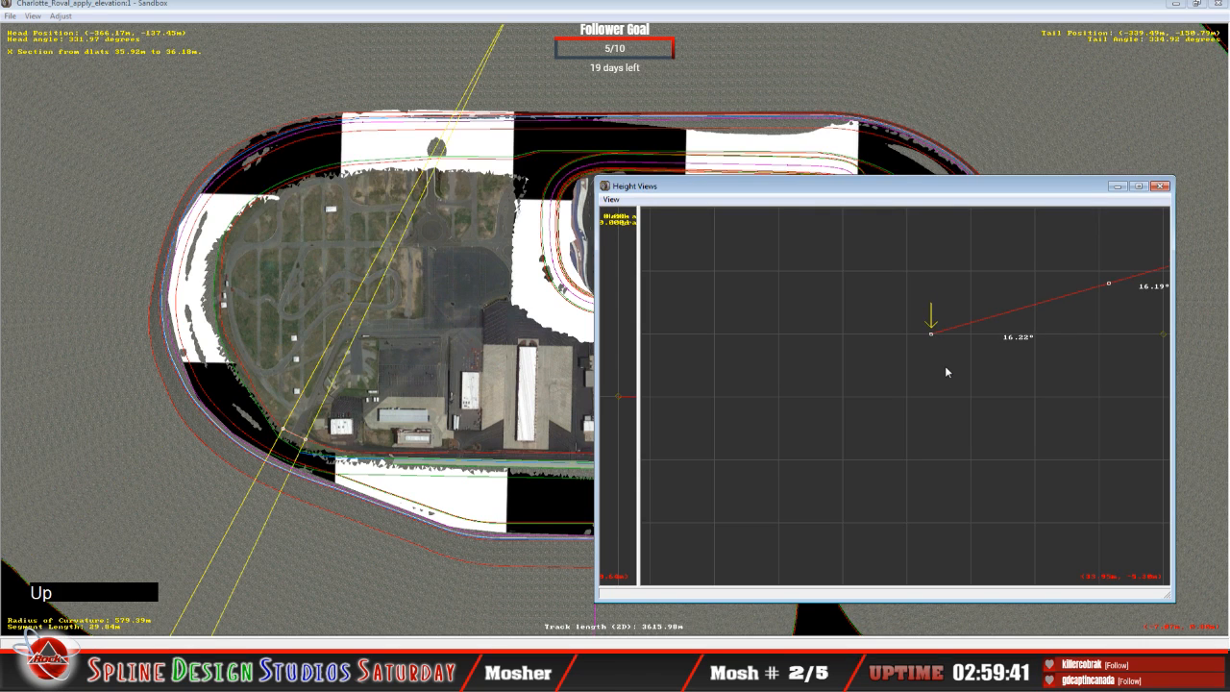
pyautogui.moveTo(929, 338); pyautogui.dragTo(927, 321)
pyautogui.press('Up')
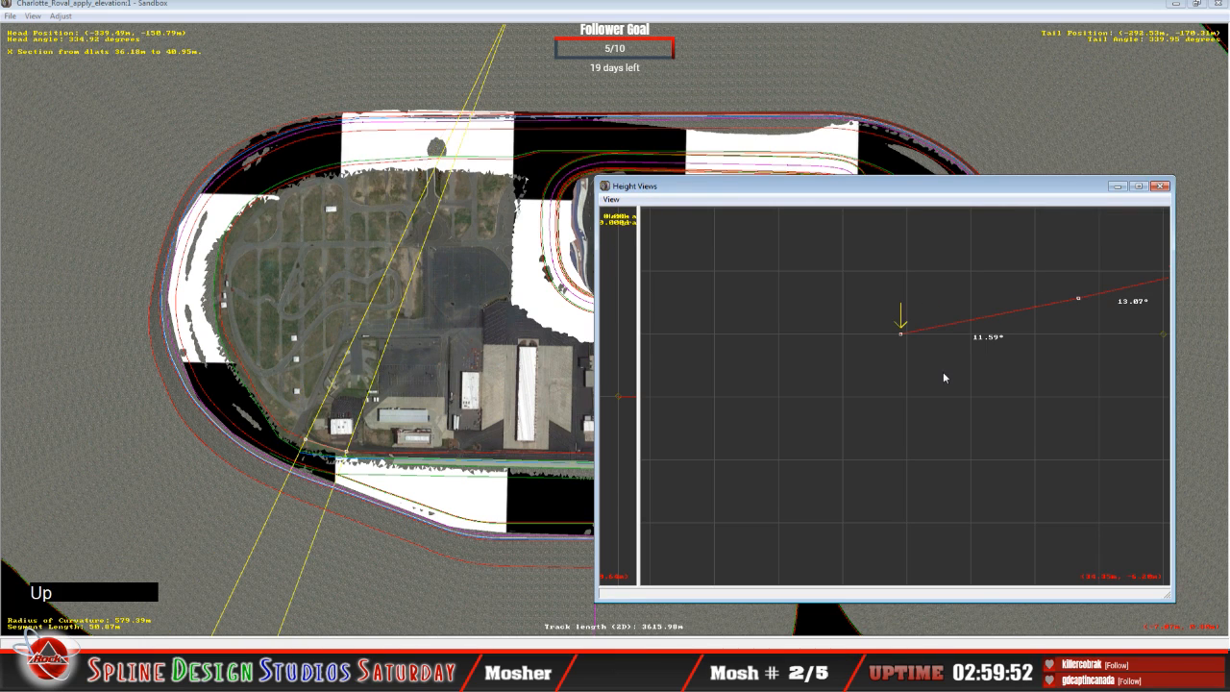
pyautogui.click(900, 334)
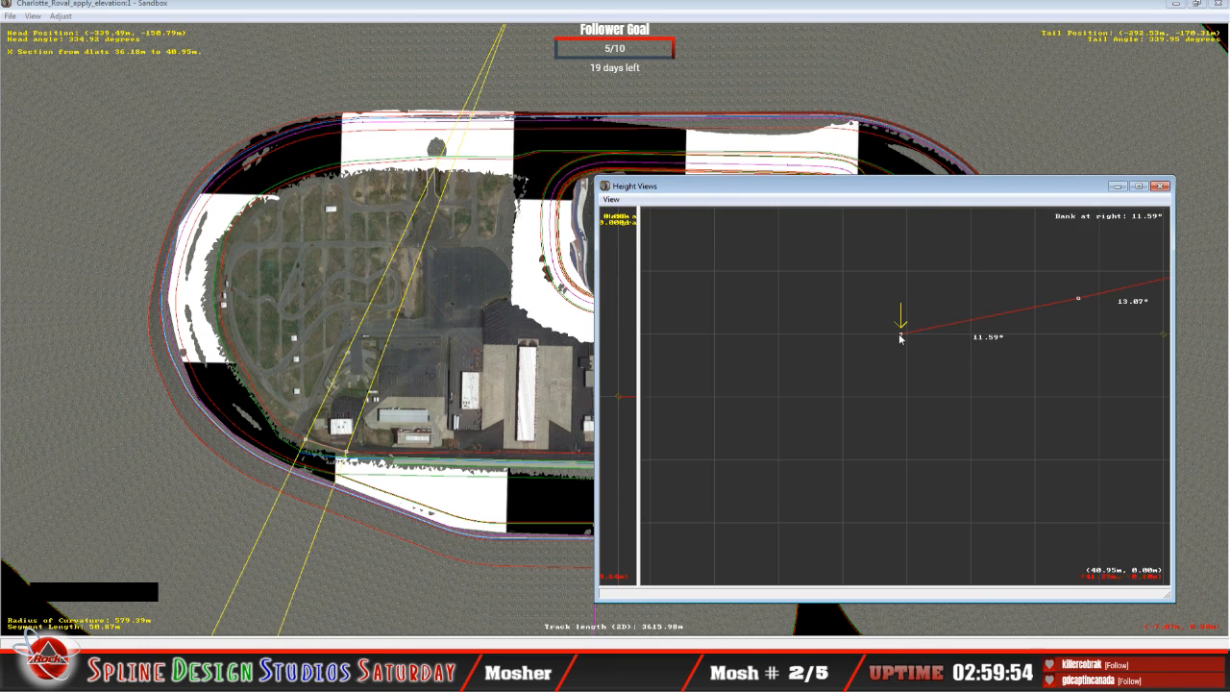
pyautogui.moveTo(901, 335); pyautogui.dragTo(902, 324)
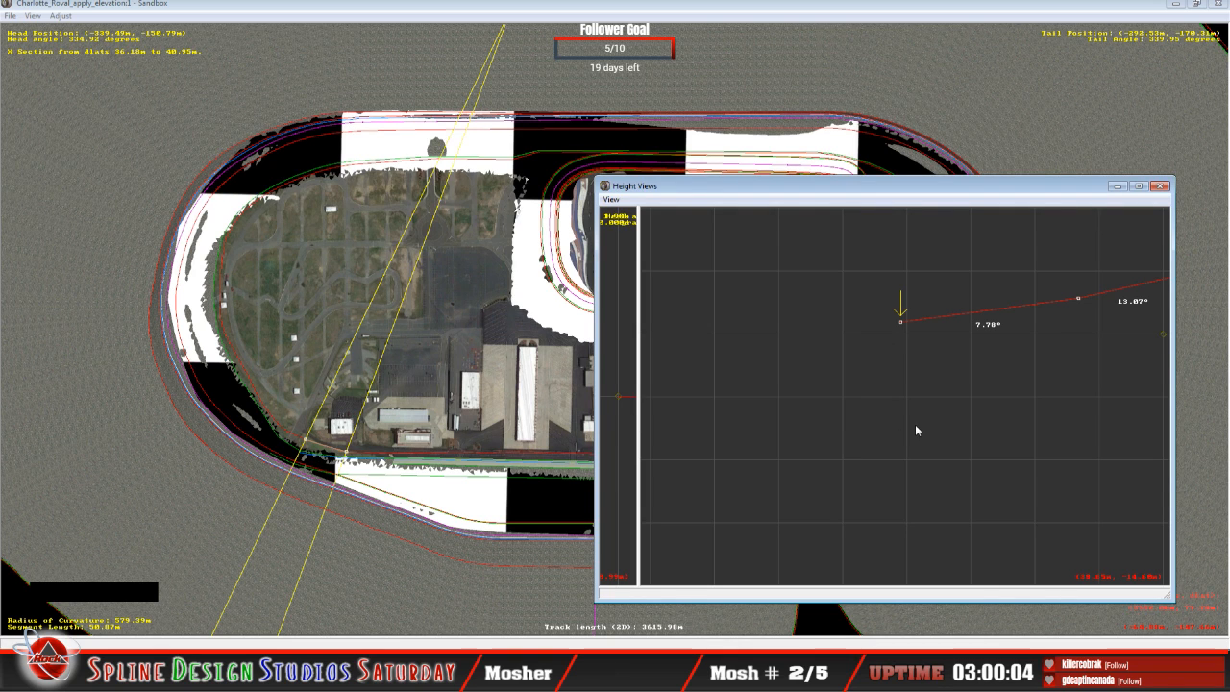
# Step: Flatten the inner section of the 43.81 m straight segment to 0.02° by raising its innermost point, and select the next point outward
pyautogui.press('Up')
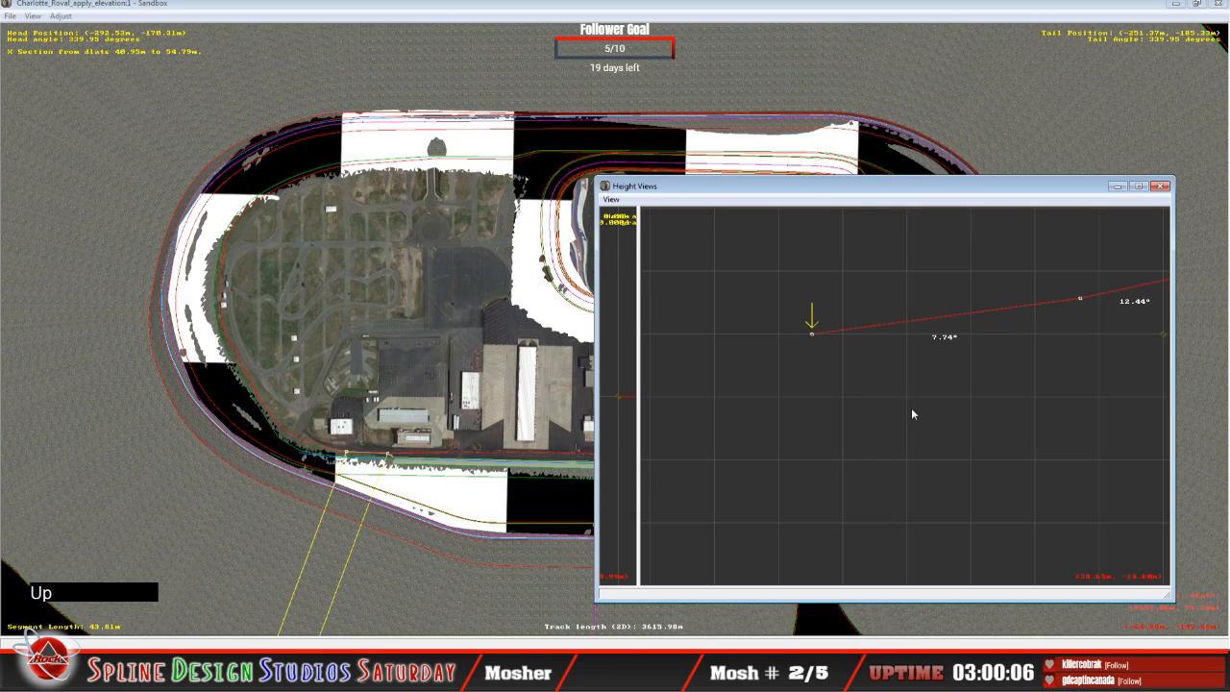
pyautogui.moveTo(811, 337); pyautogui.dragTo(816, 299)
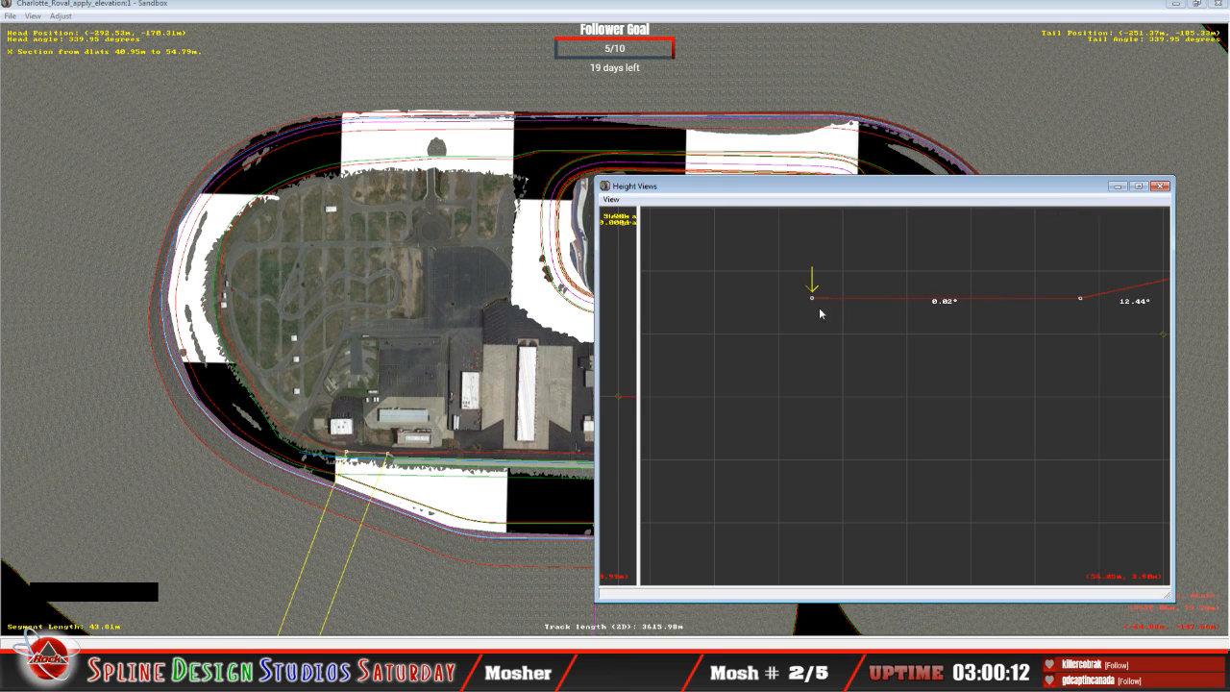
pyautogui.press('Right')
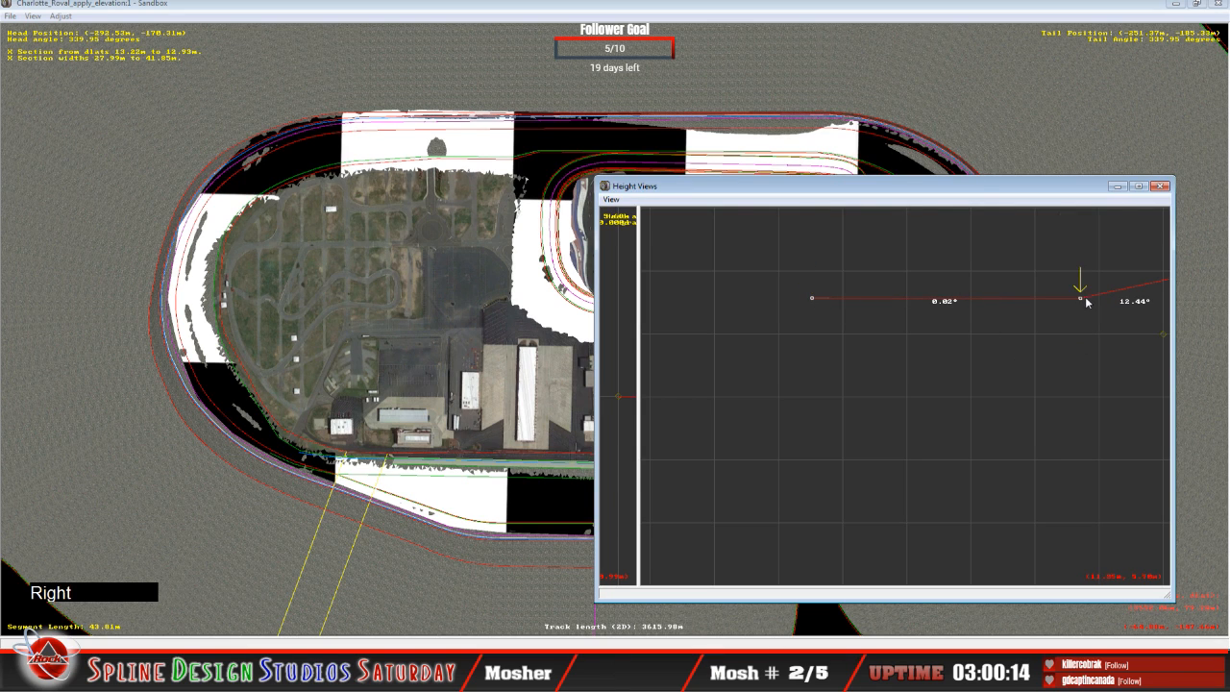
# Step: Level the inner section of the 43.81 m segment, and raise the innermost point of the following 9.23 m segment to a 0.05° bank
pyautogui.moveTo(1084, 301); pyautogui.dragTo(1085, 302)
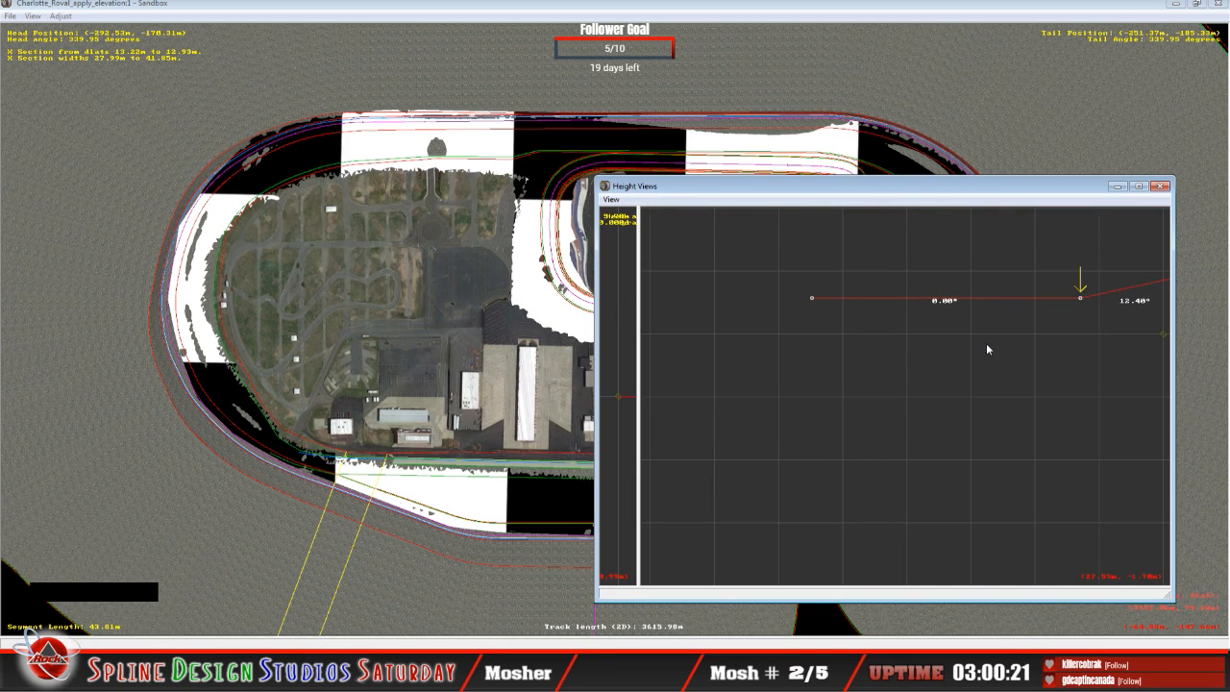
pyautogui.press('Up')
pyautogui.press('Left')
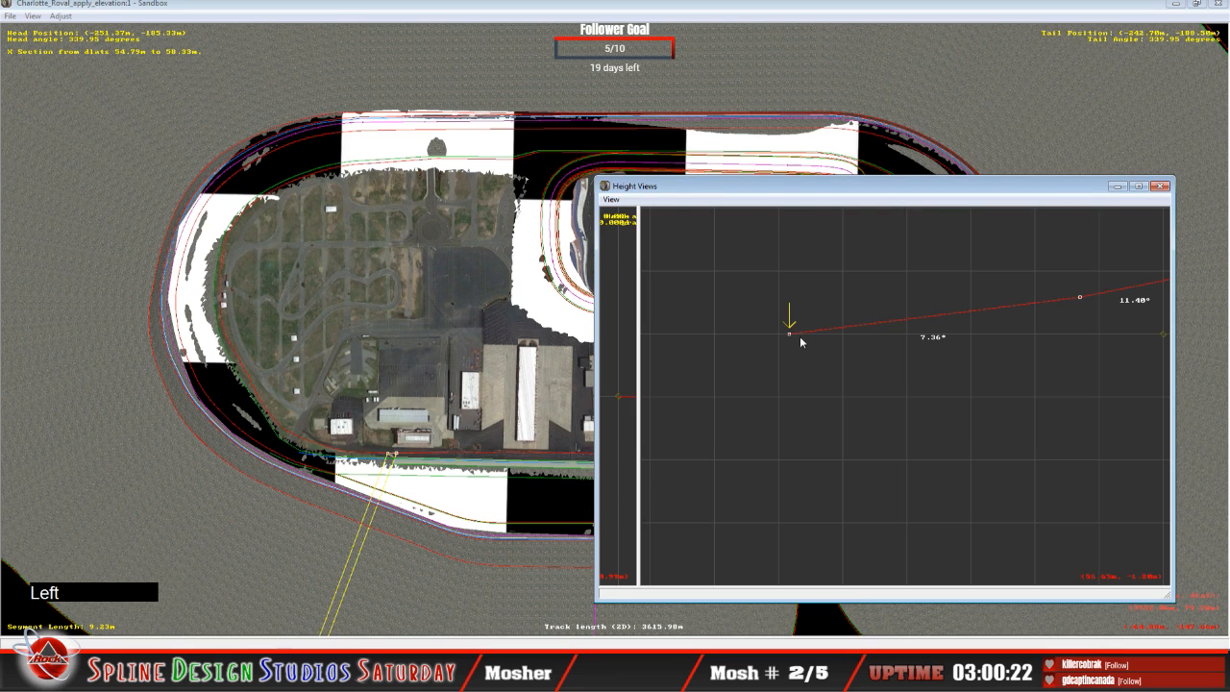
pyautogui.click(790, 332)
pyautogui.moveTo(790, 332); pyautogui.dragTo(791, 299)
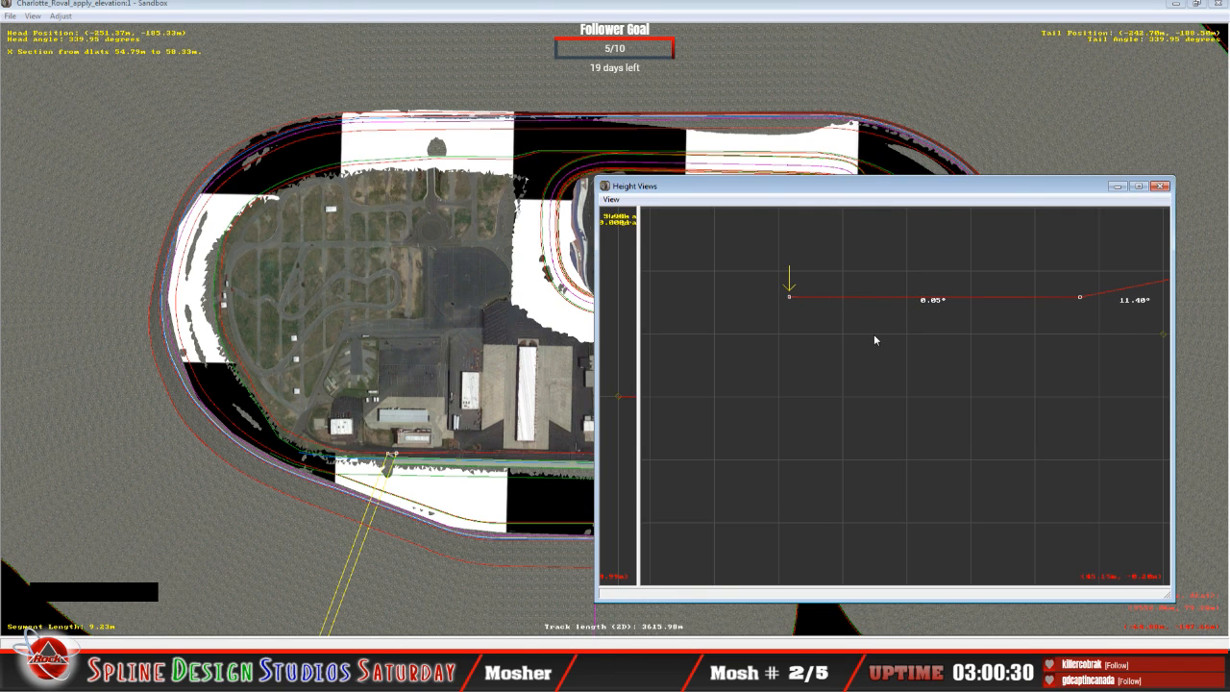
# Step: On the 27.66 m segment, raise the innermost point and lift the next point outward to about 6.30 m, giving a 1.34° inner bank
pyautogui.press('Up')
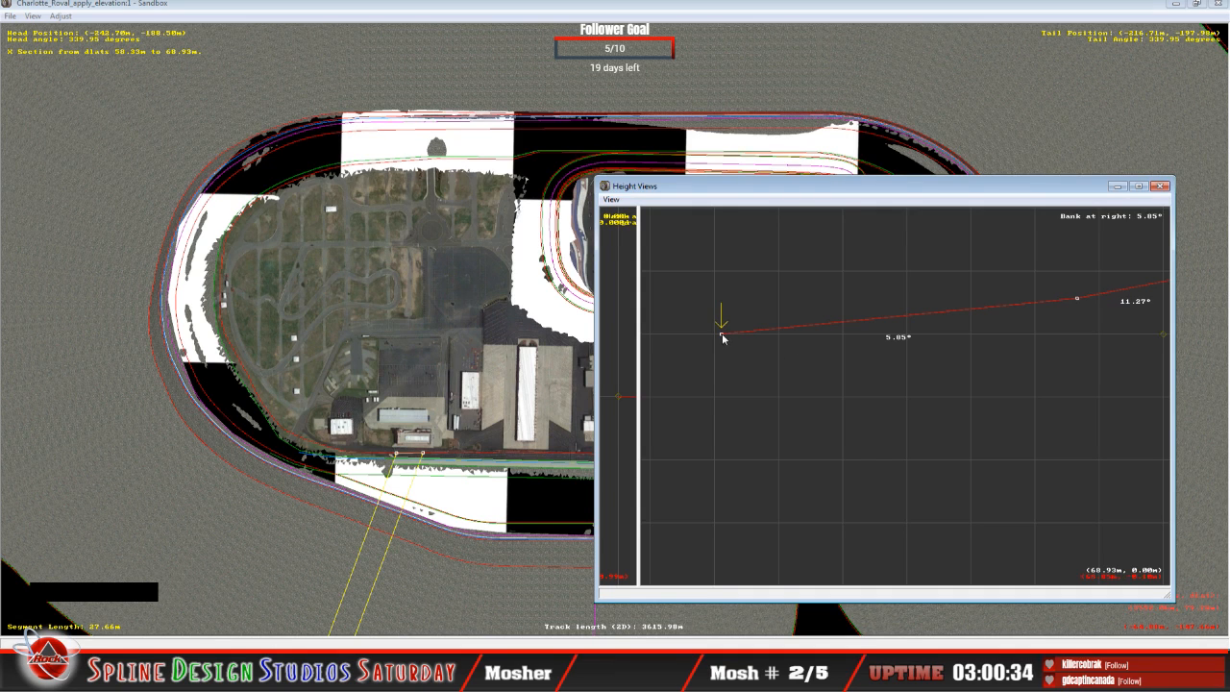
pyautogui.moveTo(721, 333); pyautogui.dragTo(725, 300)
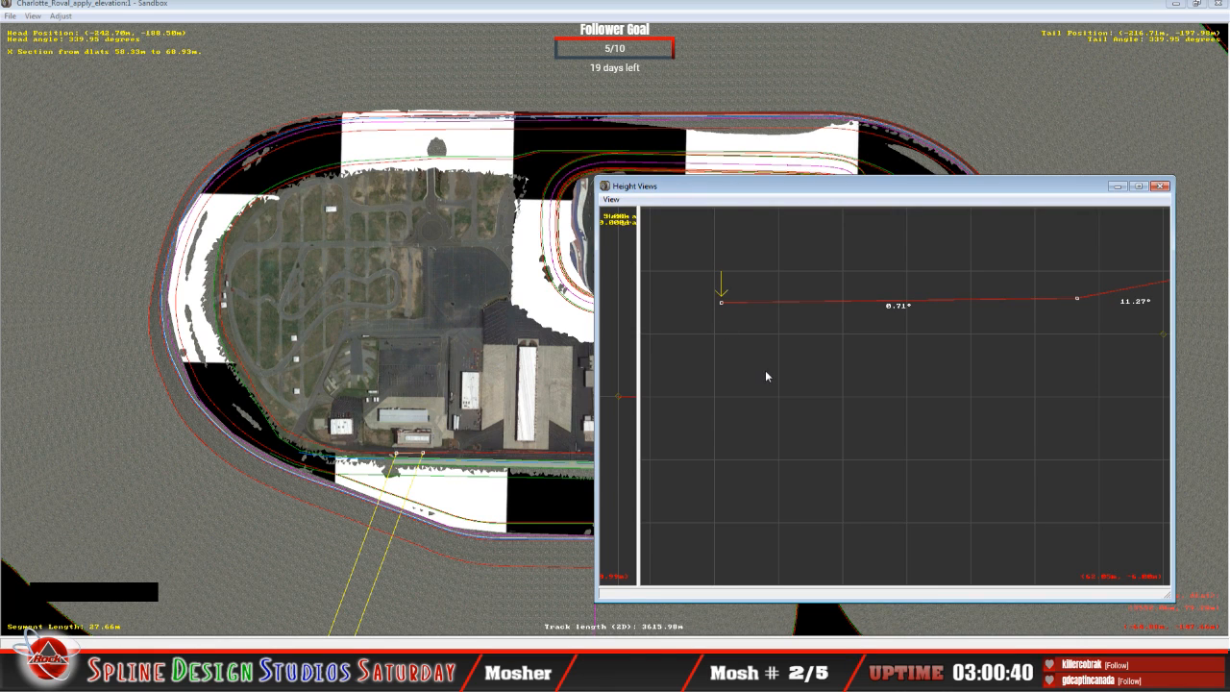
pyautogui.press('Right')
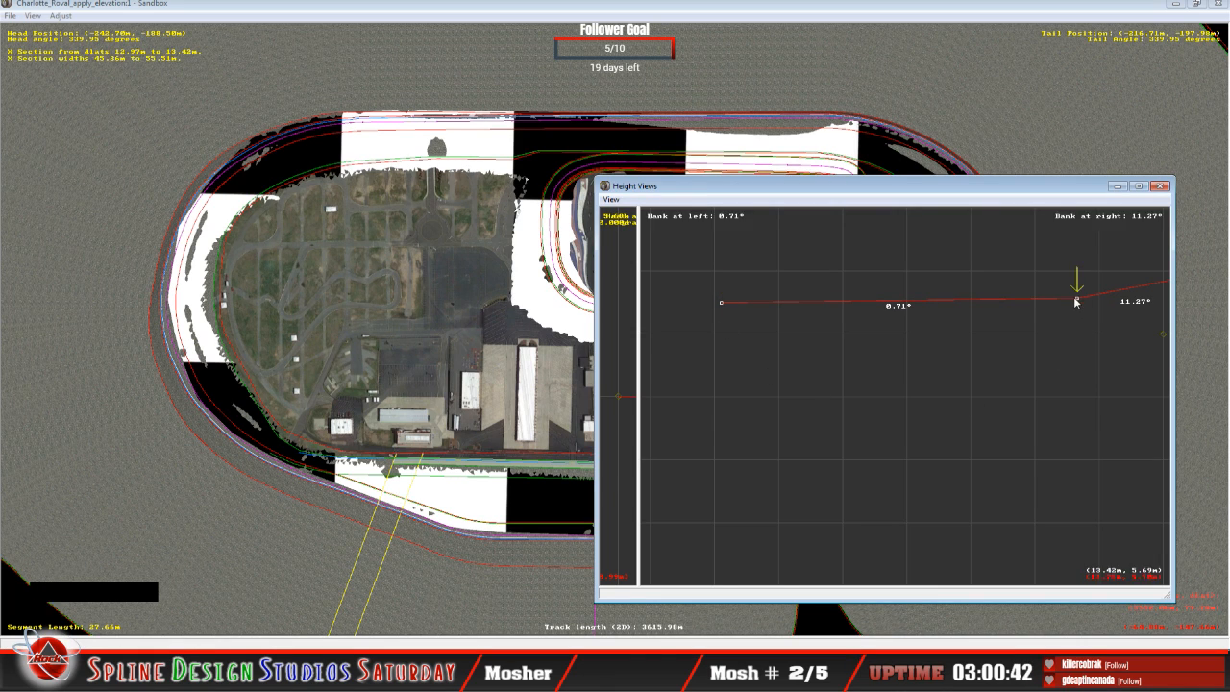
pyautogui.moveTo(1078, 301); pyautogui.dragTo(1077, 299)
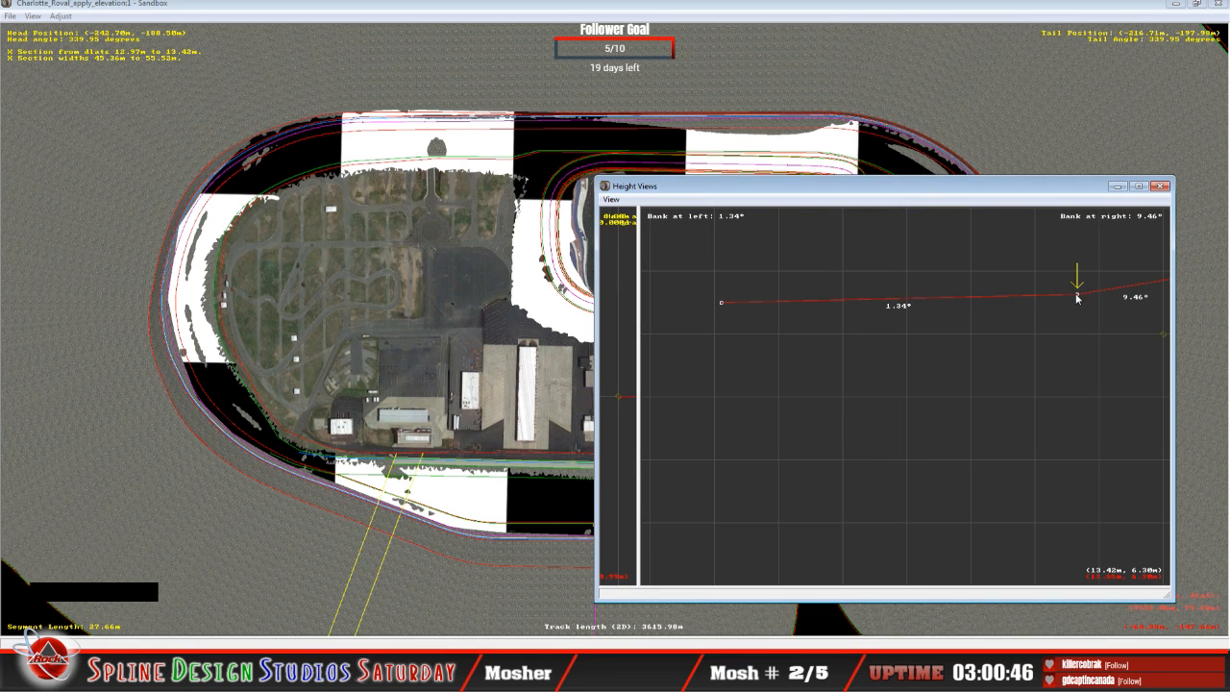
pyautogui.press('Left')
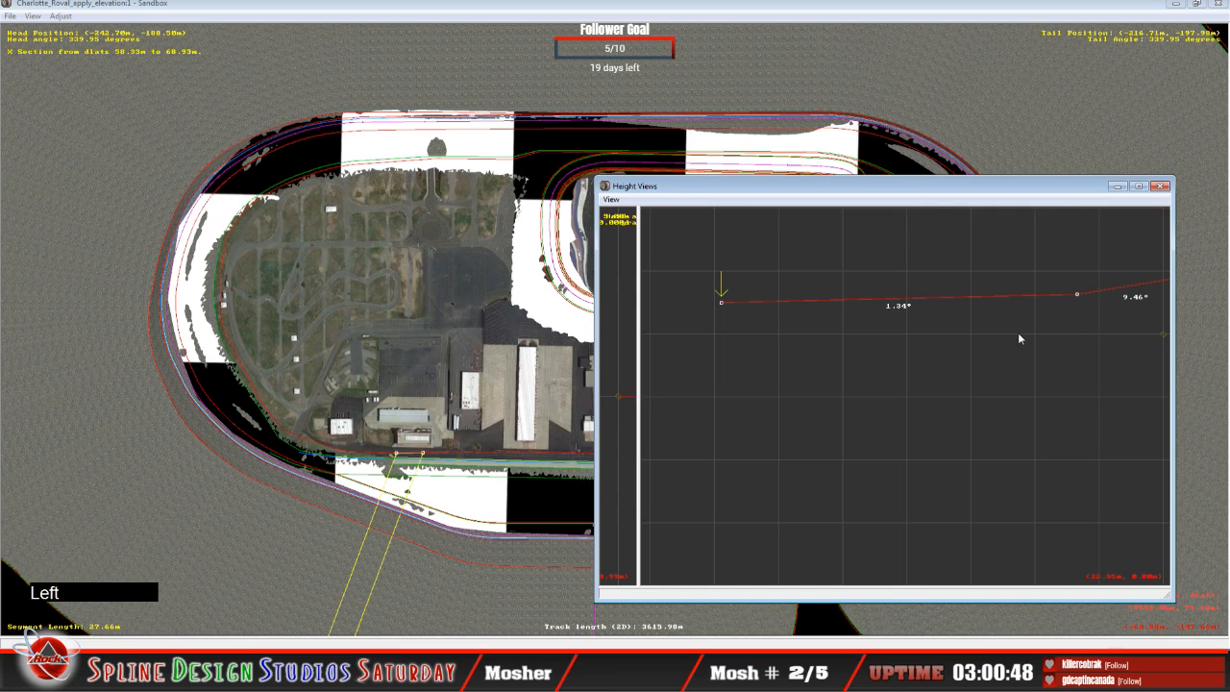
# Step: Raise the innermost points of the next two segments, giving inner banks of 0.51° on the 37.10 m segment and 0.76° on the 5.54 m segment
pyautogui.press('Up')
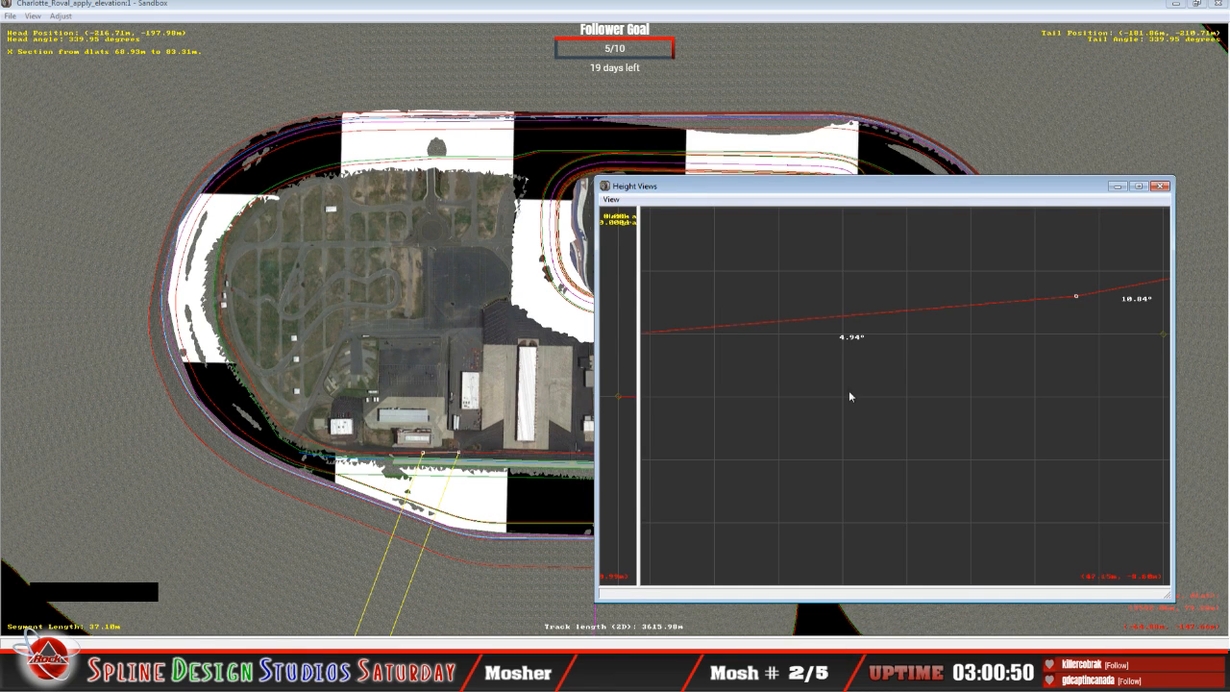
pyautogui.press('c')
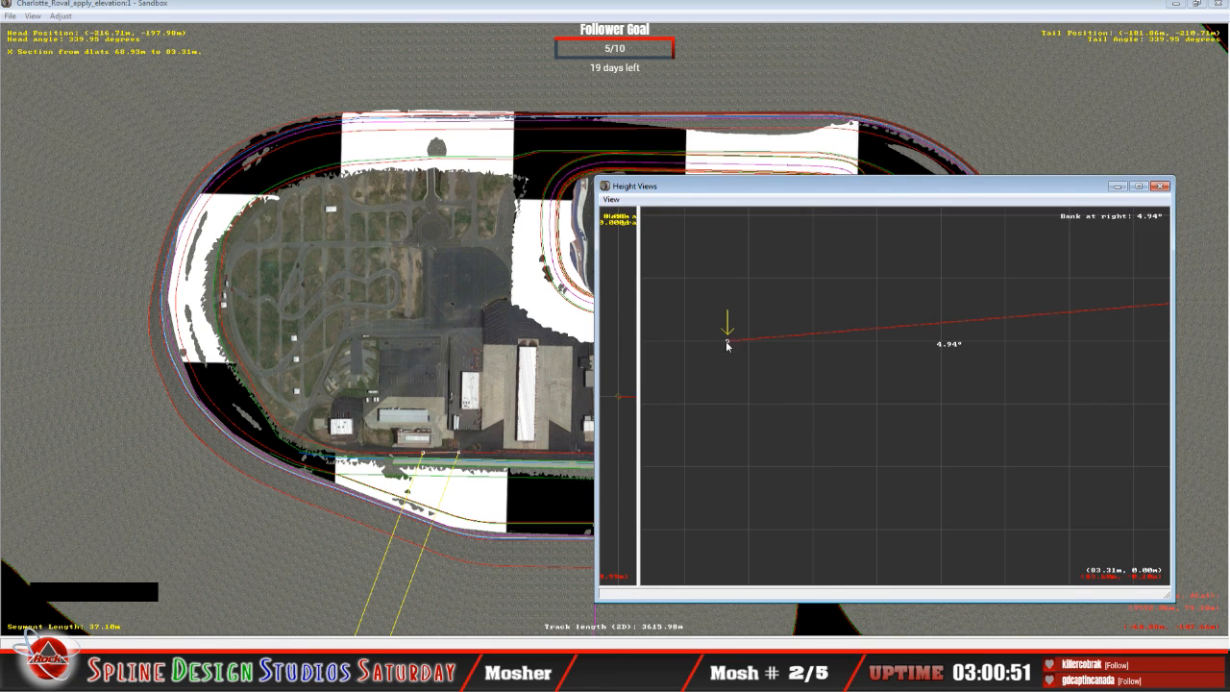
pyautogui.moveTo(727, 342); pyautogui.dragTo(731, 308)
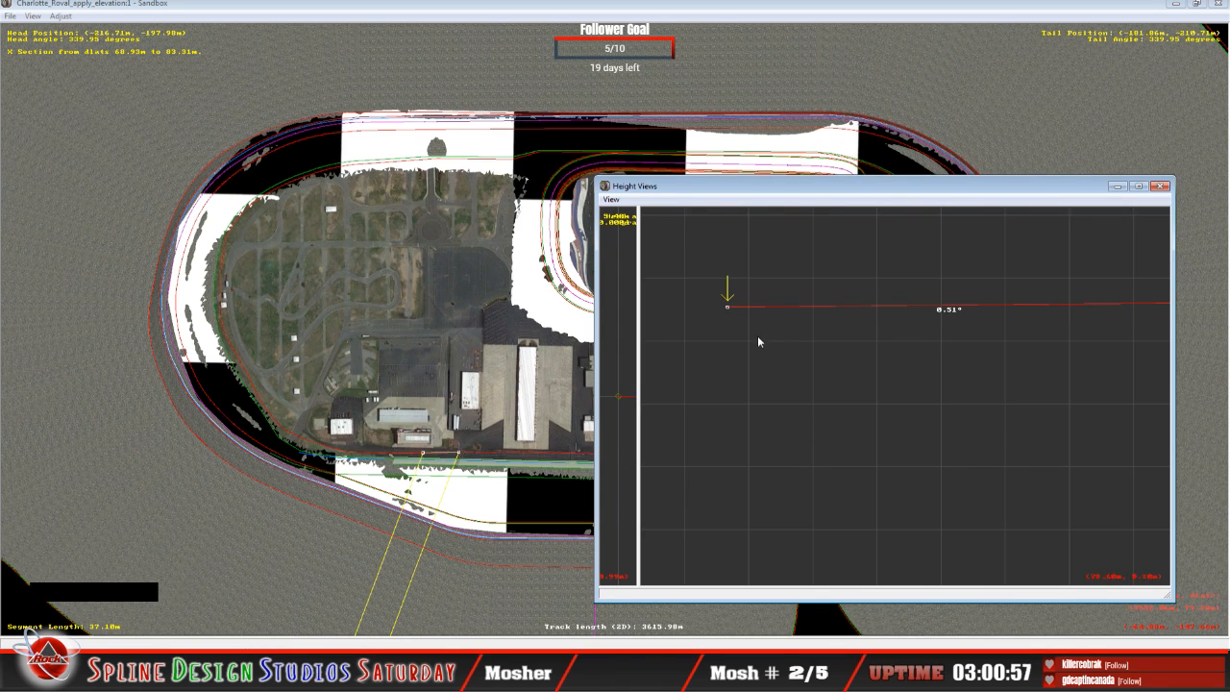
pyautogui.press('Up')
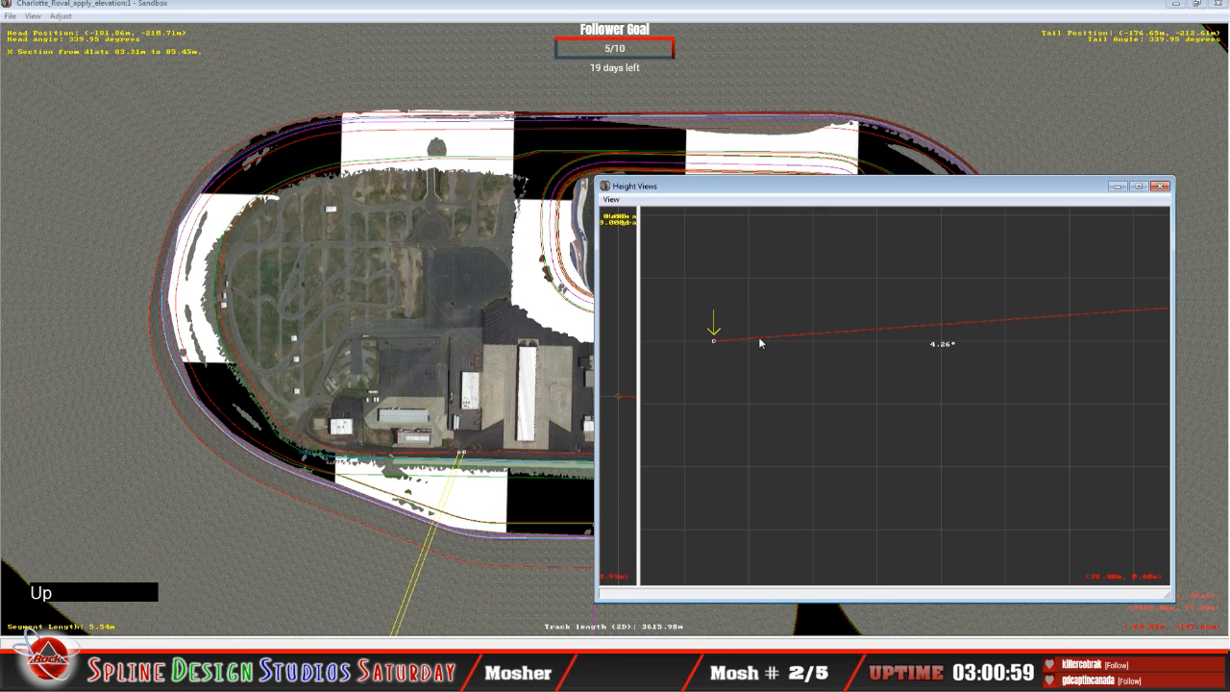
pyautogui.click(714, 342)
pyautogui.moveTo(714, 342); pyautogui.dragTo(722, 300)
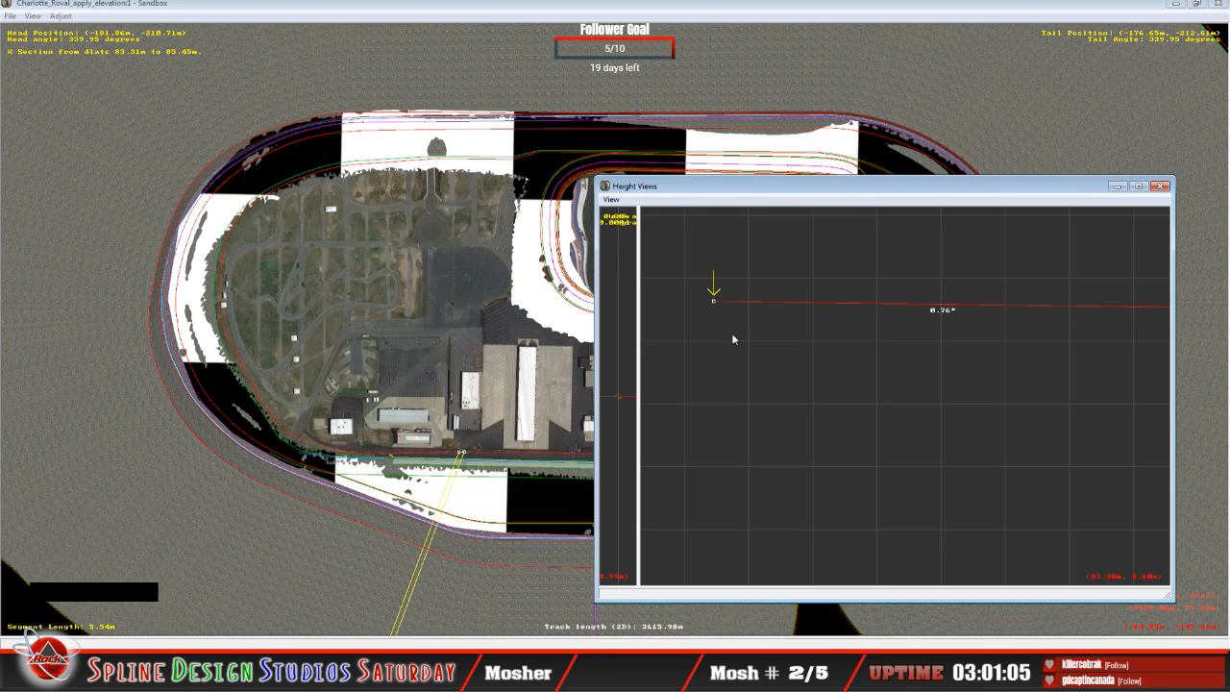
# Step: On the 8.72 m segment, raise the innermost point and lift the next point outward to about 6.00 m to level the inner section
pyautogui.press('Up')
pyautogui.moveTo(697, 344); pyautogui.dragTo(697, 306)
pyautogui.press('Right')
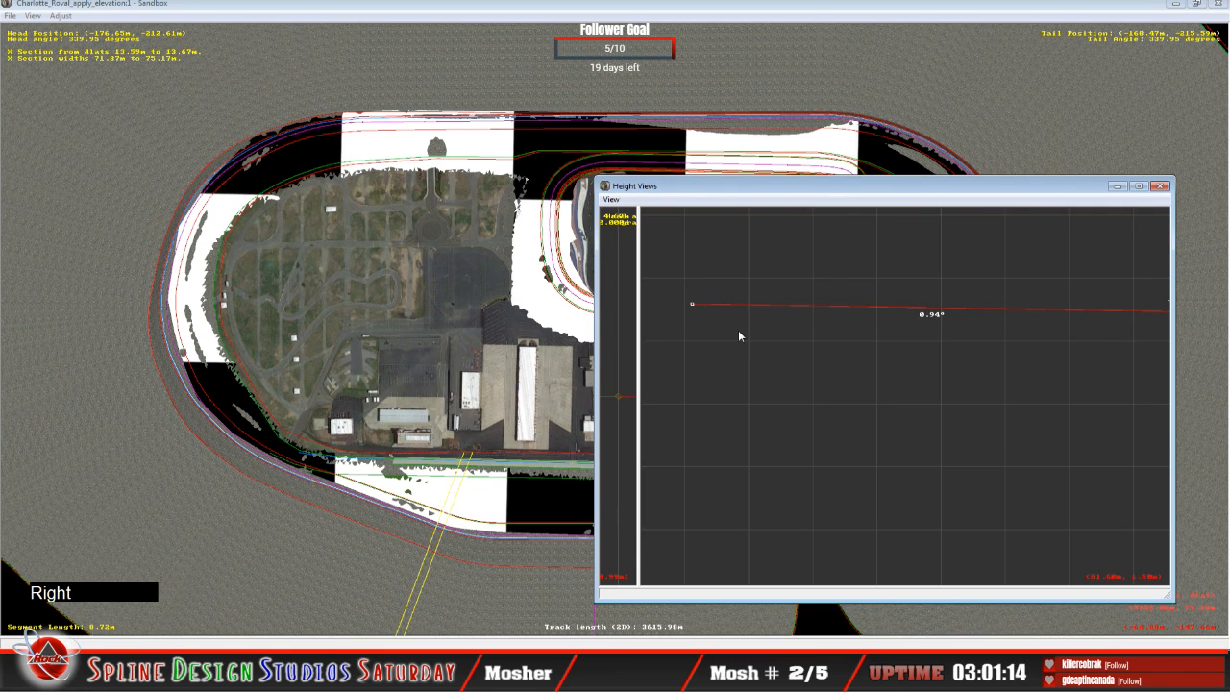
pyautogui.press('c')
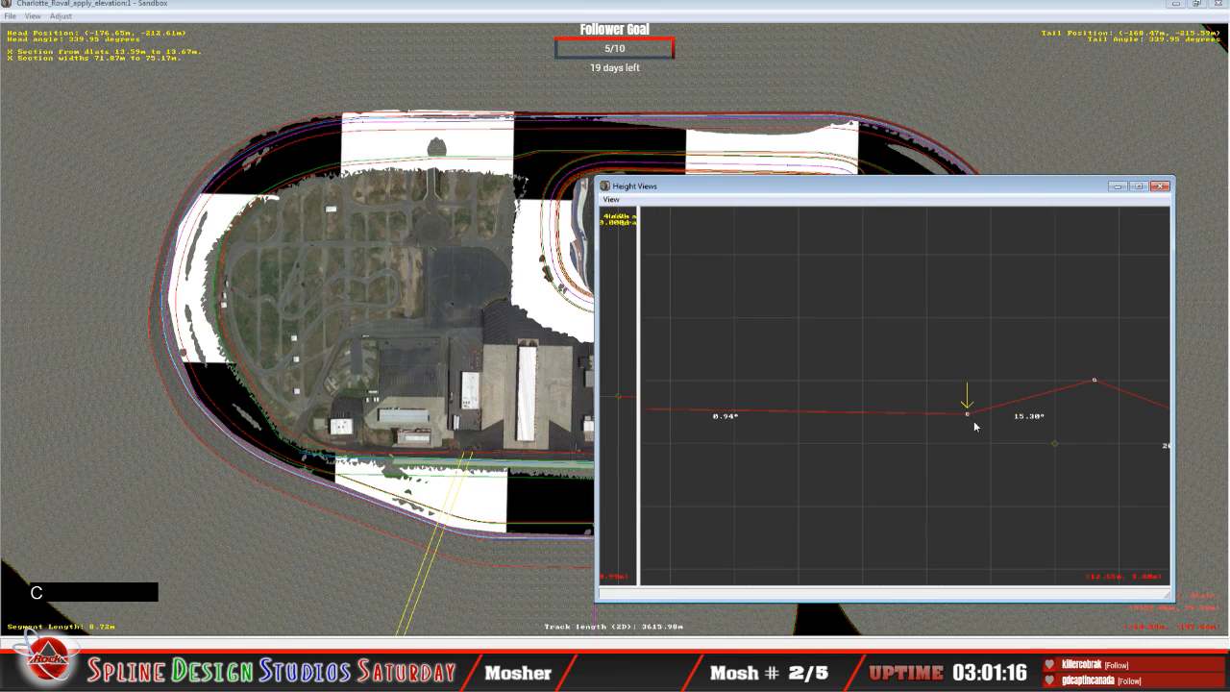
pyautogui.click(970, 417)
pyautogui.click(968, 416)
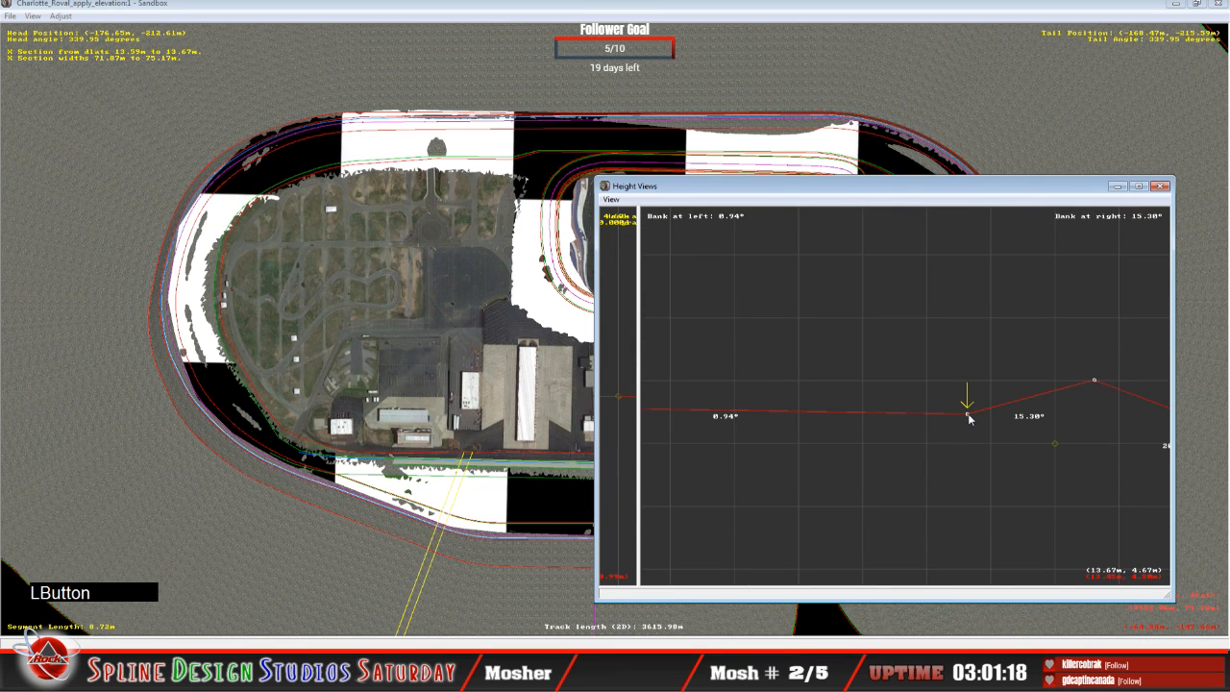
pyautogui.moveTo(969, 416); pyautogui.dragTo(969, 412)
pyautogui.moveTo(969, 409); pyautogui.dragTo(968, 407)
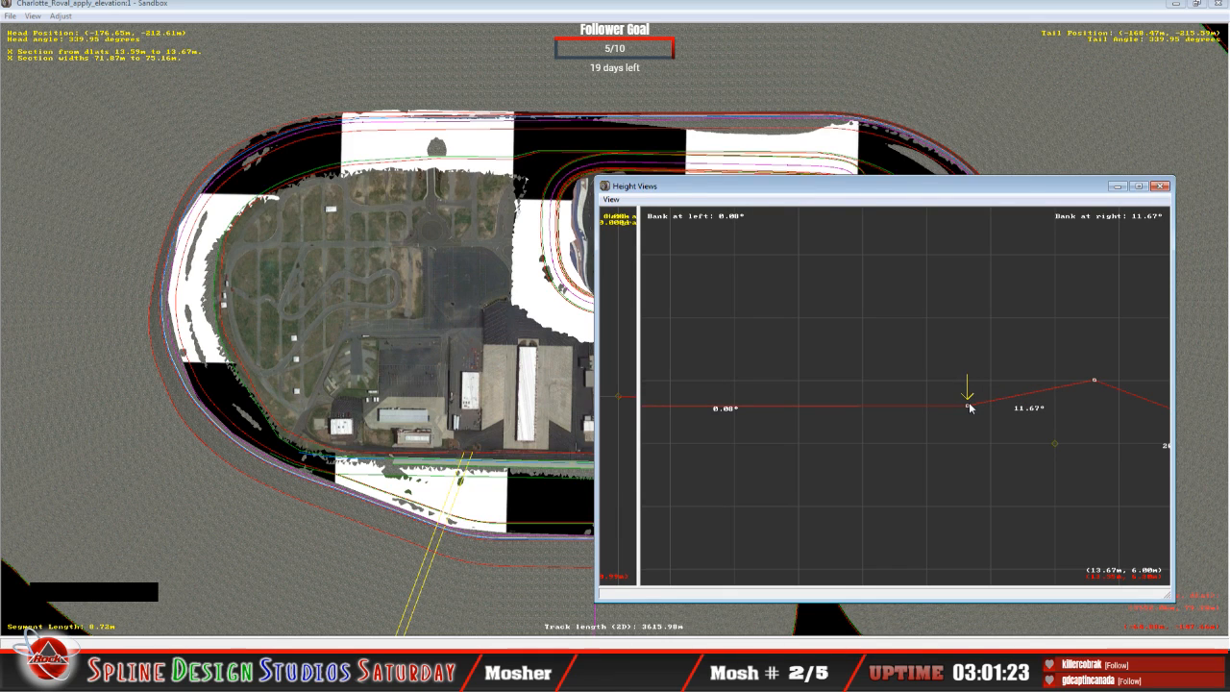
# Step: On the 62.58 m curve segment, raise the innermost point to about 7.20 m and nudge the next point up for a 1.70° inner bank
pyautogui.press('Up')
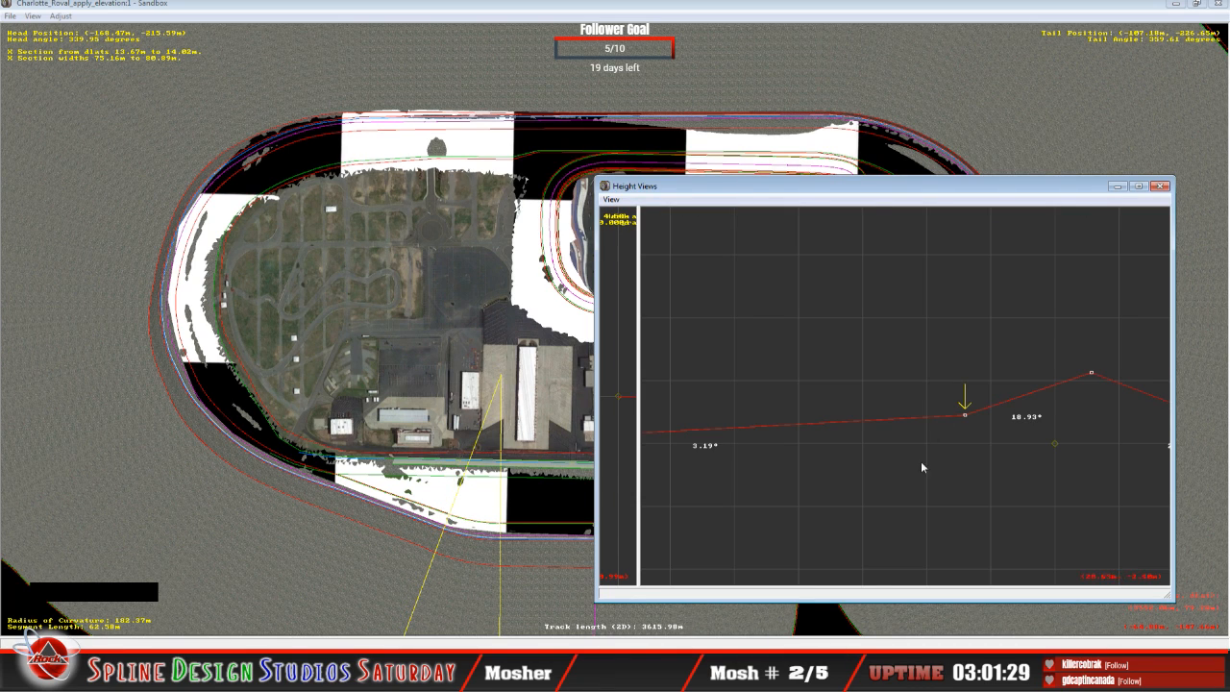
pyautogui.press('c')
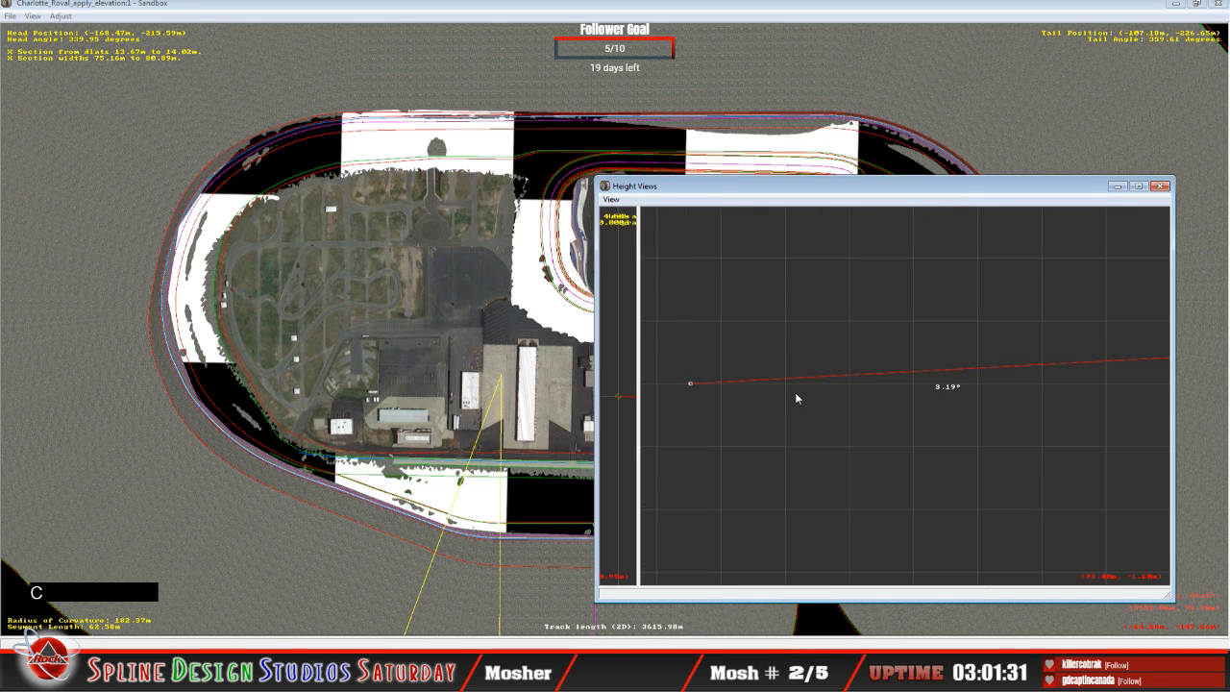
pyautogui.press('Left')
pyautogui.moveTo(691, 381); pyautogui.dragTo(696, 337)
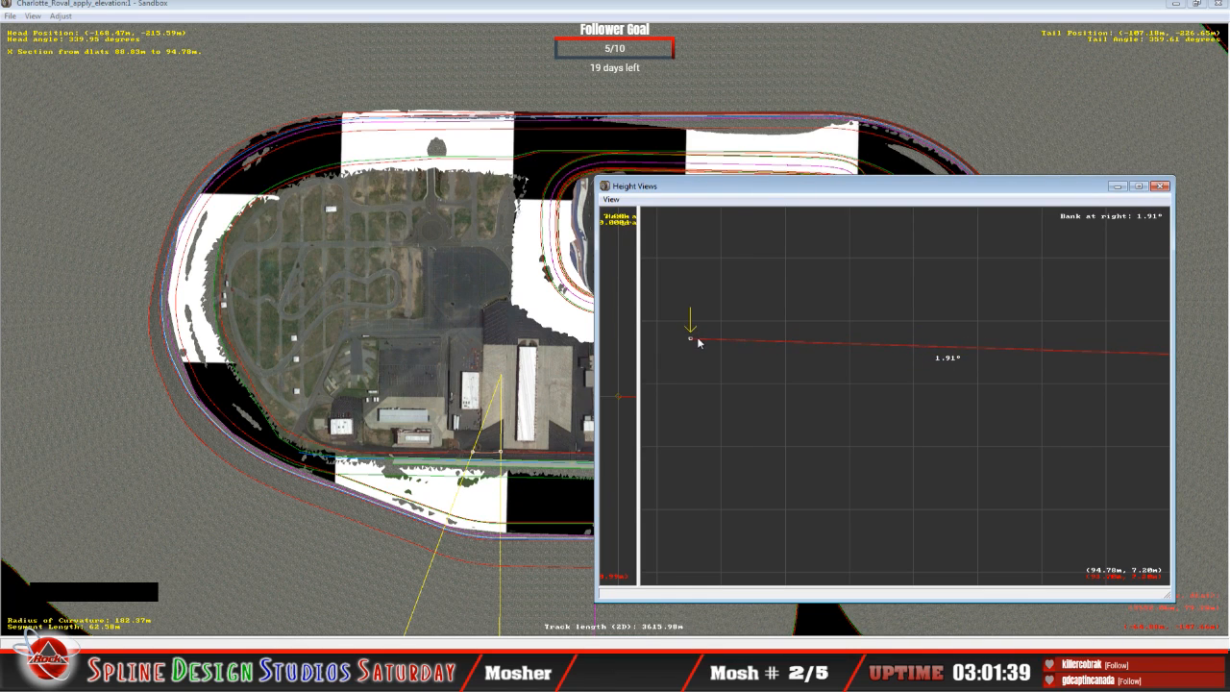
pyautogui.press('Right')
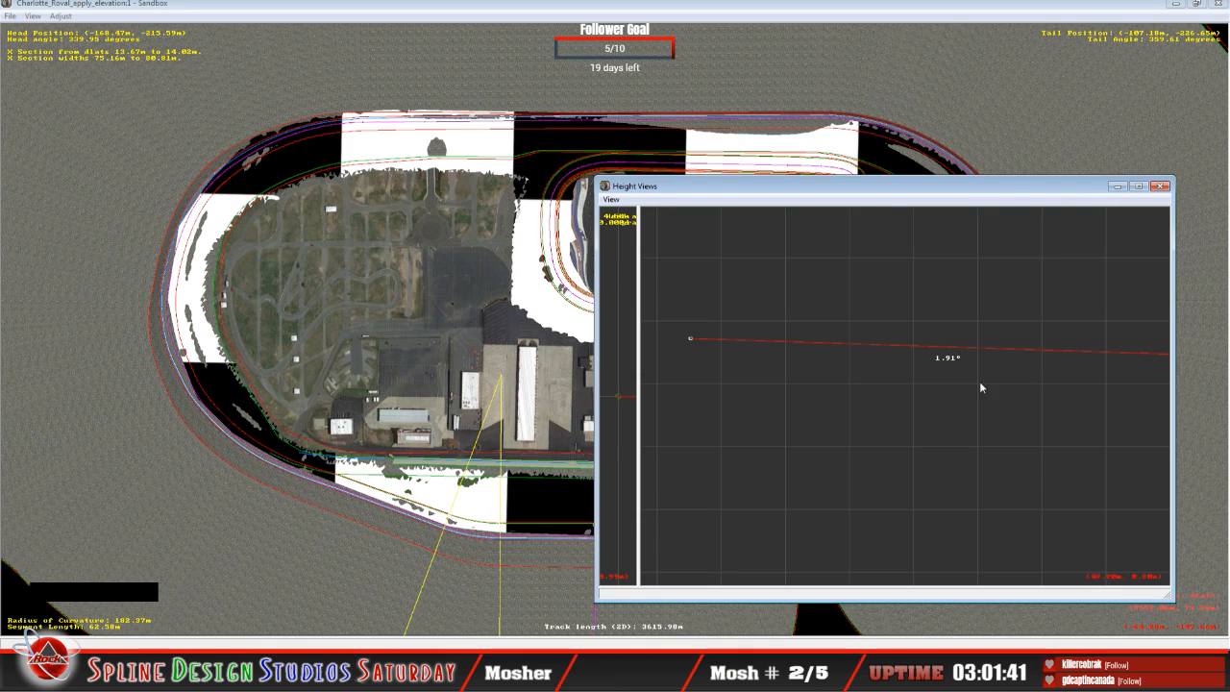
pyautogui.press('c')
pyautogui.press('c')
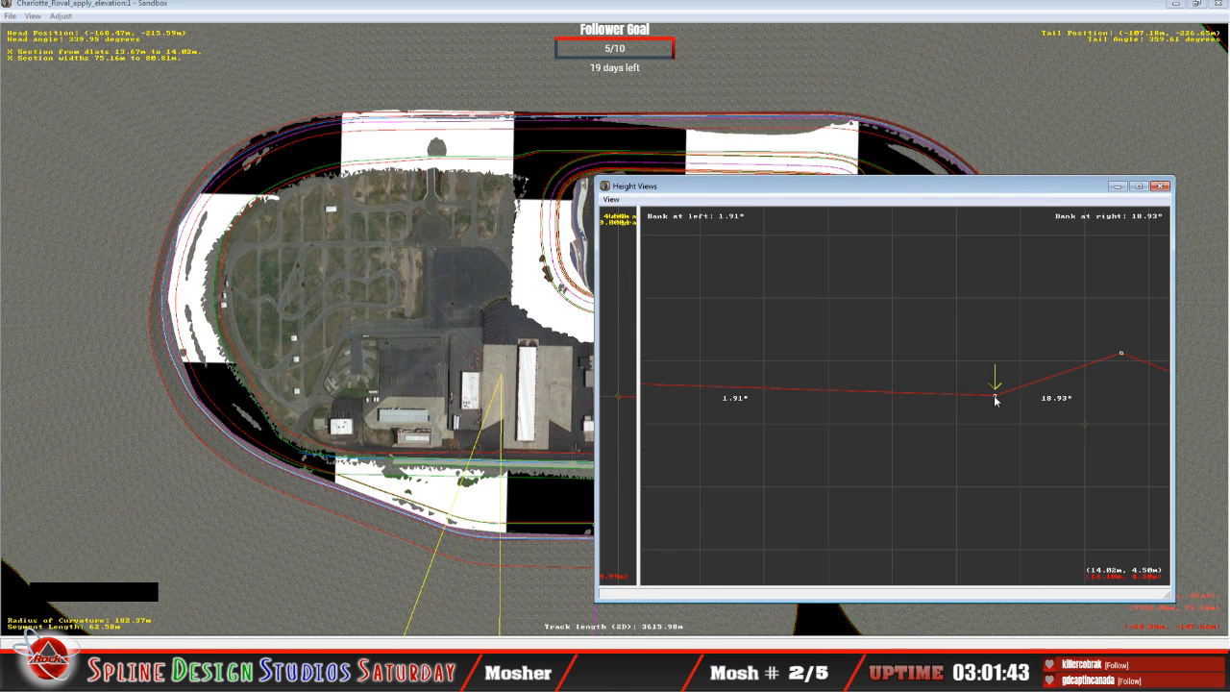
pyautogui.moveTo(993, 394); pyautogui.dragTo(993, 396)
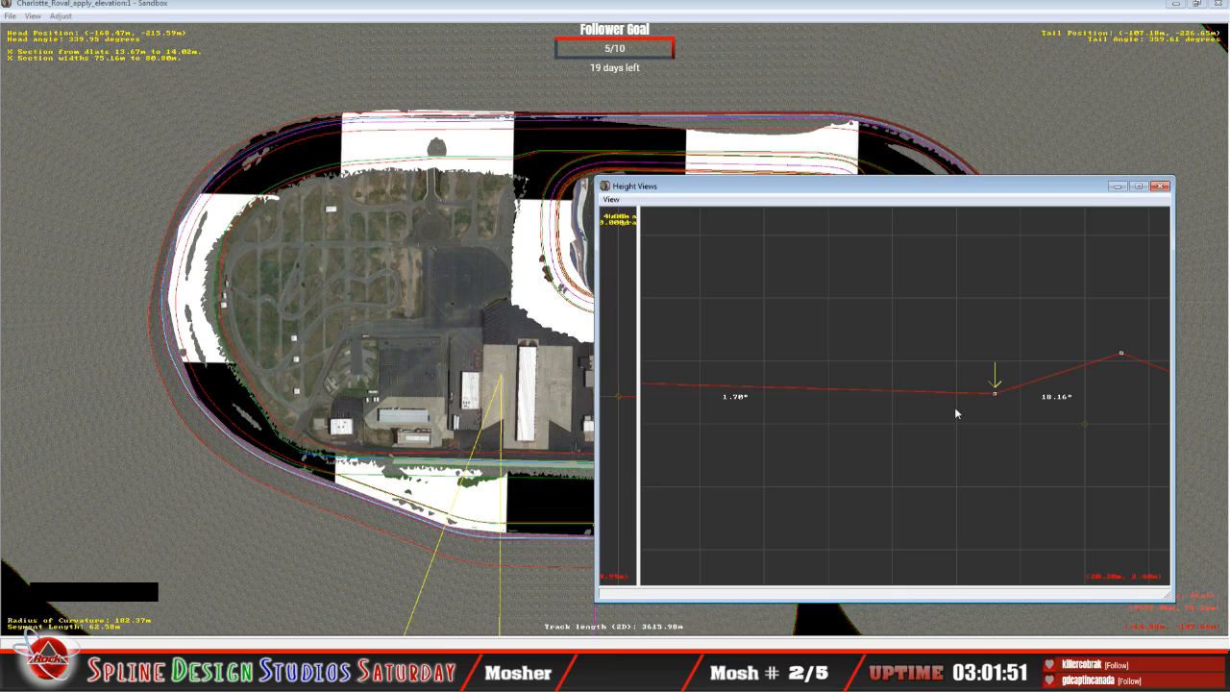
# Step: On the 76.55 m straight segment, raise the innermost point and adjust the next point outward to reach a 0.55° inner bank
pyautogui.press('Left')
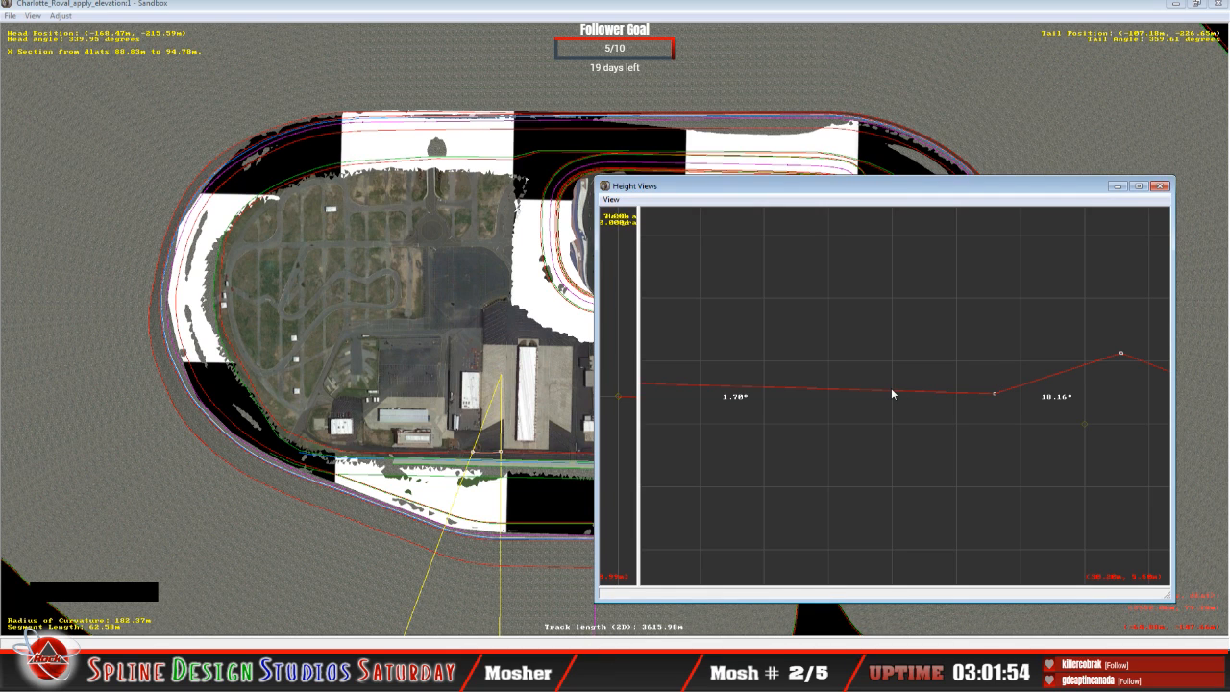
pyautogui.press('x')
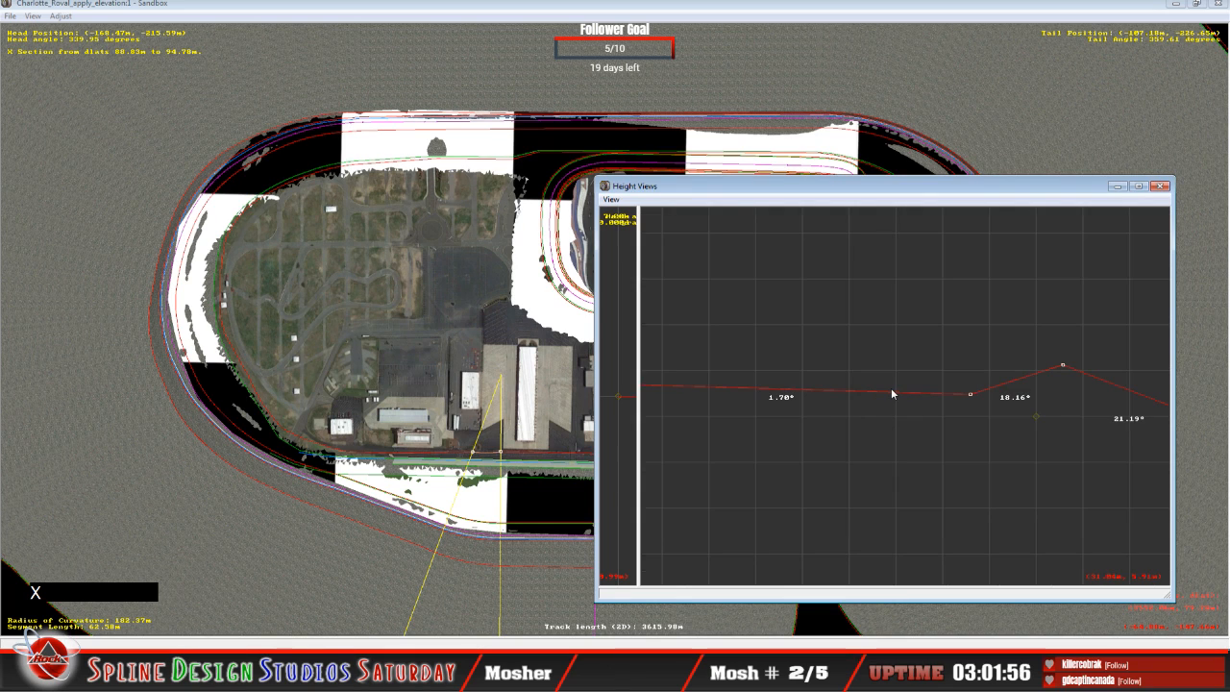
pyautogui.press('c')
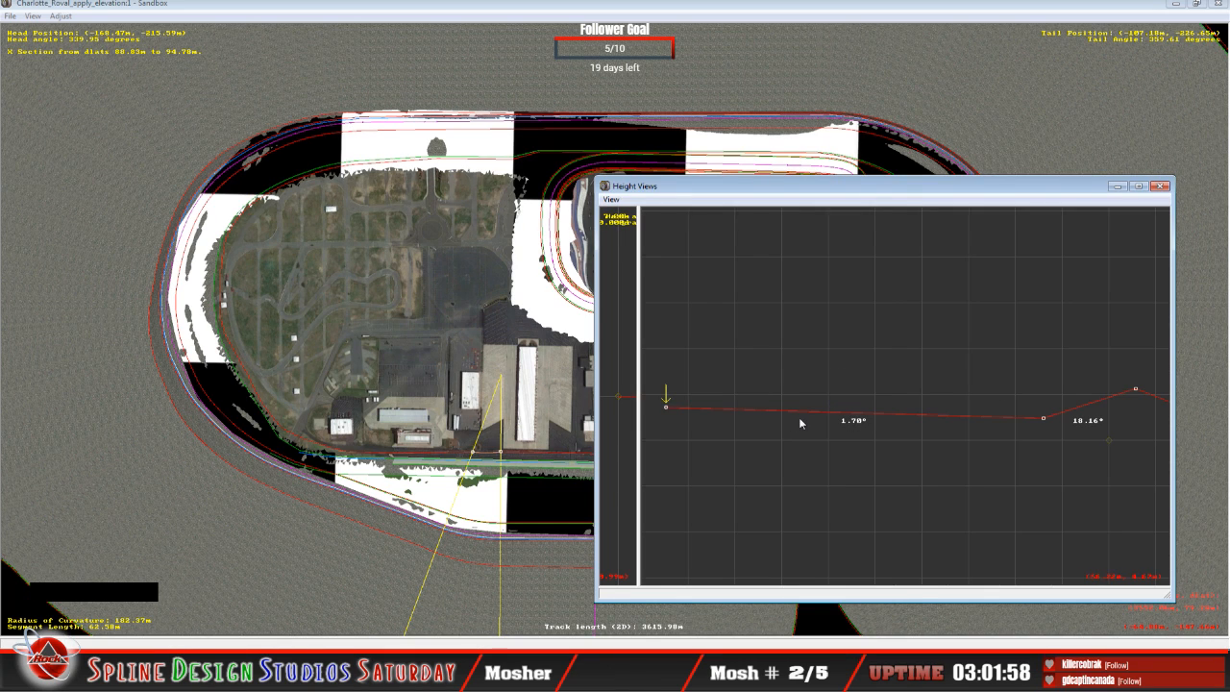
pyautogui.press('x')
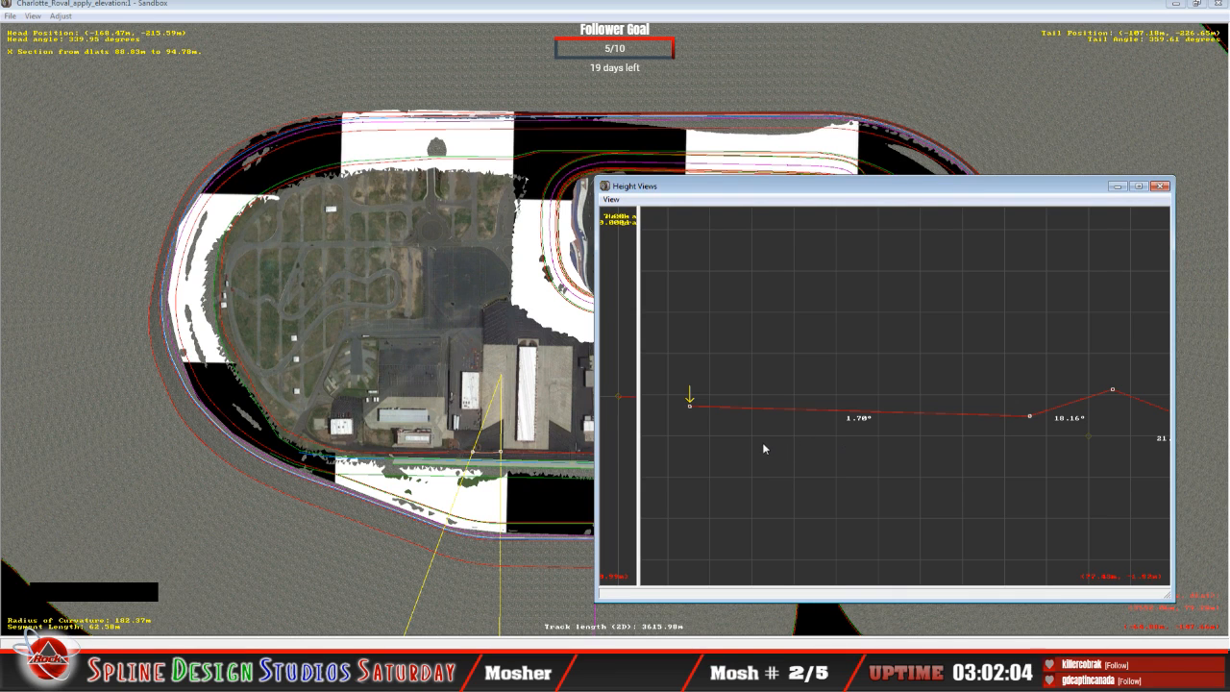
pyautogui.press('Up')
pyautogui.moveTo(695, 435); pyautogui.dragTo(695, 411)
pyautogui.press('Right')
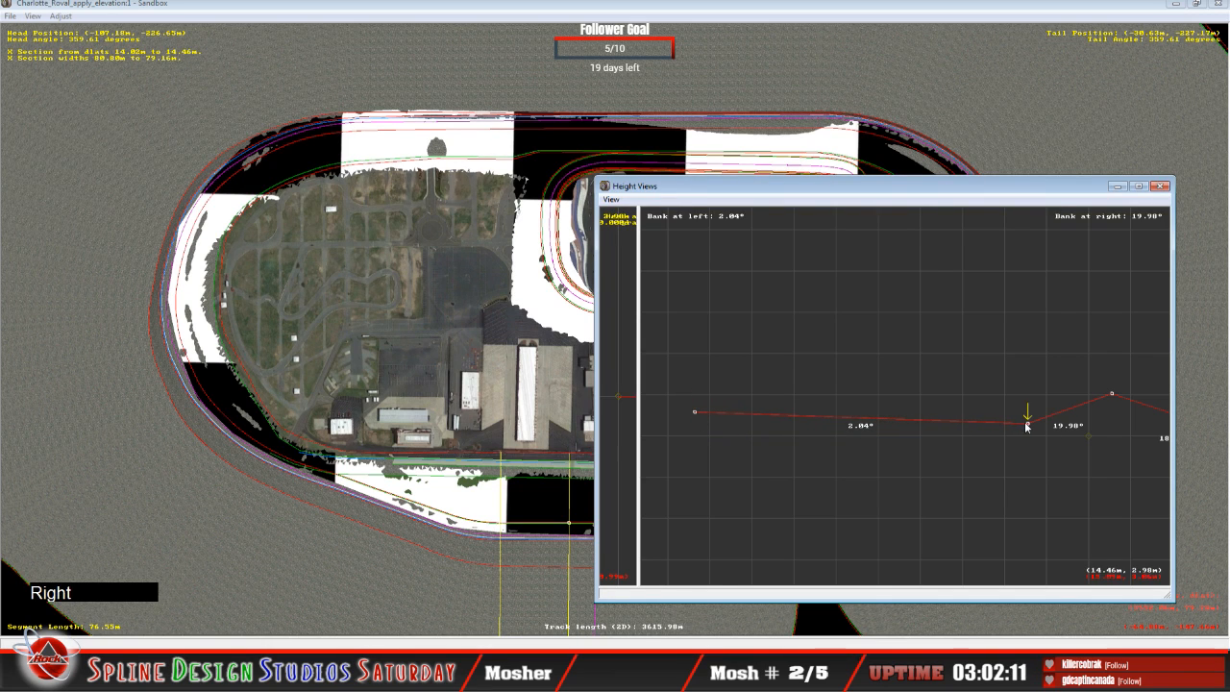
pyautogui.moveTo(1026, 423); pyautogui.dragTo(1025, 413)
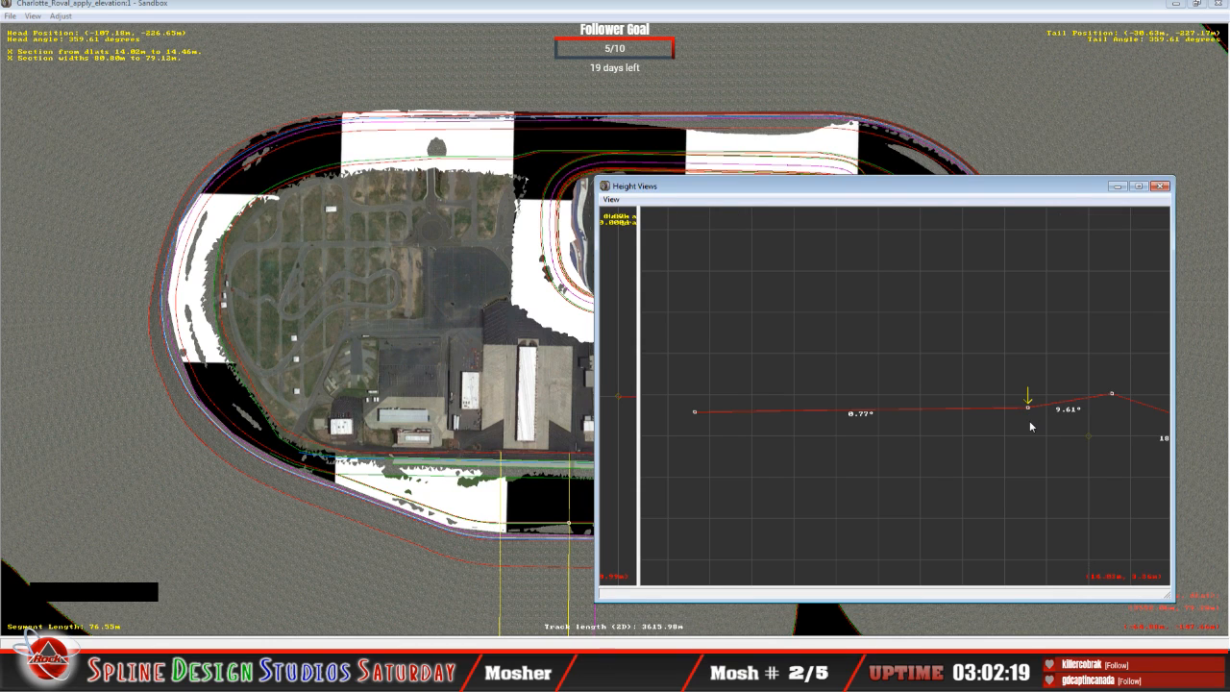
pyautogui.moveTo(1028, 409); pyautogui.dragTo(1027, 411)
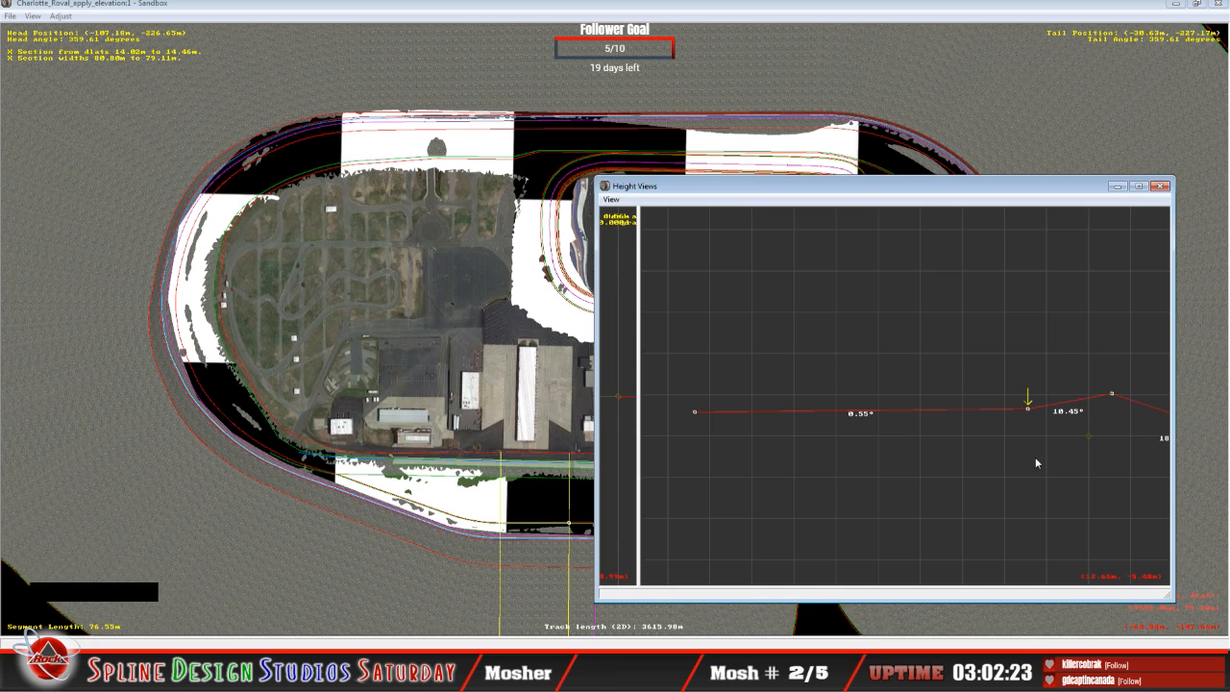
# Step: On the 6.30 m segment, raise the innermost point and lift the next point outward to about 6.72 m, giving a 0.44° inner bank
pyautogui.press('Up')
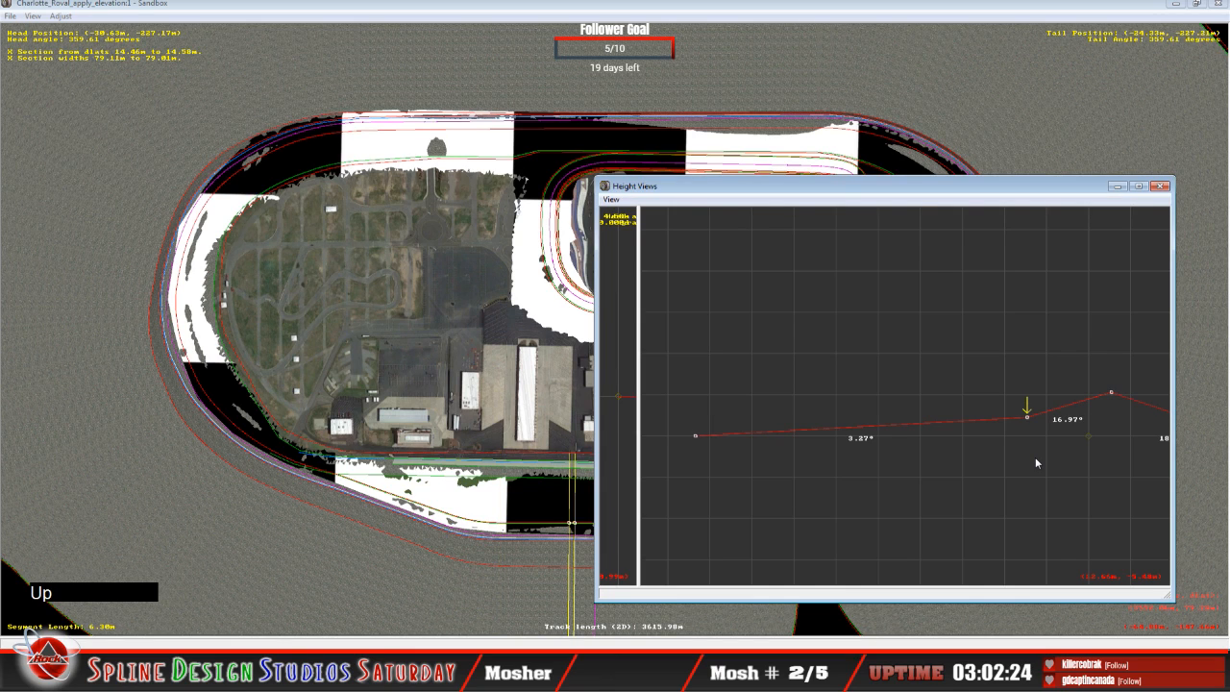
pyautogui.press('Left')
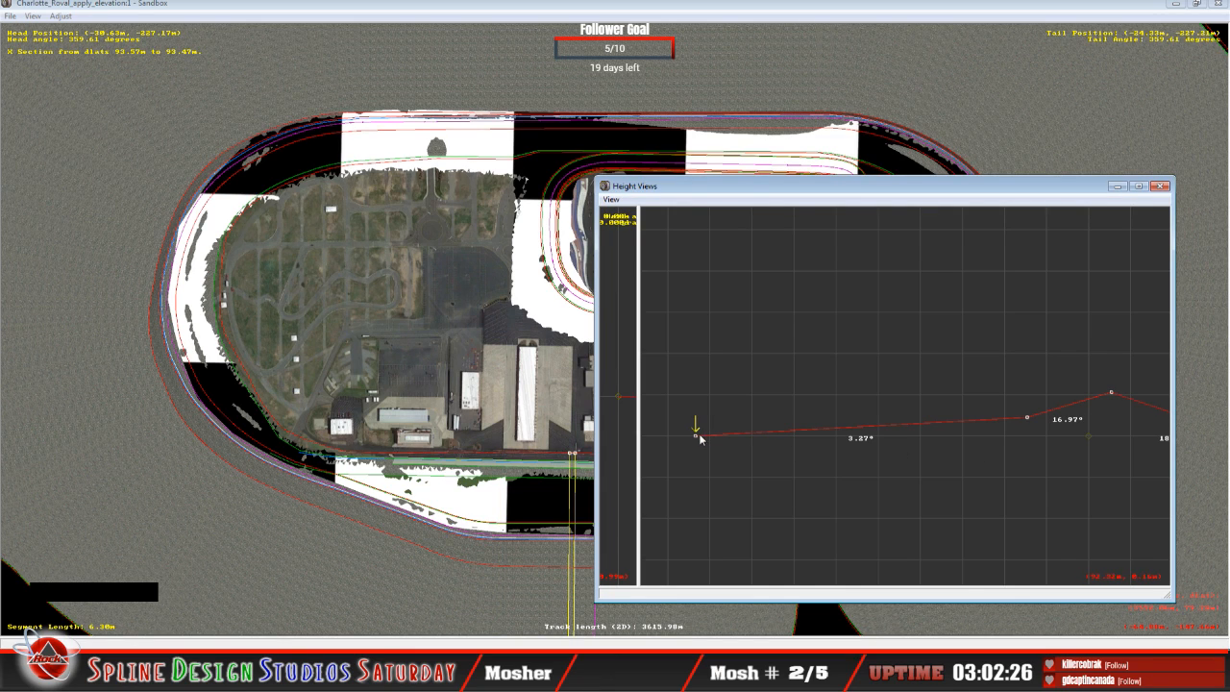
pyautogui.moveTo(700, 438); pyautogui.dragTo(706, 404)
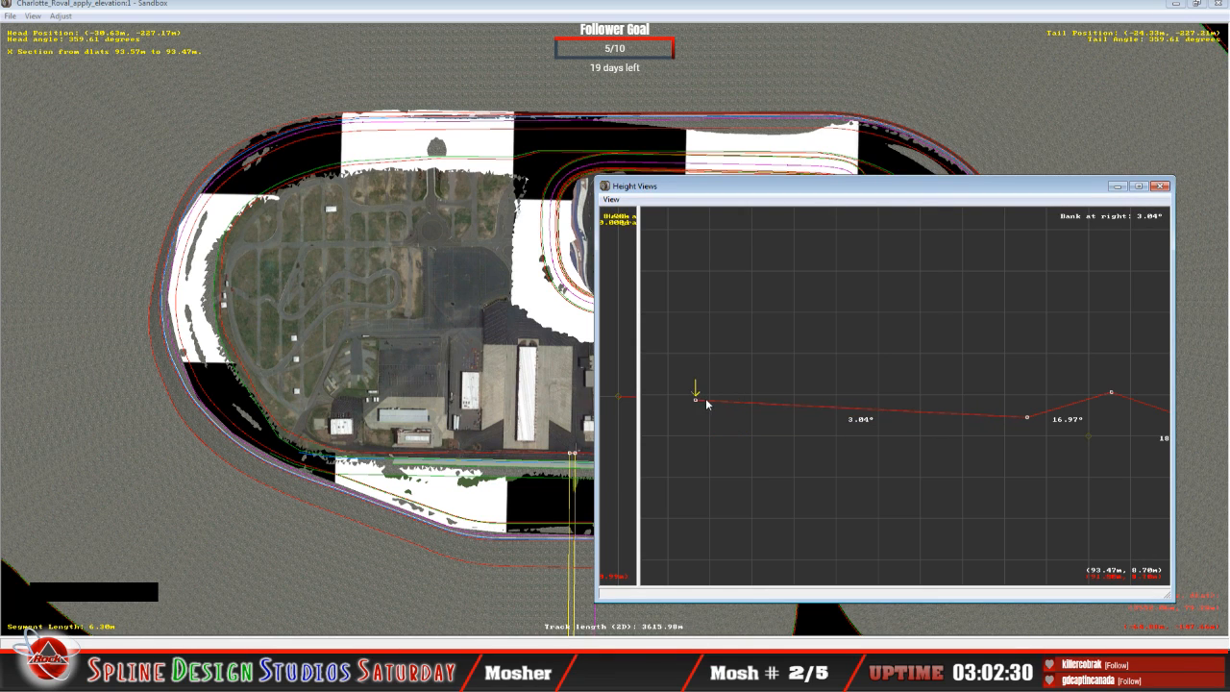
pyautogui.press('Right')
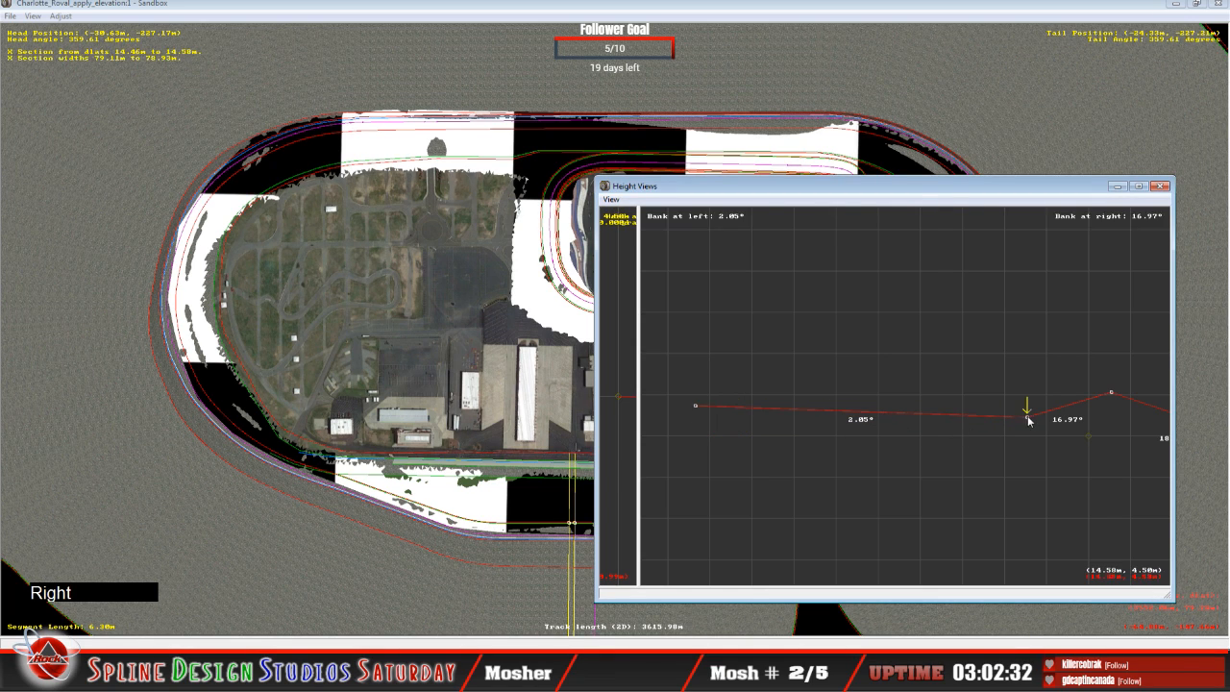
pyautogui.moveTo(1027, 420); pyautogui.dragTo(1027, 412)
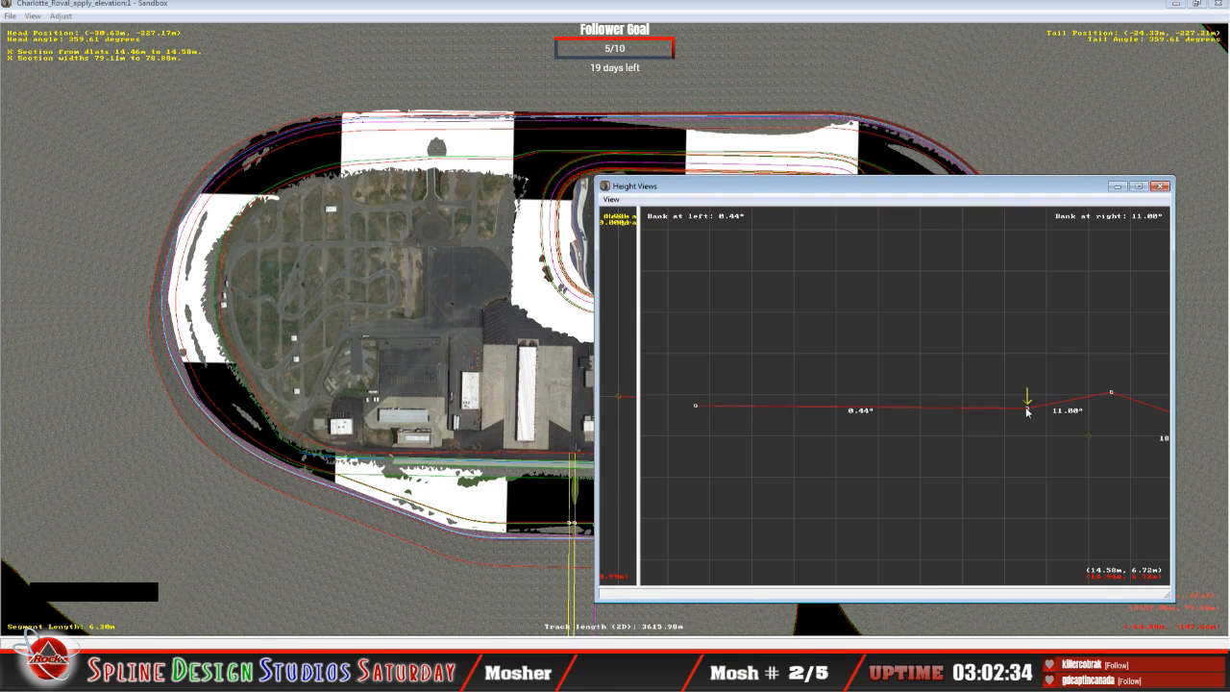
# Step: Raise the innermost point of the 6.30 m segment slightly, to about 7.63 m, for a 0.77° inner bank
pyautogui.press('Left')
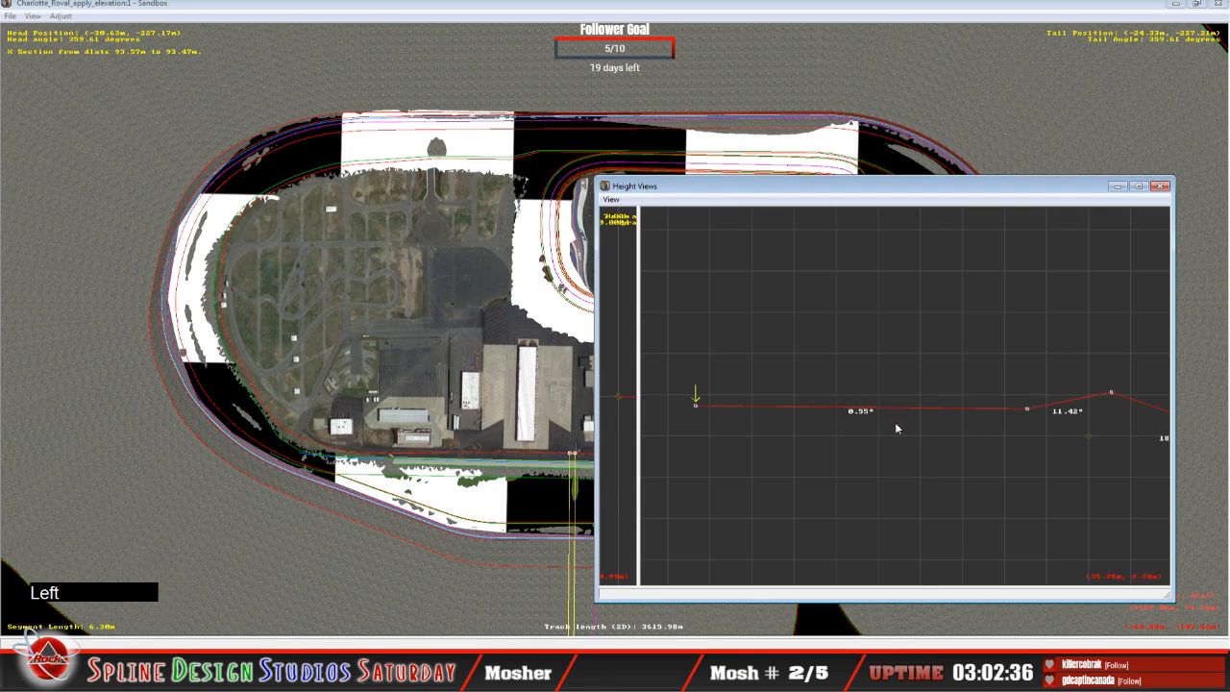
pyautogui.moveTo(698, 407); pyautogui.dragTo(702, 408)
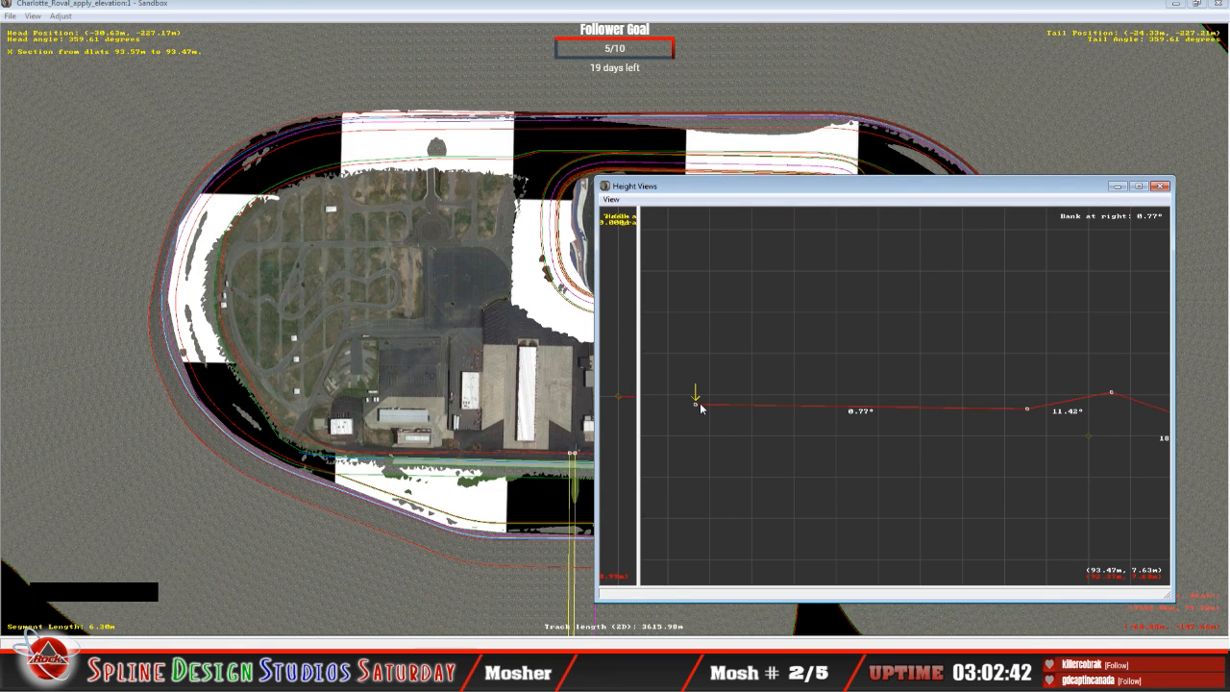
# Step: On the 22.82 m segment, raise the innermost point and lift the next point outward to about 5.34 m, giving a 0.33° inner bank
pyautogui.press('Up')
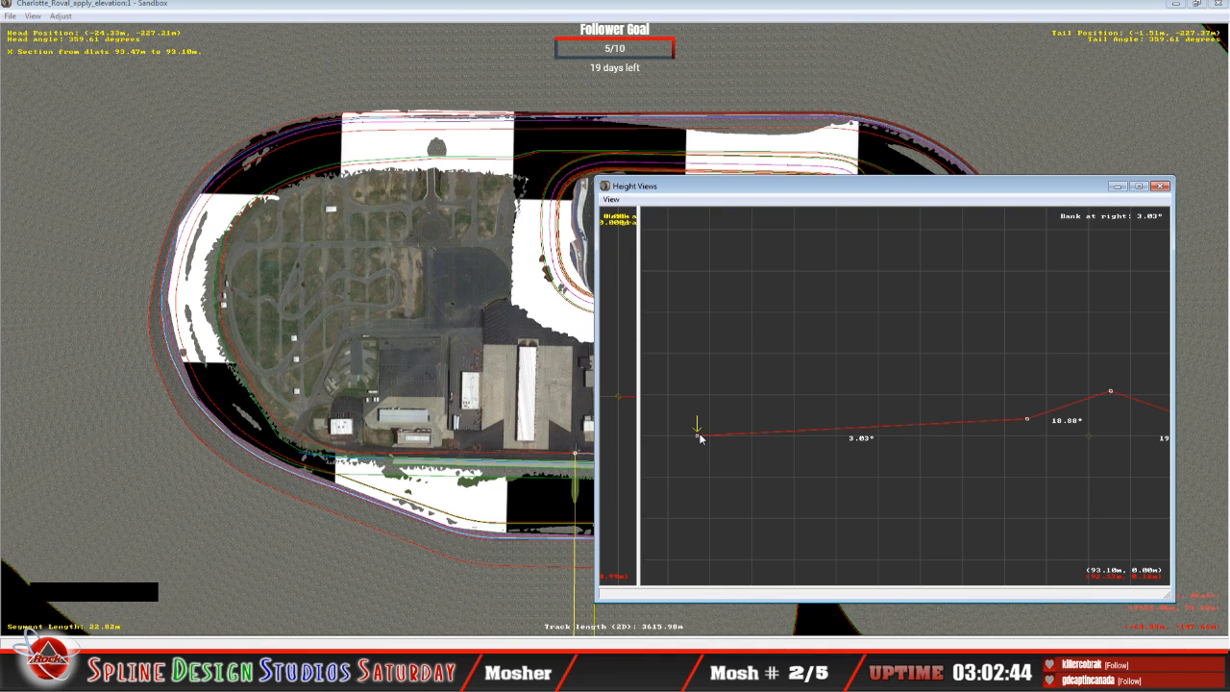
pyautogui.moveTo(700, 438); pyautogui.dragTo(700, 406)
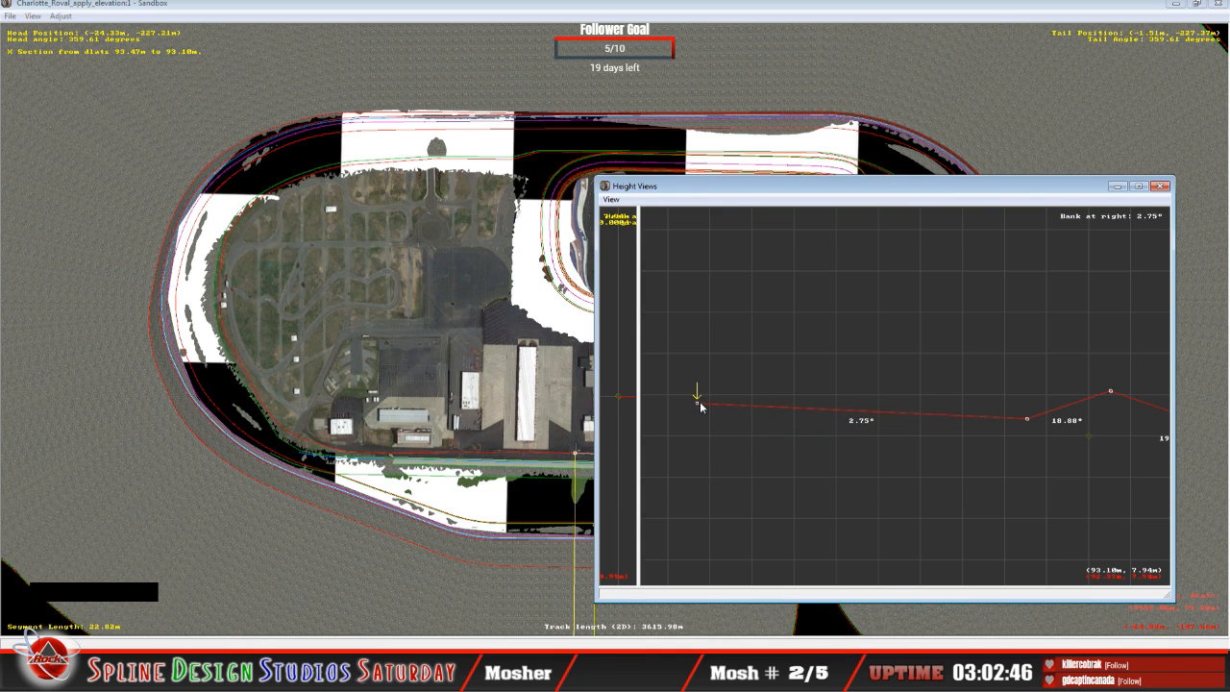
pyautogui.press('Right')
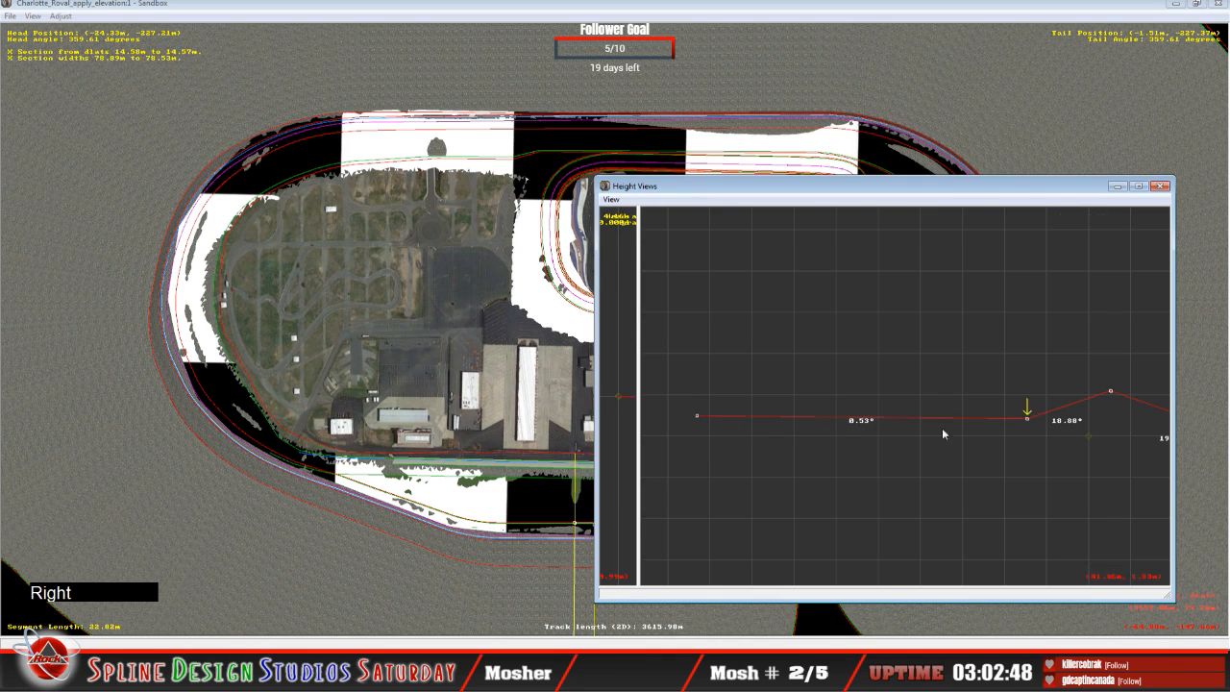
pyautogui.moveTo(1027, 418); pyautogui.dragTo(1023, 416)
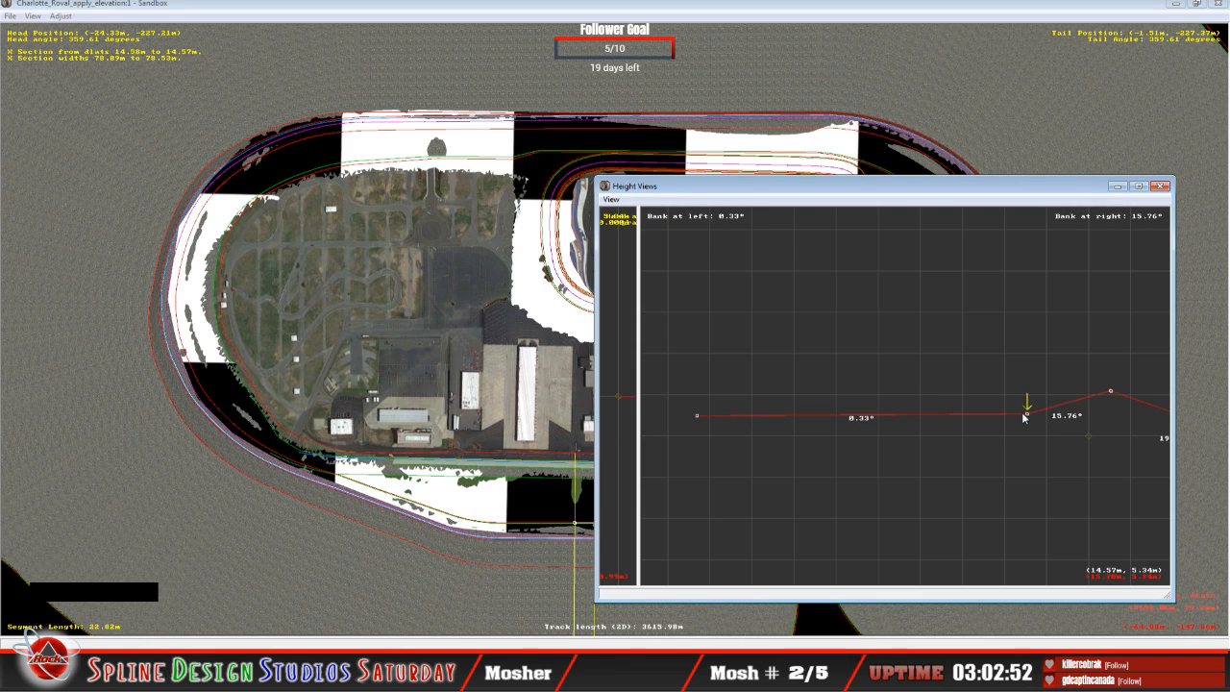
# Step: Bring the eastern half of the track into view on the map and show the cross-section height view again
pyautogui.click(496, 406)
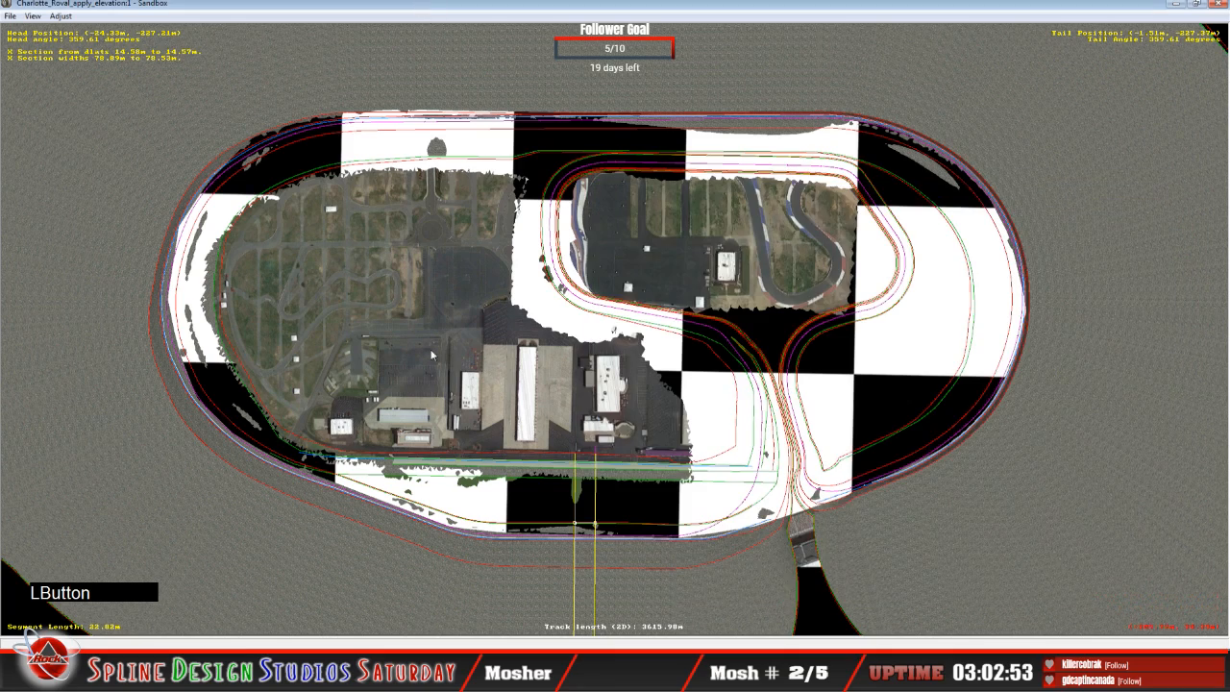
pyautogui.press('c')
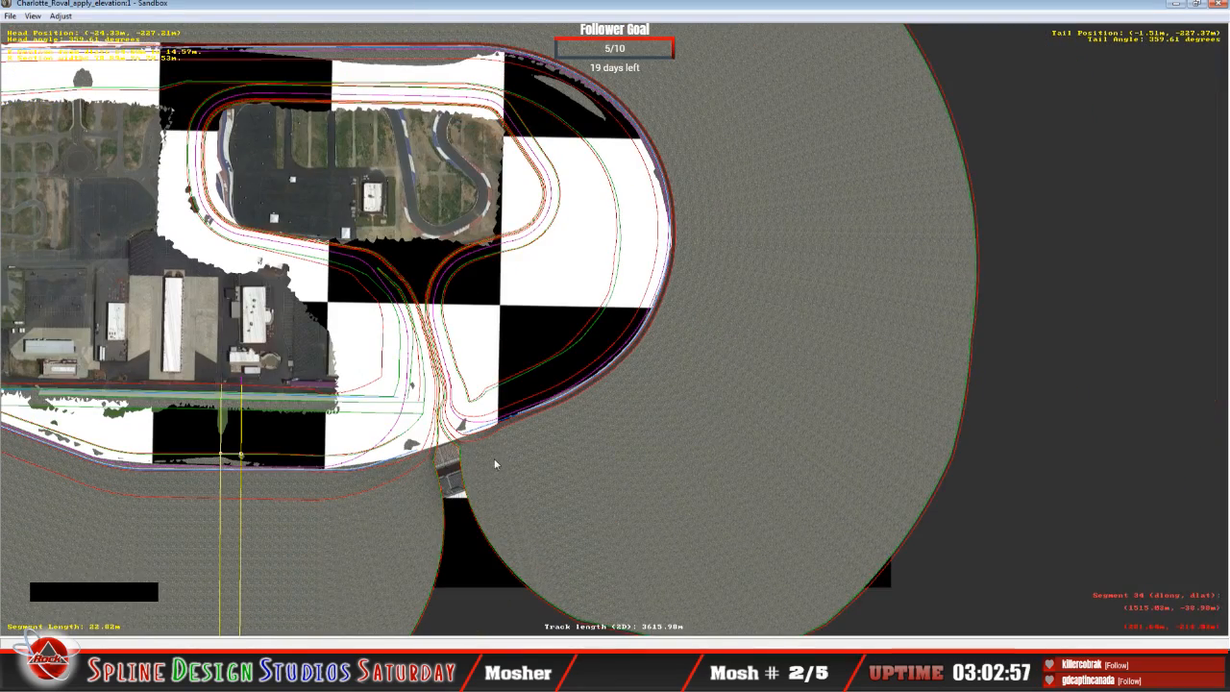
pyautogui.click(369, 663)
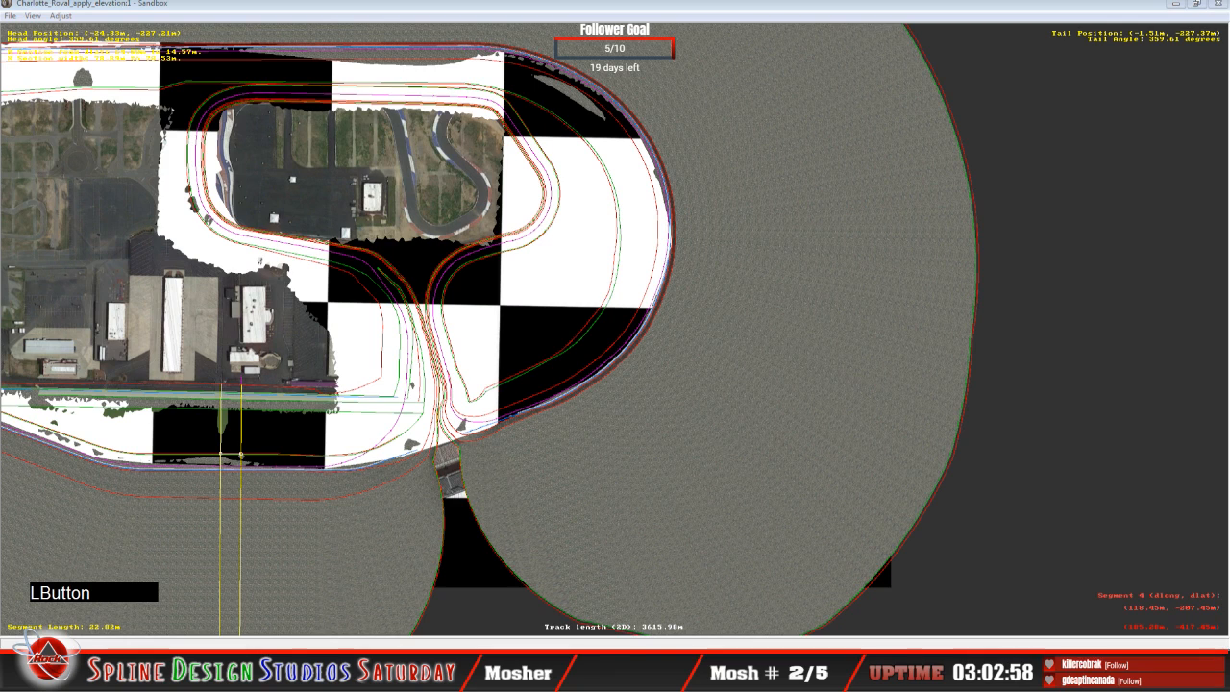
pyautogui.click(343, 616)
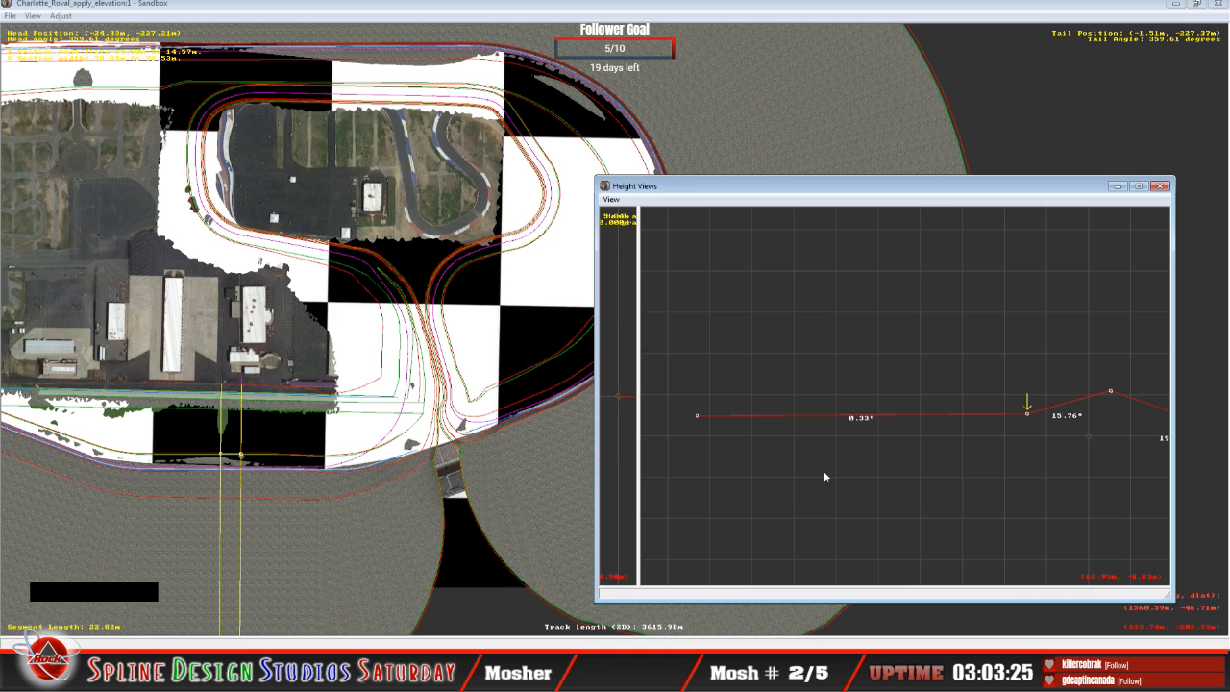
# Step: On the 39.72 m segment, raise the innermost point and lift the next point outward, giving a 2.63° inner bank
pyautogui.click(771, 192)
pyautogui.press('Left')
pyautogui.press('Up')
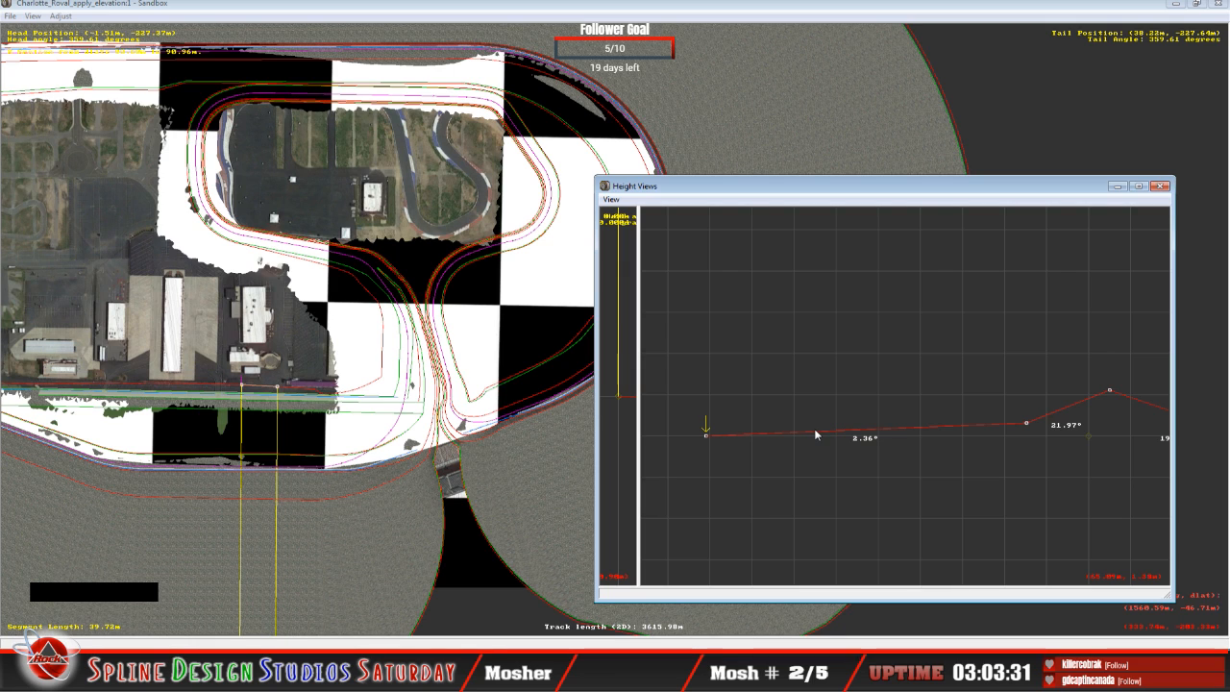
pyautogui.click(706, 435)
pyautogui.moveTo(706, 438); pyautogui.dragTo(706, 398)
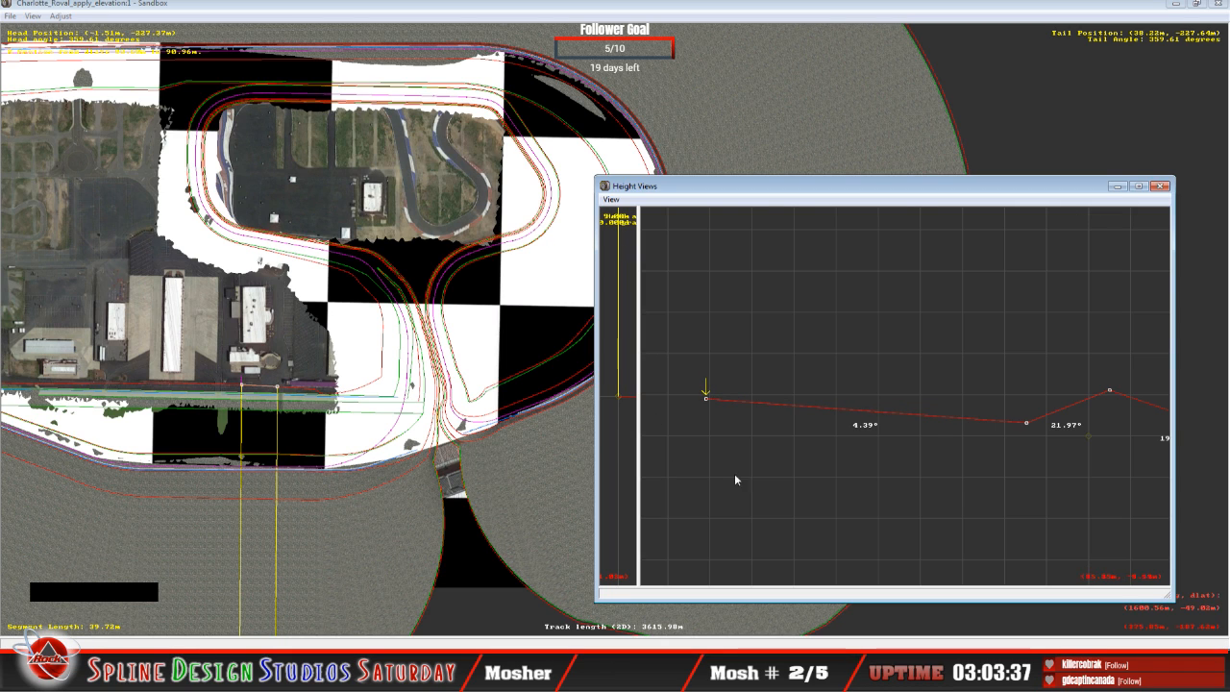
pyautogui.press('Right')
pyautogui.click(1027, 419)
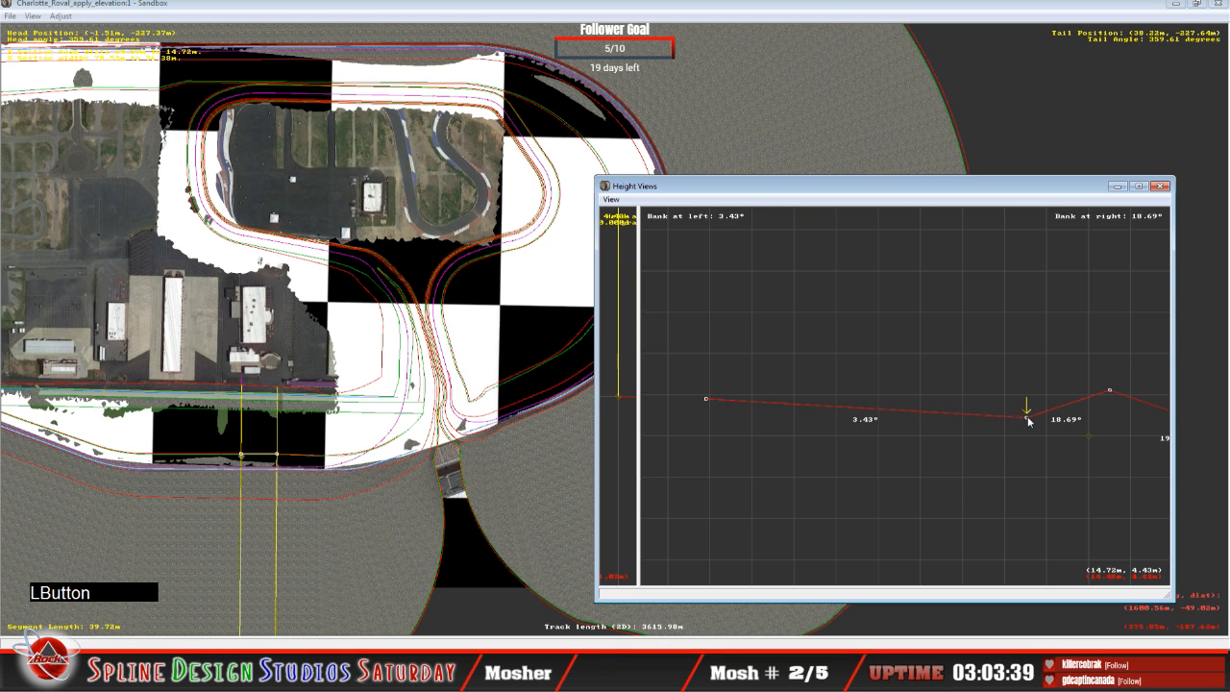
pyautogui.moveTo(1029, 421); pyautogui.dragTo(1032, 417)
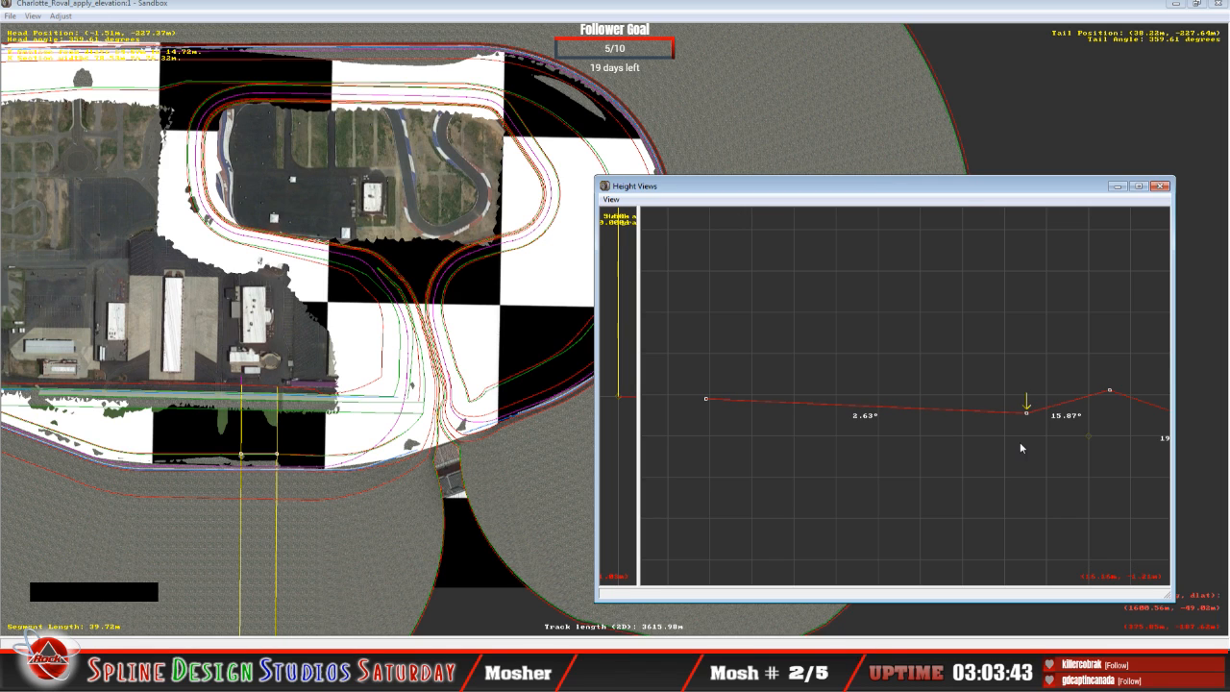
# Step: On the 7.02 m segment, raise the innermost point and lift the next point outward, giving a 1.61° inner bank
pyautogui.press('Left')
pyautogui.press('Up')
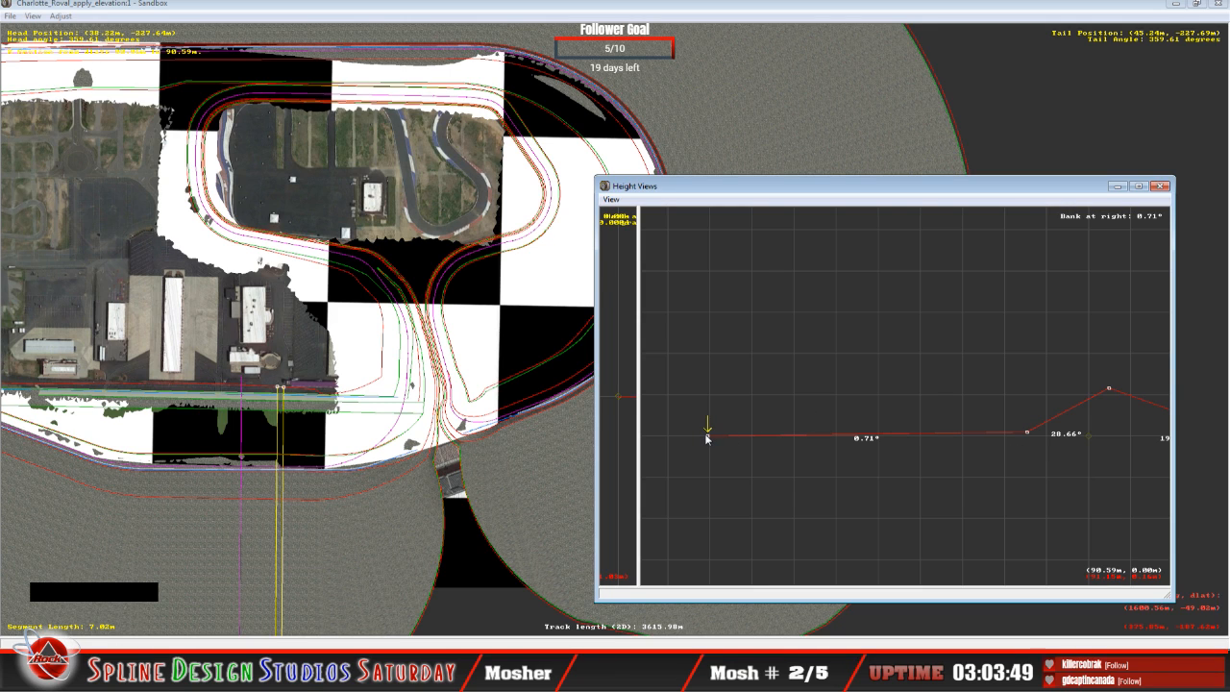
pyautogui.moveTo(708, 438); pyautogui.dragTo(722, 409)
pyautogui.press('Down')
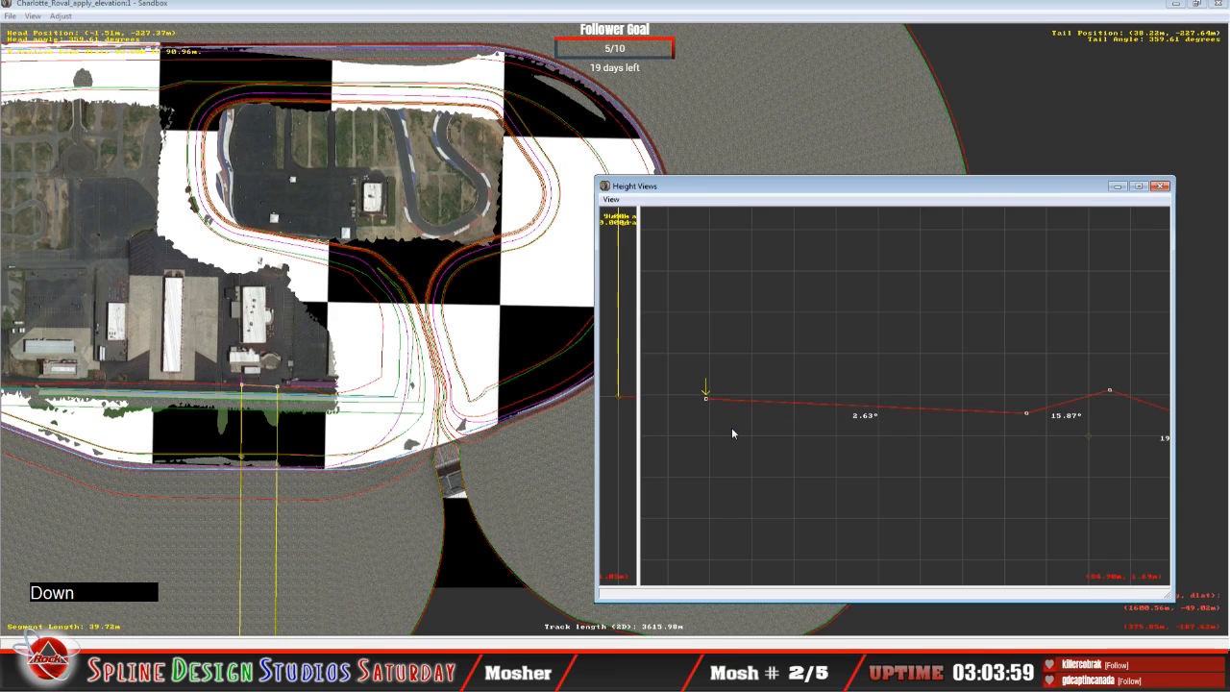
pyautogui.press('Up')
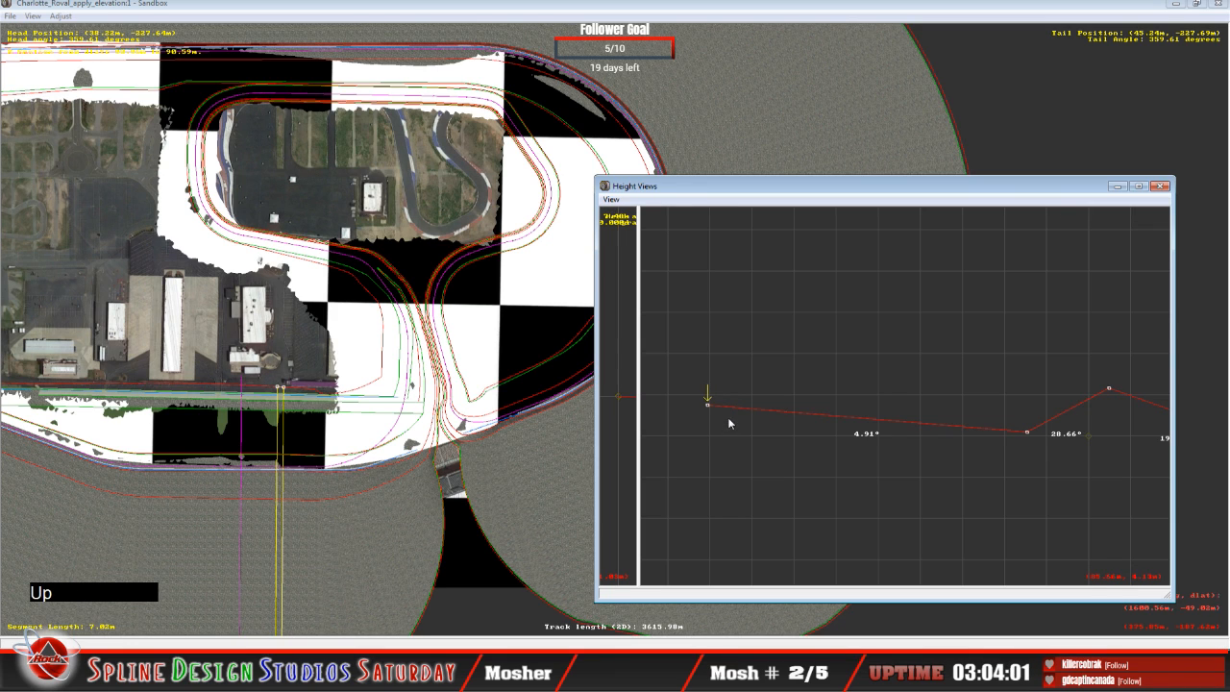
pyautogui.press('Right')
pyautogui.click(1028, 433)
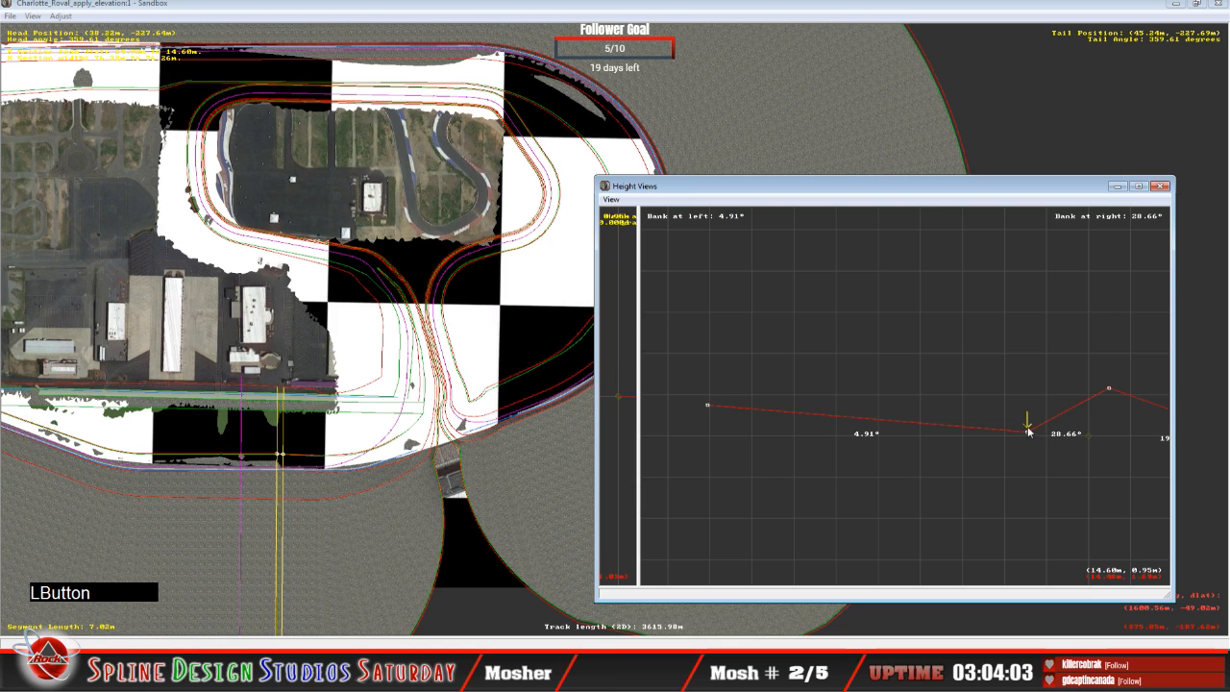
pyautogui.moveTo(1028, 433); pyautogui.dragTo(1027, 417)
# Step: On the 34.66 m segment, raise the innermost point to about 8.24 m and lift the next point outward, giving a 2.44° inner bank
pyautogui.press('Up')
pyautogui.press('Left')
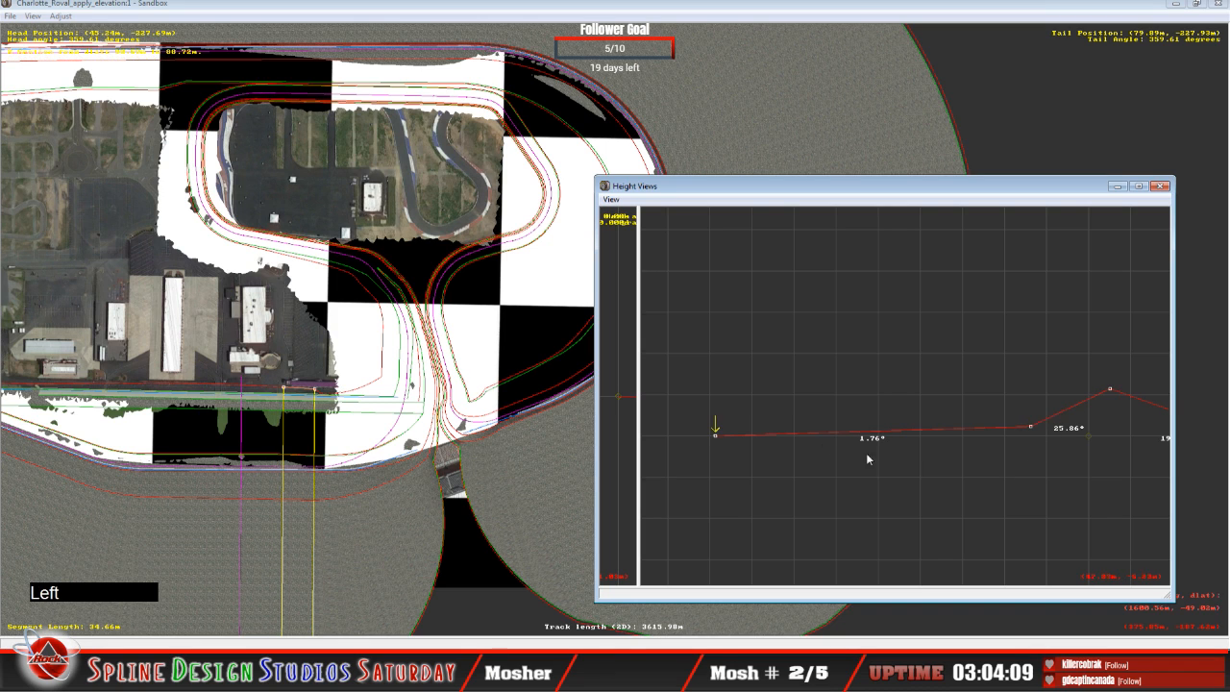
pyautogui.click(716, 438)
pyautogui.moveTo(716, 437); pyautogui.dragTo(728, 406)
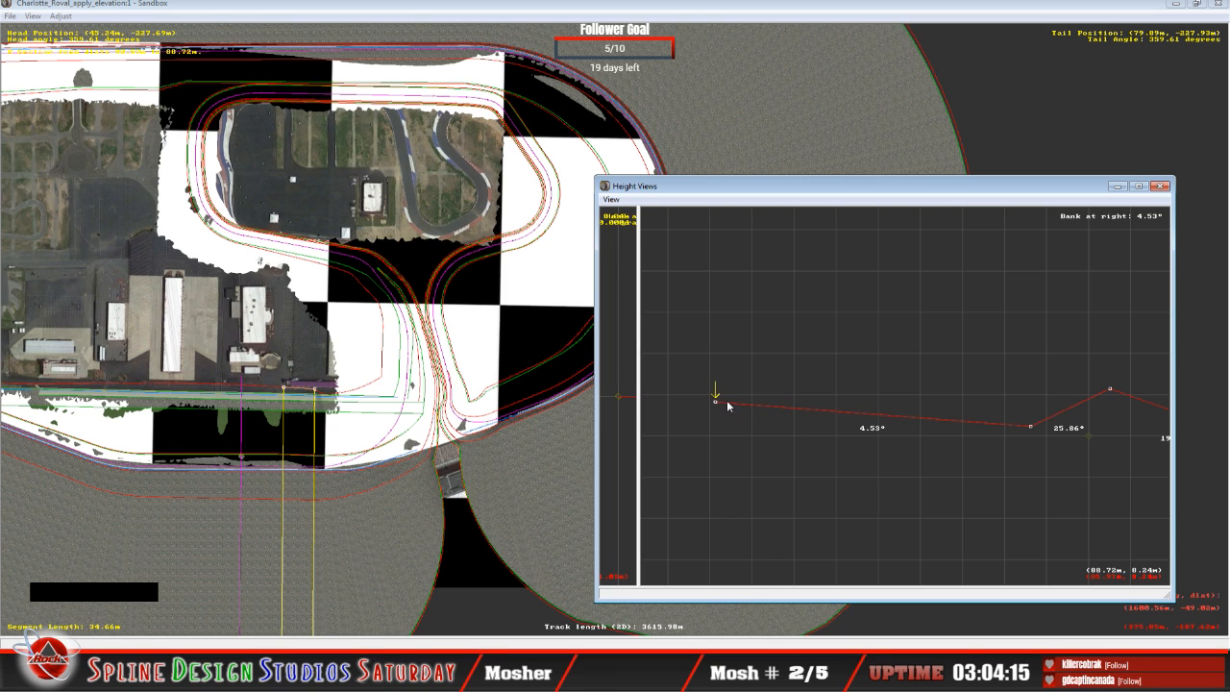
pyautogui.press('Down')
pyautogui.press('Up')
pyautogui.press('Up')
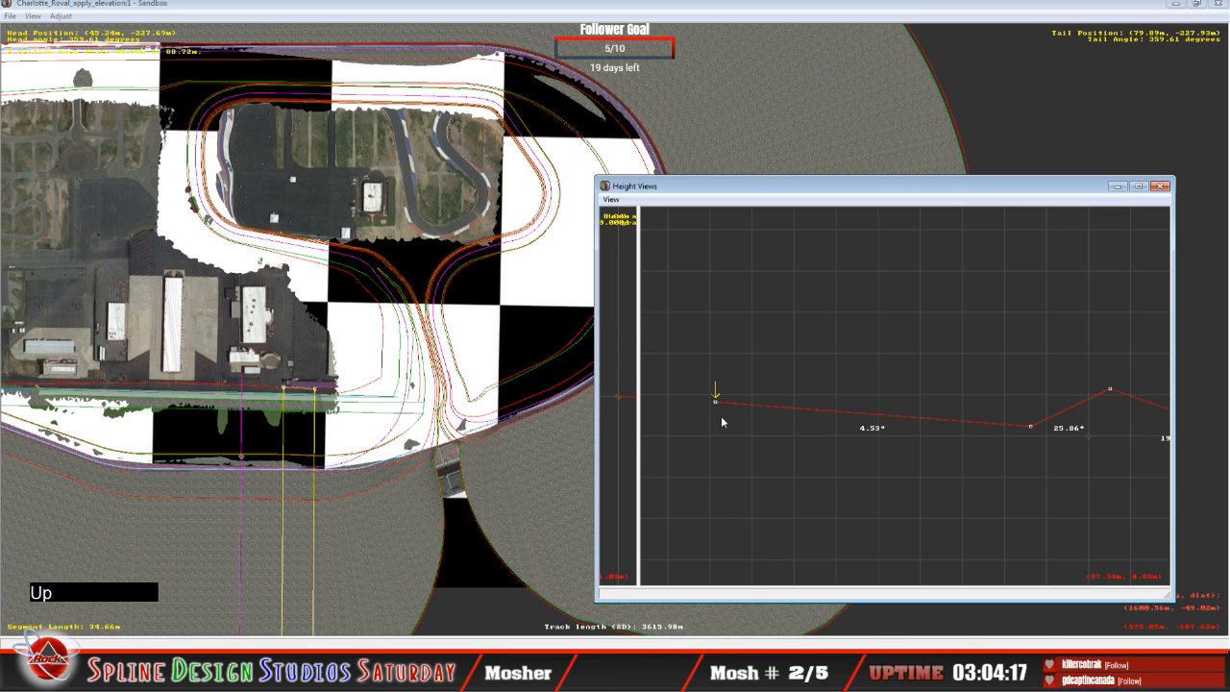
pyautogui.press('Right')
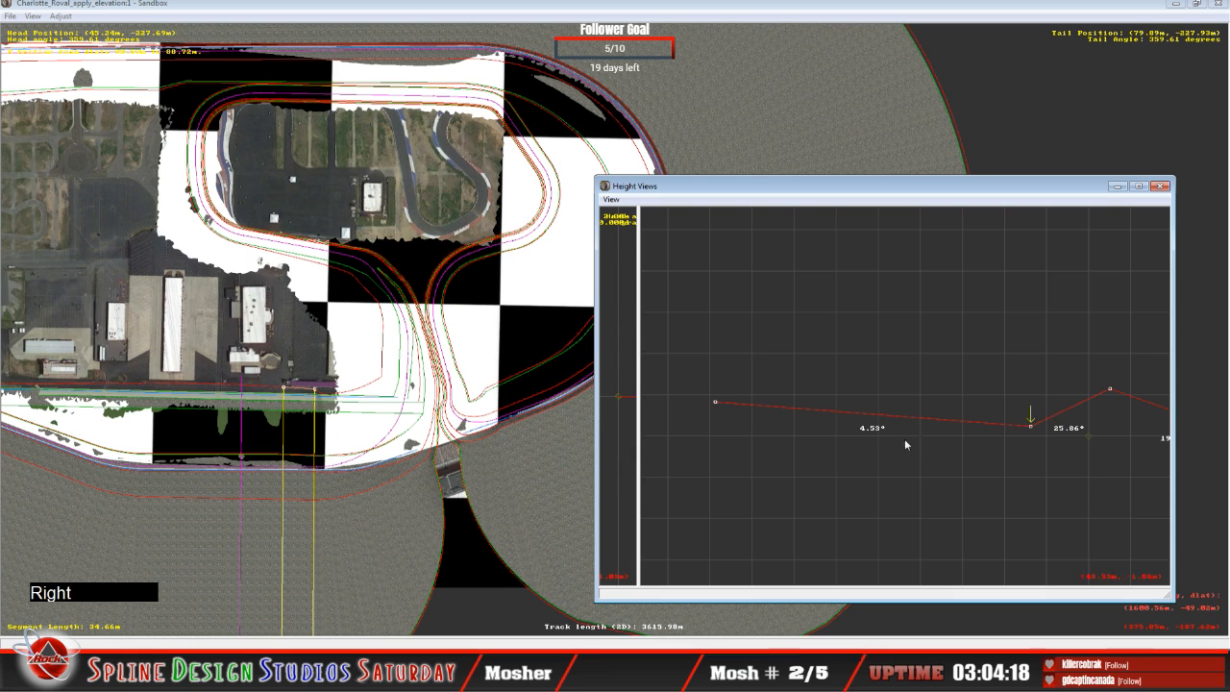
pyautogui.click(1032, 427)
pyautogui.moveTo(1031, 427); pyautogui.dragTo(1032, 420)
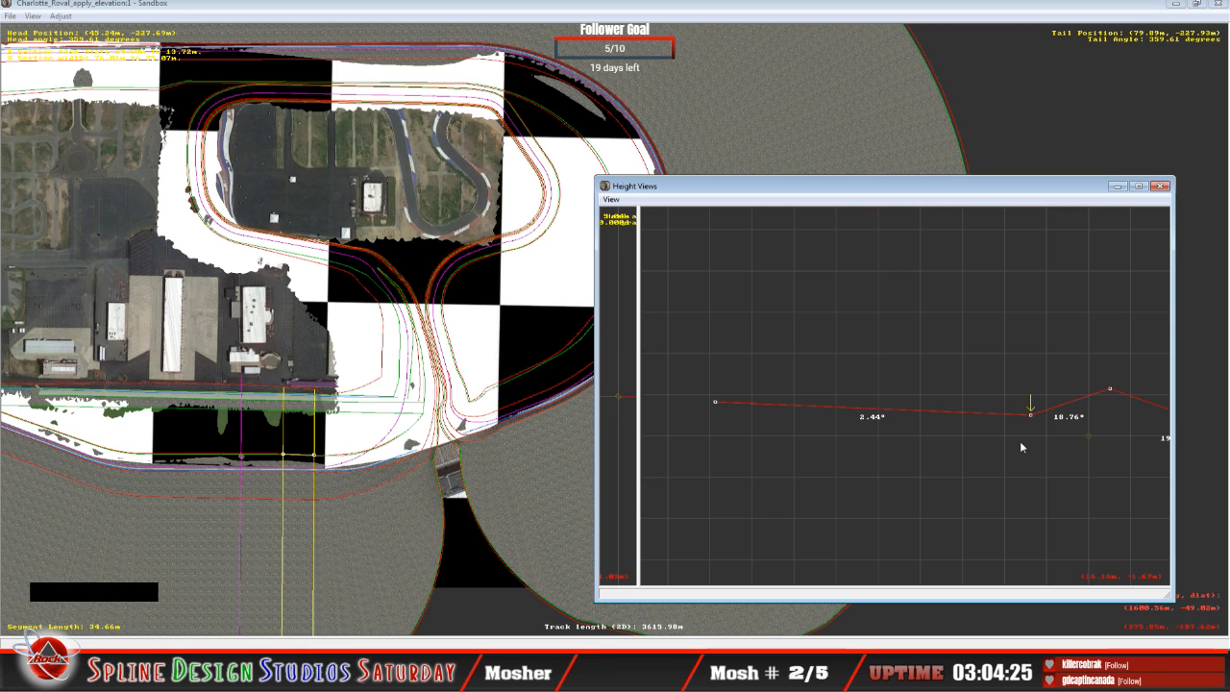
# Step: On the 31.65 m curved segment, raise the innermost point and lift the next point outward, giving a 2.04° inner bank
pyautogui.press('Up')
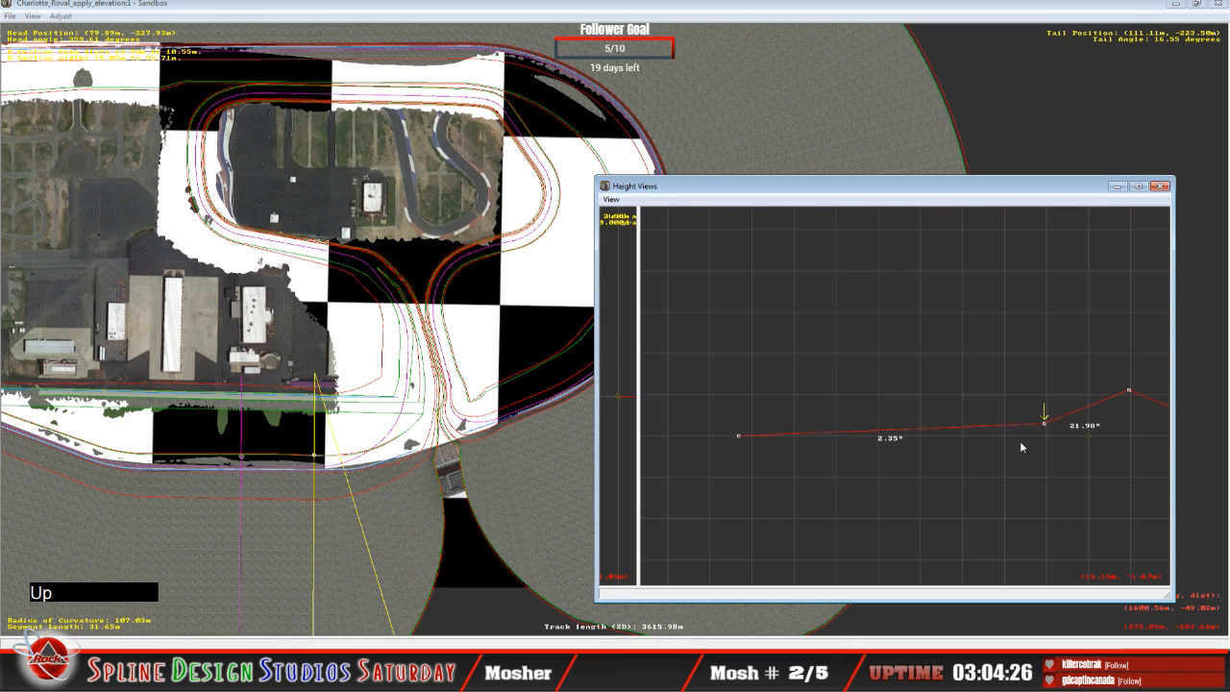
pyautogui.press('Left')
pyautogui.moveTo(746, 442); pyautogui.dragTo(751, 404)
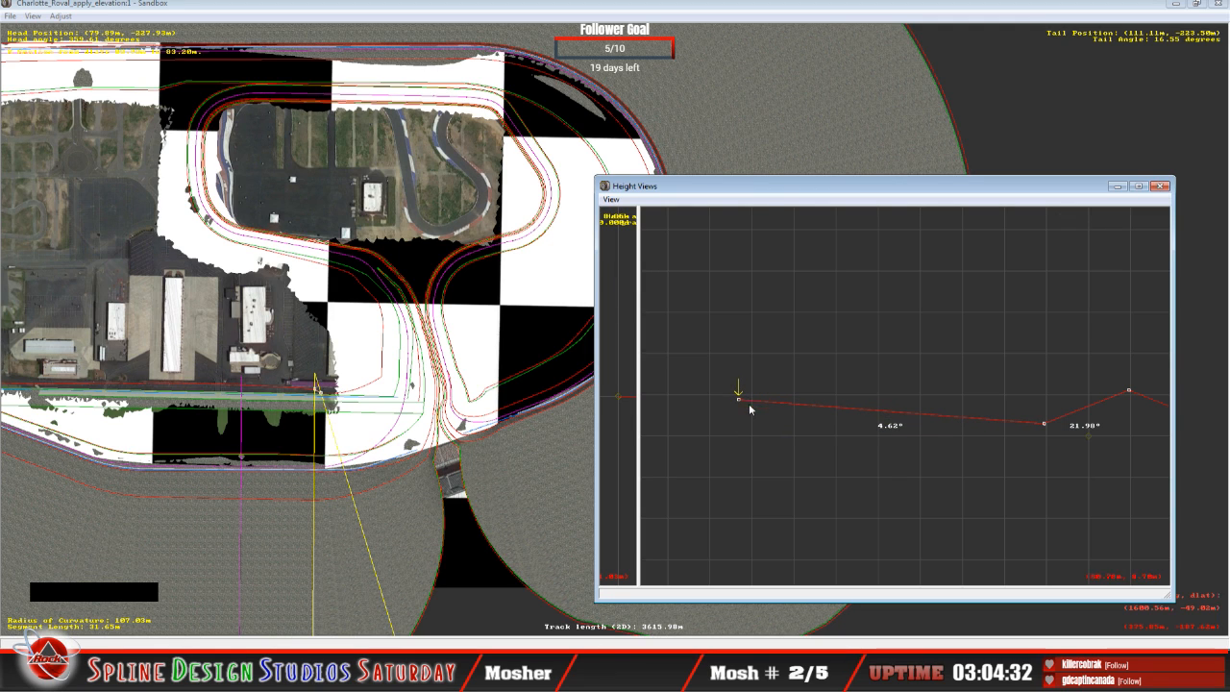
pyautogui.press('Right')
pyautogui.click(1045, 426)
pyautogui.moveTo(1045, 426); pyautogui.dragTo(1046, 414)
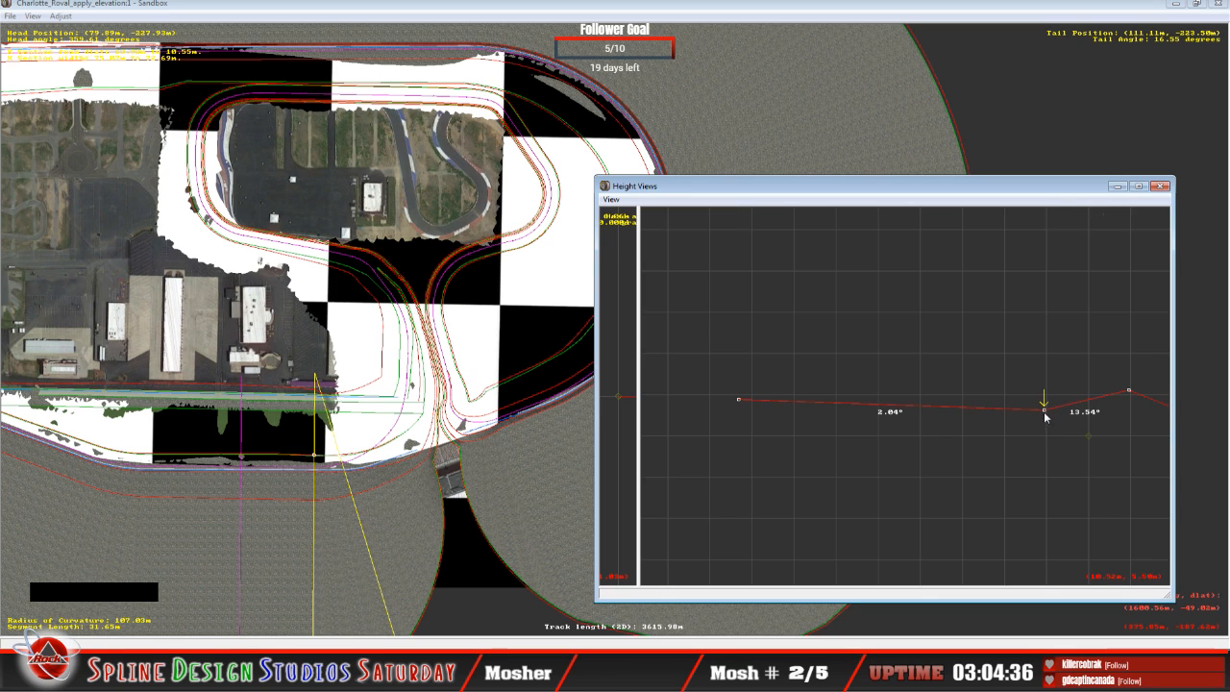
# Step: Compare the cross-sections back along the straight and raise the innermost point of the 22.82 m segment slightly
pyautogui.press('Down')
pyautogui.press('Down')
pyautogui.press('Down')
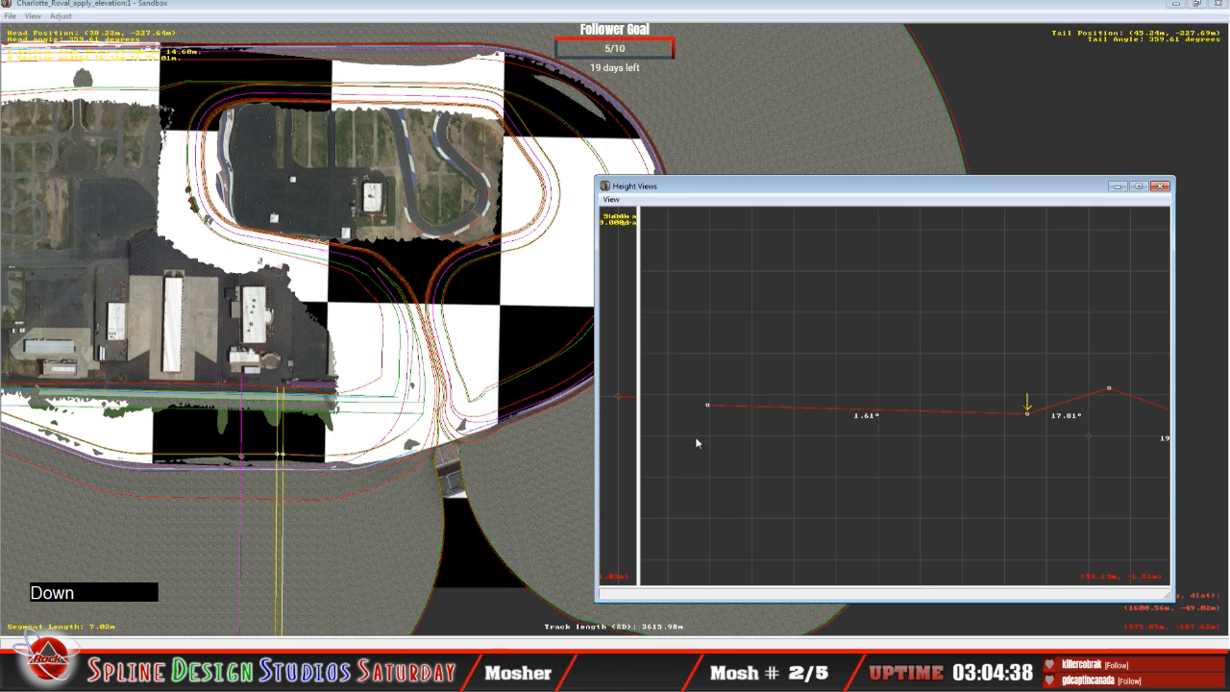
pyautogui.press('Down')
pyautogui.press('Down')
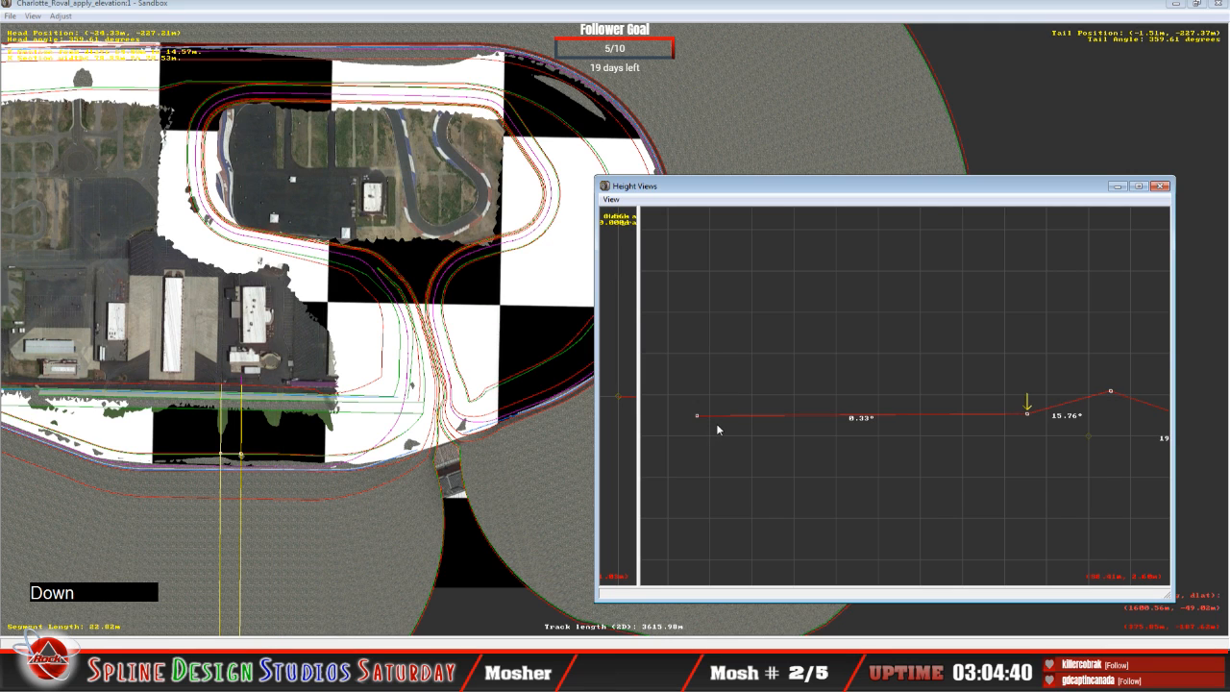
pyautogui.press('Up')
pyautogui.press('Up')
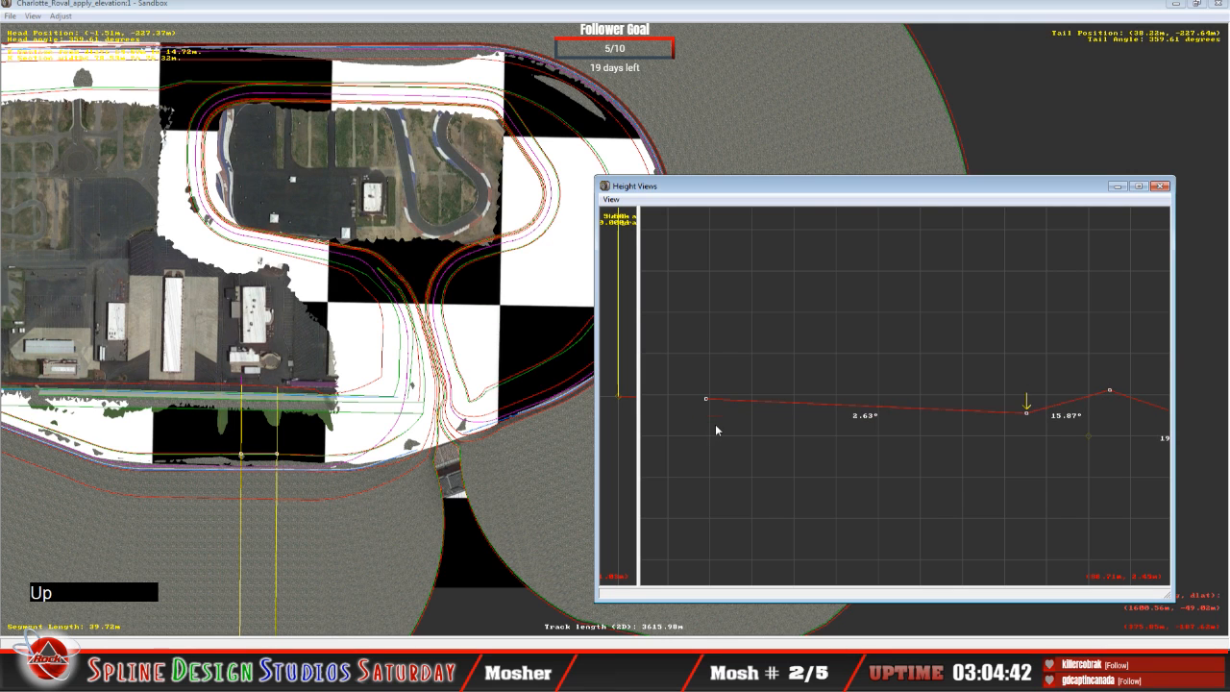
pyautogui.press('Down')
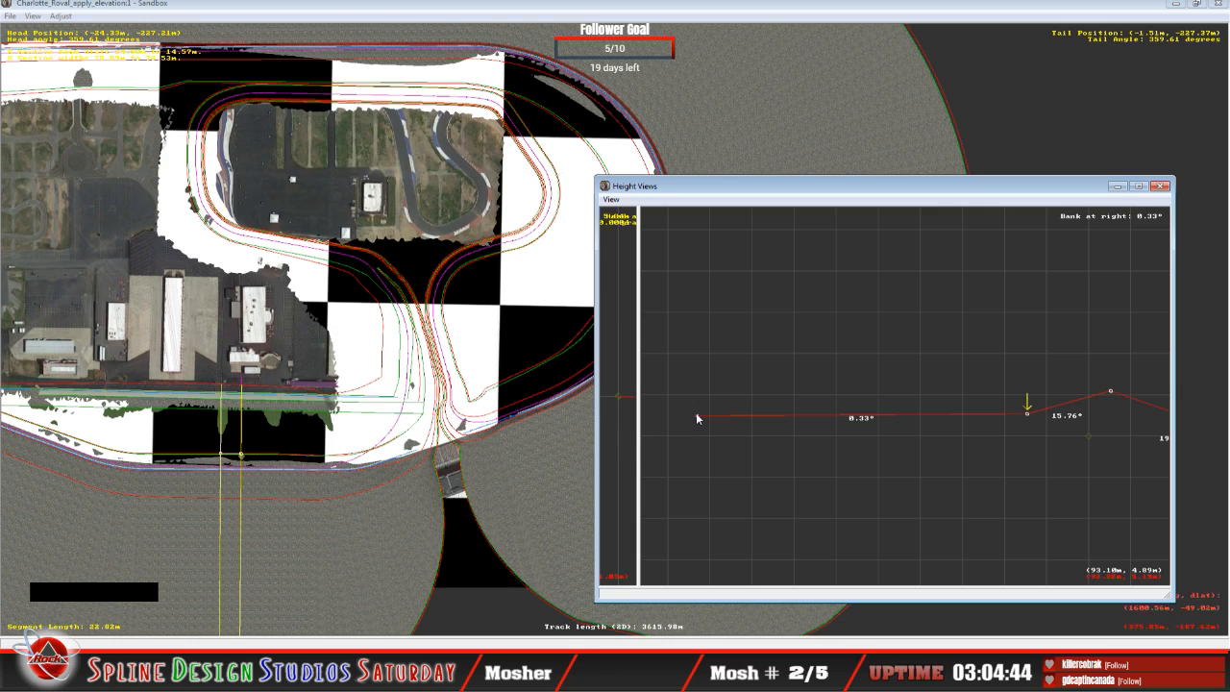
pyautogui.click(698, 415)
pyautogui.moveTo(697, 416); pyautogui.dragTo(699, 413)
# Step: Return to the 31.65 m curved segment and raise the second point from the inside to about 7.63 m, for a 0.96° inner bank
pyautogui.press('Up')
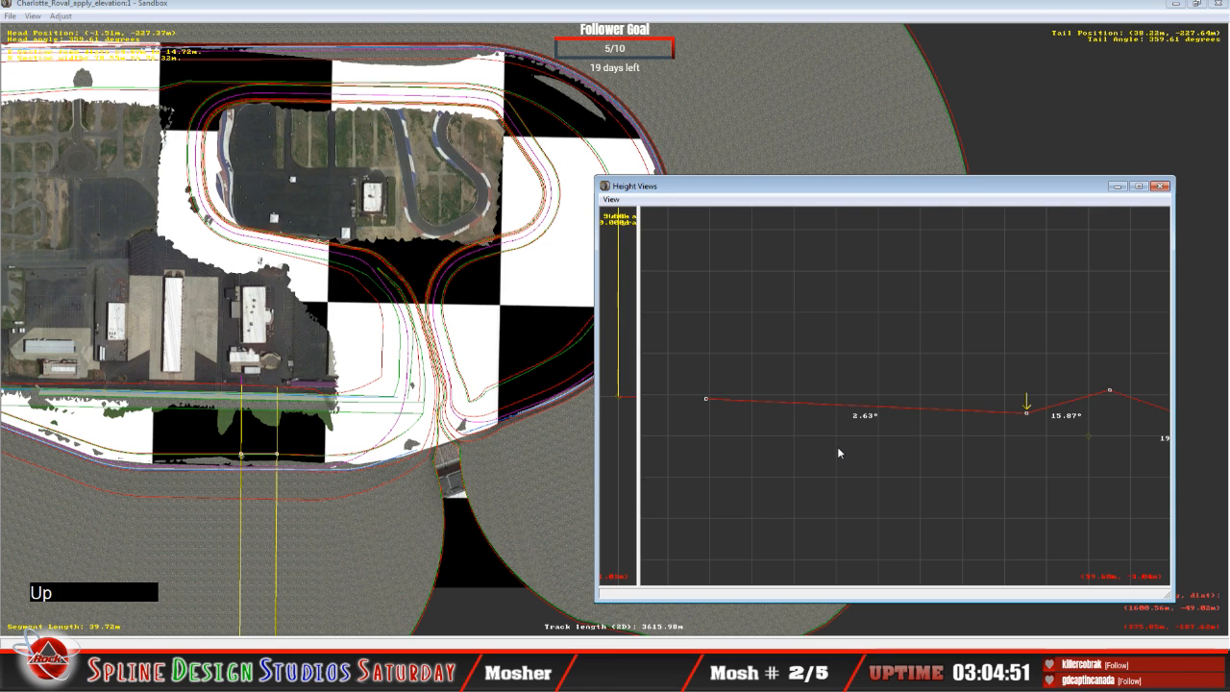
pyautogui.press('Up')
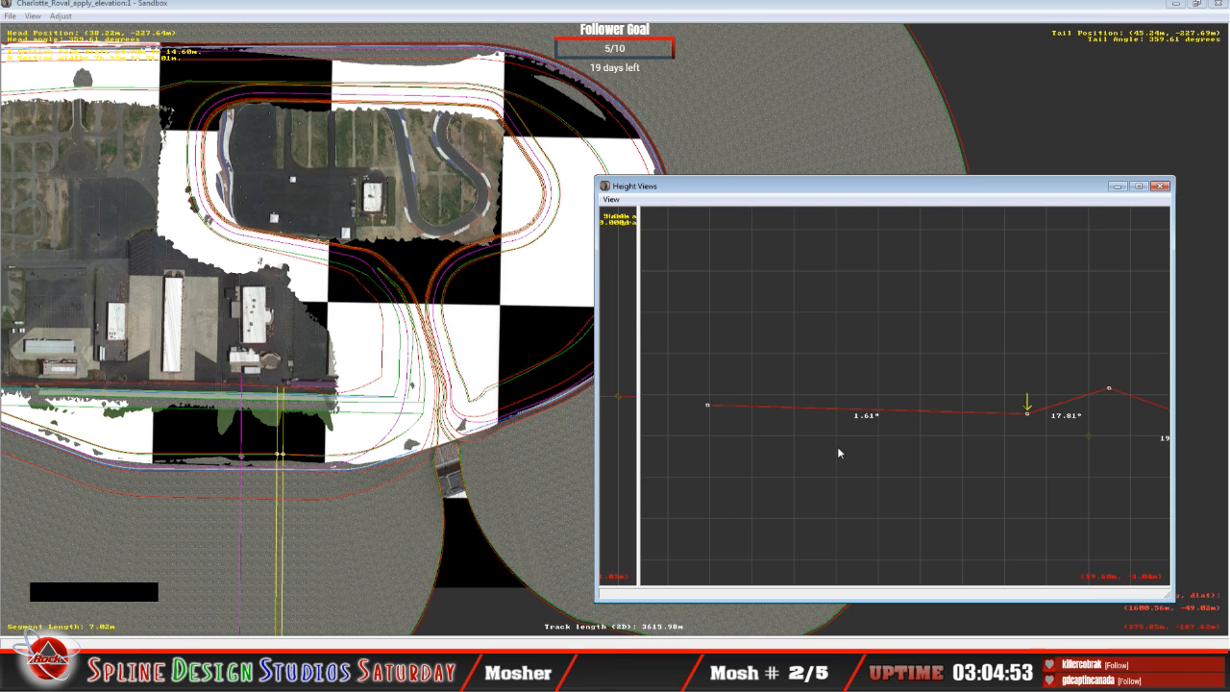
pyautogui.press('Up')
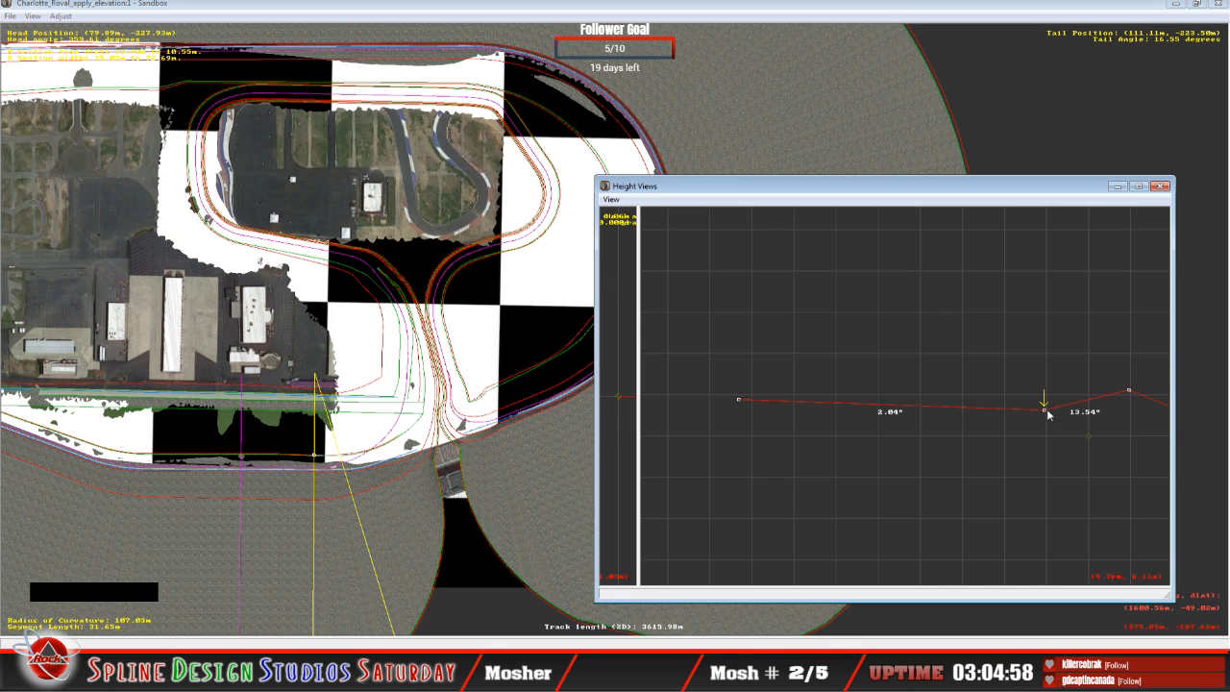
pyautogui.moveTo(1044, 411); pyautogui.dragTo(1044, 408)
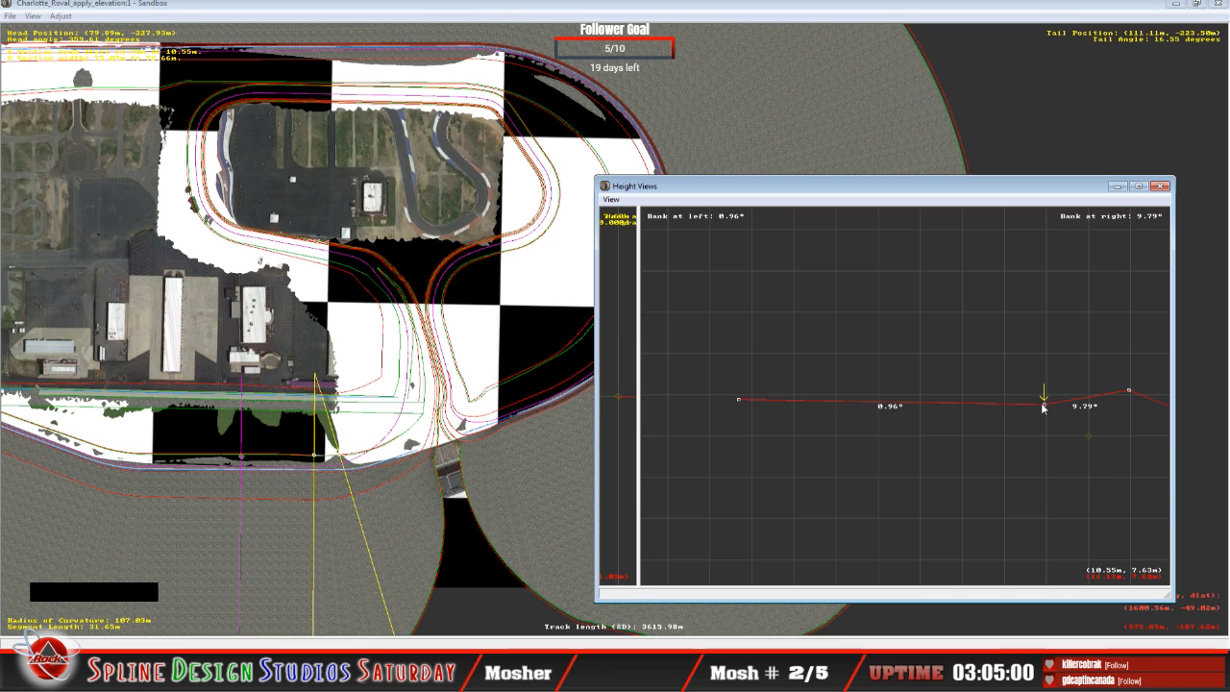
# Step: On the 26.48 m curved segment, raise the innermost point and lift the next point outward to about 6.72 m, giving a 1.51° inner bank
pyautogui.press('Left')
pyautogui.press('Up')
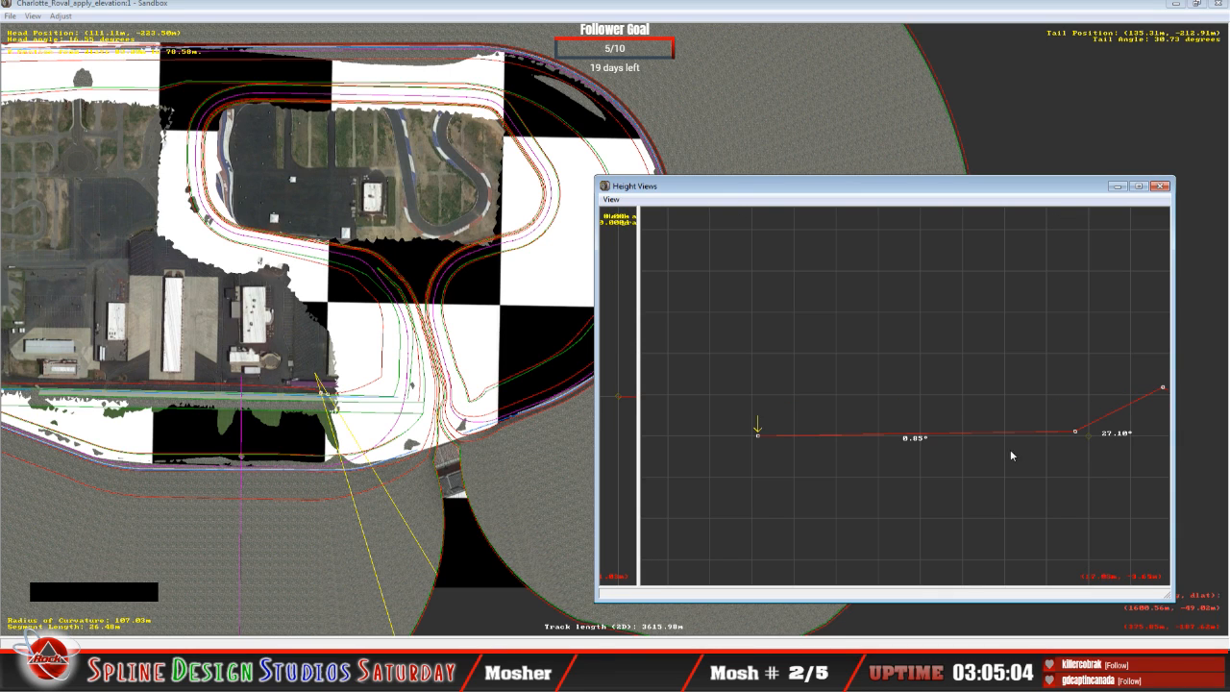
pyautogui.moveTo(759, 439); pyautogui.dragTo(757, 419)
pyautogui.press('Right')
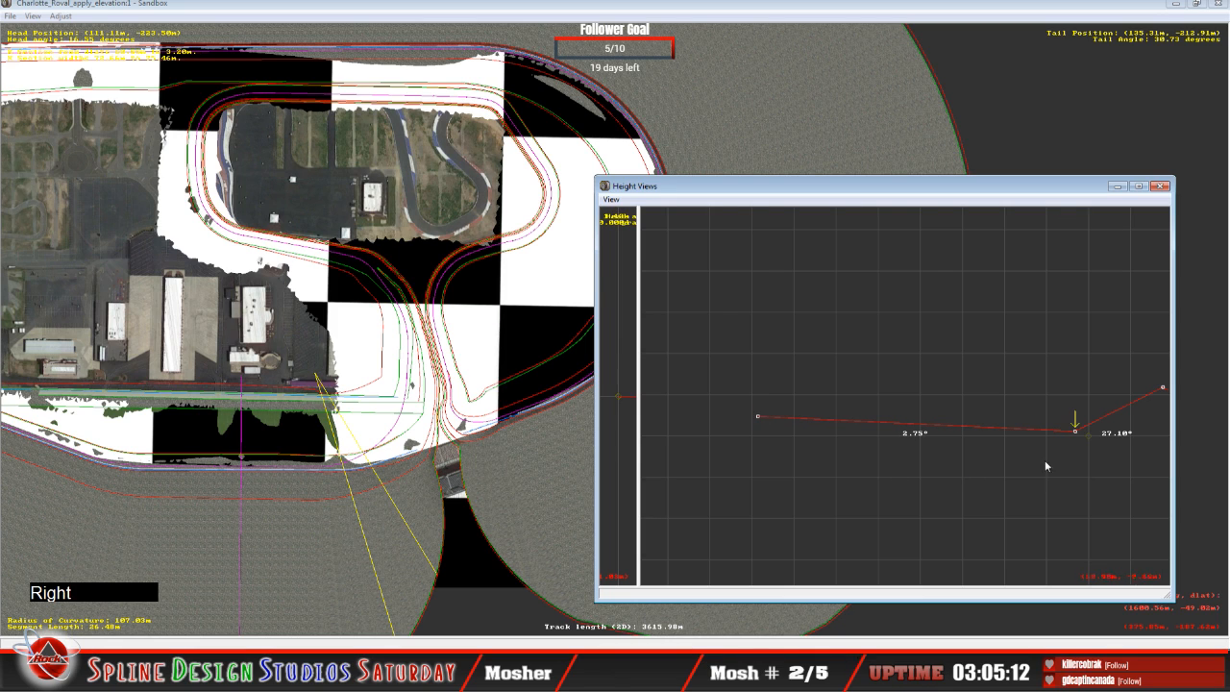
pyautogui.moveTo(1075, 430); pyautogui.dragTo(1073, 411)
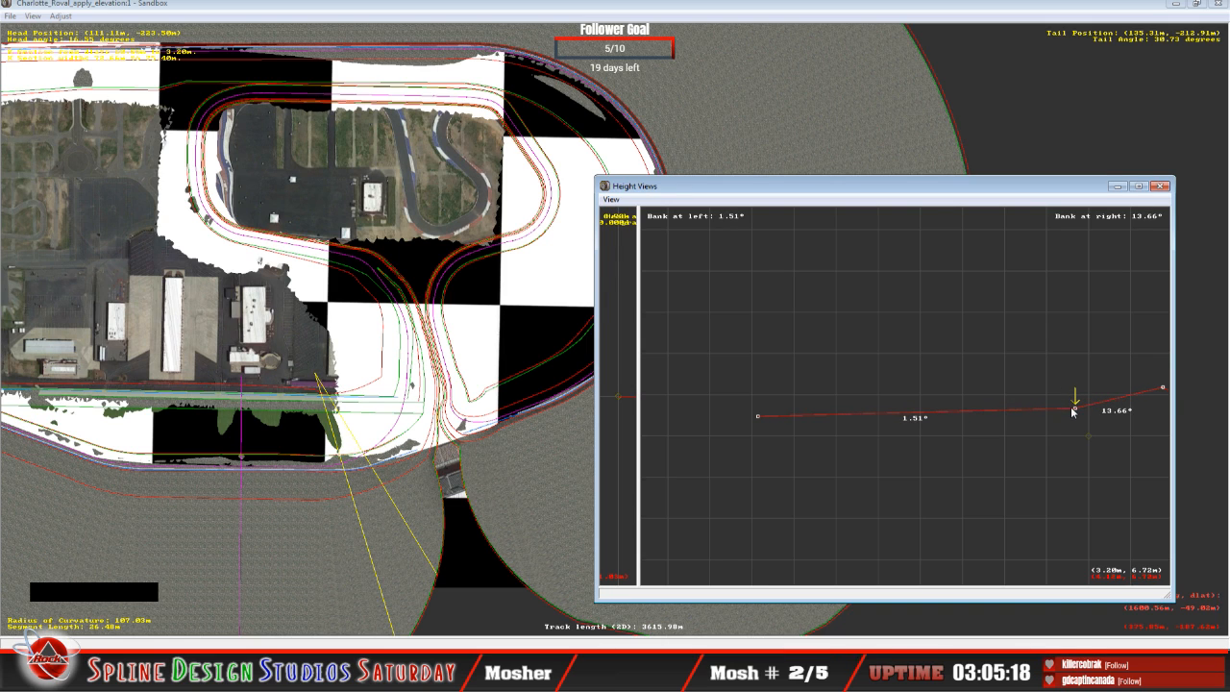
# Step: On the 40.71 m curved segment, raise the innermost point for a 3.96° inner bank and check the cross-section's outer end
pyautogui.press('Left')
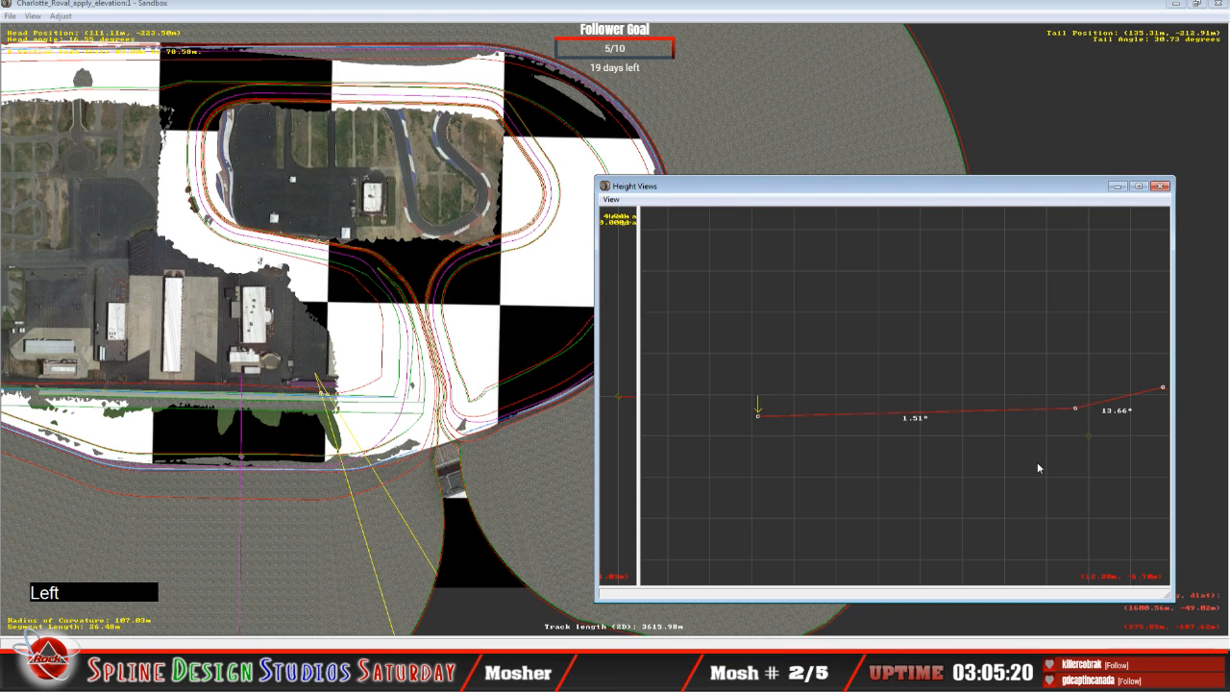
pyautogui.press('Up')
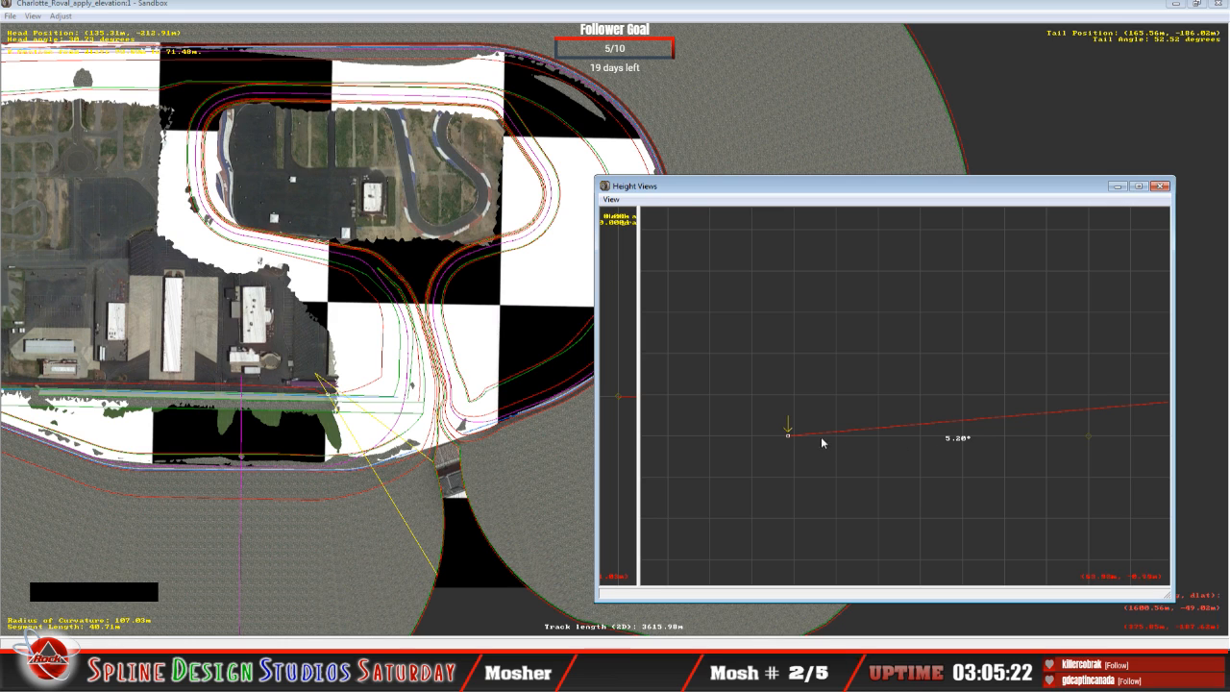
pyautogui.moveTo(789, 436); pyautogui.dragTo(789, 424)
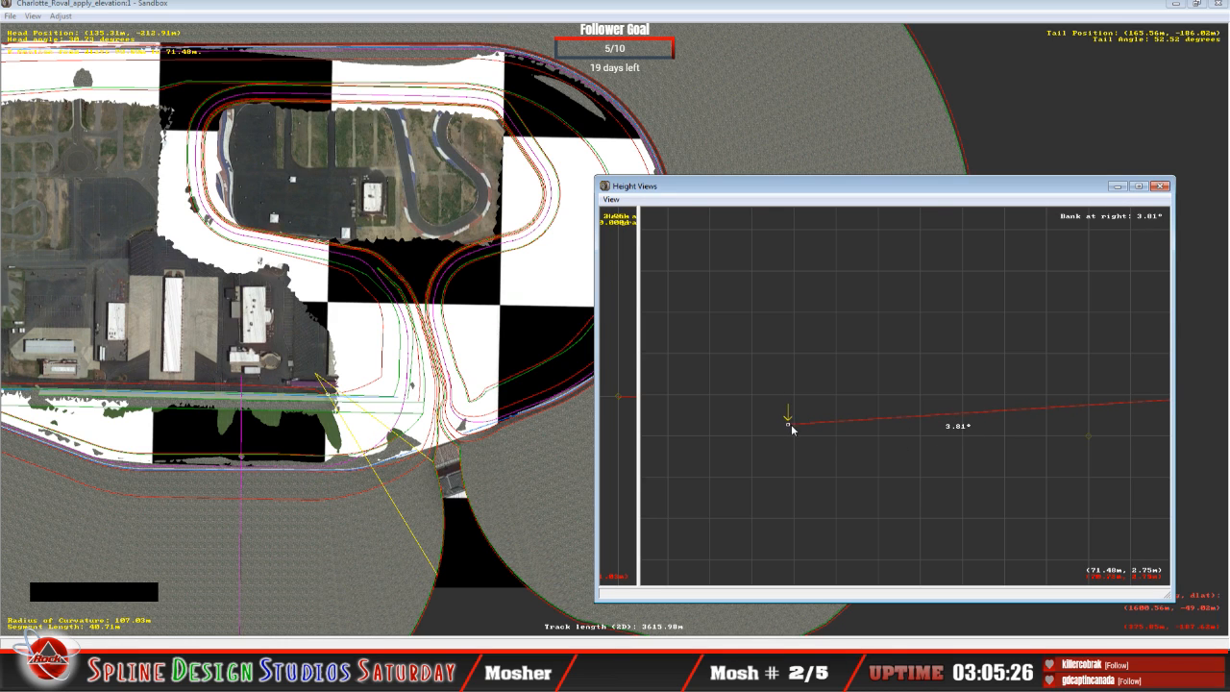
pyautogui.press('Right')
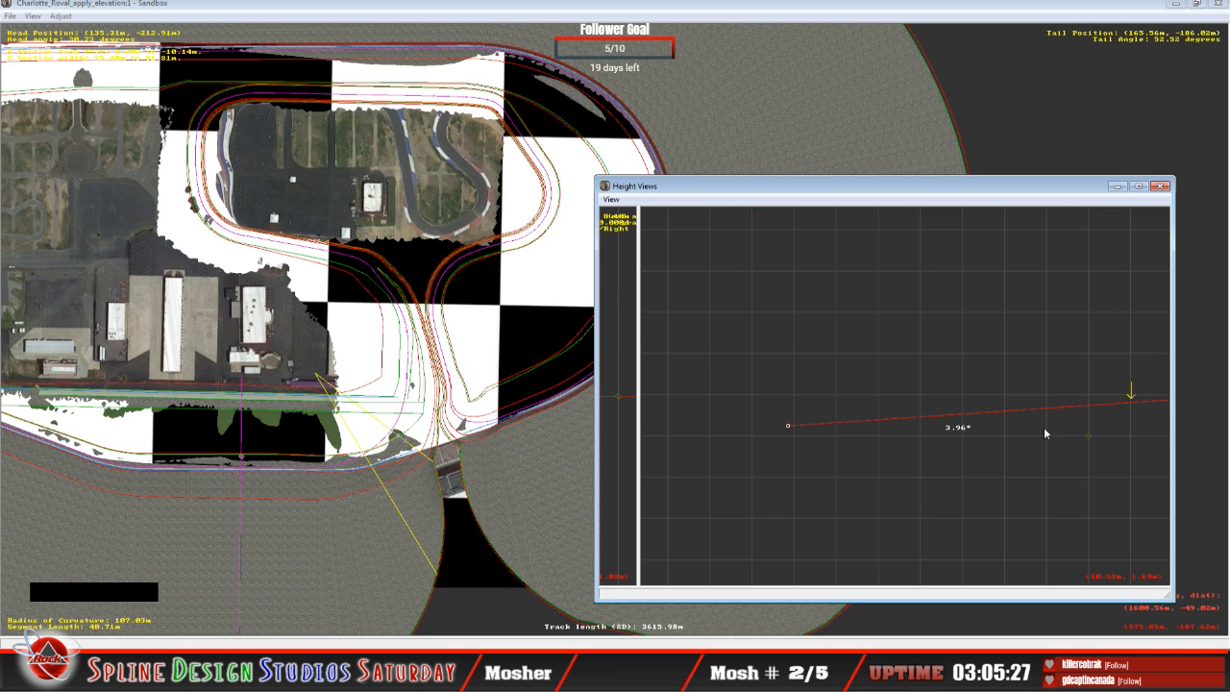
pyautogui.press('c')
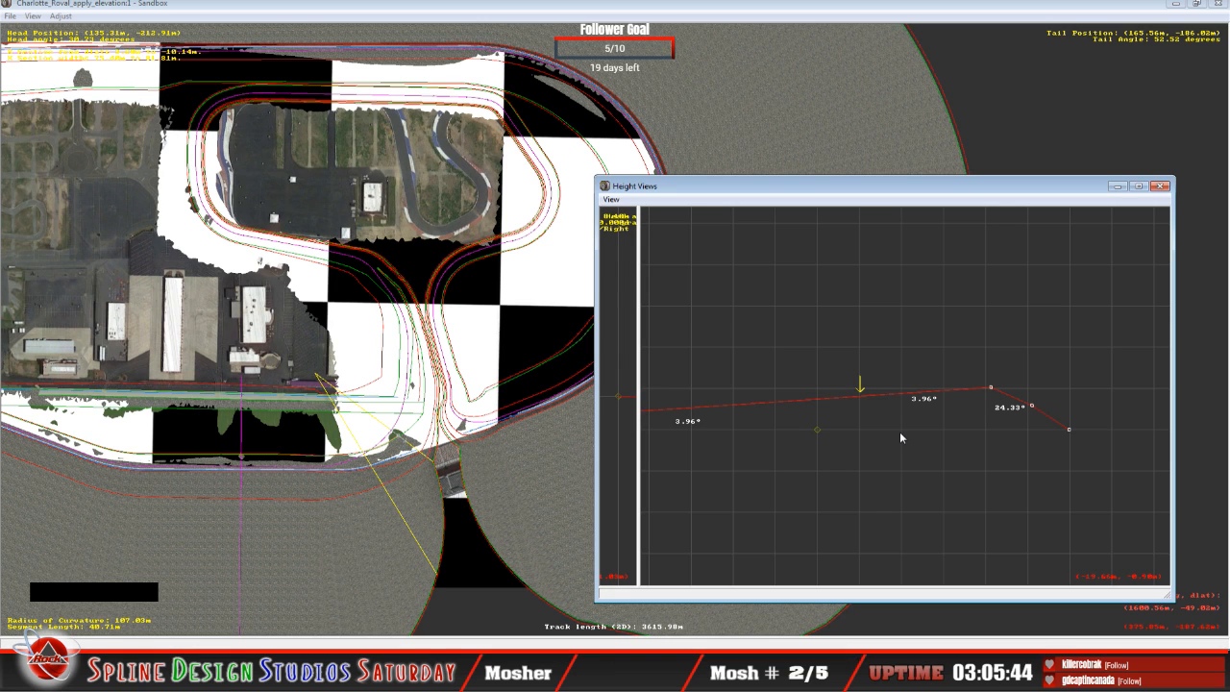
# Step: Examine the cross-section of the 28.08 m curved segment, stepping through the group of points at its outer end
pyautogui.press('Up')
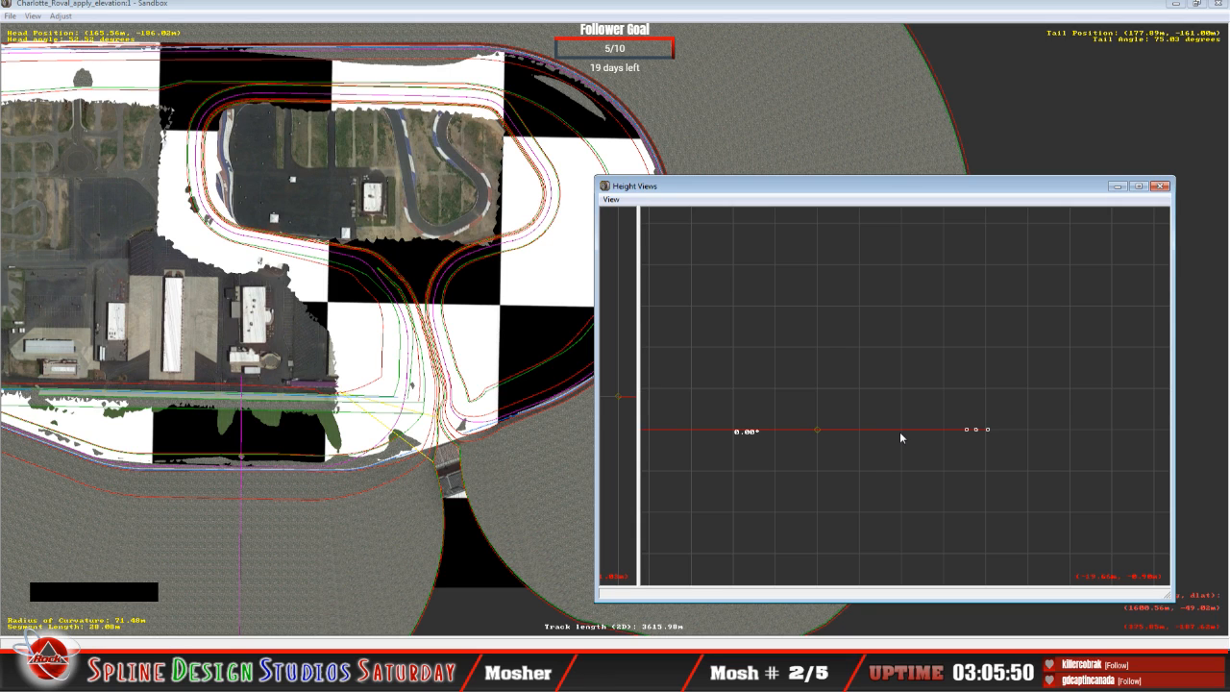
pyautogui.click(806, 199)
pyautogui.press('c')
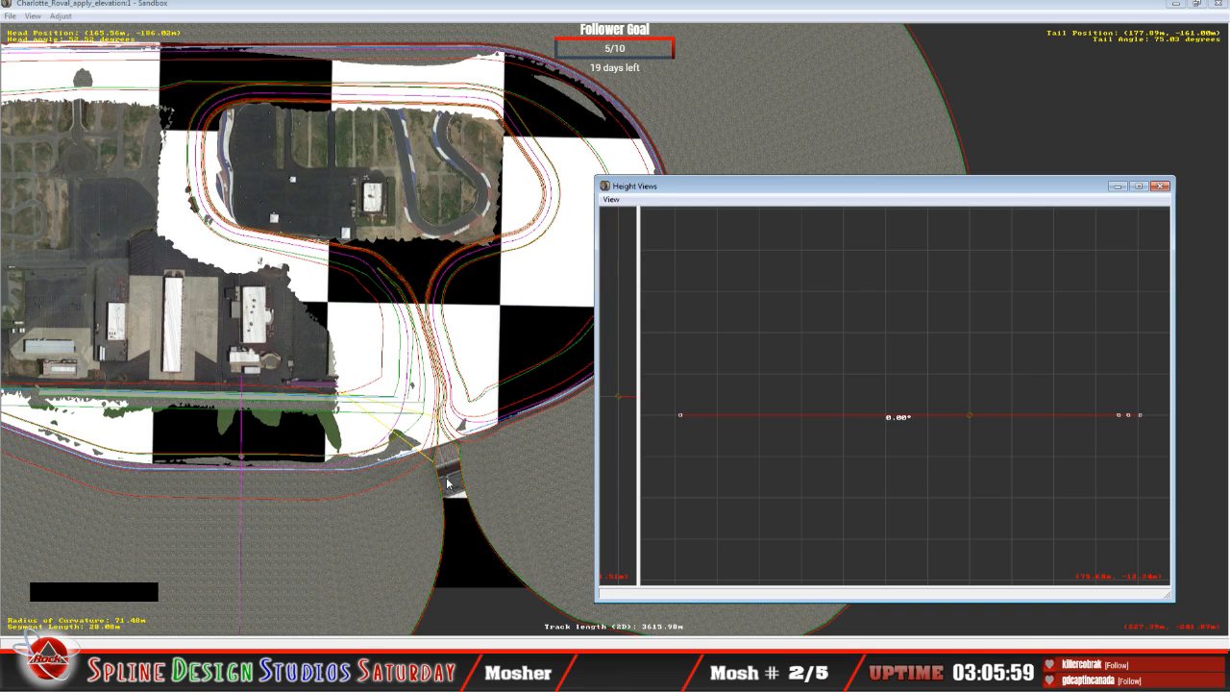
pyautogui.click(973, 416)
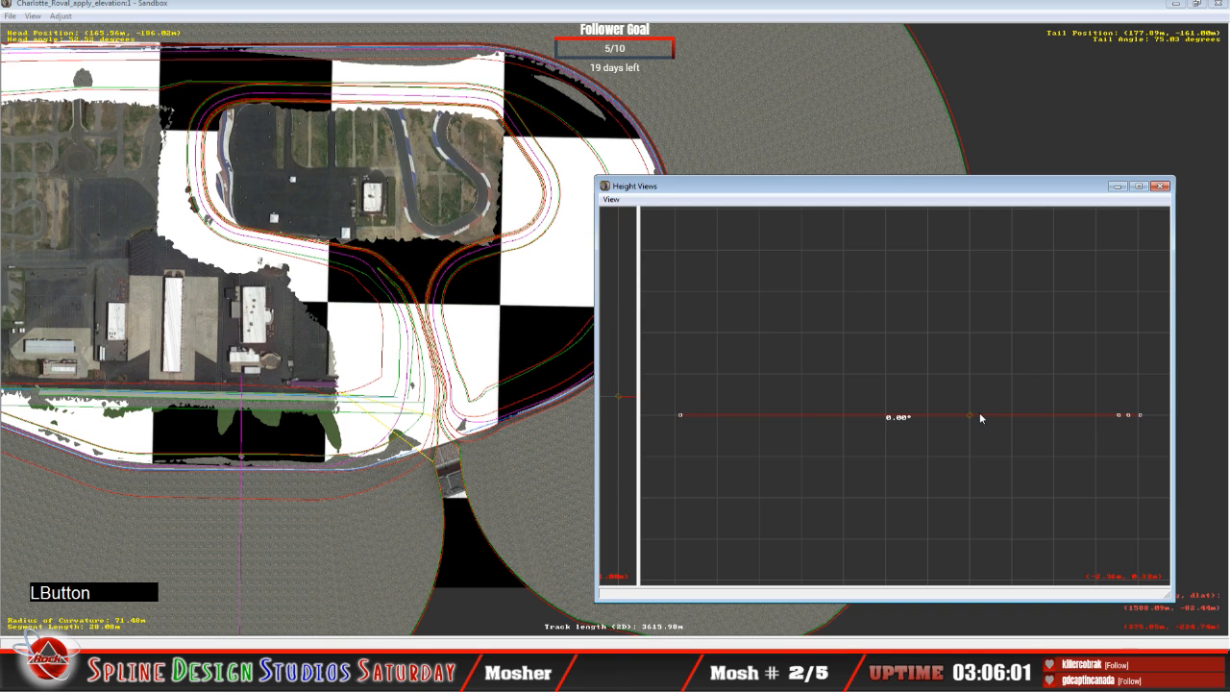
pyautogui.press('Left')
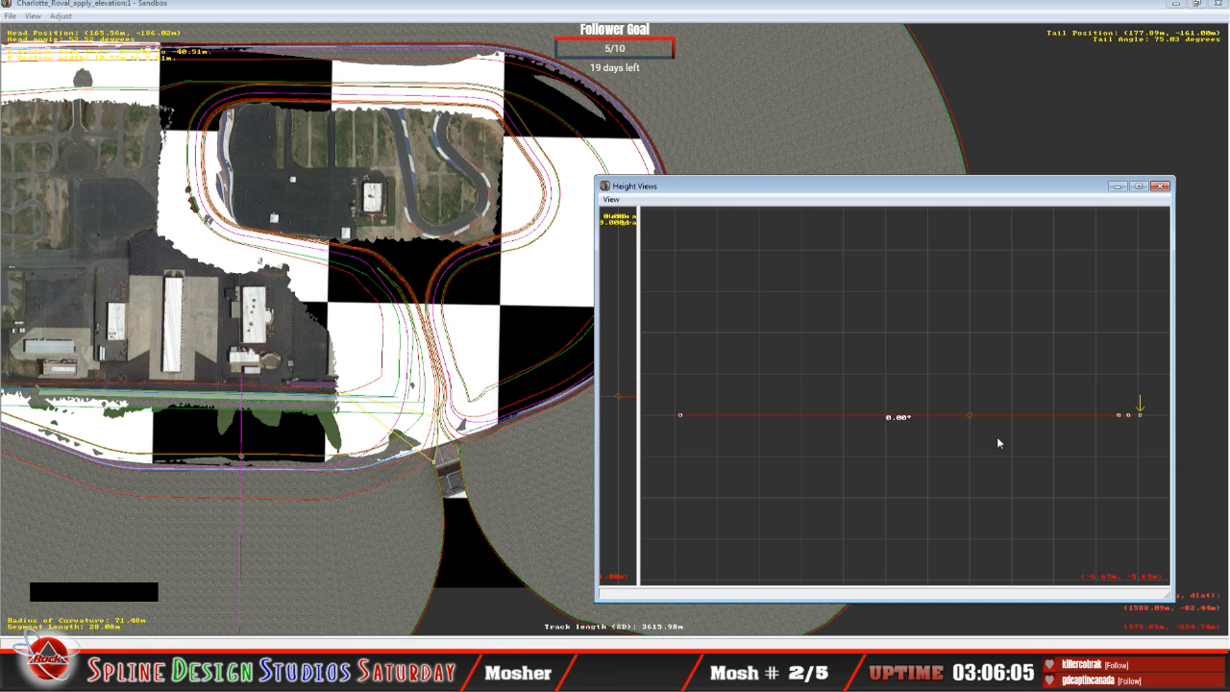
pyautogui.press('Left')
pyautogui.press('Right')
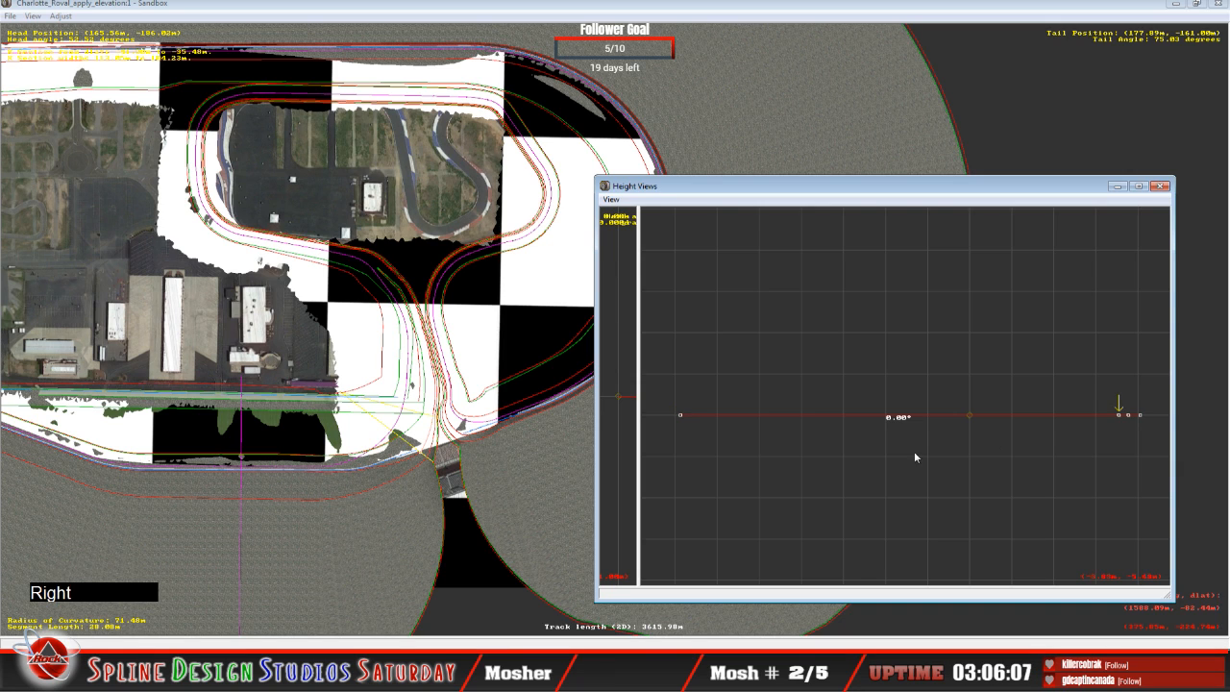
# Step: Fly through the 3D camera view in slew mode to inspect the outer wall and how the track surface meets the terrain
pyautogui.click(370, 646)
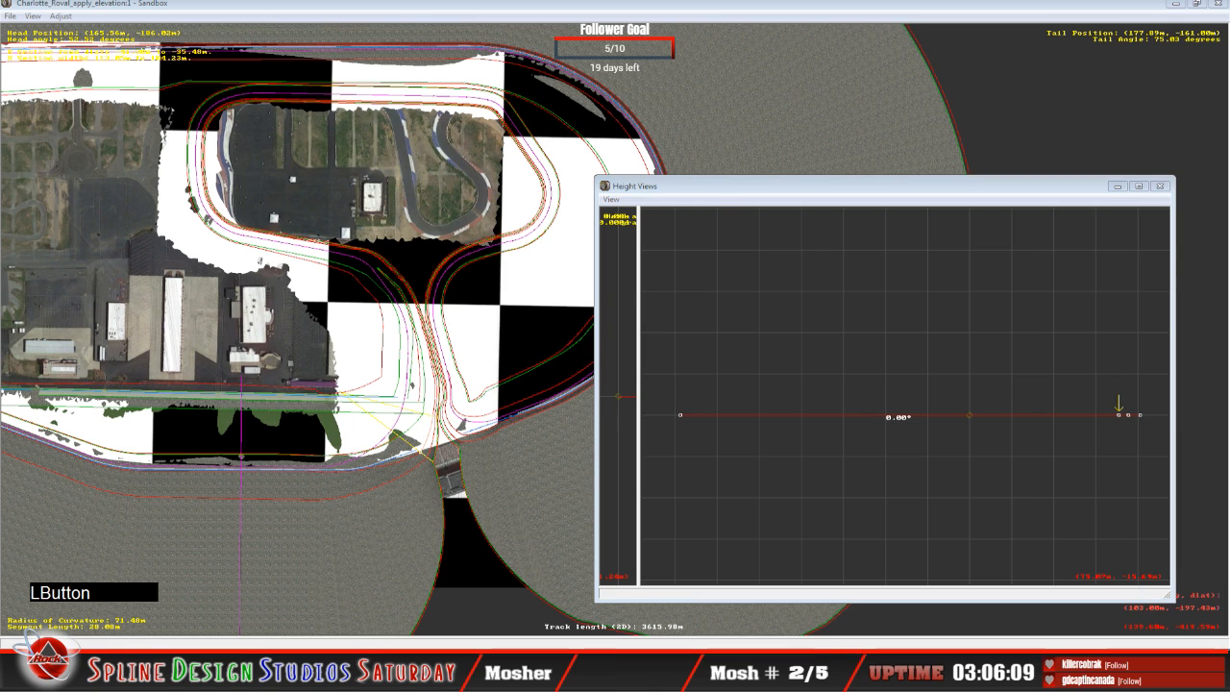
pyautogui.click(381, 588)
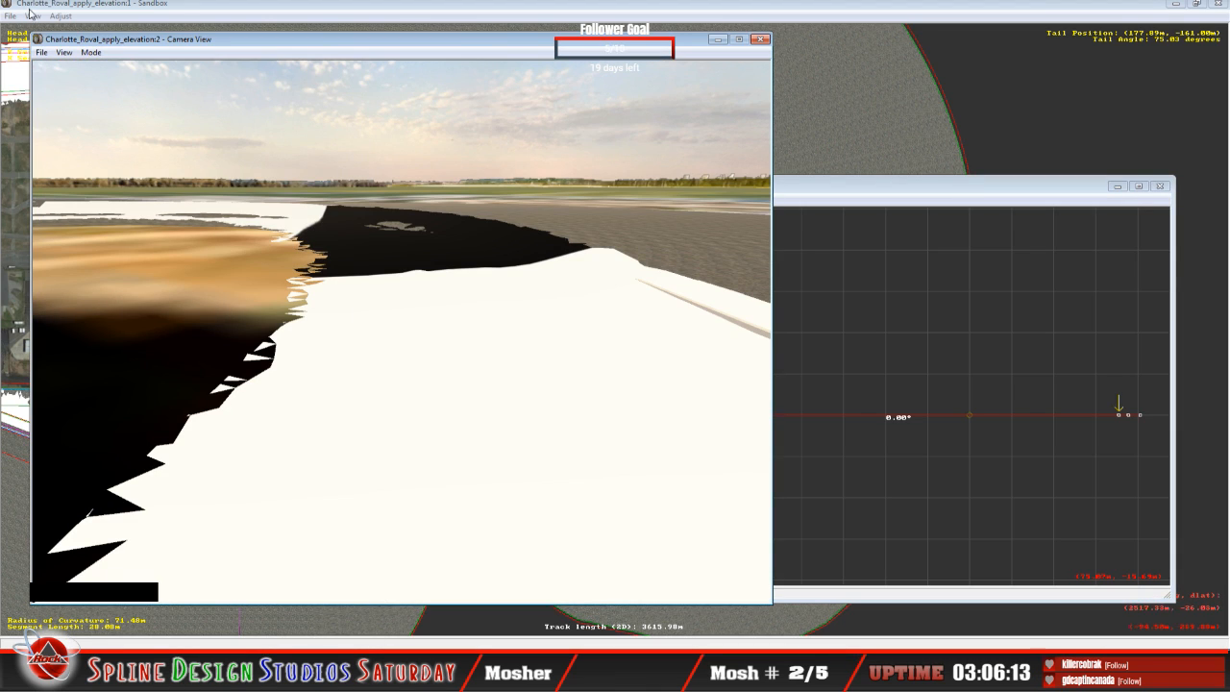
pyautogui.click(92, 52)
pyautogui.click(118, 88)
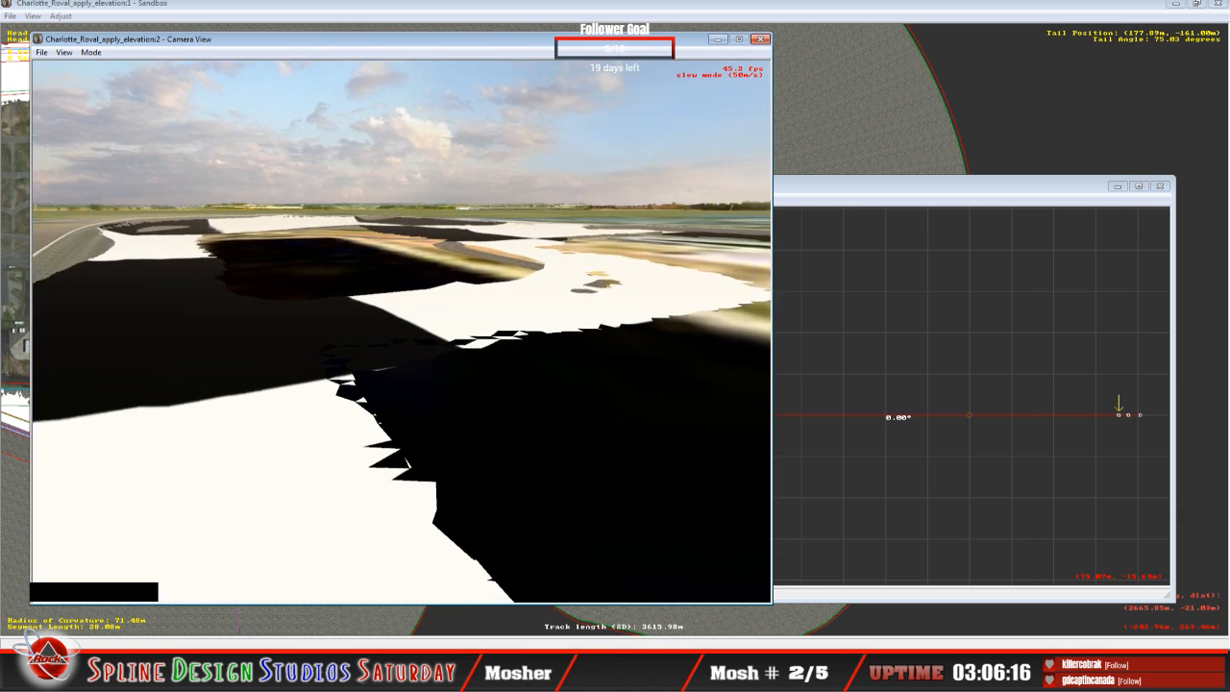
pyautogui.moveTo(401, 331); pyautogui.dragTo(750, 223, button='right')
pyautogui.moveTo(750, 223); pyautogui.dragTo(765, 229)
pyautogui.moveTo(765, 229); pyautogui.dragTo(730, 242, button='right')
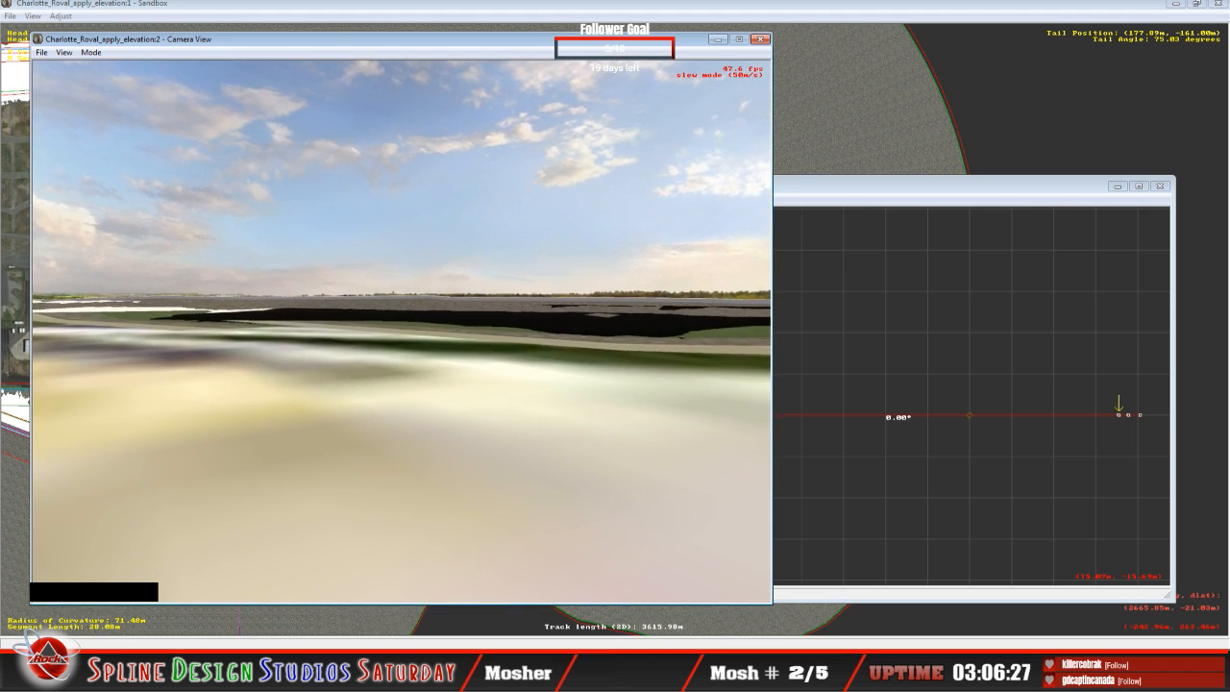
pyautogui.moveTo(402, 332); pyautogui.dragTo(370, 370, button='right')
pyautogui.moveTo(402, 332)
pyautogui.mouseDown()
pyautogui.moveTo(336, 328)
pyautogui.moveTo(422, 329)
pyautogui.mouseUp()
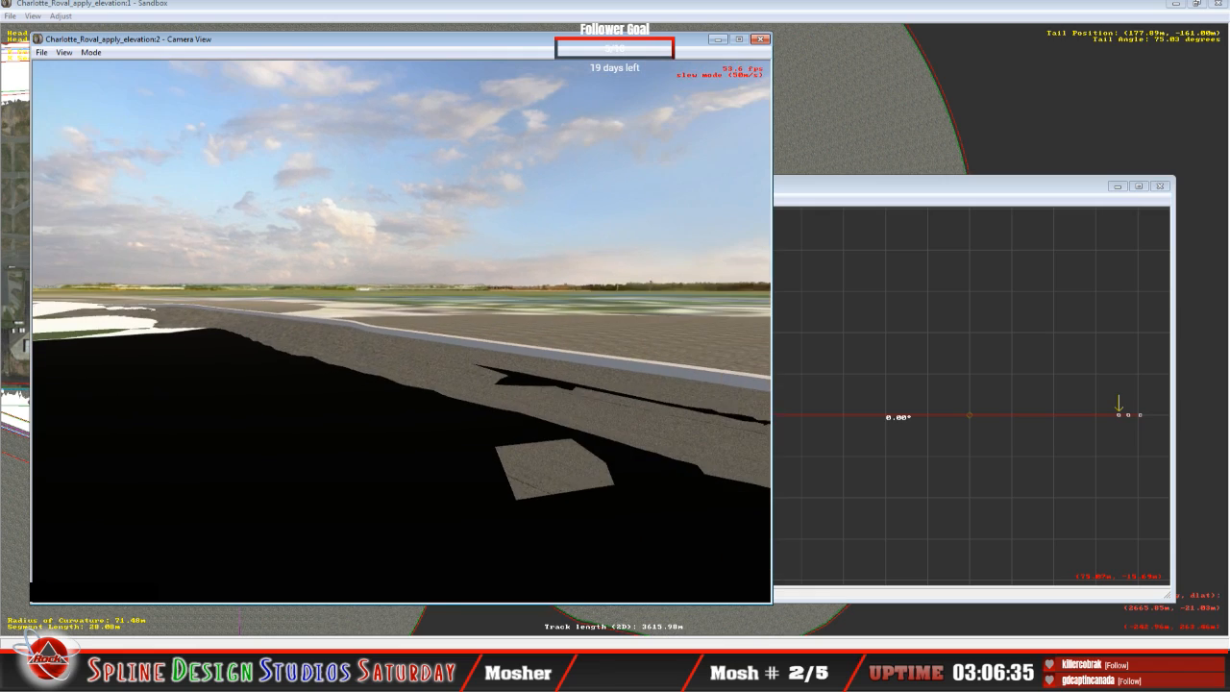
pyautogui.moveTo(401, 332); pyautogui.dragTo(300, 321, button='right')
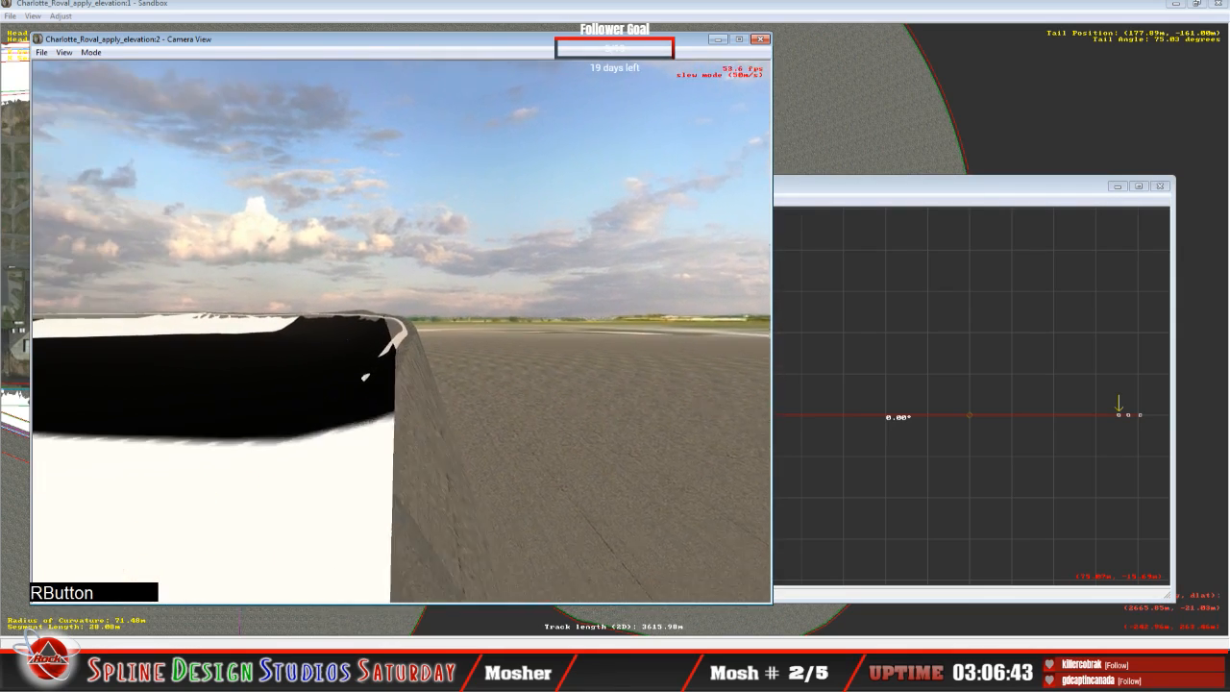
pyautogui.moveTo(300, 321); pyautogui.dragTo(281, 336)
pyautogui.moveTo(281, 336); pyautogui.dragTo(273, 346, button='right')
pyautogui.moveTo(273, 346); pyautogui.dragTo(273, 303)
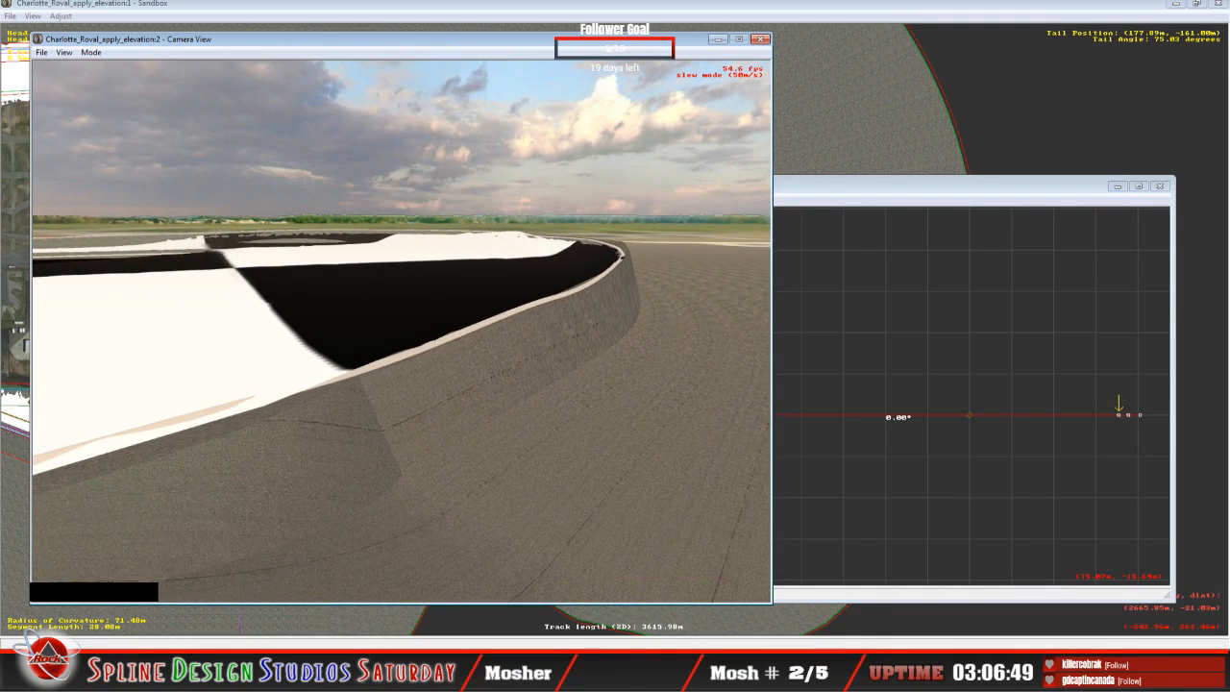
pyautogui.moveTo(273, 304); pyautogui.dragTo(356, 288, button='right')
pyautogui.moveTo(356, 289); pyautogui.dragTo(404, 273)
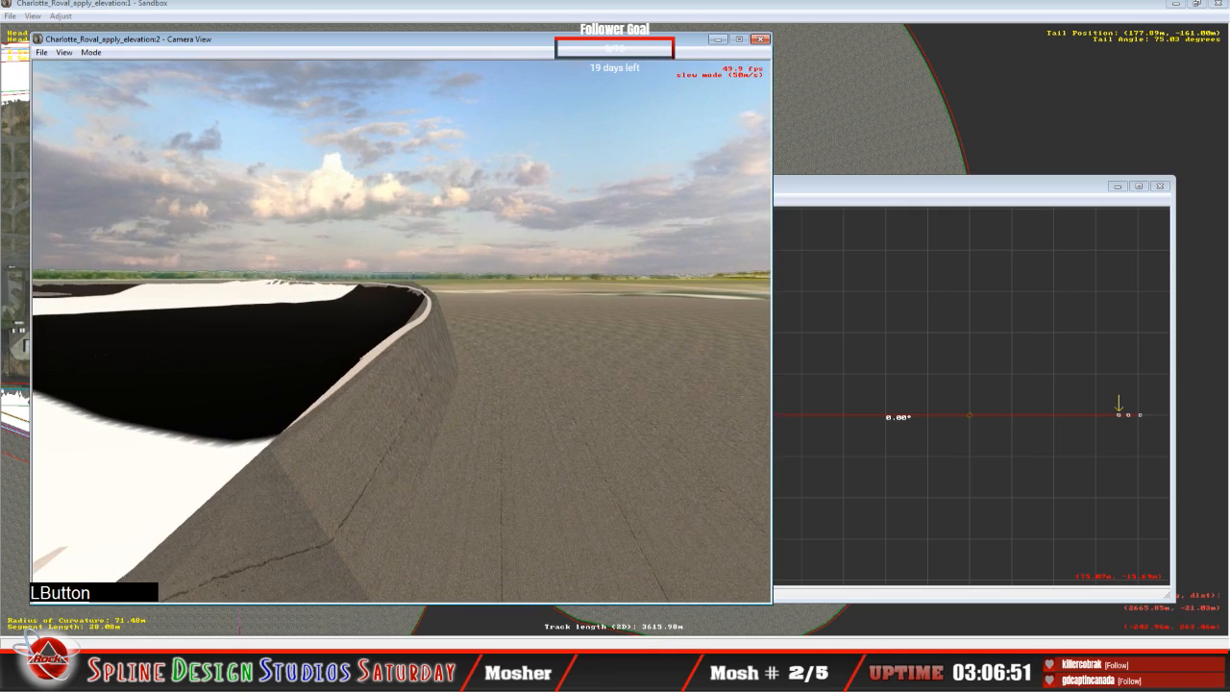
pyautogui.press('space')
# Step: Select the middle of the three outer points on the 28.08 m segment and examine the access road junction on the track map
pyautogui.click(920, 248)
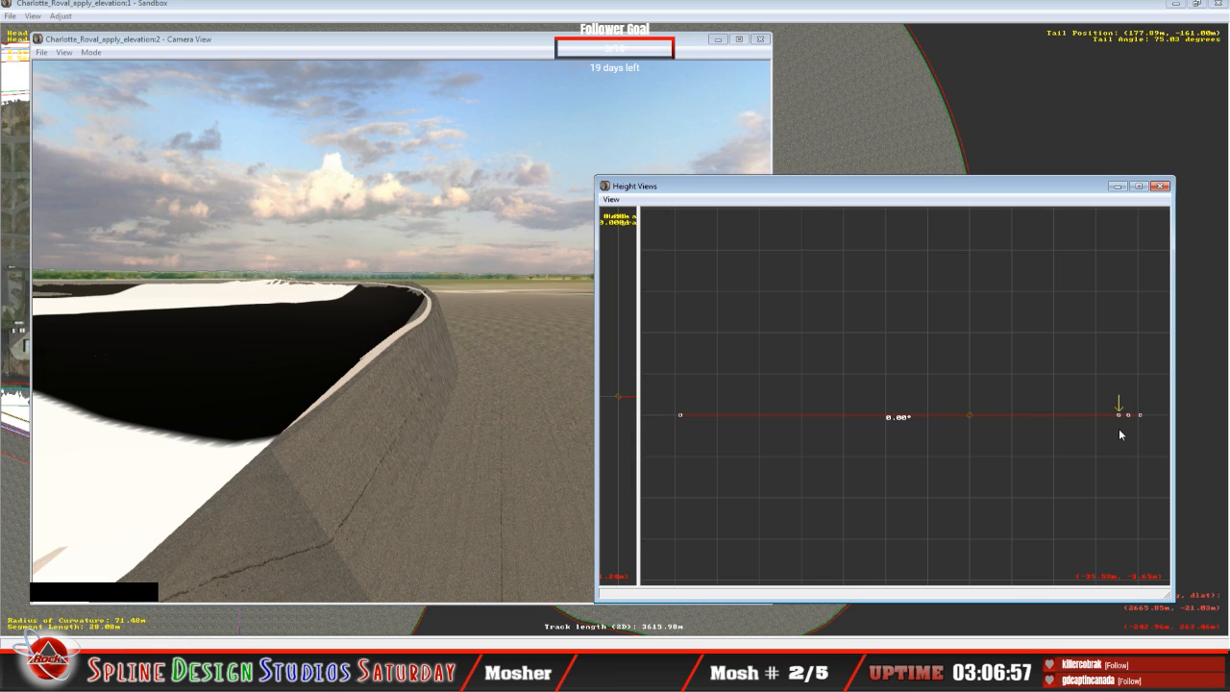
pyautogui.press('Right')
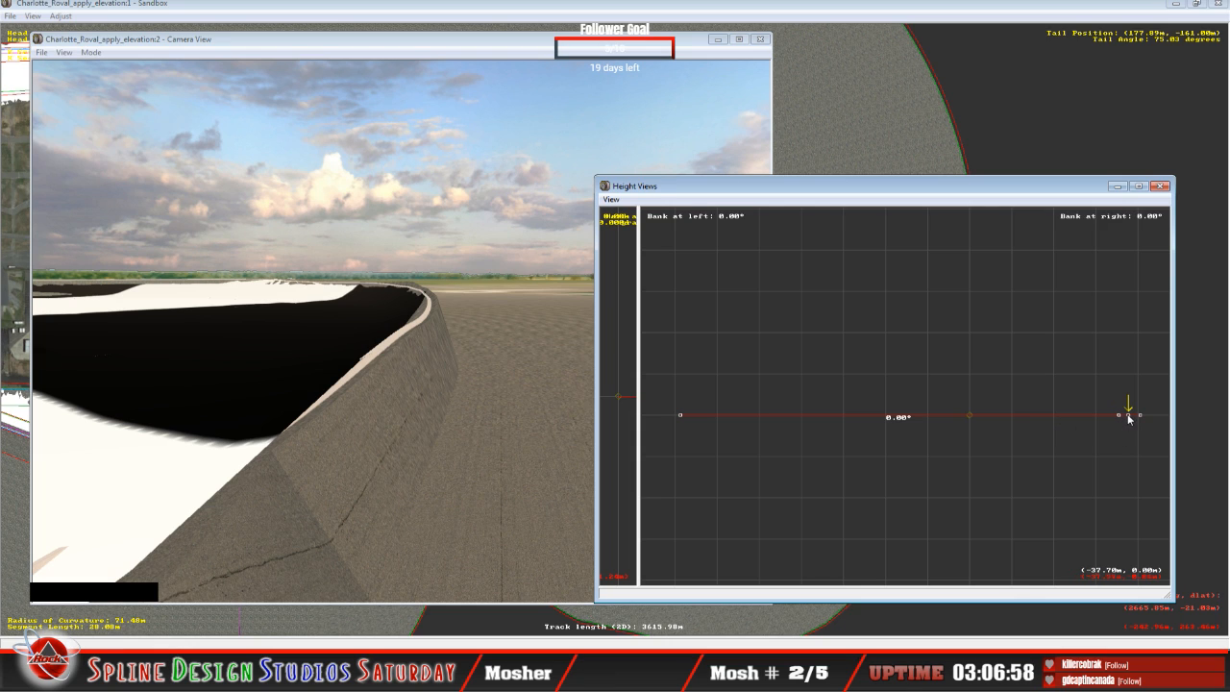
pyautogui.moveTo(1129, 414)
pyautogui.mouseDown()
pyautogui.moveTo(1127, 363)
pyautogui.moveTo(1136, 417)
pyautogui.mouseUp()
pyautogui.click(417, 27)
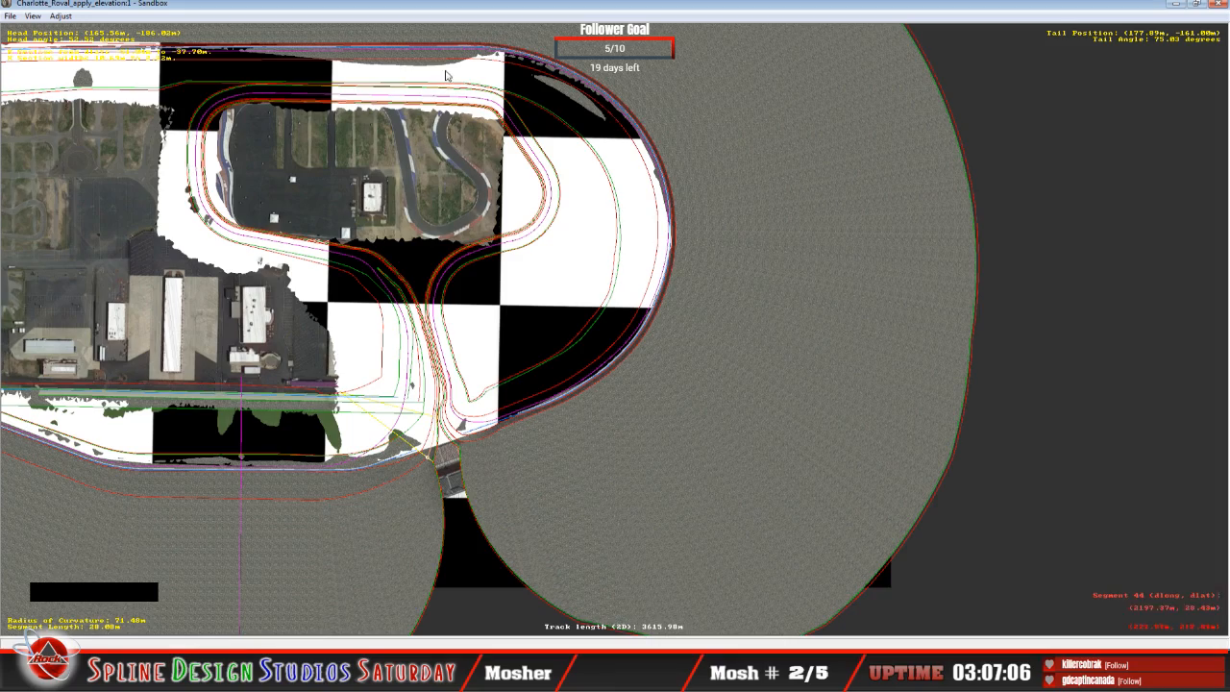
pyautogui.click(503, 182)
pyautogui.press('z')
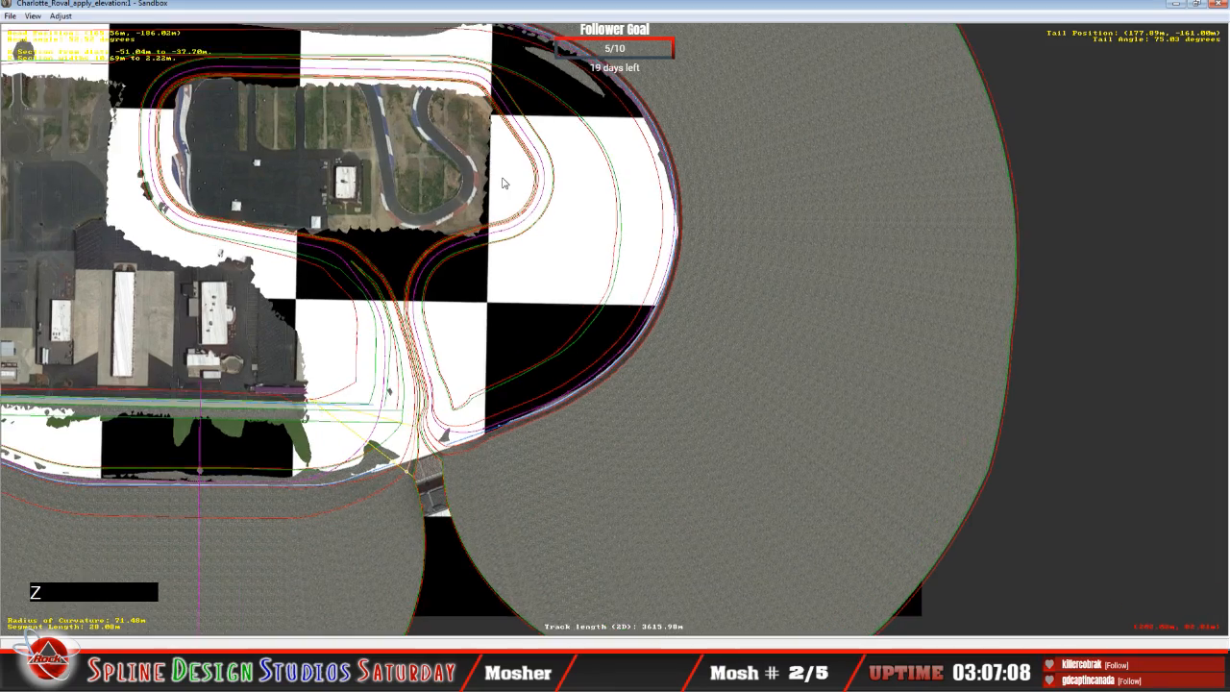
pyautogui.press('c')
pyautogui.press('c')
pyautogui.press('c')
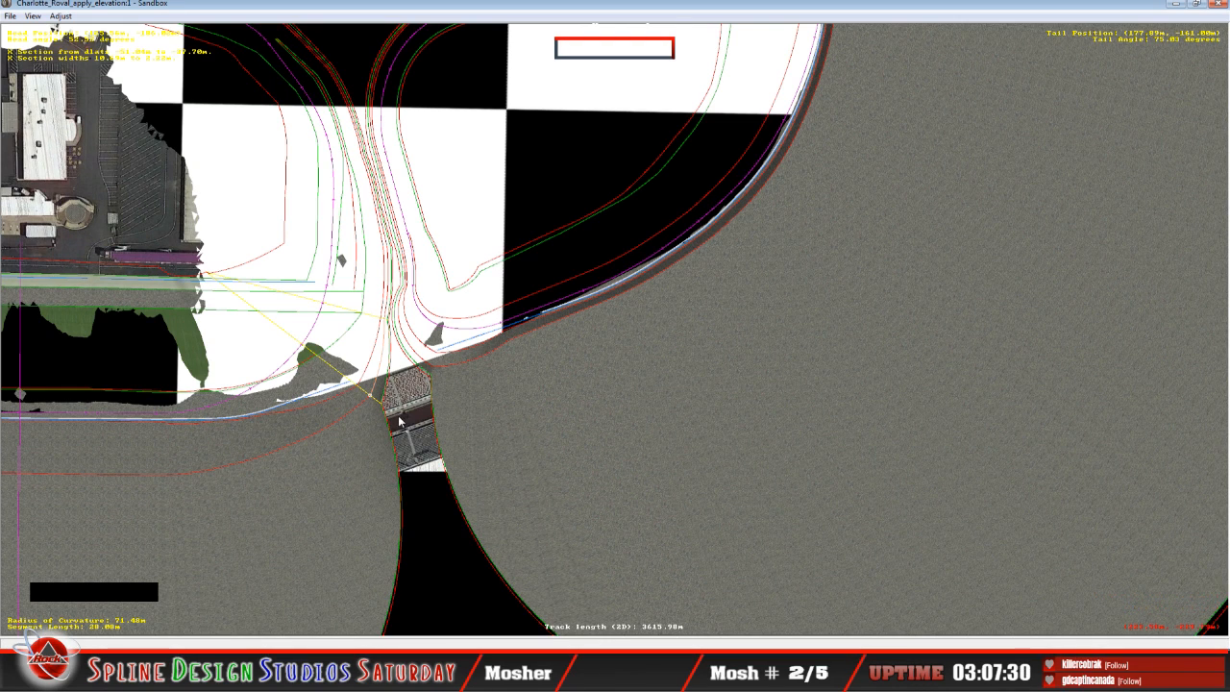
# Step: Compare the cross-sections of the 11.21 m, 23.88 m and 27.95 m segments with the banked profile of the 40.71 m curved segment
pyautogui.click(446, 673)
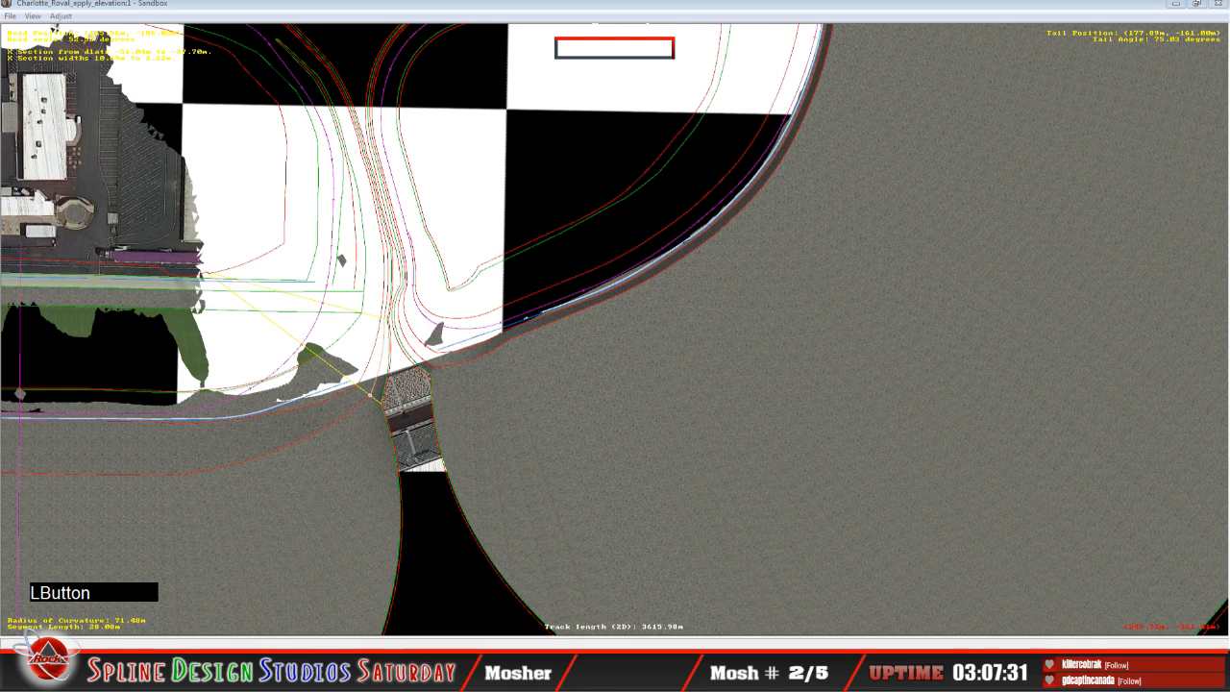
pyautogui.click(346, 619)
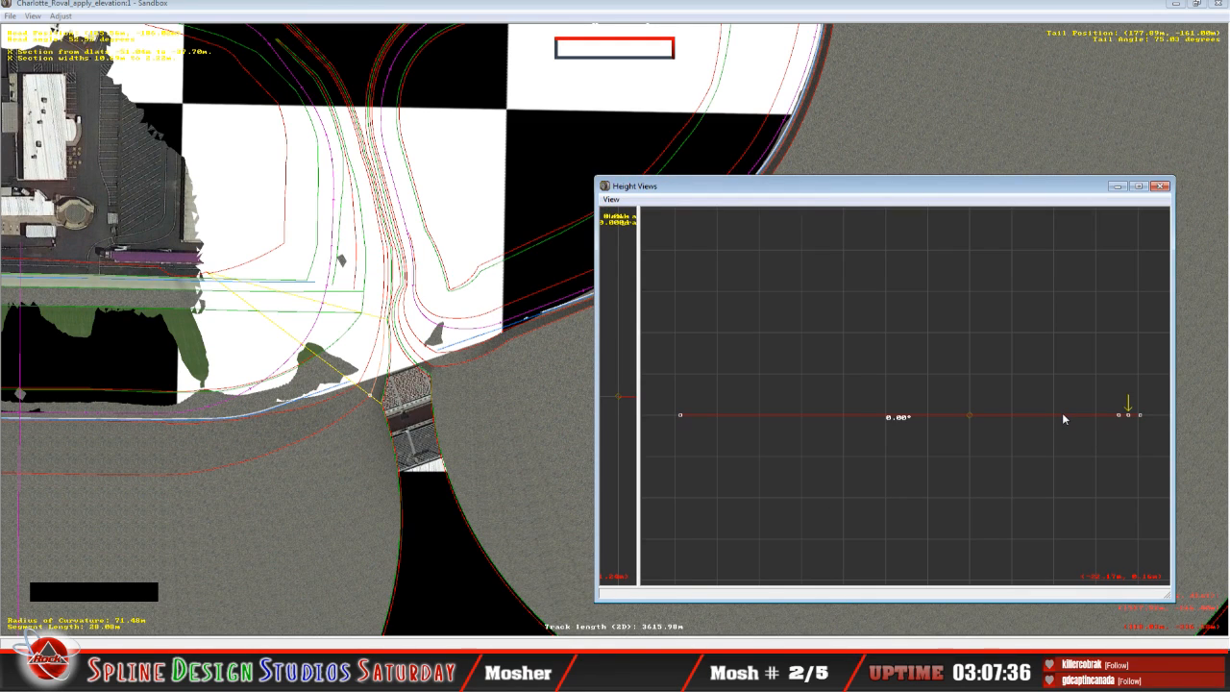
pyautogui.press('Up')
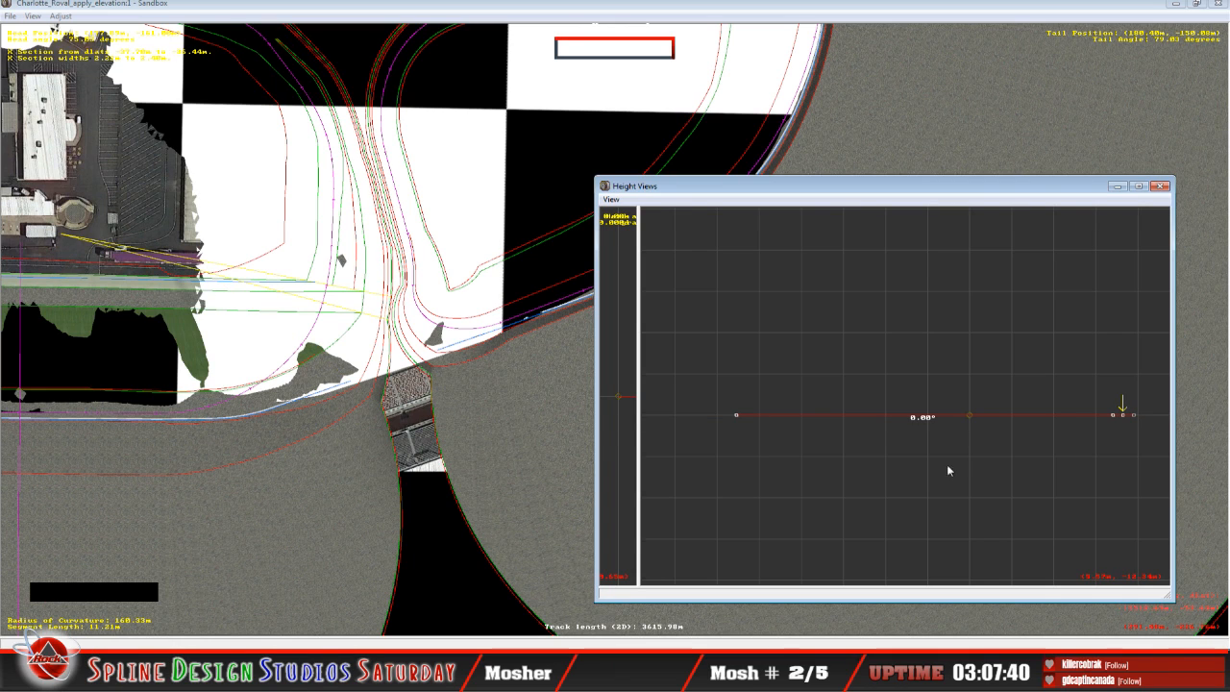
pyautogui.press('Up')
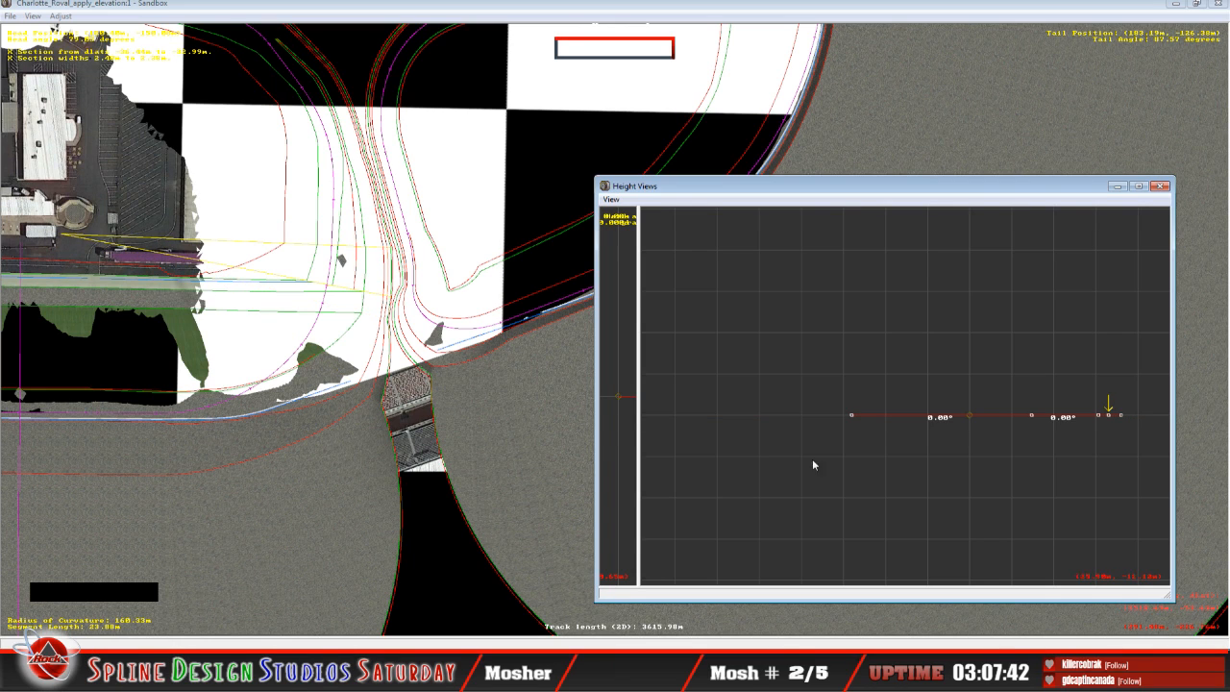
pyautogui.press('Up')
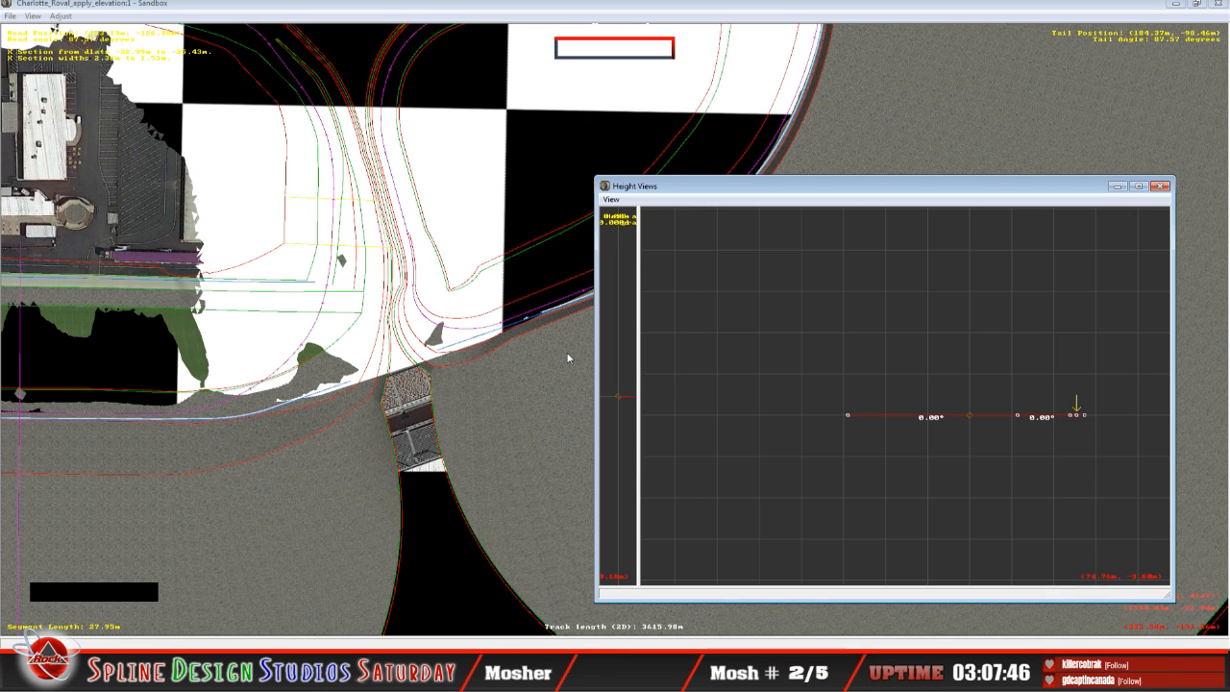
pyautogui.press('Down')
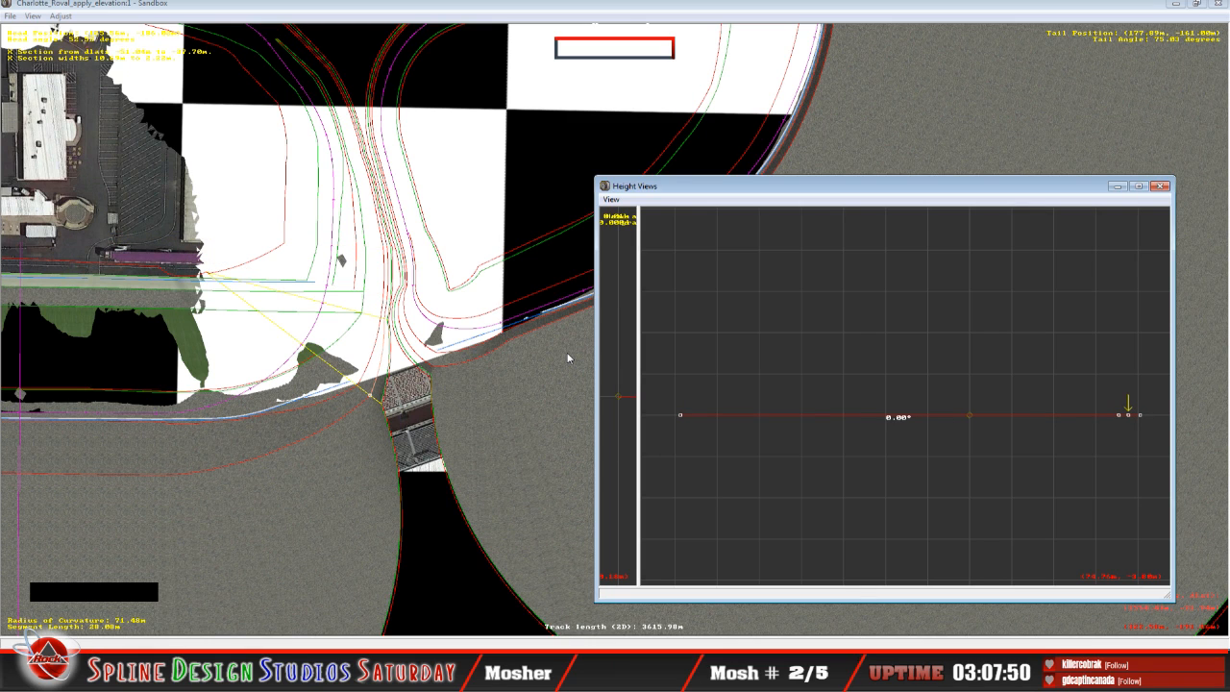
pyautogui.press('Down')
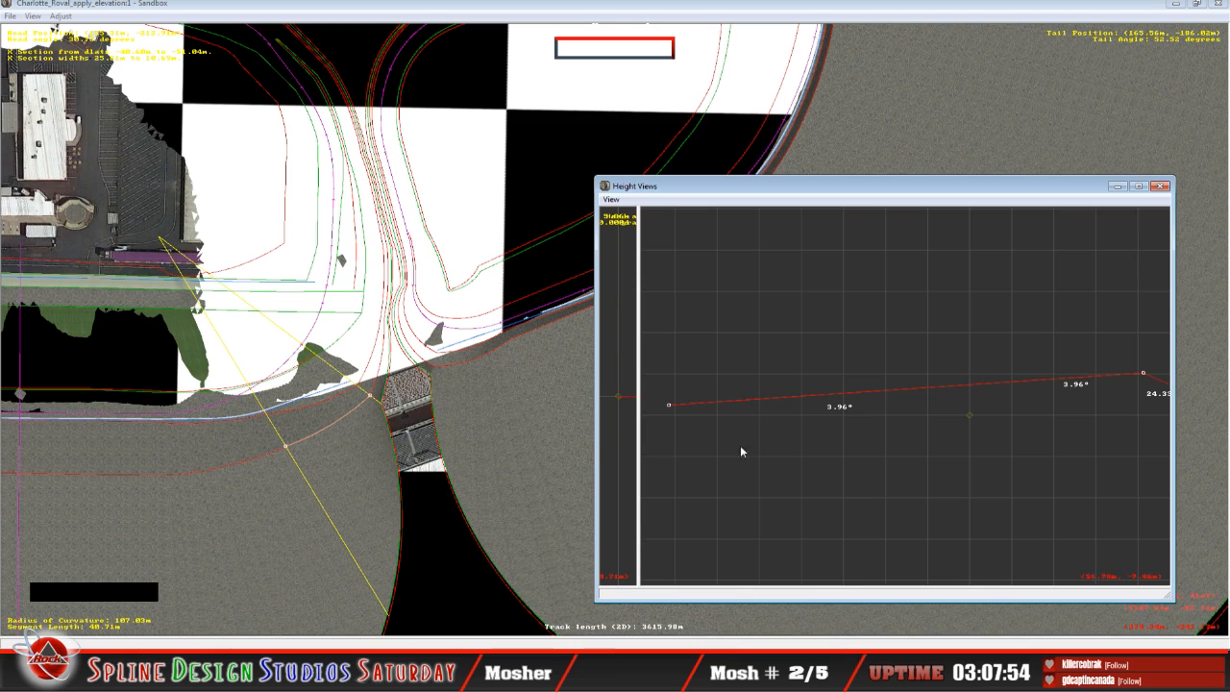
pyautogui.click(836, 201)
pyautogui.press('c')
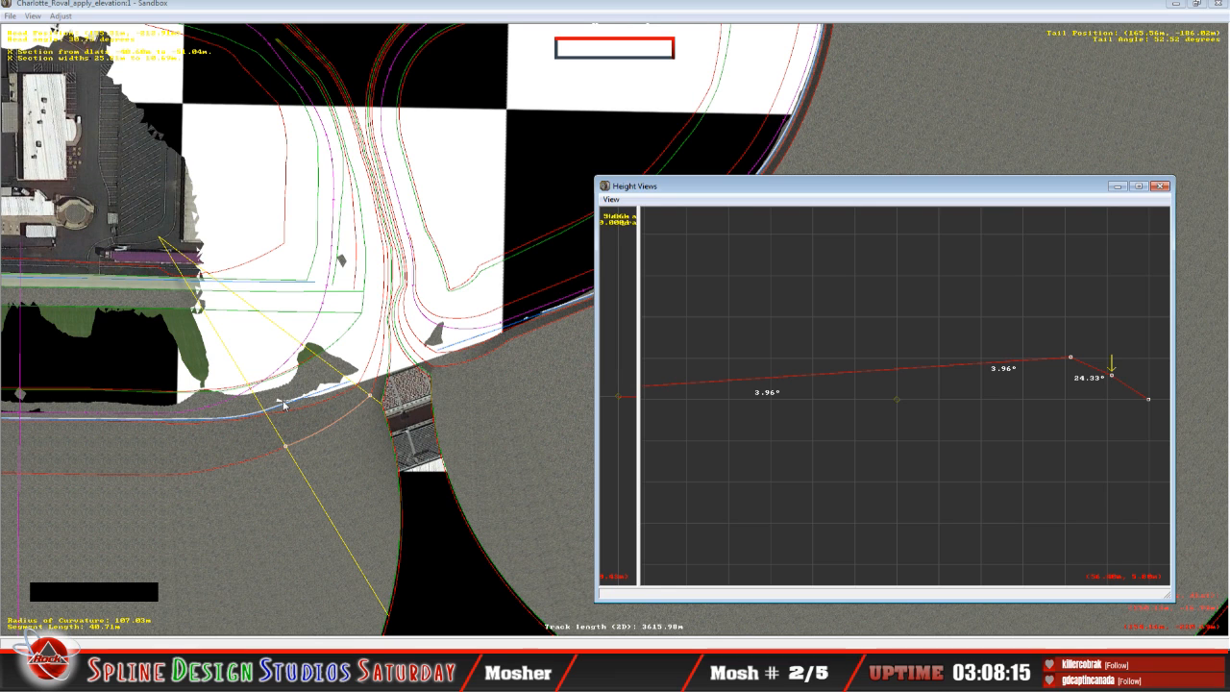
pyautogui.click(293, 370)
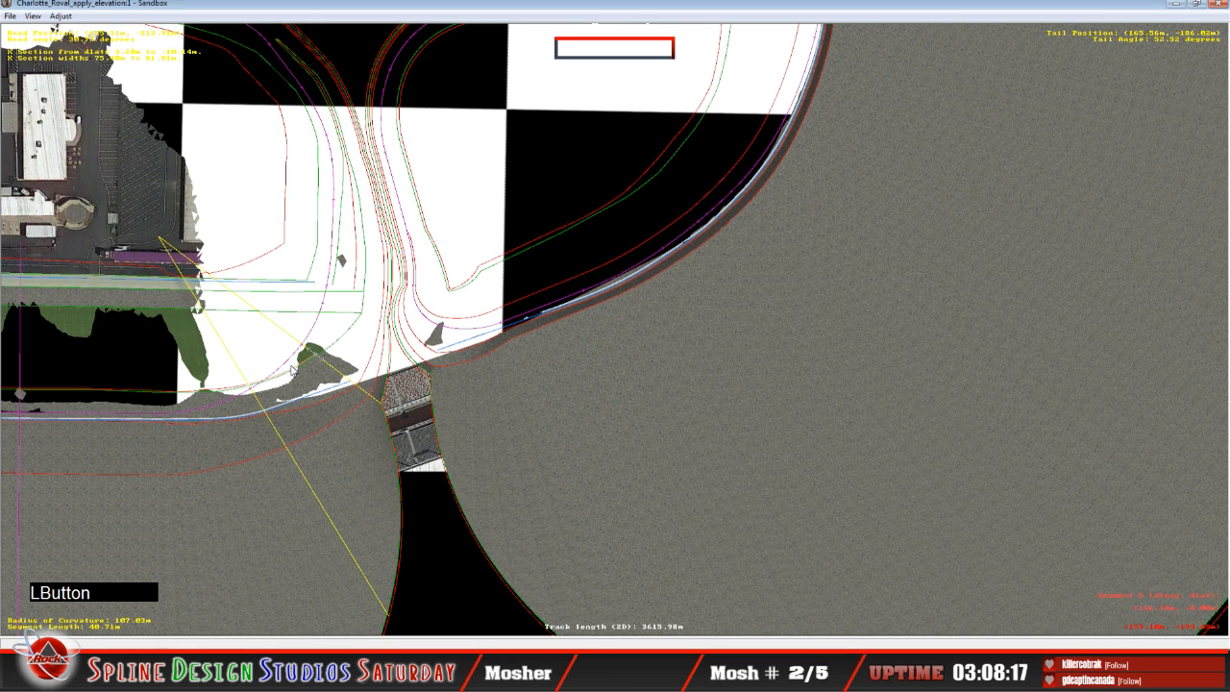
pyautogui.click(372, 612)
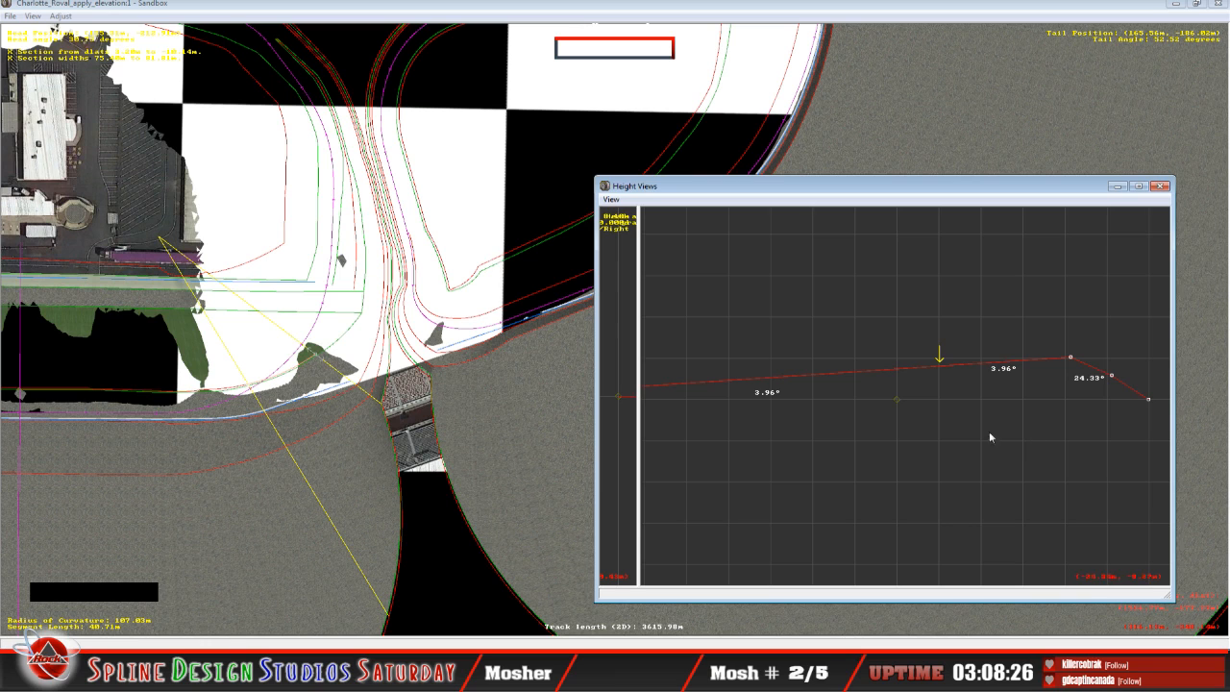
# Step: On the 34.96 m curved segment beyond the access road, lower the cross-section's peak point to about 8.70 m, giving a 14.41° left bank
pyautogui.click(800, 197)
pyautogui.click(459, 360)
pyautogui.click(377, 663)
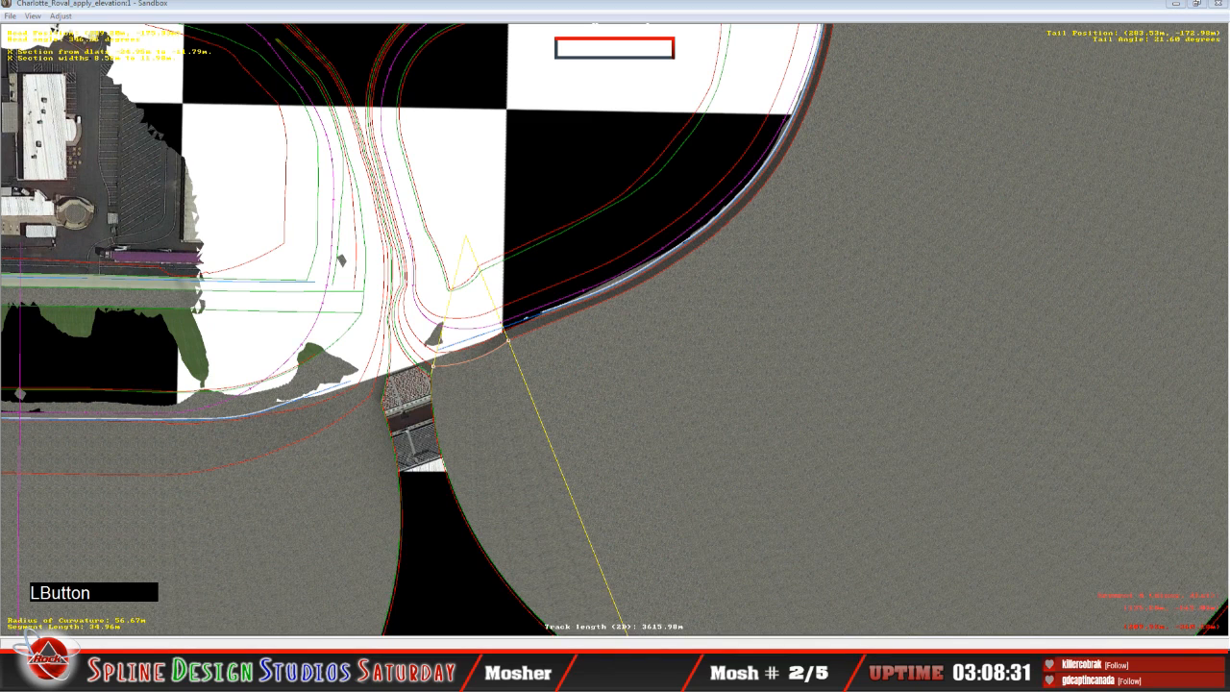
pyautogui.click(401, 600)
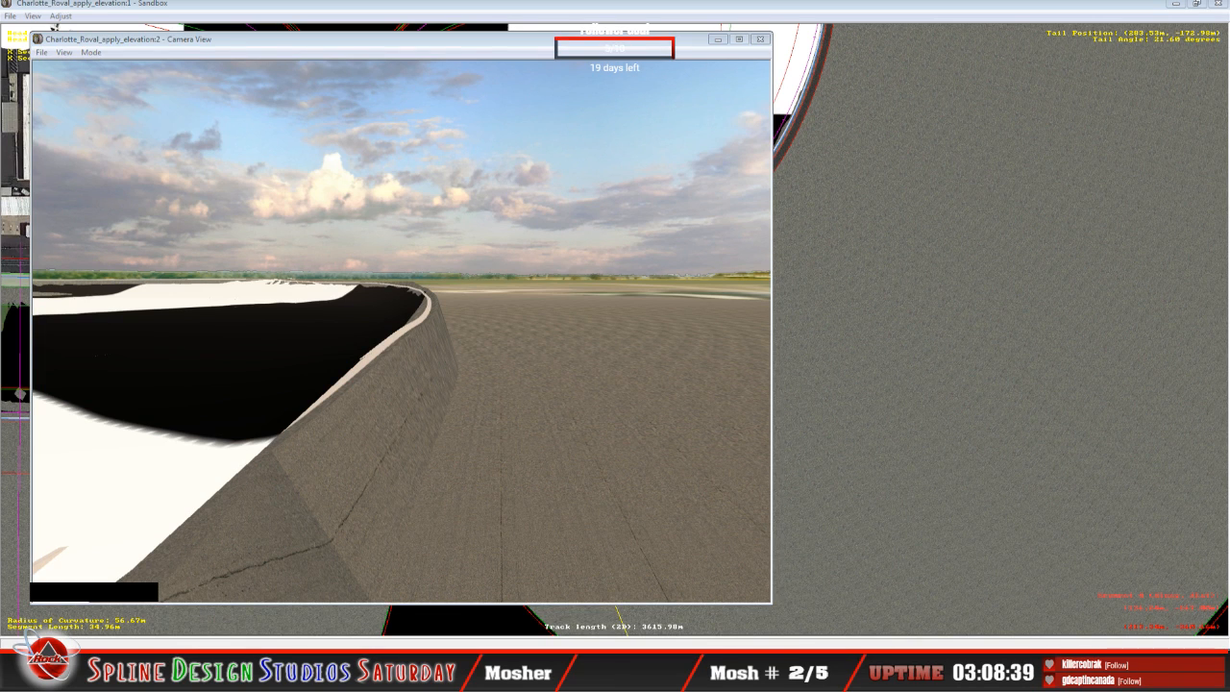
pyautogui.click(328, 615)
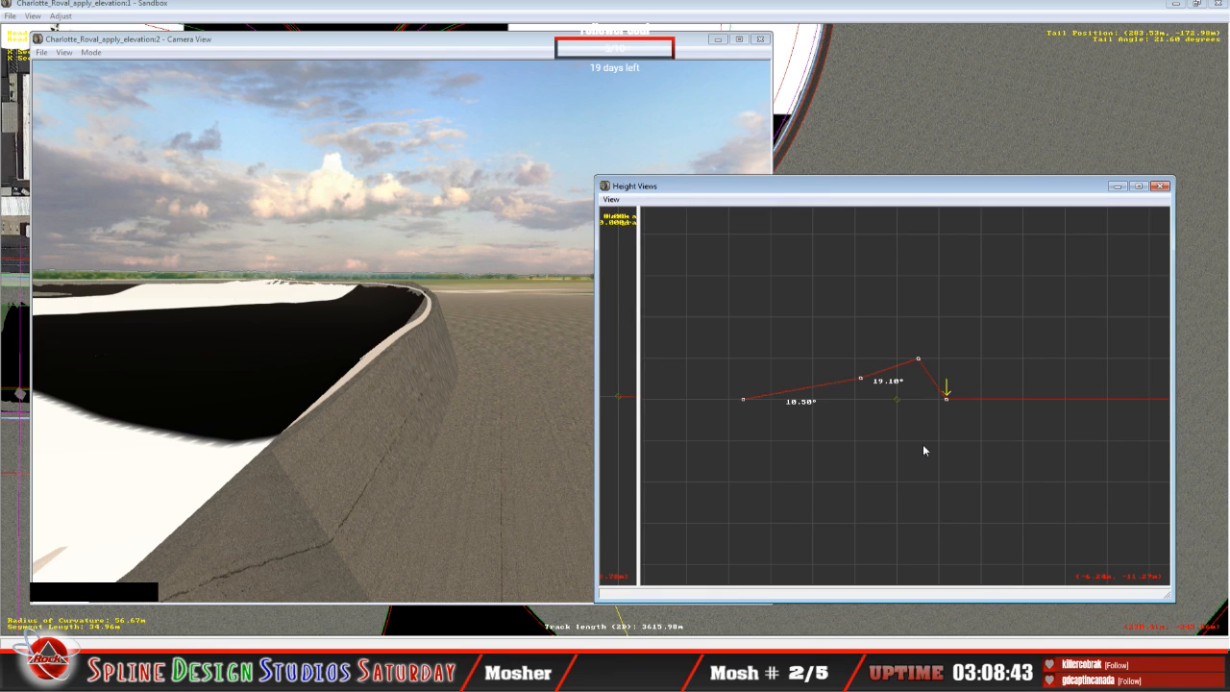
pyautogui.press('Left')
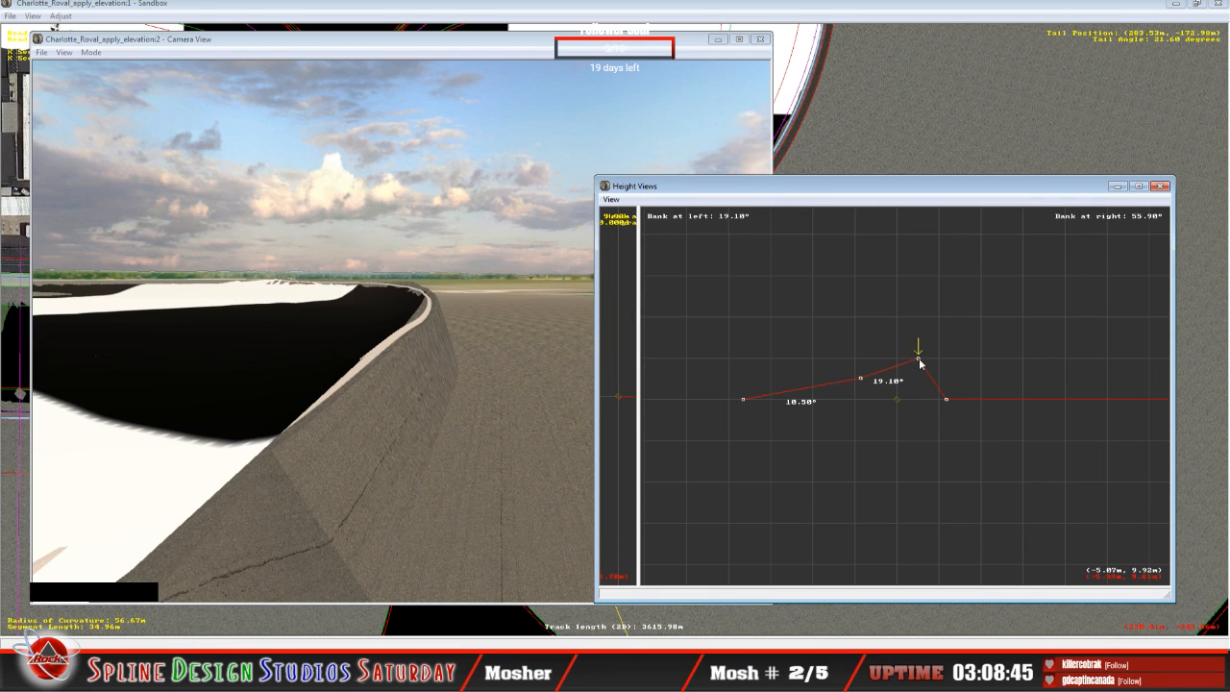
pyautogui.moveTo(920, 360); pyautogui.dragTo(918, 367)
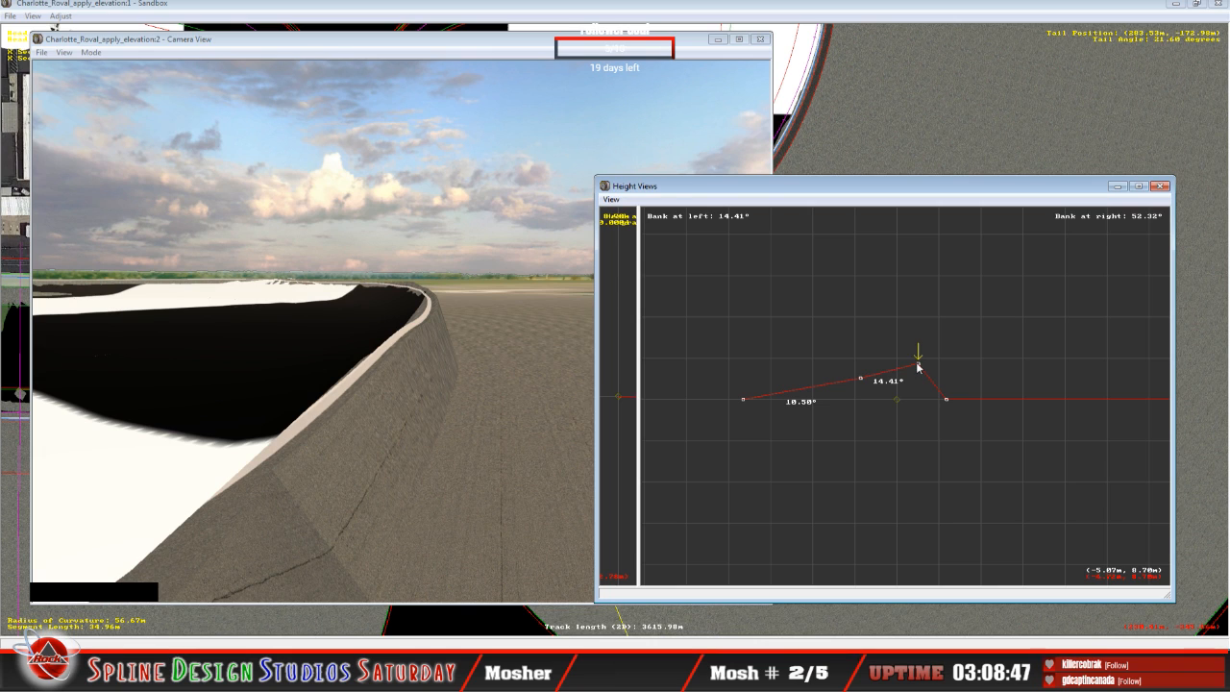
# Step: Fly the 3D camera in slew mode from the outer wall to the infield and inspect where grass, asphalt and apron meet the terrain
pyautogui.press('Down')
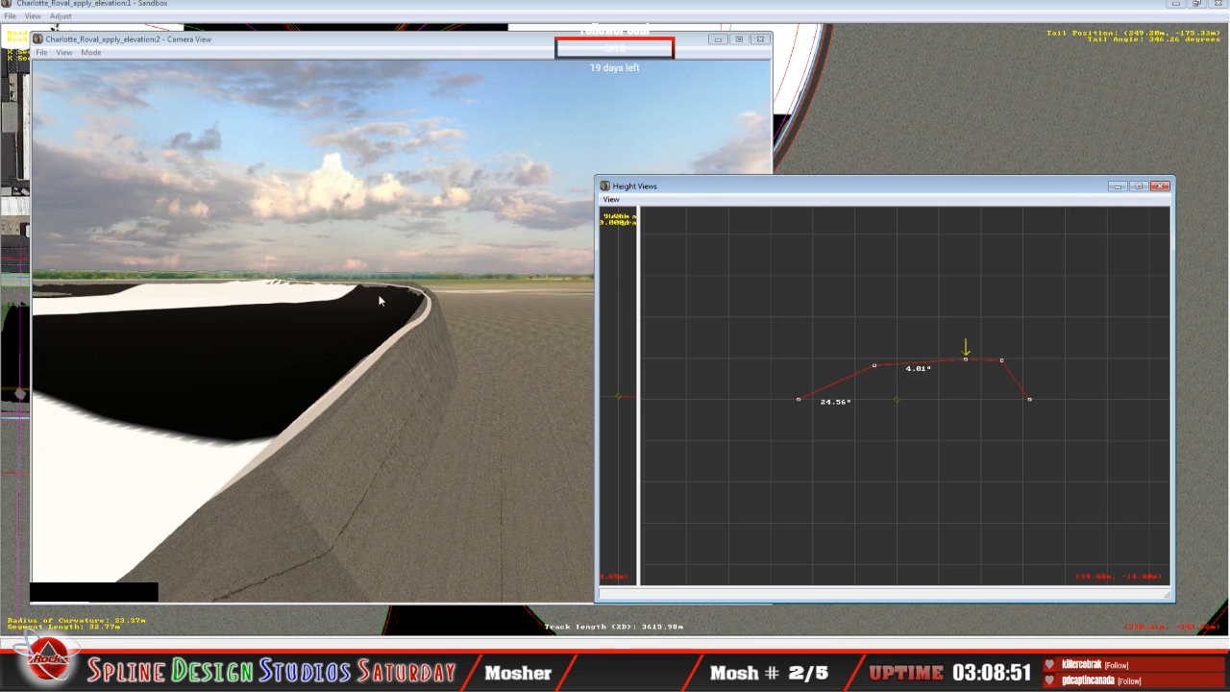
pyautogui.click(110, 142)
pyautogui.click(90, 52)
pyautogui.click(115, 81)
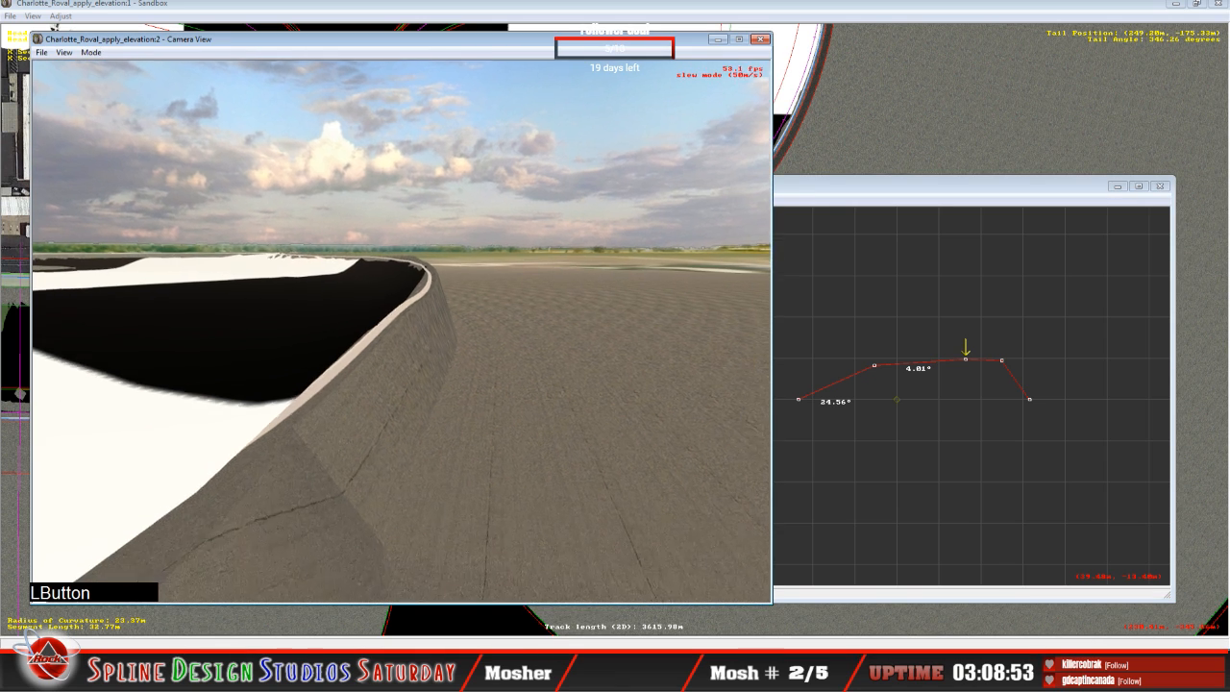
pyautogui.moveTo(402, 332); pyautogui.dragTo(402, 370)
pyautogui.moveTo(401, 370); pyautogui.dragTo(337, 325, button='right')
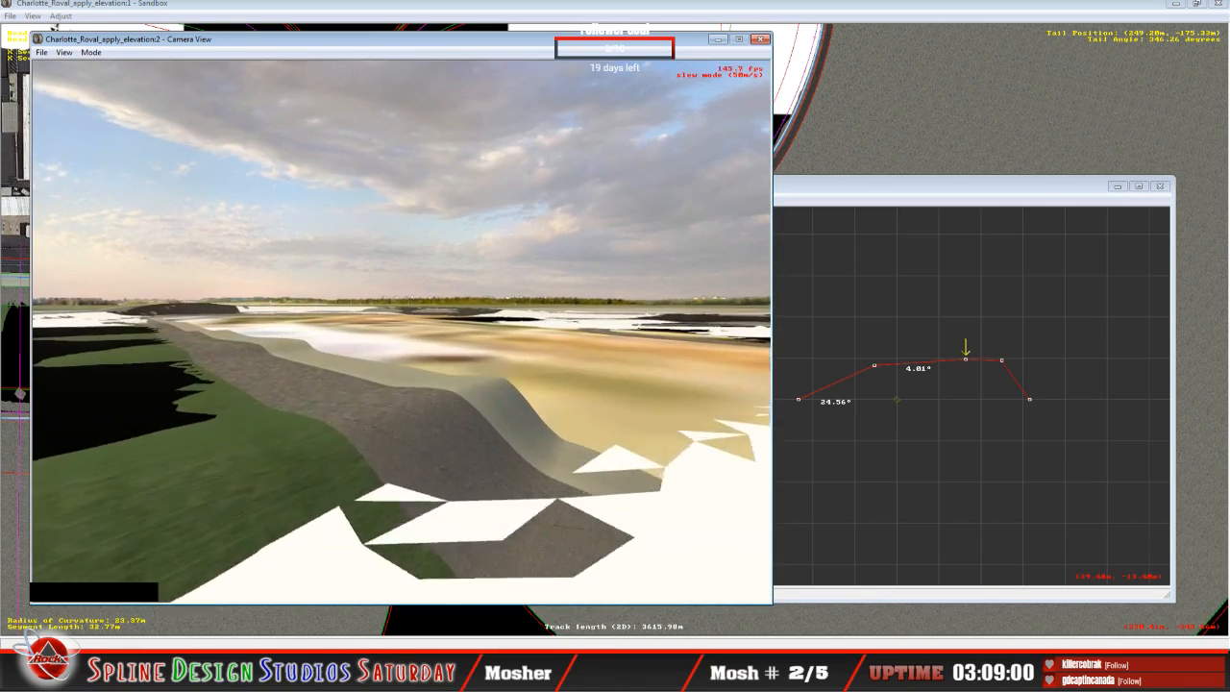
pyautogui.moveTo(402, 332); pyautogui.dragTo(471, 433)
pyautogui.moveTo(471, 433); pyautogui.dragTo(433, 370, button='right')
pyautogui.moveTo(433, 370); pyautogui.dragTo(452, 394)
pyautogui.moveTo(402, 332)
pyautogui.mouseDown()
pyautogui.moveTo(488, 326)
pyautogui.moveTo(394, 331)
pyautogui.mouseUp()
pyautogui.moveTo(394, 332); pyautogui.dragTo(402, 300, button='right')
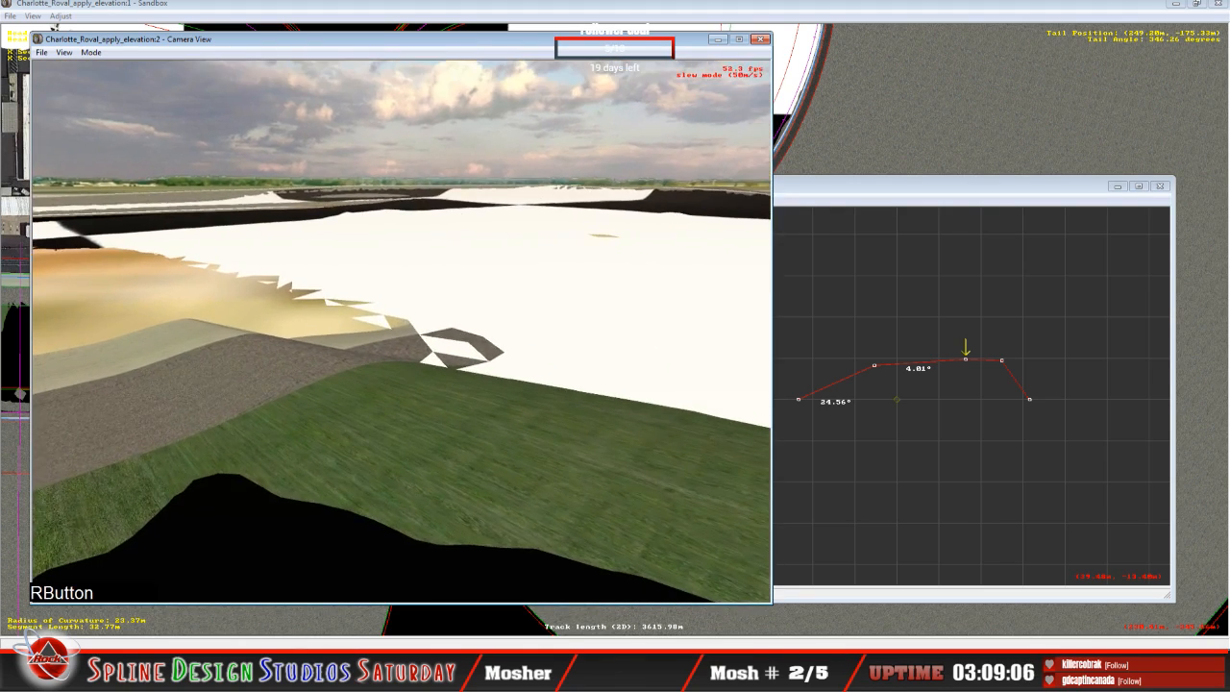
pyautogui.press('space')
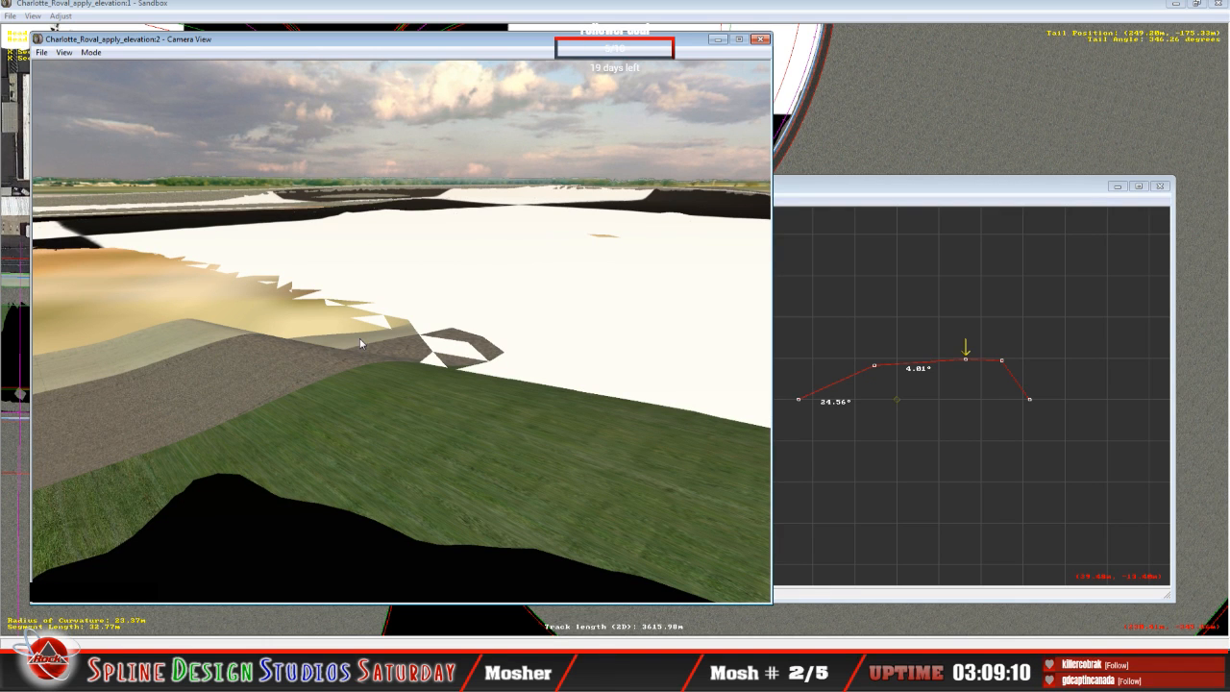
# Step: Select the 26.48 m curved segment's infield edge point beside the purple building on the track map and show its cross-section beside the 3D camera
pyautogui.click(731, 19)
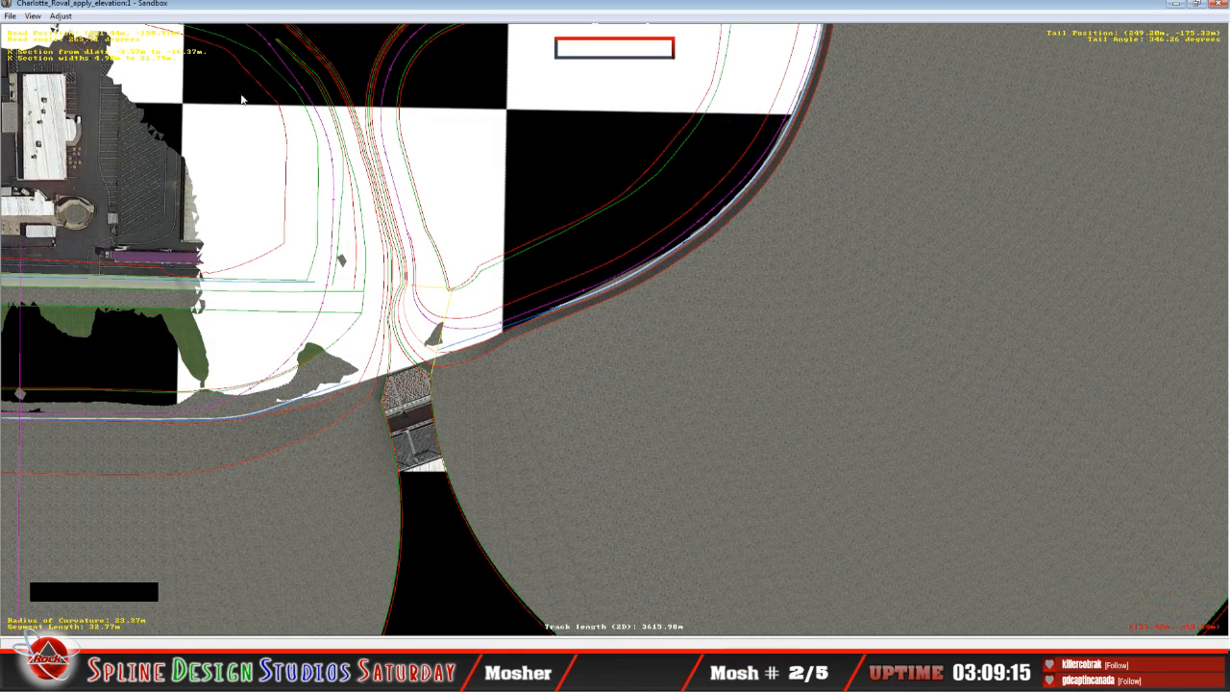
pyautogui.press('c')
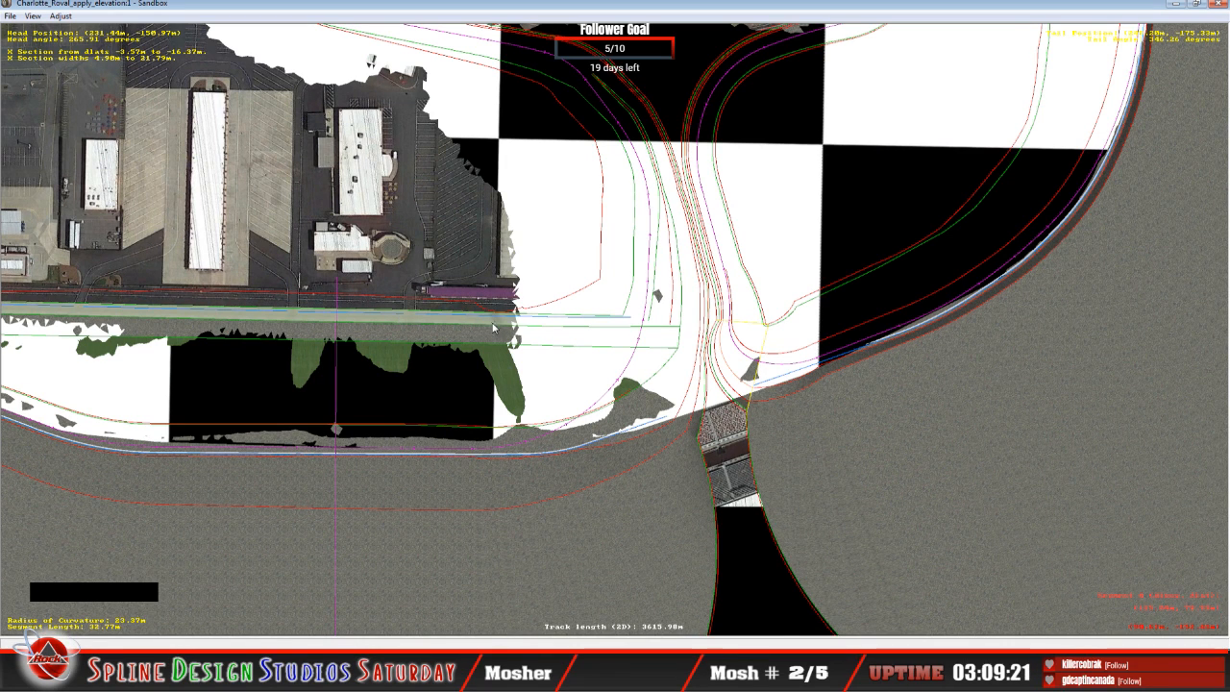
pyautogui.scroll(5, 493, 327)
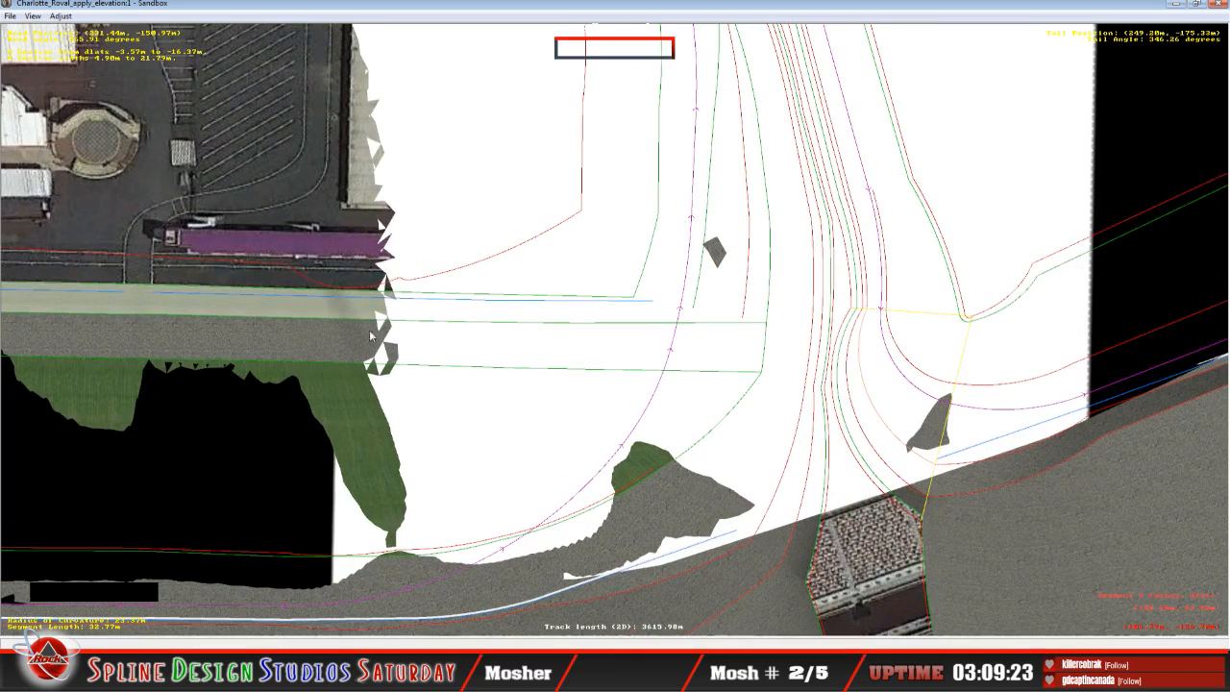
pyautogui.click(329, 288)
pyautogui.click(327, 285)
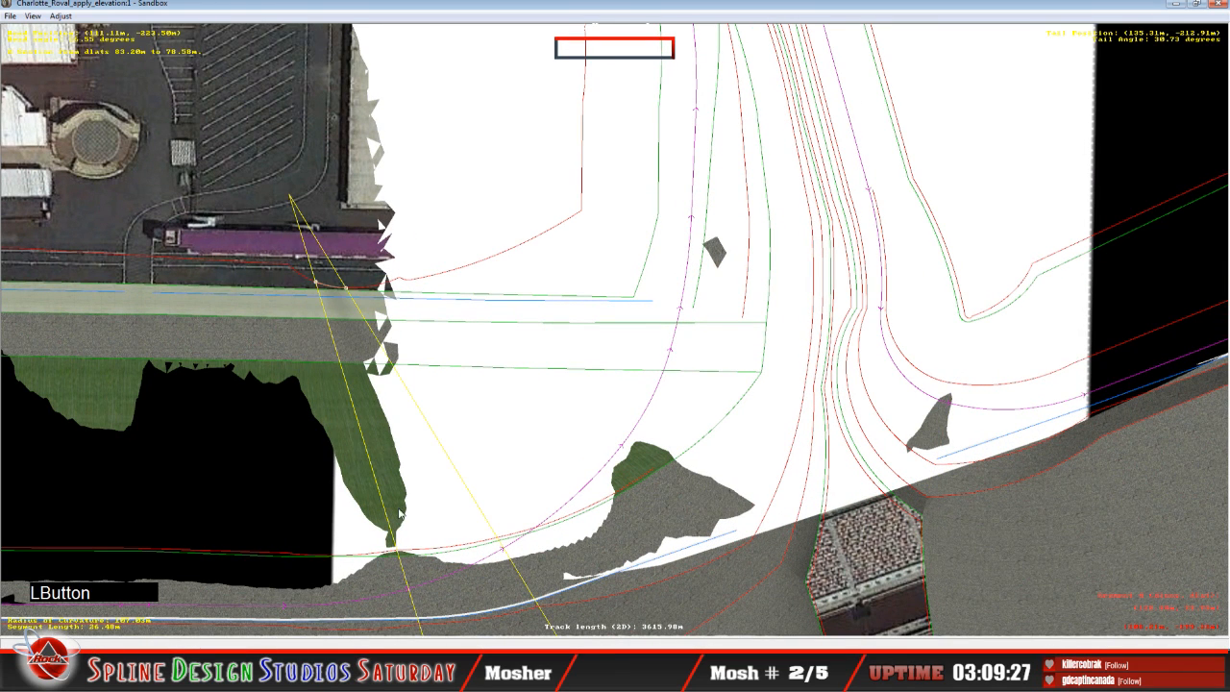
pyautogui.click(357, 671)
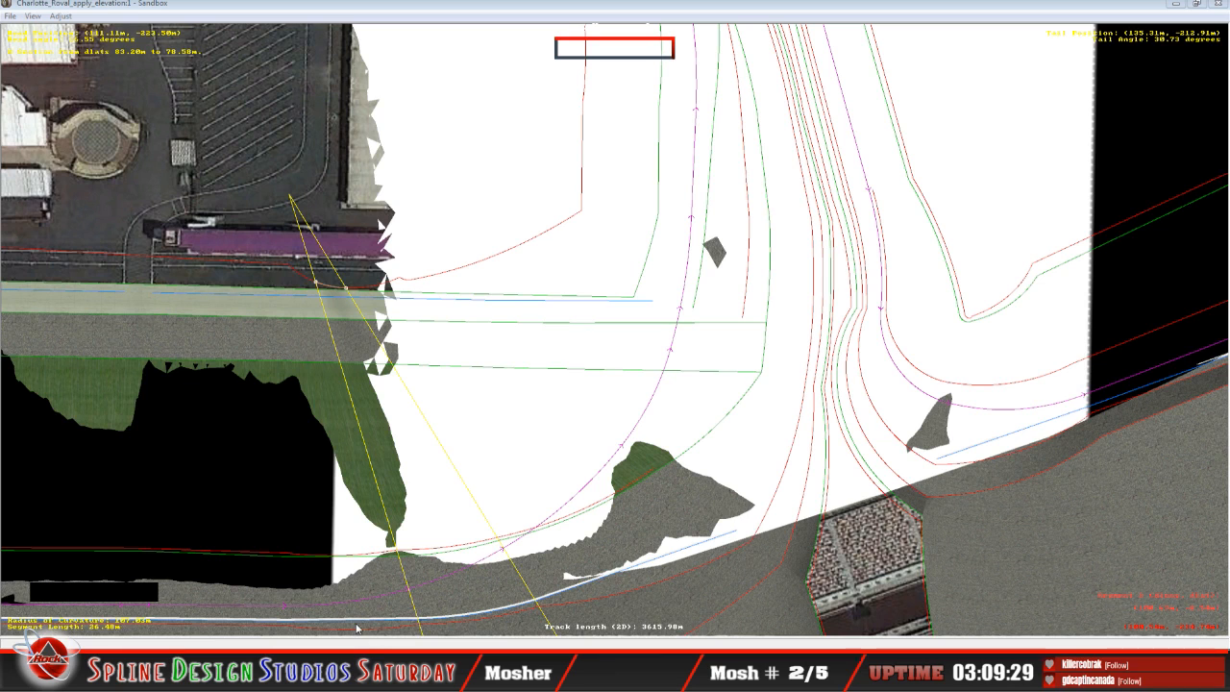
pyautogui.click(378, 593)
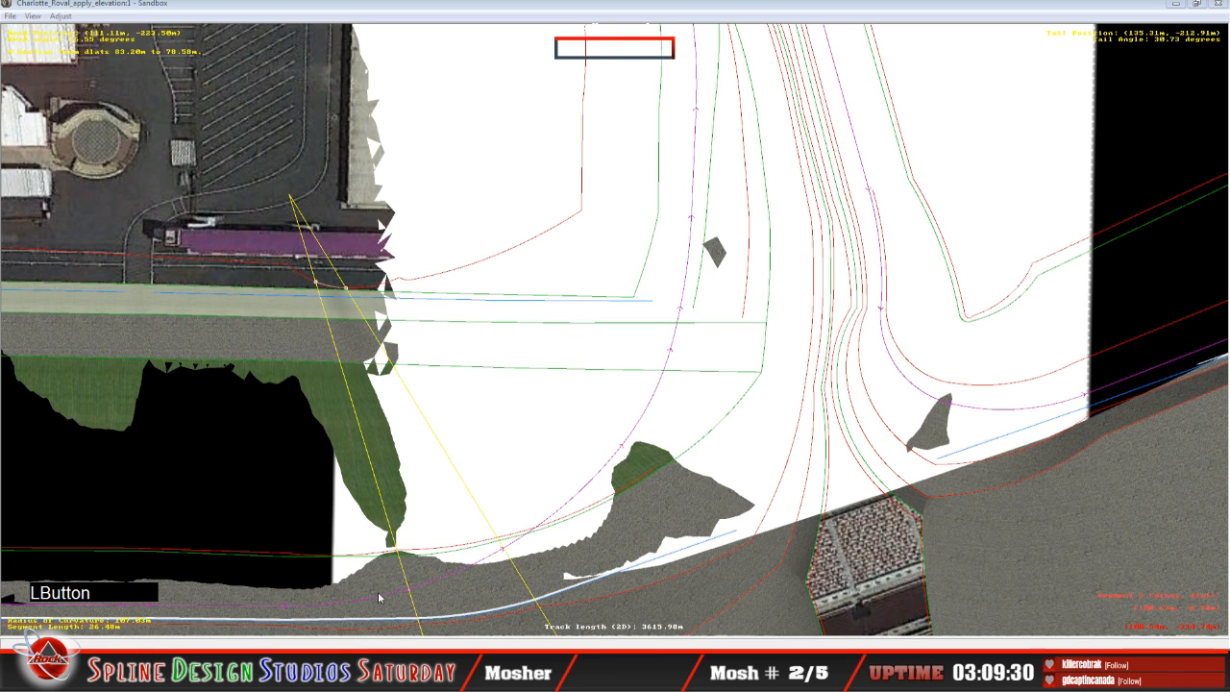
pyautogui.click(356, 671)
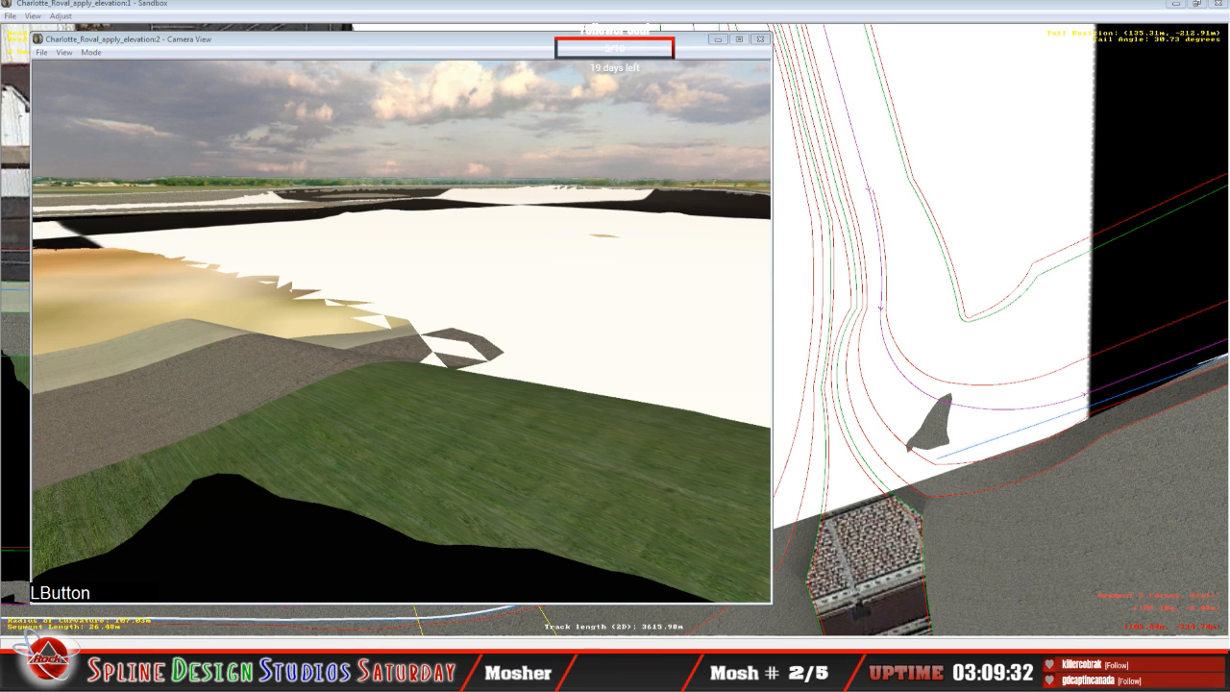
pyautogui.click(328, 617)
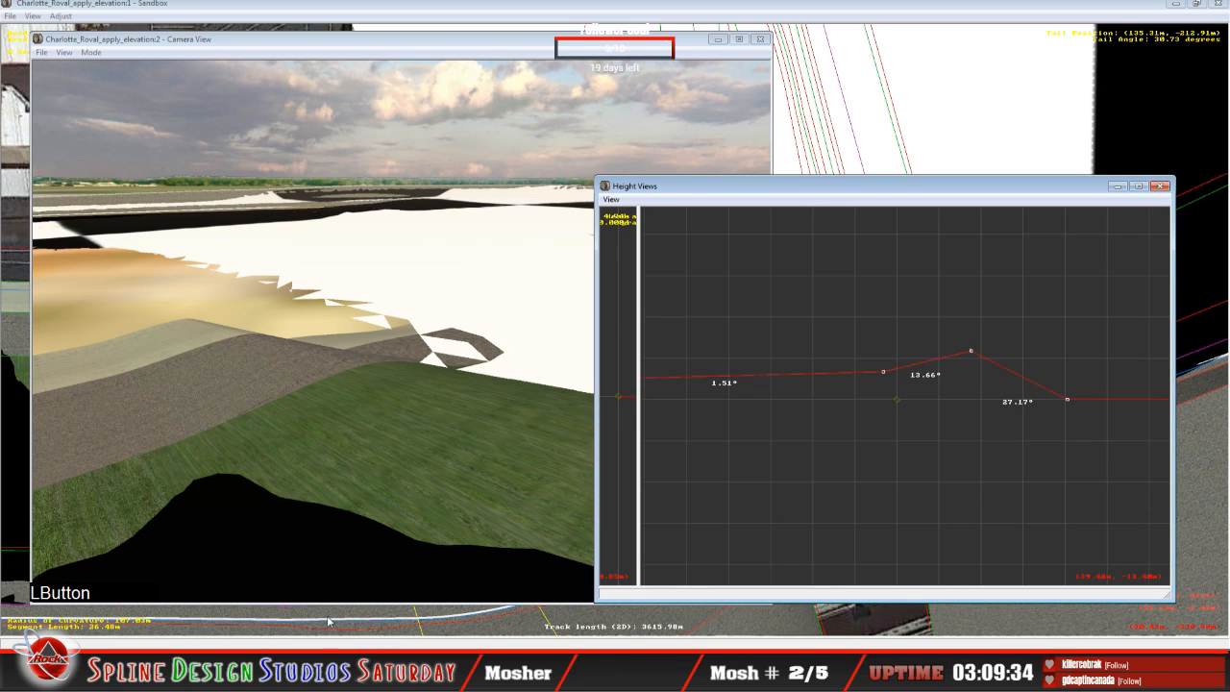
# Step: Raise the infield end point to about 8.55 m on the 26.48 m segment, and adjust it to a 0.56° bank on the 40.71 m segment
pyautogui.click(801, 207)
pyautogui.press('c')
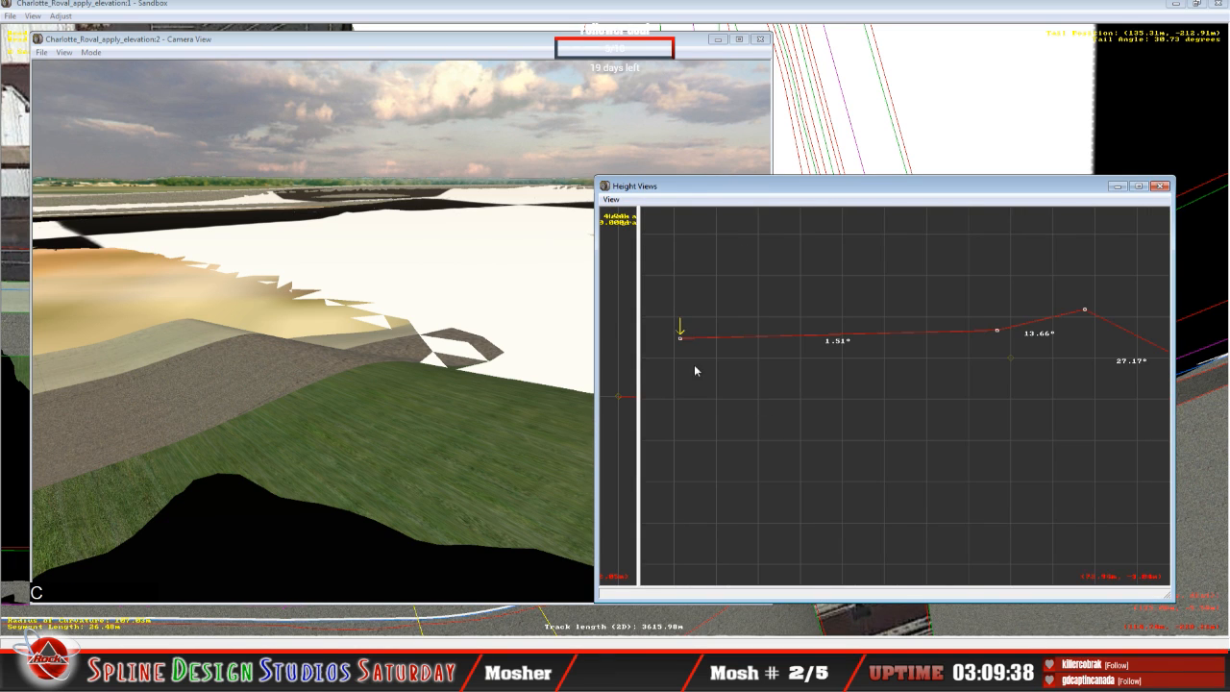
pyautogui.moveTo(680, 342); pyautogui.dragTo(685, 327)
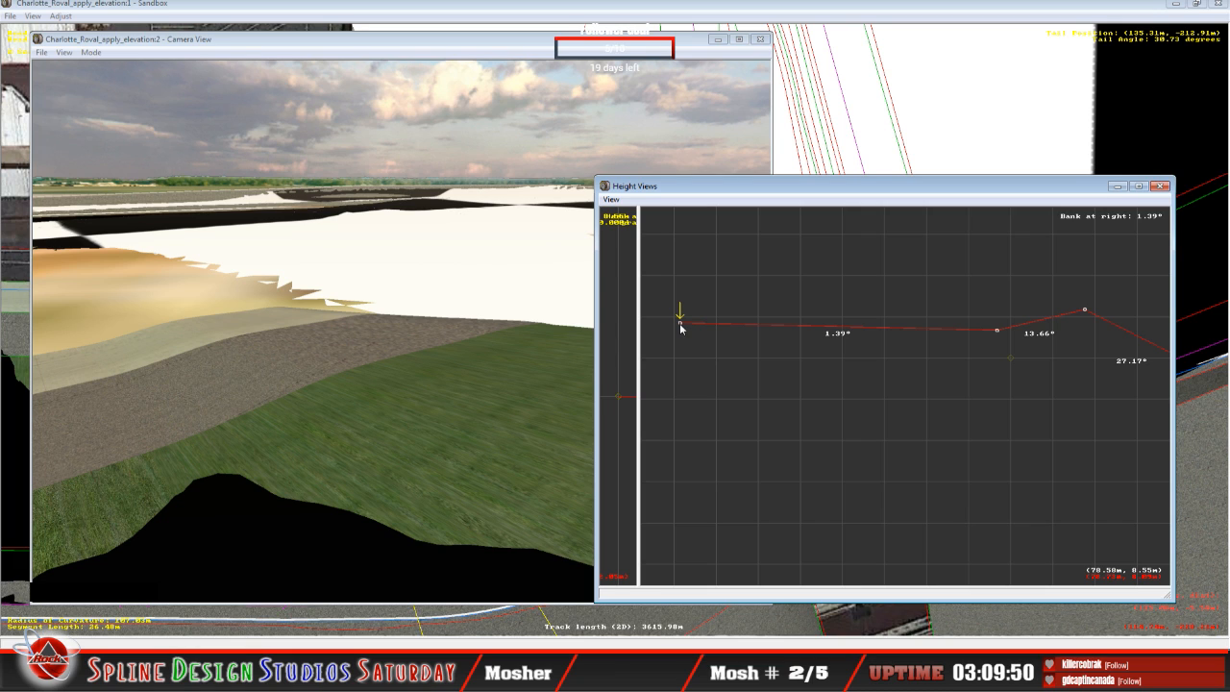
pyautogui.press('Up')
pyautogui.moveTo(712, 351); pyautogui.dragTo(713, 324)
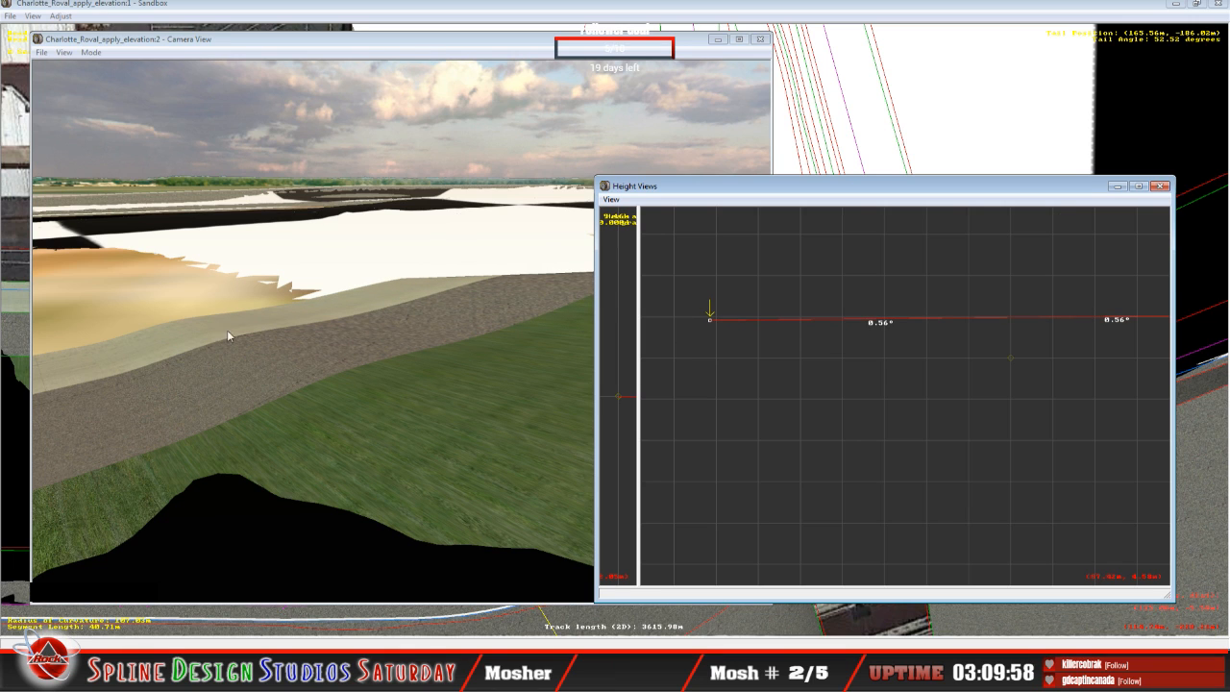
# Step: Lower the infield end point to about 8.24 m (0.48° bank) on the 31.65 m segment and to a 2.33° bank on the 34.66 m segment
pyautogui.press('Down')
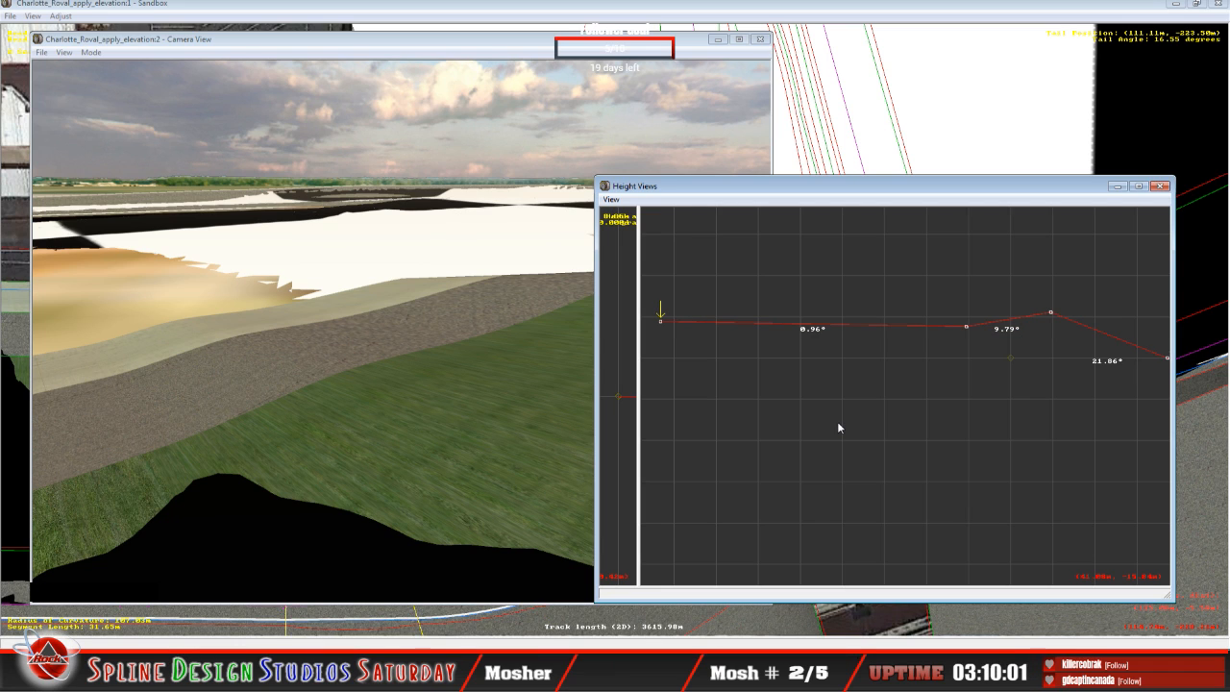
pyautogui.click(660, 324)
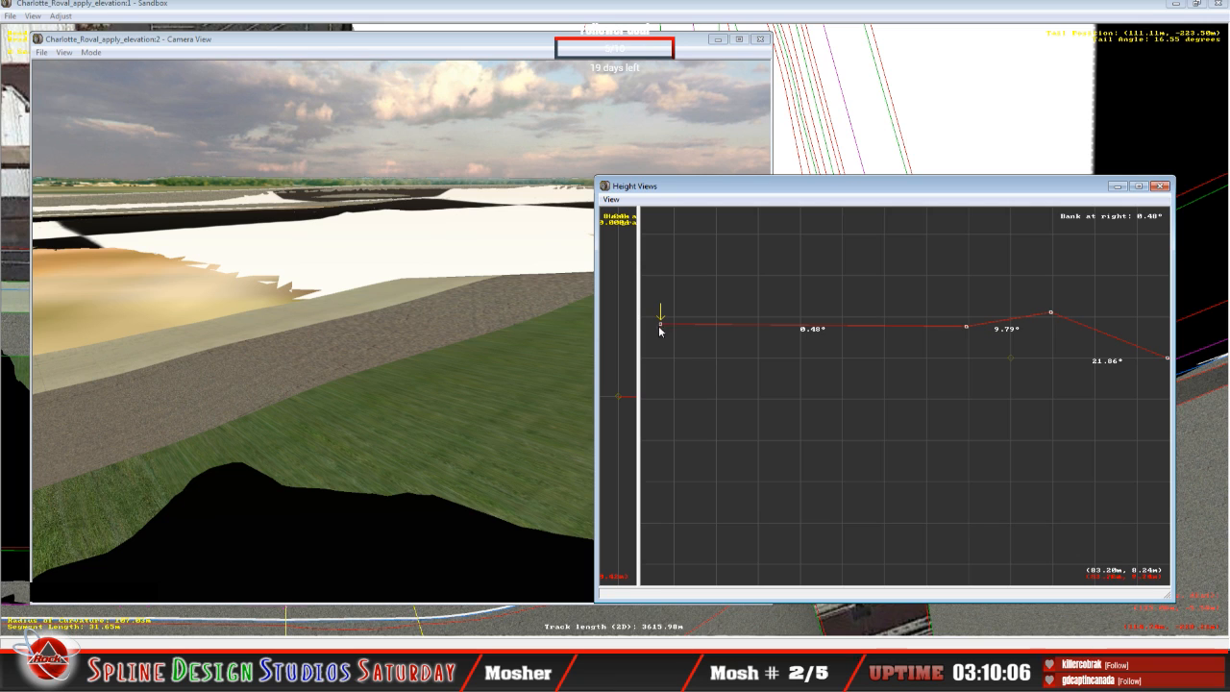
pyautogui.press('Down')
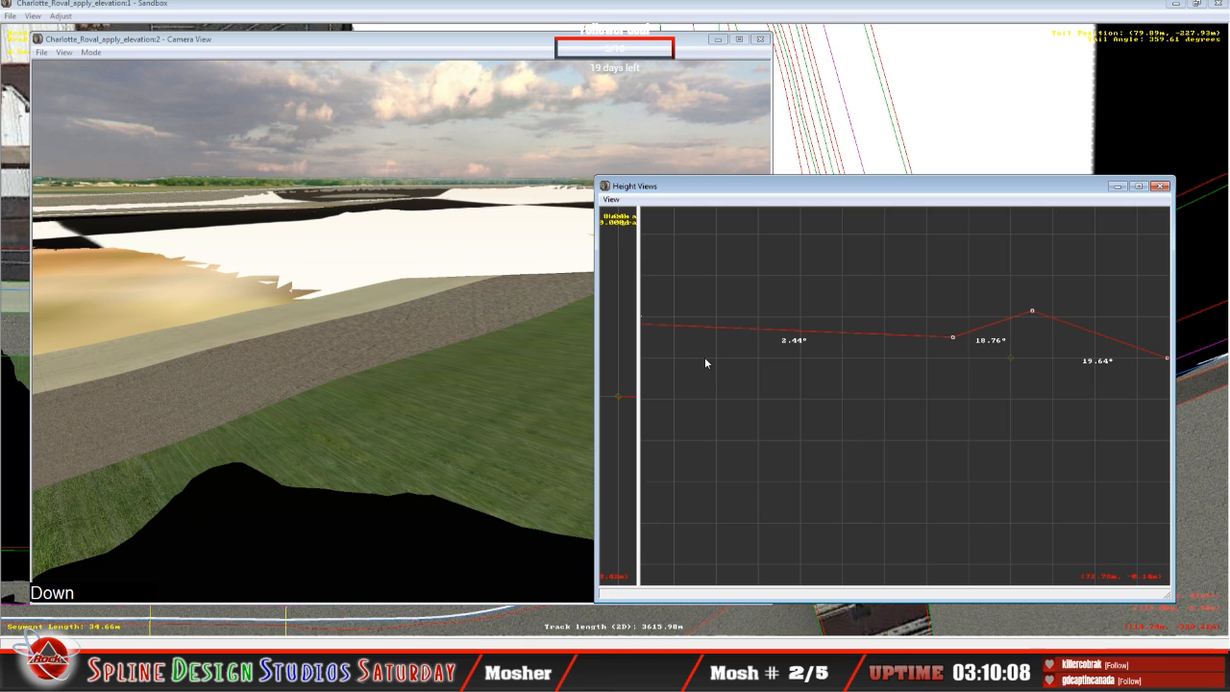
pyautogui.press('c')
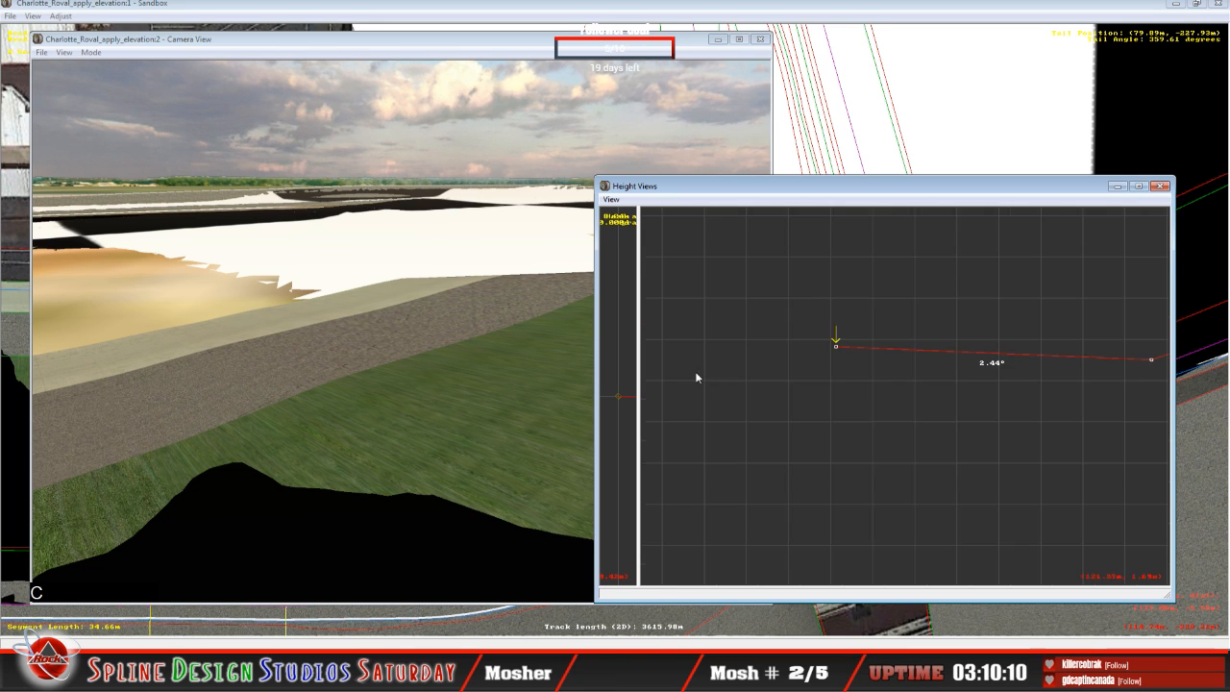
pyautogui.click(836, 348)
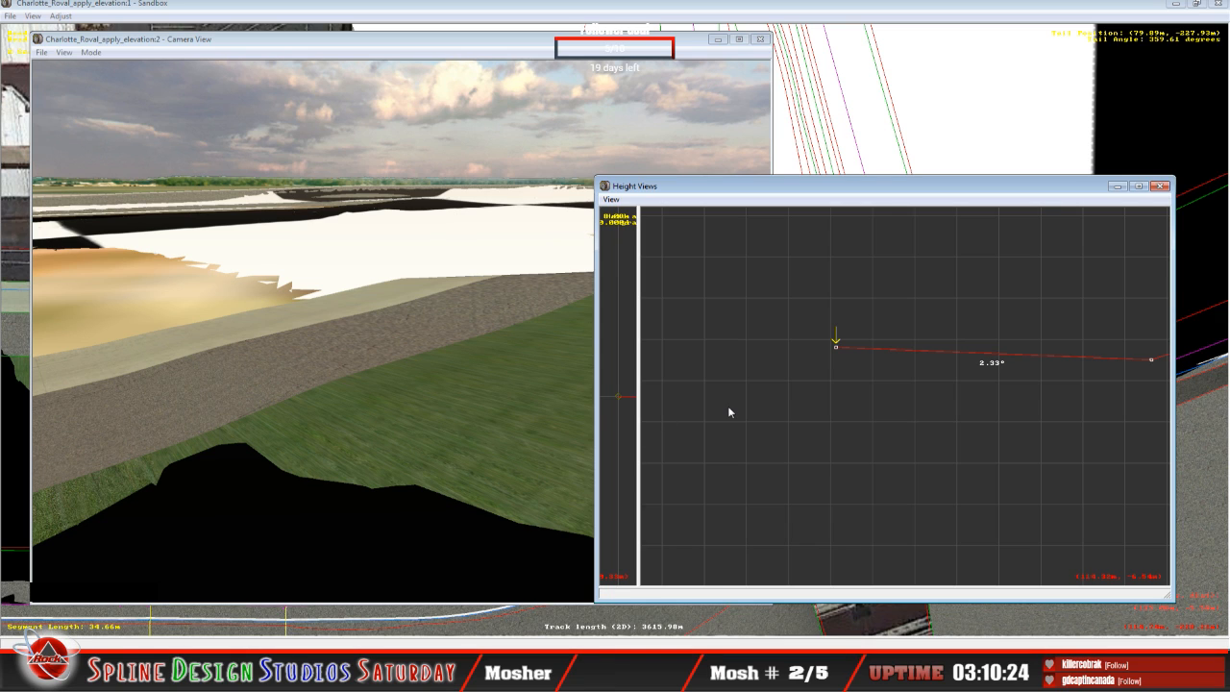
# Step: Select the 28.08 m curved segment past the 40.71 m one and examine its terrain coverage up close on the track map
pyautogui.press('Up')
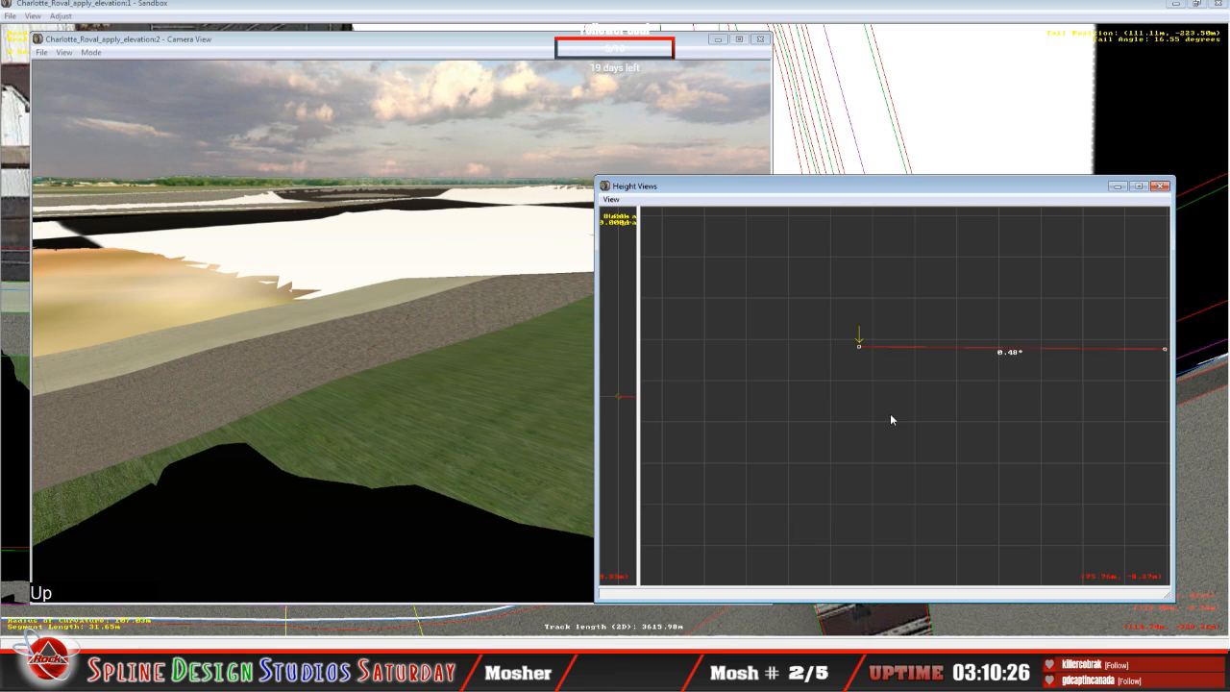
pyautogui.press('Up')
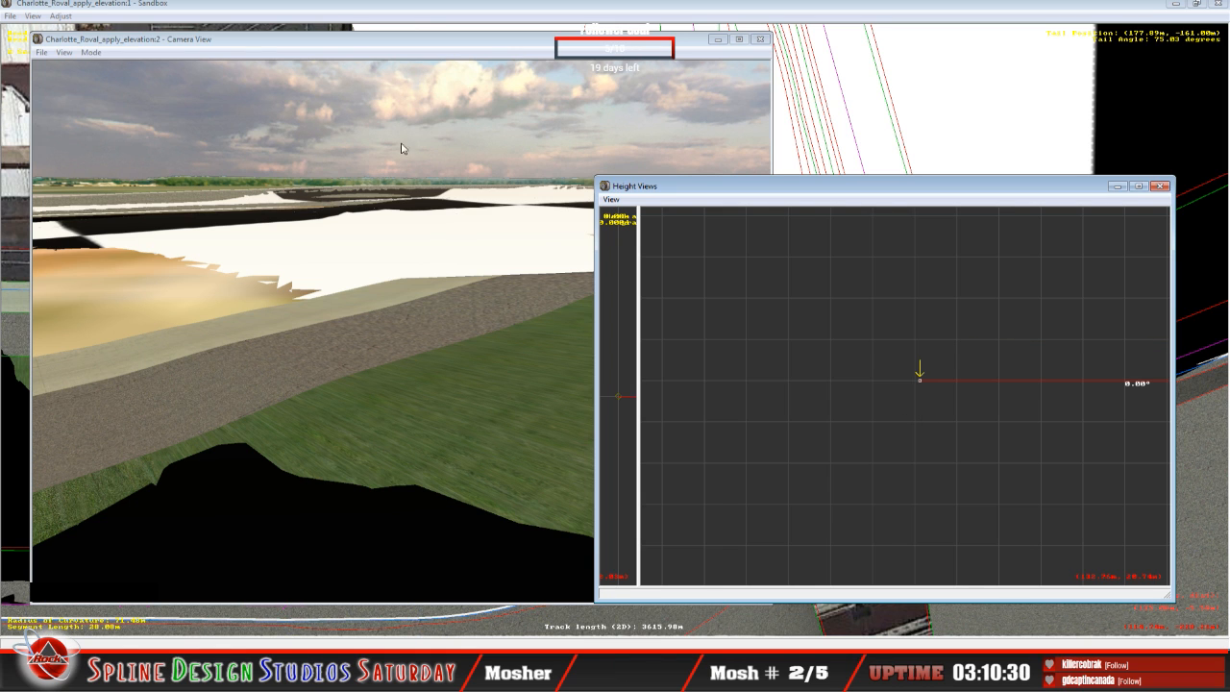
pyautogui.click(407, 8)
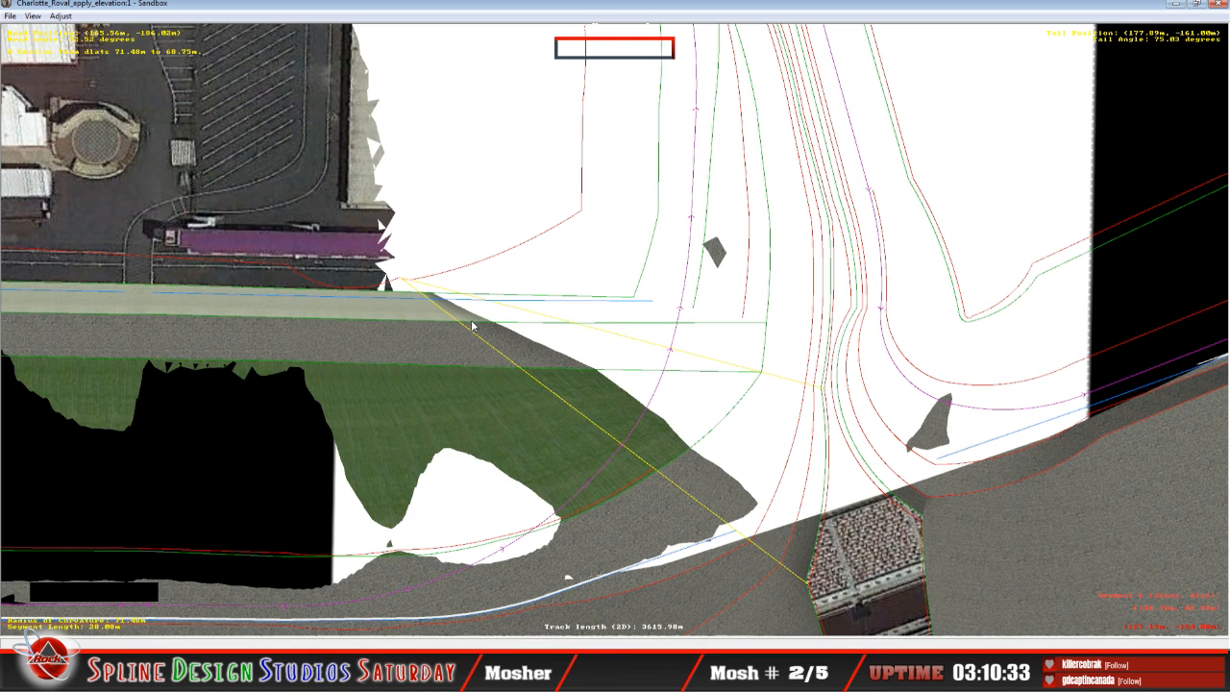
pyautogui.press('z')
pyautogui.press('z')
pyautogui.press('z')
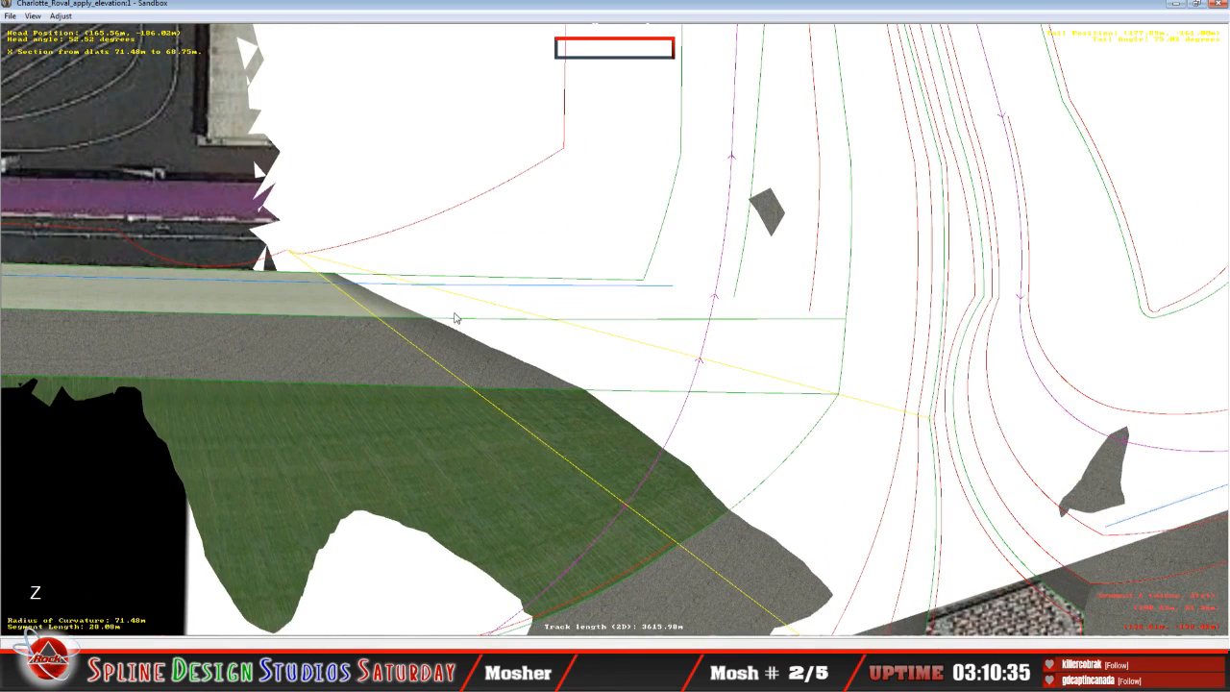
# Step: Fly the 3D camera in slew mode over the 28.08 m segment to inspect its asphalt and grass edge against the terrain
pyautogui.click(375, 642)
pyautogui.click(398, 590)
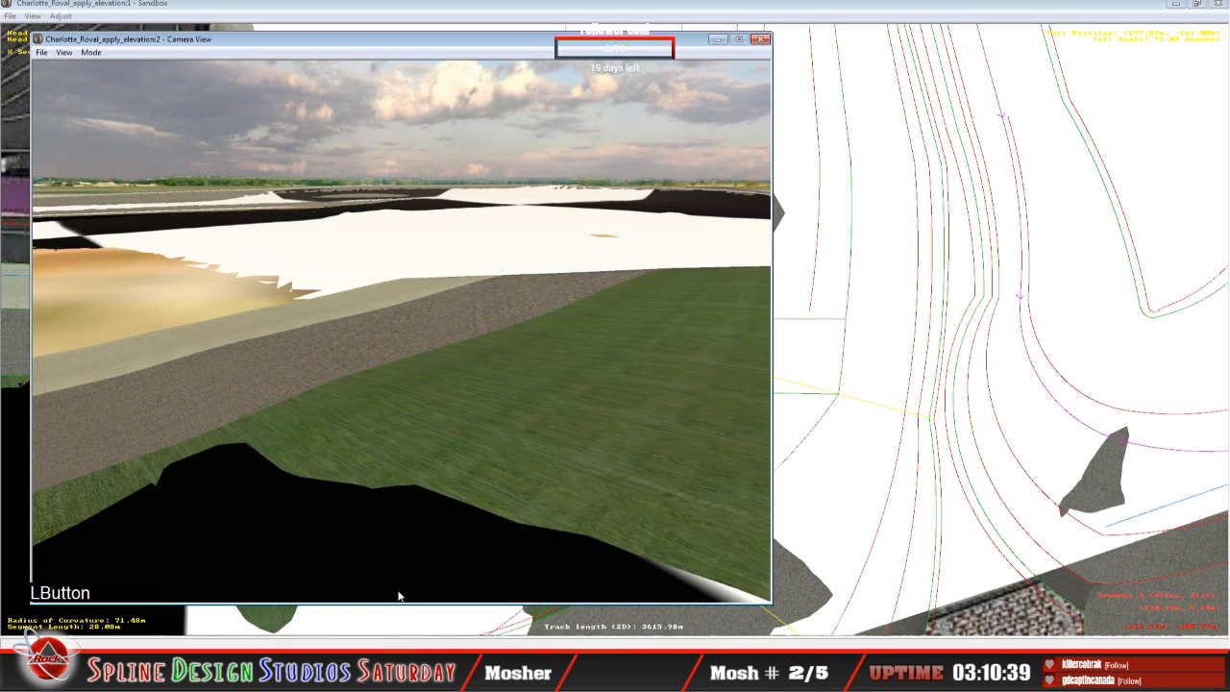
pyautogui.click(87, 54)
pyautogui.click(110, 81)
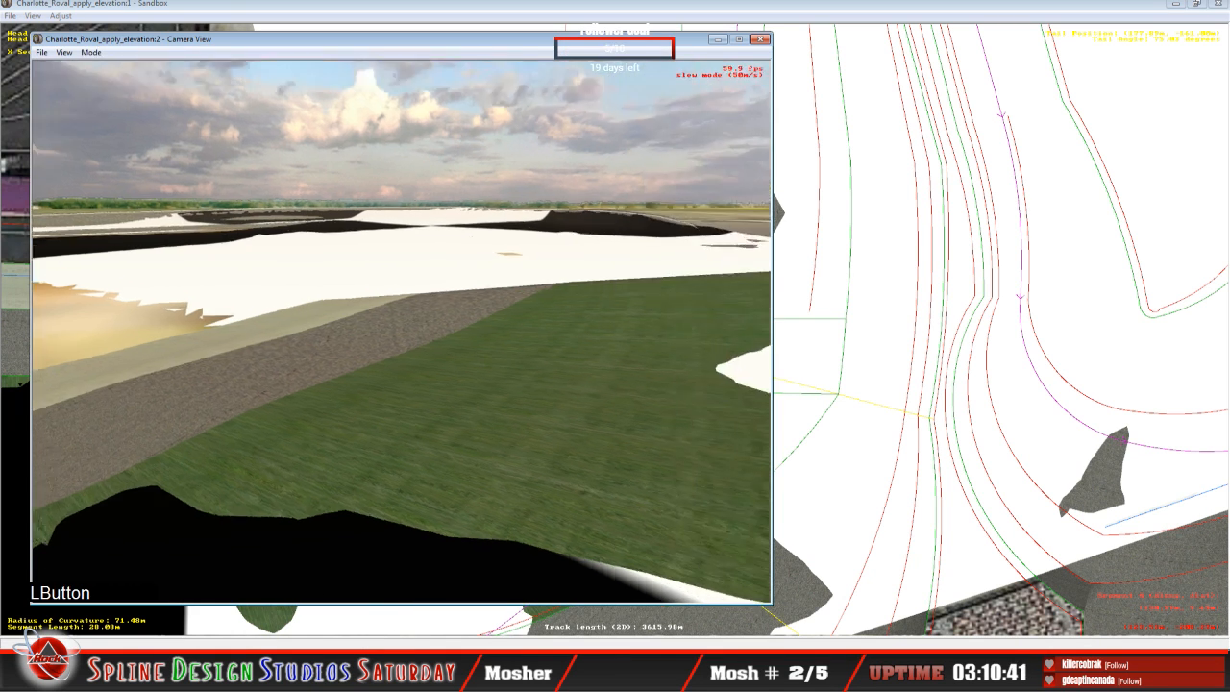
pyautogui.moveTo(402, 332); pyautogui.dragTo(402, 331, button='right')
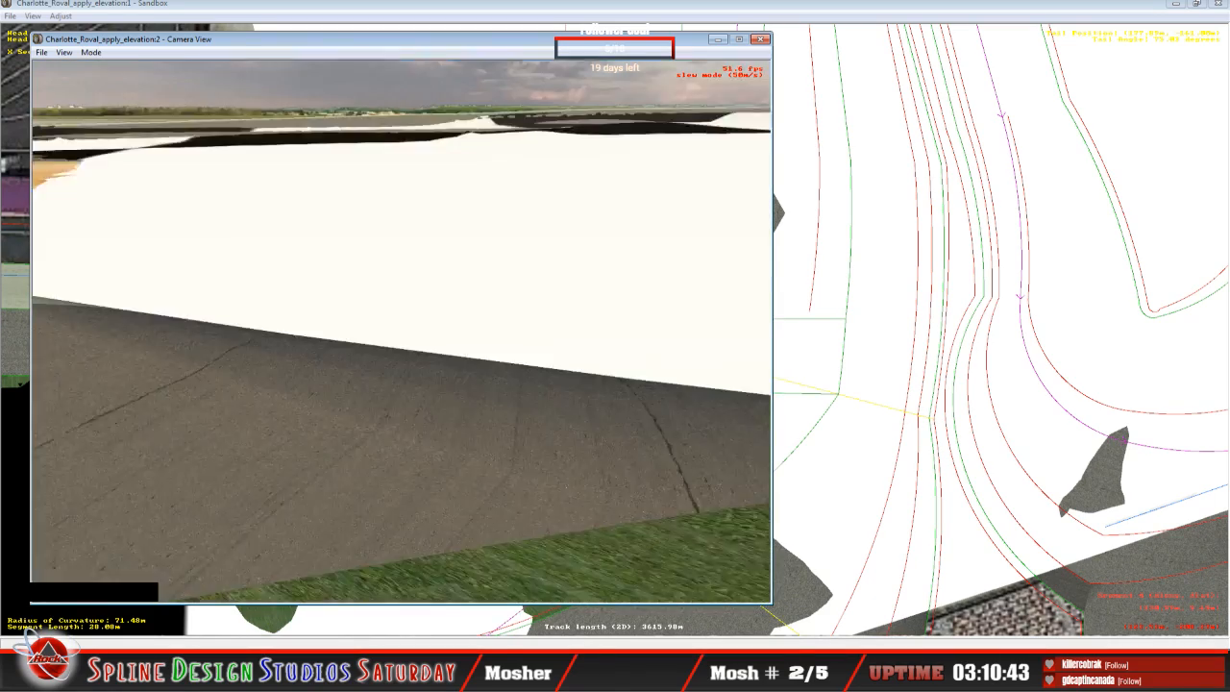
pyautogui.moveTo(402, 332); pyautogui.dragTo(402, 332)
pyautogui.moveTo(402, 331); pyautogui.dragTo(371, 541, button='right')
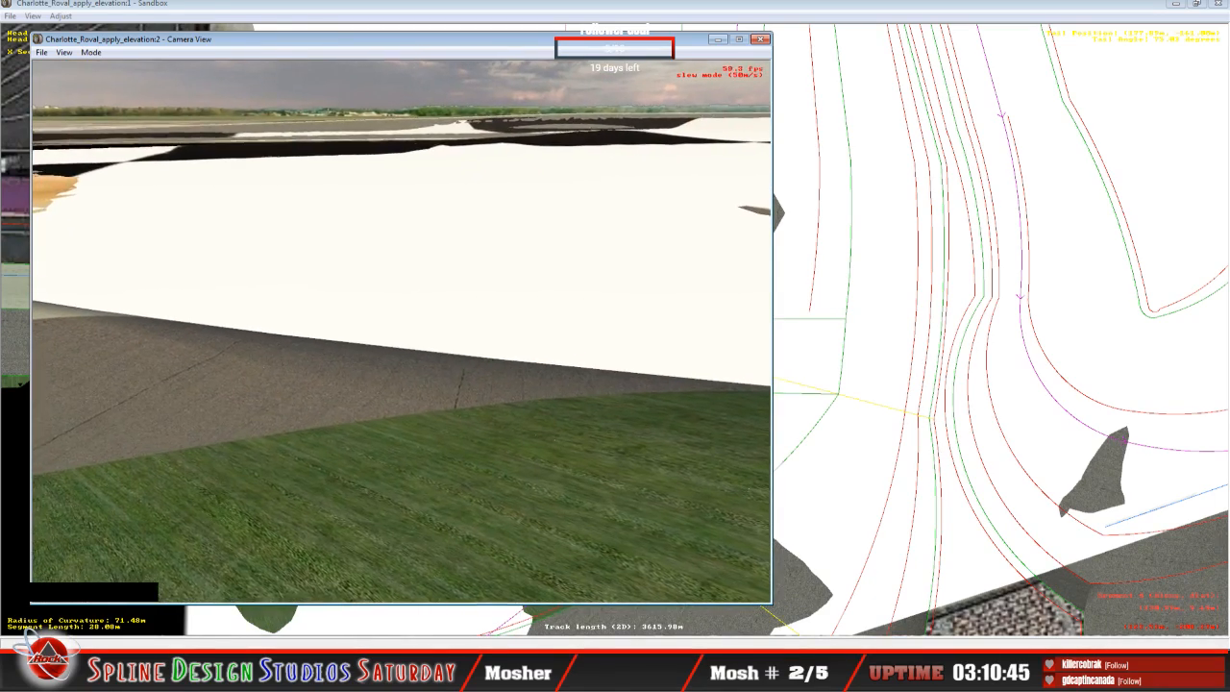
pyautogui.moveTo(371, 541); pyautogui.dragTo(371, 542)
pyautogui.press('space')
pyautogui.click(371, 541)
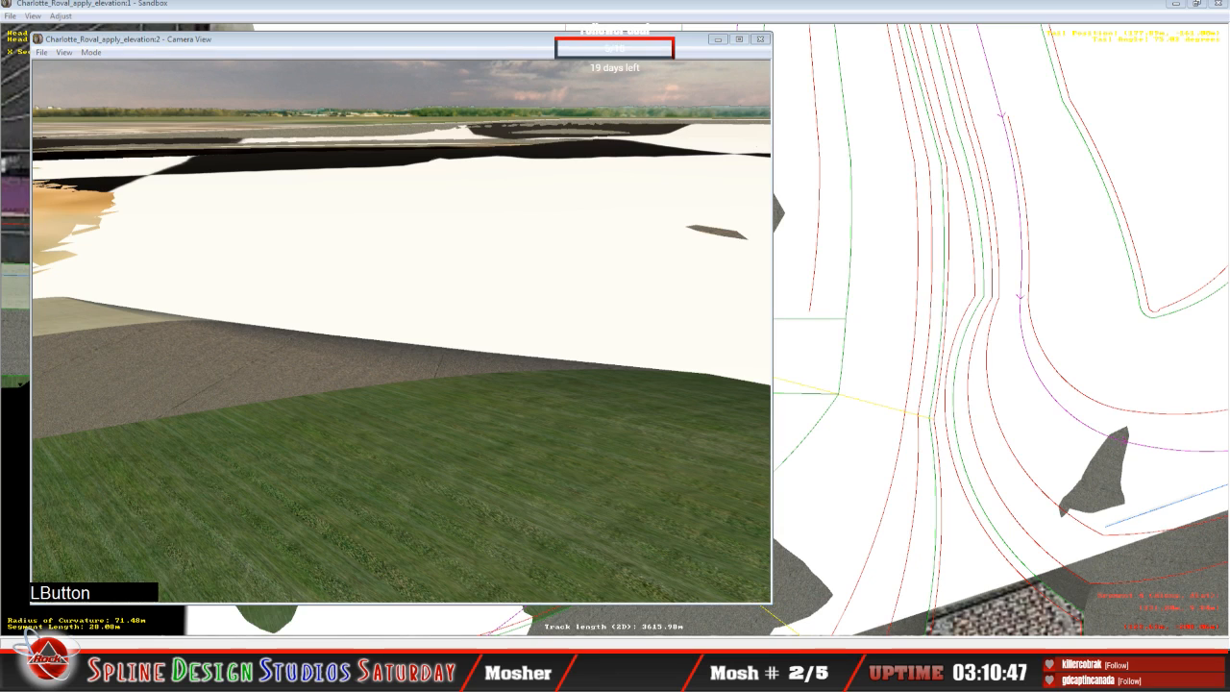
# Step: Raise the 28.08 m segment's inside-curve end point to a 5.93° bank and its three outer points, the outermost to about 4.1 m
pyautogui.click(353, 608)
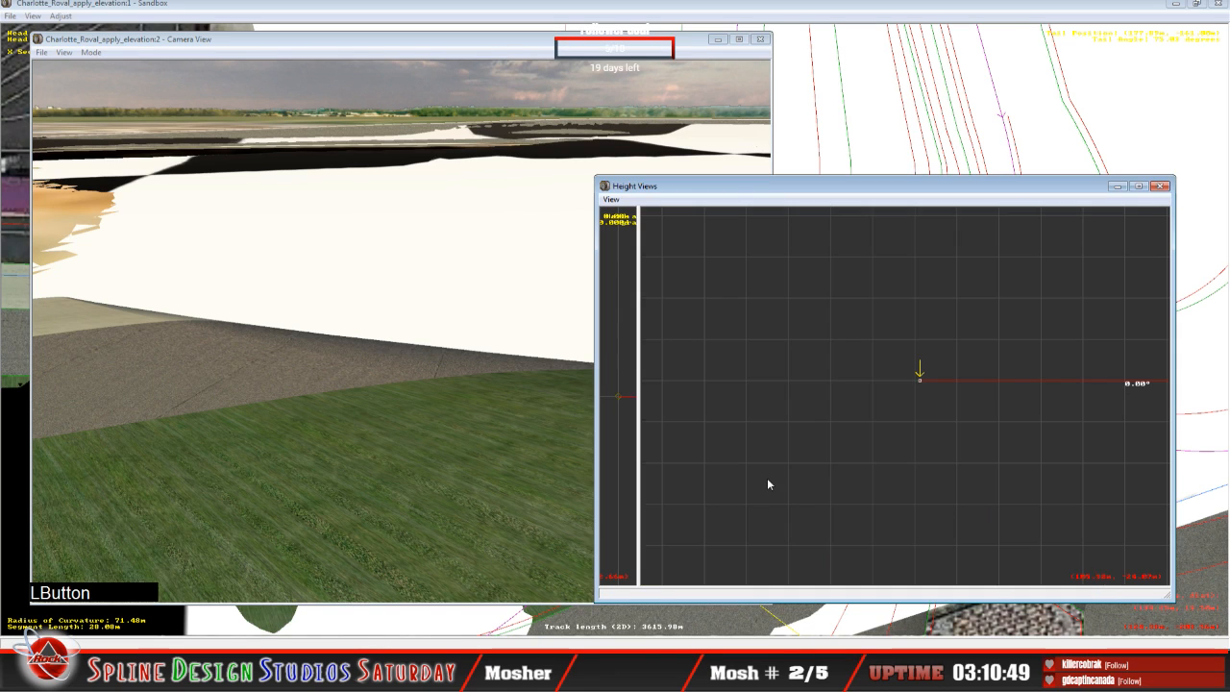
pyautogui.moveTo(920, 380); pyautogui.dragTo(925, 338)
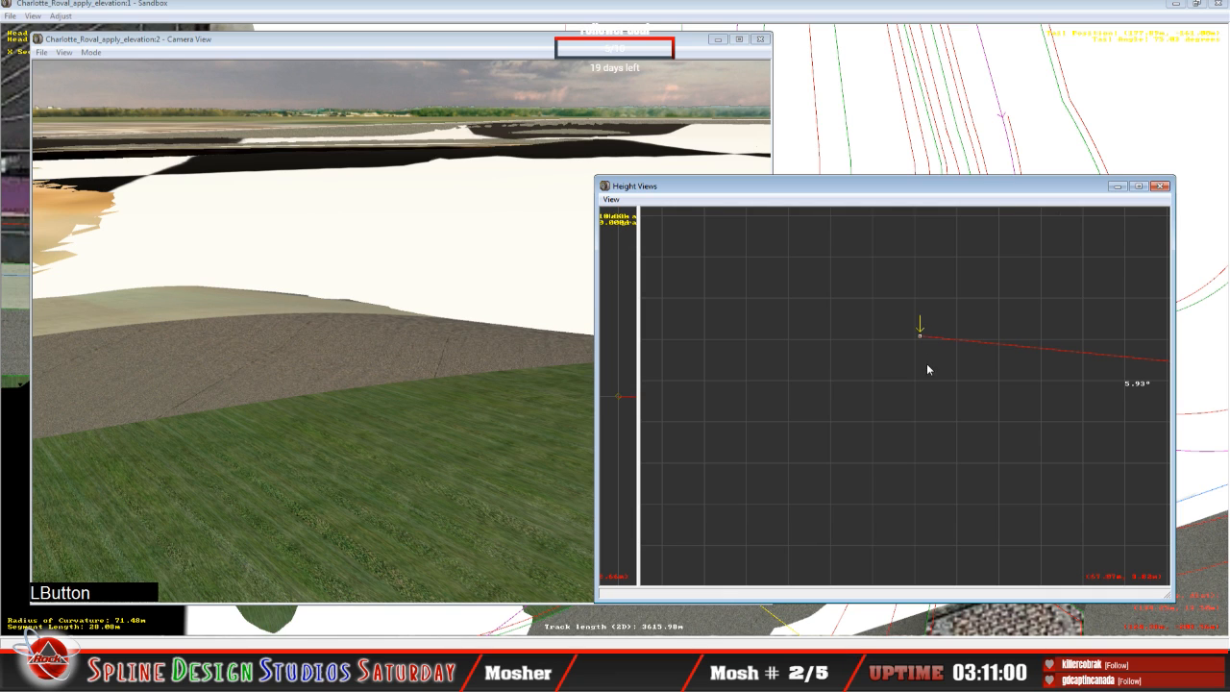
pyautogui.press('c')
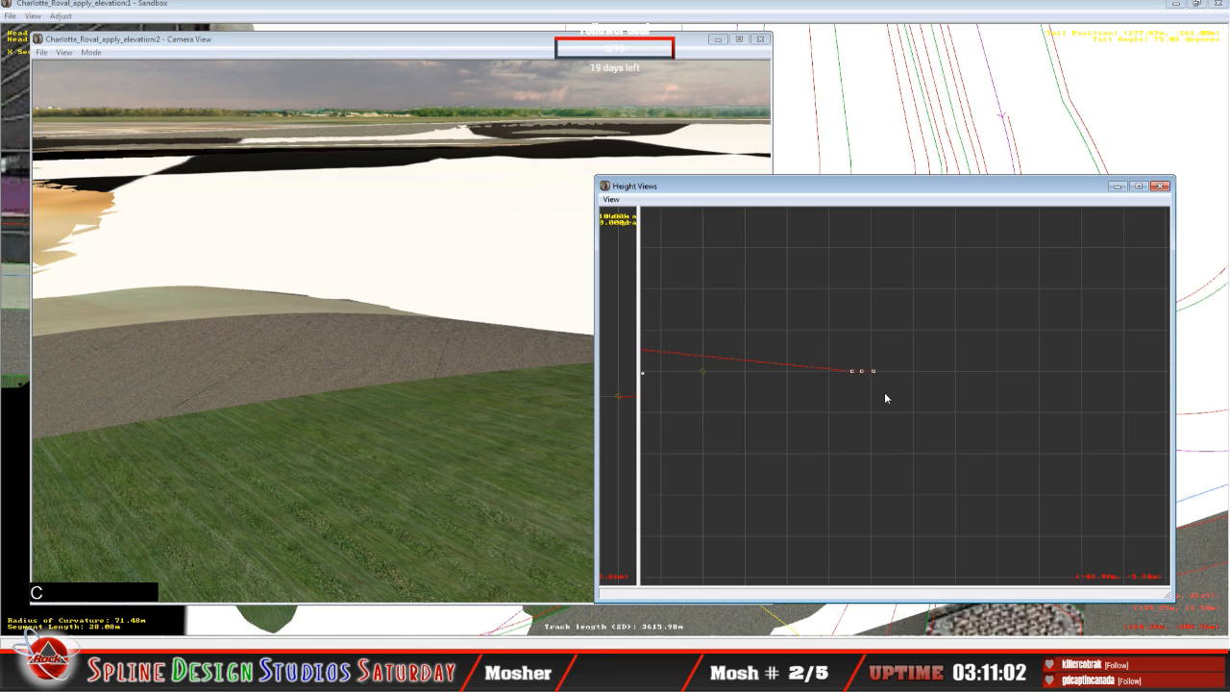
pyautogui.moveTo(853, 371); pyautogui.dragTo(854, 347)
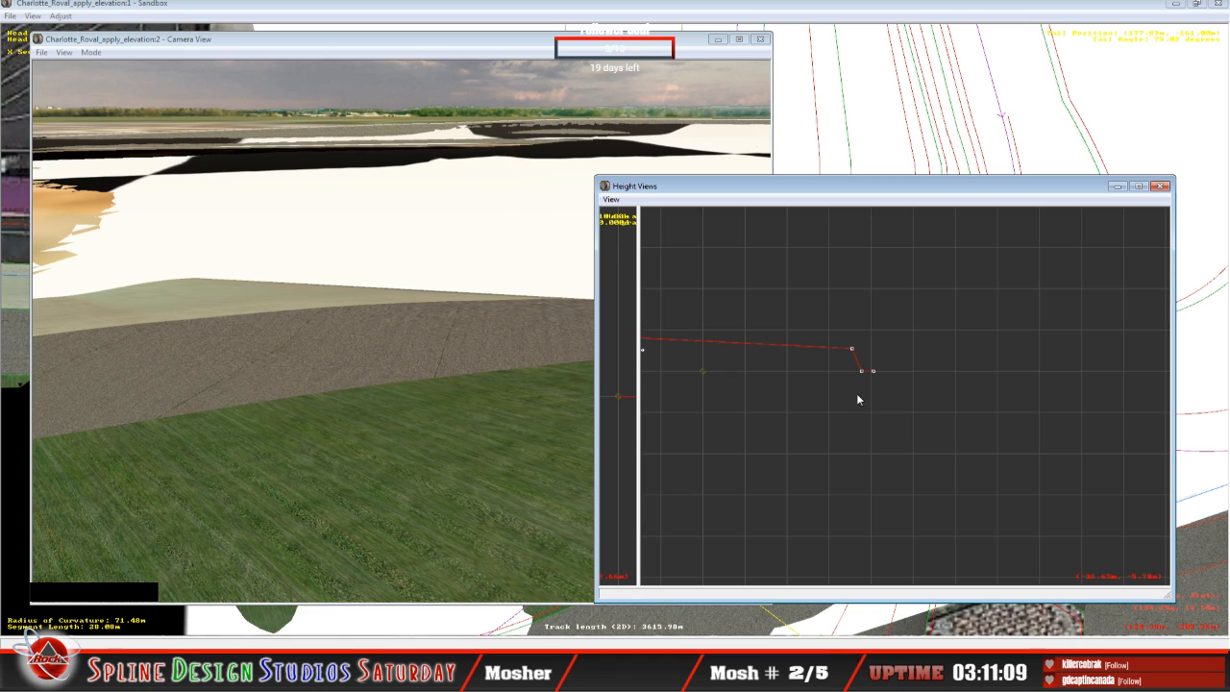
pyautogui.press('Right')
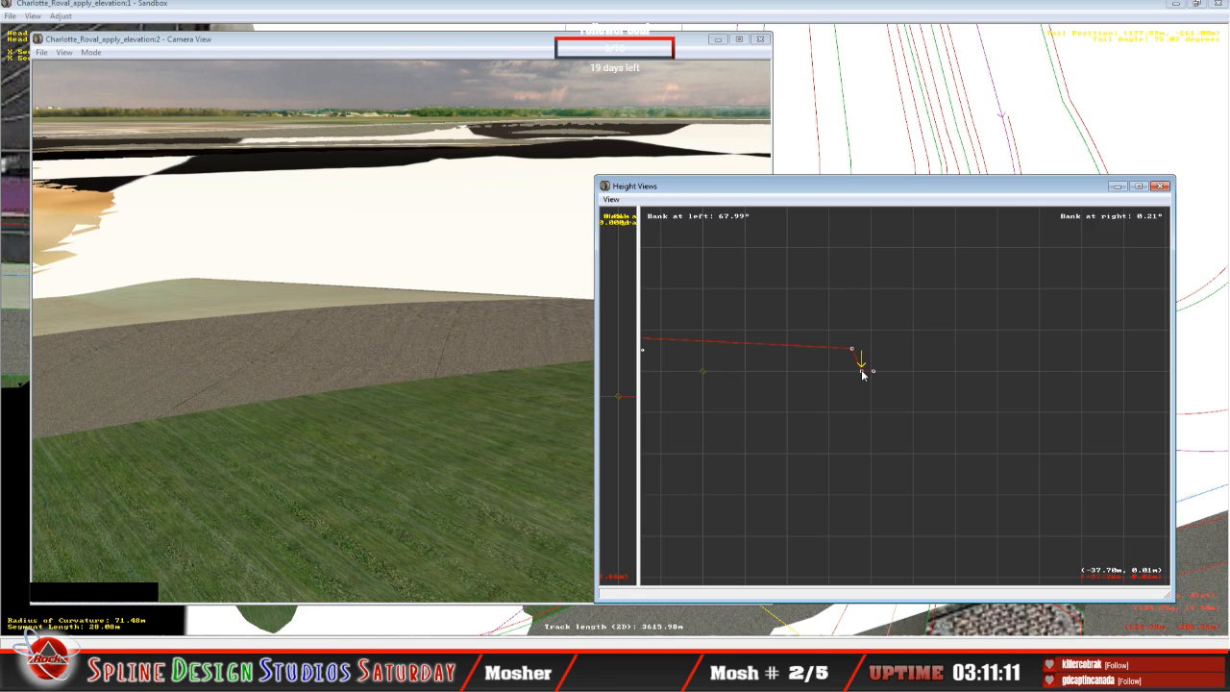
pyautogui.moveTo(862, 371)
pyautogui.mouseDown()
pyautogui.moveTo(868, 351)
pyautogui.moveTo(873, 370)
pyautogui.moveTo(881, 358)
pyautogui.mouseUp()
pyautogui.press('Right')
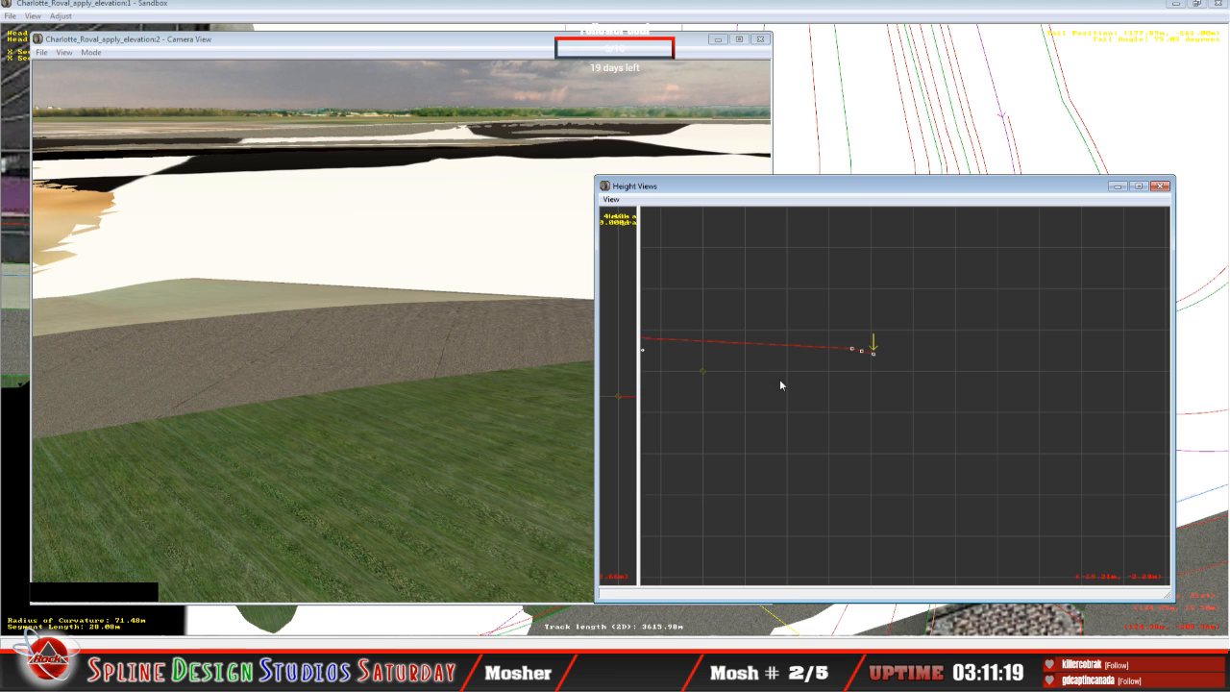
# Step: Bring the track map and height views forward and raise the 28.08 m segment's outer points further, the outermost to about 8.2 m
pyautogui.click(383, 30)
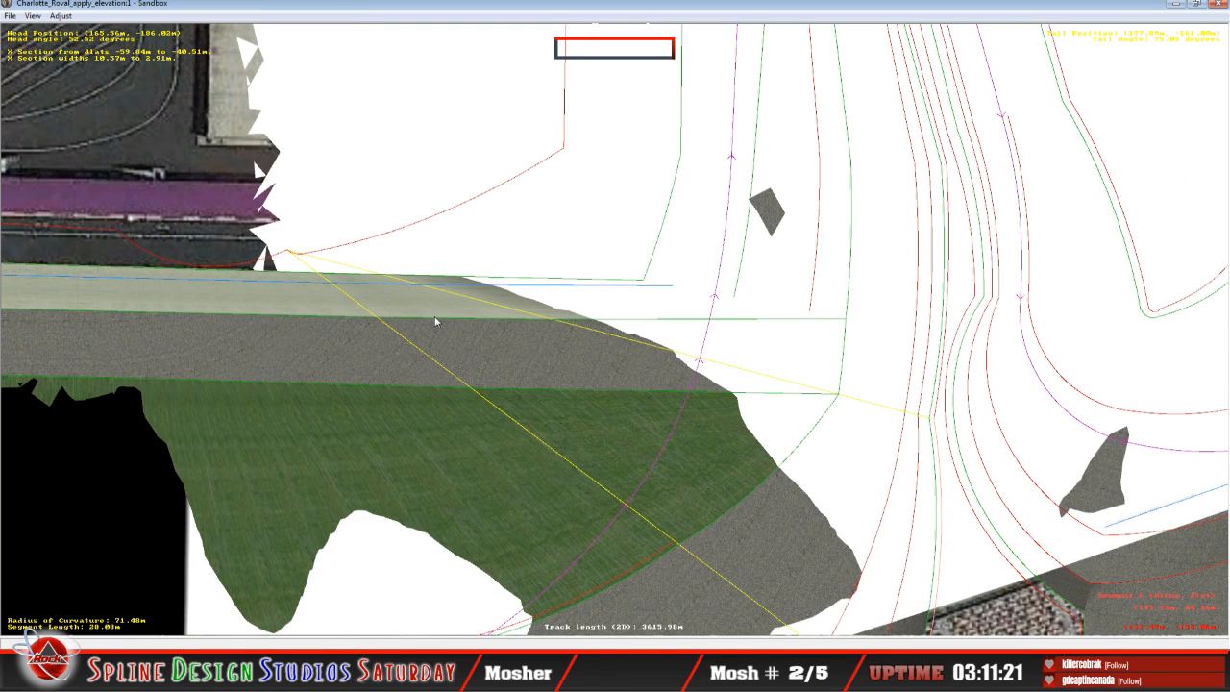
pyautogui.click(385, 679)
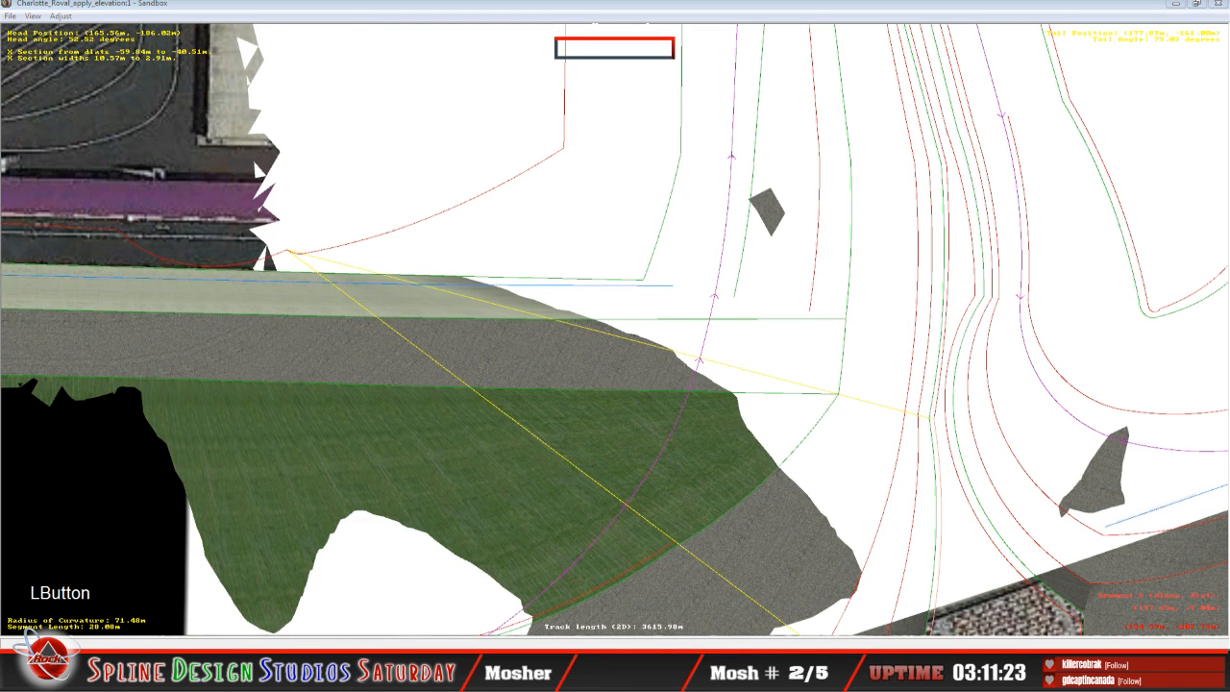
pyautogui.click(440, 587)
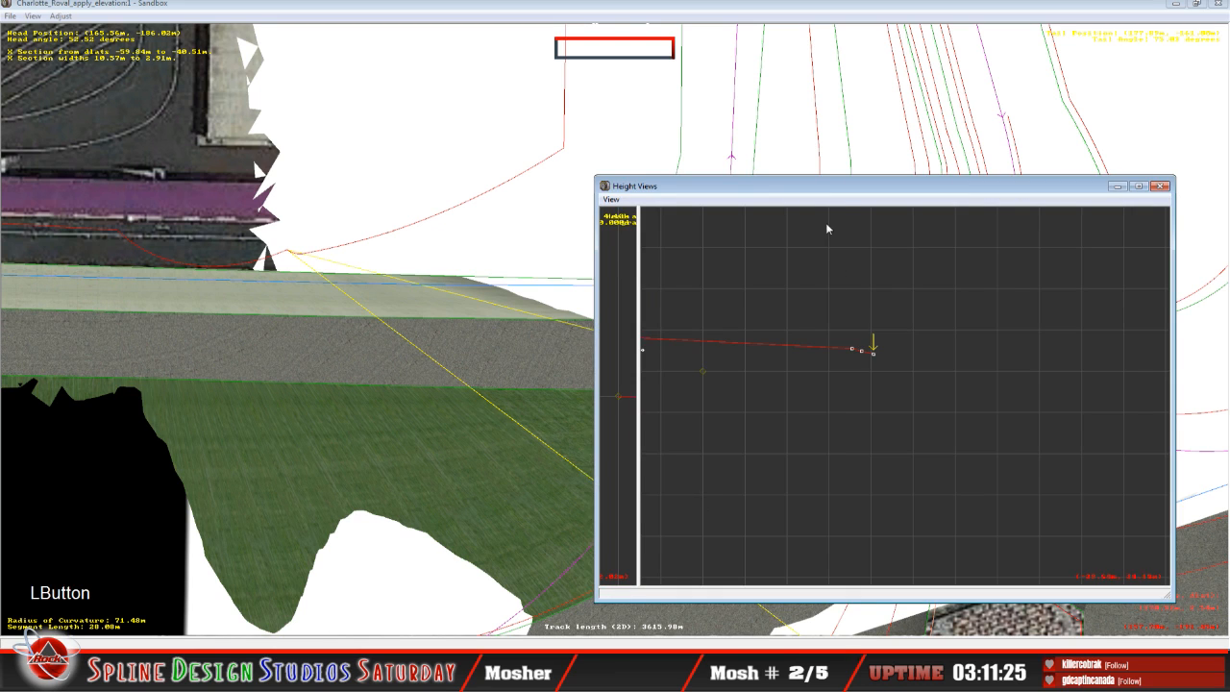
pyautogui.moveTo(809, 188); pyautogui.dragTo(888, 192)
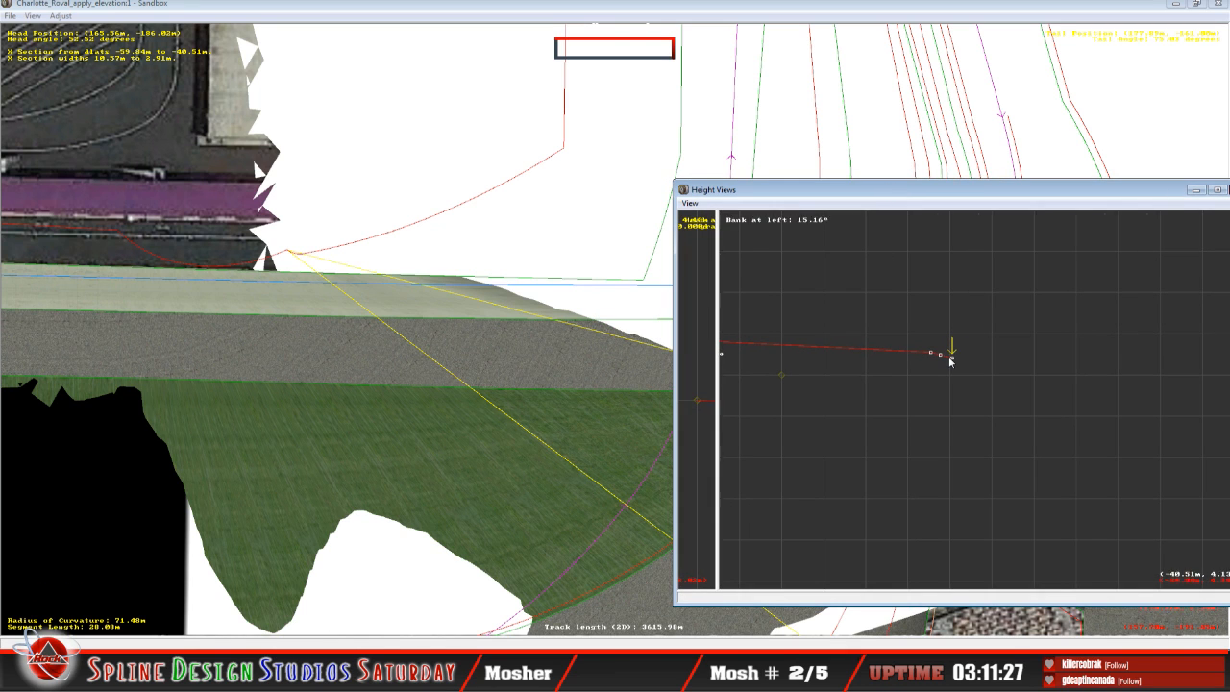
pyautogui.moveTo(950, 361); pyautogui.dragTo(949, 350)
pyautogui.click(942, 355)
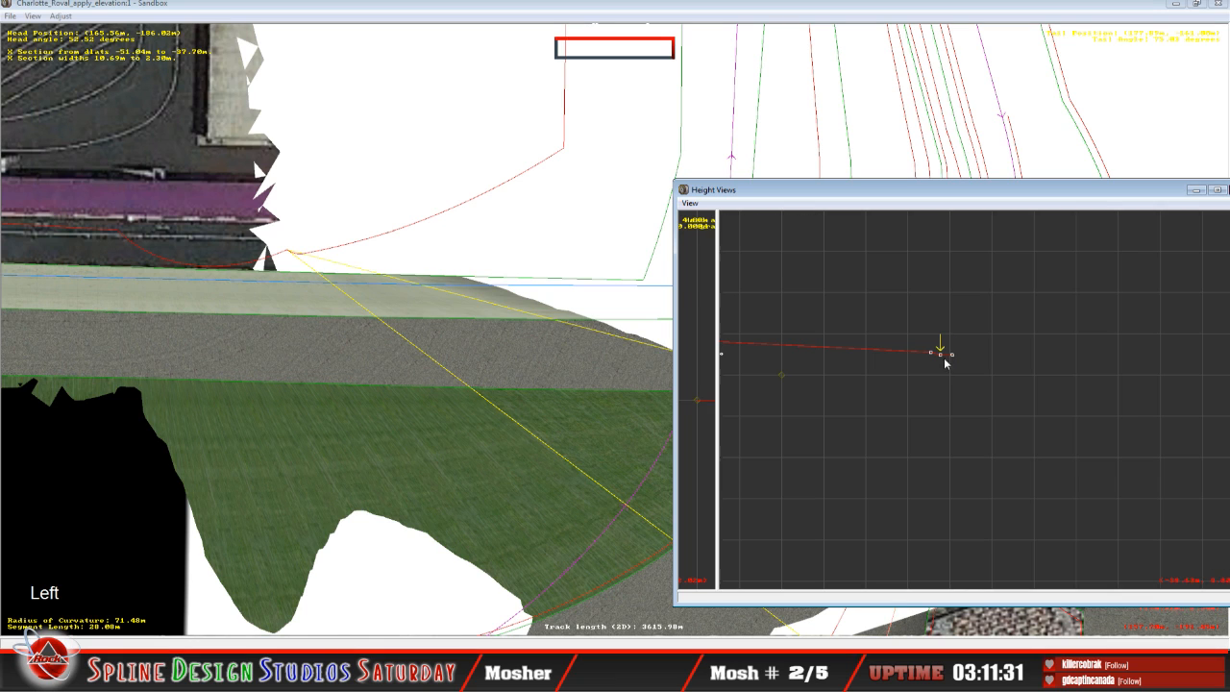
pyautogui.moveTo(942, 354)
pyautogui.mouseDown()
pyautogui.moveTo(931, 338)
pyautogui.moveTo(941, 352)
pyautogui.moveTo(942, 339)
pyautogui.mouseUp()
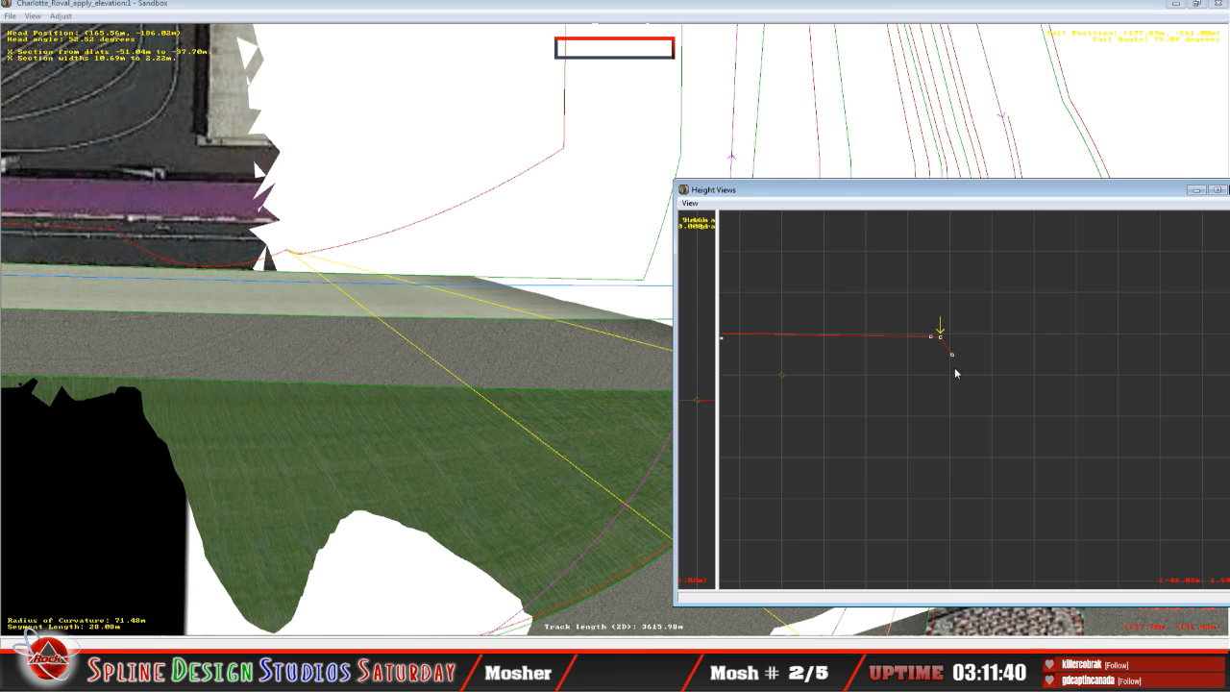
pyautogui.press('Right')
pyautogui.moveTo(953, 354); pyautogui.dragTo(953, 341)
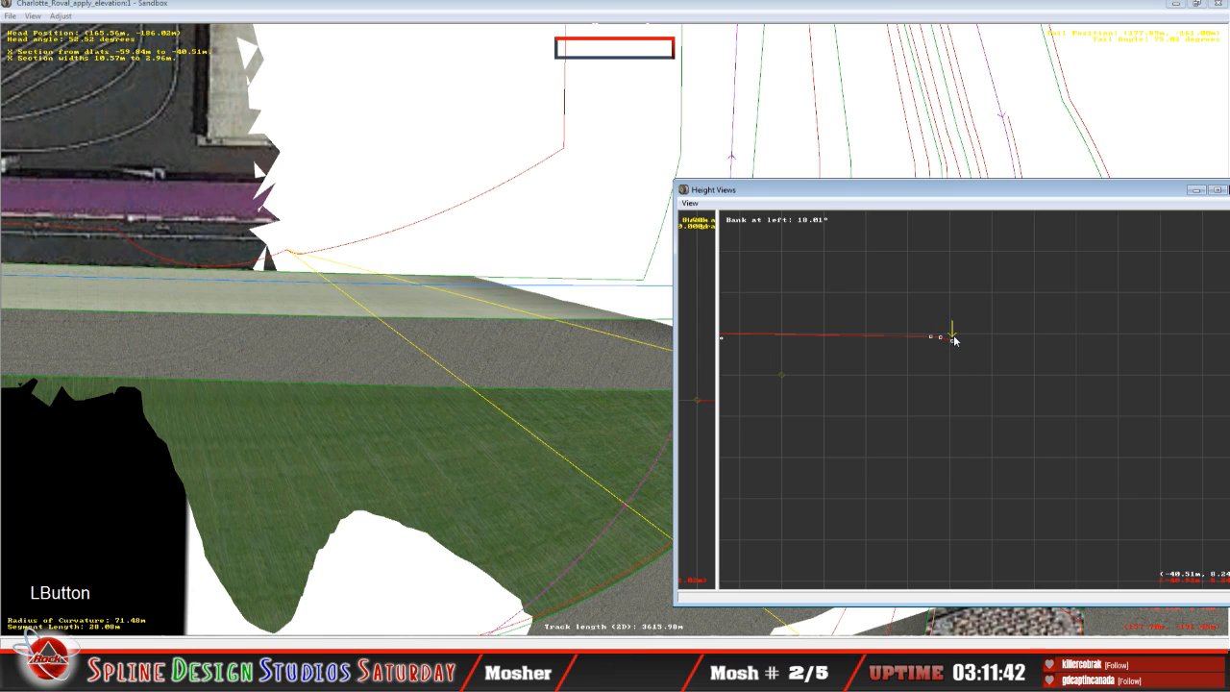
# Step: On the 11.21 m segment, set the outermost point to Mode Absolute and raise the three outer points to about 8.55 m
pyautogui.press('Up')
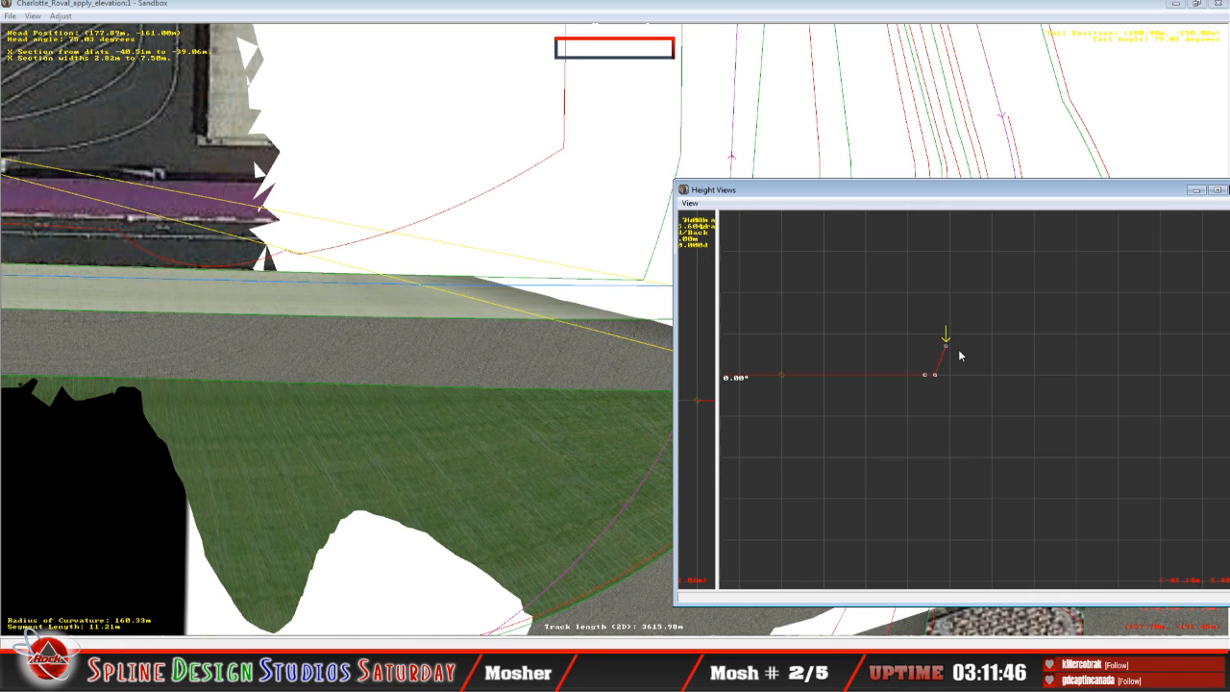
pyautogui.rightClick(948, 352)
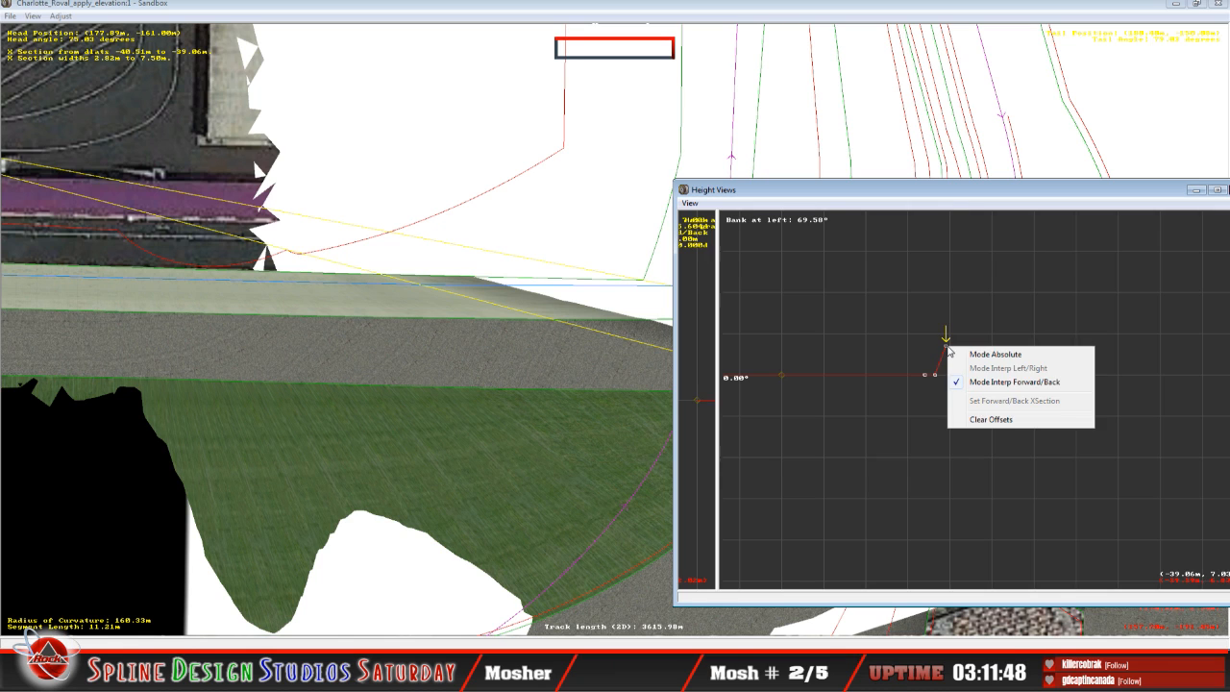
pyautogui.click(979, 356)
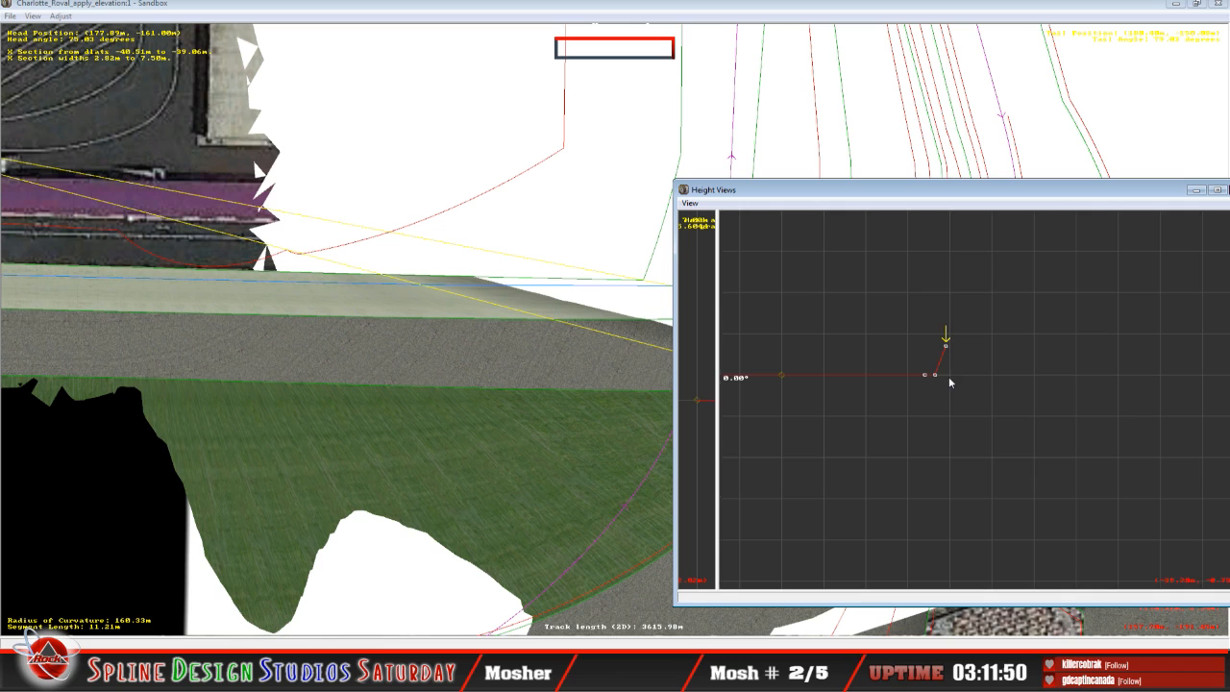
pyautogui.moveTo(946, 346)
pyautogui.mouseDown()
pyautogui.moveTo(932, 359)
pyautogui.moveTo(928, 346)
pyautogui.mouseUp()
pyautogui.press('Left')
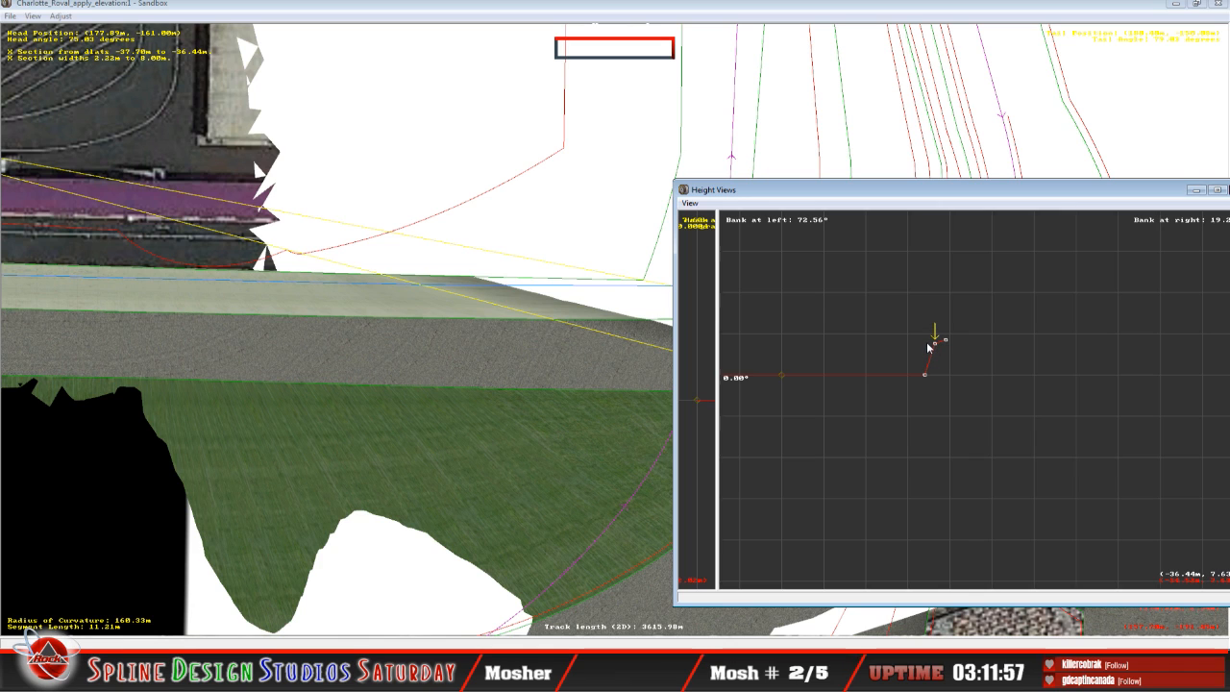
pyautogui.press('Left')
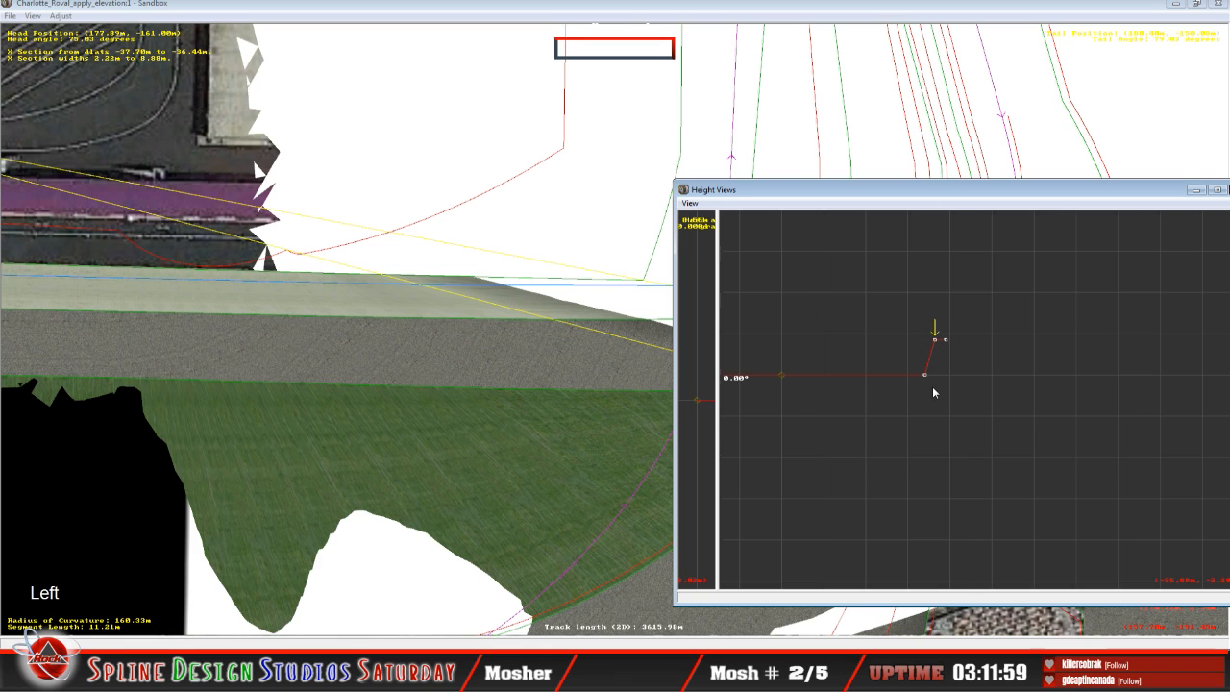
pyautogui.moveTo(926, 377); pyautogui.dragTo(919, 346)
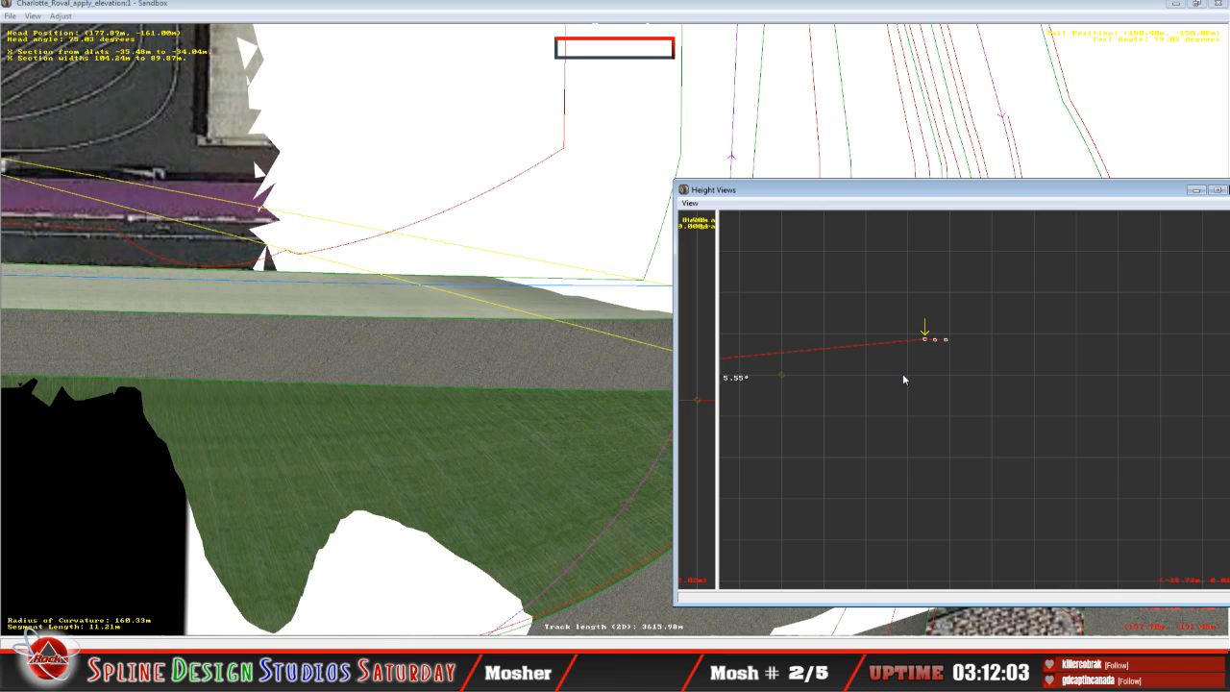
# Step: Level the 11.21 m segment's inside-curve end point to a 0.20° bank and fine-tune the heights of its two outermost points
pyautogui.press('c')
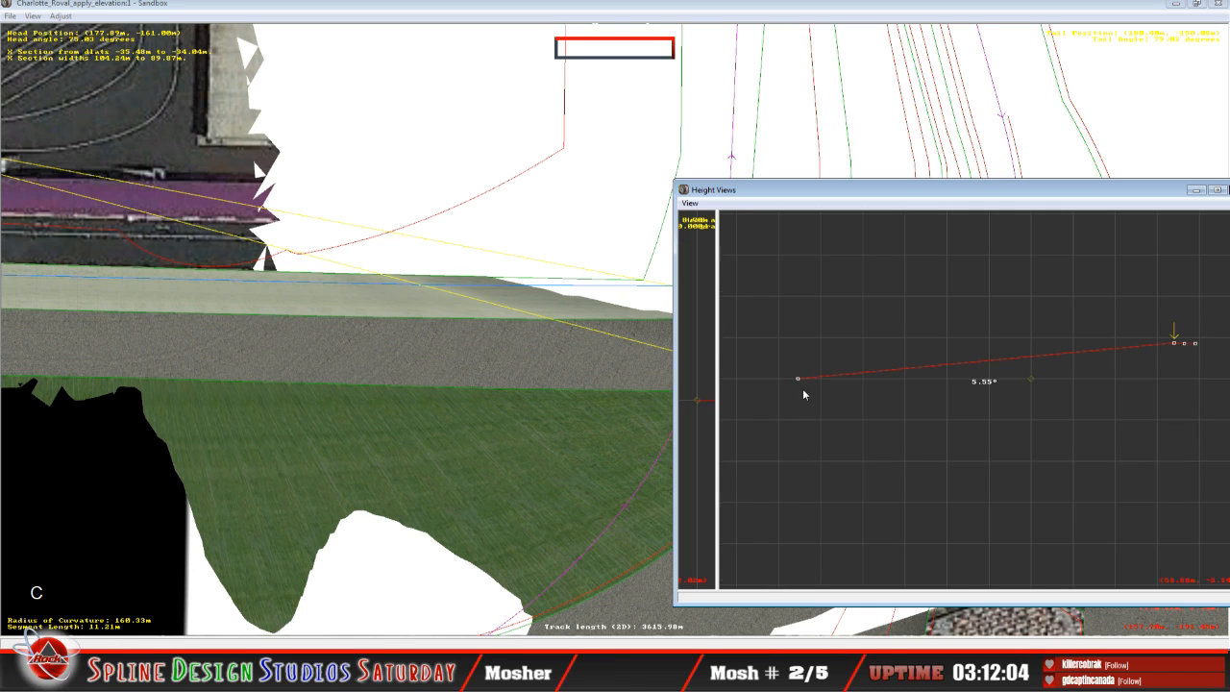
pyautogui.moveTo(797, 380); pyautogui.dragTo(791, 345)
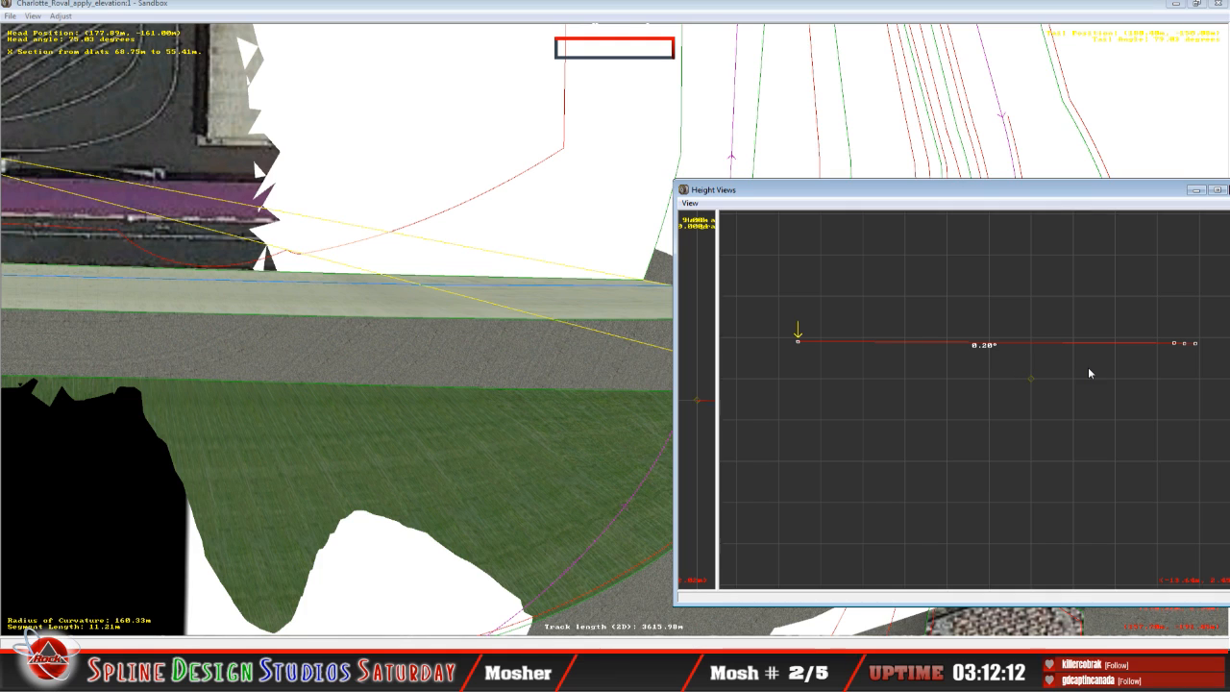
pyautogui.press('c')
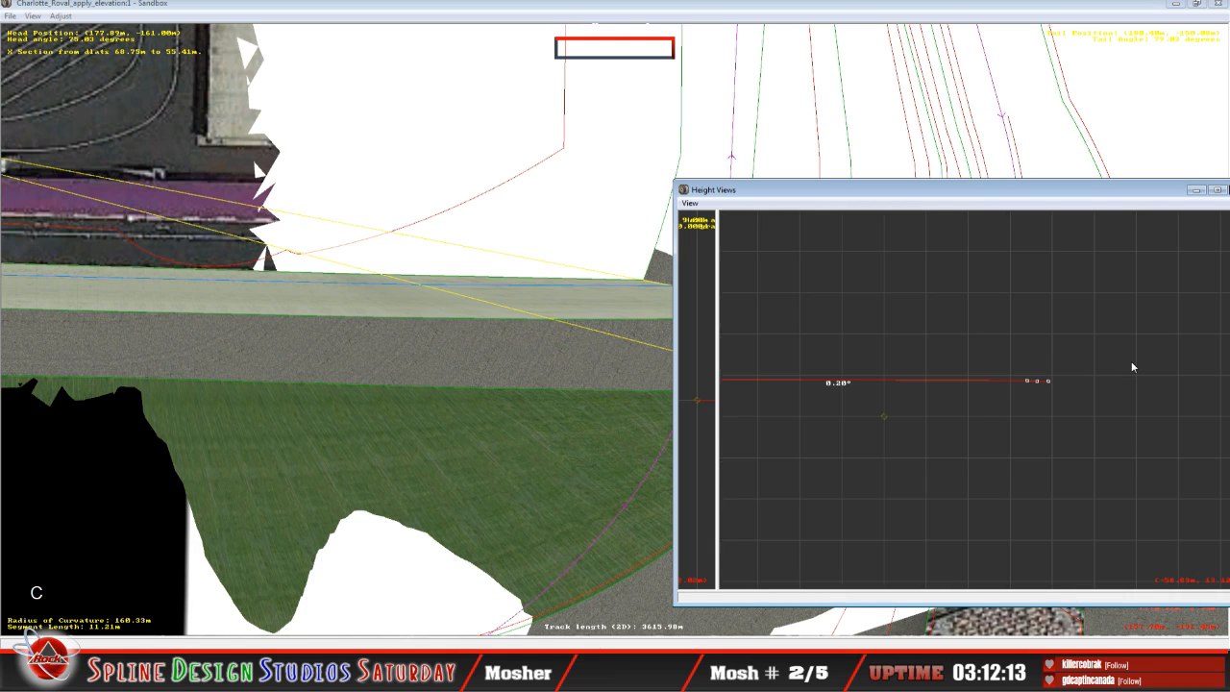
pyautogui.press('Right')
pyautogui.click(1038, 384)
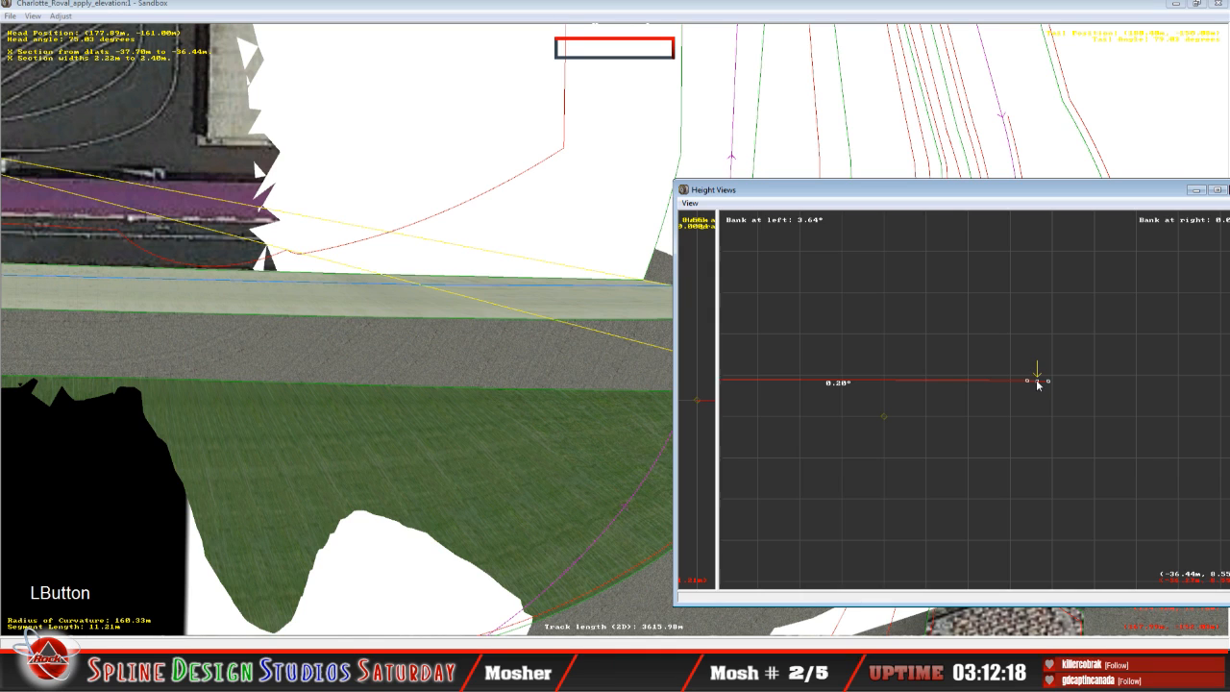
pyautogui.moveTo(1037, 381); pyautogui.dragTo(1038, 379)
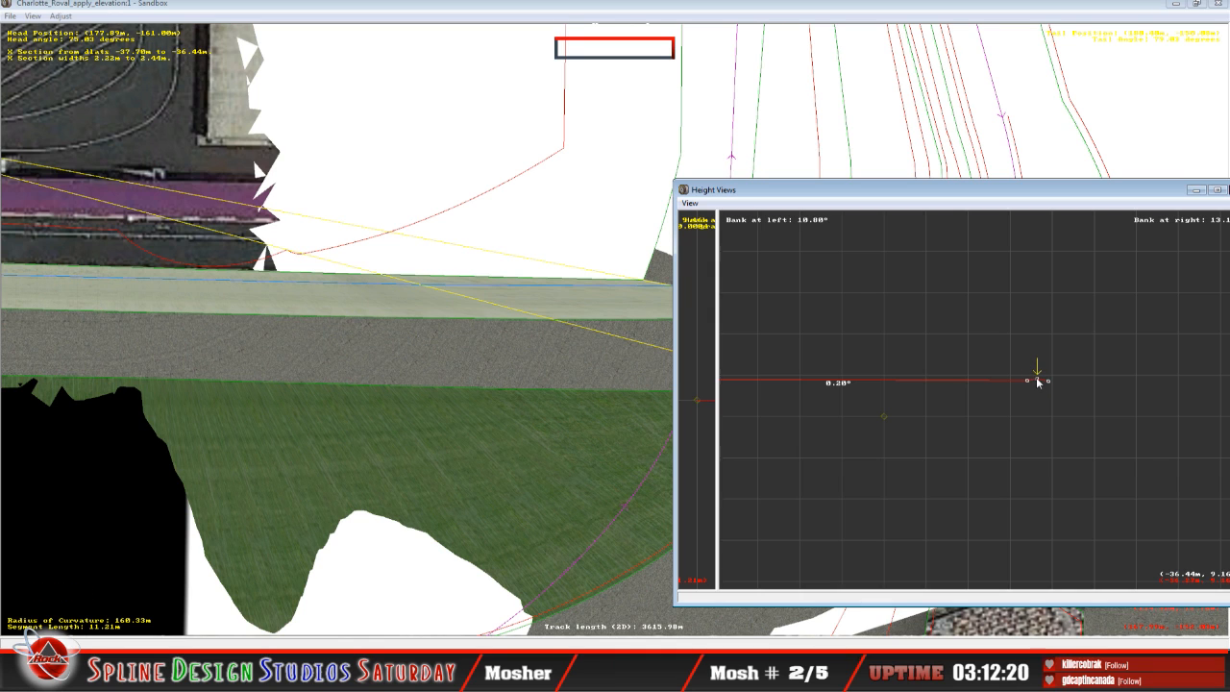
pyautogui.press('Right')
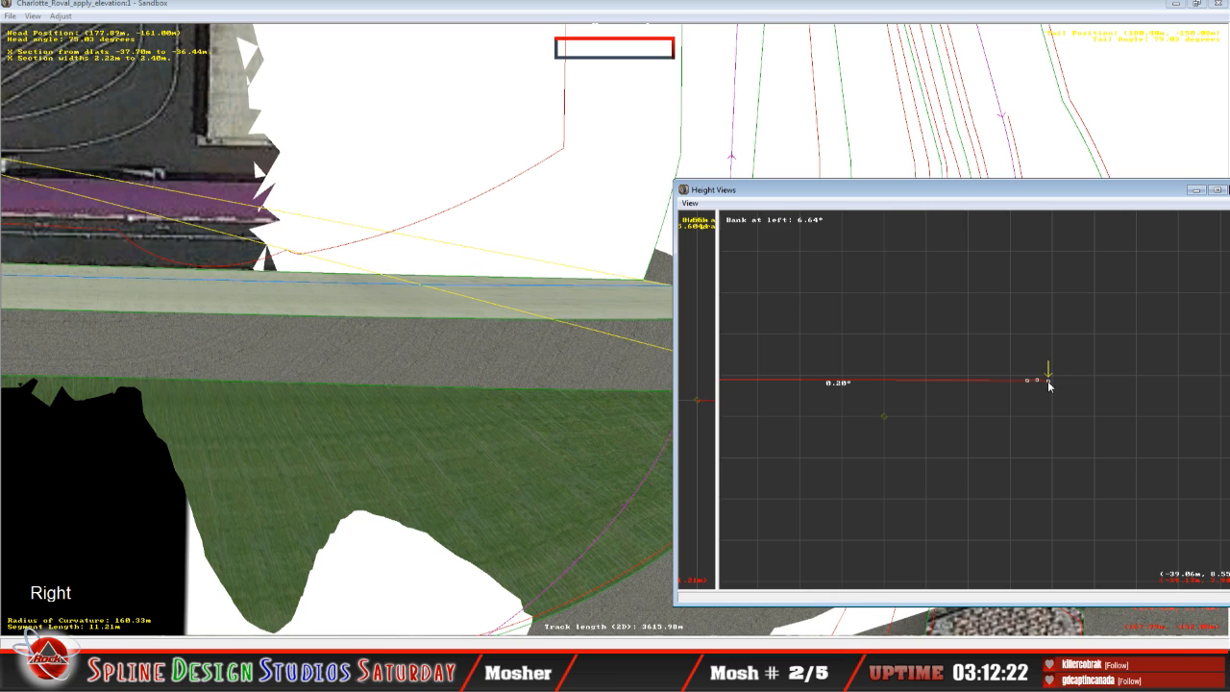
pyautogui.click(1047, 383)
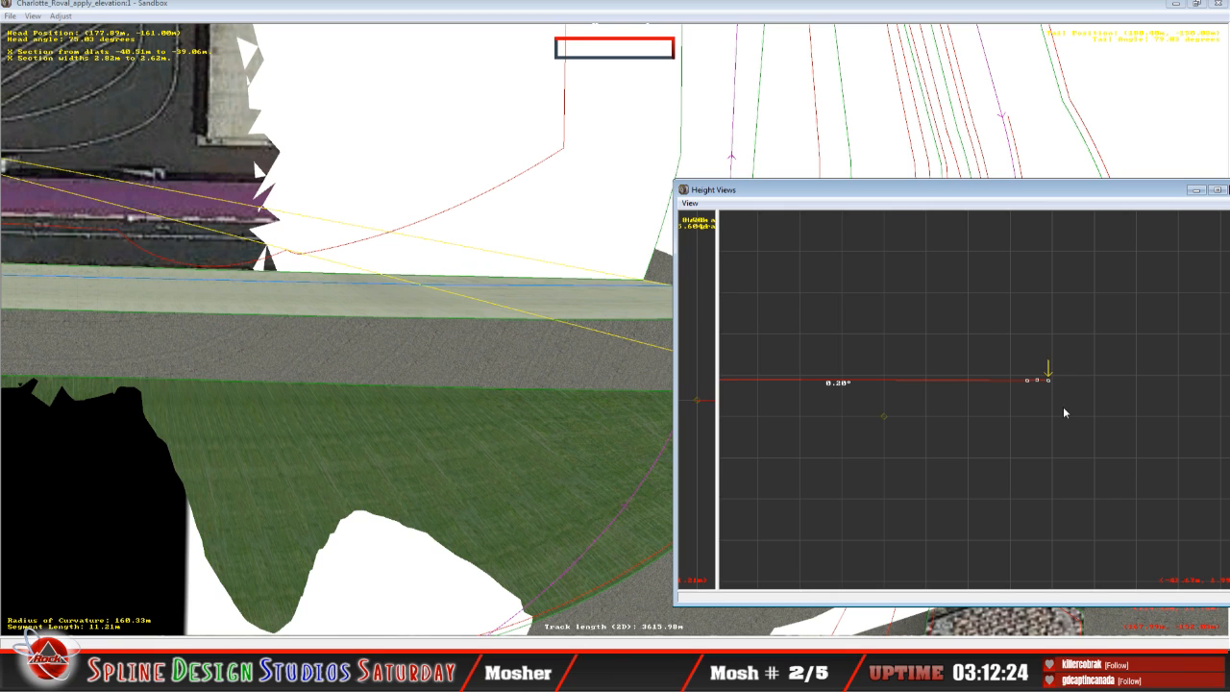
# Step: Adjust the inside-curve end point of the next segment, 23.08 m long, to a 0.19° bank, using the 11.21 m segment for comparison
pyautogui.press('Up')
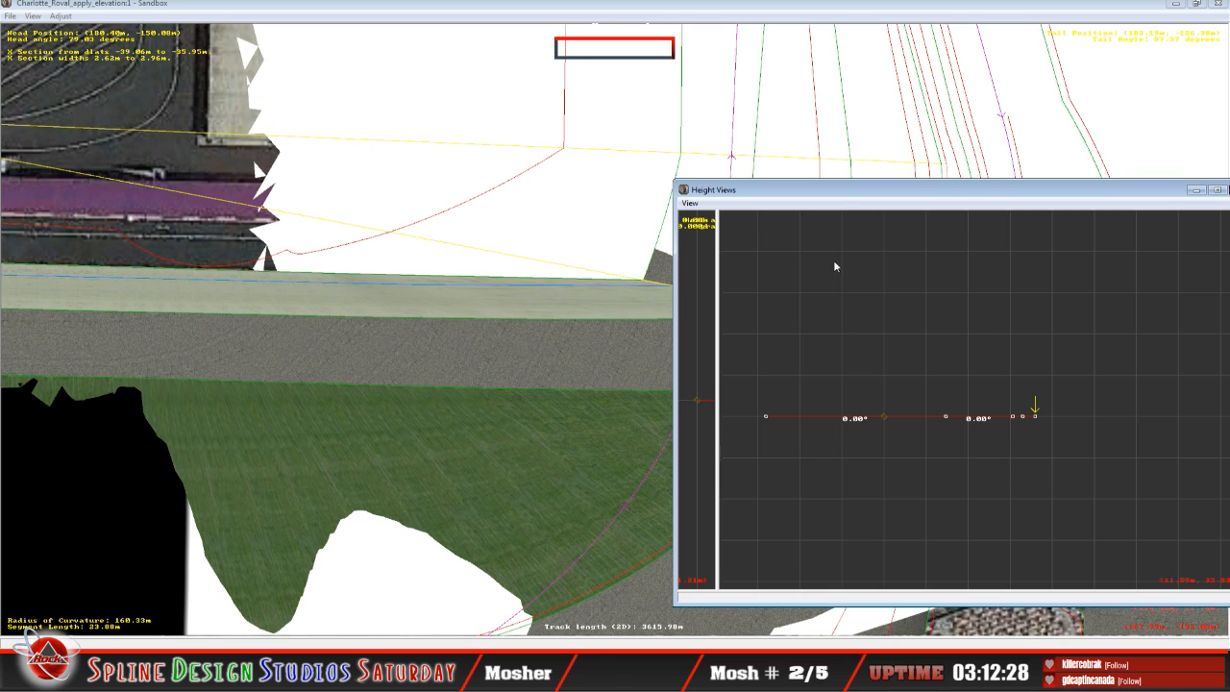
pyautogui.moveTo(837, 198); pyautogui.dragTo(637, 315)
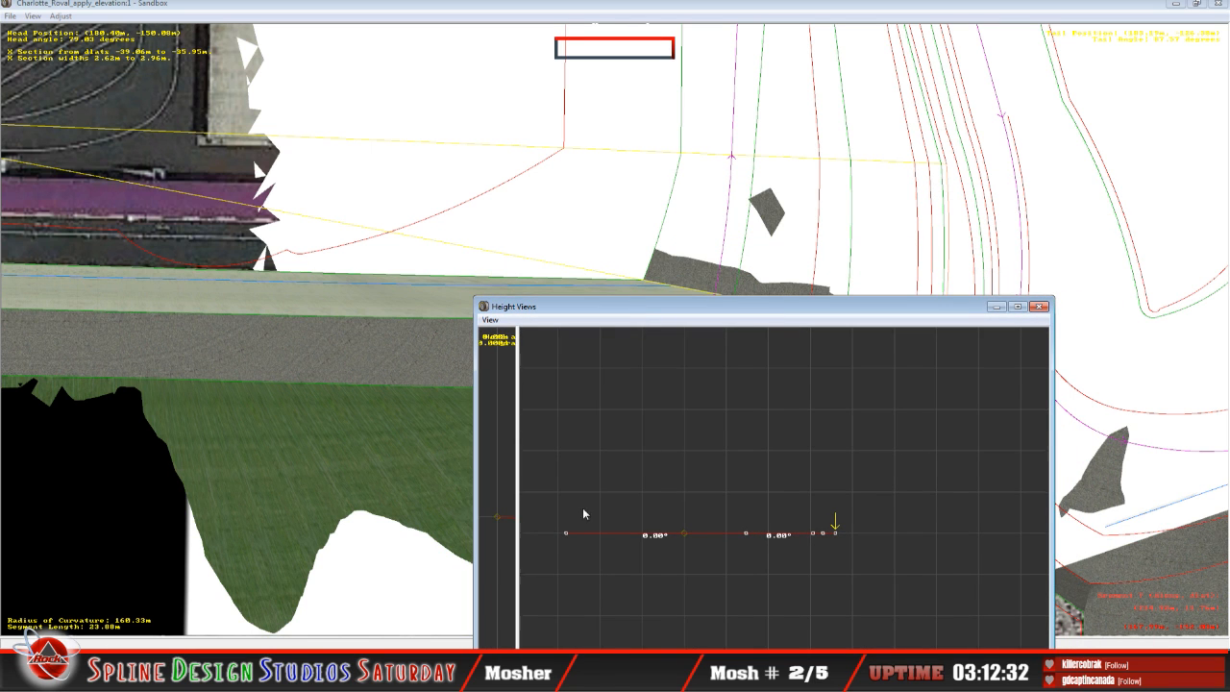
pyautogui.click(565, 535)
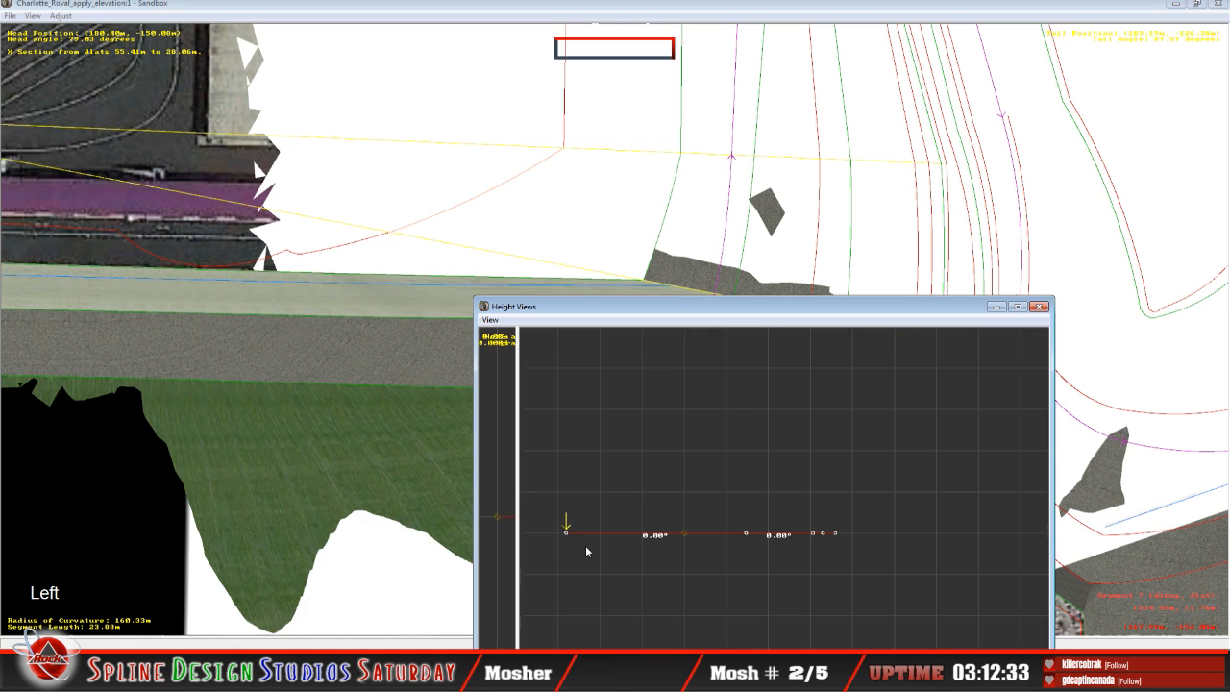
pyautogui.press('Down')
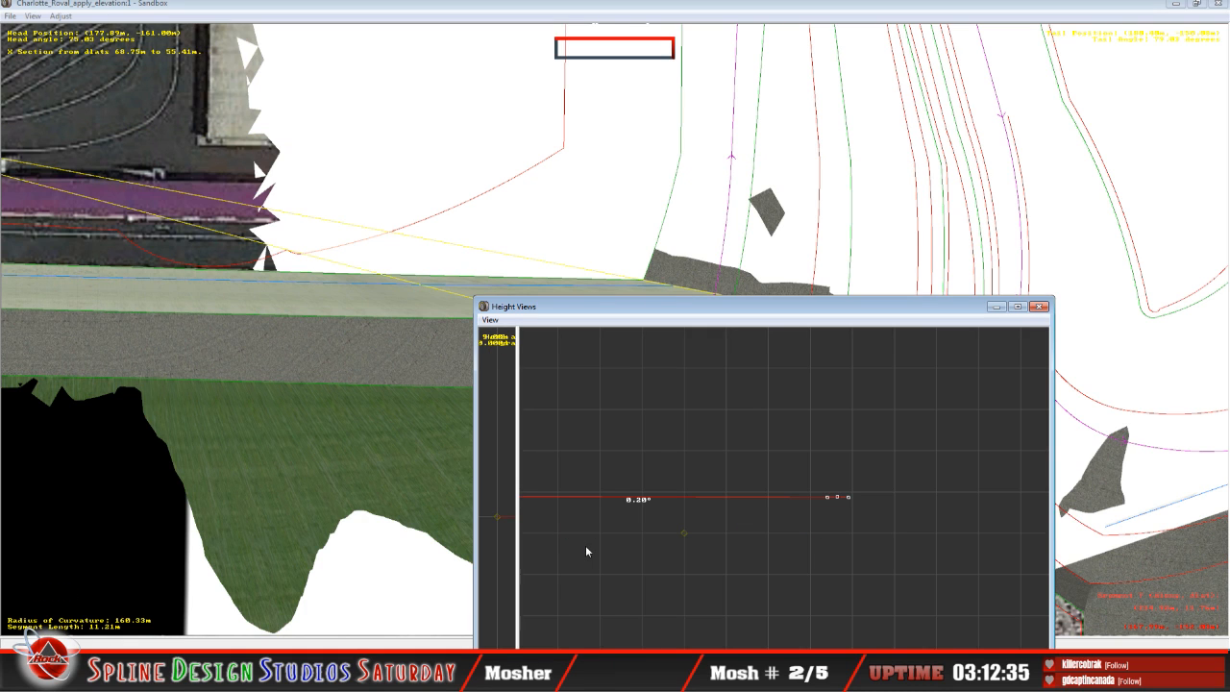
pyautogui.press('c')
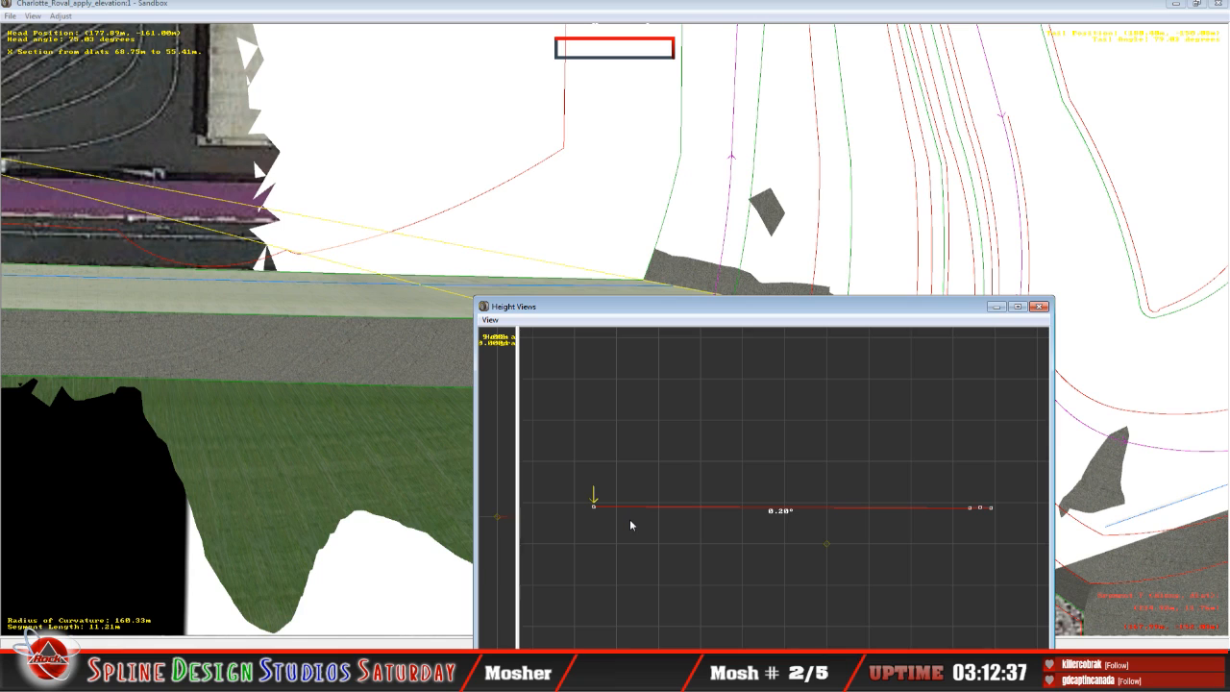
pyautogui.press('Up')
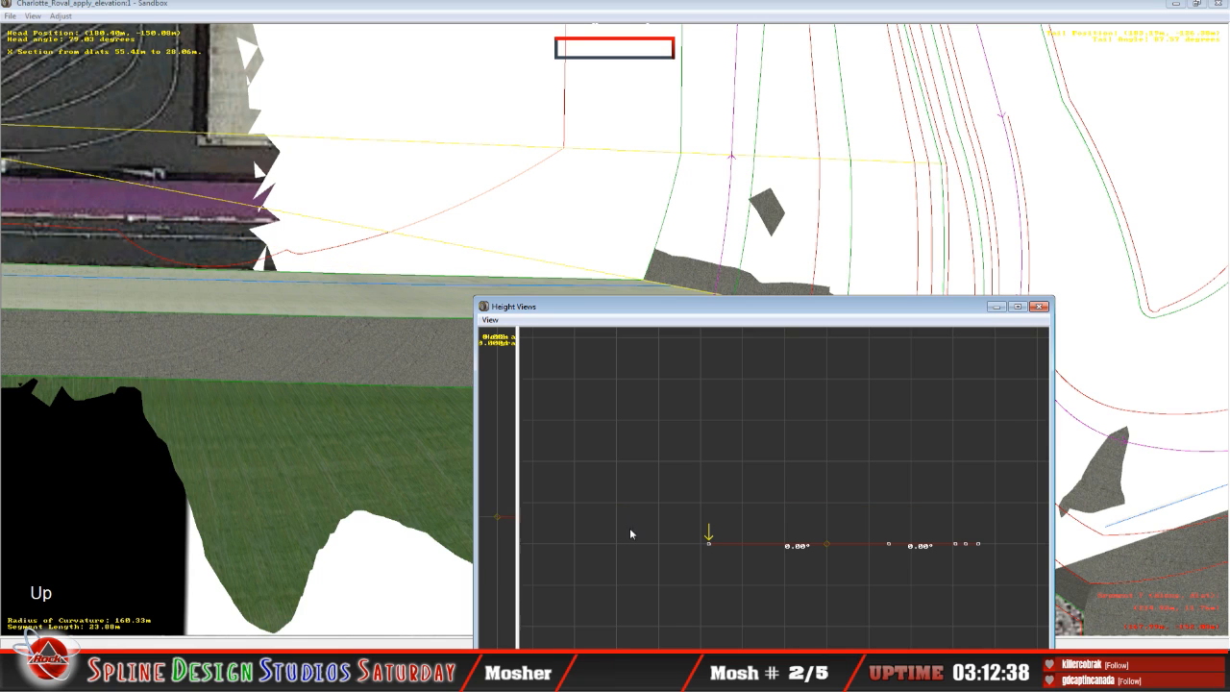
pyautogui.click(709, 547)
pyautogui.moveTo(709, 540)
pyautogui.mouseDown()
pyautogui.moveTo(709, 521)
pyautogui.moveTo(709, 574)
pyautogui.moveTo(698, 545)
pyautogui.moveTo(721, 542)
pyautogui.mouseUp()
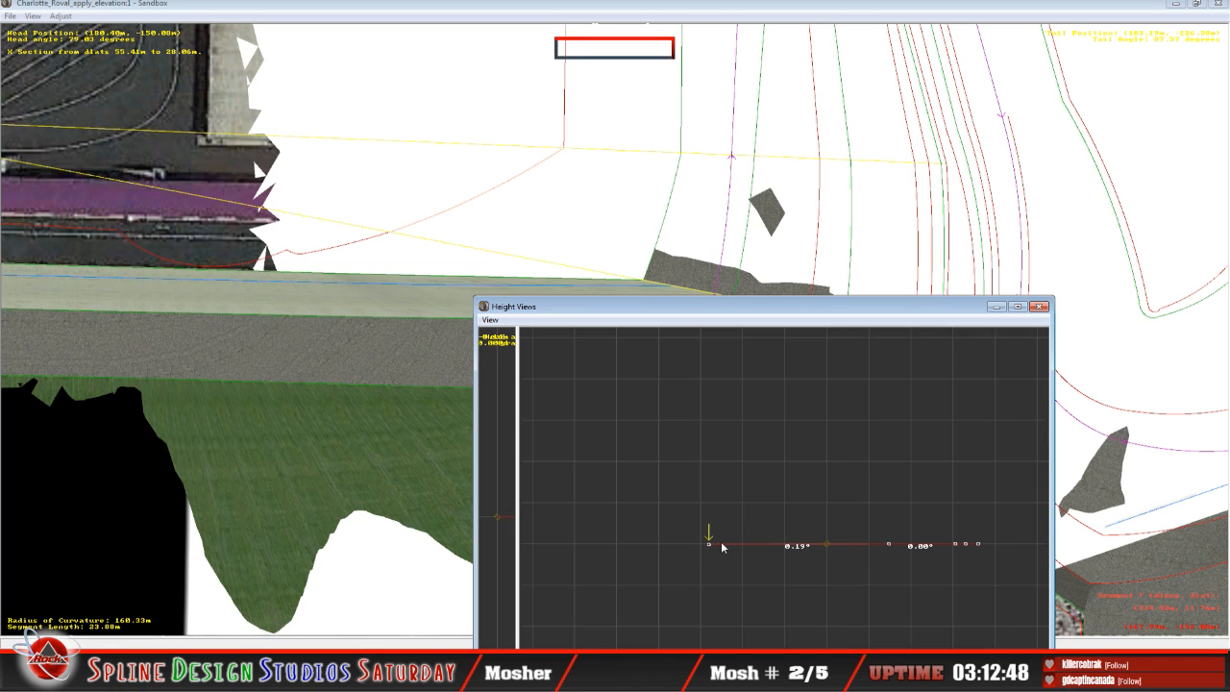
# Step: Compare the inside-curve end heights across the neighbouring 11.21 m and 28.08 m segments
pyautogui.press('Up')
pyautogui.press('Down')
pyautogui.press('Up')
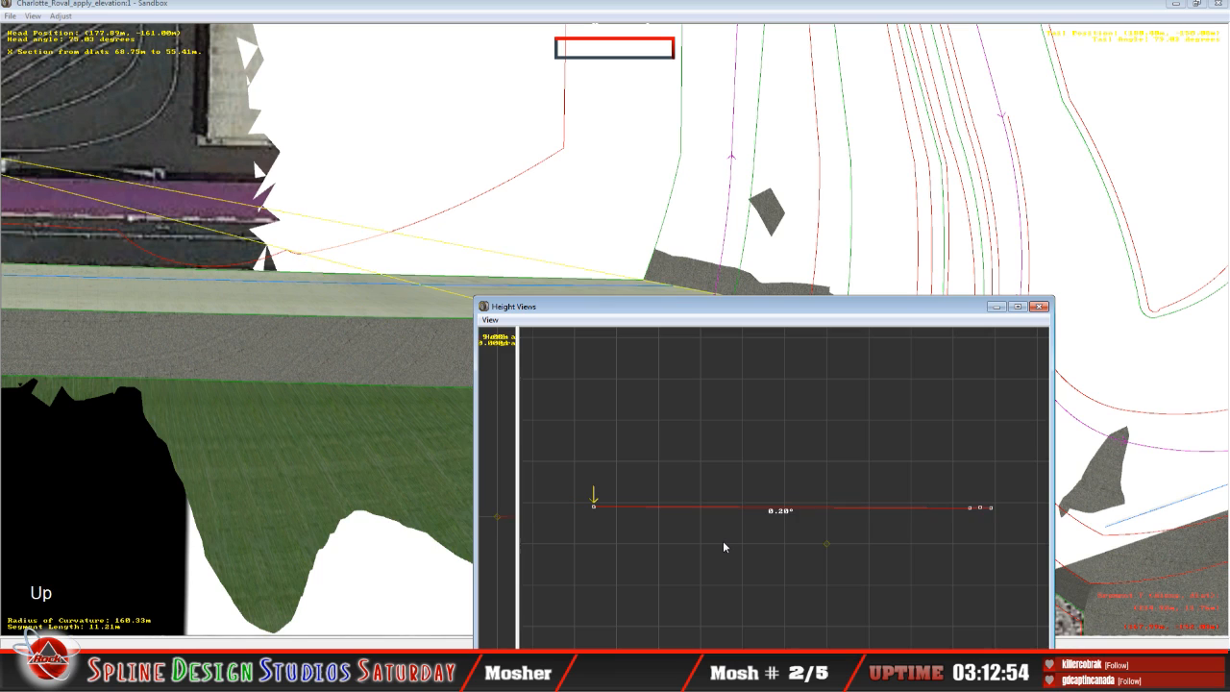
pyautogui.press('Down')
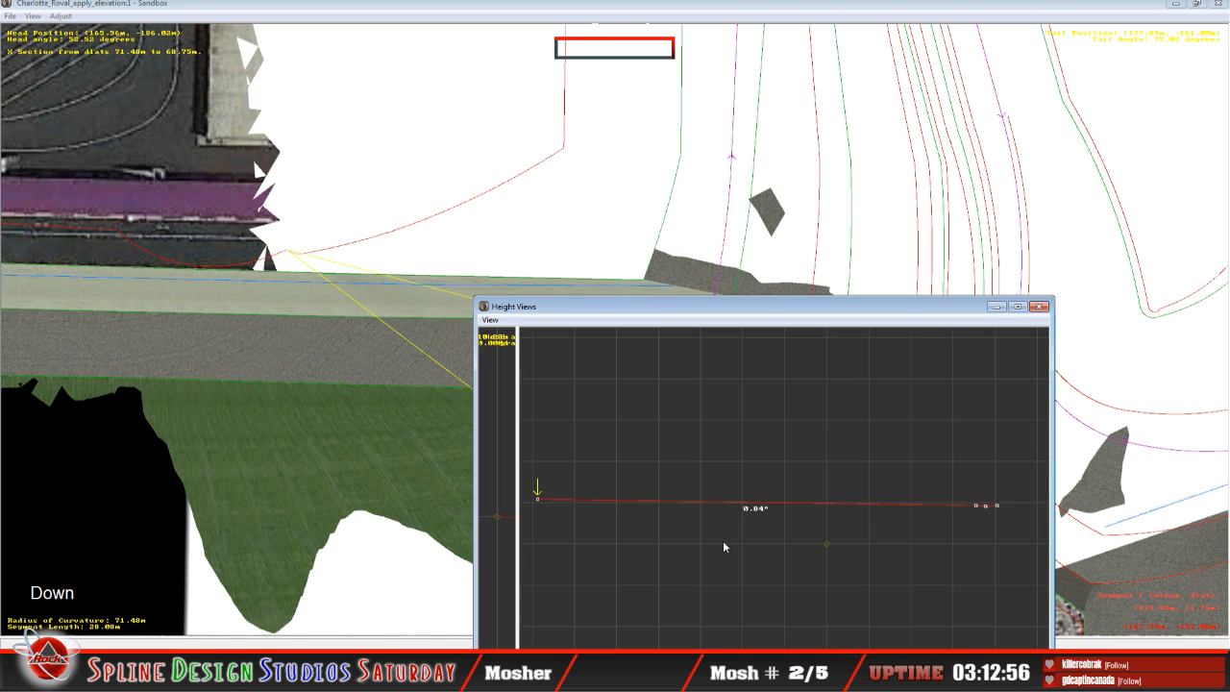
# Step: Set the inside-curve end point of the 28.08 m segment to a 0.25° bank, using the neighbouring 40.71 m segment for comparison
pyautogui.press('Down')
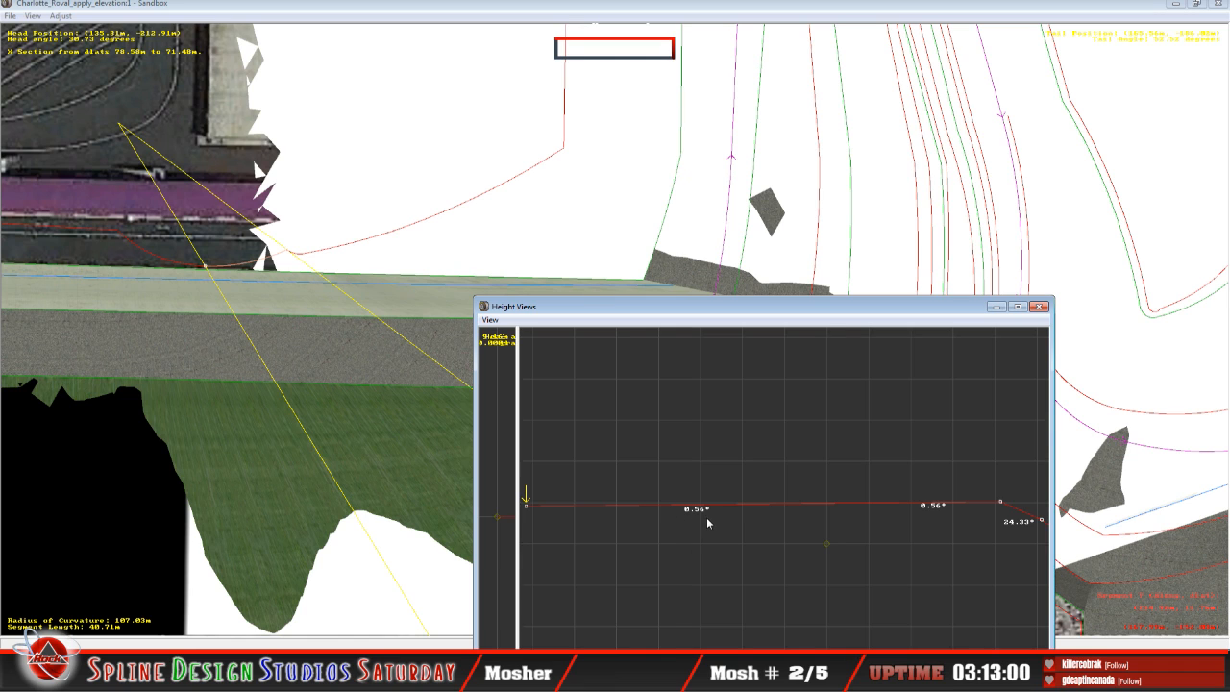
pyautogui.press('Up')
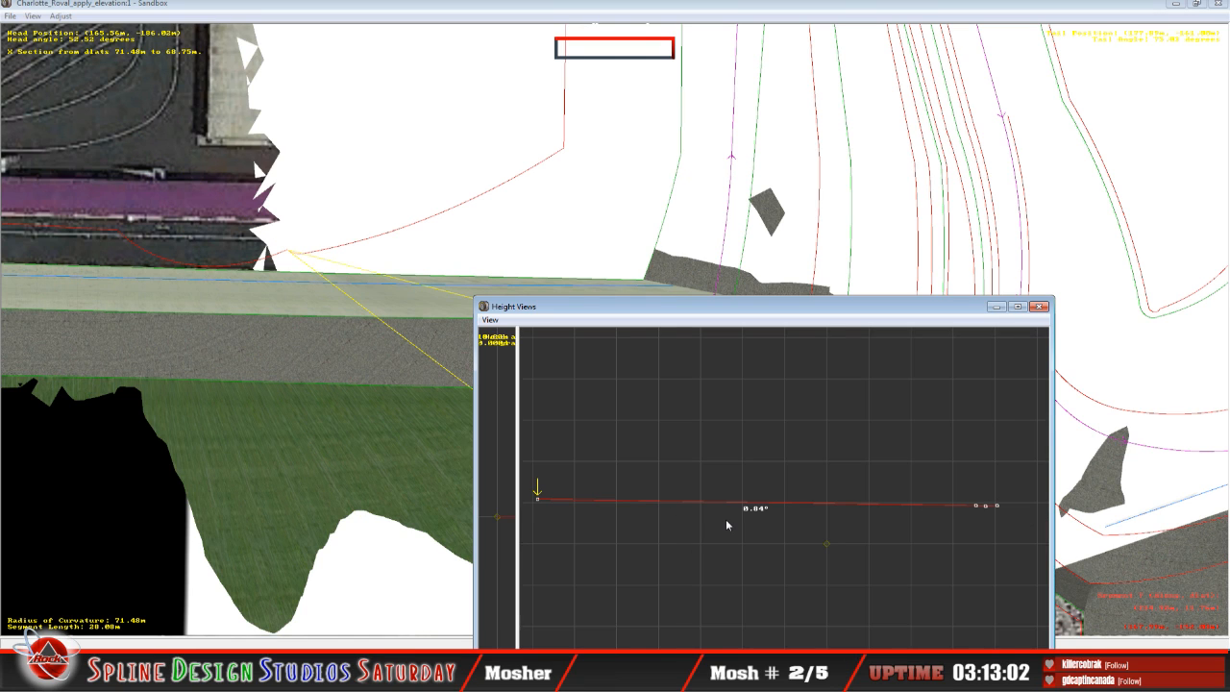
pyautogui.click(538, 501)
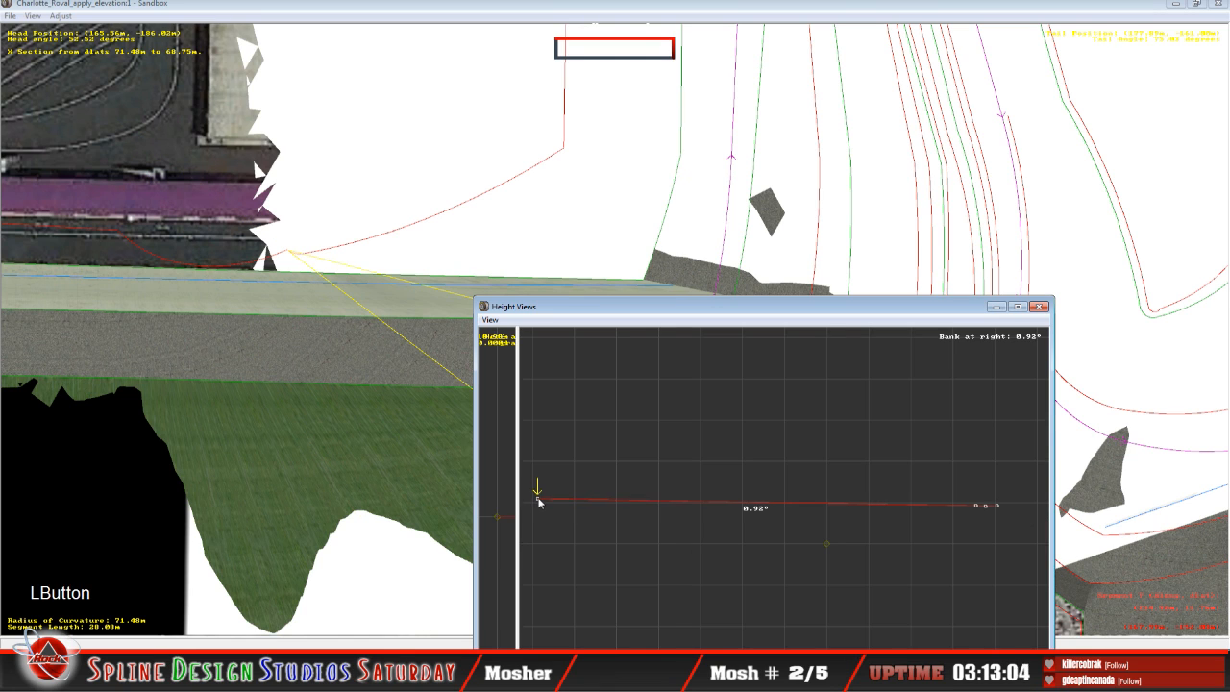
pyautogui.moveTo(539, 500); pyautogui.dragTo(540, 508)
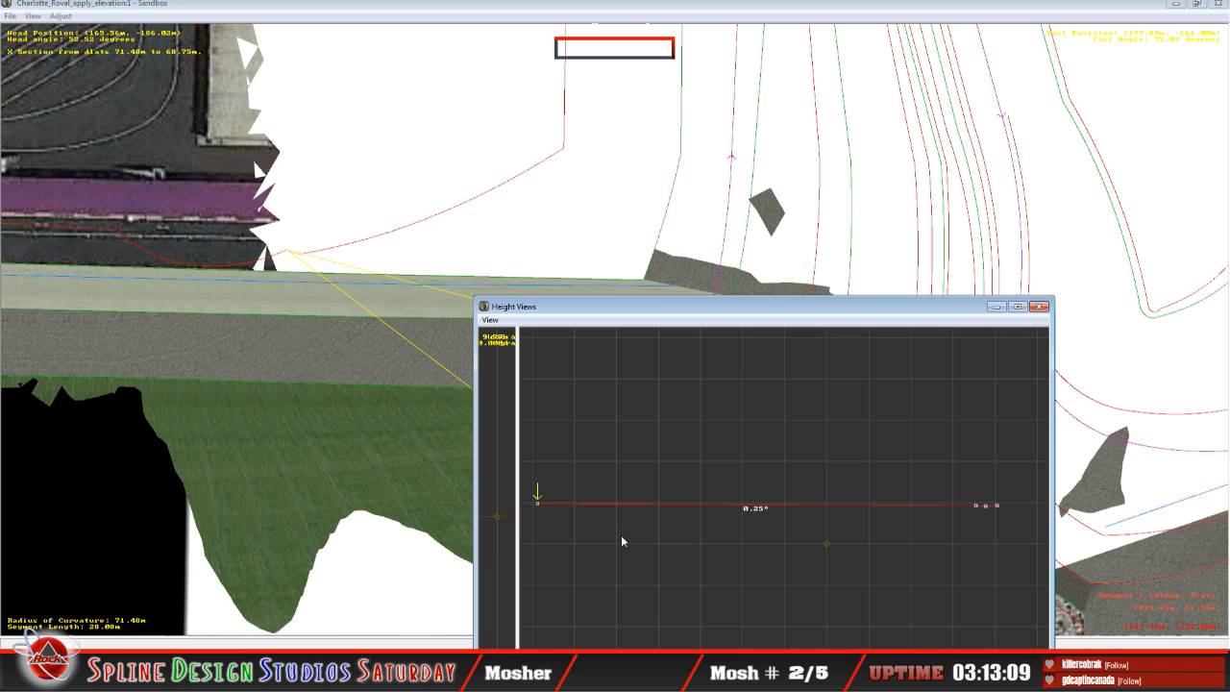
# Step: Examine the terrain along the 40.71 m segment from above and in the camera's Slew Mode, following the grass and asphalt from curve to straight
pyautogui.press('Down')
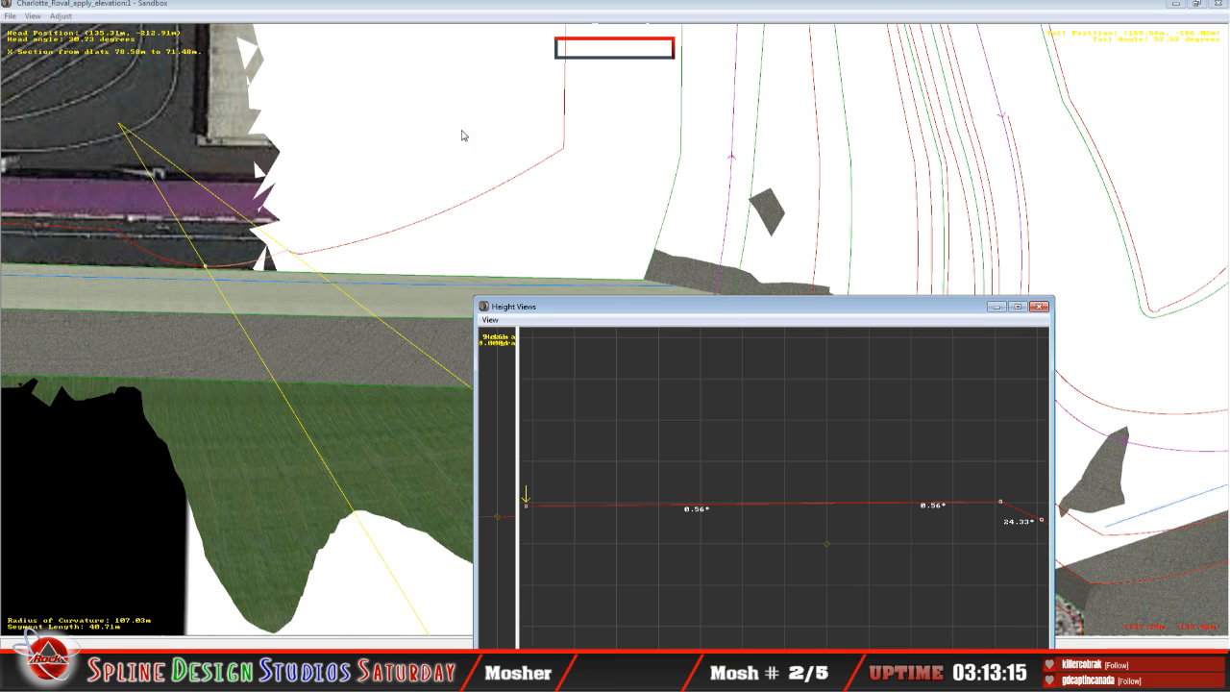
pyautogui.click(486, 31)
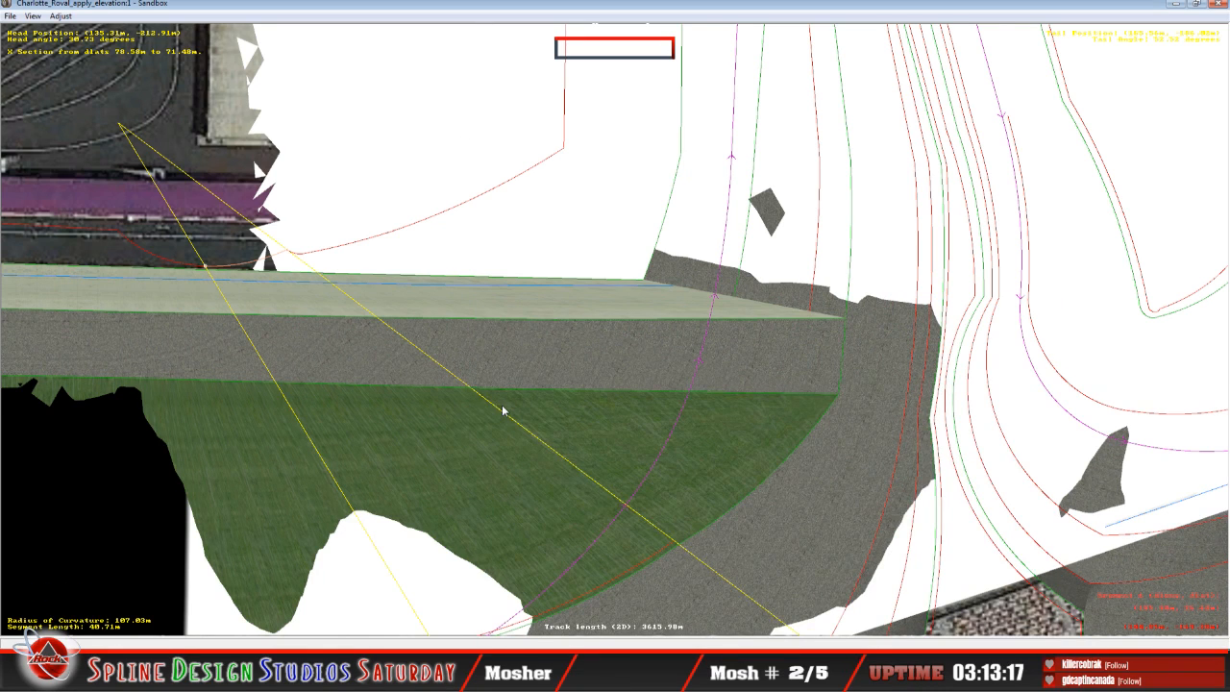
pyautogui.press('x')
pyautogui.press('x')
pyautogui.press('x')
pyautogui.press('x')
pyautogui.press('x')
pyautogui.press('x')
pyautogui.press('x')
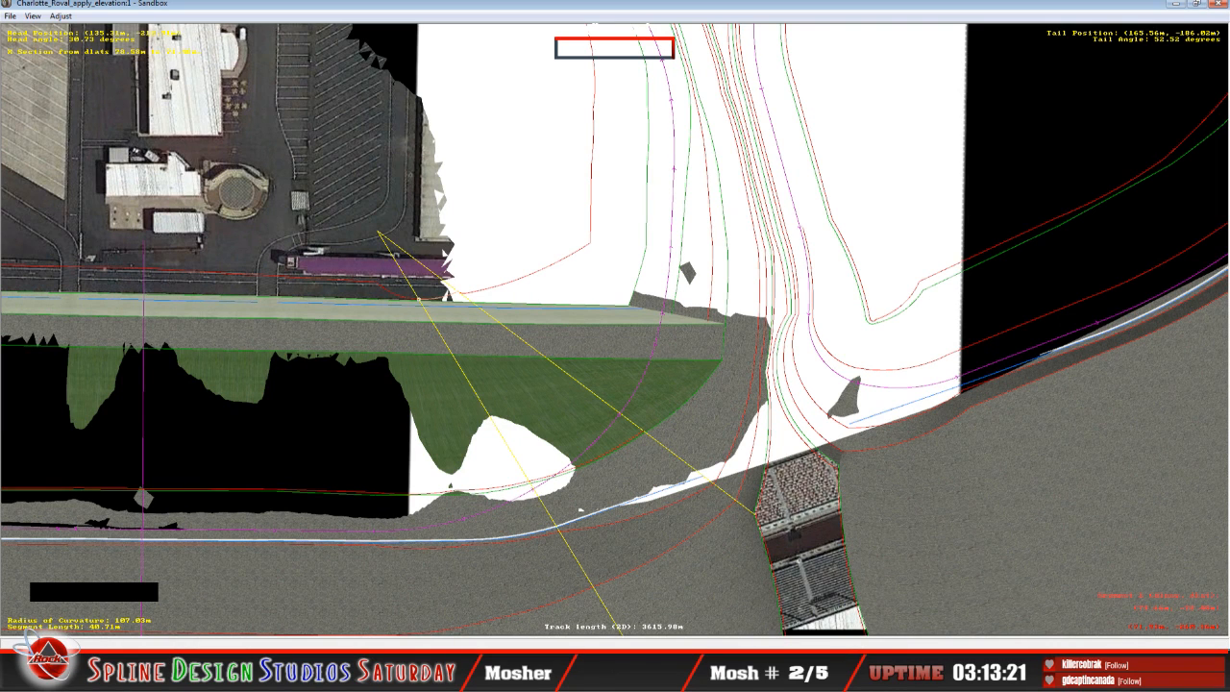
pyautogui.click(336, 673)
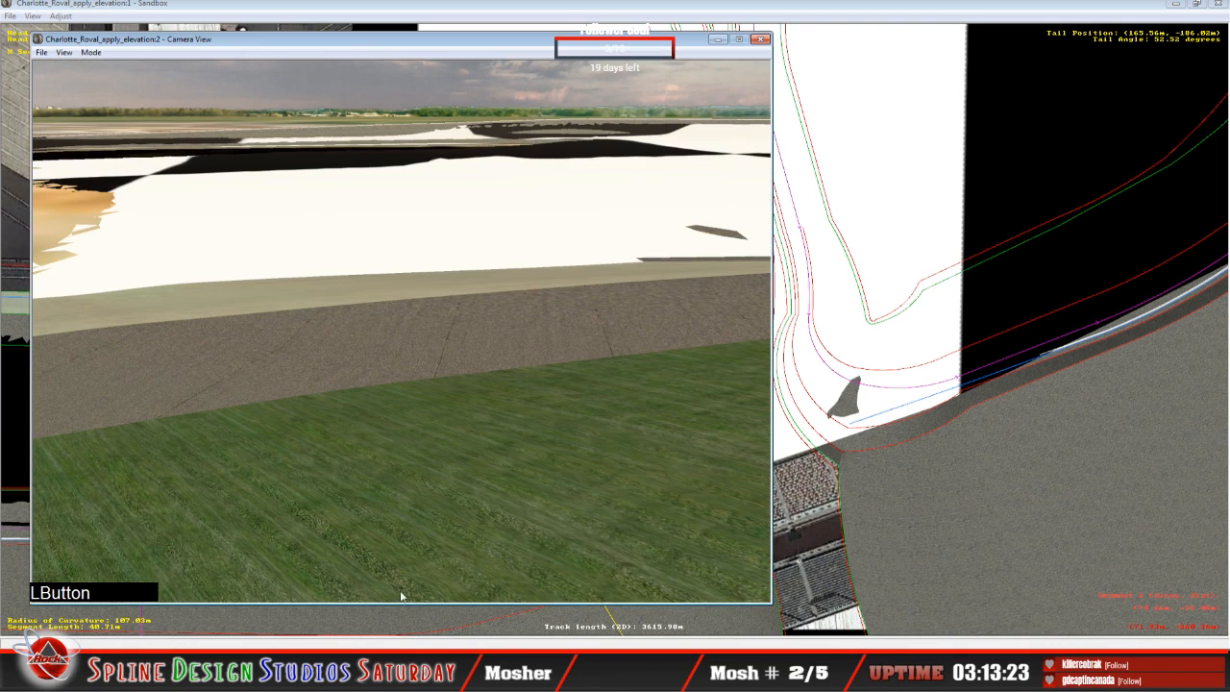
pyautogui.click(91, 55)
pyautogui.click(124, 80)
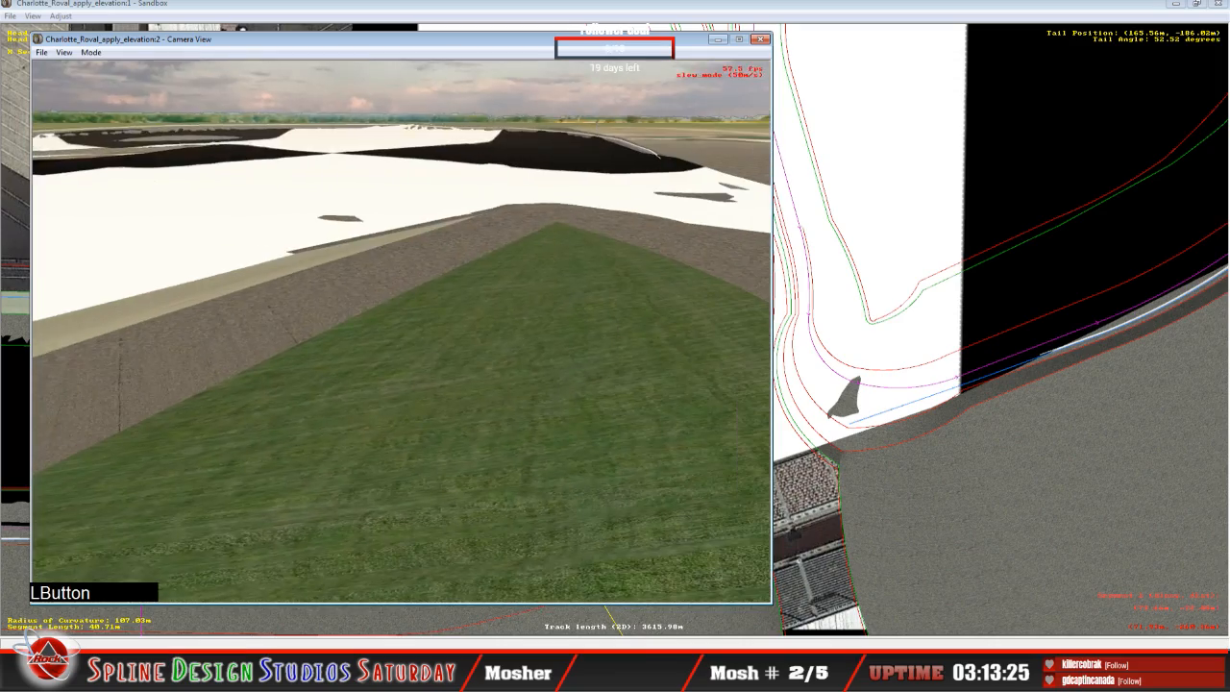
pyautogui.rightClick(402, 332)
pyautogui.moveTo(402, 332); pyautogui.dragTo(419, 332, button='right')
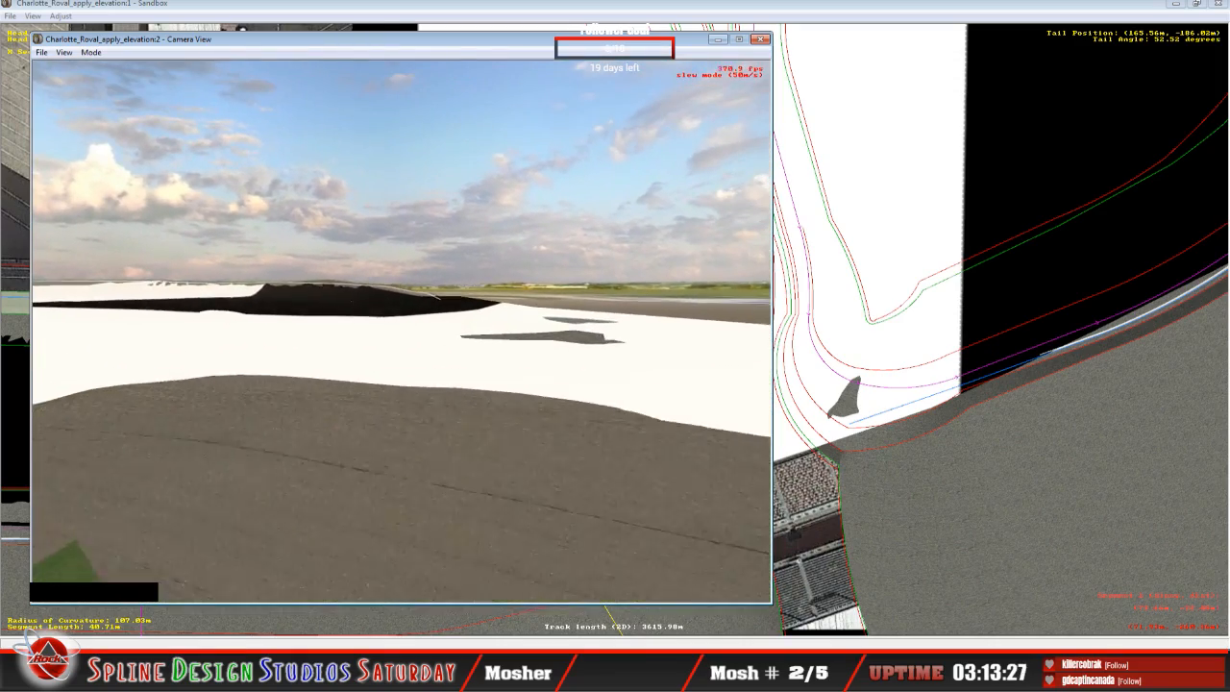
pyautogui.moveTo(419, 332); pyautogui.dragTo(240, 332)
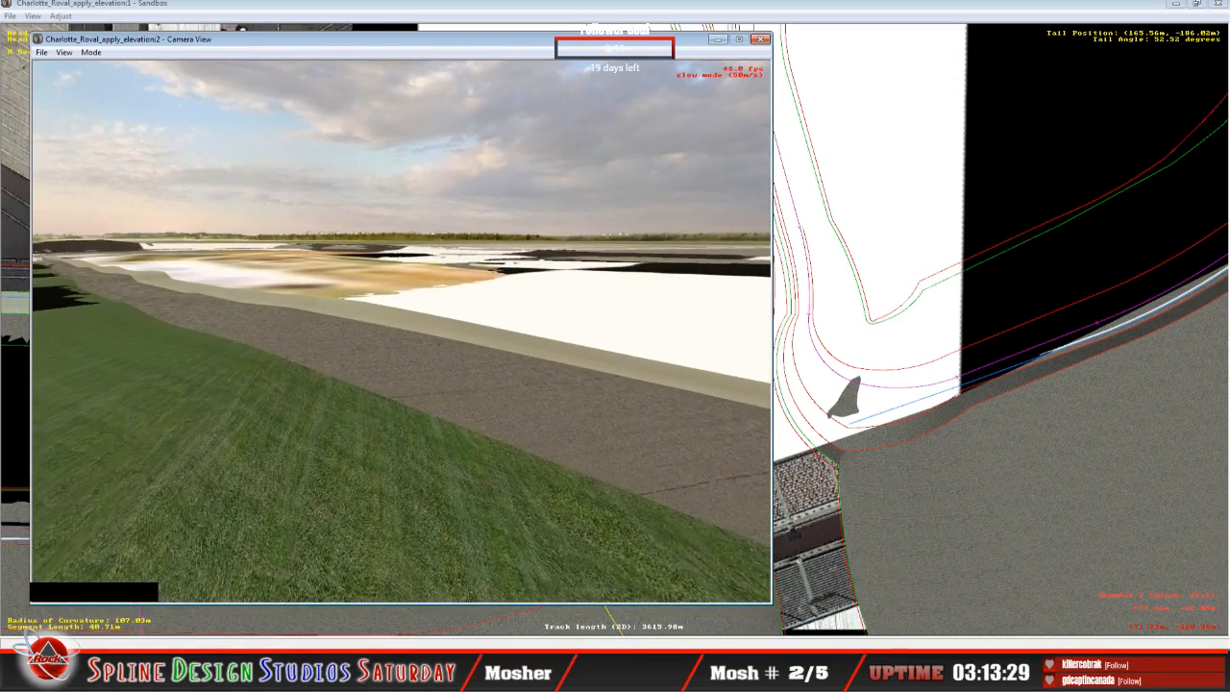
pyautogui.moveTo(402, 332); pyautogui.dragTo(336, 331, button='right')
pyautogui.moveTo(337, 331); pyautogui.dragTo(415, 335)
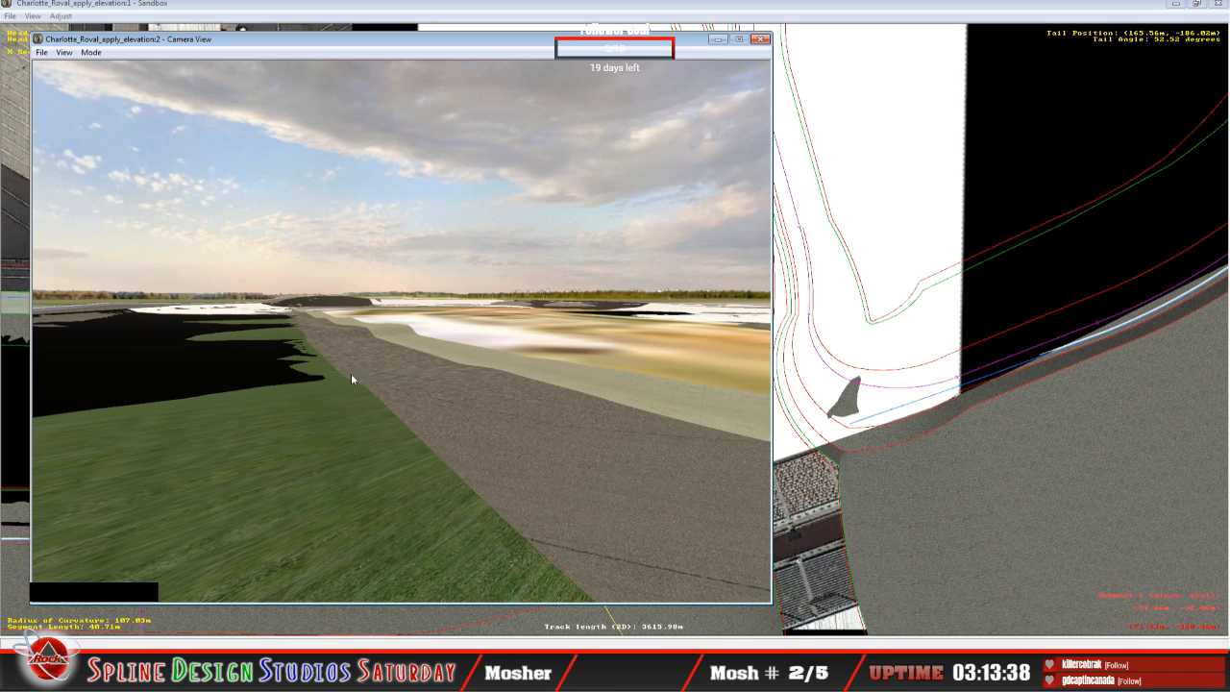
# Step: Place the Height Views window beside the camera view and compare the cross-sections of the 40.71 m, 26.48 m and 34.66 m segments
pyautogui.moveTo(377, 447); pyautogui.dragTo(348, 629)
pyautogui.click(337, 615)
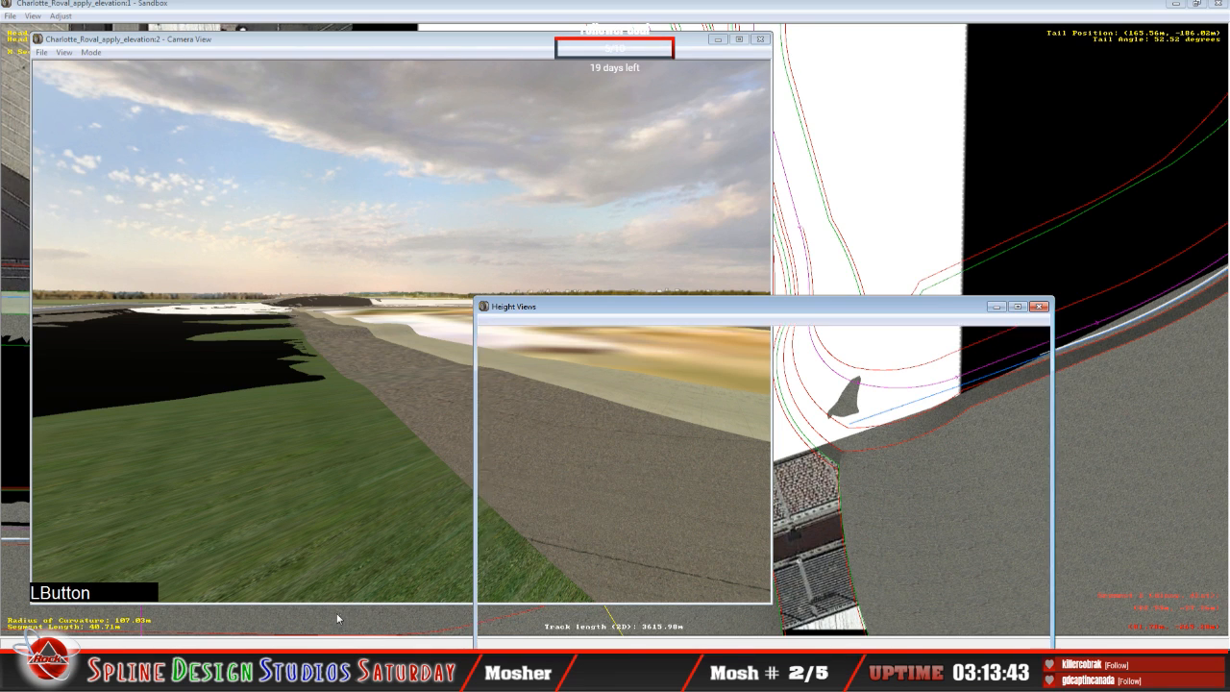
pyautogui.moveTo(786, 307); pyautogui.dragTo(867, 144)
pyautogui.click(799, 144)
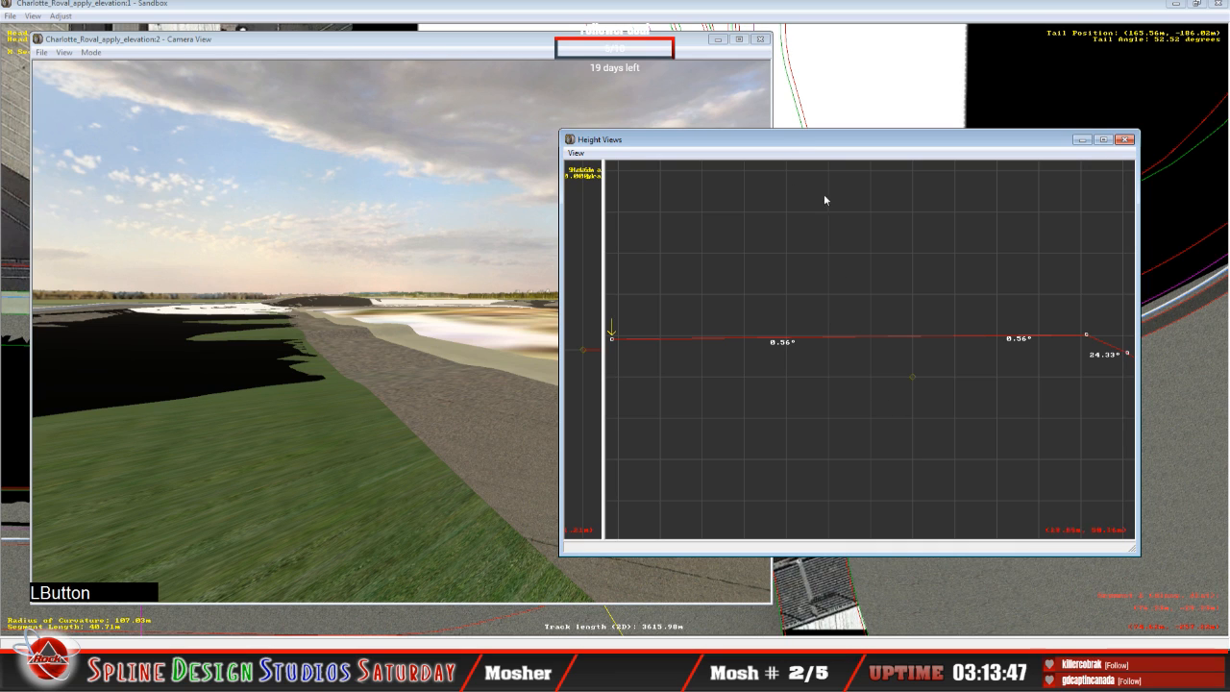
pyautogui.press('c')
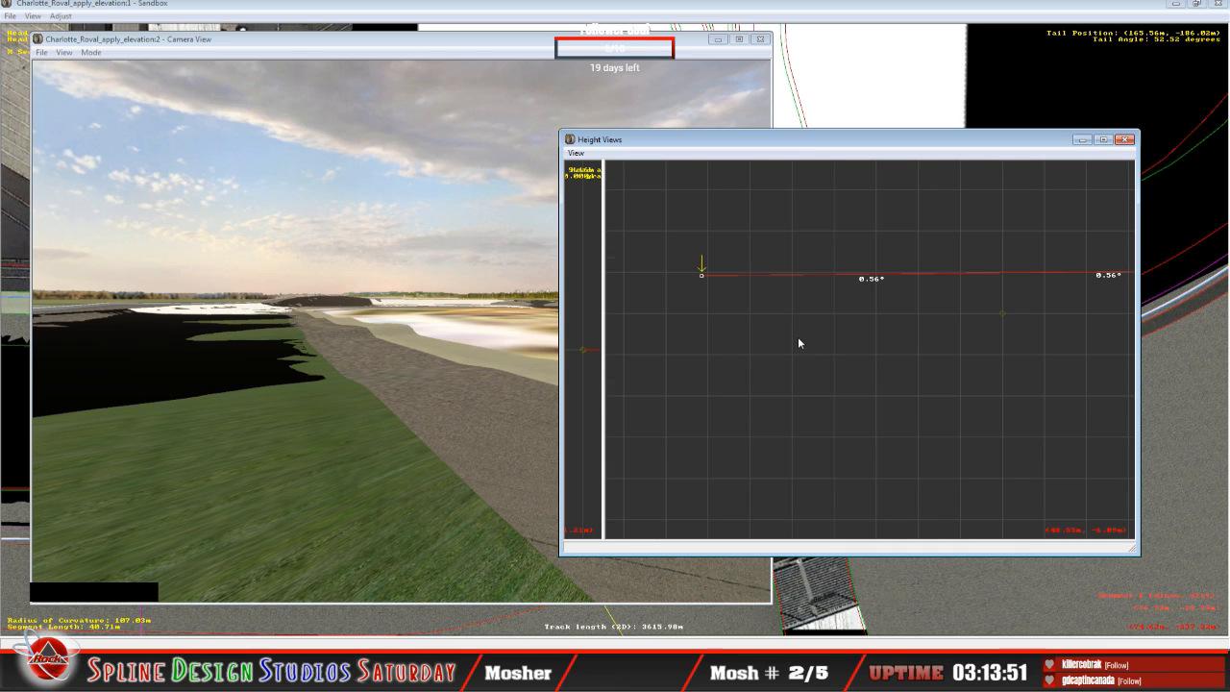
pyautogui.press('Down')
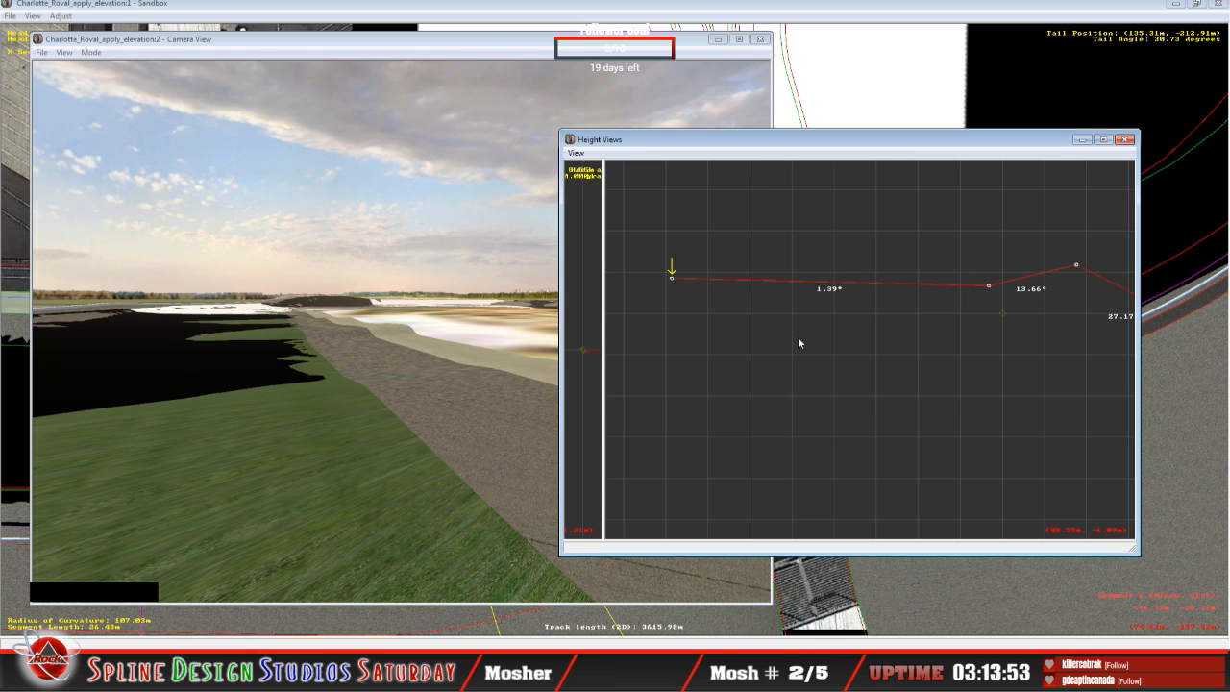
pyautogui.press('Down')
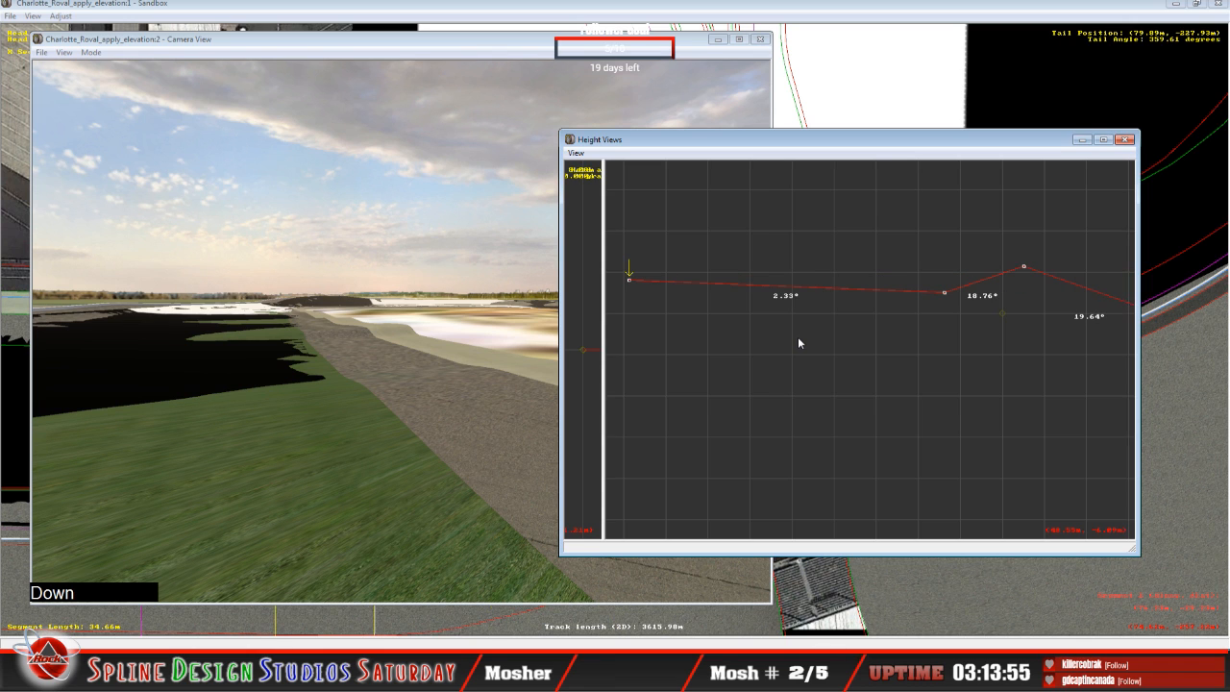
# Step: Select the 39.72 m segment in the overhead view and inspect the gaps along its grass edge in Slew Mode
pyautogui.click(923, 13)
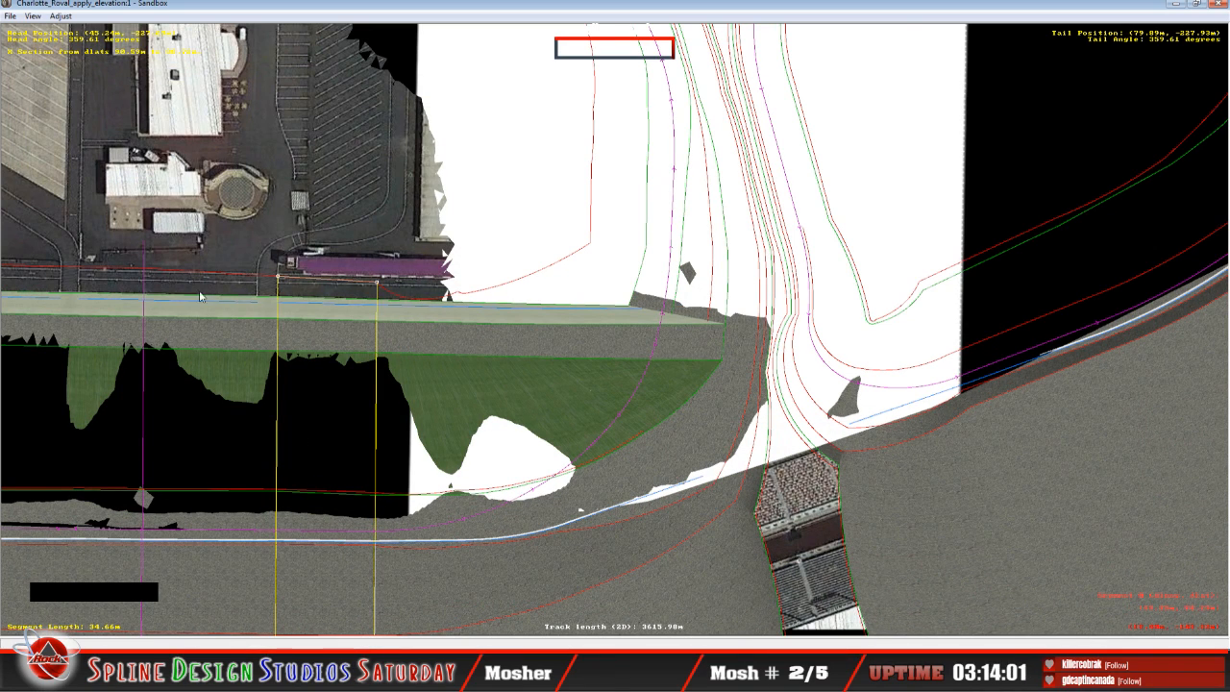
pyautogui.click(167, 276)
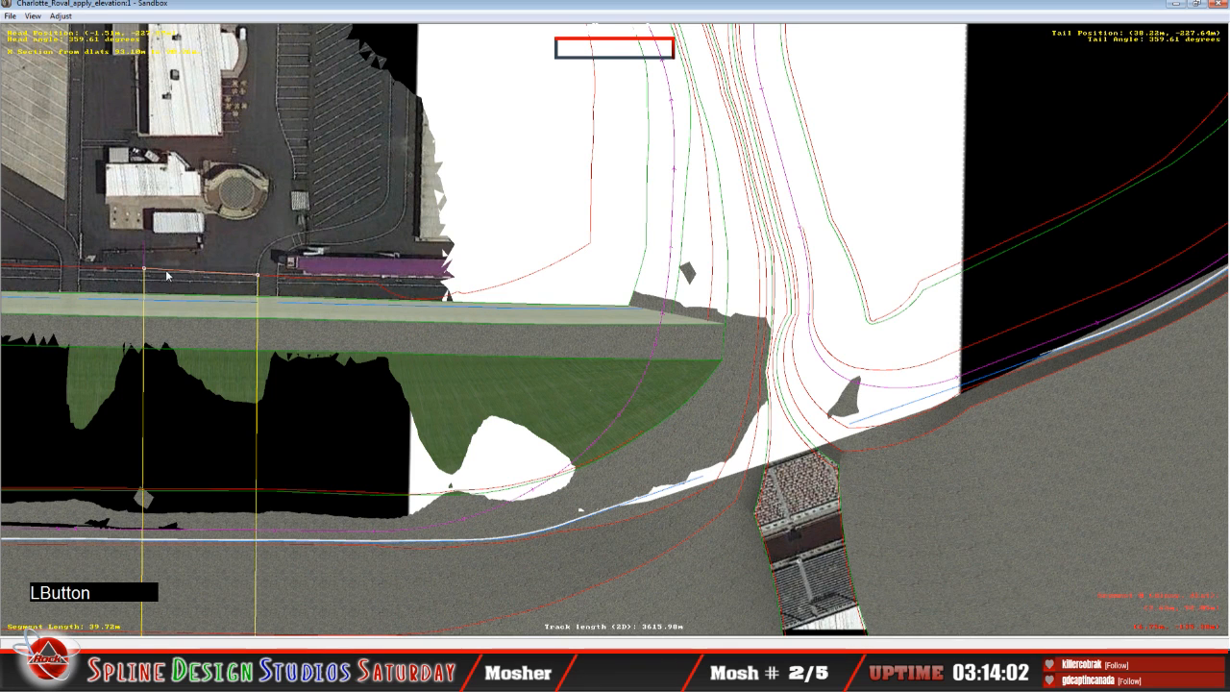
pyautogui.click(387, 609)
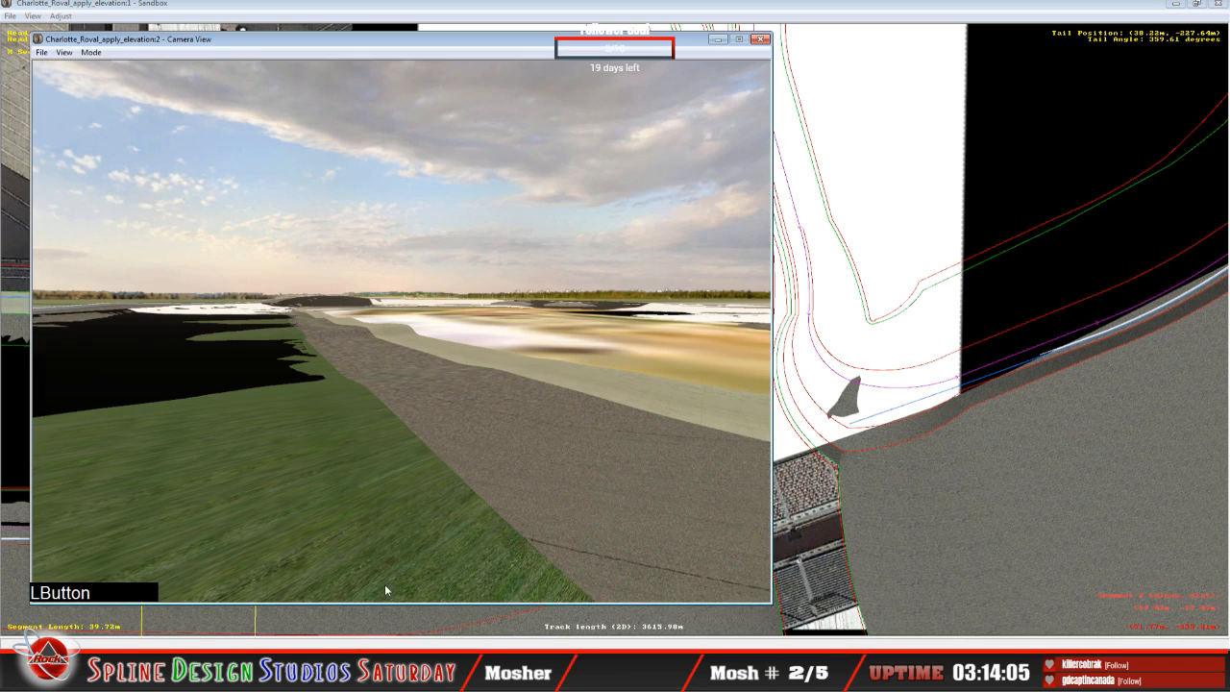
pyautogui.click(91, 52)
pyautogui.click(123, 80)
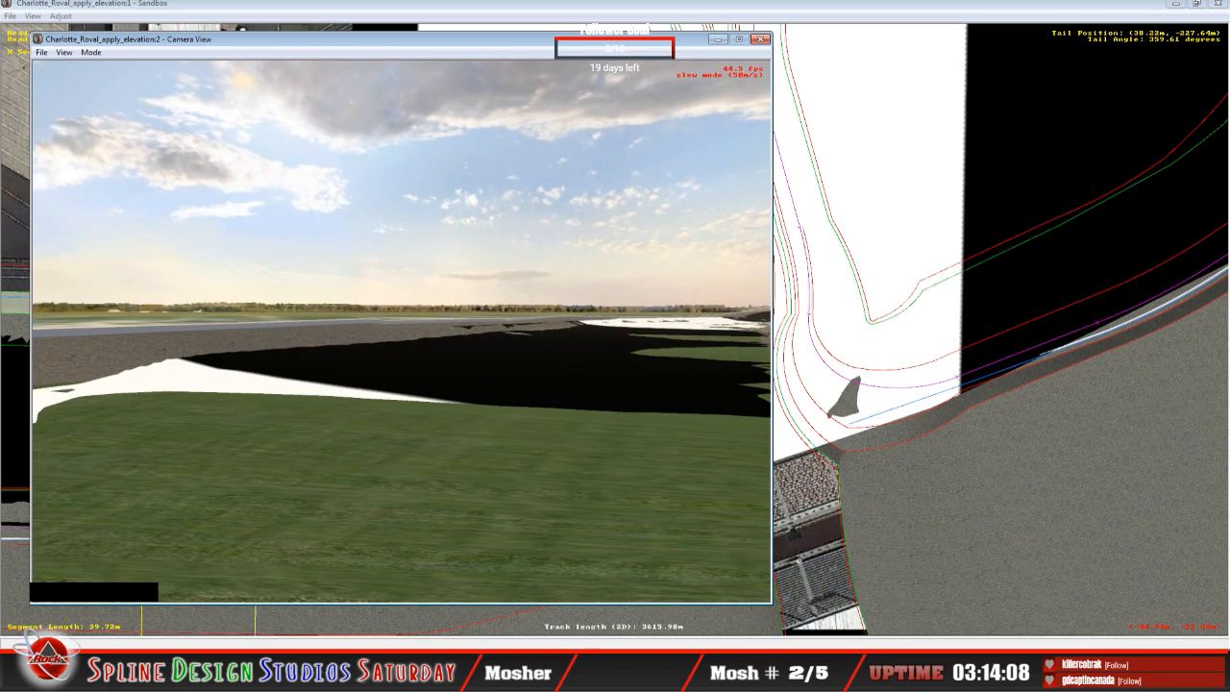
pyautogui.moveTo(402, 332); pyautogui.dragTo(481, 336, button='right')
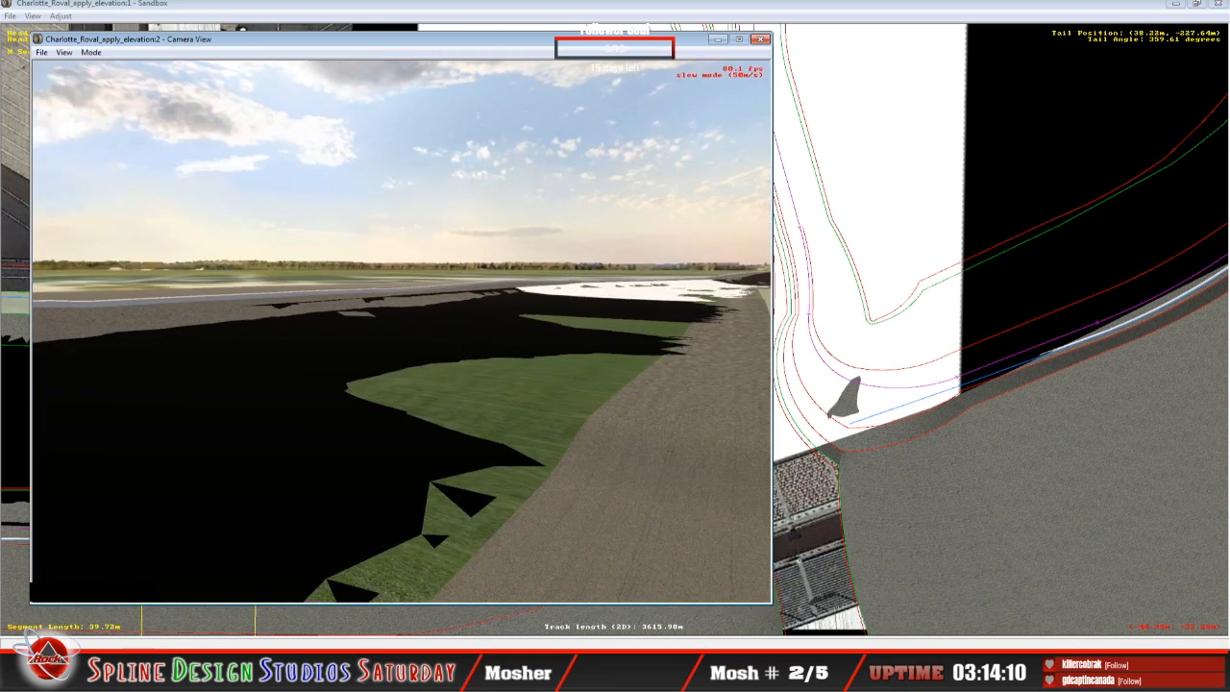
pyautogui.moveTo(402, 331); pyautogui.dragTo(510, 346)
pyautogui.rightClick(509, 346)
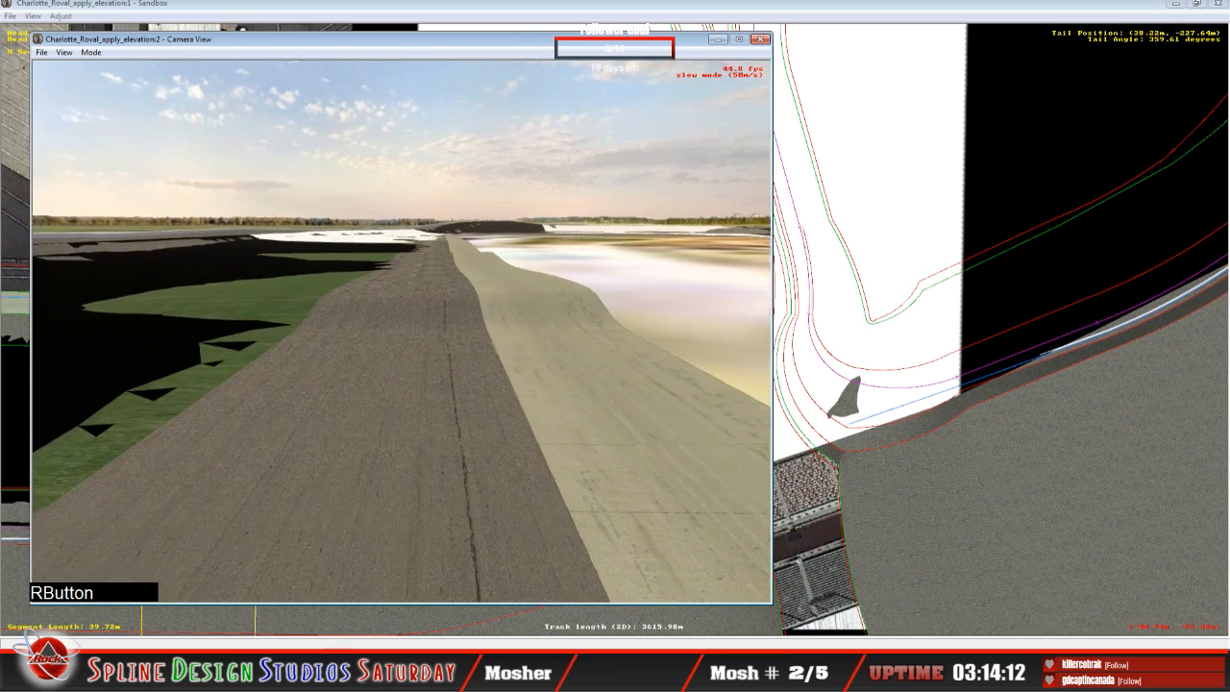
pyautogui.press('space')
pyautogui.click(904, 384)
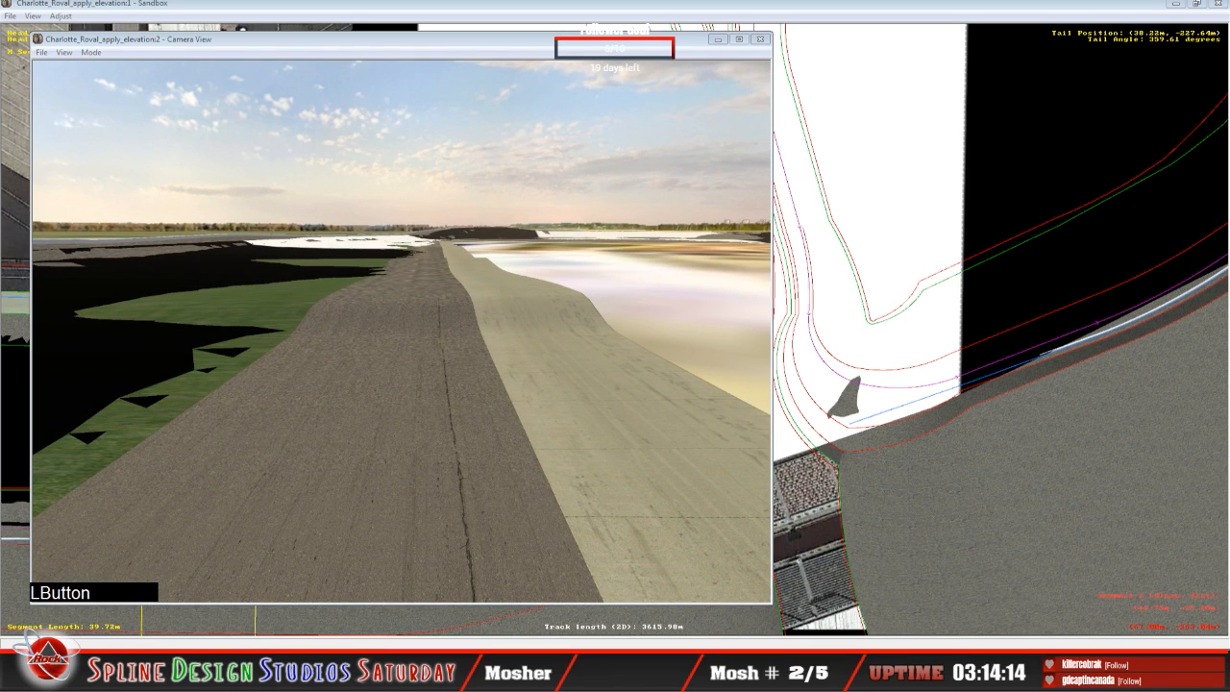
# Step: Adjust the 39.72 m segment's arrow-marked end point to a 1.49° bank and go on to the 22.82 m segment
pyautogui.click(335, 616)
pyautogui.moveTo(622, 279); pyautogui.dragTo(625, 286)
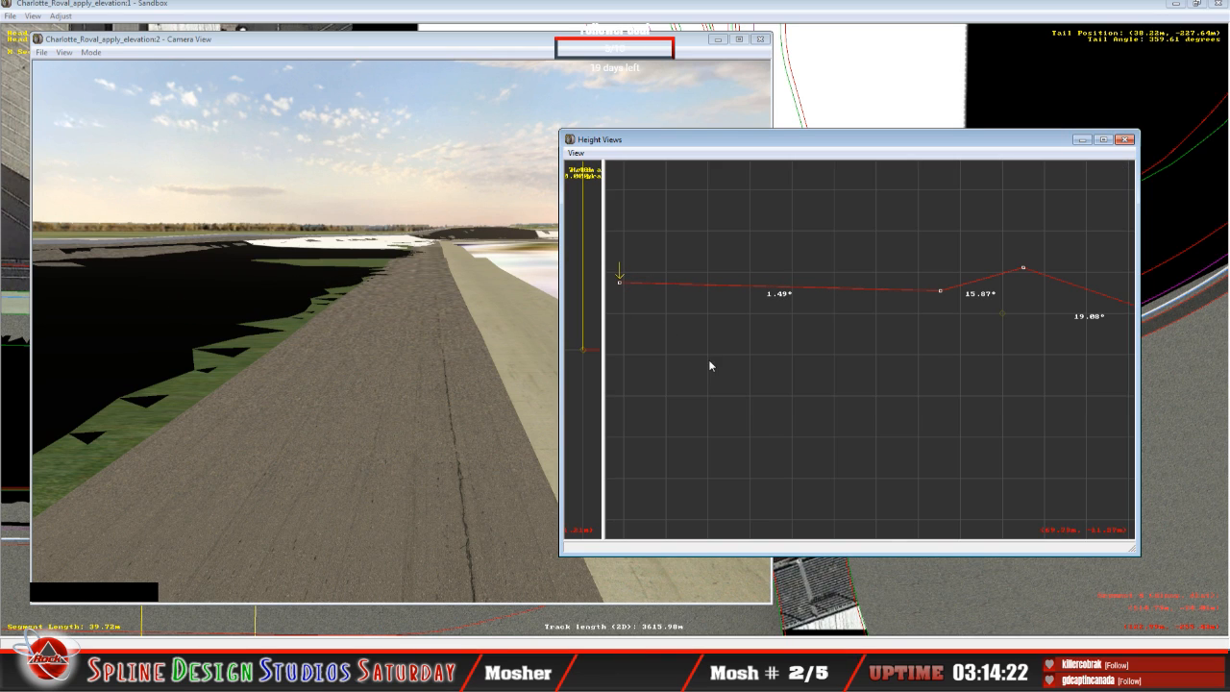
pyautogui.press('Down')
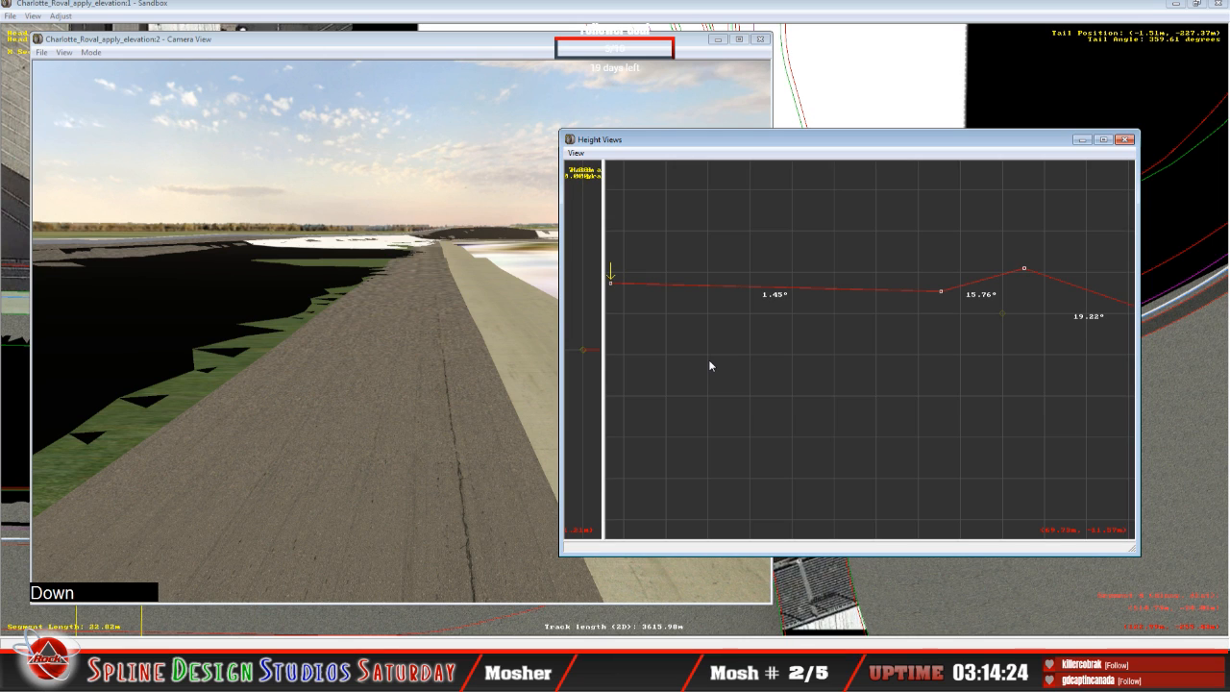
# Step: Inspect the grass edge beside the 22.82 m segment in Slew Mode and fine-tune the height of its arrow-marked end point
pyautogui.click(331, 384)
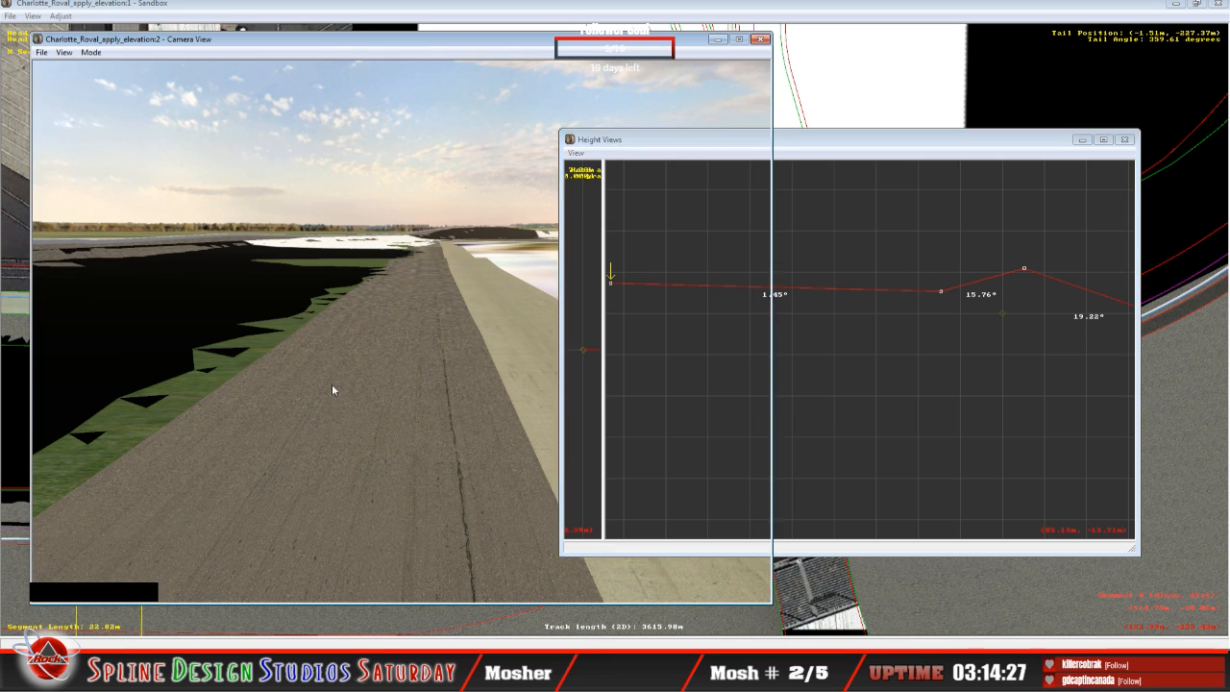
pyautogui.click(91, 53)
pyautogui.moveTo(109, 84); pyautogui.dragTo(226, 139, button='right')
pyautogui.moveTo(754, 215); pyautogui.dragTo(753, 211, button='right')
pyautogui.click(820, 159)
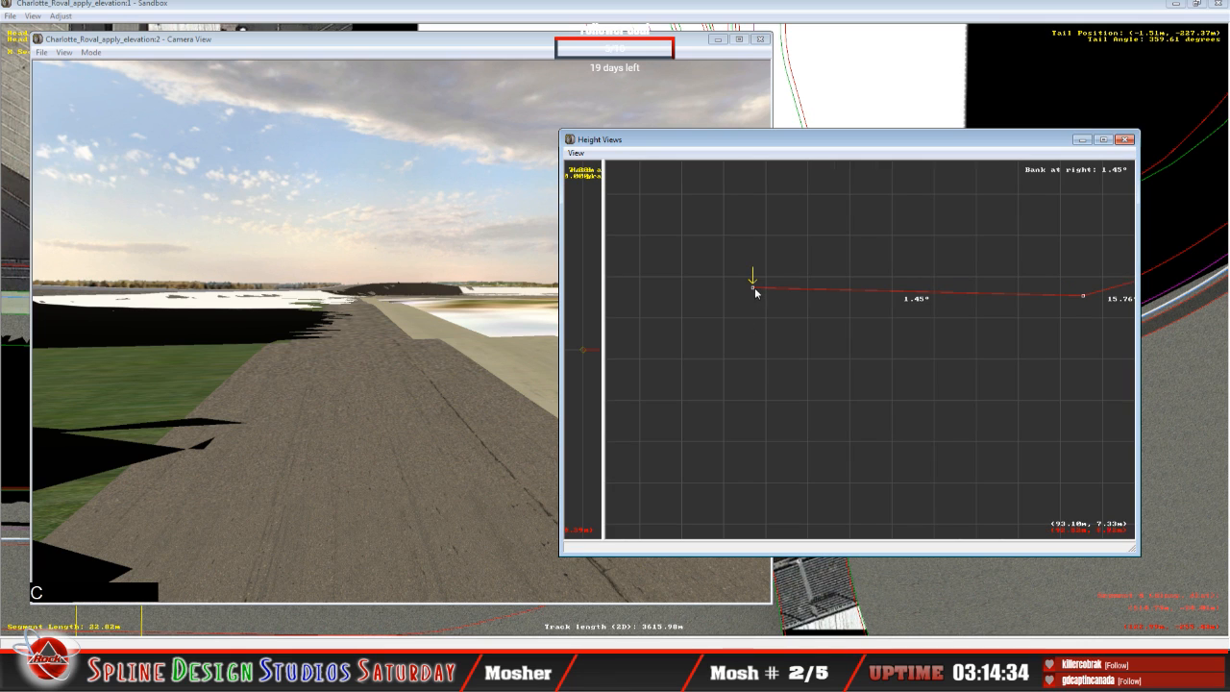
pyautogui.click(755, 292)
pyautogui.moveTo(755, 293); pyautogui.dragTo(754, 291)
# Step: Lower the 6.30 m segment's arrow-marked end point to a 0.55° bank and compare it with the adjoining 76.55 m segment
pyautogui.press('Down')
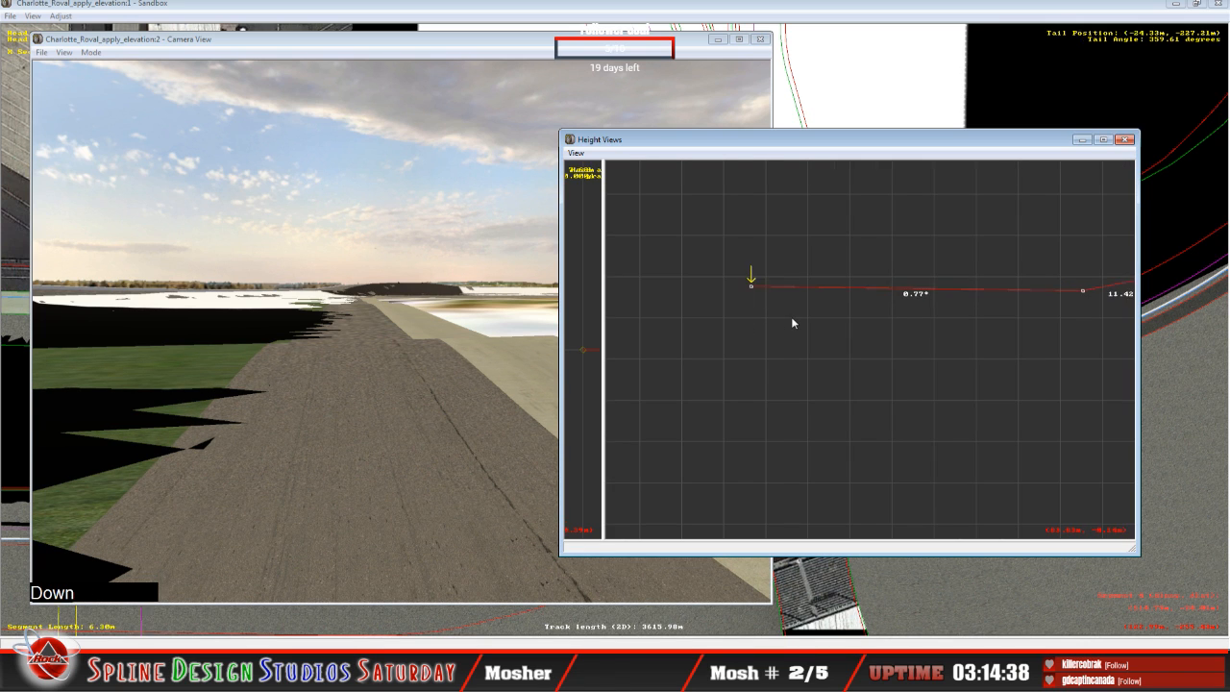
pyautogui.click(751, 286)
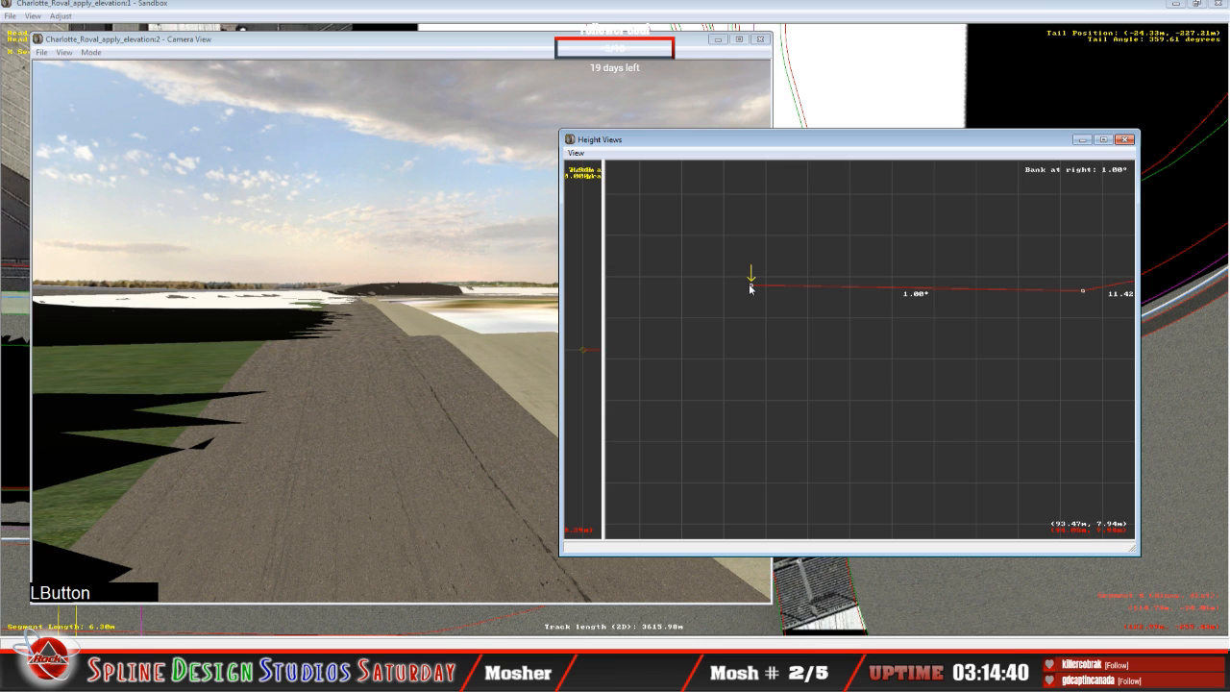
pyautogui.moveTo(752, 286); pyautogui.dragTo(751, 298)
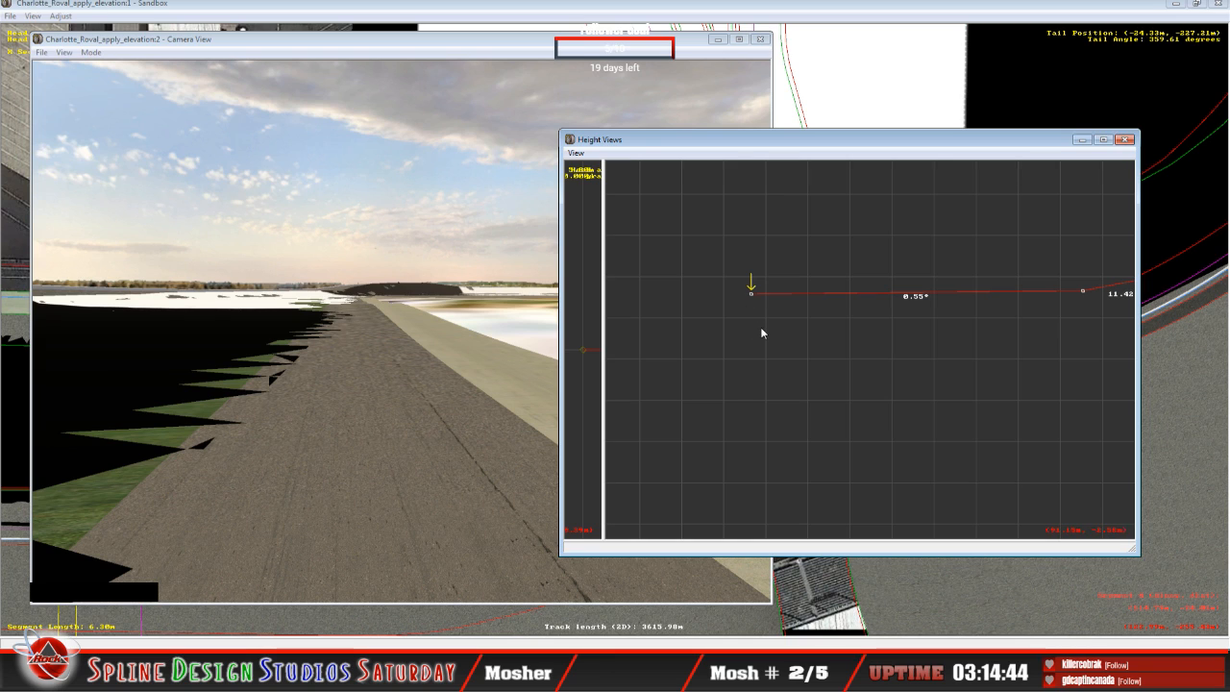
pyautogui.press('Down')
pyautogui.press('Up')
pyautogui.press('Down')
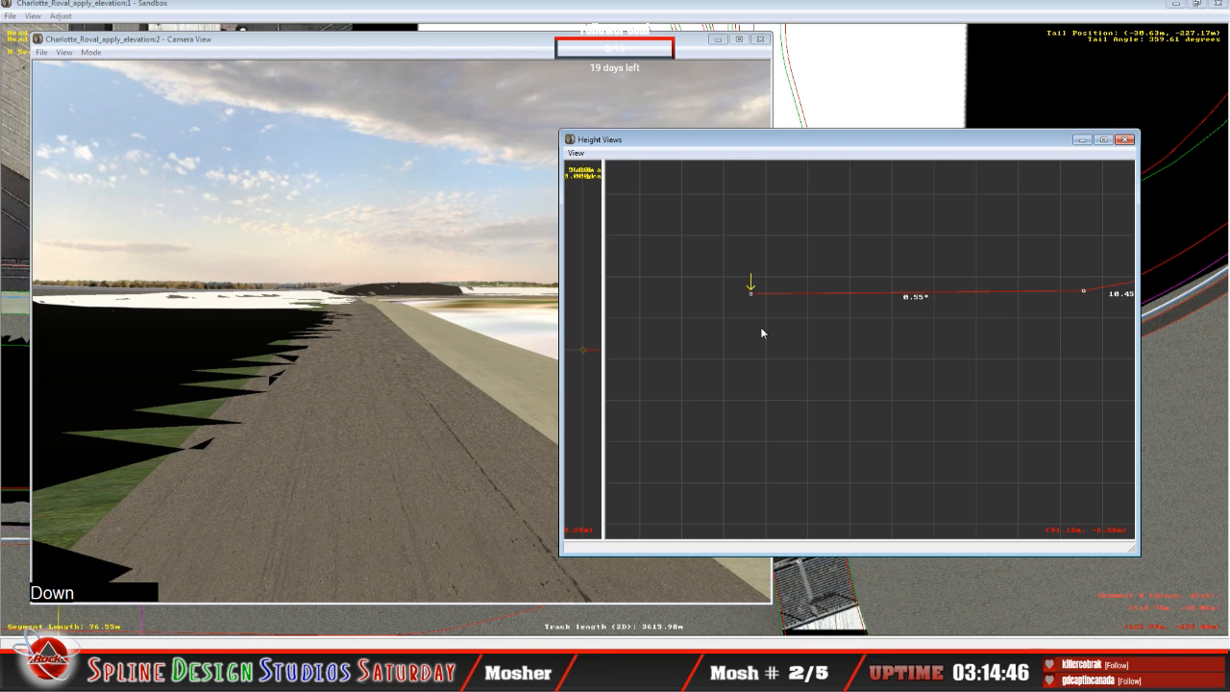
# Step: Adjust the arrow-marked end point of the 62.58 m segment to a 1.04° bank, comparing it with the neighbouring sections
pyautogui.press('Up')
pyautogui.press('Down')
pyautogui.moveTo(746, 287); pyautogui.dragTo(751, 290)
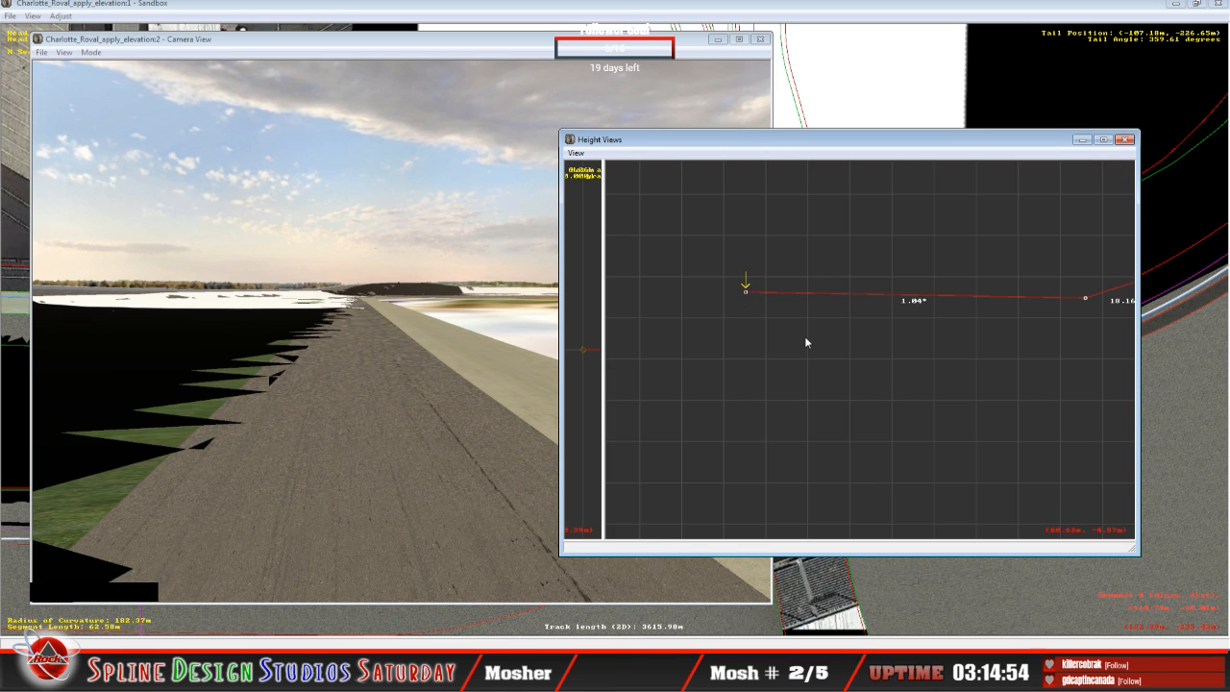
pyautogui.press('Up')
pyautogui.press('Down')
# Step: Examine the asphalt and concrete edge along the 8.72 m segment in the camera view's Slew Mode and return to its height cross-section
pyautogui.click(364, 324)
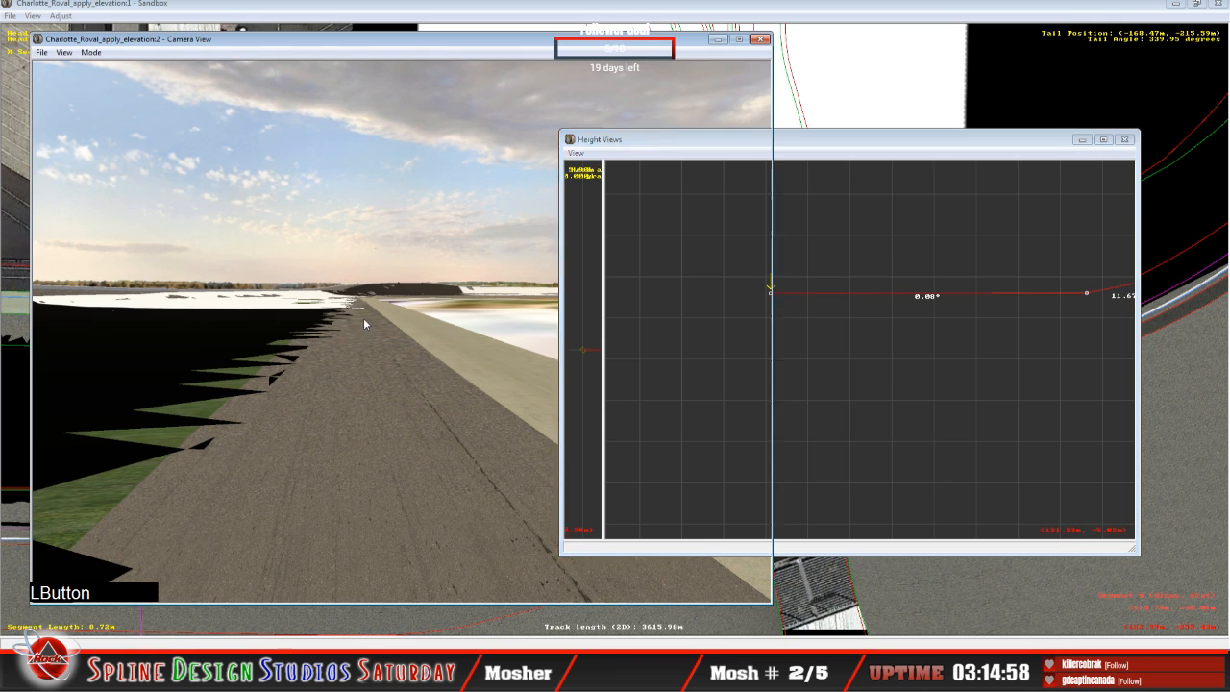
pyautogui.click(90, 52)
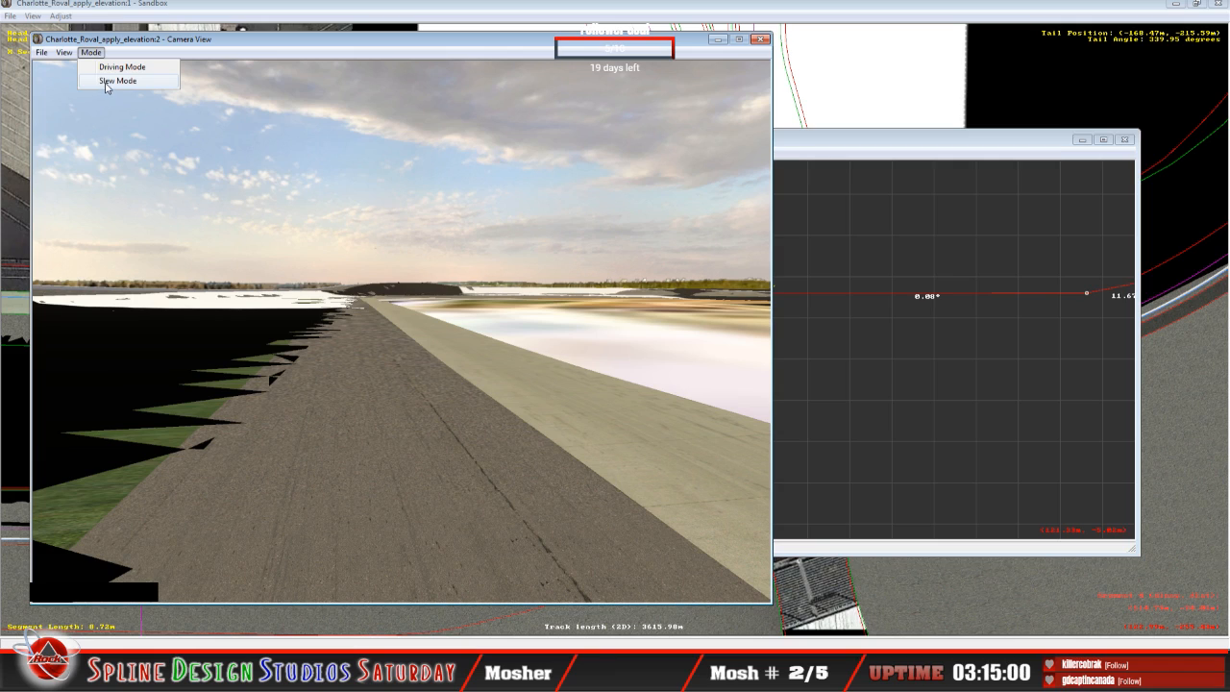
pyautogui.click(106, 88)
pyautogui.moveTo(402, 331); pyautogui.dragTo(480, 351, button='right')
pyautogui.click(402, 331)
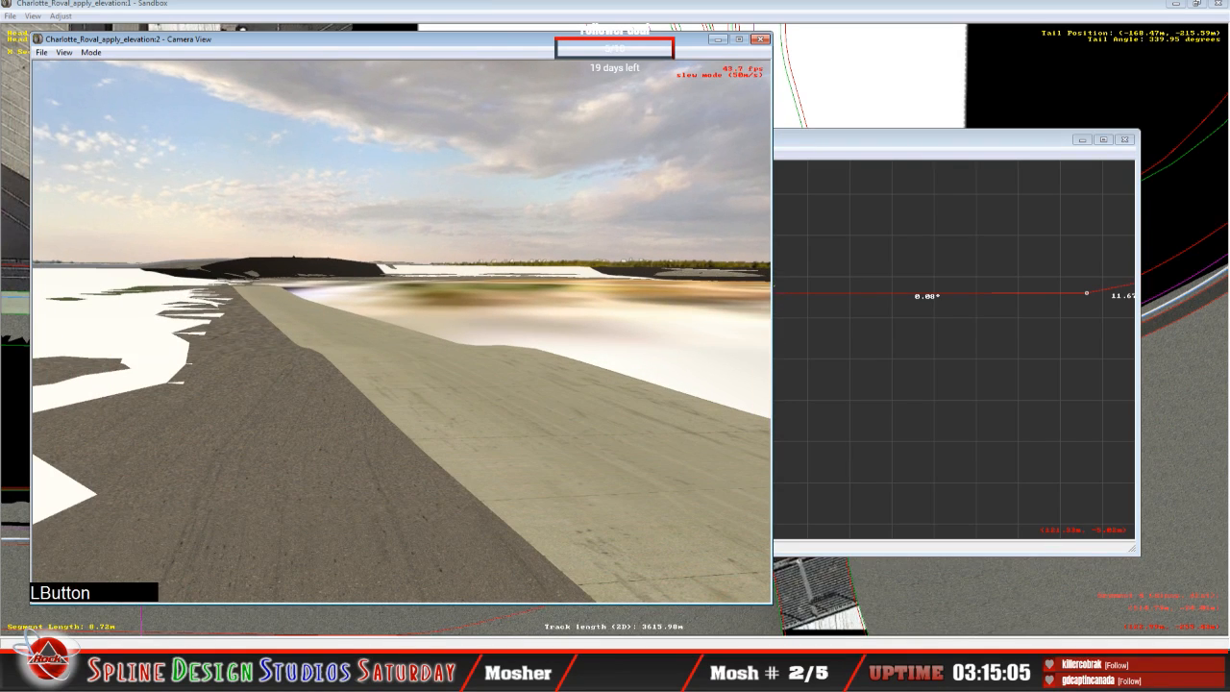
pyautogui.press('space')
pyautogui.click(830, 148)
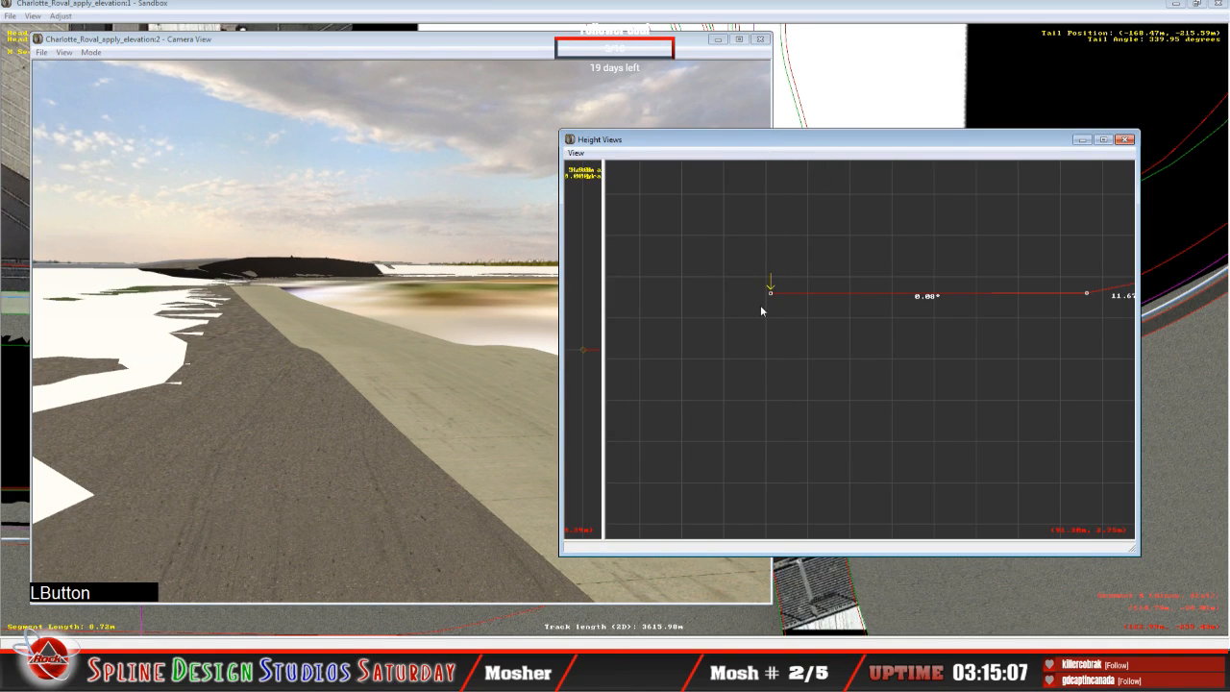
# Step: Adjust the arrow-marked end point to a 0.24° bank on the 5.54 m segment and a 0.69° bank on the 37.10 m segment
pyautogui.press('Down')
pyautogui.click(785, 294)
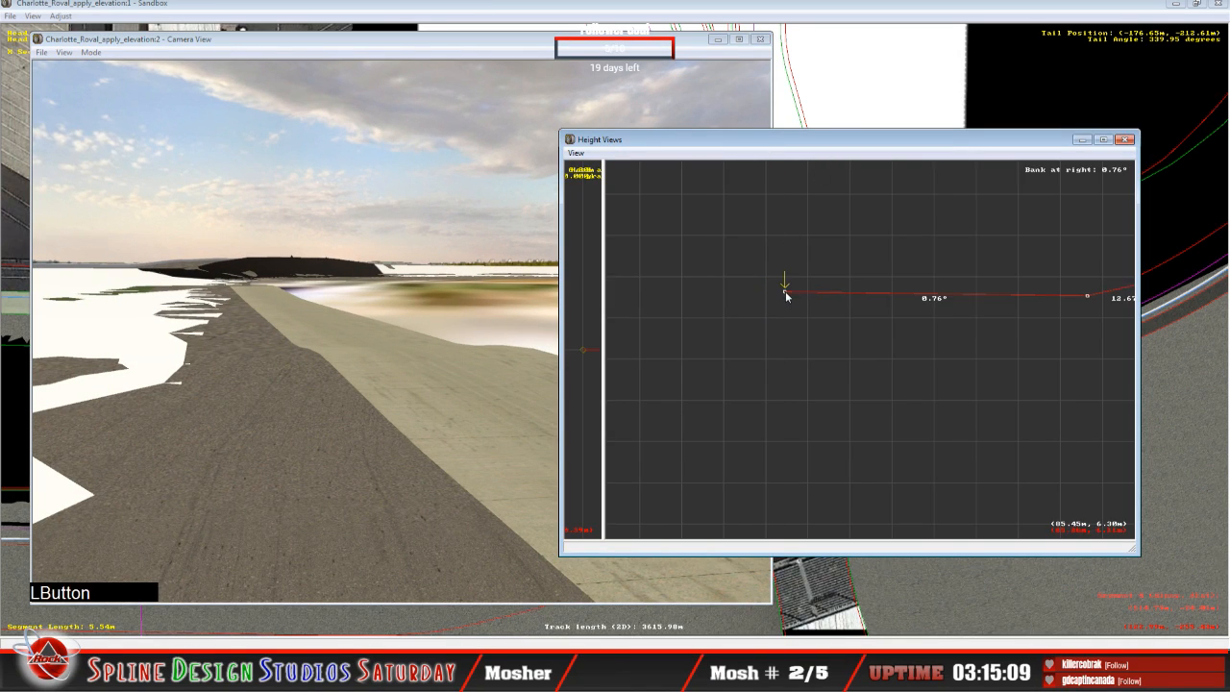
pyautogui.moveTo(785, 295); pyautogui.dragTo(788, 298)
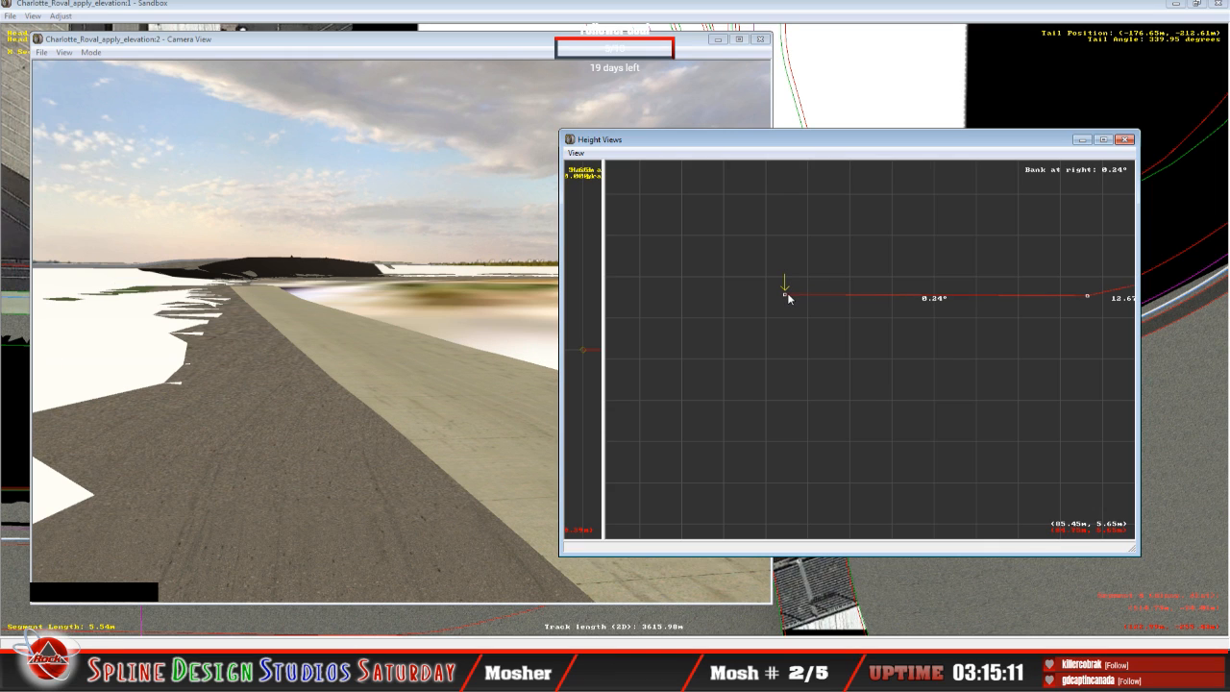
pyautogui.press('Down')
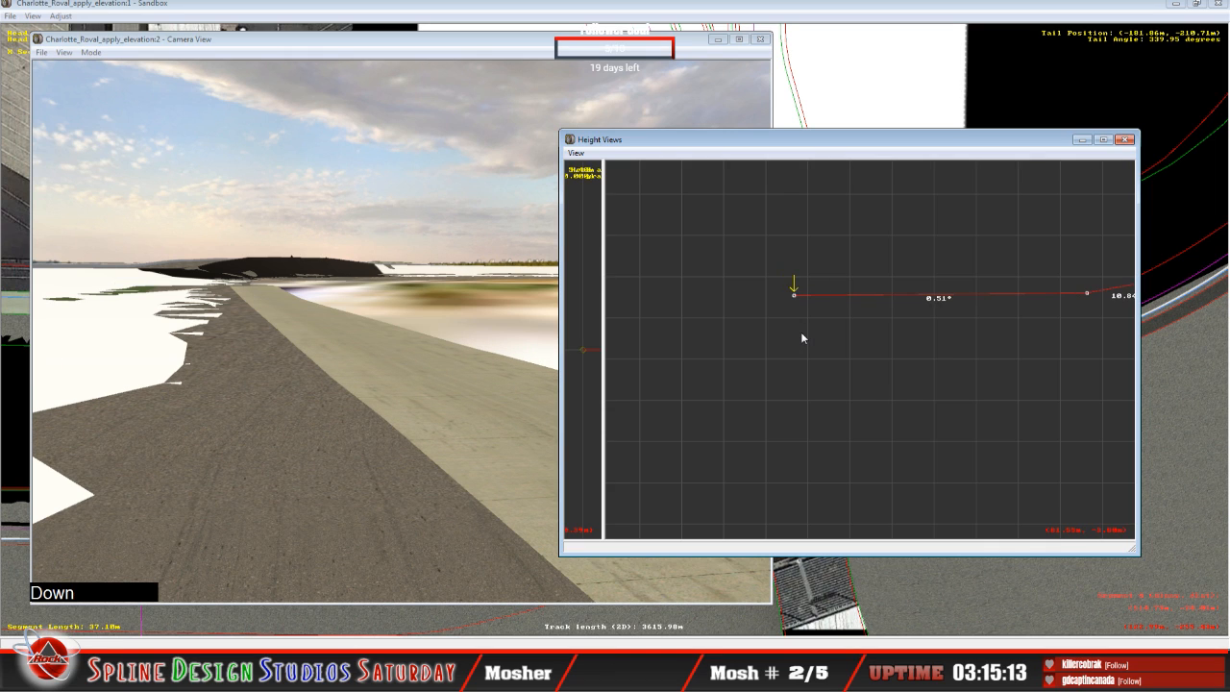
pyautogui.moveTo(794, 298); pyautogui.dragTo(796, 299)
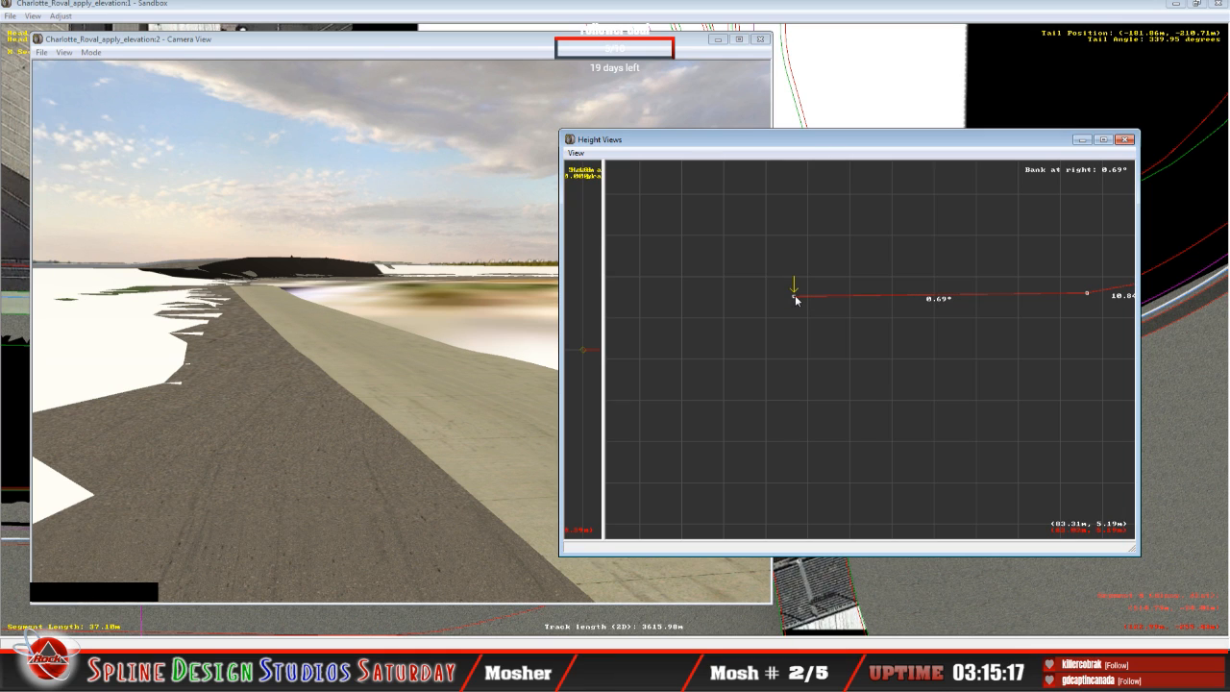
# Step: Adjust the arrow-marked end point to a 1.30° bank on the 27.66 m segment and a 0.45° bank on the 9.23 m segment
pyautogui.press('Down')
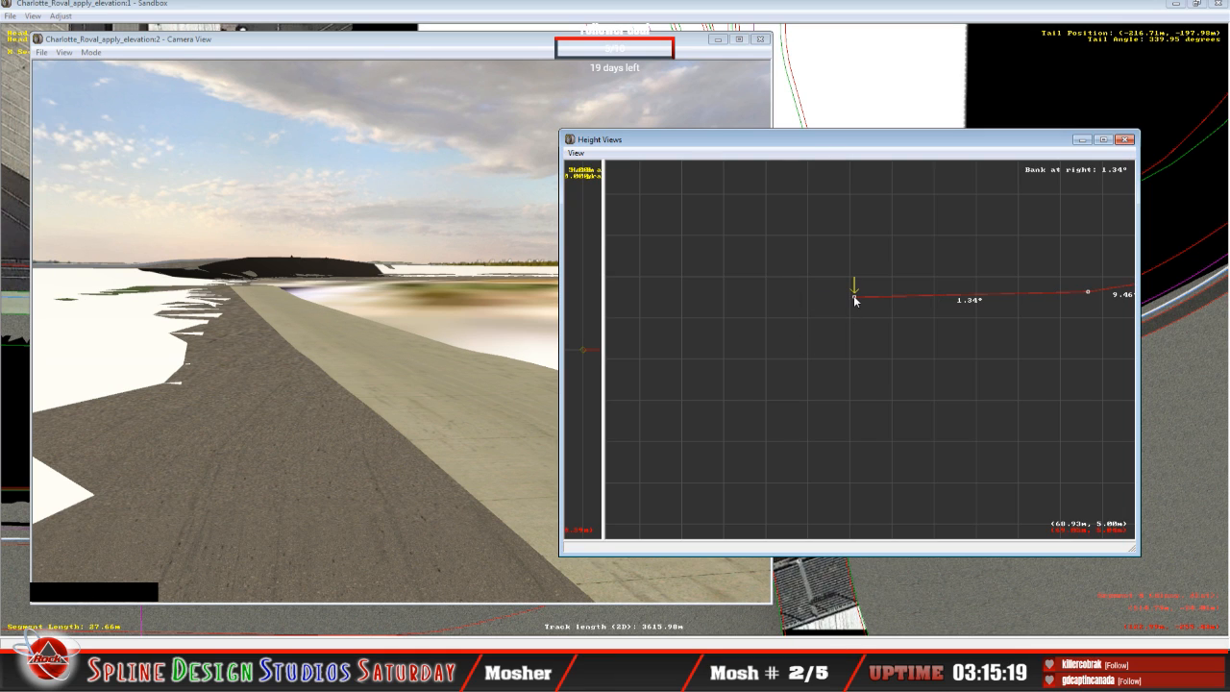
pyautogui.moveTo(854, 300); pyautogui.dragTo(854, 301)
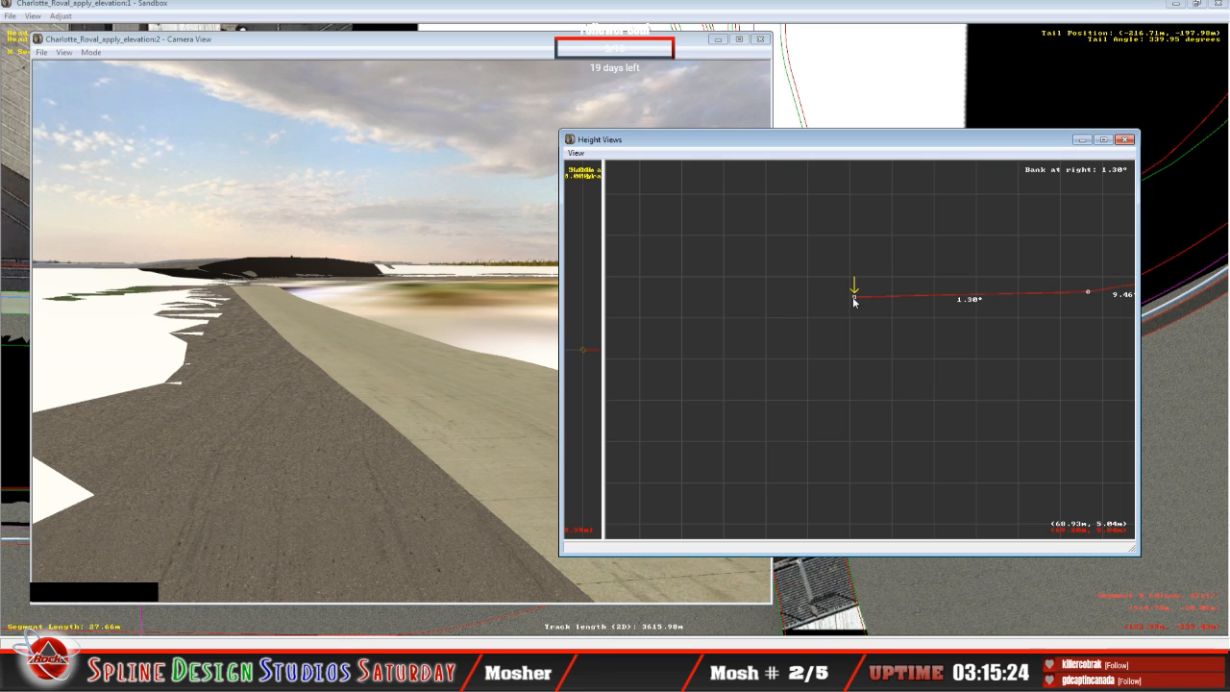
pyautogui.press('Down')
pyautogui.click(900, 298)
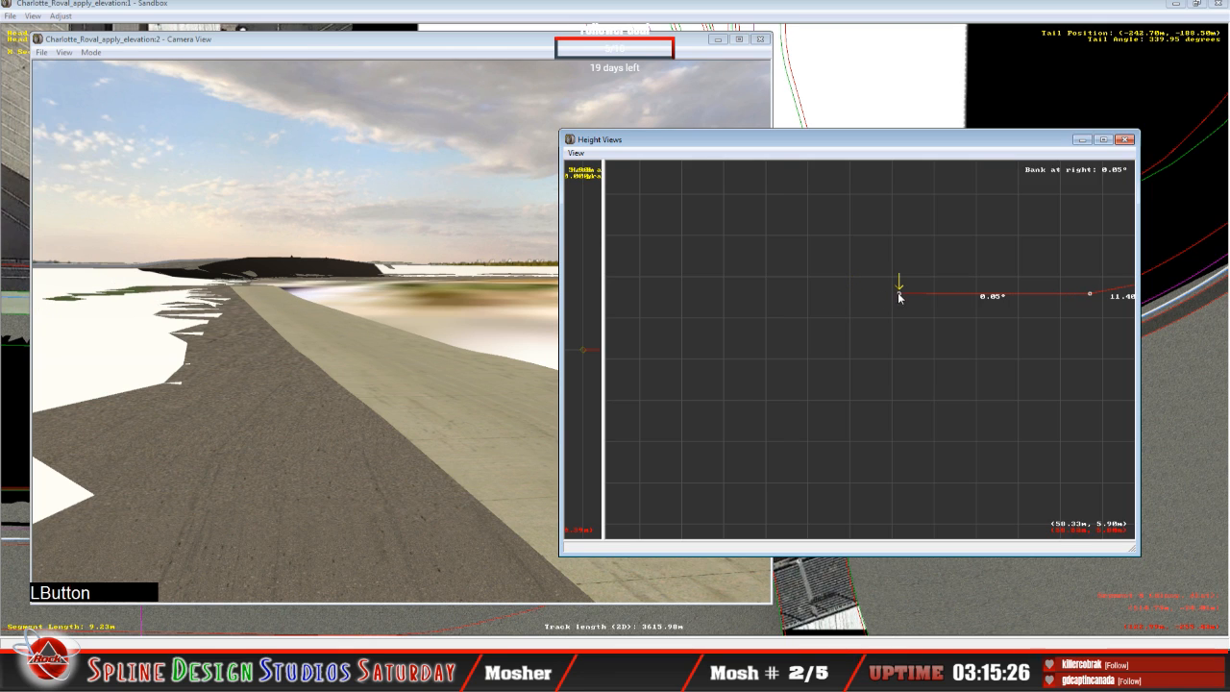
pyautogui.moveTo(899, 298); pyautogui.dragTo(896, 299)
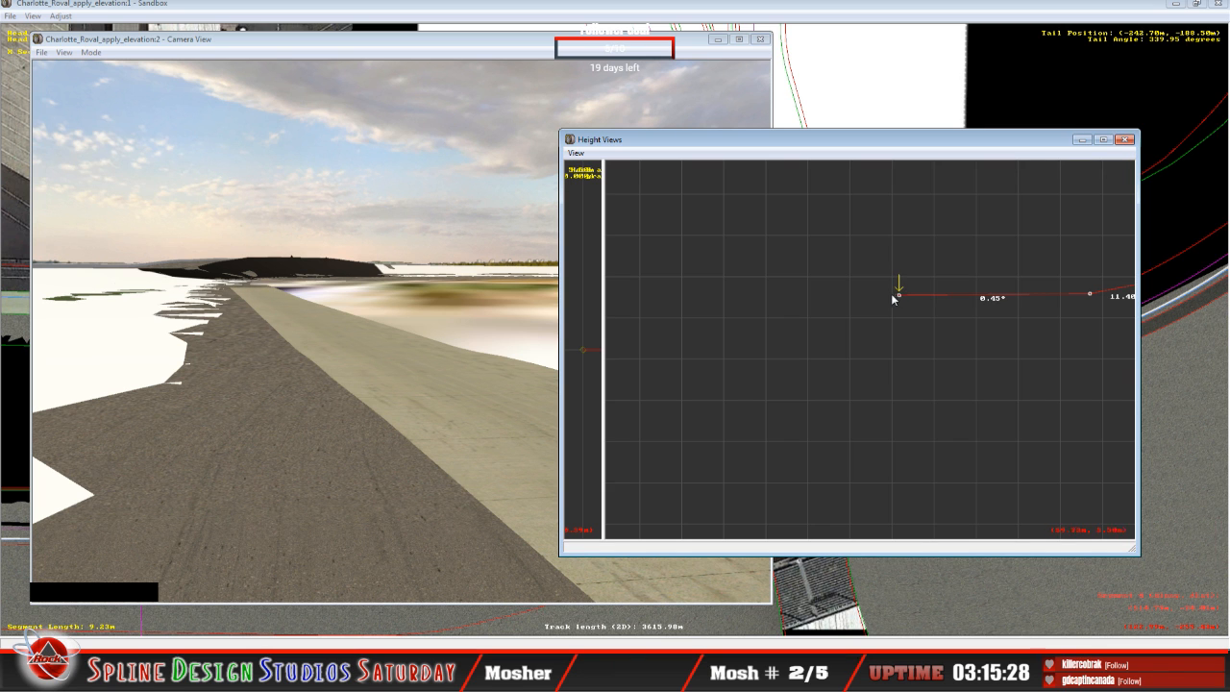
# Step: Examine the black terrain edge and the paved surface beside the wall in Slew Mode and return to the height cross-section
pyautogui.click(226, 289)
pyautogui.click(90, 52)
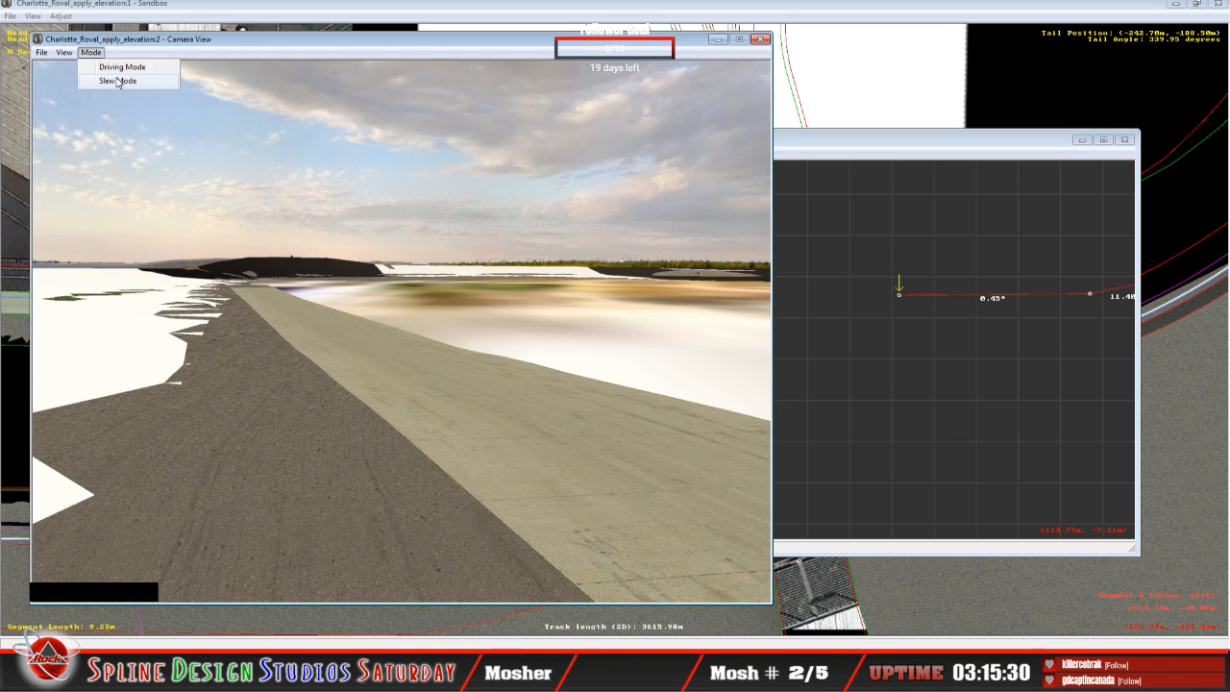
pyautogui.click(115, 81)
pyautogui.moveTo(402, 331); pyautogui.dragTo(385, 361, button='right')
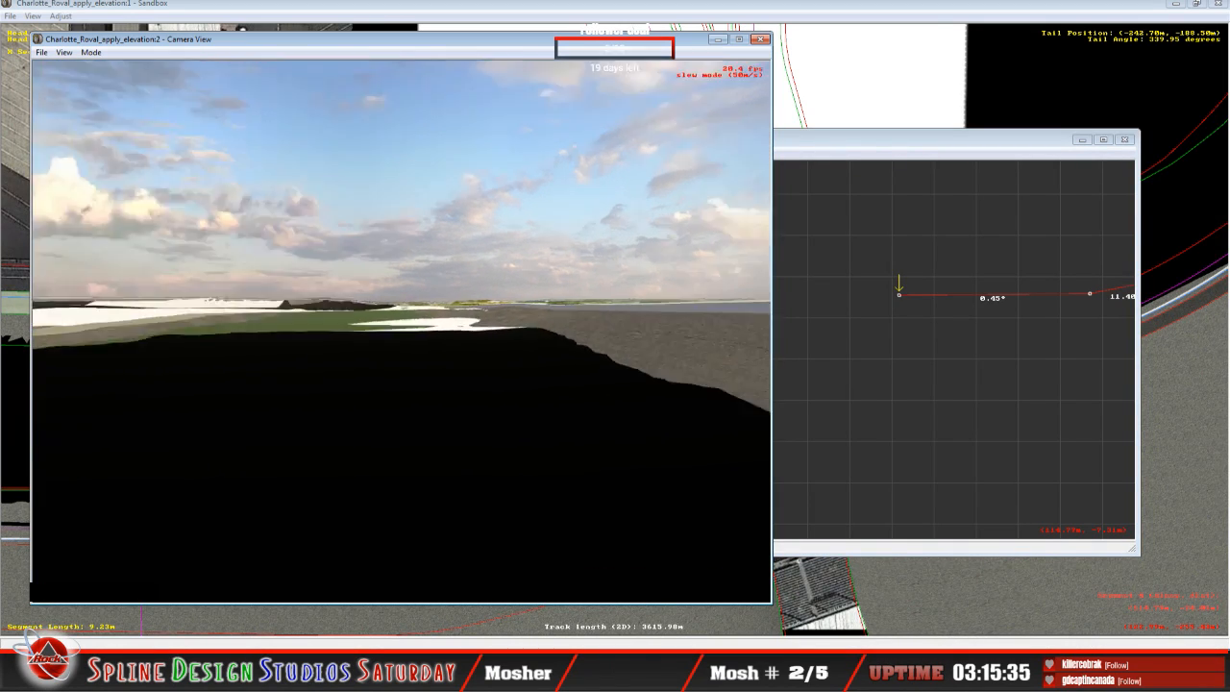
pyautogui.moveTo(402, 331); pyautogui.dragTo(356, 331)
pyautogui.moveTo(401, 331); pyautogui.dragTo(418, 329, button='right')
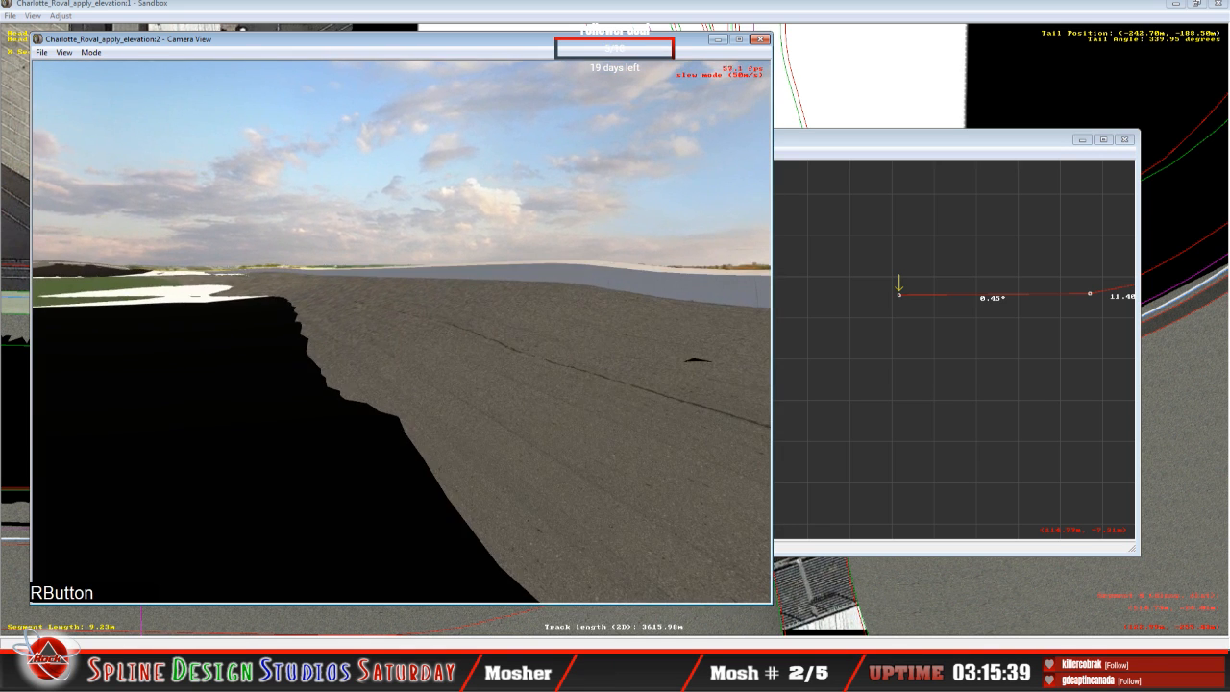
pyautogui.moveTo(402, 332); pyautogui.dragTo(399, 292)
pyautogui.press('space')
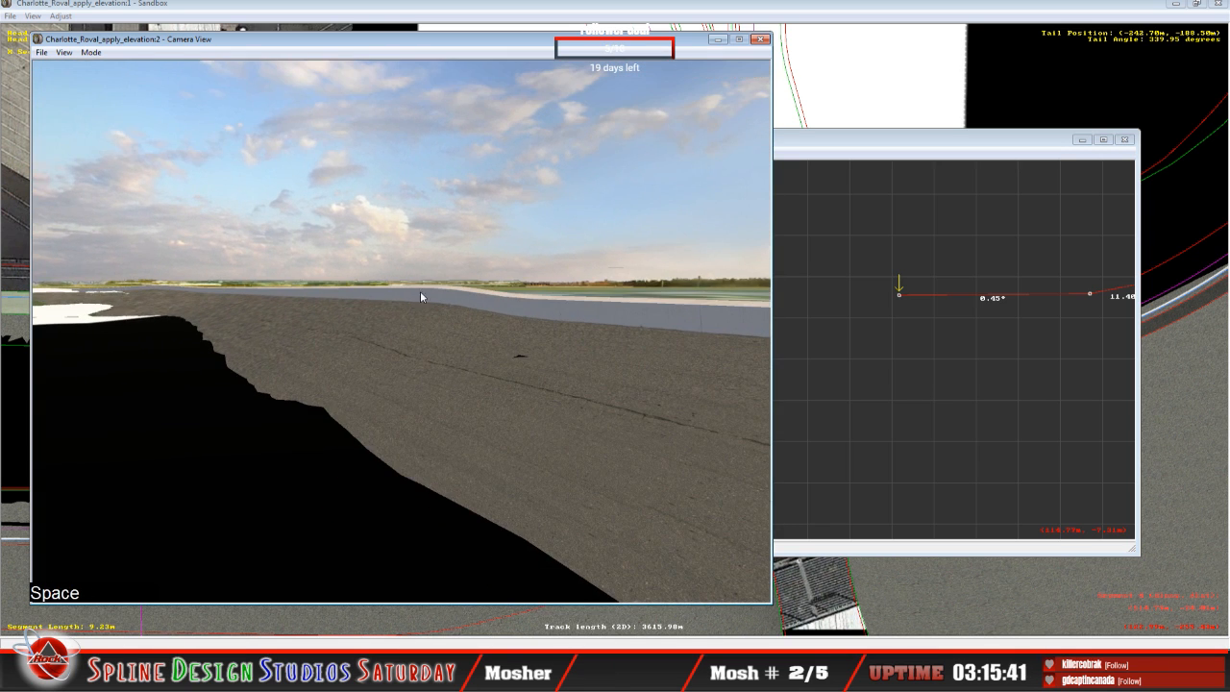
pyautogui.click(874, 158)
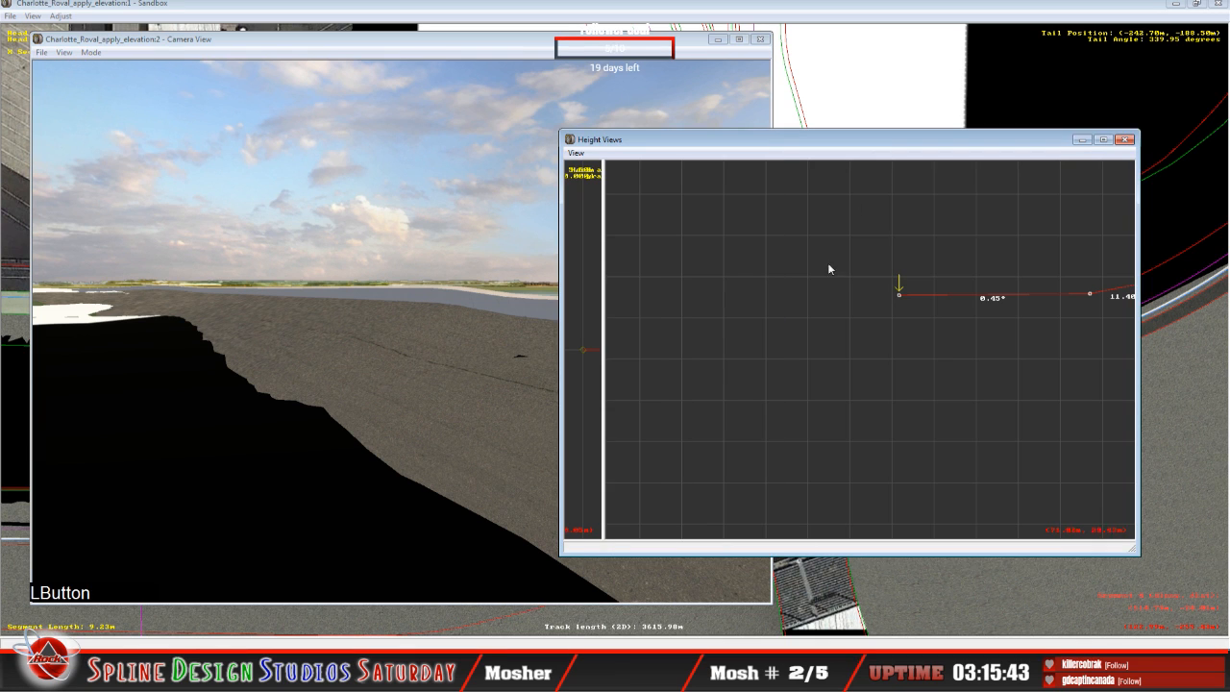
# Step: Select the 39.72 m segment in the Sandbox plan view and bring up its height cross-section
pyautogui.click(554, 19)
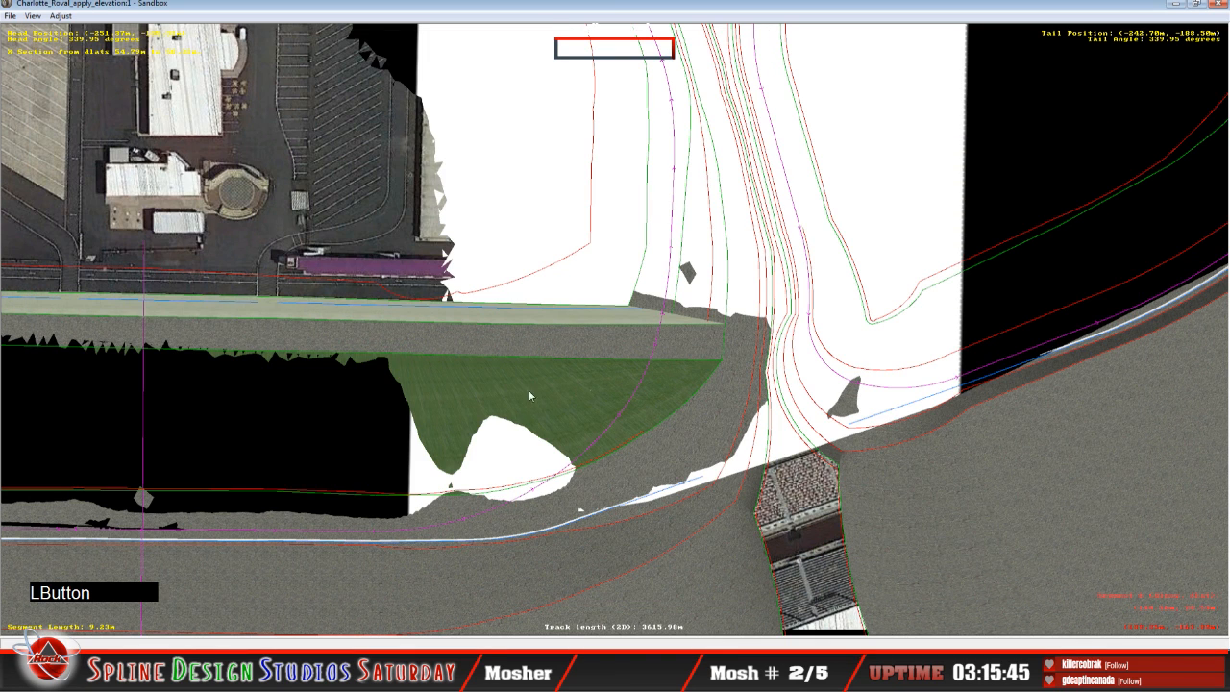
pyautogui.click(152, 545)
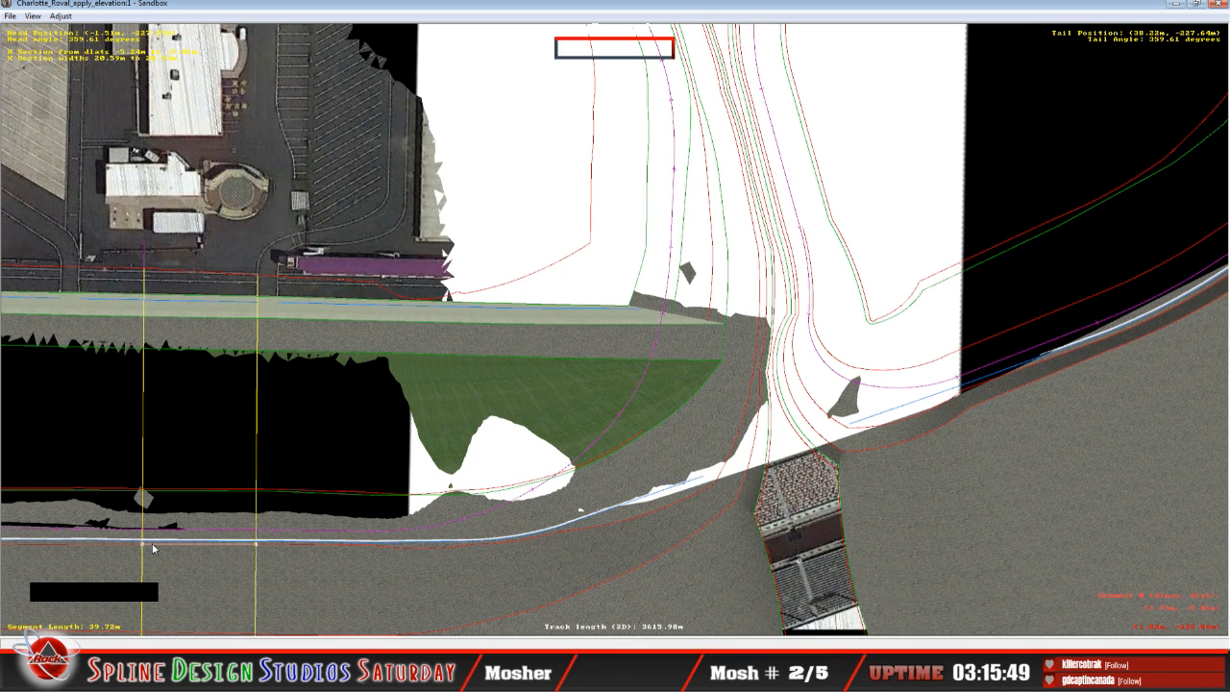
pyautogui.click(196, 673)
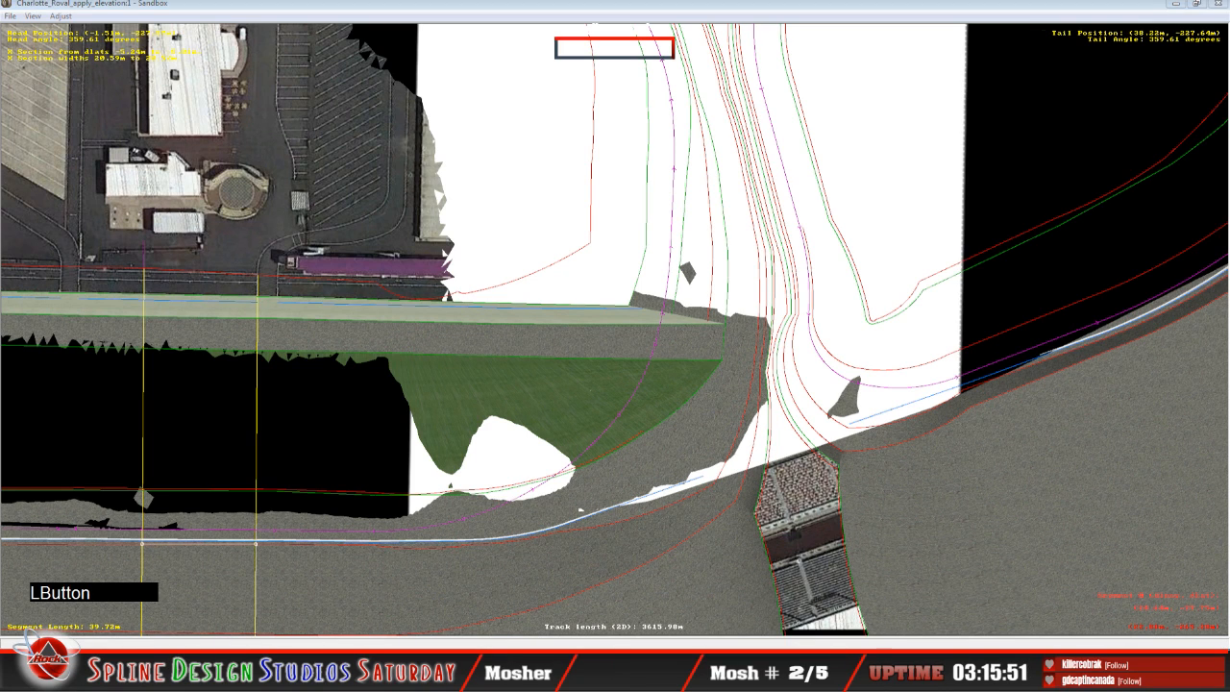
pyautogui.click(381, 605)
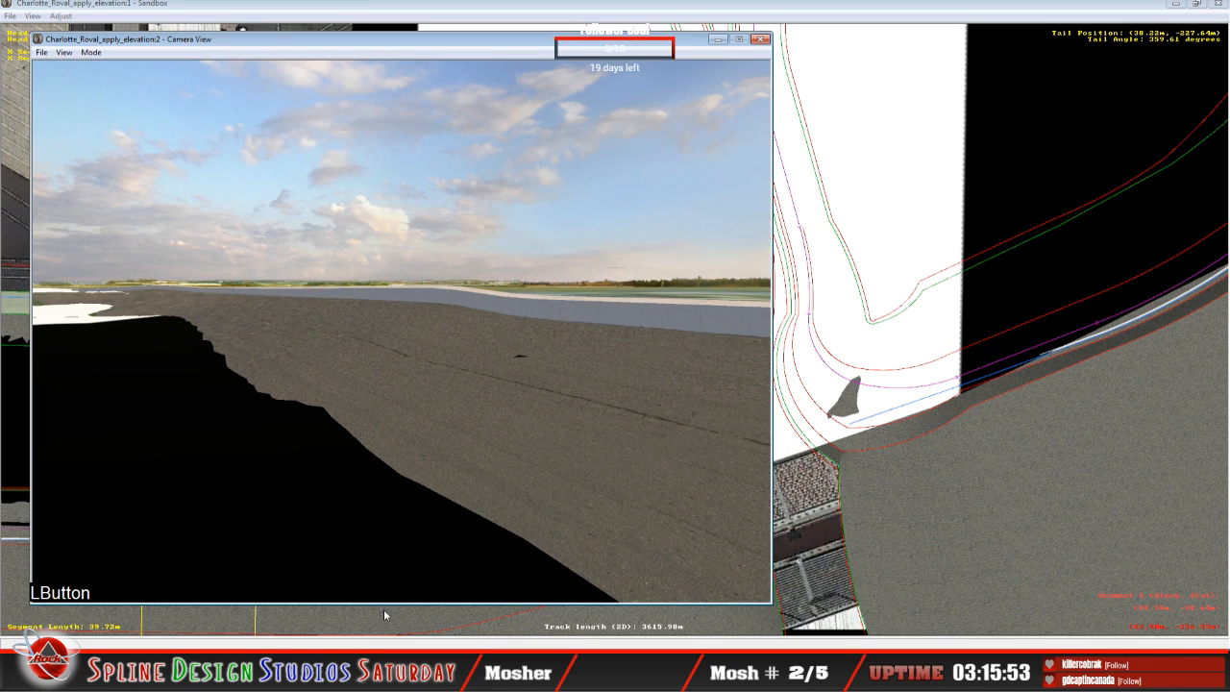
pyautogui.click(339, 673)
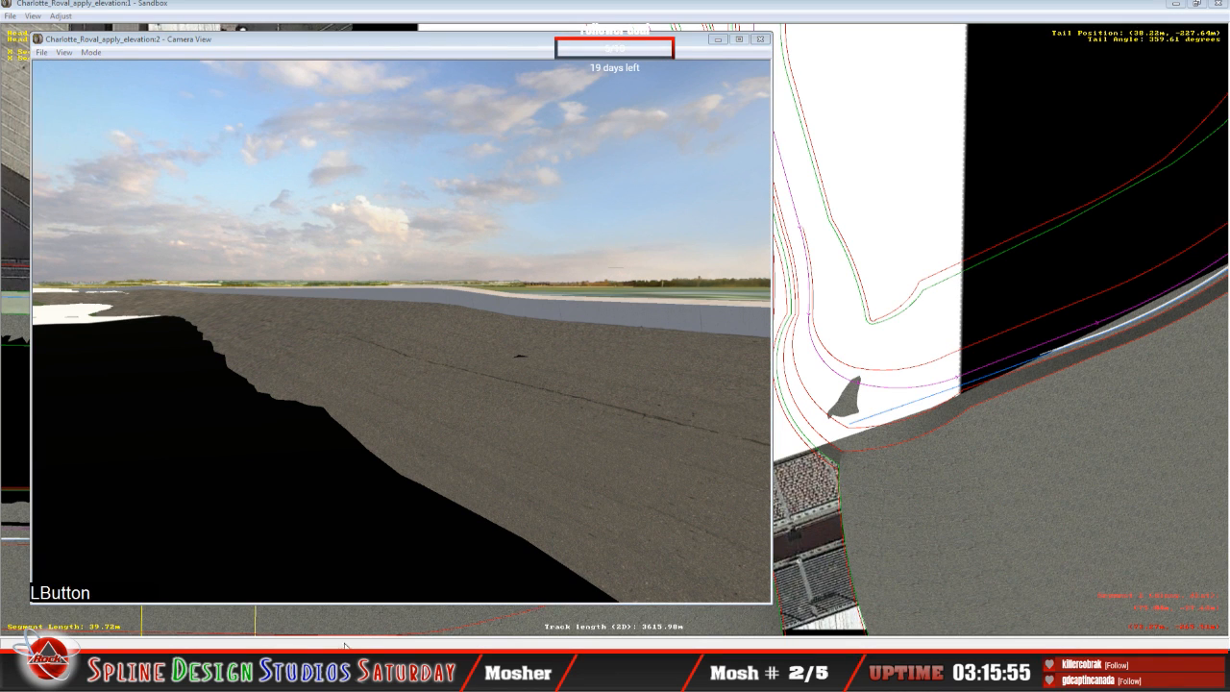
pyautogui.click(342, 673)
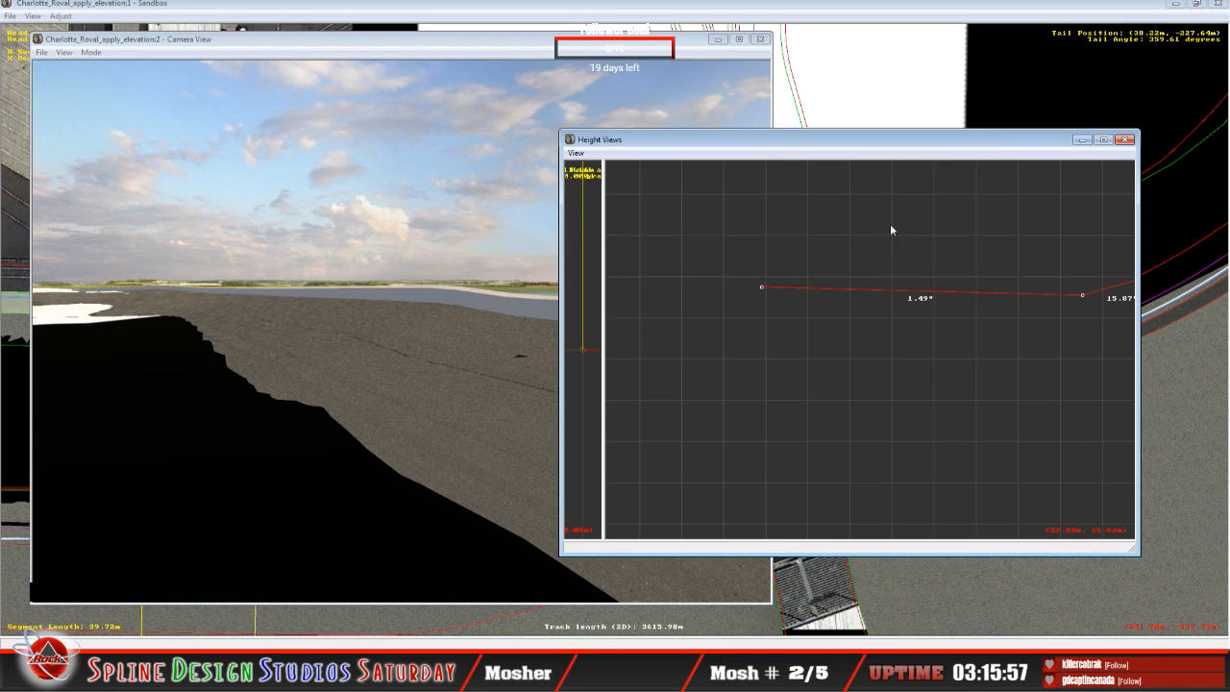
# Step: Adjust the arrow-marked crest point to banks of 15.95° and 19.12° on the 39.72 m segment, and 16.93° and 19.27° on the 7.02 m segment
pyautogui.click(811, 385)
pyautogui.press('c')
pyautogui.press('c')
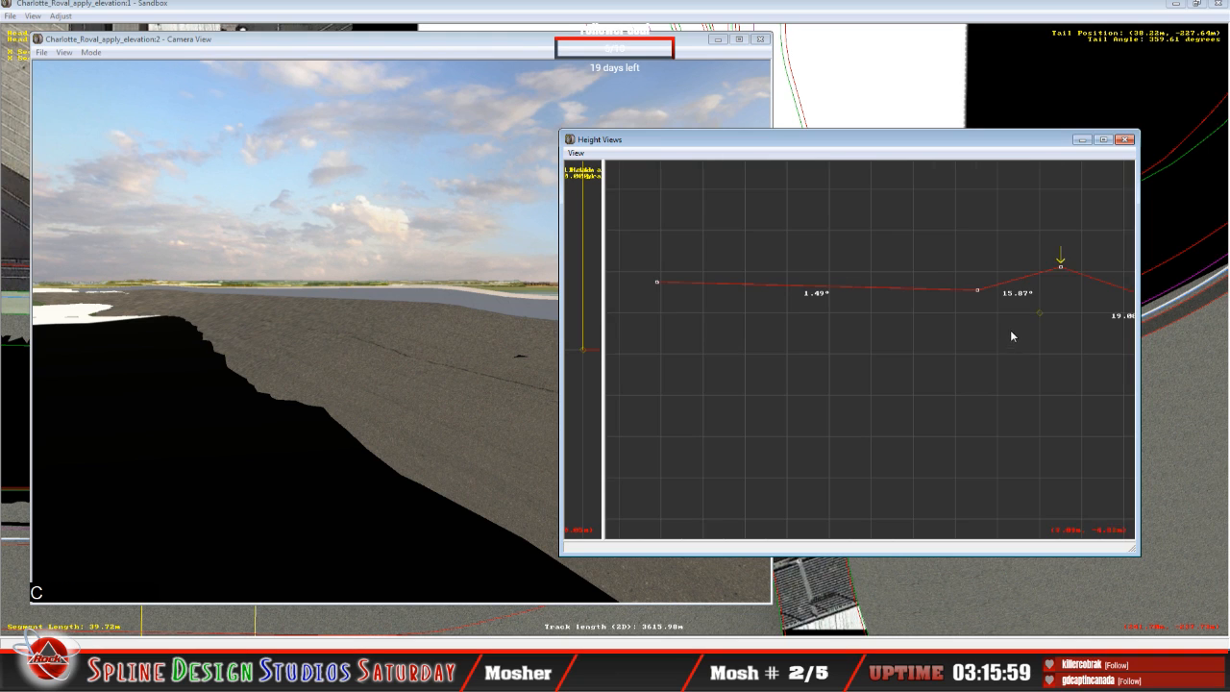
pyautogui.click(913, 298)
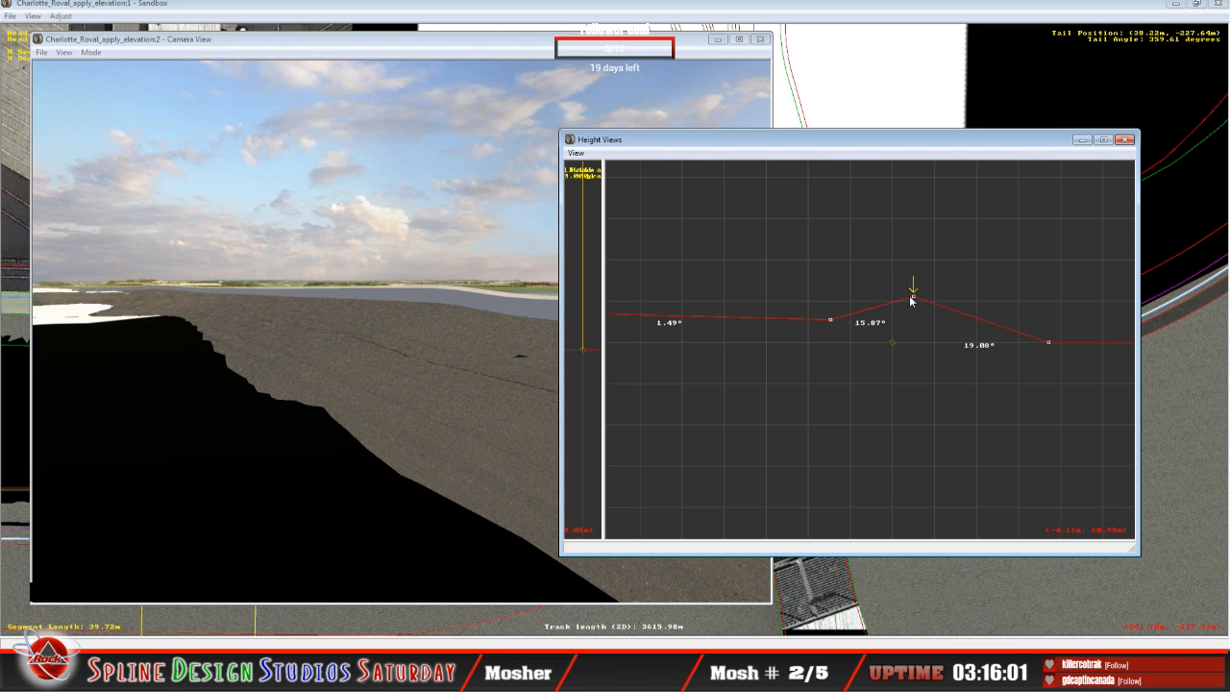
pyautogui.moveTo(914, 300); pyautogui.dragTo(913, 299)
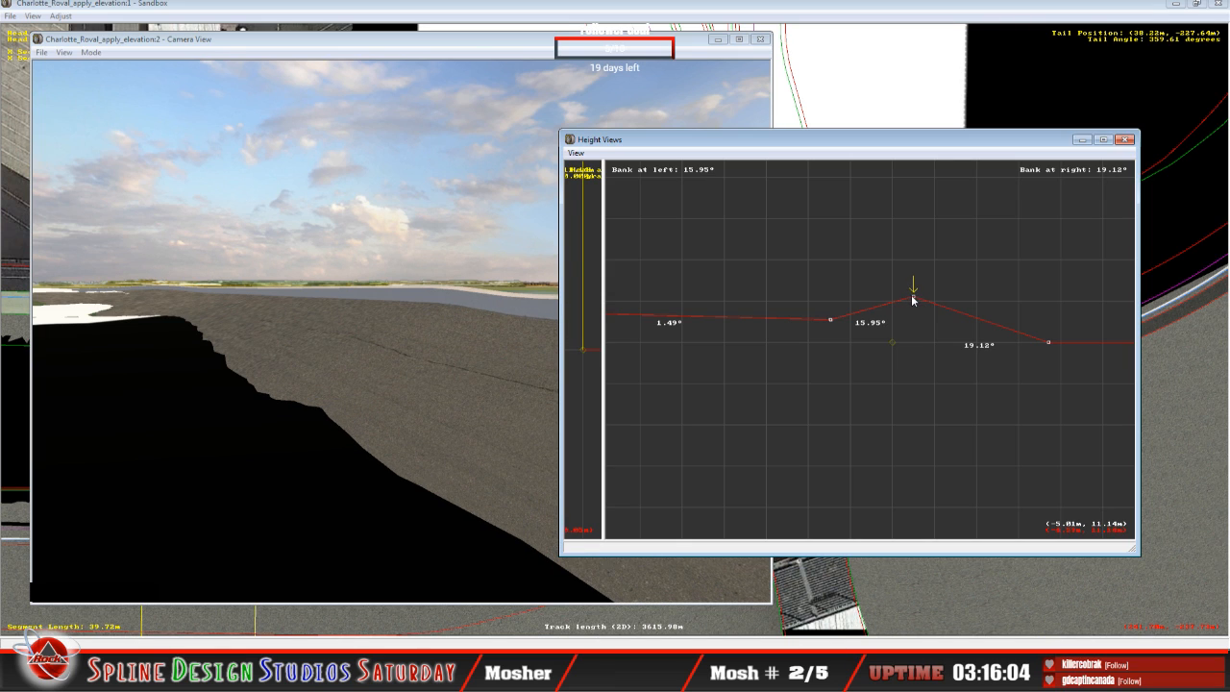
pyautogui.press('Up')
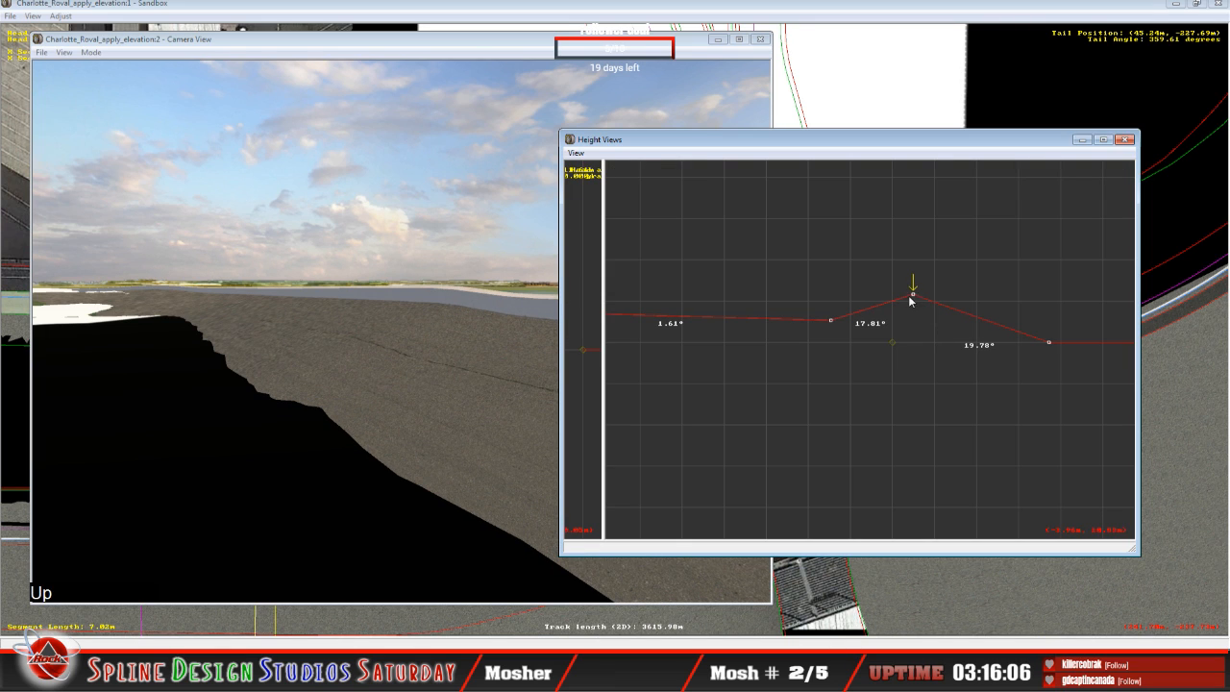
pyautogui.moveTo(917, 298); pyautogui.dragTo(914, 301)
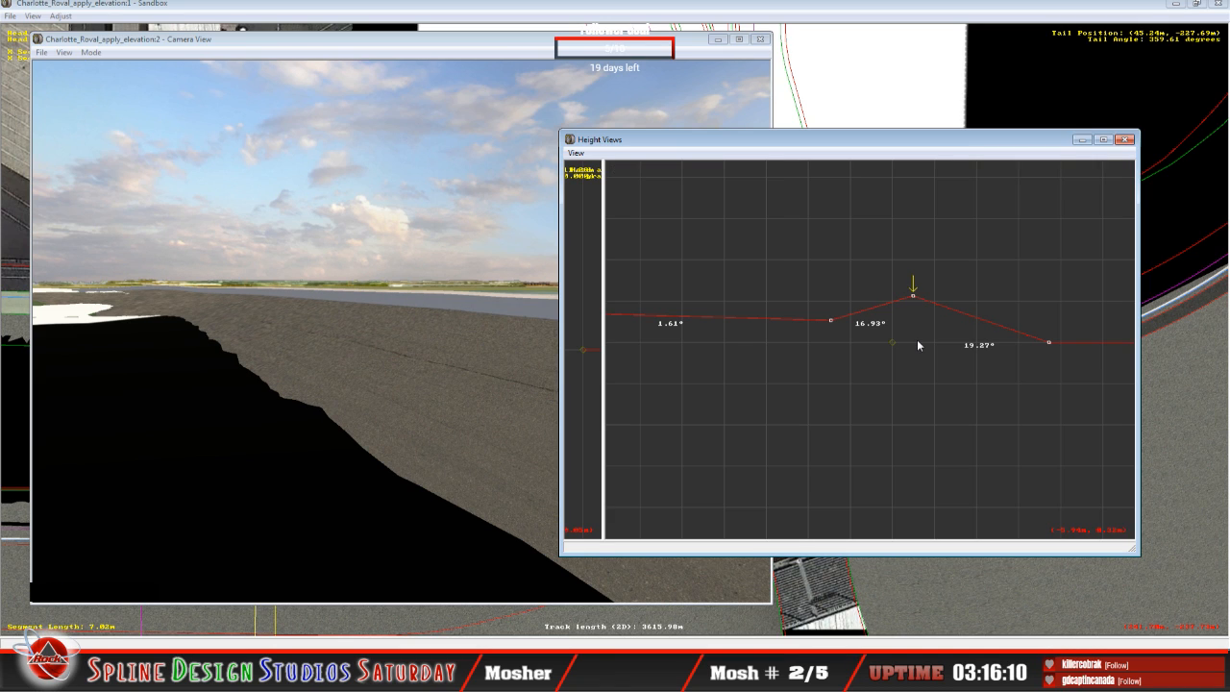
# Step: Examine the wall and the surrounding terrain edges from several positions in Slew Mode, and clear the segment selection in the plan view
pyautogui.click(371, 368)
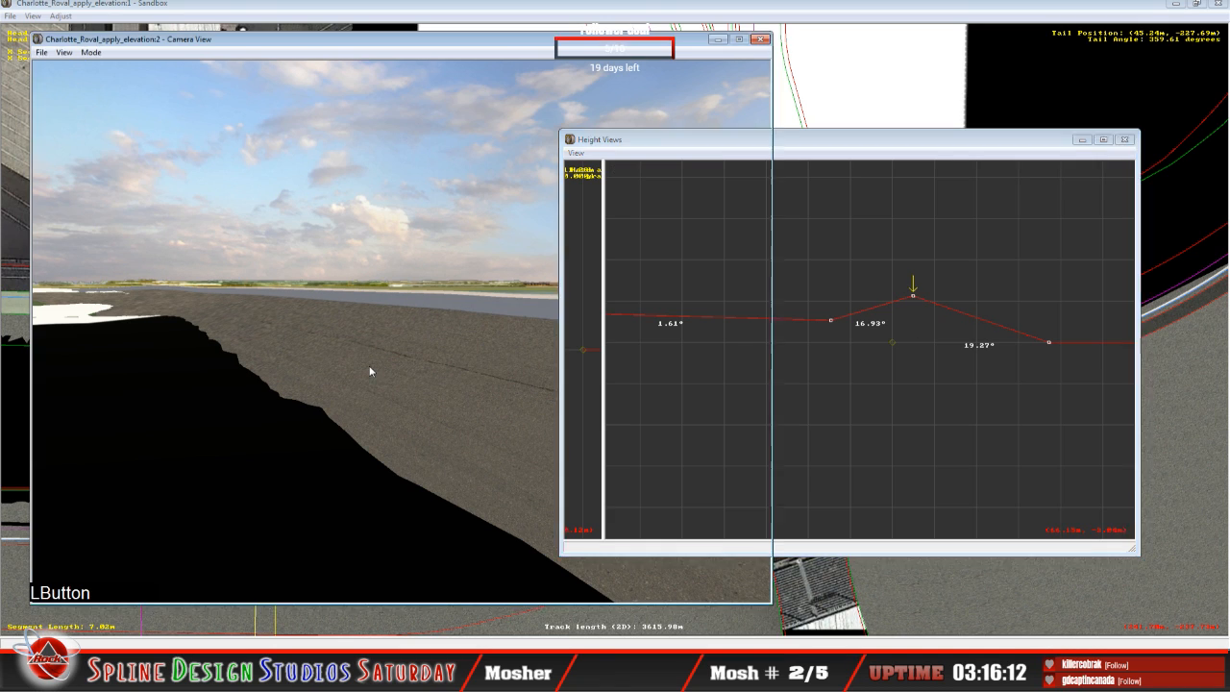
pyautogui.click(92, 55)
pyautogui.click(116, 83)
pyautogui.moveTo(119, 87); pyautogui.dragTo(88, 72, button='right')
pyautogui.moveTo(89, 72); pyautogui.dragTo(112, 85)
pyautogui.moveTo(112, 85); pyautogui.dragTo(96, 79, button='right')
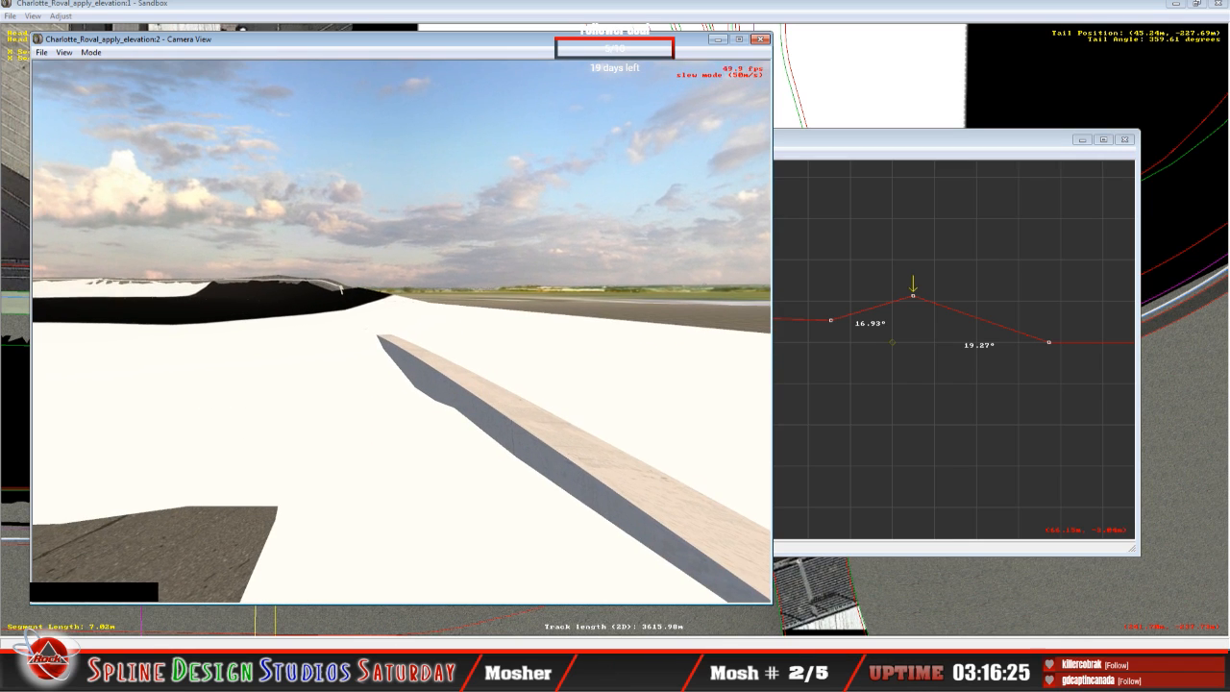
pyautogui.moveTo(95, 79); pyautogui.dragTo(93, 73)
pyautogui.moveTo(93, 73); pyautogui.dragTo(95, 72, button='right')
pyautogui.moveTo(95, 73); pyautogui.dragTo(83, 63)
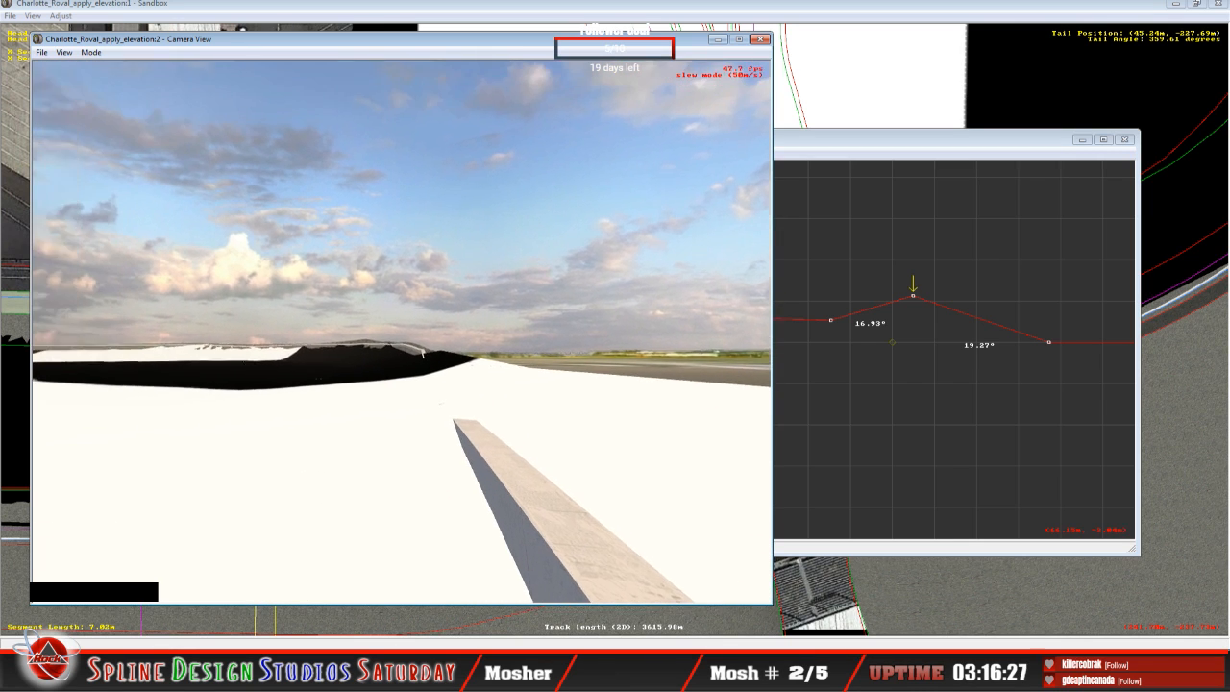
pyautogui.moveTo(87, 64); pyautogui.dragTo(96, 78, button='right')
pyautogui.moveTo(96, 78); pyautogui.dragTo(102, 79)
pyautogui.moveTo(101, 79); pyautogui.dragTo(112, 84, button='right')
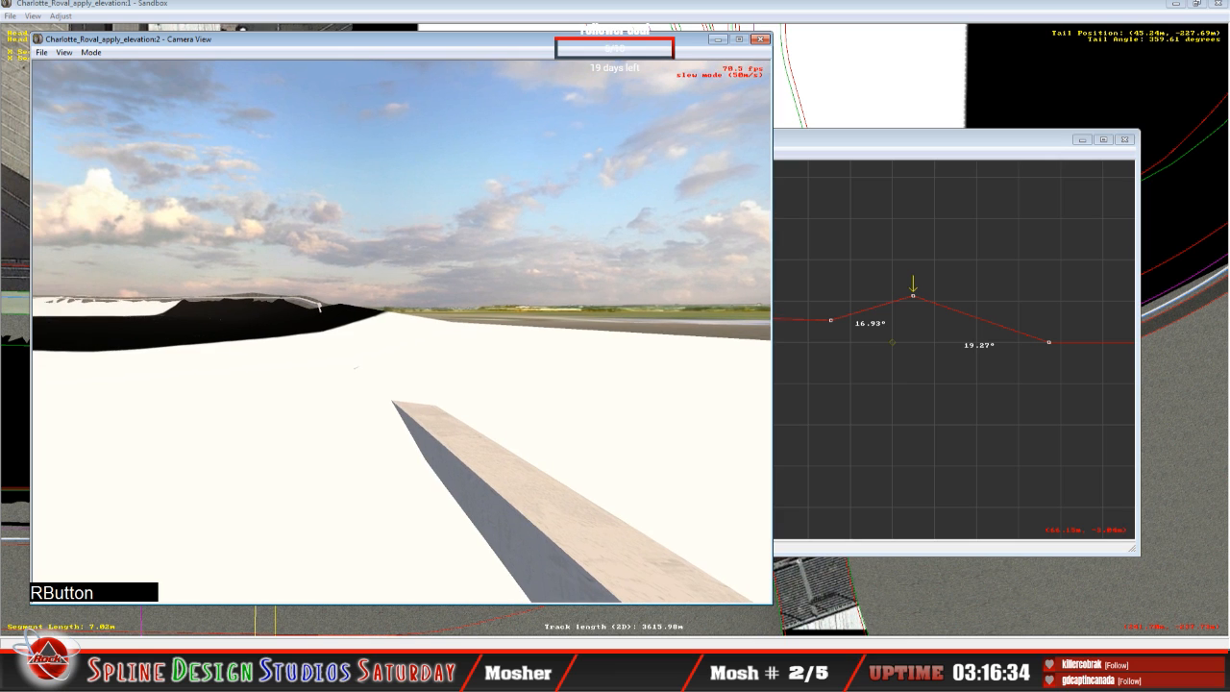
pyautogui.moveTo(111, 85); pyautogui.dragTo(112, 85)
pyautogui.moveTo(112, 84); pyautogui.dragTo(96, 77, button='right')
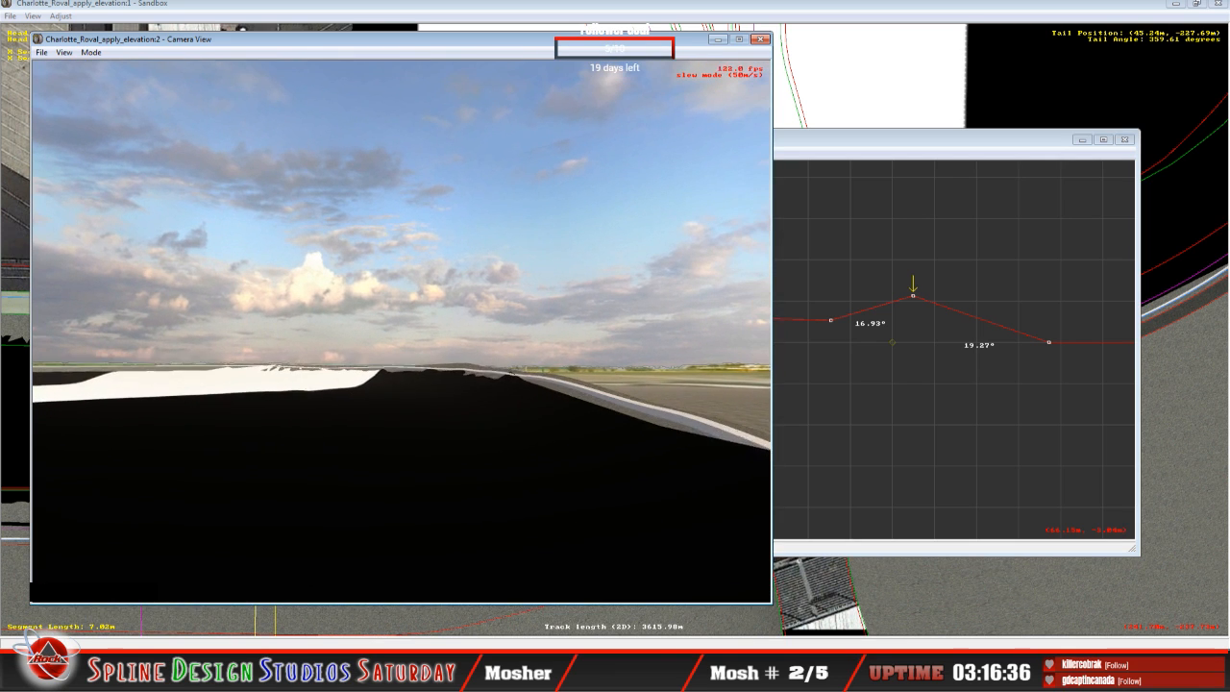
pyautogui.moveTo(96, 77); pyautogui.dragTo(99, 84)
pyautogui.press('space')
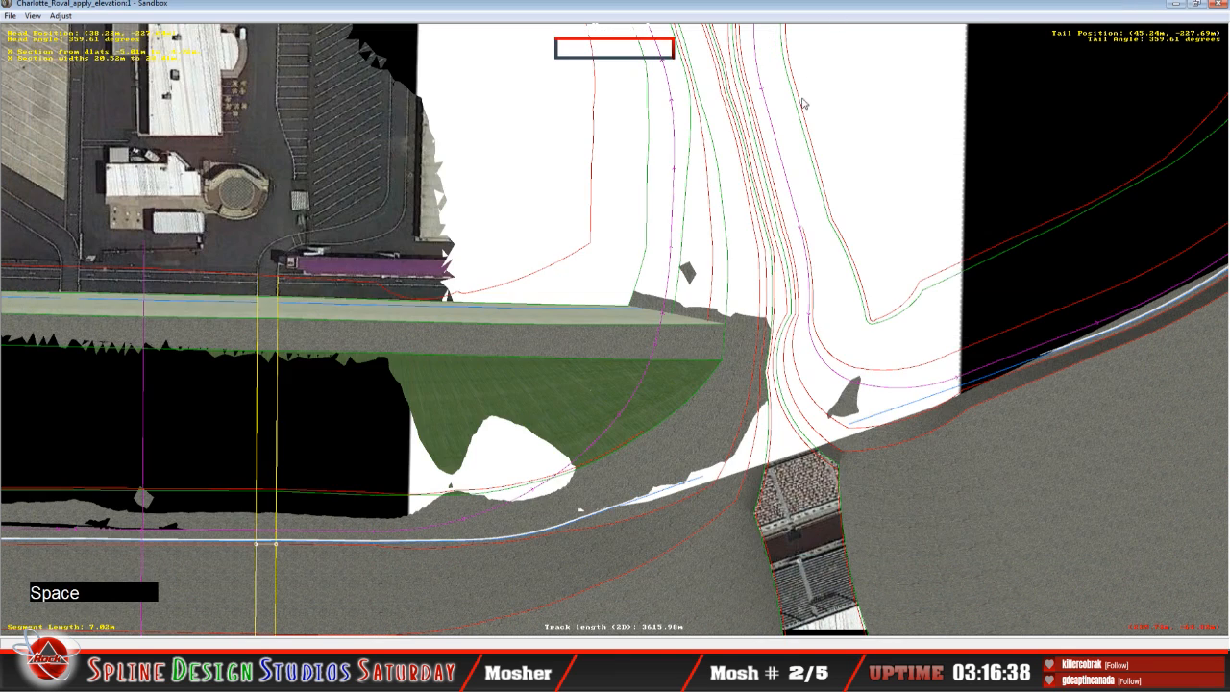
pyautogui.click(916, 293)
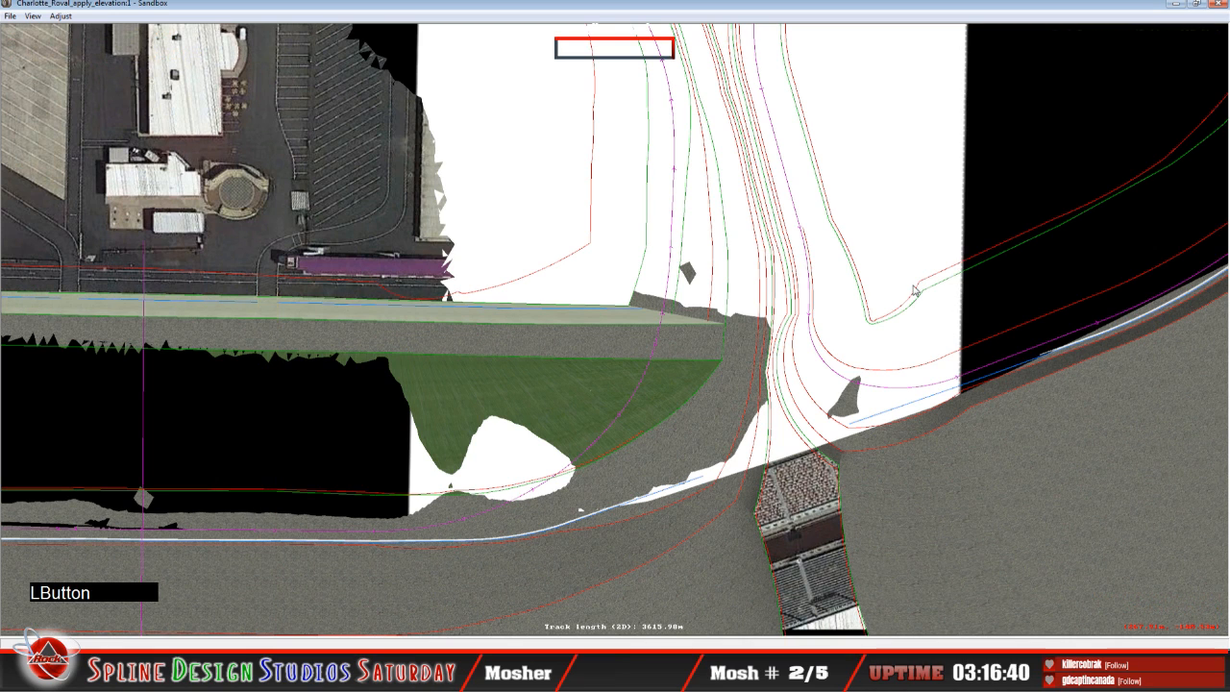
pyautogui.click(913, 299)
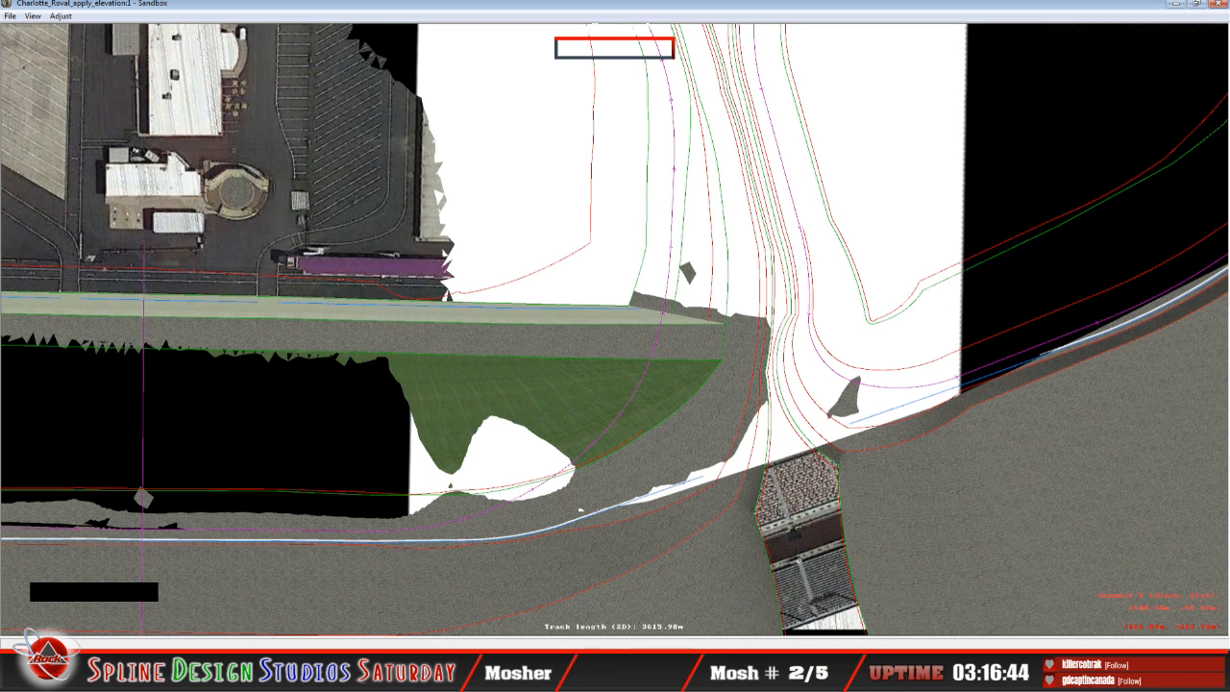
pyautogui.click(383, 646)
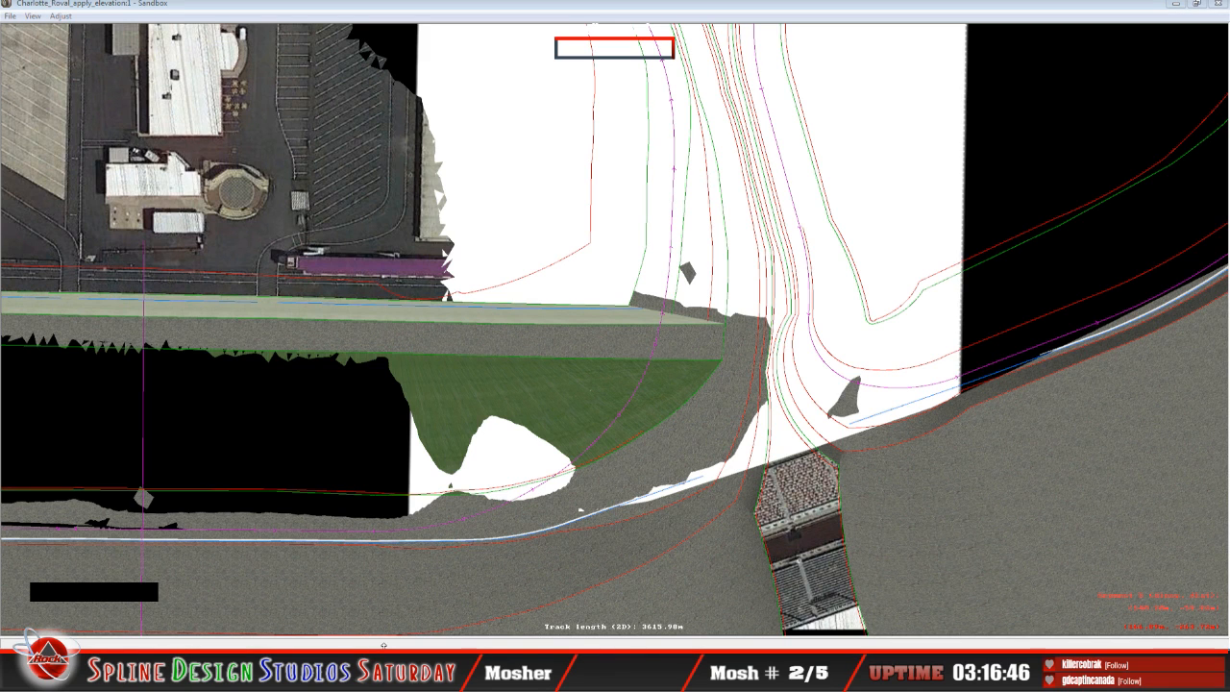
pyautogui.click(318, 621)
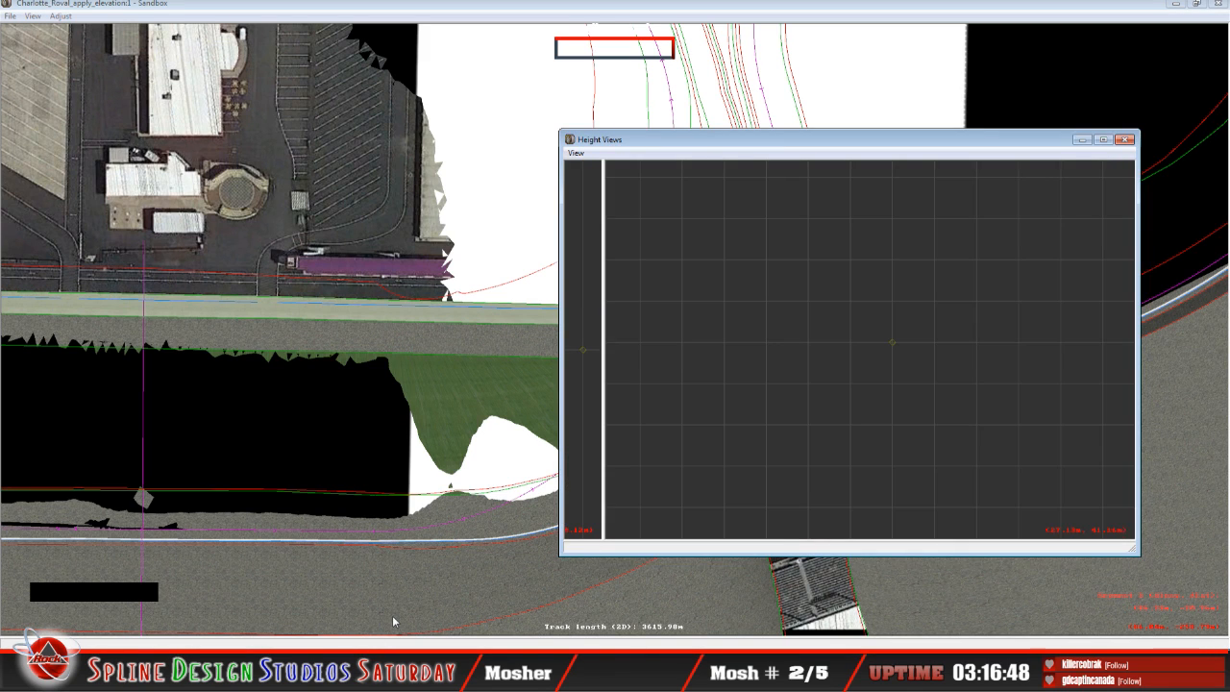
pyautogui.click(609, 19)
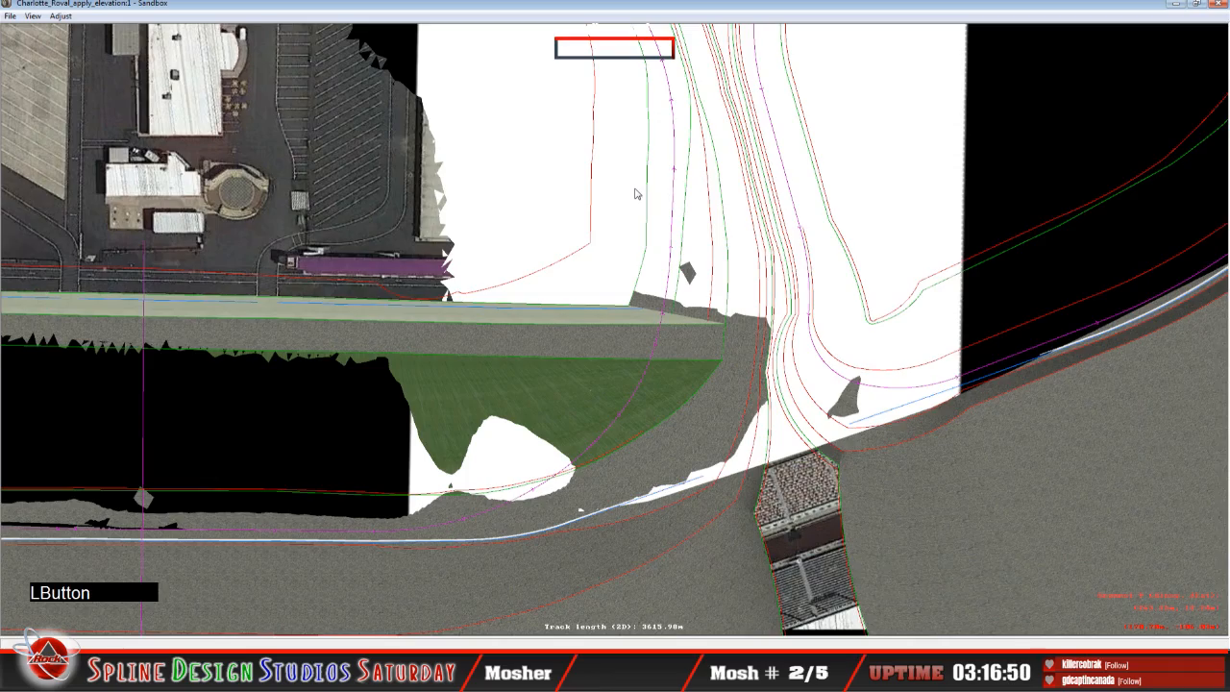
# Step: Save the track under the new name Charlotte_Roval_apply_elevationB in the Charlotte_Roval folder
pyautogui.press('x')
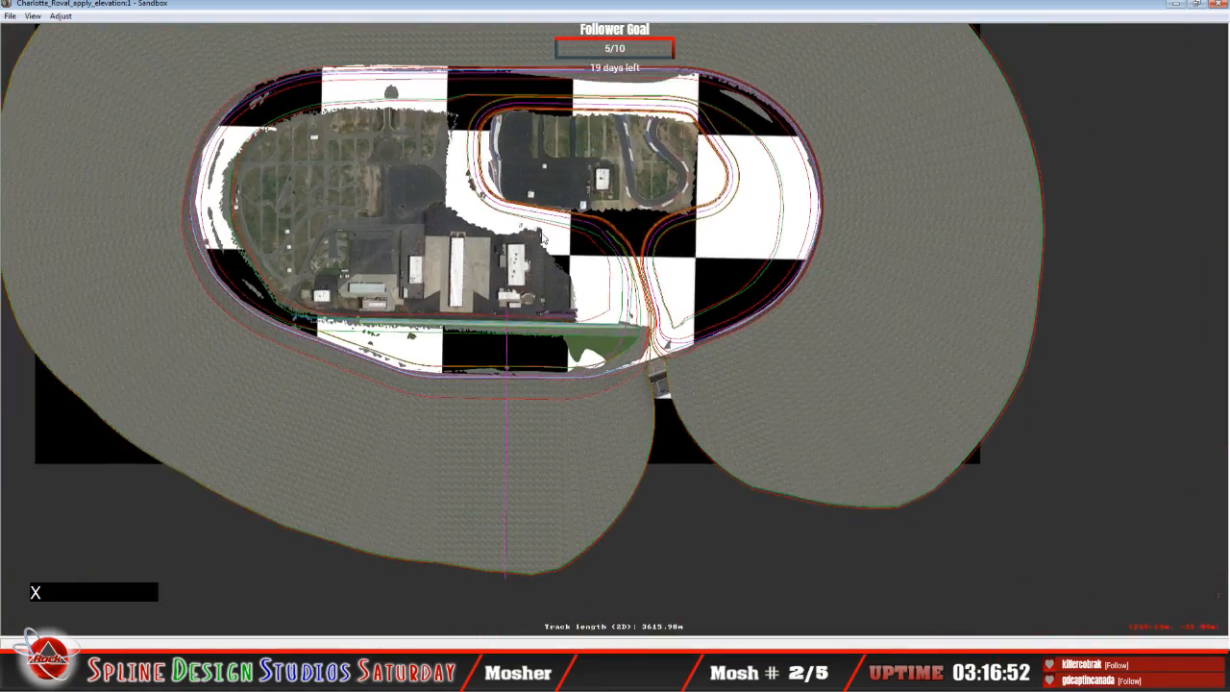
pyautogui.click(19, 19)
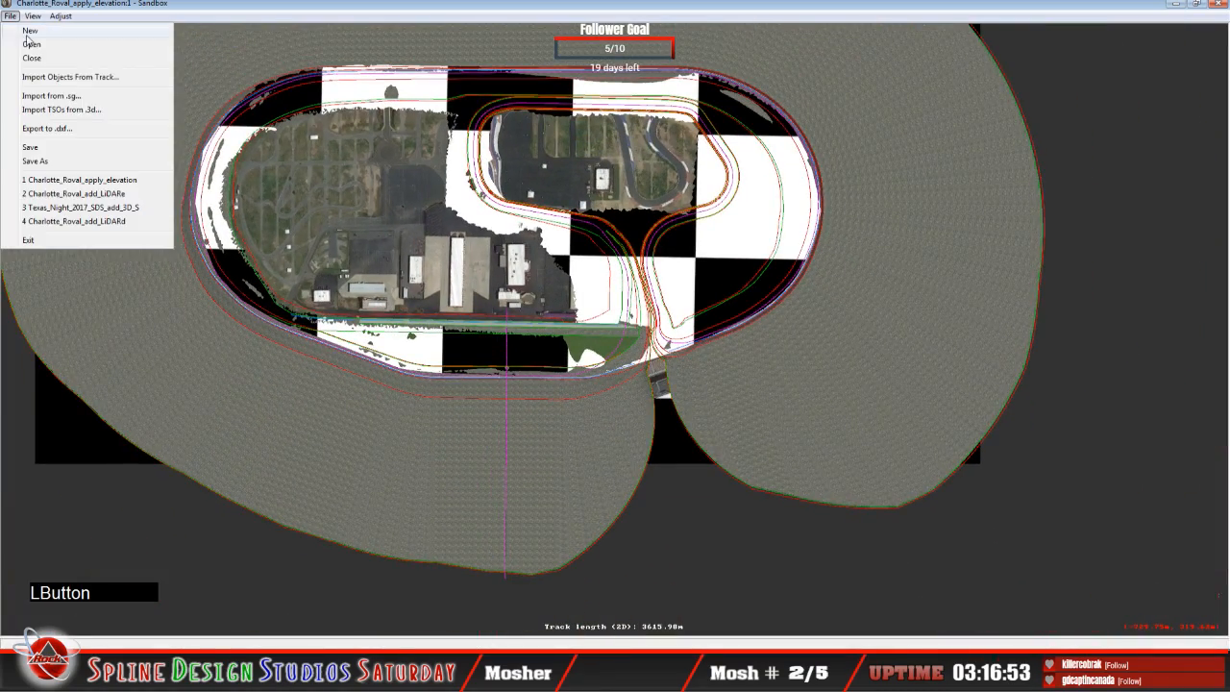
pyautogui.click(58, 159)
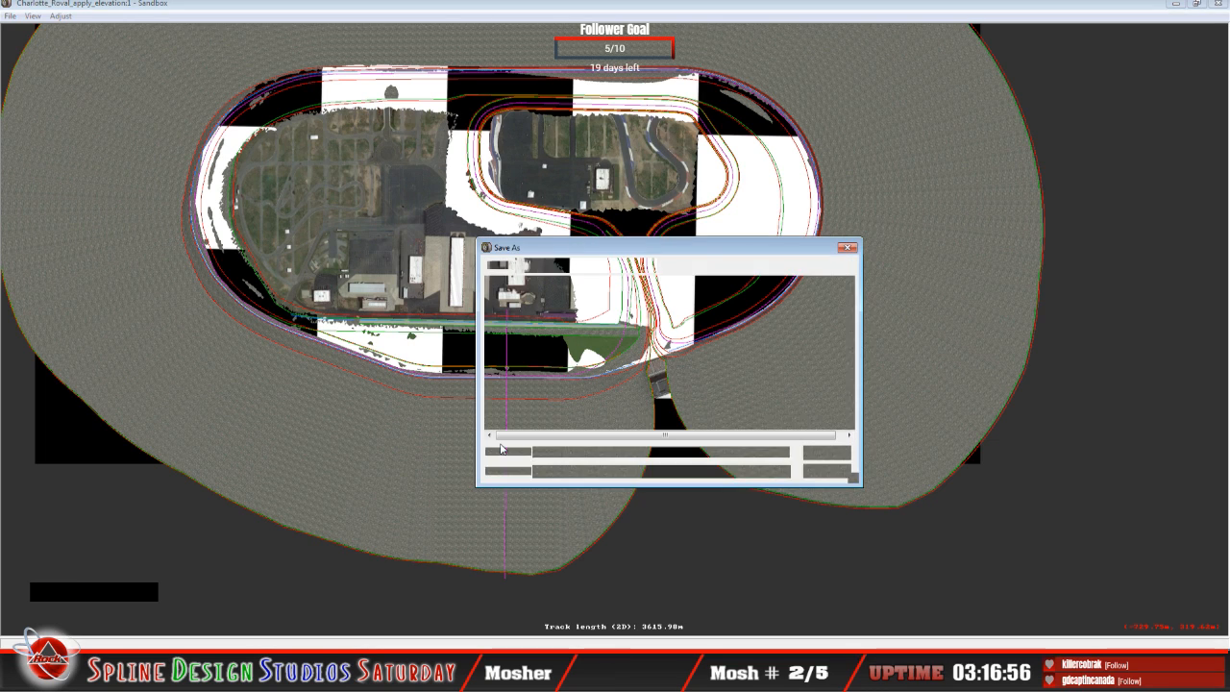
pyautogui.click(663, 452)
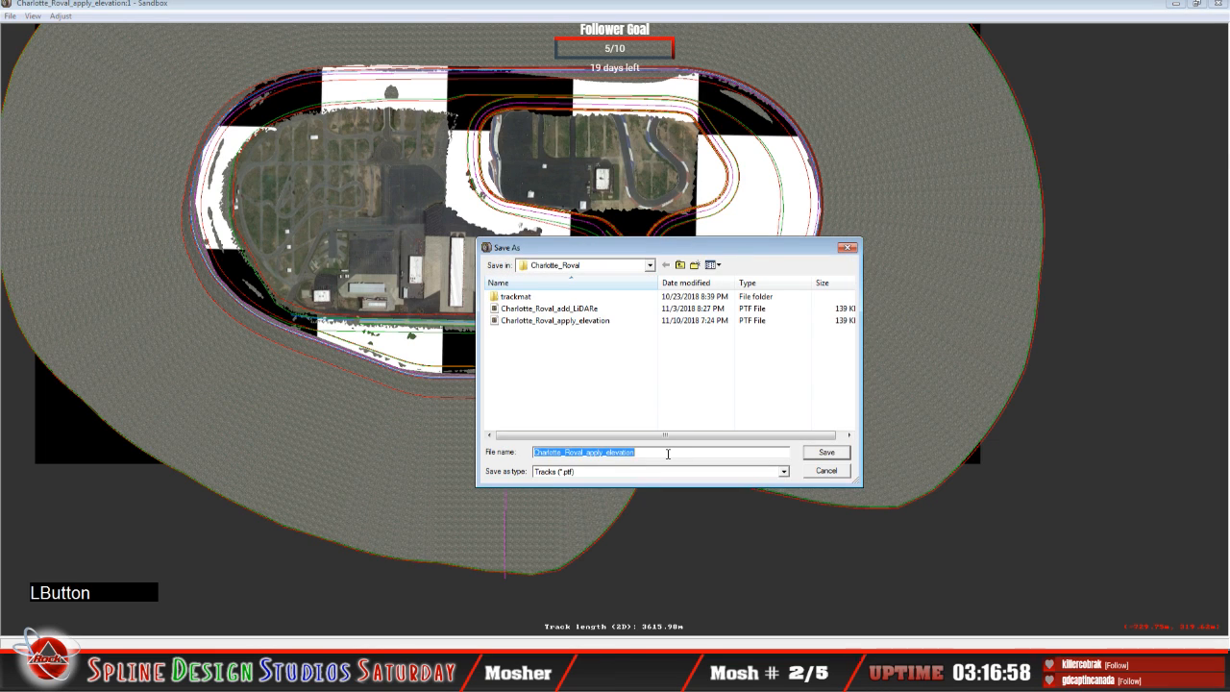
pyautogui.click(668, 453)
pyautogui.write('B')
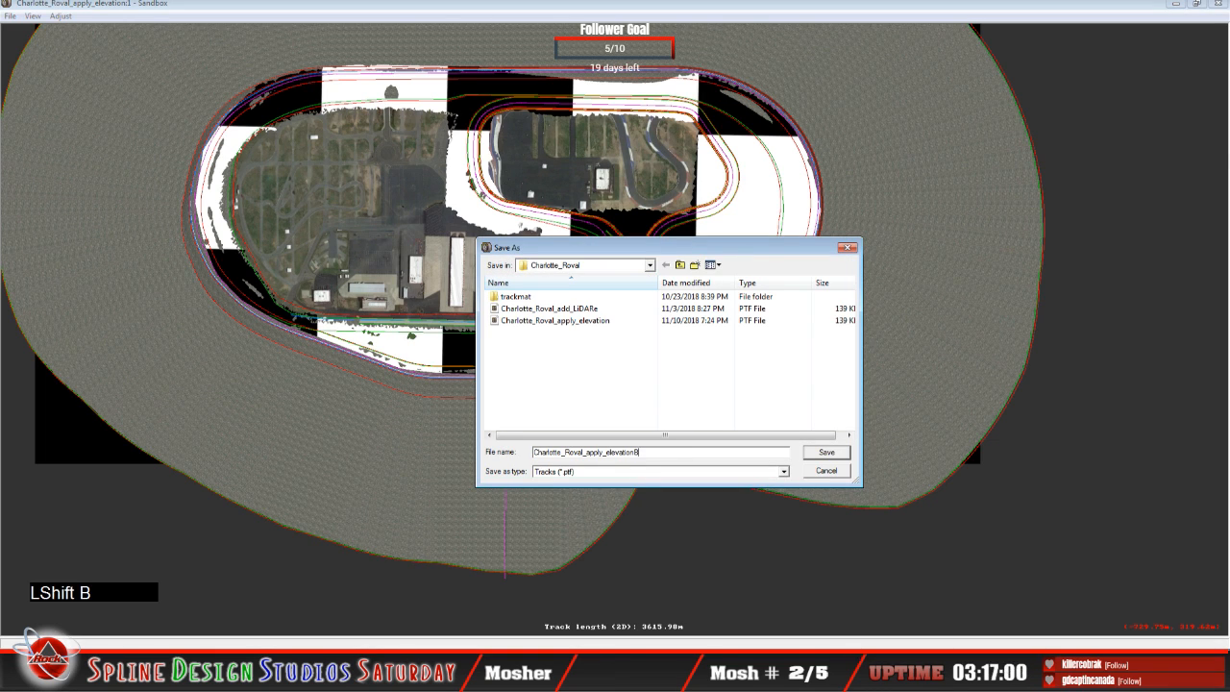
pyautogui.click(832, 453)
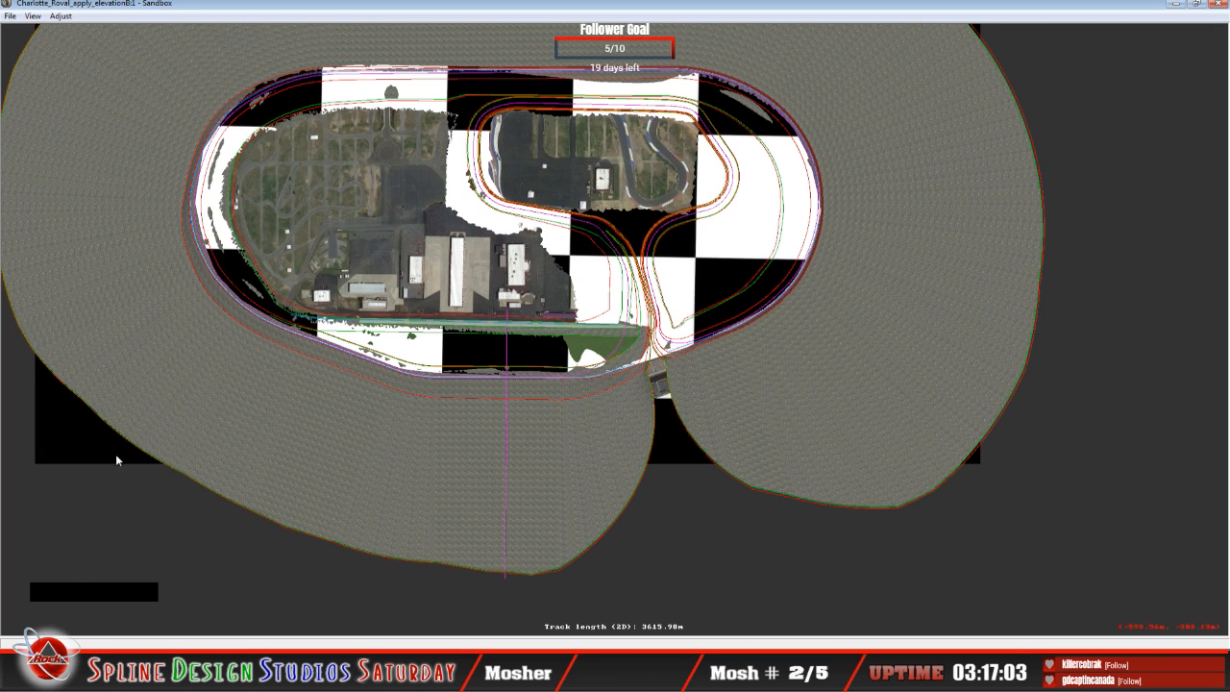
# Step: Switch to Windows Explorer, check the Charlotte_Roval_apply_elevationB file's details in the Charlotte_Roval folder, and return to Sandbox
pyautogui.click(144, 676)
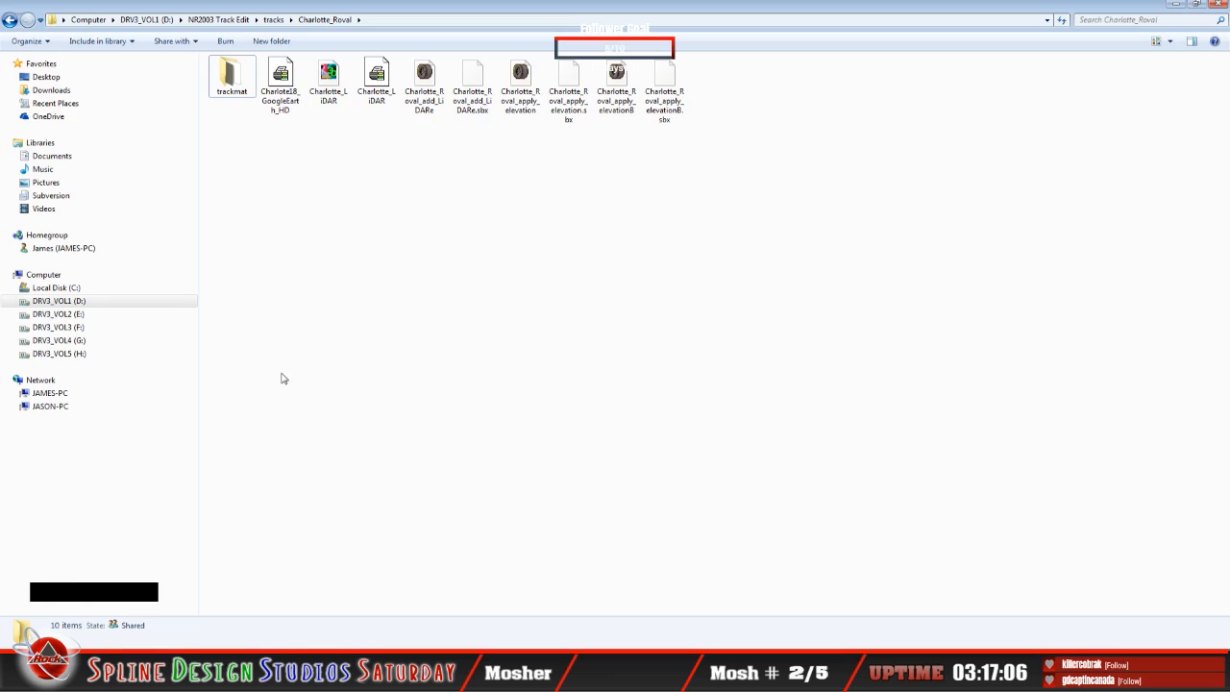
pyautogui.click(615, 105)
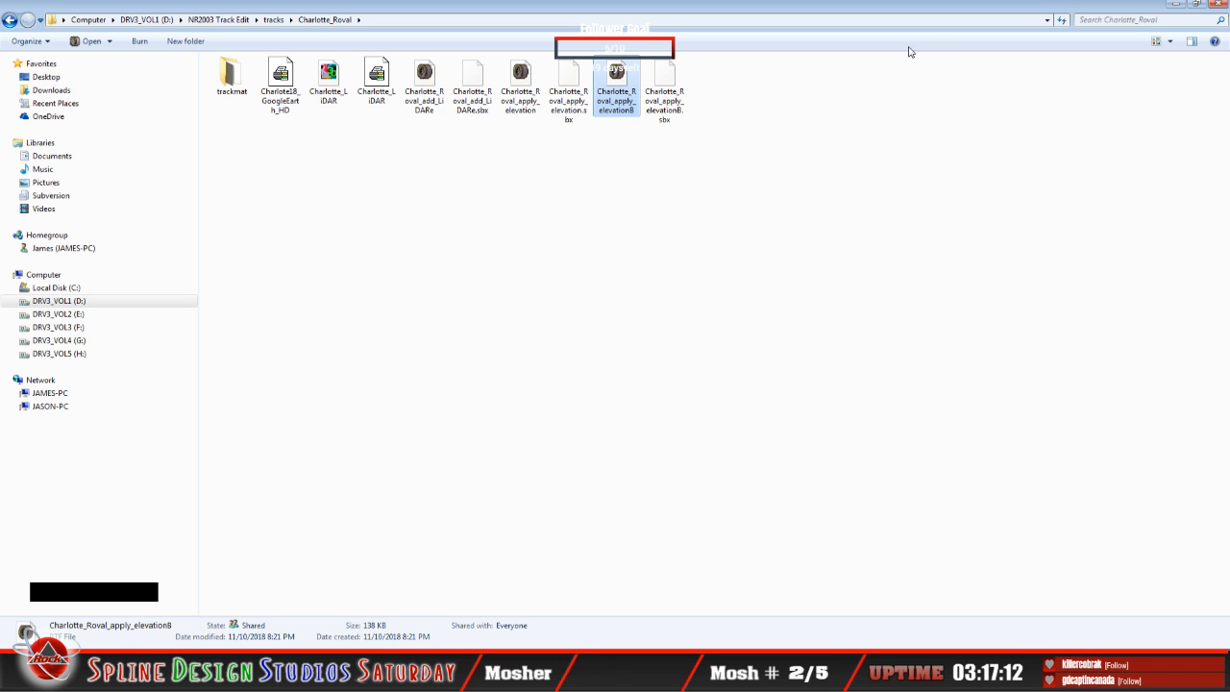
pyautogui.click(1175, 4)
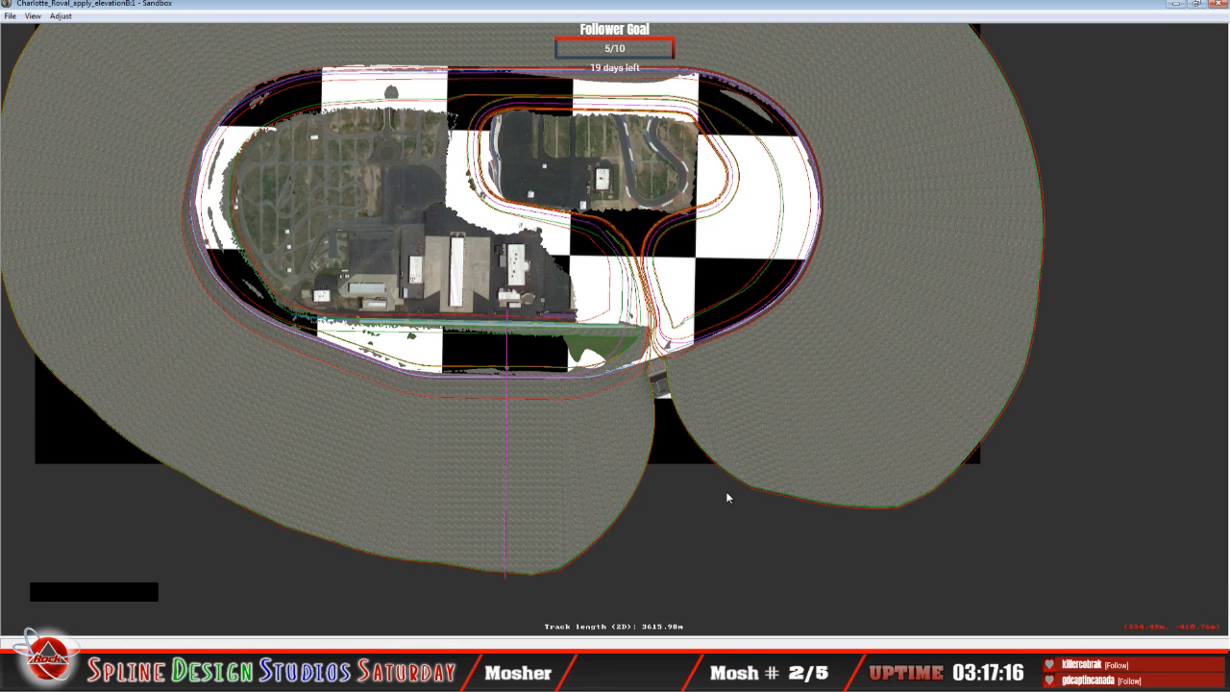
# Step: Select the 52.87 m straight segment at the infield edge in the plan view and bring up its height cross-section
pyautogui.press('z')
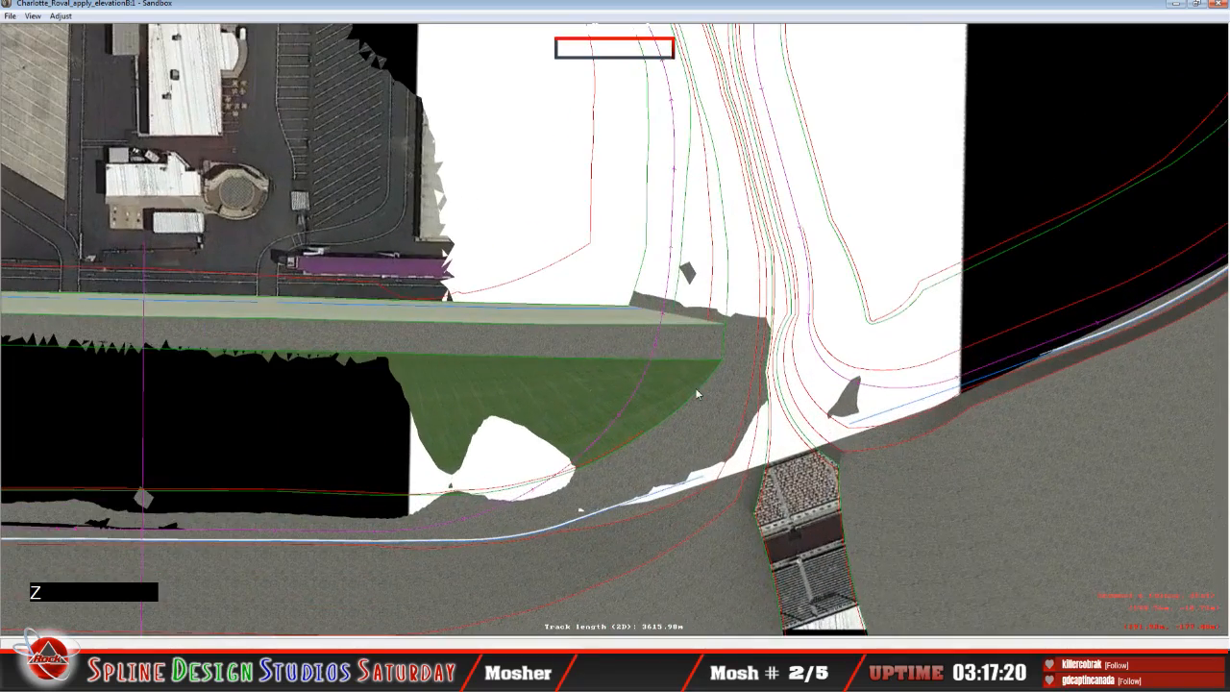
pyautogui.press('c')
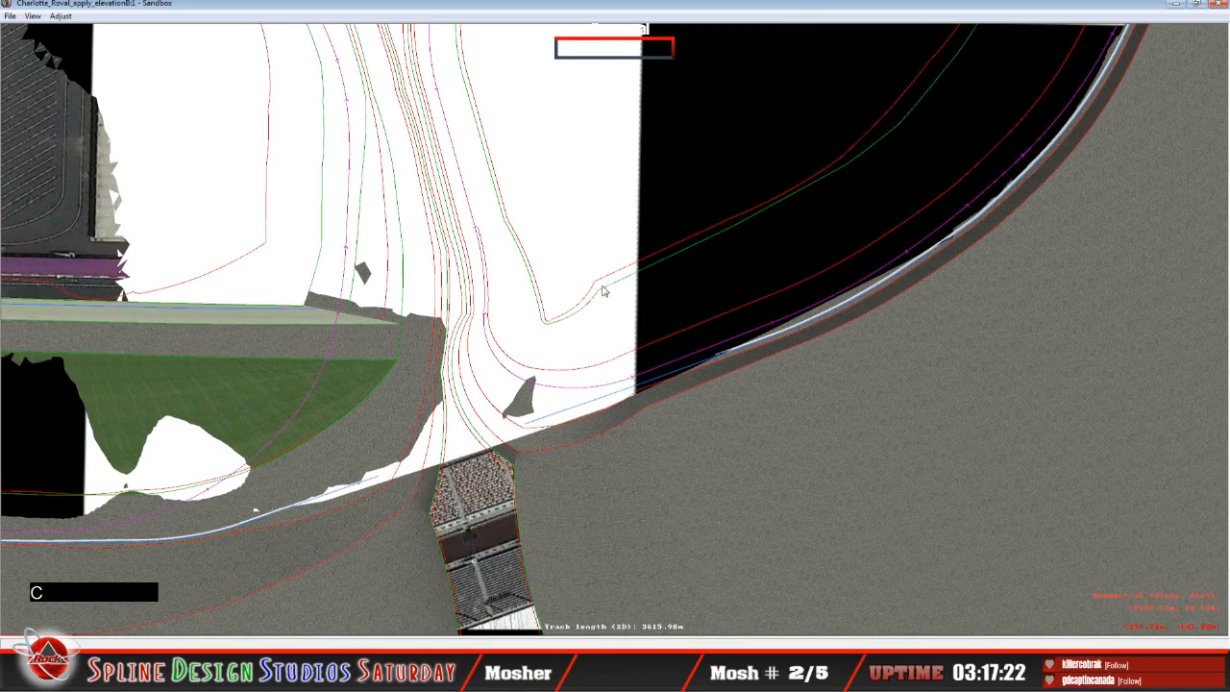
pyautogui.click(591, 292)
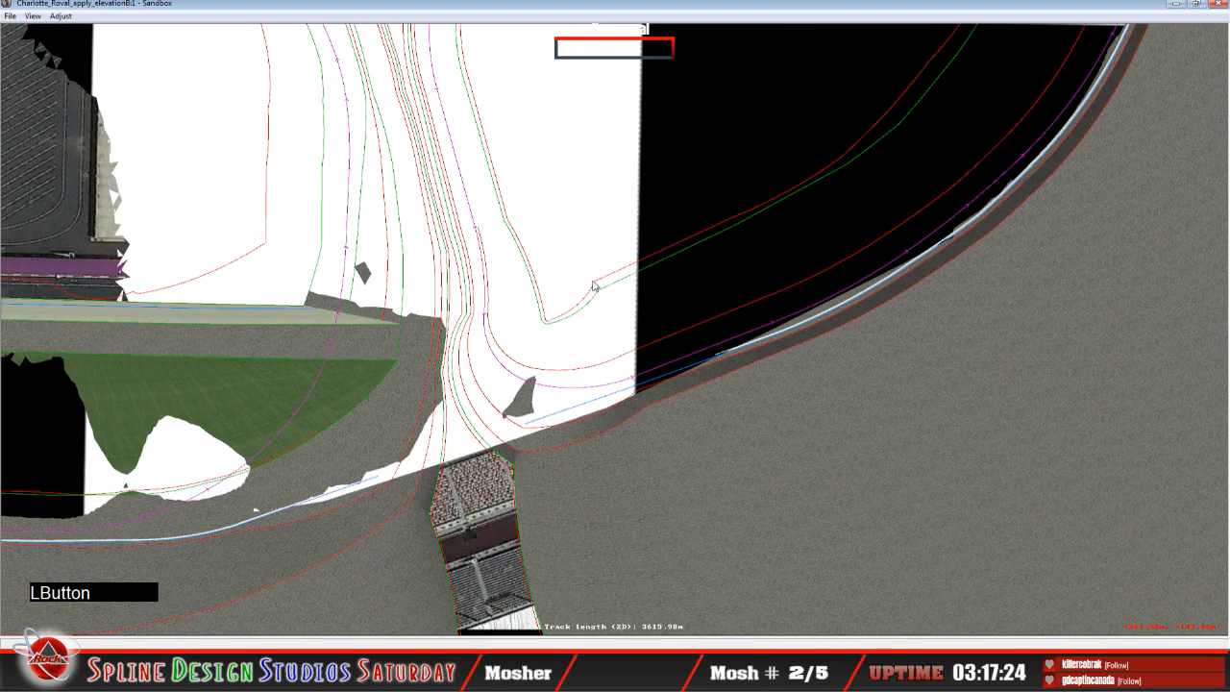
pyautogui.click(601, 282)
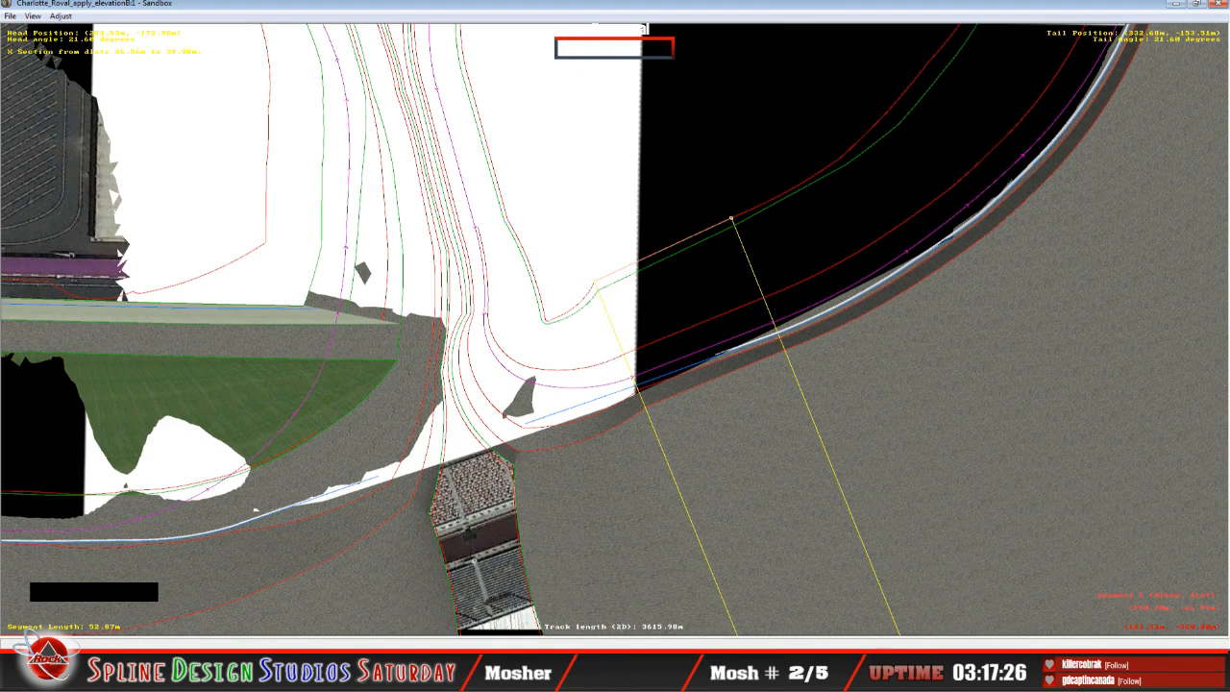
pyautogui.click(352, 608)
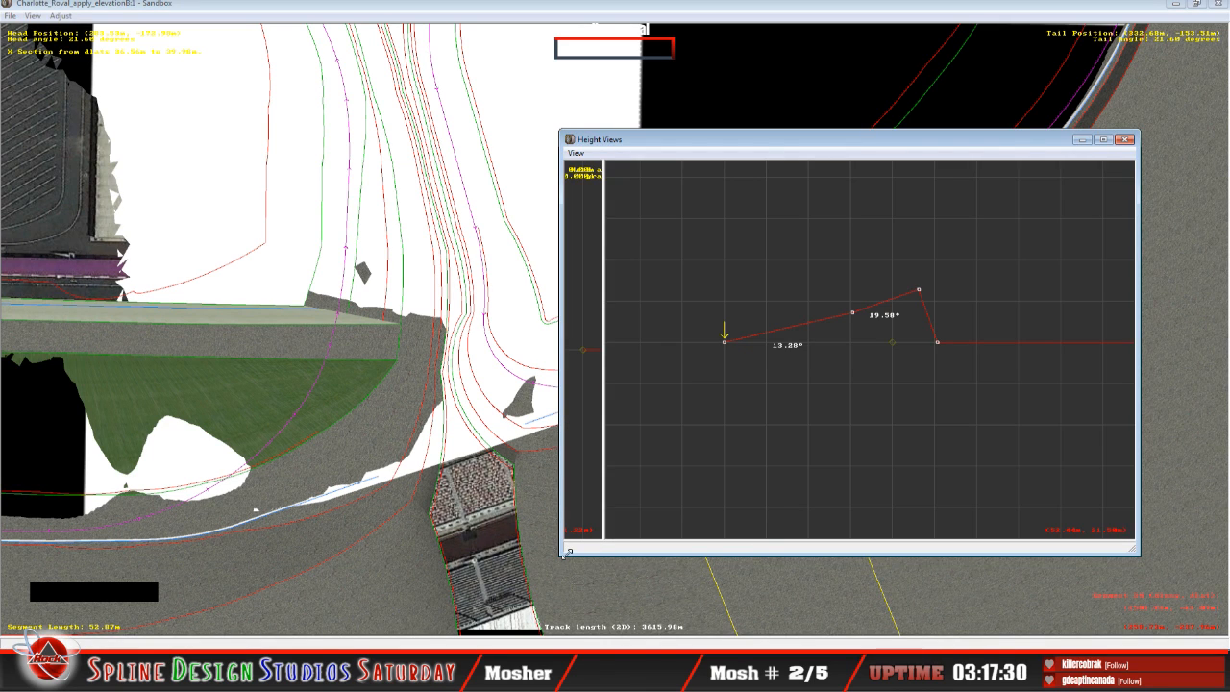
pyautogui.moveTo(756, 147); pyautogui.dragTo(863, 156)
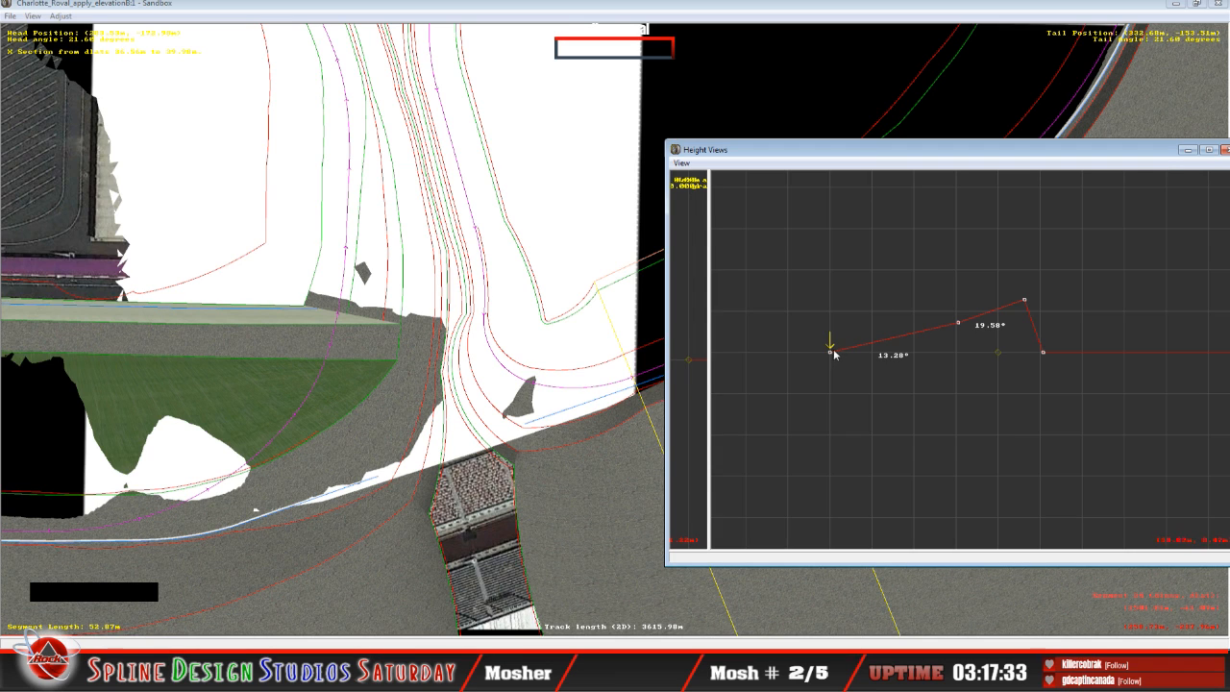
# Step: Raise the inner edge point of the 52.87 m segment's cross-section to a bank of 3.92°
pyautogui.moveTo(832, 355); pyautogui.dragTo(840, 329)
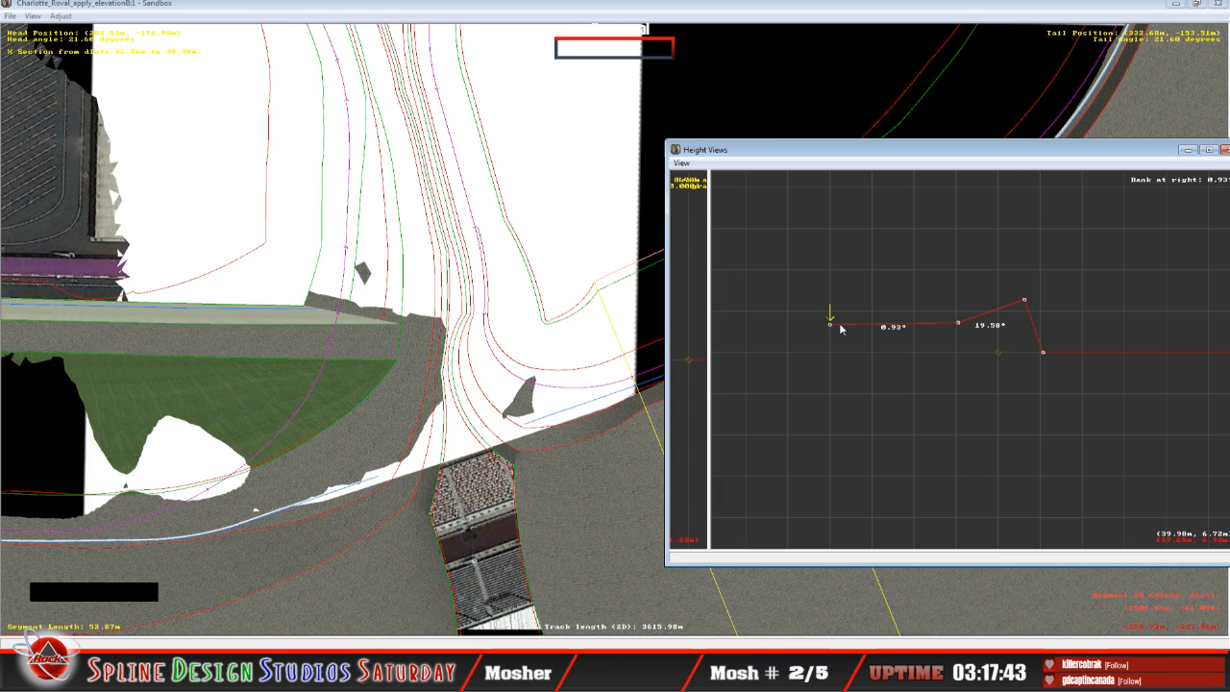
pyautogui.moveTo(840, 329); pyautogui.dragTo(842, 332)
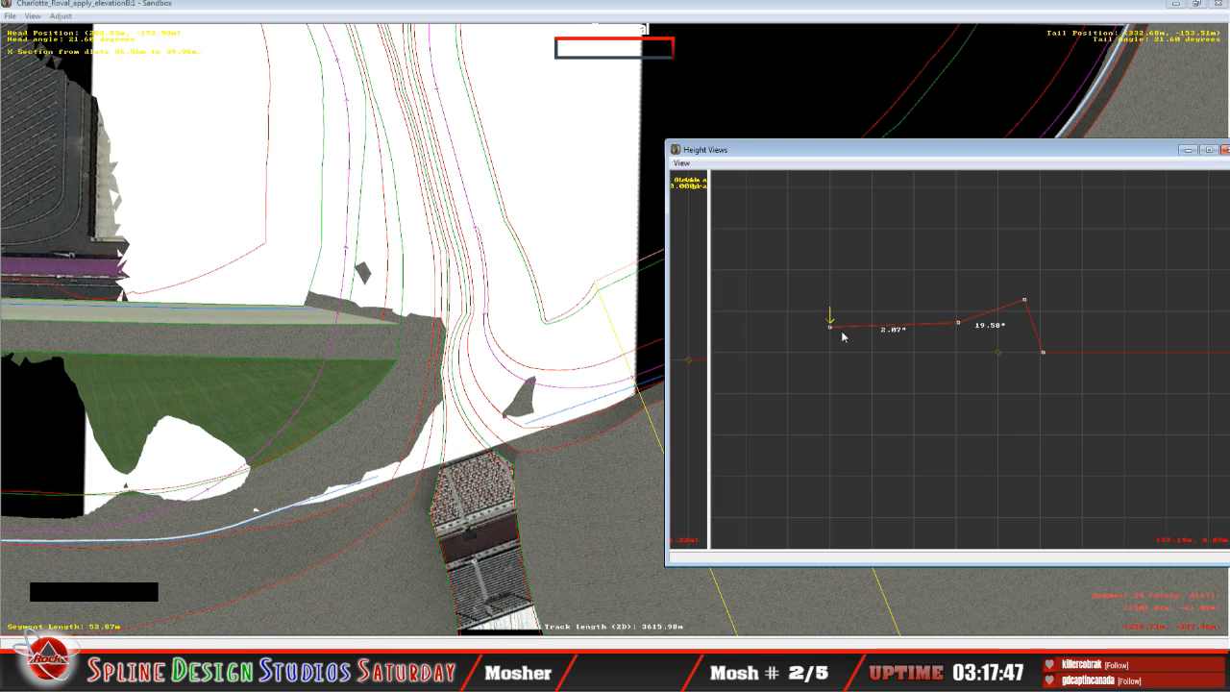
pyautogui.moveTo(831, 328)
pyautogui.mouseDown()
pyautogui.moveTo(853, 250)
pyautogui.moveTo(832, 310)
pyautogui.moveTo(839, 329)
pyautogui.mouseUp()
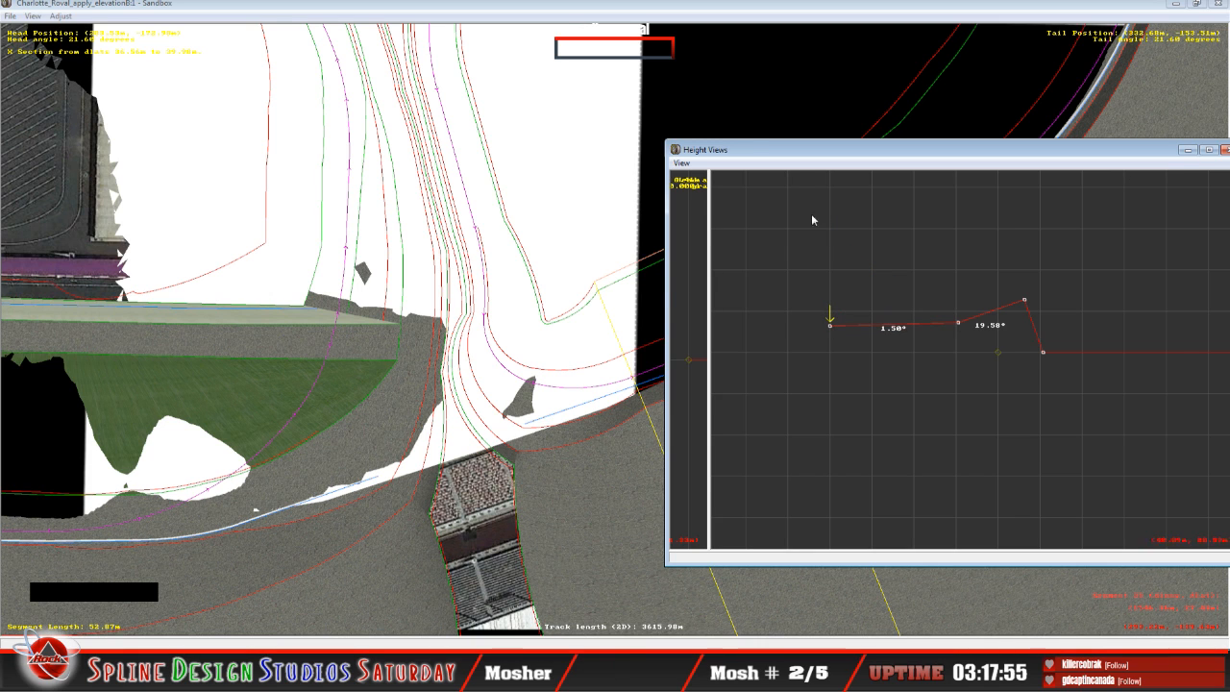
pyautogui.moveTo(802, 160); pyautogui.dragTo(947, 172)
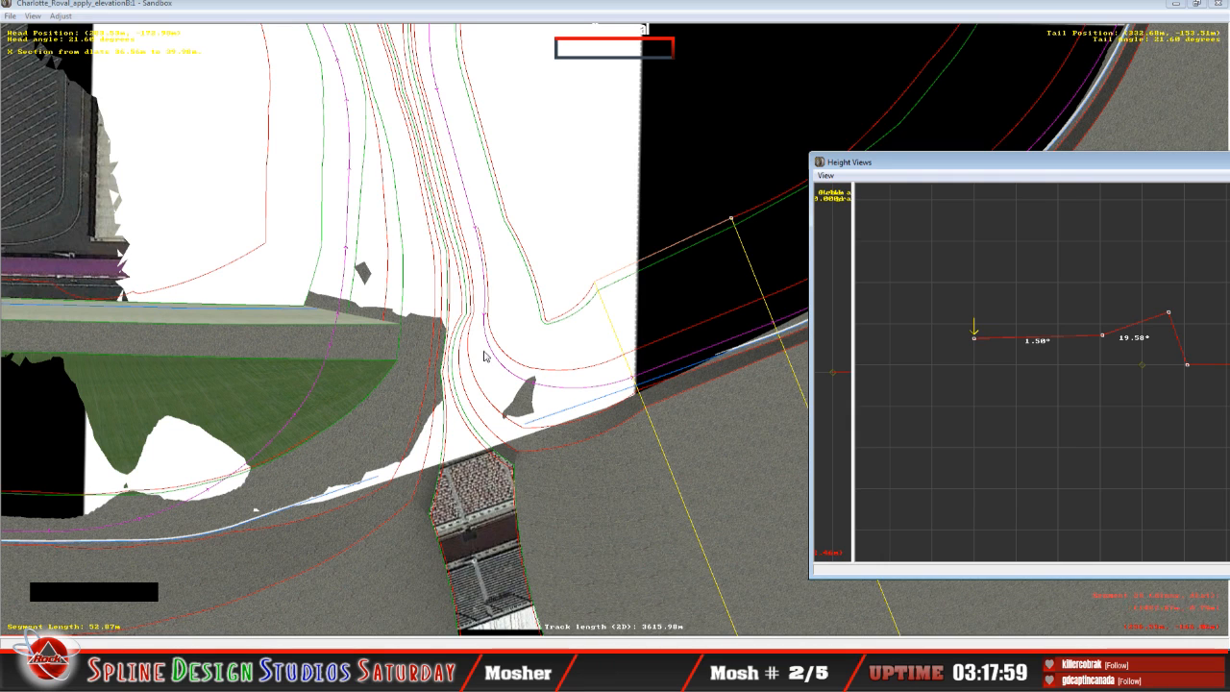
pyautogui.moveTo(976, 343); pyautogui.dragTo(976, 330)
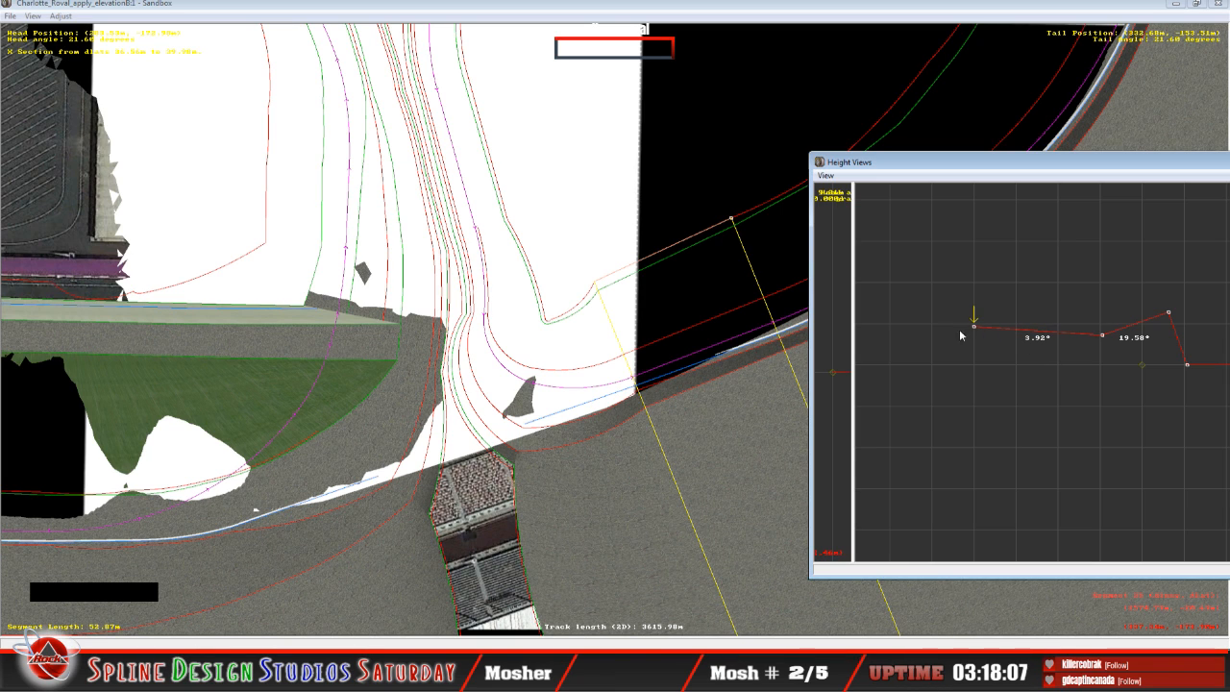
# Step: Raise the second cross-section point of the 52.87 m segment to give banks of 2.29° and 16.70°
pyautogui.press('Right')
pyautogui.click(1104, 338)
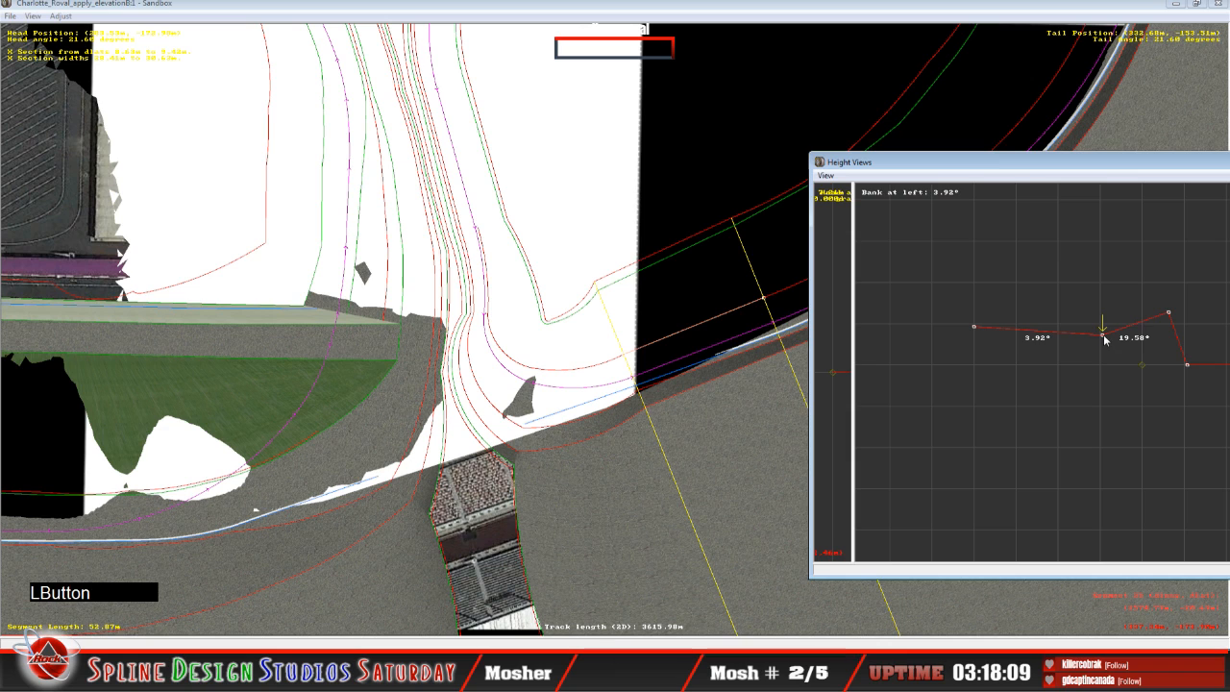
pyautogui.moveTo(1105, 337); pyautogui.dragTo(1106, 333)
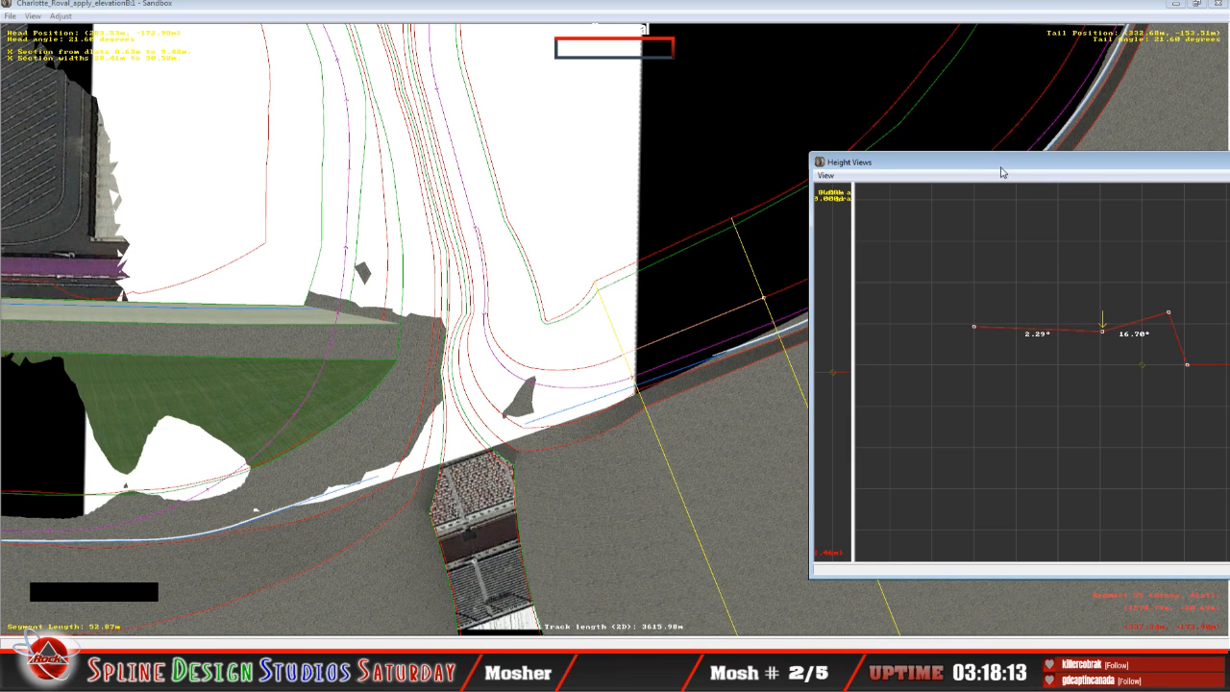
# Step: On the adjoining 34.96 m curved segment, raise the inner edge point and the second point to give banks of 1.56° and 7.61°
pyautogui.moveTo(1001, 172); pyautogui.dragTo(205, 190)
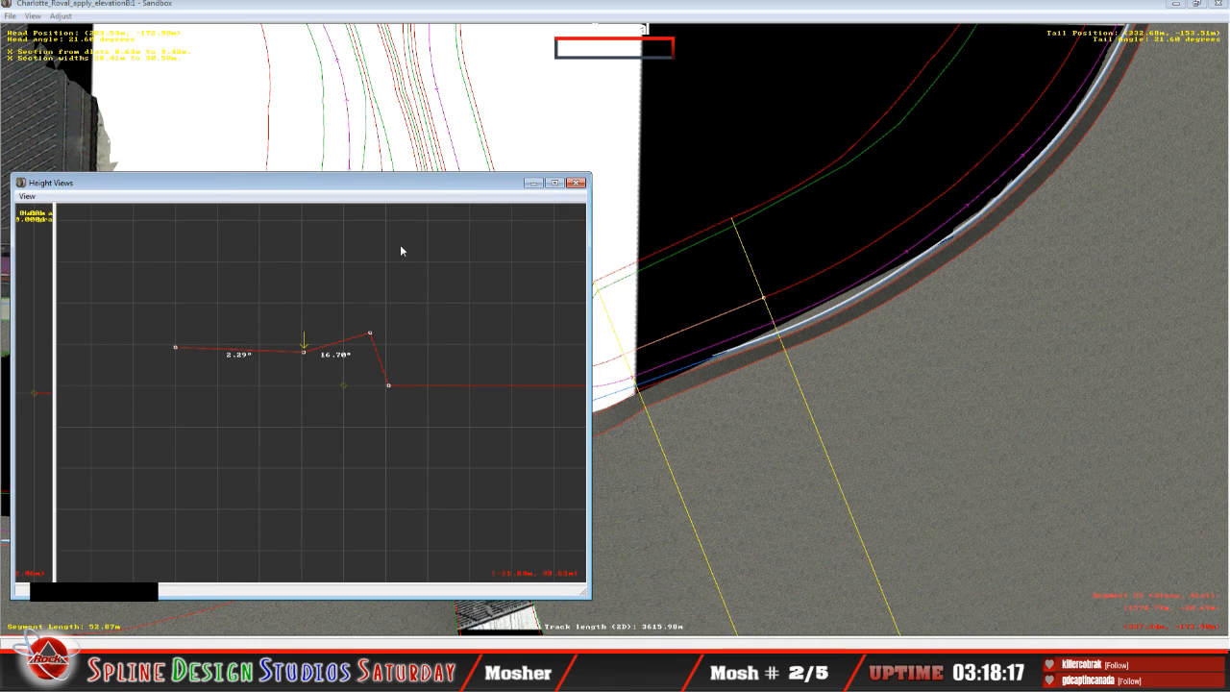
pyautogui.moveTo(365, 189); pyautogui.dragTo(1070, 164)
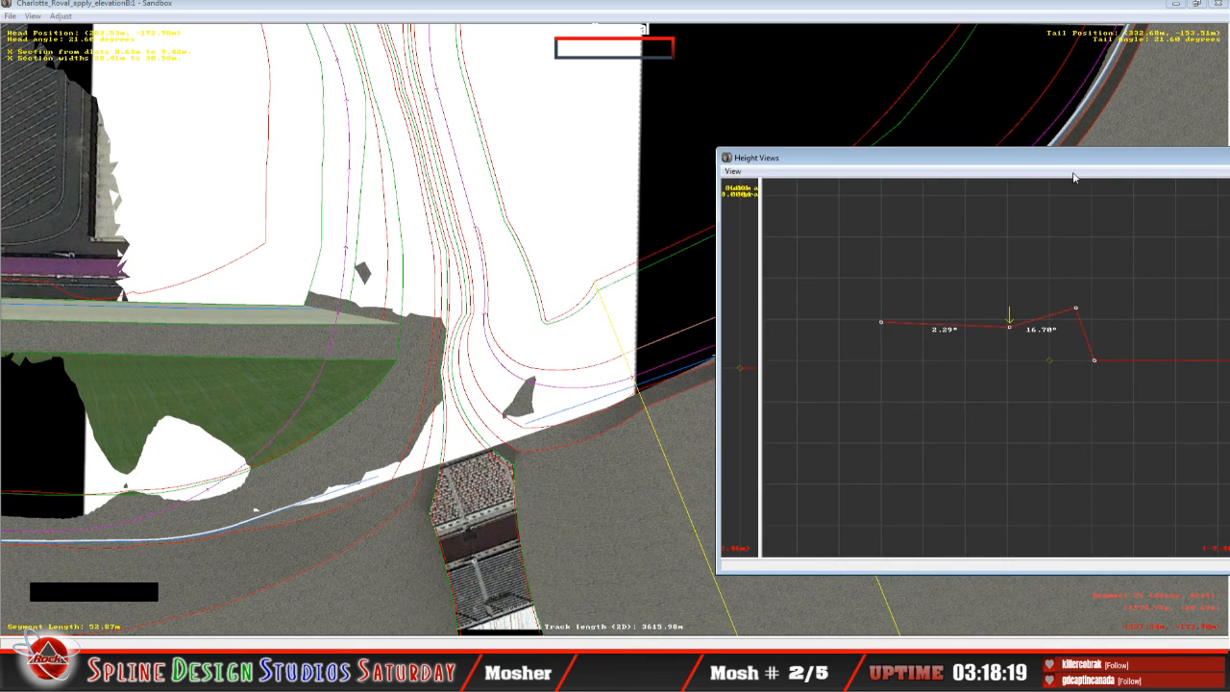
pyautogui.press('Down')
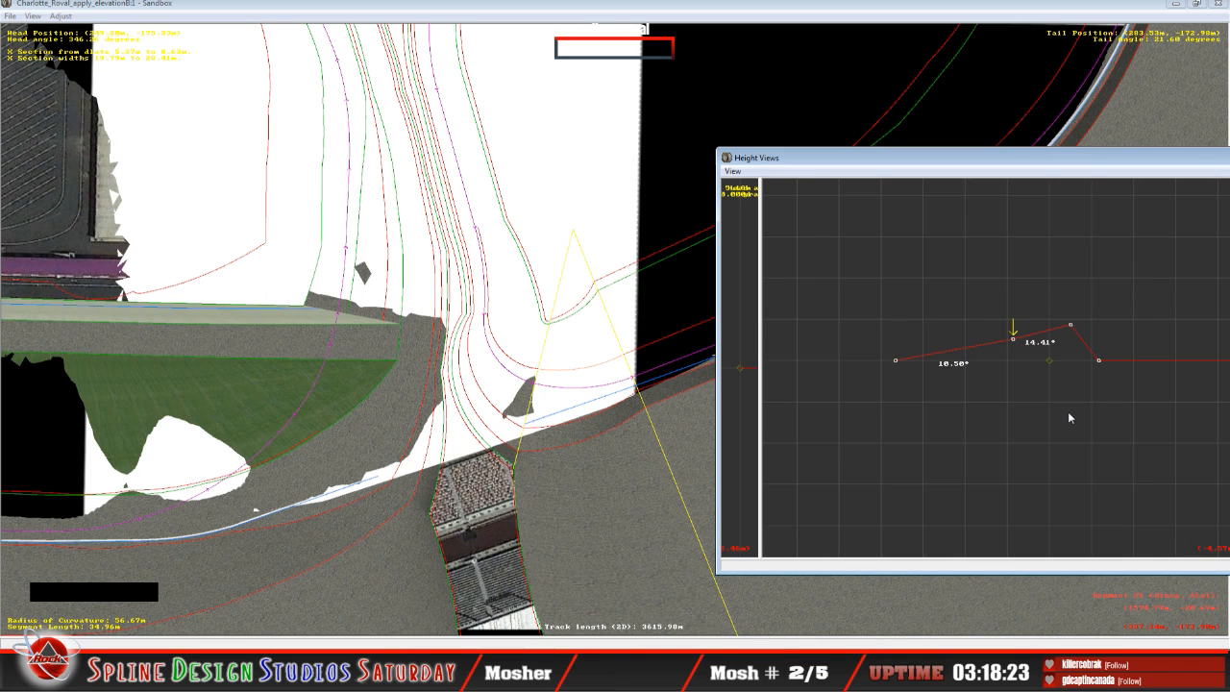
pyautogui.press('Left')
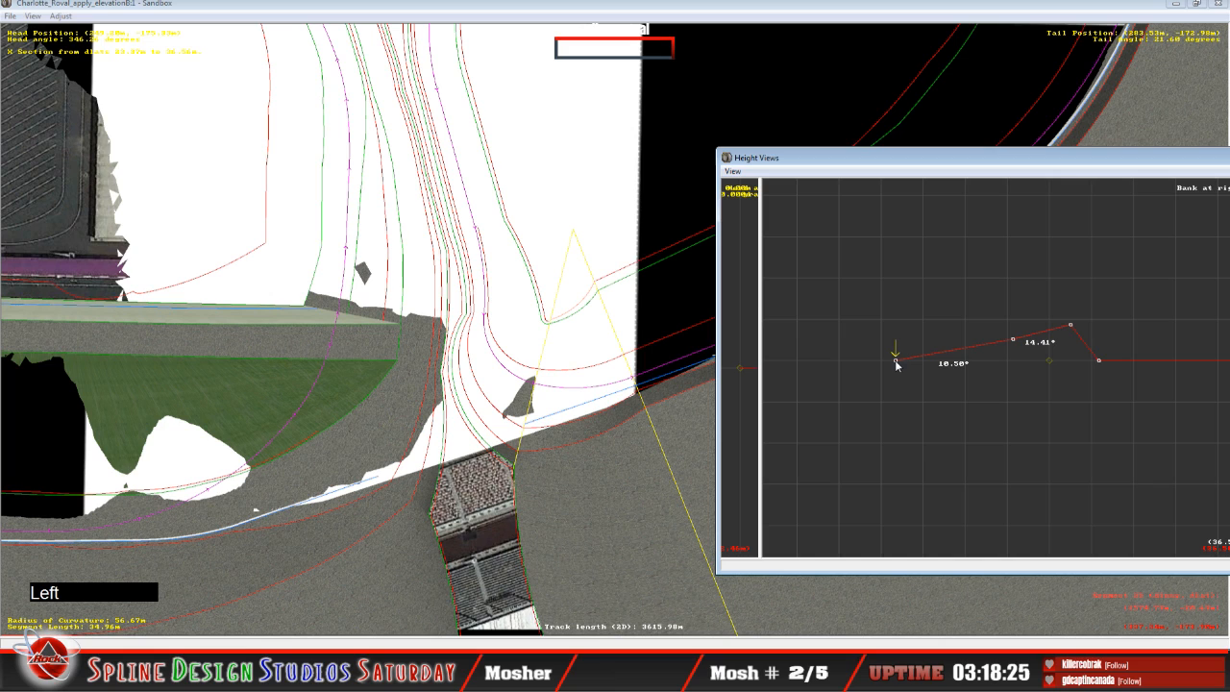
pyautogui.moveTo(896, 364); pyautogui.dragTo(896, 332)
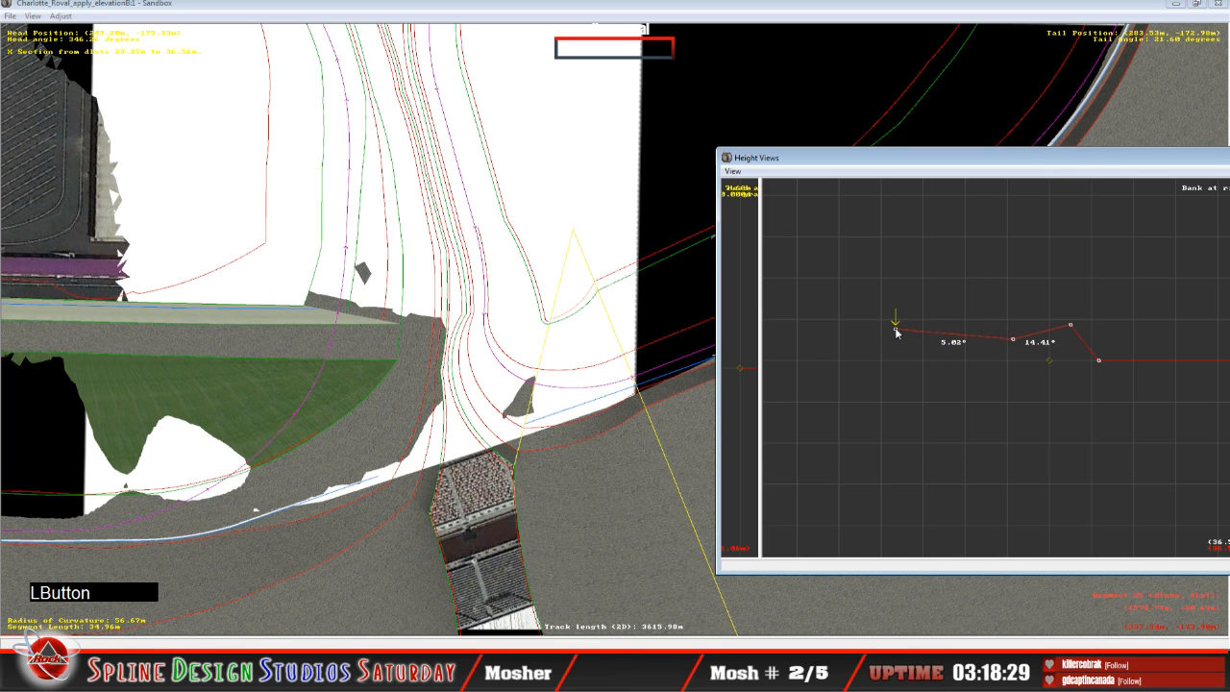
pyautogui.press('Right')
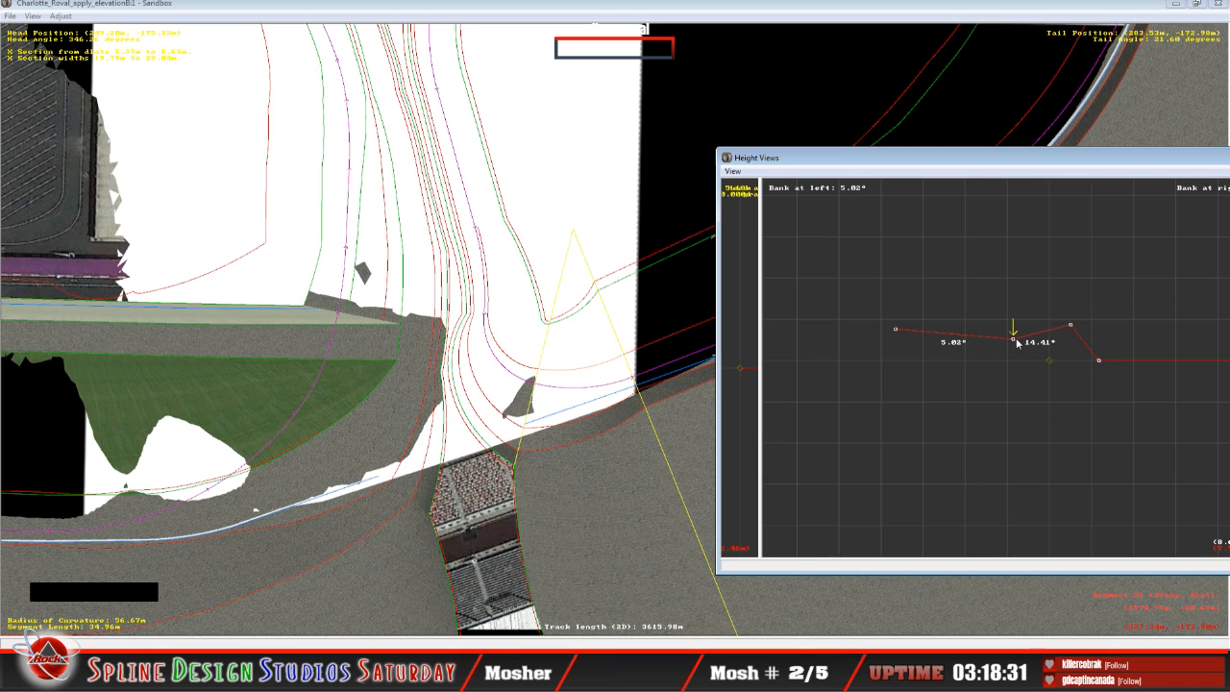
pyautogui.moveTo(1014, 342); pyautogui.dragTo(1008, 375)
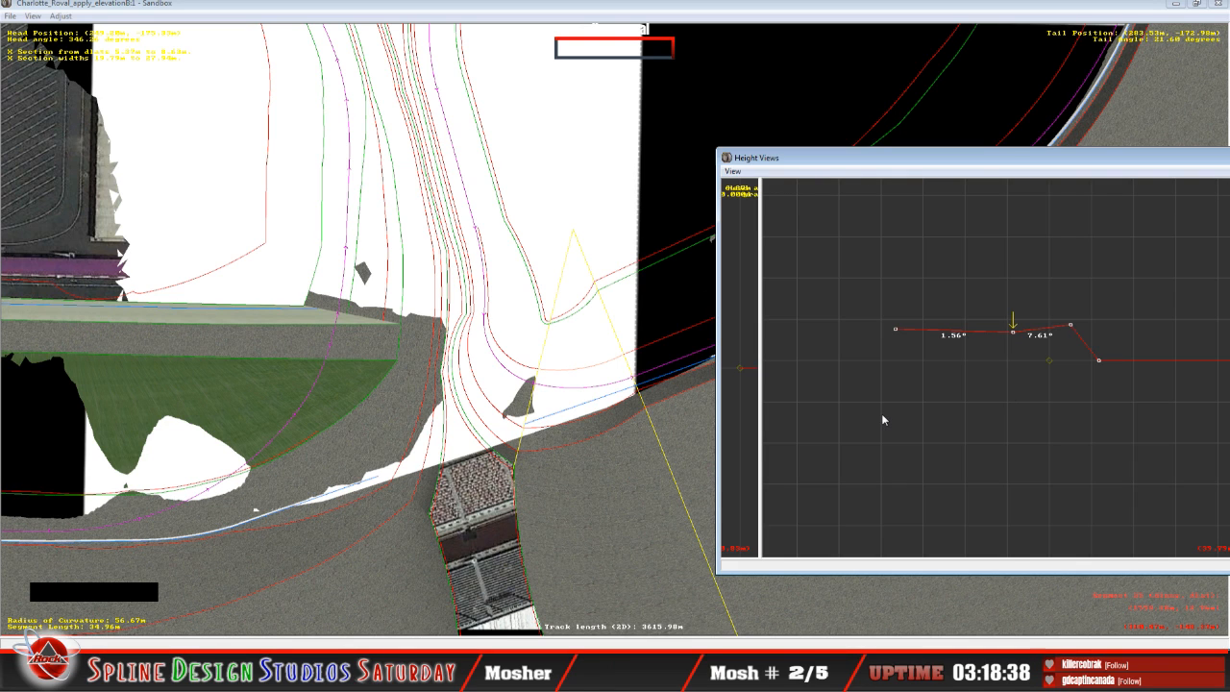
# Step: On the adjoining 32.77 m curved segment, raise the inner edge point of the cross-section to give a bank of 4.80°
pyautogui.press('Down')
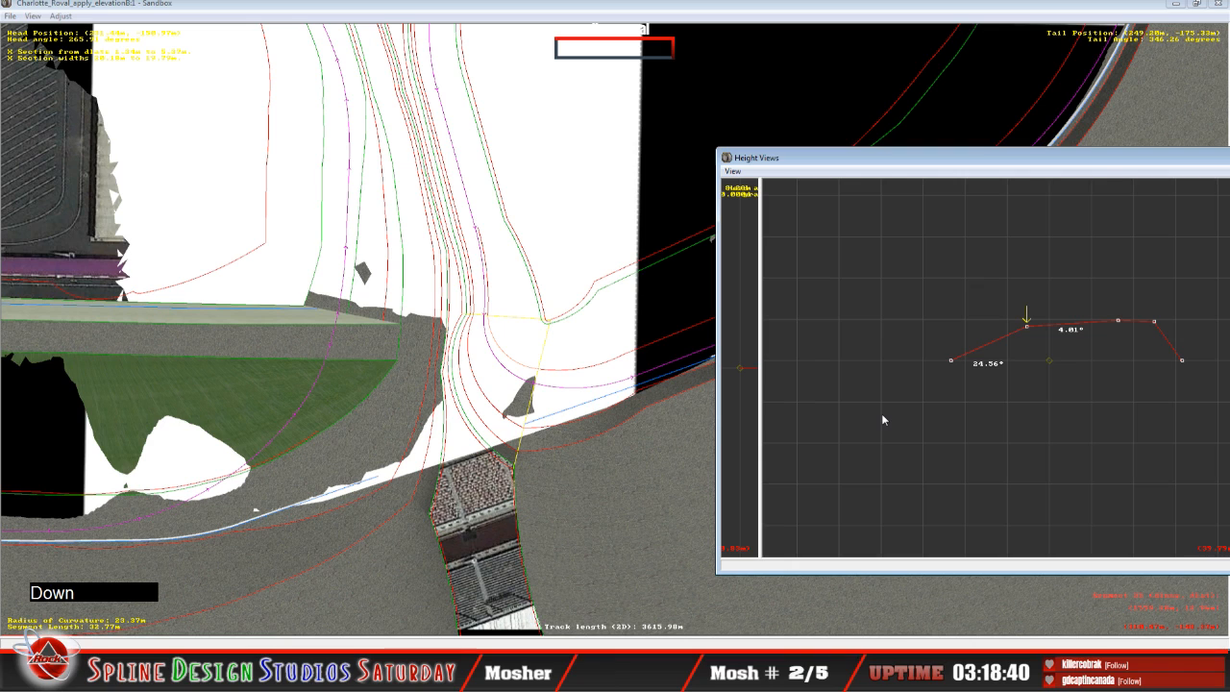
pyautogui.press('Left')
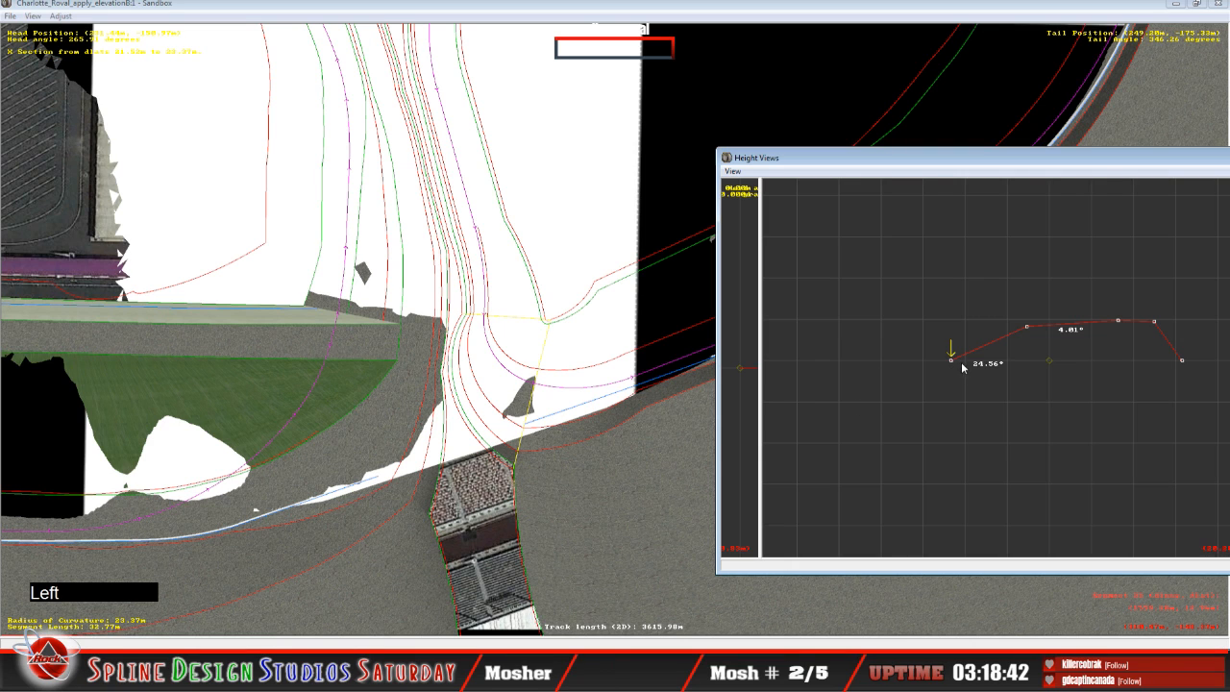
pyautogui.moveTo(953, 362); pyautogui.dragTo(947, 331)
pyautogui.press('Down')
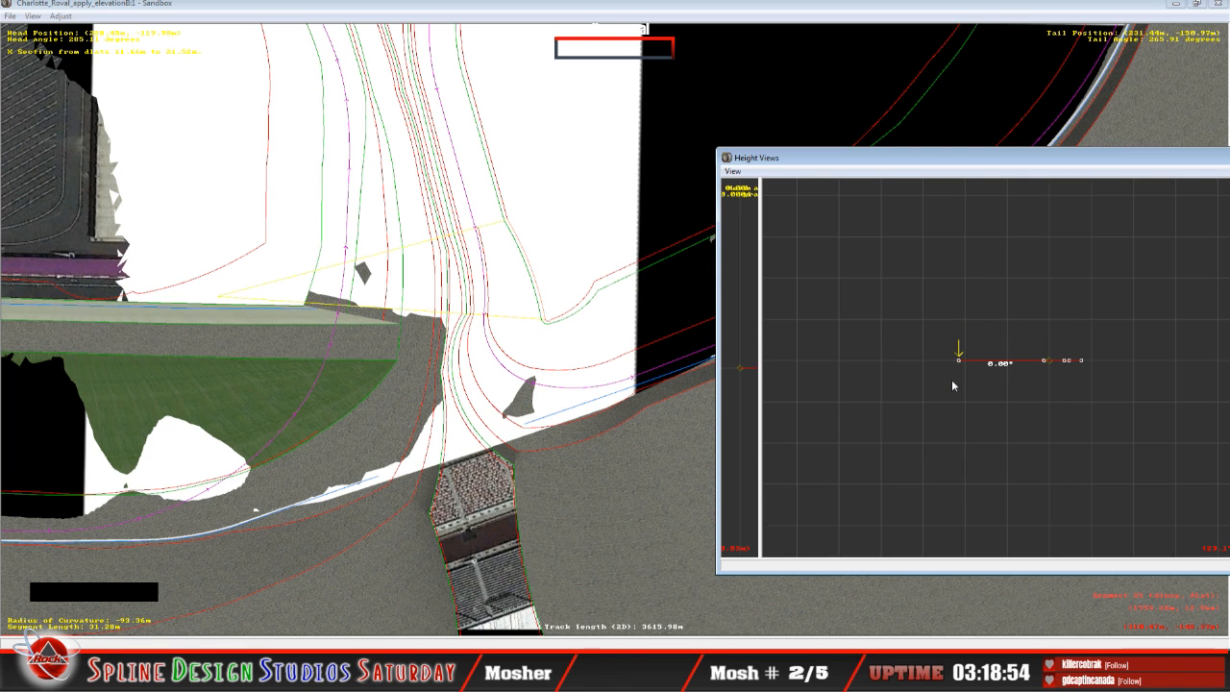
pyautogui.moveTo(959, 362)
pyautogui.mouseDown()
pyautogui.moveTo(971, 377)
pyautogui.moveTo(962, 363)
pyautogui.mouseUp()
pyautogui.press('Up')
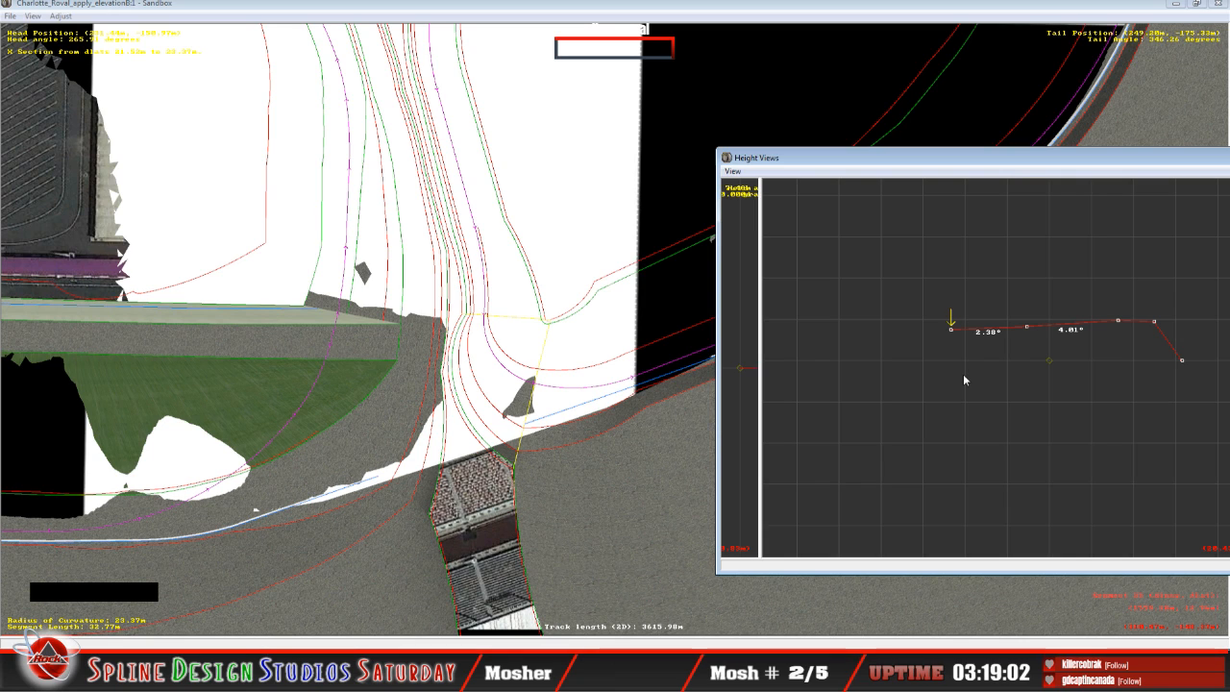
pyautogui.moveTo(953, 331)
pyautogui.mouseDown()
pyautogui.moveTo(964, 353)
pyautogui.moveTo(959, 337)
pyautogui.mouseUp()
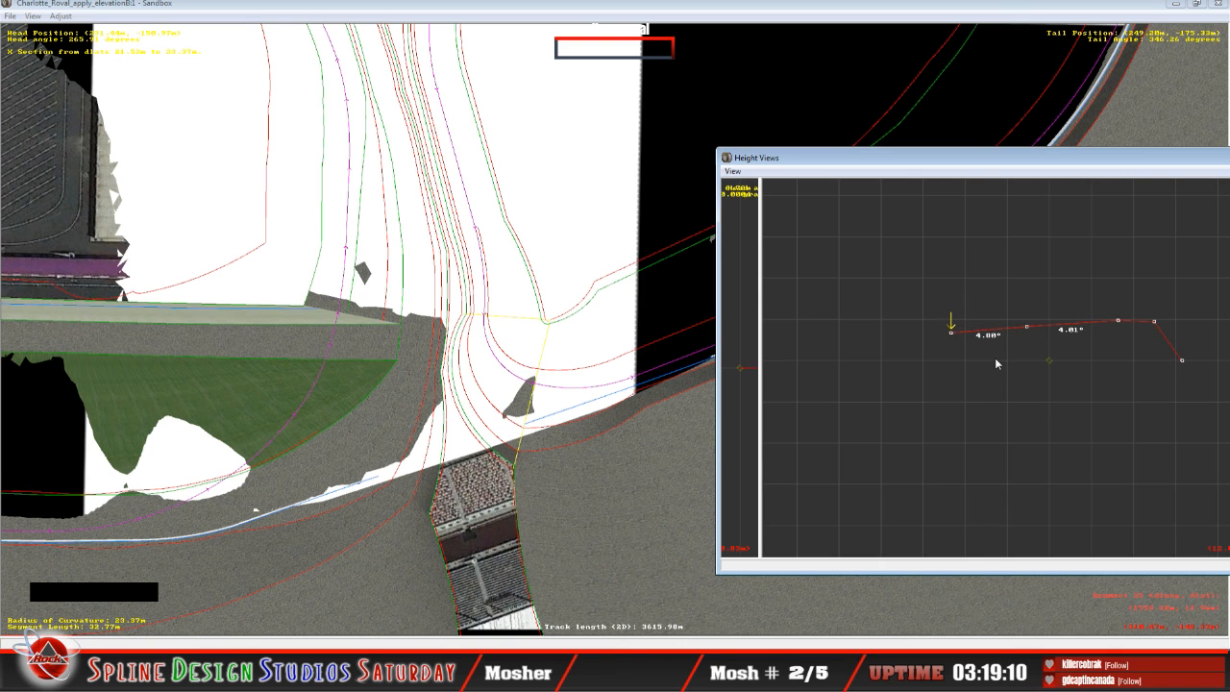
# Step: Lower the second and third cross-section points of the 32.77 m segment to give banks of 1.94° and 4.81°
pyautogui.press('Down')
pyautogui.press('Right')
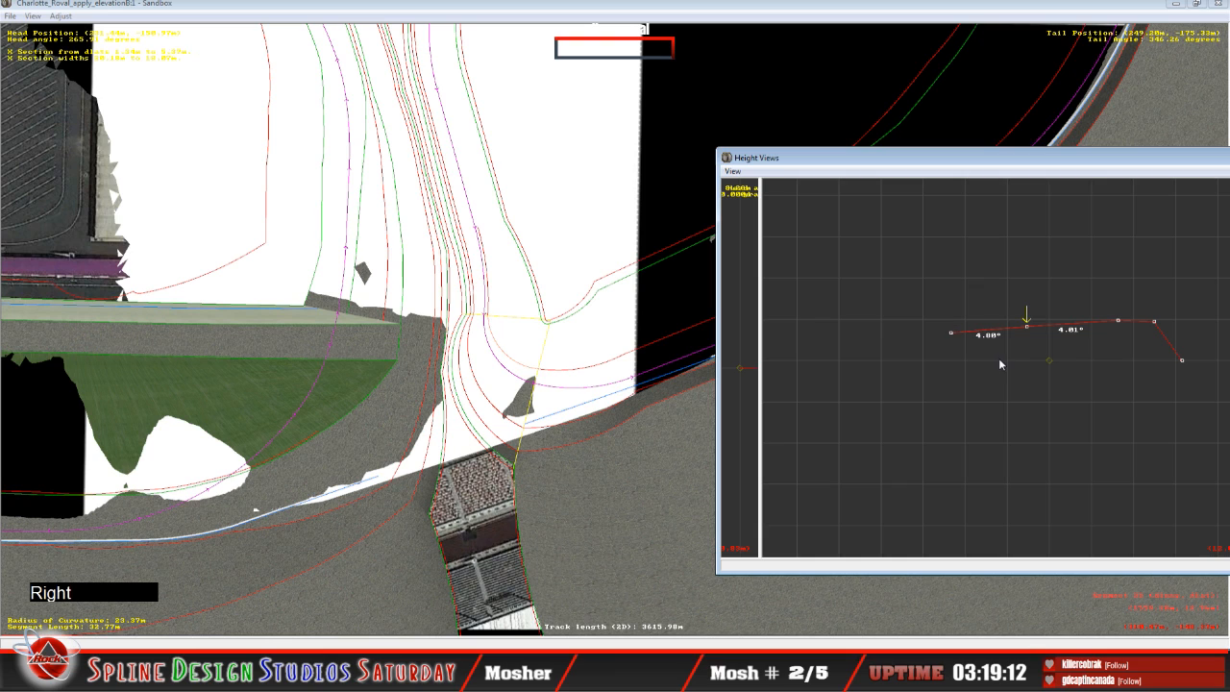
pyautogui.moveTo(1027, 332); pyautogui.dragTo(1030, 334)
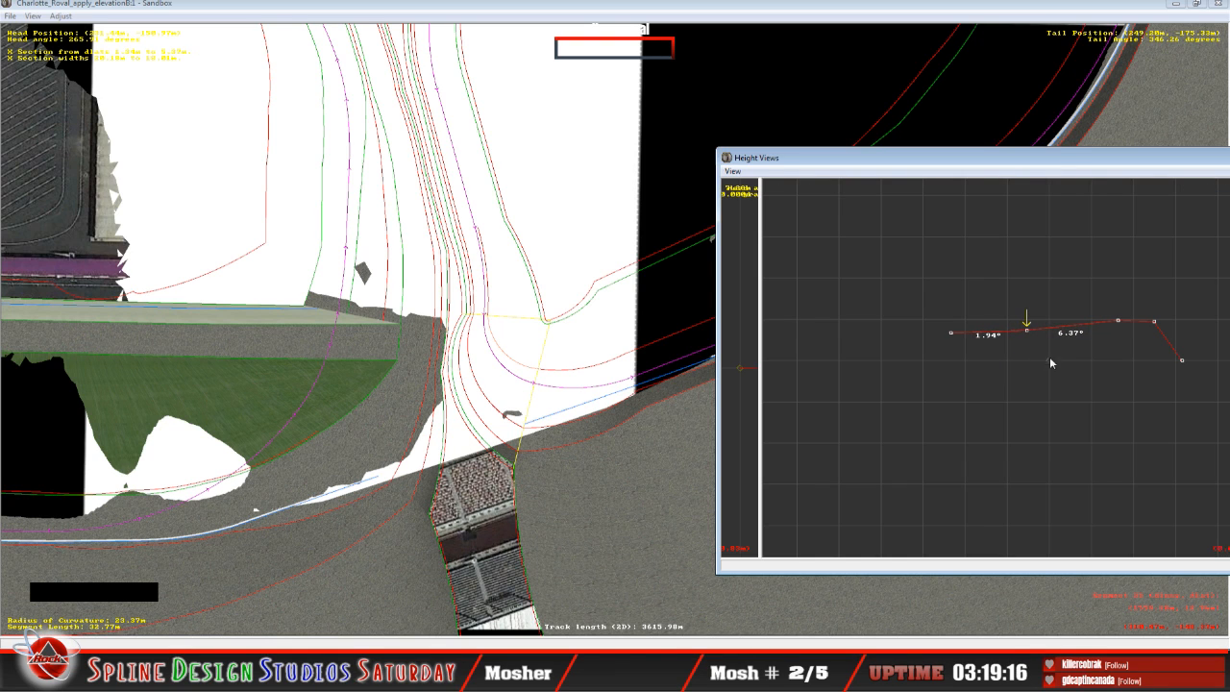
pyautogui.press('Right')
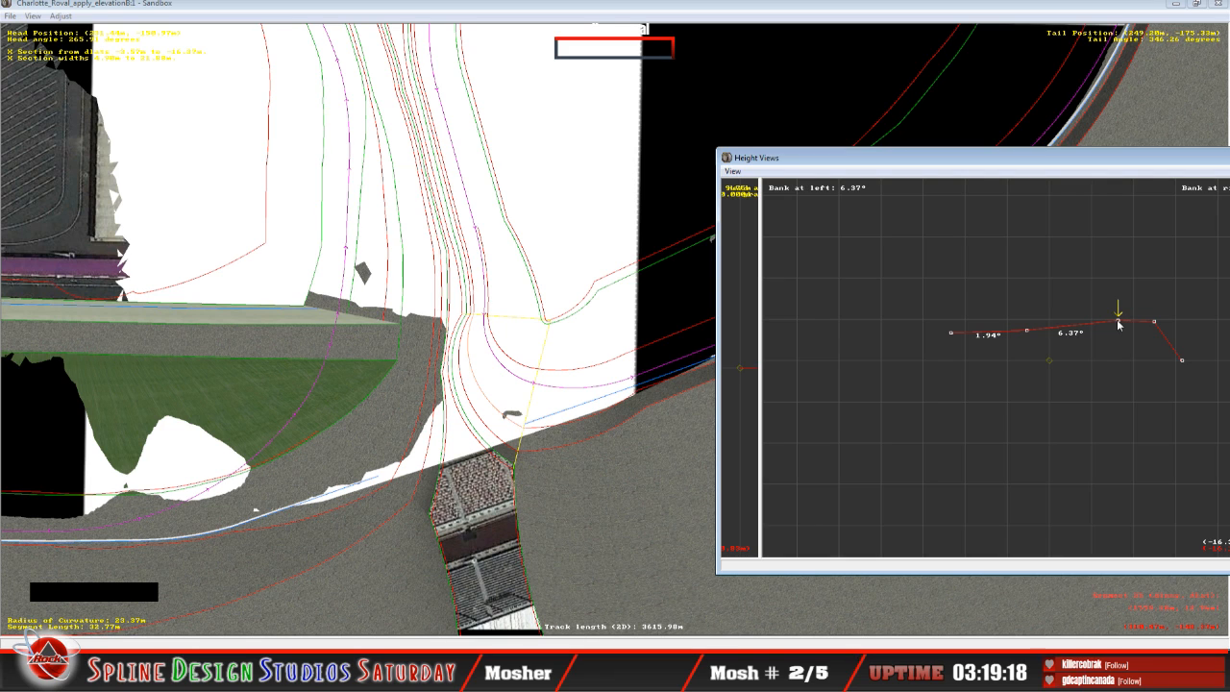
pyautogui.moveTo(1118, 325); pyautogui.dragTo(1119, 328)
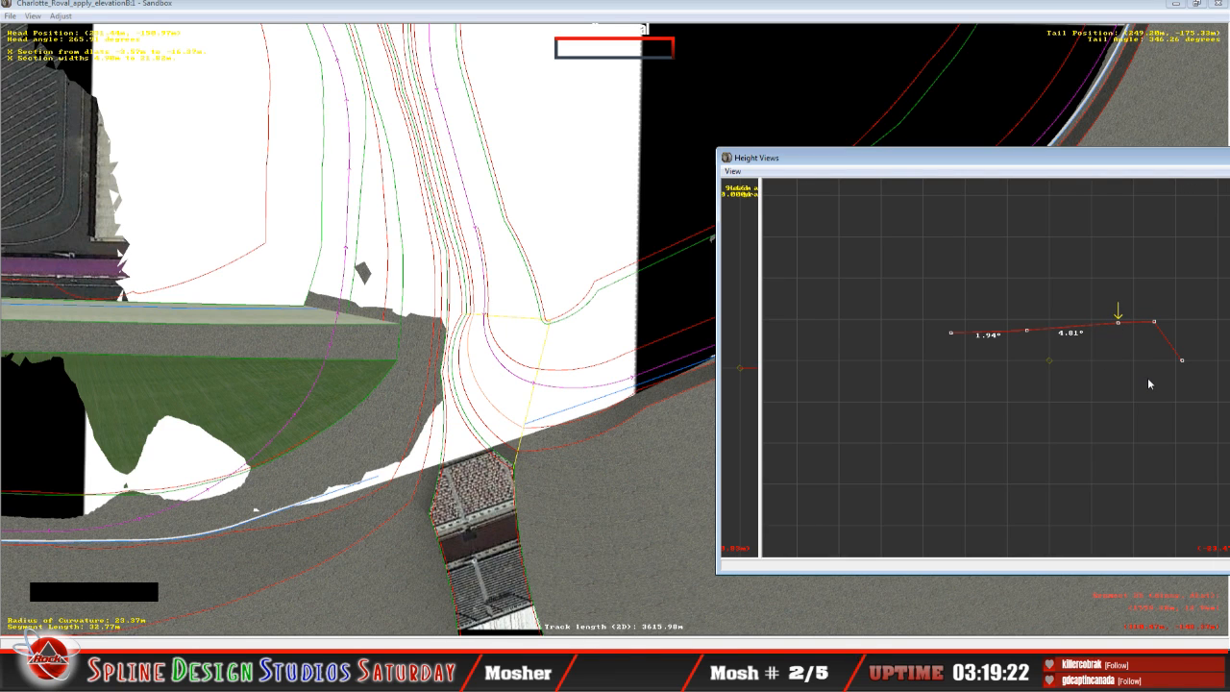
# Step: Fine-tune the inner edge points of the 34.96 m and 52.87 m segments, giving the 52.87 m segment a bank of 2.00°
pyautogui.press('Left')
pyautogui.press('Up')
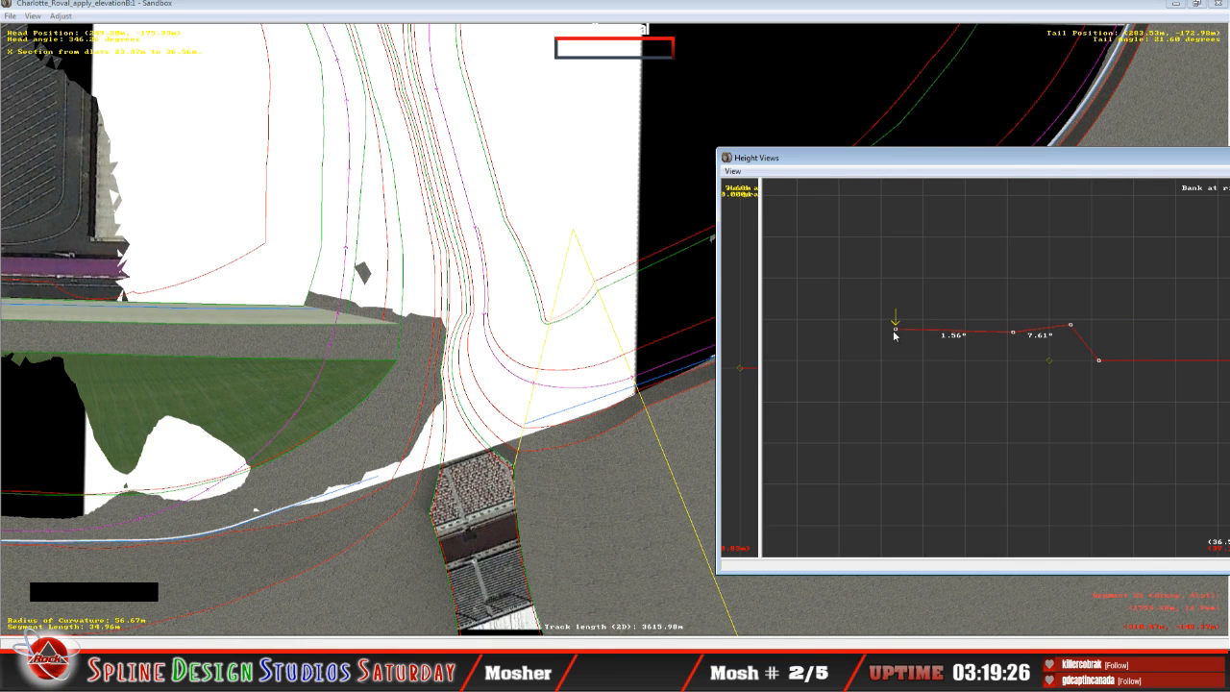
pyautogui.moveTo(895, 333); pyautogui.dragTo(901, 331)
pyautogui.press('Up')
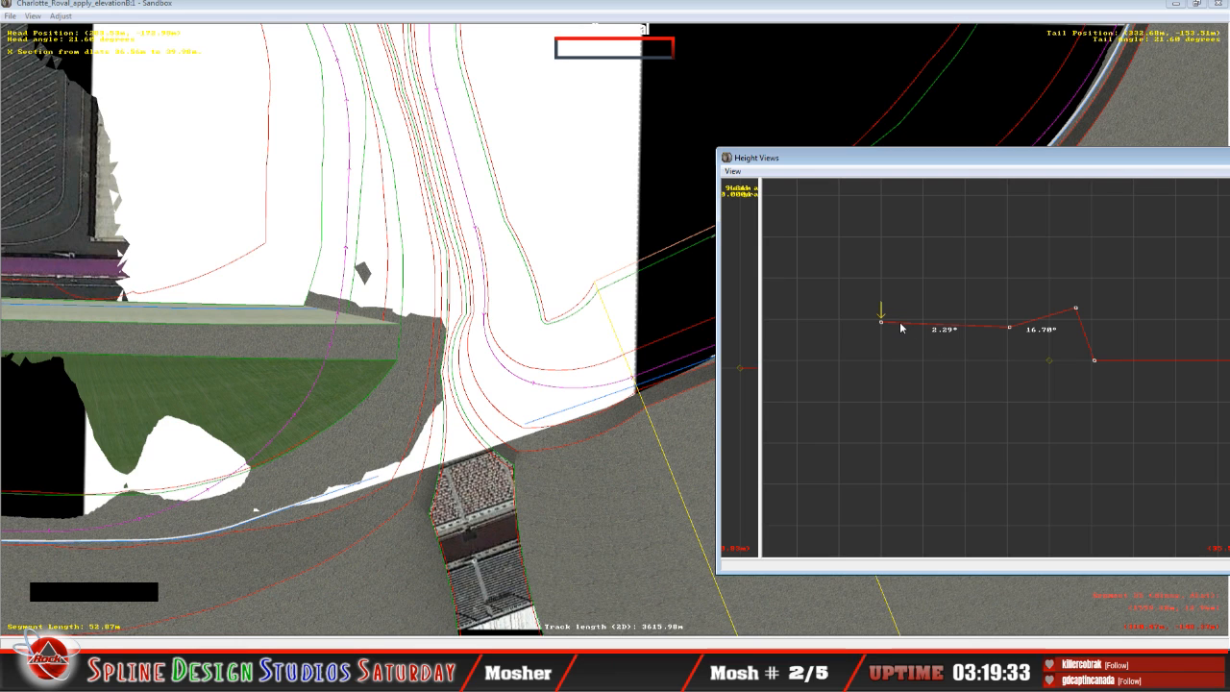
pyautogui.moveTo(881, 324); pyautogui.dragTo(885, 328)
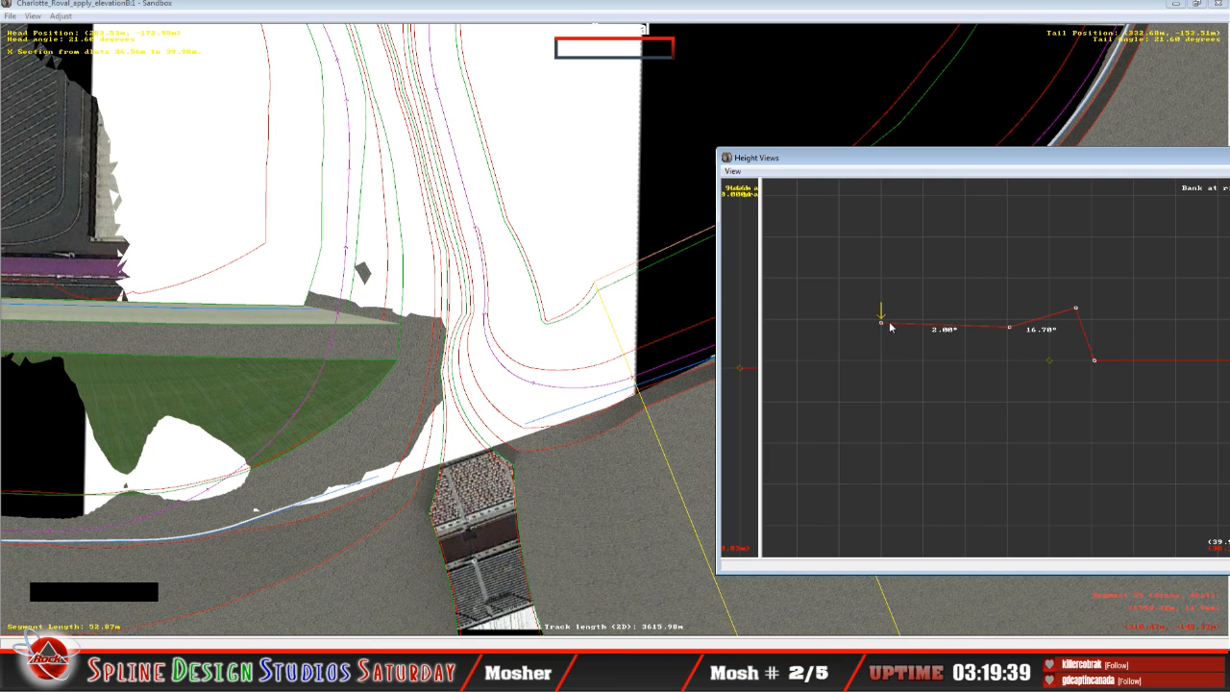
# Step: On the 53.54 m curved segment, raise the inner edge point and the second point to give banks of 2.77° and 27.59°
pyautogui.click(673, 23)
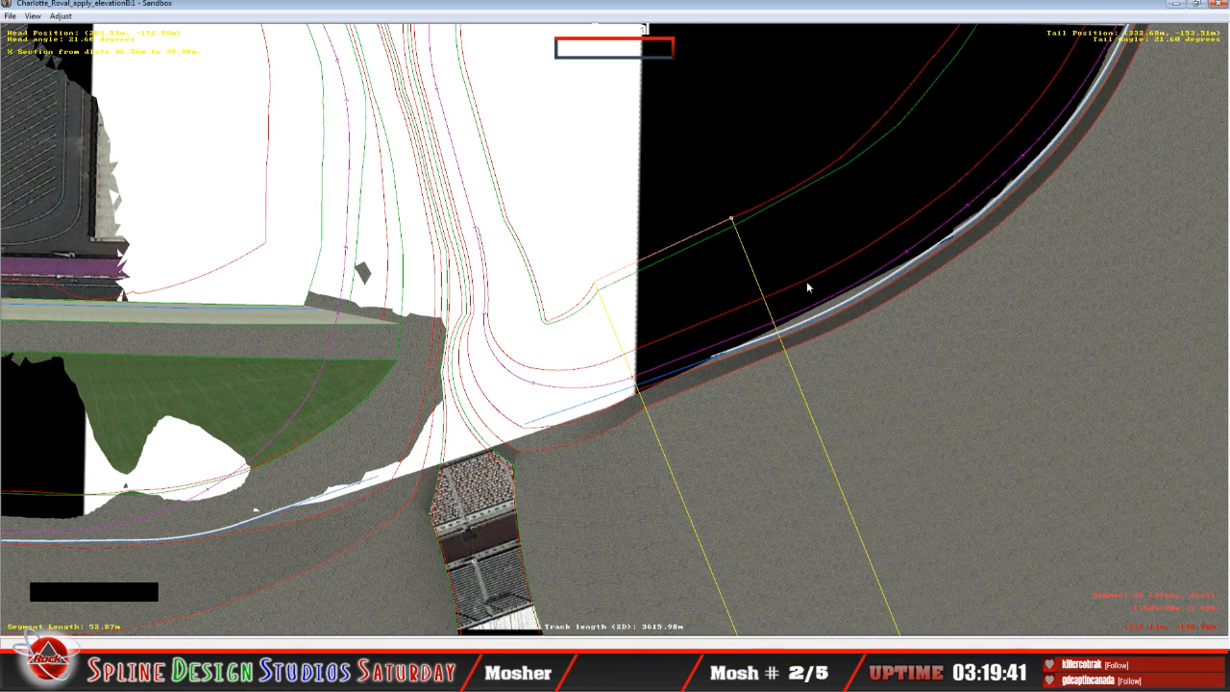
pyautogui.press('c')
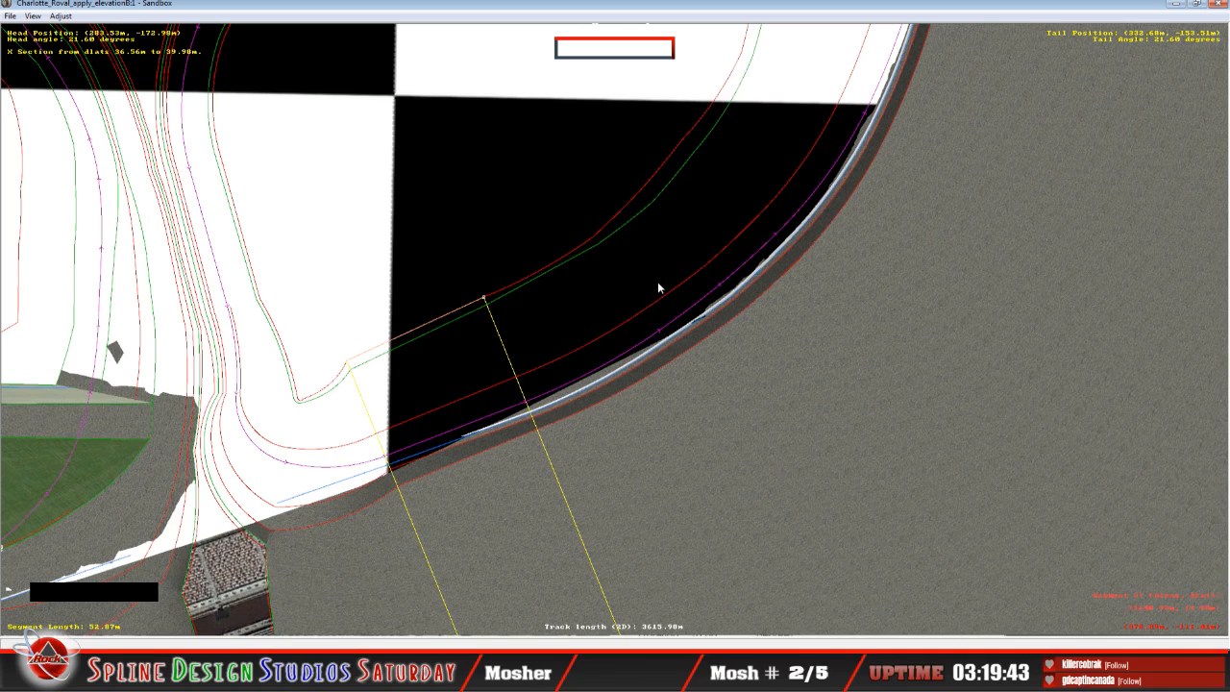
pyautogui.click(348, 668)
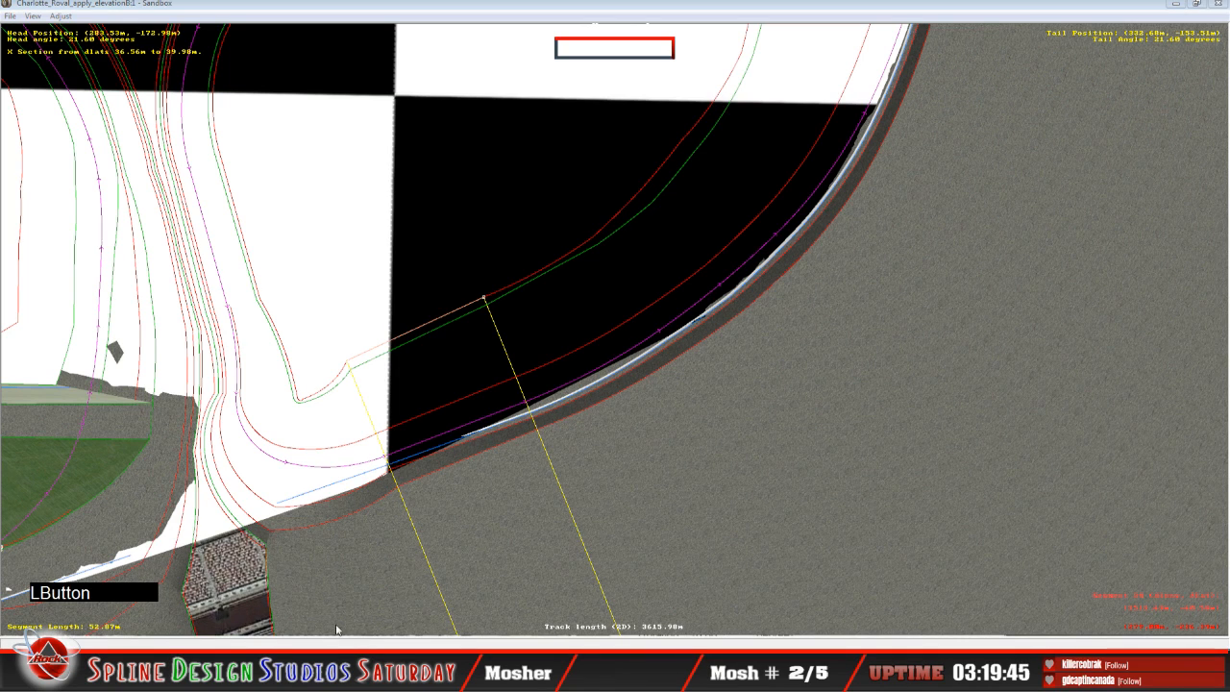
pyautogui.click(517, 599)
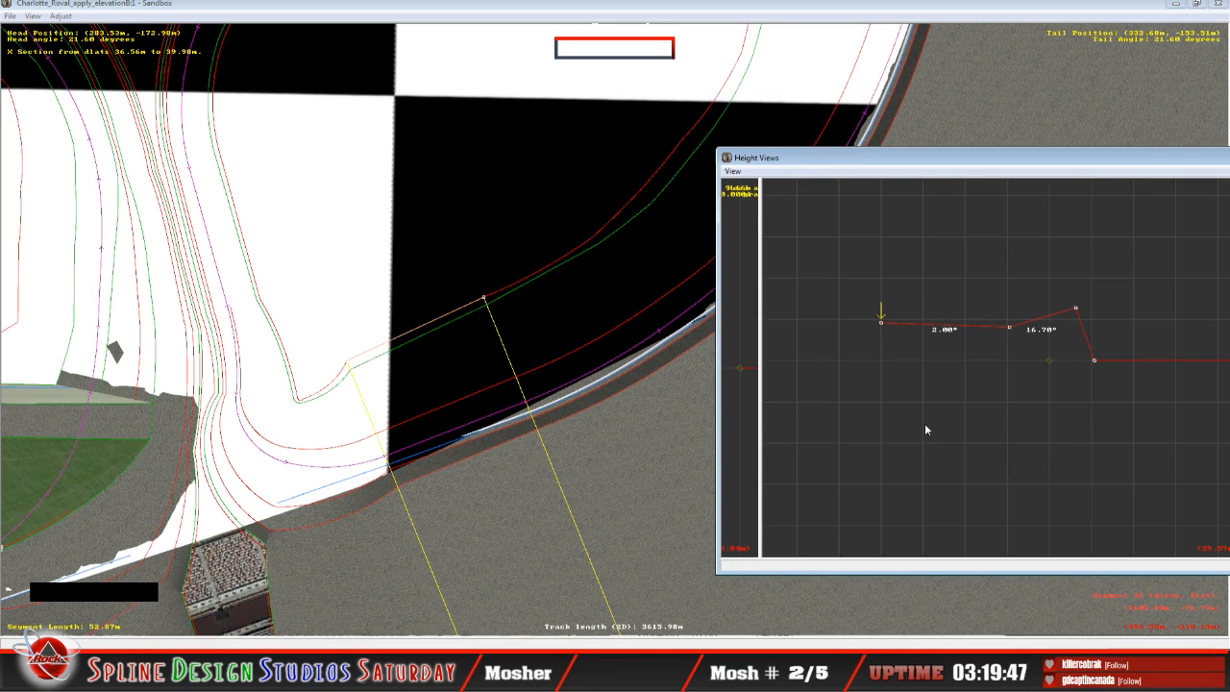
pyautogui.press('Up')
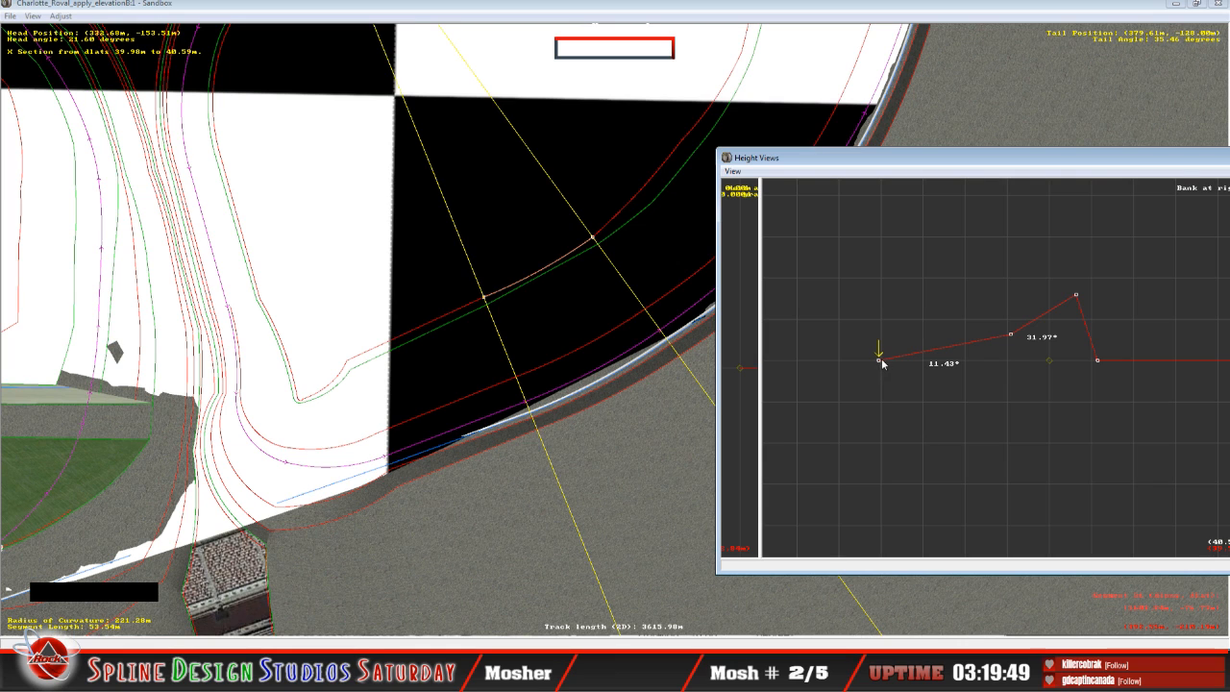
pyautogui.moveTo(882, 363); pyautogui.dragTo(880, 324)
pyautogui.click(1012, 334)
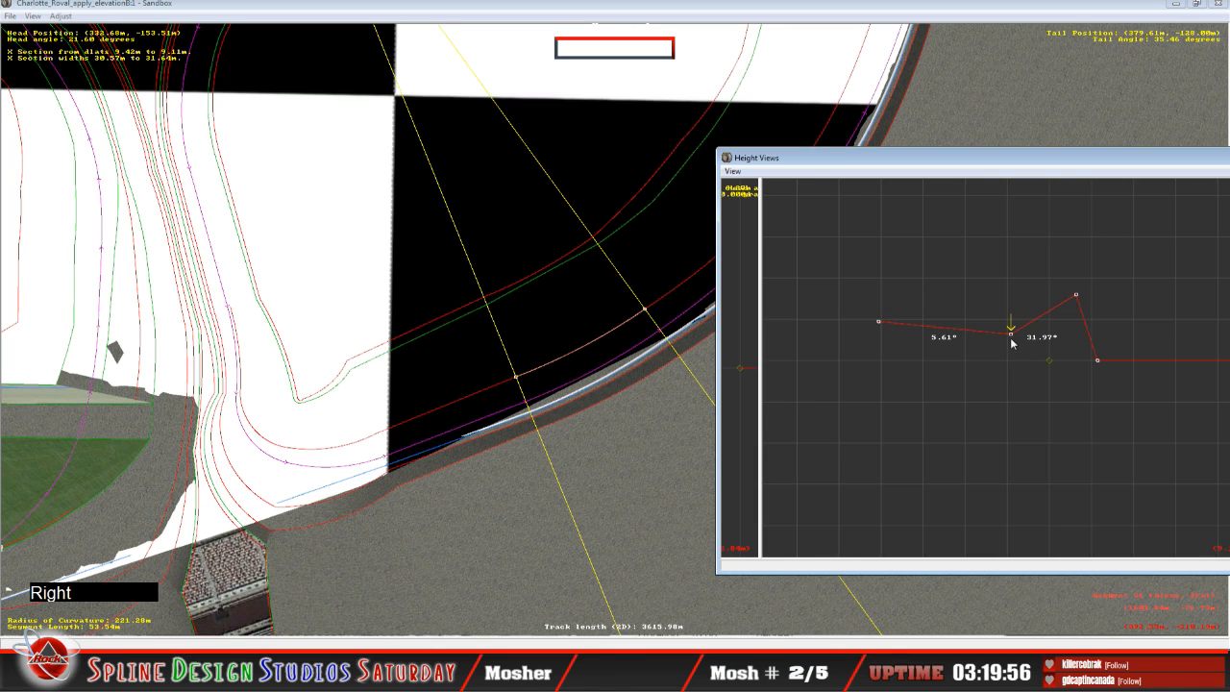
pyautogui.moveTo(1012, 339); pyautogui.dragTo(1011, 330)
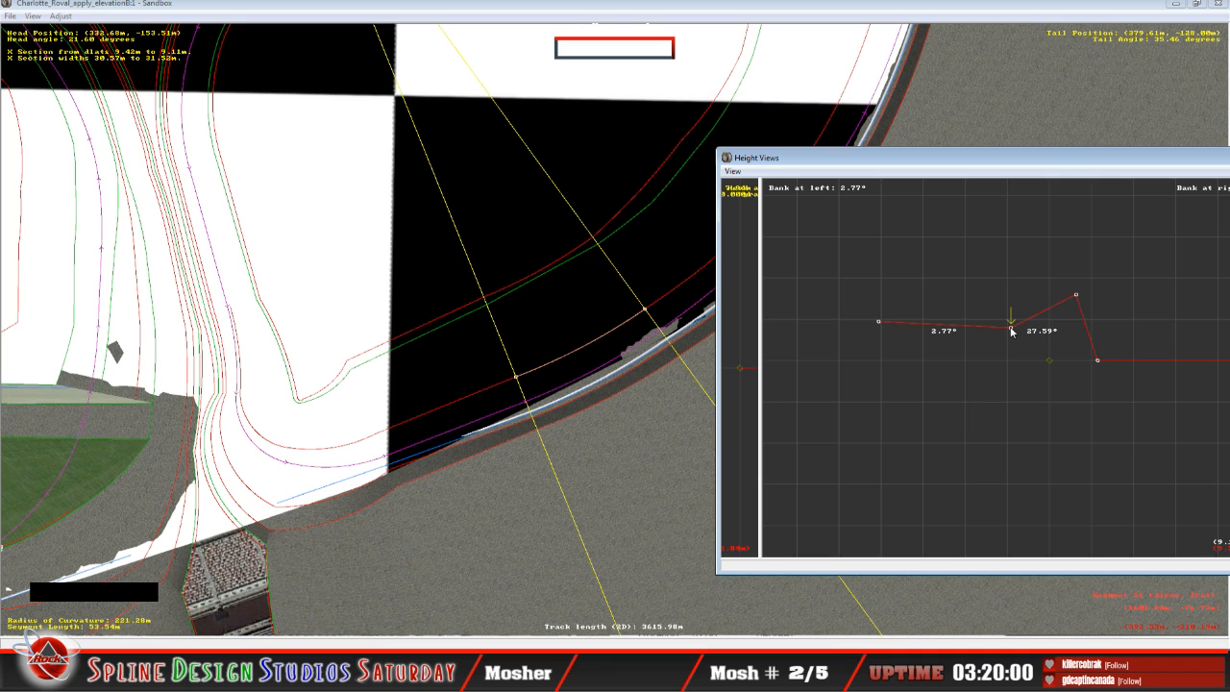
# Step: On the following 26.89 m curved segment, raise the inner edge and second points to give banks of 5.21° and 32.90°
pyautogui.hotkey('shift', 'Up')
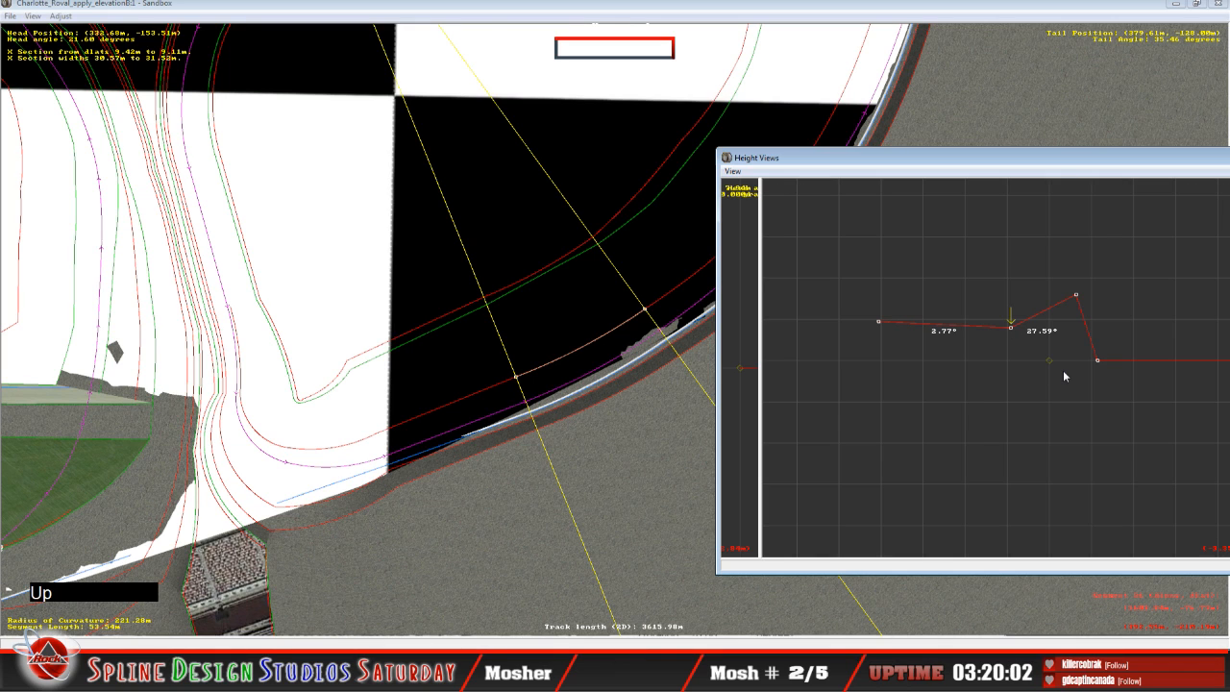
pyautogui.press('Left')
pyautogui.moveTo(867, 361); pyautogui.dragTo(869, 323)
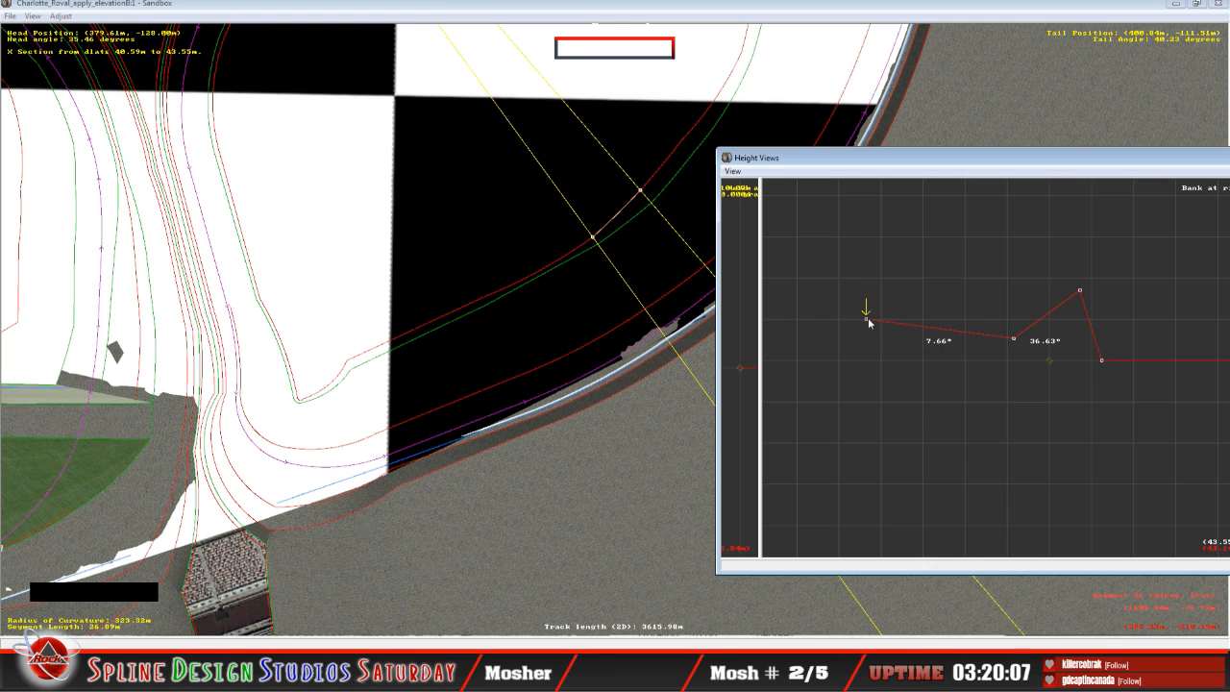
pyautogui.press('Right')
pyautogui.click(1015, 337)
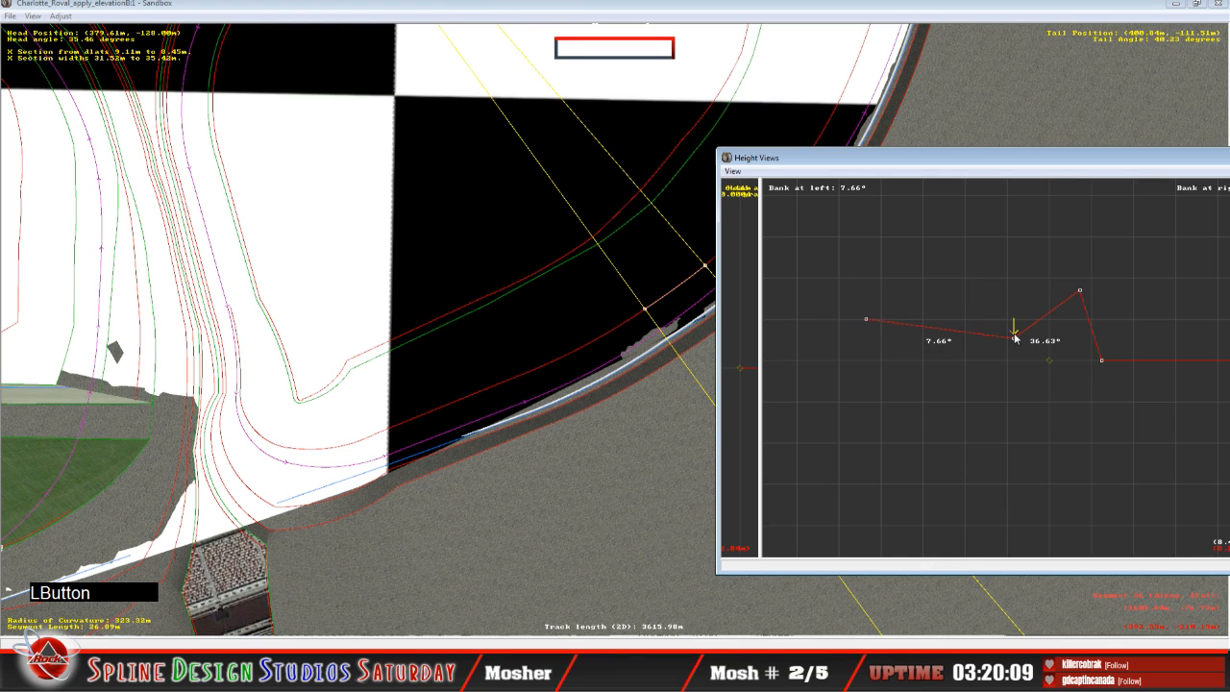
pyautogui.moveTo(1015, 336); pyautogui.dragTo(1014, 331)
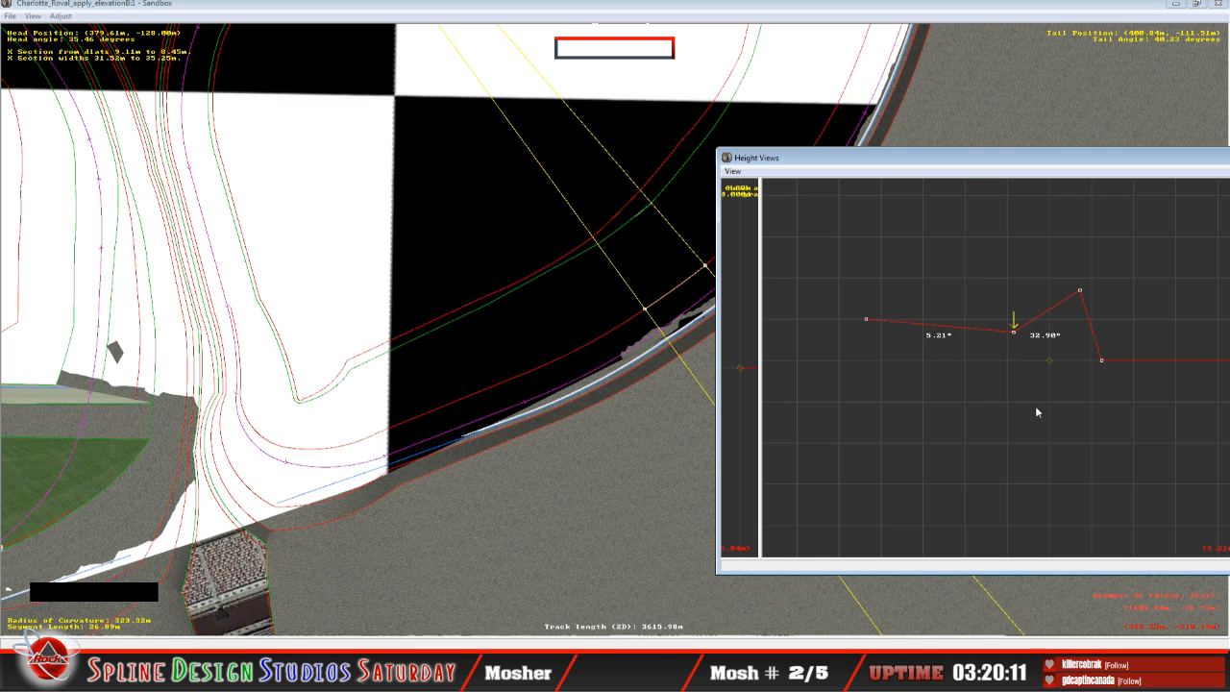
# Step: Raise the inner edge and second cross-section points of the 26.44 m segment to give banks of 10.02° and 42.42°
pyautogui.press('Up')
pyautogui.press('Left')
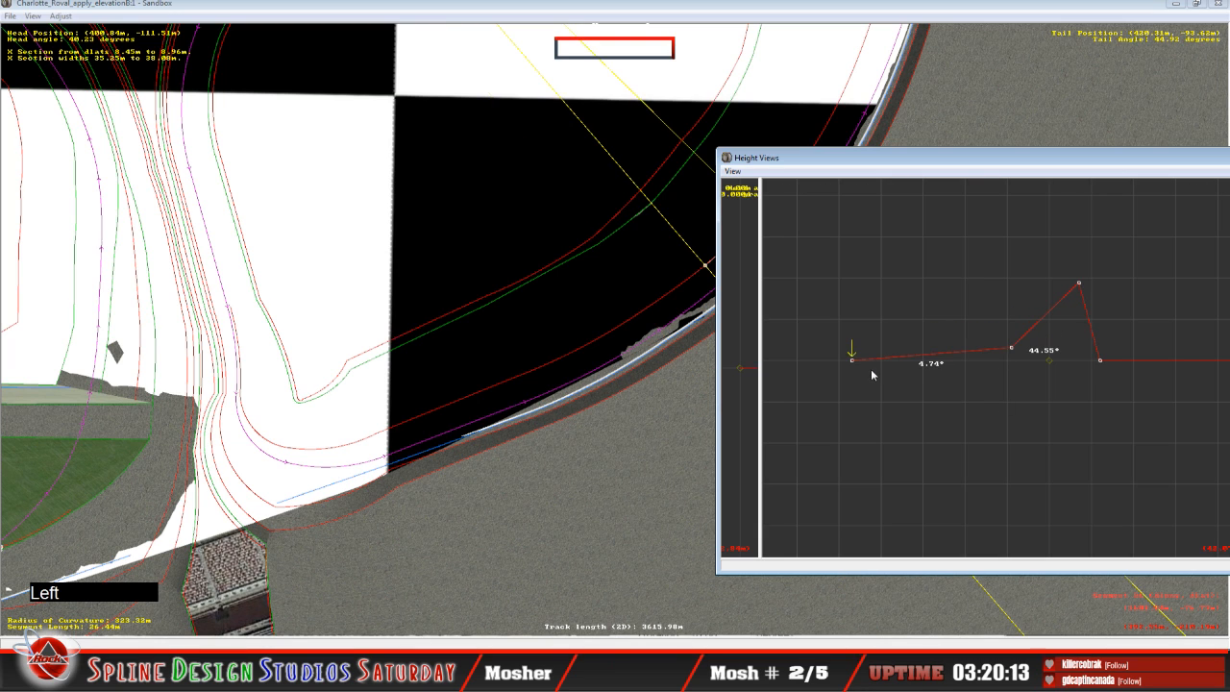
pyautogui.moveTo(856, 365); pyautogui.dragTo(858, 318)
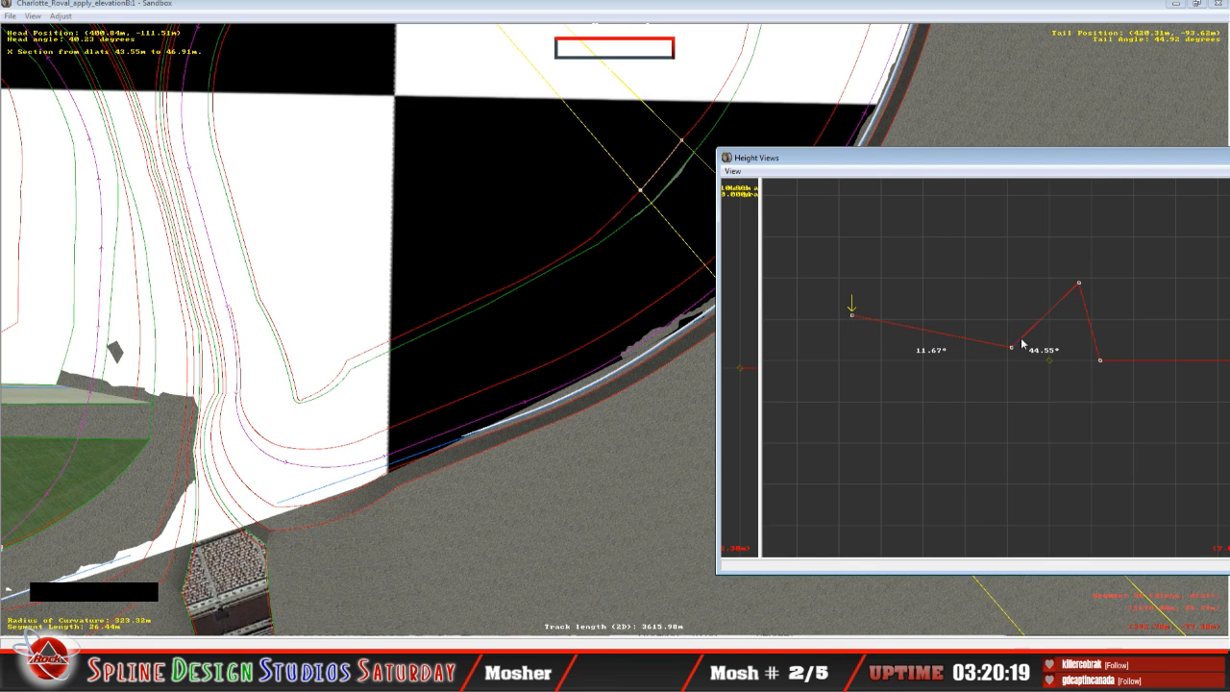
pyautogui.press('Right')
pyautogui.moveTo(1015, 346); pyautogui.dragTo(1011, 342)
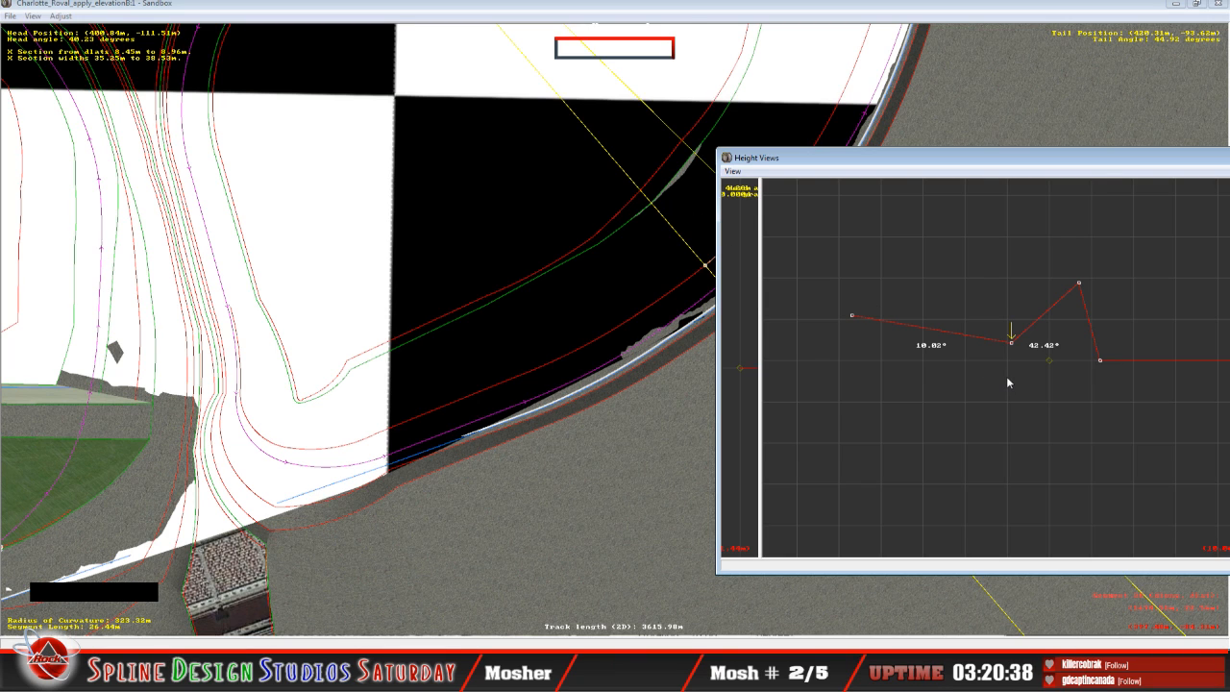
# Step: Raise the inner edge and second cross-section points of the 53.52 m segment to give banks of 0.91° and 29.42°
pyautogui.hotkey('shift', 'Up')
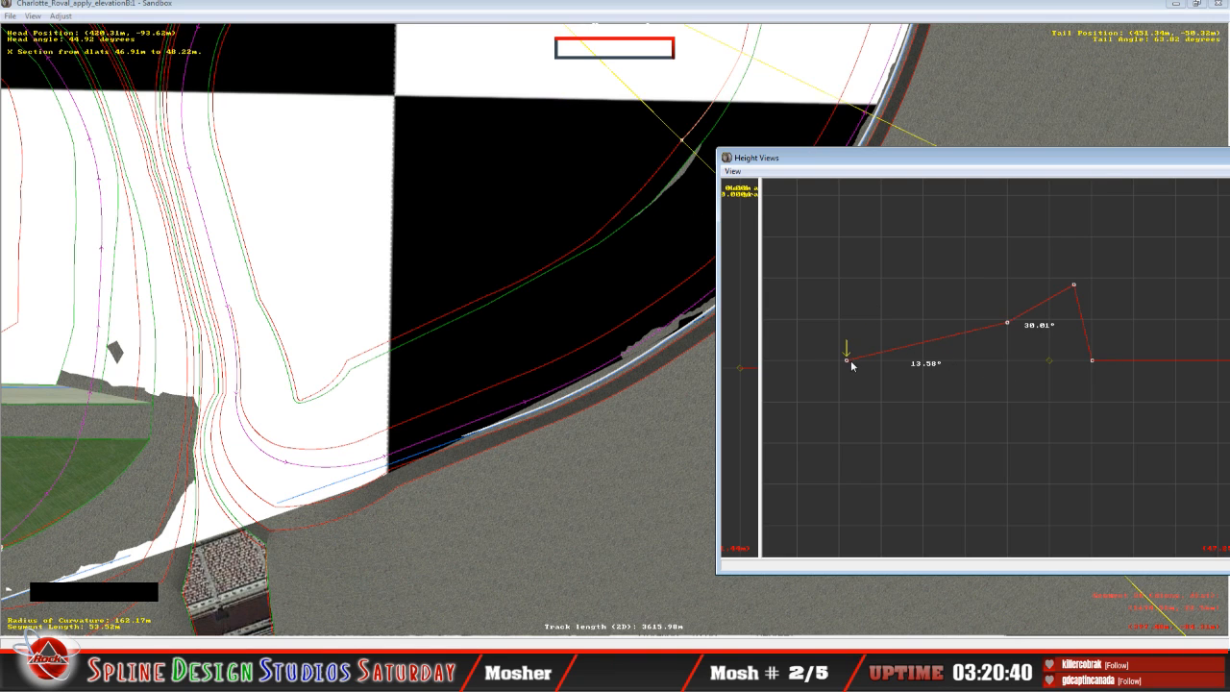
pyautogui.moveTo(851, 360); pyautogui.dragTo(851, 328)
pyautogui.press('Right')
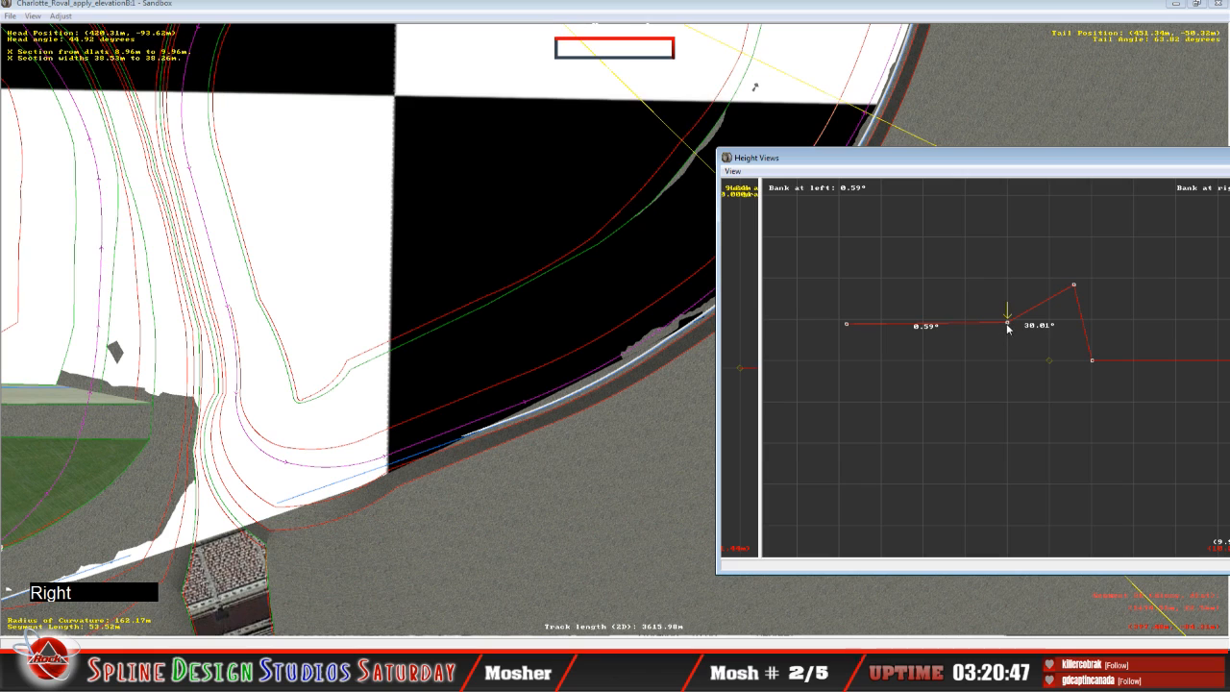
pyautogui.moveTo(1007, 327); pyautogui.dragTo(1007, 326)
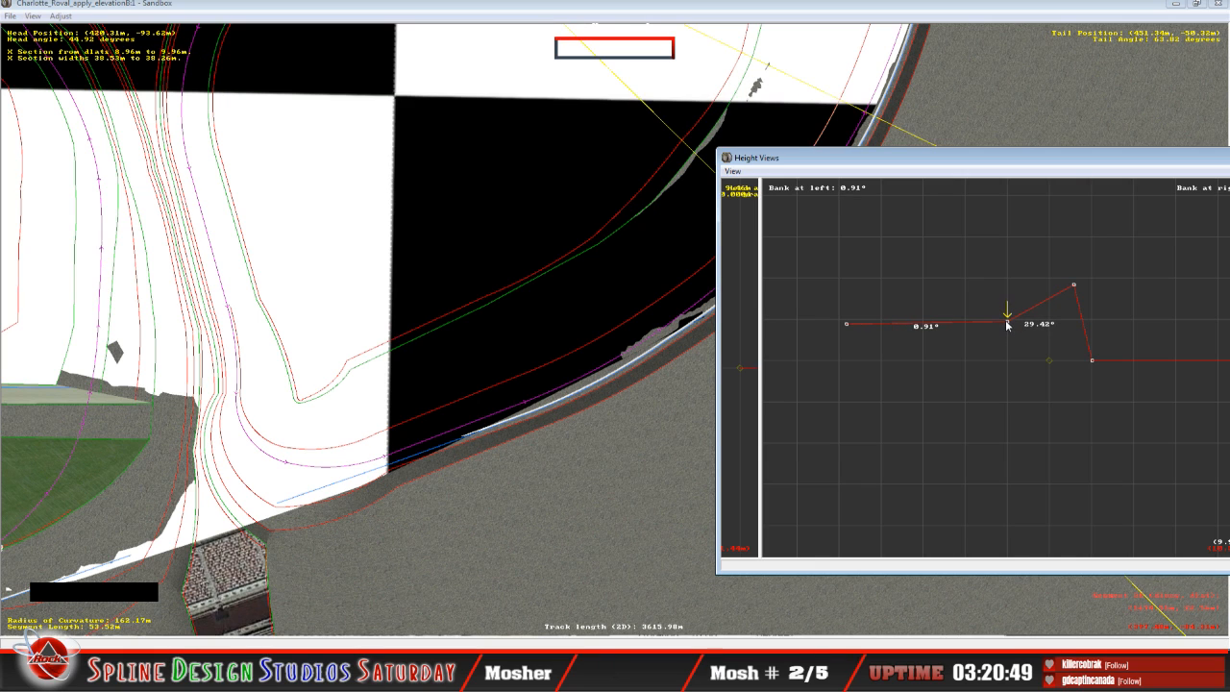
# Step: On the 53.22 m curved segment, raise the inner edge point and the second point to give banks of 2.66° and 37.91°
pyautogui.hotkey('shift', 'Up')
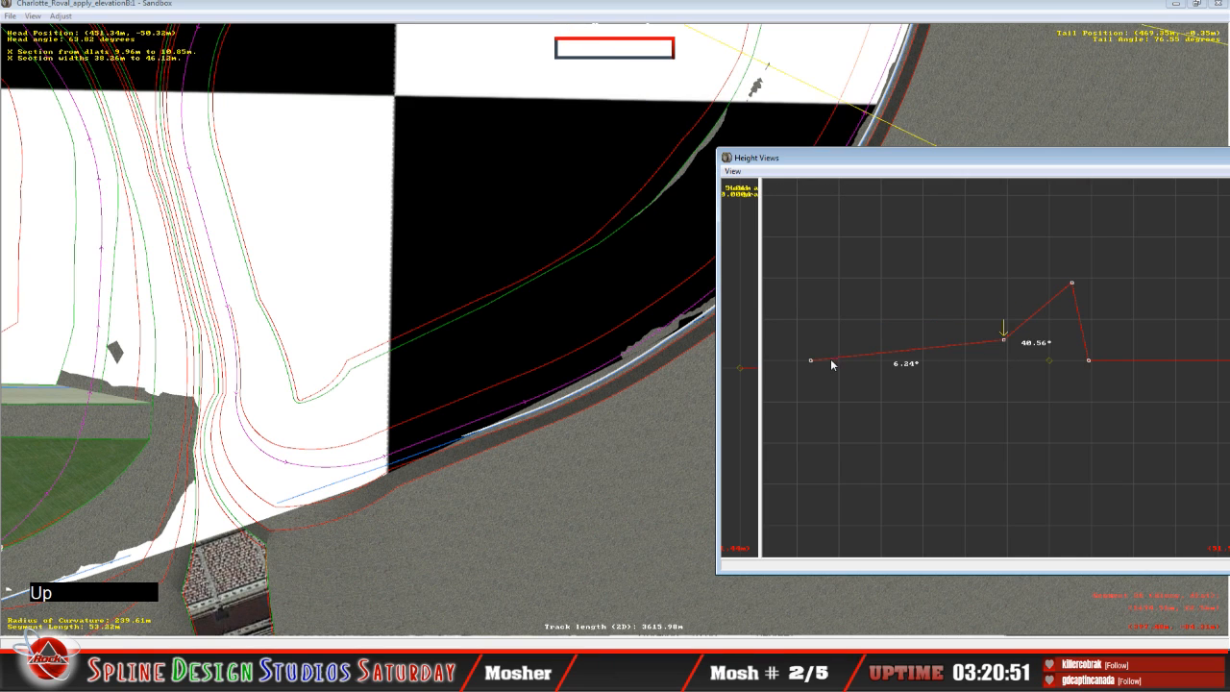
pyautogui.press('Left')
pyautogui.moveTo(813, 364); pyautogui.dragTo(820, 326)
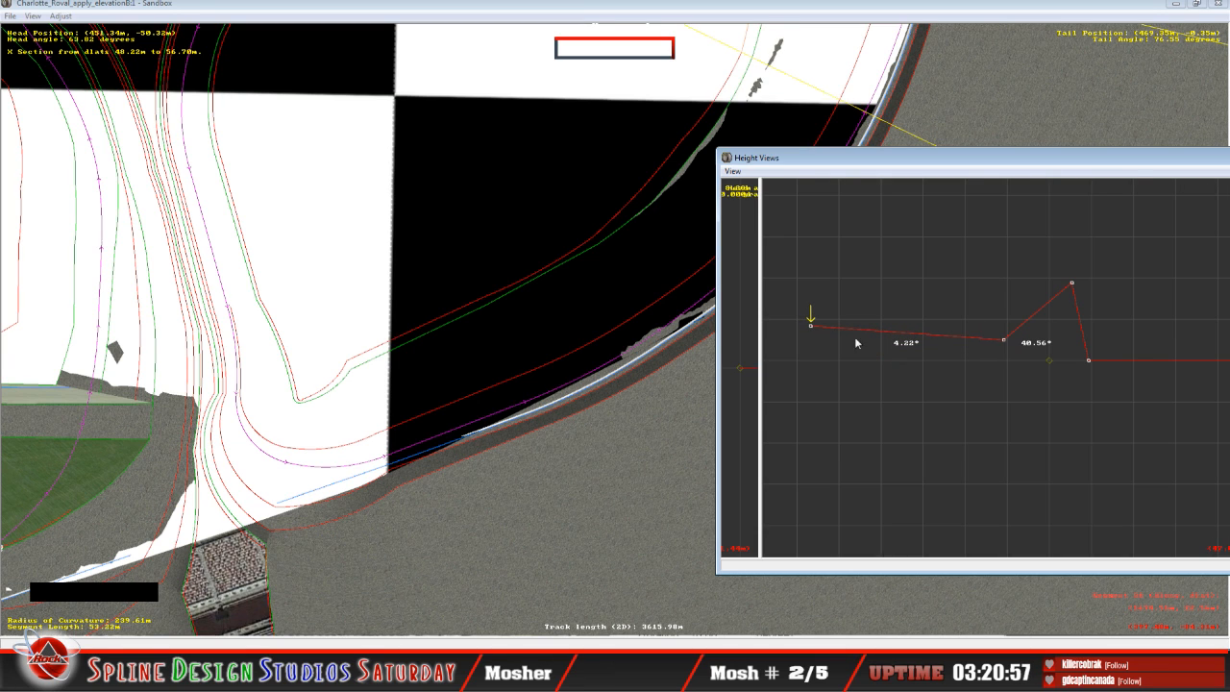
pyautogui.moveTo(1005, 340); pyautogui.dragTo(1003, 334)
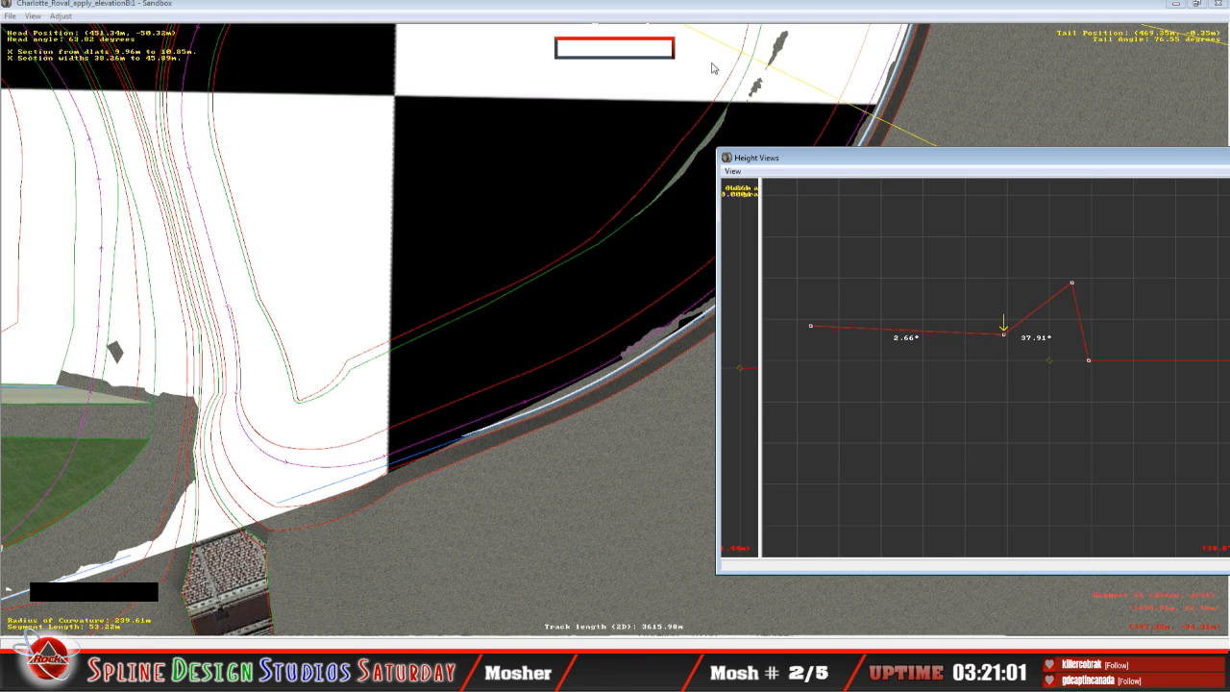
# Step: Centre the plan view on the turn around the 53.22 m segment and bring its height cross-section back up
pyautogui.click(745, 9)
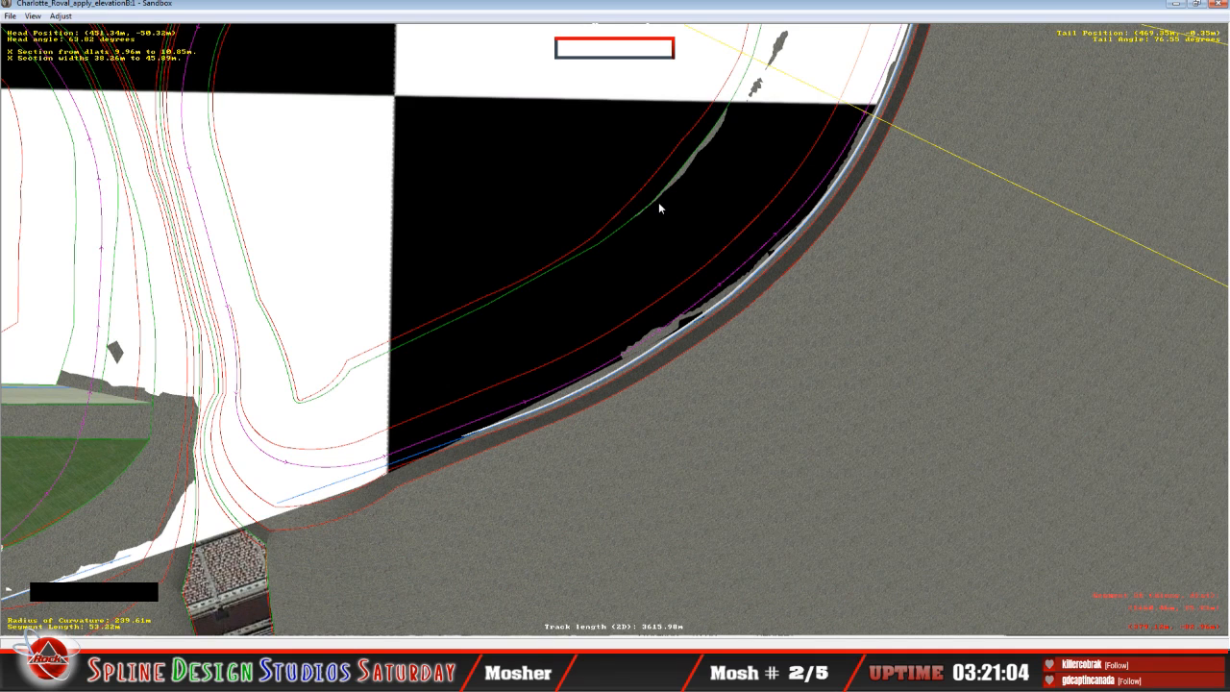
pyautogui.press('w')
pyautogui.click(676, 185)
pyautogui.press('c')
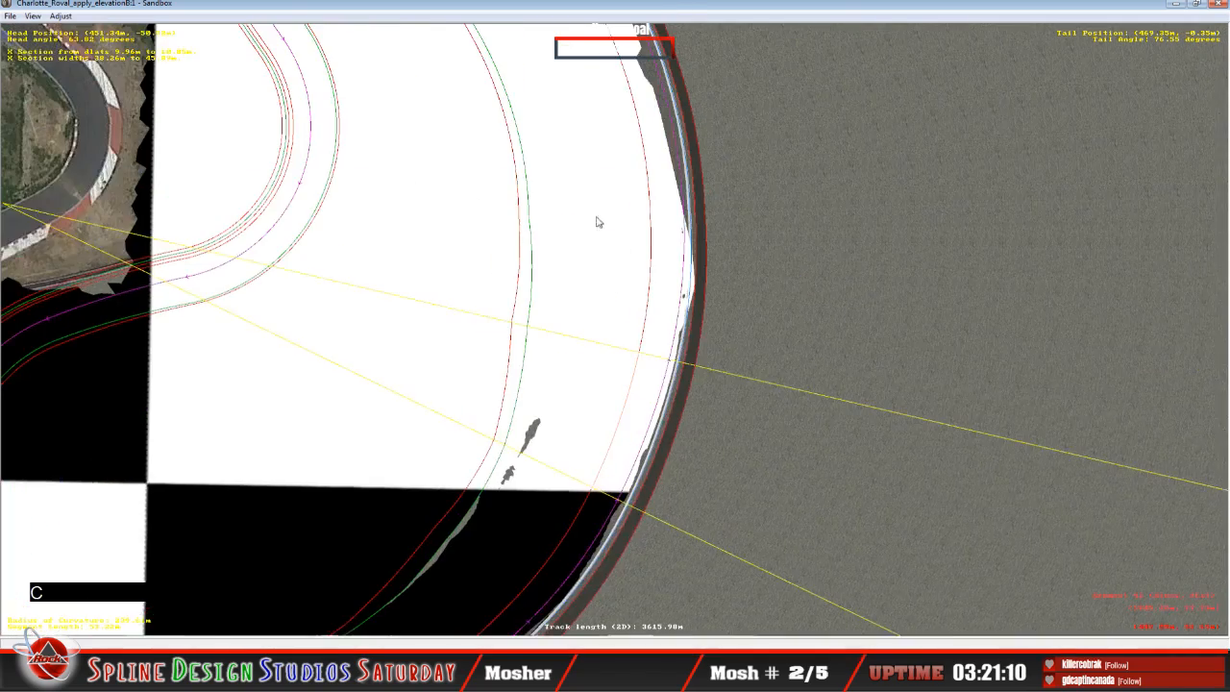
pyautogui.press('c')
pyautogui.press('c')
pyautogui.press('c')
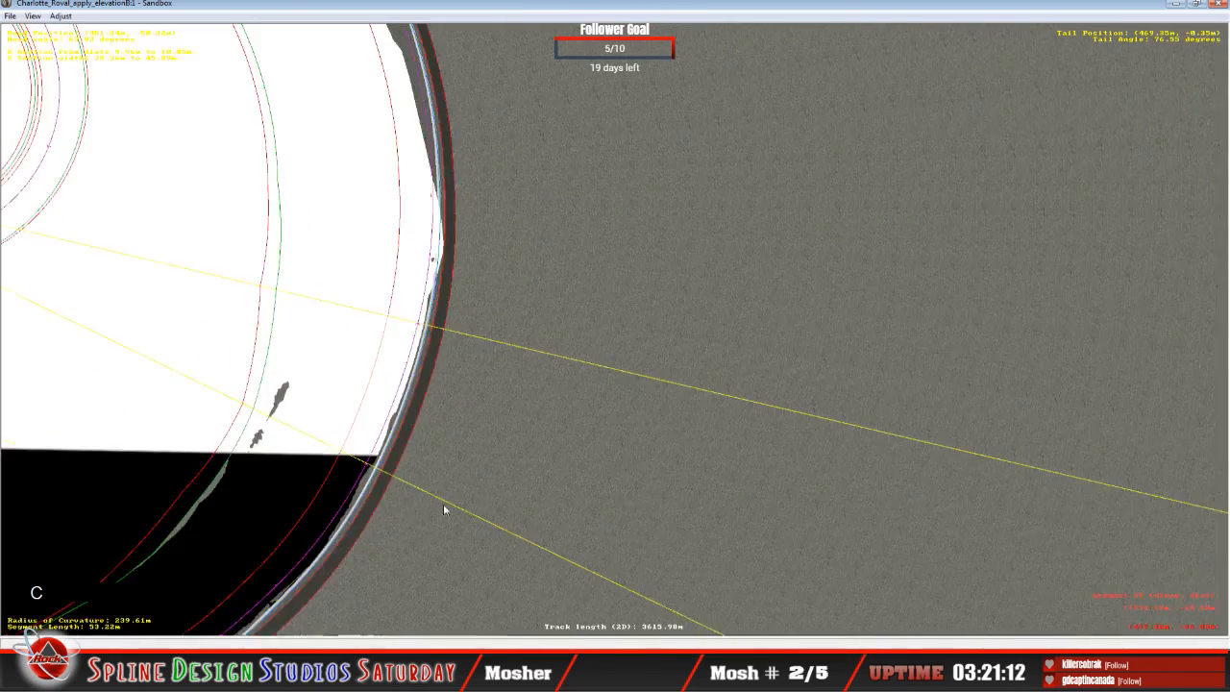
pyautogui.click(316, 613)
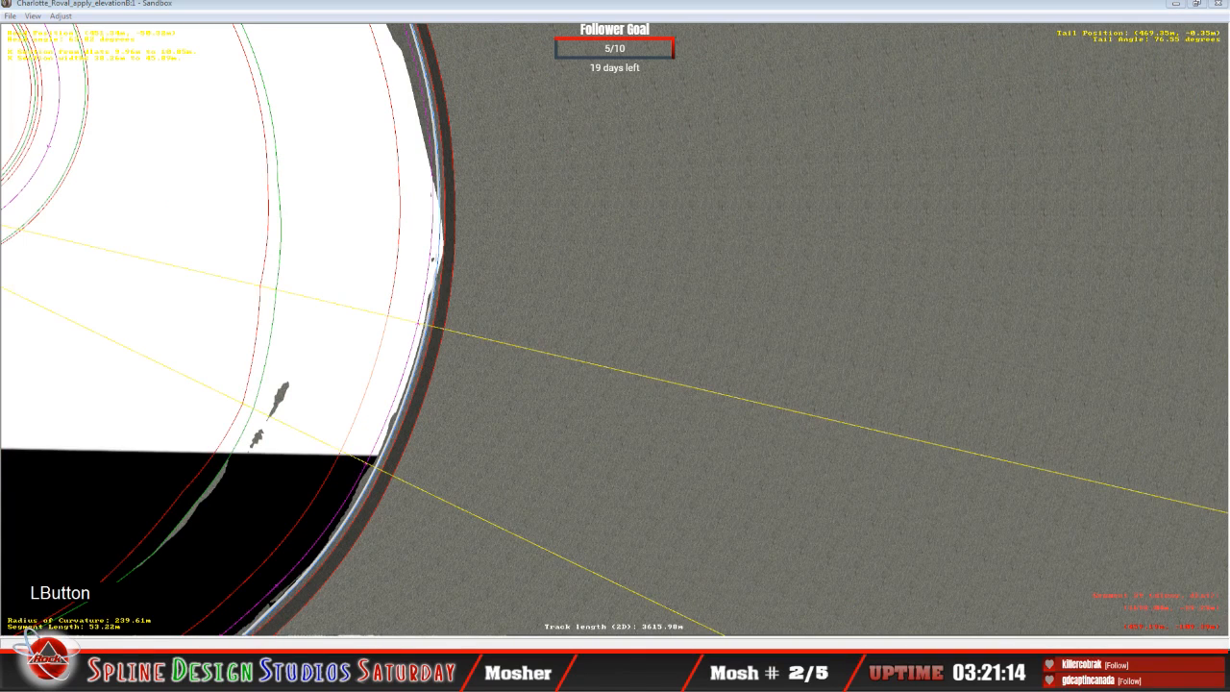
pyautogui.click(316, 615)
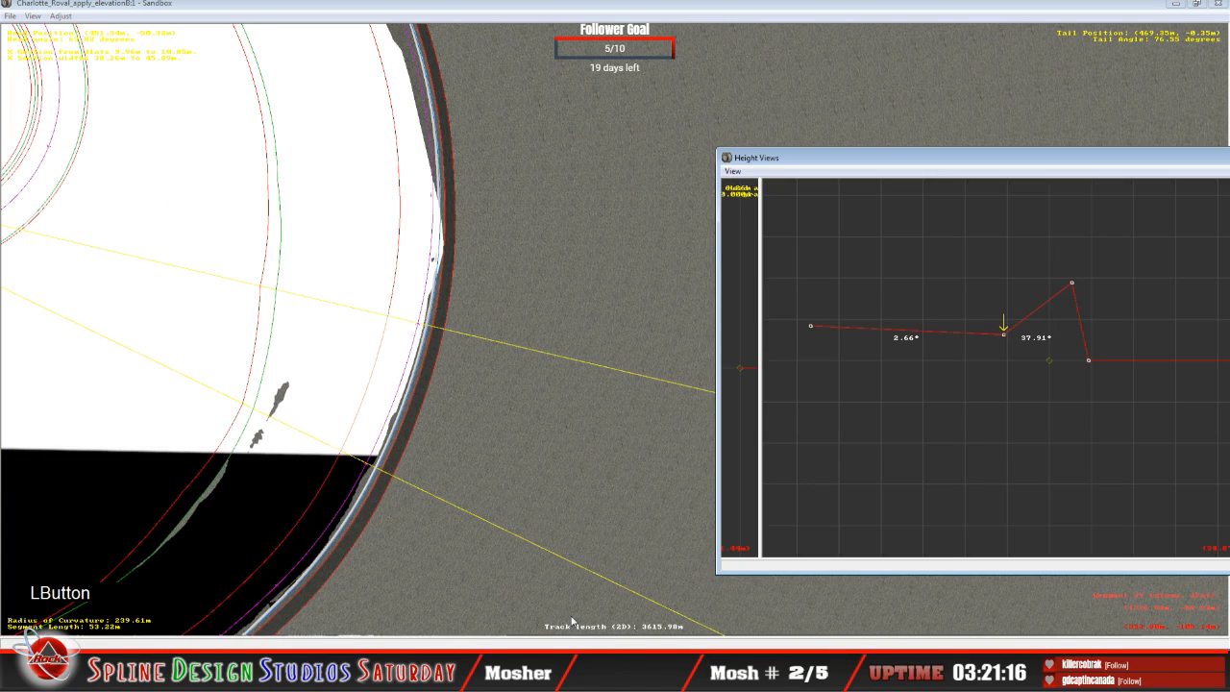
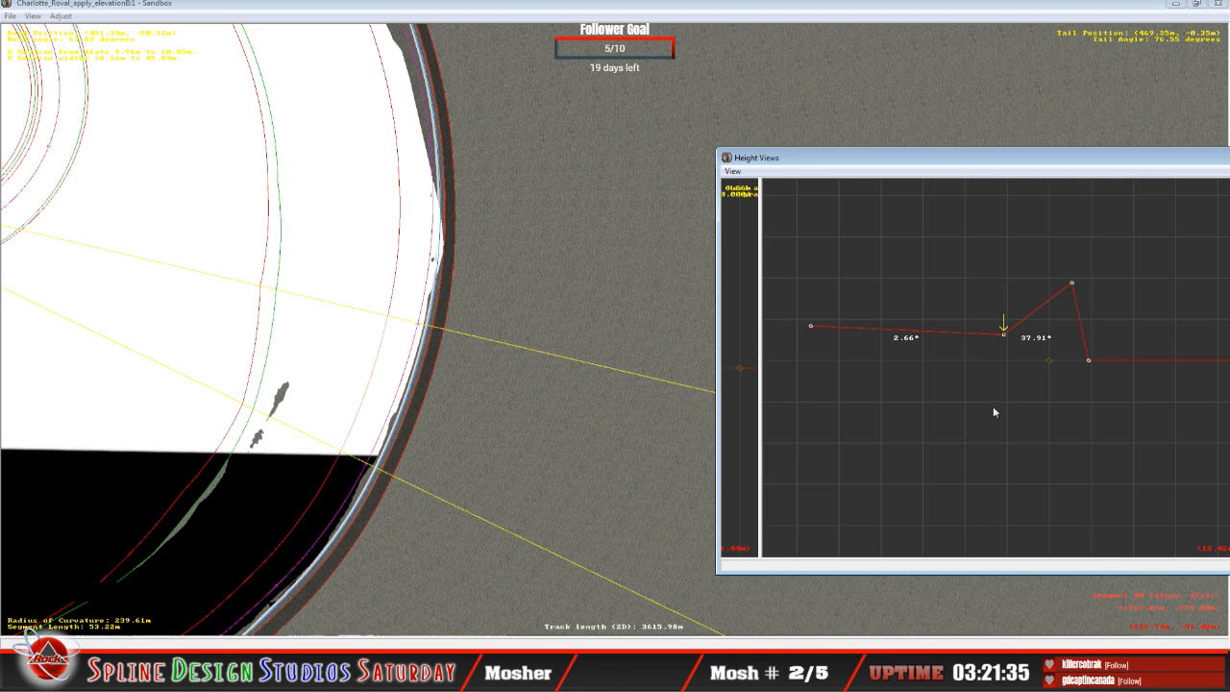
# Step: On the next track segment, raise the innermost cross-section node until the inner bank is about 1.28°
pyautogui.press('w')
pyautogui.click(928, 181)
pyautogui.press('Up')
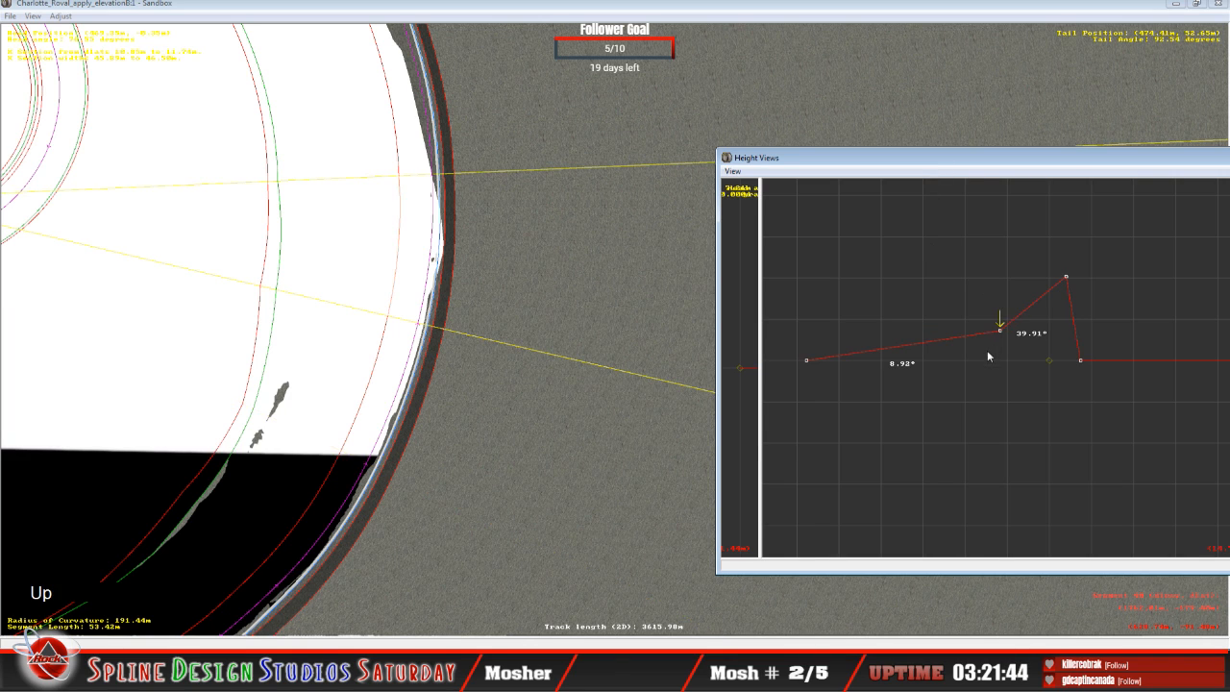
pyautogui.press('Left')
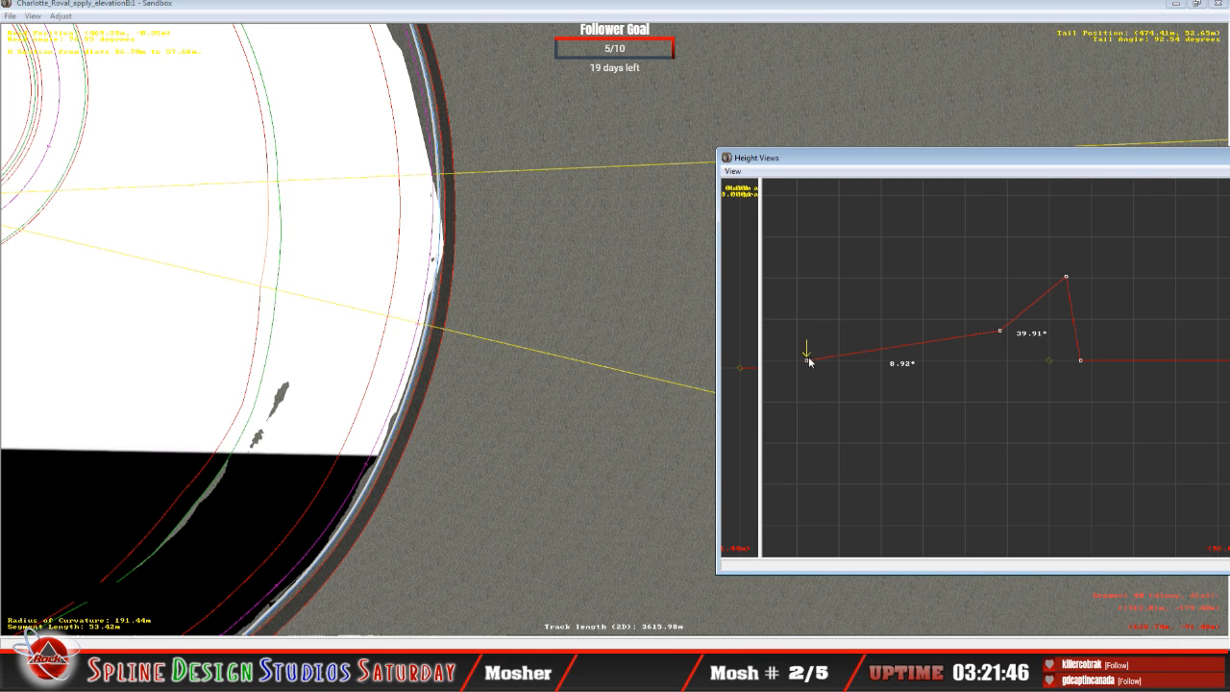
pyautogui.moveTo(809, 361); pyautogui.dragTo(808, 330)
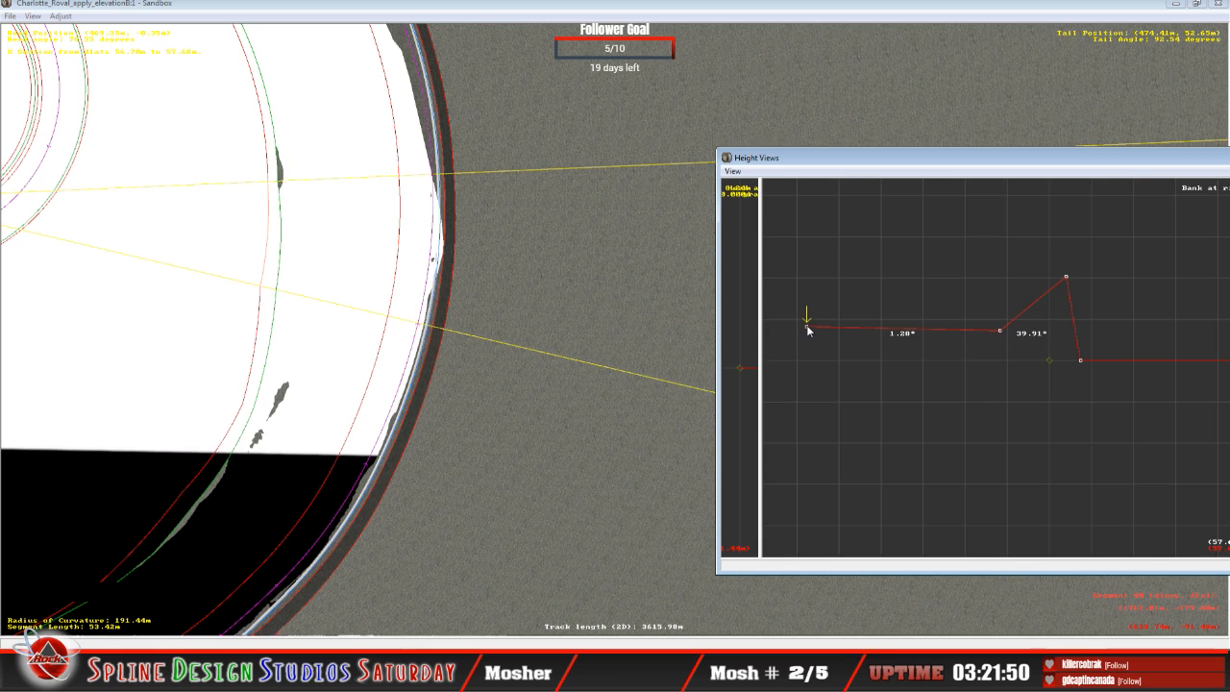
# Step: Raise the middle cross-section node slightly, giving banks of about 0.95° inside and 39.34° outside
pyautogui.press('Right')
pyautogui.click(1002, 332)
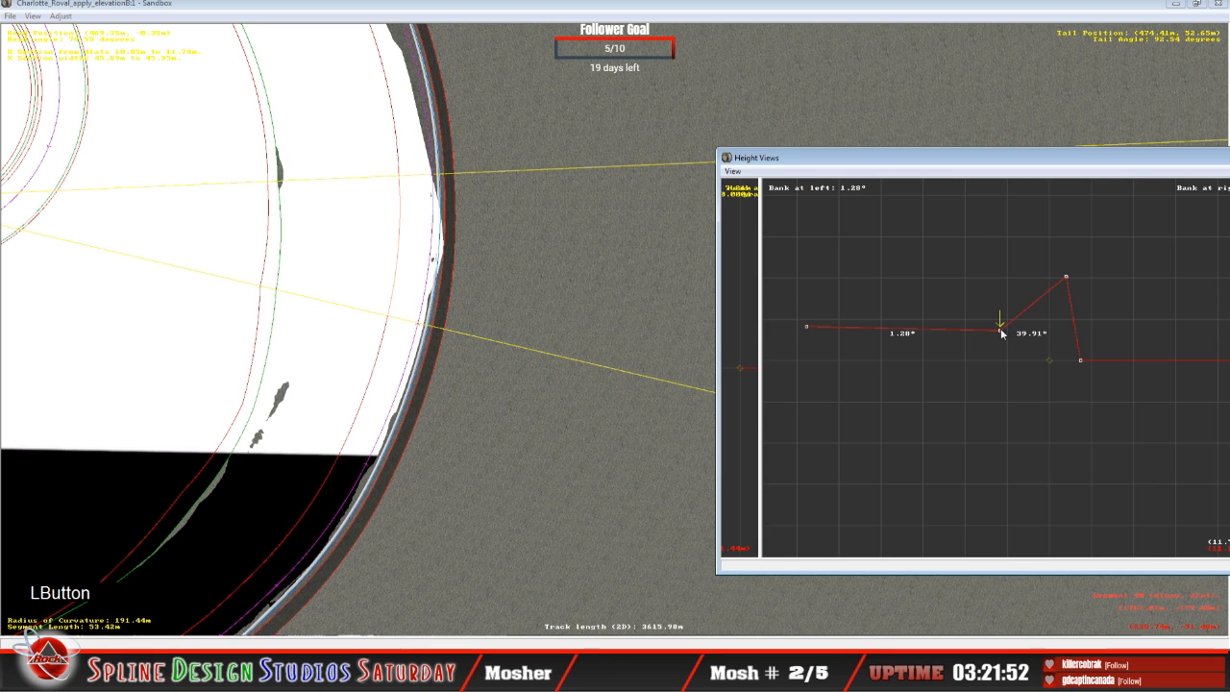
pyautogui.moveTo(1002, 333); pyautogui.dragTo(1004, 330)
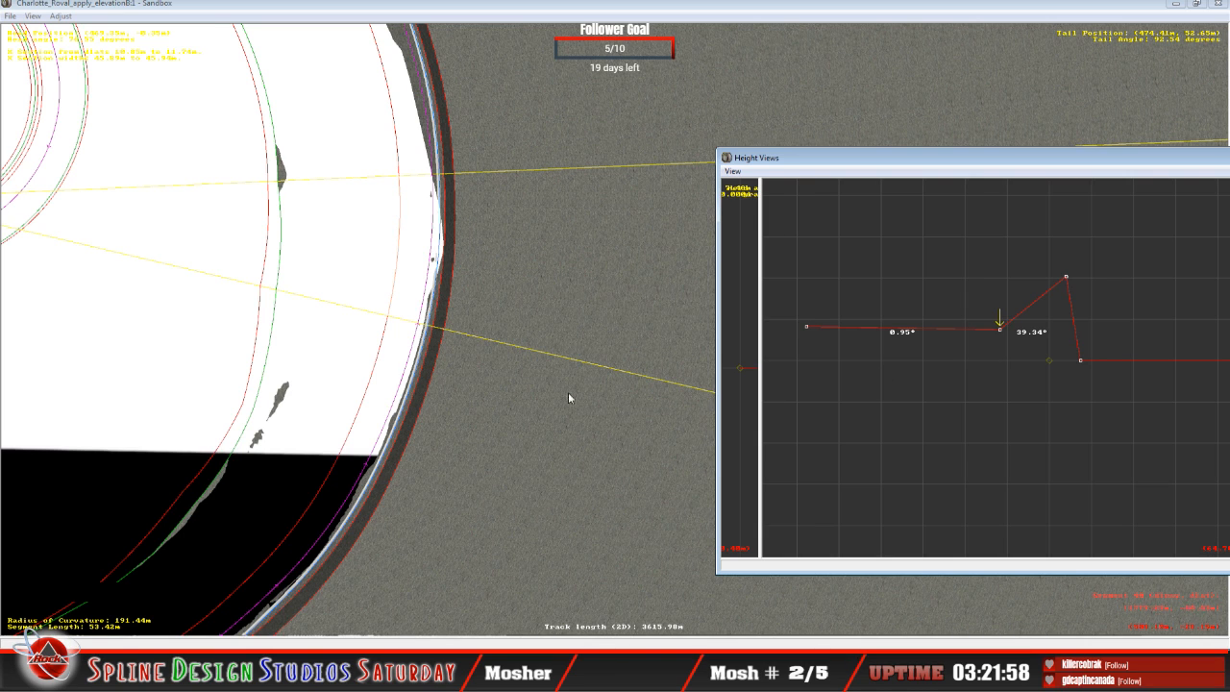
pyautogui.click(946, 325)
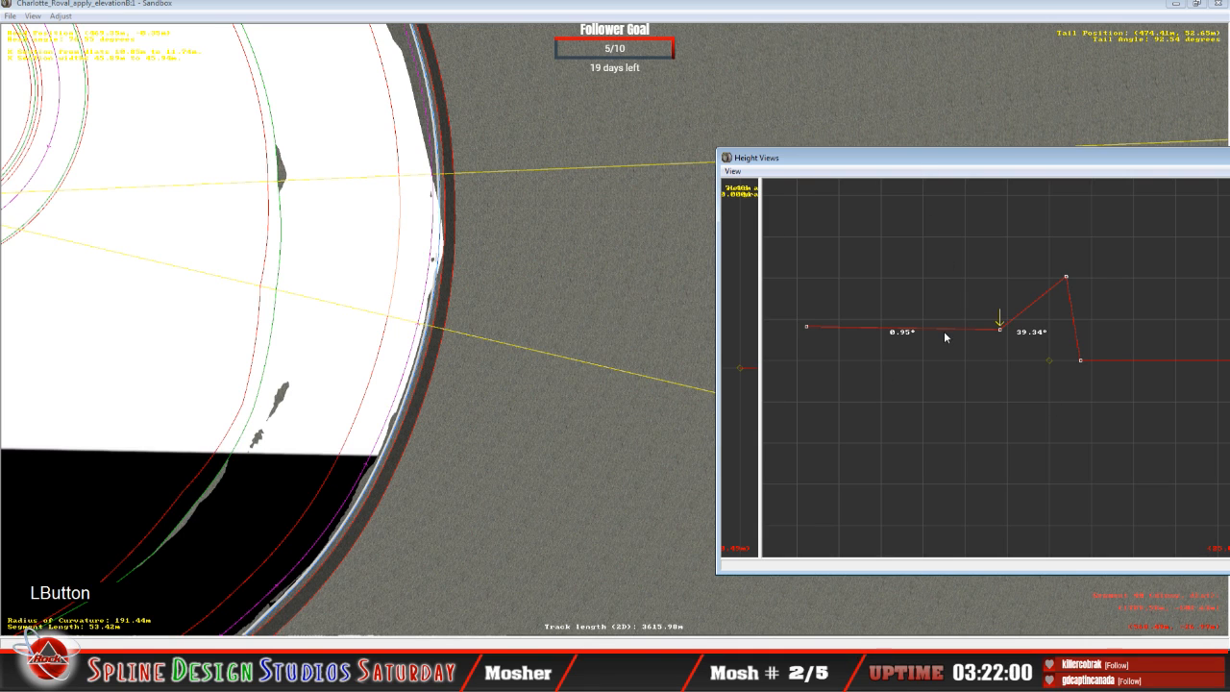
# Step: On the next segment, raise the innermost node and lower the middle node, giving banks of about 10.46° and 30.10°
pyautogui.press('Up')
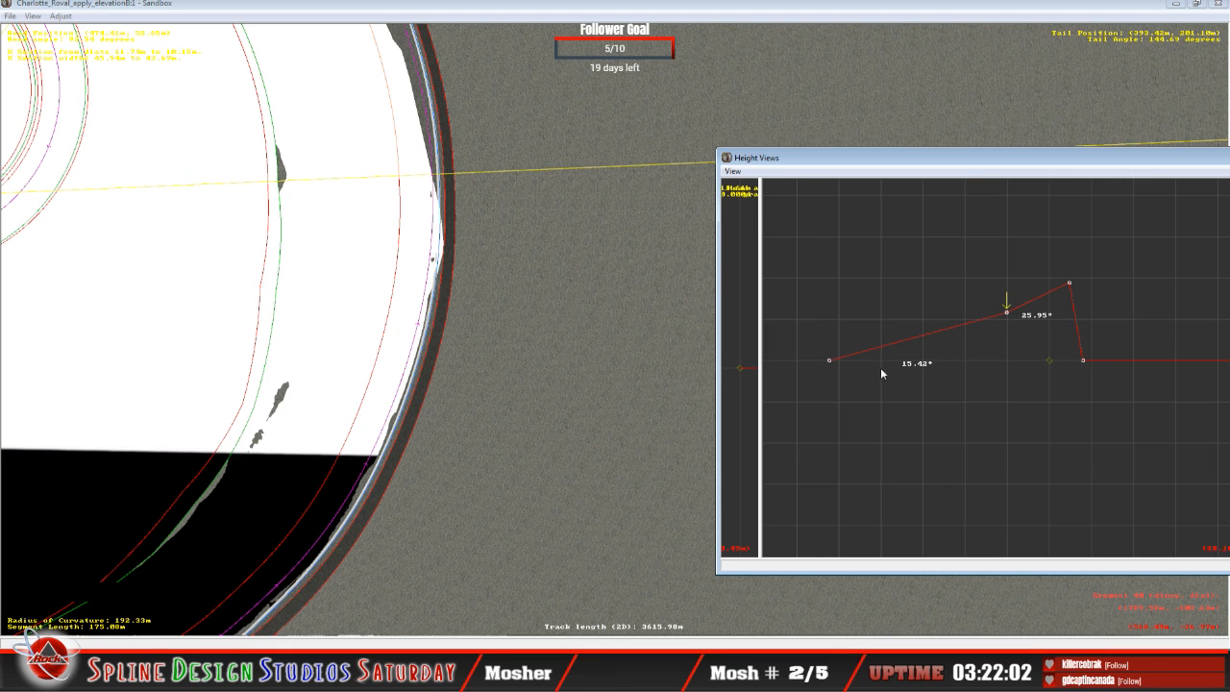
pyautogui.press('Left')
pyautogui.moveTo(832, 360)
pyautogui.mouseDown()
pyautogui.moveTo(829, 350)
pyautogui.moveTo(838, 357)
pyautogui.mouseUp()
pyautogui.press('Right')
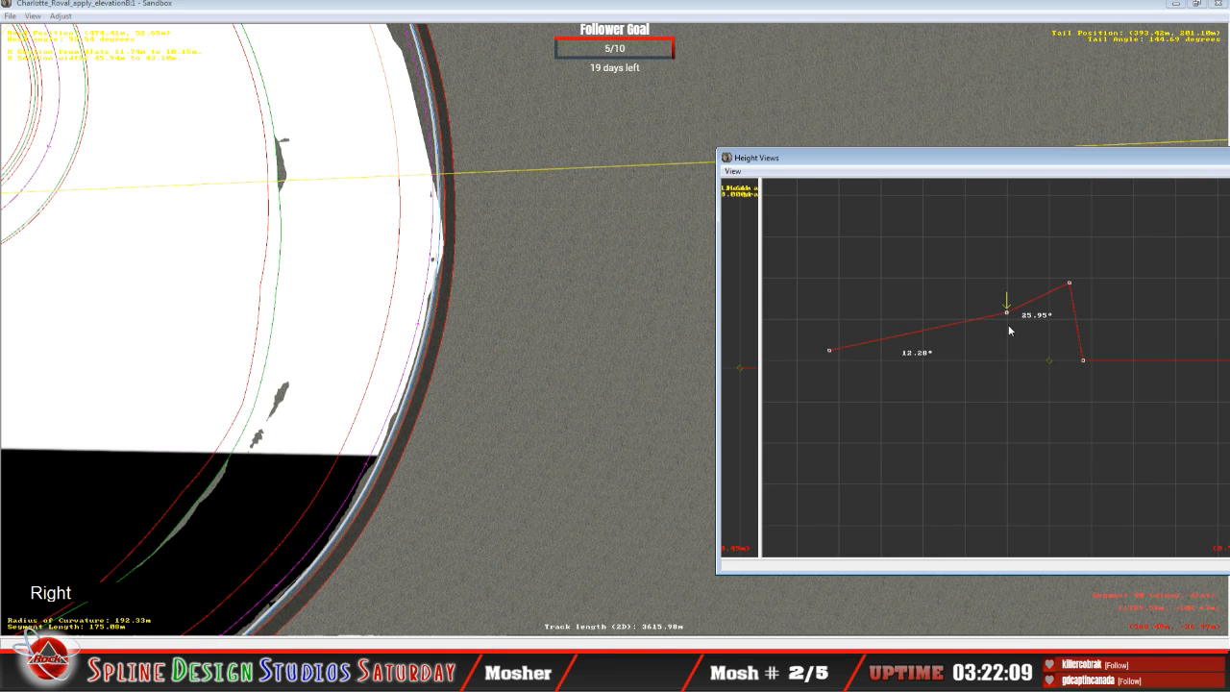
pyautogui.moveTo(1006, 313); pyautogui.dragTo(1009, 323)
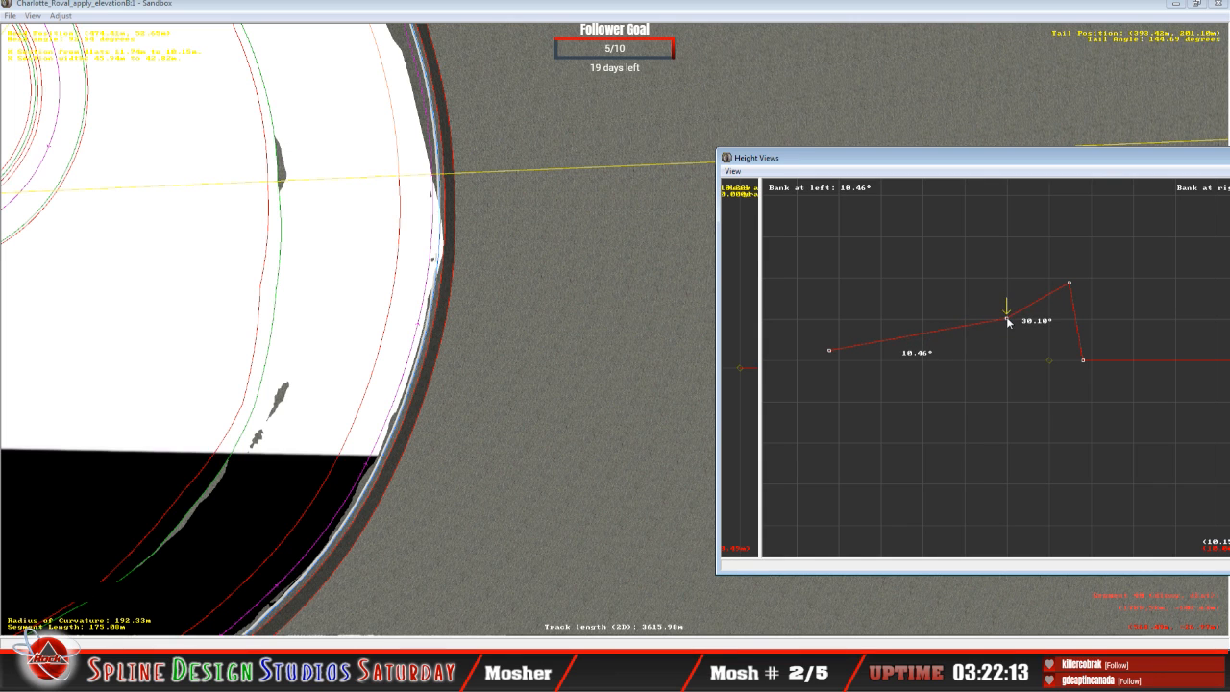
# Step: On the next segment, lower the innermost node slightly and the middle node more, giving banks of about 13.7° and 27.53°
pyautogui.press('pagedown')
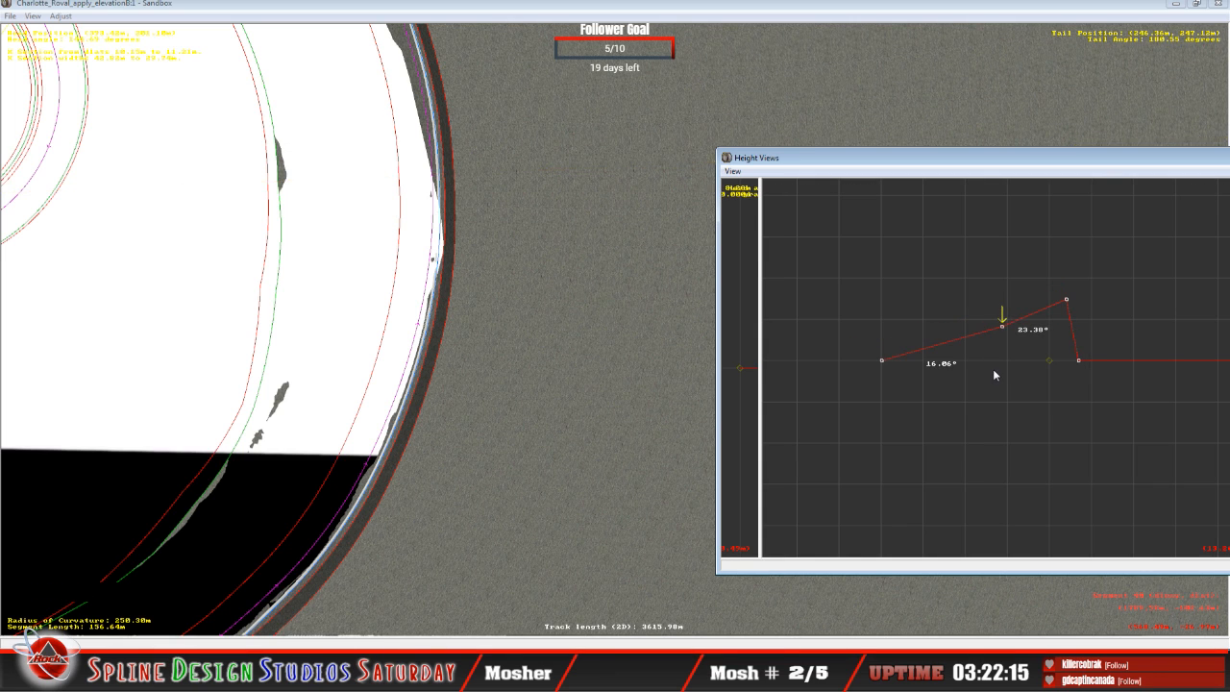
pyautogui.press('Left')
pyautogui.click(411, 67)
pyautogui.press('c')
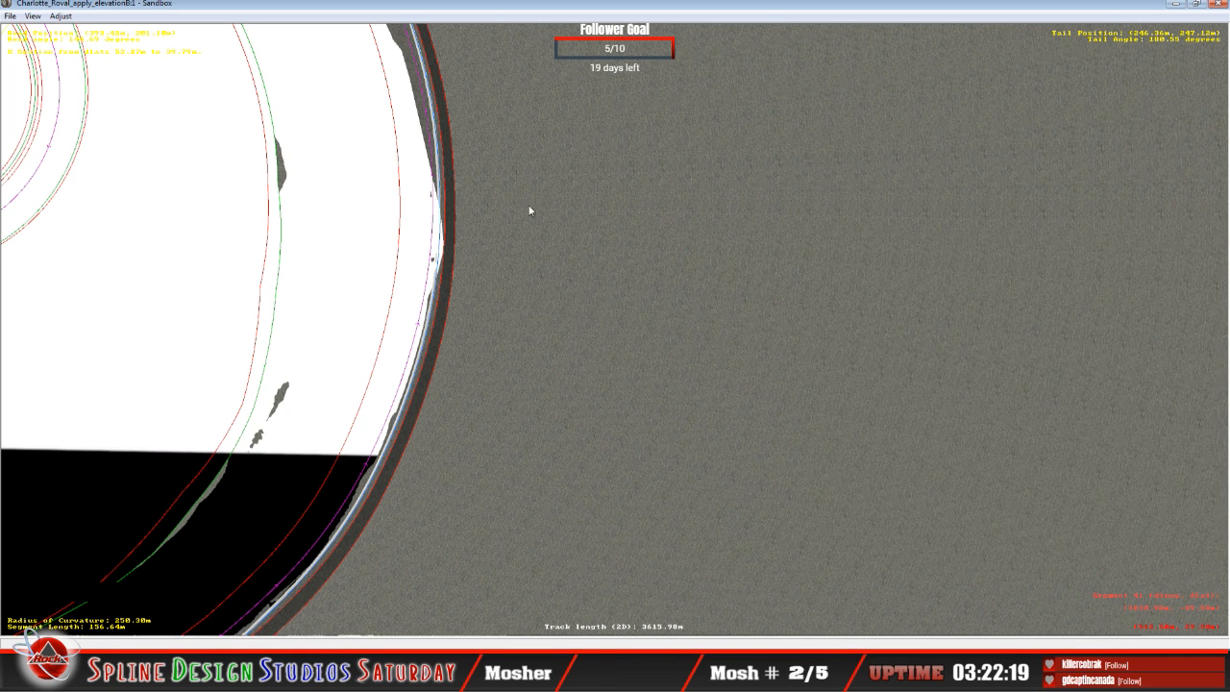
pyautogui.press('c')
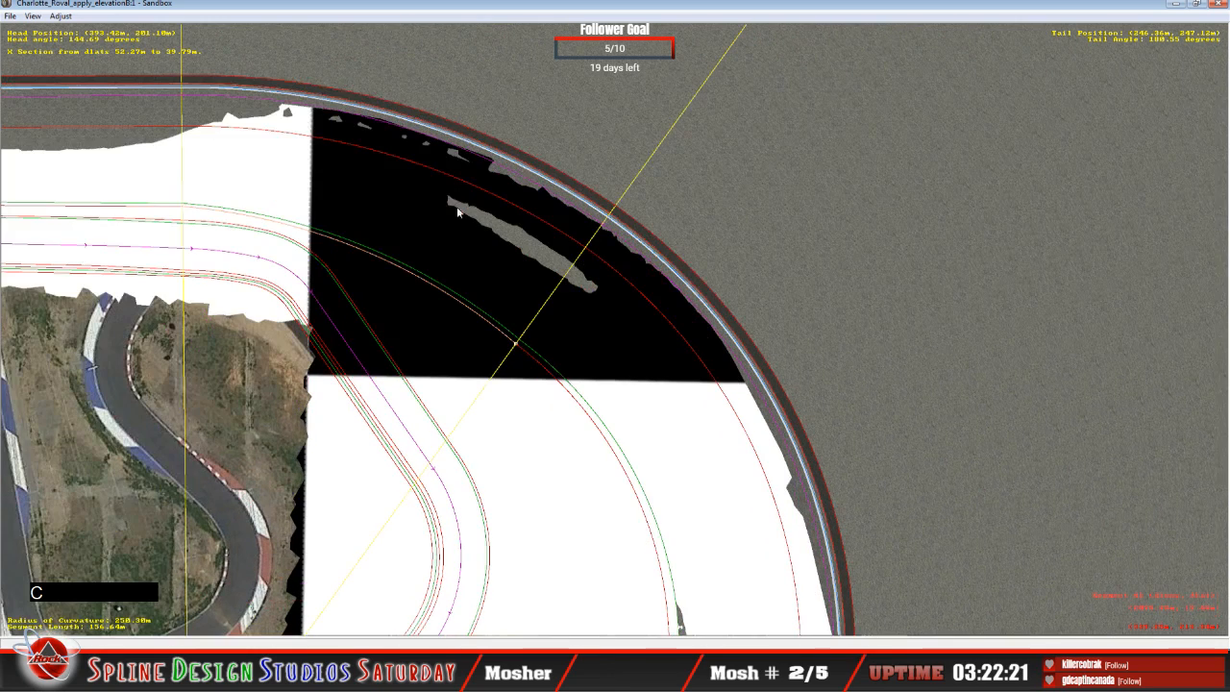
pyautogui.click(343, 676)
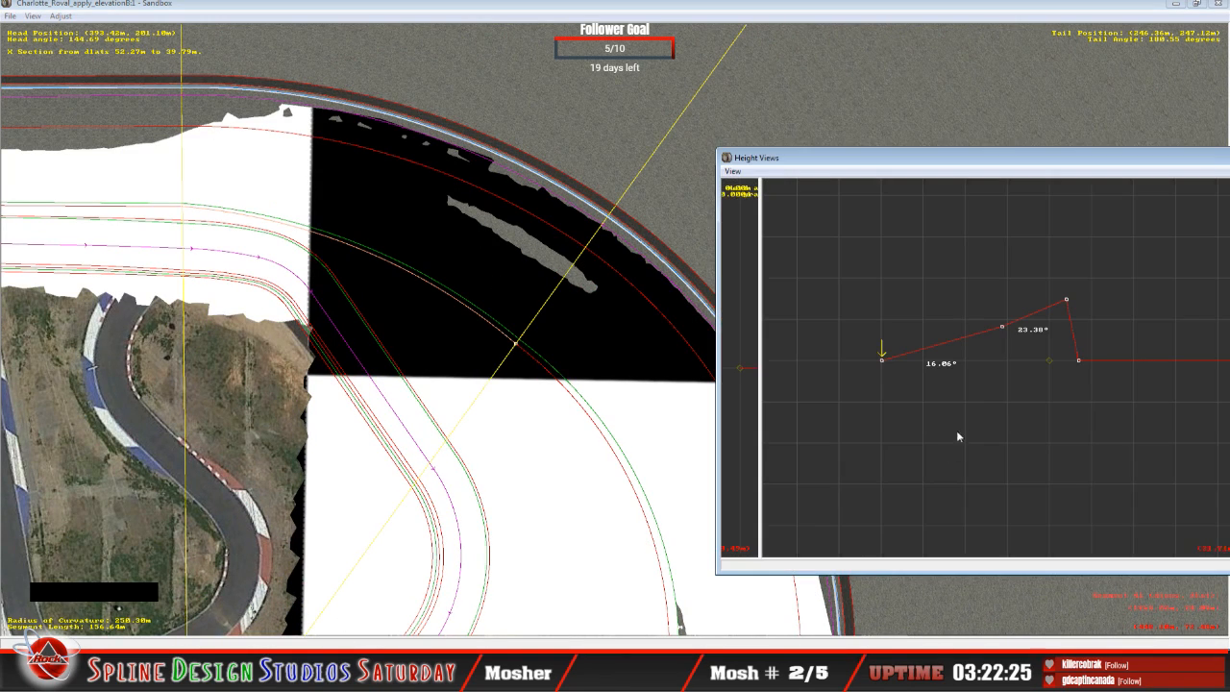
pyautogui.moveTo(883, 360); pyautogui.dragTo(887, 361)
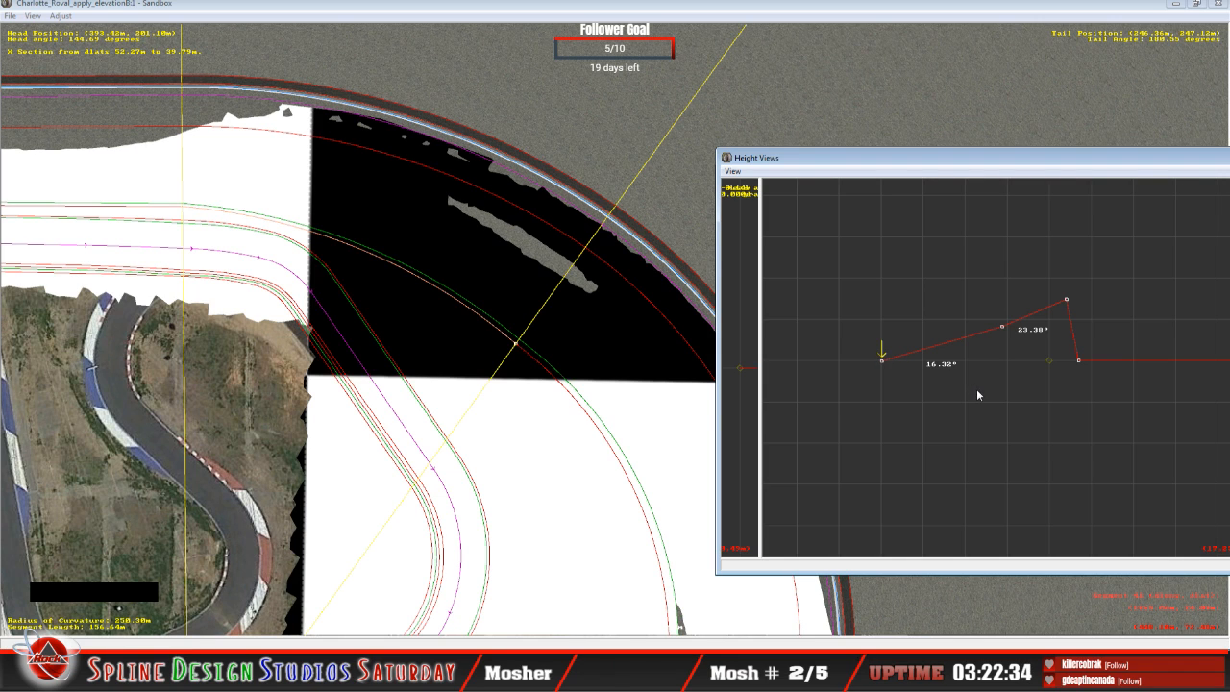
pyautogui.press('Right')
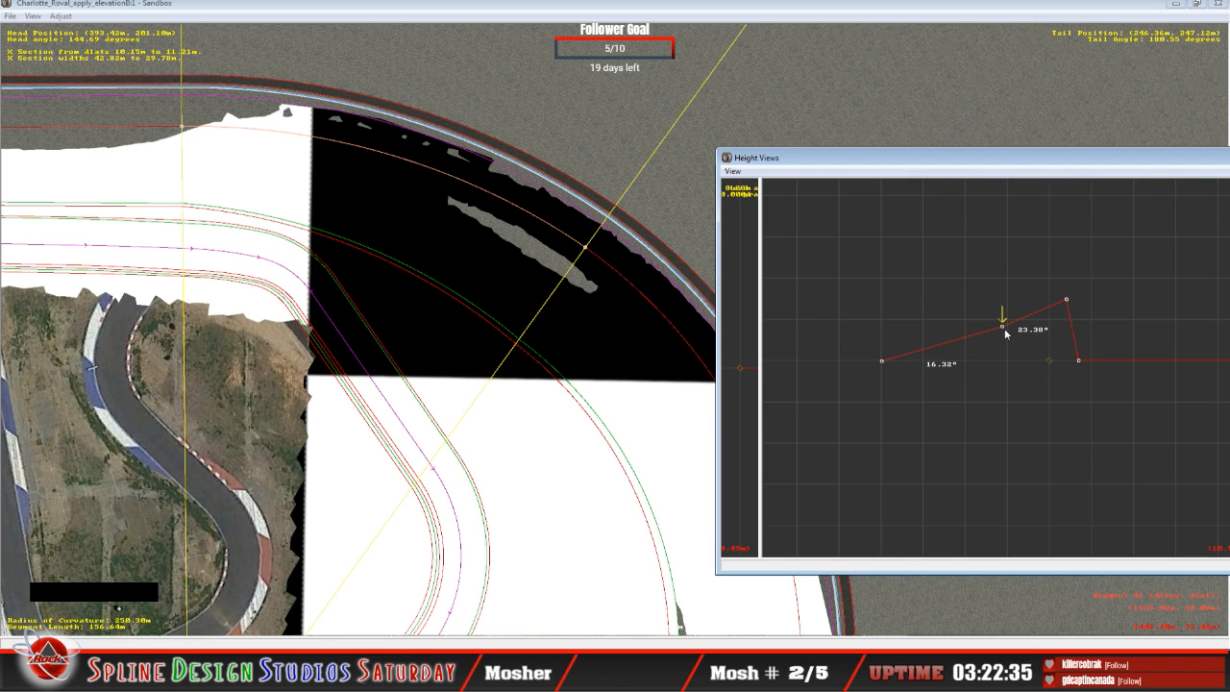
pyautogui.moveTo(1003, 328); pyautogui.dragTo(1005, 337)
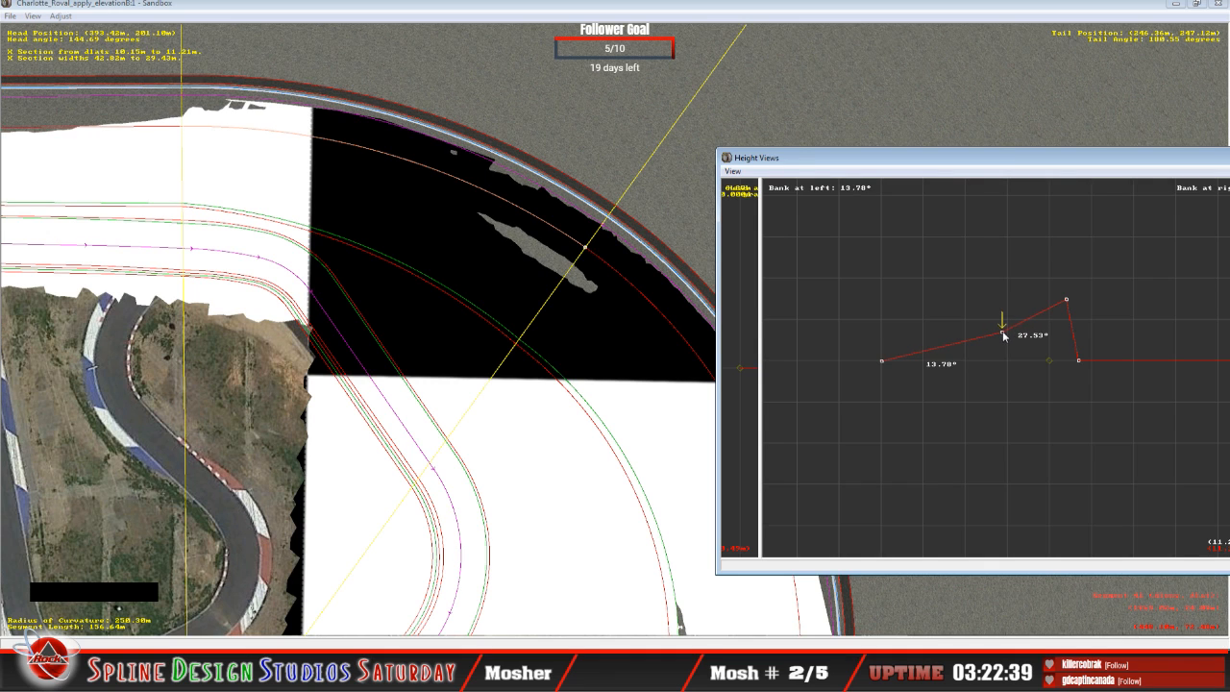
# Step: Compare the cross-sections of the 53.42 m segment and its following neighbour, and inspect the surface around them on the map
pyautogui.press('Down')
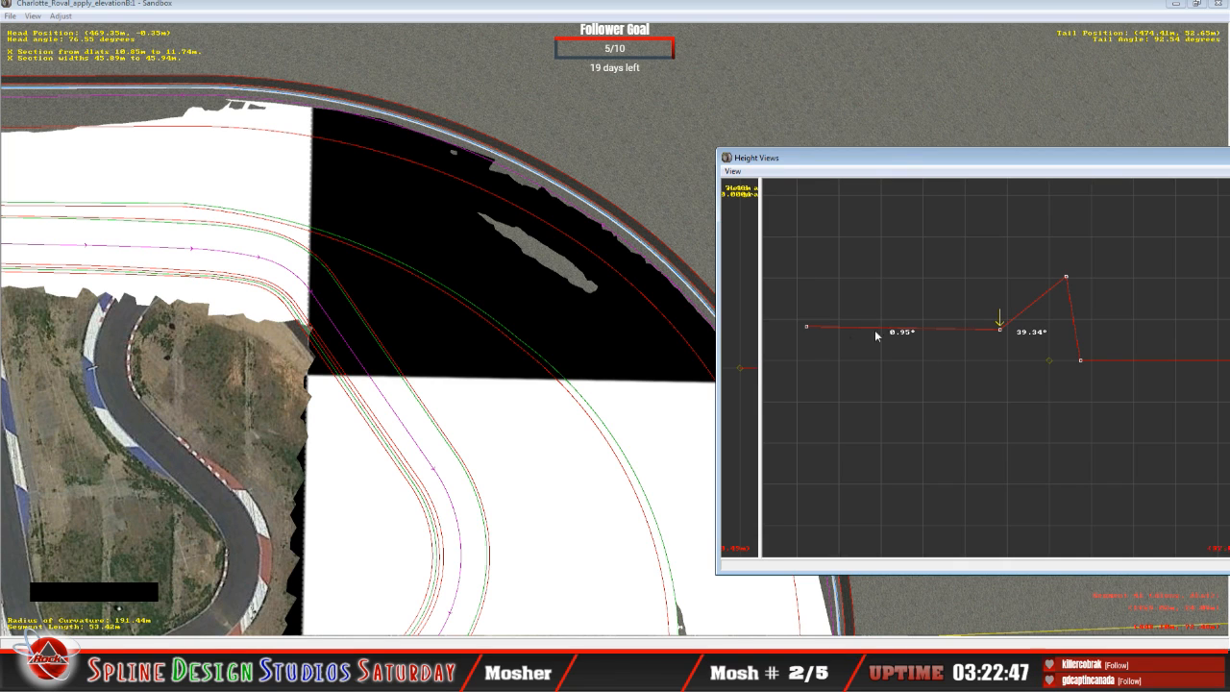
pyautogui.press('Up')
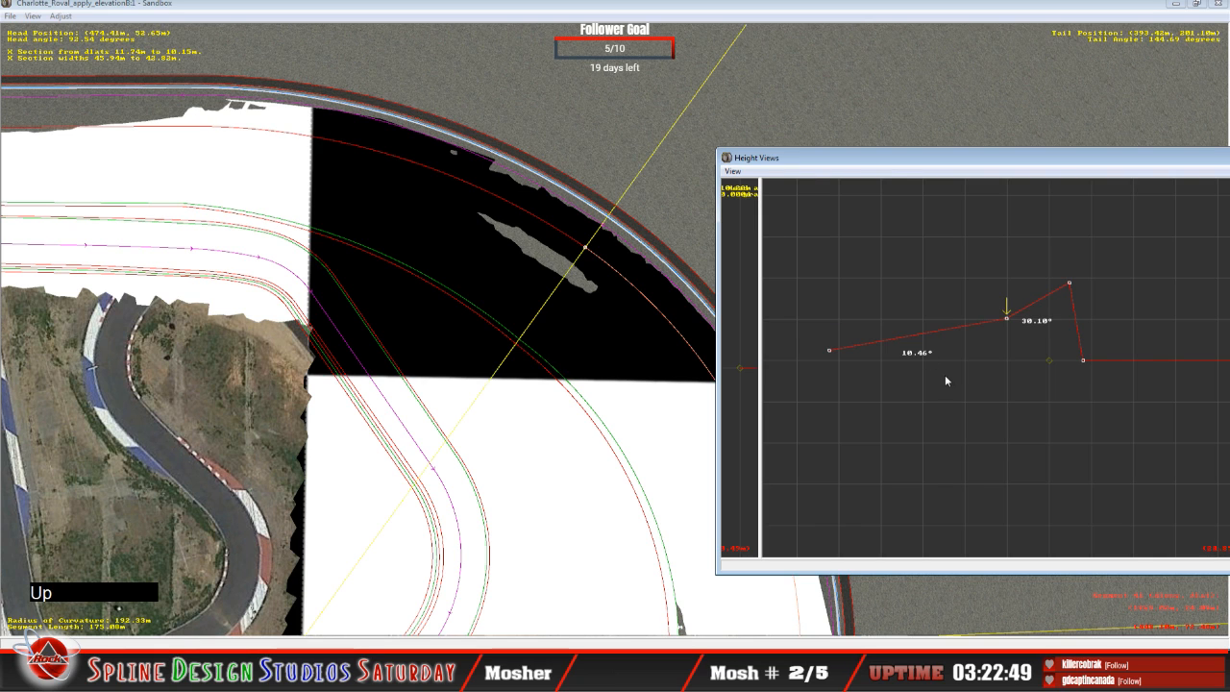
pyautogui.press('Down')
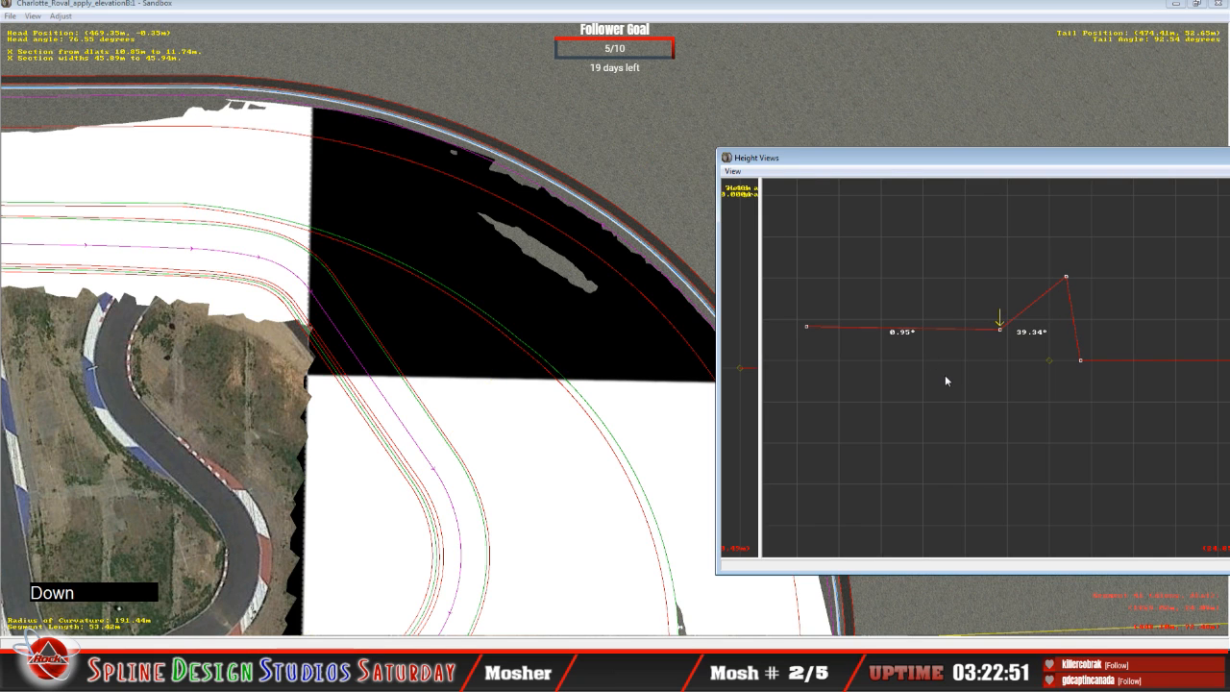
pyautogui.click(556, 269)
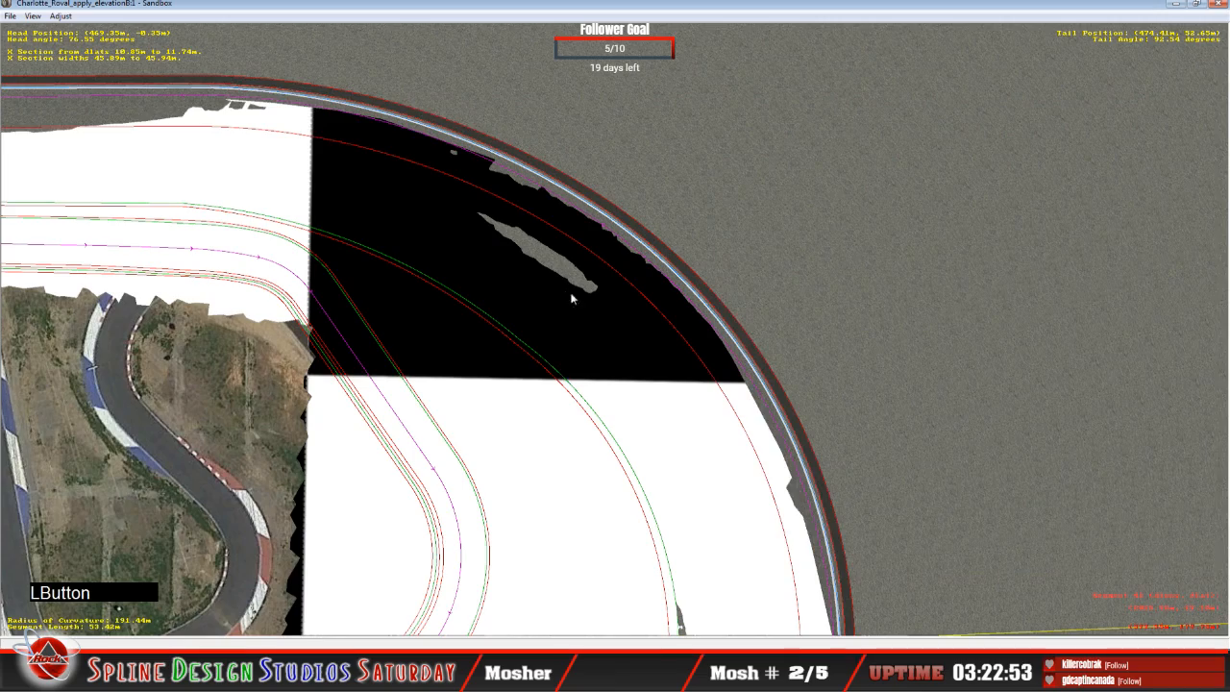
pyautogui.press('c')
pyautogui.press('c')
pyautogui.press('c')
pyautogui.press('c')
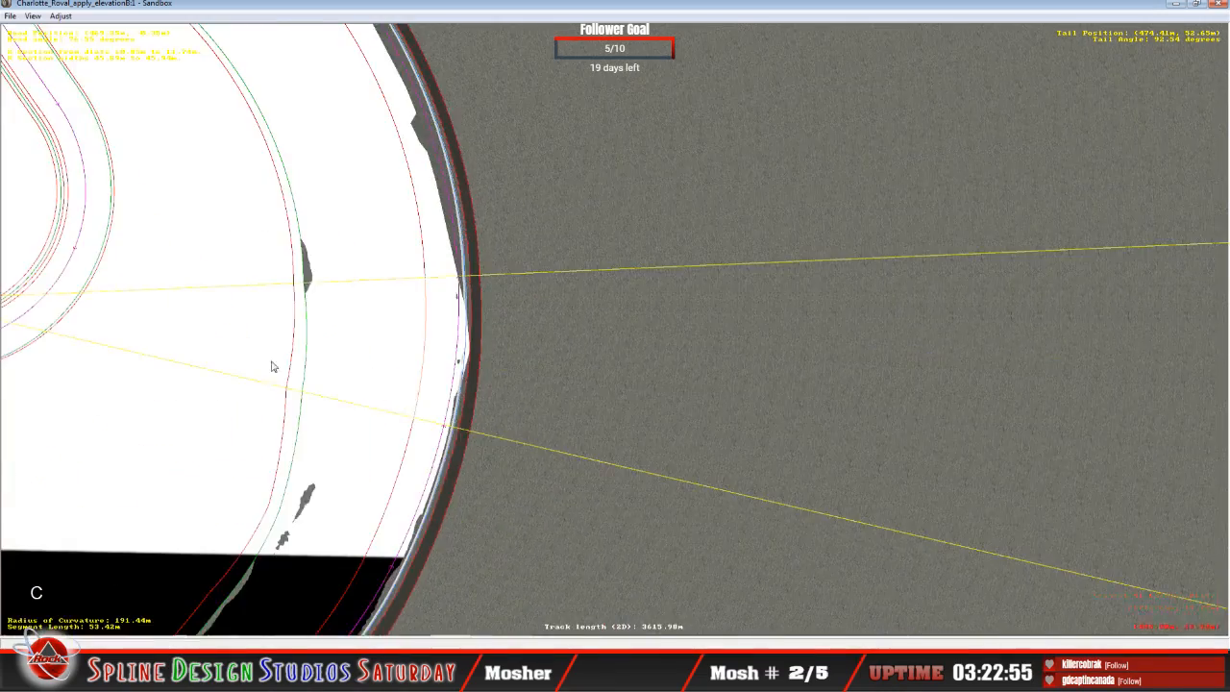
pyautogui.press('x')
pyautogui.press('x')
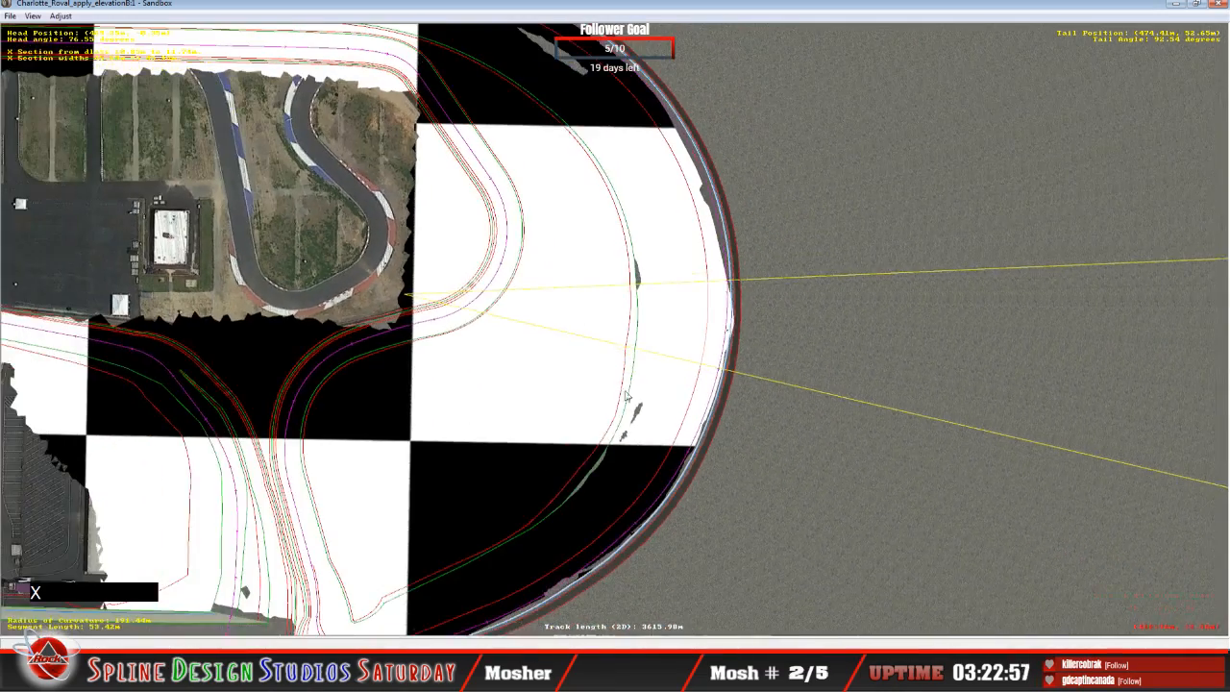
pyautogui.click(388, 673)
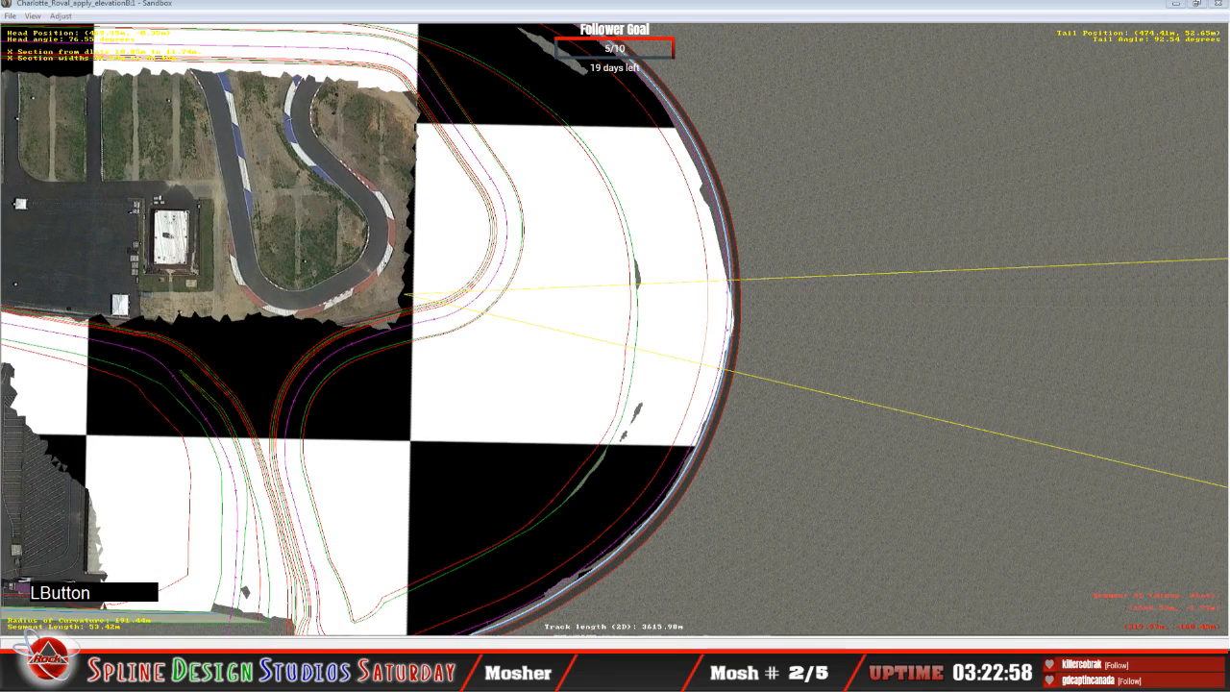
pyautogui.click(341, 621)
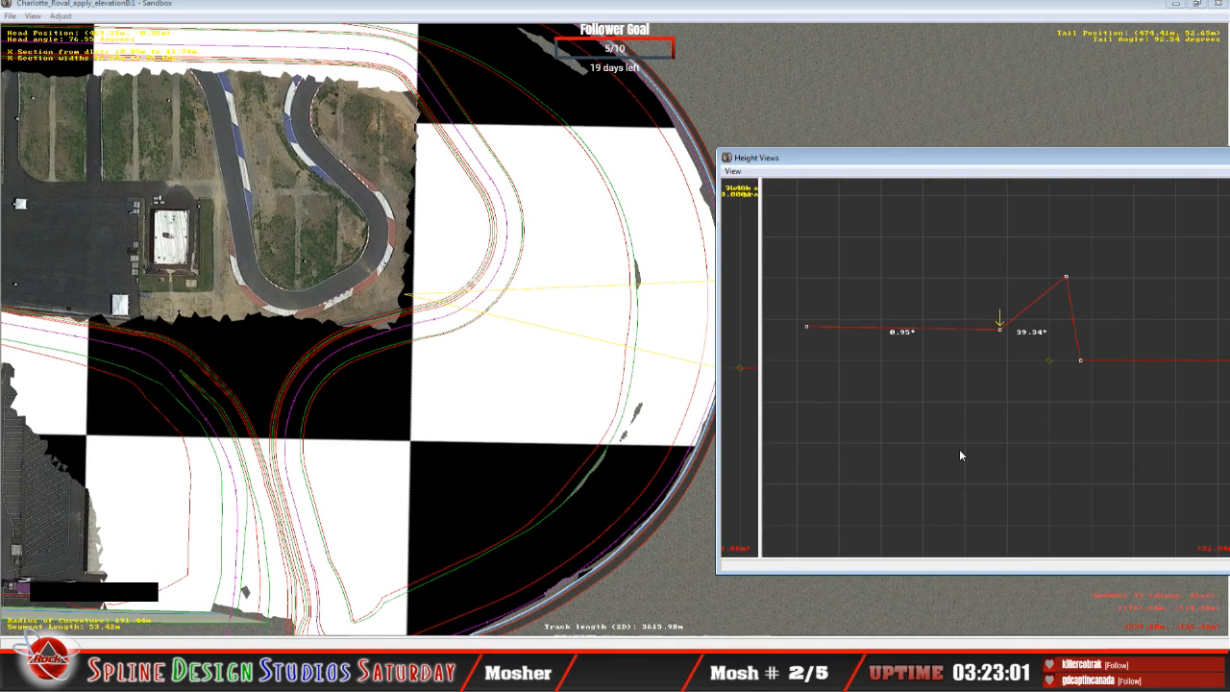
pyautogui.press('Up')
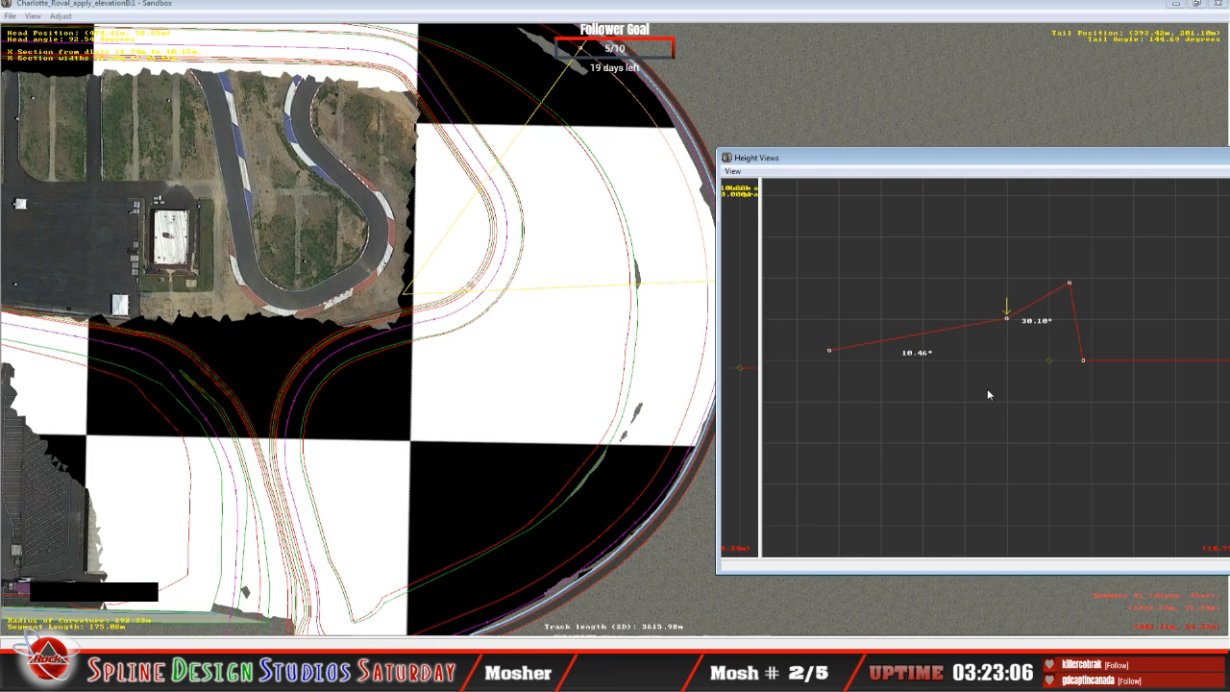
pyautogui.press('Down')
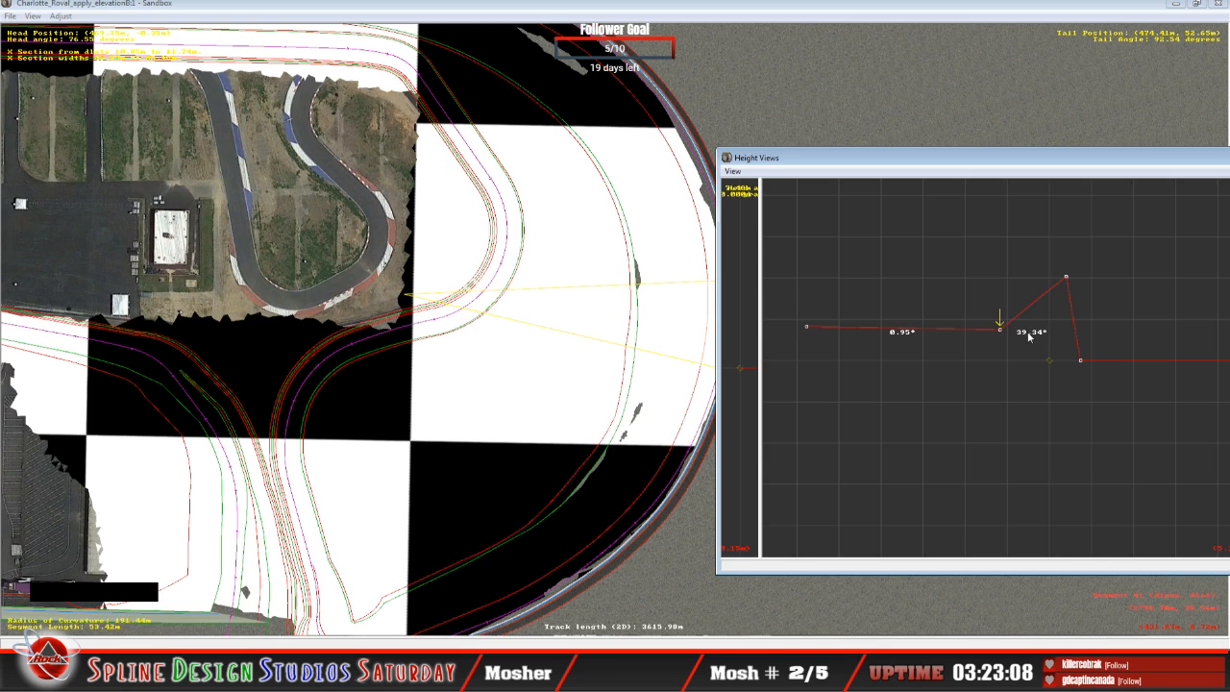
# Step: Fine-tune the innermost and middle nodes of the 53.42 m segment to banks of about 0.57° and 39.00°
pyautogui.moveTo(808, 326); pyautogui.dragTo(810, 325)
pyautogui.click(1001, 331)
pyautogui.moveTo(1002, 331); pyautogui.dragTo(1002, 330)
pyautogui.moveTo(1067, 276); pyautogui.dragTo(1065, 277)
pyautogui.moveTo(1000, 328)
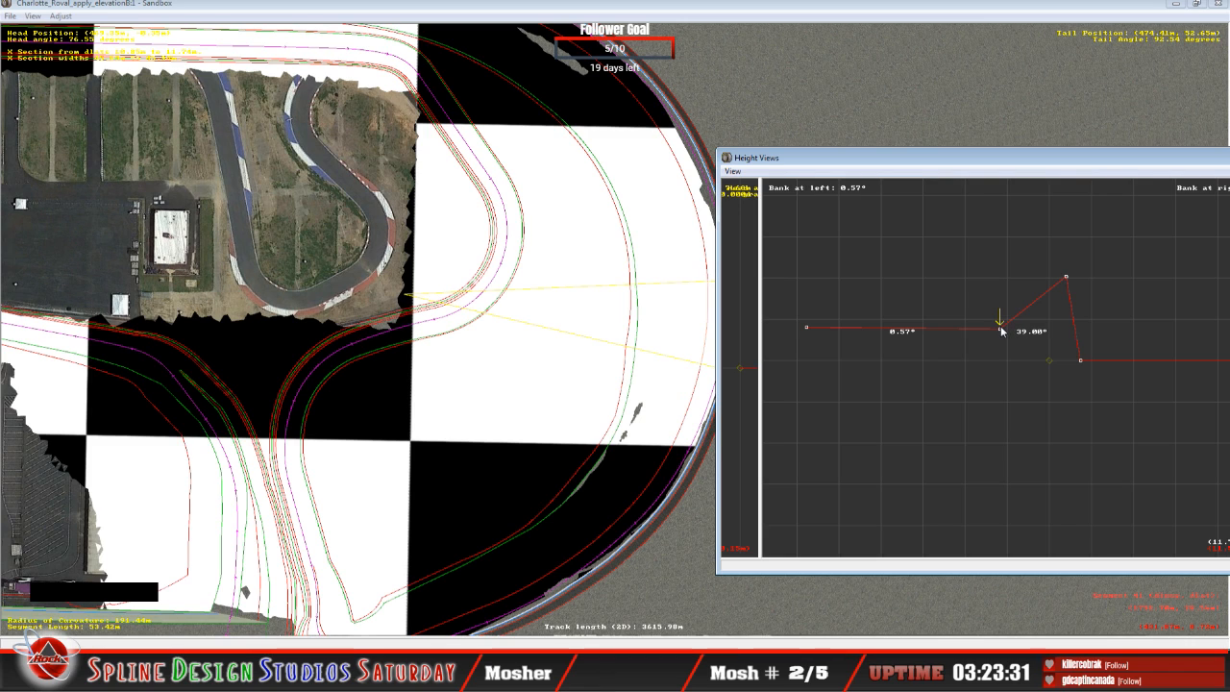
# Step: Lower the outer peak node of the 53.42 m segment until the outer bank is about 27.96°
pyautogui.moveTo(1067, 281)
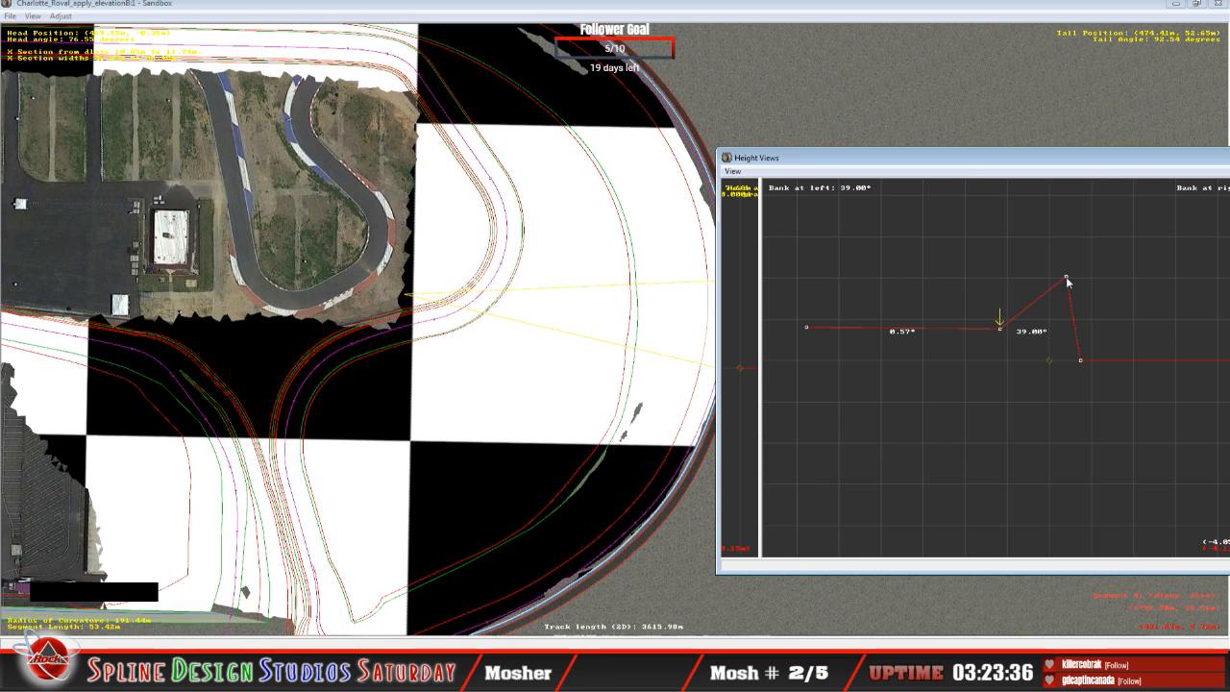
pyautogui.press('Right')
pyautogui.moveTo(1067, 279); pyautogui.dragTo(1074, 301)
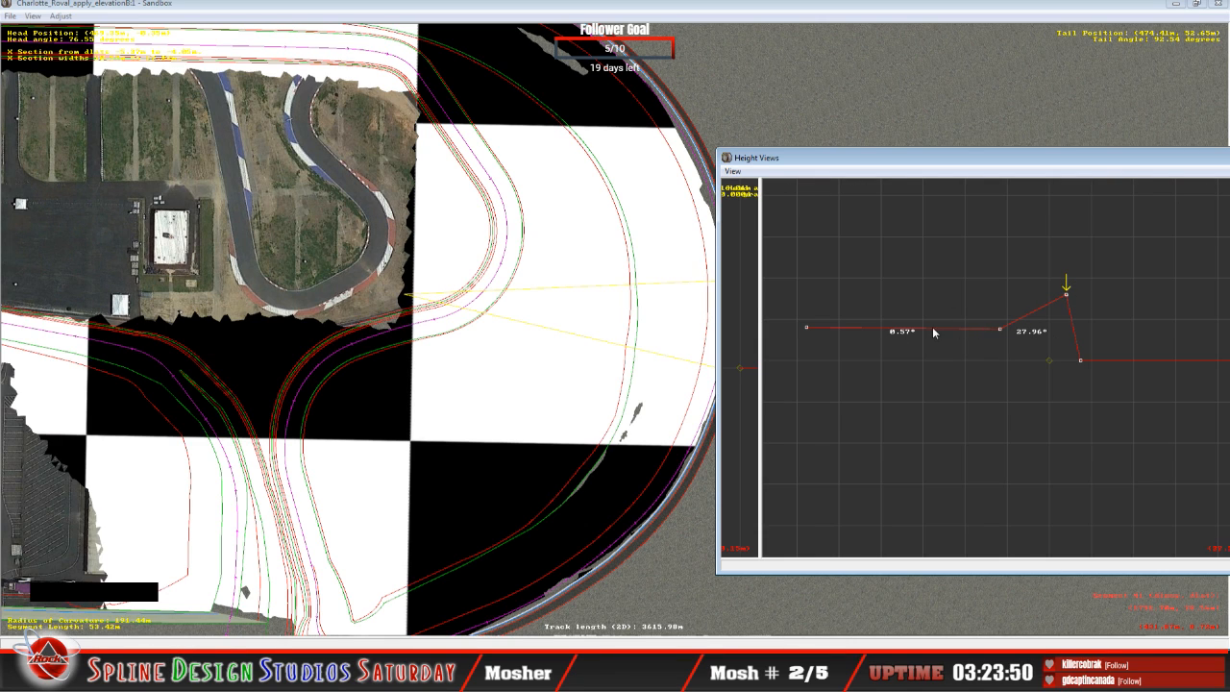
# Step: Compare the neighbouring cross-sections and nudge the innermost node of the 175.08 m segment
pyautogui.press('Up')
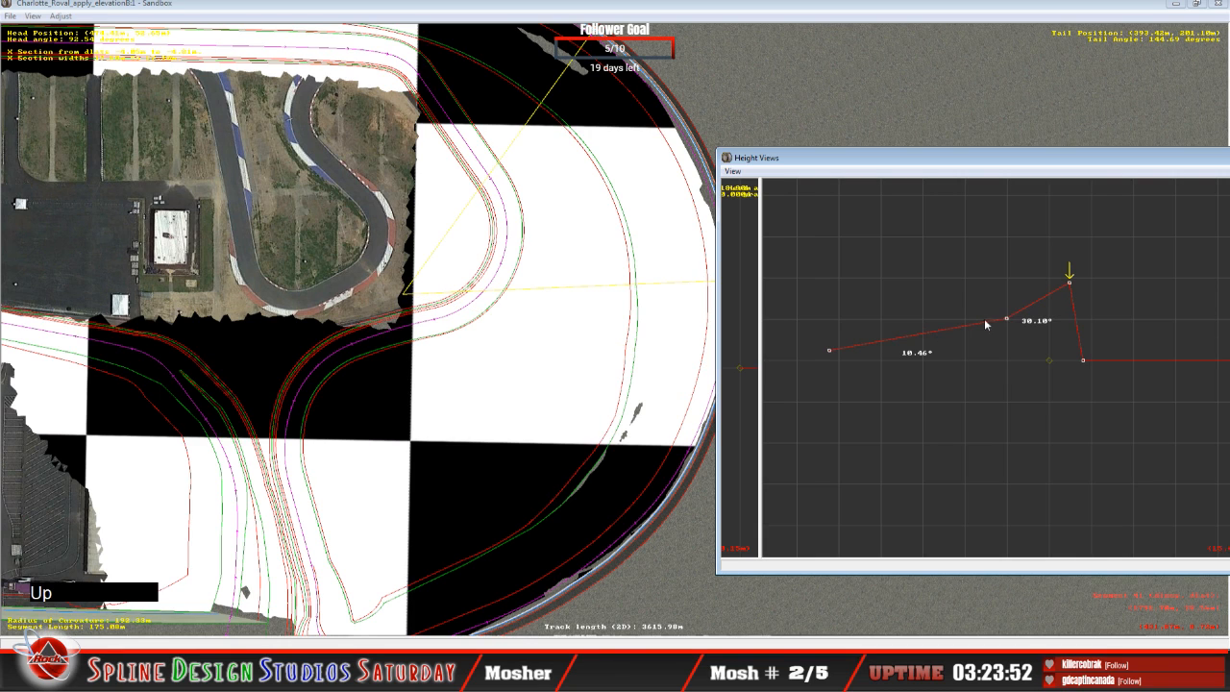
pyautogui.press('Down')
pyautogui.press('Down')
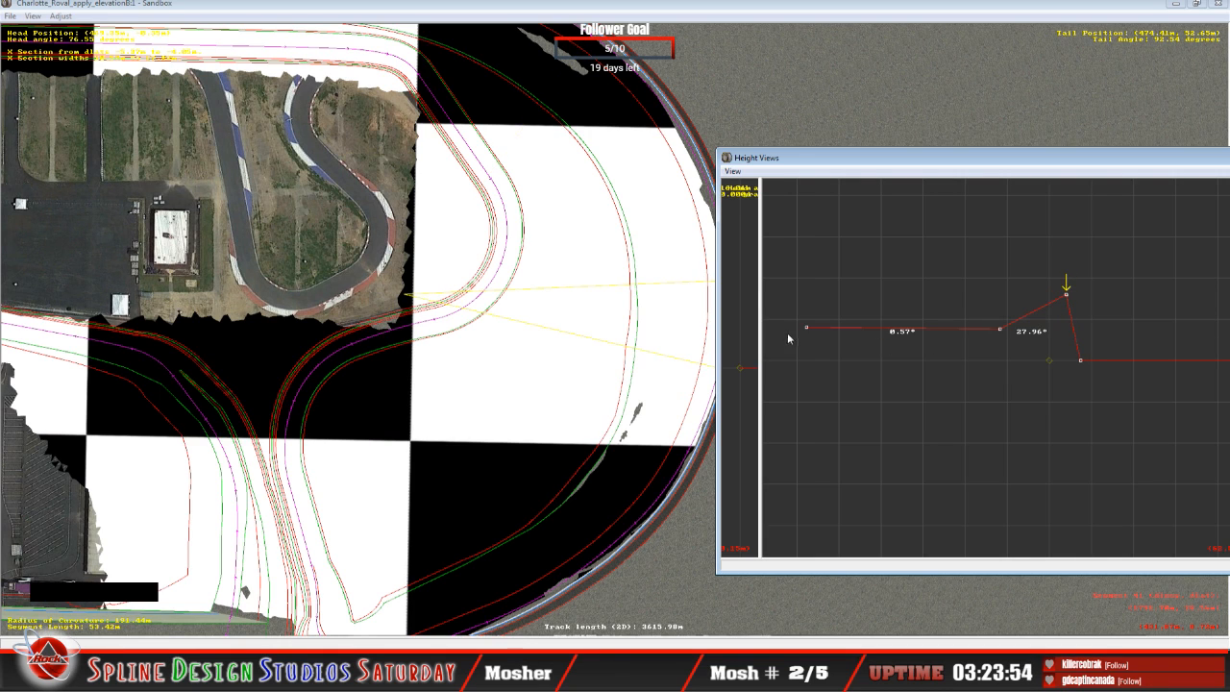
pyautogui.press('Up')
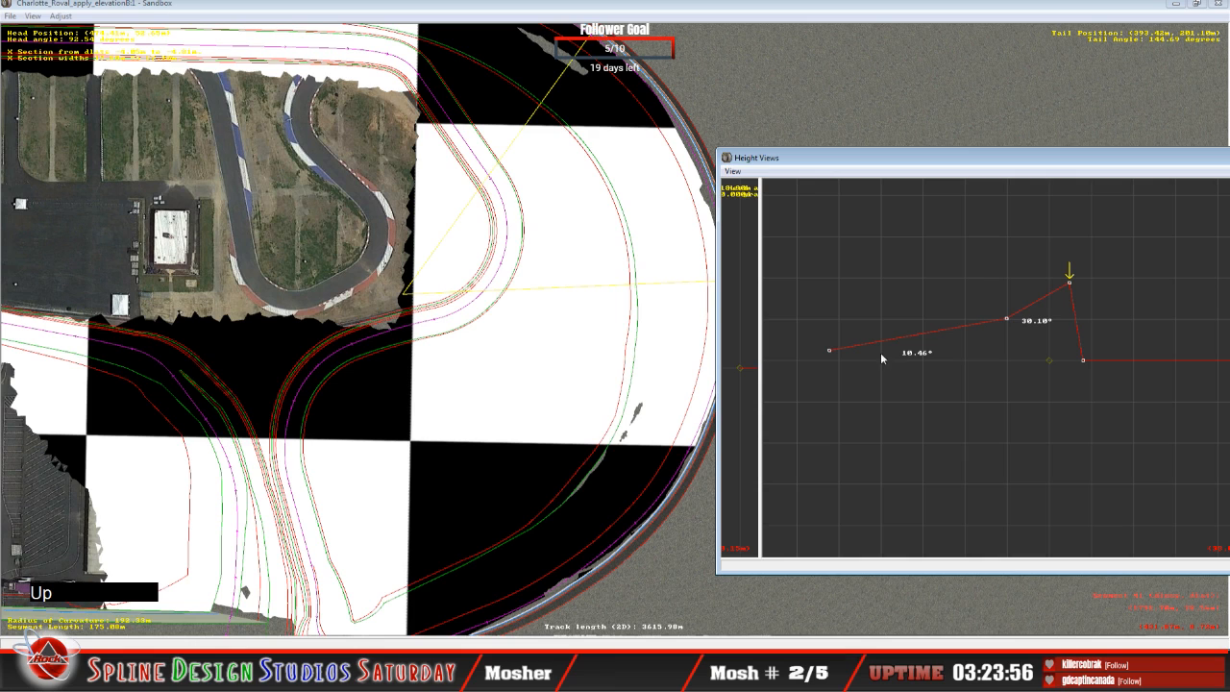
pyautogui.moveTo(830, 350); pyautogui.dragTo(831, 350)
# Step: Inspect the surface around the 175.08 m segment and the rest of the turn on the map, and bring back the cross-section view
pyautogui.click(607, 12)
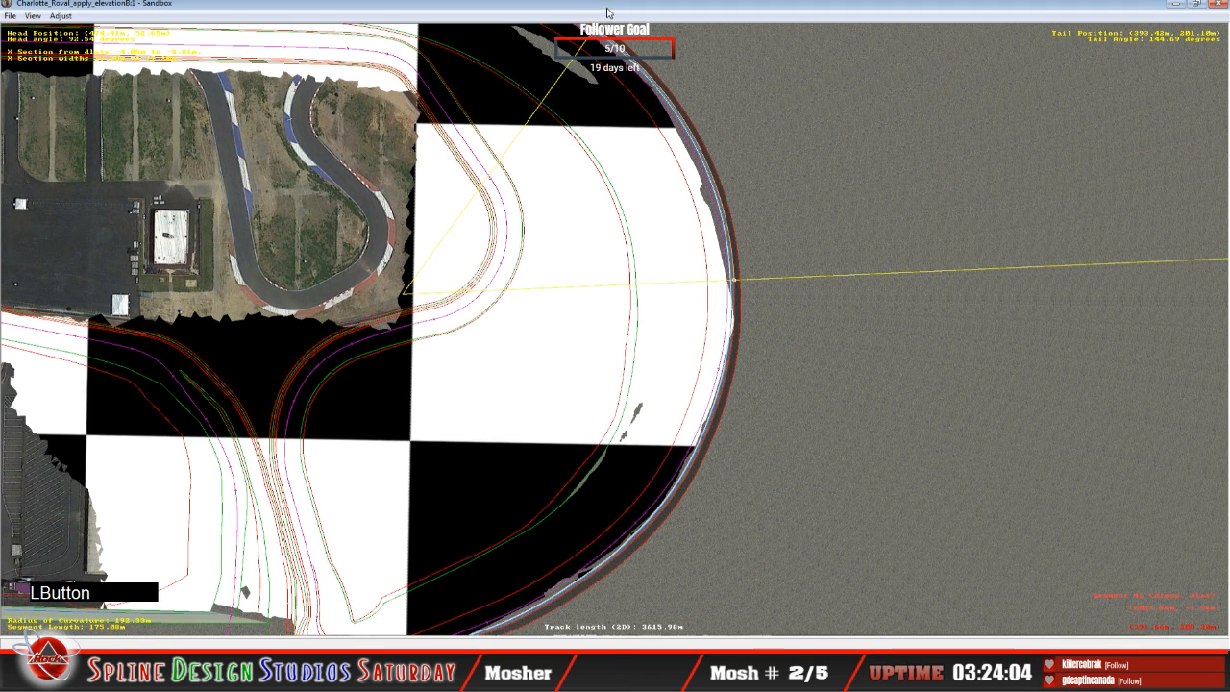
pyautogui.moveTo(609, 172); pyautogui.dragTo(606, 241)
pyautogui.press('c')
pyautogui.press('c')
pyautogui.press('c')
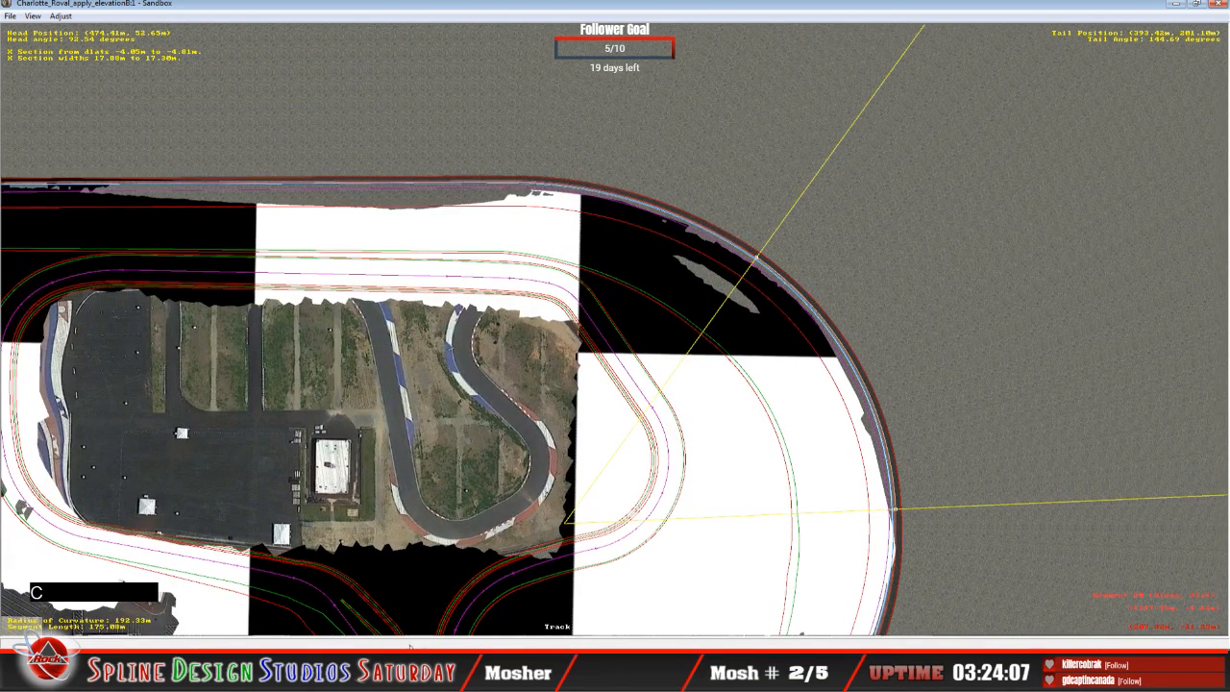
pyautogui.click(365, 673)
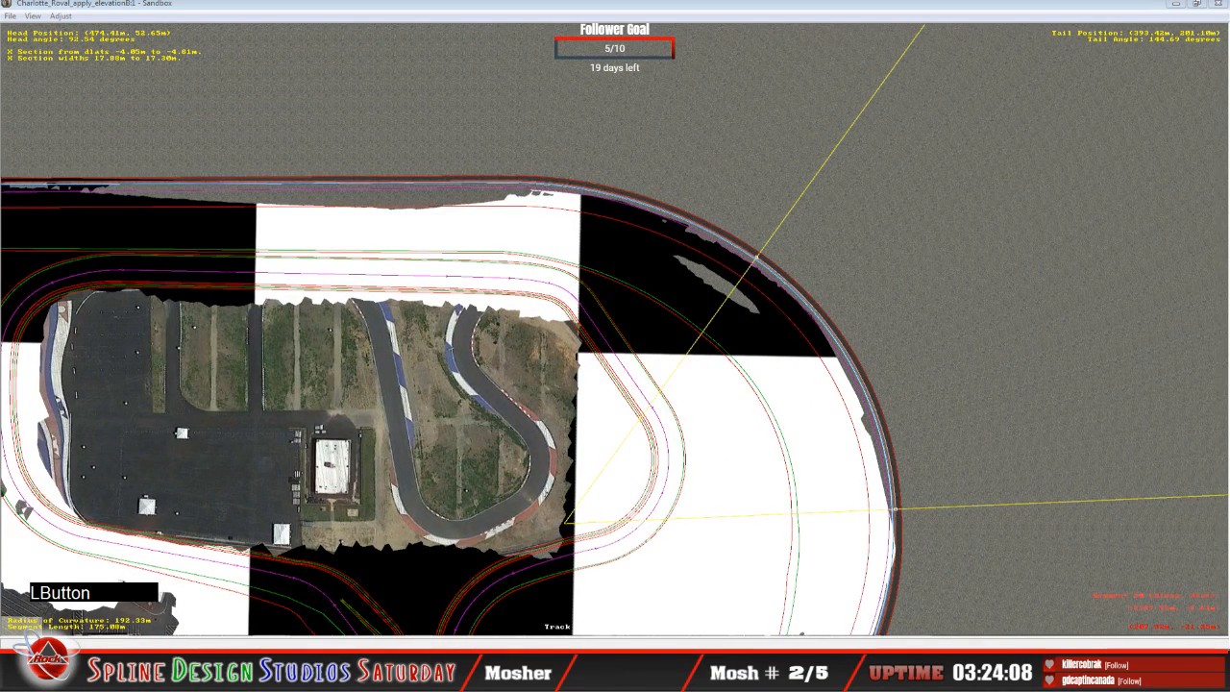
pyautogui.click(338, 608)
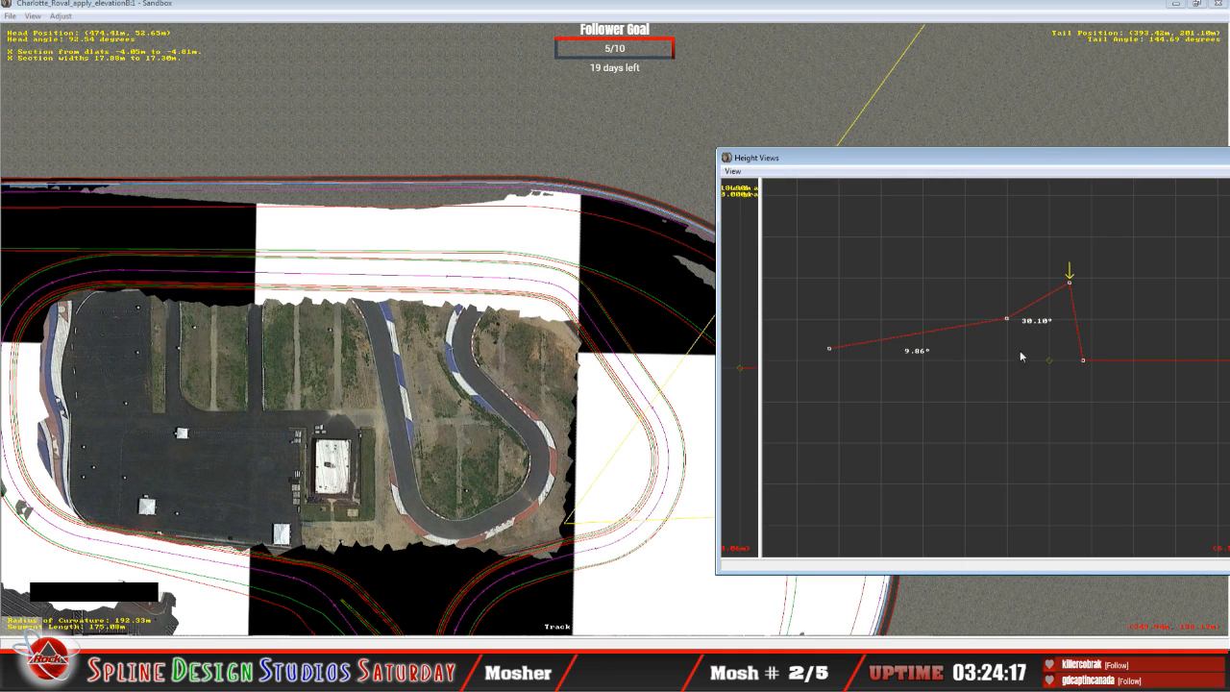
# Step: Raise the innermost node of the 156.64 m segment and adjust its middle node until the banks are about 6.99° and 27.97°
pyautogui.press('Up')
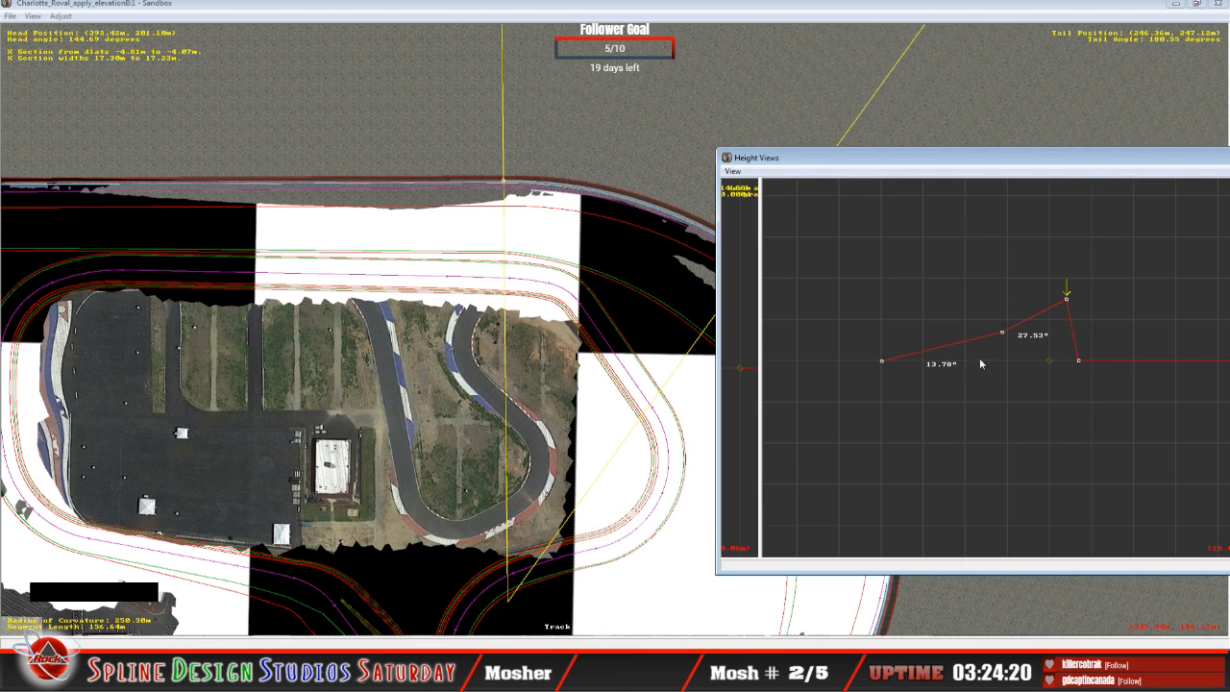
pyautogui.press('Left')
pyautogui.press('Left')
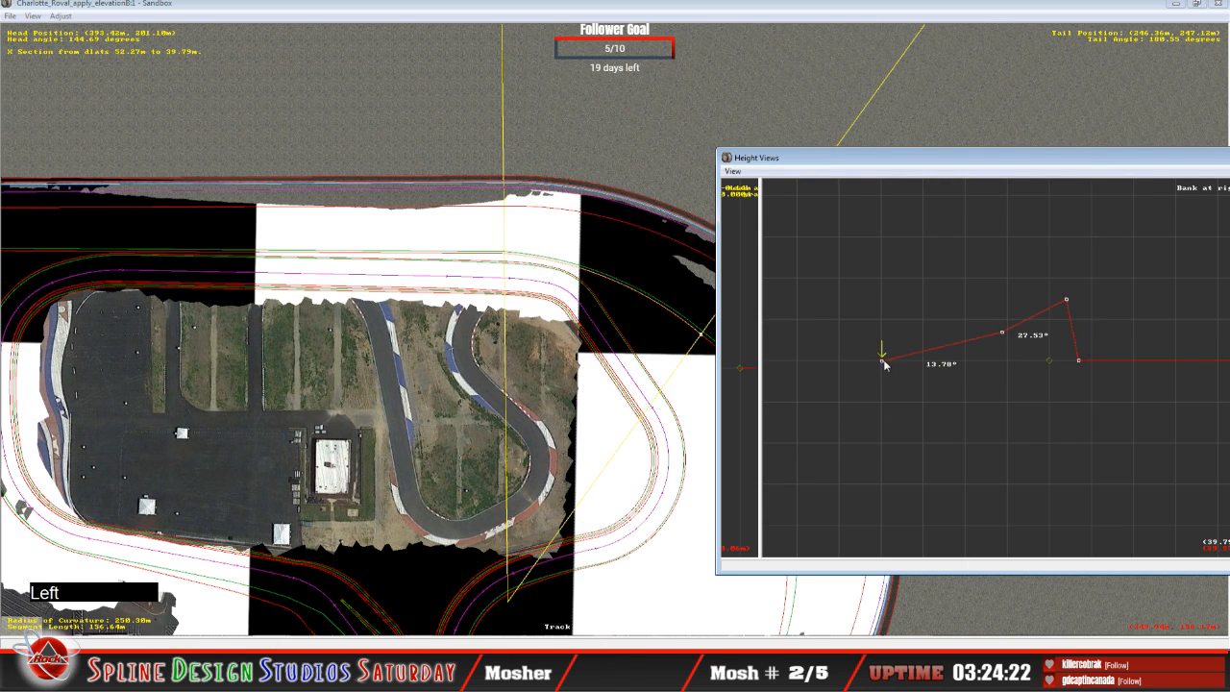
pyautogui.moveTo(885, 360); pyautogui.dragTo(886, 352)
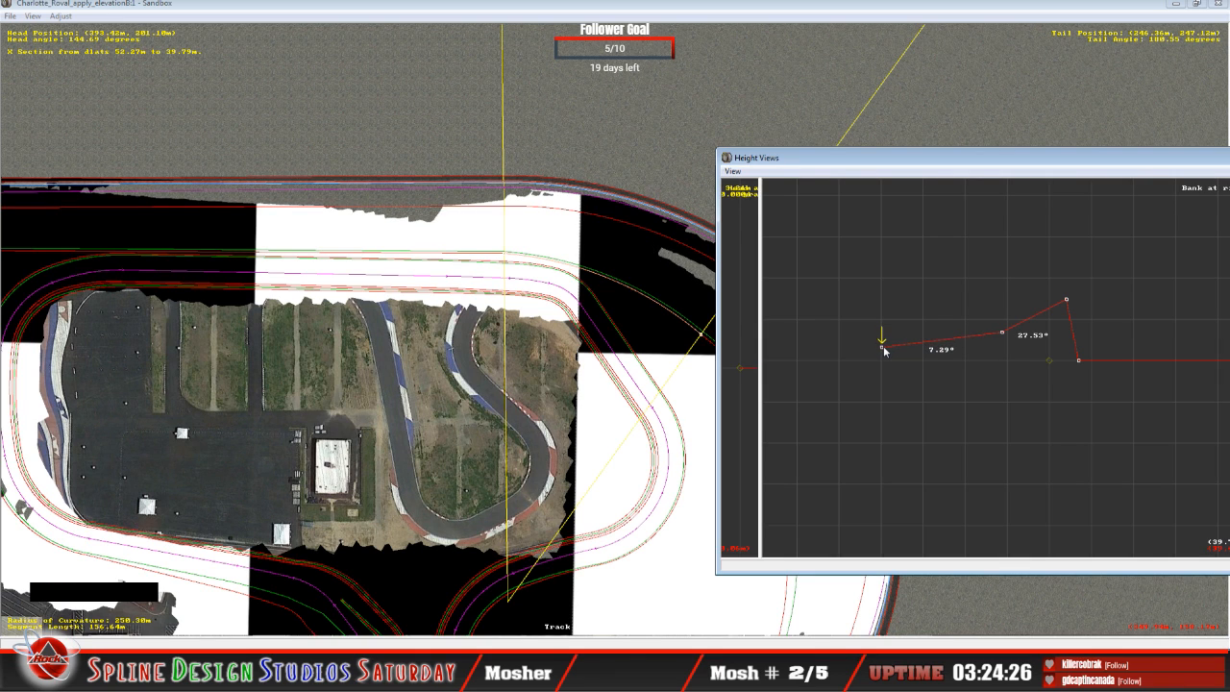
pyautogui.press('Right')
pyautogui.click(1005, 336)
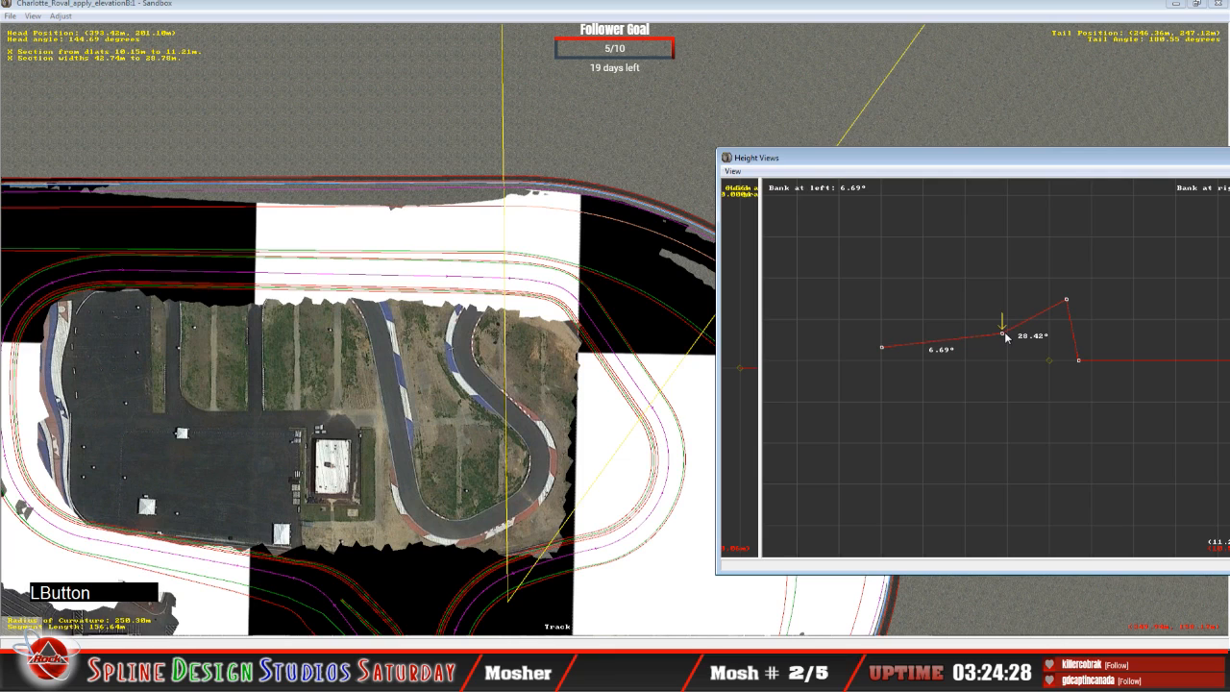
pyautogui.moveTo(1006, 336); pyautogui.dragTo(1006, 336)
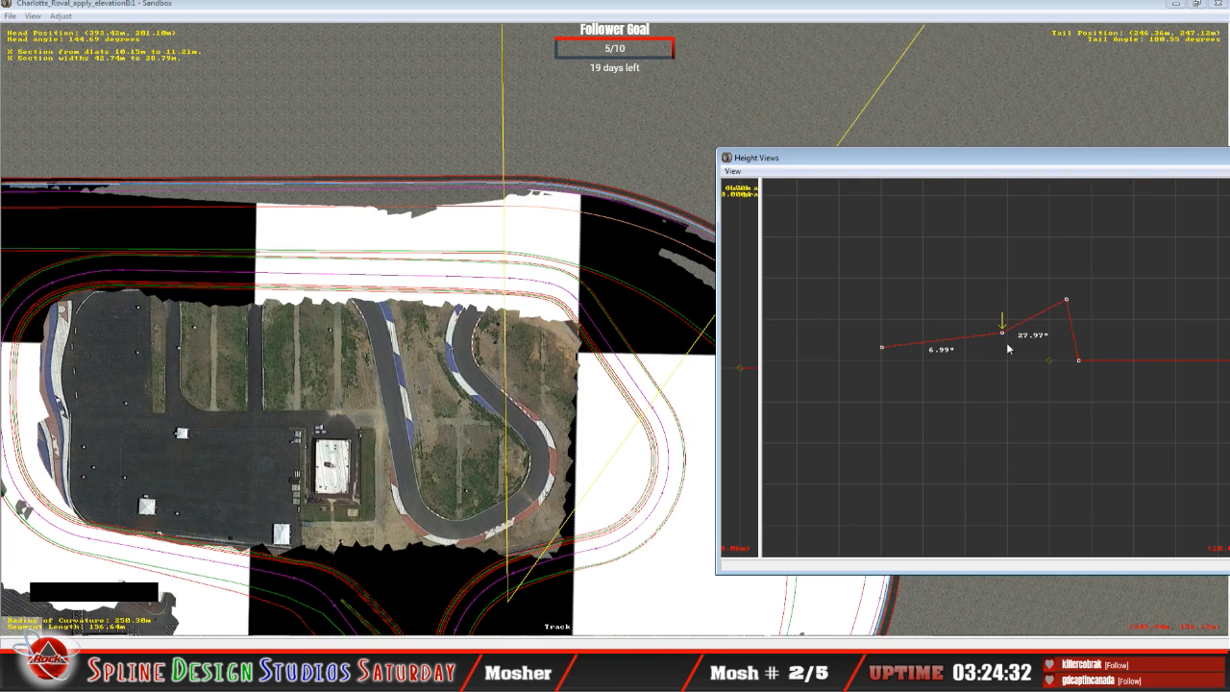
# Step: Raise the innermost nodes of the 309.75 m and 30.97 m segments until their inner banks are about 5.87° and 2.77°
pyautogui.press('Left')
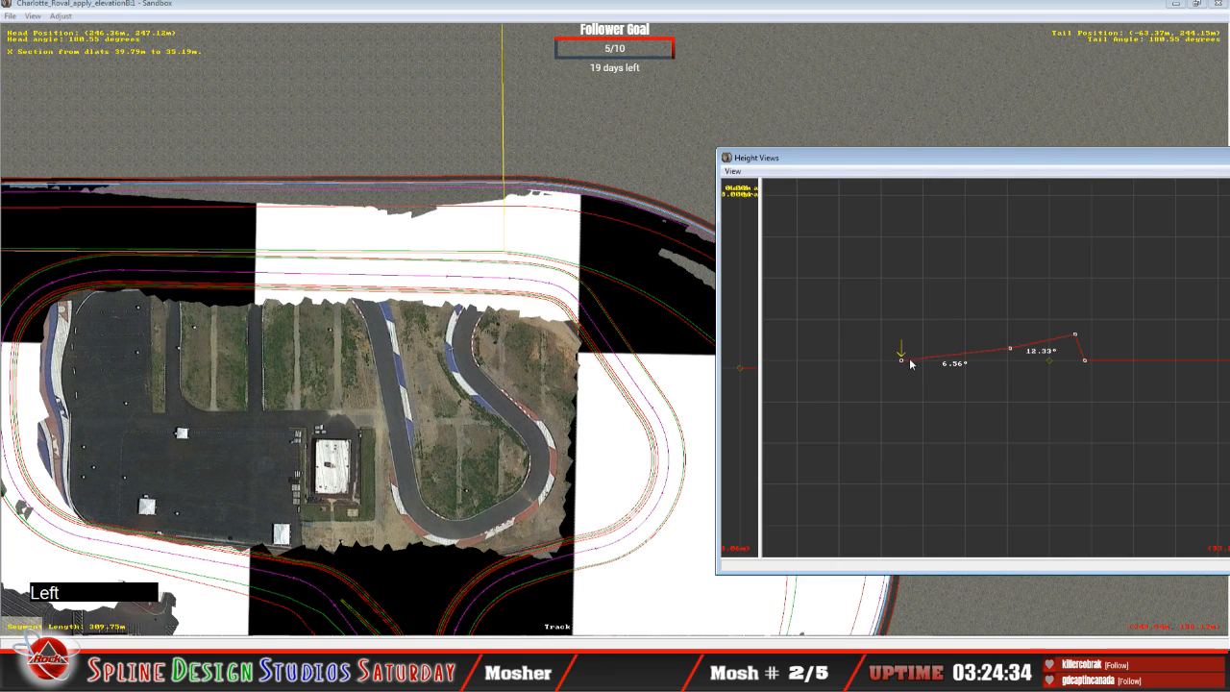
pyautogui.moveTo(902, 359); pyautogui.dragTo(904, 362)
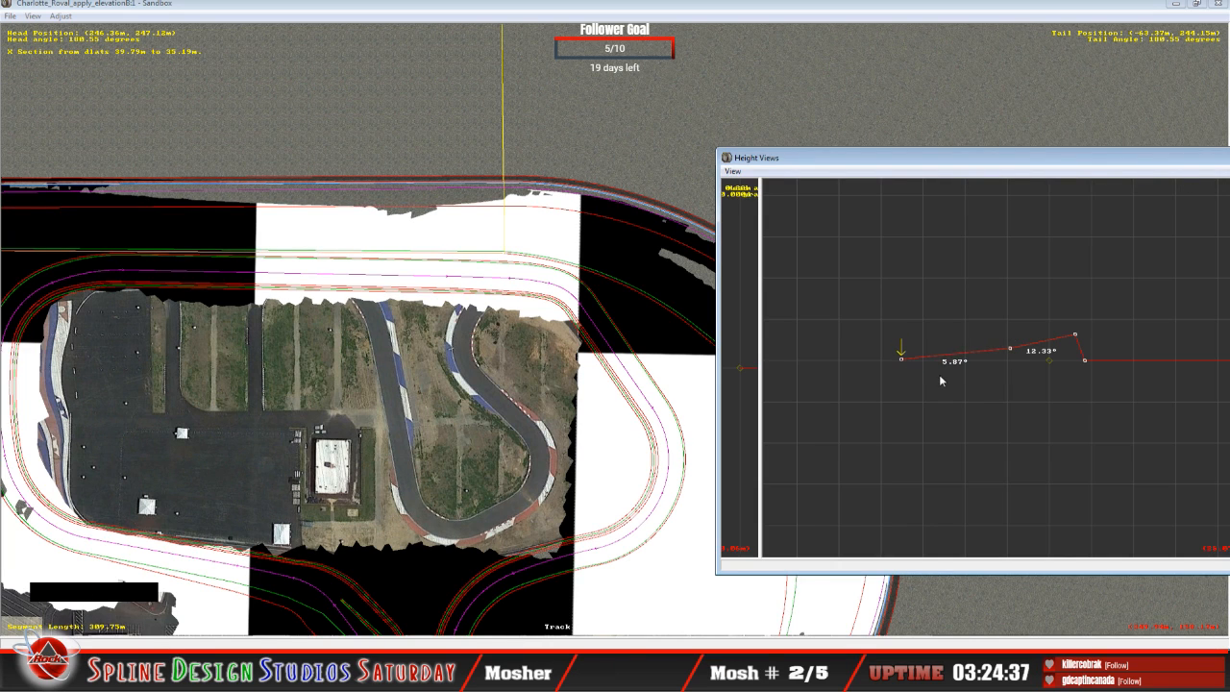
pyautogui.press('Up')
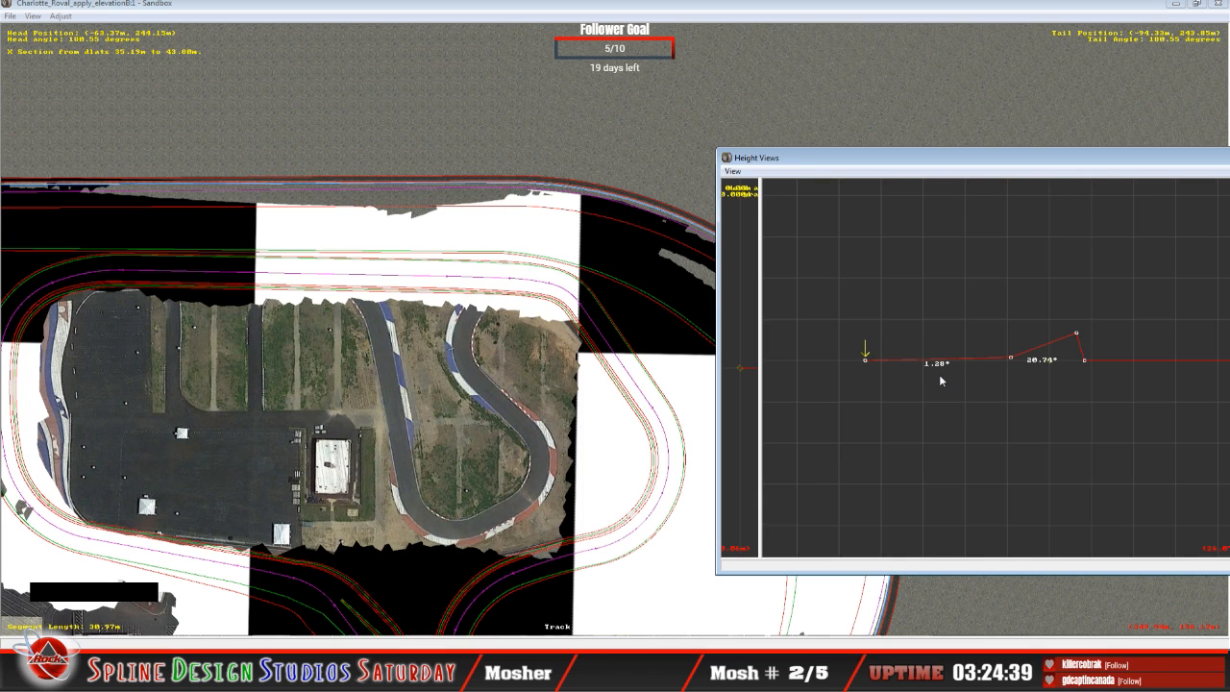
pyautogui.moveTo(868, 364); pyautogui.dragTo(866, 353)
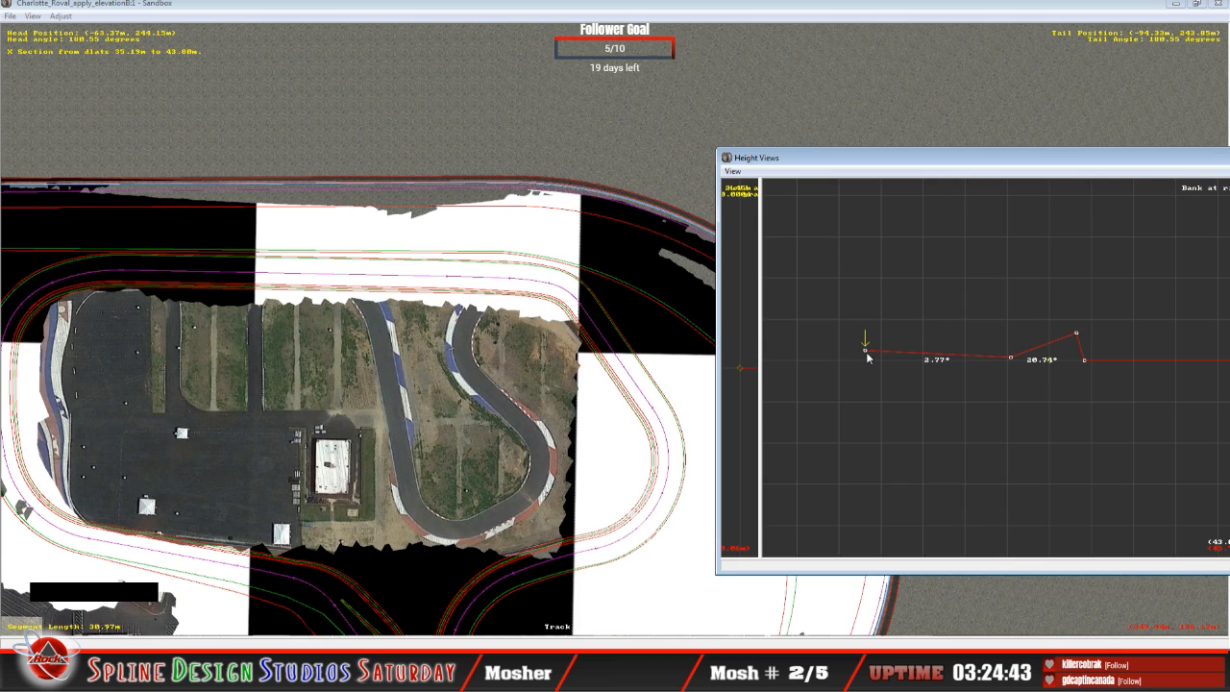
pyautogui.click(867, 354)
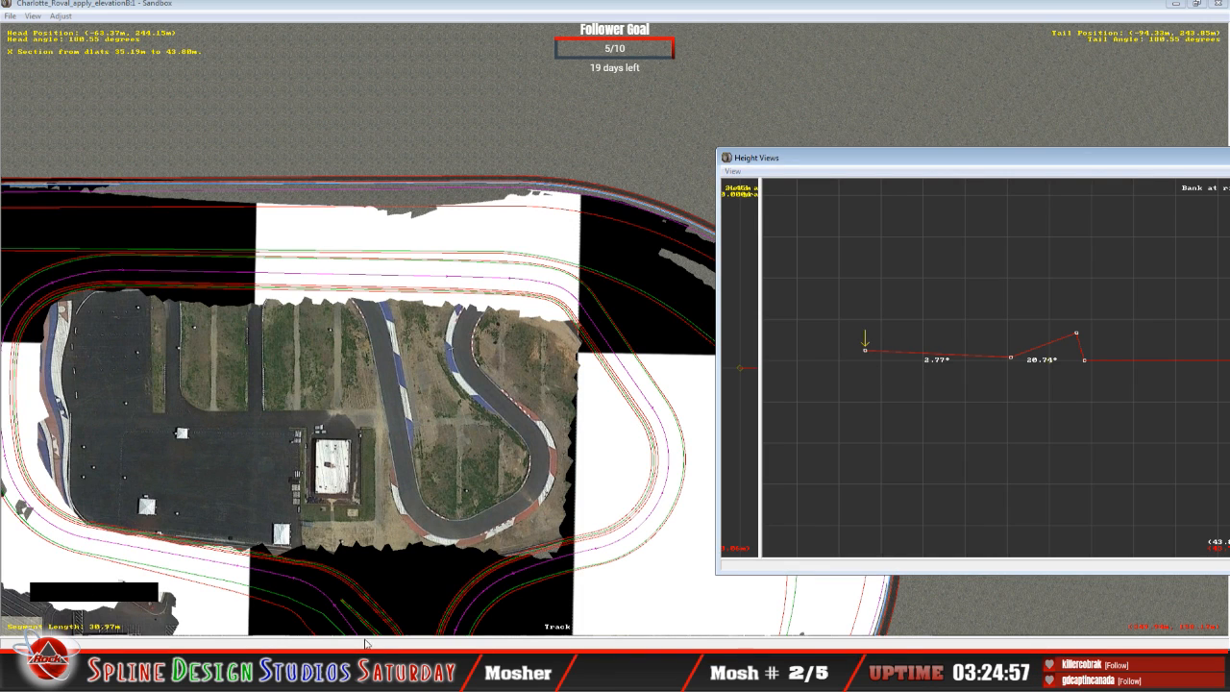
pyautogui.click(344, 571)
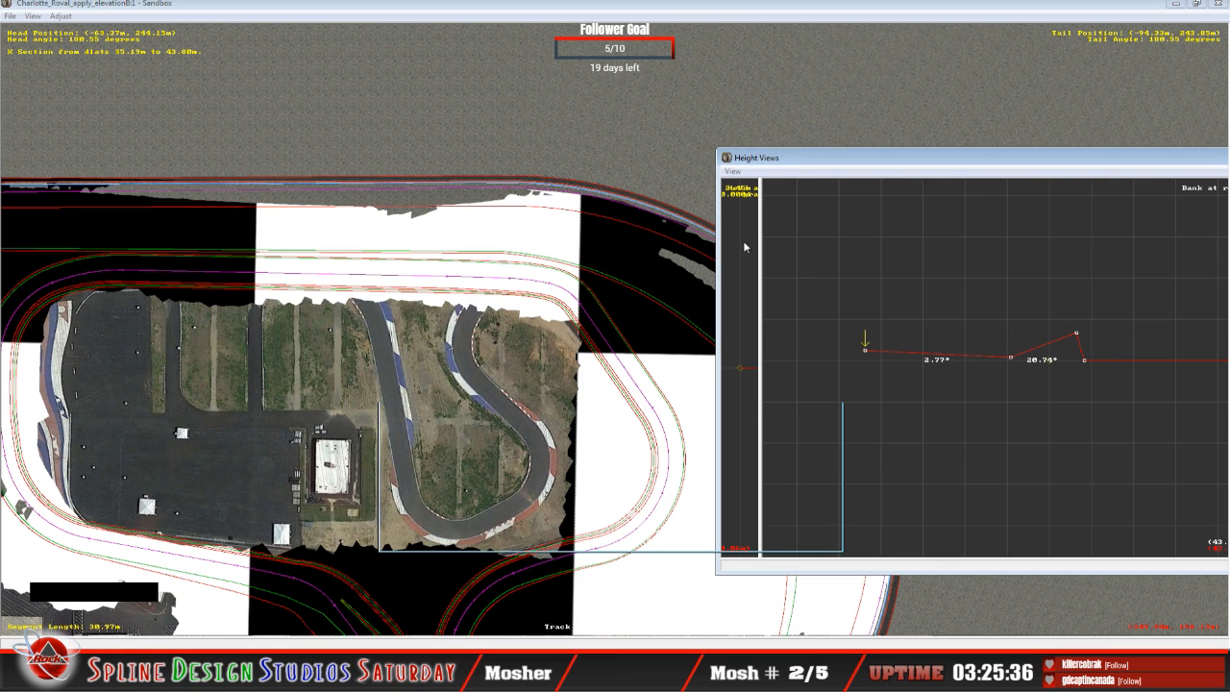
pyautogui.click(12, 17)
pyautogui.moveTo(60, 16)
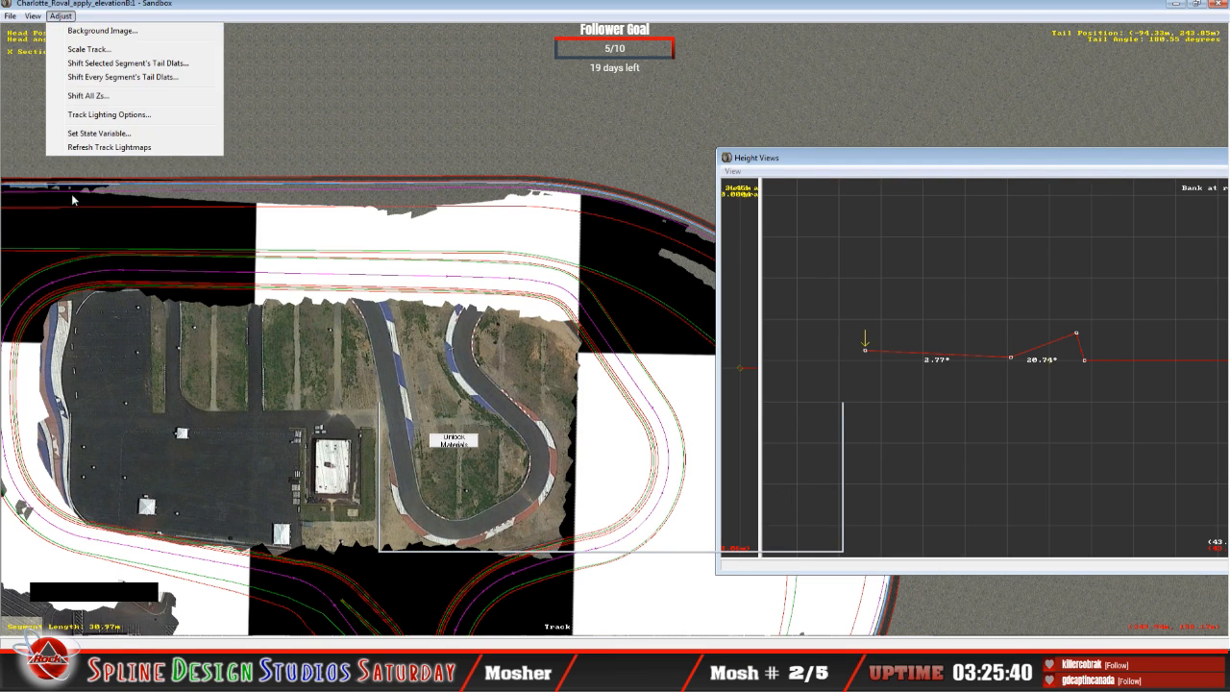
pyautogui.click(415, 6)
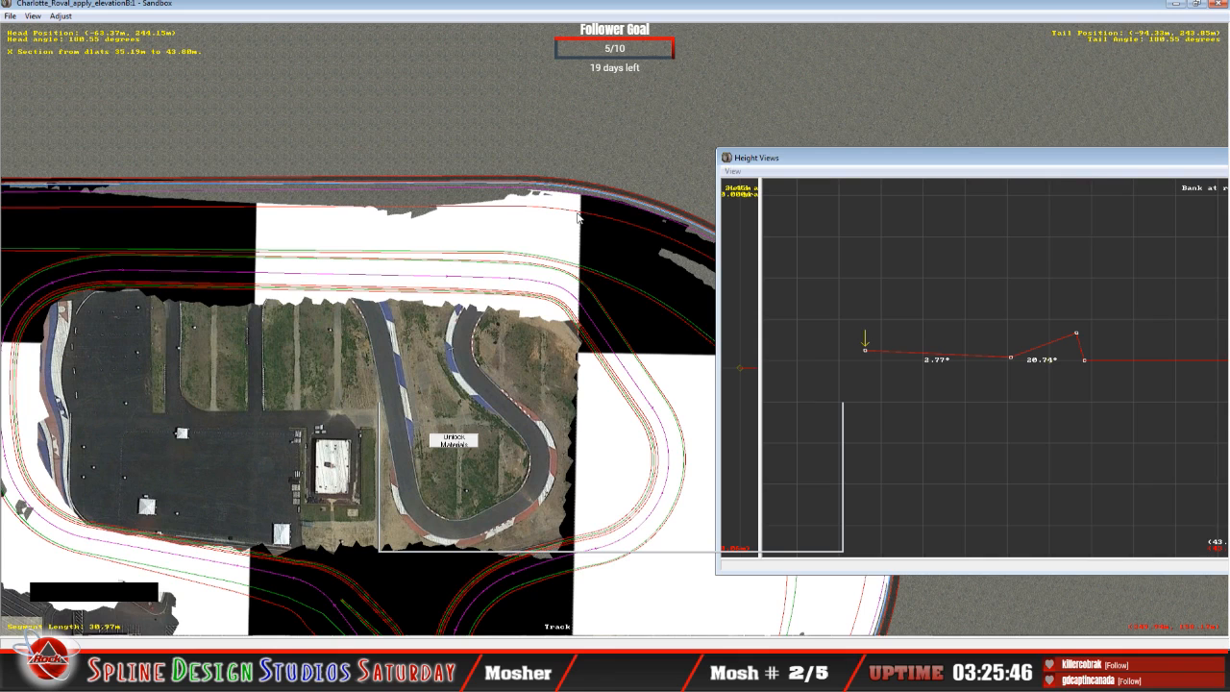
# Step: Leave Sandbox, check the oval's banking on the Charlotte Motor Speedway Wikipedia page, and minimise the browser and track folder
pyautogui.hotkey('ctrl', 'alt', 'Delete')
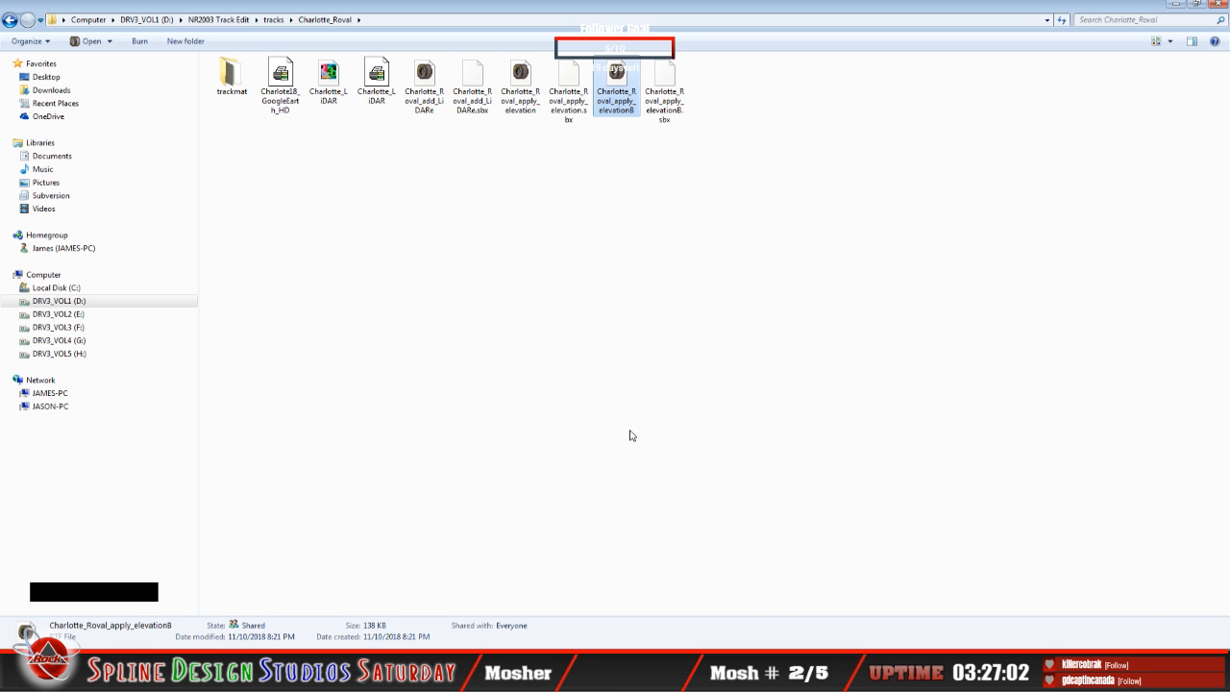
pyautogui.click(144, 646)
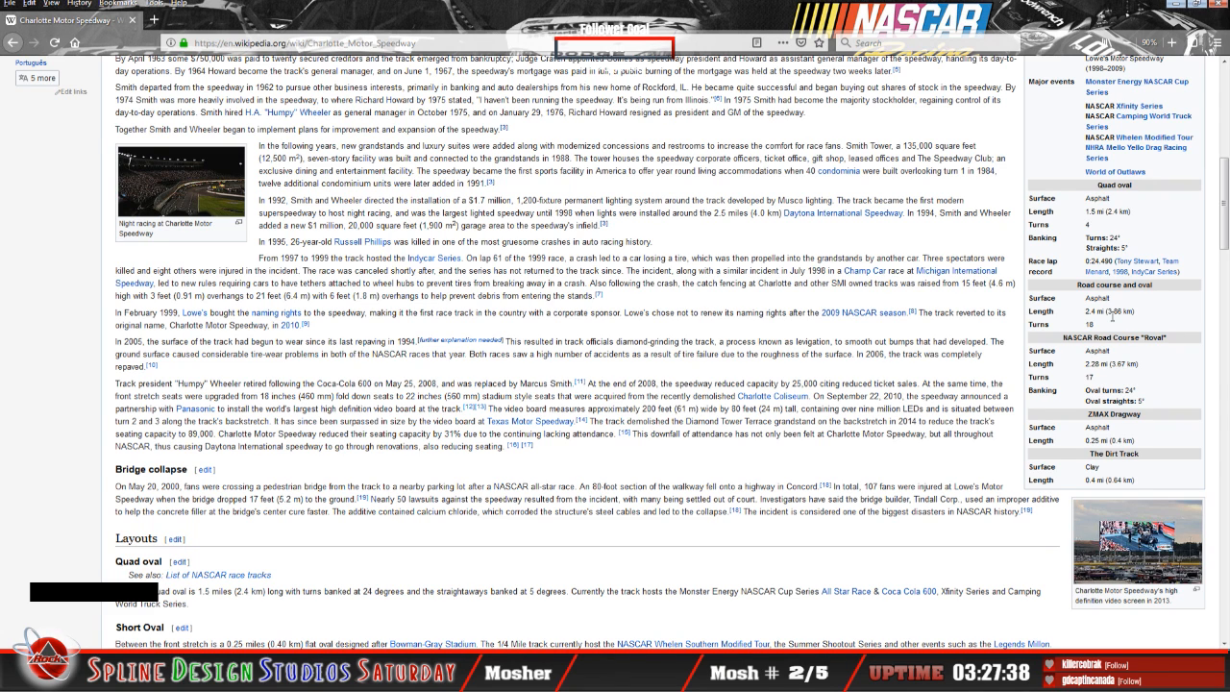
pyautogui.click(1175, 4)
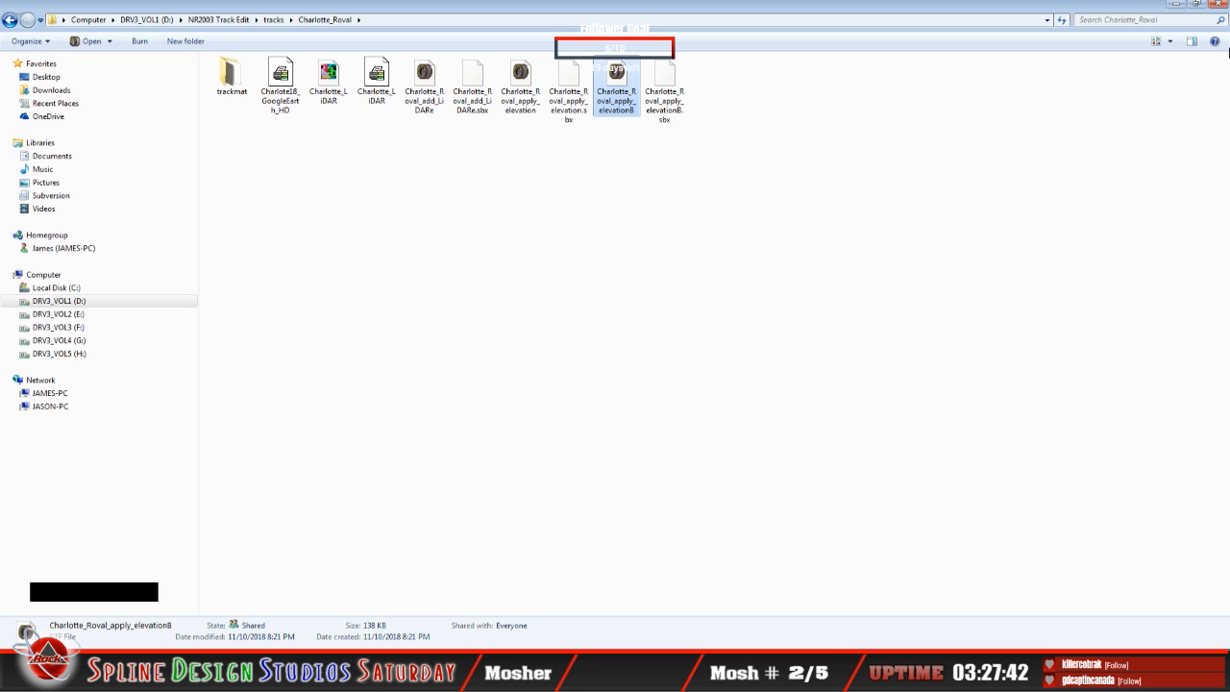
pyautogui.click(1175, 4)
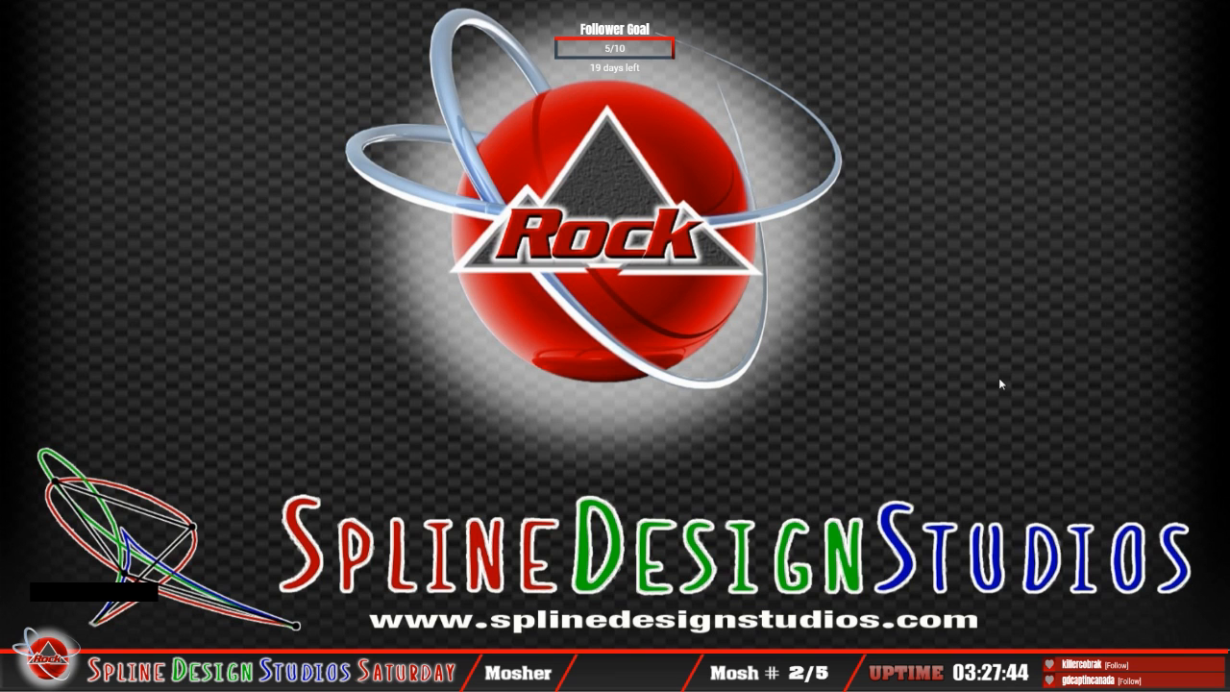